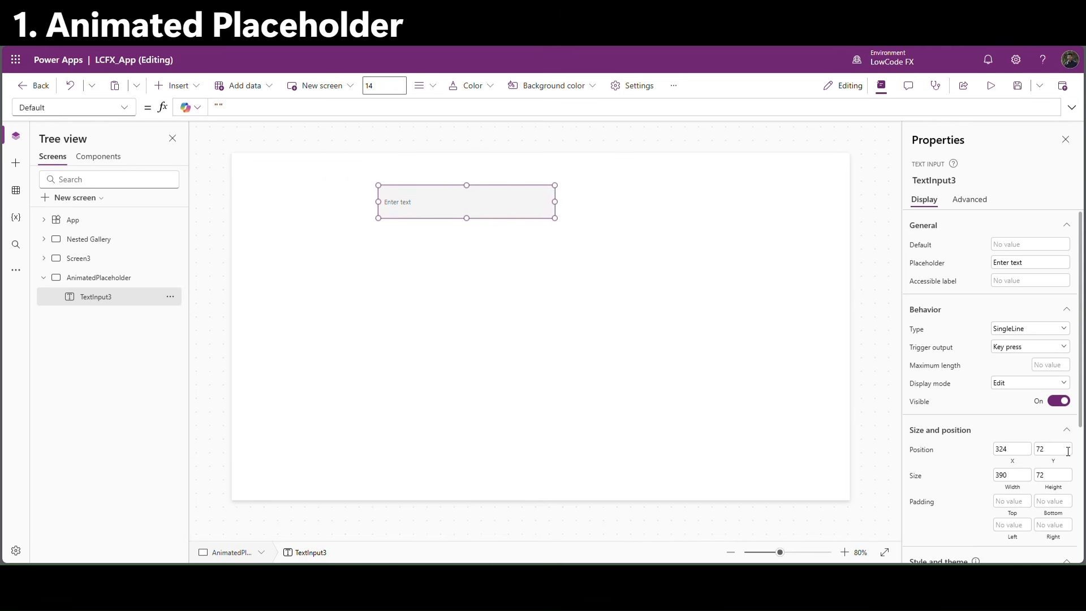
Set the font size of the text input on the AnimatedPlaceholder screen to 20.
{"action": "scroll", "coordinate": [1067, 451], "scroll_direction": "down", "scroll_amount": 3}
{"action": "double_click", "coordinate": [1044, 474]}
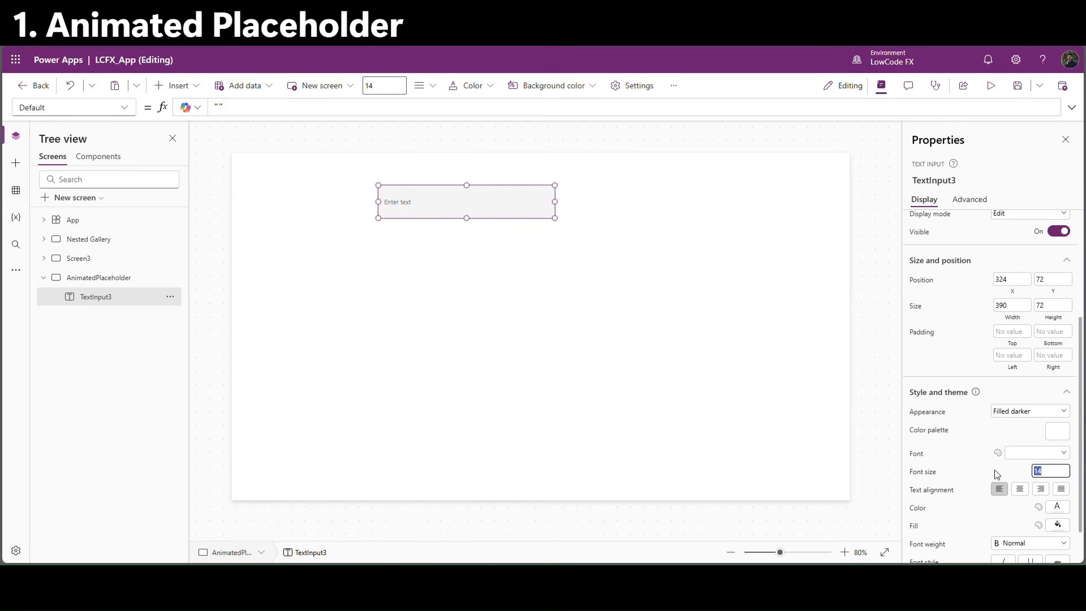
{"action": "left_click", "coordinate": [491, 271]}
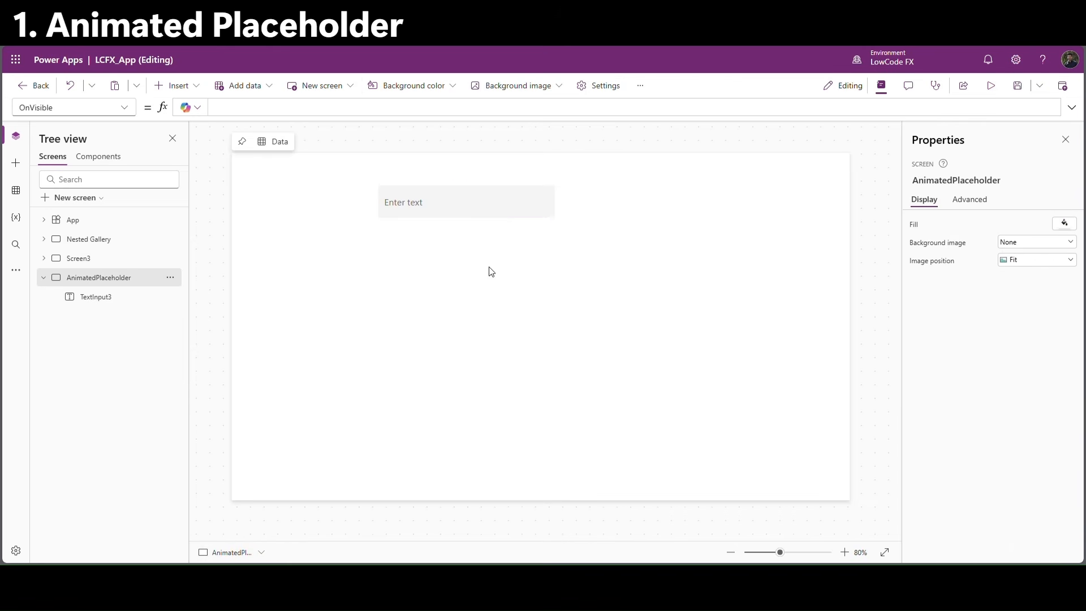
{"action": "left_click", "coordinate": [469, 211]}
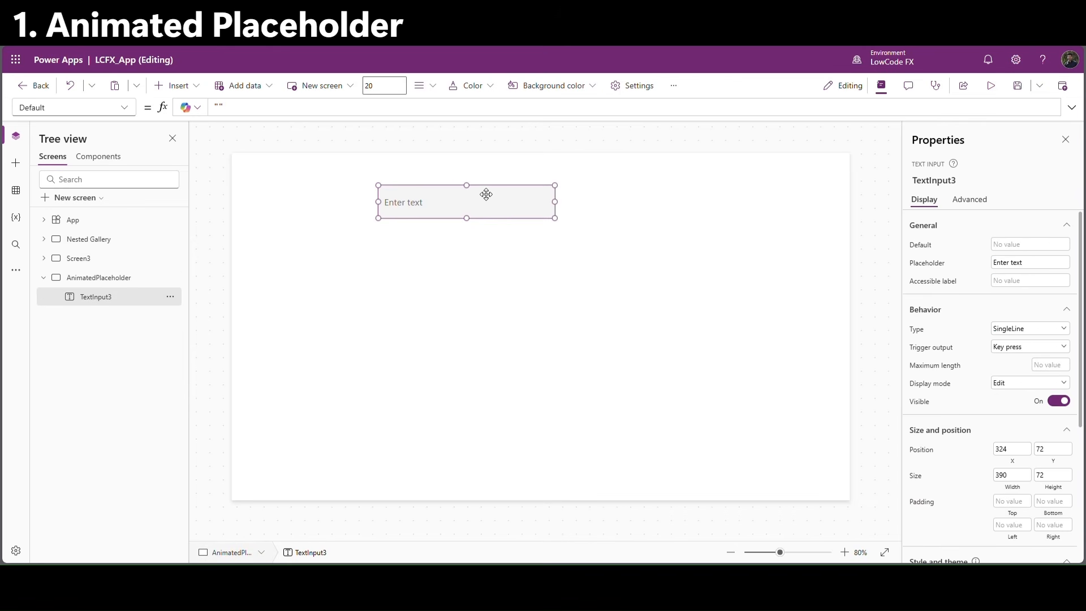
Set the AnimatedPlaceholder screen's OnVisible to ClearCollect colSearchPlaceholders with Index 1–5 and Placeholder texts "Search by" Name, Email, Project, Department and Location.
{"action": "left_click", "coordinate": [106, 280]}
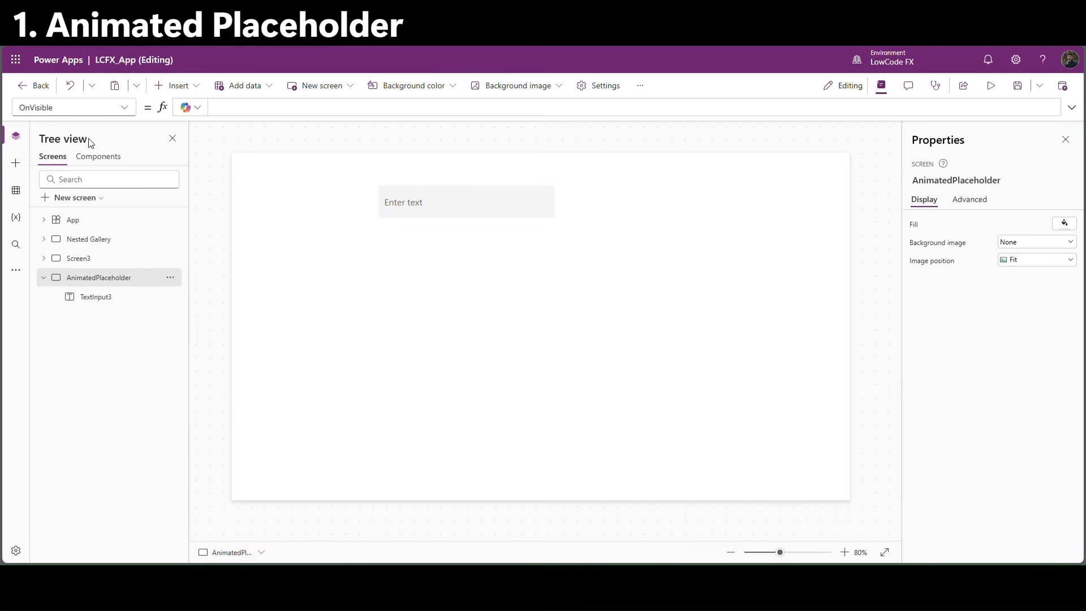
{"action": "left_click_drag", "start_coordinate": [257, 118], "coordinate": [261, 195]}
{"action": "type", "text": "ClearCollect(     colSearchPlaceholders,     {Index:1, Placeholder:\"Search by Name\"},     {Index:2, Placeholder:\"Search by Email\"},     {Index:3, Placeholder:\"Search by Project\"},     {Index:4, Placeholder:\"Search by Department\"},     {Index:5, Placeholder:\"Search by Location\"} )"}
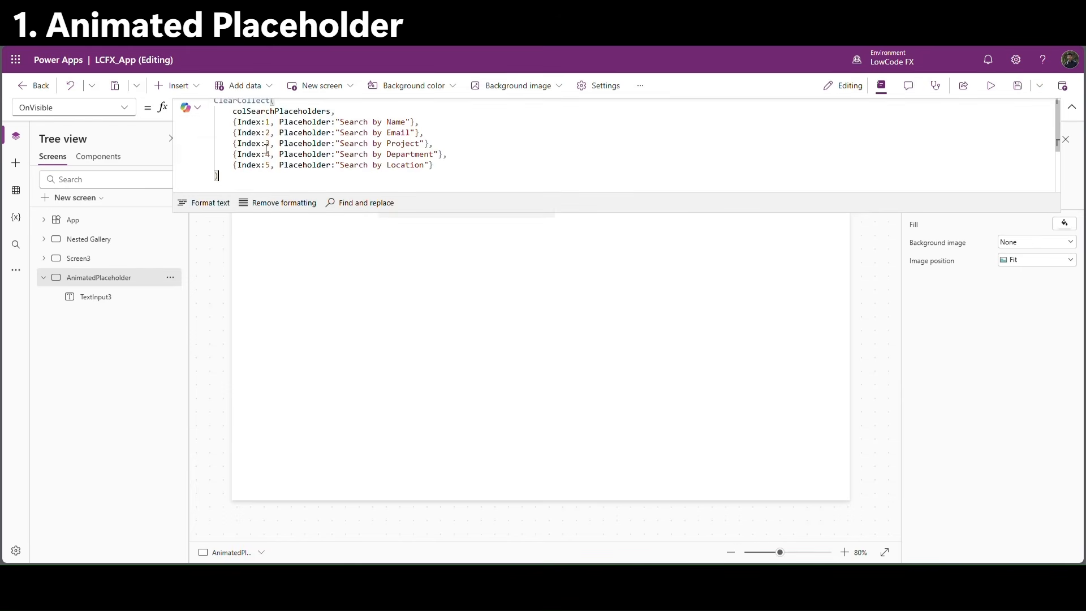
{"action": "double_click", "coordinate": [252, 117]}
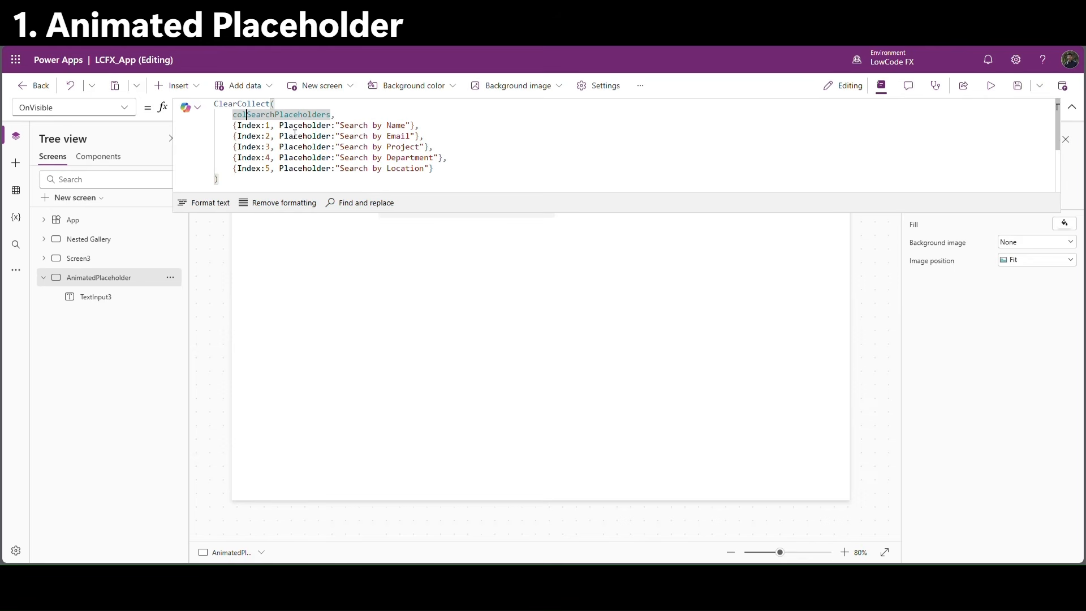
{"action": "double_click", "coordinate": [244, 125]}
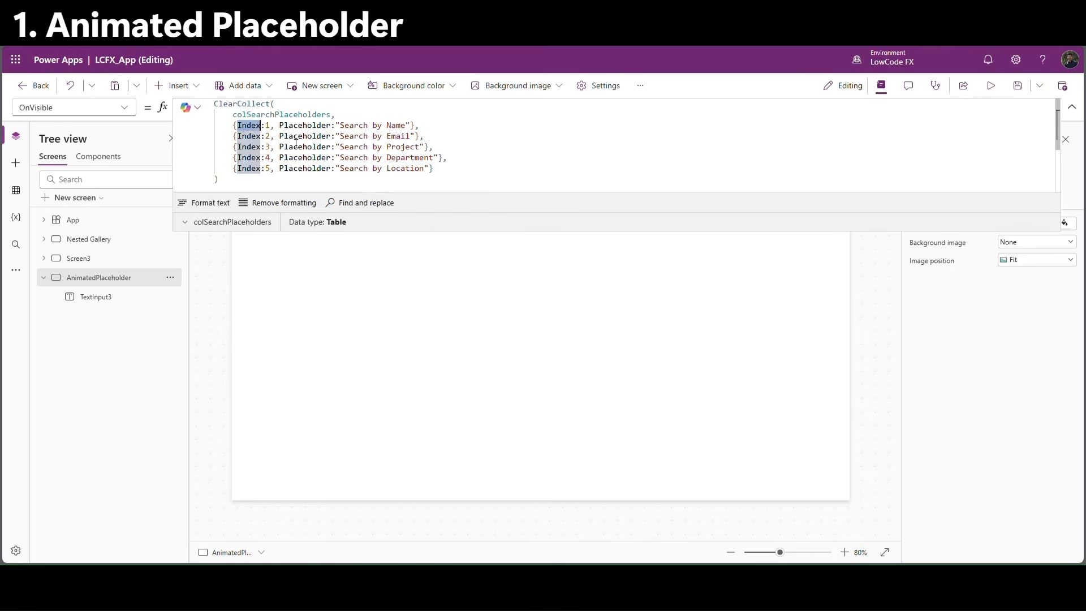
{"action": "double_click", "coordinate": [306, 125]}
{"action": "left_click_drag", "start_coordinate": [490, 171], "coordinate": [234, 126]}
{"action": "left_click", "coordinate": [513, 172]}
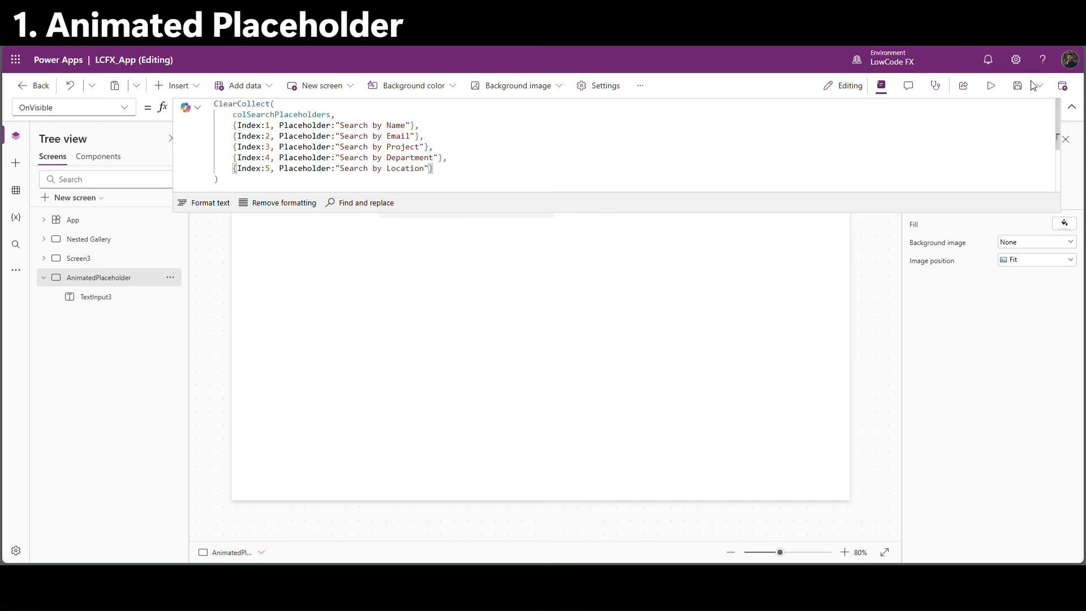
{"action": "left_click", "coordinate": [1072, 107]}
Insert a timer on the AnimatedPlaceholder screen and place it below the text input at about X 324, Y 212.
{"action": "left_click", "coordinate": [177, 89]}
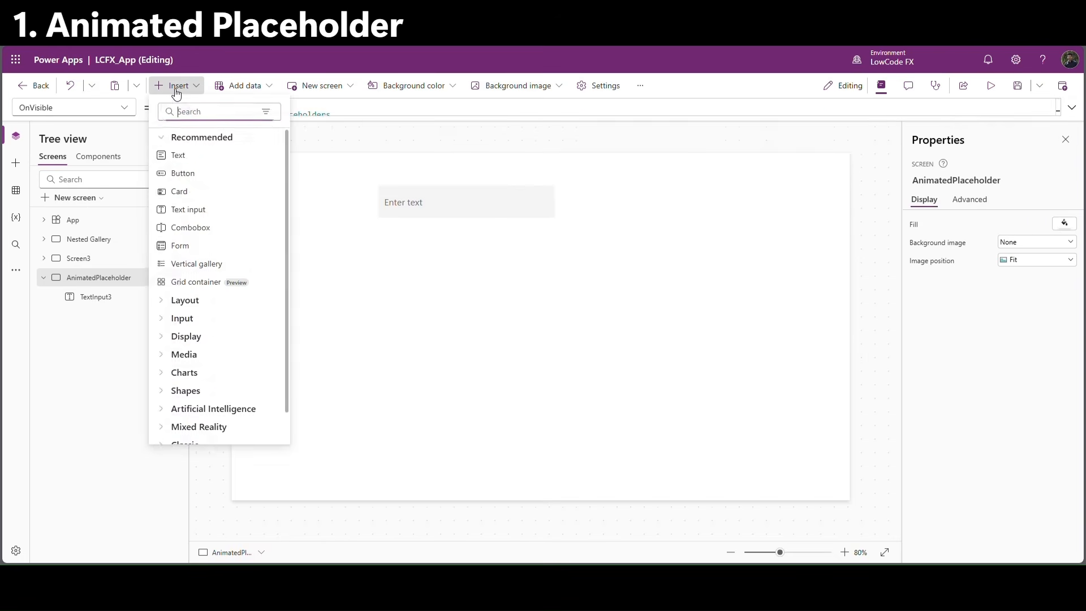
{"action": "type", "text": "timer"}
{"action": "left_click", "coordinate": [193, 156]}
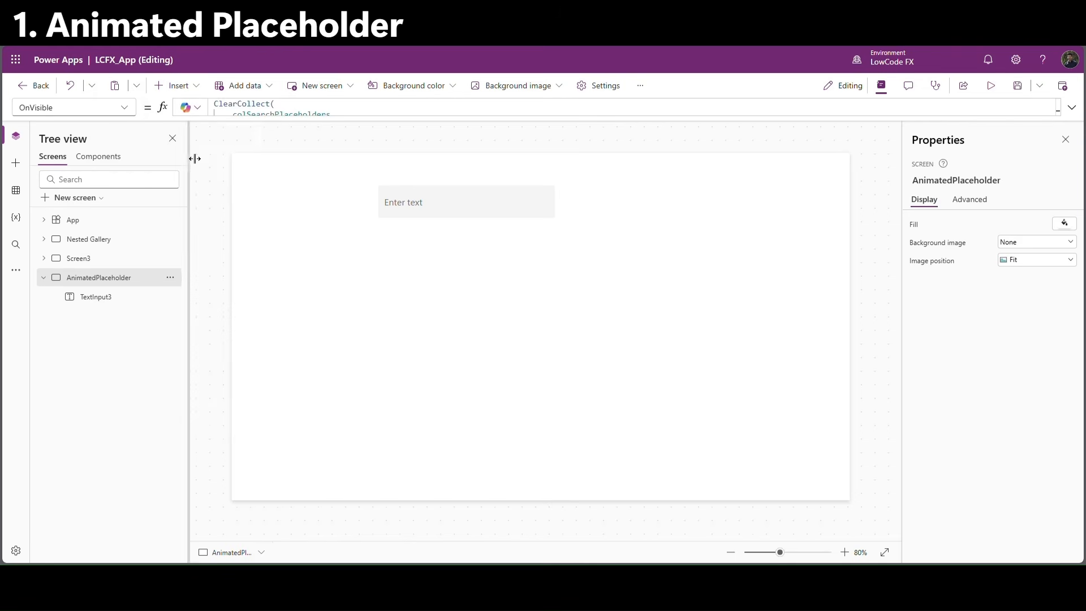
{"action": "left_click_drag", "start_coordinate": [301, 182], "coordinate": [430, 261]}
Set the timer's duration to 1000 and turn on Repeat and Auto start.
{"action": "left_click", "coordinate": [1061, 244]}
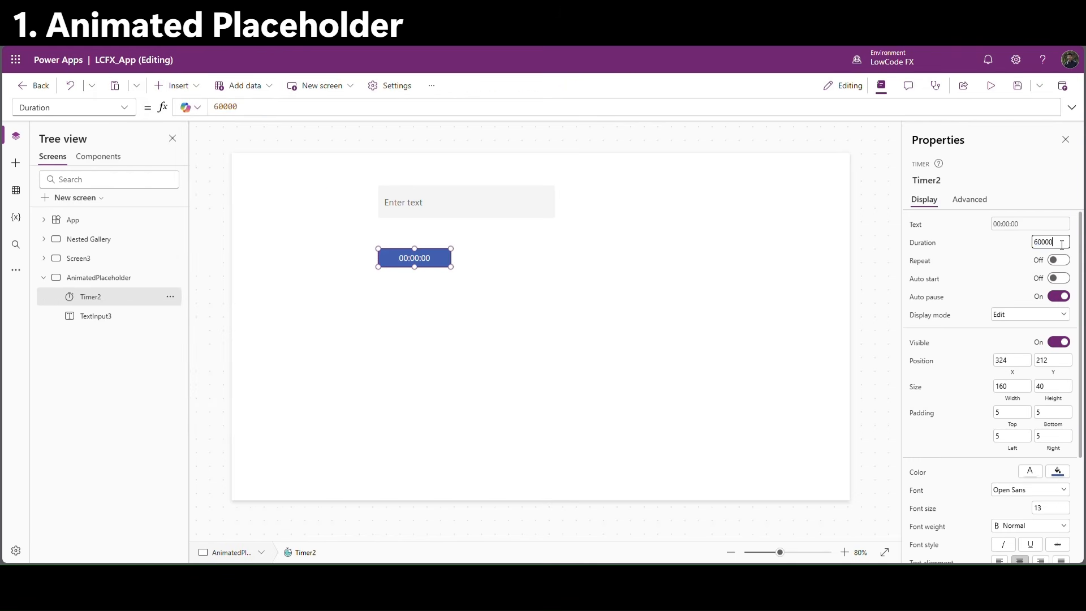
{"action": "type", "text": "10"}
{"action": "left_click", "coordinate": [967, 236]}
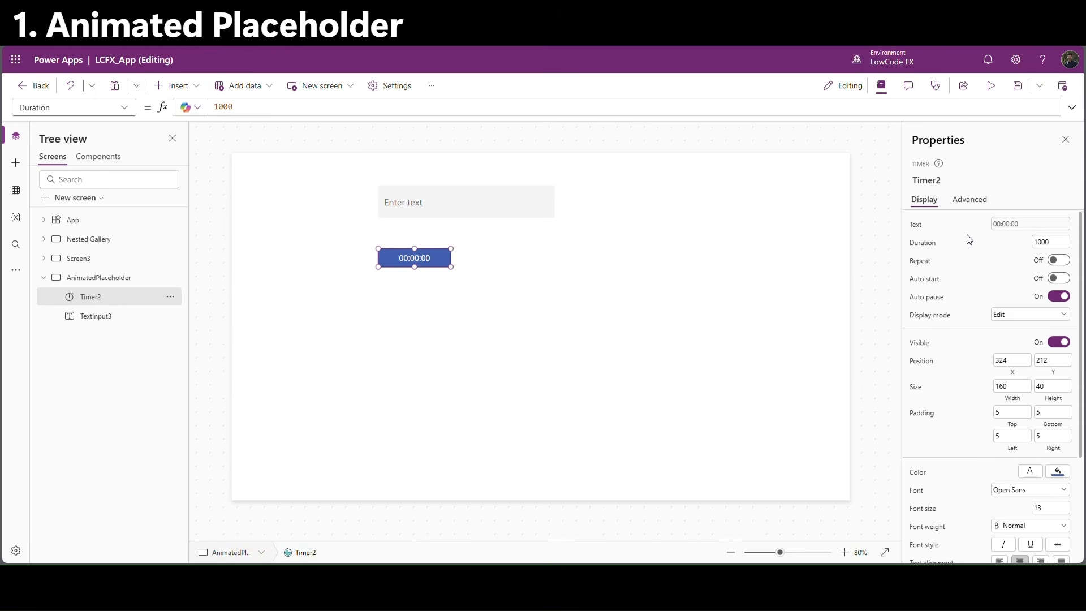
{"action": "left_click", "coordinate": [1045, 264]}
{"action": "left_click", "coordinate": [1041, 279]}
Set the timer's OnTimerEnd formula to Set(VarIndex,VarIndex + 1).
{"action": "left_click", "coordinate": [426, 274]}
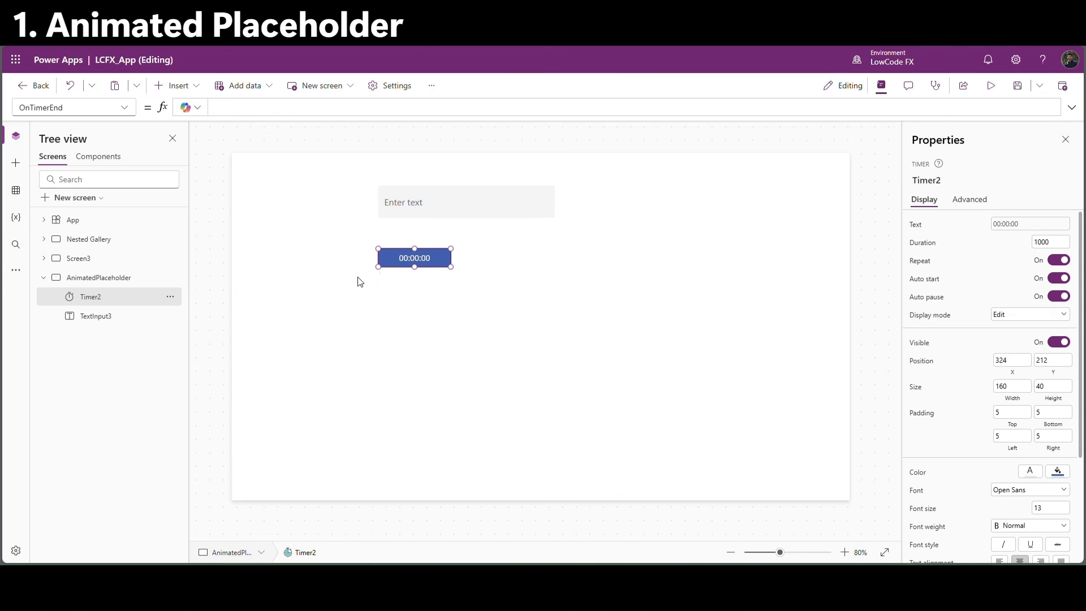
{"action": "type", "text": "set"}
{"action": "left_click", "coordinate": [243, 113]}
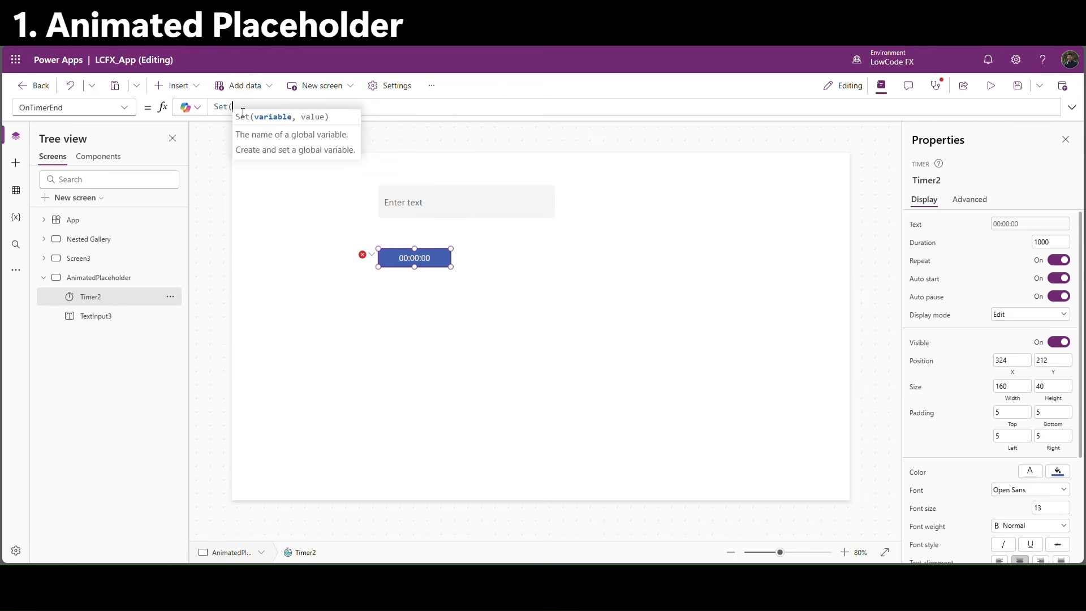
{"action": "type", "text": "varIn"}
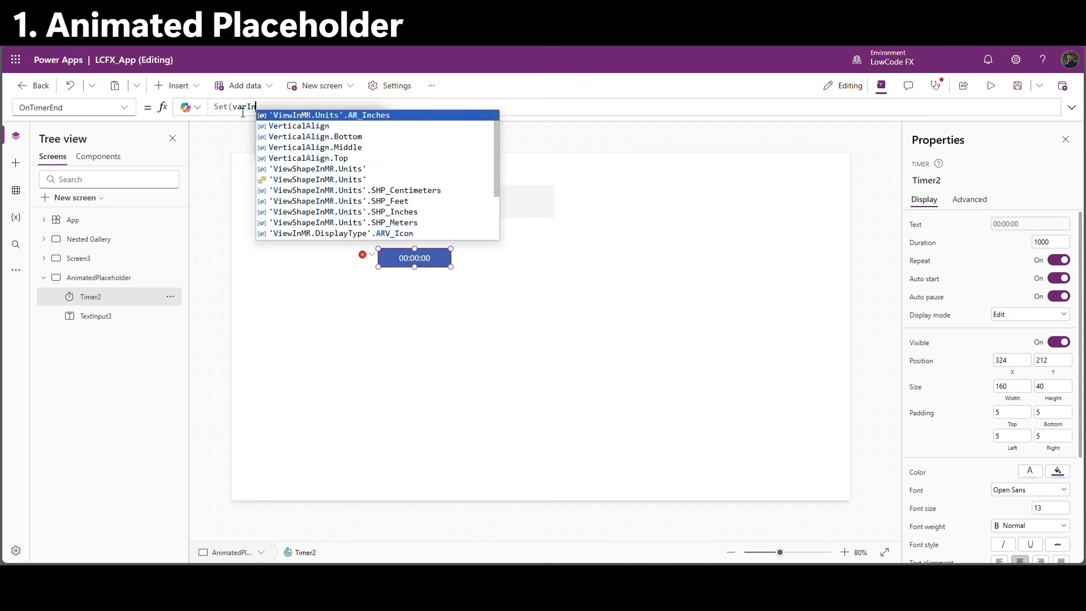
{"action": "type", "text": "dex,"}
{"action": "double_click", "coordinate": [263, 113]}
{"action": "left_click", "coordinate": [304, 112]}
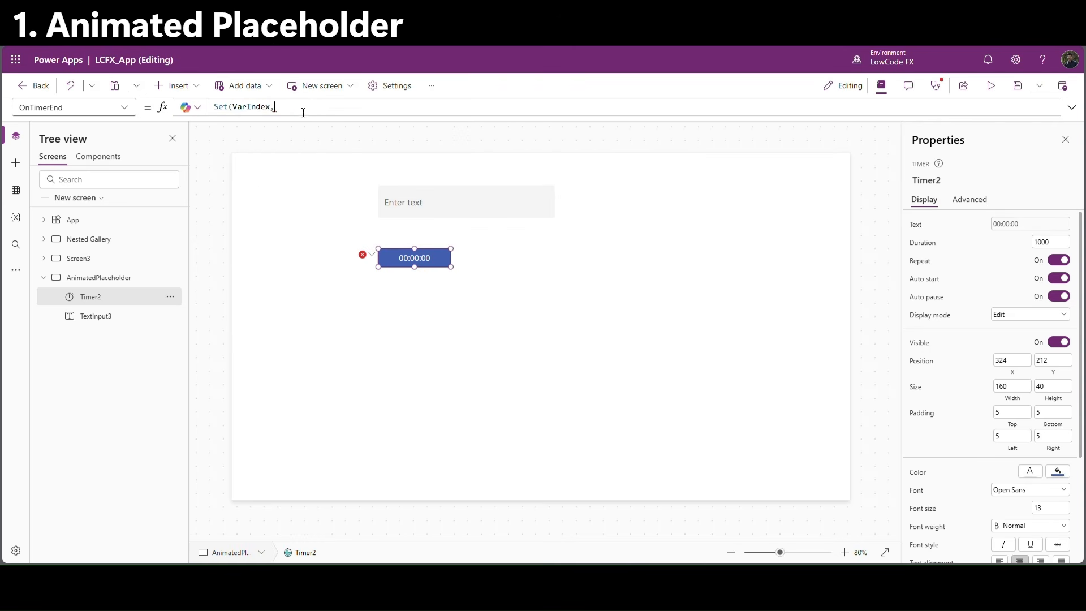
{"action": "type", "text": "+ 1"}
Put the condition If(VarIndex<5, on its own line before the Set call in the timer's OnTimerEnd formula.
{"action": "left_click_drag", "start_coordinate": [243, 117], "coordinate": [269, 276]}
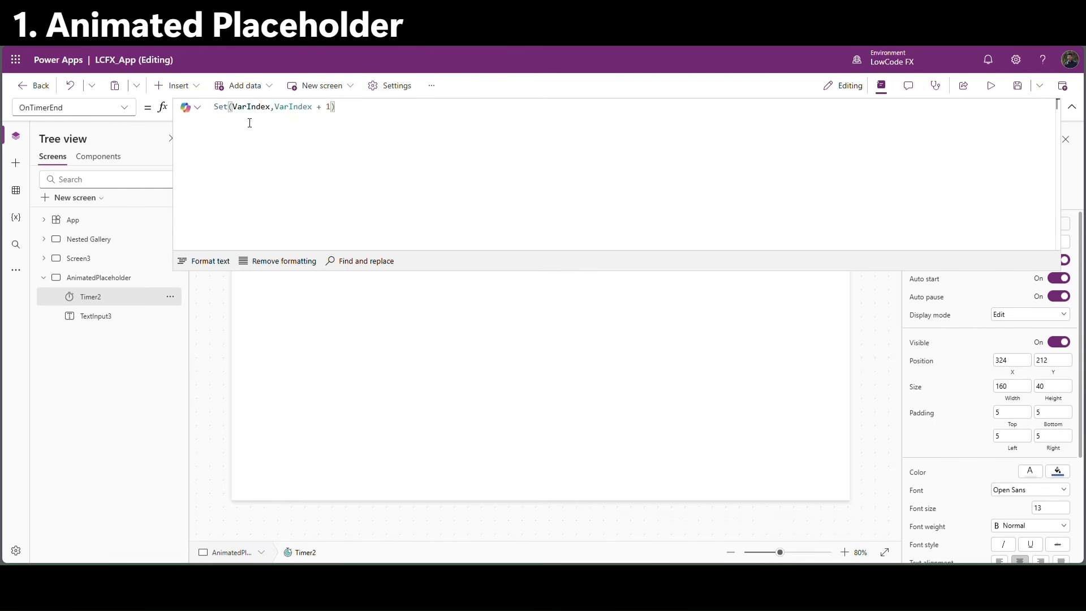
{"action": "left_click", "coordinate": [215, 106]}
{"action": "key", "text": "shift+Return"}
{"action": "type", "text": "If(VarIndex"}
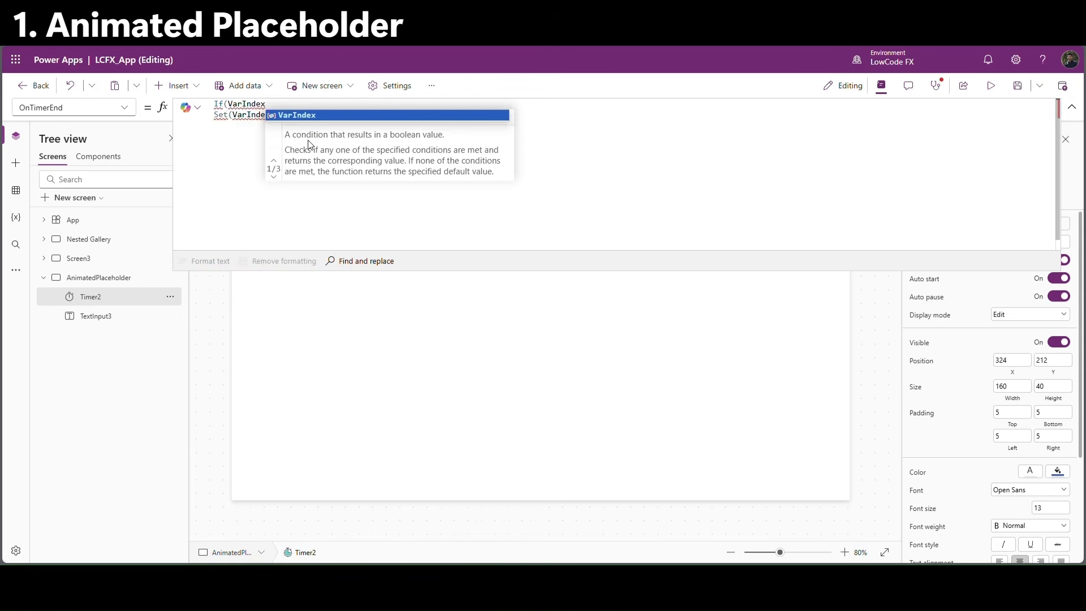
{"action": "type", "text": "<5,"}
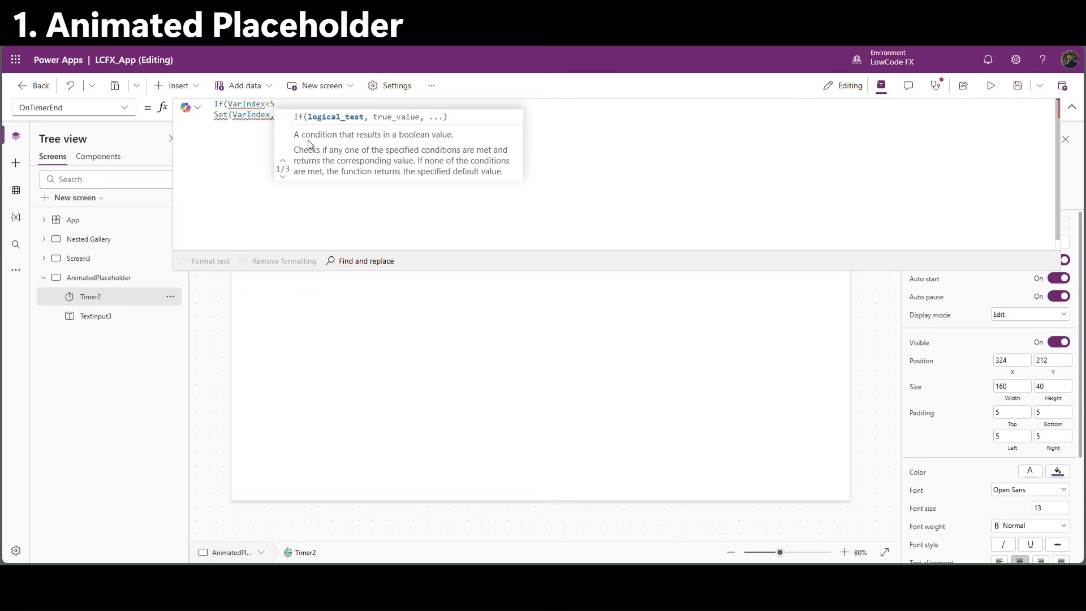
{"action": "key", "text": "ctrl+End"}
{"action": "left_click", "coordinate": [270, 107]}
{"action": "left_click_drag", "start_coordinate": [336, 116], "coordinate": [214, 116]}
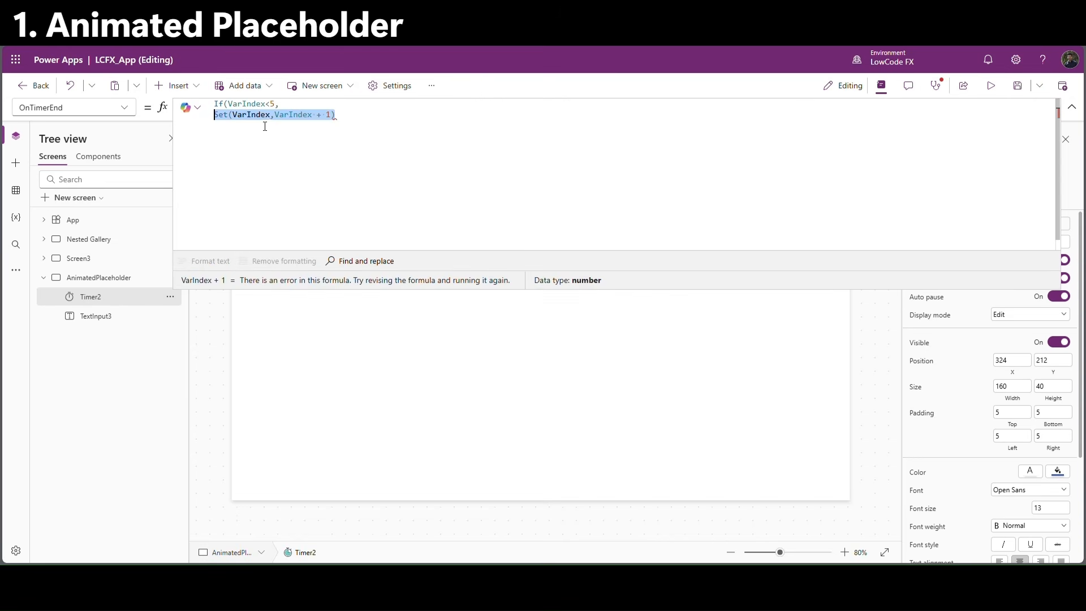
Complete the timer's If formula with the else value Set(VarIndex,1) and its closing parenthesis.
{"action": "left_click", "coordinate": [353, 123]}
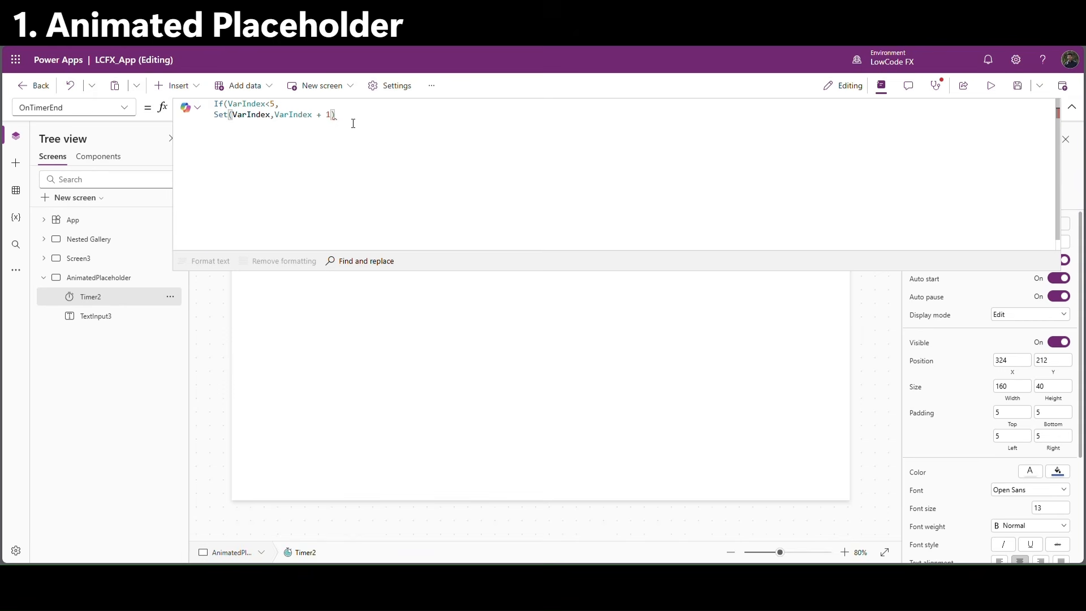
{"action": "type", "text": ","}
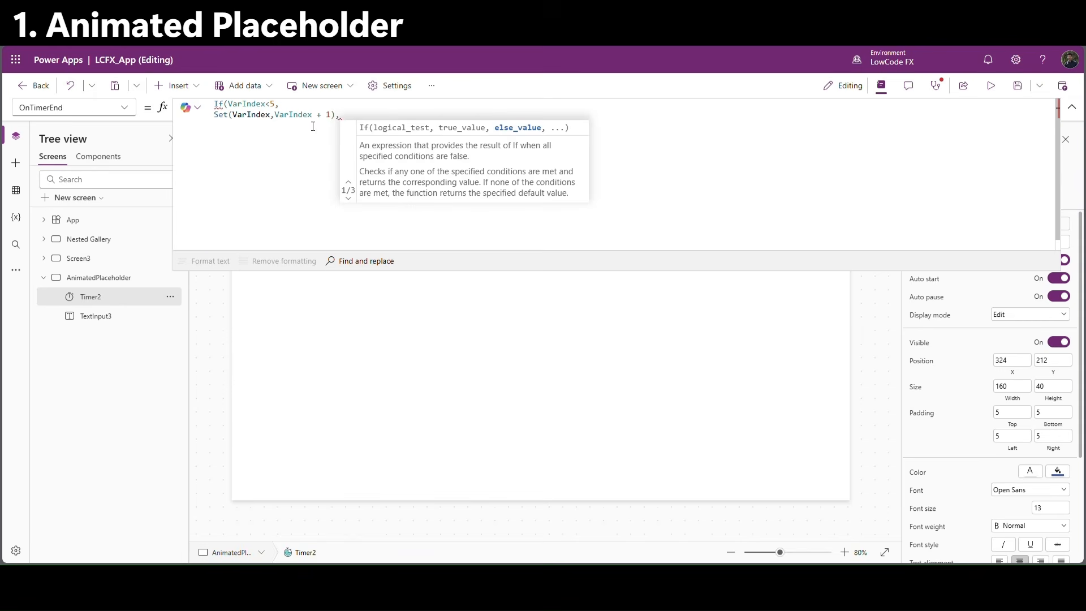
{"action": "left_click_drag", "start_coordinate": [271, 115], "coordinate": [222, 125]}
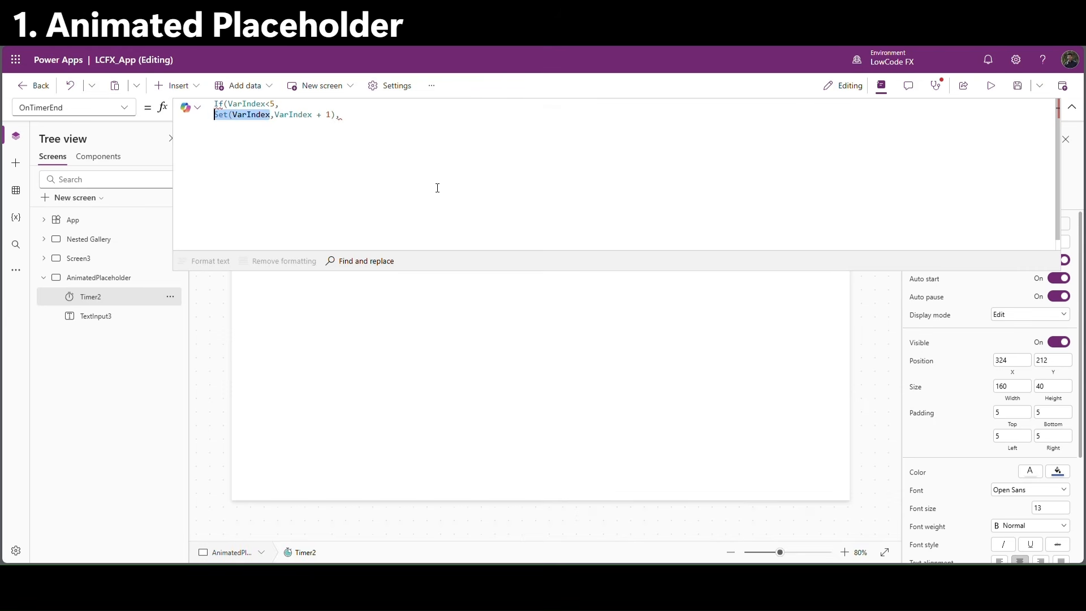
{"action": "left_click", "coordinate": [370, 122]}
{"action": "key", "text": "ctrl+v"}
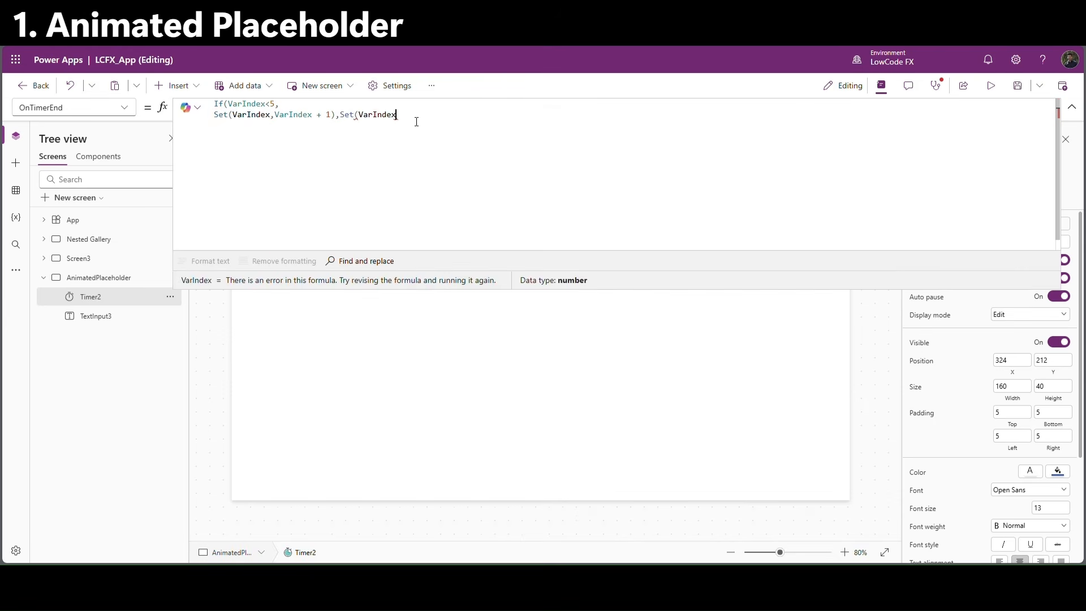
{"action": "type", "text": ",1"}
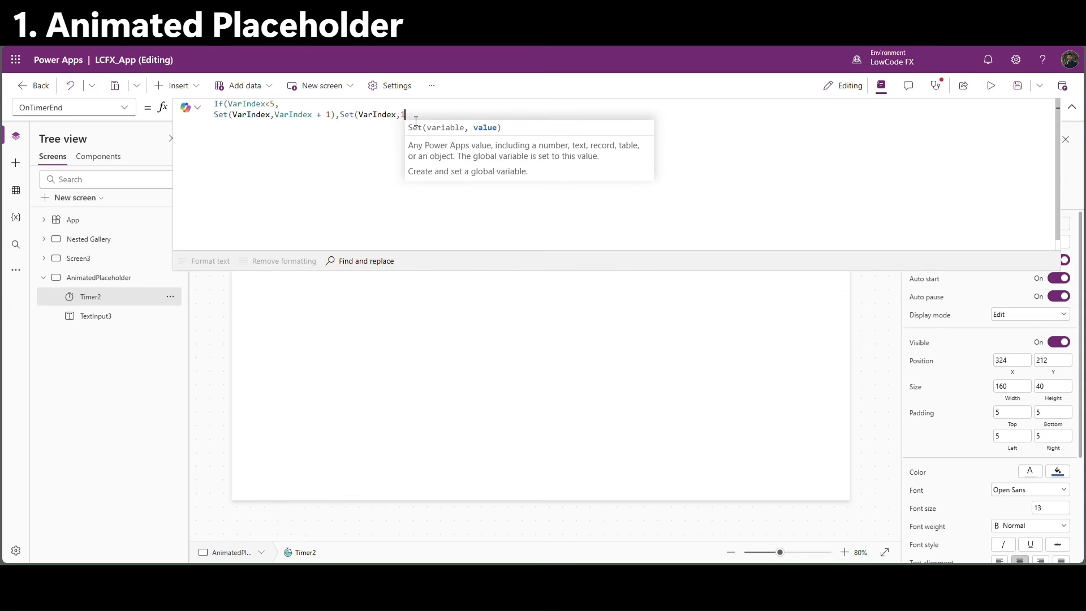
{"action": "type", "text": "))"}
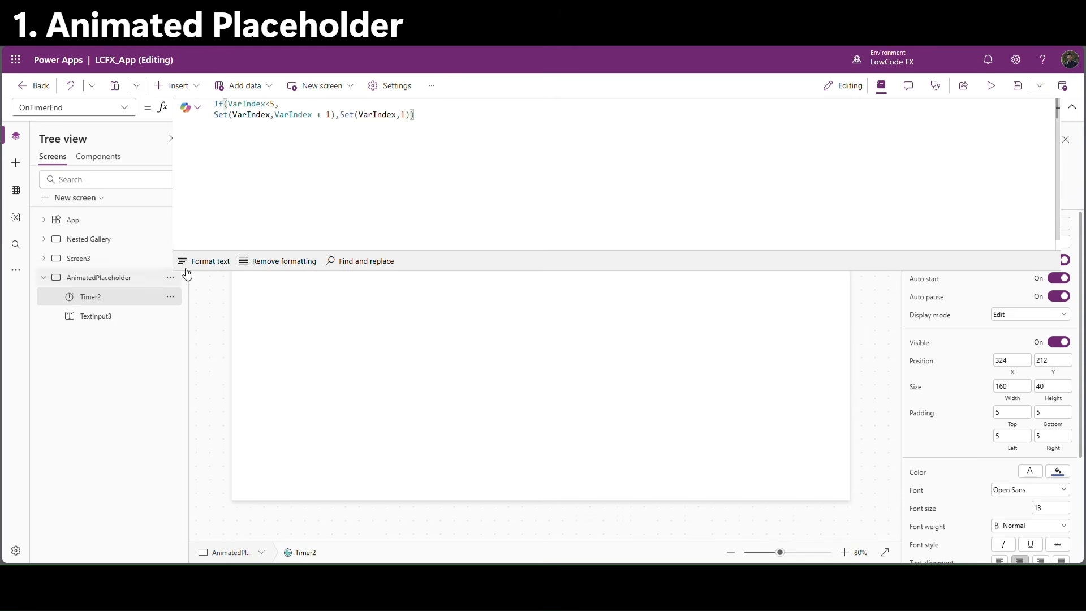
Copy Set(VarIndex,1) from the timer's formula and append it after a semicolon to the AnimatedPlaceholder screen's OnVisible formula.
{"action": "left_click_drag", "start_coordinate": [340, 116], "coordinate": [415, 118]}
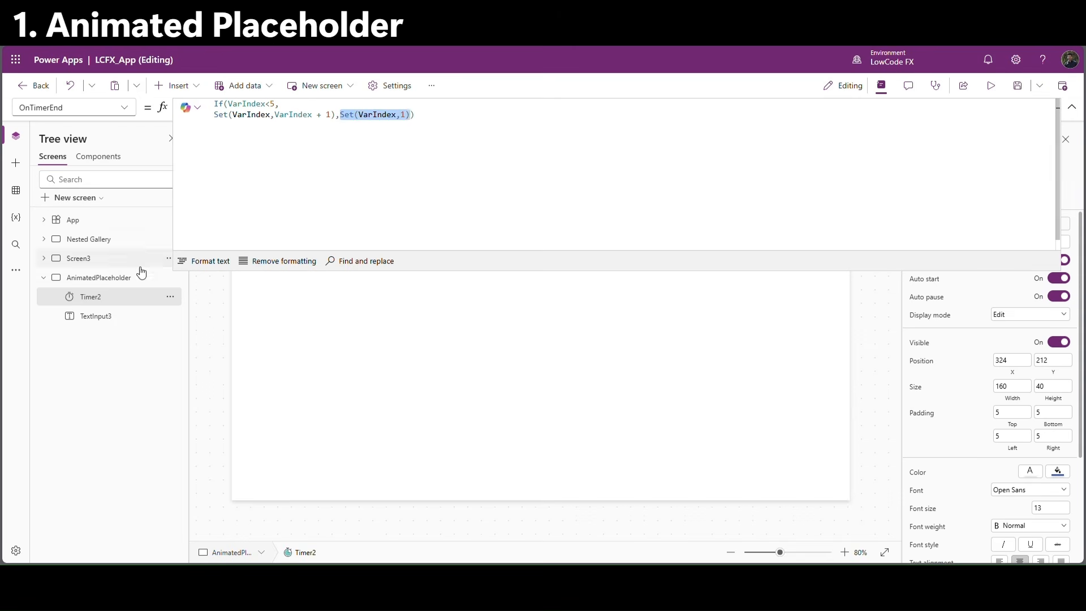
{"action": "left_click", "coordinate": [107, 278]}
{"action": "type", "text": ";"}
{"action": "key", "text": "ctrl+v"}
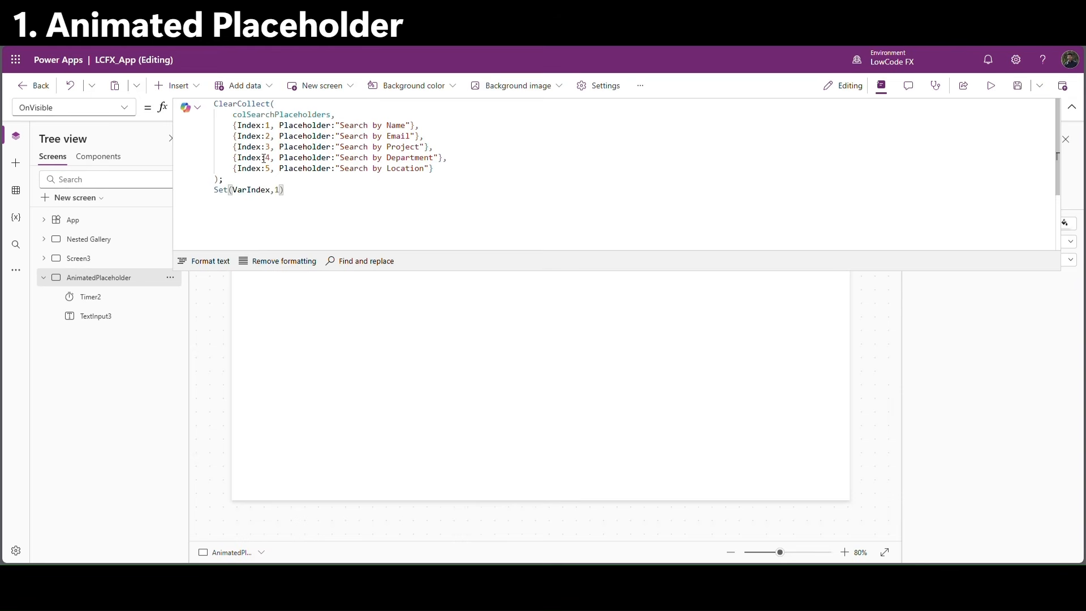
{"action": "left_click", "coordinate": [1073, 108]}
Replace the text input's Placeholder value with the formula LookUp(colSearchPlaceholders,Index=VarIndex,Placeholder).
{"action": "left_click", "coordinate": [461, 202]}
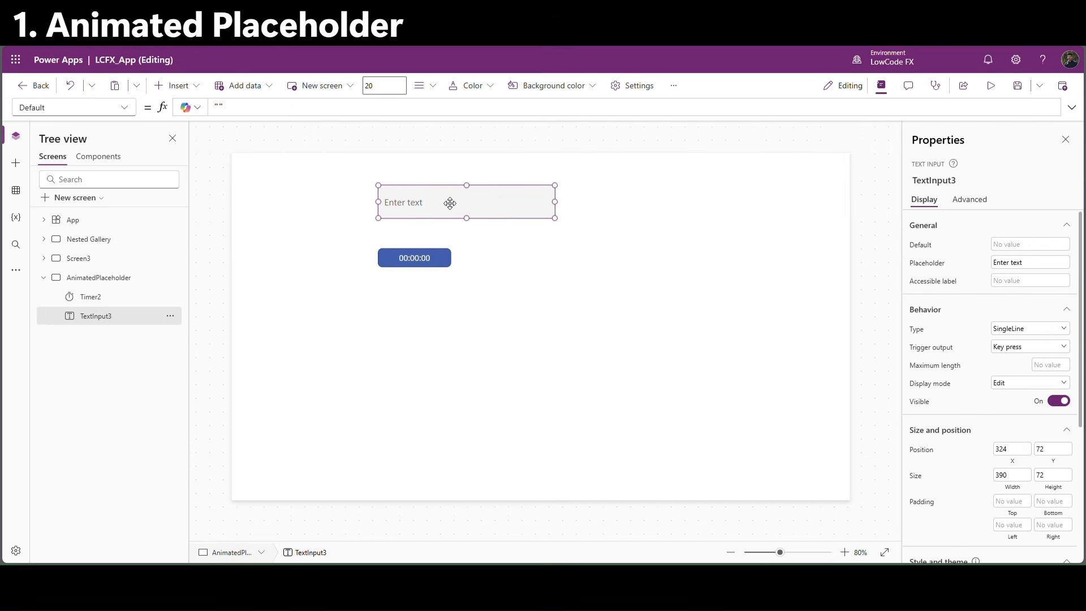
{"action": "left_click", "coordinate": [926, 263]}
{"action": "triple_click", "coordinate": [274, 108]}
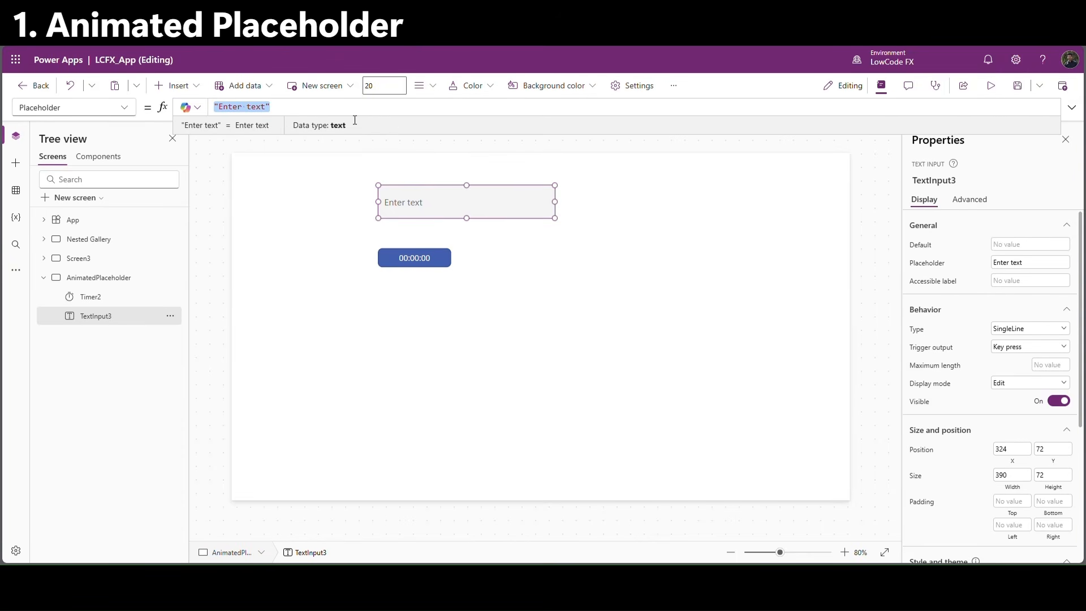
{"action": "type", "text": "LookUp("}
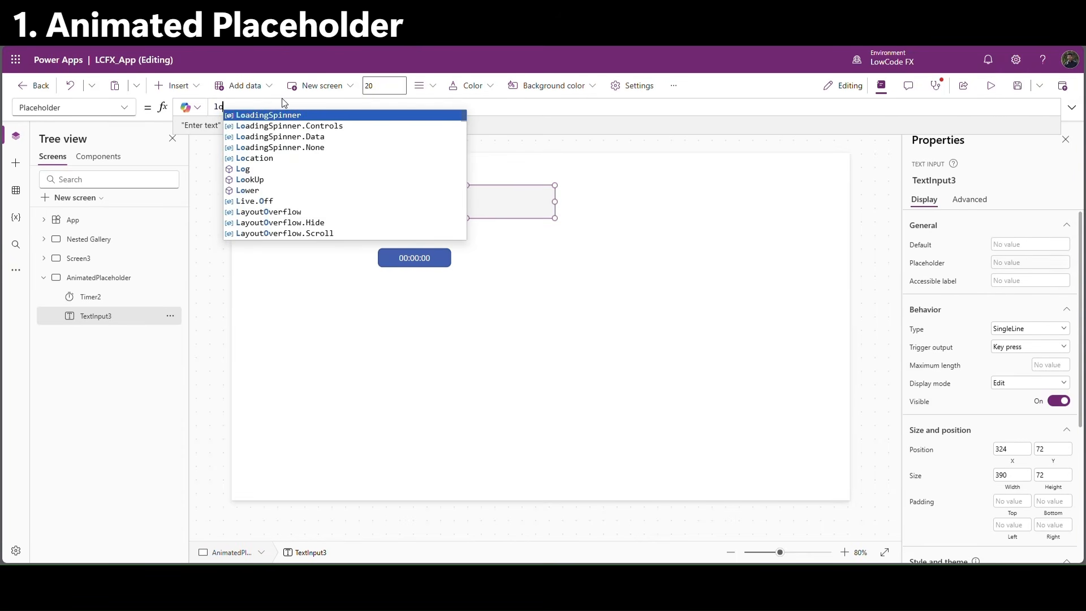
{"action": "type", "text": "col"}
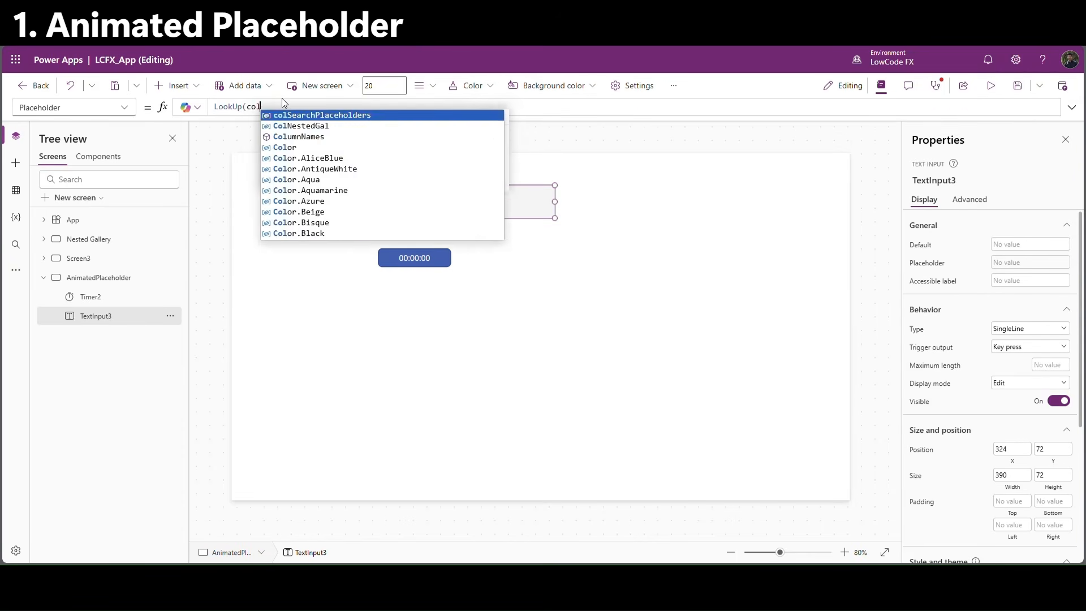
{"action": "key", "text": "Tab"}
{"action": "type", "text": ","}
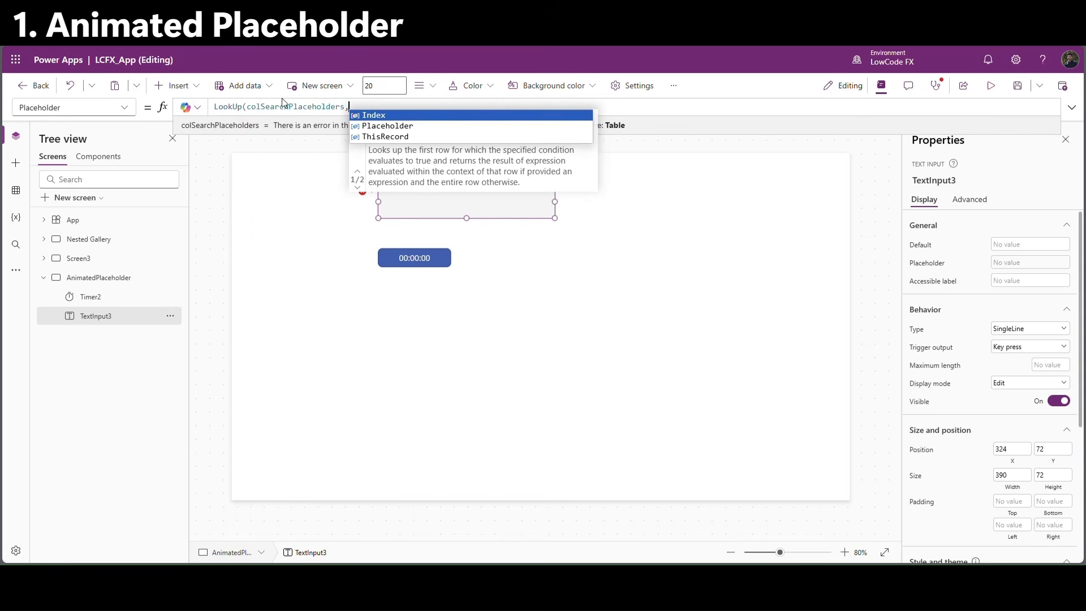
{"action": "type", "text": "Index=VarIndex"}
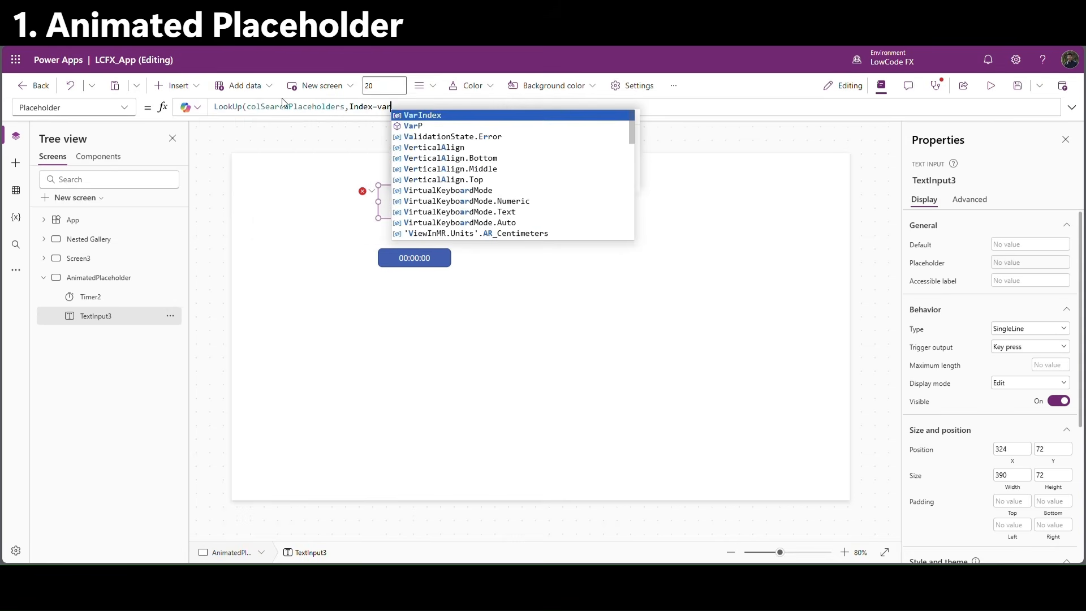
{"action": "type", "text": ",Placeholder)"}
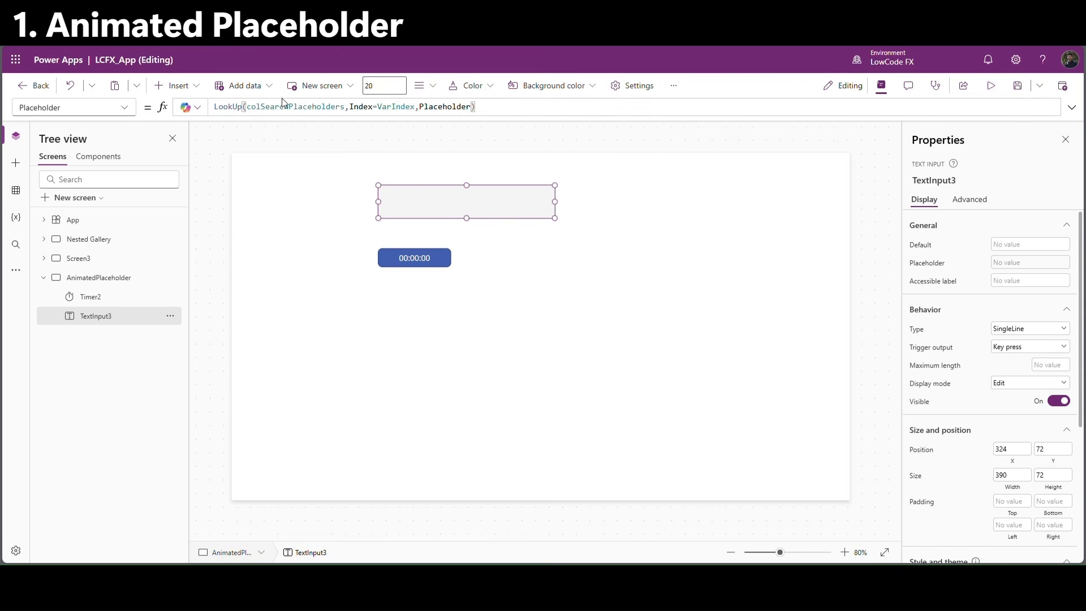
Preview the app to watch the search placeholder cycle through its texts, and close the preview.
{"action": "left_click", "coordinate": [991, 86]}
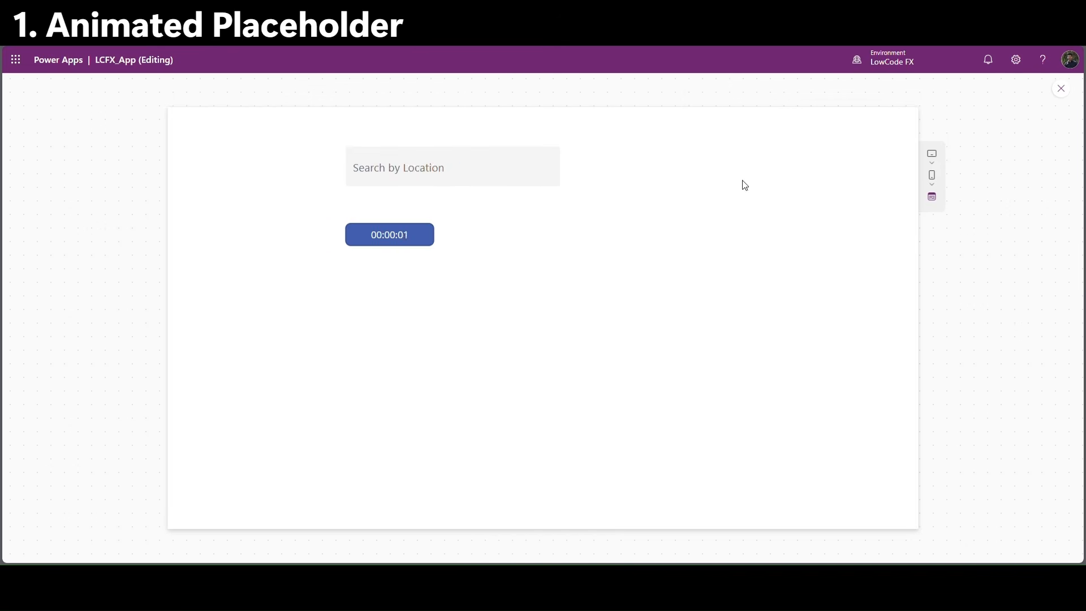
{"action": "left_click", "coordinate": [1061, 89]}
Wrap the text input's Placeholder LookUp in a Mid function with the start position 1.
{"action": "left_click", "coordinate": [425, 202]}
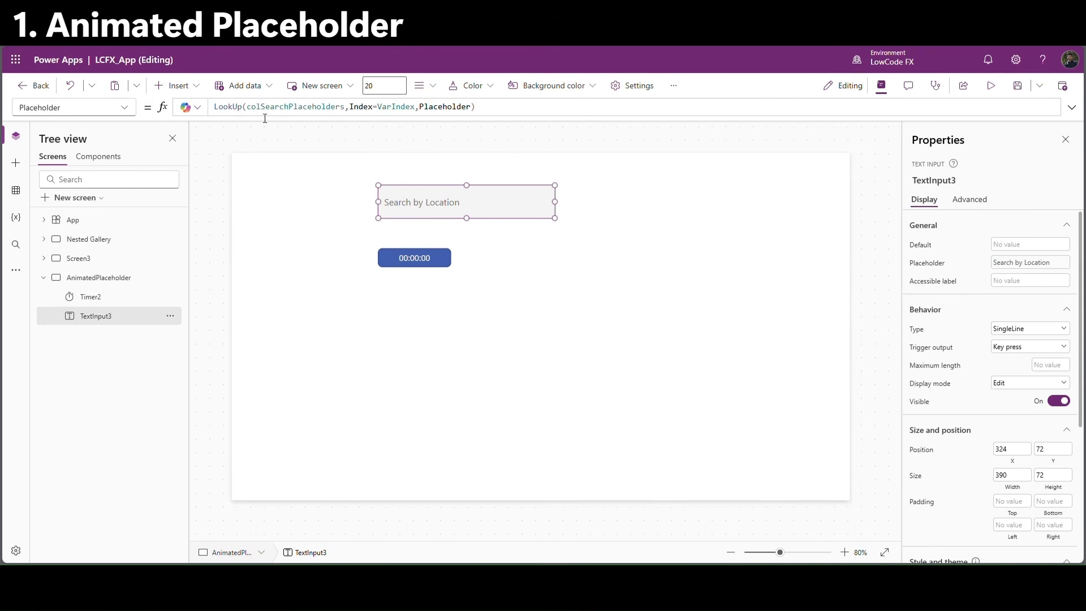
{"action": "left_click", "coordinate": [214, 110]}
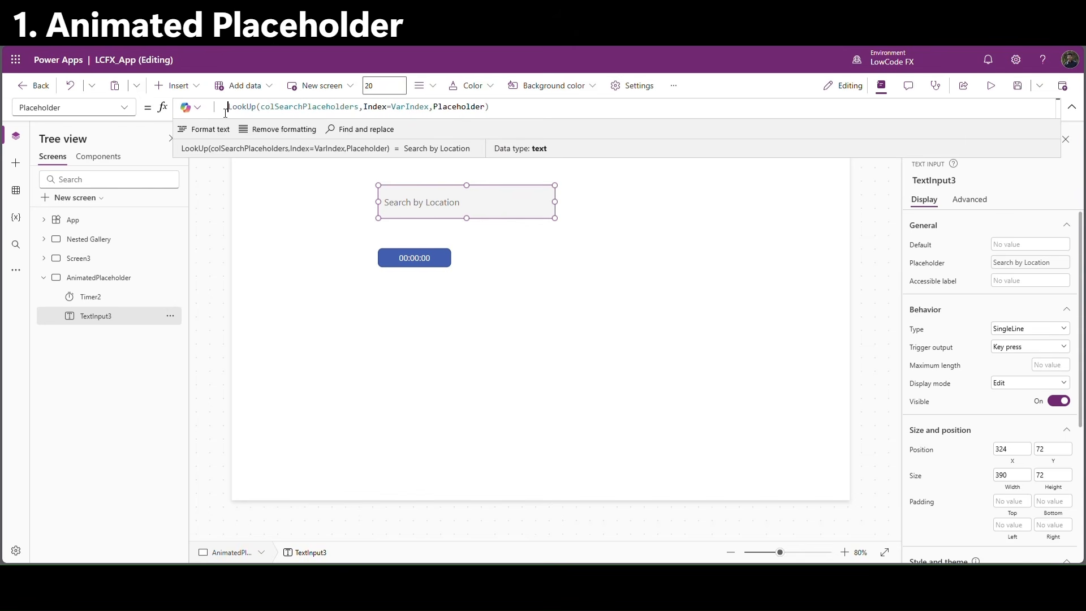
{"action": "type", "text": "Mid("}
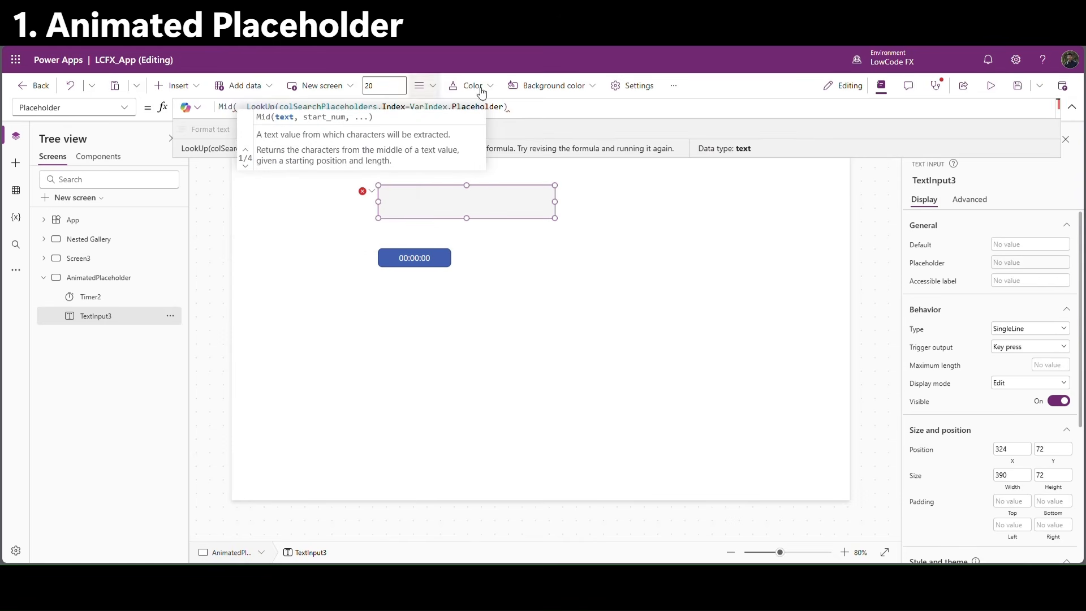
{"action": "left_click", "coordinate": [546, 113]}
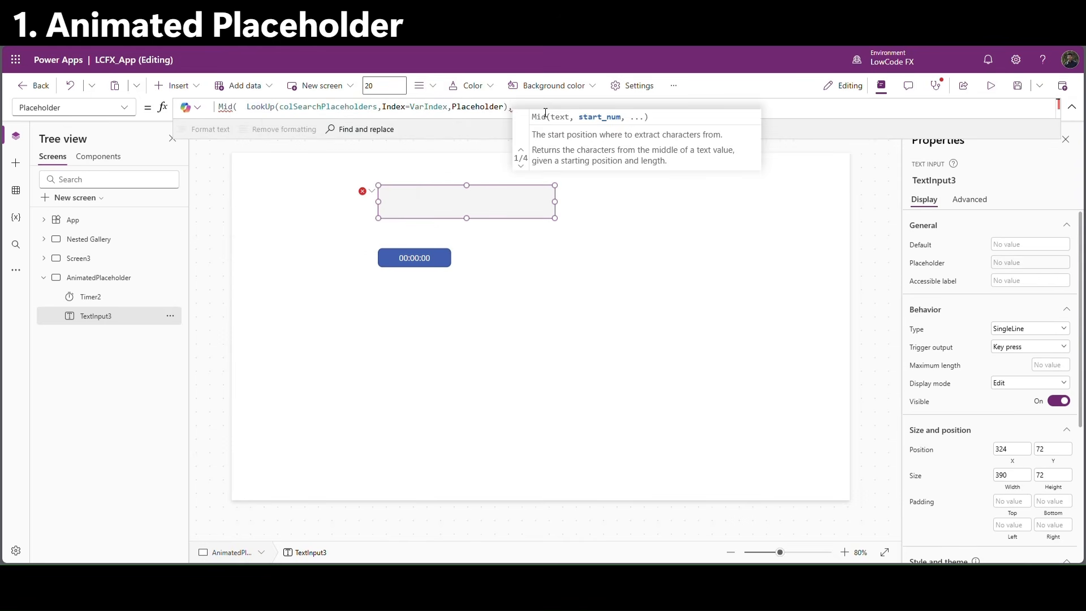
{"action": "type", "text": ",1"}
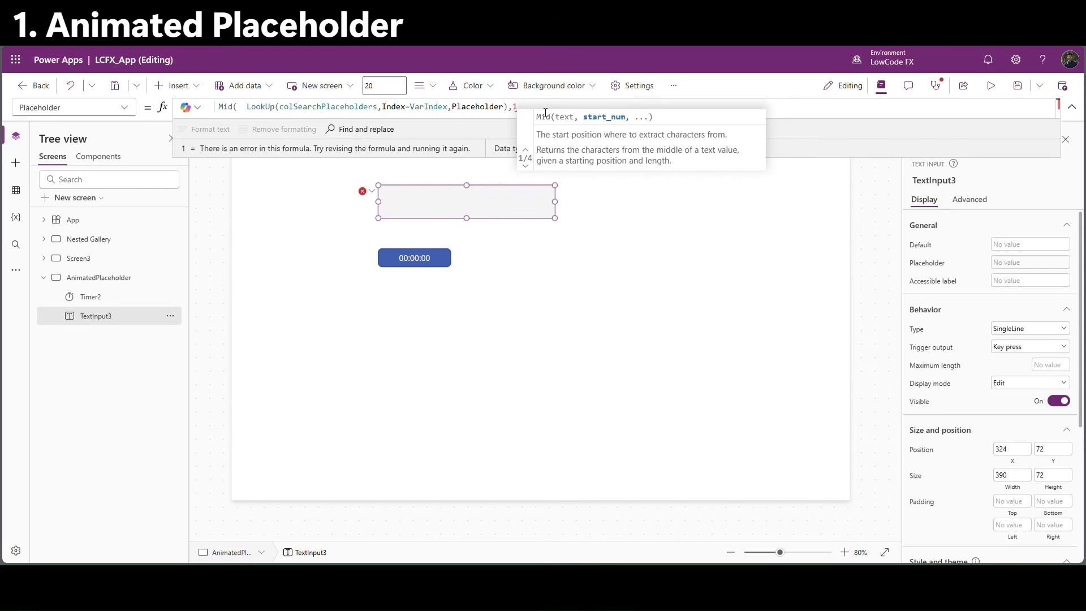
Begin the Mid function's number-of-characters argument with 30* (Timer2.Value.
{"action": "type", "text": ", 30* "}
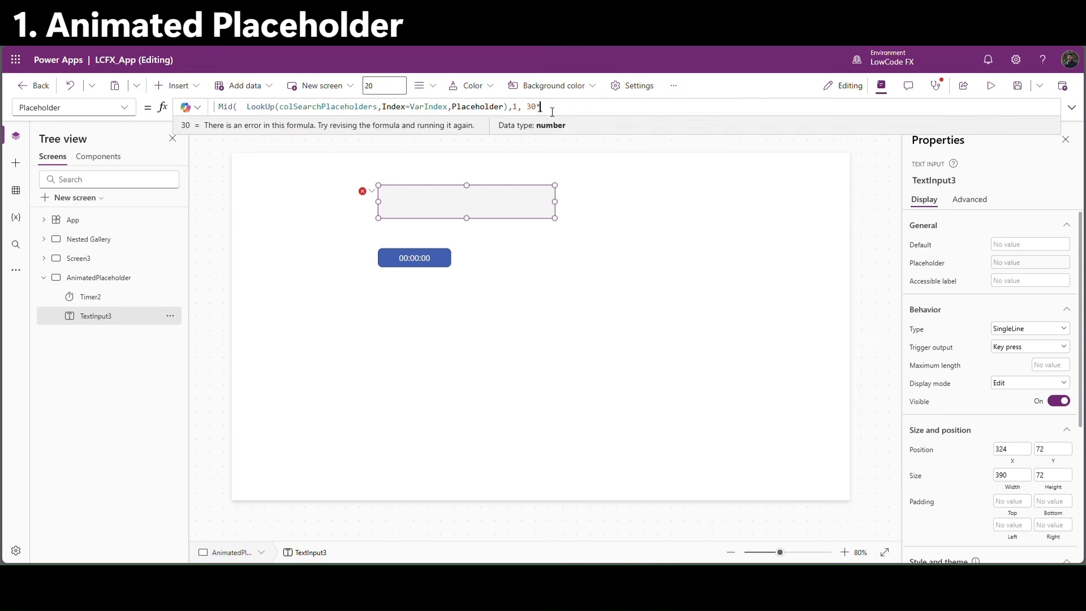
{"action": "type", "text": "("}
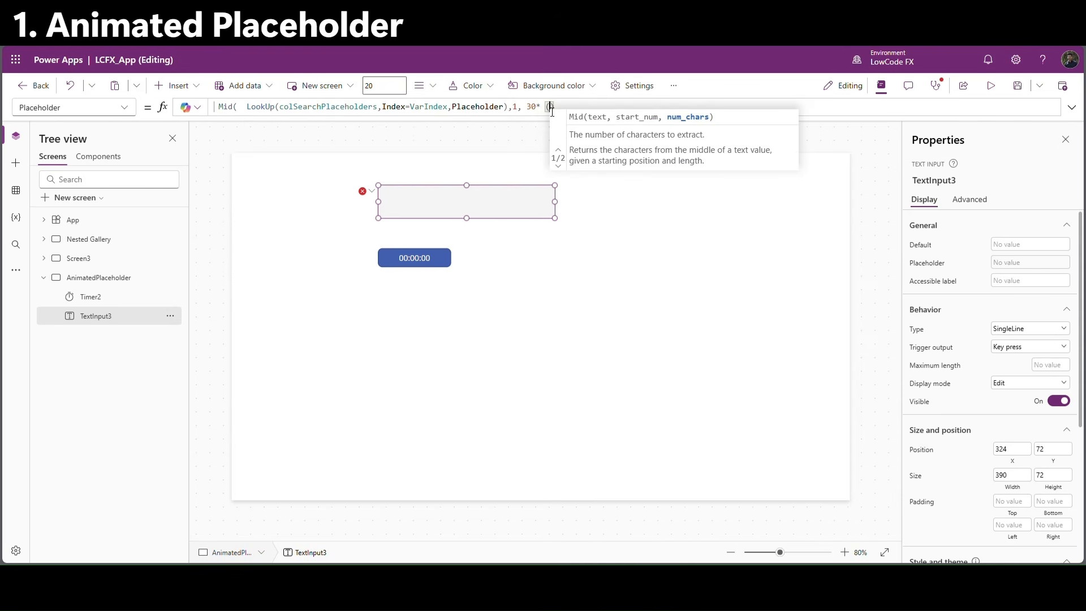
{"action": "type", "text": "timer2"}
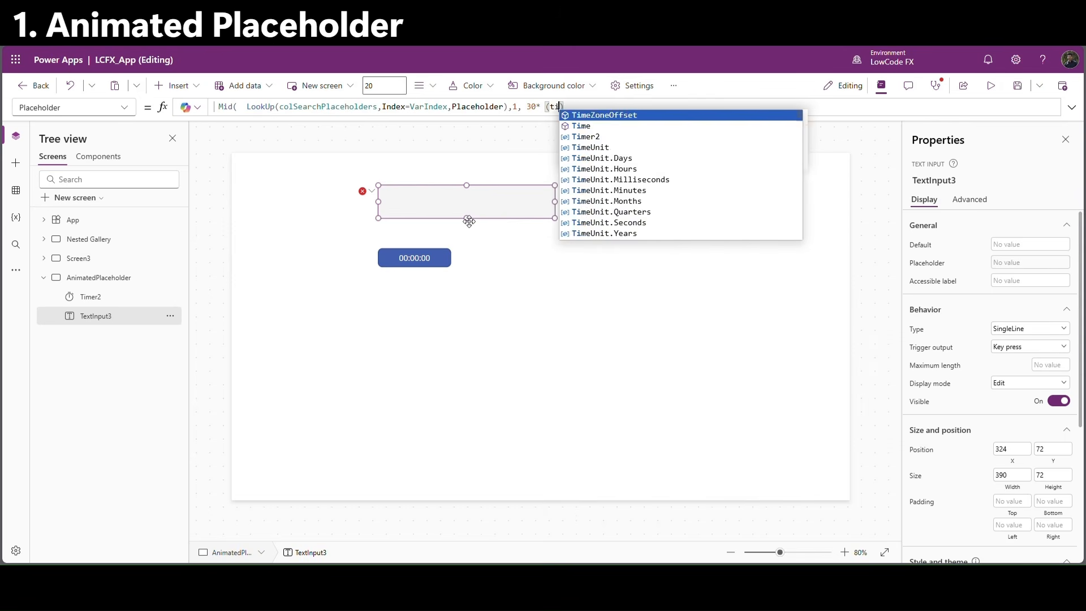
{"action": "key", "text": "Tab"}
{"action": "type", "text": "."}
{"action": "key", "text": "Tab"}
Divide the timer value by Timer2.Duration and close the parentheses of the Placeholder's Mid formula.
{"action": "type", "text": "/ti"}
{"action": "type", "text": "mer2.d"}
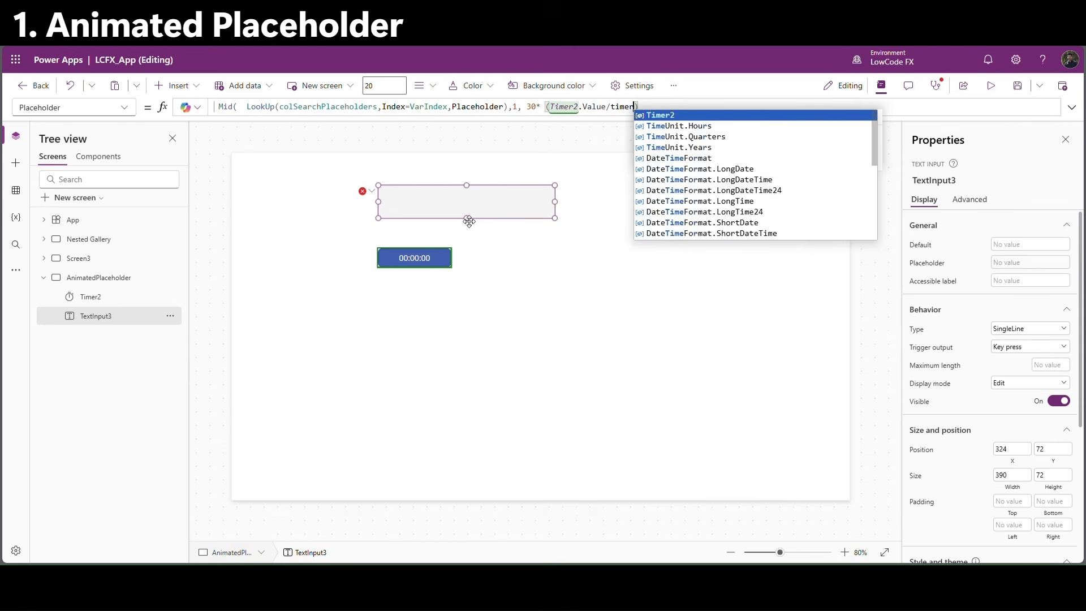
{"action": "key", "text": "Tab"}
{"action": "type", "text": "."}
{"action": "type", "text": "du"}
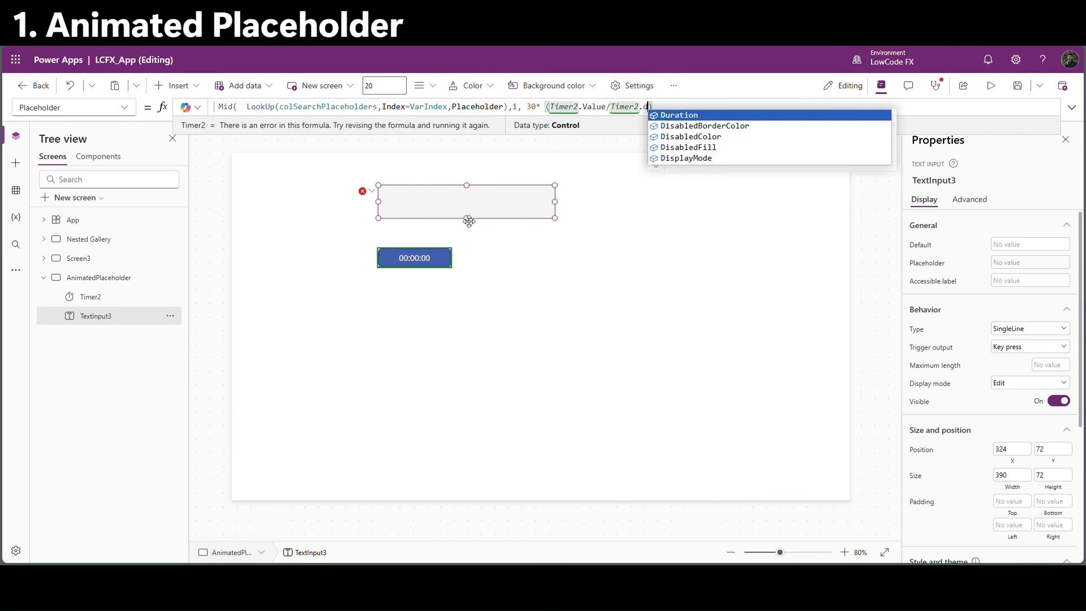
{"action": "key", "text": "Tab"}
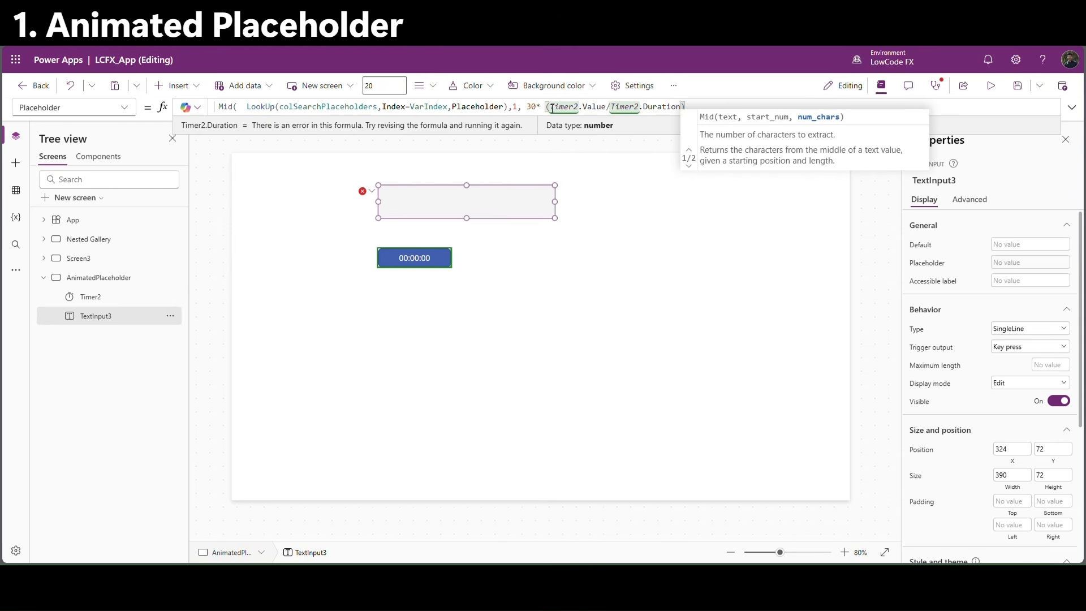
{"action": "left_click_drag", "start_coordinate": [527, 109], "coordinate": [687, 115]}
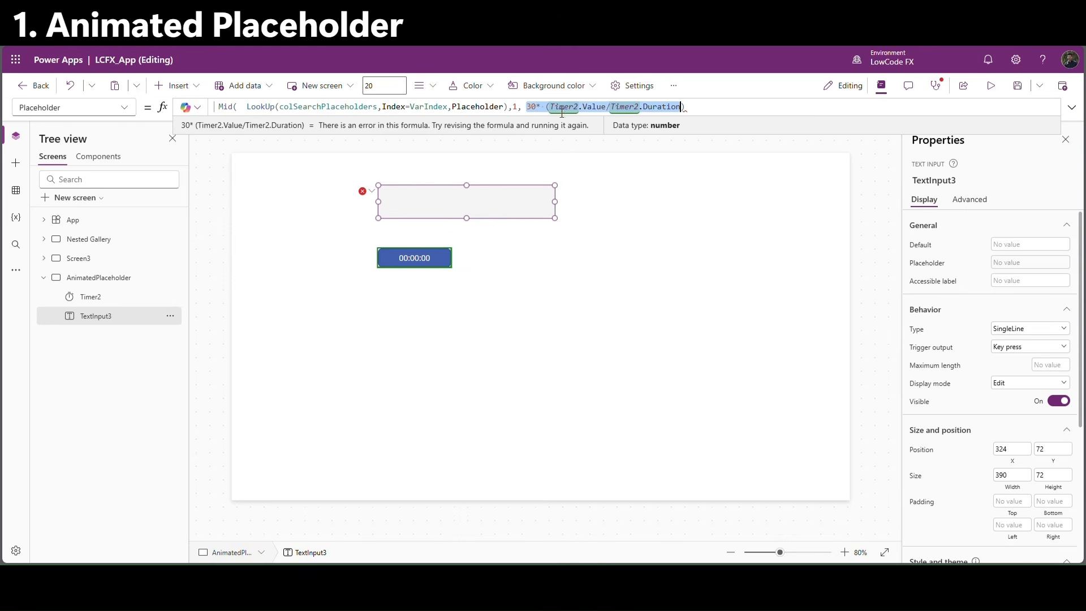
{"action": "double_click", "coordinate": [604, 108]}
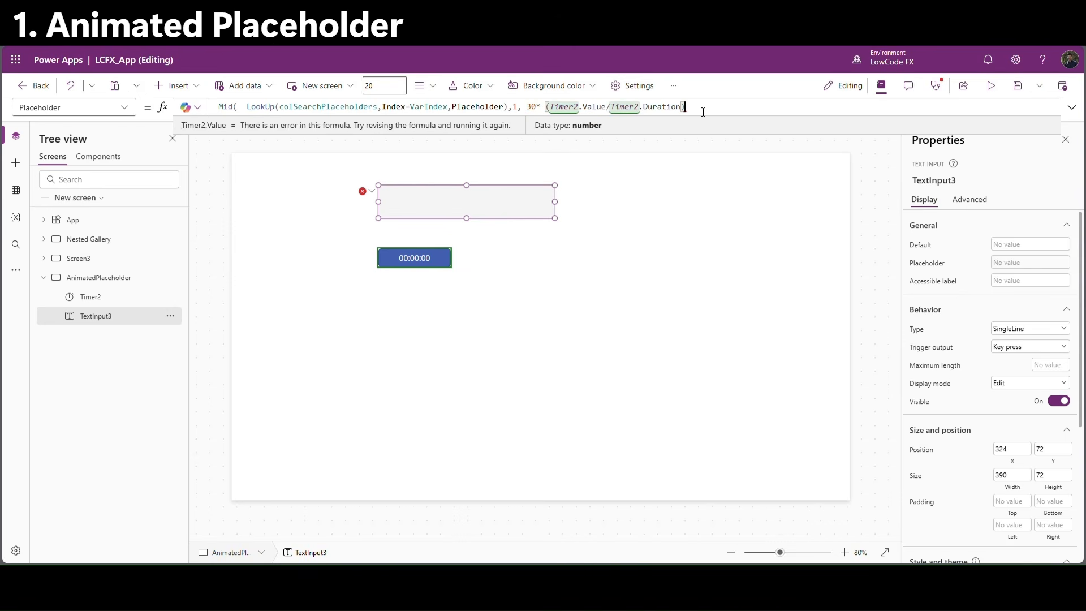
Hide Timer2 by turning off its Visible property.
{"action": "left_click", "coordinate": [396, 256]}
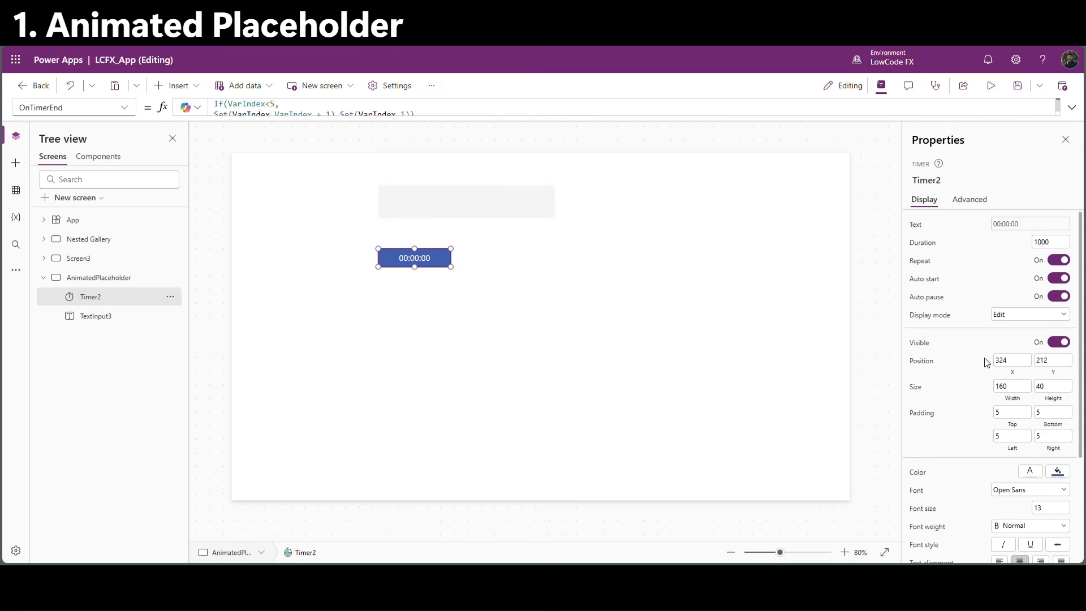
{"action": "left_click", "coordinate": [1058, 342]}
{"action": "left_click", "coordinate": [555, 228]}
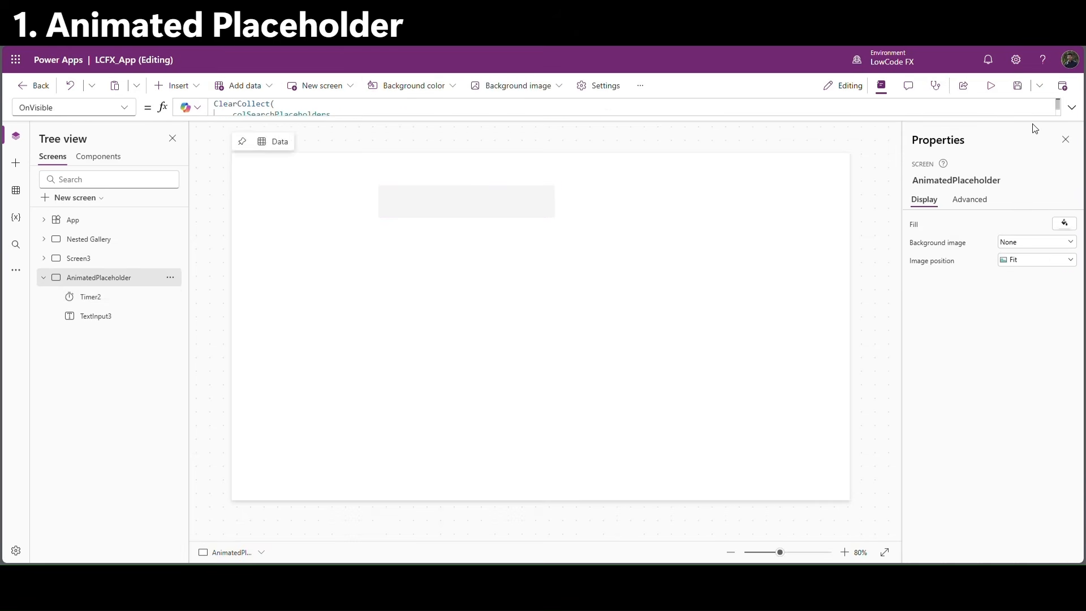
Preview the placeholder's typing animation, review the multiplier 30 in the text input's Placeholder formula, and preview the screen again.
{"action": "left_click", "coordinate": [990, 85]}
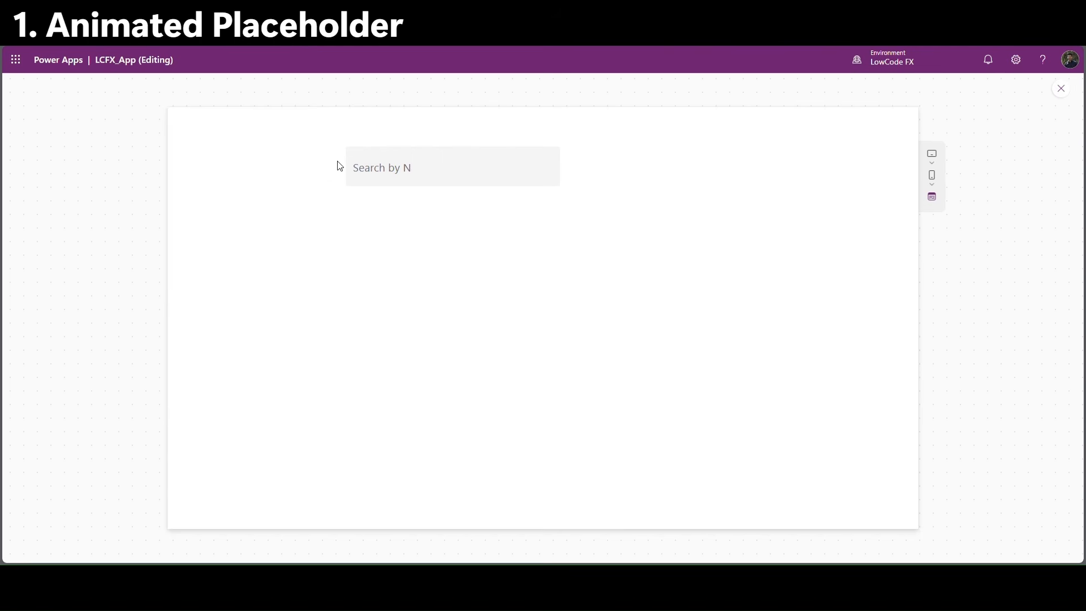
{"action": "left_click", "coordinate": [1061, 88]}
{"action": "left_click", "coordinate": [515, 209]}
{"action": "left_click", "coordinate": [534, 108]}
{"action": "double_click", "coordinate": [532, 107]}
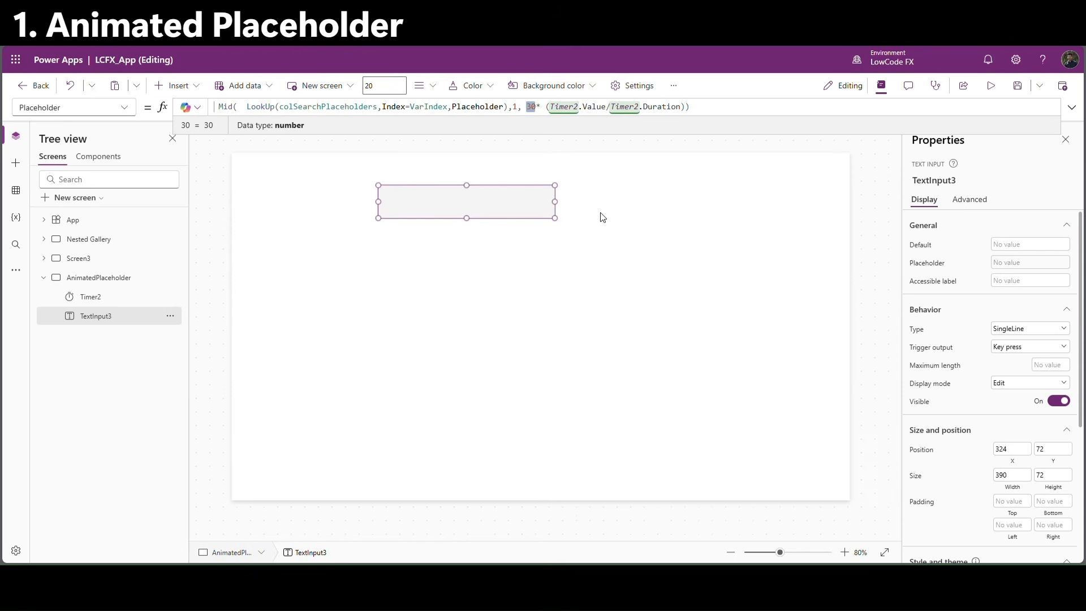
{"action": "left_click", "coordinate": [629, 204]}
{"action": "left_click", "coordinate": [990, 86]}
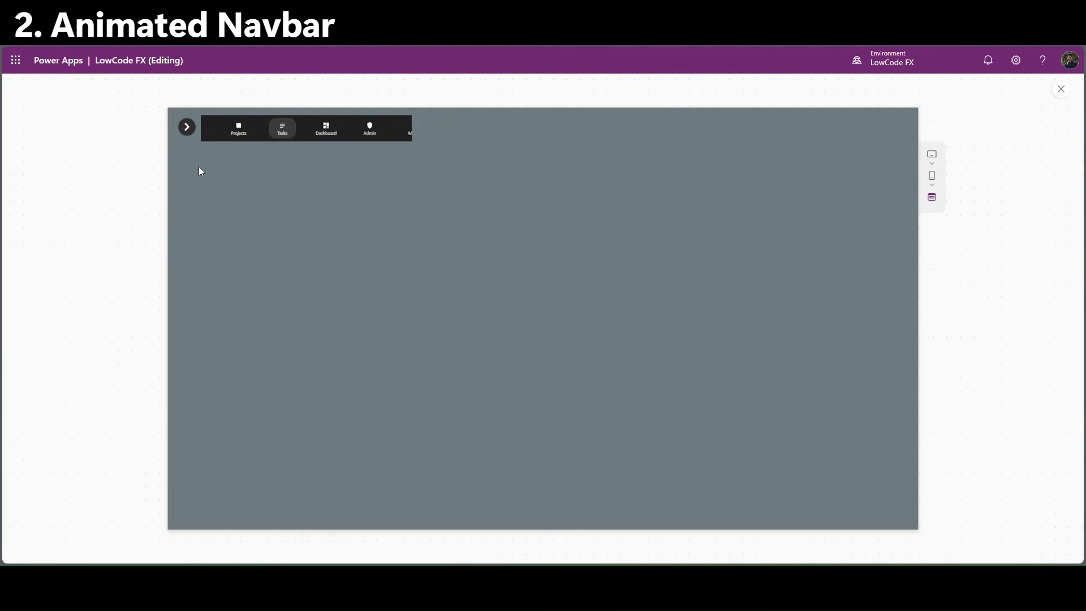
Try out the finished animated navbar in the LowCode FX preview by expanding, collapsing and choosing Projects, Dashboard, Admin and Tasks, and exit the preview.
{"action": "left_click", "coordinate": [187, 127]}
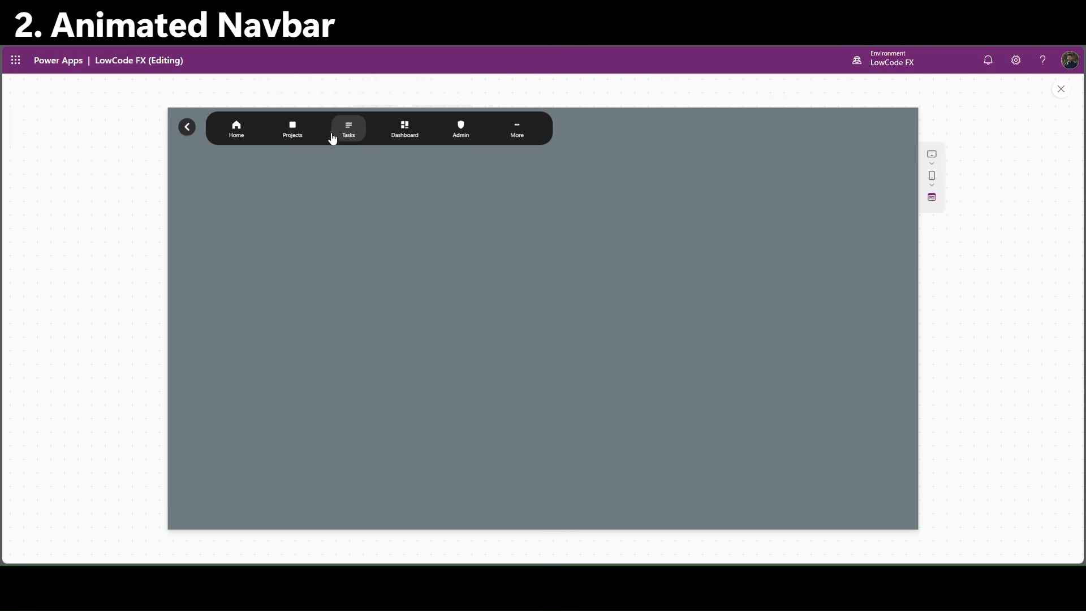
{"action": "left_click", "coordinate": [295, 132]}
{"action": "left_click", "coordinate": [406, 131]}
{"action": "left_click", "coordinate": [463, 134]}
{"action": "left_click", "coordinate": [355, 132]}
{"action": "left_click", "coordinate": [186, 130]}
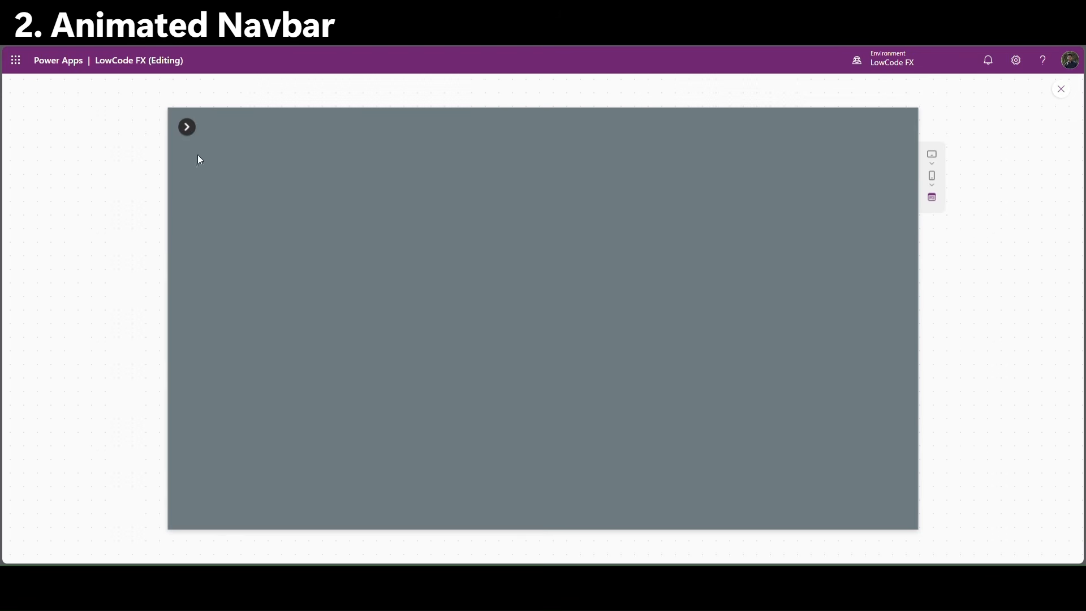
{"action": "left_click", "coordinate": [187, 126]}
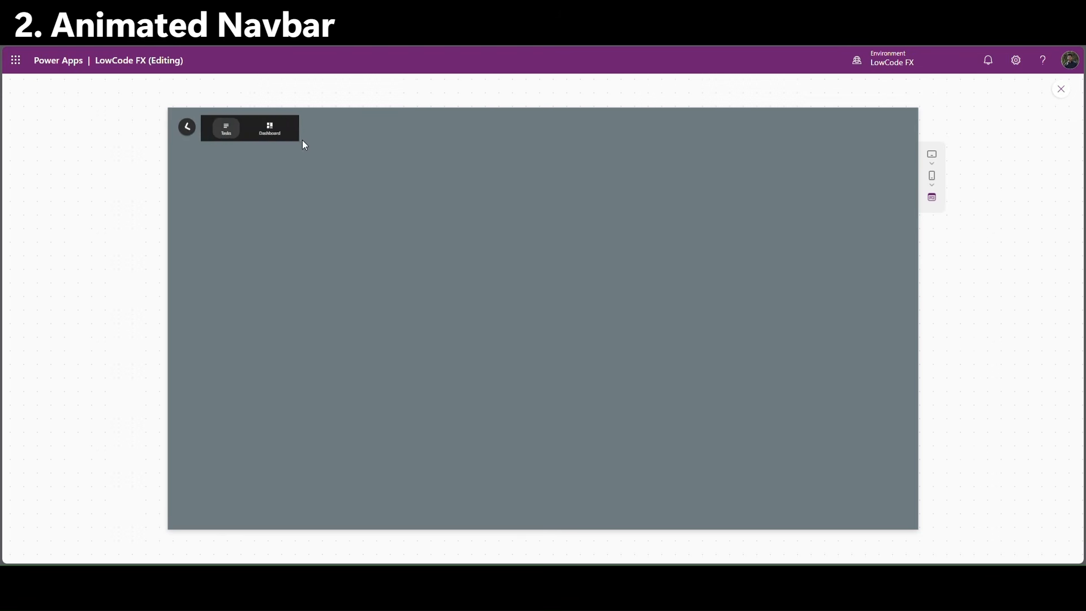
{"action": "left_click", "coordinate": [193, 130]}
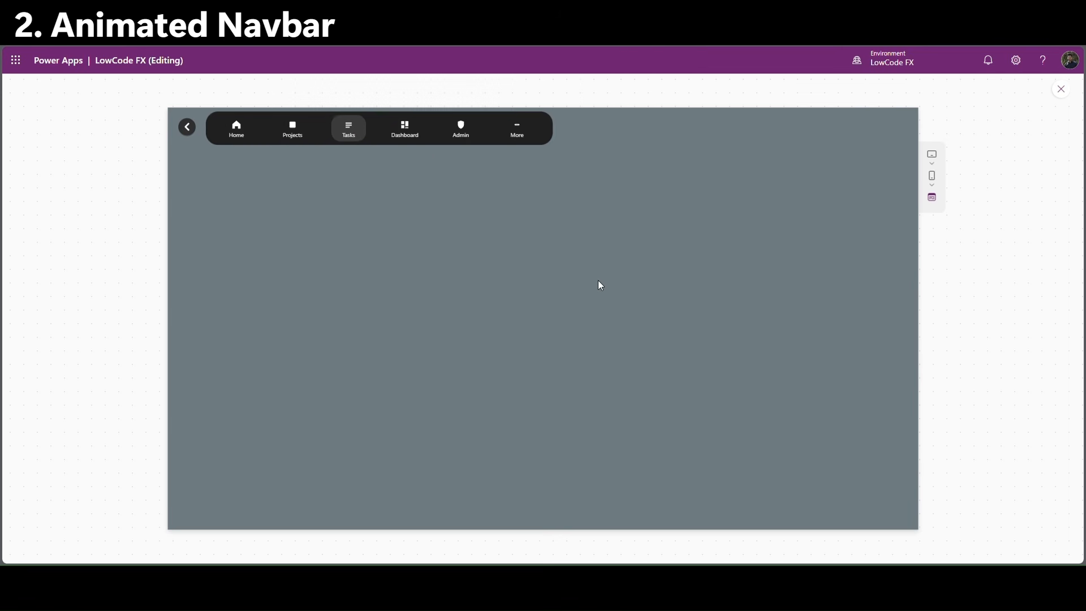
{"action": "key", "text": "Escape"}
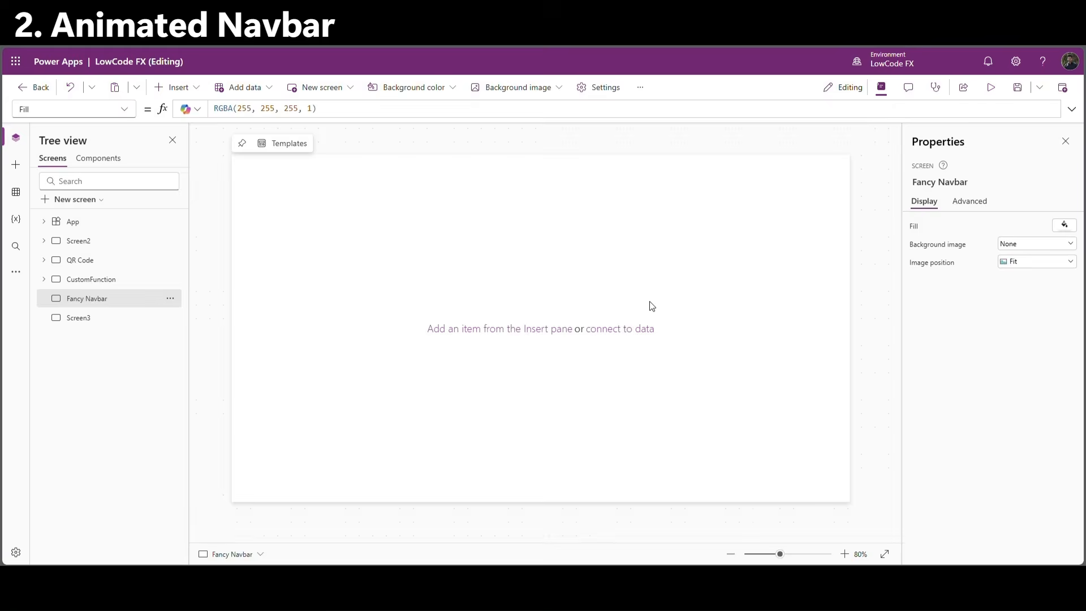
Set the Fancy Navbar screen's fill to the slate gray theme color RGBA(106, 122, 127, 1).
{"action": "left_click", "coordinate": [1064, 225]}
{"action": "left_click", "coordinate": [1027, 209]}
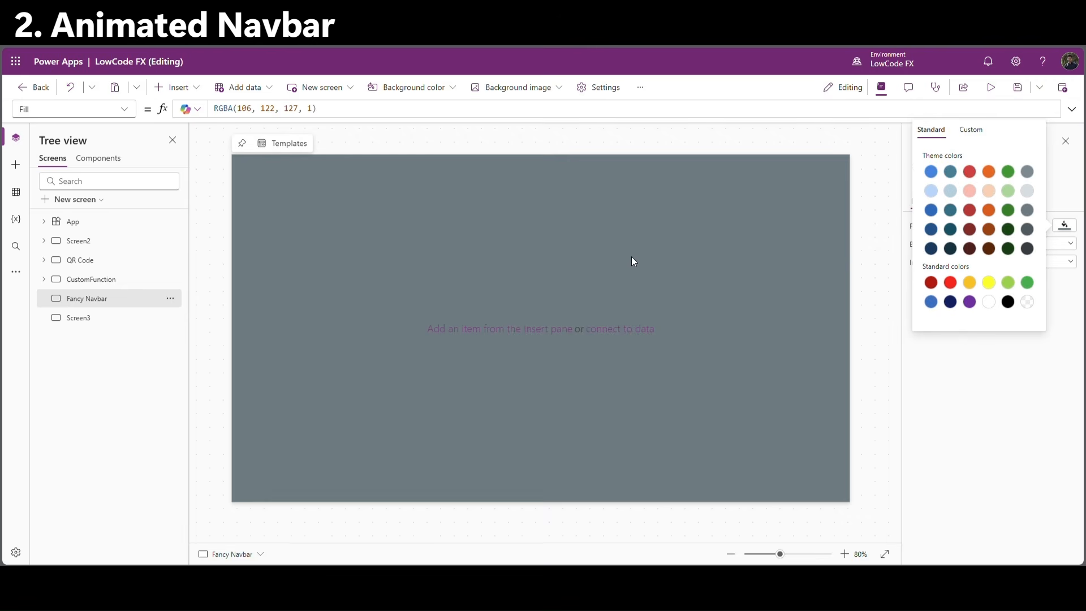
{"action": "left_click", "coordinate": [633, 262]}
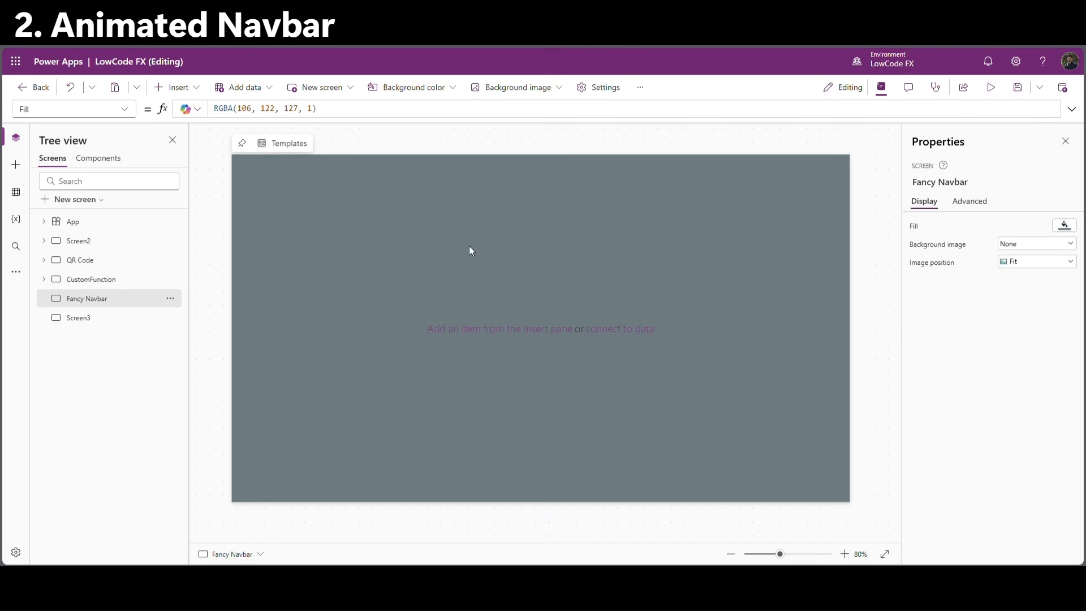
Insert an image control on the Fancy Navbar screen near its upper-left corner.
{"action": "left_click", "coordinate": [180, 88]}
{"action": "type", "text": "imag"}
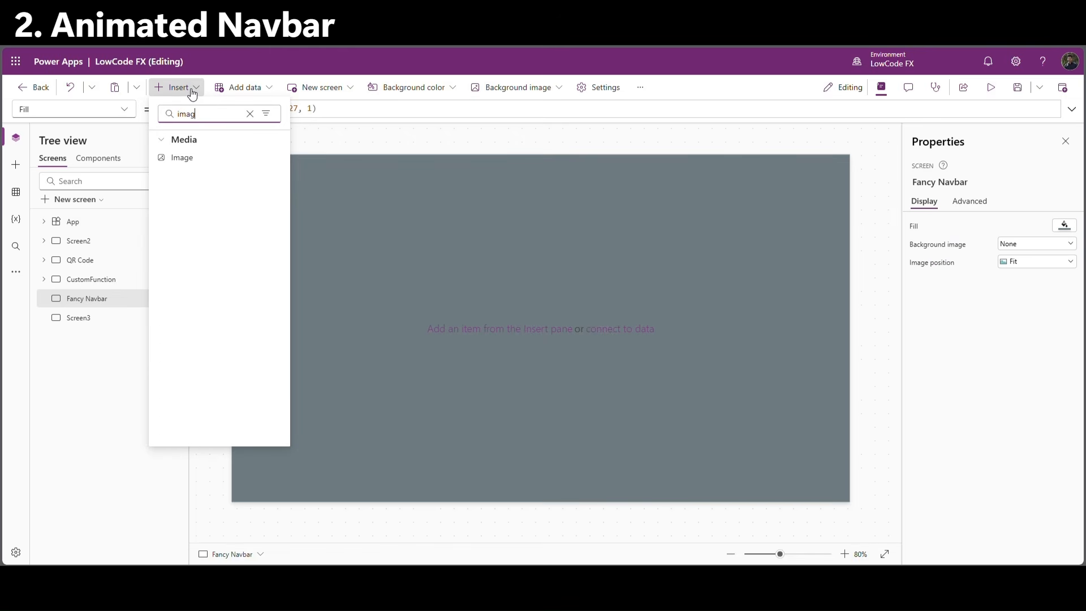
{"action": "left_click", "coordinate": [198, 160]}
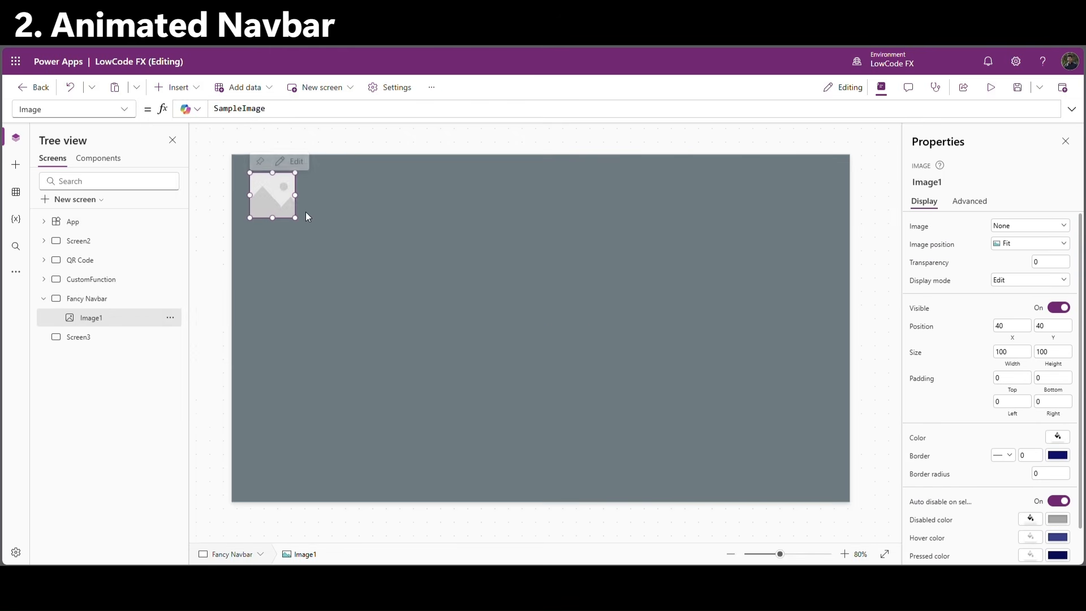
{"action": "left_click_drag", "start_coordinate": [288, 201], "coordinate": [293, 202]}
Set the image's width and height to 40 and replace SampleImage with the copied arrow-icon SVG formula.
{"action": "left_click", "coordinate": [1011, 351]}
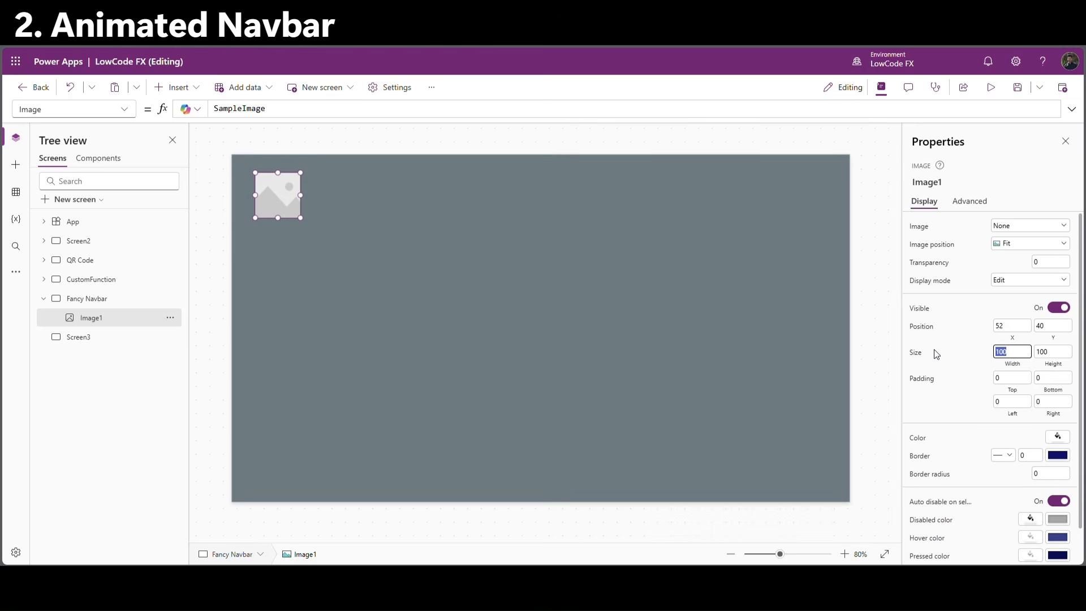
{"action": "type", "text": "40"}
{"action": "left_click", "coordinate": [1071, 356]}
{"action": "type", "text": "40"}
{"action": "left_click", "coordinate": [968, 339]}
{"action": "double_click", "coordinate": [252, 116]}
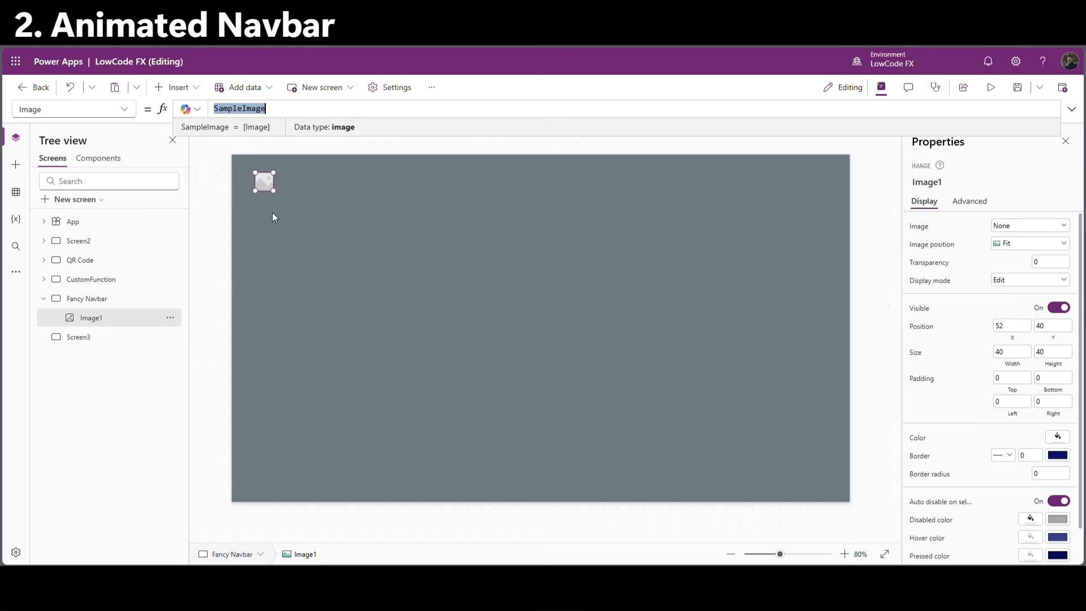
{"action": "key", "text": "ctrl+v"}
Set the image's position to X 15 and Y 15, and check its placement in the preview.
{"action": "left_click", "coordinate": [1018, 328]}
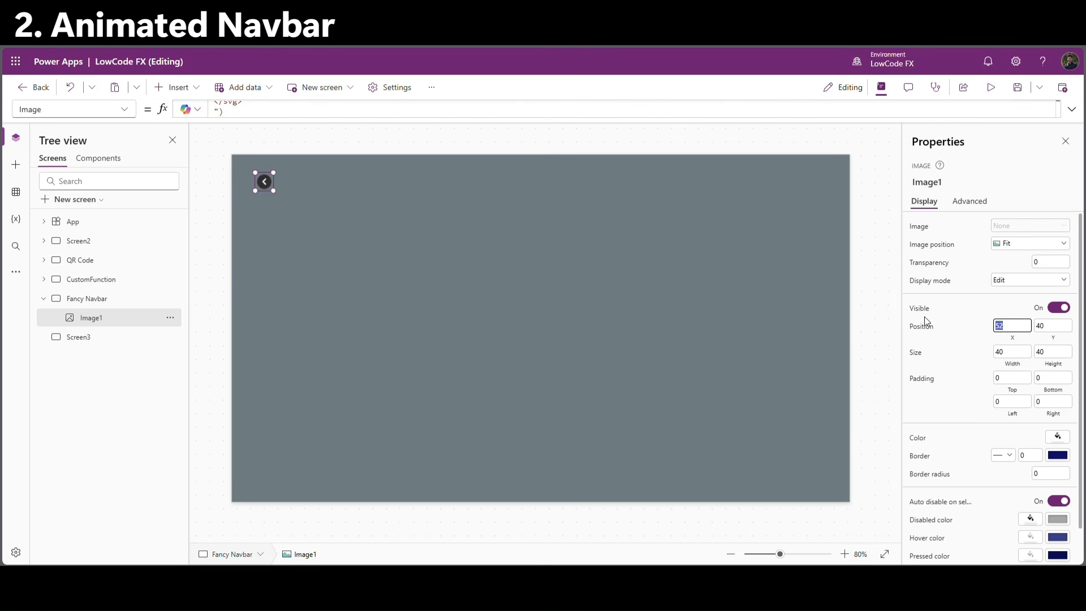
{"action": "type", "text": "15"}
{"action": "left_click", "coordinate": [1058, 328]}
{"action": "type", "text": "15"}
{"action": "left_click", "coordinate": [964, 322]}
{"action": "key", "text": "F5"}
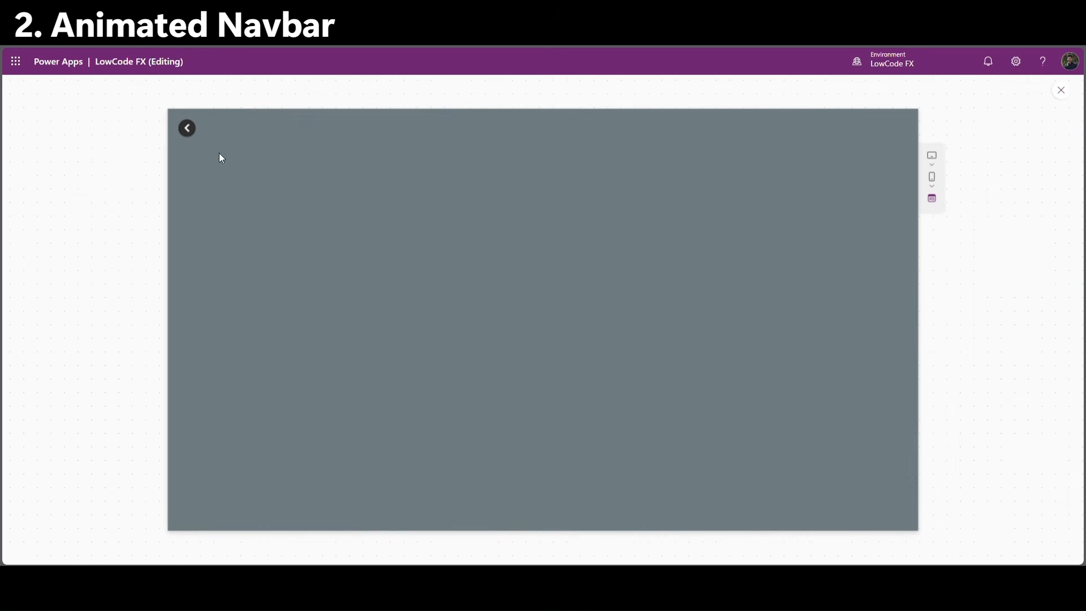
{"action": "left_click", "coordinate": [1061, 90]}
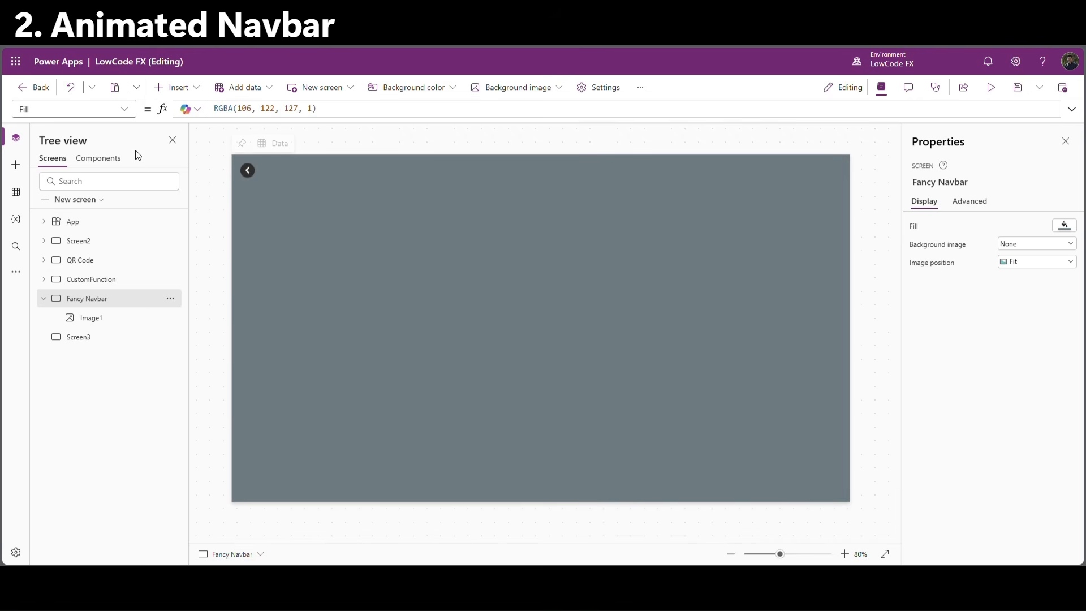
Insert a button on the Fancy Navbar screen and set its width and height to 50.
{"action": "left_click", "coordinate": [186, 88]}
{"action": "left_click", "coordinate": [202, 176]}
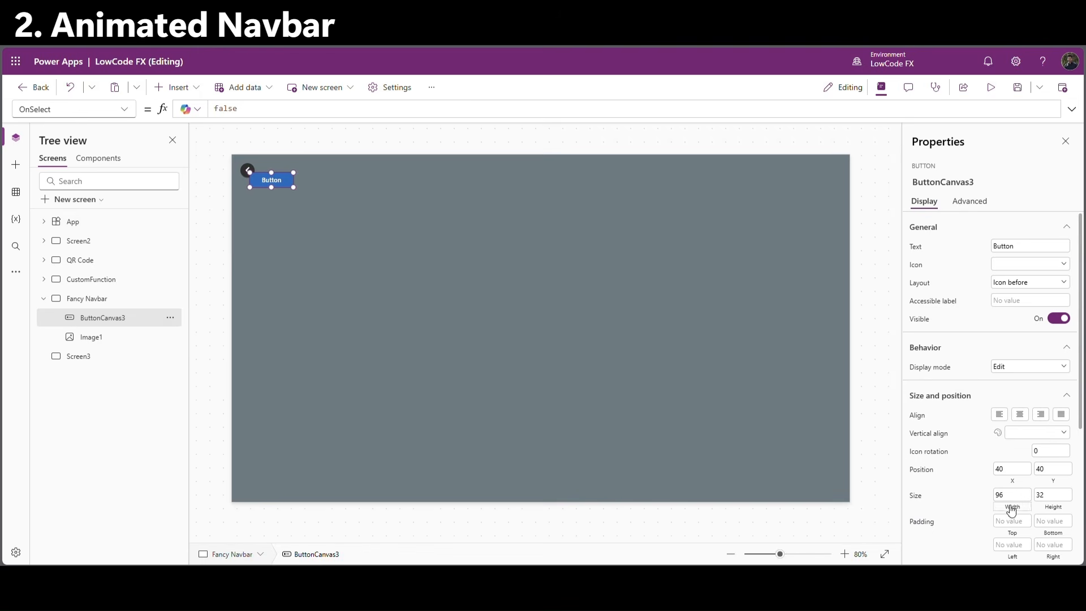
{"action": "scroll", "coordinate": [1018, 460], "scroll_direction": "down", "scroll_amount": 1}
{"action": "left_click", "coordinate": [1023, 443]}
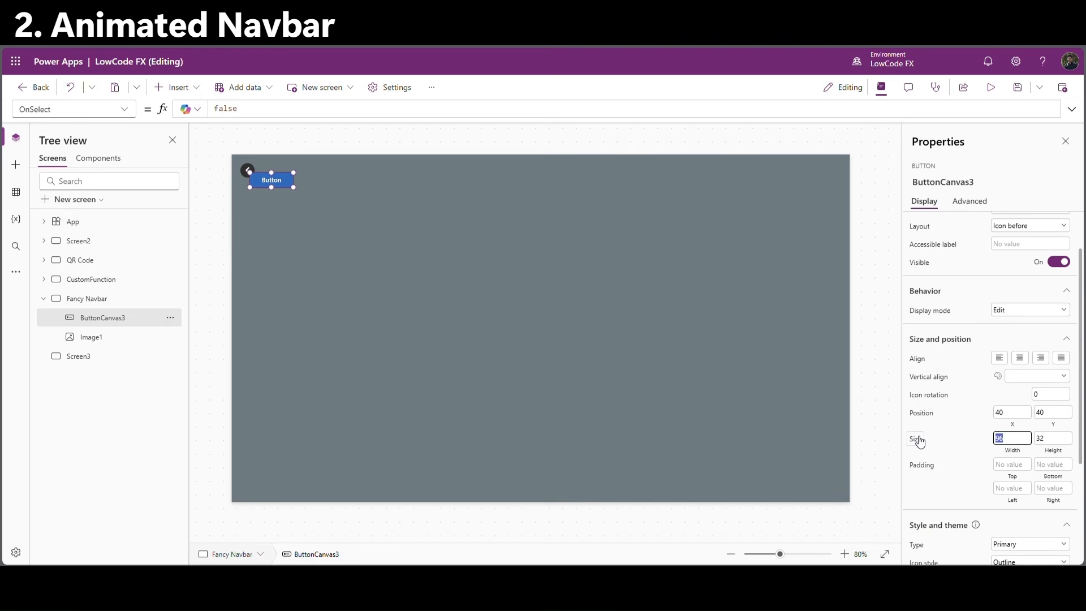
{"action": "type", "text": "50"}
{"action": "key", "text": "Tab"}
{"action": "type", "text": "50"}
{"action": "left_click", "coordinate": [965, 440]}
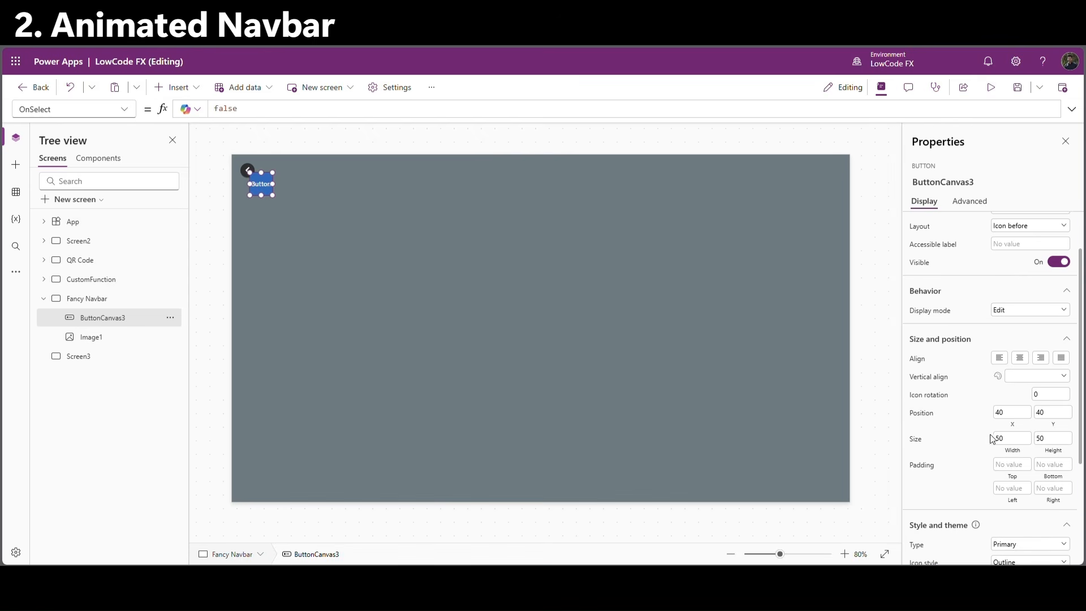
Set the button's position to X 10 and Y 10 so it covers the arrow image.
{"action": "left_click", "coordinate": [972, 412]}
{"action": "type", "text": "10"}
{"action": "key", "text": "Tab"}
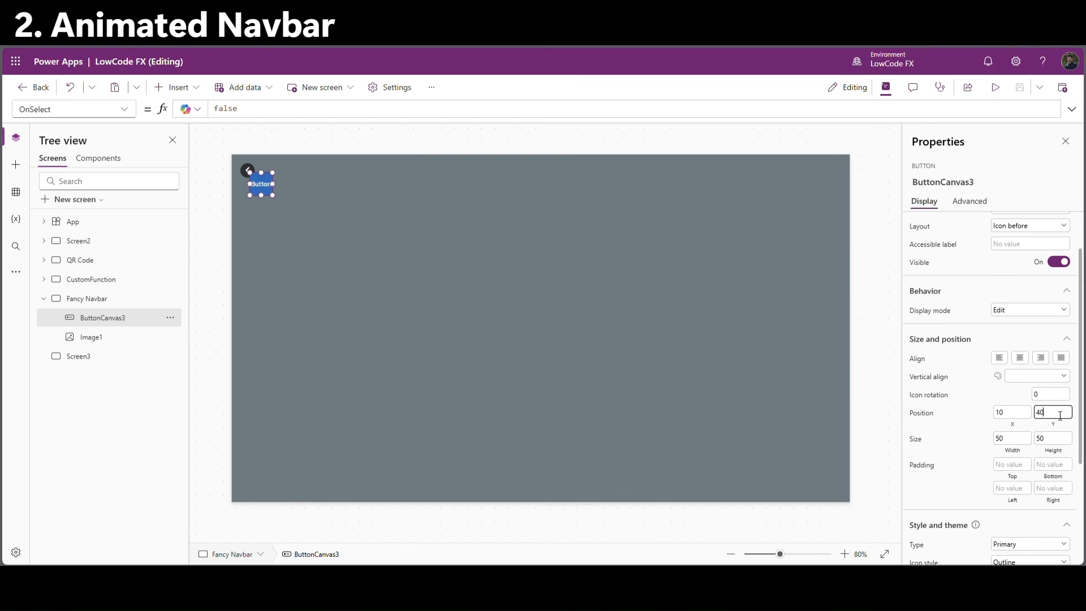
{"action": "type", "text": "10"}
{"action": "left_click", "coordinate": [981, 412]}
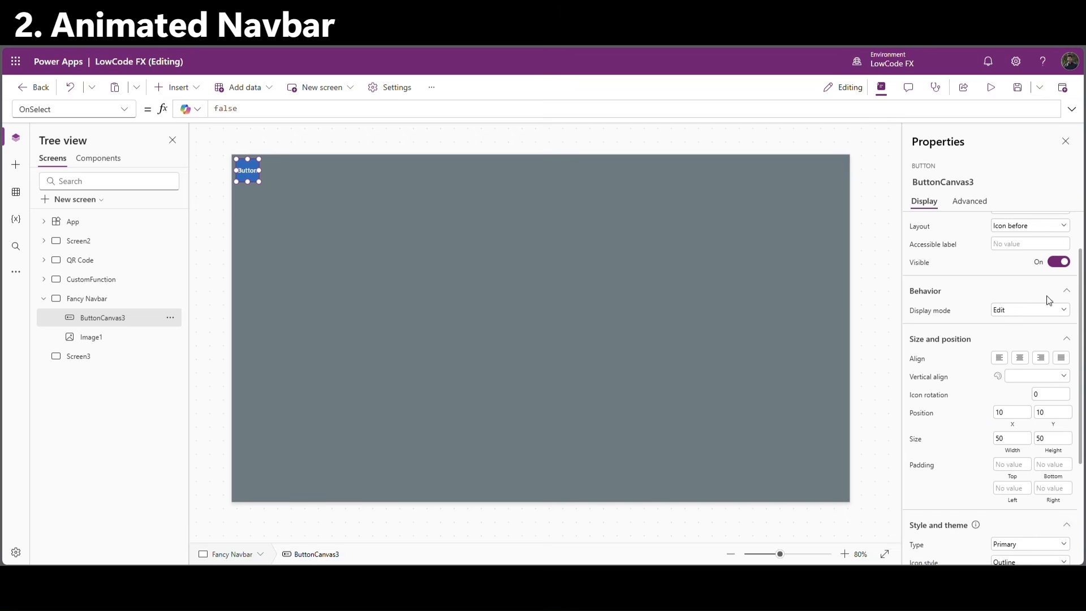
Clear the button's text and set its style type to Transparent.
{"action": "scroll", "coordinate": [1049, 249], "scroll_direction": "up", "scroll_amount": 2}
{"action": "left_click", "coordinate": [1050, 247]}
{"action": "key", "text": "BackSpace"}
{"action": "scroll", "coordinate": [996, 385], "scroll_direction": "down", "scroll_amount": 3}
{"action": "left_click", "coordinate": [1044, 431]}
{"action": "left_click", "coordinate": [1022, 500]}
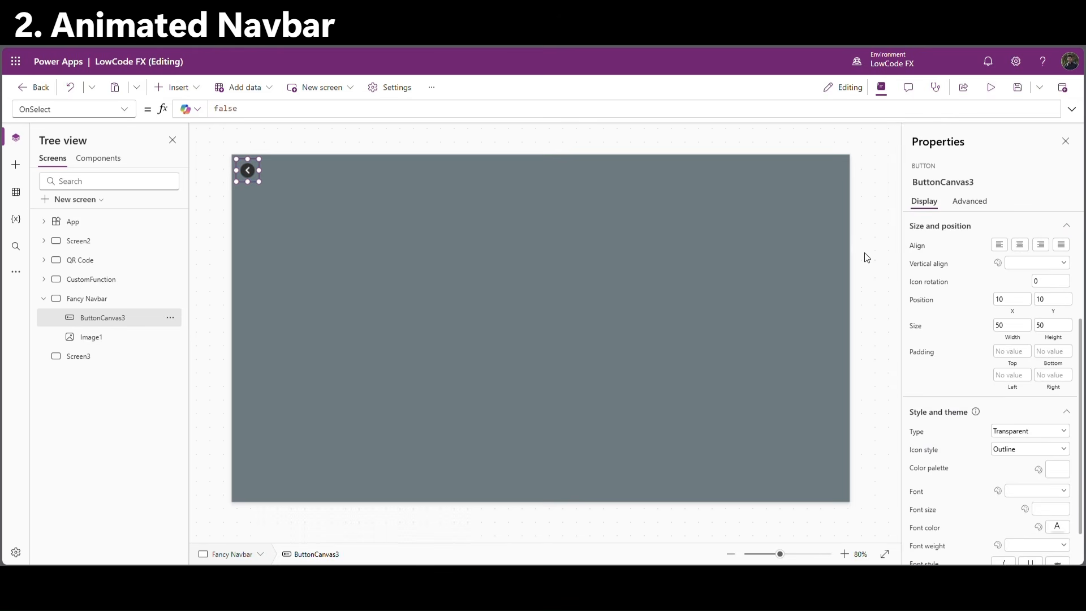
Examine where the arrow image's SVG formula uses varMenuOpen in the rotateAnim keyframes.
{"action": "left_click", "coordinate": [95, 338]}
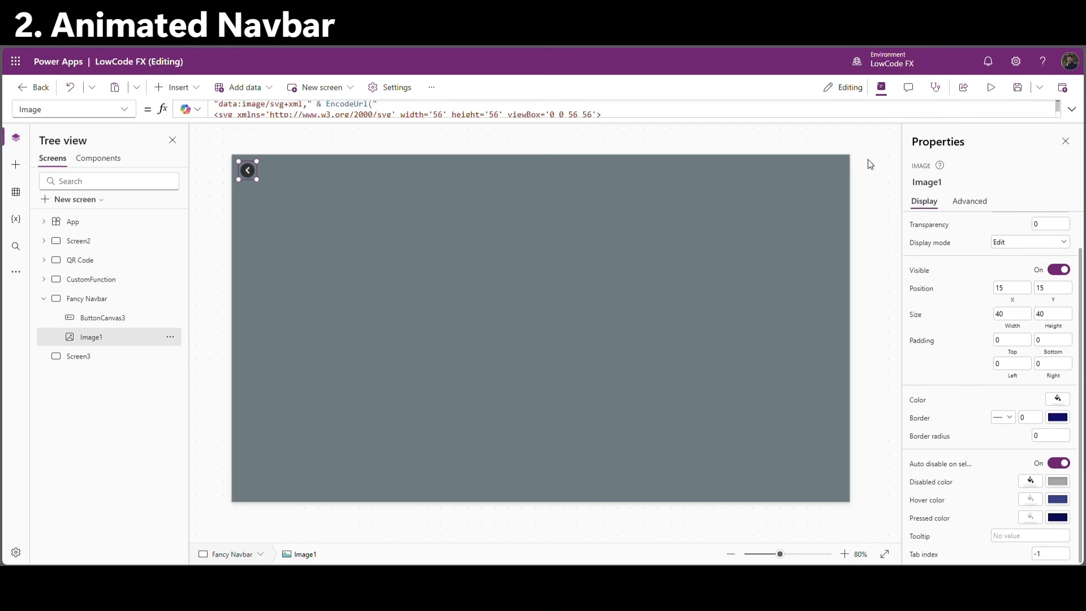
{"action": "left_click", "coordinate": [1059, 107]}
{"action": "scroll", "coordinate": [306, 214], "scroll_direction": "down", "scroll_amount": 1}
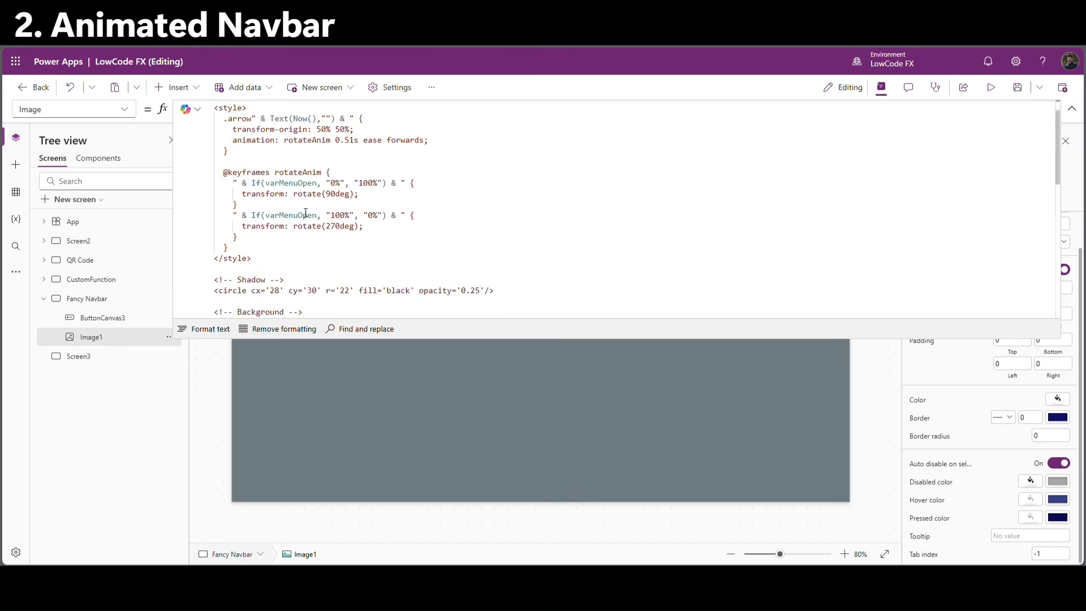
{"action": "left_click", "coordinate": [317, 182]}
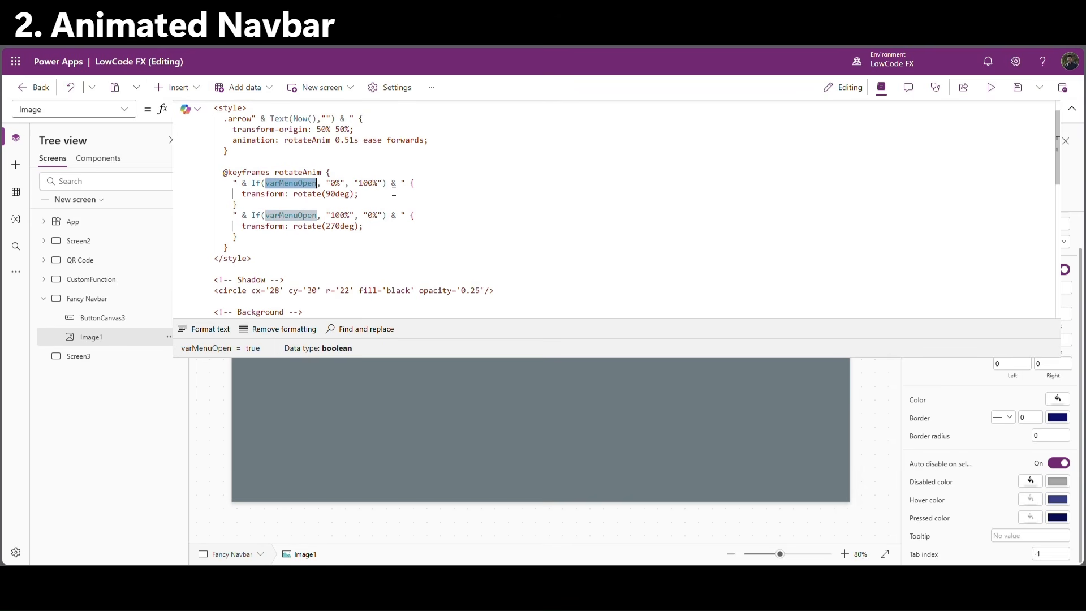
{"action": "left_click", "coordinate": [720, 206]}
{"action": "double_click", "coordinate": [293, 184]}
{"action": "left_click", "coordinate": [1071, 109]}
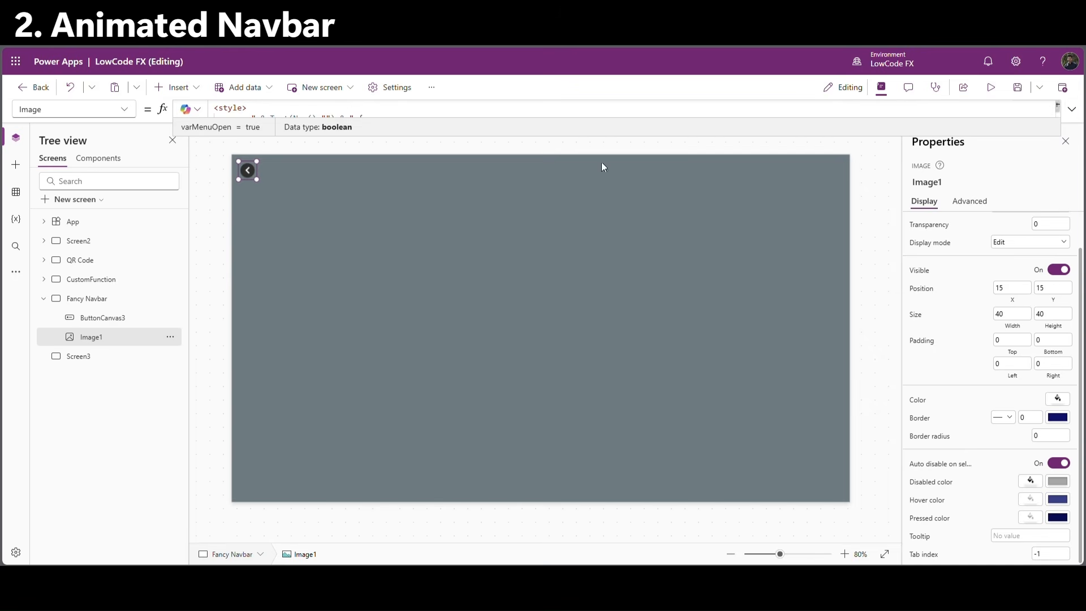
Set the transparent button's OnSelect formula to Set(varMenuOpen,!varMenuOpen).
{"action": "left_click", "coordinate": [104, 319]}
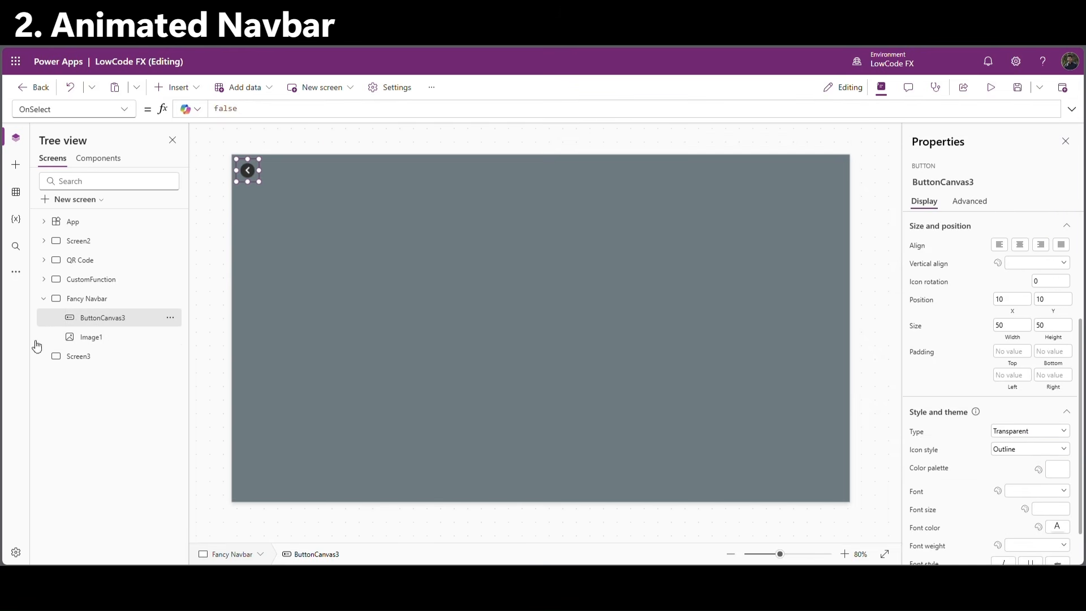
{"action": "double_click", "coordinate": [226, 108]}
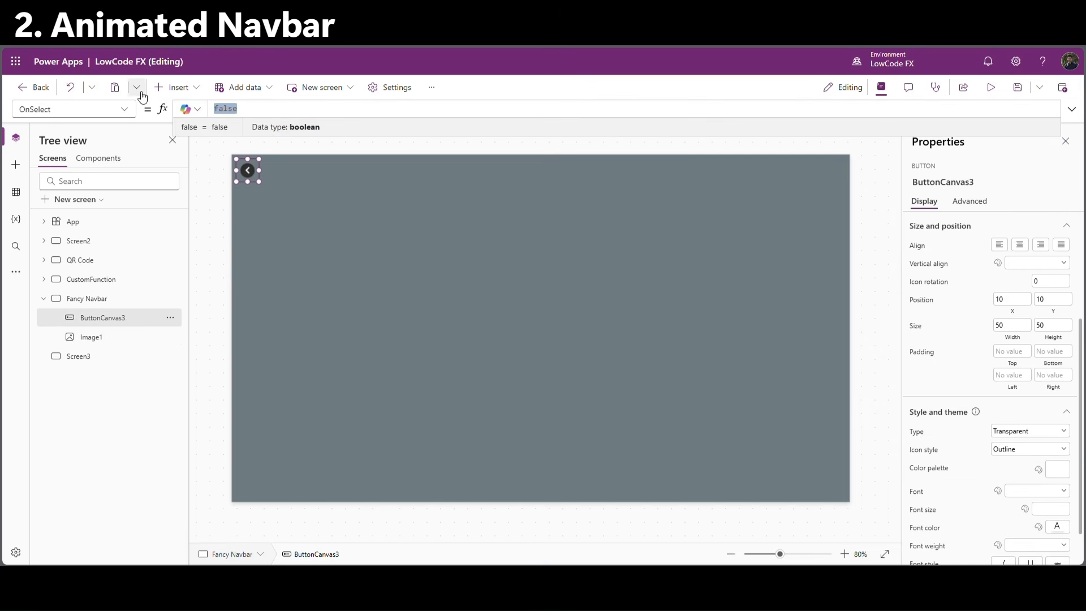
{"action": "type", "text": "Set(varMenuOpen,varMenuOpen"}
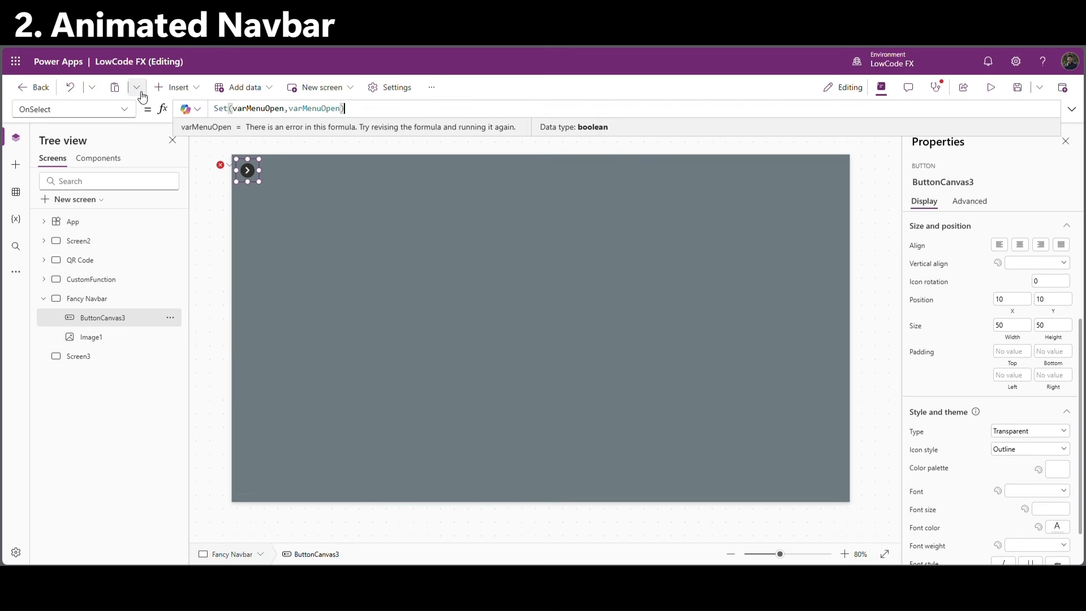
{"action": "type", "text": ")"}
{"action": "left_click", "coordinate": [287, 108]}
{"action": "type", "text": "!"}
{"action": "left_click", "coordinate": [330, 109]}
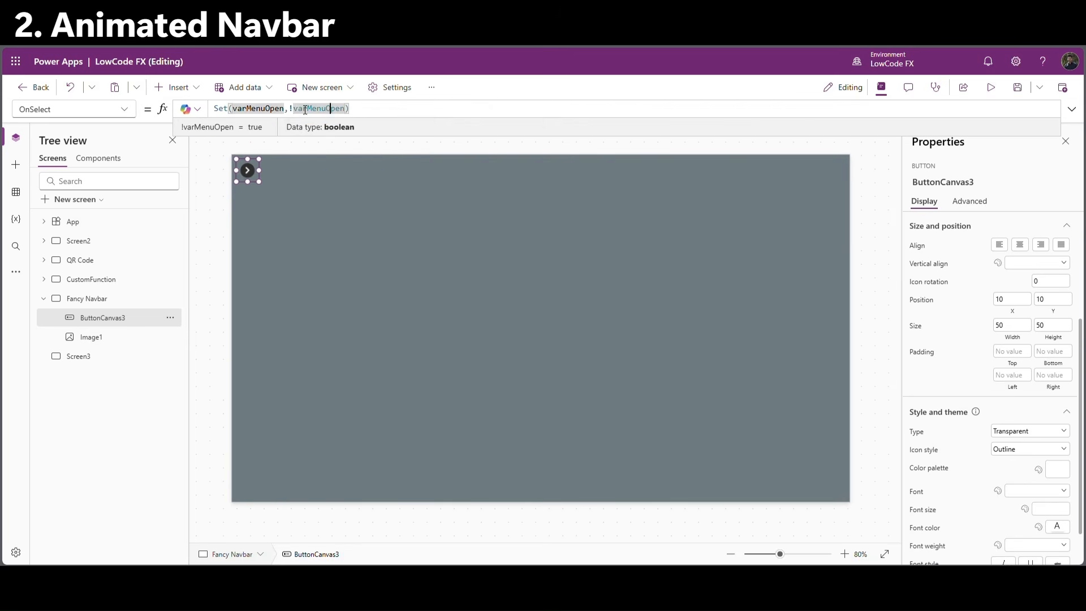
{"action": "left_click_drag", "start_coordinate": [290, 111], "coordinate": [294, 112]}
{"action": "left_click", "coordinate": [371, 111]}
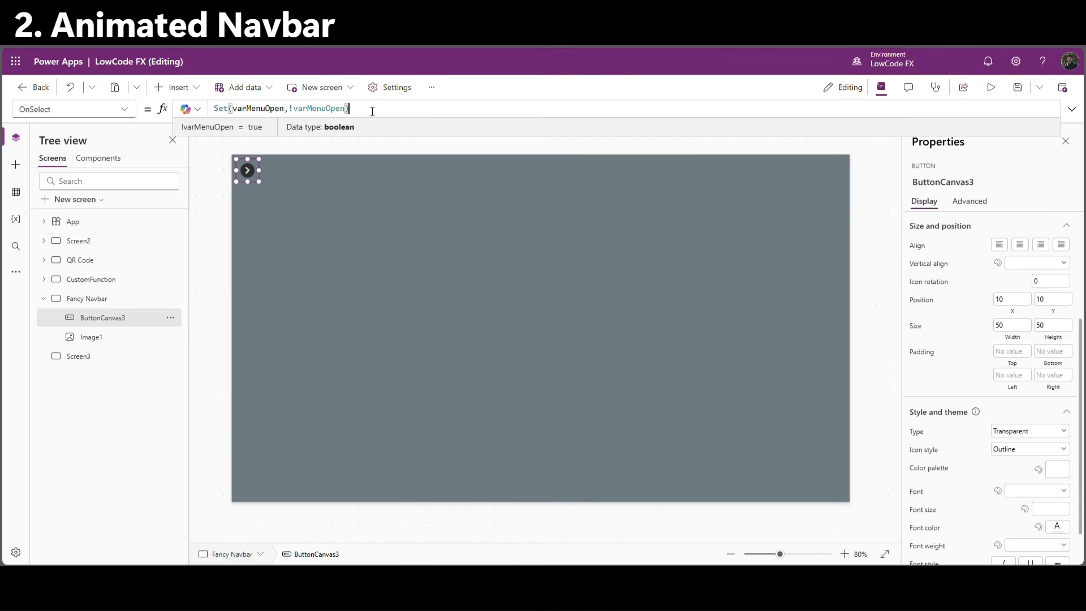
Preview the app and test the arrow toggle, then return to editing.
{"action": "key", "text": "F5"}
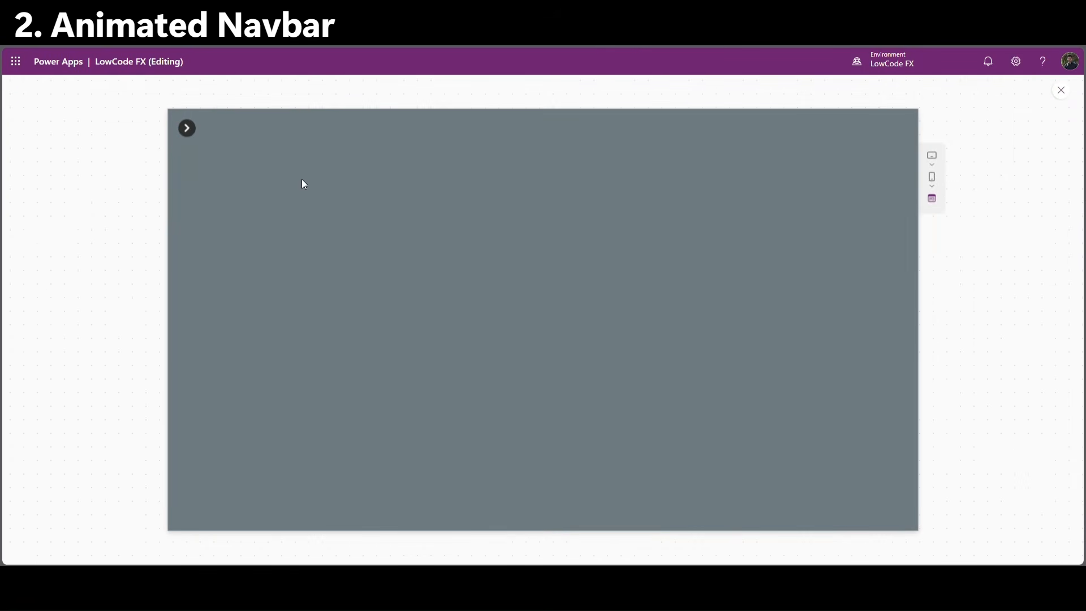
{"action": "left_click", "coordinate": [190, 135]}
{"action": "key", "text": "Escape"}
Group the transparent button with the arrow image and rename the group Arrow.
{"action": "right_click", "coordinate": [113, 318]}
{"action": "left_click", "coordinate": [148, 414]}
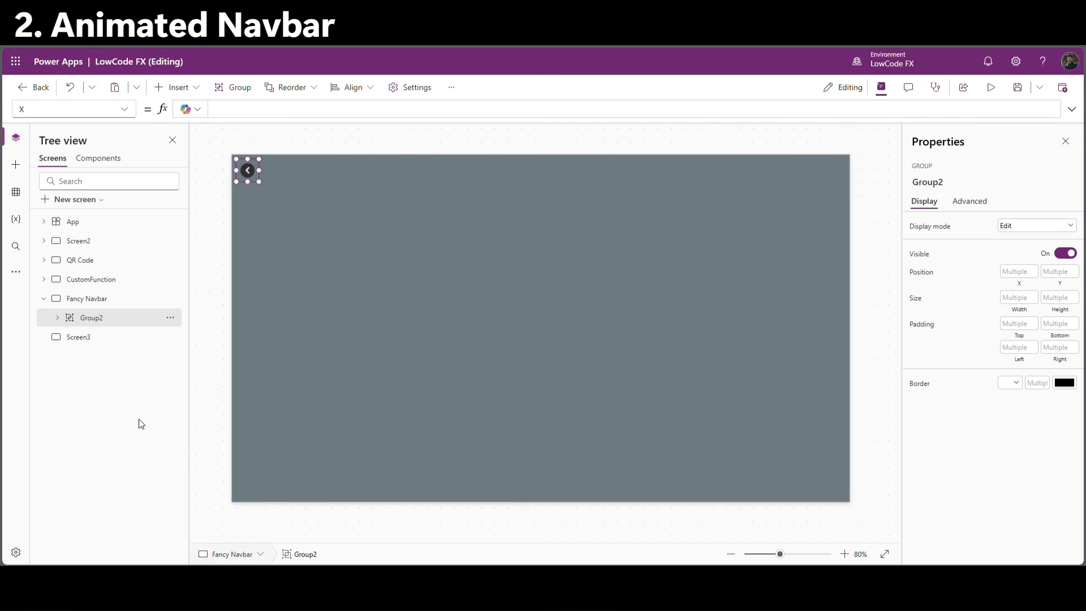
{"action": "double_click", "coordinate": [101, 320]}
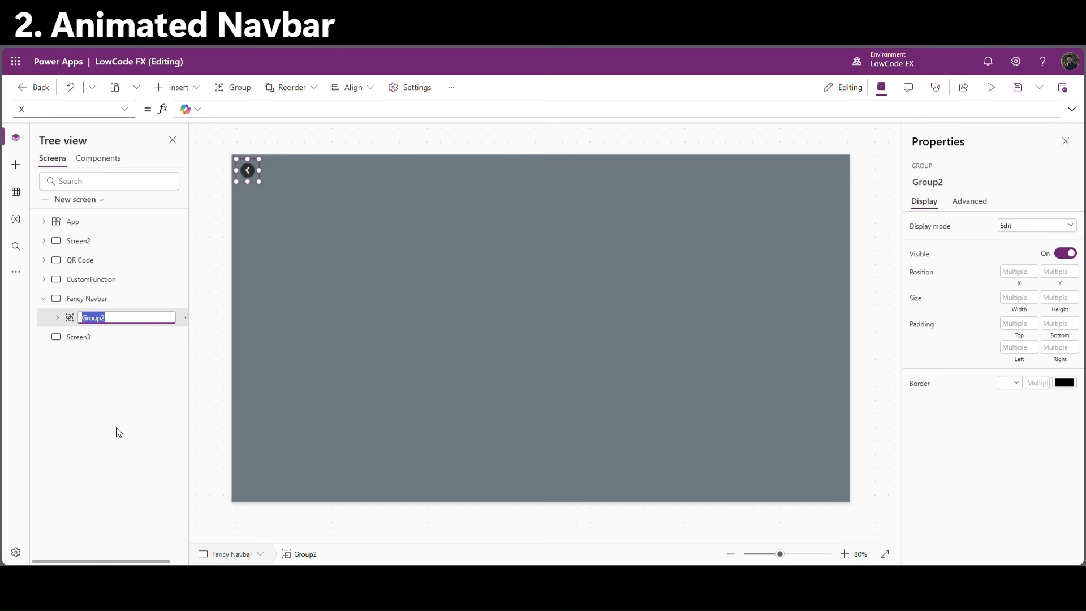
{"action": "type", "text": "A"}
Insert a container on the Fancy Navbar screen with a width of 650 and a height of 65.
{"action": "left_click", "coordinate": [109, 300]}
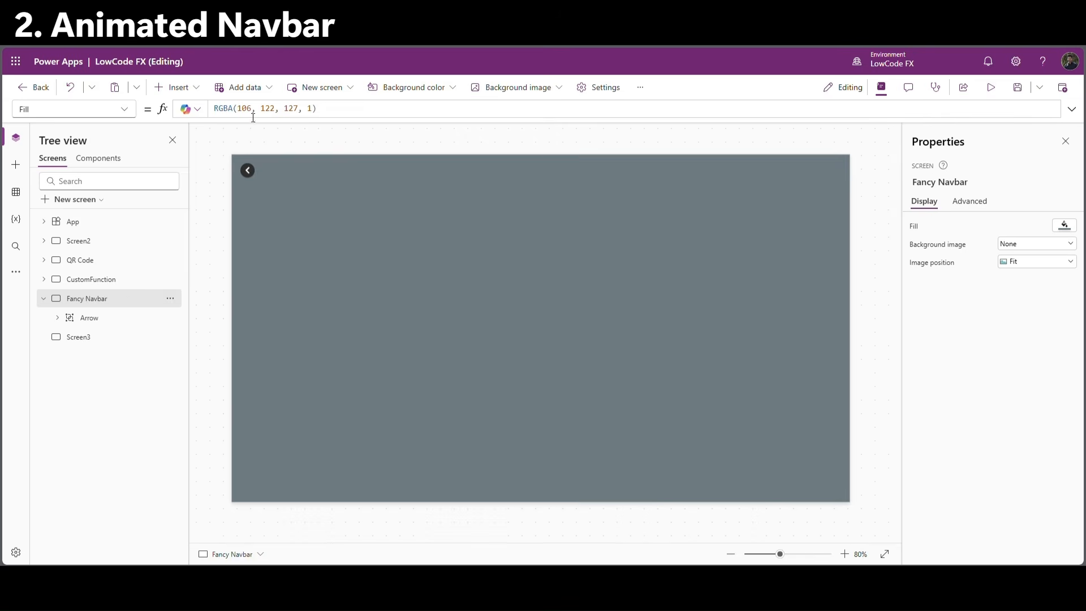
{"action": "left_click", "coordinate": [196, 90]}
{"action": "type", "text": "conta"}
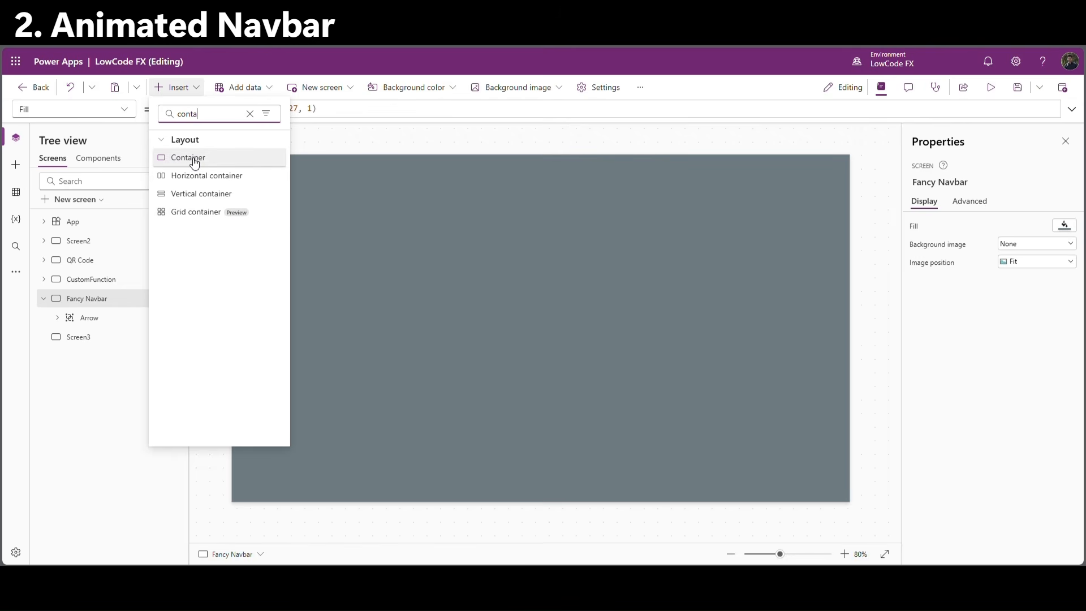
{"action": "left_click", "coordinate": [194, 163]}
{"action": "left_click", "coordinate": [1020, 251]}
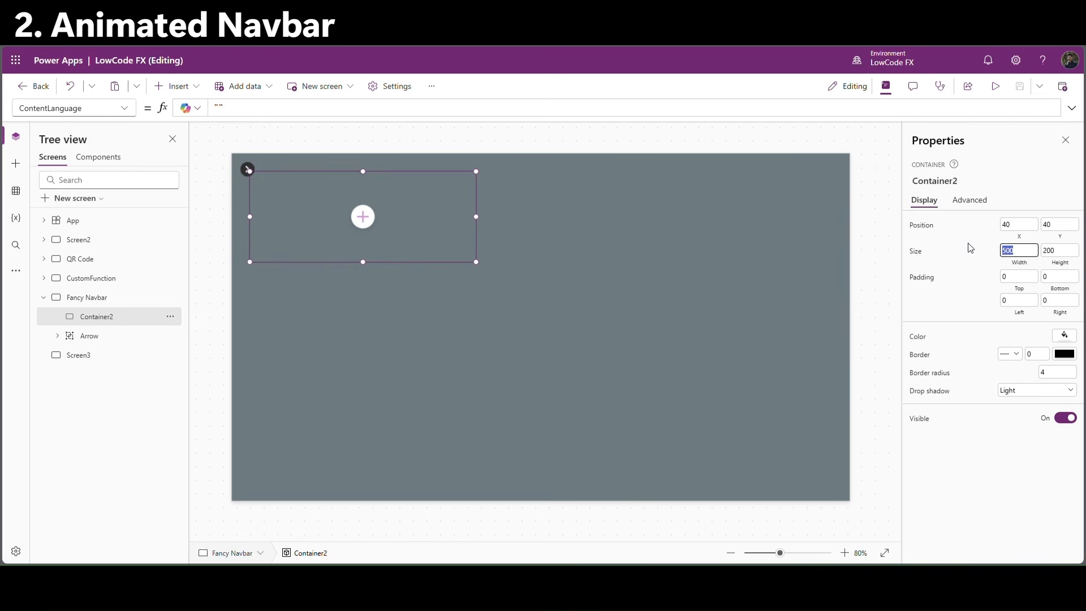
{"action": "type", "text": "6"}
{"action": "left_click", "coordinate": [962, 246]}
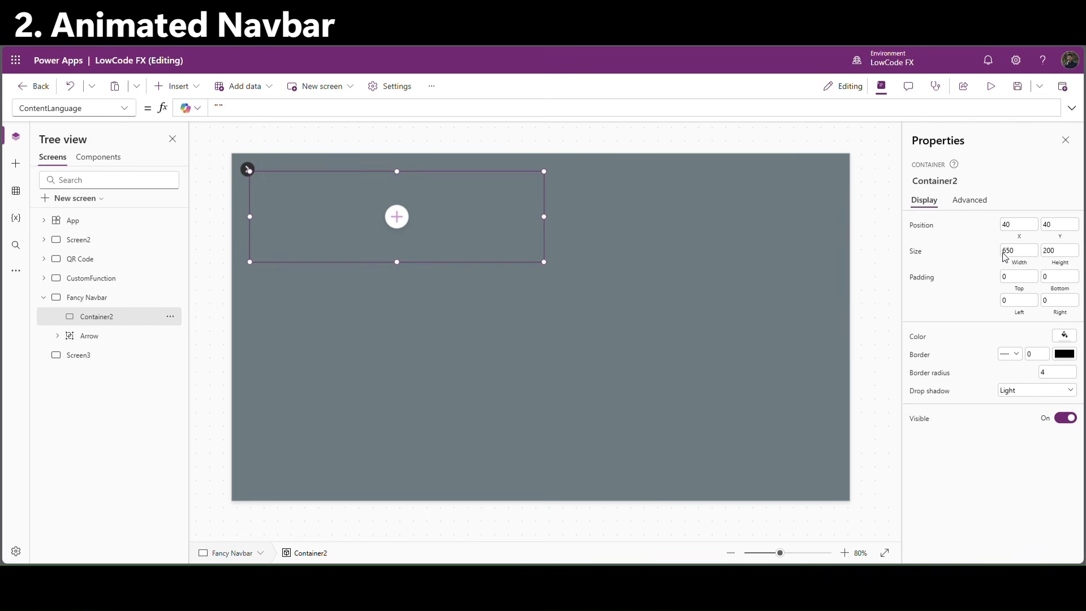
{"action": "left_click", "coordinate": [1055, 251]}
{"action": "type", "text": "65"}
{"action": "left_click", "coordinate": [965, 254]}
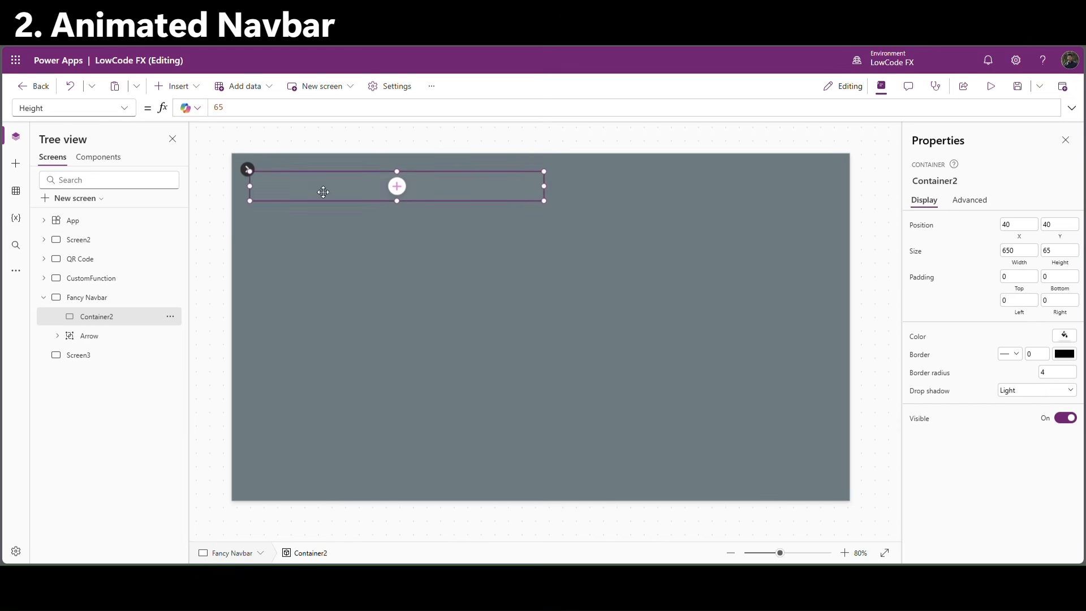
Position the container at X 70 and Y 5, beside the arrow.
{"action": "left_click", "coordinate": [1021, 225]}
{"action": "type", "text": "70"}
{"action": "left_click", "coordinate": [959, 240]}
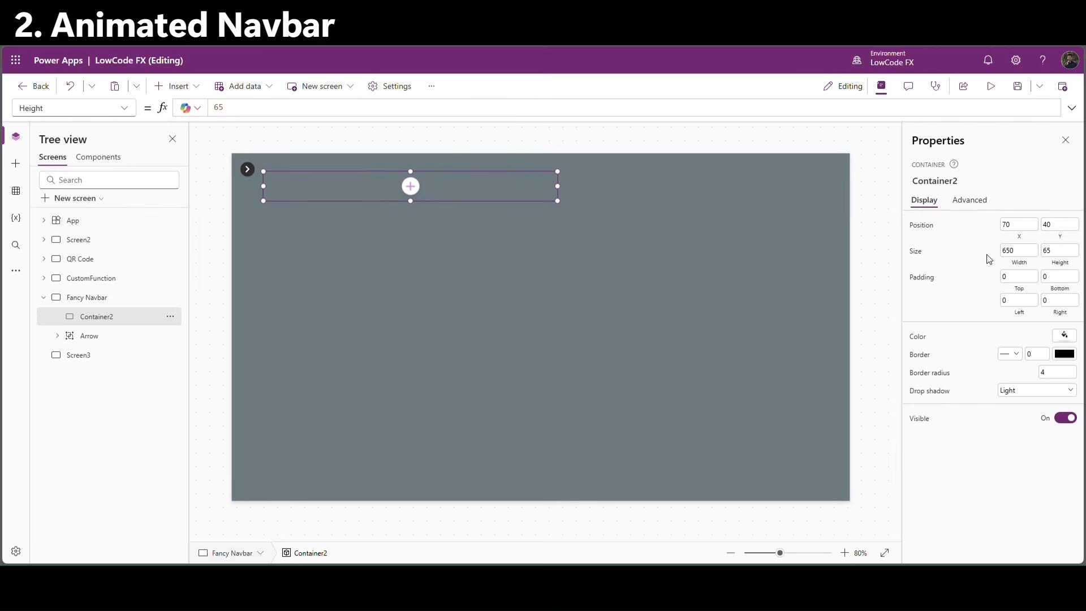
{"action": "left_click", "coordinate": [1059, 226]}
{"action": "type", "text": "5"}
{"action": "left_click", "coordinate": [968, 238]}
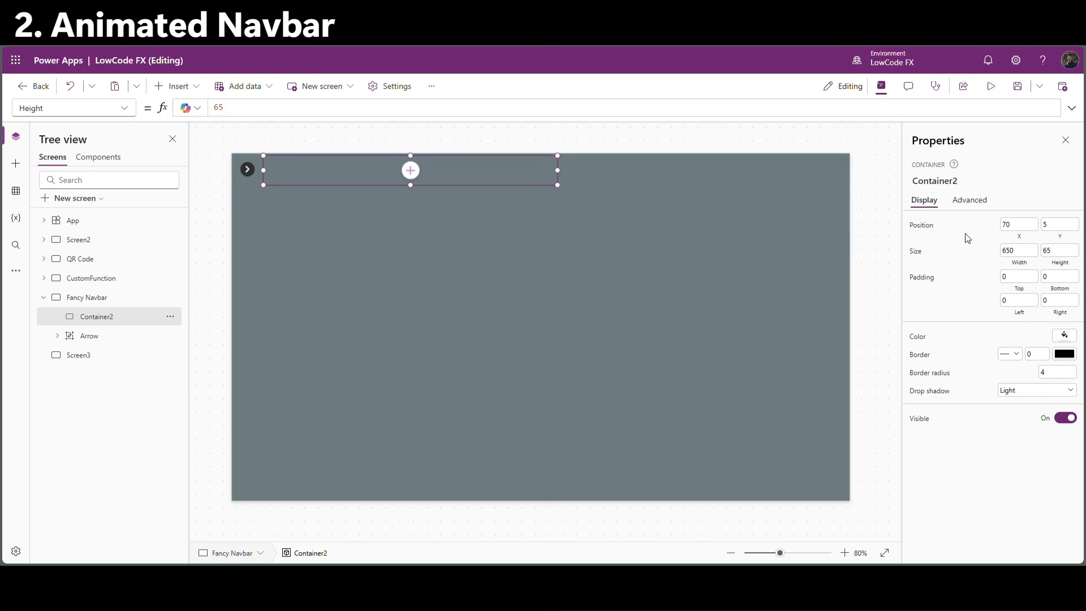
{"action": "left_click", "coordinate": [683, 230]}
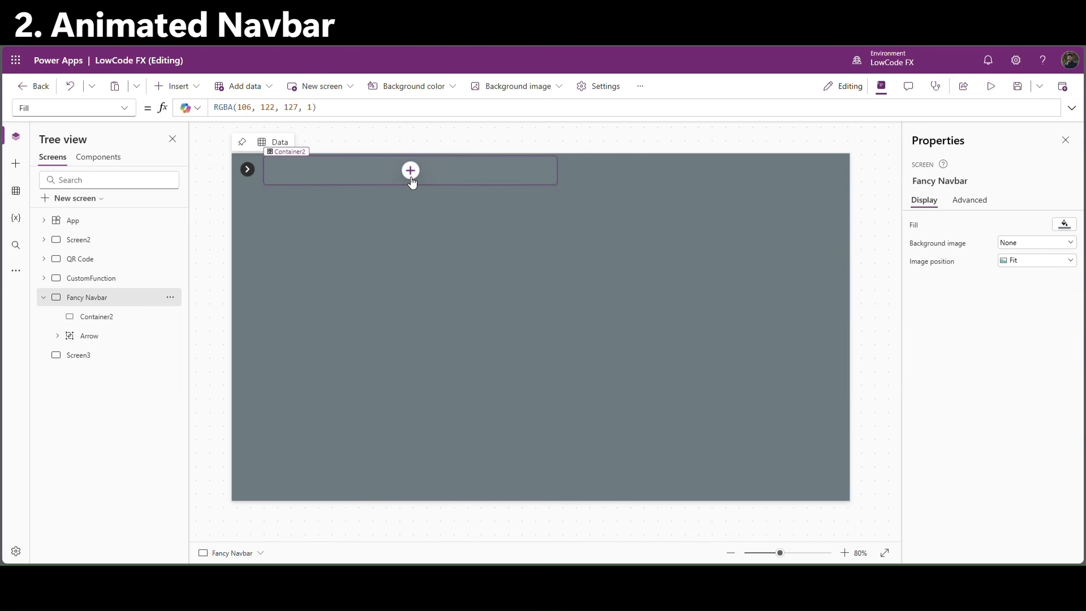
Insert an image control inside the container and set its X position to 0.
{"action": "left_click", "coordinate": [411, 171]}
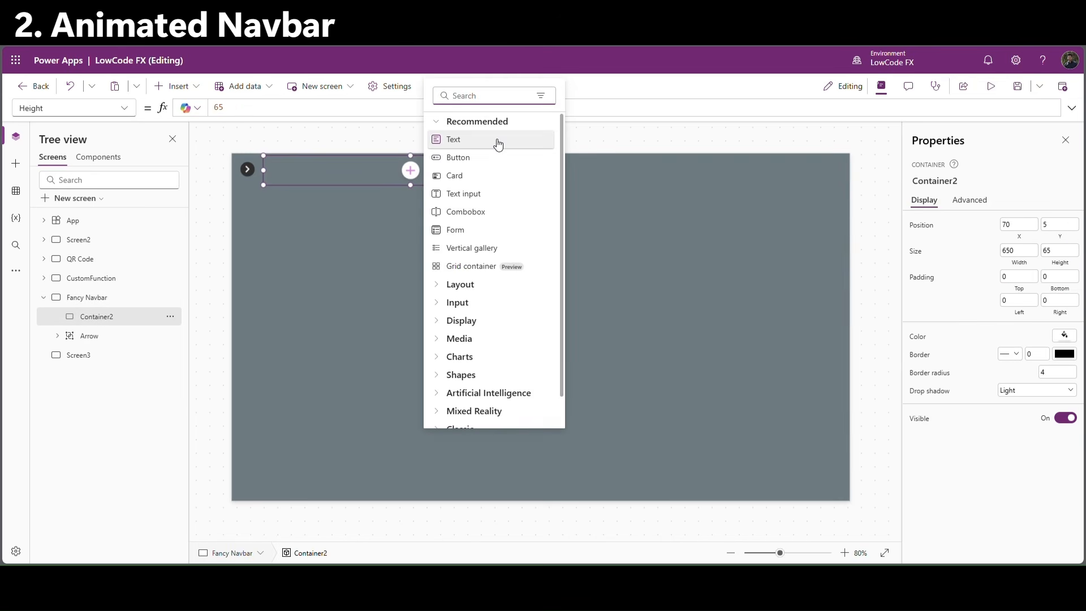
{"action": "type", "text": "image"}
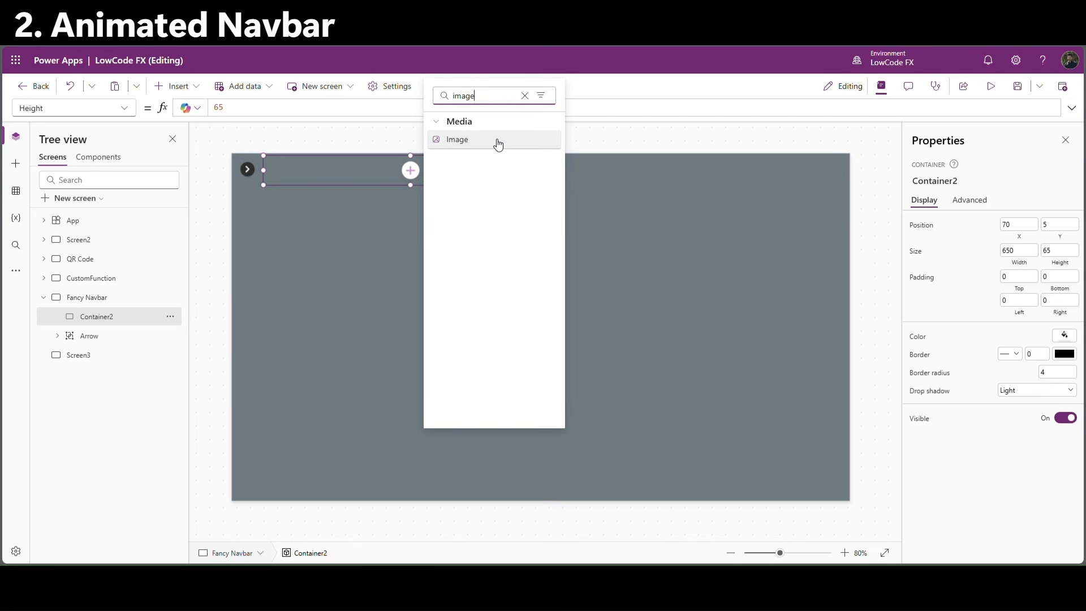
{"action": "left_click", "coordinate": [496, 143]}
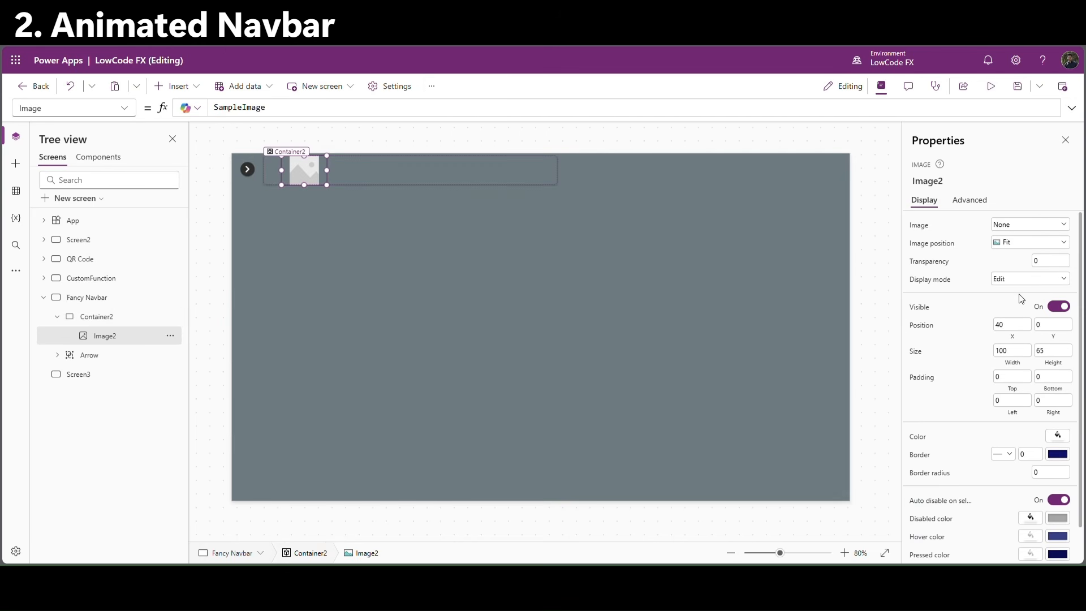
{"action": "left_click_drag", "start_coordinate": [1016, 327], "coordinate": [976, 326]}
{"action": "type", "text": "0"}
{"action": "left_click", "coordinate": [973, 333]}
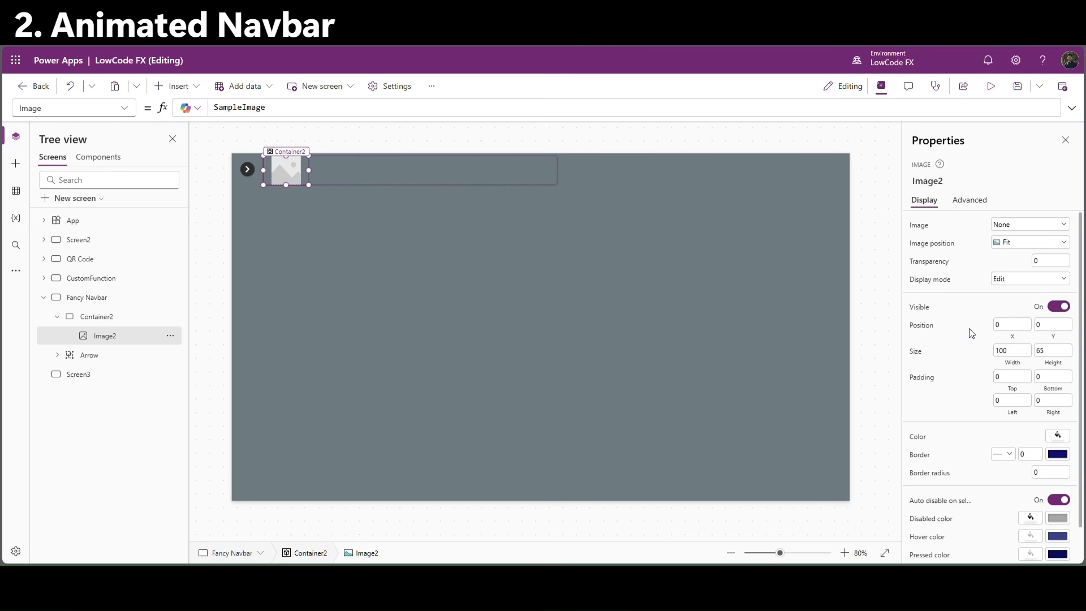
Set the container image's width to Parent.Width and its height to Parent.Height.
{"action": "left_click", "coordinate": [1016, 364]}
{"action": "key", "text": "ctrl+a"}
{"action": "type", "text": "pa"}
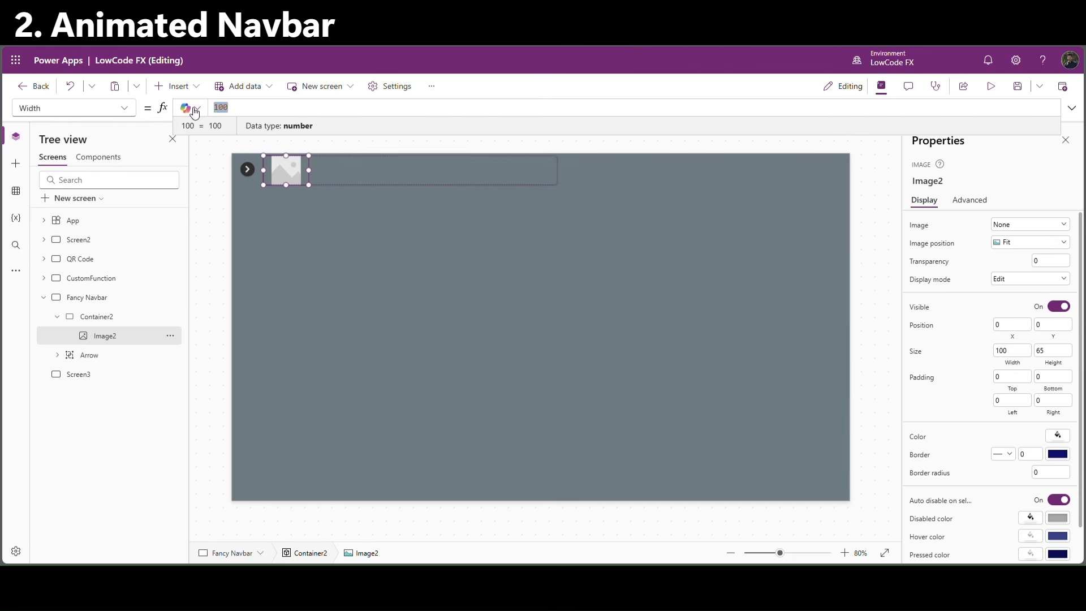
{"action": "type", "text": "rent.Width"}
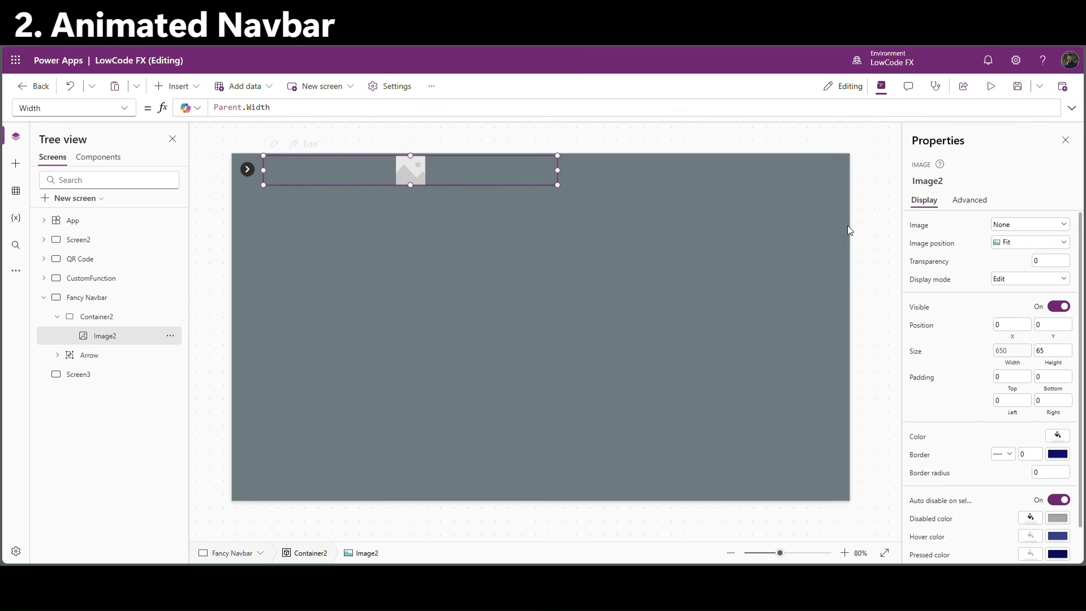
{"action": "left_click", "coordinate": [1037, 359]}
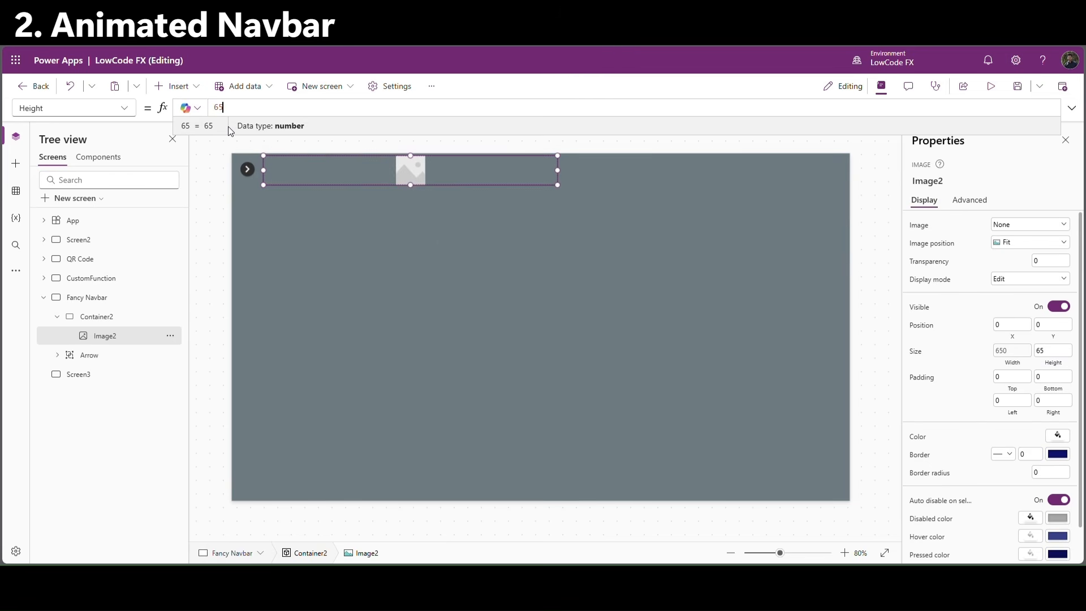
{"action": "type", "text": "pa"}
{"action": "key", "text": "Tab"}
{"action": "left_click", "coordinate": [437, 171]}
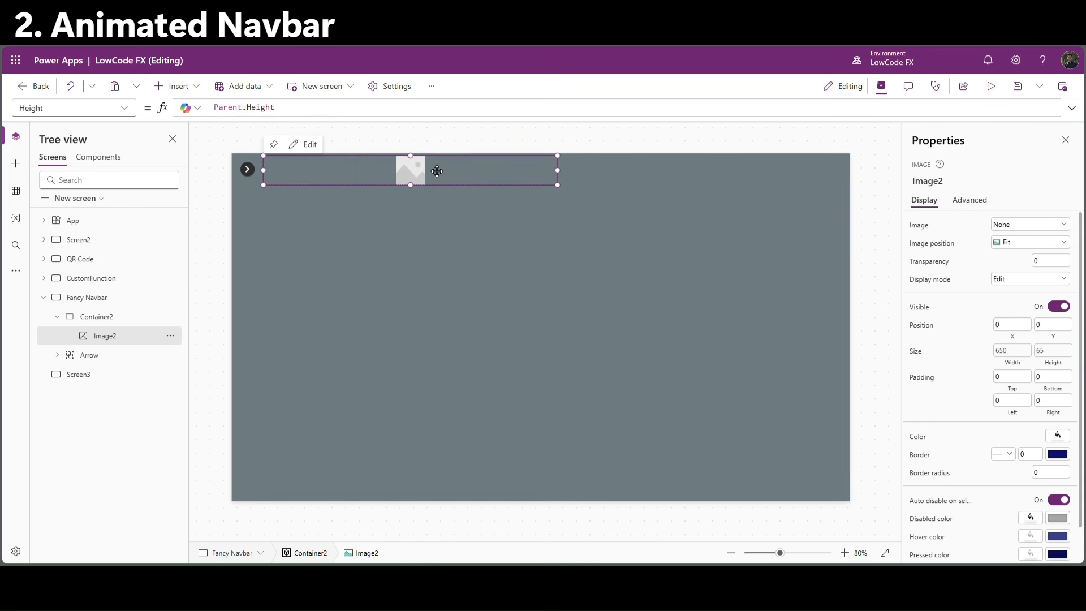
Replace SampleImage in the container image with the copied navbar SVG formula.
{"action": "left_click", "coordinate": [923, 226]}
{"action": "left_click_drag", "start_coordinate": [265, 107], "coordinate": [172, 109]}
{"action": "key", "text": "ctrl+v"}
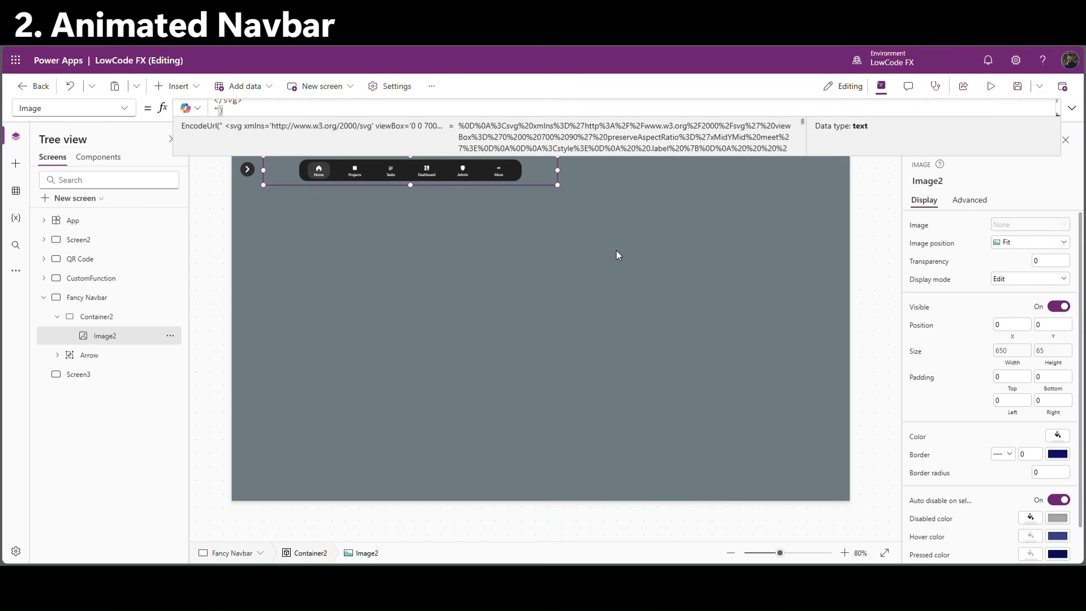
Set the navbar image's image position to Fill so the SVG spans its container.
{"action": "left_click", "coordinate": [1072, 107]}
{"action": "left_click", "coordinate": [1072, 108]}
{"action": "left_click", "coordinate": [553, 220]}
{"action": "left_click", "coordinate": [474, 180]}
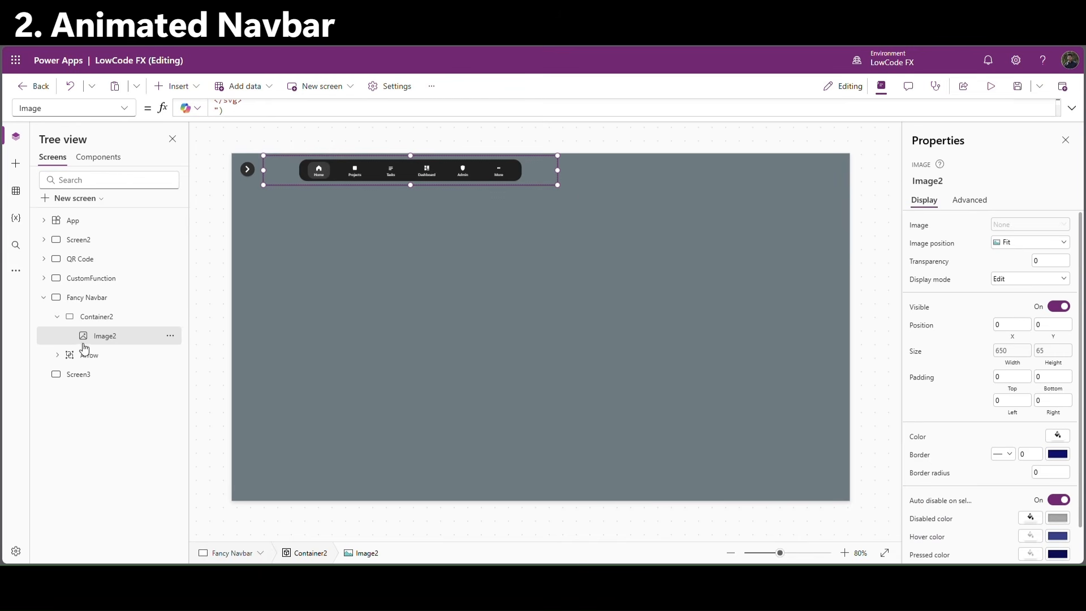
{"action": "left_click", "coordinate": [1018, 243]}
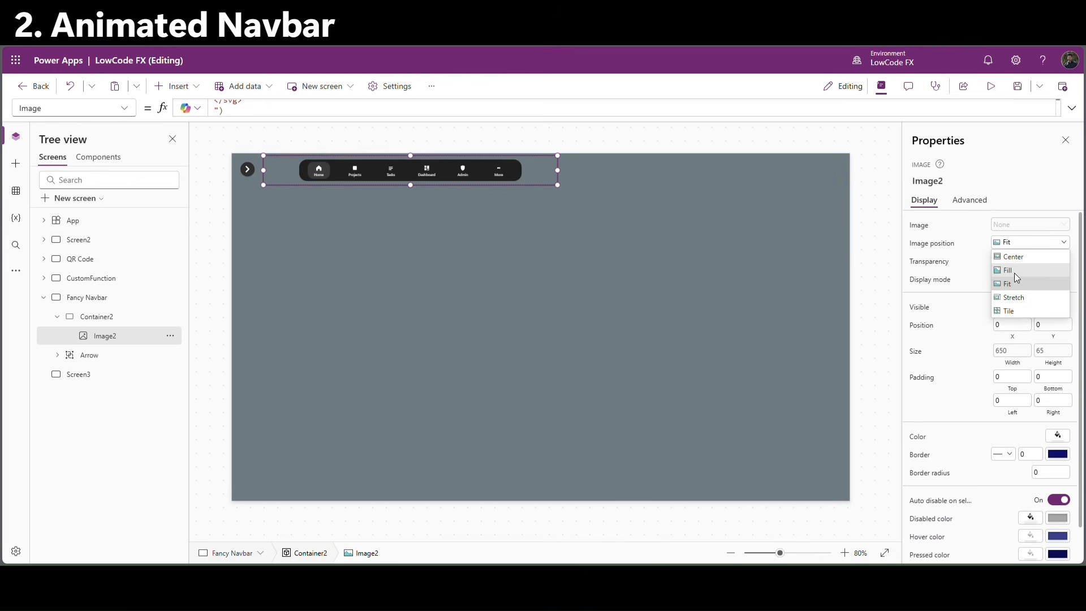
{"action": "left_click", "coordinate": [1012, 271]}
{"action": "left_click", "coordinate": [435, 292]}
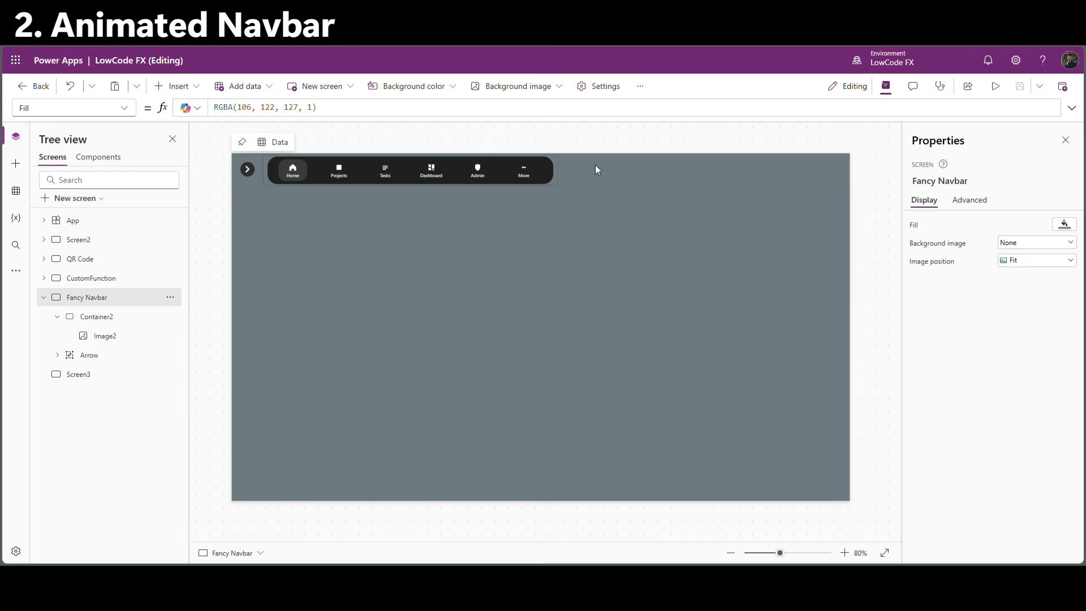
Insert a grid container inside Container2 above the navbar image and set its X position to 0.
{"action": "left_click", "coordinate": [107, 320]}
{"action": "left_click", "coordinate": [176, 88]}
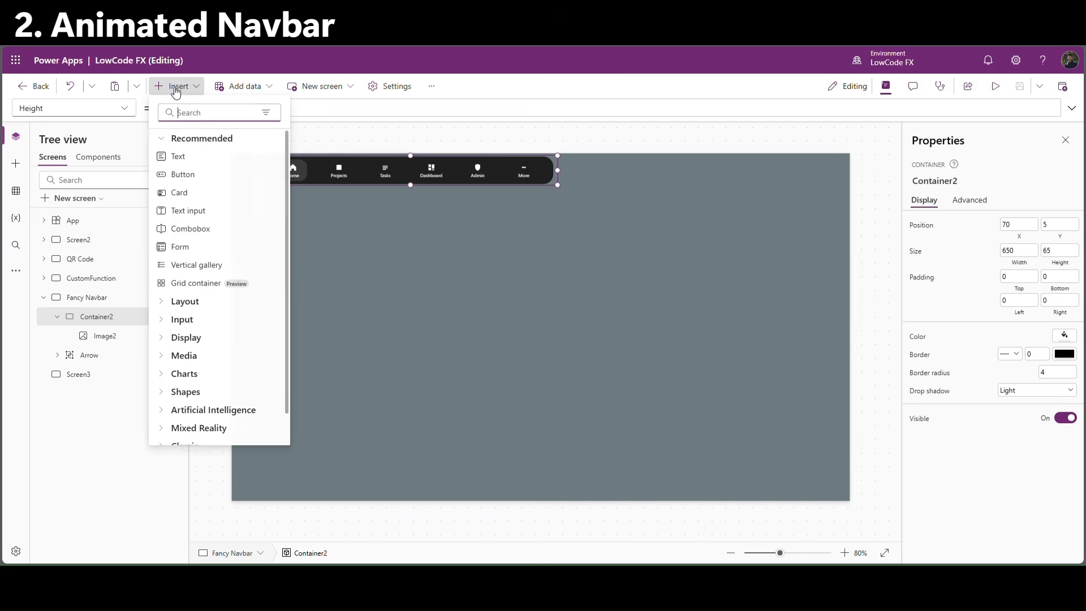
{"action": "type", "text": "gri"}
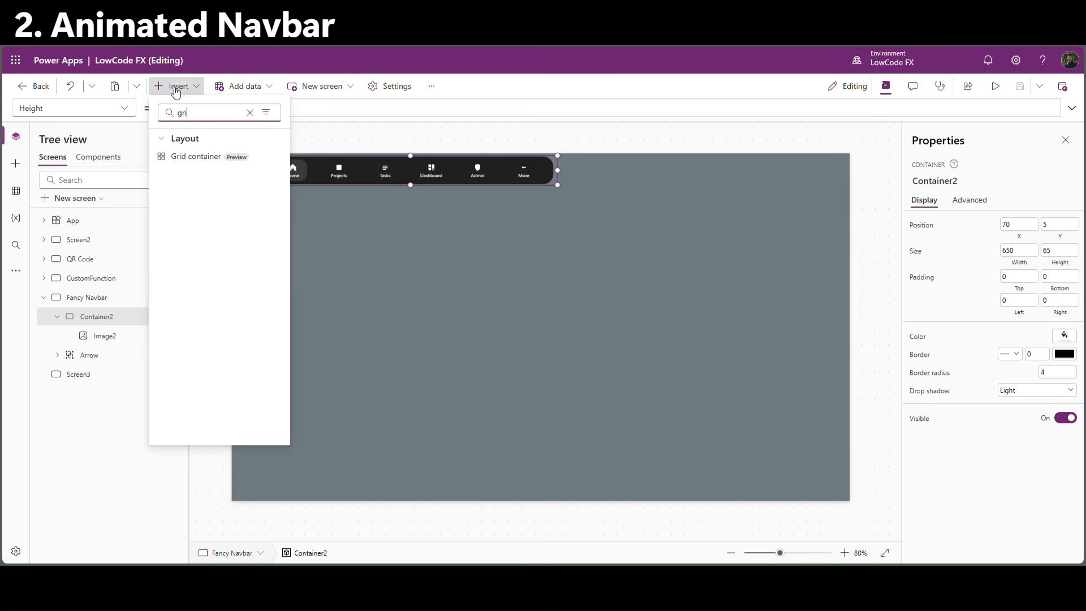
{"action": "left_click", "coordinate": [200, 164]}
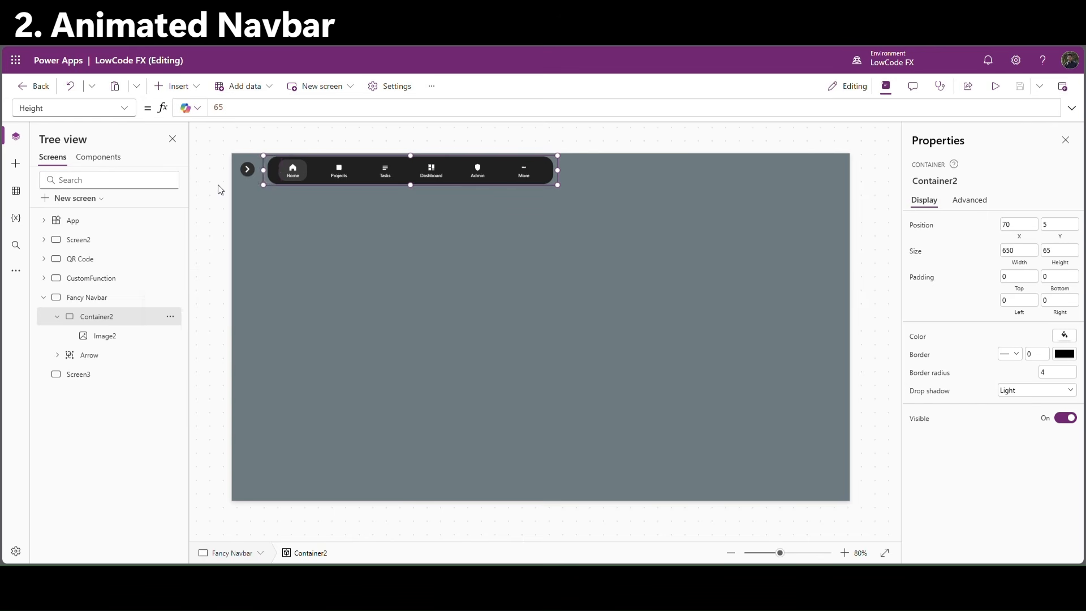
{"action": "left_click_drag", "start_coordinate": [1018, 364], "coordinate": [976, 363]}
{"action": "type", "text": "0"}
{"action": "left_click", "coordinate": [979, 378]}
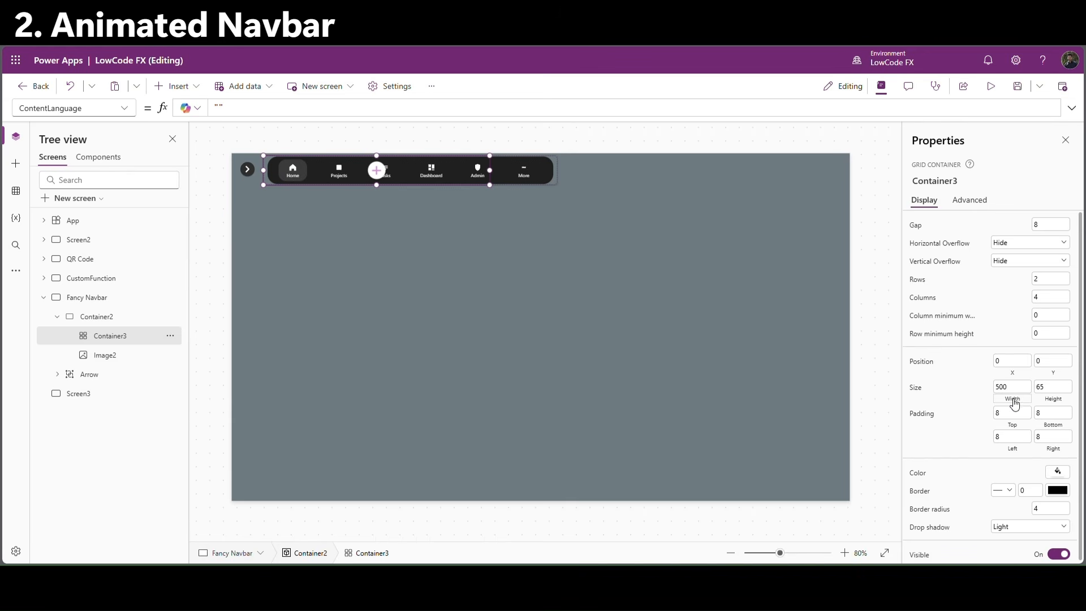
Set the grid container's width to Parent.Width and its height to Parent.Height.
{"action": "left_click", "coordinate": [1013, 399]}
{"action": "left_click_drag", "start_coordinate": [248, 113], "coordinate": [165, 108]}
{"action": "type", "text": "Parent.Width"}
{"action": "left_click", "coordinate": [1054, 399]}
{"action": "left_click_drag", "start_coordinate": [256, 113], "coordinate": [162, 103]}
{"action": "type", "text": "Parent.Height"}
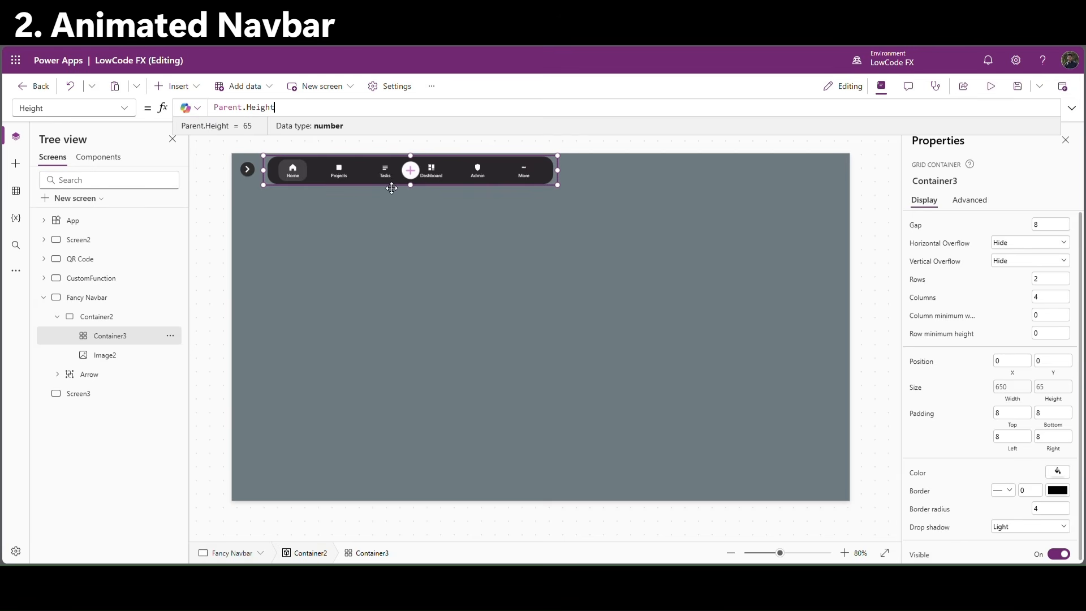
Insert a button into the grid container and set the container's padding to 0 on all four sides.
{"action": "left_click", "coordinate": [414, 172]}
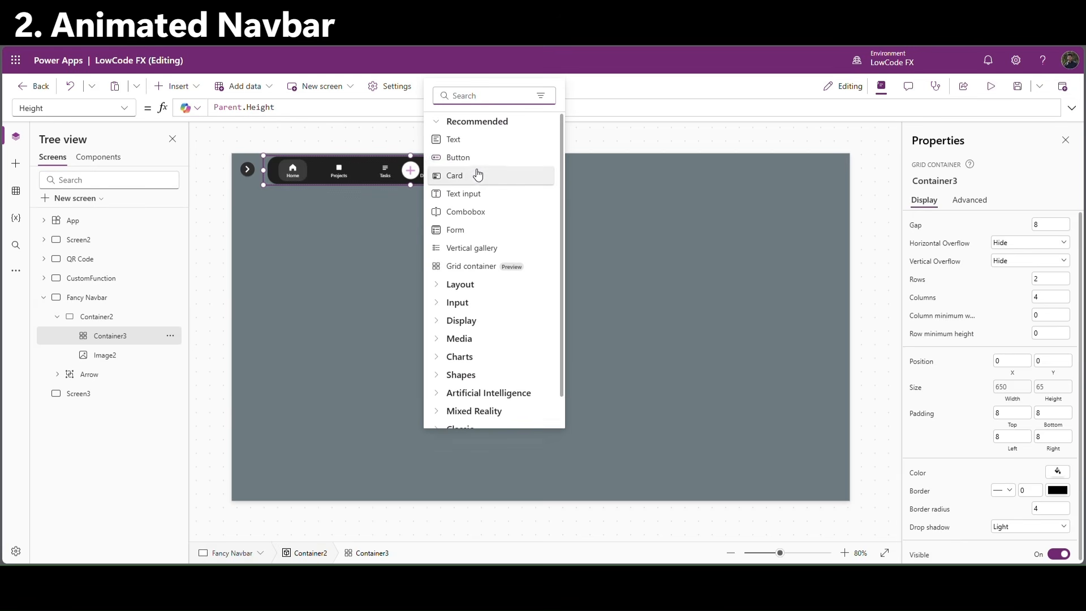
{"action": "left_click", "coordinate": [476, 163]}
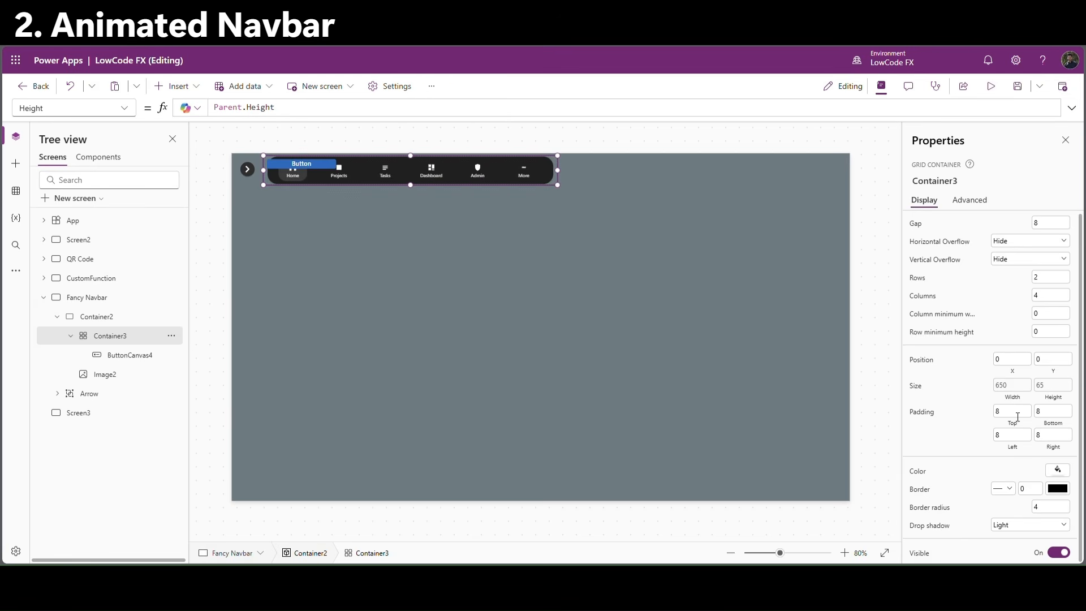
{"action": "left_click_drag", "start_coordinate": [1016, 414], "coordinate": [939, 406]}
{"action": "type", "text": "0"}
{"action": "key", "text": "Tab"}
{"action": "type", "text": "0"}
{"action": "key", "text": "Tab"}
{"action": "type", "text": "0"}
{"action": "key", "text": "Tab"}
{"action": "type", "text": "0"}
{"action": "left_click", "coordinate": [967, 421]}
Configure the grid container with 1 row and 6 columns.
{"action": "left_click", "coordinate": [1058, 283]}
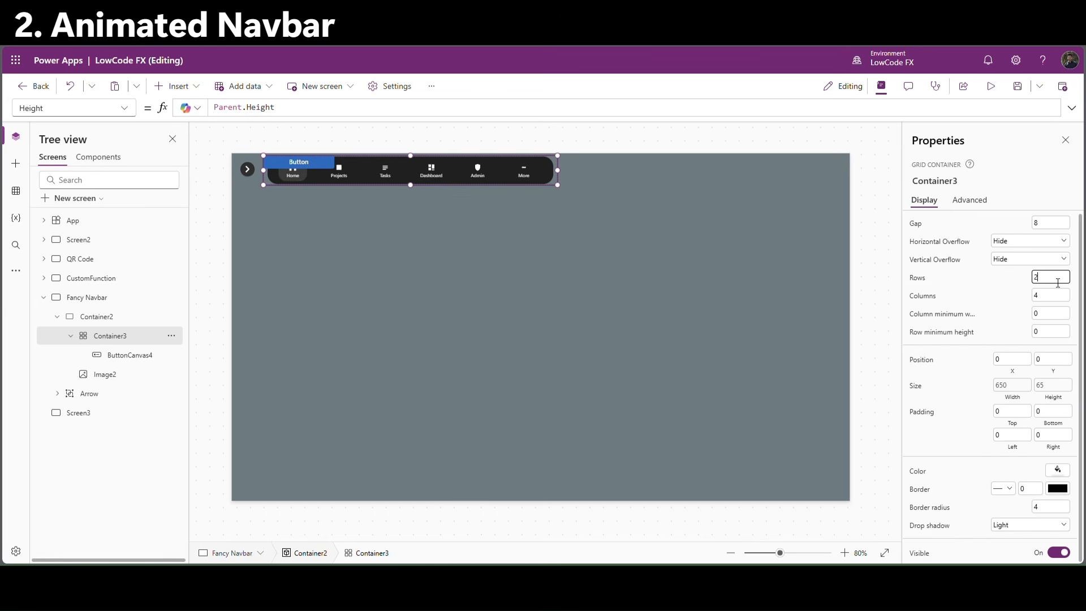
{"action": "left_click", "coordinate": [987, 294]}
{"action": "left_click_drag", "start_coordinate": [1059, 300], "coordinate": [987, 298]}
{"action": "type", "text": "6"}
{"action": "left_click", "coordinate": [1003, 306]}
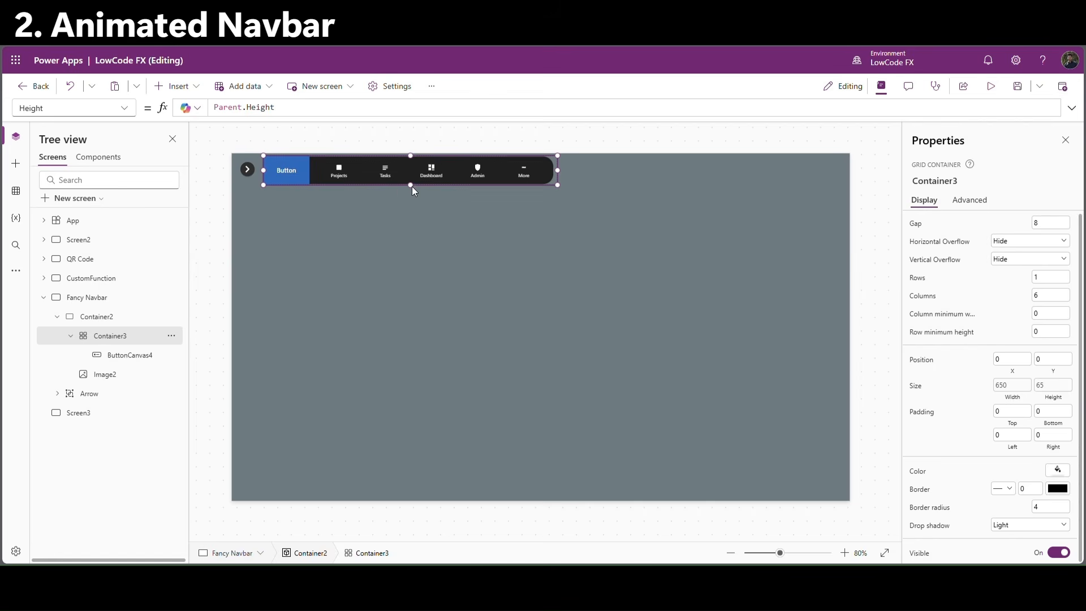
Clear the text of the button over the Home item and set its type to Transparent.
{"action": "left_click", "coordinate": [297, 174]}
{"action": "double_click", "coordinate": [1013, 245]}
{"action": "key", "text": "BackSpace"}
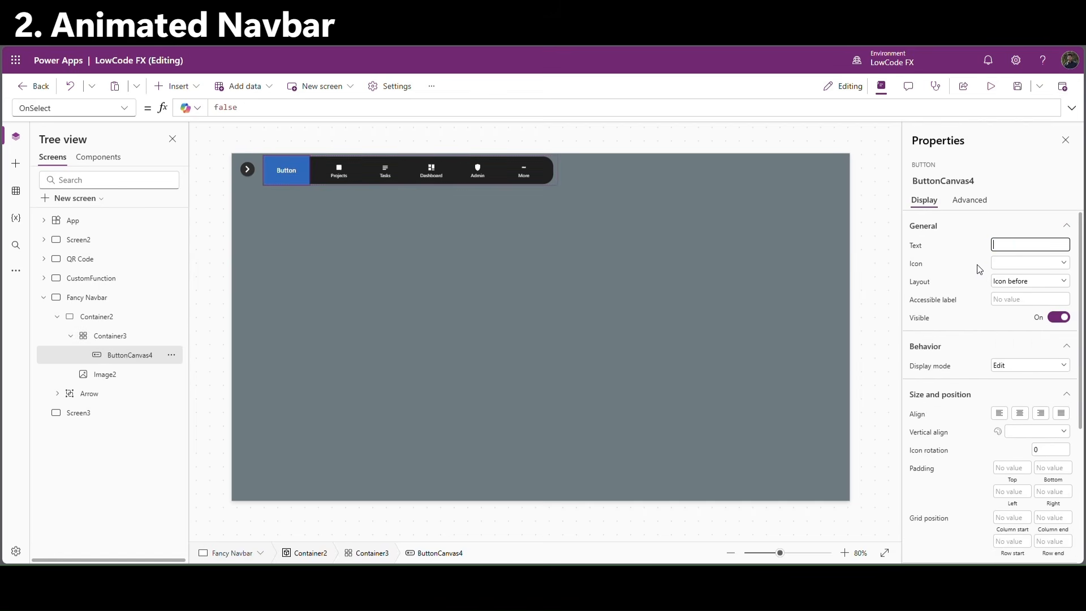
{"action": "scroll", "coordinate": [1037, 481], "scroll_direction": "down", "scroll_amount": 1}
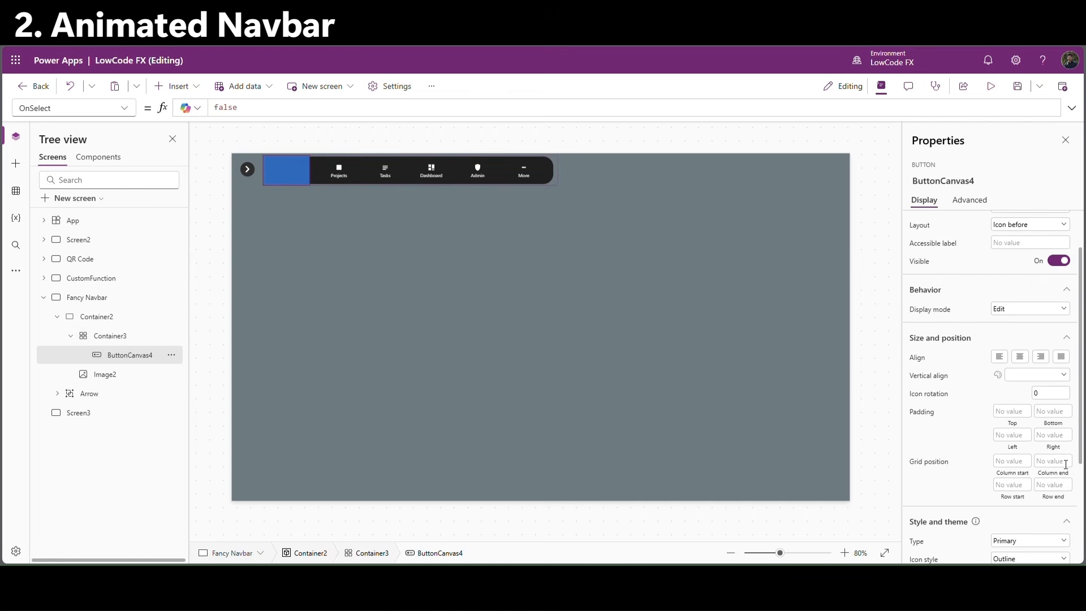
{"action": "left_click", "coordinate": [1055, 539]}
{"action": "left_click", "coordinate": [1041, 529]}
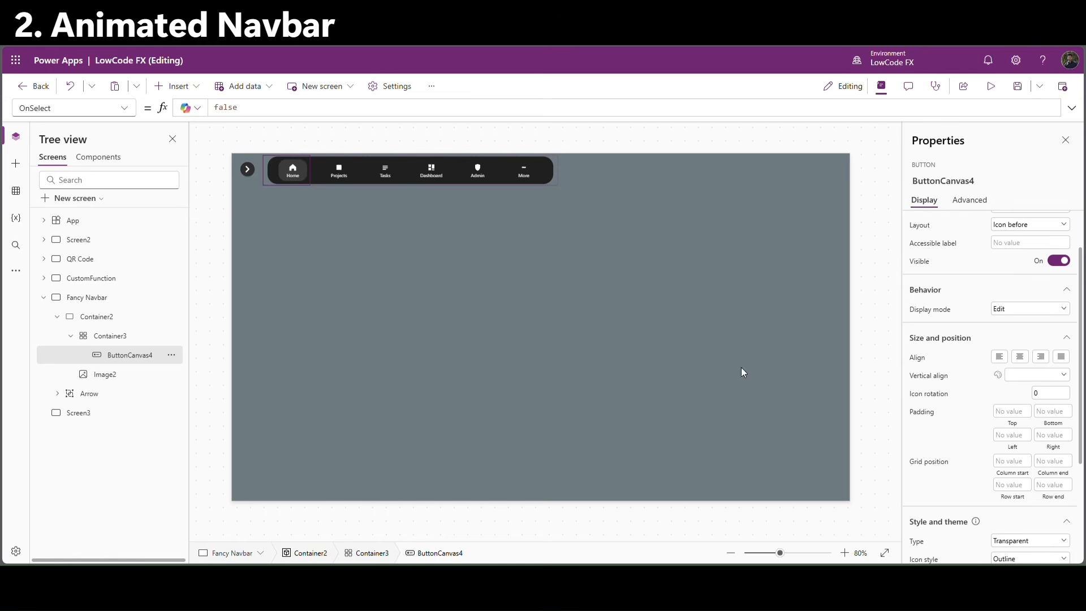
Paste five copies of the transparent button into the grid container, covering the remaining navbar items.
{"action": "left_click", "coordinate": [123, 340]}
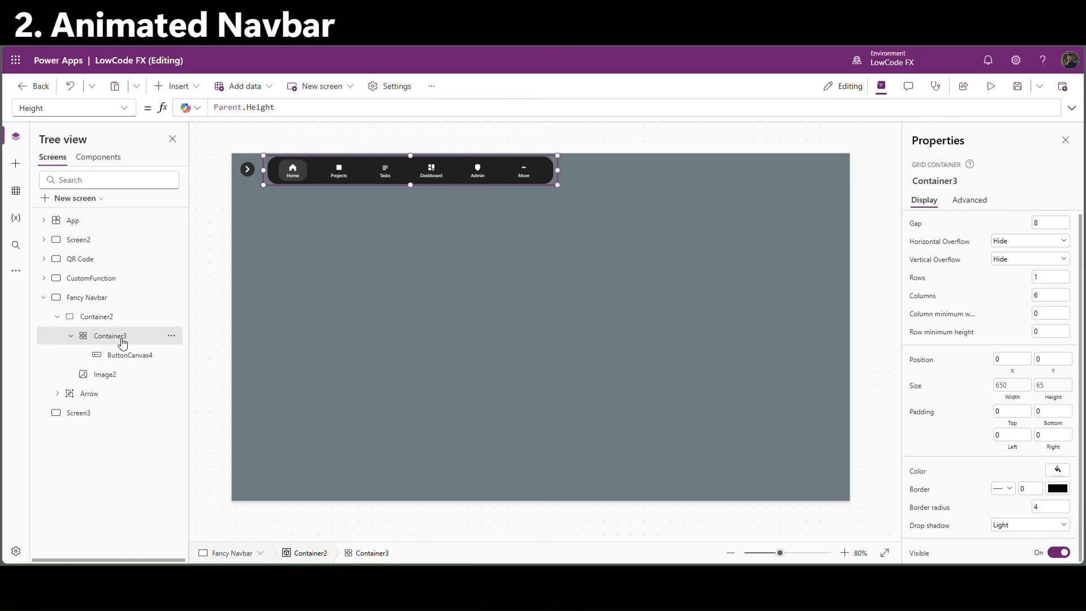
{"action": "key", "text": "ctrl+v"}
{"action": "key", "text": "ctrl+v"}
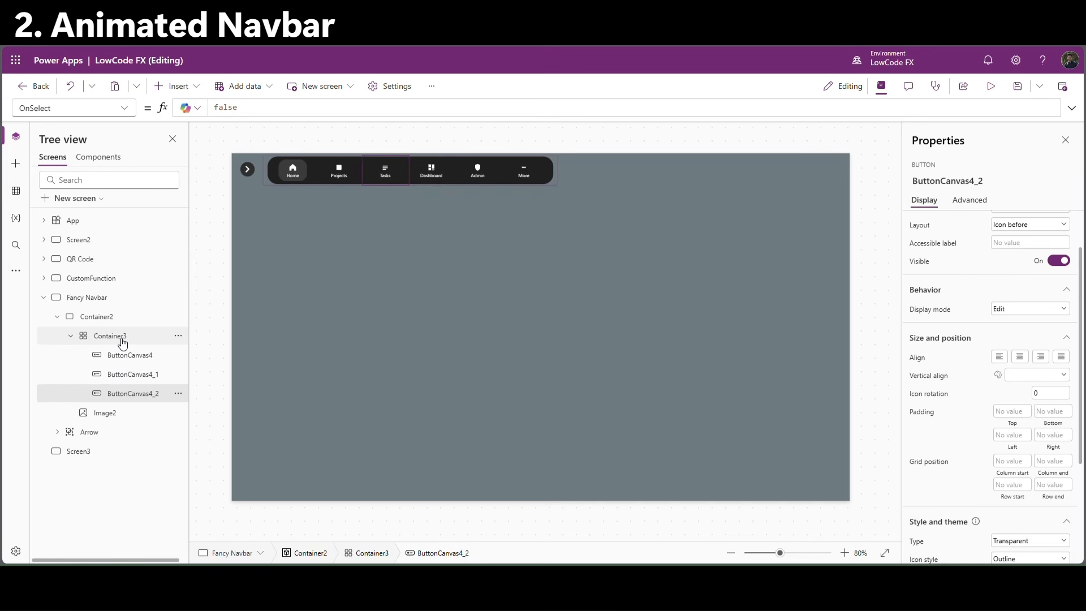
{"action": "key", "text": "ctrl+v"}
{"action": "key", "text": "ctrl+v"}
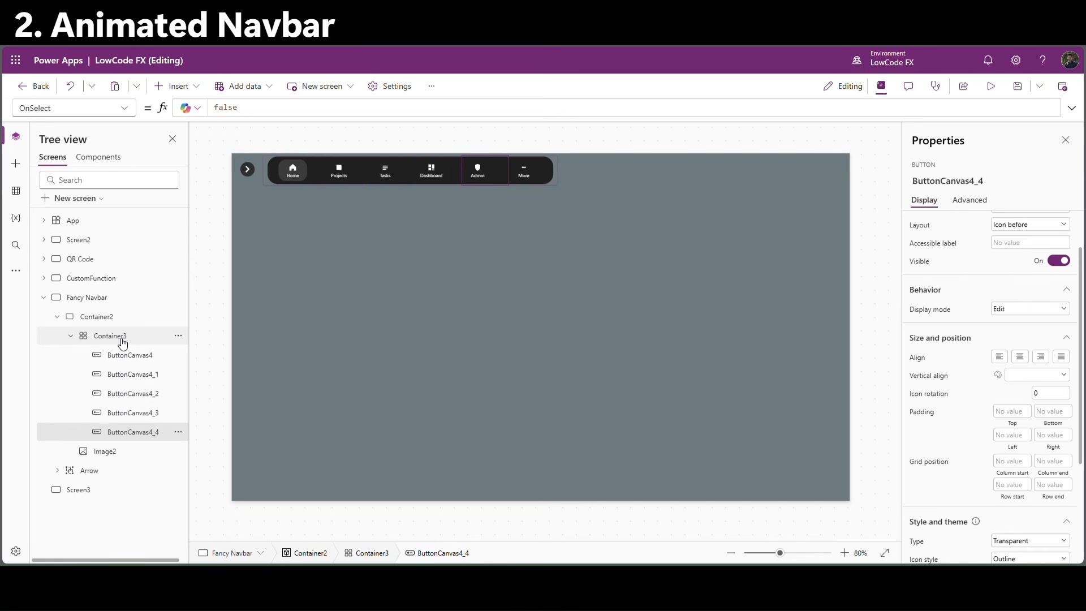
{"action": "key", "text": "ctrl+v"}
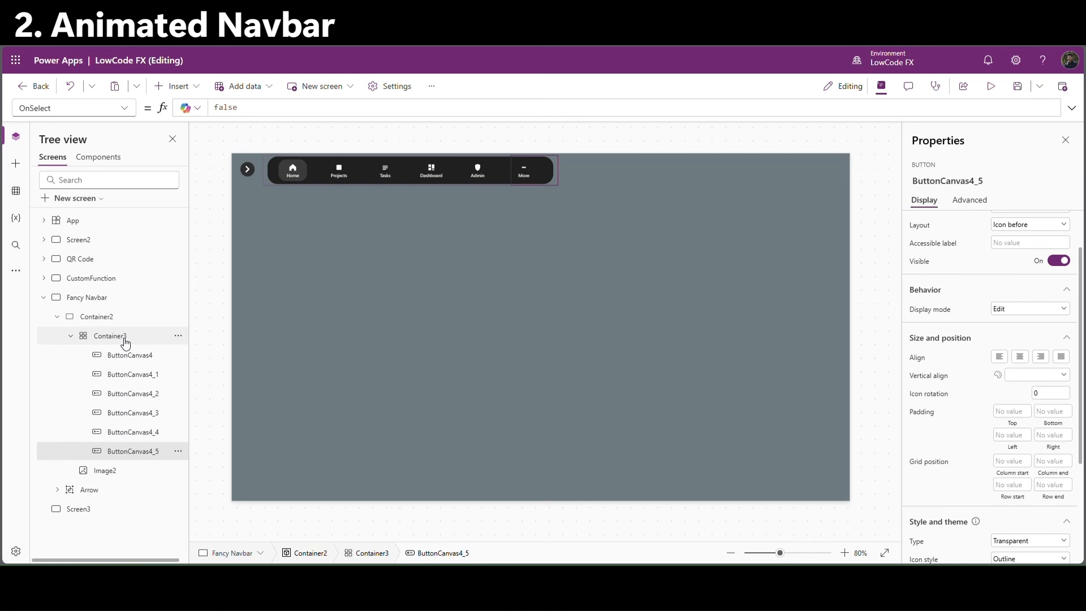
Preview the Fancy Navbar screen to check the navbar, and return to editing.
{"action": "left_click", "coordinate": [130, 338]}
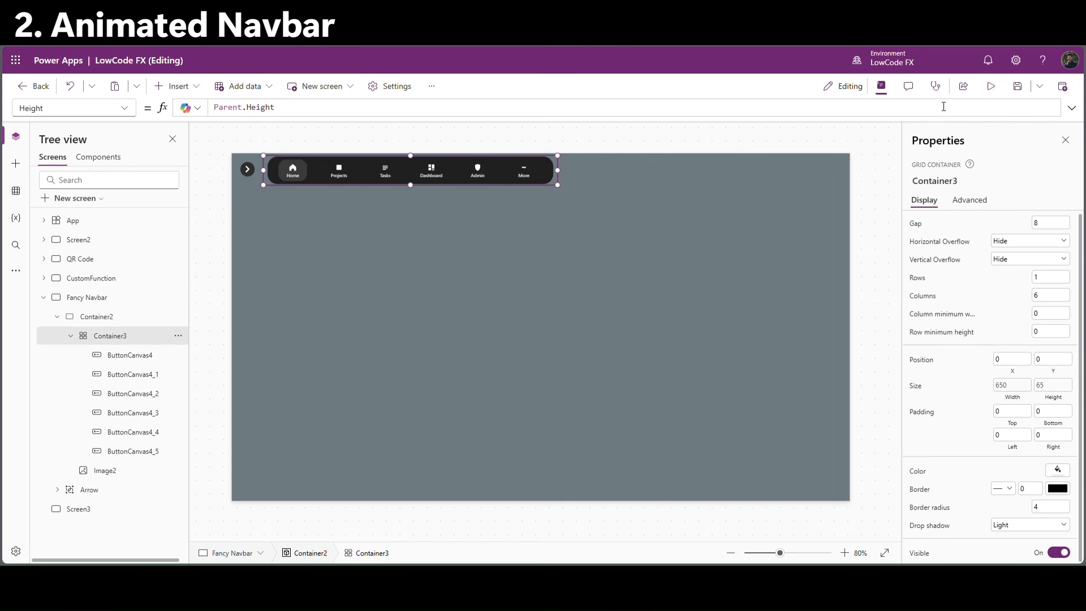
{"action": "left_click", "coordinate": [991, 86]}
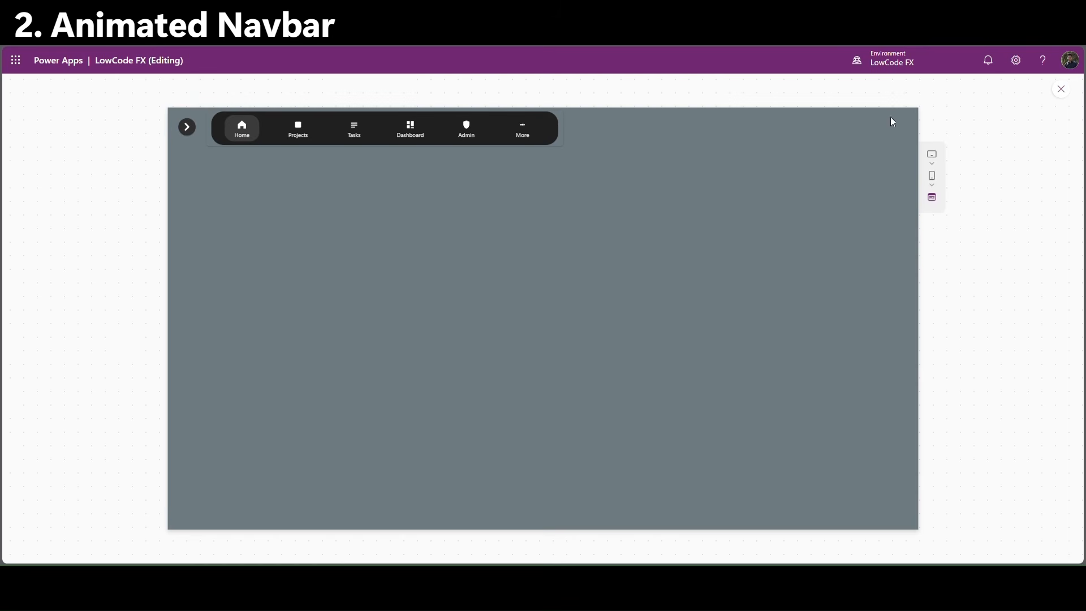
{"action": "left_click", "coordinate": [1062, 89]}
Set the grid container's left and right padding to 10.
{"action": "left_click", "coordinate": [111, 335]}
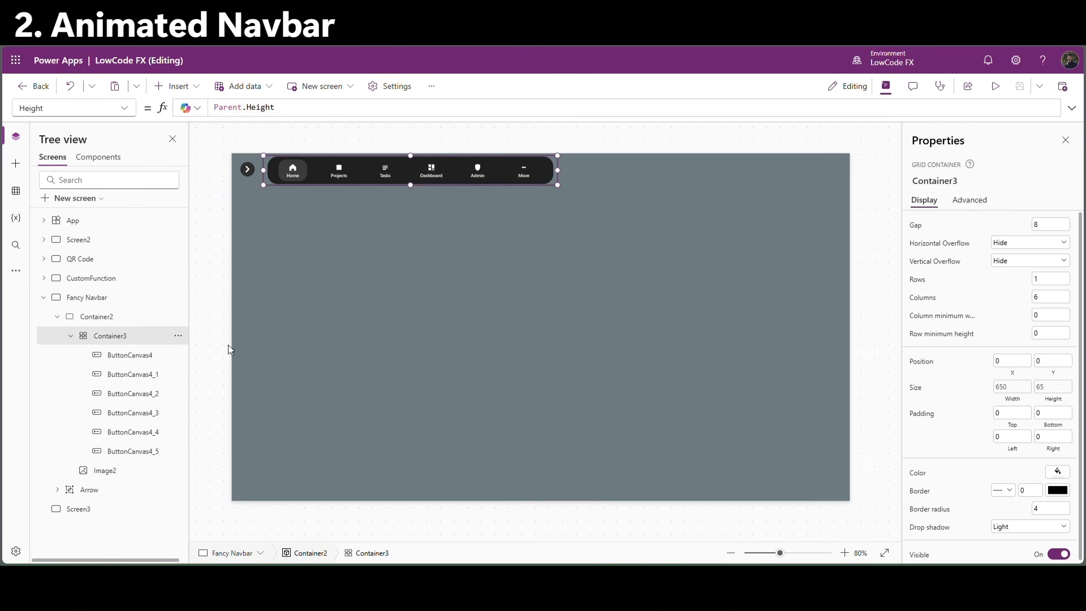
{"action": "left_click", "coordinate": [1015, 441]}
{"action": "type", "text": "10"}
{"action": "key", "text": "Tab"}
{"action": "type", "text": "10"}
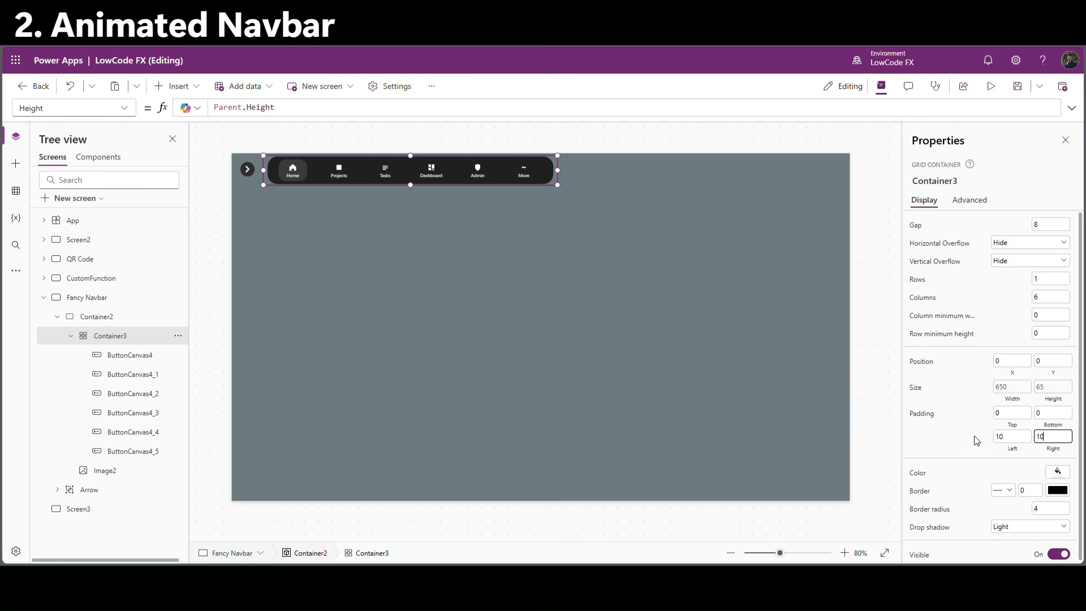
{"action": "left_click", "coordinate": [718, 333]}
Set the drop shadow of Container2, the outer navbar container, to None.
{"action": "left_click", "coordinate": [71, 336]}
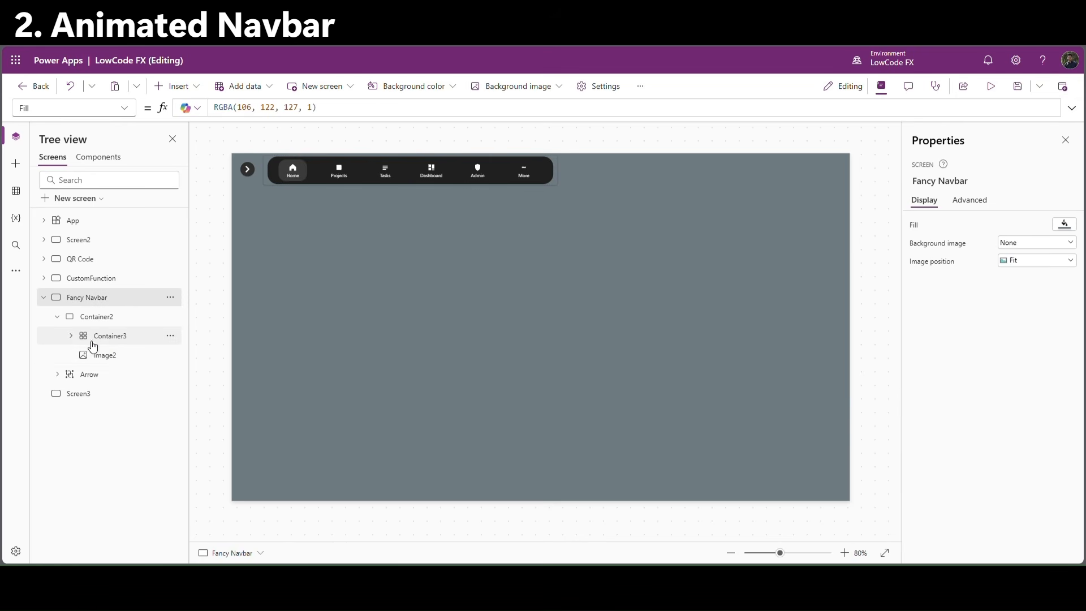
{"action": "left_click", "coordinate": [71, 336]}
{"action": "left_click", "coordinate": [115, 469]}
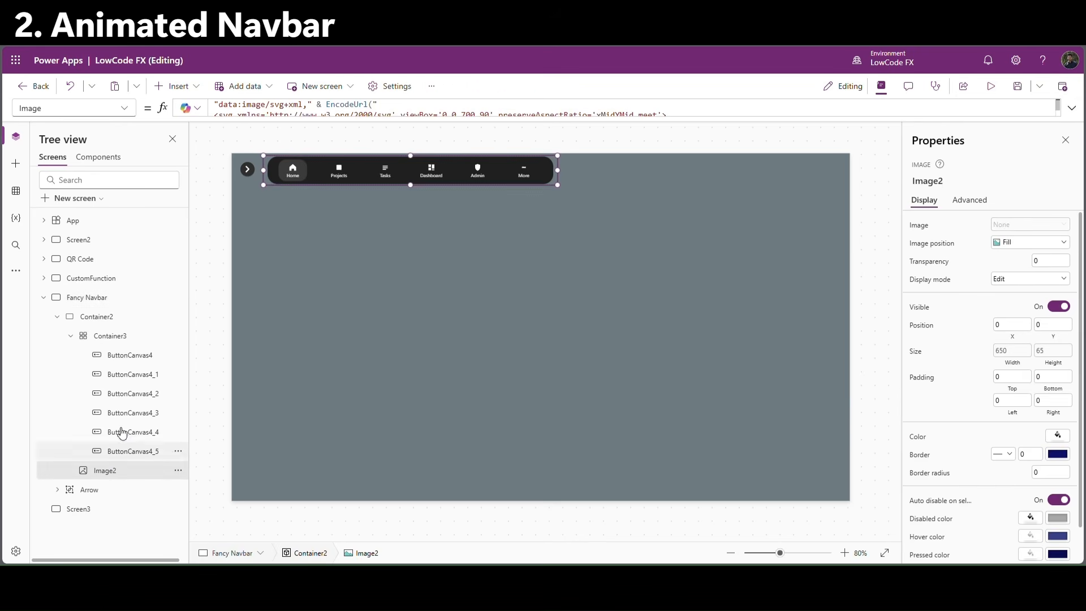
{"action": "left_click", "coordinate": [103, 323]}
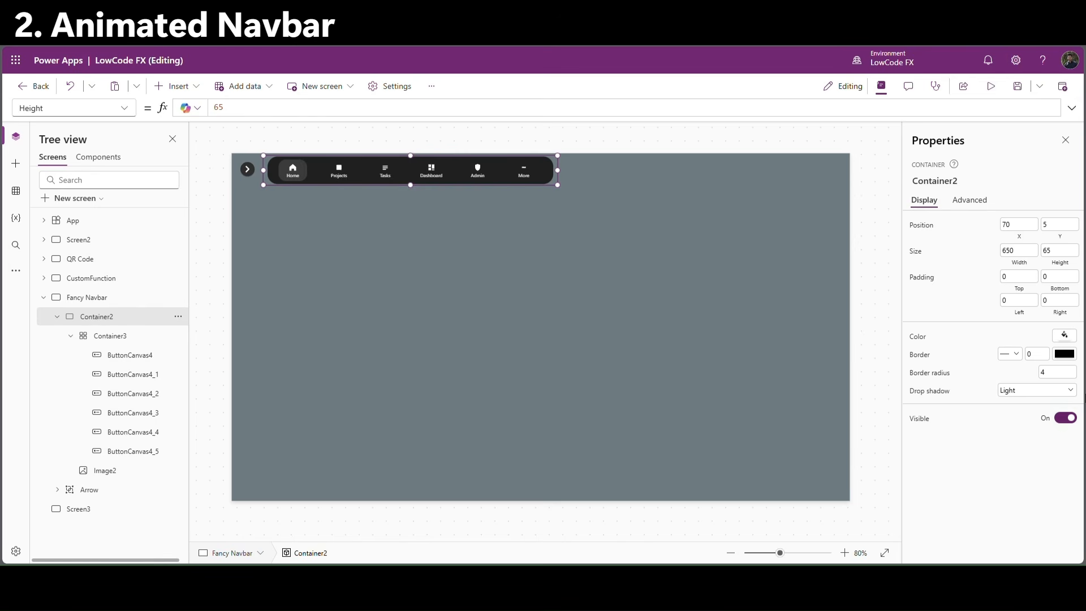
{"action": "left_click", "coordinate": [1033, 390]}
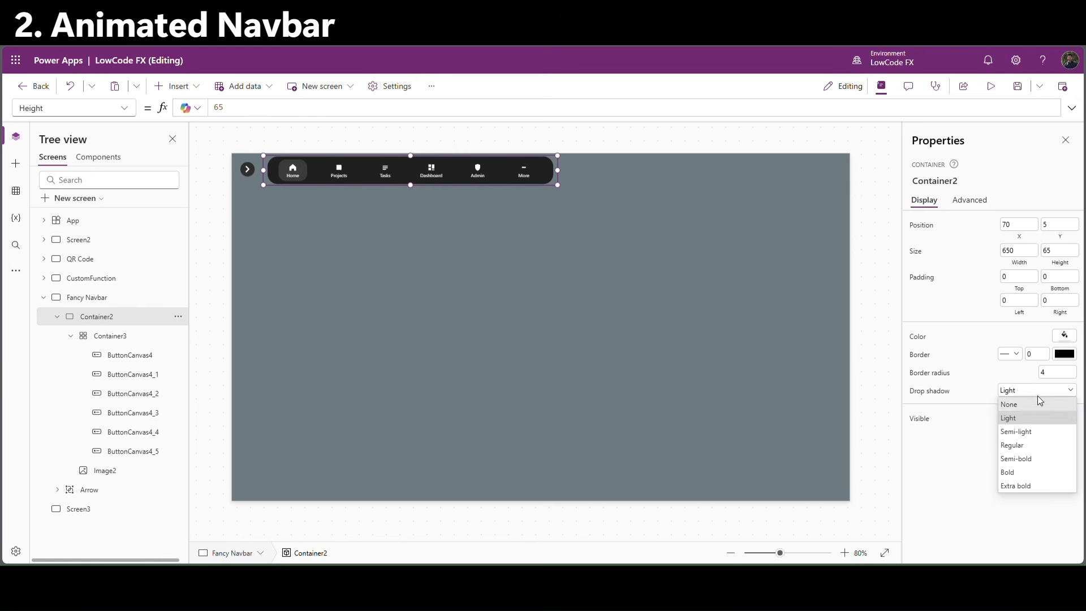
{"action": "left_click", "coordinate": [1026, 405]}
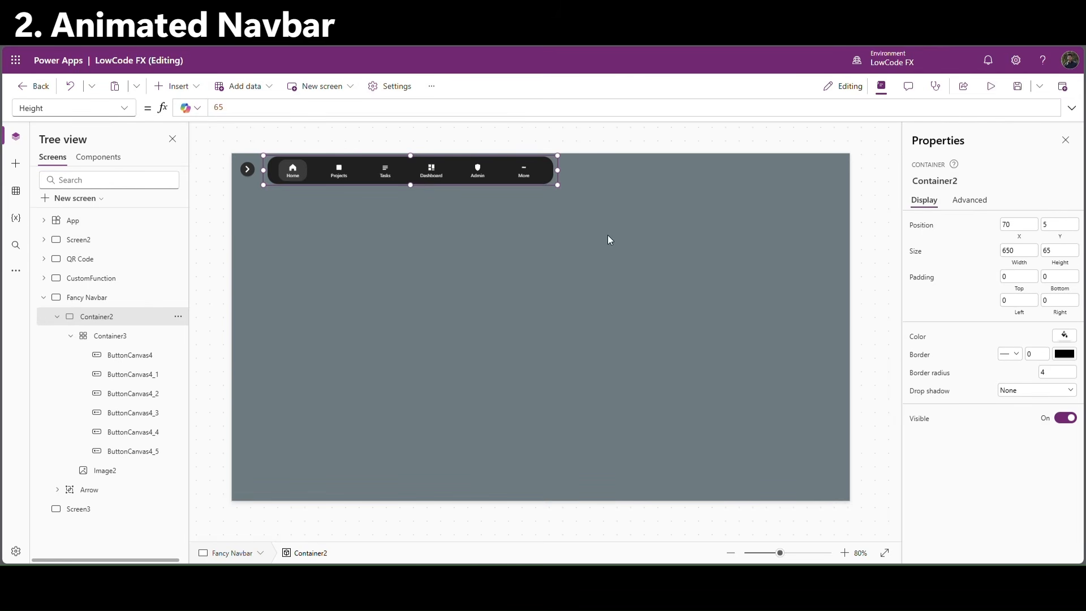
Examine the varTabIndex Switch that positions the active indicator in the navbar image's SVG formula.
{"action": "left_click", "coordinate": [385, 169]}
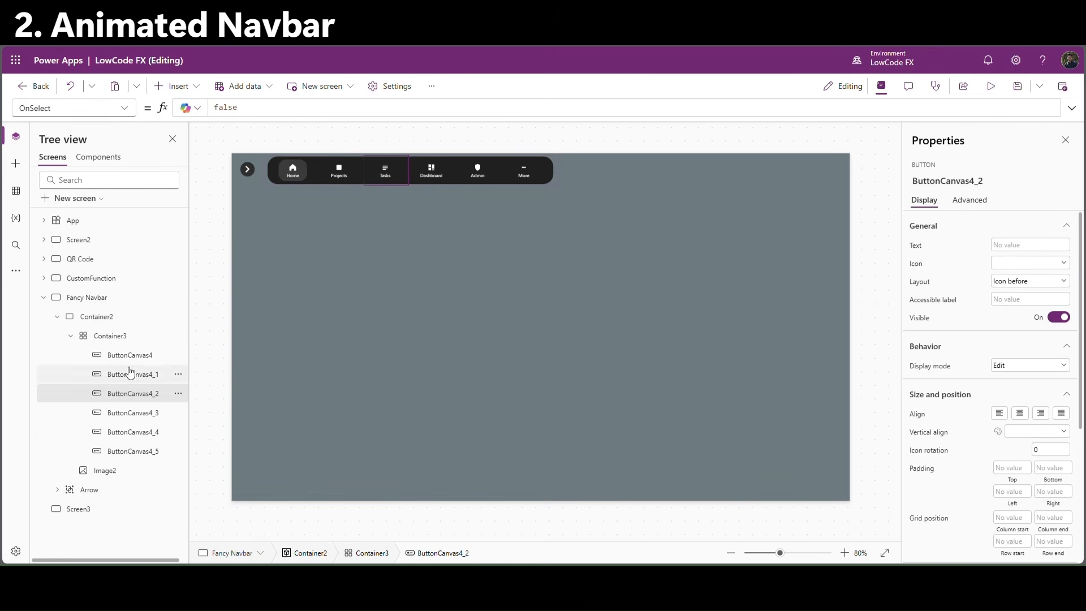
{"action": "left_click", "coordinate": [124, 470]}
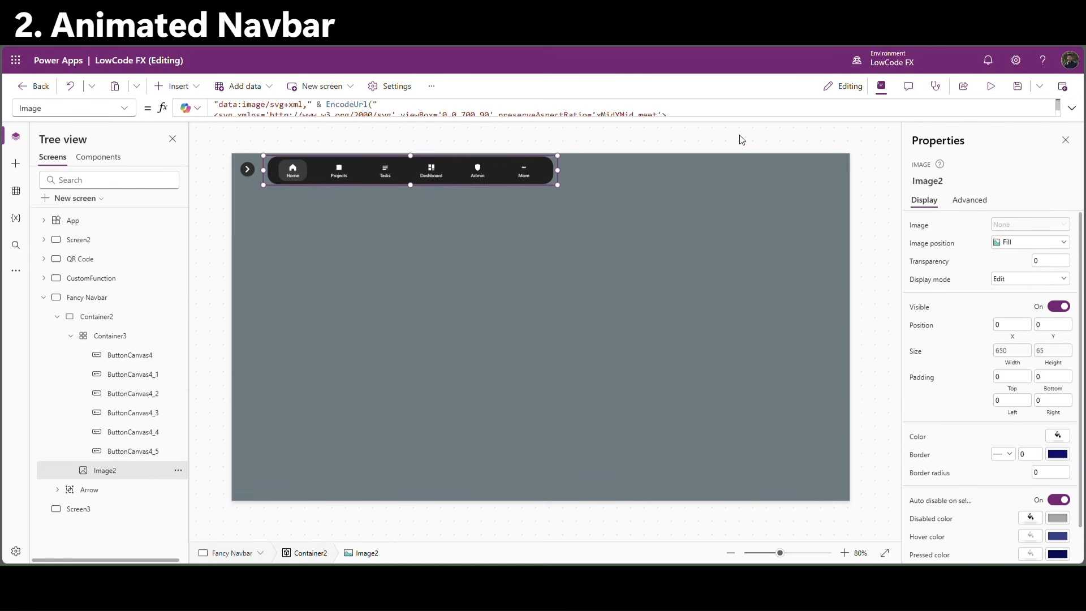
{"action": "left_click", "coordinate": [1072, 107]}
{"action": "scroll", "coordinate": [413, 165], "scroll_direction": "down", "scroll_amount": 6}
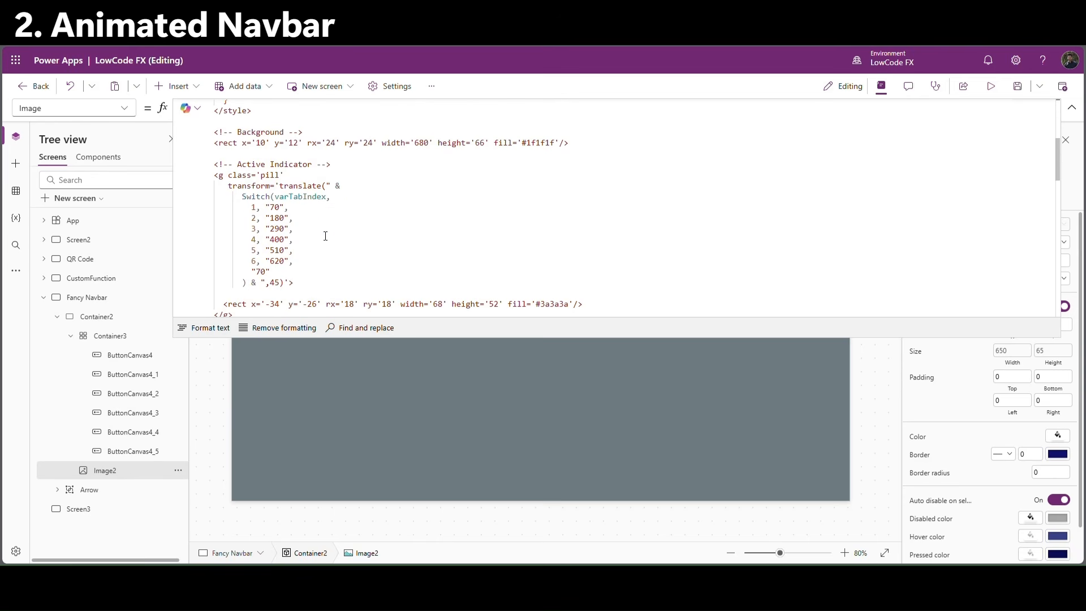
{"action": "double_click", "coordinate": [295, 201]}
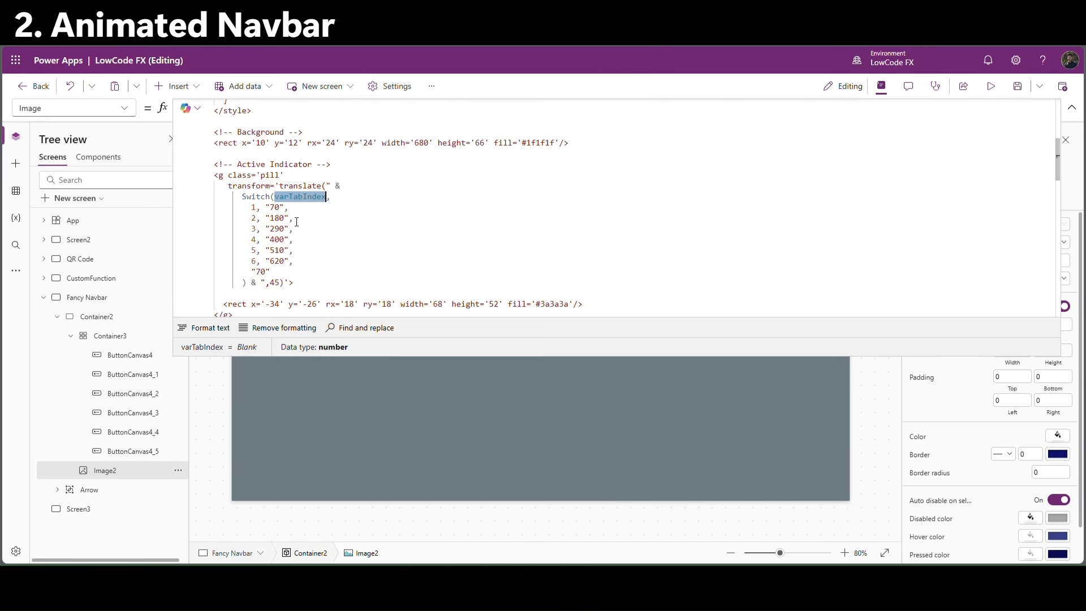
{"action": "left_click", "coordinate": [1072, 107]}
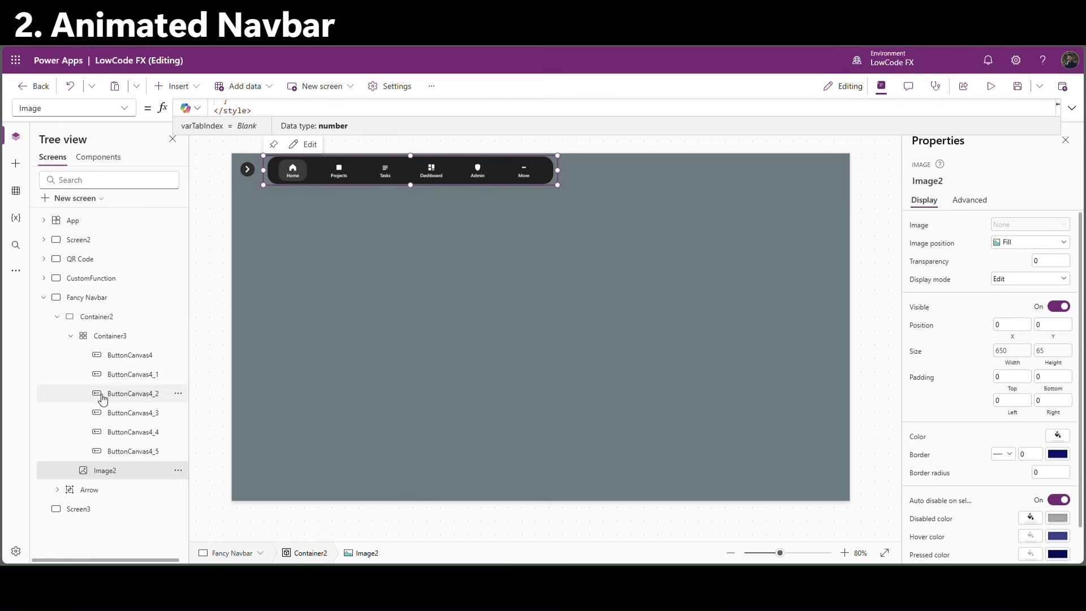
Set the OnSelect formula of the button over Home to Set(varTabIndex,1).
{"action": "left_click", "coordinate": [128, 355]}
{"action": "type", "text": "Set("}
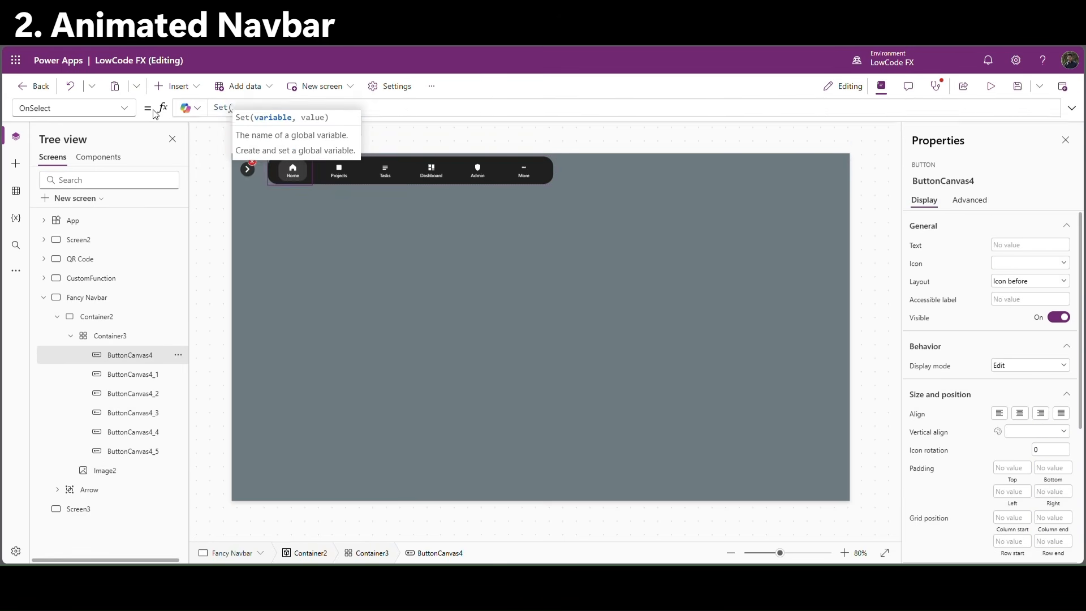
{"action": "type", "text": "varTabIndex,1)"}
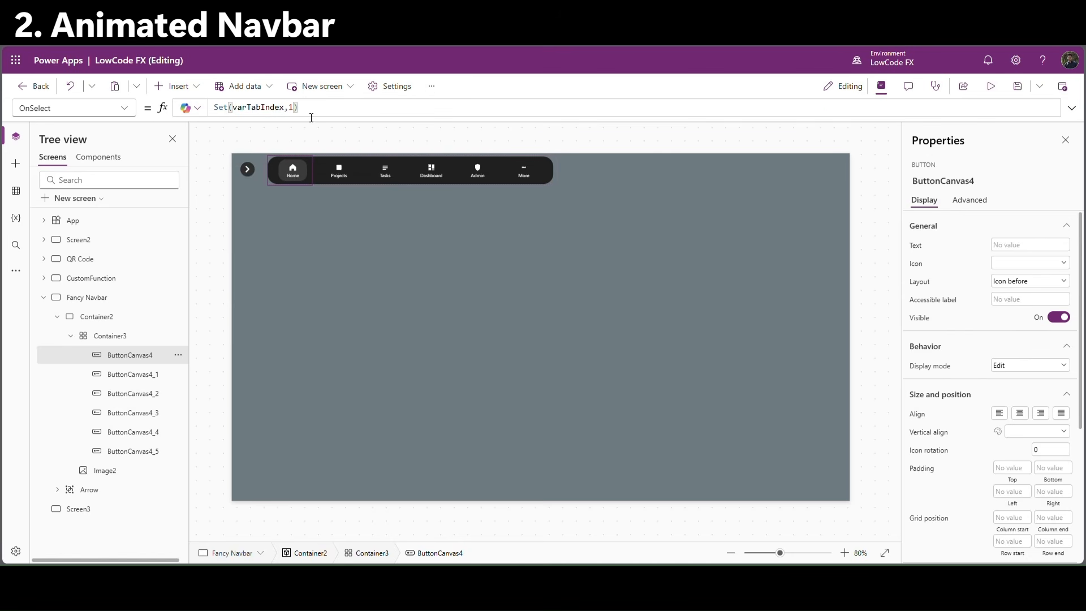
Copy the Home button's OnSelect formula, Set(varTabIndex,1), to the five other navbar buttons, ButtonCanvas4_1 through ButtonCanvas4_5.
{"action": "key", "text": "ctrl+a"}
{"action": "key", "text": "ctrl+c"}
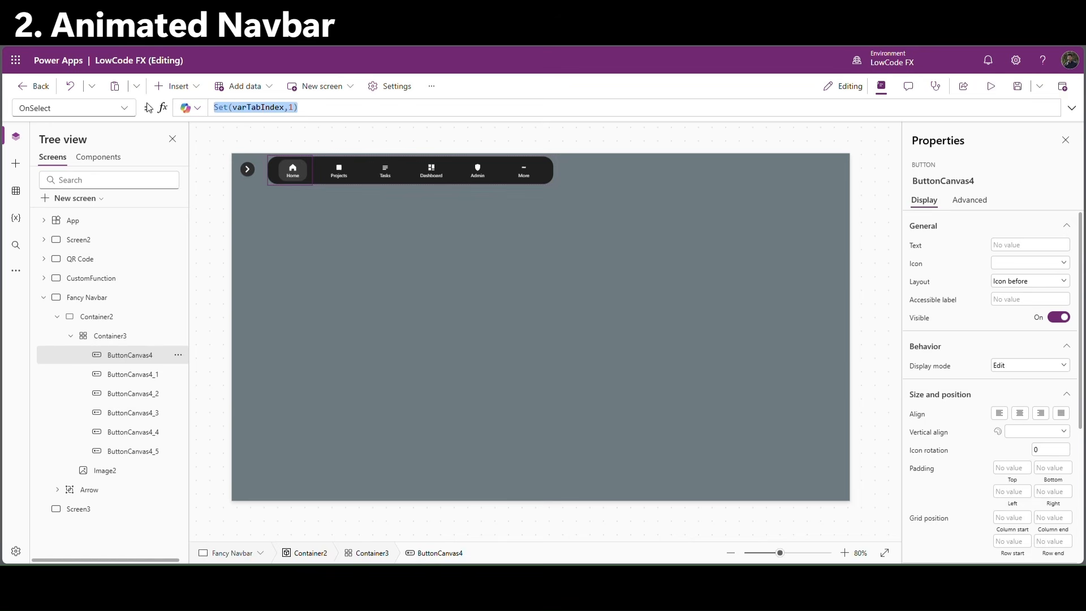
{"action": "left_click", "coordinate": [135, 375]}
{"action": "left_click", "coordinate": [134, 395], "text": "ctrl"}
{"action": "left_click", "coordinate": [133, 413], "text": "ctrl"}
{"action": "left_click", "coordinate": [132, 433], "text": "ctrl"}
{"action": "left_click", "coordinate": [131, 452], "text": "ctrl"}
{"action": "key", "text": "ctrl+a"}
{"action": "key", "text": "ctrl+v"}
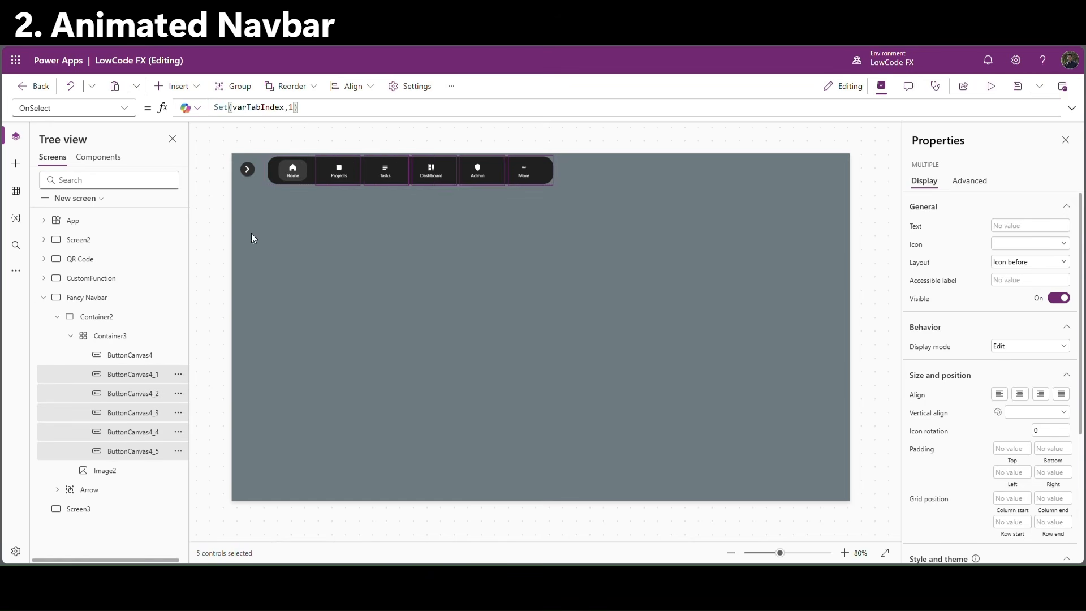
Change the varTabIndex value in the OnSelect formulas of ButtonCanvas4_1 through ButtonCanvas4_5 to 2, 3, 4, 5 and 6 respectively.
{"action": "left_click", "coordinate": [119, 375]}
{"action": "left_click", "coordinate": [130, 394]}
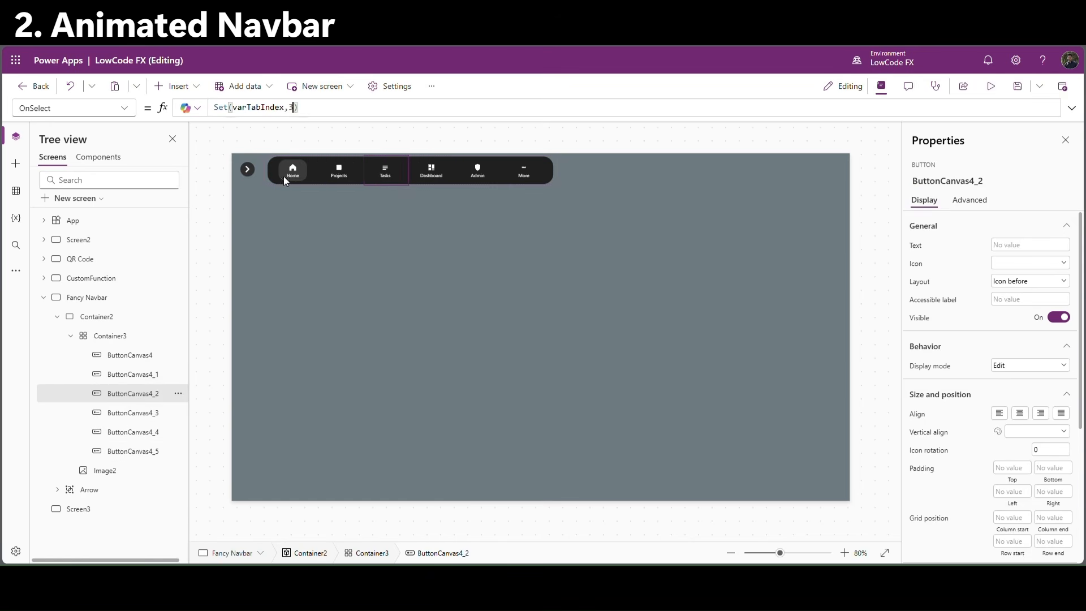
{"action": "key", "text": "Down"}
{"action": "key", "text": "Down"}
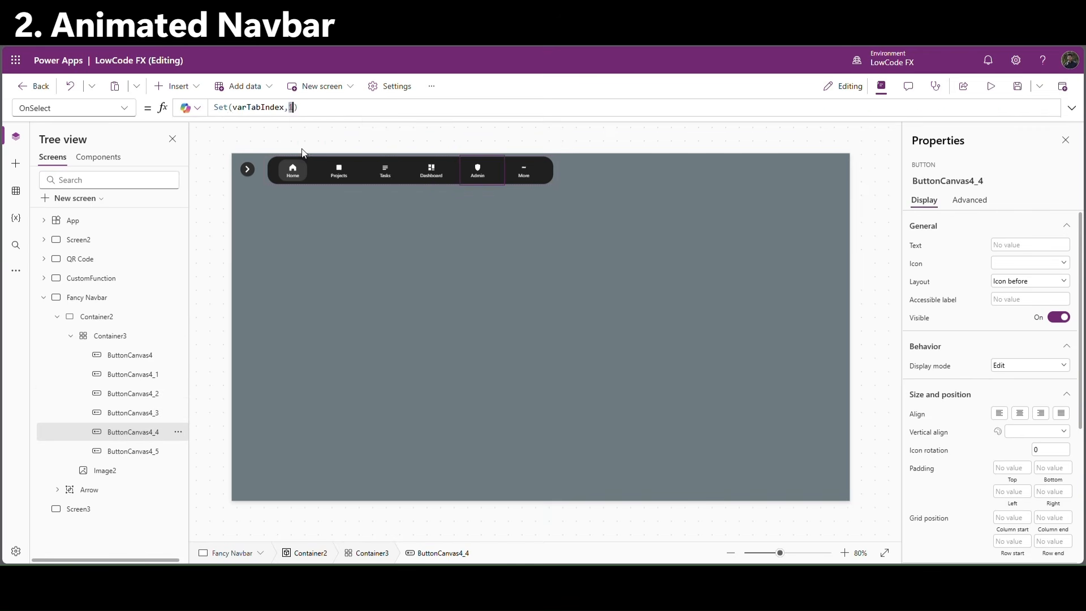
{"action": "type", "text": "5"}
{"action": "left_click", "coordinate": [142, 451]}
{"action": "double_click", "coordinate": [291, 108]}
{"action": "type", "text": "6"}
Preview the app and test the moving indicator by switching repeatedly between the navbar tabs, then return to editing.
{"action": "left_click", "coordinate": [997, 88]}
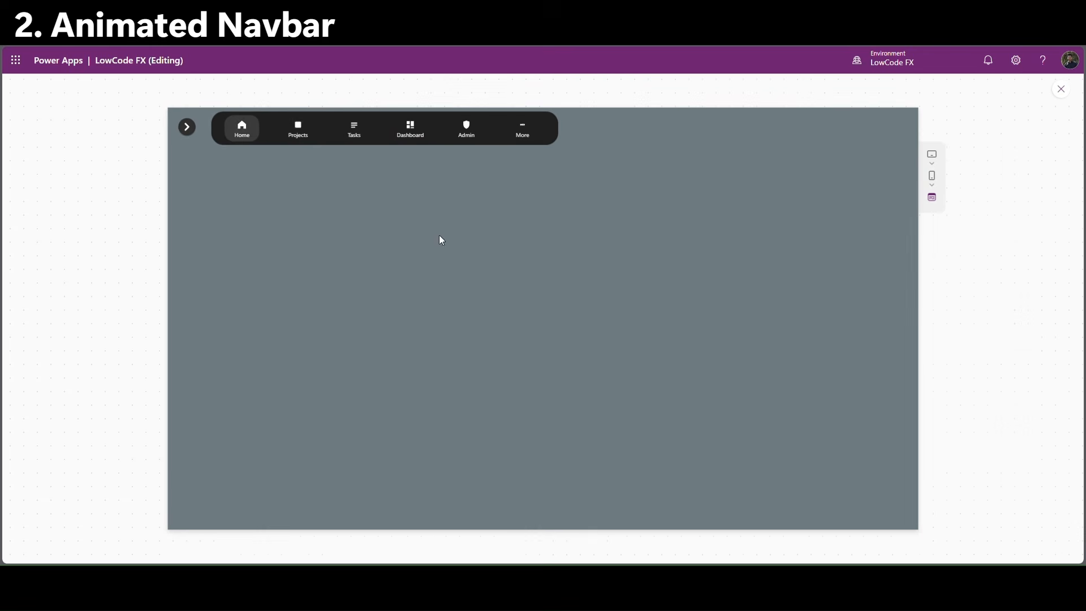
{"action": "left_click", "coordinate": [302, 140]}
{"action": "left_click", "coordinate": [365, 133]}
{"action": "left_click", "coordinate": [420, 137]}
{"action": "left_click", "coordinate": [461, 140]}
{"action": "left_click", "coordinate": [533, 143]}
{"action": "left_click", "coordinate": [477, 139]}
{"action": "left_click", "coordinate": [417, 138]}
{"action": "left_click", "coordinate": [357, 133]}
{"action": "left_click", "coordinate": [468, 136]}
{"action": "left_click", "coordinate": [521, 139]}
{"action": "left_click", "coordinate": [472, 135]}
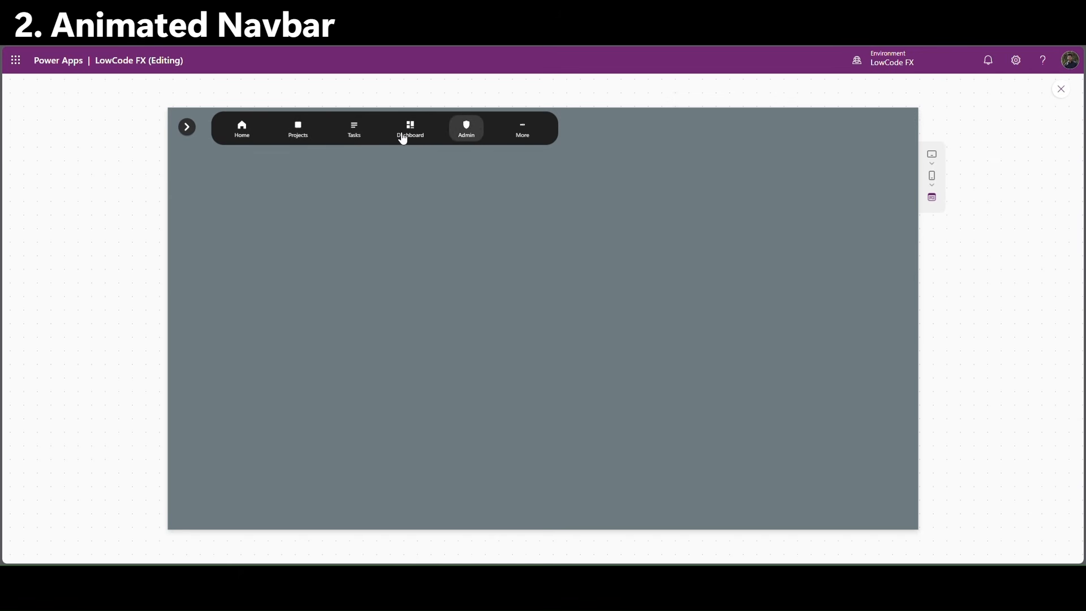
{"action": "left_click", "coordinate": [403, 138]}
{"action": "left_click", "coordinate": [361, 136]}
{"action": "left_click", "coordinate": [296, 135]}
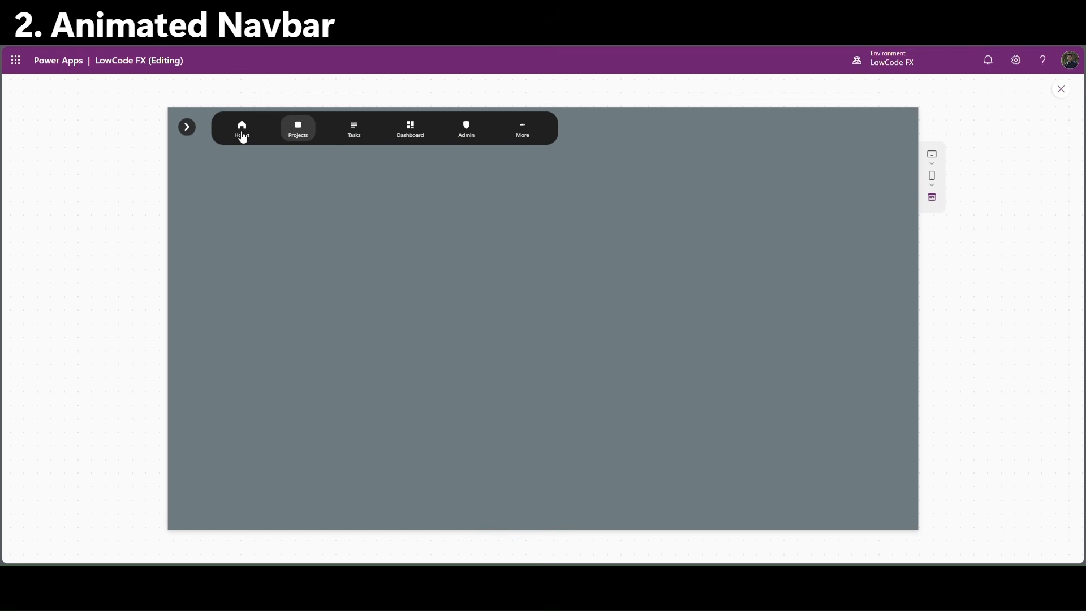
{"action": "left_click", "coordinate": [244, 136]}
{"action": "key", "text": "Escape"}
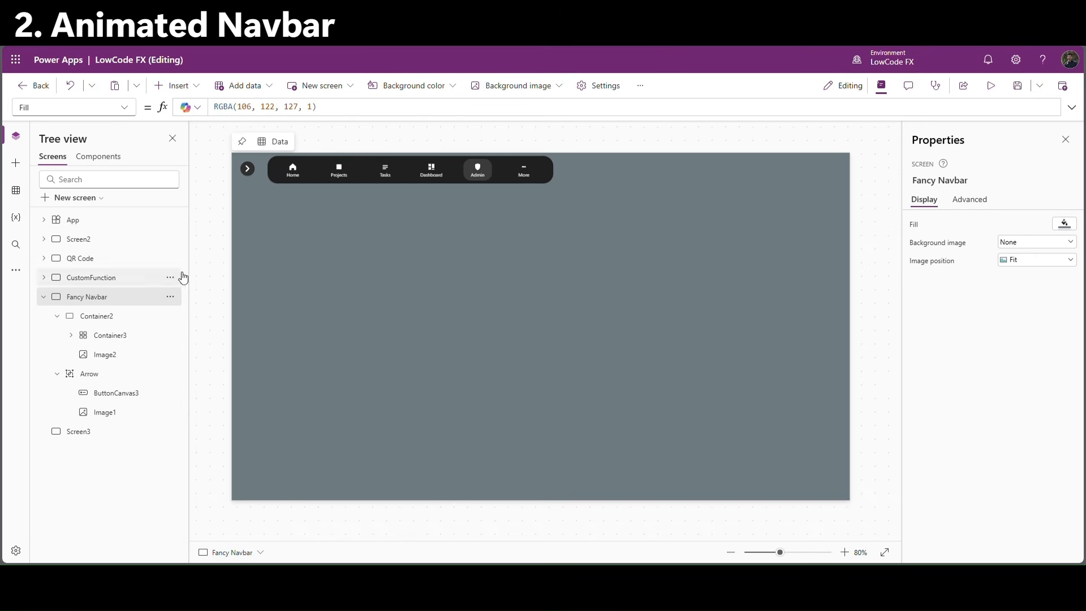
Set the X position of Container2, the outer navbar container, to 60.
{"action": "left_click", "coordinate": [105, 316]}
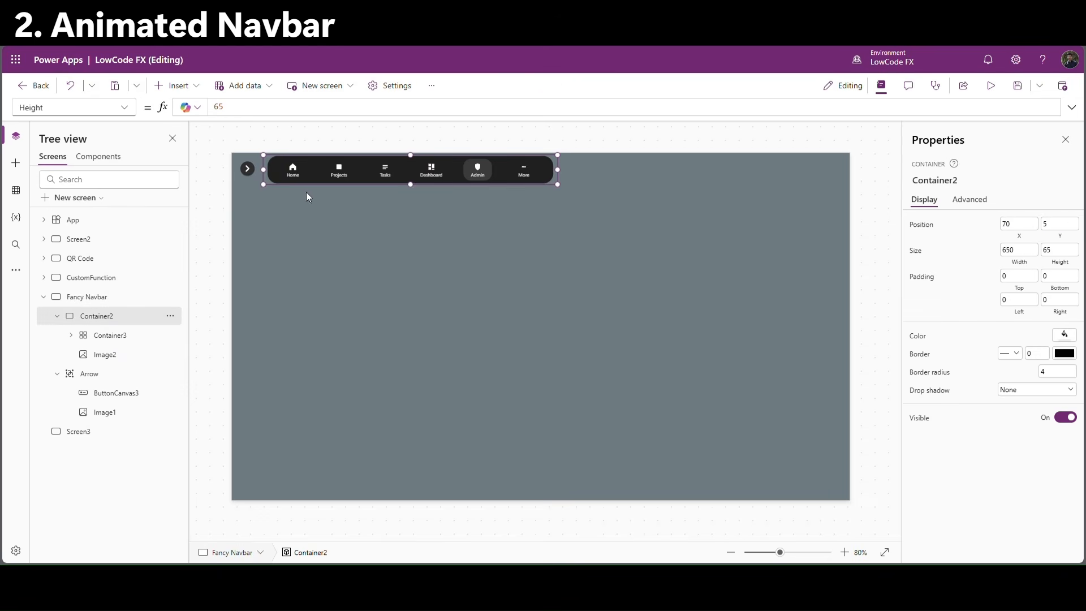
{"action": "left_click", "coordinate": [1023, 228]}
{"action": "type", "text": "60"}
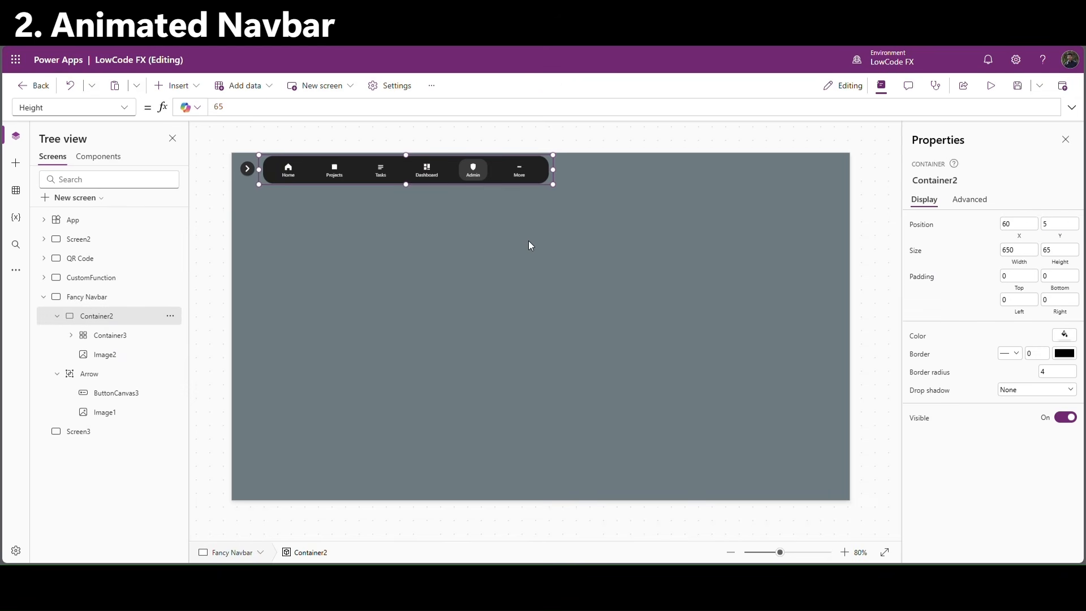
{"action": "left_click", "coordinate": [525, 240]}
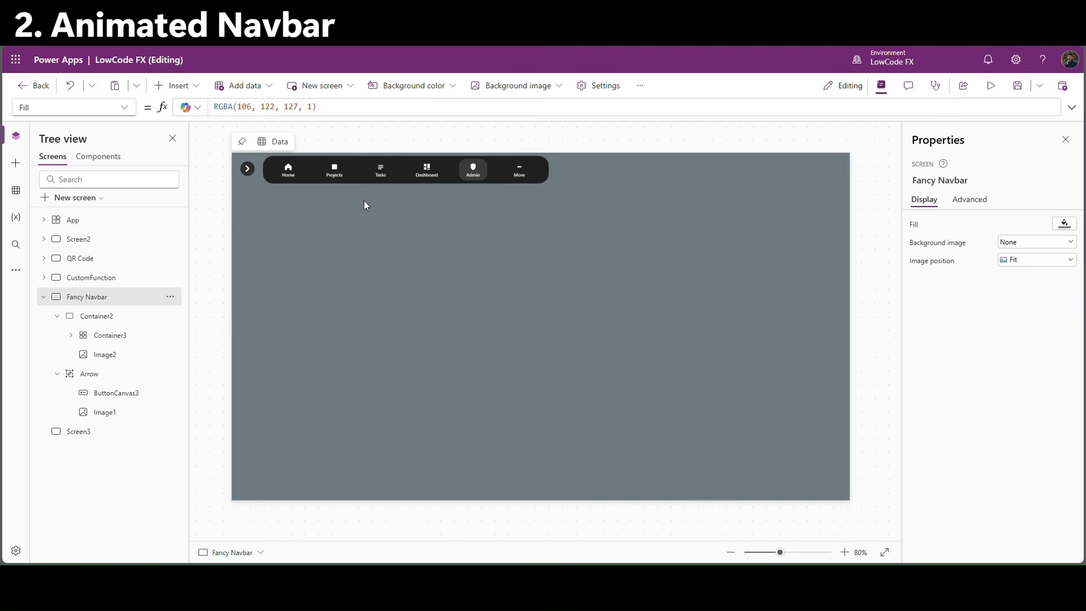
Collapse the Container2 and Arrow groups in the tree and rename Container2 as Navbar.
{"action": "left_click", "coordinate": [57, 315]}
{"action": "left_click", "coordinate": [59, 335]}
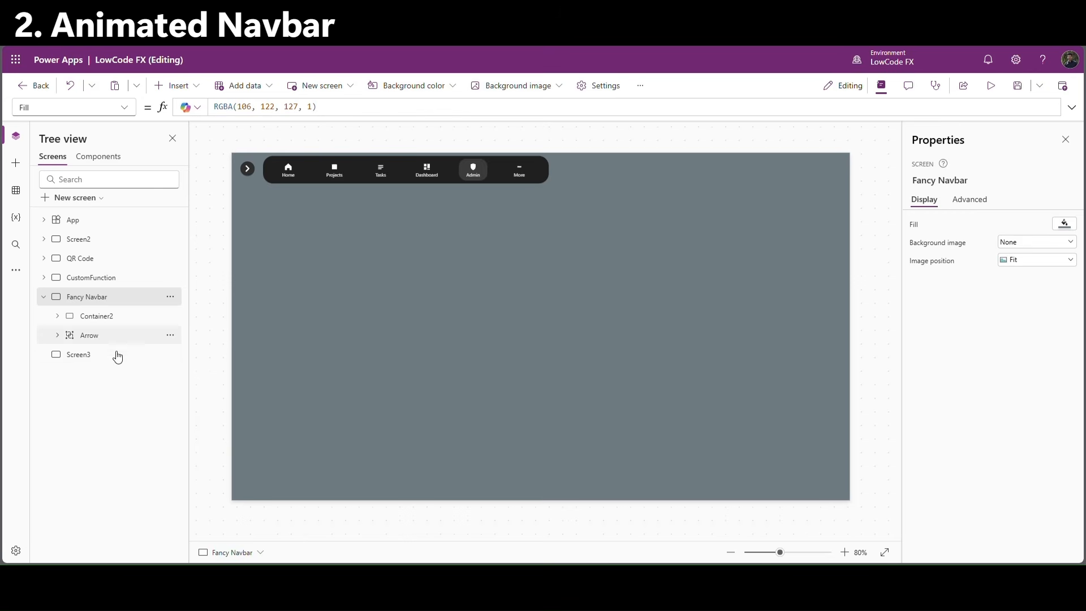
{"action": "double_click", "coordinate": [100, 318]}
{"action": "type", "text": "Navba"}
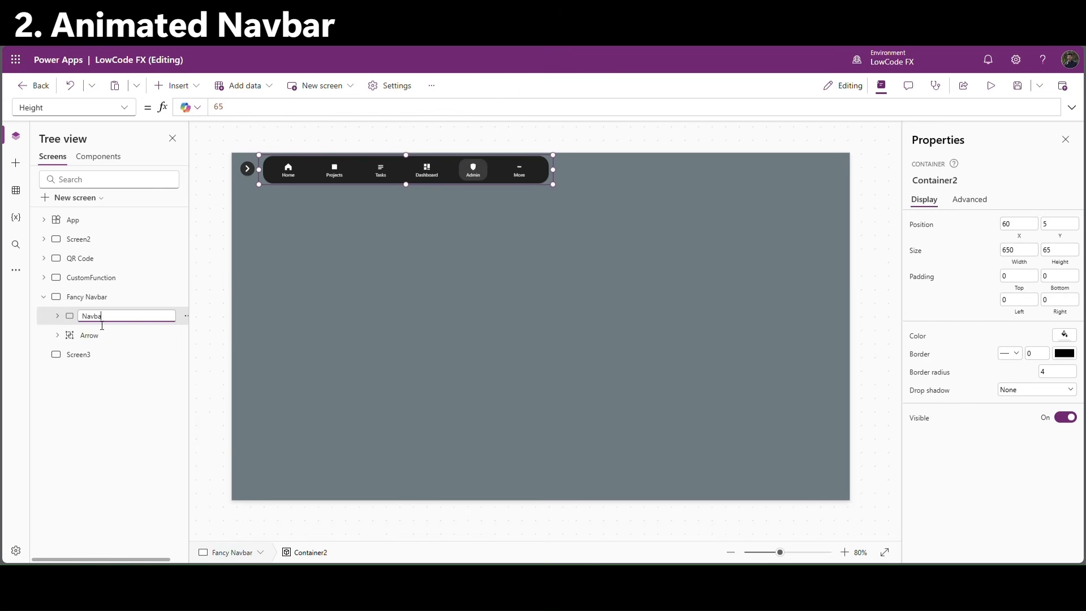
{"action": "type", "text": "r"}
{"action": "key", "text": "Return"}
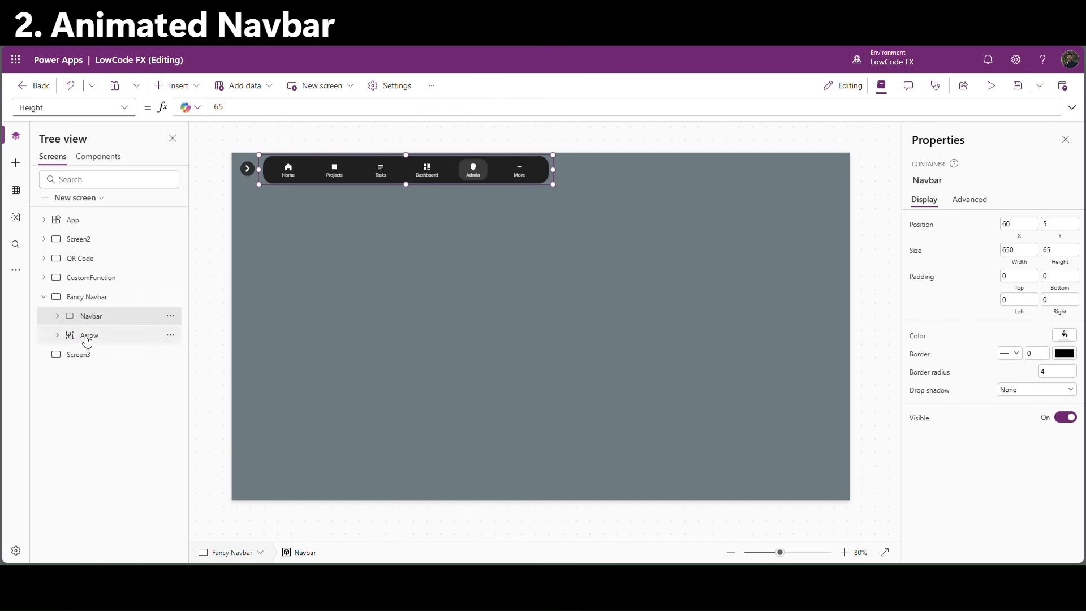
Insert a Timer on the Fancy Navbar screen and place it below the arrow at about X 15, Y 93.
{"action": "left_click", "coordinate": [93, 301]}
{"action": "left_click", "coordinate": [188, 88]}
{"action": "type", "text": "timer"}
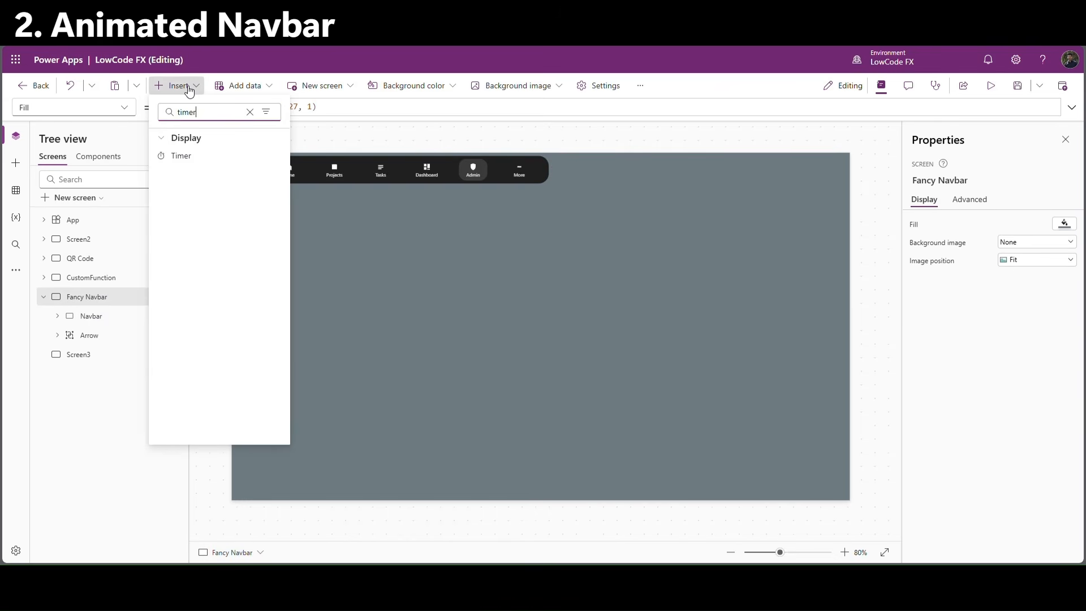
{"action": "left_click", "coordinate": [210, 160]}
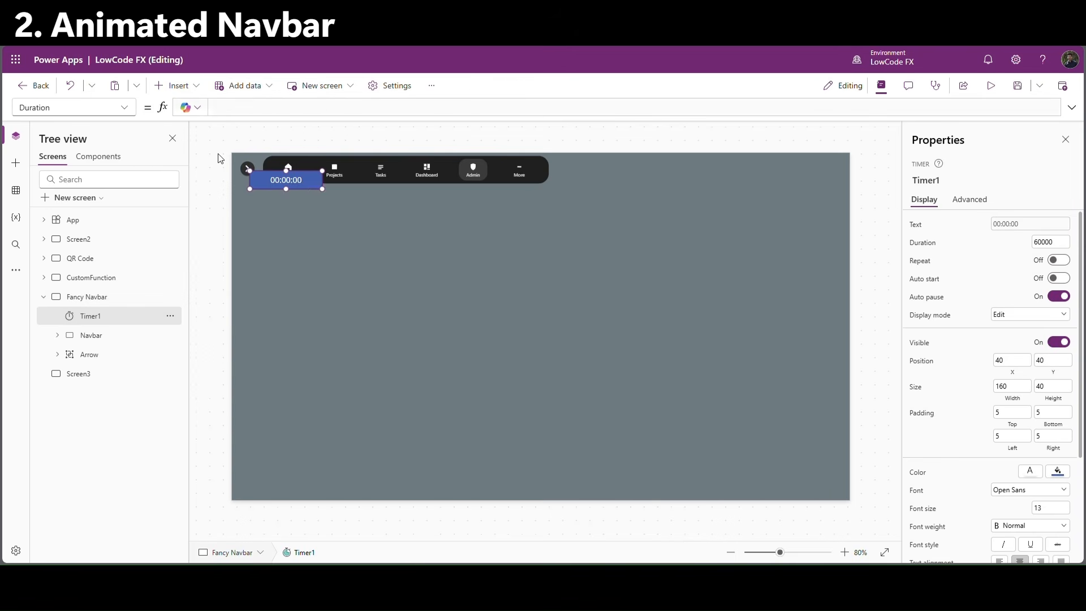
{"action": "left_click_drag", "start_coordinate": [303, 191], "coordinate": [292, 216]}
{"action": "left_click", "coordinate": [247, 173]}
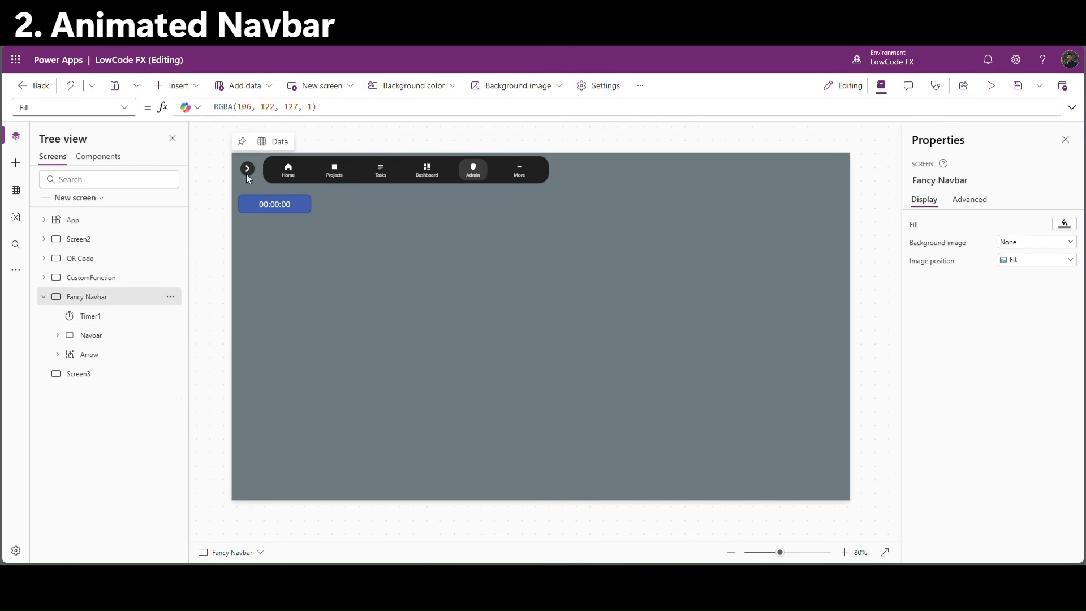
Add Set(Vartimer,true); as a second line to the OnSelect formula of the arrow's button, ButtonCanvas3.
{"action": "left_click", "coordinate": [95, 375]}
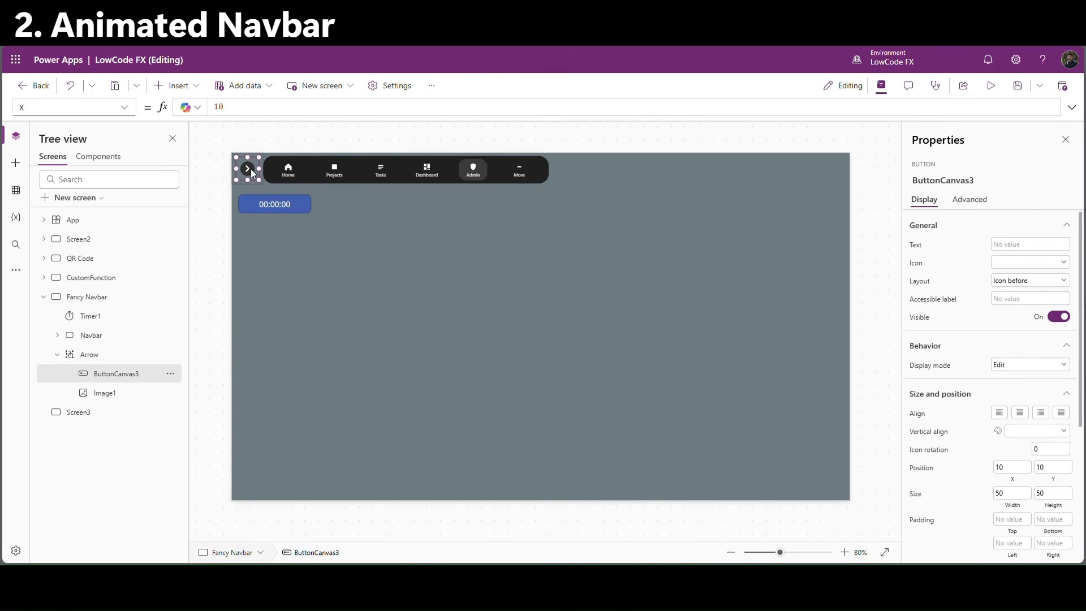
{"action": "left_click", "coordinate": [126, 107]}
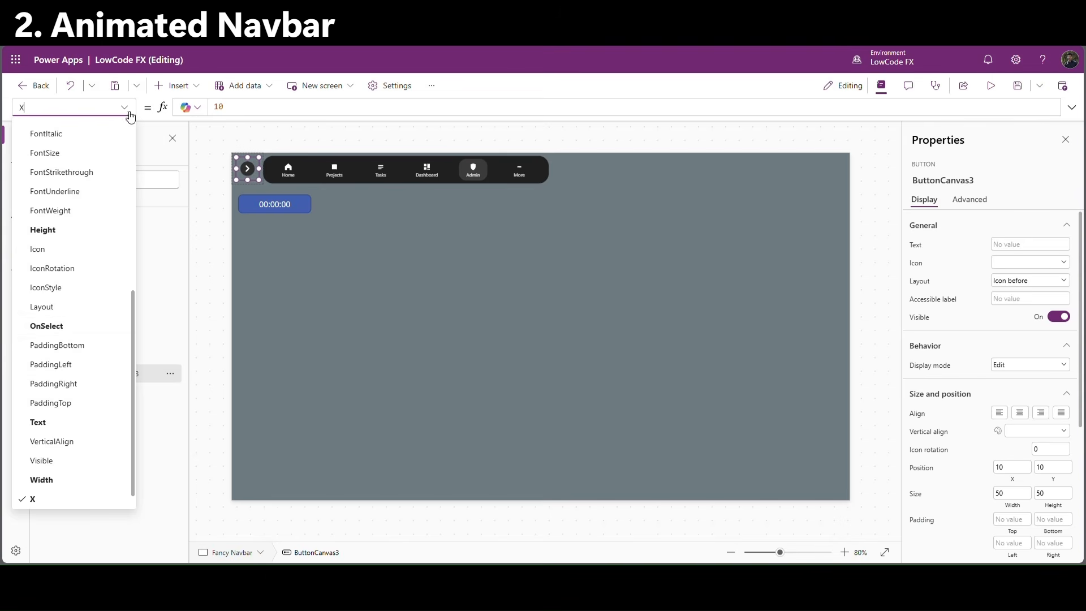
{"action": "left_click", "coordinate": [63, 322]}
{"action": "left_click_drag", "start_coordinate": [252, 122], "coordinate": [314, 142]}
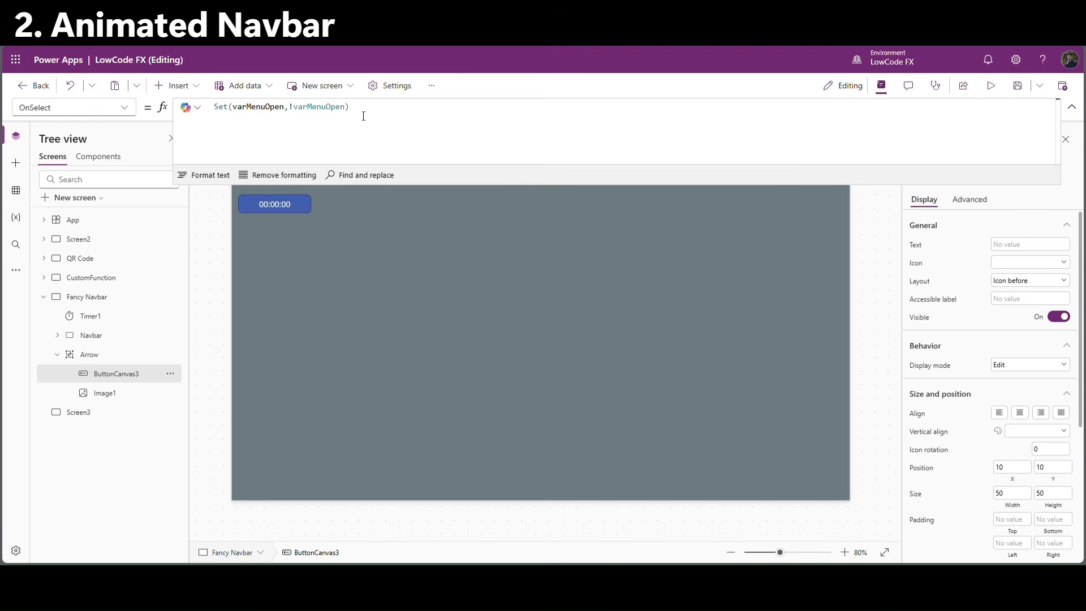
{"action": "type", "text": ";"}
{"action": "key", "text": "shift+Return"}
{"action": "type", "text": "Set(Vart"}
{"action": "key", "text": "Tab"}
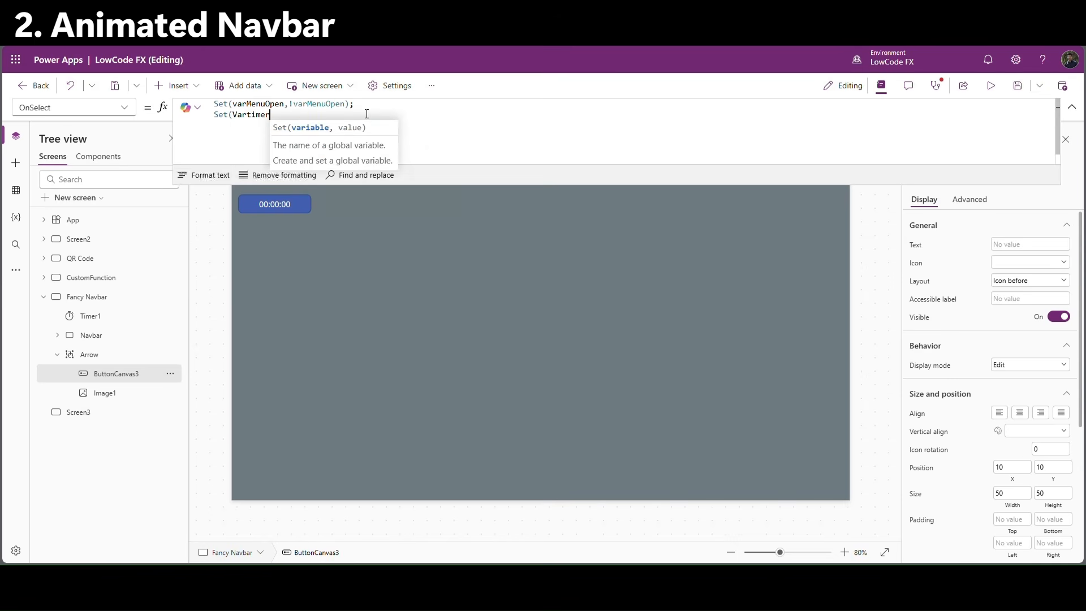
{"action": "type", "text": ",true);"}
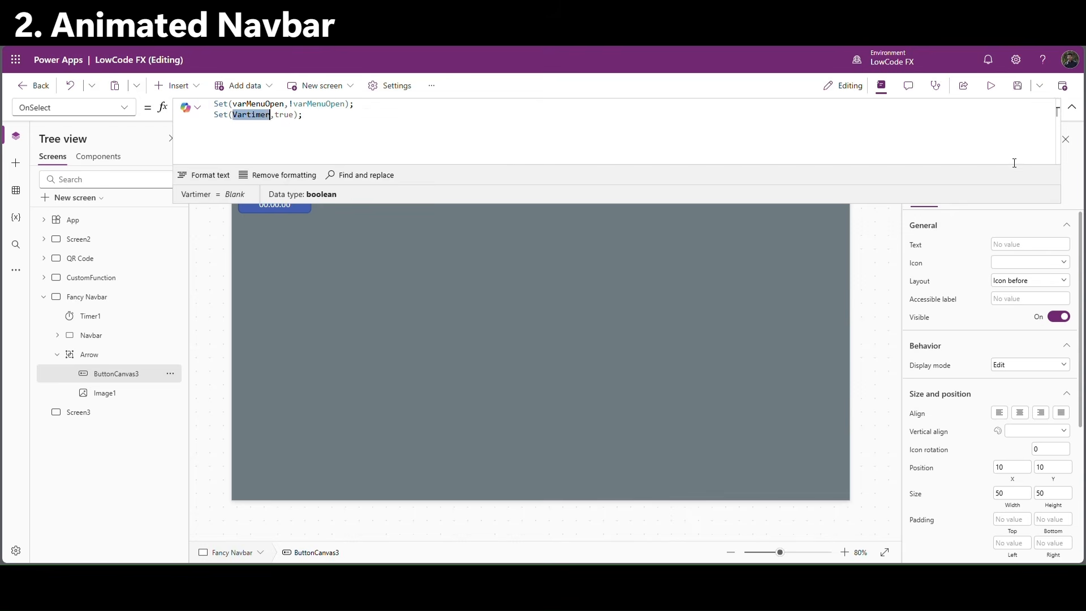
{"action": "left_click", "coordinate": [321, 226]}
Set the timer's Start property to Vartimer.
{"action": "left_click", "coordinate": [285, 209]}
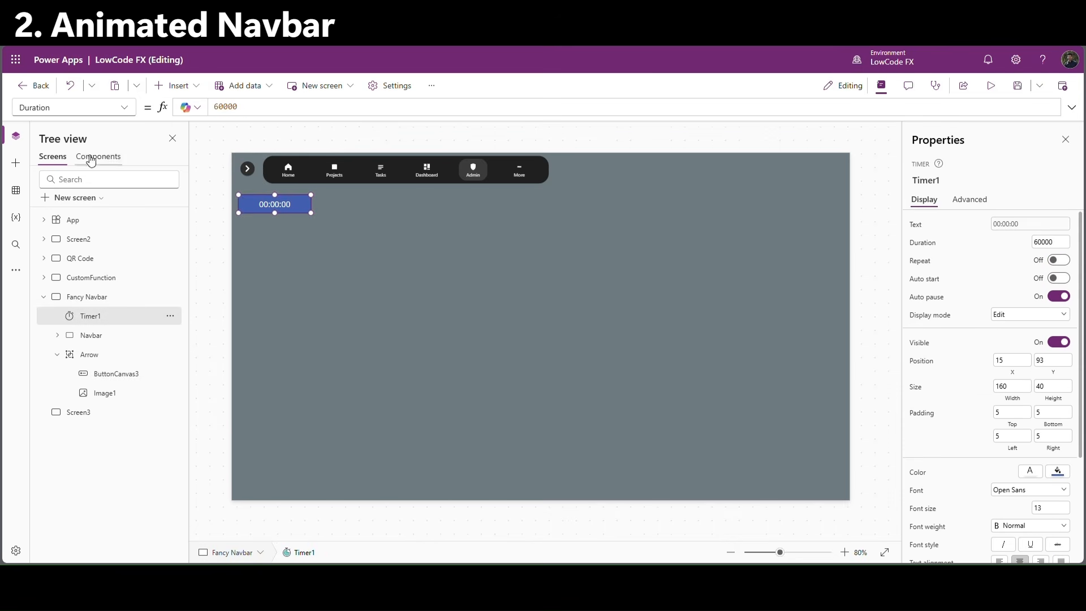
{"action": "left_click", "coordinate": [125, 108]}
{"action": "scroll", "coordinate": [74, 396], "scroll_direction": "down", "scroll_amount": 6}
{"action": "scroll", "coordinate": [102, 407], "scroll_direction": "down", "scroll_amount": 4}
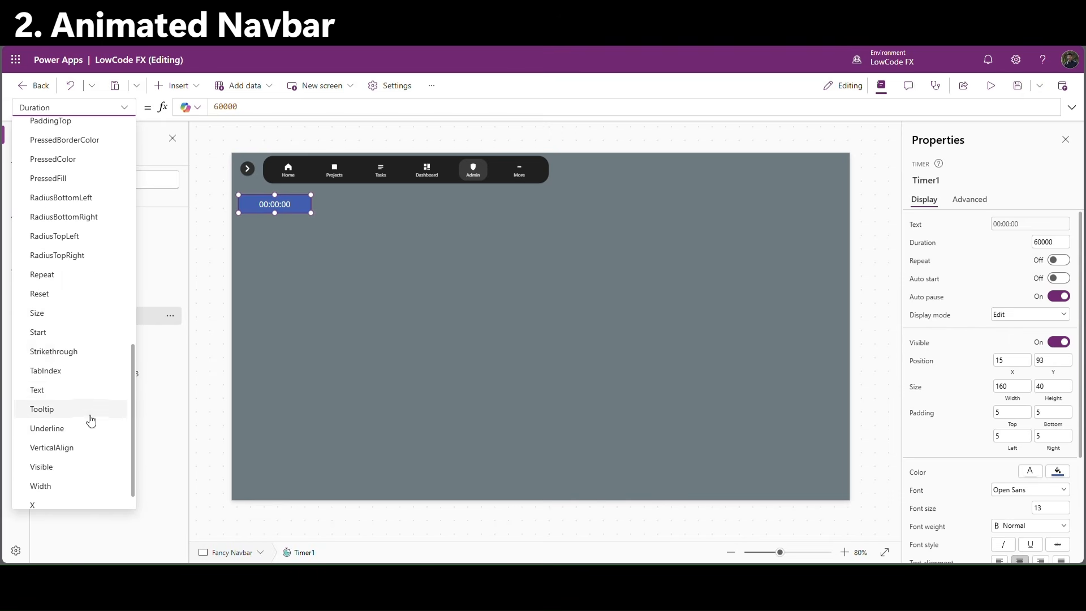
{"action": "left_click", "coordinate": [57, 333]}
{"action": "double_click", "coordinate": [231, 112]}
{"action": "type", "text": "Vartimer"}
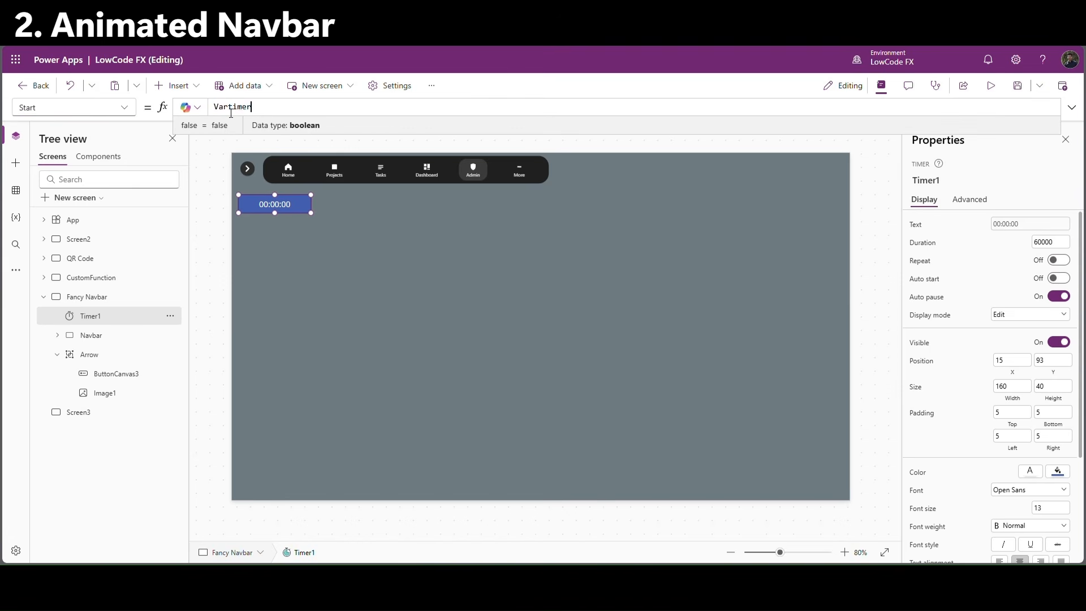
{"action": "left_click", "coordinate": [293, 208]}
Set the timer's duration to 1000.
{"action": "left_click", "coordinate": [1066, 246]}
{"action": "type", "text": "10"}
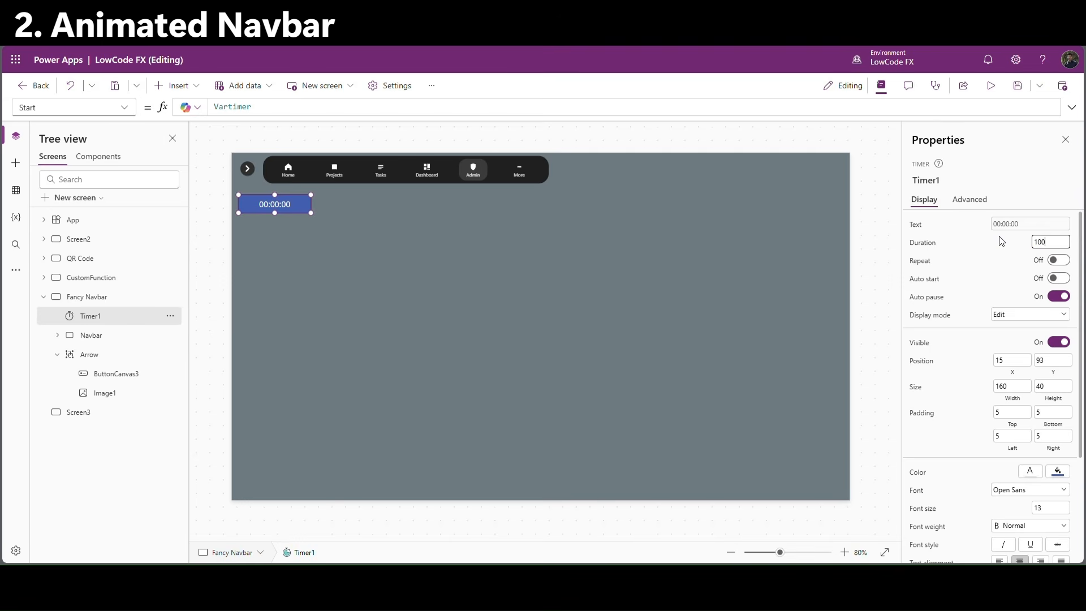
{"action": "key", "text": "Return"}
Set the timer's OnTimerEnd formula to Set(Vartimer,false).
{"action": "left_click", "coordinate": [129, 110]}
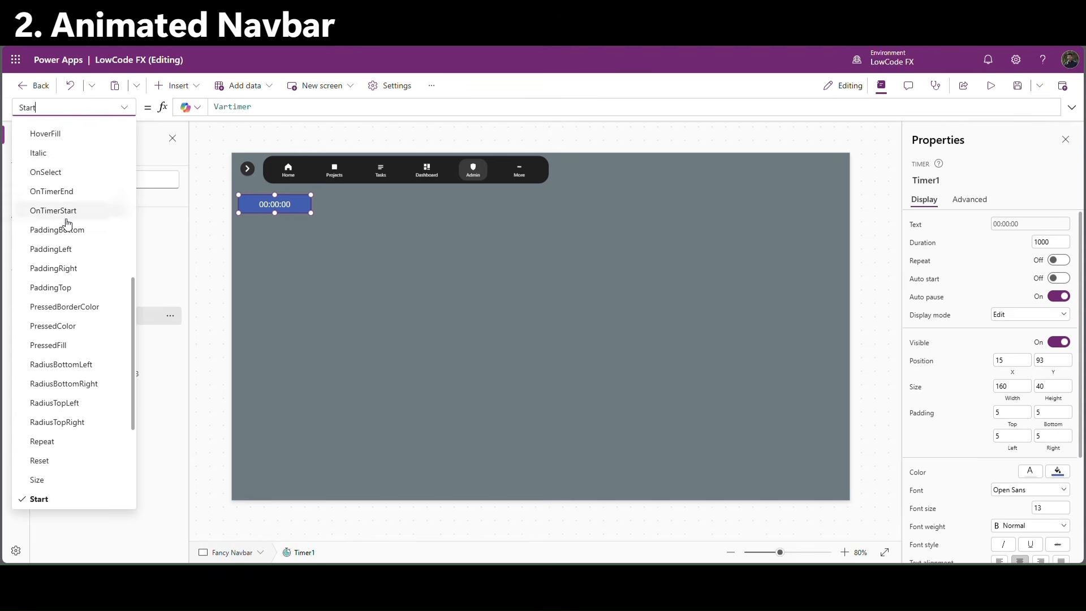
{"action": "left_click", "coordinate": [61, 192]}
{"action": "double_click", "coordinate": [234, 111]}
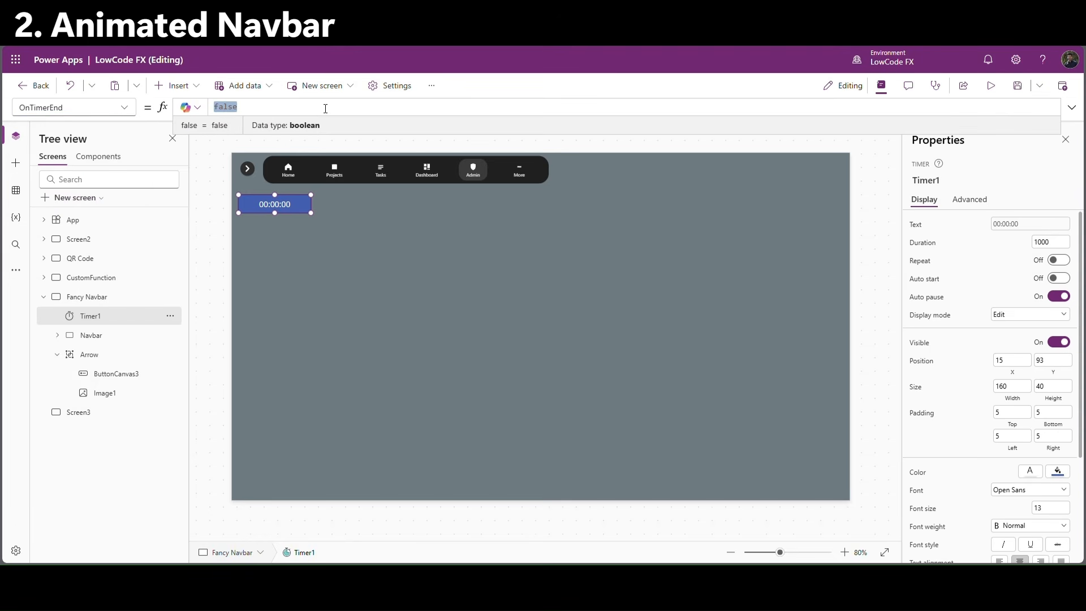
{"action": "type", "text": "Set"}
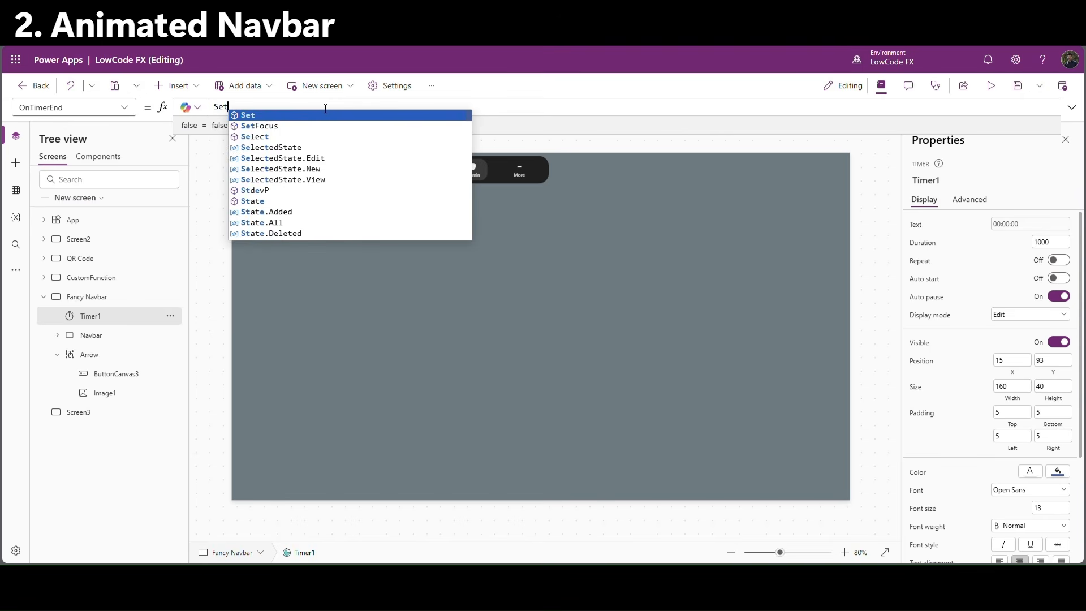
{"action": "type", "text": "(Vartimer,f"}
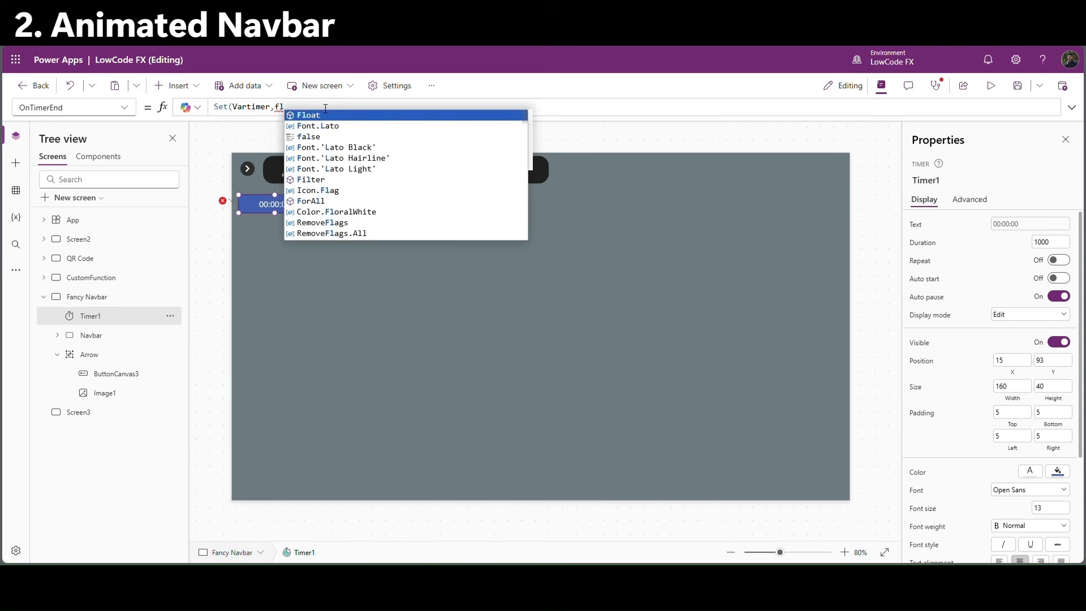
{"action": "key", "text": "Tab"}
{"action": "type", "text": ")"}
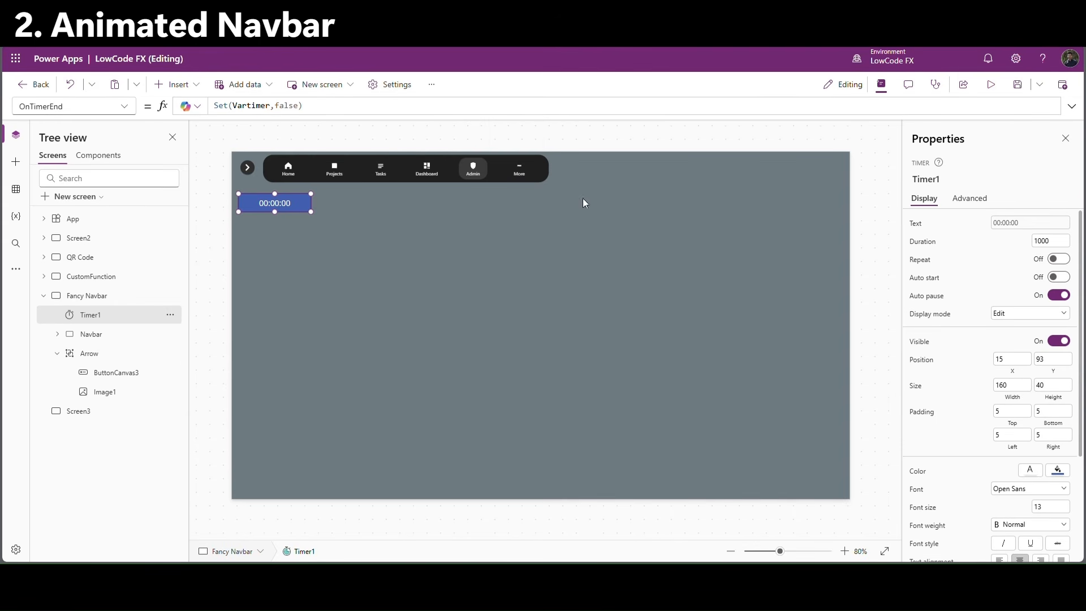
{"action": "left_click", "coordinate": [923, 181]}
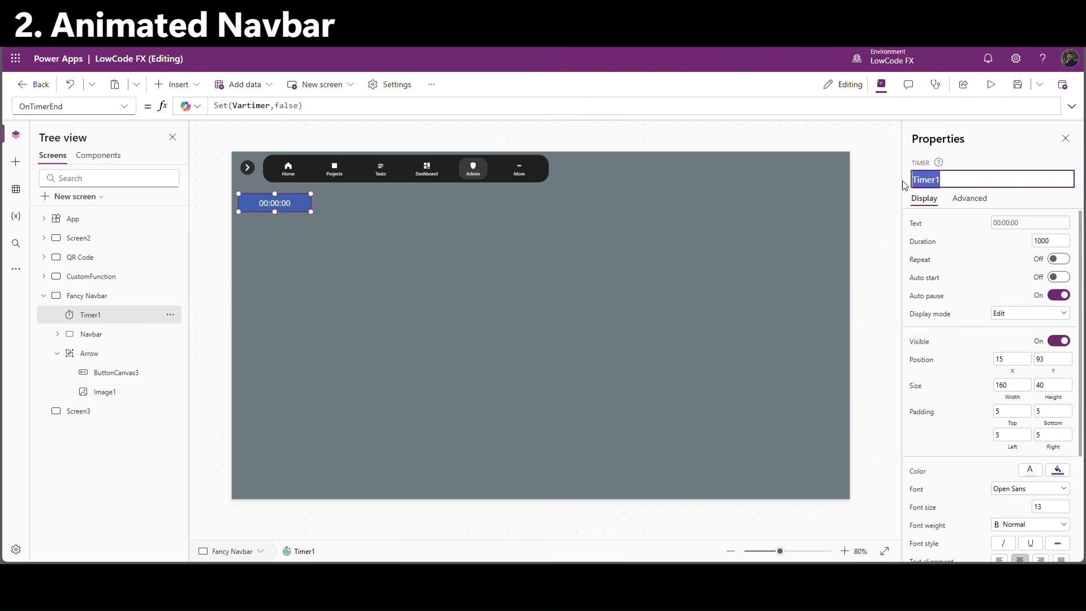
{"action": "left_click", "coordinate": [345, 205]}
Wrap the Navbar container's Width formula in an If function with varMenuOpen as its condition.
{"action": "left_click", "coordinate": [307, 181]}
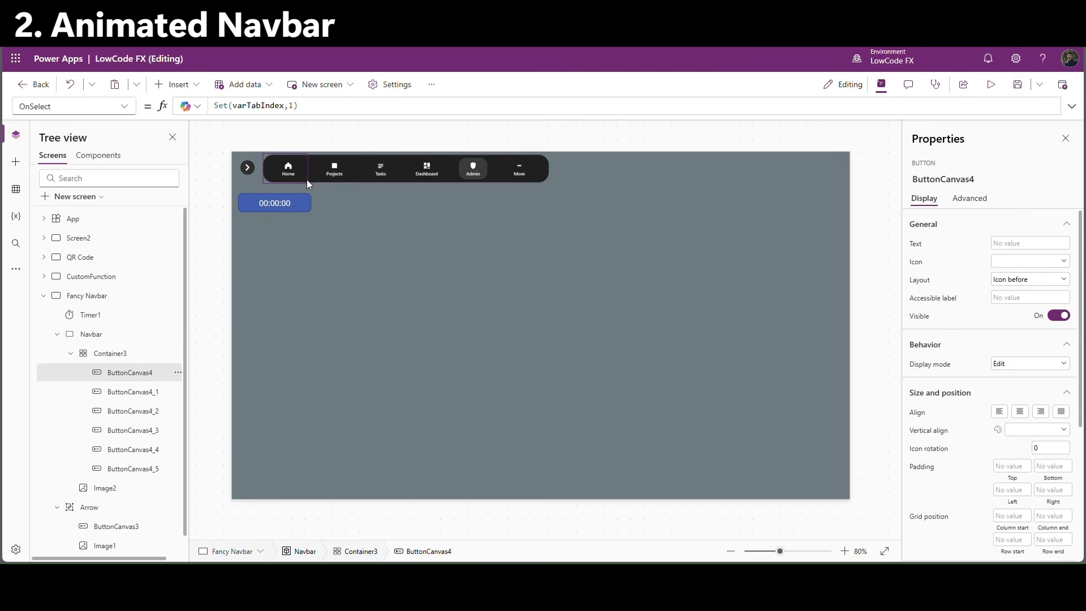
{"action": "left_click", "coordinate": [71, 353]}
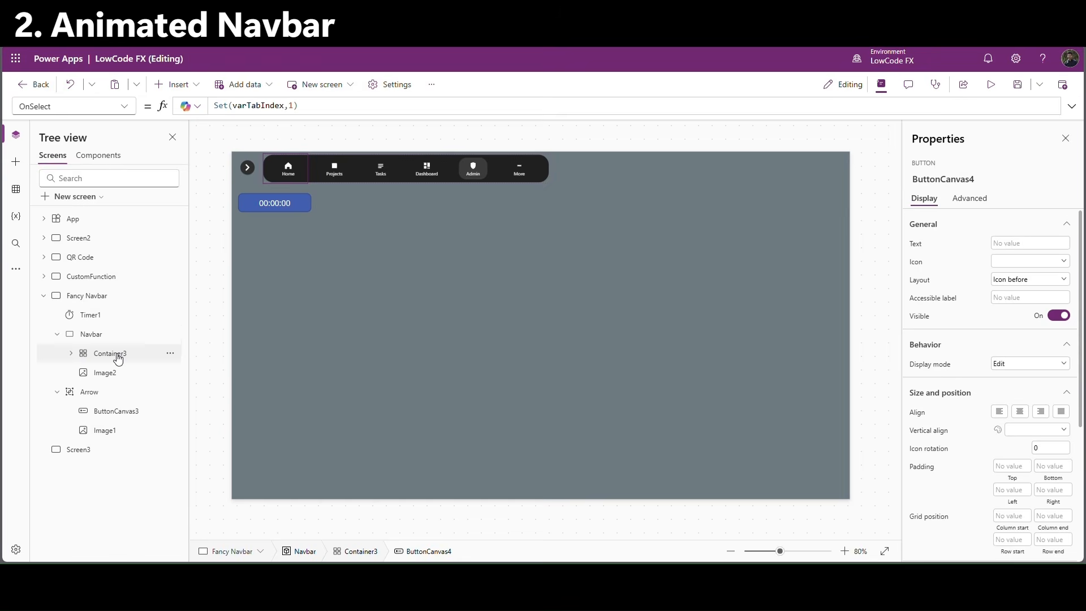
{"action": "left_click", "coordinate": [100, 338]}
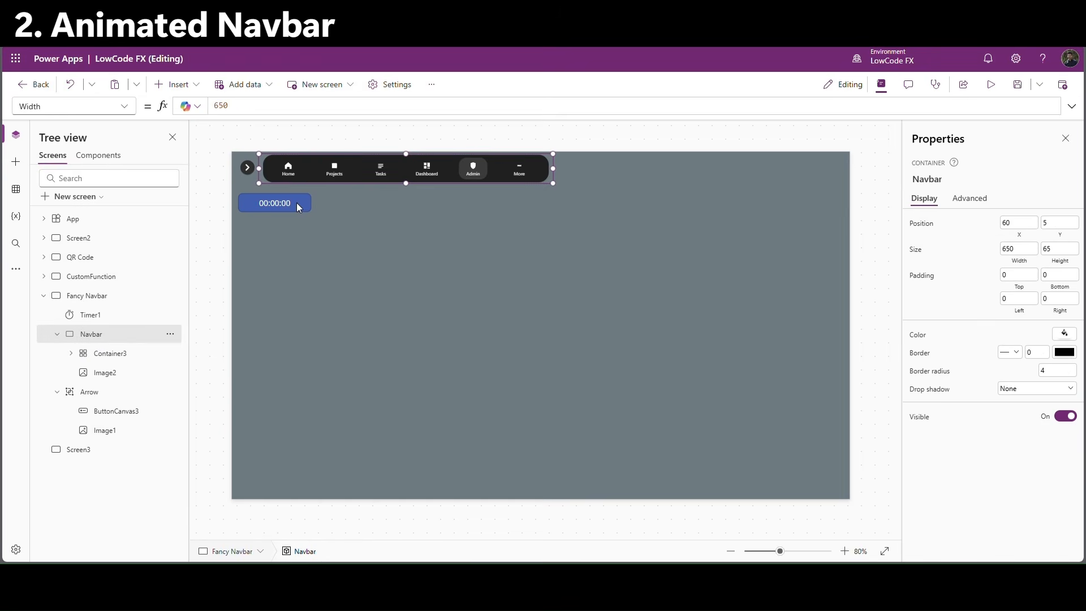
{"action": "left_click", "coordinate": [1020, 262]}
{"action": "left_click", "coordinate": [1073, 106]}
{"action": "key", "text": "ctrl+a"}
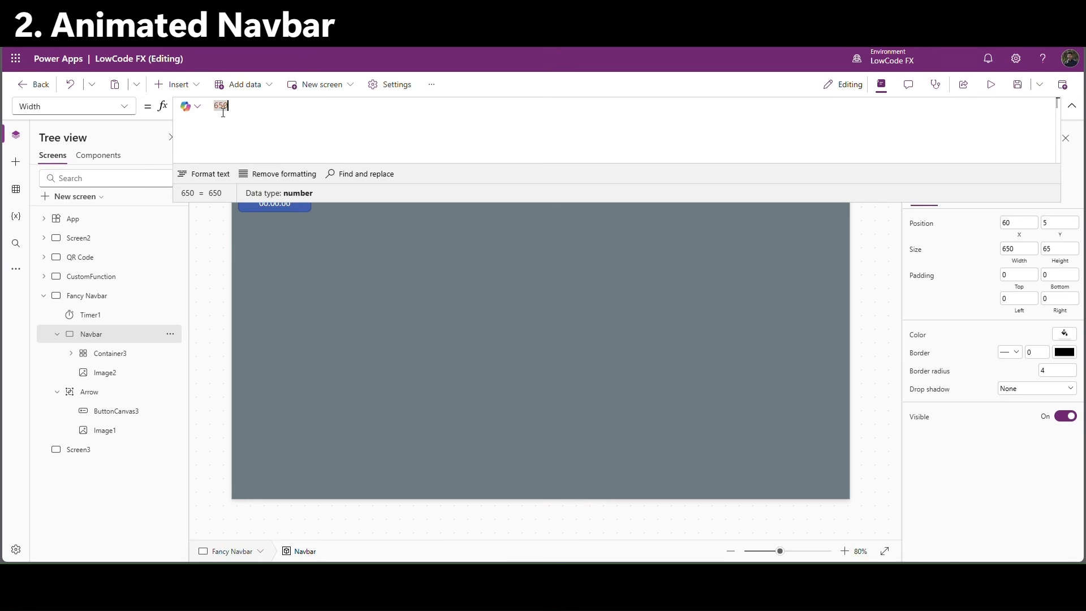
{"action": "key", "text": "Return"}
{"action": "key", "text": "Return"}
{"action": "type", "text": "If("}
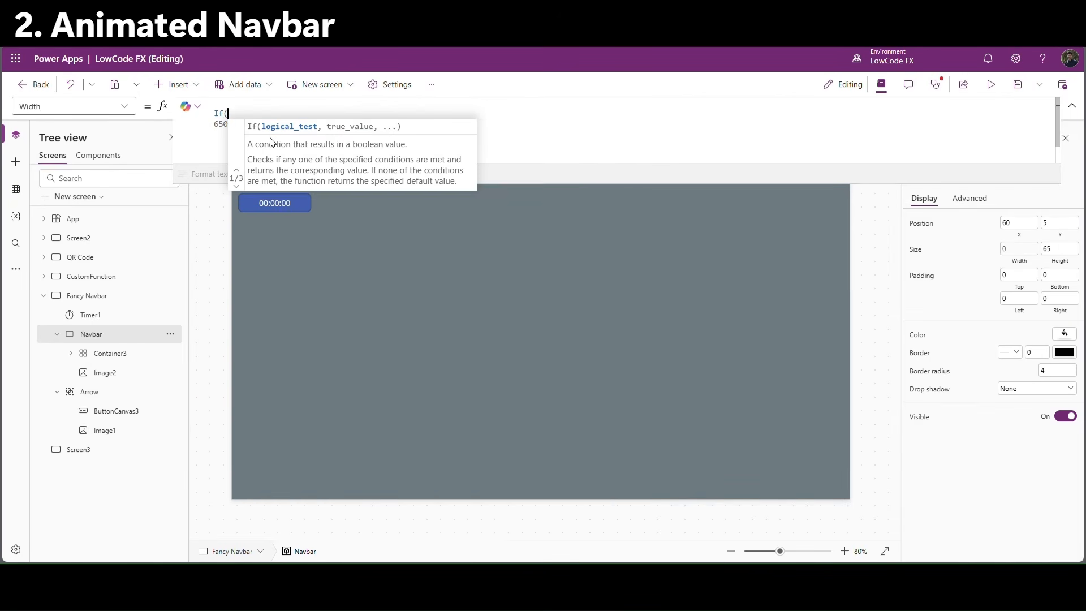
{"action": "type", "text": "Var"}
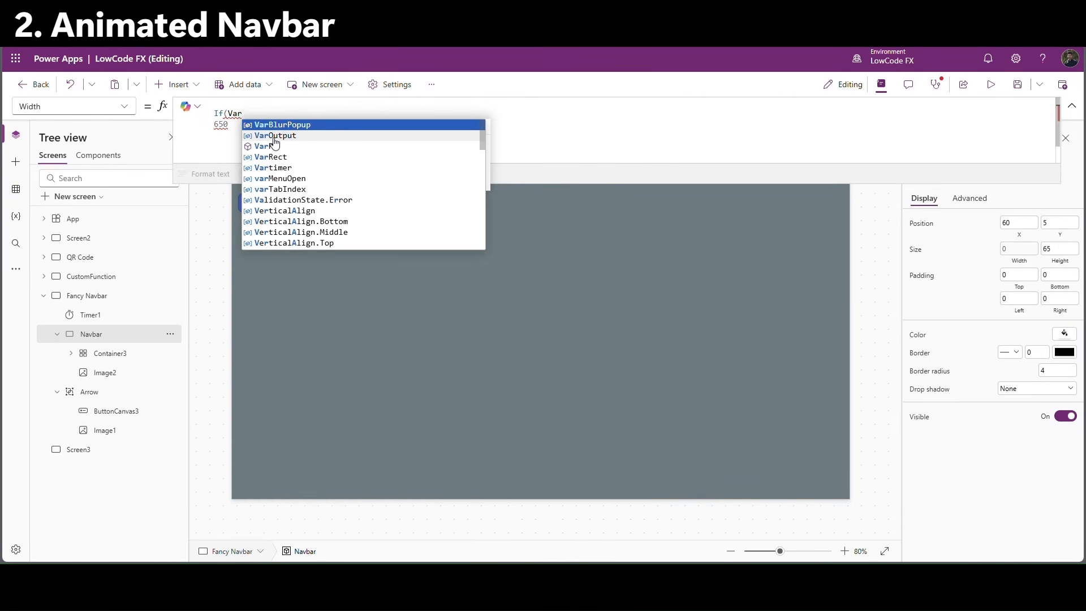
{"action": "type", "text": "m"}
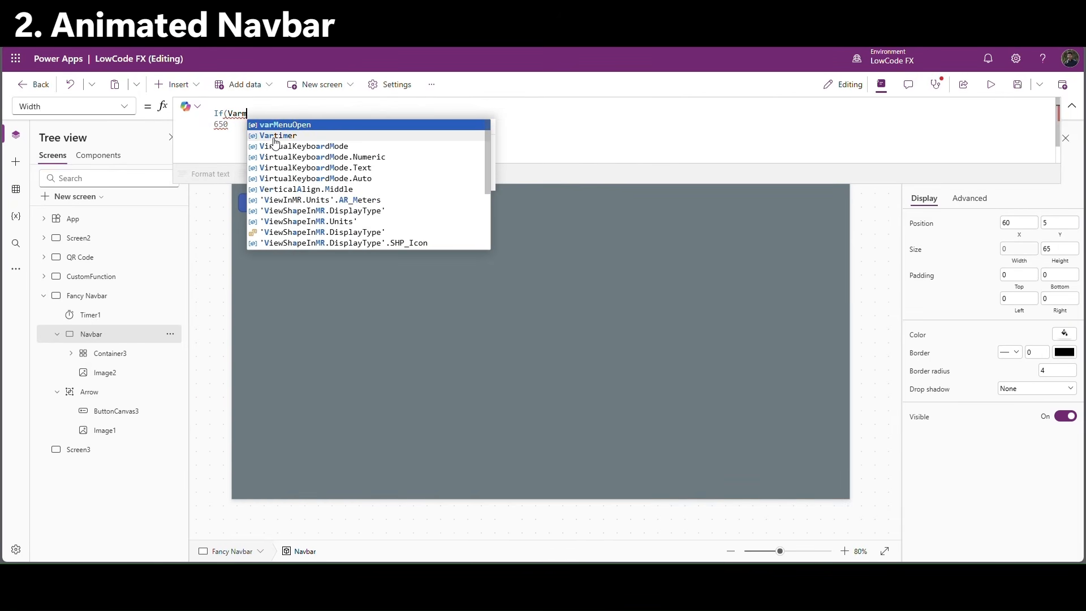
{"action": "key", "text": "Tab"}
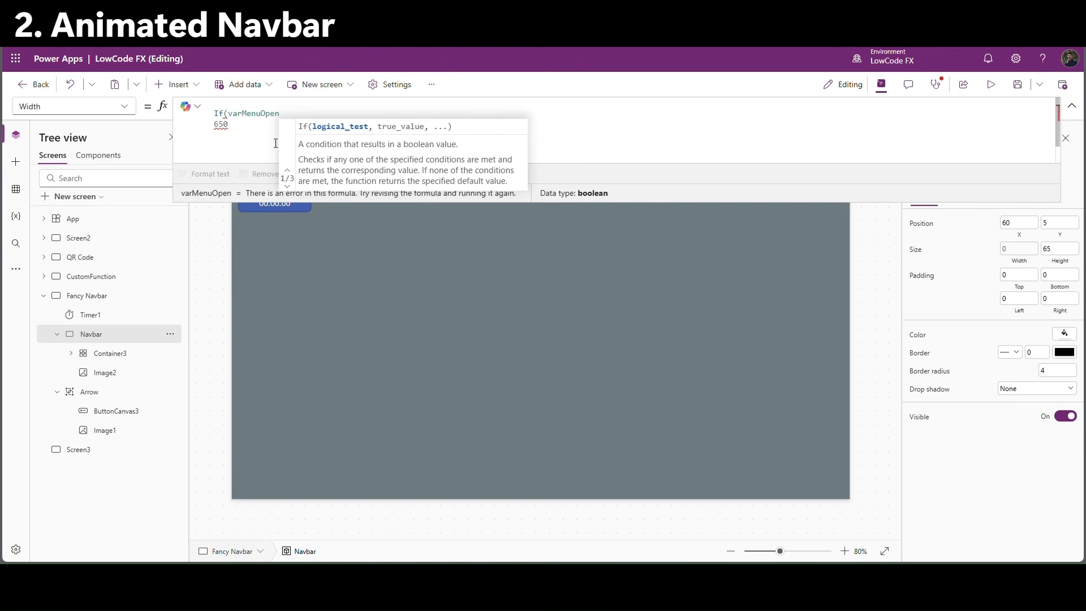
{"action": "type", "text": ","}
{"action": "key", "text": "shift+Return"}
Complete the If's true value in the Navbar width formula as 650 * (Timer1.Value/Timer1.Duration).
{"action": "left_click", "coordinate": [225, 136]}
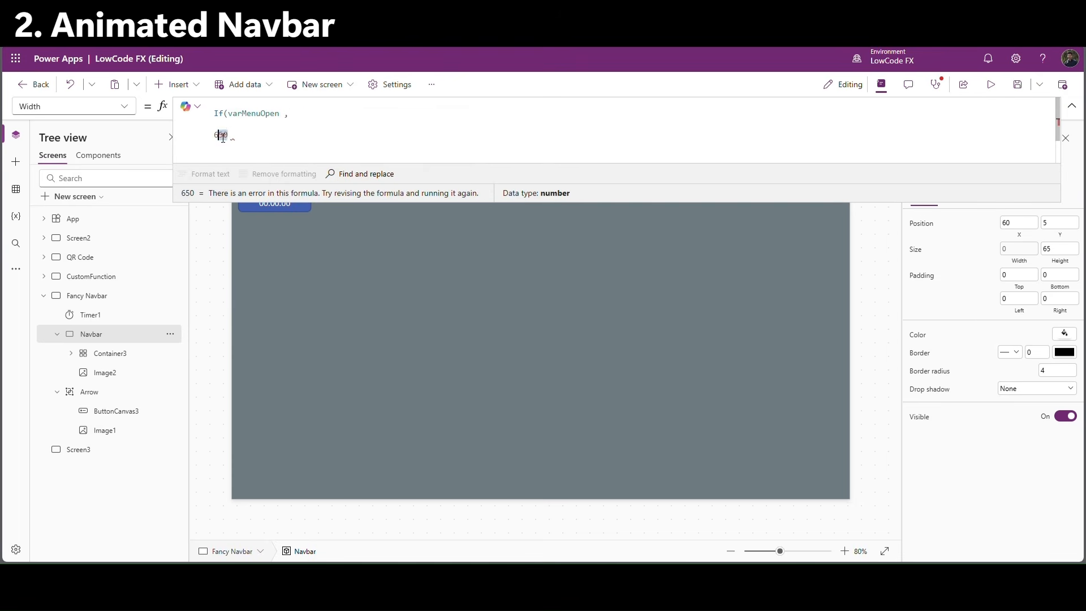
{"action": "left_click", "coordinate": [254, 142]}
{"action": "type", "text": "* ("}
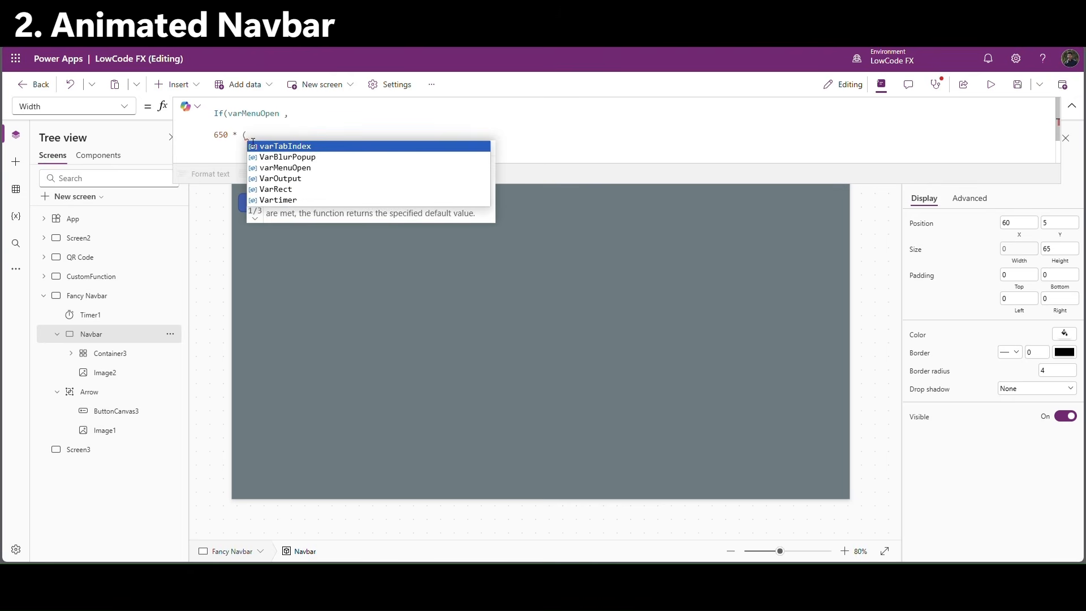
{"action": "type", "text": "Timer1.Value"}
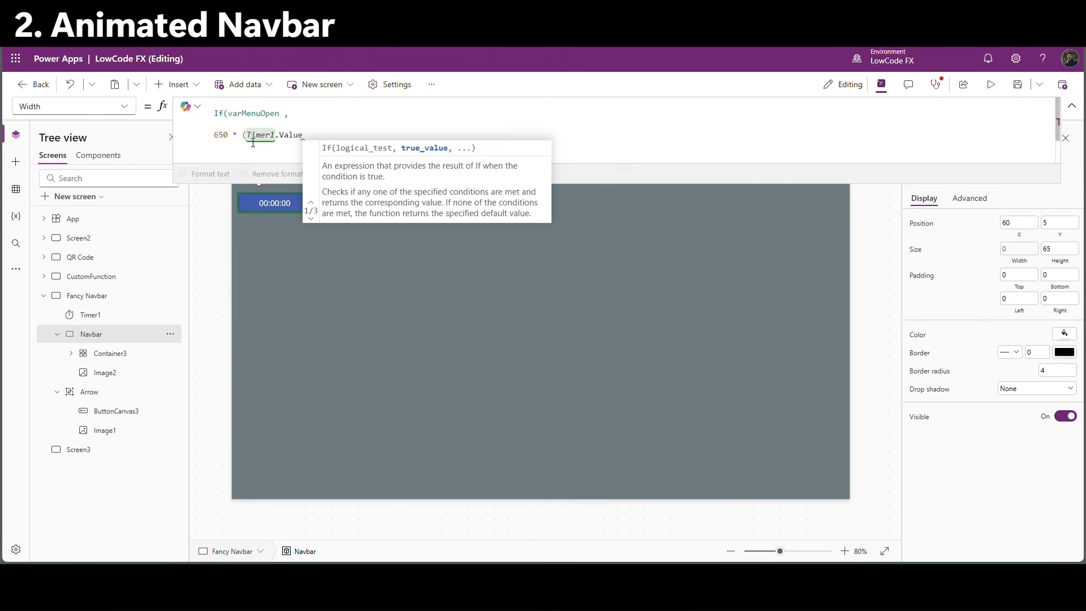
{"action": "type", "text": "/"}
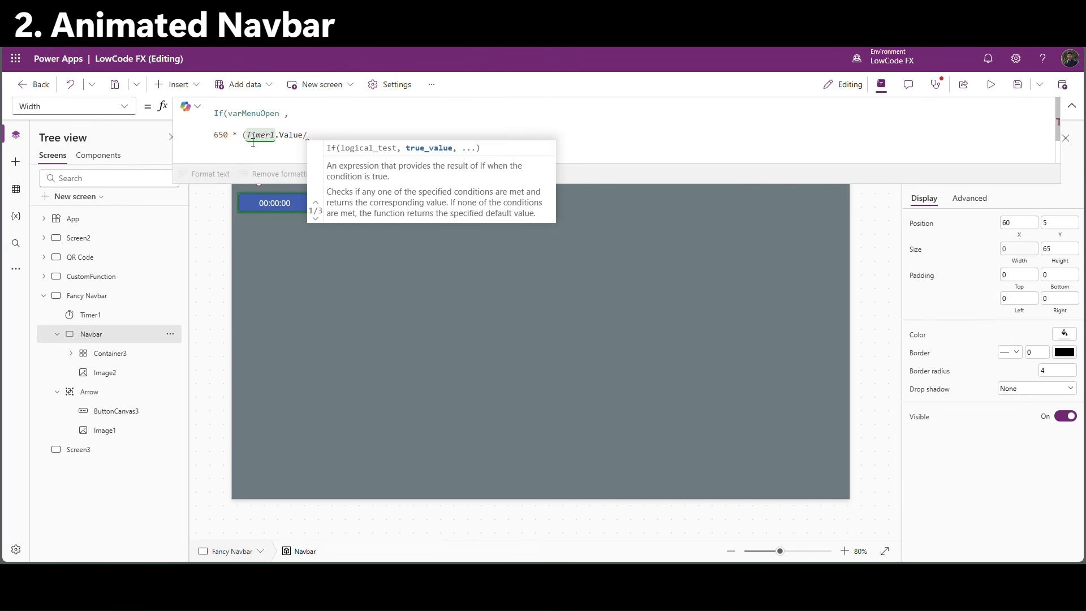
{"action": "type", "text": "Timer1."}
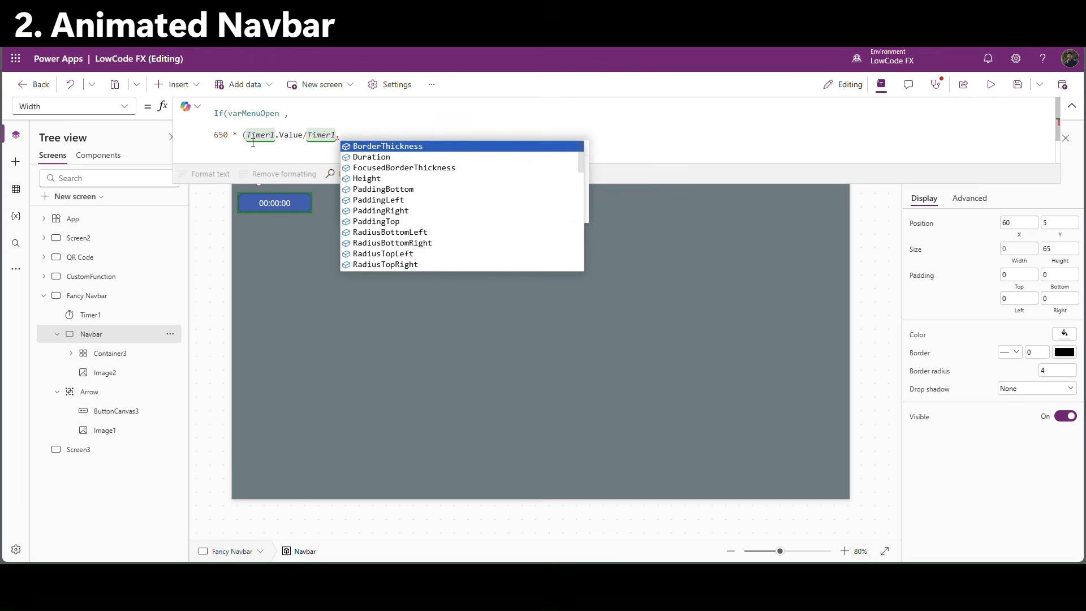
{"action": "type", "text": "Duration"}
{"action": "type", "text": ")"}
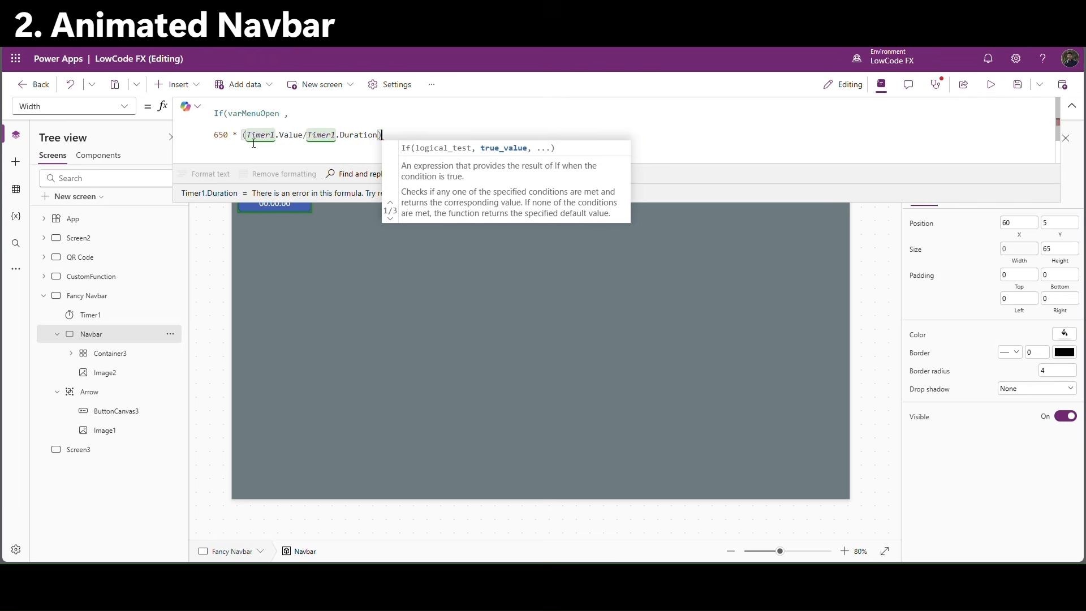
Add 650 * (1-(Timer1.Value/Timer1.Duration)) as the else value and close the If formula.
{"action": "type", "text": ","}
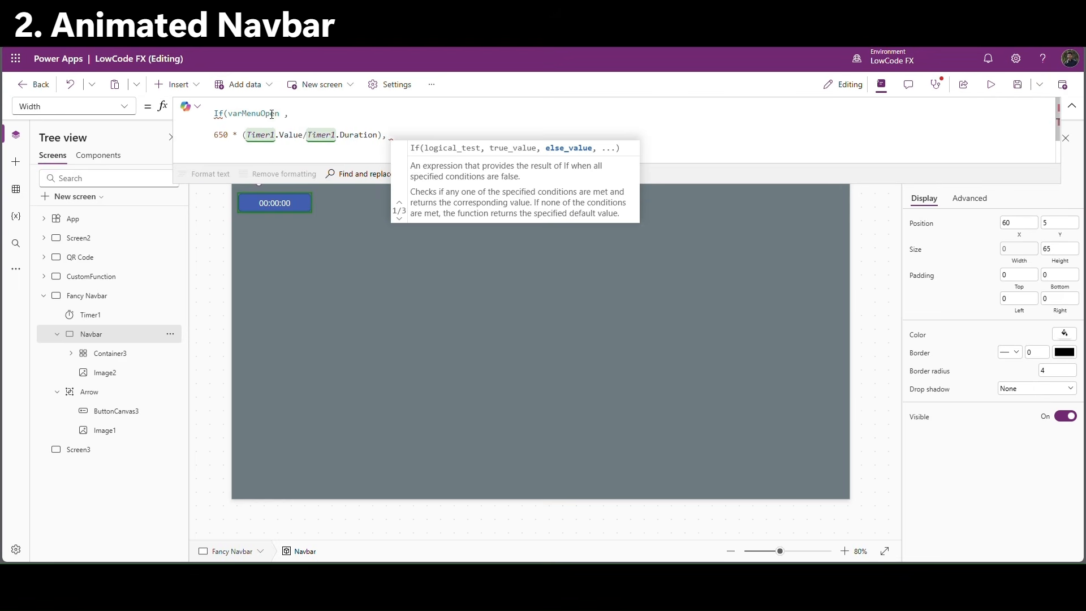
{"action": "left_click", "coordinate": [257, 113]}
{"action": "double_click", "coordinate": [263, 115]}
{"action": "left_click_drag", "start_coordinate": [383, 135], "coordinate": [208, 143]}
{"action": "key", "text": "ctrl+c"}
{"action": "left_click", "coordinate": [407, 136]}
{"action": "key", "text": "ctrl+v"}
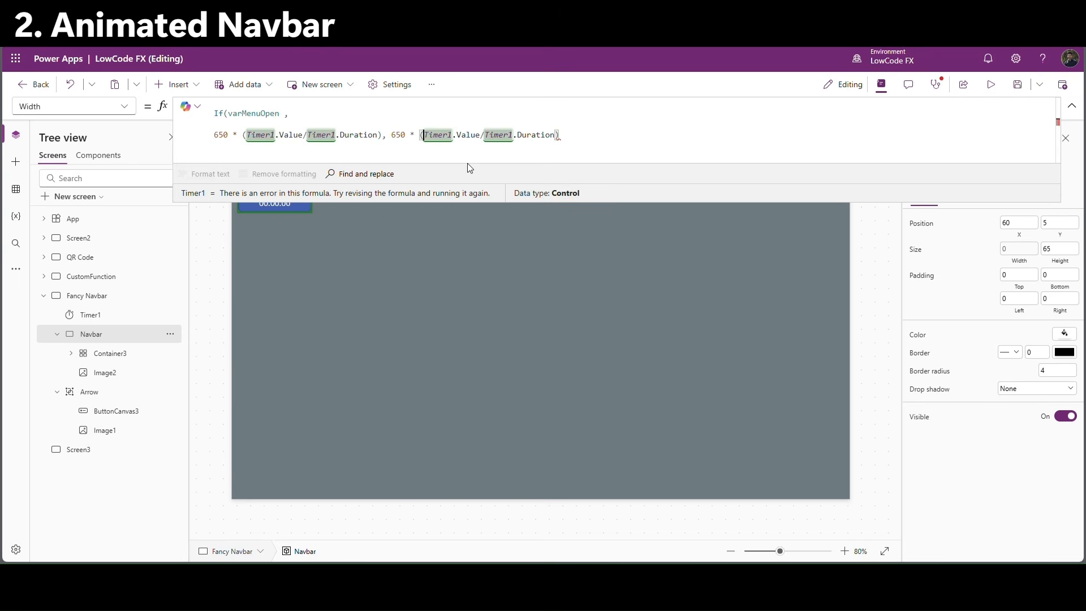
{"action": "type", "text": "1-"}
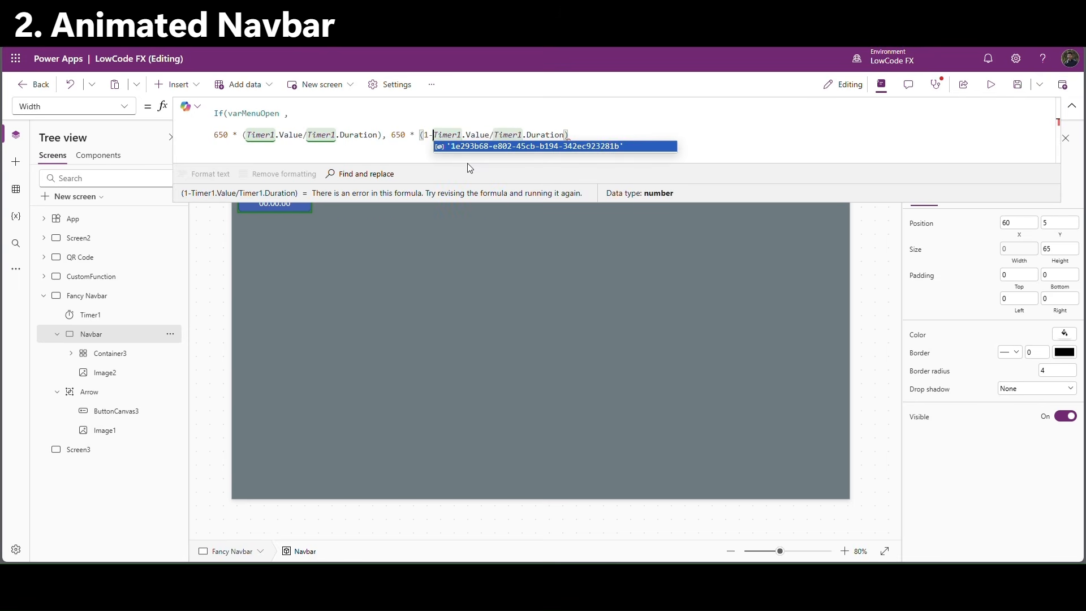
{"action": "type", "text": "("}
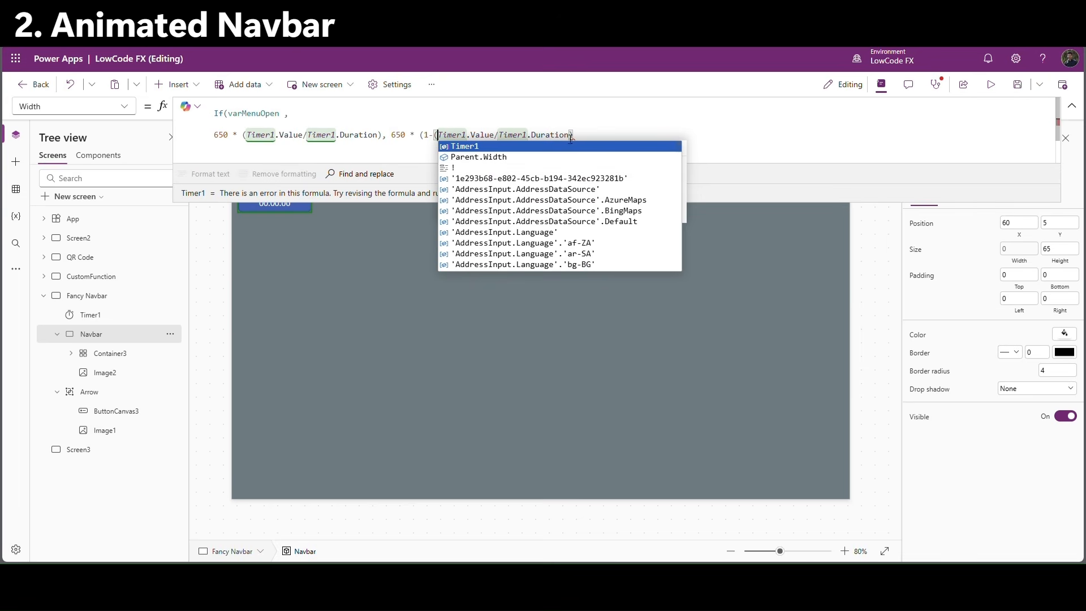
{"action": "left_click", "coordinate": [572, 136]}
{"action": "type", "text": ")"}
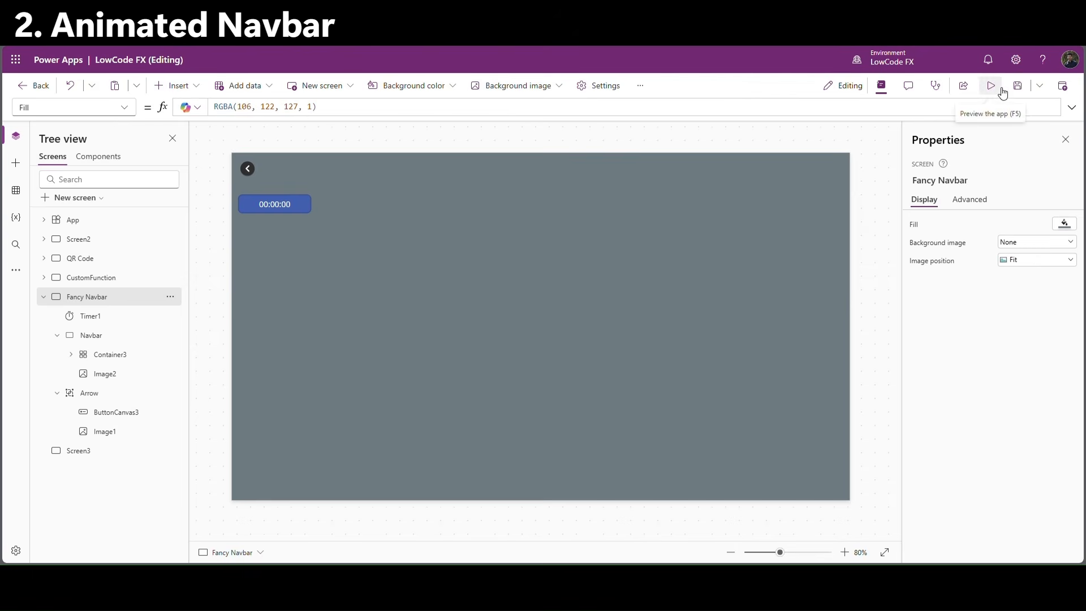
Preview the app and test opening and closing the navbar with the arrow button.
{"action": "left_click", "coordinate": [1002, 89]}
{"action": "left_click", "coordinate": [189, 132]}
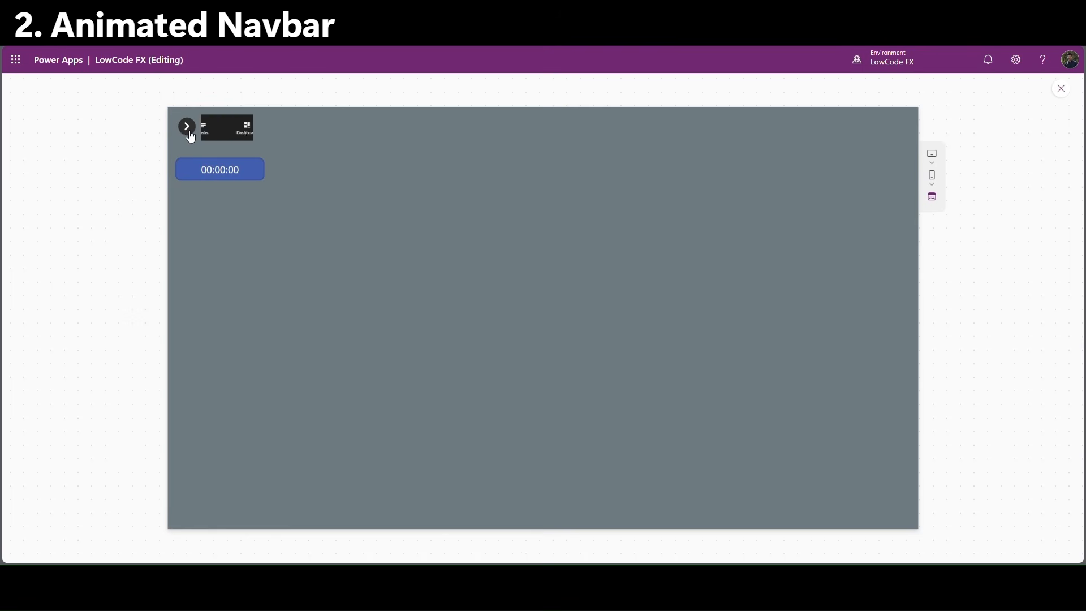
{"action": "left_click", "coordinate": [190, 130]}
{"action": "left_click", "coordinate": [187, 128]}
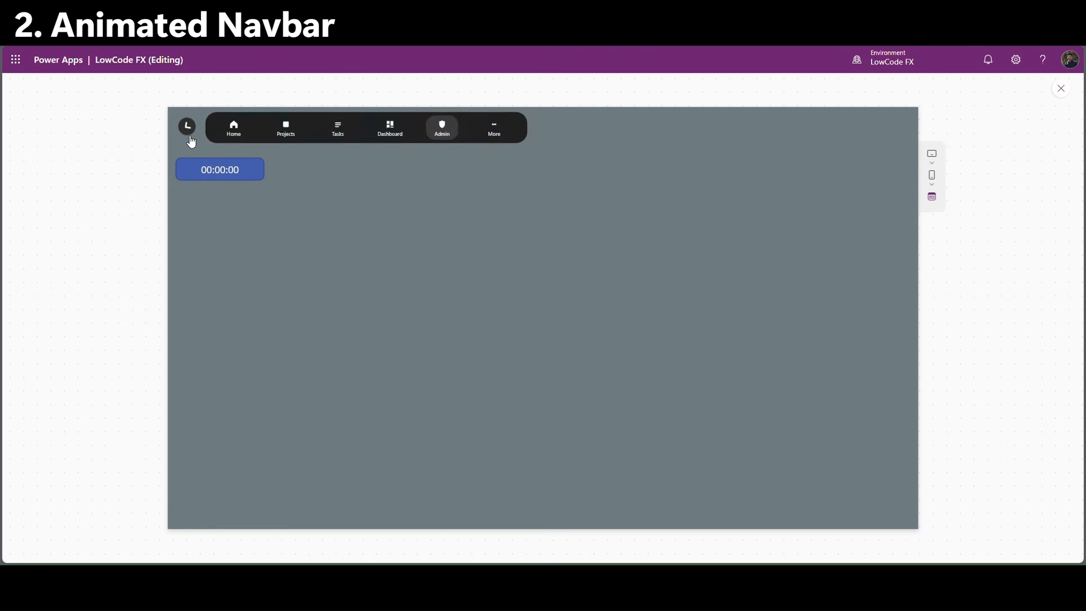
{"action": "left_click", "coordinate": [1061, 88]}
Hide Timer1 and preview the app, toggling the navbar several times with the arrow button.
{"action": "left_click", "coordinate": [277, 204]}
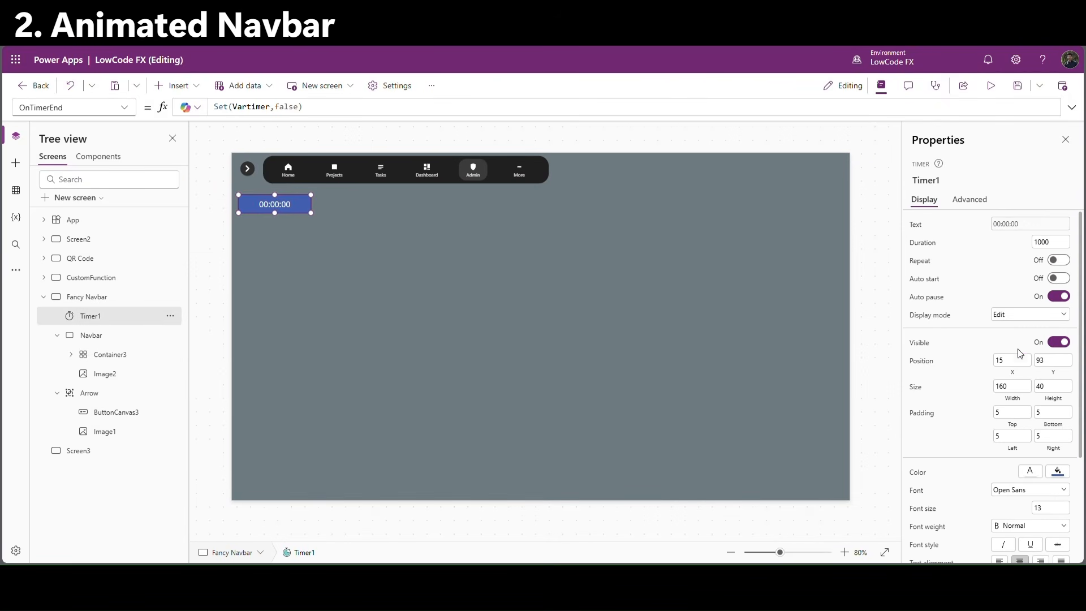
{"action": "left_click", "coordinate": [1053, 343]}
{"action": "left_click", "coordinate": [990, 86]}
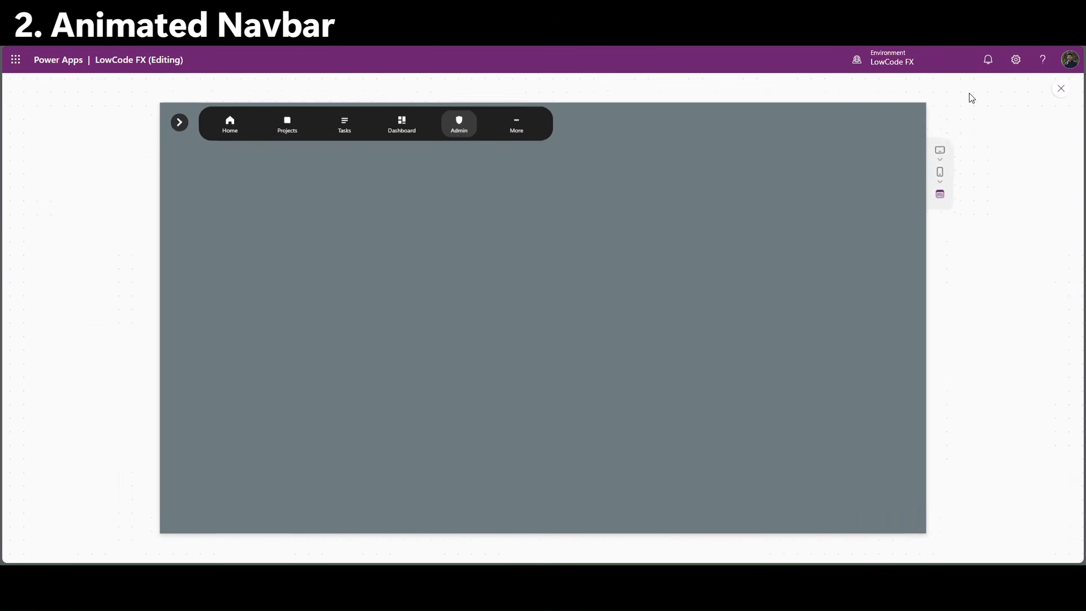
{"action": "left_click", "coordinate": [187, 135]}
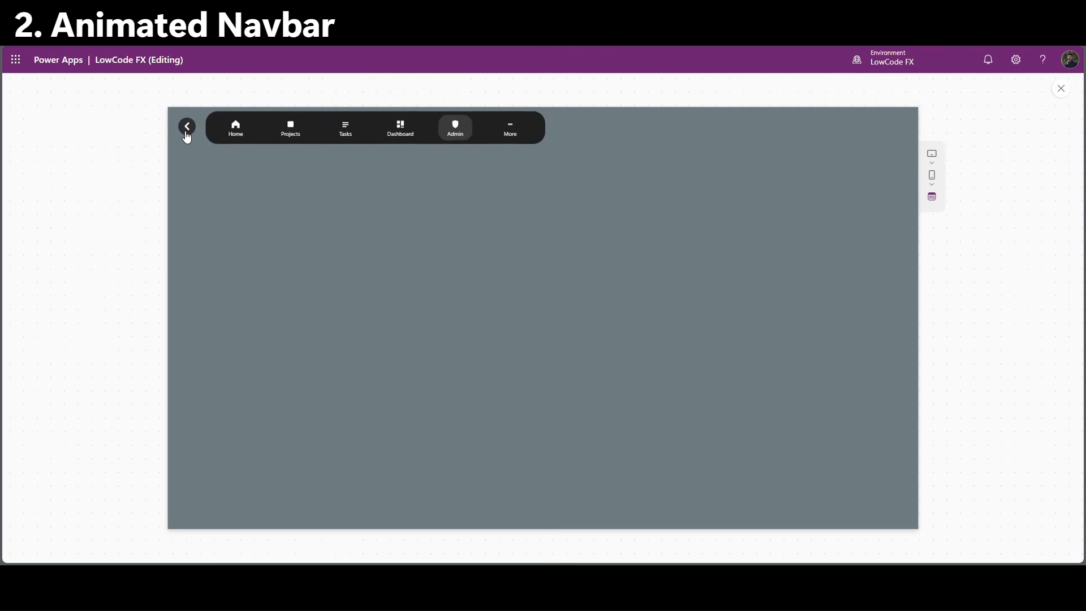
{"action": "left_click", "coordinate": [187, 136]}
{"action": "left_click", "coordinate": [190, 135]}
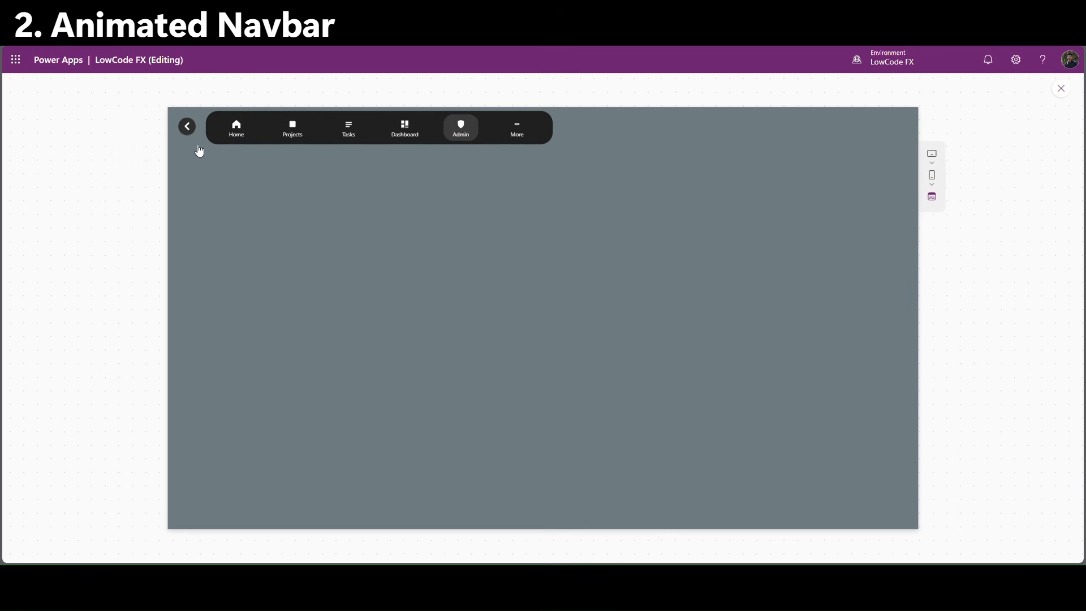
{"action": "left_click", "coordinate": [190, 132]}
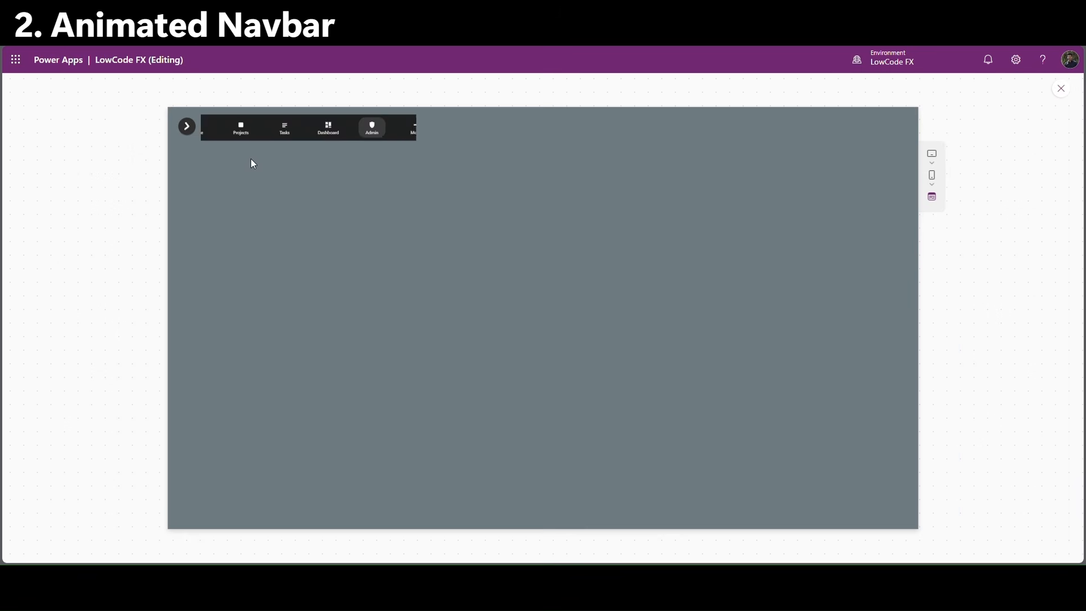
{"action": "left_click", "coordinate": [190, 134]}
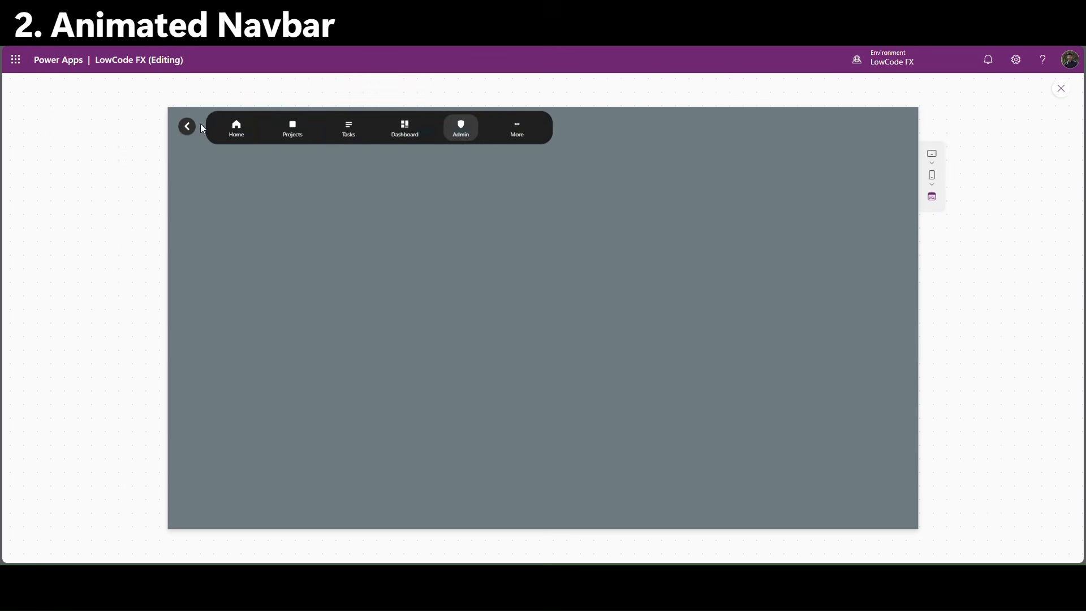
{"action": "left_click", "coordinate": [191, 133]}
{"action": "left_click", "coordinate": [191, 134]}
{"action": "key", "text": "Escape"}
Make Timer1 visible again and expand the navbar on the canvas with the Navbar container selected.
{"action": "left_click", "coordinate": [1067, 342]}
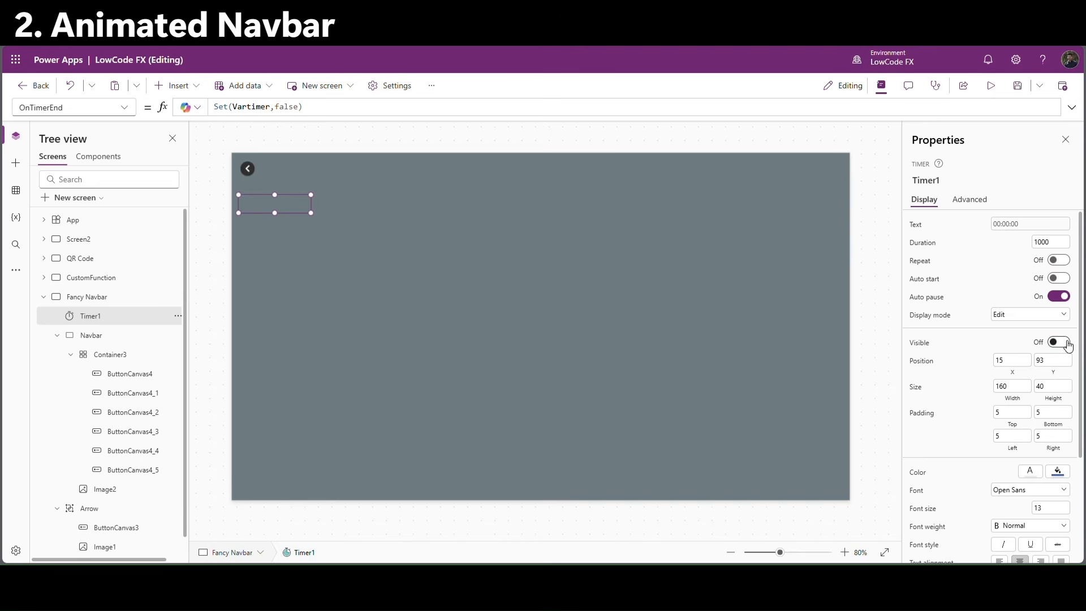
{"action": "left_click", "coordinate": [269, 229]}
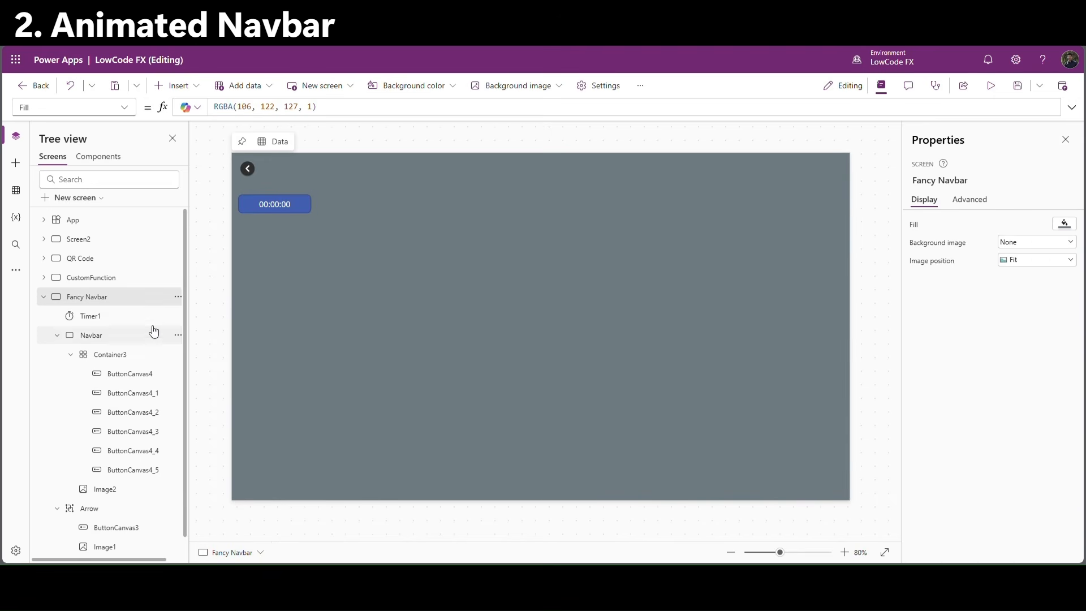
{"action": "left_click", "coordinate": [117, 337]}
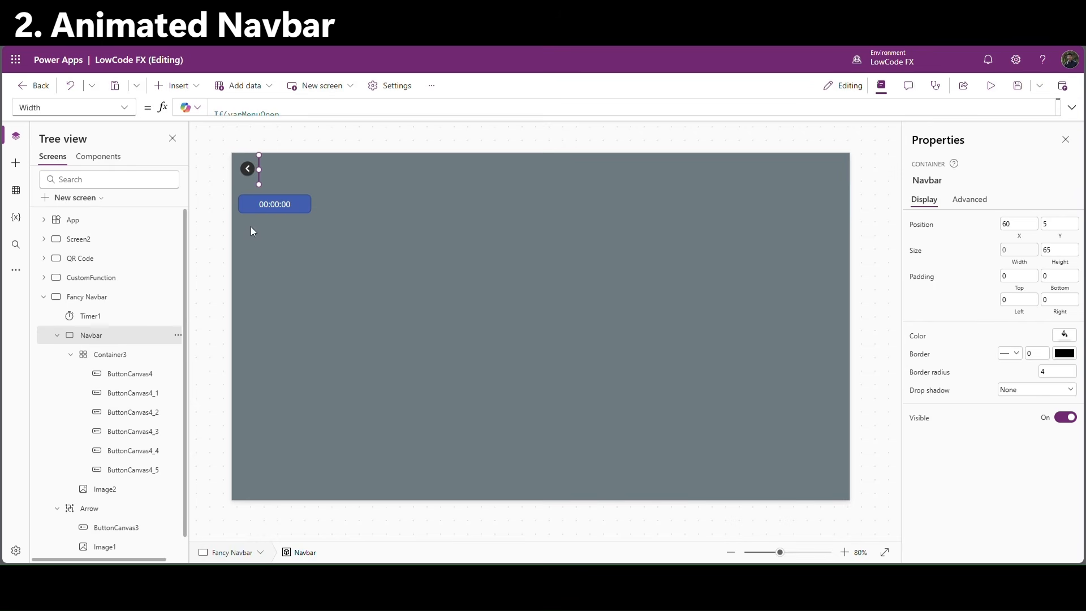
{"action": "left_click", "coordinate": [248, 170], "text": "alt"}
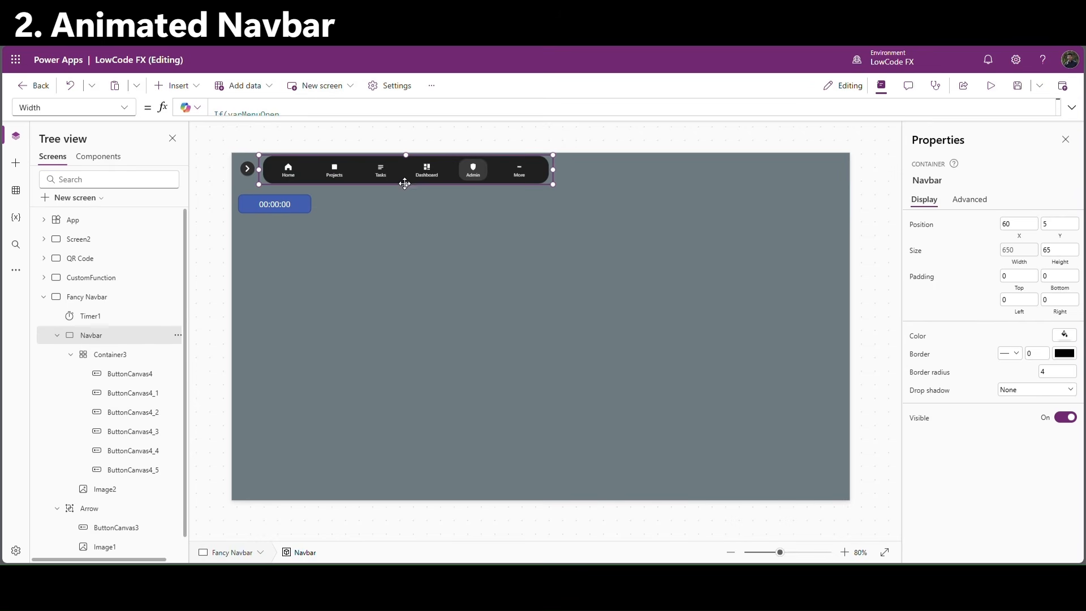
Insert a rectangle shape into the Navbar container.
{"action": "left_click", "coordinate": [71, 354]}
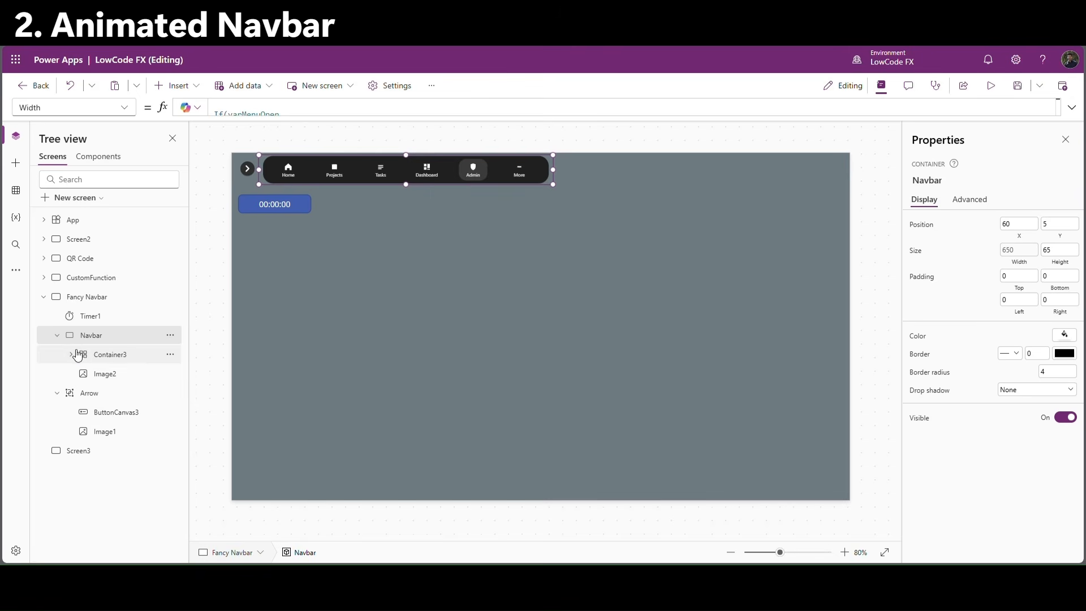
{"action": "left_click", "coordinate": [202, 86]}
{"action": "type", "text": "recta"}
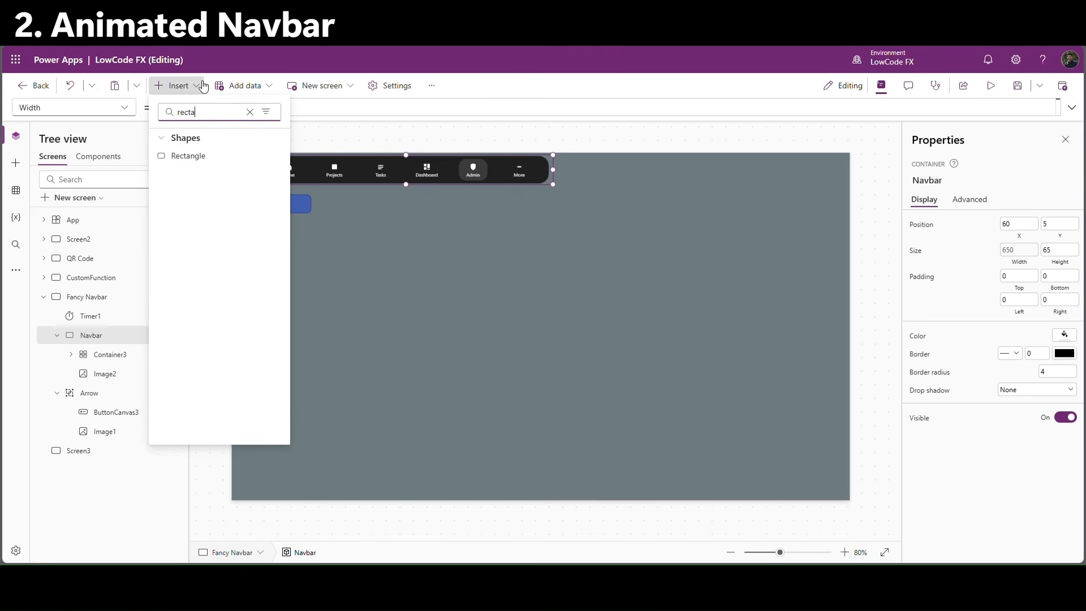
{"action": "left_click", "coordinate": [198, 156]}
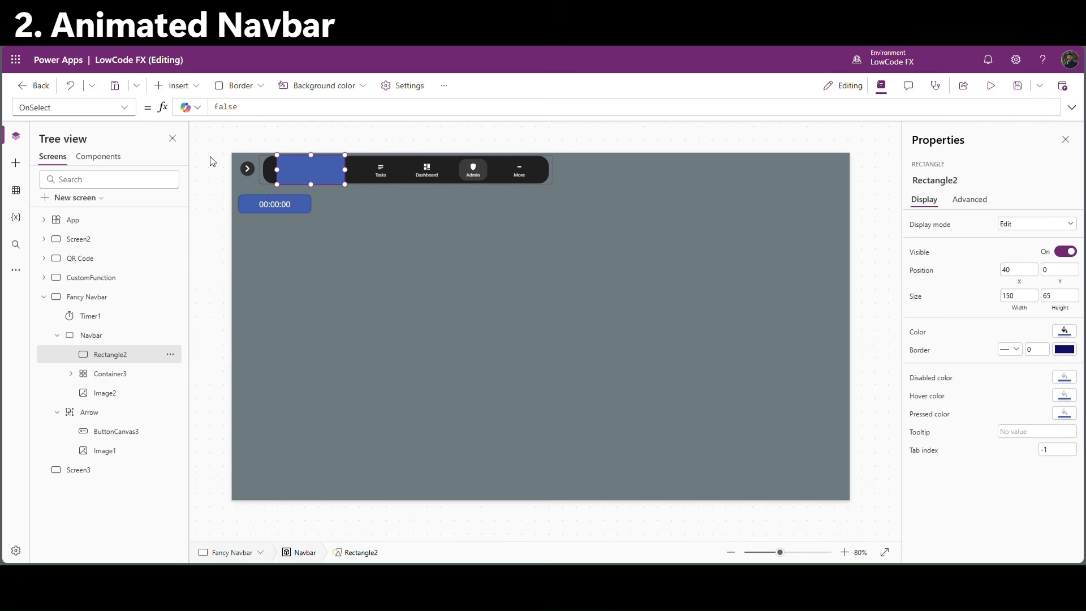
Set the new rectangle's X position to 0 and its width to Parent.Width.
{"action": "left_click_drag", "start_coordinate": [1017, 271], "coordinate": [940, 272]}
{"action": "type", "text": "0"}
{"action": "left_click", "coordinate": [1016, 308]}
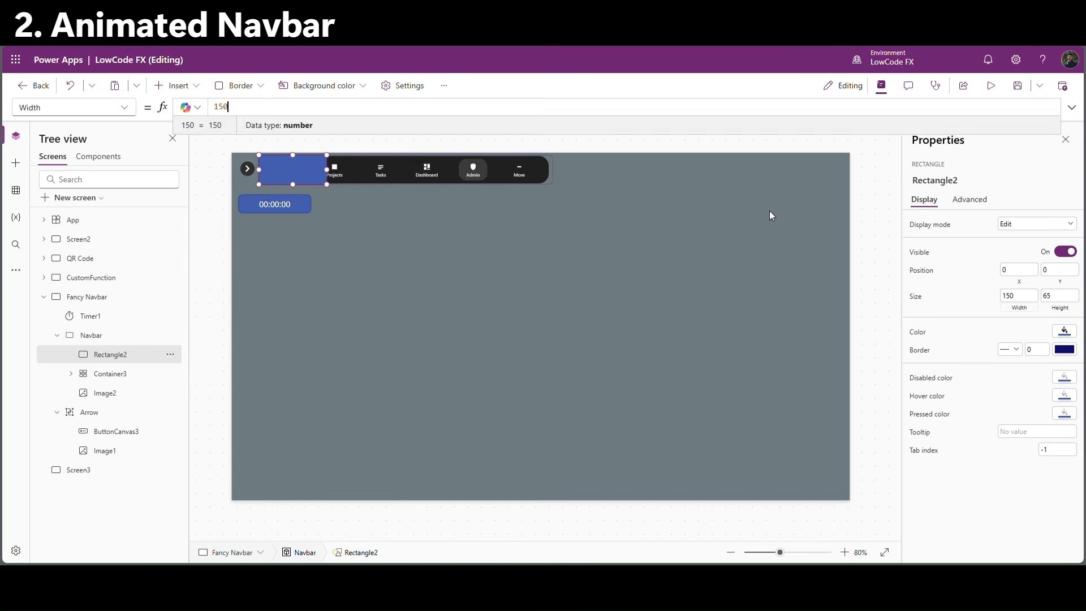
{"action": "double_click", "coordinate": [229, 116]}
{"action": "type", "text": "par"}
{"action": "key", "text": "Tab"}
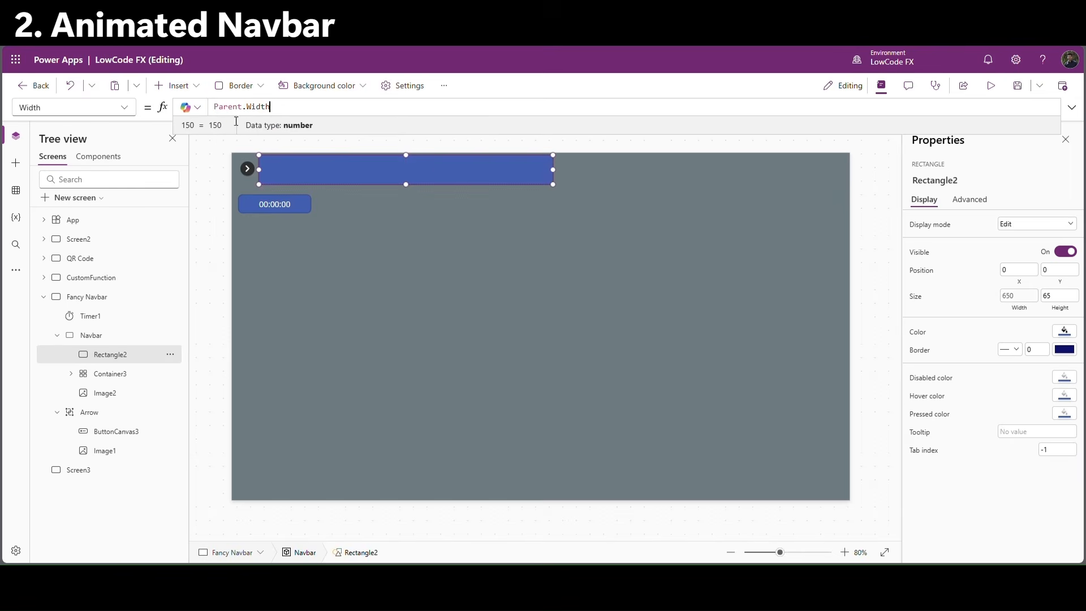
Set the rectangle's height to Parent.Height and its fill to the grey theme color matching the screen background.
{"action": "left_click", "coordinate": [1059, 308]}
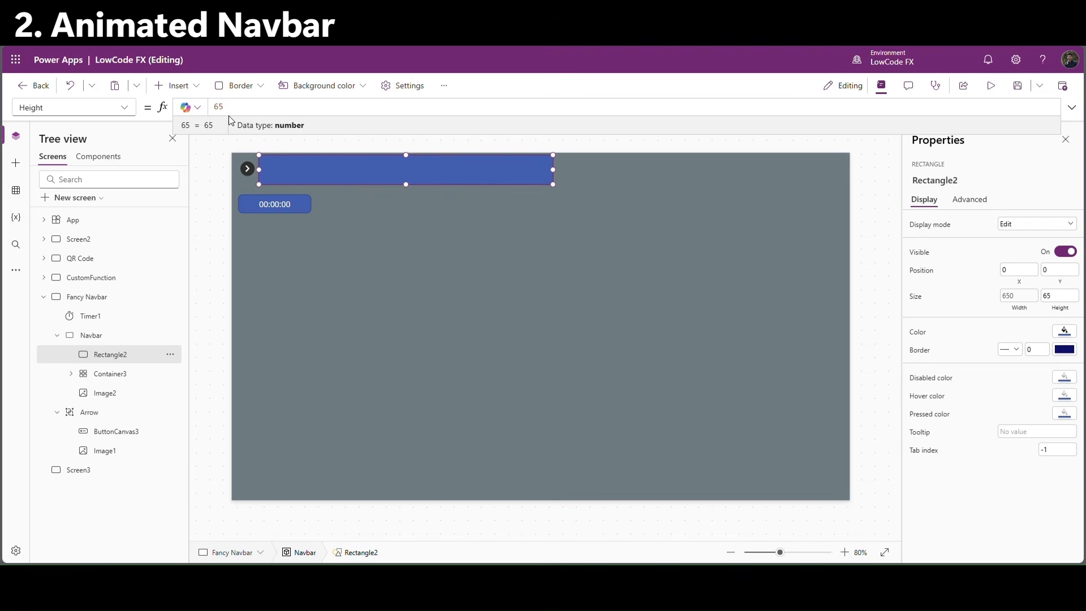
{"action": "type", "text": "pare"}
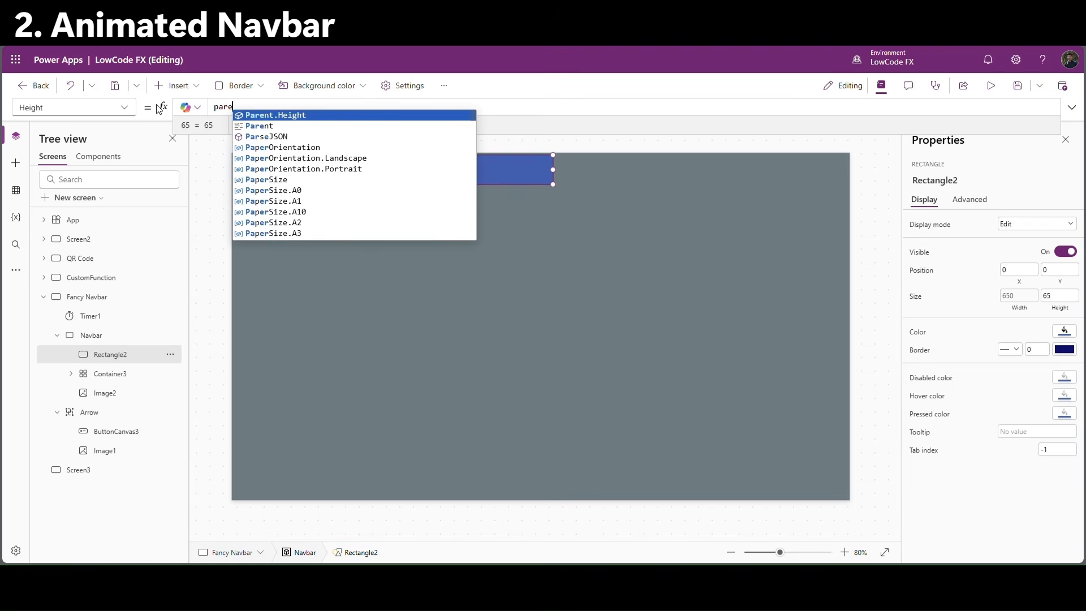
{"action": "key", "text": "Tab"}
{"action": "left_click", "coordinate": [1065, 331]}
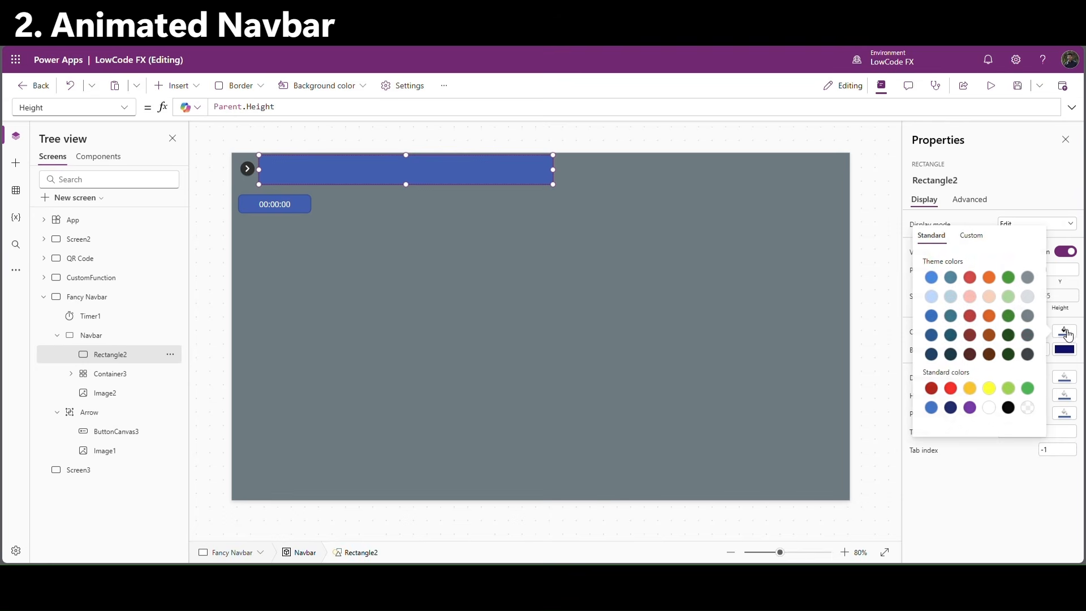
{"action": "left_click", "coordinate": [1027, 318]}
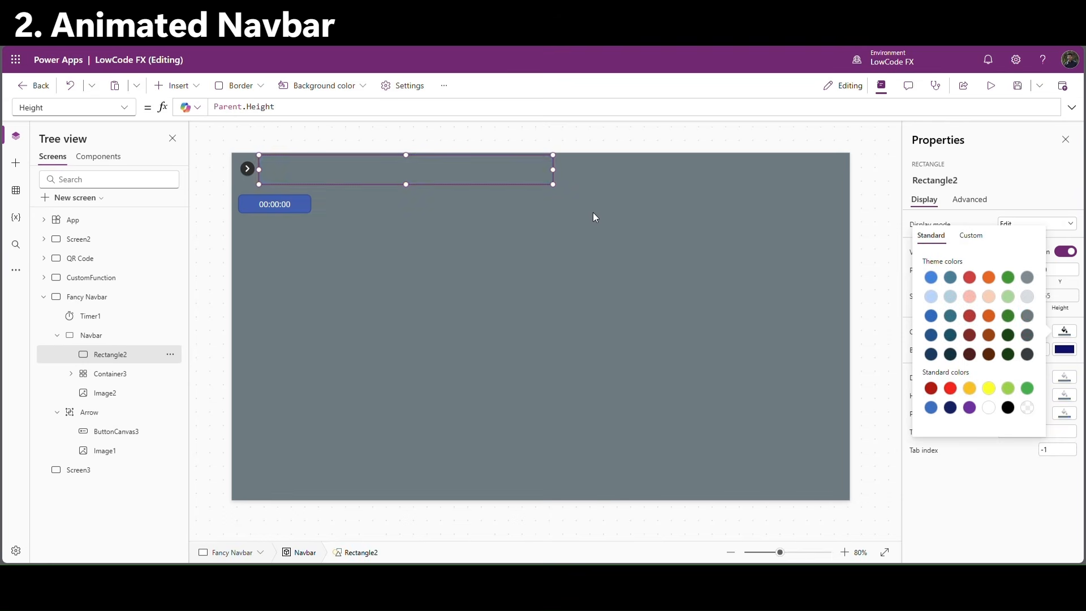
{"action": "left_click", "coordinate": [608, 262]}
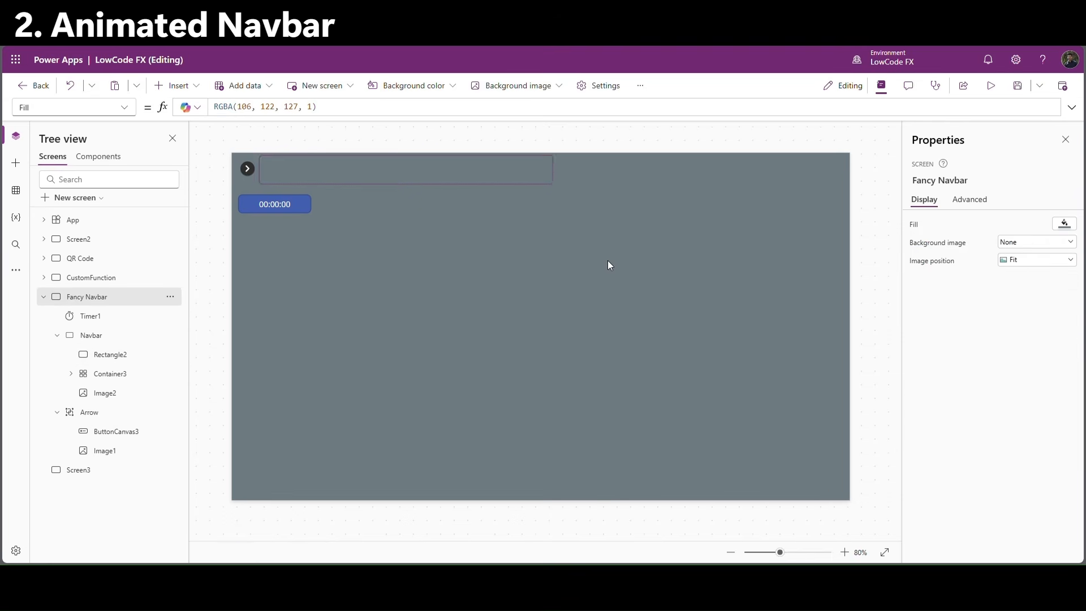
Insert a second timer on the Fancy Navbar screen and place it directly below Timer1.
{"action": "left_click", "coordinate": [196, 88]}
{"action": "type", "text": "tim"}
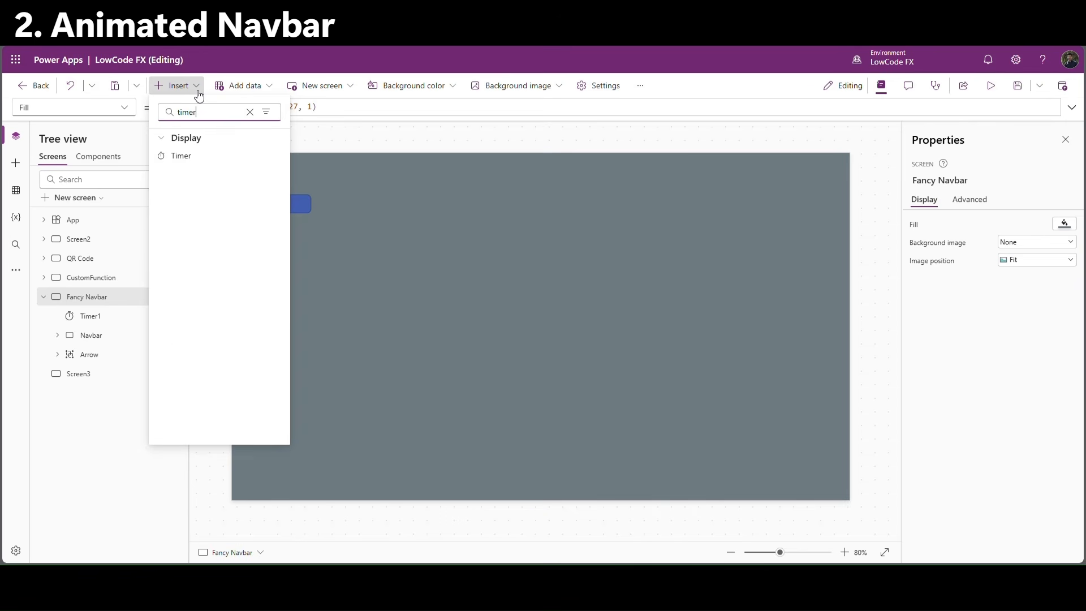
{"action": "type", "text": "er"}
{"action": "left_click", "coordinate": [198, 156]}
{"action": "left_click_drag", "start_coordinate": [294, 184], "coordinate": [279, 233]}
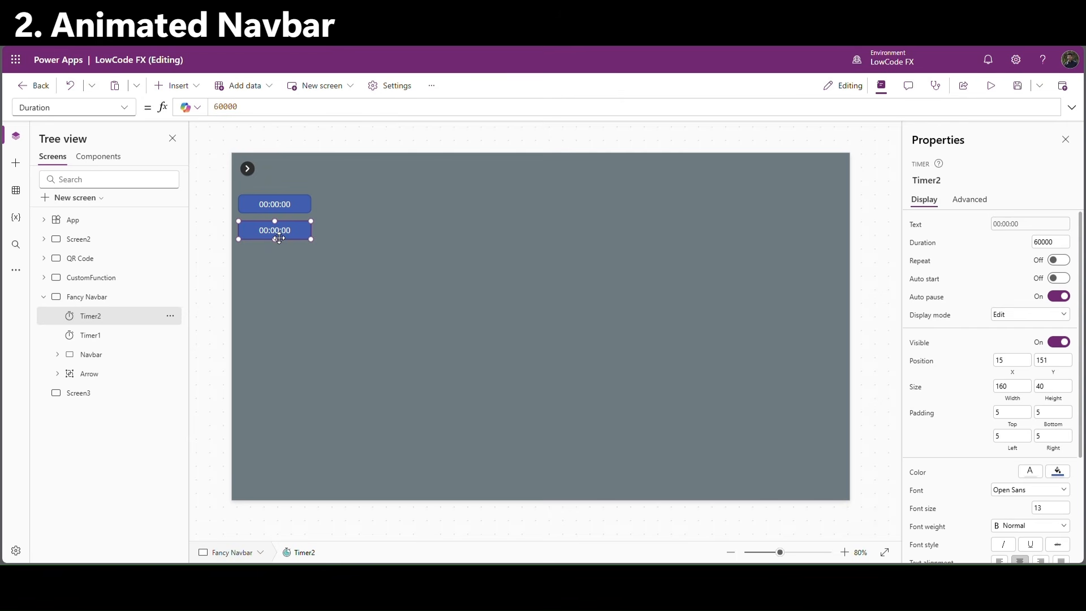
Set the duration of Timer2 to 900.
{"action": "left_click", "coordinate": [295, 201]}
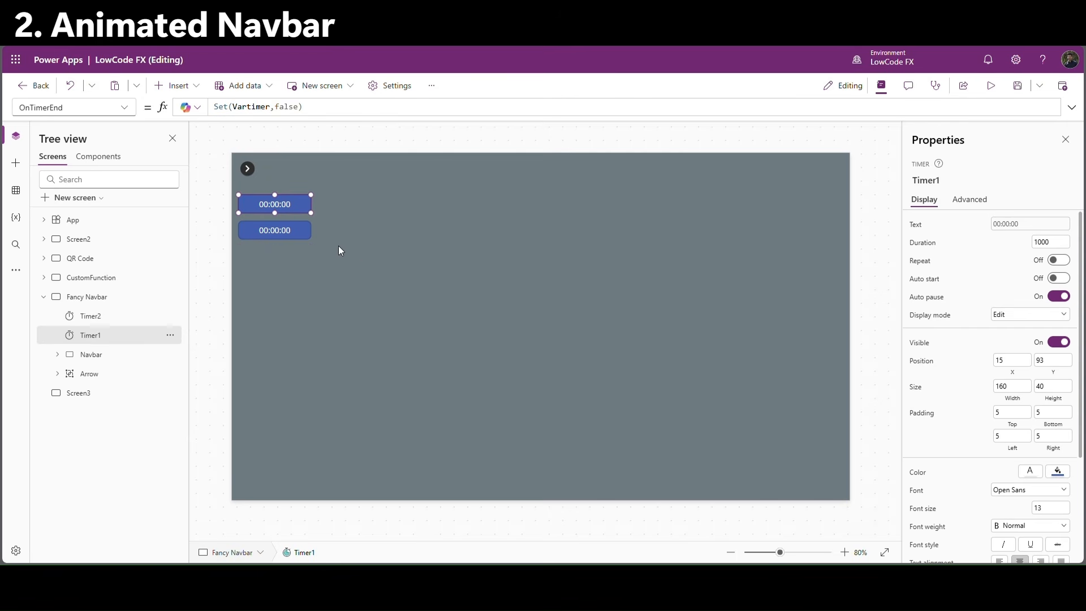
{"action": "left_click", "coordinate": [247, 236]}
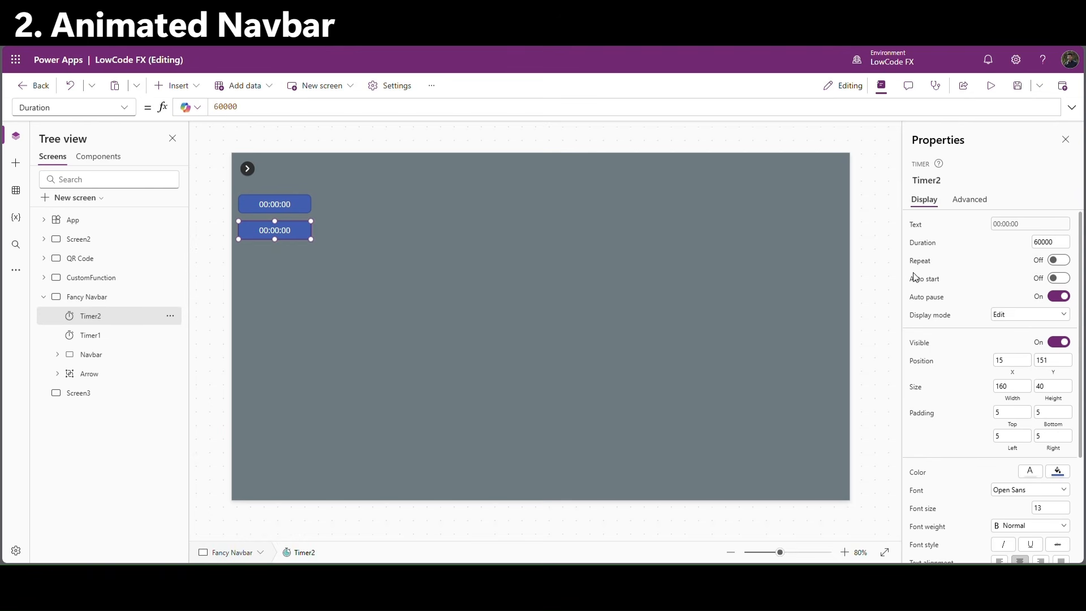
{"action": "left_click_drag", "start_coordinate": [1038, 243], "coordinate": [989, 239]}
{"action": "left_click_drag", "start_coordinate": [1063, 250], "coordinate": [1018, 239]}
{"action": "type", "text": "900"}
{"action": "key", "text": "Return"}
Add If(varMenuOpen,Set(VarHide,true)) to the end of the arrow button's OnSelect formula.
{"action": "left_click", "coordinate": [247, 168]}
{"action": "left_click", "coordinate": [326, 112]}
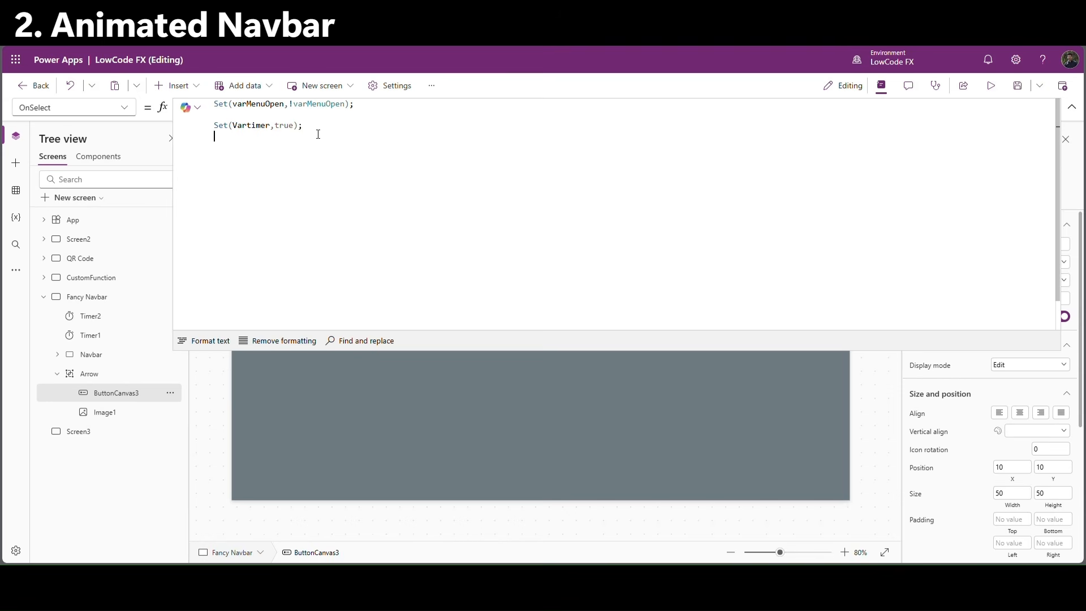
{"action": "type", "text": "If("}
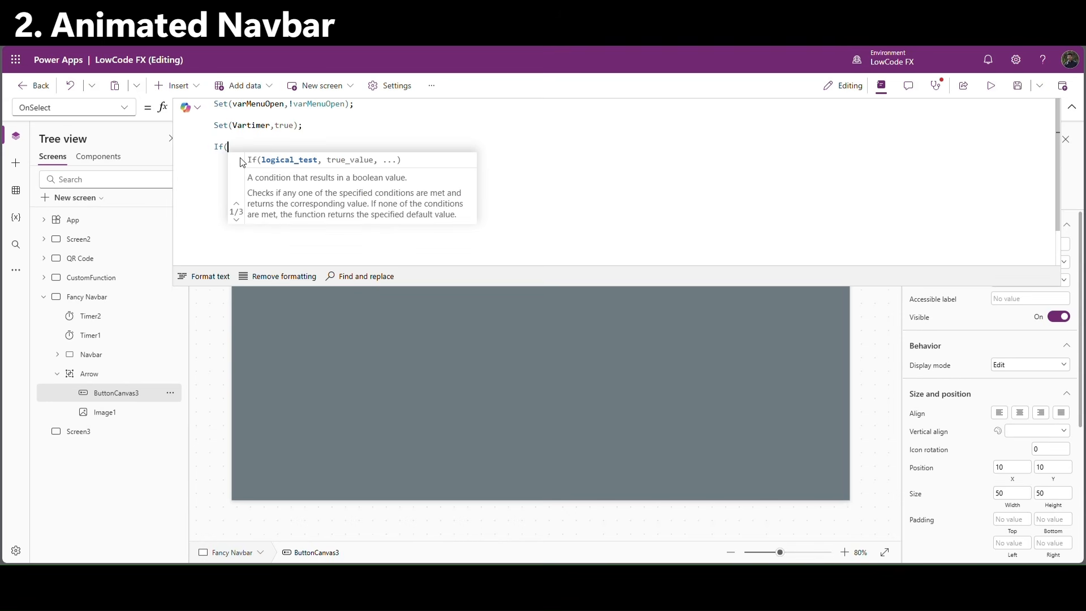
{"action": "type", "text": "varMenuOpen,"}
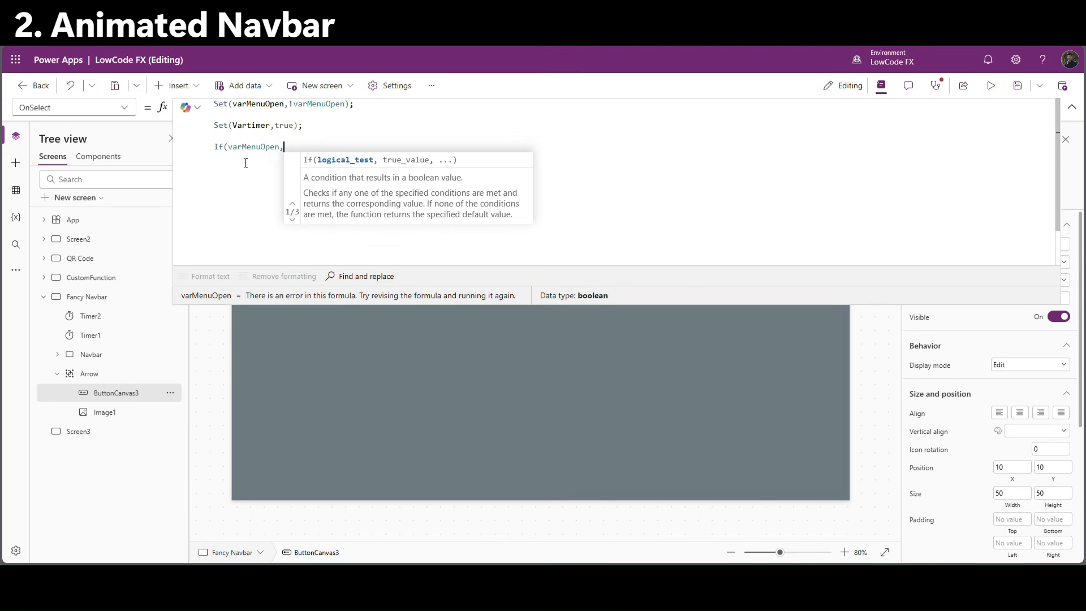
{"action": "type", "text": "set"}
{"action": "key", "text": "Tab"}
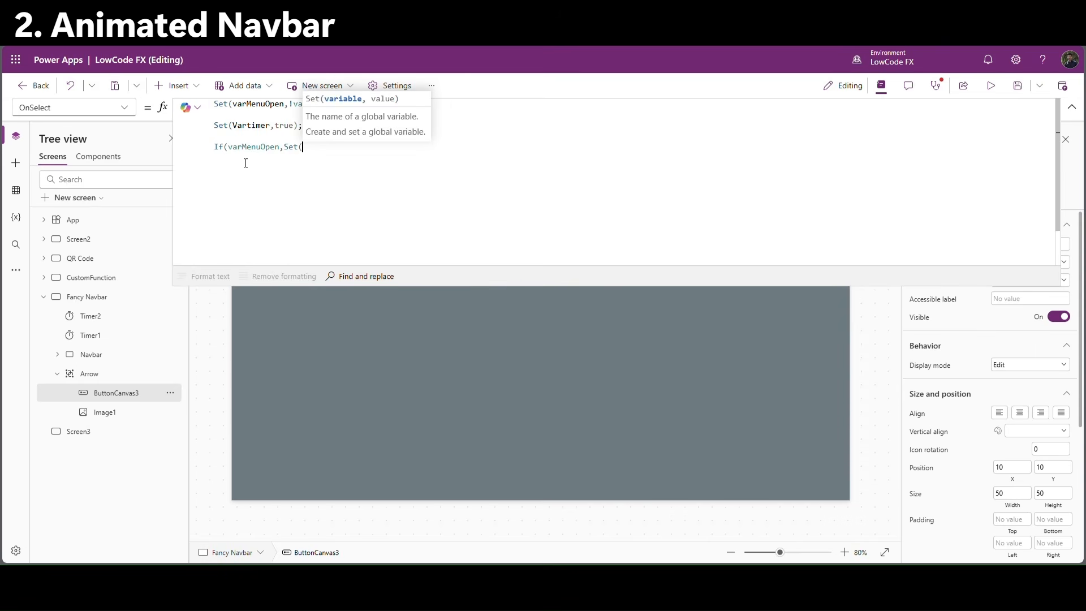
{"action": "type", "text": "Var"}
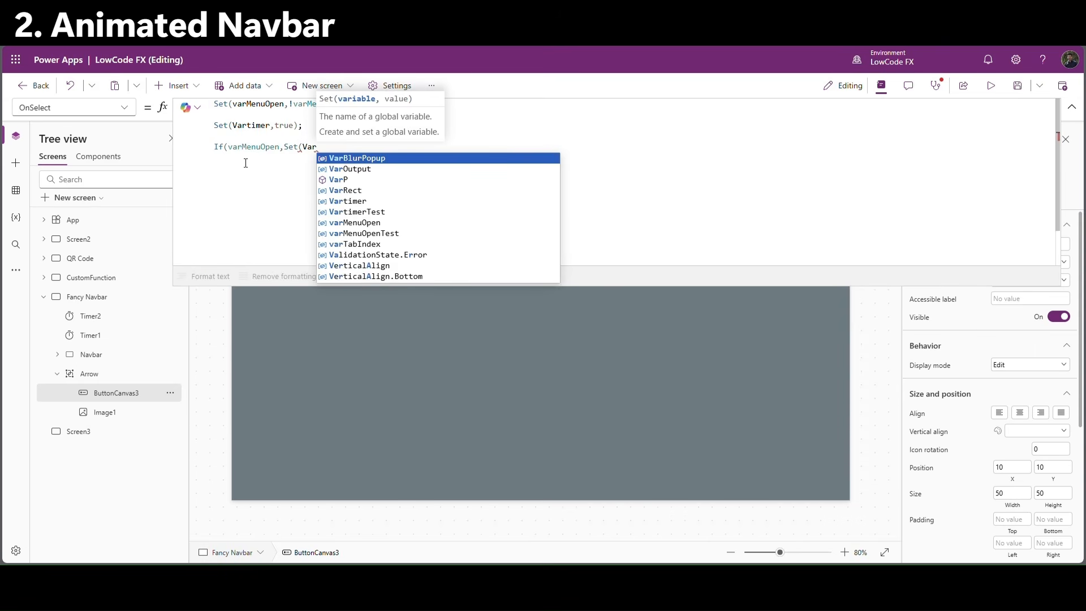
{"action": "type", "text": "Hide"}
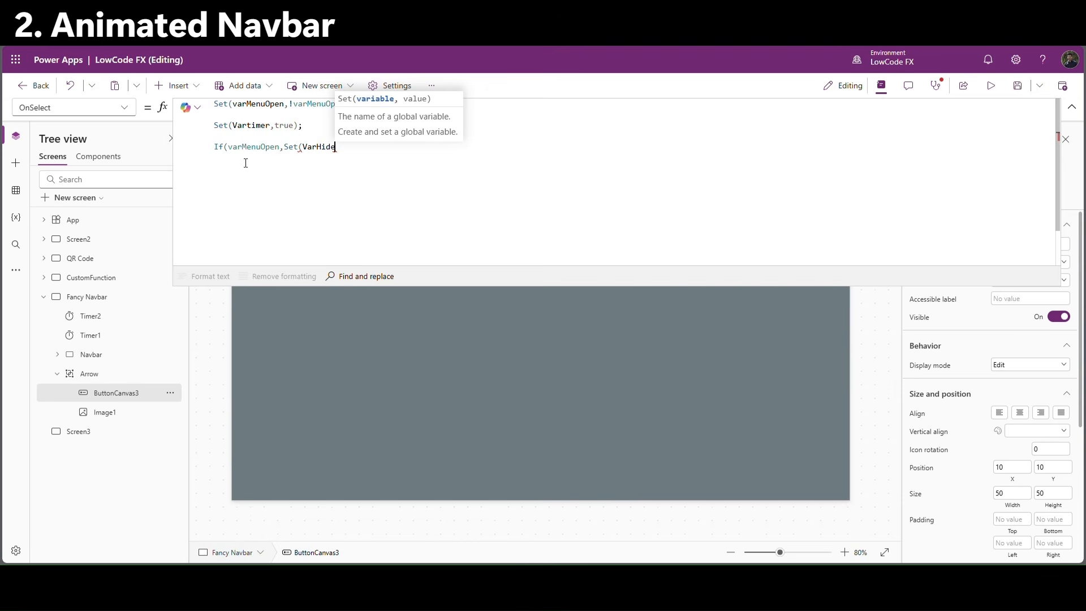
{"action": "type", "text": ",true"}
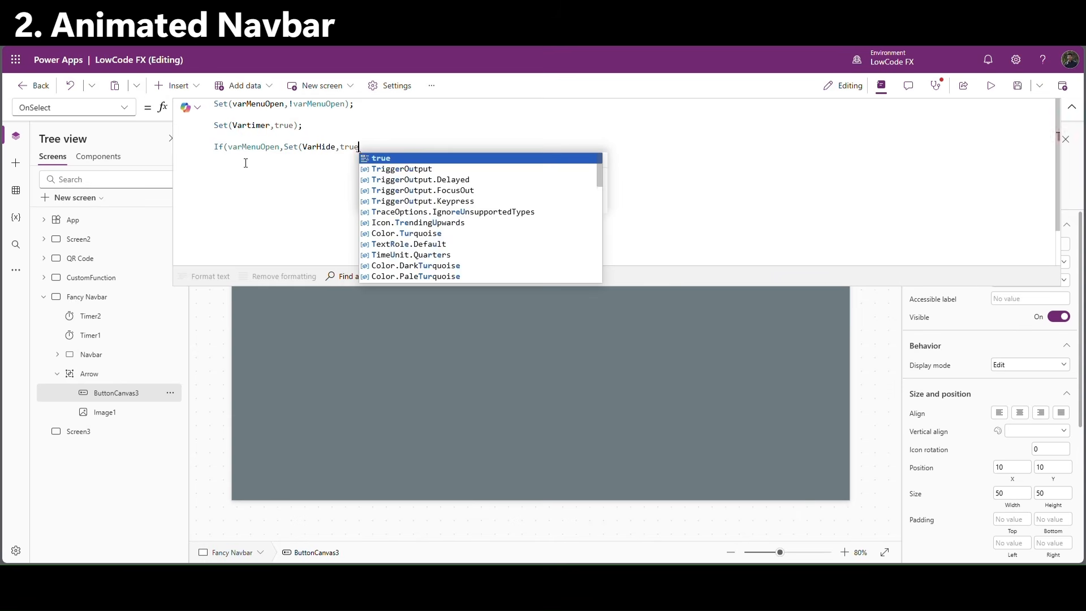
{"action": "type", "text": "))"}
{"action": "double_click", "coordinate": [319, 147]}
{"action": "left_click", "coordinate": [679, 130]}
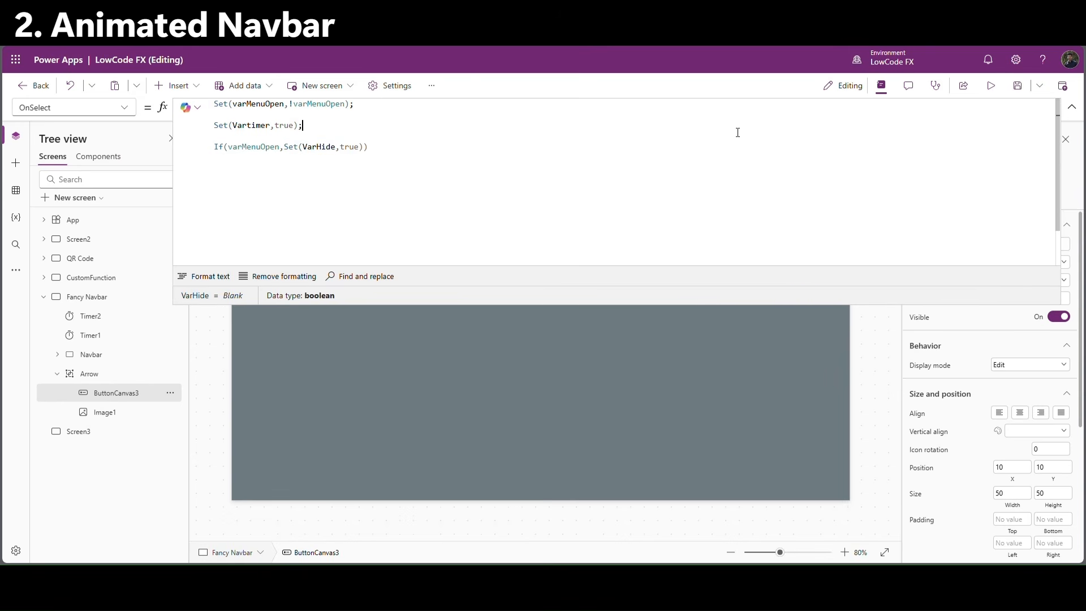
{"action": "left_click", "coordinate": [1072, 108]}
Set Timer2's Start property to Vartimer, the same variable that starts Timer1.
{"action": "left_click", "coordinate": [507, 164]}
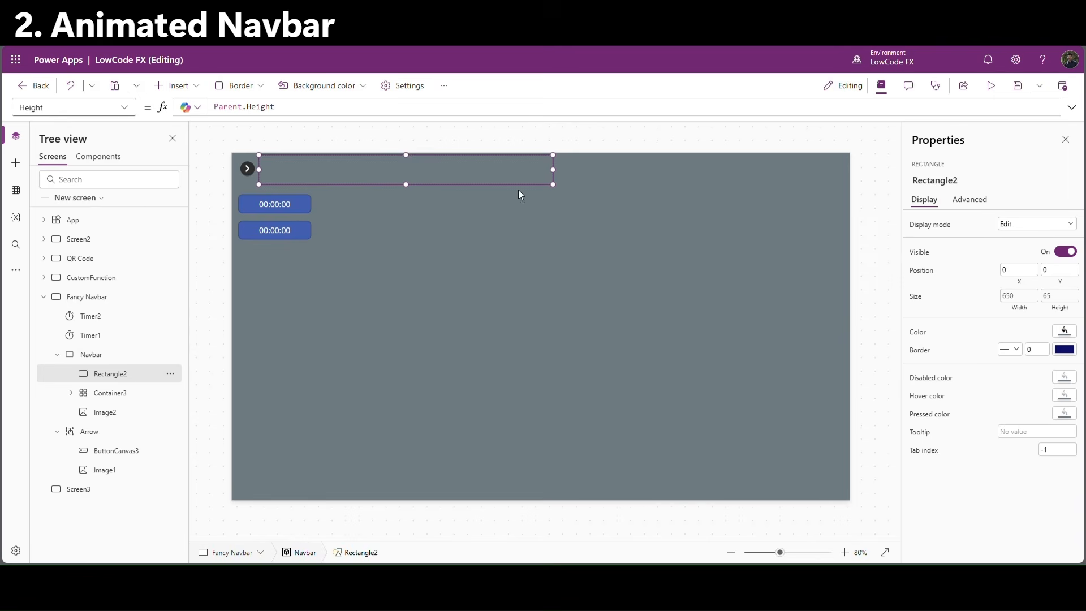
{"action": "scroll", "coordinate": [82, 368], "scroll_direction": "down", "scroll_amount": 6}
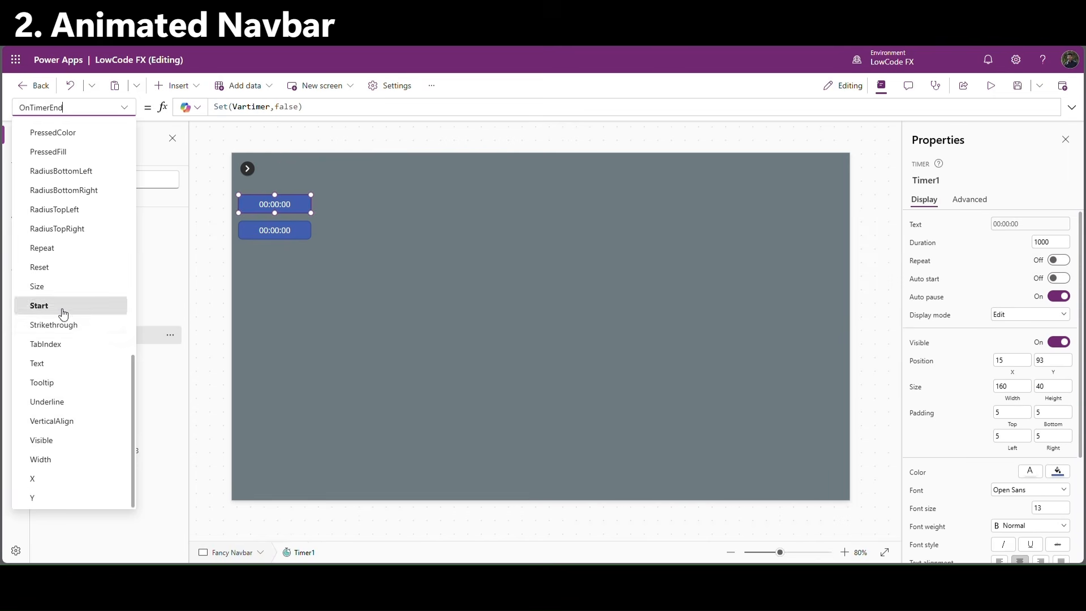
{"action": "left_click", "coordinate": [61, 306]}
{"action": "double_click", "coordinate": [233, 107]}
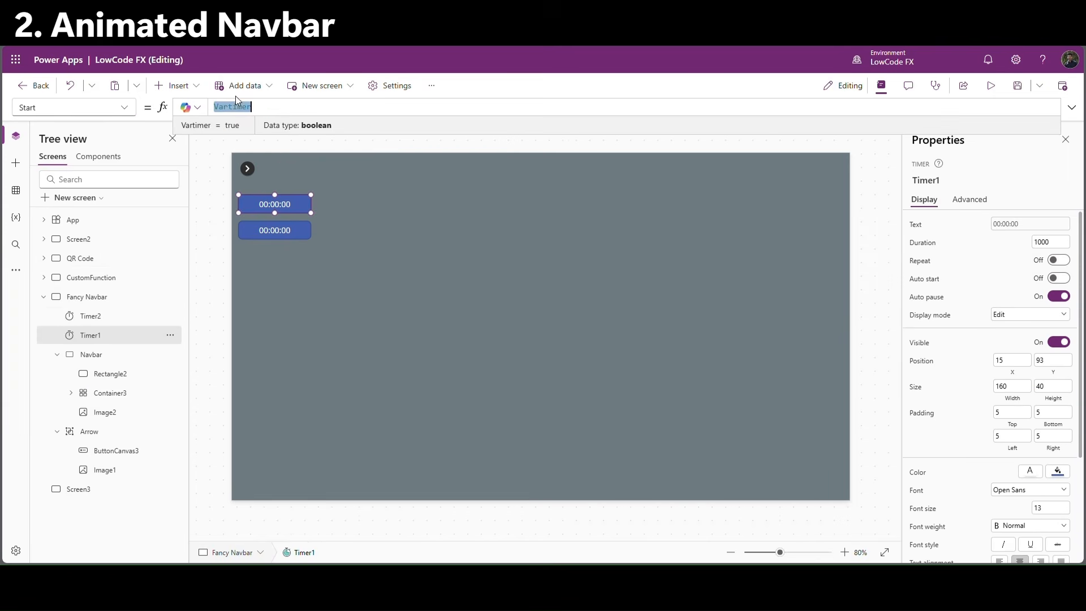
{"action": "left_click", "coordinate": [264, 233]}
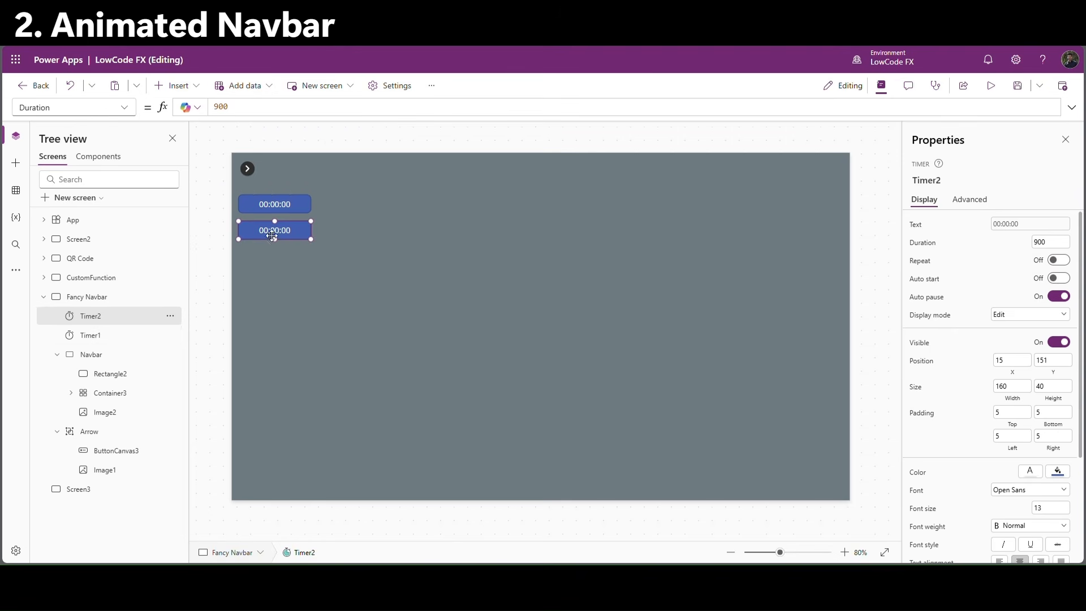
{"action": "left_click", "coordinate": [124, 108]}
{"action": "scroll", "coordinate": [68, 333], "scroll_direction": "down", "scroll_amount": 3}
{"action": "scroll", "coordinate": [68, 362], "scroll_direction": "down", "scroll_amount": 5}
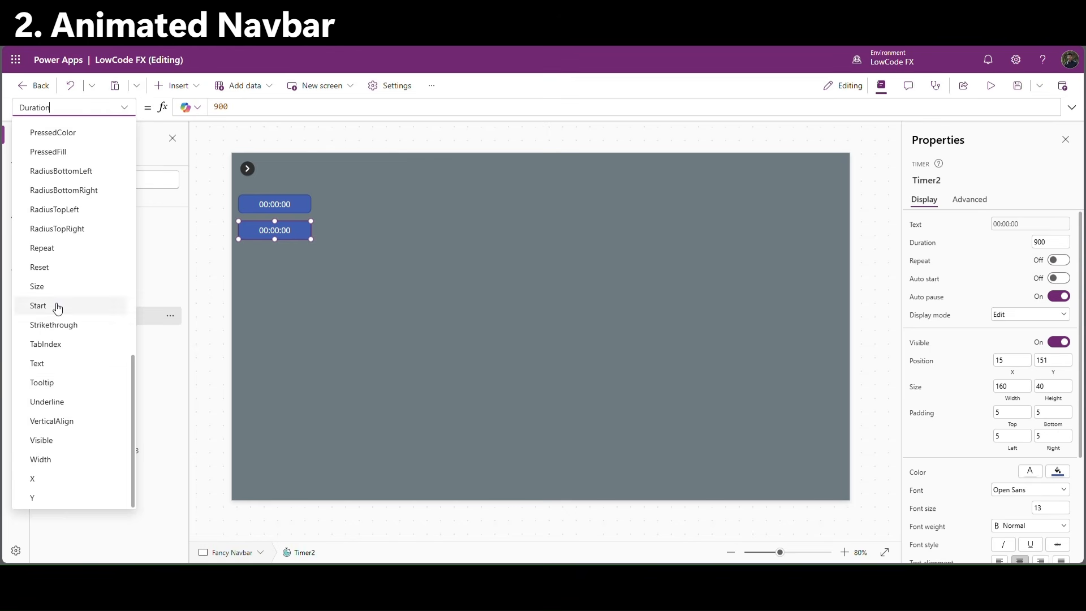
{"action": "left_click", "coordinate": [55, 312]}
{"action": "left_click", "coordinate": [331, 107]}
{"action": "key", "text": "ctrl+a"}
{"action": "type", "text": "Vartimer"}
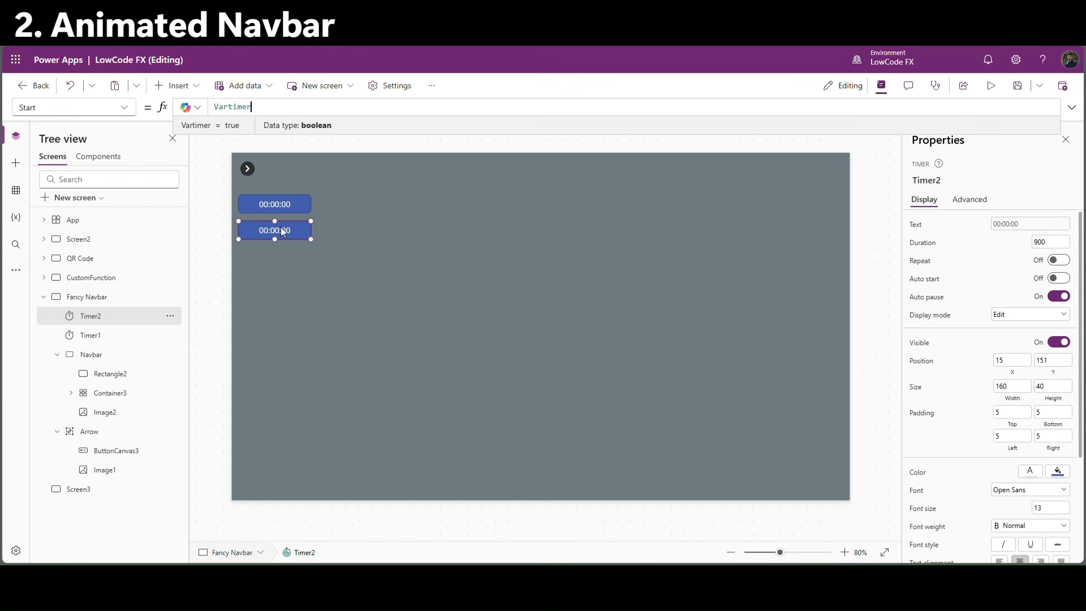
Set Timer2's OnTimerEnd formula to Set(VarHide,false).
{"action": "left_click", "coordinate": [125, 107]}
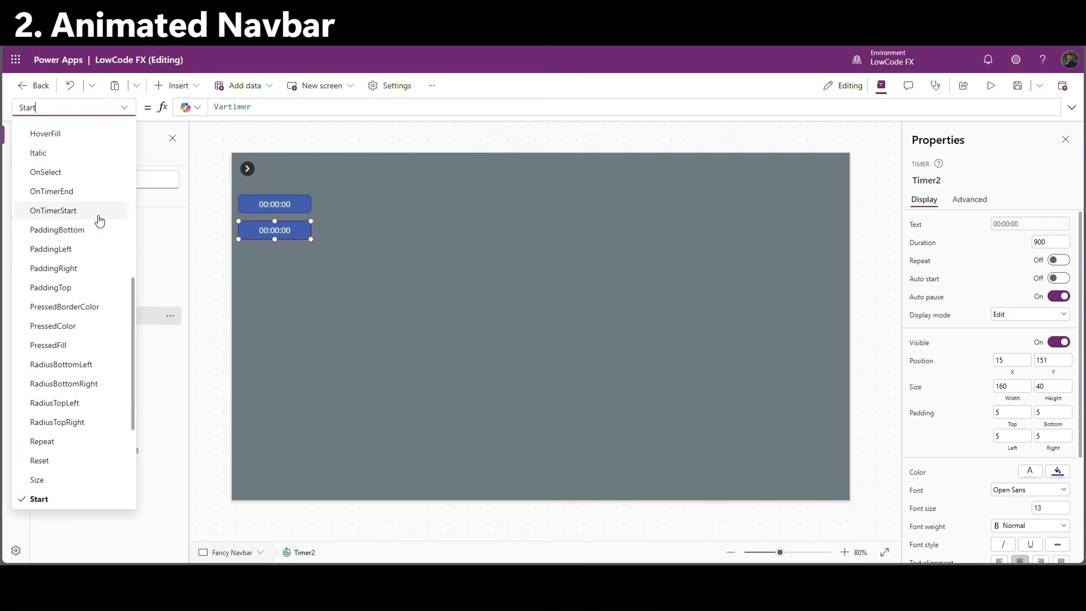
{"action": "left_click", "coordinate": [72, 192]}
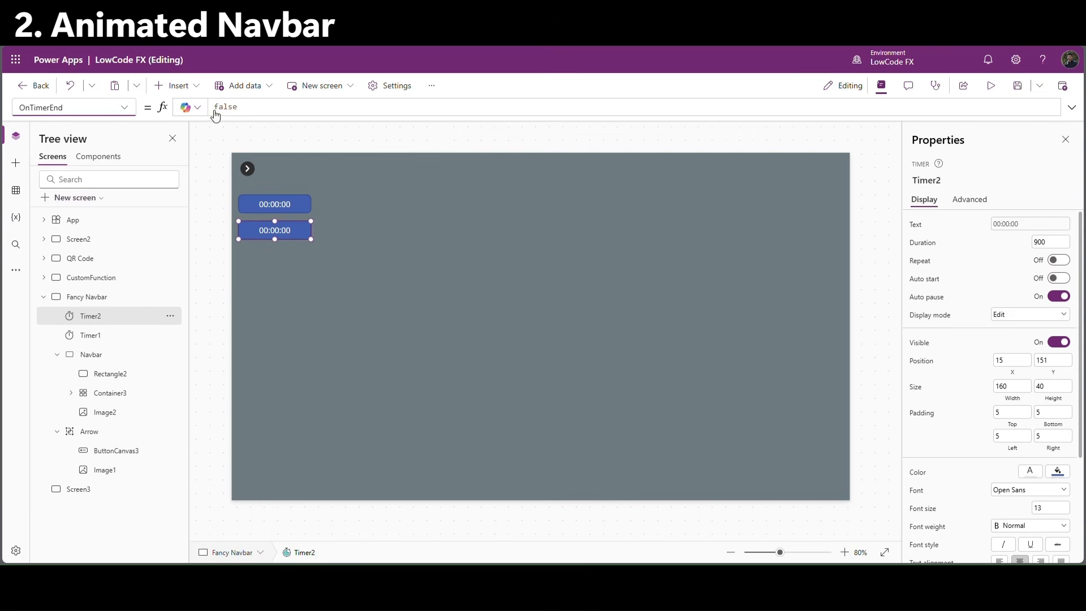
{"action": "double_click", "coordinate": [234, 108]}
{"action": "type", "text": "Set"}
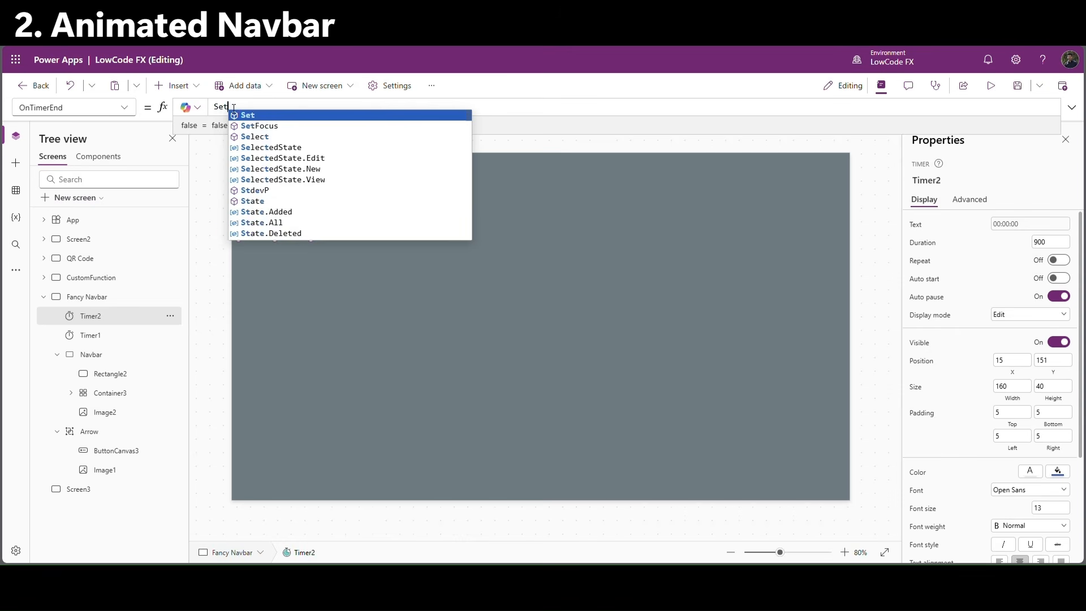
{"action": "type", "text": "(VarHide,"}
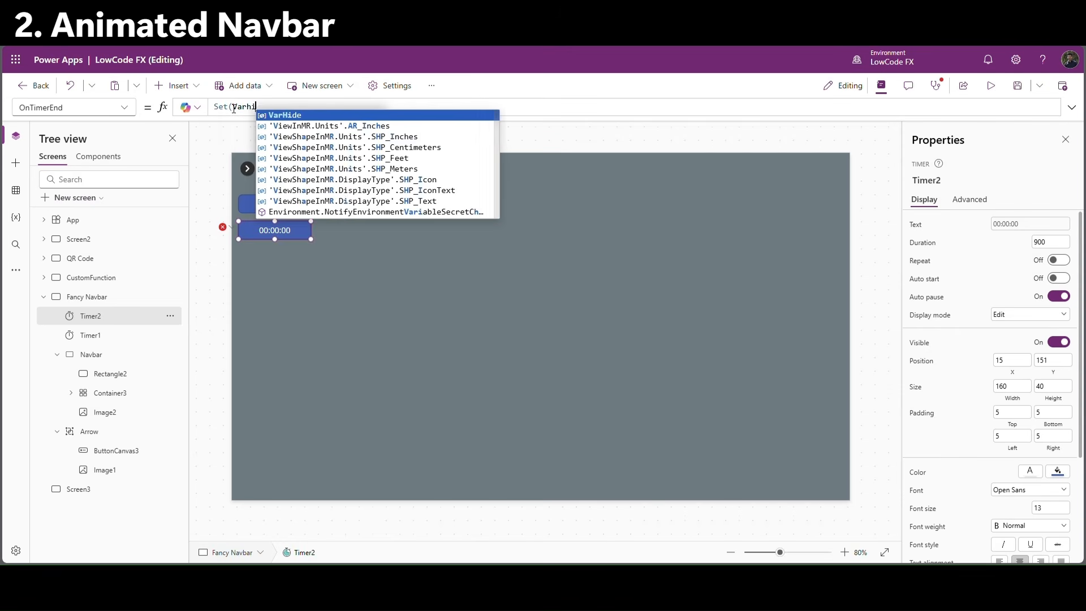
{"action": "type", "text": "fa"}
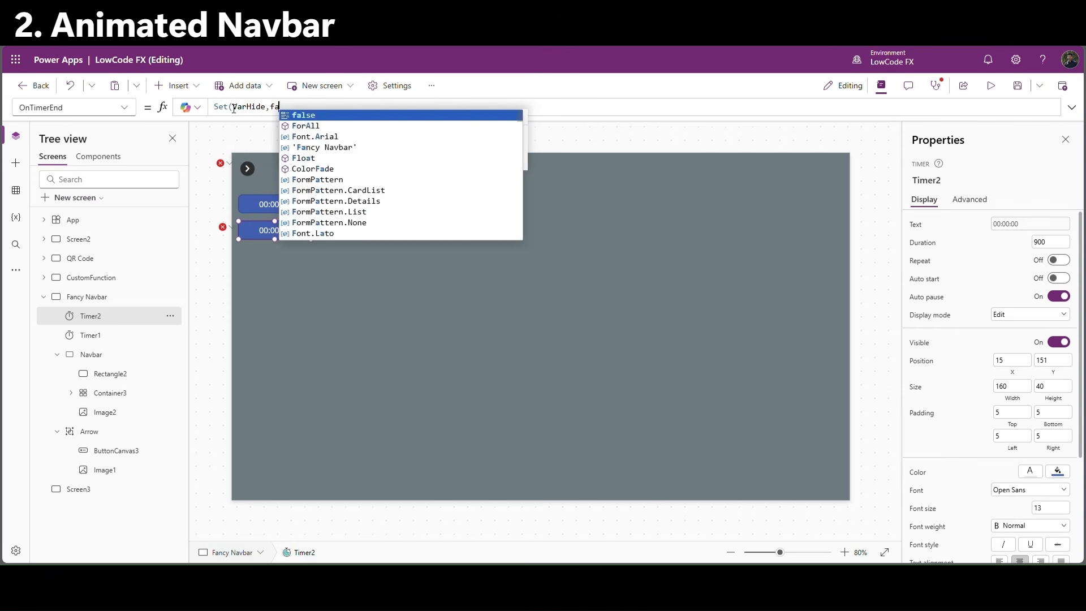
{"action": "type", "text": "lse)"}
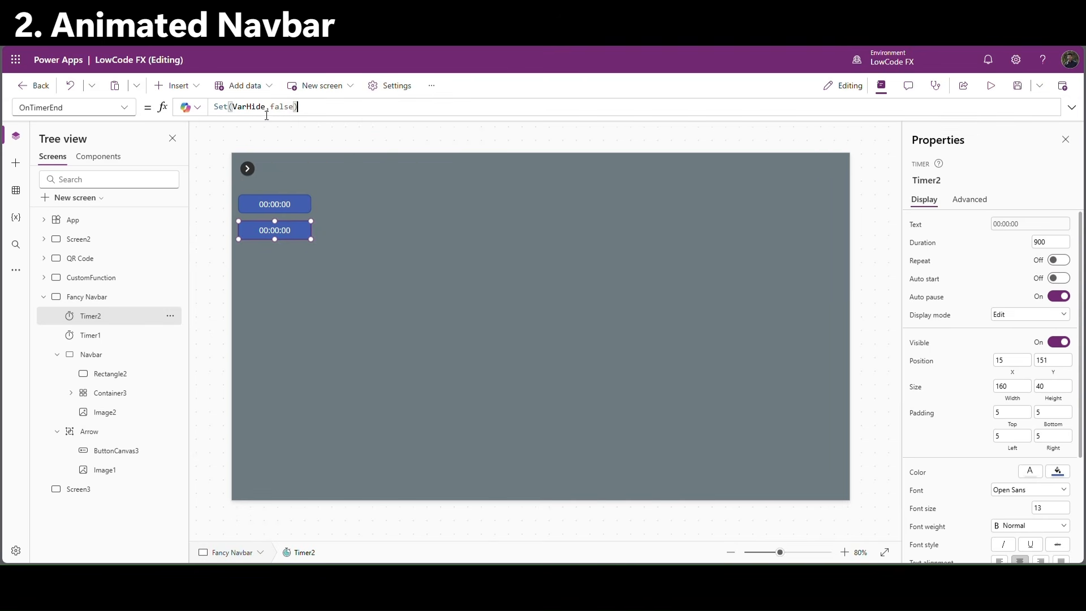
Set Rectangle2's Visible formula to Timer1.Value>=100 && Timer1.Value<=900.
{"action": "double_click", "coordinate": [254, 112]}
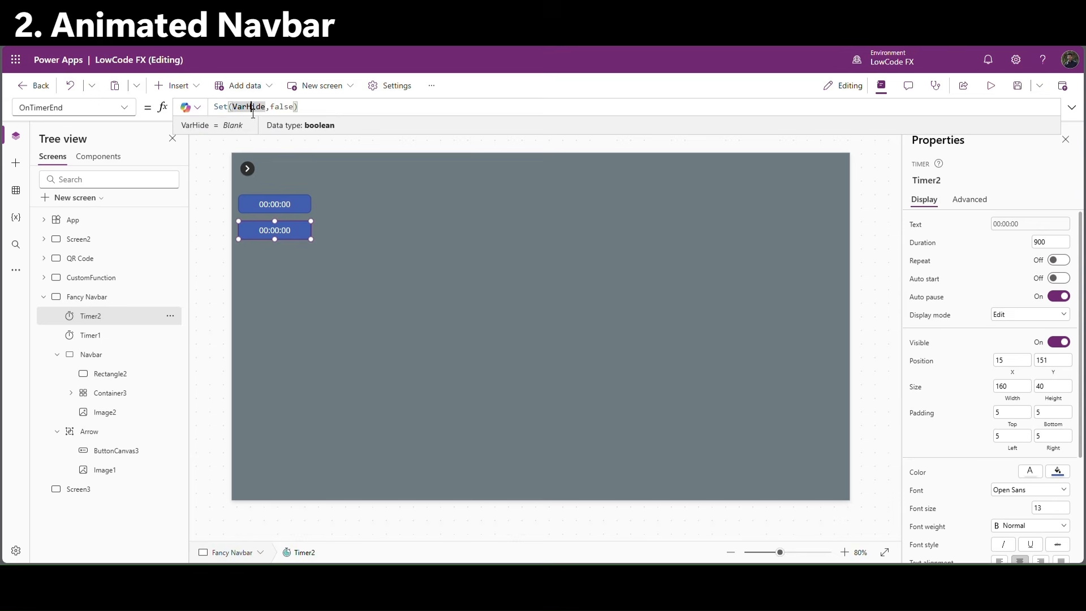
{"action": "left_click", "coordinate": [281, 207]}
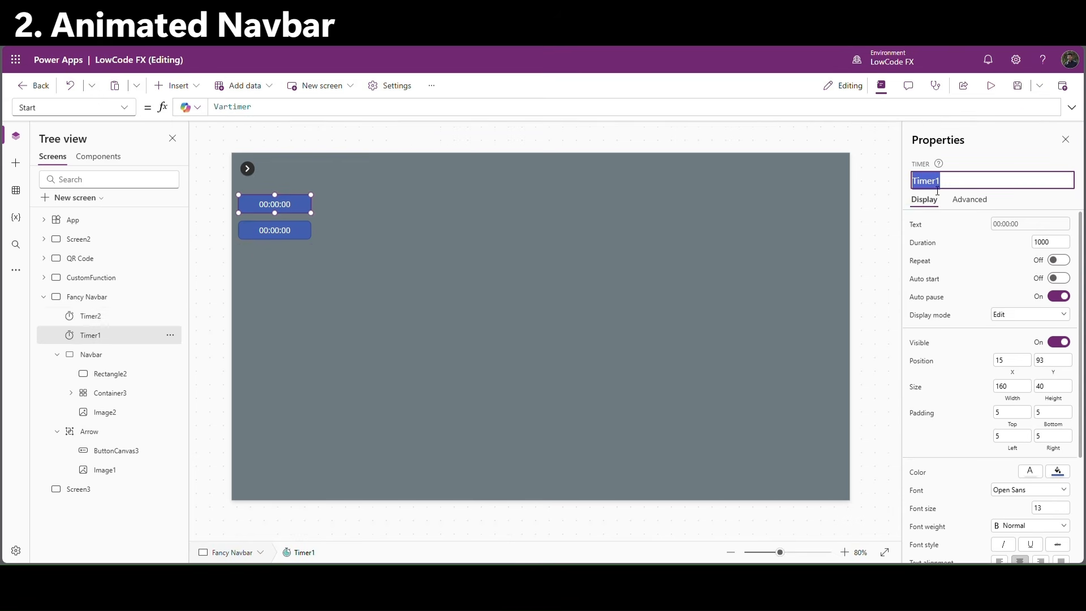
{"action": "left_click", "coordinate": [326, 163]}
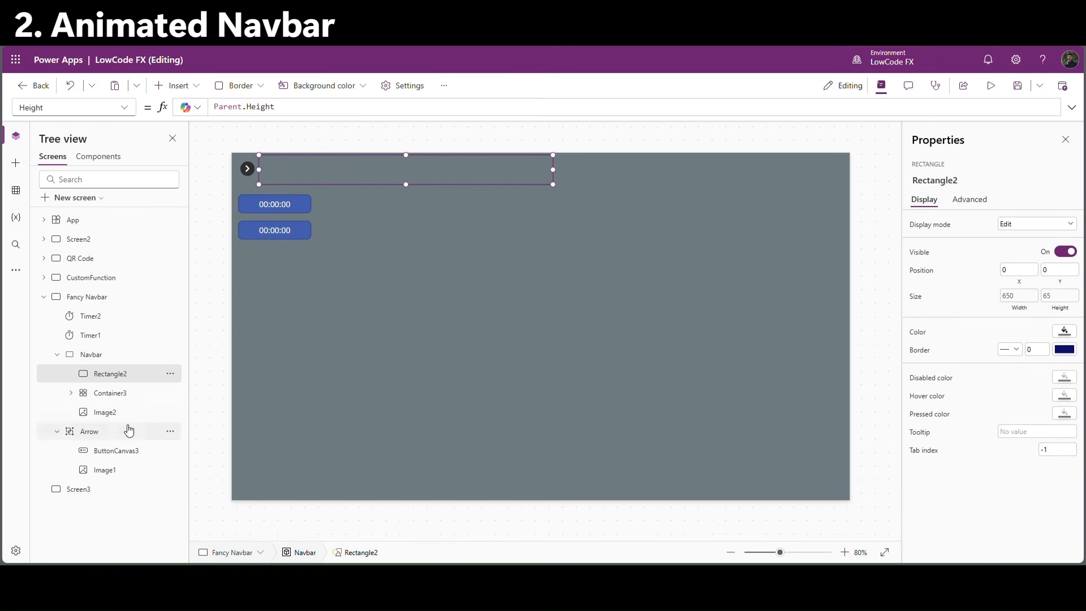
{"action": "left_click", "coordinate": [920, 254]}
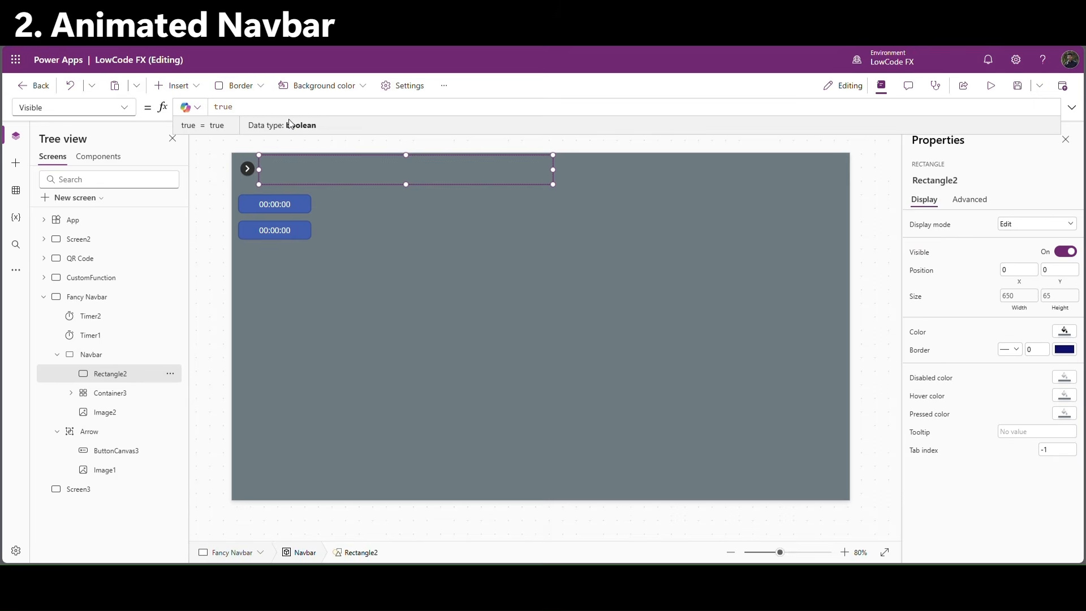
{"action": "double_click", "coordinate": [215, 107]}
{"action": "type", "text": "Timer1.Value"}
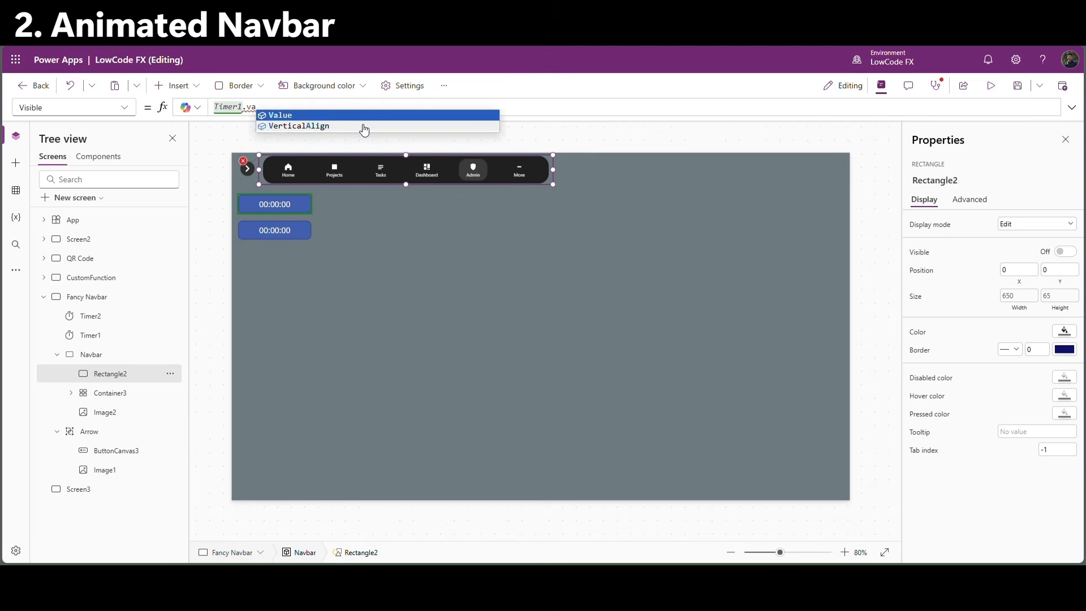
{"action": "type", "text": ">"}
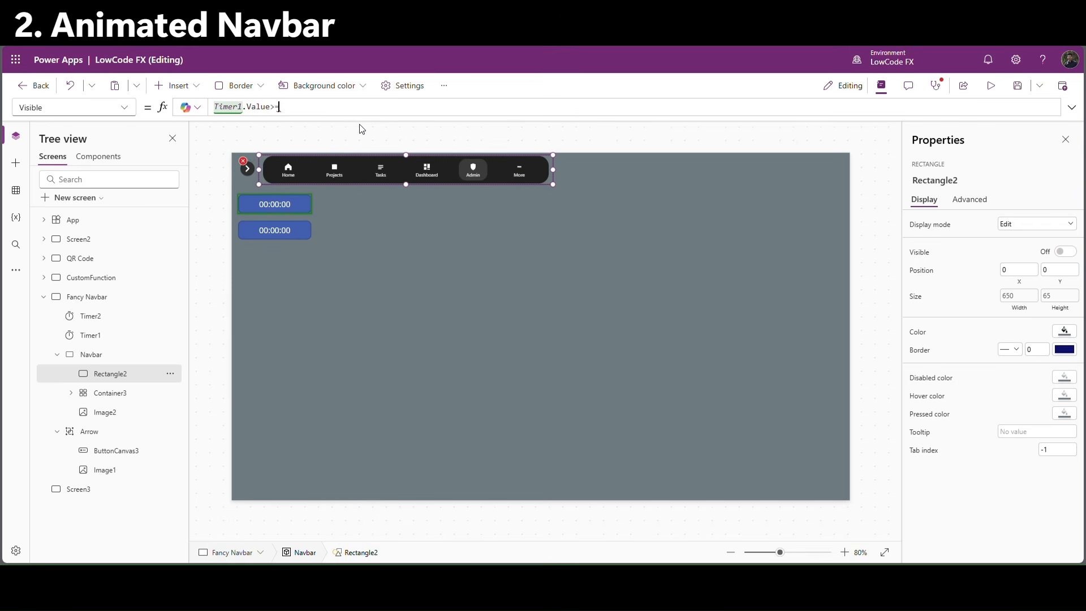
{"action": "type", "text": "=100 "}
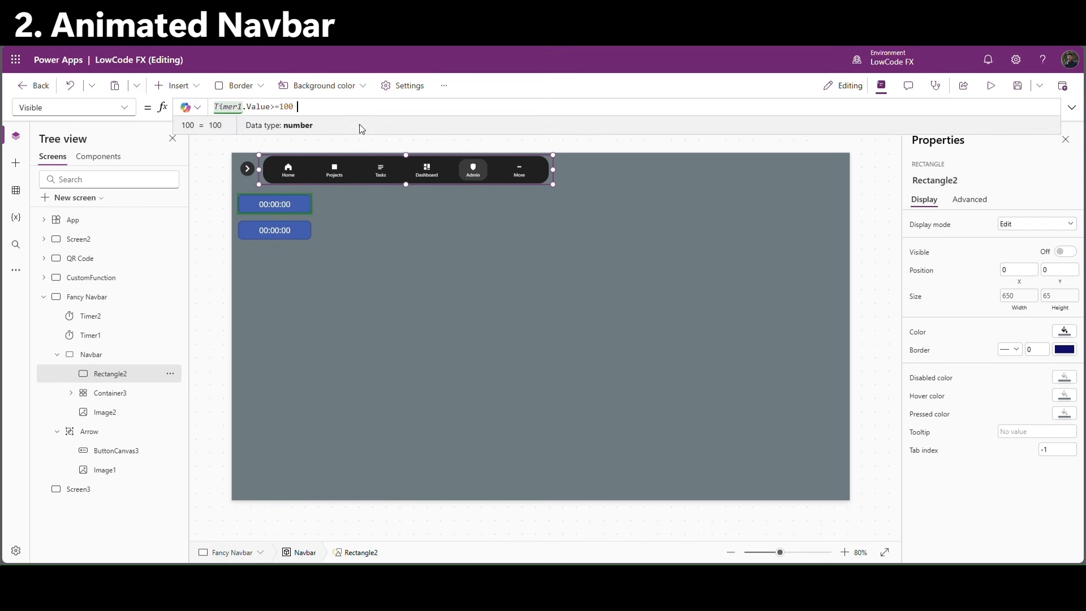
{"action": "type", "text": "&&"}
{"action": "type", "text": "Timer1.va"}
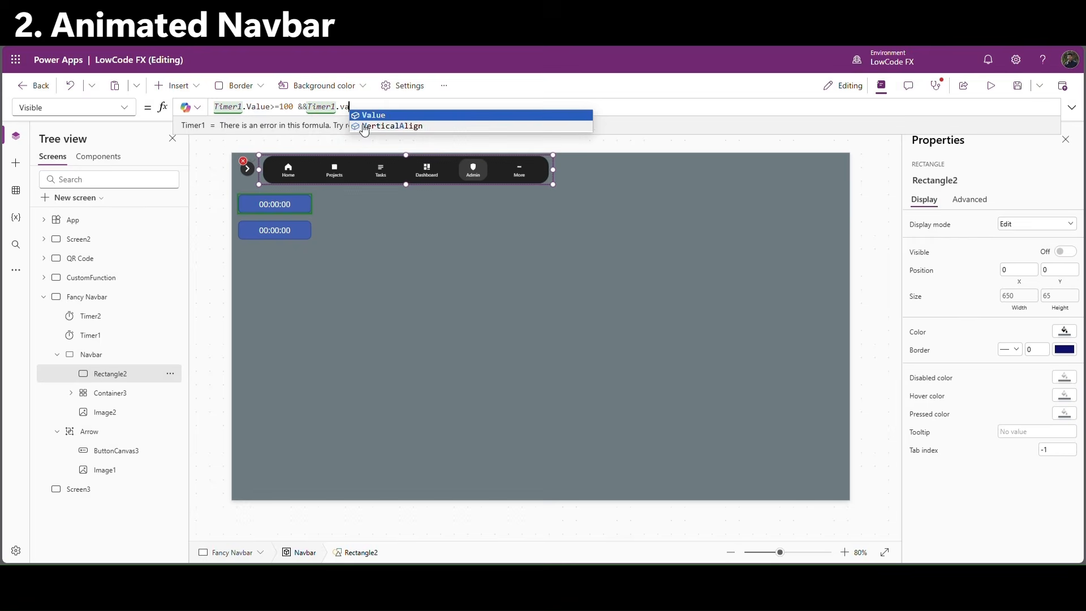
{"action": "left_click", "coordinate": [365, 125]}
{"action": "type", "text": "<=900"}
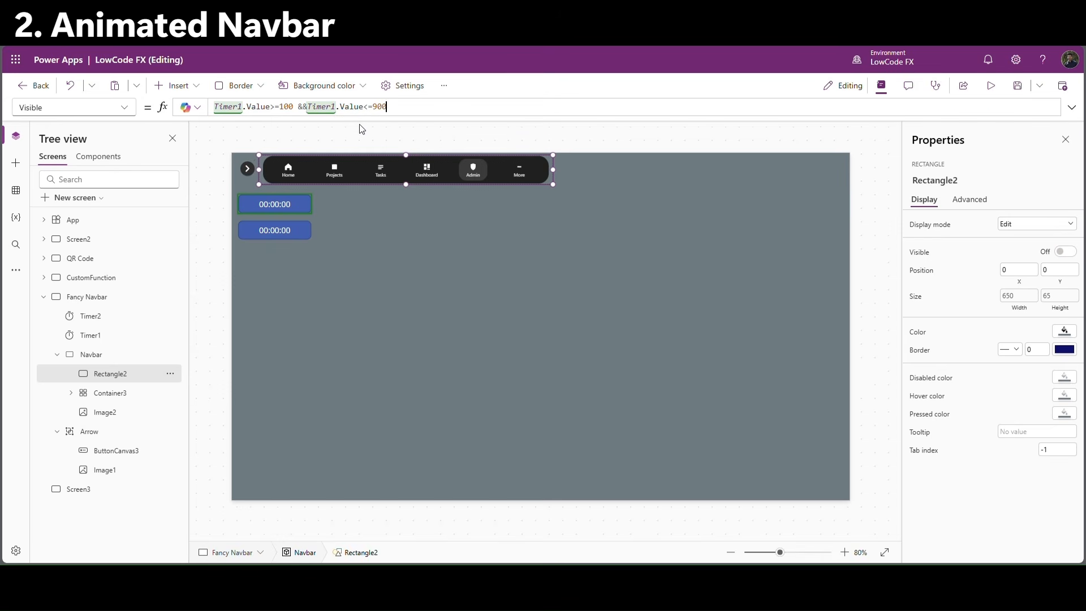
Enclose Rectangle2's Visible condition in parentheses and negate it with a leading !
{"action": "left_click", "coordinate": [307, 107]}
{"action": "key", "text": "Home"}
{"action": "type", "text": "("}
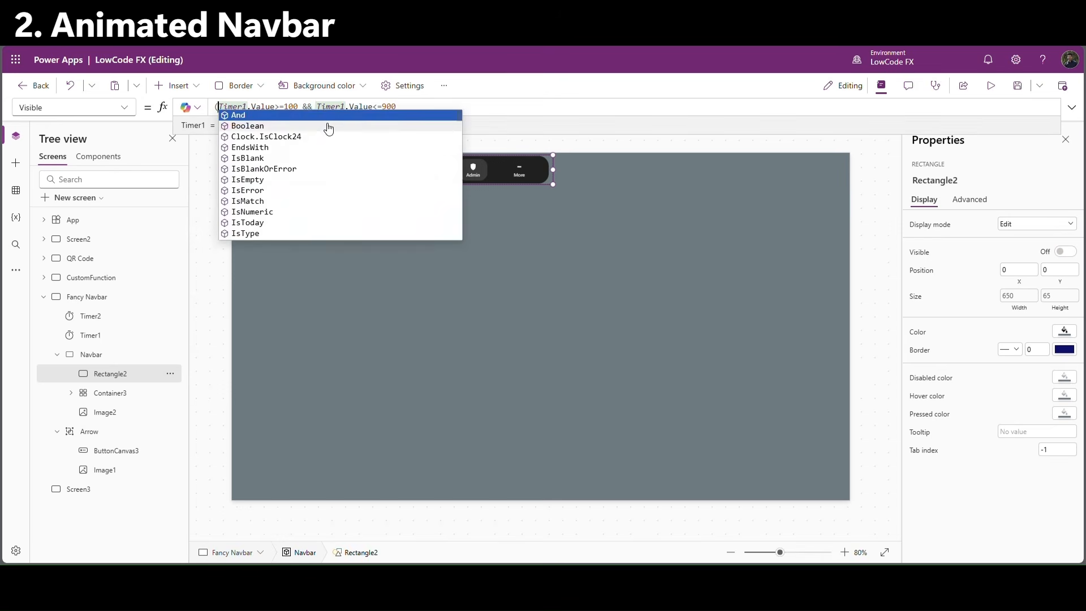
{"action": "left_click", "coordinate": [419, 107]}
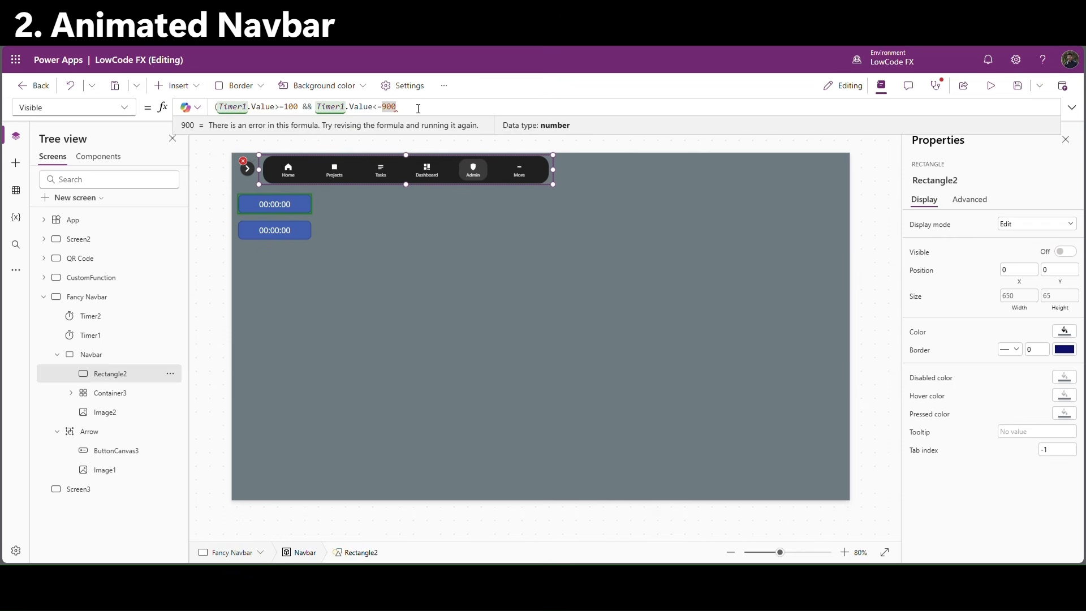
{"action": "type", "text": ")"}
{"action": "key", "text": "Home"}
{"action": "type", "text": "!"}
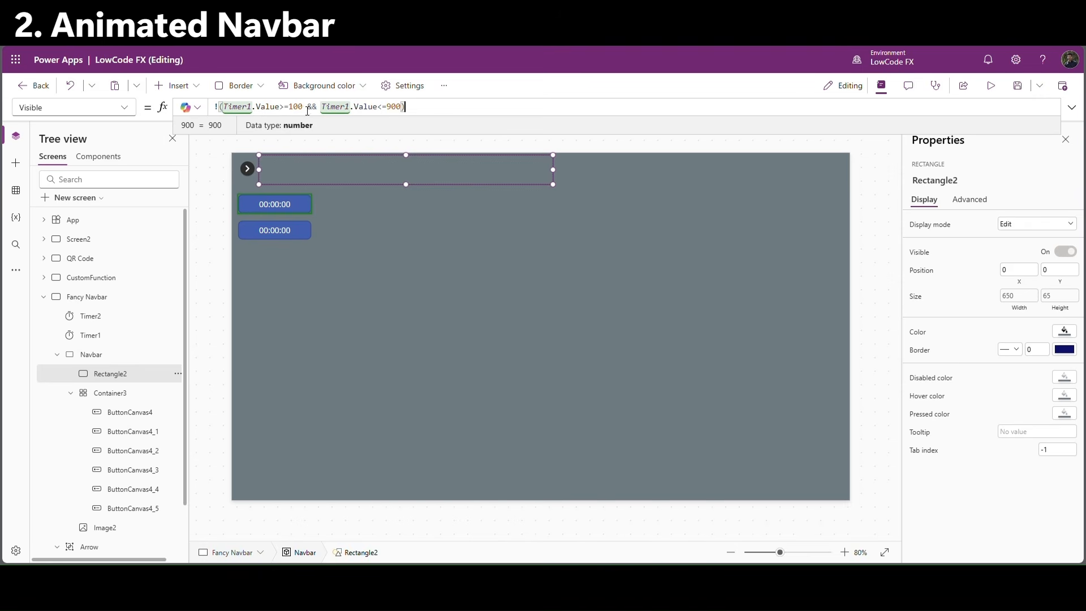
Append && VarHide after the closing parenthesis of Rectangle2's Visible formula.
{"action": "left_click_drag", "start_coordinate": [303, 107], "coordinate": [289, 107]}
{"action": "left_click_drag", "start_coordinate": [401, 107], "coordinate": [385, 107]}
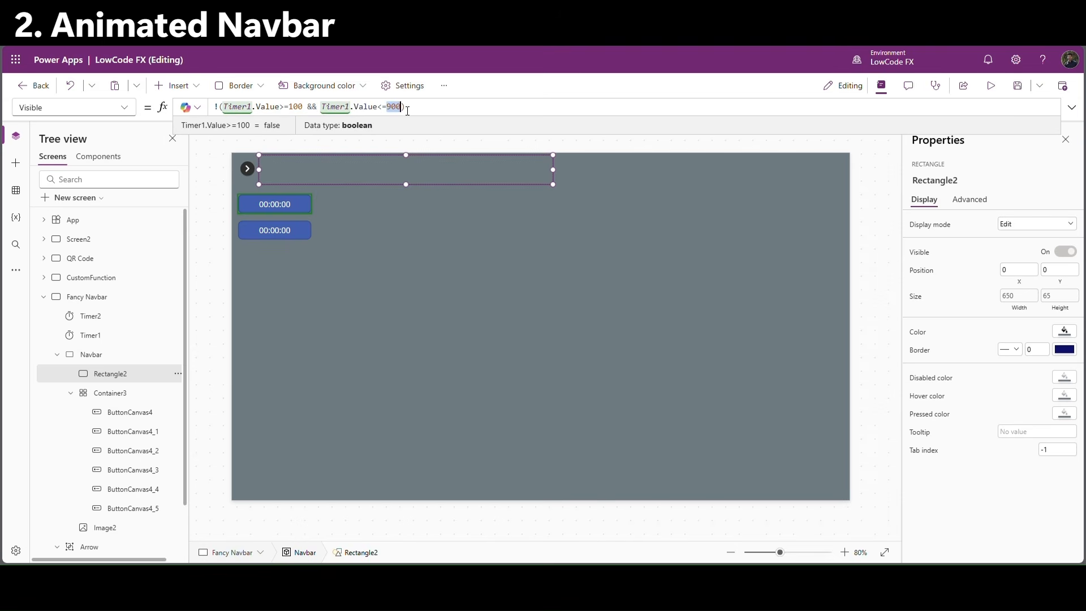
{"action": "left_click", "coordinate": [426, 112]}
{"action": "key", "text": "Left"}
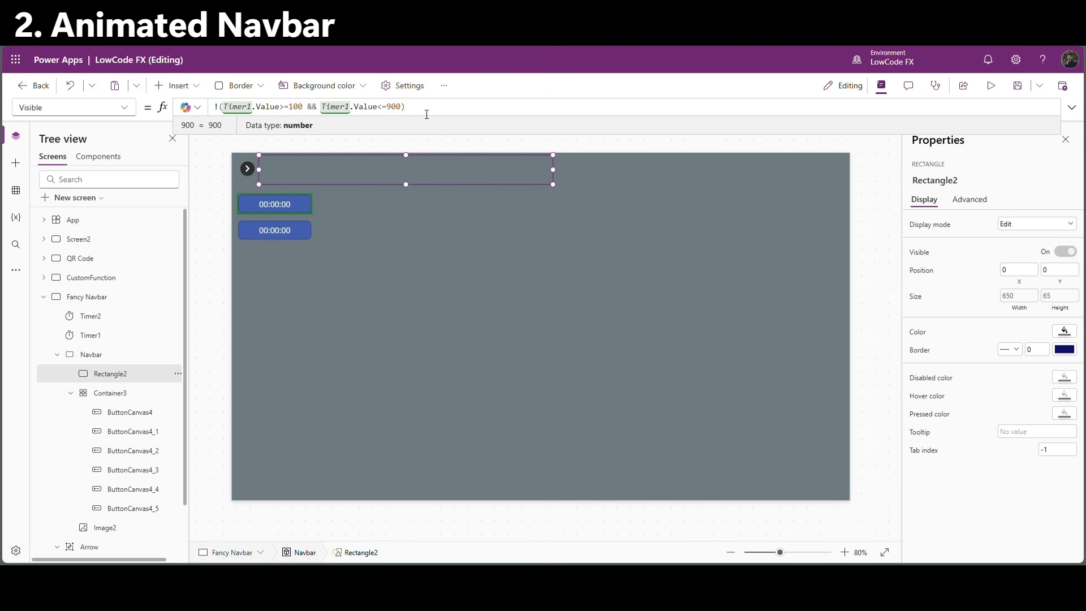
{"action": "type", "text": "&&"}
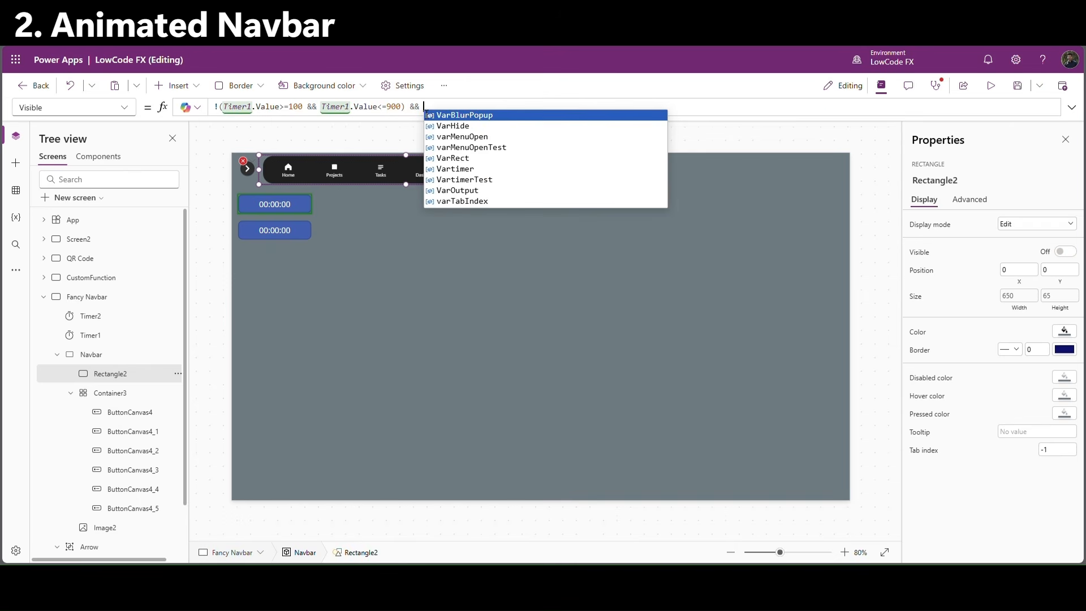
{"action": "left_click", "coordinate": [447, 126]}
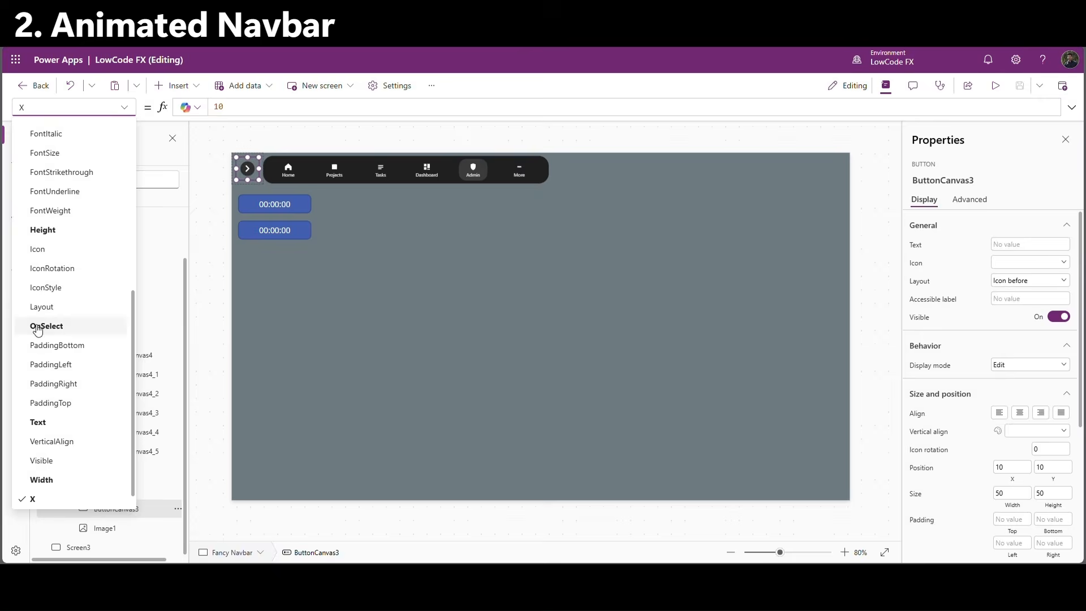
In the arrow button's OnSelect formula, add Set(Vartimer,false); directly before the Set(Vartimer,true); line.
{"action": "key", "text": "Return"}
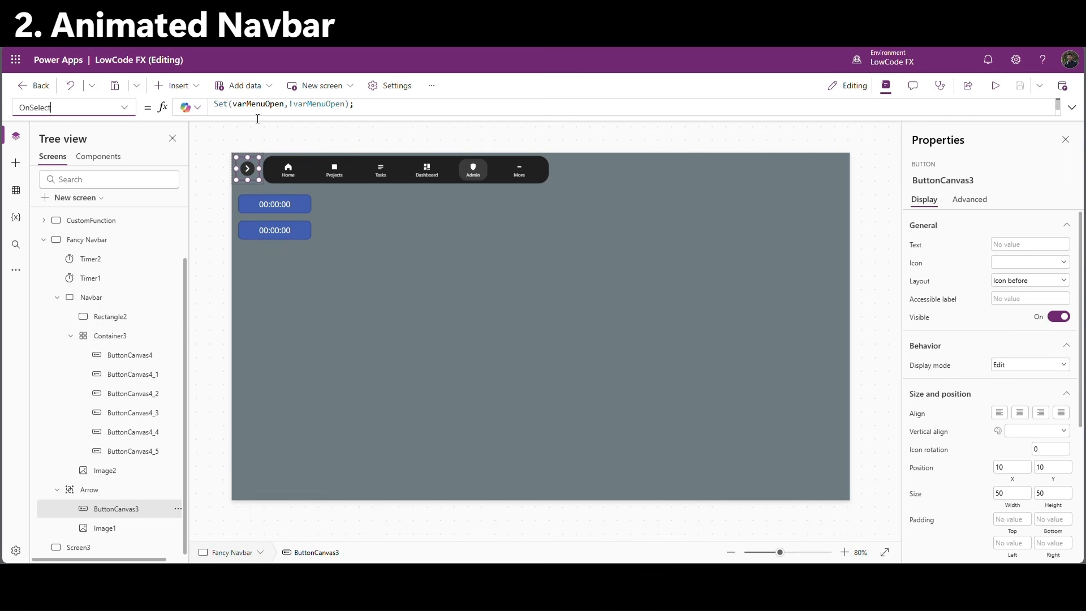
{"action": "left_click_drag", "start_coordinate": [253, 117], "coordinate": [250, 195]}
{"action": "left_click_drag", "start_coordinate": [320, 133], "coordinate": [210, 130]}
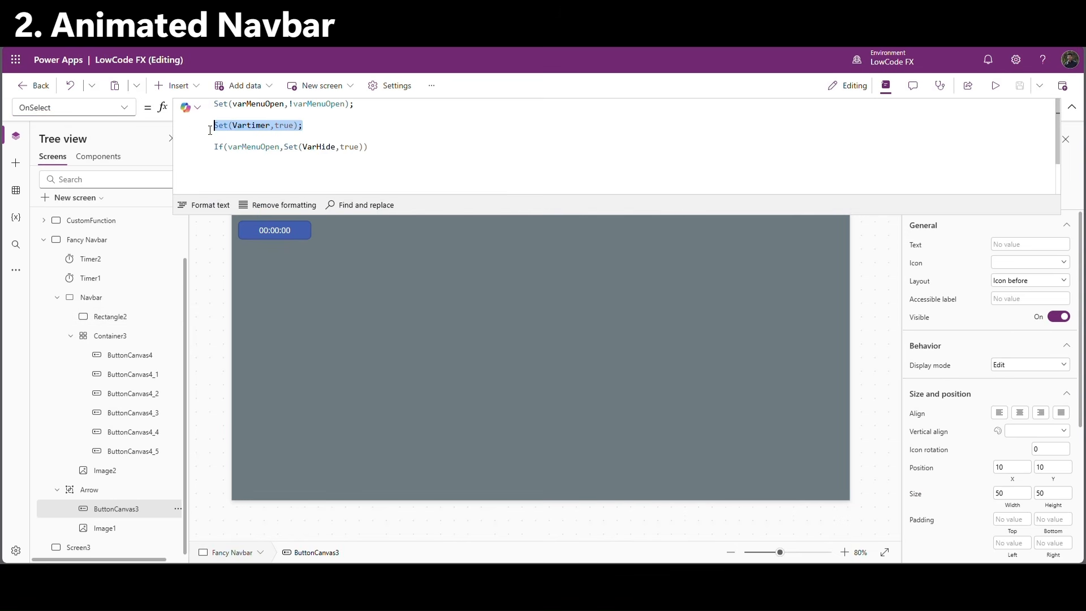
{"action": "key", "text": "ctrl+c"}
{"action": "left_click", "coordinate": [238, 116]}
{"action": "key", "text": "ctrl+v"}
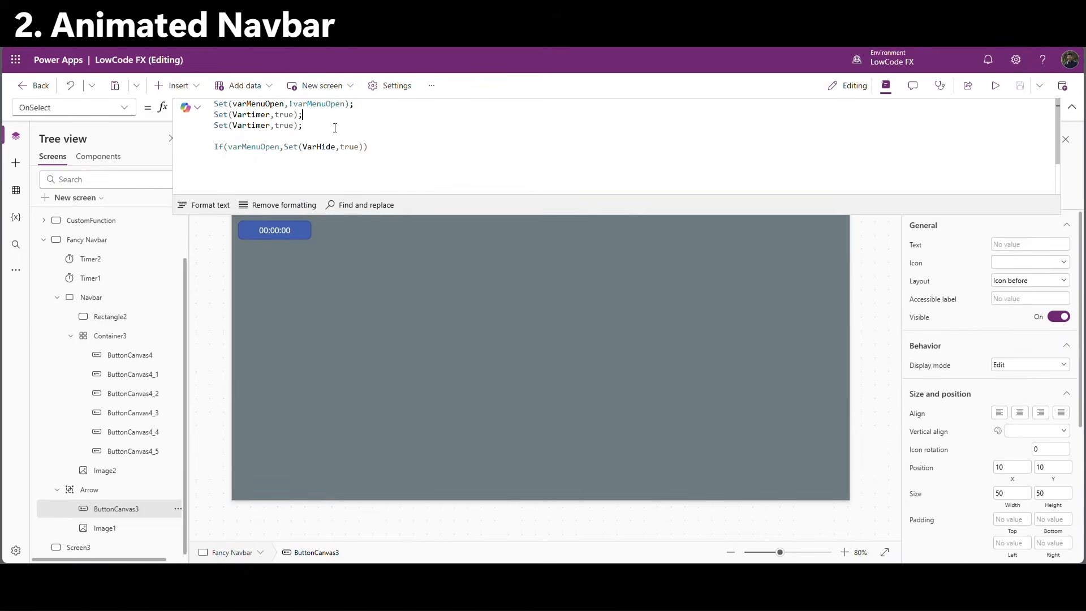
{"action": "double_click", "coordinate": [284, 115]}
{"action": "type", "text": "false"}
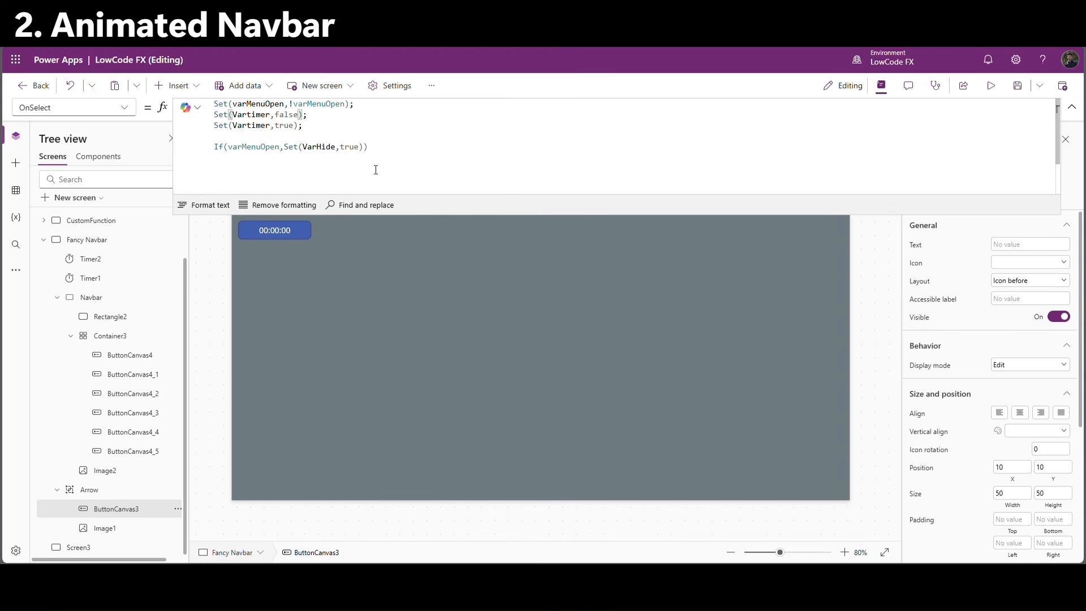
{"action": "left_click_drag", "start_coordinate": [317, 129], "coordinate": [213, 113]}
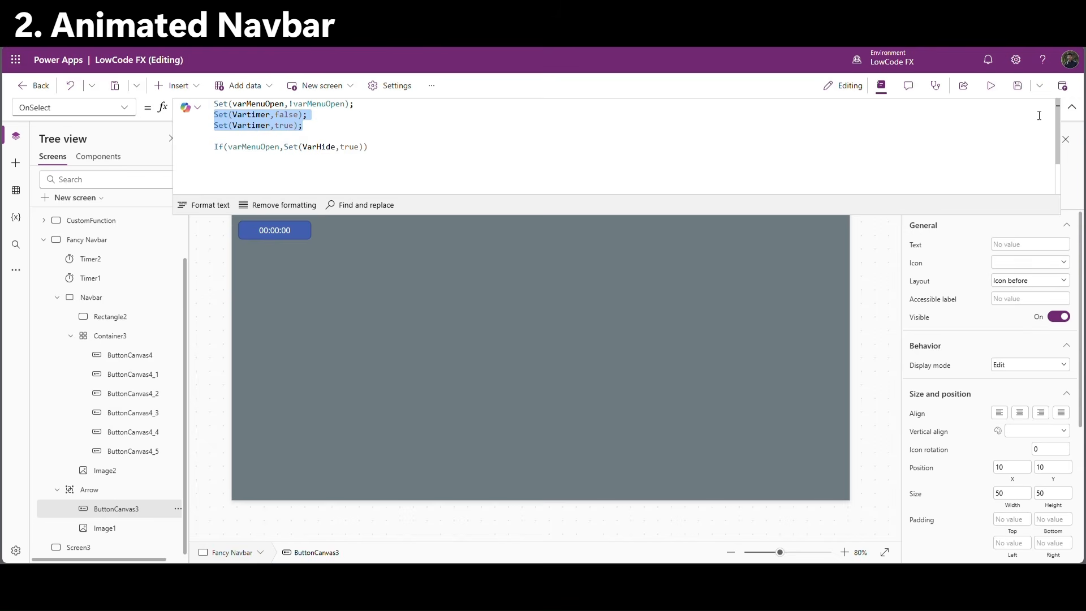
{"action": "left_click", "coordinate": [1072, 109]}
Turn off visibility for both Timer1 and Timer2.
{"action": "left_click", "coordinate": [273, 205]}
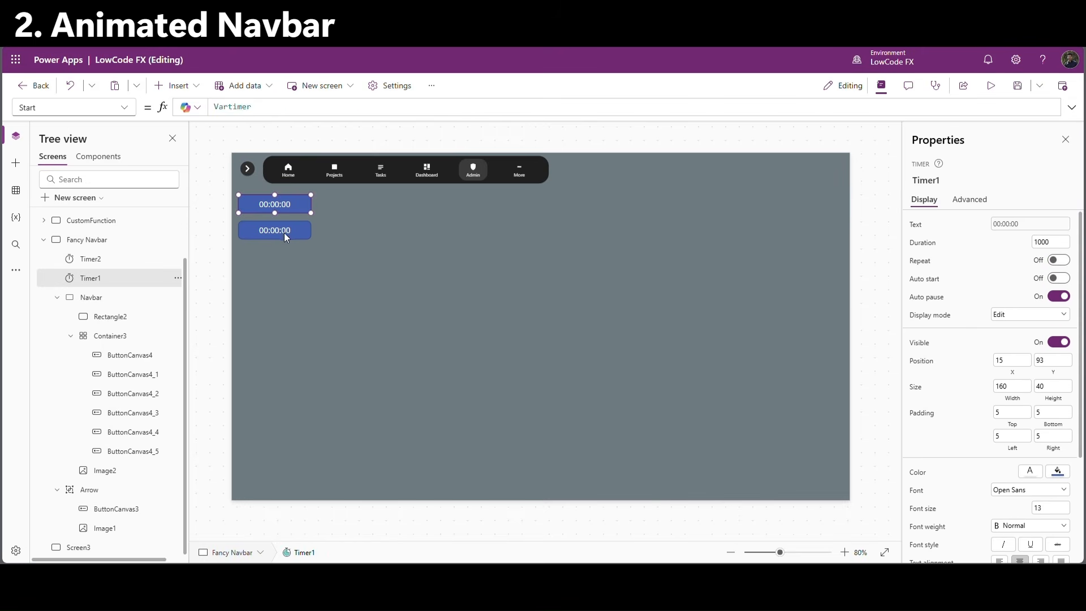
{"action": "left_click", "coordinate": [283, 231], "text": "shift"}
{"action": "left_click", "coordinate": [1057, 323]}
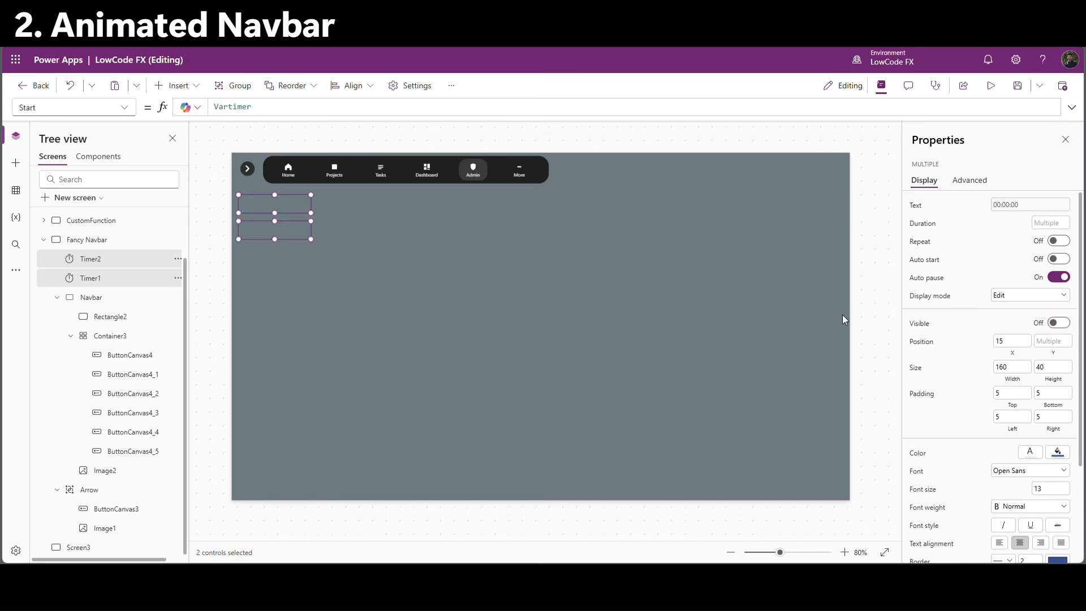
{"action": "left_click", "coordinate": [677, 261]}
Preview the app and toggle the navbar with the arrow button to test its animation.
{"action": "left_click", "coordinate": [990, 86]}
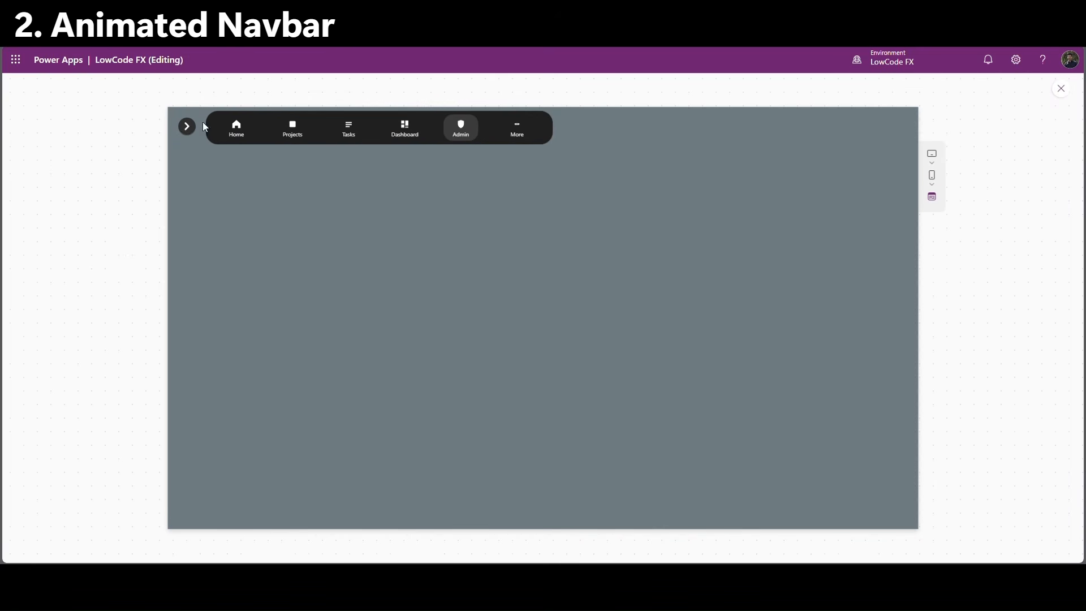
{"action": "left_click", "coordinate": [179, 124]}
{"action": "left_click", "coordinate": [185, 126]}
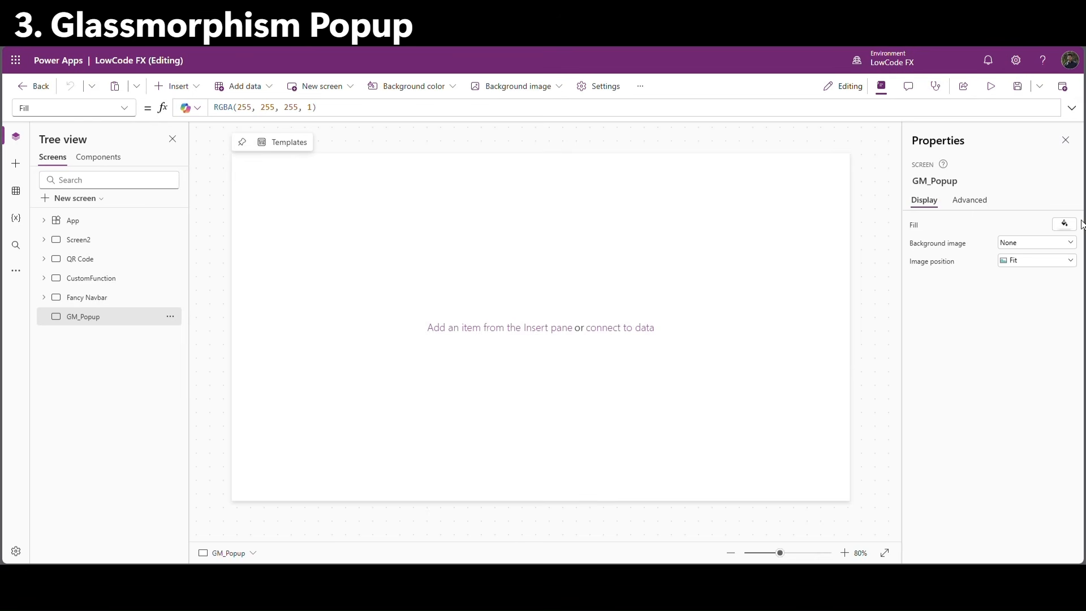
Fill the GM_Popup screen with the dark grey RGBA(53, 61, 63, 1) and insert an image control.
{"action": "left_click", "coordinate": [1064, 224]}
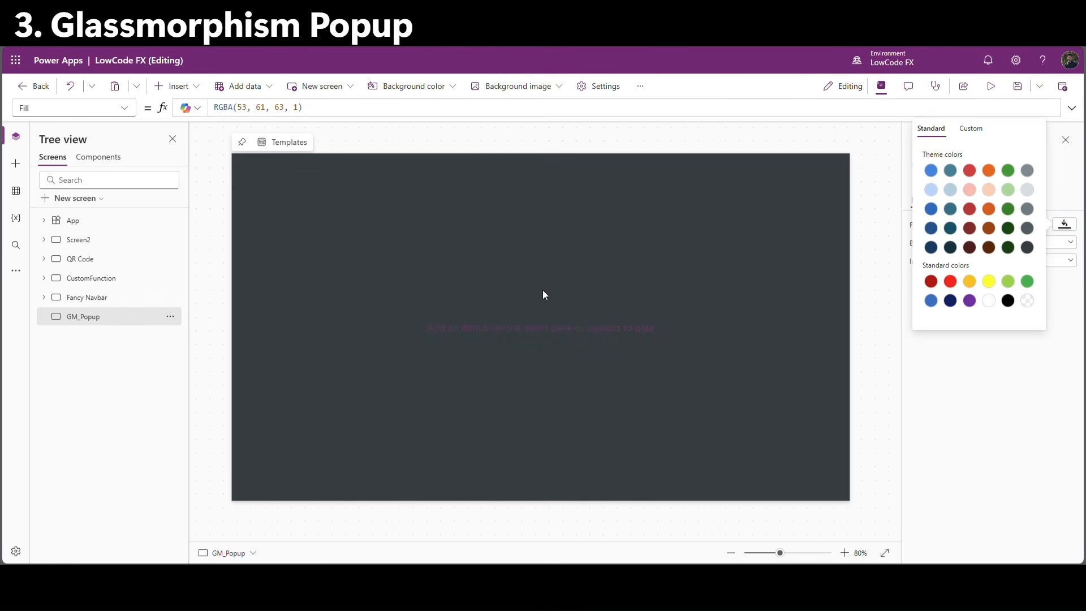
{"action": "left_click", "coordinate": [449, 276]}
{"action": "left_click", "coordinate": [184, 88]}
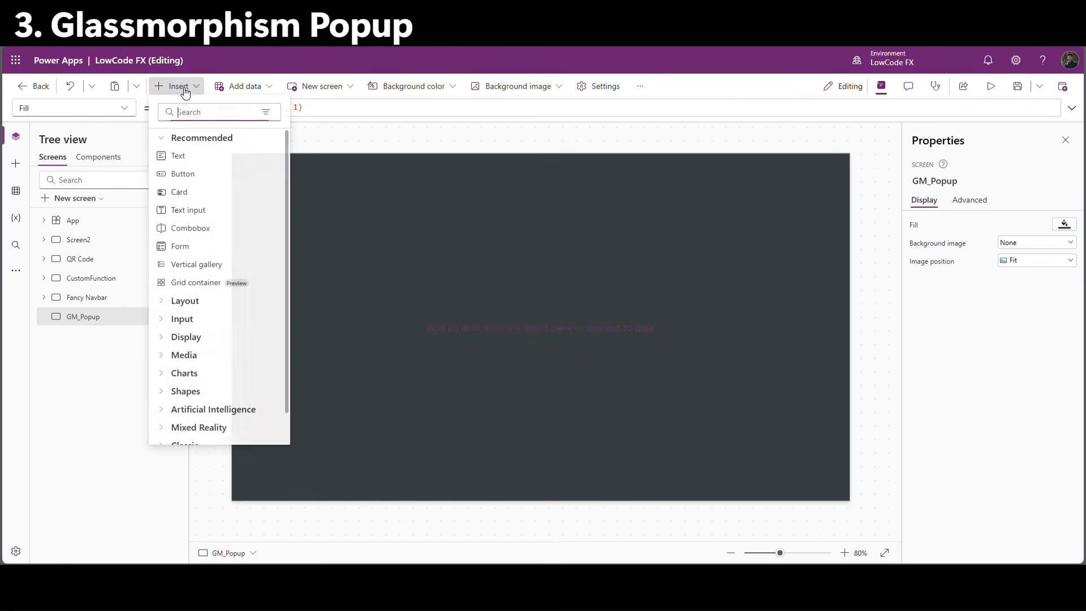
{"action": "type", "text": "image"}
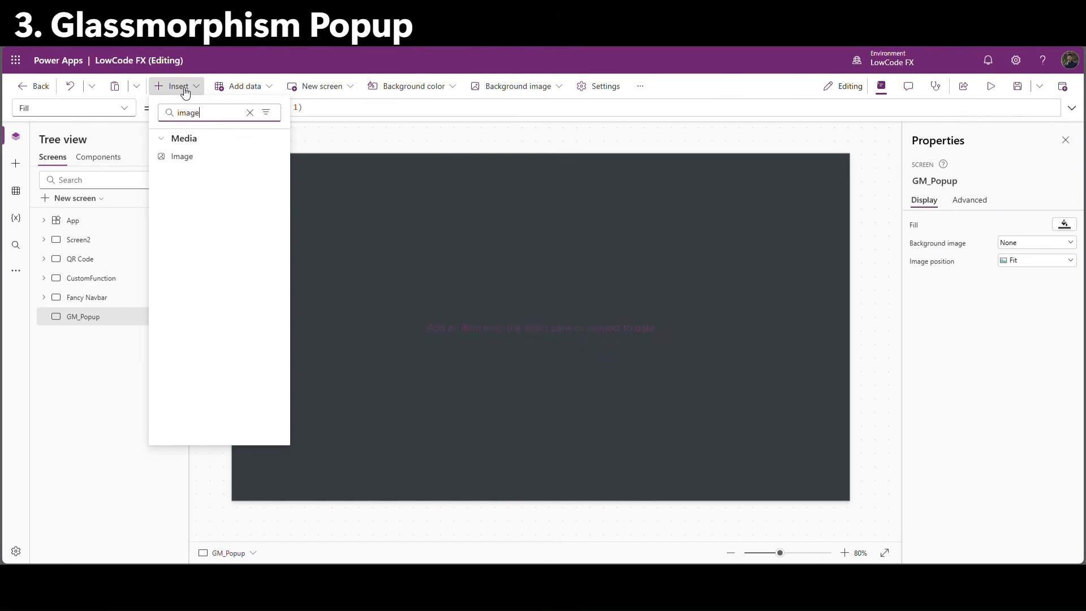
{"action": "left_click", "coordinate": [195, 158]}
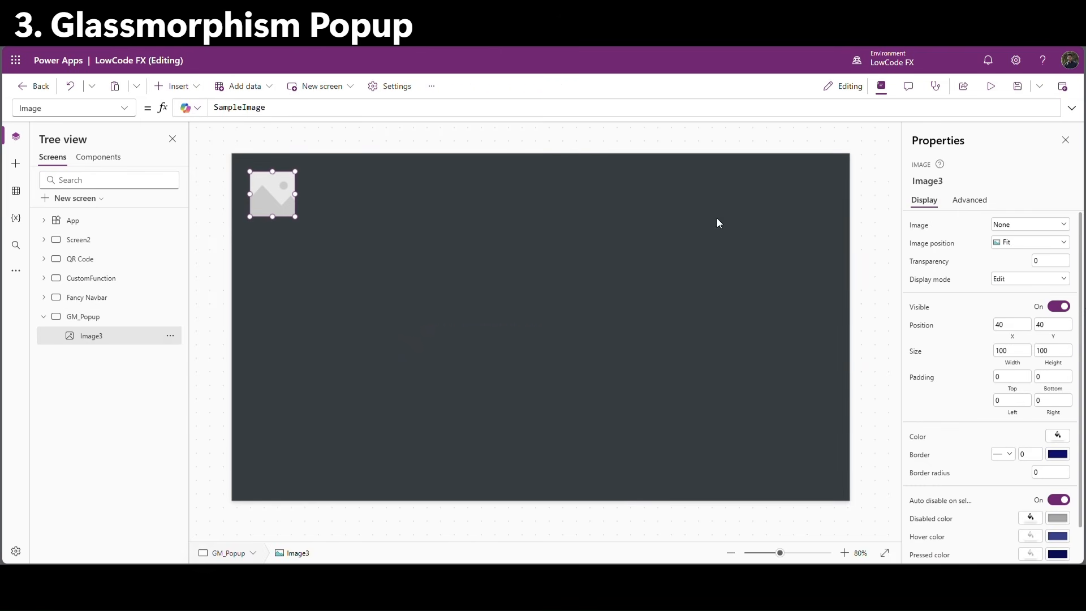
Set the image's position to X 0 and Y 0.
{"action": "left_click", "coordinate": [1012, 327]}
{"action": "type", "text": "0"}
{"action": "key", "text": "Tab"}
{"action": "type", "text": "0"}
Size the image to Parent.Width by Parent.Height and set its picture to LCF_Logo.
{"action": "left_click", "coordinate": [1025, 365]}
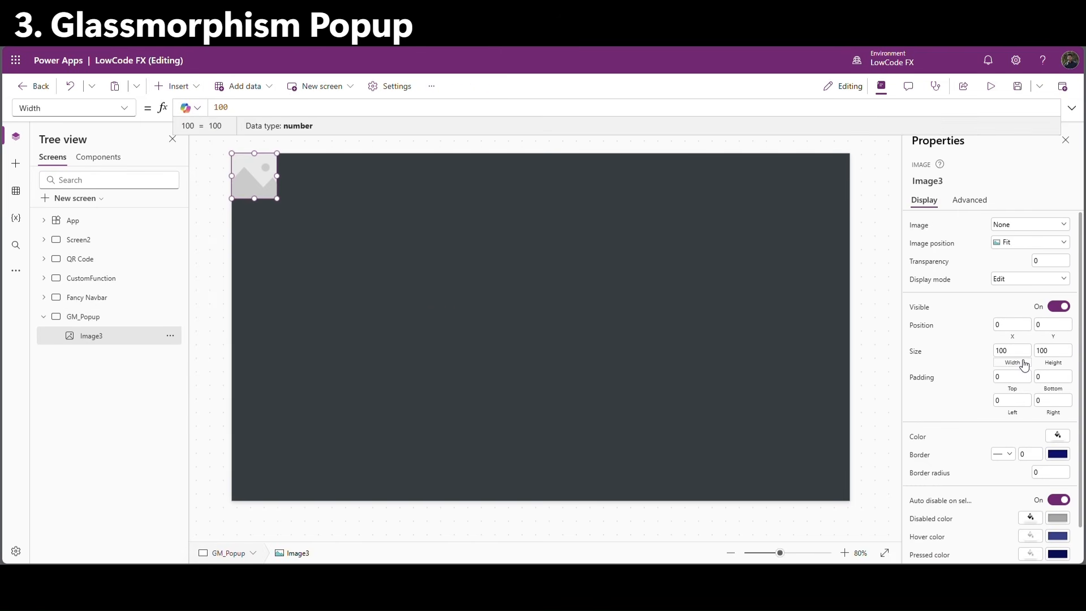
{"action": "type", "text": "Parent.Width"}
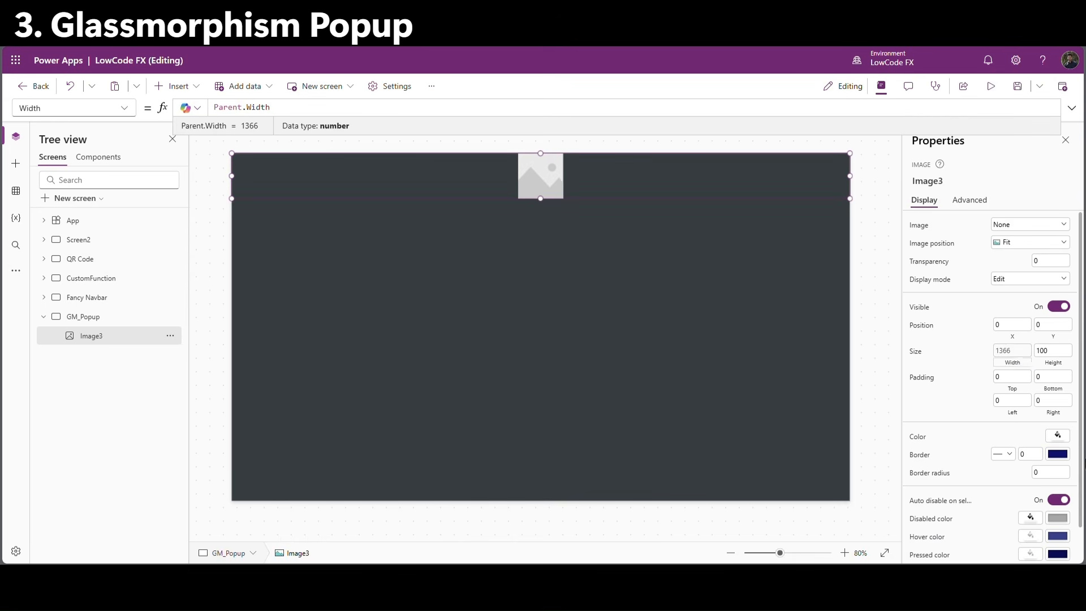
{"action": "left_click", "coordinate": [1053, 363]}
{"action": "type", "text": "Parent.Height"}
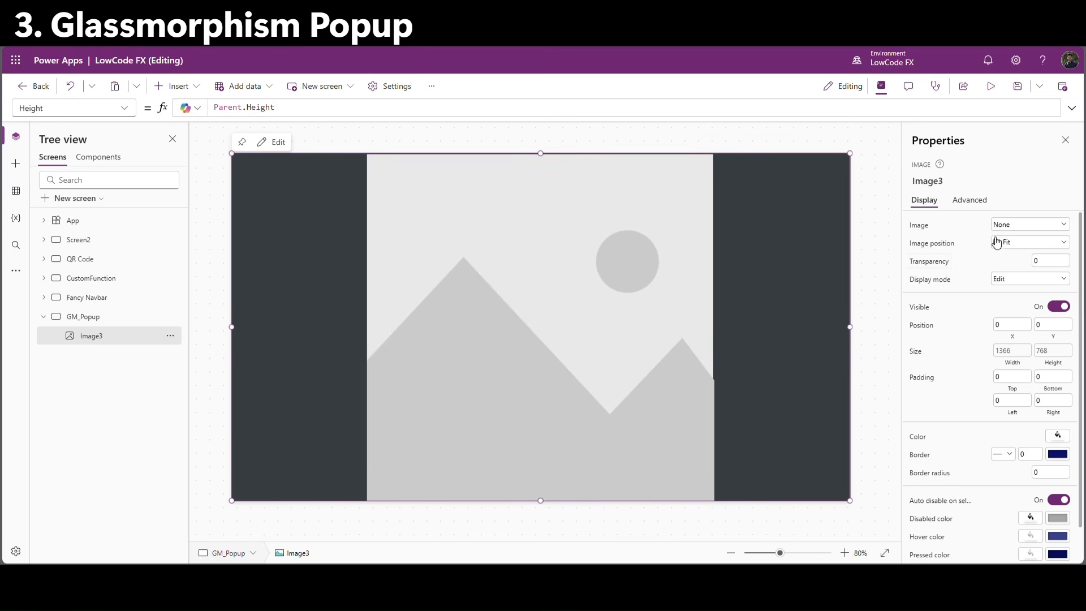
{"action": "left_click", "coordinate": [1013, 226]}
{"action": "left_click", "coordinate": [976, 308]}
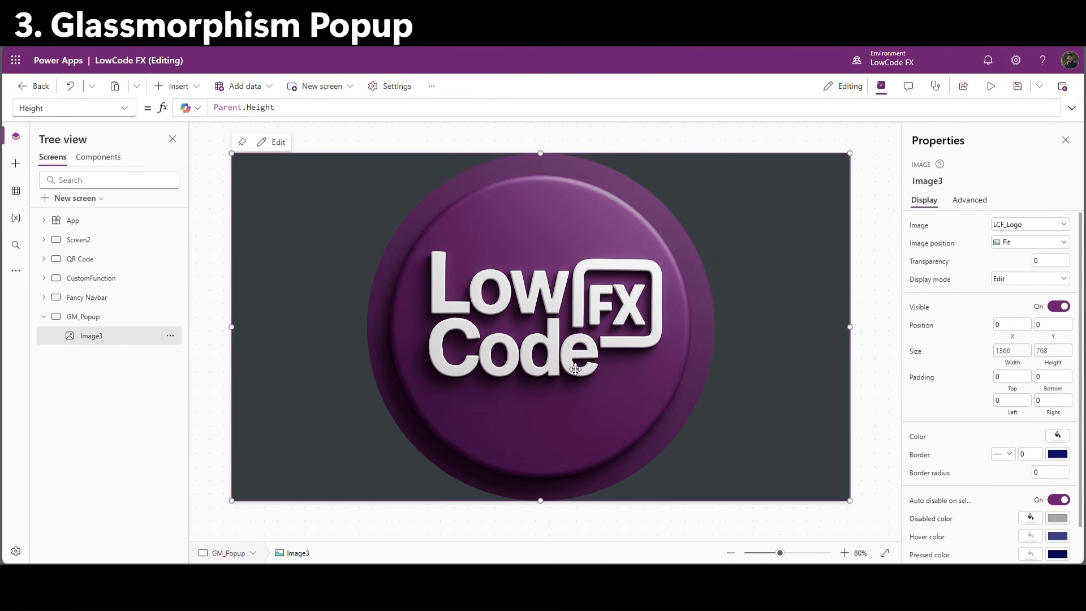
Insert a button and place it centred below the logo text, at about X 635, Y 622.
{"action": "left_click", "coordinate": [195, 88]}
{"action": "left_click", "coordinate": [195, 173]}
{"action": "left_click_drag", "start_coordinate": [286, 184], "coordinate": [553, 456]}
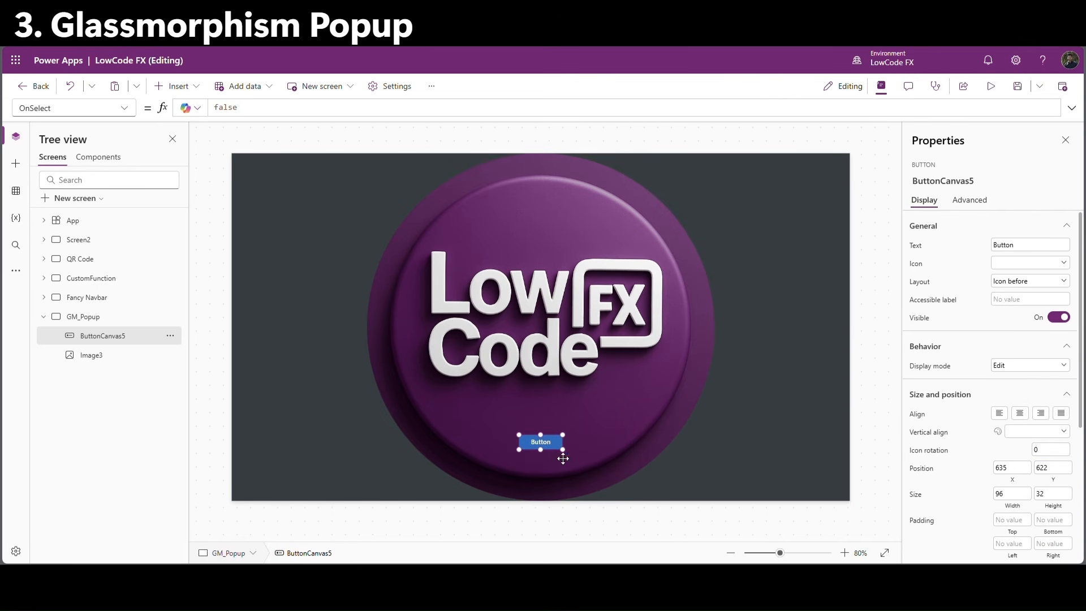
Change the new button's base palette colour to the standard purple-magenta swatch.
{"action": "scroll", "coordinate": [1061, 468], "scroll_direction": "down", "scroll_amount": 3}
{"action": "left_click", "coordinate": [1057, 467]}
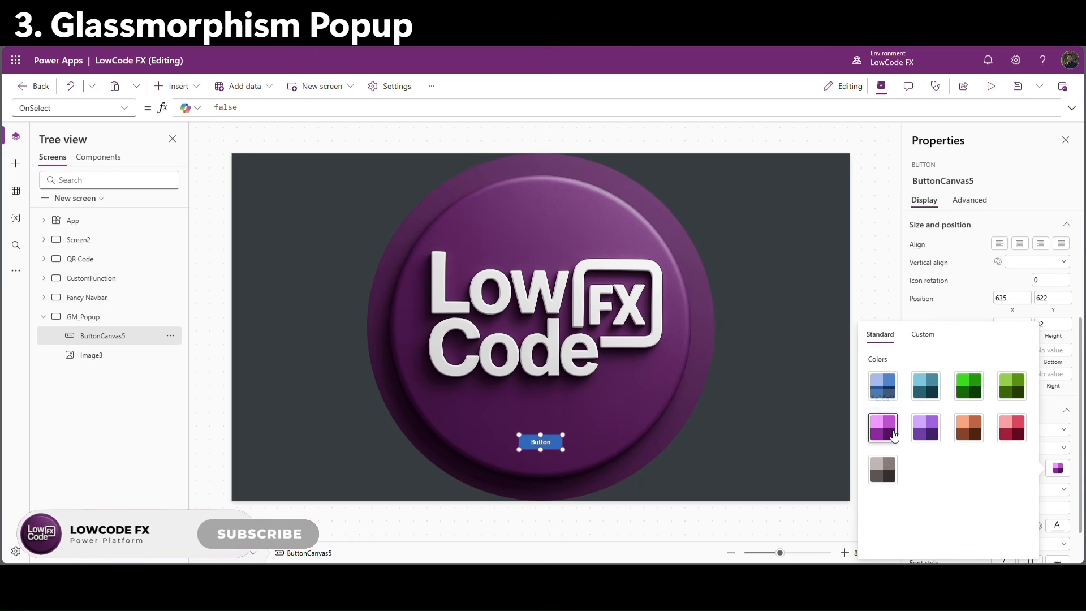
{"action": "left_click", "coordinate": [890, 440]}
{"action": "left_click", "coordinate": [533, 456]}
{"action": "left_click", "coordinate": [549, 442]}
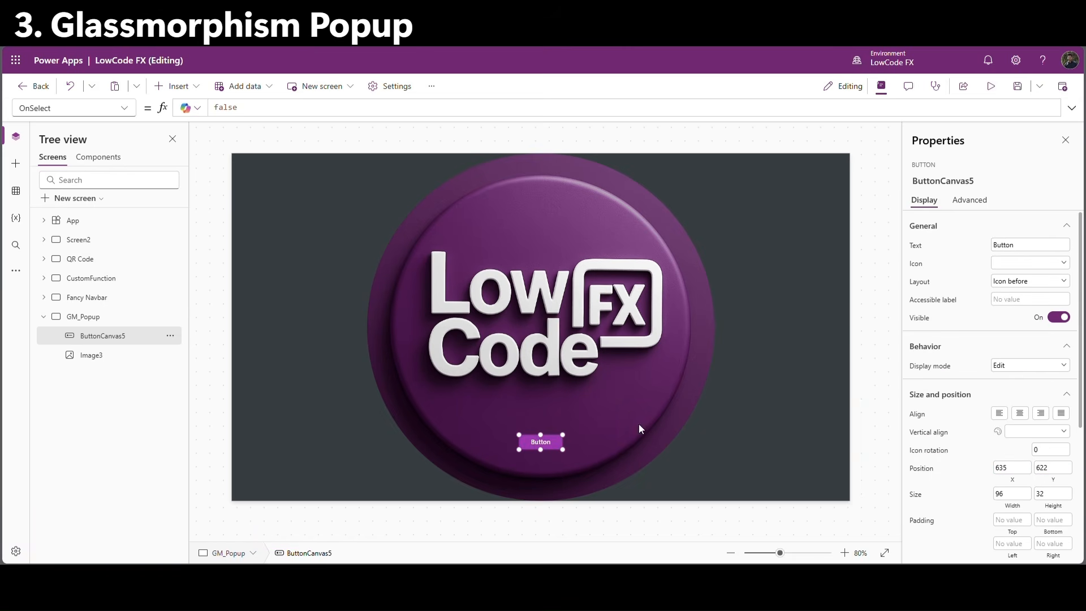
Set the purple button's text to Popup.
{"action": "double_click", "coordinate": [1038, 243]}
{"action": "type", "text": "Popup"}
{"action": "key", "text": "Return"}
{"action": "left_click", "coordinate": [712, 498]}
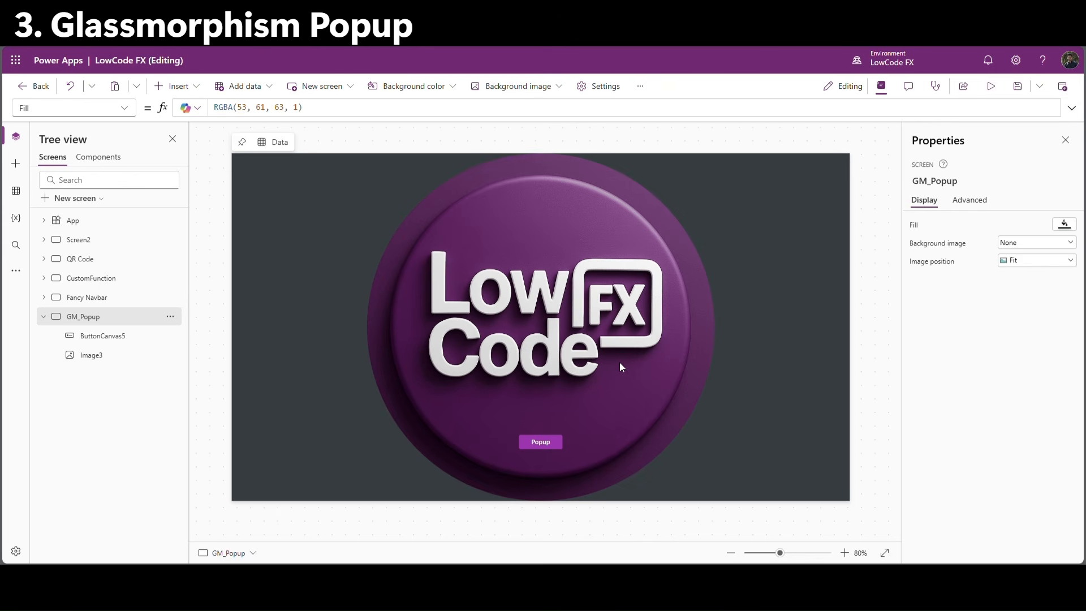
Insert an HTML text control on the GM_Popup screen and position it at X 0, Y 0.
{"action": "left_click", "coordinate": [195, 90]}
{"action": "type", "text": "html"}
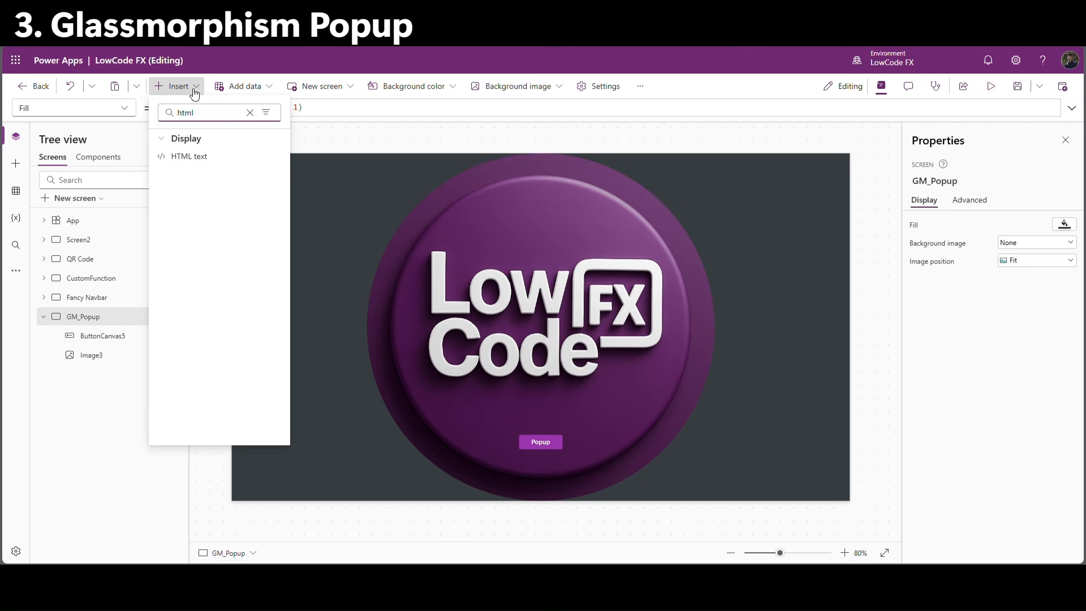
{"action": "left_click", "coordinate": [191, 164]}
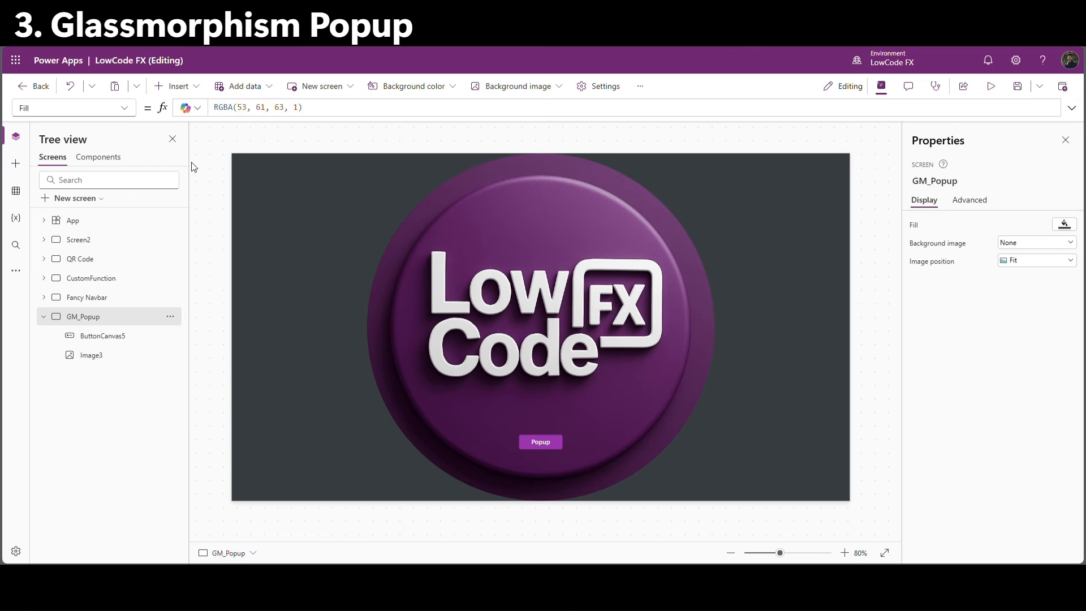
{"action": "left_click", "coordinate": [1012, 365]}
{"action": "double_click", "coordinate": [1049, 365]}
{"action": "type", "text": "0"}
Size the HTML text control to Parent.Width by Parent.Height.
{"action": "left_click", "coordinate": [1023, 400]}
{"action": "key", "text": "ctrl+a"}
{"action": "type", "text": "Parent.Width"}
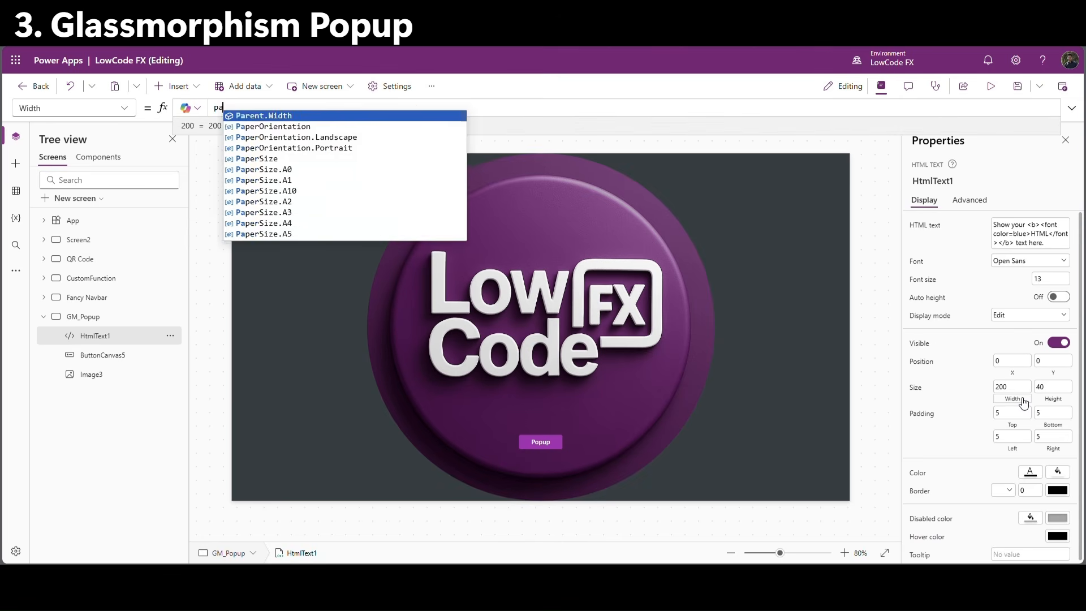
{"action": "key", "text": "Tab"}
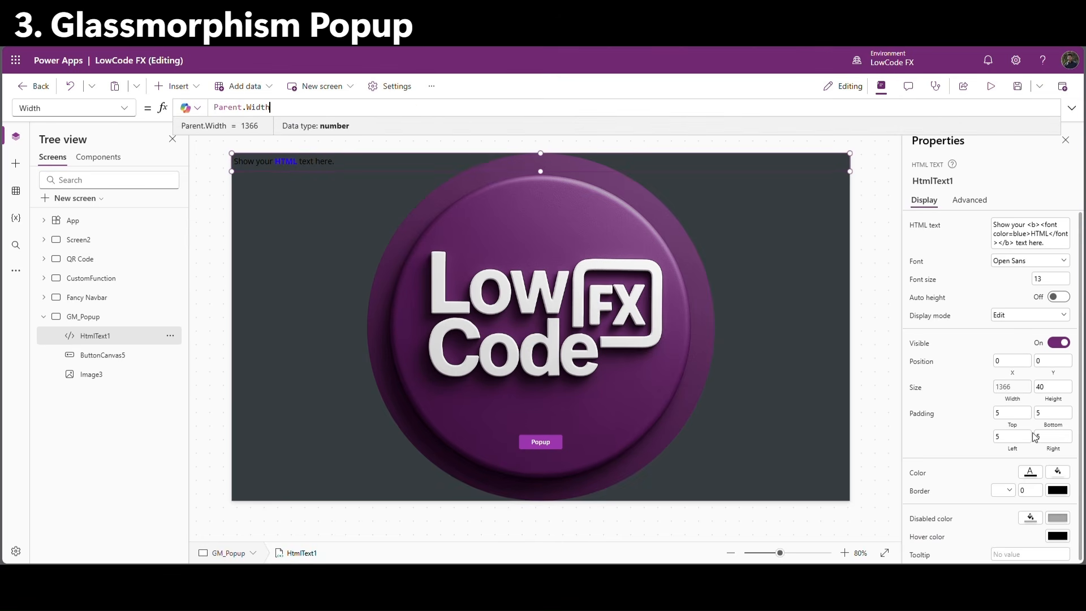
{"action": "left_click", "coordinate": [1050, 403]}
{"action": "key", "text": "ctrl+a"}
{"action": "type", "text": "p"}
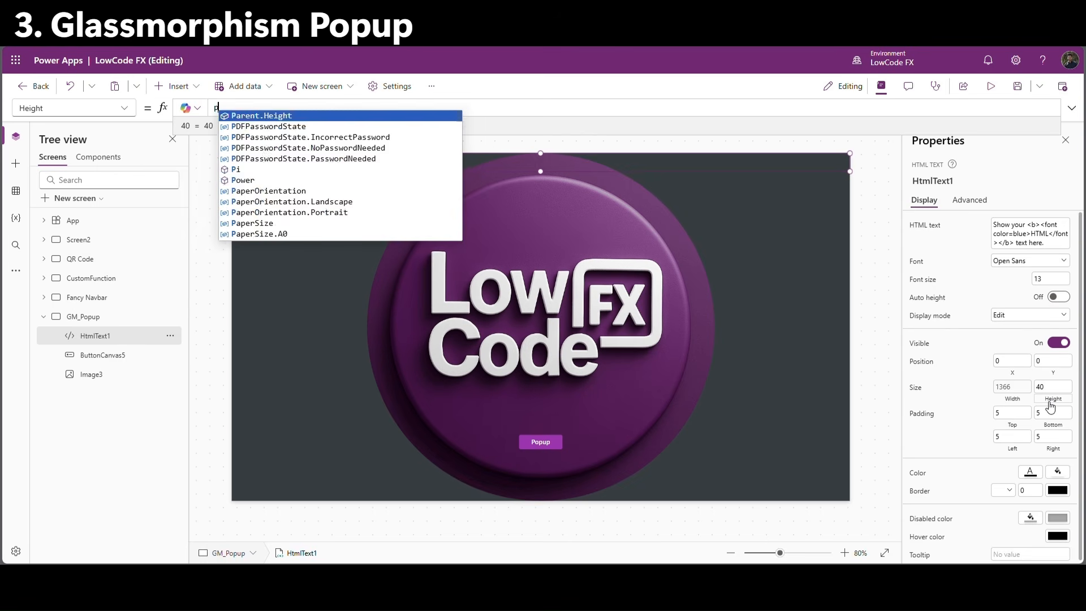
{"action": "key", "text": "Tab"}
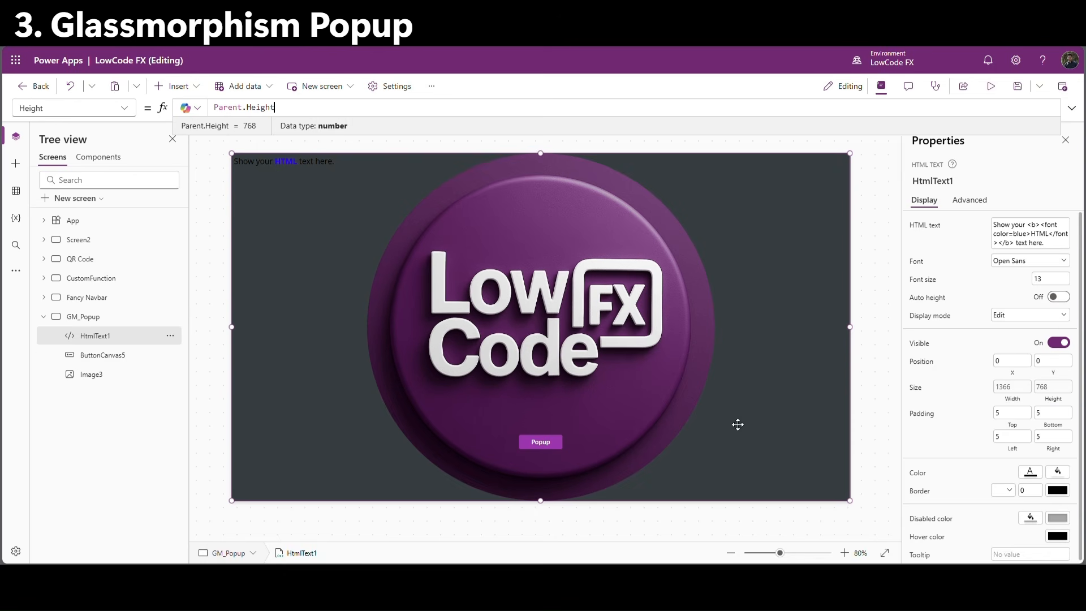
Insert a vertical container on the GM_Popup screen and position it at X 0, Y 0.
{"action": "left_click", "coordinate": [85, 317]}
{"action": "left_click", "coordinate": [178, 86]}
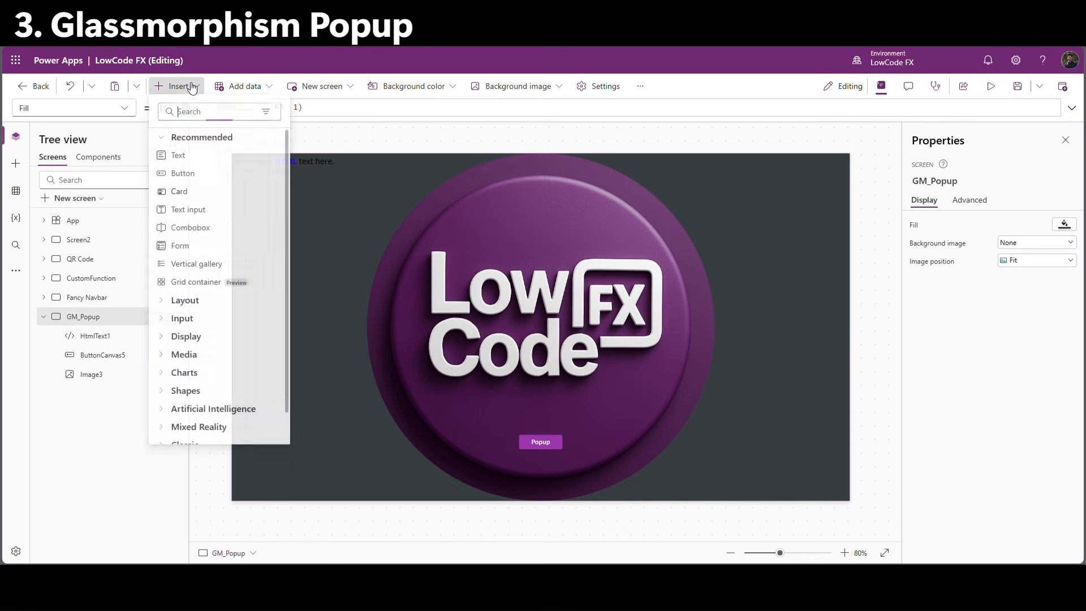
{"action": "type", "text": "verti"}
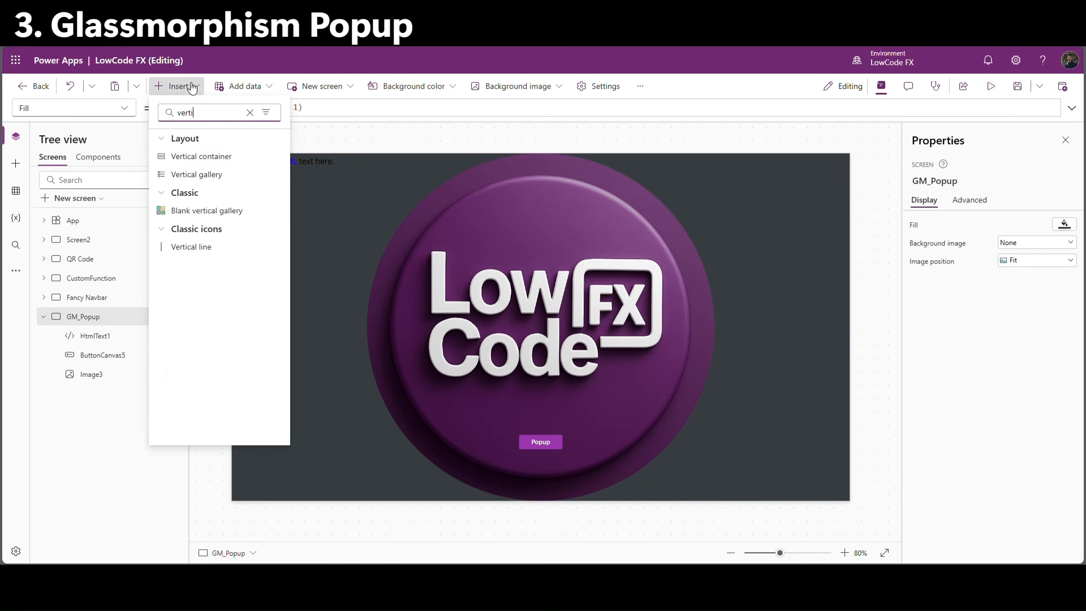
{"action": "left_click", "coordinate": [201, 157]}
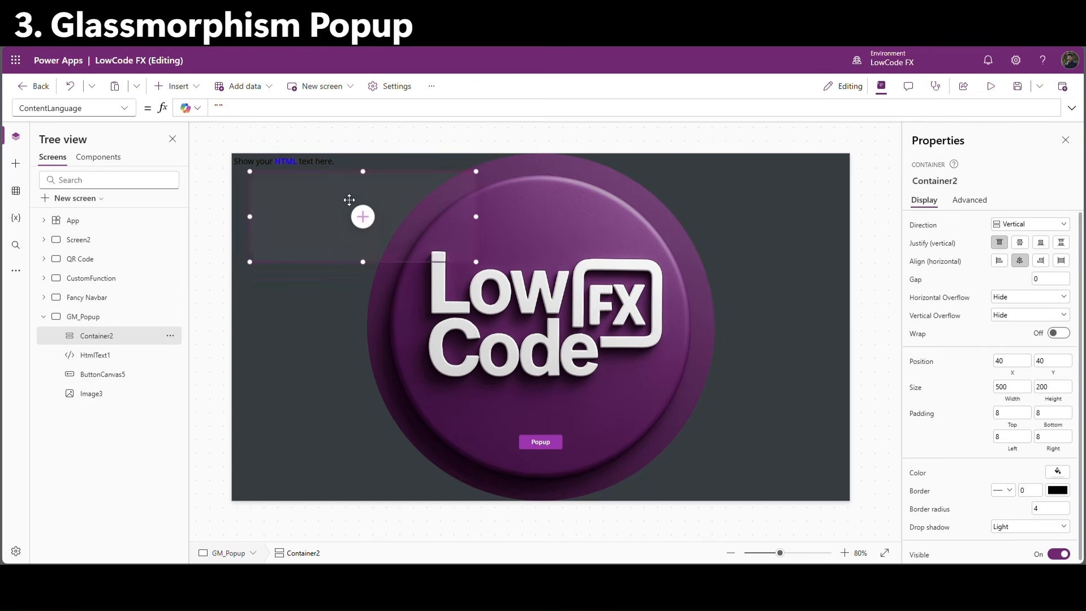
{"action": "left_click", "coordinate": [1012, 367]}
{"action": "type", "text": "0"}
{"action": "key", "text": "Tab"}
{"action": "type", "text": "0"}
Size the vertical container to Parent.Width by Parent.Height.
{"action": "left_click", "coordinate": [1016, 399]}
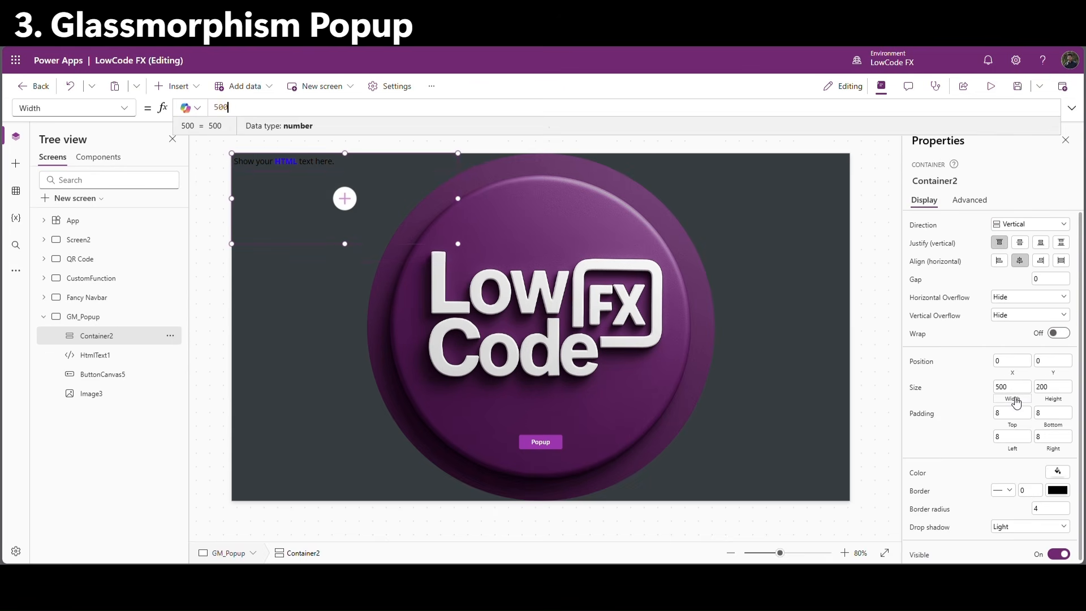
{"action": "type", "text": "Parent.Width"}
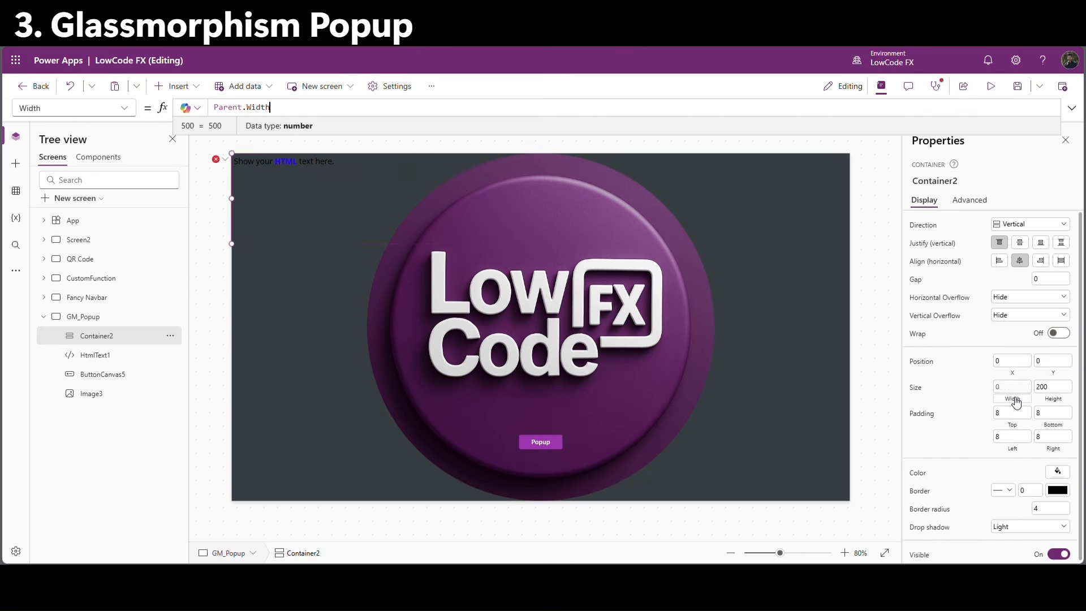
{"action": "left_click", "coordinate": [1054, 403]}
{"action": "type", "text": "p"}
{"action": "key", "text": "Tab"}
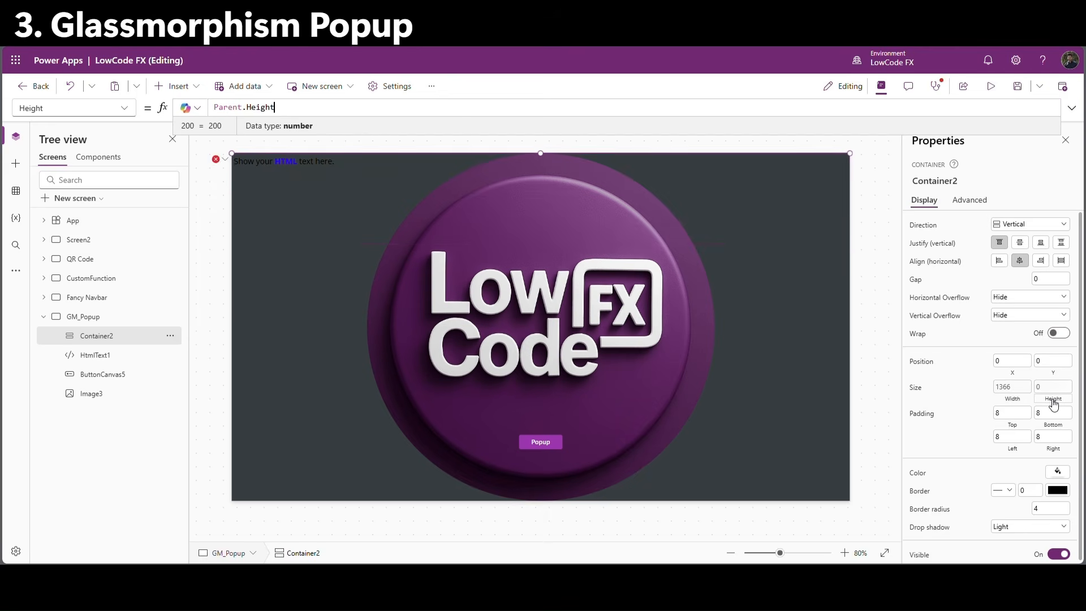
Insert a second vertical container inside the full-screen container.
{"action": "left_click", "coordinate": [540, 327]}
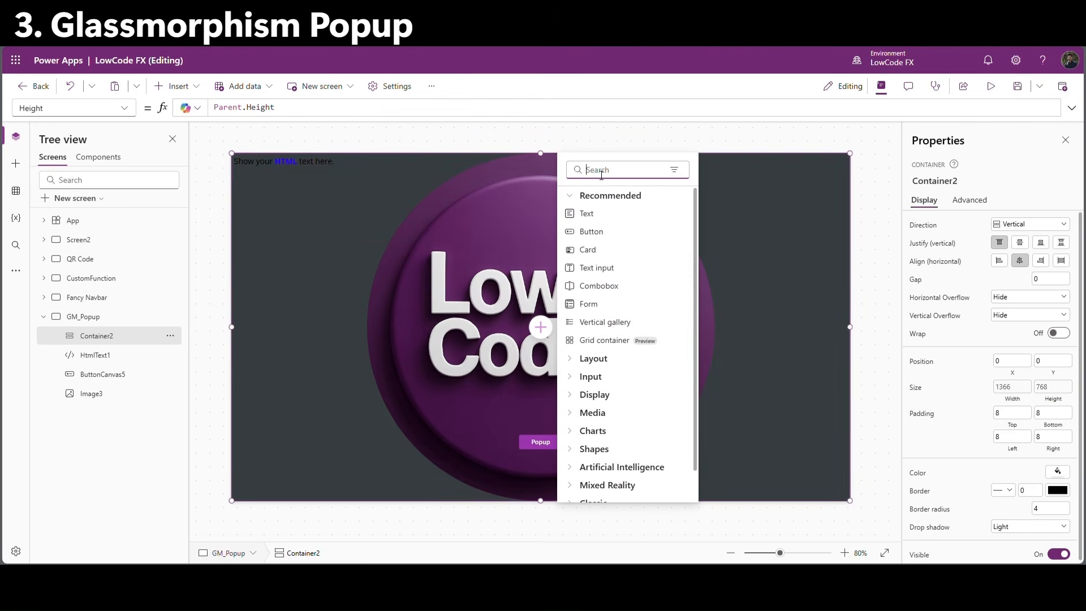
{"action": "type", "text": "vert"}
{"action": "left_click", "coordinate": [589, 213]}
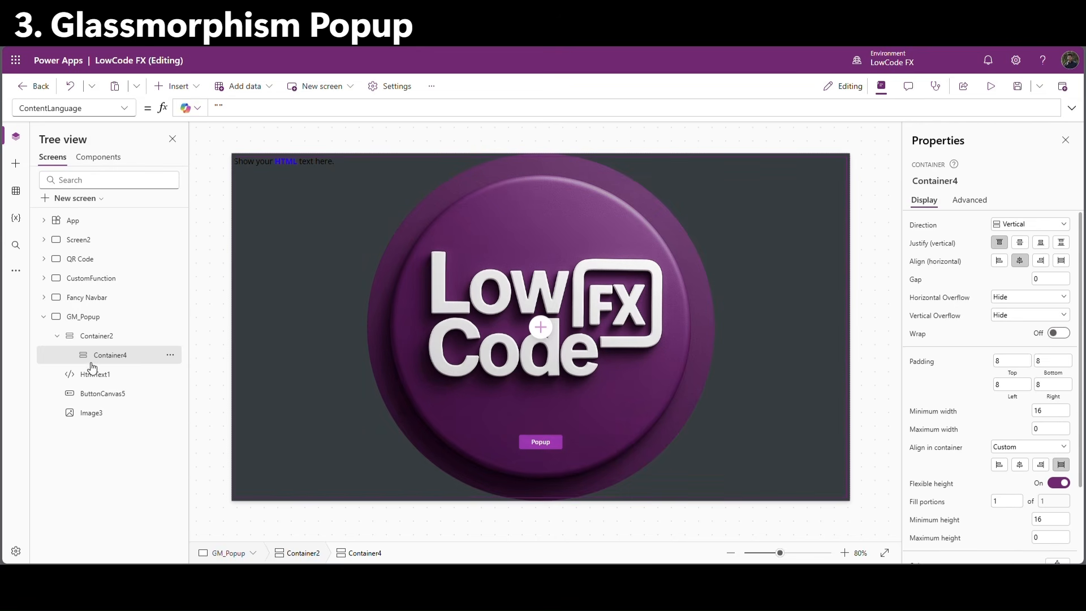
Turn off flexible height for the inner container, align it to the start, and size it 900 wide by 500 high.
{"action": "scroll", "coordinate": [1059, 477], "scroll_direction": "down", "scroll_amount": 1}
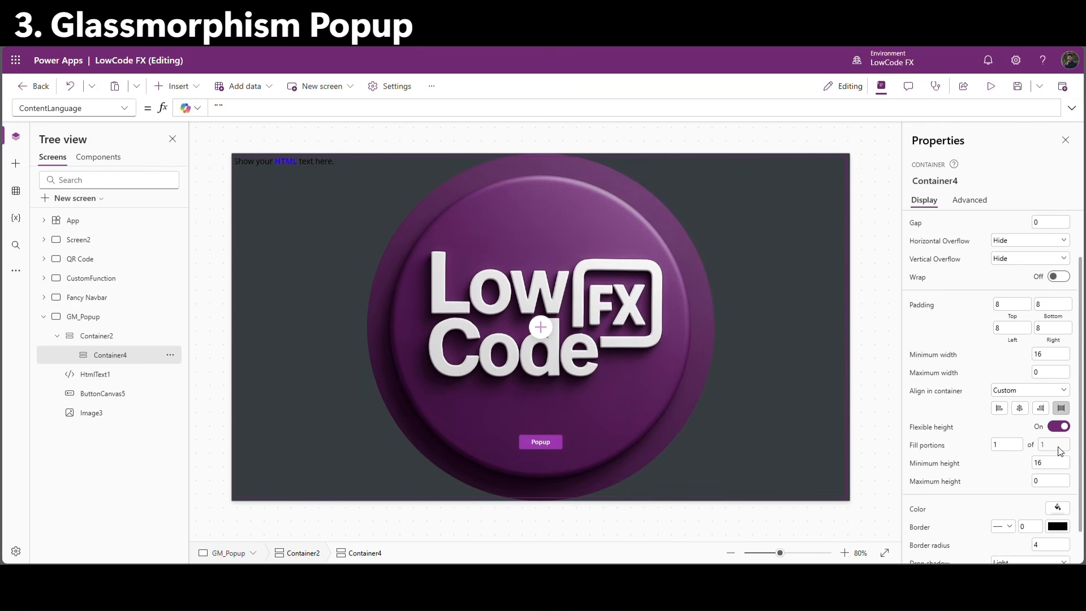
{"action": "left_click", "coordinate": [1059, 427]}
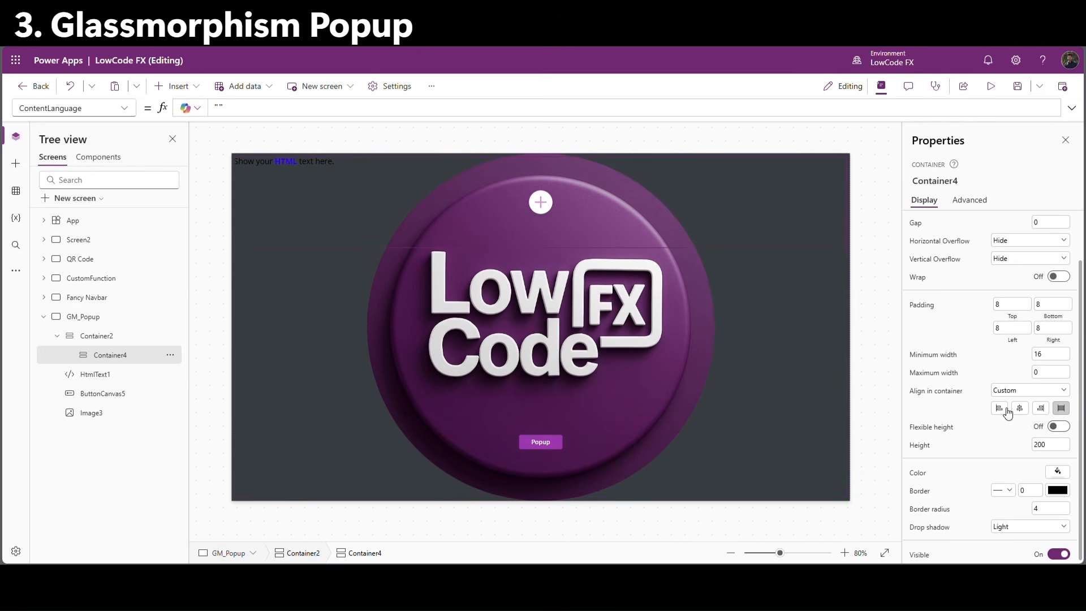
{"action": "left_click", "coordinate": [1005, 409]}
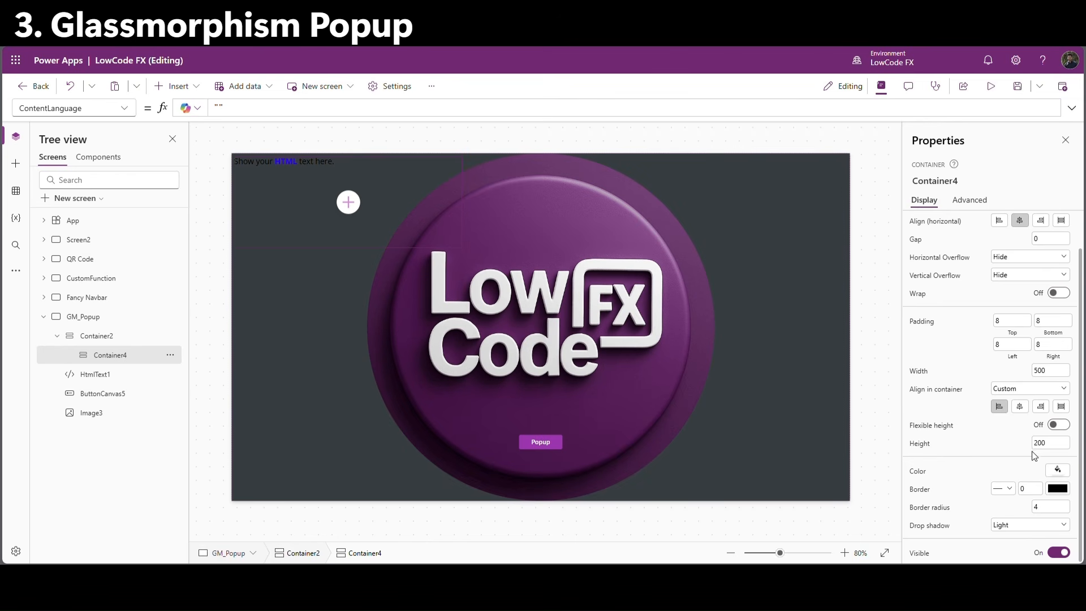
{"action": "left_click", "coordinate": [1050, 445]}
{"action": "type", "text": "500"}
{"action": "key", "text": "Return"}
{"action": "left_click", "coordinate": [1043, 374]}
{"action": "type", "text": "900"}
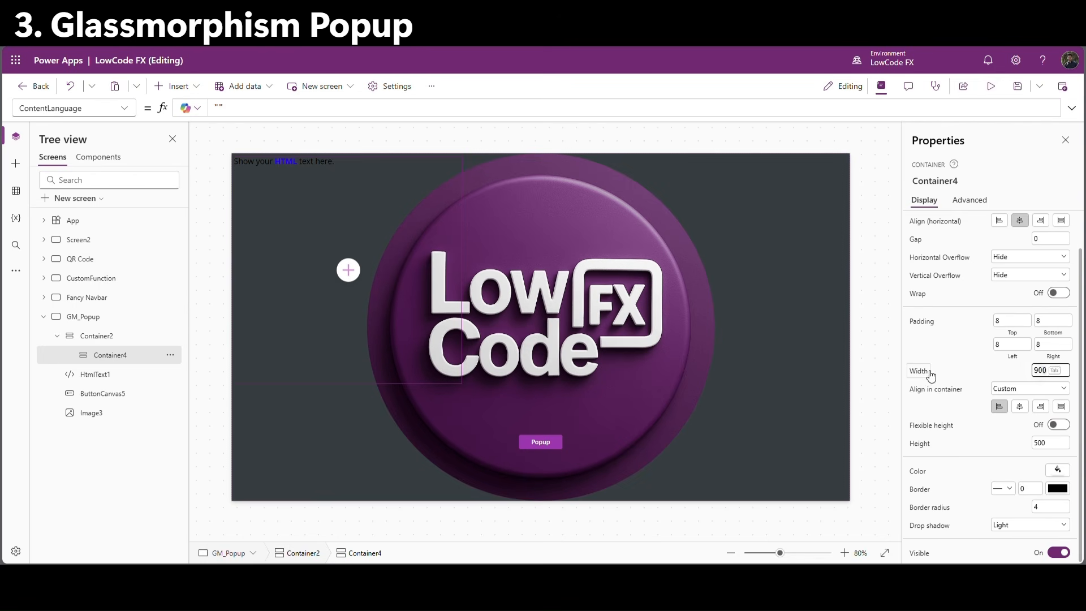
{"action": "key", "text": "Return"}
Fill the inner container with white.
{"action": "left_click", "coordinate": [1058, 471]}
{"action": "left_click", "coordinate": [984, 529]}
{"action": "left_click", "coordinate": [950, 321]}
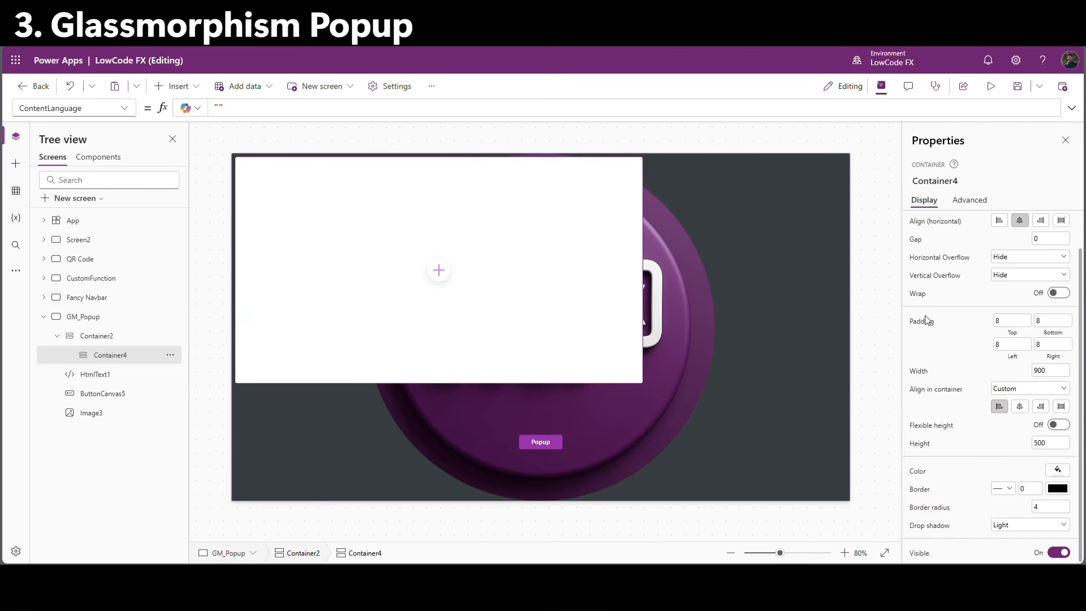
Centre the outer container's content both vertically and horizontally.
{"action": "left_click", "coordinate": [742, 378]}
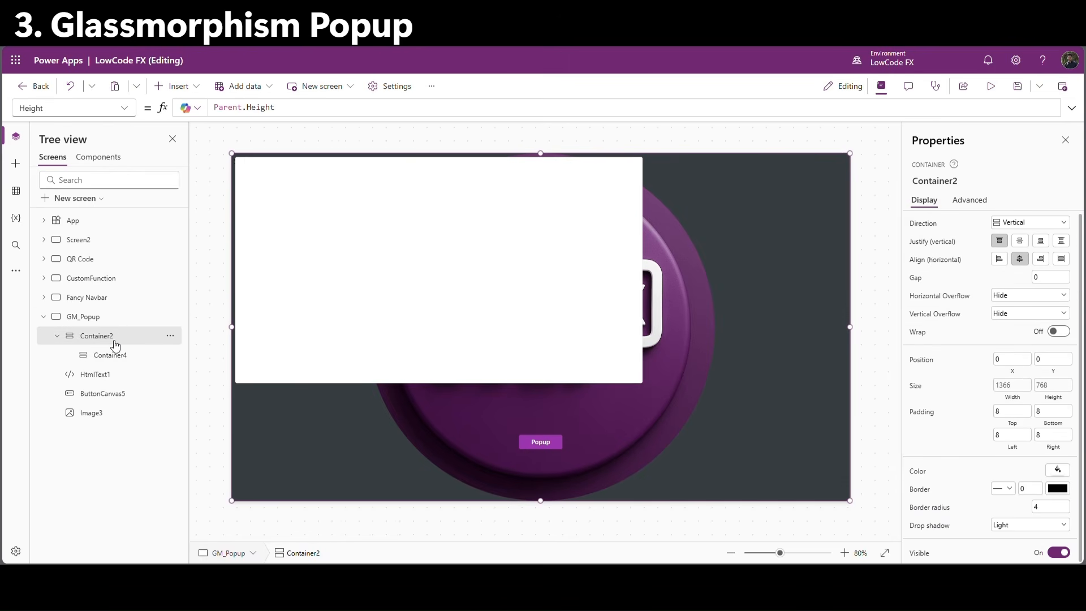
{"action": "left_click", "coordinate": [1020, 240]}
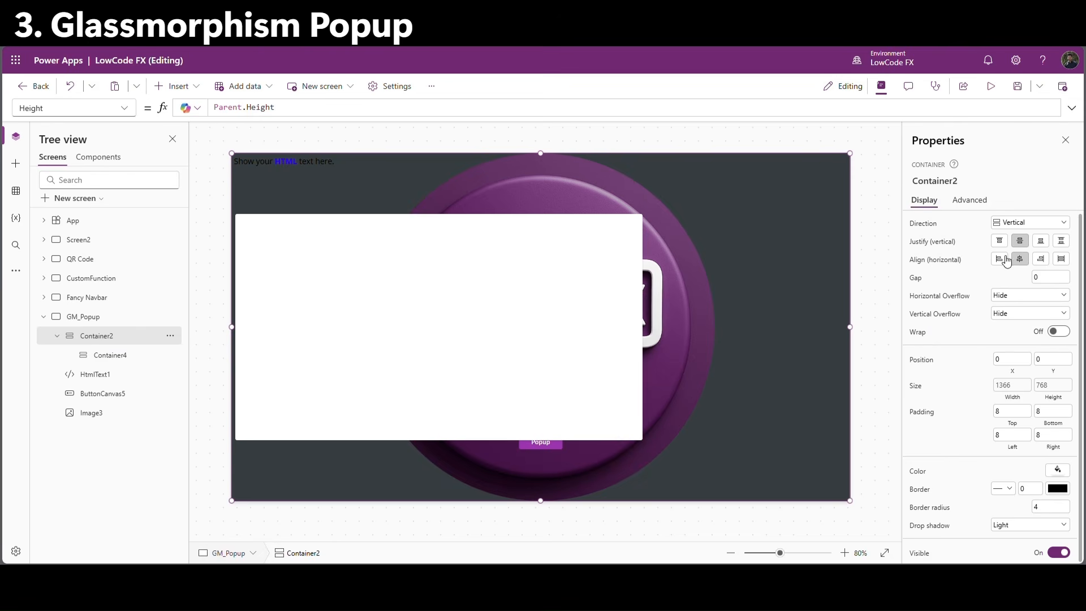
{"action": "left_click", "coordinate": [1020, 259]}
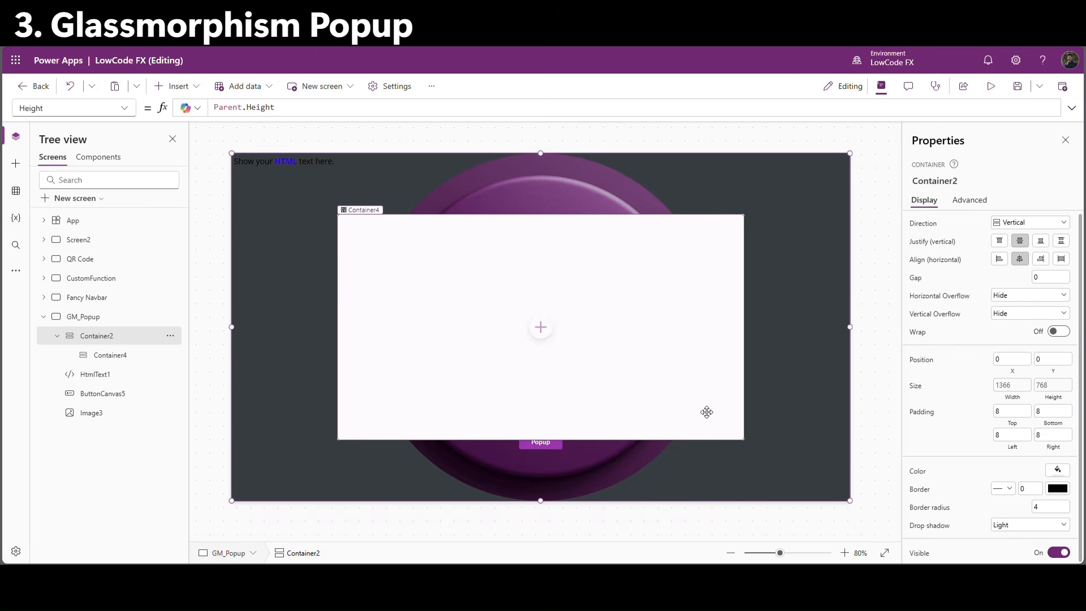
Insert a text control inside the white inner container and set its height to 90.
{"action": "left_click", "coordinate": [541, 327]}
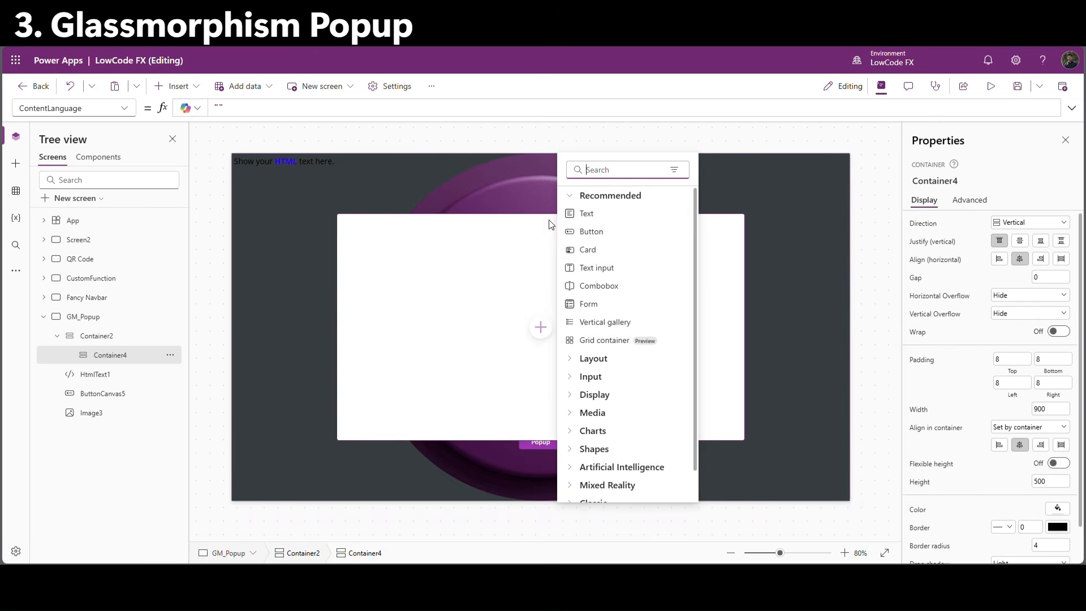
{"action": "left_click", "coordinate": [602, 214]}
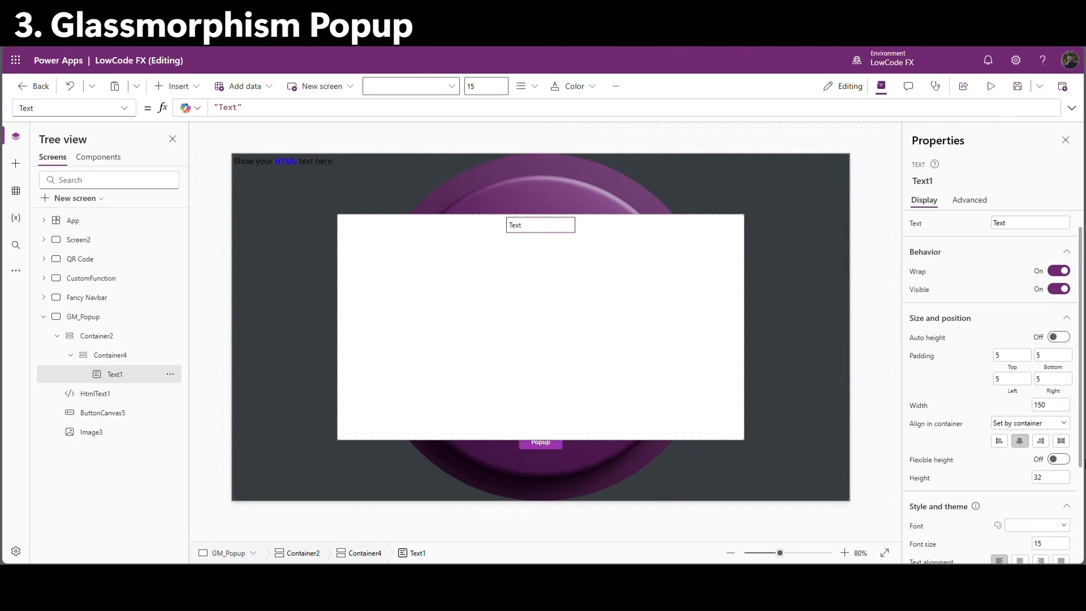
{"action": "left_click", "coordinate": [1071, 480]}
{"action": "type", "text": "90"}
{"action": "key", "text": "Return"}
Format the text control with centred alignment, Semibold weight and font size 20.
{"action": "scroll", "coordinate": [1026, 430], "scroll_direction": "down", "scroll_amount": 5}
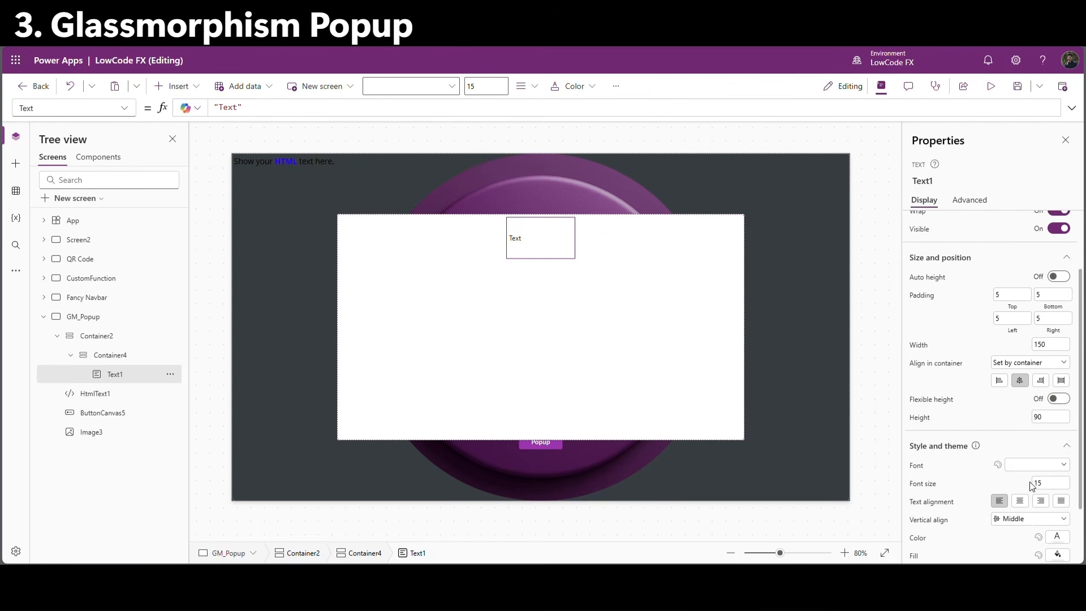
{"action": "left_click", "coordinate": [1021, 435]}
{"action": "left_click", "coordinate": [1018, 496]}
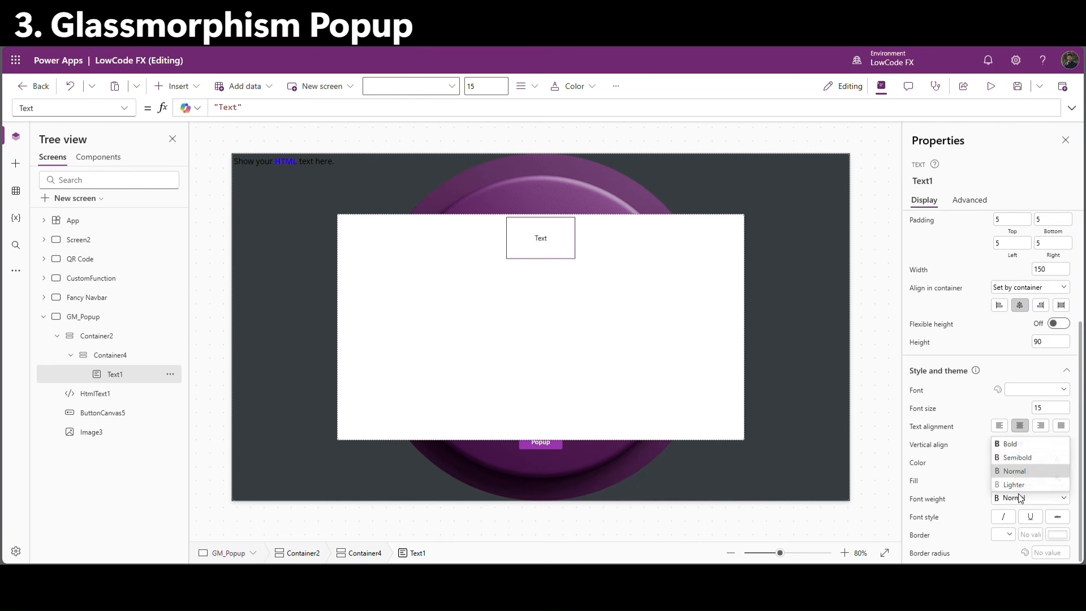
{"action": "left_click", "coordinate": [1013, 460]}
{"action": "double_click", "coordinate": [1036, 408]}
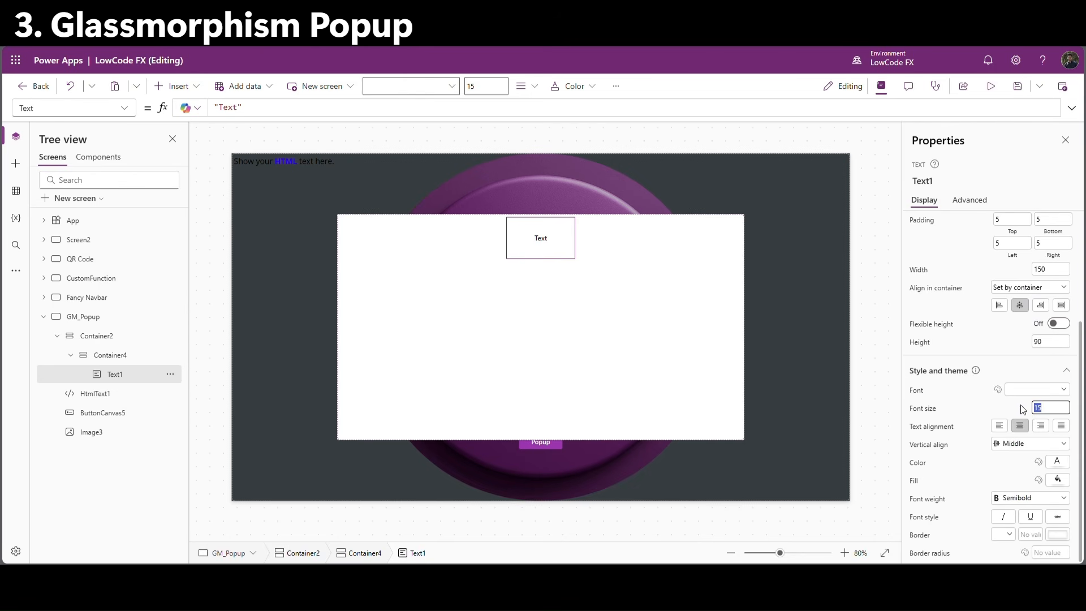
{"action": "left_click", "coordinate": [1011, 409]}
Set the text control's content to Popup.
{"action": "scroll", "coordinate": [1018, 272], "scroll_direction": "up", "scroll_amount": 4}
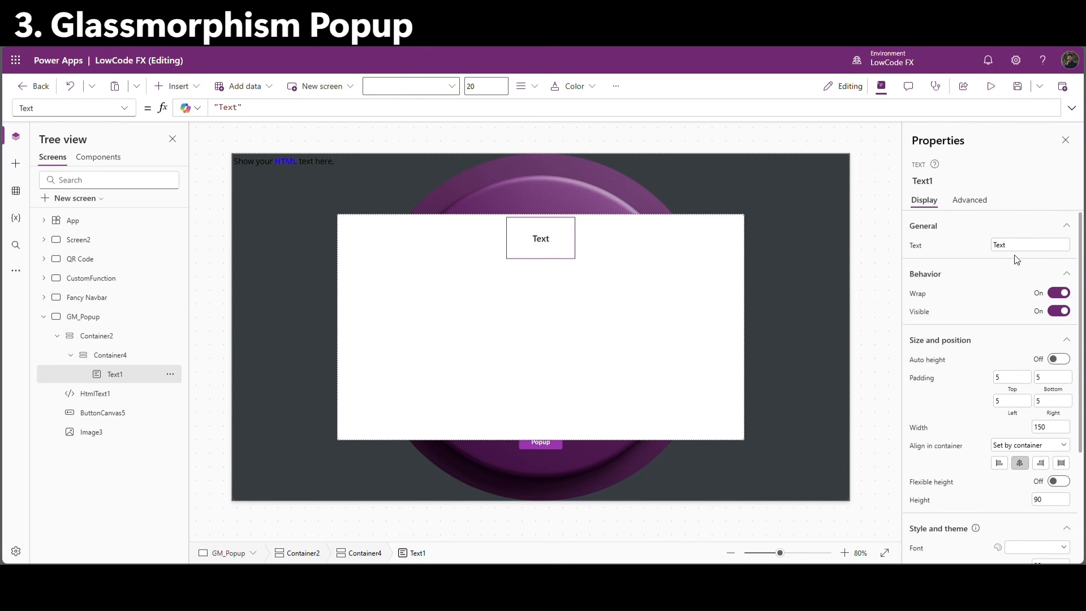
{"action": "double_click", "coordinate": [1021, 246]}
{"action": "left_click", "coordinate": [971, 230]}
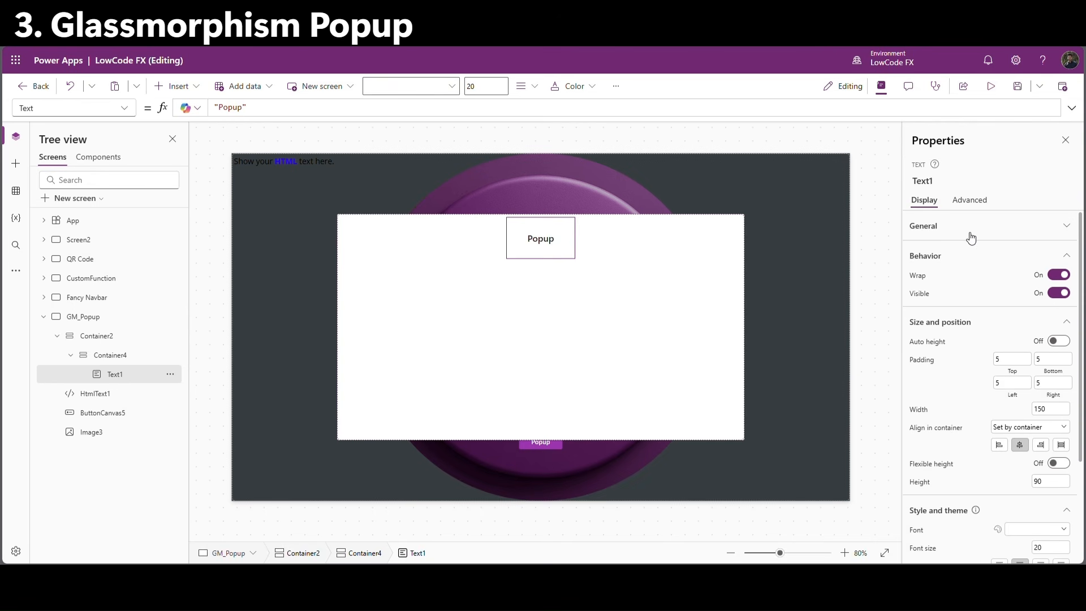
Insert a form into the white inner container below the Popup heading.
{"action": "left_click", "coordinate": [636, 293]}
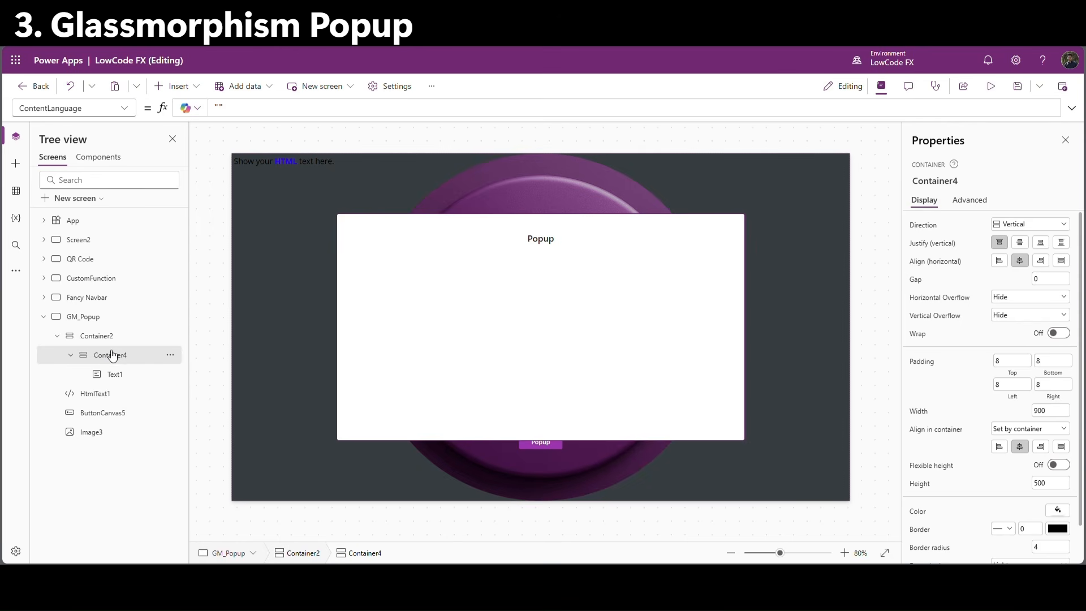
{"action": "left_click", "coordinate": [192, 86]}
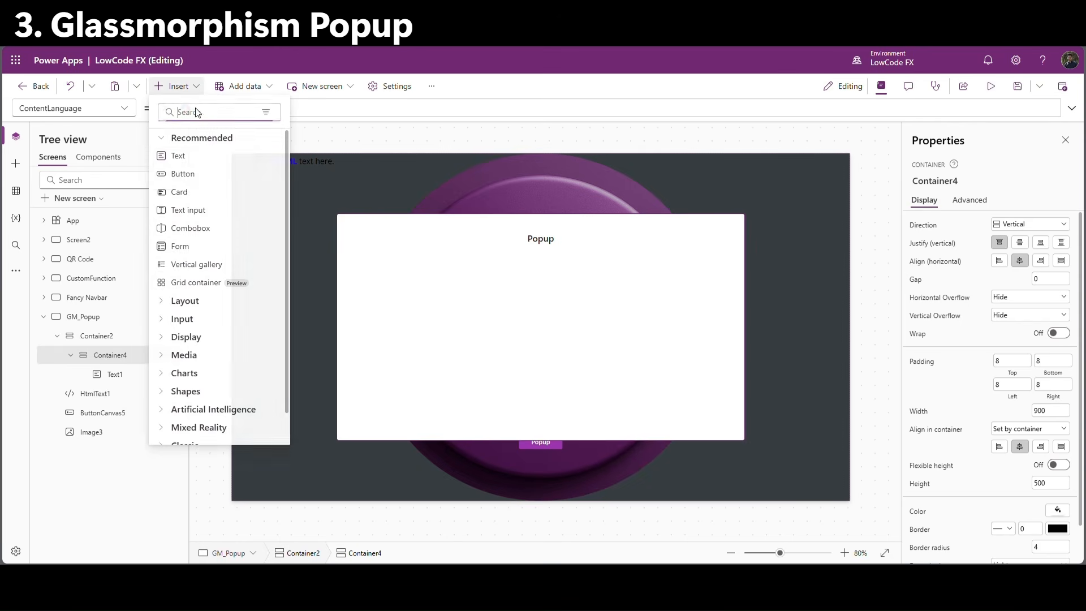
{"action": "left_click", "coordinate": [178, 246]}
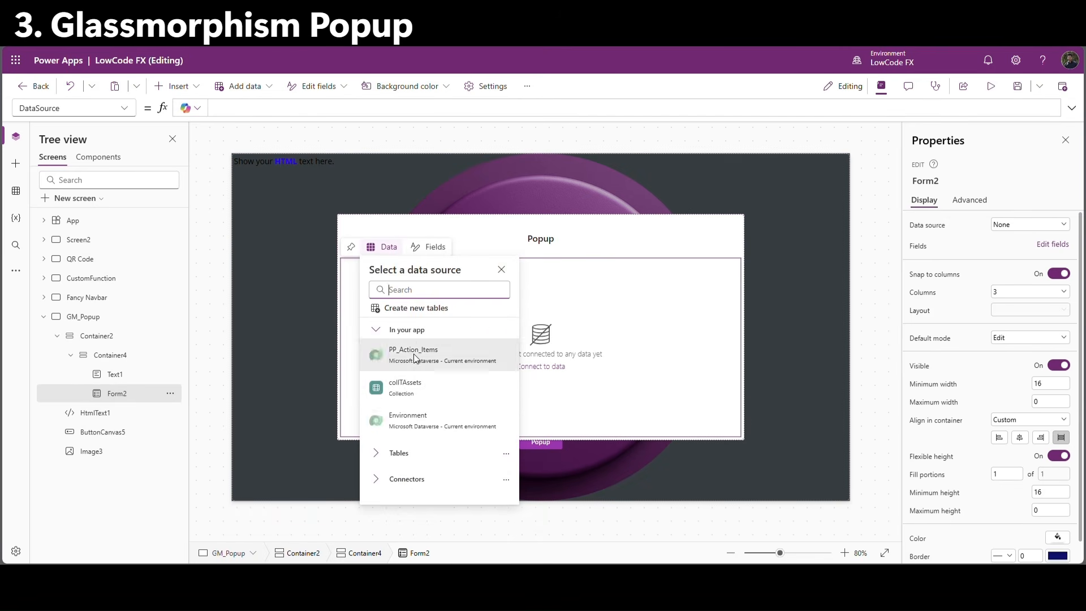
Connect the popup form to the PP_Action_Items table and arrange its fields in 2 columns.
{"action": "left_click", "coordinate": [420, 358]}
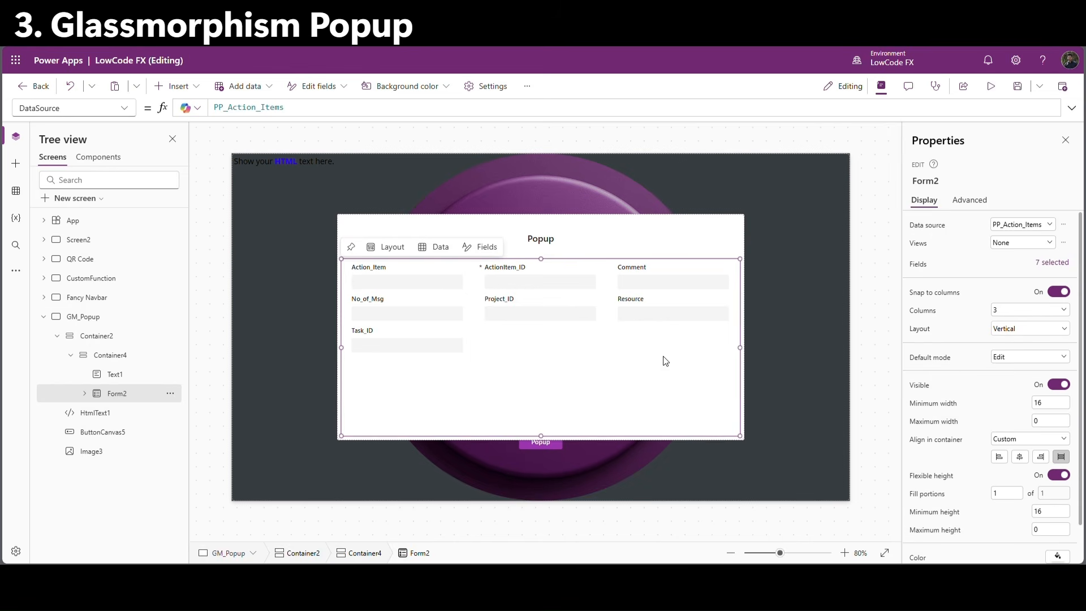
{"action": "left_click", "coordinate": [1005, 310]}
{"action": "left_click", "coordinate": [1009, 338]}
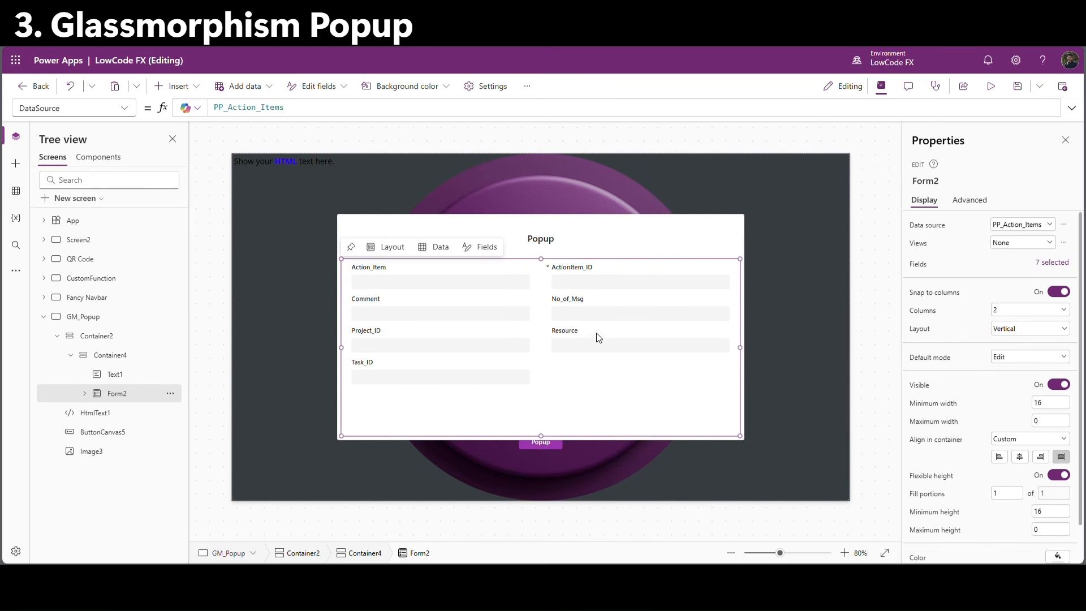
Insert a horizontal container below the form inside the white container, with flexible height off and height 60.
{"action": "left_click", "coordinate": [111, 356]}
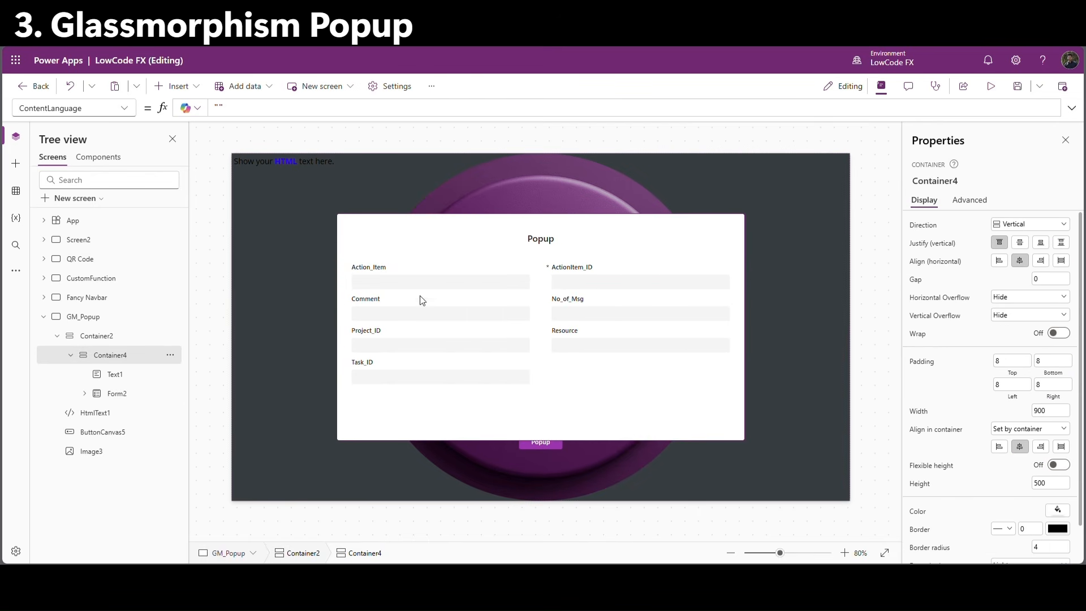
{"action": "left_click", "coordinate": [198, 86]}
{"action": "type", "text": "ho"}
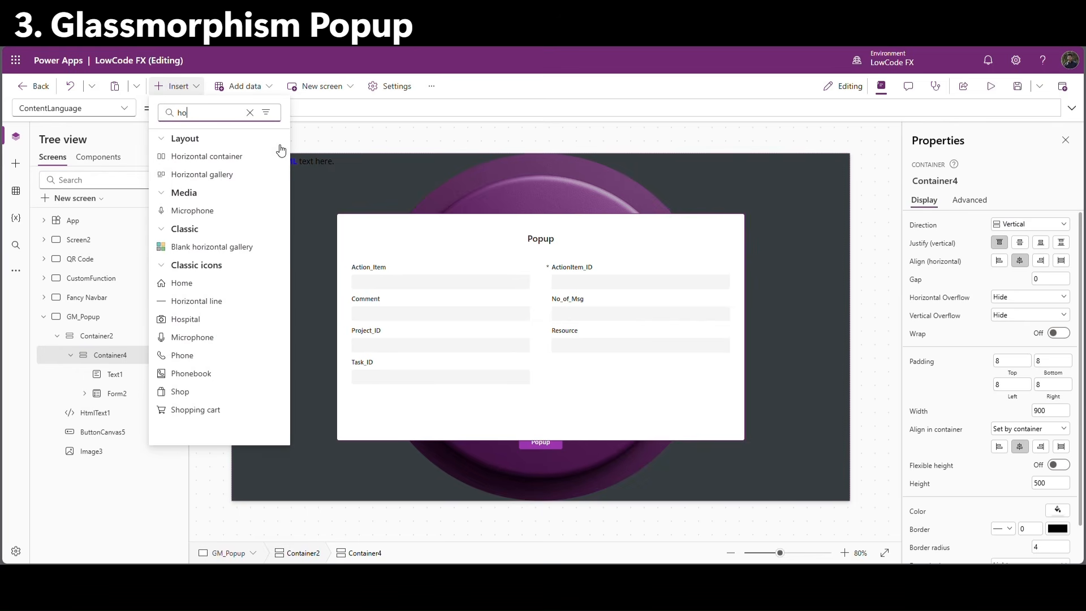
{"action": "left_click", "coordinate": [248, 154]}
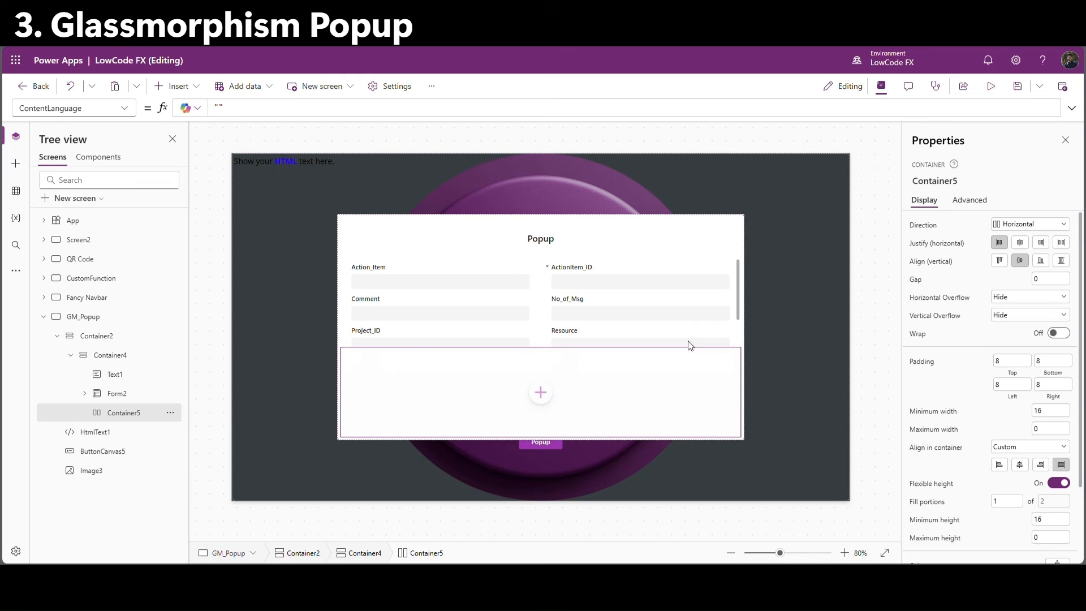
{"action": "left_click", "coordinate": [1063, 483]}
{"action": "left_click", "coordinate": [1035, 501]}
{"action": "key", "text": "Return"}
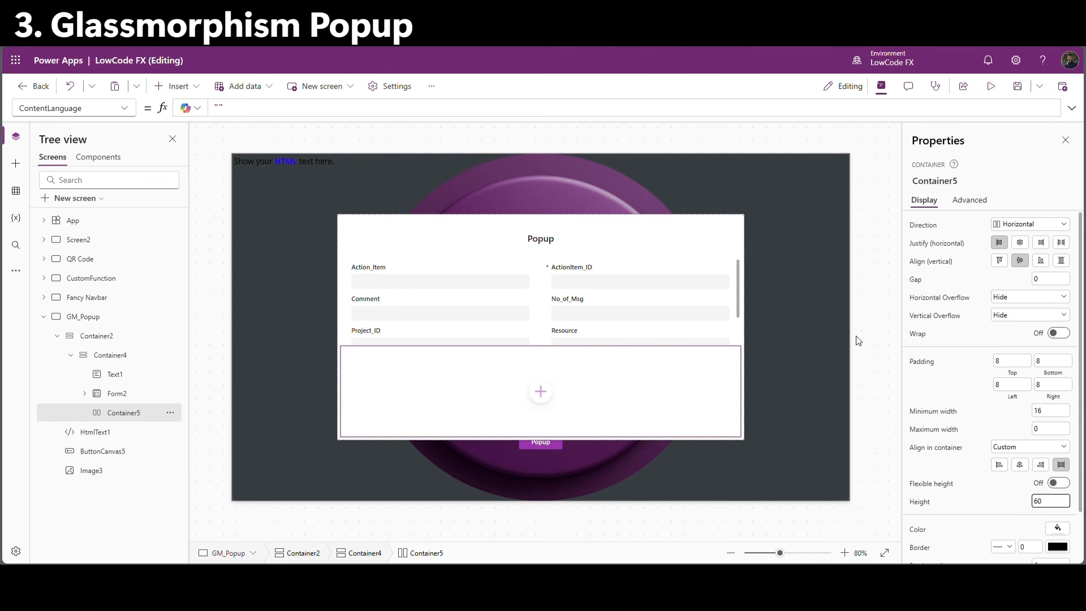
Insert a button into the new horizontal container and set its text to Submit.
{"action": "left_click", "coordinate": [541, 423]}
{"action": "left_click", "coordinate": [602, 288]}
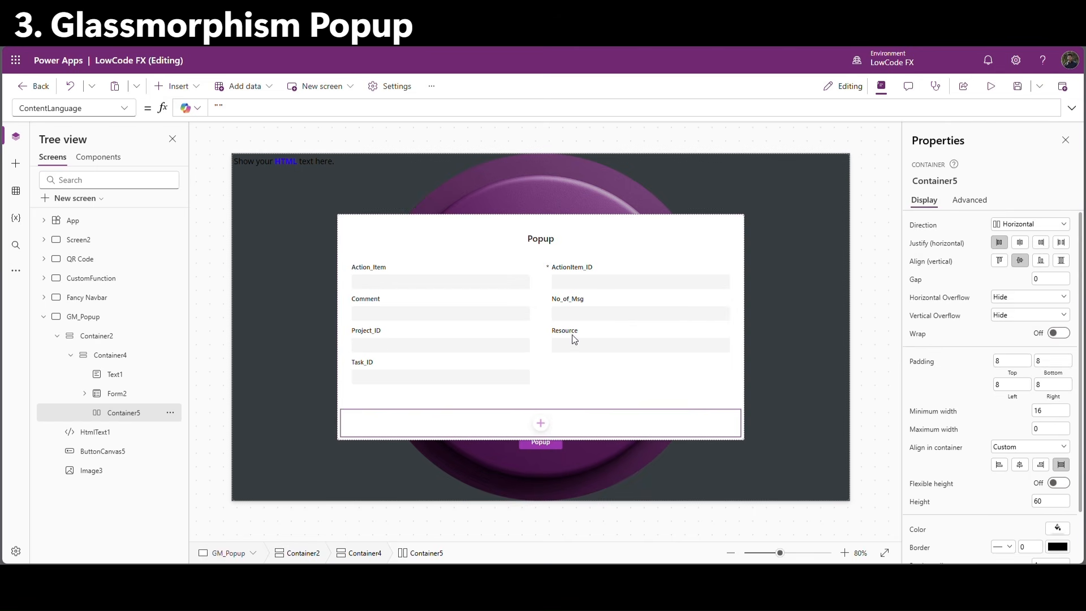
{"action": "left_click", "coordinate": [1022, 249]}
{"action": "key", "text": "ctrl+a"}
{"action": "type", "text": "S"}
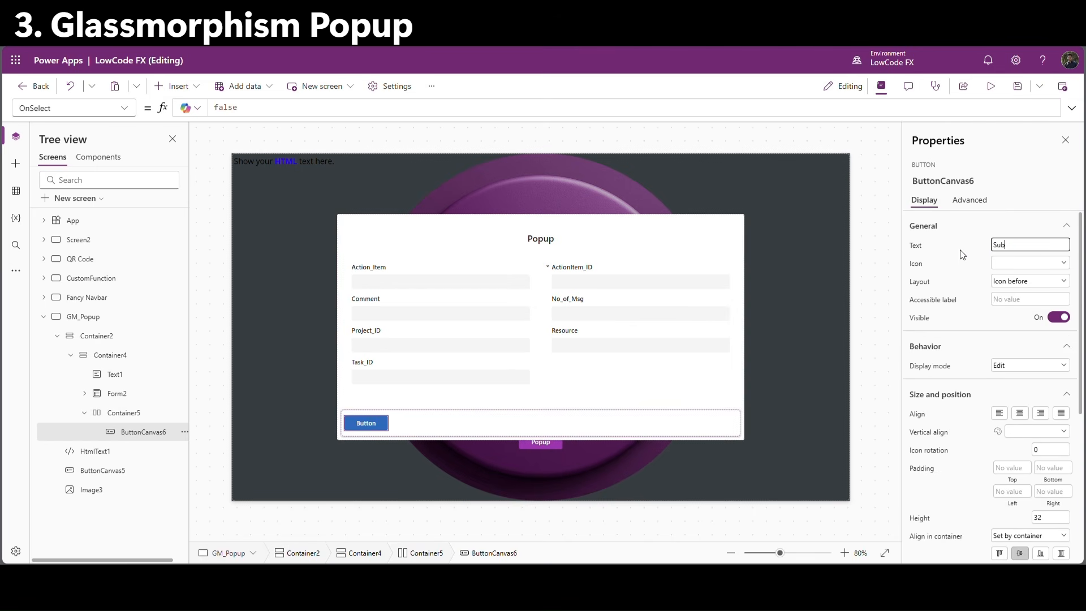
{"action": "left_click", "coordinate": [973, 251]}
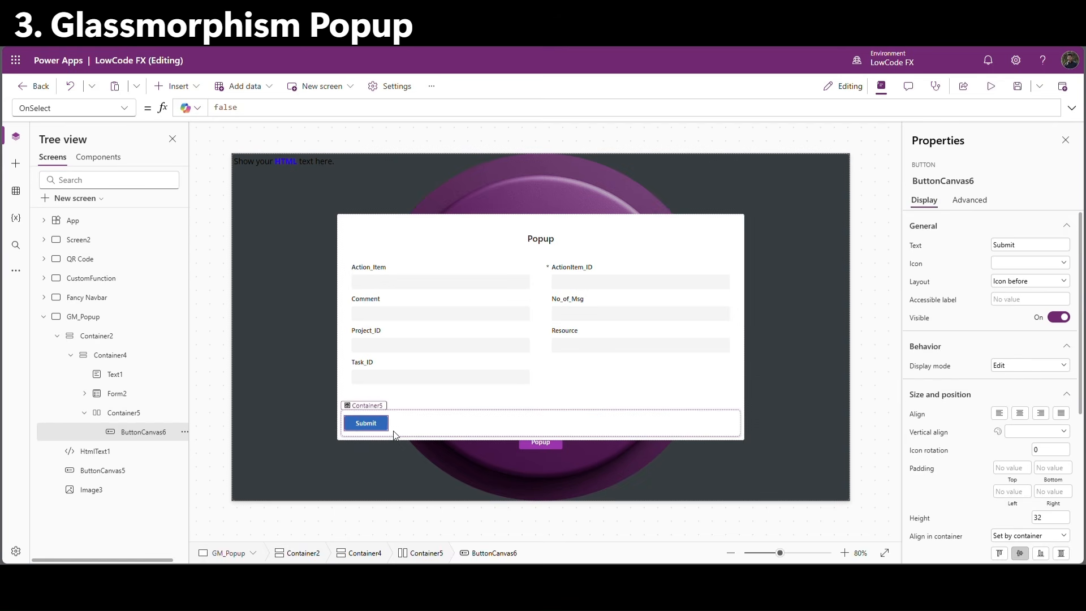
Duplicate the Submit button beside the original and set the horizontal container's gap to 10.
{"action": "key", "text": "ctrl+c"}
{"action": "key", "text": "ctrl+v"}
{"action": "left_click", "coordinate": [463, 429]}
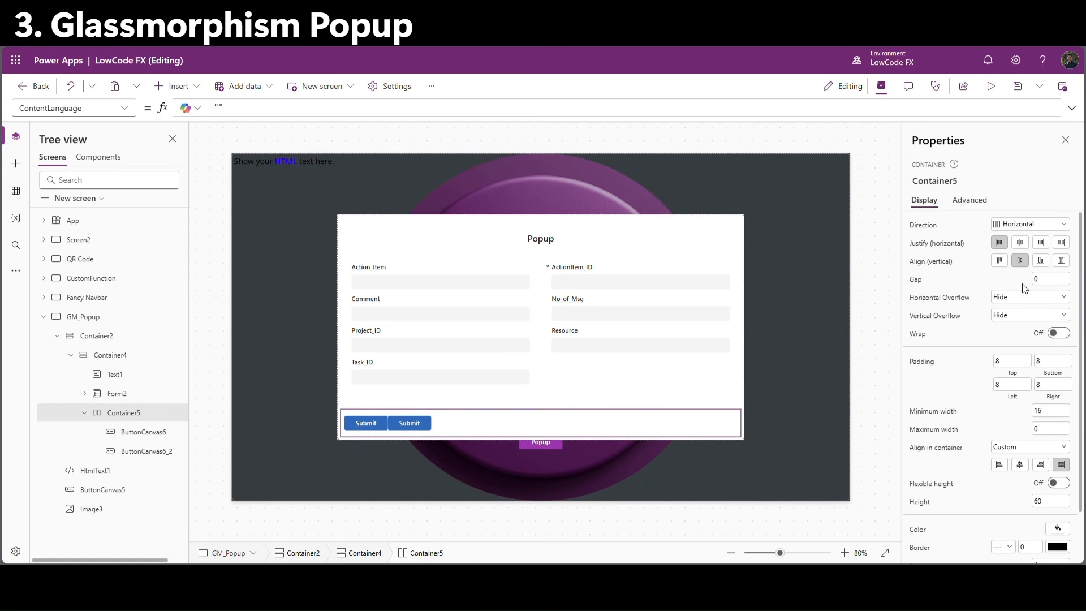
{"action": "left_click", "coordinate": [1041, 284]}
{"action": "type", "text": "10"}
Change the duplicated button's type to Secondary and its text to Cancel.
{"action": "left_click", "coordinate": [426, 422]}
{"action": "scroll", "coordinate": [1039, 430], "scroll_direction": "down", "scroll_amount": 5}
{"action": "left_click", "coordinate": [1039, 415]}
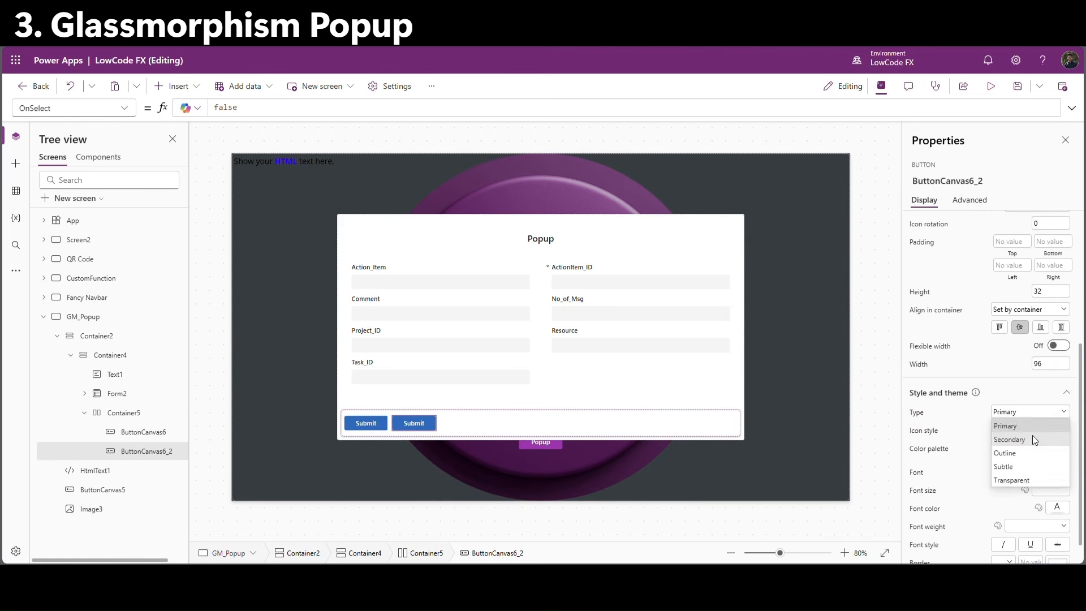
{"action": "left_click", "coordinate": [1033, 437]}
{"action": "scroll", "coordinate": [1036, 281], "scroll_direction": "up", "scroll_amount": 5}
{"action": "left_click", "coordinate": [1026, 249]}
{"action": "type", "text": "Cancel"}
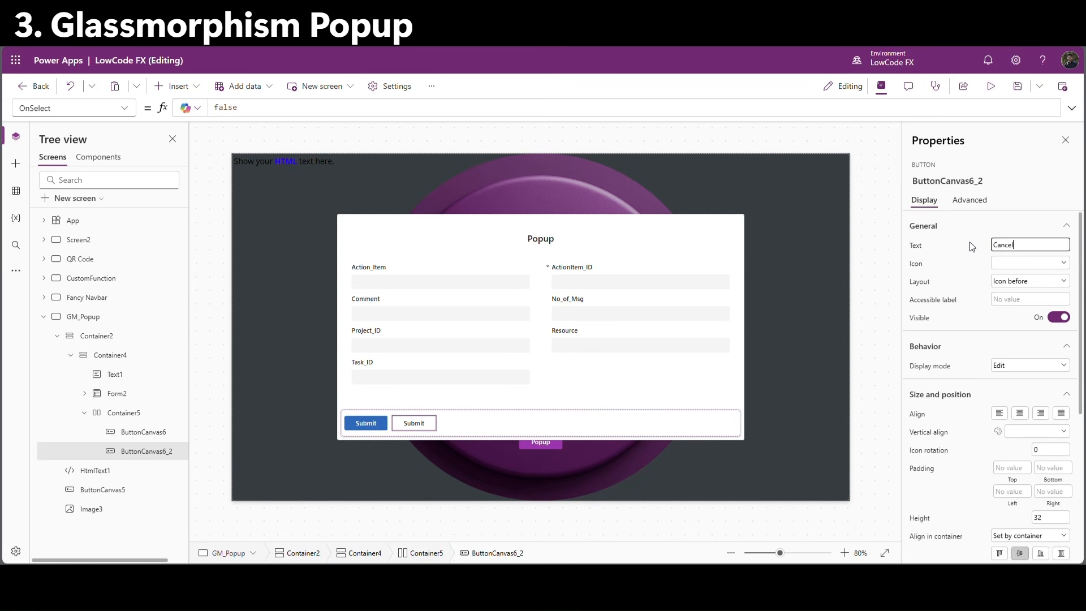
{"action": "left_click", "coordinate": [972, 247]}
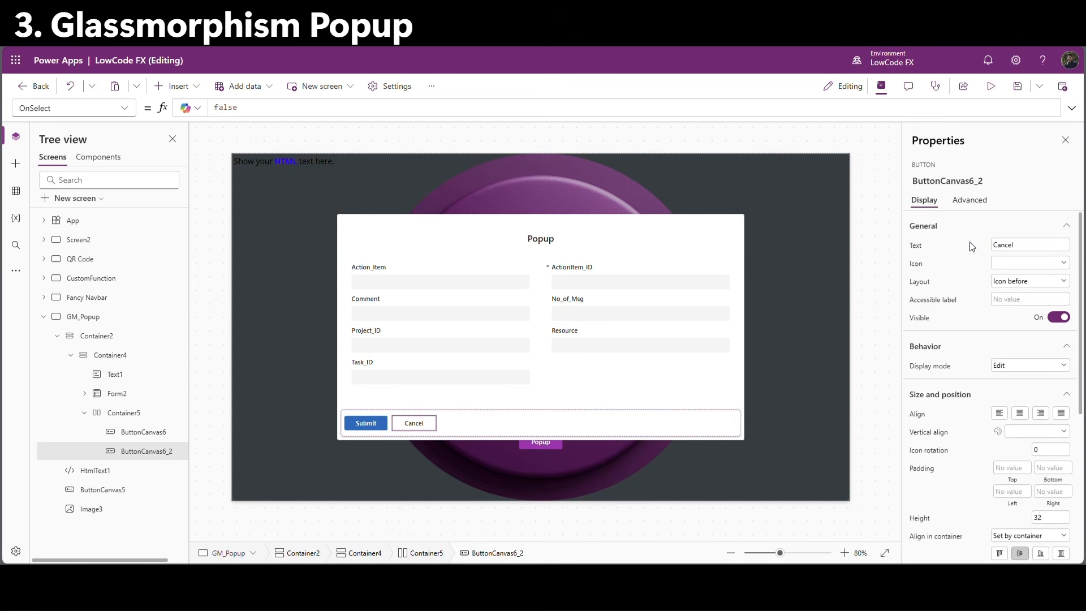
Set the drop shadow of the horizontal container holding the buttons to None.
{"action": "left_click", "coordinate": [644, 428]}
{"action": "scroll", "coordinate": [1019, 483], "scroll_direction": "down", "scroll_amount": 2}
{"action": "left_click", "coordinate": [1030, 523]}
{"action": "left_click", "coordinate": [1016, 430]}
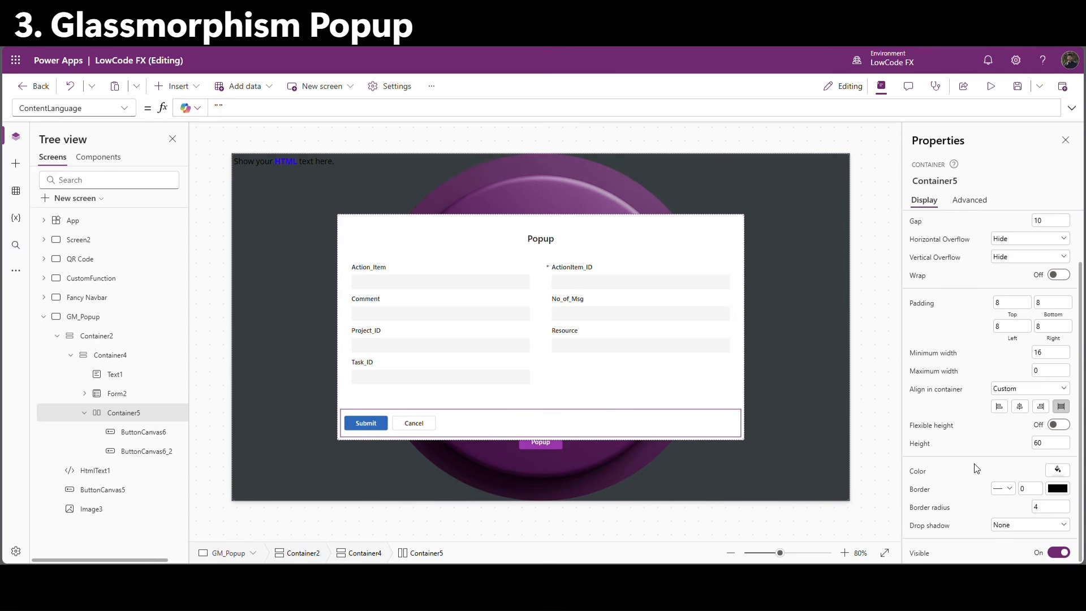
{"action": "left_click", "coordinate": [848, 389]}
Rename the outer popup container Container2 as PopupCont.
{"action": "left_click", "coordinate": [106, 338]}
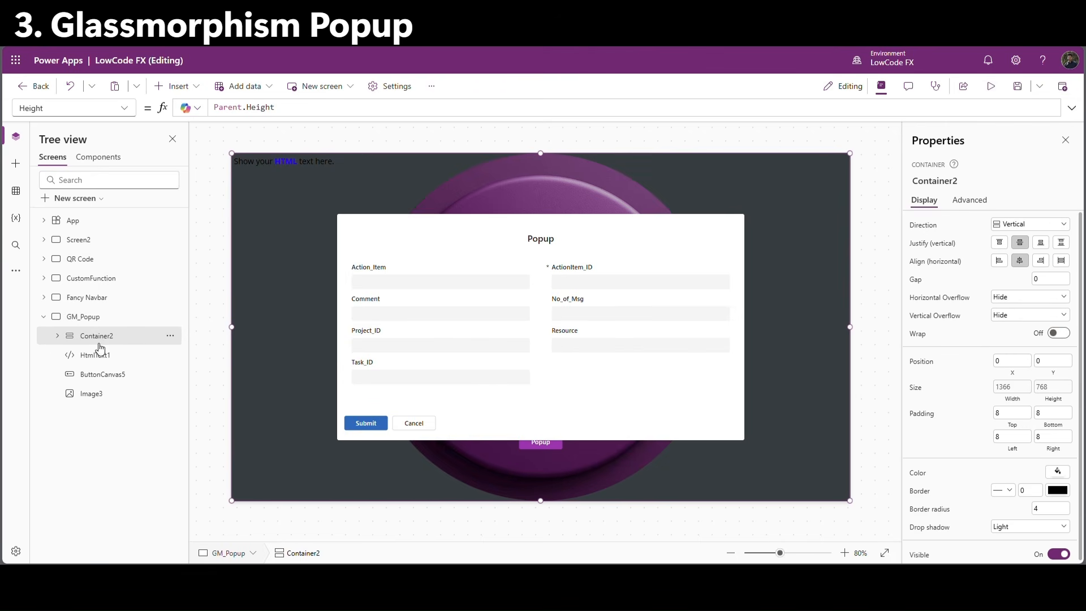
{"action": "double_click", "coordinate": [103, 338]}
{"action": "type", "text": "PopupCon"}
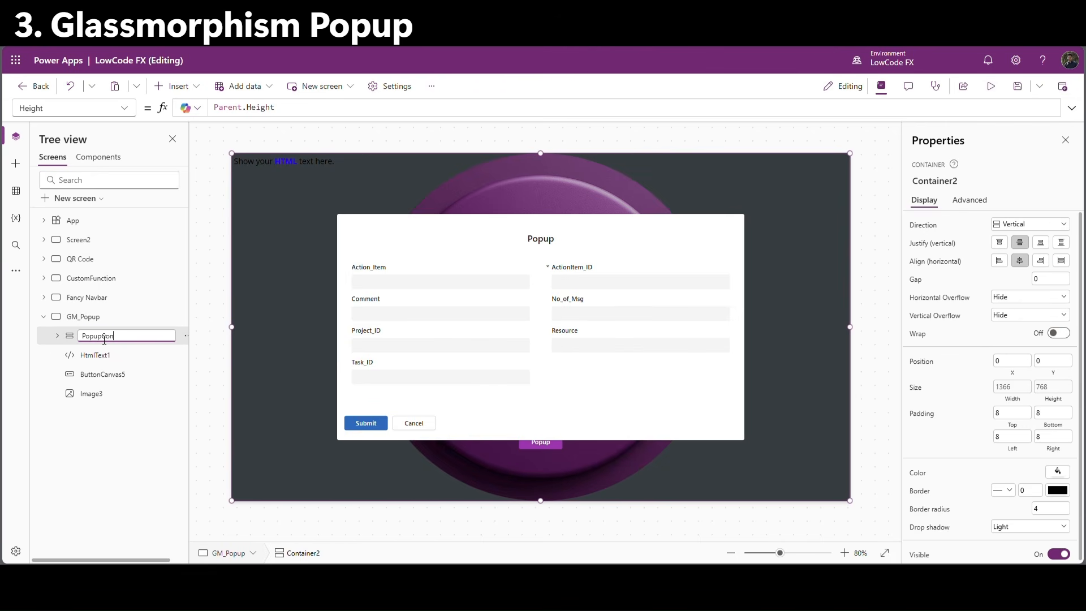
{"action": "type", "text": "t"}
Group the PopupCont container with the HtmlText1 control.
{"action": "left_click", "coordinate": [95, 355]}
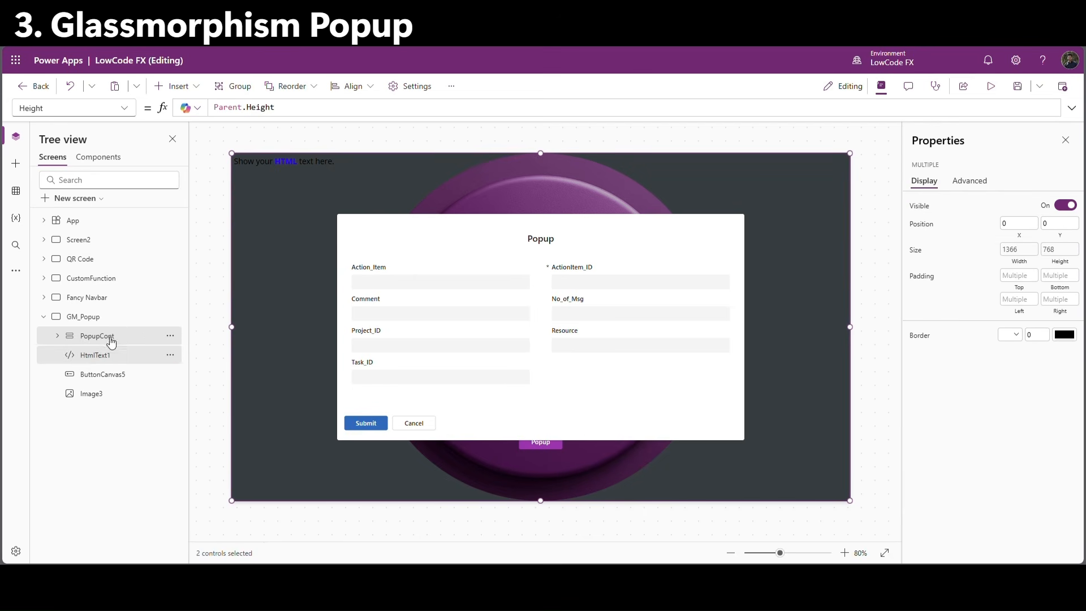
{"action": "left_click", "coordinate": [94, 340], "text": "ctrl"}
{"action": "right_click", "coordinate": [94, 339]}
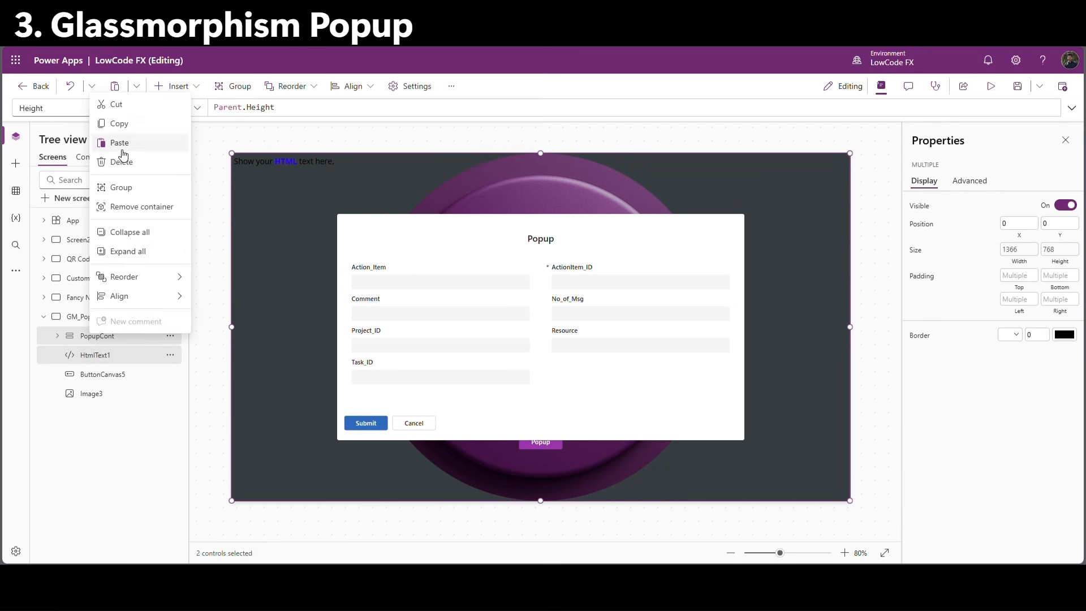
{"action": "left_click", "coordinate": [135, 188]}
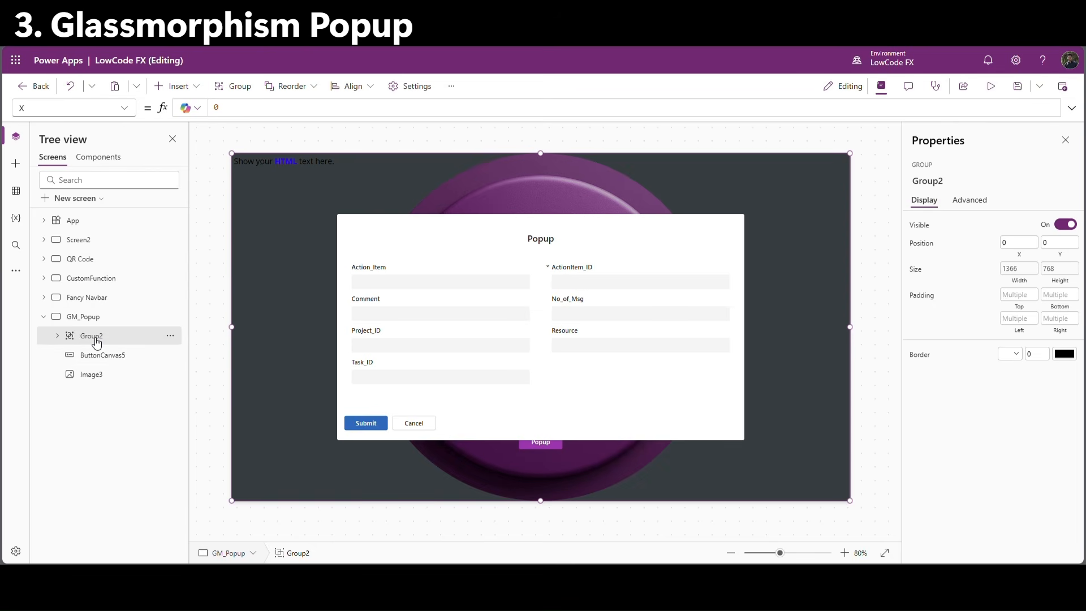
Set the Visible property of the new group to the variable VarPopup.
{"action": "left_click", "coordinate": [922, 232]}
{"action": "double_click", "coordinate": [226, 108]}
{"action": "type", "text": "Var"}
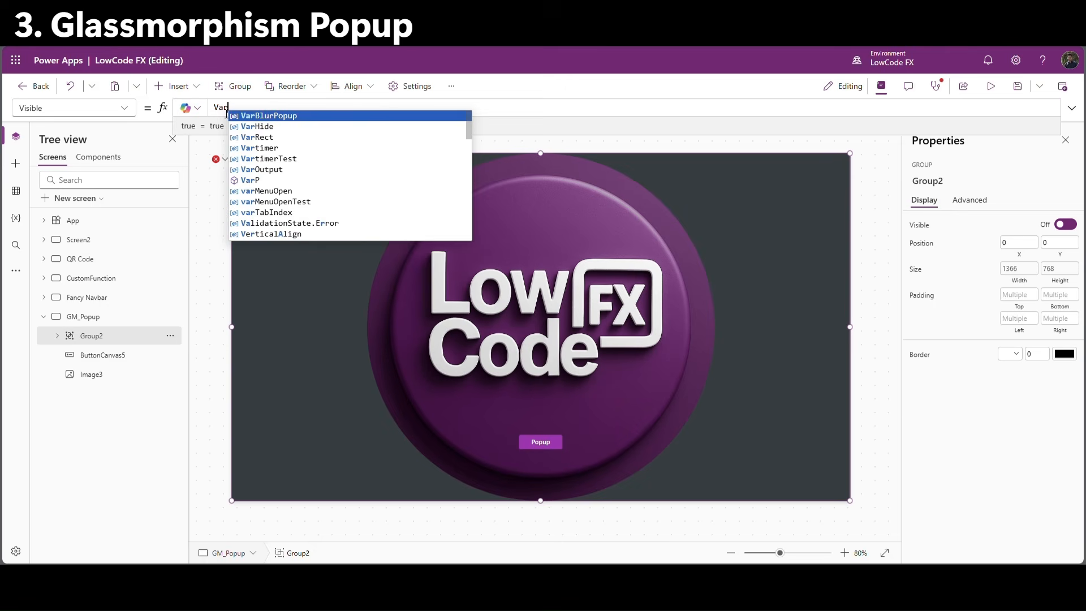
{"action": "type", "text": "Popup"}
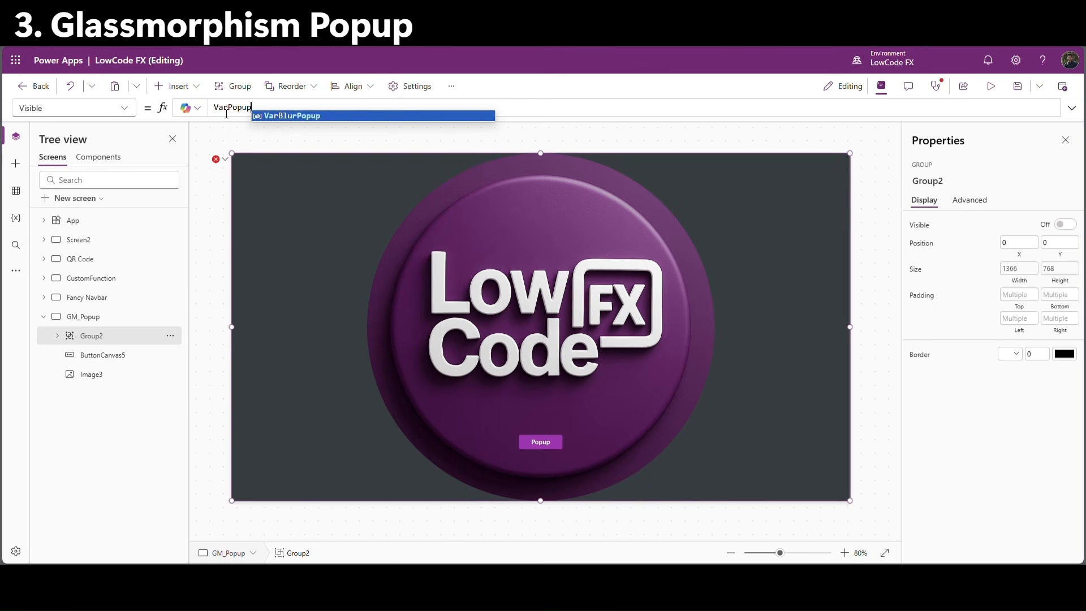
Set the Popup button's OnSelect formula to Set(VarPopup,true) and run it to open the popup.
{"action": "double_click", "coordinate": [224, 108]}
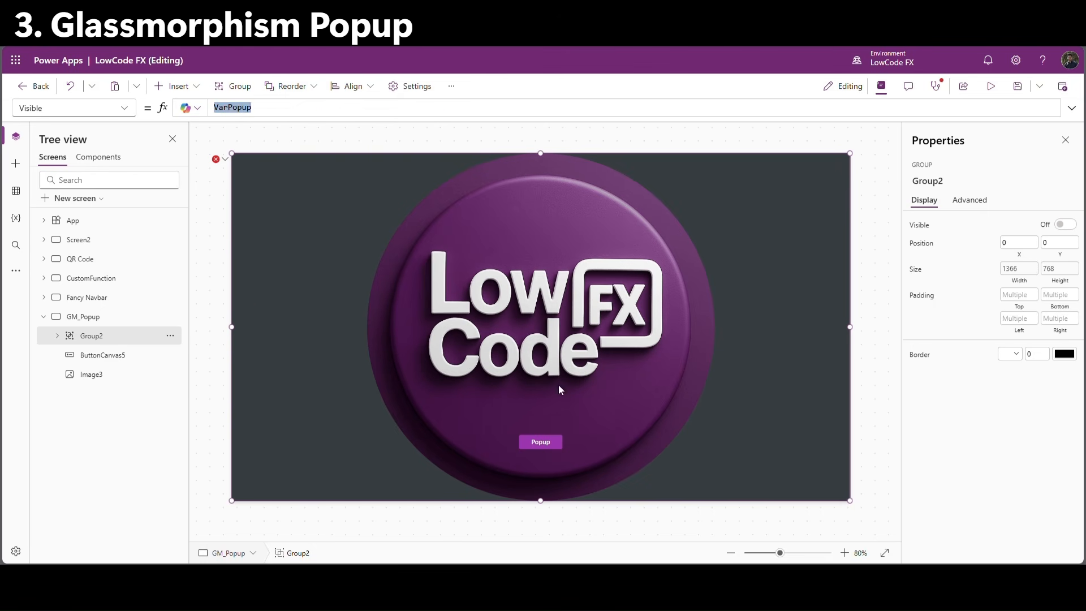
{"action": "left_click", "coordinate": [547, 449]}
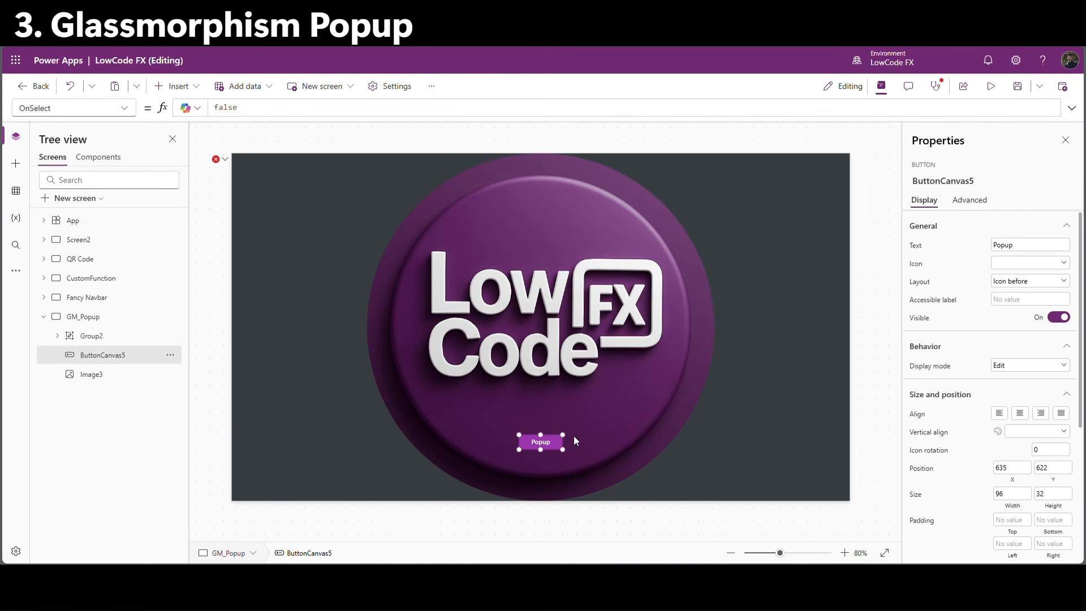
{"action": "double_click", "coordinate": [235, 108]}
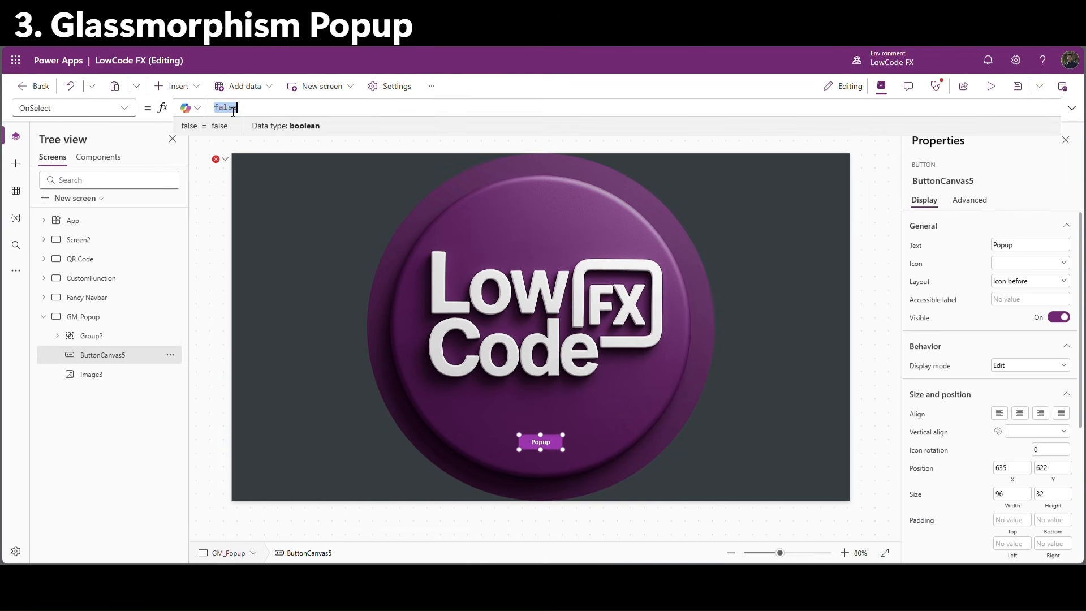
{"action": "type", "text": "Set("}
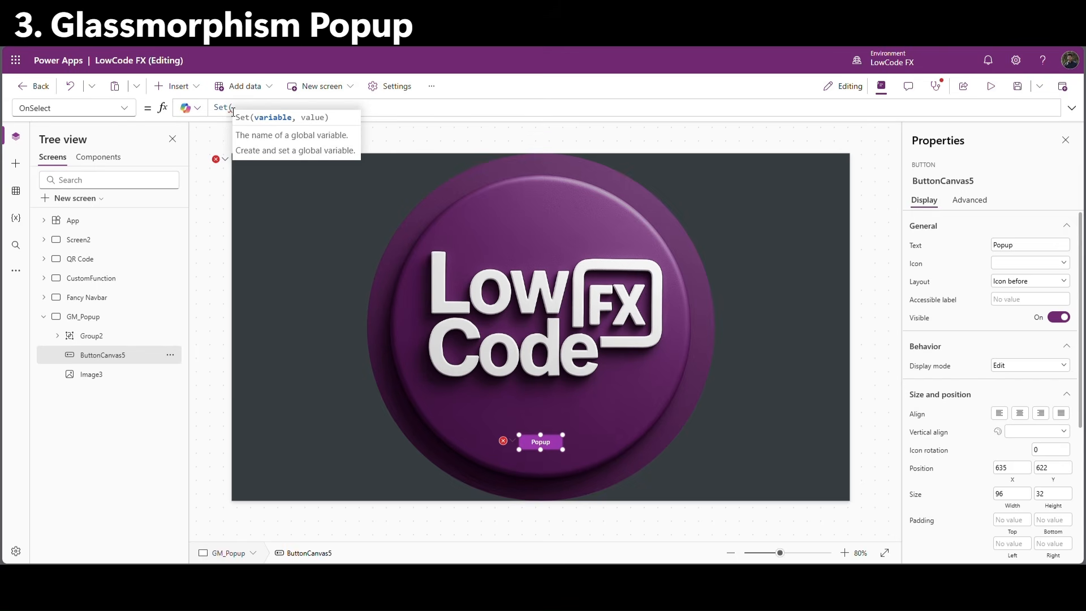
{"action": "type", "text": "VarPopup,t"}
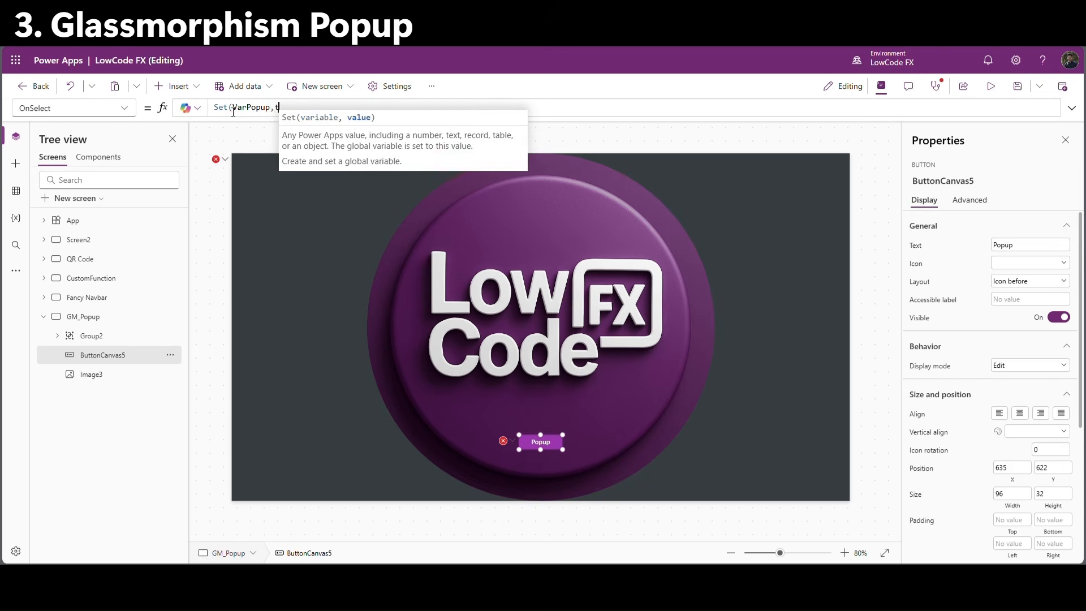
{"action": "type", "text": "rue)"}
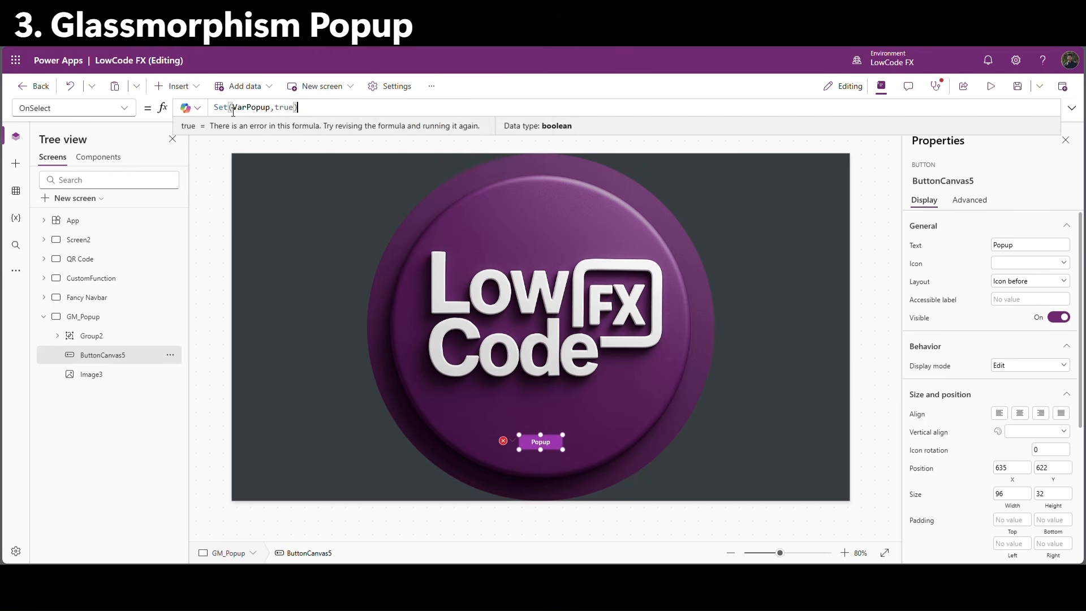
{"action": "left_click", "coordinate": [554, 450], "text": "alt"}
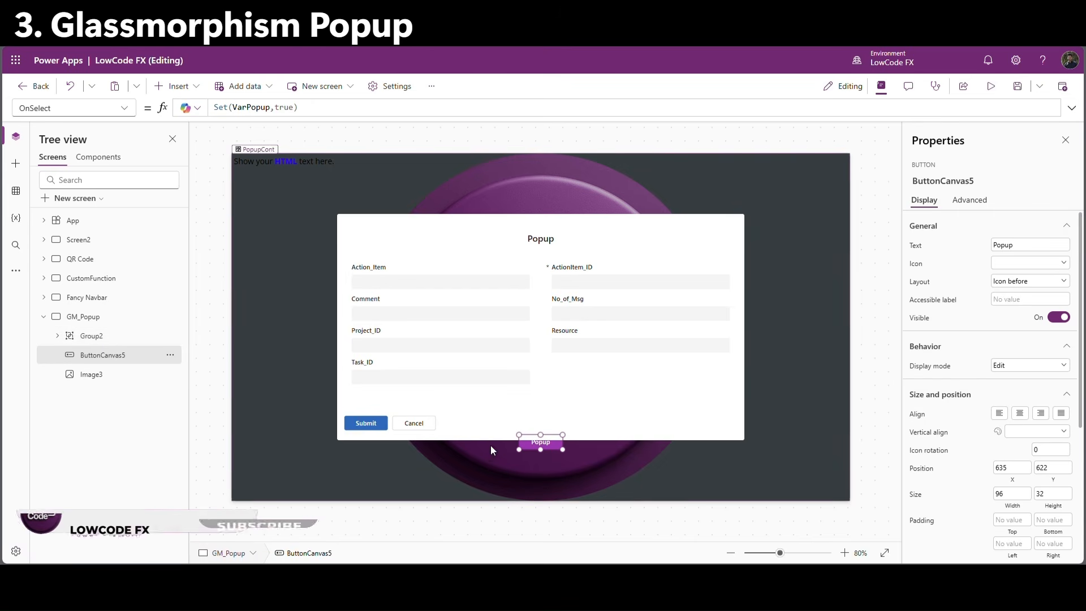
Reuse the Popup button's formula for the Cancel button's OnSelect, changed to Set(VarPopup,false).
{"action": "left_click_drag", "start_coordinate": [298, 107], "coordinate": [189, 112]}
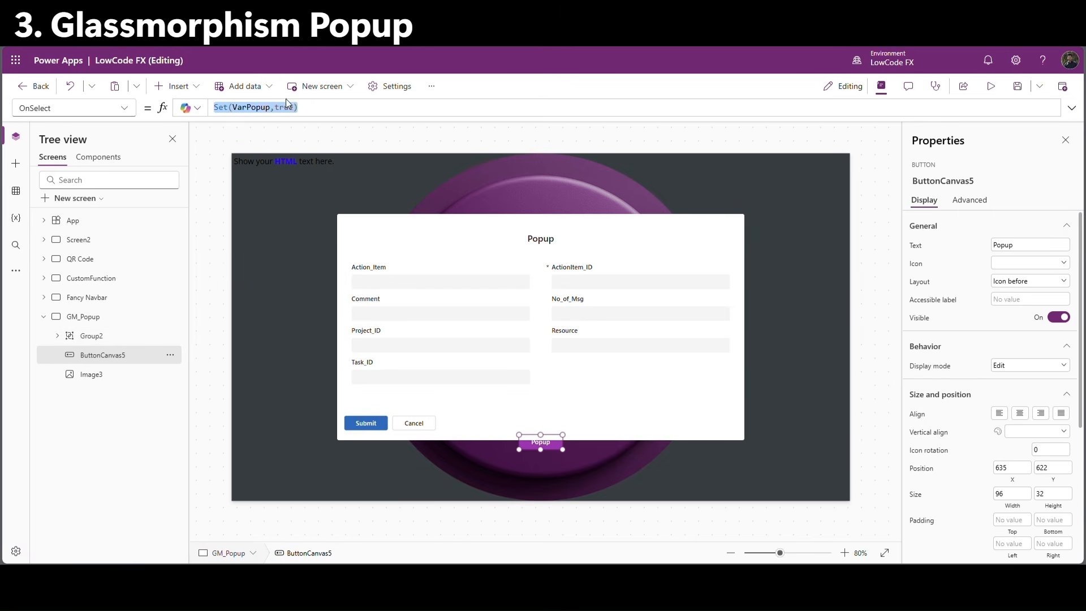
{"action": "left_click", "coordinate": [404, 423]}
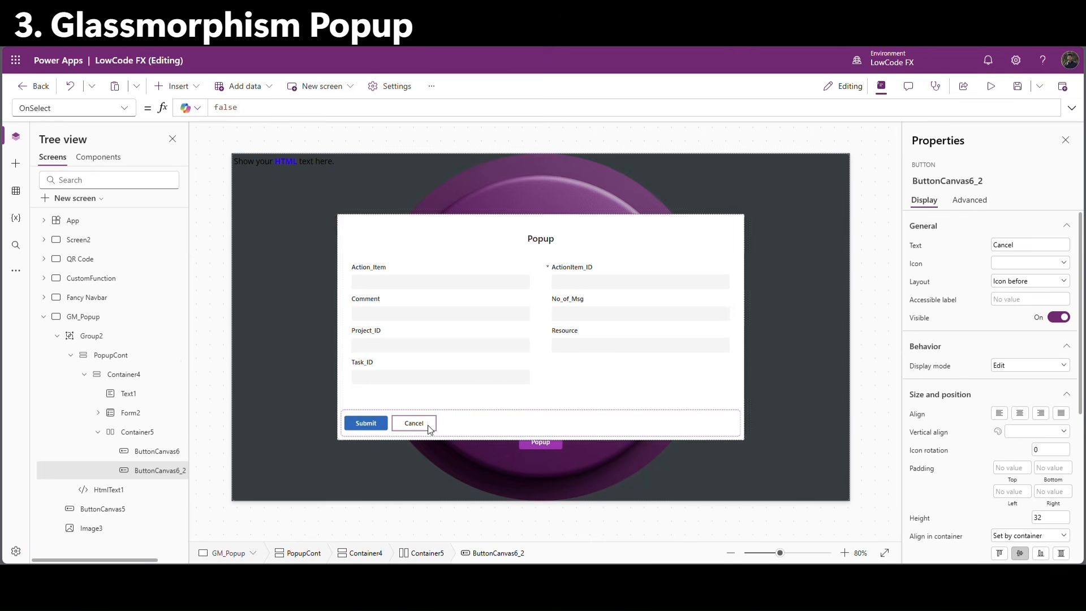
{"action": "left_click", "coordinate": [227, 108]}
{"action": "key", "text": "ctrl+a"}
{"action": "key", "text": "ctrl+v"}
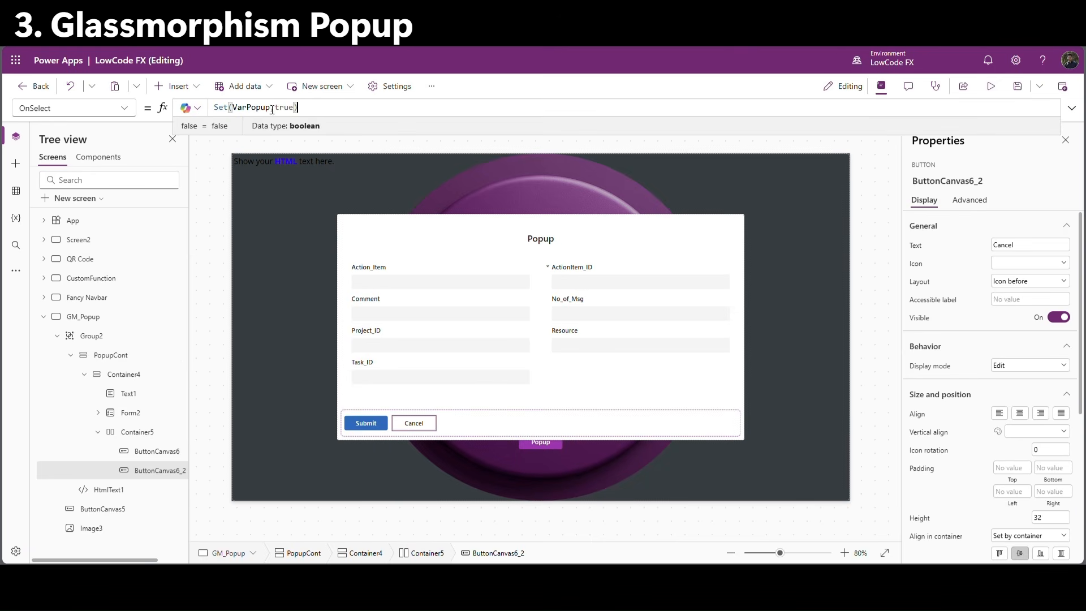
{"action": "double_click", "coordinate": [292, 109]}
{"action": "type", "text": "false"}
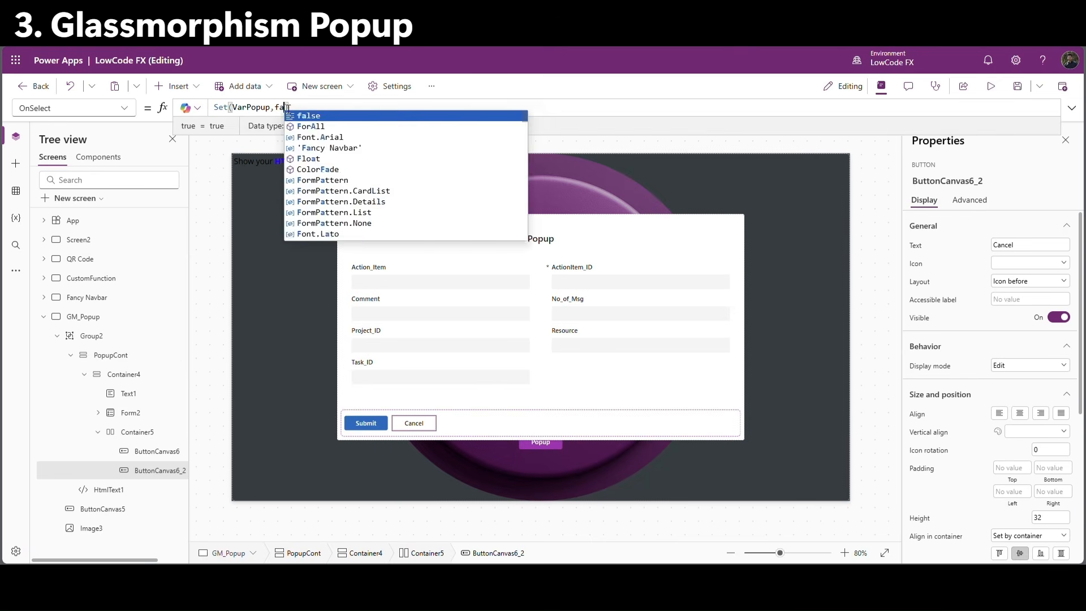
{"action": "key", "text": "Return"}
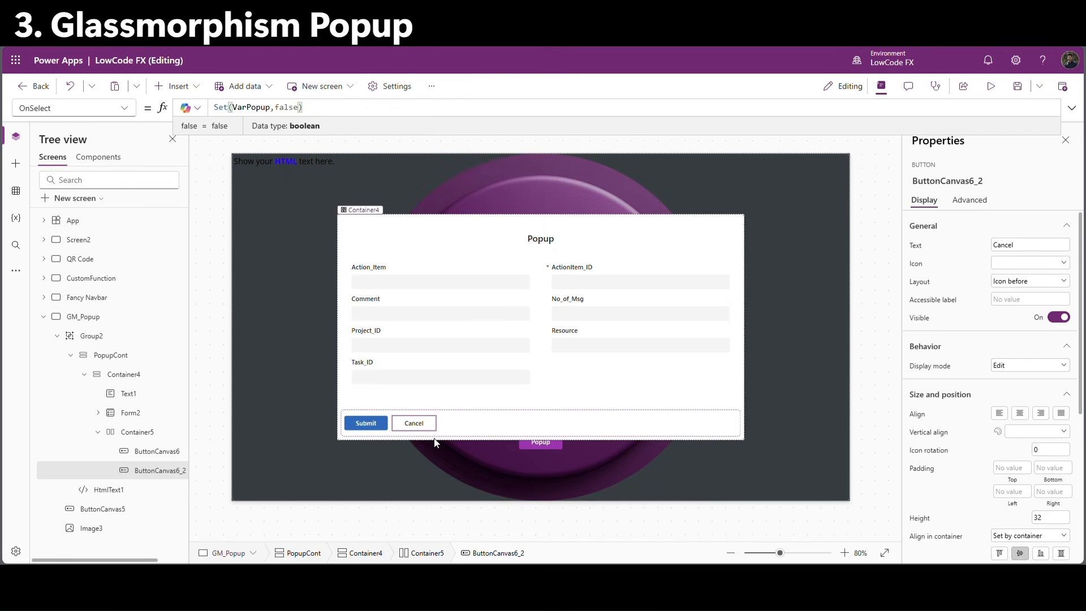
Test closing and reopening the popup twice with the Cancel and Popup buttons.
{"action": "left_click", "coordinate": [408, 426], "text": "alt"}
{"action": "left_click", "coordinate": [546, 445], "text": "alt"}
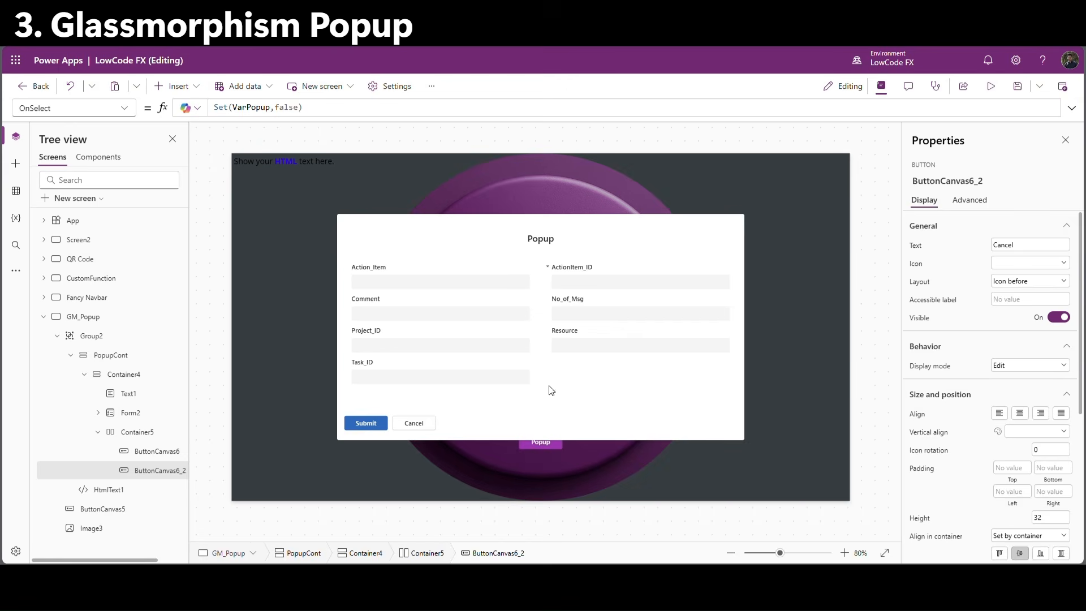
{"action": "left_click", "coordinate": [424, 431], "text": "alt"}
{"action": "left_click", "coordinate": [541, 443], "text": "alt"}
Open the HtmlText formula of the HtmlText1 control in the popup group for editing.
{"action": "left_click", "coordinate": [58, 336]}
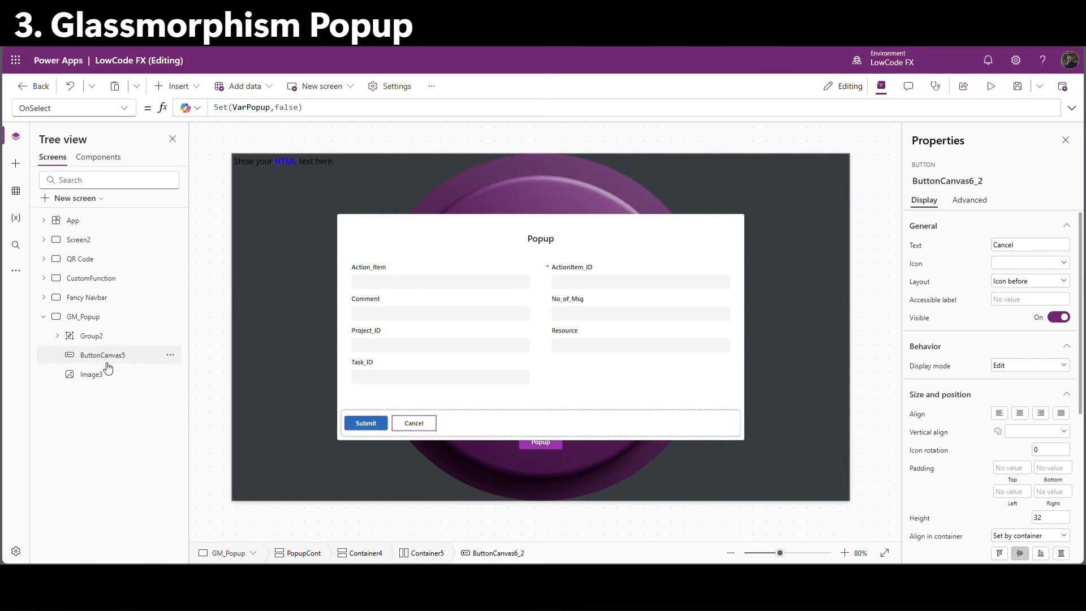
{"action": "left_click", "coordinate": [58, 336]}
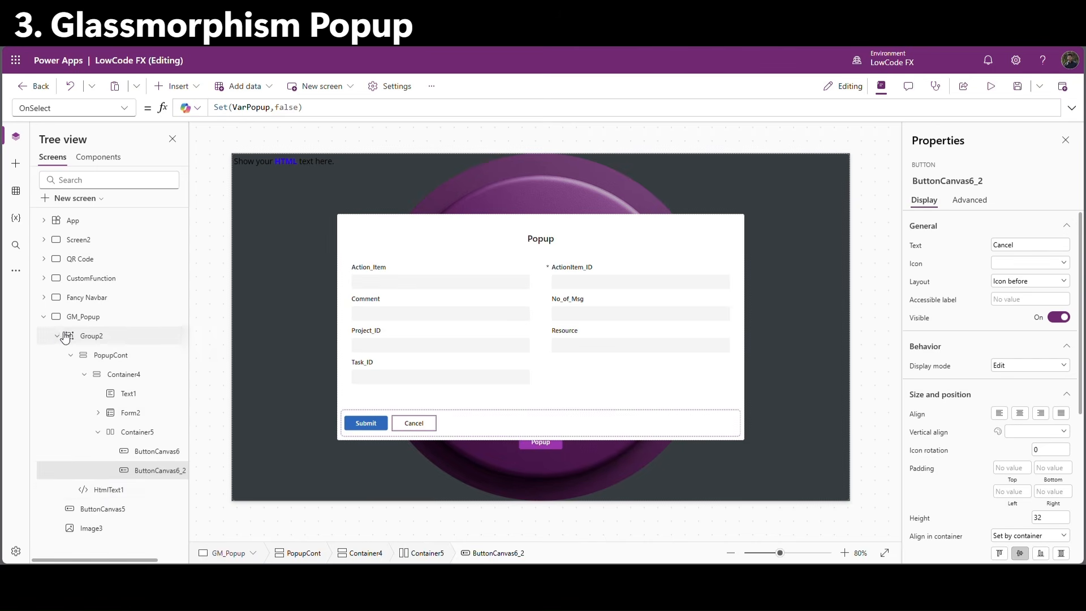
{"action": "left_click", "coordinate": [105, 490]}
{"action": "left_click", "coordinate": [119, 497]}
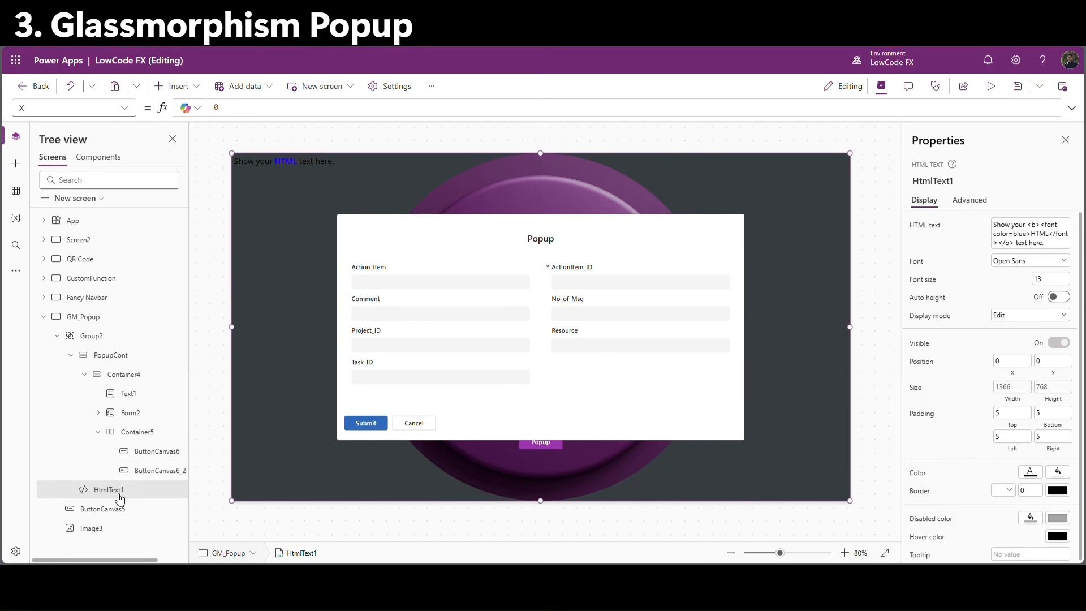
{"action": "left_click", "coordinate": [925, 225]}
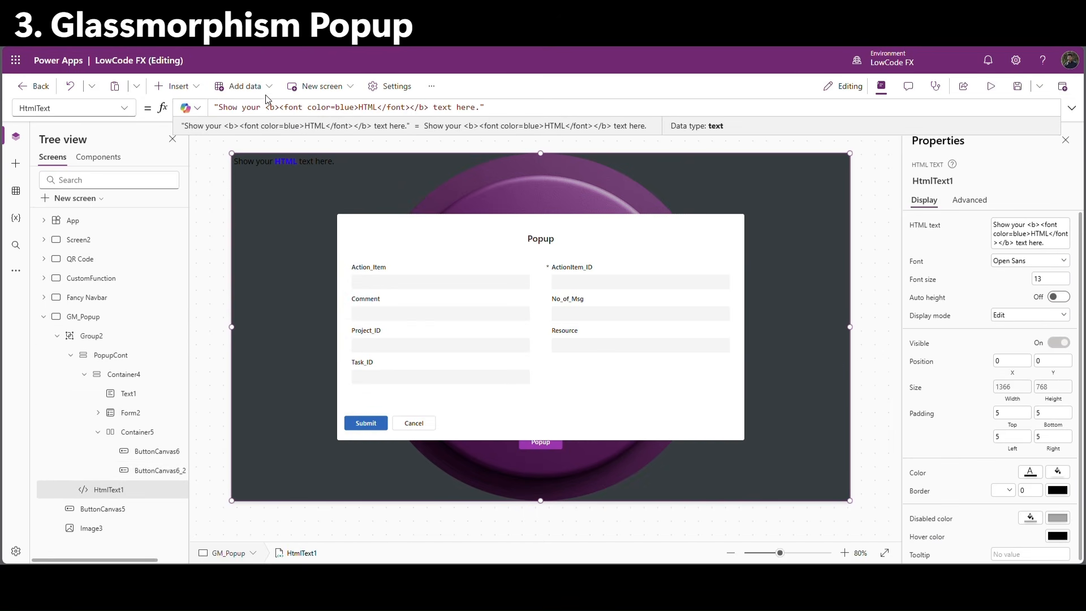
Replace HtmlText1's HTML with an absolutely positioned div: background rgba(255, 255, 255, 0.1), 20px backdrop blur, 1.5px rgba(255, 255, 255, 0.3) border, 20px radius.
{"action": "left_click_drag", "start_coordinate": [501, 109], "coordinate": [212, 108]}
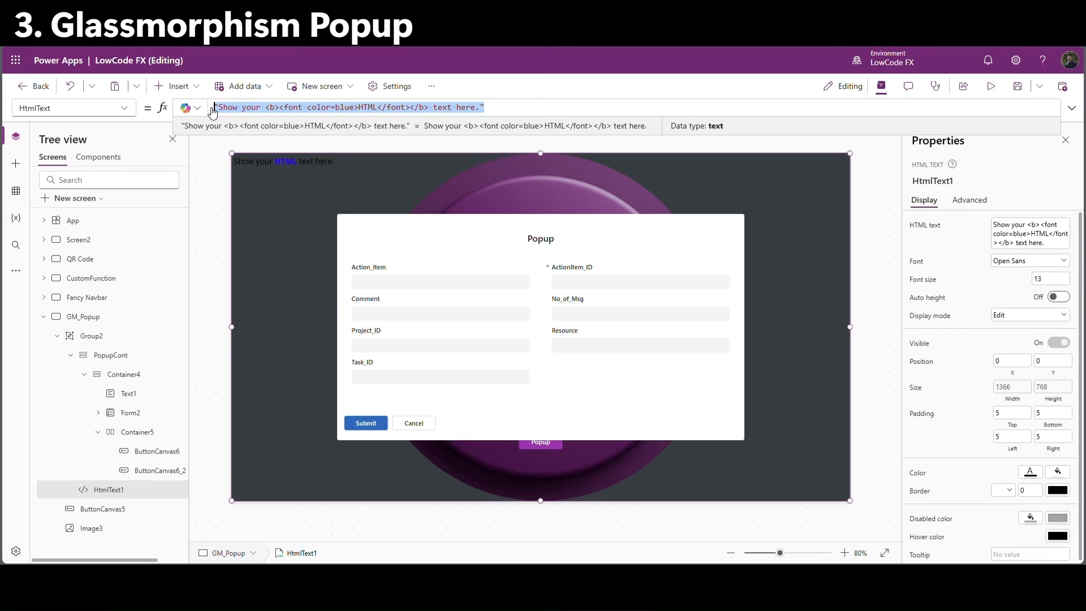
{"action": "type", "text": "\"<div style=' position: absolute; top: 0; left: 0; right: 0; bottom: 0; background: rgba(255, 255, 255, 0.1); backdrop-filter: blur(20px); -webkit-backdrop-filter: blur(20px); border: 1.5px solid rgba(255, 255, 255, 0.3); border-radius: 20px; '></div>\""}
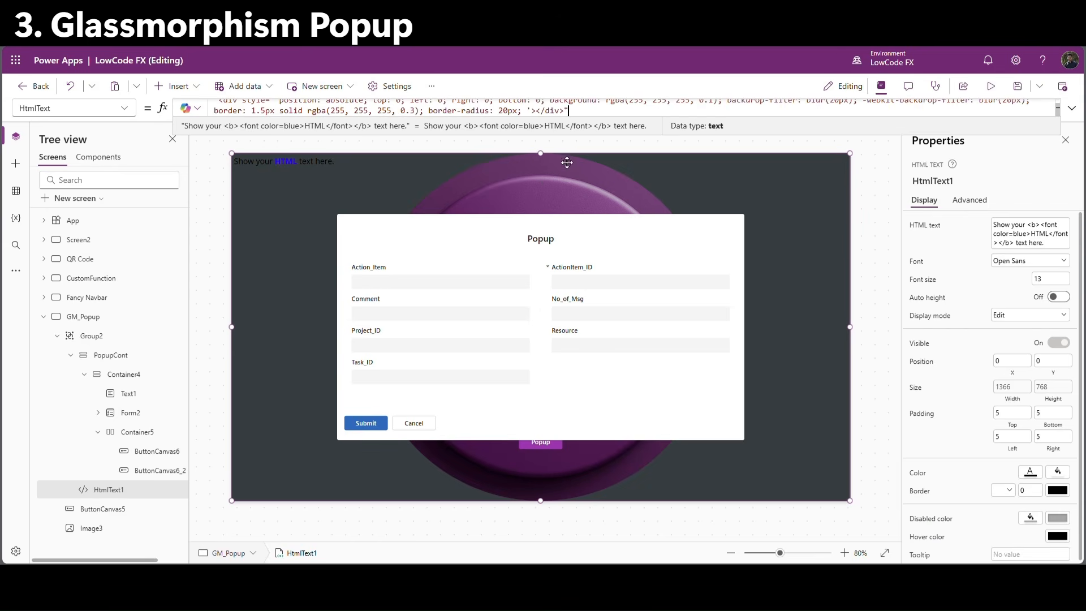
{"action": "left_click", "coordinate": [886, 238]}
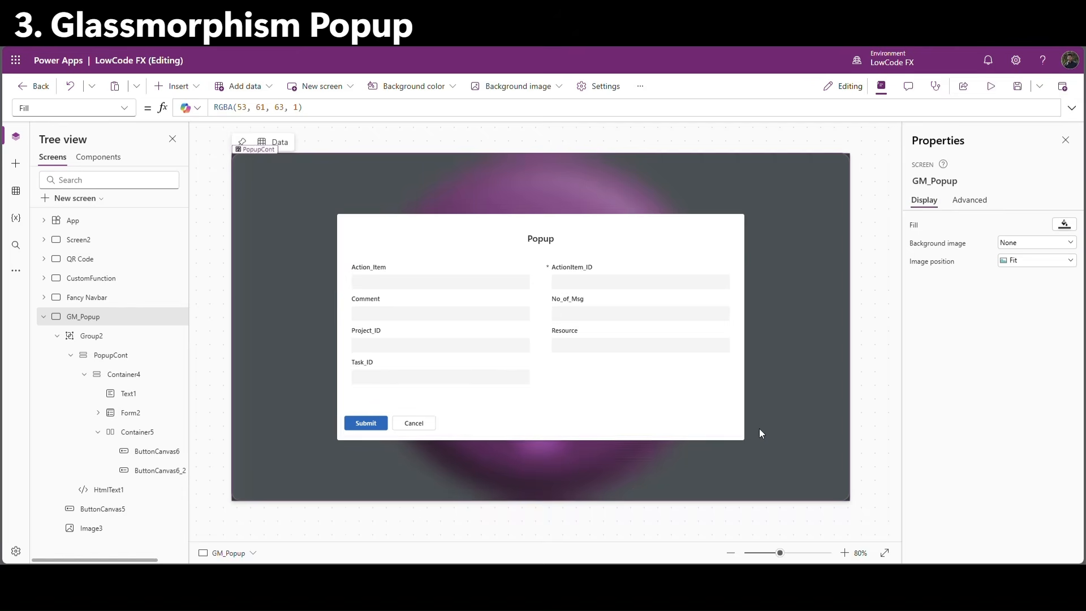
Inspect the fill color options of the PopupCont container inside Group2.
{"action": "left_click", "coordinate": [737, 438]}
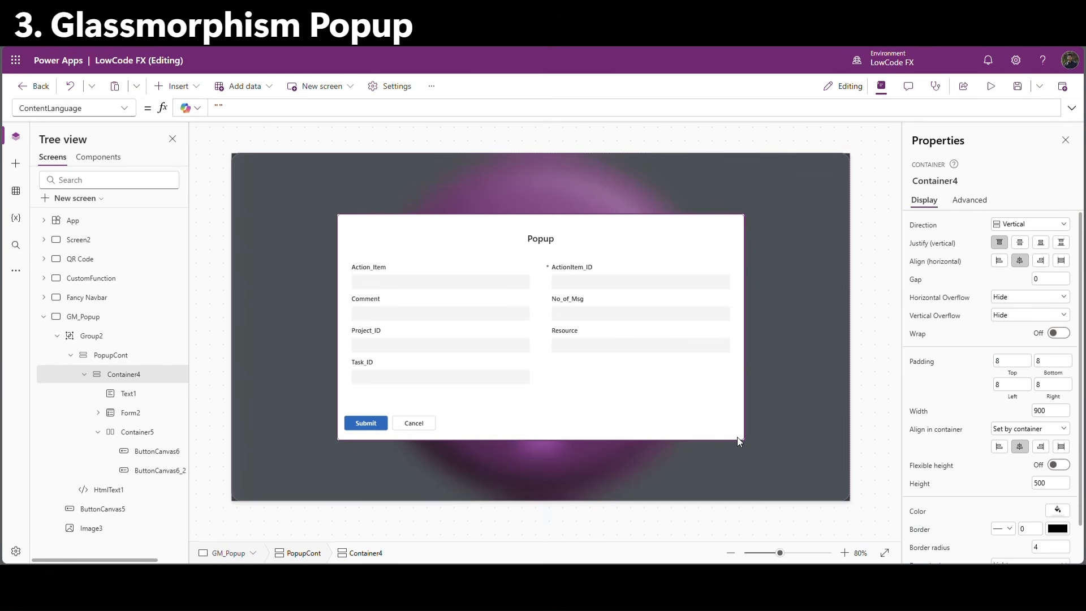
{"action": "left_click", "coordinate": [72, 355]}
{"action": "left_click", "coordinate": [119, 361]}
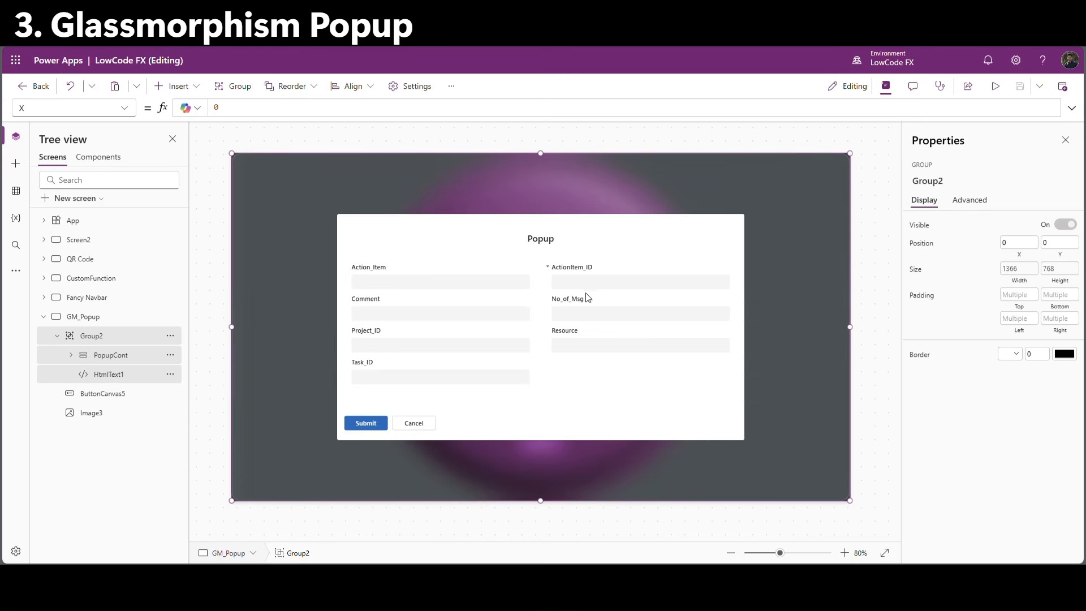
{"action": "left_click", "coordinate": [71, 355]}
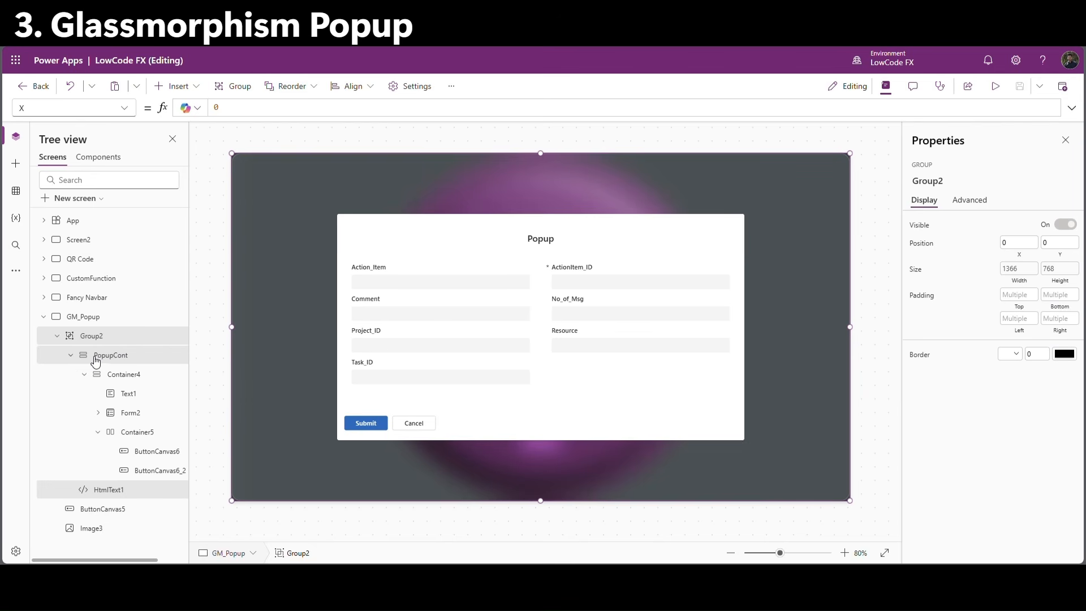
{"action": "left_click", "coordinate": [105, 356]}
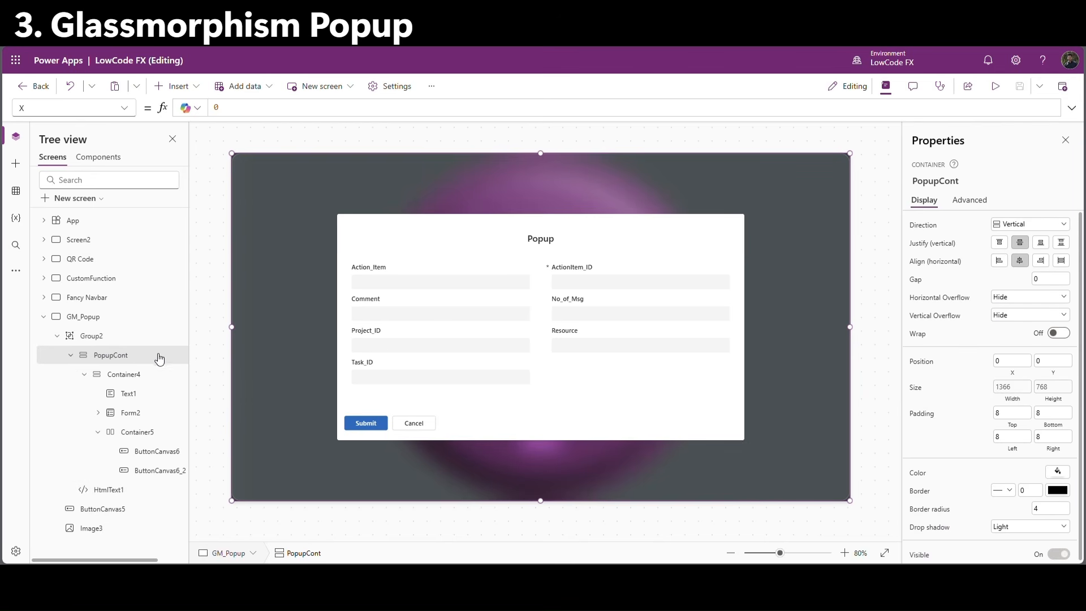
{"action": "left_click", "coordinate": [1062, 491]}
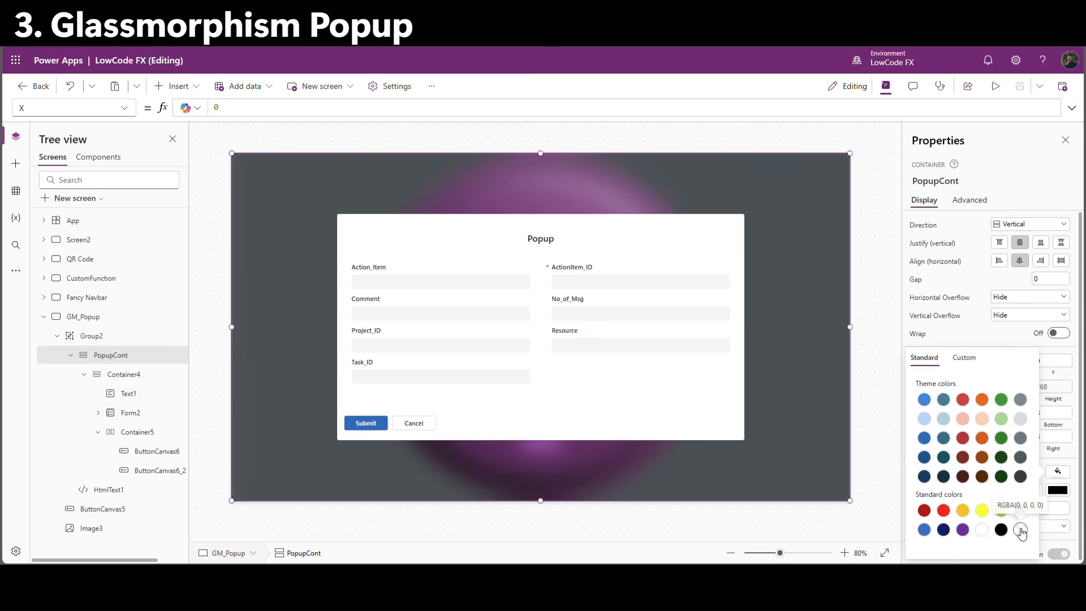
Fill Container4 with the gray RGBA(106, 122, 127) theme color and set its alpha to 20.
{"action": "left_click", "coordinate": [156, 378]}
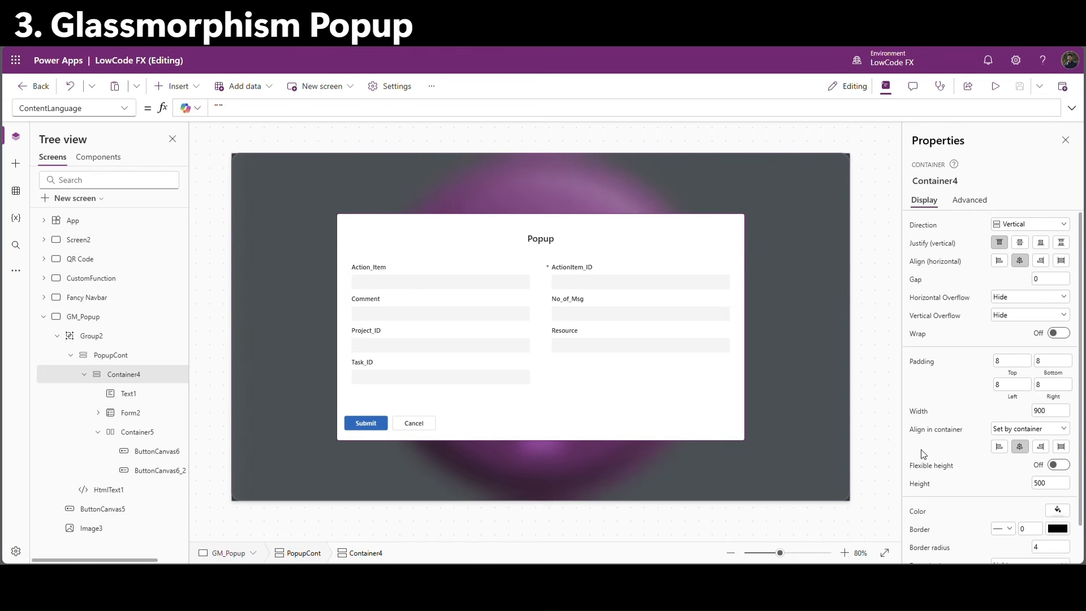
{"action": "left_click", "coordinate": [1057, 512]}
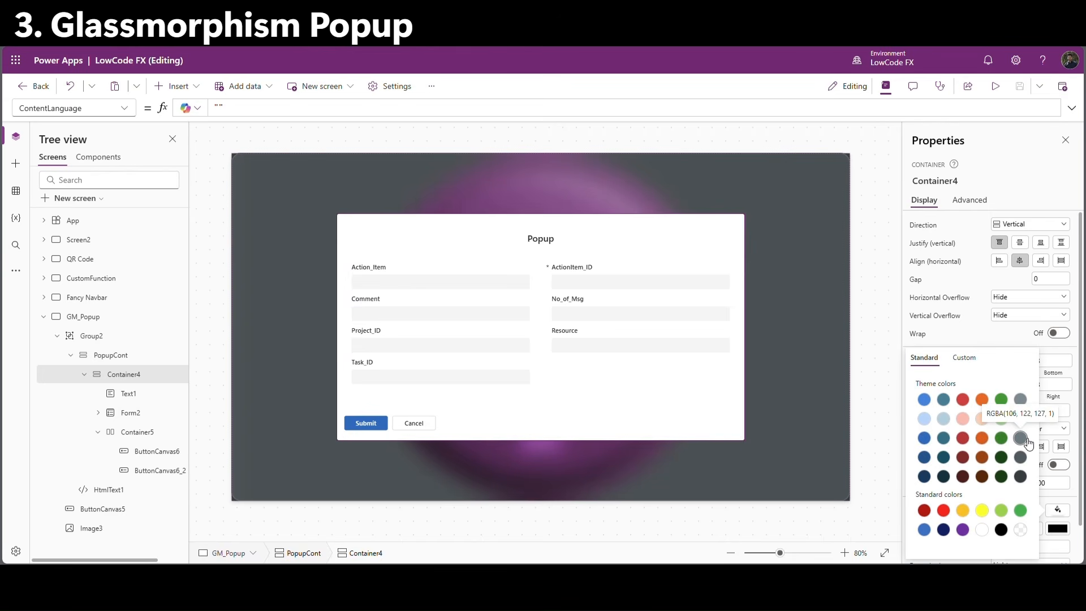
{"action": "left_click", "coordinate": [1020, 438]}
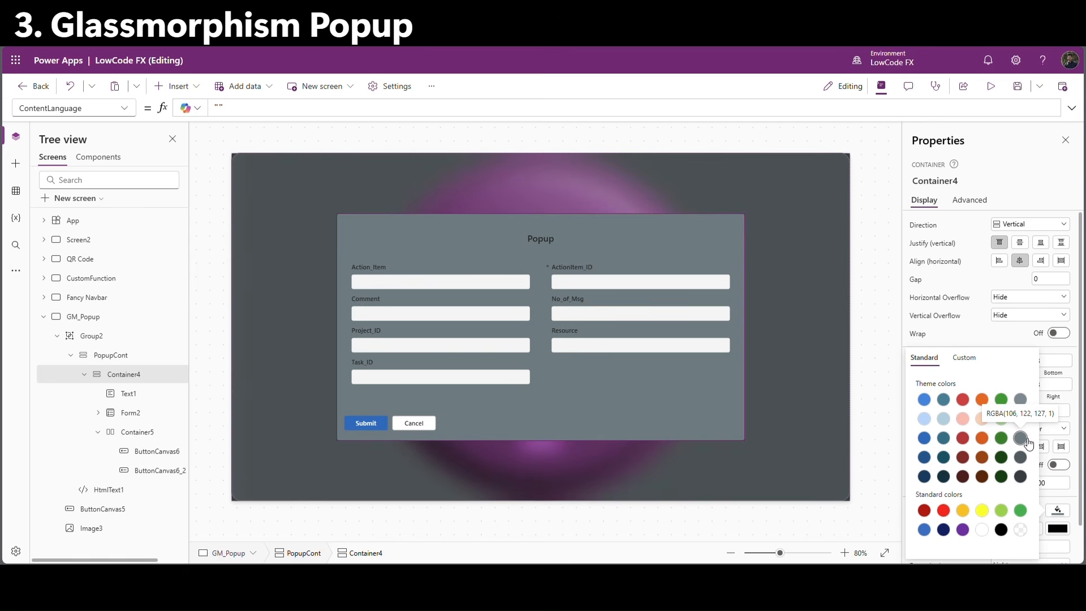
{"action": "left_click", "coordinate": [972, 366]}
{"action": "double_click", "coordinate": [1016, 541]}
{"action": "type", "text": "20"}
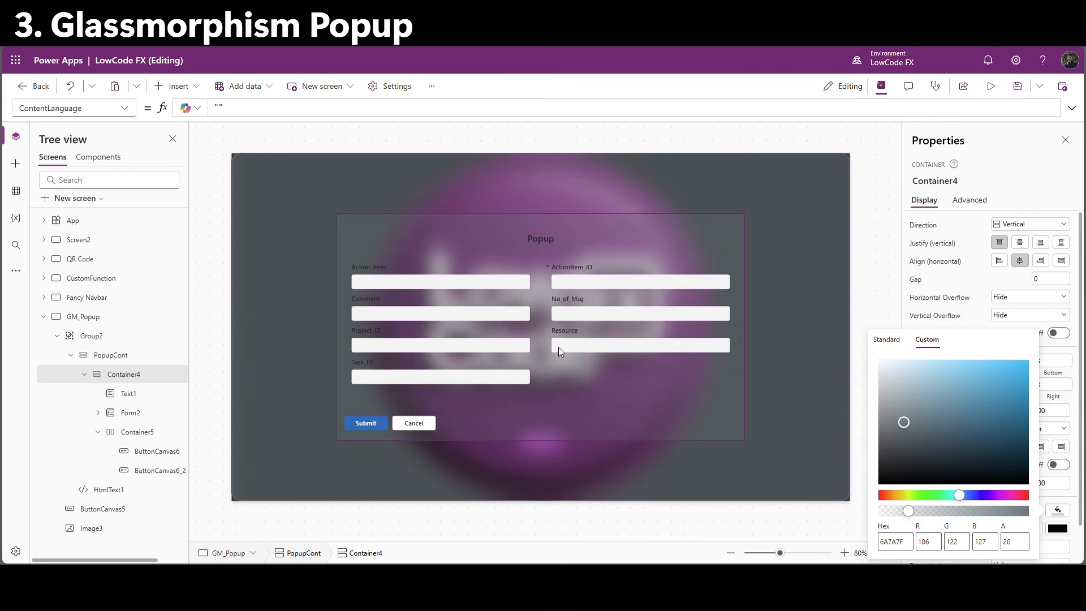
Set the font color of the Popup title to white.
{"action": "left_click", "coordinate": [540, 239]}
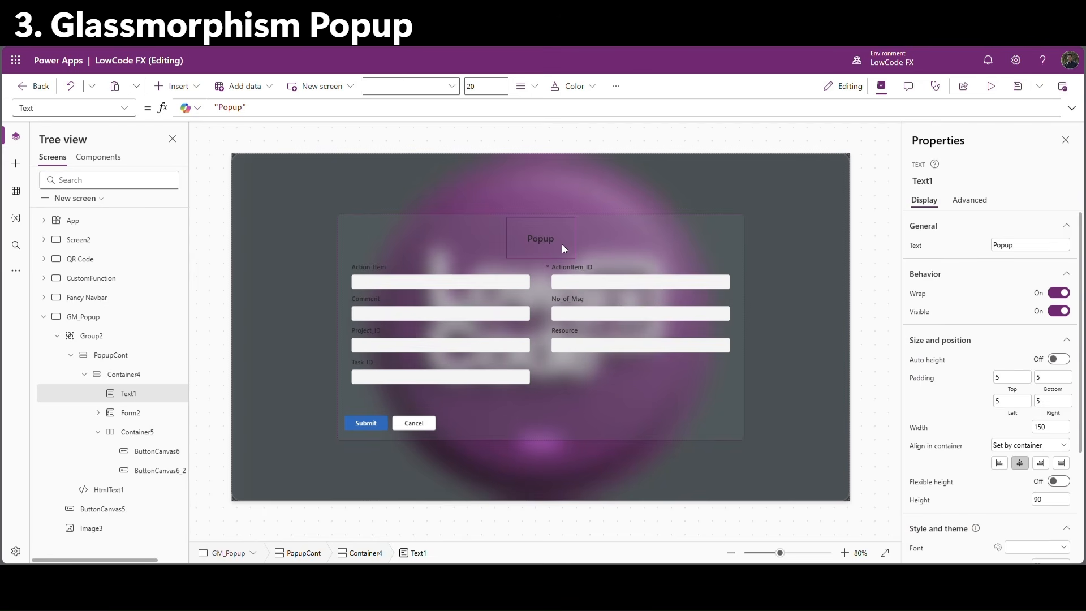
{"action": "scroll", "coordinate": [1025, 480], "scroll_direction": "down", "scroll_amount": 4}
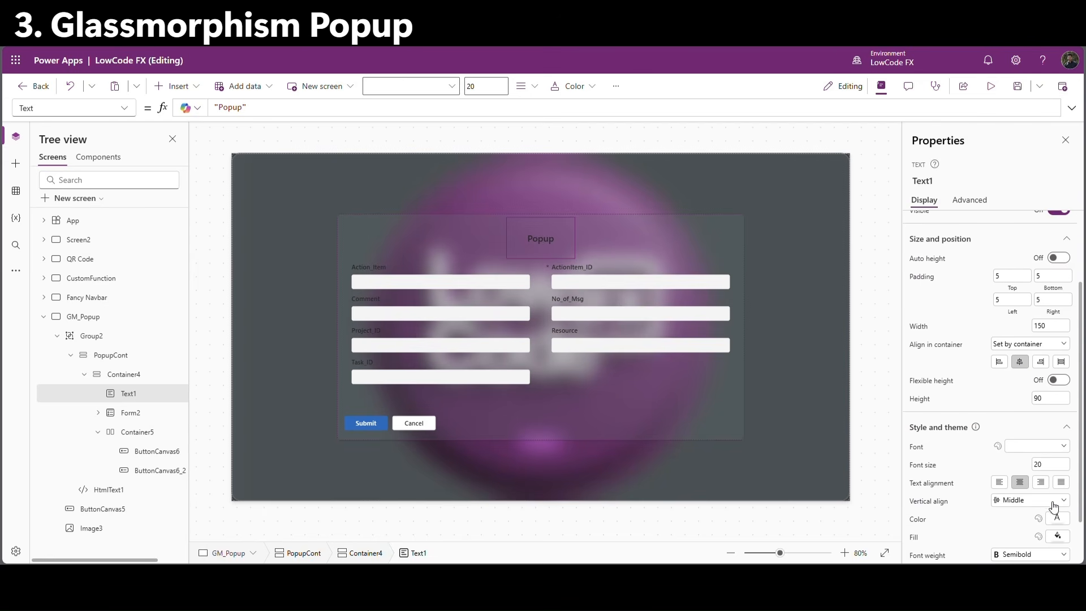
{"action": "left_click", "coordinate": [1062, 468]}
{"action": "left_click", "coordinate": [982, 529]}
Set the font color of the Action_Item and ActionItem_ID form labels to white.
{"action": "left_click", "coordinate": [382, 273]}
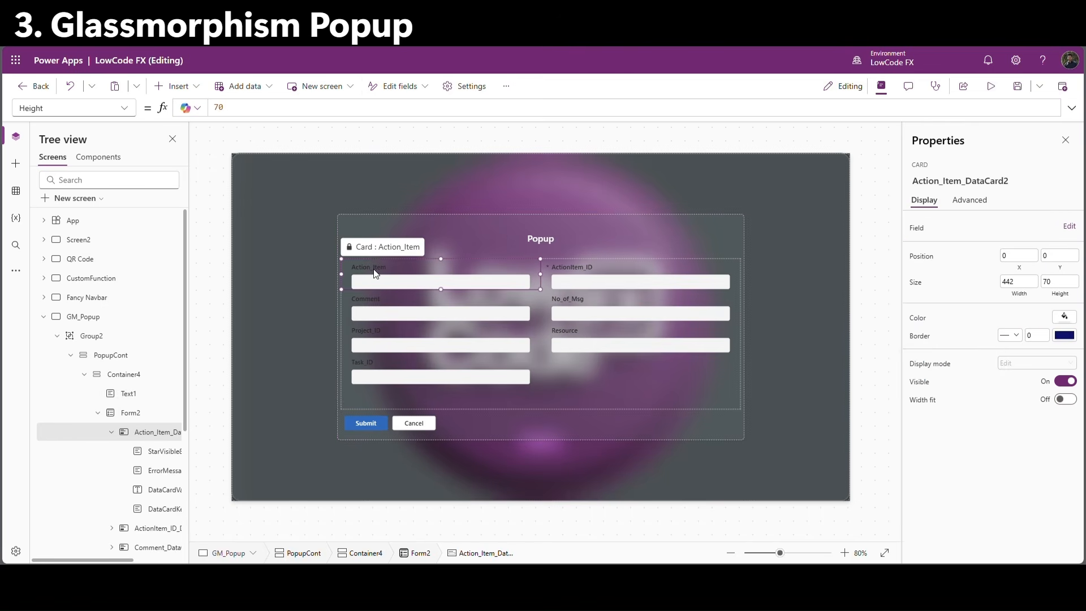
{"action": "left_click", "coordinate": [377, 270]}
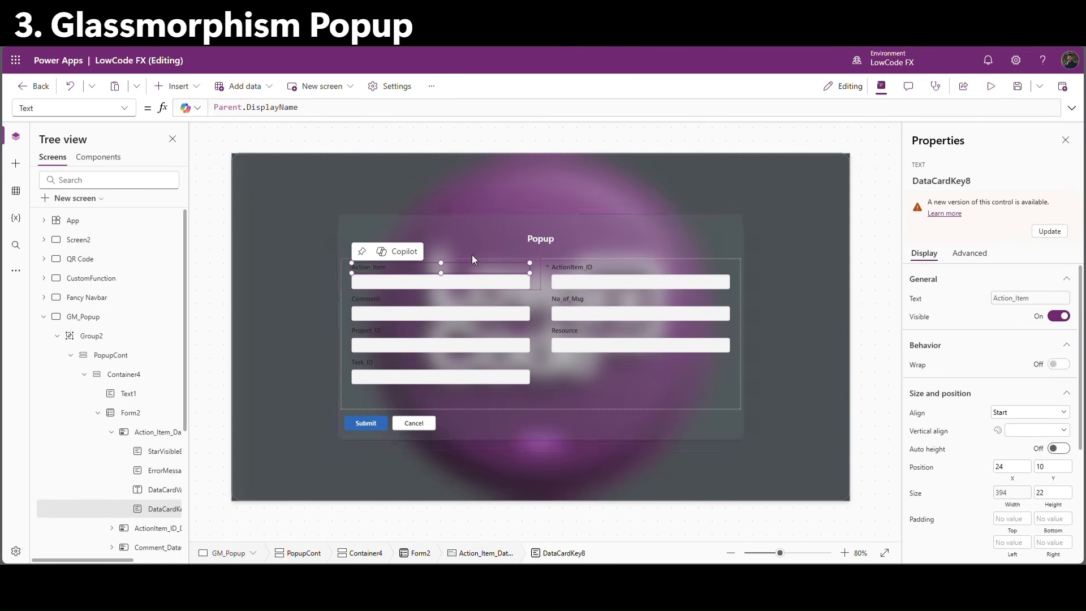
{"action": "scroll", "coordinate": [1058, 497], "scroll_direction": "down", "scroll_amount": 3}
{"action": "left_click_drag", "start_coordinate": [1079, 445], "coordinate": [1079, 496]}
{"action": "left_click", "coordinate": [1057, 482]}
{"action": "left_click", "coordinate": [922, 403]}
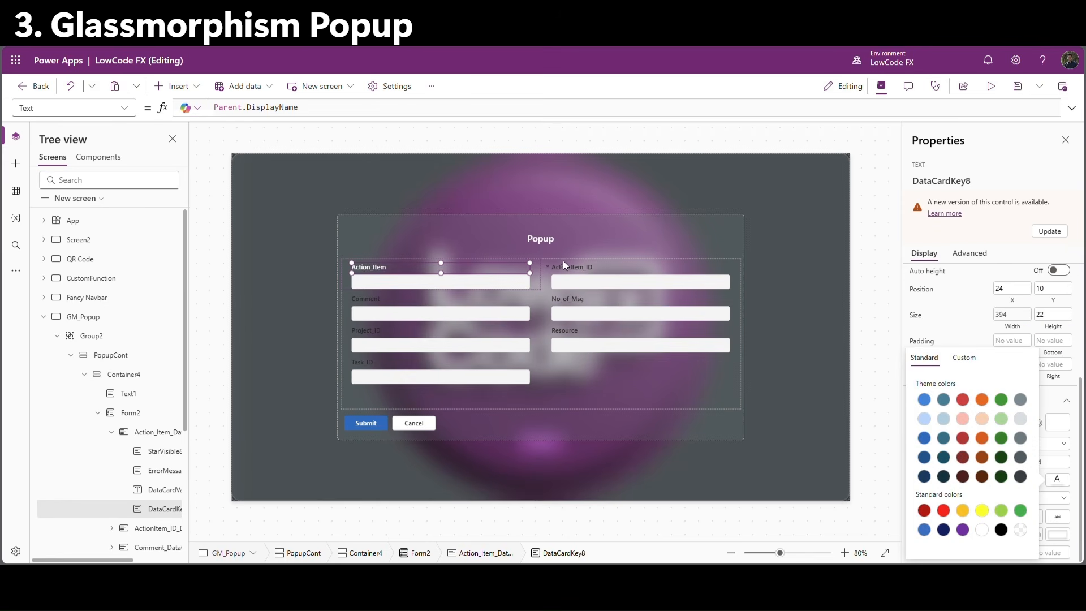
{"action": "left_click", "coordinate": [565, 265]}
{"action": "left_click", "coordinate": [590, 268]}
{"action": "scroll", "coordinate": [1059, 491], "scroll_direction": "down", "scroll_amount": 3}
{"action": "left_click", "coordinate": [1058, 488]}
{"action": "left_click", "coordinate": [979, 529]}
Set the font color of the Comment and No_of_Msg form labels to white.
{"action": "left_click", "coordinate": [366, 299]}
{"action": "scroll", "coordinate": [1056, 509], "scroll_direction": "down", "scroll_amount": 2}
{"action": "left_click", "coordinate": [1057, 545]}
{"action": "left_click", "coordinate": [979, 530]}
{"action": "left_click", "coordinate": [572, 299]}
{"action": "scroll", "coordinate": [1056, 526], "scroll_direction": "down", "scroll_amount": 3}
{"action": "left_click", "coordinate": [1057, 481]}
{"action": "left_click", "coordinate": [979, 529]}
Set the font color of the Project_ID and Resource form labels to white.
{"action": "left_click", "coordinate": [373, 332]}
{"action": "scroll", "coordinate": [1058, 487], "scroll_direction": "down", "scroll_amount": 3}
{"action": "left_click", "coordinate": [1057, 481]}
{"action": "left_click", "coordinate": [979, 530]}
{"action": "left_click", "coordinate": [568, 330]}
{"action": "left_click_drag", "start_coordinate": [1081, 421], "coordinate": [1081, 501]}
{"action": "left_click", "coordinate": [1057, 482]}
{"action": "left_click", "coordinate": [979, 529]}
Set the Task_ID label and the required-field asterisk beside ActionItem_ID to white.
{"action": "left_click", "coordinate": [408, 362]}
{"action": "left_click_drag", "start_coordinate": [1081, 441], "coordinate": [1080, 500]}
{"action": "left_click", "coordinate": [1057, 482]}
{"action": "left_click", "coordinate": [979, 529]}
{"action": "left_click", "coordinate": [548, 267]}
{"action": "left_click_drag", "start_coordinate": [1082, 413], "coordinate": [1081, 501]}
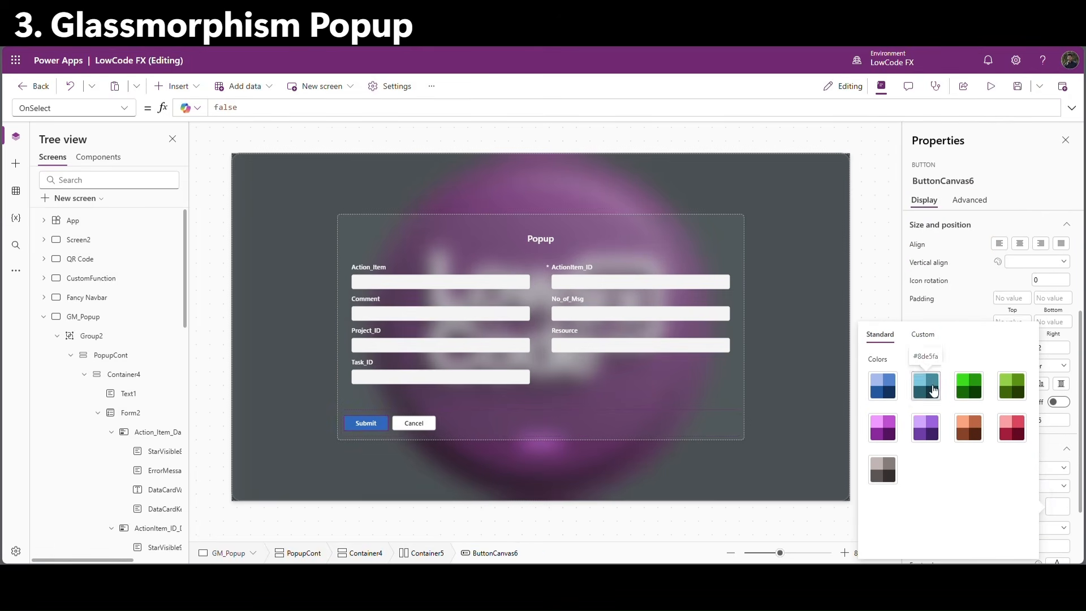
Change the Submit button's base palette color to the teal palette #8de5fa.
{"action": "left_click", "coordinate": [932, 392]}
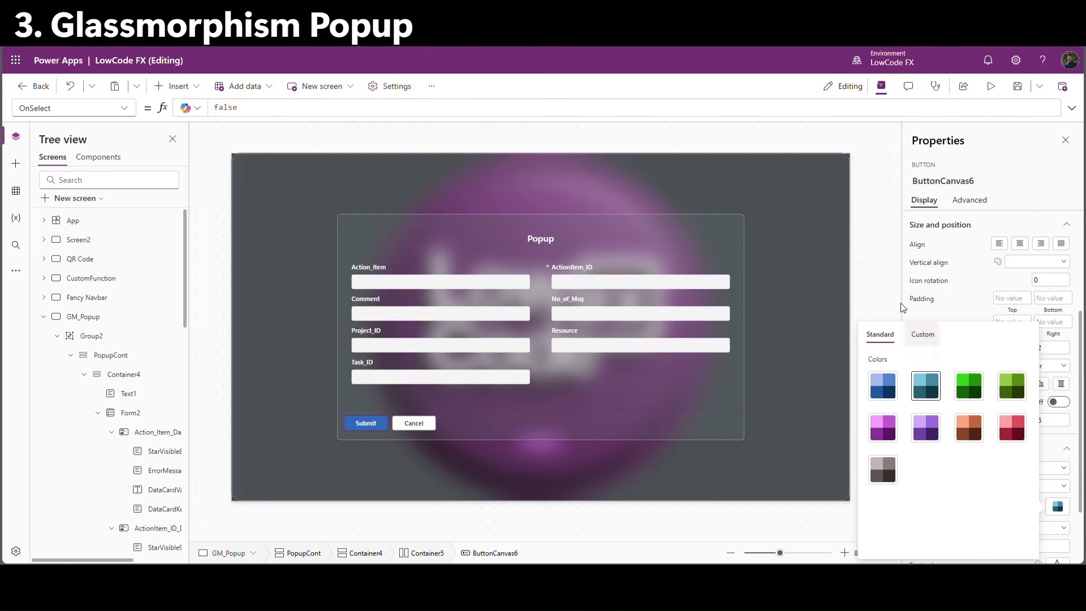
{"action": "left_click", "coordinate": [887, 290]}
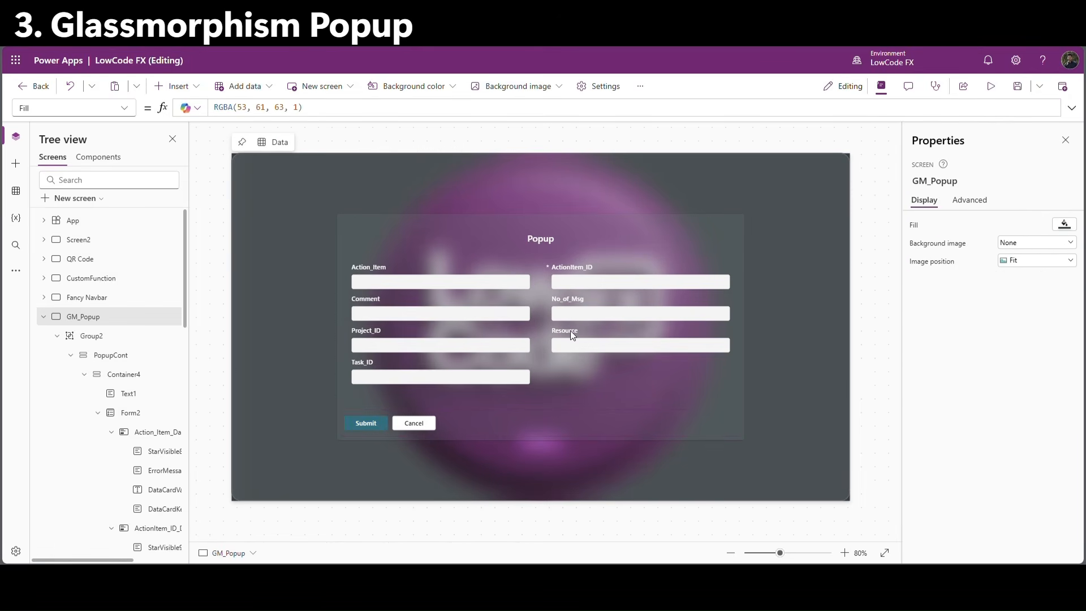
Give Container4 a border 5 thick in the gray theme color RGBA(106, 122, 127, 1).
{"action": "left_click", "coordinate": [123, 374]}
{"action": "scroll", "coordinate": [1044, 529], "scroll_direction": "down", "scroll_amount": 1}
{"action": "left_click", "coordinate": [1031, 490]}
{"action": "type", "text": "5"}
{"action": "left_click", "coordinate": [1007, 474]}
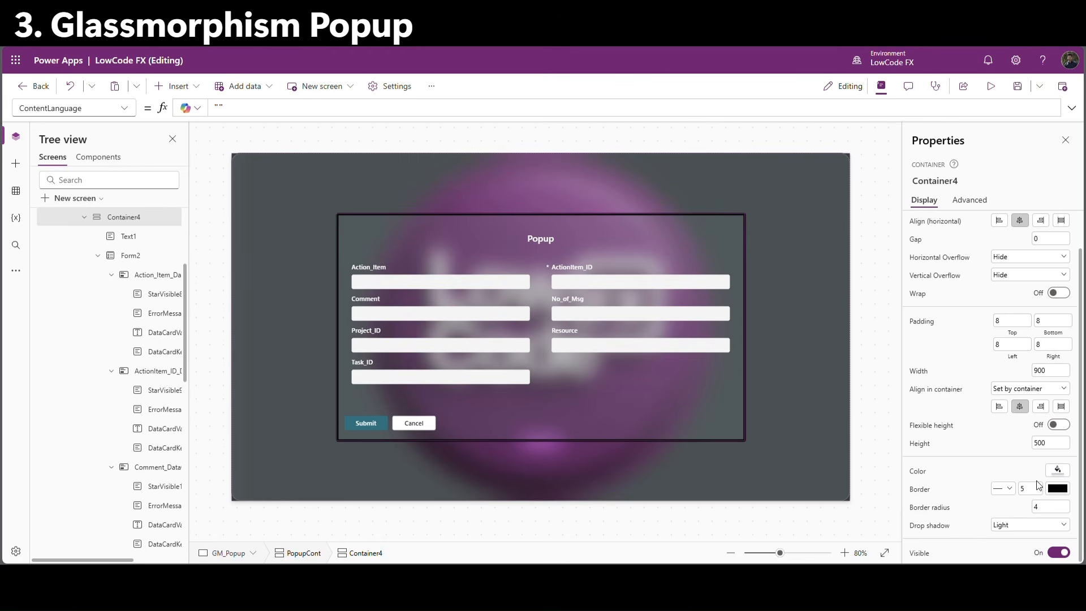
{"action": "left_click", "coordinate": [1057, 488]}
{"action": "left_click", "coordinate": [1021, 438]}
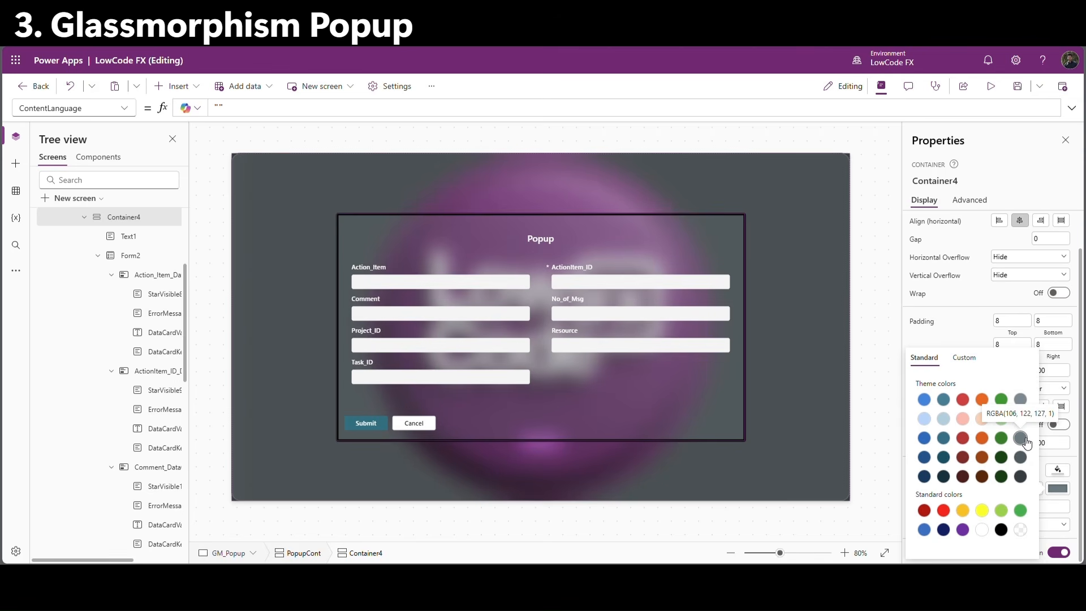
{"action": "left_click", "coordinate": [882, 327]}
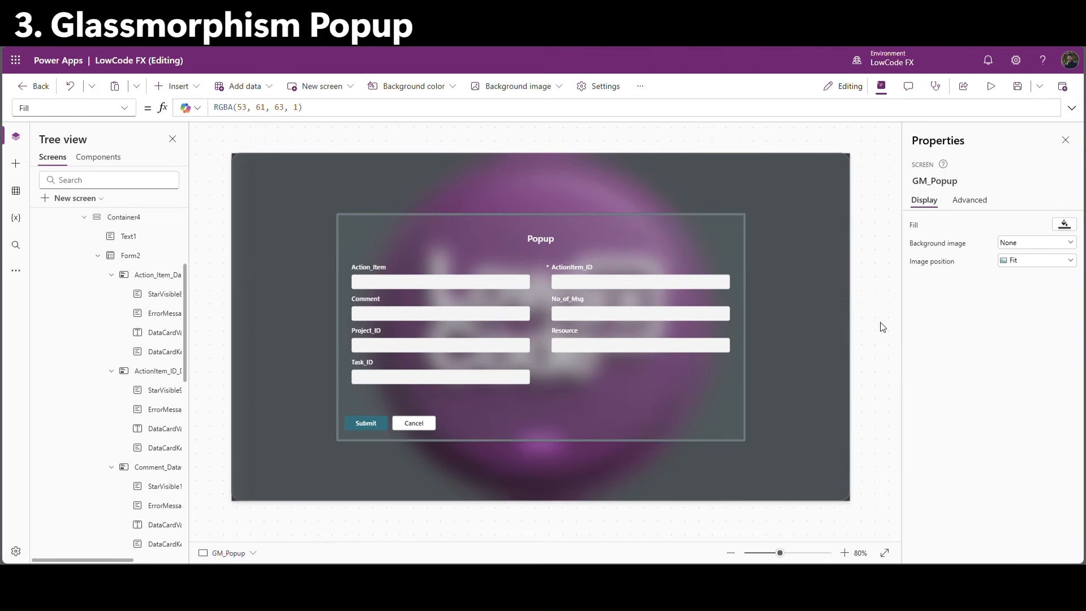
Center the Submit and Cancel buttons horizontally within Container5.
{"action": "left_click", "coordinate": [449, 425]}
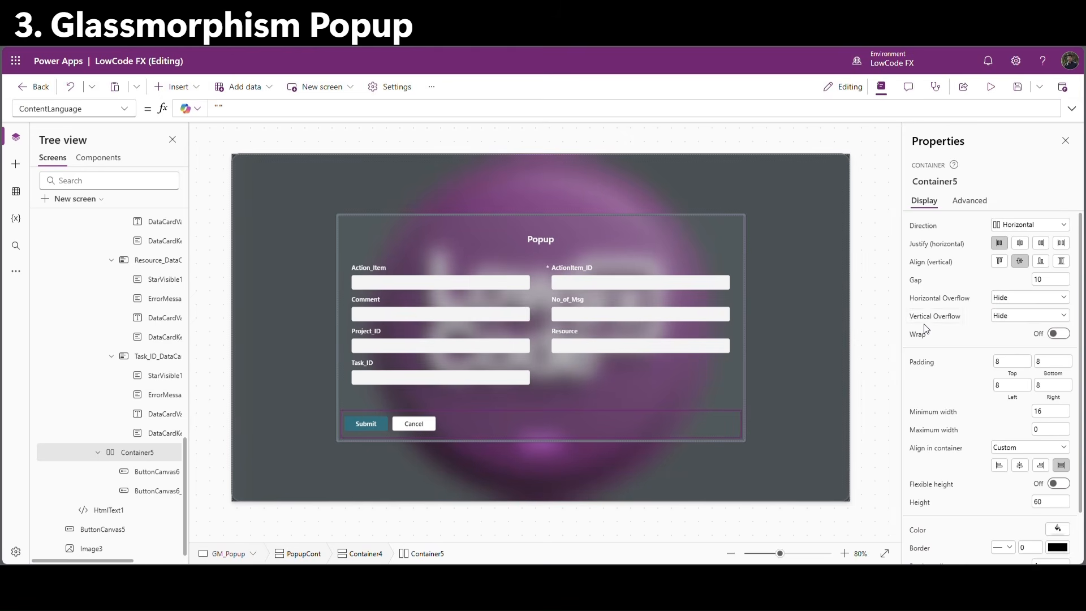
{"action": "left_click", "coordinate": [1020, 242]}
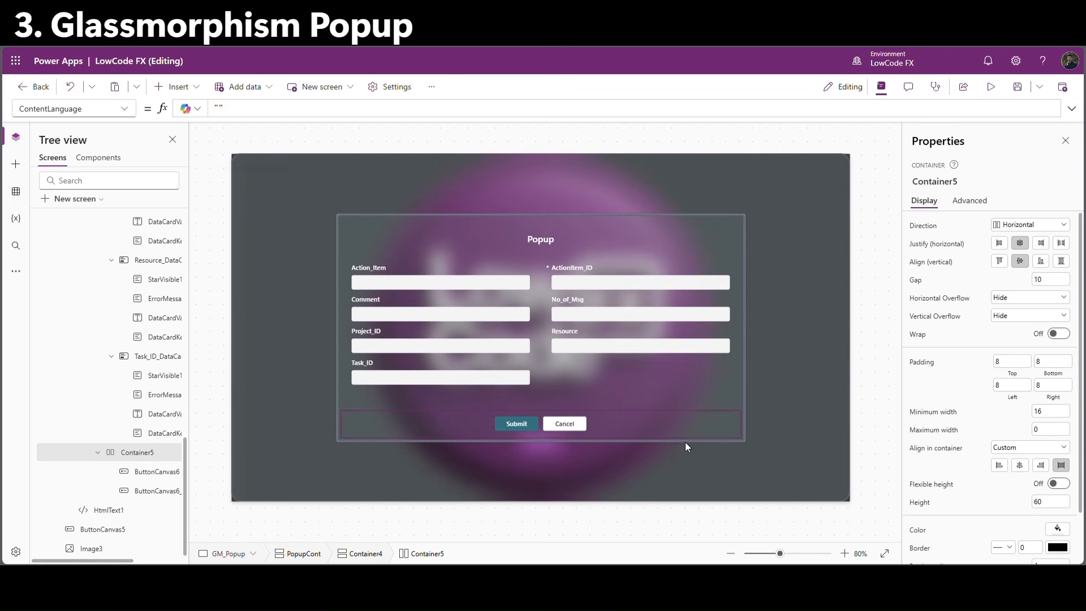
{"action": "left_click", "coordinate": [882, 366]}
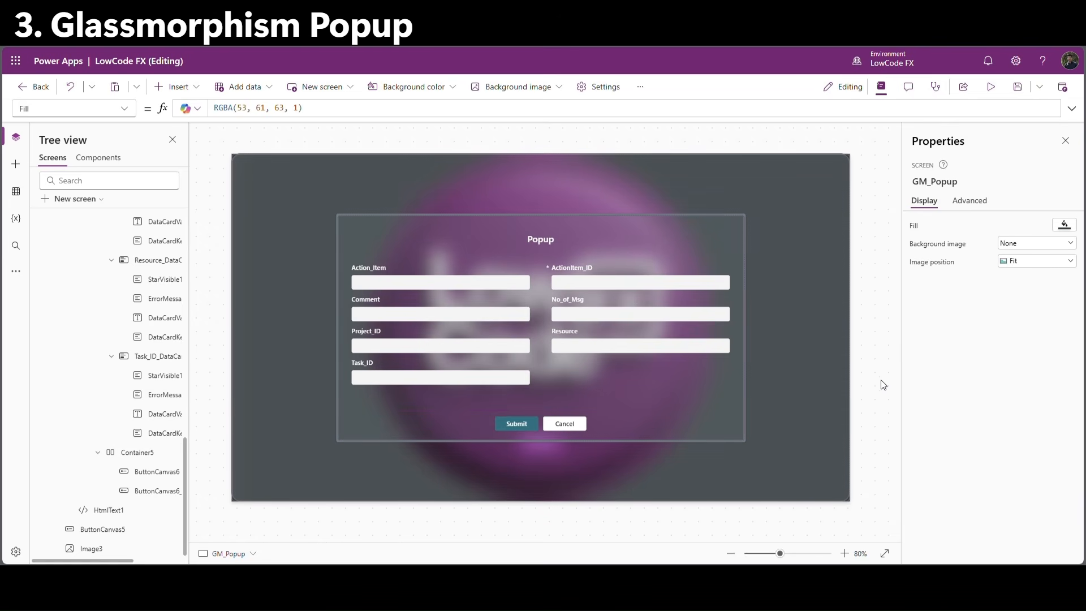
Preview the app and test closing and reopening the glass popup with the Cancel and Popup buttons.
{"action": "left_click", "coordinate": [997, 88]}
{"action": "left_click", "coordinate": [560, 428]}
{"action": "left_click", "coordinate": [537, 464]}
{"action": "left_click", "coordinate": [591, 434]}
{"action": "left_click", "coordinate": [563, 458]}
{"action": "left_click", "coordinate": [571, 443]}
{"action": "left_click", "coordinate": [563, 459]}
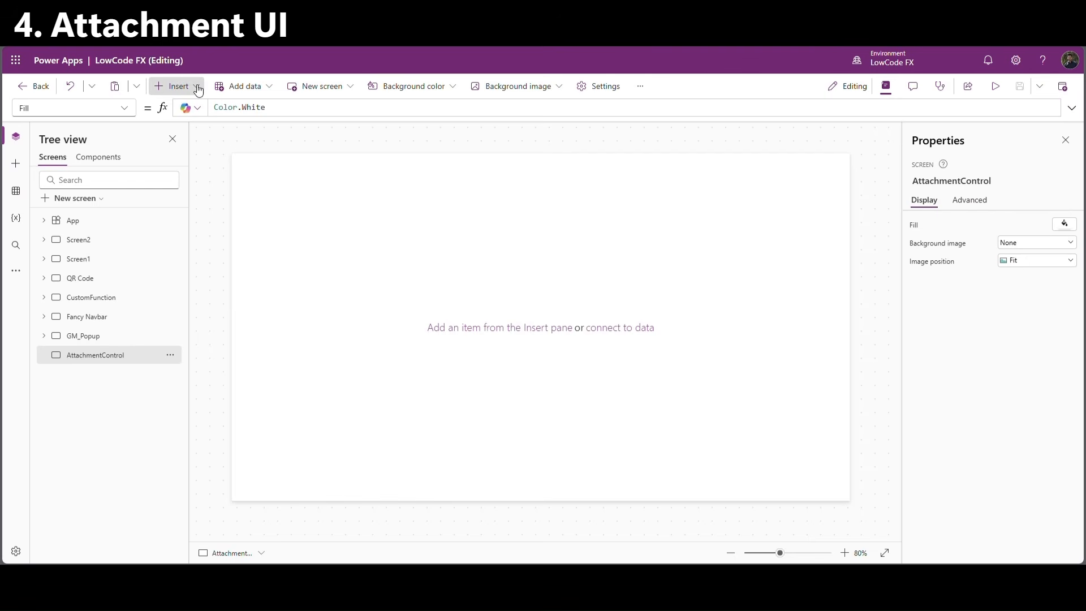
Search the insertable controls for "atta" on the AttachmentControl screen, and clear the search.
{"action": "left_click", "coordinate": [176, 86]}
{"action": "type", "text": "atta"}
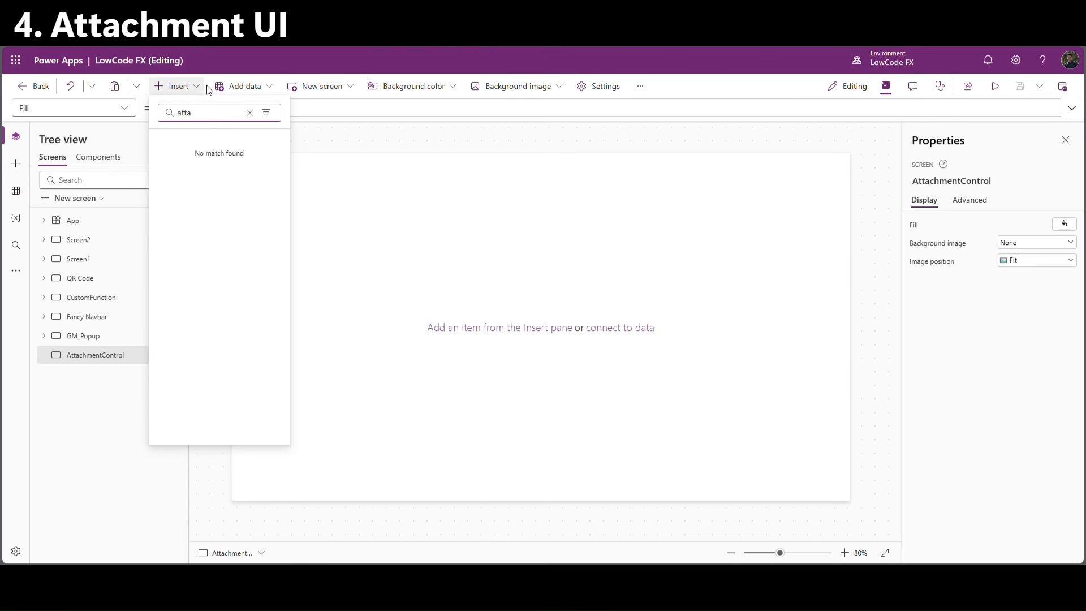
{"action": "left_click", "coordinate": [249, 112]}
{"action": "left_click", "coordinate": [260, 138]}
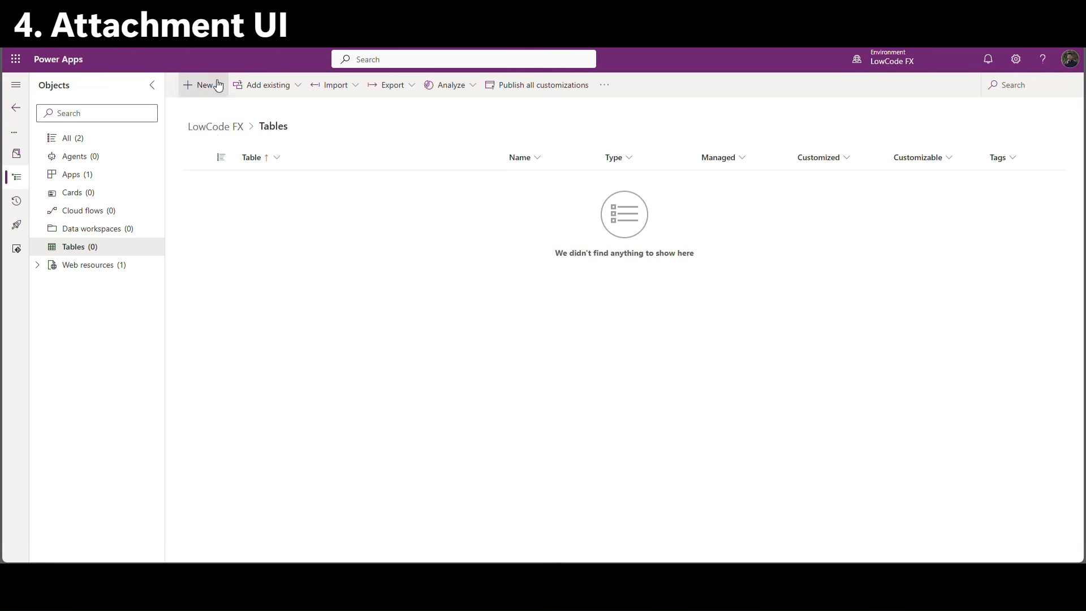
Create a new table named UploadFiles in the LowCode FX solution.
{"action": "left_click", "coordinate": [204, 85]}
{"action": "mouse_move", "coordinate": [226, 230]}
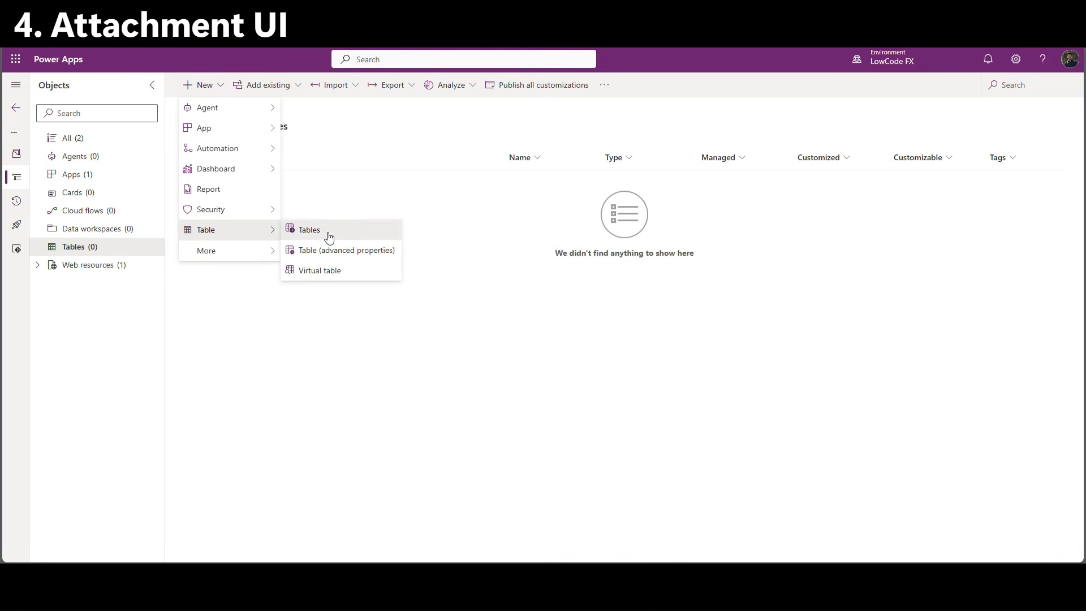
{"action": "left_click", "coordinate": [320, 236]}
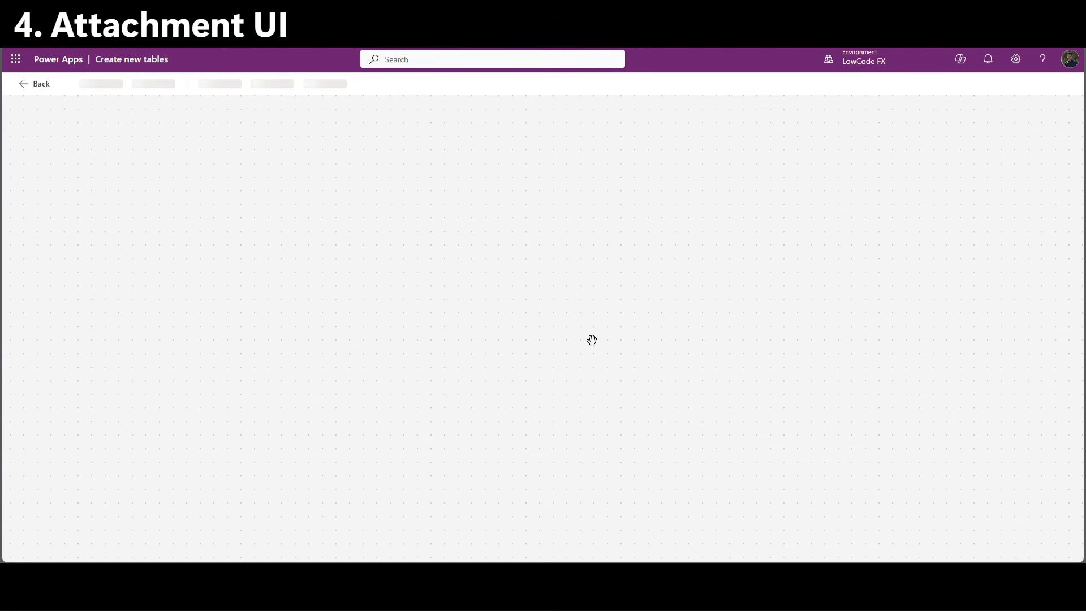
{"action": "left_click", "coordinate": [787, 398]}
{"action": "type", "text": "UploadFiles"}
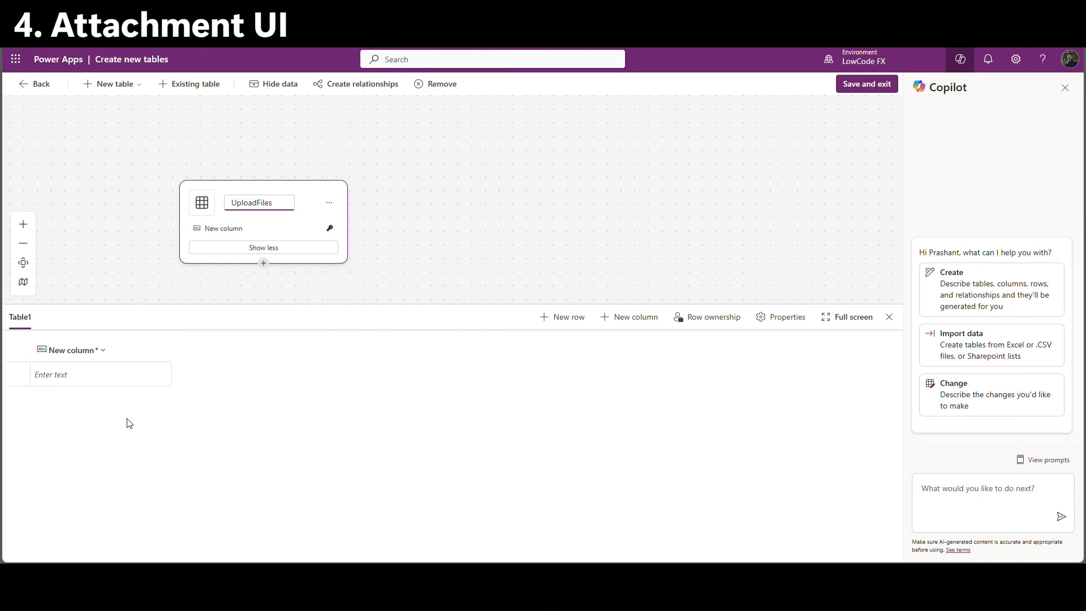
Rename the primary column of the UploadFiles table to ID.
{"action": "left_click", "coordinate": [93, 354]}
{"action": "left_click", "coordinate": [68, 371]}
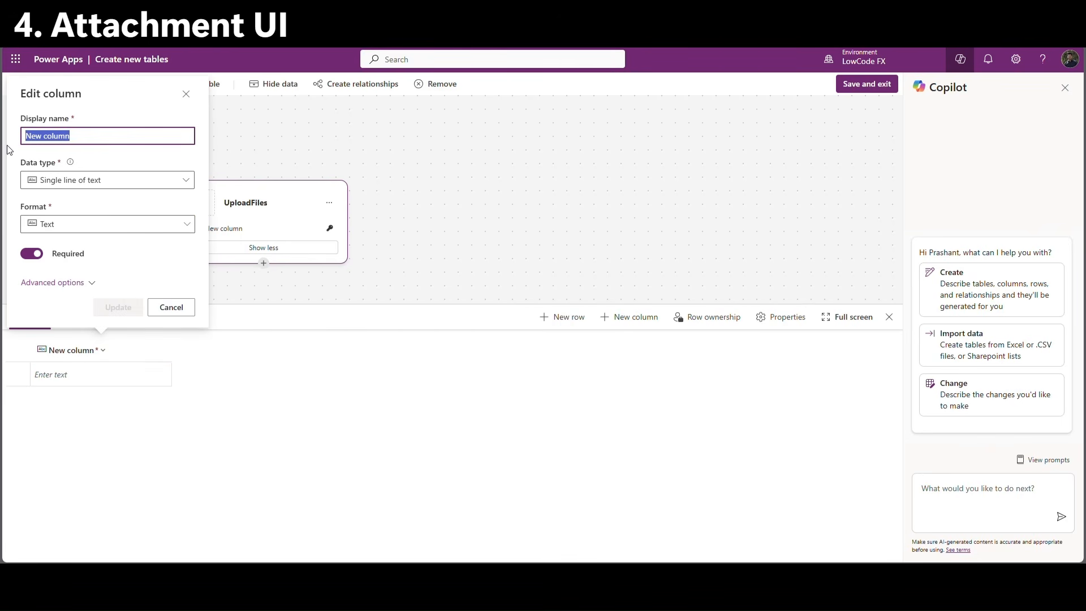
{"action": "type", "text": "ID"}
{"action": "left_click", "coordinate": [117, 308]}
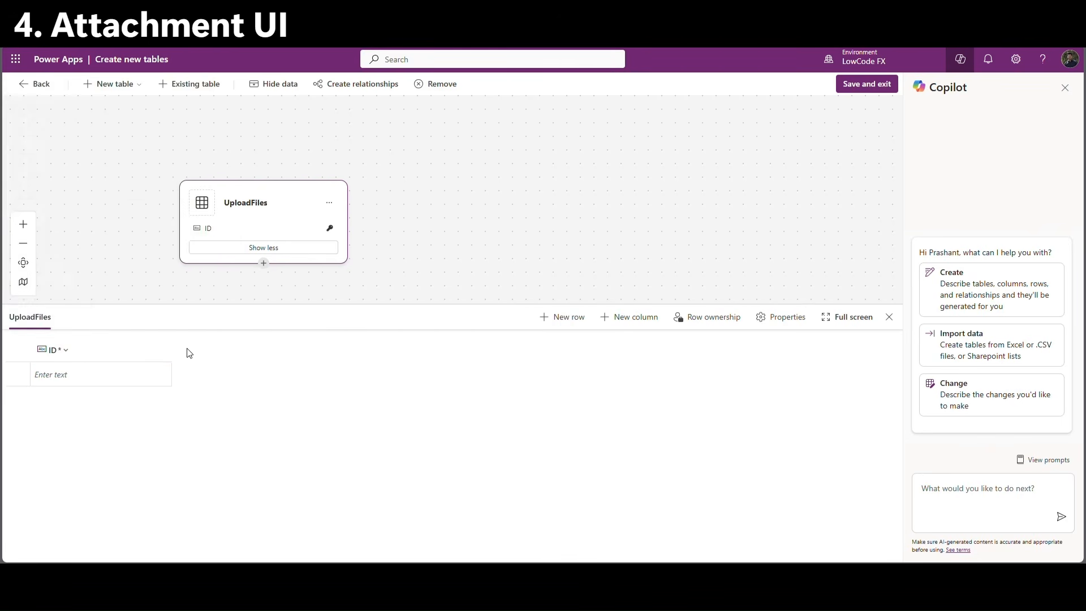
Add a single-line text column named FileName to the UploadFiles table, then save and exit the table designer.
{"action": "left_click", "coordinate": [649, 319]}
{"action": "left_click", "coordinate": [728, 376]}
{"action": "type", "text": "FileName"}
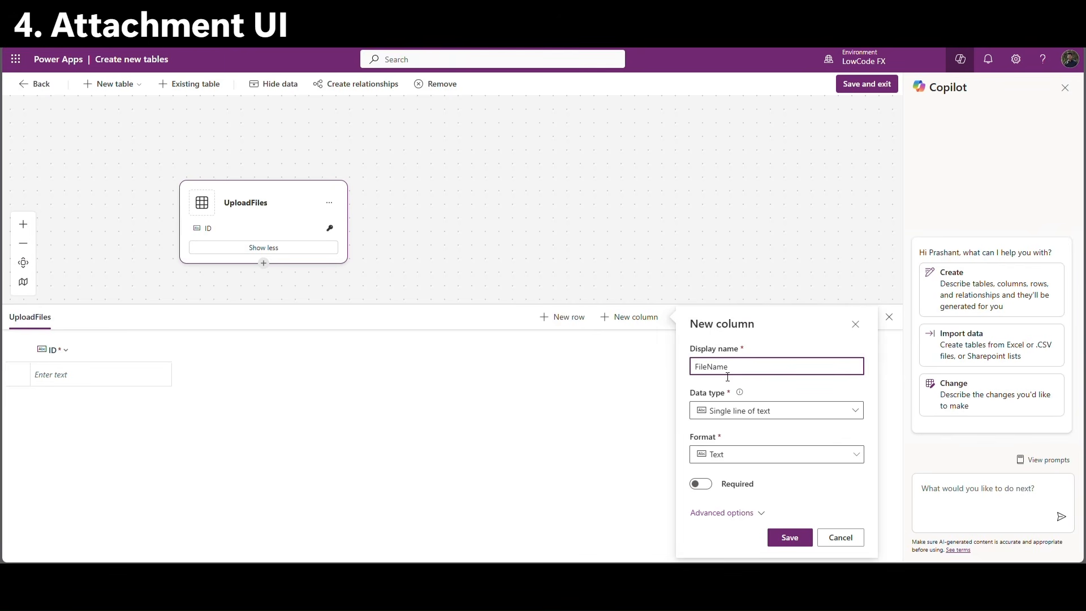
{"action": "left_click", "coordinate": [790, 537]}
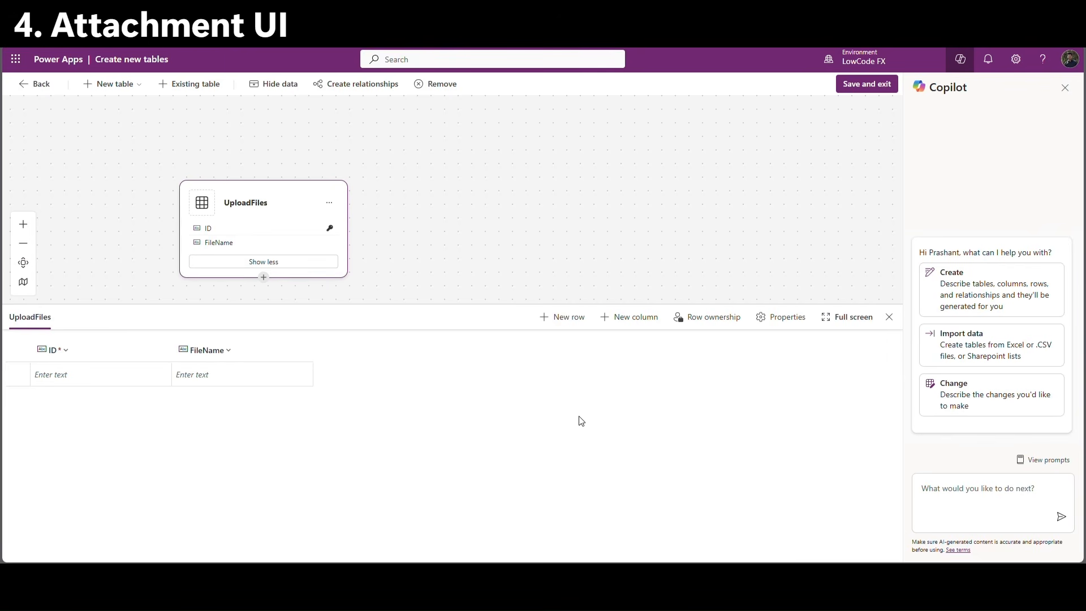
{"action": "left_click", "coordinate": [861, 83]}
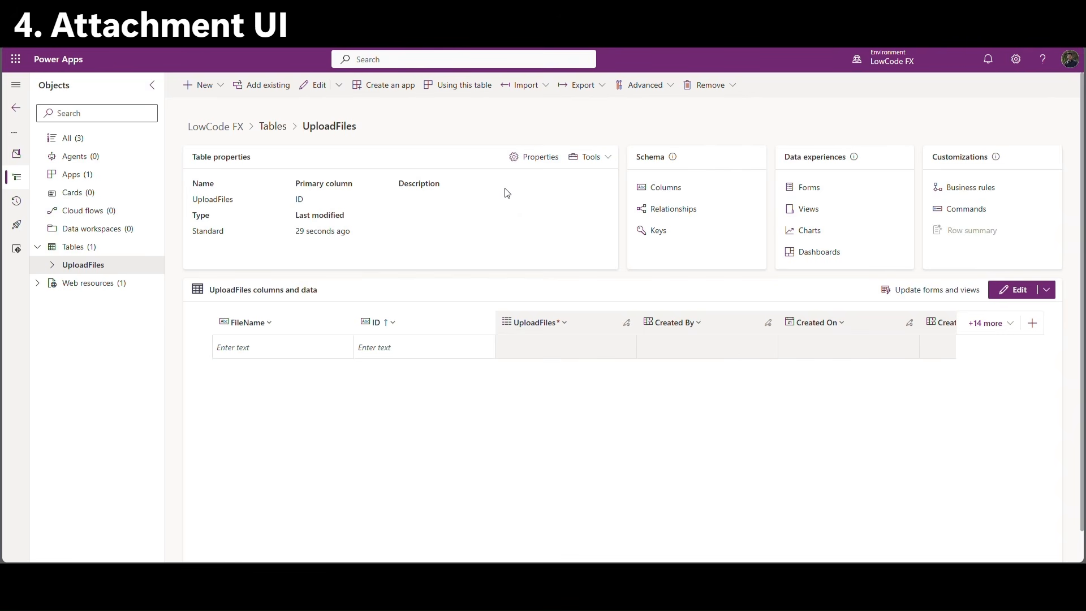
Enable attachments, including notes and files, in the UploadFiles table properties and save them.
{"action": "left_click", "coordinate": [538, 158]}
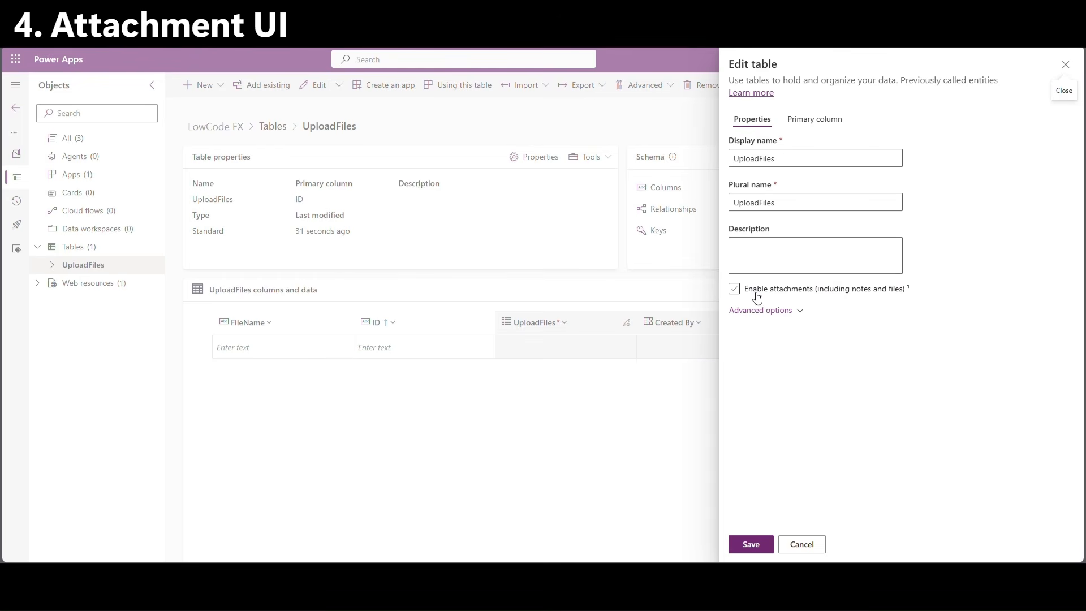
{"action": "left_click", "coordinate": [734, 289]}
{"action": "left_click", "coordinate": [756, 546]}
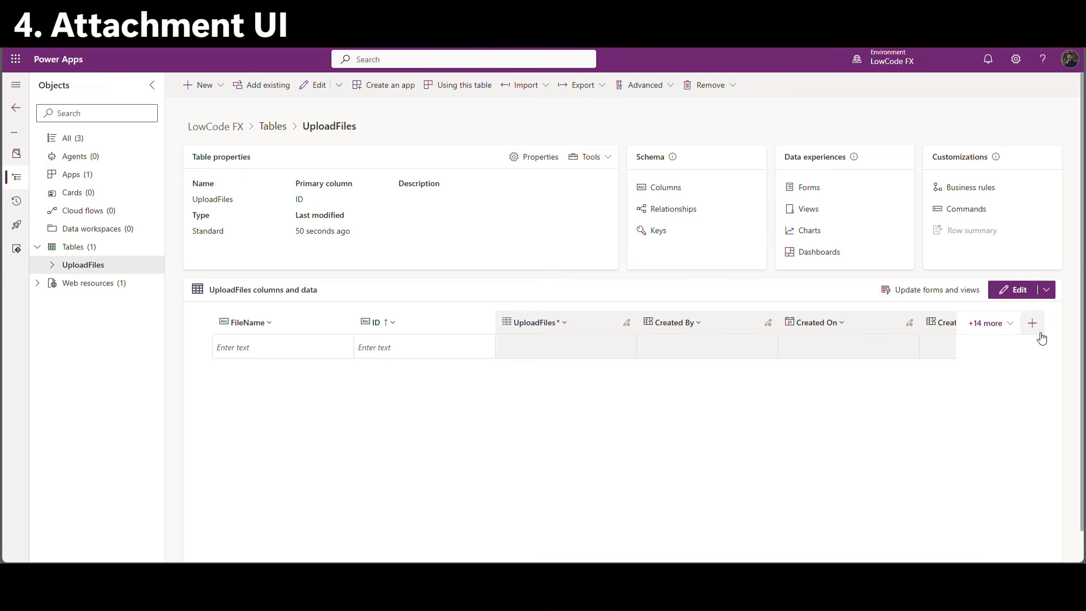
Add a column named Files with the File data type to the UploadFiles table.
{"action": "left_click", "coordinate": [1032, 324]}
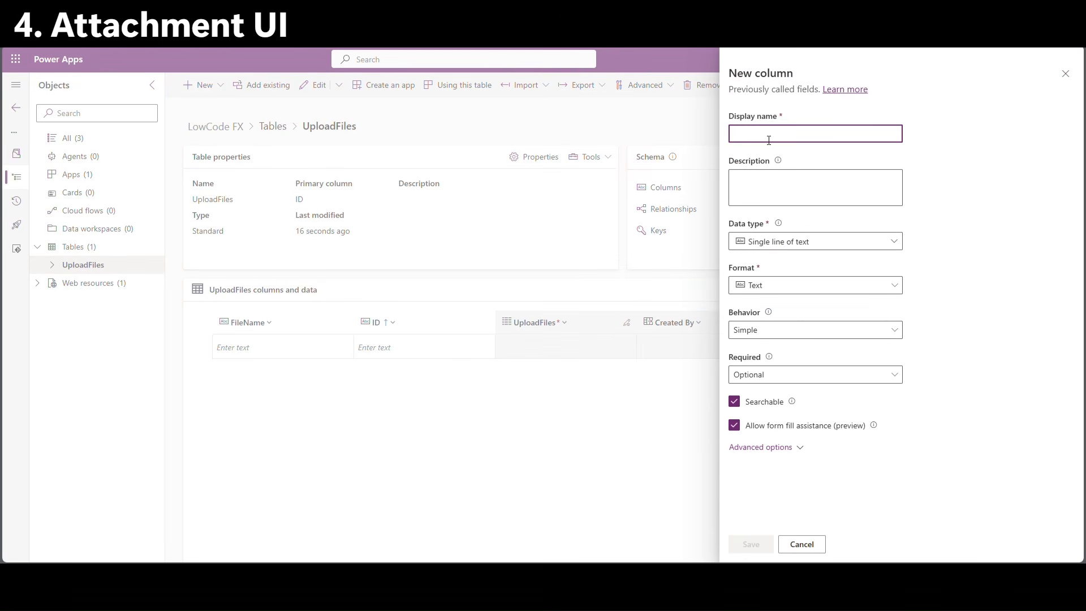
{"action": "type", "text": "Files"}
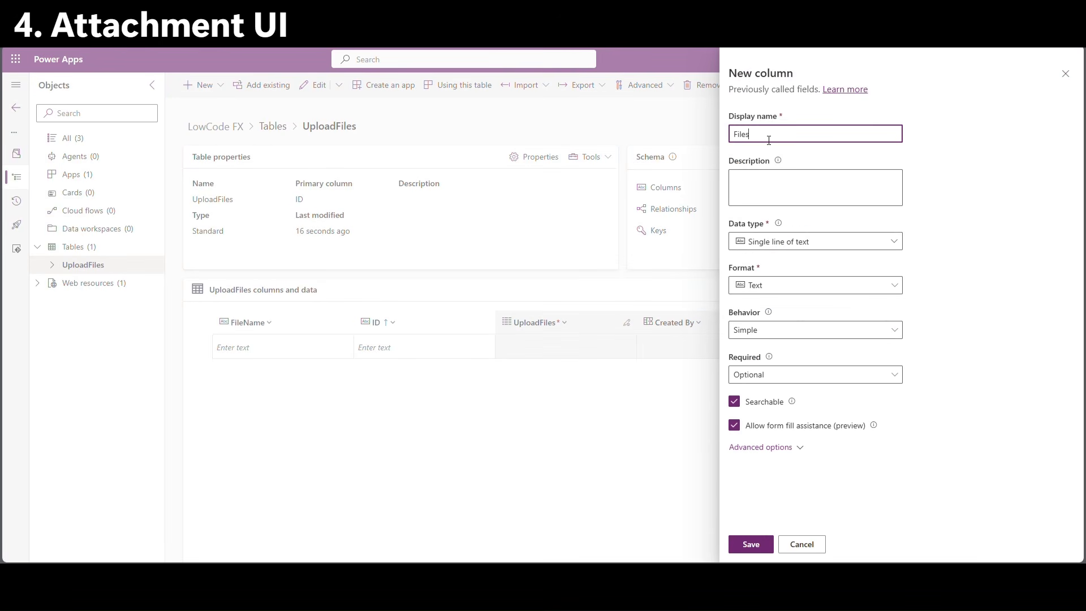
{"action": "left_click", "coordinate": [812, 243]}
{"action": "mouse_move", "coordinate": [792, 433]}
{"action": "left_click", "coordinate": [943, 437]}
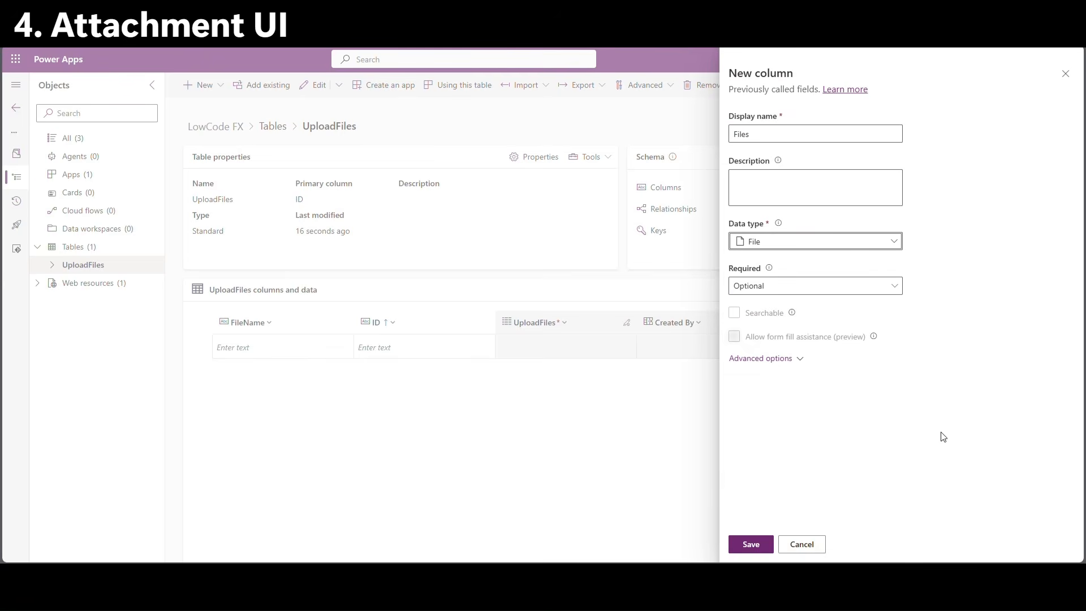
{"action": "left_click", "coordinate": [751, 543]}
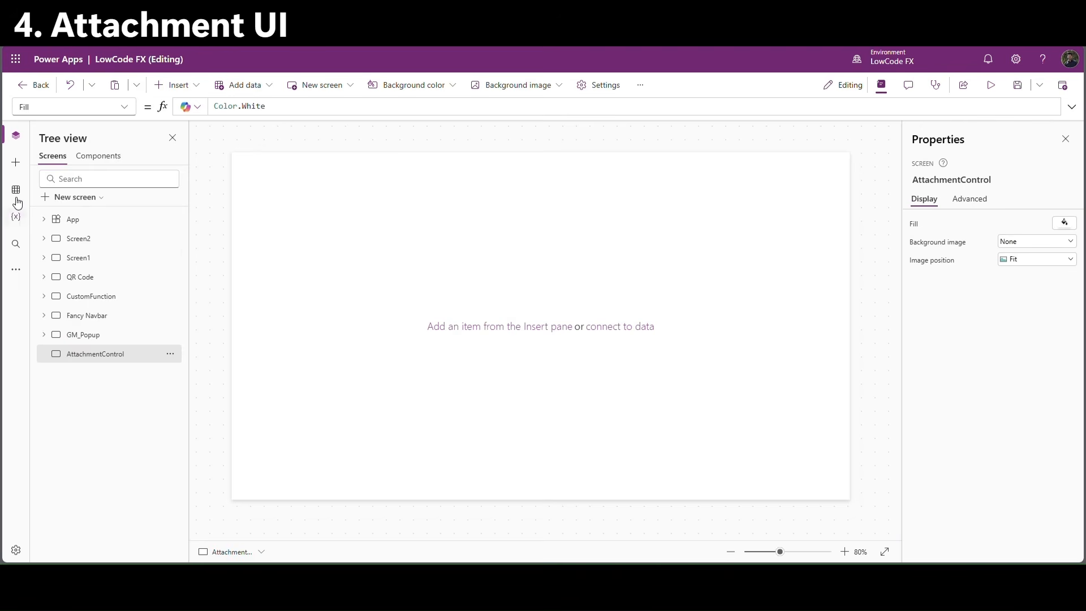
Switch to the LowCode FX app editor and add the UploadFiles Dataverse table as a data source.
{"action": "left_click", "coordinate": [15, 191]}
{"action": "left_click", "coordinate": [78, 179]}
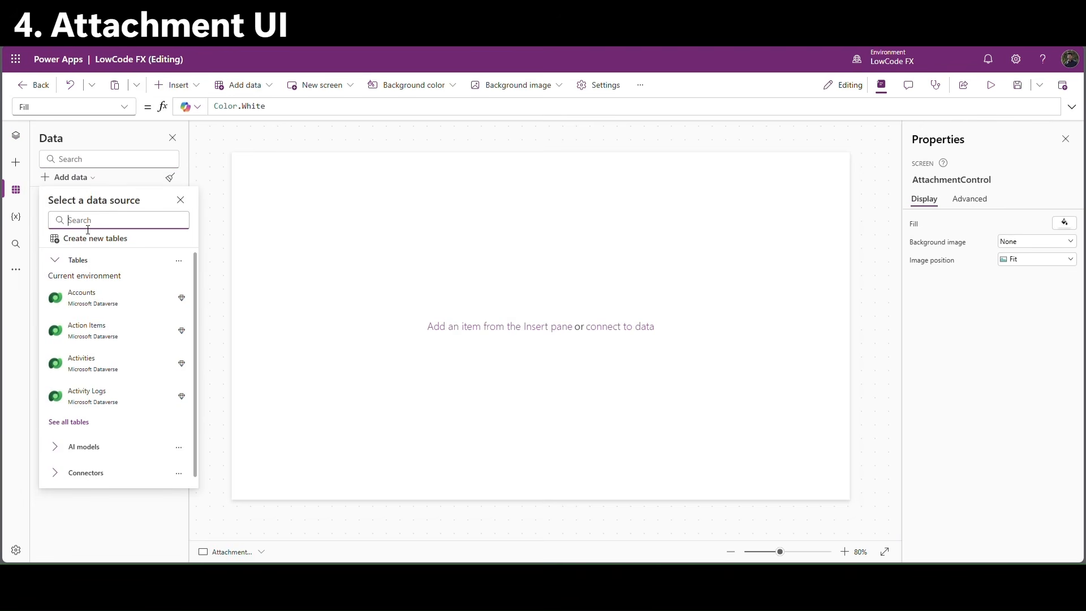
{"action": "type", "text": "upload"}
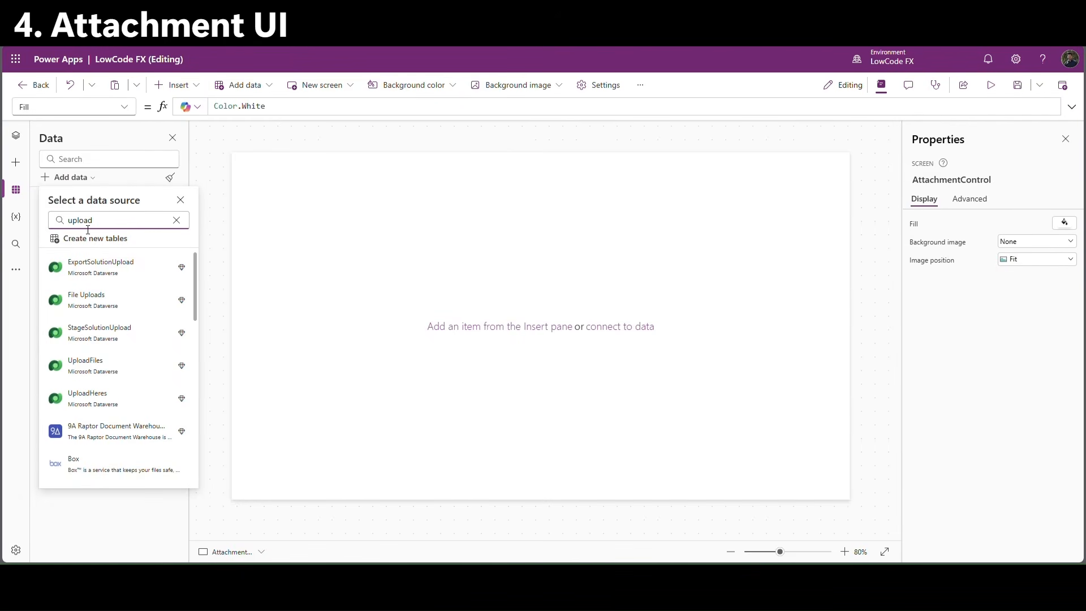
{"action": "left_click", "coordinate": [117, 365]}
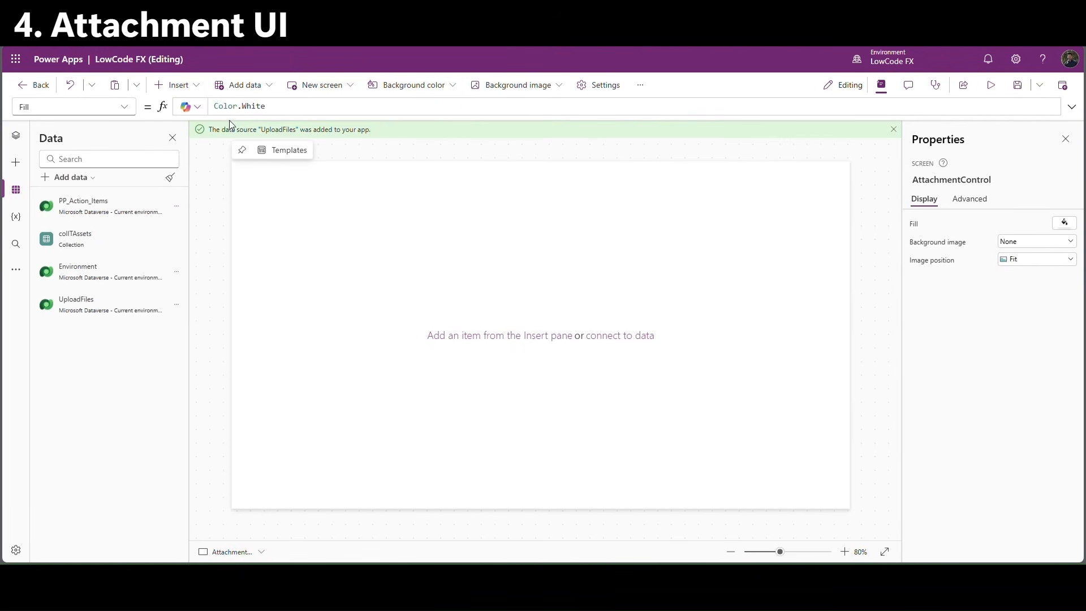
{"action": "left_click", "coordinate": [894, 130]}
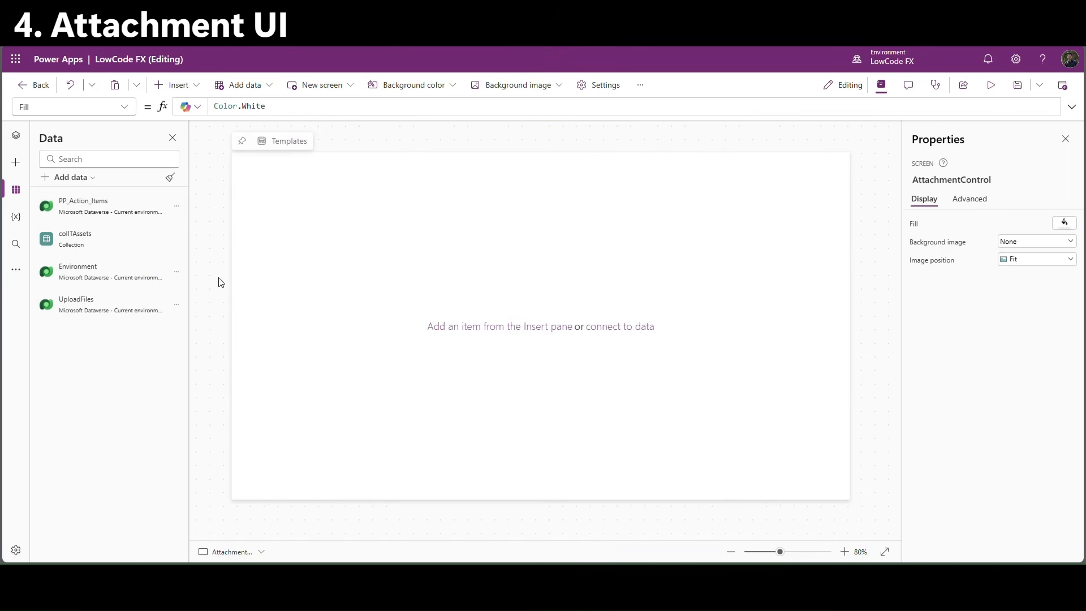
Set the AttachmentControl screen's fill to the darkest red theme color, RGBA(79, 29, 26, 1).
{"action": "left_click", "coordinate": [17, 136]}
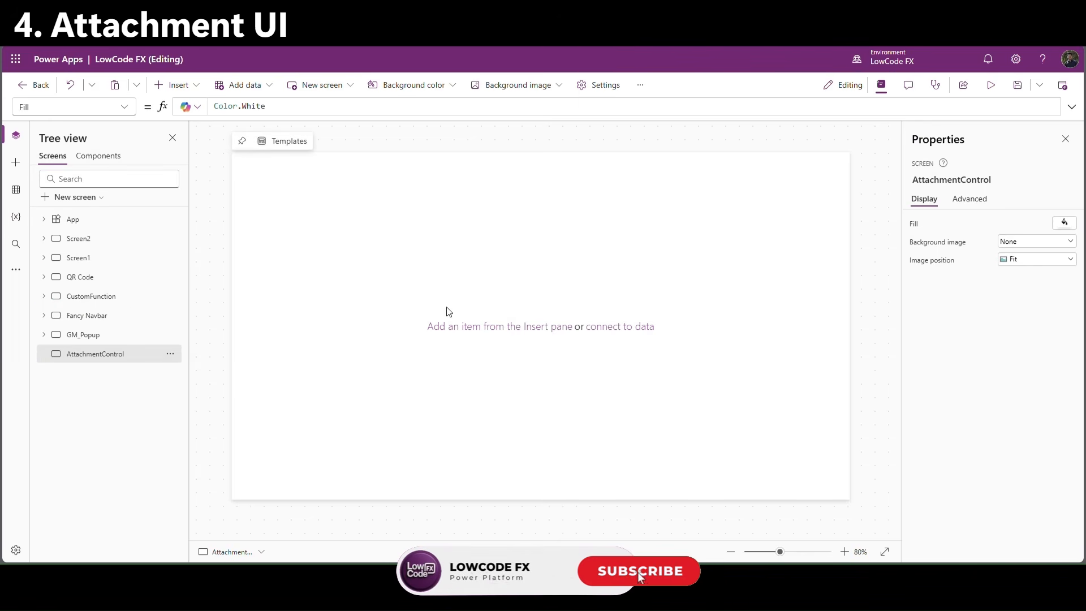
{"action": "left_click", "coordinate": [1073, 223]}
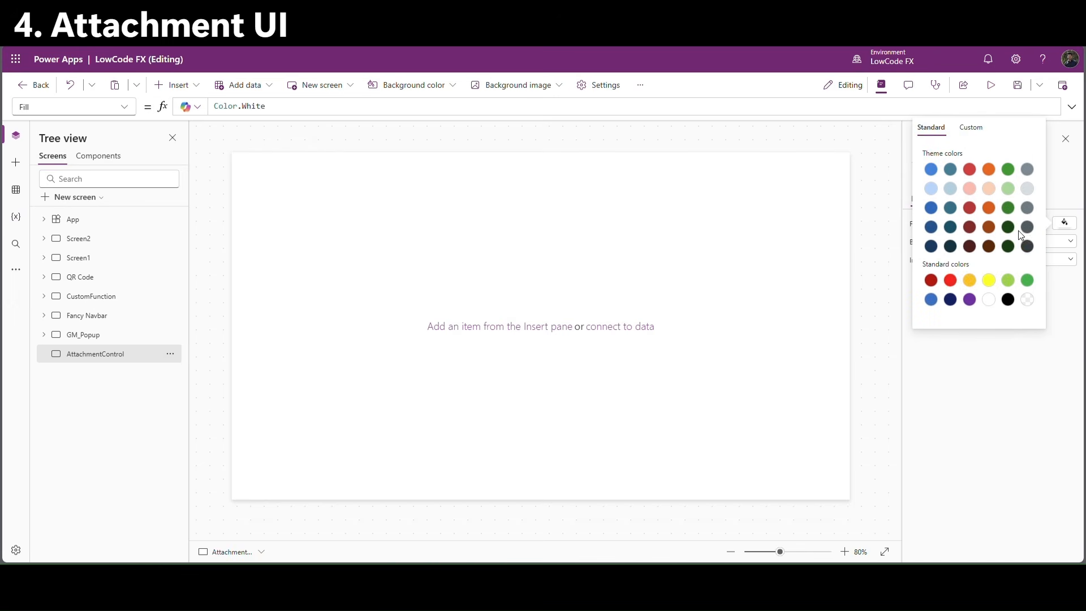
{"action": "left_click", "coordinate": [969, 247]}
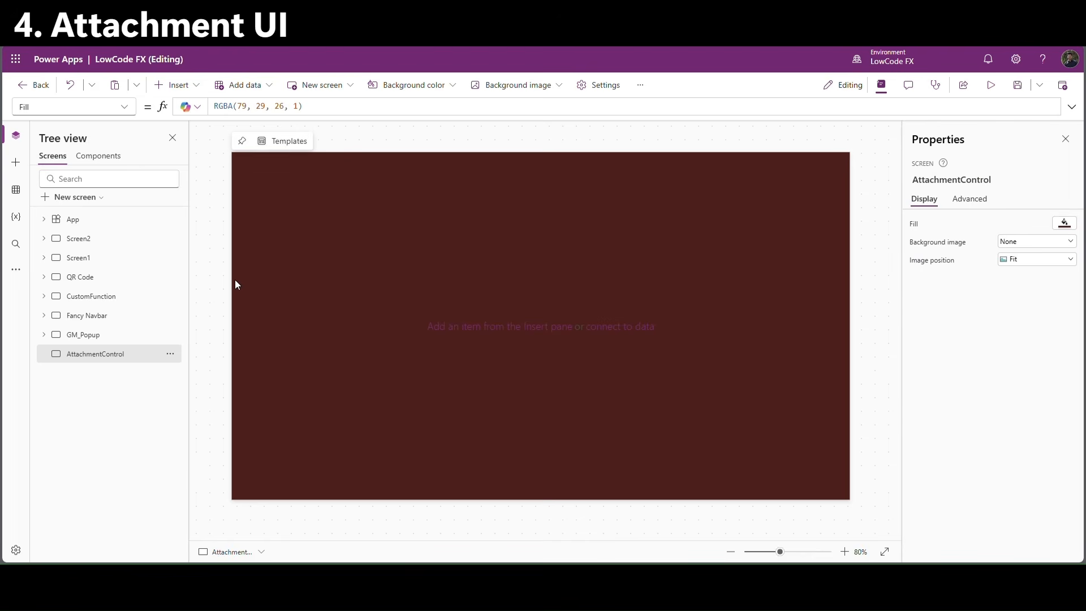
Insert a form on the AttachmentControl screen and connect it to the UploadFiles table.
{"action": "left_click", "coordinate": [172, 85]}
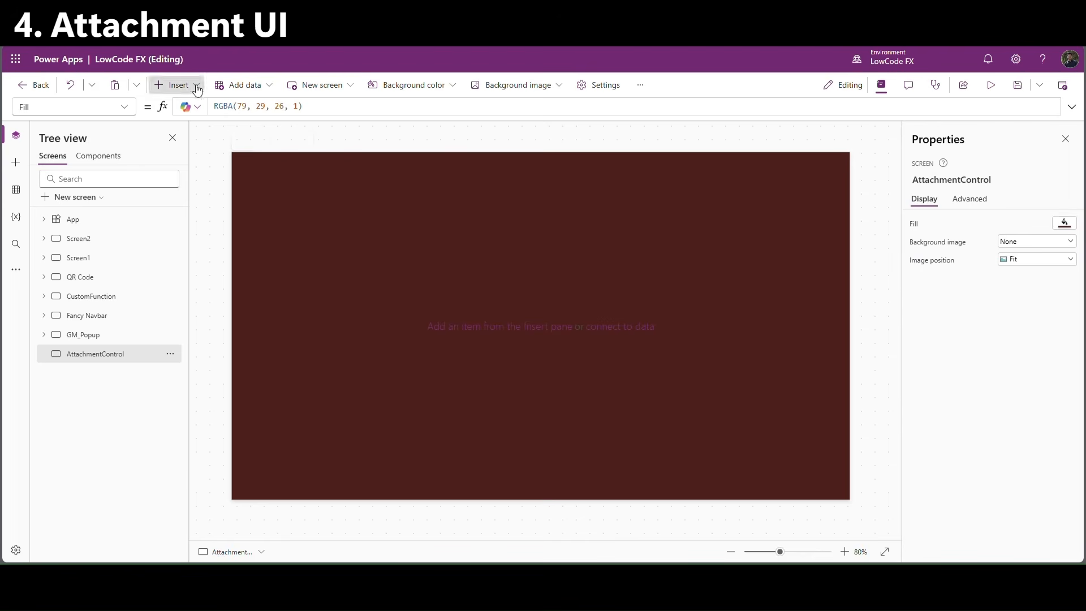
{"action": "left_click", "coordinate": [184, 246]}
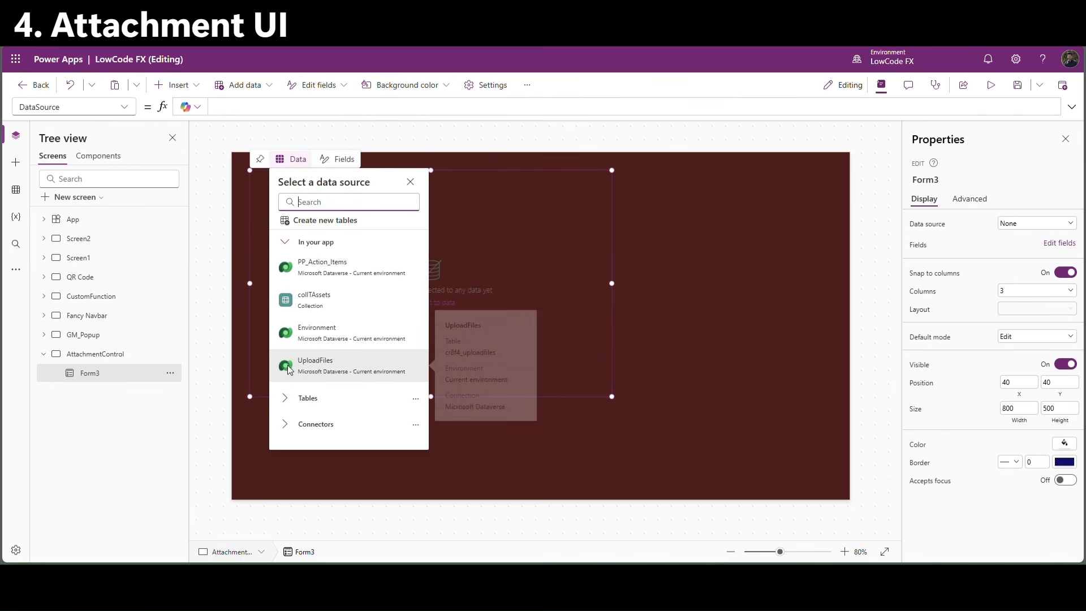
{"action": "left_click", "coordinate": [331, 365]}
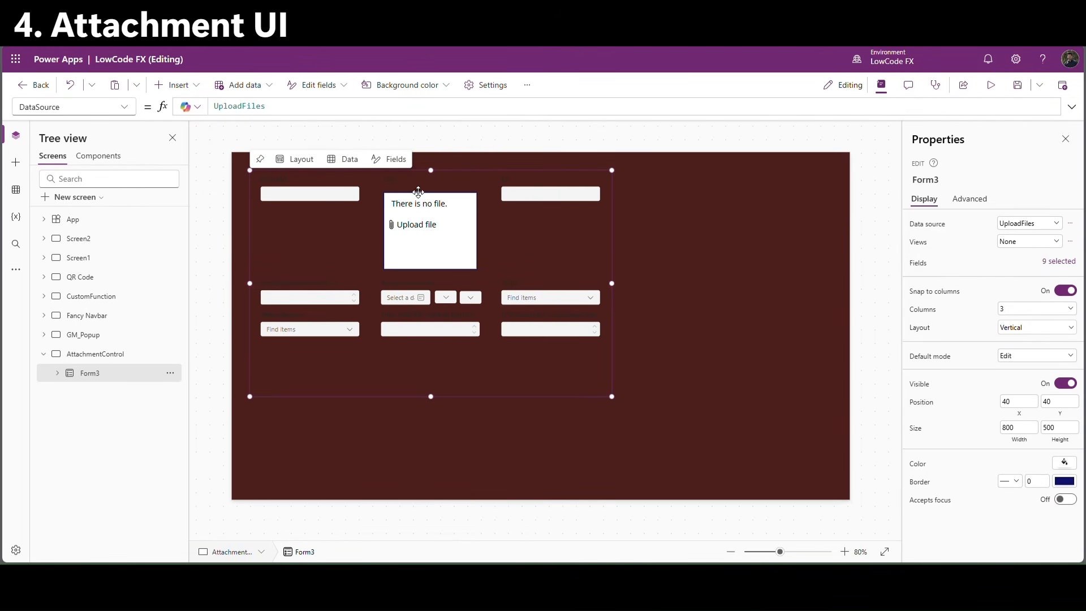
Copy the attachment control from the form's Files card directly onto the AttachmentControl screen, and delete the form.
{"action": "left_click", "coordinate": [430, 213]}
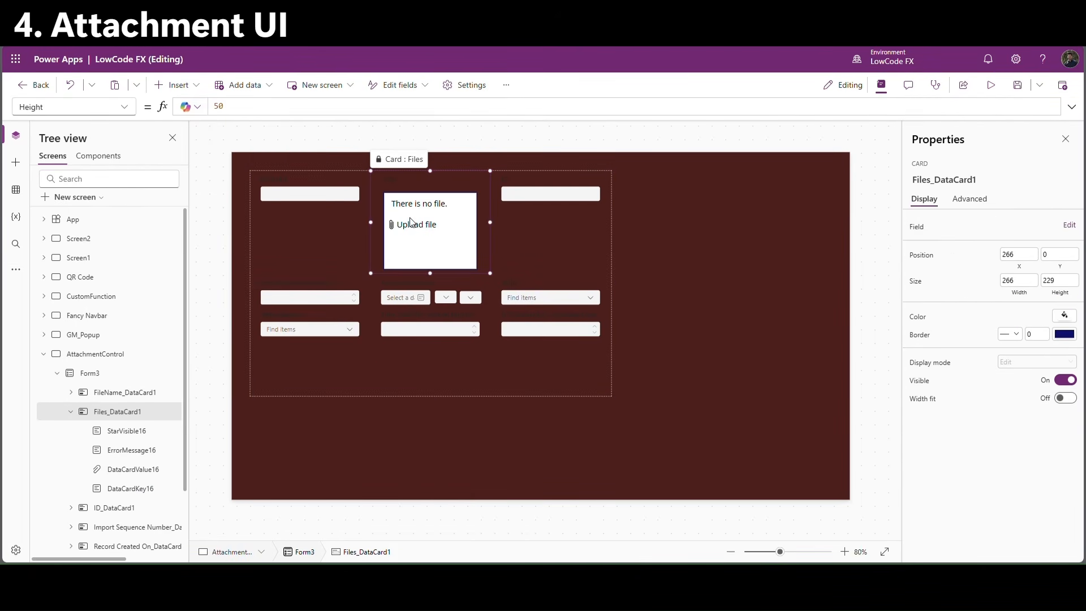
{"action": "left_click", "coordinate": [104, 469]}
{"action": "right_click", "coordinate": [113, 474]}
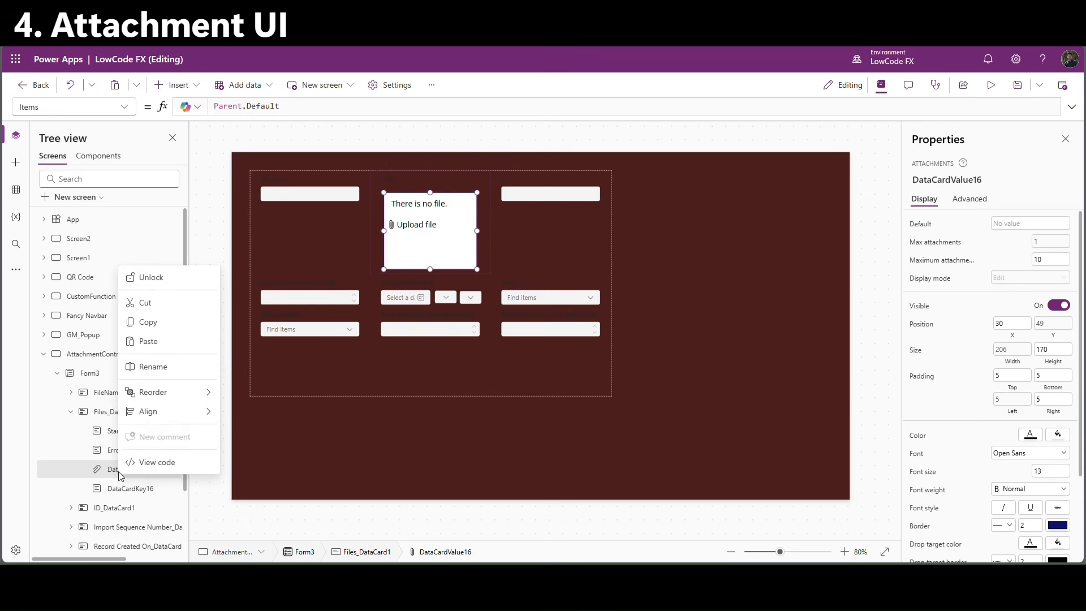
{"action": "left_click", "coordinate": [148, 318]}
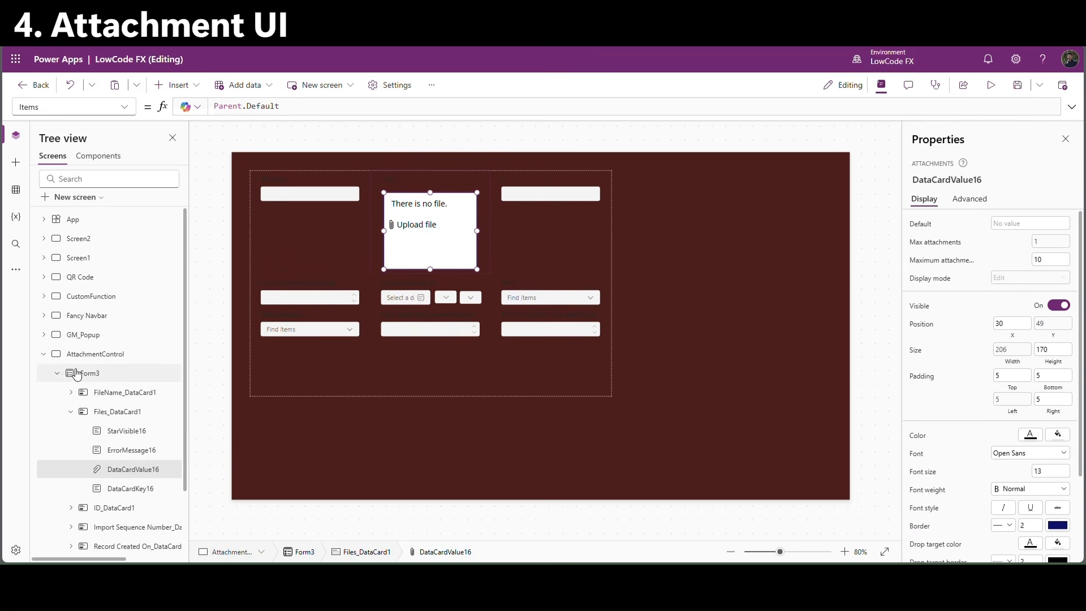
{"action": "left_click", "coordinate": [58, 373]}
{"action": "left_click", "coordinate": [98, 355]}
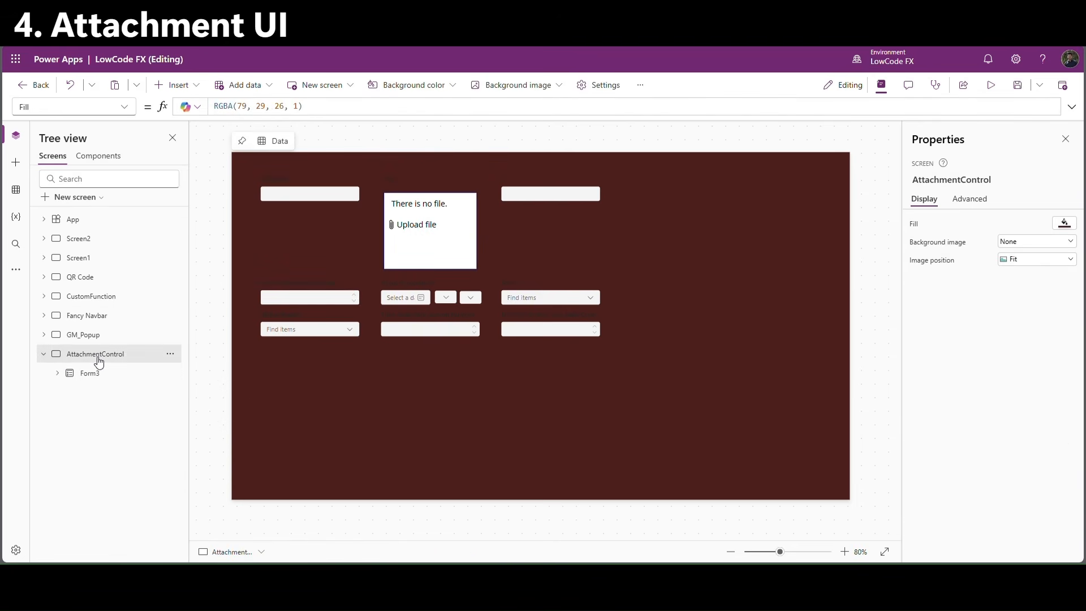
{"action": "key", "text": "ctrl+v"}
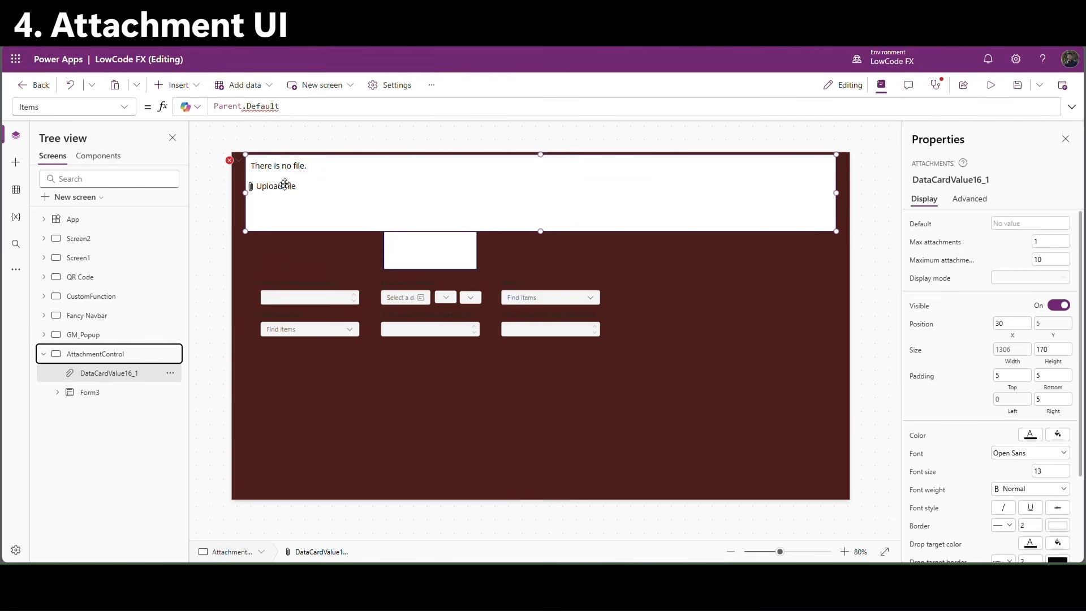
{"action": "left_click", "coordinate": [102, 392]}
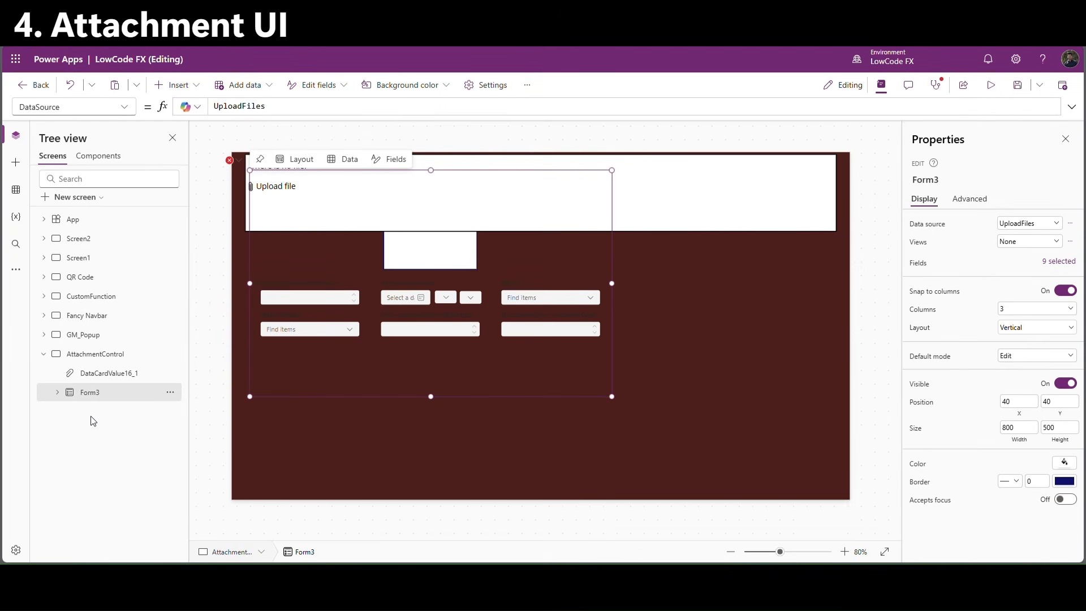
{"action": "key", "text": "Delete"}
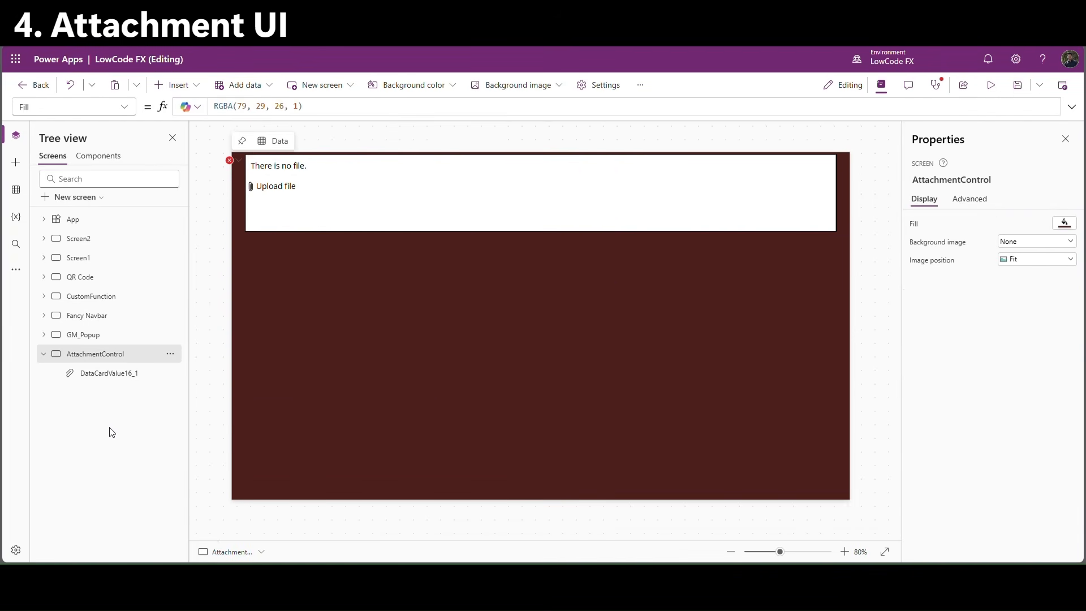
Clear the copied attachment control's formulas that cause errors, including BorderColor and DisplayMode.
{"action": "left_click", "coordinate": [230, 159]}
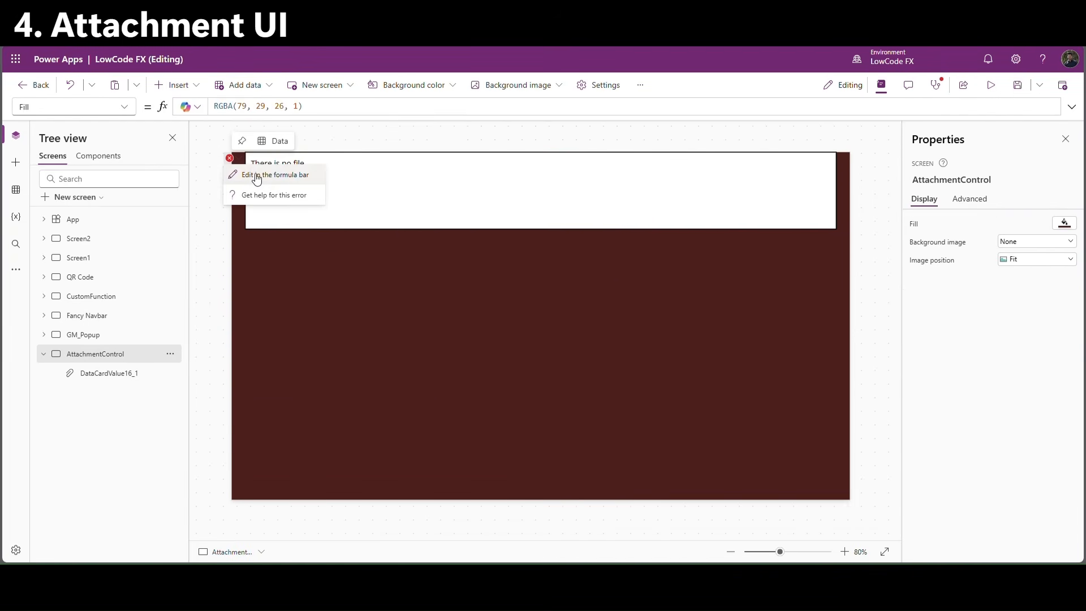
{"action": "left_click", "coordinate": [257, 176]}
{"action": "left_click_drag", "start_coordinate": [488, 107], "coordinate": [146, 109]}
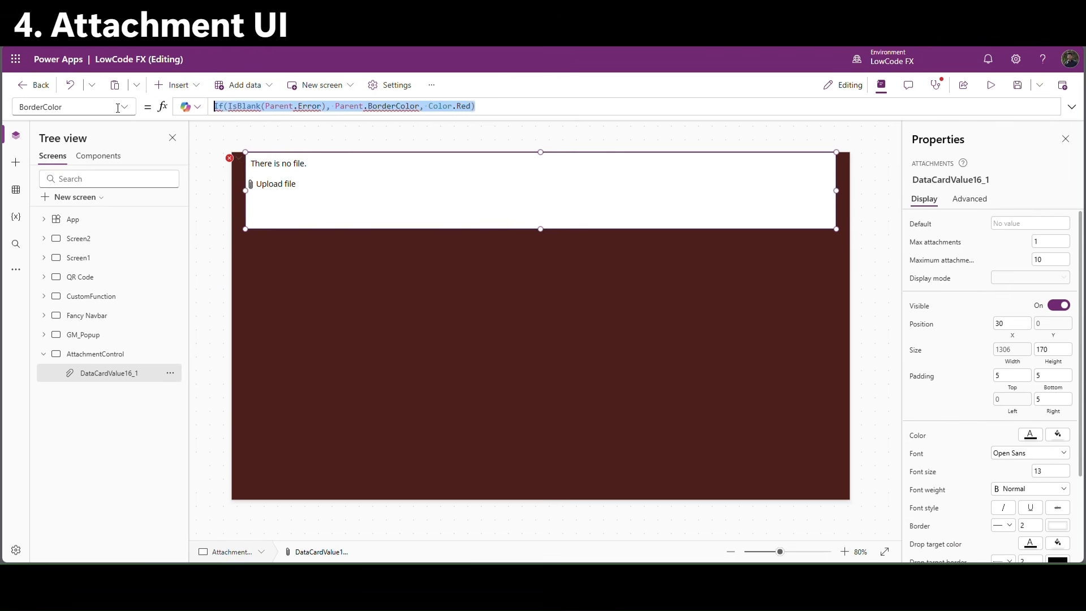
{"action": "key", "text": "BackSpace"}
{"action": "left_click", "coordinate": [230, 159]}
{"action": "left_click", "coordinate": [257, 176]}
{"action": "left_click_drag", "start_coordinate": [306, 109], "coordinate": [169, 108]}
{"action": "key", "text": "BackSpace"}
{"action": "left_click", "coordinate": [231, 160]}
{"action": "left_click", "coordinate": [257, 176]}
{"action": "left_click_drag", "start_coordinate": [303, 106], "coordinate": [181, 107]}
{"action": "key", "text": "BackSpace"}
{"action": "left_click", "coordinate": [231, 159]}
{"action": "left_click", "coordinate": [256, 176]}
{"action": "left_click_drag", "start_coordinate": [306, 110], "coordinate": [218, 109]}
{"action": "key", "text": "BackSpace"}
{"action": "key", "text": "BackSpace"}
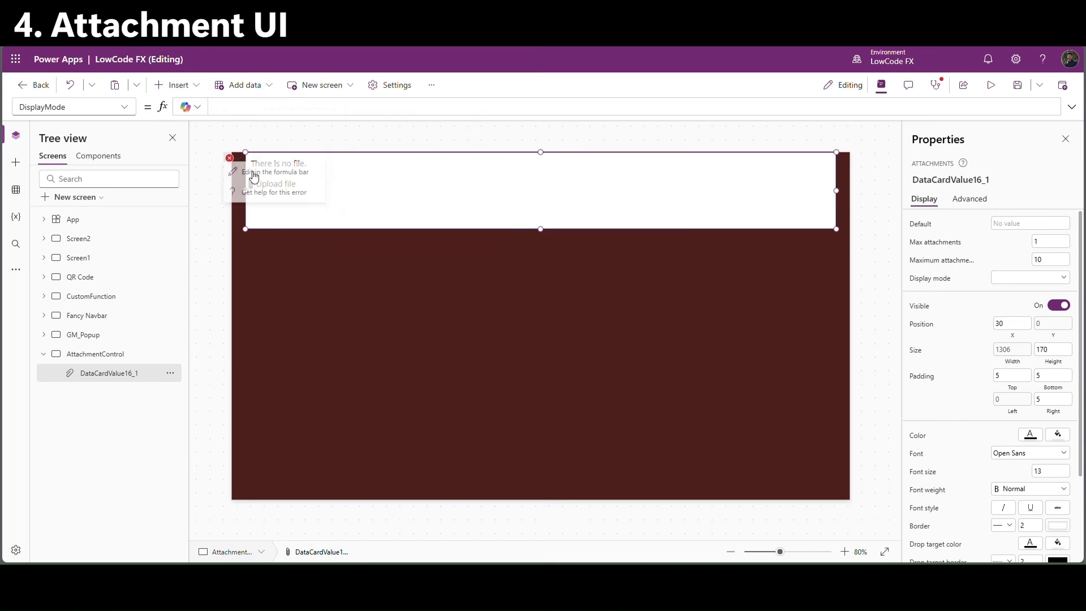
Move the attachment control to about X 44, Y 188 and resize it to about 426 by 427.
{"action": "left_click_drag", "start_coordinate": [461, 200], "coordinate": [466, 286]}
{"action": "left_click_drag", "start_coordinate": [835, 275], "coordinate": [445, 275]}
{"action": "left_click_drag", "start_coordinate": [347, 314], "coordinate": [354, 439]}
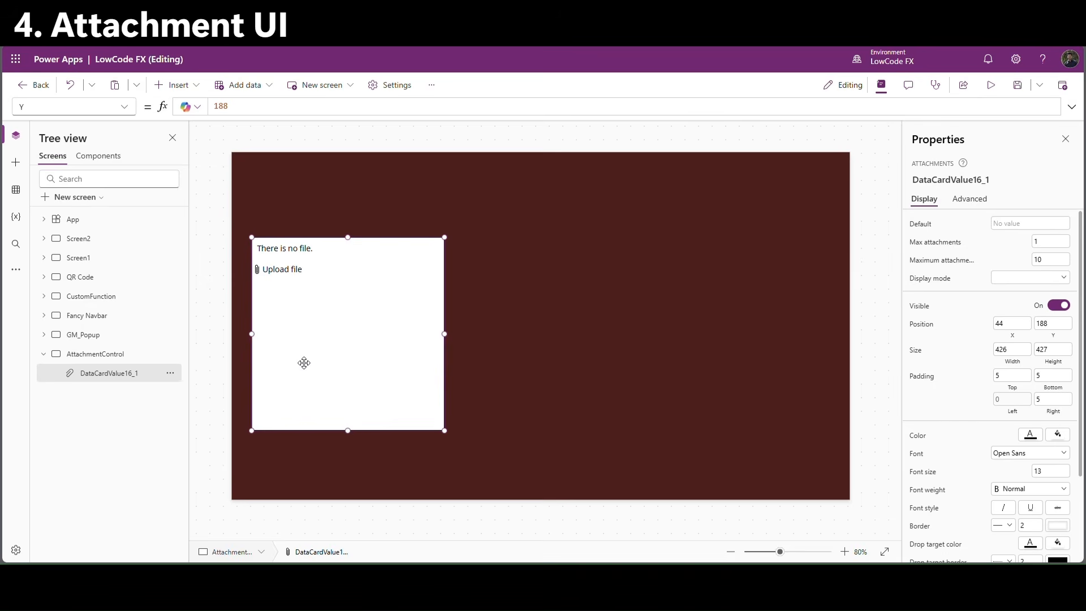
Insert a vertical gallery on the AttachmentControl screen and move it beside the attachment control, at about X 631, Y 40.
{"action": "left_click", "coordinate": [209, 318]}
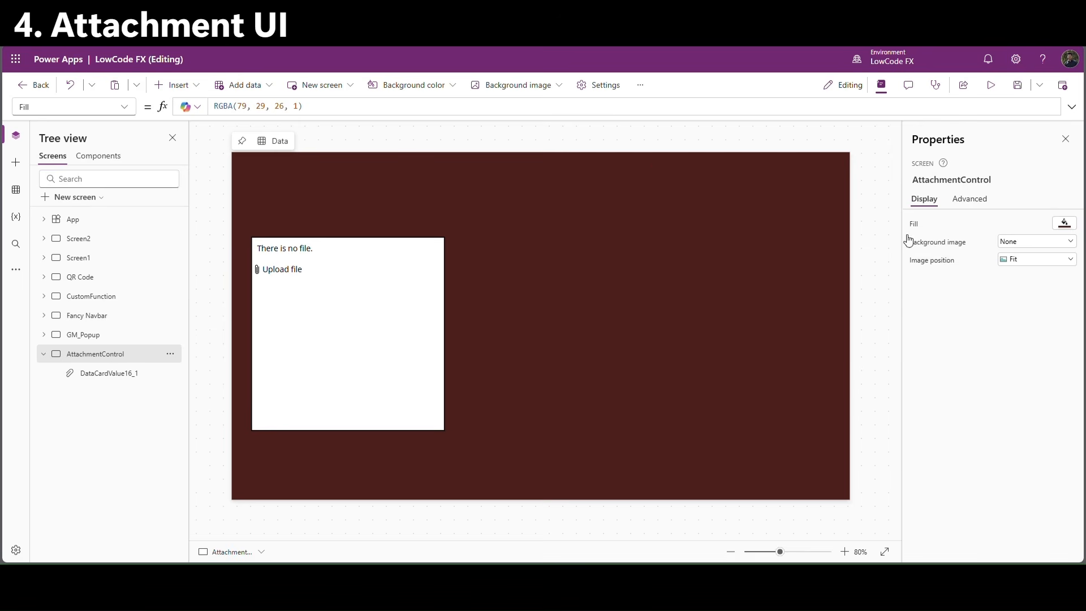
{"action": "left_click", "coordinate": [178, 85]}
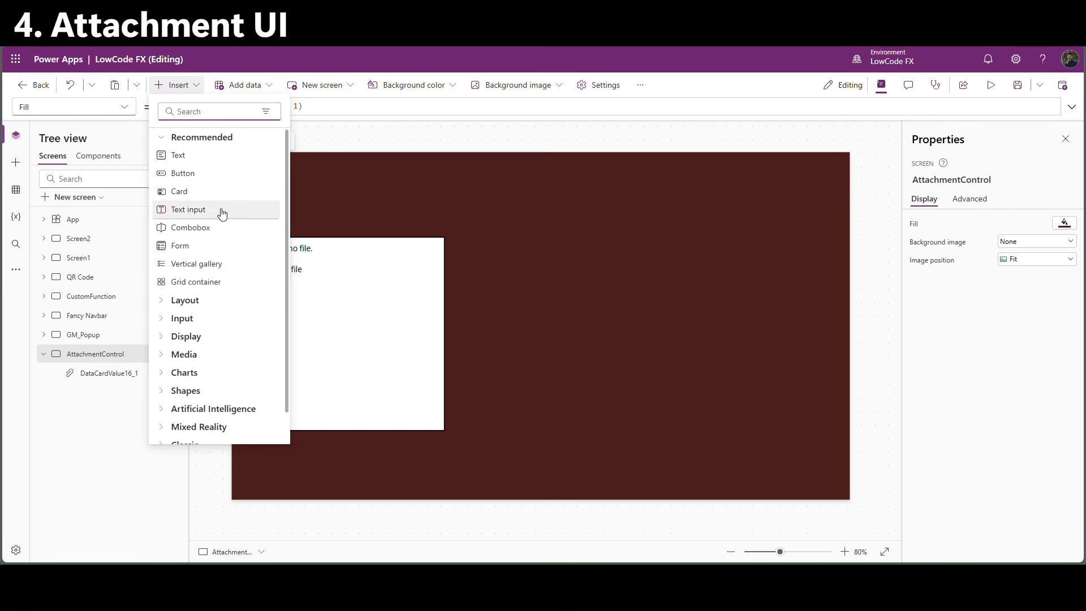
{"action": "left_click", "coordinate": [203, 264]}
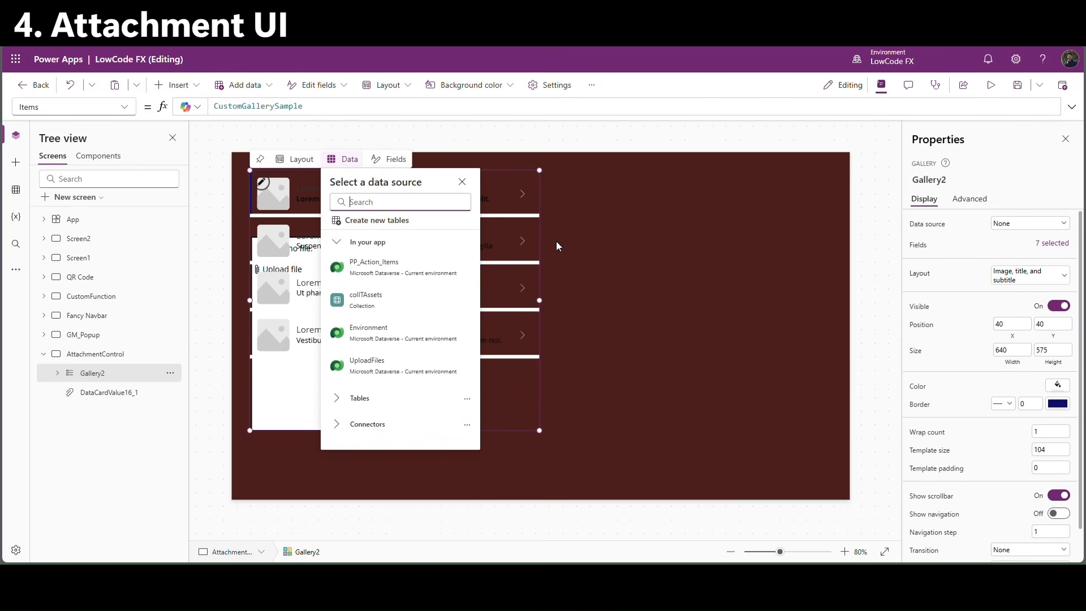
{"action": "left_click_drag", "start_coordinate": [547, 336], "coordinate": [809, 340]}
Delete all the default controls inside the new gallery: the rectangle, separator, next arrow, subtitle, title and image.
{"action": "left_click", "coordinate": [57, 372]}
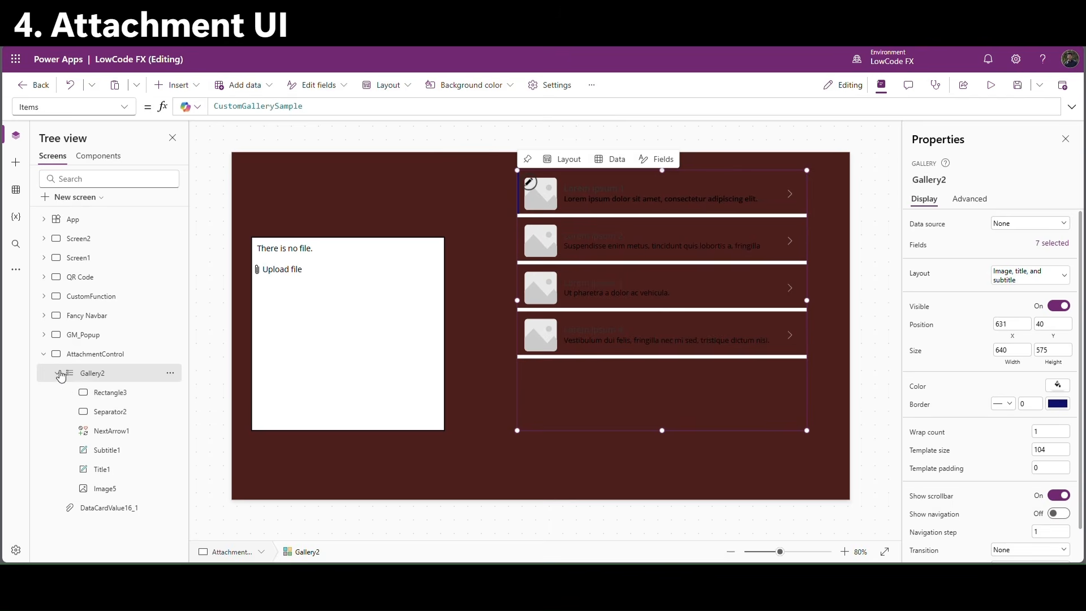
{"action": "left_click", "coordinate": [117, 390]}
{"action": "left_click", "coordinate": [115, 419], "text": "ctrl"}
{"action": "left_click", "coordinate": [114, 431], "text": "ctrl"}
{"action": "left_click", "coordinate": [115, 451], "text": "ctrl"}
{"action": "left_click", "coordinate": [117, 471], "text": "ctrl"}
{"action": "left_click", "coordinate": [118, 492], "text": "ctrl"}
{"action": "key", "text": "Delete"}
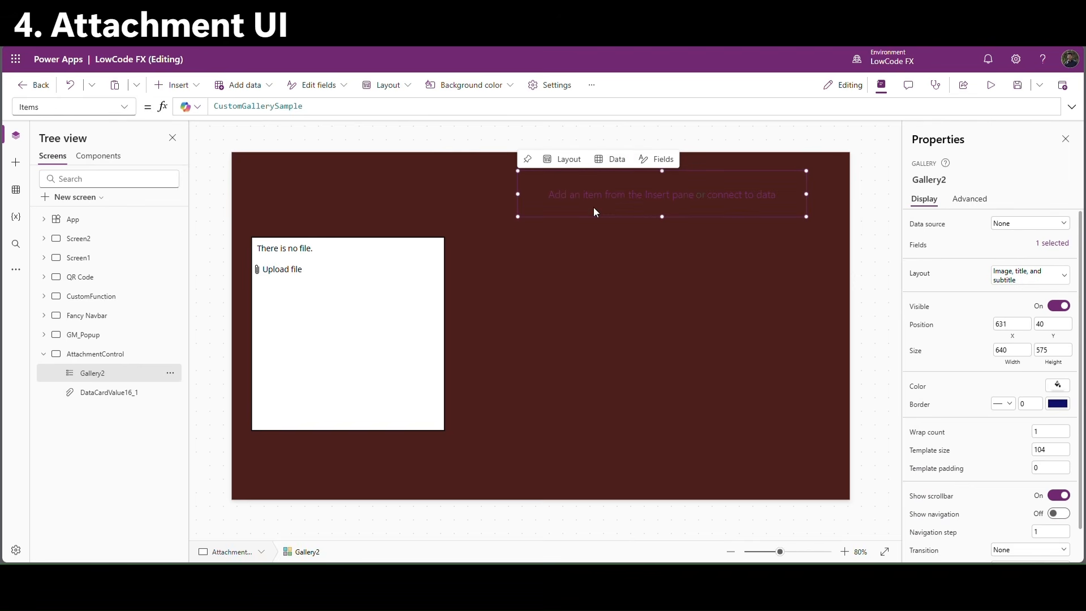
Set the gallery's template size to 200 and insert an image control inside the gallery.
{"action": "left_click", "coordinate": [1057, 454]}
{"action": "left_click", "coordinate": [972, 451]}
{"action": "left_click", "coordinate": [189, 84]}
{"action": "type", "text": "image"}
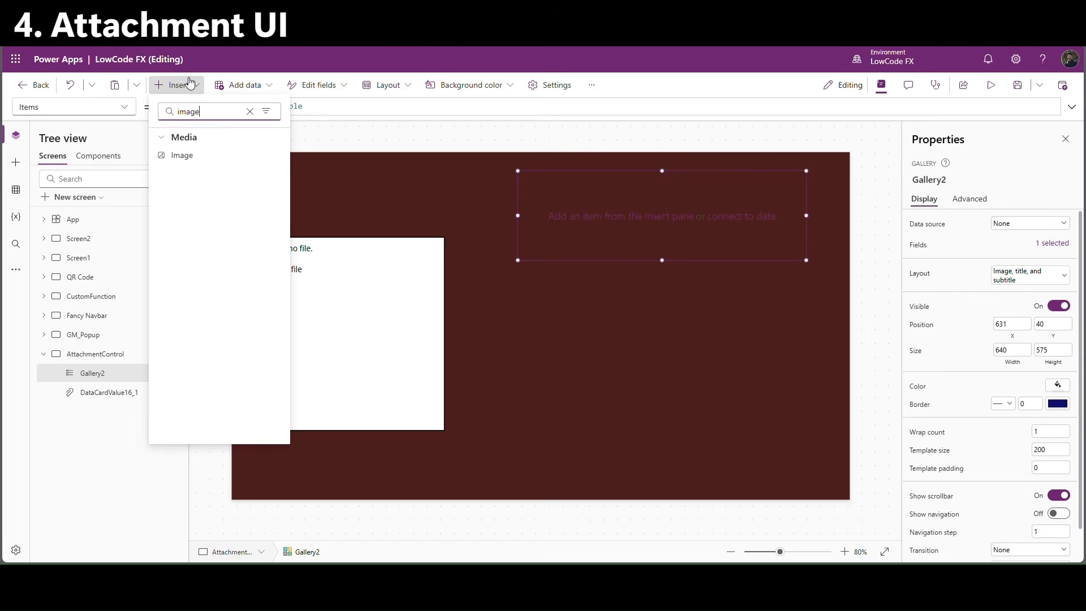
{"action": "left_click", "coordinate": [182, 156]}
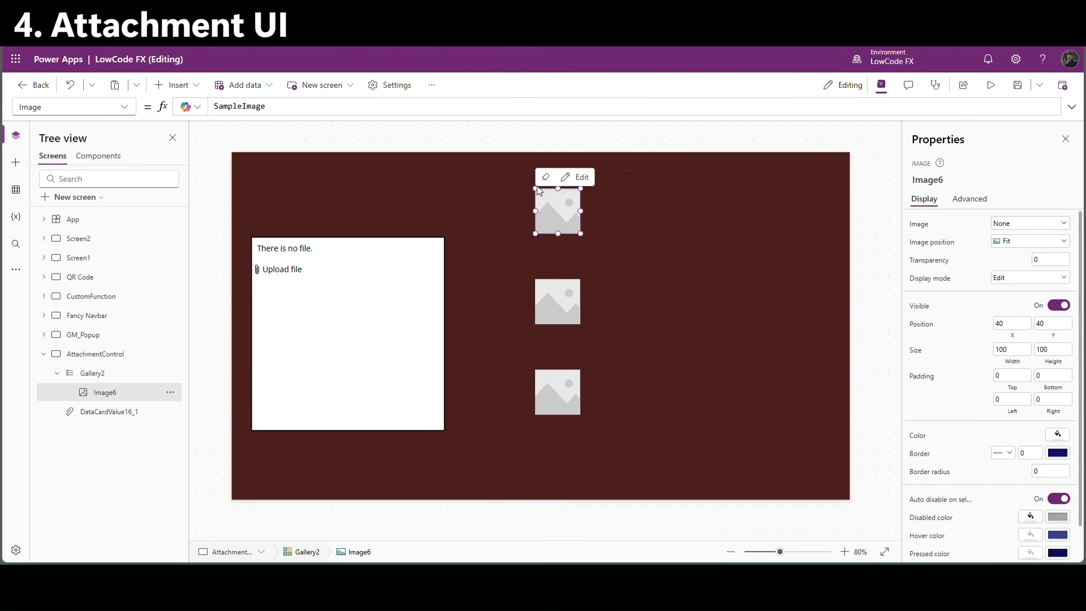
Move the gallery's image to X 0, Y 0 and resize it to about 532 by 193.
{"action": "left_click_drag", "start_coordinate": [537, 187], "coordinate": [518, 168]}
{"action": "left_click_drag", "start_coordinate": [582, 237], "coordinate": [716, 257]}
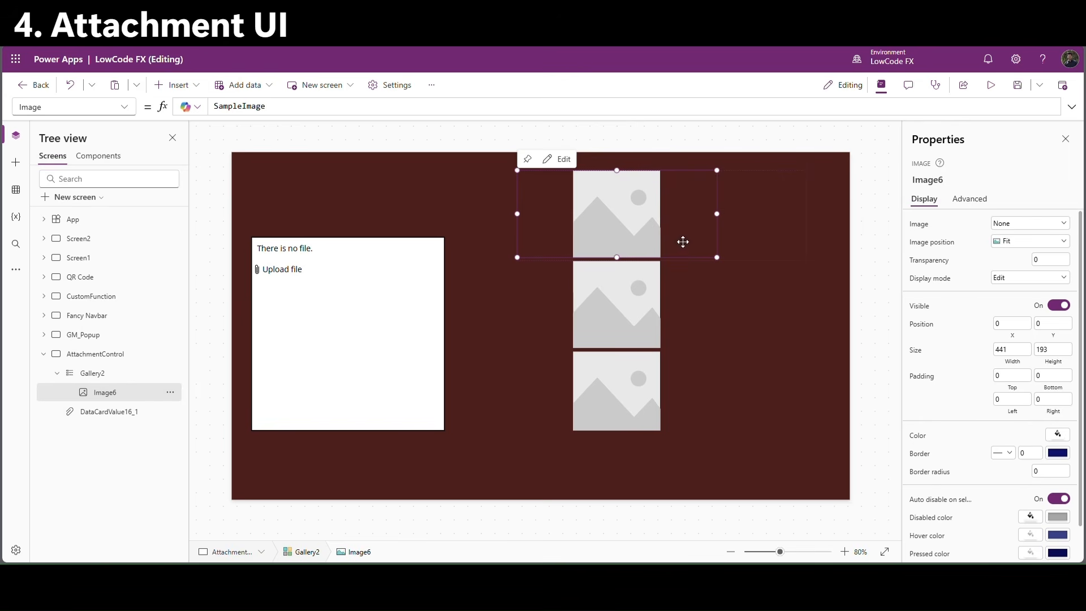
{"action": "left_click", "coordinate": [677, 334]}
Insert a button on the screen, place it below the gallery at about X 864, Y 680, and give it the orange-brown colour palette.
{"action": "left_click", "coordinate": [175, 84]}
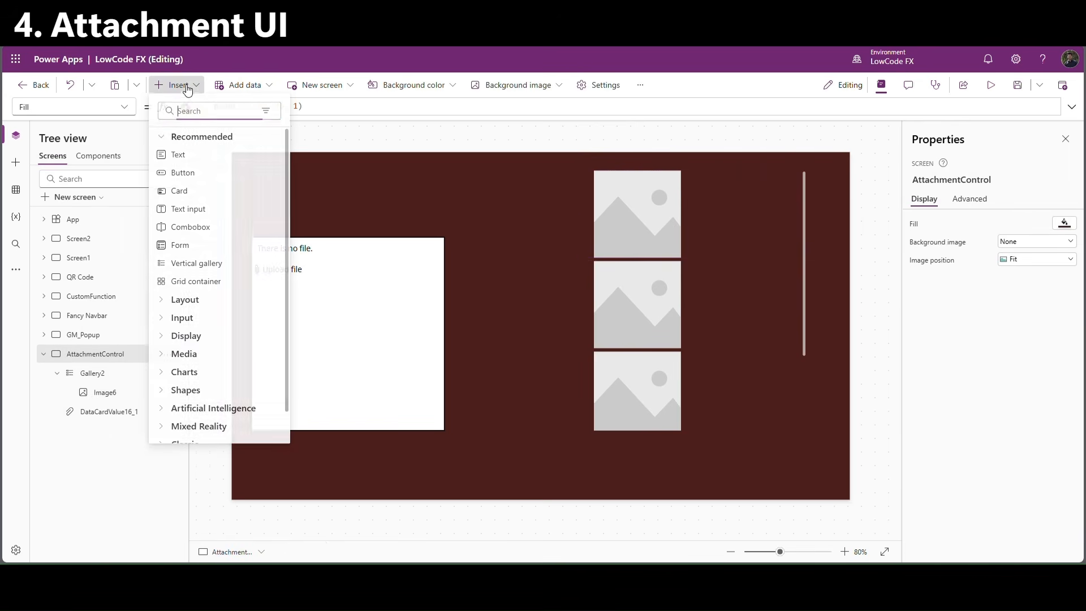
{"action": "left_click", "coordinate": [182, 173]}
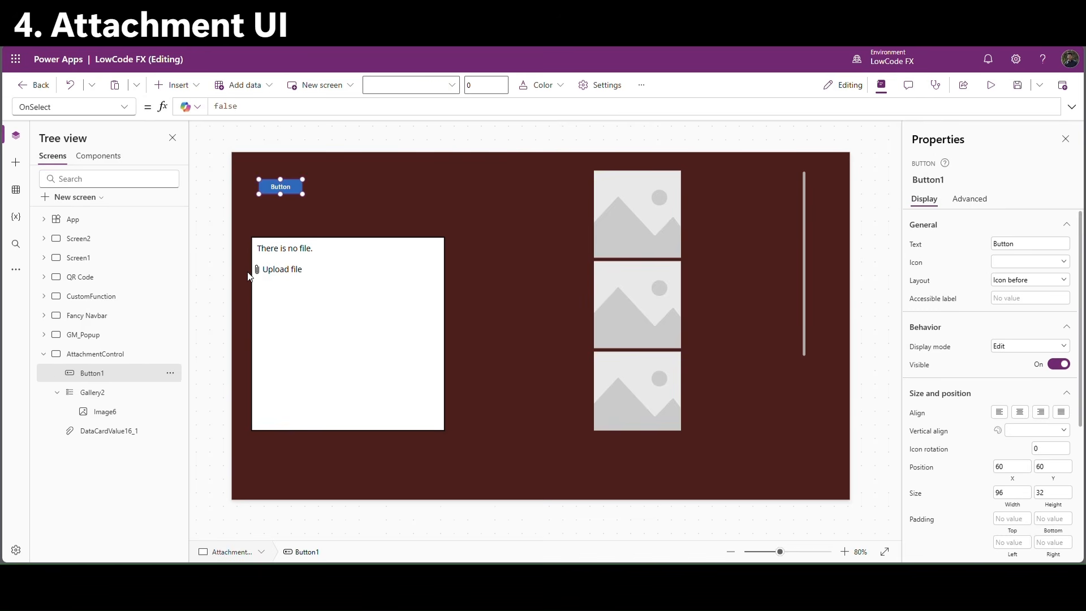
{"action": "left_click_drag", "start_coordinate": [283, 189], "coordinate": [647, 471]}
{"action": "scroll", "coordinate": [990, 419], "scroll_direction": "down", "scroll_amount": 4}
{"action": "left_click", "coordinate": [1057, 420]}
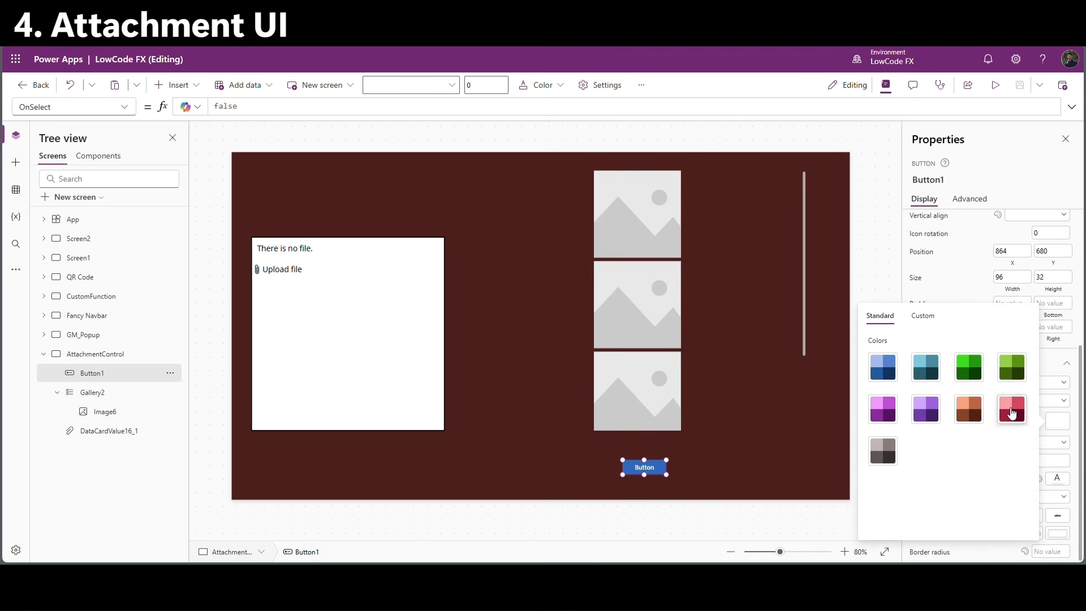
{"action": "left_click", "coordinate": [970, 413]}
Set the text of the button below the gallery to "Submit".
{"action": "scroll", "coordinate": [1007, 283], "scroll_direction": "up", "scroll_amount": 4}
{"action": "left_click_drag", "start_coordinate": [1033, 244], "coordinate": [970, 254]}
{"action": "type", "text": "Su"}
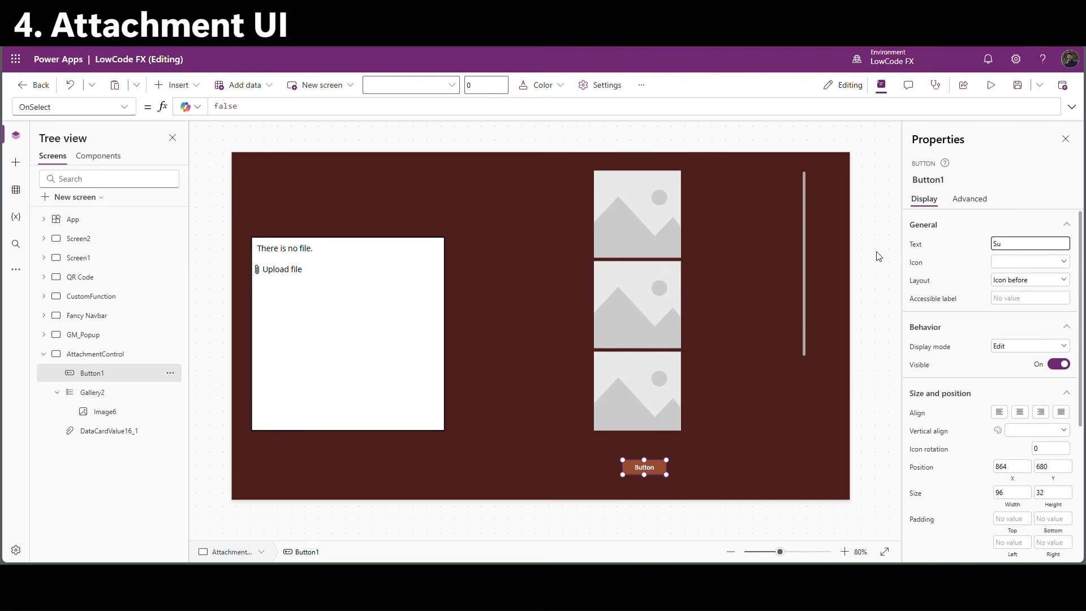
{"action": "left_click", "coordinate": [955, 248]}
{"action": "left_click", "coordinate": [687, 476]}
Duplicate the Submit button, place the copy beside it at about X 1015, Y 680, and set its text to "Clear".
{"action": "left_click", "coordinate": [663, 473]}
{"action": "key", "text": "ctrl+c"}
{"action": "key", "text": "ctrl+v"}
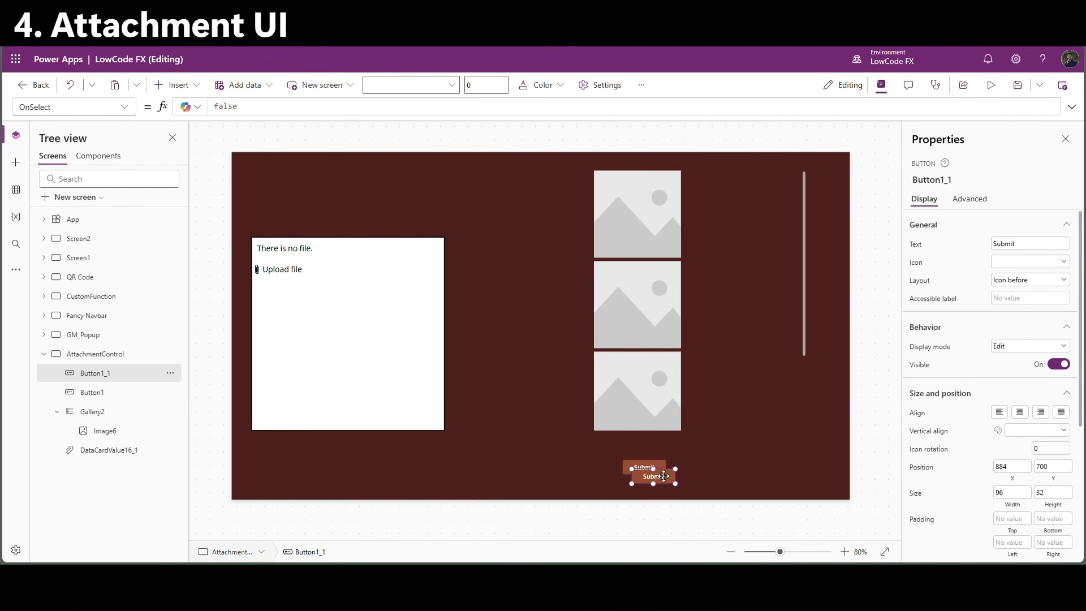
{"action": "left_click_drag", "start_coordinate": [654, 467], "coordinate": [723, 466]}
{"action": "left_click", "coordinate": [989, 244]}
{"action": "type", "text": "Clear"}
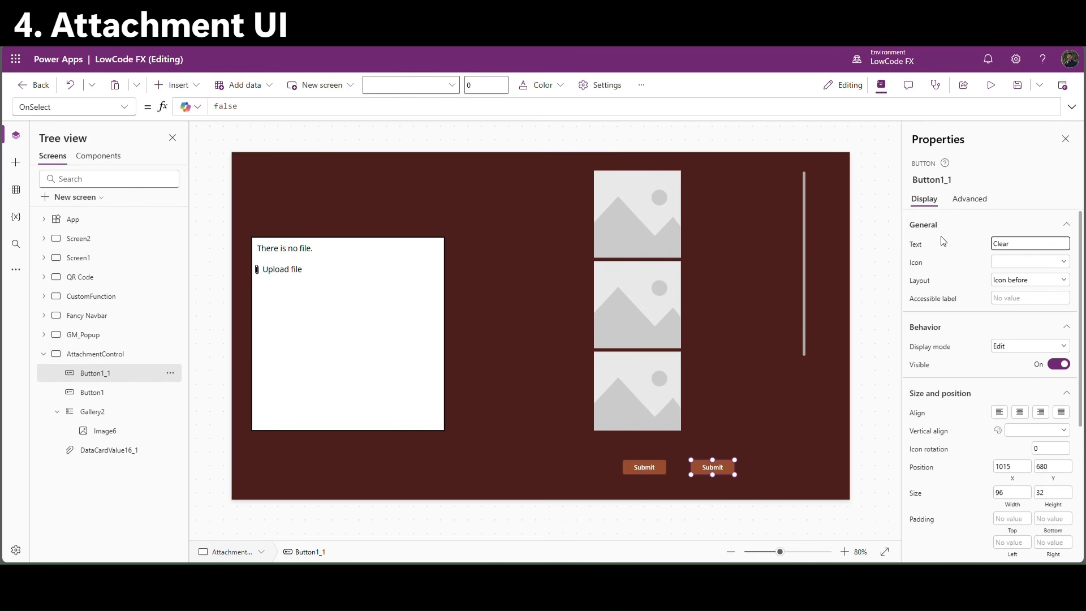
Copy the attachment control's name and set the gallery's Items to DataCardValue16_1.Attachments.
{"action": "left_click", "coordinate": [300, 285]}
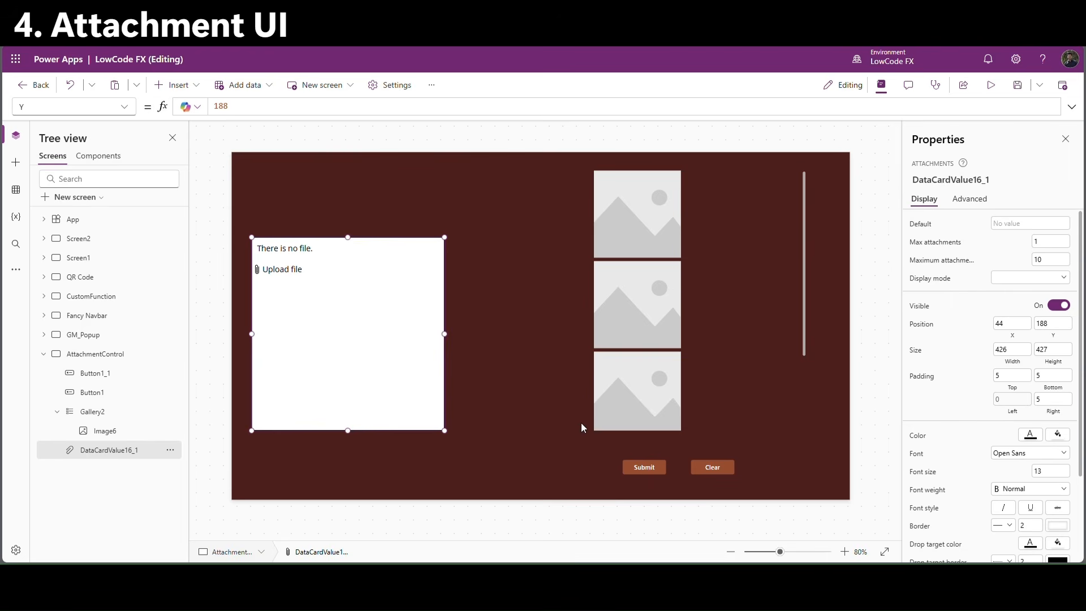
{"action": "left_click", "coordinate": [959, 178]}
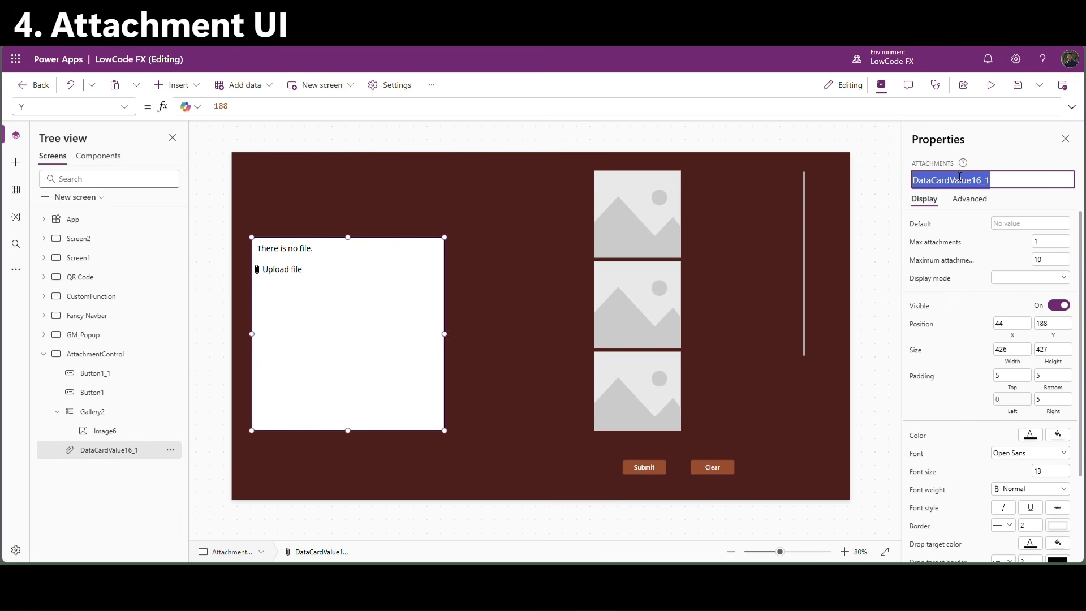
{"action": "left_click", "coordinate": [753, 345]}
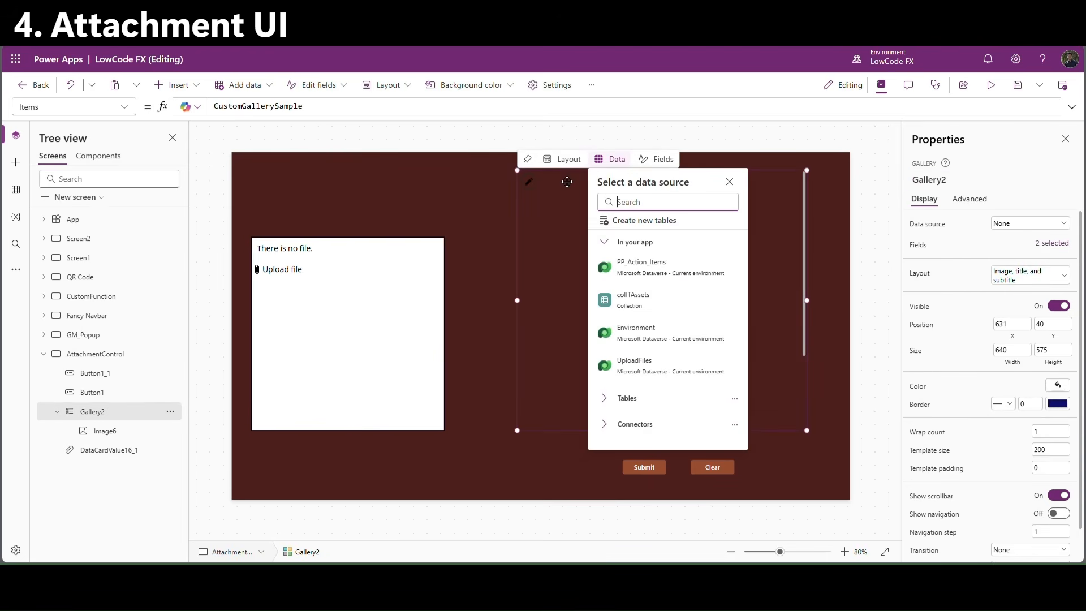
{"action": "double_click", "coordinate": [320, 111]}
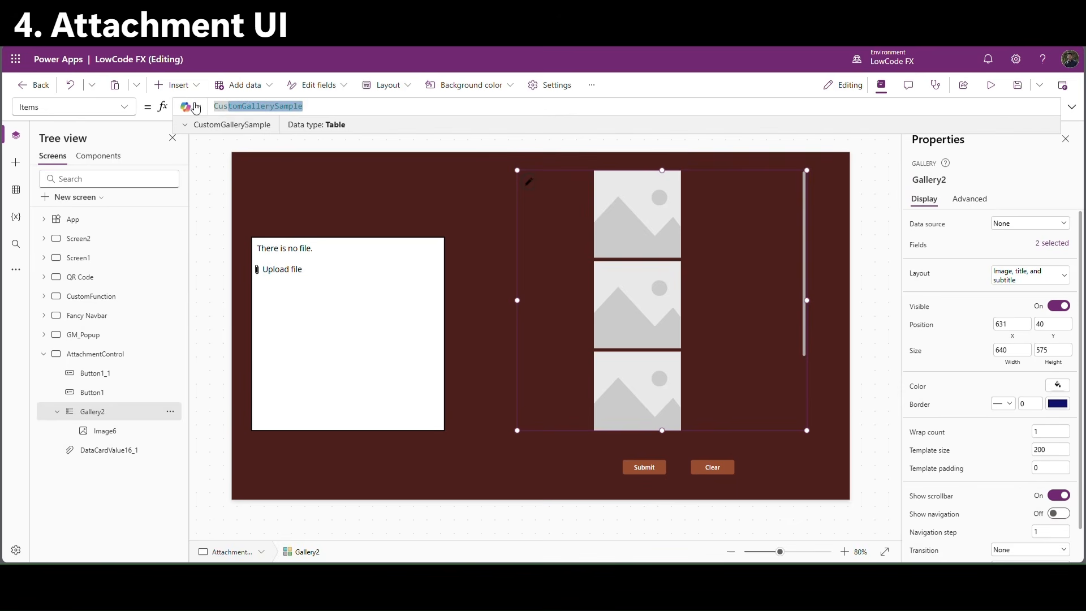
{"action": "key", "text": "ctrl+v"}
{"action": "type", "text": ".Attachments"}
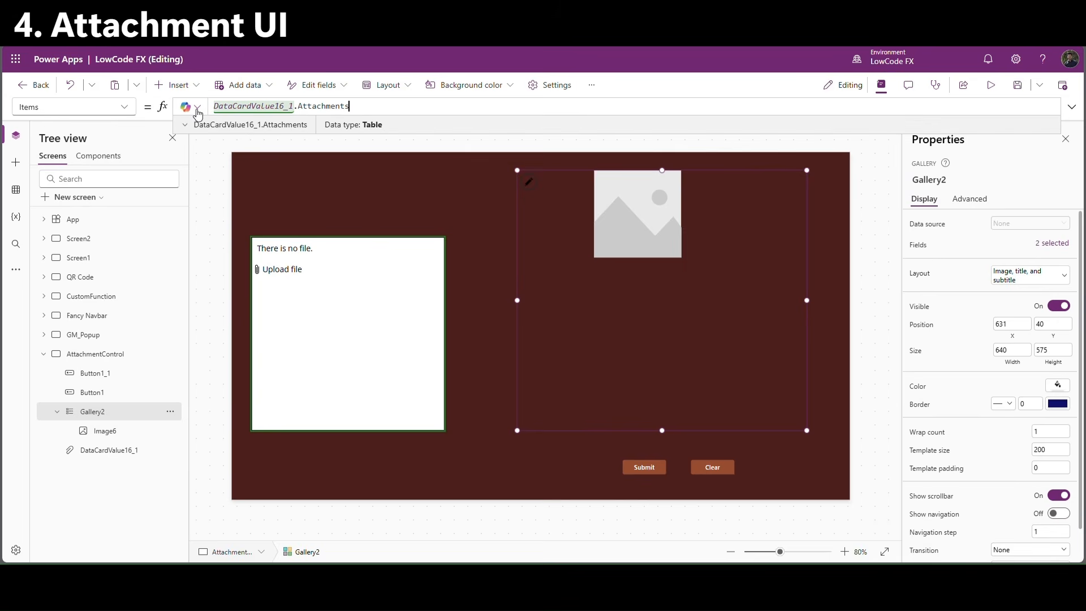
Set the Image property of the gallery's image control to ThisItem.Value.
{"action": "left_click", "coordinate": [633, 230]}
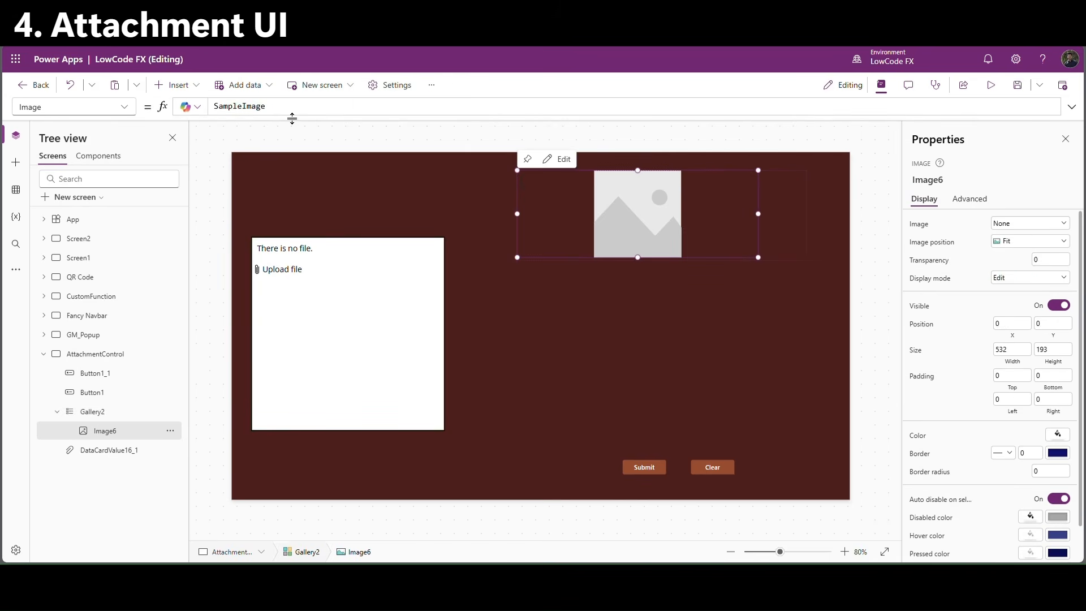
{"action": "left_click", "coordinate": [247, 114]}
{"action": "double_click", "coordinate": [247, 113]}
{"action": "type", "text": "this"}
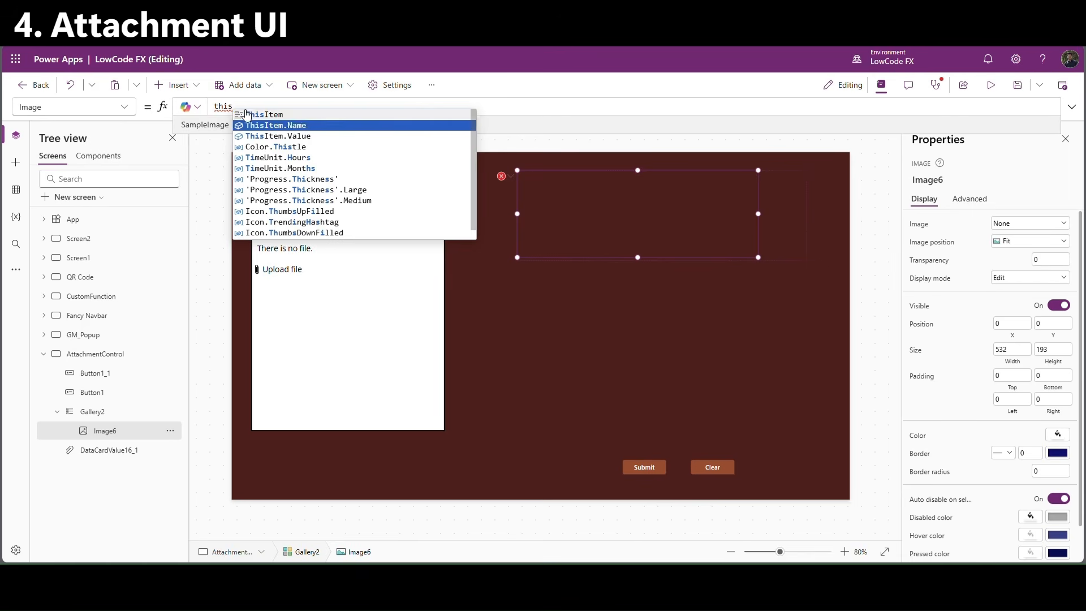
{"action": "left_click", "coordinate": [278, 136]}
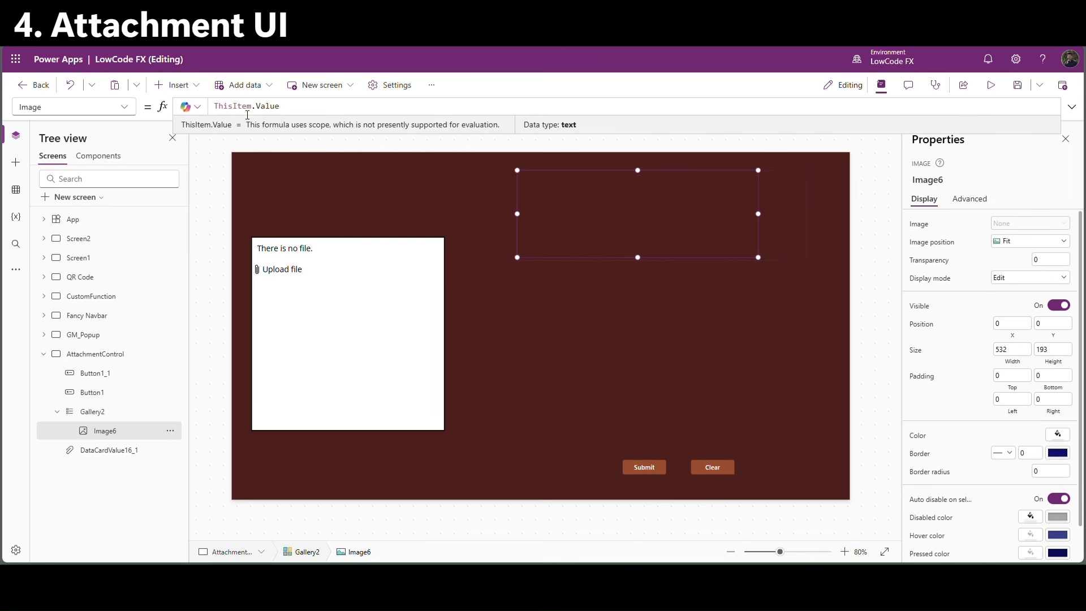
{"action": "left_click", "coordinate": [874, 238]}
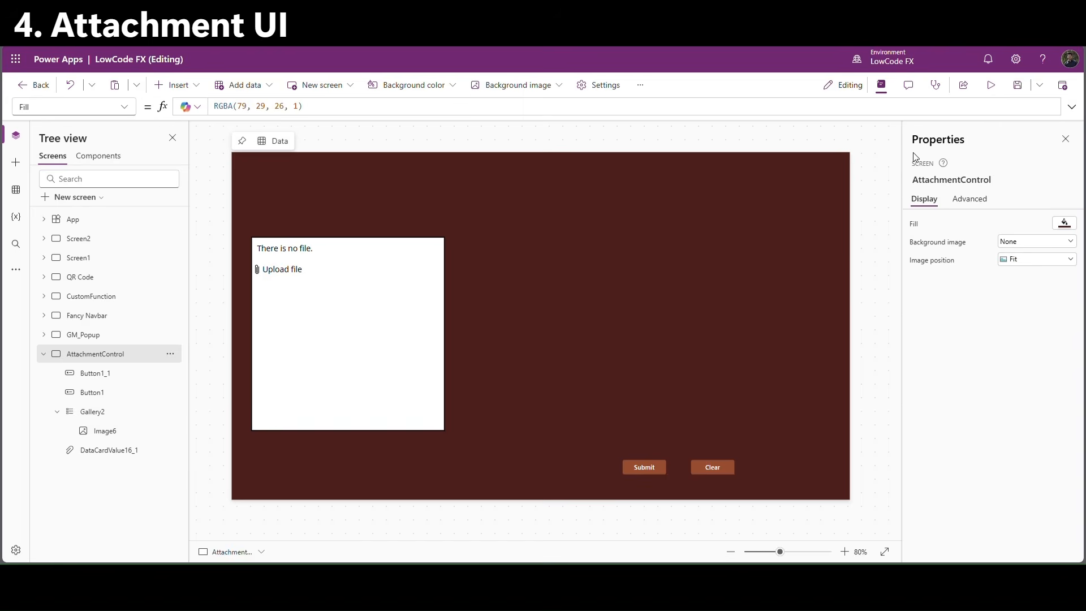
Preview the app, upload Untitled design (19).jpg through the attachment control, and close the preview.
{"action": "left_click", "coordinate": [990, 85]}
{"action": "left_click", "coordinate": [221, 247]}
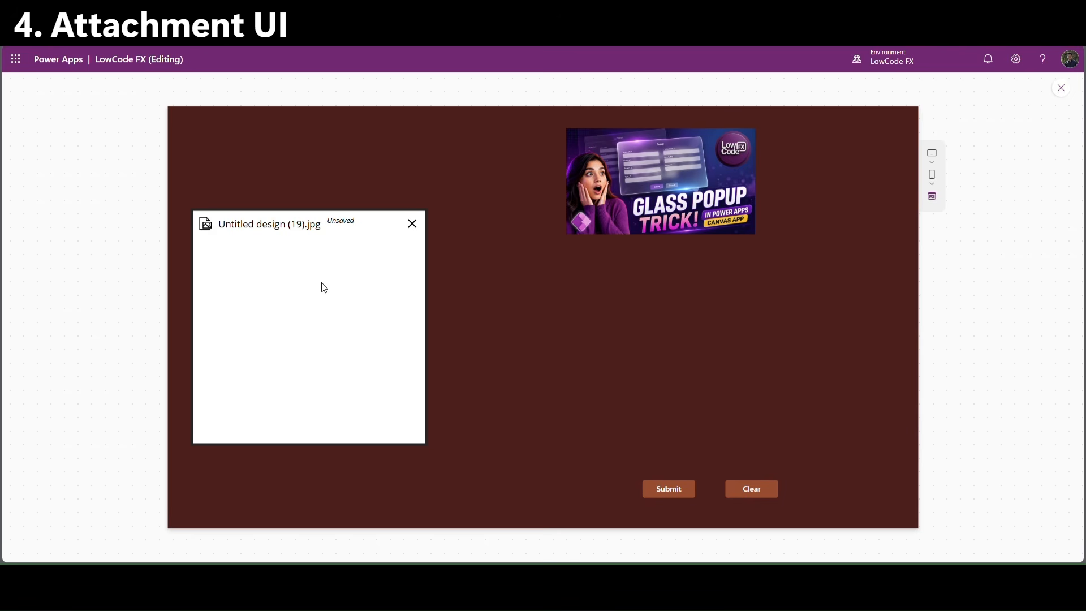
{"action": "left_click", "coordinate": [1062, 88]}
Set the attachment control's maximum number of attachments to 10.
{"action": "left_click", "coordinate": [376, 359]}
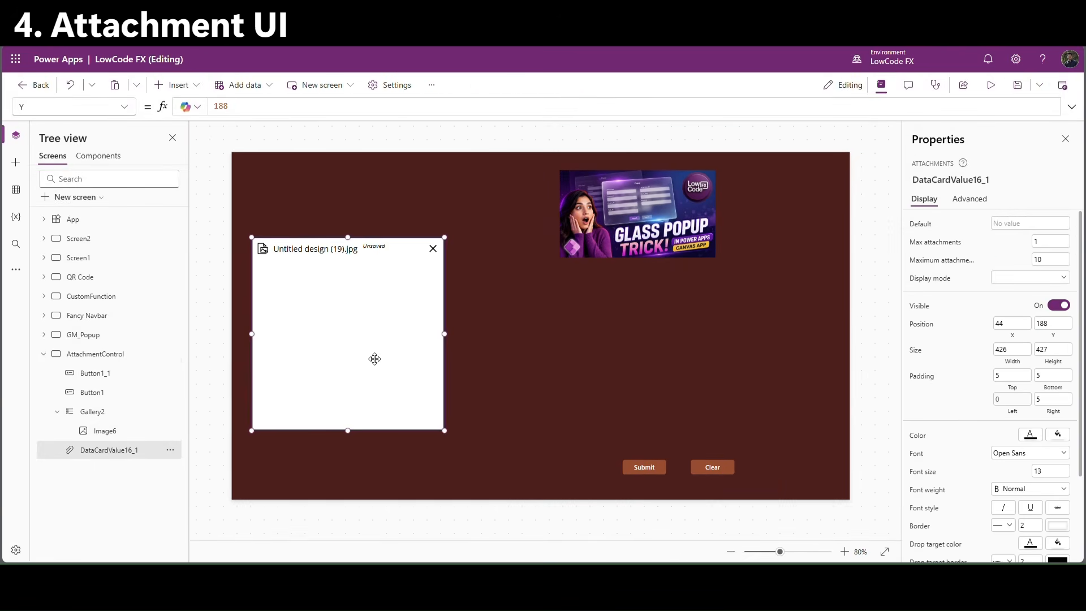
{"action": "left_click", "coordinate": [1046, 247]}
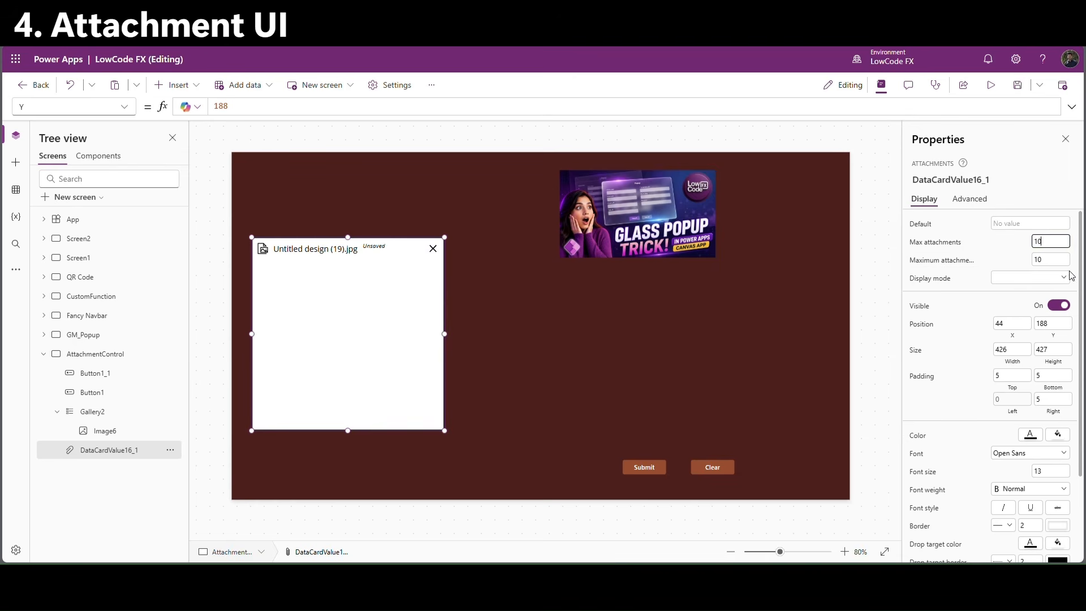
{"action": "type", "text": "0"}
Preview the app, upload several more image files to the attachment control, and look through the images in the gallery.
{"action": "key", "text": "F5"}
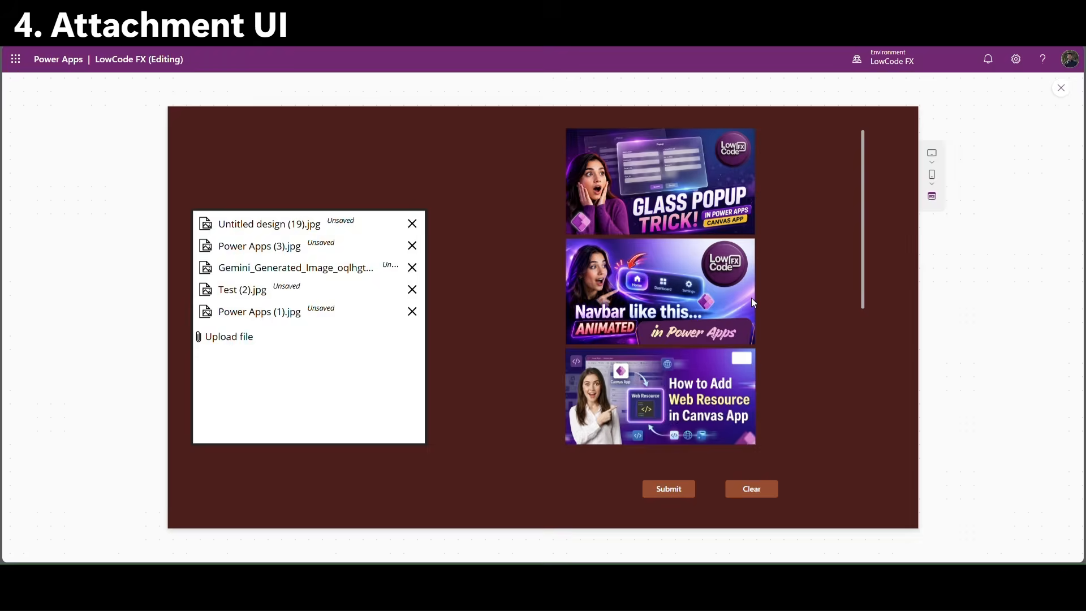
{"action": "scroll", "coordinate": [755, 291], "scroll_direction": "down", "scroll_amount": 4}
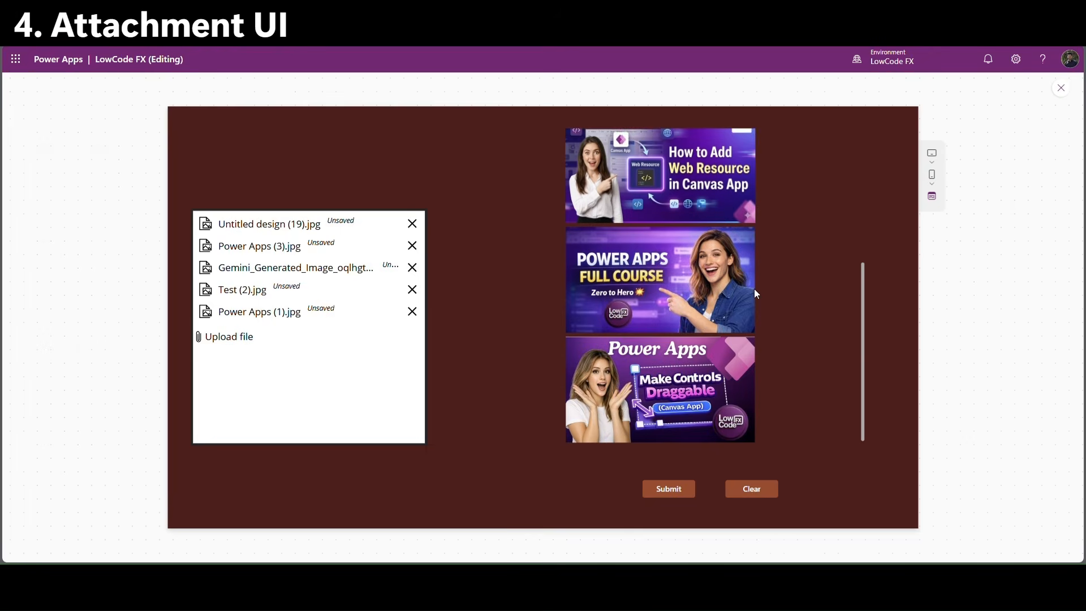
{"action": "scroll", "coordinate": [748, 286], "scroll_direction": "up", "scroll_amount": 4}
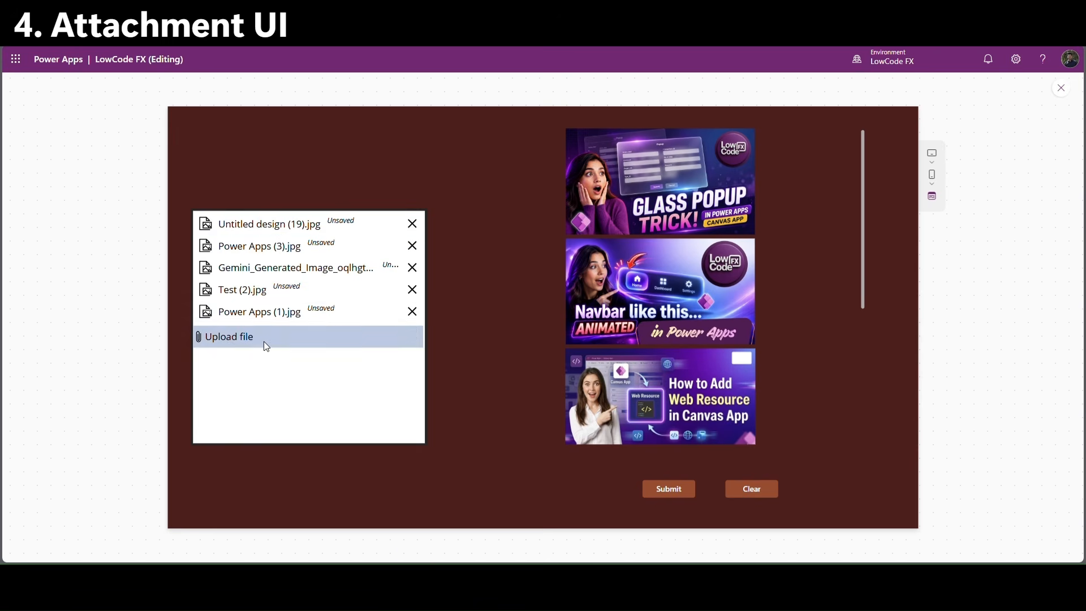
{"action": "left_click", "coordinate": [228, 344]}
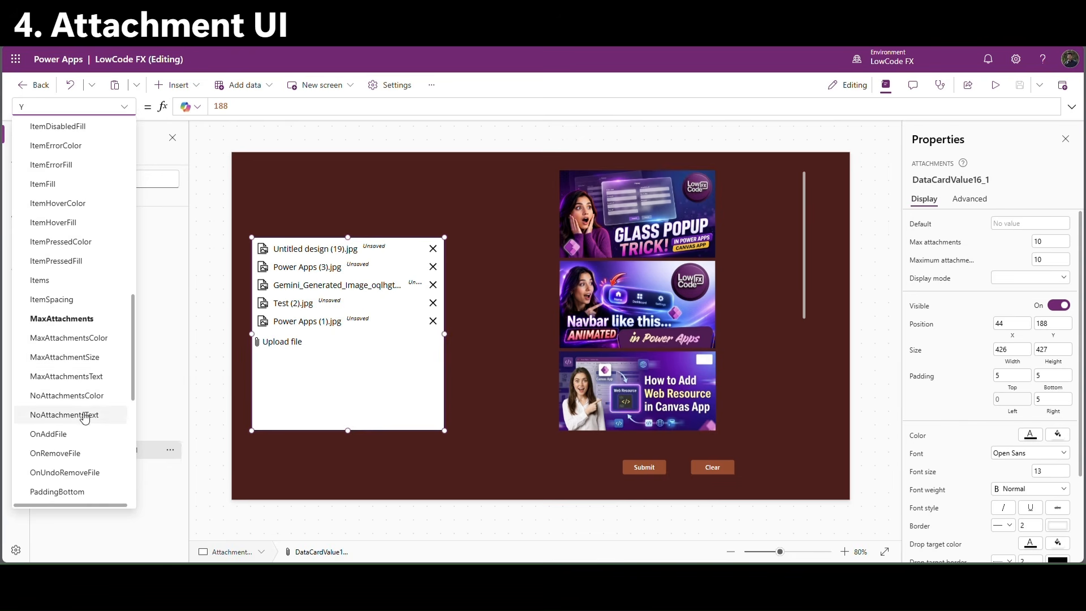
Set the attachment control's OnAddFile formula to ClearCollect(ColFileUpload,Self.Attachments).
{"action": "left_click", "coordinate": [85, 435]}
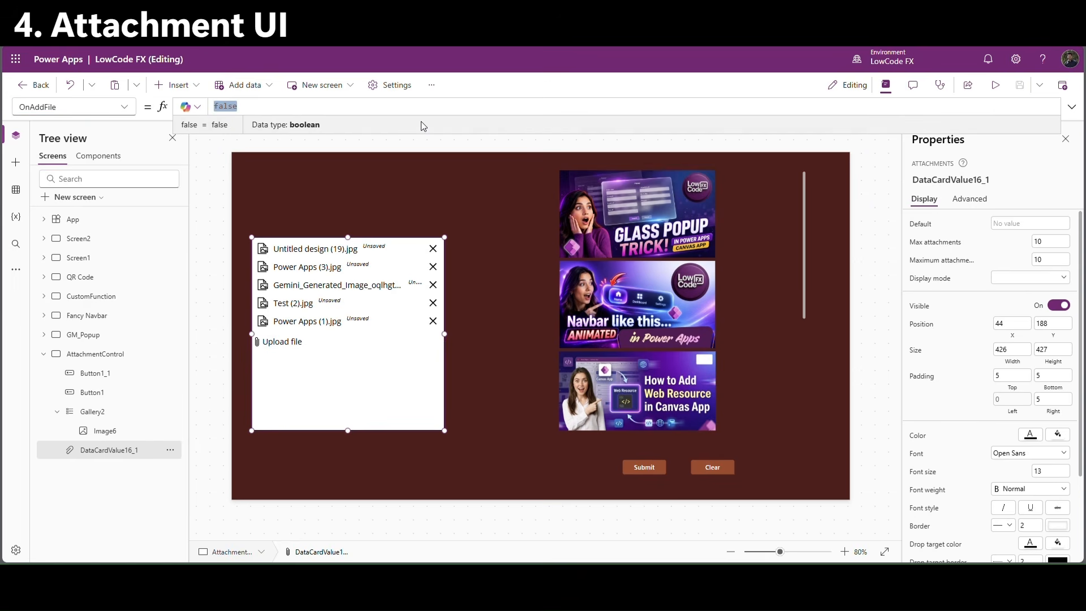
{"action": "type", "text": "Clear"}
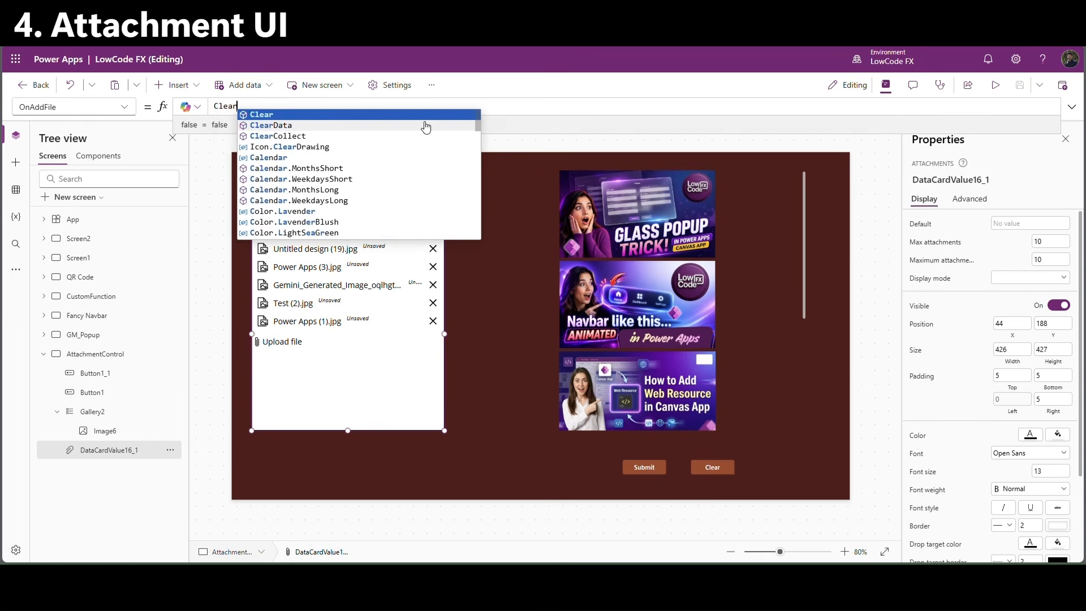
{"action": "key", "text": "Down"}
{"action": "key", "text": "Down"}
{"action": "key", "text": "Tab"}
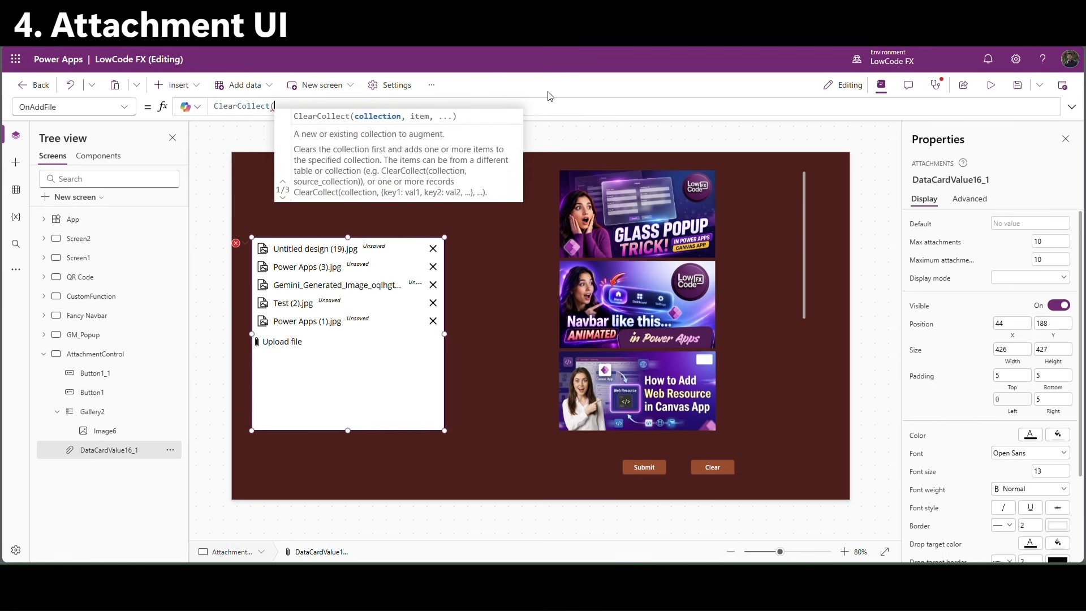
{"action": "left_click_drag", "start_coordinate": [558, 118], "coordinate": [556, 173]}
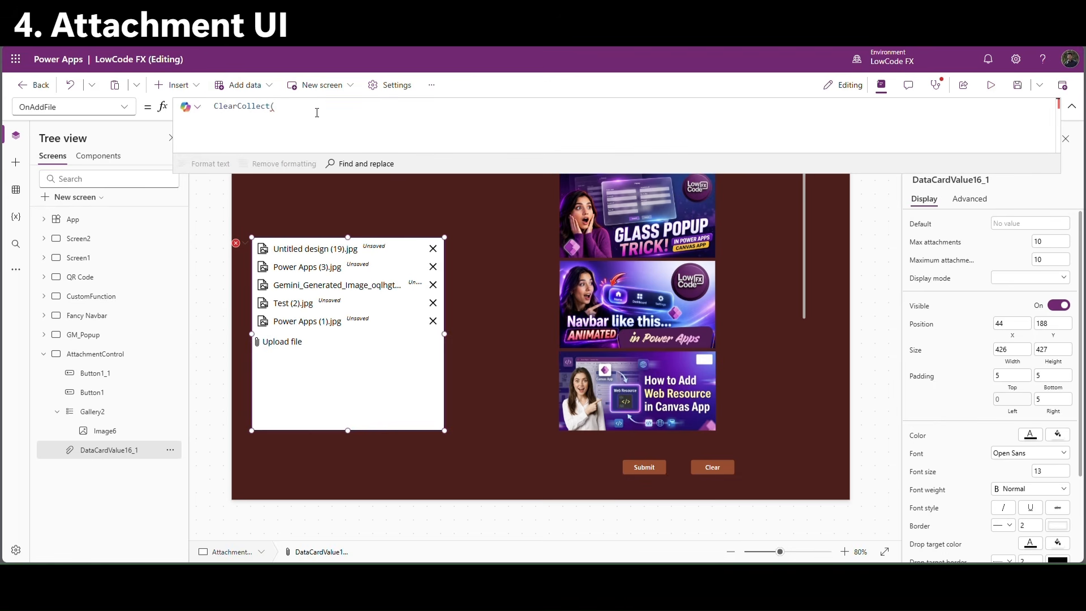
{"action": "type", "text": "Col"}
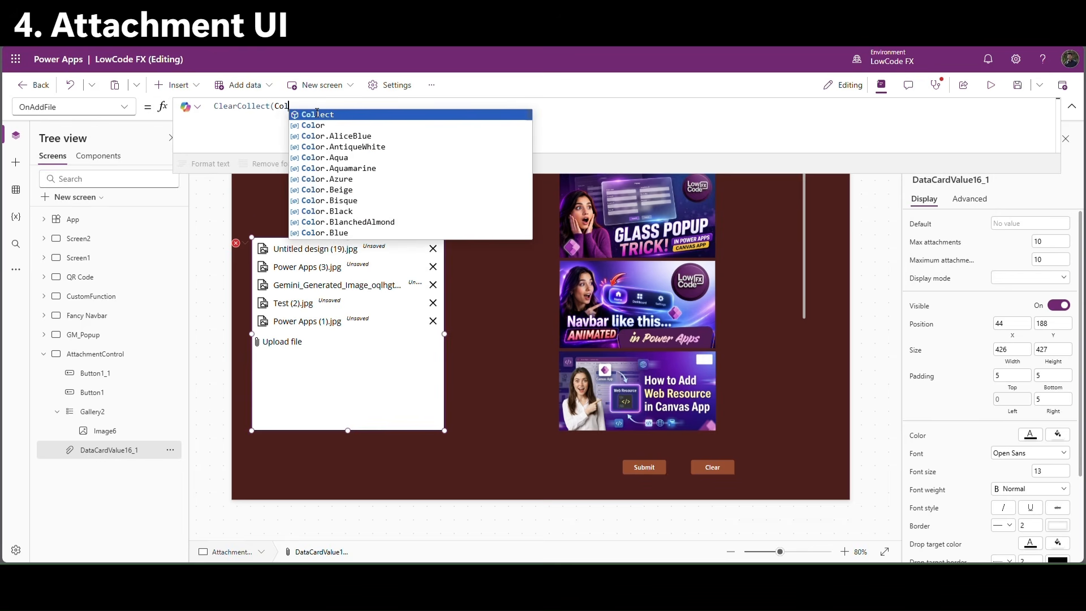
{"action": "type", "text": "F"}
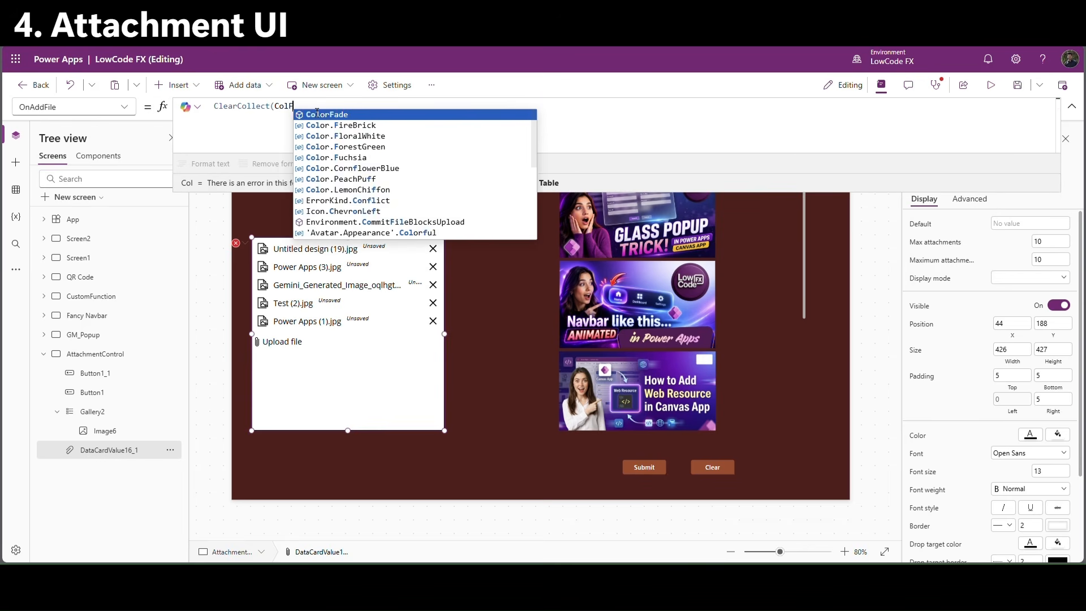
{"action": "type", "text": "ileUpload"}
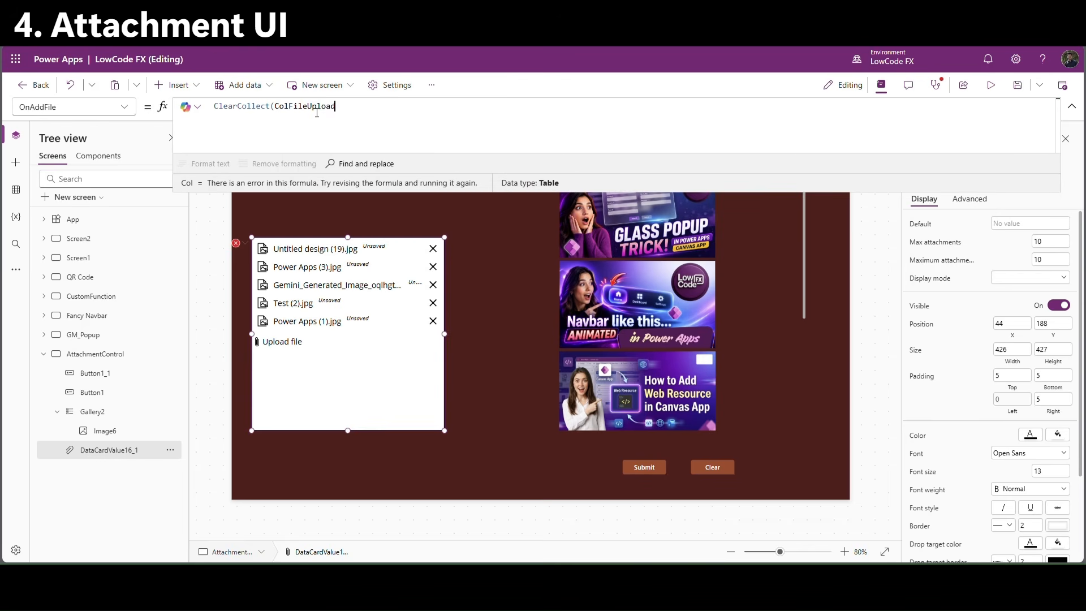
{"action": "type", "text": ",Self"}
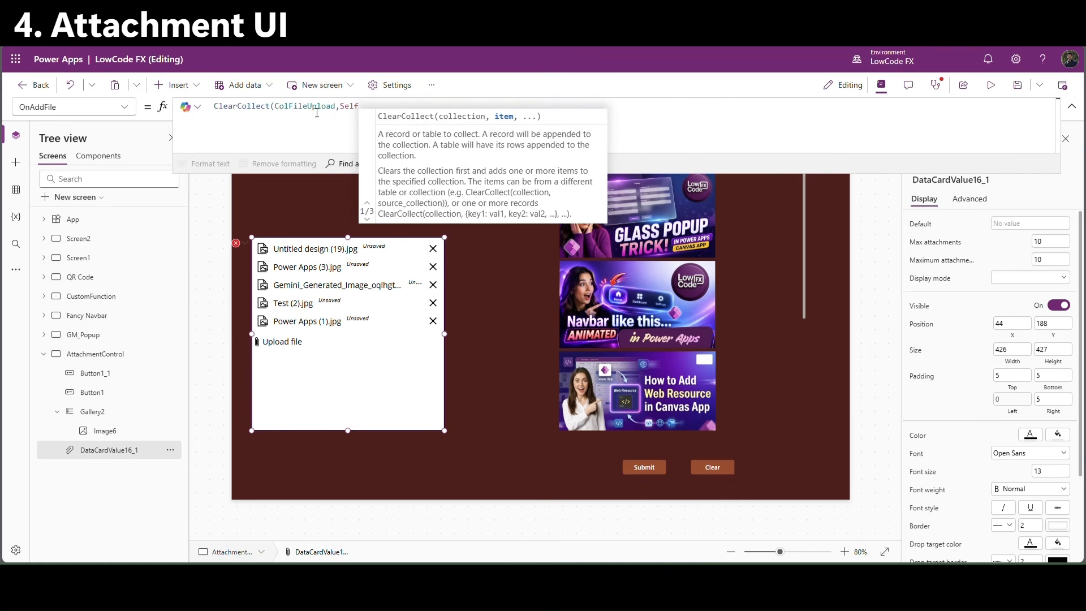
{"action": "type", "text": ".Attachments"}
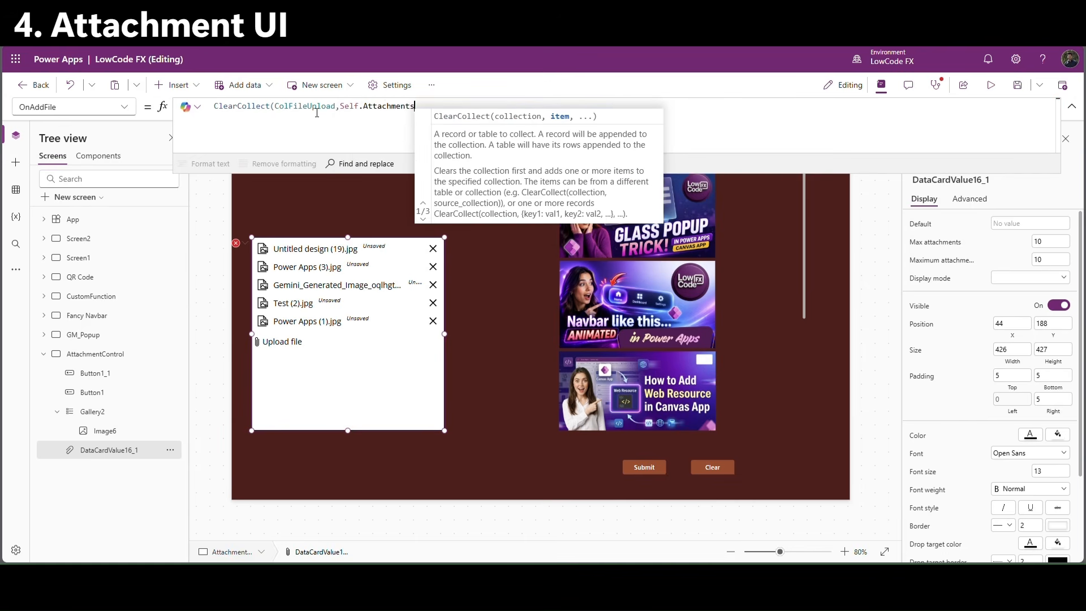
{"action": "type", "text": ")"}
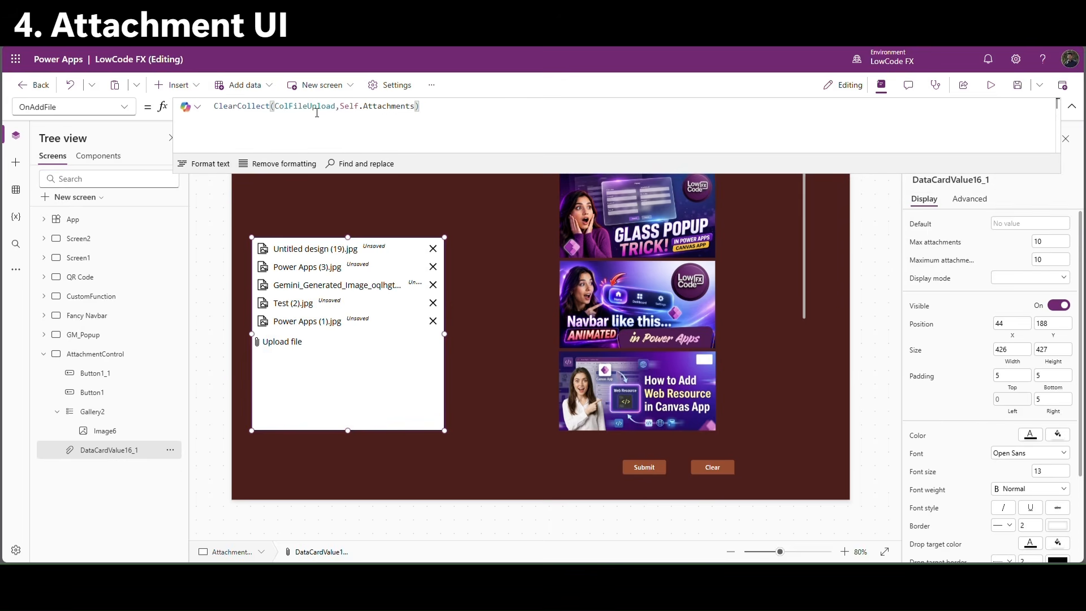
Append Reset(DataCardValue16_1) as a second statement in the attachment control's OnAddFile formula.
{"action": "type", "text": ";"}
{"action": "key", "text": "shift+Return"}
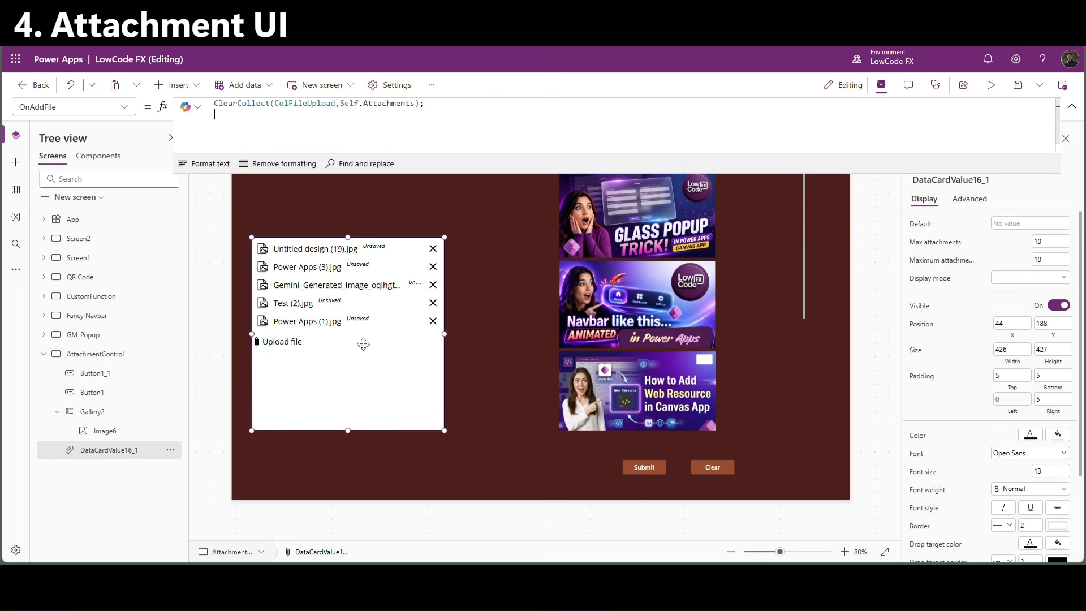
{"action": "left_click", "coordinate": [954, 180]}
{"action": "key", "text": "ctrl+c"}
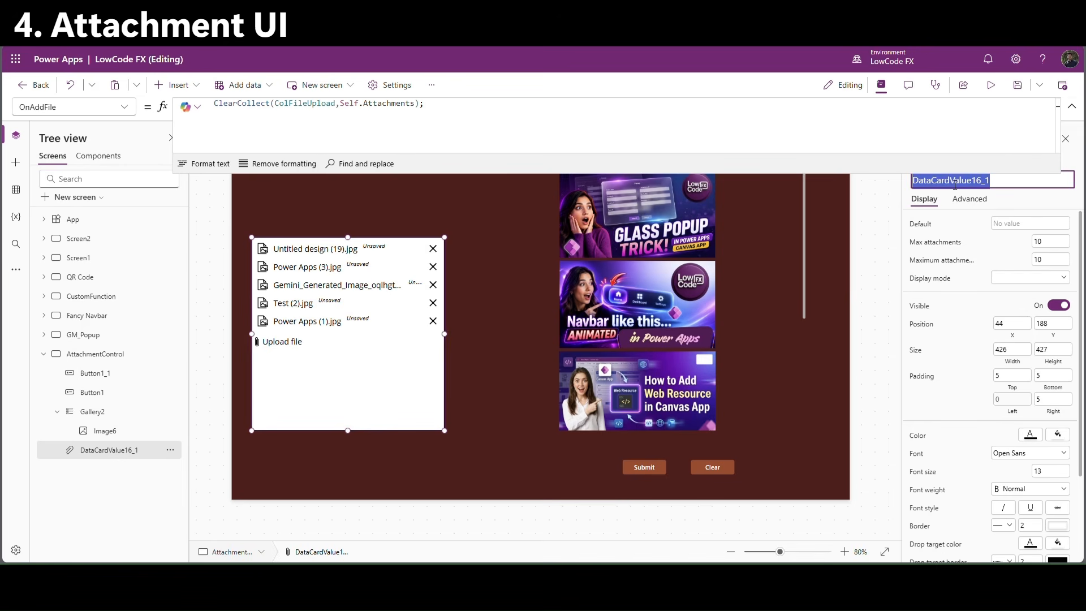
{"action": "left_click", "coordinate": [375, 122]}
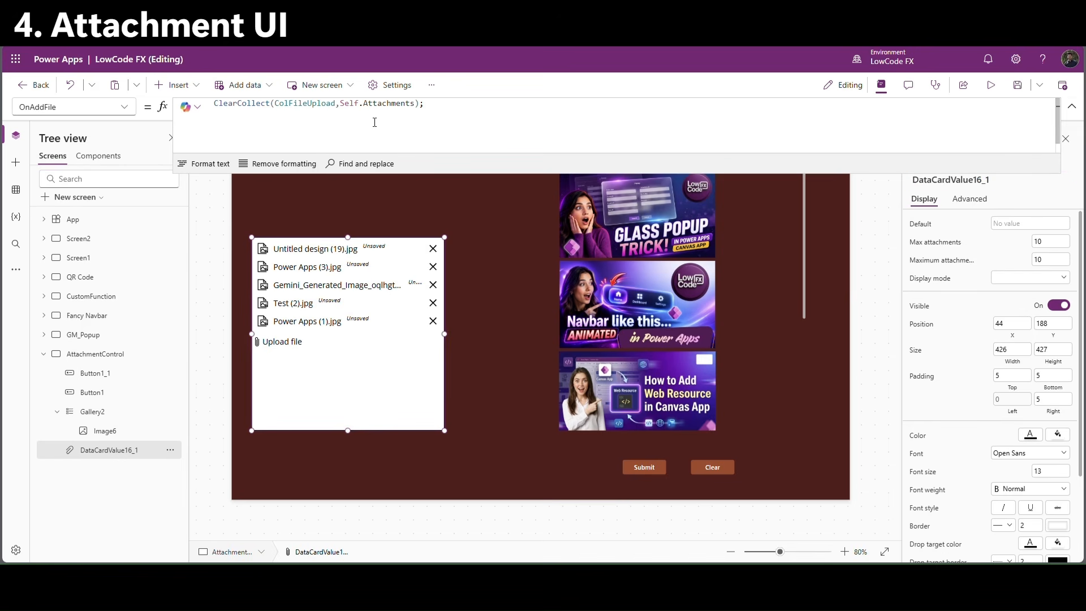
{"action": "type", "text": "Reset("}
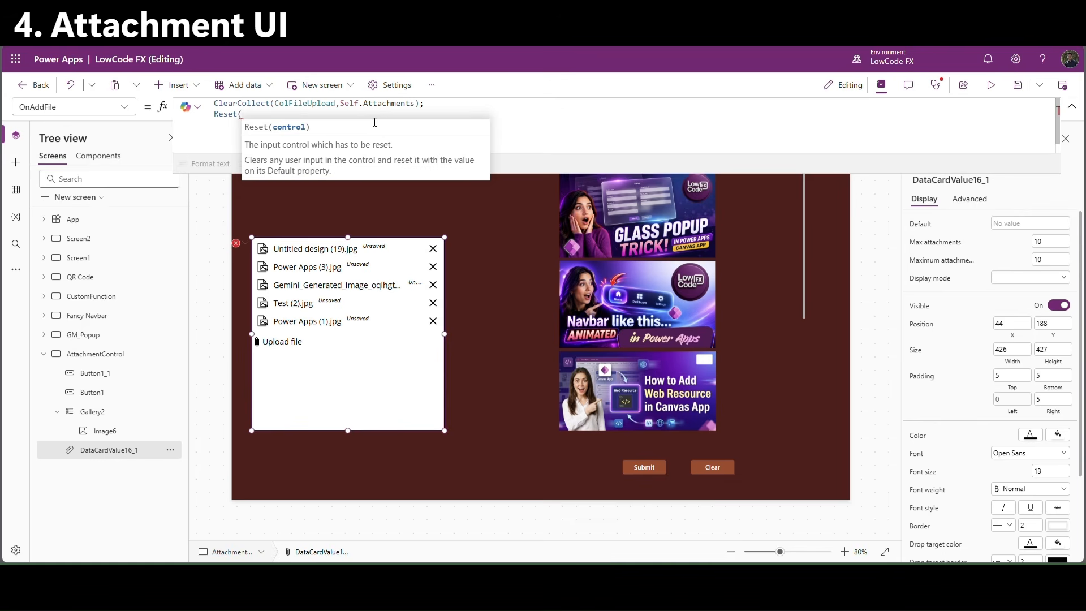
{"action": "key", "text": "ctrl+v"}
{"action": "type", "text": ")"}
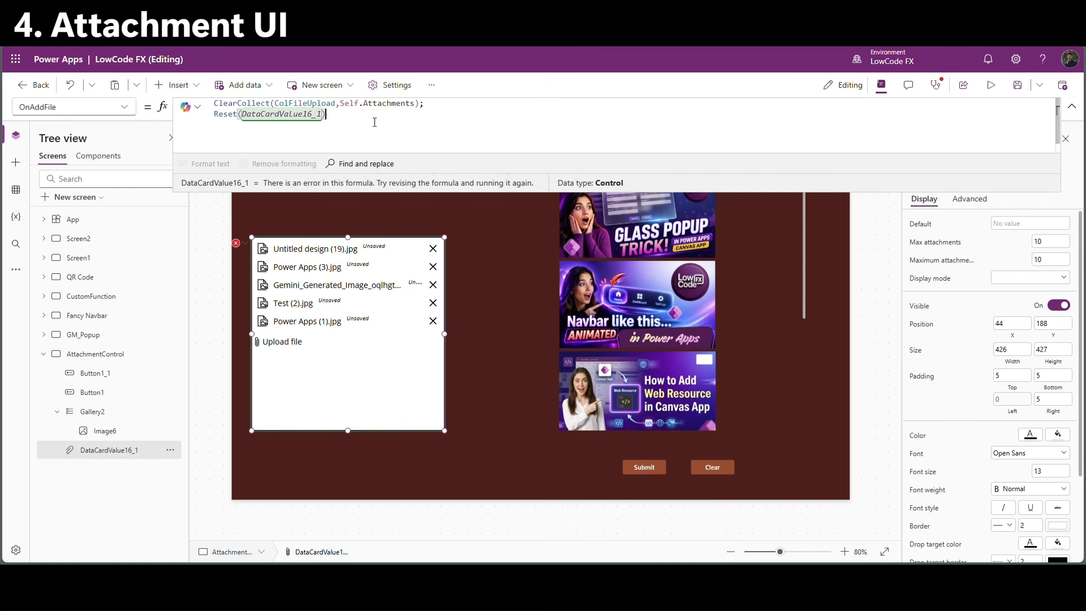
Set the image gallery's Items formula to the ColFileUpload collection.
{"action": "double_click", "coordinate": [330, 105]}
{"action": "key", "text": "ctrl+c"}
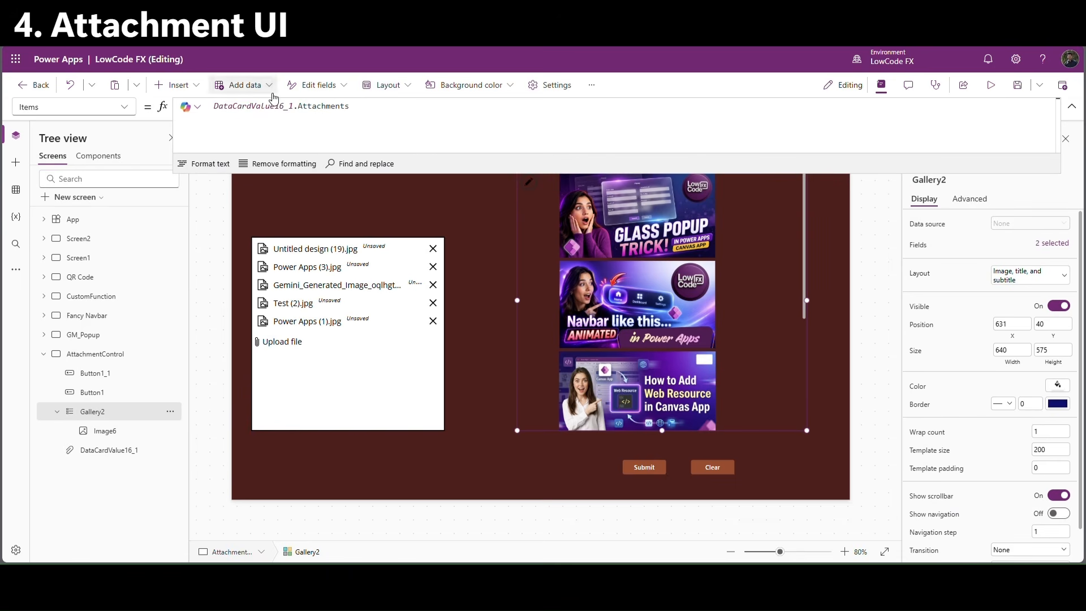
{"action": "triple_click", "coordinate": [310, 112]}
{"action": "key", "text": "ctrl+v"}
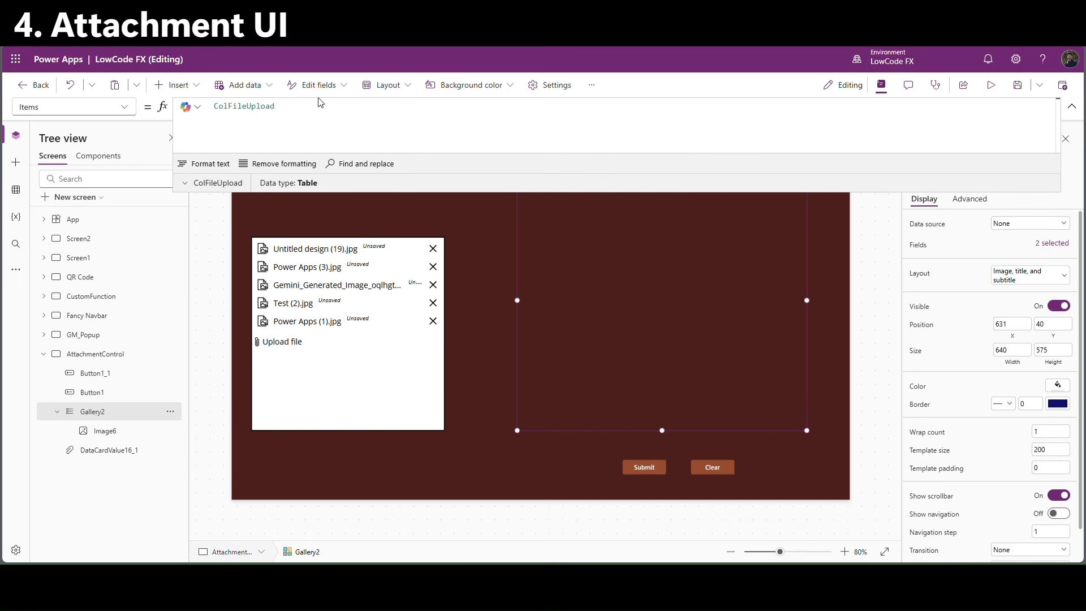
{"action": "left_click", "coordinate": [1072, 106]}
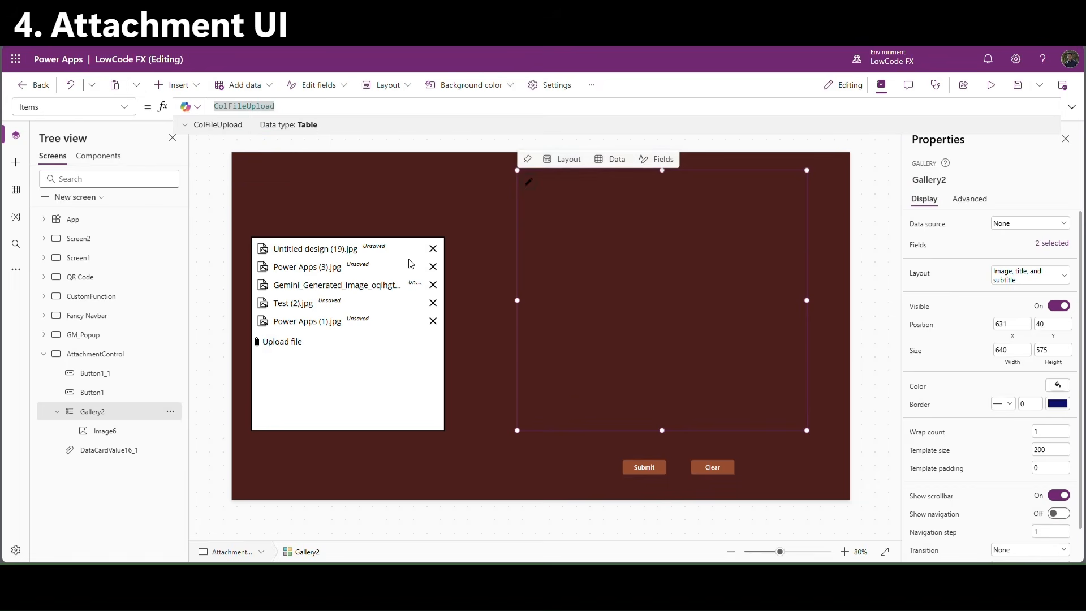
Preview the app, remove the existing attachments, upload image files one after another, and close the preview.
{"action": "left_click", "coordinate": [991, 84]}
{"action": "left_click", "coordinate": [412, 224]}
{"action": "left_click", "coordinate": [412, 224]}
{"action": "left_click", "coordinate": [413, 223]}
{"action": "left_click", "coordinate": [412, 224]}
{"action": "left_click", "coordinate": [412, 224]}
{"action": "left_click", "coordinate": [252, 252]}
{"action": "double_click", "coordinate": [201, 120]}
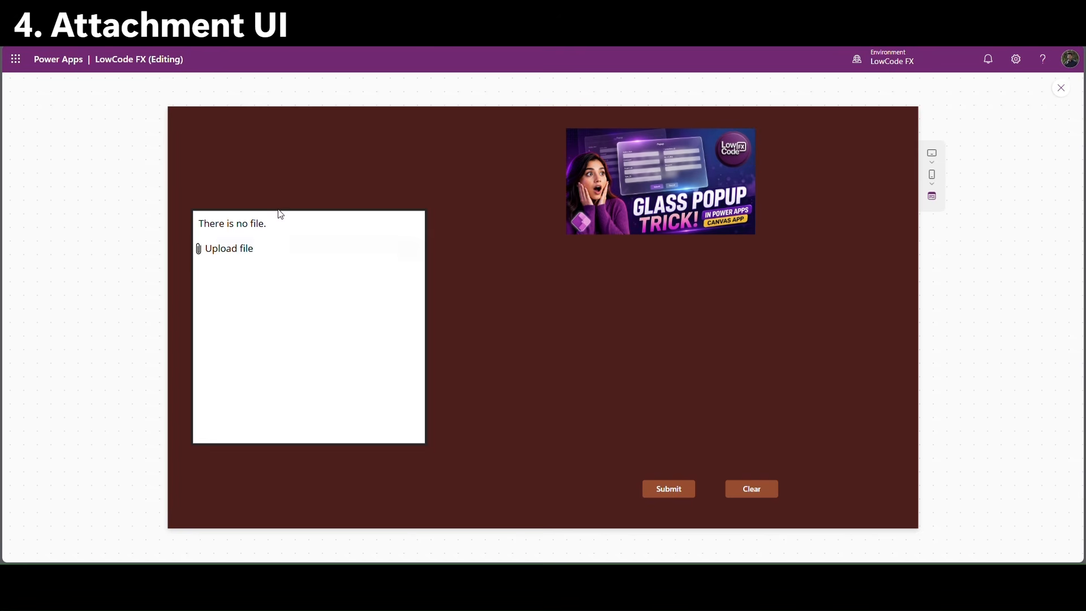
{"action": "left_click", "coordinate": [298, 250]}
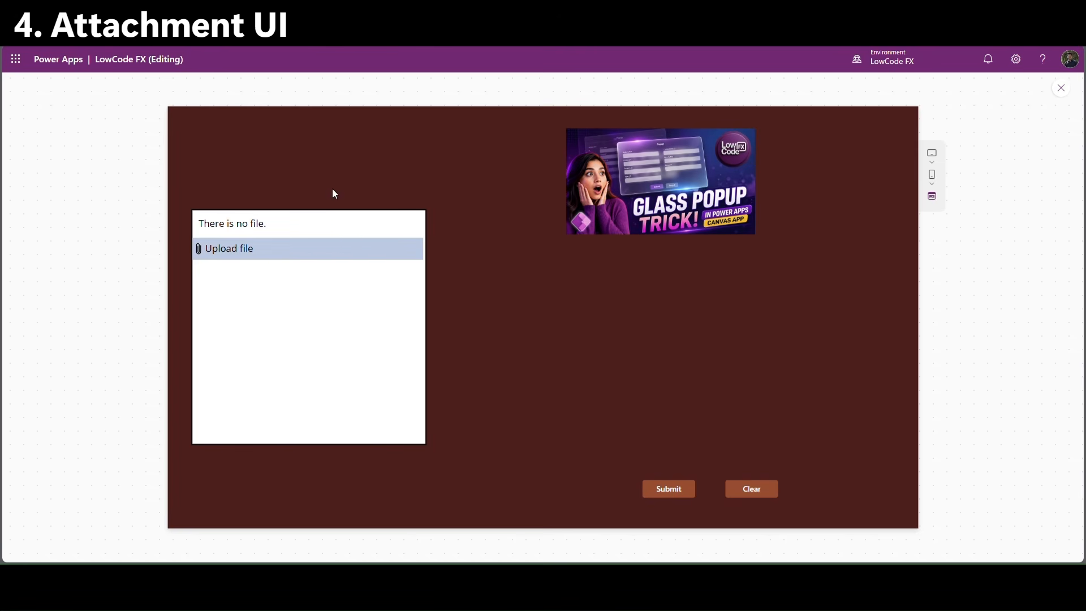
{"action": "double_click", "coordinate": [267, 212]}
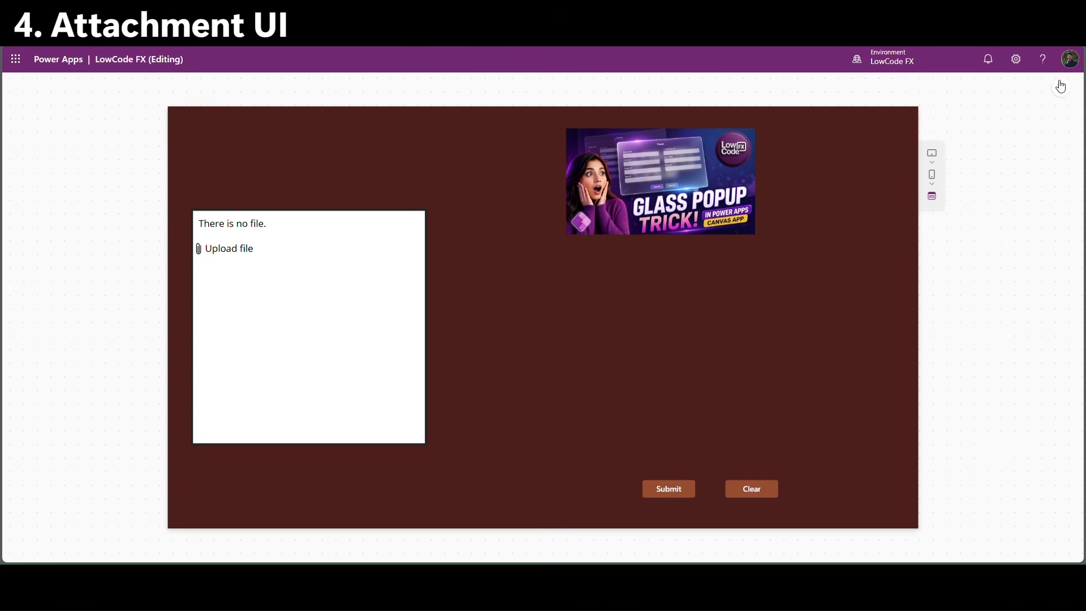
{"action": "left_click", "coordinate": [1061, 87]}
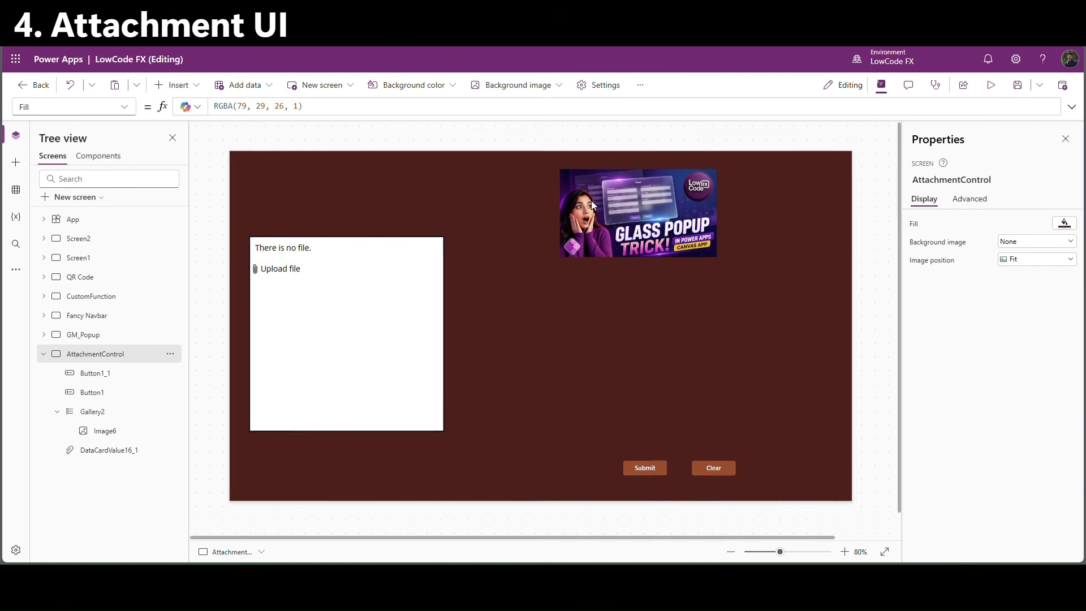
Change ClearCollect to Collect in the attachment control's OnAddFile formula.
{"action": "left_click", "coordinate": [368, 290]}
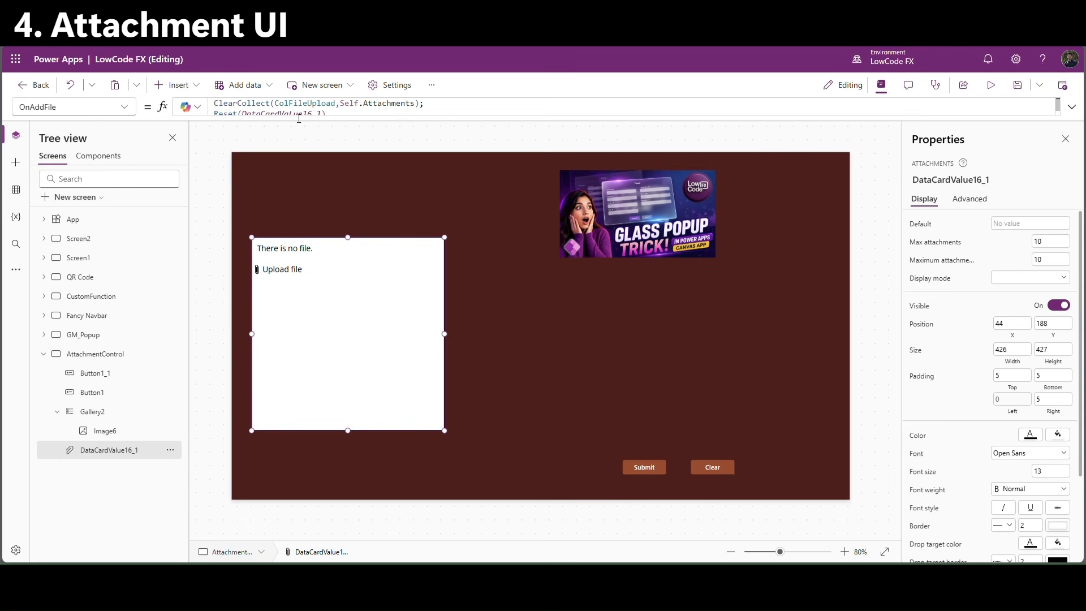
{"action": "left_click_drag", "start_coordinate": [238, 103], "coordinate": [214, 103]}
{"action": "key", "text": "BackSpace"}
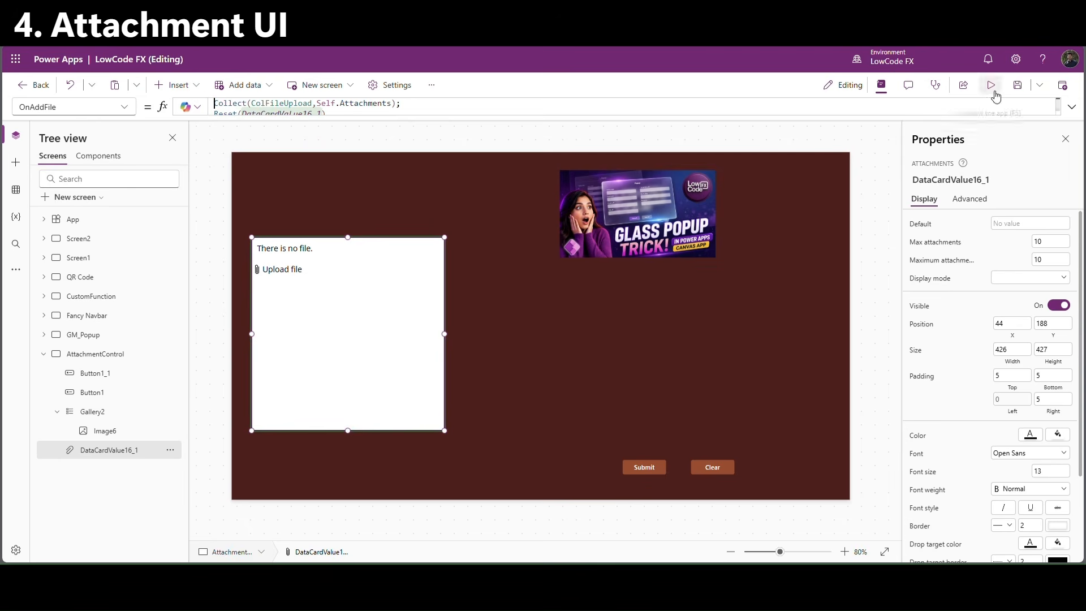
Preview the app, upload more images through the attachment control, look through the gallery, and close the preview.
{"action": "left_click", "coordinate": [991, 85]}
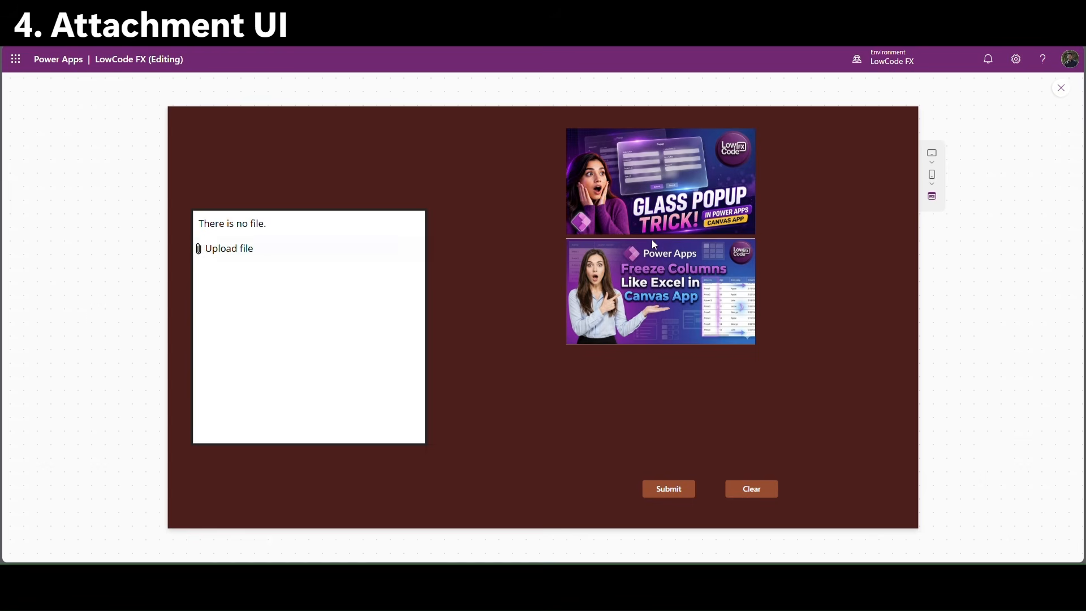
{"action": "left_click", "coordinate": [236, 247]}
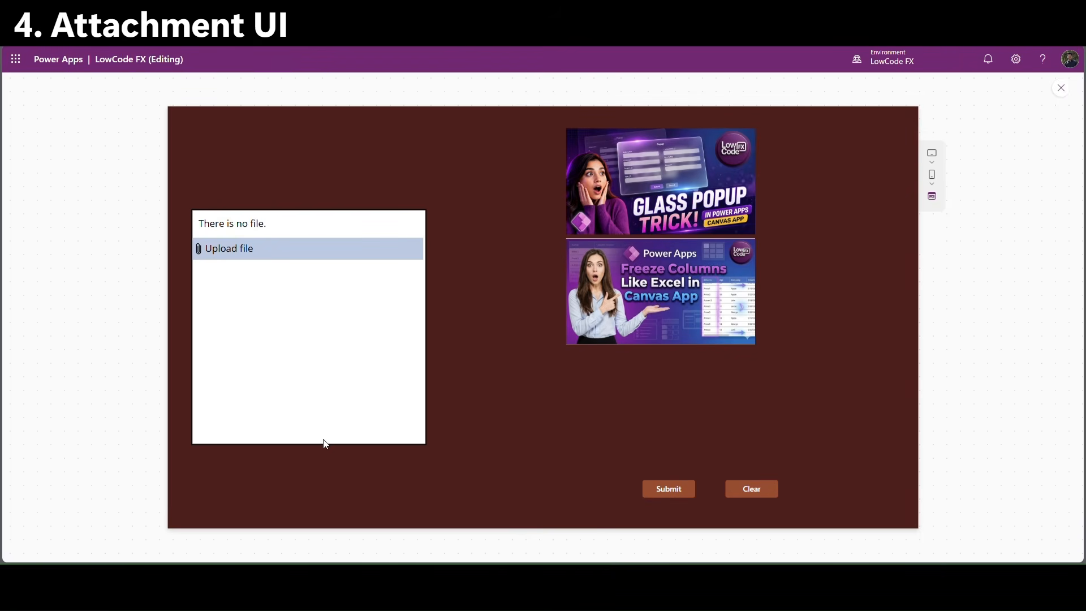
{"action": "scroll", "coordinate": [739, 303], "scroll_direction": "down", "scroll_amount": 2}
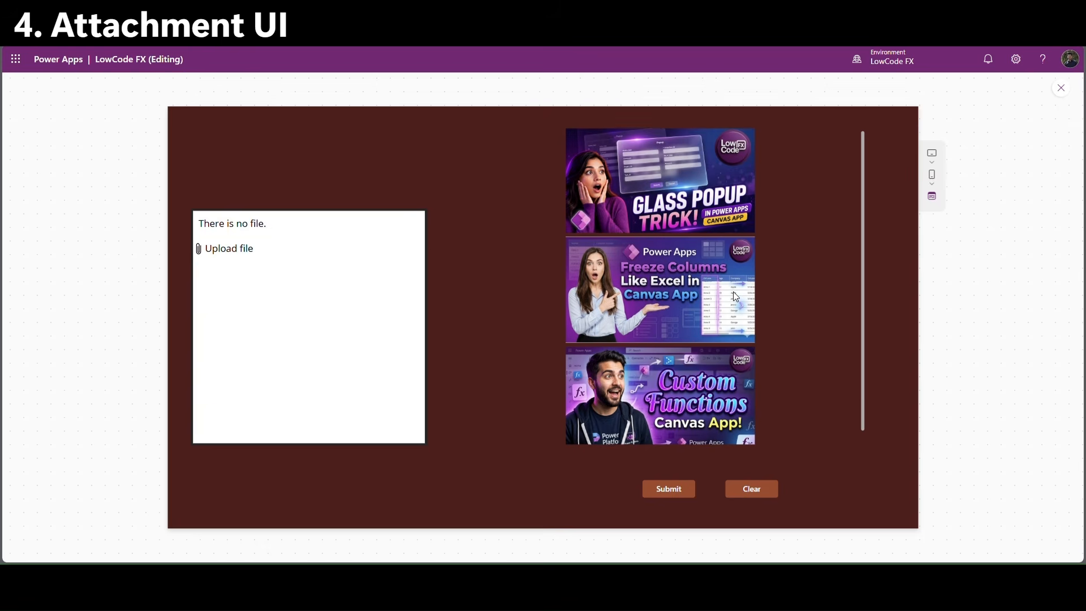
{"action": "scroll", "coordinate": [738, 303], "scroll_direction": "up", "scroll_amount": 1}
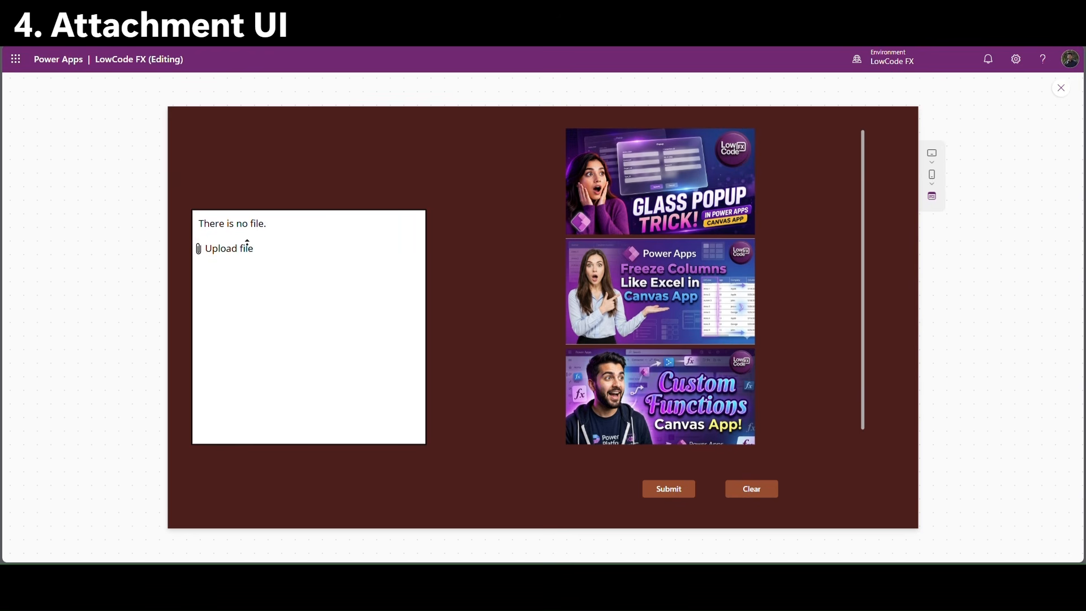
{"action": "scroll", "coordinate": [649, 369], "scroll_direction": "down", "scroll_amount": 1}
{"action": "scroll", "coordinate": [648, 369], "scroll_direction": "up", "scroll_amount": 1}
{"action": "scroll", "coordinate": [678, 362], "scroll_direction": "down", "scroll_amount": 1}
{"action": "scroll", "coordinate": [736, 255], "scroll_direction": "up", "scroll_amount": 1}
{"action": "scroll", "coordinate": [632, 362], "scroll_direction": "down", "scroll_amount": 1}
{"action": "scroll", "coordinate": [632, 361], "scroll_direction": "down", "scroll_amount": 1}
{"action": "scroll", "coordinate": [648, 369], "scroll_direction": "up", "scroll_amount": 1}
{"action": "scroll", "coordinate": [649, 369], "scroll_direction": "down", "scroll_amount": 1}
{"action": "scroll", "coordinate": [648, 370], "scroll_direction": "up", "scroll_amount": 1}
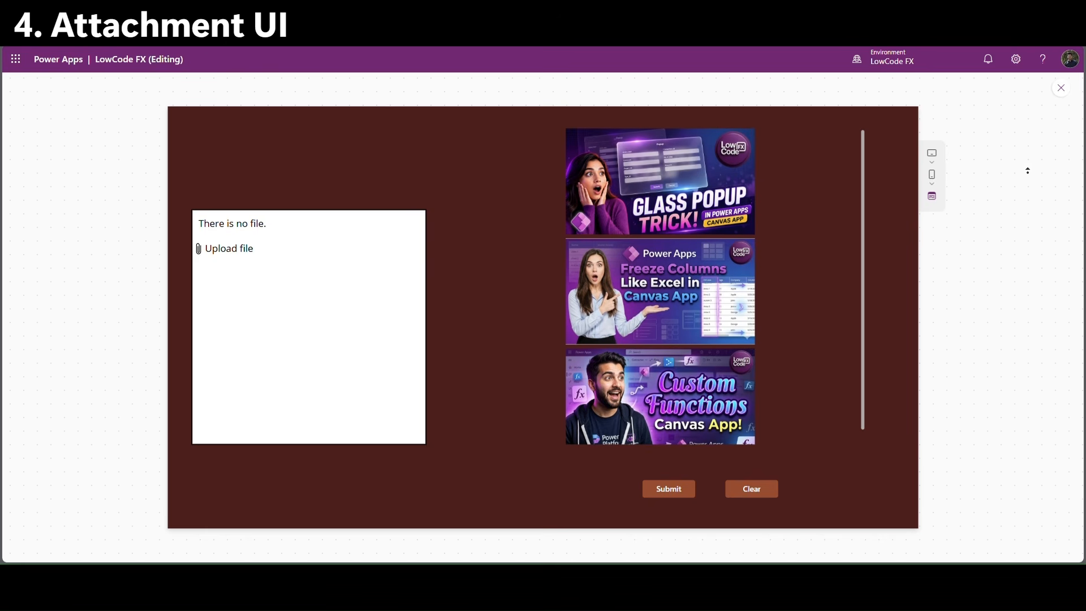
{"action": "left_click", "coordinate": [1061, 89]}
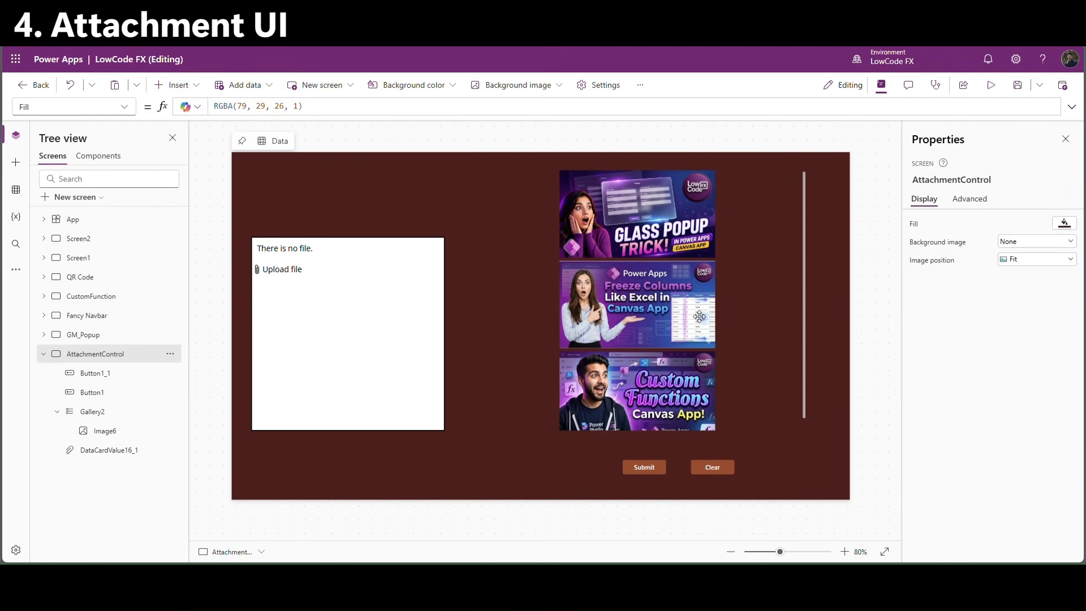
Set the Clear button's OnSelect formula to Clear(ColFileUpload).
{"action": "left_click", "coordinate": [734, 297]}
{"action": "double_click", "coordinate": [256, 108]}
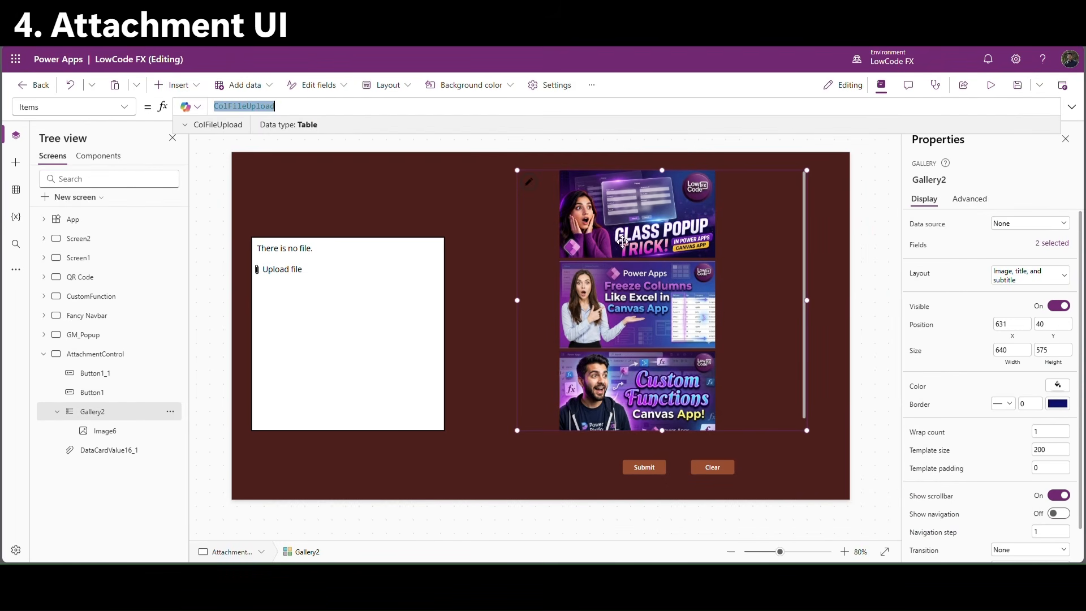
{"action": "left_click", "coordinate": [711, 467]}
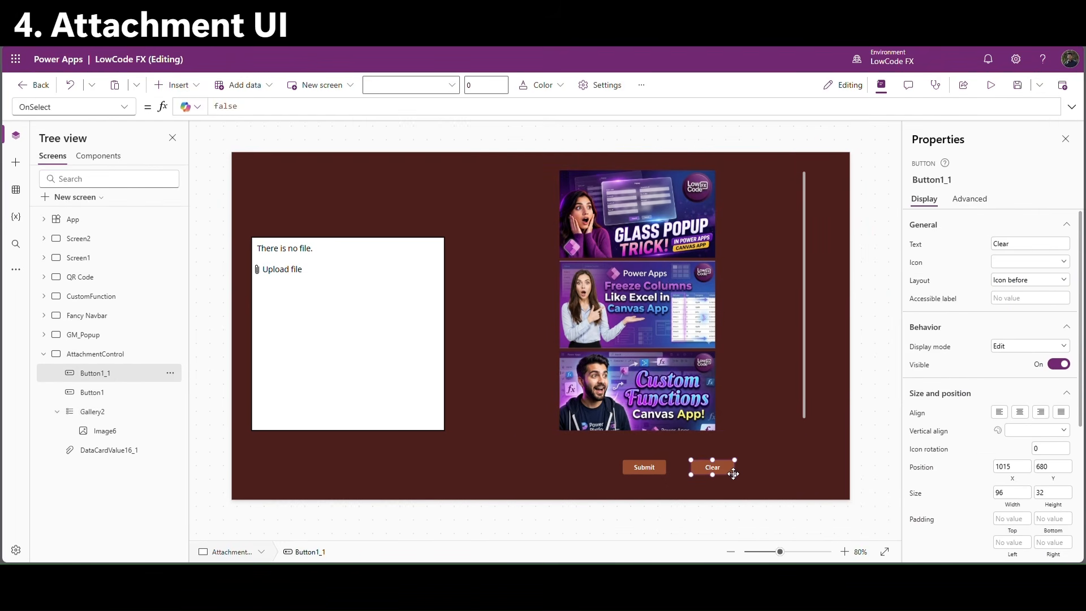
{"action": "double_click", "coordinate": [226, 107]}
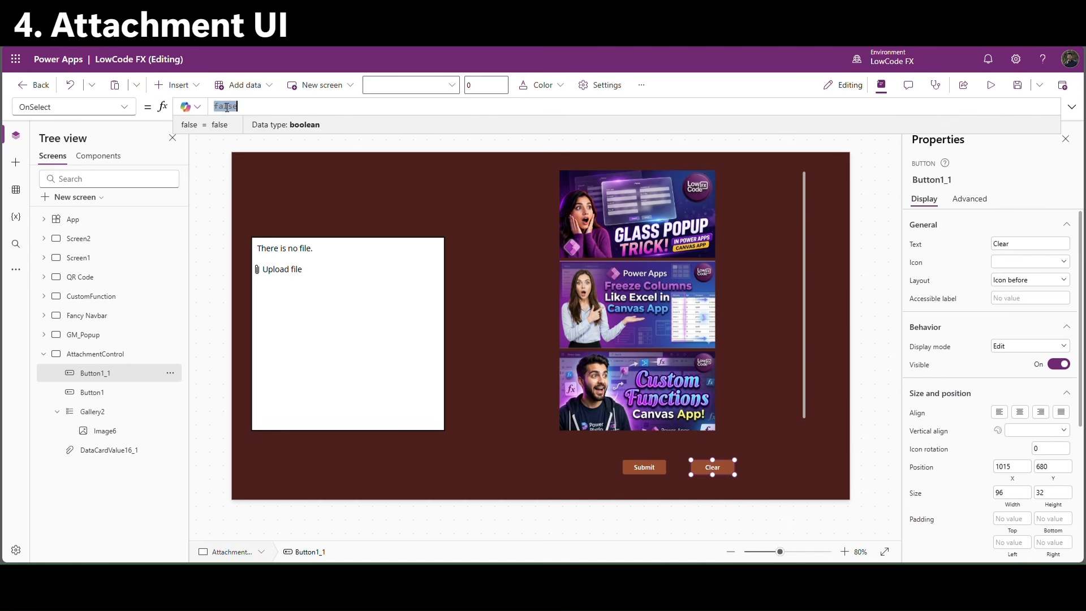
{"action": "type", "text": "Clear(ColFileUpload)"}
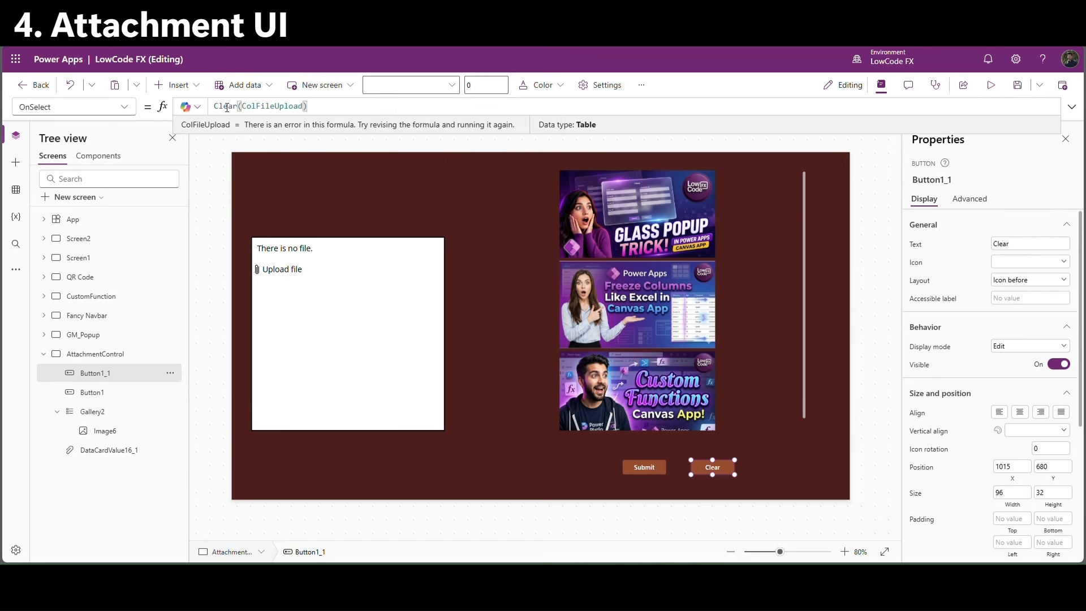
Preview the app, empty the gallery with the Clear button, upload one image, and close the preview.
{"action": "left_click", "coordinate": [991, 85]}
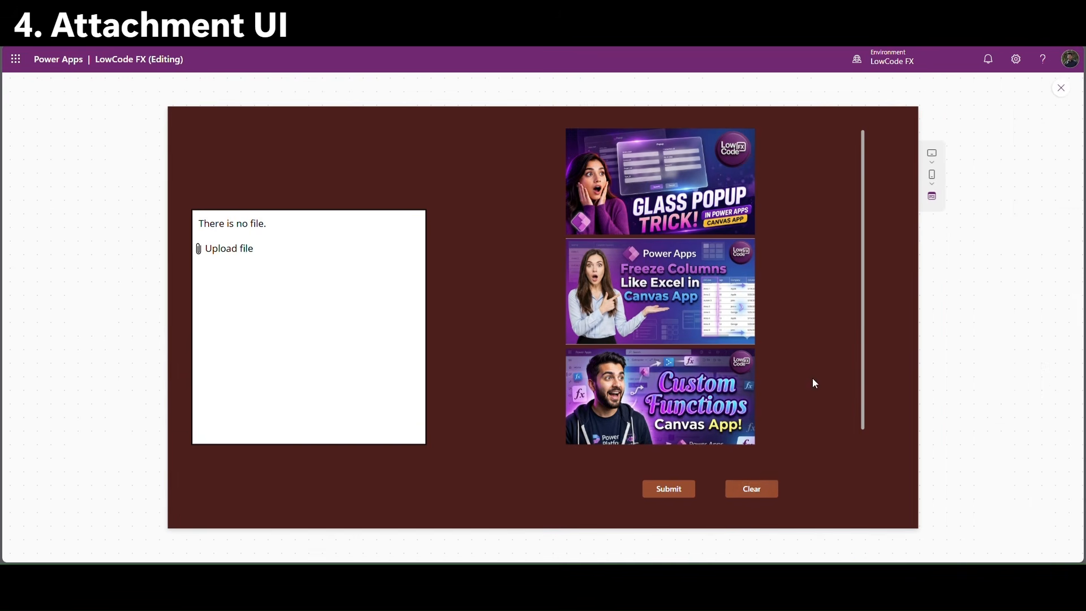
{"action": "left_click", "coordinate": [749, 496]}
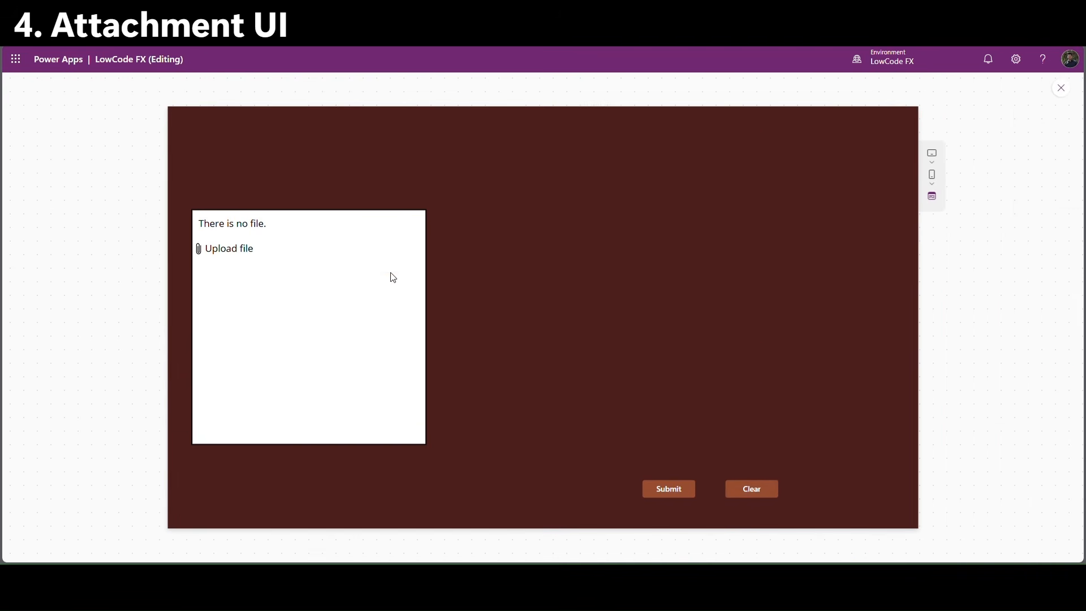
{"action": "double_click", "coordinate": [207, 120]}
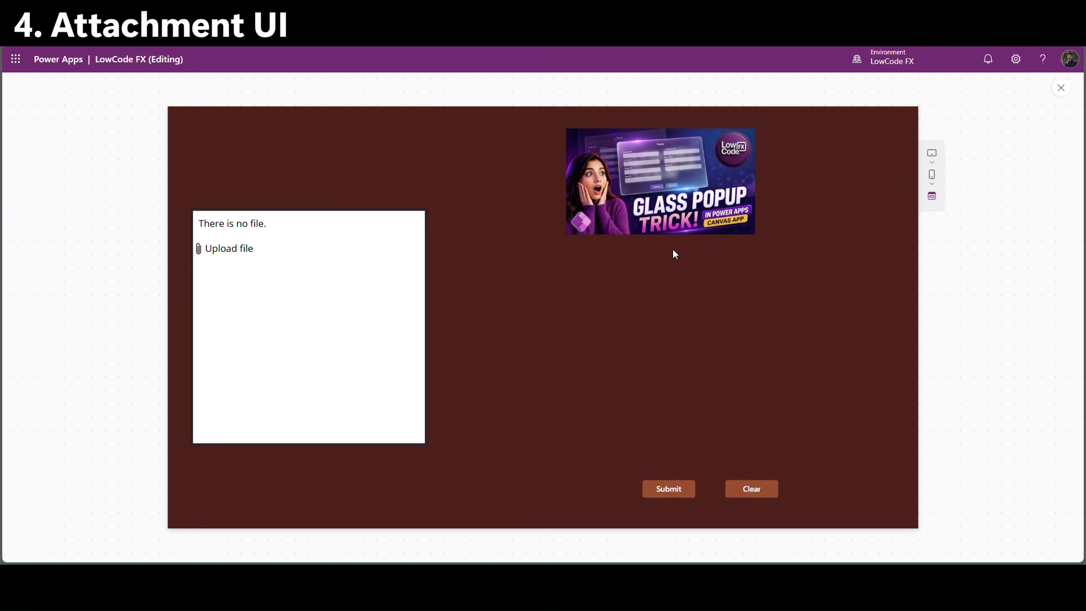
{"action": "left_click", "coordinate": [1062, 89]}
Move the image to the left edge of the gallery template and set the gallery's wrap count to 2.
{"action": "left_click", "coordinate": [710, 233]}
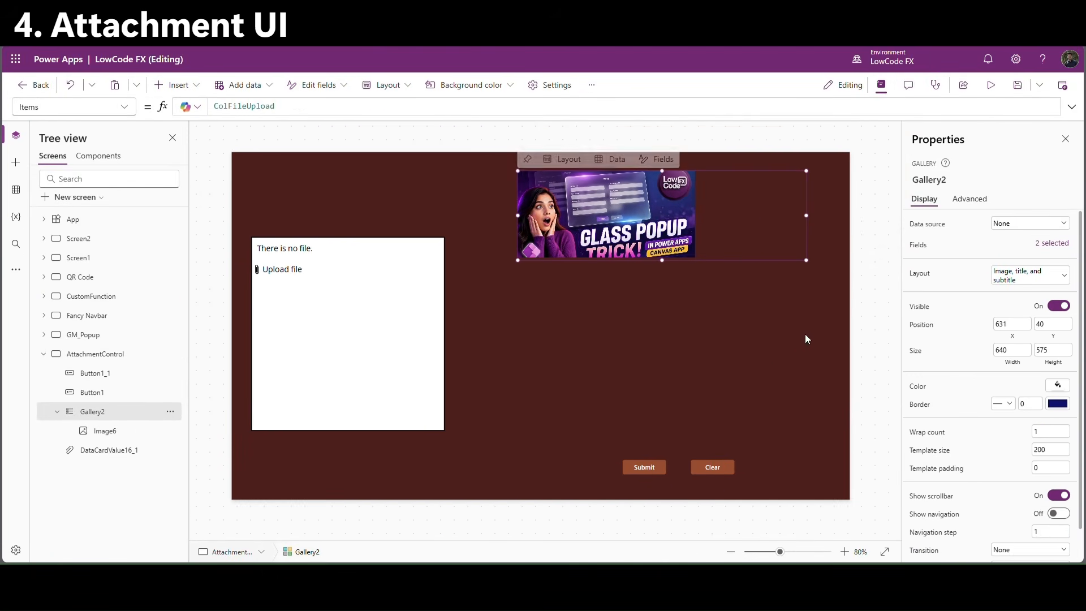
{"action": "left_click", "coordinate": [772, 354]}
{"action": "left_click", "coordinate": [936, 433]}
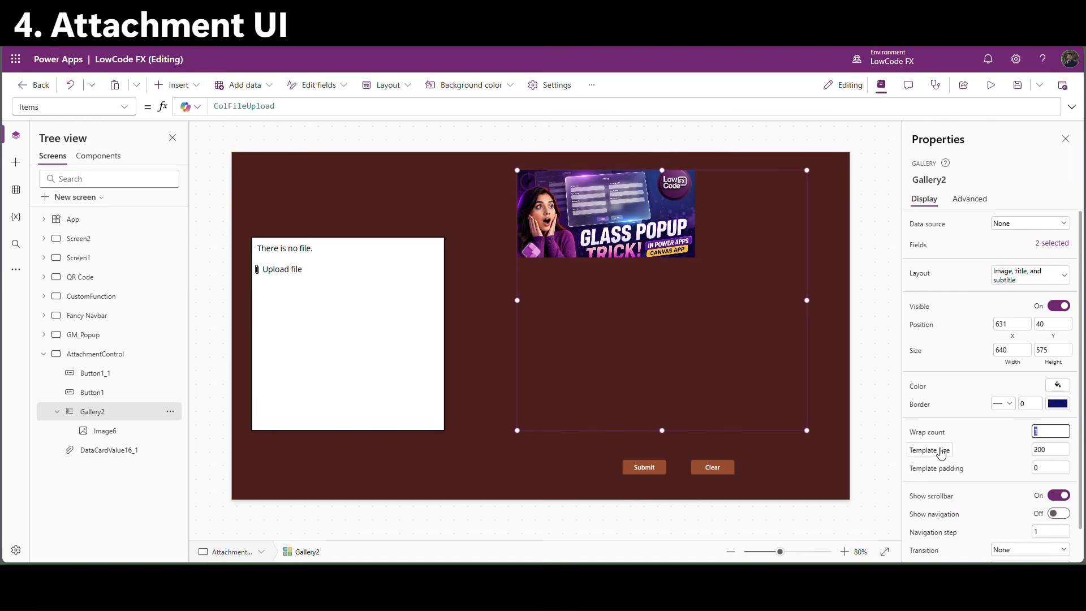
{"action": "type", "text": "2"}
Upload another image through the attachment control and narrow the gallery's image to a width of 299.
{"action": "left_click", "coordinate": [301, 271], "text": "alt"}
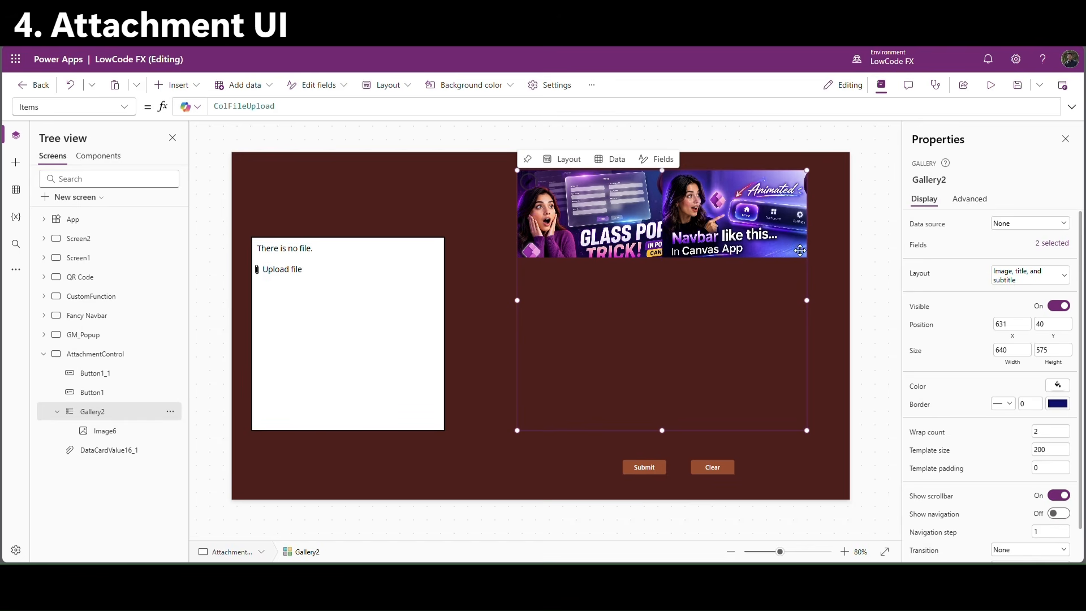
{"action": "left_click", "coordinate": [668, 237]}
{"action": "left_click_drag", "start_coordinate": [702, 214], "coordinate": [656, 217]}
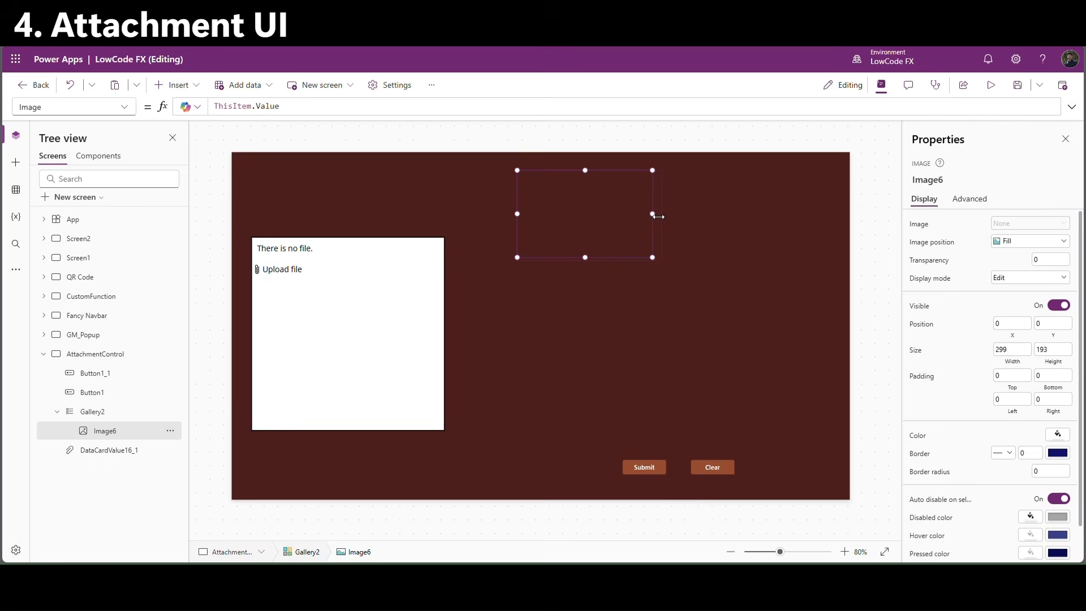
{"action": "left_click", "coordinate": [686, 290]}
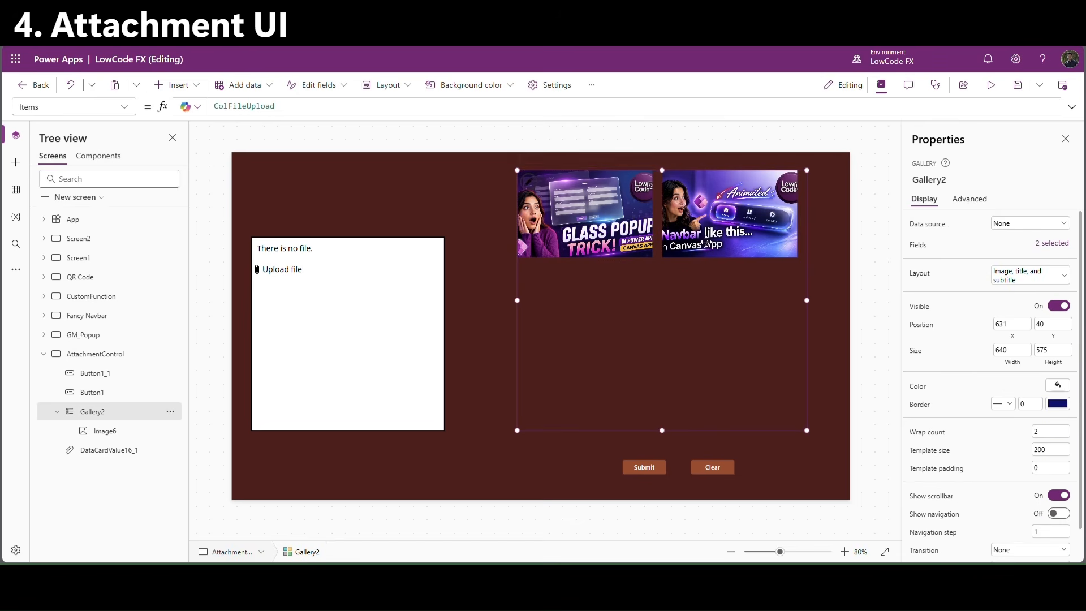
Set the image position of the gallery's image to Fit.
{"action": "left_click", "coordinate": [628, 228]}
{"action": "left_click", "coordinate": [1018, 242]}
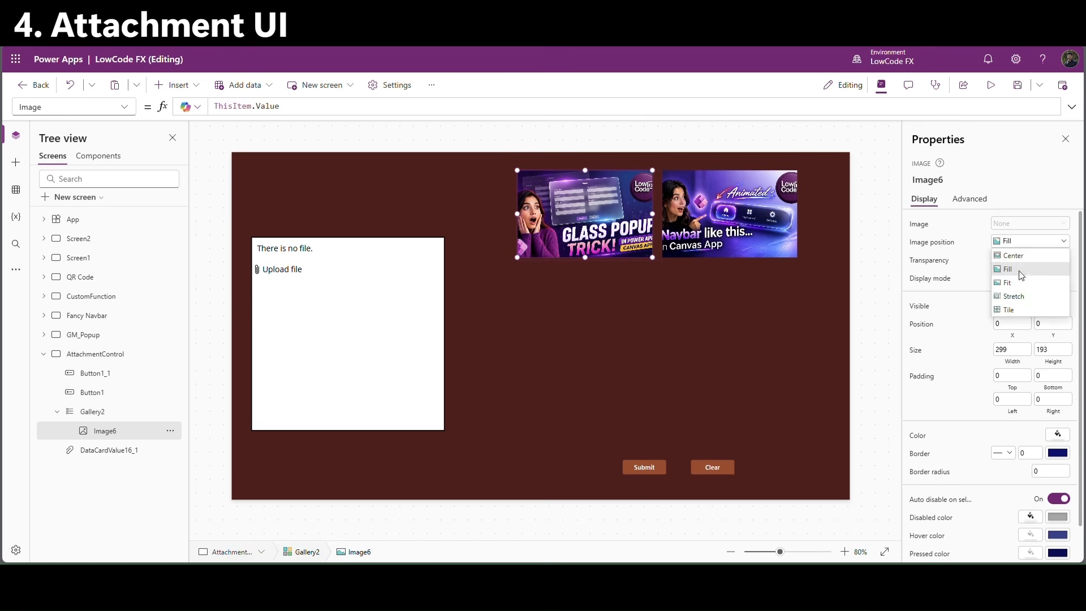
{"action": "left_click", "coordinate": [1013, 269]}
{"action": "left_click", "coordinate": [877, 229]}
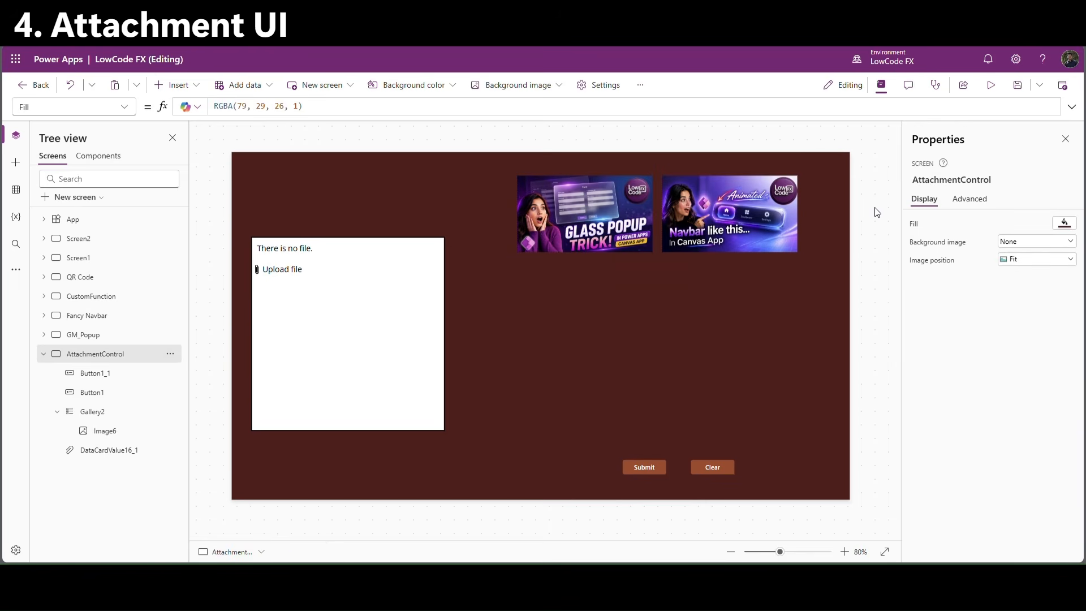
Shorten the attachment control to a height of 112 and place it at X 64, Y 292.
{"action": "left_click", "coordinate": [406, 372]}
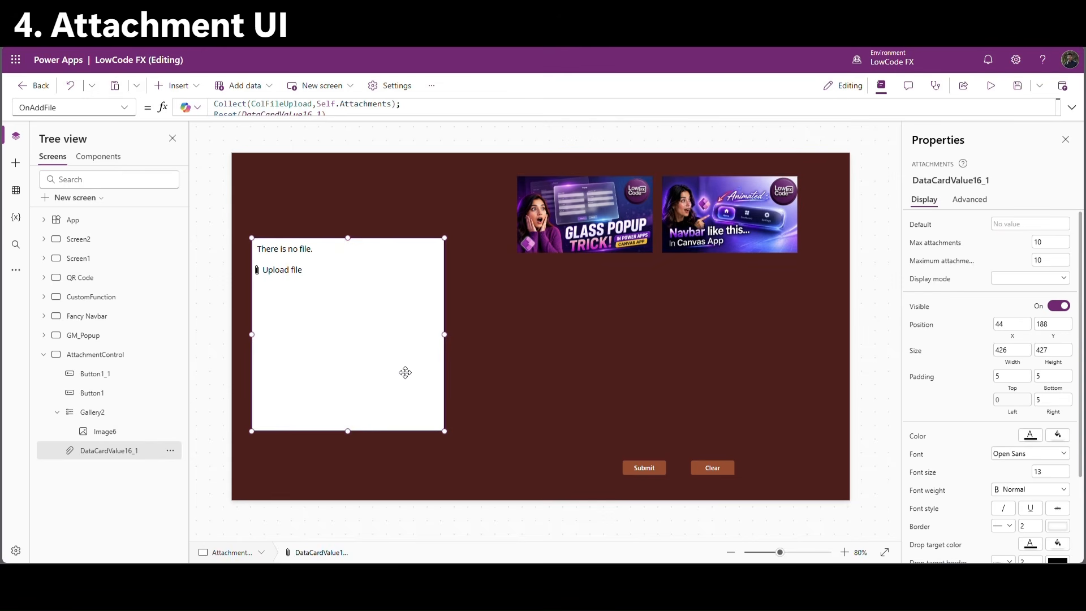
{"action": "left_click_drag", "start_coordinate": [349, 432], "coordinate": [380, 343]}
Insert a Trash icon into the gallery template, place it at the image's lower-right corner, and color it white.
{"action": "left_click", "coordinate": [677, 286]}
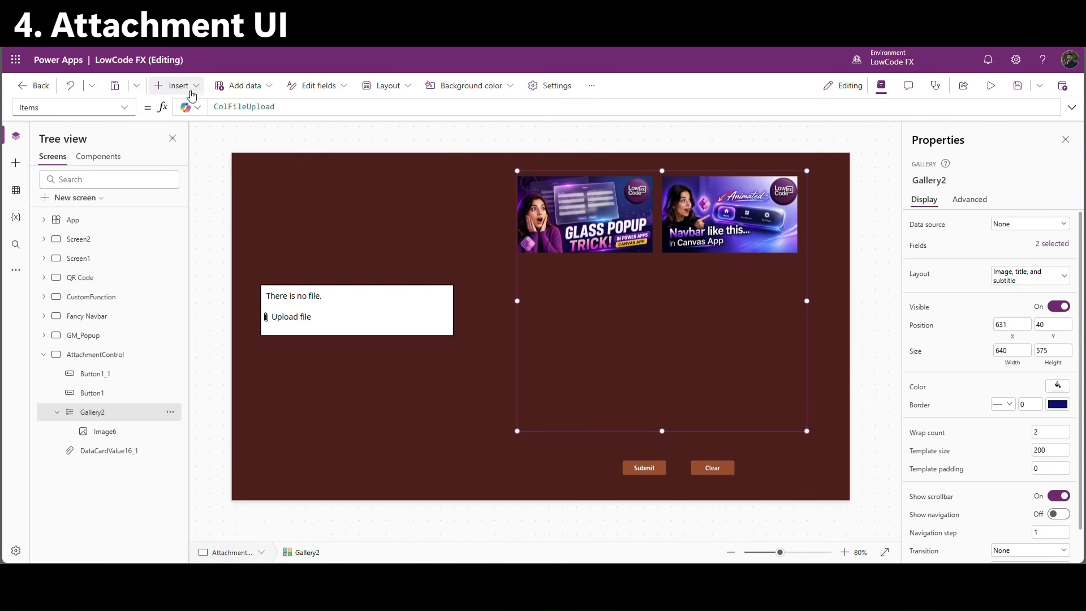
{"action": "left_click", "coordinate": [527, 182]}
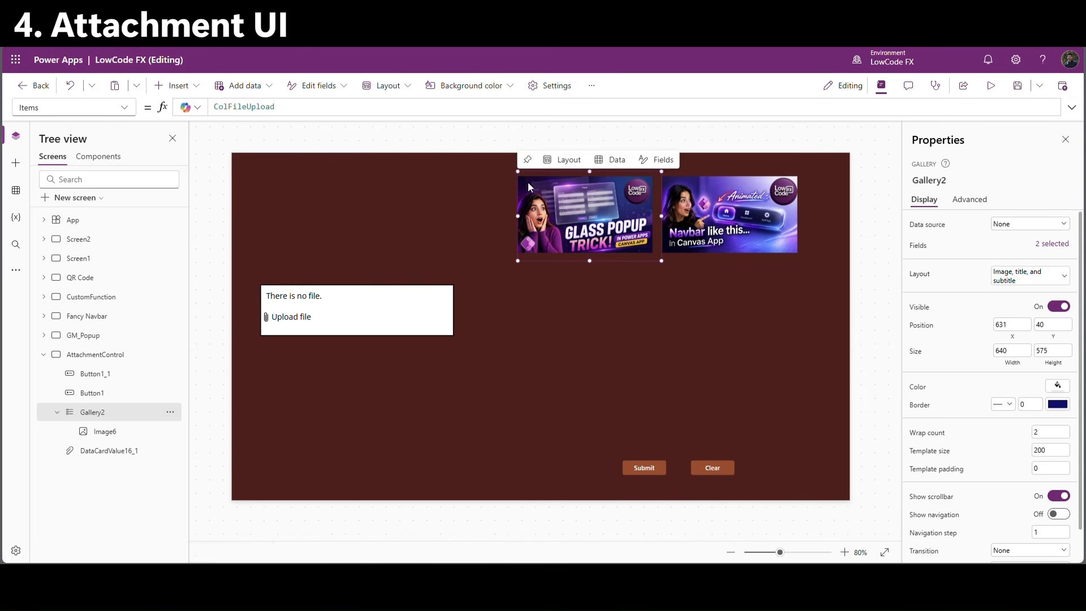
{"action": "left_click", "coordinate": [193, 92]}
{"action": "type", "text": "tra"}
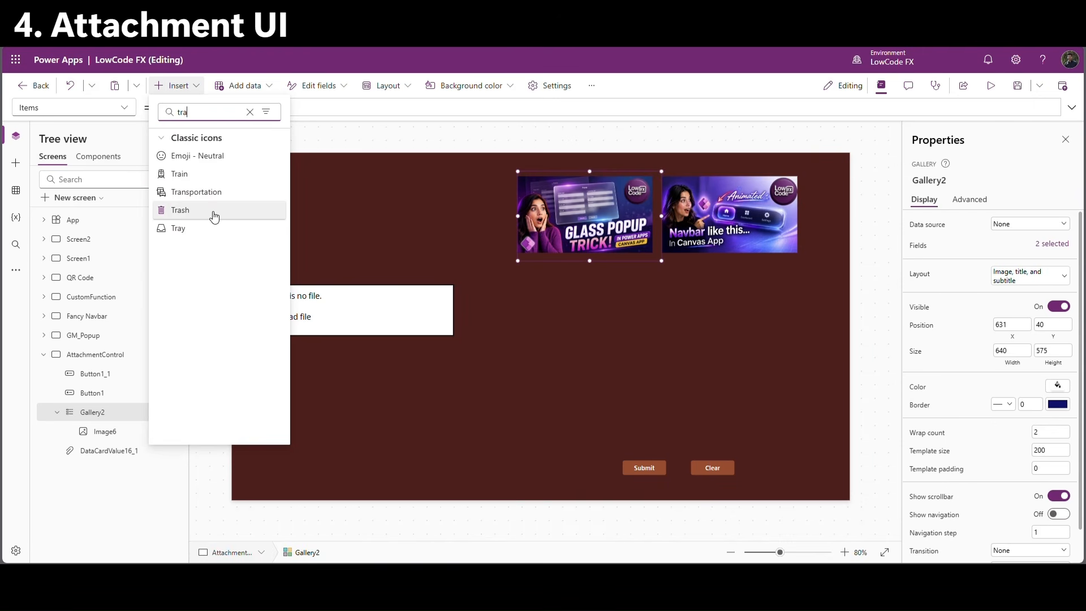
{"action": "left_click", "coordinate": [196, 210]}
{"action": "left_click_drag", "start_coordinate": [561, 223], "coordinate": [649, 254]}
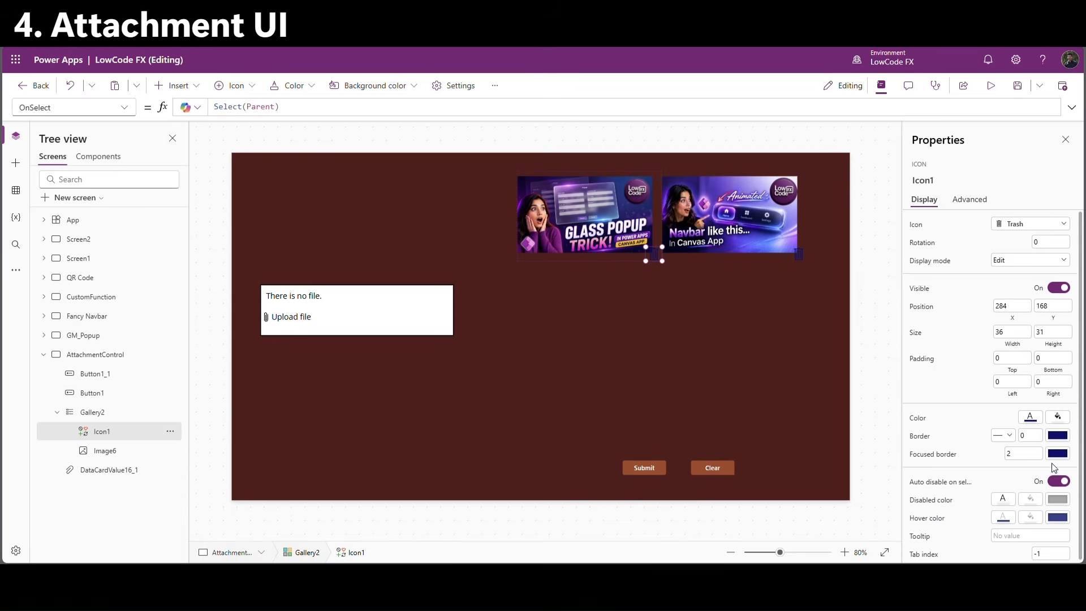
{"action": "left_click", "coordinate": [1039, 423]}
{"action": "left_click", "coordinate": [955, 496]}
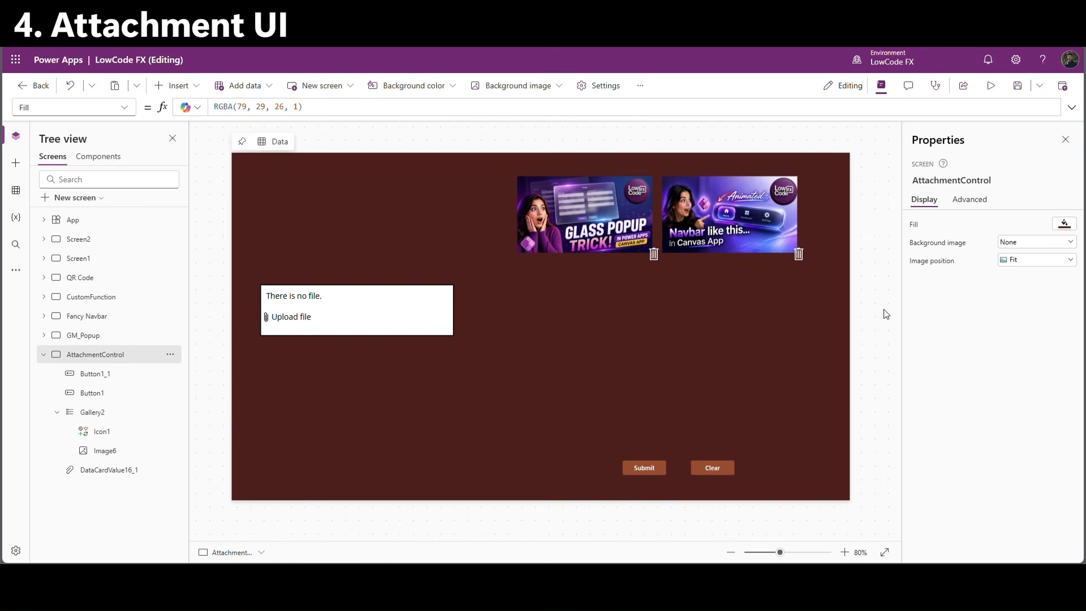
Set the trash icon's OnSelect formula to Remove(ColFileUpload,ThisItem).
{"action": "left_click", "coordinate": [658, 256]}
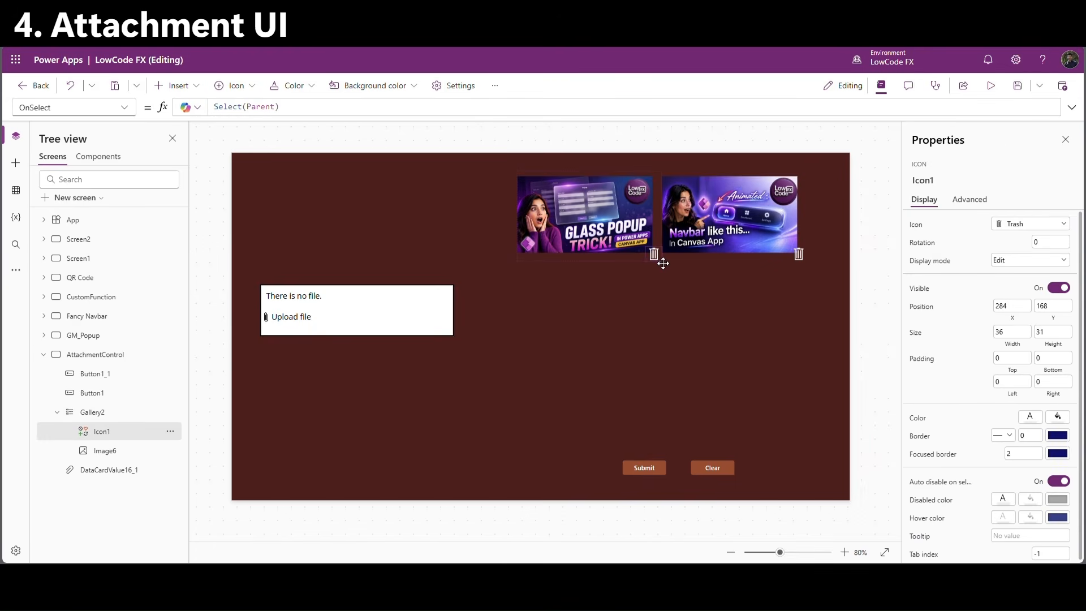
{"action": "left_click_drag", "start_coordinate": [288, 107], "coordinate": [175, 110]}
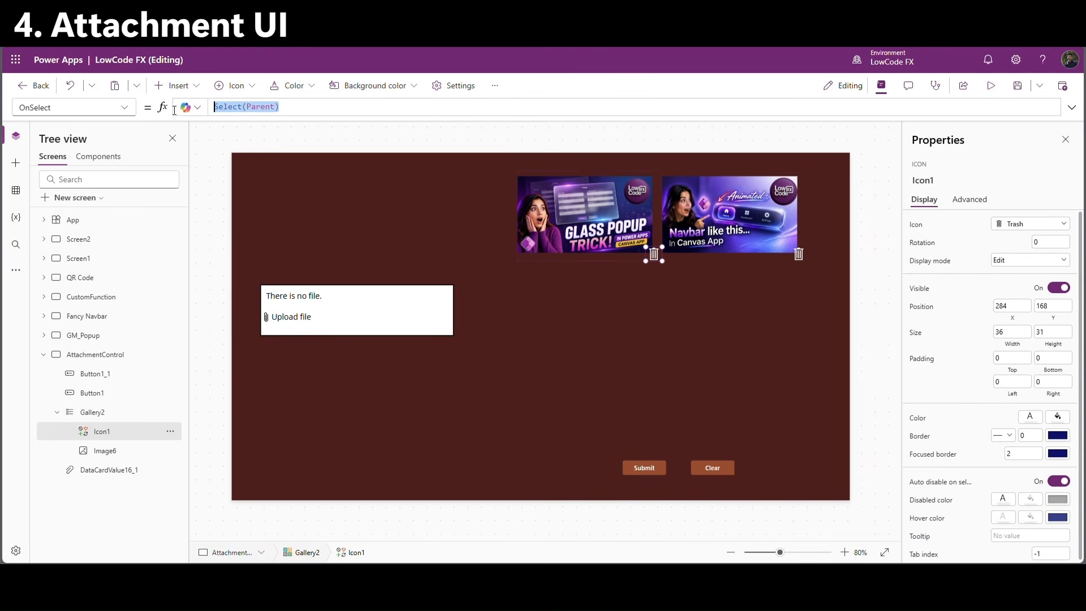
{"action": "type", "text": "remov"}
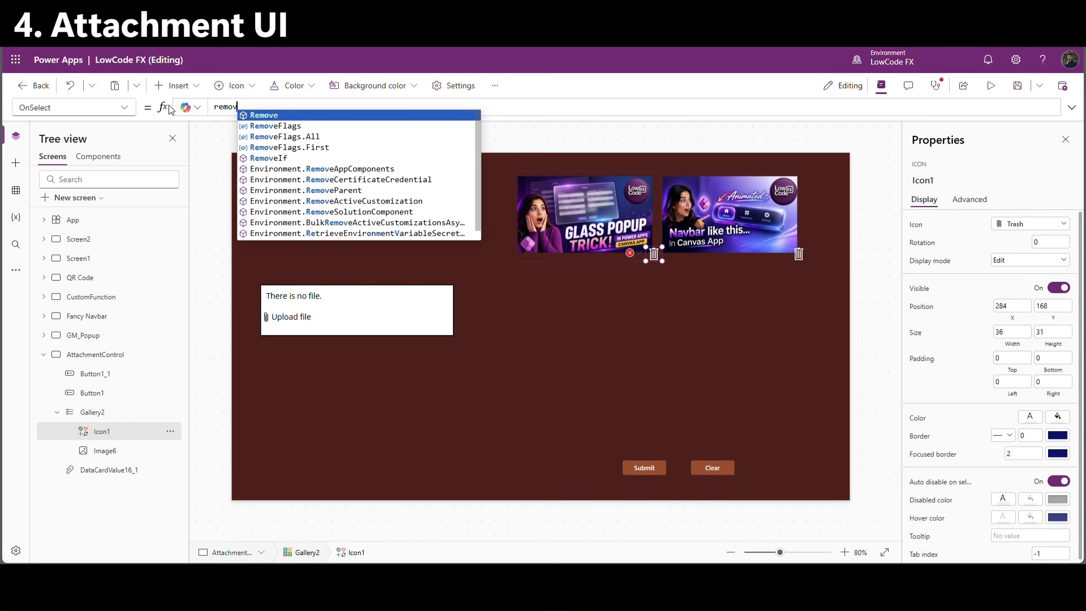
{"action": "key", "text": "Tab"}
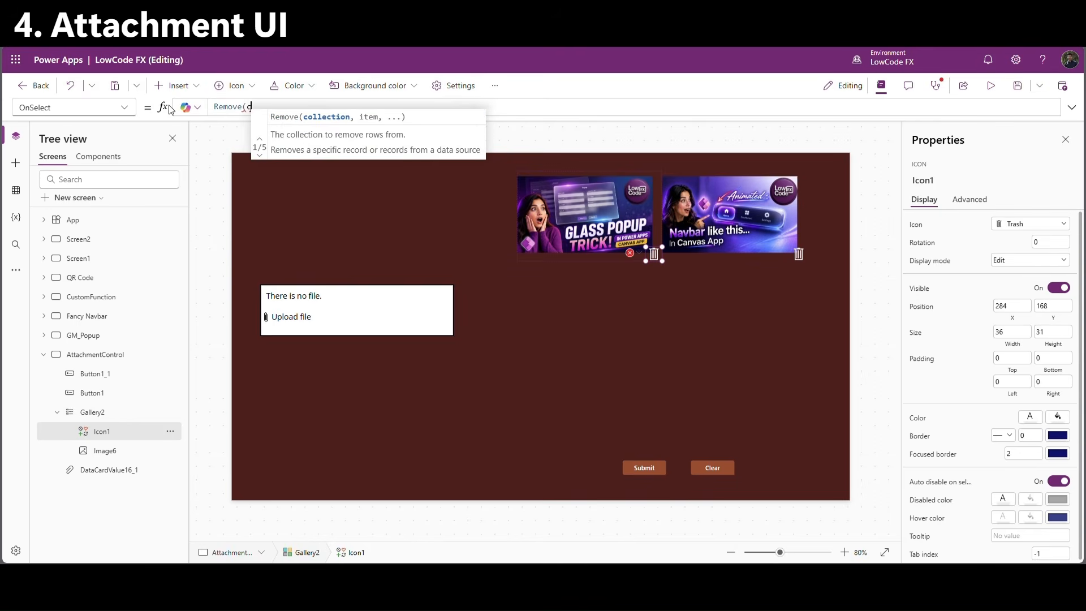
{"action": "type", "text": "col"}
{"action": "key", "text": "Down"}
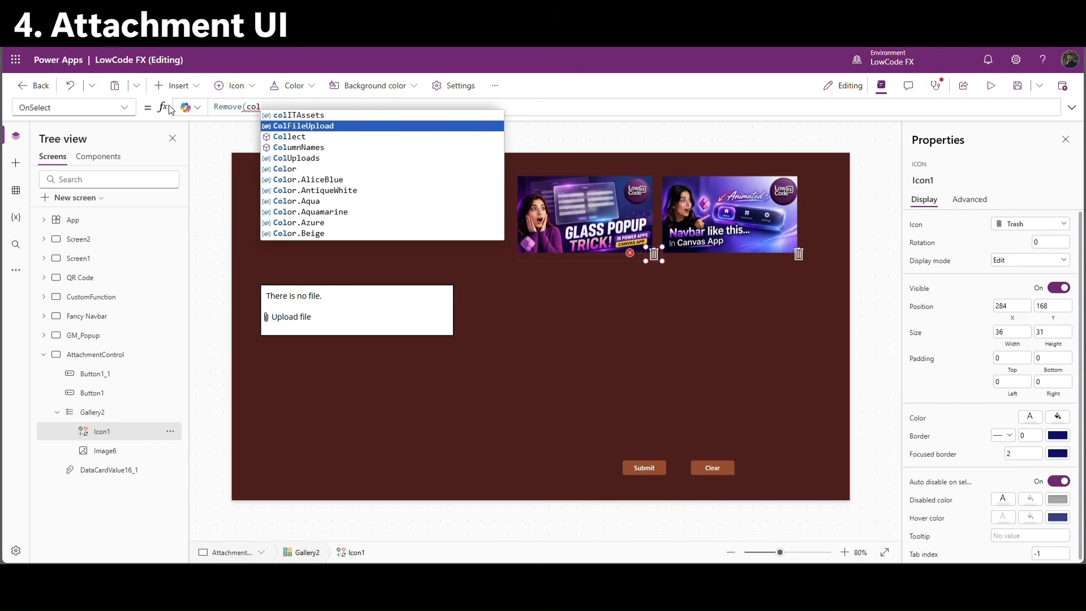
{"action": "key", "text": "Tab"}
{"action": "type", "text": ",t"}
{"action": "key", "text": "Tab"}
{"action": "type", "text": ")"}
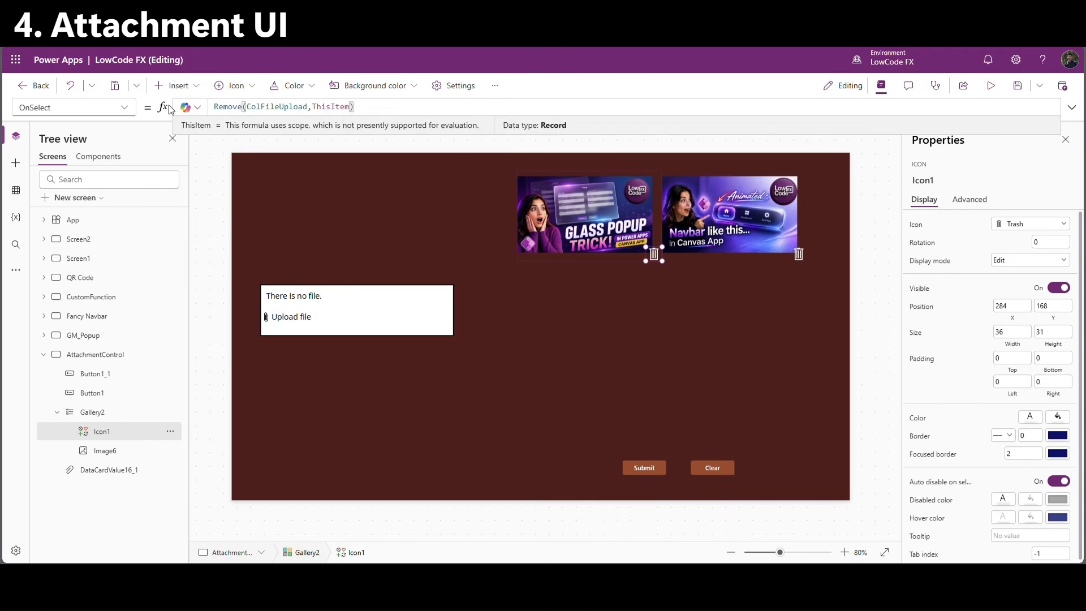
Preview the app, delete both gallery images with their trash icons, and upload three new images through the attachment control.
{"action": "left_click", "coordinate": [990, 87]}
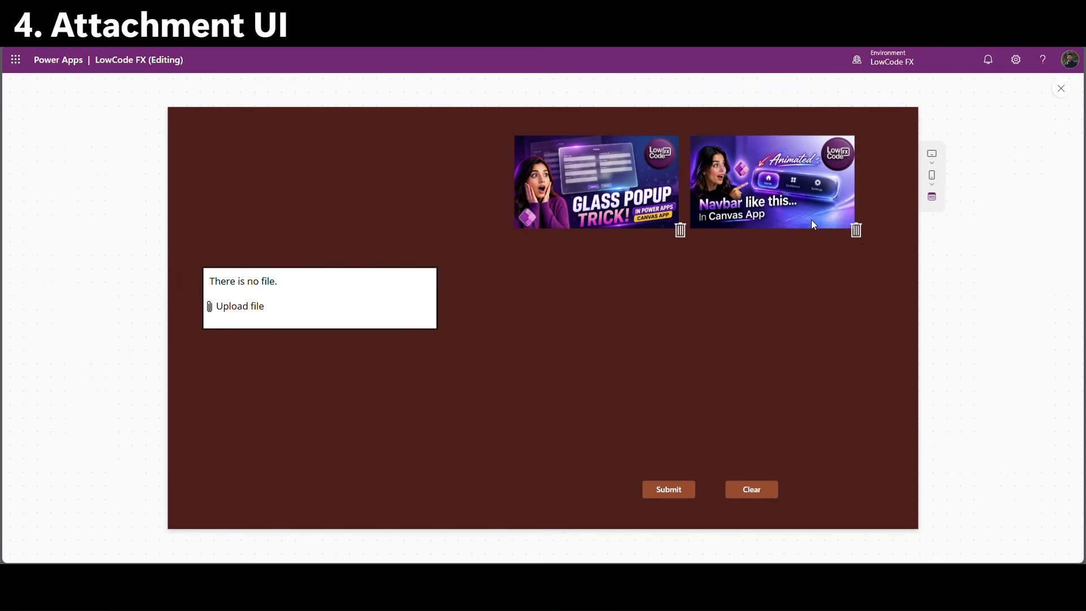
{"action": "left_click", "coordinate": [854, 231]}
{"action": "left_click", "coordinate": [679, 232]}
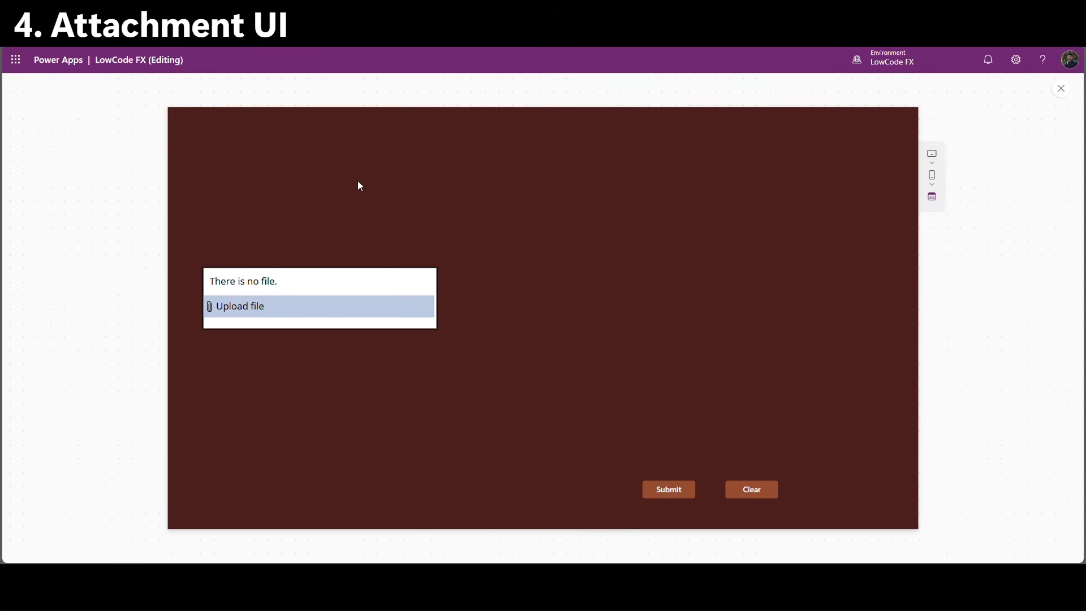
{"action": "left_click", "coordinate": [250, 305]}
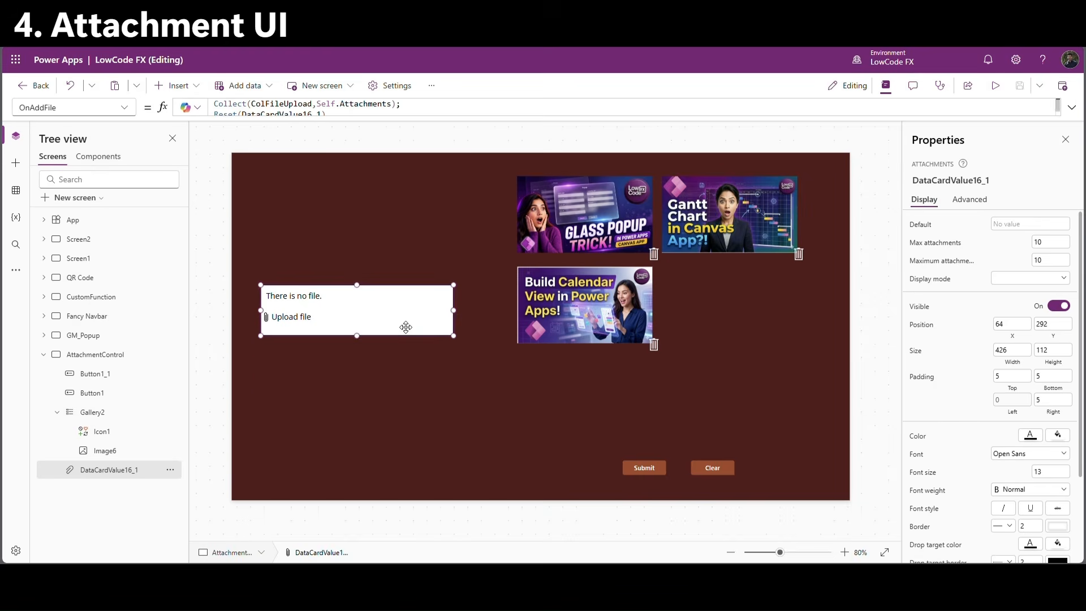
Move the attachment control to the screen's lower-left corner and insert an HTML text control on the AttachmentControl screen.
{"action": "left_click_drag", "start_coordinate": [406, 326], "coordinate": [383, 478]}
{"action": "left_click", "coordinate": [132, 353]}
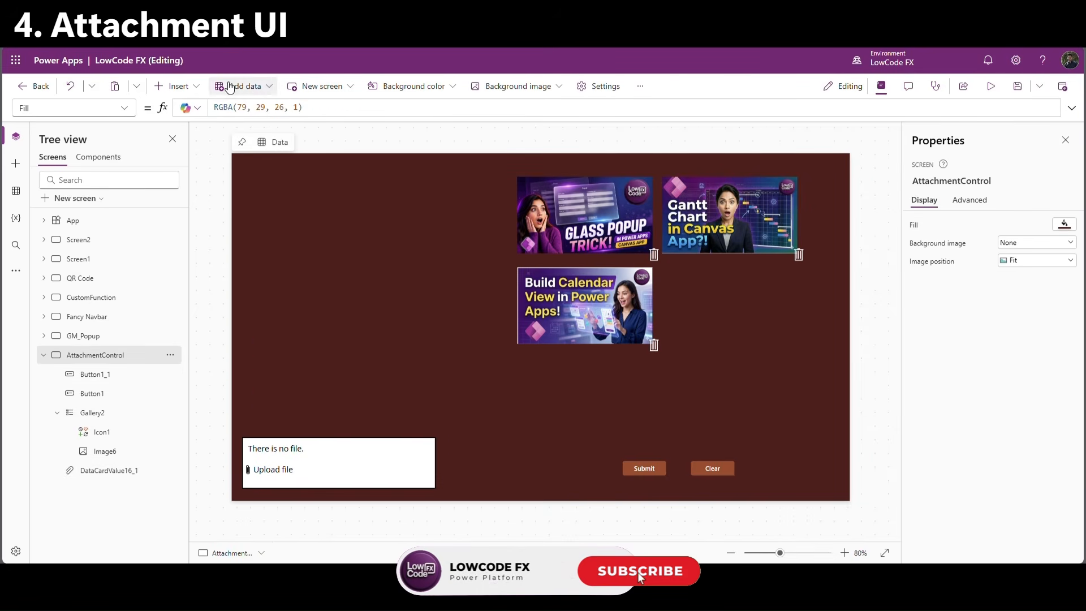
{"action": "left_click", "coordinate": [197, 88]}
{"action": "type", "text": "html"}
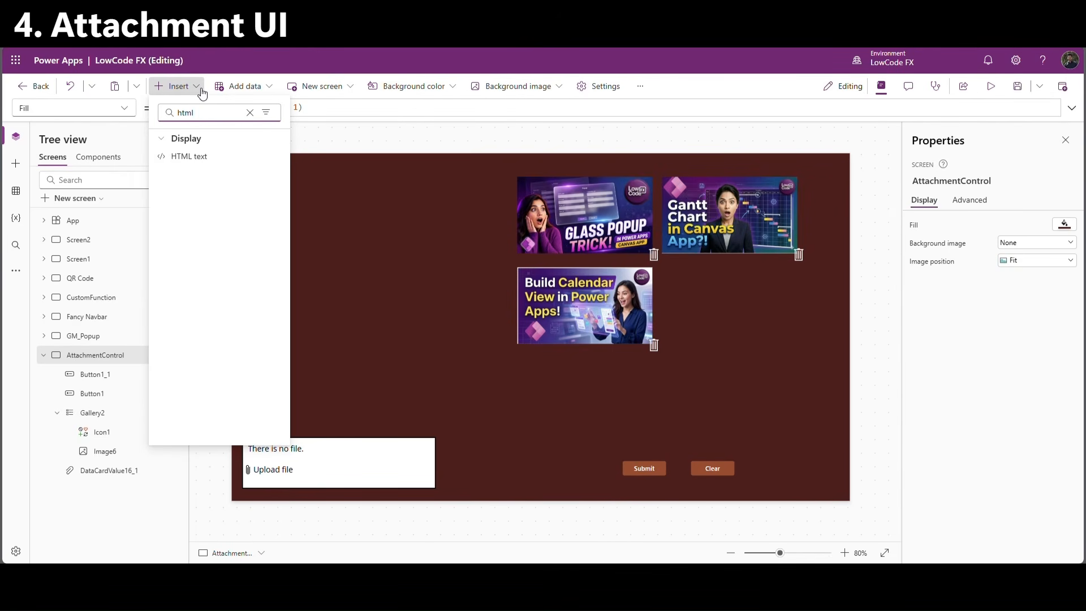
{"action": "left_click", "coordinate": [189, 157]}
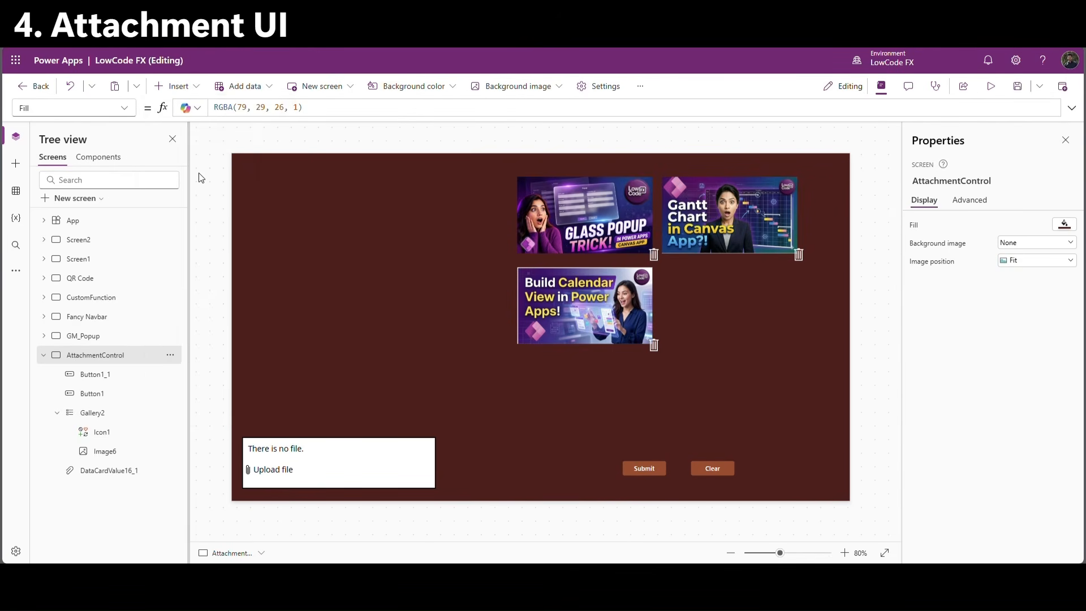
Enlarge the HTML text control to 463 by 357 and position it at X 83, Y 149, beside the gallery.
{"action": "left_click_drag", "start_coordinate": [350, 198], "coordinate": [470, 343]}
{"action": "left_click_drag", "start_coordinate": [404, 266], "coordinate": [417, 298]}
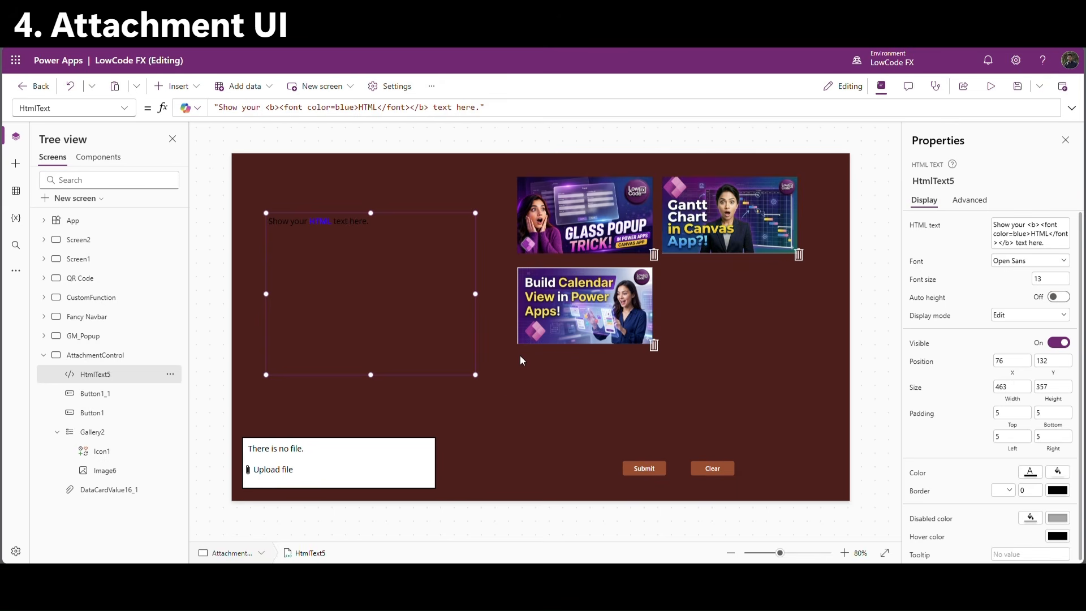
{"action": "left_click_drag", "start_coordinate": [435, 348], "coordinate": [439, 356]}
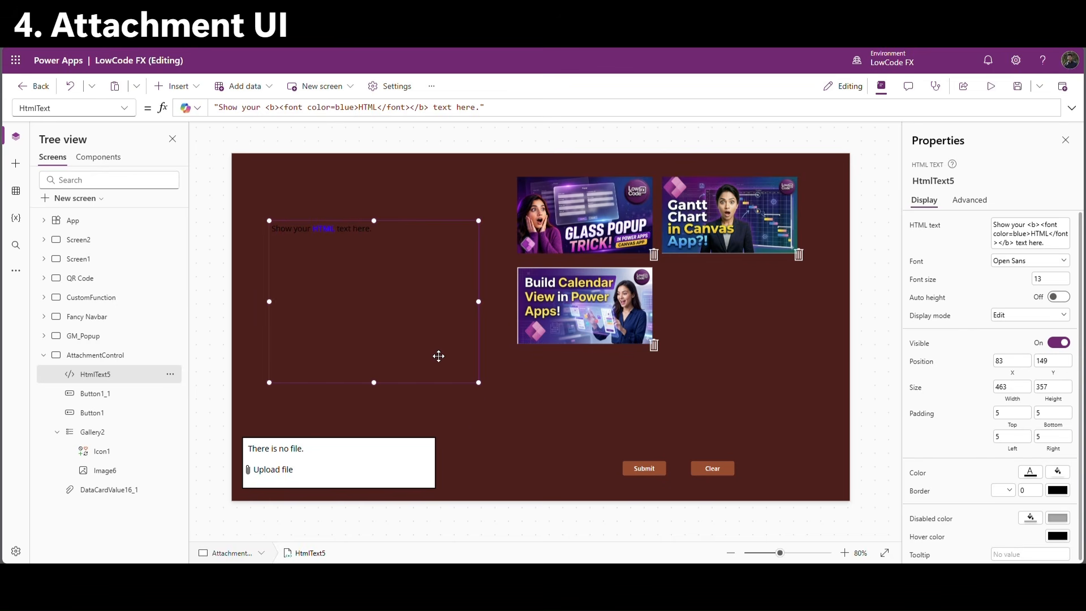
{"action": "left_click", "coordinate": [482, 430]}
{"action": "left_click", "coordinate": [353, 323]}
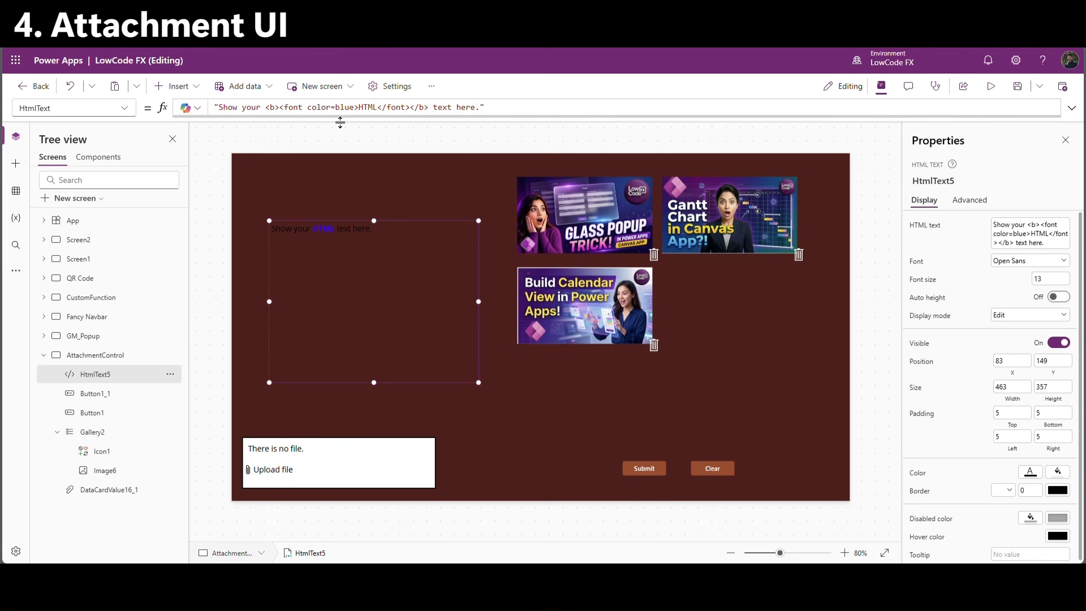
Replace the HTML text's default formula with the copied My Stuff upload card markup, widen the control to 515, and review its varFileCount conditions.
{"action": "left_click_drag", "start_coordinate": [502, 109], "coordinate": [217, 111]}
{"action": "key", "text": "ctrl+v"}
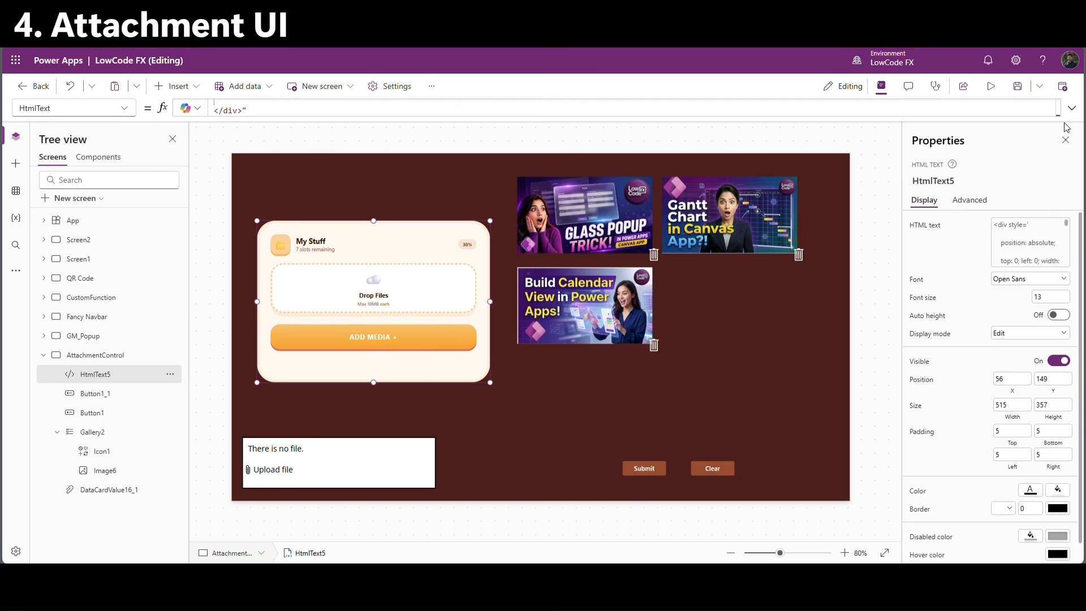
{"action": "left_click_drag", "start_coordinate": [433, 212], "coordinate": [425, 367]}
{"action": "scroll", "coordinate": [403, 170], "scroll_direction": "up", "scroll_amount": 1}
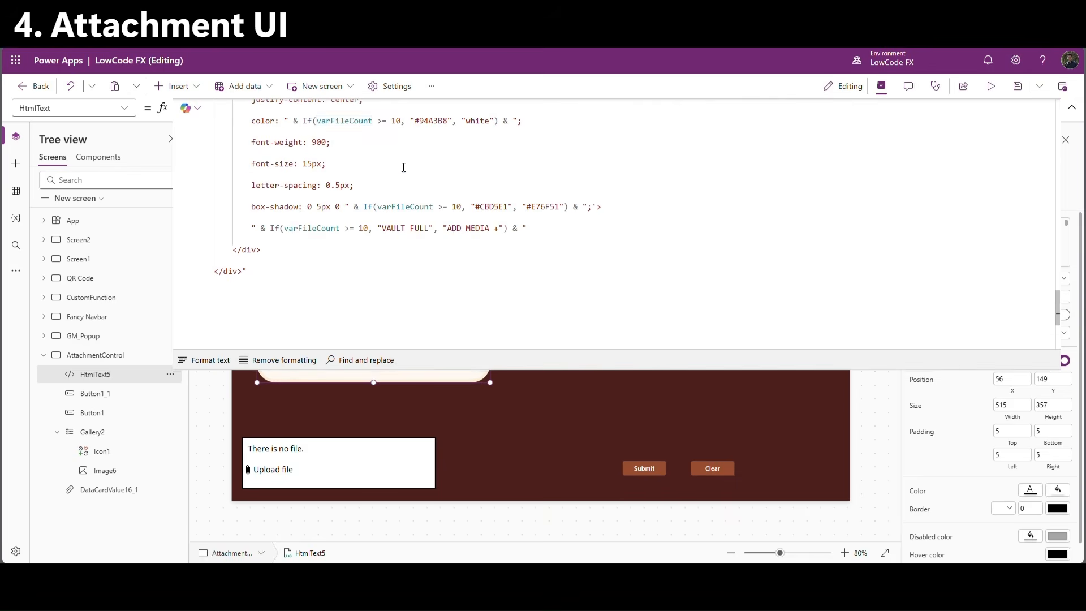
{"action": "double_click", "coordinate": [405, 206]}
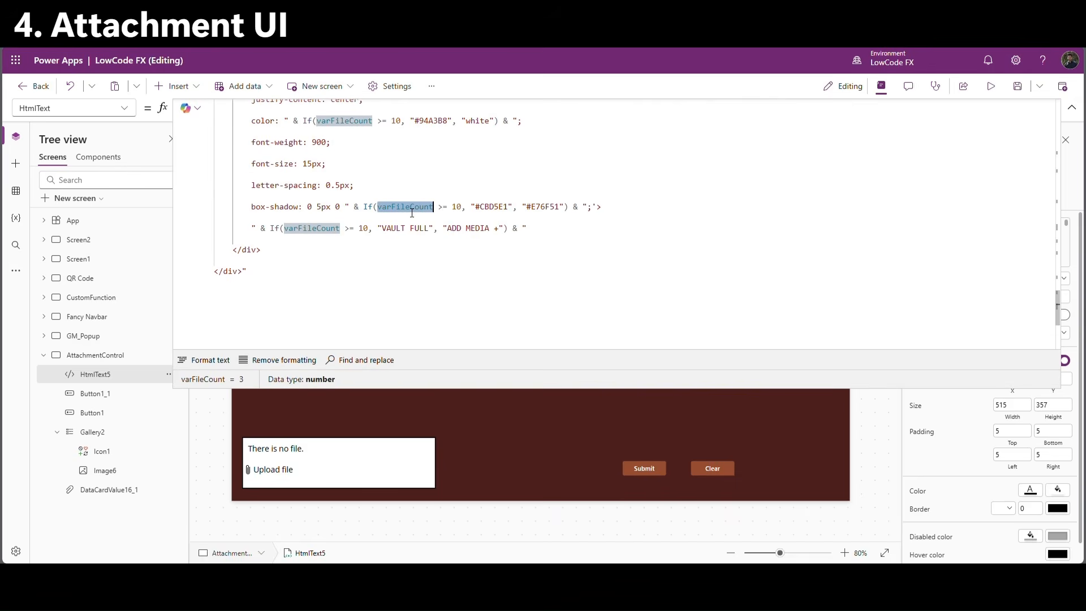
{"action": "left_click", "coordinate": [446, 215]}
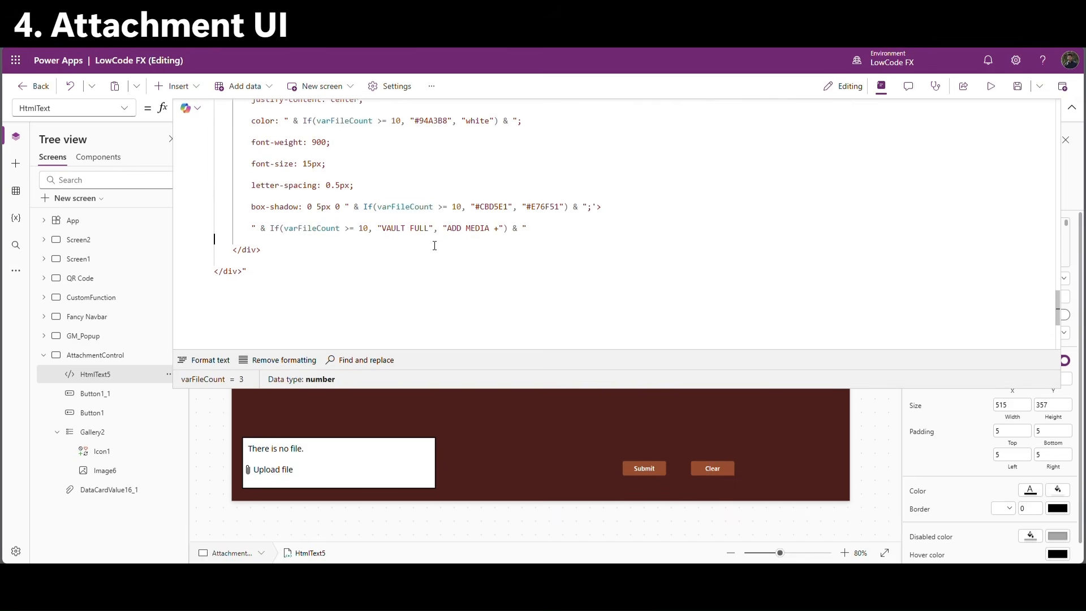
{"action": "left_click", "coordinate": [1072, 109]}
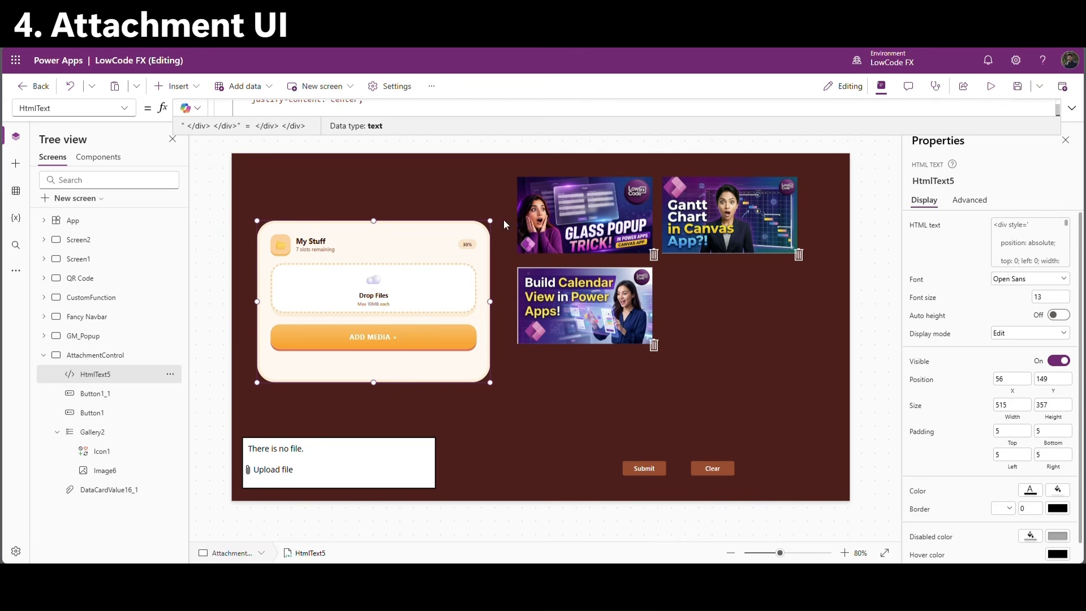
Append Set(varFileCount,CountRows(ColFileUpload)) as a new line to the attachment control's OnAddFile formula.
{"action": "left_click", "coordinate": [286, 474]}
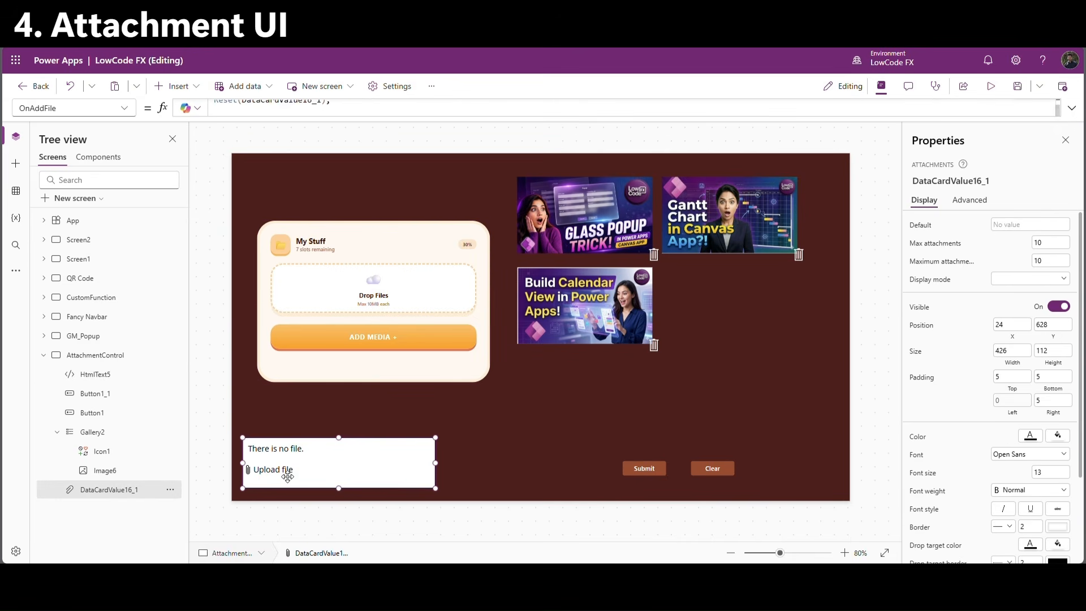
{"action": "left_click_drag", "start_coordinate": [229, 122], "coordinate": [215, 258]}
{"action": "scroll", "coordinate": [240, 207], "scroll_direction": "up", "scroll_amount": 1}
{"action": "left_click", "coordinate": [359, 121]}
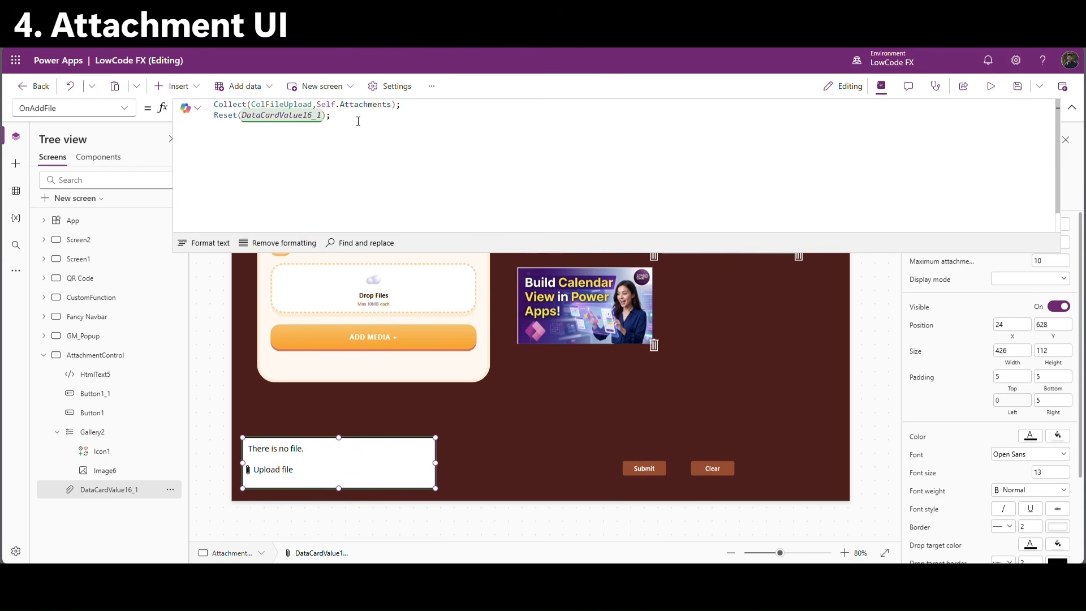
{"action": "key", "text": "shift+Return"}
{"action": "type", "text": "Set("}
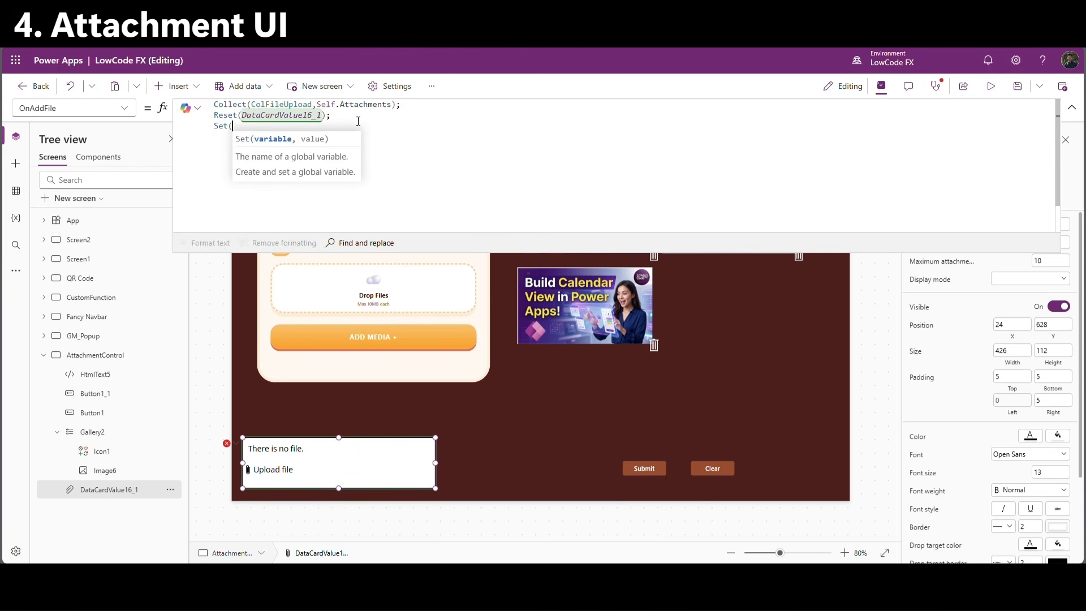
{"action": "type", "text": "varFileCount"}
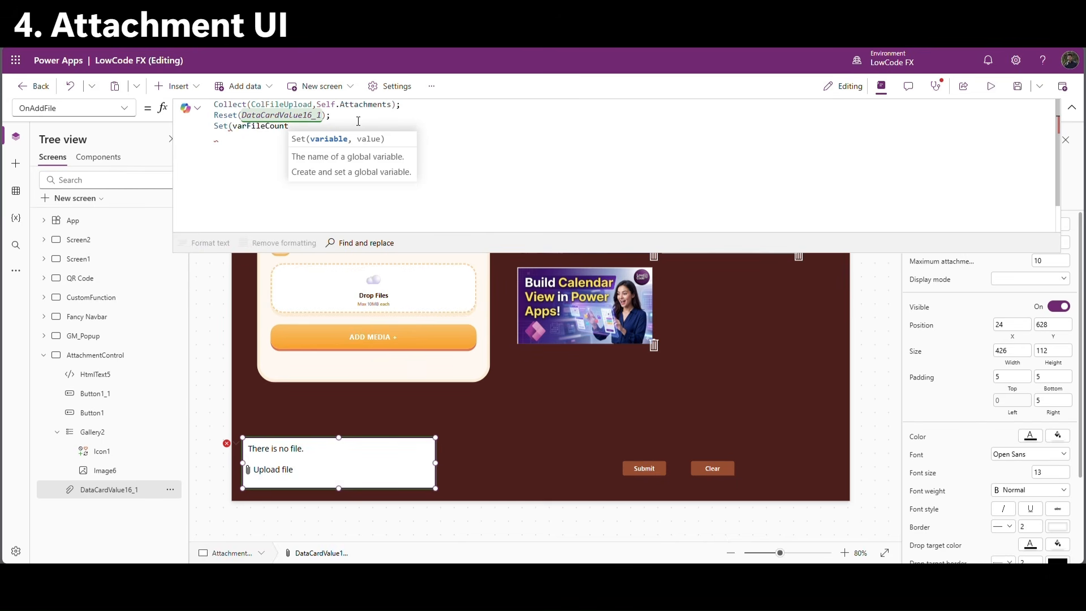
{"action": "type", "text": ",CountRows("}
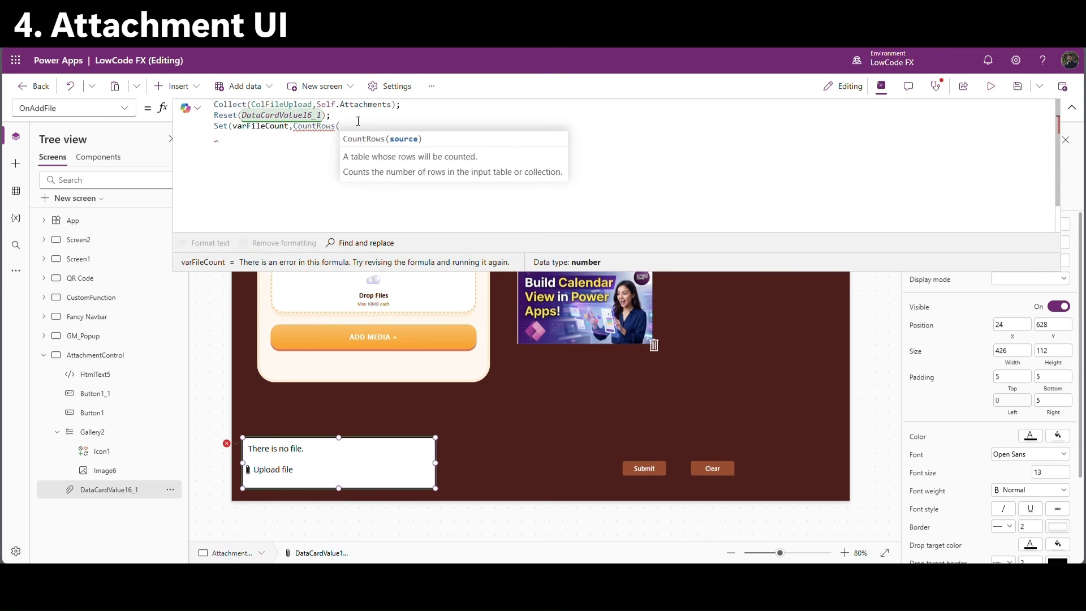
{"action": "type", "text": "colf"}
{"action": "key", "text": "Tab"}
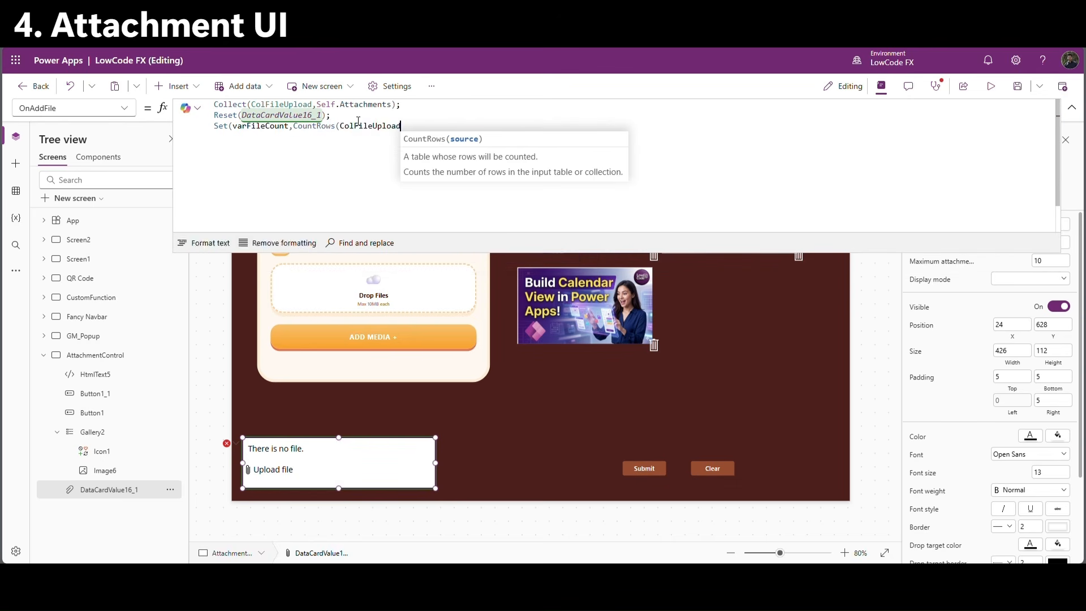
{"action": "type", "text": "))"}
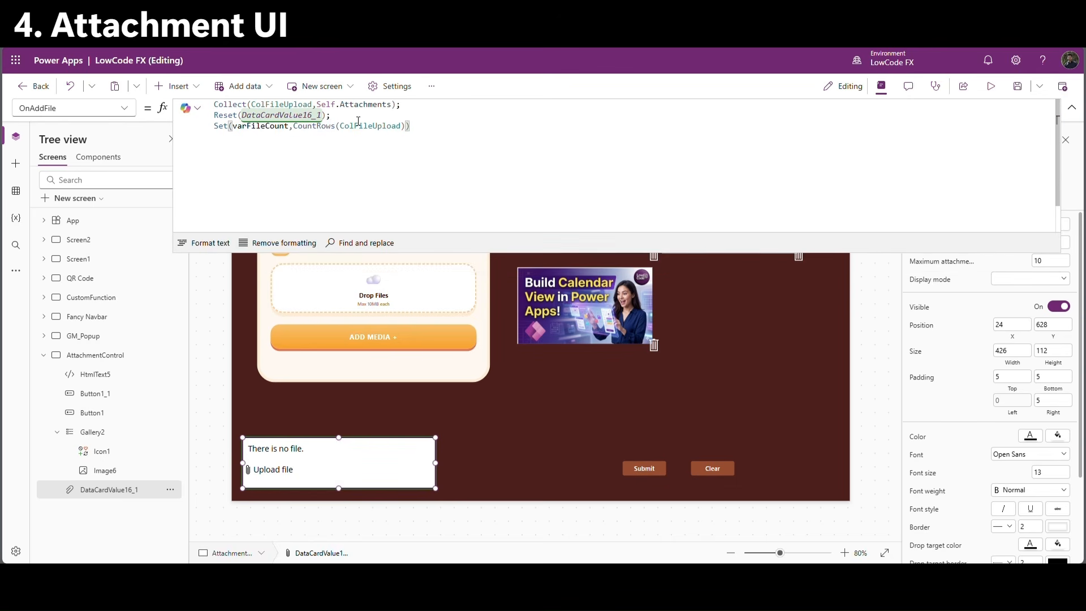
Copy the Set(varFileCount,CountRows(ColFileUpload)) line into the Clear button's OnSelect formula, below Clear(ColFileUpload);.
{"action": "key", "text": "shift+Home"}
{"action": "key", "text": "ctrl+c"}
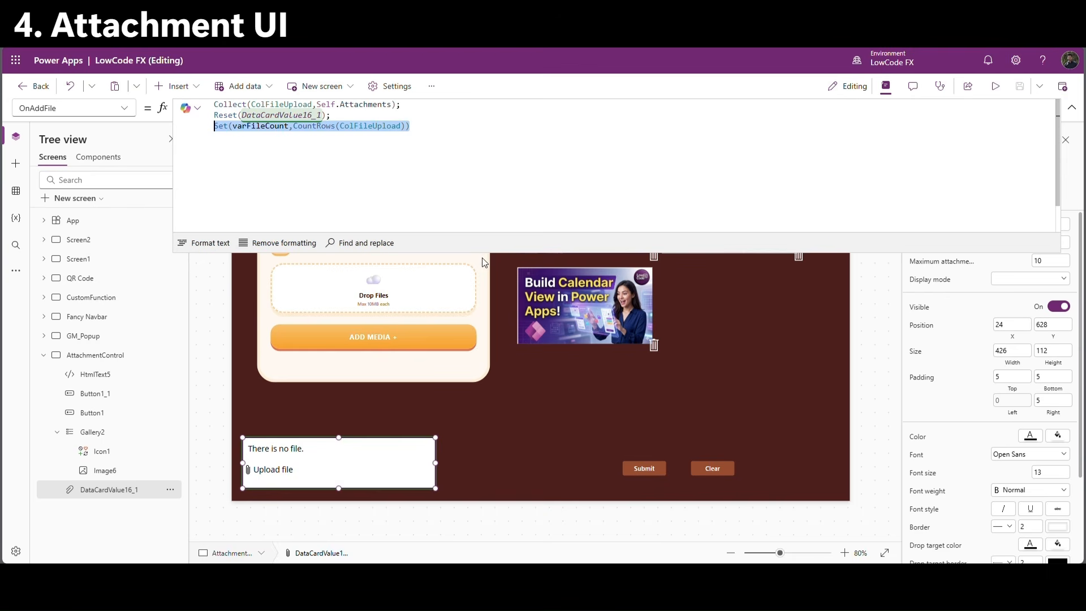
{"action": "left_click", "coordinate": [712, 468]}
{"action": "left_click", "coordinate": [348, 109]}
{"action": "key", "text": "Return"}
{"action": "key", "text": "ctrl+v"}
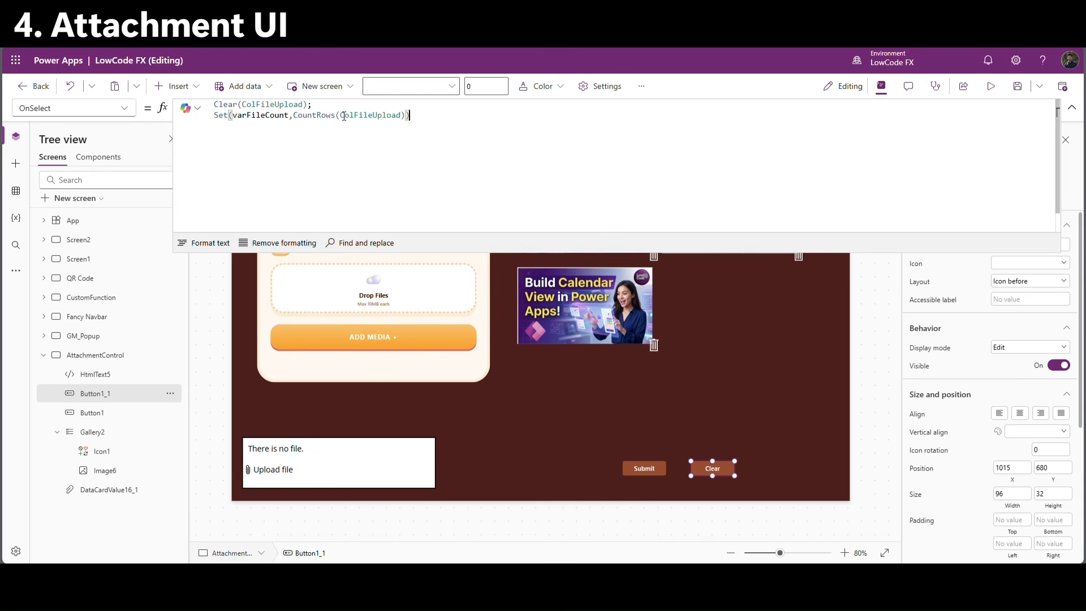
Paste Set(varFileCount,CountRows(ColFileUpload)) as the attachment control's OnRemoveFile formula.
{"action": "left_click", "coordinate": [654, 257]}
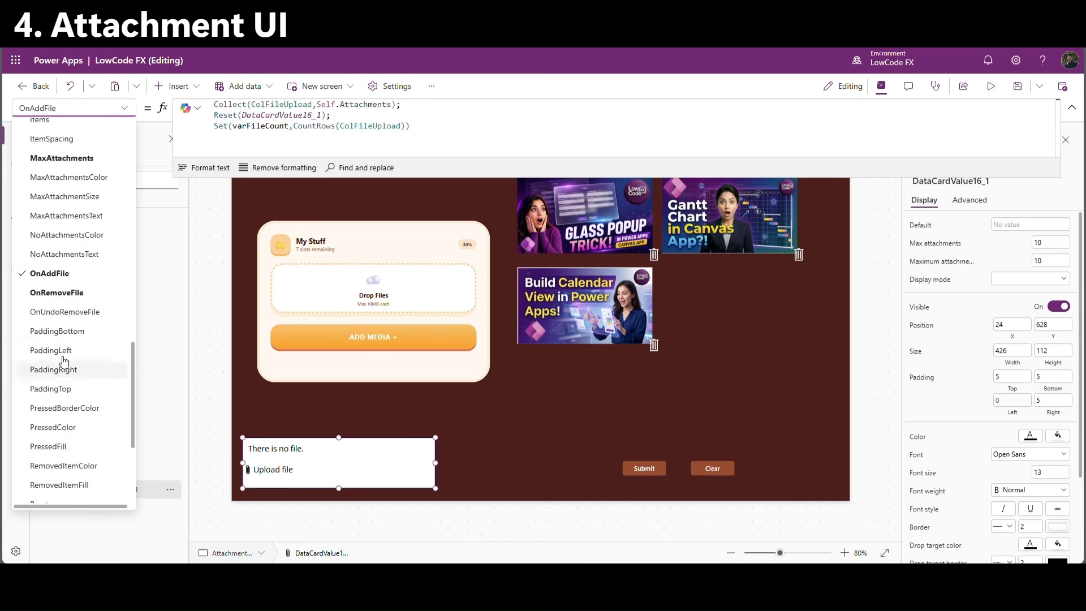
{"action": "left_click", "coordinate": [57, 293]}
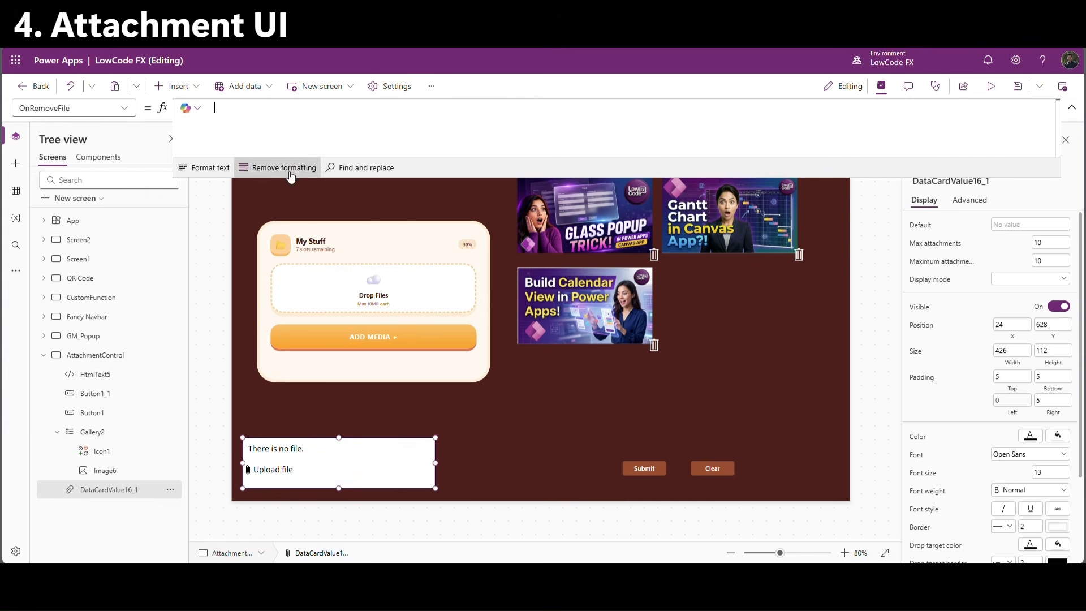
{"action": "key", "text": "ctrl+v"}
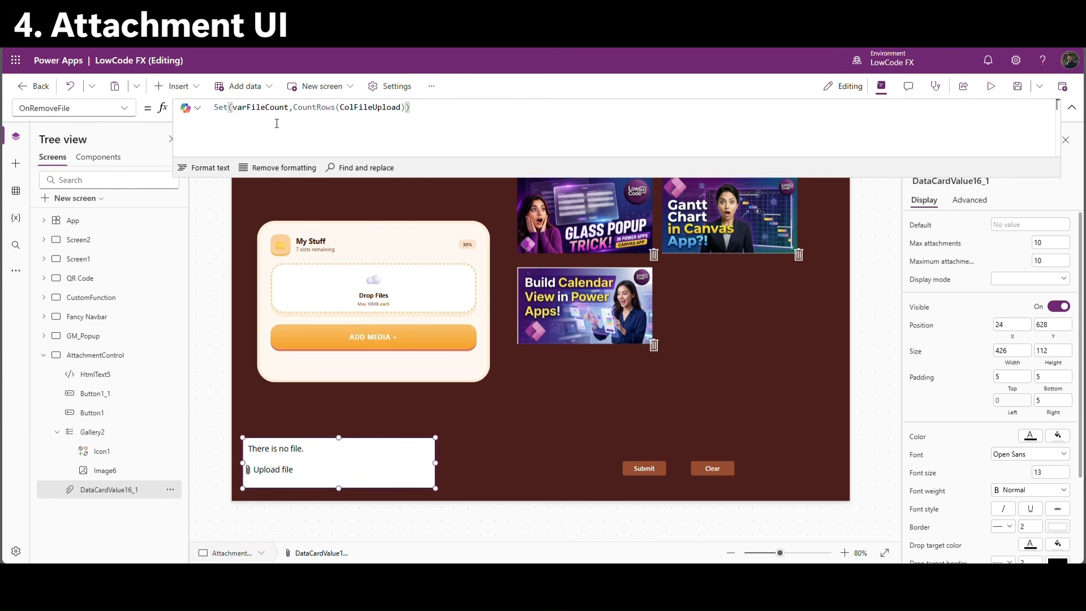
{"action": "left_click", "coordinate": [440, 364]}
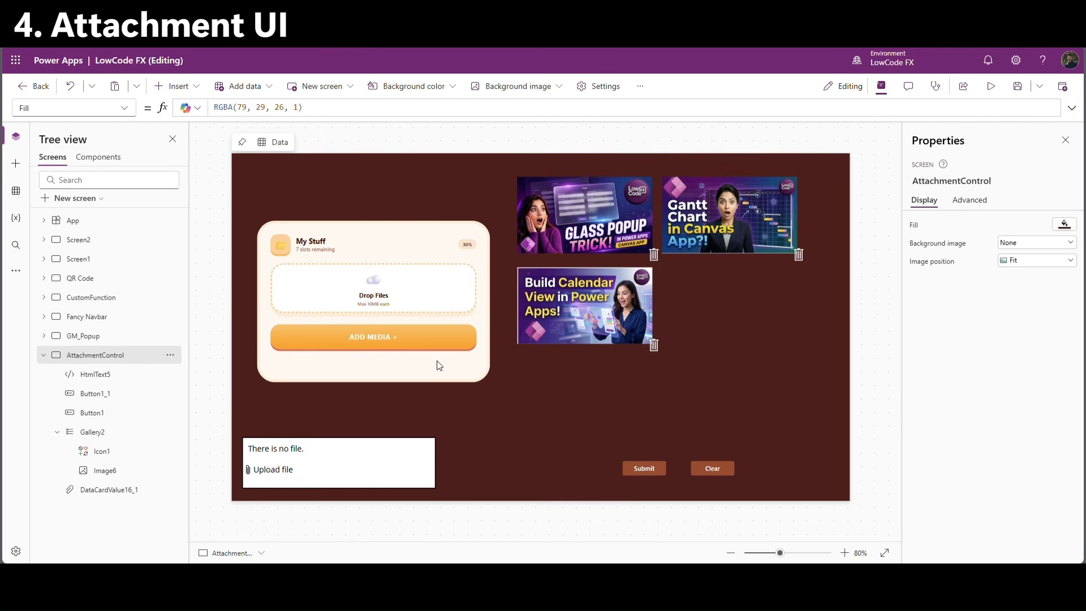
Preview the app, upload one more image, and check the My Stuff card's percentage and the attachment control's maximum attachments.
{"action": "left_click", "coordinate": [994, 89]}
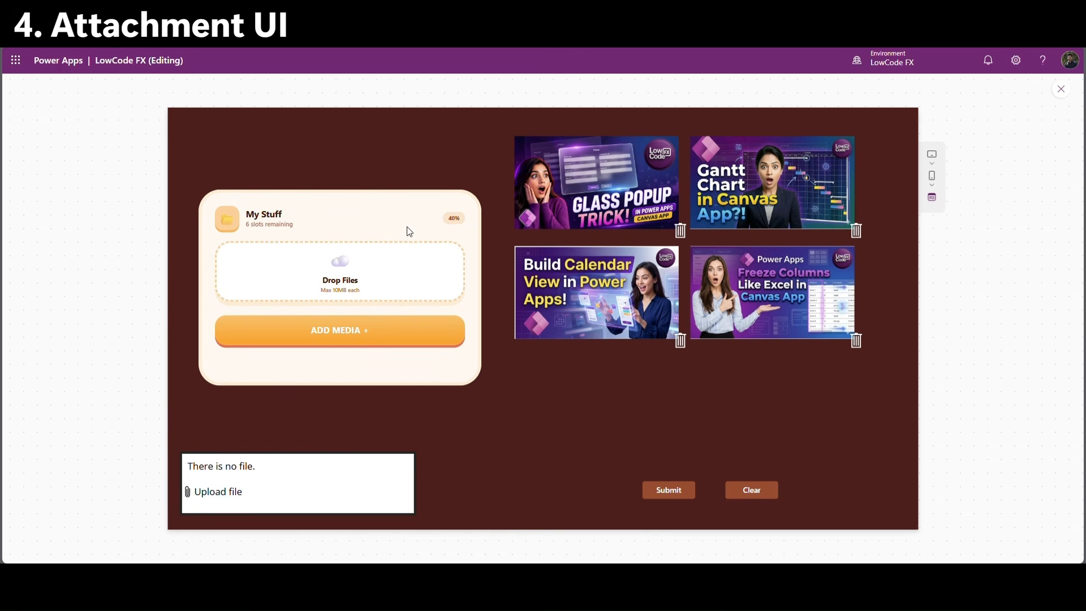
{"action": "left_click_drag", "start_coordinate": [442, 229], "coordinate": [455, 217]}
{"action": "left_click", "coordinate": [453, 227]}
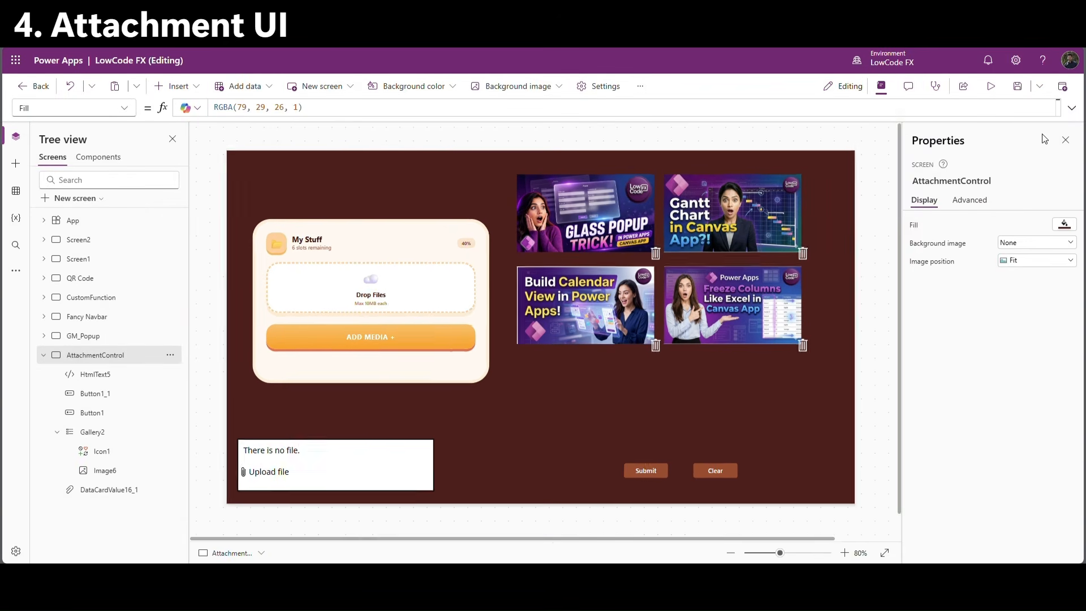
{"action": "left_click", "coordinate": [1061, 89]}
{"action": "left_click", "coordinate": [407, 447]}
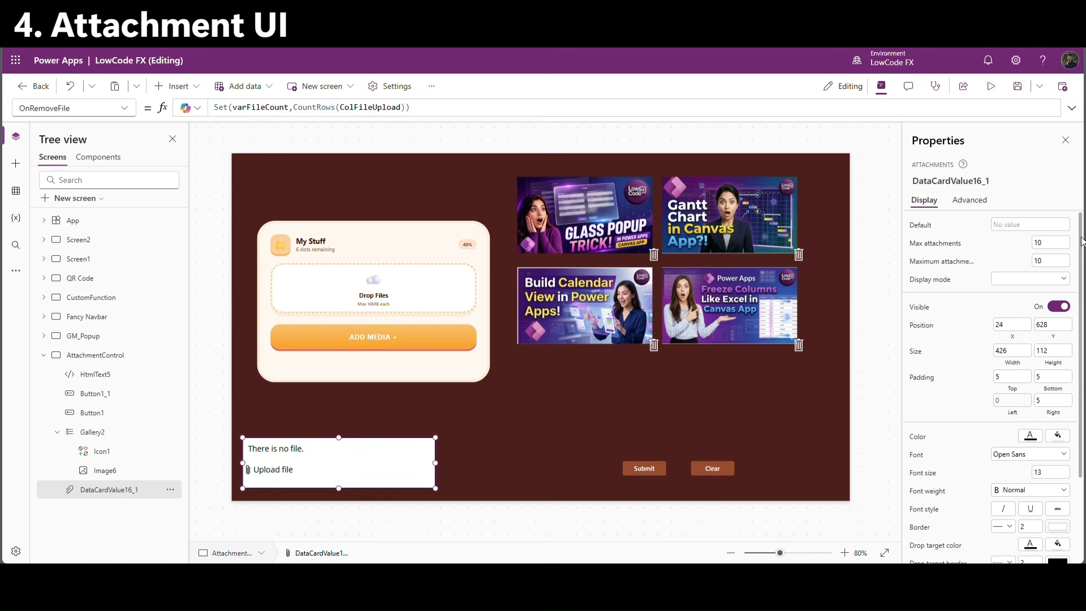
{"action": "left_click", "coordinate": [1050, 242]}
Test deleting the Build Calendar View image from the gallery in preview and check the My Stuff card's remaining slots and percentage.
{"action": "left_click", "coordinate": [991, 86]}
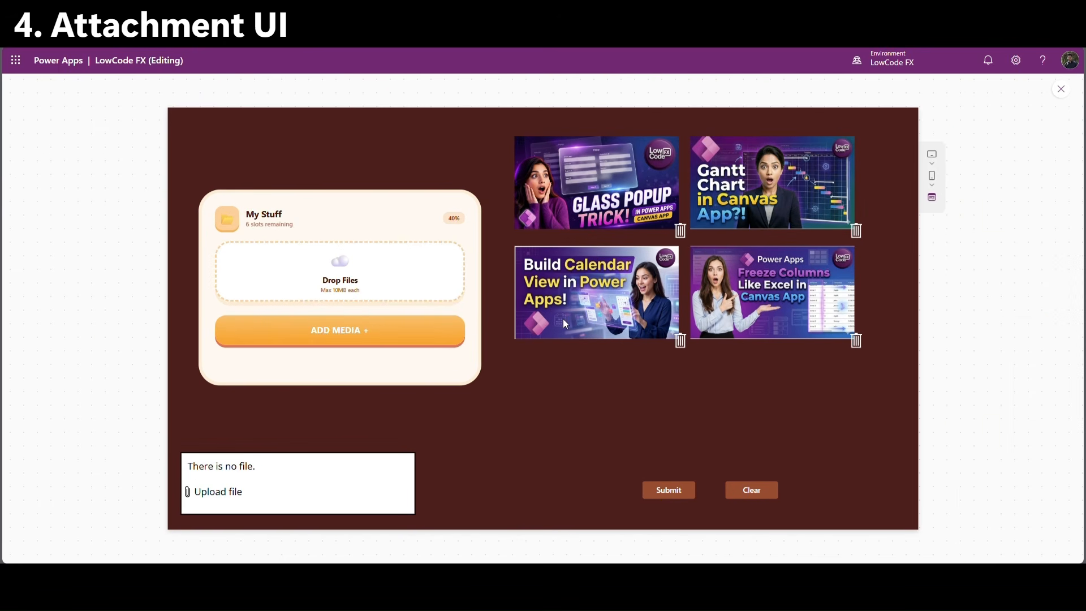
{"action": "left_click_drag", "start_coordinate": [462, 219], "coordinate": [424, 229]}
{"action": "left_click", "coordinate": [421, 223]}
{"action": "left_click_drag", "start_coordinate": [242, 219], "coordinate": [298, 228]}
{"action": "left_click", "coordinate": [681, 342]}
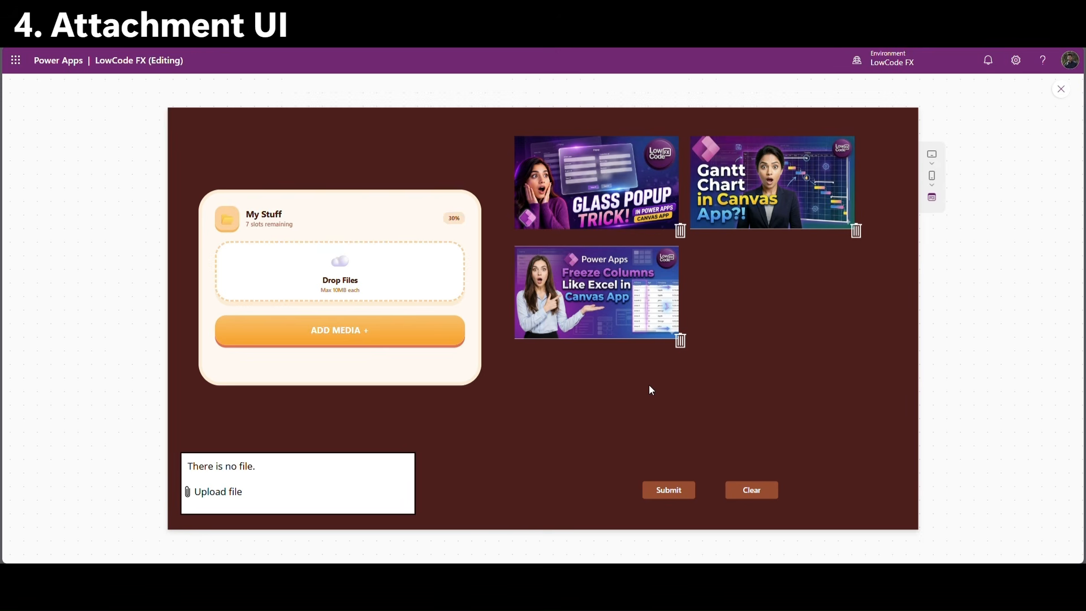
{"action": "left_click_drag", "start_coordinate": [244, 224], "coordinate": [298, 227]}
{"action": "left_click", "coordinate": [383, 227]}
{"action": "left_click", "coordinate": [1061, 90]}
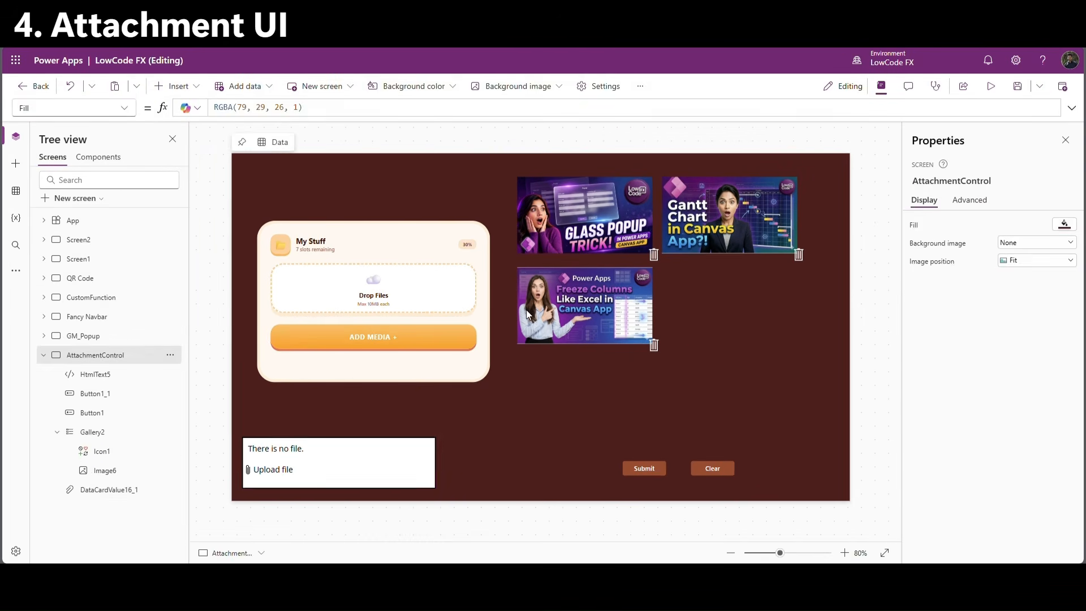
Bring the attachment control to the front and fit it over the ADD MEDIA button at X 82, Y 348, sized 463 by 97.
{"action": "left_click", "coordinate": [371, 459]}
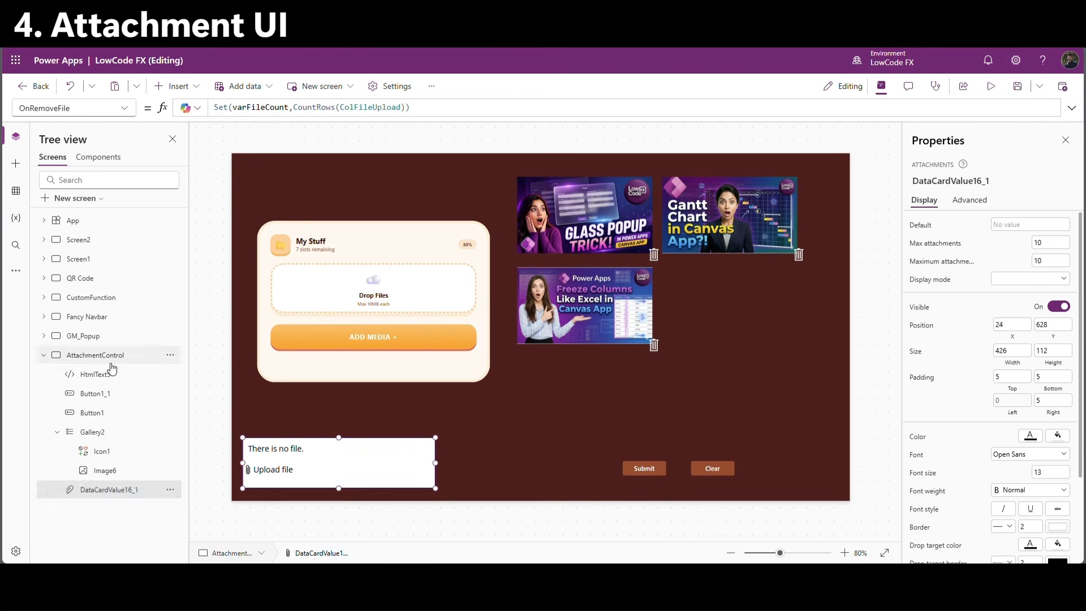
{"action": "left_click_drag", "start_coordinate": [110, 369], "coordinate": [111, 371]}
{"action": "left_click_drag", "start_coordinate": [323, 484], "coordinate": [350, 360]}
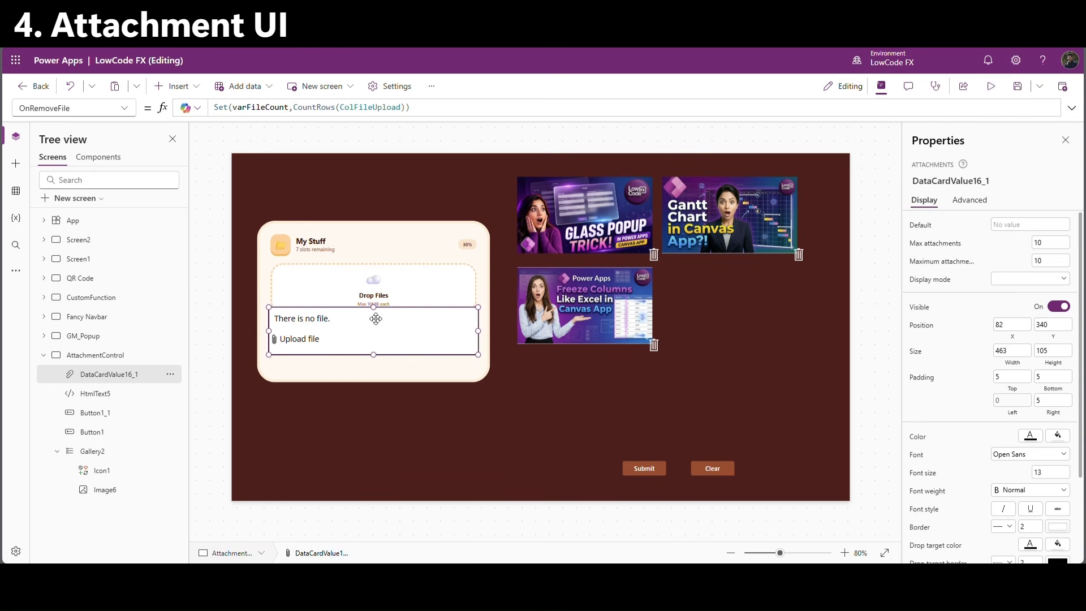
{"action": "left_click_drag", "start_coordinate": [373, 309], "coordinate": [373, 320]}
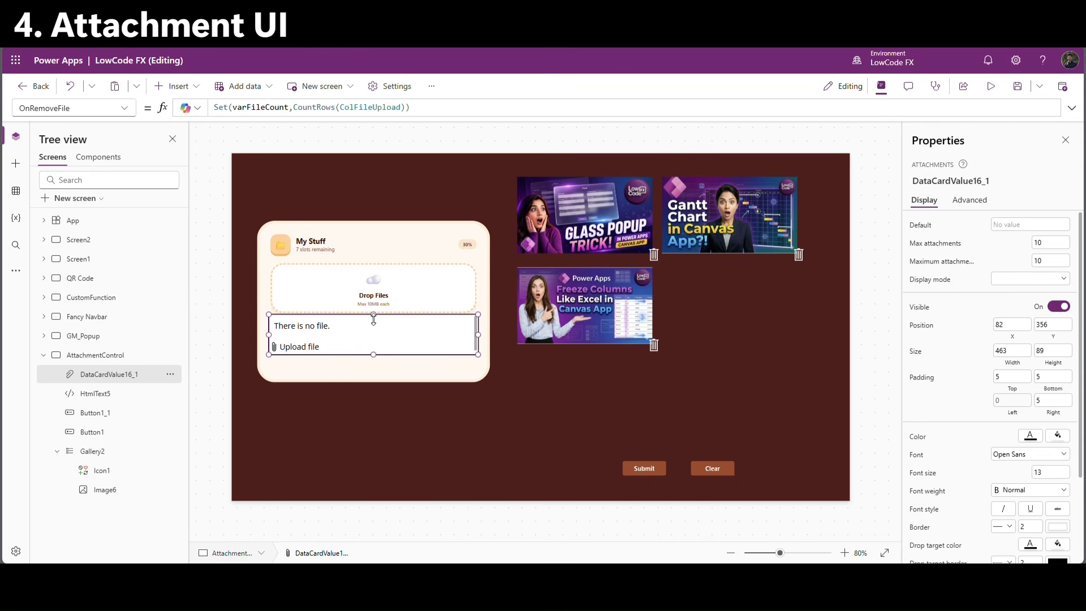
{"action": "left_click_drag", "start_coordinate": [374, 320], "coordinate": [373, 315]}
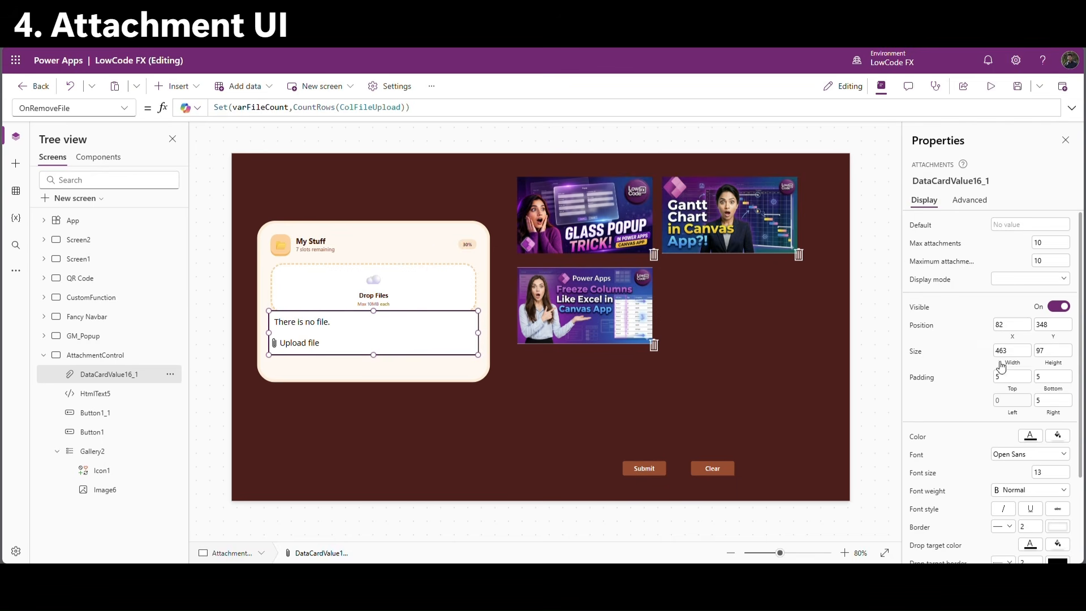
Set the attachment control's text color and fill to transparent.
{"action": "scroll", "coordinate": [1035, 373], "scroll_direction": "down", "scroll_amount": 1}
{"action": "left_click", "coordinate": [1036, 381]}
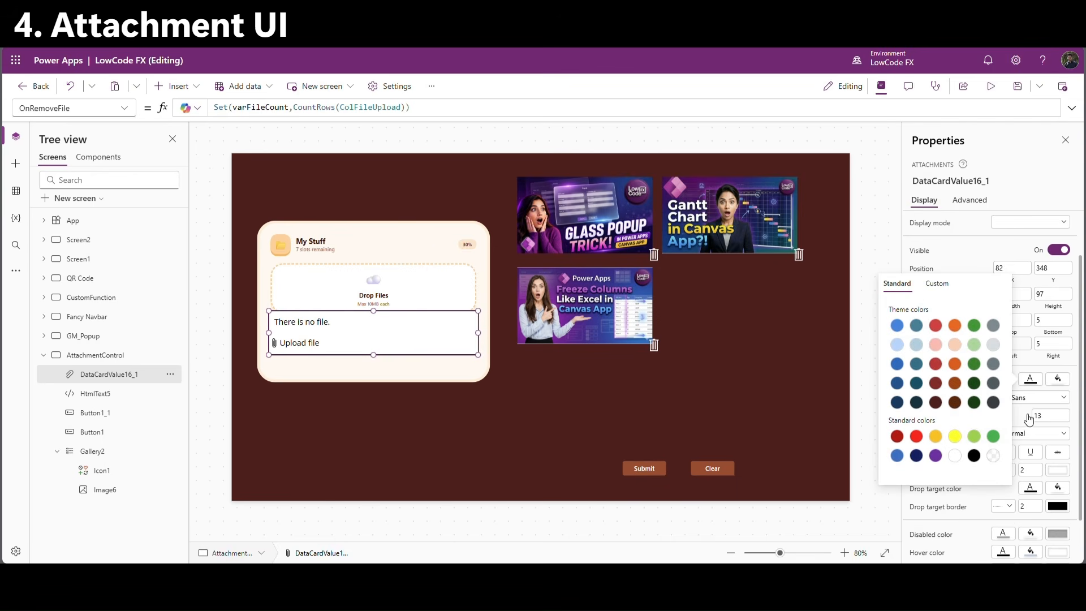
{"action": "left_click", "coordinate": [993, 455]}
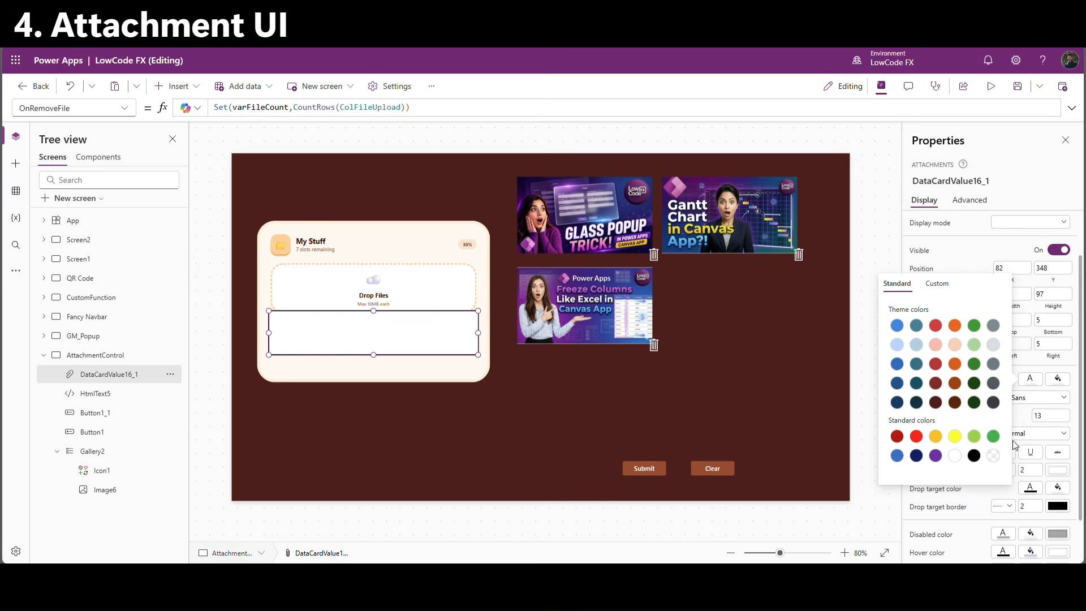
{"action": "left_click", "coordinate": [1057, 379]}
{"action": "left_click", "coordinate": [1021, 455]}
{"action": "left_click", "coordinate": [1068, 410]}
Make the attachment control's disabled, hover and pressed colors transparent and clear its PressedBorderColor formula.
{"action": "scroll", "coordinate": [978, 517], "scroll_direction": "down", "scroll_amount": 1}
{"action": "left_click", "coordinate": [1003, 498]}
{"action": "left_click", "coordinate": [966, 530]}
{"action": "left_click", "coordinate": [1030, 479]}
{"action": "left_click", "coordinate": [994, 530]}
{"action": "left_click", "coordinate": [1057, 480]}
{"action": "left_click", "coordinate": [1021, 530]}
{"action": "left_click", "coordinate": [1057, 498]}
{"action": "left_click", "coordinate": [1057, 515]}
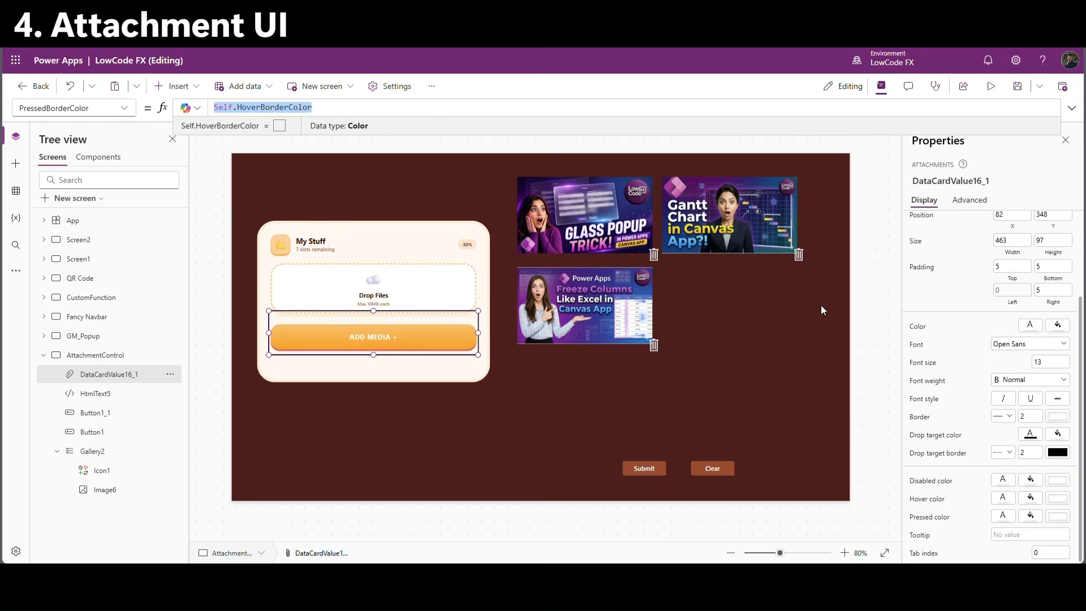
{"action": "left_click", "coordinate": [1030, 516]}
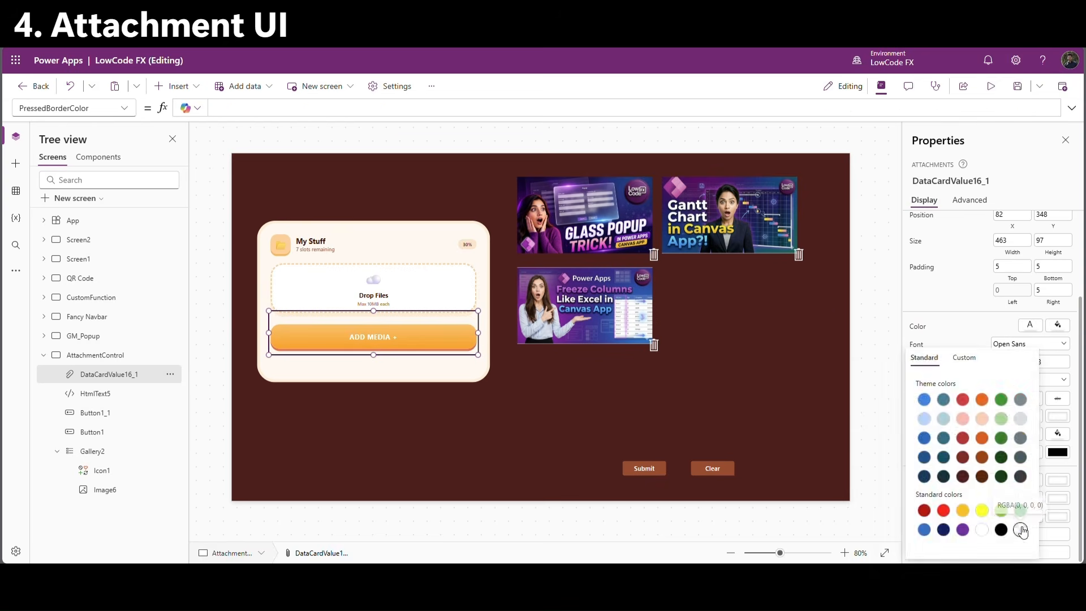
{"action": "left_click", "coordinate": [1021, 530]}
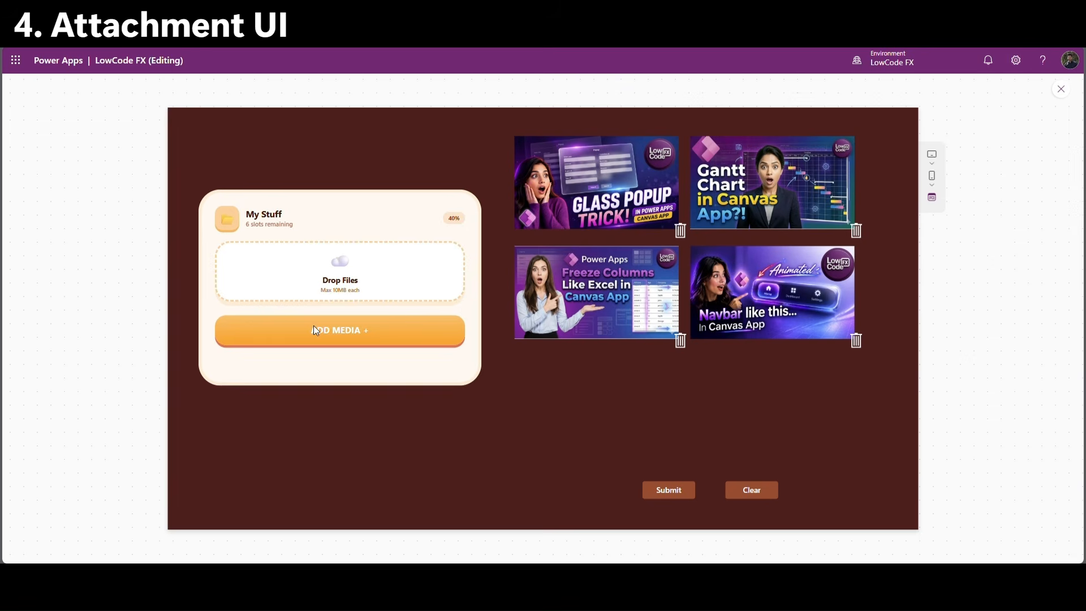
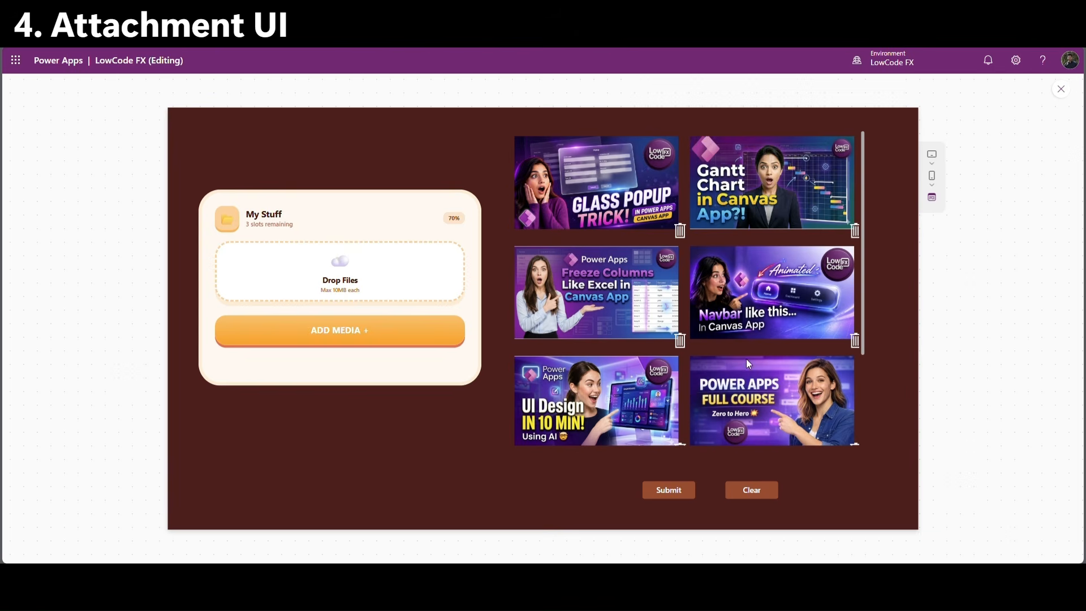
Review the newly uploaded images in the previewed gallery and check the My Stuff card's remaining slots.
{"action": "scroll", "coordinate": [793, 313], "scroll_direction": "down", "scroll_amount": 2}
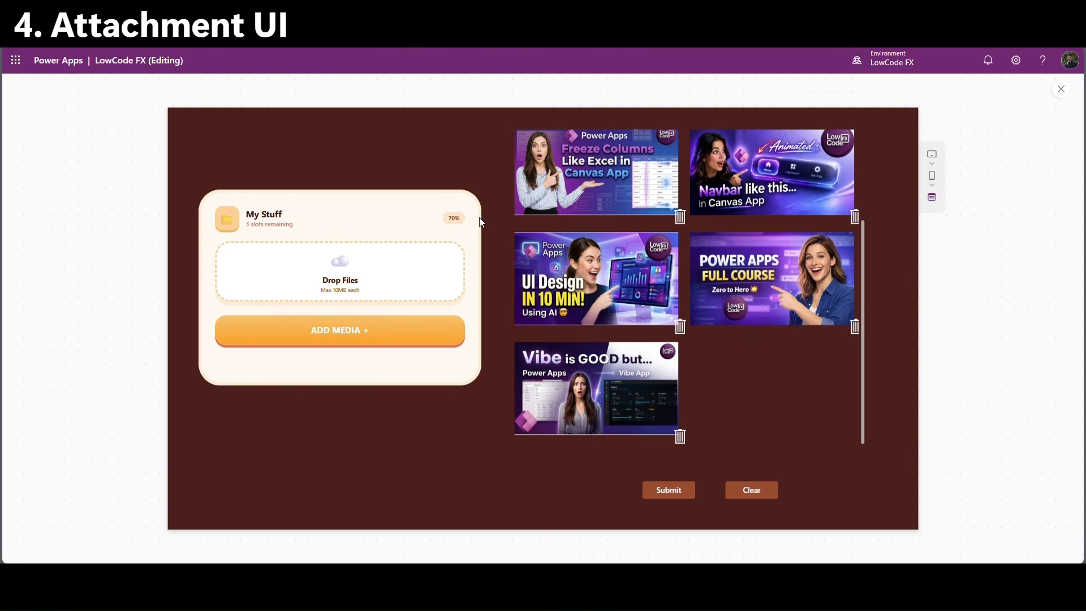
{"action": "left_click_drag", "start_coordinate": [246, 224], "coordinate": [302, 227]}
{"action": "left_click", "coordinate": [1061, 89]}
Duplicate the transparent attachment control and place the copy over the Drop Files area at X 82, Y 251.
{"action": "left_click", "coordinate": [361, 335]}
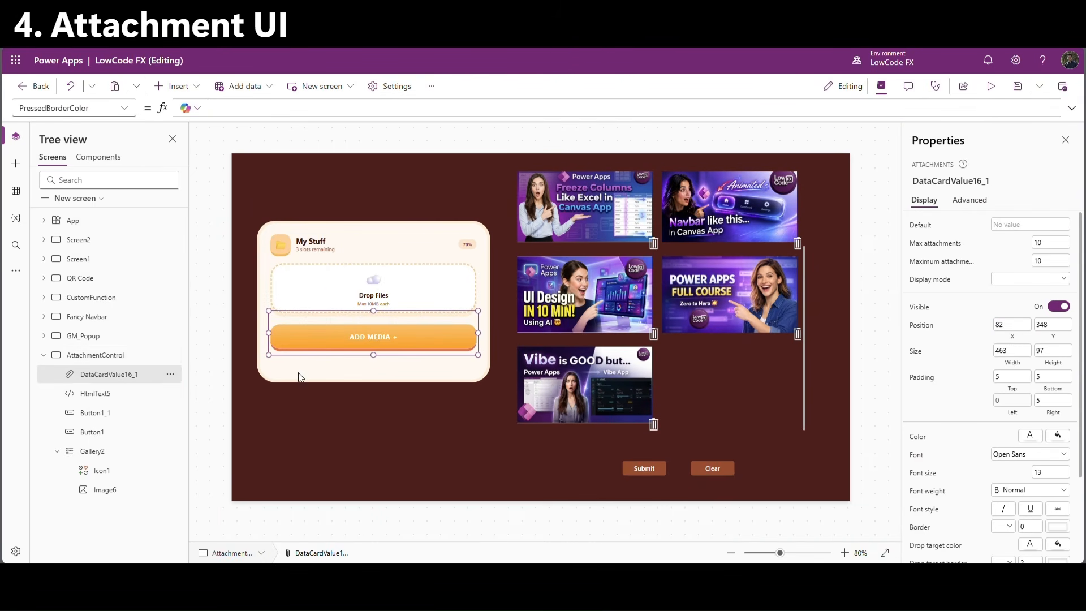
{"action": "key", "text": "ctrl+c"}
{"action": "key", "text": "ctrl+v"}
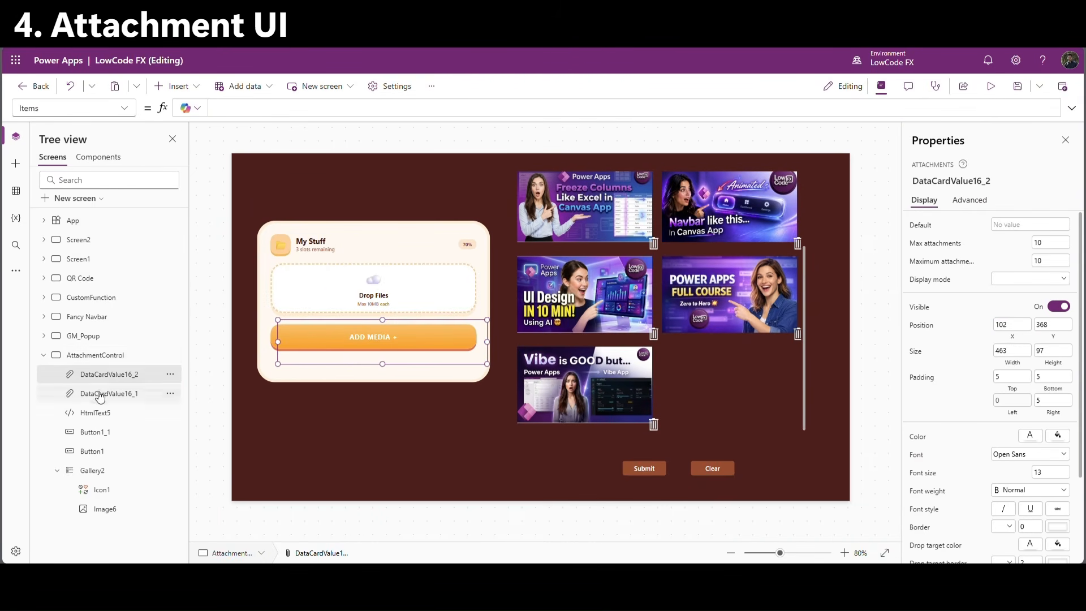
{"action": "left_click_drag", "start_coordinate": [351, 342], "coordinate": [345, 299]}
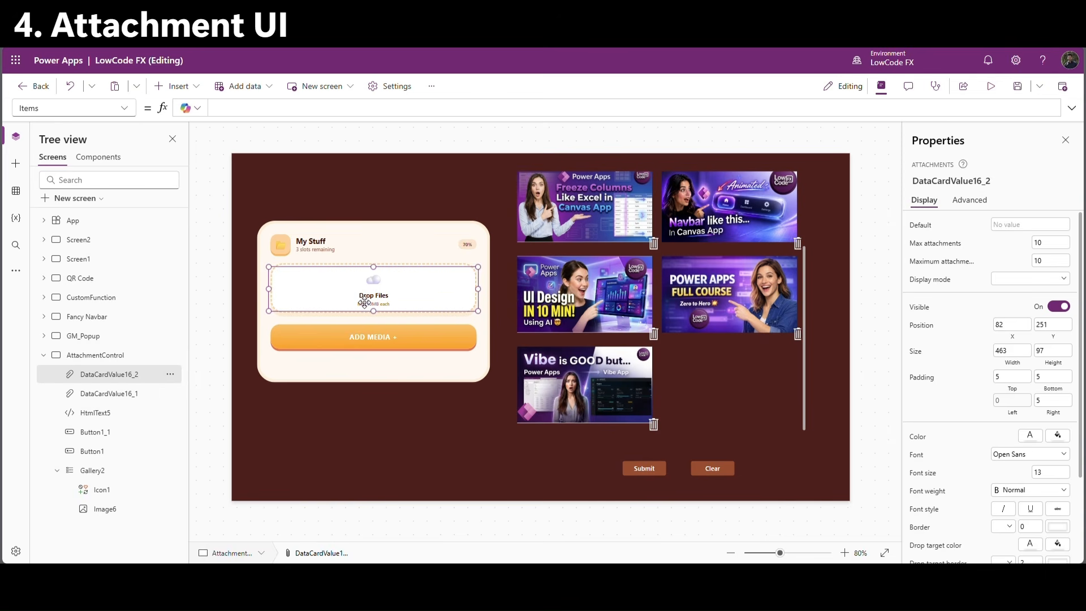
Preview the app and upload images through the Drop Files area until the 10-file limit, checking the card and gallery.
{"action": "left_click", "coordinate": [990, 86]}
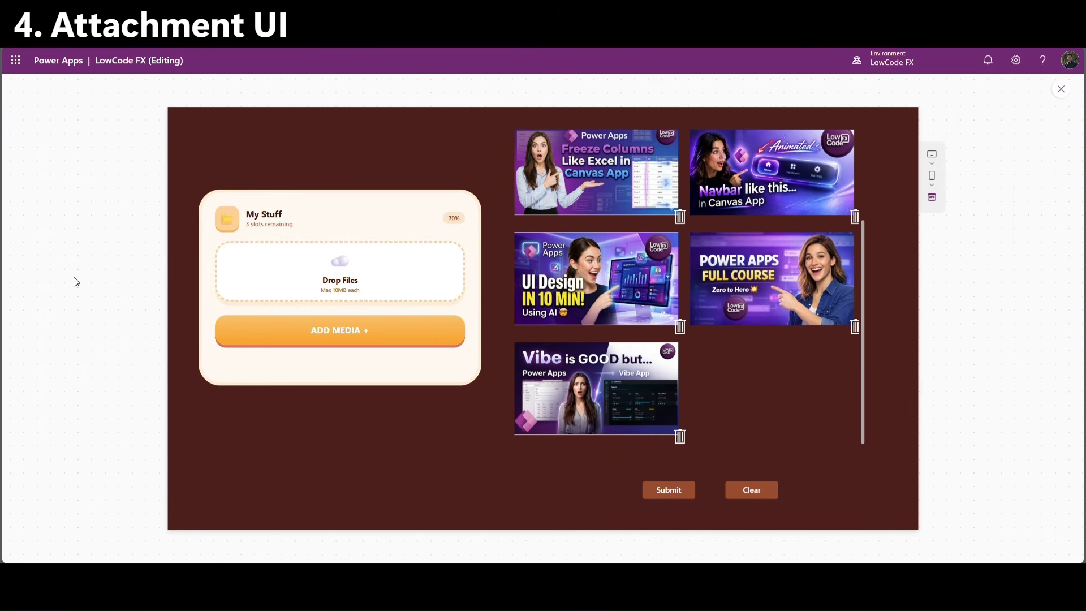
{"action": "left_click", "coordinate": [337, 255]}
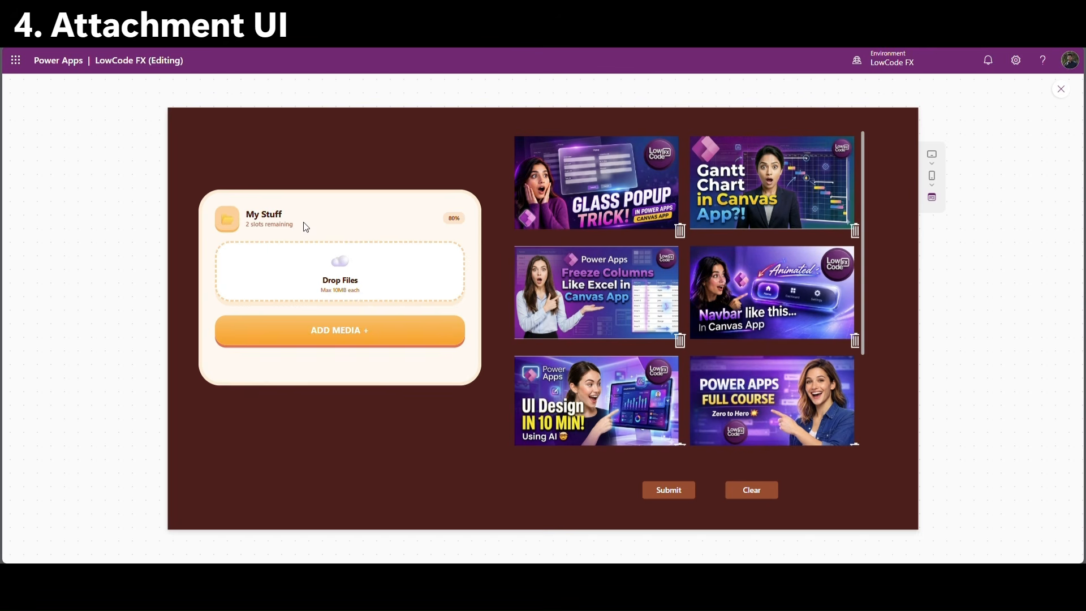
{"action": "left_click_drag", "start_coordinate": [246, 224], "coordinate": [305, 225]}
{"action": "double_click", "coordinate": [454, 218]}
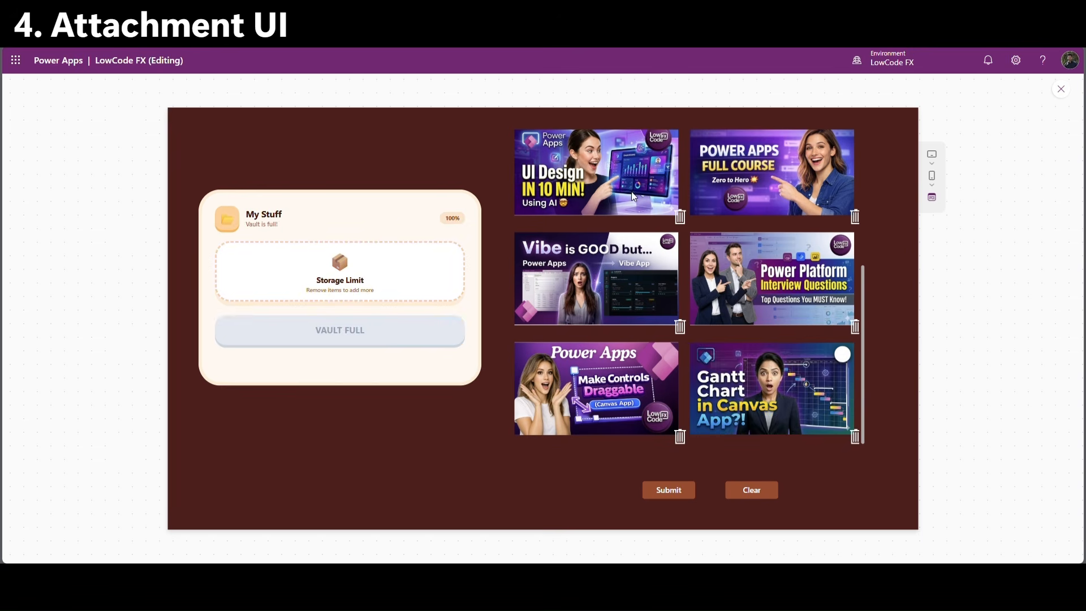
{"action": "scroll", "coordinate": [718, 304], "scroll_direction": "up", "scroll_amount": 1}
{"action": "scroll", "coordinate": [718, 305], "scroll_direction": "up", "scroll_amount": 3}
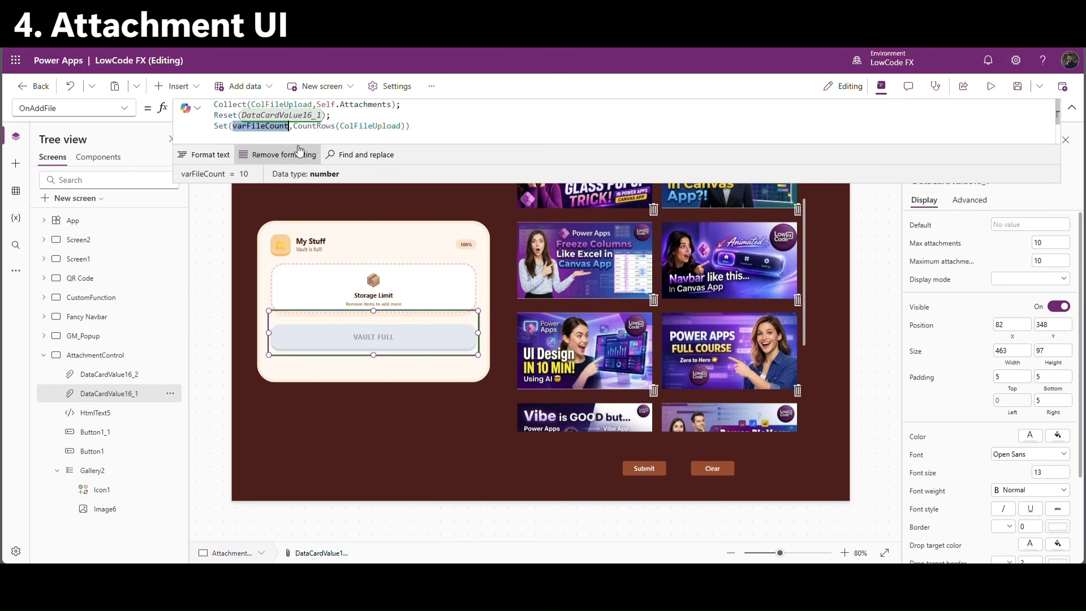
Set DisplayMode of both attachment controls to If(varFileCount>=10,DisplayMode.Disabled,DisplayMode.Edit).
{"action": "left_click", "coordinate": [265, 141]}
{"action": "key", "text": "shift+Return"}
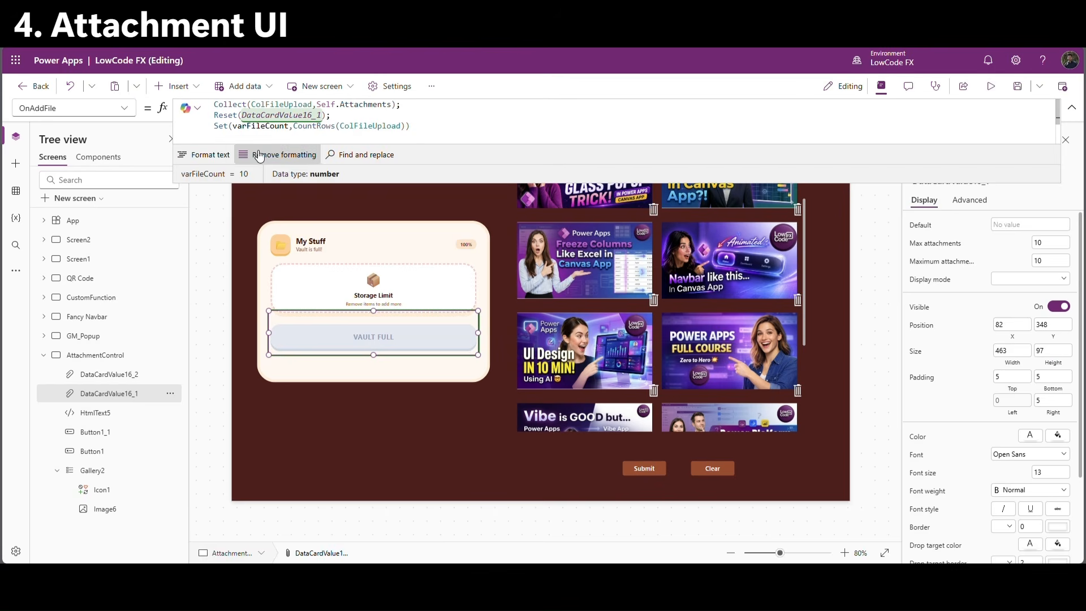
{"action": "left_click", "coordinate": [1071, 107]}
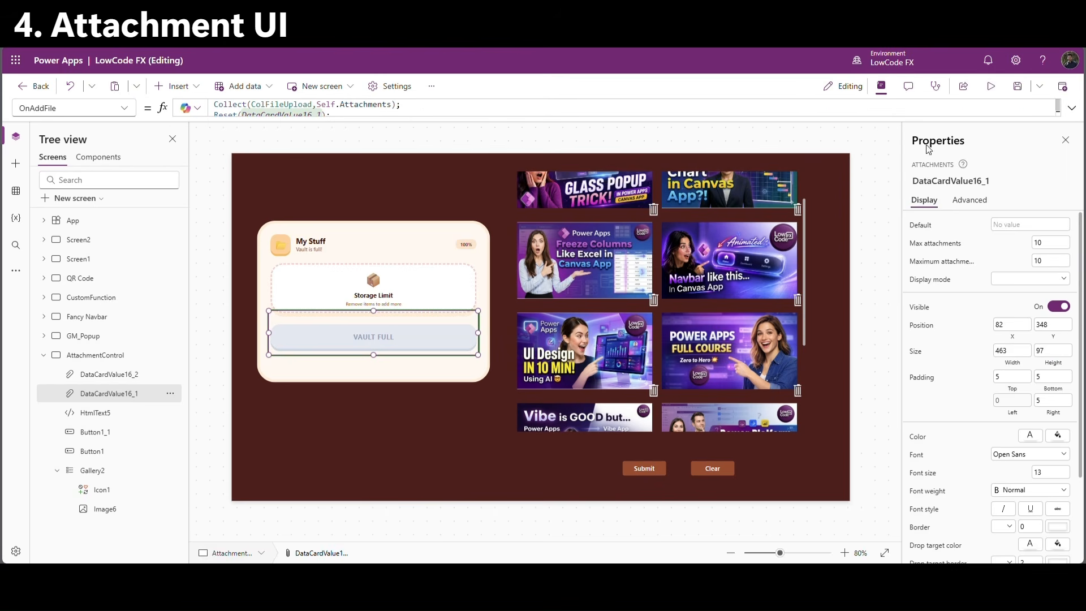
{"action": "left_click", "coordinate": [131, 374], "text": "ctrl"}
{"action": "left_click", "coordinate": [928, 260]}
{"action": "left_click", "coordinate": [300, 108]}
{"action": "type", "text": "if"}
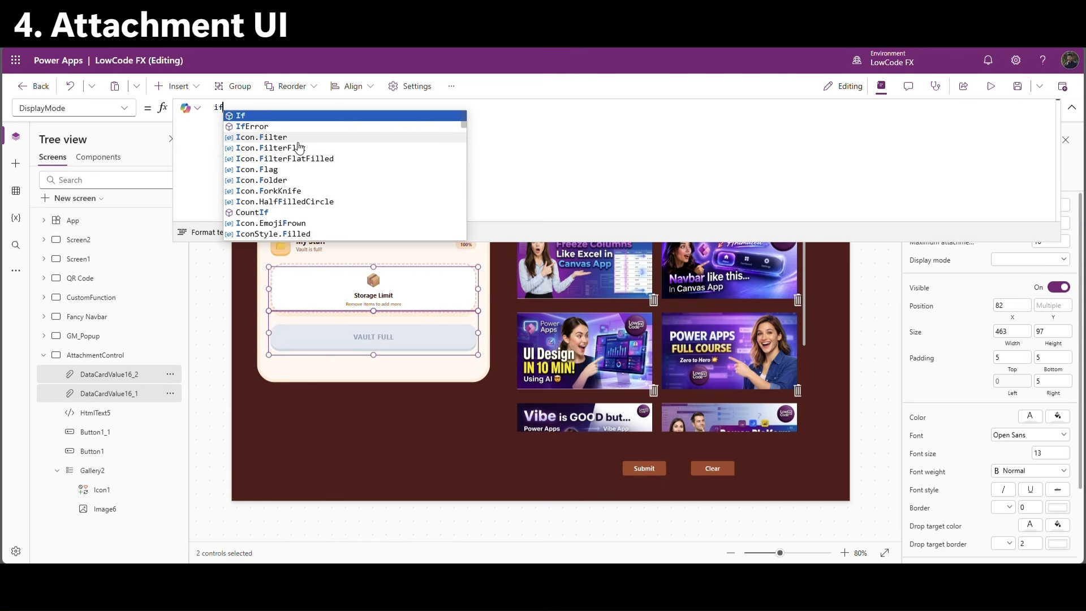
{"action": "key", "text": "Tab"}
{"action": "type", "text": "varFileCount"}
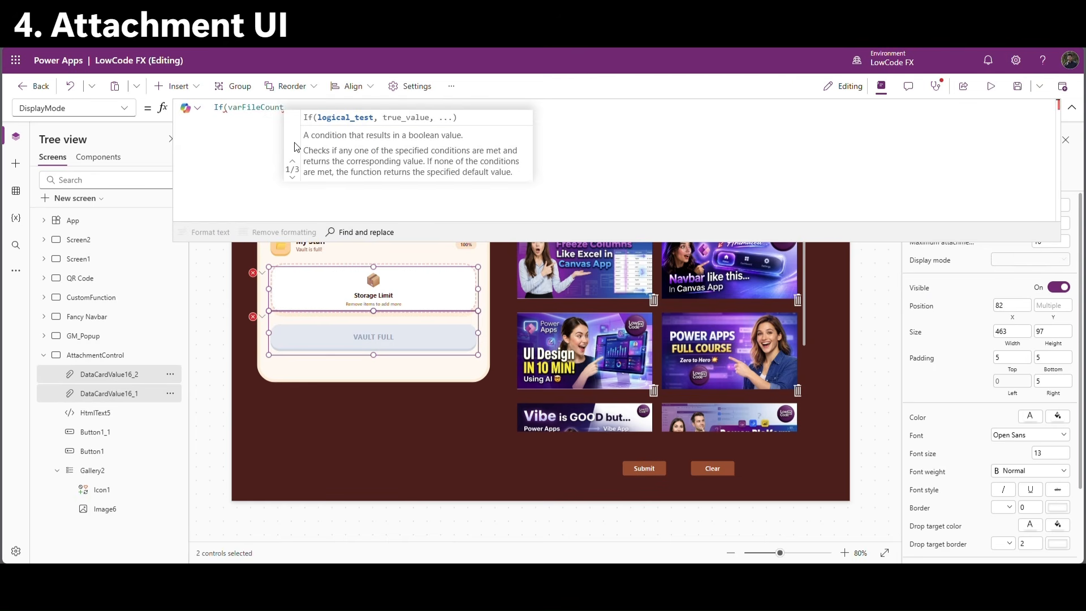
{"action": "type", "text": ">="}
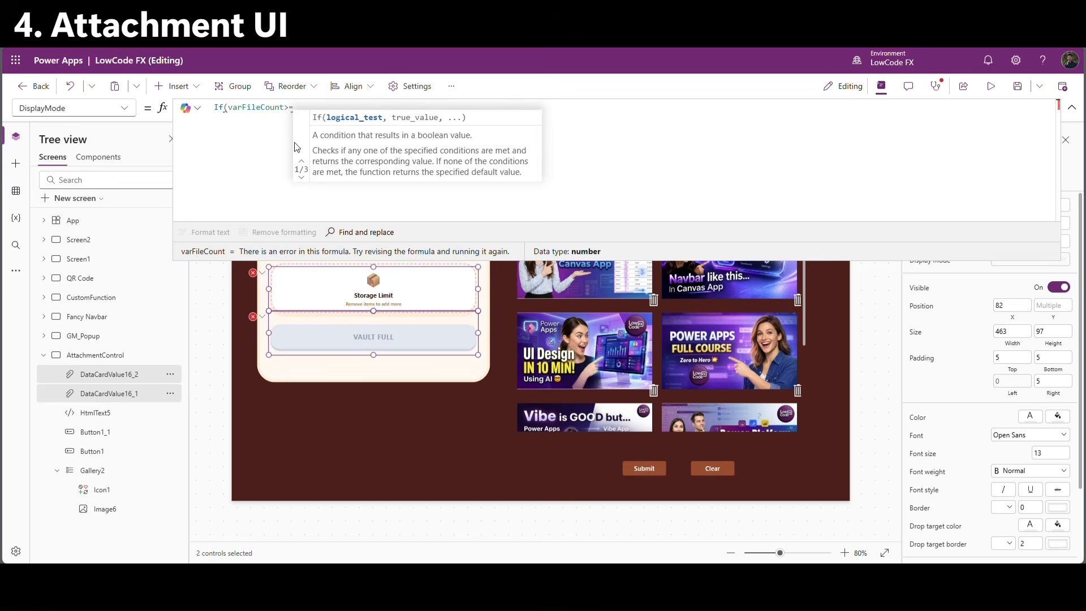
{"action": "type", "text": "10"}
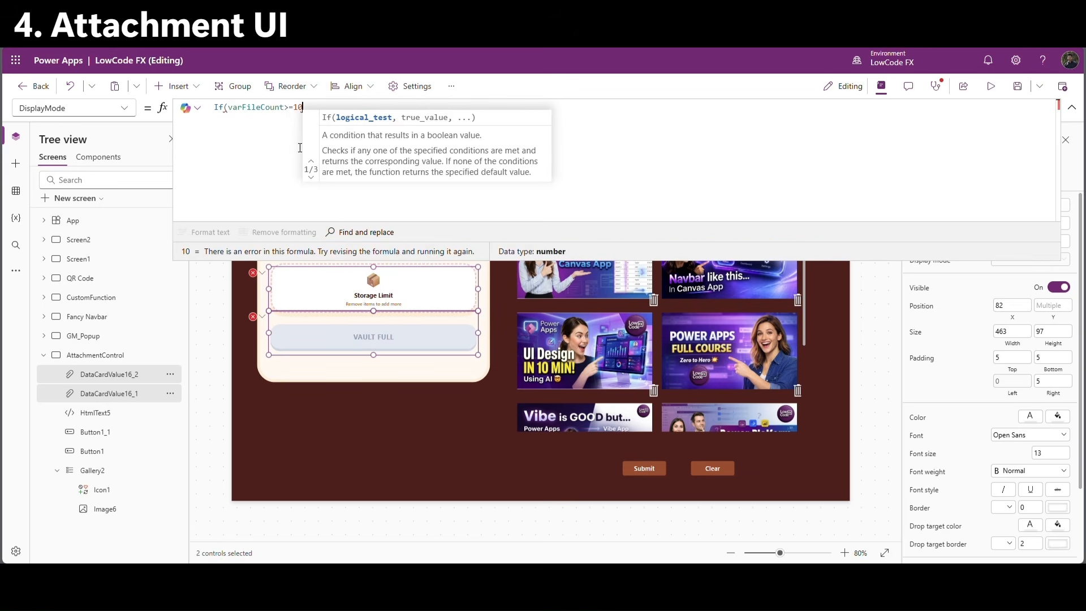
{"action": "type", "text": ",DisplayMode.Disabled"}
{"action": "key", "text": "Down"}
{"action": "key", "text": "Return"}
{"action": "type", "text": ",dis"}
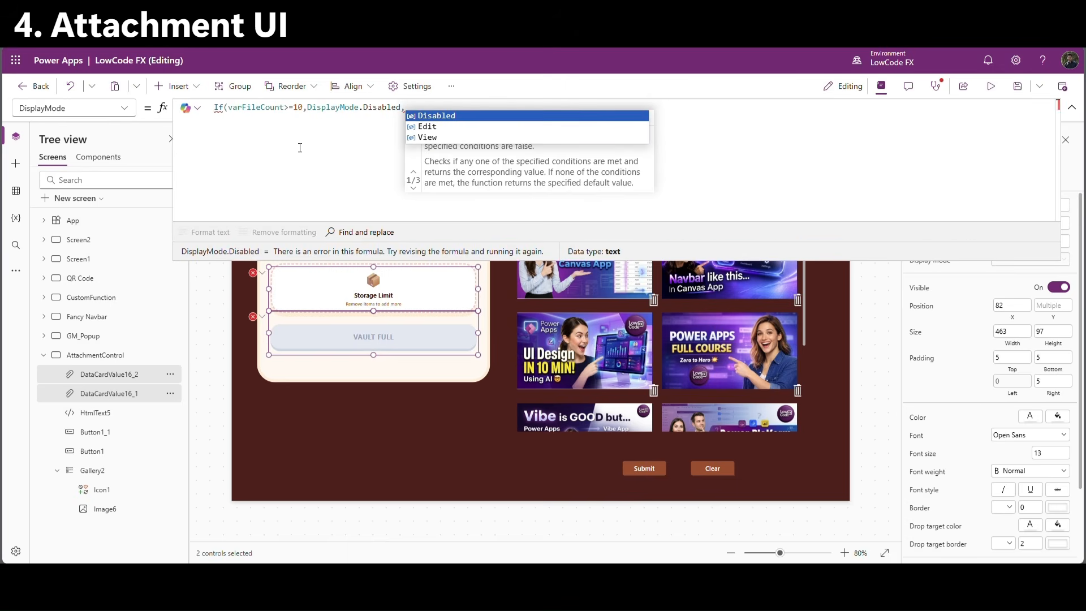
{"action": "key", "text": "Down"}
{"action": "key", "text": "Down"}
{"action": "key", "text": "Down"}
{"action": "key", "text": "Return"}
{"action": "type", "text": ")"}
{"action": "left_click", "coordinate": [1071, 108]}
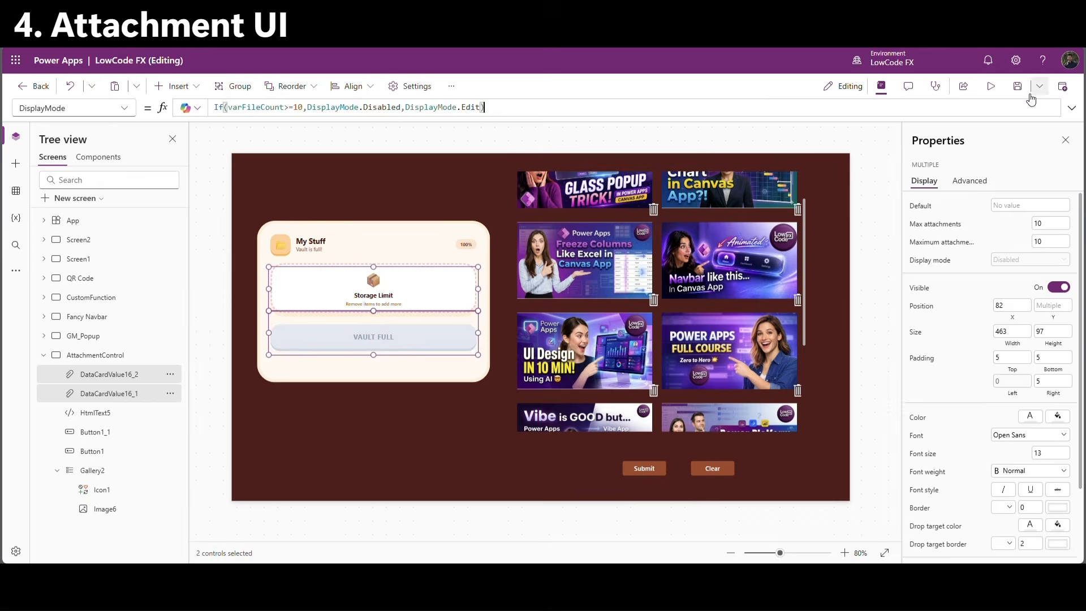
Preview the app, delete the last gallery image and upload a file through Add Media to test the ten-file limit.
{"action": "left_click", "coordinate": [990, 86]}
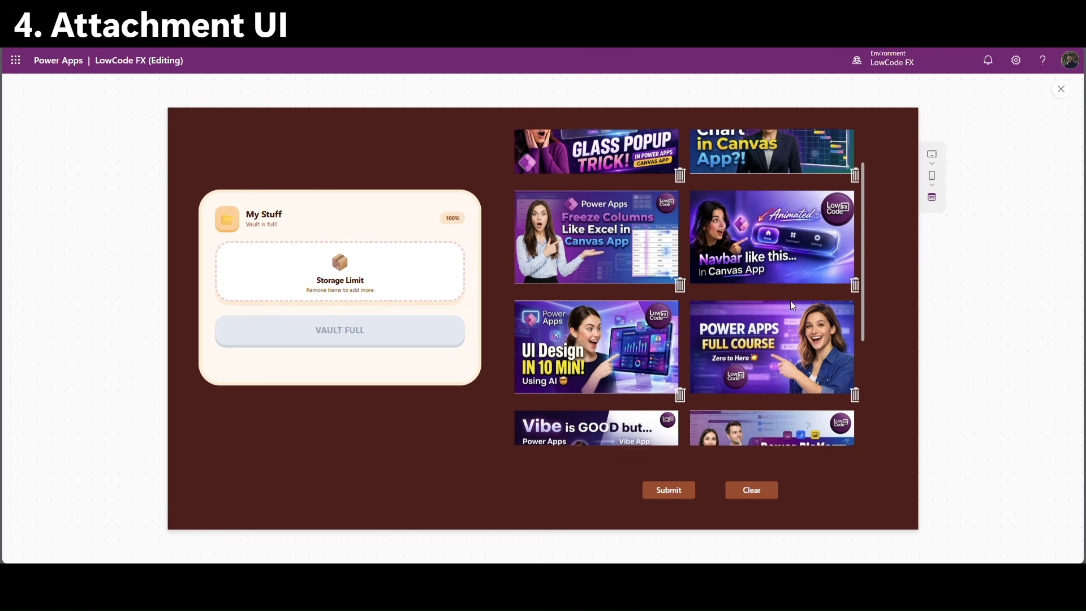
{"action": "scroll", "coordinate": [789, 297], "scroll_direction": "down", "scroll_amount": 3}
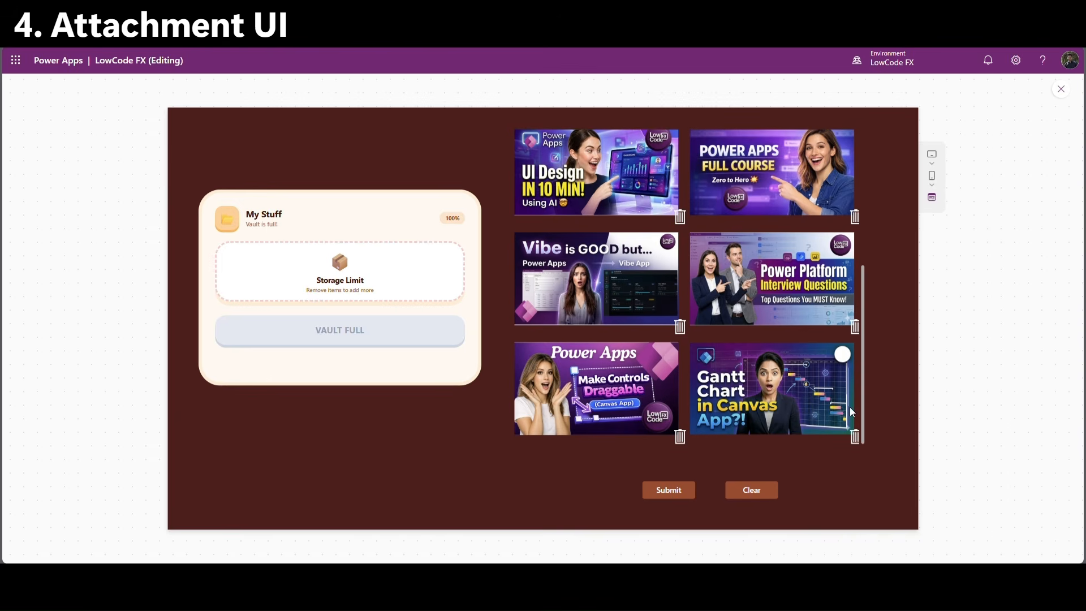
{"action": "left_click", "coordinate": [855, 437]}
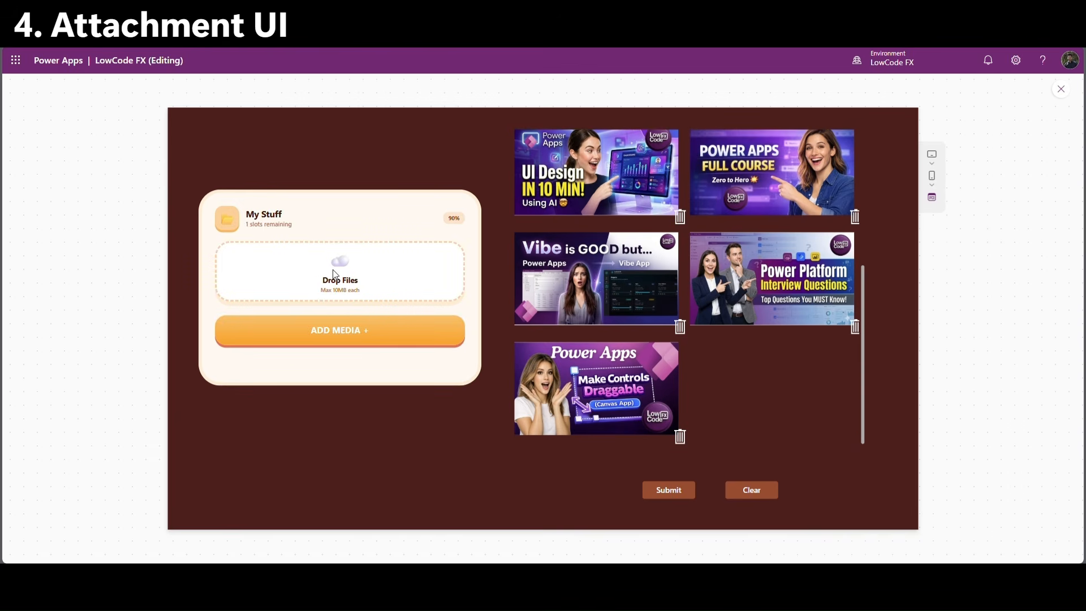
{"action": "left_click", "coordinate": [315, 339]}
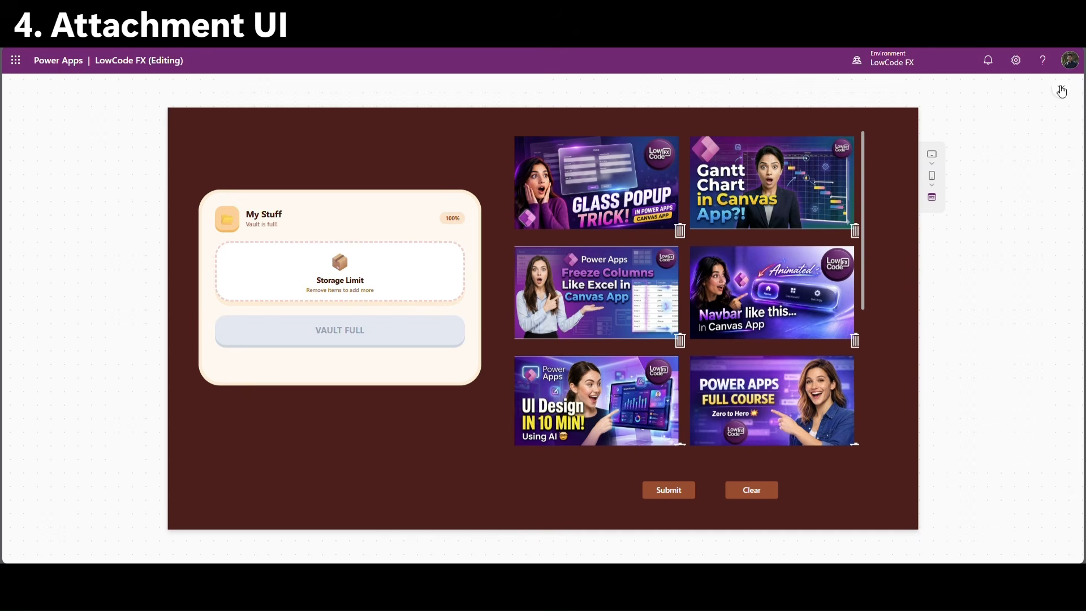
Exit the preview, move the image gallery to X 672, Y 52 and turn off its scrollbar.
{"action": "left_click", "coordinate": [1061, 89]}
{"action": "left_click_drag", "start_coordinate": [780, 437], "coordinate": [799, 442]}
{"action": "scroll", "coordinate": [981, 376], "scroll_direction": "down", "scroll_amount": 1}
{"action": "left_click", "coordinate": [1056, 462]}
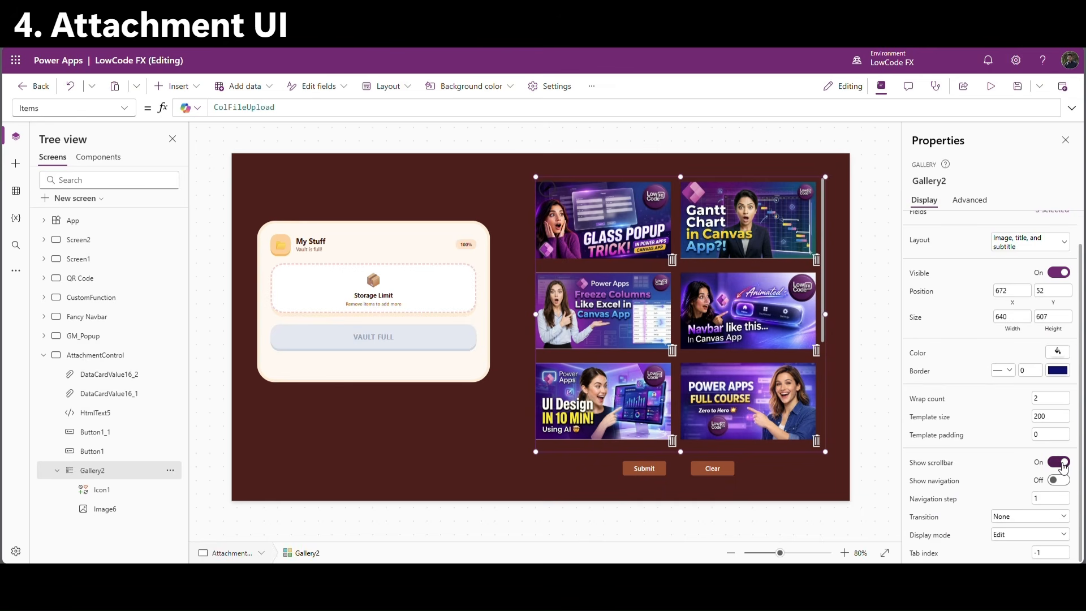
Preview the app and check how the image gallery scrolls with its scrollbar hidden.
{"action": "left_click", "coordinate": [992, 87]}
{"action": "scroll", "coordinate": [612, 334], "scroll_direction": "down", "scroll_amount": 2}
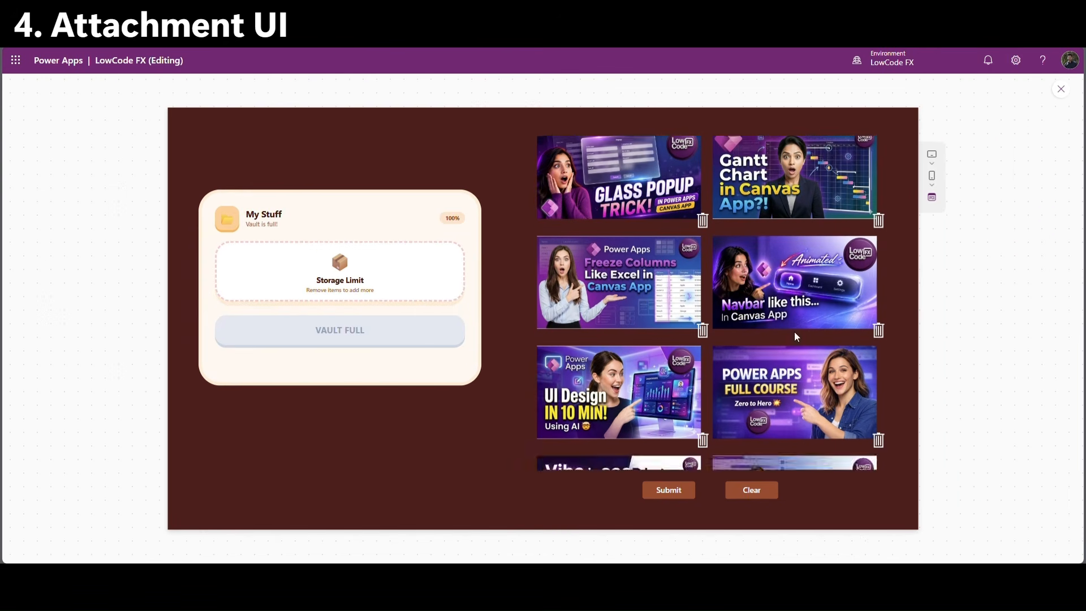
{"action": "scroll", "coordinate": [613, 336], "scroll_direction": "up", "scroll_amount": 2}
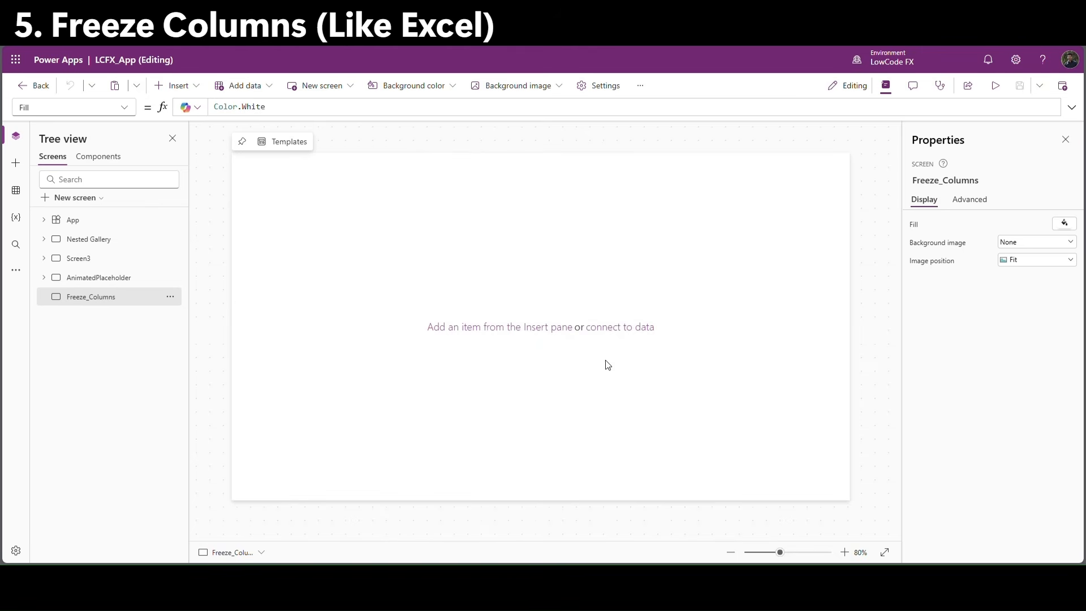
Insert a vertical container on the Freeze_Columns screen of LCFX_App and set its position to X 0, Y 0.
{"action": "left_click", "coordinate": [194, 86]}
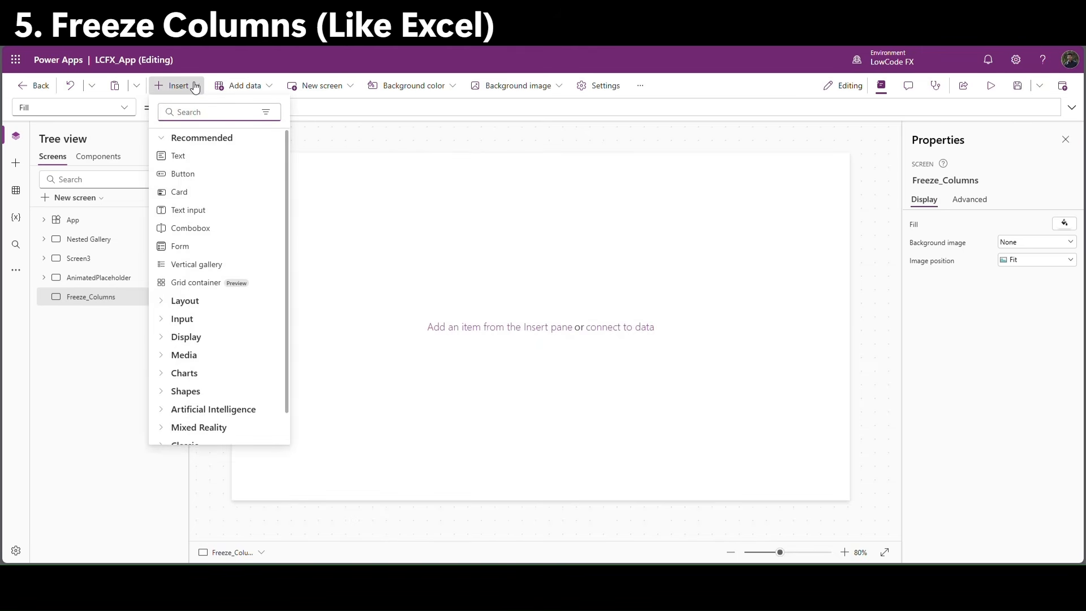
{"action": "type", "text": "vertic"}
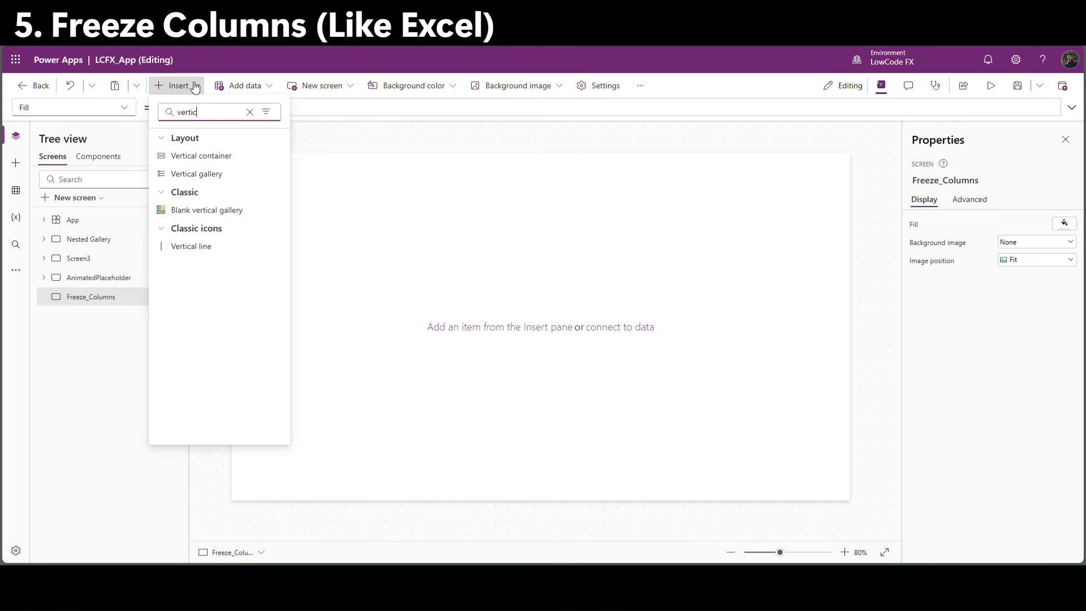
{"action": "left_click", "coordinate": [235, 155]}
{"action": "left_click", "coordinate": [1012, 365]}
{"action": "type", "text": "0"}
{"action": "key", "text": "Tab"}
{"action": "type", "text": "0"}
Set the container's width to Parent.Width and its height to Parent.Height.
{"action": "left_click", "coordinate": [1021, 401]}
{"action": "type", "text": "Parent.Width"}
{"action": "left_click", "coordinate": [1060, 402]}
{"action": "type", "text": "Parent.Height"}
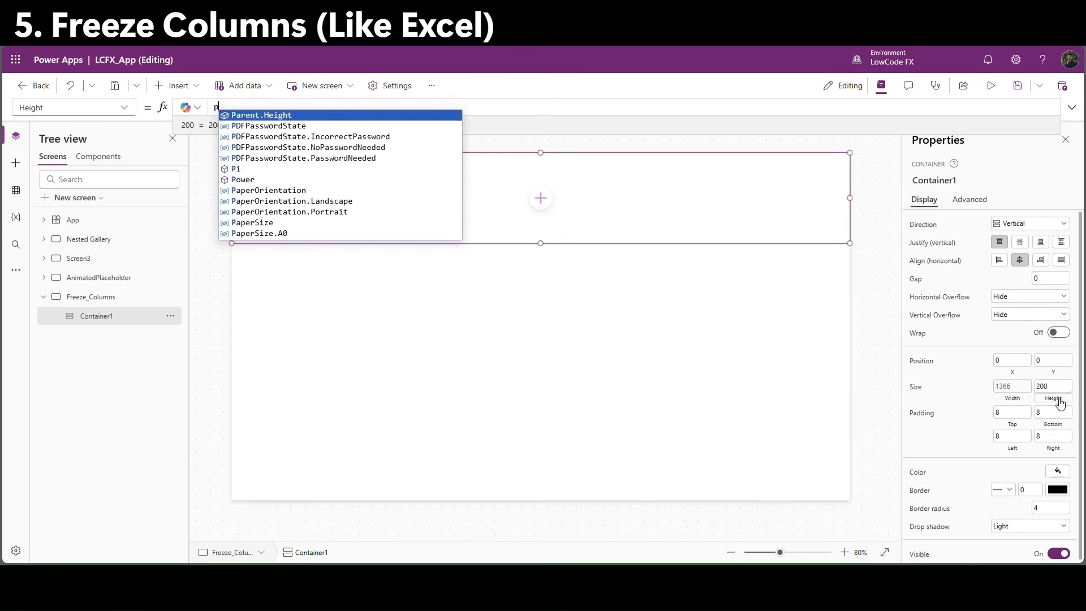
Insert a blank vertical gallery inside the container.
{"action": "left_click", "coordinate": [544, 326]}
{"action": "type", "text": "vert"}
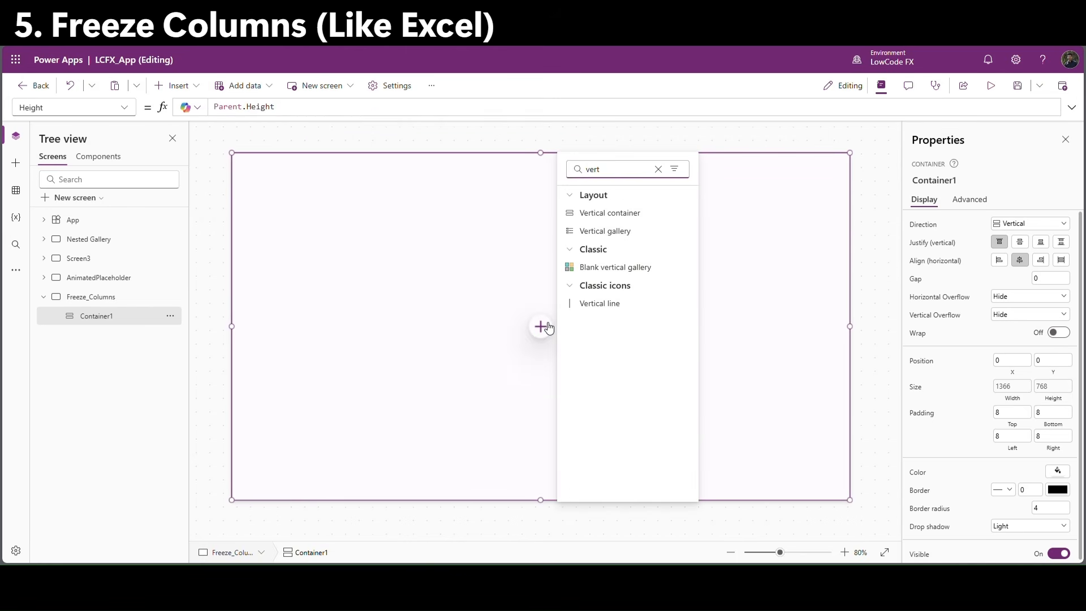
{"action": "left_click", "coordinate": [661, 272]}
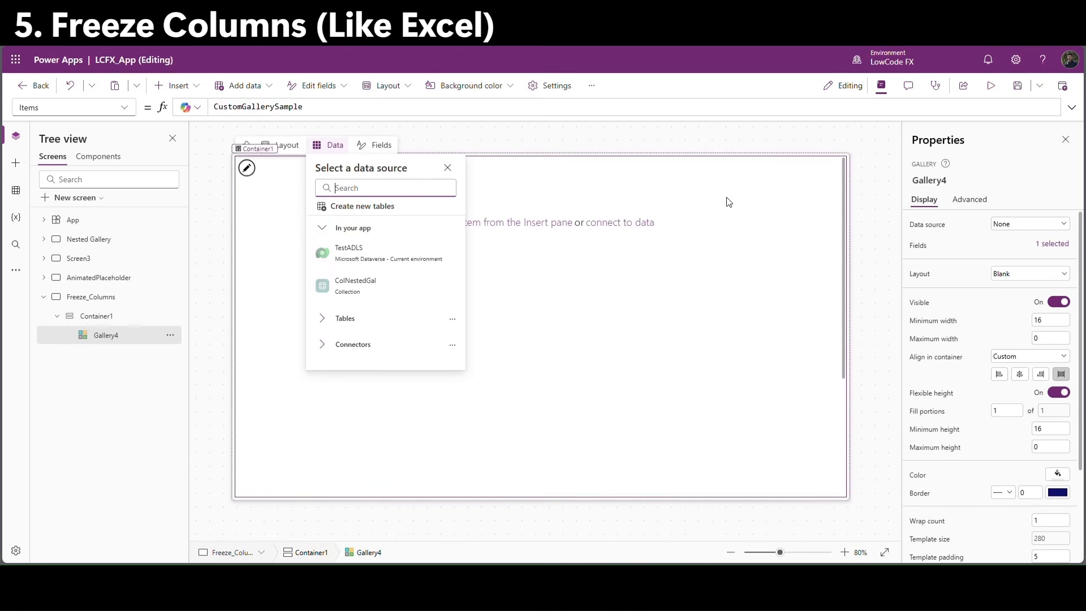
Insert a classic slider into the container below the gallery.
{"action": "left_click", "coordinate": [116, 322]}
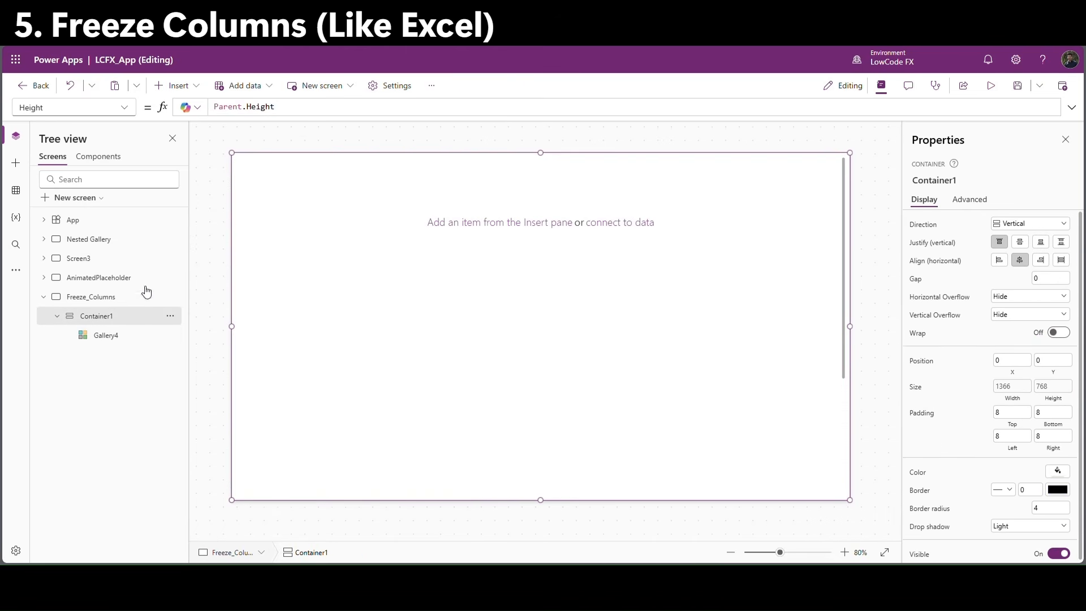
{"action": "left_click", "coordinate": [180, 86]}
{"action": "type", "text": "slider"}
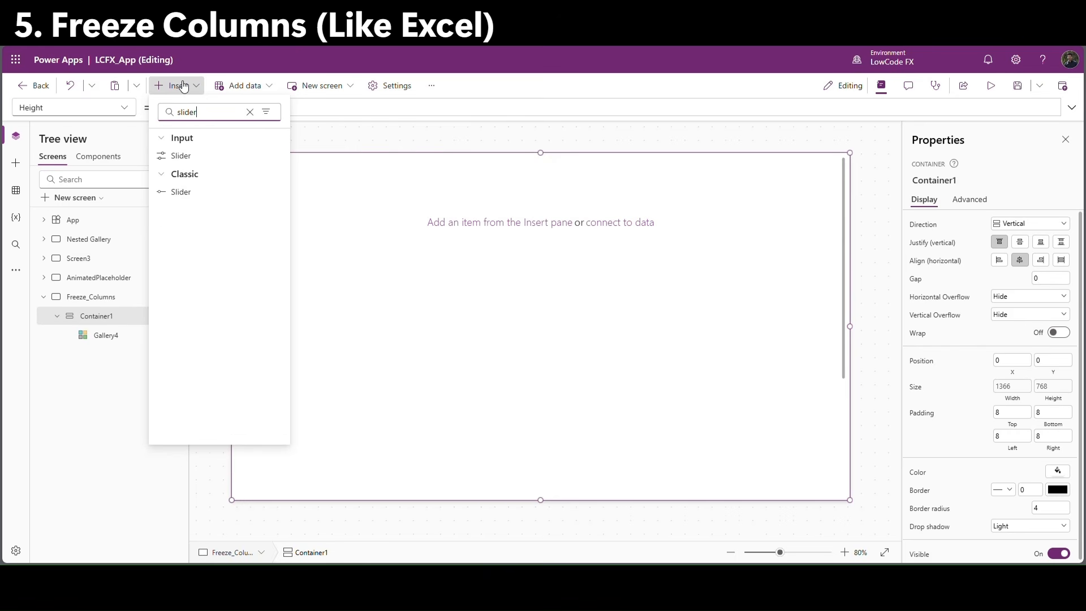
{"action": "left_click", "coordinate": [184, 193]}
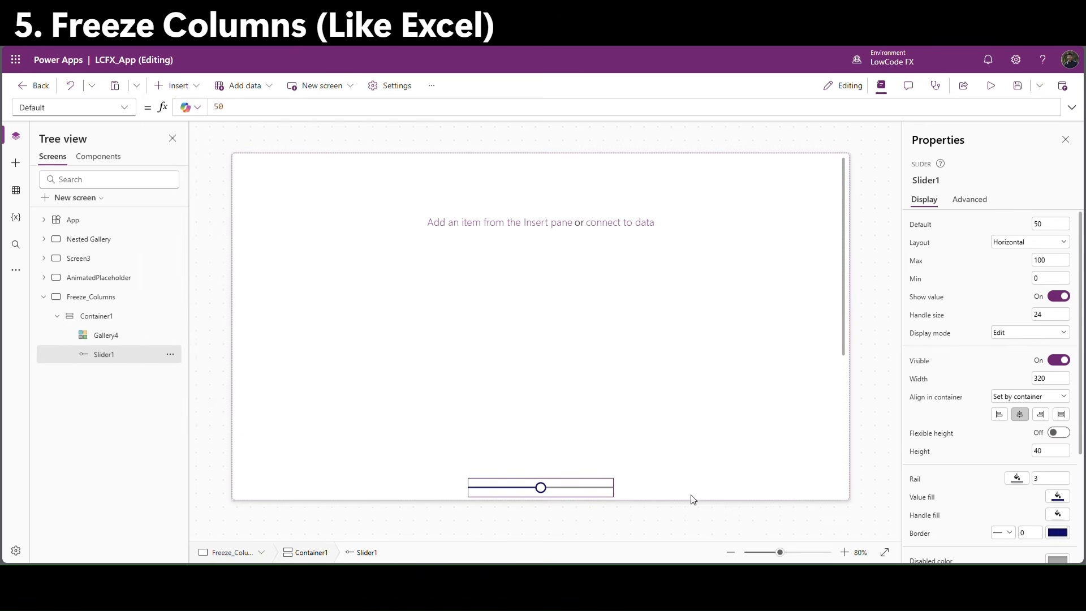
Set both the slider's Width and its Max value to Parent.Width.
{"action": "left_click", "coordinate": [919, 378]}
{"action": "key", "text": "ctrl+a"}
{"action": "type", "text": "Parent.Width"}
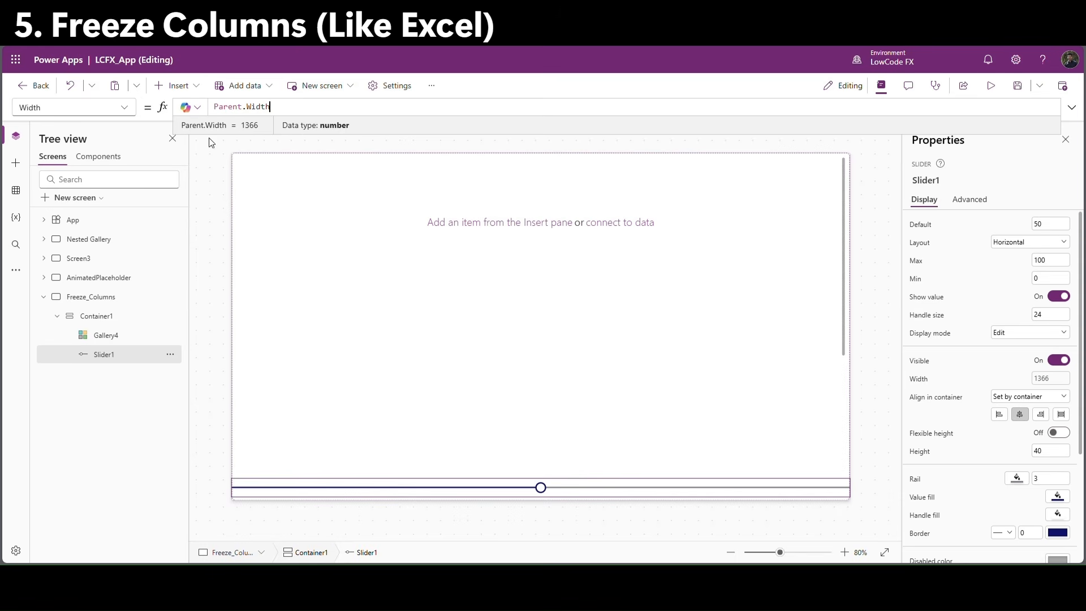
{"action": "left_click", "coordinate": [915, 261]}
{"action": "key", "text": "ctrl+a"}
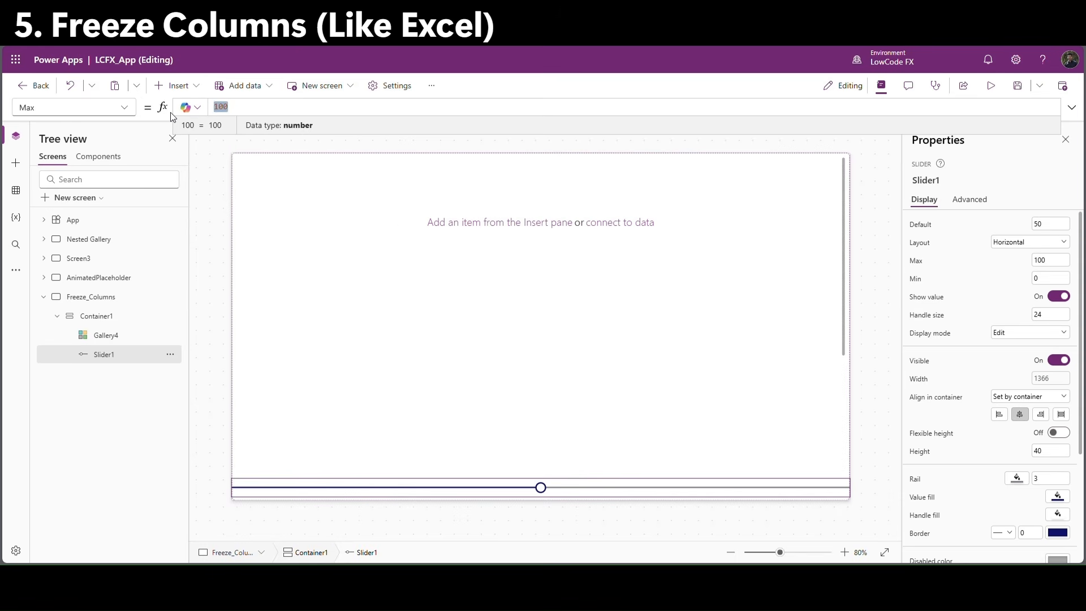
{"action": "type", "text": "pare"}
{"action": "key", "text": "Tab"}
{"action": "type", "text": ".w"}
{"action": "key", "text": "Tab"}
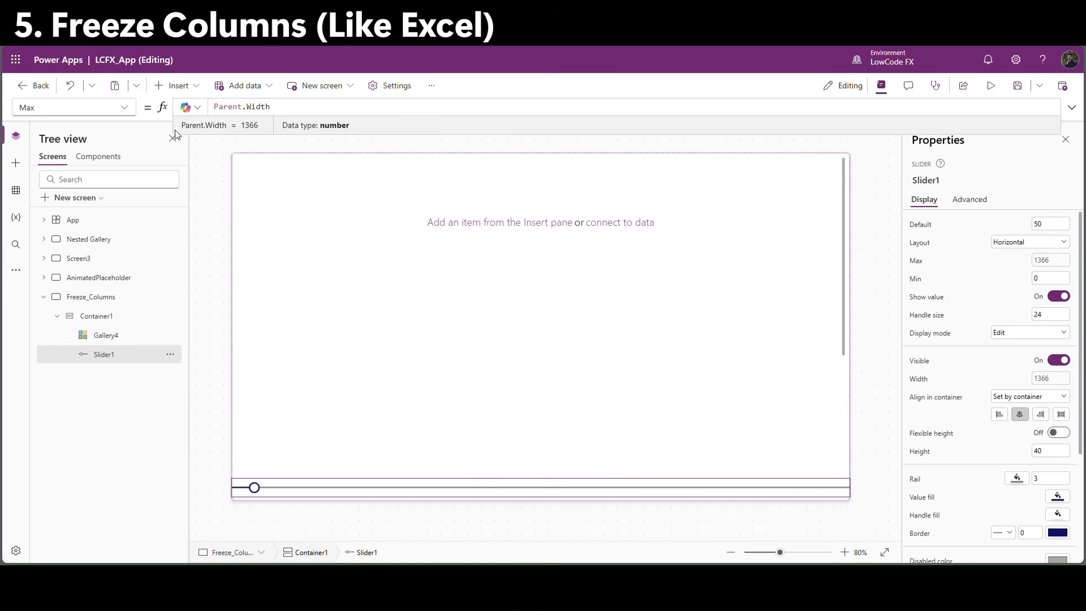
{"action": "left_click", "coordinate": [768, 164]}
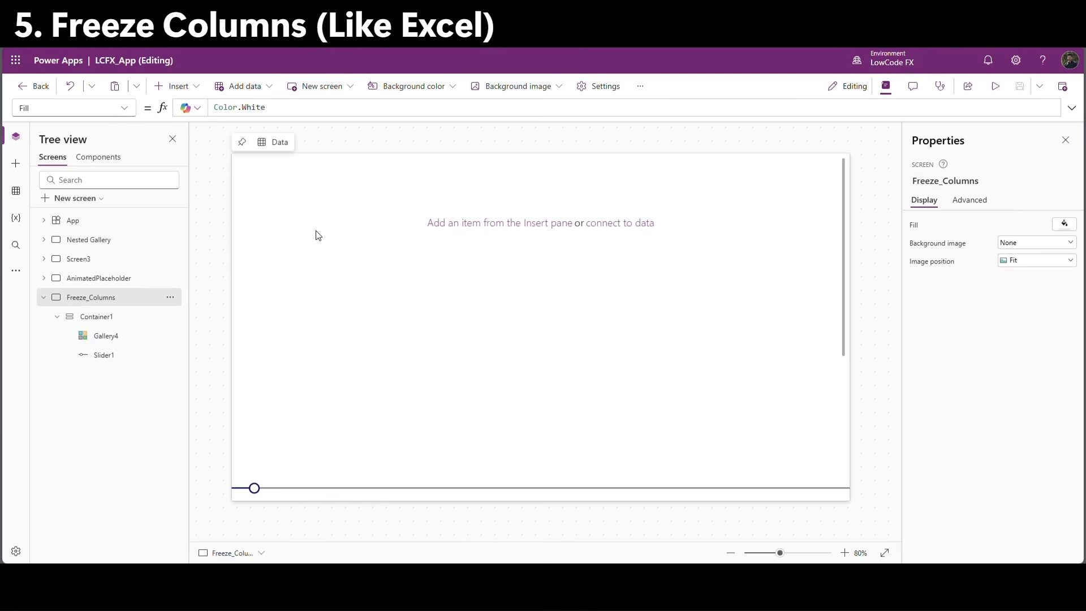
Set the blank gallery's template size to 40.
{"action": "left_click", "coordinate": [336, 234]}
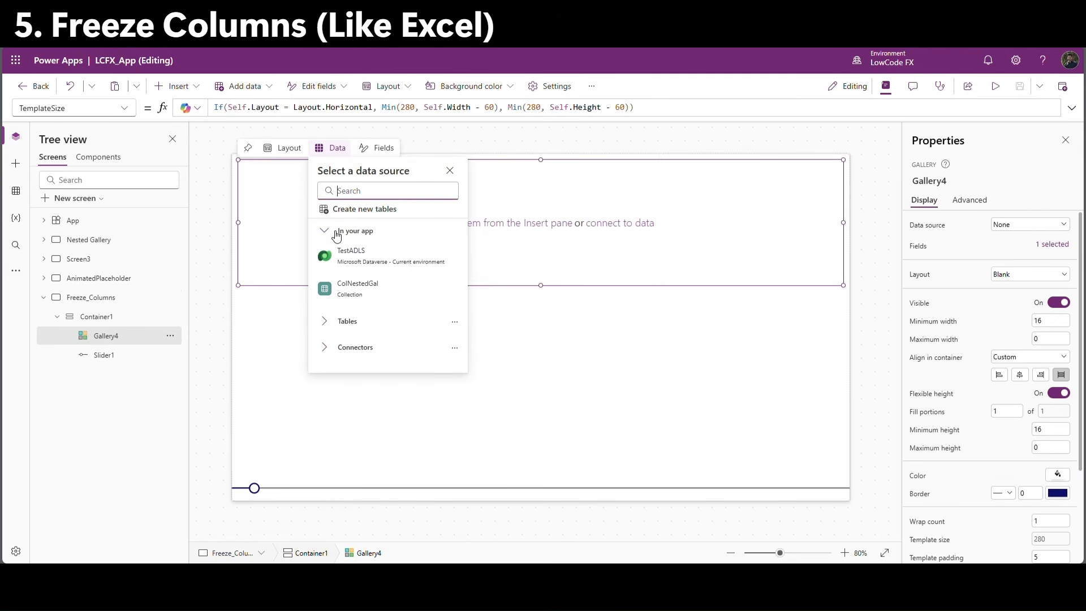
{"action": "left_click", "coordinate": [927, 541]}
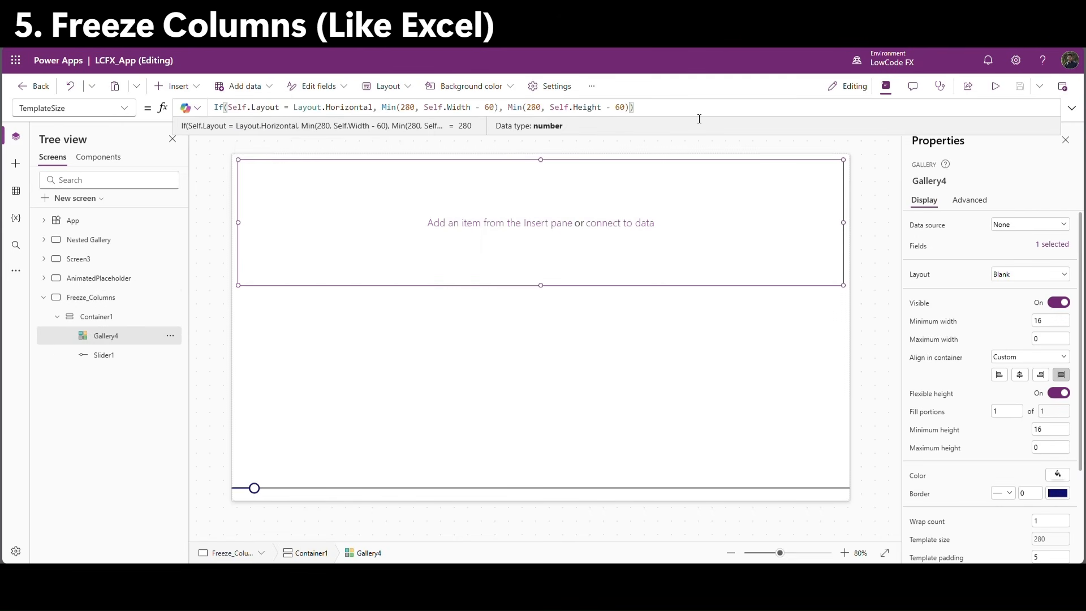
{"action": "key", "text": "ctrl+a"}
{"action": "type", "text": "40"}
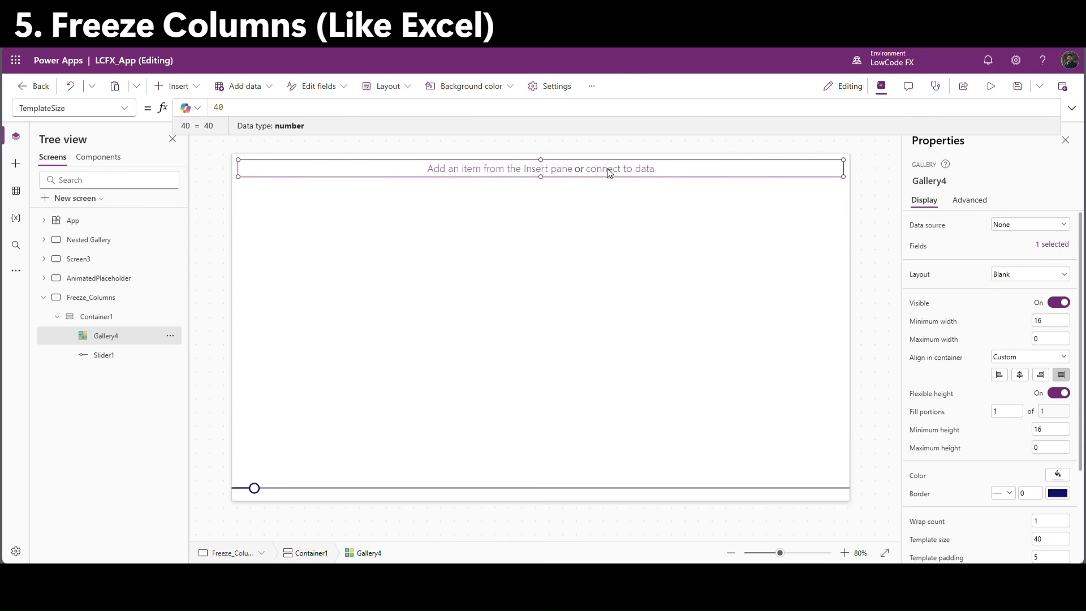
Insert a text control into the gallery's template row.
{"action": "left_click", "coordinate": [175, 90]}
{"action": "left_click", "coordinate": [486, 224]}
{"action": "left_click", "coordinate": [270, 169]}
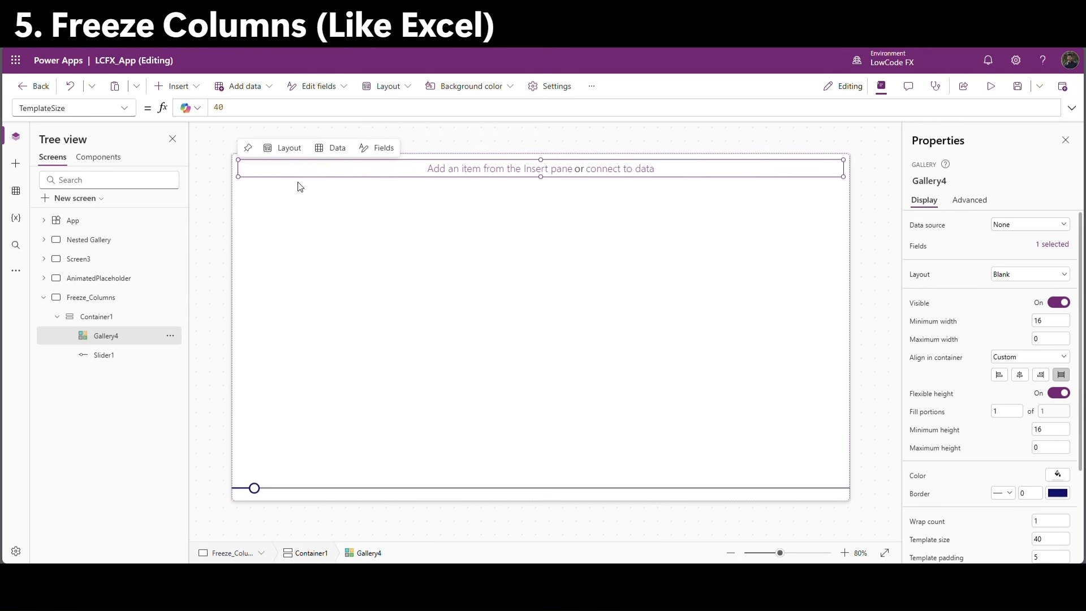
{"action": "left_click", "coordinate": [178, 86]}
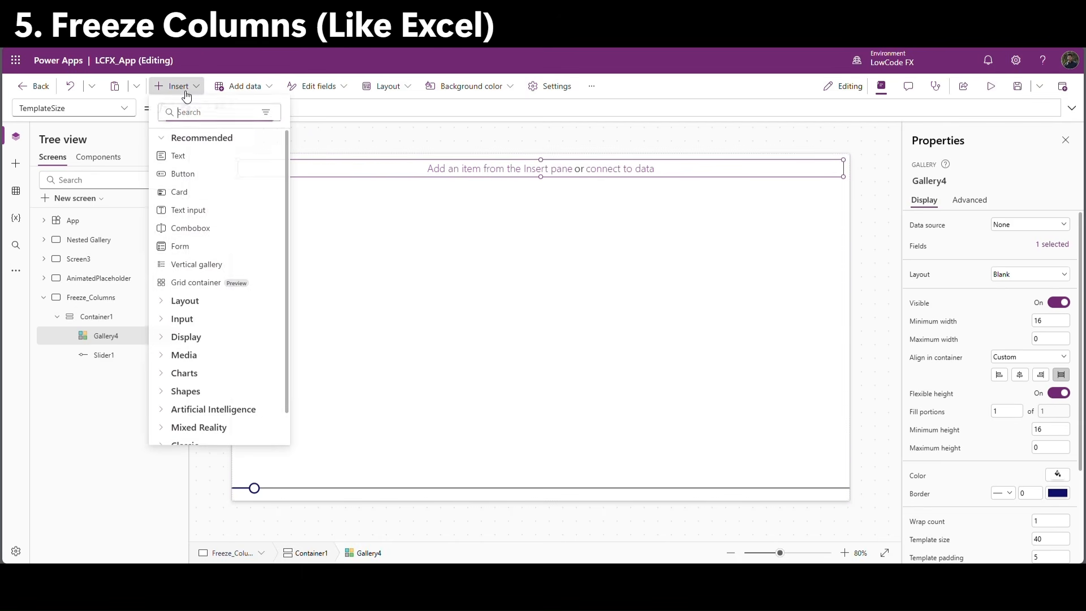
{"action": "left_click", "coordinate": [176, 156]}
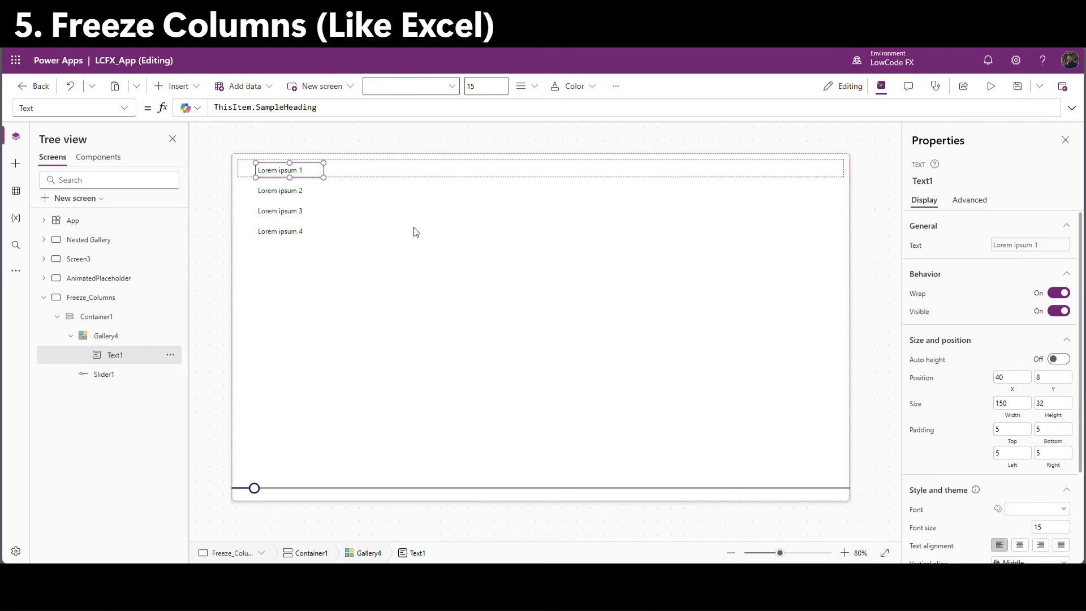
Set the gallery text control's position to X 0, Y 0.
{"action": "double_click", "coordinate": [1004, 377]}
{"action": "type", "text": "0"}
{"action": "double_click", "coordinate": [1053, 378]}
{"action": "type", "text": "0"}
{"action": "left_click", "coordinate": [950, 386]}
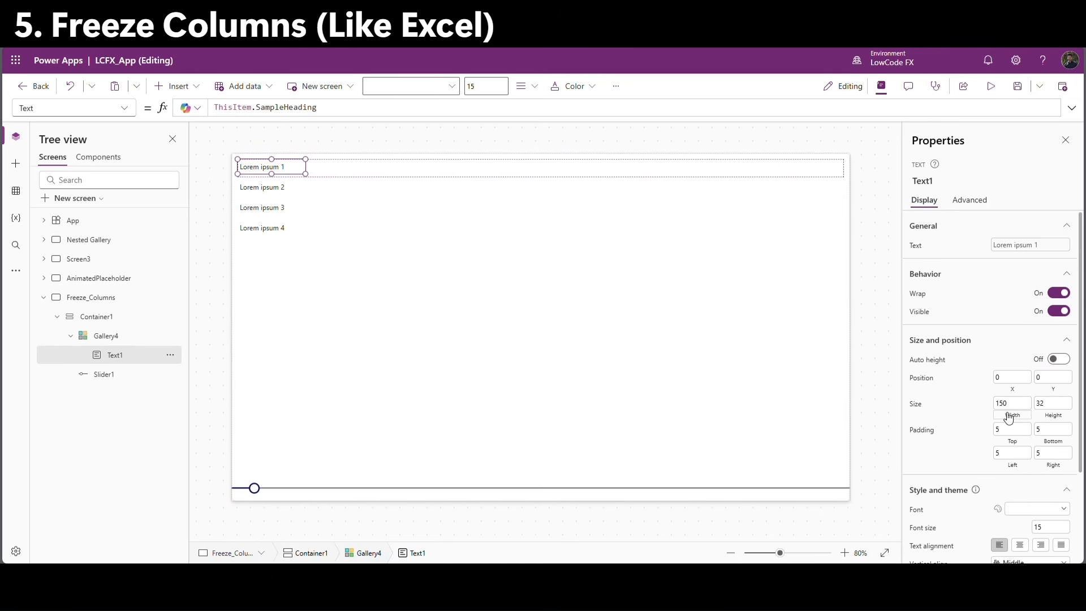
Set the gallery text control's height to Parent.TemplateHeight and center its text.
{"action": "left_click", "coordinate": [1012, 403]}
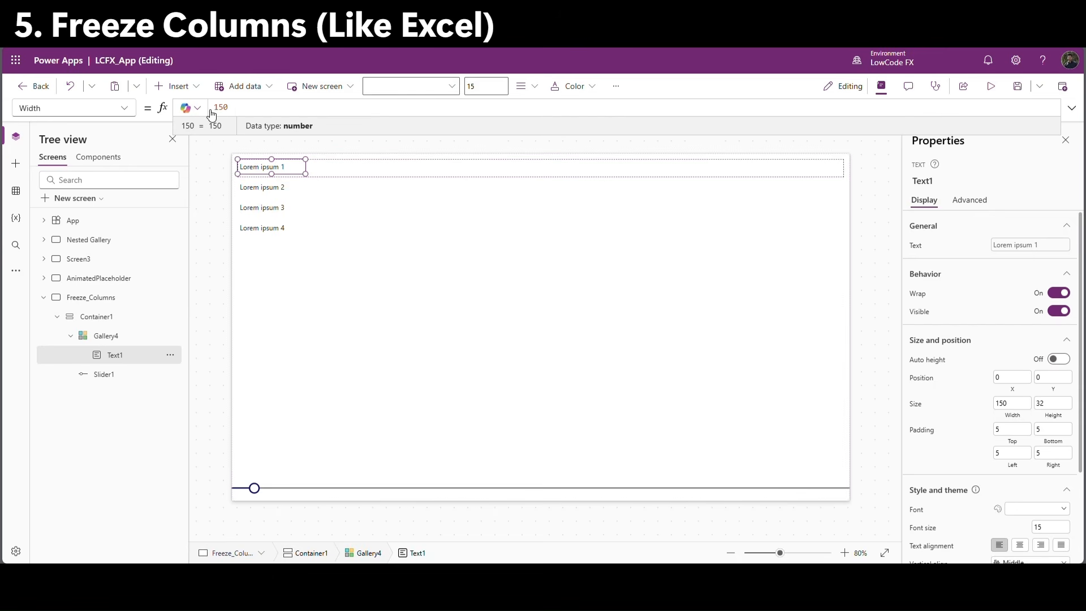
{"action": "left_click", "coordinate": [1053, 403]}
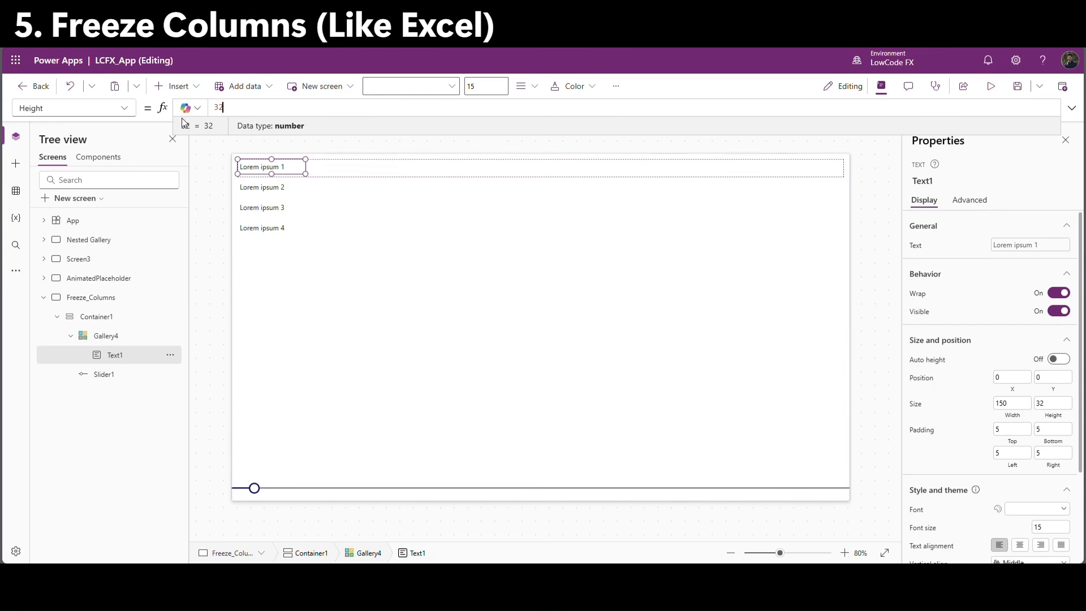
{"action": "type", "text": "parent.te"}
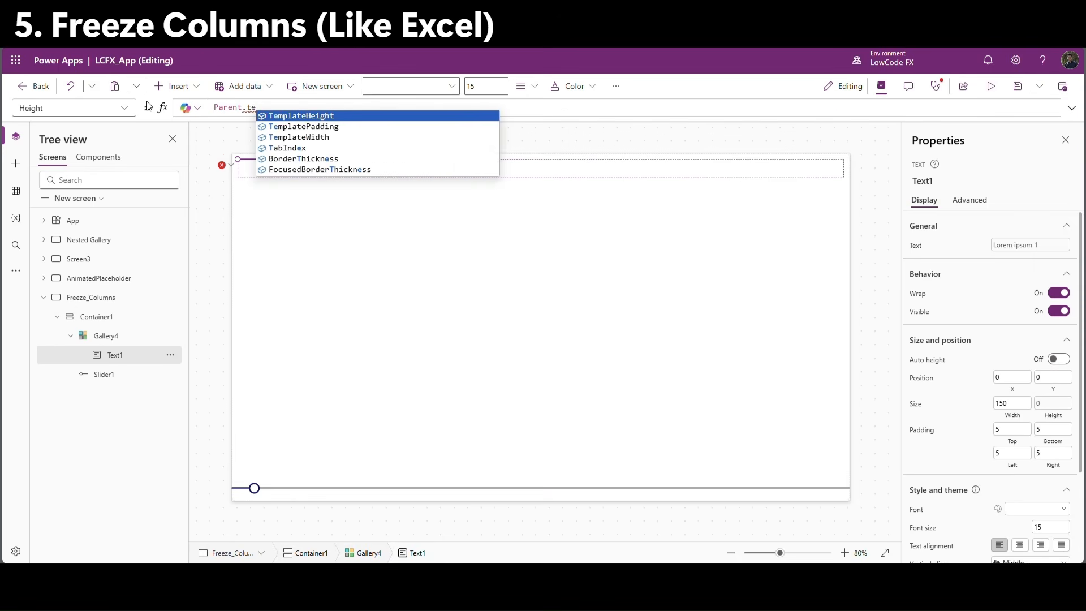
{"action": "key", "text": "Tab"}
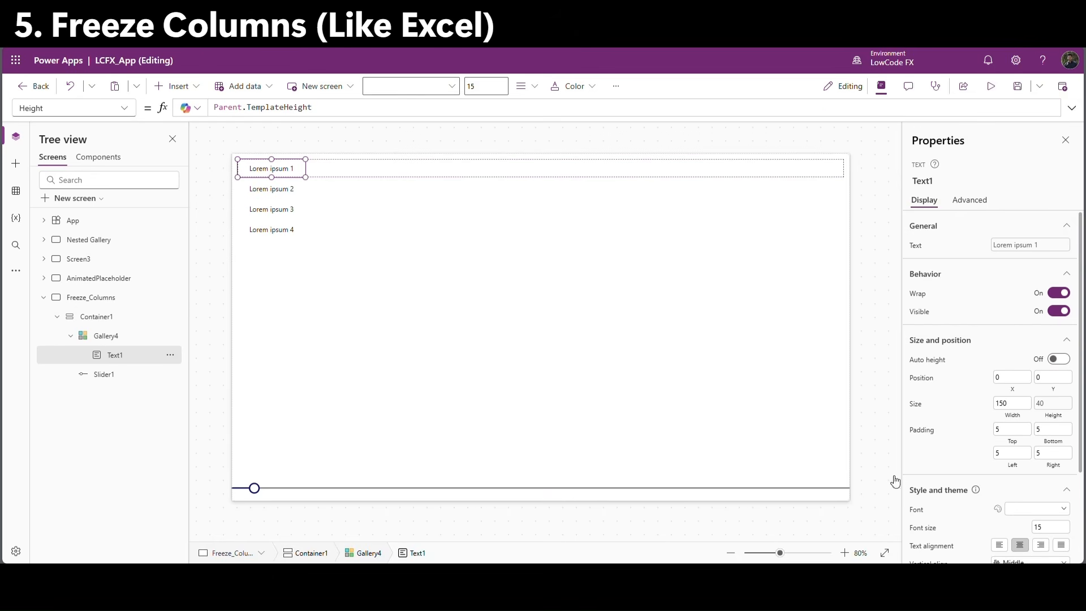
{"action": "left_click", "coordinate": [335, 137]}
{"action": "left_click", "coordinate": [294, 169]}
{"action": "left_click", "coordinate": [294, 169]}
Give the gallery text control a solid gray border.
{"action": "scroll", "coordinate": [1036, 540], "scroll_direction": "down", "scroll_amount": 2}
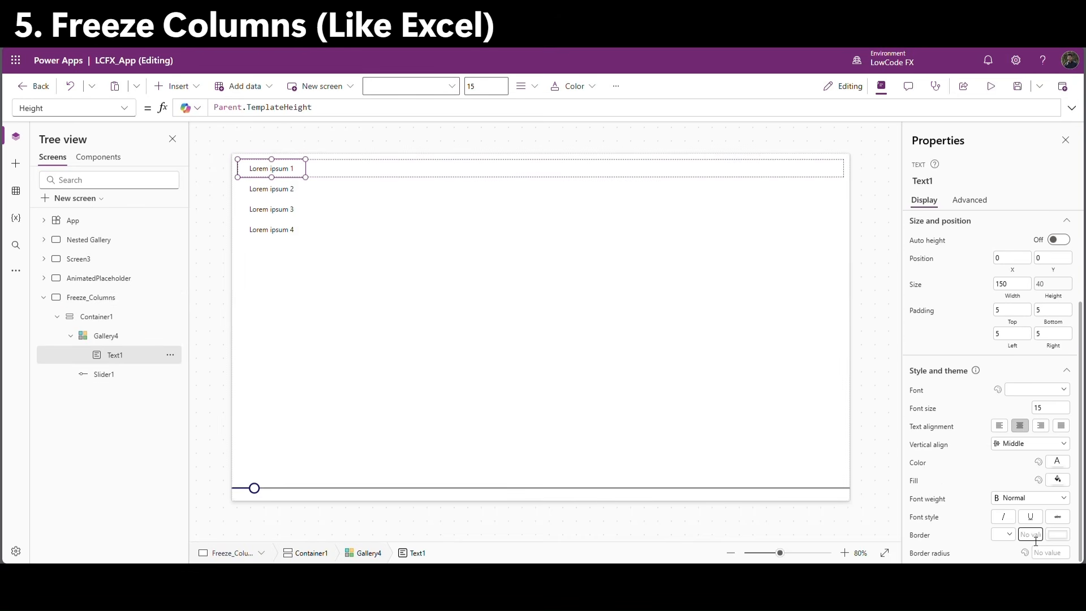
{"action": "left_click", "coordinate": [1008, 534]}
{"action": "left_click", "coordinate": [999, 498]}
{"action": "left_click", "coordinate": [1059, 535]}
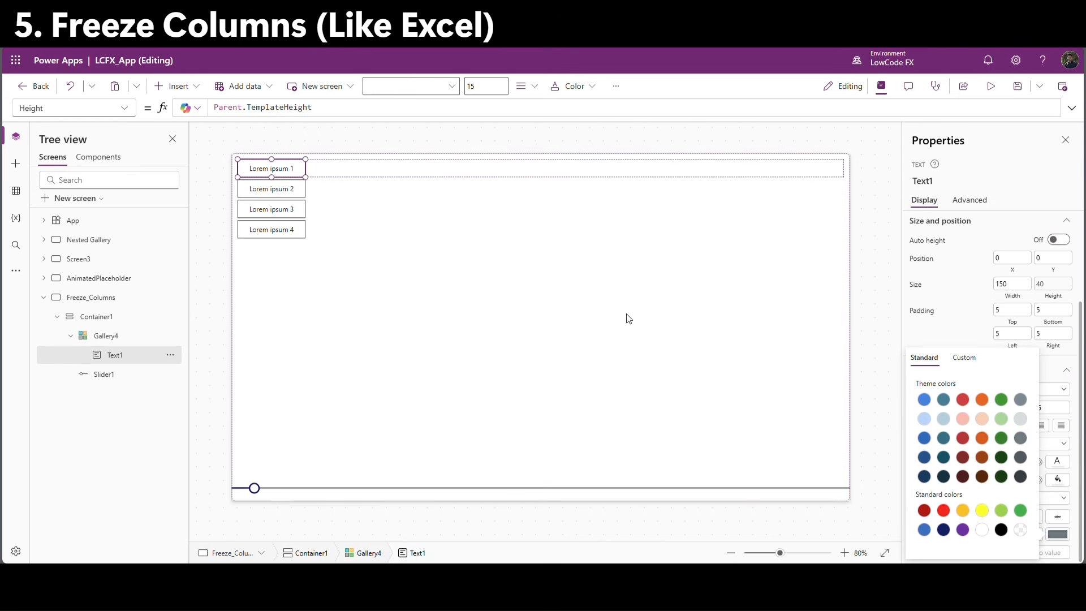
{"action": "left_click", "coordinate": [488, 266]}
Define the colSampleData collection in the Freeze_Columns screen's OnVisible formula with ClearCollect, using records of Column1 to Column15.
{"action": "left_click", "coordinate": [76, 300]}
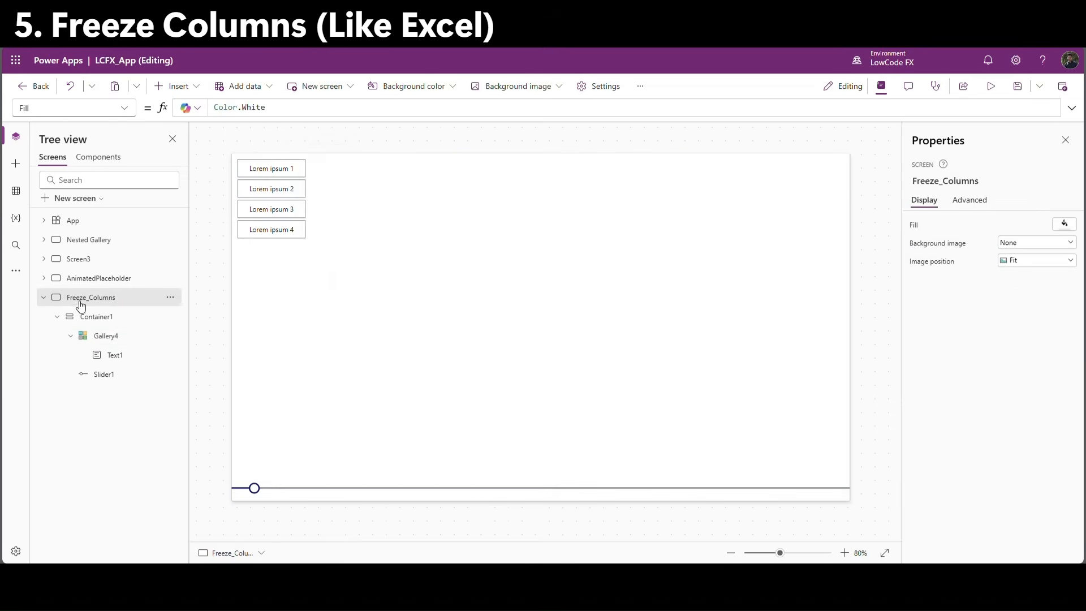
{"action": "left_click", "coordinate": [128, 110]}
{"action": "left_click", "coordinate": [57, 283]}
{"action": "left_click", "coordinate": [241, 113]}
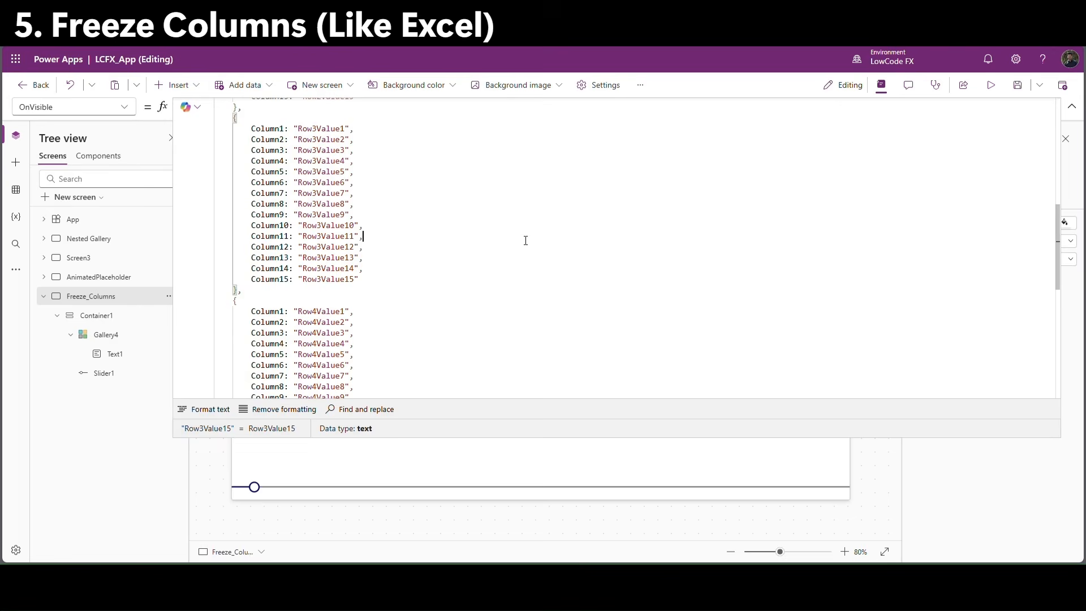
{"action": "left_click_drag", "start_coordinate": [370, 281], "coordinate": [249, 137]}
{"action": "left_click", "coordinate": [429, 354]}
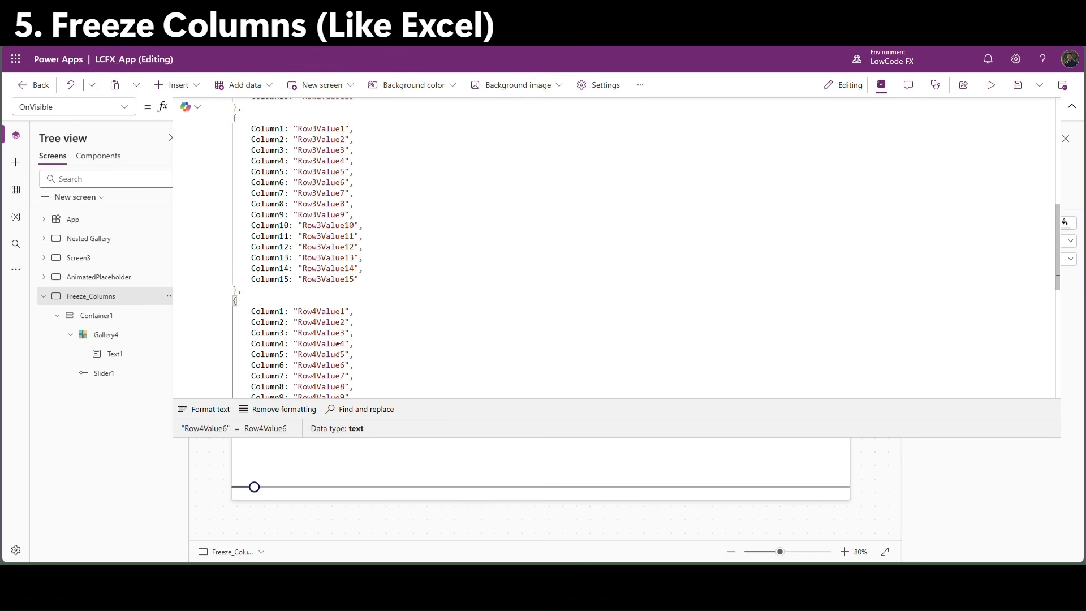
{"action": "scroll", "coordinate": [357, 345], "scroll_direction": "down", "scroll_amount": 2}
{"action": "left_click_drag", "start_coordinate": [321, 329], "coordinate": [306, 334]}
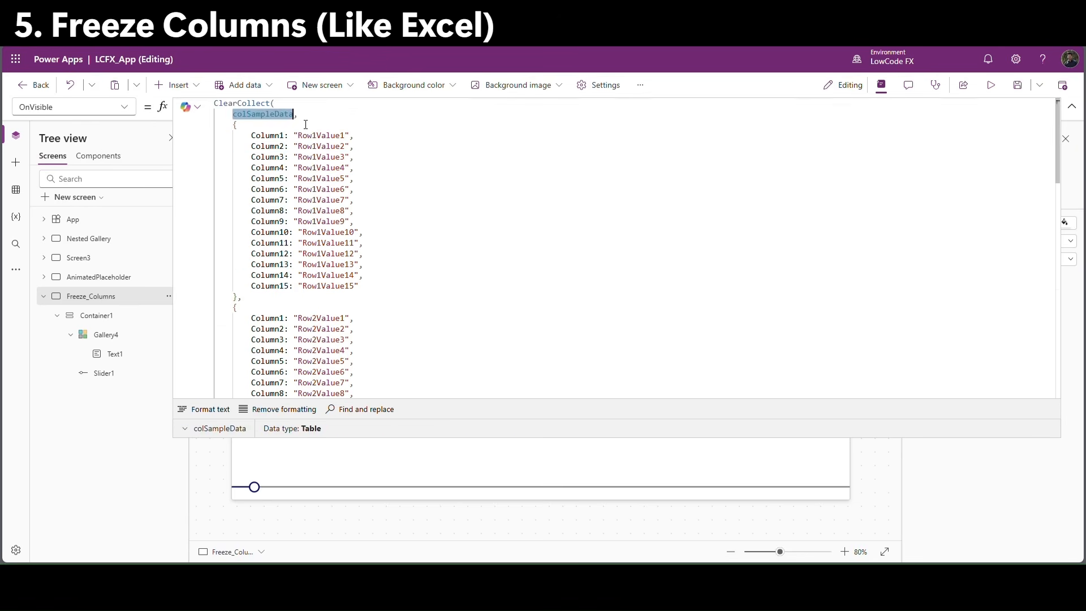
{"action": "left_click", "coordinate": [388, 171]}
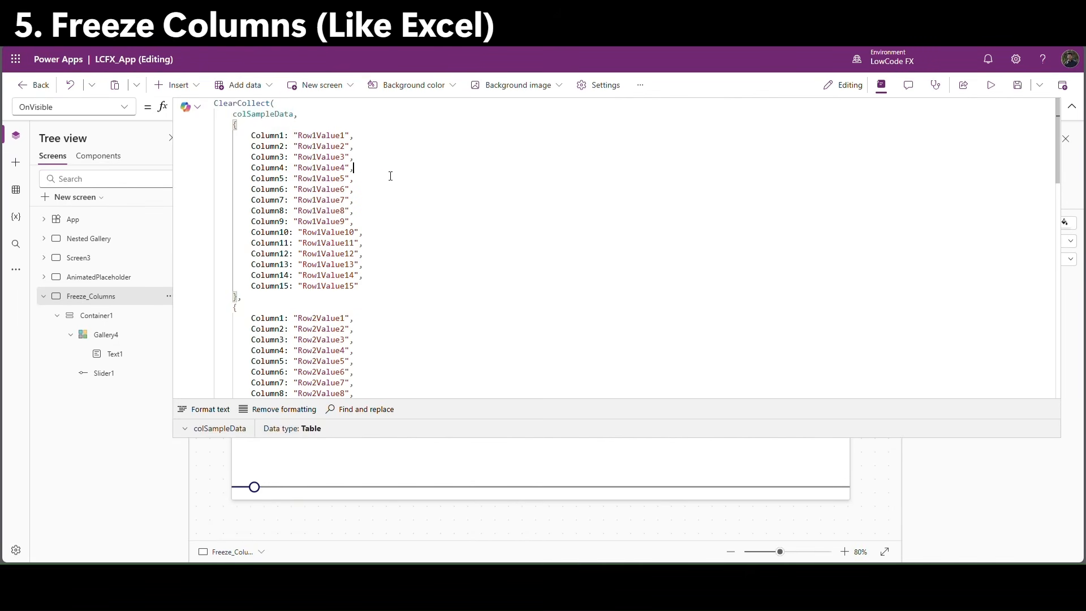
Copy the collection name from the OnVisible formula and set the gallery's Items to colSampleData.
{"action": "double_click", "coordinate": [280, 117]}
{"action": "key", "text": "ctrl+c"}
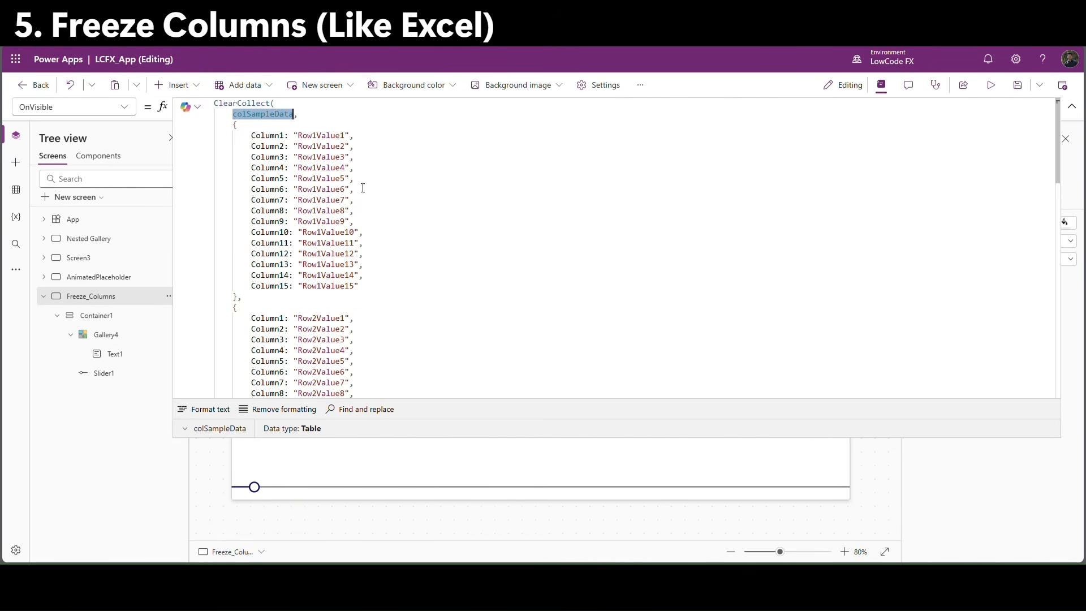
{"action": "left_click", "coordinate": [449, 240]}
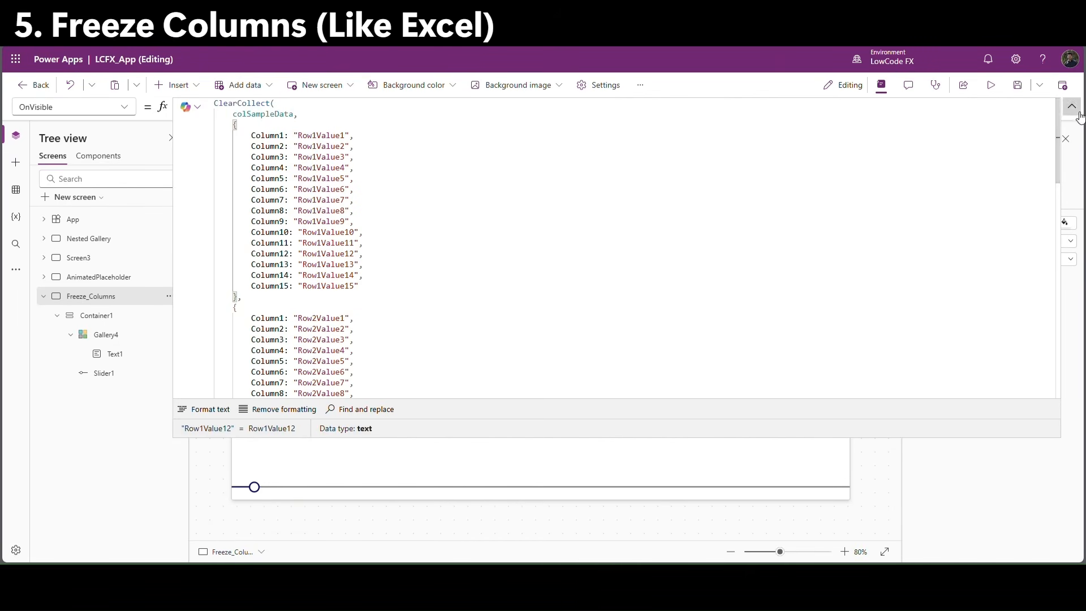
{"action": "left_click", "coordinate": [1072, 107]}
{"action": "left_click", "coordinate": [497, 365]}
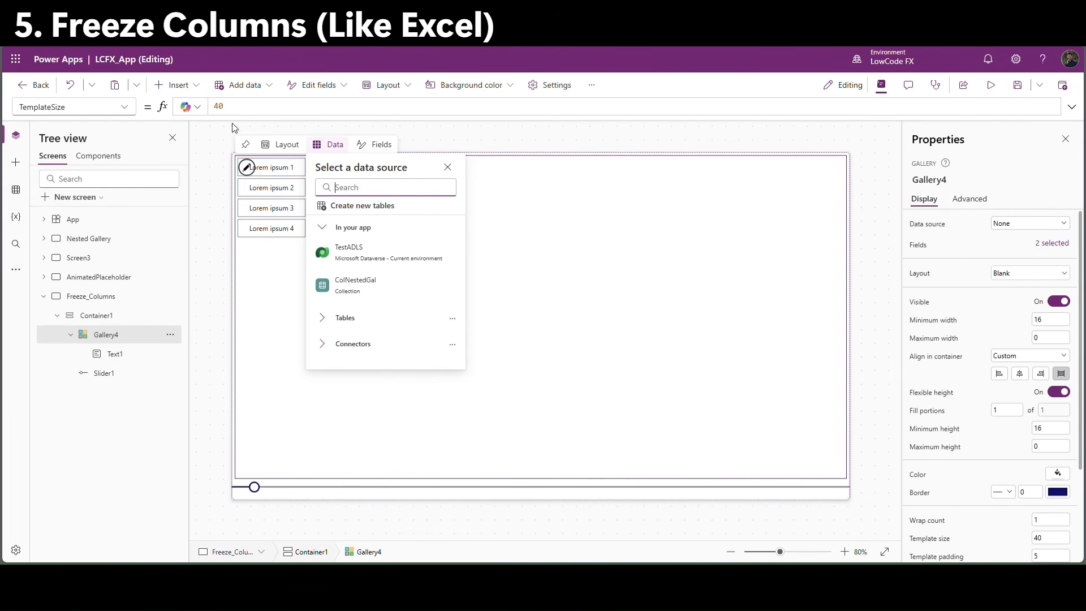
{"action": "left_click", "coordinate": [256, 114]}
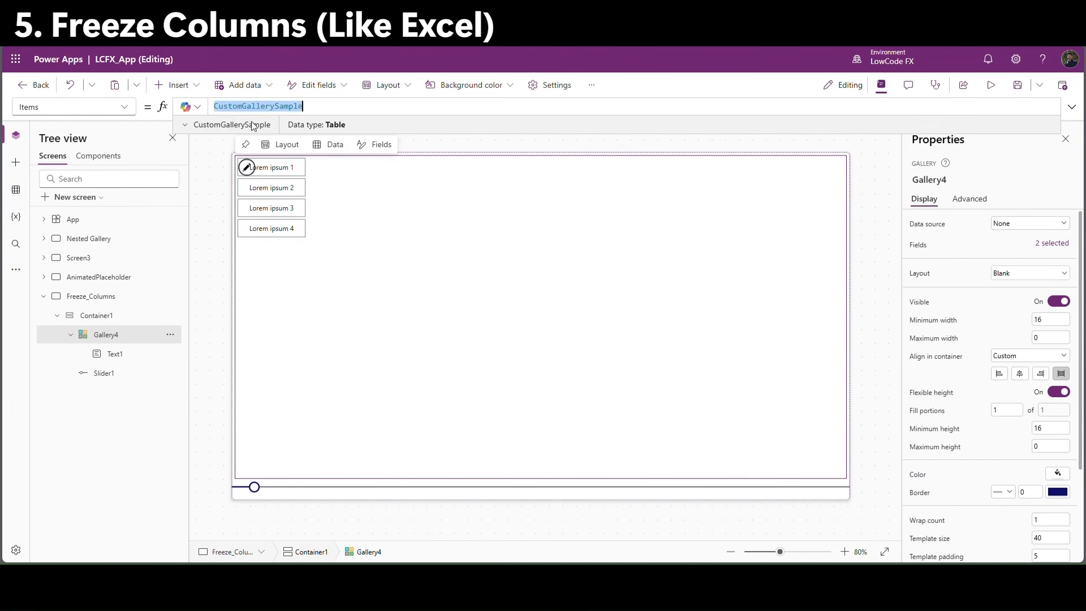
{"action": "key", "text": "ctrl+v"}
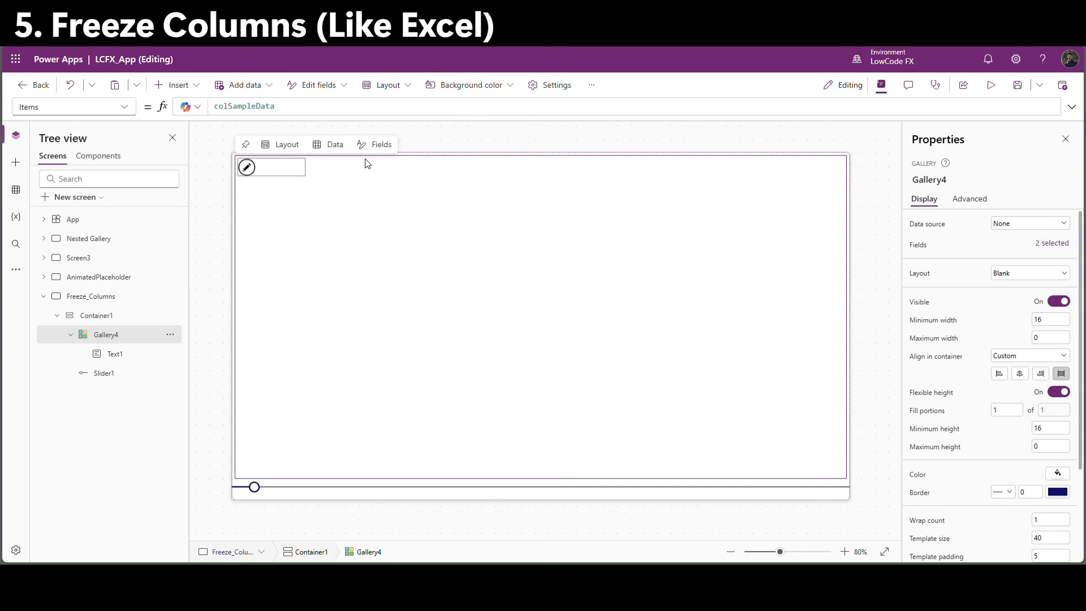
Switch to the AnimatedPlaceholder screen and back to Freeze_Columns so that its OnVisible formula runs.
{"action": "left_click", "coordinate": [43, 296]}
{"action": "left_click", "coordinate": [96, 282]}
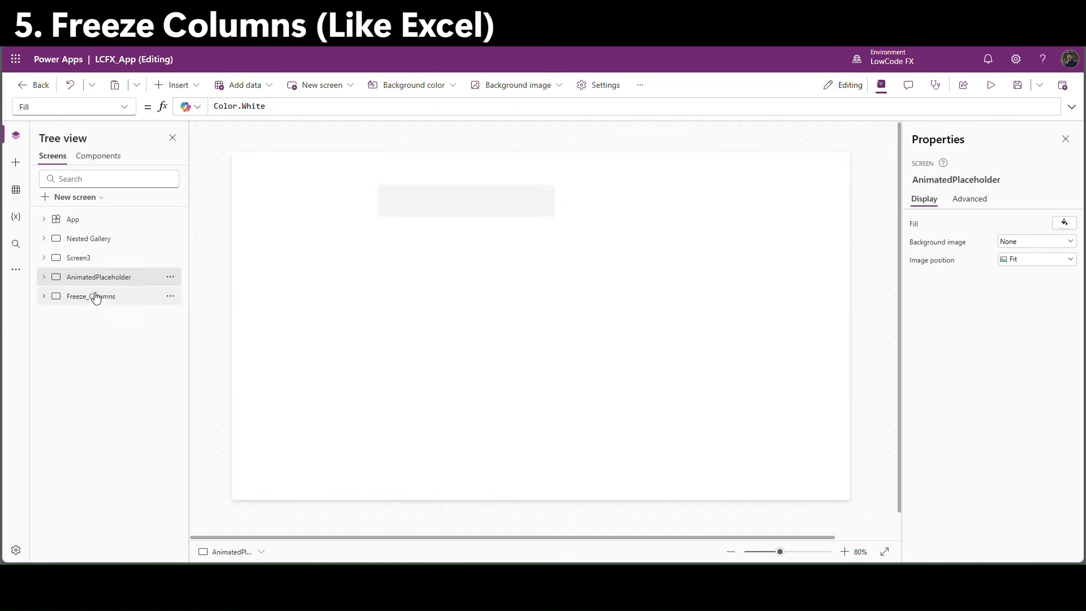
{"action": "left_click", "coordinate": [93, 302]}
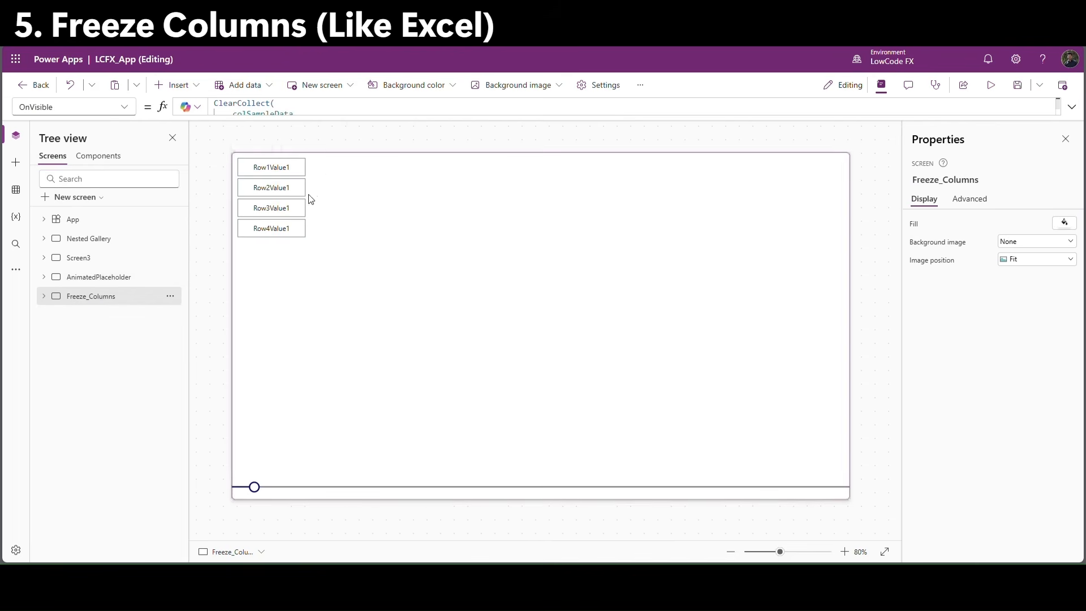
Duplicate the Column1 text control seven times inside the gallery and place the copies side by side along the template row.
{"action": "left_click", "coordinate": [292, 177]}
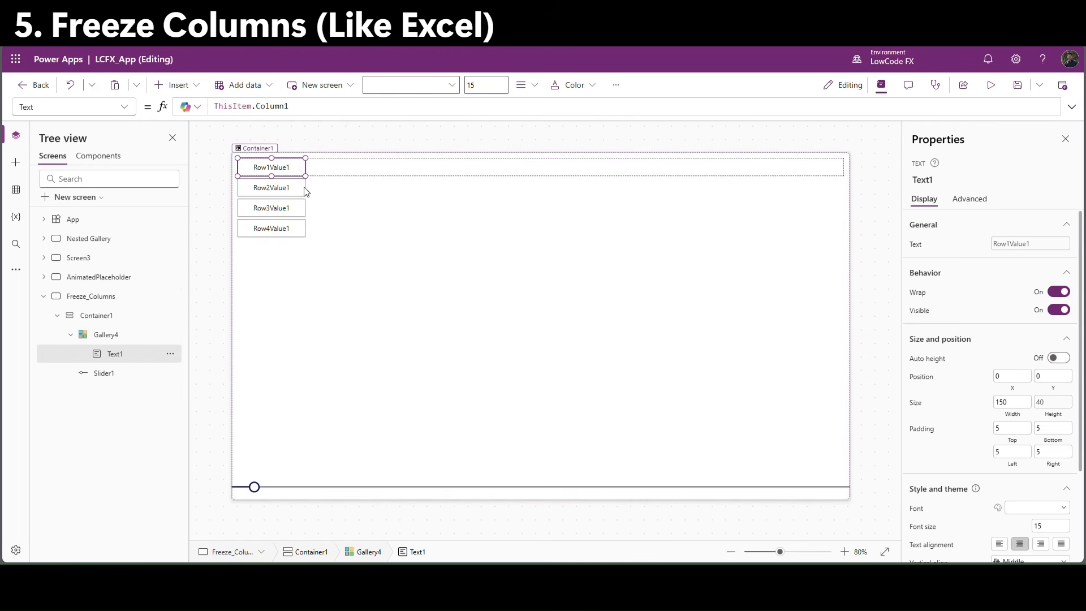
{"action": "key", "text": "ctrl+c"}
{"action": "key", "text": "ctrl+v"}
{"action": "key", "text": "ctrl+v"}
{"action": "key", "text": "ctrl+v"}
{"action": "key", "text": "ctrl+v"}
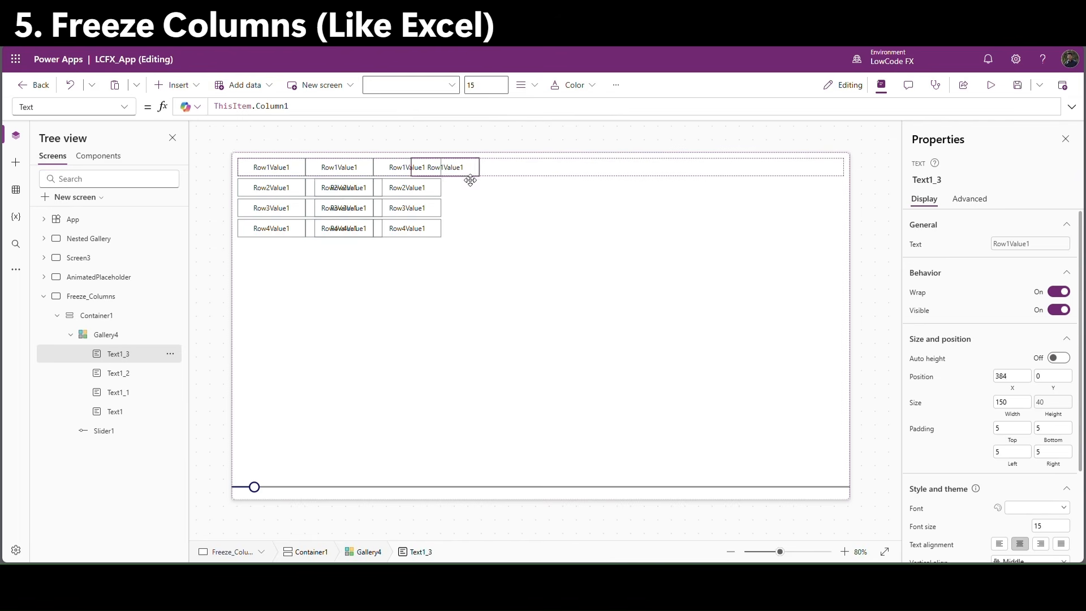
{"action": "key", "text": "ctrl+v"}
{"action": "key", "text": "ctrl+v"}
{"action": "key", "text": "ctrl+v"}
Set the second text control's X to Text1.X + Text1.Width.
{"action": "left_click", "coordinate": [283, 170]}
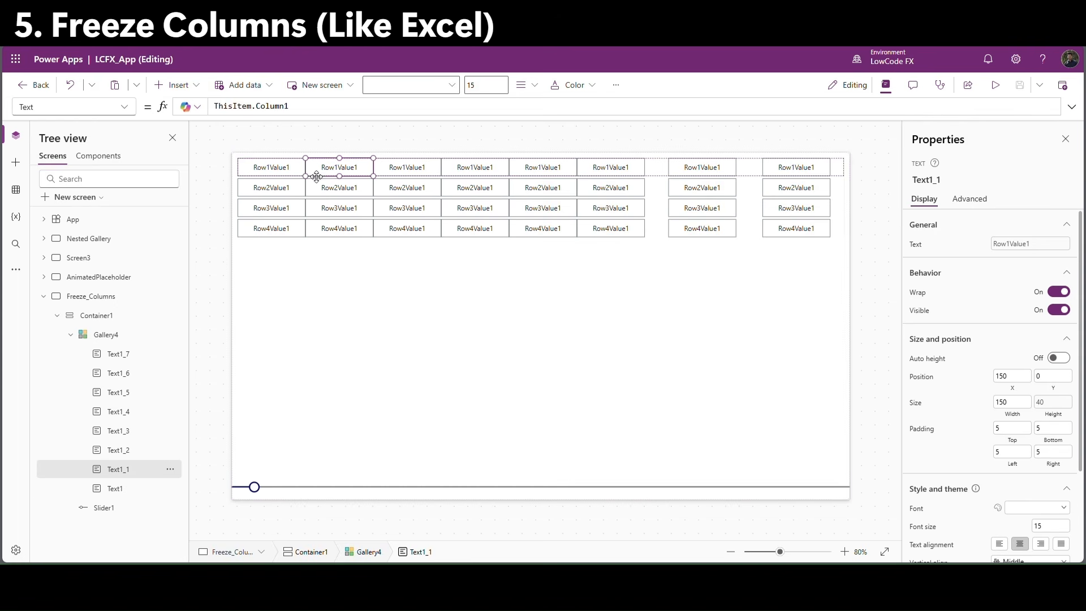
{"action": "left_click", "coordinate": [923, 185]}
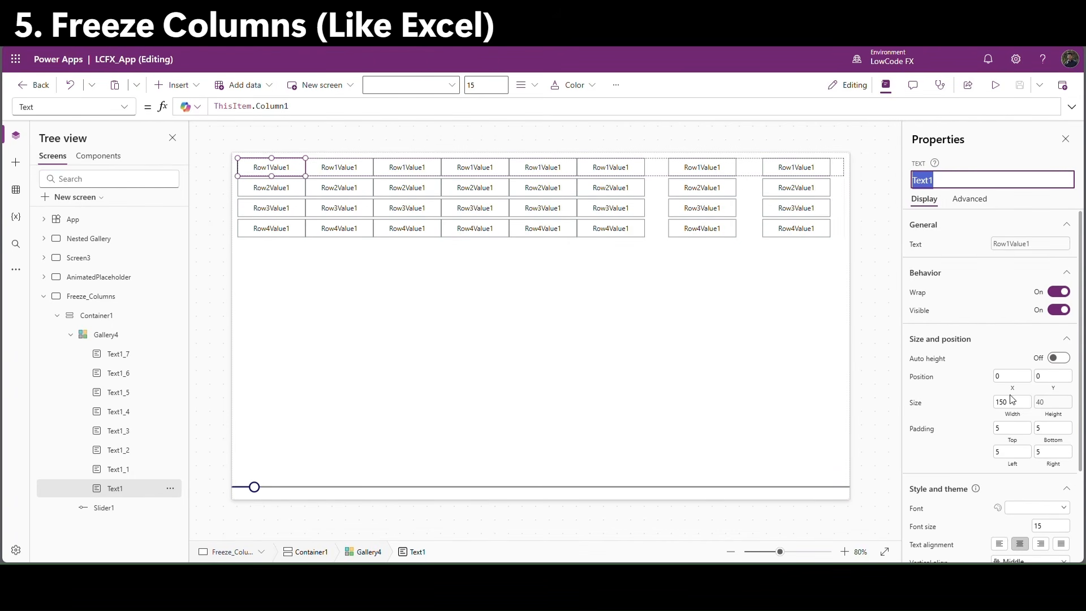
{"action": "left_click", "coordinate": [333, 177]}
{"action": "left_click", "coordinate": [1012, 376]}
{"action": "left_click", "coordinate": [233, 103]}
{"action": "double_click", "coordinate": [225, 107]}
{"action": "type", "text": "Text1."}
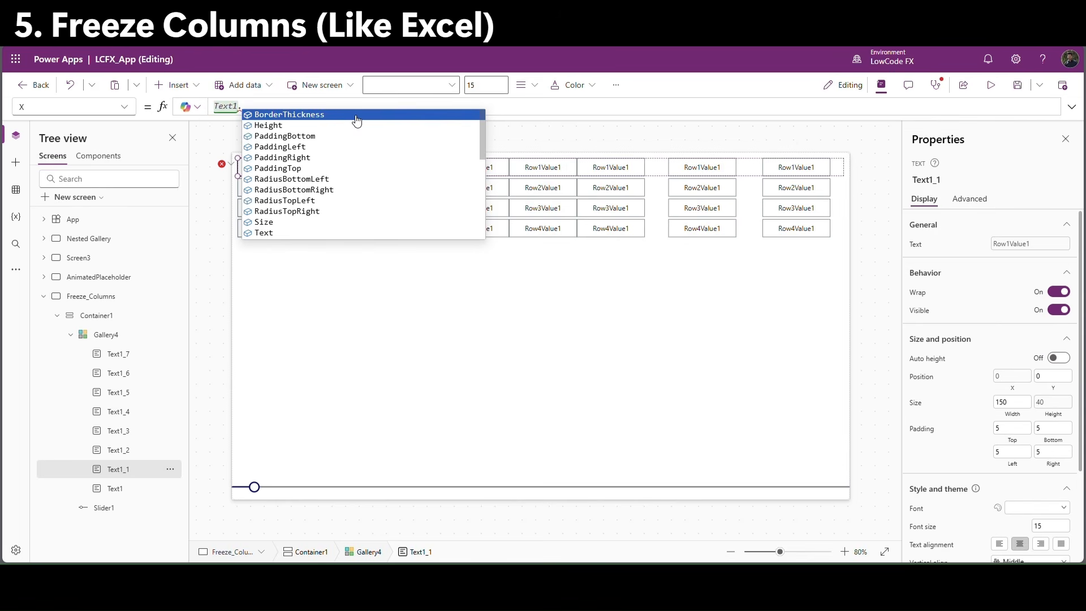
{"action": "type", "text": "X + Text1"}
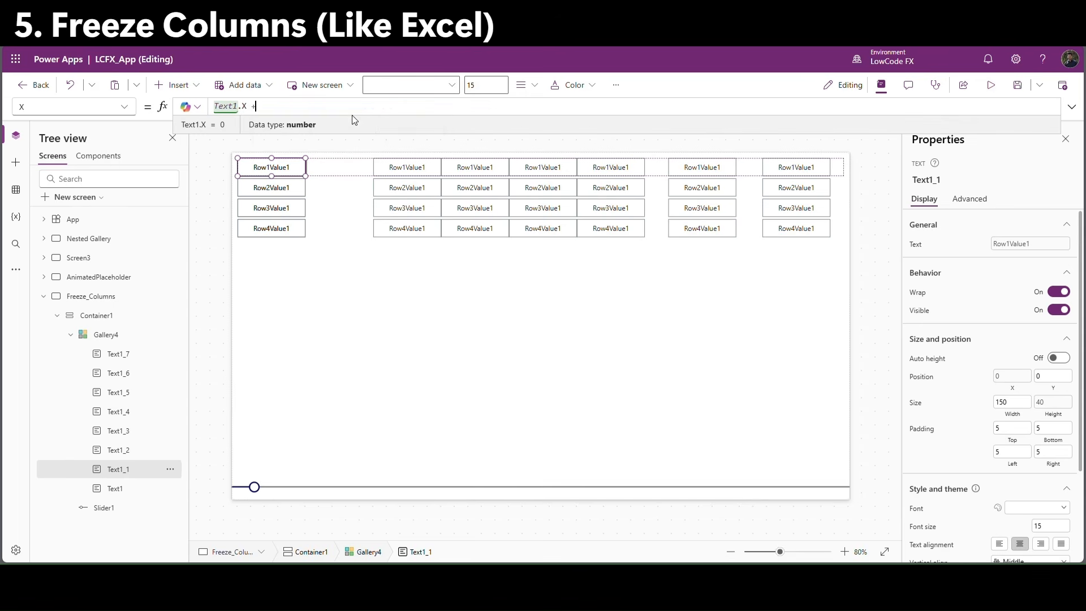
{"action": "type", "text": ".Width"}
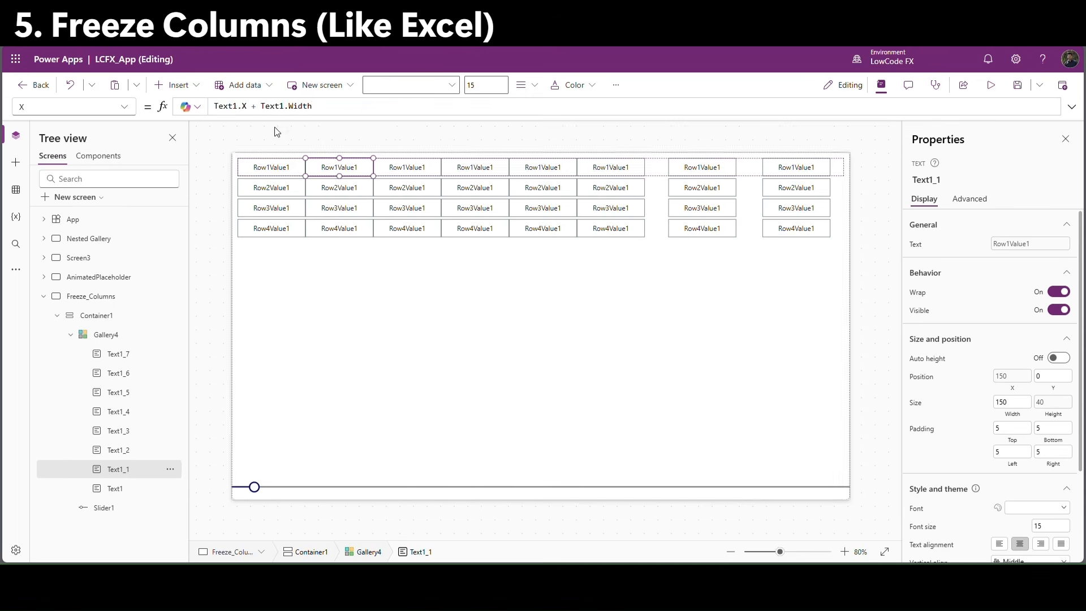
Reuse the position formula for the third text control, setting its X to Text1_1.X + Text1_1.Width.
{"action": "key", "text": "ctrl+a"}
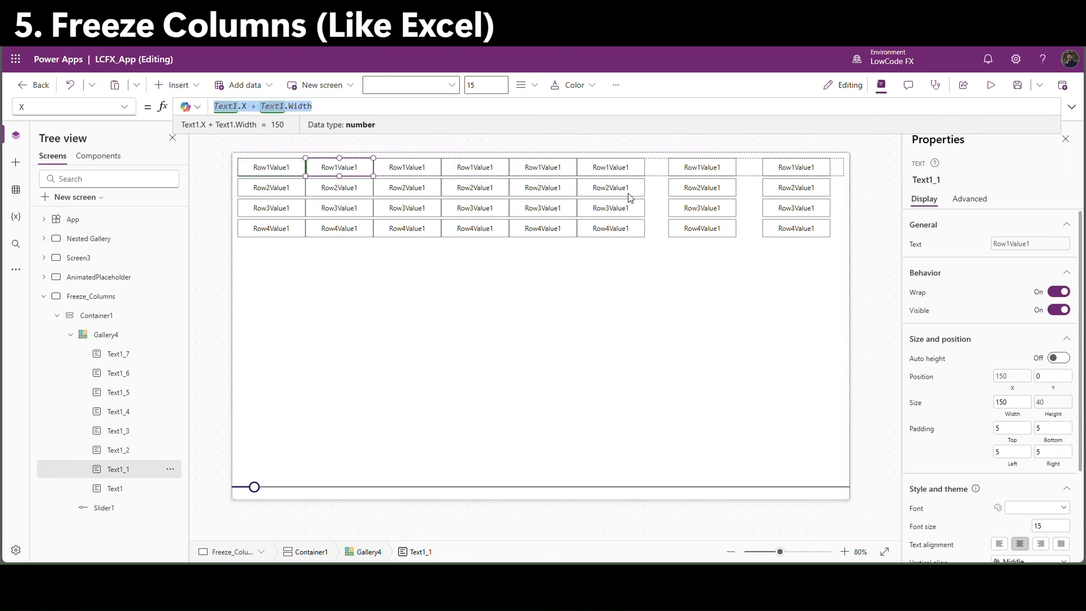
{"action": "left_click", "coordinate": [399, 172]}
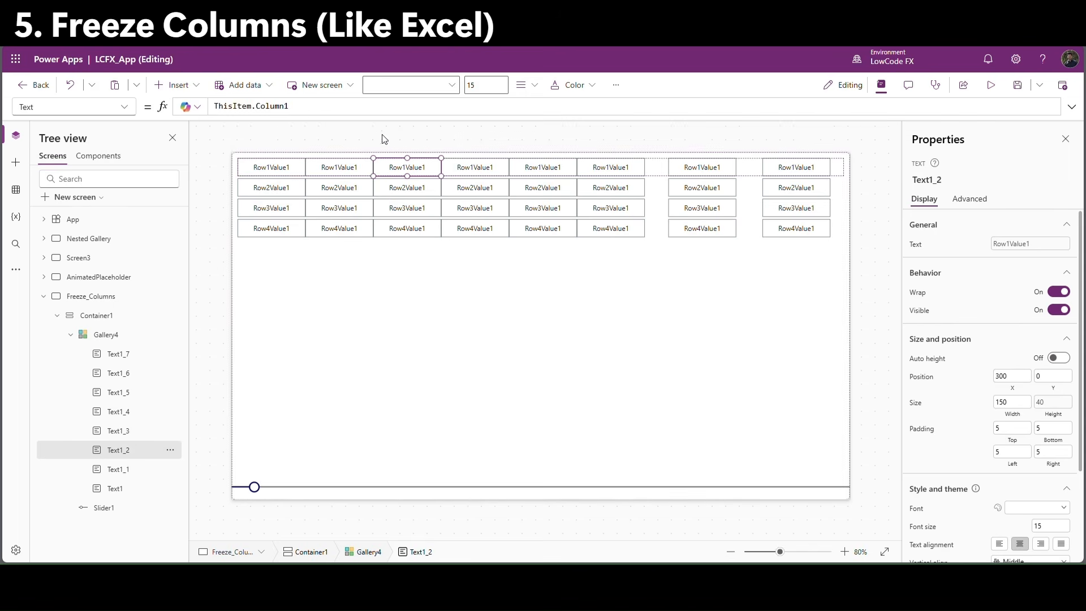
{"action": "left_click", "coordinate": [1012, 388]}
{"action": "left_click", "coordinate": [317, 108]}
{"action": "key", "text": "ctrl+a"}
{"action": "key", "text": "ctrl+v"}
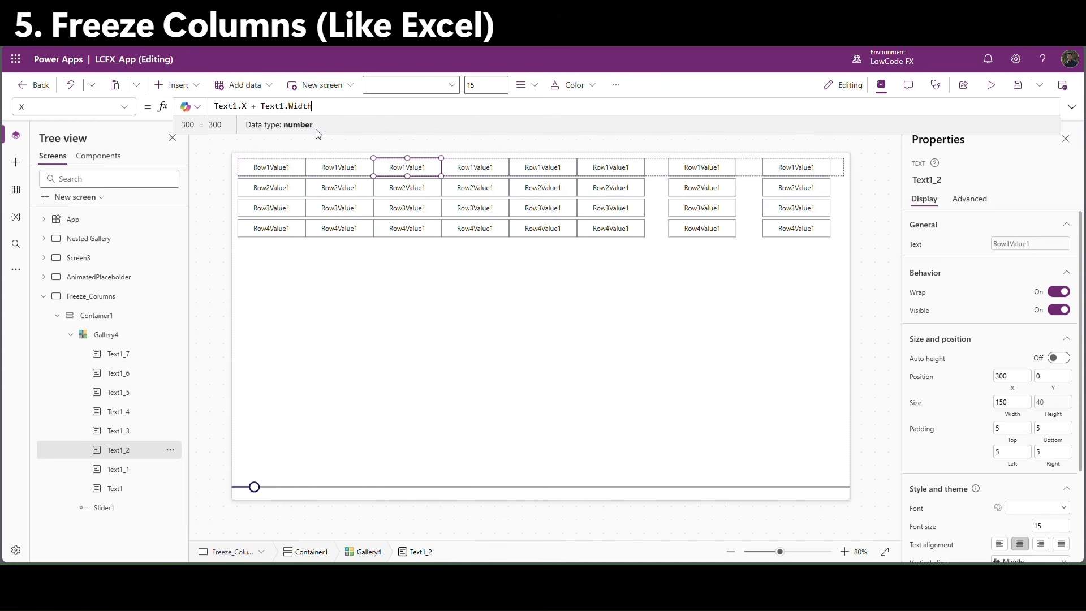
{"action": "left_click", "coordinate": [240, 108]}
{"action": "type", "text": "_1"}
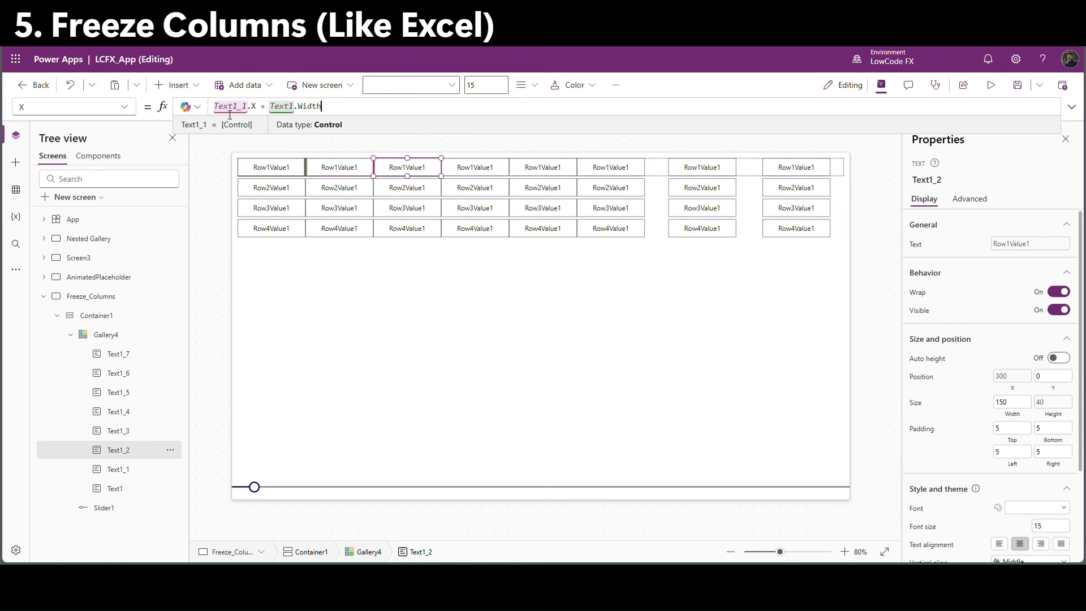
{"action": "double_click", "coordinate": [234, 107]}
{"action": "left_click", "coordinate": [293, 107]}
{"action": "type", "text": "_1"}
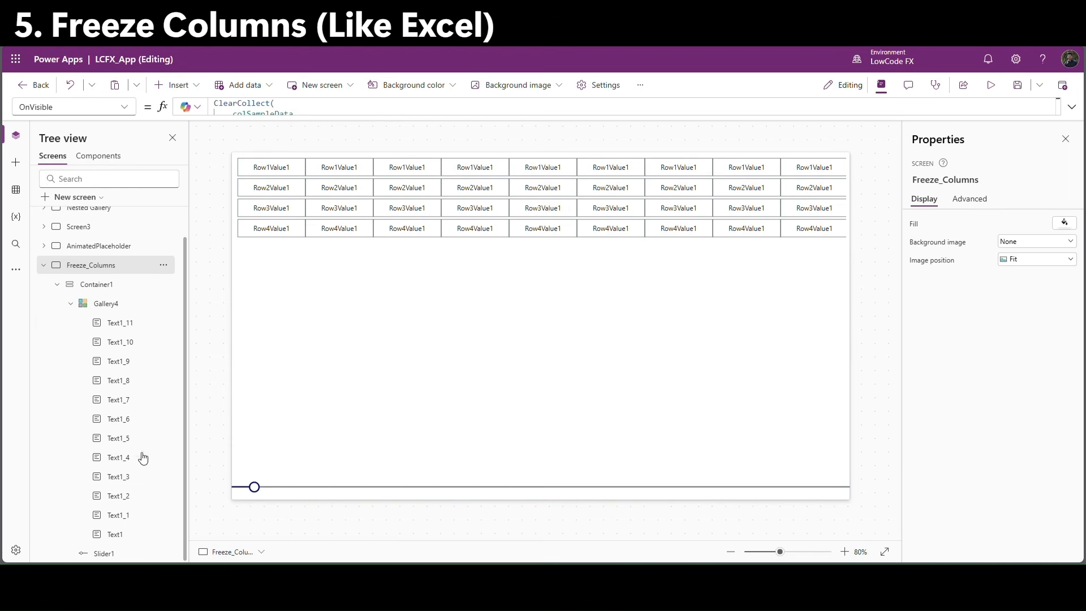
Set the second column's text to ThisItem.Column2, and check the text formulas of the third and fourth columns.
{"action": "left_click", "coordinate": [131, 520]}
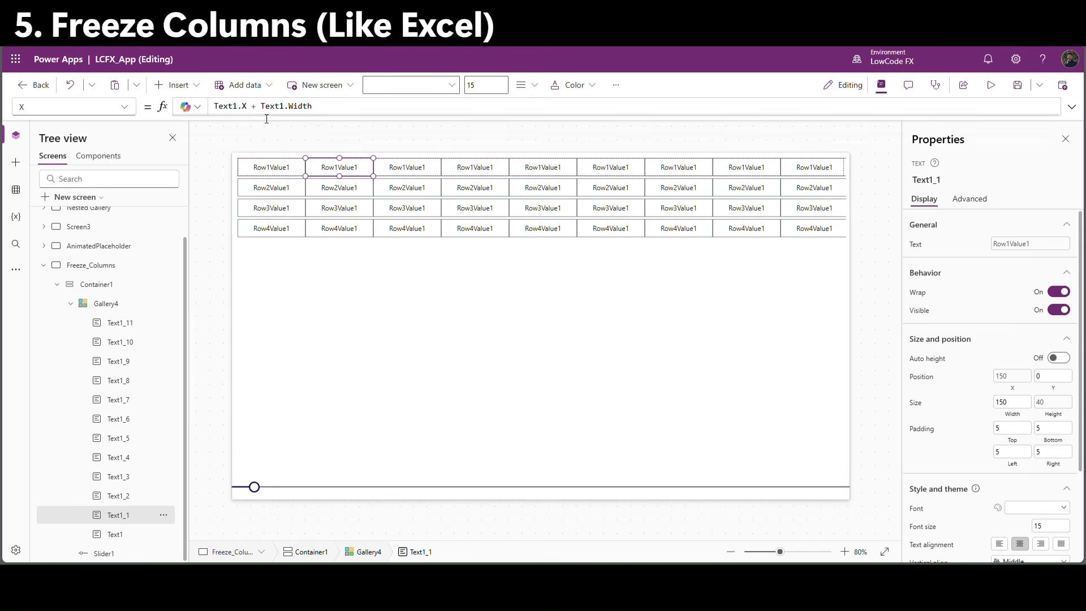
{"action": "double_click", "coordinate": [274, 108]}
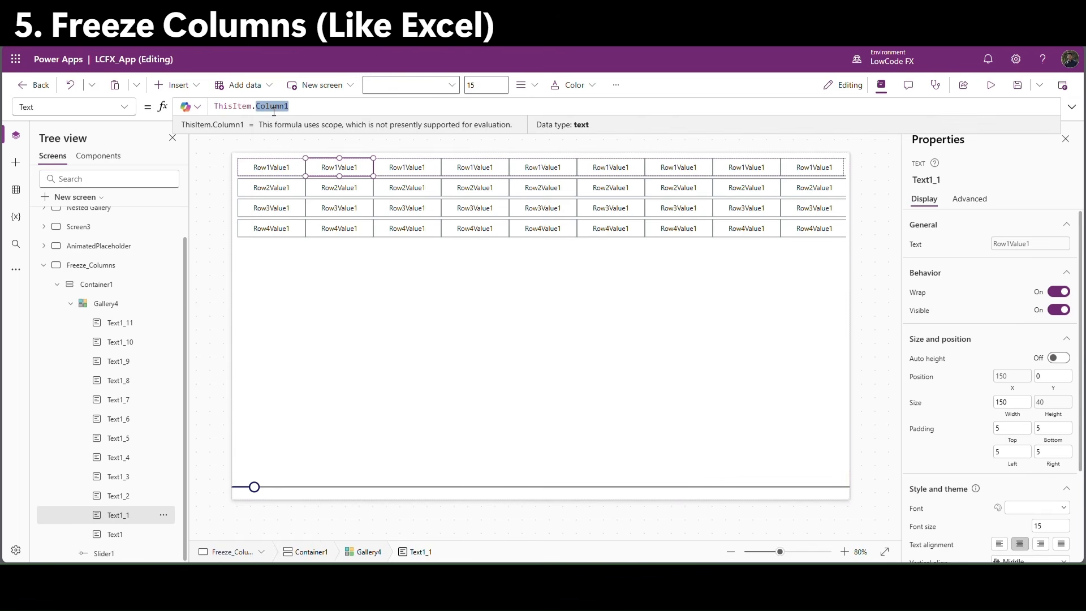
{"action": "type", "text": "Column"}
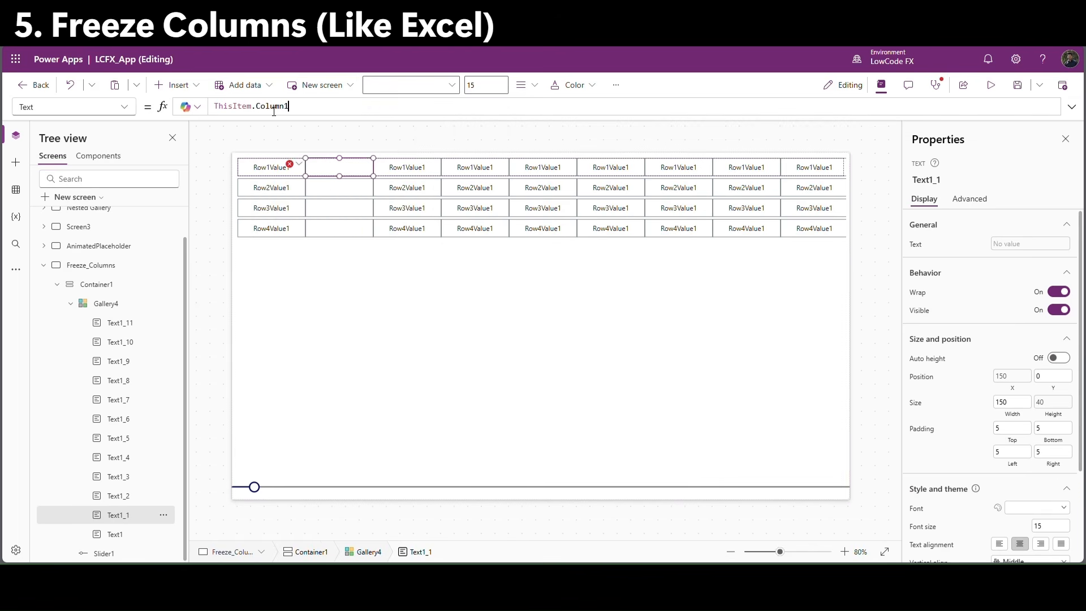
{"action": "type", "text": "2"}
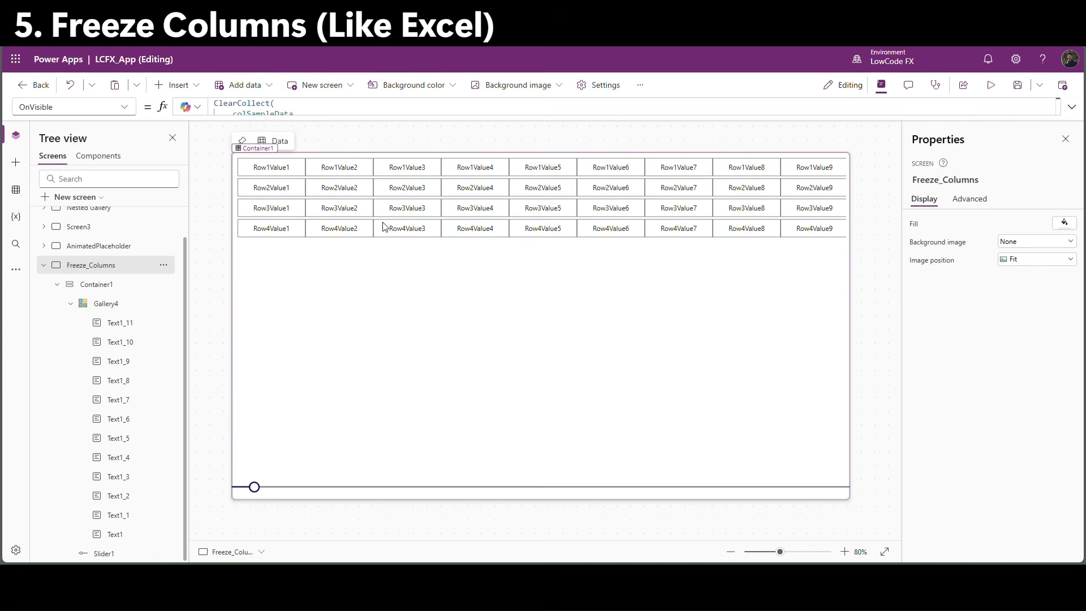
{"action": "left_click", "coordinate": [405, 171]}
{"action": "left_click", "coordinate": [486, 170]}
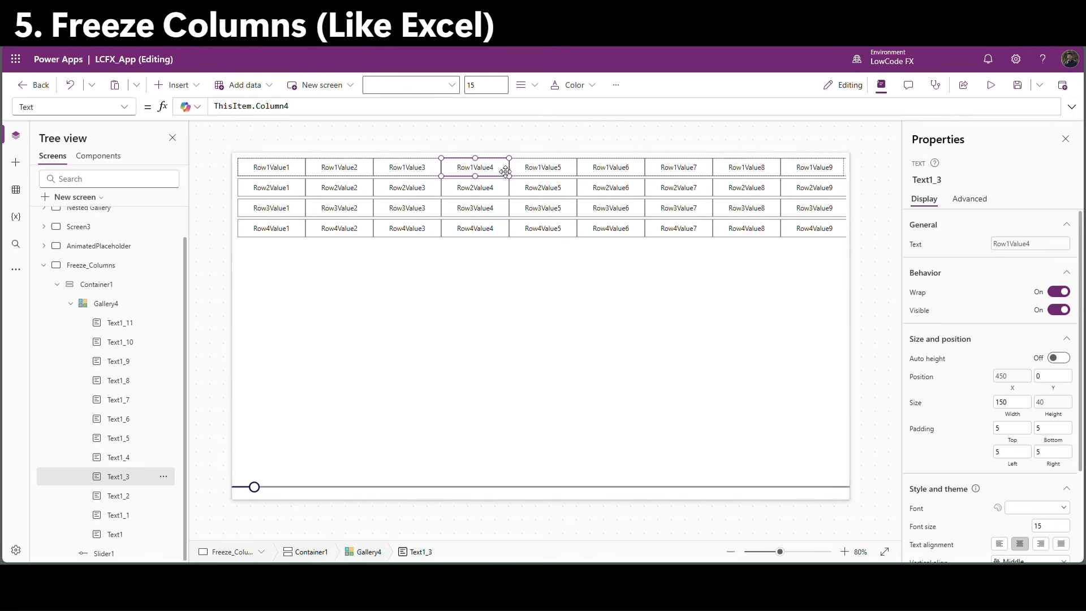
Check the text formulas of the fifth and sixth columns in the gallery row.
{"action": "left_click", "coordinate": [553, 172]}
{"action": "left_click", "coordinate": [640, 164]}
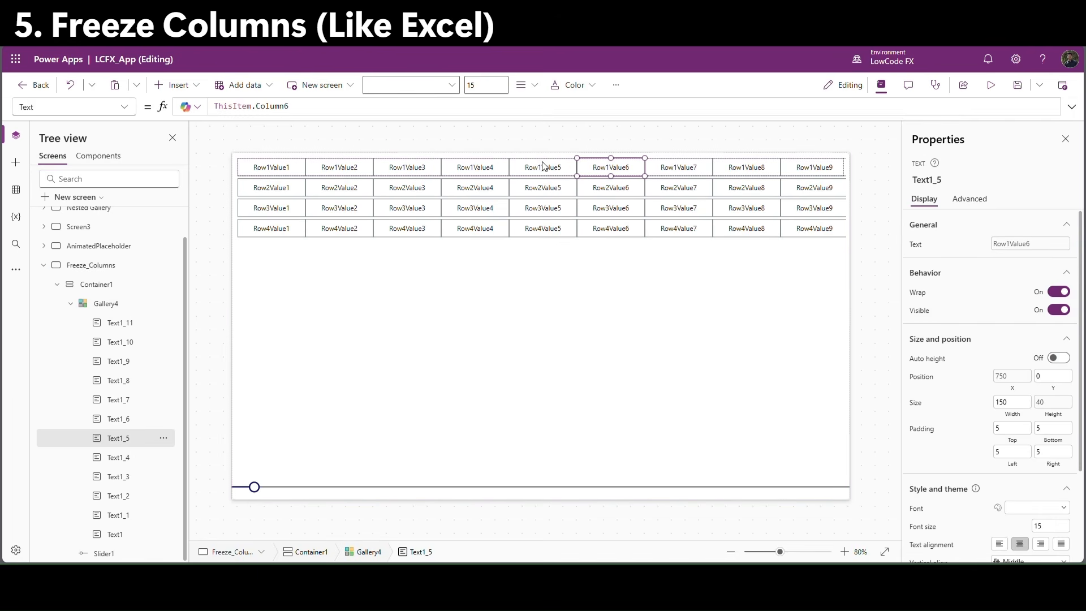
Format the first two column text controls with bold font weight and a light orange fill.
{"action": "left_click", "coordinate": [291, 169]}
{"action": "left_click", "coordinate": [350, 168], "text": "shift"}
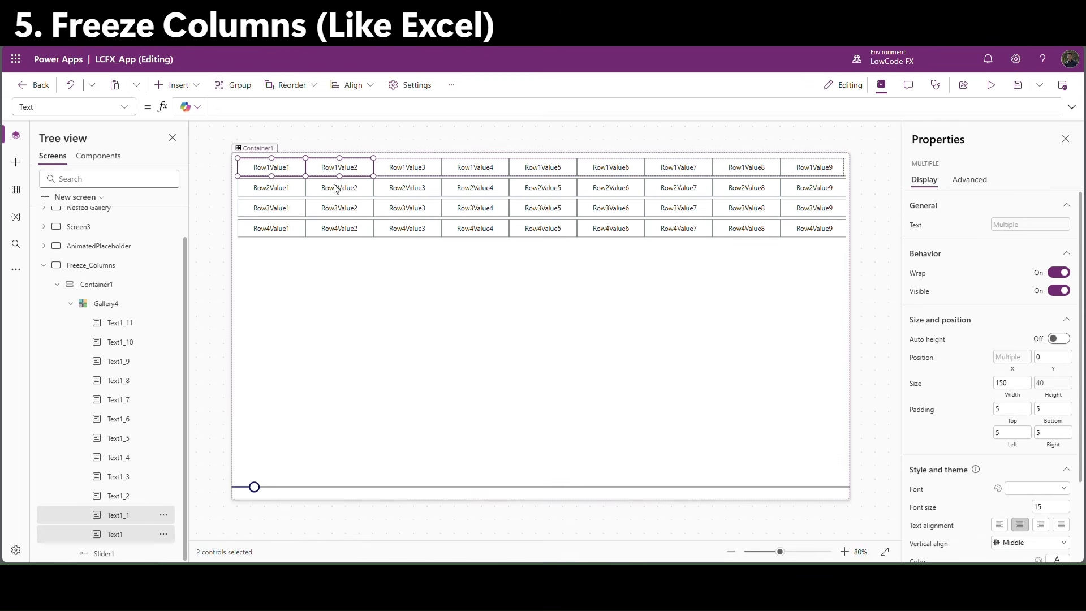
{"action": "scroll", "coordinate": [1058, 479], "scroll_direction": "down", "scroll_amount": 2}
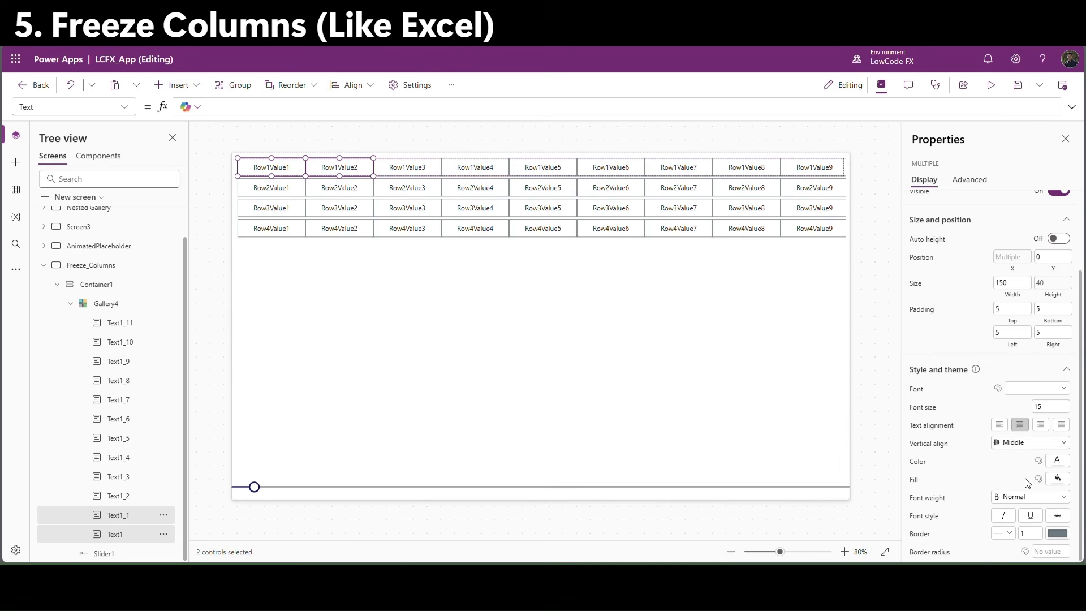
{"action": "left_click", "coordinate": [1029, 497]}
{"action": "left_click", "coordinate": [1014, 442]}
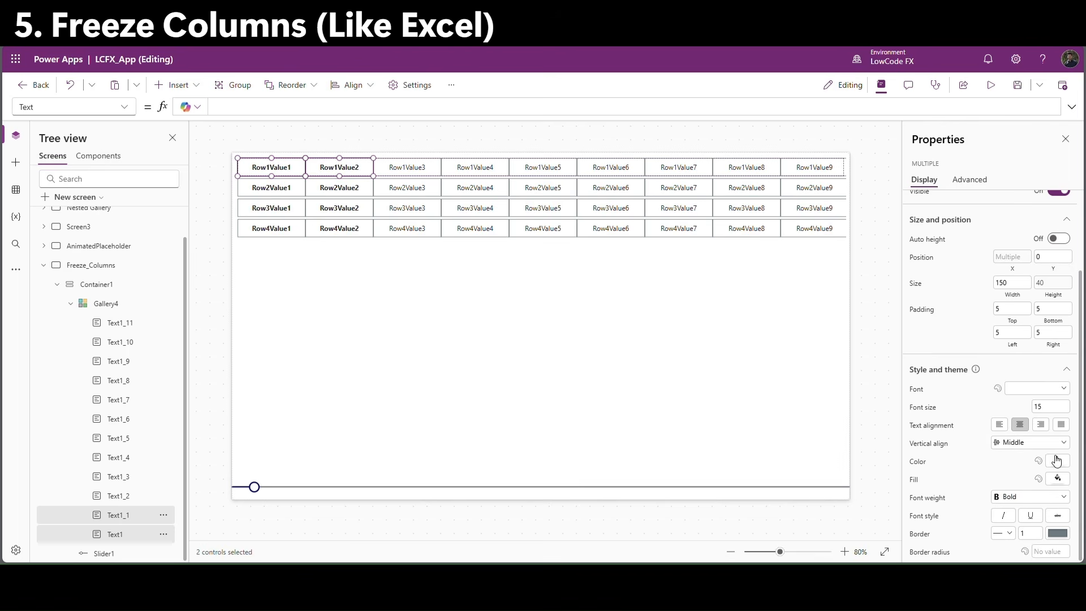
{"action": "left_click", "coordinate": [1058, 479]}
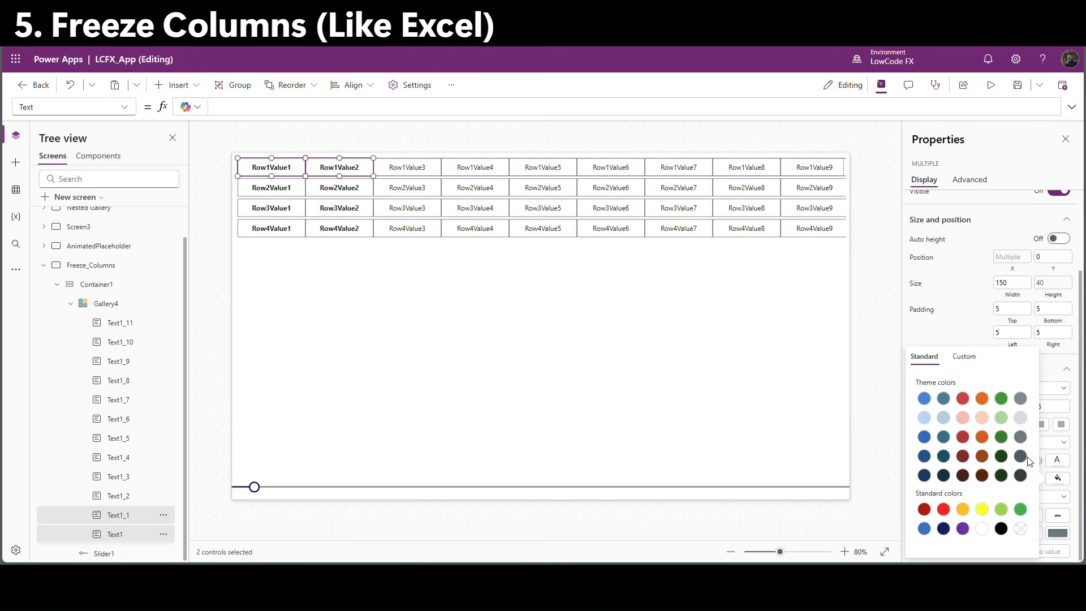
{"action": "left_click", "coordinate": [983, 420]}
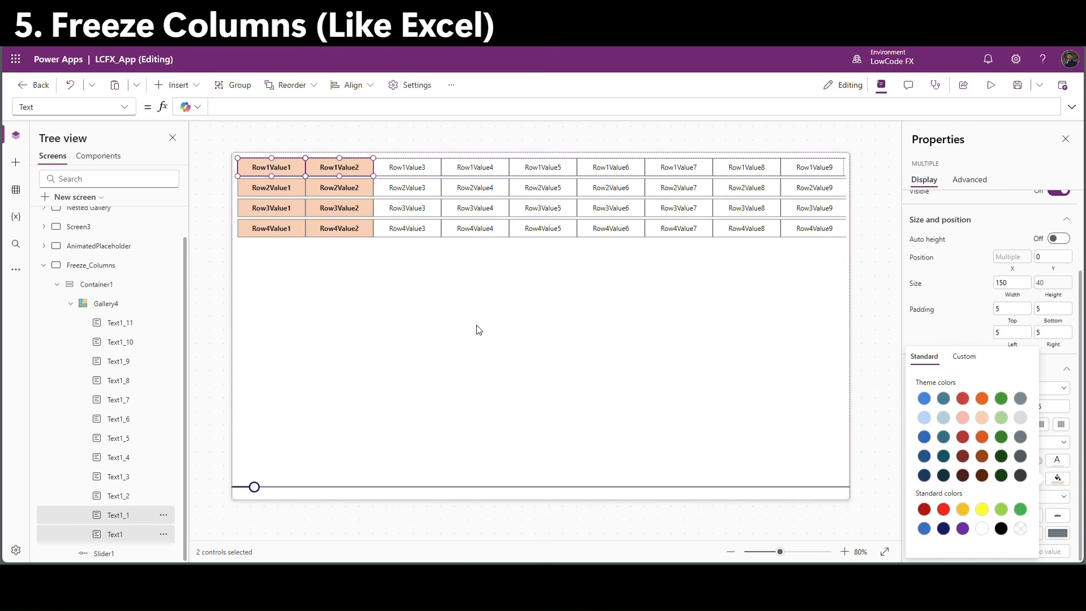
{"action": "left_click", "coordinate": [447, 317]}
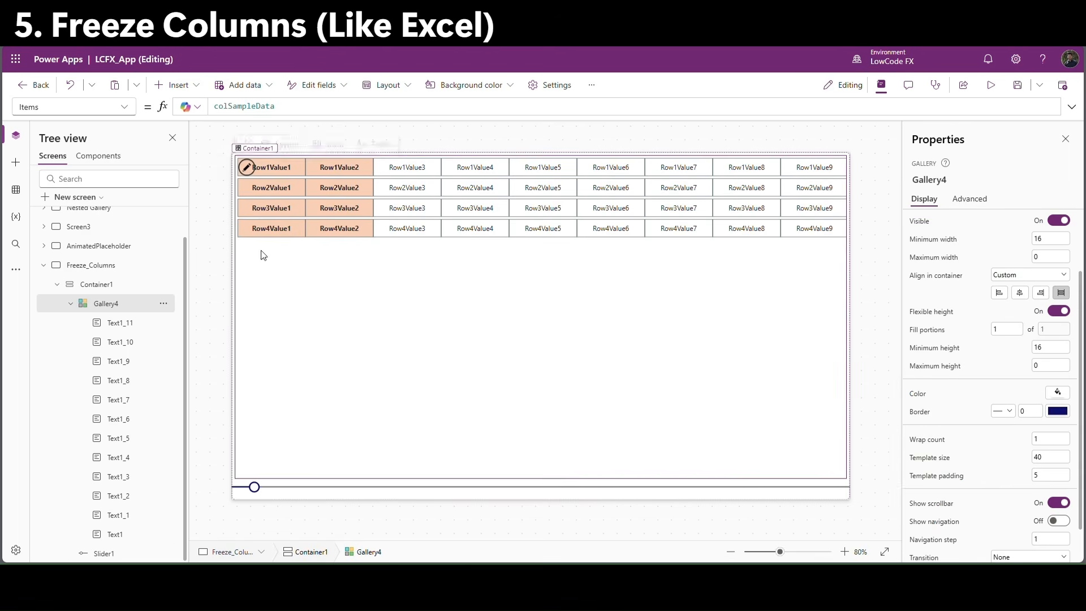
{"action": "left_click", "coordinate": [686, 142]}
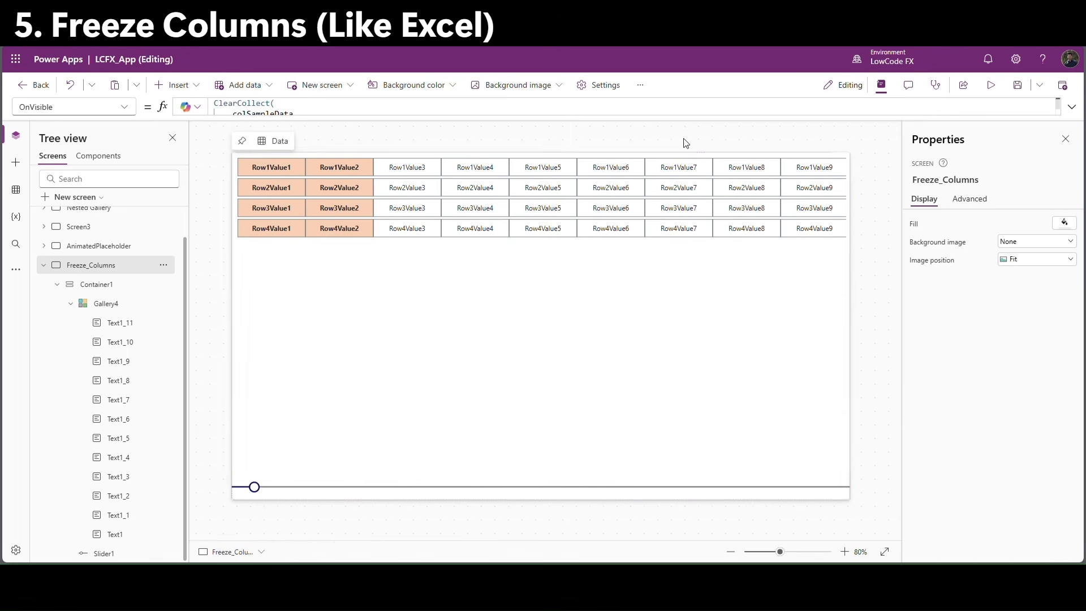
Set the third column's X to Parent.Width - Slider1.Value so that it follows the slider.
{"action": "left_click", "coordinate": [394, 175]}
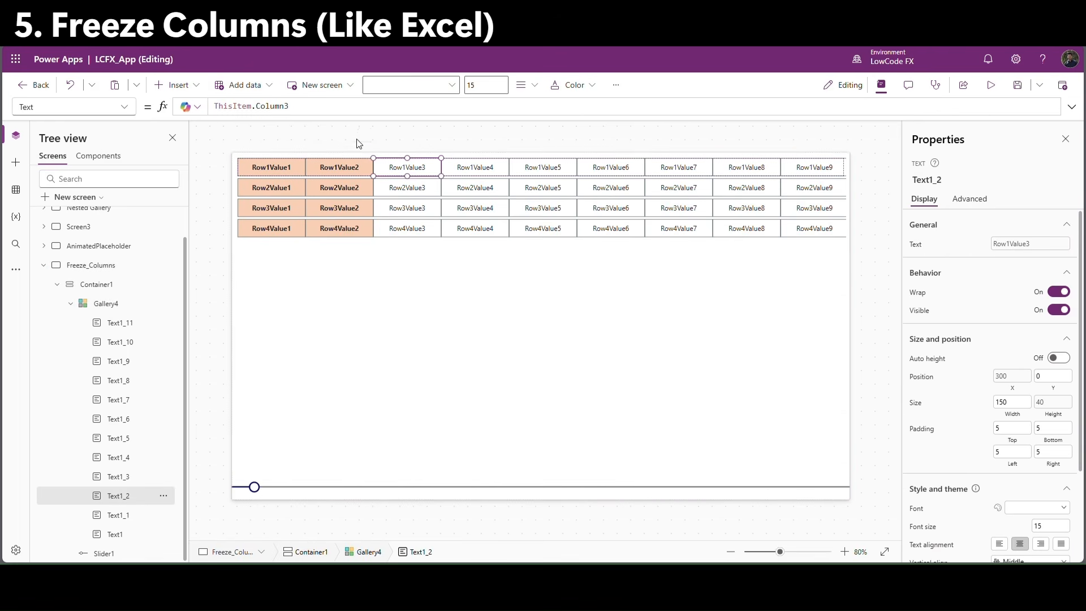
{"action": "left_click", "coordinate": [1024, 378]}
{"action": "left_click_drag", "start_coordinate": [333, 106], "coordinate": [196, 106]}
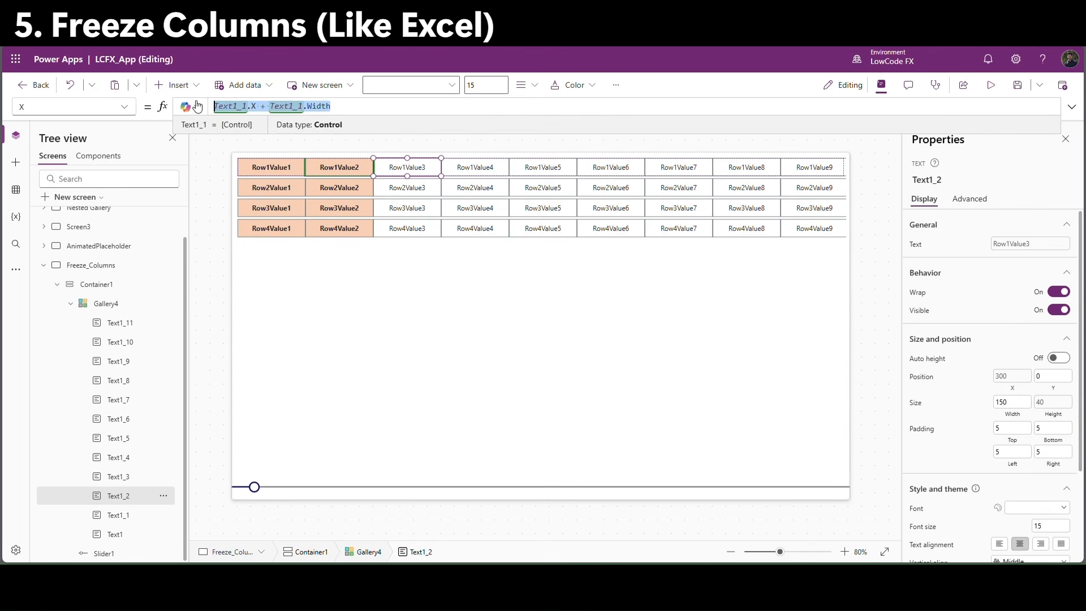
{"action": "type", "text": "Slider1.v"}
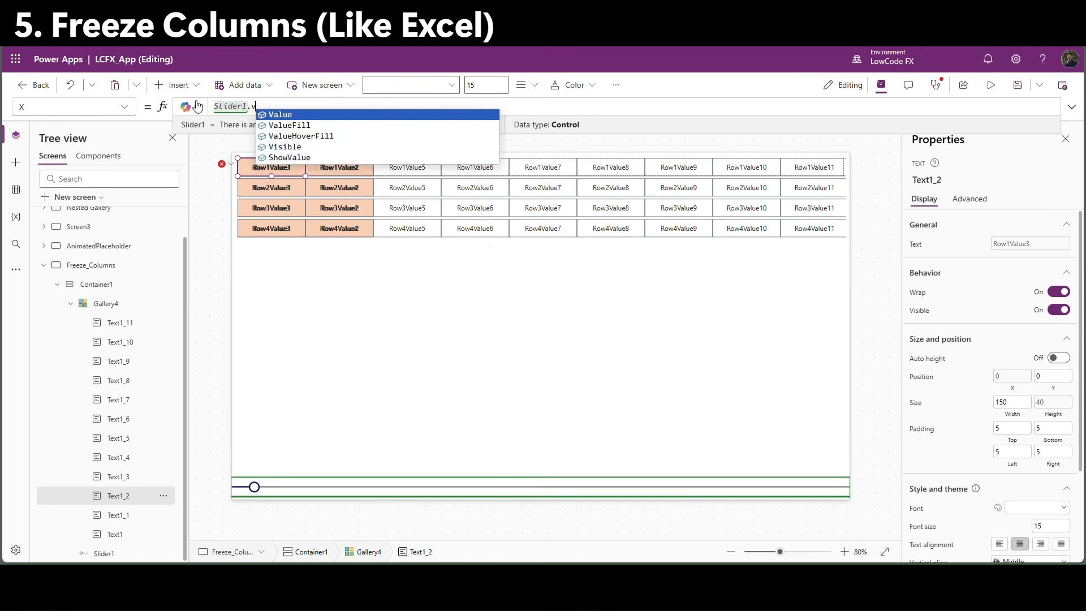
{"action": "key", "text": "Tab"}
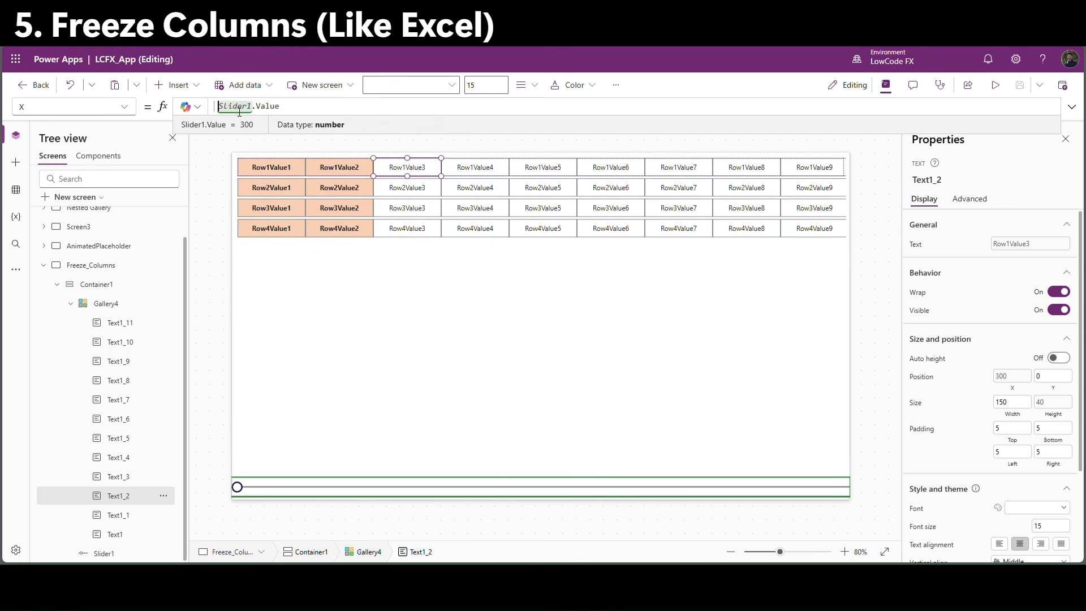
{"action": "left_click", "coordinate": [224, 108]}
{"action": "type", "text": "Parent"}
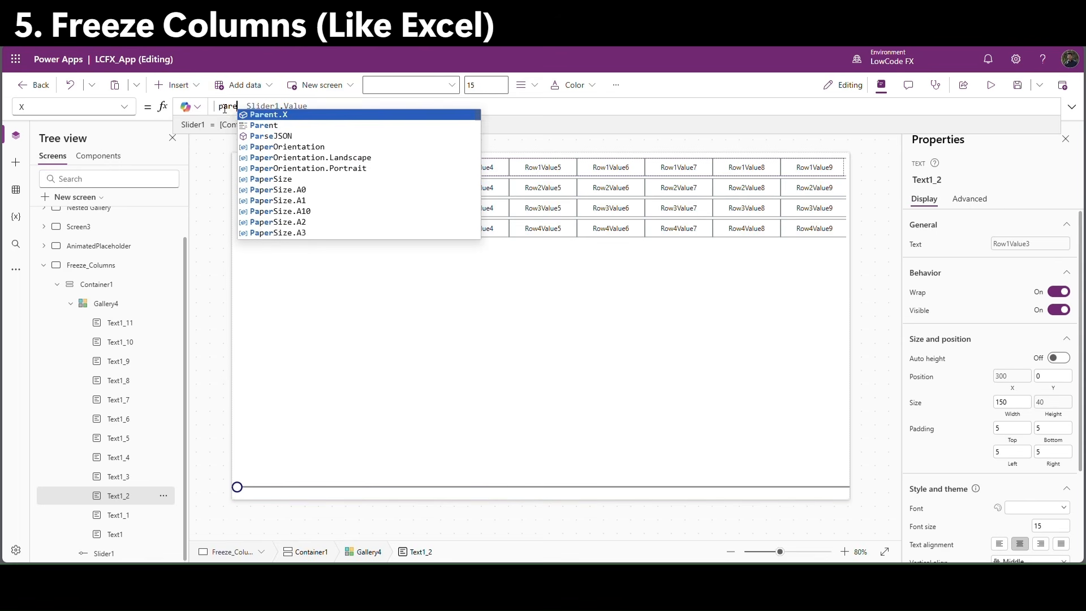
{"action": "type", "text": ".Width "}
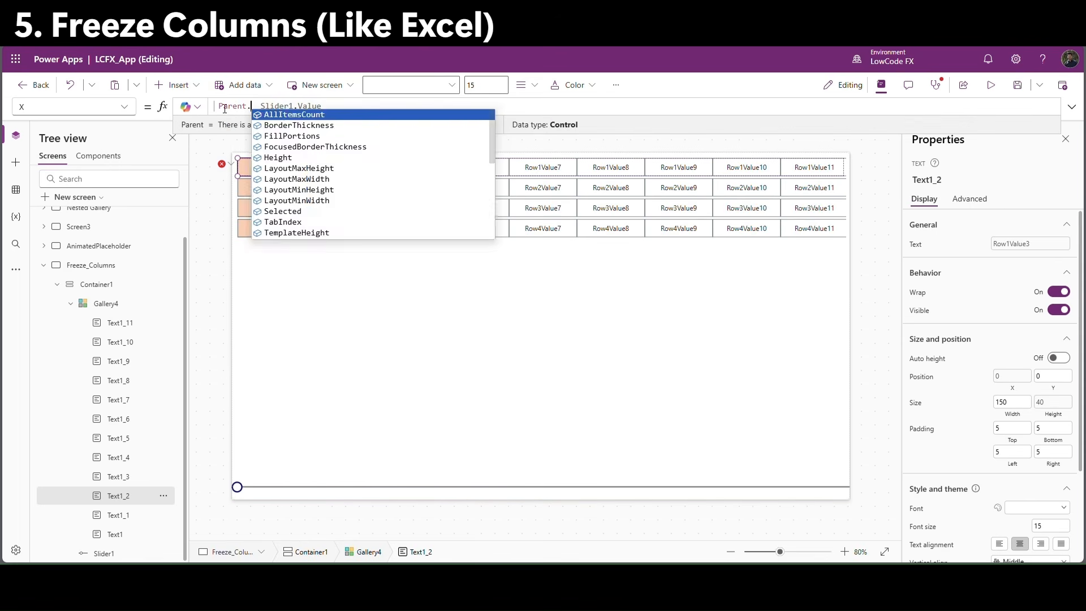
{"action": "type", "text": "-"}
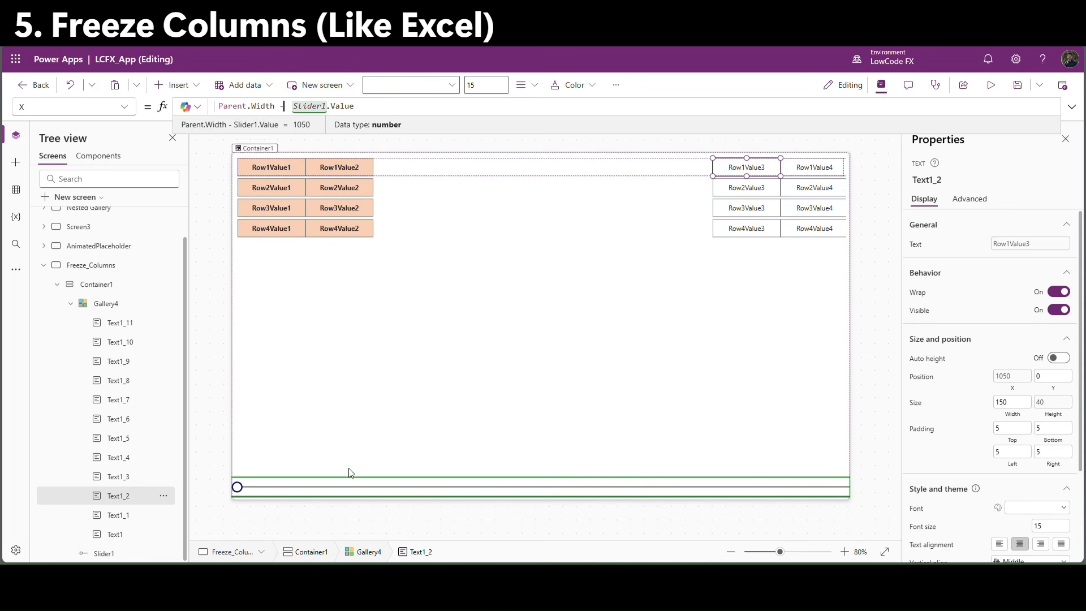
Set the slider's minimum value to Parent.Width-315.
{"action": "left_click", "coordinate": [358, 487]}
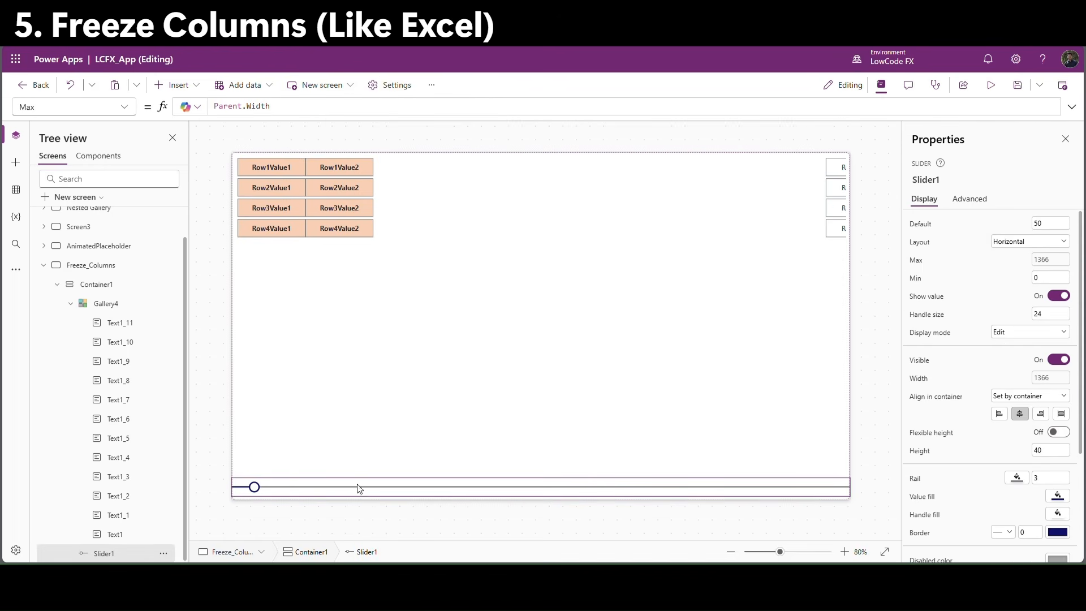
{"action": "left_click", "coordinate": [916, 281]}
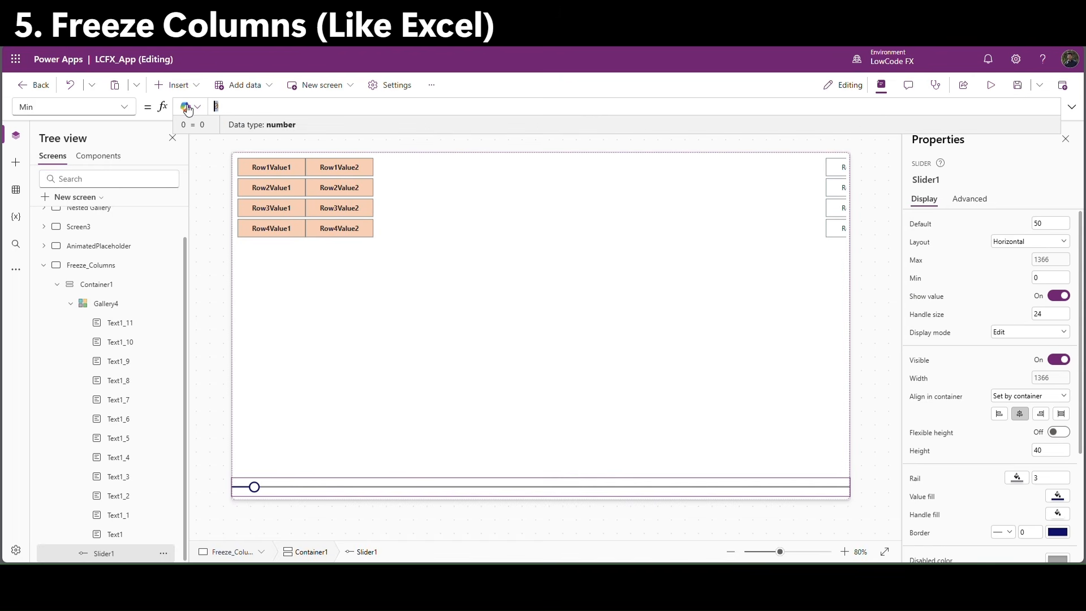
{"action": "type", "text": "Parent.w"}
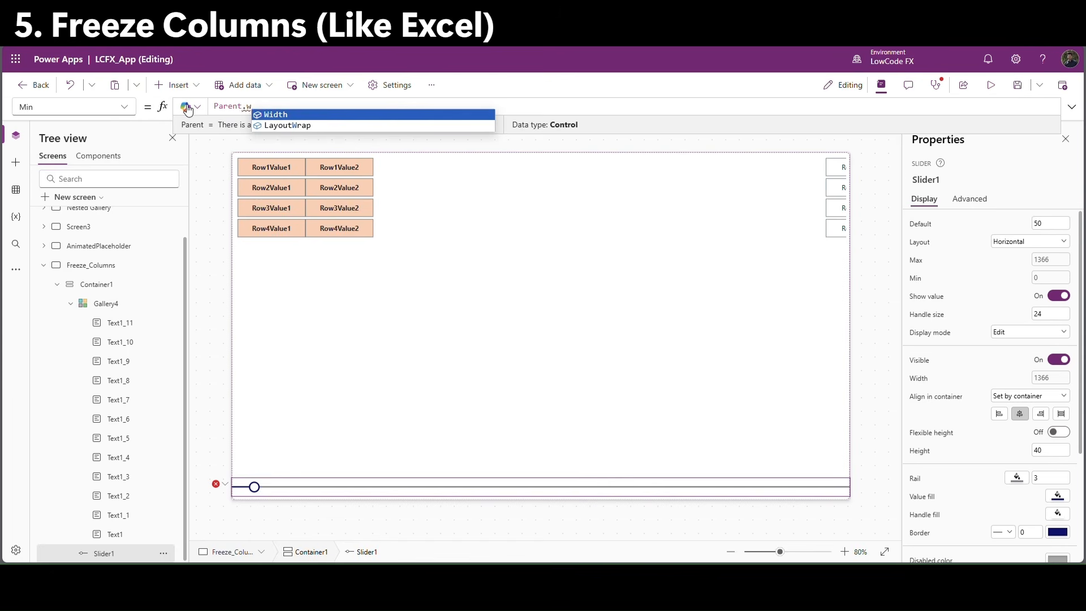
{"action": "key", "text": "Tab"}
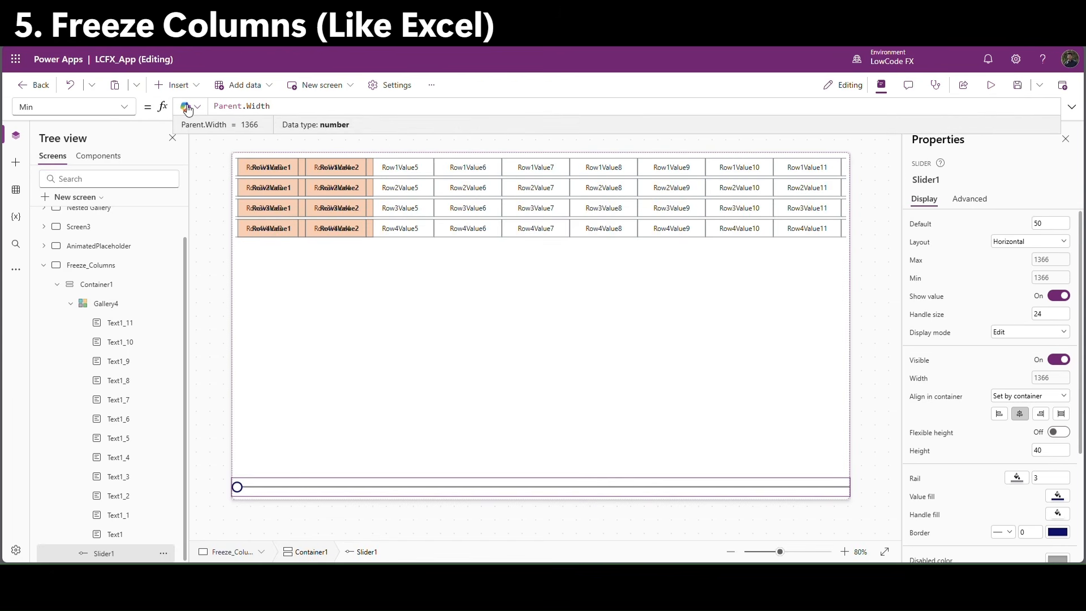
{"action": "type", "text": "-315"}
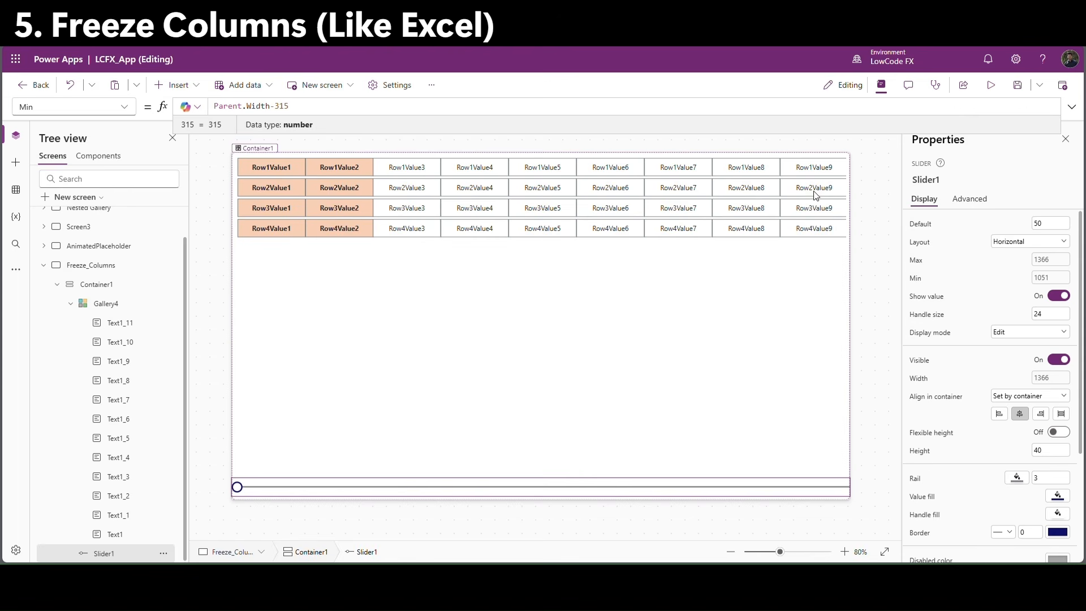
Preview the app and move the slider to test how the columns scroll, and return to editing.
{"action": "left_click", "coordinate": [991, 85]}
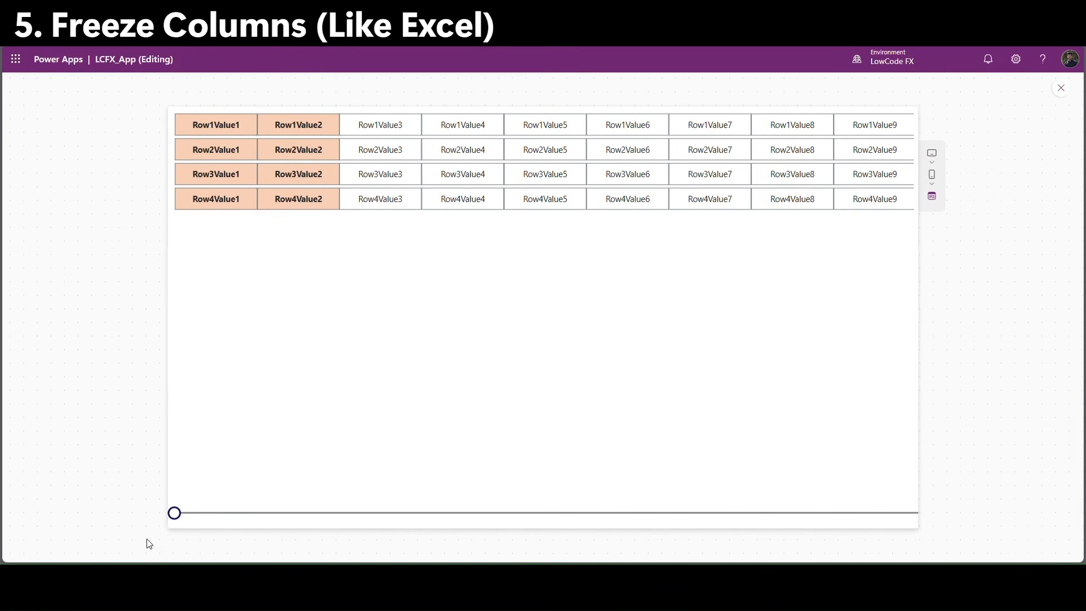
{"action": "left_click_drag", "start_coordinate": [175, 513], "coordinate": [139, 461]}
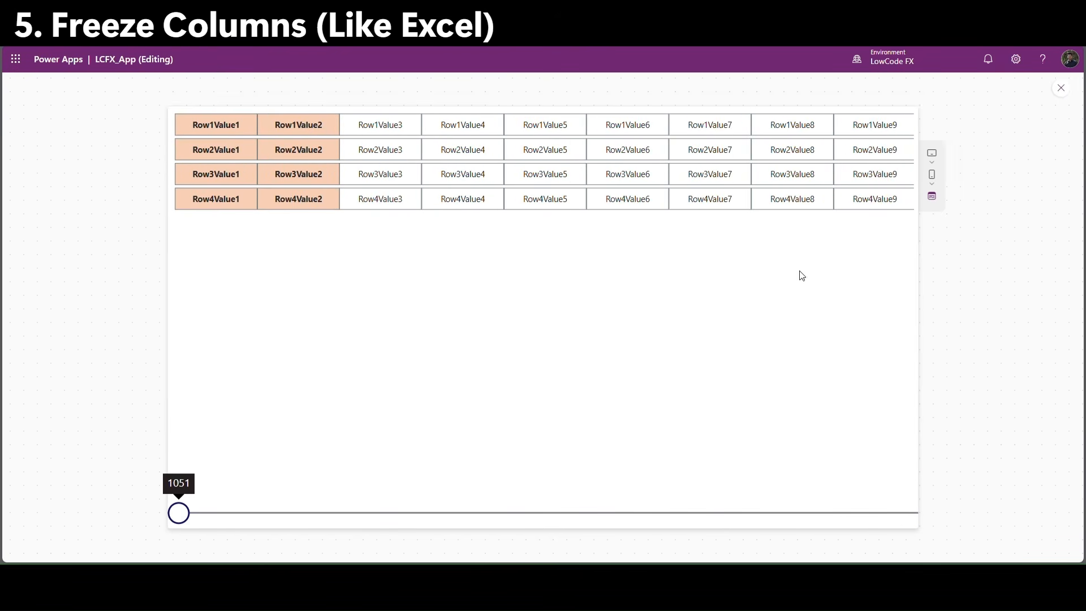
{"action": "left_click", "coordinate": [1064, 88]}
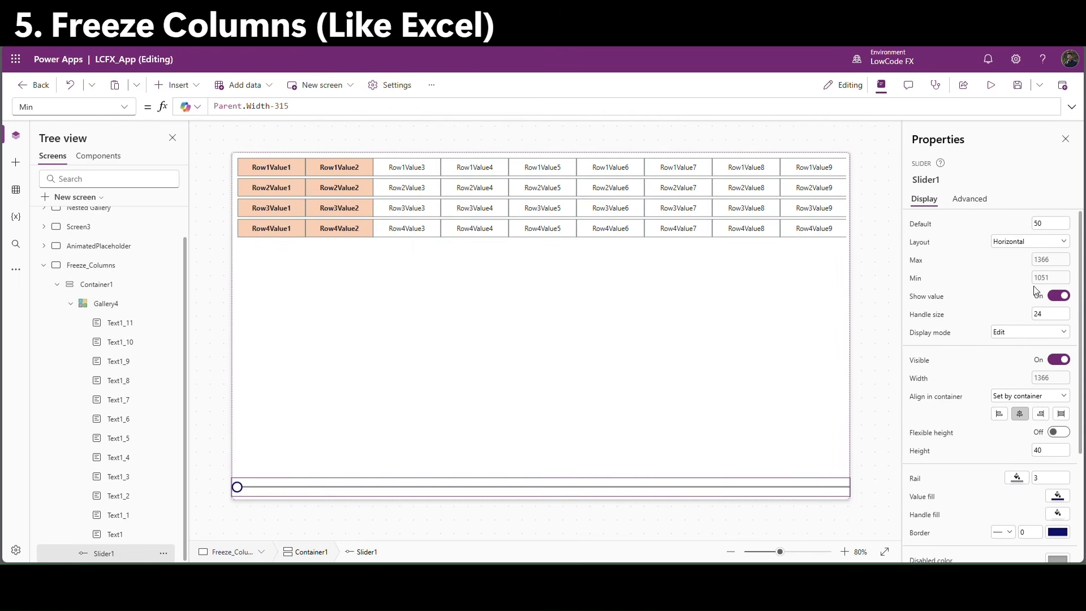
Set the slider's maximum value to Parent.Width + 400.
{"action": "left_click", "coordinate": [917, 260]}
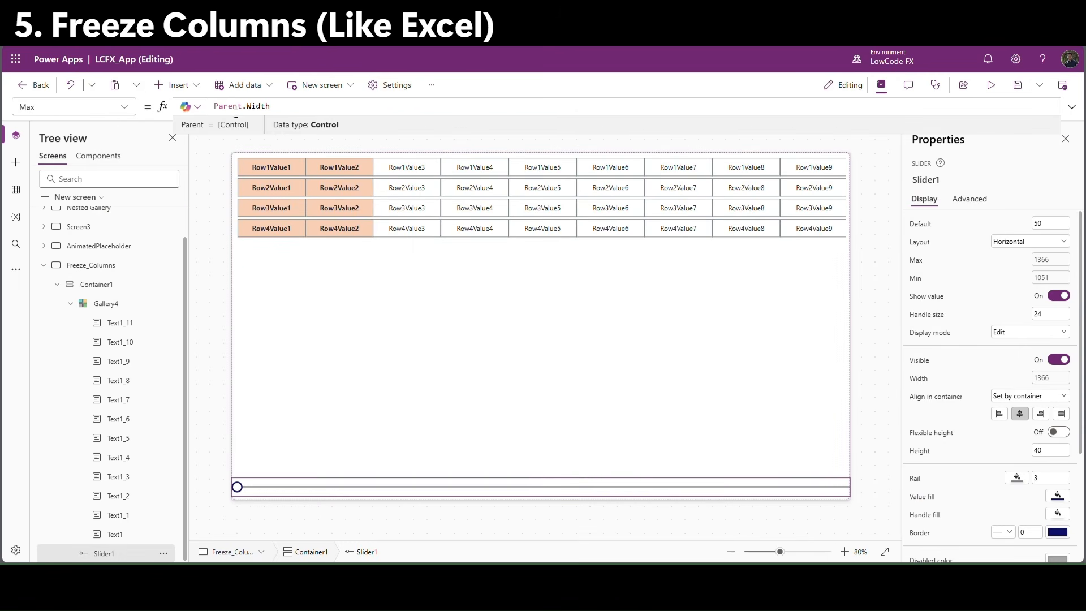
{"action": "left_click_drag", "start_coordinate": [270, 107], "coordinate": [186, 109]}
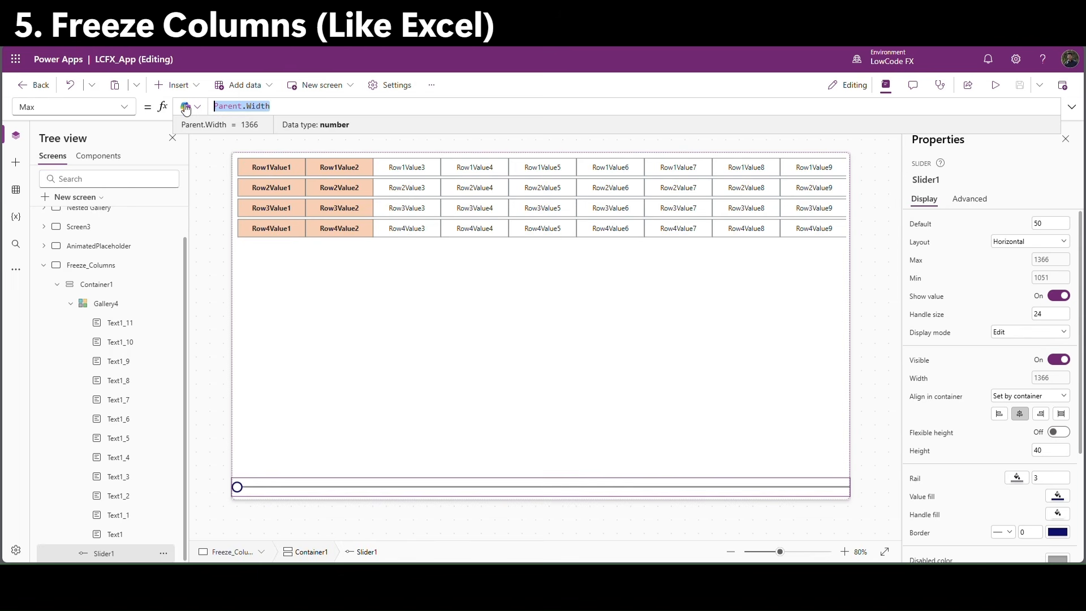
{"action": "left_click", "coordinate": [310, 112]}
{"action": "type", "text": "+ "}
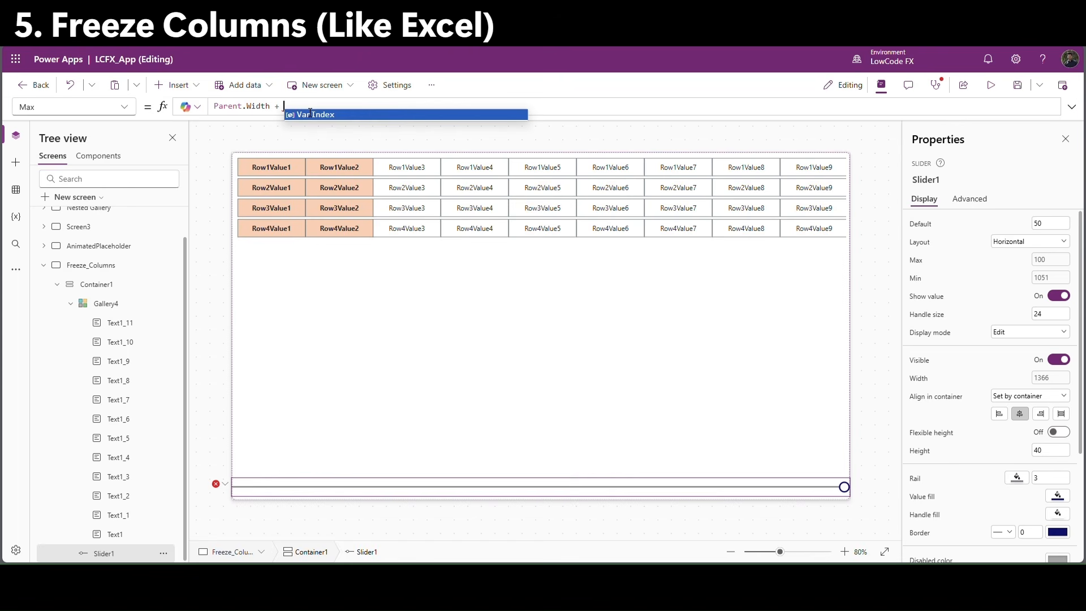
{"action": "type", "text": "400"}
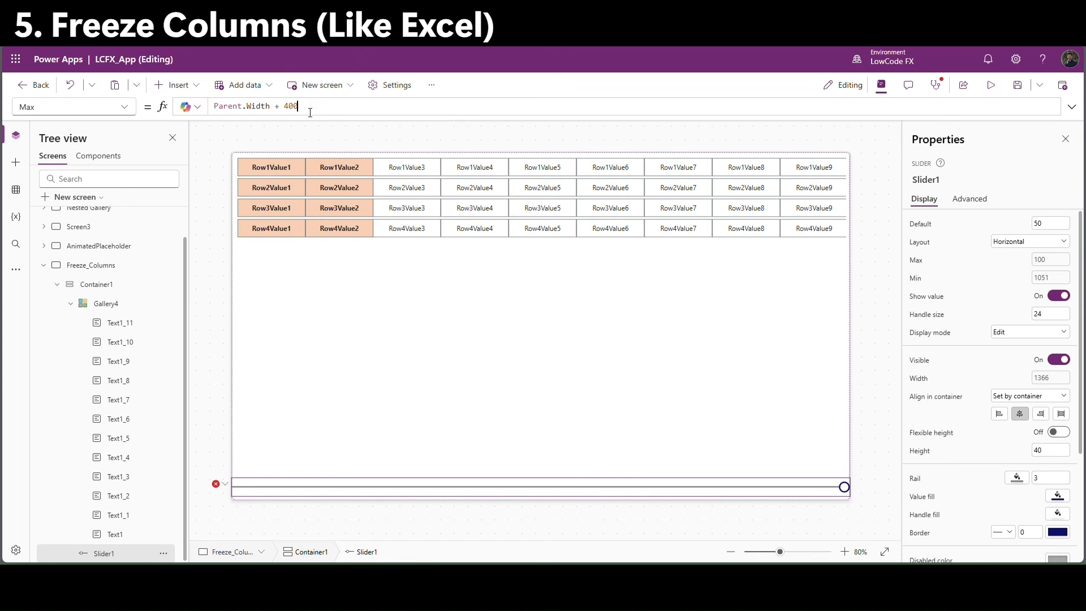
Preview the app again and test scrolling through the columns with the extended slider range, and close the preview.
{"action": "left_click", "coordinate": [990, 85]}
{"action": "left_click_drag", "start_coordinate": [463, 527], "coordinate": [139, 532]}
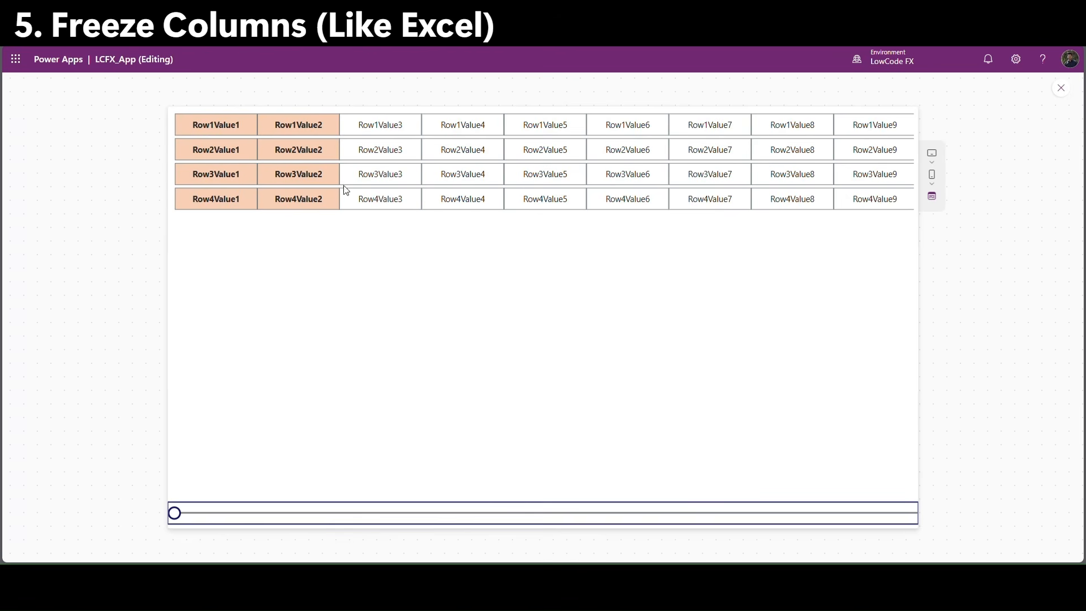
{"action": "left_click", "coordinate": [1062, 90]}
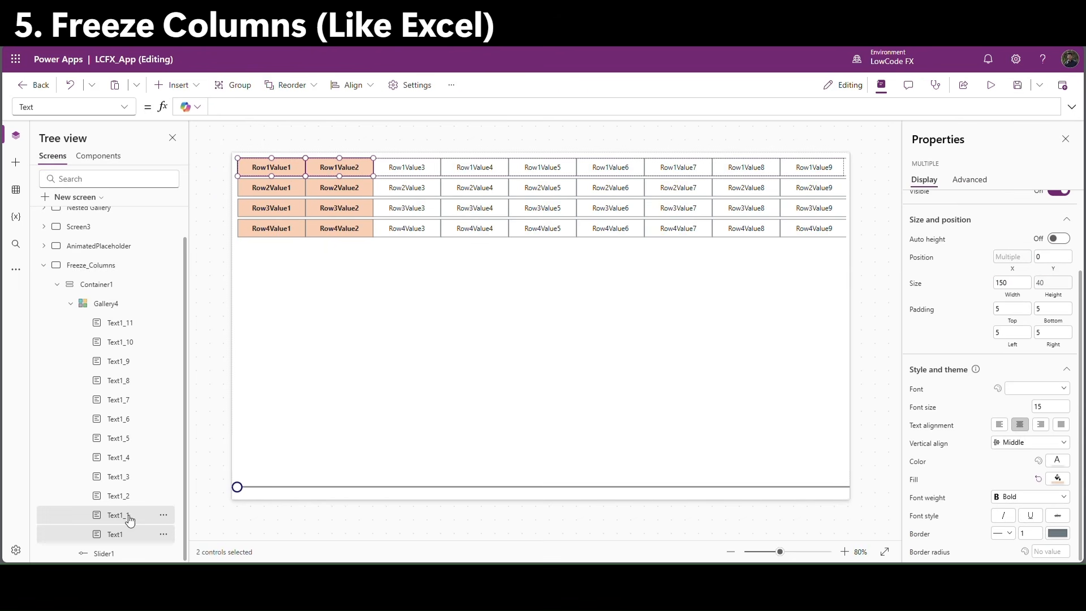
Bring the first two column text controls, Text1 and Text1_1, to the front of the gallery.
{"action": "right_click", "coordinate": [129, 519]}
{"action": "mouse_move", "coordinate": [169, 458]}
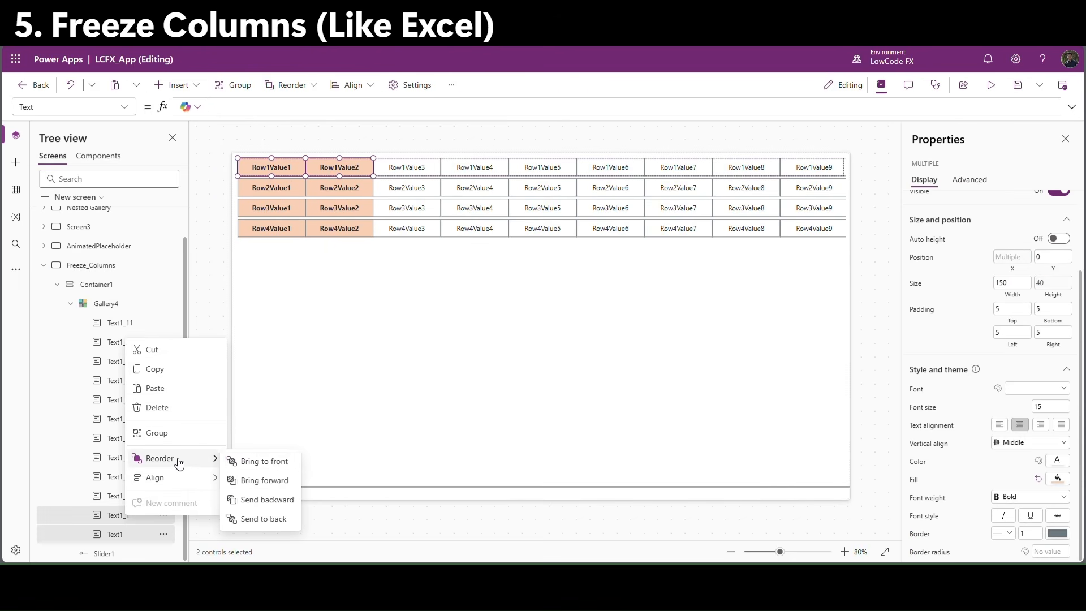
{"action": "left_click", "coordinate": [268, 461]}
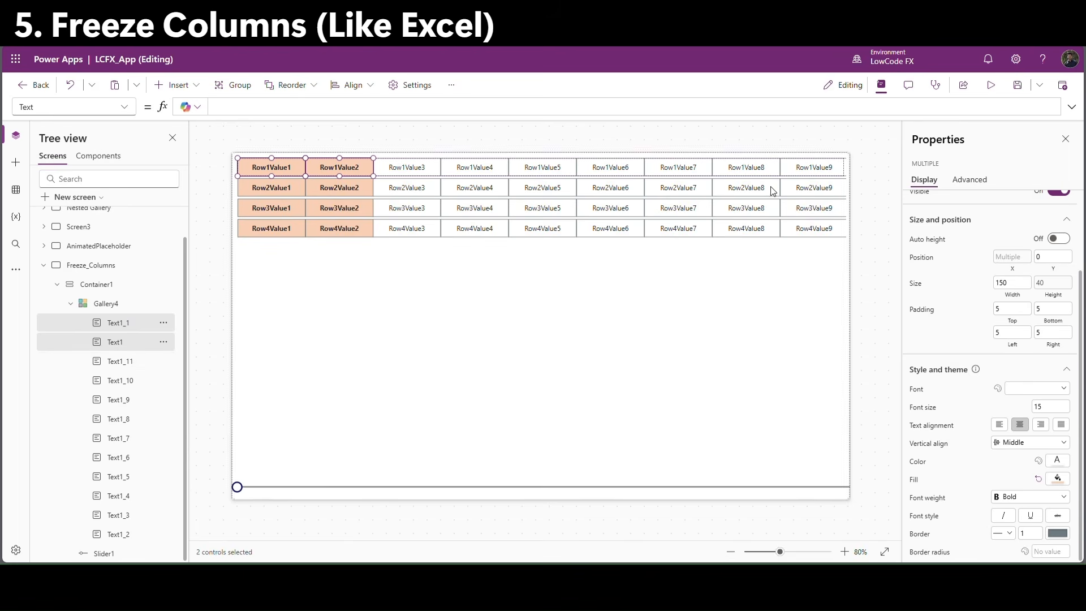
Preview the app to test that the other columns slide behind the two frozen ones, and exit the preview.
{"action": "left_click", "coordinate": [991, 85]}
{"action": "mouse_move", "coordinate": [177, 514]}
{"action": "left_mouse_down"}
{"action": "mouse_move", "coordinate": [868, 518]}
{"action": "mouse_move", "coordinate": [177, 513]}
{"action": "left_mouse_up"}
{"action": "key", "text": "Escape"}
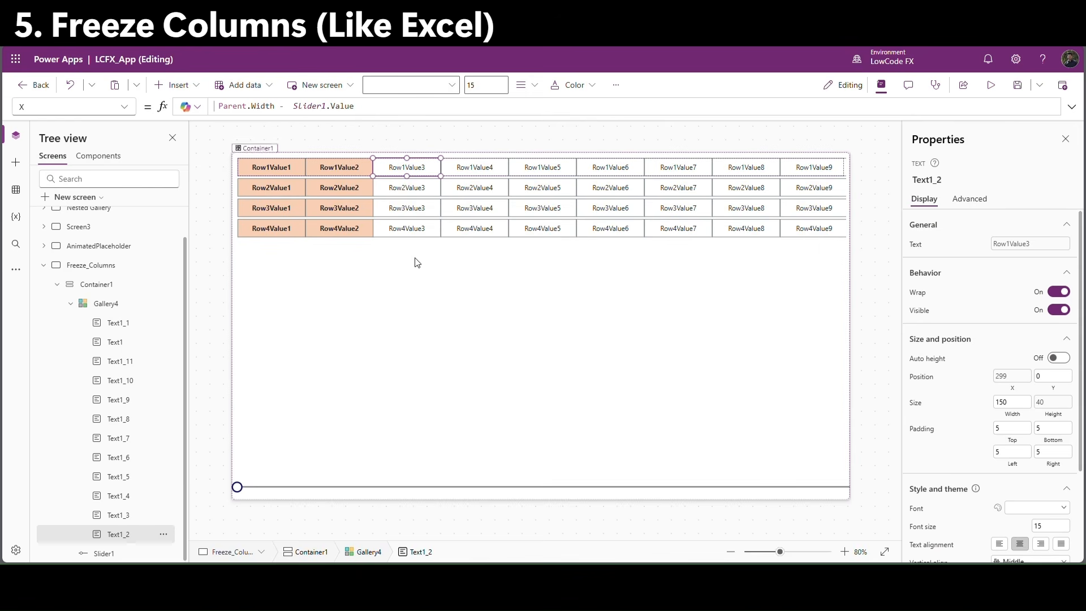
Review the X position formulas of the third and fourth column text controls.
{"action": "left_click", "coordinate": [339, 106]}
{"action": "key", "text": "ctrl+a"}
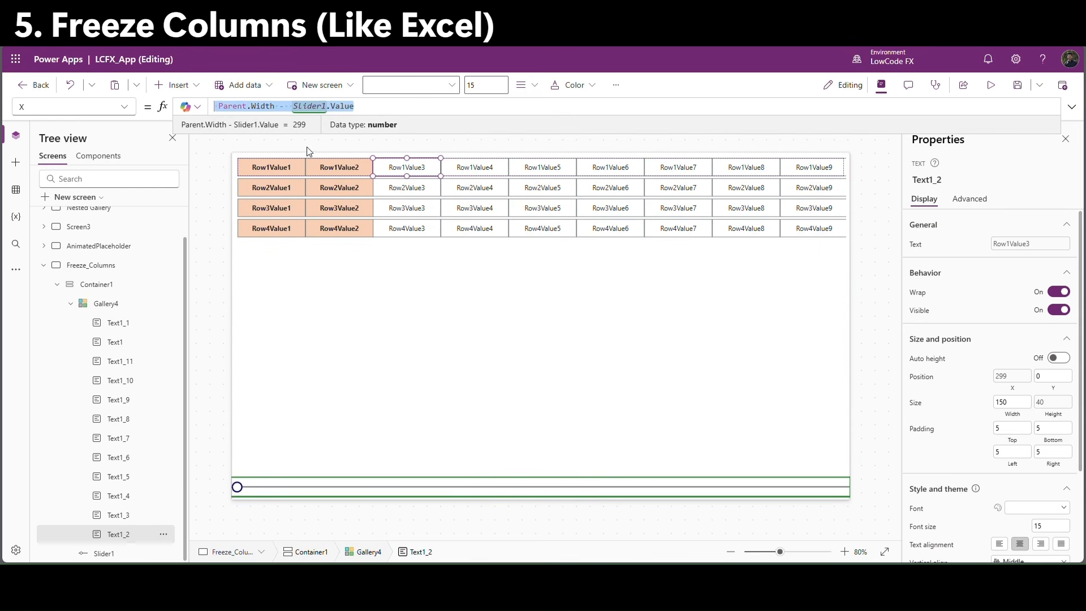
{"action": "left_click", "coordinate": [472, 170]}
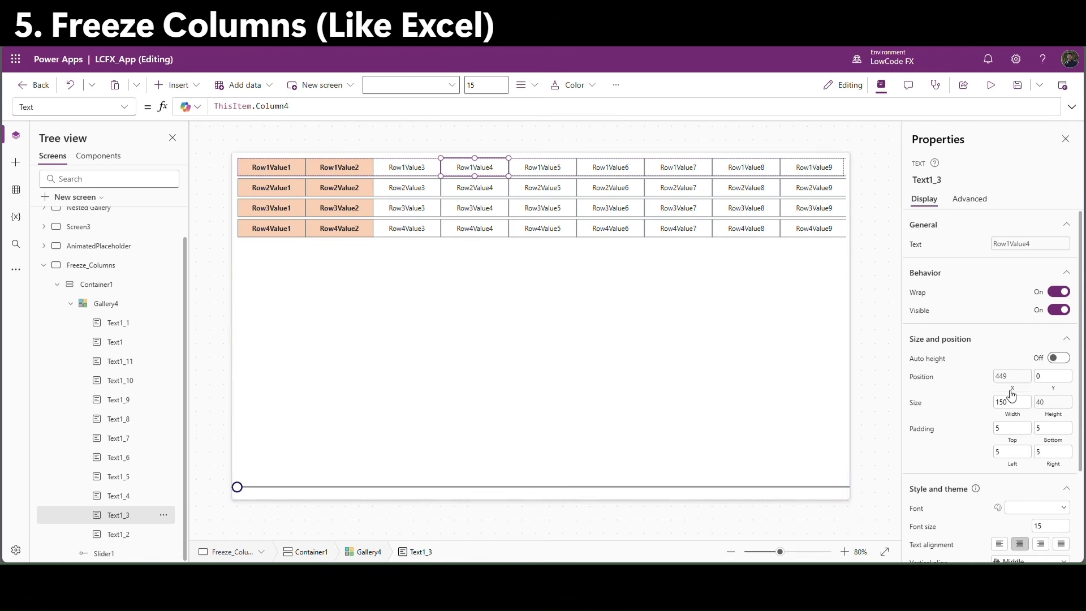
{"action": "key", "text": "ctrl+a"}
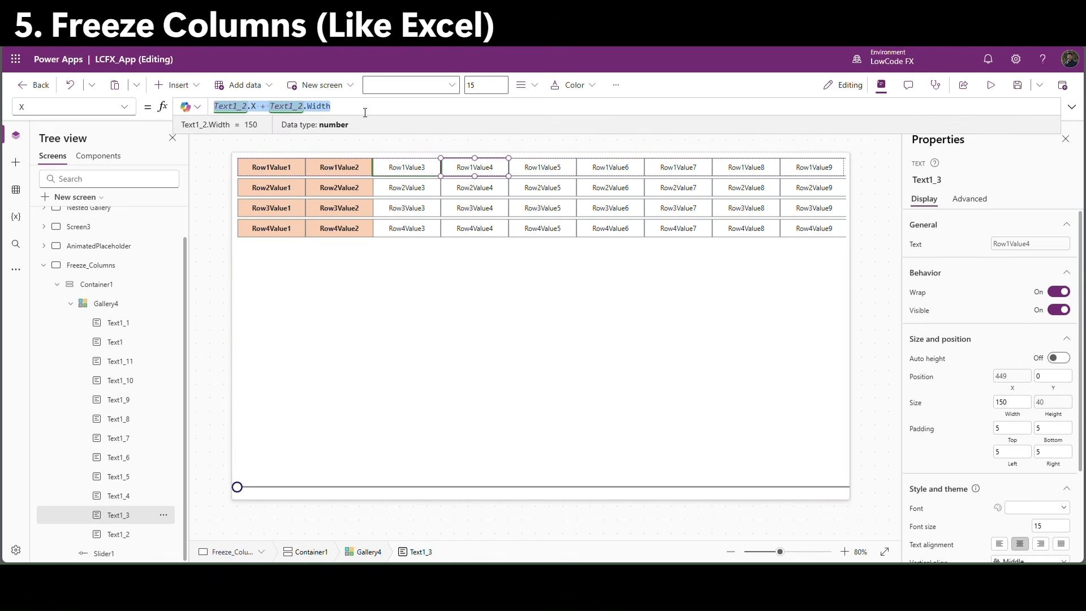
Reuse the third column's slider-based X formula for Text1_3, and set Text1_2's X to Text1_1.X + Text1_1.Width.
{"action": "type", "text": "Text1_1.X + Text1_1.Width"}
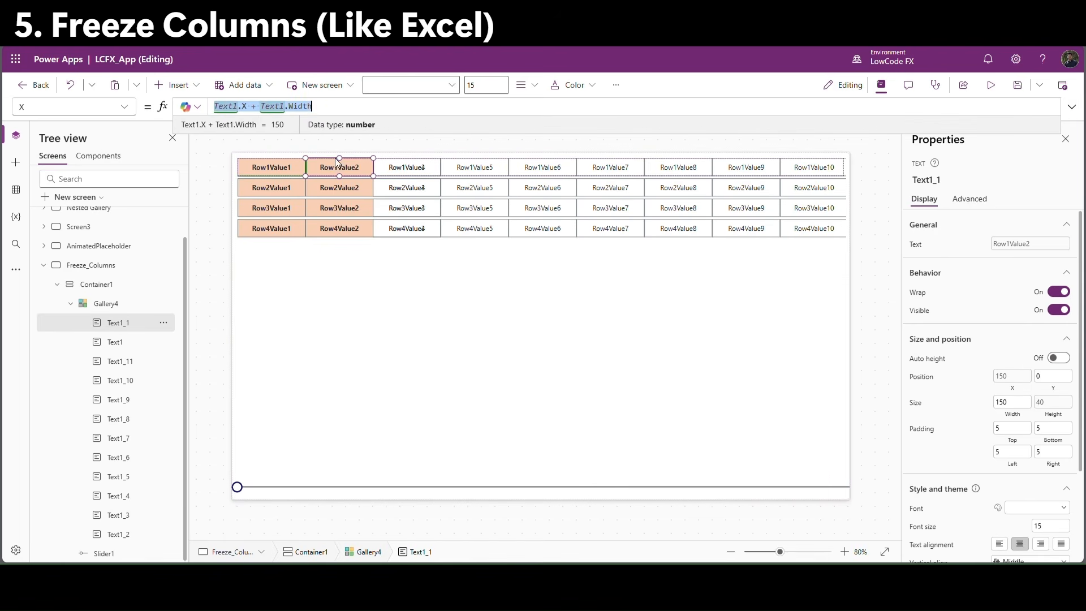
{"action": "left_click", "coordinate": [141, 534]}
{"action": "left_click", "coordinate": [396, 106]}
{"action": "key", "text": "ctrl+a"}
{"action": "type", "text": "Text1.X + Text1.Width"}
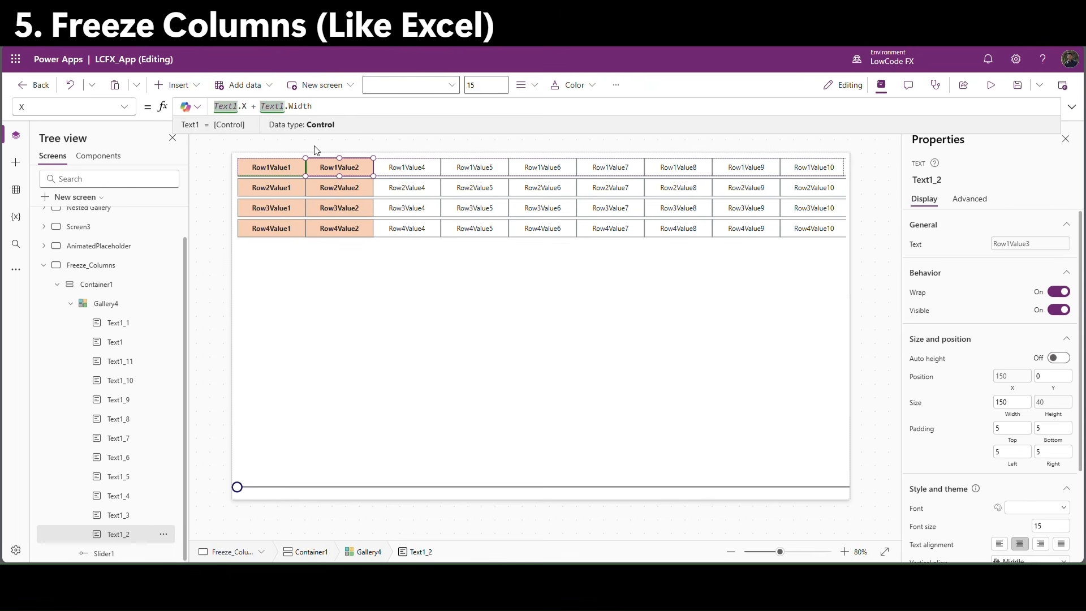
{"action": "type", "text": "_1"}
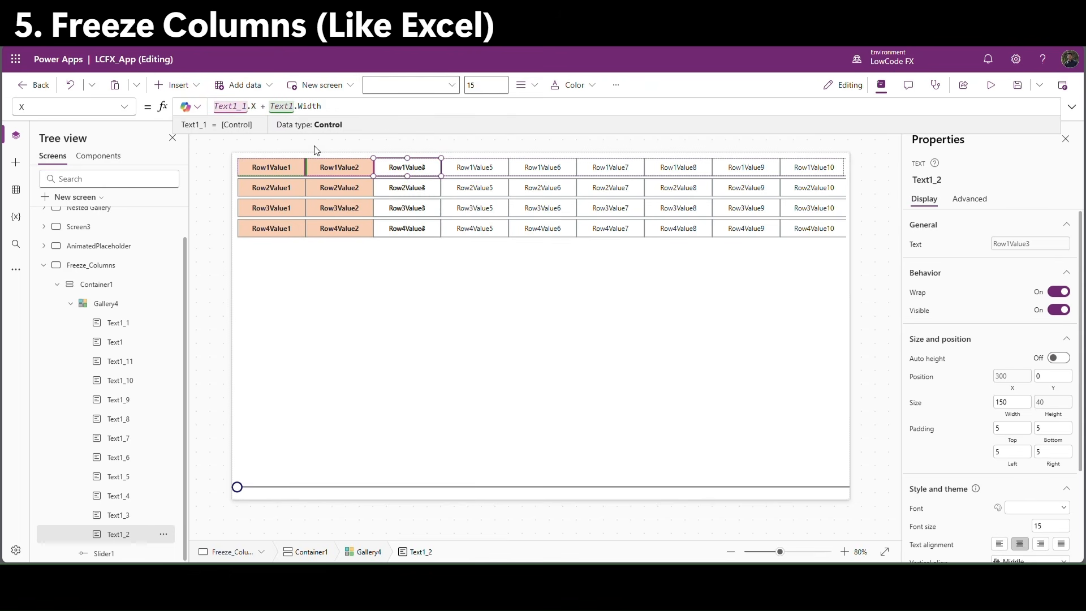
{"action": "key", "text": "Left"}
{"action": "key", "text": "Left"}
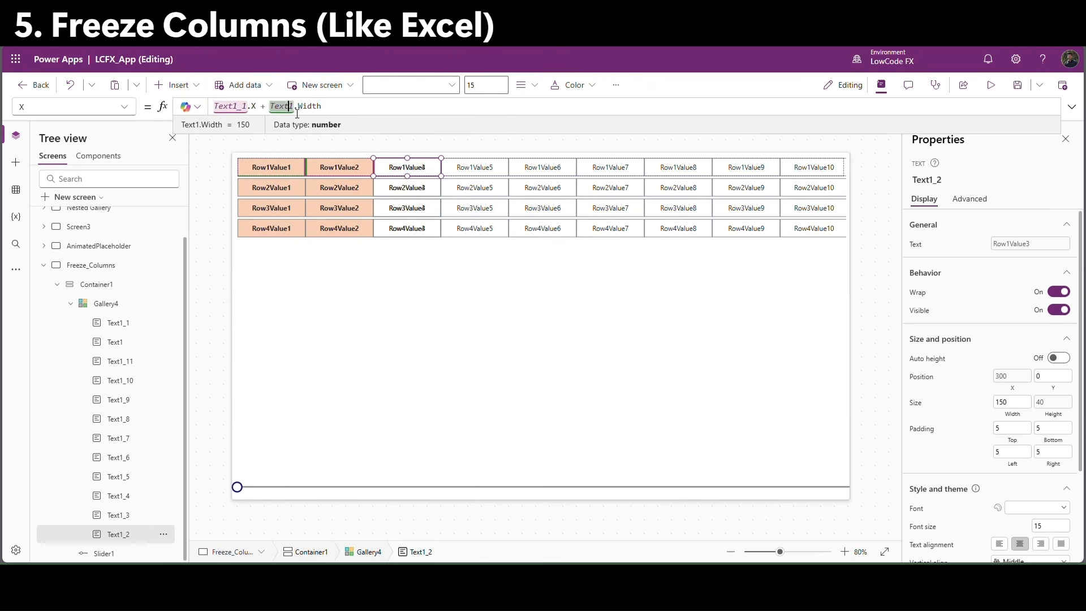
{"action": "type", "text": "_1"}
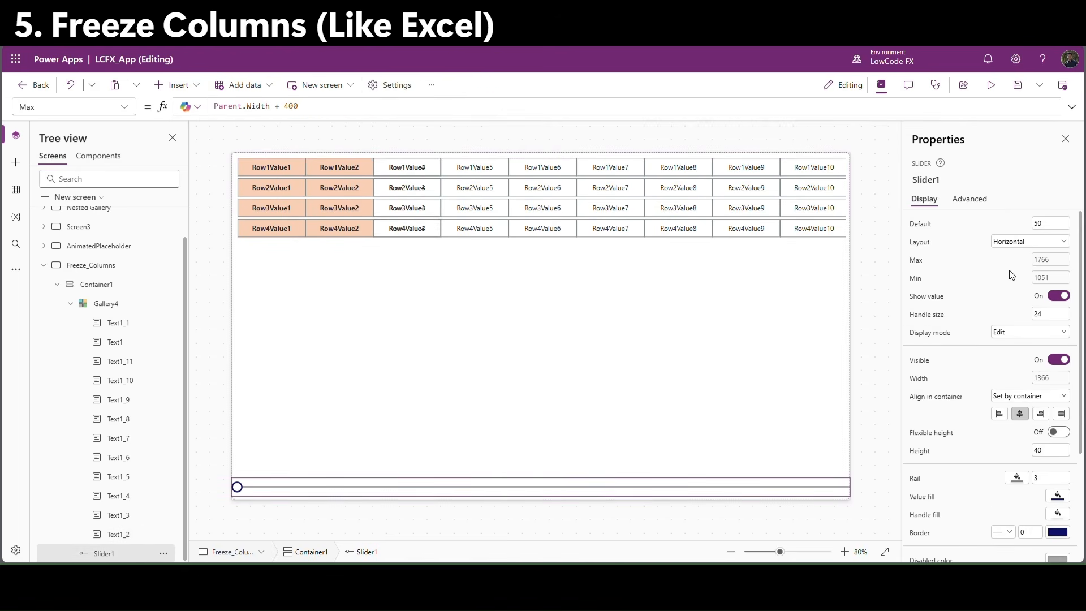
Set the minimum of Slider1 to Parent.Width-465.
{"action": "left_click", "coordinate": [914, 277]}
{"action": "left_click", "coordinate": [283, 106]}
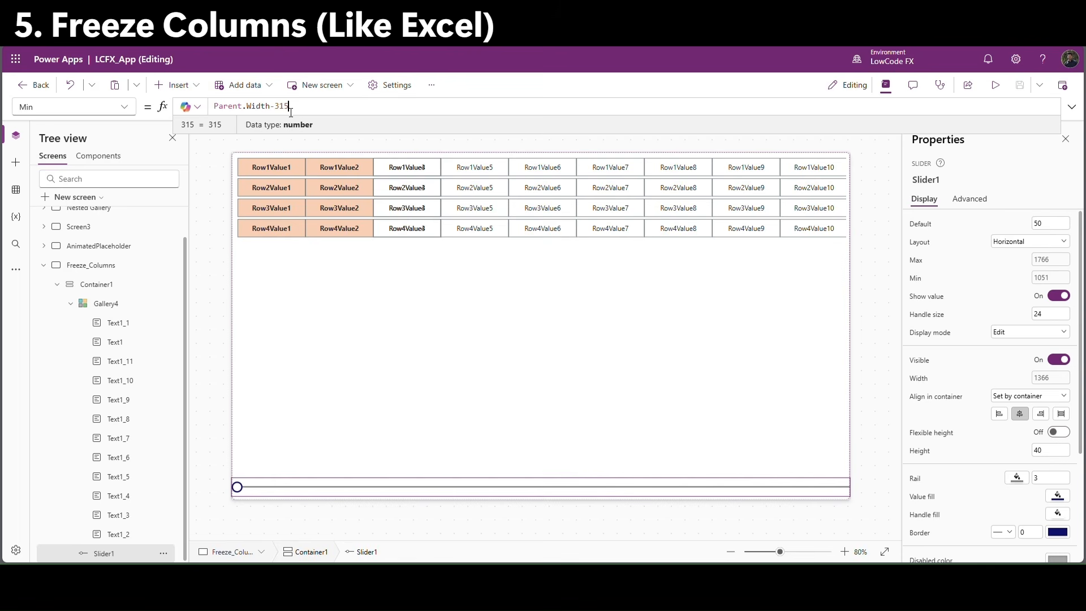
{"action": "type", "text": "6"}
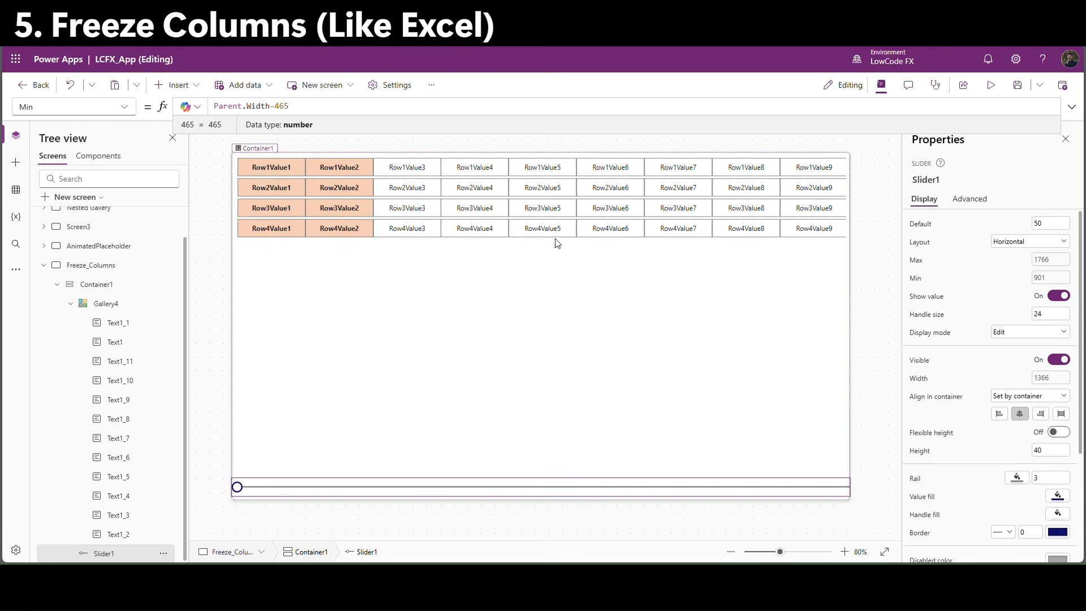
{"action": "left_click", "coordinate": [875, 422]}
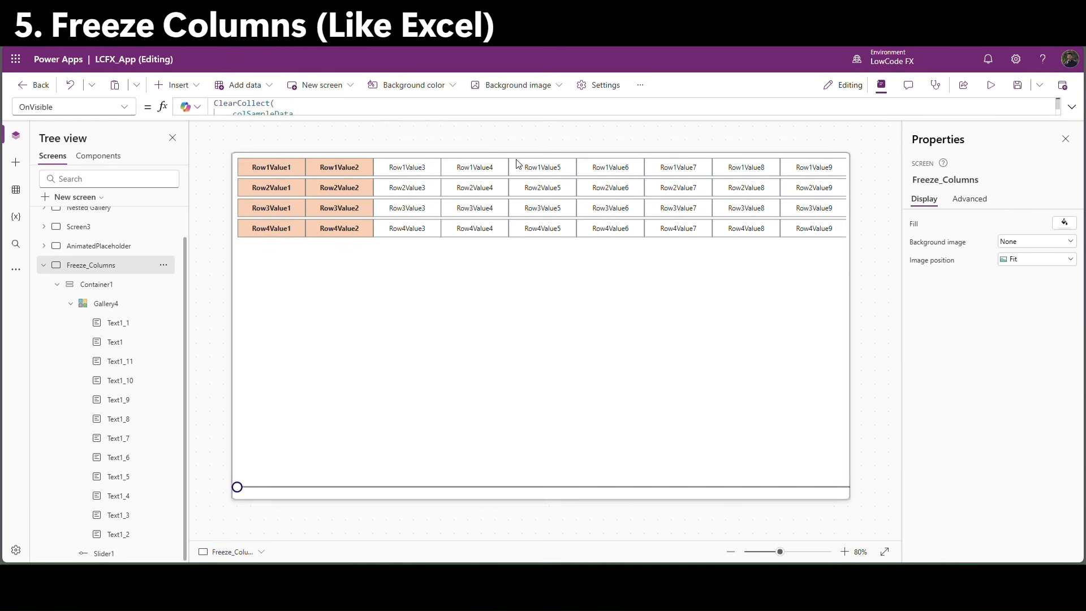
Format the third column's text control with bold font weight and the light orange fill of the first two columns.
{"action": "left_click", "coordinate": [396, 176]}
{"action": "scroll", "coordinate": [1063, 537], "scroll_direction": "down", "scroll_amount": 2}
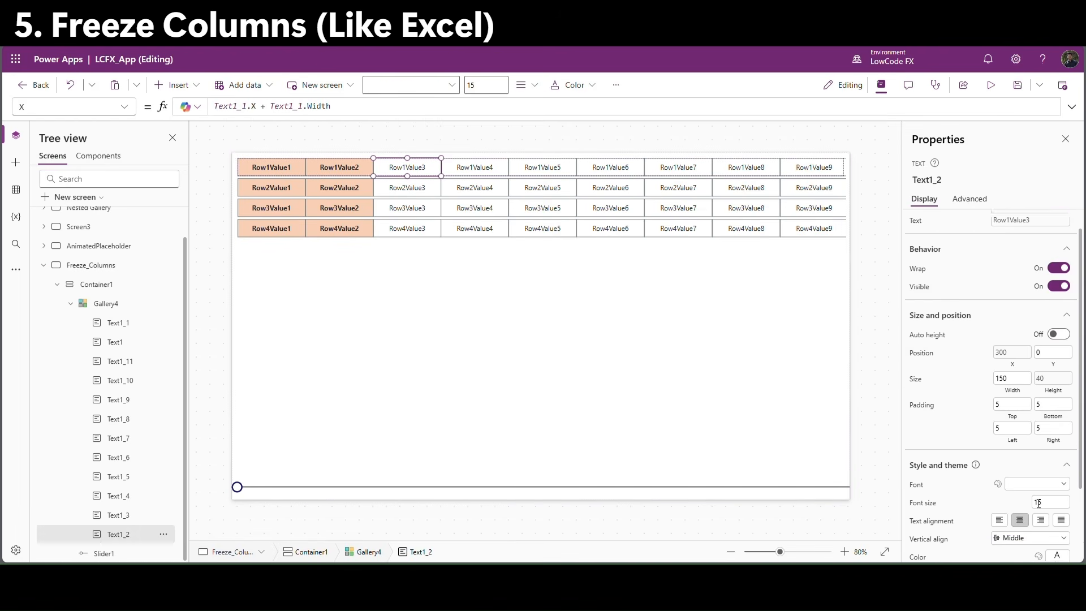
{"action": "scroll", "coordinate": [1066, 543], "scroll_direction": "down", "scroll_amount": 3}
{"action": "left_click", "coordinate": [1028, 496]}
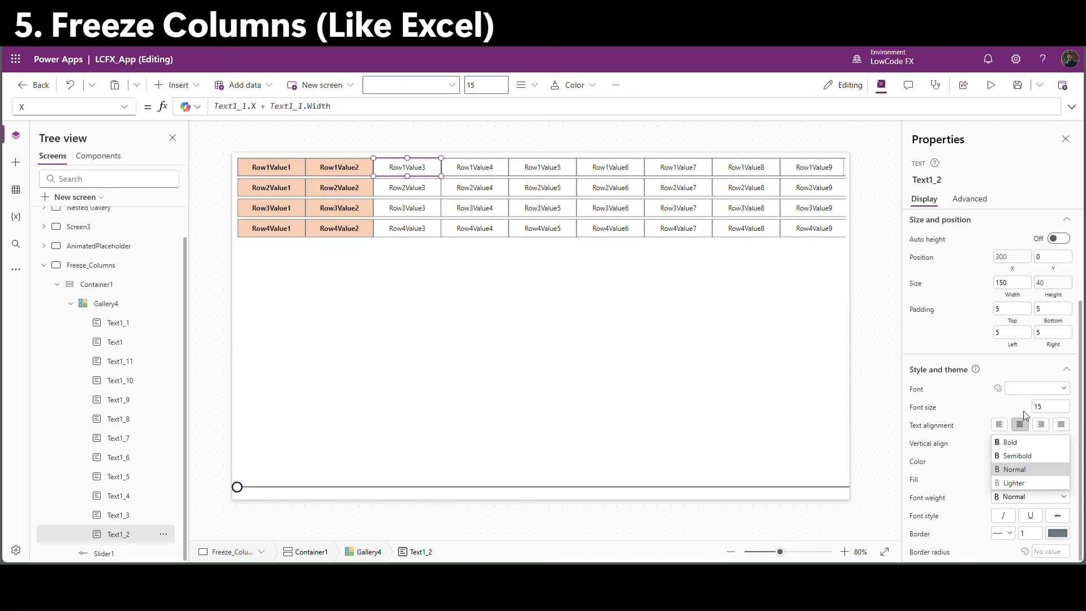
{"action": "left_click", "coordinate": [1010, 443]}
{"action": "left_click", "coordinate": [1064, 483]}
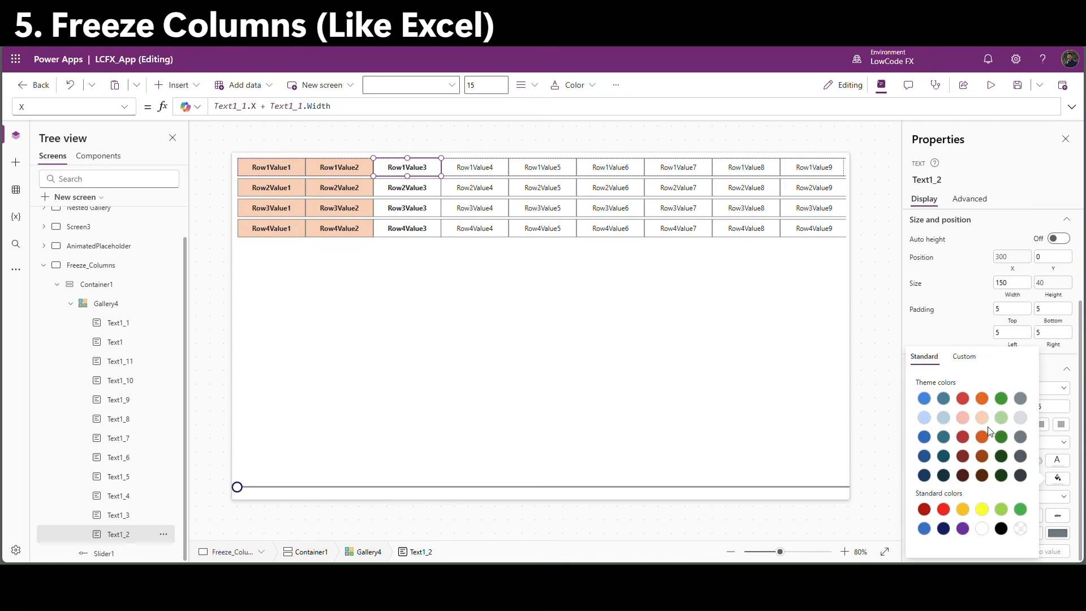
{"action": "left_click", "coordinate": [982, 417]}
{"action": "left_click", "coordinate": [591, 326]}
Preview the app, move the slider to check the third column while scrolling, and exit the preview.
{"action": "left_click", "coordinate": [991, 84]}
{"action": "left_click_drag", "start_coordinate": [175, 513], "coordinate": [68, 509]}
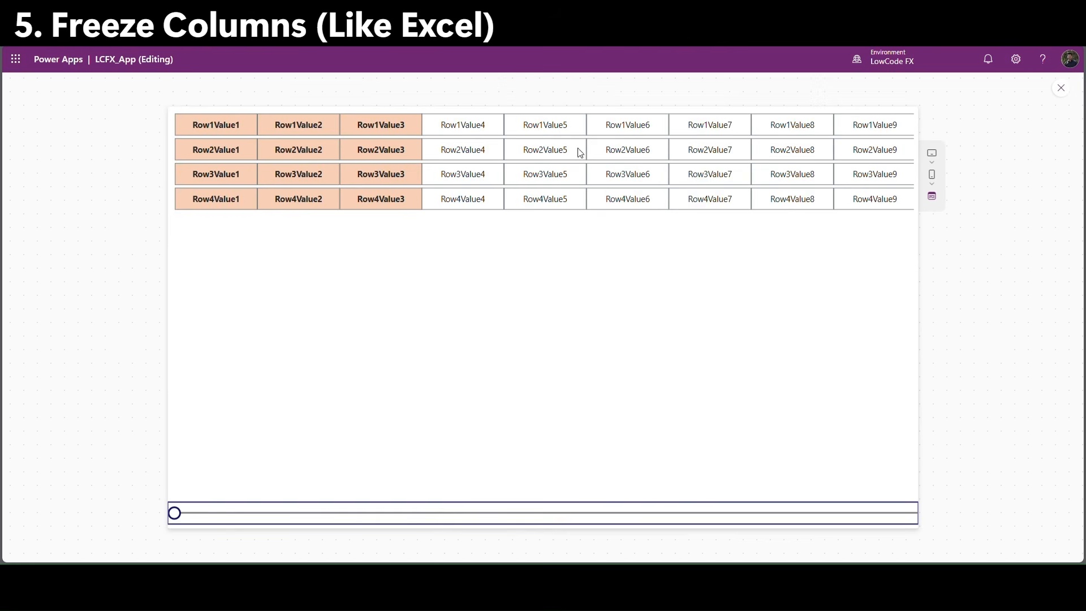
{"action": "key", "text": "Escape"}
Bring the third column's text control, Text1_2, to the front of the gallery.
{"action": "left_click", "coordinate": [432, 172]}
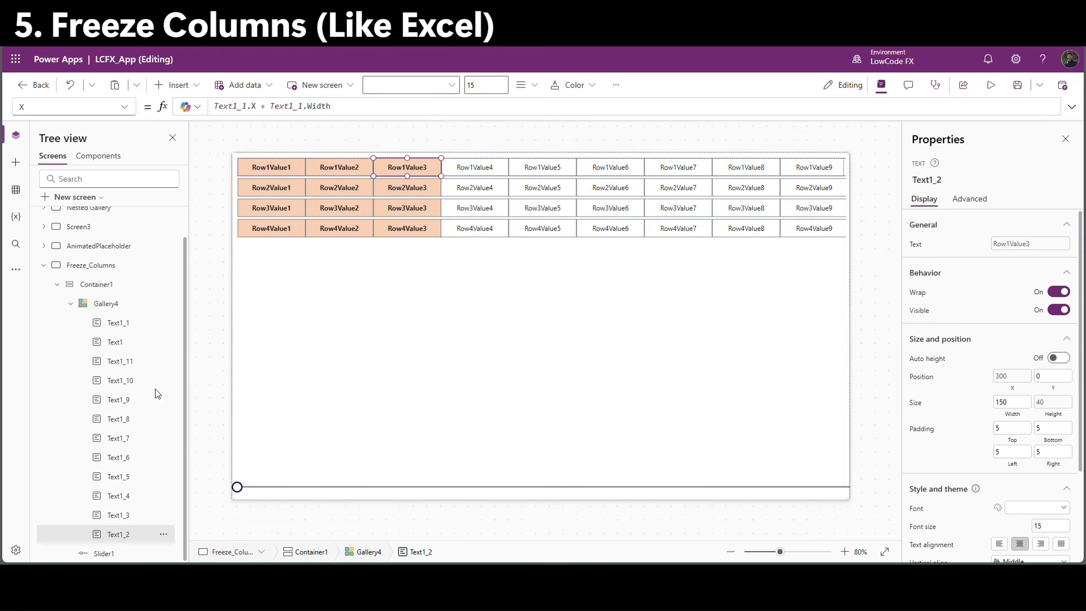
{"action": "right_click", "coordinate": [108, 544]}
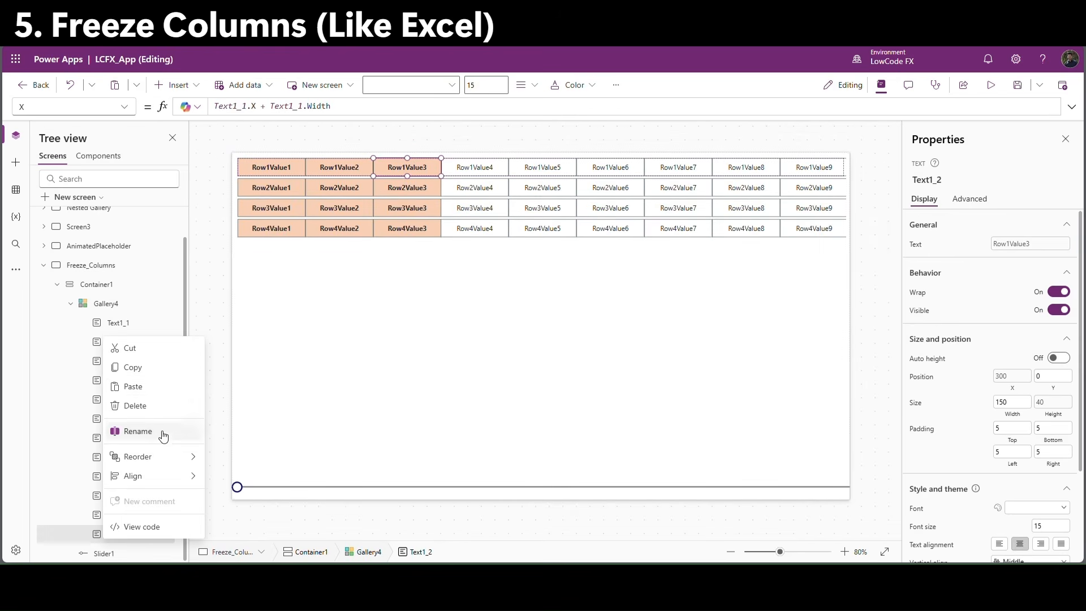
{"action": "mouse_move", "coordinate": [187, 456]}
{"action": "left_click", "coordinate": [246, 459]}
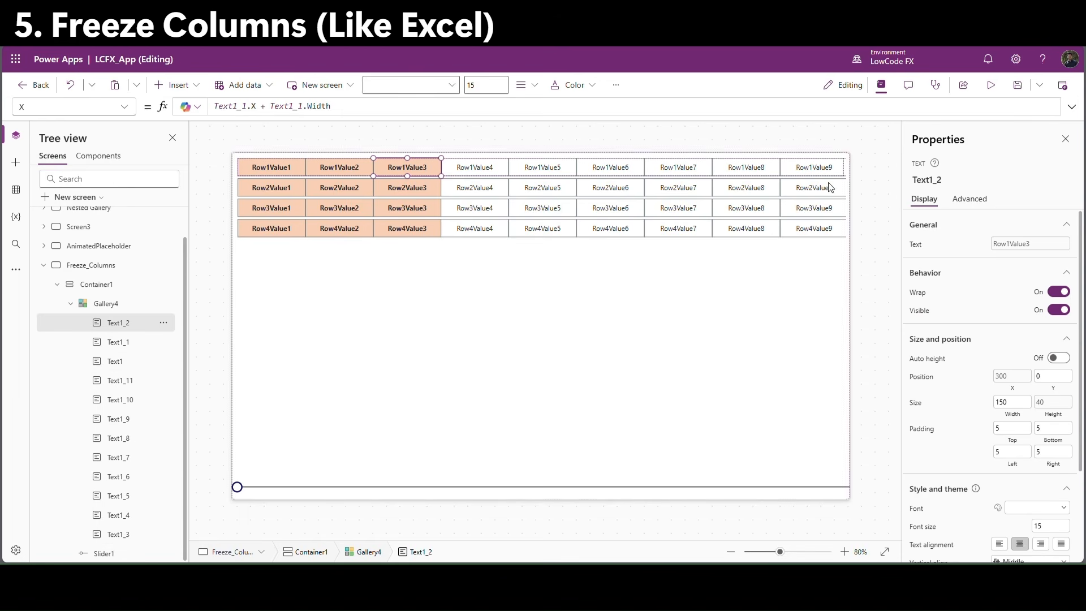
Preview the app again to test scrolling the remaining columns behind the three frozen ones with the slider.
{"action": "left_click", "coordinate": [999, 90]}
{"action": "left_click_drag", "start_coordinate": [175, 513], "coordinate": [196, 514]}
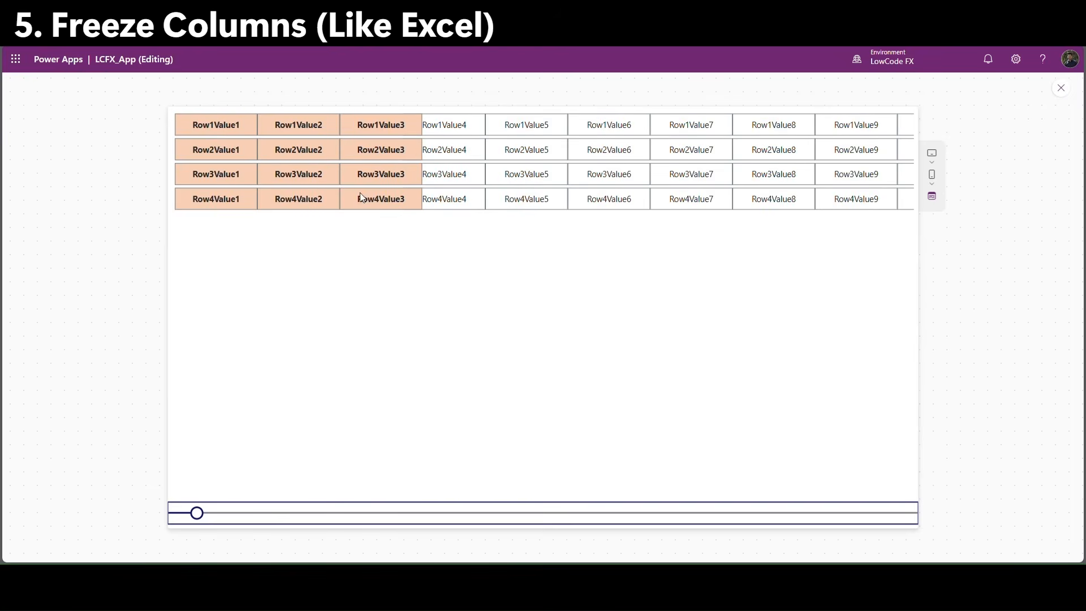
{"action": "key", "text": "Escape"}
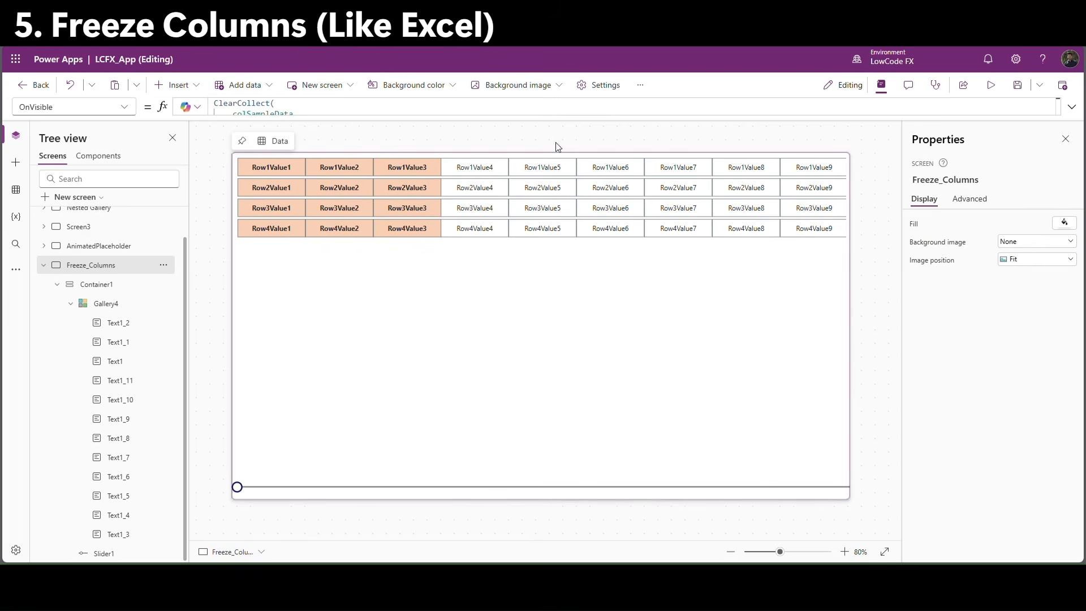
{"action": "left_click", "coordinate": [241, 488]}
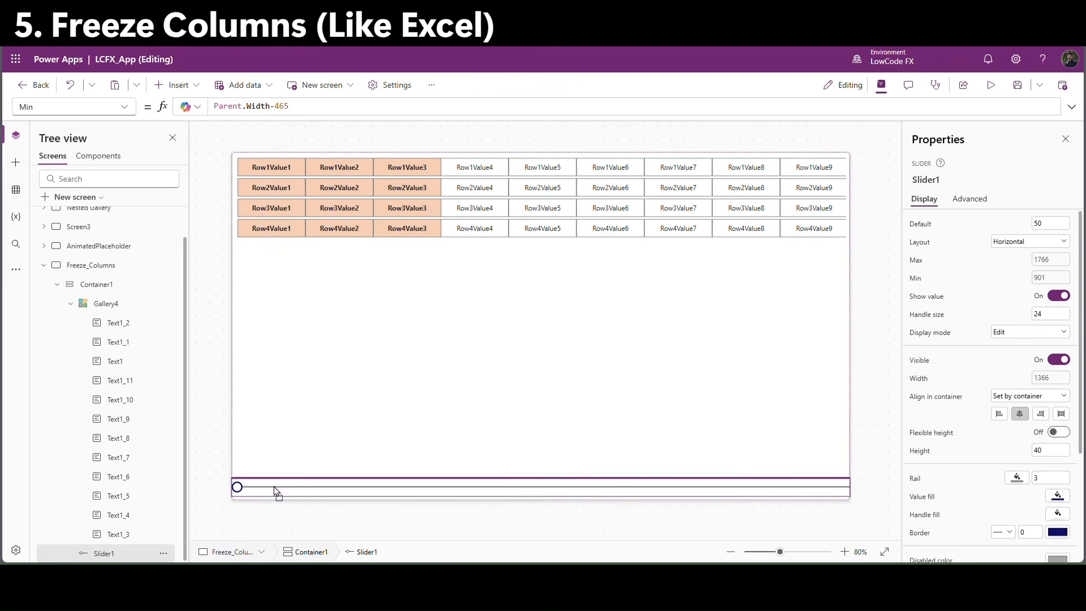
{"action": "left_click", "coordinate": [991, 84]}
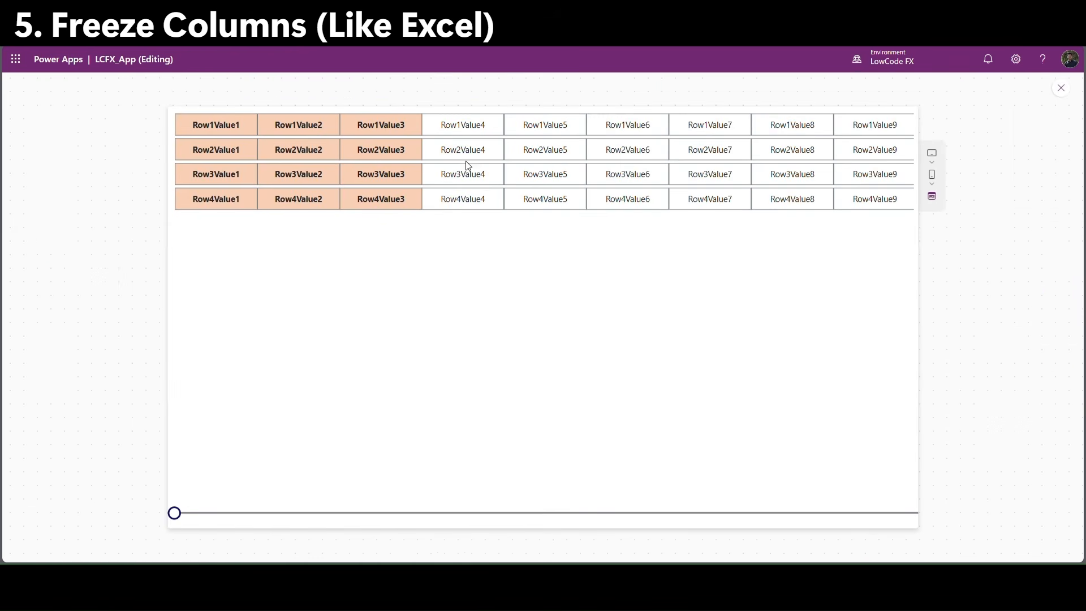
{"action": "mouse_move", "coordinate": [174, 513]}
{"action": "left_mouse_down"}
{"action": "mouse_move", "coordinate": [386, 527]}
{"action": "mouse_move", "coordinate": [731, 525]}
{"action": "mouse_move", "coordinate": [172, 524]}
{"action": "left_mouse_up"}
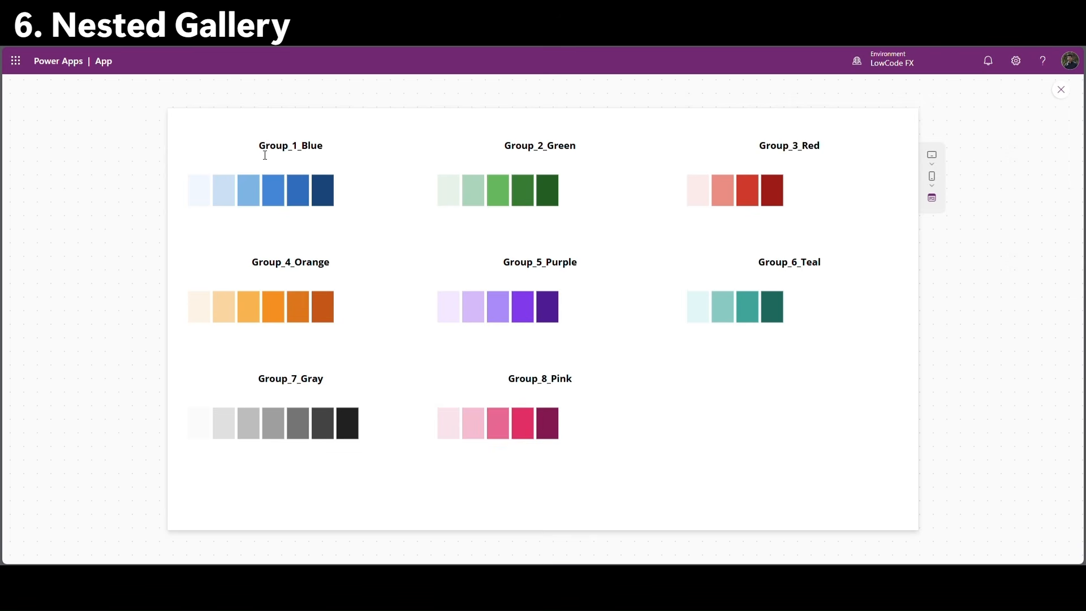
Examine the color group titles in the preview of the finished nested gallery.
{"action": "left_click_drag", "start_coordinate": [254, 147], "coordinate": [338, 155]}
{"action": "left_click_drag", "start_coordinate": [510, 141], "coordinate": [586, 149]}
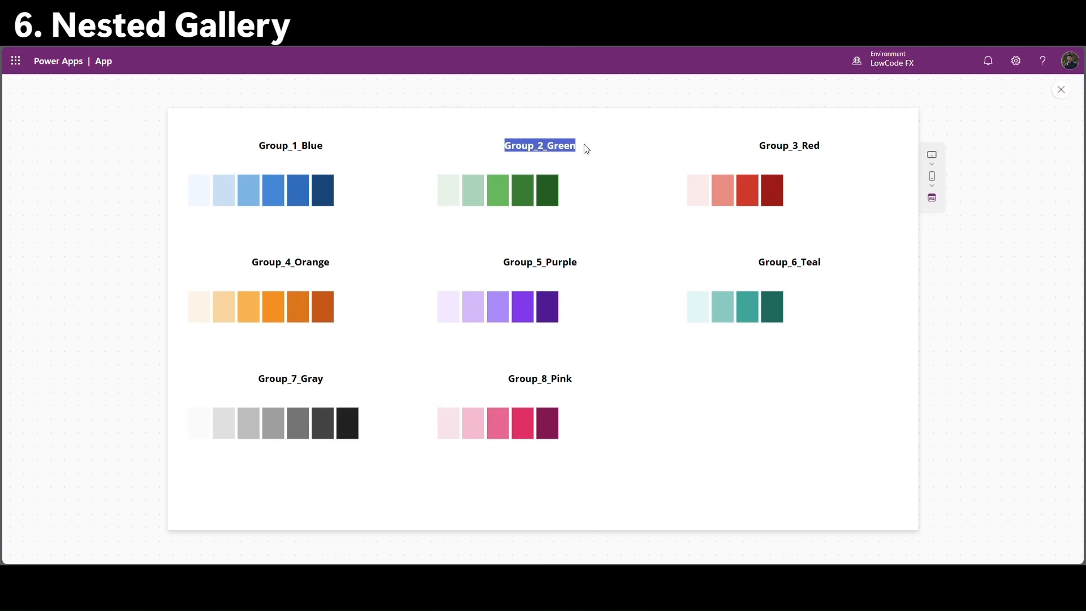
{"action": "left_click_drag", "start_coordinate": [759, 147], "coordinate": [821, 150]}
{"action": "left_click", "coordinate": [792, 155]}
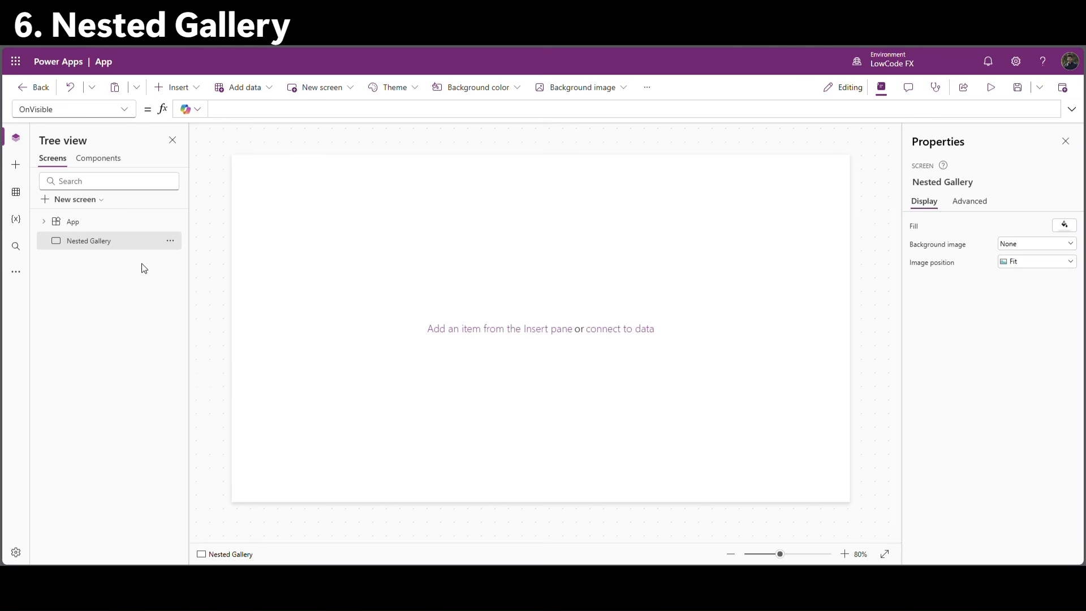
Write a ClearCollect formula in the Nested Gallery screen's OnVisible that fills ColNestedGal with the pasted Group_Name and Color_Code records.
{"action": "left_click", "coordinate": [235, 116]}
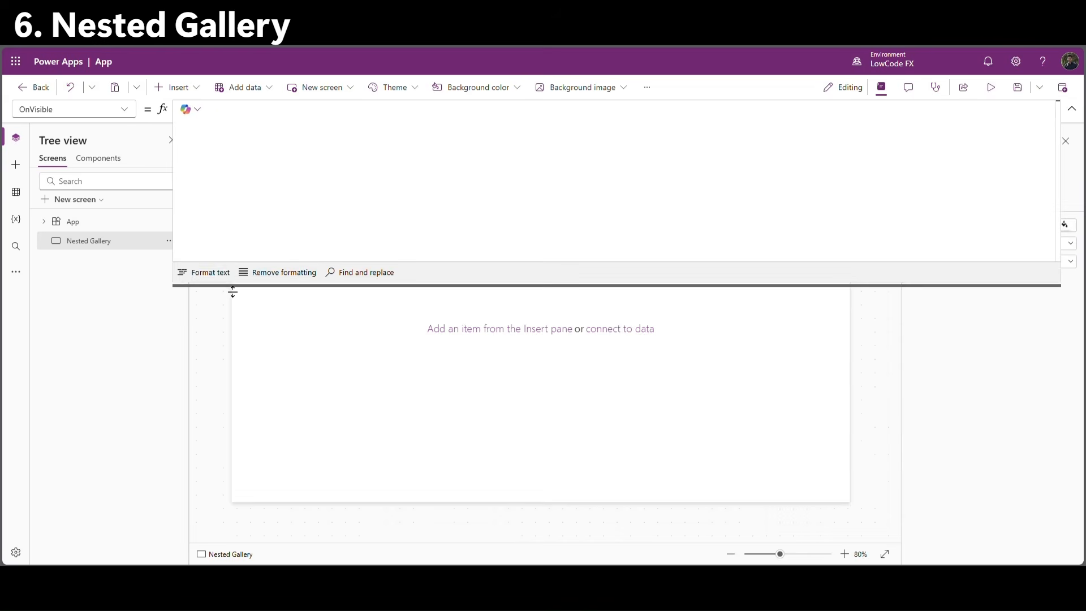
{"action": "type", "text": "clear"}
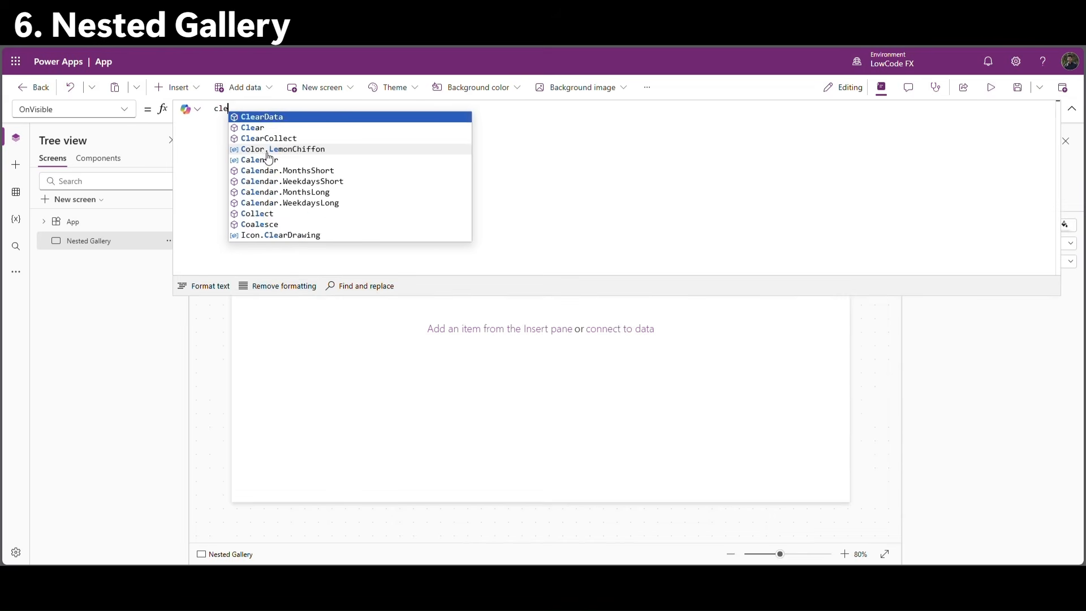
{"action": "key", "text": "Down"}
{"action": "key", "text": "Down"}
{"action": "key", "text": "Tab"}
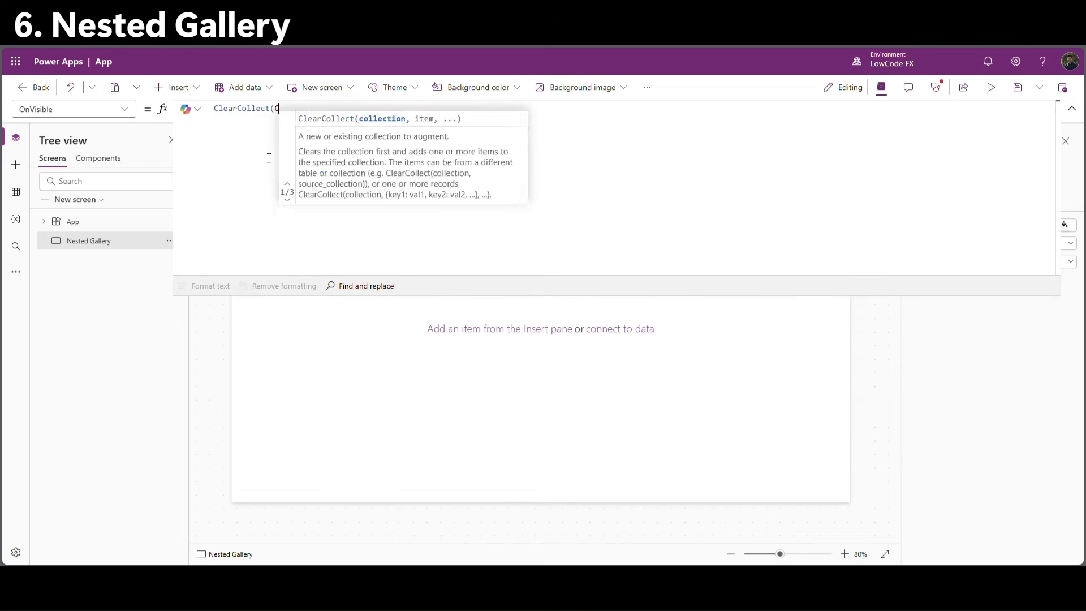
{"action": "type", "text": "Col"}
{"action": "type", "text": "Nes"}
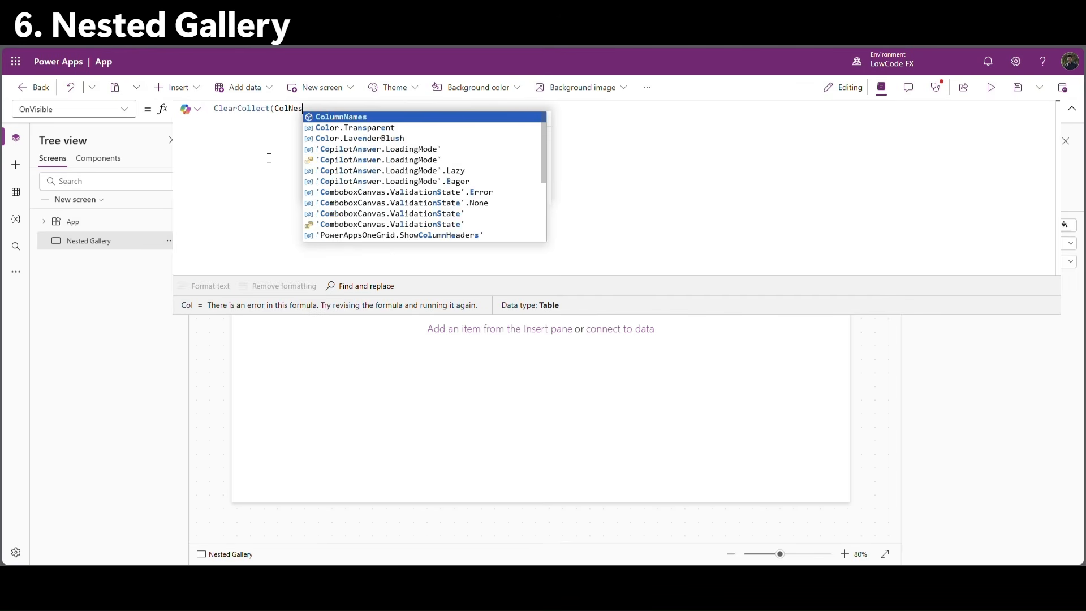
{"action": "type", "text": "tedGal,"}
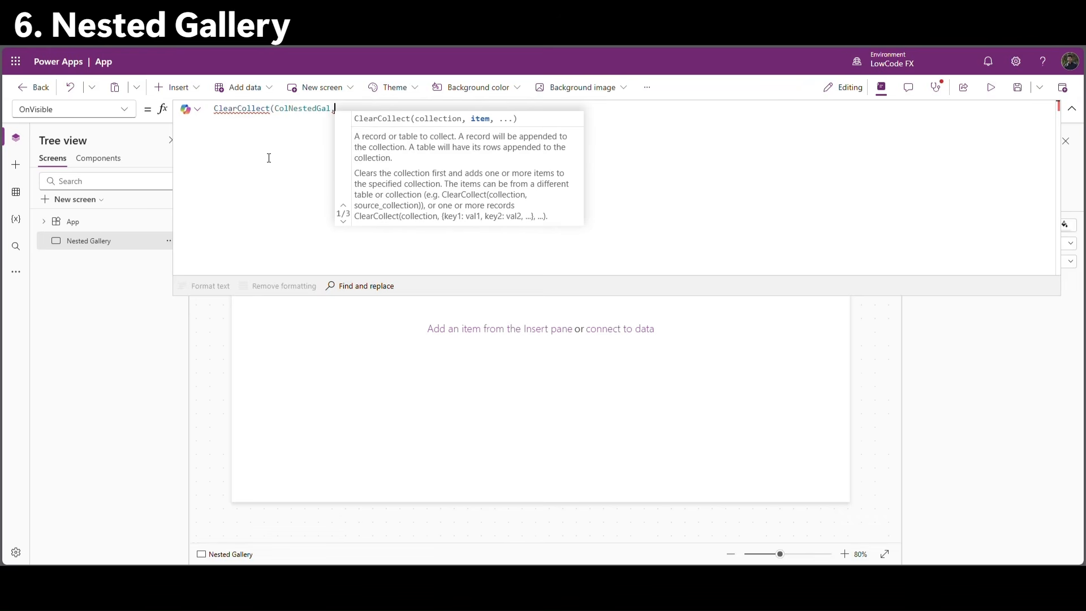
{"action": "key", "text": "ctrl+v"}
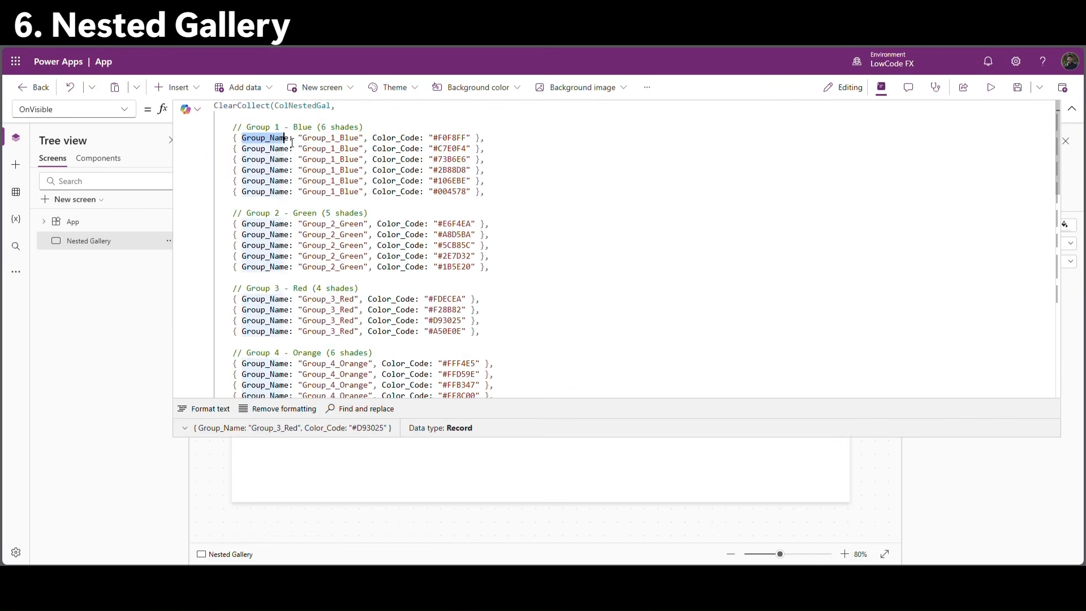
Review the Group_Name and Color_Code fields and the blue and green group records in the formula, and return to the canvas.
{"action": "left_click", "coordinate": [378, 140]}
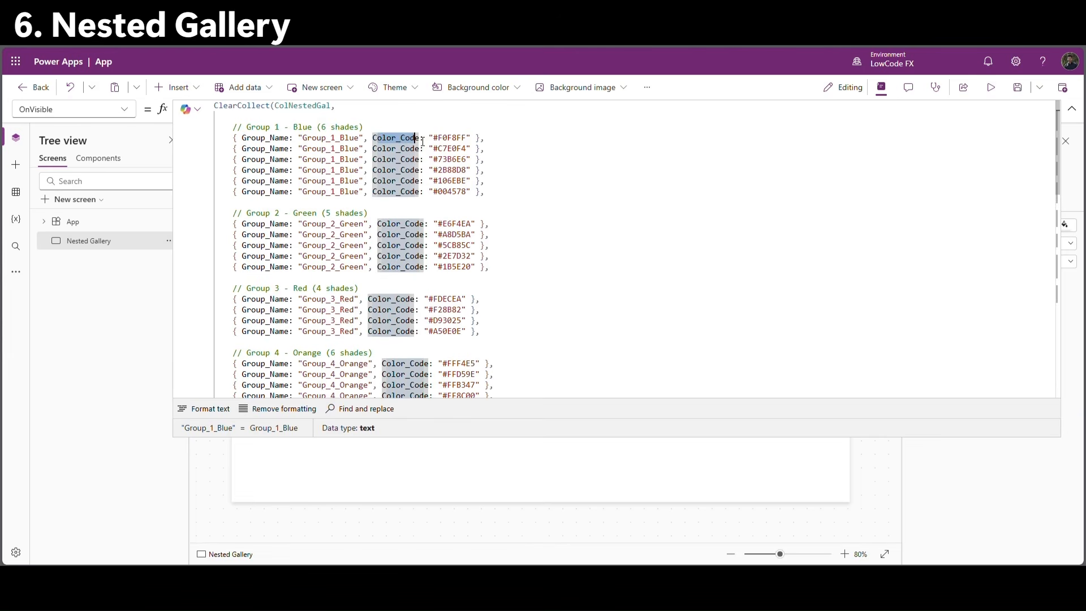
{"action": "left_click_drag", "start_coordinate": [242, 139], "coordinate": [484, 193]}
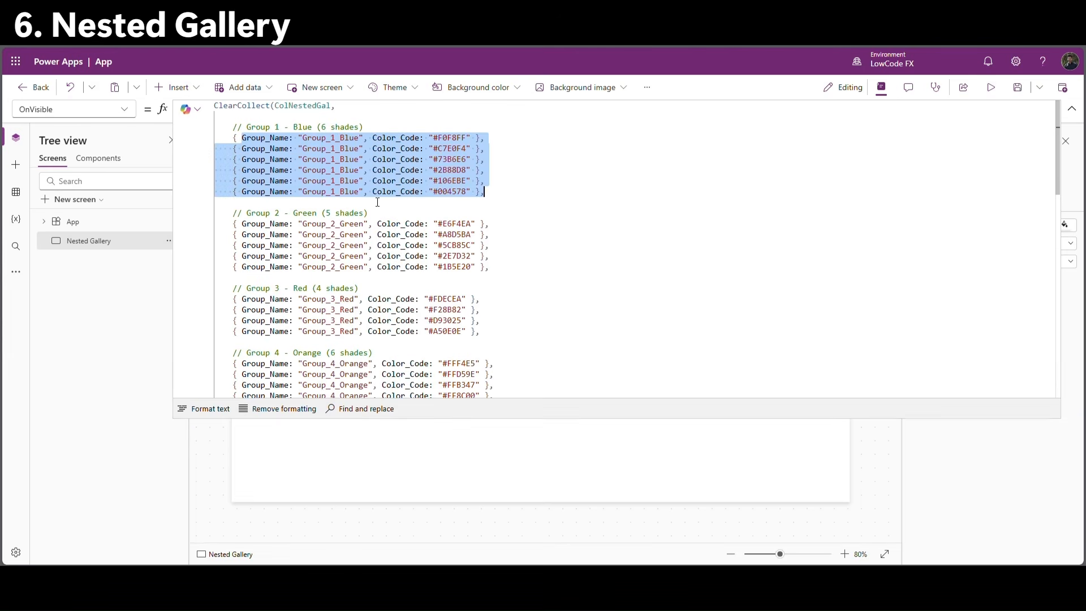
{"action": "left_click", "coordinate": [375, 195]}
{"action": "left_click", "coordinate": [502, 216]}
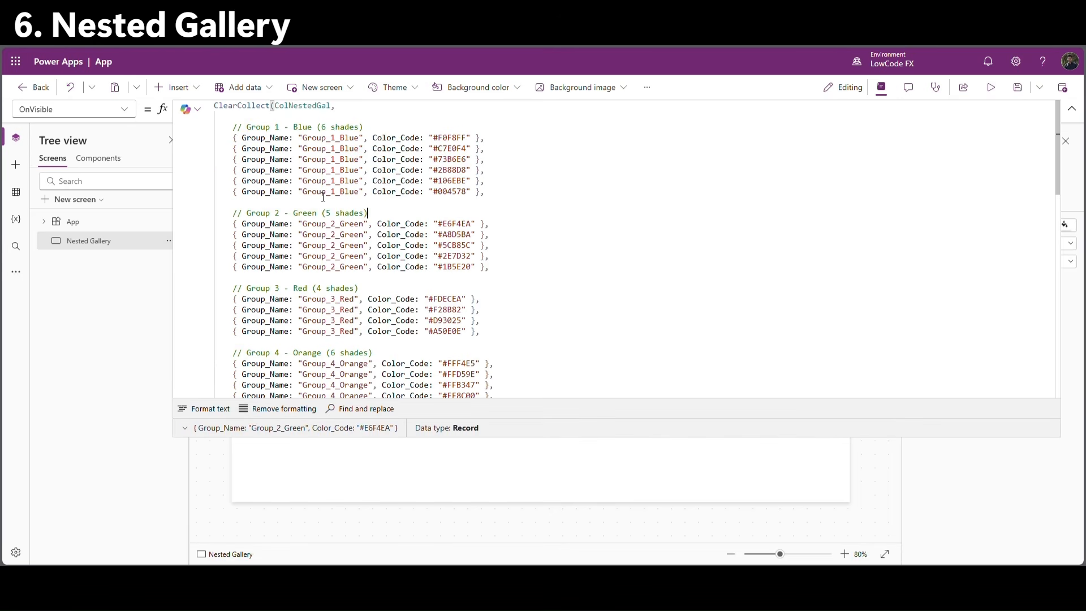
{"action": "left_click", "coordinate": [347, 245]}
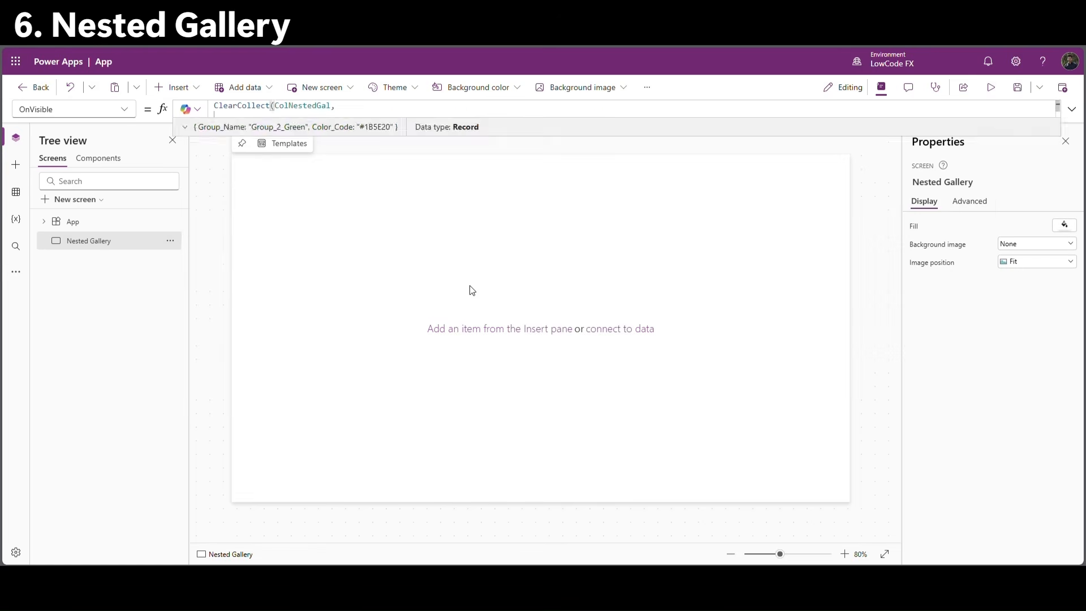
{"action": "left_click", "coordinate": [469, 287]}
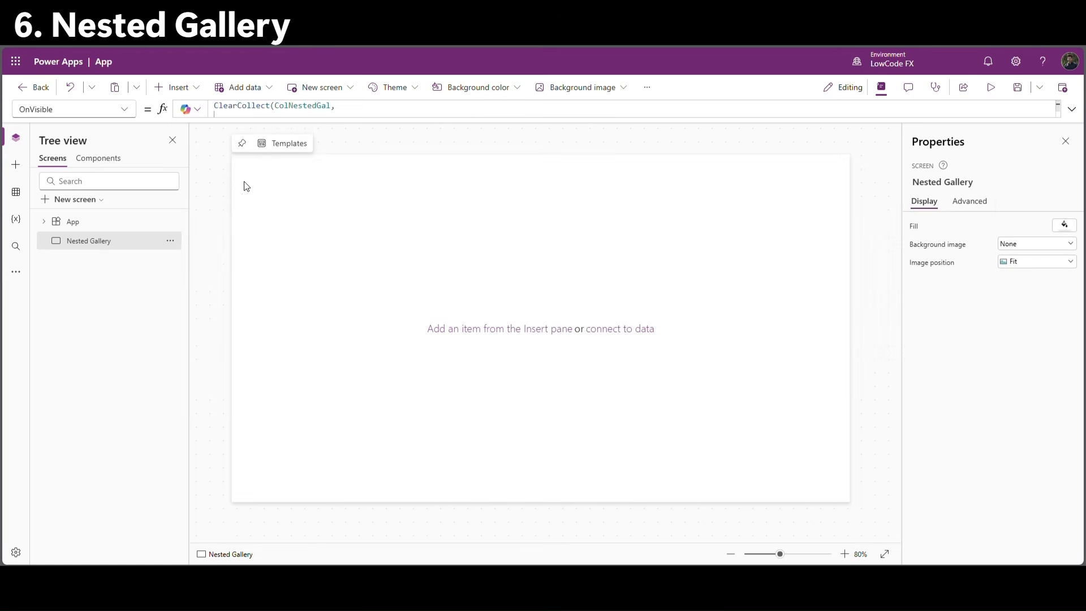
Insert a blank vertical gallery on the Nested Gallery screen.
{"action": "left_click", "coordinate": [193, 94]}
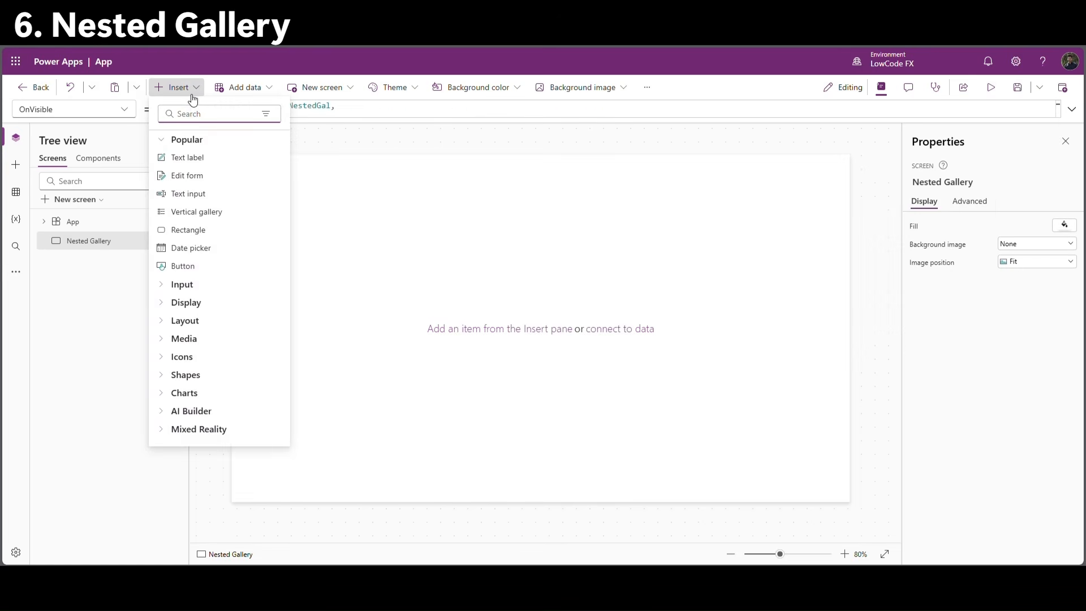
{"action": "type", "text": "vert"}
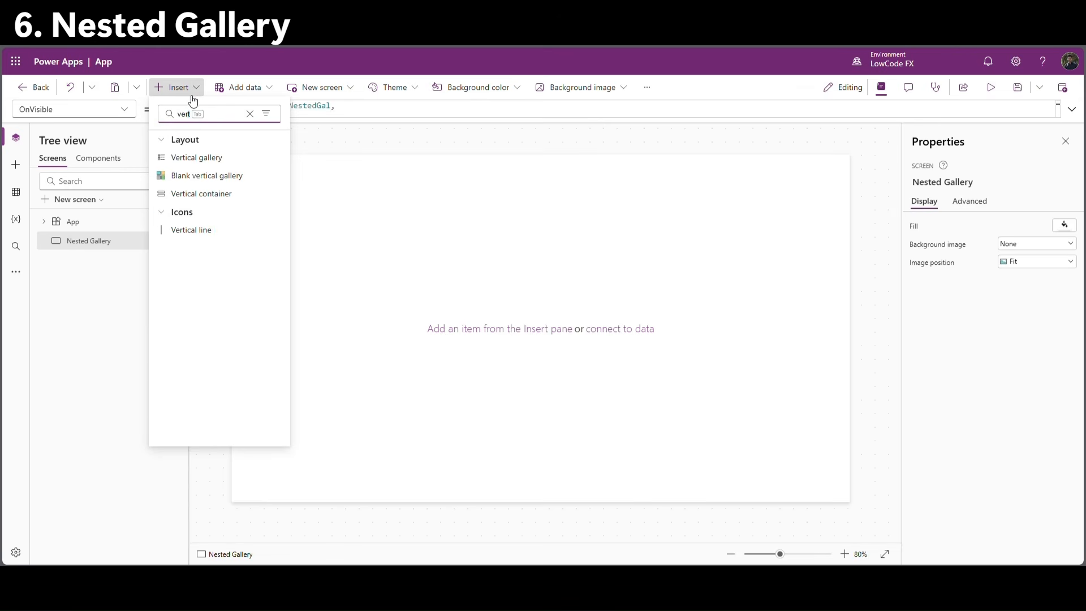
{"action": "left_click", "coordinate": [196, 176]}
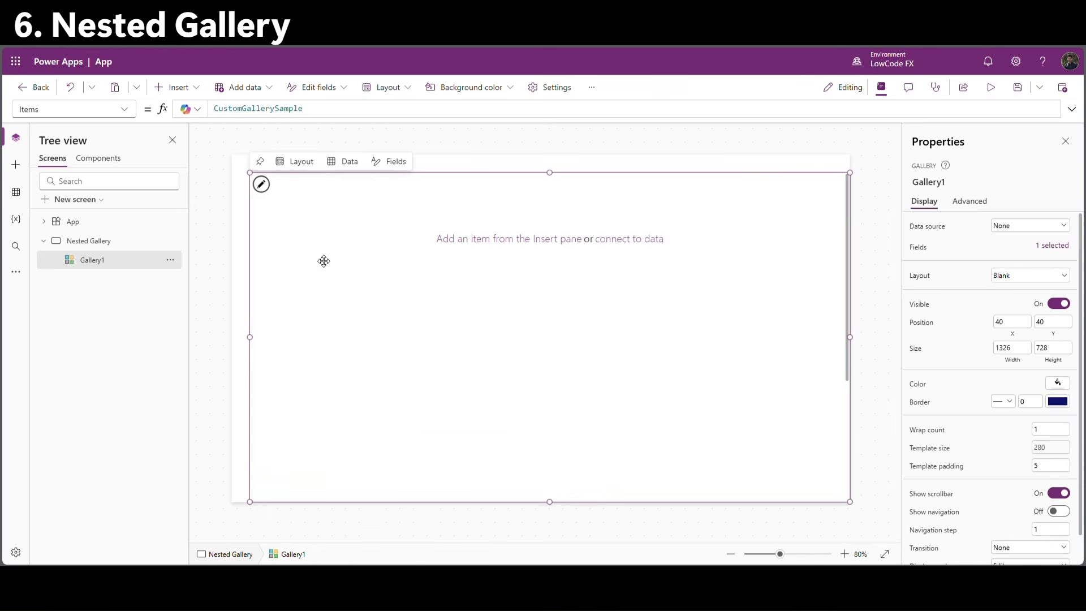
Change the blank gallery's layout to 3 columns.
{"action": "left_click", "coordinate": [373, 232]}
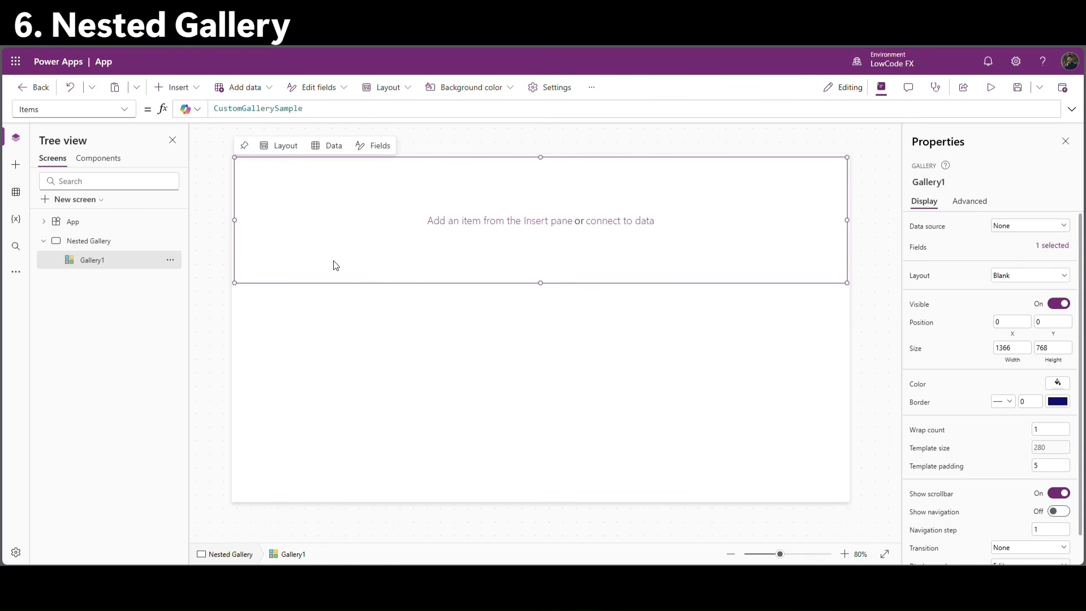
{"action": "left_click", "coordinate": [426, 338]}
{"action": "left_click", "coordinate": [1010, 275]}
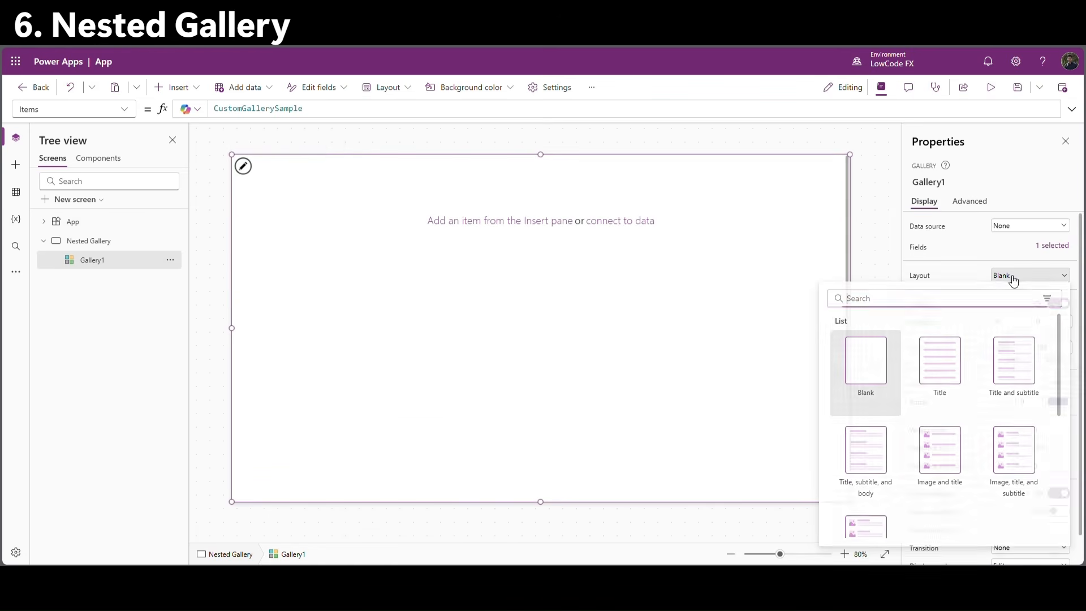
{"action": "scroll", "coordinate": [974, 391], "scroll_direction": "down", "scroll_amount": 5}
{"action": "left_click", "coordinate": [942, 390]}
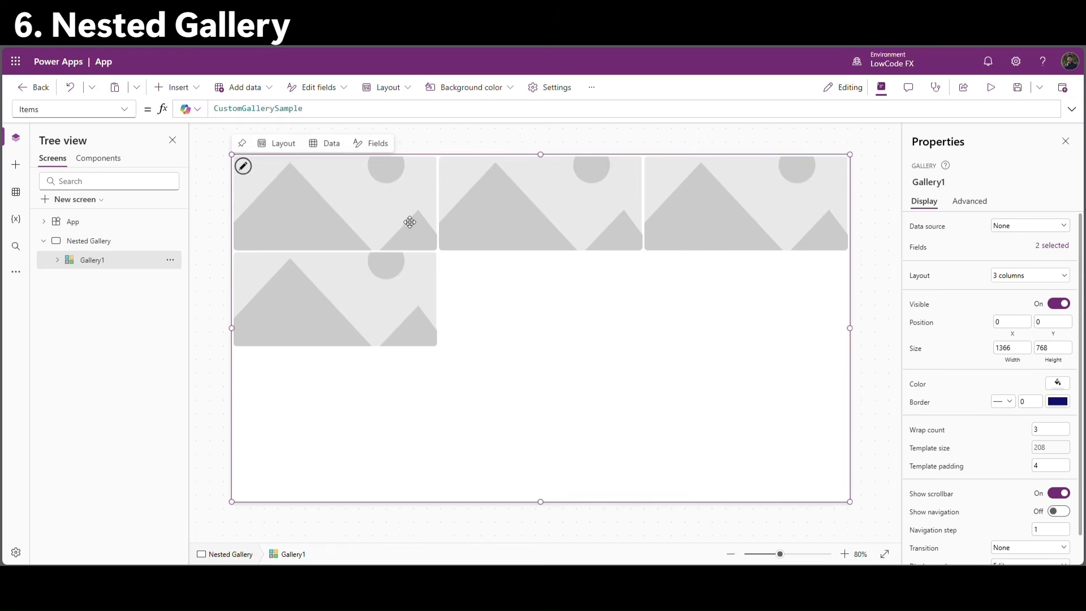
Delete the image from the gallery template and add a text label at about X 148, Y 40.
{"action": "left_click", "coordinate": [400, 216]}
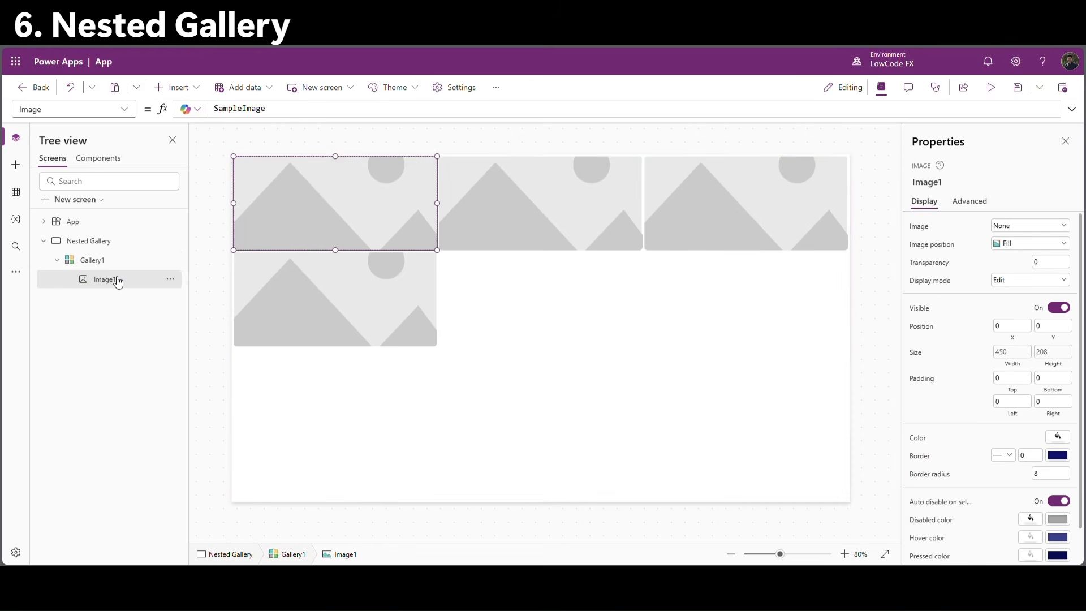
{"action": "key", "text": "Delete"}
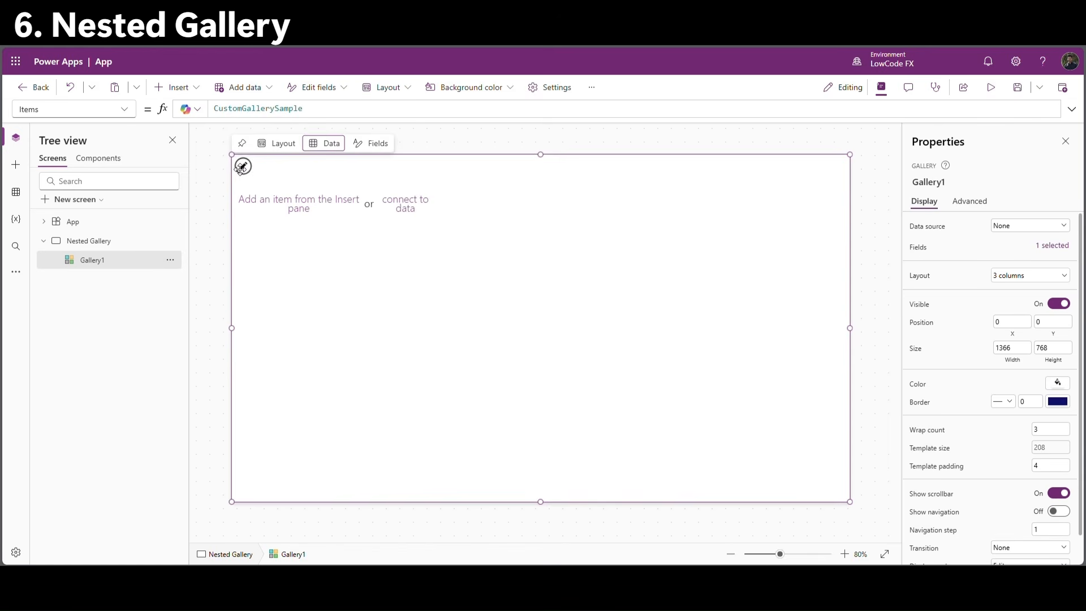
{"action": "left_click", "coordinate": [182, 91]}
{"action": "left_click", "coordinate": [196, 163]}
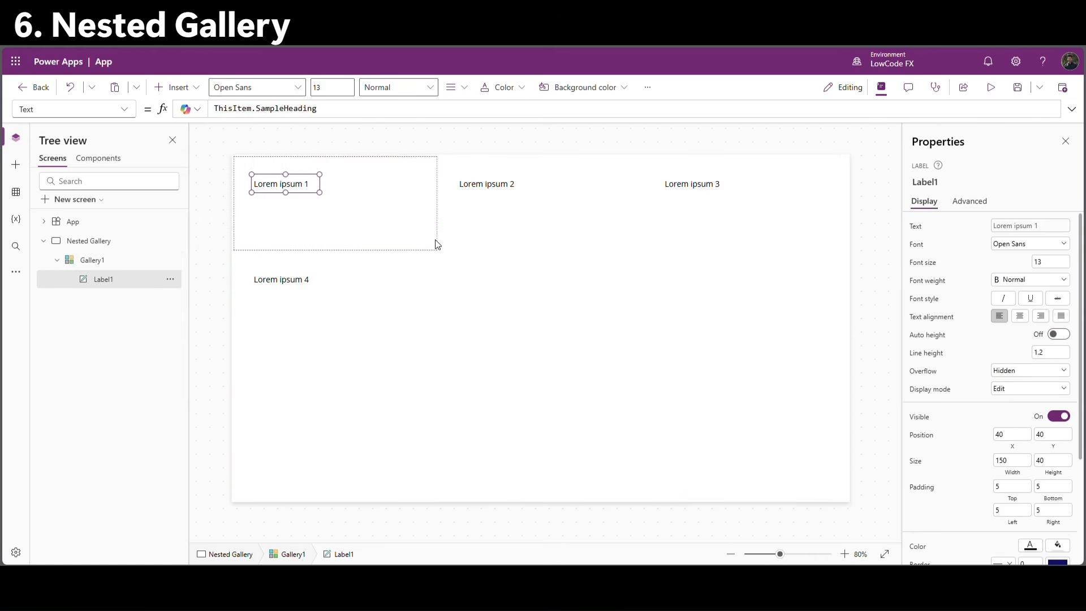
{"action": "left_click_drag", "start_coordinate": [306, 189], "coordinate": [353, 194]}
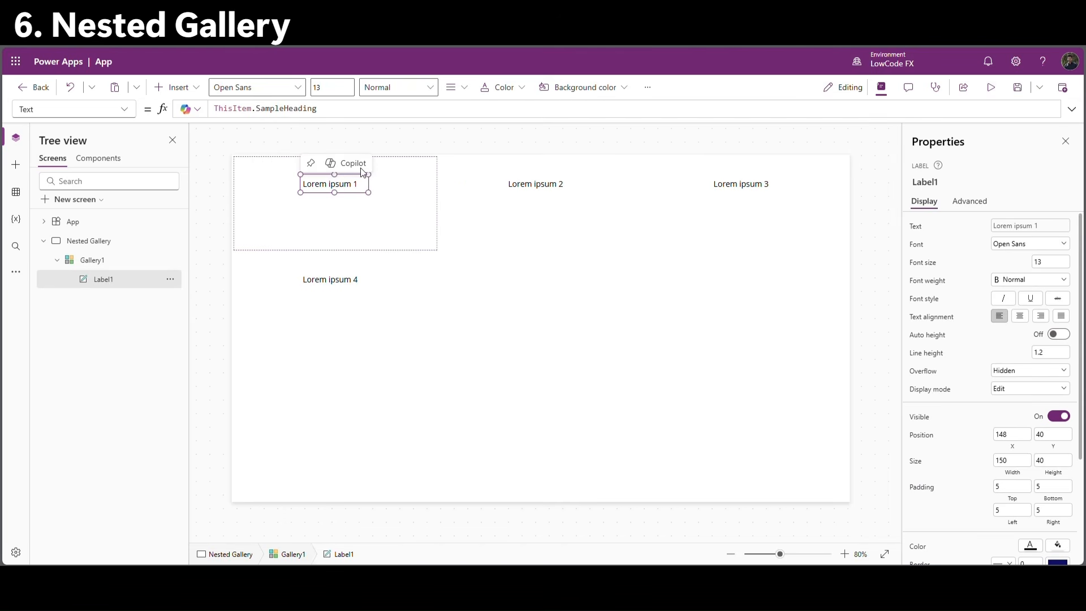
Set the Items property of Gallery1 to the ColNestedGal collection.
{"action": "left_click", "coordinate": [272, 248]}
{"action": "left_click", "coordinate": [623, 419]}
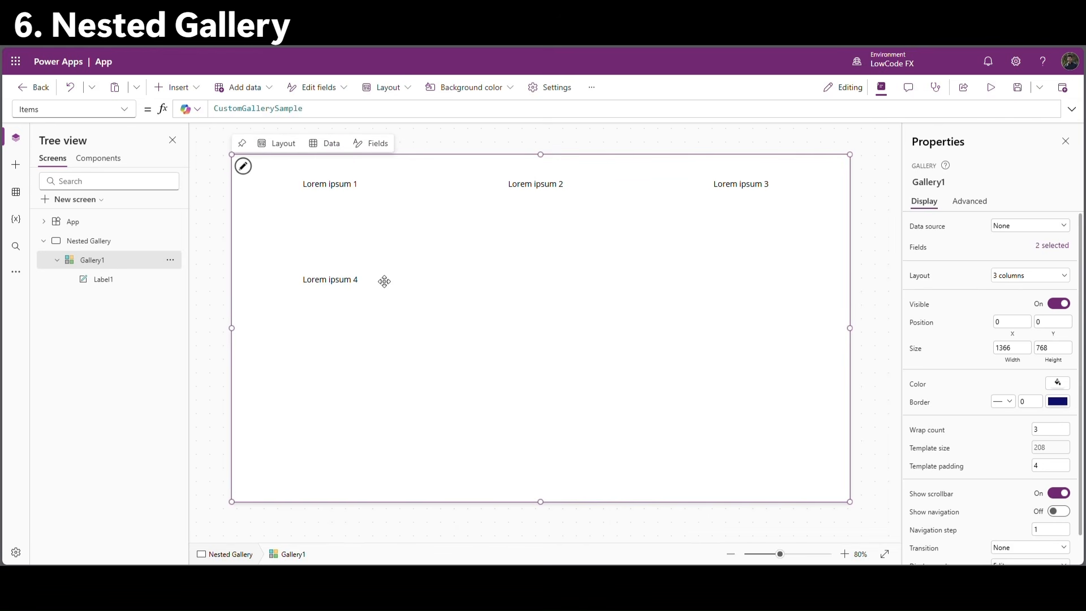
{"action": "double_click", "coordinate": [263, 110]}
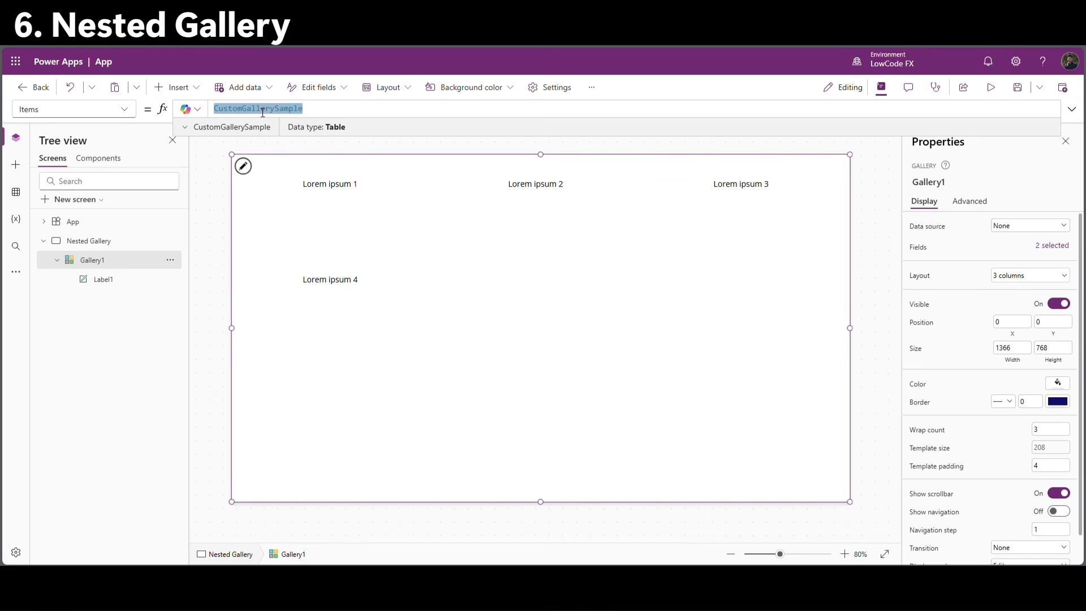
{"action": "type", "text": "Colnes"}
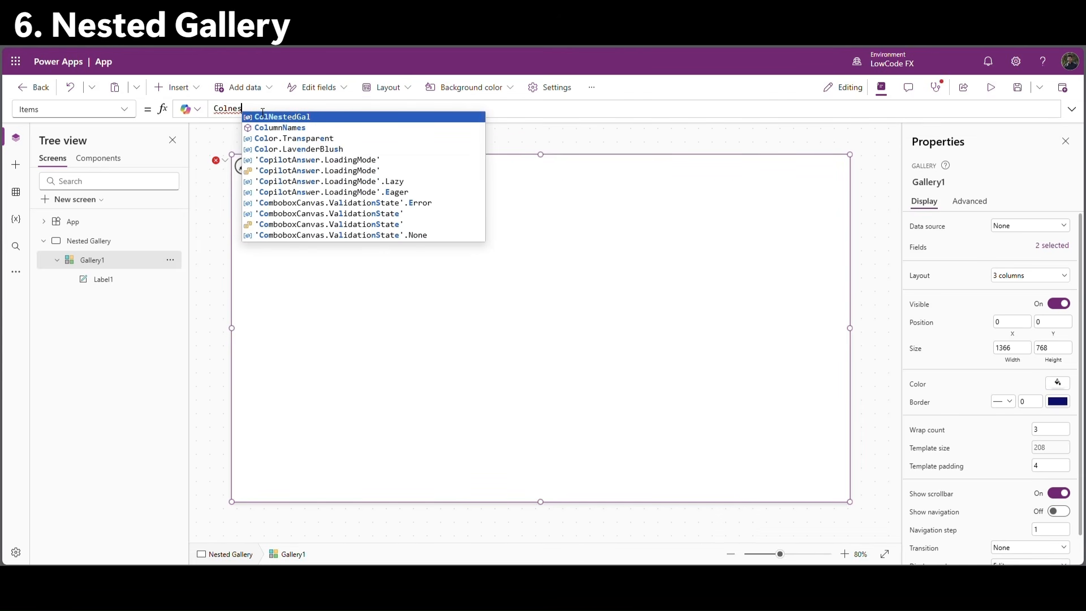
{"action": "key", "text": "Tab"}
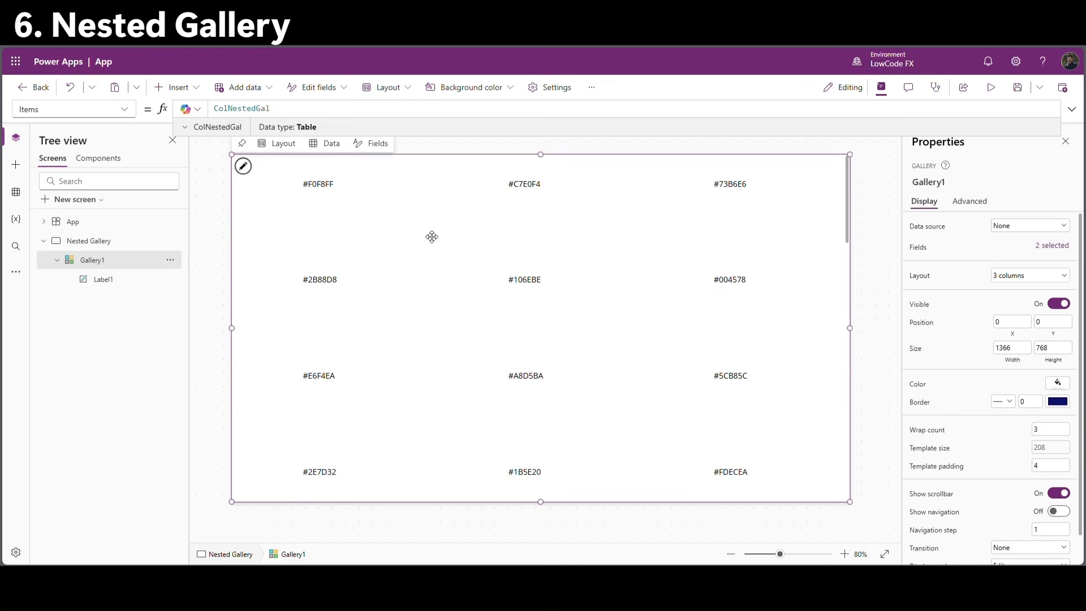
Review the ColNestedGal data and change Gallery1's Items formula to GroupBy(ColNestedGal,Group_Name,Color_Code).
{"action": "left_click", "coordinate": [325, 194]}
{"action": "left_click", "coordinate": [522, 184]}
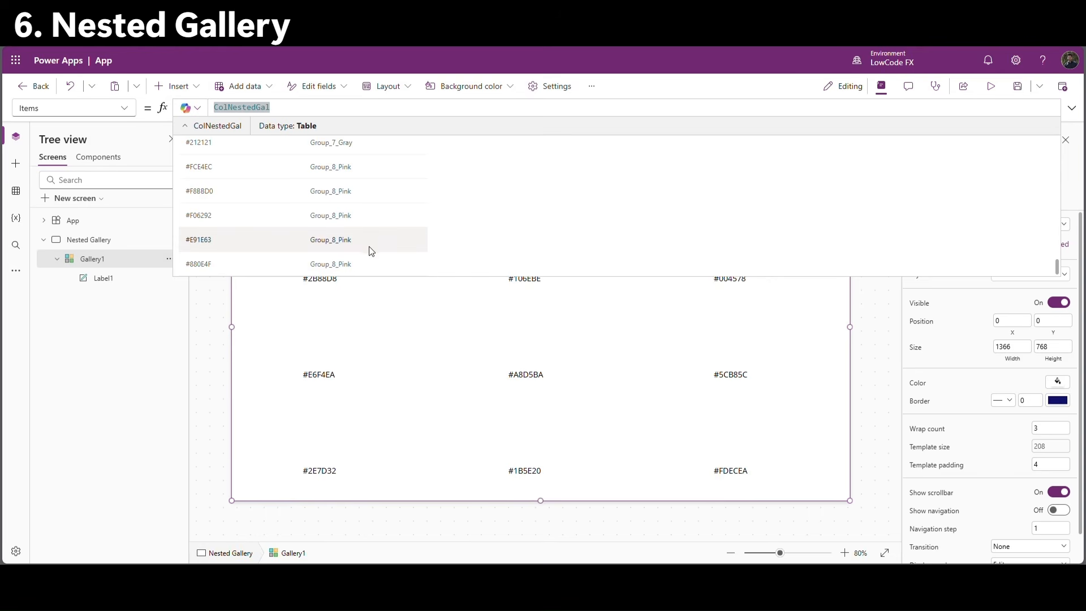
{"action": "left_click", "coordinate": [882, 325]}
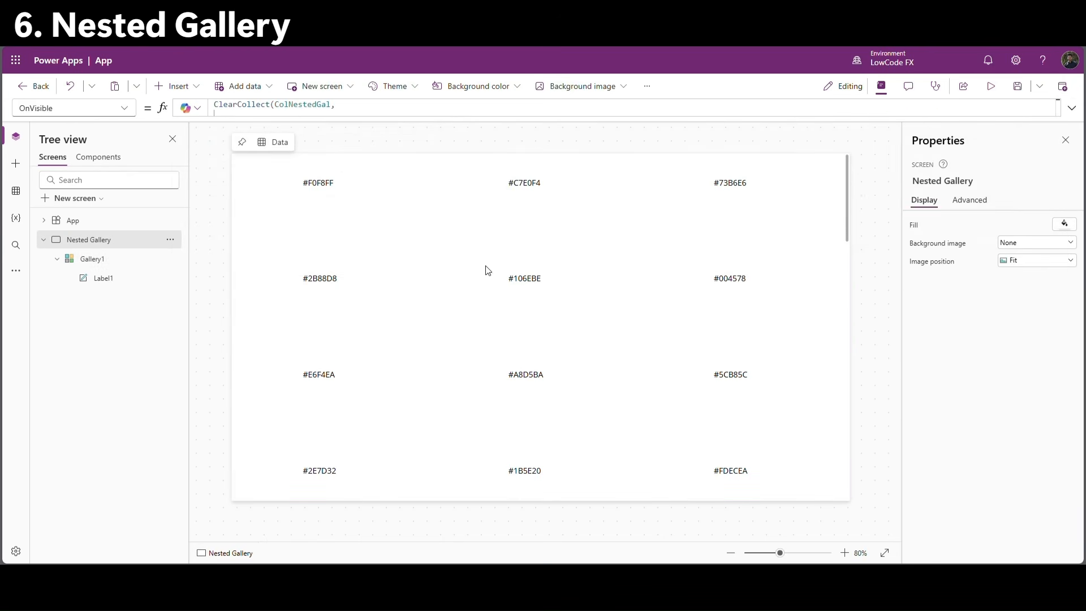
{"action": "left_click", "coordinate": [332, 221]}
{"action": "left_click", "coordinate": [222, 110]}
{"action": "type", "text": "Group"}
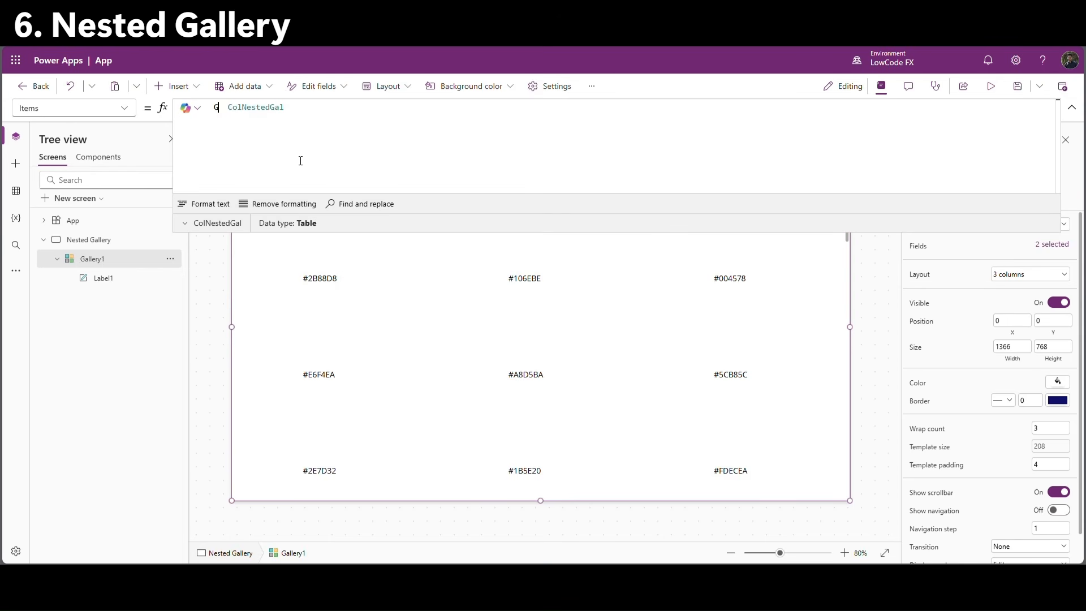
{"action": "type", "text": "By("}
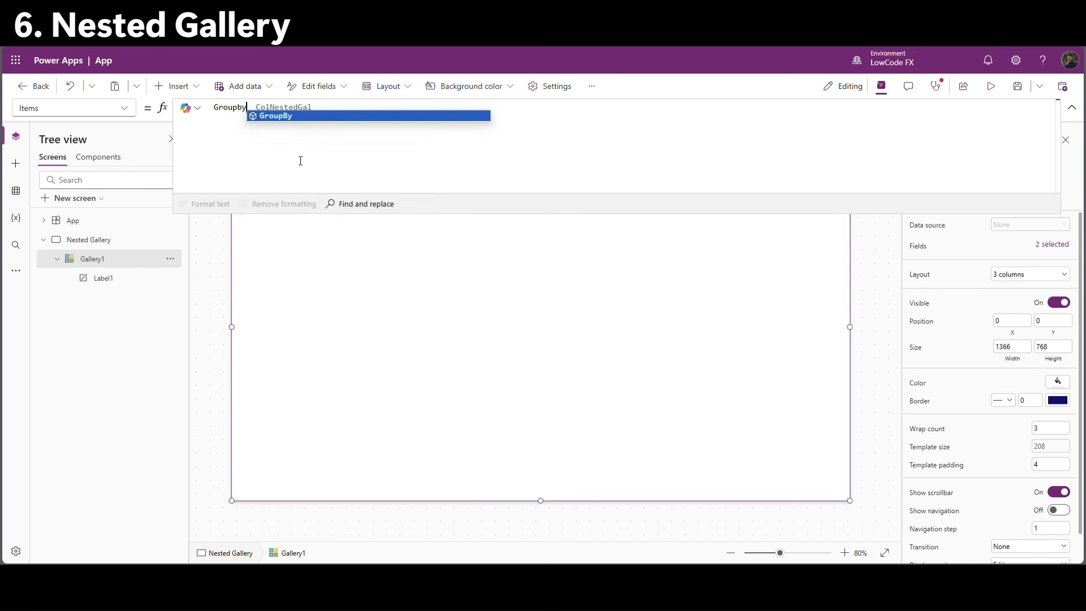
{"action": "left_click_drag", "start_coordinate": [260, 107], "coordinate": [343, 105]}
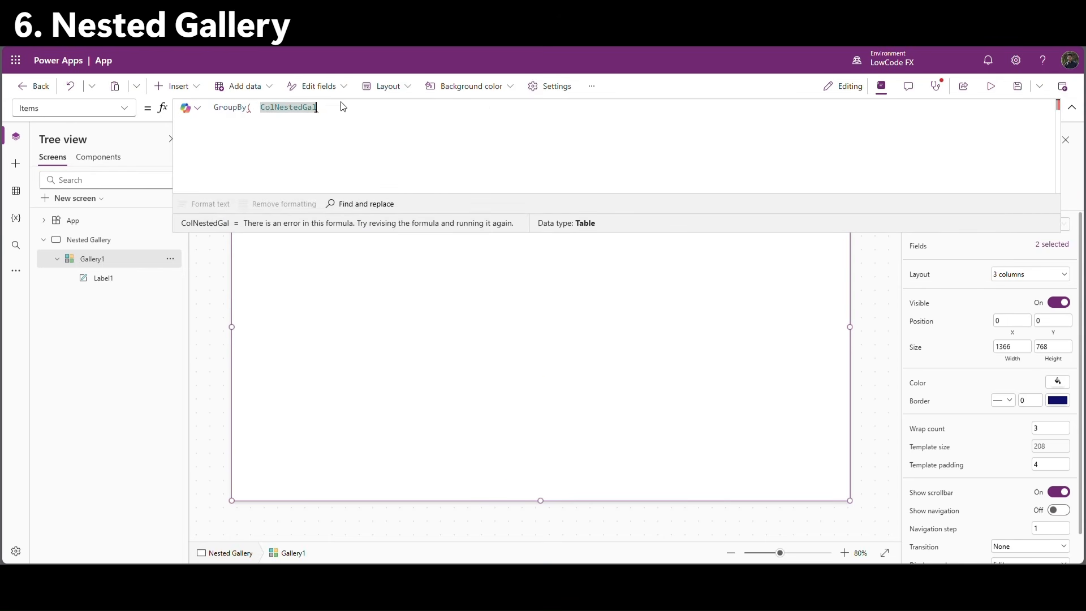
{"action": "type", "text": ","}
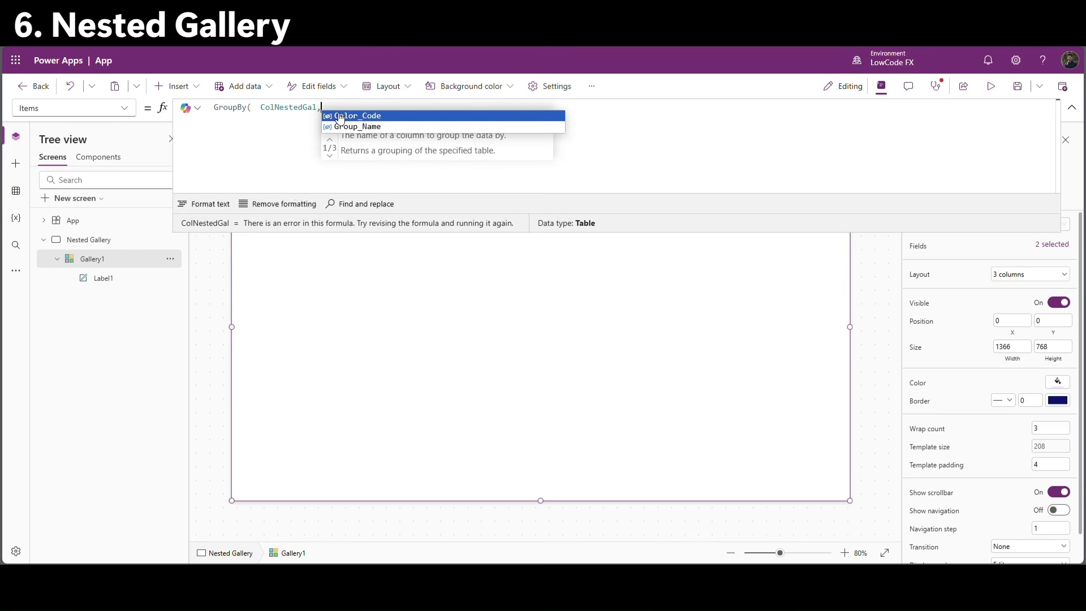
{"action": "type", "text": "Group_Name,"}
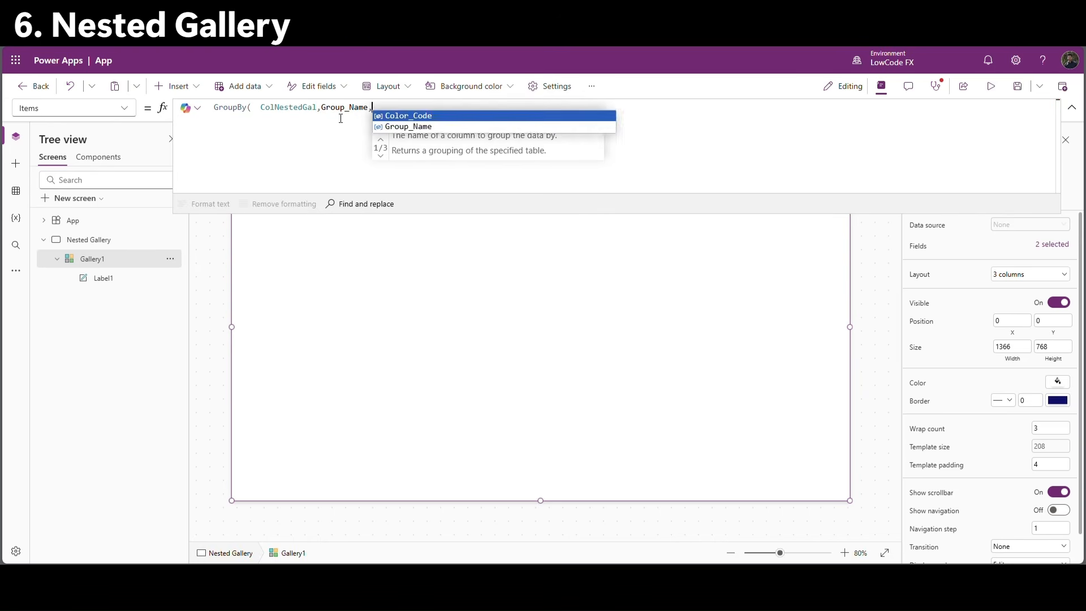
{"action": "type", "text": "Color_Code)"}
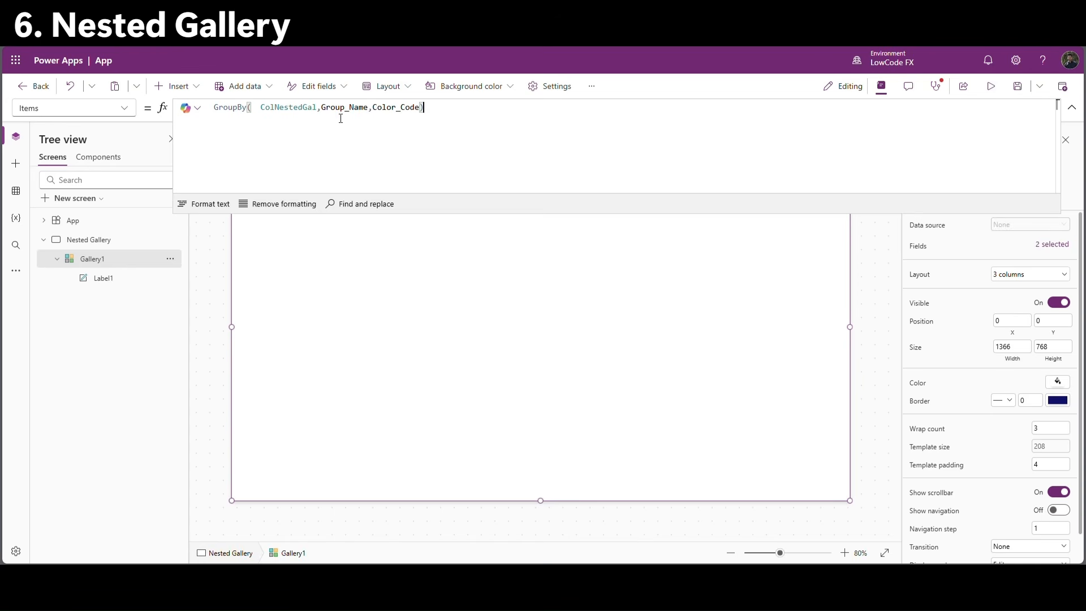
{"action": "left_click", "coordinate": [1072, 108]}
Set the label's Text formula in Gallery1 to ThisItem.Group_Name.
{"action": "left_click", "coordinate": [295, 180]}
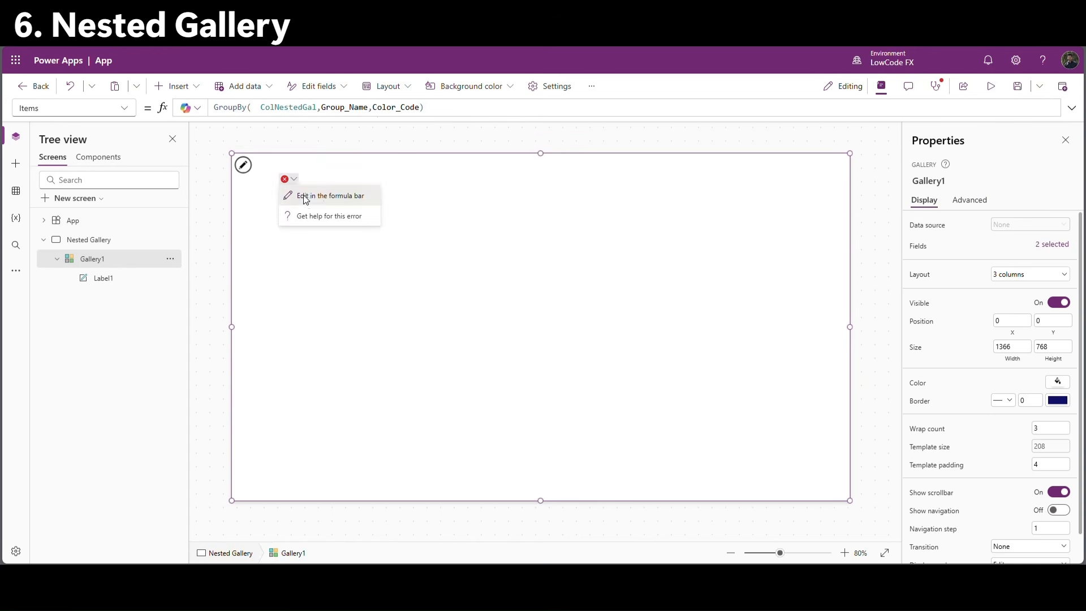
{"action": "left_click", "coordinate": [317, 194]}
{"action": "double_click", "coordinate": [276, 109]}
{"action": "type", "text": "Group_Name"}
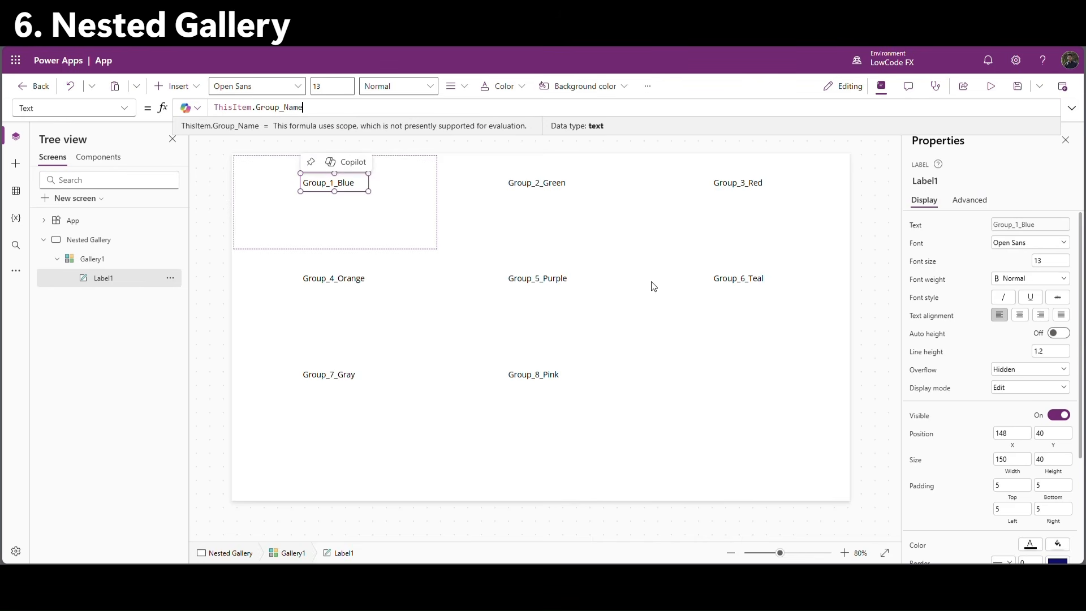
Make the group name label's text bold and center-aligned.
{"action": "left_click", "coordinate": [1026, 278]}
{"action": "left_click", "coordinate": [1023, 295]}
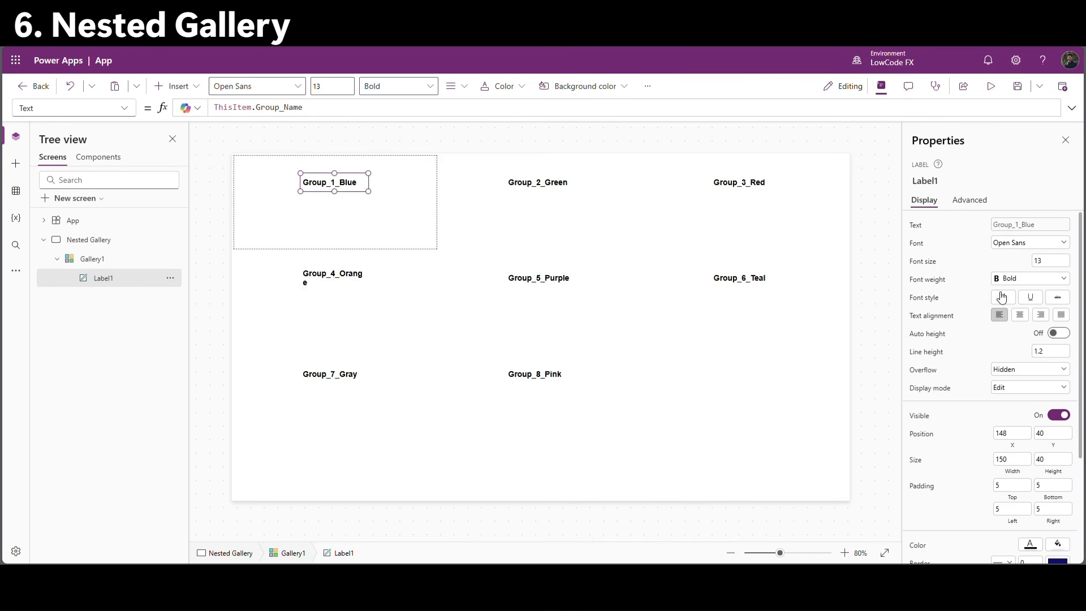
{"action": "left_click", "coordinate": [552, 138]}
{"action": "left_click", "coordinate": [524, 412]}
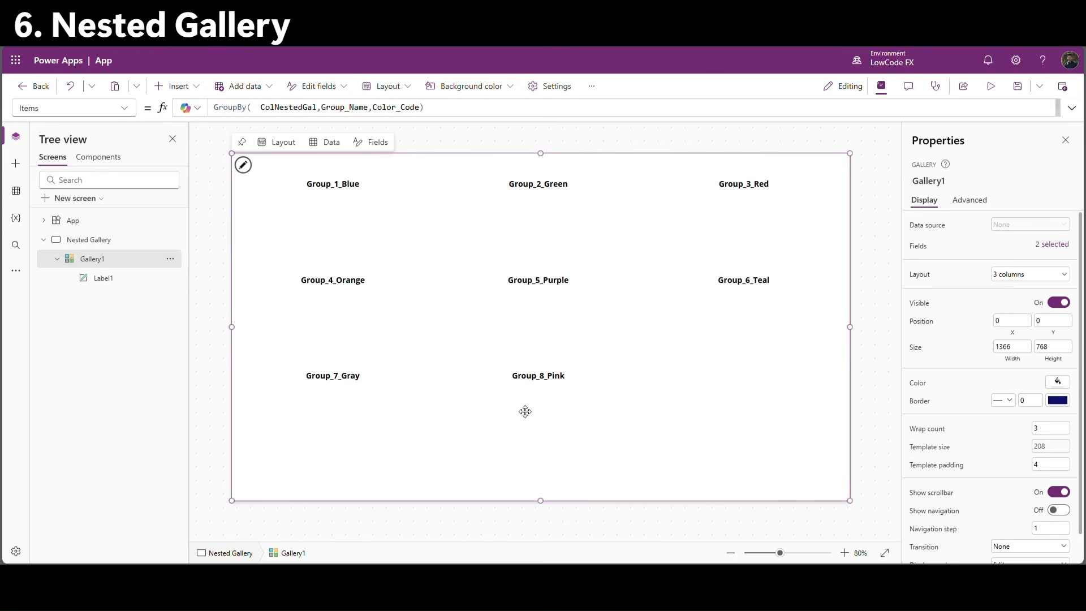
Insert a blank horizontal gallery inside the Gallery1 template without choosing a data source.
{"action": "left_click", "coordinate": [306, 213]}
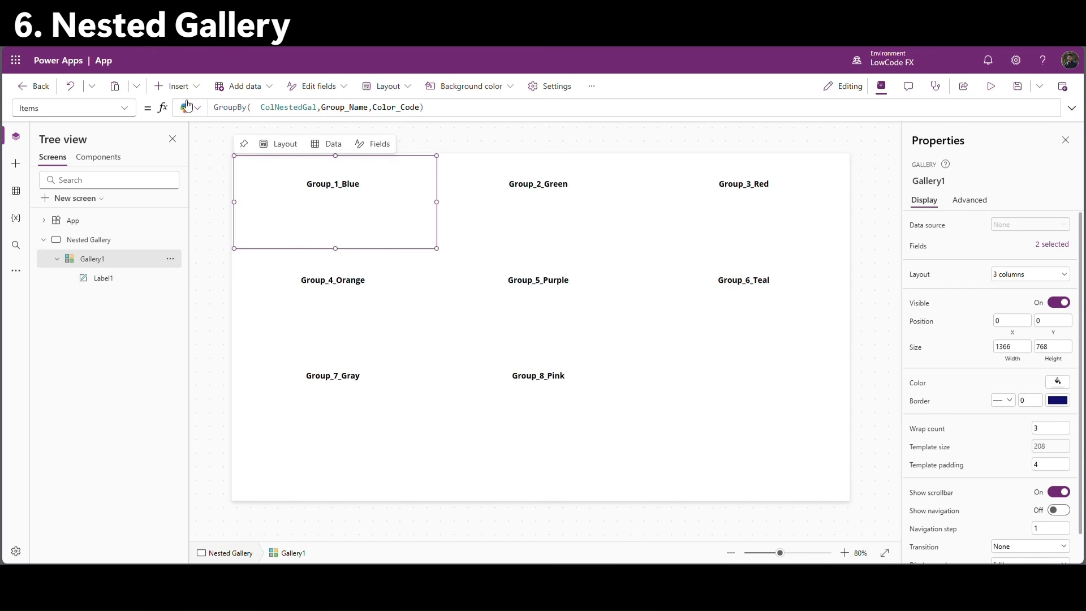
{"action": "left_click", "coordinate": [179, 86]}
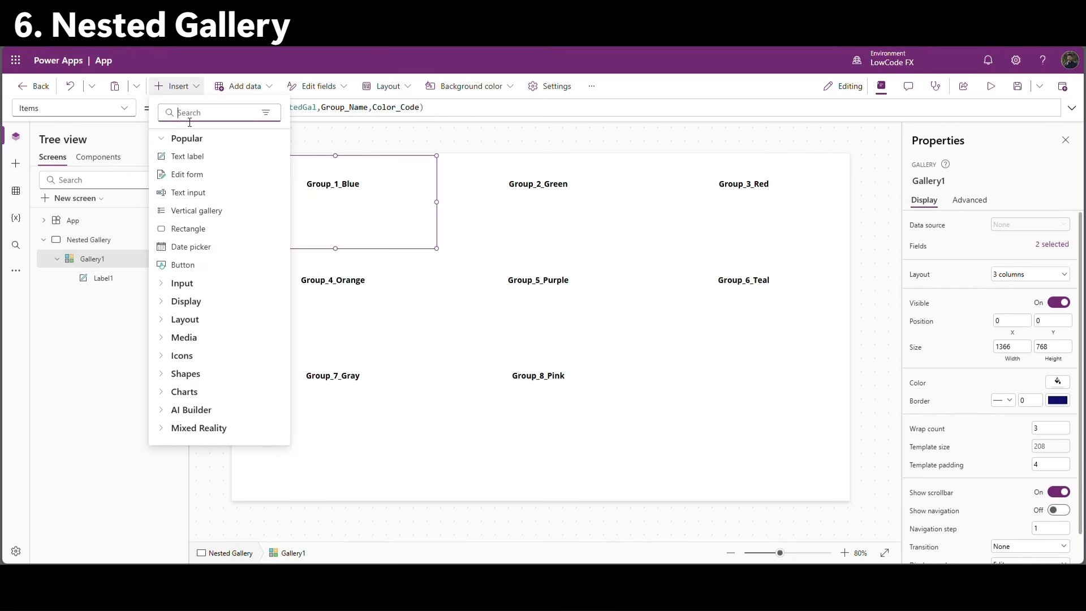
{"action": "type", "text": "hori"}
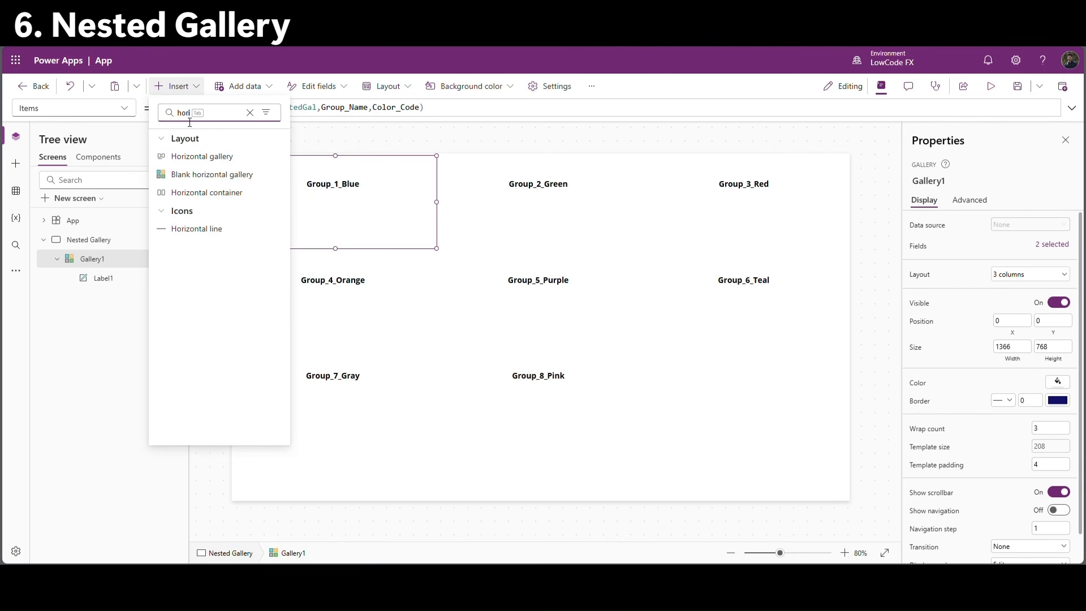
{"action": "left_click", "coordinate": [214, 179]}
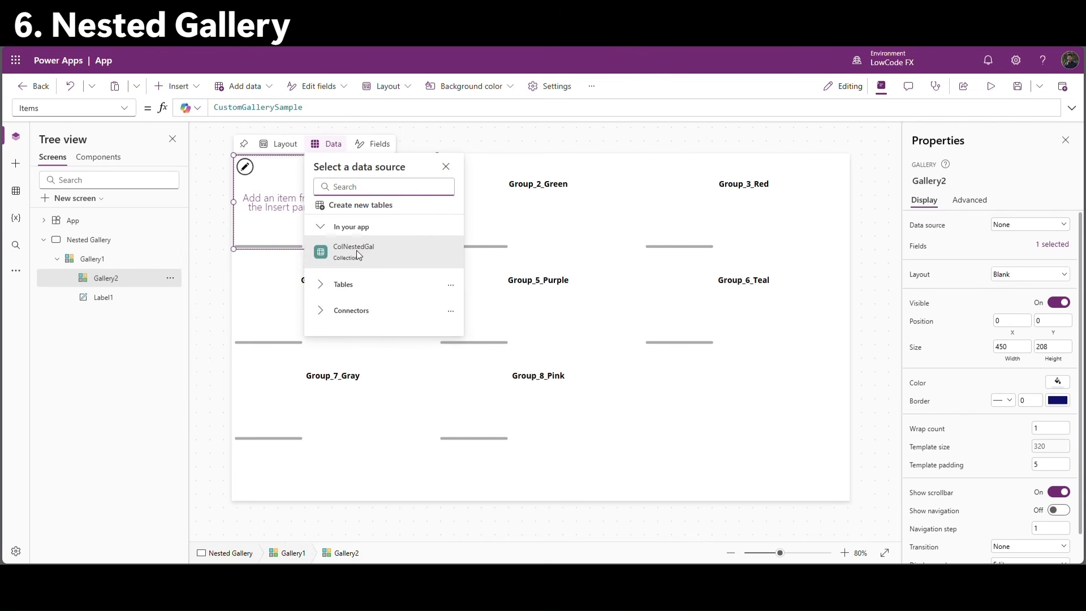
{"action": "left_click", "coordinate": [445, 167]}
Resize the nested gallery to about 400 wide and 67 high, positioned below the group name at X 28, Y 112.
{"action": "left_click_drag", "start_coordinate": [337, 165], "coordinate": [337, 233]}
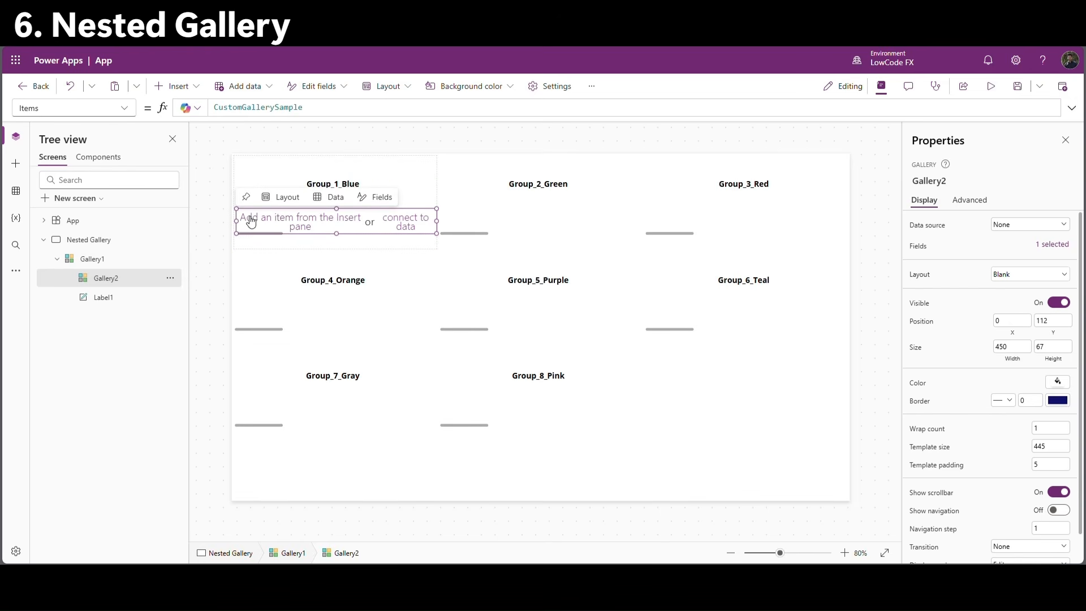
{"action": "left_click_drag", "start_coordinate": [242, 222], "coordinate": [250, 222]}
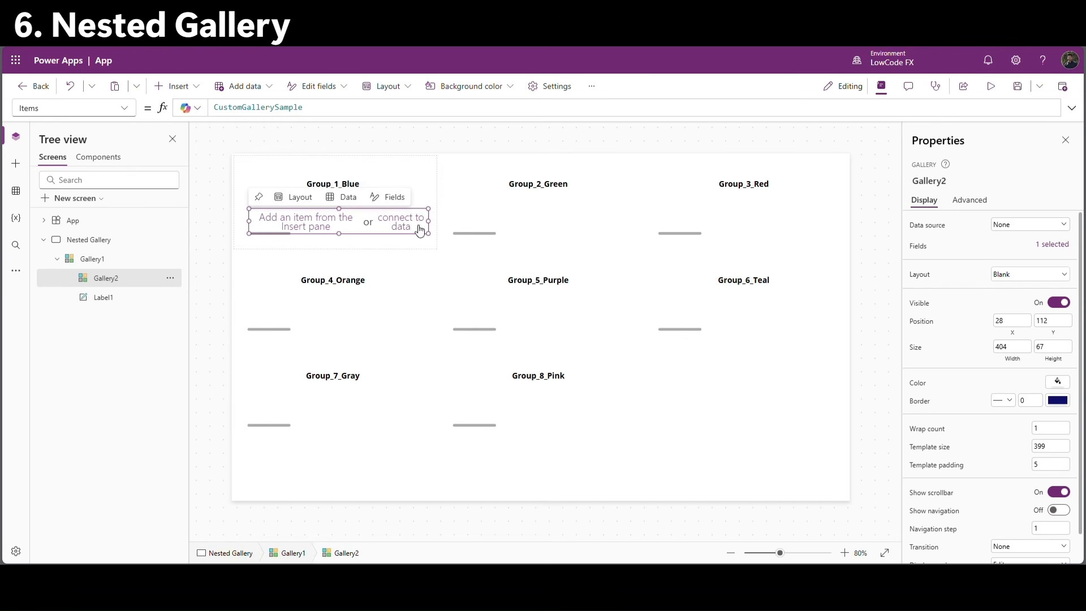
{"action": "left_click_drag", "start_coordinate": [436, 223], "coordinate": [430, 225]}
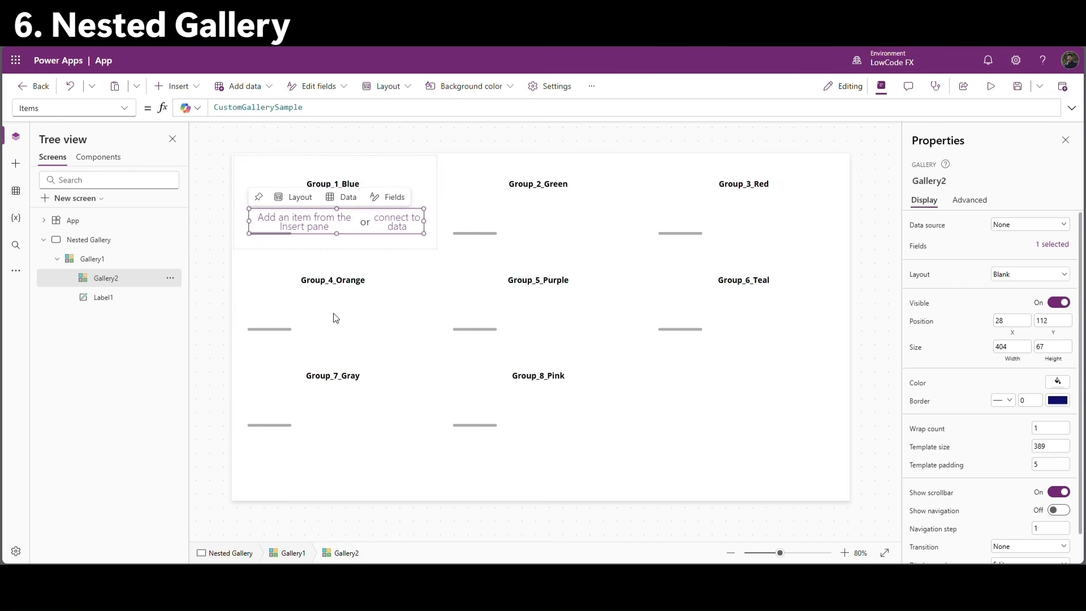
Set the nested gallery's template size to 40.
{"action": "left_click", "coordinate": [287, 222]}
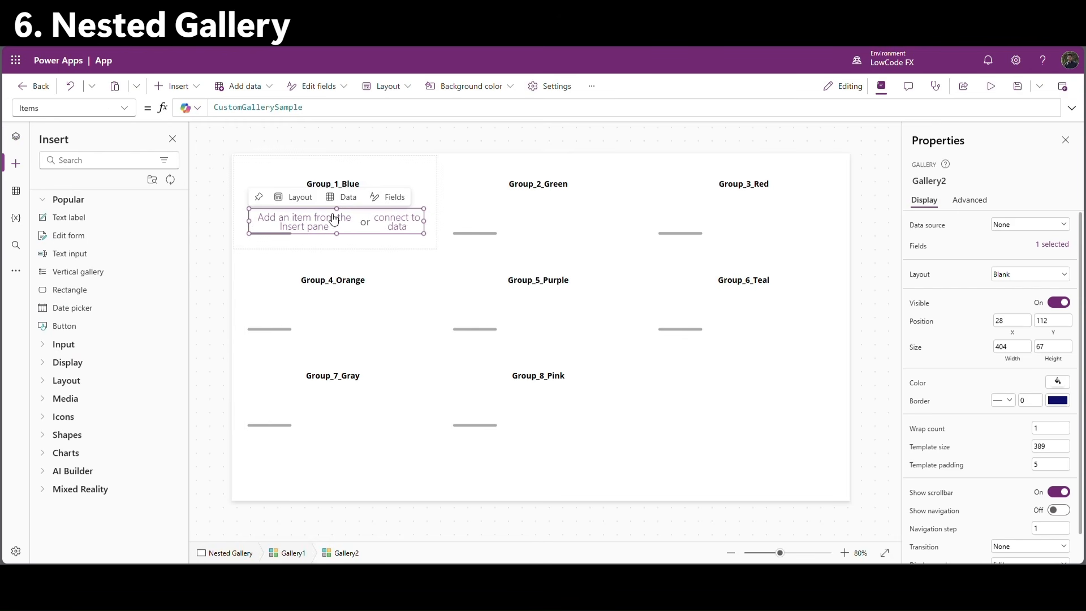
{"action": "left_click", "coordinate": [16, 137]}
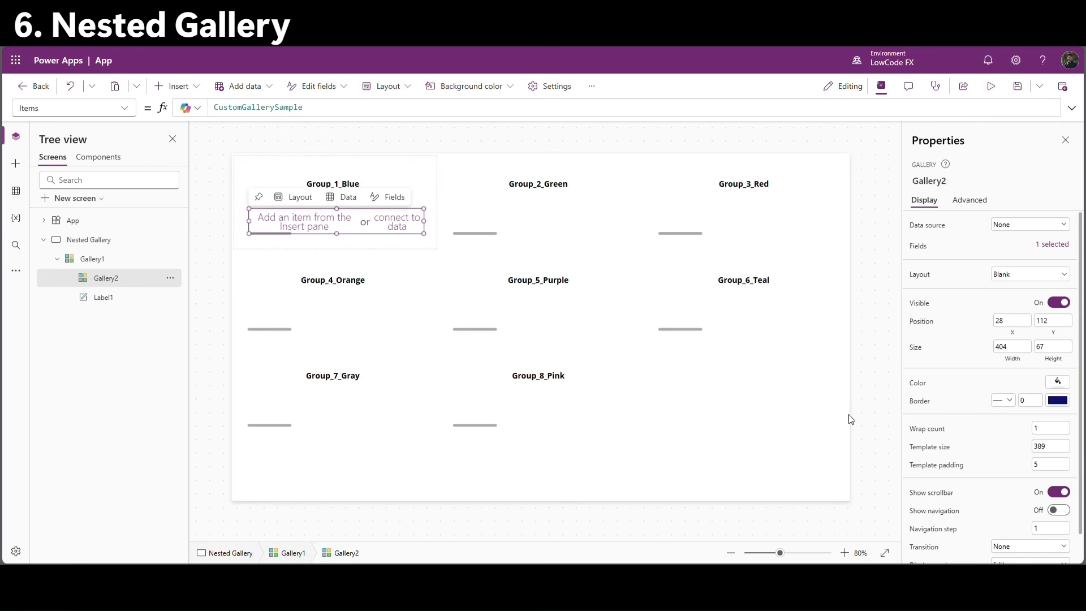
{"action": "left_click", "coordinate": [1046, 451]}
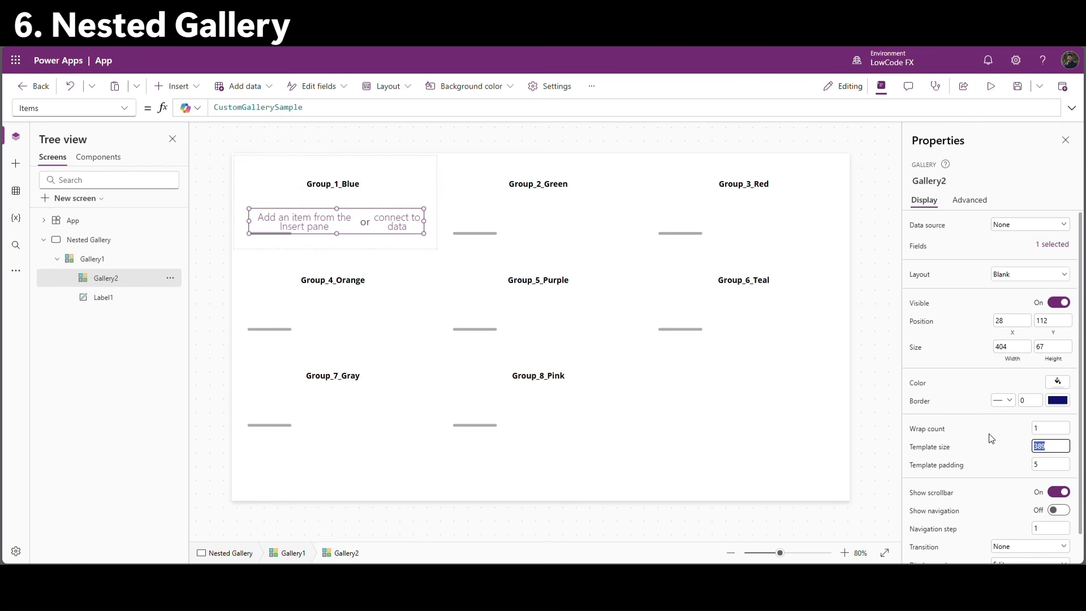
{"action": "type", "text": "40"}
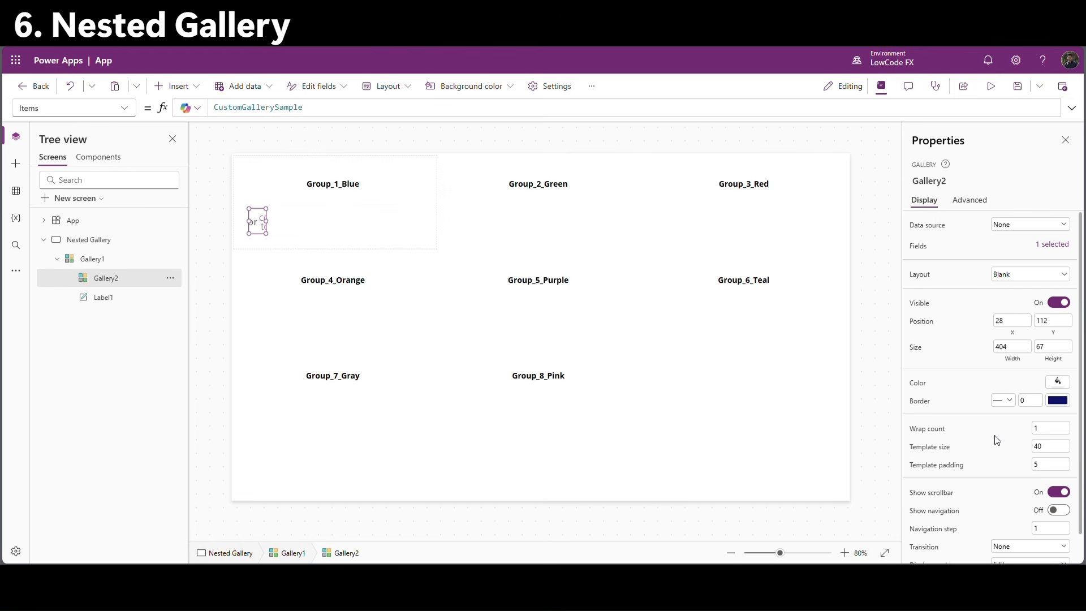
Insert a rectangle shape inside the nested gallery's template.
{"action": "left_click", "coordinate": [188, 90]}
{"action": "type", "text": "rec"}
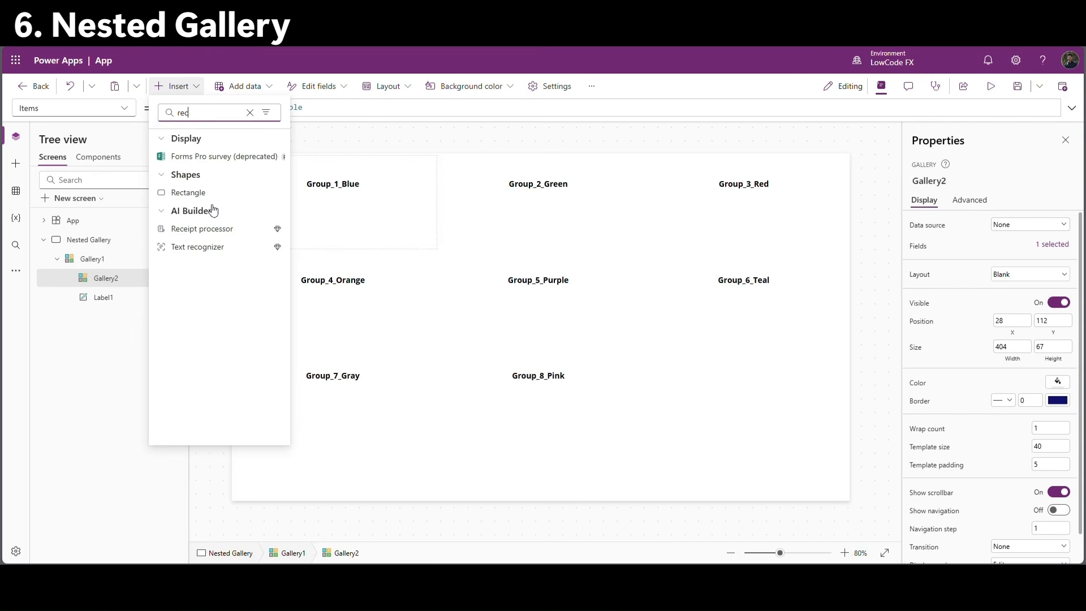
{"action": "left_click", "coordinate": [188, 192]}
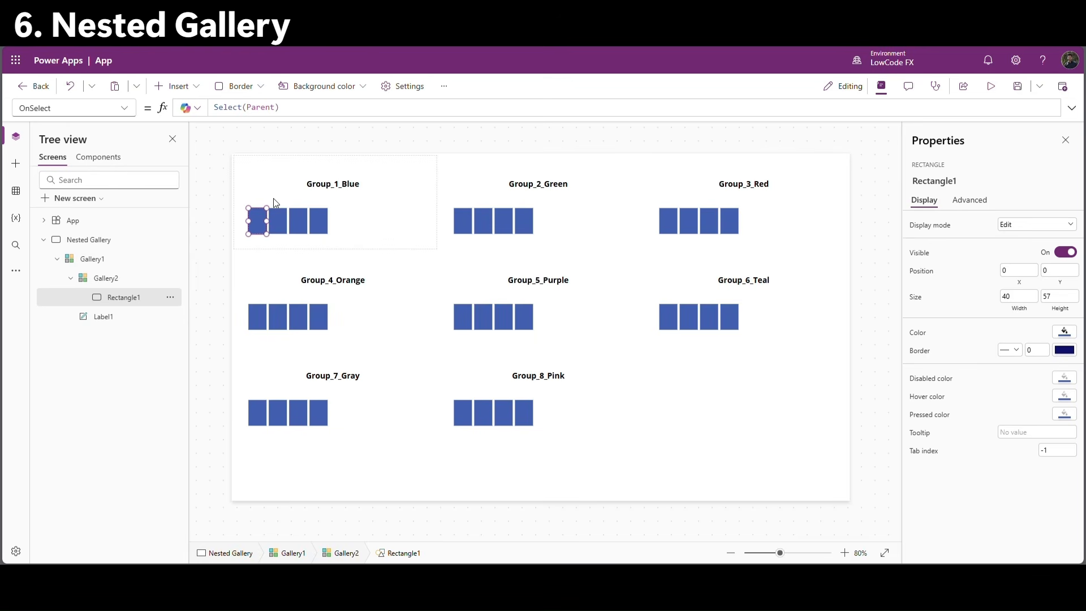
Set the nested gallery's Items property to the ColNestedGal collection in place of the sample data.
{"action": "left_click", "coordinate": [337, 234]}
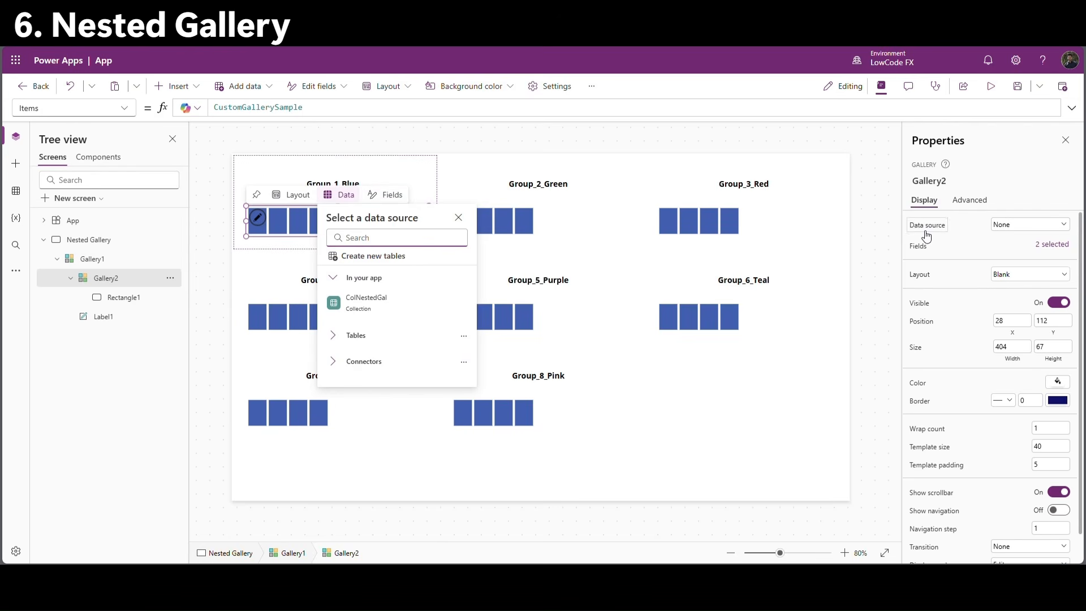
{"action": "left_click", "coordinate": [950, 222]}
{"action": "left_click", "coordinate": [1072, 107]}
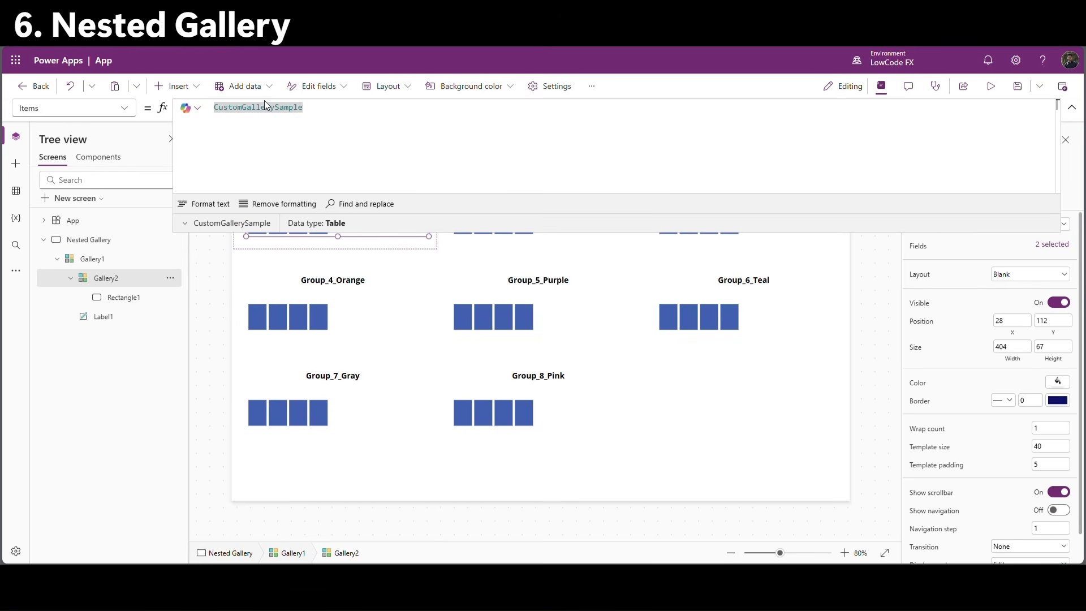
{"action": "key", "text": "BackSpace"}
{"action": "type", "text": "col"}
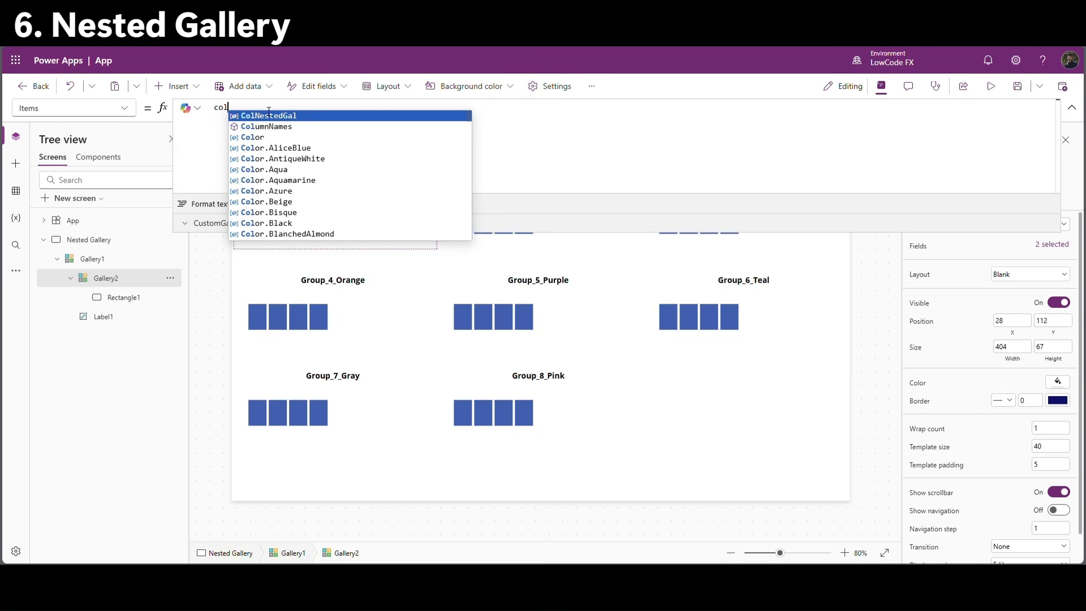
{"action": "key", "text": "Tab"}
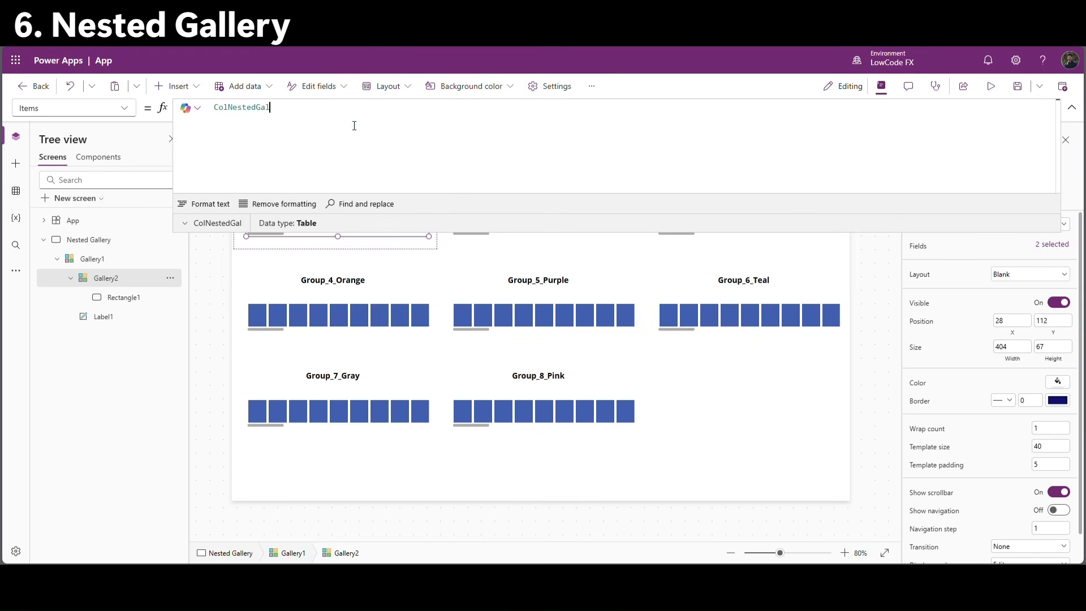
{"action": "left_click", "coordinate": [1072, 109]}
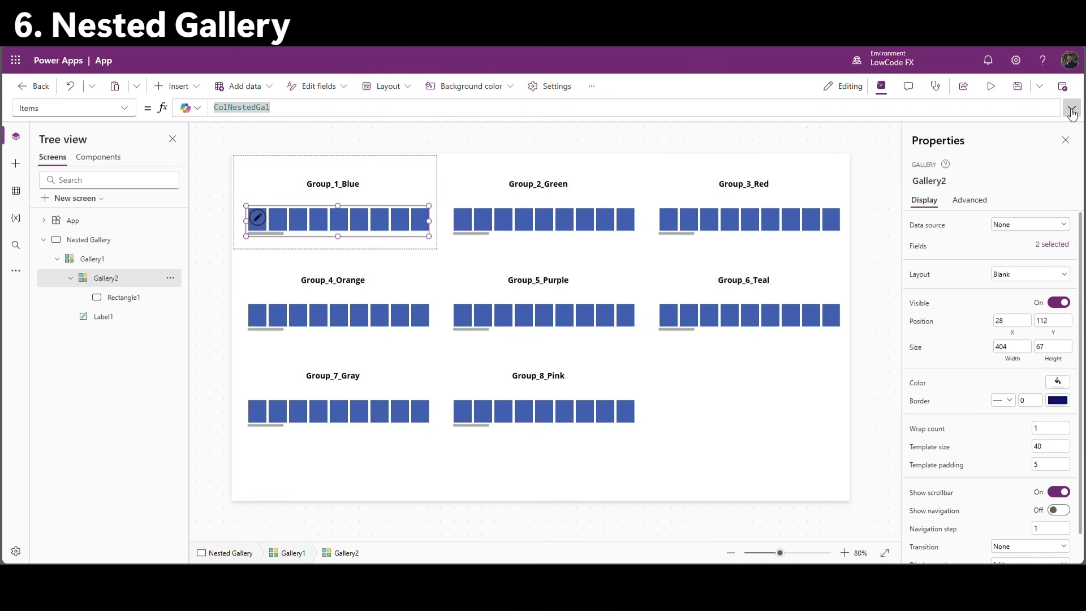
Wrap ColNestedGal in a Filter function in the nested gallery's Items formula.
{"action": "left_click", "coordinate": [1072, 110]}
{"action": "key", "text": "Left"}
{"action": "type", "text": "Filter("}
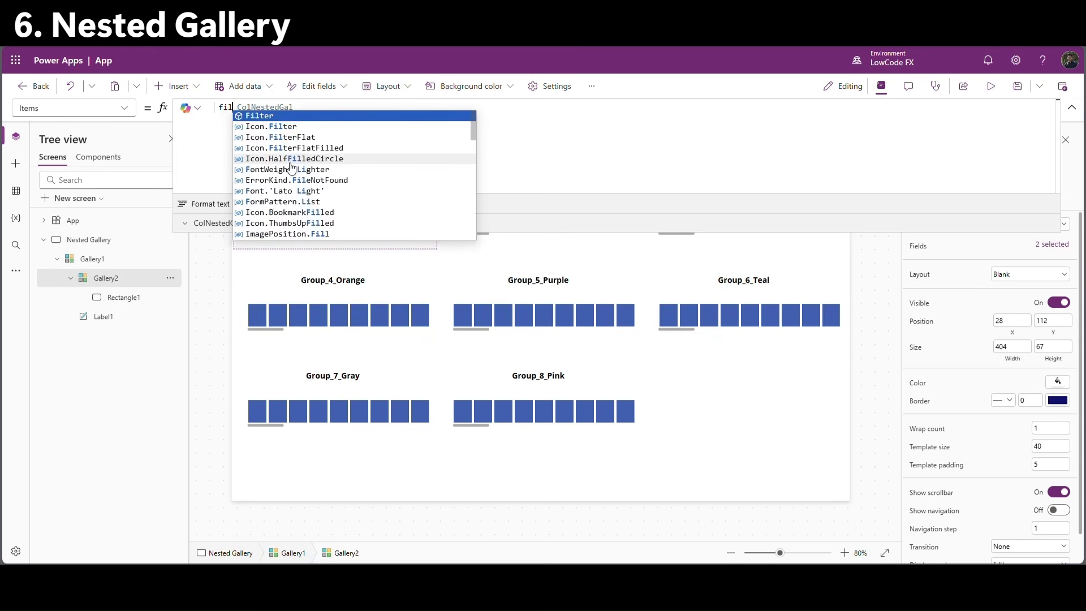
{"action": "left_click", "coordinate": [235, 150]}
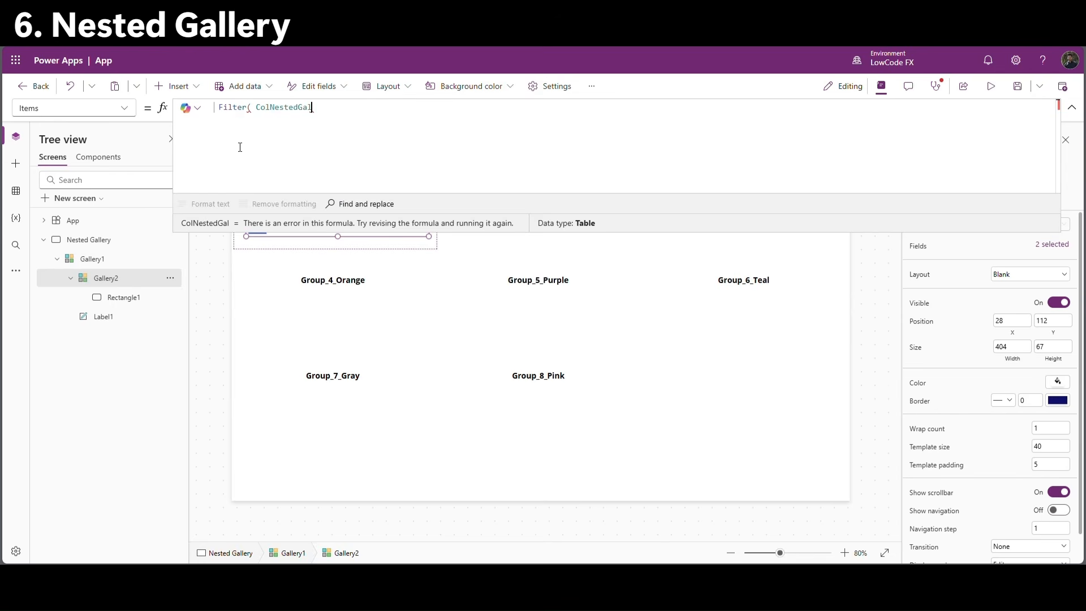
Add the condition Group_Name = ThisItem.Group_Name to the nested gallery's Filter formula and close its parenthesis.
{"action": "type", "text": ",gr"}
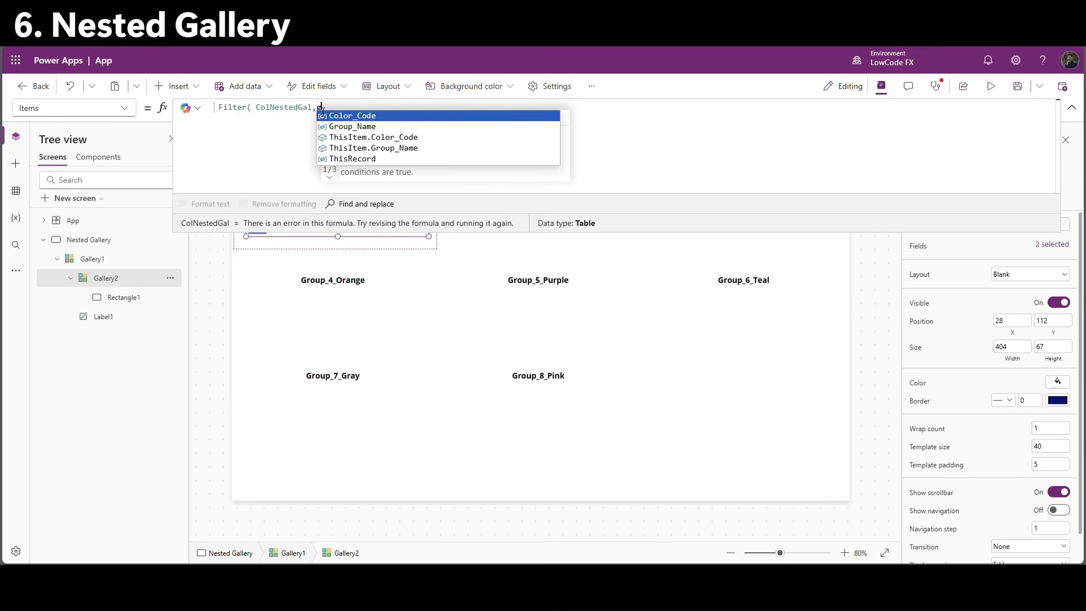
{"action": "key", "text": "Down"}
{"action": "key", "text": "Down"}
{"action": "key", "text": "Down"}
{"action": "key", "text": "Down"}
{"action": "key", "text": "Down"}
{"action": "key", "text": "Down"}
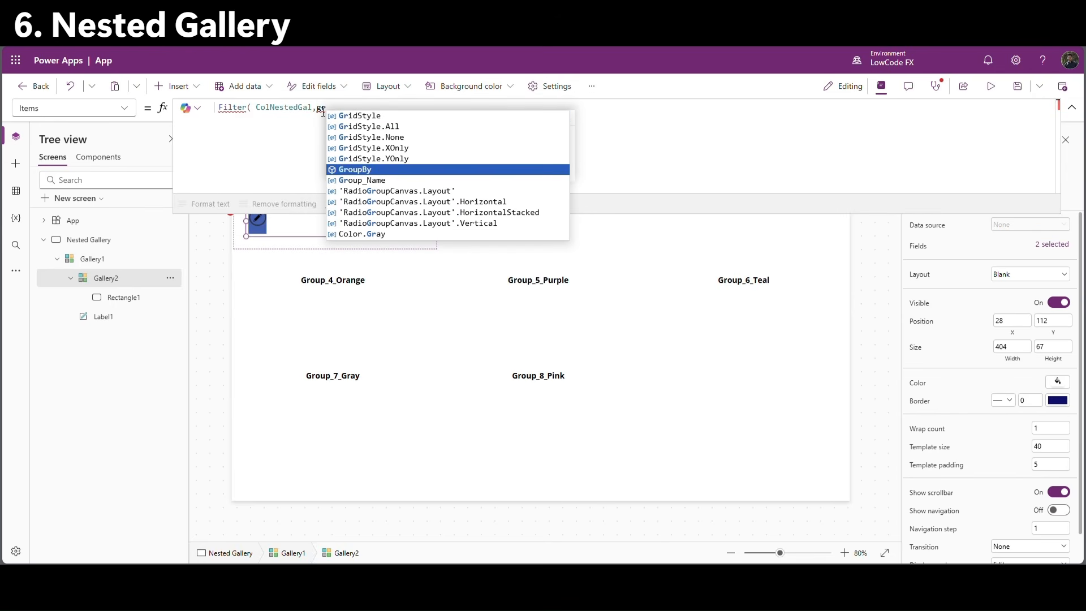
{"action": "key", "text": "Tab"}
{"action": "type", "text": "= "}
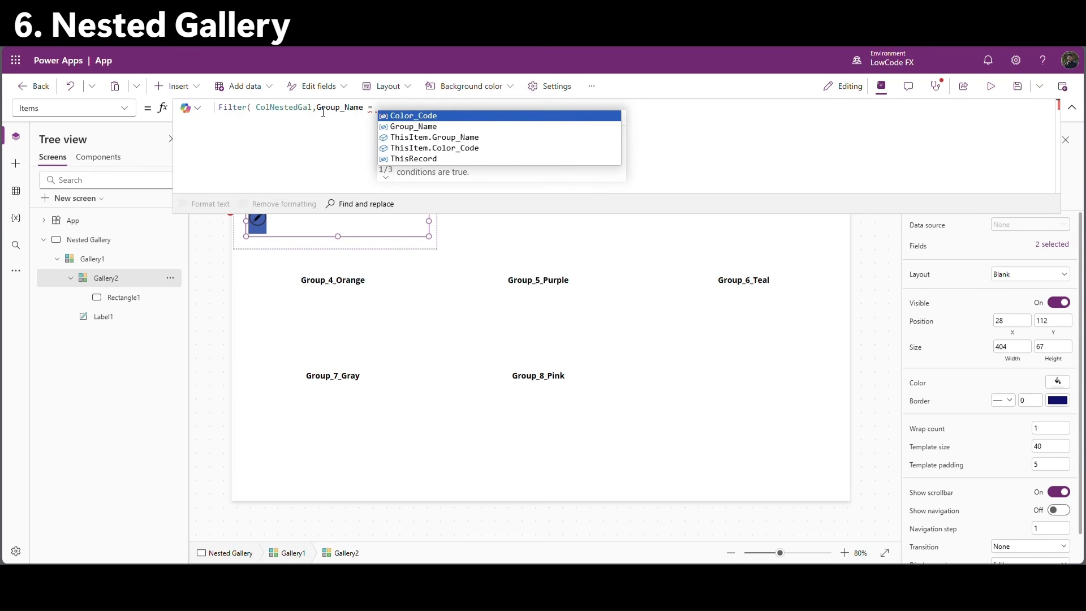
{"action": "type", "text": "thi"}
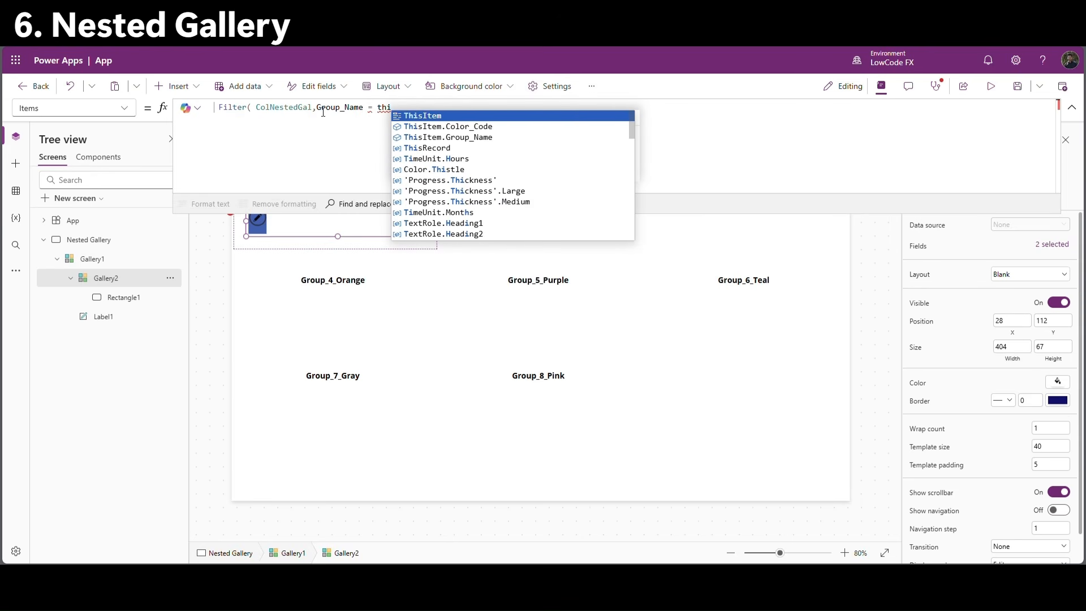
{"action": "key", "text": "Down"}
{"action": "key", "text": "Down"}
{"action": "key", "text": "Tab"}
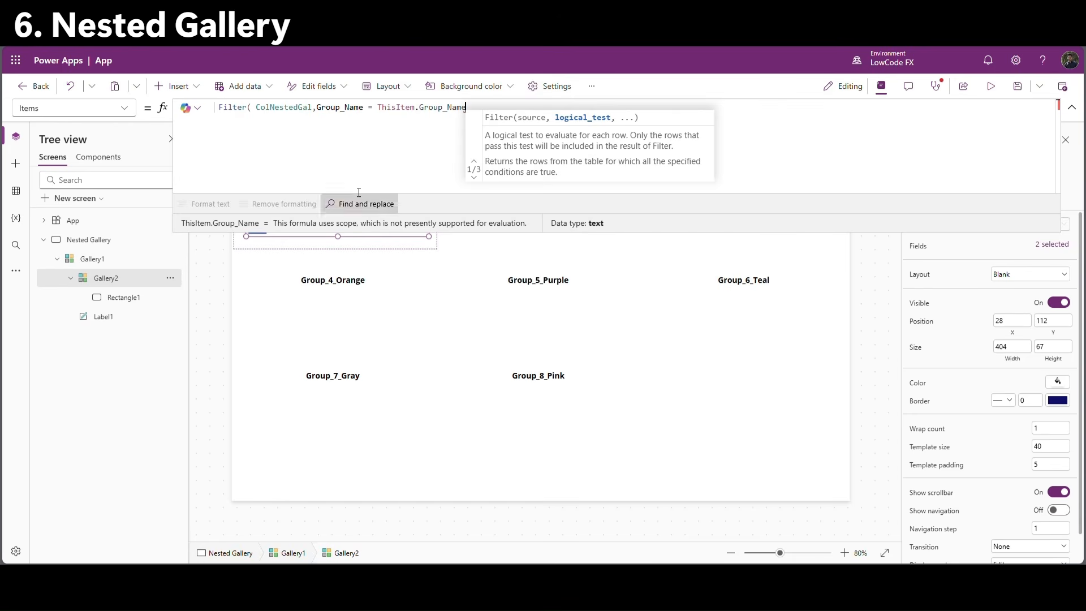
{"action": "double_click", "coordinate": [396, 108]}
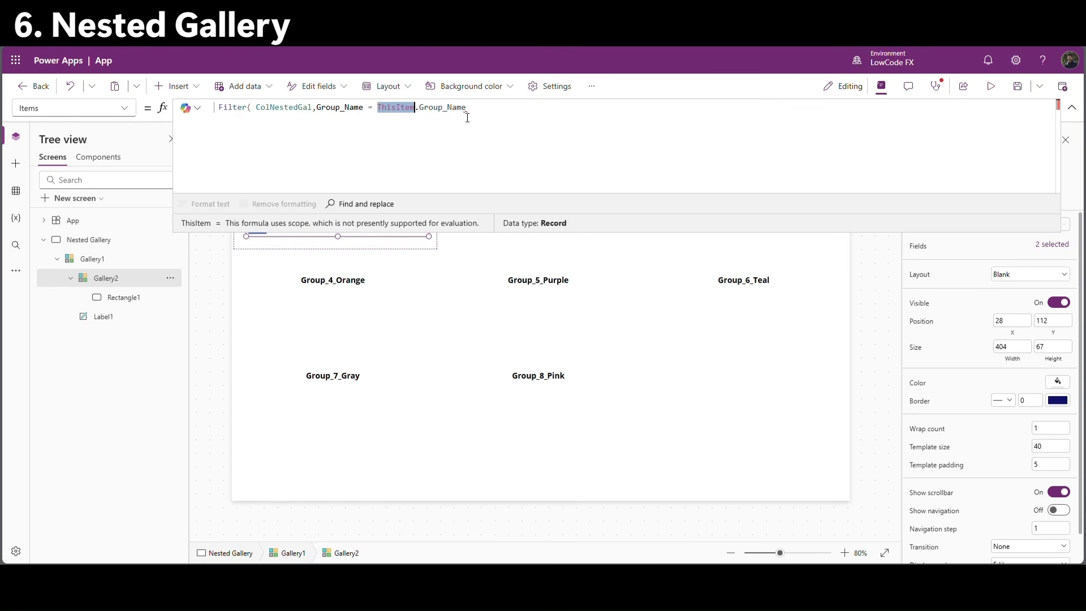
{"action": "left_click", "coordinate": [408, 129]}
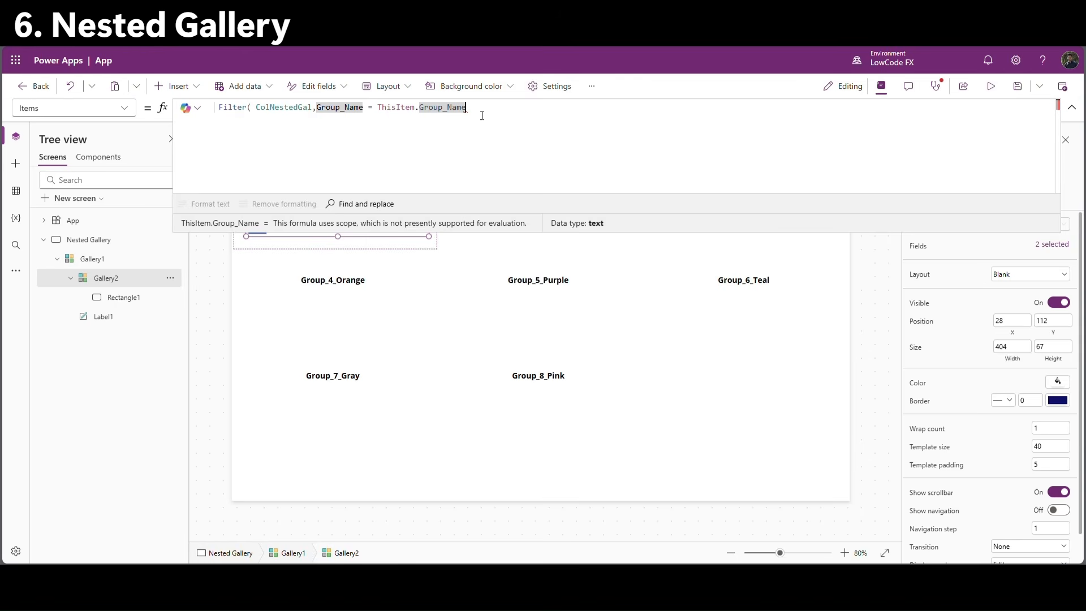
{"action": "type", "text": ")"}
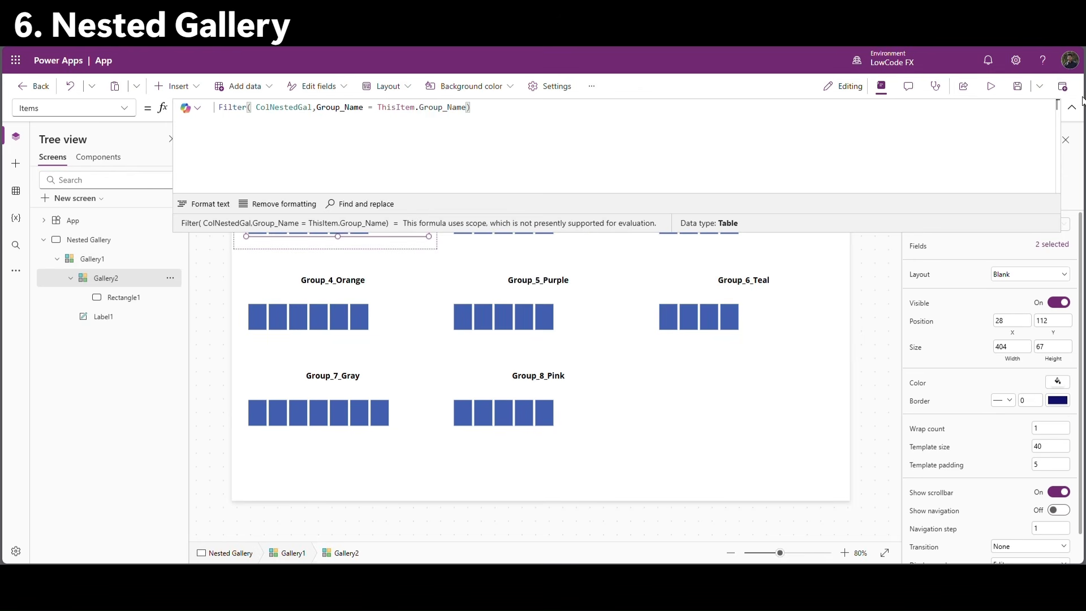
{"action": "left_click", "coordinate": [1072, 107]}
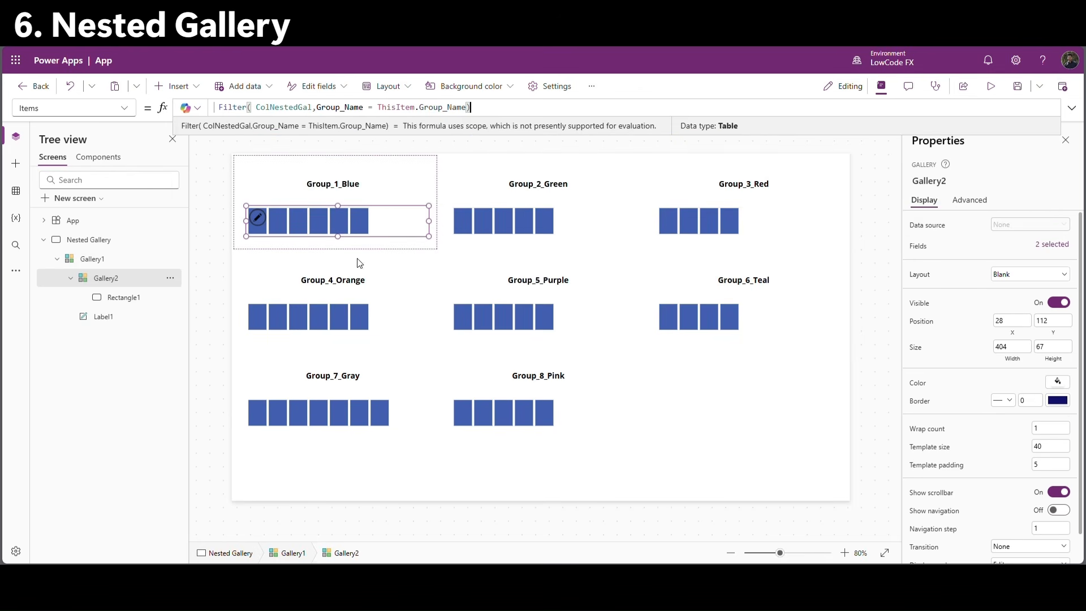
Set the Fill property of the rectangle in the nested gallery to ColorValue(ThisItem.Color_Code).
{"action": "left_click", "coordinate": [258, 220]}
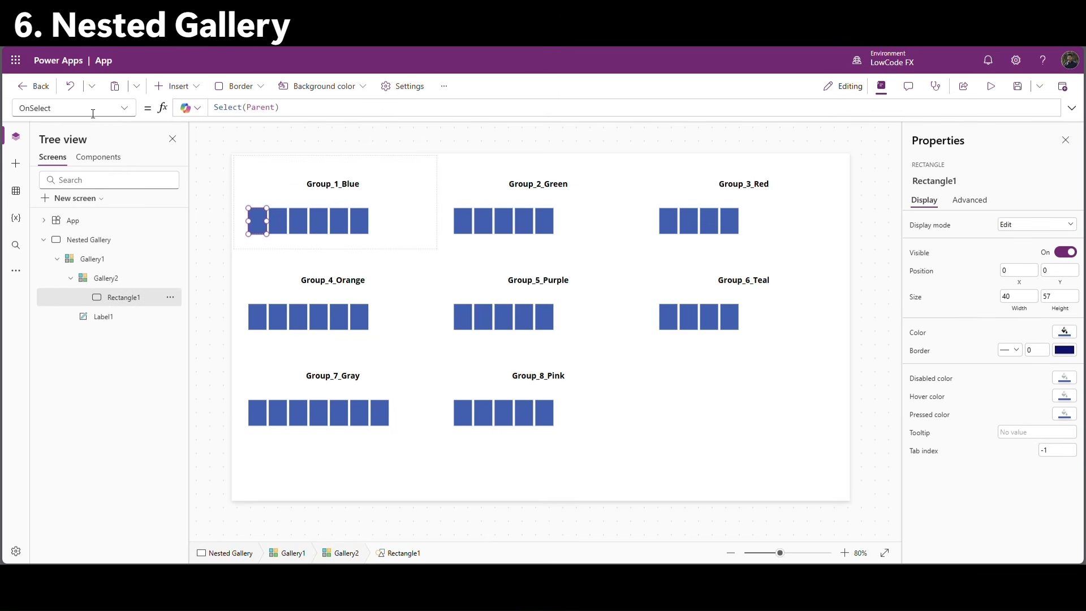
{"action": "left_click", "coordinate": [1068, 333]}
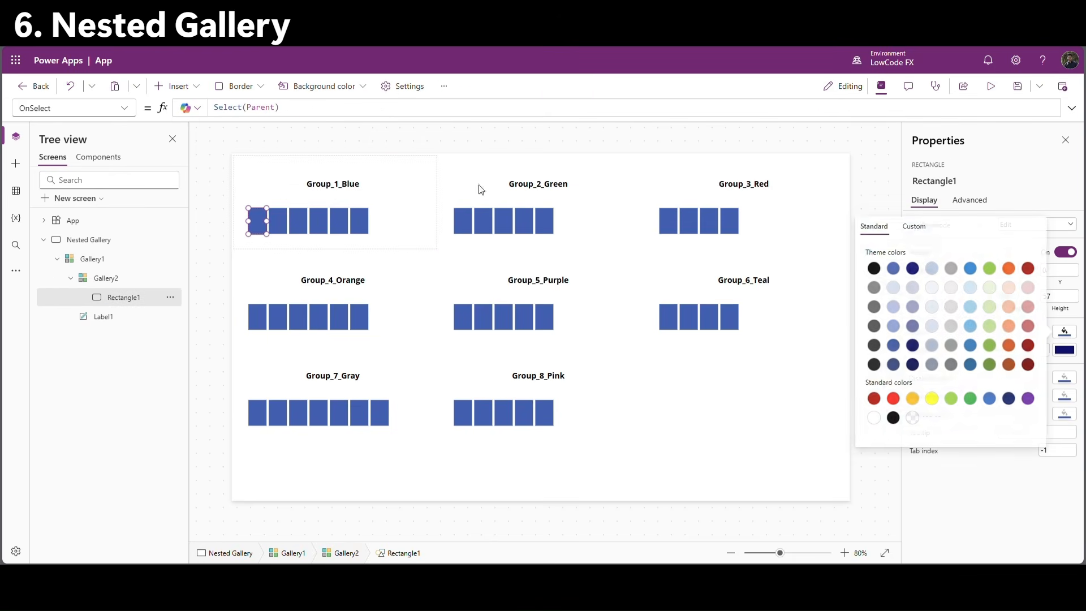
{"action": "left_click", "coordinate": [320, 108]}
{"action": "left_click_drag", "start_coordinate": [325, 115], "coordinate": [207, 107]}
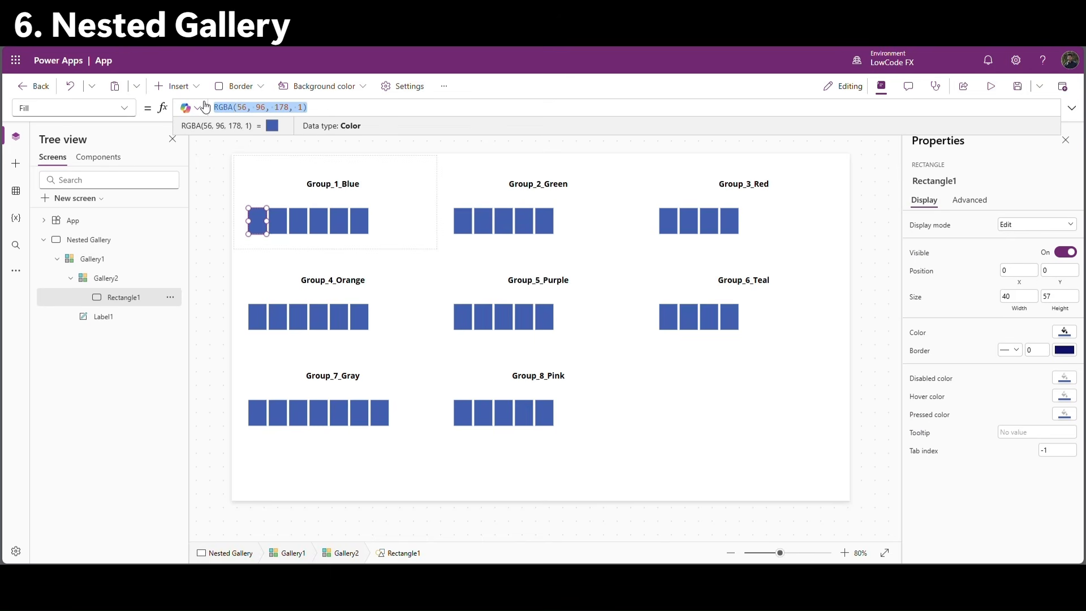
{"action": "type", "text": "colorv"}
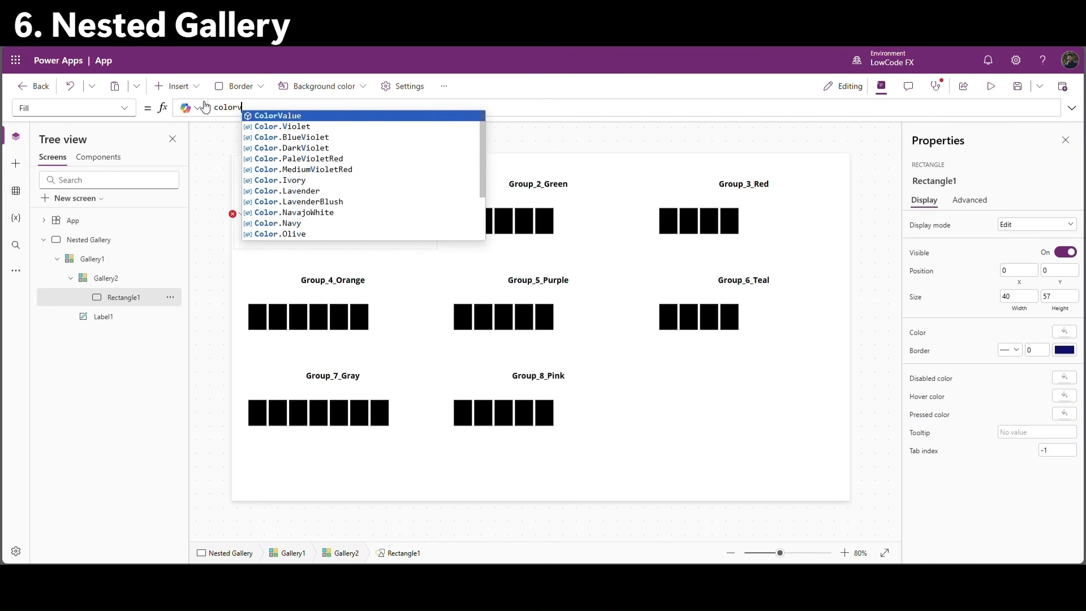
{"action": "key", "text": "Tab"}
{"action": "type", "text": "thisi"}
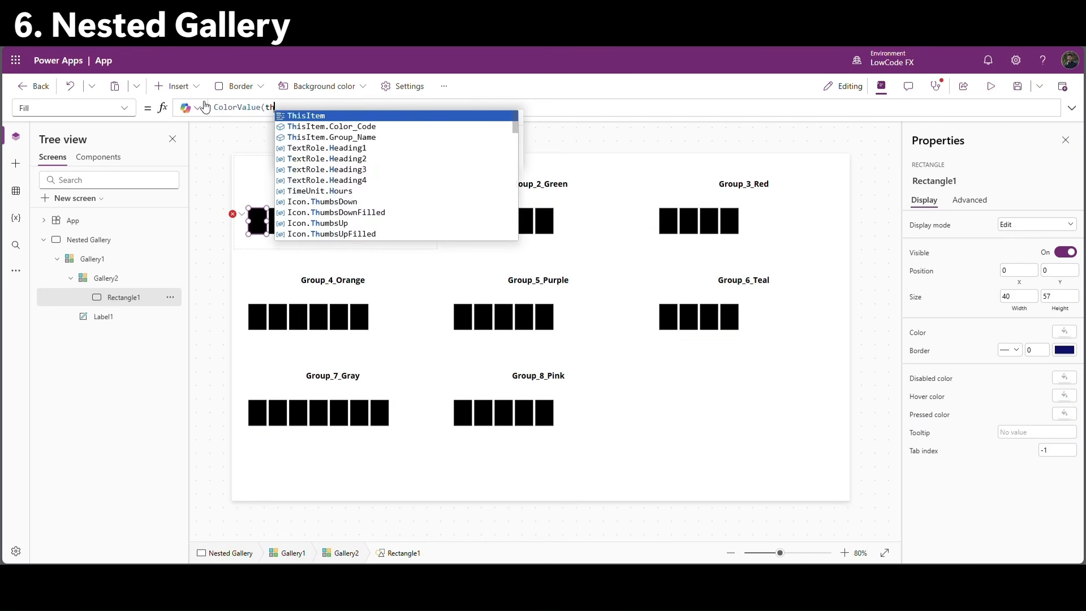
{"action": "key", "text": "Down"}
{"action": "key", "text": "Tab"}
{"action": "type", "text": ")"}
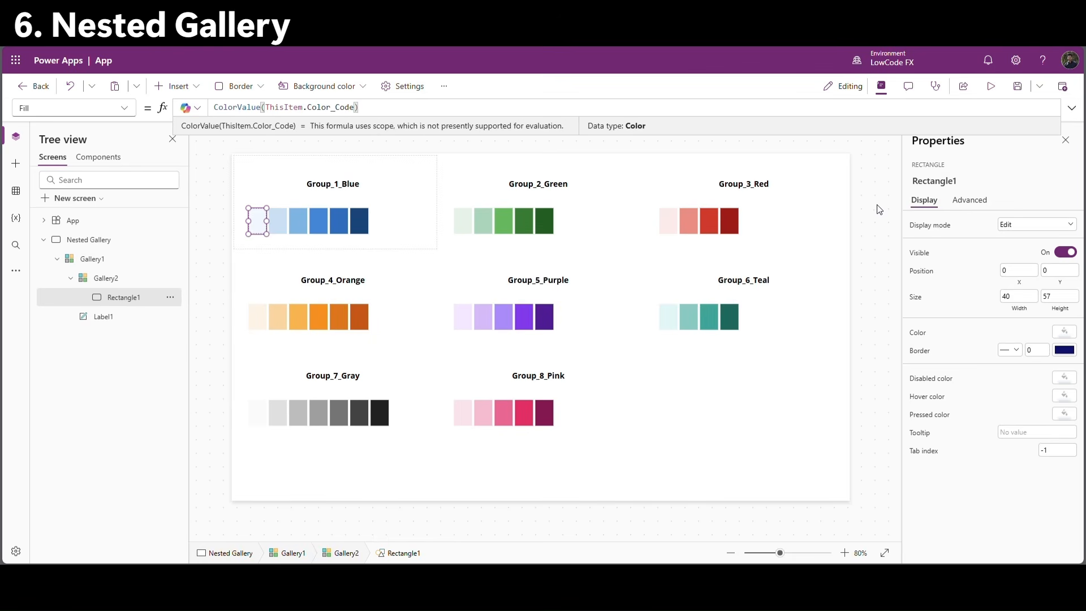
{"action": "left_click", "coordinate": [880, 209]}
{"action": "left_click", "coordinate": [92, 260]}
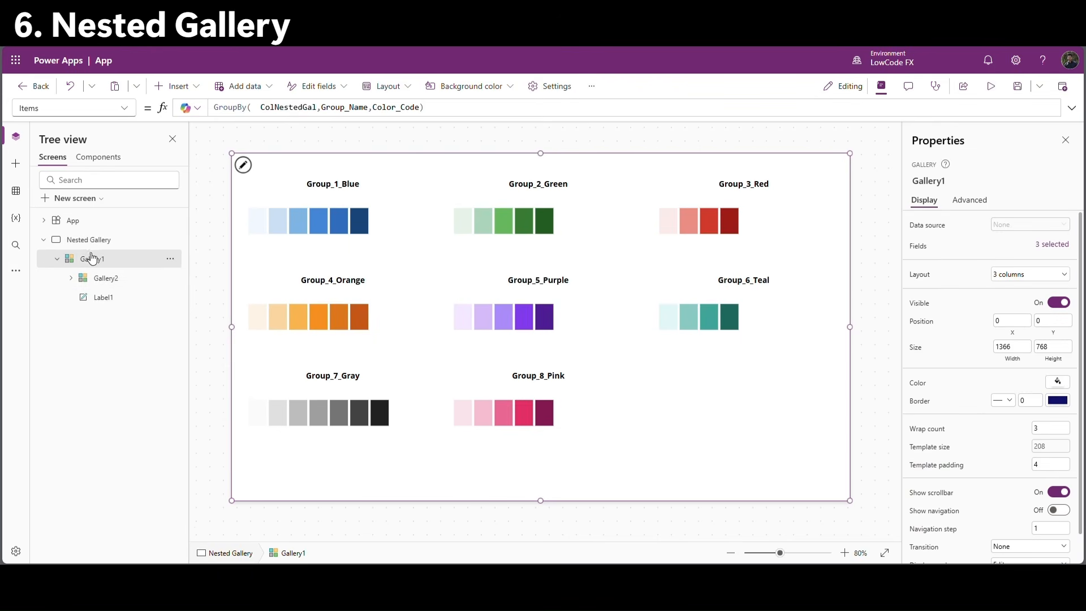
{"action": "left_click", "coordinate": [116, 280]}
{"action": "left_click", "coordinate": [359, 257]}
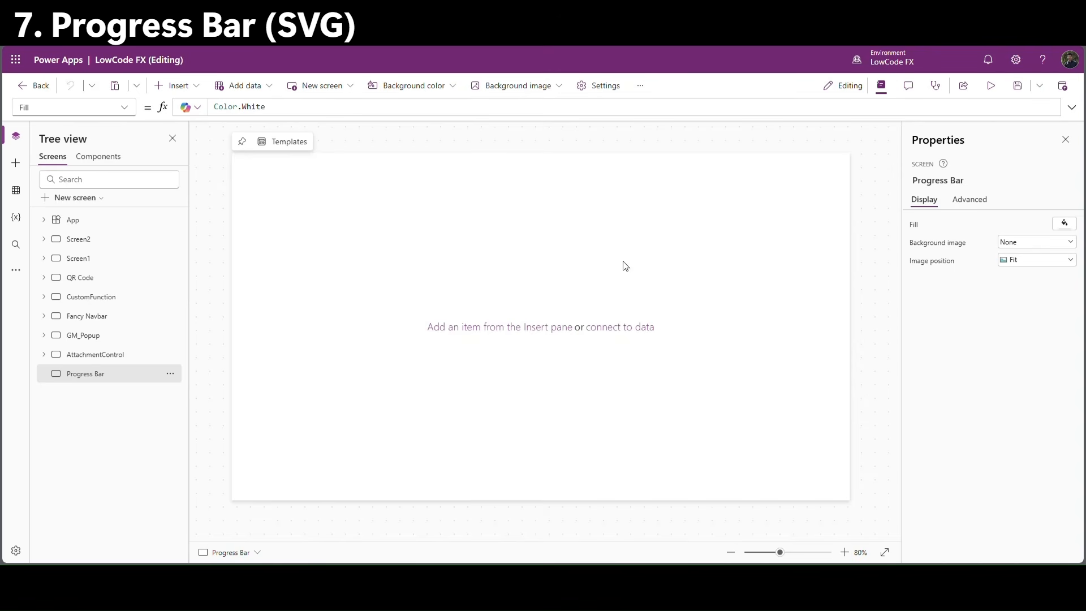
Insert a button on the Progress Bar screen at about X 212, Y 304 and set its text to "Stage 1".
{"action": "left_click", "coordinate": [175, 85]}
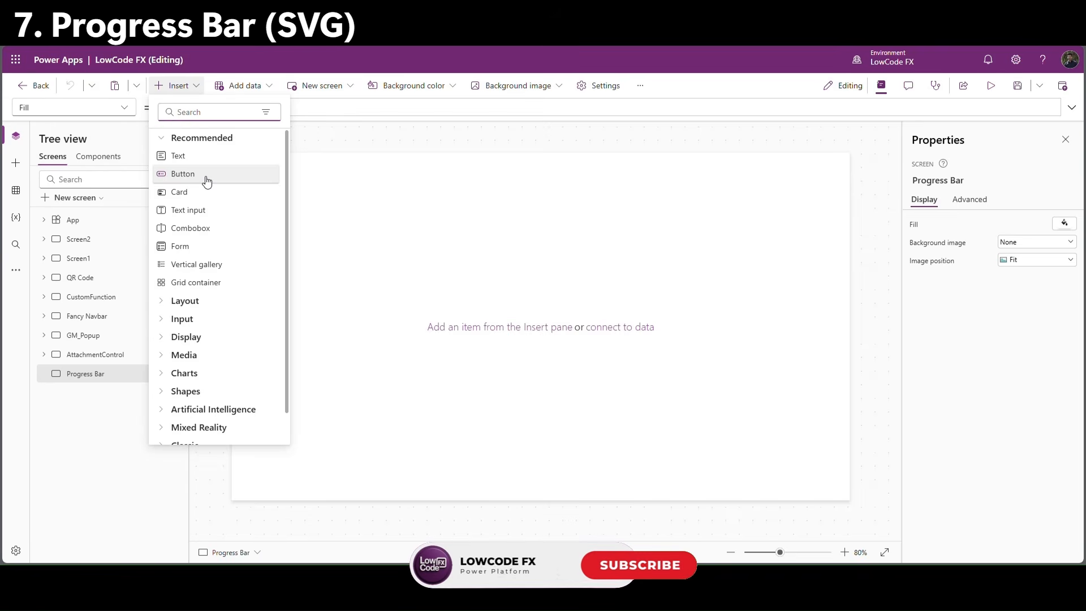
{"action": "left_click", "coordinate": [206, 179]}
{"action": "left_click_drag", "start_coordinate": [272, 183], "coordinate": [350, 303]}
{"action": "left_click", "coordinate": [1028, 250]}
{"action": "type", "text": "Stage 1"}
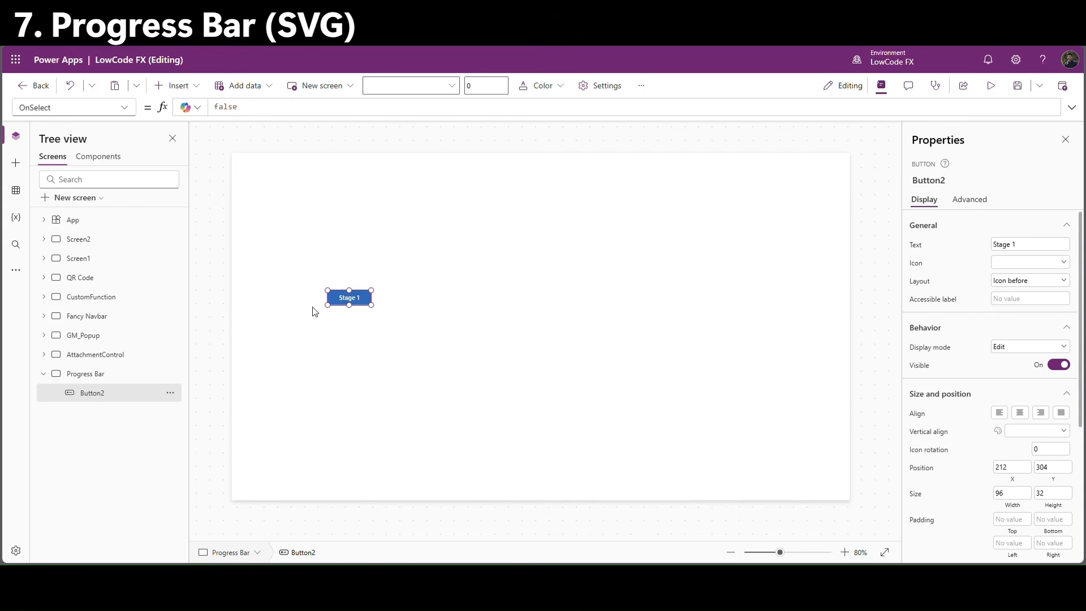
{"action": "left_click", "coordinate": [375, 323]}
Set the Stage 1 button's OnSelect formula to Set(VarProgress,1).
{"action": "left_click", "coordinate": [359, 303]}
{"action": "double_click", "coordinate": [244, 103]}
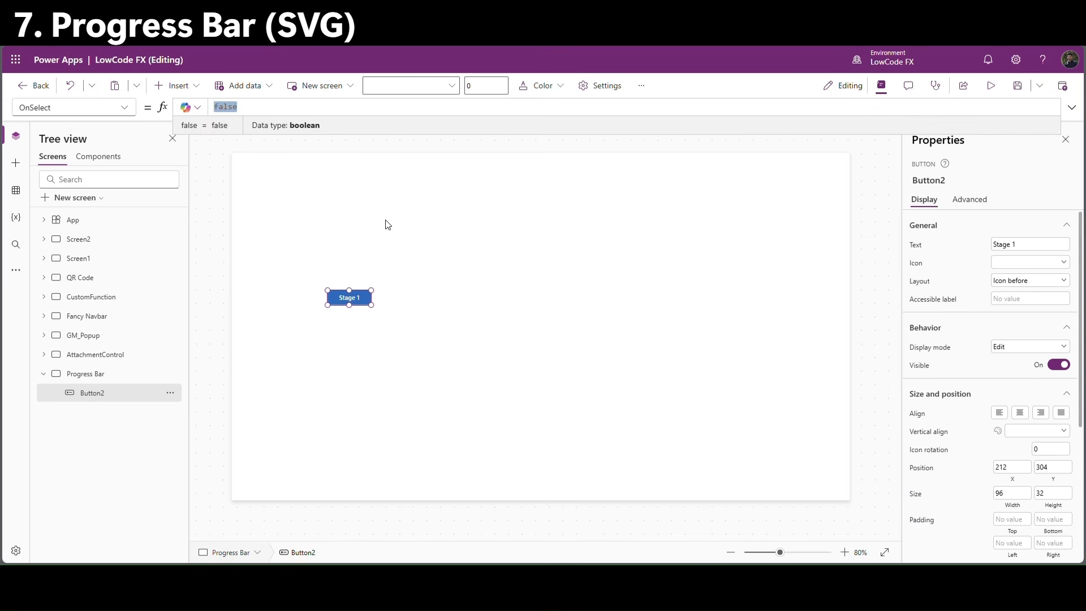
{"action": "type", "text": "Set("}
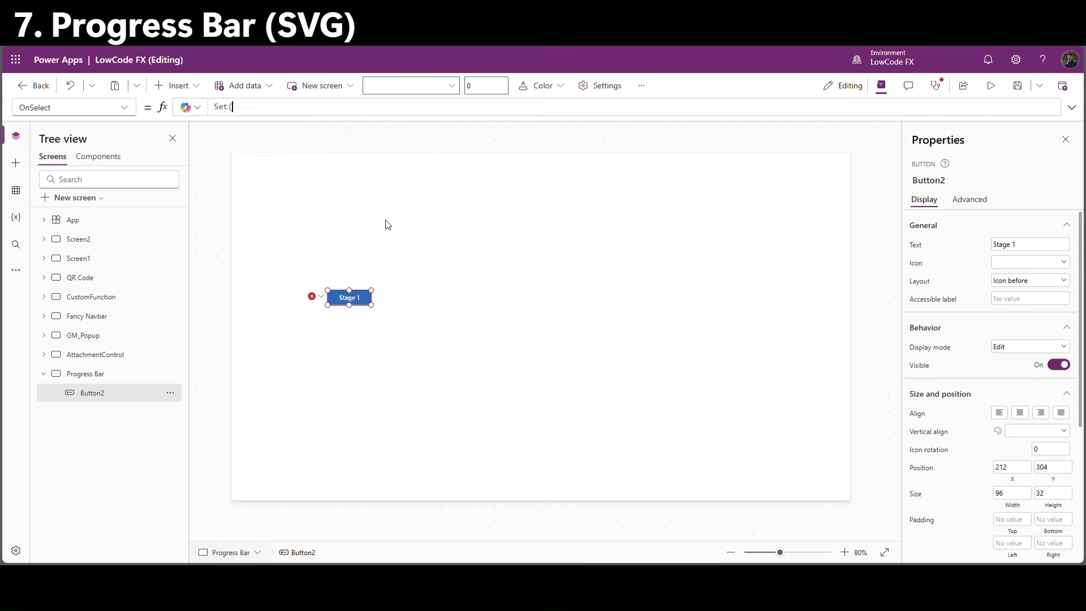
{"action": "type", "text": "VarPr"}
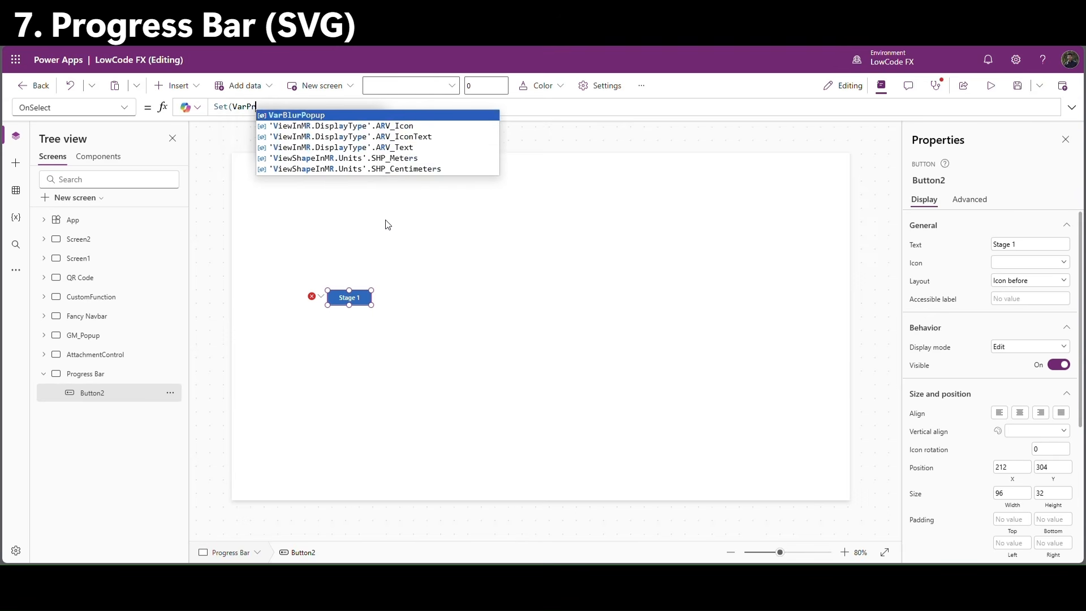
{"action": "type", "text": "ogress,"}
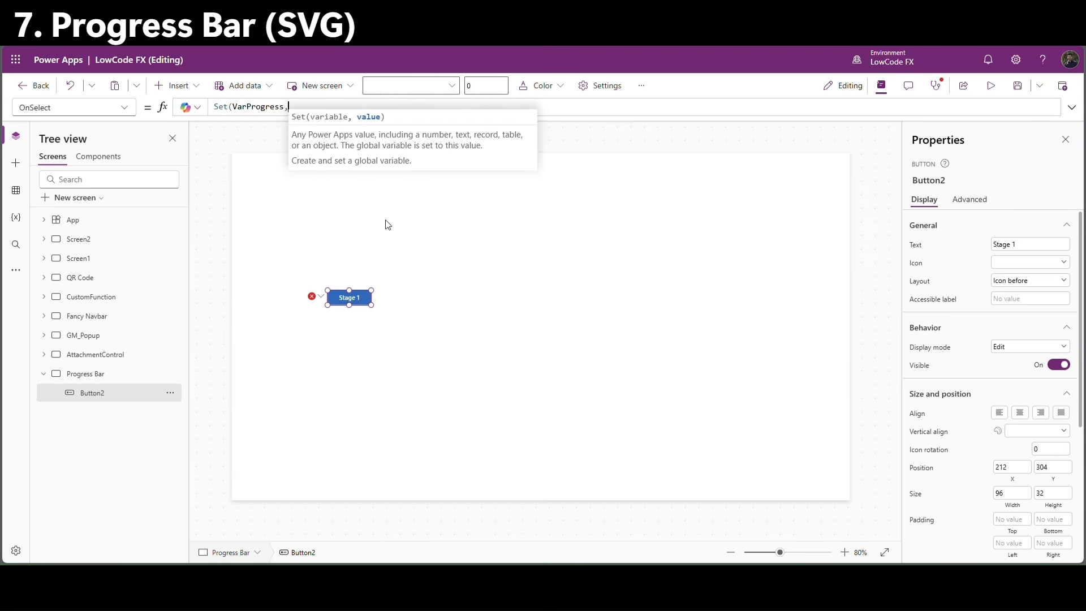
{"action": "type", "text": "1)"}
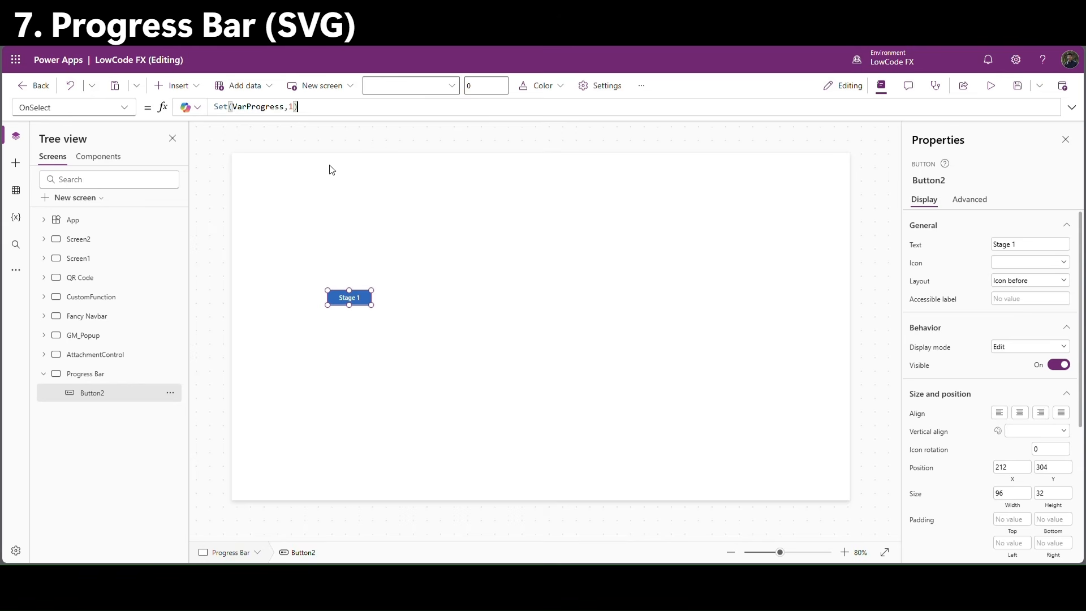
{"action": "left_click", "coordinate": [312, 261]}
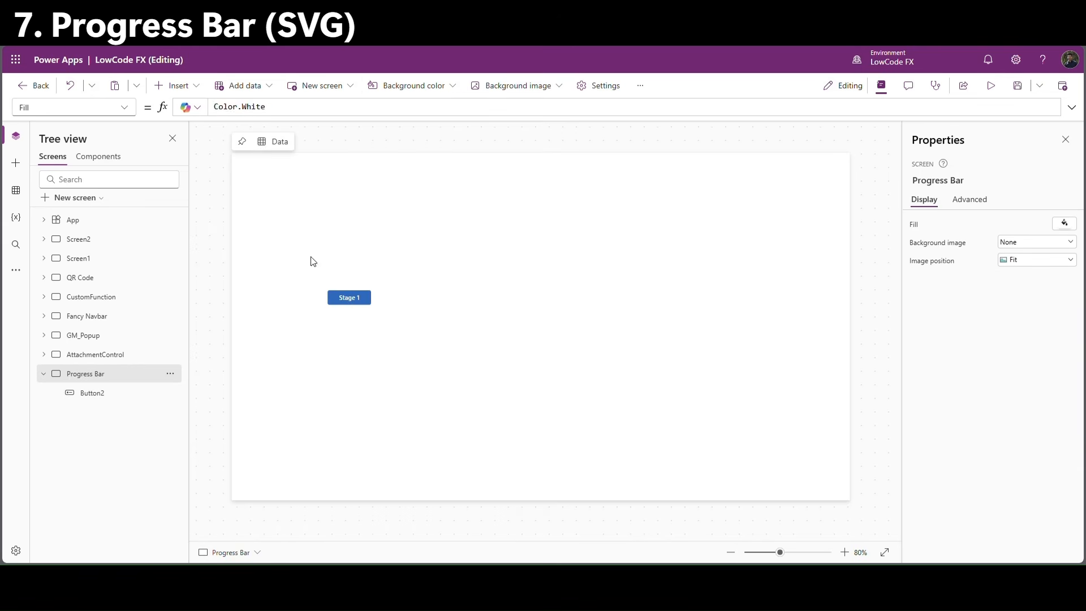
{"action": "left_click", "coordinate": [345, 297]}
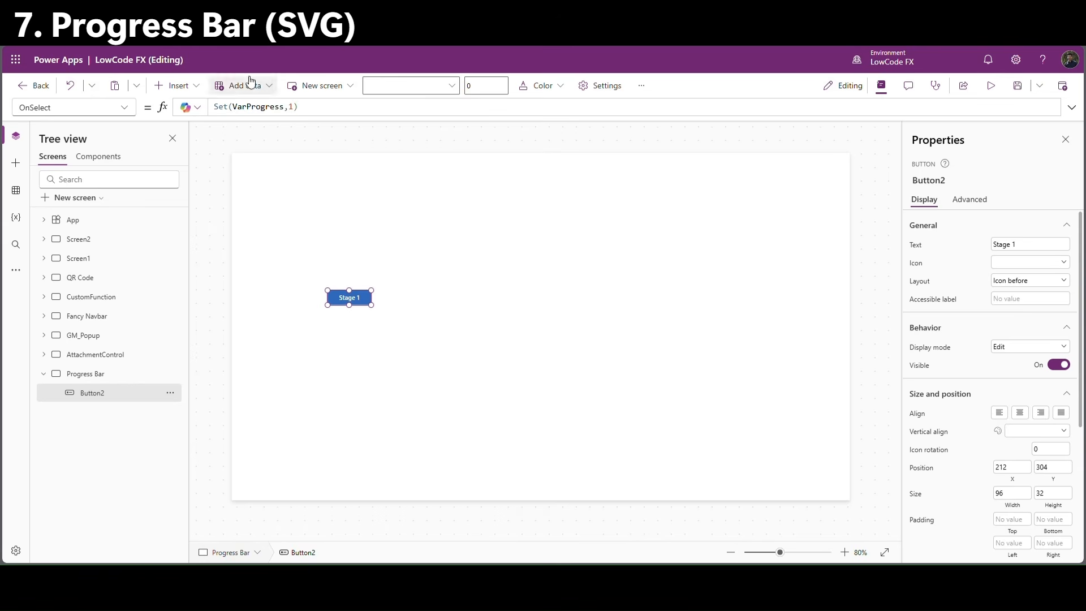
Duplicate the Stage 1 button, place the copy beside it at about X 365, Y 304, and set its text to "Stage 2".
{"action": "left_click", "coordinate": [406, 288]}
{"action": "left_click", "coordinate": [344, 298]}
{"action": "key", "text": "ctrl+c"}
{"action": "key", "text": "ctrl+v"}
{"action": "left_click_drag", "start_coordinate": [364, 310], "coordinate": [431, 305]}
{"action": "double_click", "coordinate": [1018, 246]}
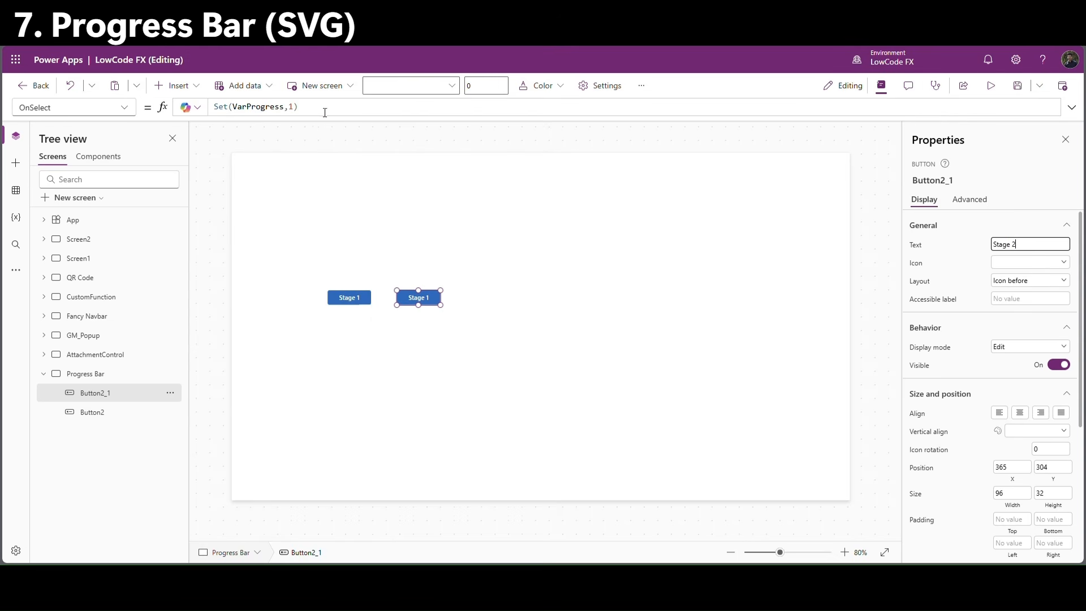
Set the Stage 2 button's OnSelect formula to Set(VarProgress,2).
{"action": "left_click", "coordinate": [301, 109]}
{"action": "double_click", "coordinate": [292, 107]}
{"action": "type", "text": "2"}
Duplicate both stage buttons together and place the pair further along the same row, starting at about X 524, Y 304.
{"action": "left_click", "coordinate": [510, 268]}
{"action": "key", "text": "ctrl+a"}
{"action": "key", "text": "ctrl+c"}
{"action": "key", "text": "ctrl+v"}
{"action": "left_click_drag", "start_coordinate": [376, 317], "coordinate": [509, 305]}
Set the third button's text to "Stage 3" and its OnSelect formula to Set(VarProgress,3).
{"action": "left_click", "coordinate": [512, 339]}
{"action": "left_click", "coordinate": [490, 300]}
{"action": "double_click", "coordinate": [1018, 246]}
{"action": "type", "text": "3"}
{"action": "left_click", "coordinate": [813, 297]}
{"action": "left_click", "coordinate": [484, 300]}
{"action": "double_click", "coordinate": [292, 107]}
{"action": "type", "text": "3"}
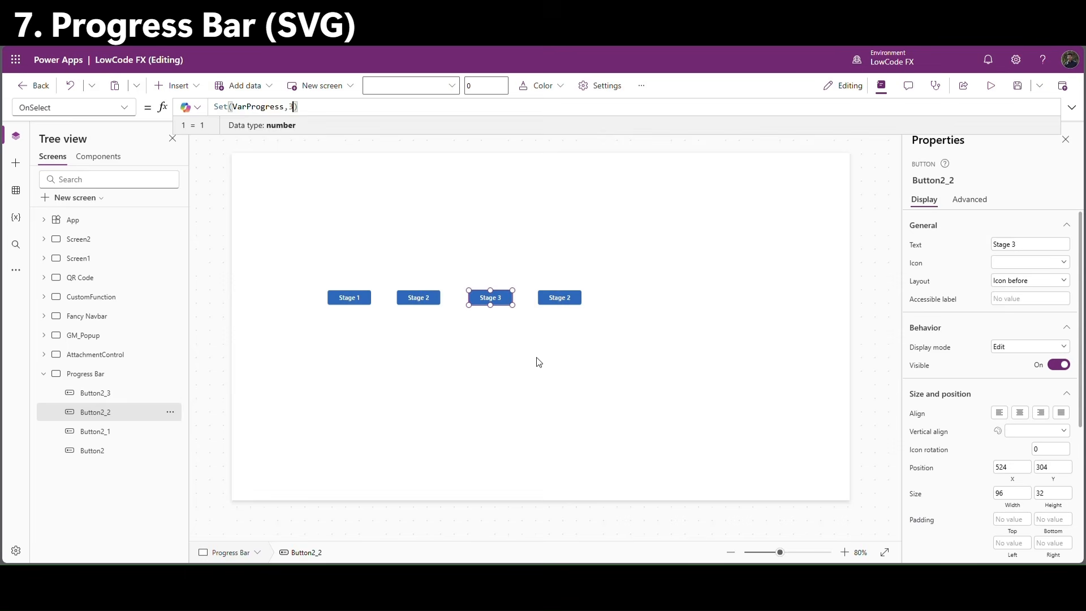
Set the fourth button's text to "Stage 4" and its OnSelect formula to Set(VarProgress,4).
{"action": "left_click", "coordinate": [540, 295]}
{"action": "double_click", "coordinate": [1035, 244]}
{"action": "type", "text": "4"}
{"action": "left_click", "coordinate": [583, 334]}
{"action": "left_click", "coordinate": [296, 109]}
{"action": "key", "text": "BackSpace"}
{"action": "type", "text": "4"}
Duplicate the Stage 4 button, place the copy at about X 853, Y 304, and set its text to "Stage 5".
{"action": "left_click", "coordinate": [576, 298]}
{"action": "key", "text": "ctrl+c"}
{"action": "key", "text": "ctrl+v"}
{"action": "left_click_drag", "start_coordinate": [574, 311], "coordinate": [645, 302]}
{"action": "left_click", "coordinate": [1022, 248]}
Set the Stage 5 button's OnSelect formula to Set(VarProgress,5).
{"action": "double_click", "coordinate": [291, 107]}
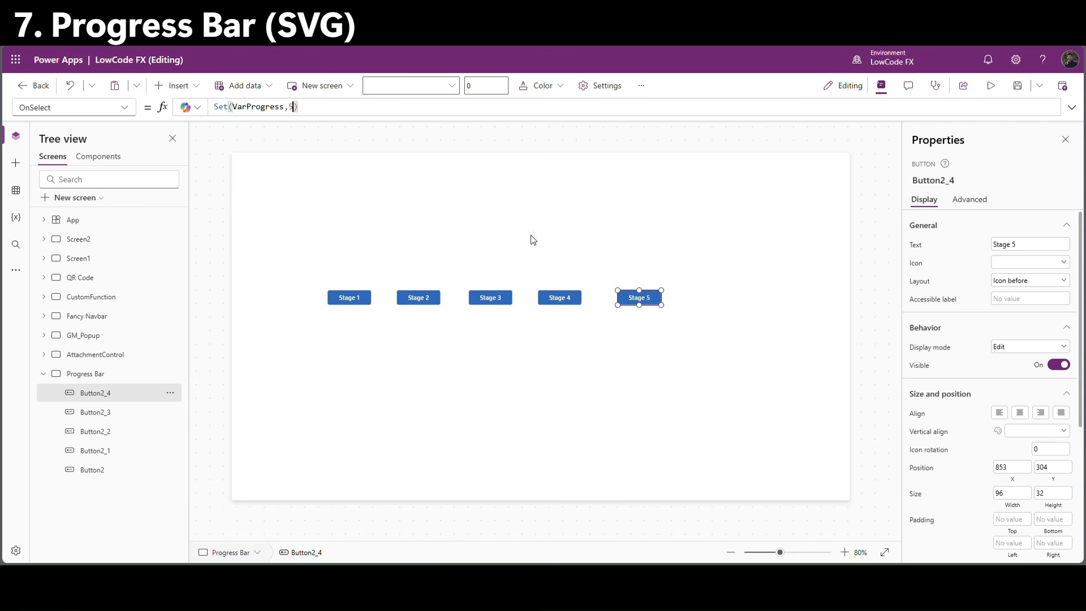
{"action": "type", "text": "5"}
{"action": "left_click", "coordinate": [809, 300]}
Move all five stage buttons together down the screen to about Y 416.
{"action": "left_click_drag", "start_coordinate": [273, 255], "coordinate": [768, 333]}
{"action": "left_click_drag", "start_coordinate": [573, 303], "coordinate": [605, 356]}
{"action": "left_click", "coordinate": [360, 282]}
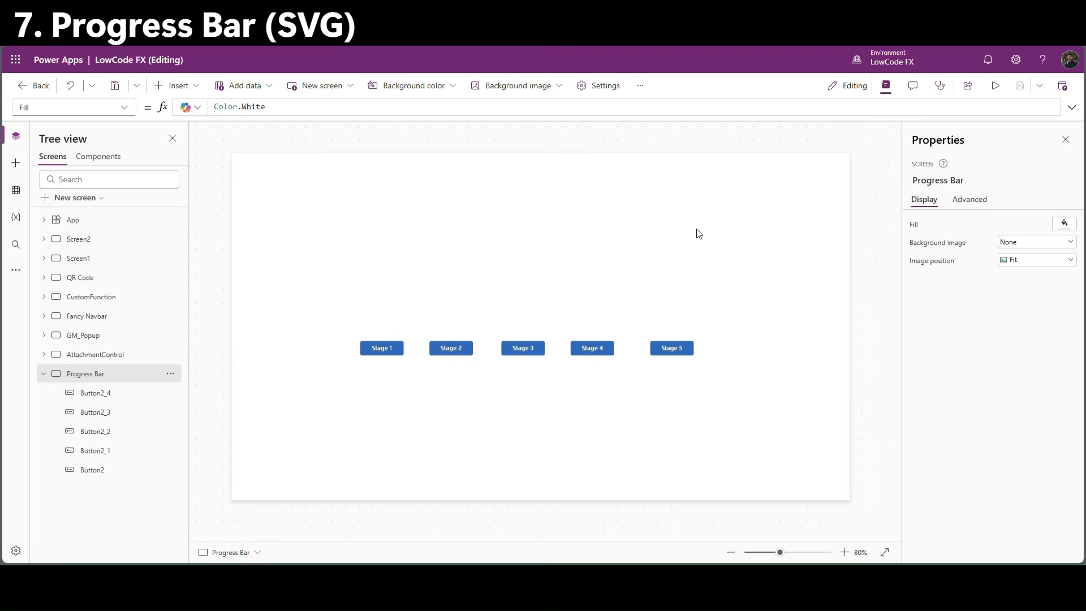
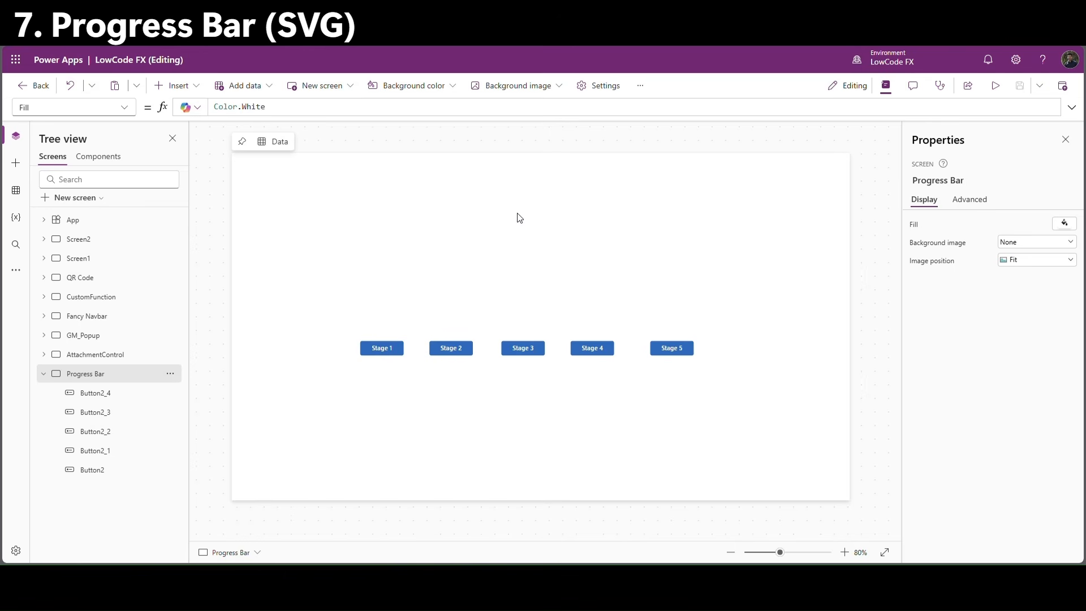
{"action": "left_click_drag", "start_coordinate": [312, 311], "coordinate": [749, 381]}
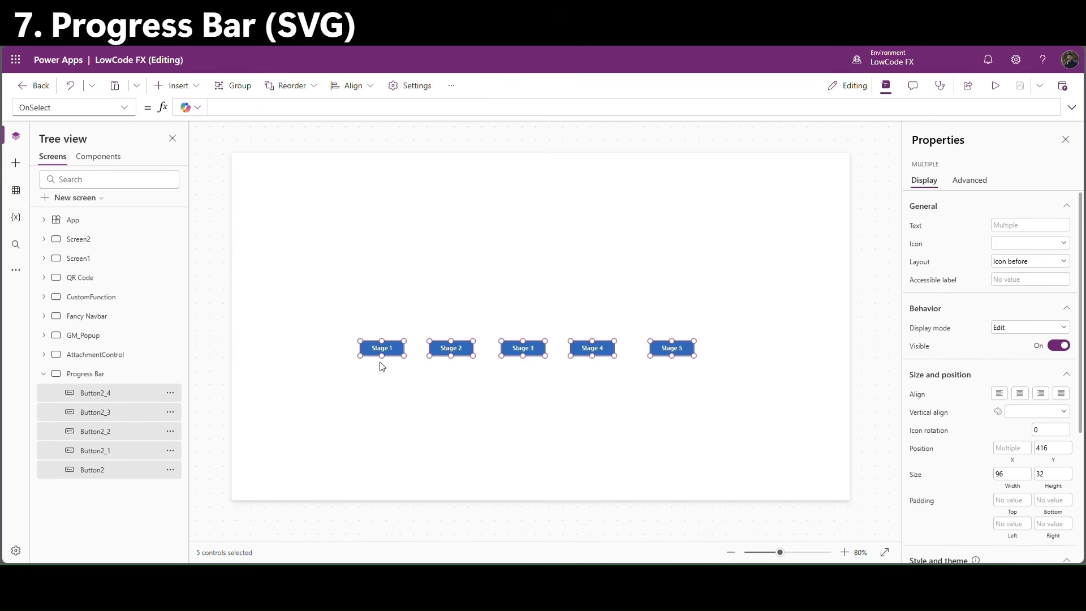
{"action": "left_click", "coordinate": [424, 445]}
Insert an image control above the stage buttons at about X 228, Y 96, sized about 842 by 130.
{"action": "left_click", "coordinate": [187, 89]}
{"action": "type", "text": "image"}
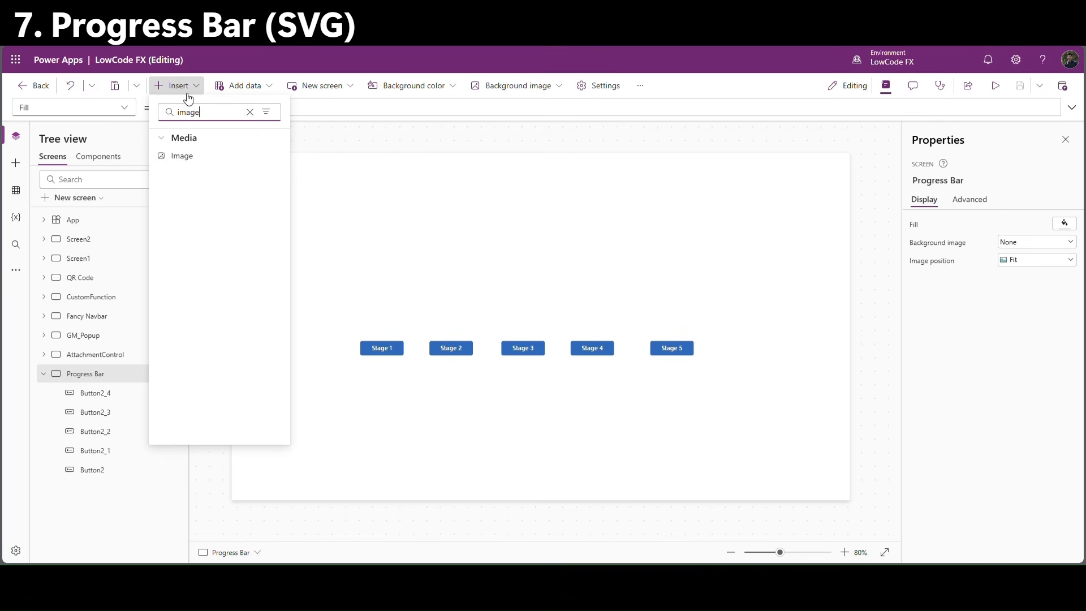
{"action": "left_click", "coordinate": [215, 155]}
{"action": "left_click_drag", "start_coordinate": [345, 234], "coordinate": [720, 263]}
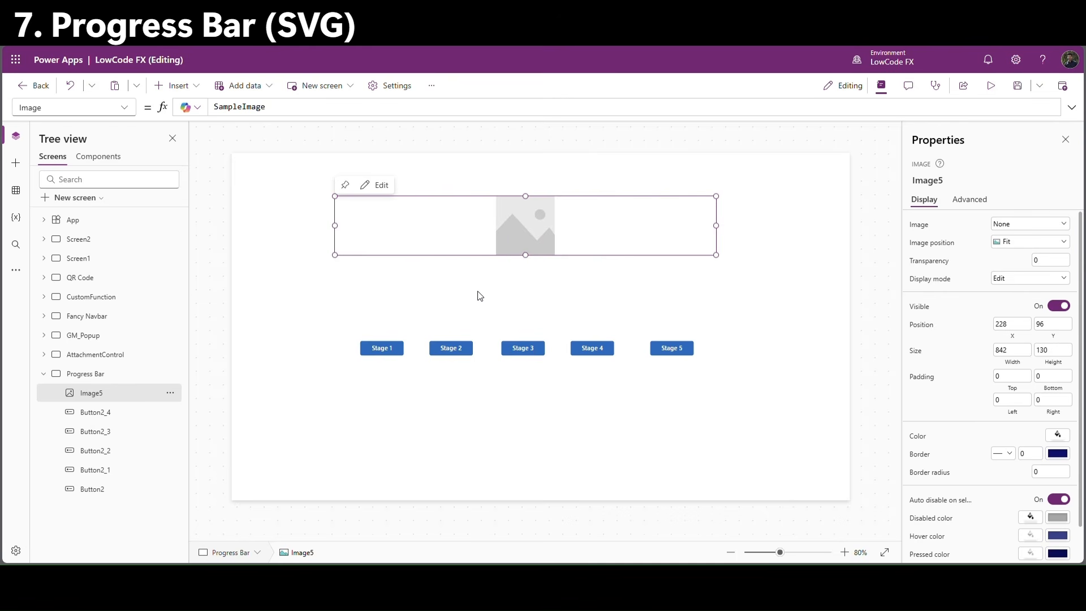
{"action": "left_click", "coordinate": [480, 296]}
Switch to ChatGPT and start a prompt requesting a 5 stage progress bar svg for canvas app, with each stage labelled Stage 1, Stage 2 and so on.
{"action": "left_click", "coordinate": [537, 242]}
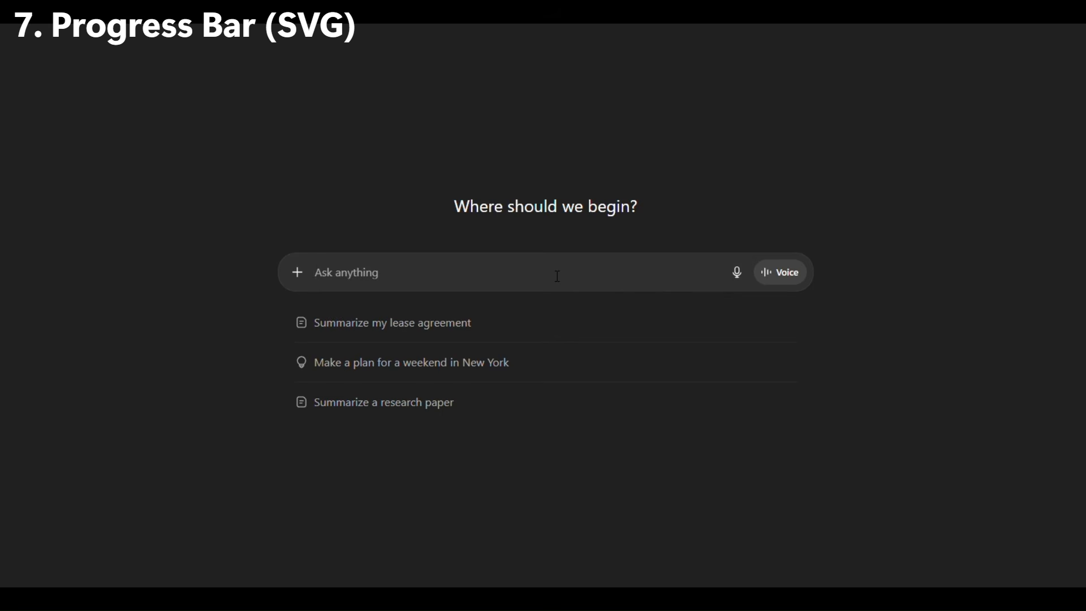
{"action": "type", "text": "give me"}
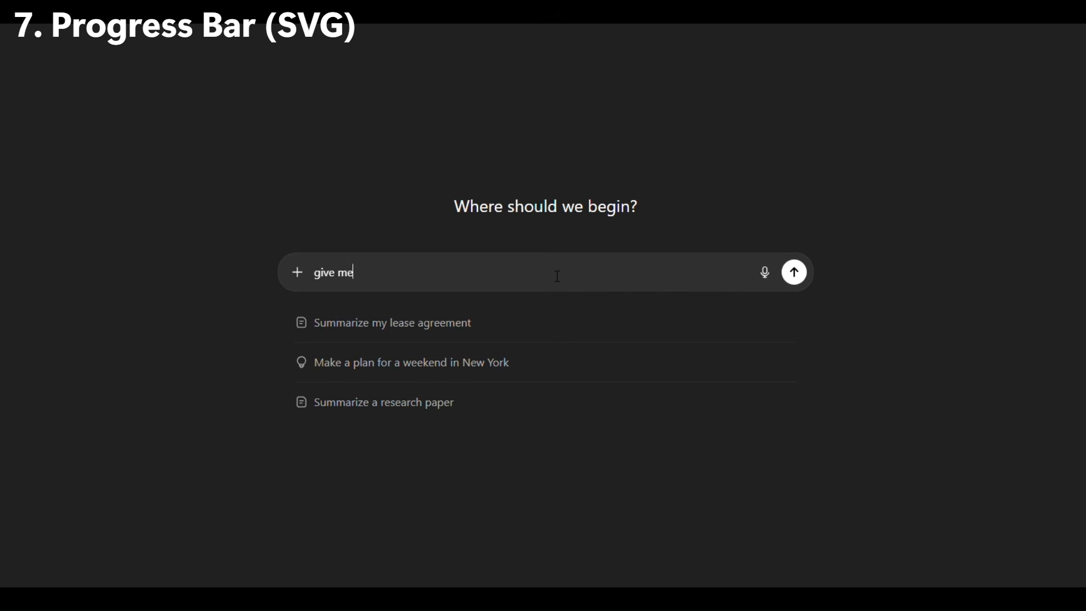
{"action": "type", "text": " 5 stage progress"}
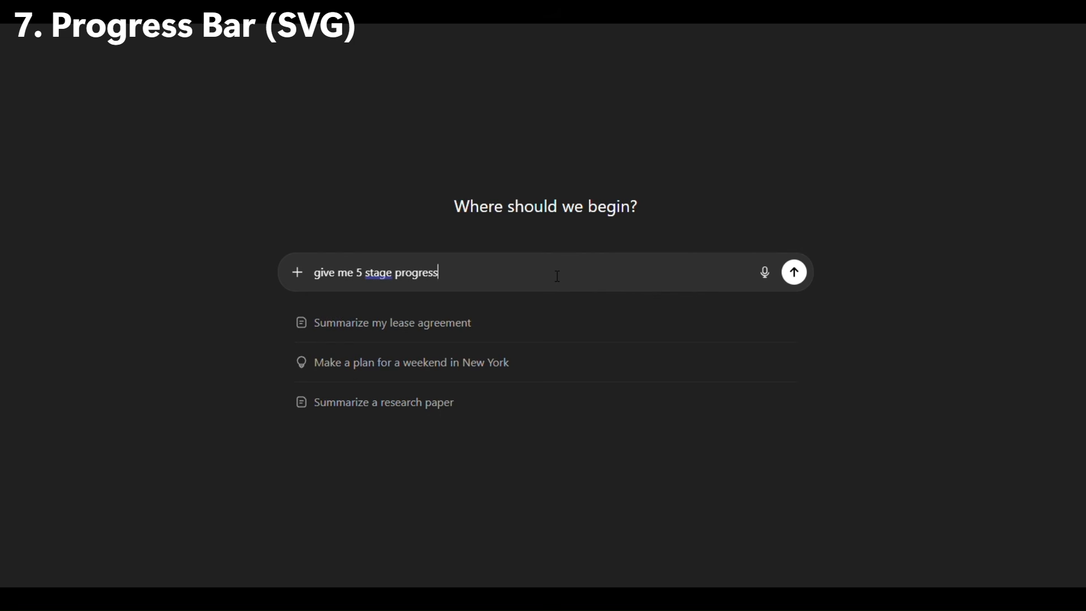
{"action": "type", "text": " bar svg for canvas app"}
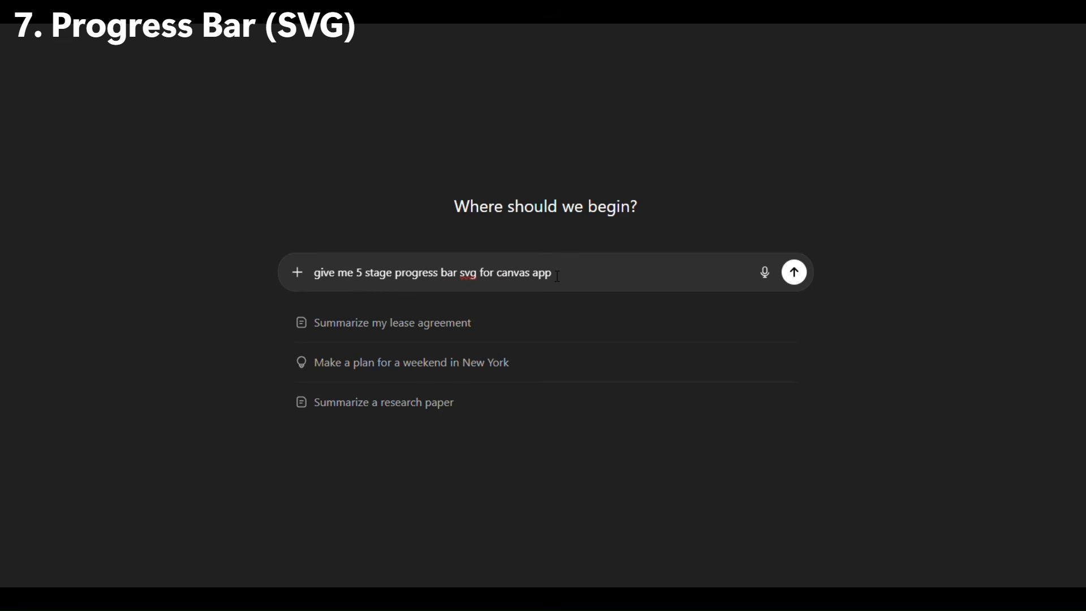
{"action": "type", "text": " + add "}
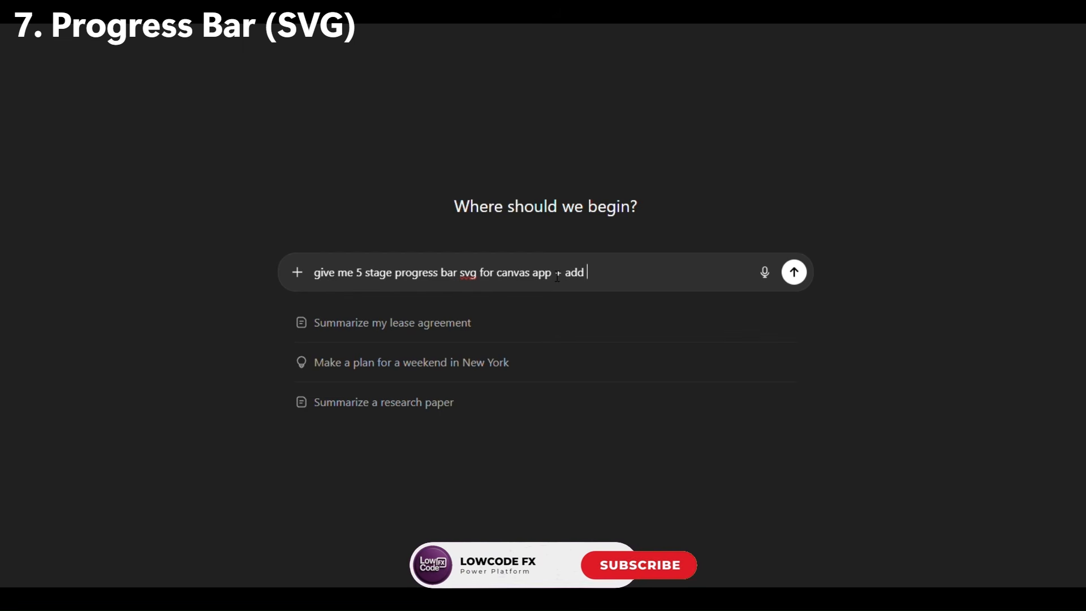
{"action": "type", "text": "lable to each "}
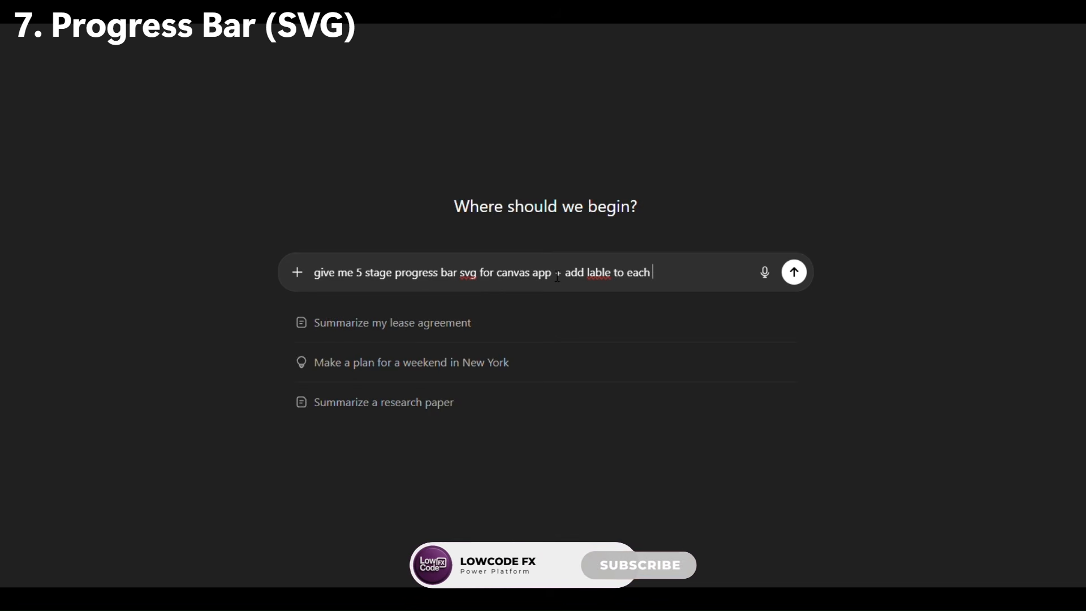
{"action": "type", "text": "stage as"}
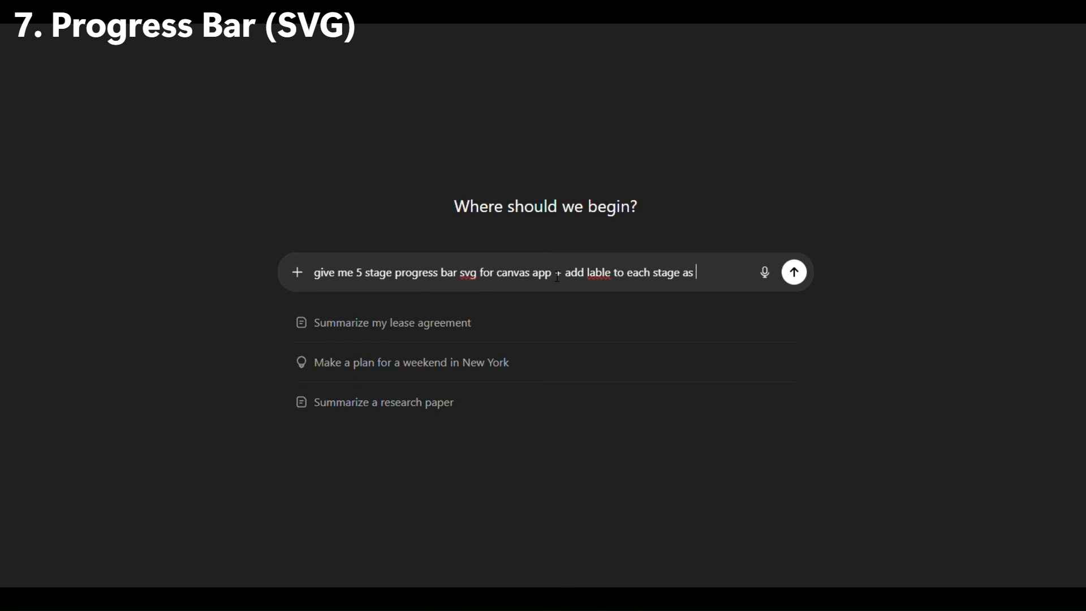
{"action": "type", "text": " Stage 1 Stage 2 .. +"}
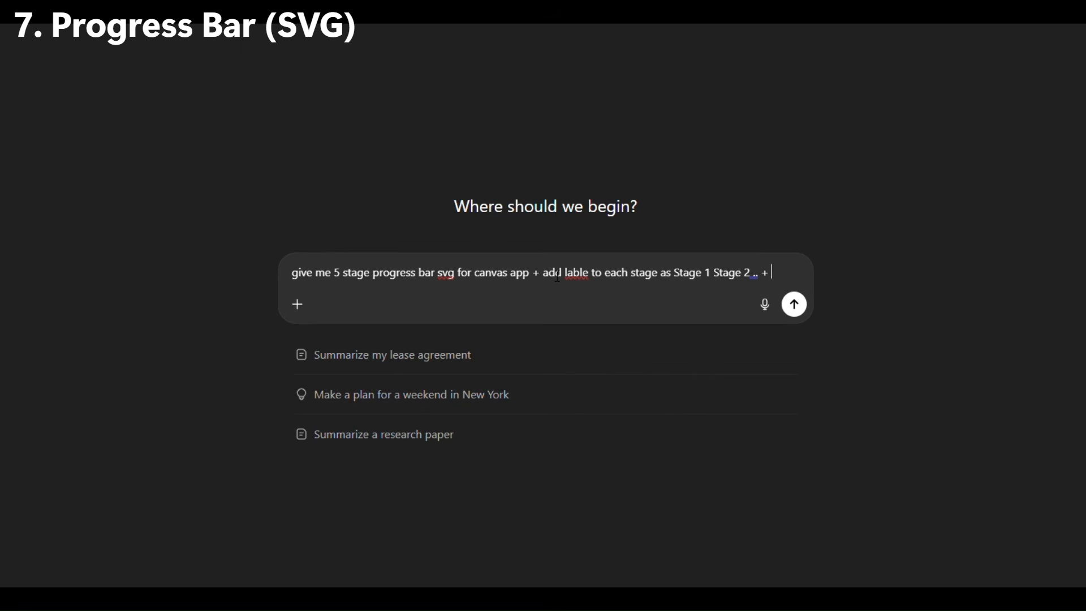
Extend the prompt to use the VarProgress variable for each stage, with completed stages green, current orange, pending red, and a circular animation.
{"action": "type", "text": " Use VarProgress variable "}
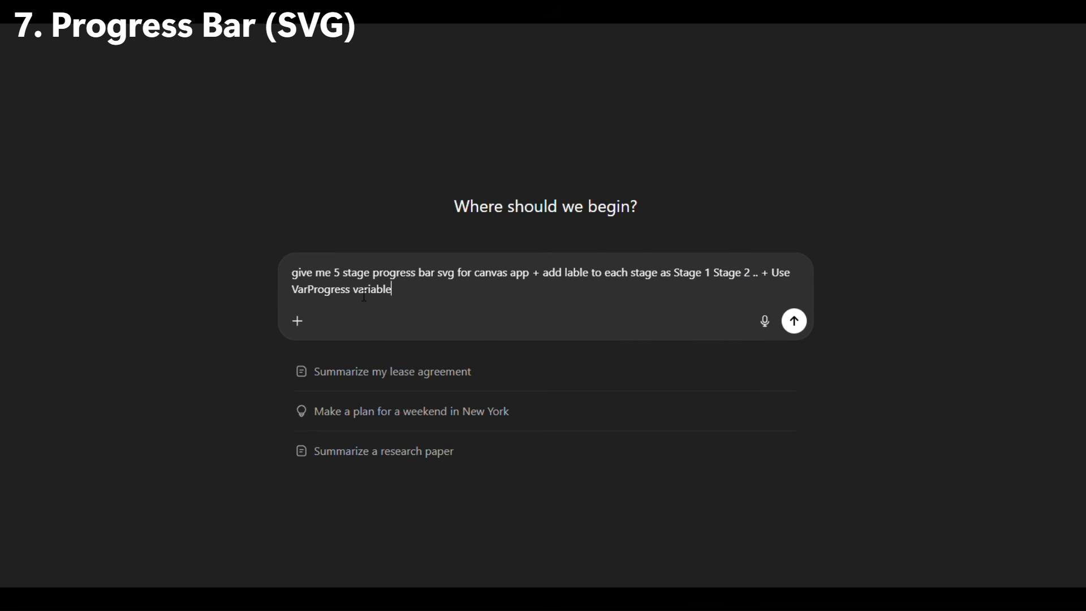
{"action": "type", "text": "to define each stage + comp"}
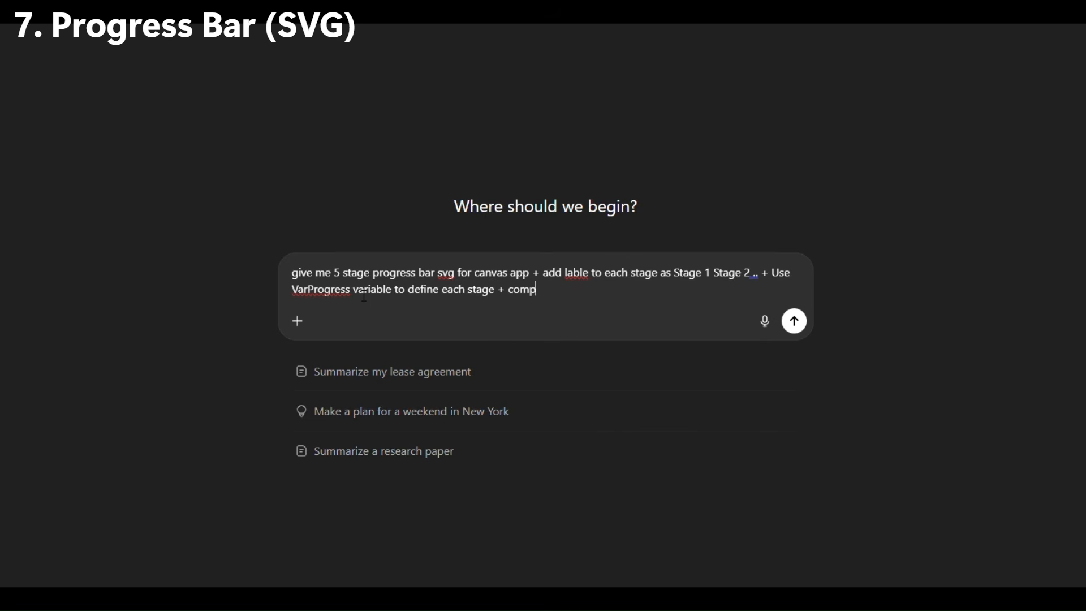
{"action": "type", "text": "leted stages should be in green ,"}
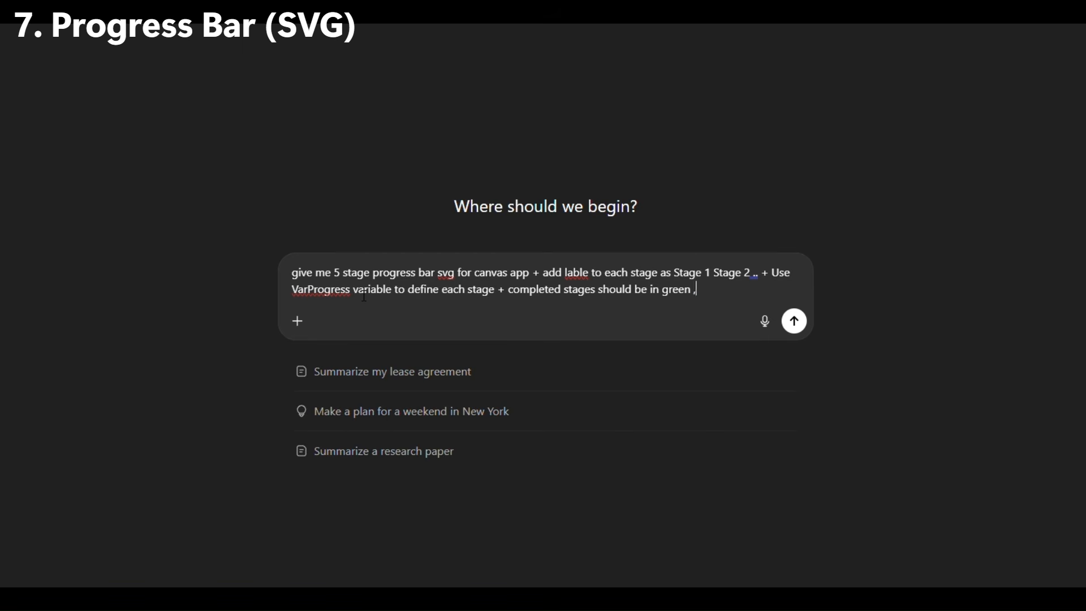
{"action": "type", "text": " surrent stage in orange and"}
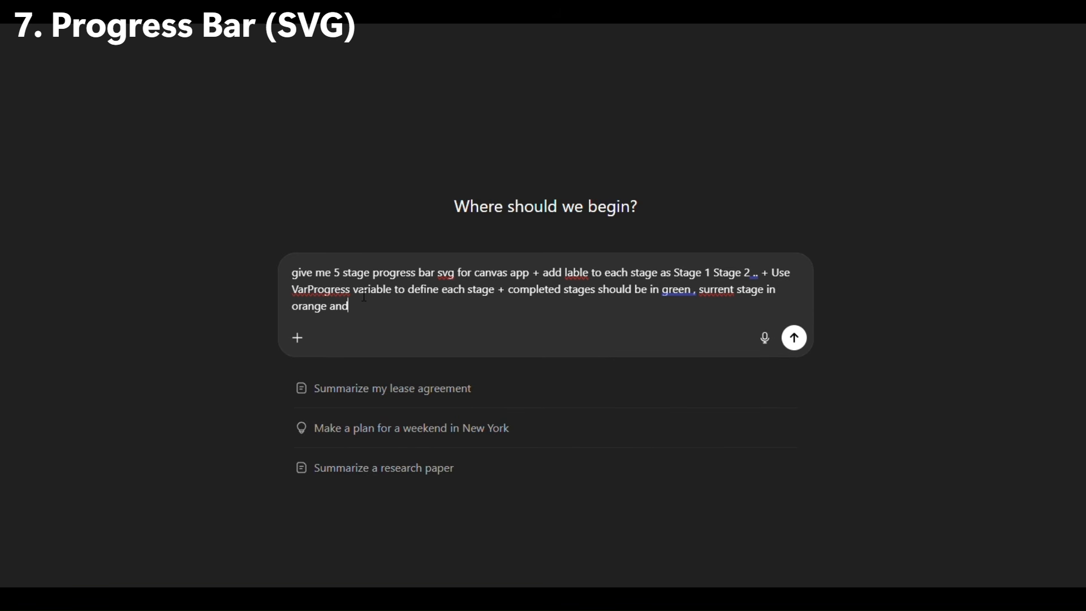
{"action": "type", "text": " pending ones in red + add circular animation "}
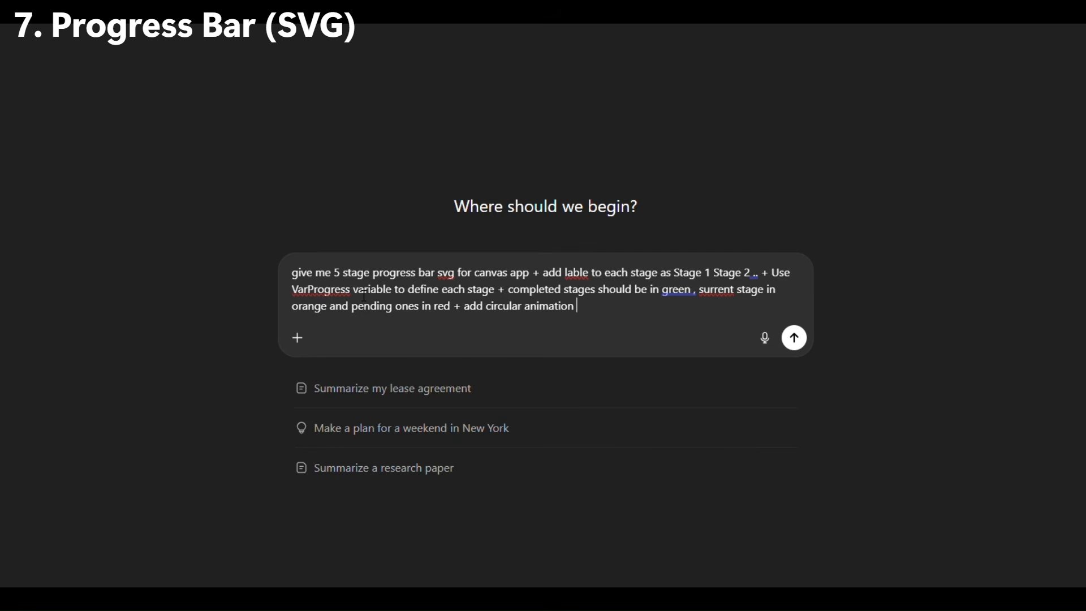
Finish the prompt by applying the animation to the current stage and giving Varprogress values 1,2,3,4,5, and submit it.
{"action": "type", "text": "to the current stage"}
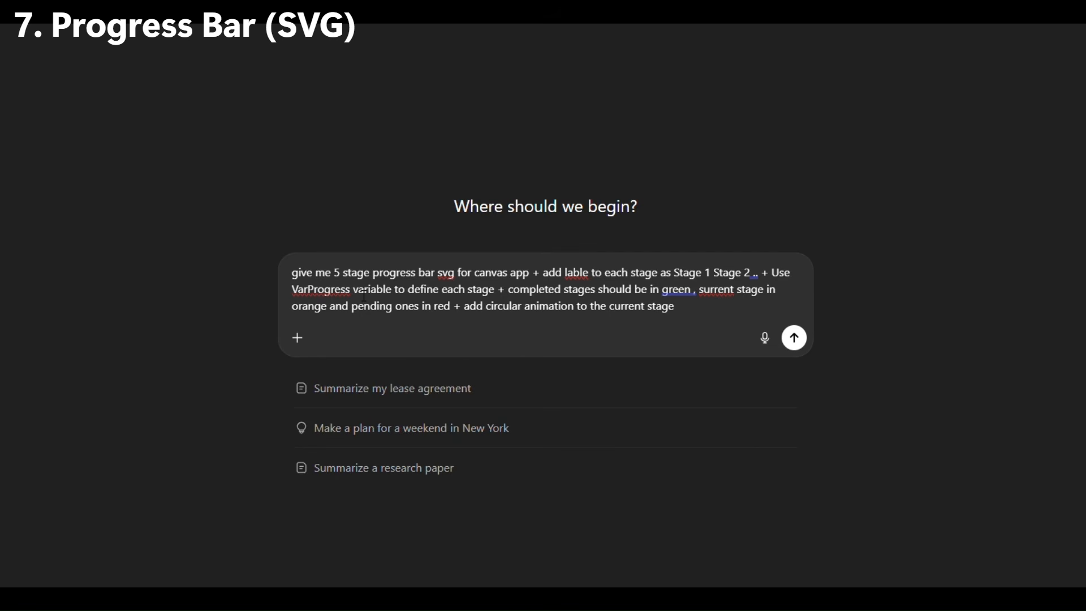
{"action": "type", "text": "+ Varprogress values wou"}
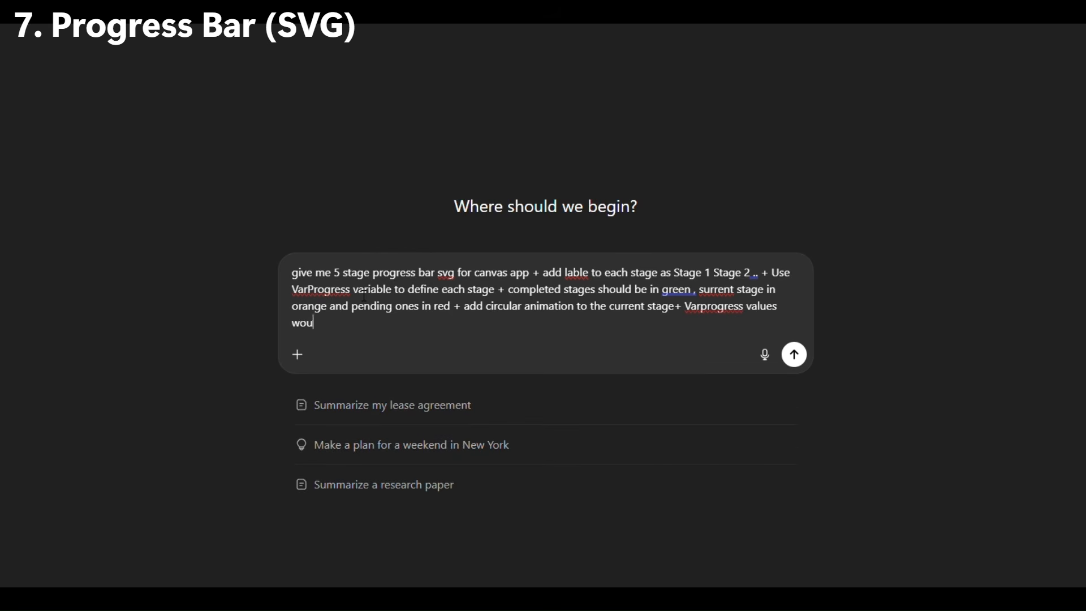
{"action": "type", "text": "ld be 1,2,3,4,5"}
{"action": "key", "text": "Return"}
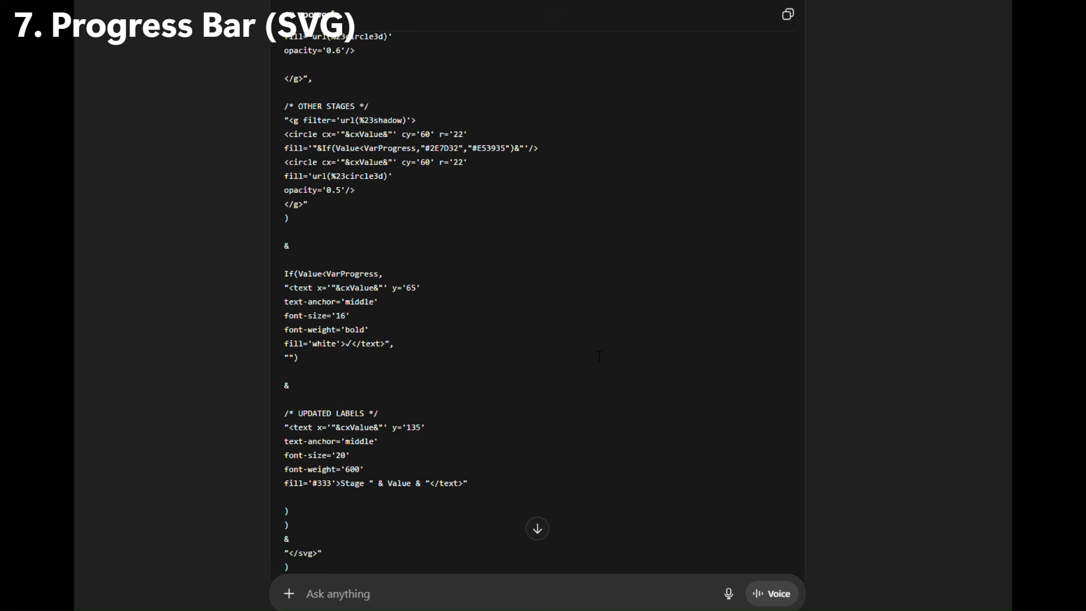
Look over the generated SVG formula and copy the whole code block.
{"action": "scroll", "coordinate": [552, 314], "scroll_direction": "up", "scroll_amount": 5}
{"action": "scroll", "coordinate": [552, 314], "scroll_direction": "up", "scroll_amount": 2}
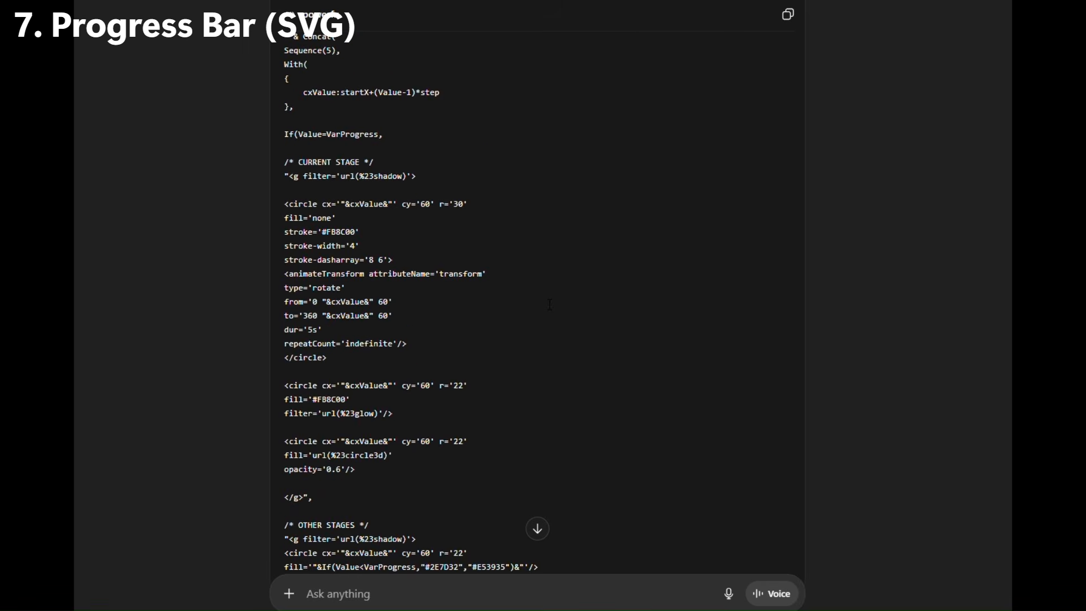
{"action": "left_click", "coordinate": [787, 14]}
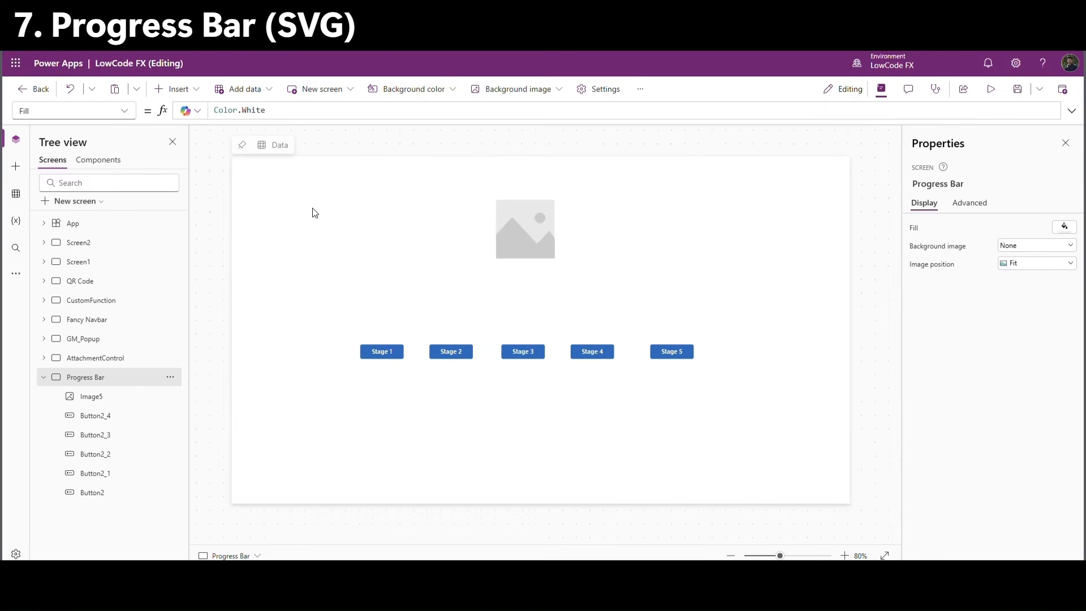
Switch back to Power Apps and replace the image control's Image formula with the copied SVG code.
{"action": "left_click", "coordinate": [525, 211]}
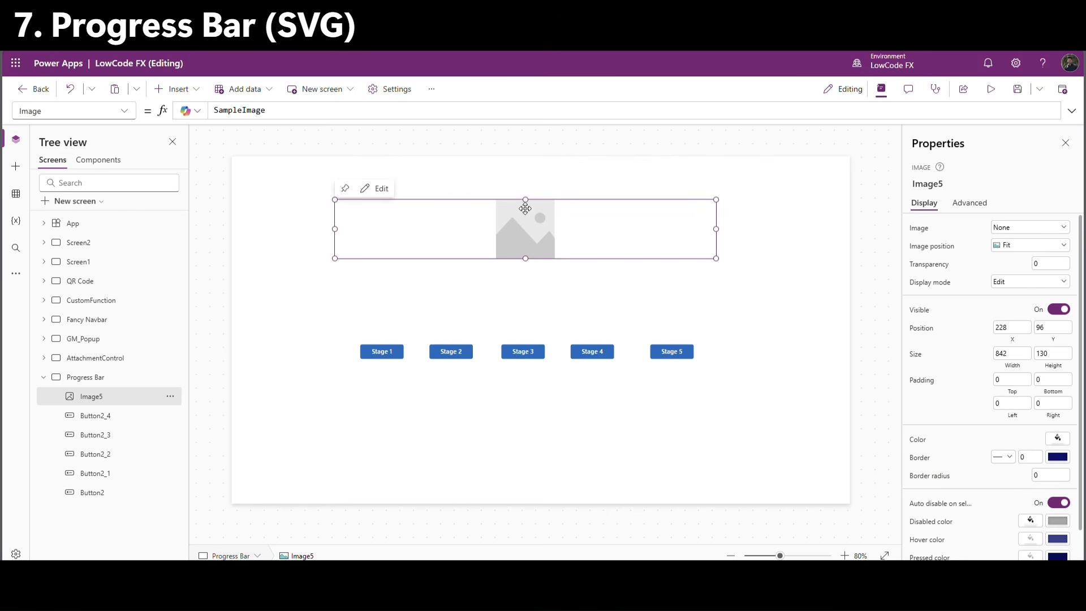
{"action": "left_click", "coordinate": [255, 119]}
{"action": "key", "text": "ctrl+a"}
{"action": "key", "text": "ctrl+v"}
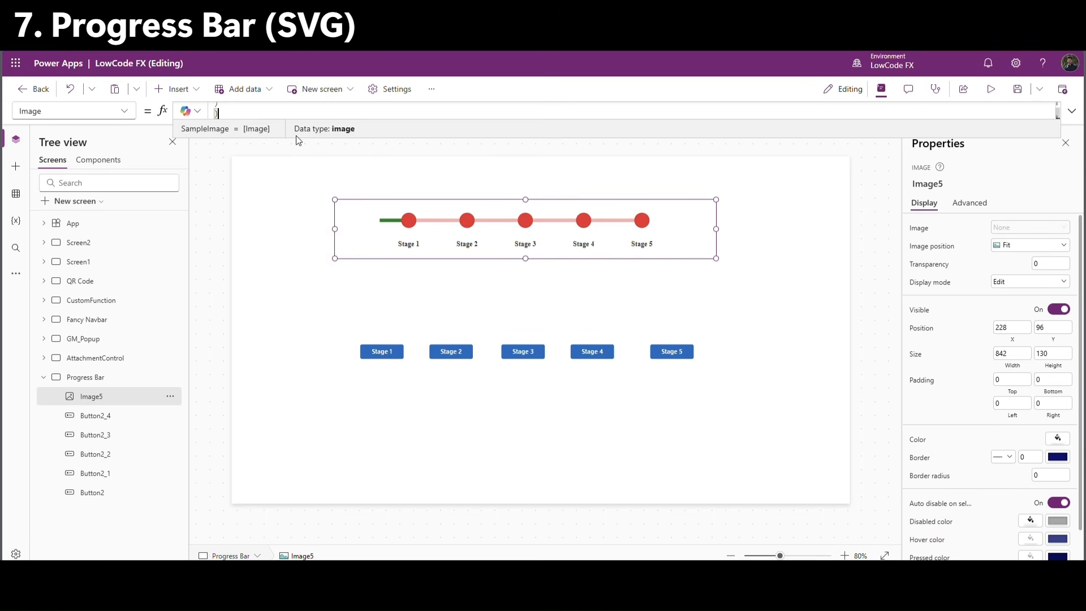
Preview the app and run the Stage 1 to Stage 5 buttons in order to check the progress bar.
{"action": "left_click", "coordinate": [991, 89]}
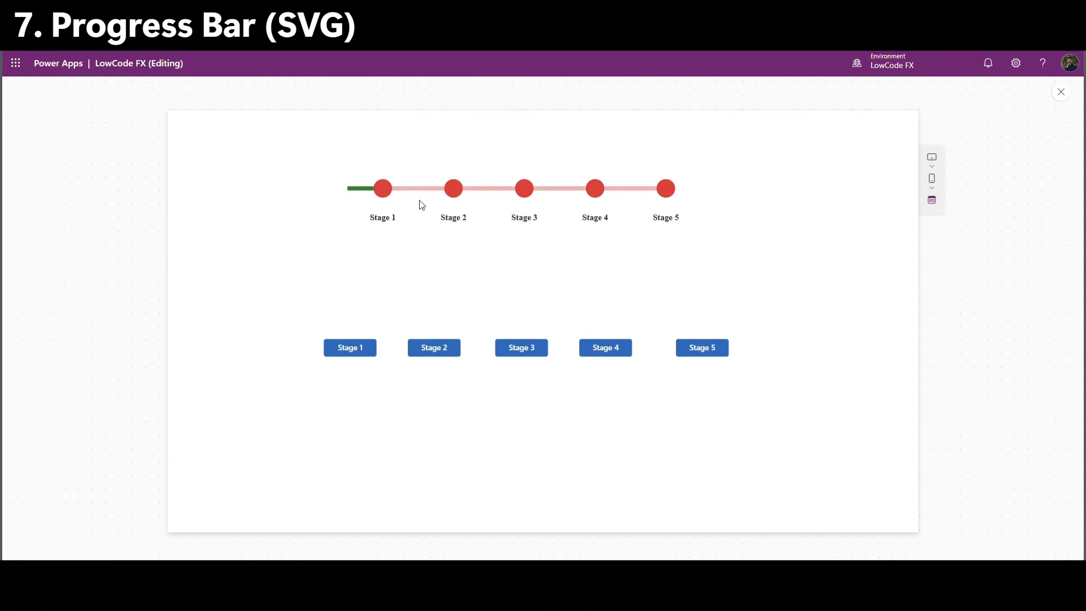
{"action": "left_click", "coordinate": [356, 350]}
{"action": "left_click", "coordinate": [438, 353]}
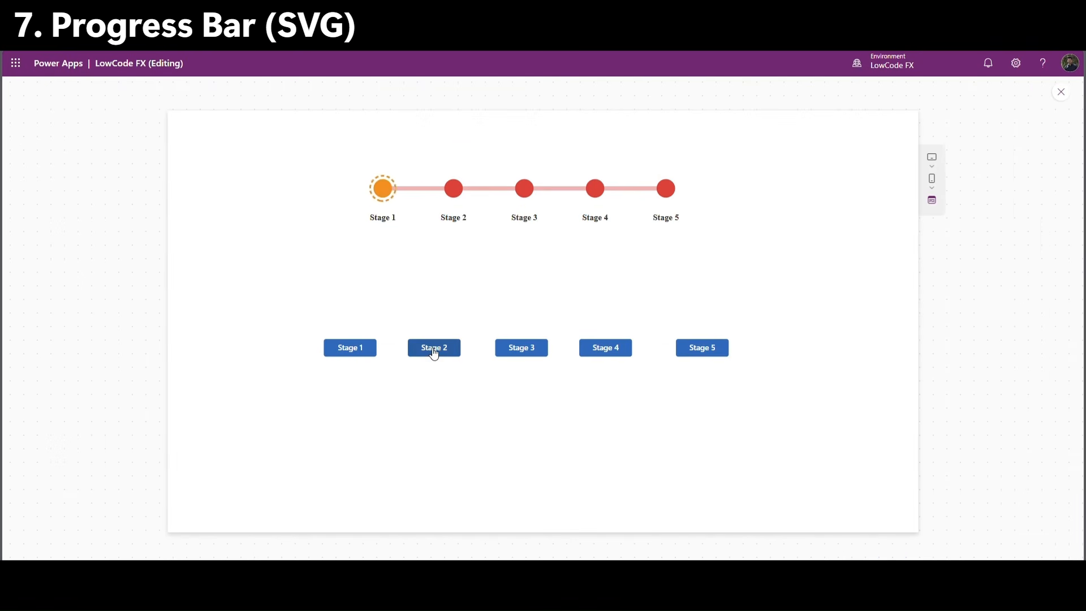
{"action": "left_click", "coordinate": [537, 356]}
{"action": "left_click", "coordinate": [600, 353]}
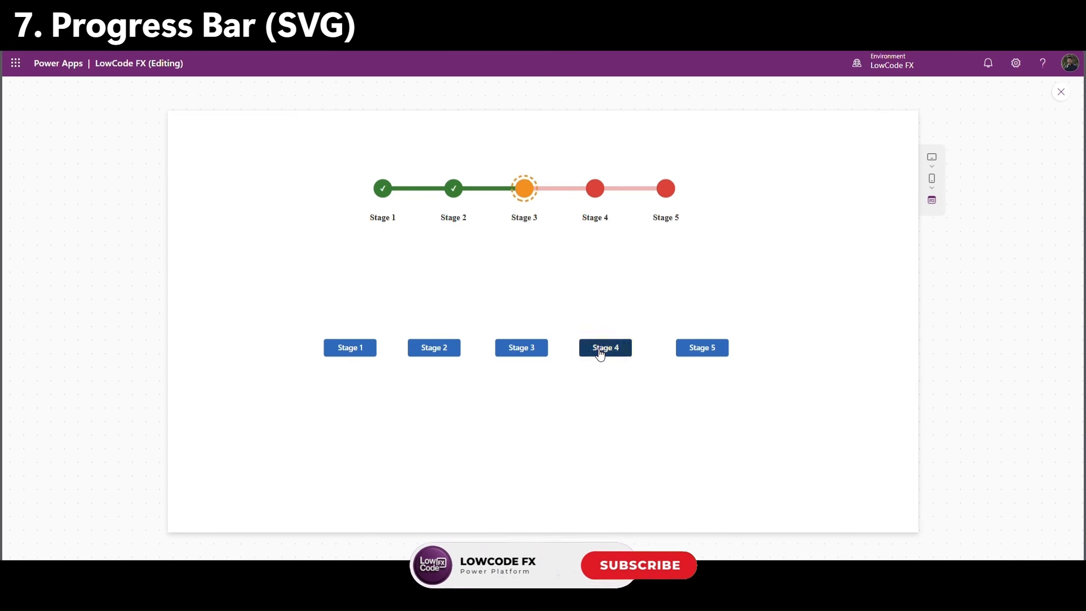
{"action": "left_click", "coordinate": [699, 351]}
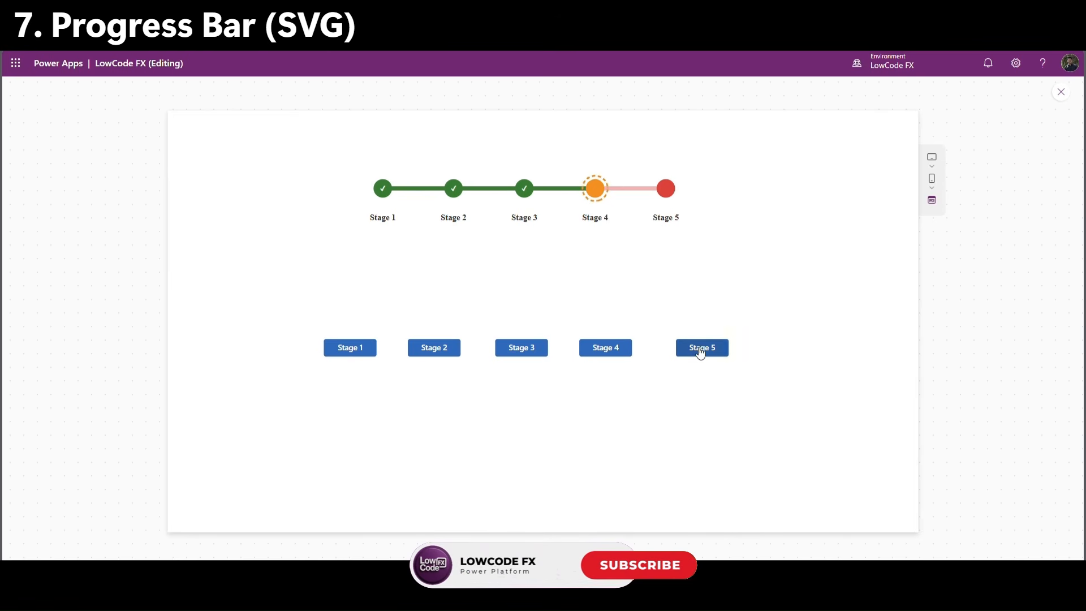
Test the progress bar backwards with Stage 3, Stage 2 and Stage 1, return to Stage 3, and exit the preview.
{"action": "left_click", "coordinate": [541, 355]}
{"action": "left_click", "coordinate": [421, 352]}
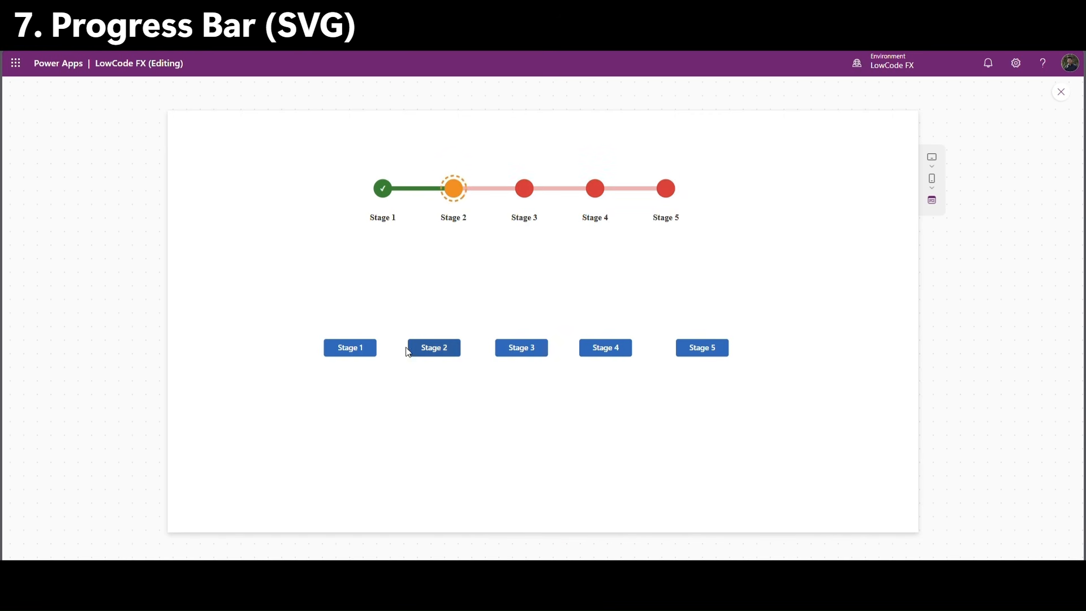
{"action": "left_click", "coordinate": [332, 349]}
{"action": "left_click", "coordinate": [516, 347]}
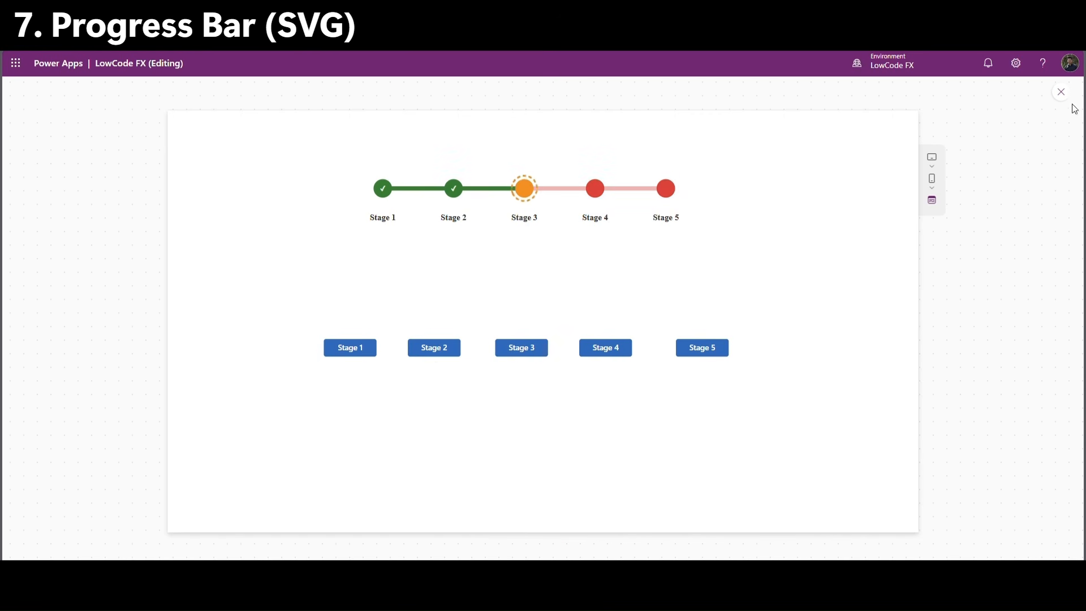
{"action": "left_click", "coordinate": [1061, 91]}
{"action": "left_click", "coordinate": [625, 245]}
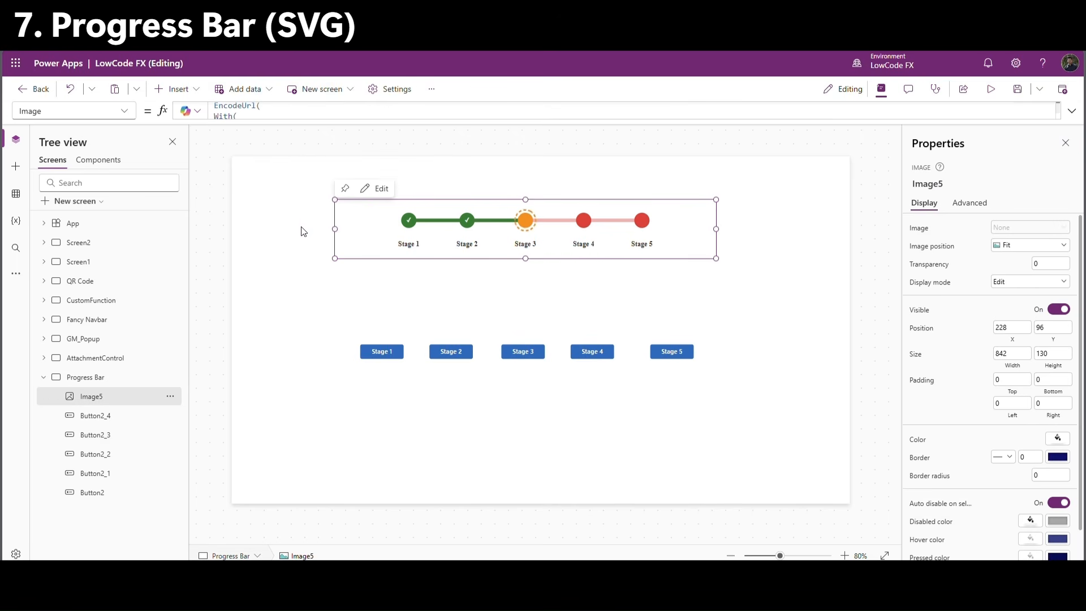
Widen the progress bar image on both sides so it spans almost the full width of the screen.
{"action": "left_click_drag", "start_coordinate": [332, 229], "coordinate": [242, 229]}
{"action": "left_click_drag", "start_coordinate": [717, 229], "coordinate": [847, 228]}
{"action": "left_click", "coordinate": [793, 313]}
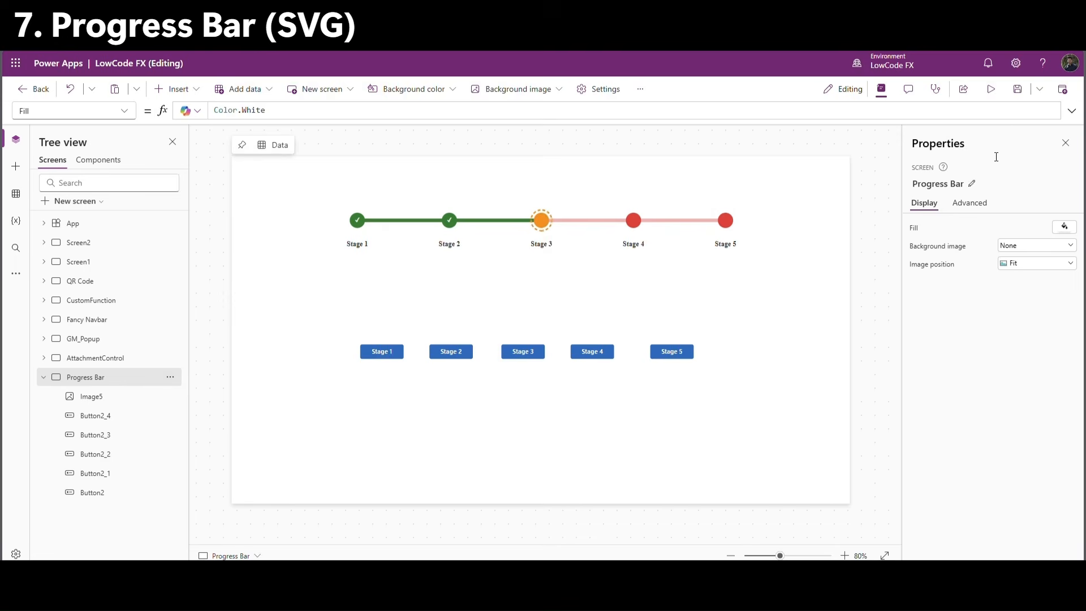
Preview the app, try several stage buttons on the widened progress bar, and exit the preview.
{"action": "left_click", "coordinate": [990, 89]}
{"action": "left_click", "coordinate": [429, 347]}
{"action": "left_click", "coordinate": [515, 347]}
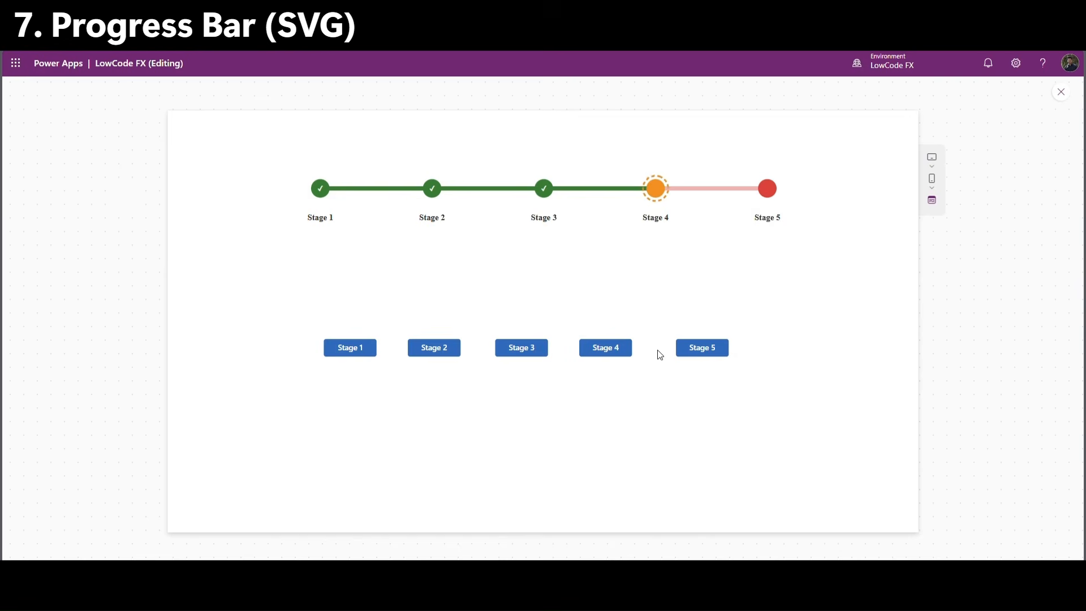
{"action": "key", "text": "Escape"}
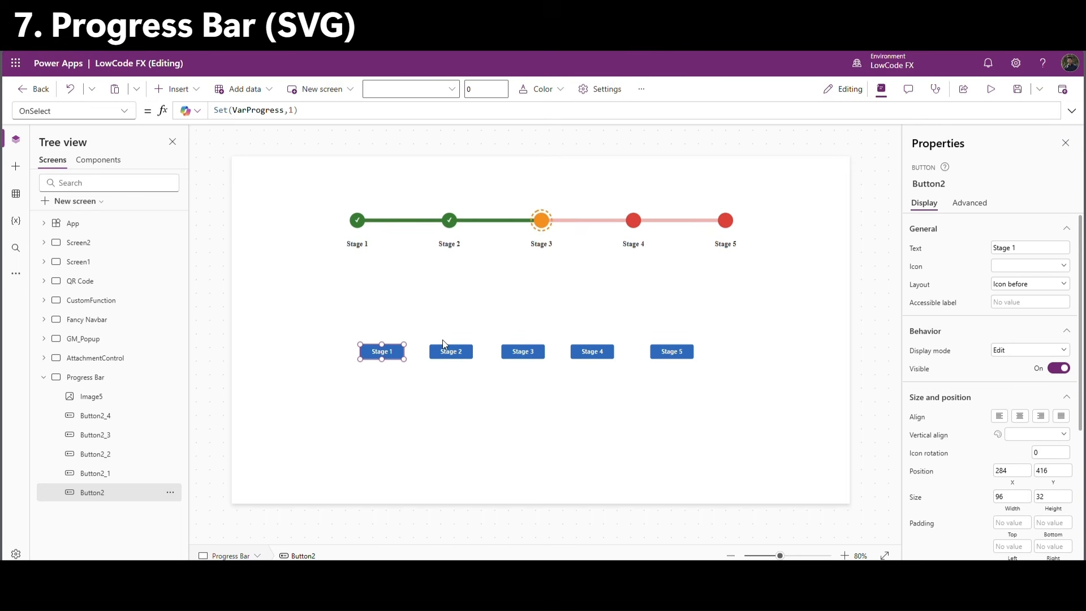
Inspect the VarProgress variable in the Stage 1 button's OnSelect formula, and start the app preview again.
{"action": "double_click", "coordinate": [253, 111]}
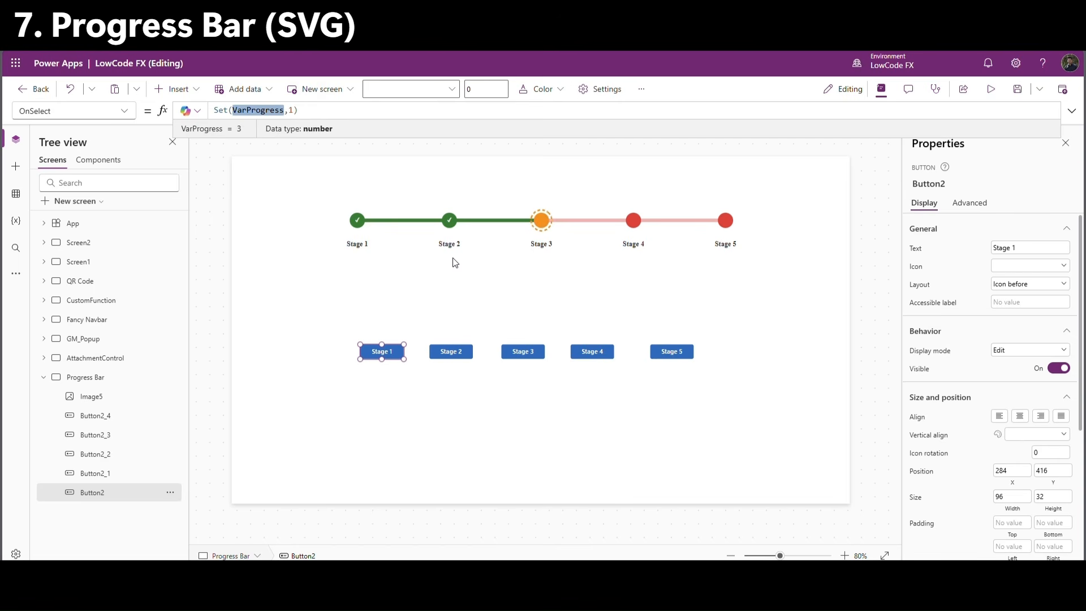
{"action": "left_click", "coordinate": [536, 296]}
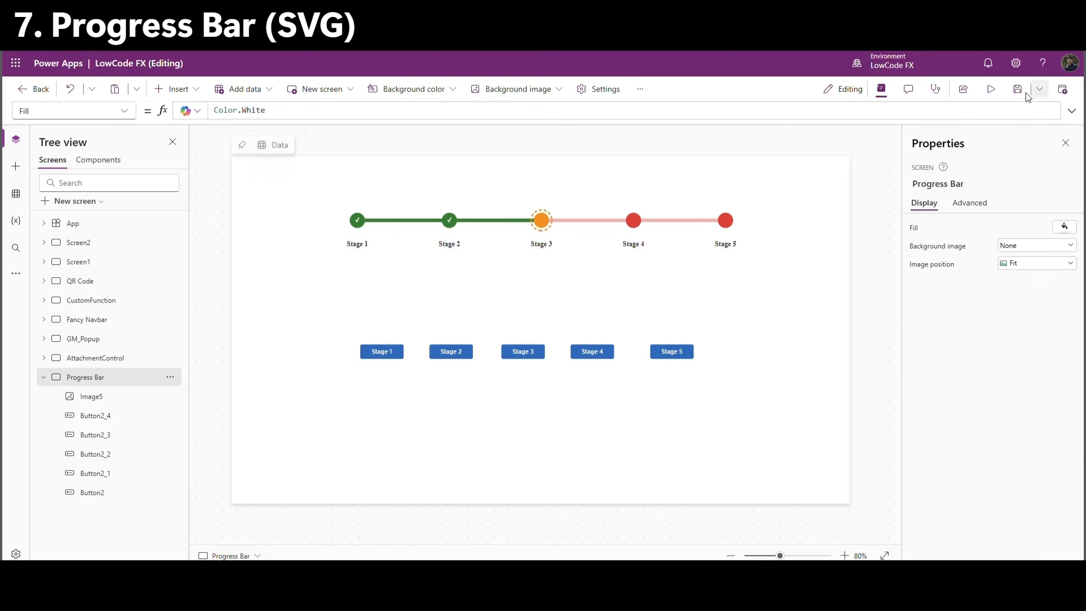
{"action": "left_click", "coordinate": [991, 89]}
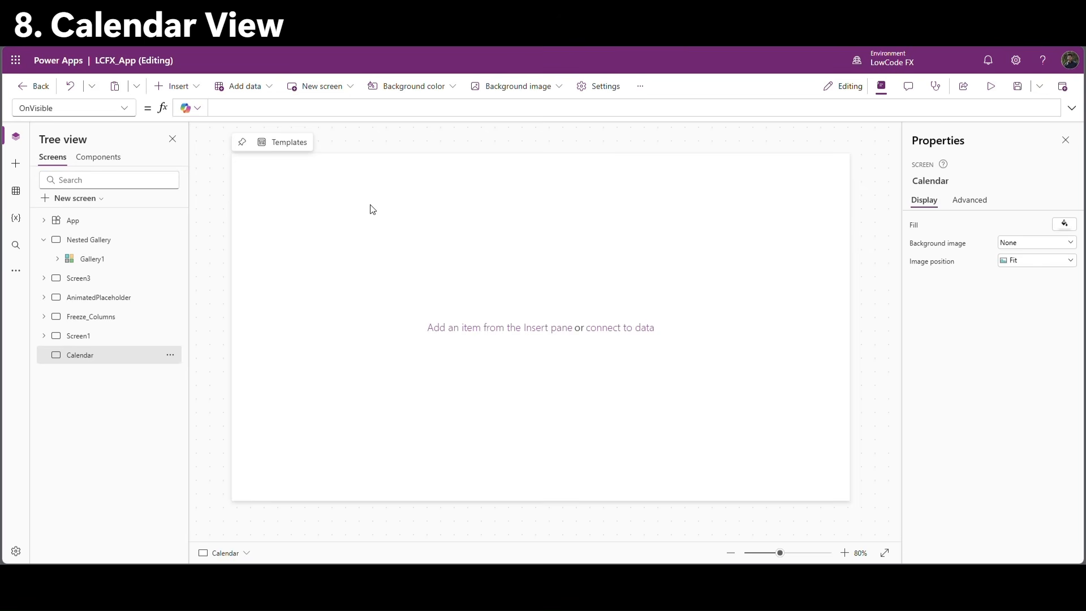
Insert a vertical container on the empty Calendar screen and position it at X 0, Y 0.
{"action": "left_click", "coordinate": [178, 86]}
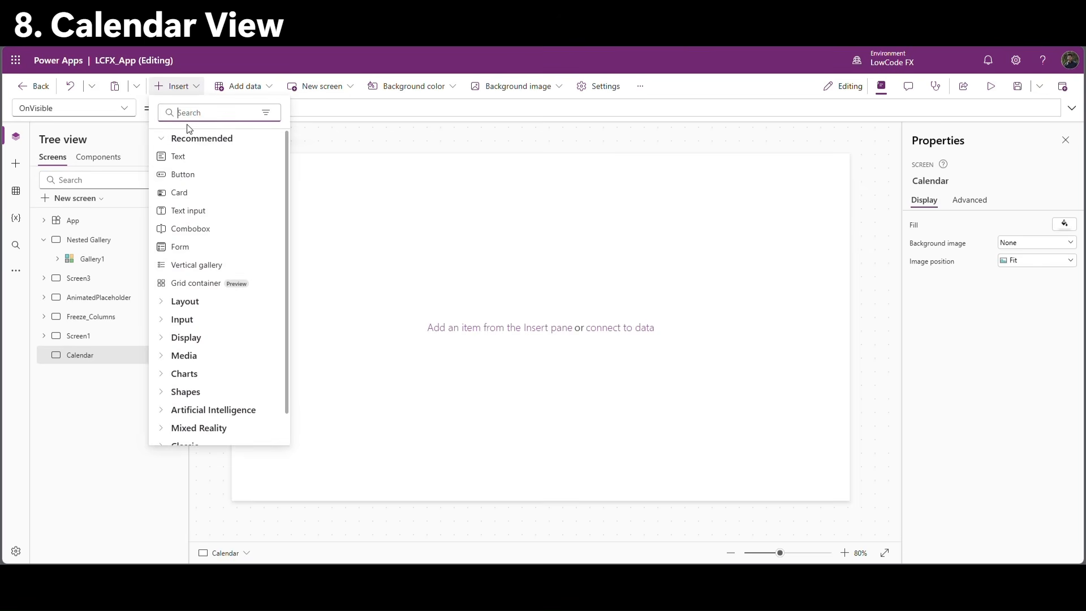
{"action": "type", "text": "vert"}
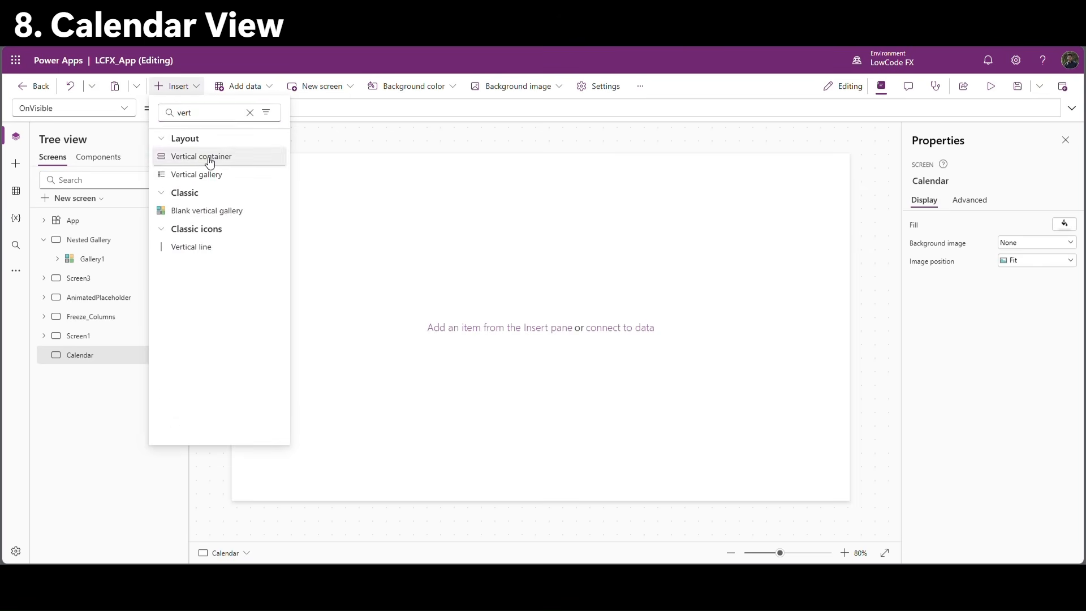
{"action": "left_click", "coordinate": [210, 163]}
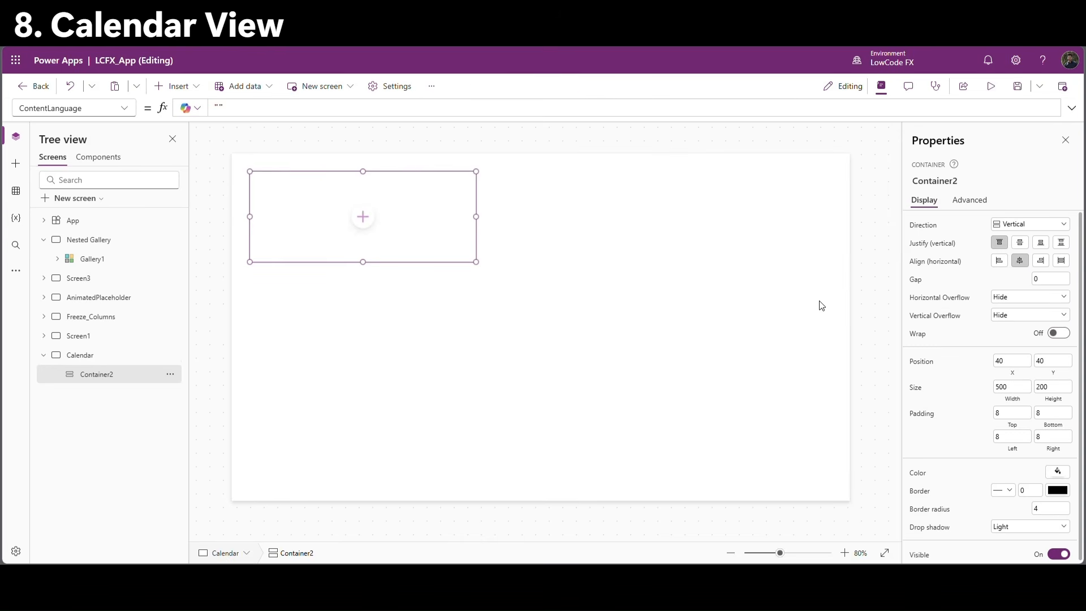
{"action": "double_click", "coordinate": [1014, 365]}
{"action": "type", "text": "0"}
{"action": "key", "text": "Tab"}
{"action": "type", "text": "0"}
Set the vertical container's width to Parent.Width and its height to Parent.Height.
{"action": "left_click", "coordinate": [1008, 401]}
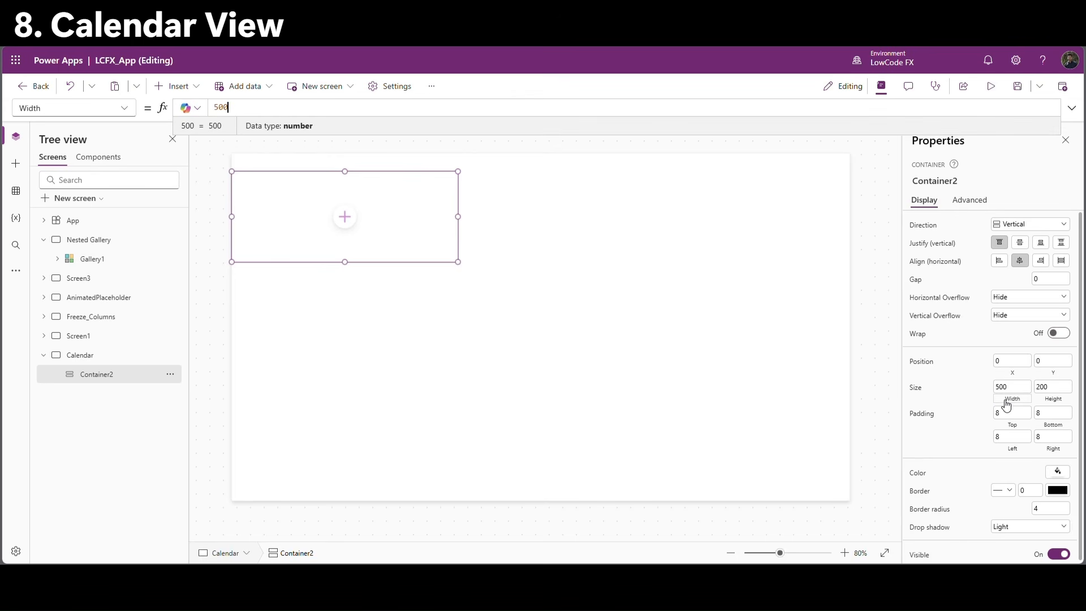
{"action": "type", "text": "Parent.Width"}
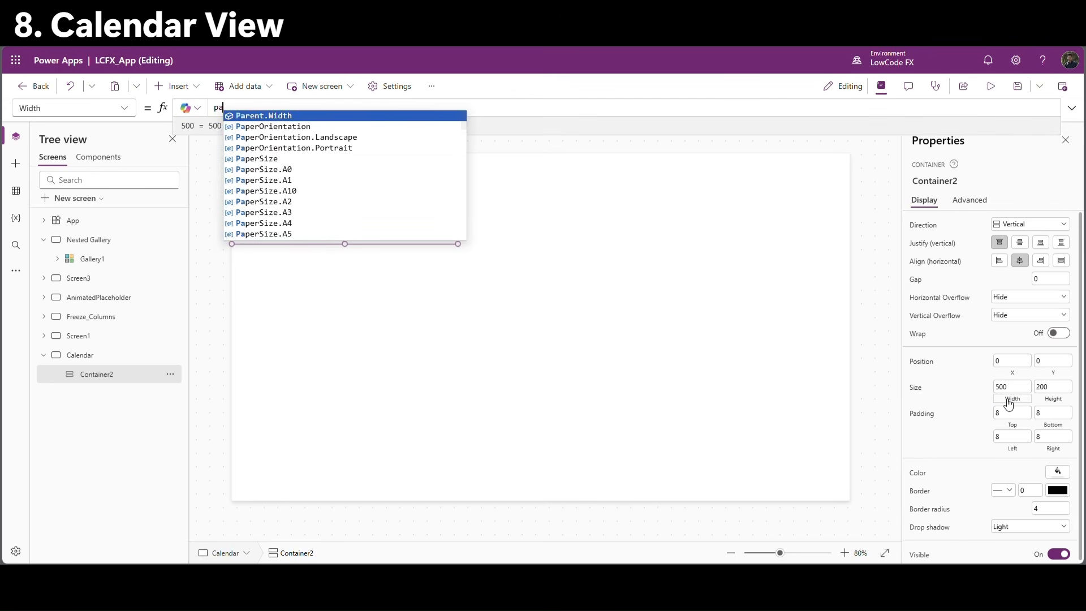
{"action": "left_click", "coordinate": [1049, 406]}
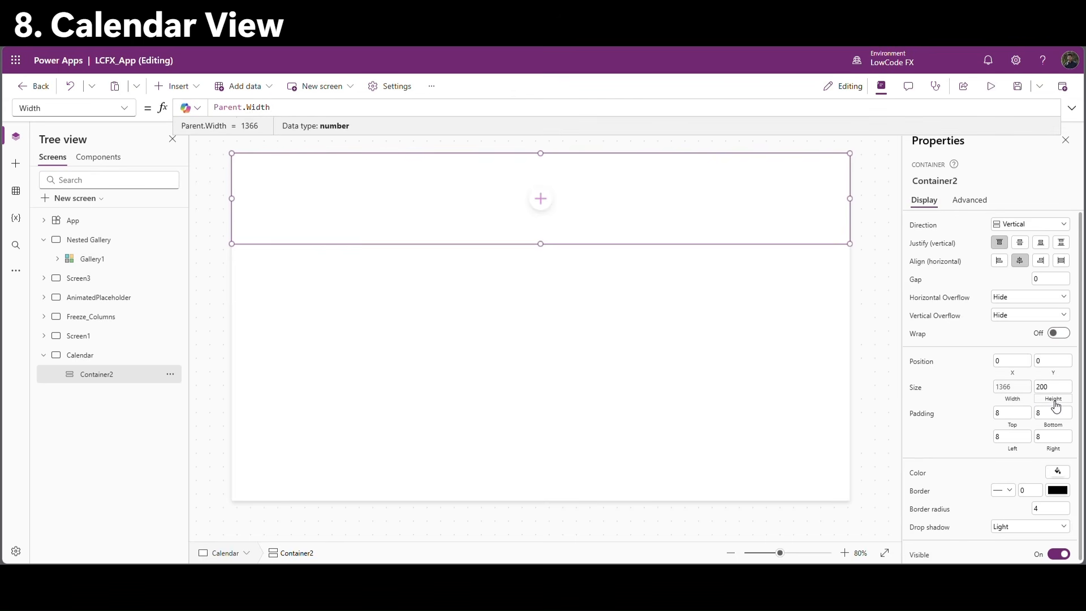
{"action": "type", "text": "Parent.Height"}
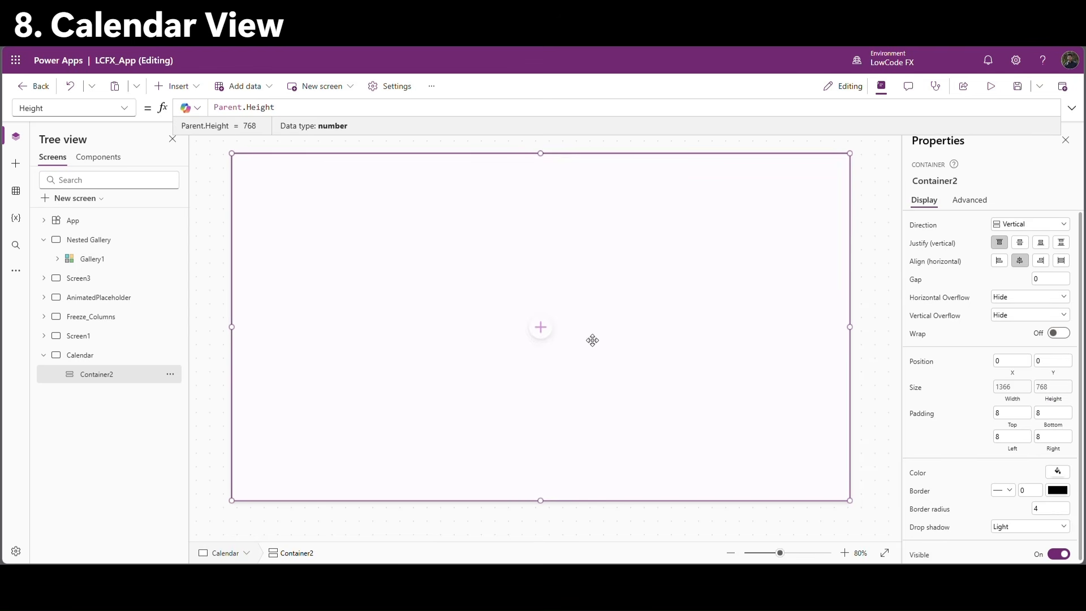
Insert a vertical container inside the full-screen container and paste two copies of it alongside.
{"action": "left_click", "coordinate": [542, 329]}
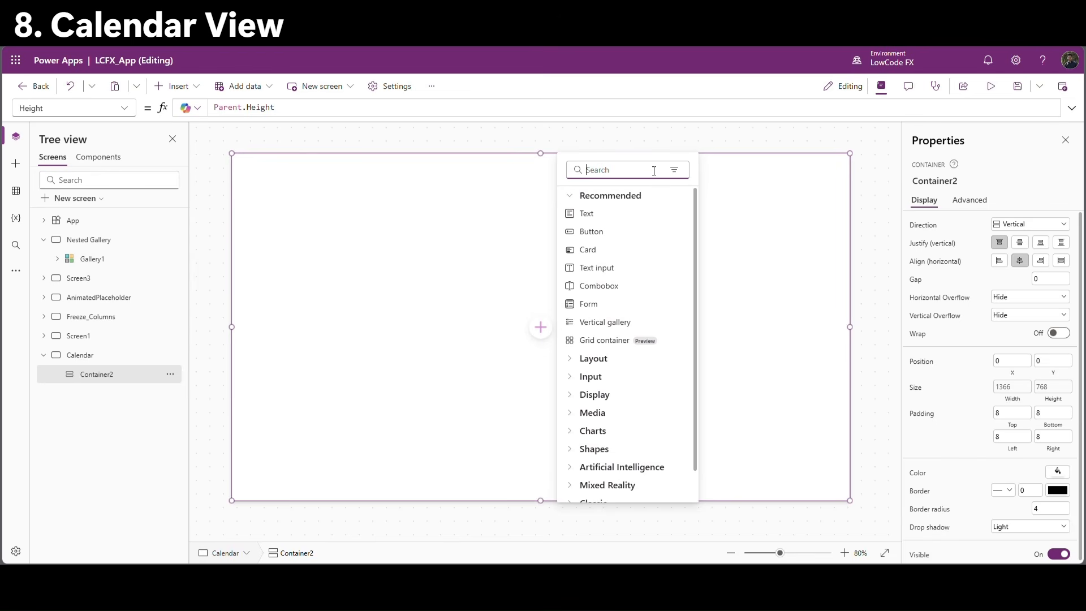
{"action": "type", "text": "ver"}
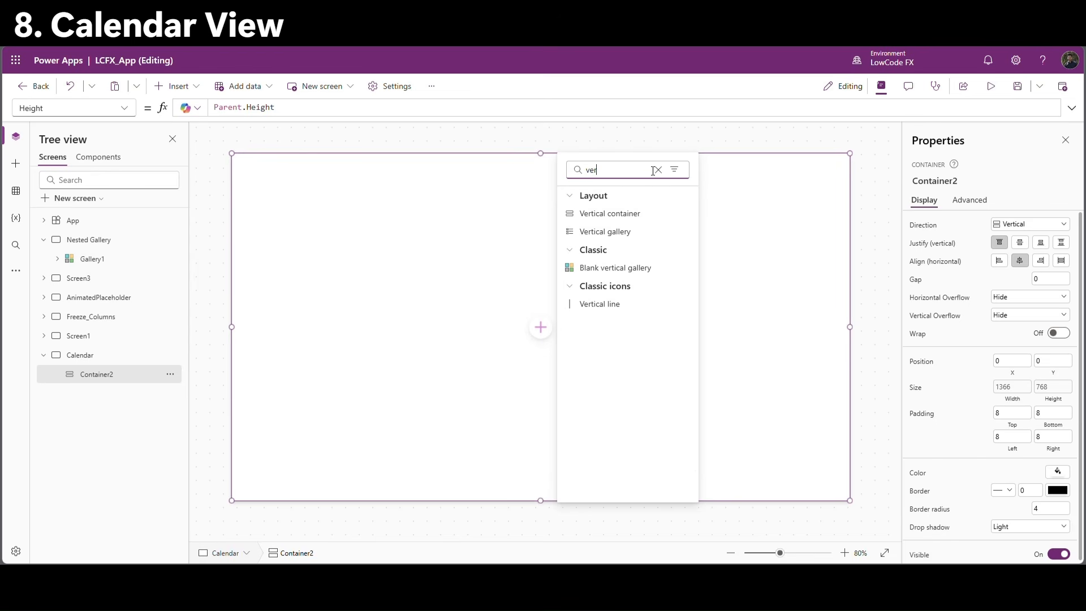
{"action": "left_click", "coordinate": [609, 214]}
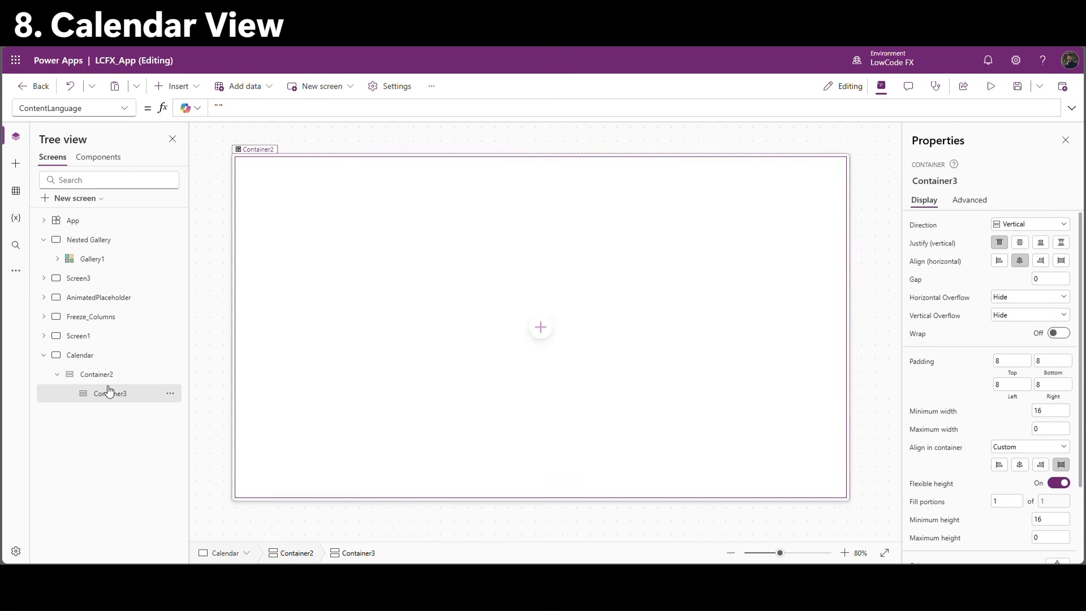
{"action": "left_click", "coordinate": [92, 379]}
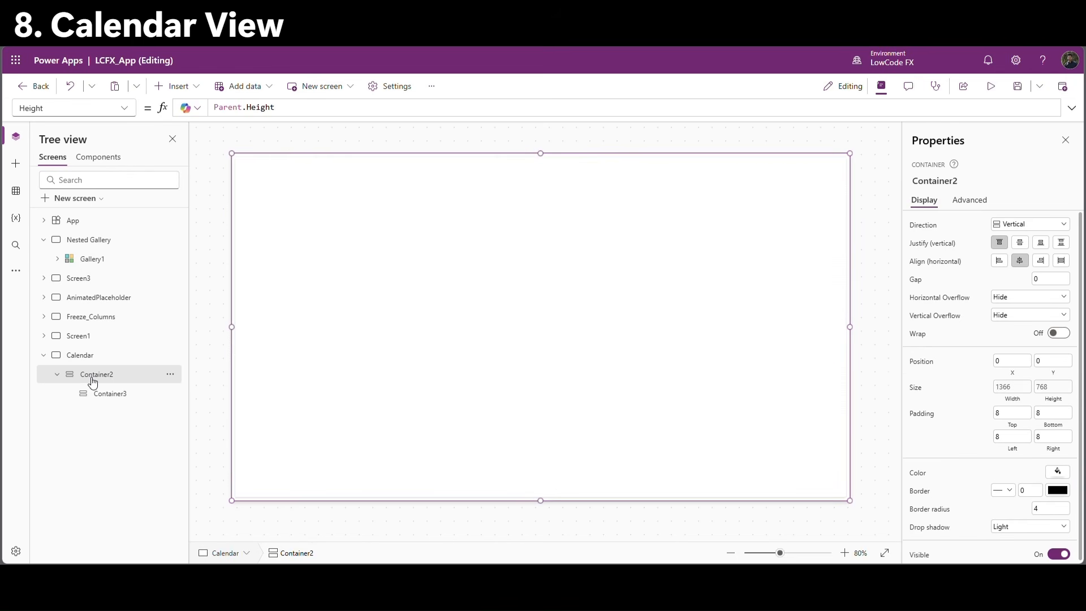
{"action": "key", "text": "ctrl+v"}
{"action": "key", "text": "ctrl+v"}
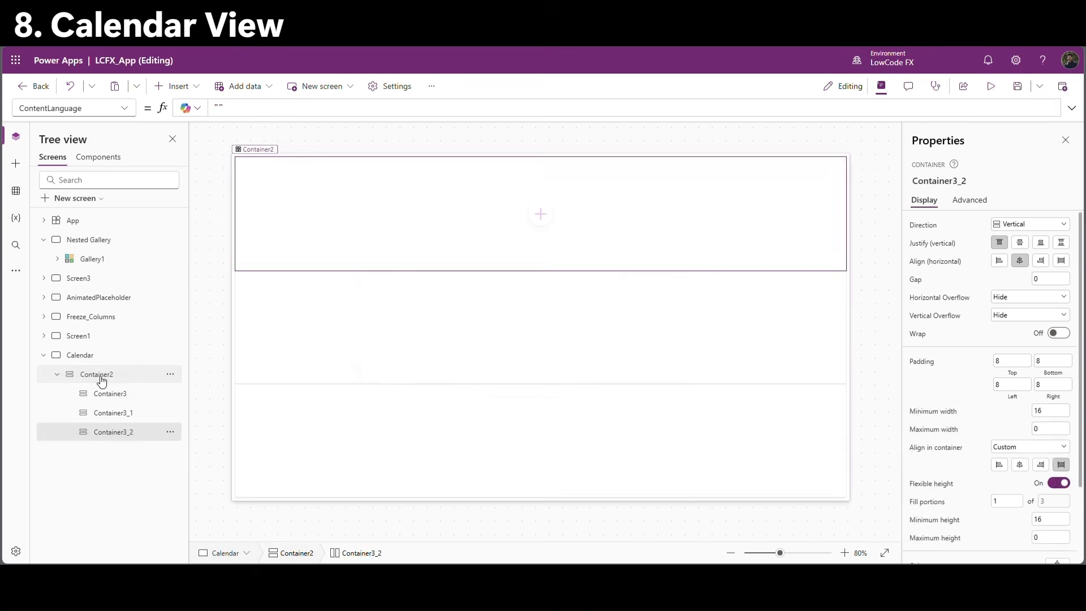
Add a horizontal container inside Container2, beneath the three nested vertical containers.
{"action": "left_click", "coordinate": [103, 376]}
{"action": "left_click", "coordinate": [185, 90]}
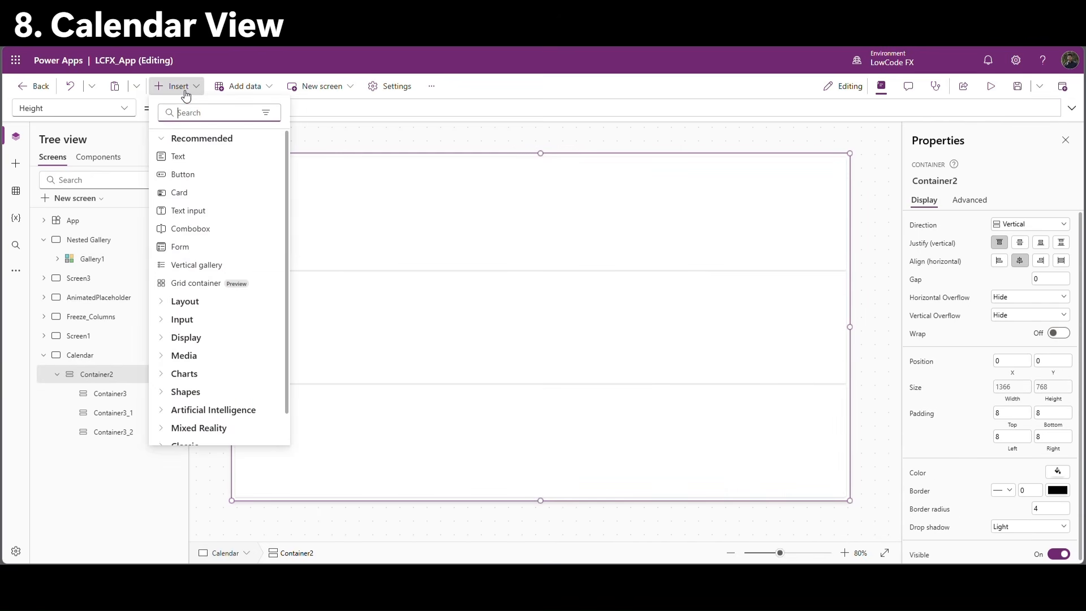
{"action": "type", "text": "hor"}
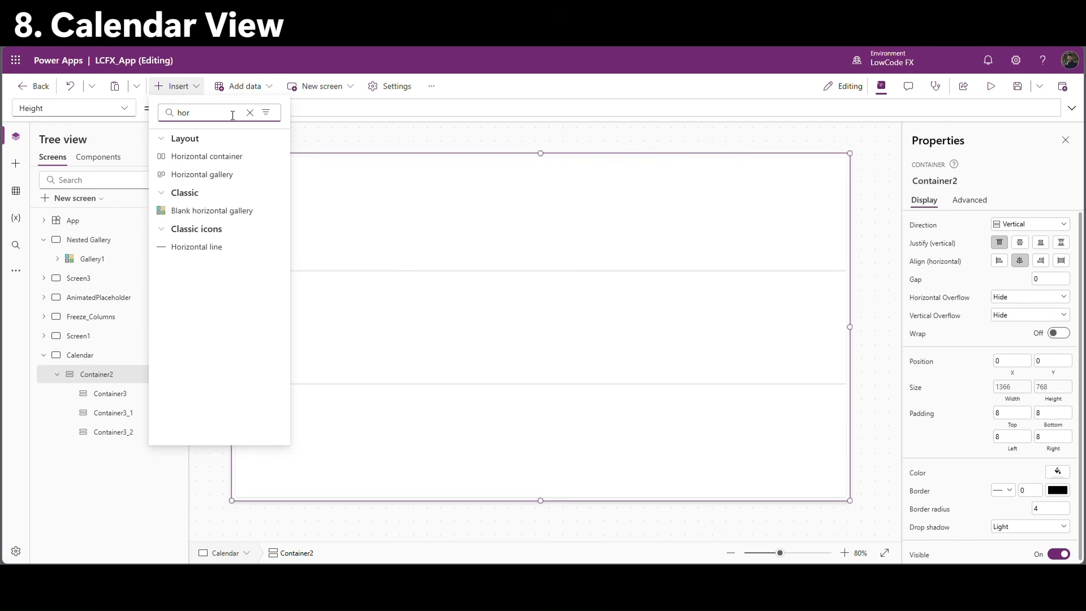
{"action": "left_click", "coordinate": [242, 157]}
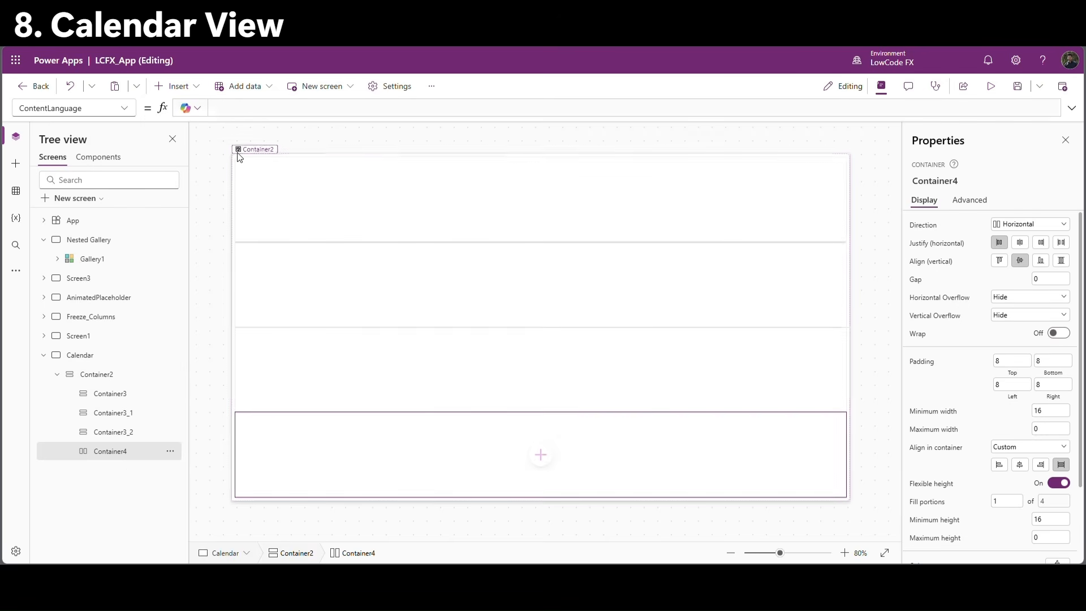
Turn off flexible height for Container3, Container3_1 and Container4 together and set their height to 60.
{"action": "left_click", "coordinate": [110, 394]}
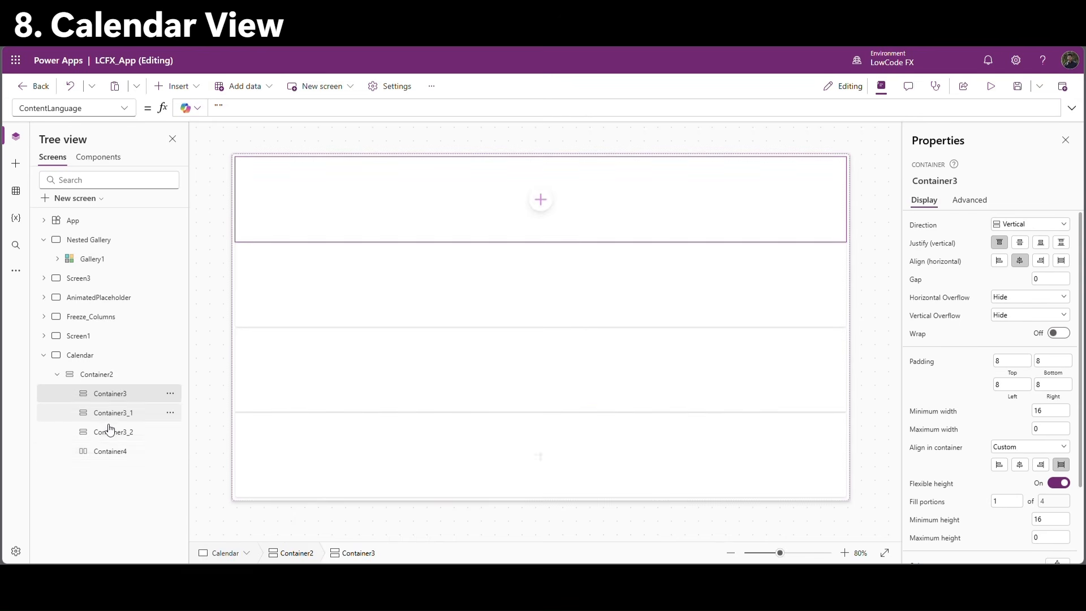
{"action": "left_click", "coordinate": [110, 413], "text": "ctrl"}
{"action": "left_click", "coordinate": [109, 451], "text": "ctrl"}
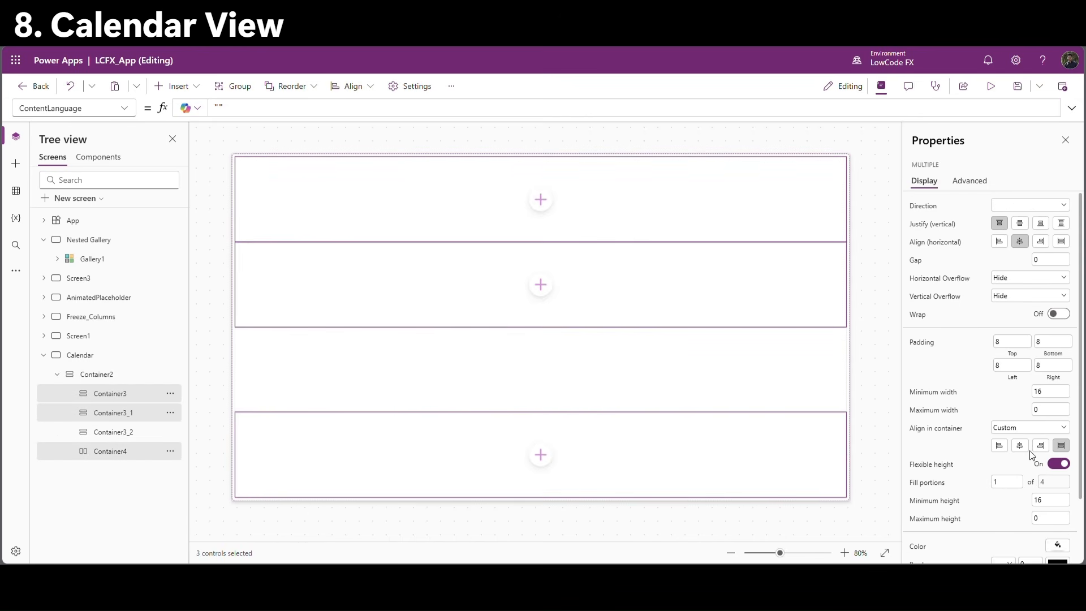
{"action": "left_click", "coordinate": [1058, 464]}
{"action": "left_click_drag", "start_coordinate": [1052, 481], "coordinate": [1008, 478]}
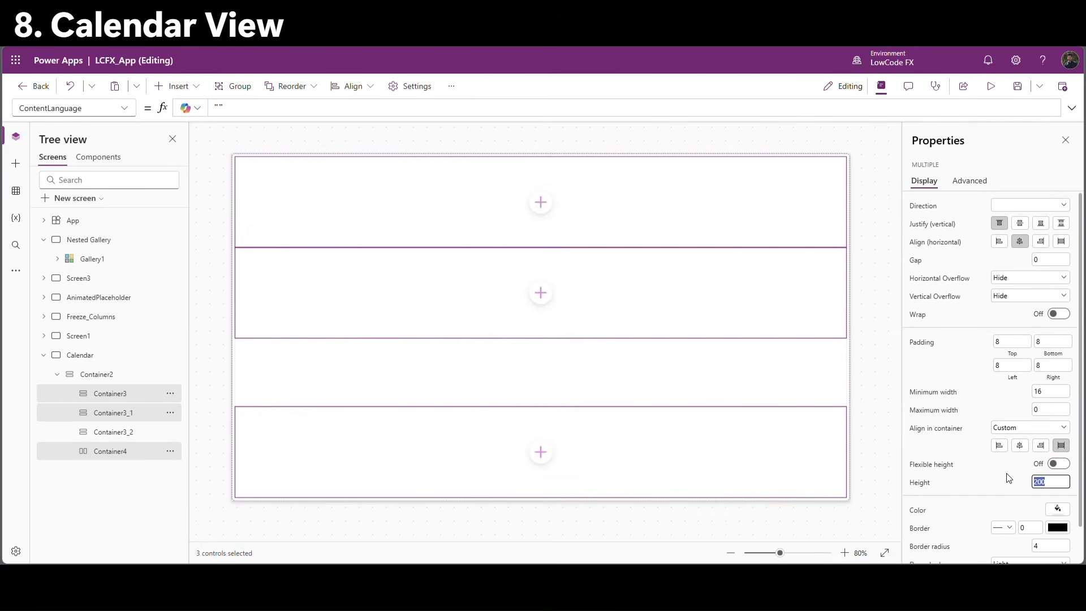
{"action": "type", "text": "60"}
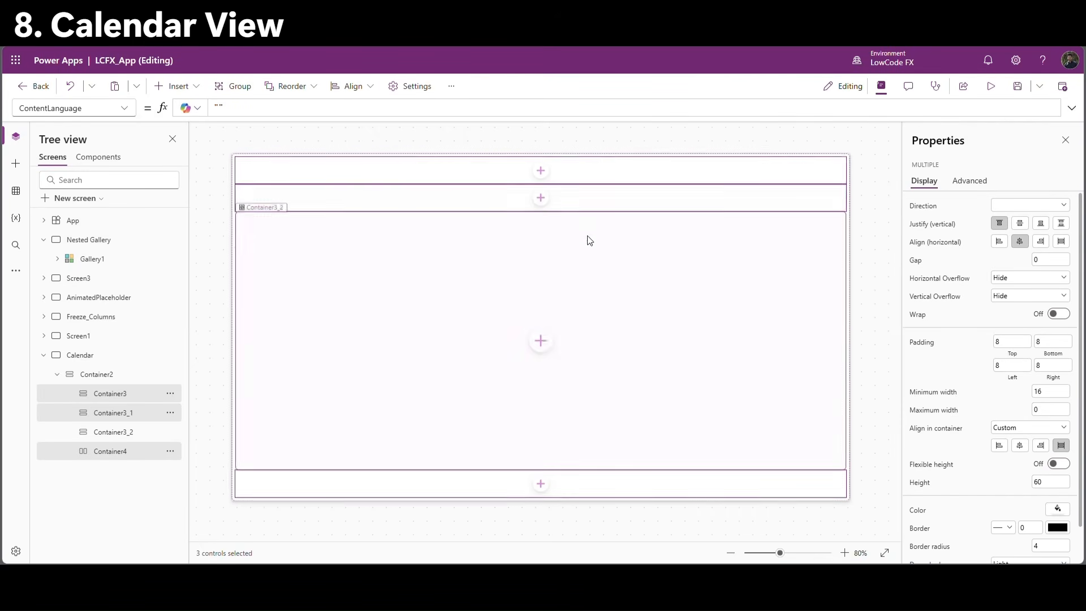
Insert a text control in the topmost nested container and set its width to Parent.Width.
{"action": "left_click", "coordinate": [573, 138]}
{"action": "left_click", "coordinate": [541, 171]}
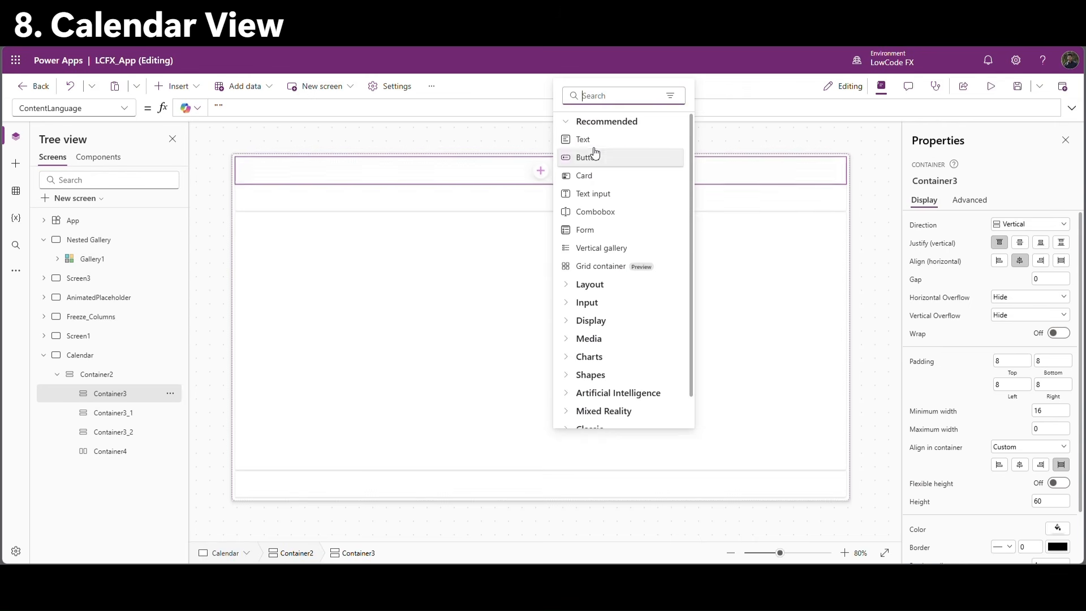
{"action": "key", "text": "Escape"}
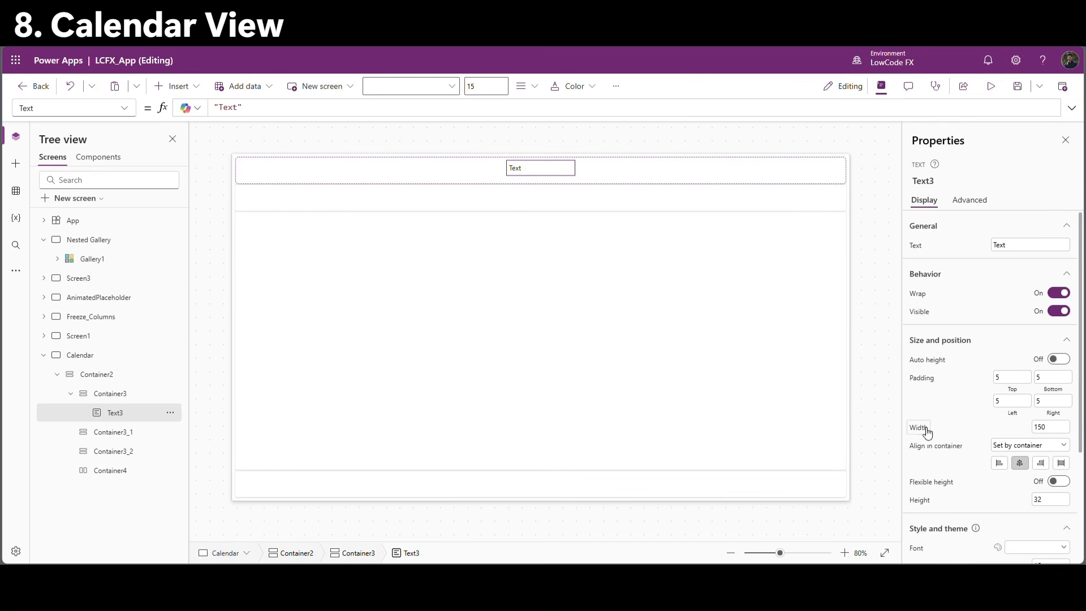
{"action": "left_click", "coordinate": [920, 428]}
{"action": "left_click_drag", "start_coordinate": [264, 115], "coordinate": [210, 112]}
{"action": "type", "text": "Pare"}
{"action": "key", "text": "Tab"}
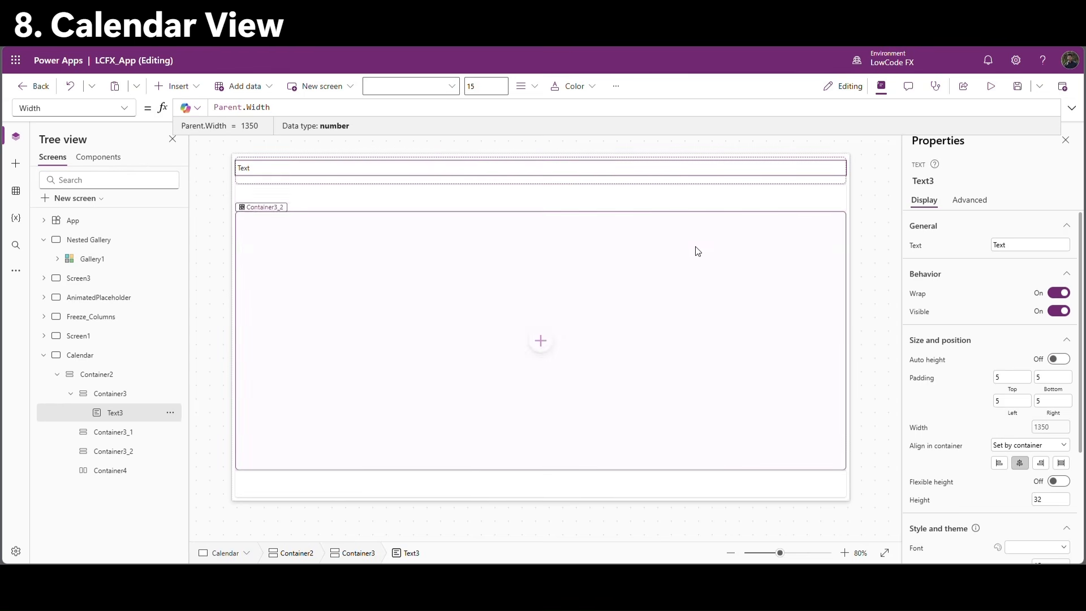
Justify the topmost nested container's content to the vertical middle and center-align its text.
{"action": "left_click", "coordinate": [686, 184]}
{"action": "left_click", "coordinate": [1020, 243]}
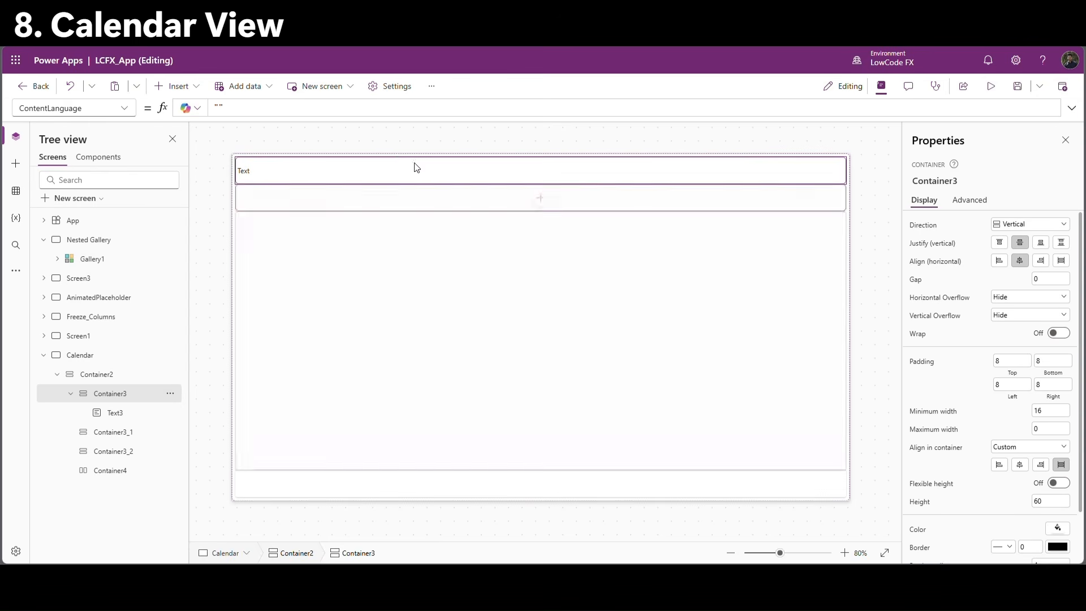
{"action": "left_click", "coordinate": [400, 175]}
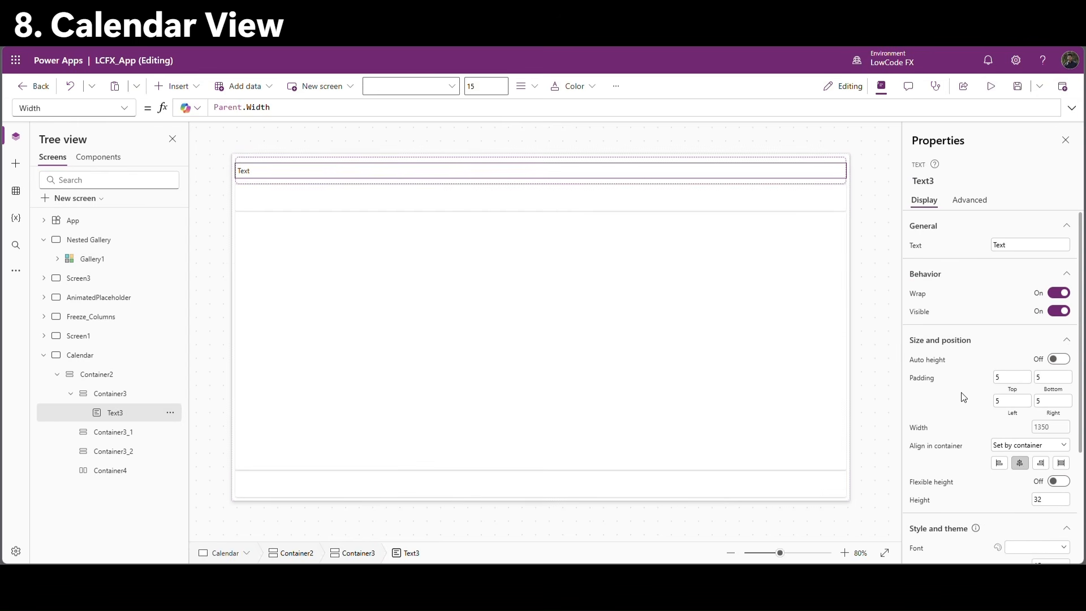
{"action": "scroll", "coordinate": [951, 484], "scroll_direction": "down", "scroll_amount": 3}
{"action": "left_click", "coordinate": [1030, 532]}
Change the header text control's content to "Calendar View".
{"action": "scroll", "coordinate": [994, 257], "scroll_direction": "up", "scroll_amount": 3}
{"action": "double_click", "coordinate": [996, 248]}
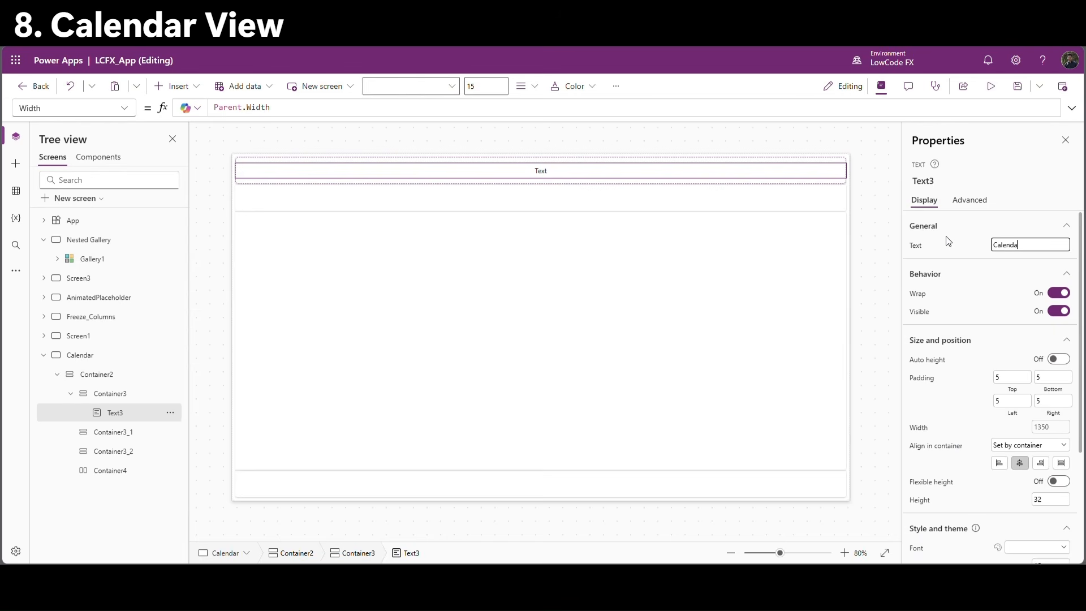
{"action": "left_click", "coordinate": [950, 252]}
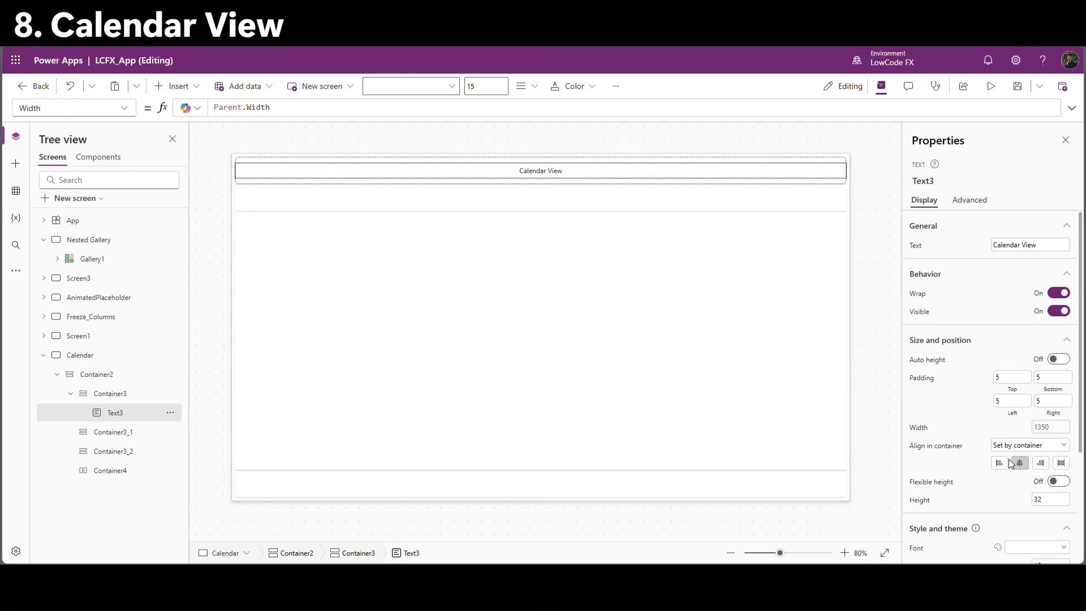
Make the Calendar View header bold with font size 20, and select the empty container directly beneath it.
{"action": "scroll", "coordinate": [1005, 435], "scroll_direction": "down", "scroll_amount": 3}
{"action": "left_click", "coordinate": [1030, 498]}
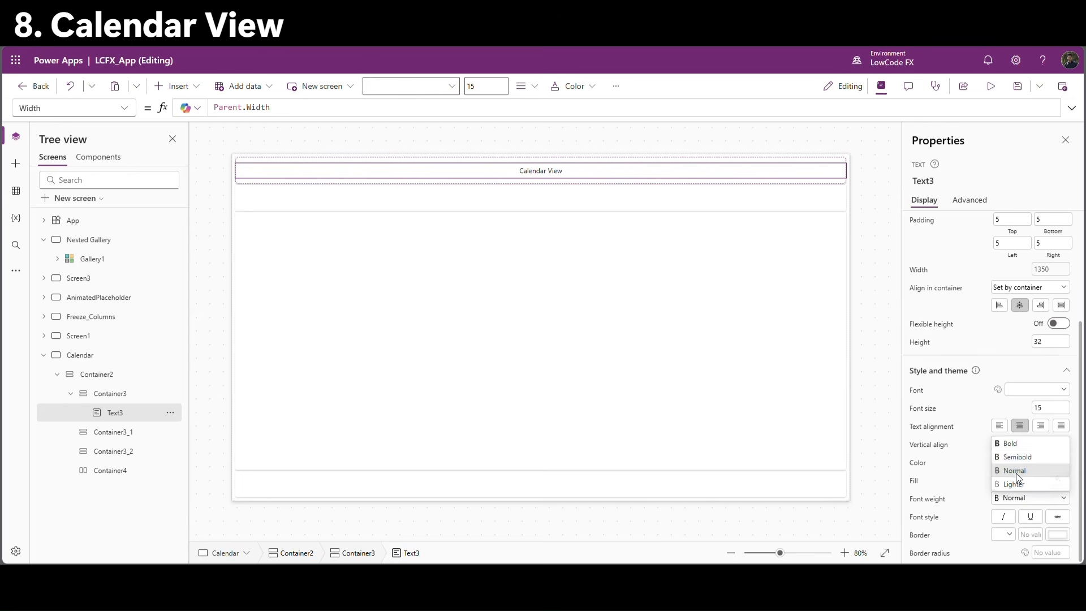
{"action": "left_click", "coordinate": [1015, 445]}
{"action": "double_click", "coordinate": [1050, 408]}
{"action": "type", "text": "20"}
{"action": "left_click", "coordinate": [931, 426]}
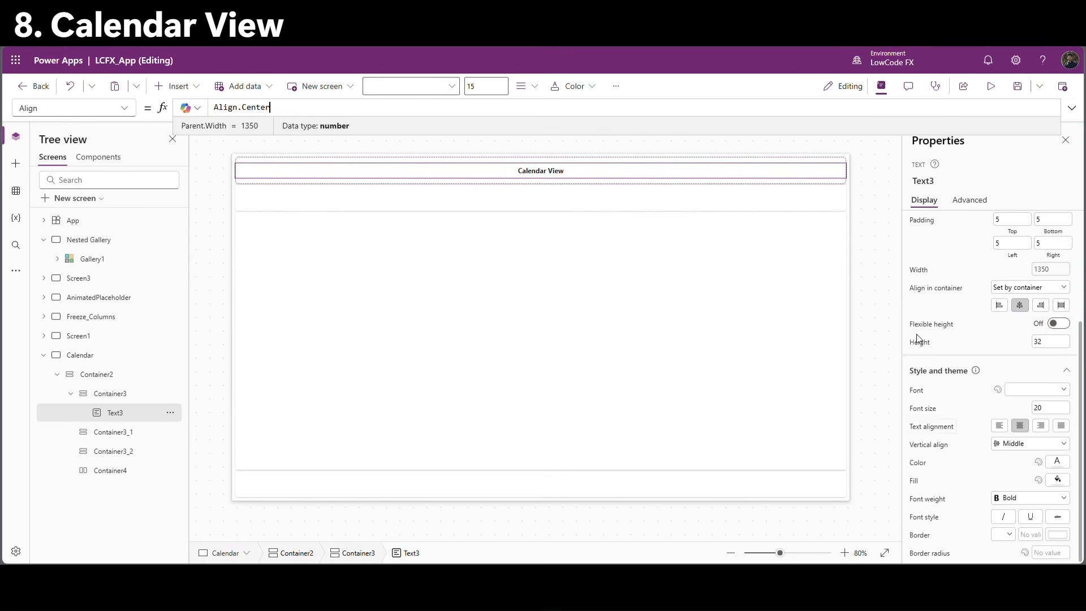
{"action": "left_click", "coordinate": [543, 199]}
{"action": "left_click", "coordinate": [492, 207]}
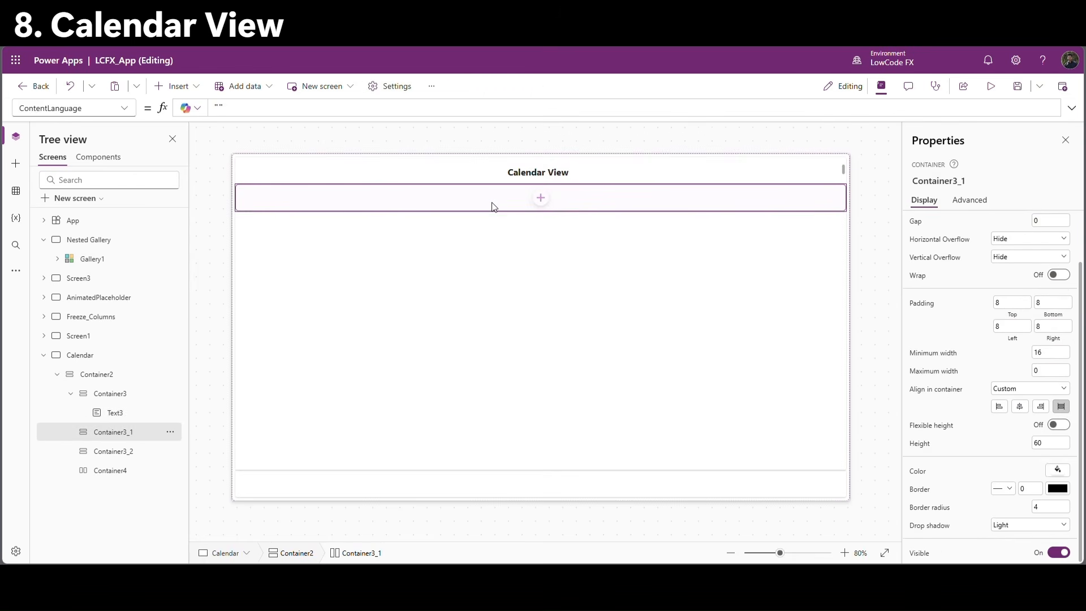
Insert a blank horizontal gallery in the empty container directly beneath the Calendar View header.
{"action": "left_click", "coordinate": [541, 198]}
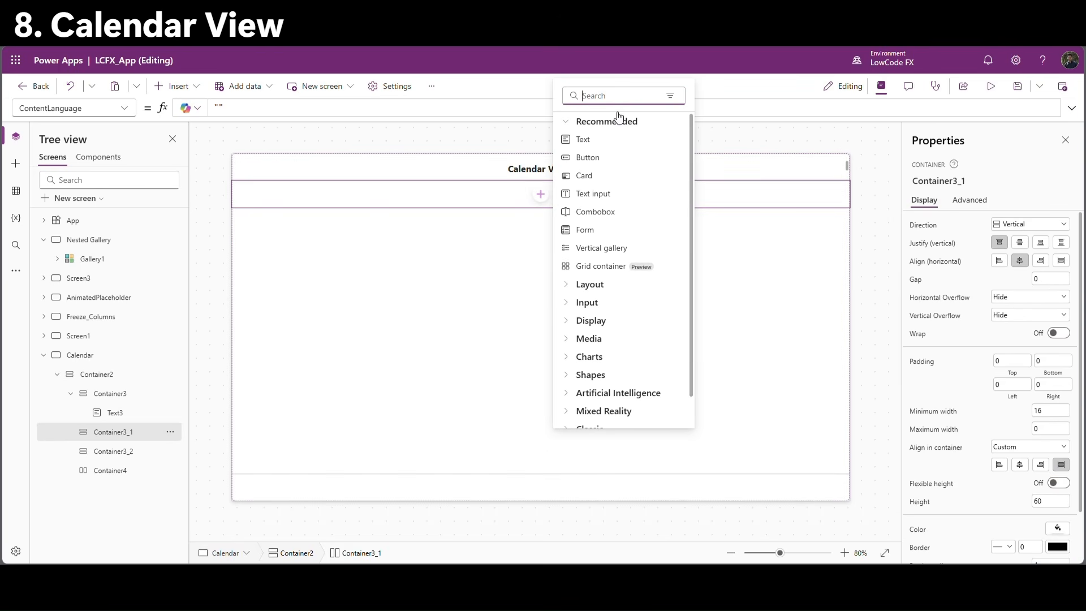
{"action": "type", "text": "hori"}
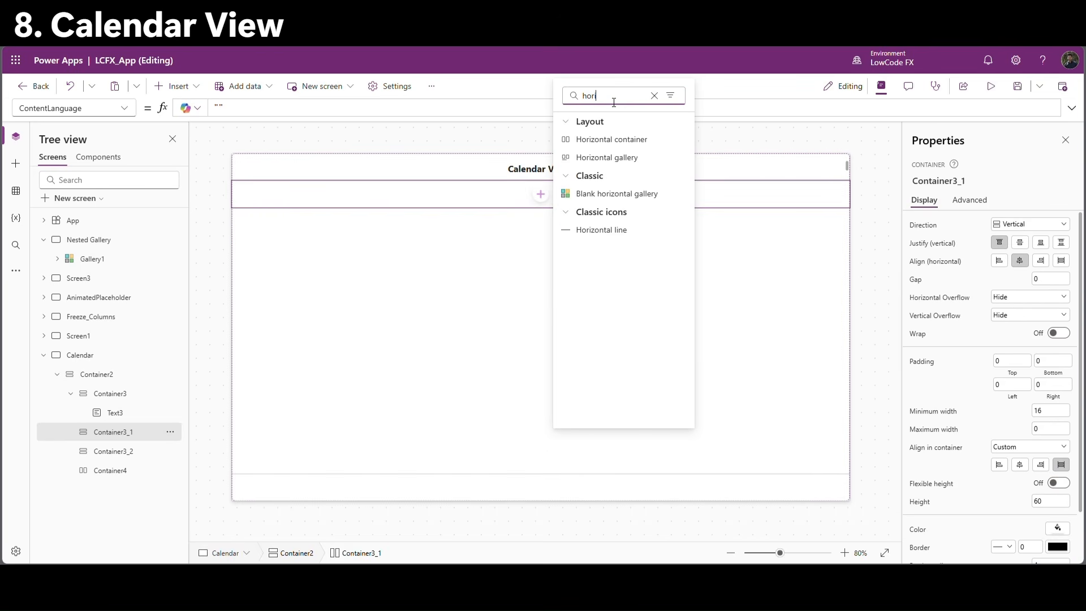
{"action": "left_click", "coordinate": [615, 193]}
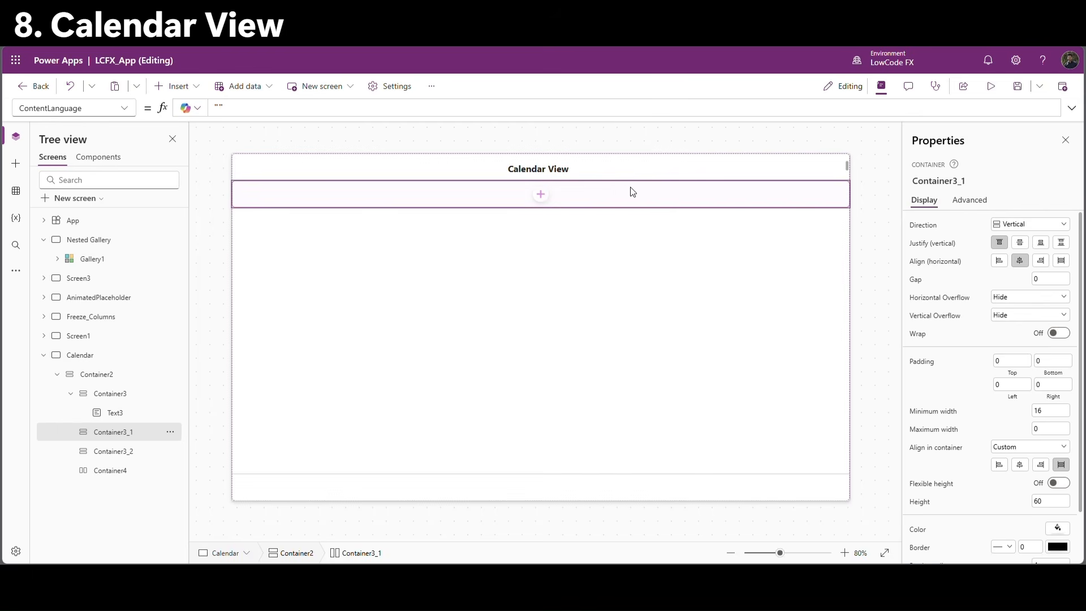
Set the horizontal gallery's template size to Parent.Width/7.
{"action": "scroll", "coordinate": [939, 491], "scroll_direction": "down", "scroll_amount": 1}
{"action": "left_click", "coordinate": [933, 483]}
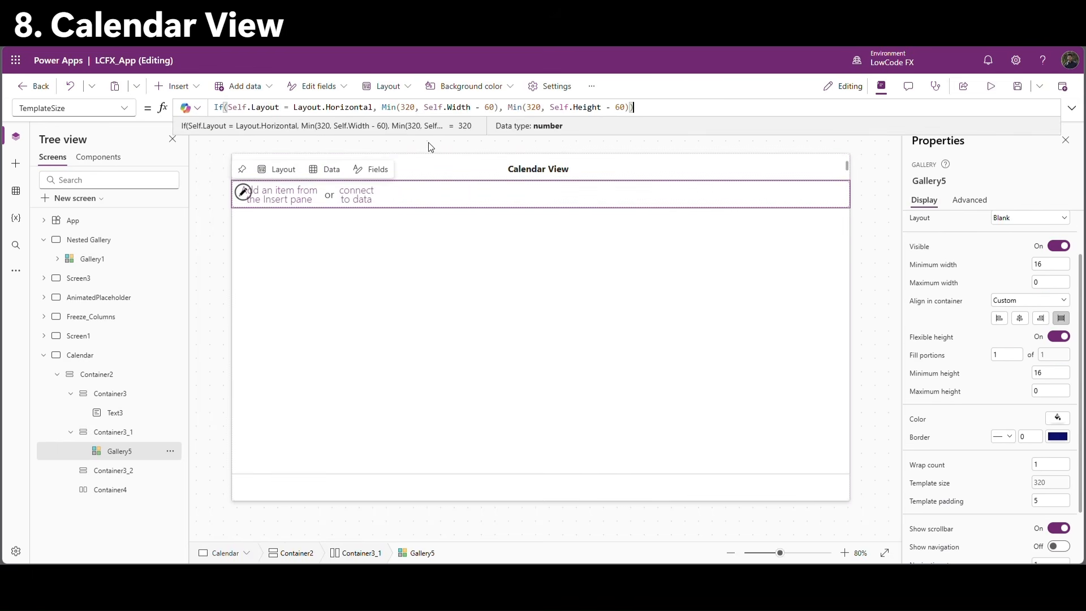
{"action": "key", "text": "ctrl+a"}
{"action": "type", "text": "pa"}
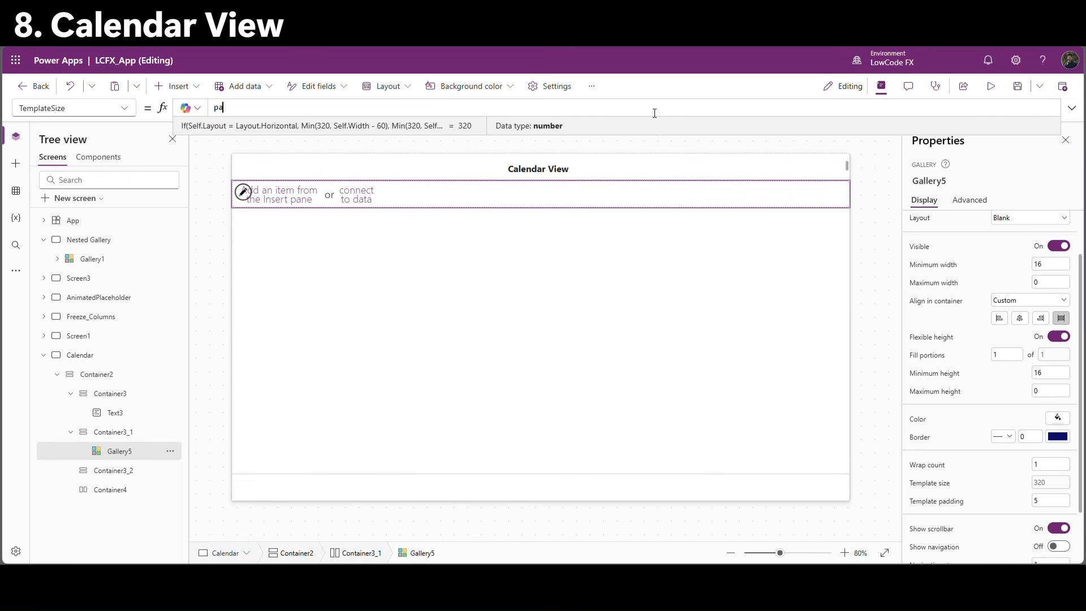
{"action": "type", "text": "re"}
{"action": "key", "text": "Tab"}
{"action": "type", "text": ".Width"}
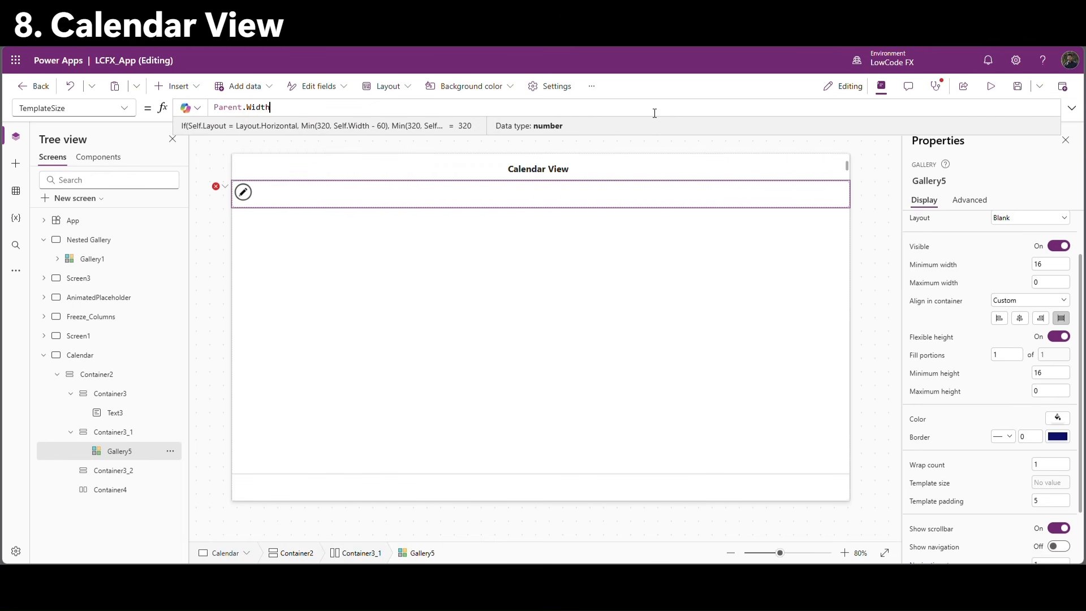
{"action": "type", "text": "/7"}
Insert a text control that fills the horizontal gallery's template cell and center-align its text.
{"action": "left_click", "coordinate": [244, 192]}
{"action": "left_click", "coordinate": [192, 86]}
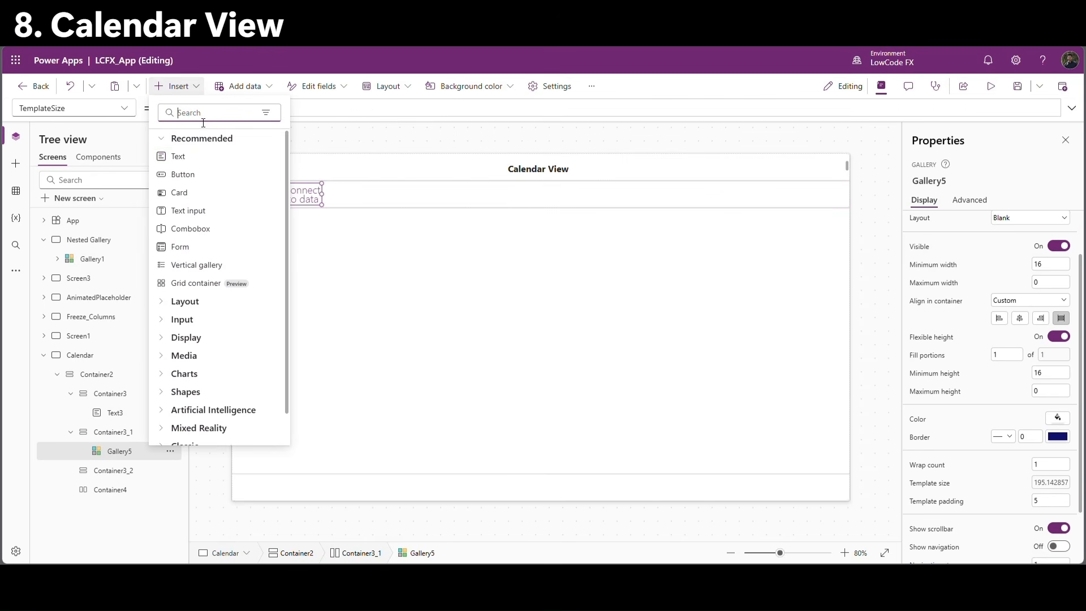
{"action": "left_click", "coordinate": [172, 155]}
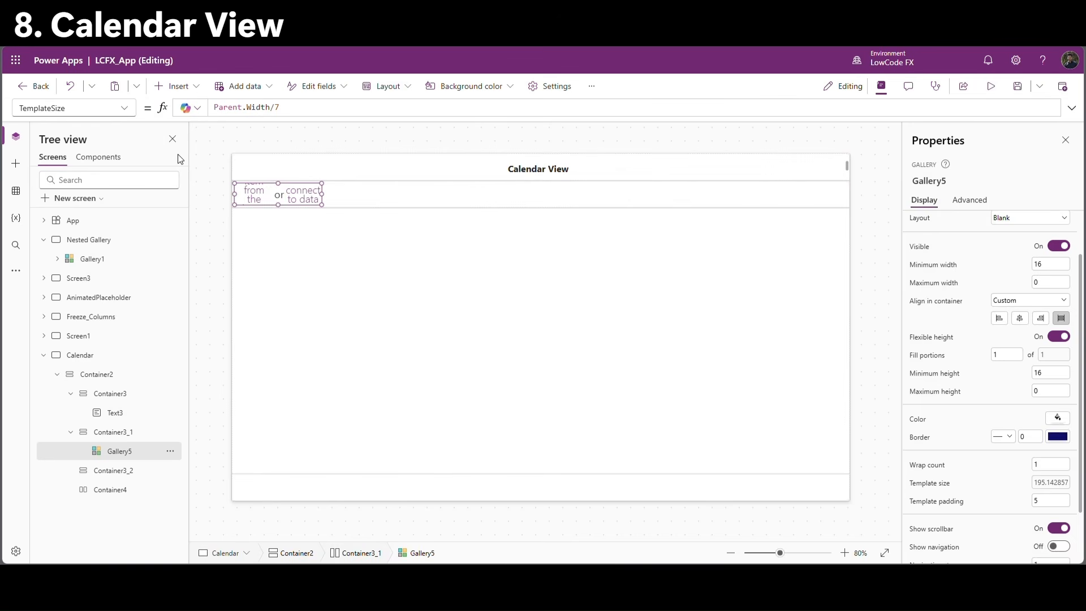
{"action": "left_click_drag", "start_coordinate": [269, 206], "coordinate": [222, 172]}
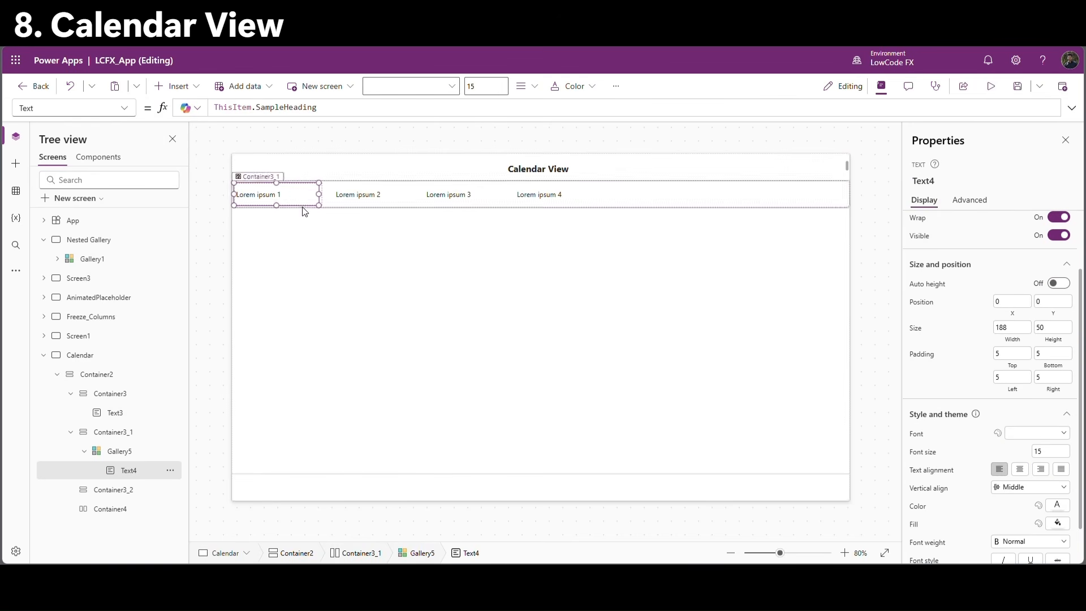
{"action": "left_click", "coordinate": [1020, 469]}
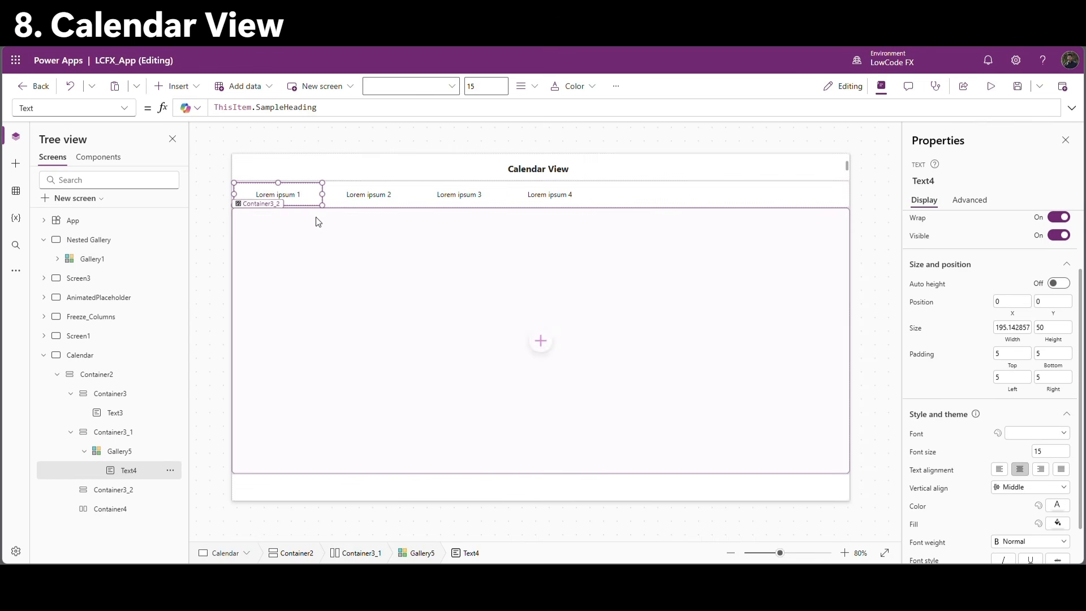
Set the horizontal gallery's Items property to Calendar.WeekdaysShort().
{"action": "left_click", "coordinate": [133, 452]}
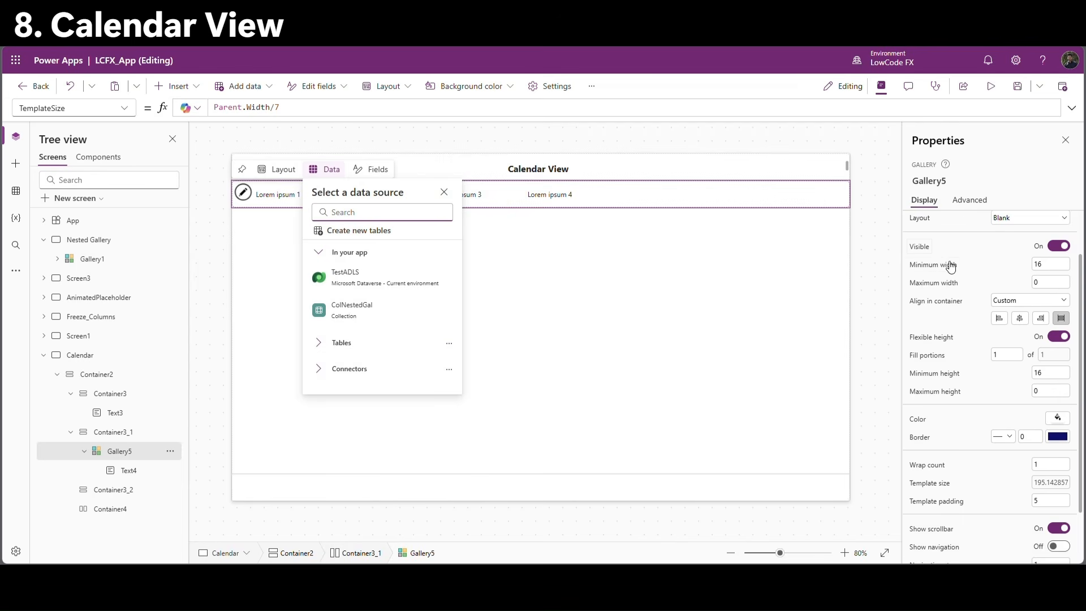
{"action": "scroll", "coordinate": [939, 256], "scroll_direction": "up", "scroll_amount": 1}
{"action": "left_click", "coordinate": [923, 226]}
{"action": "left_click_drag", "start_coordinate": [304, 107], "coordinate": [215, 108]}
{"action": "key", "text": "BackSpace"}
{"action": "type", "text": "calen"}
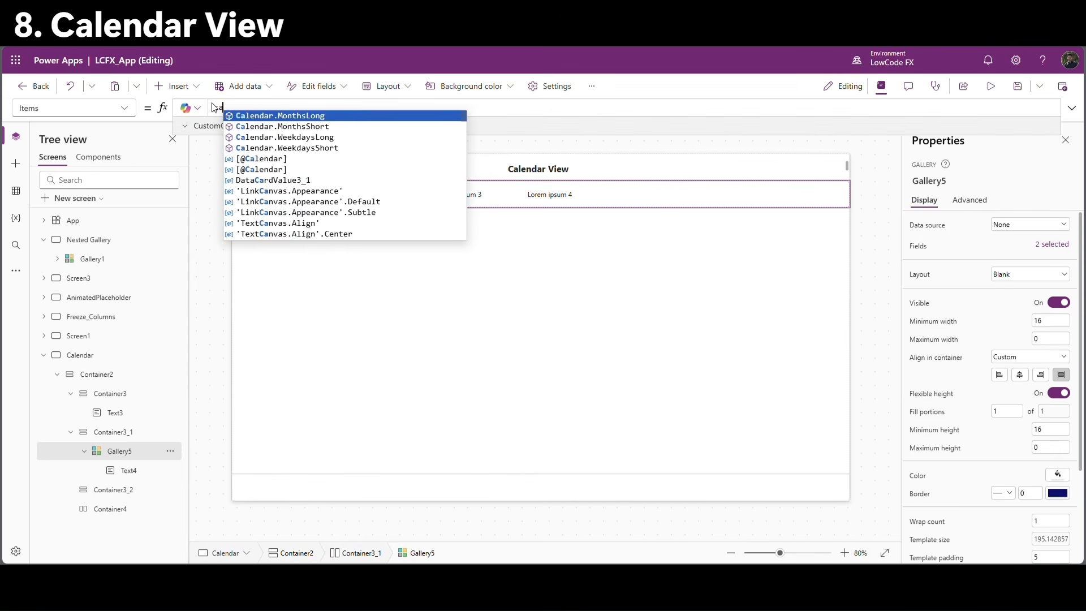
{"action": "left_click", "coordinate": [325, 149]}
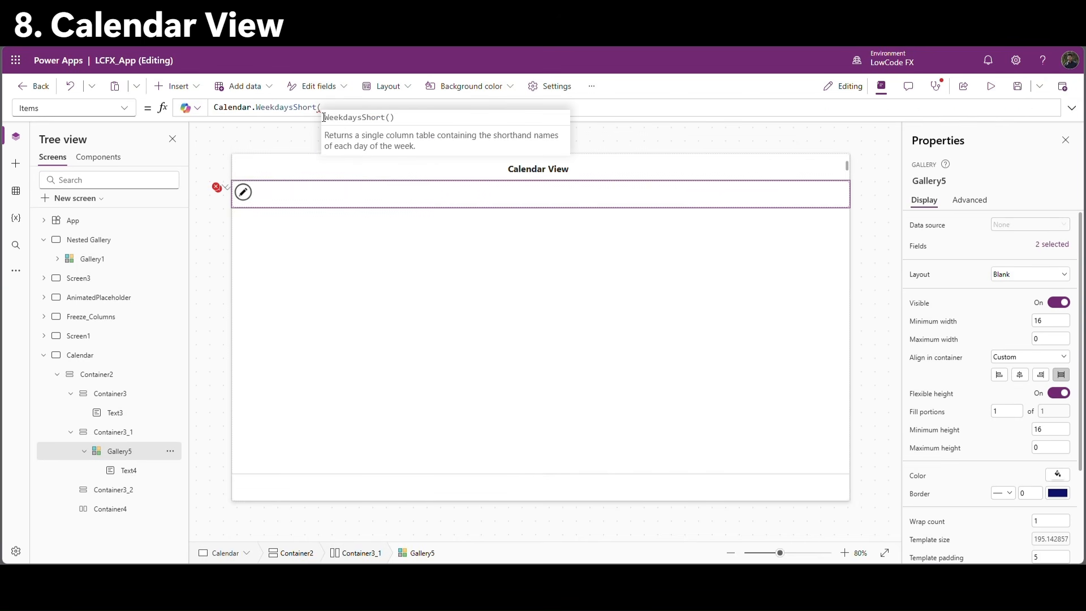
{"action": "type", "text": ")"}
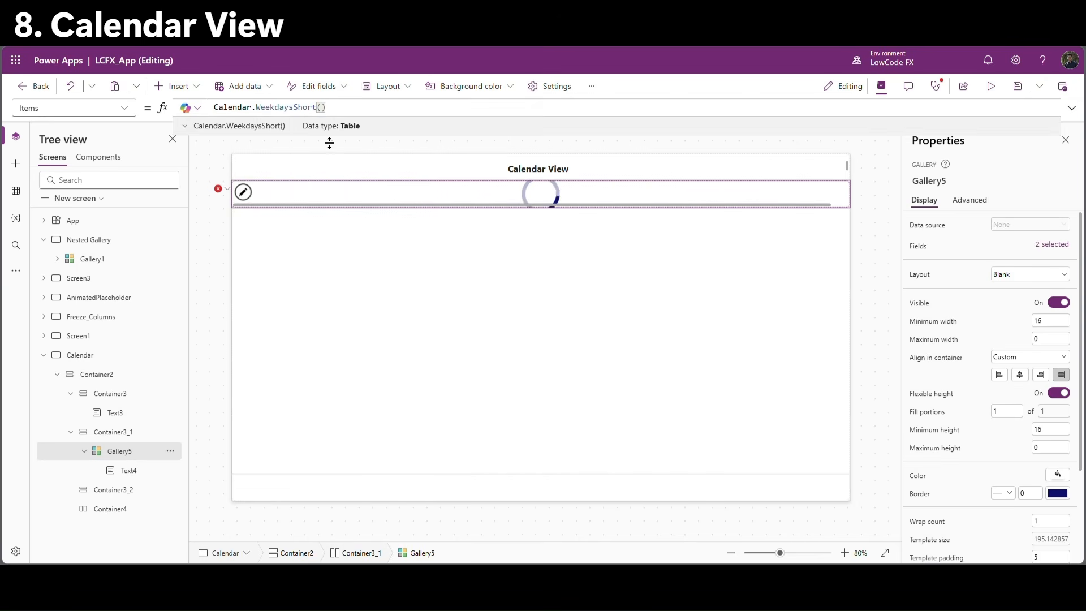
Set the gallery text control's Text property to ThisItem.Value.
{"action": "left_click", "coordinate": [223, 188]}
{"action": "left_click", "coordinate": [244, 205]}
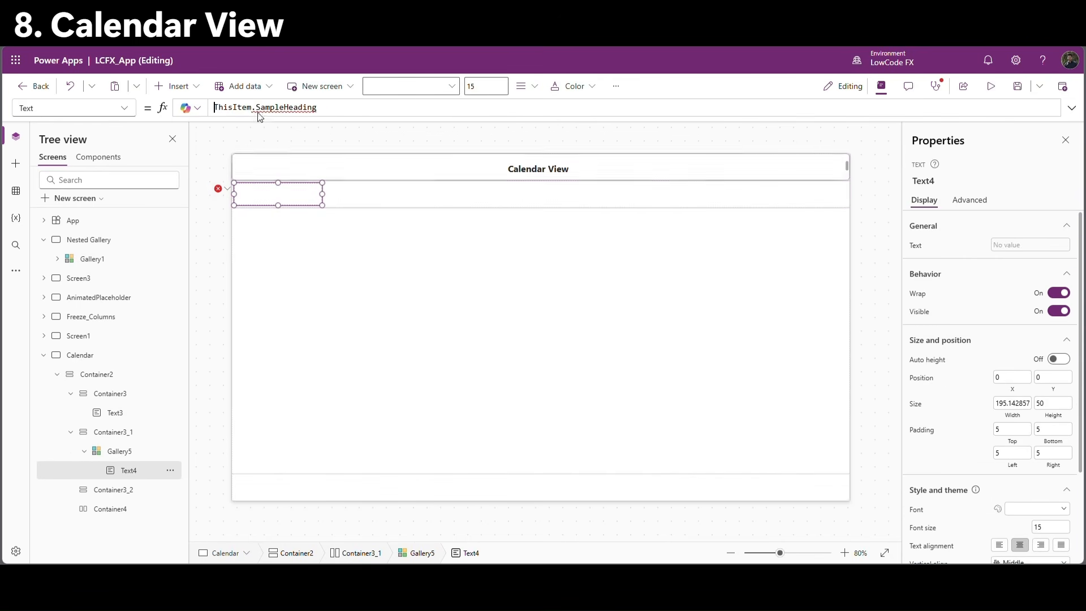
{"action": "double_click", "coordinate": [294, 109]}
{"action": "type", "text": "value"}
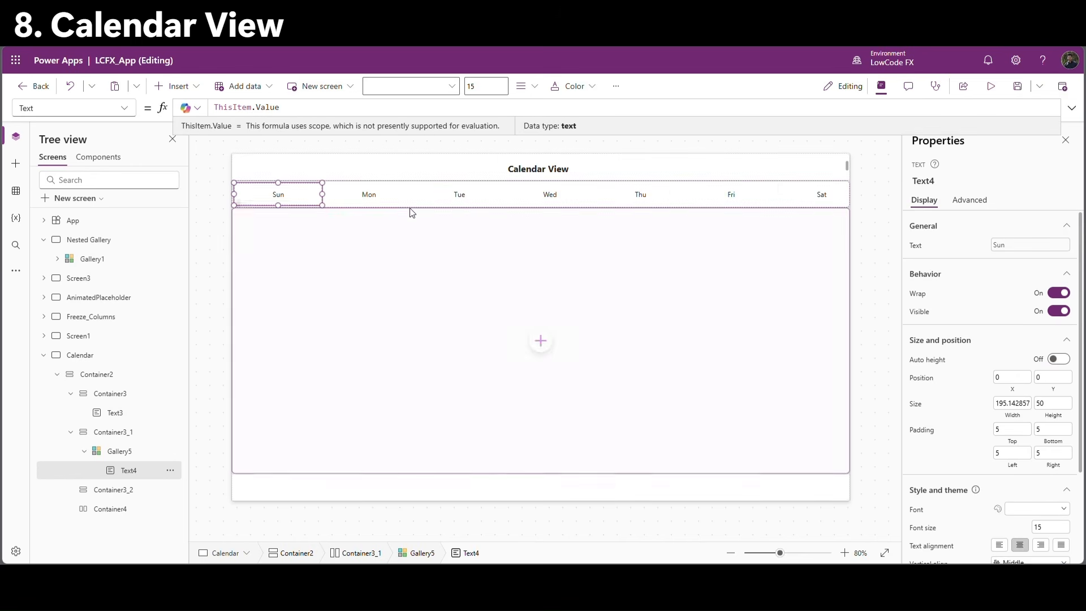
Set the weekday gallery's template padding to 0 and its fill color to the darkest gray theme color.
{"action": "left_click", "coordinate": [361, 211]}
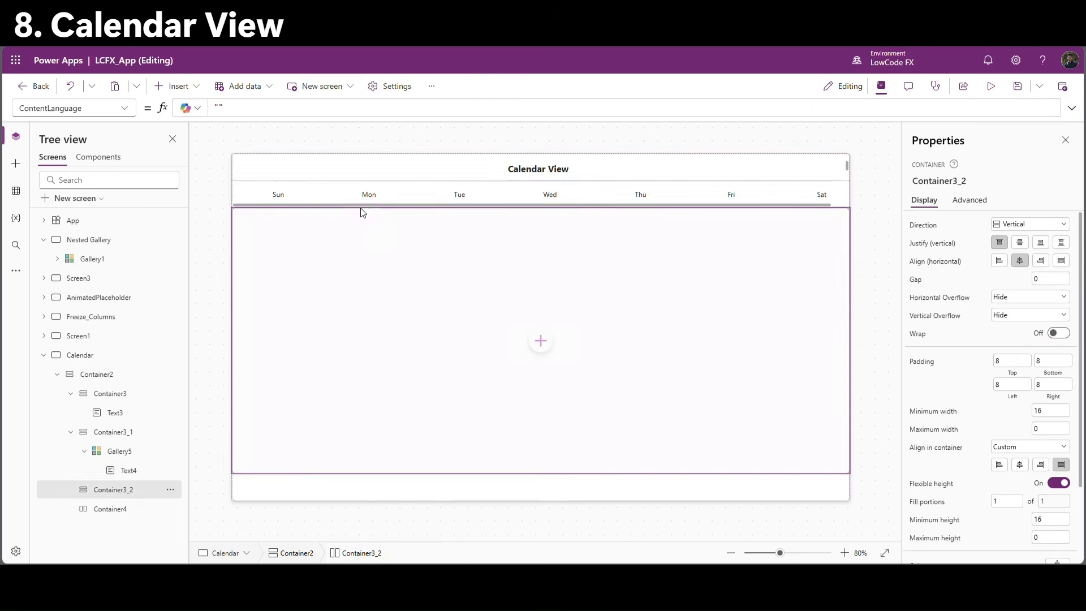
{"action": "left_click", "coordinate": [361, 201]}
{"action": "scroll", "coordinate": [990, 396], "scroll_direction": "down", "scroll_amount": 5}
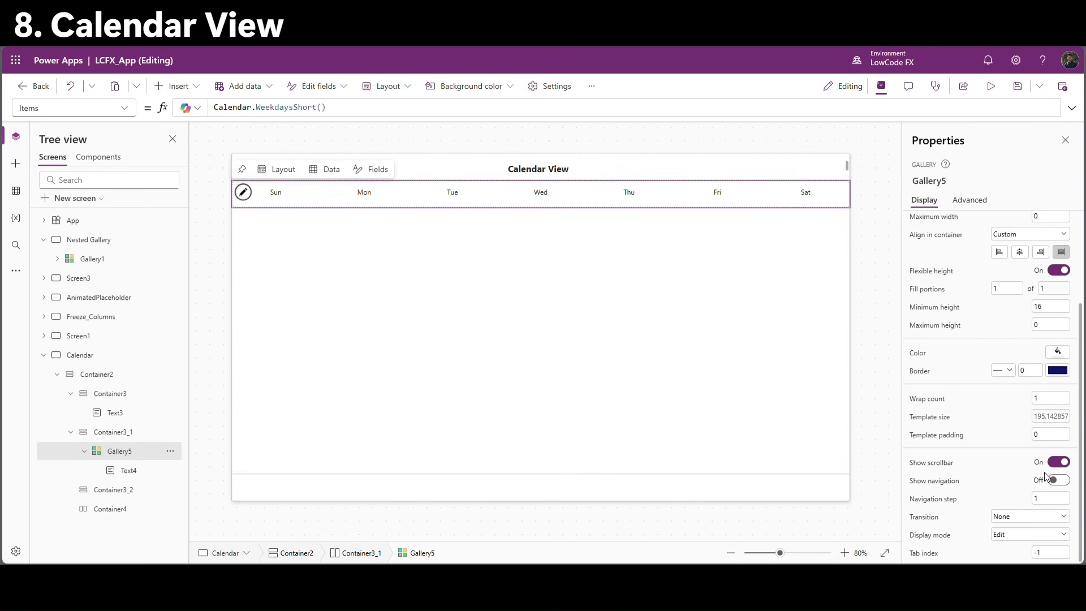
{"action": "left_click", "coordinate": [1057, 351]}
{"action": "left_click", "coordinate": [1020, 375]}
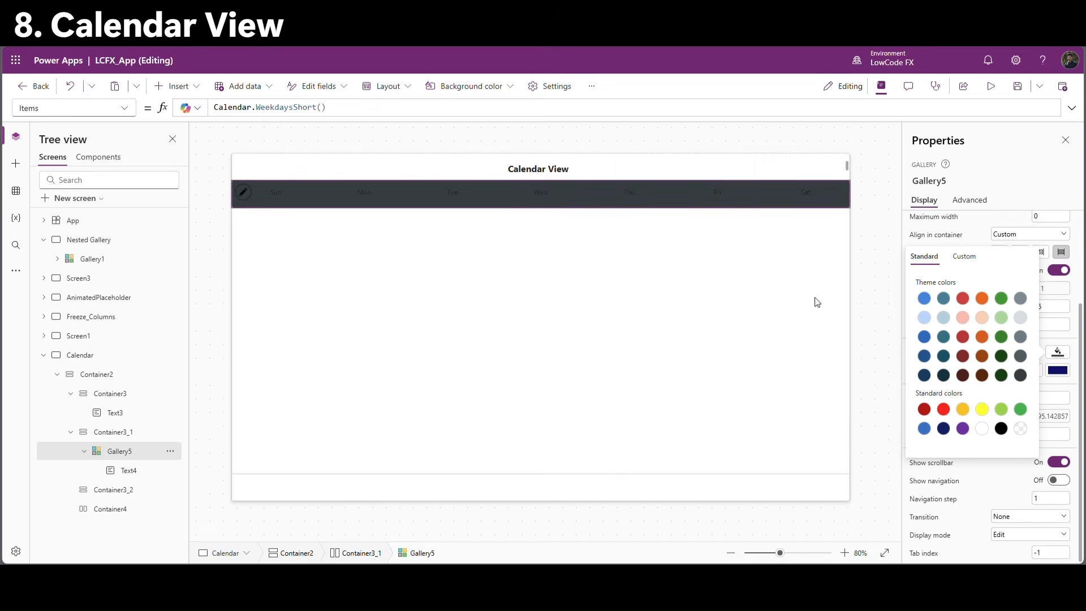
Make the weekday labels white and bold with font size 18.
{"action": "left_click", "coordinate": [132, 470]}
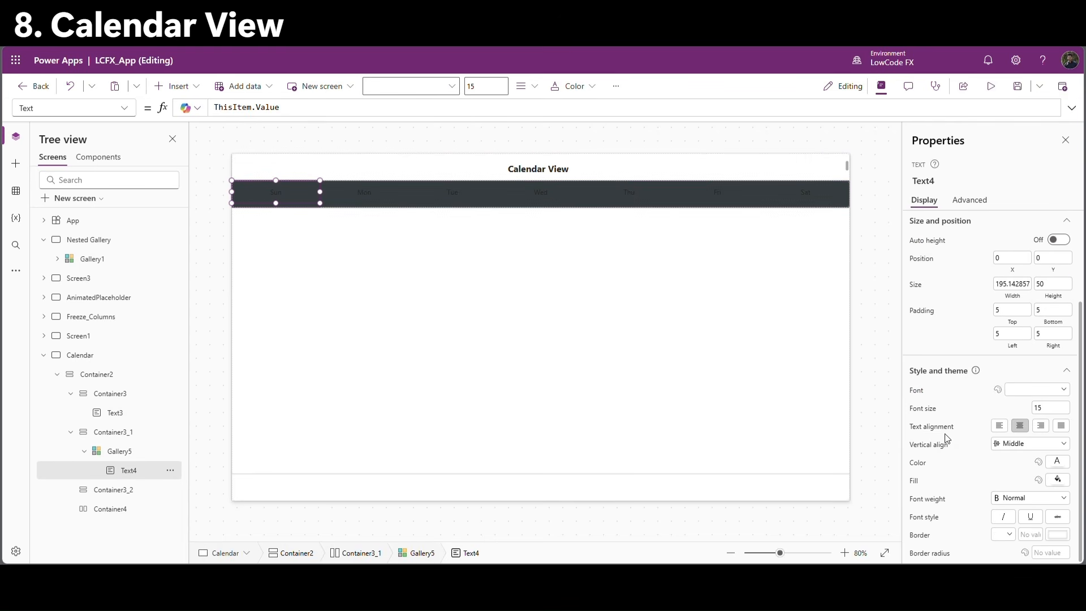
{"action": "left_click", "coordinate": [1057, 462]}
{"action": "left_click", "coordinate": [983, 530]}
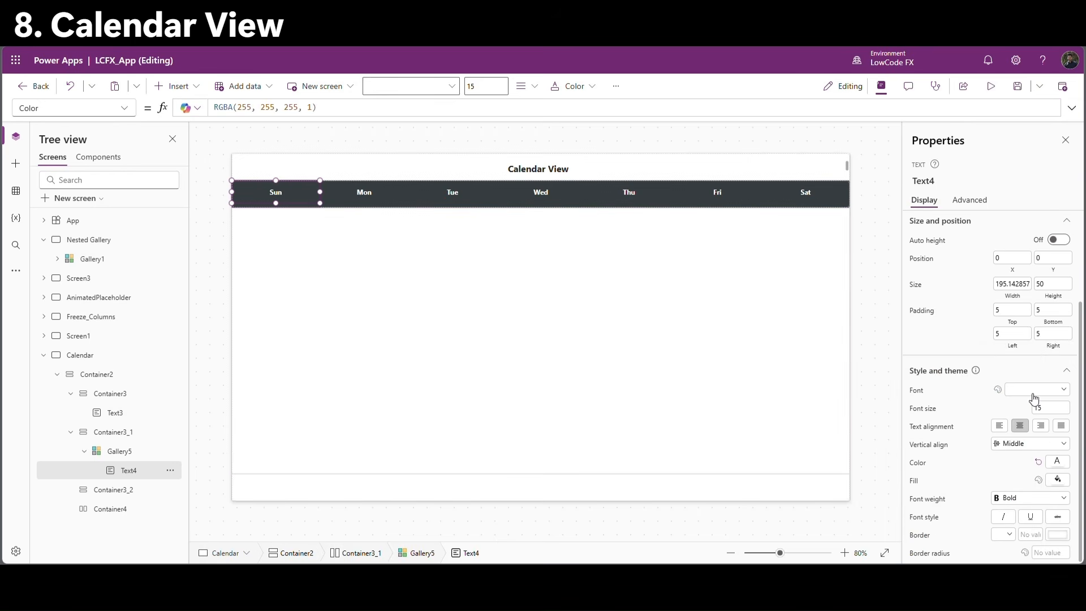
{"action": "left_click_drag", "start_coordinate": [1055, 412], "coordinate": [1034, 414]}
{"action": "type", "text": "18"}
{"action": "key", "text": "Return"}
{"action": "left_click", "coordinate": [786, 140]}
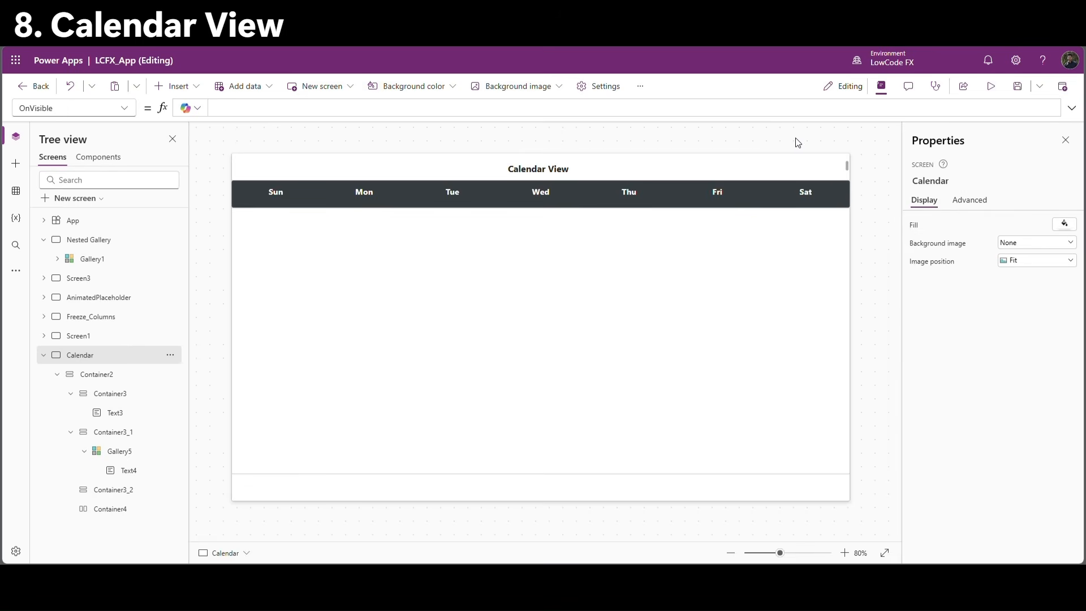
Enable flexible height for the Calendar View header text.
{"action": "left_click", "coordinate": [832, 172]}
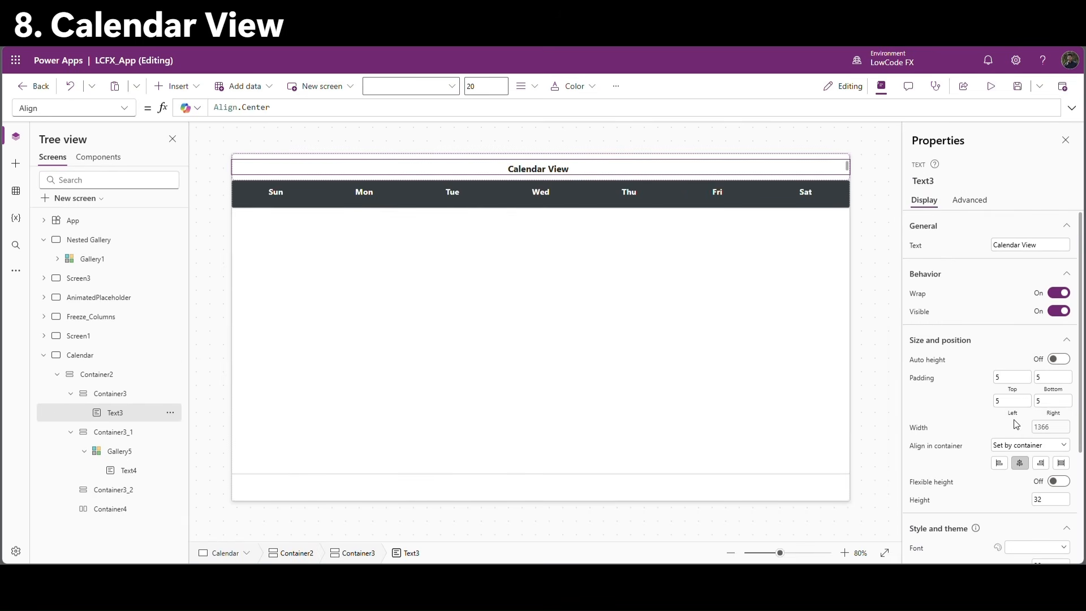
{"action": "left_click", "coordinate": [1057, 481]}
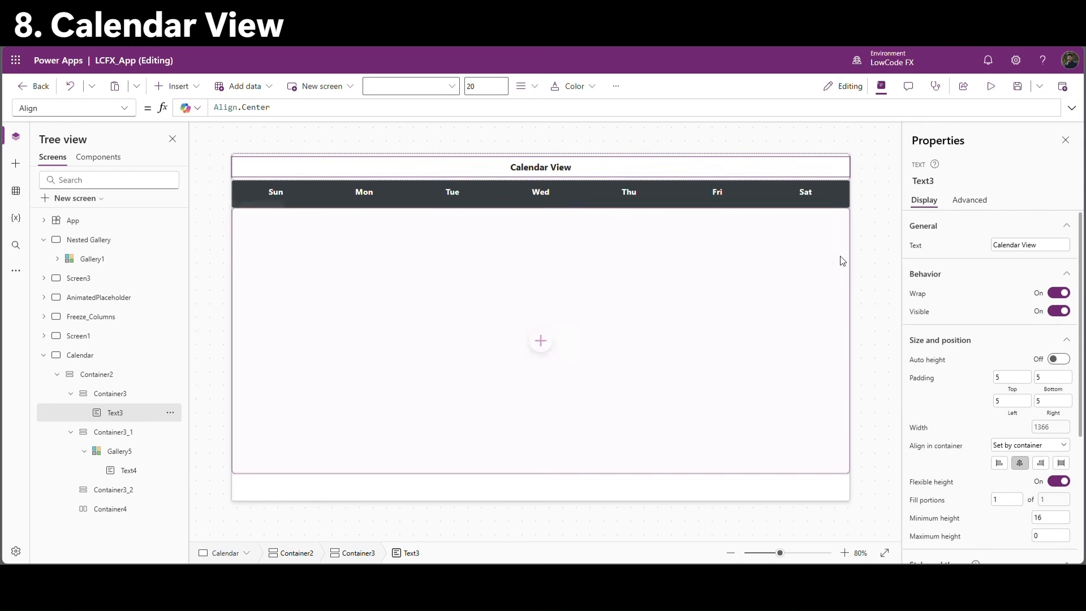
{"action": "left_click", "coordinate": [796, 137]}
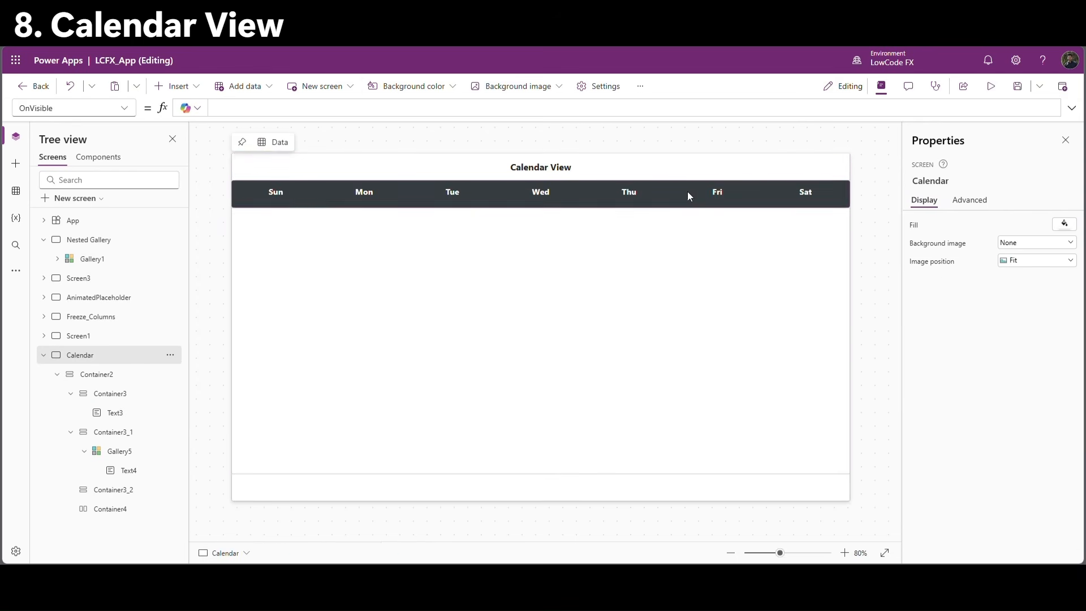
Insert a blank vertical gallery in the large empty container beneath the weekday row.
{"action": "left_click", "coordinate": [451, 297]}
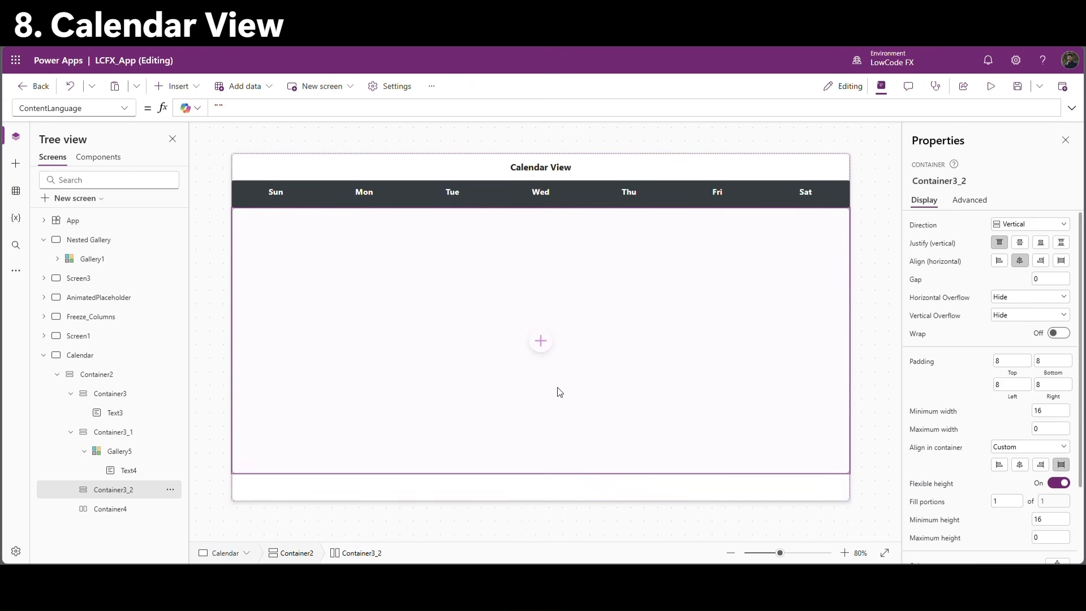
{"action": "left_click", "coordinate": [540, 341]}
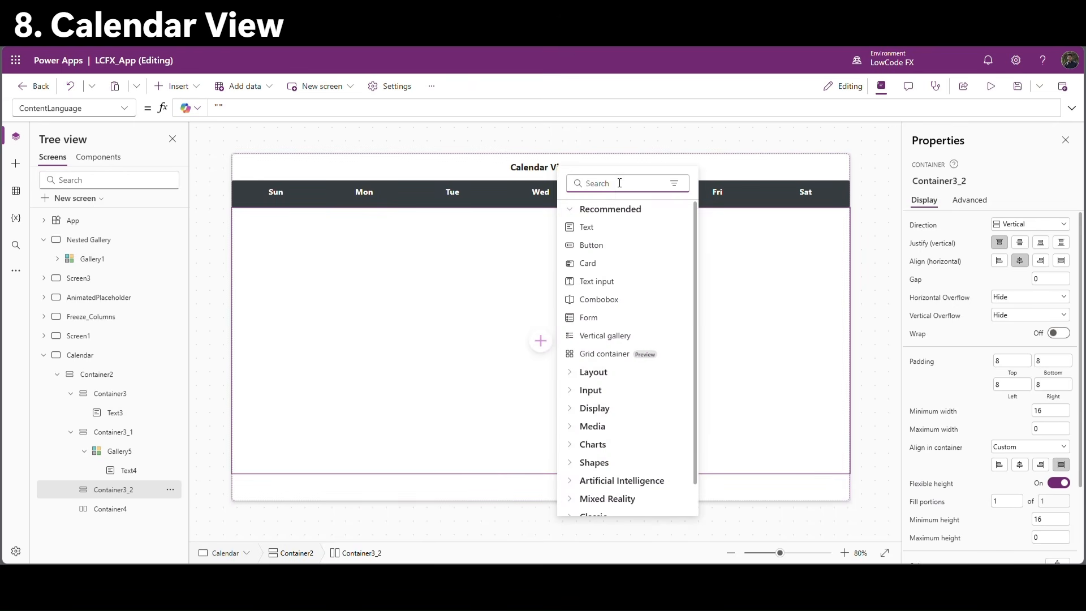
{"action": "type", "text": "verti"}
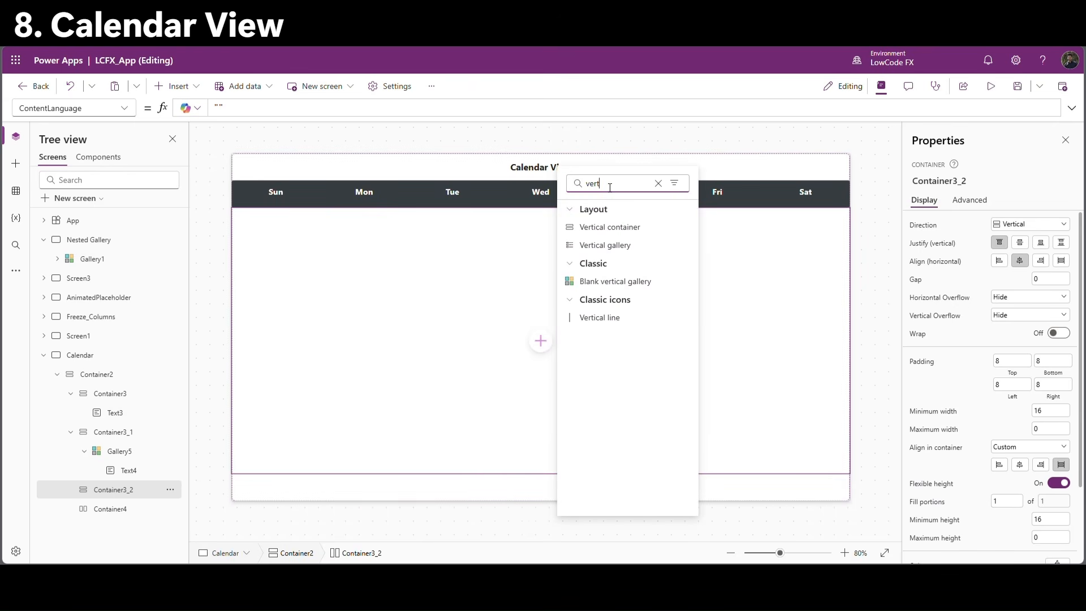
{"action": "left_click", "coordinate": [621, 283]}
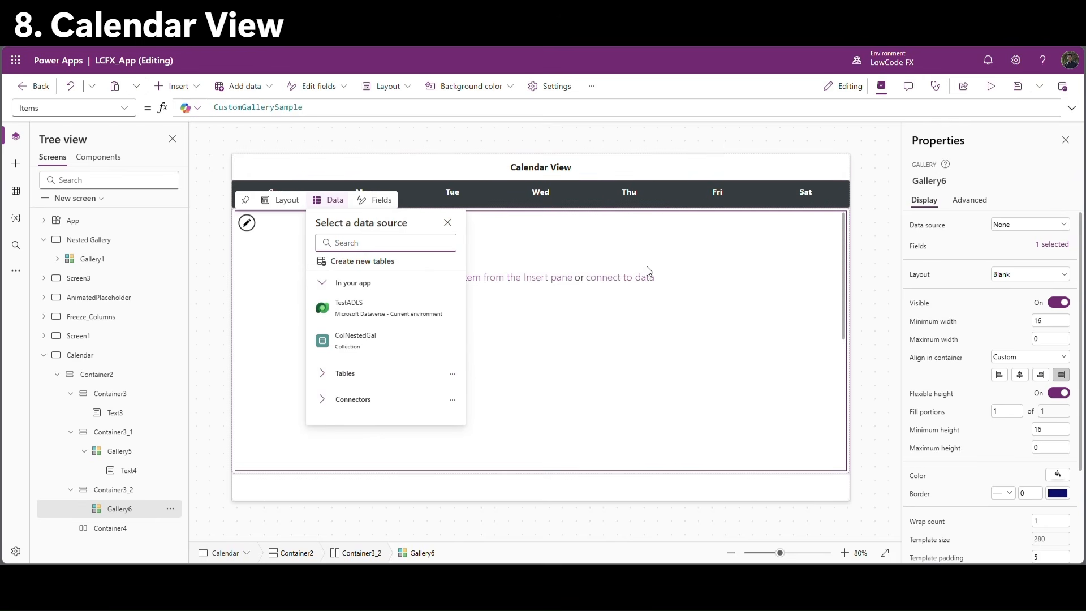
Change the vertical gallery's layout to 3 columns.
{"action": "left_click", "coordinate": [899, 206]}
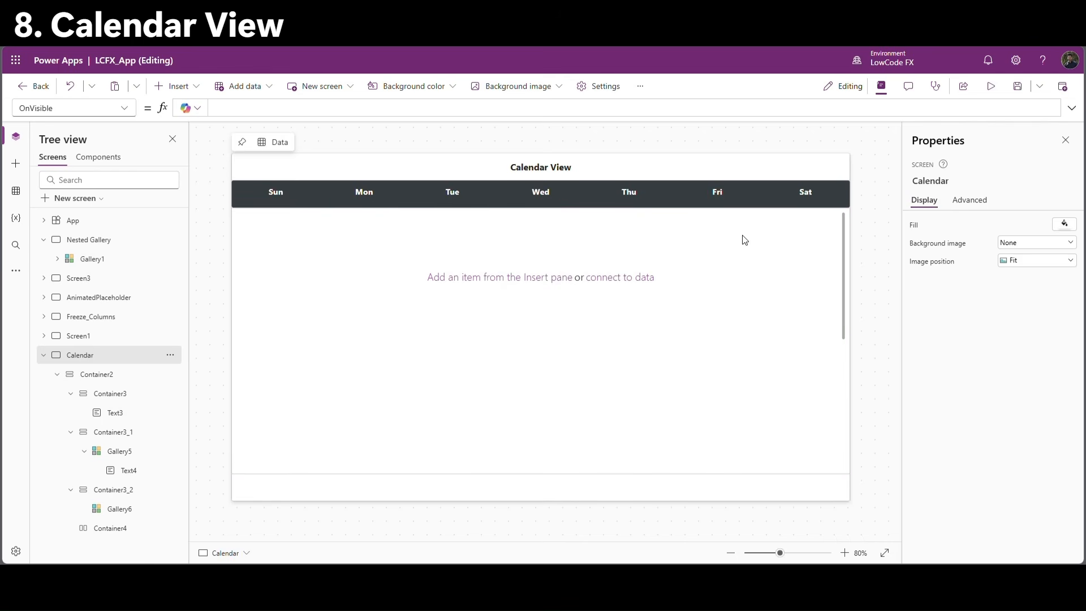
{"action": "left_click", "coordinate": [249, 364]}
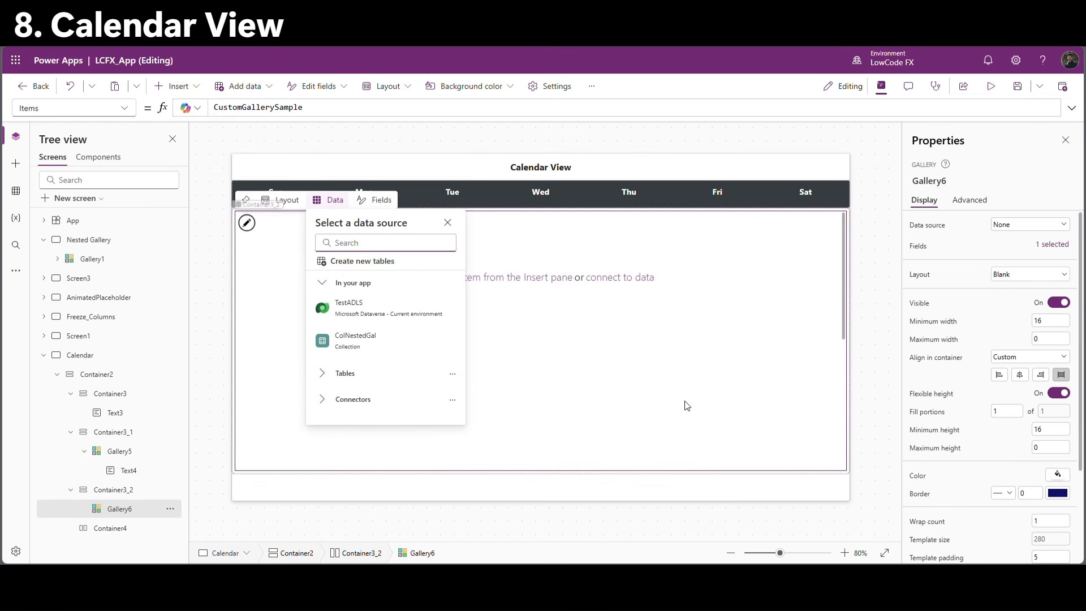
{"action": "left_click", "coordinate": [279, 232]}
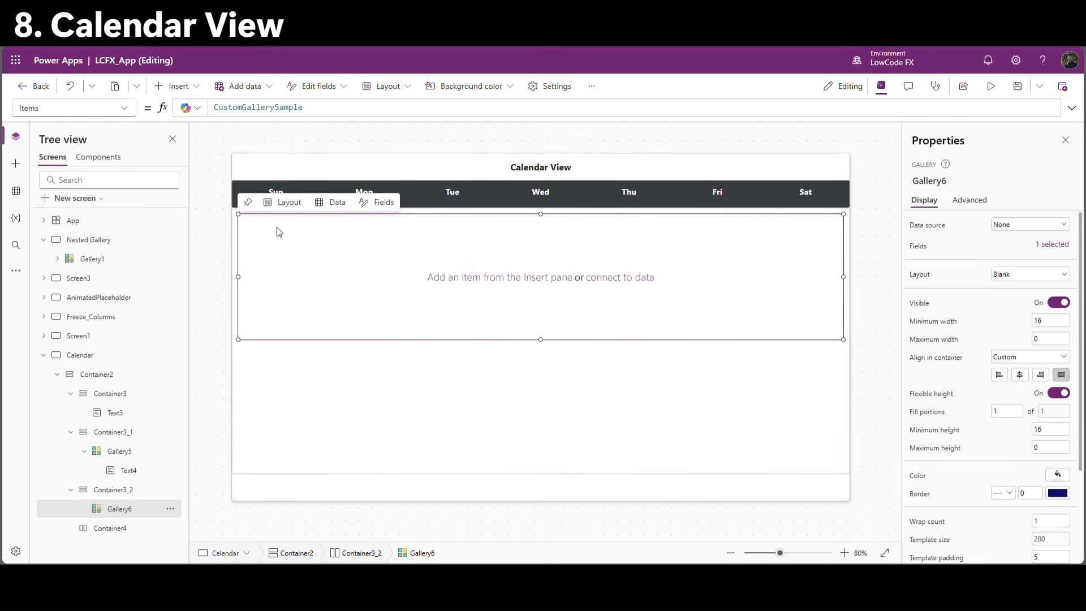
{"action": "left_click", "coordinate": [1030, 274]}
{"action": "scroll", "coordinate": [931, 463], "scroll_direction": "down", "scroll_amount": 3}
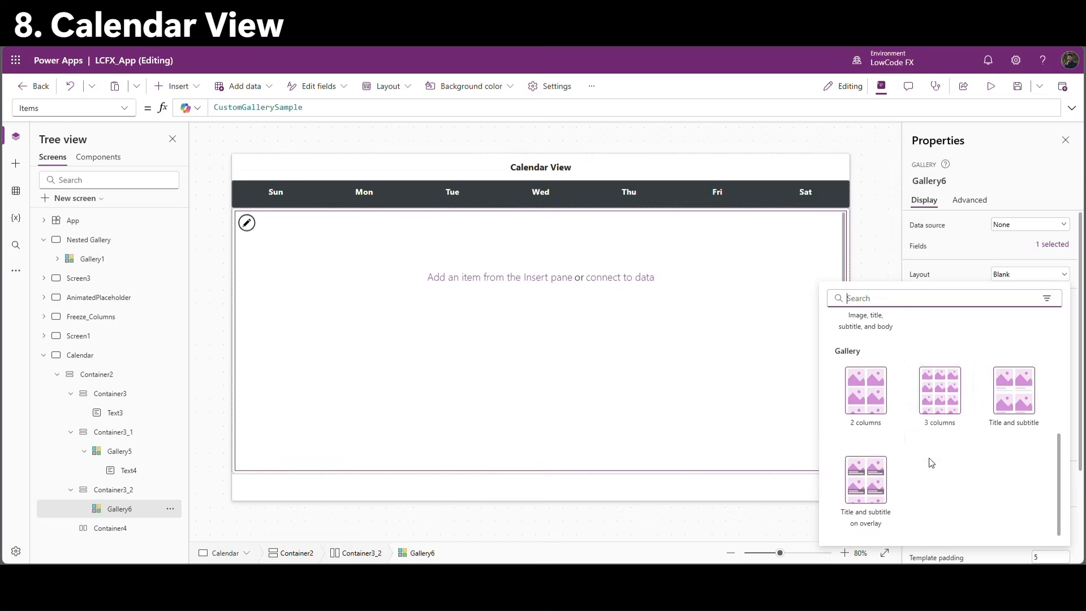
{"action": "left_click", "coordinate": [945, 412]}
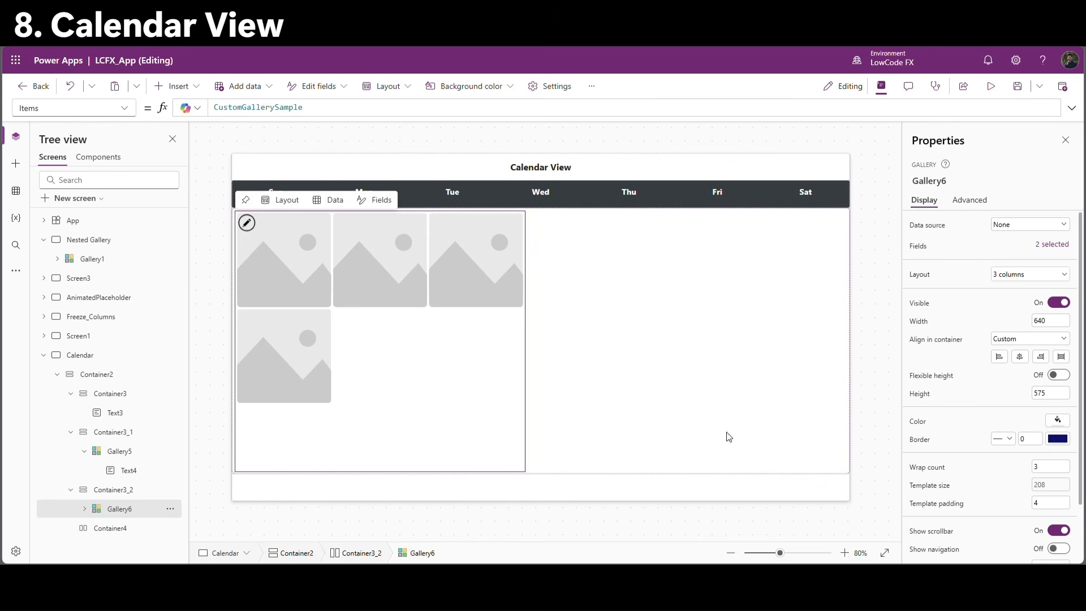
Set the 3-column gallery's width to Parent.Width.
{"action": "left_click", "coordinate": [921, 321]}
{"action": "left_click", "coordinate": [294, 107]}
{"action": "double_click", "coordinate": [220, 110]}
{"action": "type", "text": "pare"}
{"action": "key", "text": "Tab"}
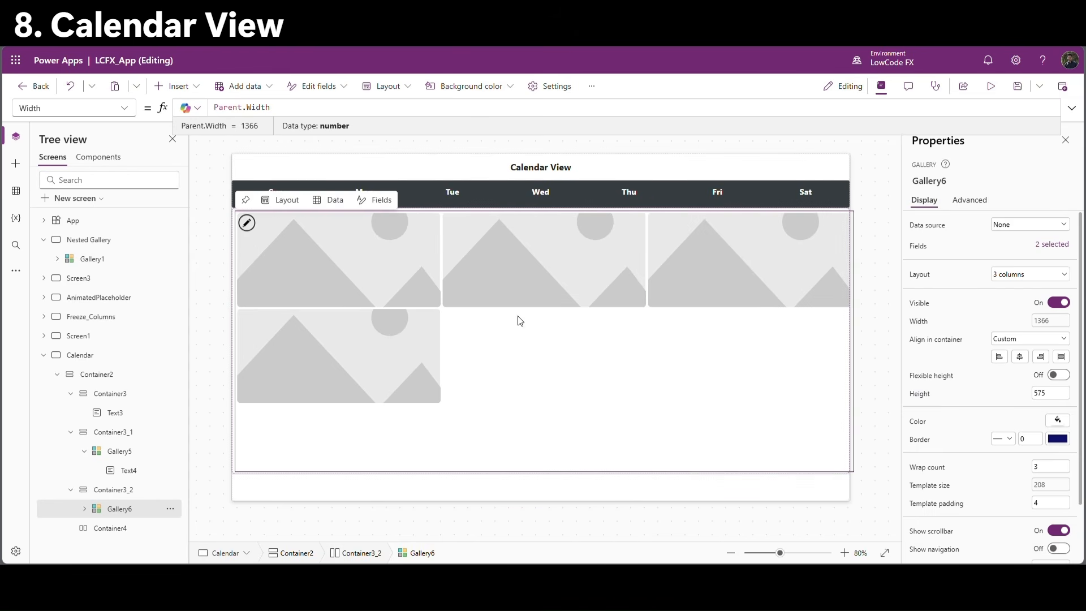
Set the top, bottom, left and right padding of the day gallery's parent container to 0.
{"action": "left_click", "coordinate": [169, 496]}
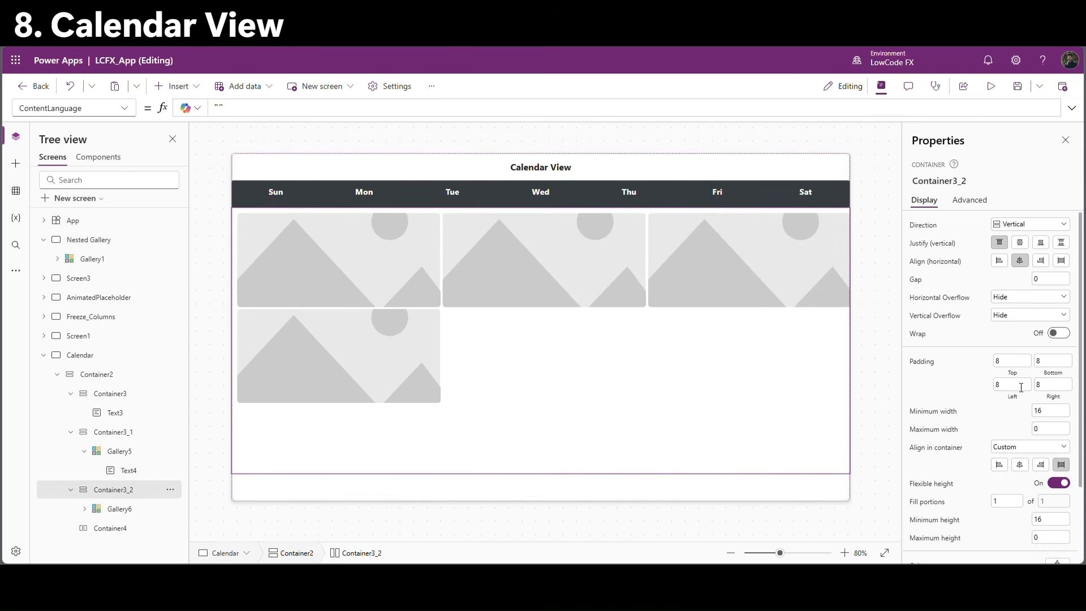
{"action": "double_click", "coordinate": [997, 362]}
{"action": "type", "text": "0"}
{"action": "key", "text": "Tab"}
{"action": "type", "text": "0"}
{"action": "key", "text": "Tab"}
{"action": "type", "text": "0"}
{"action": "key", "text": "Tab"}
{"action": "type", "text": "0"}
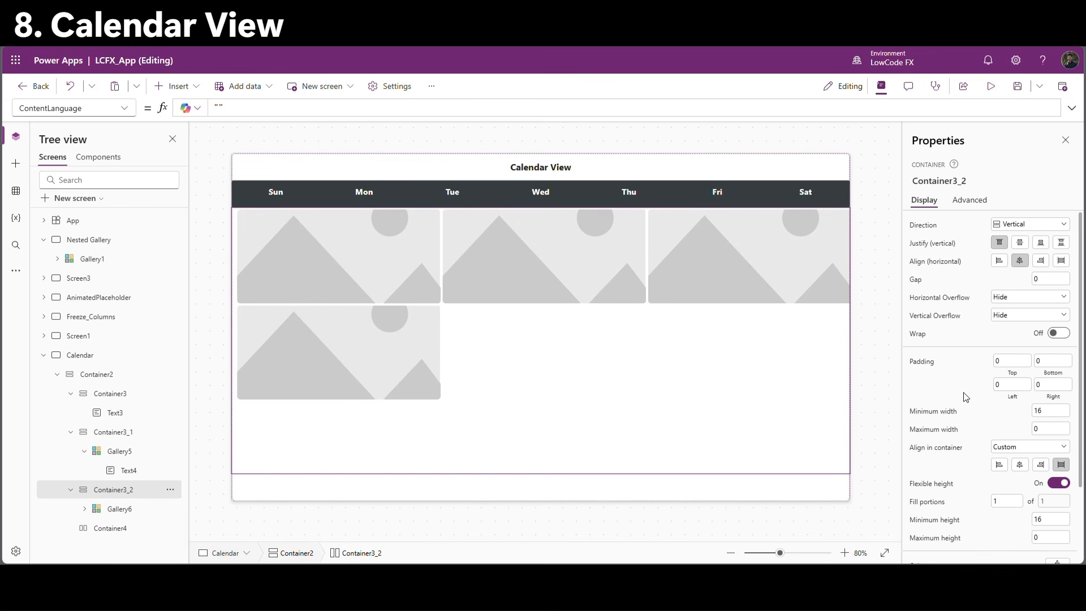
Set the wrap count of the day gallery beneath the weekday row to 7.
{"action": "left_click", "coordinate": [550, 400]}
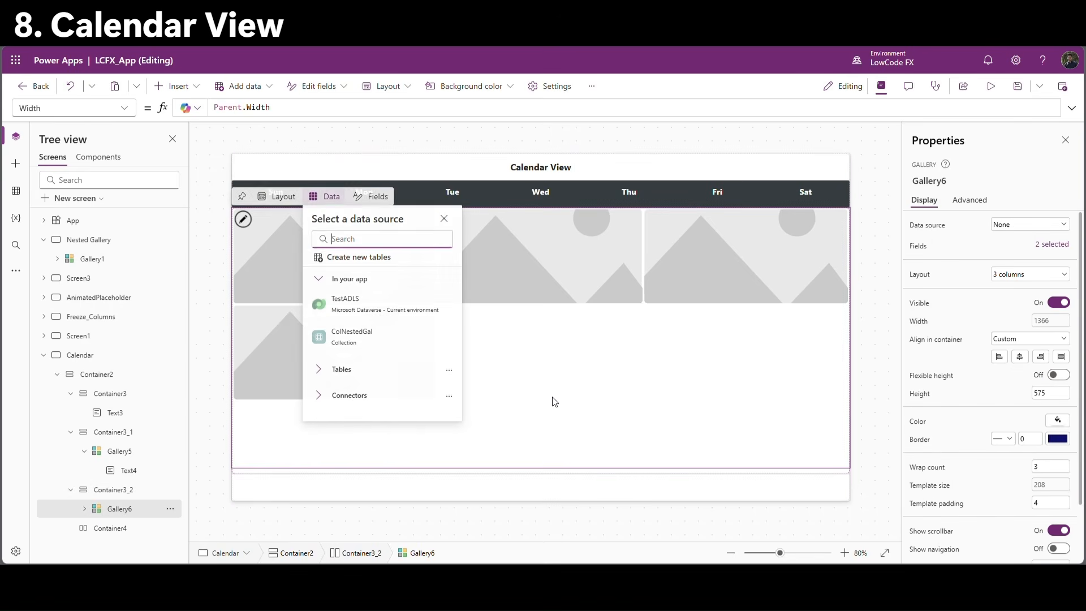
{"action": "left_click", "coordinate": [131, 488]}
{"action": "left_click", "coordinate": [121, 509]}
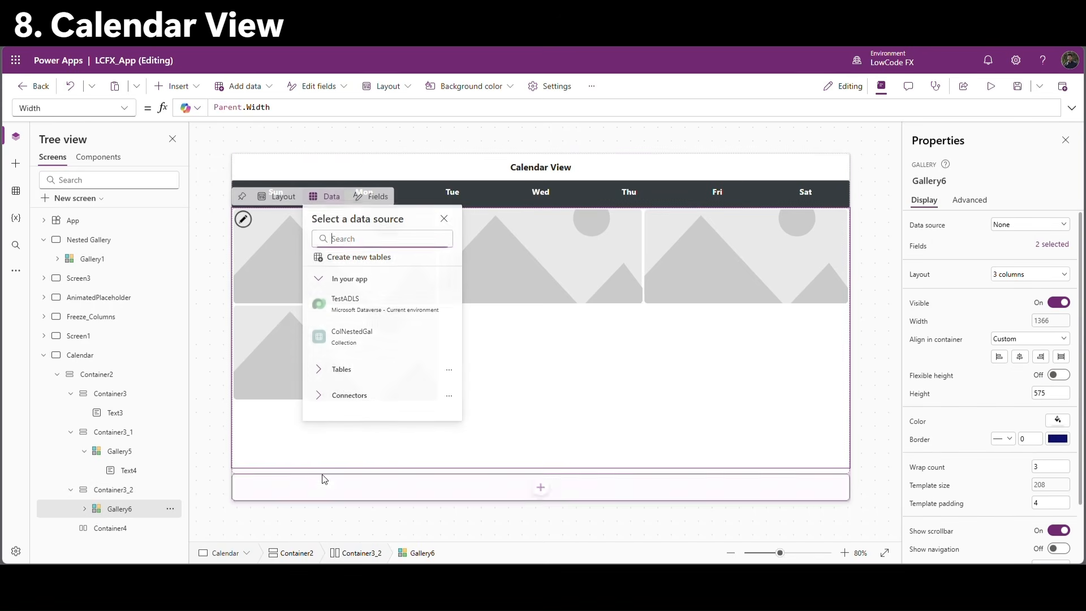
{"action": "left_click", "coordinate": [1043, 467]}
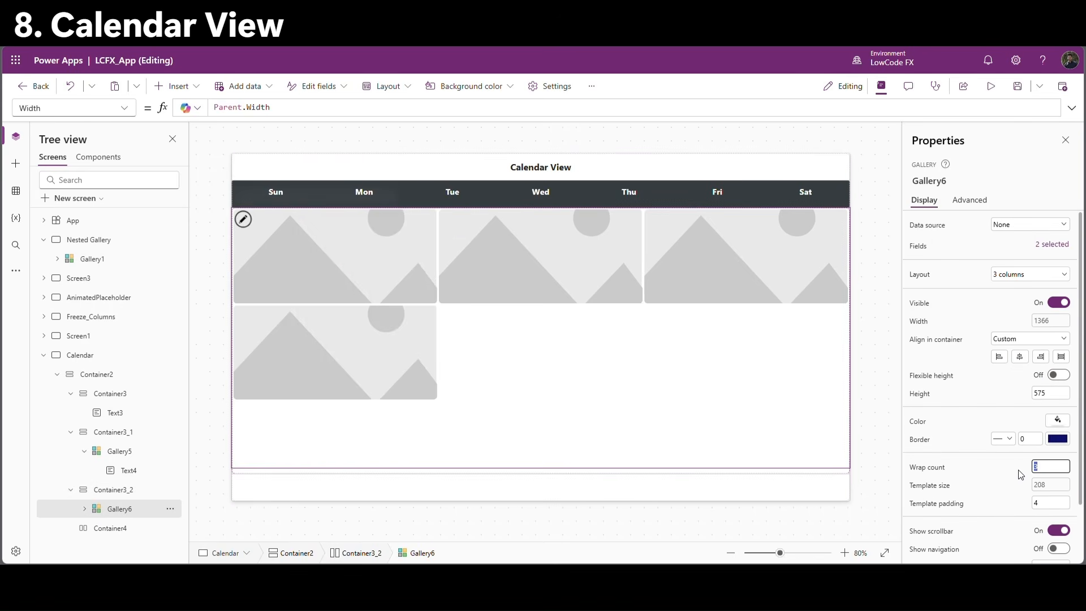
{"action": "left_click", "coordinate": [995, 464]}
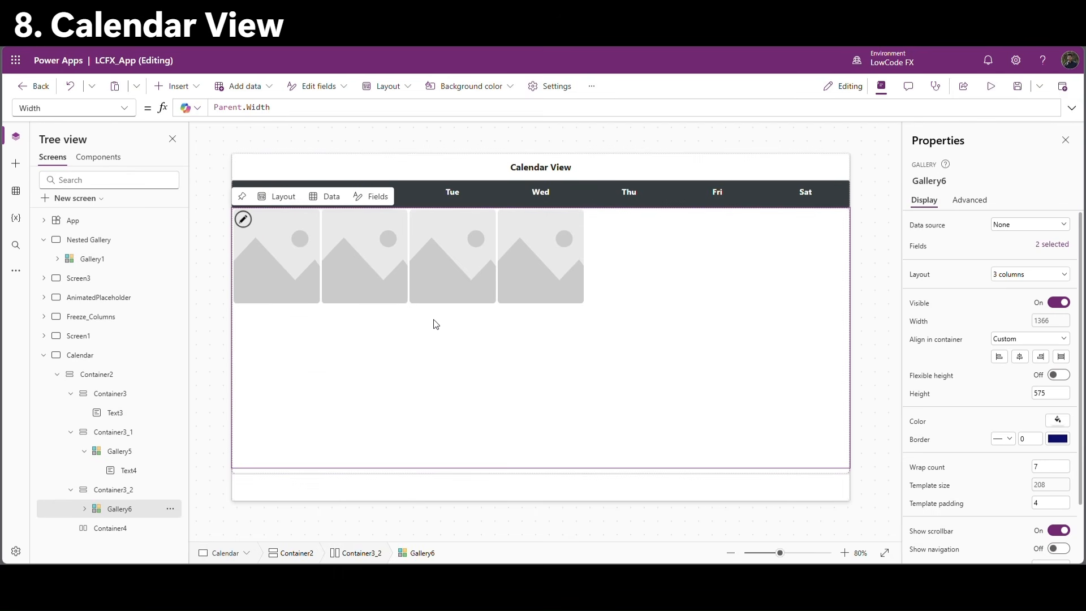
Delete the placeholder image from the day gallery's template.
{"action": "left_click", "coordinate": [85, 509]}
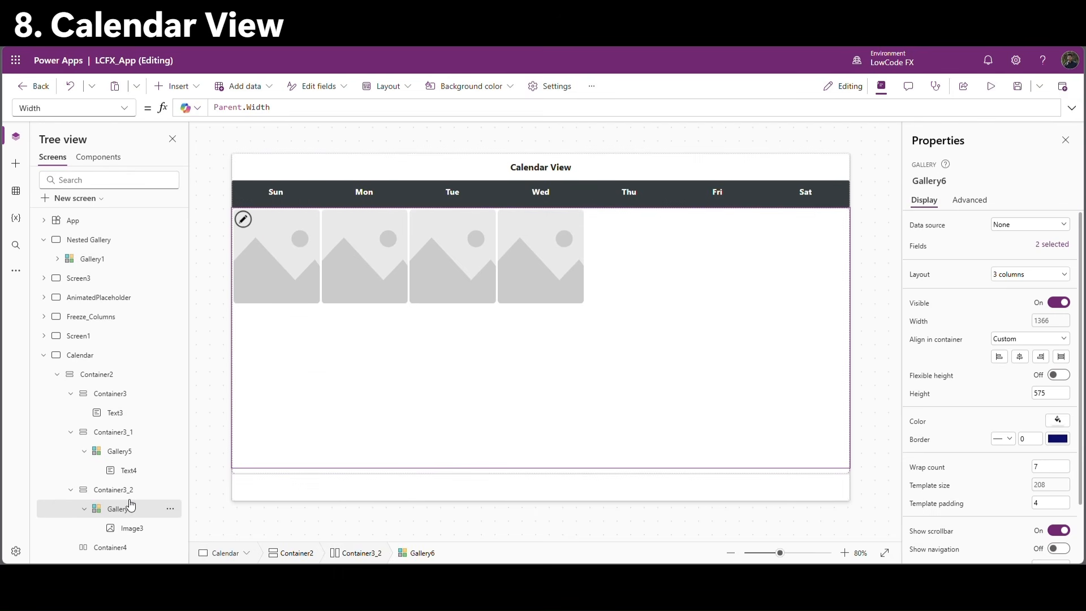
{"action": "left_click", "coordinate": [134, 528]}
{"action": "key", "text": "Delete"}
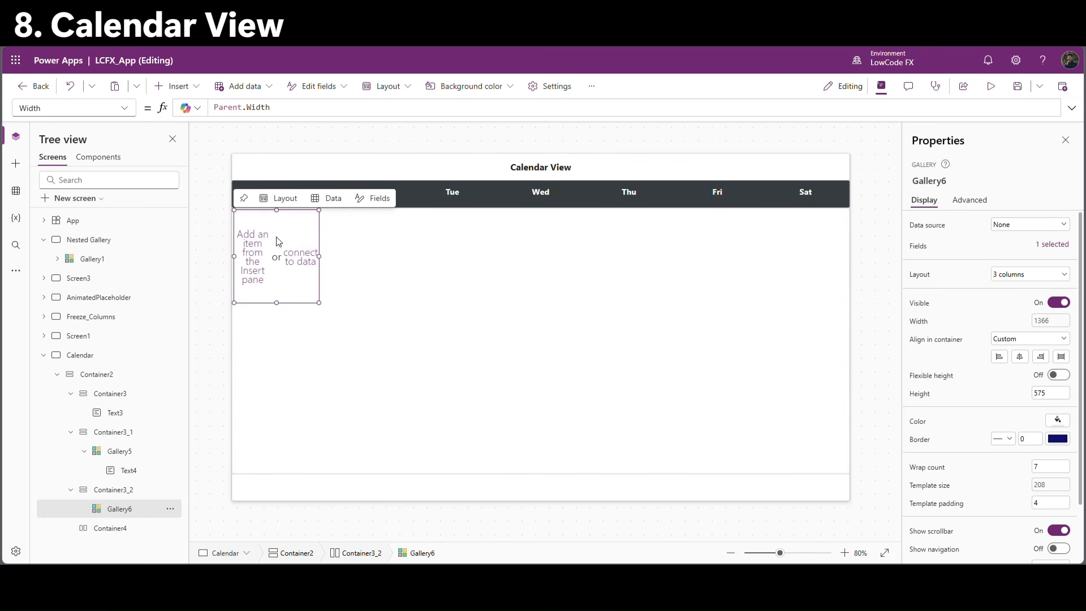
Replace the day gallery's template size formula with 90.
{"action": "left_click", "coordinate": [939, 485]}
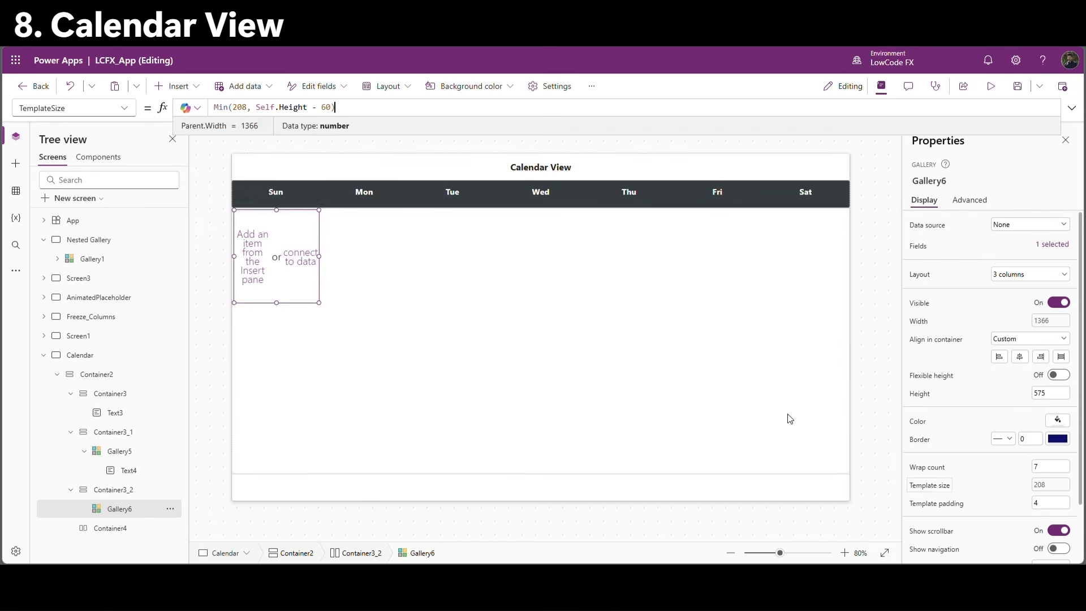
{"action": "key", "text": "ctrl+a"}
{"action": "type", "text": "90"}
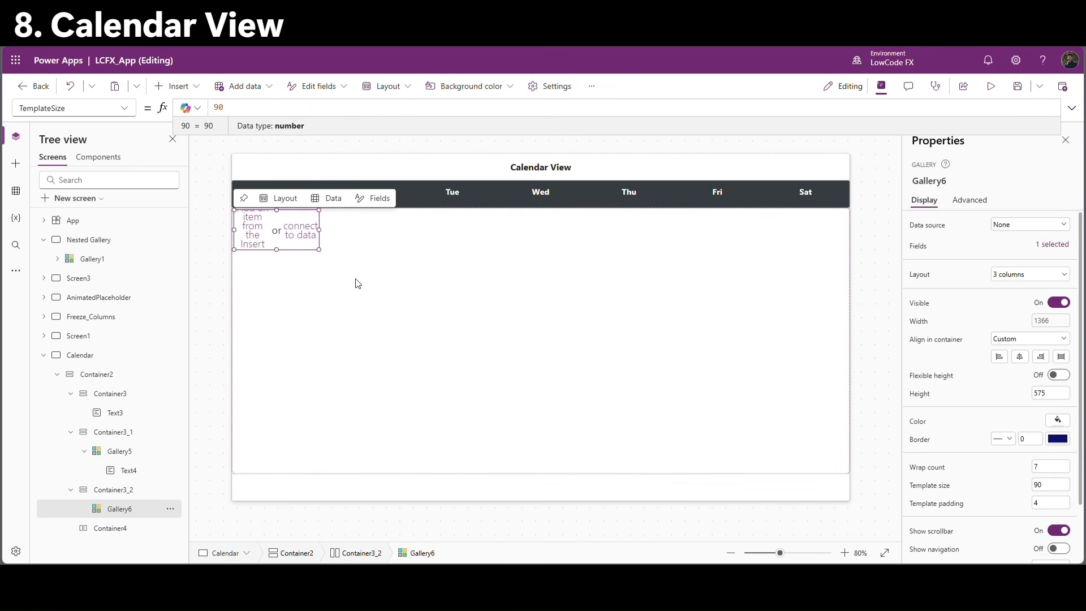
Add a Text control to the day gallery's template cell and set the gallery's Items to Sequence(42).
{"action": "left_click", "coordinate": [271, 223]}
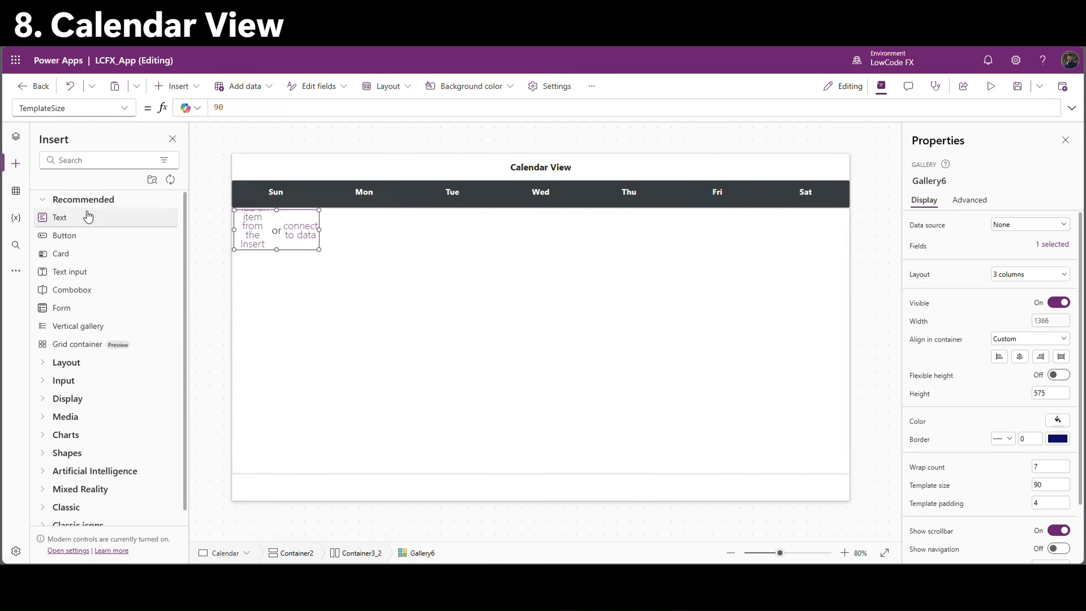
{"action": "left_click_drag", "start_coordinate": [89, 219], "coordinate": [317, 227]}
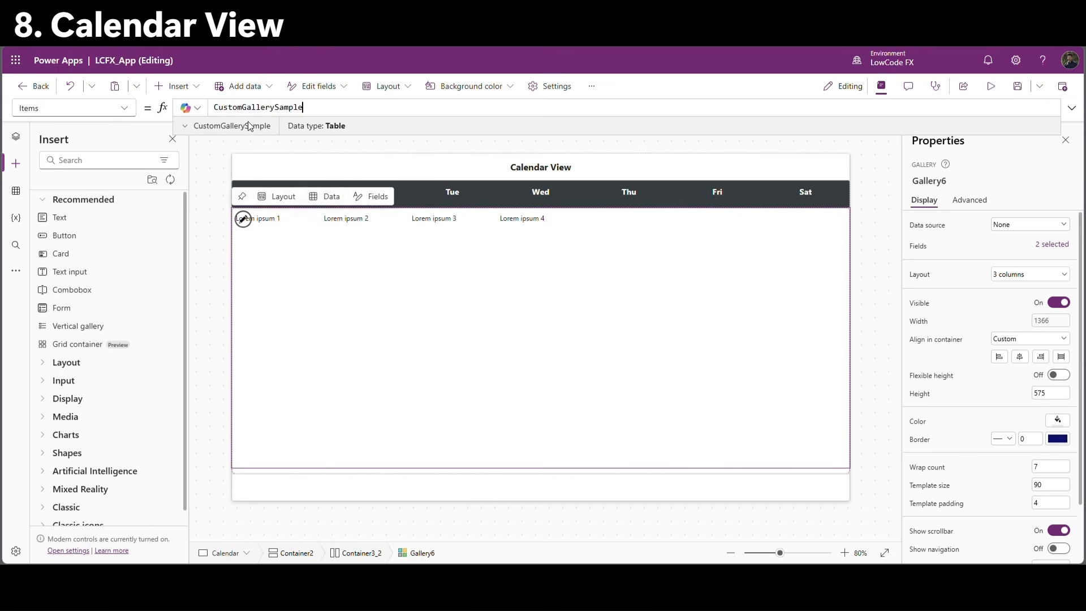
{"action": "key", "text": "ctrl+a"}
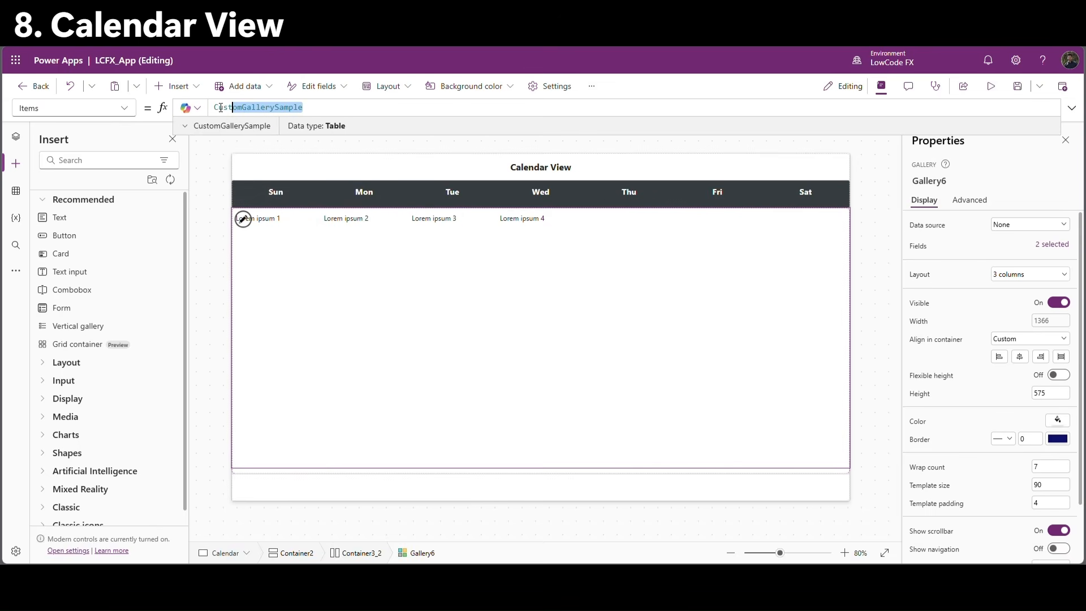
{"action": "type", "text": "seq"}
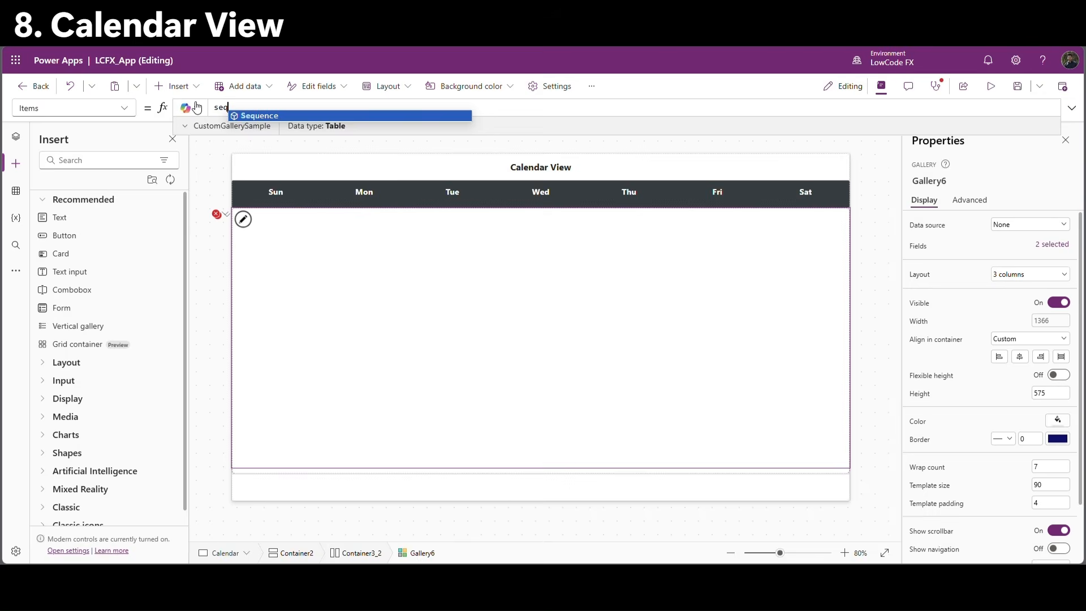
{"action": "key", "text": "Tab"}
{"action": "type", "text": "42)"}
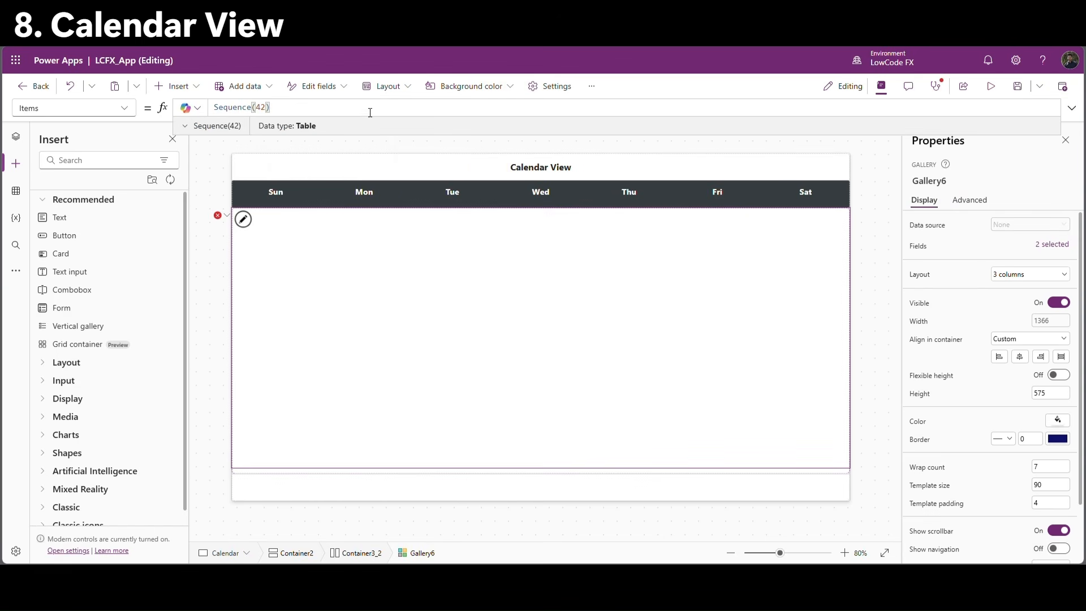
Set the Text property of the day gallery's text control to ThisItem.Value.
{"action": "left_click", "coordinate": [220, 216]}
{"action": "left_click", "coordinate": [234, 233]}
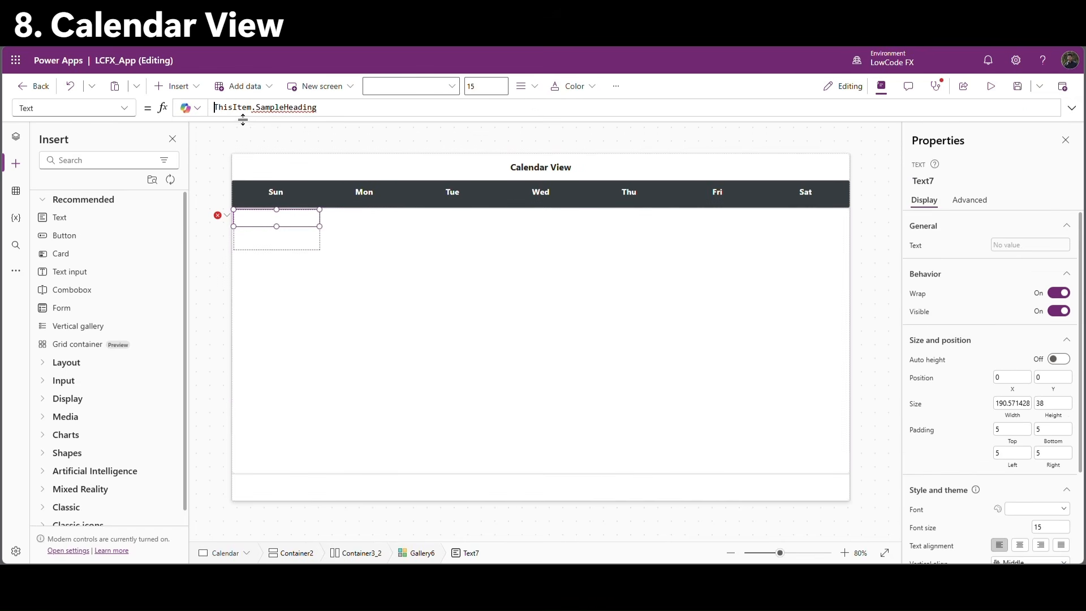
{"action": "double_click", "coordinate": [289, 115]}
{"action": "type", "text": "value"}
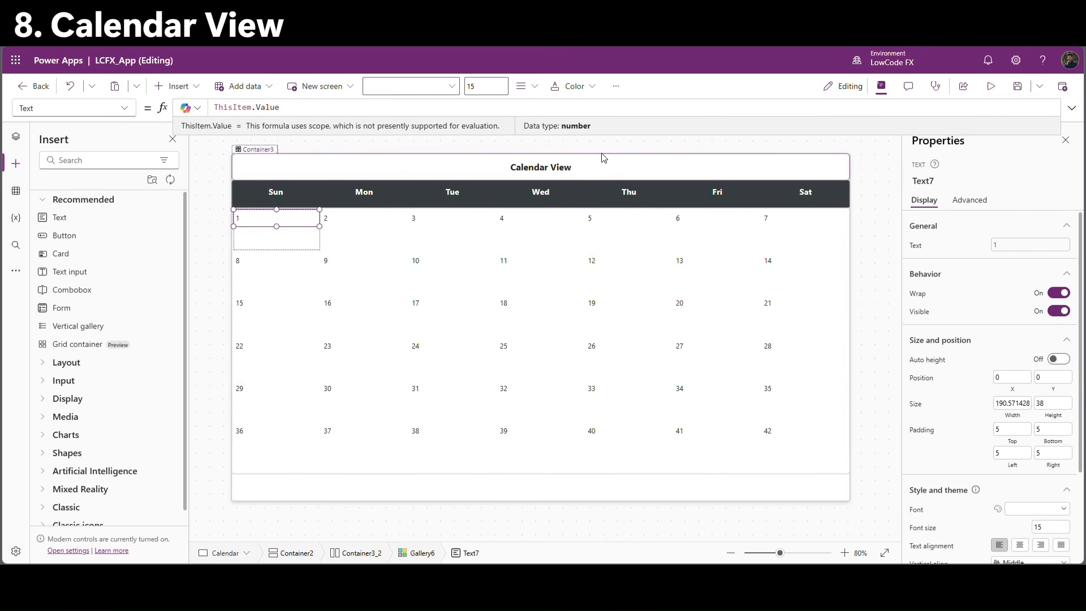
Format the day number text with a left padding of 10, font size 18 and Semibold weight.
{"action": "left_click", "coordinate": [1017, 456]}
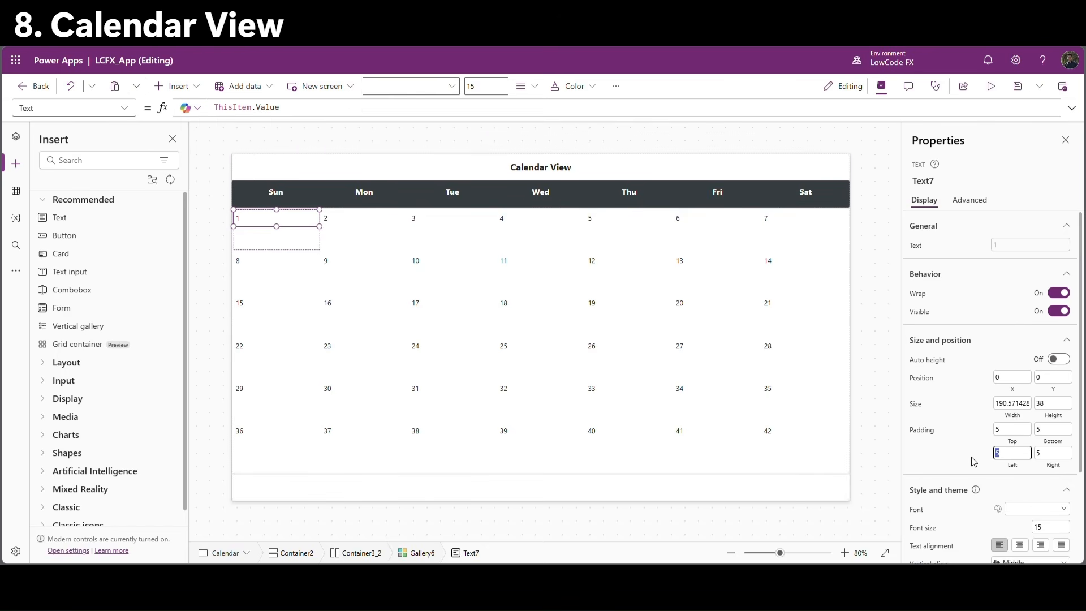
{"action": "type", "text": "10"}
{"action": "left_click", "coordinate": [1044, 527]}
{"action": "type", "text": "18"}
{"action": "scroll", "coordinate": [967, 527], "scroll_direction": "down", "scroll_amount": 2}
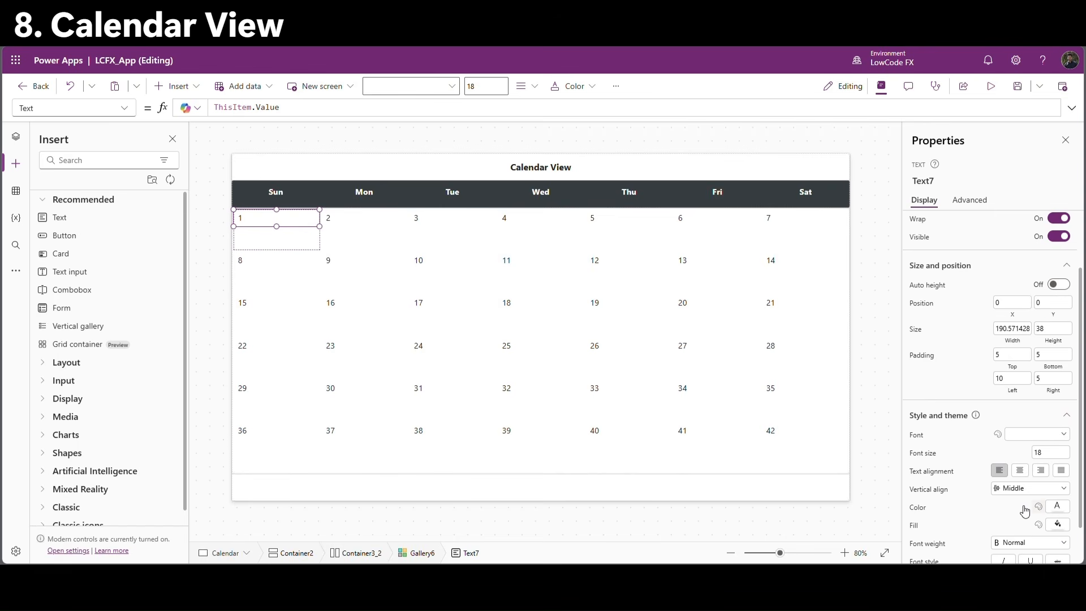
{"action": "left_click", "coordinate": [1023, 542]}
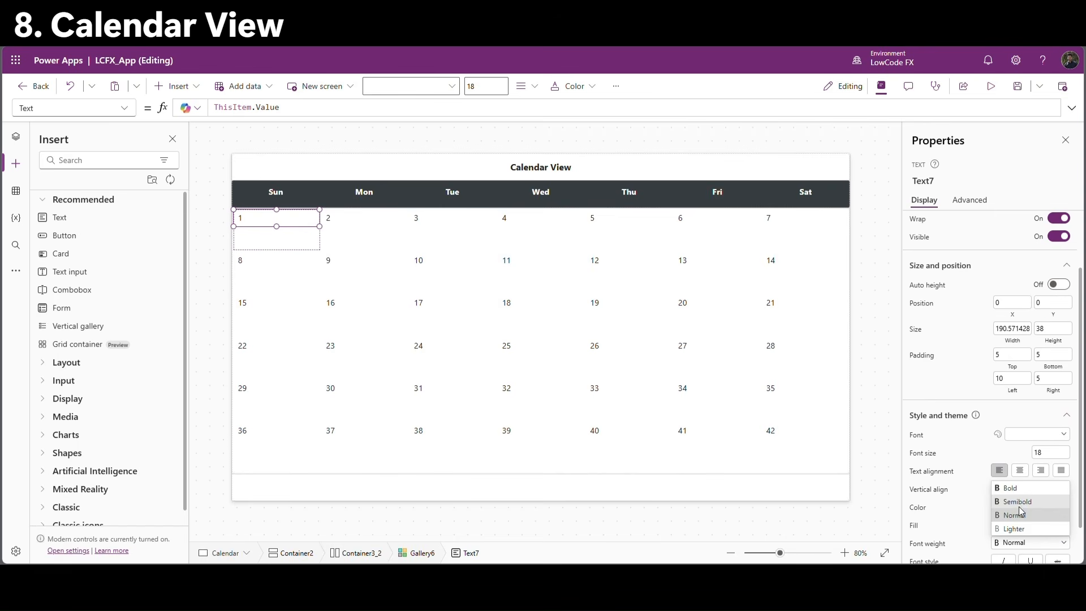
{"action": "left_click", "coordinate": [1017, 503]}
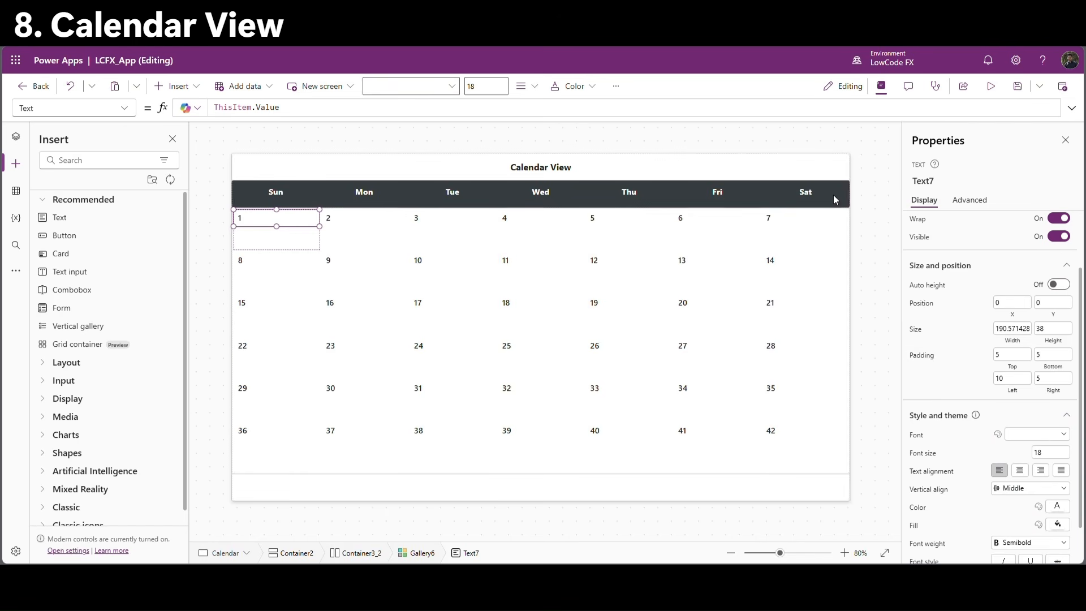
{"action": "left_click", "coordinate": [864, 272]}
{"action": "left_click", "coordinate": [657, 269]}
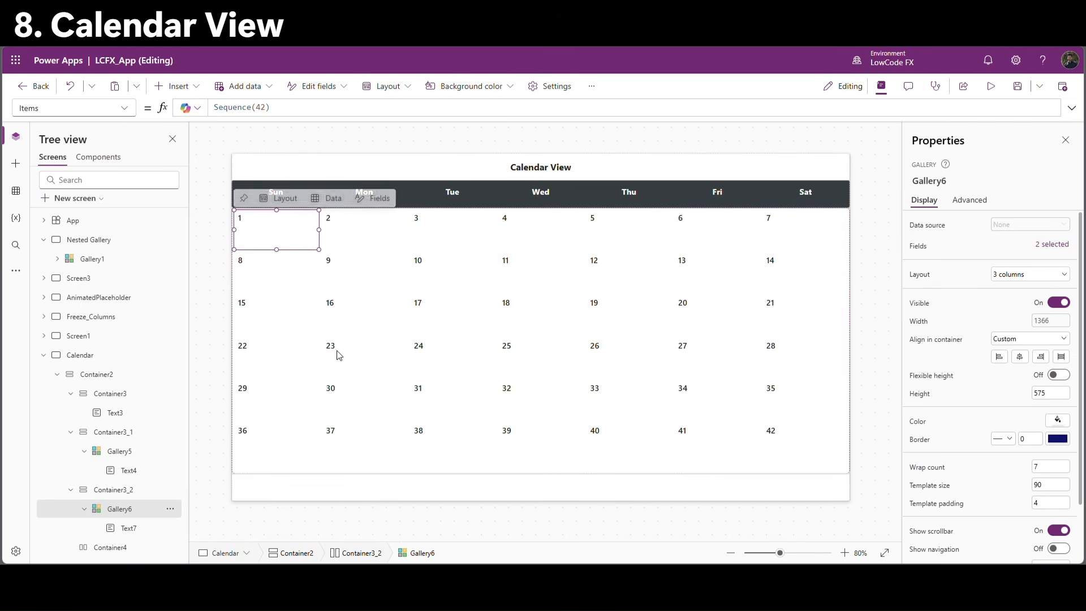
Start the Calendar screen's OnVisible formula with Set(VarCurrentDate,Date(Year(Today()).
{"action": "left_click", "coordinate": [92, 361]}
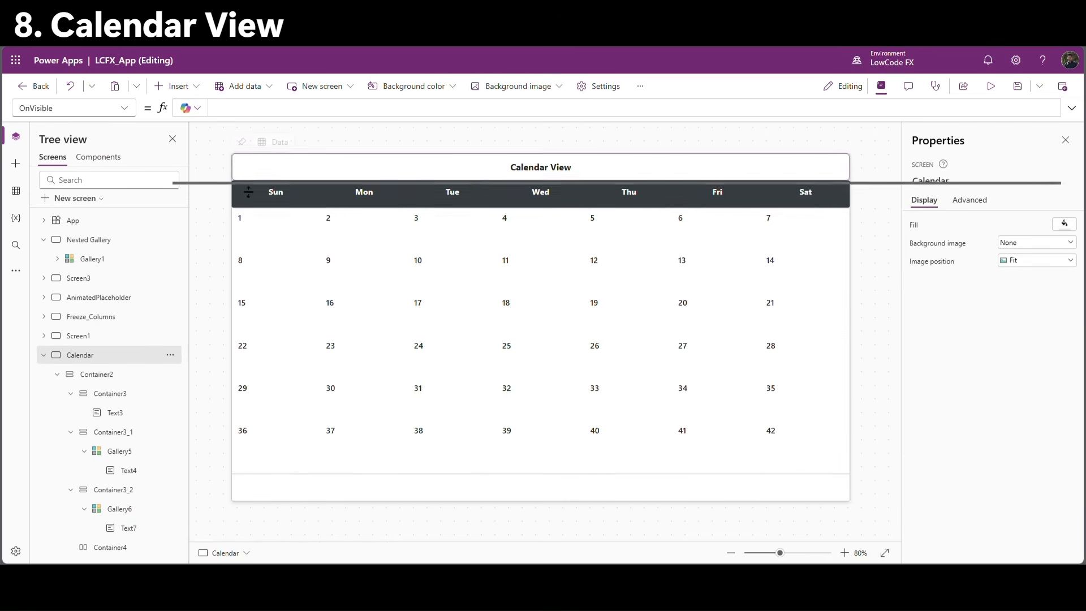
{"action": "left_click", "coordinate": [244, 114]}
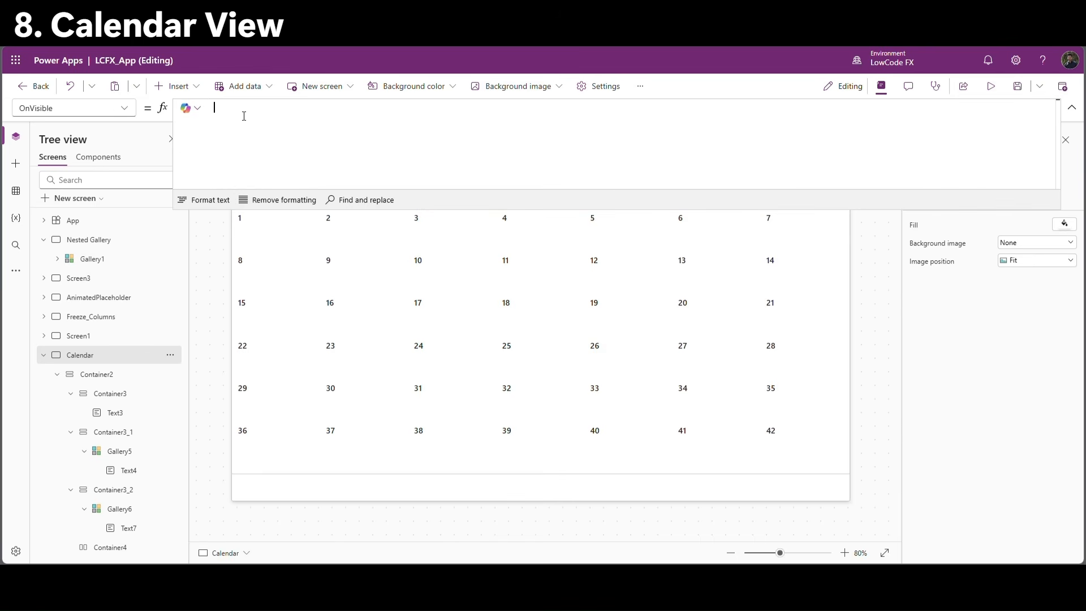
{"action": "type", "text": "set(VarCurr"}
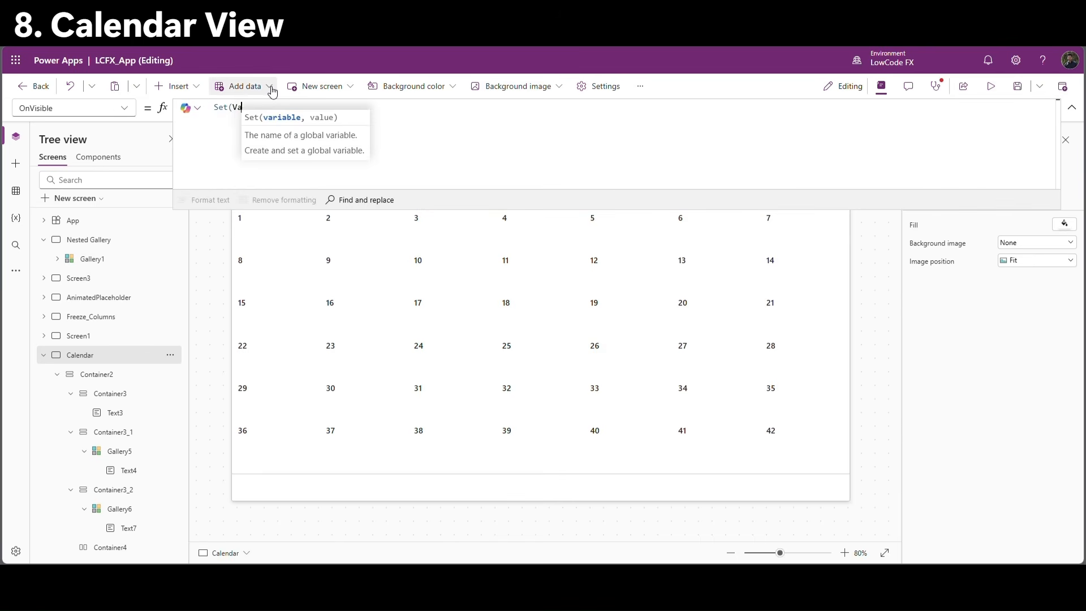
{"action": "type", "text": "entDat"}
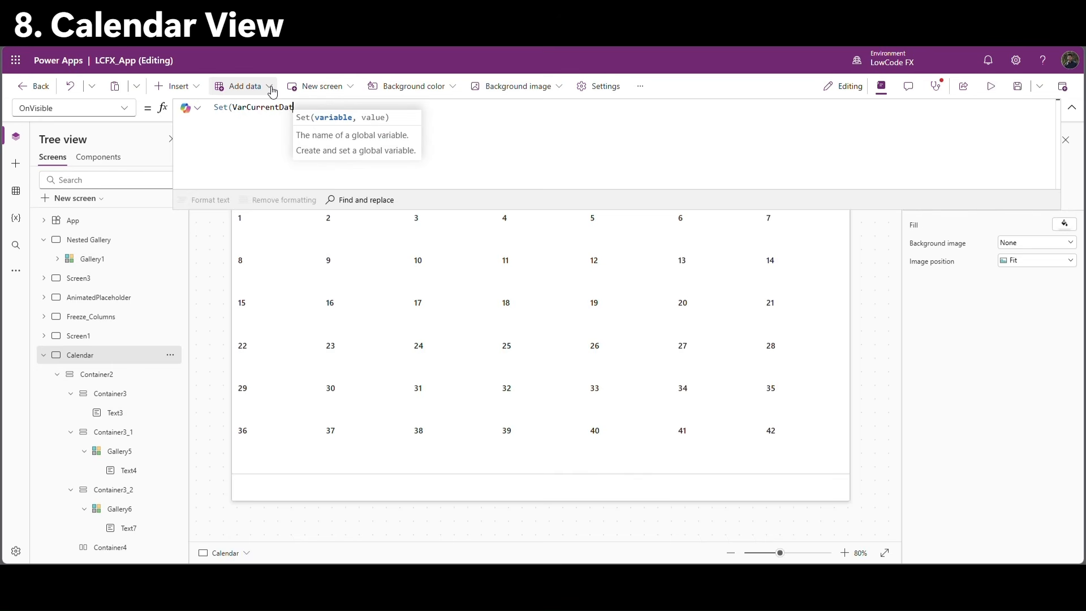
{"action": "type", "text": "e,"}
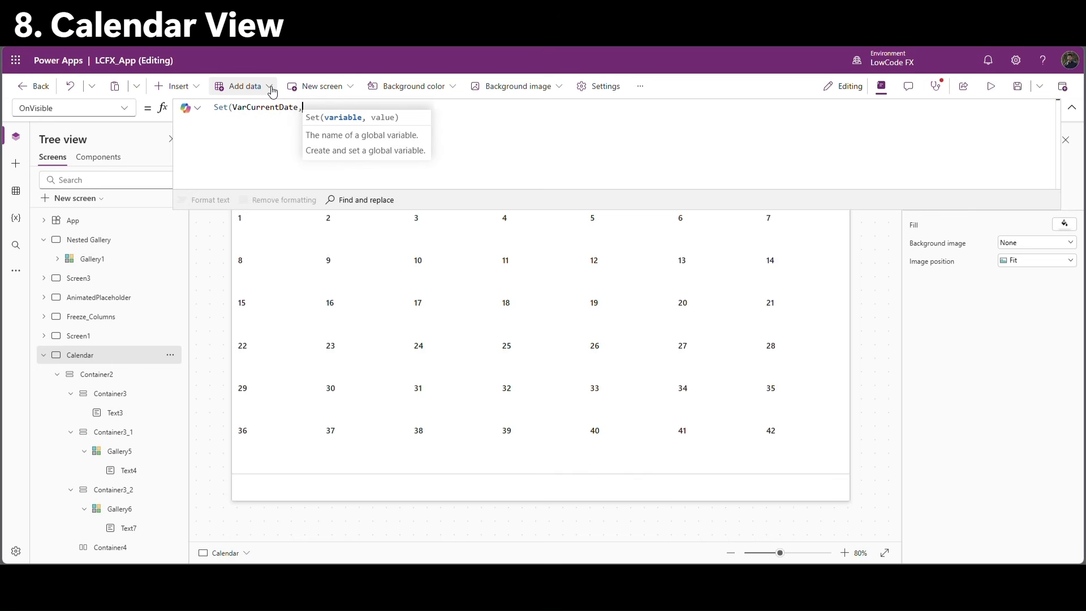
{"action": "type", "text": "Date("}
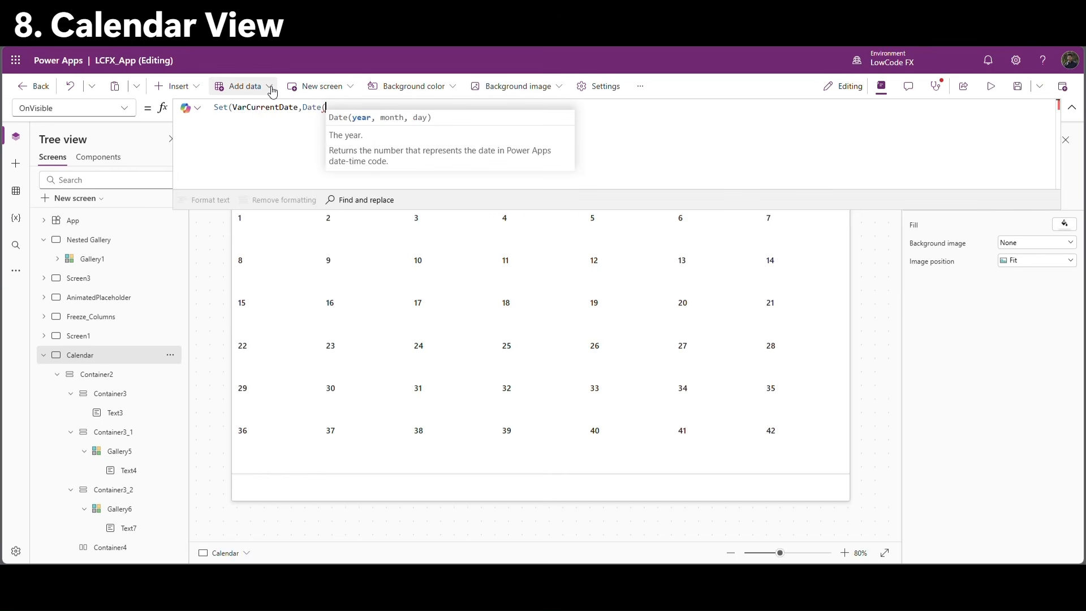
{"action": "type", "text": "Year("}
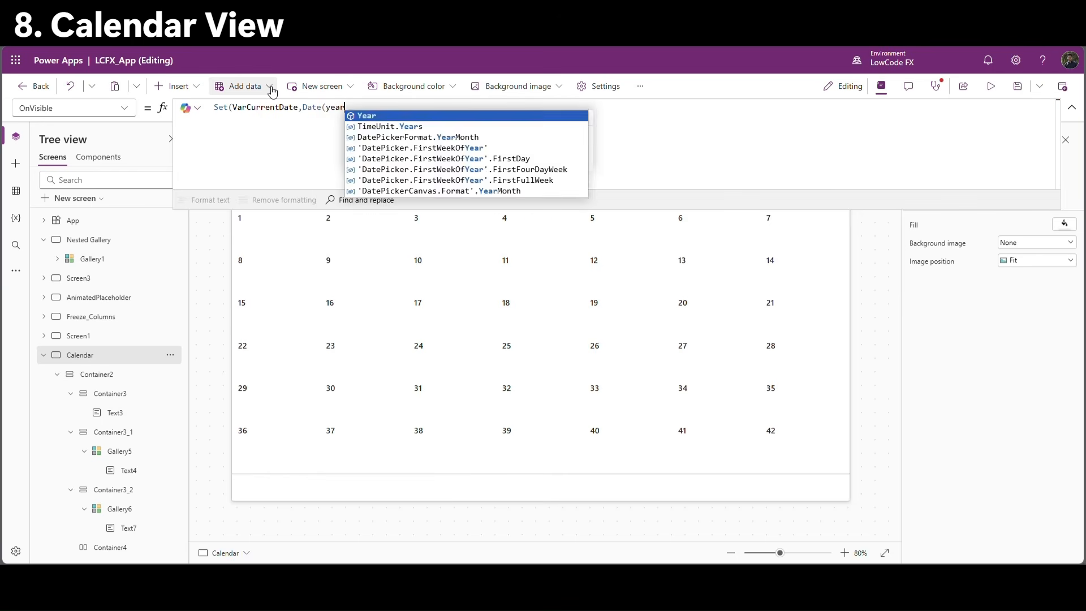
{"action": "type", "text": "Toda"}
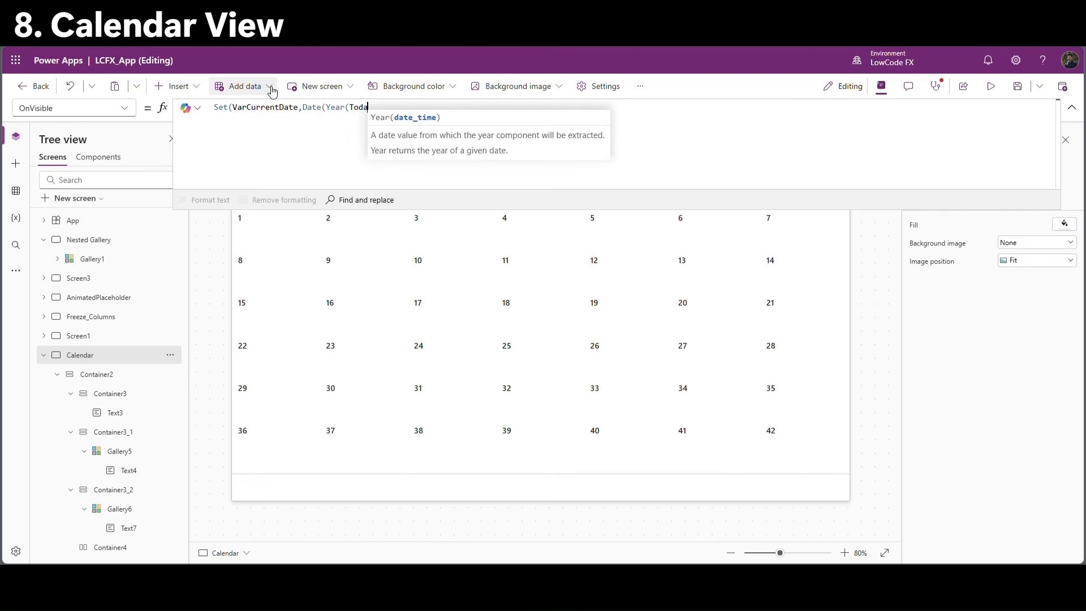
{"action": "type", "text": "y())"}
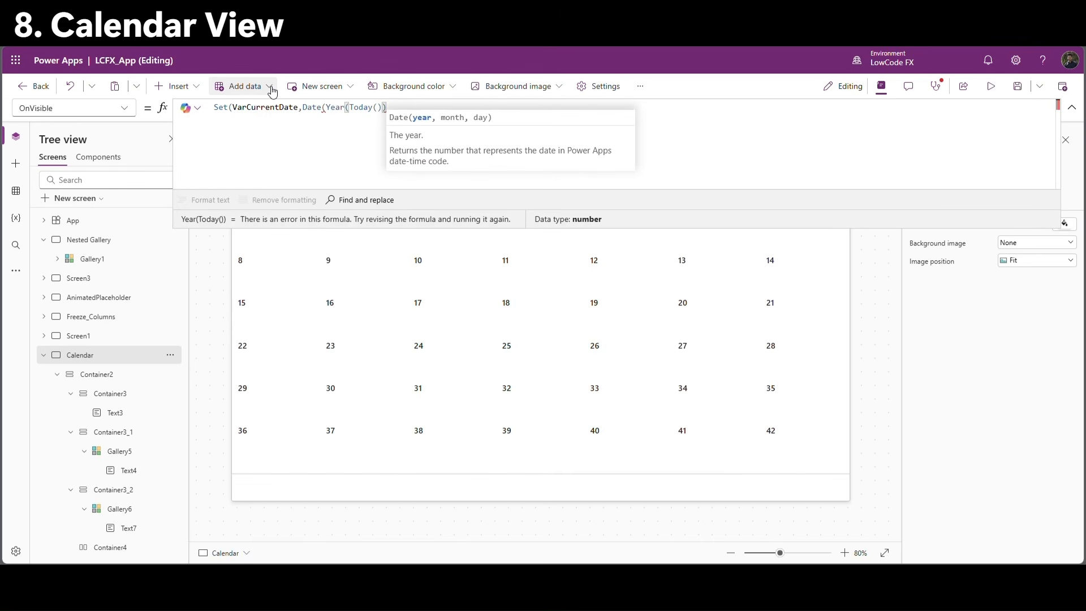
Complete the Calendar screen's OnVisible formula as Set(VarCurrentDate,Date(Year(Today()),Month(Today()),1)).
{"action": "type", "text": ","}
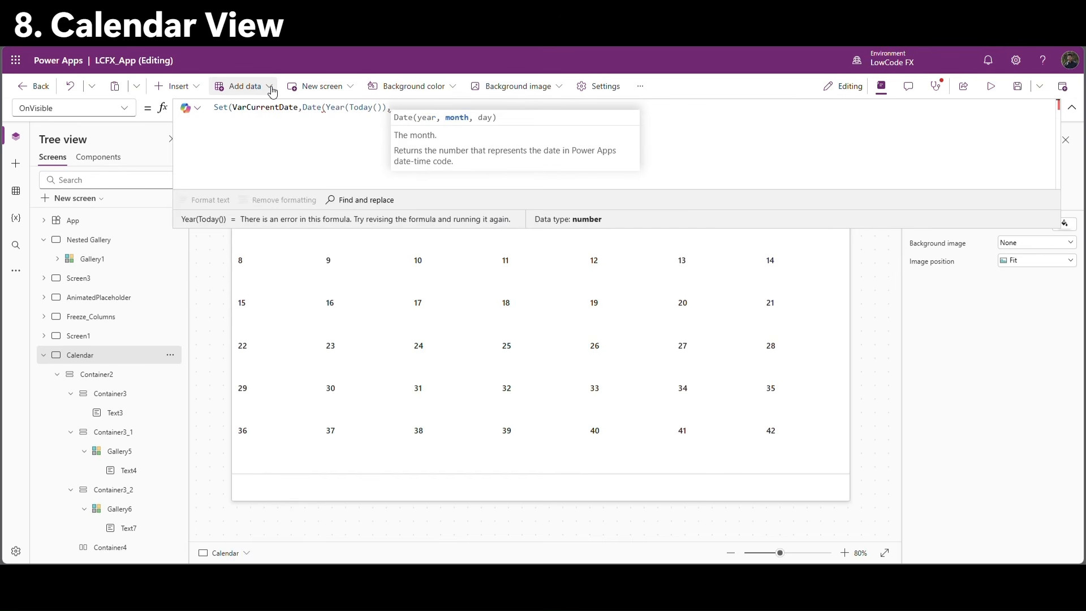
{"action": "type", "text": "mont"}
{"action": "key", "text": "Tab"}
{"action": "type", "text": "(toda"}
{"action": "key", "text": "Tab"}
{"action": "type", "text": "())"}
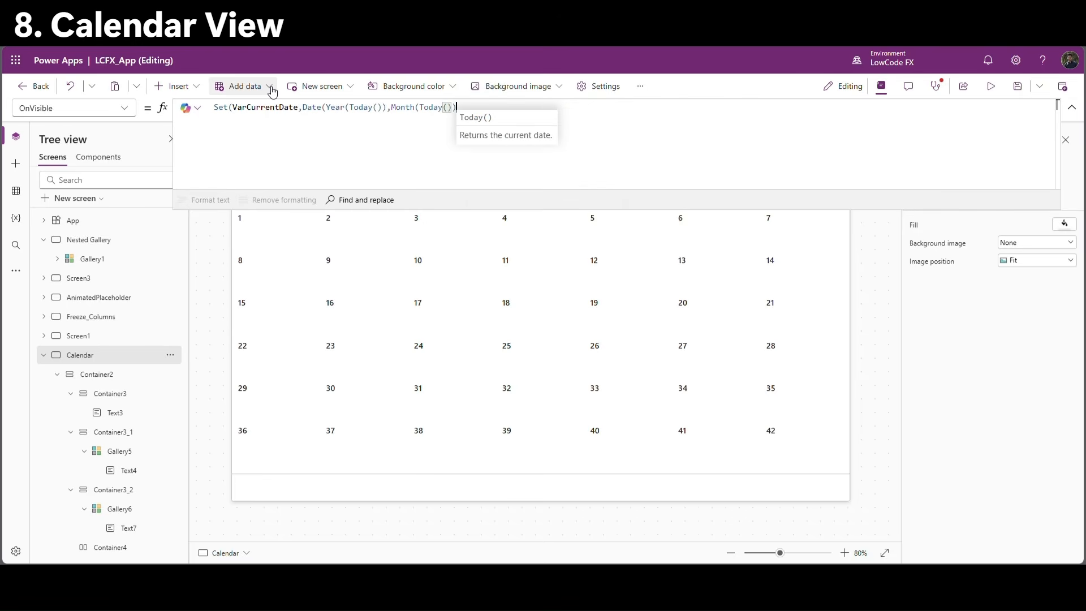
{"action": "type", "text": ","}
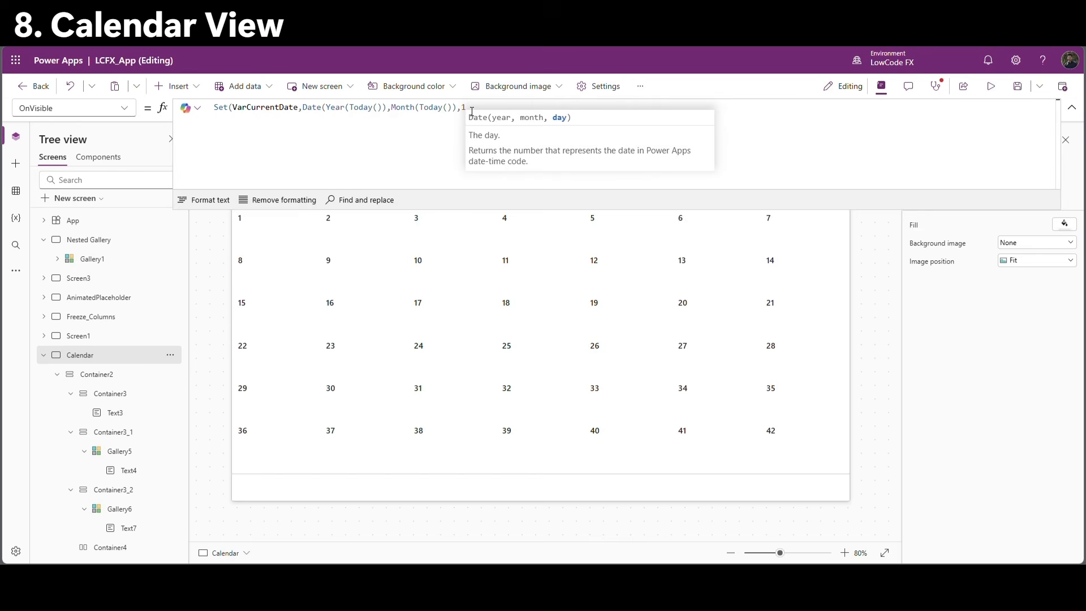
{"action": "type", "text": "1)"}
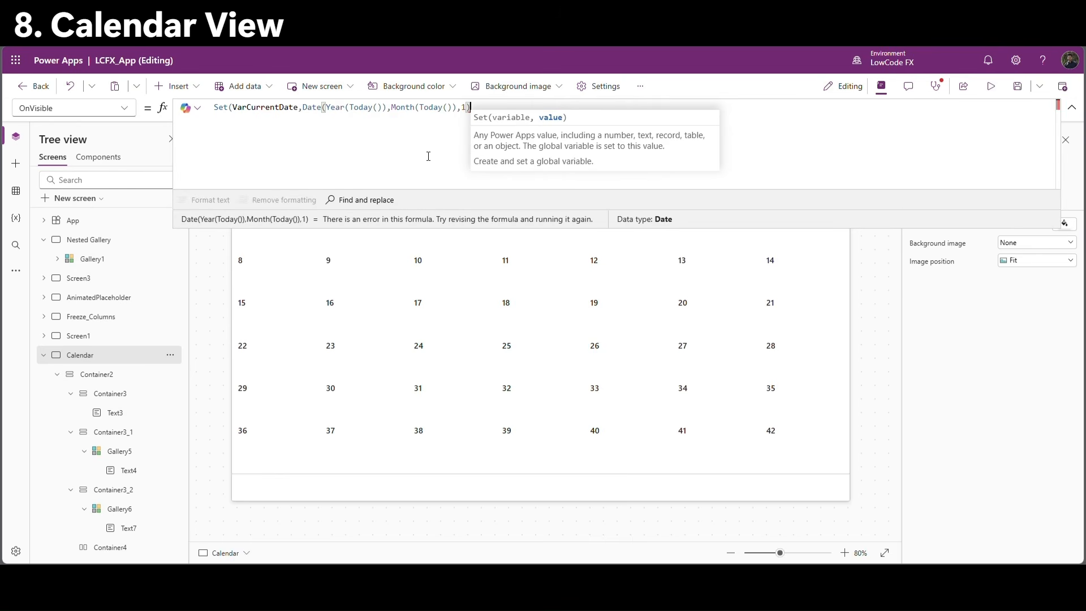
{"action": "type", "text": ")"}
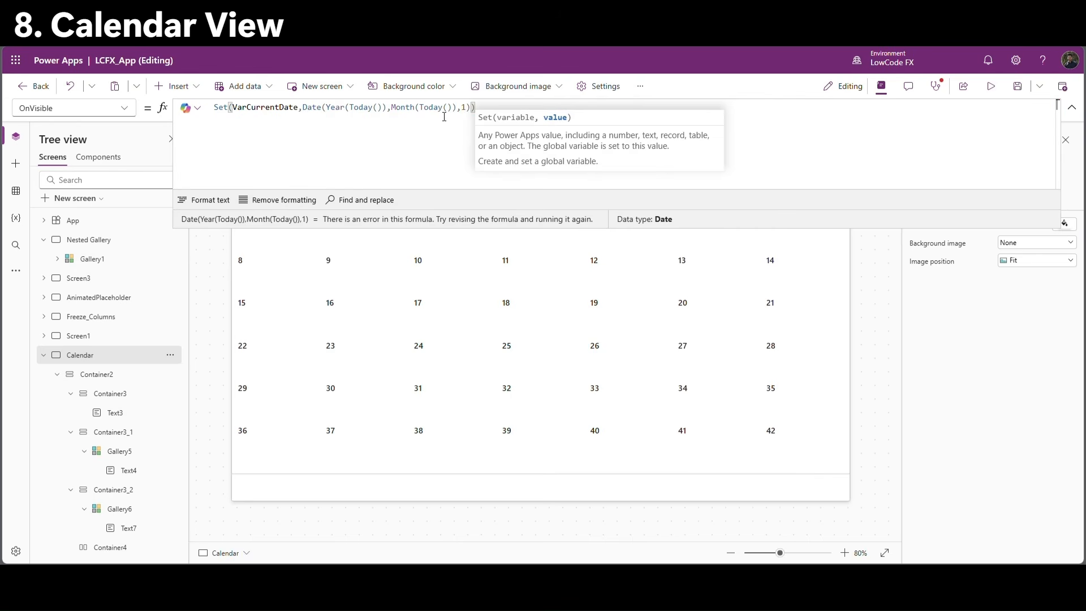
{"action": "left_click_drag", "start_coordinate": [475, 108], "coordinate": [295, 111]}
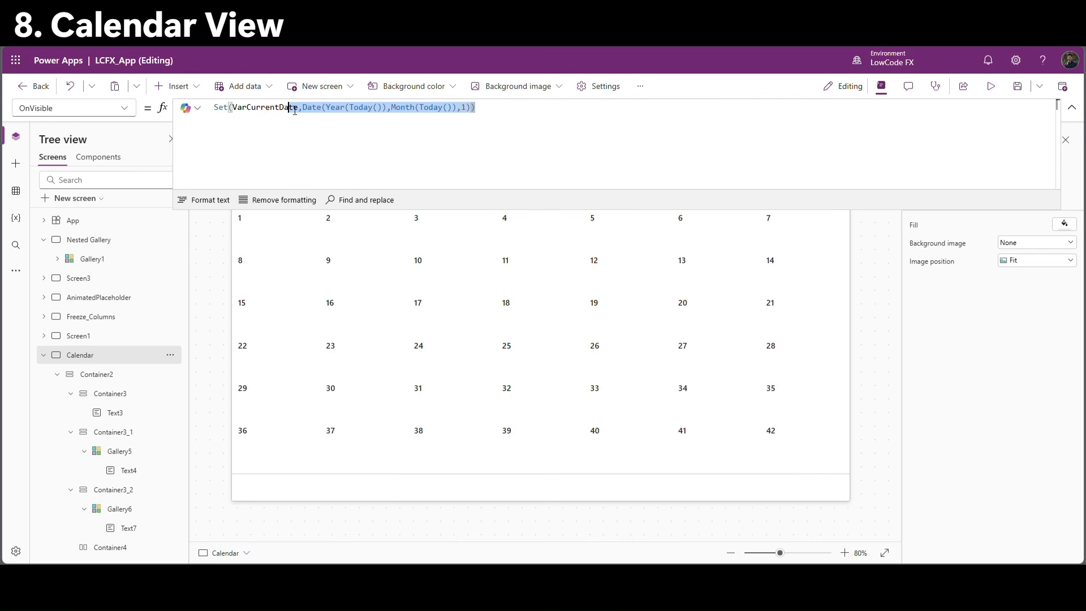
{"action": "left_click", "coordinate": [385, 132]}
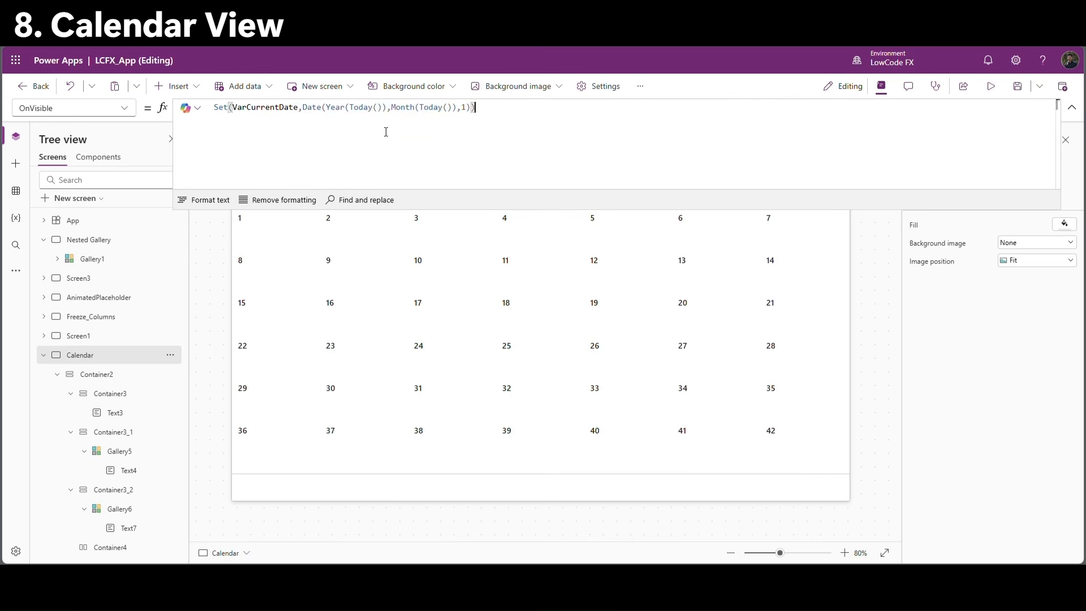
{"action": "double_click", "coordinate": [265, 113]}
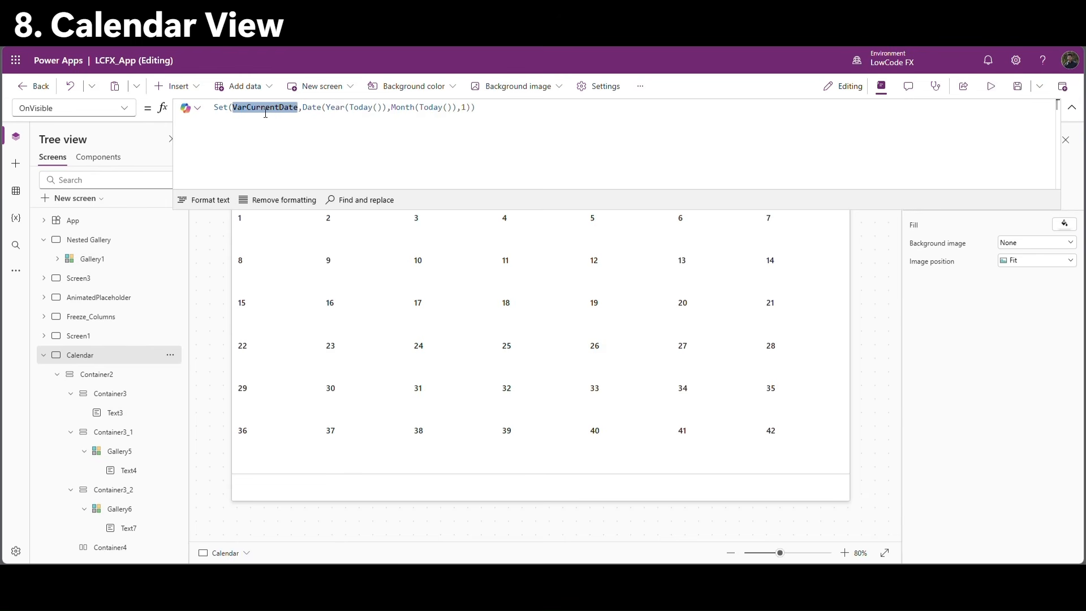
{"action": "left_click", "coordinate": [1072, 108]}
Change the day gallery's Items formula to ForAll(Sequence(42),Value + VarCurrentDate).
{"action": "left_click", "coordinate": [437, 288]}
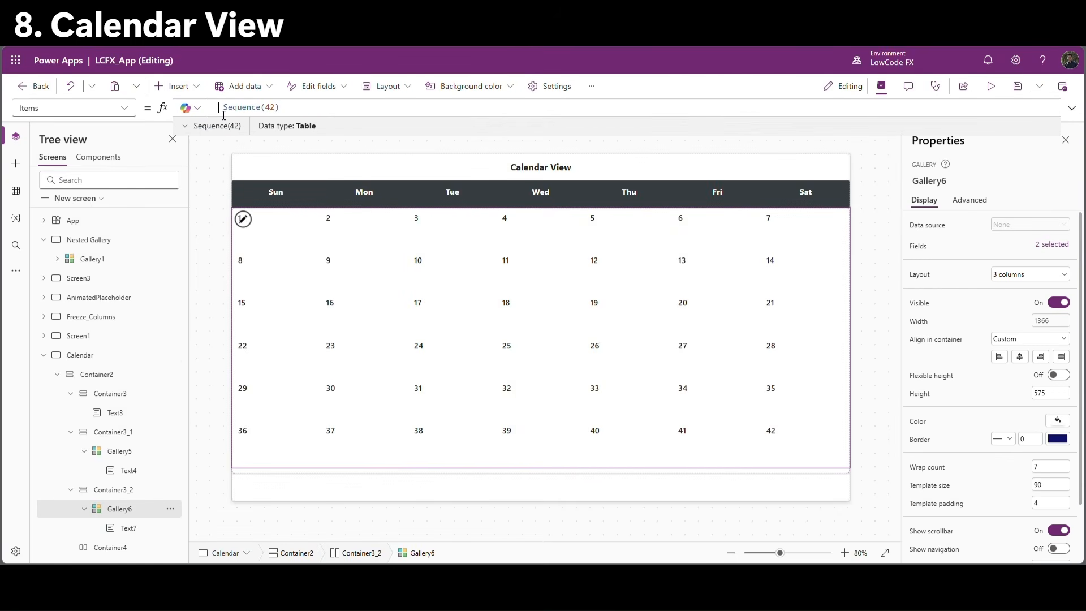
{"action": "type", "text": "ForAll("}
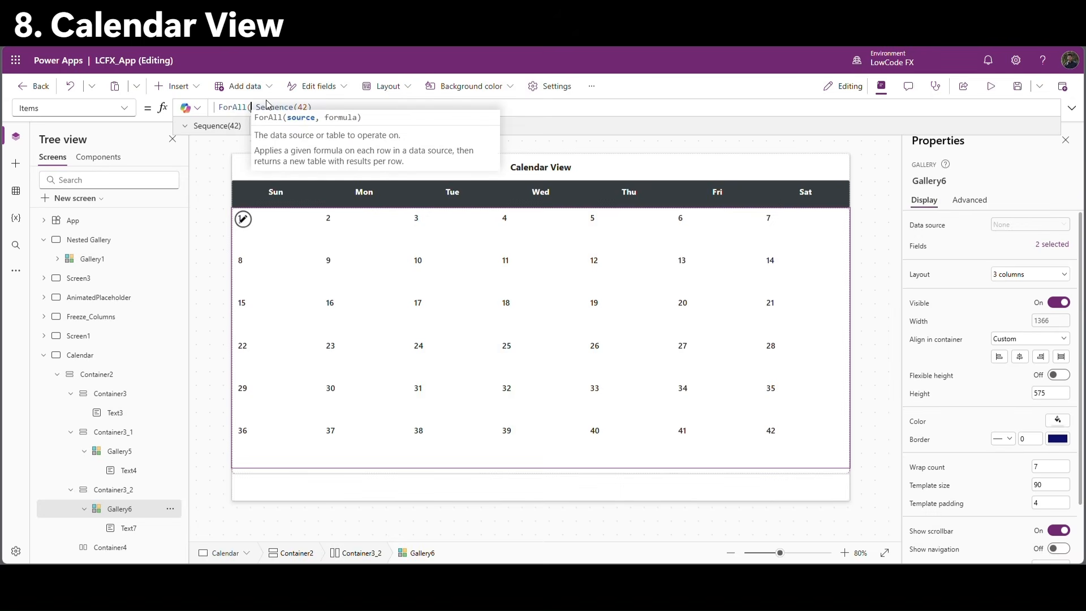
{"action": "left_click", "coordinate": [337, 112]}
{"action": "type", "text": ","}
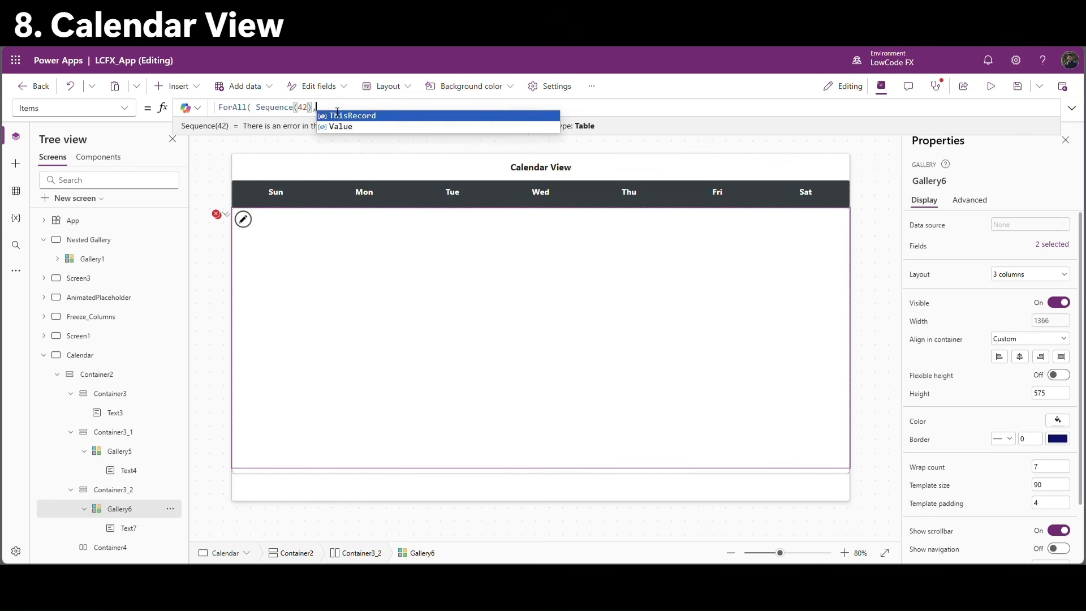
{"action": "key", "text": "Down"}
{"action": "key", "text": "Tab"}
{"action": "type", "text": "+ VarCurrentDate"}
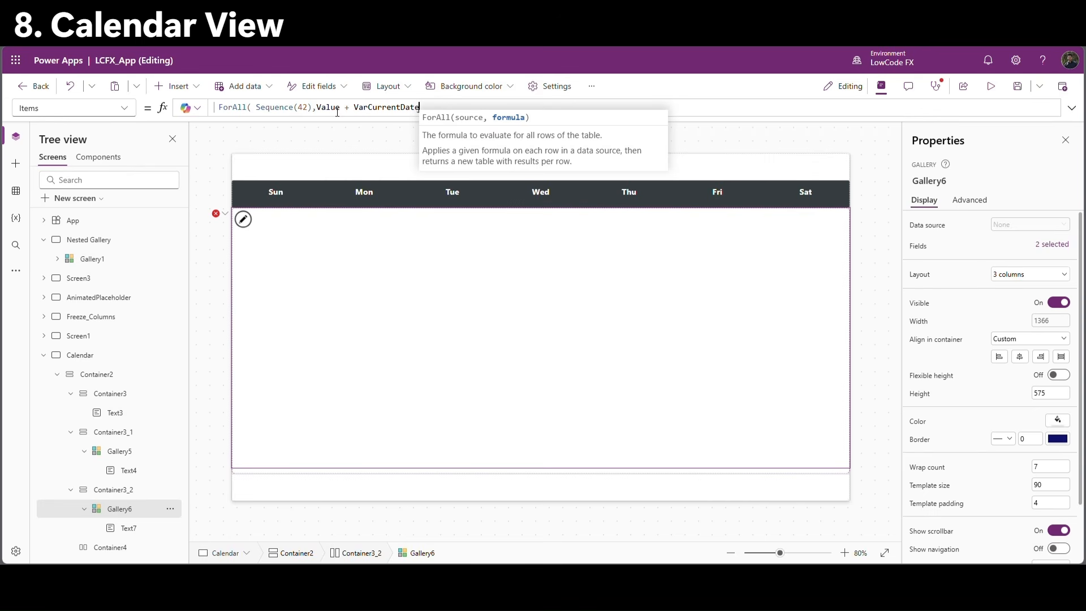
{"action": "type", "text": ")"}
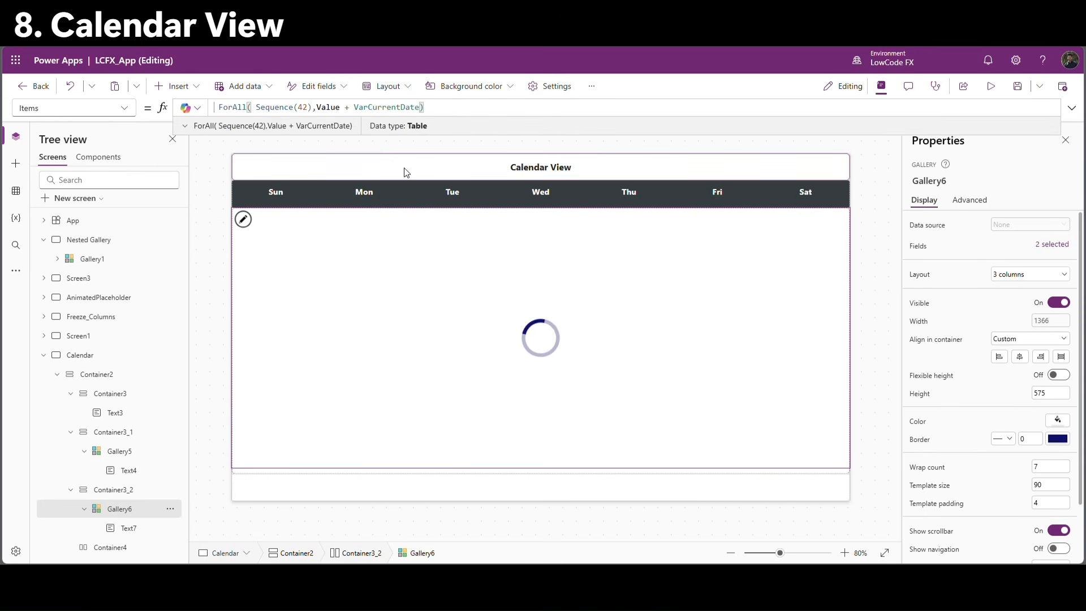
Switch to another screen and back to the Calendar screen to run its OnVisible formula.
{"action": "left_click", "coordinate": [251, 219]}
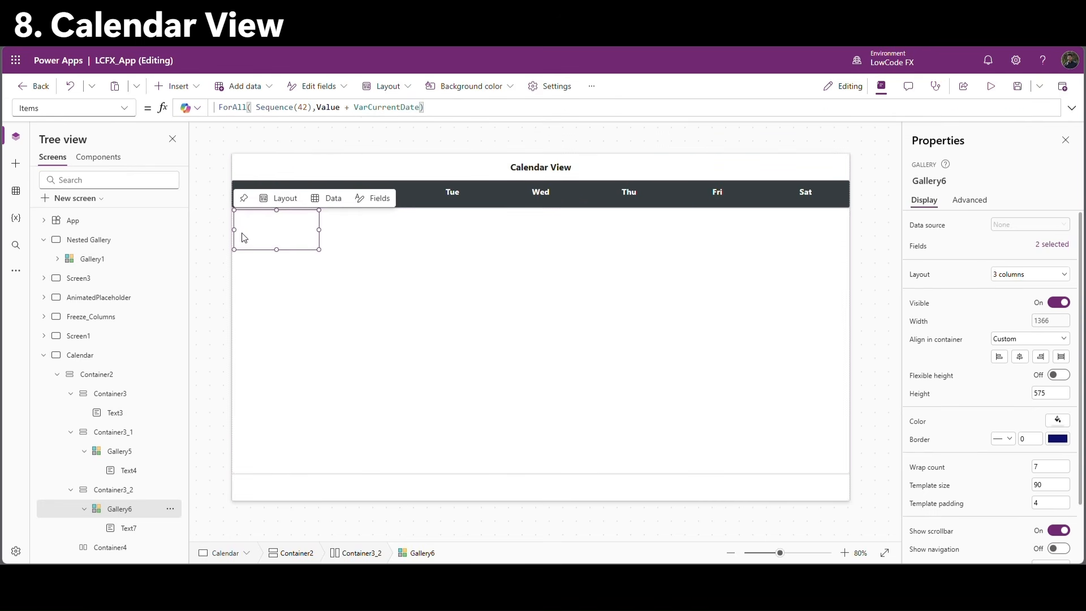
{"action": "left_click", "coordinate": [91, 328]}
{"action": "left_click", "coordinate": [83, 354]}
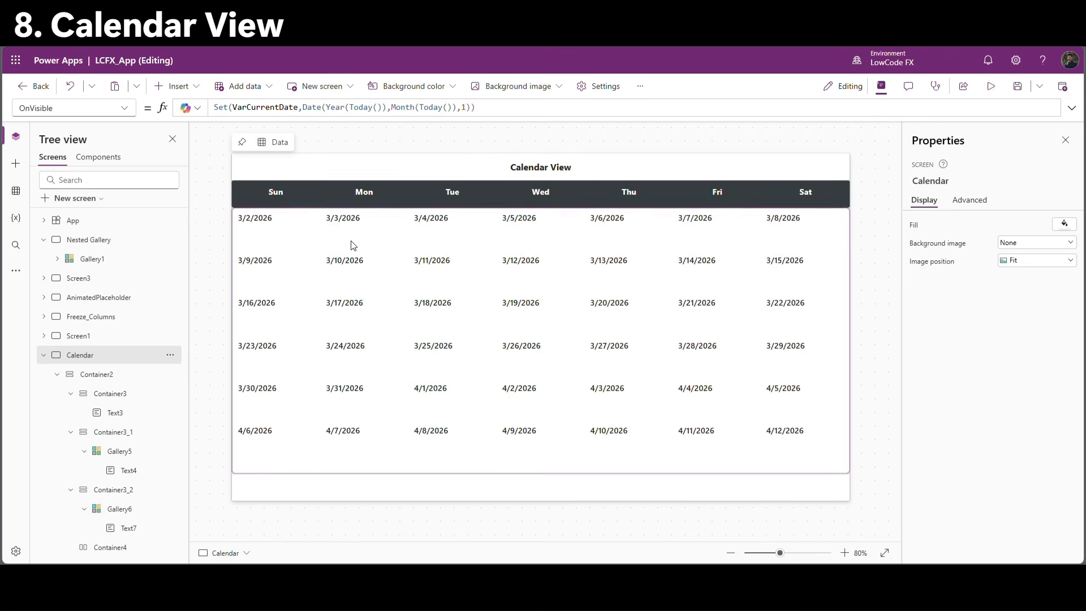
Wrap the Text formula of the day gallery's text control in Day so it reads Day(ThisItem.Value).
{"action": "left_click", "coordinate": [274, 240]}
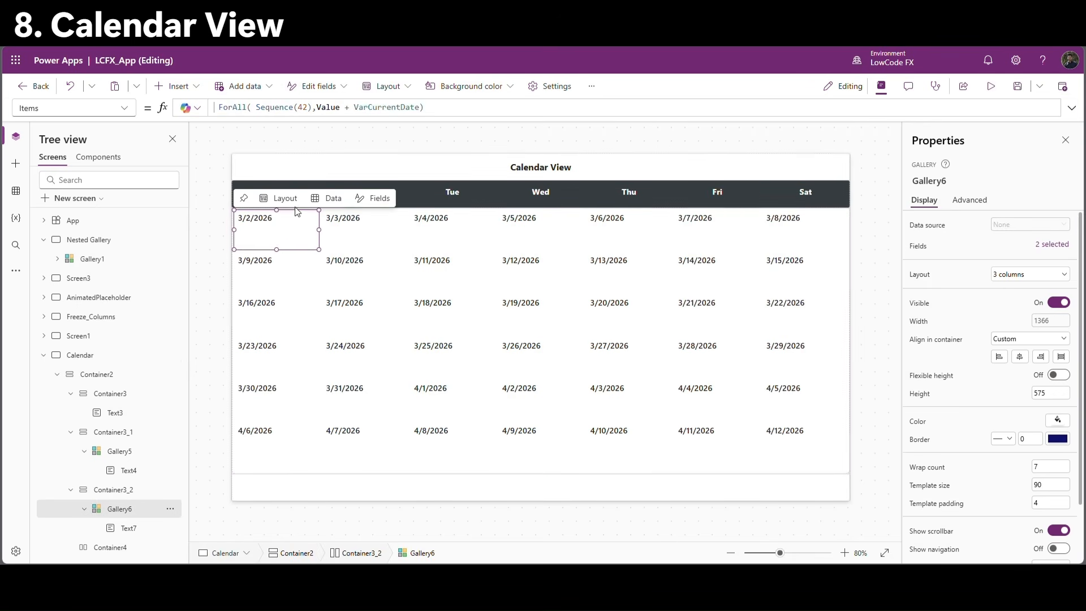
{"action": "left_click", "coordinate": [287, 216]}
{"action": "left_click", "coordinate": [246, 224]}
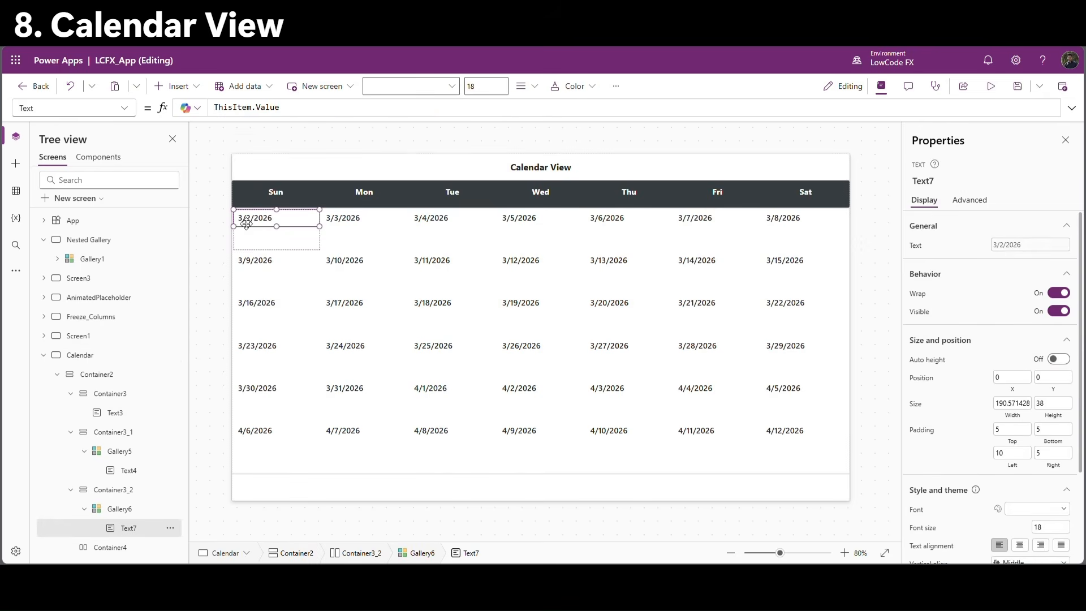
{"action": "left_click", "coordinate": [221, 109]}
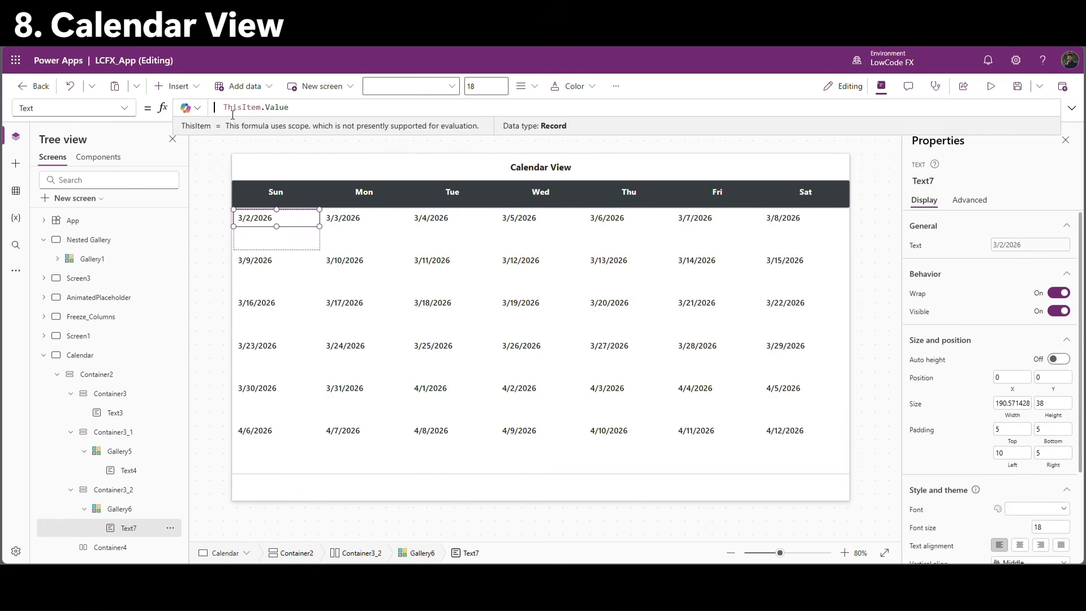
{"action": "type", "text": "Day("}
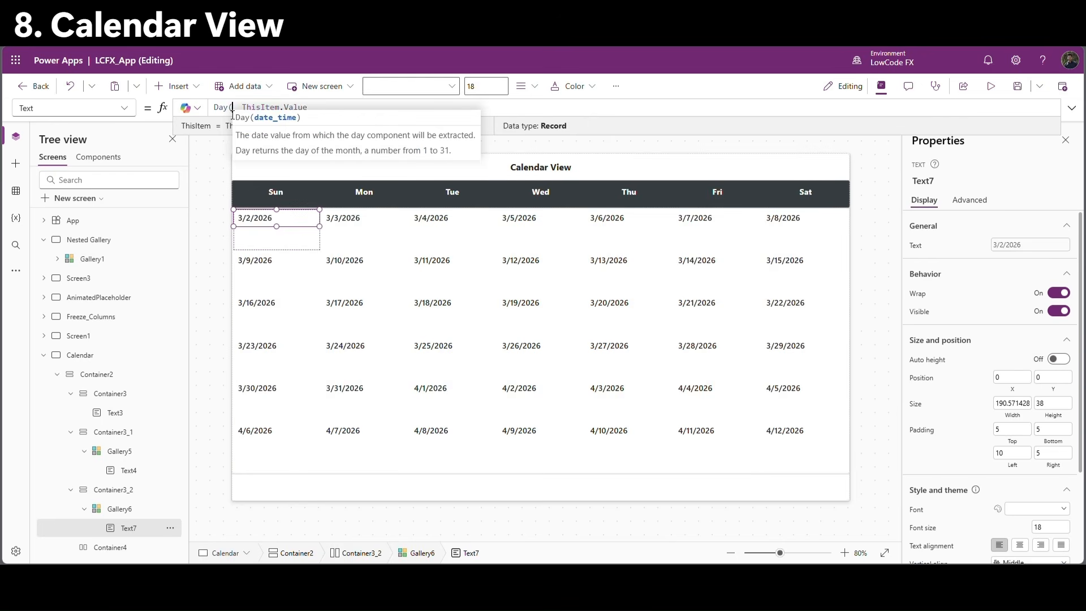
{"action": "left_click", "coordinate": [329, 112]}
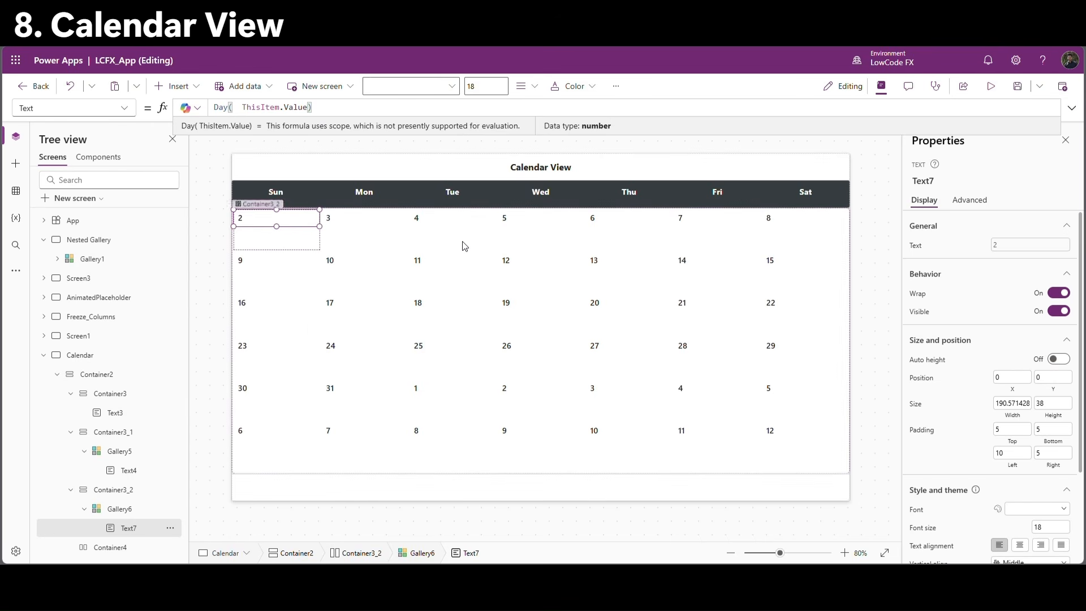
Subtract Weekday(VarCurrentDate) from the date expression in the day gallery's ForAll Items formula.
{"action": "left_click", "coordinate": [780, 442]}
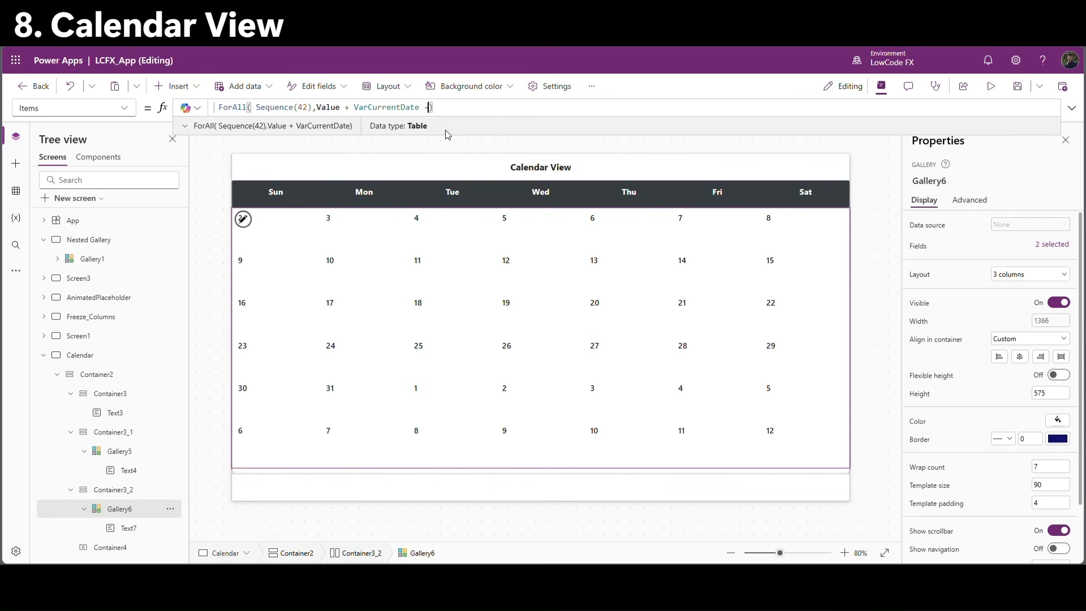
{"action": "type", "text": "Weekday("}
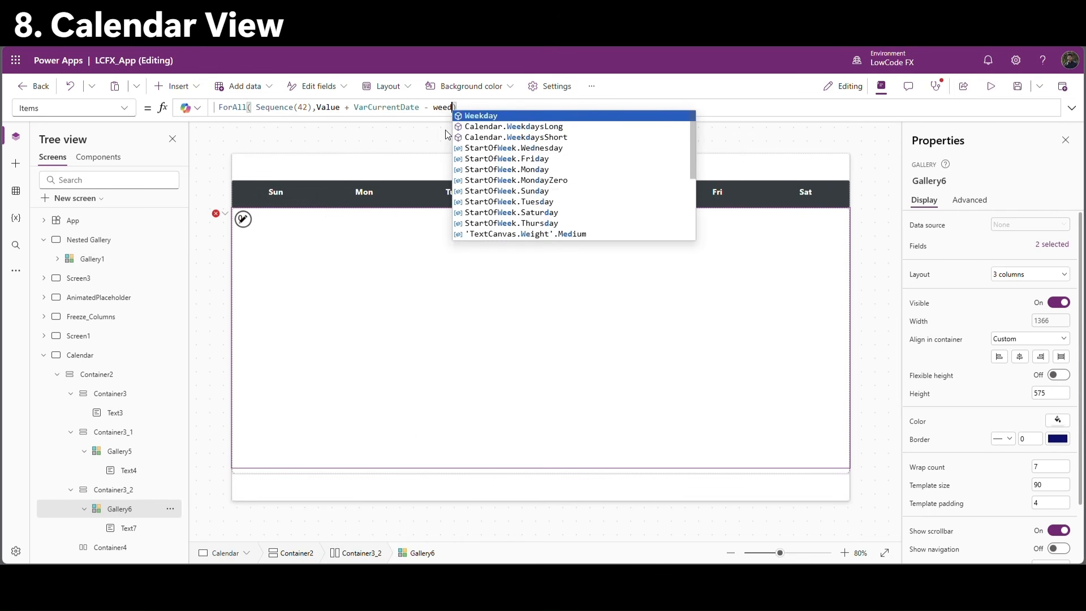
{"action": "type", "text": "VarCurrentDate"}
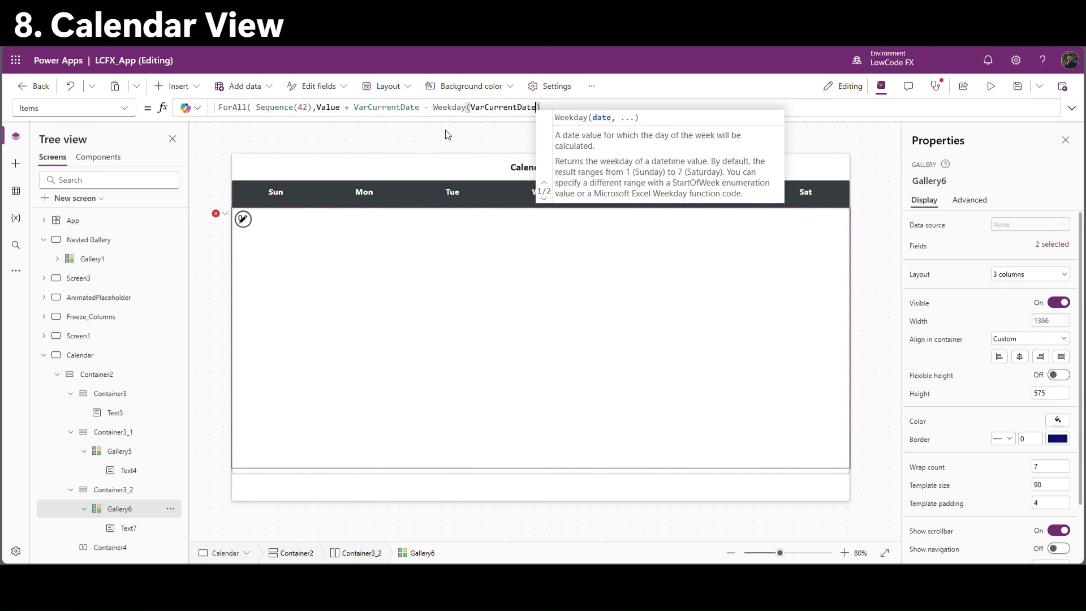
{"action": "type", "text": ")"}
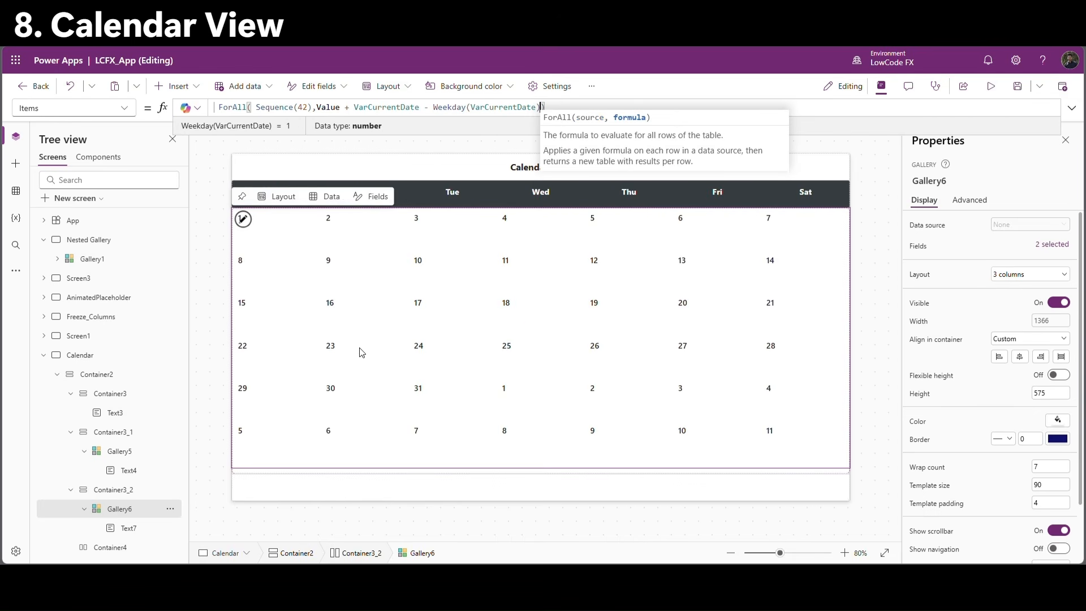
{"action": "left_click", "coordinate": [303, 148]}
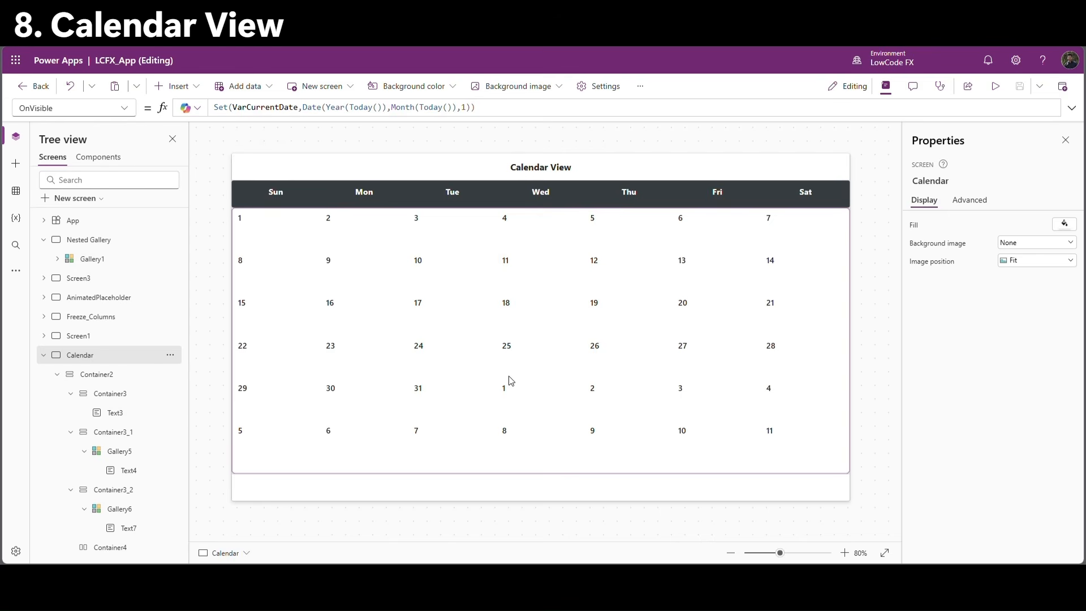
Begin the Color formula of the day gallery's text control with the condition If(Month(VarCurrentDate) = Month(ThisItem.Value).
{"action": "left_click", "coordinate": [432, 395]}
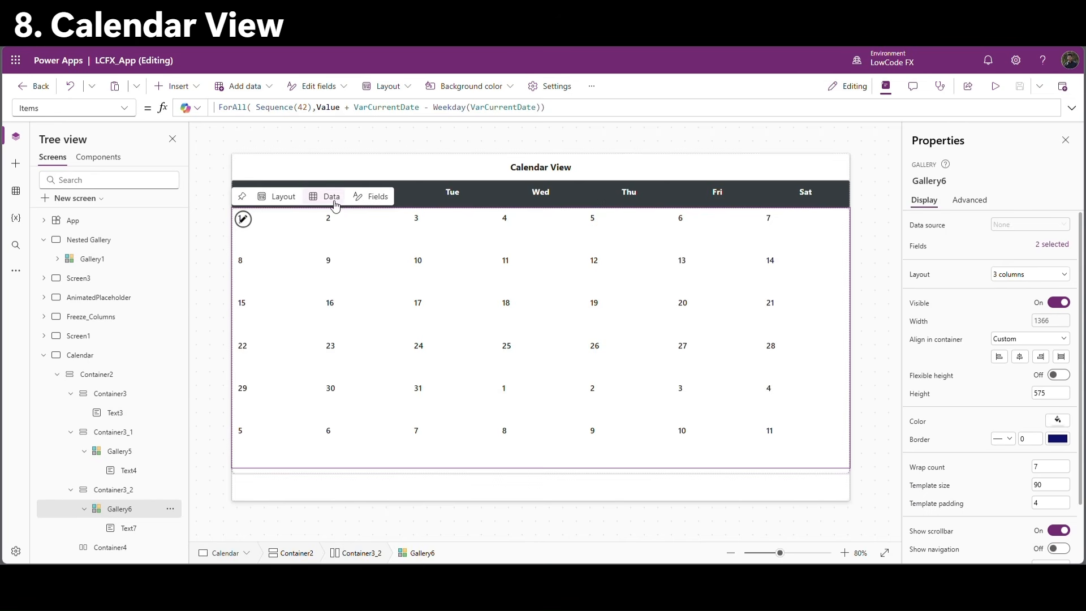
{"action": "left_click", "coordinate": [269, 231]}
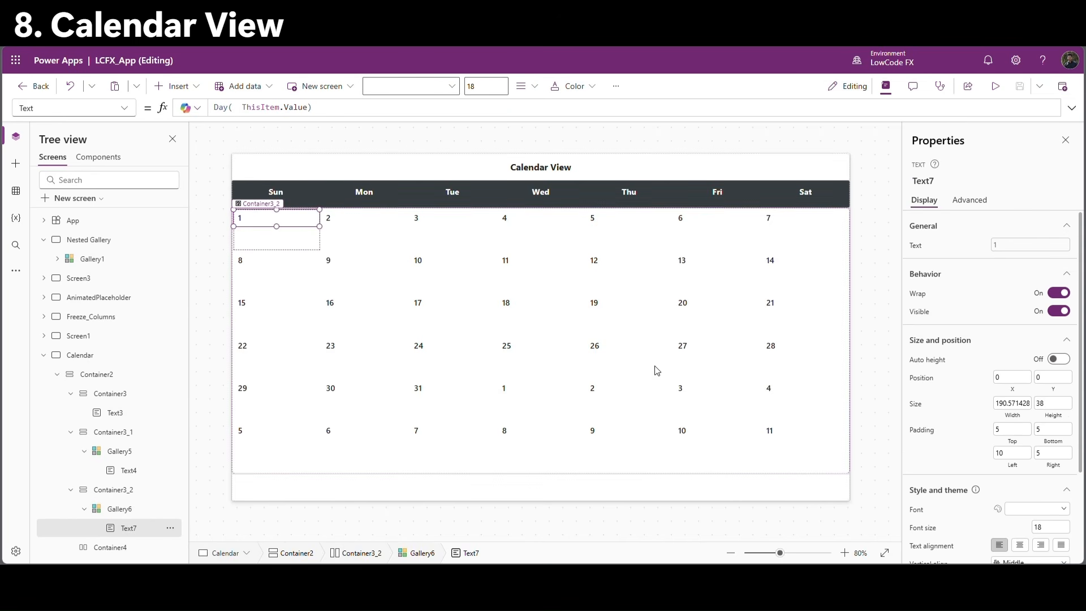
{"action": "scroll", "coordinate": [962, 437], "scroll_direction": "down", "scroll_amount": 2}
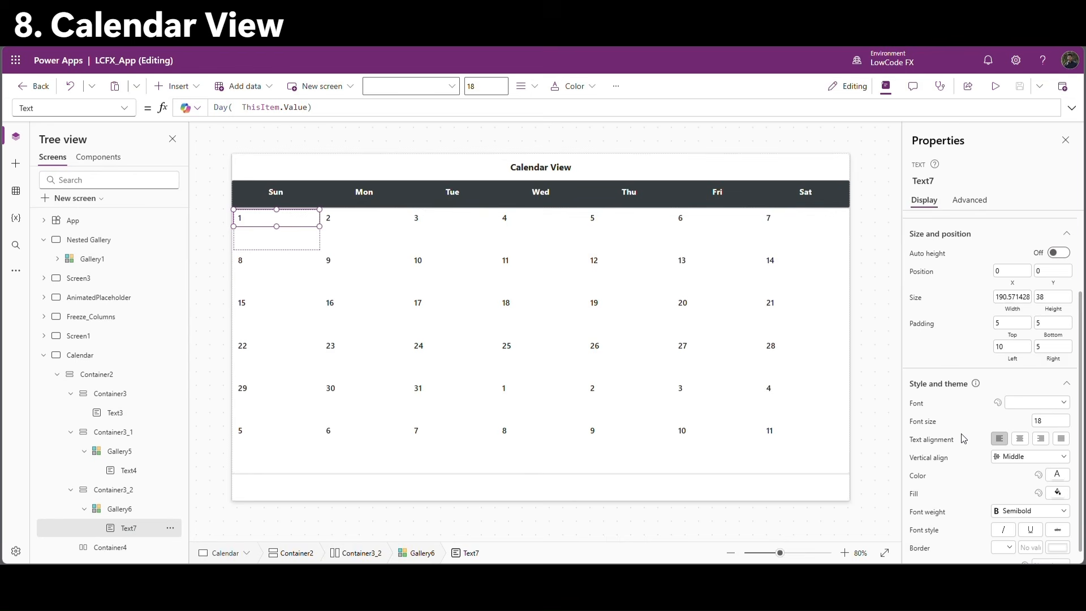
{"action": "left_click", "coordinate": [918, 470]}
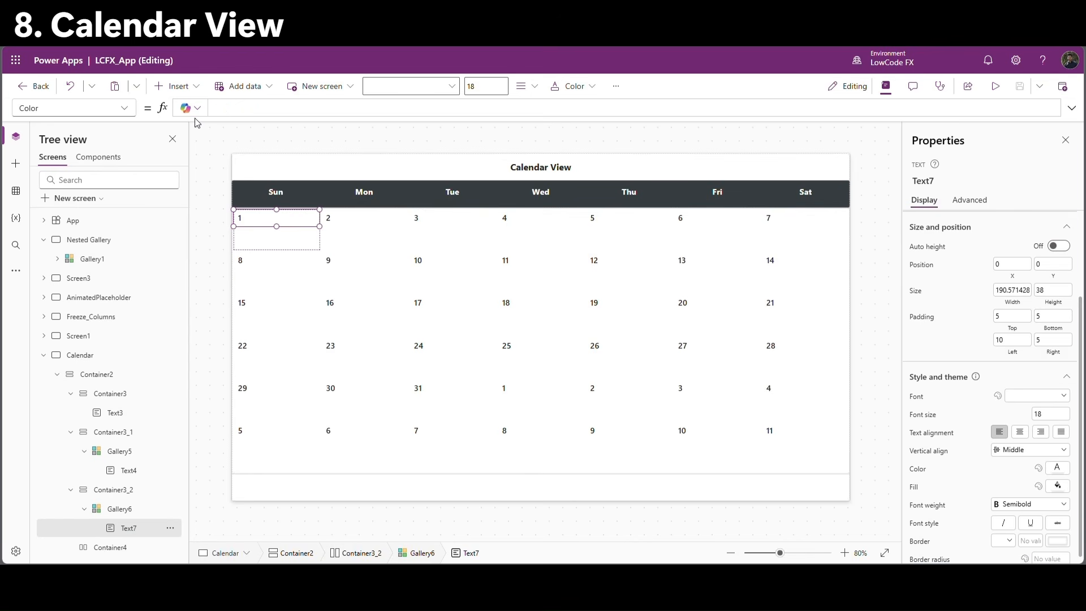
{"action": "type", "text": "if("}
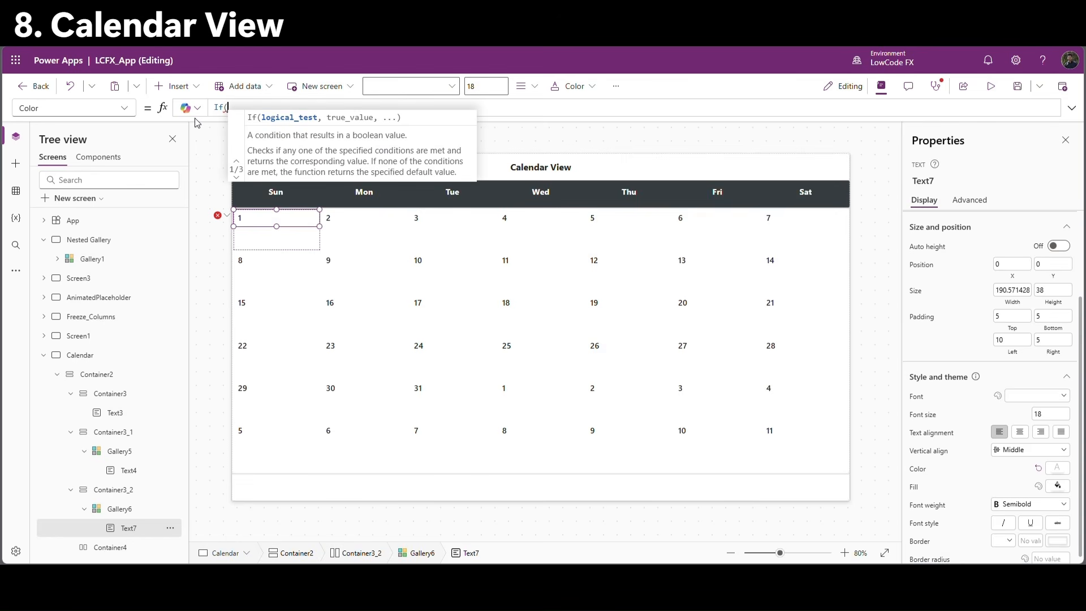
{"action": "type", "text": "Month("}
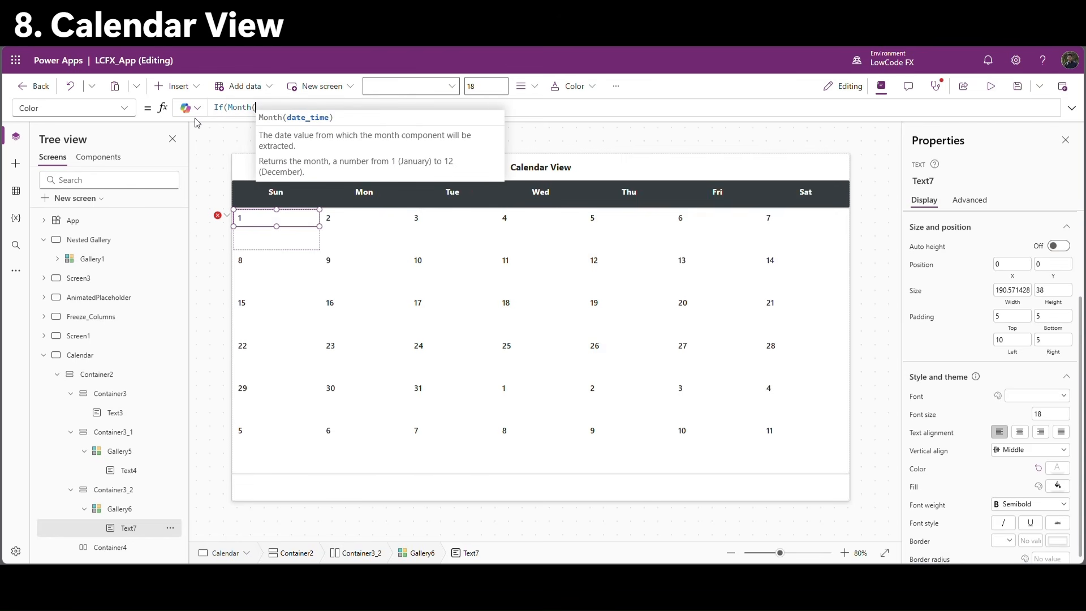
{"action": "type", "text": "VarCurrentDate) = t"}
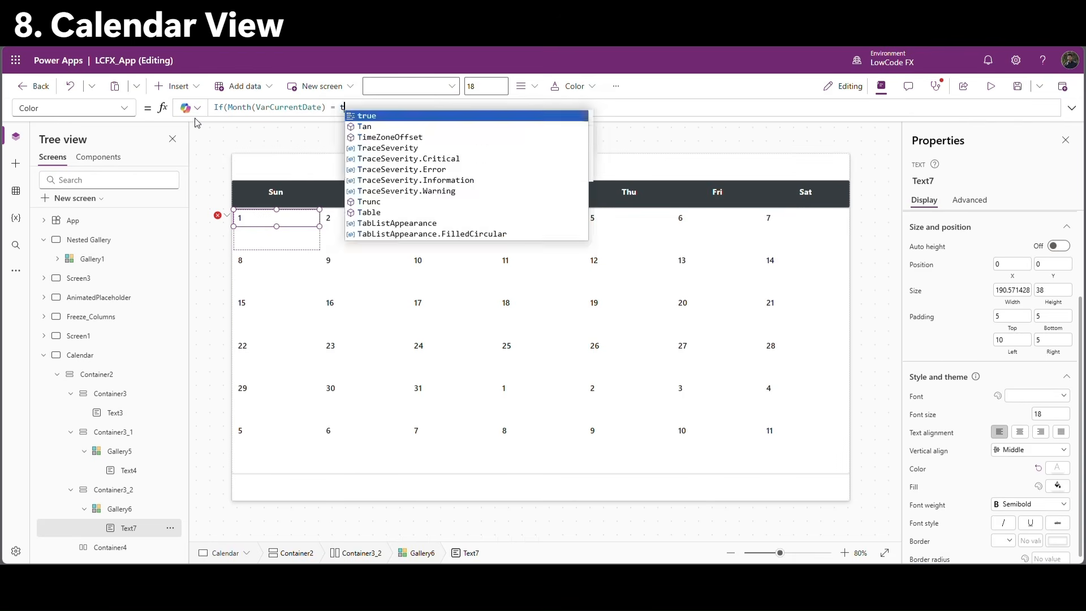
{"action": "key", "text": "BackSpace"}
{"action": "type", "text": "Month("}
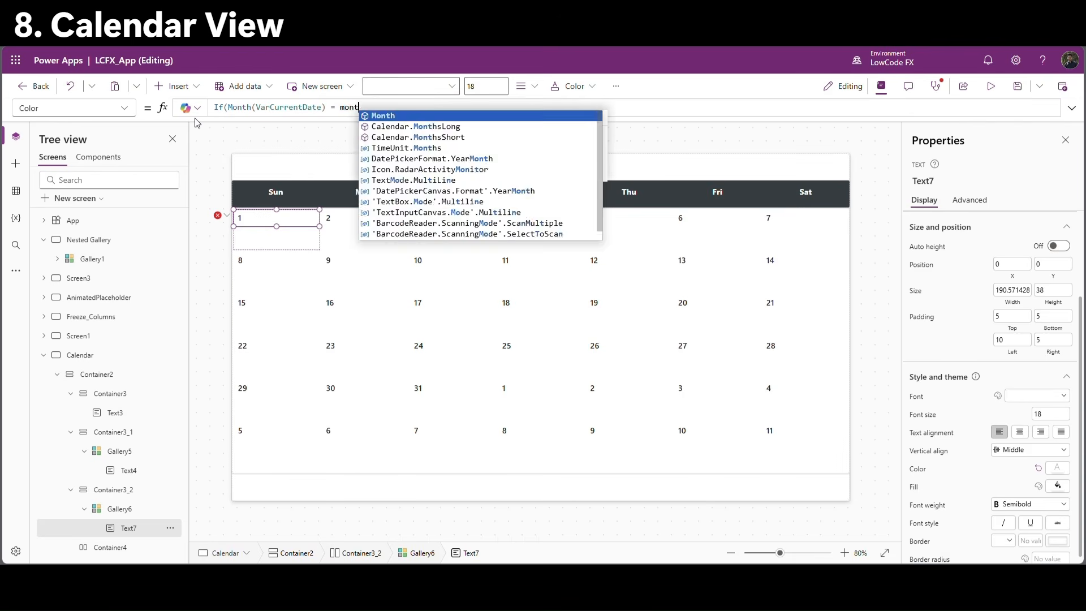
{"action": "type", "text": "ThisItem.Value"}
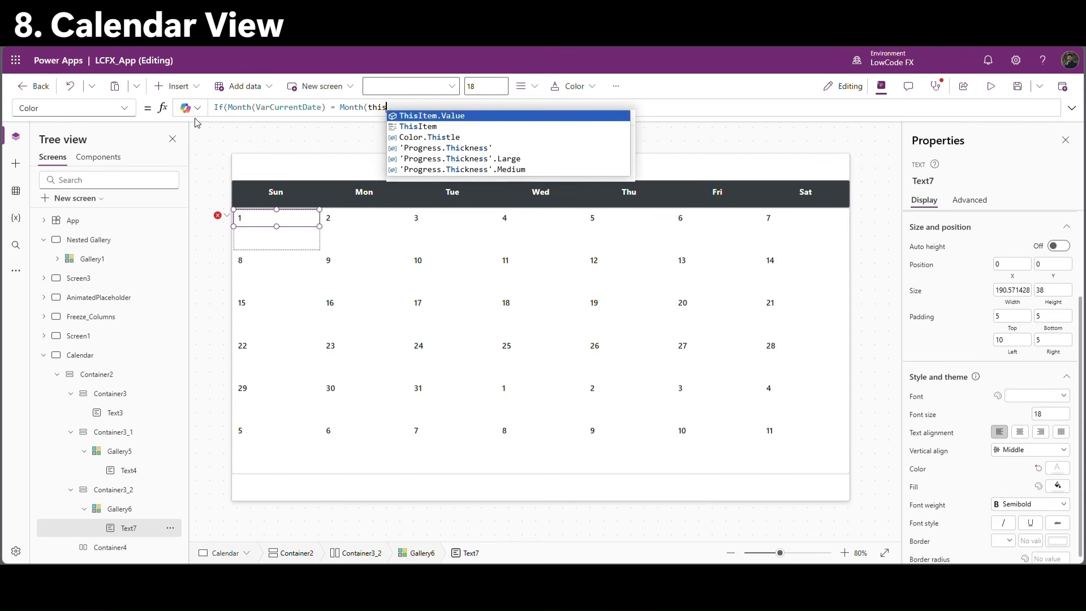
{"action": "type", "text": ")"}
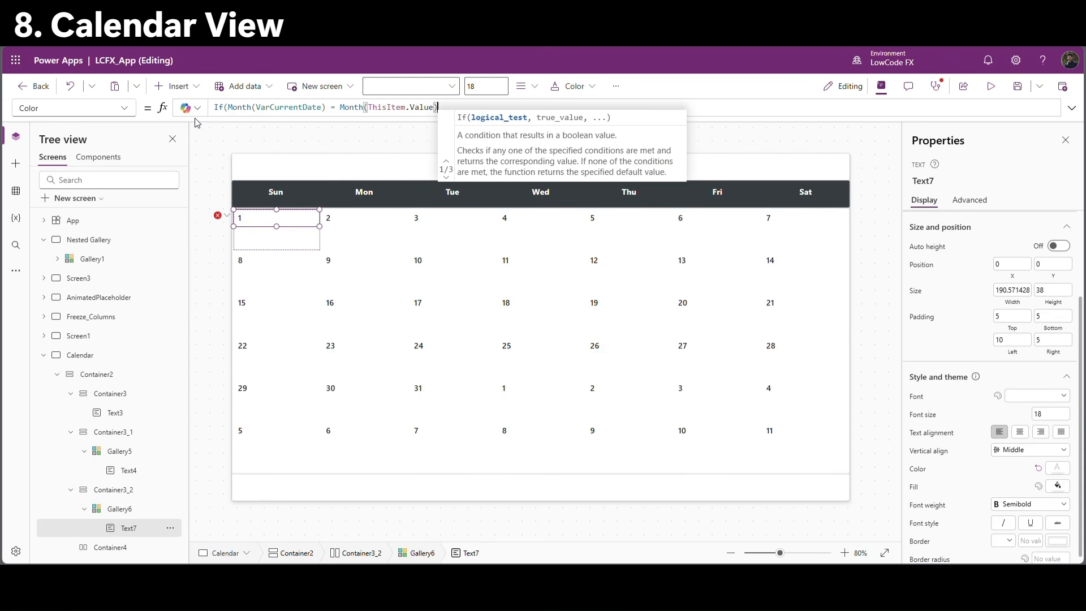
Complete the day text's Color formula with Color.Black for the true case and Color.LightGray for the false case.
{"action": "type", "text": ",color"}
{"action": "key", "text": "Tab"}
{"action": "type", "text": "."}
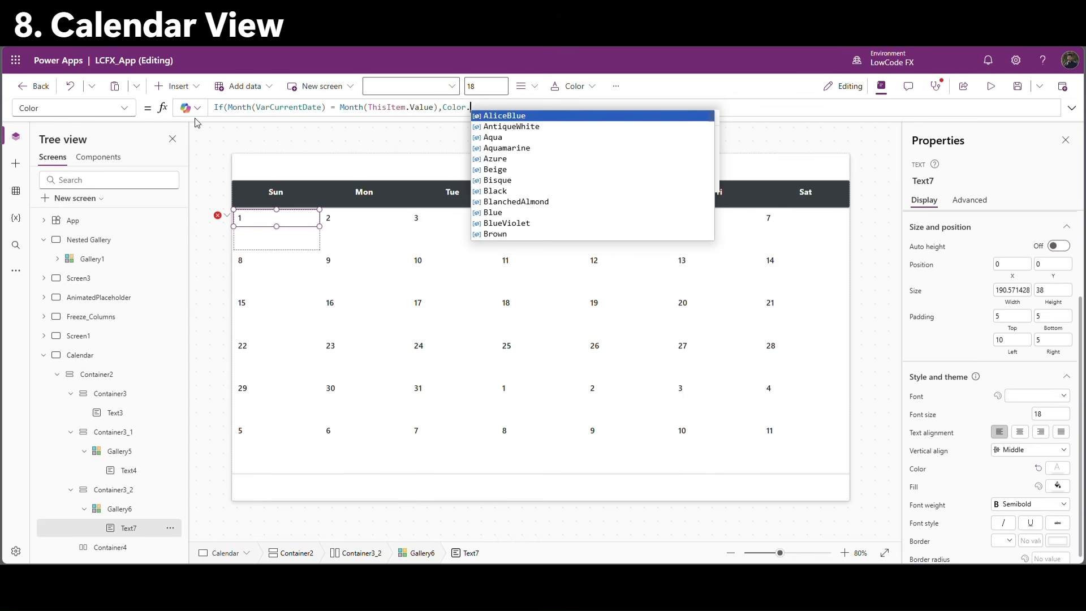
{"action": "type", "text": "Black"}
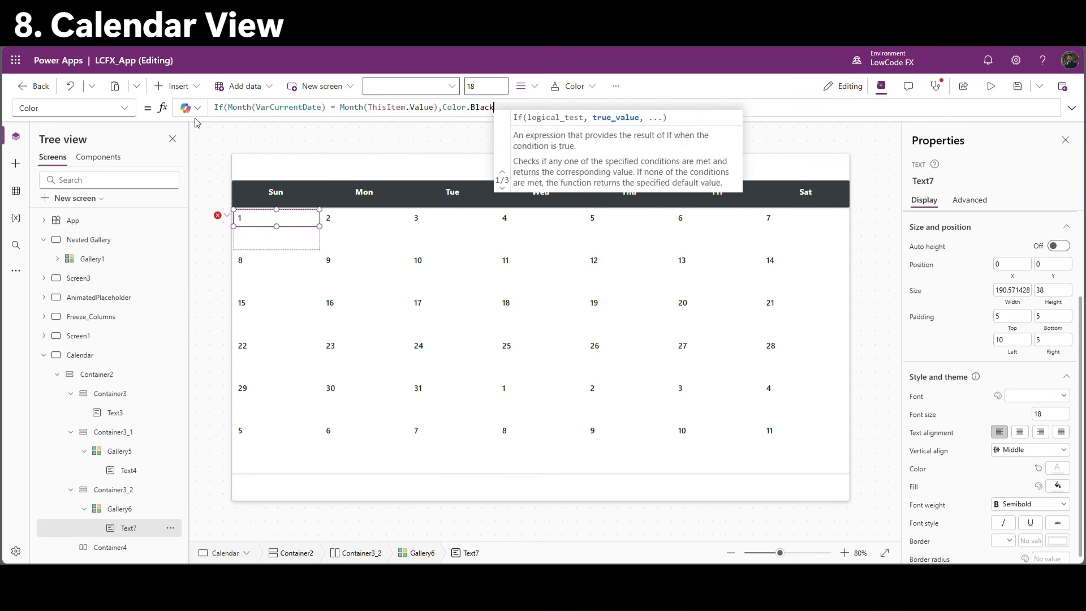
{"action": "type", "text": ",Color"}
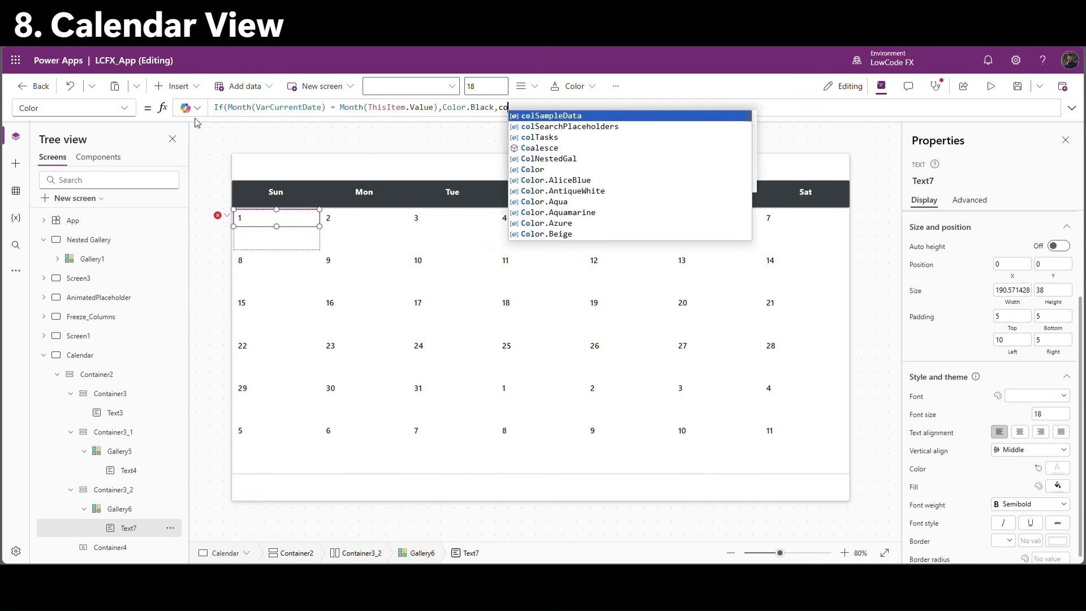
{"action": "type", "text": ".lightg"}
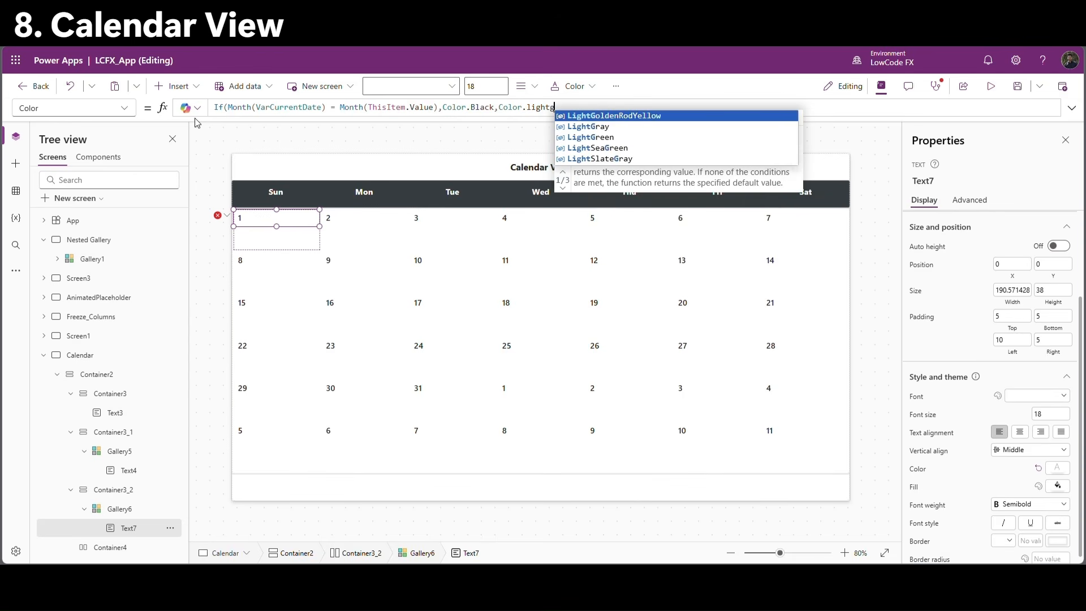
{"action": "key", "text": "Down"}
{"action": "key", "text": "Tab"}
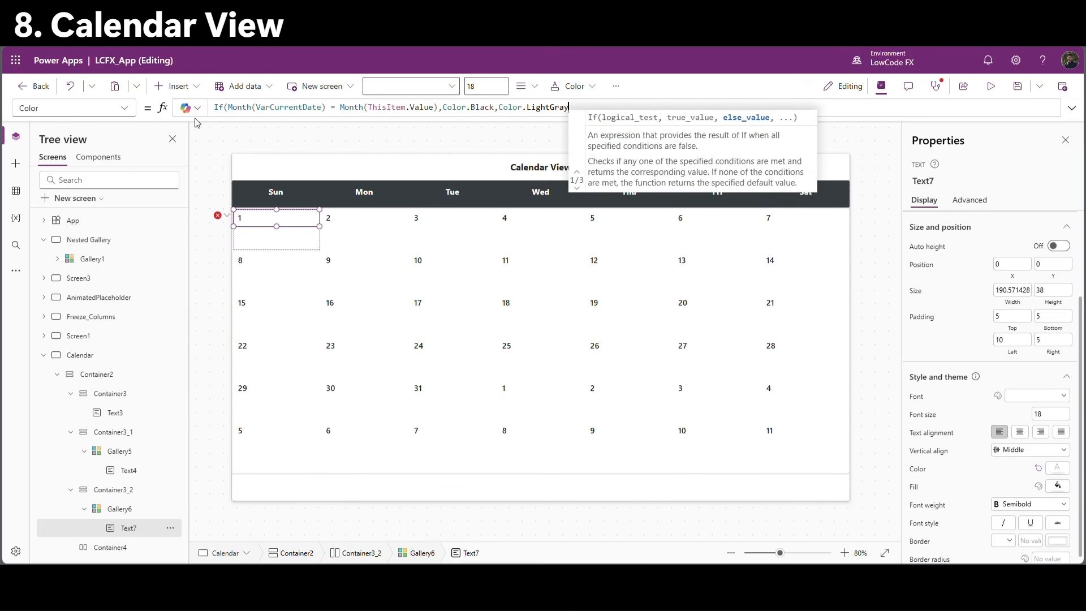
{"action": "type", "text": ")"}
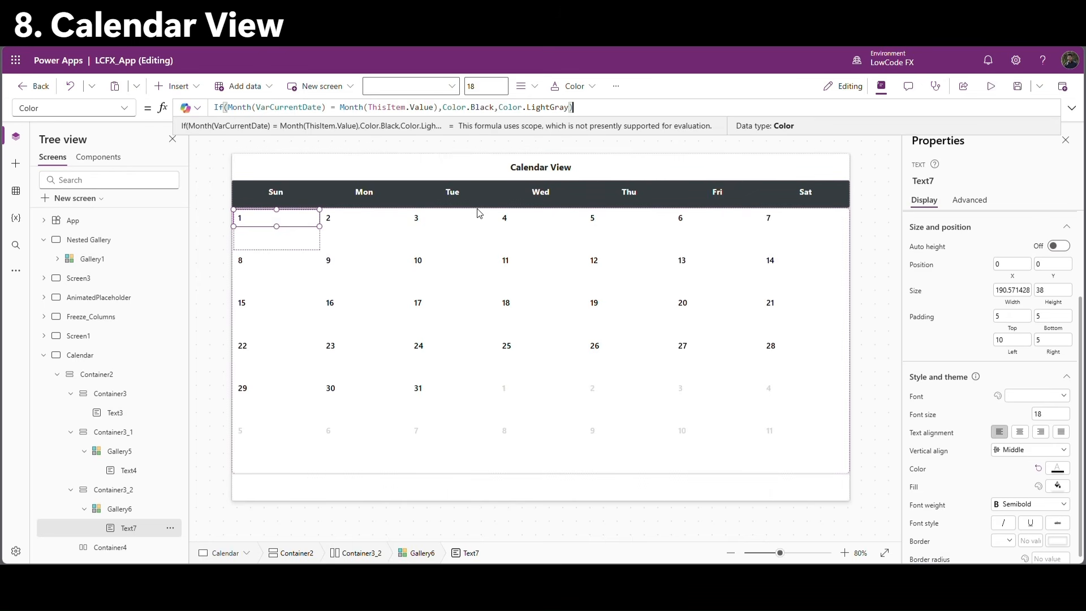
Change the header title's Text formula to "Calendar View ( " & Text(VarCurrentDate,"mmm") & " )".
{"action": "left_click", "coordinate": [537, 170]}
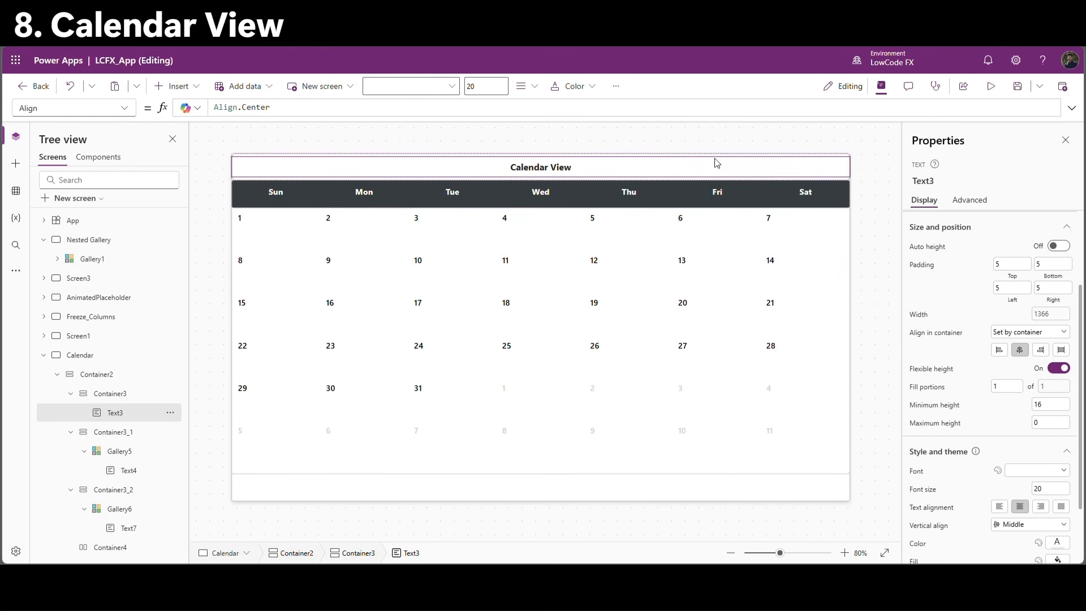
{"action": "scroll", "coordinate": [928, 252], "scroll_direction": "up", "scroll_amount": 3}
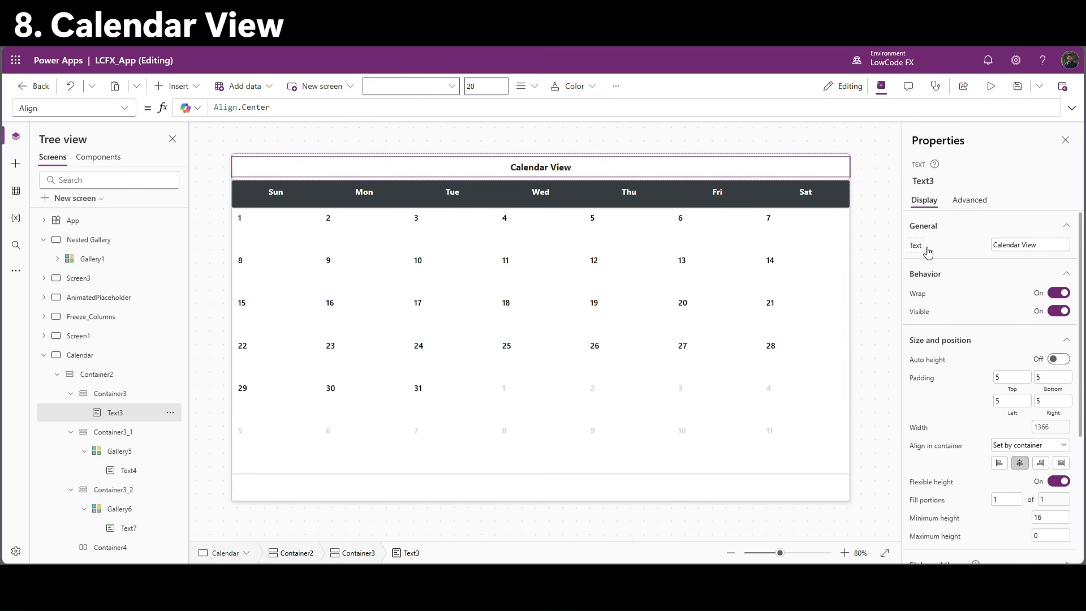
{"action": "left_click", "coordinate": [928, 251]}
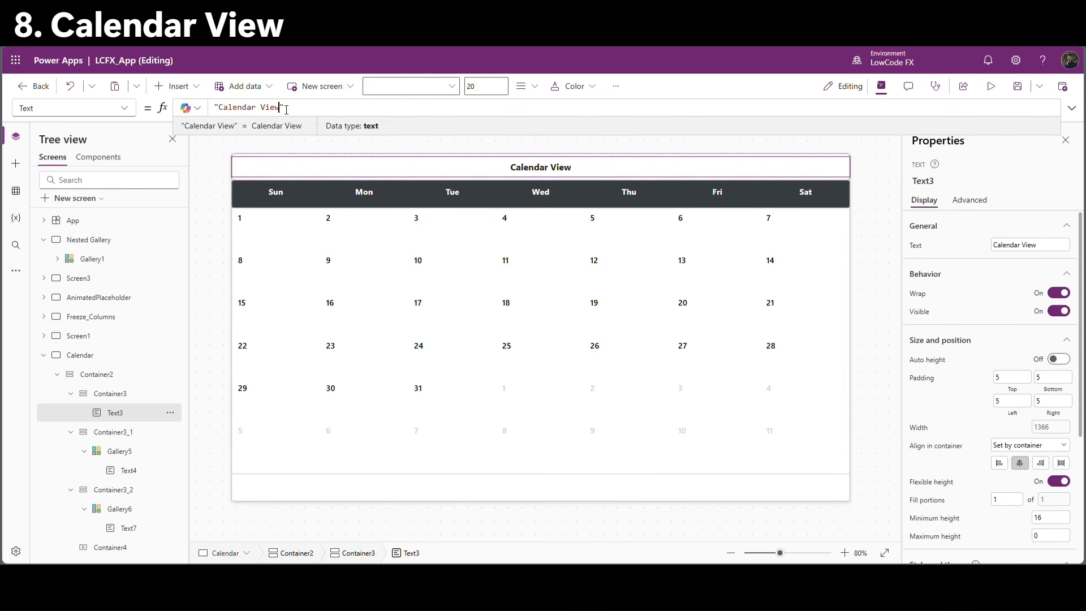
{"action": "type", "text": "&"}
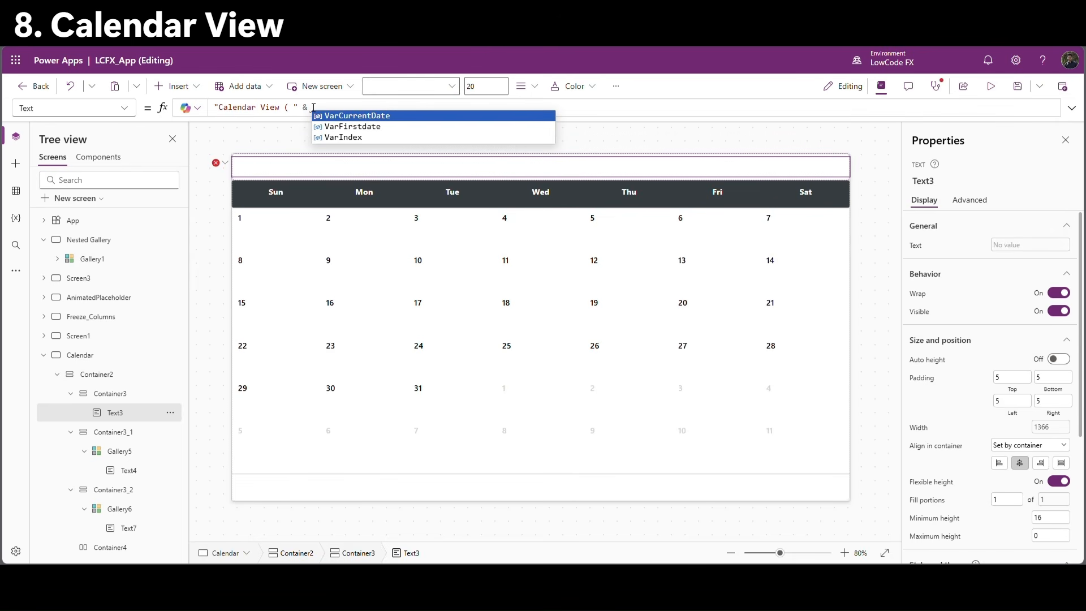
{"action": "type", "text": " Tex"}
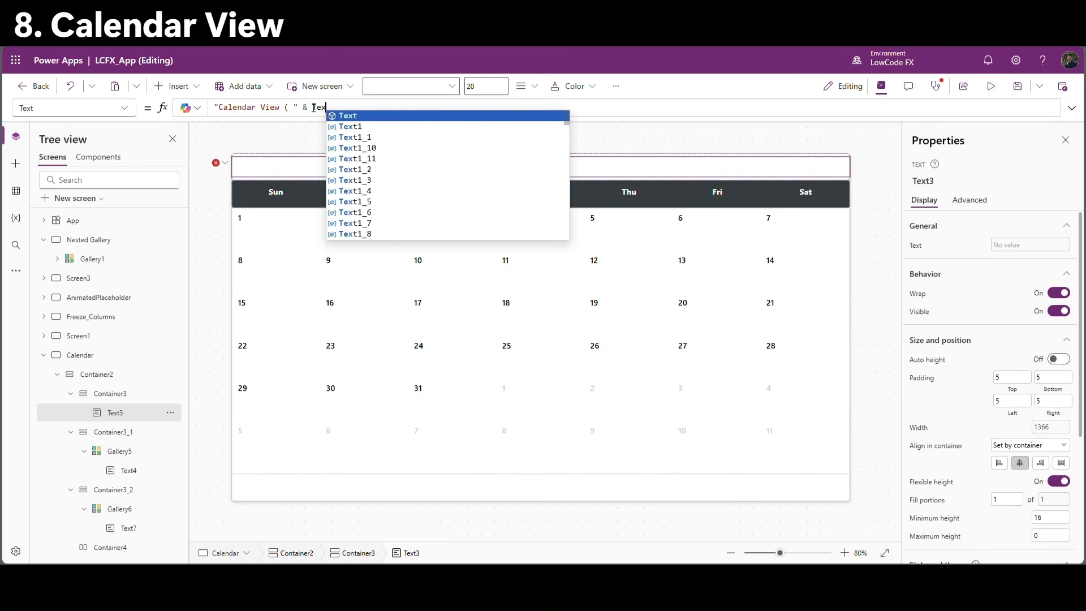
{"action": "type", "text": "t(VarCurrentDate"}
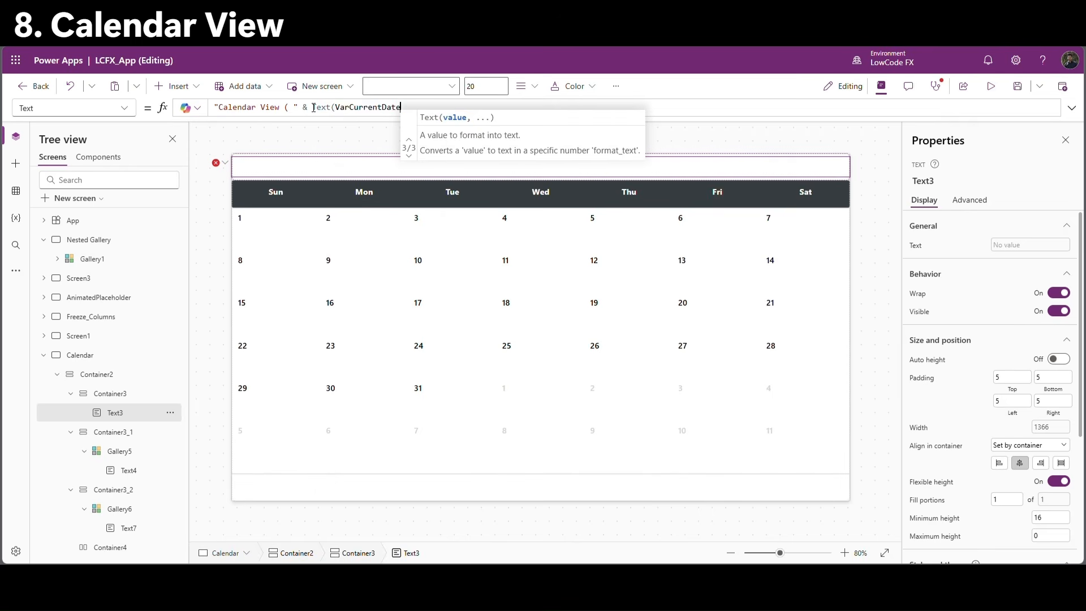
{"action": "type", "text": ",\""}
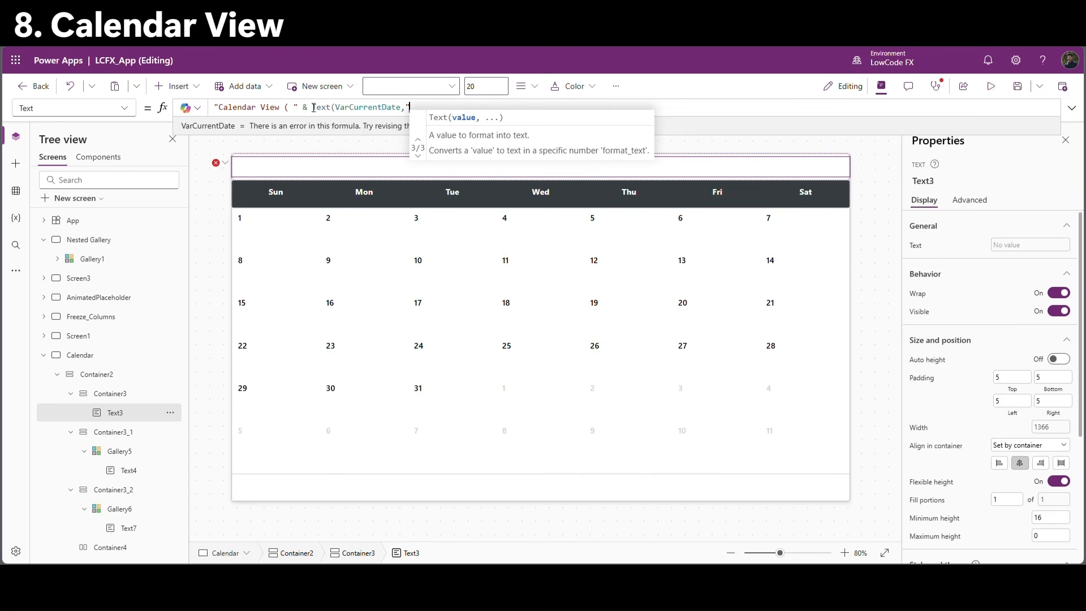
{"action": "type", "text": "mmm\""}
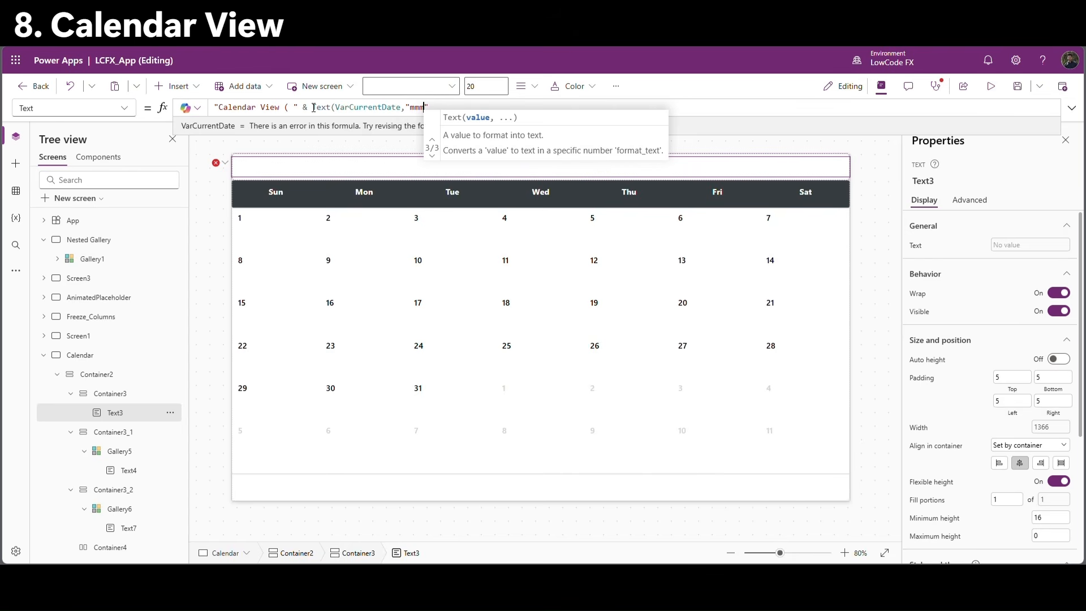
{"action": "type", "text": ") "}
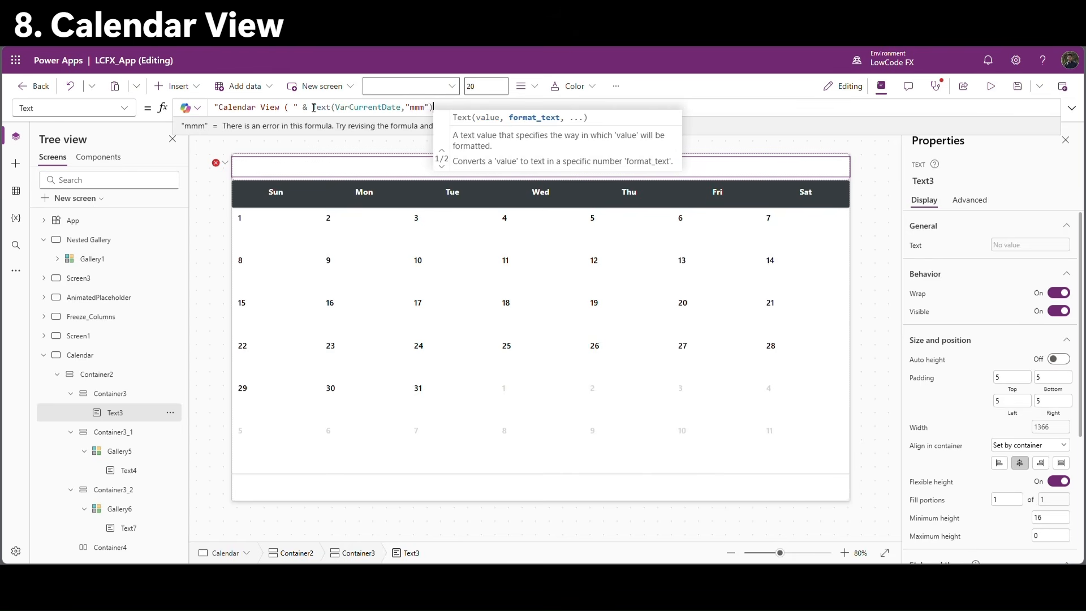
{"action": "type", "text": "& \""}
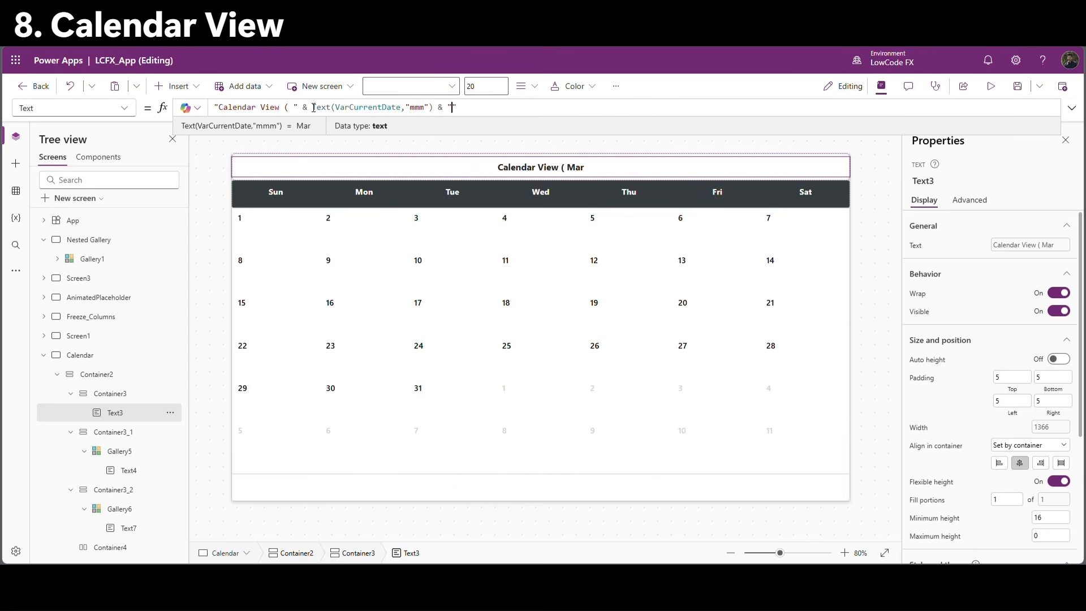
{"action": "type", "text": " )"}
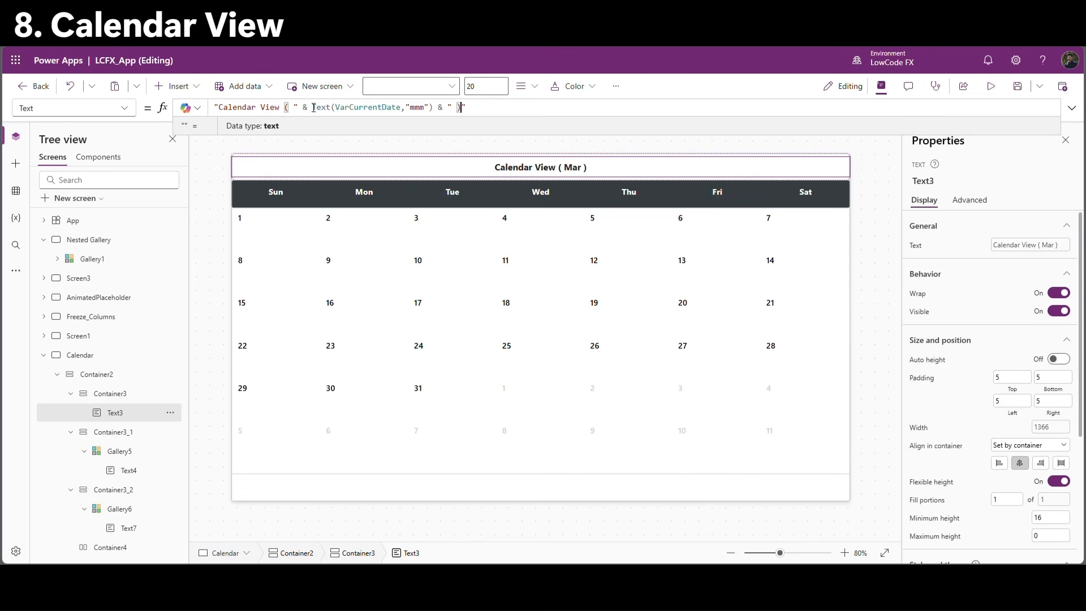
{"action": "left_click", "coordinate": [571, 142]}
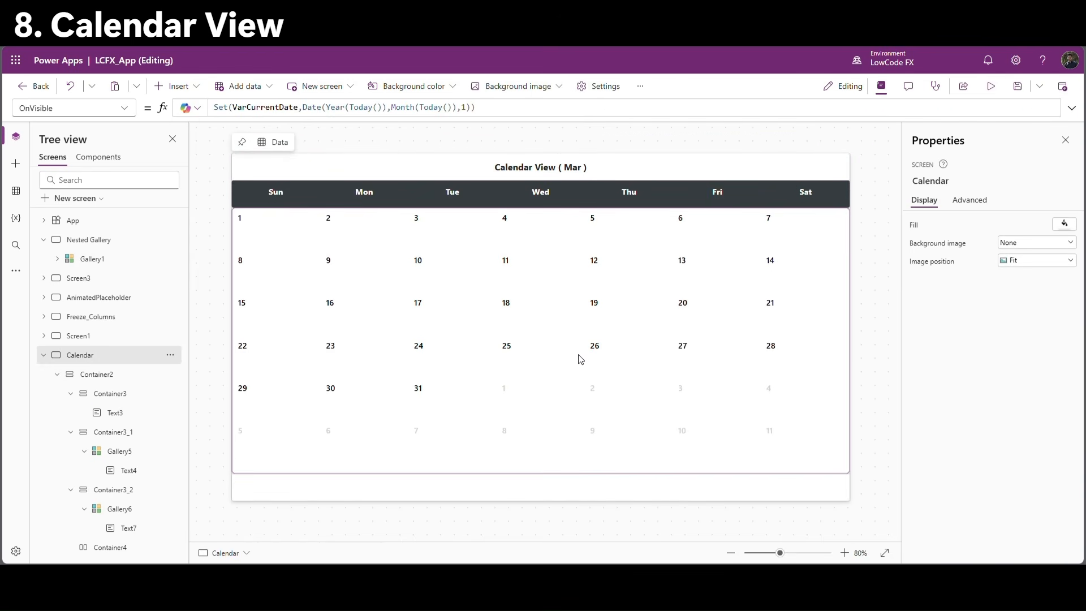
Insert a button into the empty container below the day gallery and set its width to 32.
{"action": "left_click", "coordinate": [542, 495]}
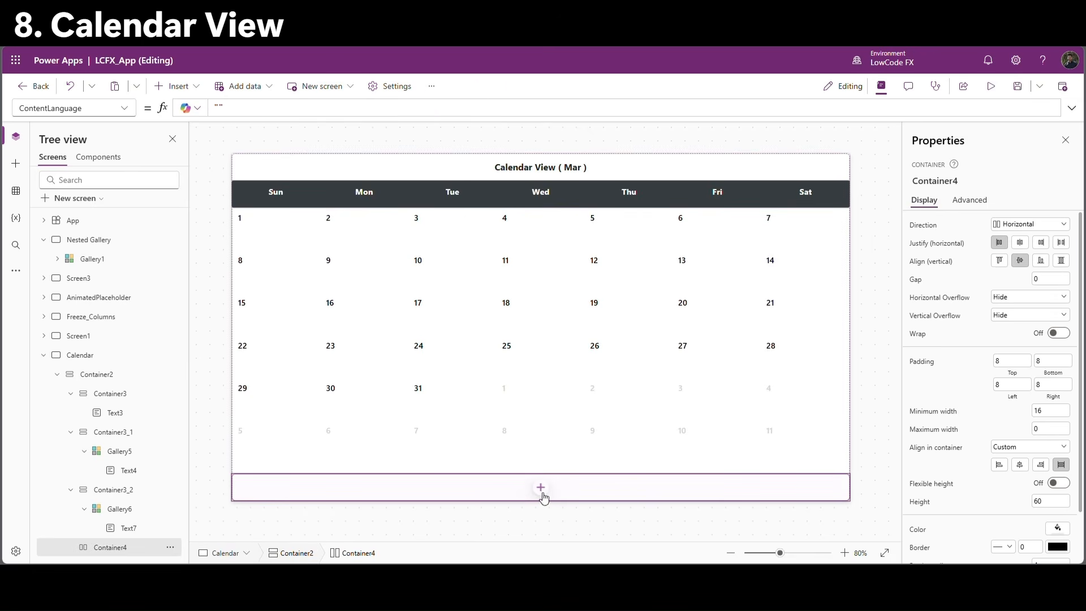
{"action": "left_click", "coordinate": [541, 487]}
{"action": "left_click", "coordinate": [605, 295]}
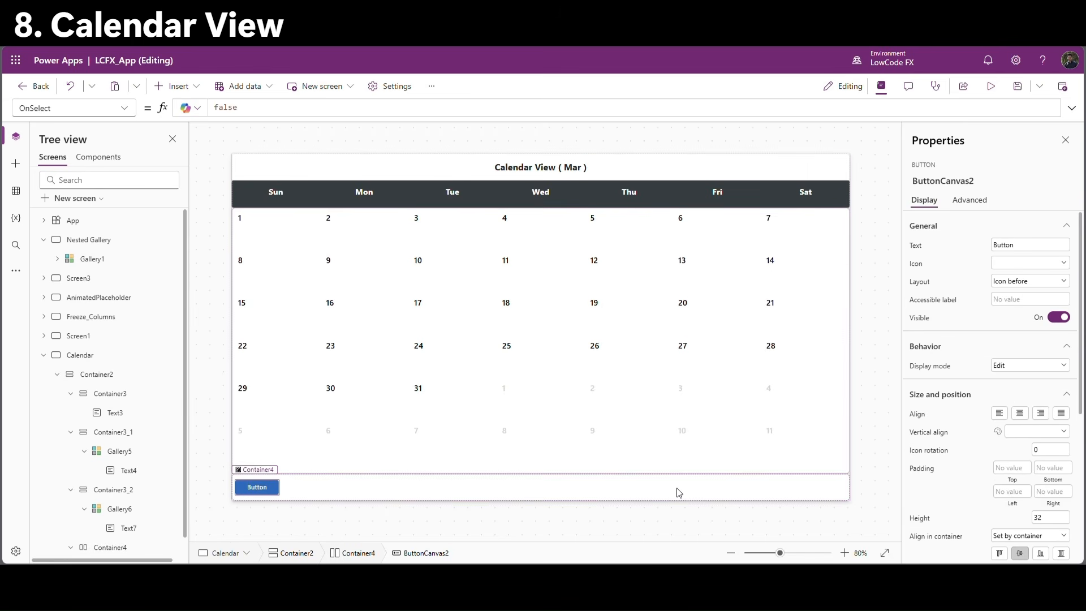
{"action": "scroll", "coordinate": [1030, 430], "scroll_direction": "down", "scroll_amount": 3}
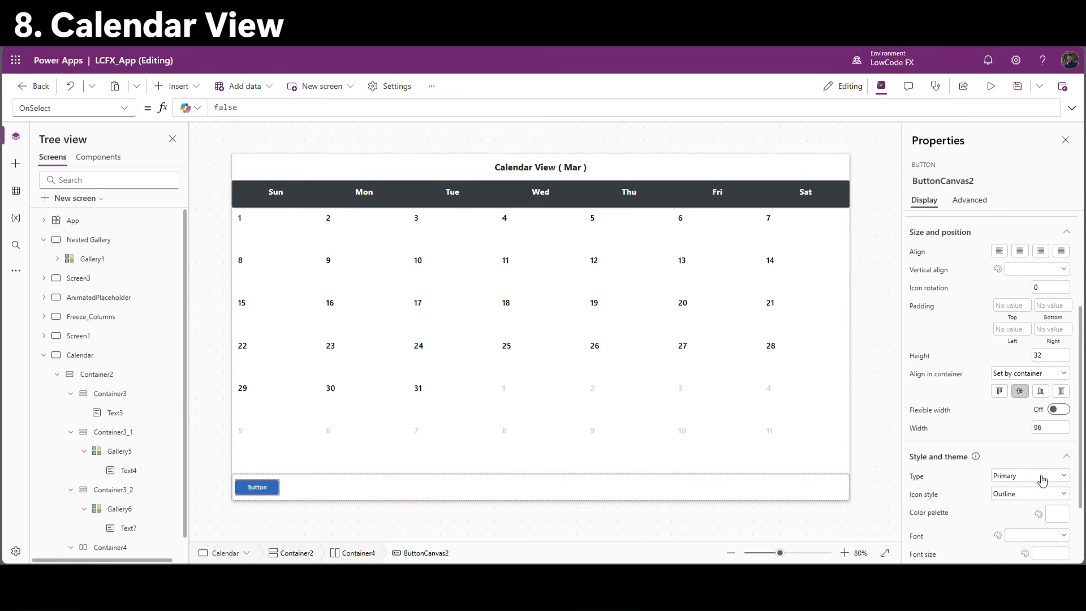
{"action": "left_click_drag", "start_coordinate": [1047, 420], "coordinate": [1023, 421]}
{"action": "type", "text": "32"}
{"action": "left_click", "coordinate": [990, 411]}
Set the new button's layout to Icon only and its icon to ChevronLeft.
{"action": "scroll", "coordinate": [996, 384], "scroll_direction": "up", "scroll_amount": 3}
{"action": "left_click", "coordinate": [1012, 247]}
{"action": "left_click", "coordinate": [1018, 281]}
{"action": "left_click", "coordinate": [1007, 342]}
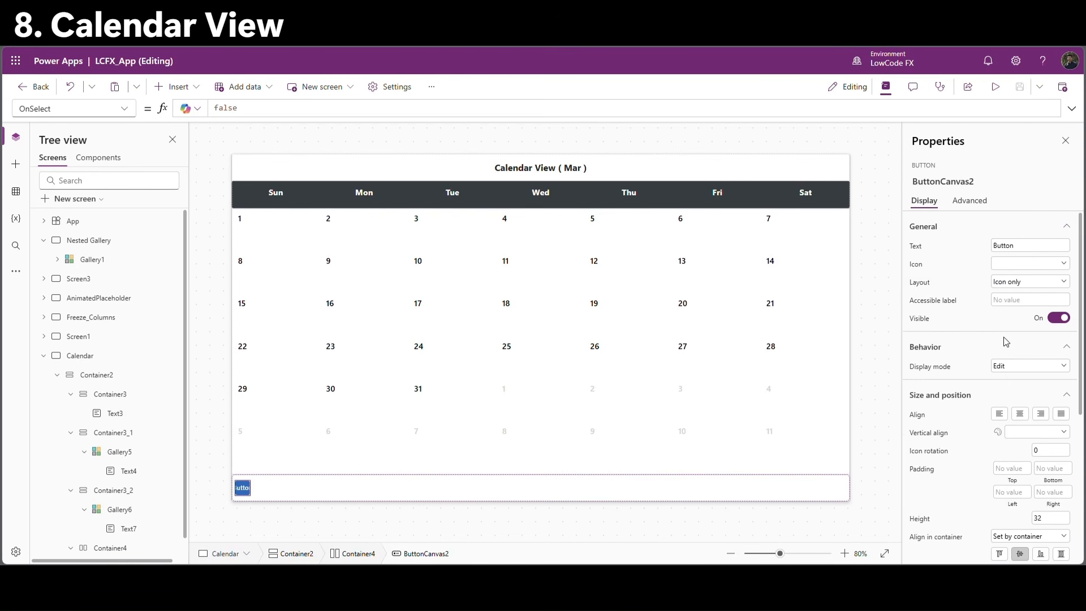
{"action": "left_click", "coordinate": [1029, 263]}
{"action": "scroll", "coordinate": [939, 429], "scroll_direction": "down", "scroll_amount": 3}
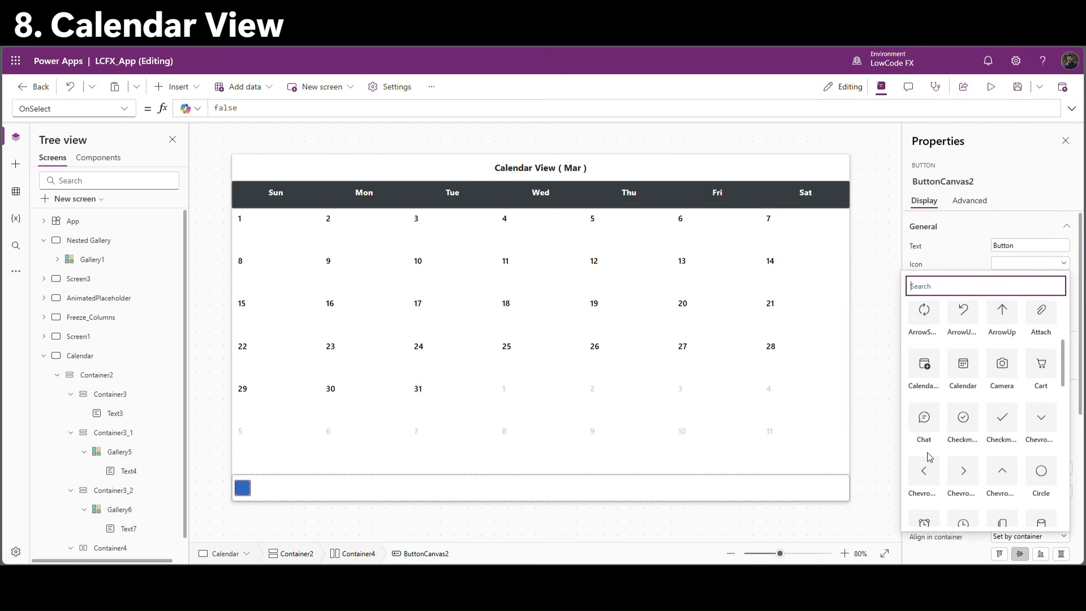
{"action": "left_click", "coordinate": [924, 471]}
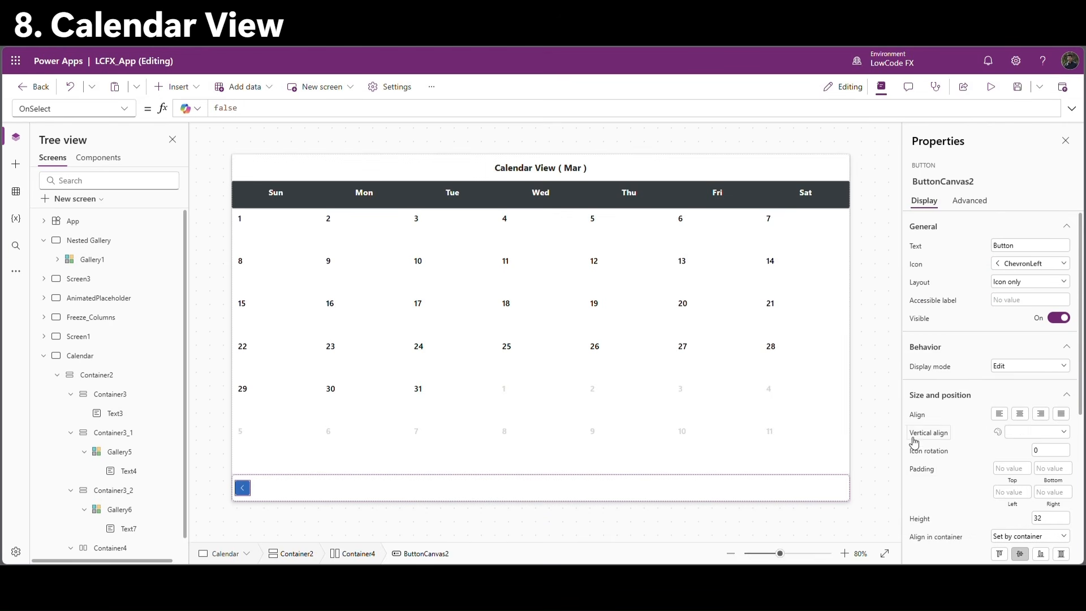
Duplicate the left chevron button in the bottom container and set the copy's icon to ChevronRight.
{"action": "left_click", "coordinate": [253, 488]}
{"action": "left_click", "coordinate": [243, 489]}
{"action": "key", "text": "ctrl+c"}
{"action": "key", "text": "ctrl+v"}
{"action": "left_click", "coordinate": [1018, 263]}
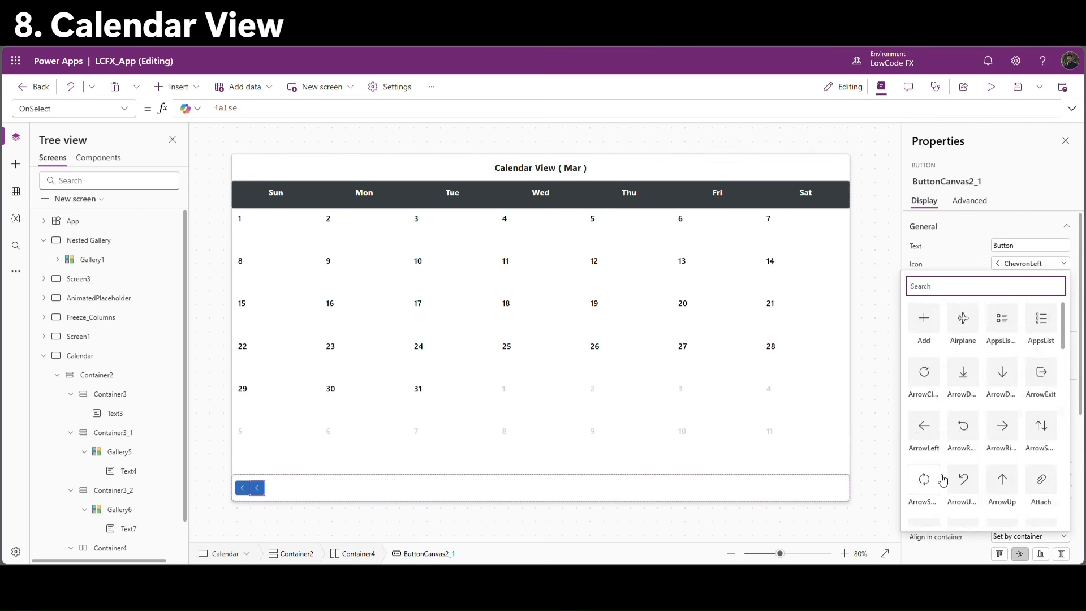
{"action": "scroll", "coordinate": [950, 484], "scroll_direction": "down", "scroll_amount": 2}
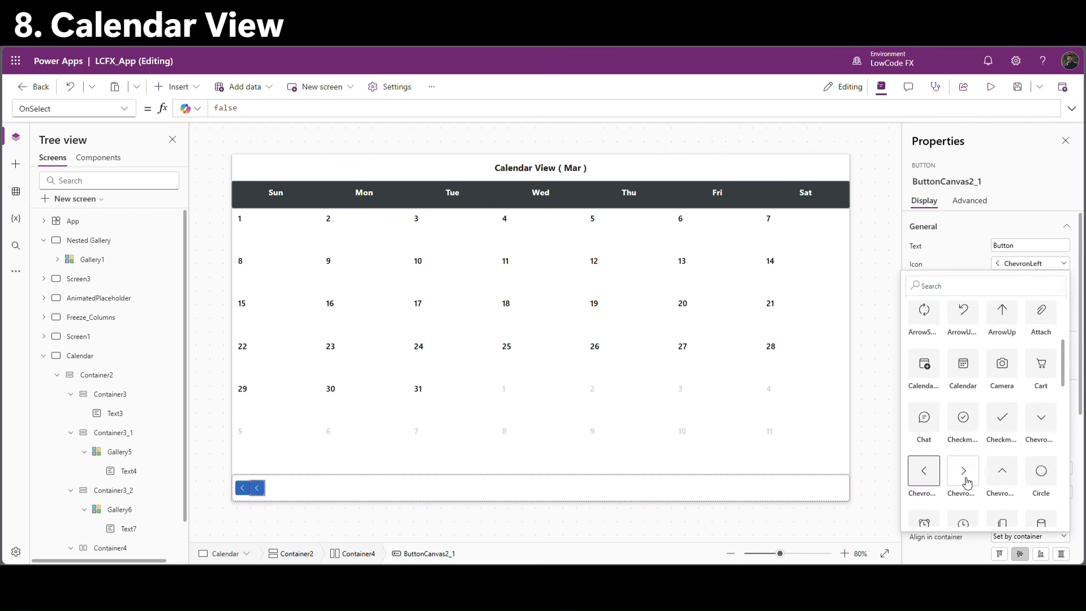
{"action": "left_click", "coordinate": [964, 483]}
Center the bottom button container's contents horizontally and set its gap to 20.
{"action": "left_click", "coordinate": [643, 485]}
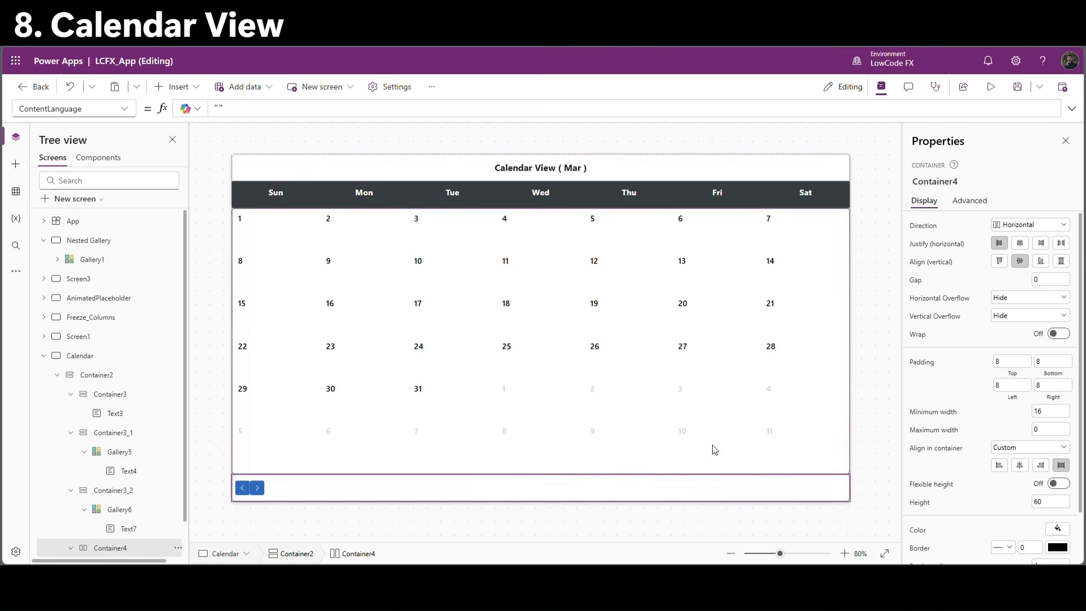
{"action": "left_click", "coordinate": [1020, 244]}
{"action": "left_click", "coordinate": [1025, 281]}
{"action": "type", "text": "20"}
{"action": "left_click", "coordinate": [1012, 284]}
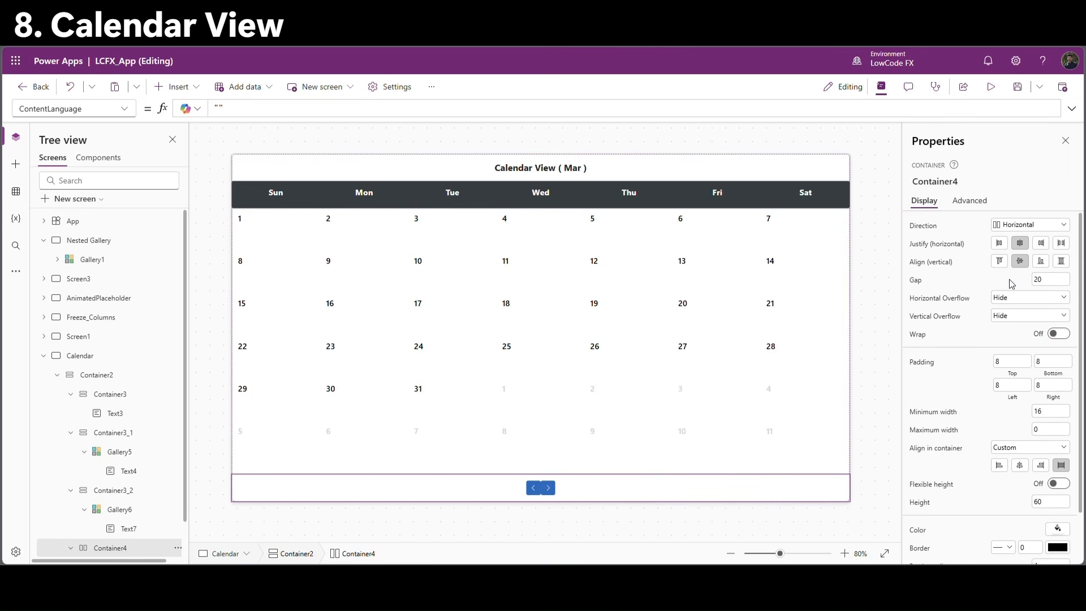
Apply the teal color palette to both chevron buttons together.
{"action": "left_click", "coordinate": [553, 490]}
{"action": "key", "text": "ctrl+a"}
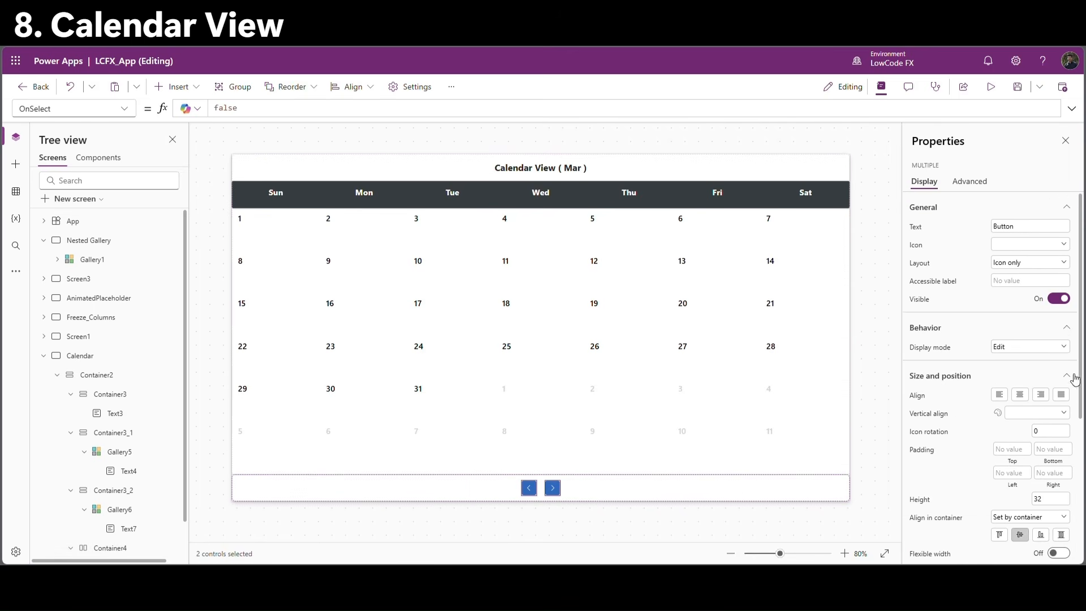
{"action": "scroll", "coordinate": [1055, 509], "scroll_direction": "down", "scroll_amount": 3}
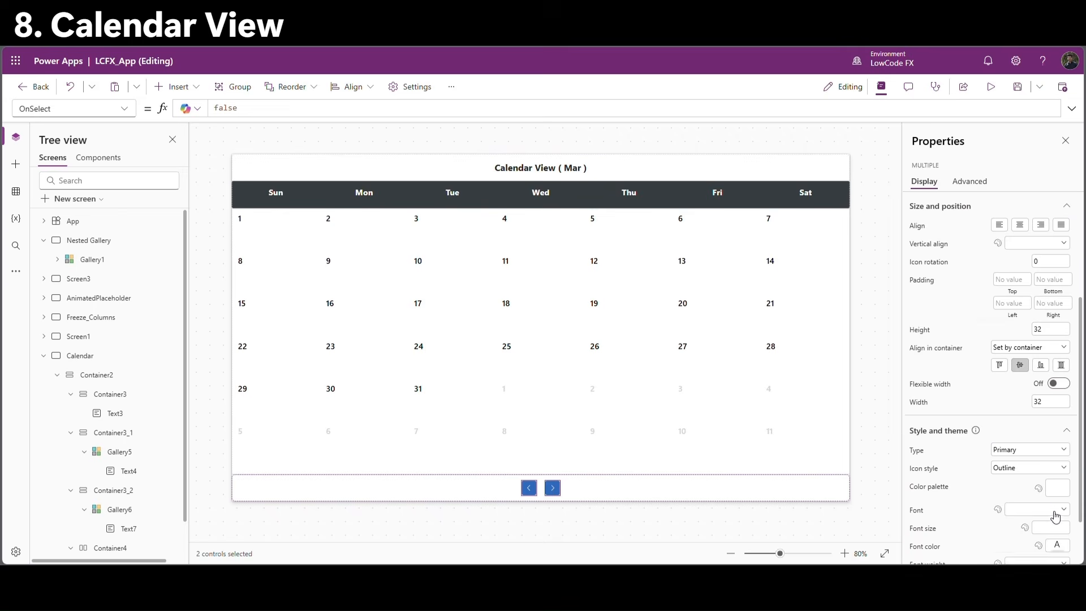
{"action": "left_click", "coordinate": [1057, 493]}
{"action": "left_click", "coordinate": [932, 397]}
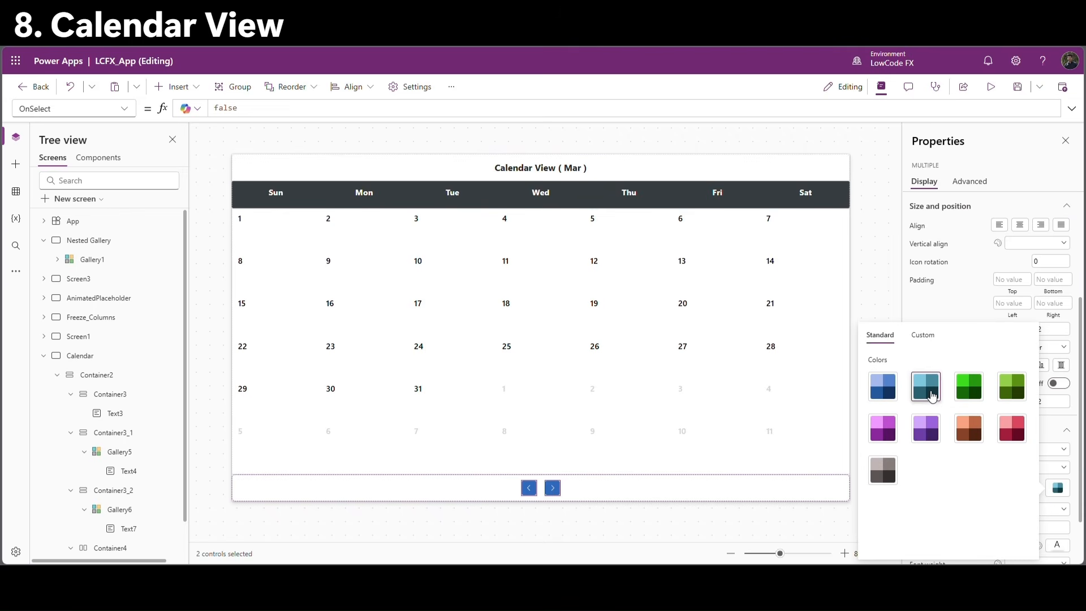
{"action": "left_click", "coordinate": [876, 291]}
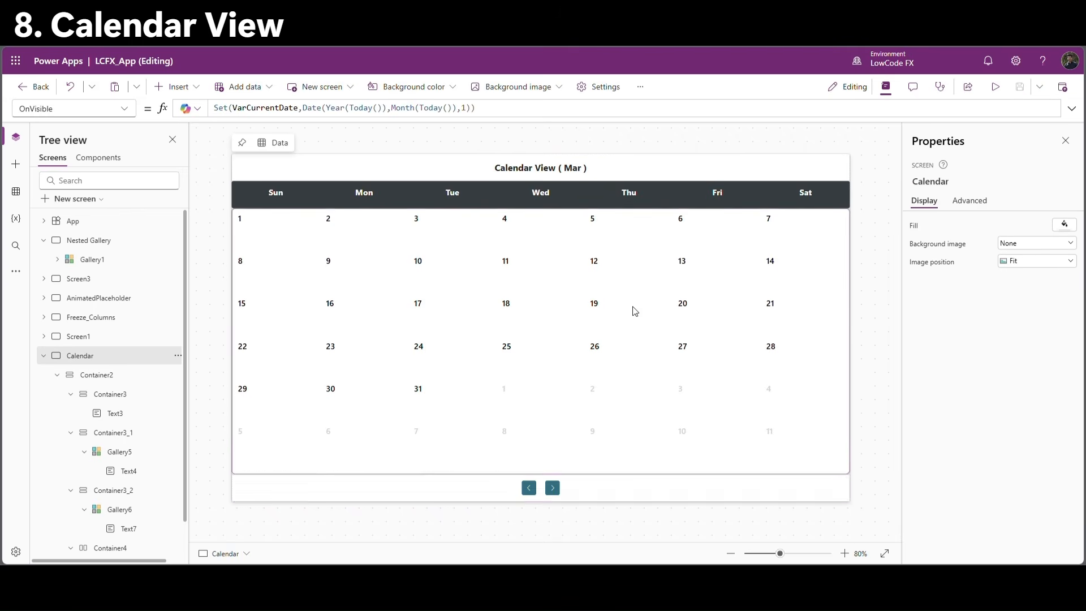
Begin the left chevron button's OnSelect formula with Set(VarCurrentDate,Date(Year(VarCurrentDate), replacing false.
{"action": "left_click", "coordinate": [528, 491]}
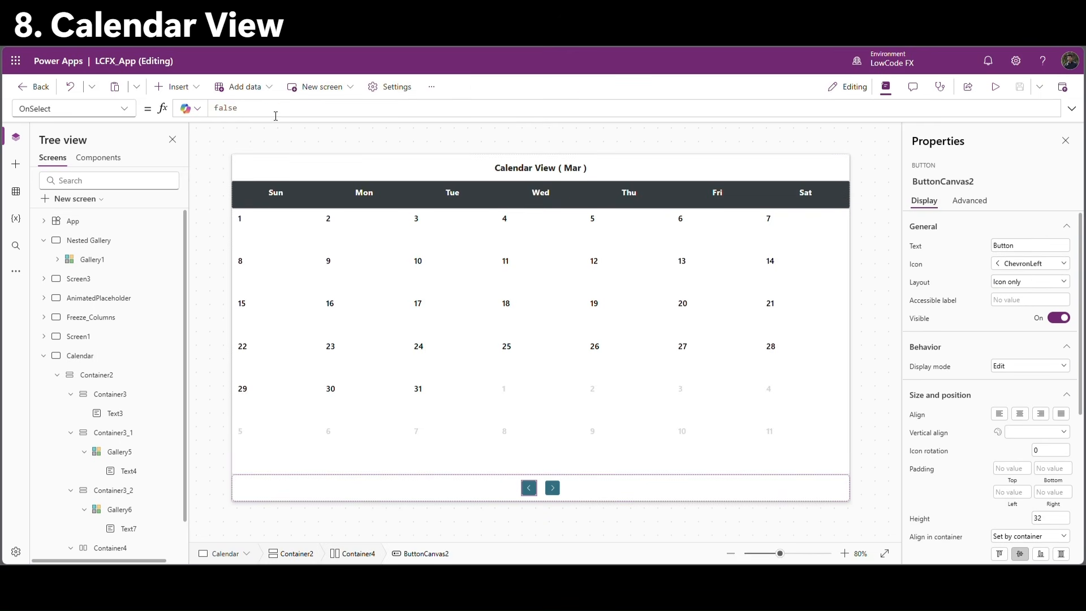
{"action": "left_click_drag", "start_coordinate": [215, 108], "coordinate": [237, 112]}
{"action": "type", "text": "Set("}
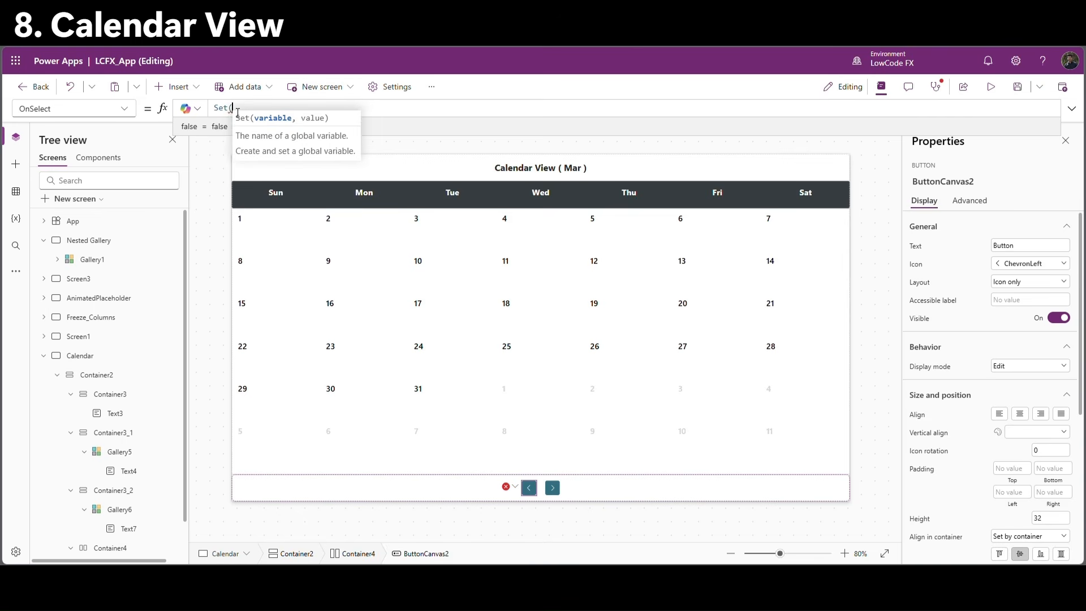
{"action": "type", "text": "varC"}
{"action": "key", "text": "Tab"}
{"action": "type", "text": ",date"}
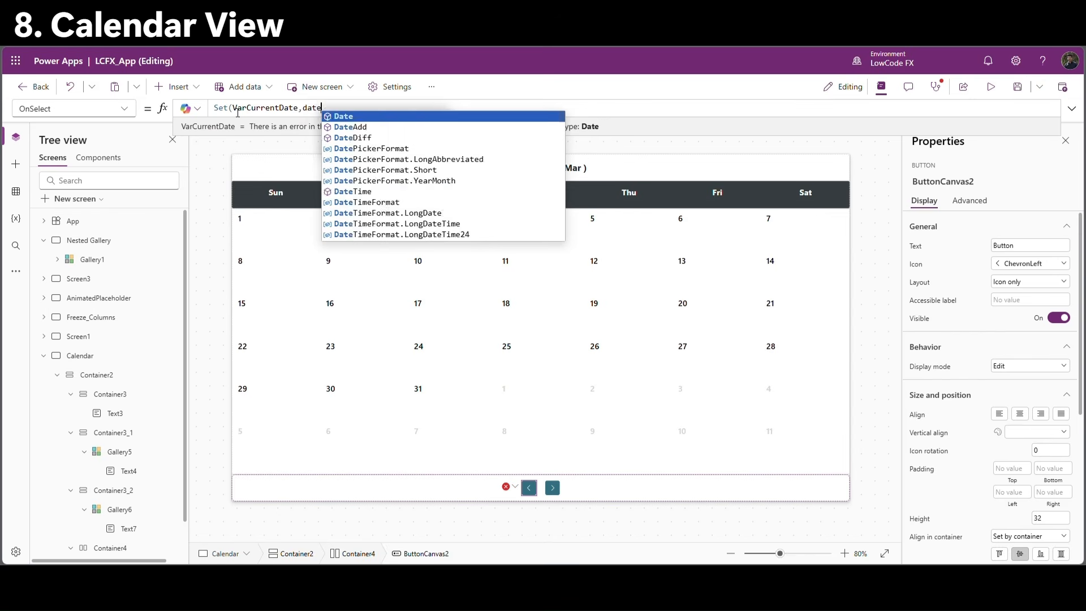
{"action": "key", "text": "Tab"}
{"action": "type", "text": "(yea"}
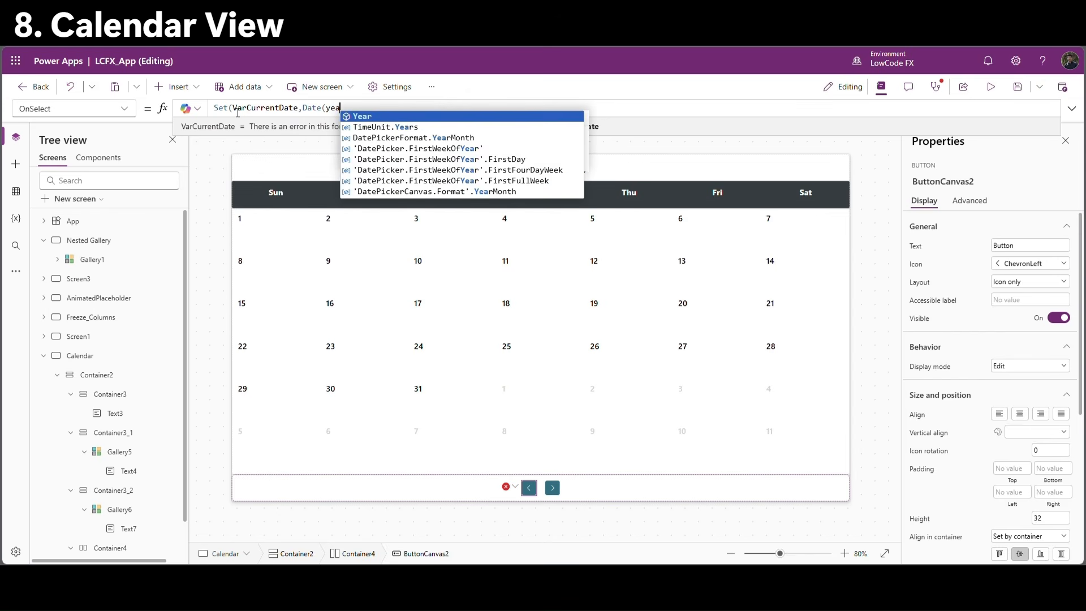
{"action": "key", "text": "Tab"}
{"action": "type", "text": "(VarCurrentDate"}
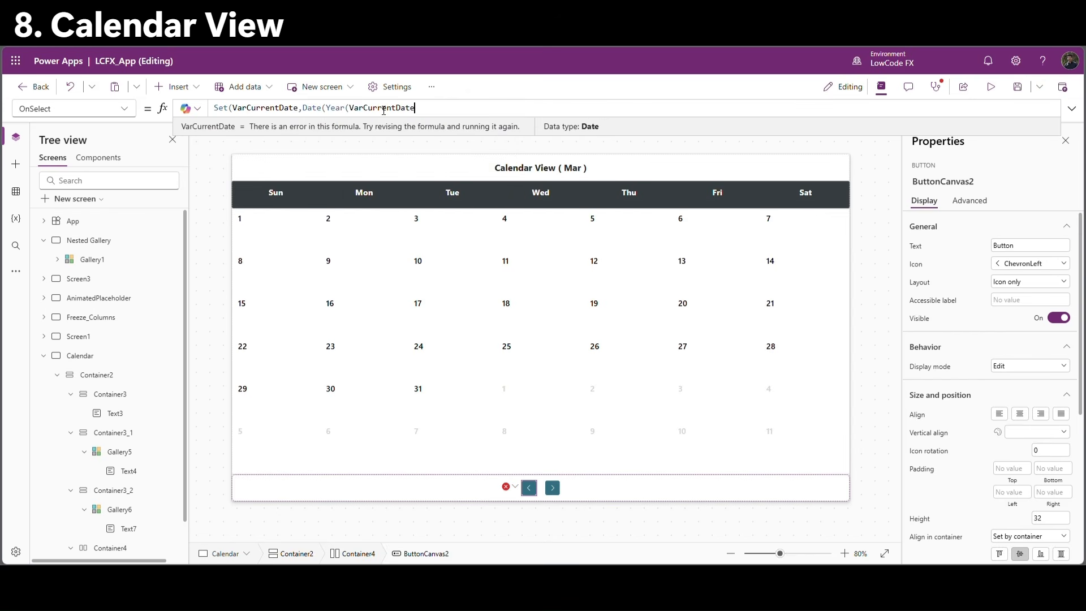
Complete the left chevron button's OnSelect formula with Month(VarCurrentDate)-1 as the month and 1 as the day.
{"action": "type", "text": "),mon"}
{"action": "key", "text": "Tab"}
{"action": "type", "text": "("}
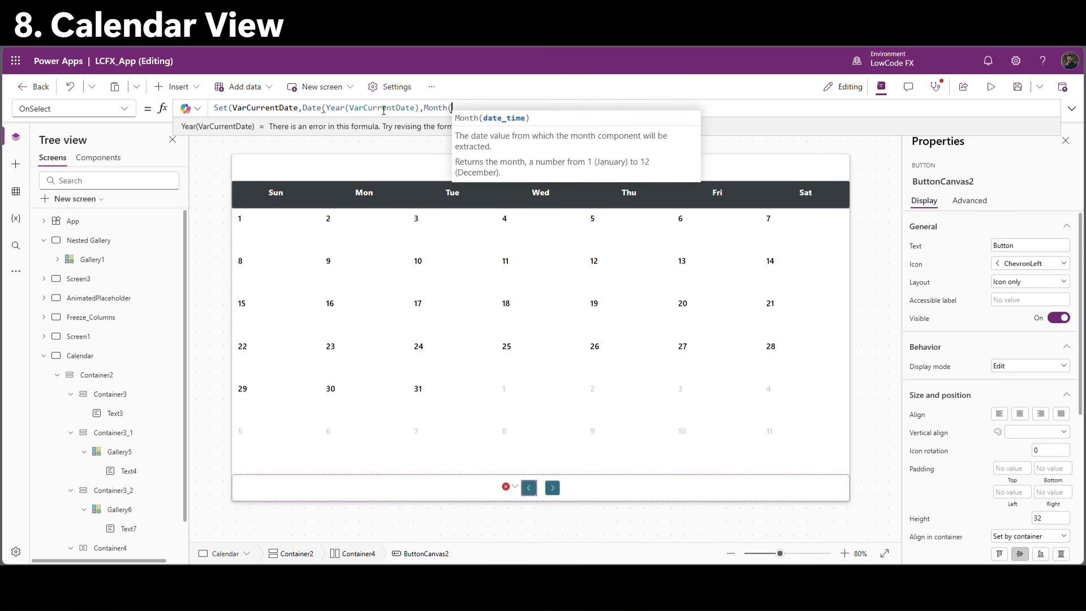
{"action": "type", "text": "VarCurrentDate"}
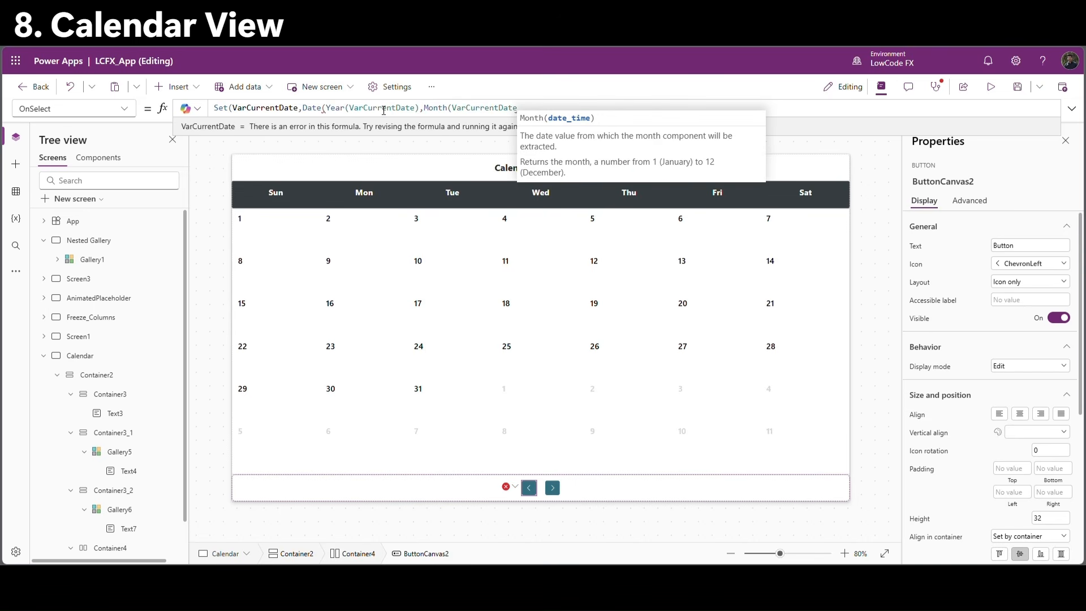
{"action": "type", "text": ")-1"}
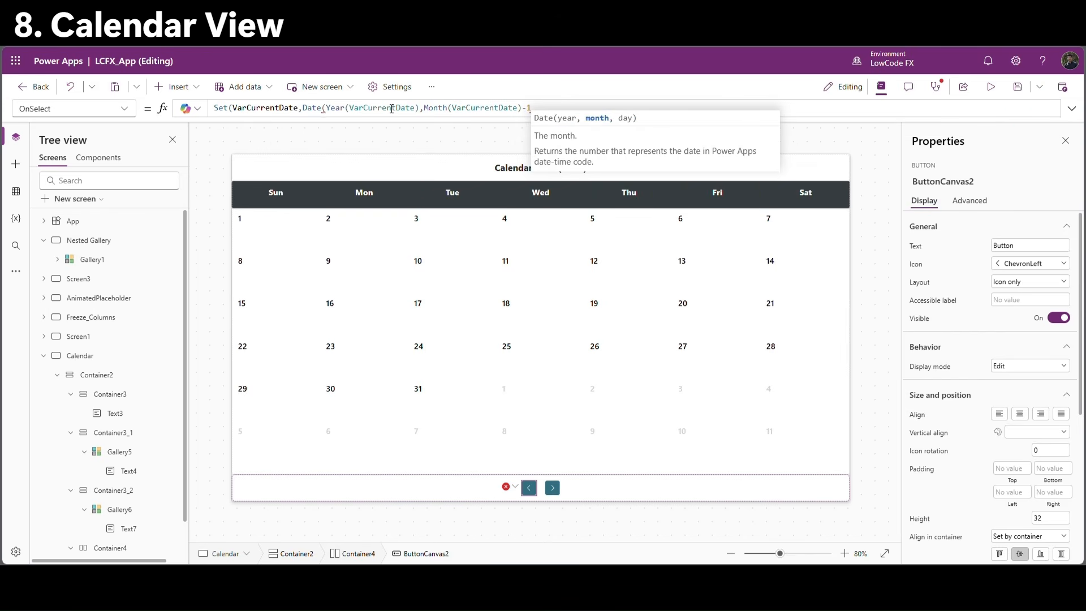
{"action": "type", "text": ",1)"}
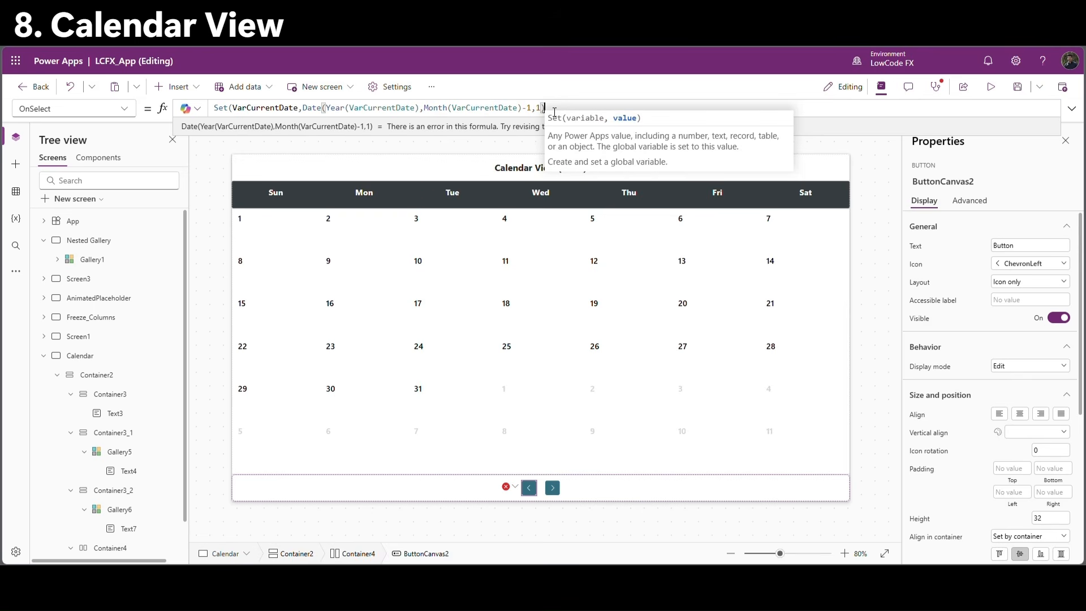
{"action": "type", "text": ")"}
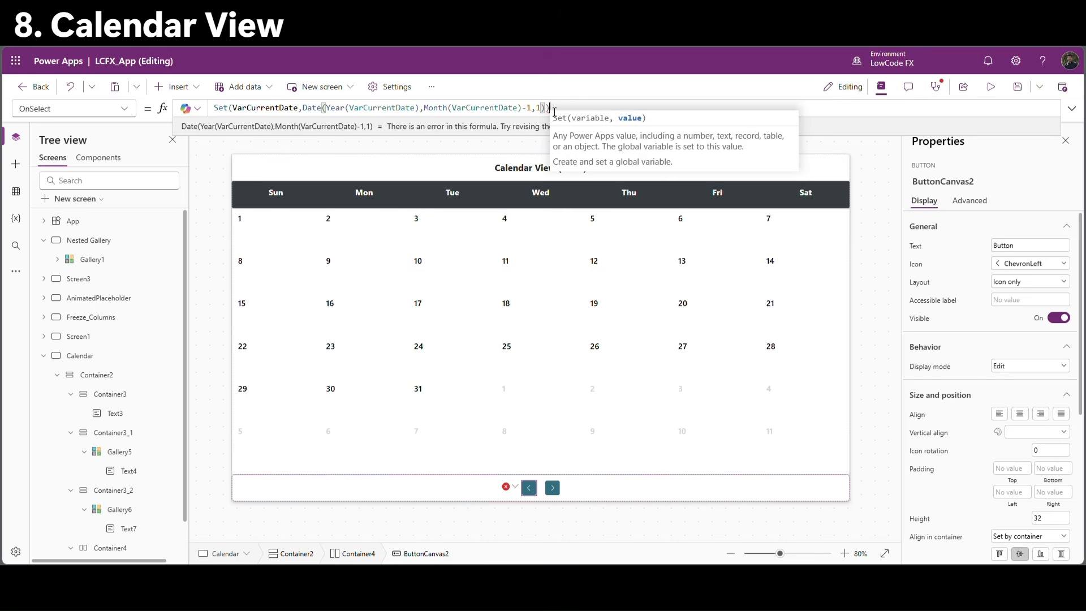
Copy the left chevron's OnSelect formula to the right chevron button and change the month offset to +1.
{"action": "left_click_drag", "start_coordinate": [566, 117], "coordinate": [211, 107]}
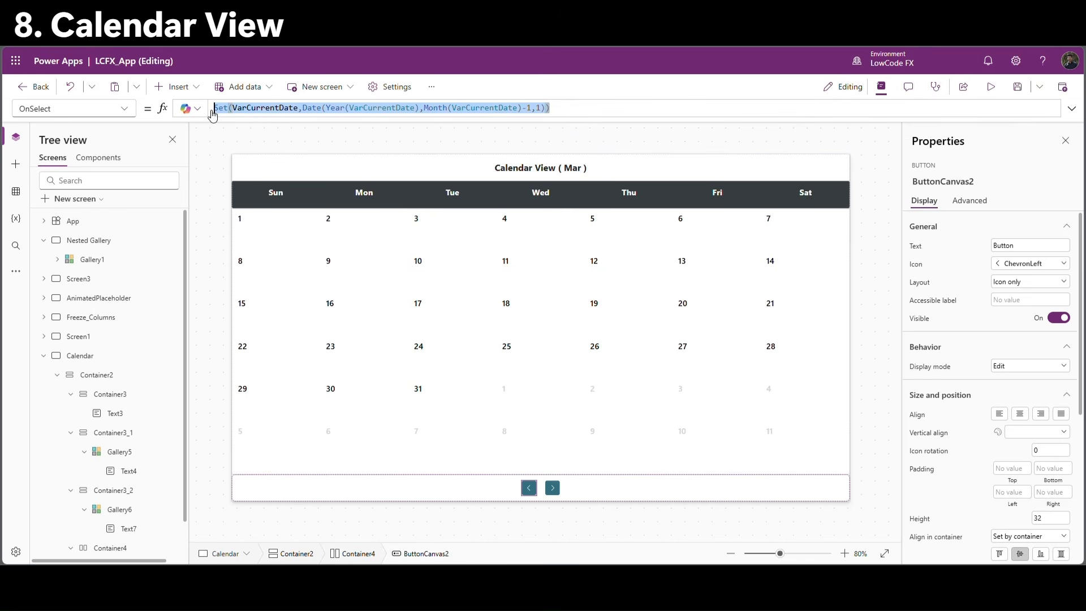
{"action": "left_click", "coordinate": [552, 488]}
{"action": "left_click", "coordinate": [232, 109]}
{"action": "key", "text": "ctrl+a"}
{"action": "key", "text": "ctrl+v"}
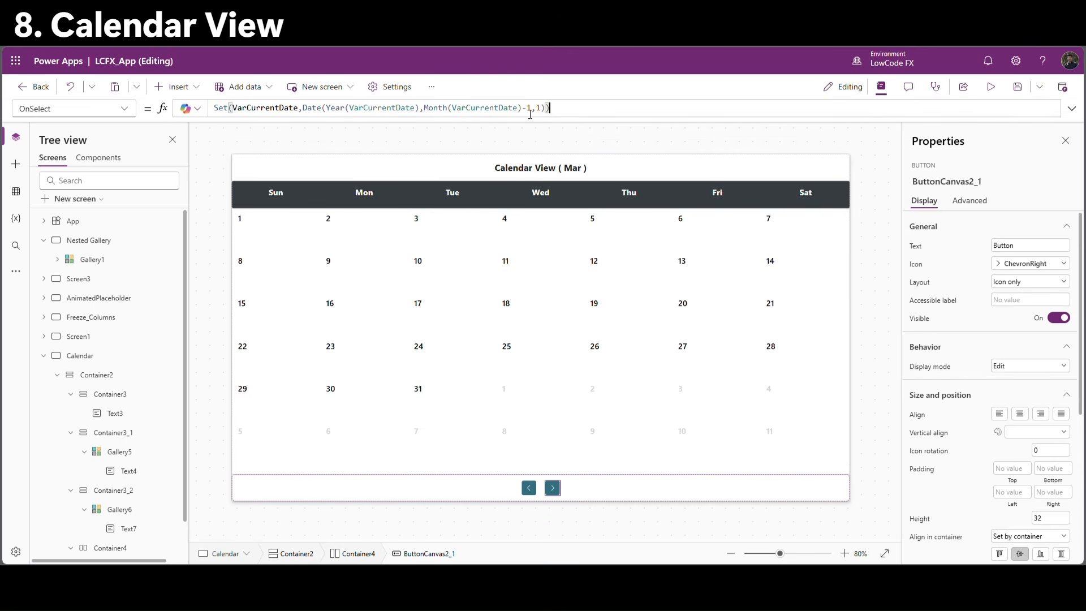
{"action": "key", "text": "shift+Left"}
{"action": "type", "text": "+"}
{"action": "left_click", "coordinate": [885, 160]}
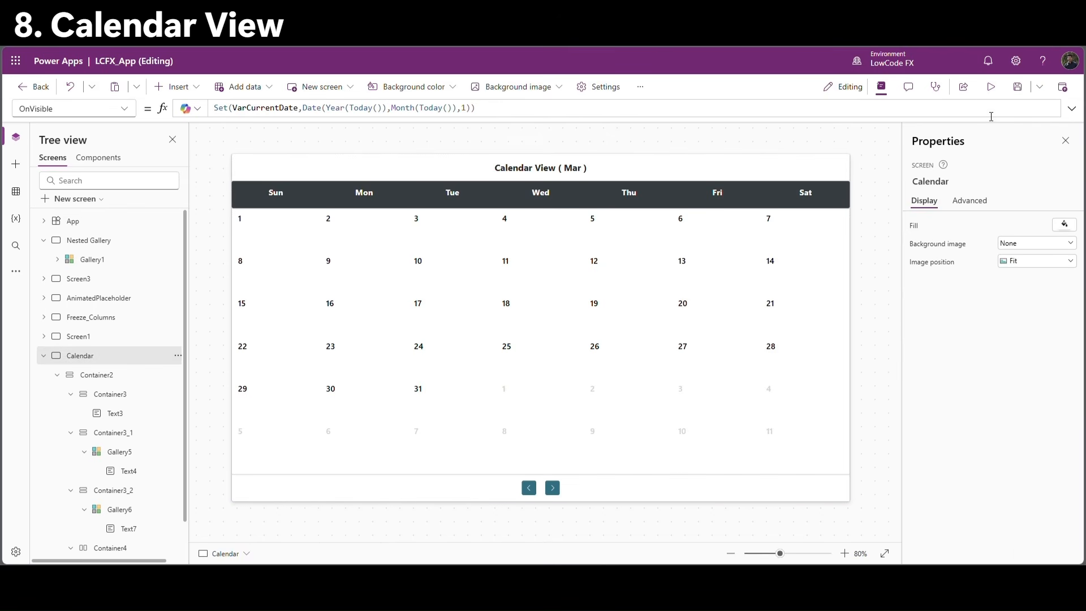
Preview the app and test both chevron buttons by moving three months forward and one back, checking the calendar's dates.
{"action": "left_click", "coordinate": [990, 87]}
{"action": "left_click", "coordinate": [563, 517]}
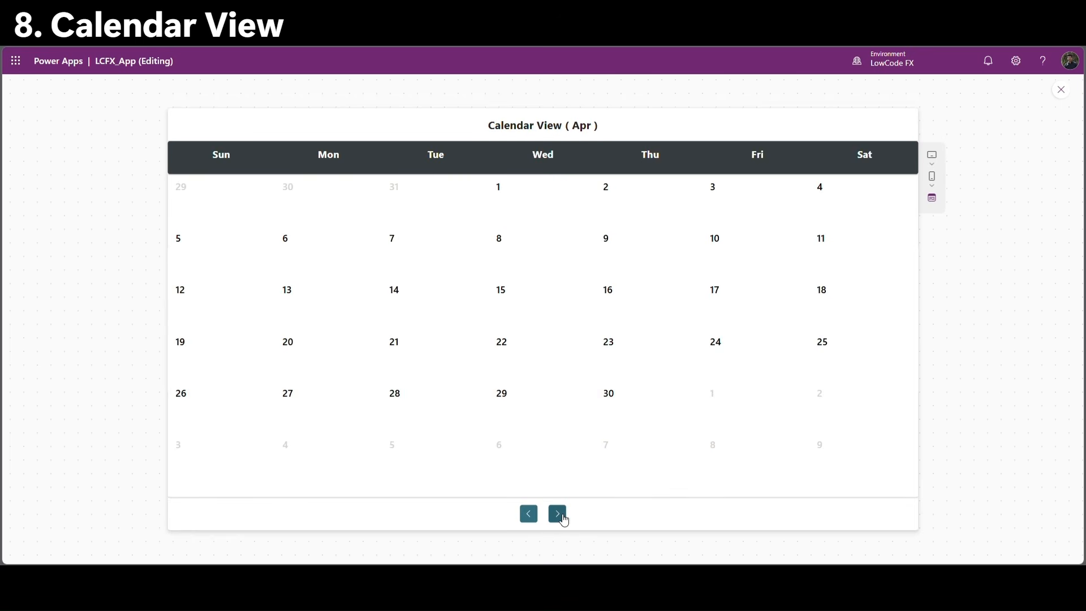
{"action": "left_click", "coordinate": [563, 520]}
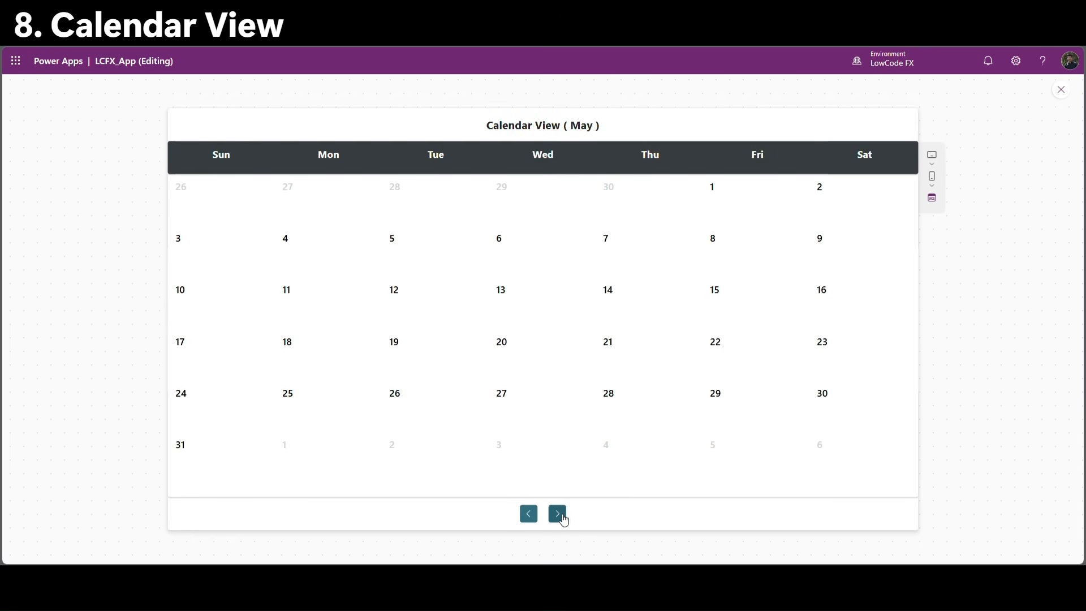
{"action": "left_click", "coordinate": [563, 519]}
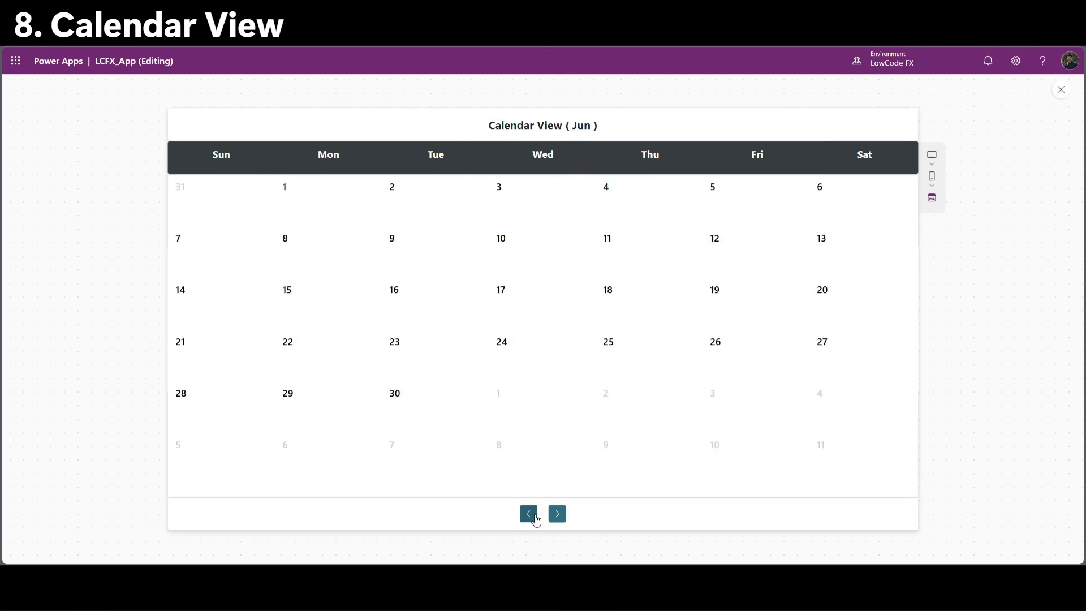
{"action": "left_click", "coordinate": [529, 514]}
{"action": "double_click", "coordinate": [712, 194]}
{"action": "double_click", "coordinate": [181, 447]}
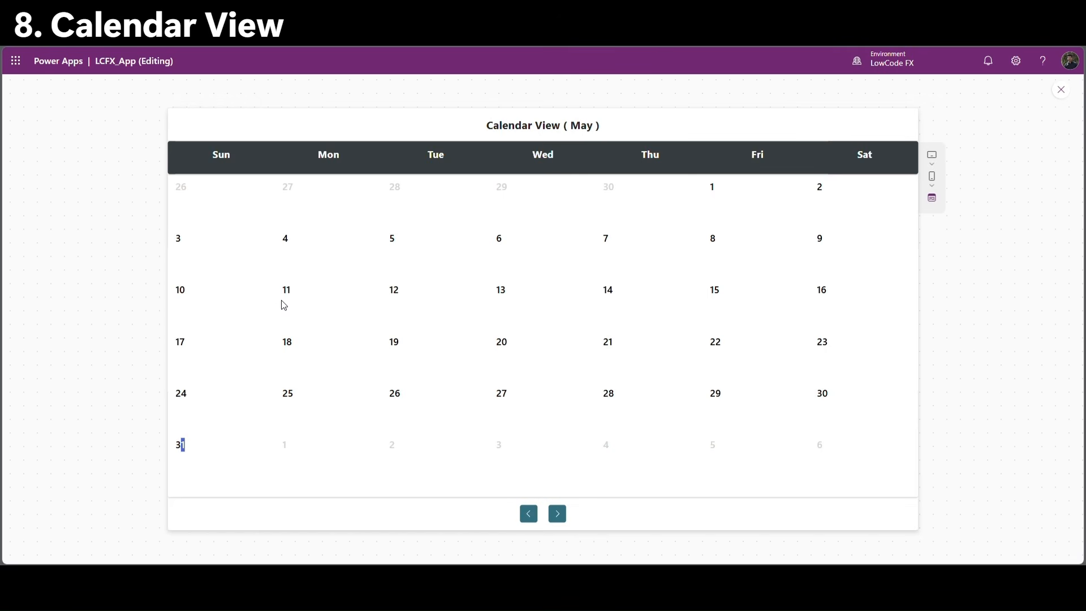
{"action": "left_click", "coordinate": [192, 399]}
Append a ClearCollect of colSampleTasks with ID, TaskName, StartDate and EndDate sample records to the Calendar screen's OnVisible formula.
{"action": "left_click", "coordinate": [504, 112]}
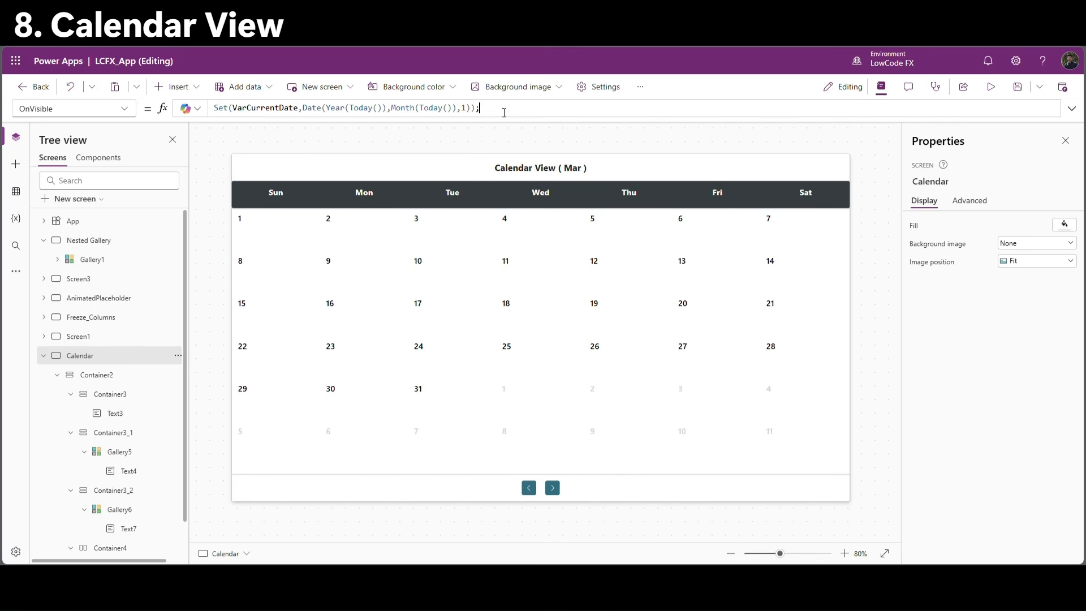
{"action": "left_click", "coordinate": [1072, 108]}
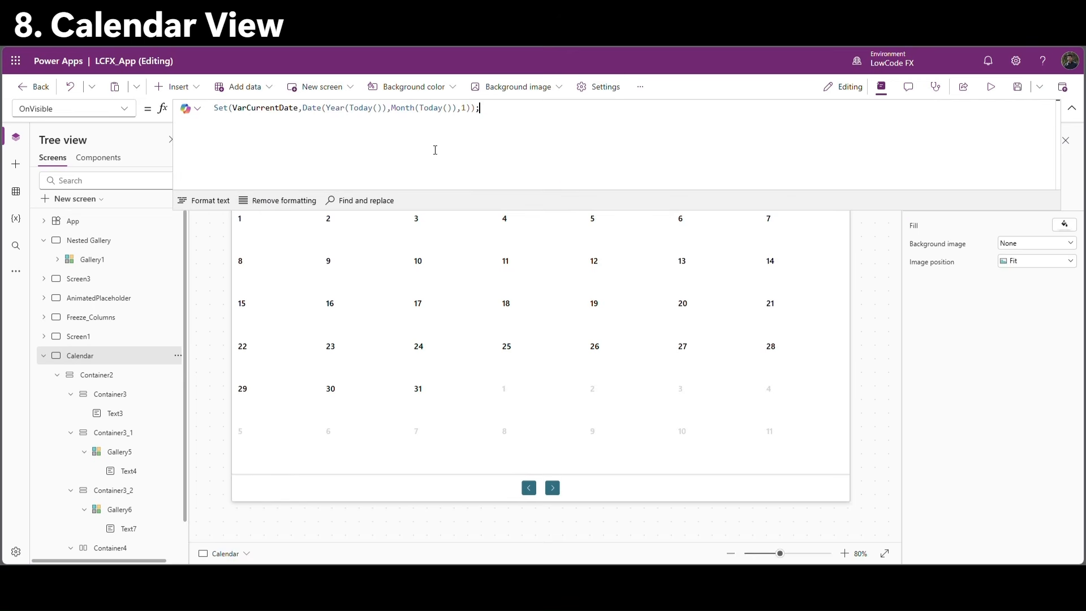
{"action": "key", "text": "shift+Return"}
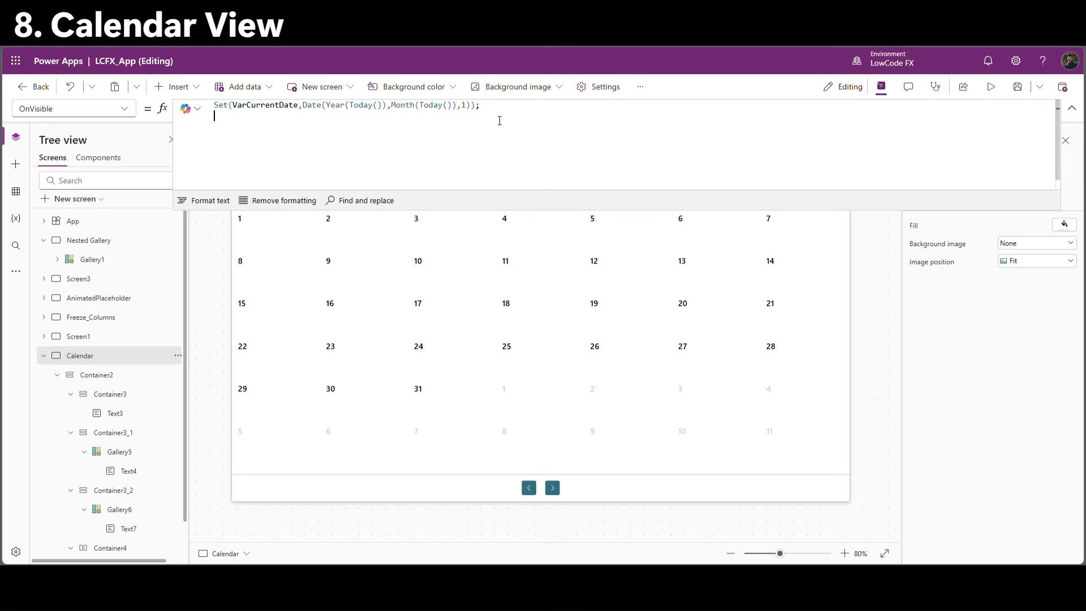
{"action": "key", "text": "ctrl+v"}
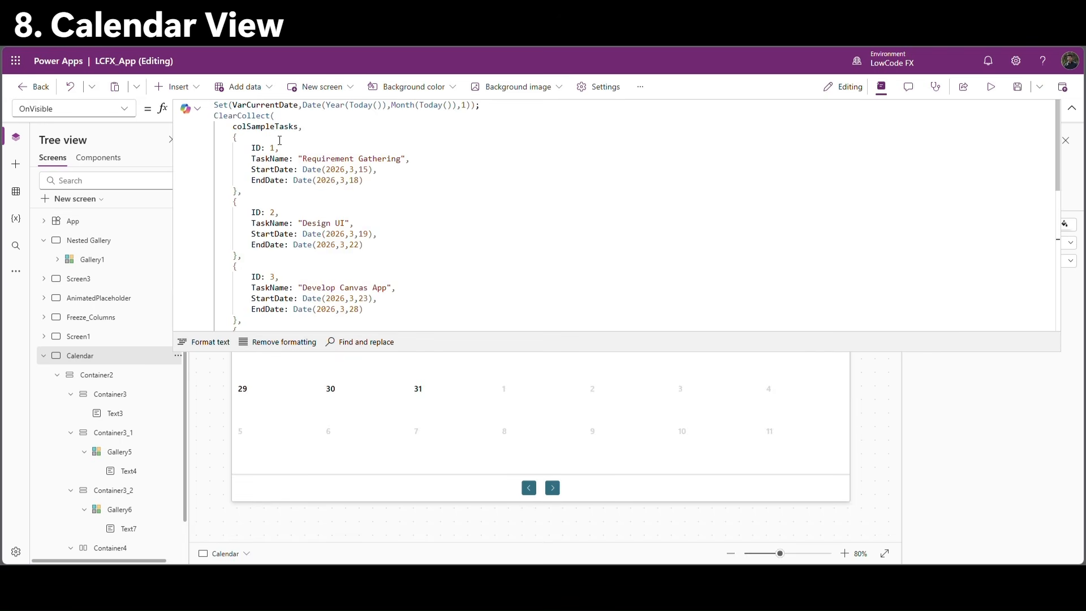
Review the collection name and the TaskName, StartDate and EndDate fields in the ClearCollect formula.
{"action": "double_click", "coordinate": [266, 126]}
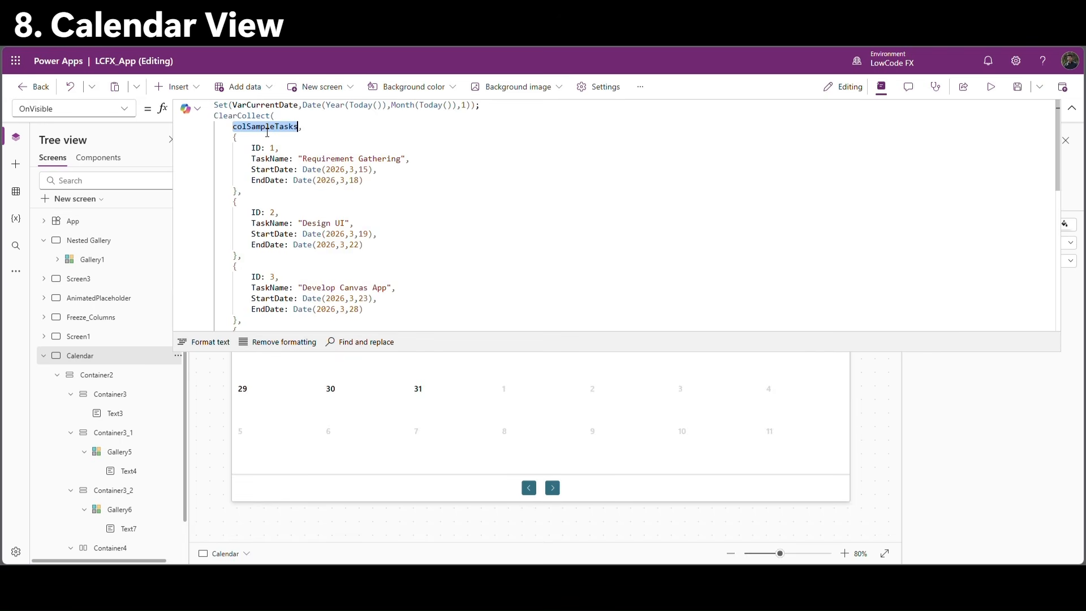
{"action": "left_click", "coordinate": [324, 171]}
{"action": "double_click", "coordinate": [271, 159]}
{"action": "double_click", "coordinate": [265, 170]}
{"action": "left_click", "coordinate": [267, 181]}
{"action": "left_click", "coordinate": [475, 215]}
{"action": "left_click", "coordinate": [1072, 109]}
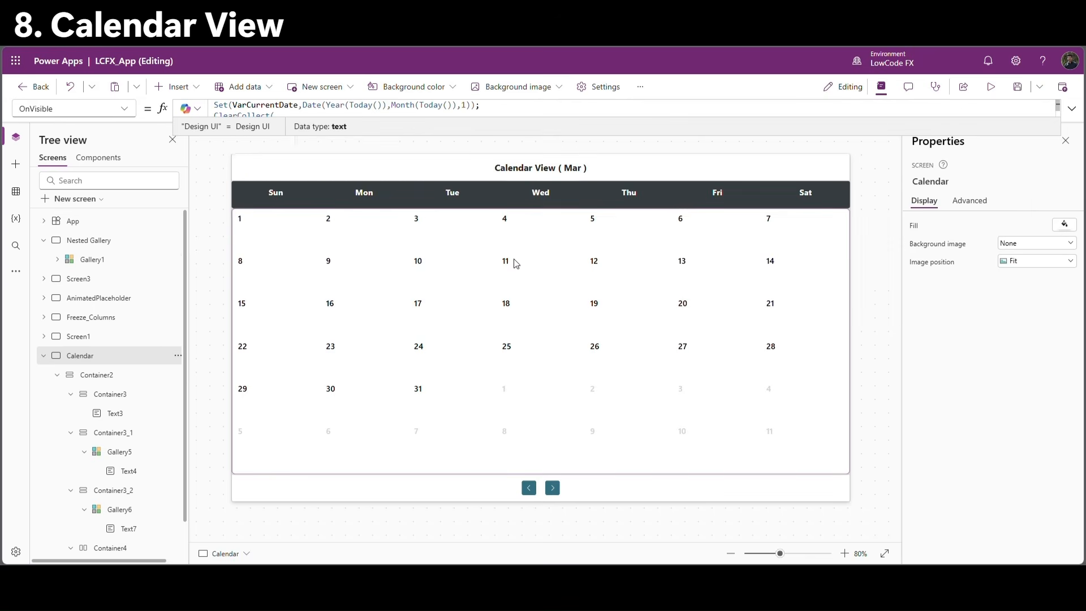
Insert a blank horizontal gallery into the day gallery's template below the date, at X 0, Y 38, about 190.57 wide and 52 high.
{"action": "left_click", "coordinate": [260, 239]}
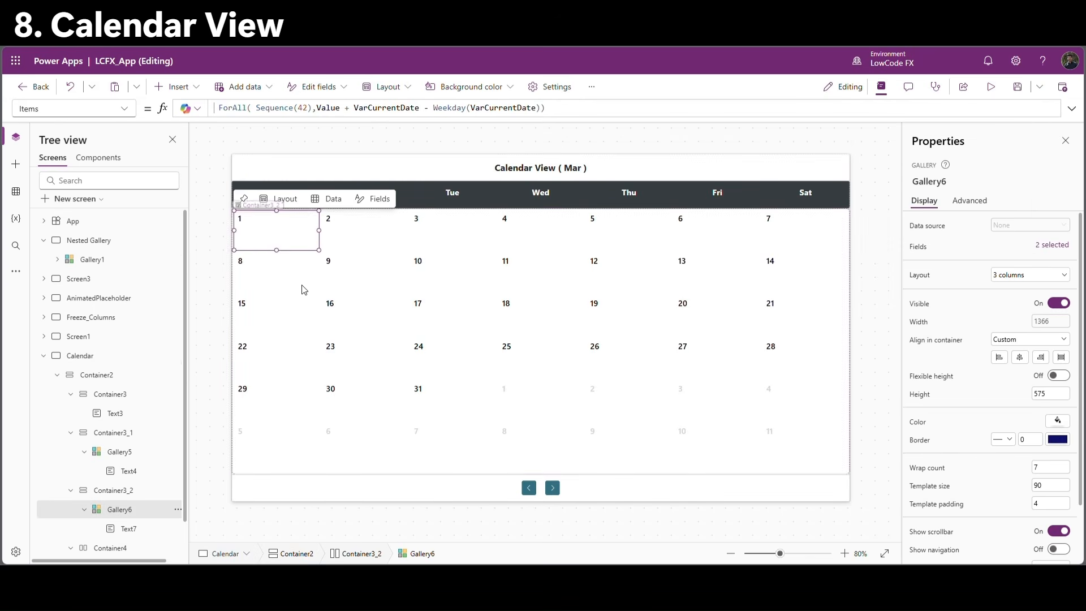
{"action": "left_click", "coordinate": [116, 511]}
{"action": "left_click", "coordinate": [244, 220]}
{"action": "left_click", "coordinate": [179, 88]}
{"action": "type", "text": "hor"}
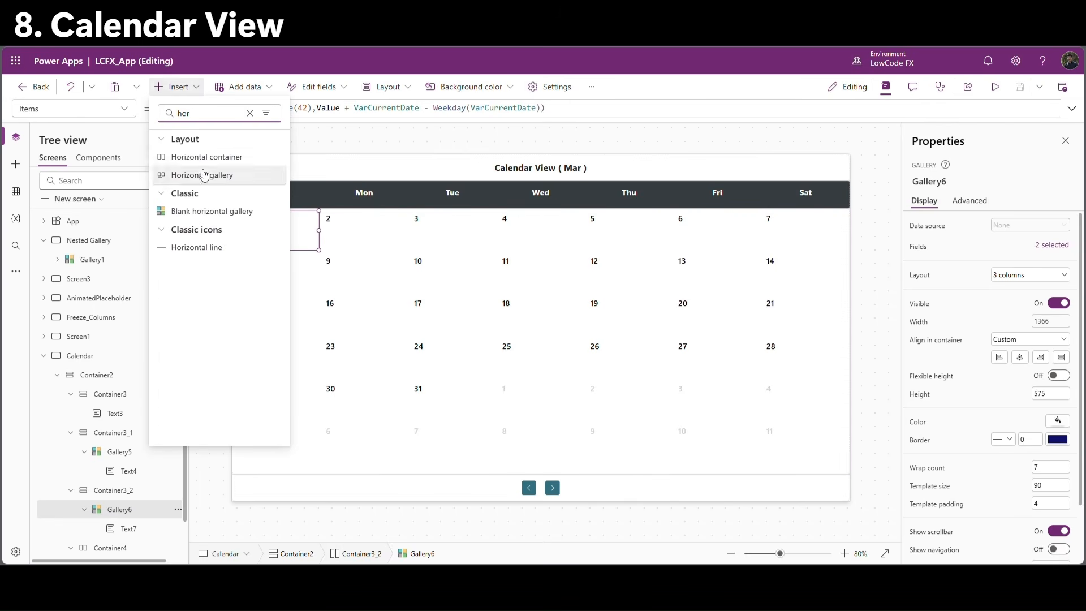
{"action": "left_click", "coordinate": [261, 225]}
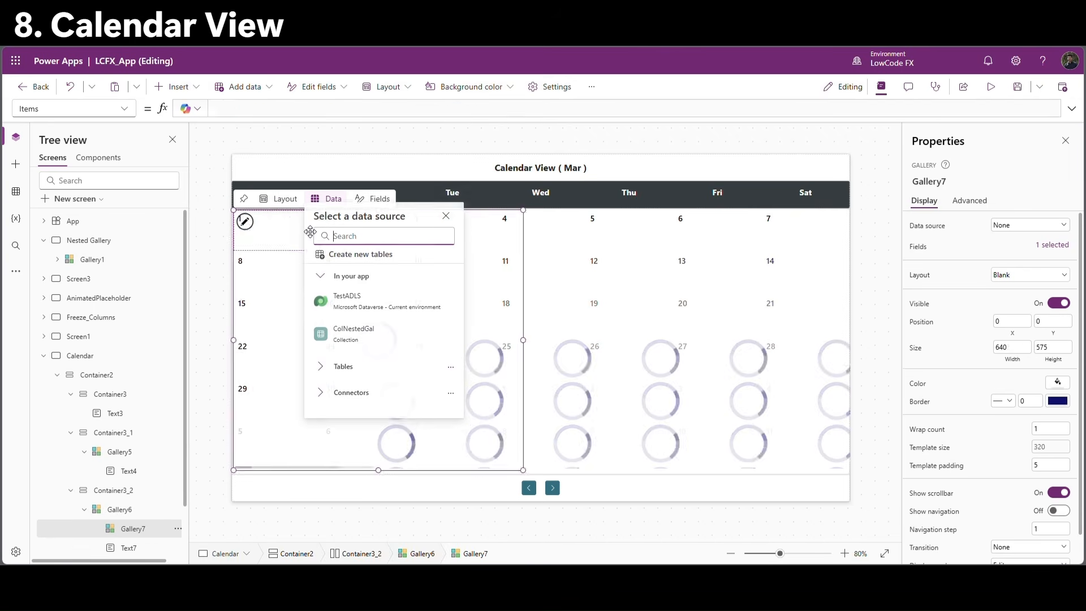
{"action": "left_click", "coordinate": [276, 226]}
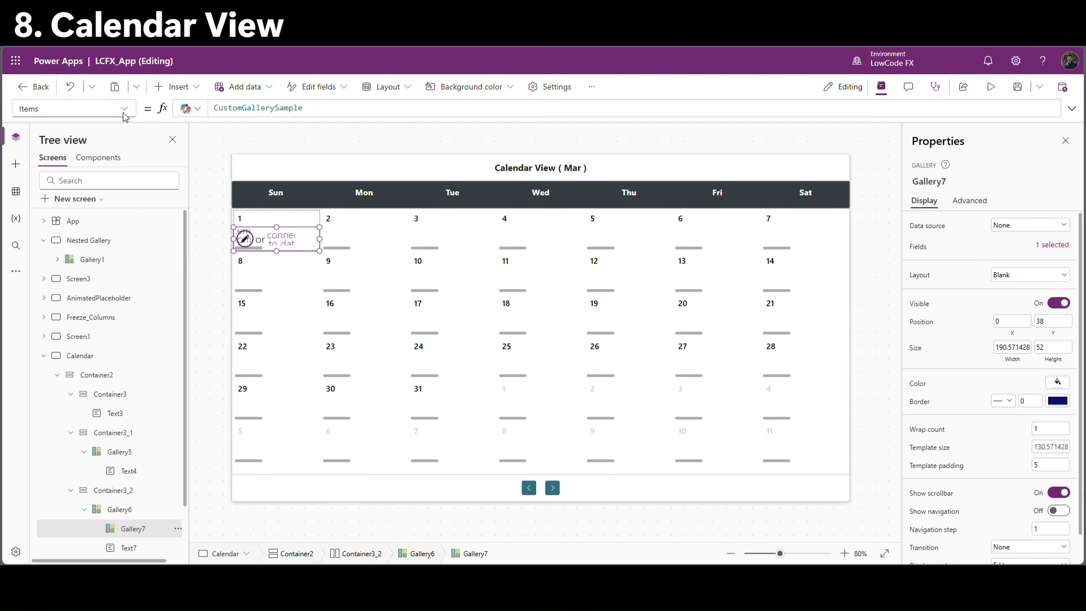
Set the nested gallery's Items to Filter(colSampleTasks,StartDate<=ThisItem.Value && EndDate>=ThisItem.Value,TaskName).
{"action": "double_click", "coordinate": [245, 108]}
{"action": "type", "text": "filter("}
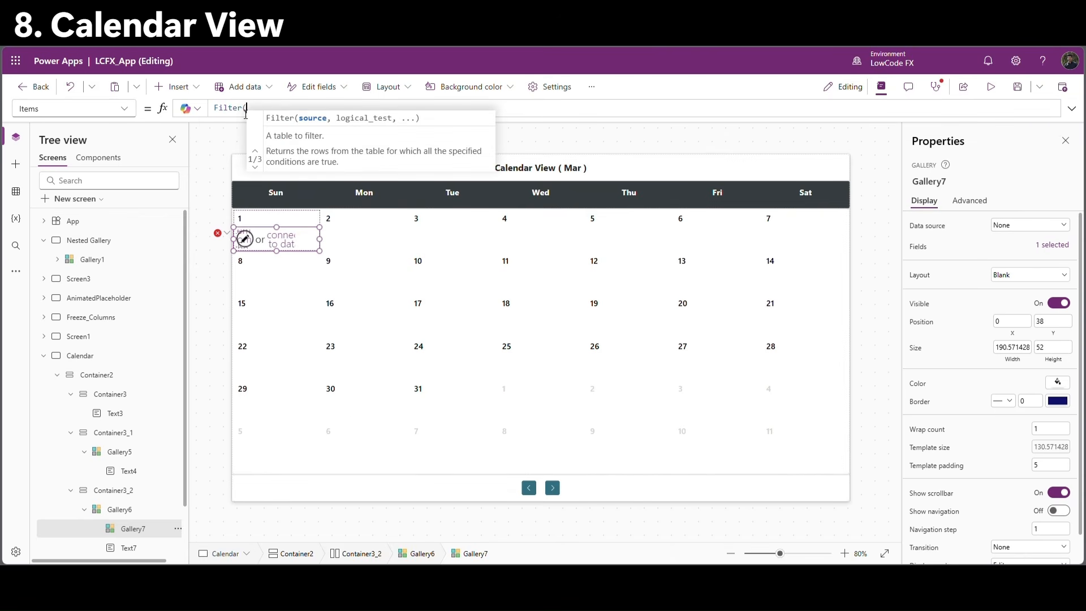
{"action": "type", "text": "colSampleTasks"}
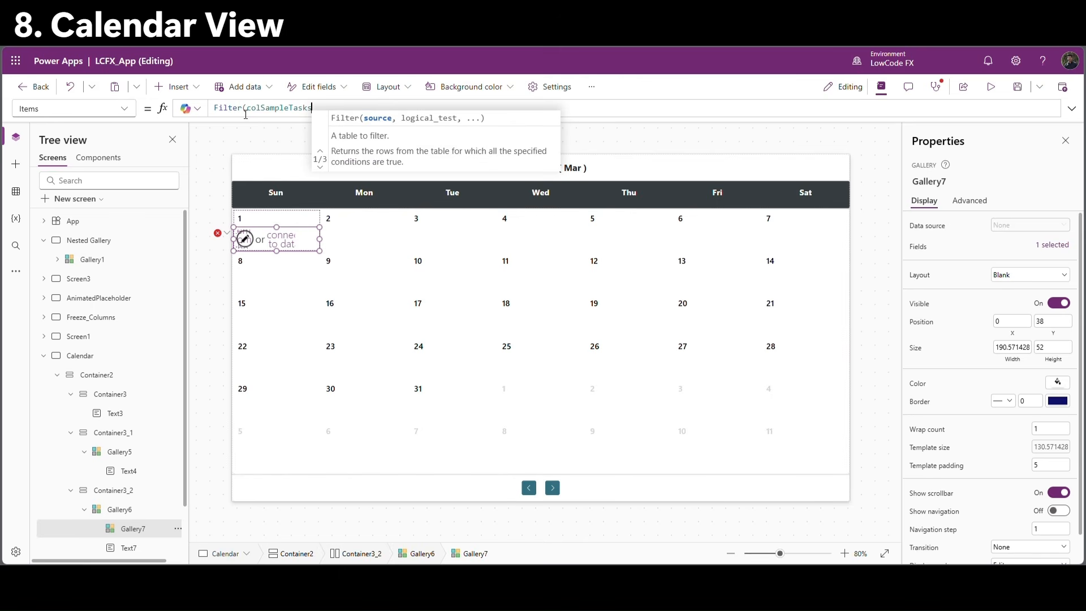
{"action": "type", "text": ",StartDate"}
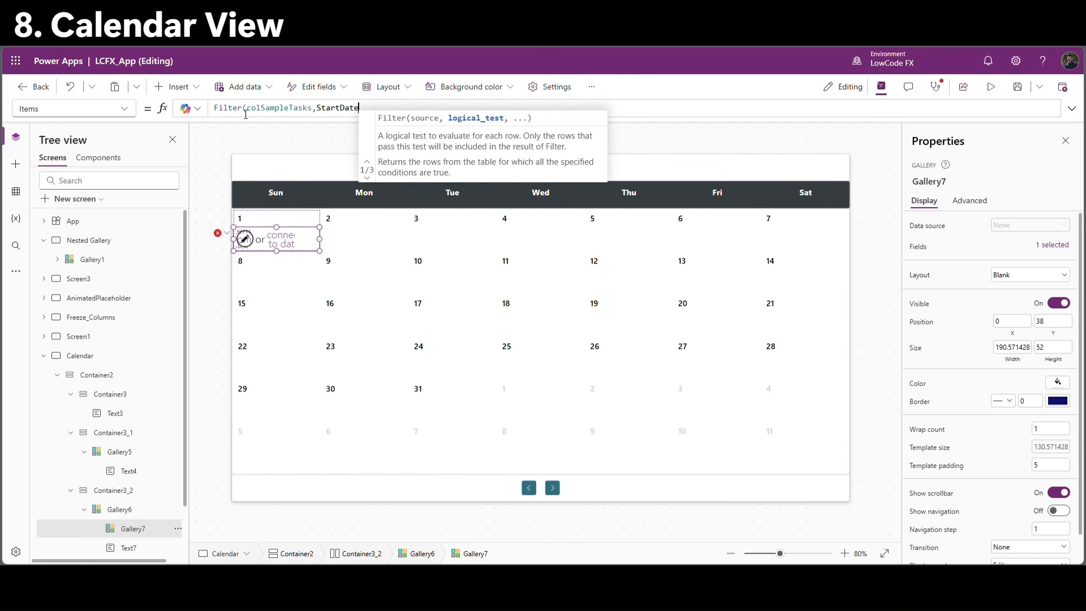
{"action": "type", "text": "<=this"}
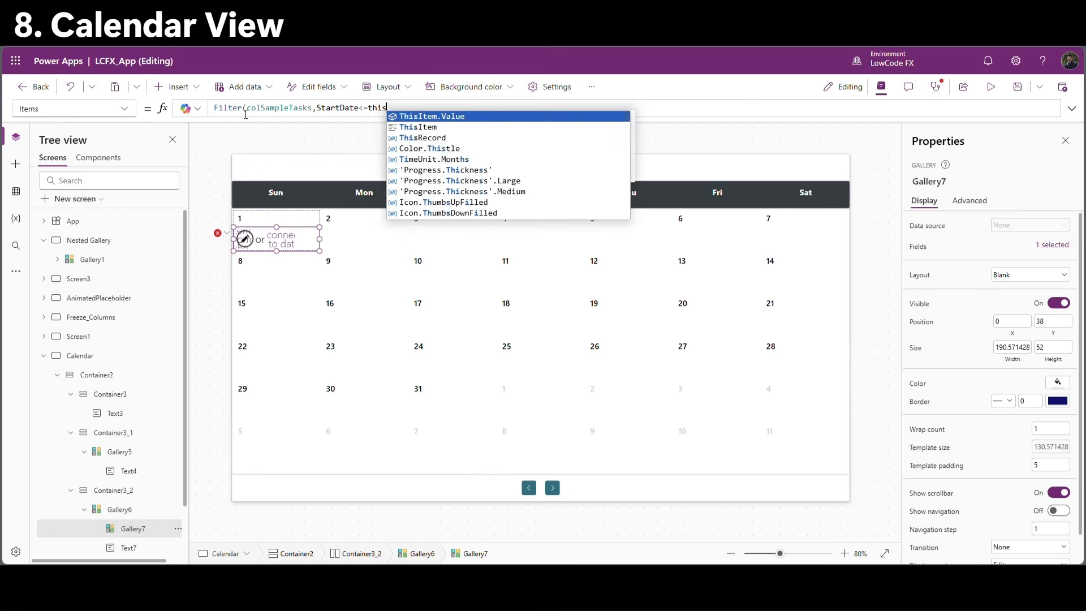
{"action": "key", "text": "Tab"}
{"action": "type", "text": "&& end"}
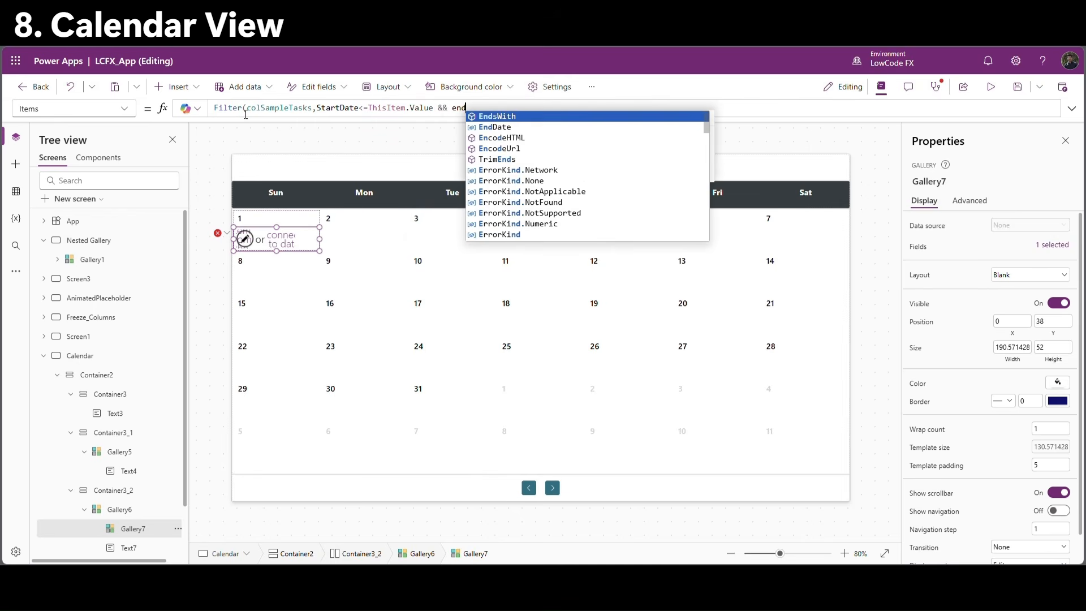
{"action": "key", "text": "Down"}
{"action": "key", "text": "Tab"}
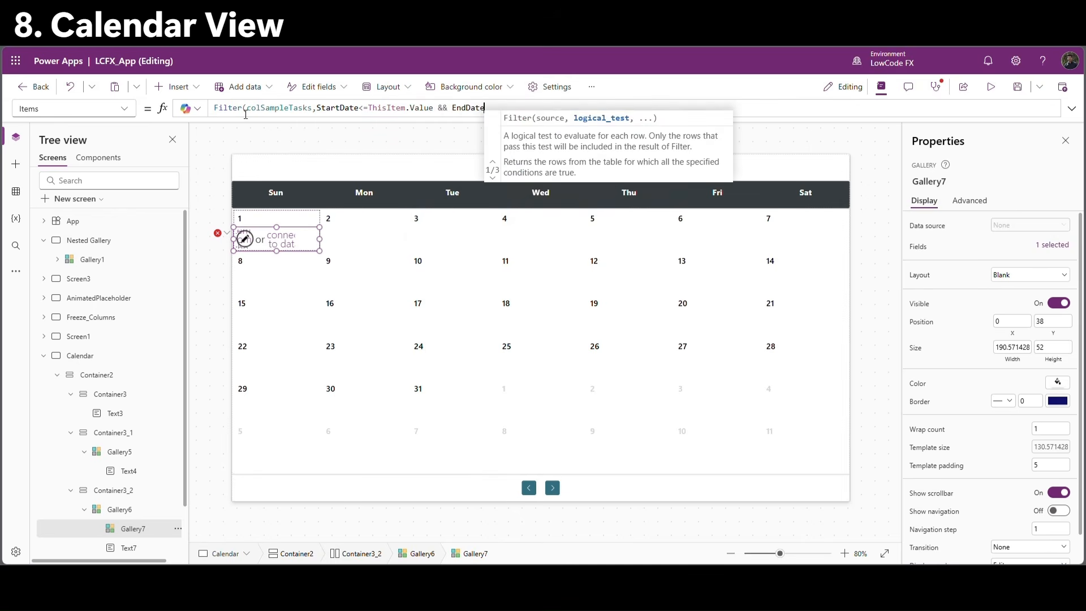
{"action": "type", "text": ">=thi"}
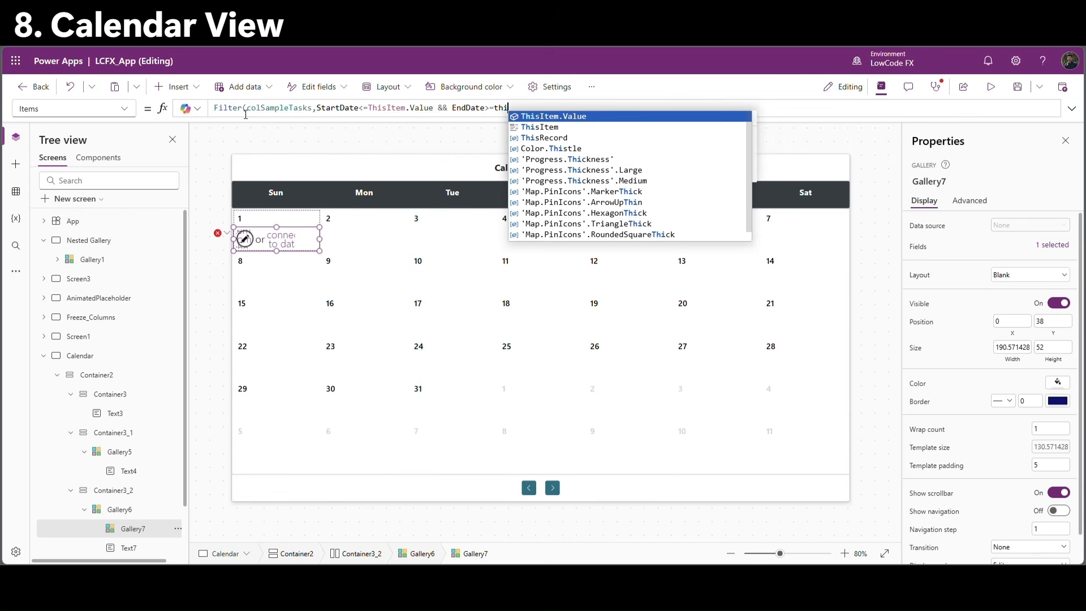
{"action": "key", "text": "Tab"}
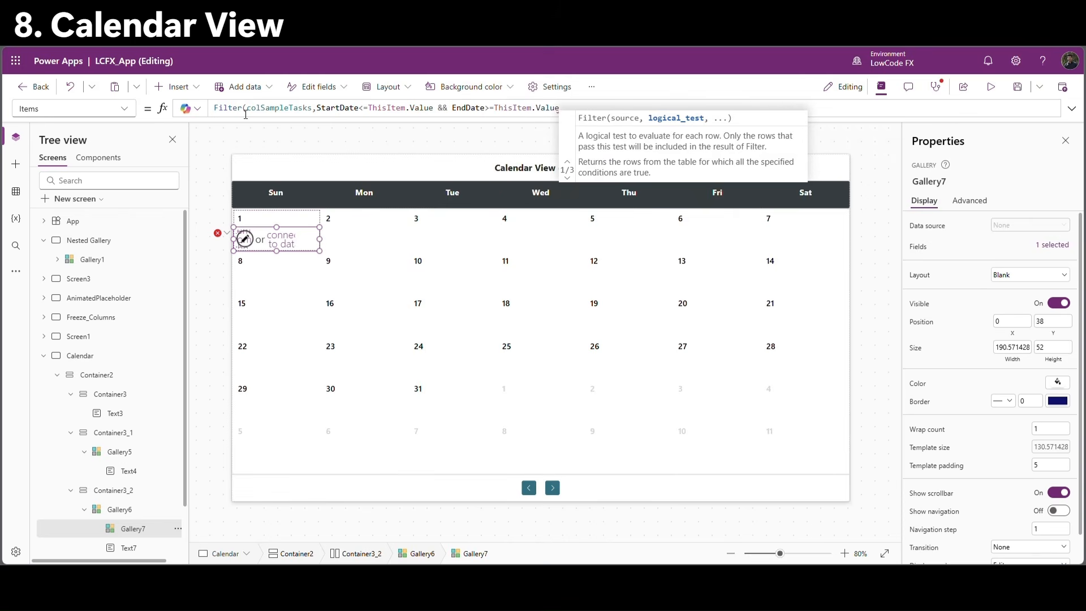
{"action": "type", "text": ","}
{"action": "type", "text": "askName"}
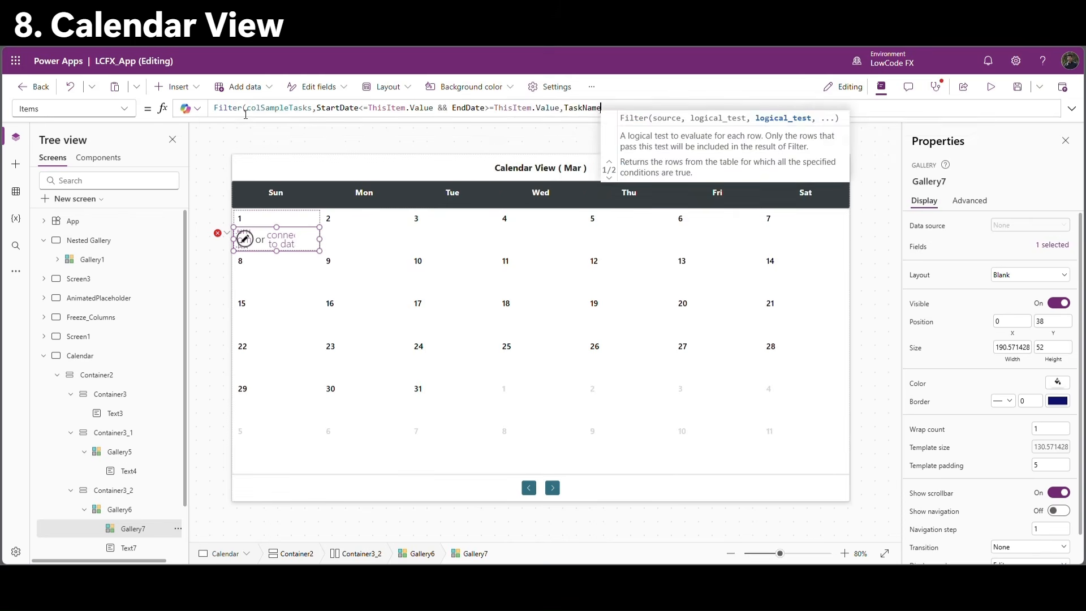
{"action": "type", "text": ")"}
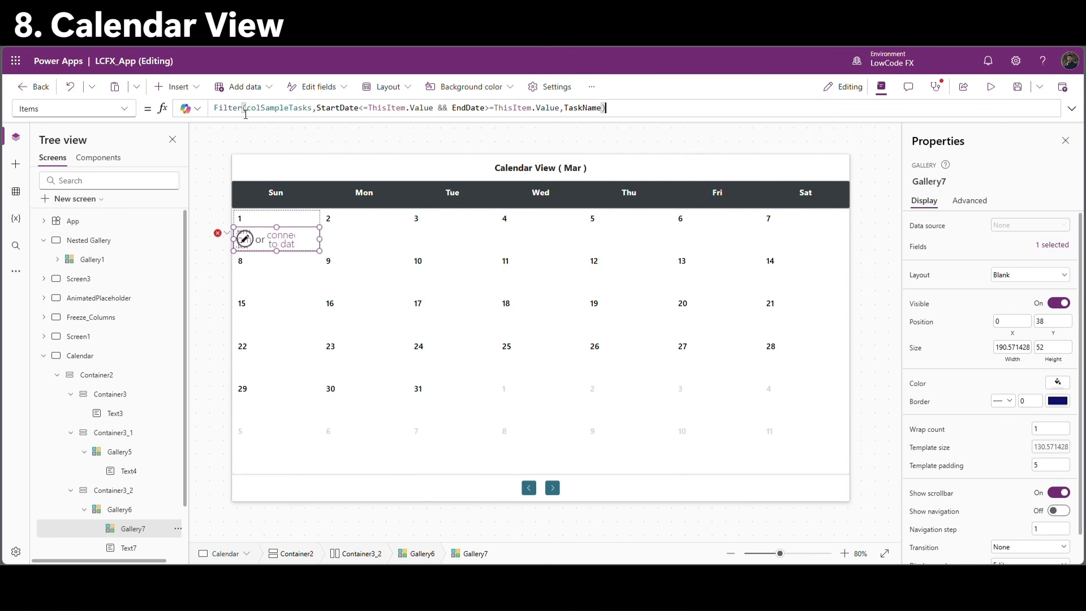
Replace the nested gallery's TemplateSize formula with Parent.TemplateWidth.
{"action": "left_click", "coordinate": [244, 239]}
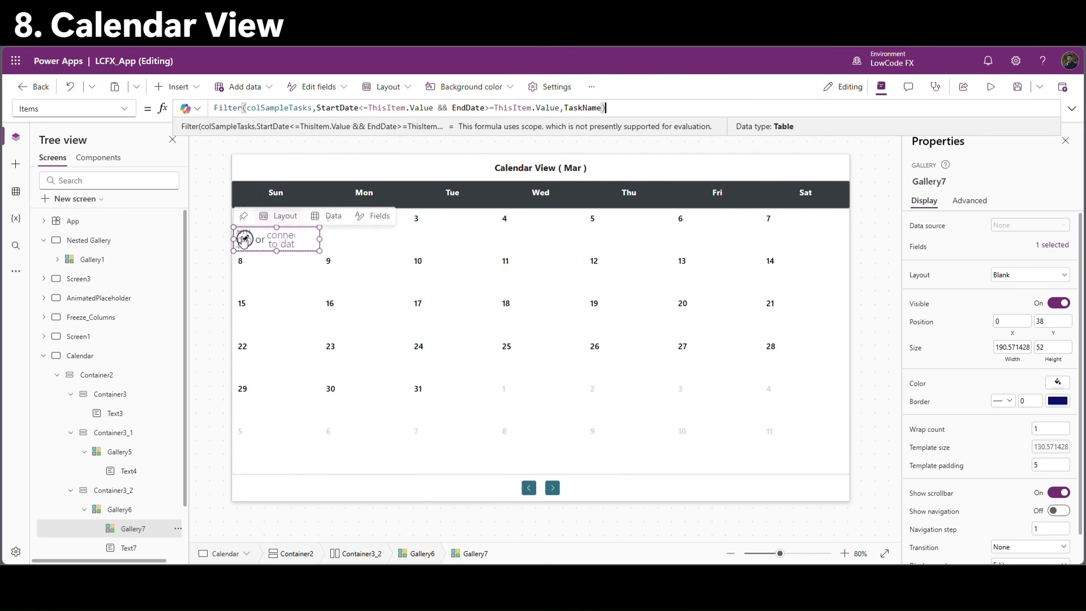
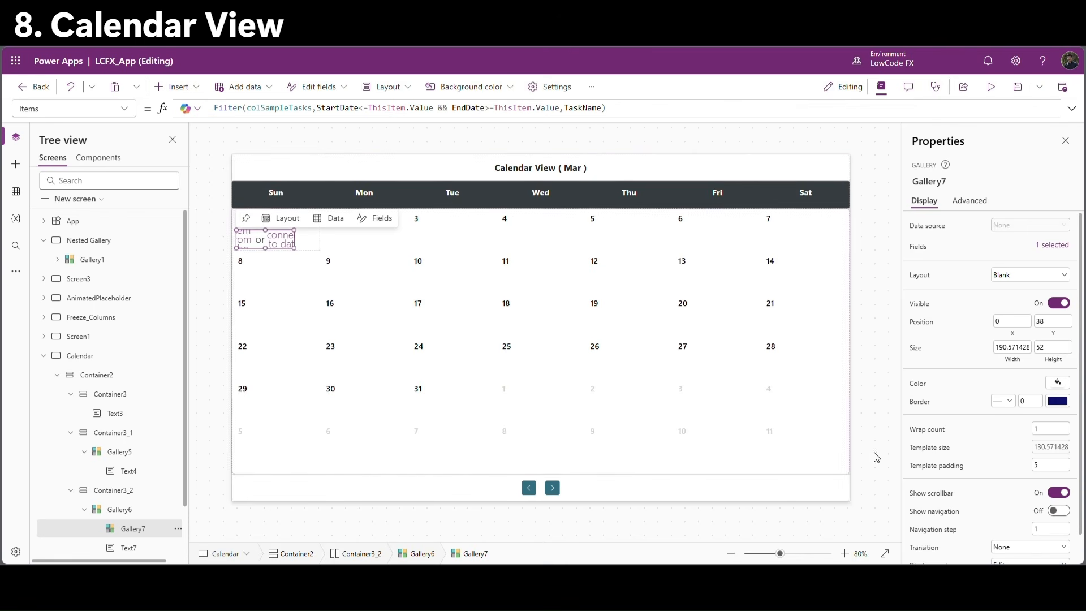
{"action": "left_click", "coordinate": [945, 454]}
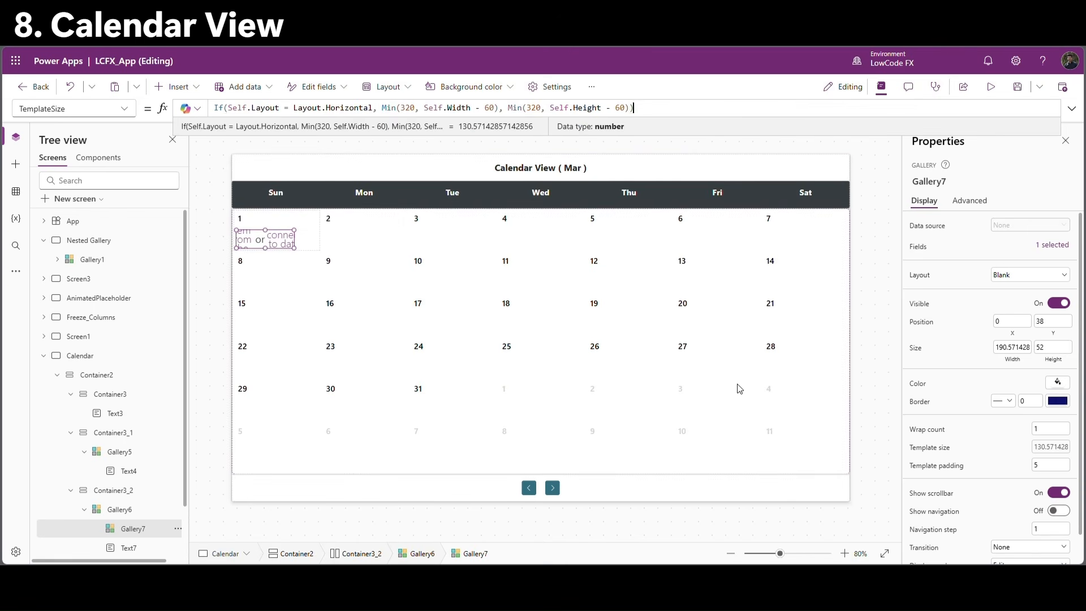
{"action": "left_click_drag", "start_coordinate": [645, 108], "coordinate": [161, 121]}
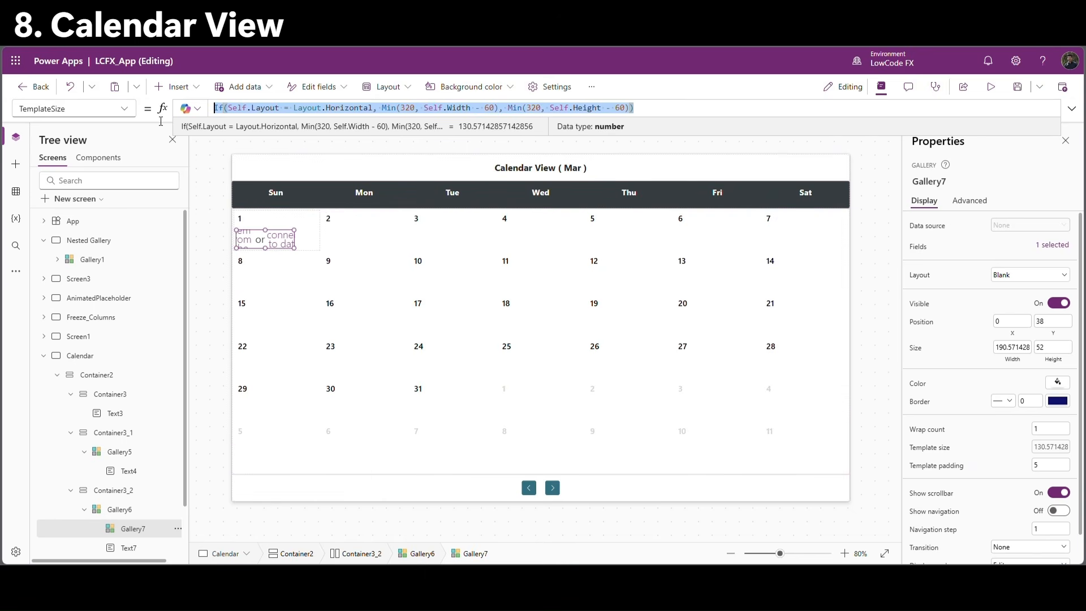
{"action": "key", "text": "BackSpace"}
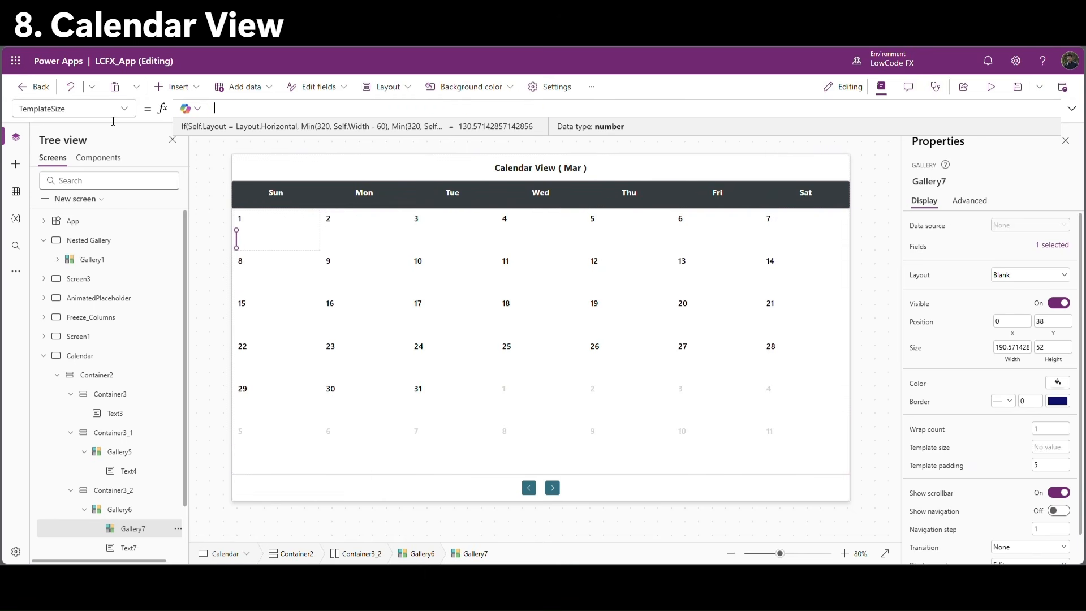
{"action": "type", "text": "Parent.TemplateWidth"}
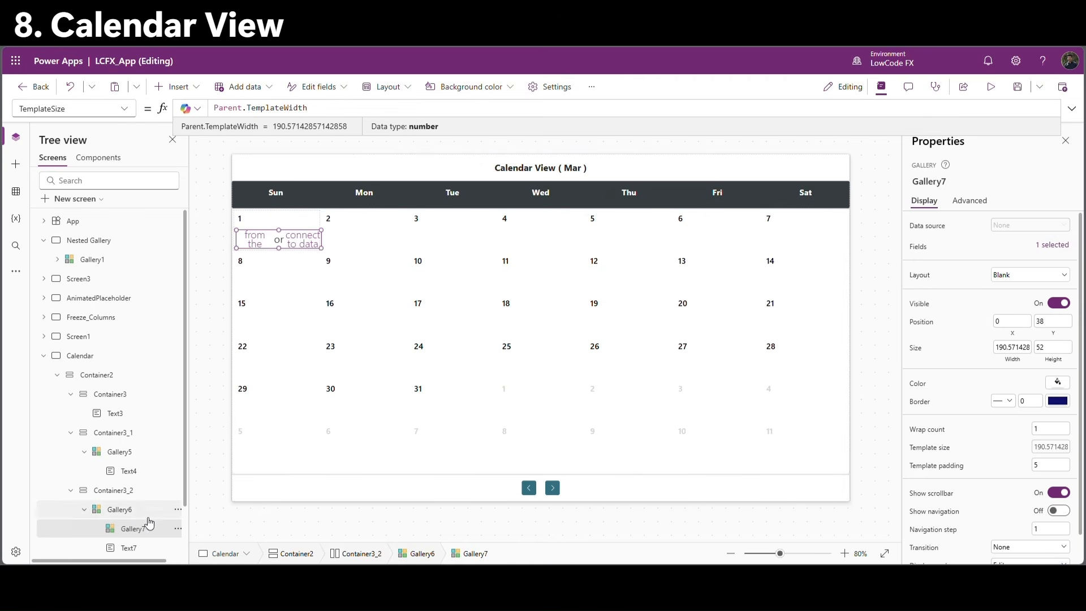
Set the template padding of the outer day gallery, Gallery6, to 0.
{"action": "left_click", "coordinate": [136, 517]}
{"action": "left_click", "coordinate": [980, 501]}
{"action": "type", "text": "0"}
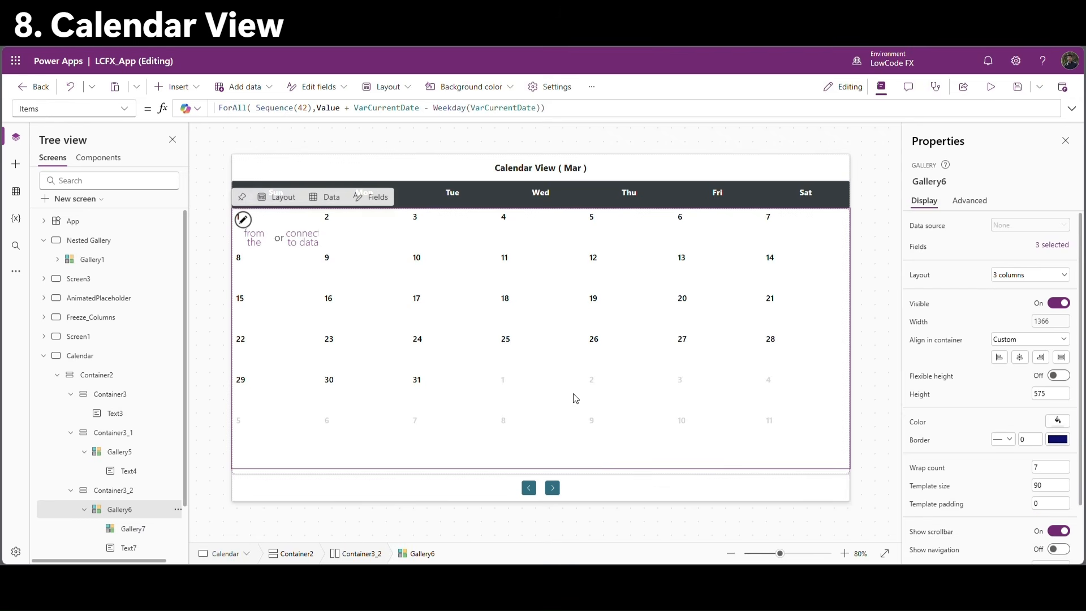
Insert a text label for the task name into the nested gallery's template, at X 0, Y 0, 190 wide and 42 high.
{"action": "left_click", "coordinate": [258, 235]}
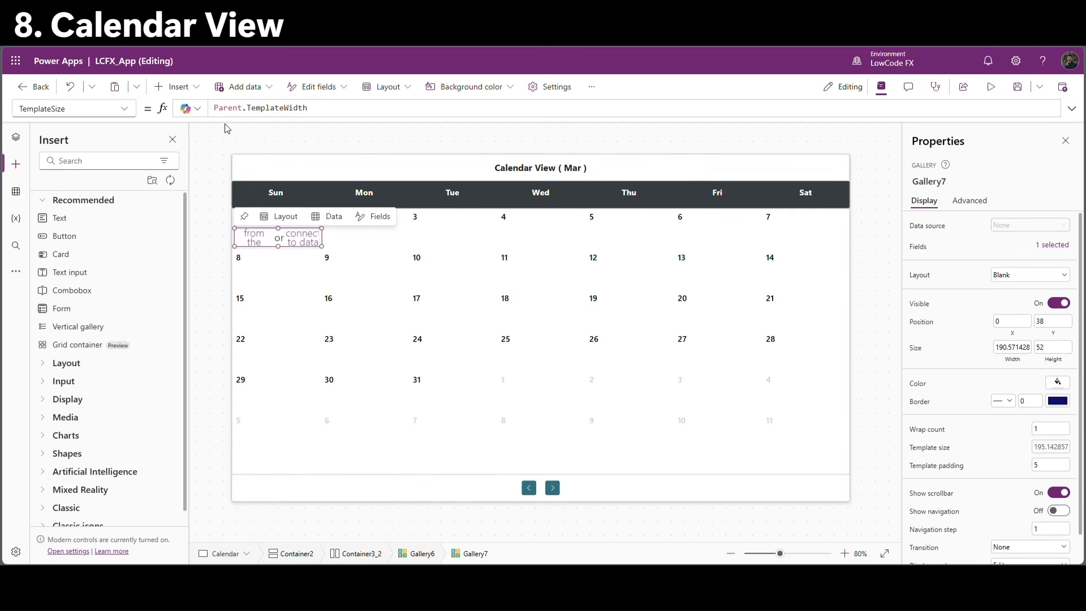
{"action": "left_click", "coordinate": [198, 92]}
{"action": "left_click", "coordinate": [180, 158]}
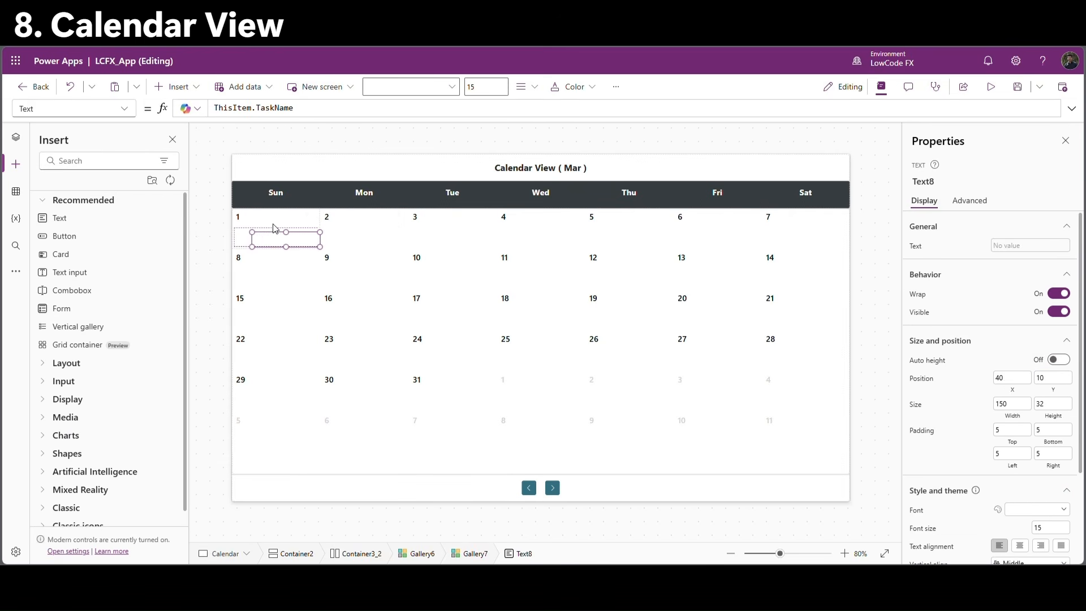
{"action": "left_click_drag", "start_coordinate": [267, 237], "coordinate": [238, 228]}
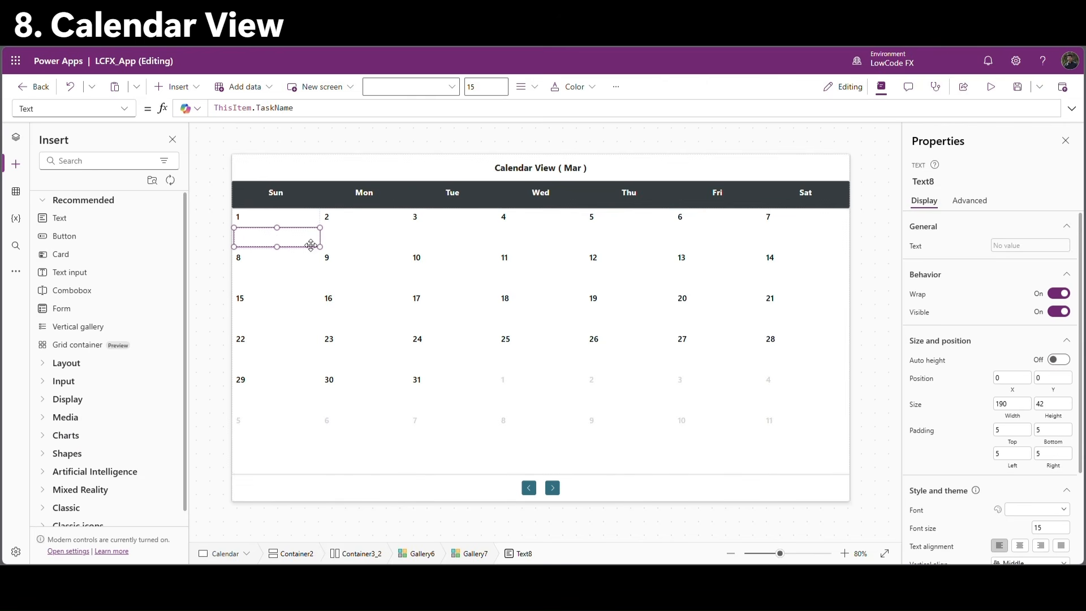
Format the task name label with centered text, font size 13 and a light gray fill.
{"action": "scroll", "coordinate": [1017, 519], "scroll_direction": "down", "scroll_amount": 3}
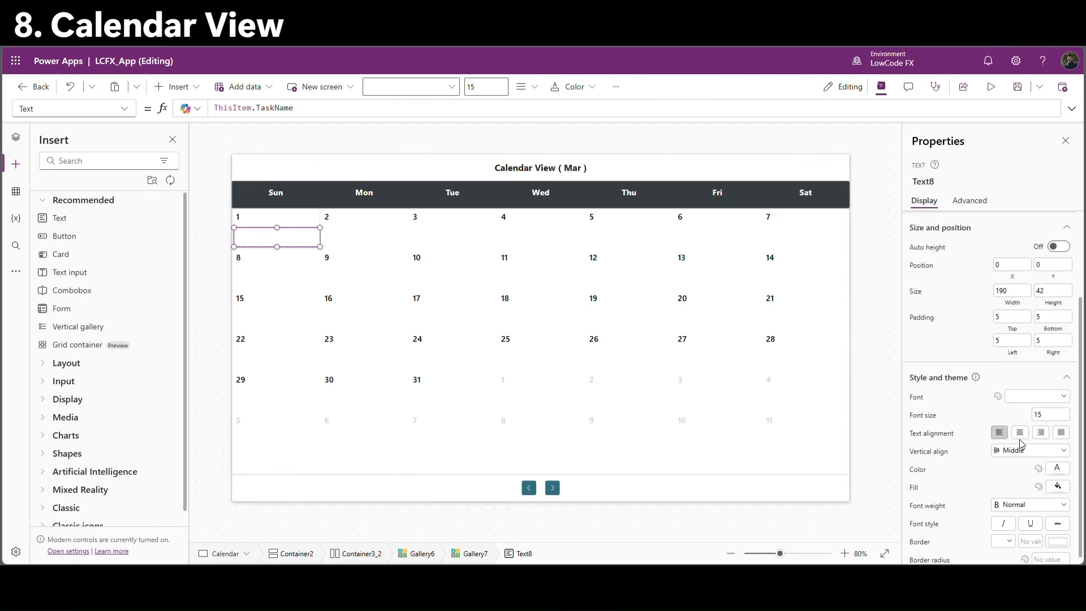
{"action": "left_click", "coordinate": [1019, 432]}
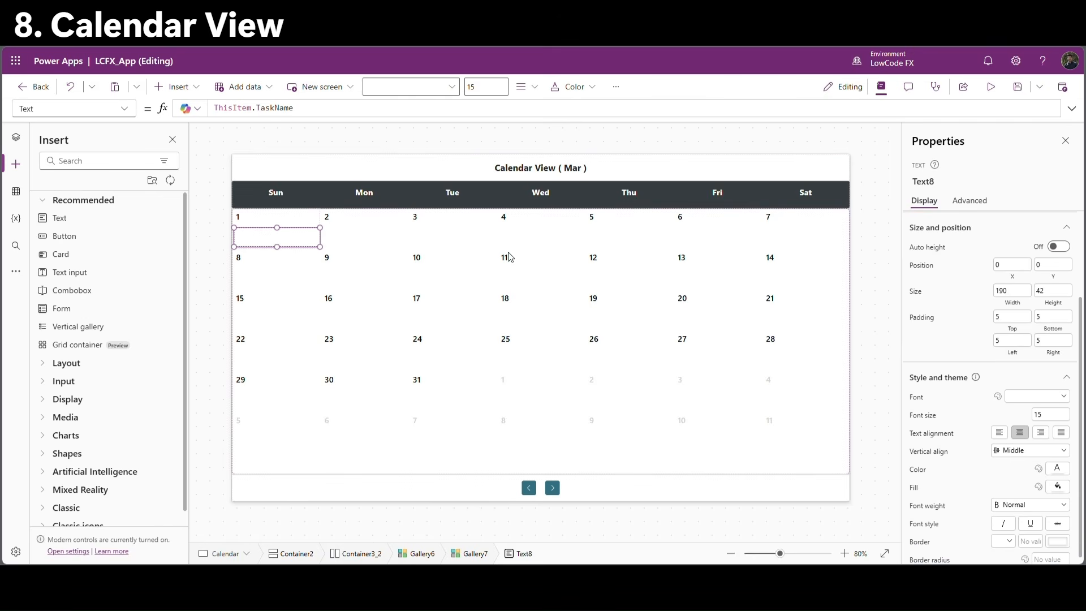
{"action": "left_click", "coordinate": [1026, 413]}
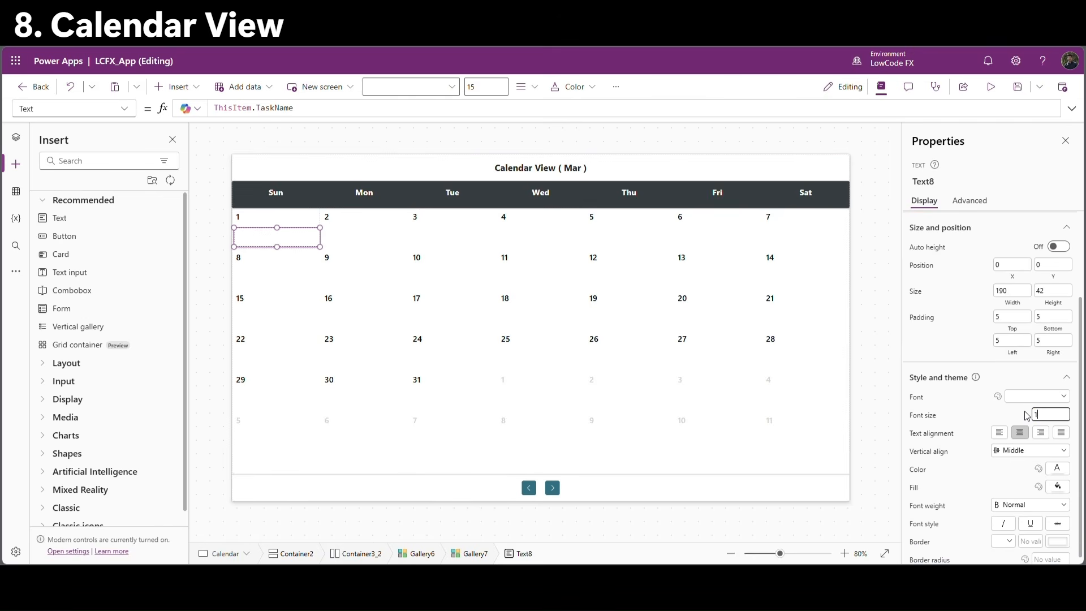
{"action": "left_click", "coordinate": [996, 414]}
{"action": "left_click", "coordinate": [1056, 487]}
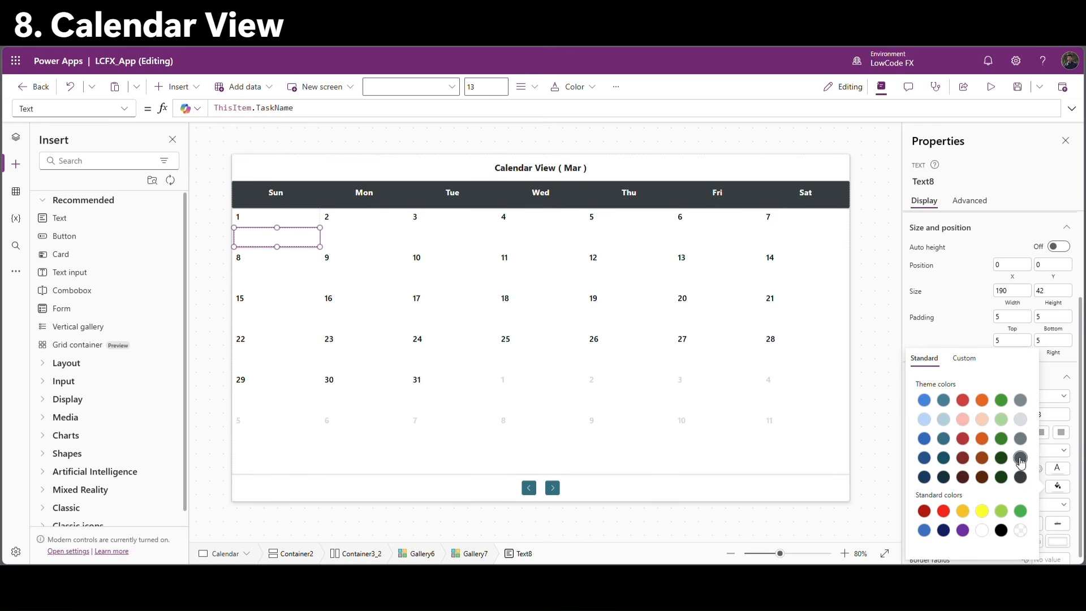
{"action": "left_click", "coordinate": [1020, 419]}
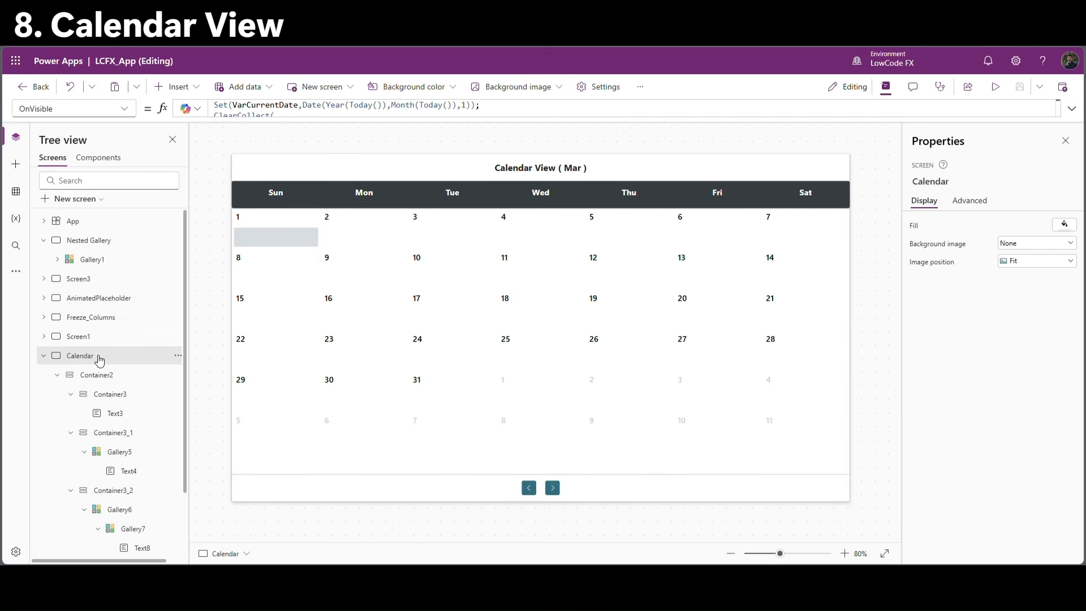
Reload the Calendar screen by switching to Freeze_Columns and back, and preview the app to check the tasks across March and April.
{"action": "left_click", "coordinate": [96, 318]}
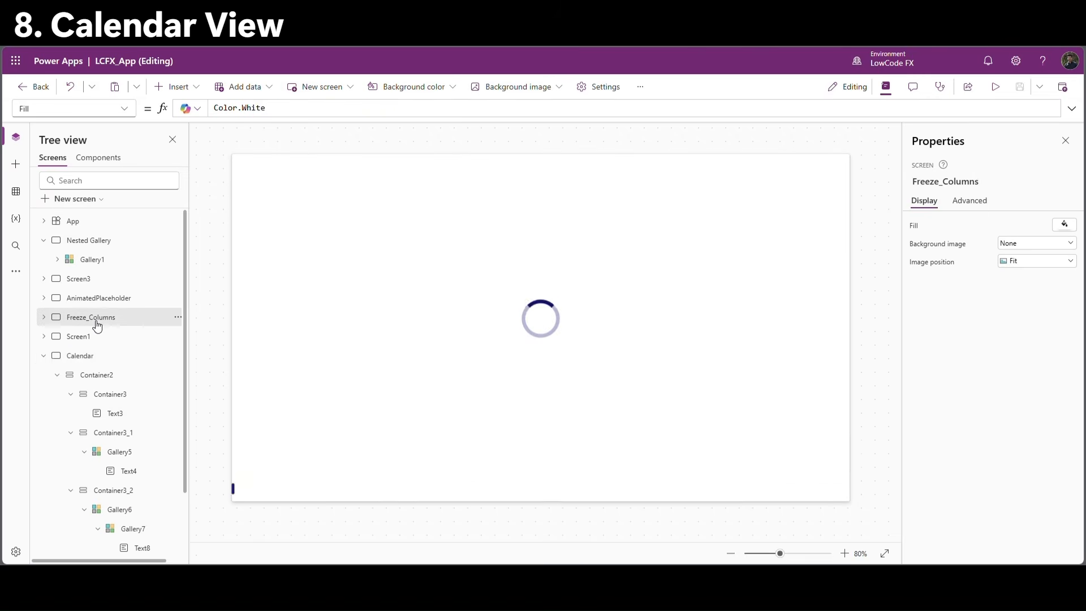
{"action": "left_click", "coordinate": [96, 356]}
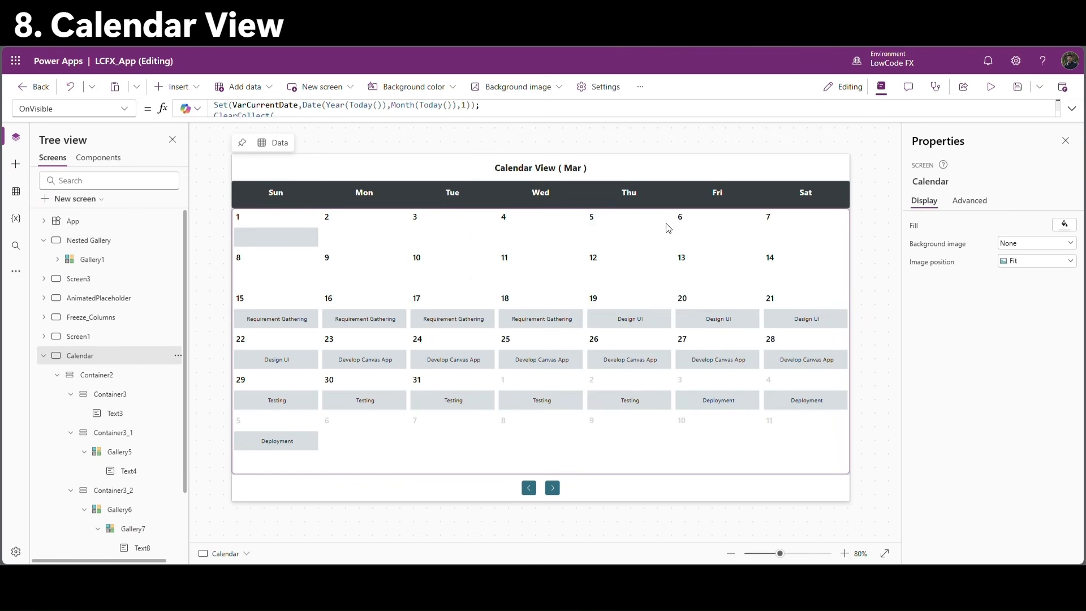
{"action": "left_click", "coordinate": [993, 90]}
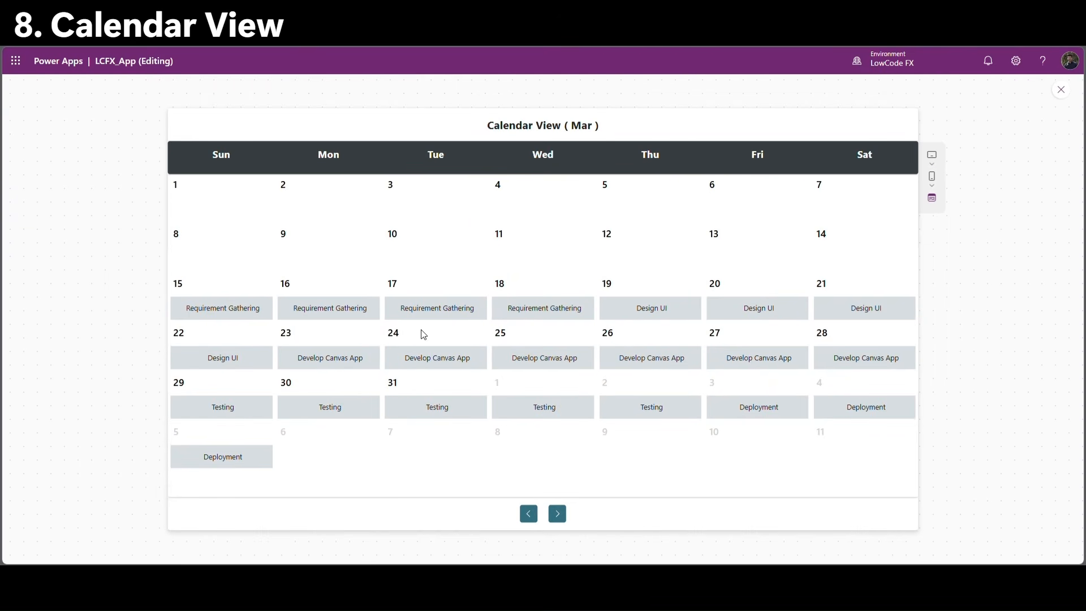
{"action": "left_click_drag", "start_coordinate": [399, 307], "coordinate": [536, 310]}
{"action": "left_click", "coordinate": [629, 311]}
{"action": "left_click", "coordinate": [559, 515]}
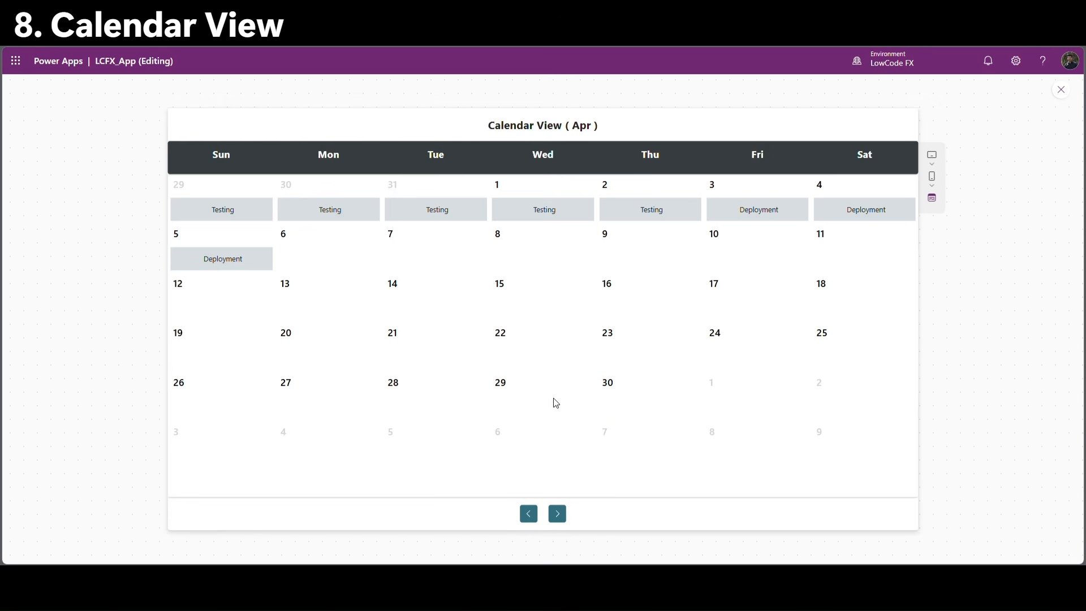
{"action": "left_click", "coordinate": [529, 513]}
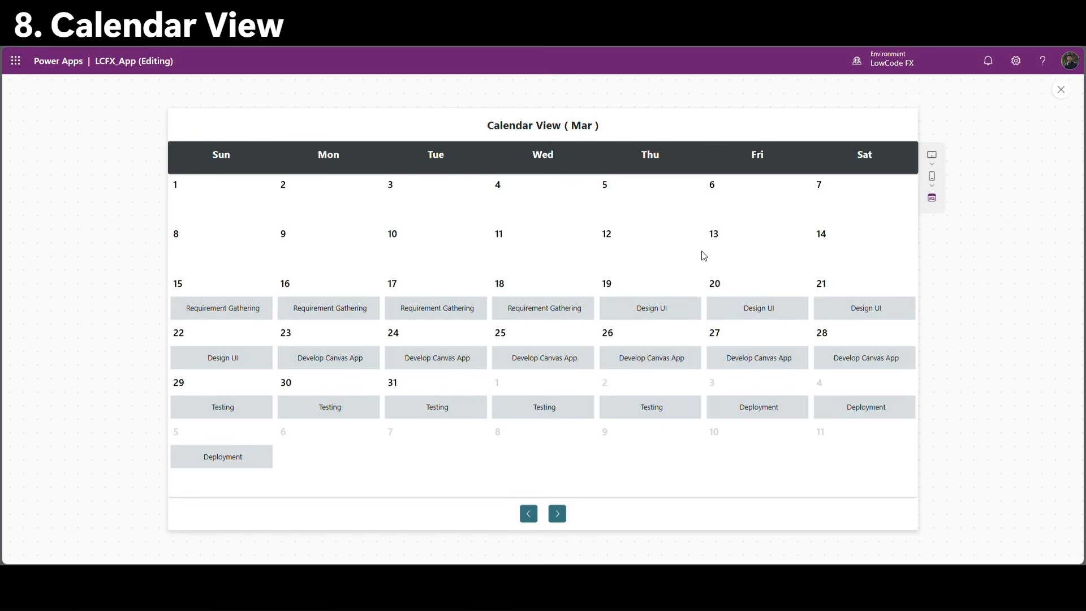
{"action": "left_click", "coordinate": [1063, 89]}
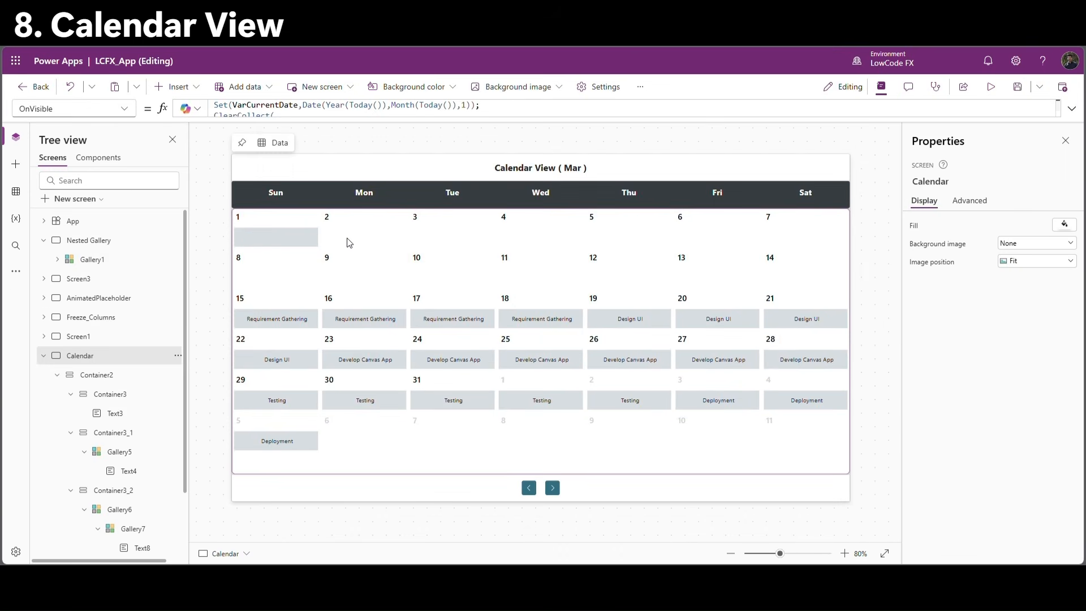
Insert a rectangle shape into the template of the day gallery, Gallery6.
{"action": "left_click", "coordinate": [279, 240]}
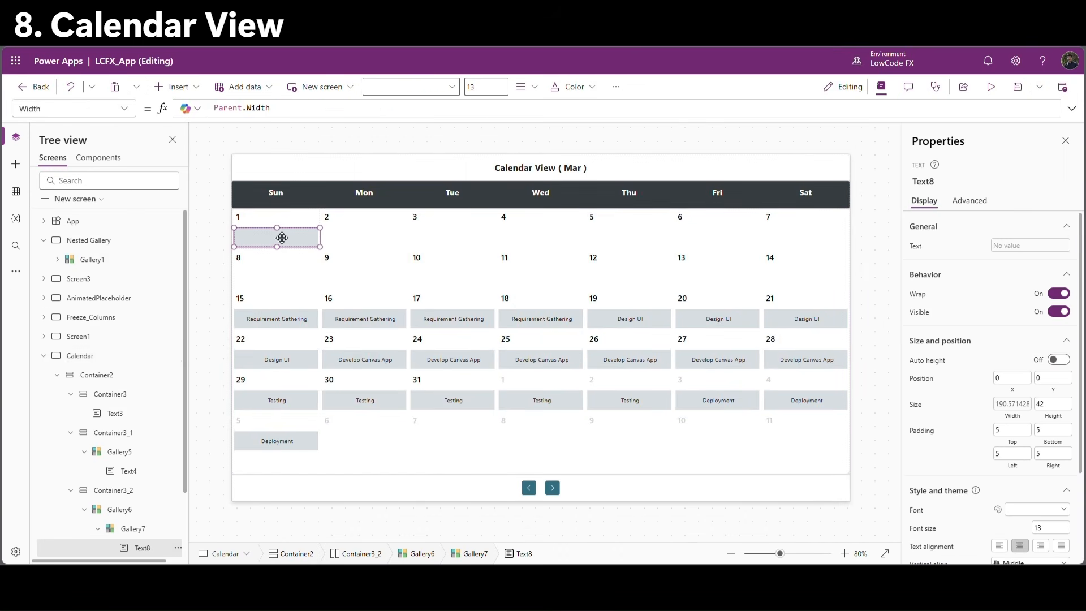
{"action": "scroll", "coordinate": [138, 464], "scroll_direction": "down", "scroll_amount": 1}
{"action": "left_click", "coordinate": [126, 454]}
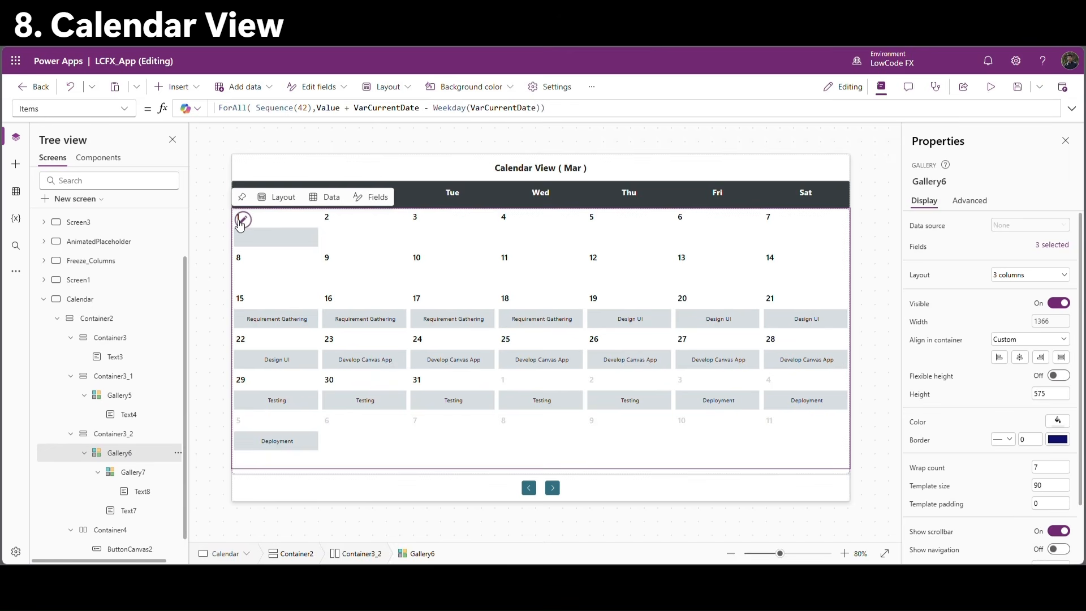
{"action": "left_click", "coordinate": [197, 87]}
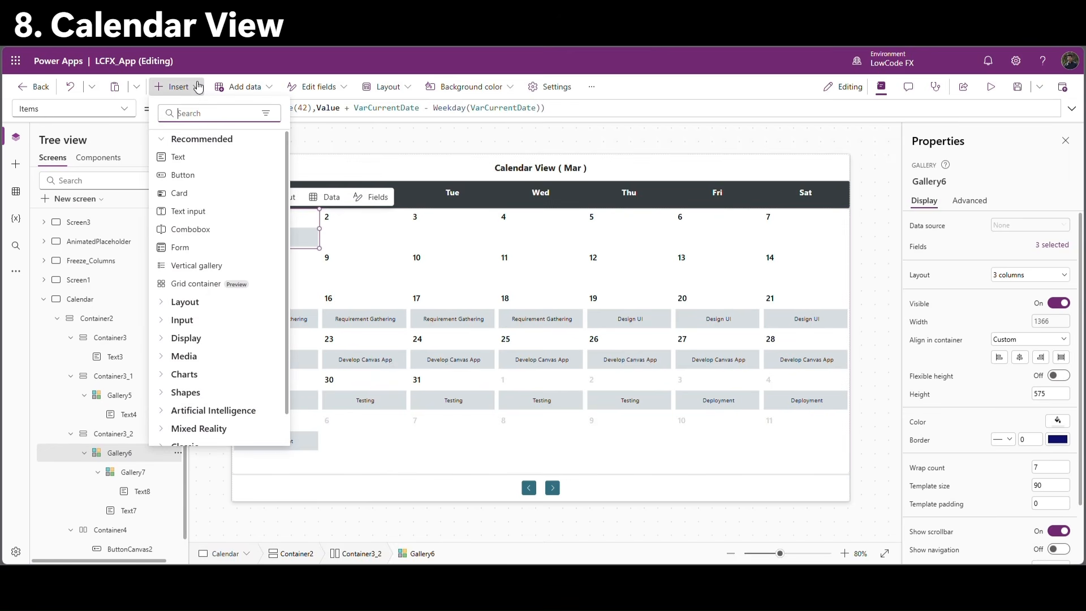
{"action": "type", "text": "recta"}
{"action": "left_click", "coordinate": [193, 158]}
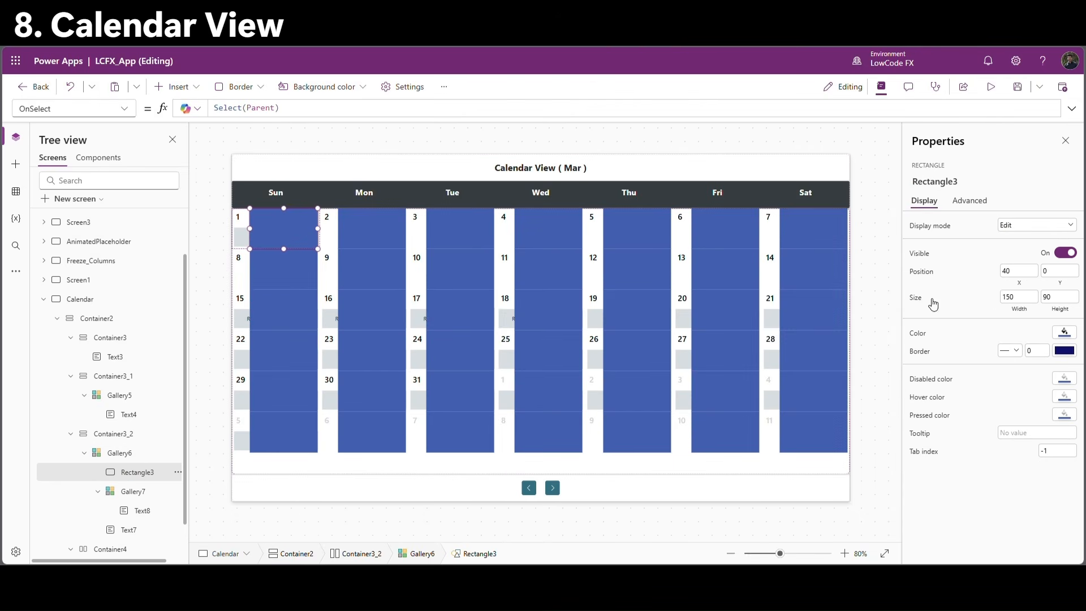
Set the rectangle's X position to 0 and its width to Parent.TemplateWidth.
{"action": "left_click", "coordinate": [1012, 276]}
{"action": "type", "text": "0"}
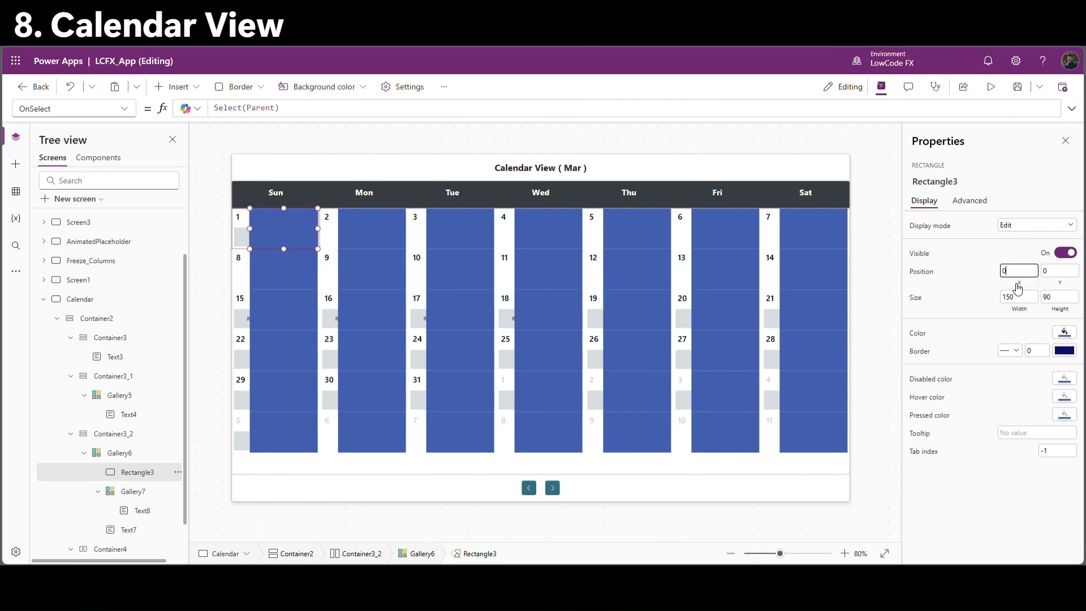
{"action": "left_click", "coordinate": [1018, 309]}
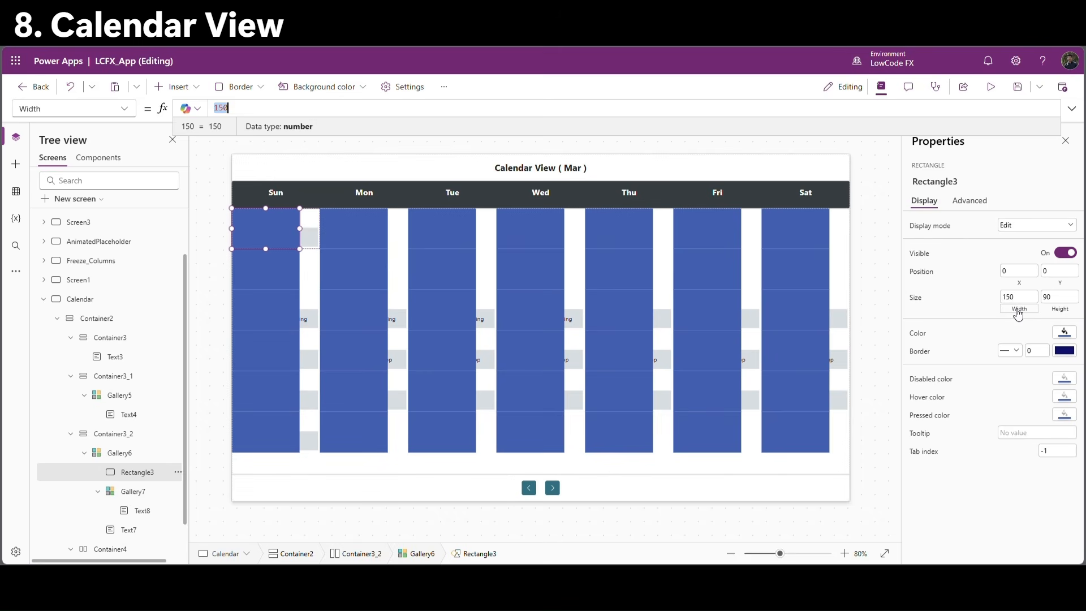
{"action": "type", "text": "Parent.tem"}
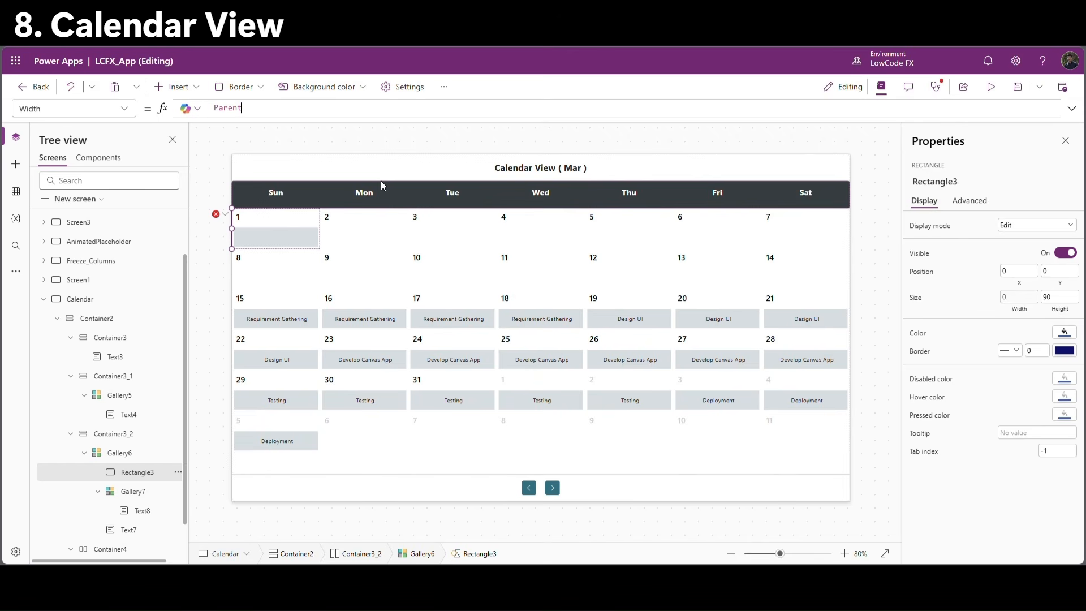
{"action": "key", "text": "Down"}
{"action": "key", "text": "Down"}
{"action": "key", "text": "Tab"}
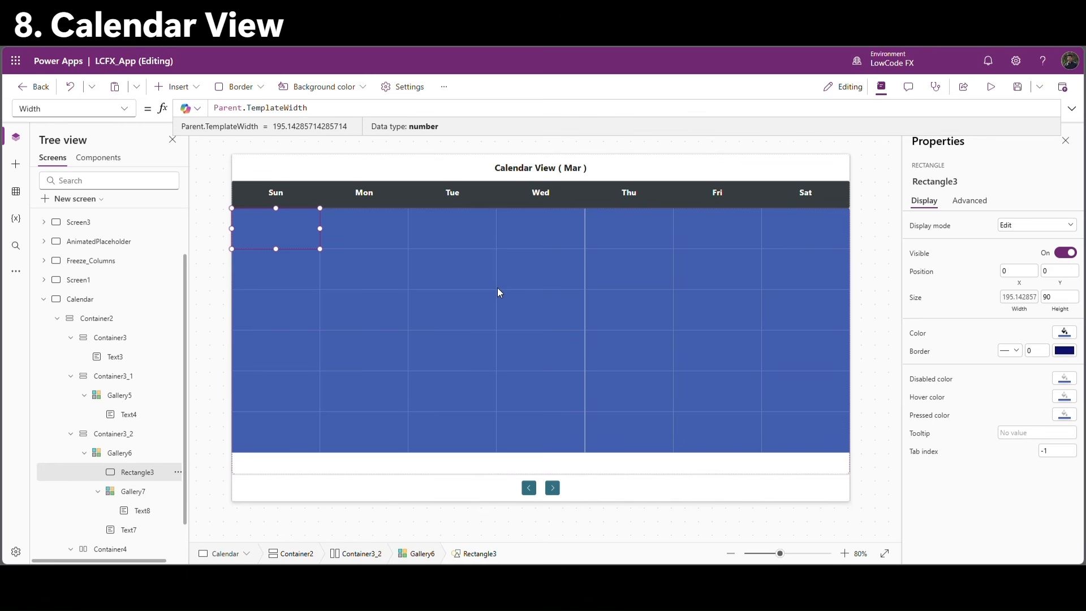
Set the rectangle's height to Parent.TemplateHeight and make its fill color transparent.
{"action": "left_click", "coordinate": [1060, 313]}
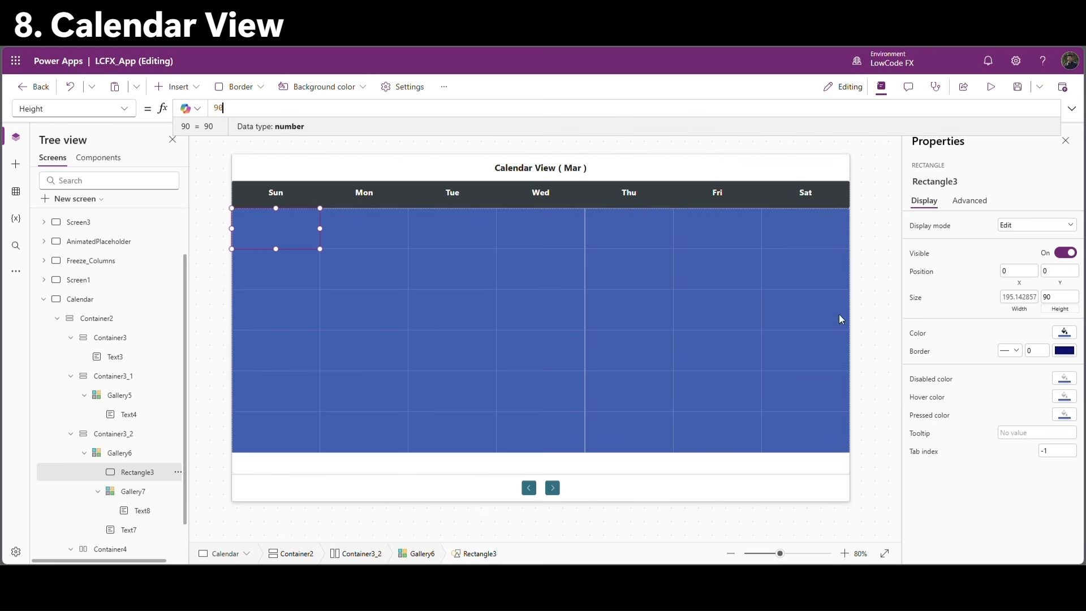
{"action": "type", "text": "parent."}
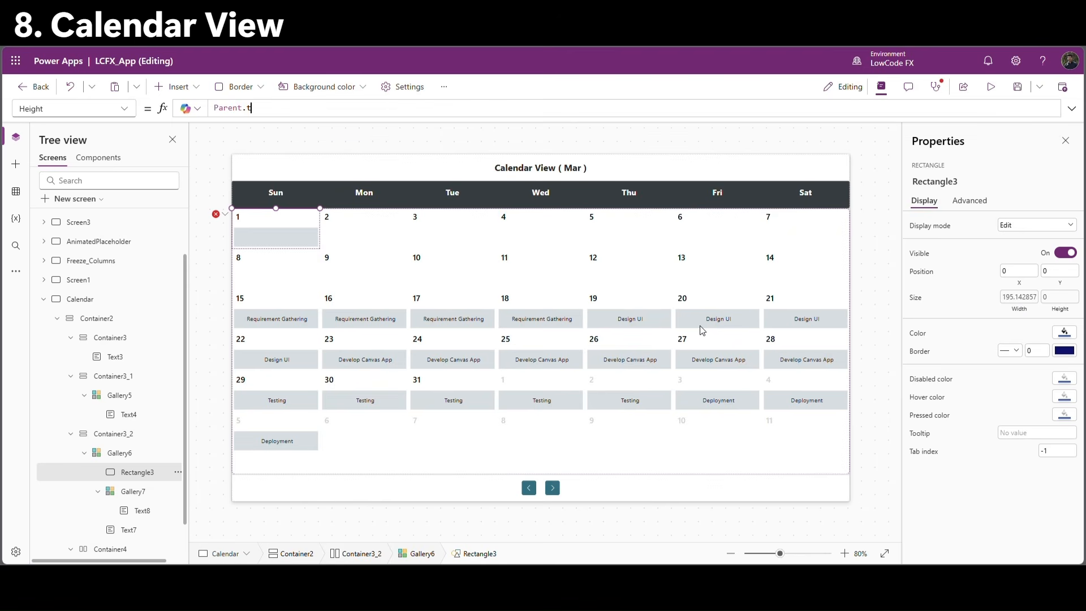
{"action": "type", "text": "tem"}
{"action": "key", "text": "Tab"}
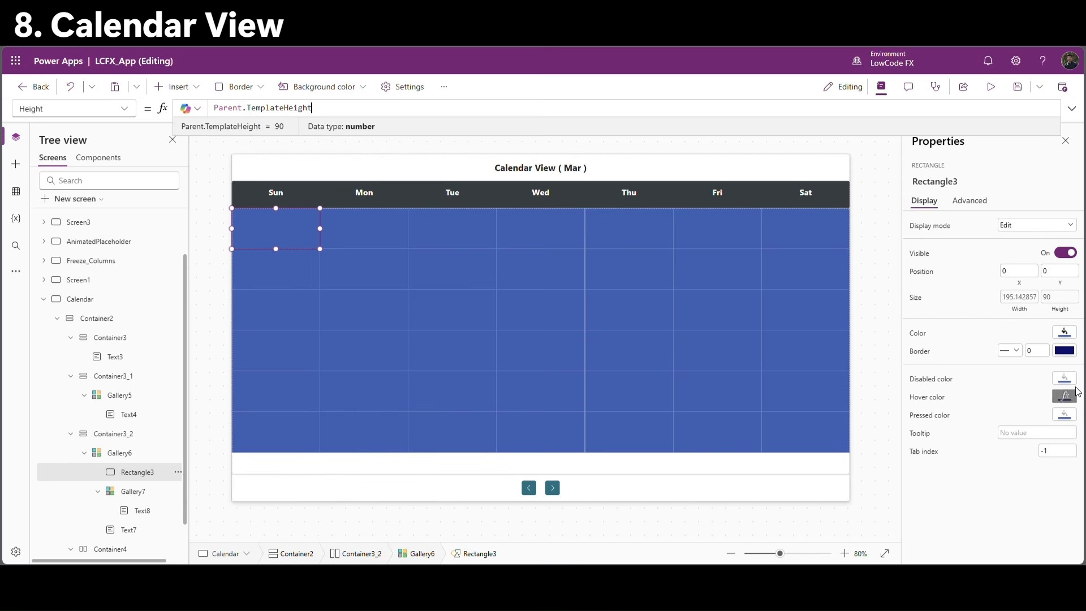
{"action": "left_click", "coordinate": [1065, 332]}
{"action": "left_click", "coordinate": [1001, 409]}
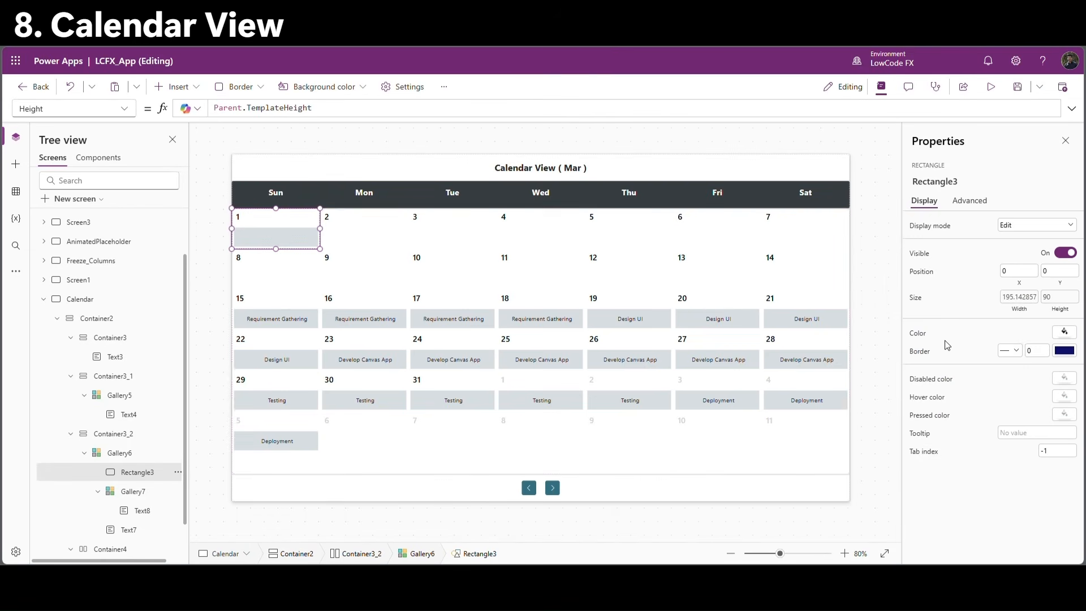
Set the BorderThickness of Rectangle3 in the calendar day gallery to If(ThisItem.Value = Today(),2,0).
{"action": "left_click", "coordinate": [921, 353]}
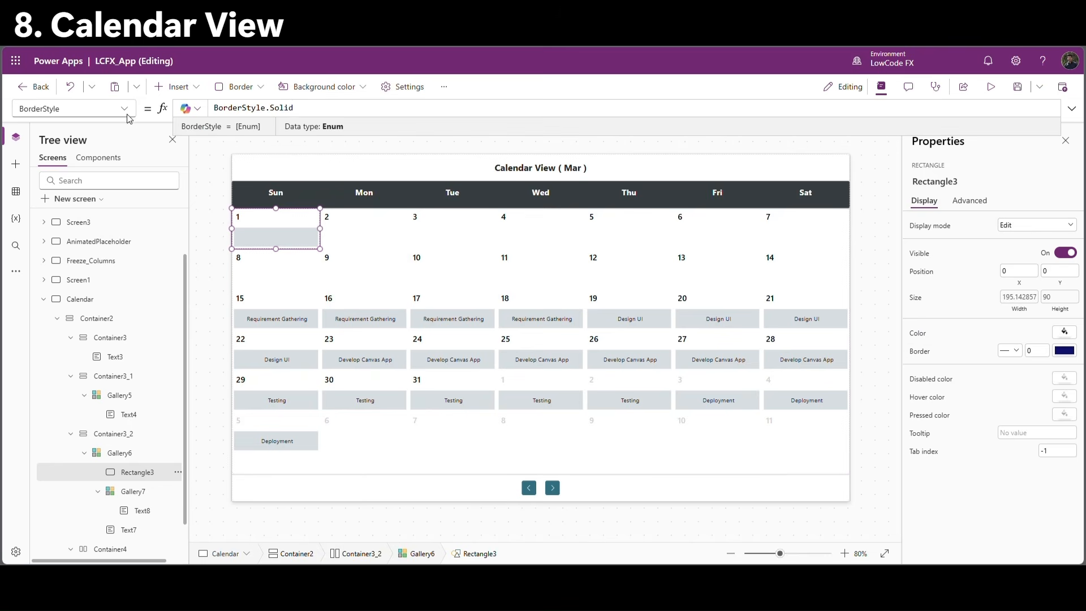
{"action": "left_click", "coordinate": [34, 108]}
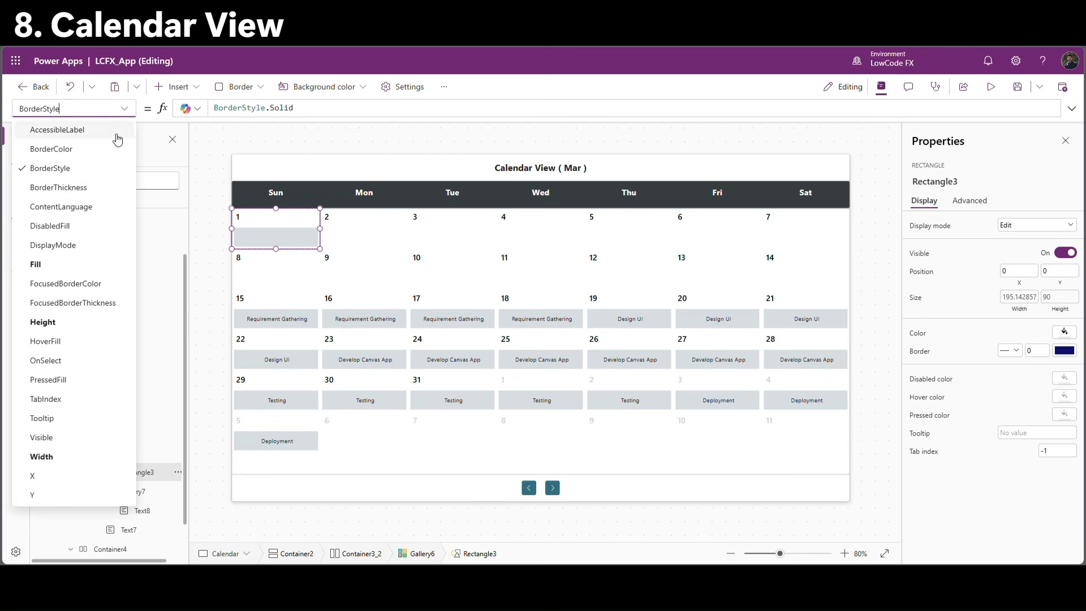
{"action": "left_click", "coordinate": [59, 187]}
{"action": "left_click", "coordinate": [236, 109]}
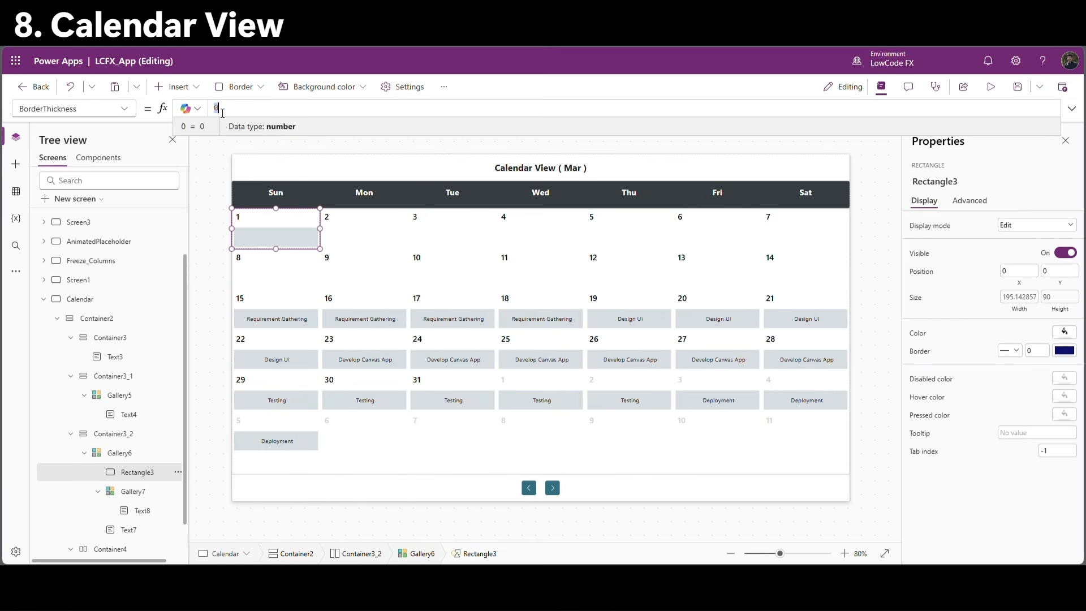
{"action": "type", "text": "if"}
{"action": "type", "text": "("}
{"action": "type", "text": "ThisItem.Value"}
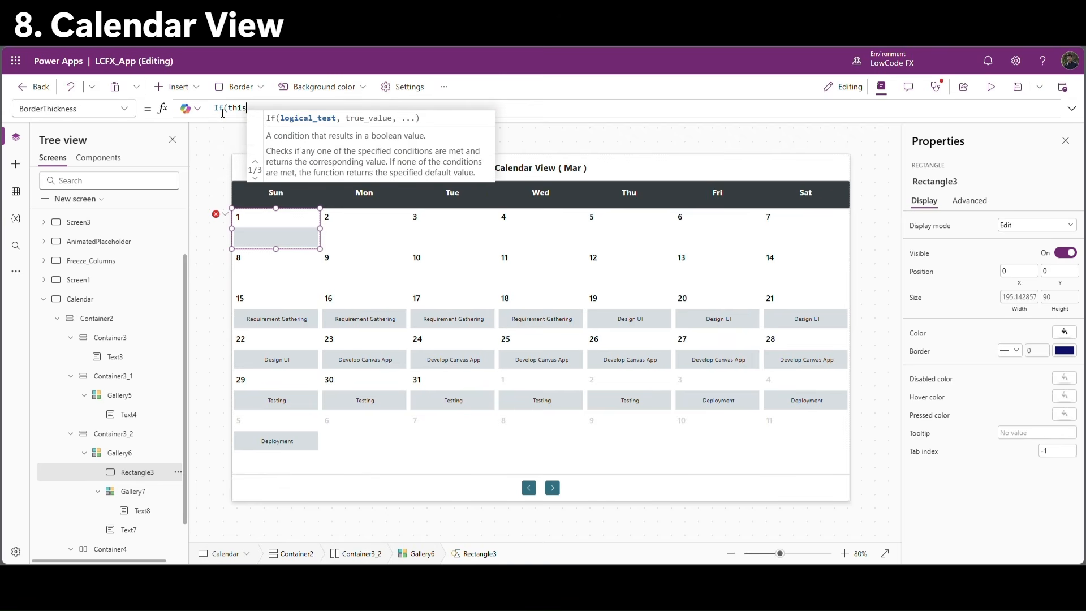
{"action": "key", "text": "Down"}
{"action": "key", "text": "Tab"}
{"action": "type", "text": "= tod"}
{"action": "key", "text": "Tab"}
{"action": "type", "text": "()"}
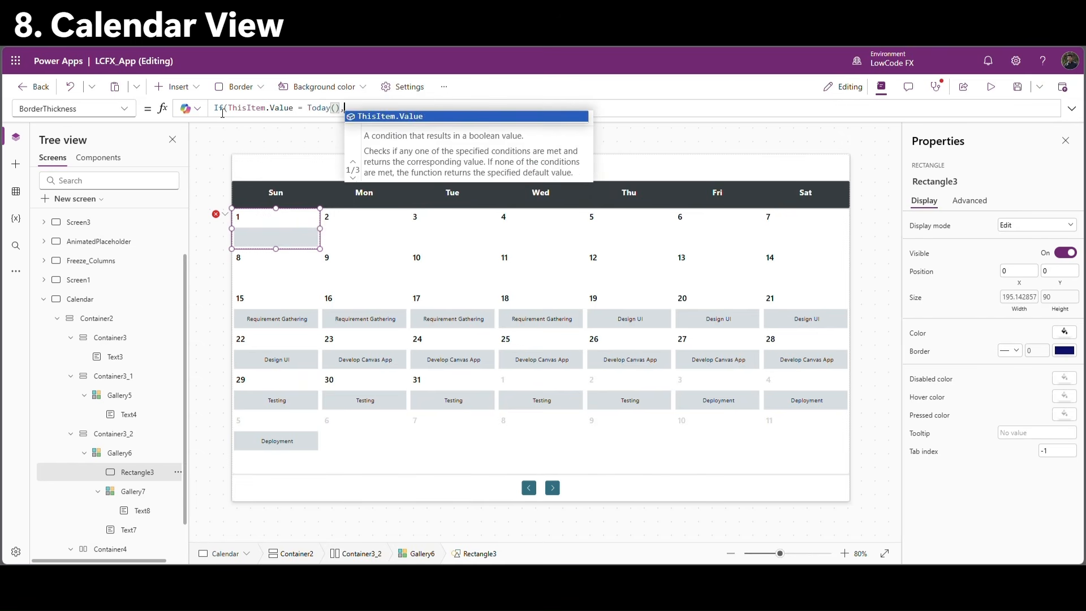
{"action": "type", "text": ",2,0"}
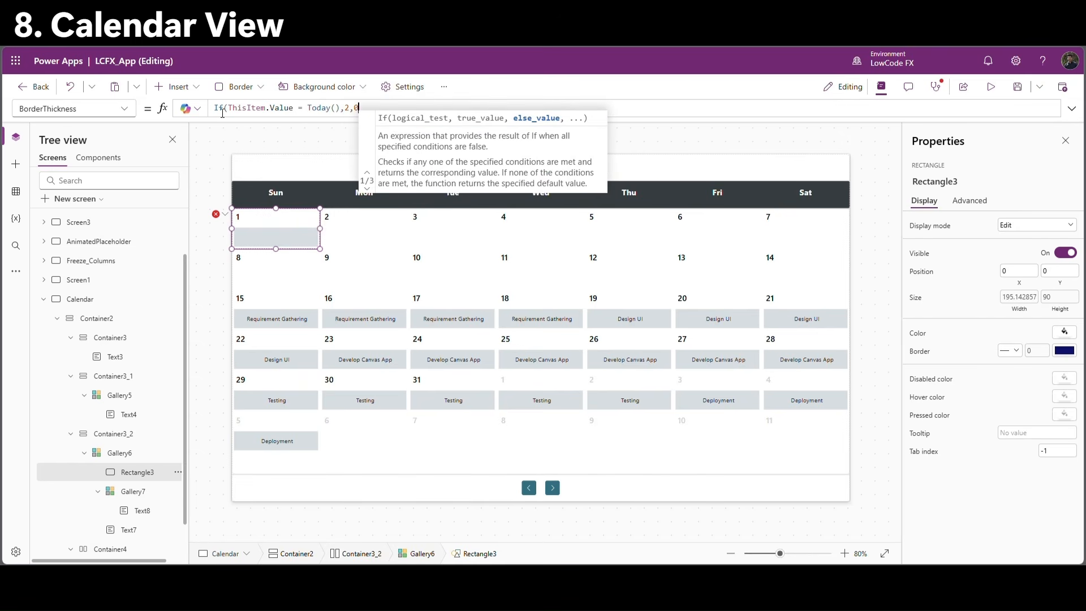
{"action": "type", "text": ")"}
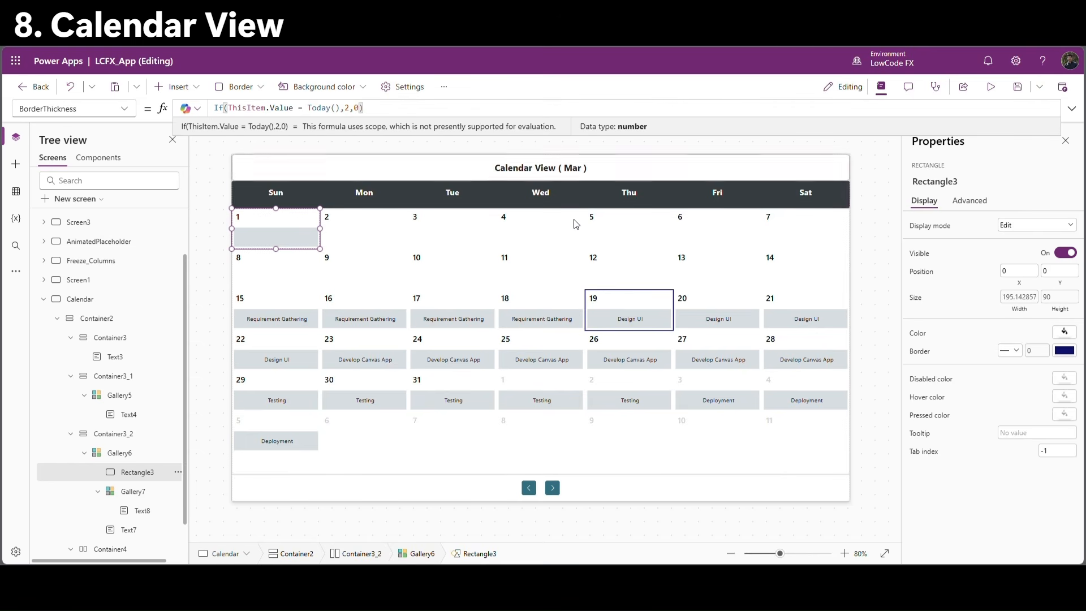
Preview the calendar, move forward two months and back again to check the current-day border, and return to editing.
{"action": "left_click", "coordinate": [993, 87]}
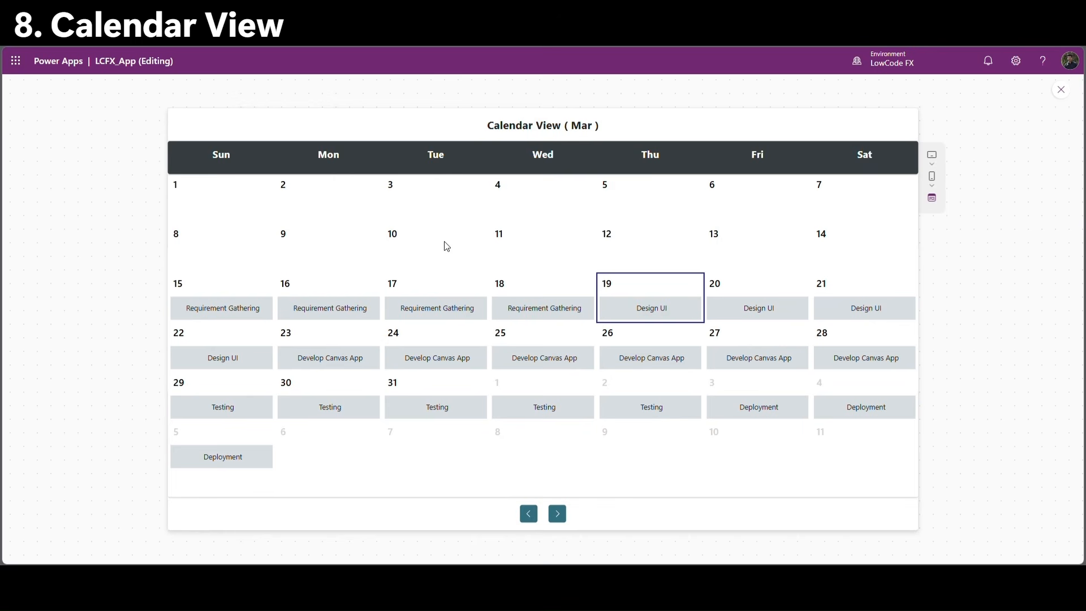
{"action": "left_click", "coordinate": [559, 515]}
{"action": "left_click", "coordinate": [558, 514]}
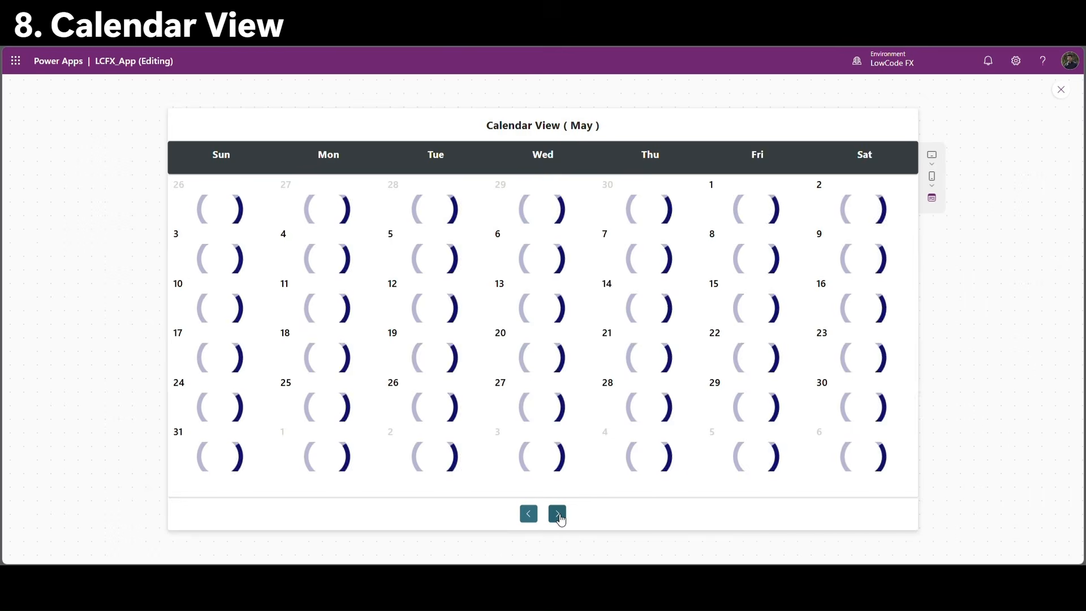
{"action": "left_click", "coordinate": [528, 515]}
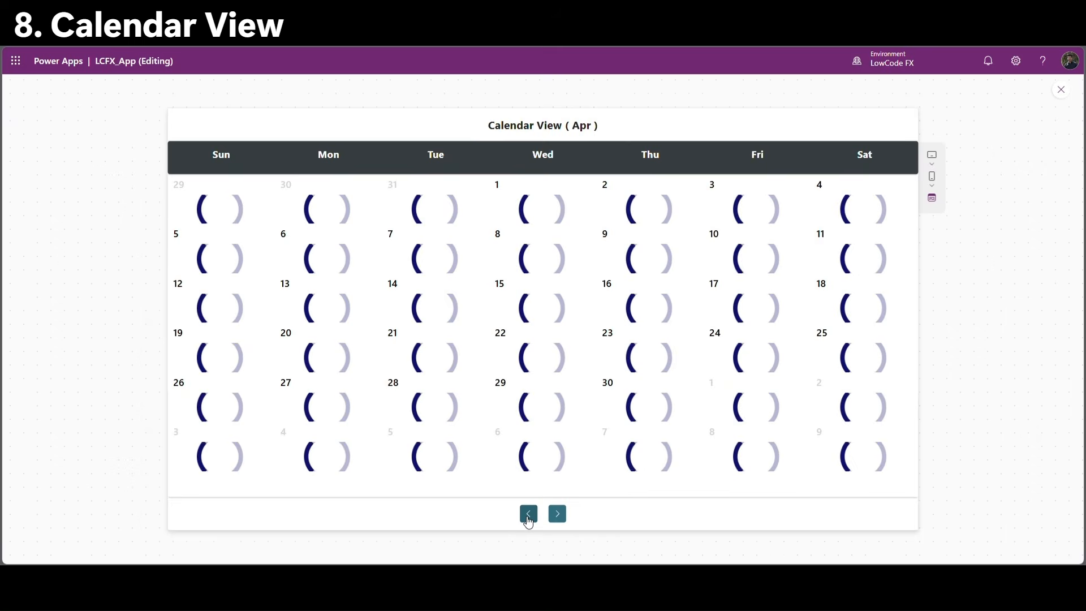
{"action": "left_click", "coordinate": [529, 514]}
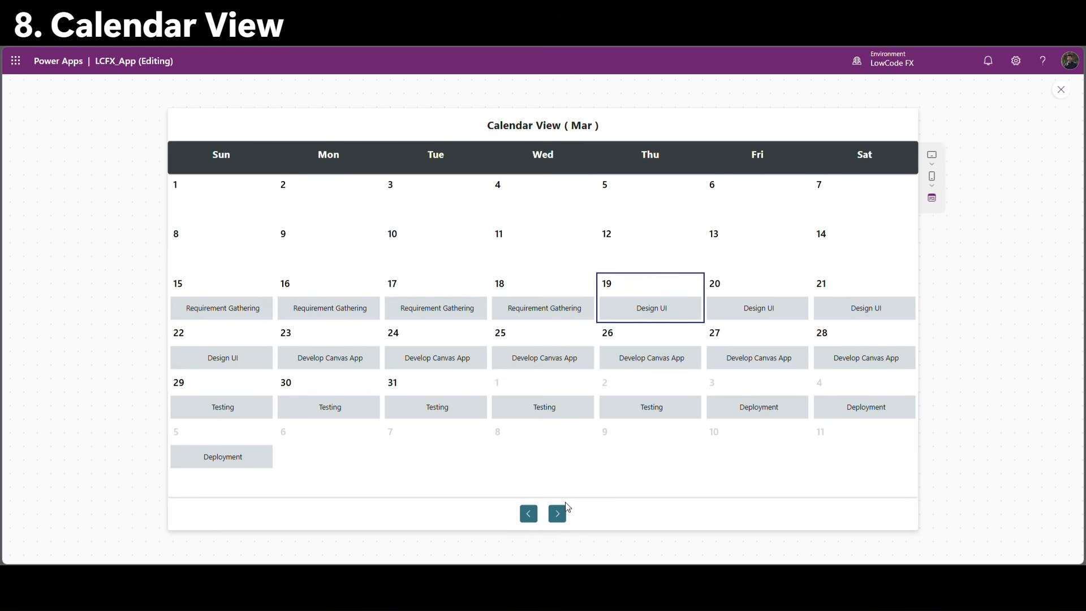
{"action": "left_click", "coordinate": [1069, 95]}
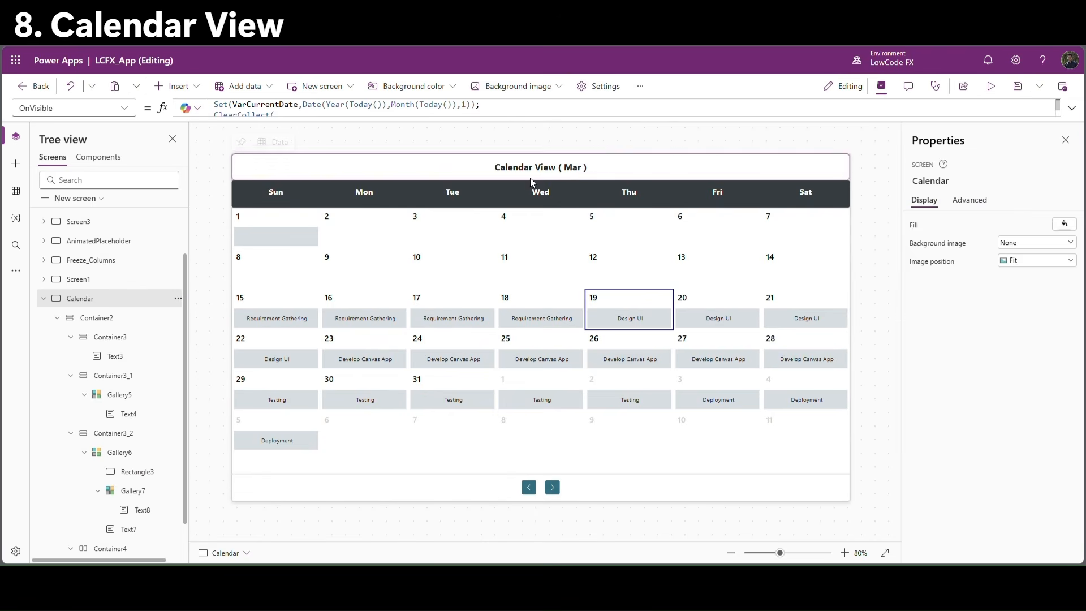
Add the year after "mmm - " in the calendar title's date format and preview the title across earlier months.
{"action": "left_click", "coordinate": [570, 171]}
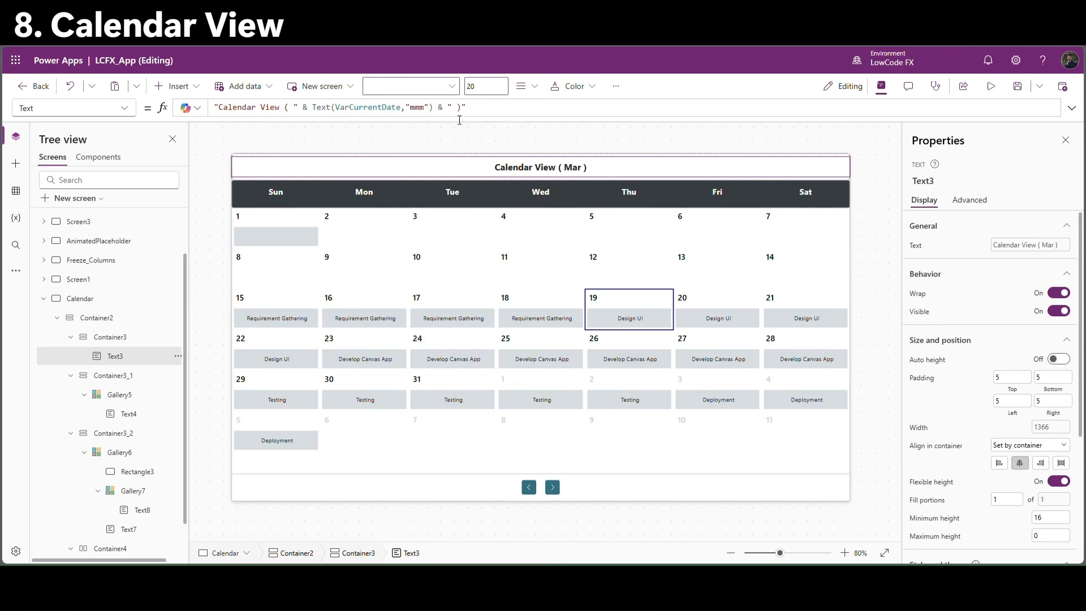
{"action": "left_click", "coordinate": [428, 108]}
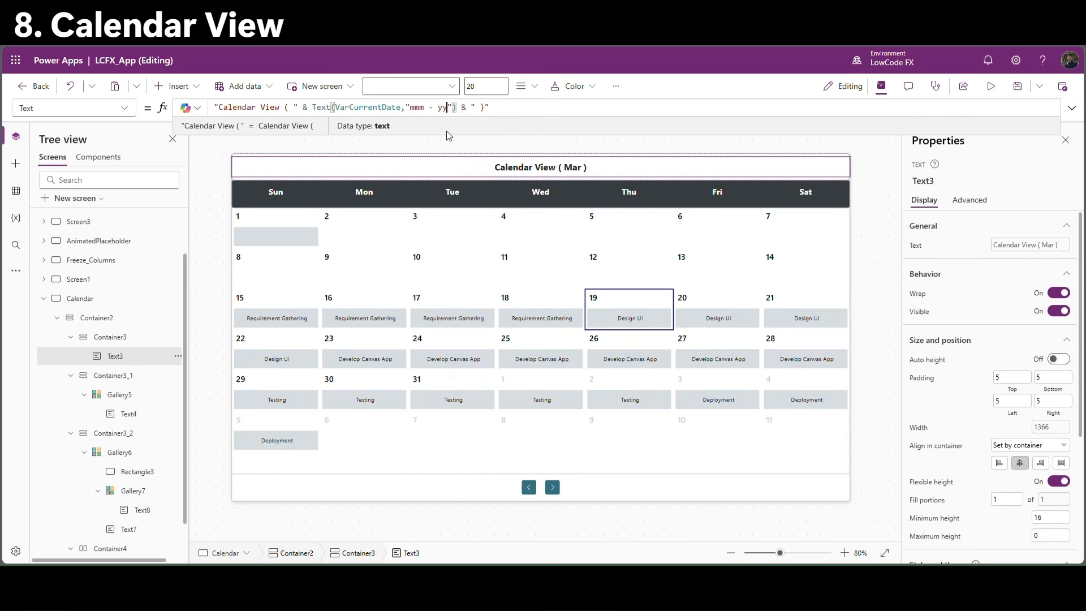
{"action": "left_click", "coordinate": [991, 88]}
{"action": "left_click", "coordinate": [530, 517]}
{"action": "left_click", "coordinate": [530, 516]}
{"action": "left_click", "coordinate": [530, 516]}
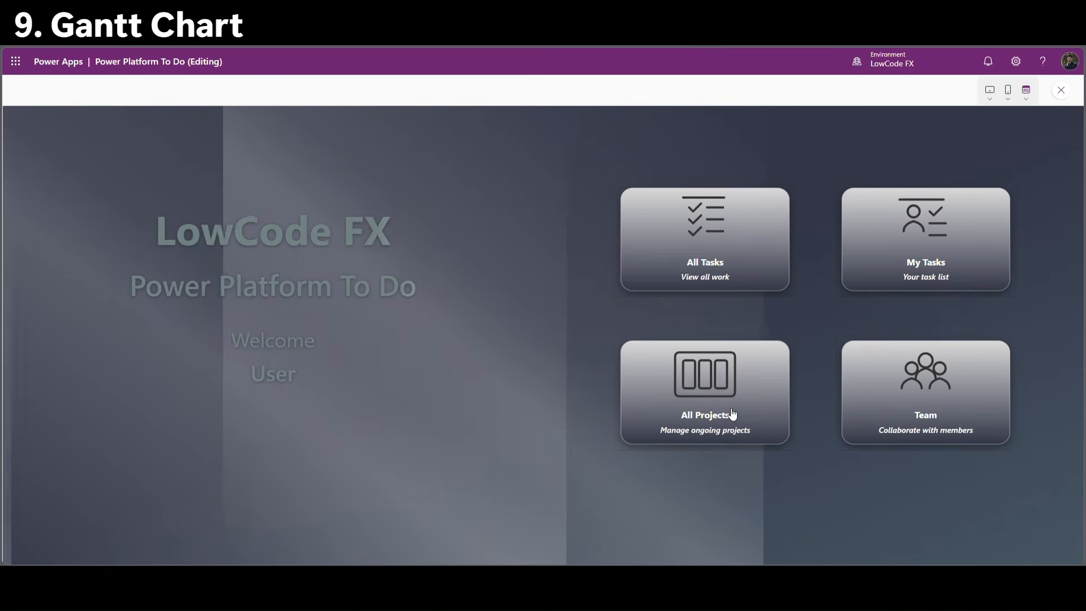
Open Project_5 from All Projects in the Power Platform To Do app, show its Gantt chart and go back three months.
{"action": "left_click", "coordinate": [722, 418]}
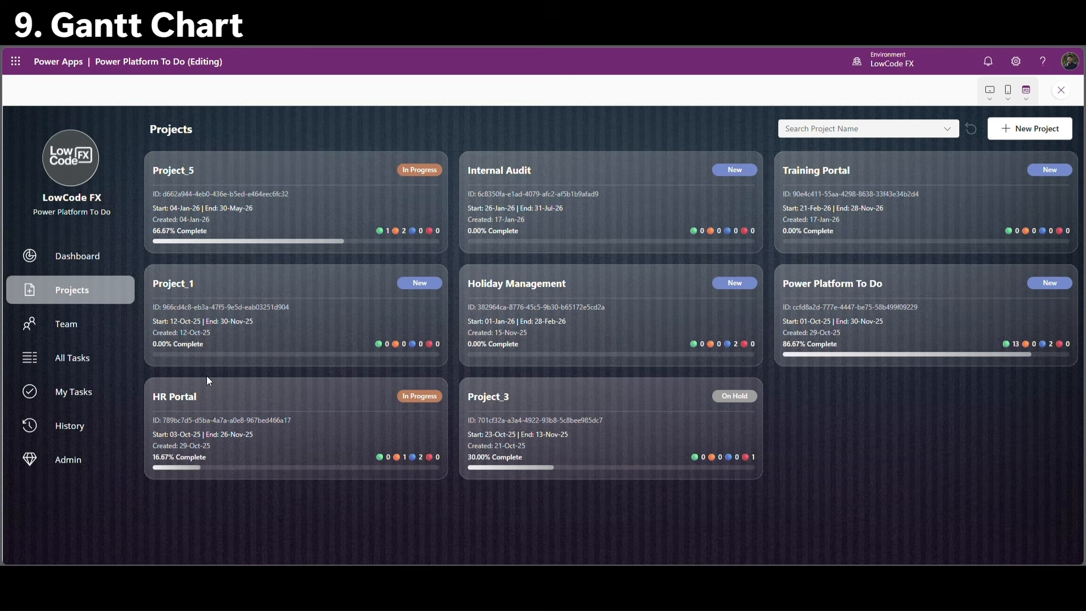
{"action": "left_click", "coordinate": [268, 212]}
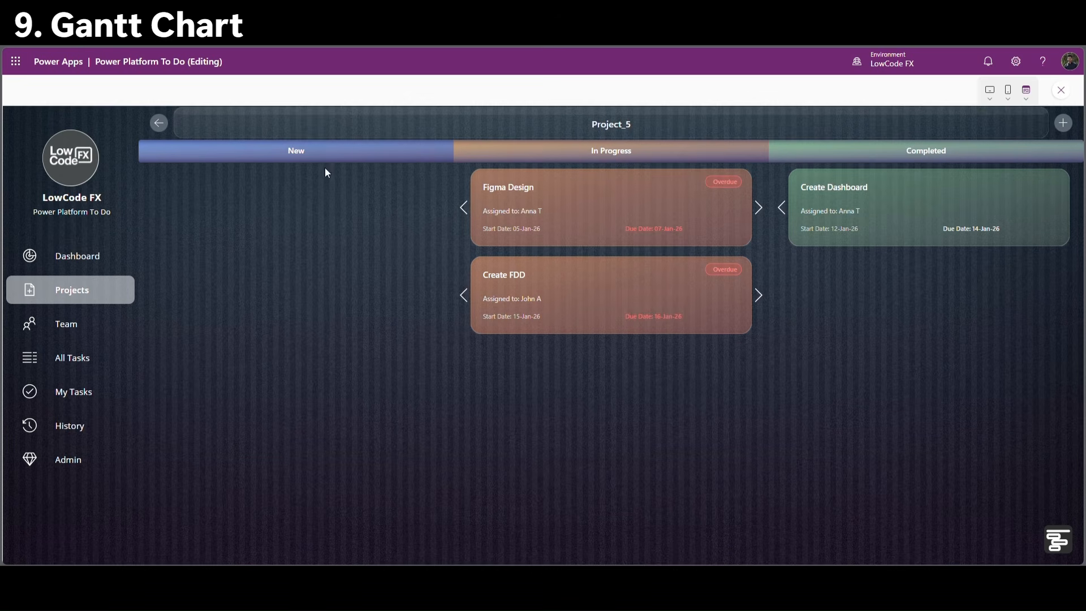
{"action": "left_click", "coordinate": [1065, 547]}
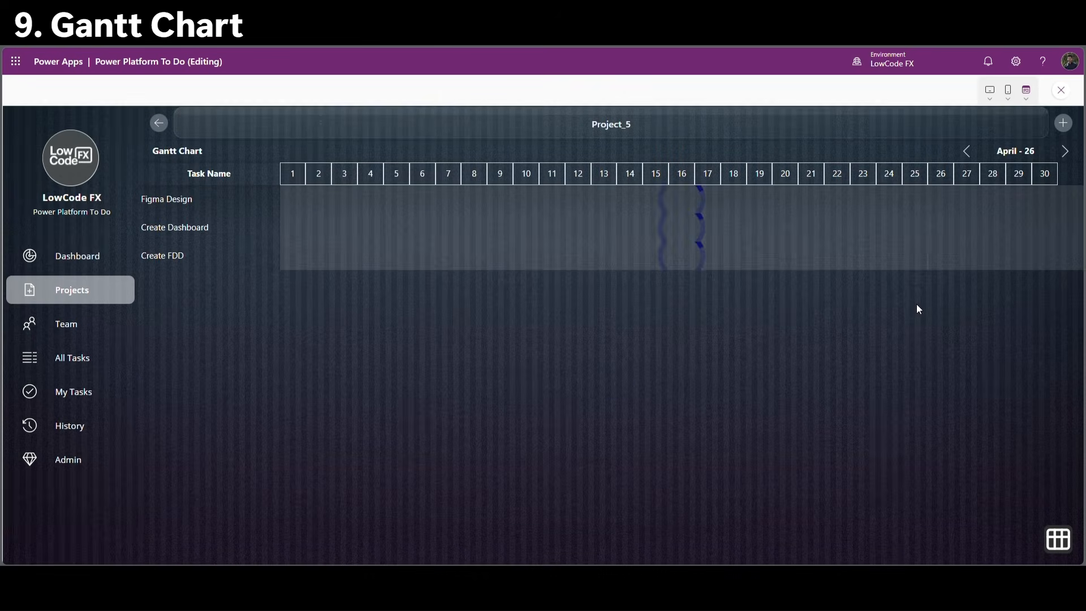
{"action": "left_click", "coordinate": [967, 153]}
{"action": "left_click", "coordinate": [968, 153]}
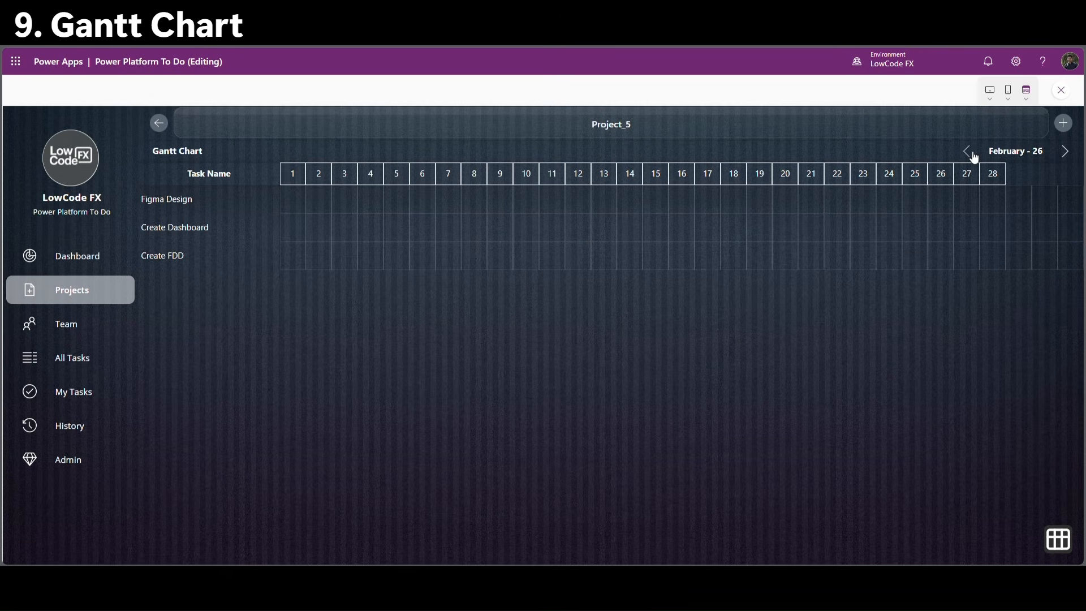
{"action": "left_click", "coordinate": [974, 153]}
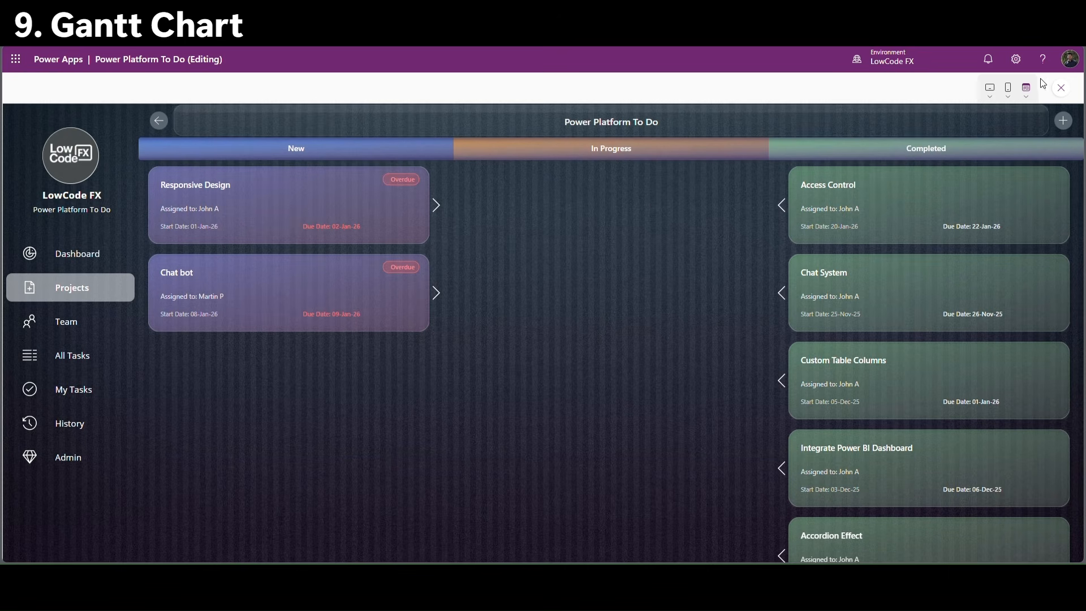
Leave the preview, insert an image control on the Projects screen and place it at about X 644, Y 456.
{"action": "left_click", "coordinate": [1062, 90]}
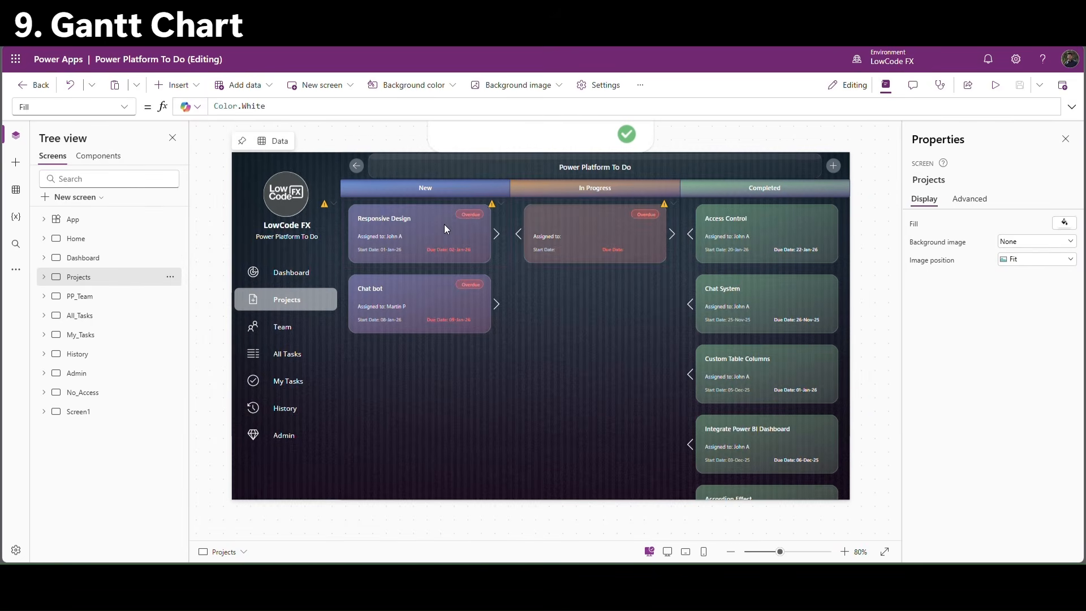
{"action": "left_click", "coordinate": [44, 277]}
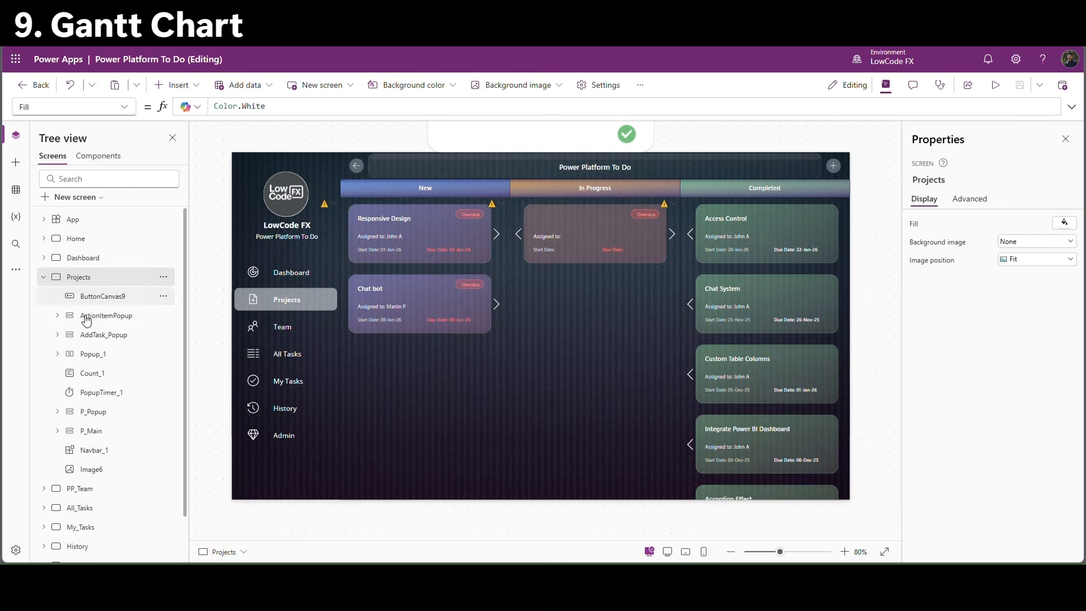
{"action": "left_click", "coordinate": [183, 86]}
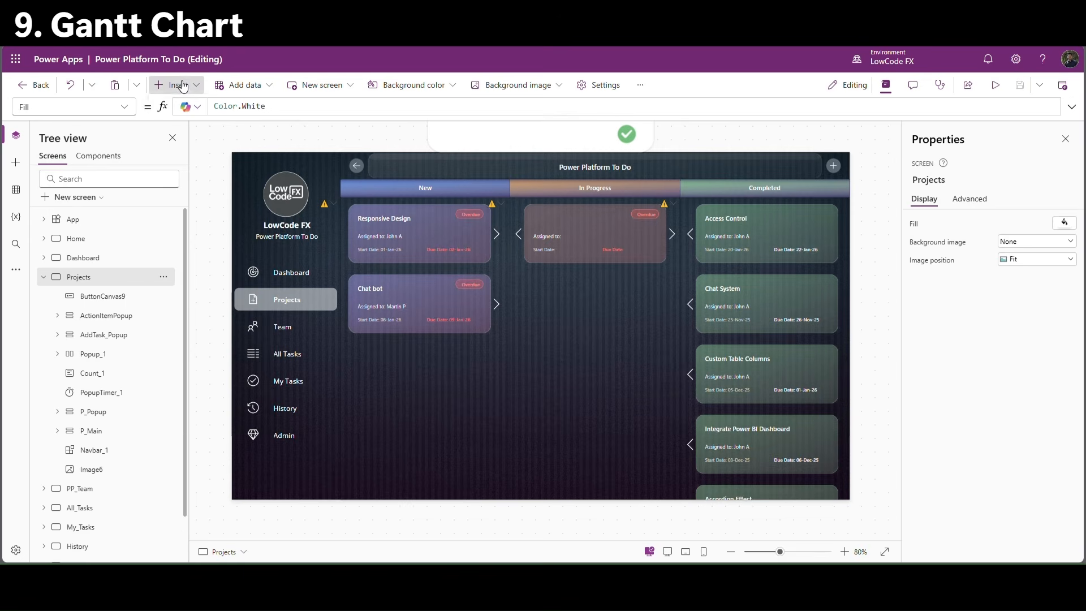
{"action": "type", "text": "imag"}
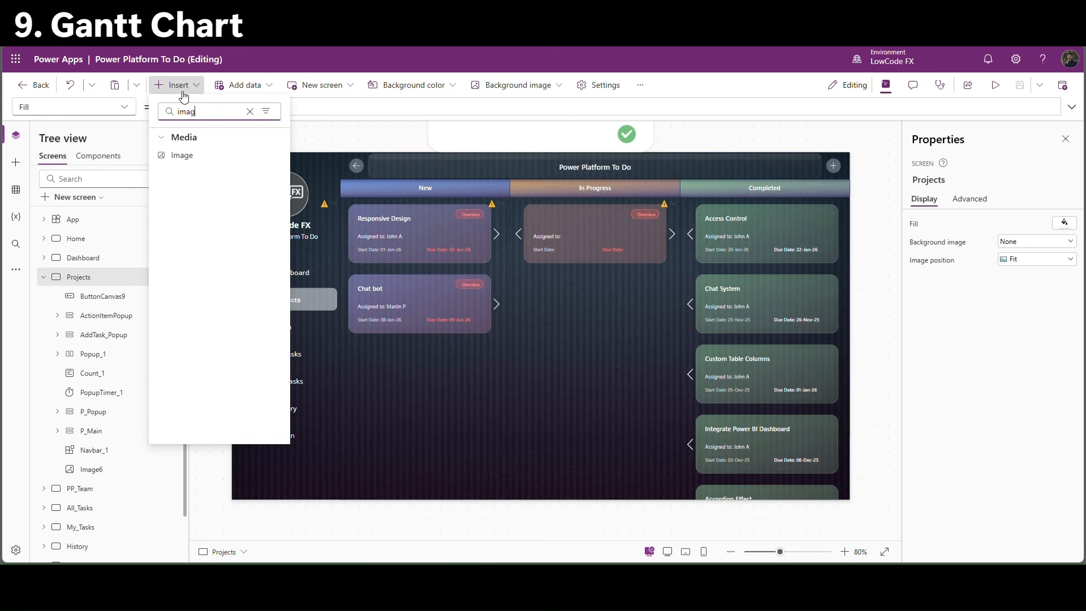
{"action": "left_click", "coordinate": [203, 159]}
{"action": "left_click_drag", "start_coordinate": [285, 197], "coordinate": [558, 387]}
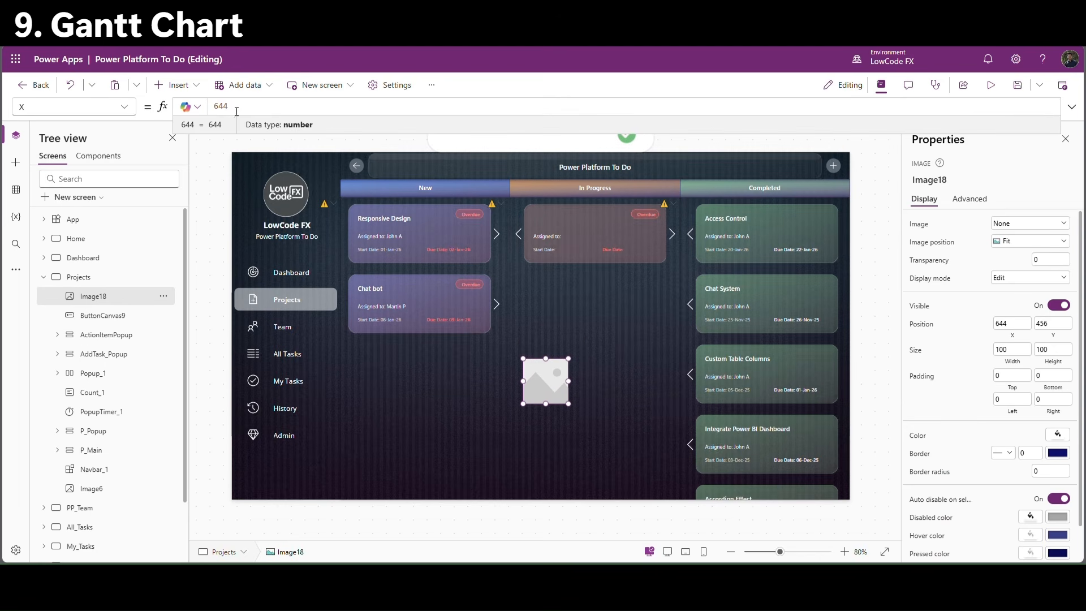
Set the new image's X position to Parent.Width - Self.Width - 20.
{"action": "key", "text": "ctrl+a"}
{"action": "type", "text": "pare"}
{"action": "key", "text": "Tab"}
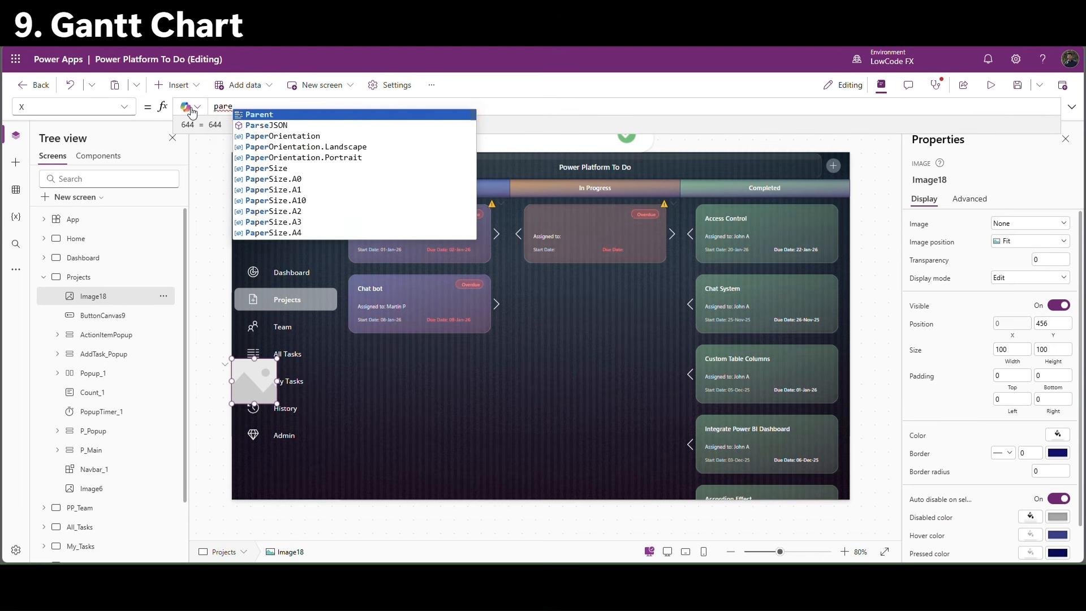
{"action": "type", "text": ".Width - "}
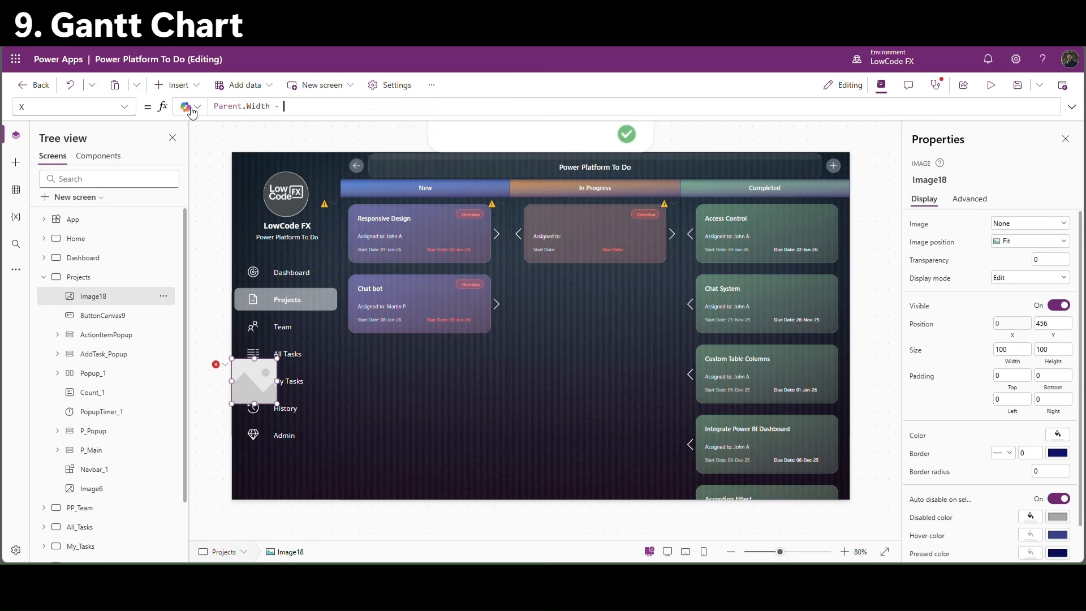
{"action": "type", "text": "Self"}
{"action": "type", "text": ".Width "}
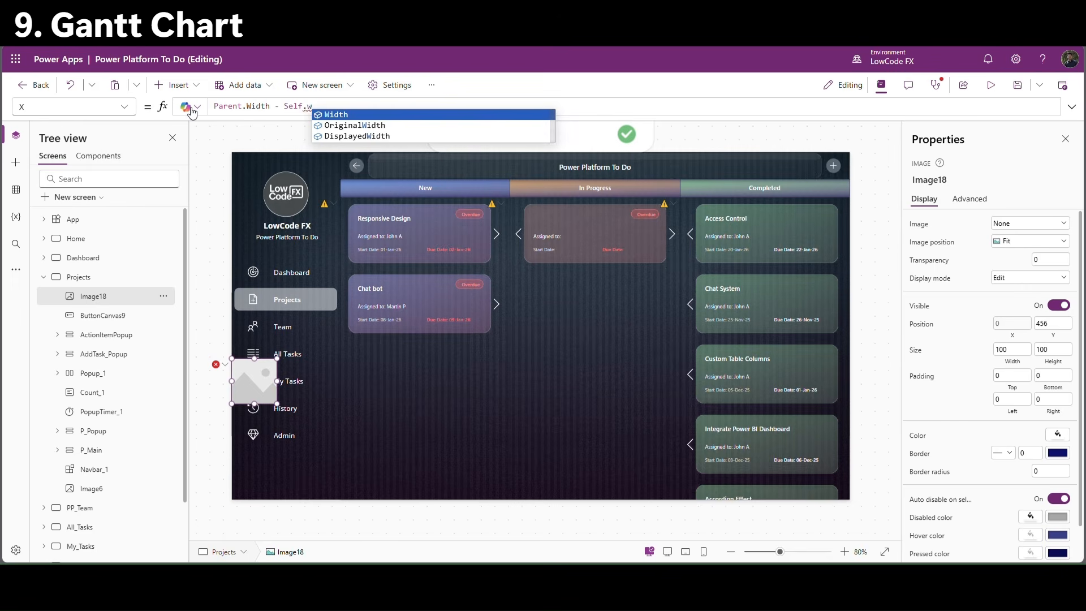
{"action": "type", "text": "- 20"}
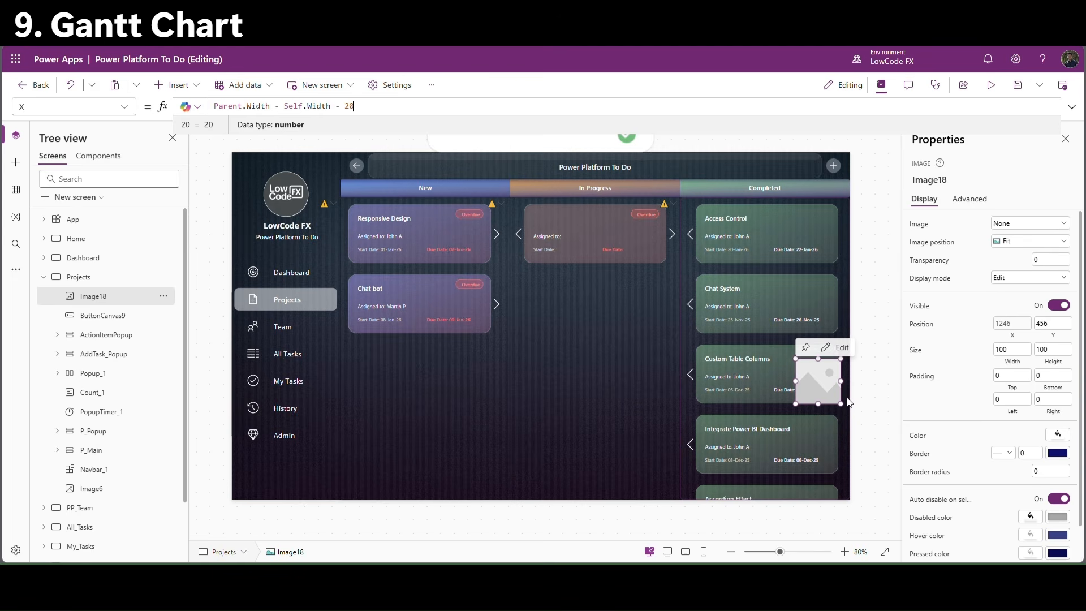
Reuse the X formula for the image's Y position and adapt it to Parent.Height - Self.Height - 20.
{"action": "left_click_drag", "start_coordinate": [364, 107], "coordinate": [203, 112]}
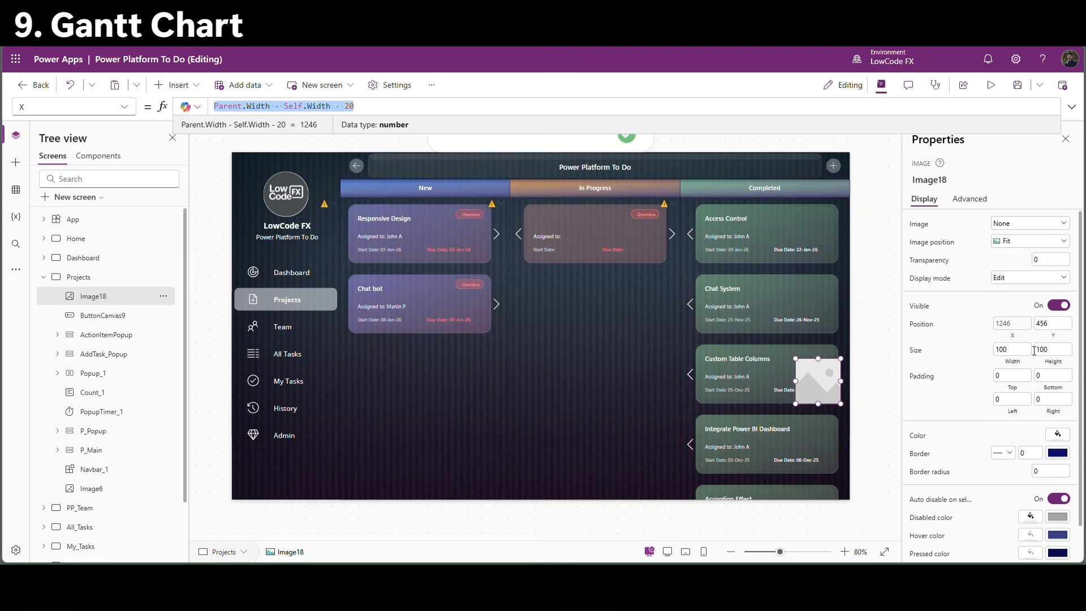
{"action": "left_click", "coordinate": [1053, 323]}
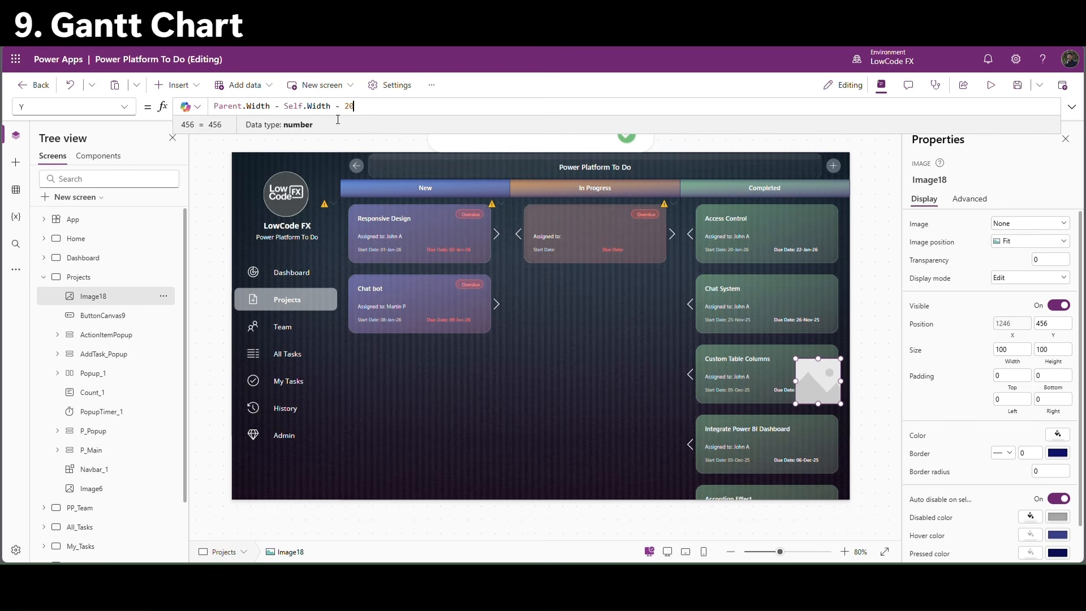
{"action": "type", "text": "Parent.Width - Self.Width - 20"}
{"action": "double_click", "coordinate": [259, 106]}
{"action": "type", "text": "h"}
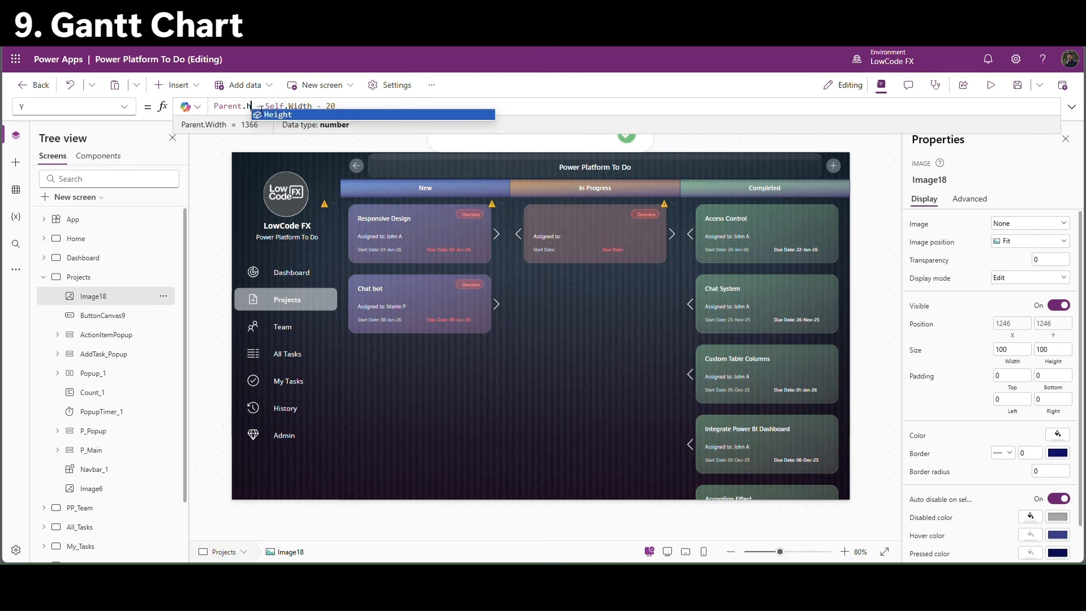
{"action": "left_click", "coordinate": [274, 115]}
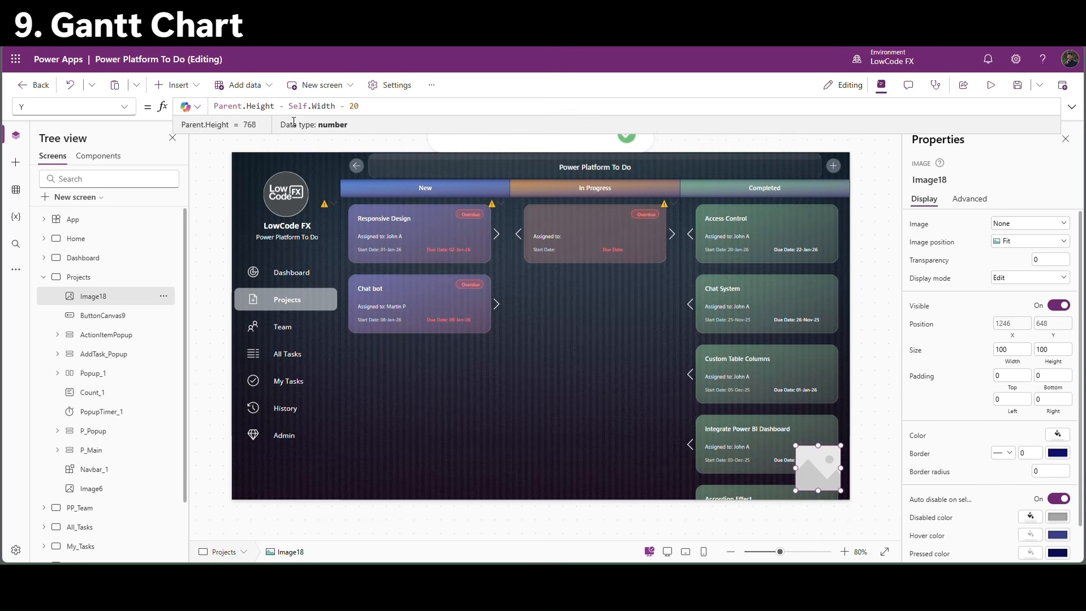
{"action": "double_click", "coordinate": [334, 105]}
{"action": "type", "text": "hei"}
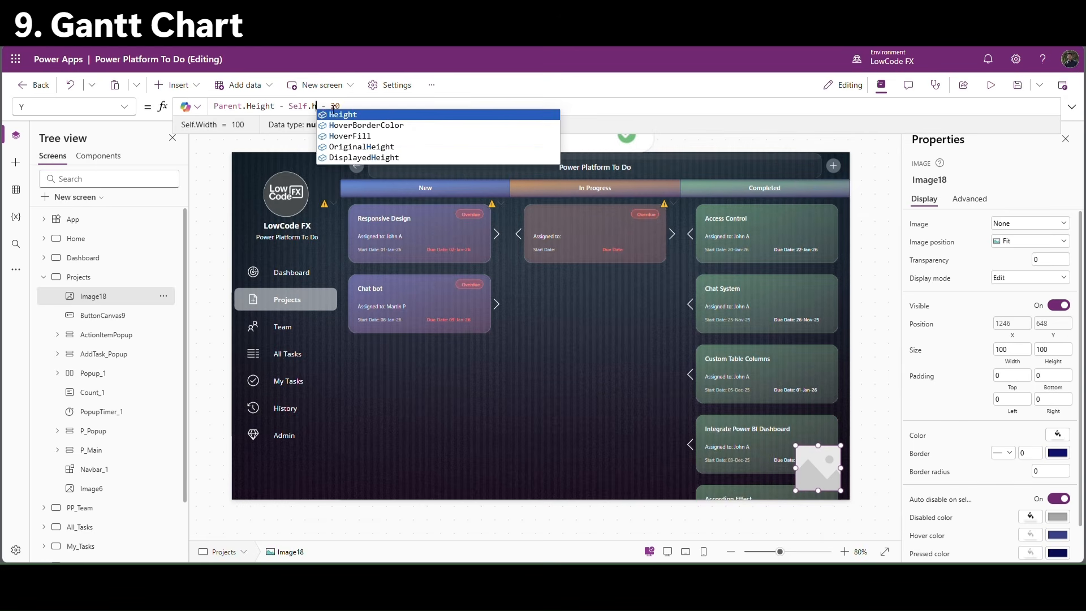
{"action": "left_click", "coordinate": [350, 115]}
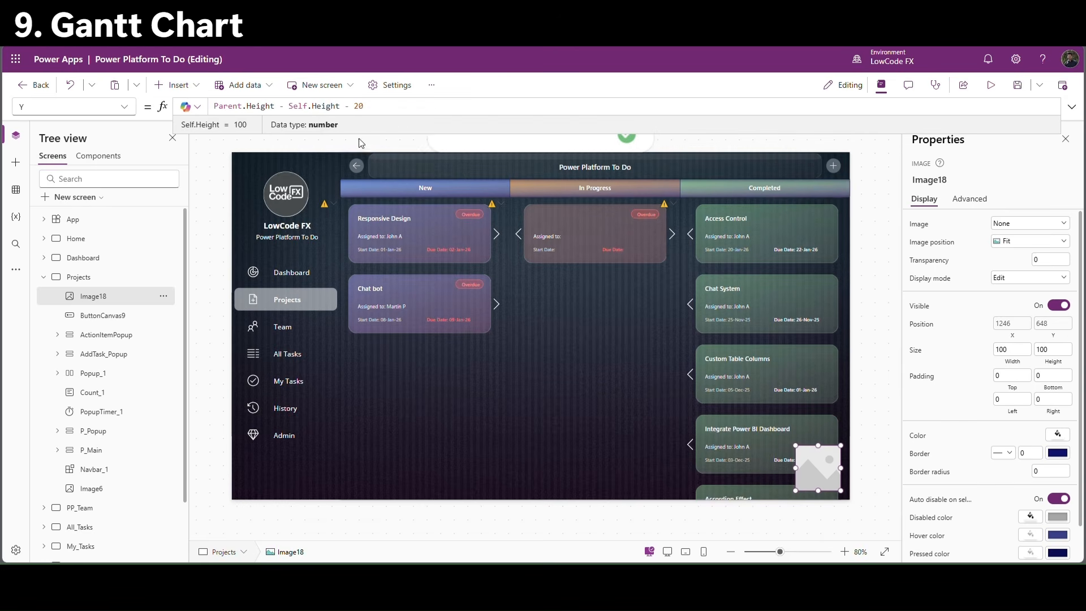
Set the new image control's width and height to 50 each.
{"action": "left_click", "coordinate": [1024, 367]}
{"action": "left_click_drag", "start_coordinate": [237, 110], "coordinate": [195, 113]}
{"action": "type", "text": "50"}
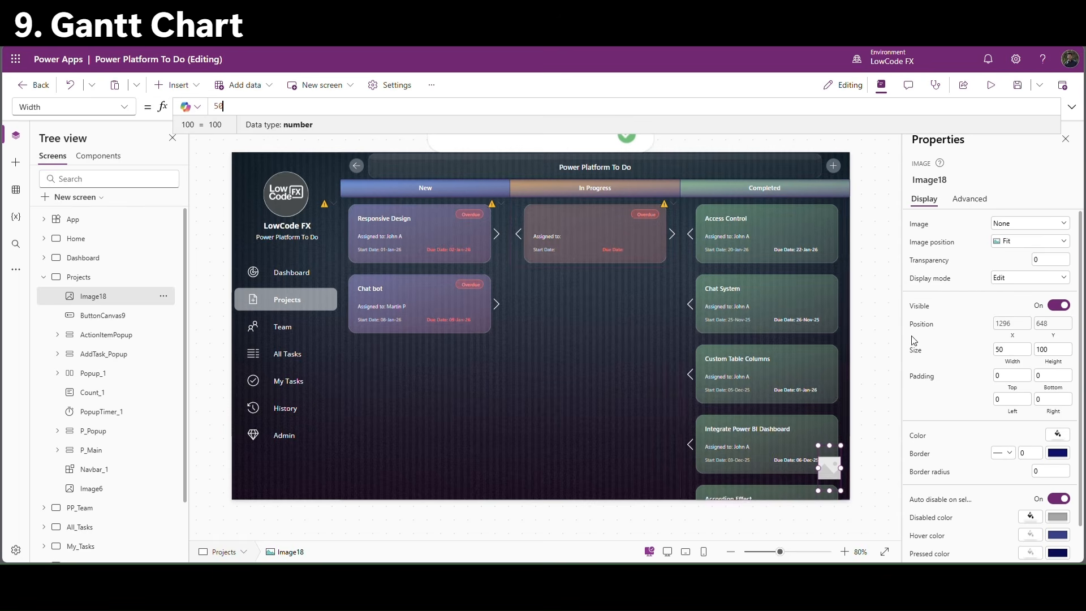
{"action": "left_click", "coordinate": [1052, 367]}
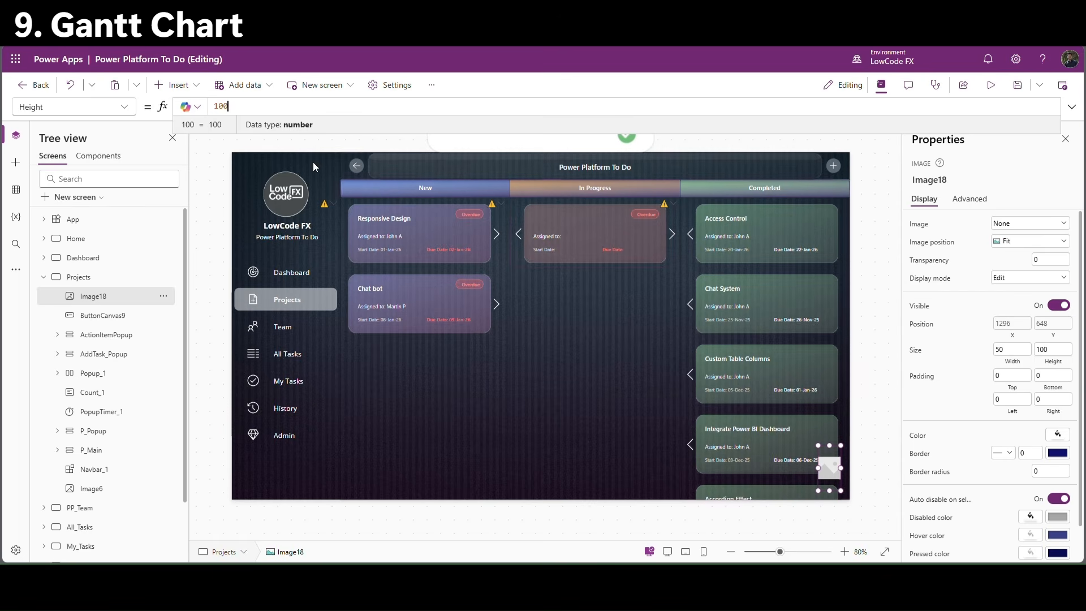
{"action": "double_click", "coordinate": [220, 107]}
{"action": "type", "text": "50"}
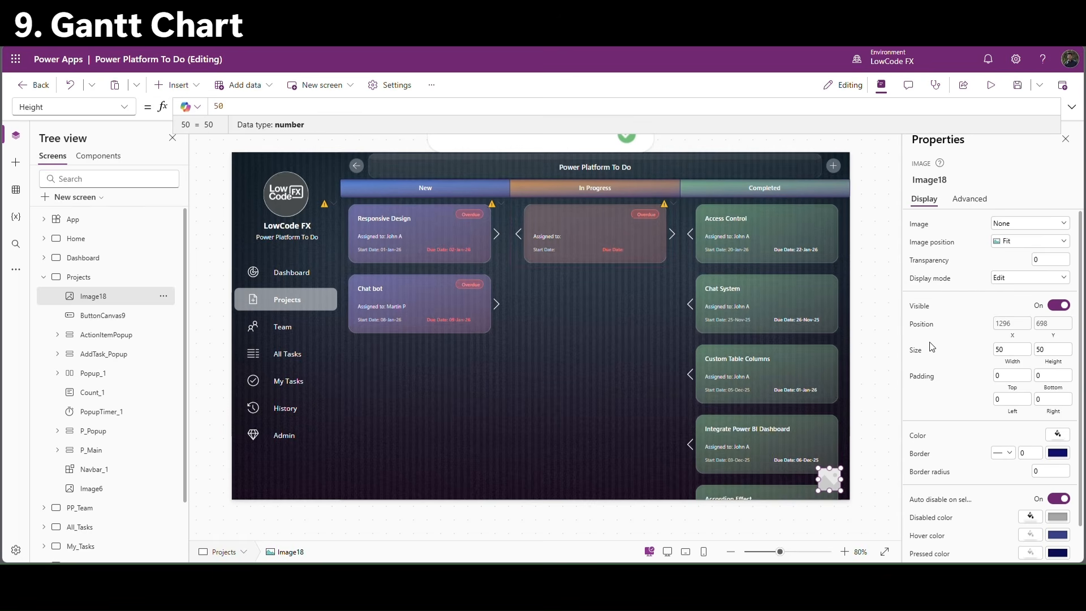
Insert a button on the Projects screen and set its X position to Parent.Width - Self.Width - 20.
{"action": "left_click", "coordinate": [183, 86]}
{"action": "left_click", "coordinate": [183, 173]}
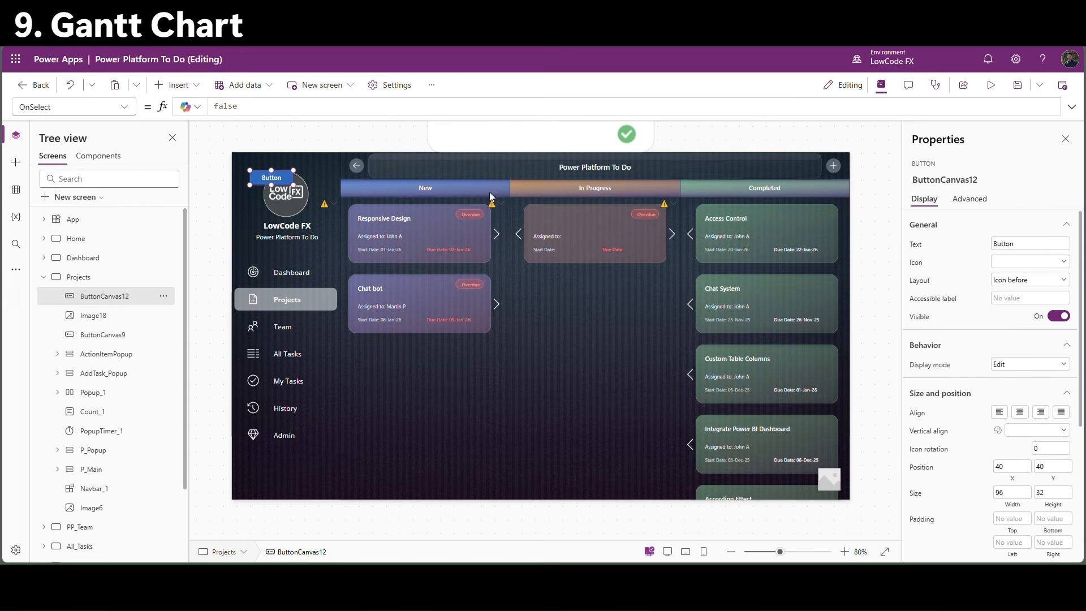
{"action": "scroll", "coordinate": [1008, 367], "scroll_direction": "down", "scroll_amount": 2}
{"action": "left_click", "coordinate": [1013, 411]}
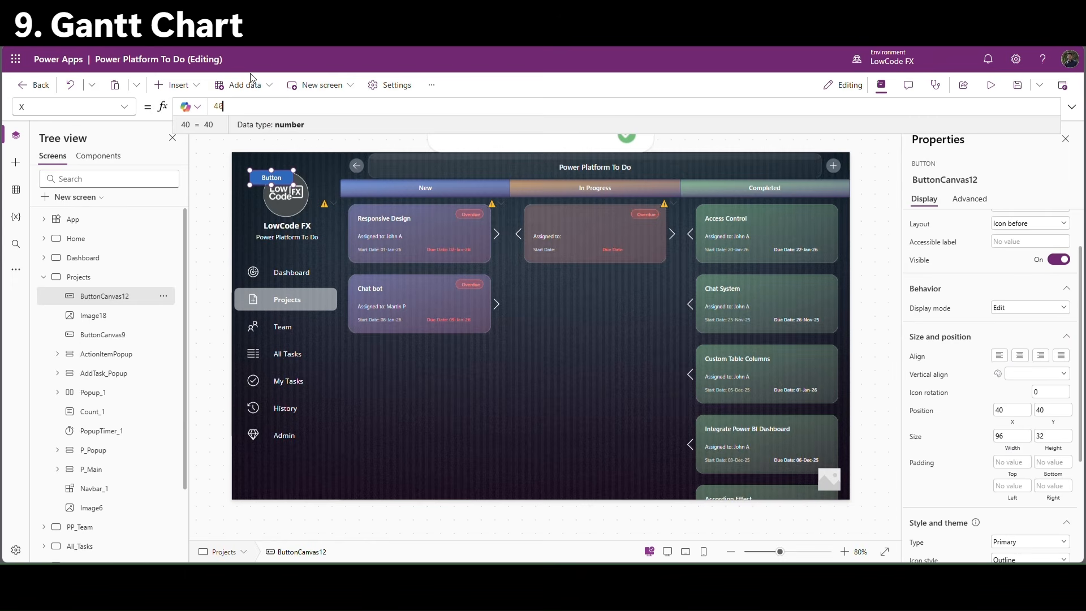
{"action": "type", "text": "Parent.Width - Self.Width - 20"}
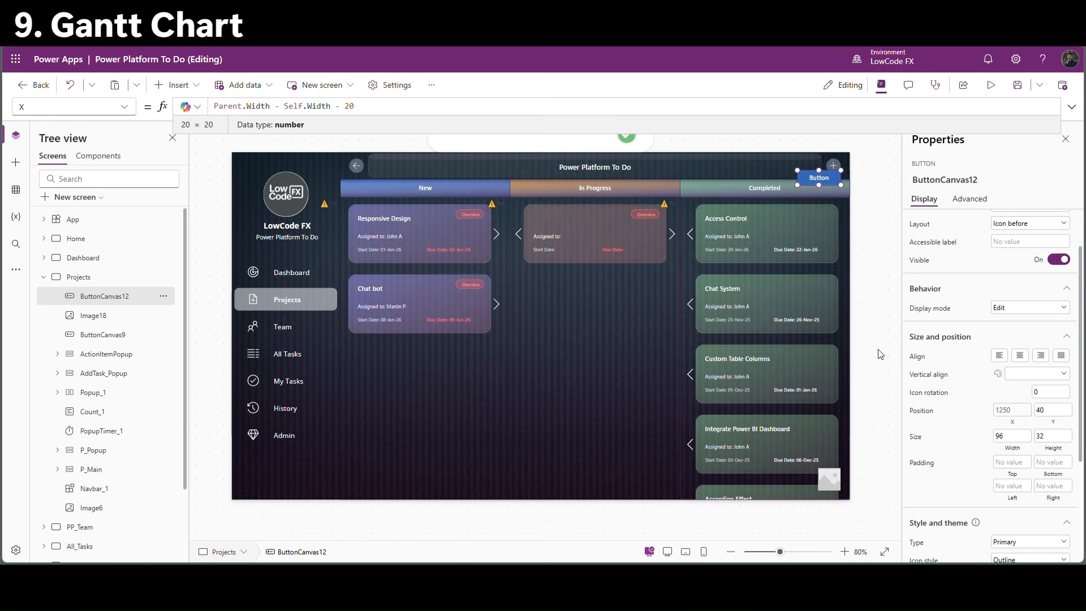
Set the button's Y position to Parent.Height - Self.Height - 20 by adapting the X formula.
{"action": "left_click", "coordinate": [1051, 410]}
{"action": "key", "text": "ctrl+a"}
{"action": "type", "text": "Parent.Width - Self.Width - 20"}
{"action": "double_click", "coordinate": [260, 107]}
{"action": "type", "text": "h"}
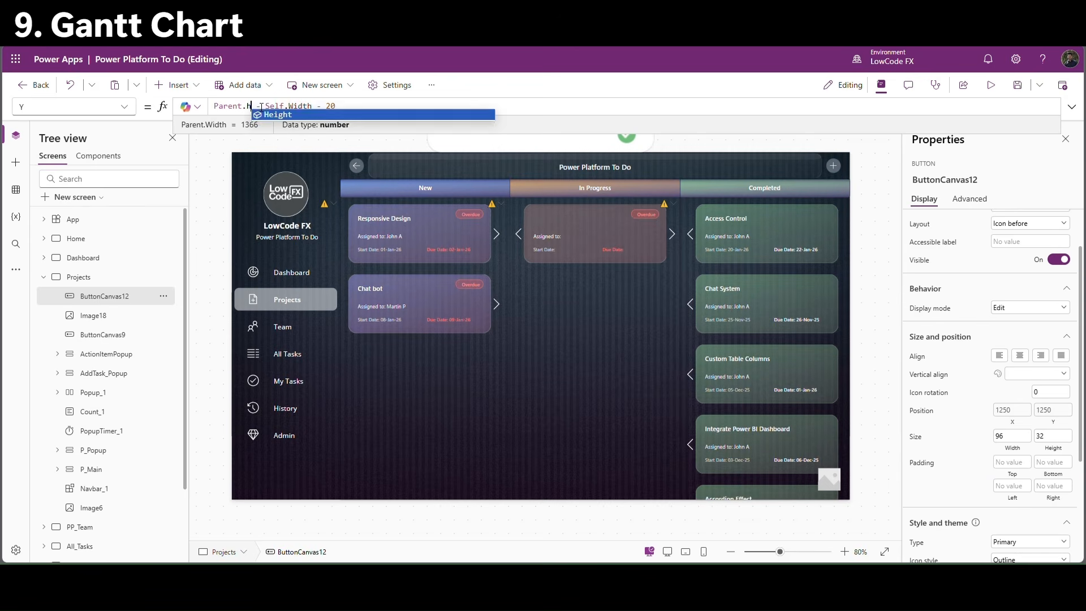
{"action": "type", "text": "eight"}
{"action": "double_click", "coordinate": [325, 106]}
{"action": "type", "text": "Height"}
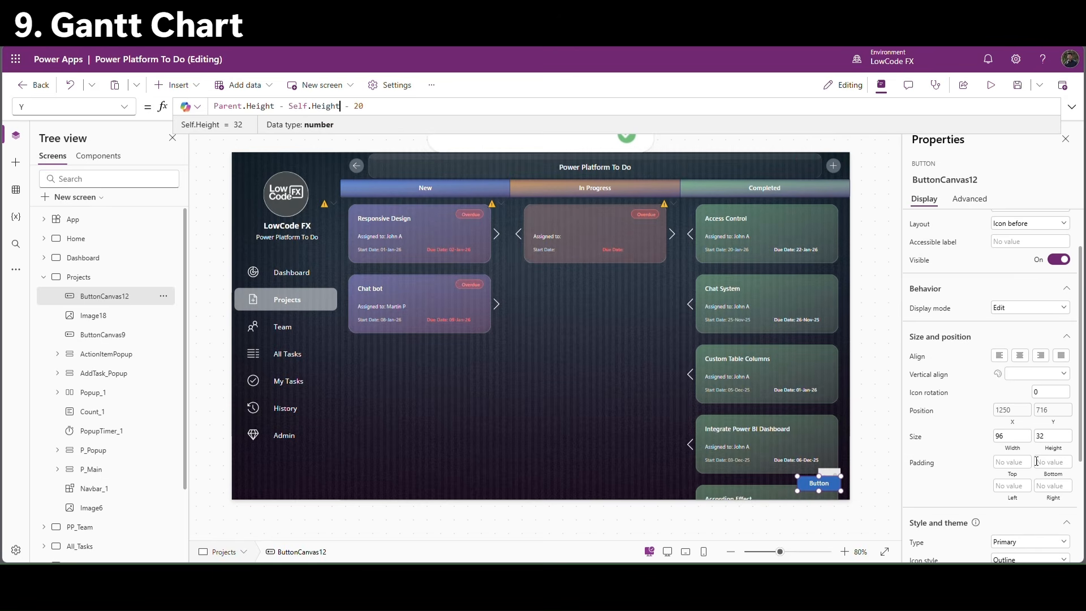
Set the new button's width and height to 50 each, matching the image beneath it.
{"action": "left_click", "coordinate": [1011, 436]}
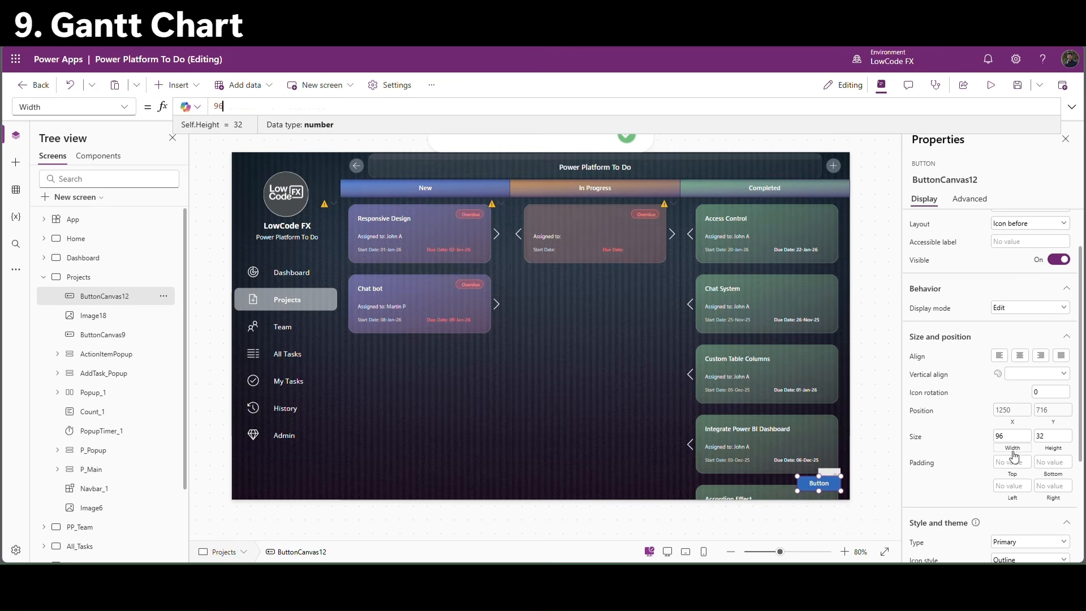
{"action": "type", "text": "50"}
{"action": "key", "text": "Tab"}
{"action": "type", "text": "50"}
{"action": "left_click", "coordinate": [980, 447]}
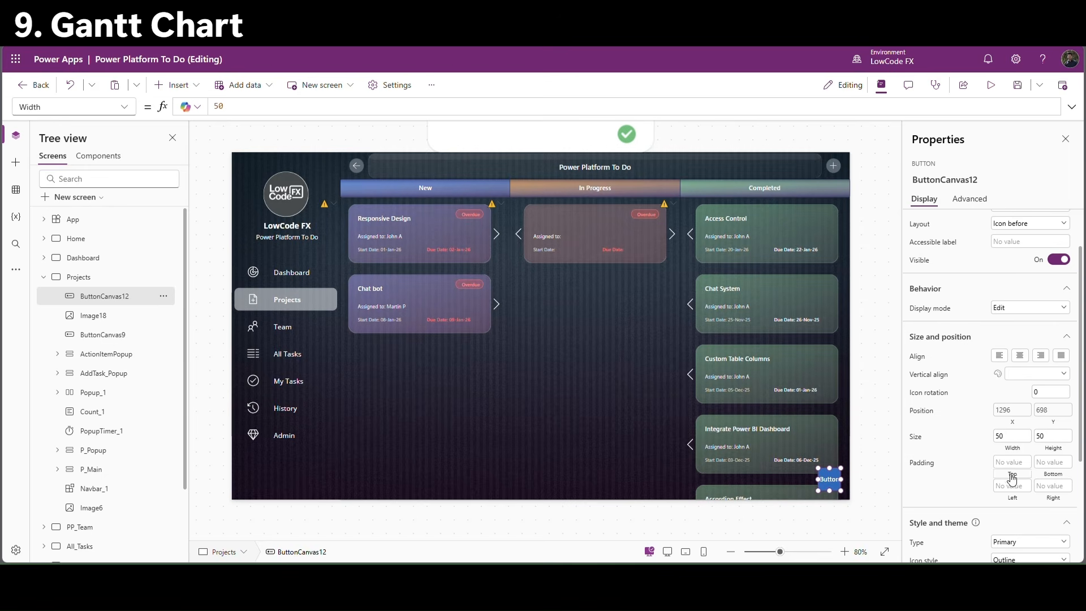
Change the button's type to Transparent and clear its text.
{"action": "scroll", "coordinate": [1034, 472], "scroll_direction": "down", "scroll_amount": 2}
{"action": "left_click", "coordinate": [1024, 435]}
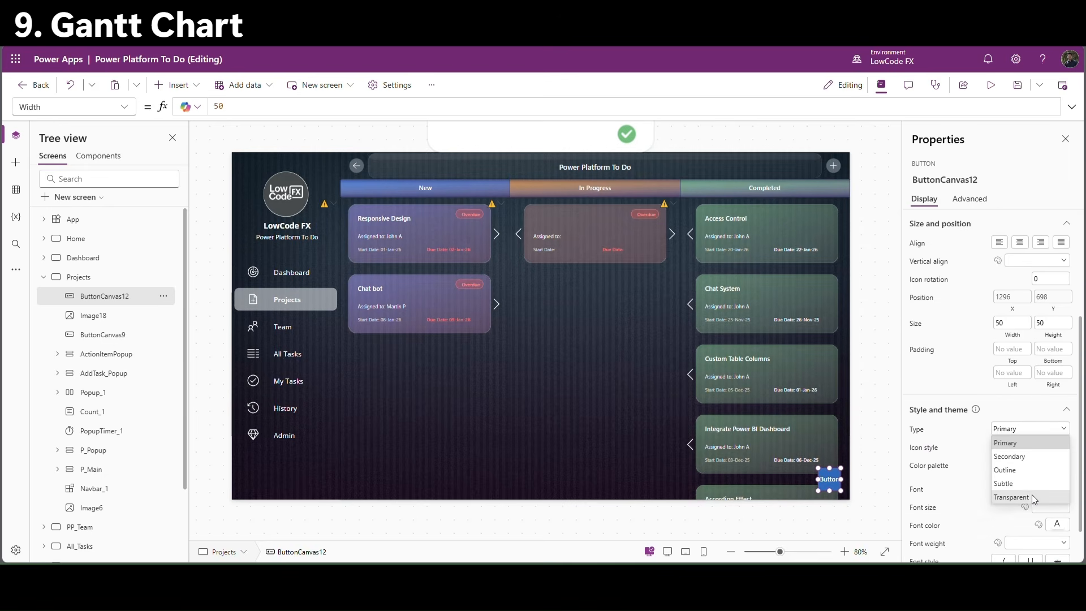
{"action": "left_click", "coordinate": [1031, 494]}
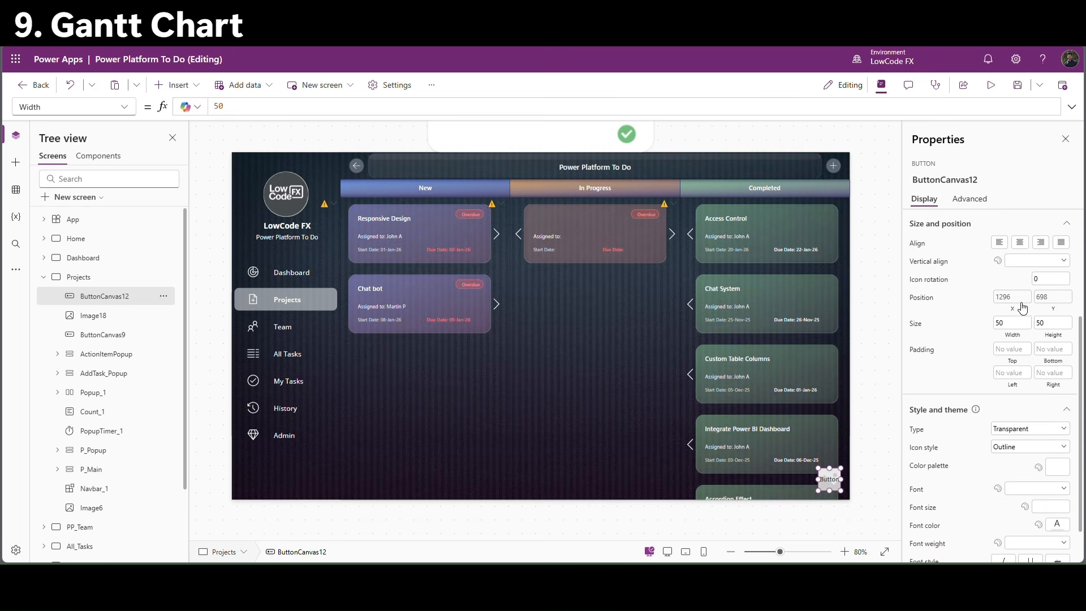
{"action": "scroll", "coordinate": [1023, 298], "scroll_direction": "up", "scroll_amount": 3}
{"action": "double_click", "coordinate": [1029, 246]}
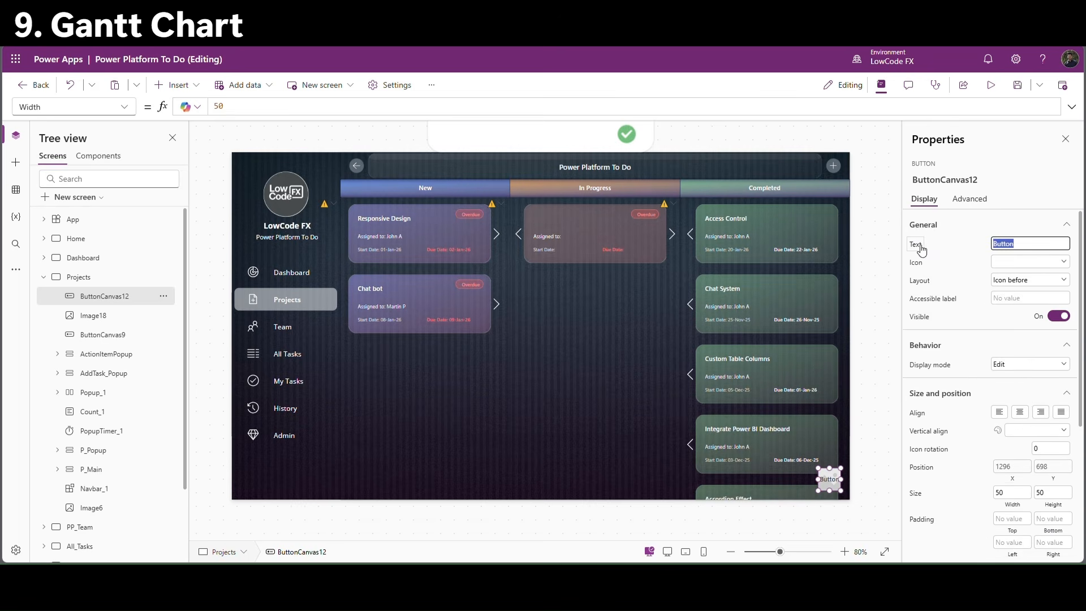
{"action": "key", "text": "BackSpace"}
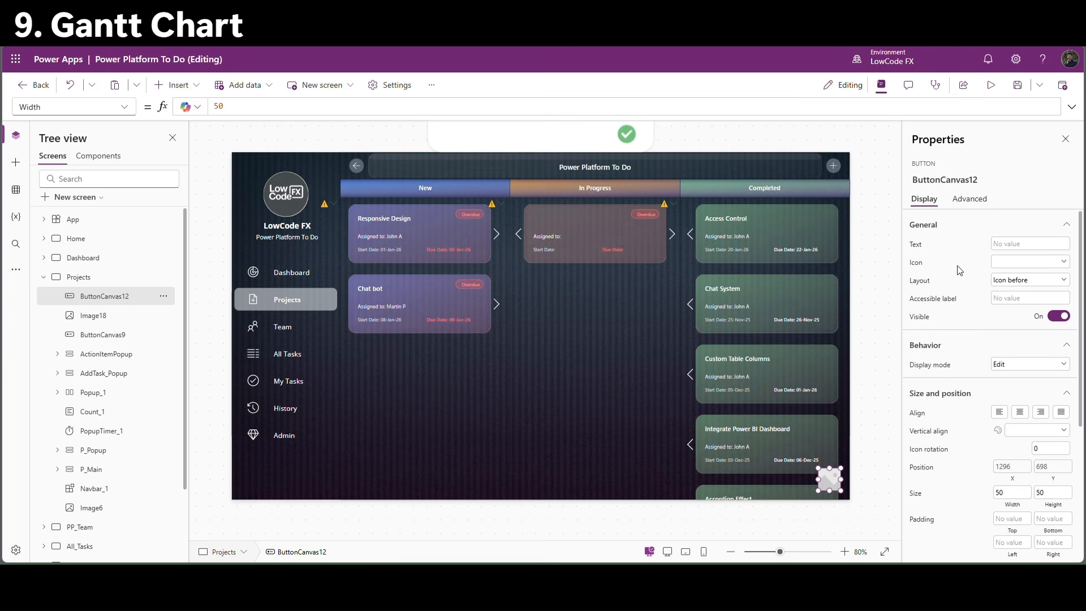
Group the new button with the image control and rename the group Icon_GanttChart.
{"action": "left_click", "coordinate": [111, 315], "text": "ctrl"}
{"action": "right_click", "coordinate": [111, 303]}
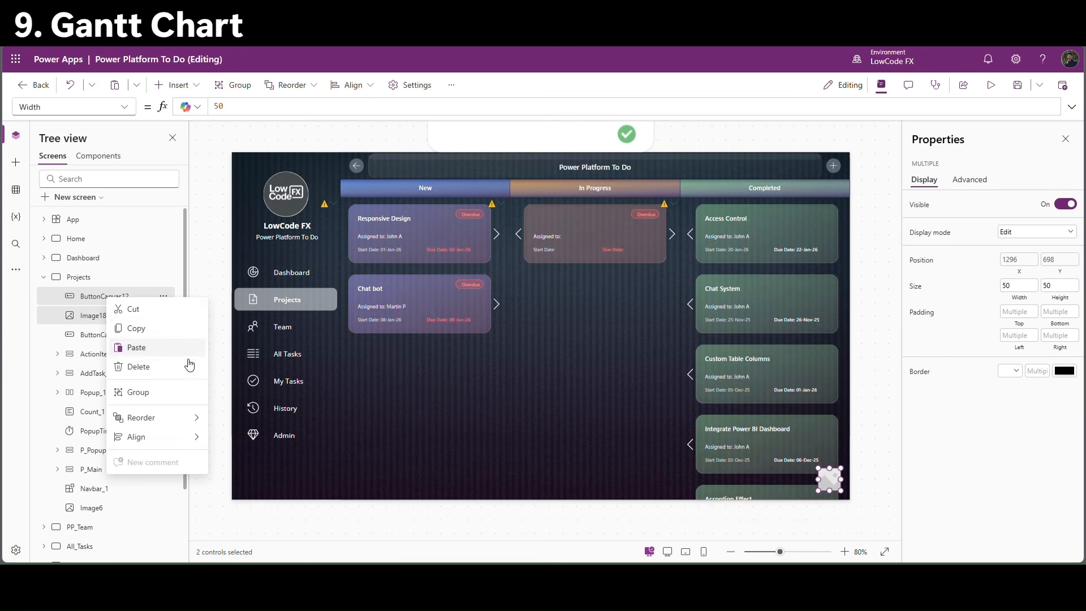
{"action": "left_click", "coordinate": [167, 392]}
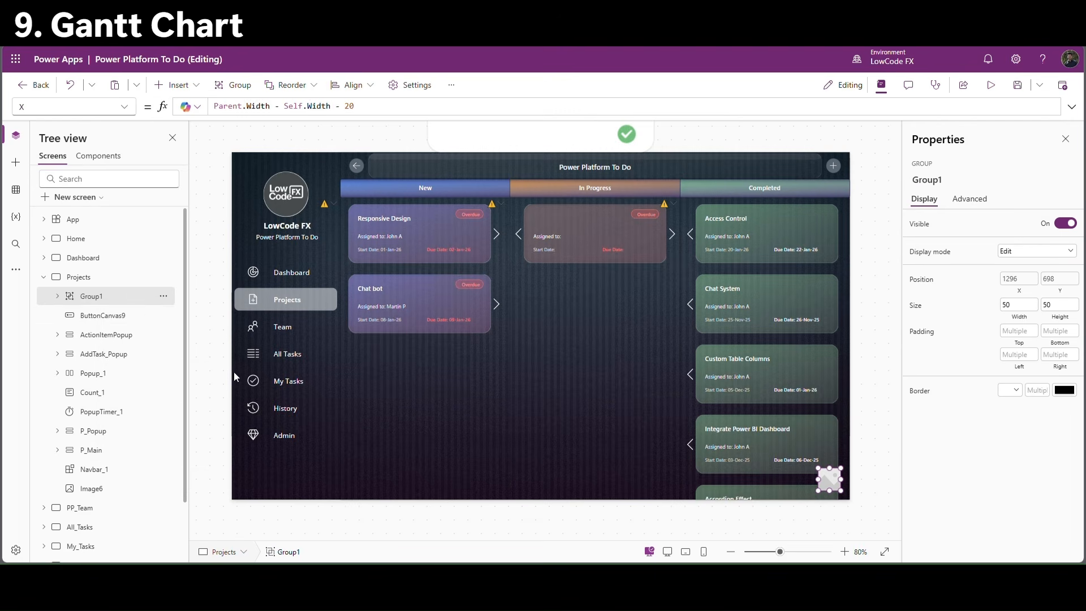
{"action": "double_click", "coordinate": [99, 299]}
{"action": "key", "text": "BackSpace"}
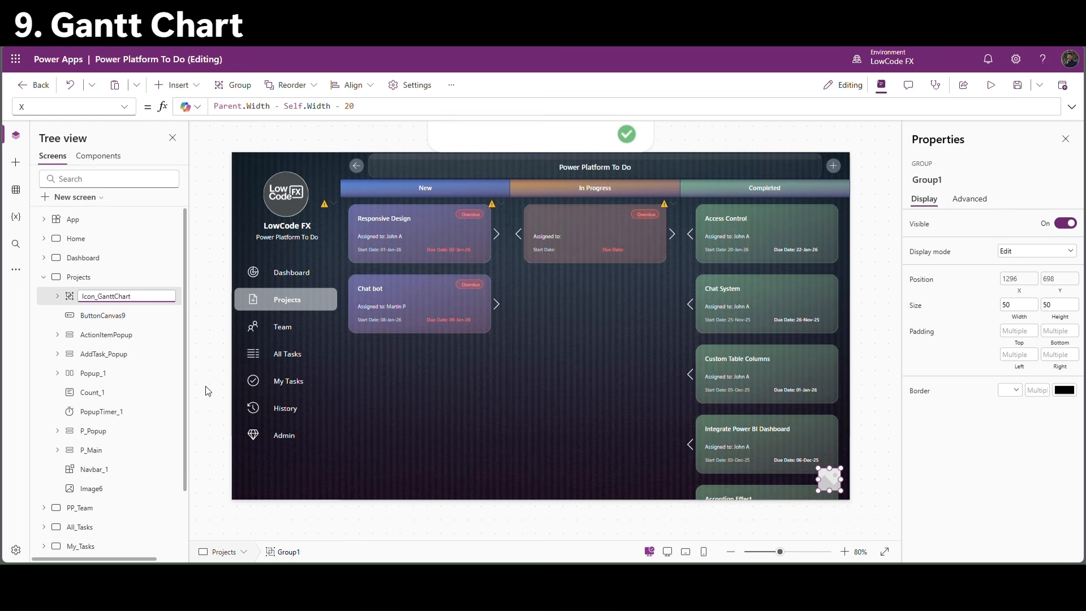
{"action": "left_click", "coordinate": [207, 390]}
Set the grouped image's Image property to the copied Gantt chart SVG code, and preview it with the Power Platform To Do project open.
{"action": "left_click", "coordinate": [134, 301]}
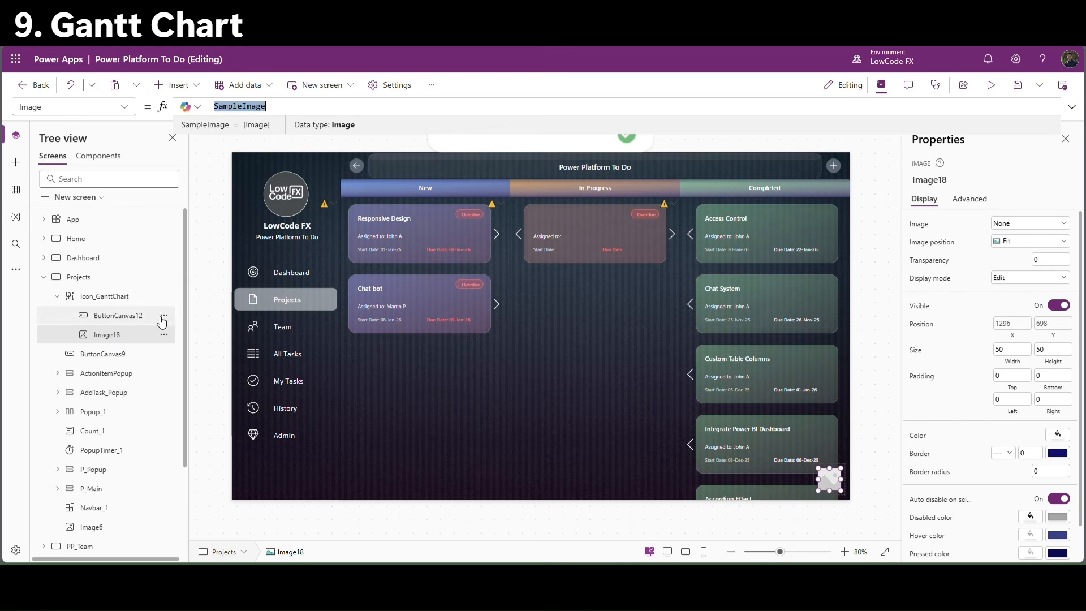
{"action": "key", "text": "ctrl+v"}
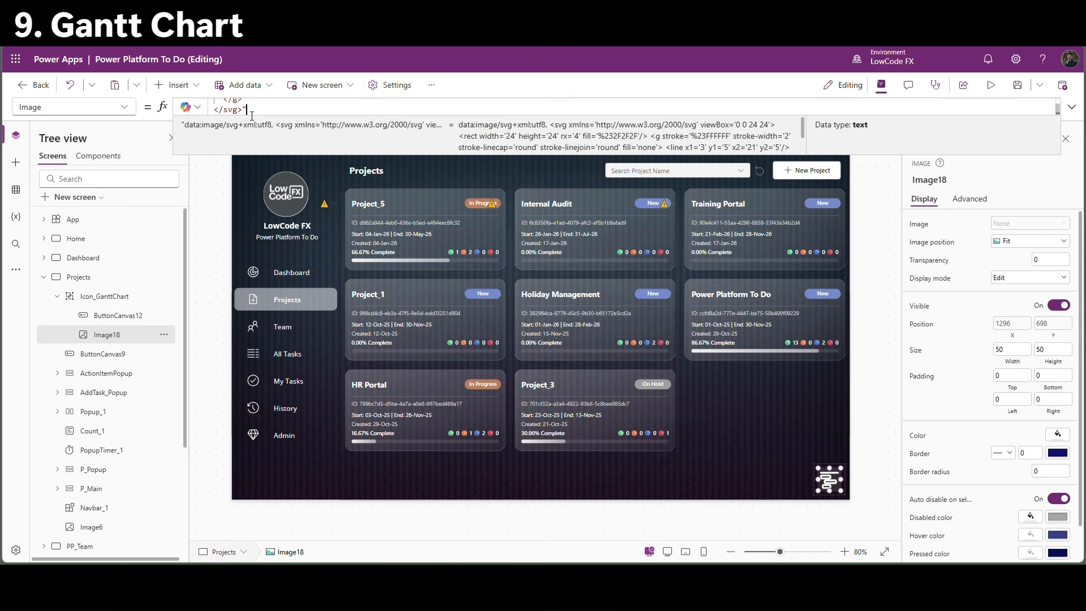
{"action": "left_click", "coordinate": [852, 473]}
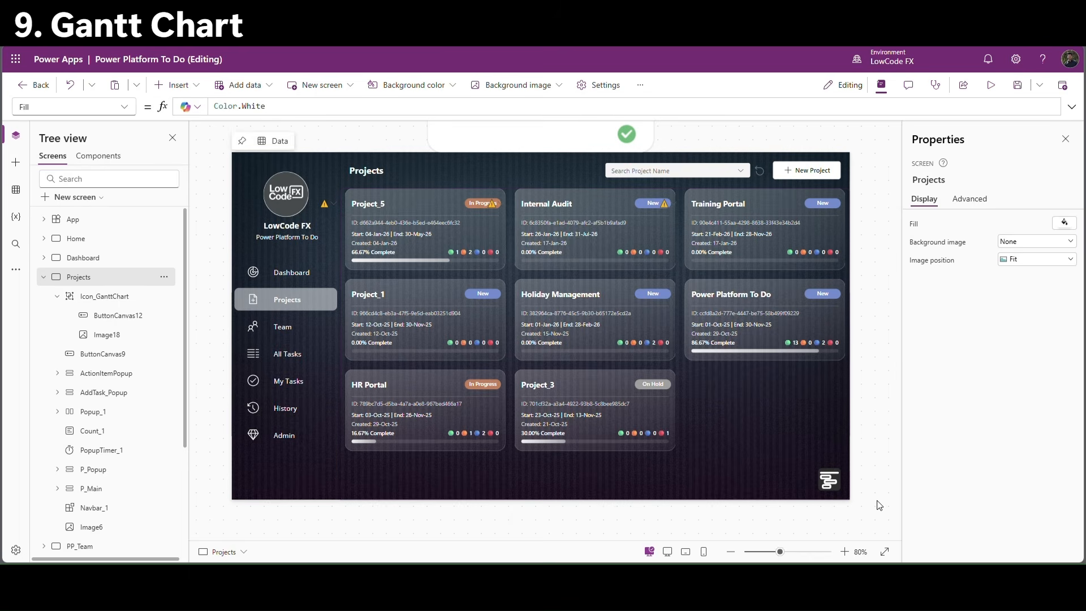
{"action": "left_click", "coordinate": [991, 86]}
{"action": "key", "text": "Escape"}
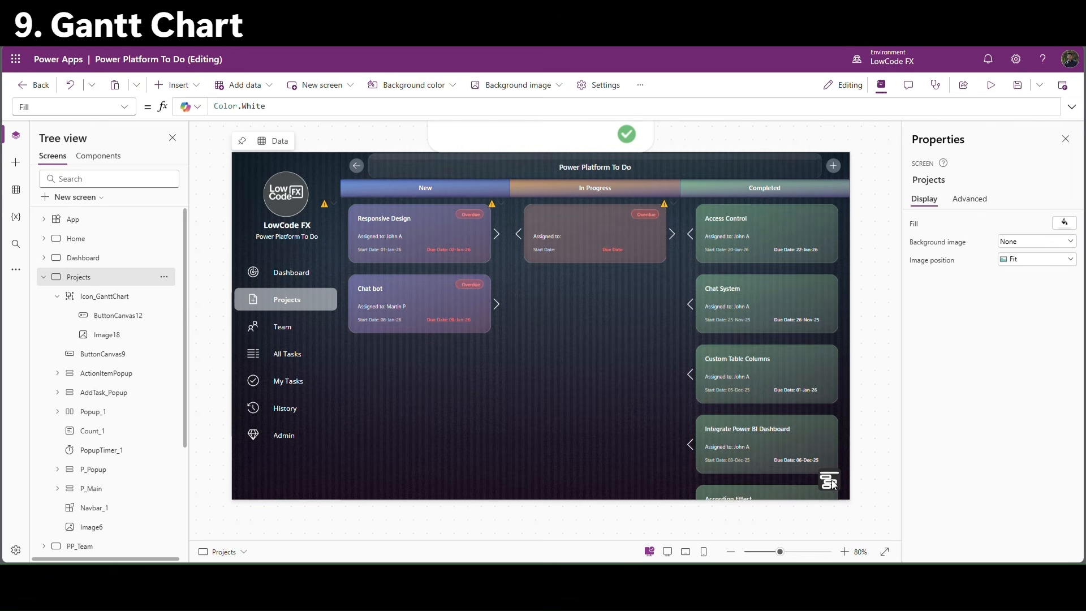
Reuse the project details container's Visible formula, VarProjectDetails, as the Visible property of the Icon_GanttChart group.
{"action": "left_click", "coordinate": [356, 165]}
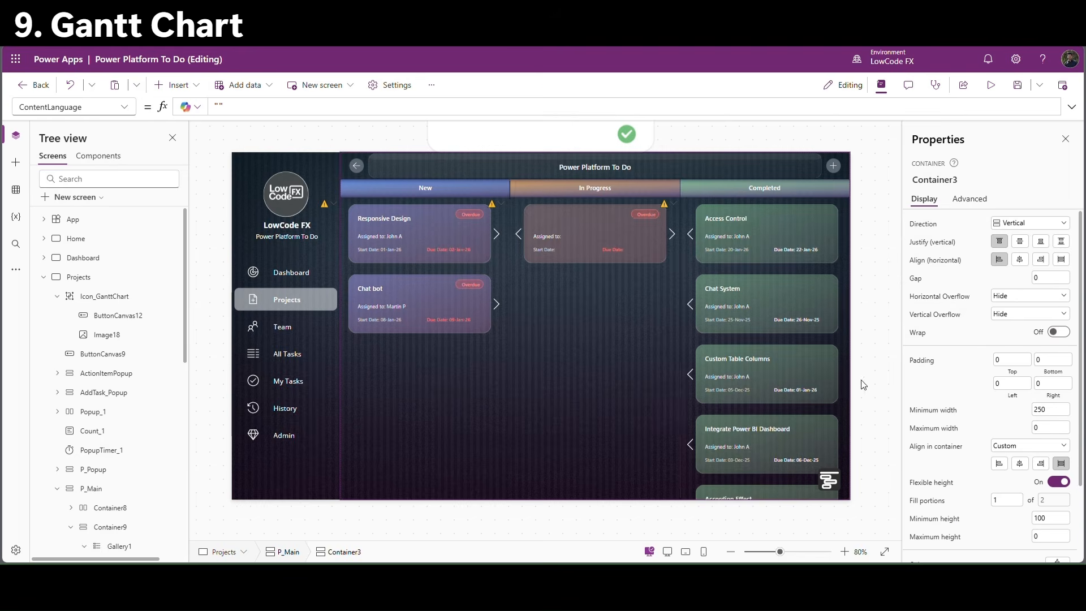
{"action": "scroll", "coordinate": [950, 424], "scroll_direction": "down", "scroll_amount": 2}
{"action": "left_click", "coordinate": [919, 550]}
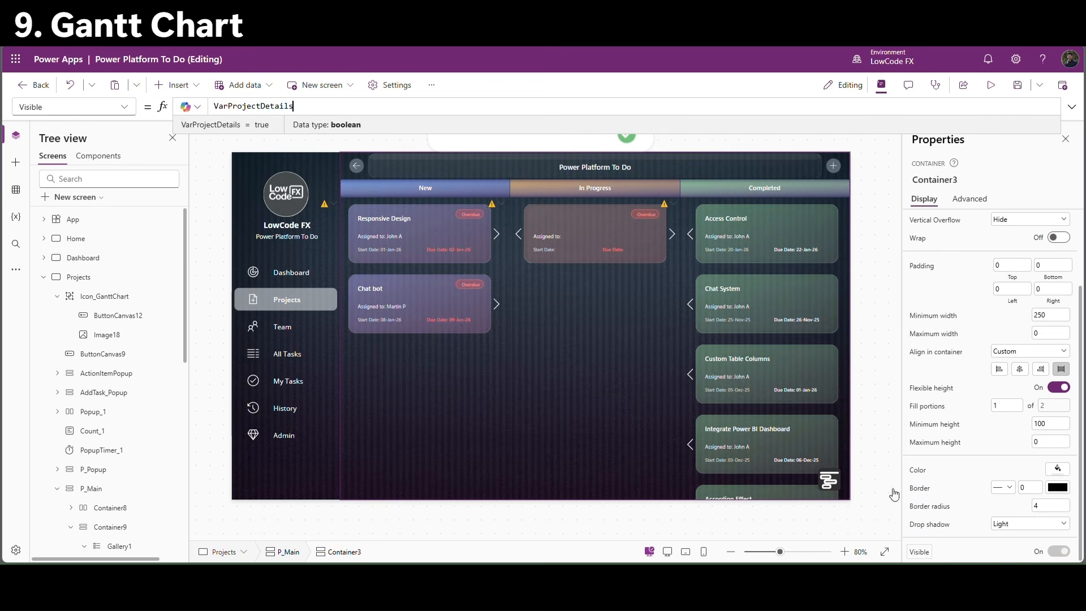
{"action": "double_click", "coordinate": [265, 113]}
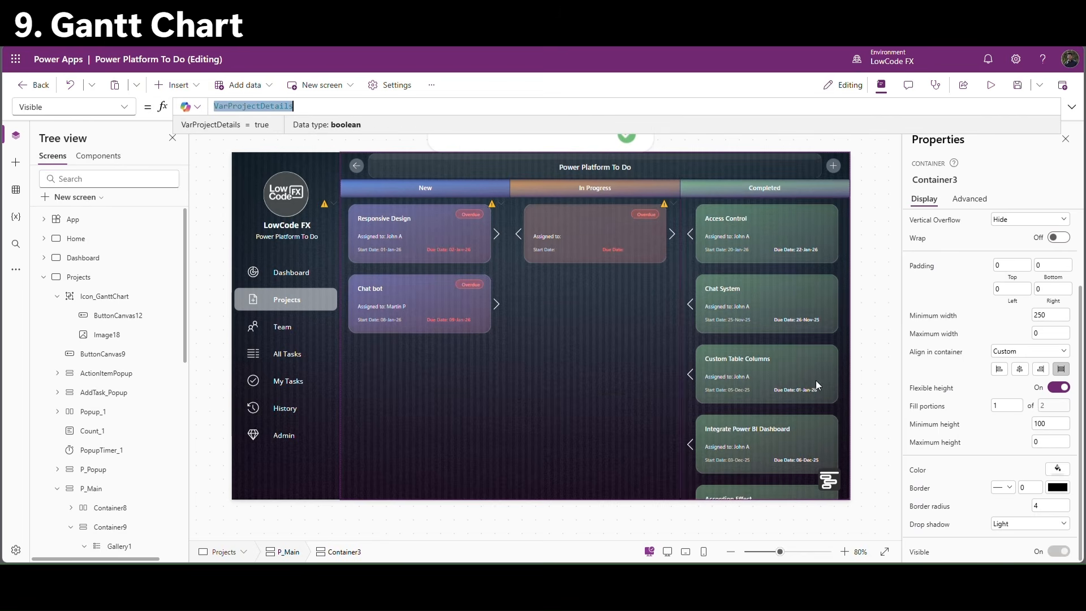
{"action": "left_click", "coordinate": [827, 482]}
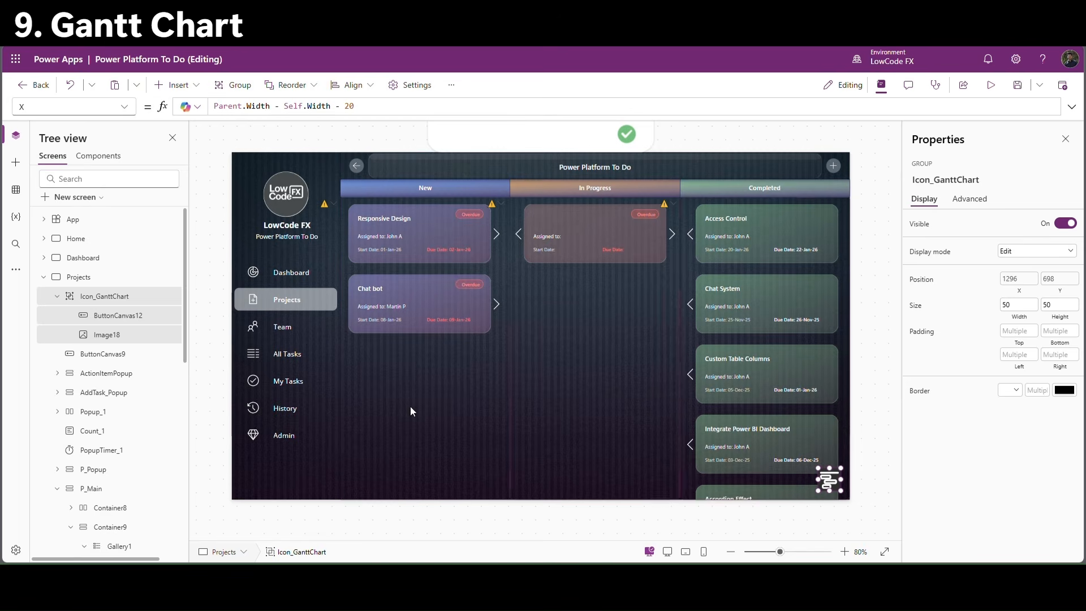
{"action": "left_click", "coordinate": [57, 296]}
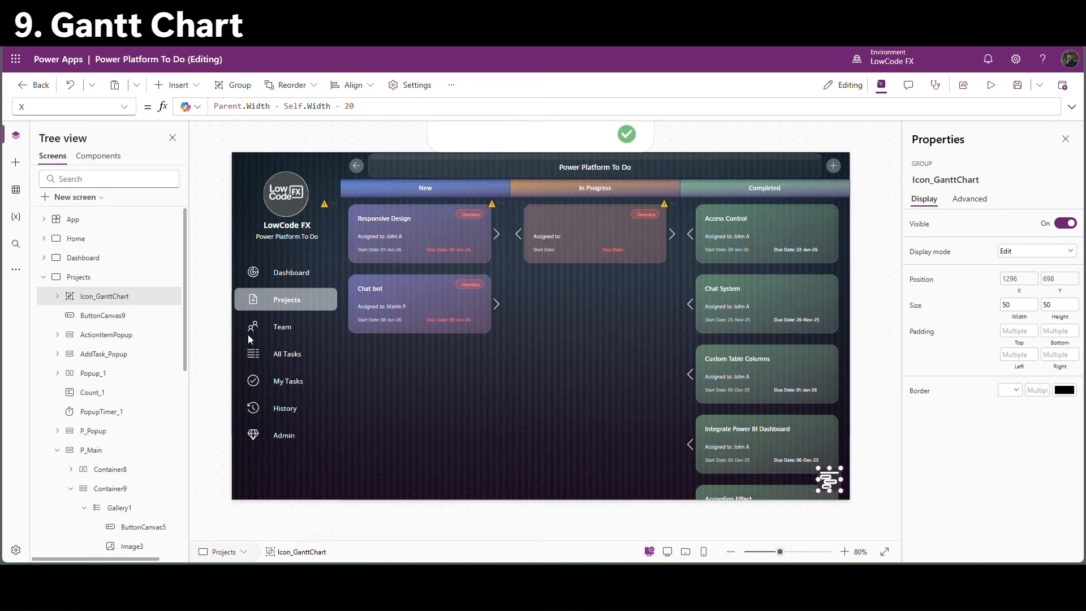
{"action": "left_click", "coordinate": [920, 228]}
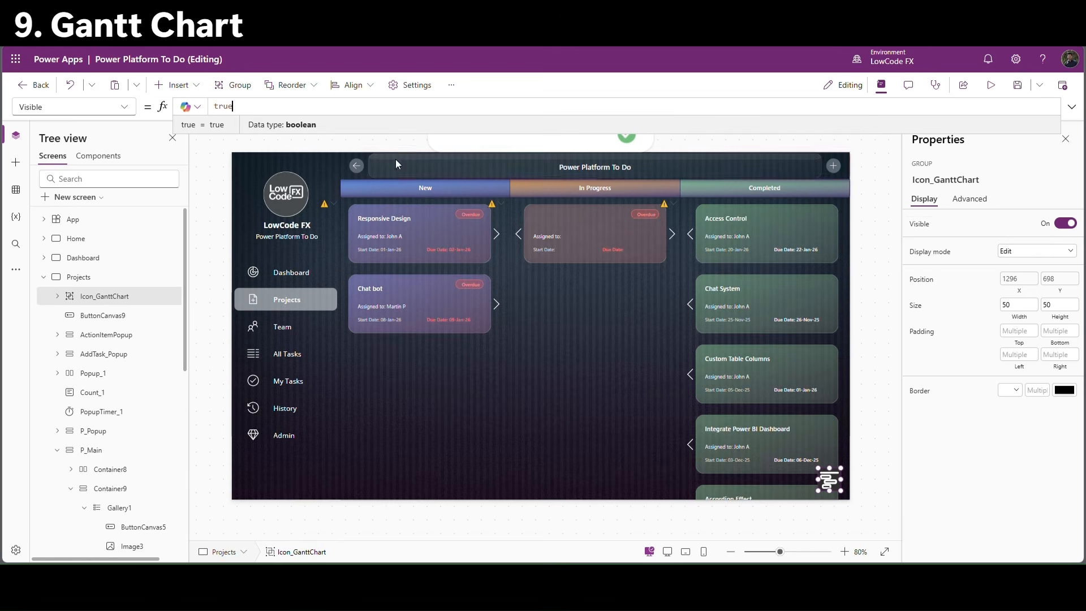
{"action": "double_click", "coordinate": [227, 106]}
{"action": "key", "text": "ctrl+v"}
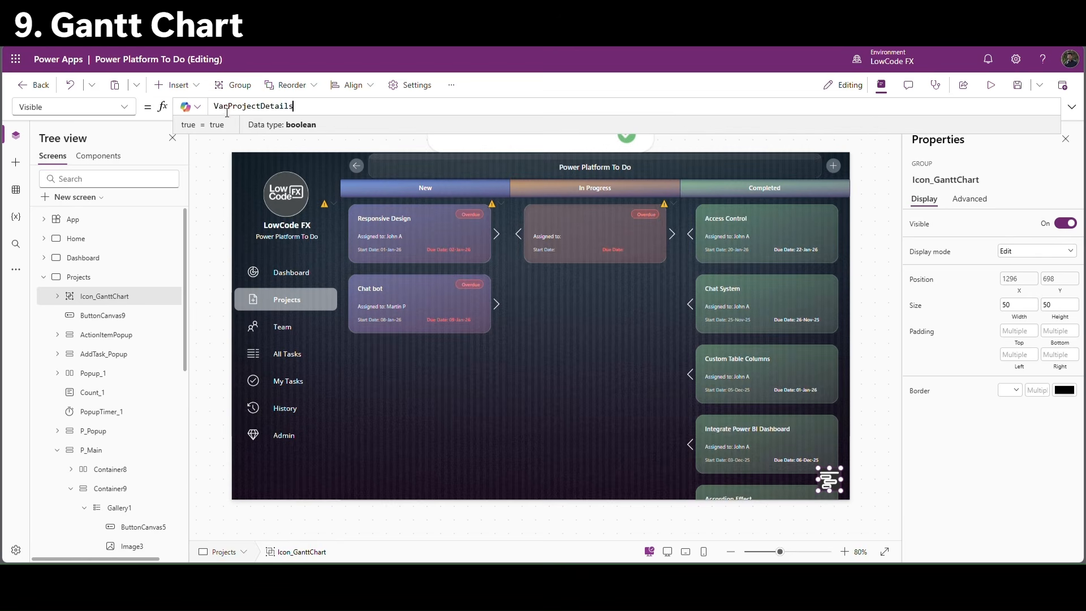
{"action": "left_click", "coordinate": [893, 179]}
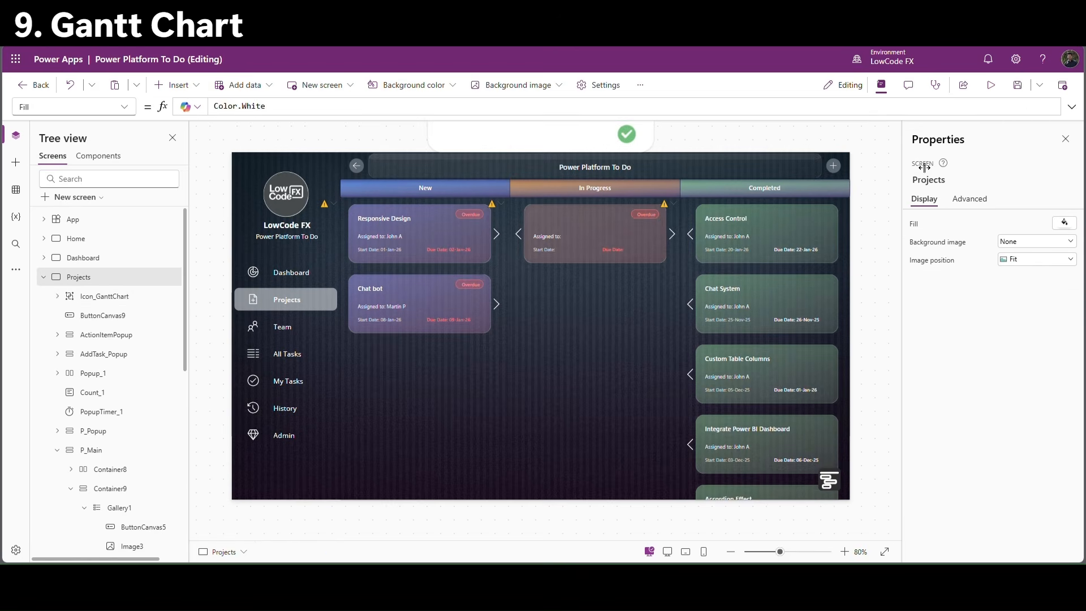
Preview the app, return to the projects list and reopen Power Platform To Do to check the Gantt icon's visibility.
{"action": "left_click", "coordinate": [990, 85]}
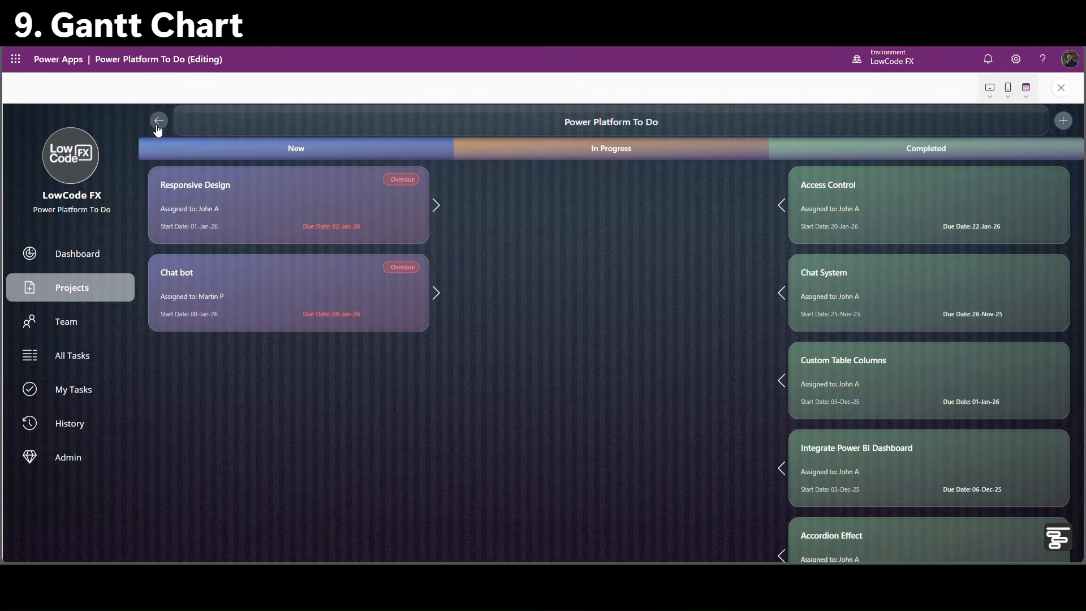
{"action": "left_click", "coordinate": [158, 123]}
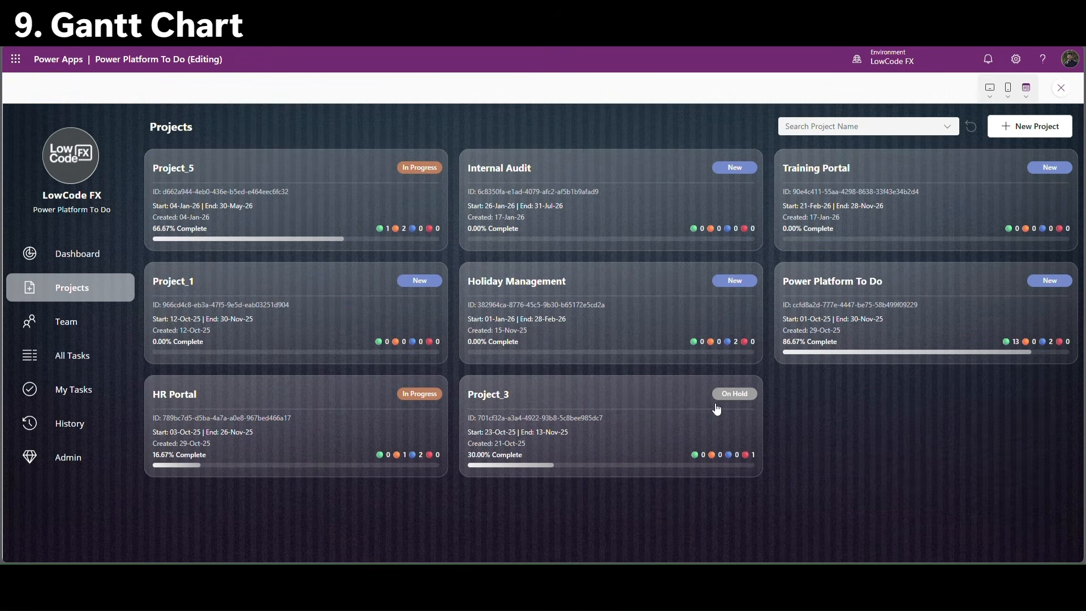
{"action": "left_click", "coordinate": [859, 321]}
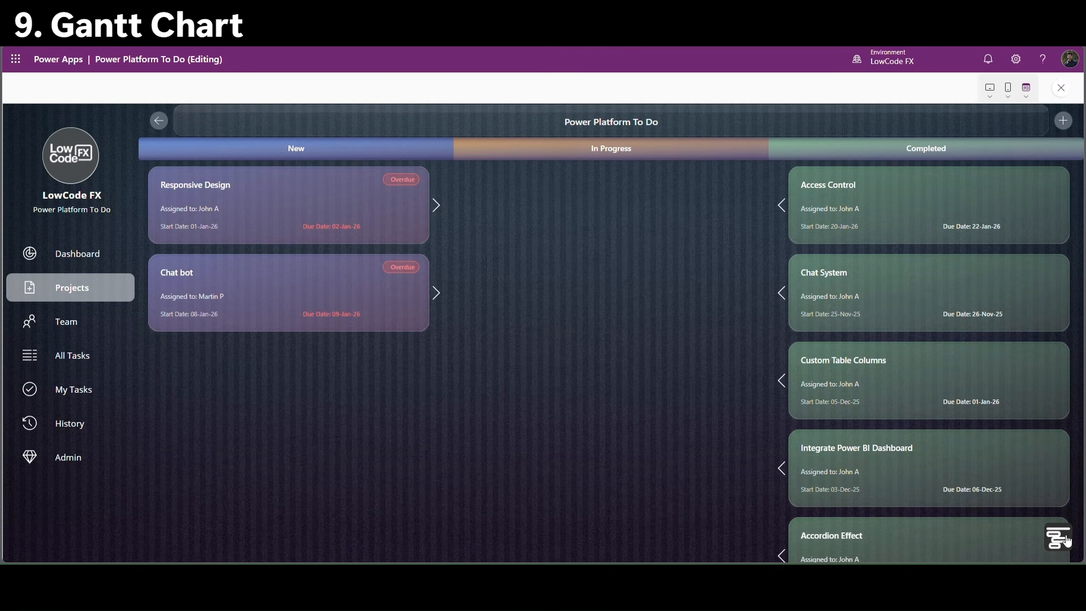
{"action": "key", "text": "Escape"}
Set the OnSelect of ButtonCanvas12 in the Icon_GanttChart group to Set(VarTaskView,!VarTaskView).
{"action": "left_click", "coordinate": [92, 318]}
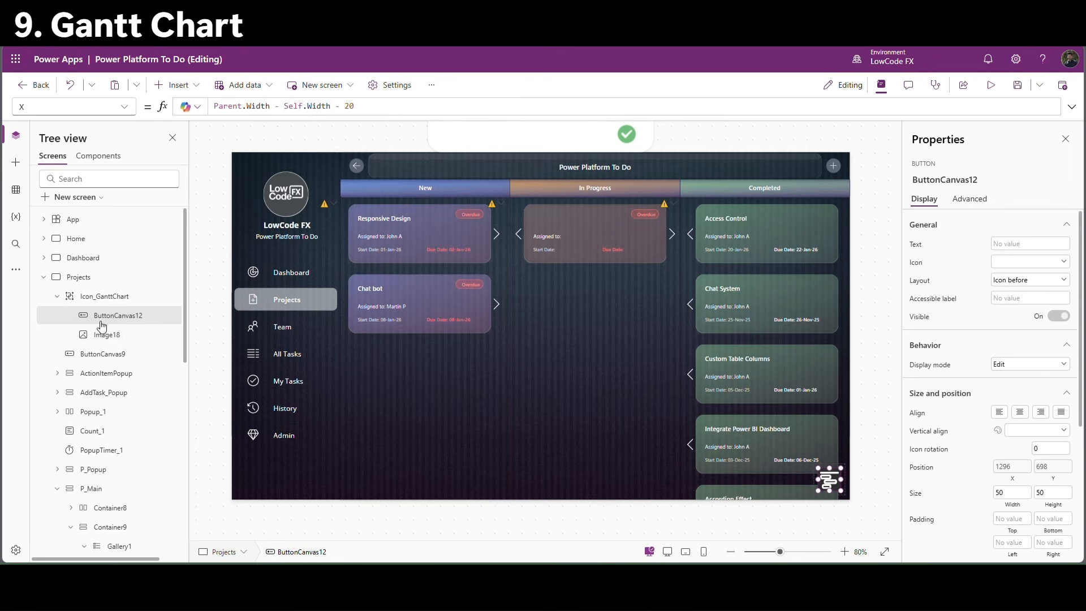
{"action": "left_click", "coordinate": [125, 106]}
{"action": "scroll", "coordinate": [85, 354], "scroll_direction": "down", "scroll_amount": 1}
{"action": "scroll", "coordinate": [62, 385], "scroll_direction": "up", "scroll_amount": 1}
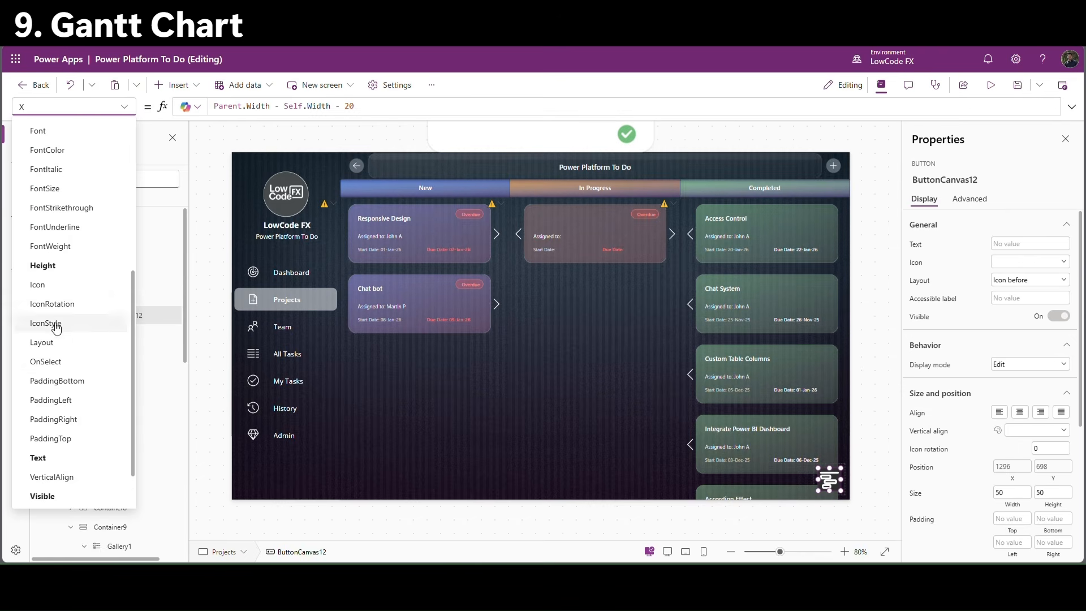
{"action": "left_click", "coordinate": [53, 360]}
{"action": "left_click", "coordinate": [396, 106]}
{"action": "key", "text": "ctrl+a"}
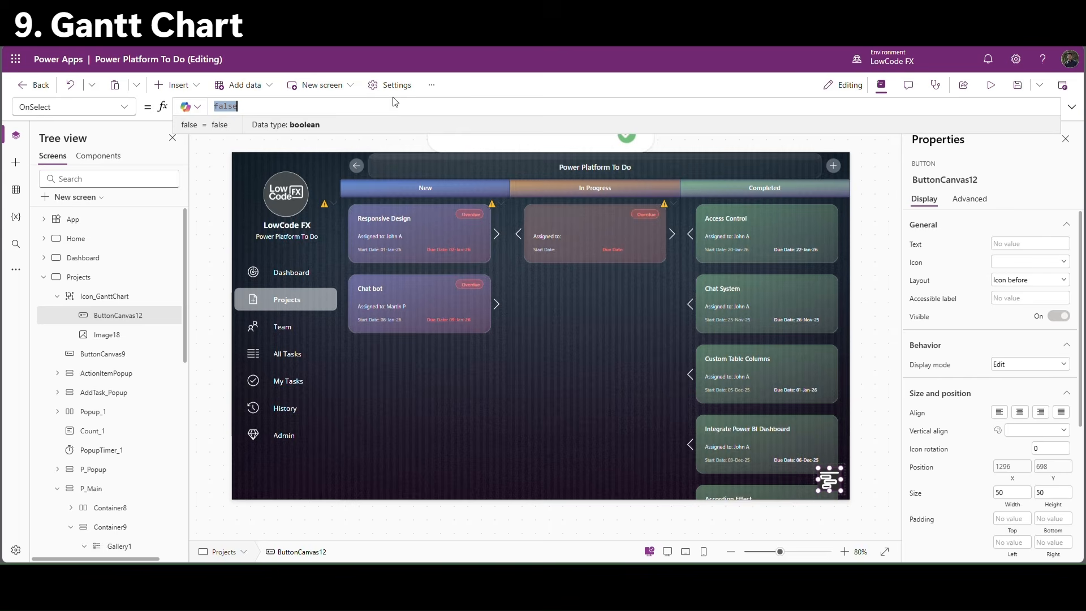
{"action": "type", "text": "Set("}
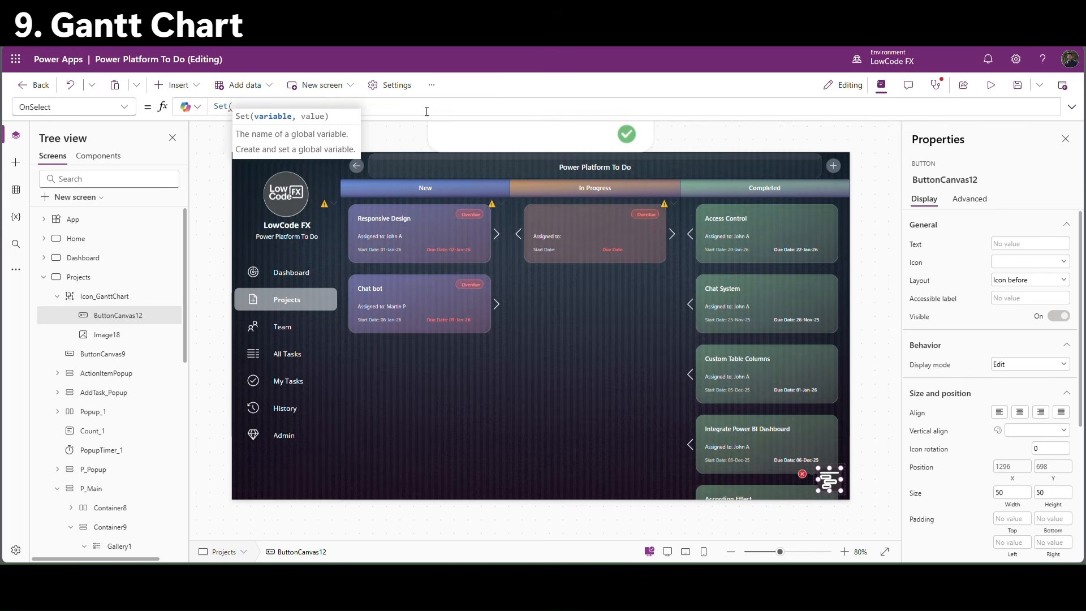
{"action": "type", "text": "VarTask"}
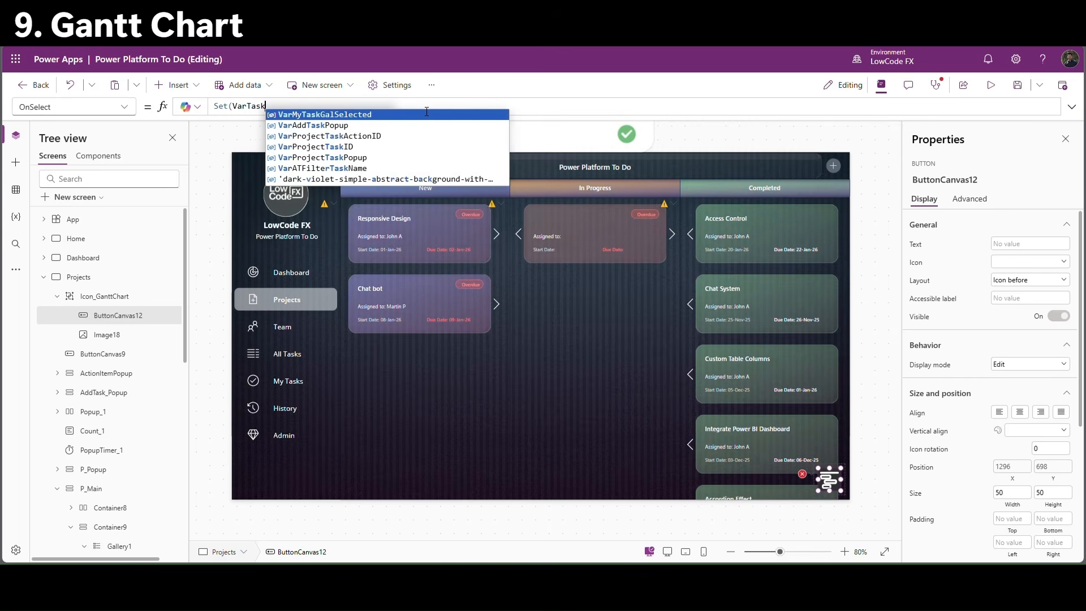
{"action": "type", "text": "View"}
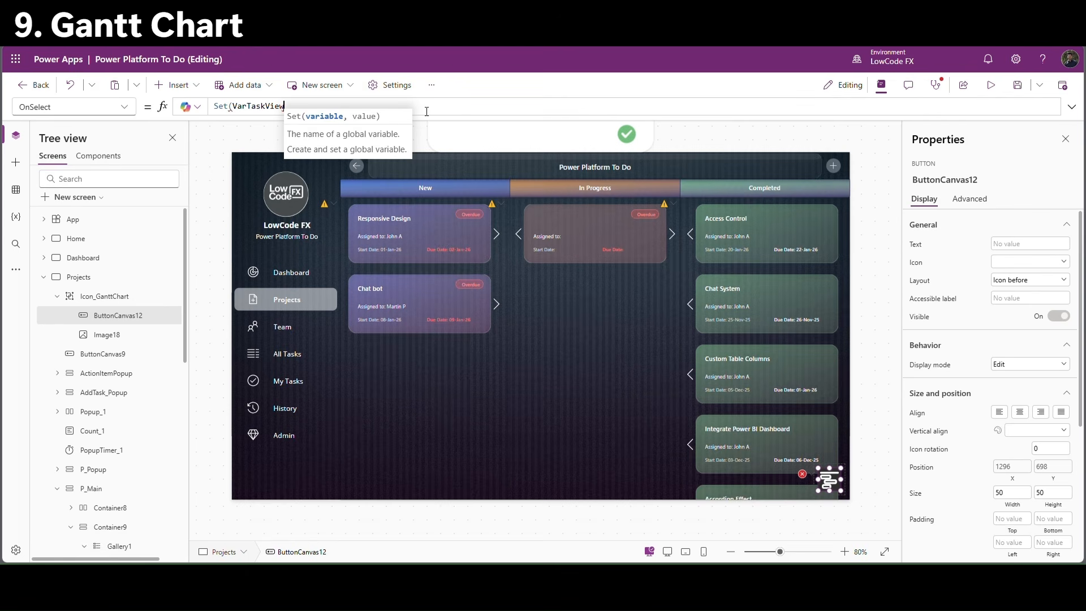
{"action": "type", "text": ","}
{"action": "double_click", "coordinate": [263, 112]}
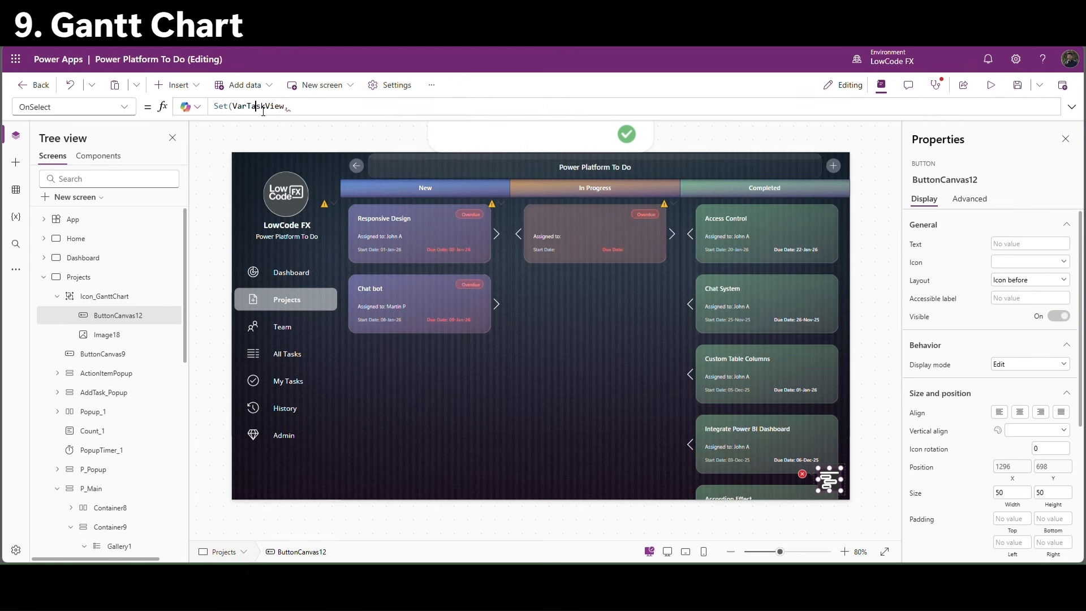
{"action": "left_click", "coordinate": [332, 111]}
{"action": "key", "text": "ctrl+v"}
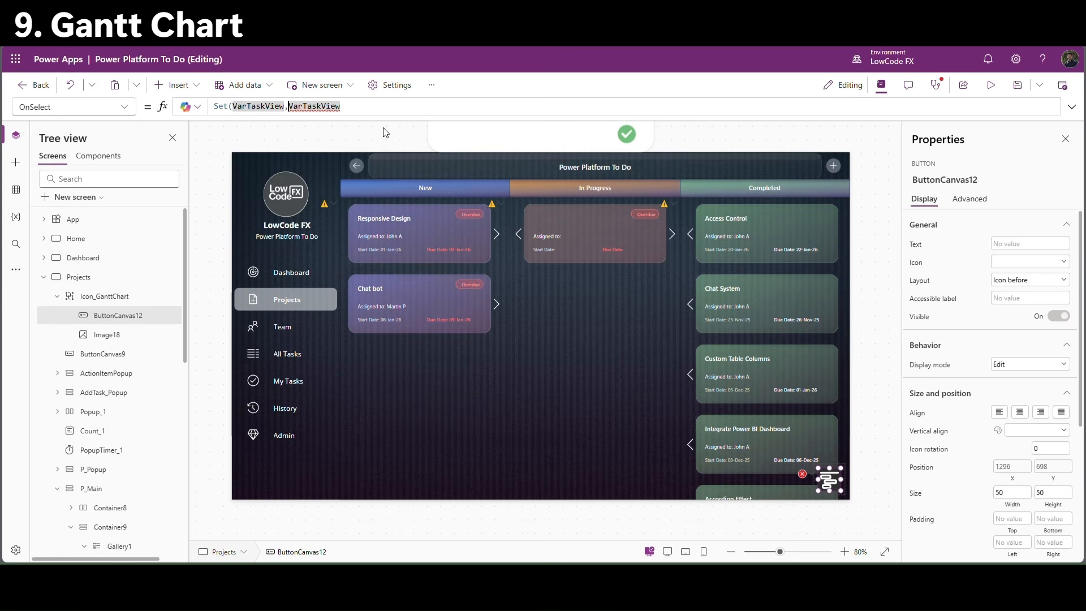
{"action": "type", "text": "!"}
{"action": "left_click", "coordinate": [370, 110]}
{"action": "type", "text": ")"}
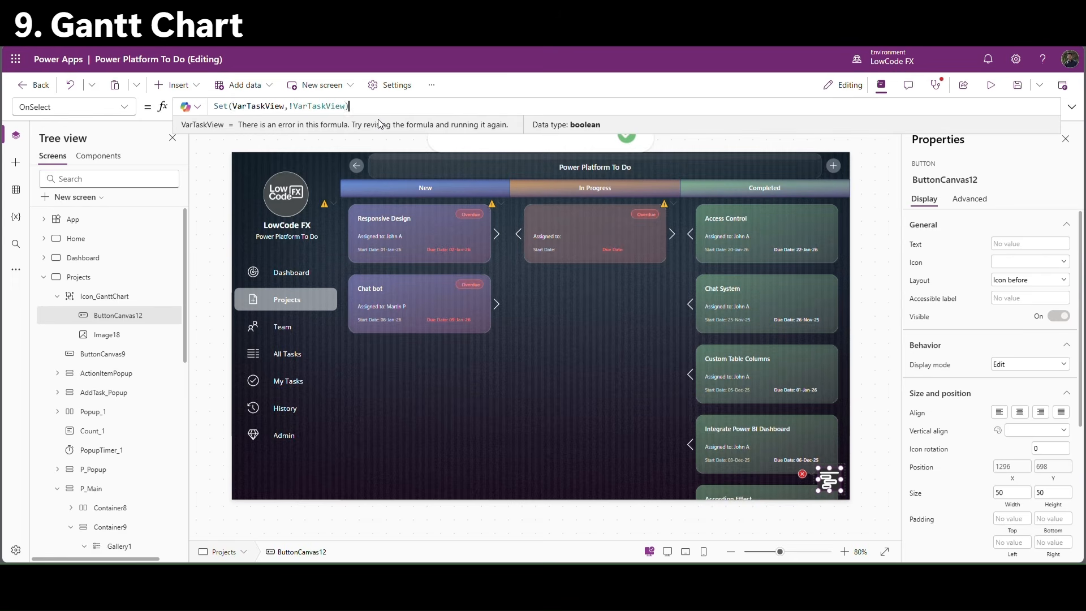
Begin an If function testing VarTaskView ahead of the Gantt SVG code in Image18's Image property.
{"action": "left_click", "coordinate": [271, 108]}
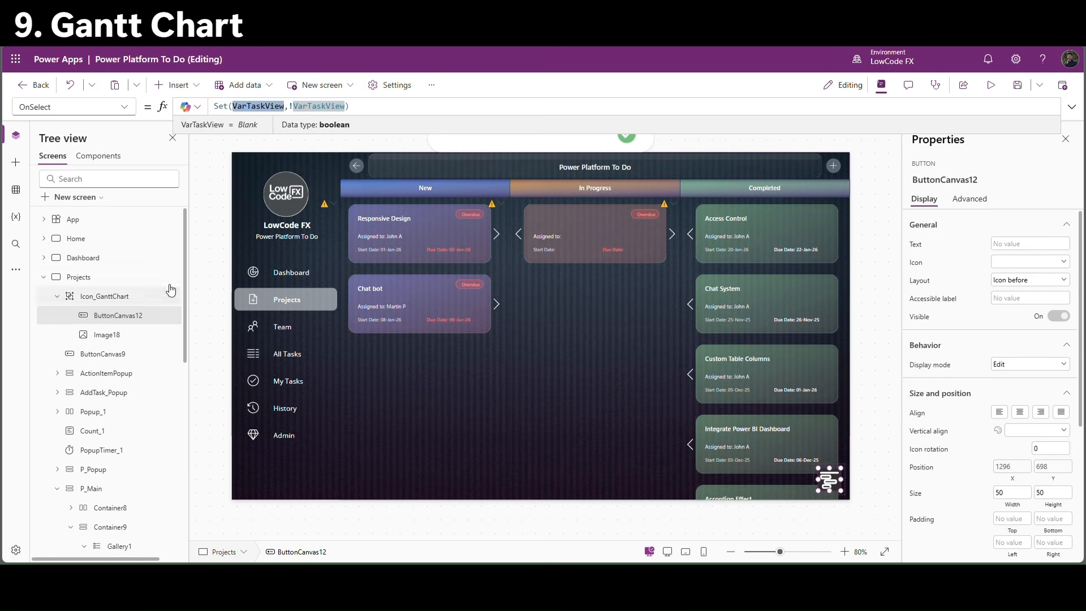
{"action": "left_click", "coordinate": [106, 337]}
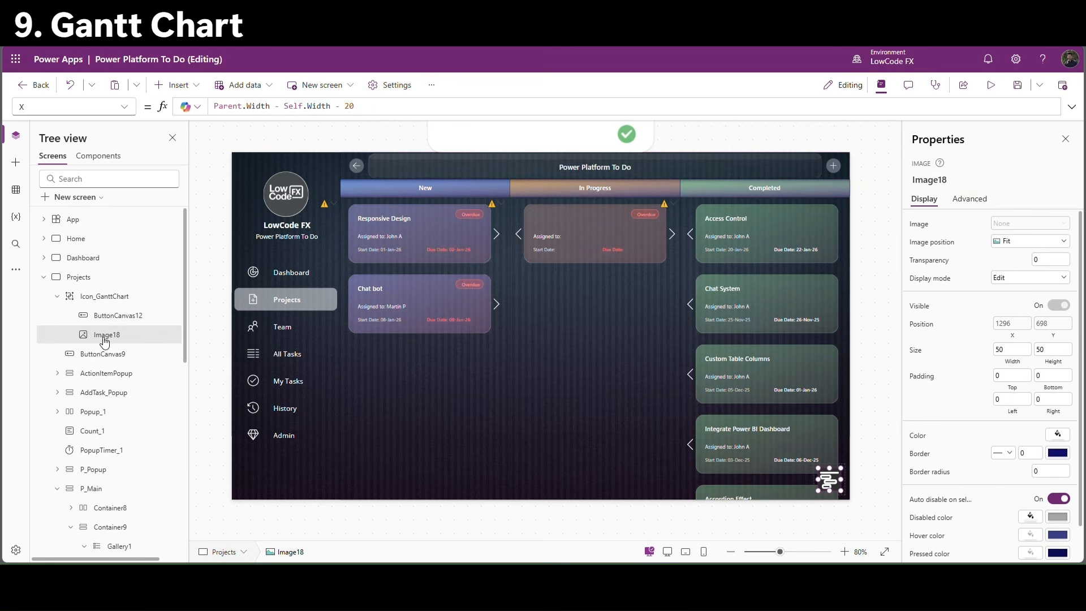
{"action": "left_click", "coordinate": [920, 225]}
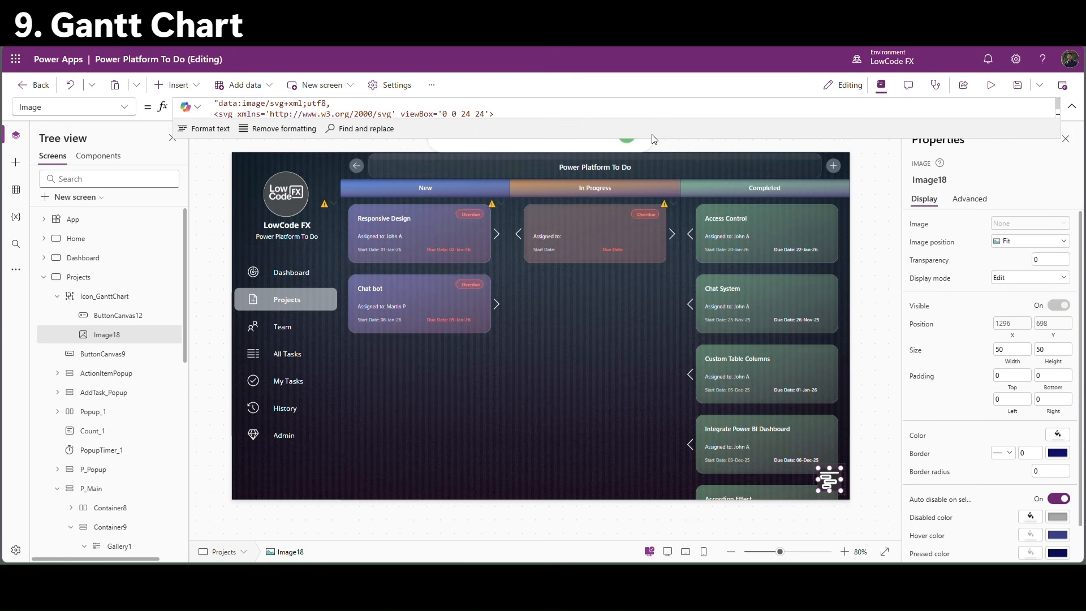
{"action": "left_click_drag", "start_coordinate": [687, 144], "coordinate": [688, 418]}
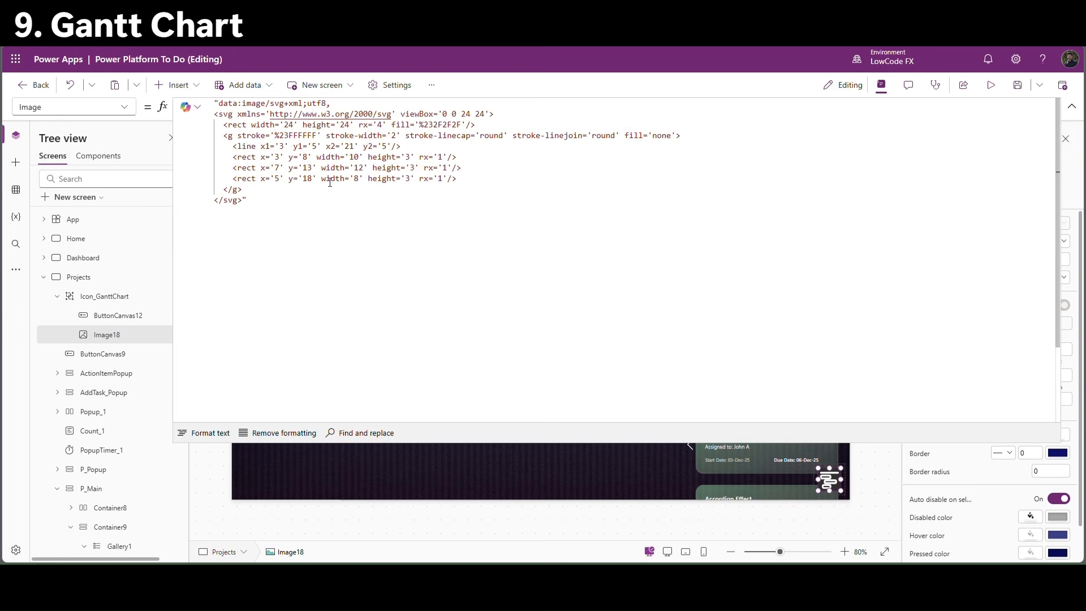
{"action": "left_click", "coordinate": [222, 106]}
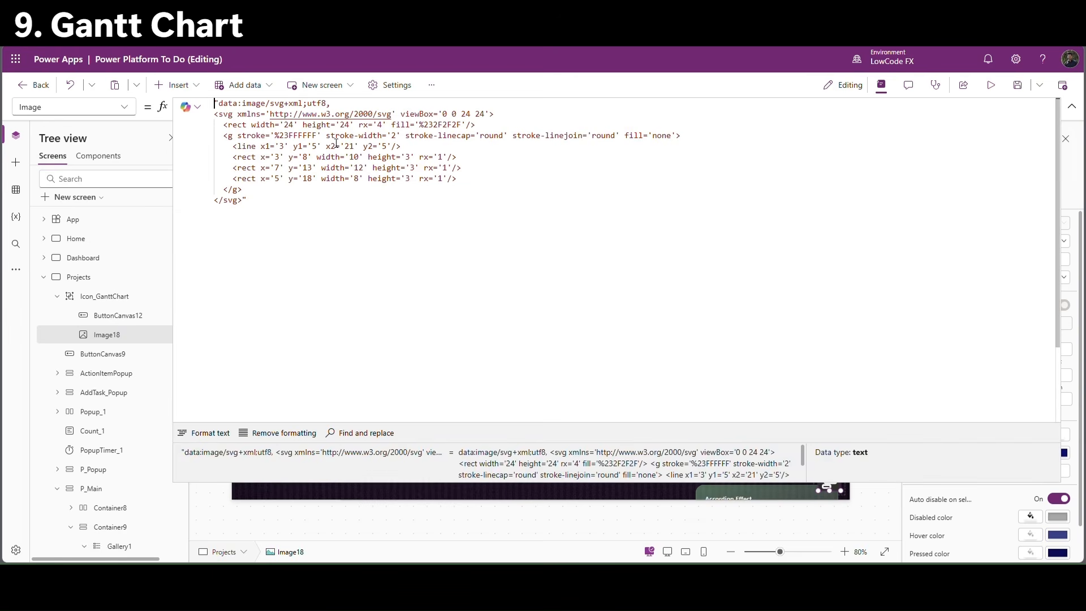
{"action": "key", "text": "shift+Return"}
{"action": "key", "text": "shift+Return"}
{"action": "key", "text": "Up"}
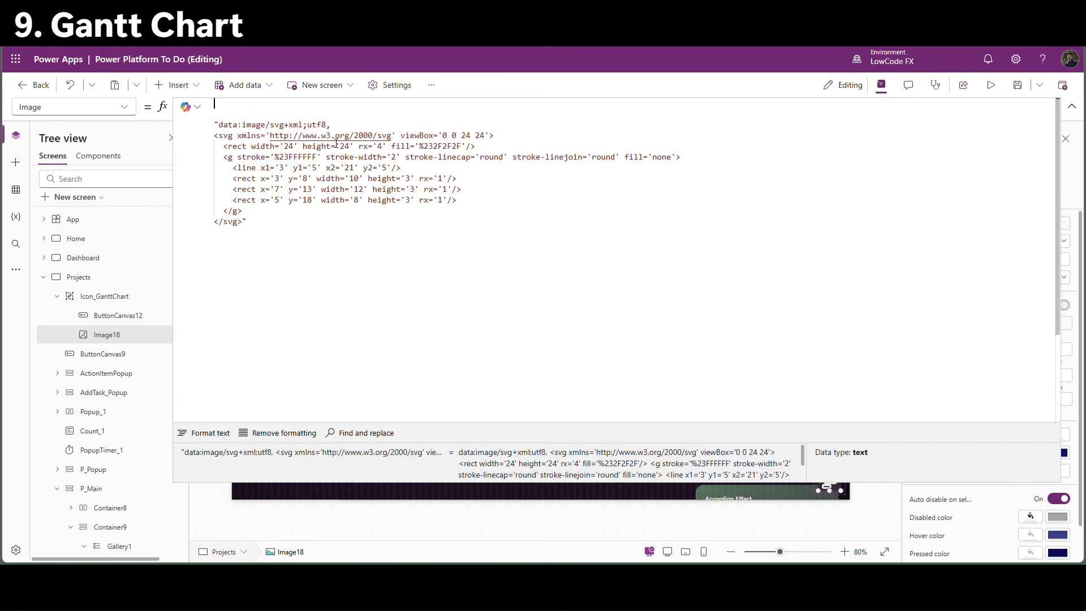
{"action": "type", "text": "If("}
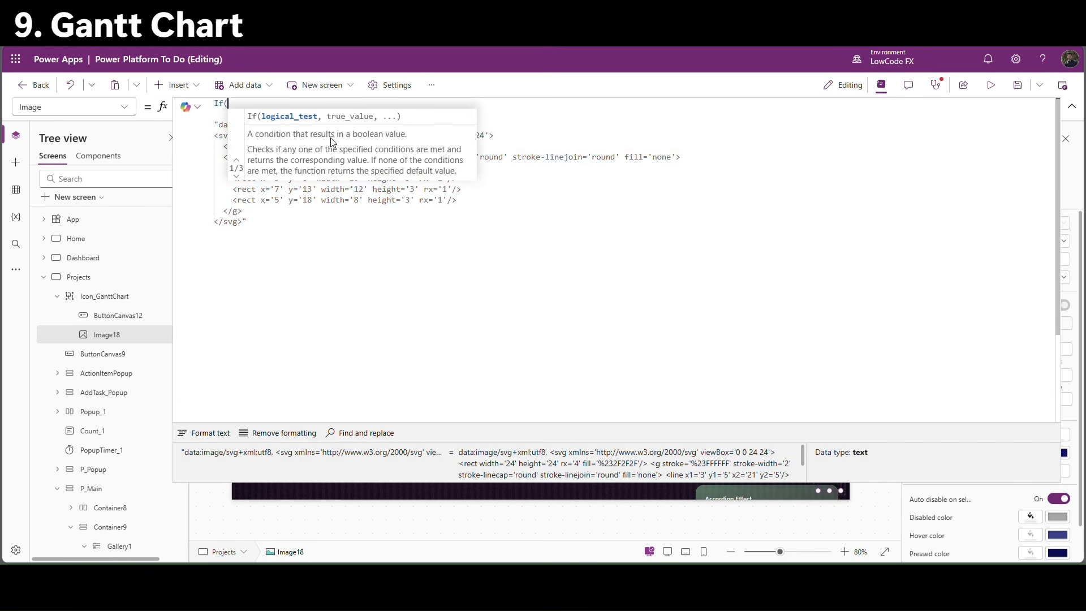
{"action": "type", "text": "VarTaskView,"}
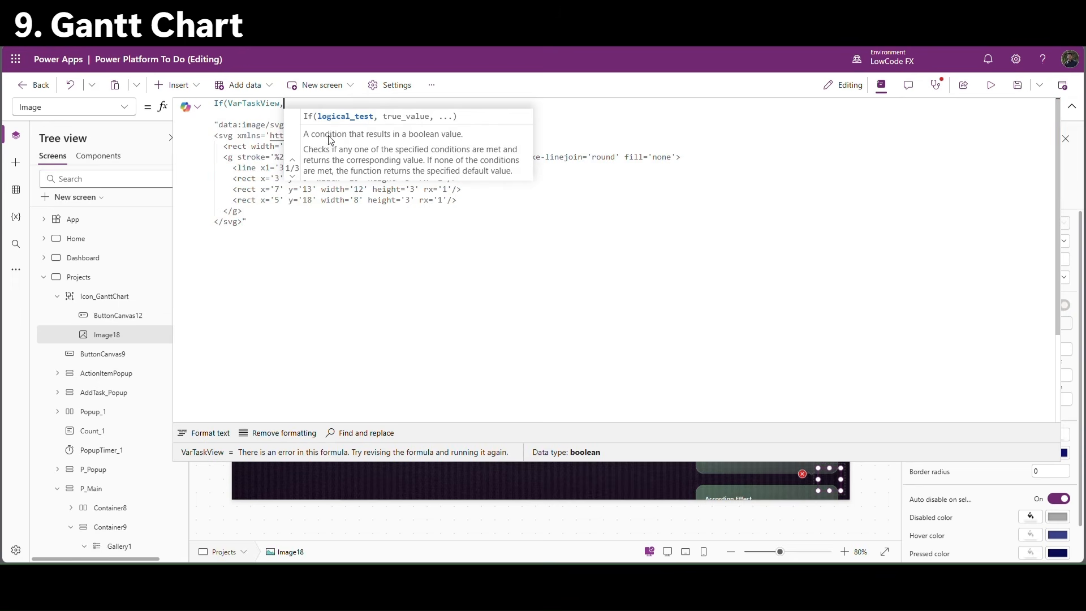
Keep the Gantt SVG as the If function's true result, and add the table-grid SVG code as its false result.
{"action": "left_click_drag", "start_coordinate": [293, 238], "coordinate": [210, 126]}
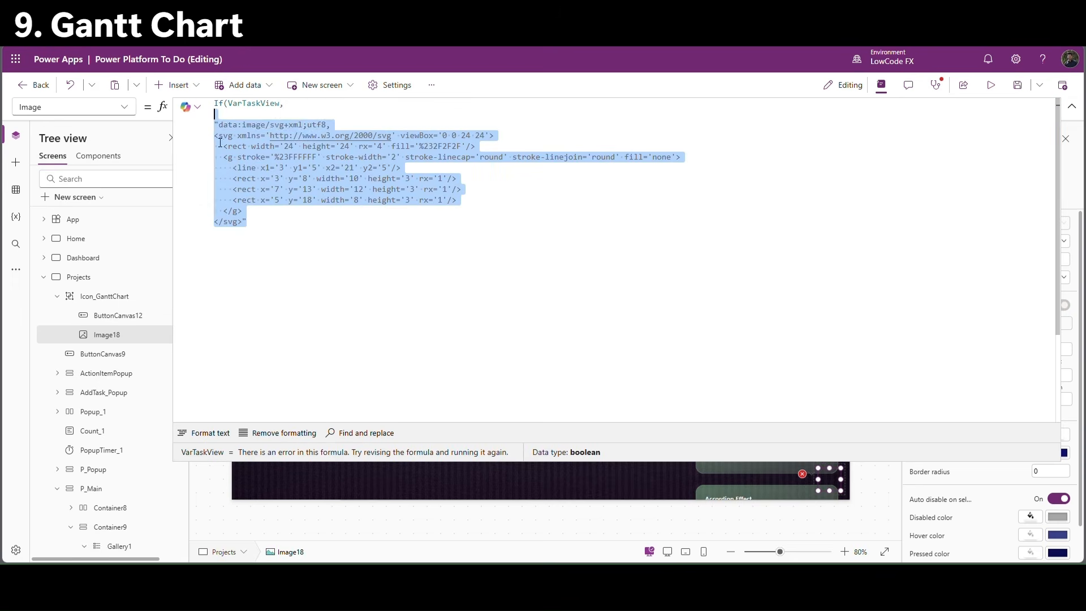
{"action": "left_click", "coordinate": [254, 230]}
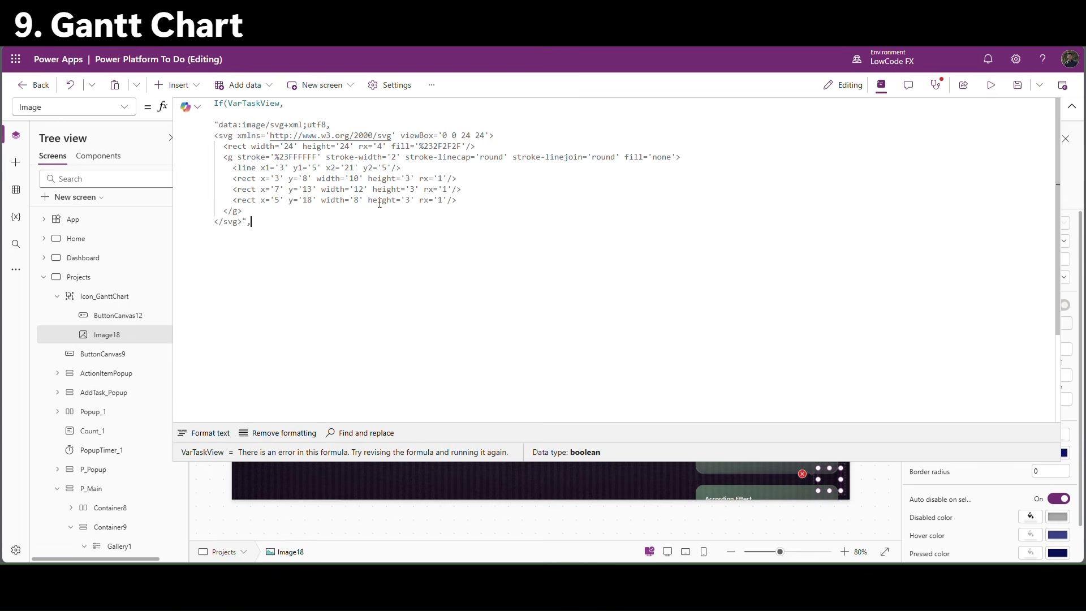
{"action": "type", "text": "\"data:image/svg+xml;utf8, <svg xmlns='http://www.w3.org/2000/svg' viewBox='0 0 24 24'>   <rect width='24' height='24' rx='4' fill='%232F2F2F'/>   <g stroke='%23FFFFFF' stroke-width='2' stroke-linecap='round' stroke-linejoin='round' fill='none'>     <rect x='3' y='4' width='18' height='16' rx='2'/>     <line x1='9' y1='4' x2='9' y2='20'/>     <line x1='15' y1='4' x2='15' y2='20'/>     <line x1='3' y1='10' x2='21' y2='10'/>   </g> </svg>\""}
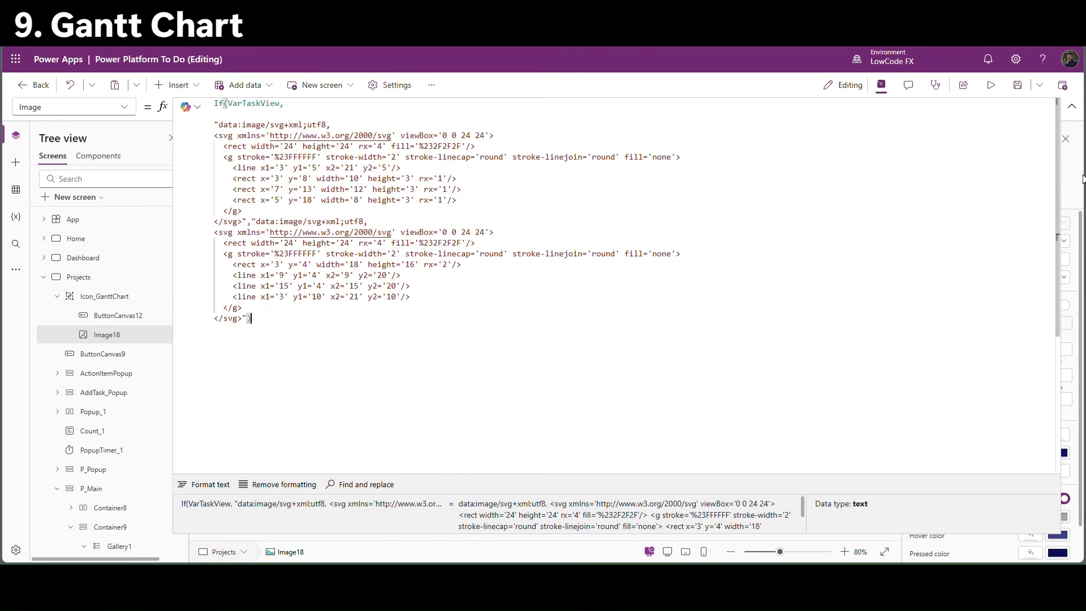
{"action": "left_click", "coordinate": [1071, 106]}
Append Set(VarTaskView,true) to the OnSelect formula of the project card button in the projects gallery.
{"action": "left_click", "coordinate": [82, 277]}
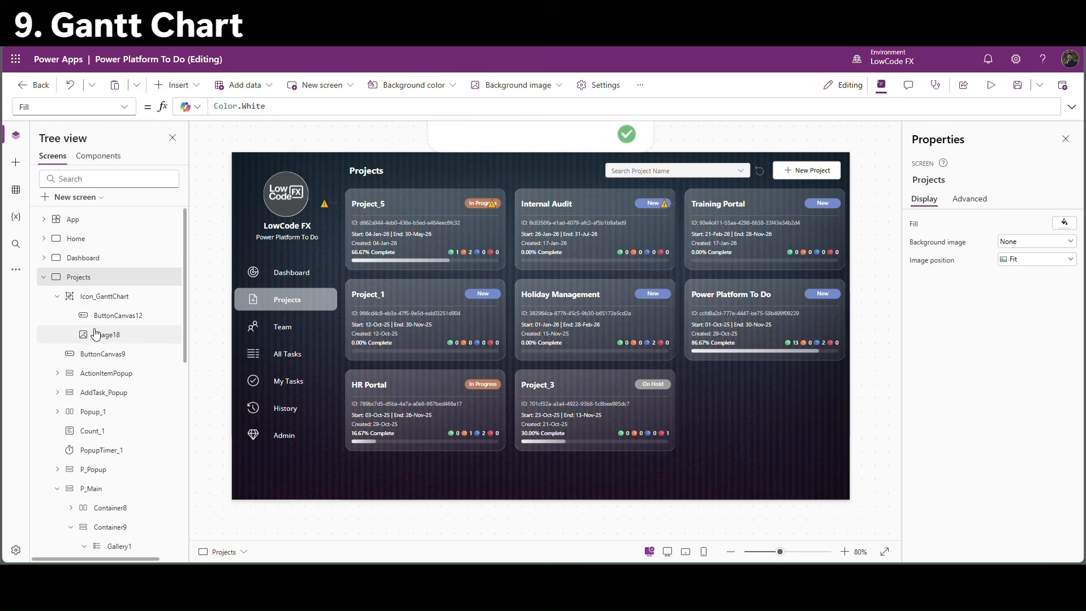
{"action": "left_click", "coordinate": [104, 296]}
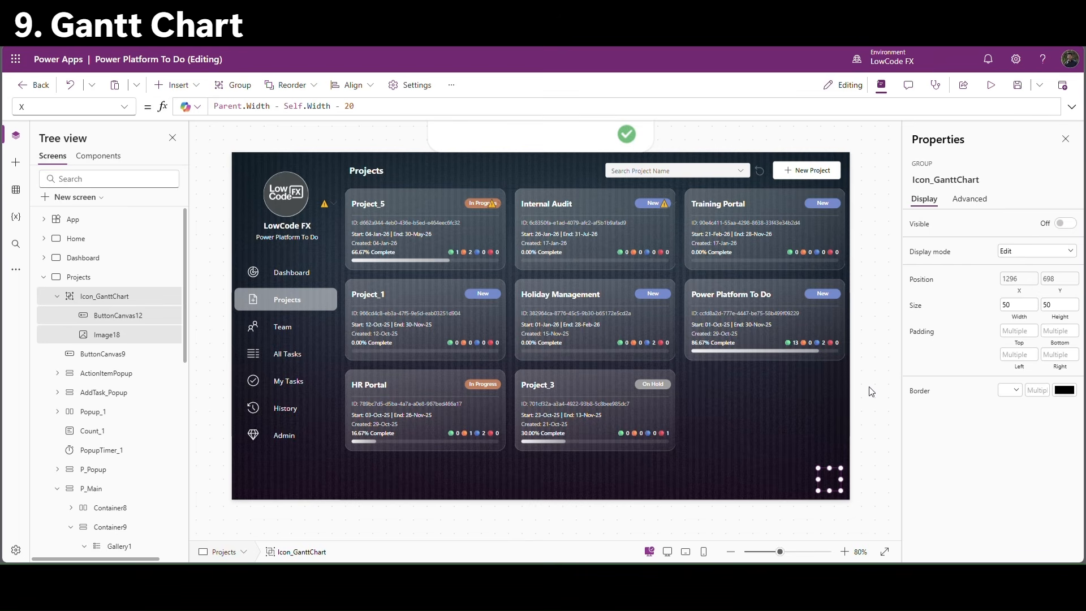
{"action": "left_click", "coordinate": [440, 192]}
{"action": "left_click", "coordinate": [1072, 107]}
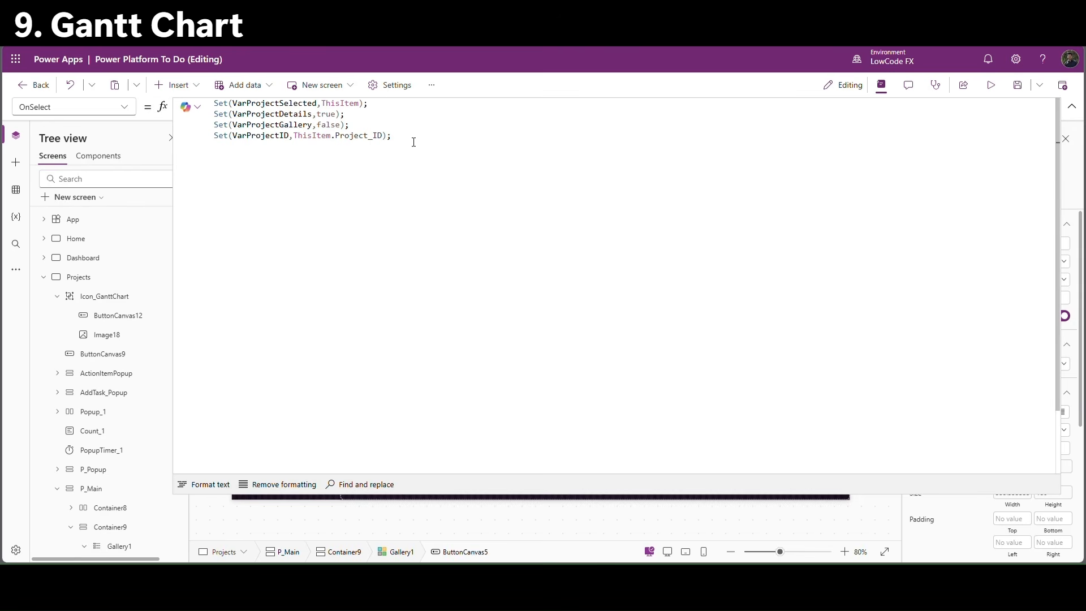
{"action": "type", "text": "set"}
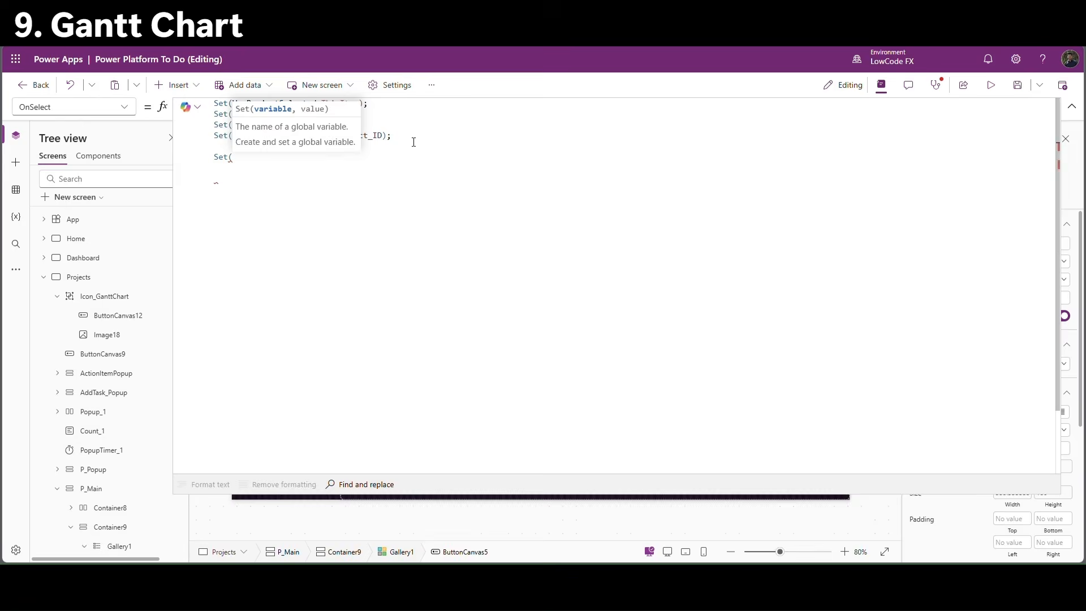
{"action": "type", "text": "VarTaskView"}
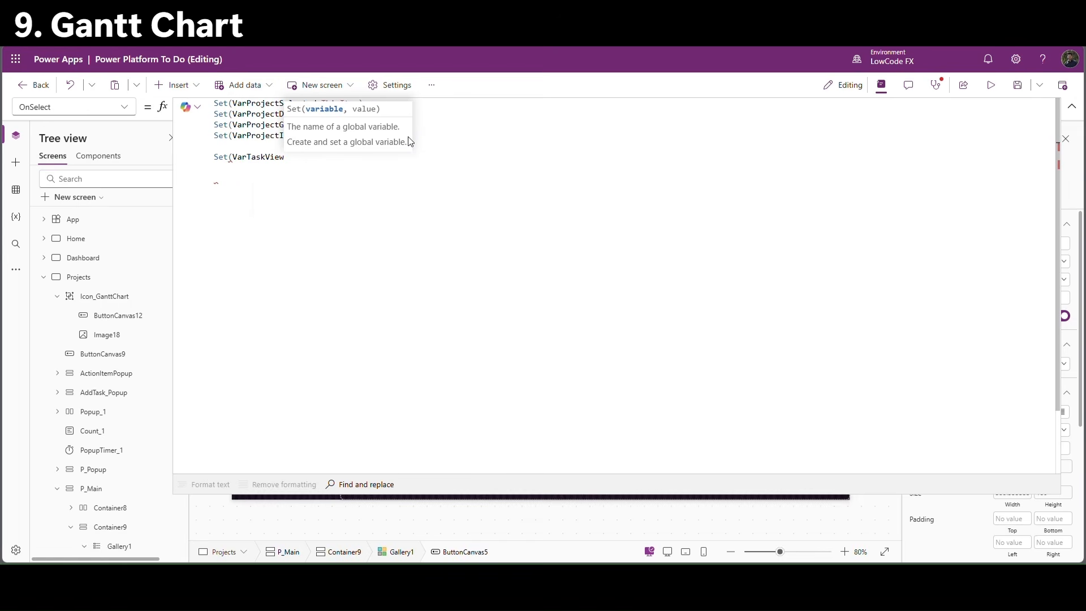
{"action": "type", "text": ",true"}
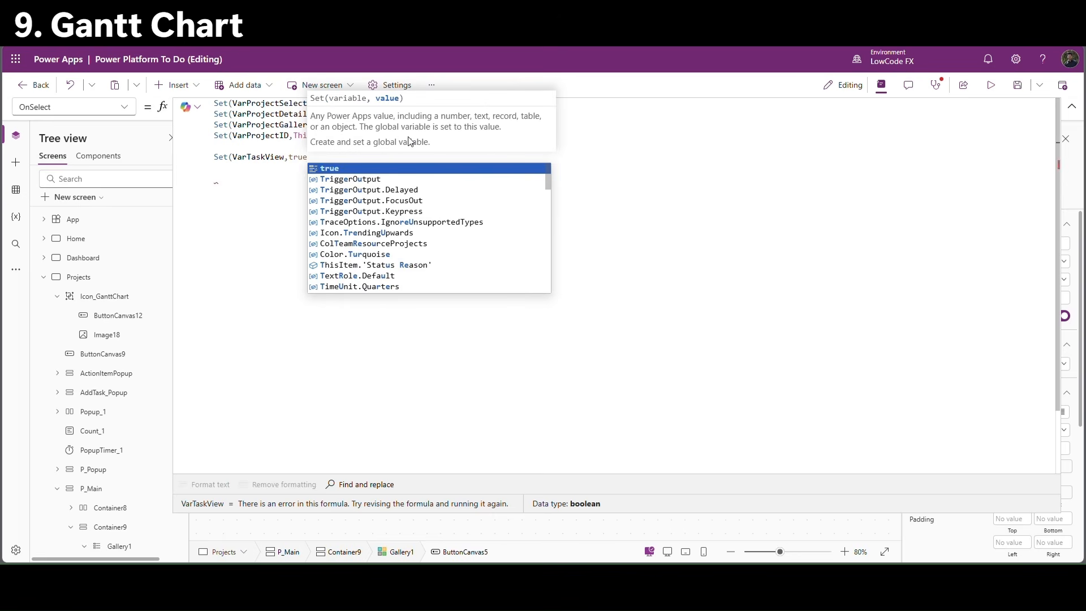
{"action": "type", "text": ")"}
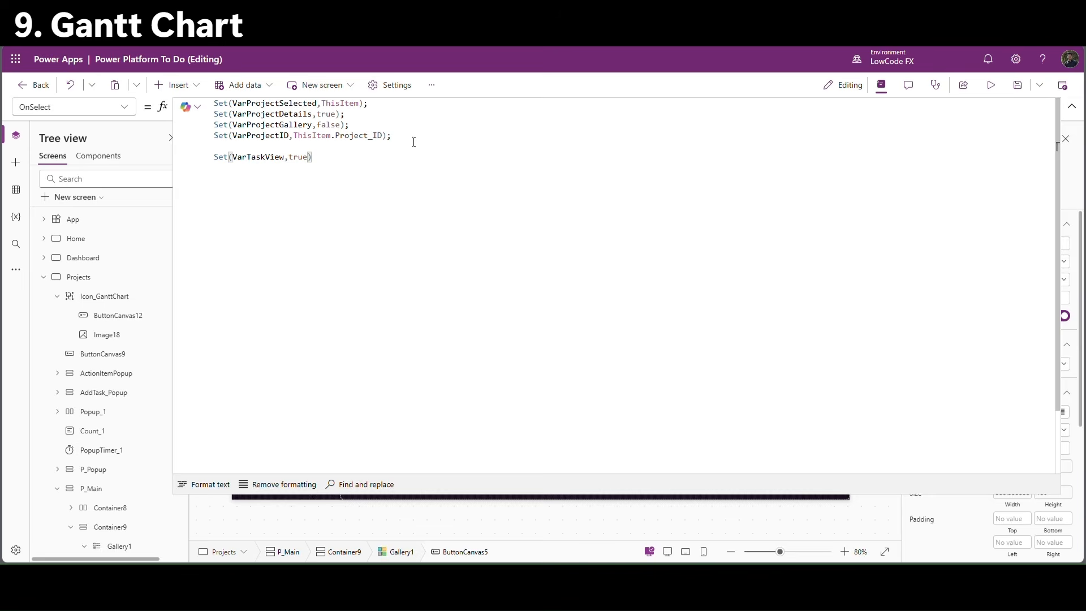
{"action": "left_click", "coordinate": [1072, 107]}
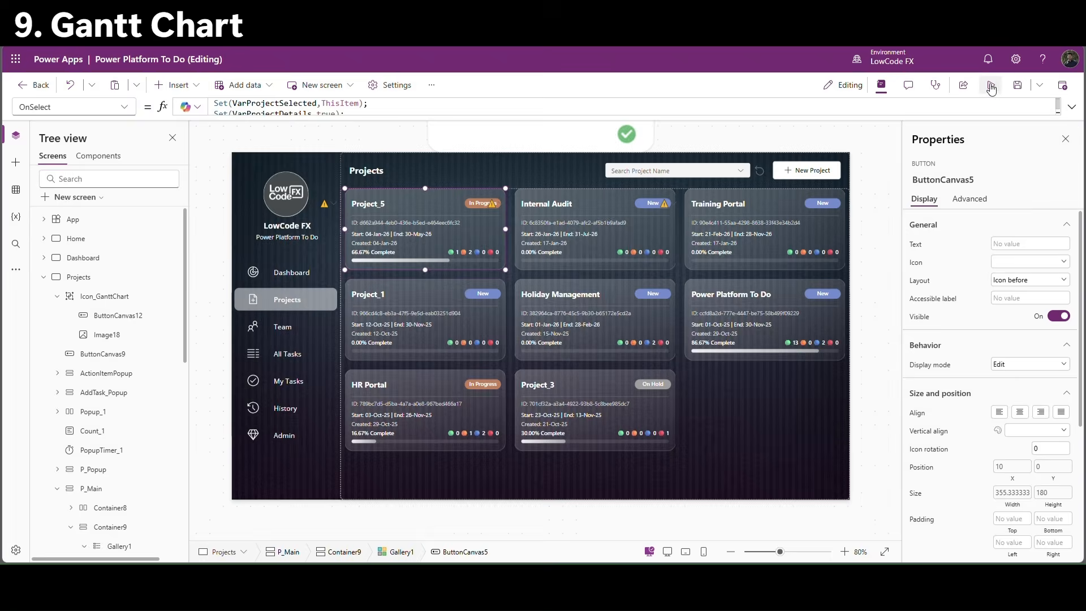
Preview the app, open Power Platform To Do, and toggle the corner icon to the table view and back.
{"action": "left_click", "coordinate": [990, 85]}
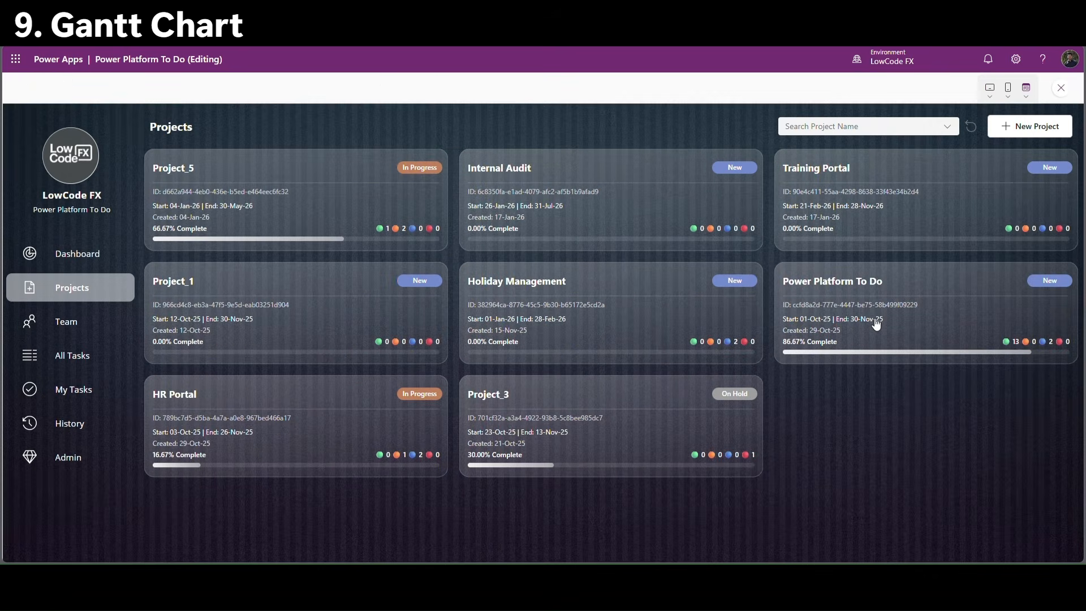
{"action": "left_click", "coordinate": [876, 323]}
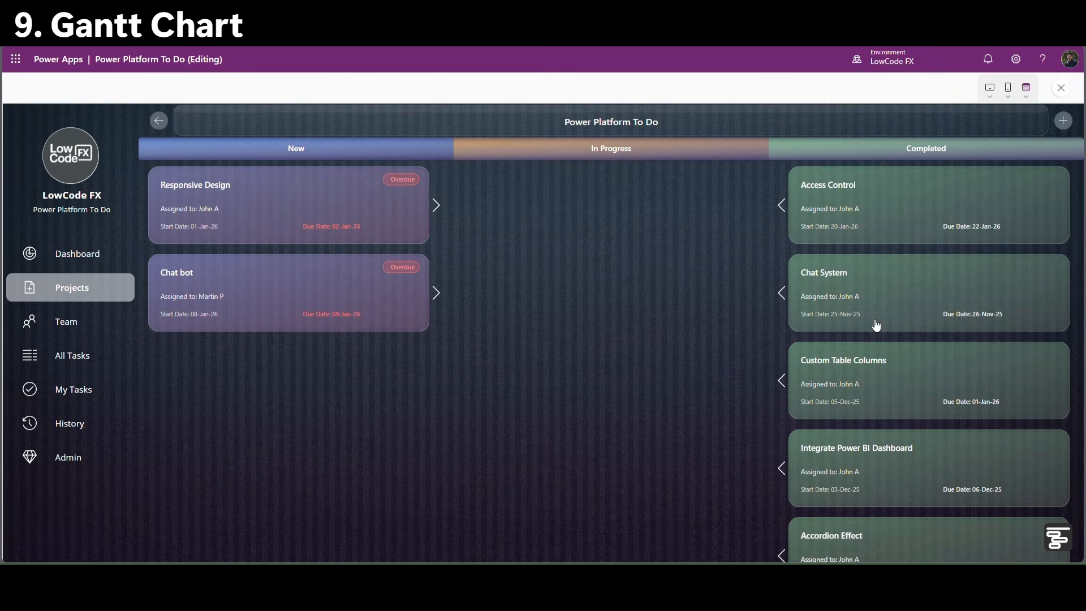
{"action": "left_click", "coordinate": [1068, 546]}
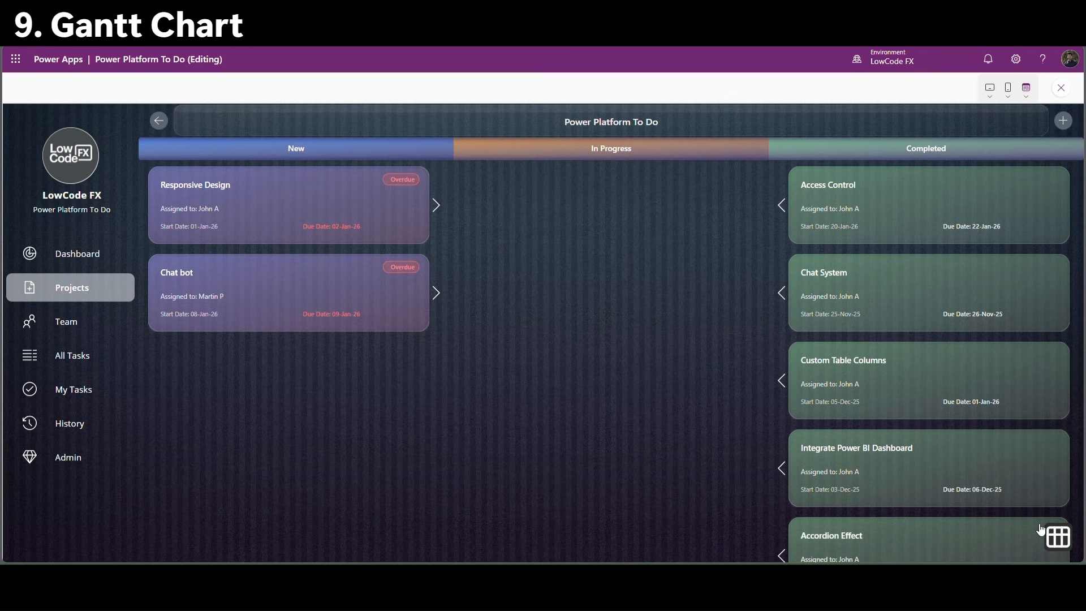
{"action": "left_click", "coordinate": [1054, 544]}
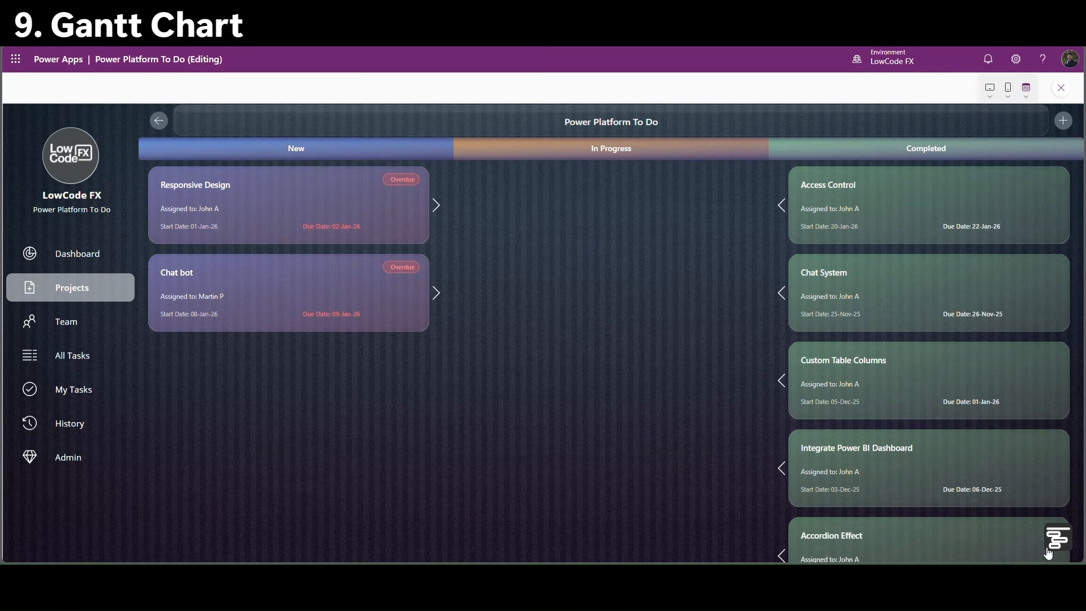
{"action": "left_click", "coordinate": [1063, 88]}
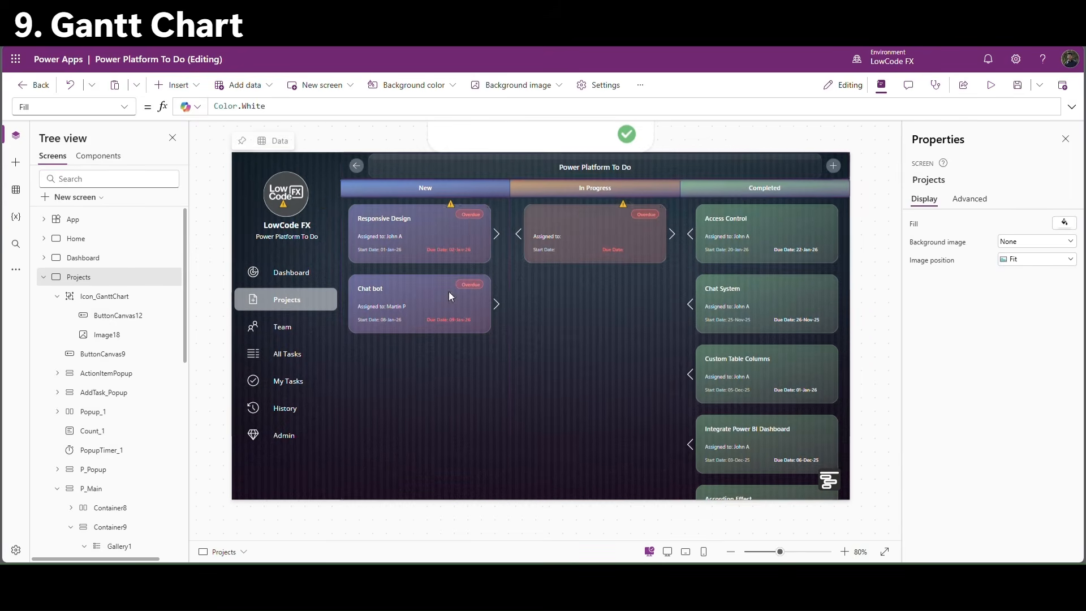
Trace the New column's gallery up through its parent containers to Container3 in the control hierarchy.
{"action": "left_click", "coordinate": [377, 467]}
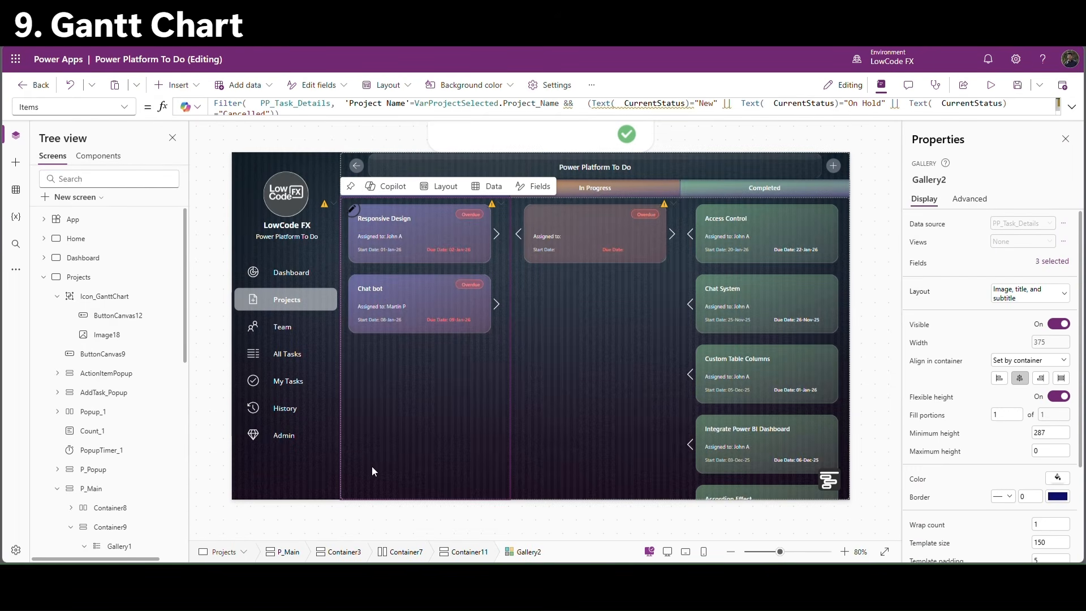
{"action": "left_click", "coordinate": [468, 554]}
{"action": "left_click", "coordinate": [419, 552]}
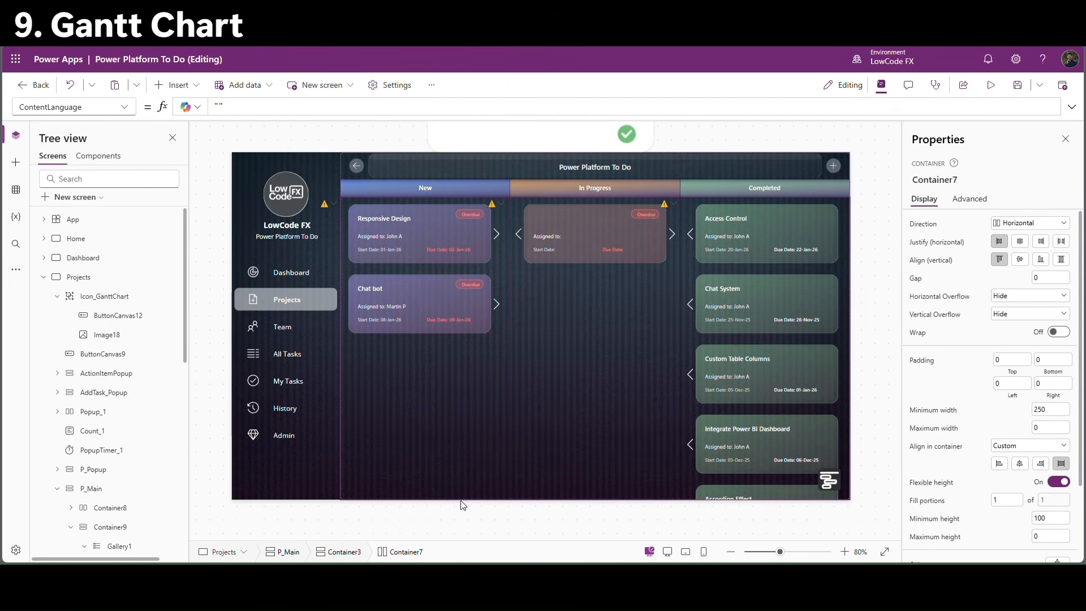
{"action": "scroll", "coordinate": [133, 373], "scroll_direction": "down", "scroll_amount": 3}
{"action": "scroll", "coordinate": [133, 372], "scroll_direction": "down", "scroll_amount": 1}
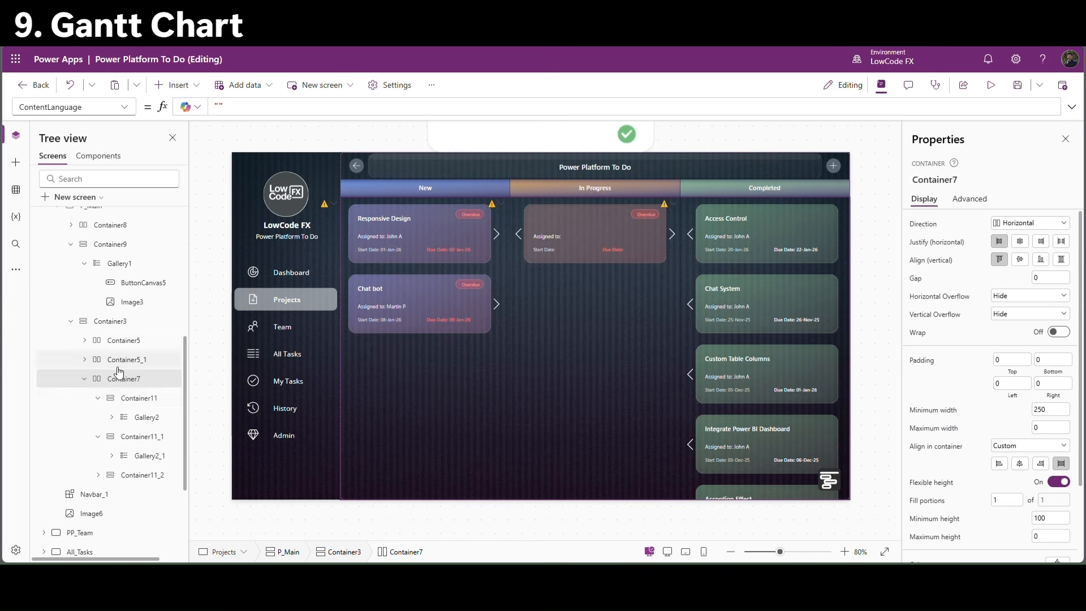
{"action": "left_click", "coordinate": [85, 378]}
{"action": "left_click", "coordinate": [111, 323]}
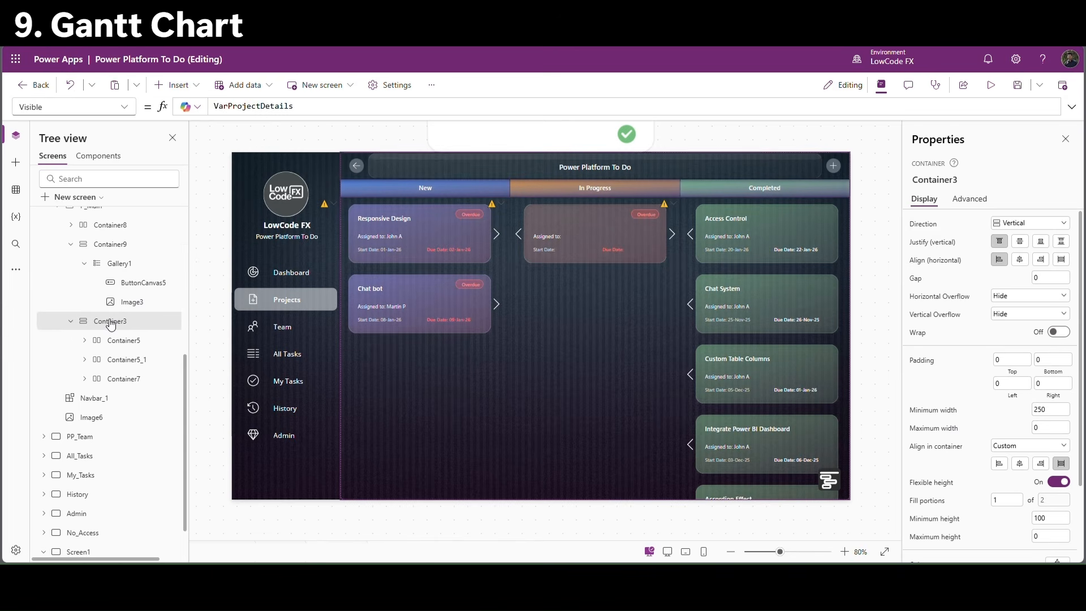
Examine Container5, Container5_1 and Container7 inside Container3 to identify which part of the task board each one holds.
{"action": "left_click", "coordinate": [125, 341]}
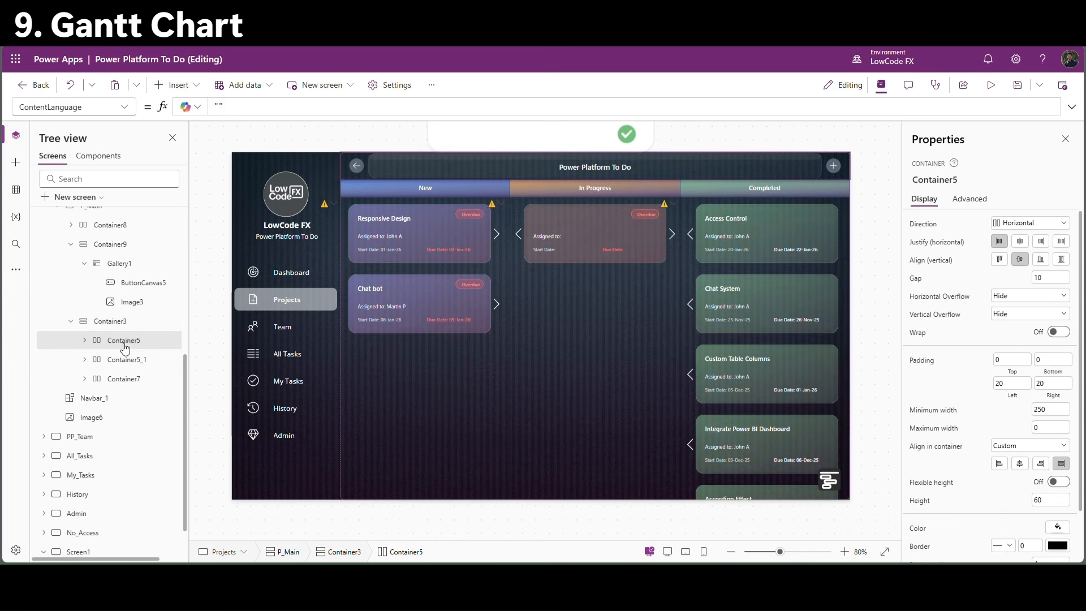
{"action": "left_click", "coordinate": [123, 360]}
{"action": "left_click", "coordinate": [123, 378]}
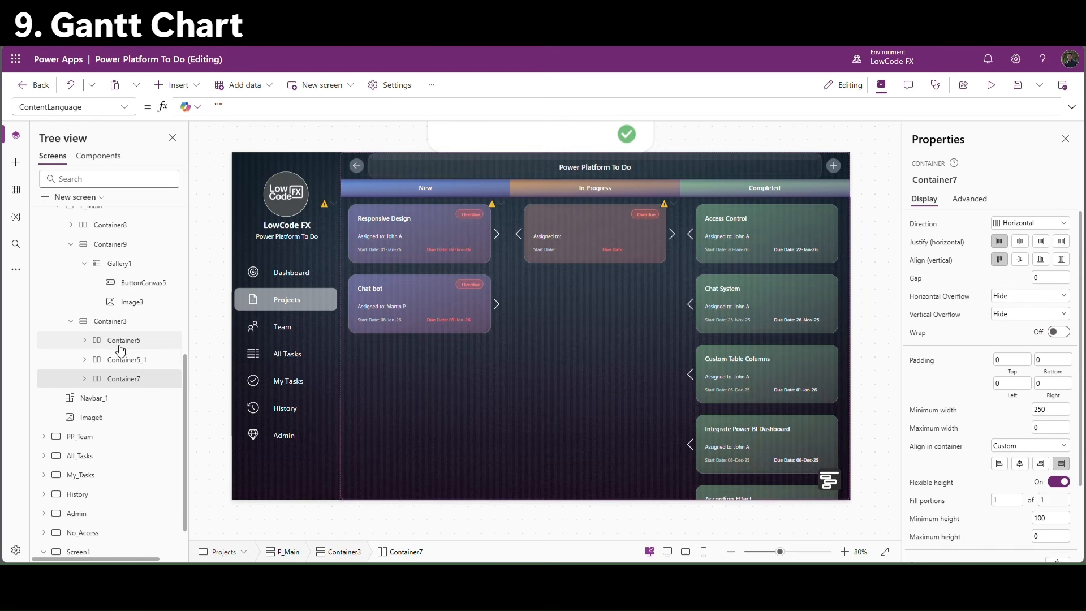
{"action": "left_click", "coordinate": [120, 342]}
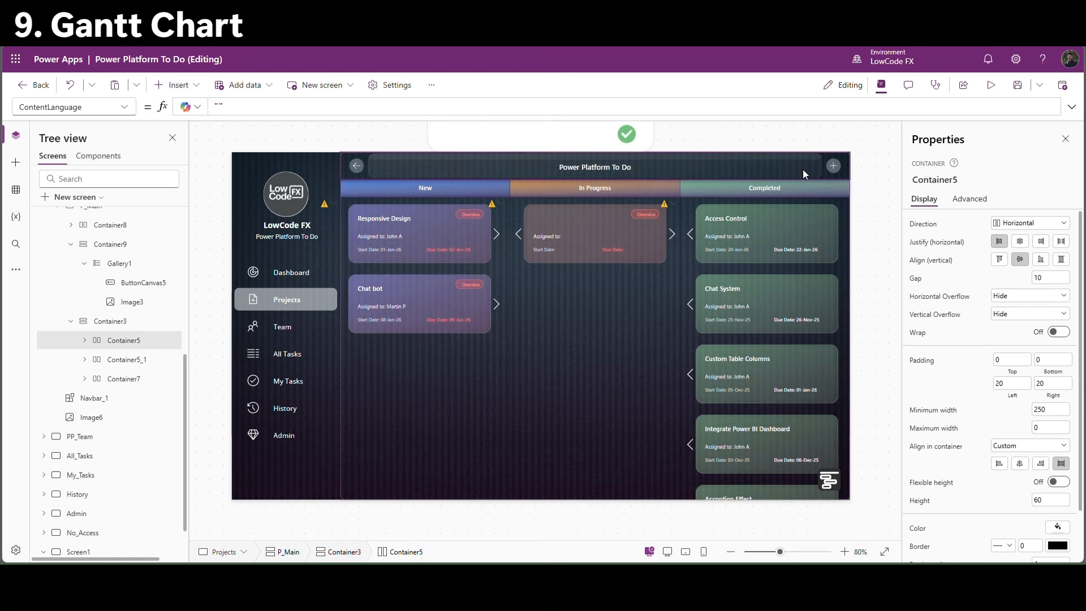
{"action": "left_click", "coordinate": [135, 359]}
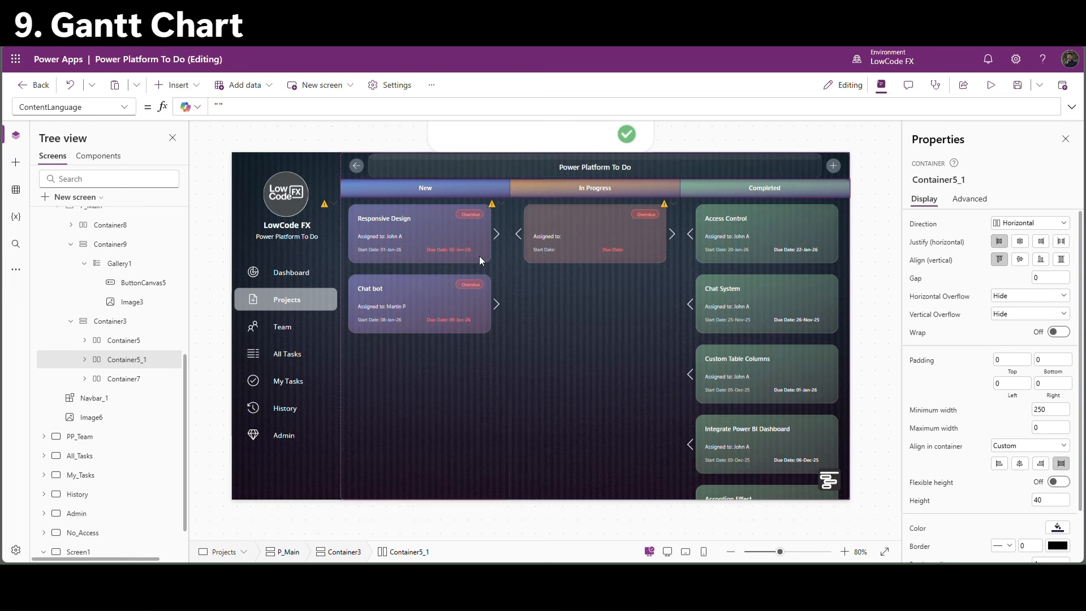
{"action": "left_click", "coordinate": [139, 378]}
{"action": "left_click", "coordinate": [109, 343]}
{"action": "left_click", "coordinate": [126, 382]}
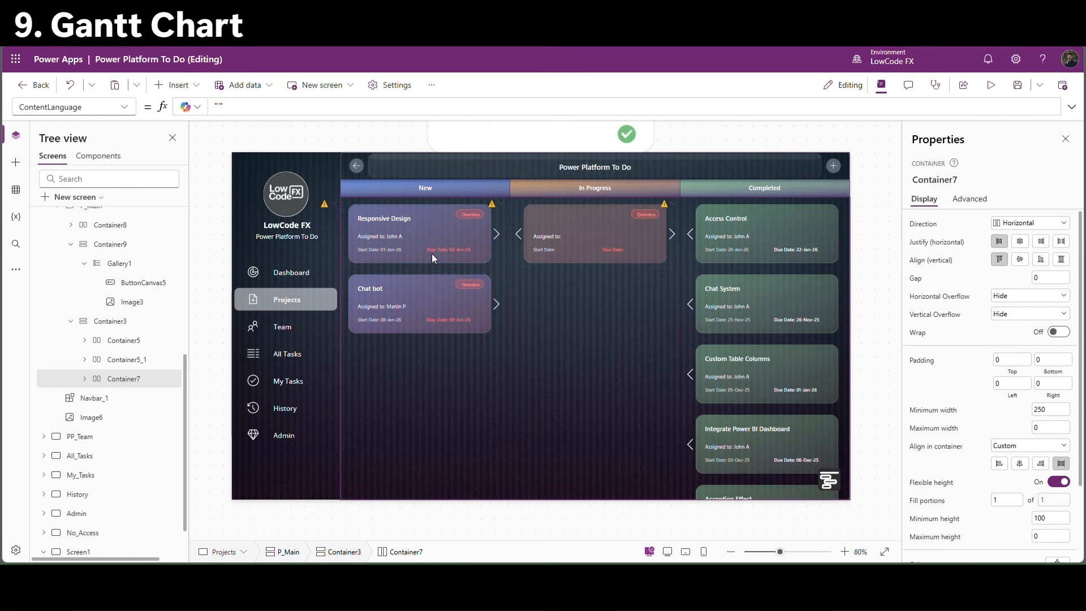
{"action": "left_click", "coordinate": [107, 321]}
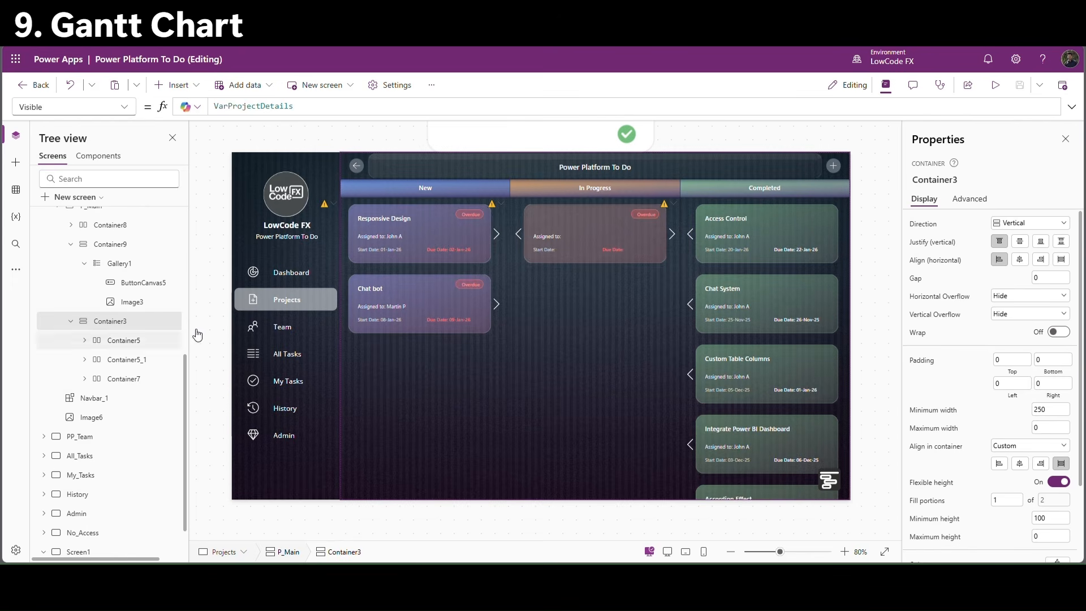
{"action": "left_click", "coordinate": [112, 343]}
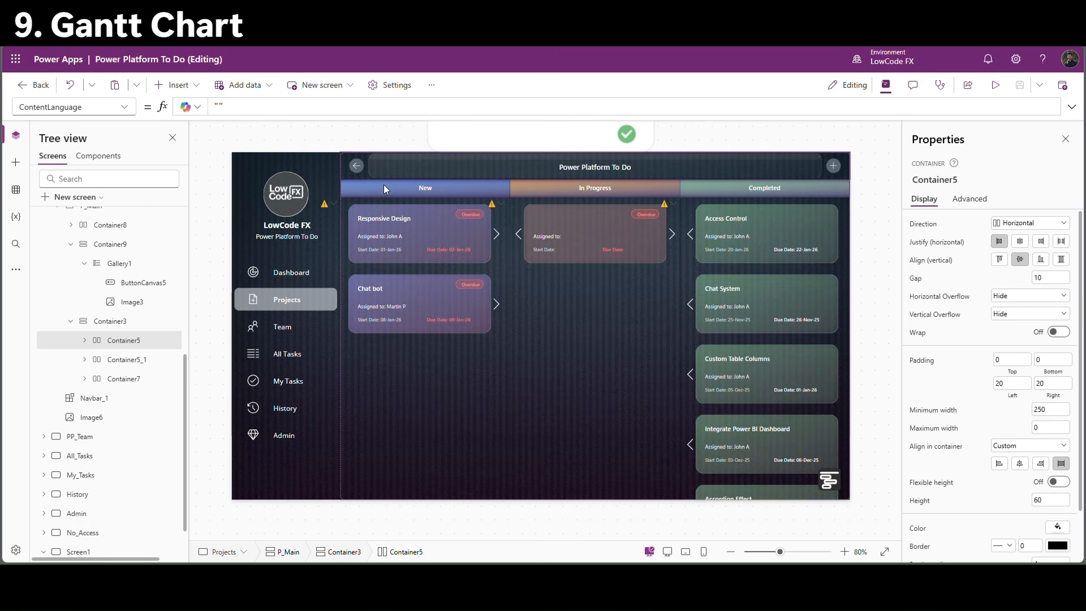
{"action": "left_click", "coordinate": [356, 166]}
{"action": "left_click", "coordinate": [84, 359]}
{"action": "left_click", "coordinate": [126, 360]}
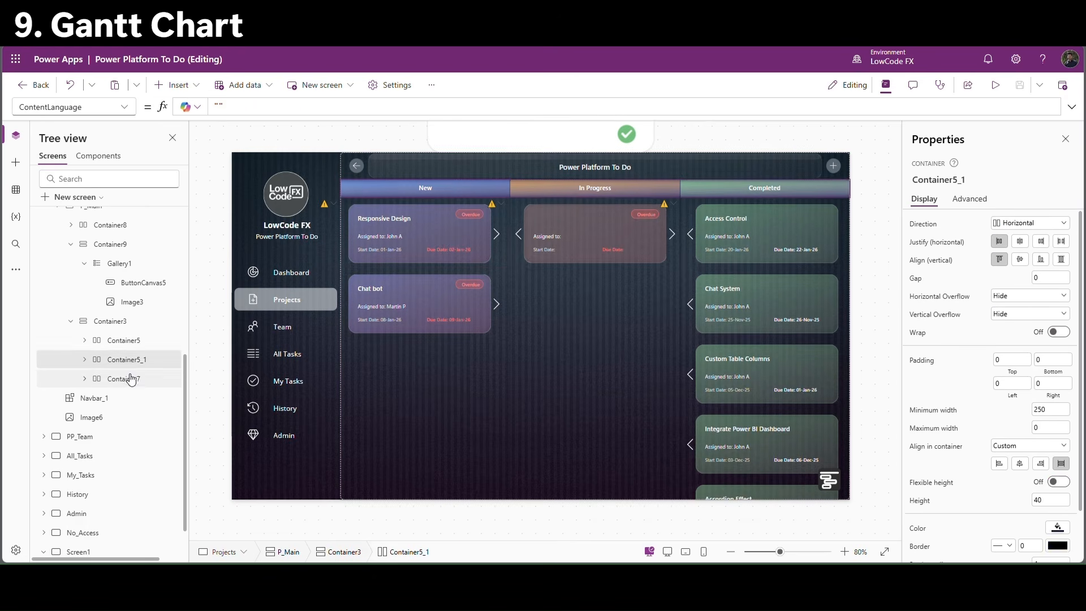
{"action": "left_click", "coordinate": [126, 378]}
{"action": "left_click", "coordinate": [126, 360]}
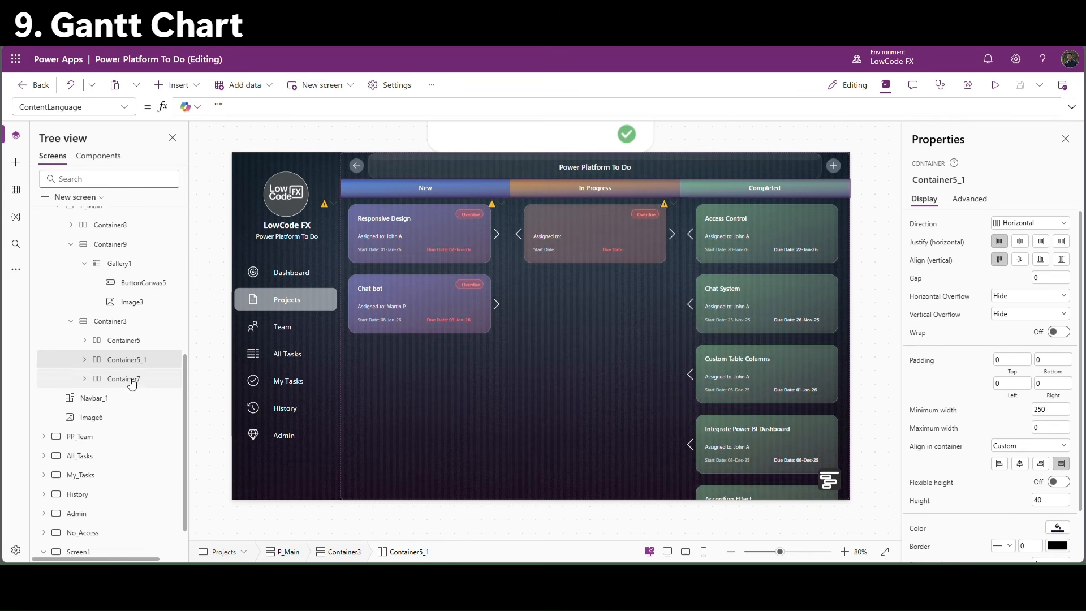
{"action": "left_click", "coordinate": [128, 378]}
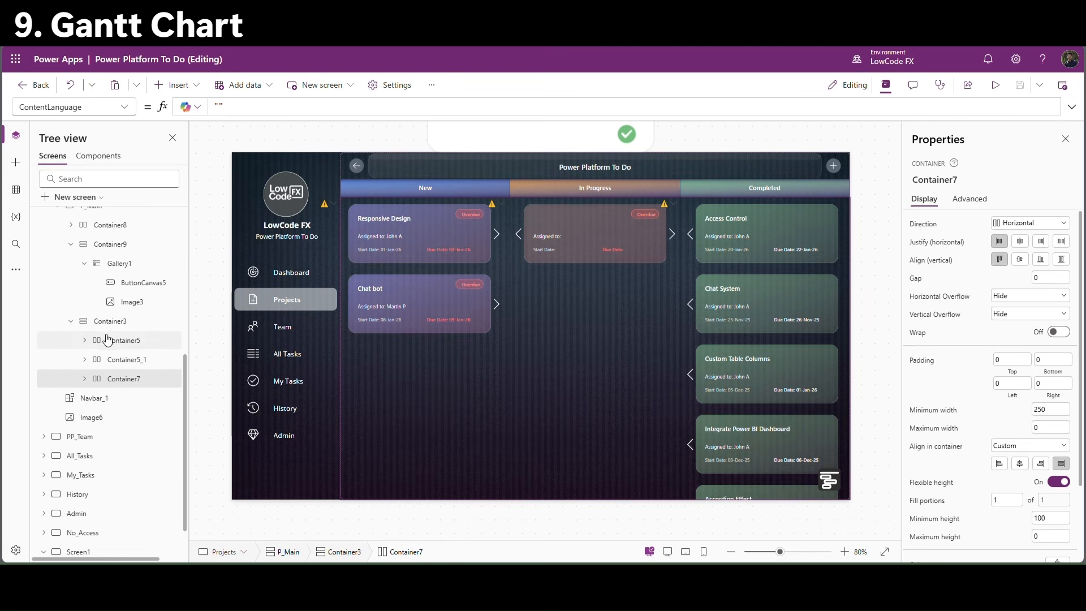
Rename Container3, the container holding the whole task board, as Table_View.
{"action": "left_click", "coordinate": [70, 320]}
{"action": "double_click", "coordinate": [116, 339]}
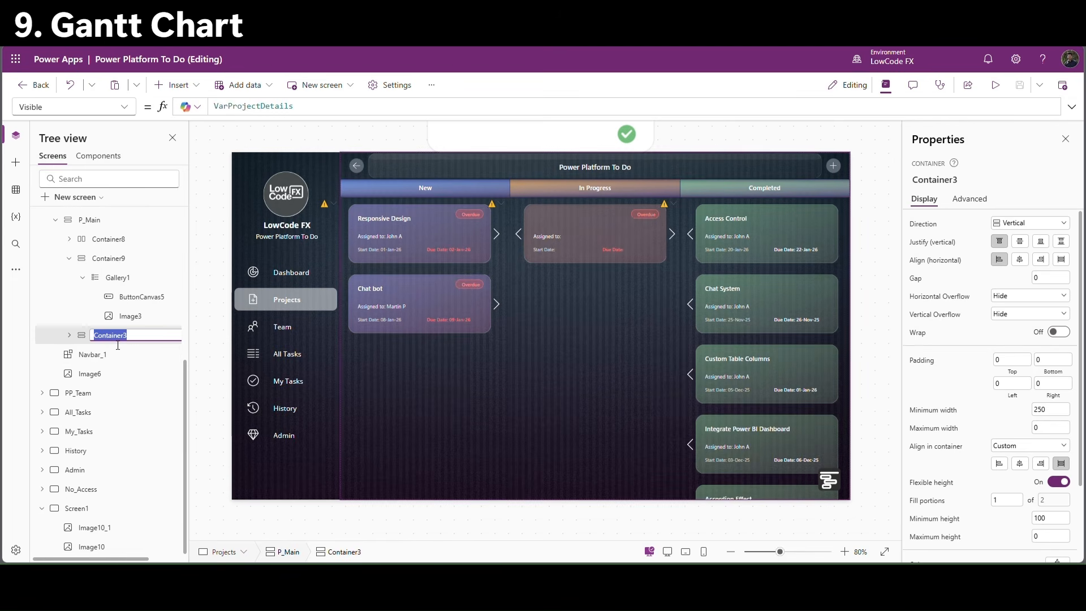
{"action": "type", "text": "Table_View"}
{"action": "left_click", "coordinate": [211, 356]}
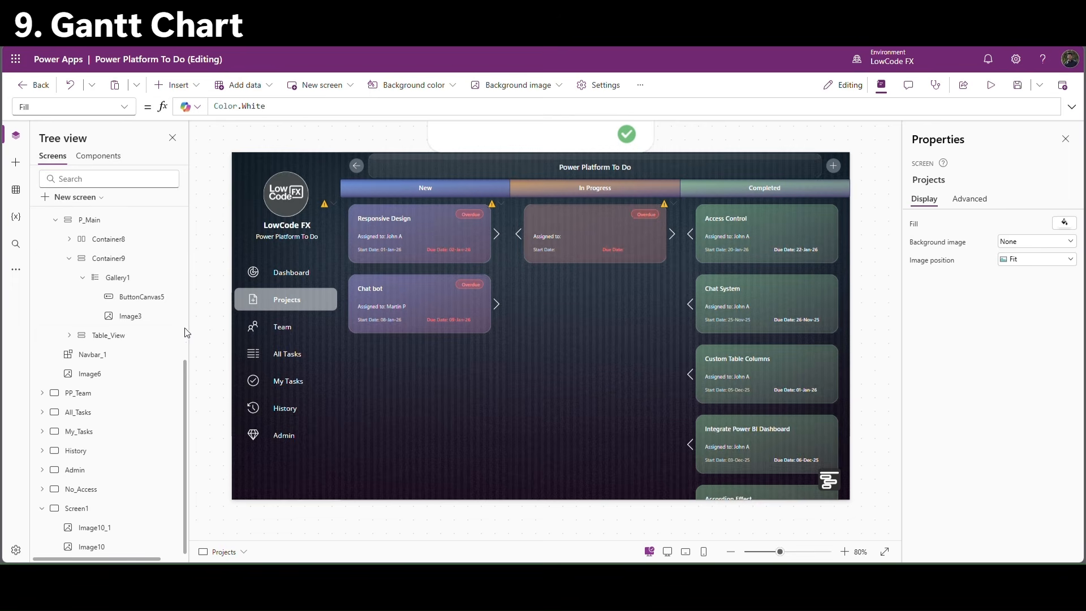
Copy the Table_View container and paste the duplicate into P_Main.
{"action": "left_click", "coordinate": [69, 259]}
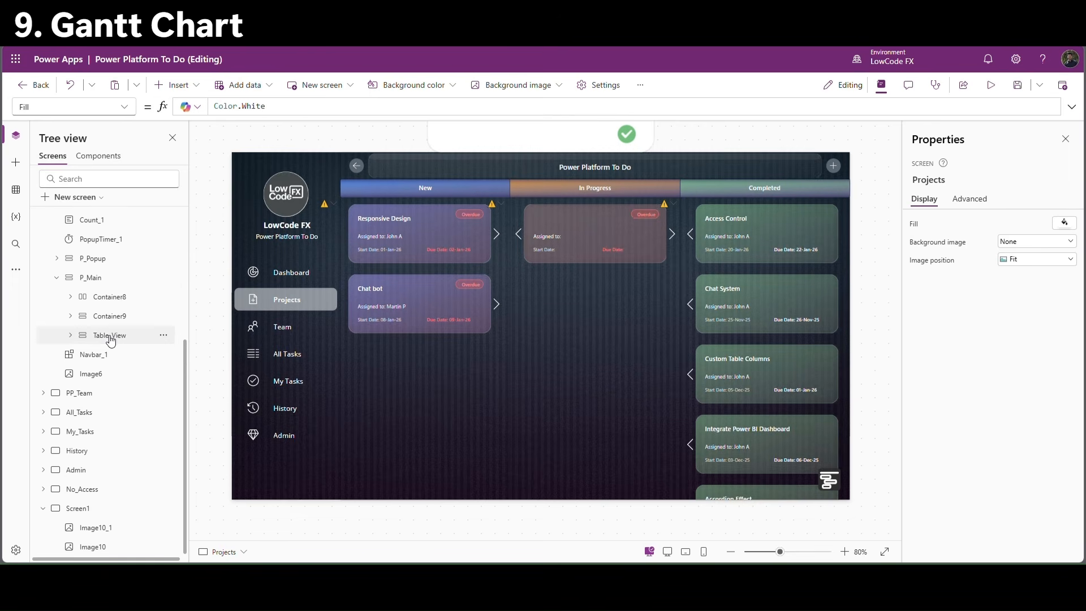
{"action": "left_click", "coordinate": [109, 335]}
{"action": "right_click", "coordinate": [149, 335]}
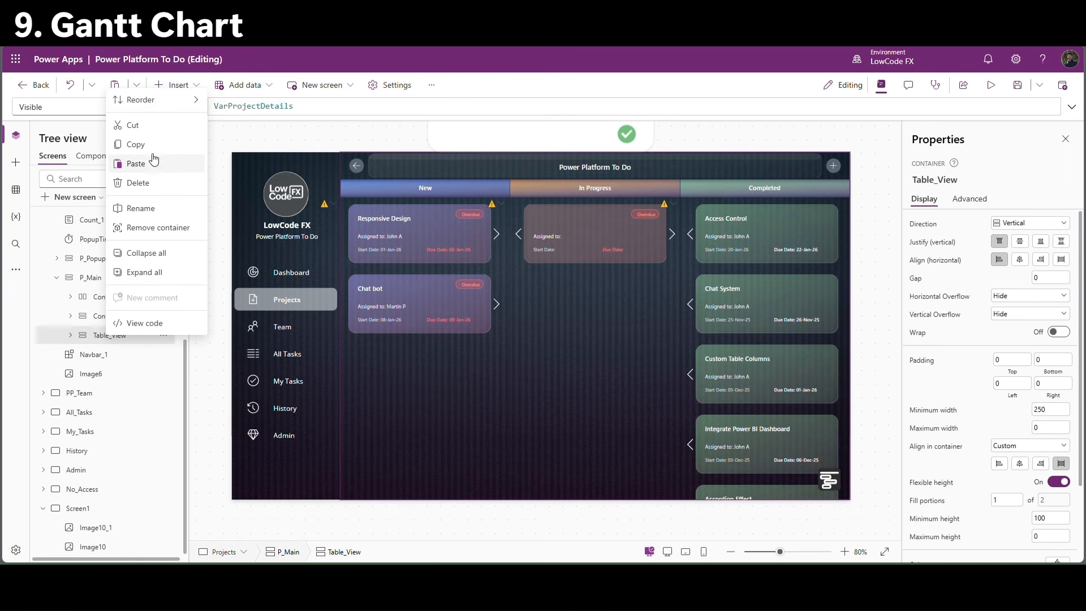
{"action": "left_click", "coordinate": [136, 144]}
{"action": "left_click", "coordinate": [97, 279]}
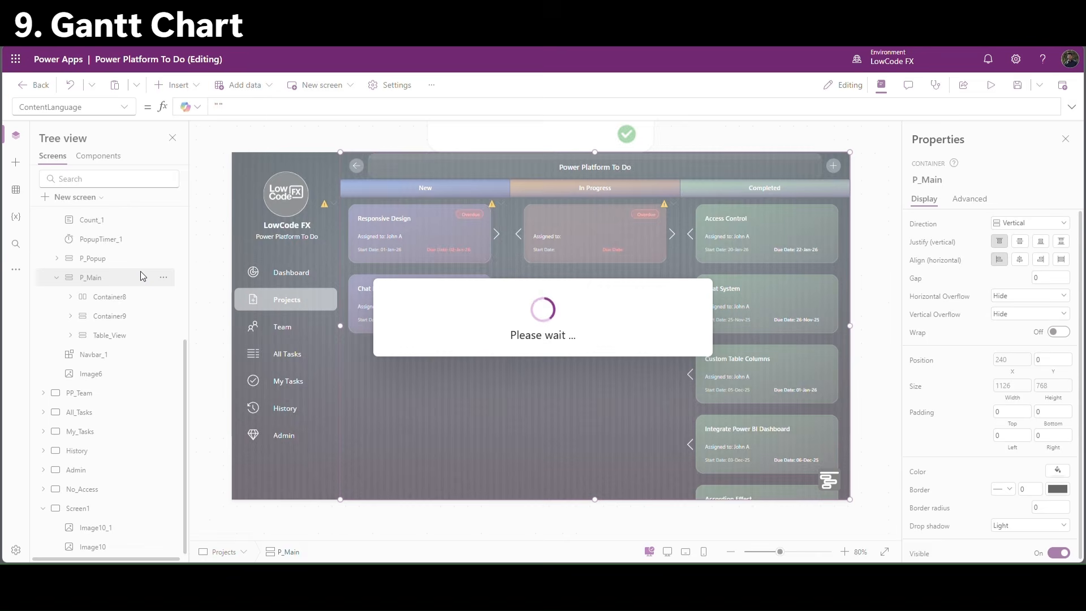
{"action": "key", "text": "ctrl+v"}
Rename the pasted copy of the Table_View container as GanttChart_View.
{"action": "double_click", "coordinate": [121, 361]}
{"action": "left_click", "coordinate": [115, 356]}
{"action": "left_click", "coordinate": [85, 357]}
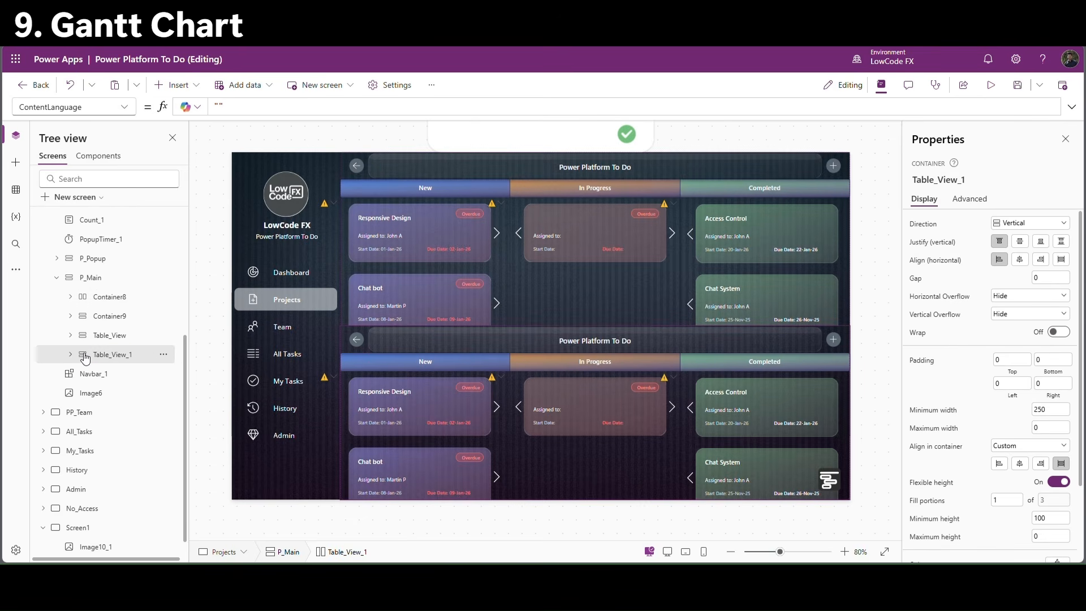
{"action": "double_click", "coordinate": [109, 356]}
{"action": "left_click", "coordinate": [110, 356]}
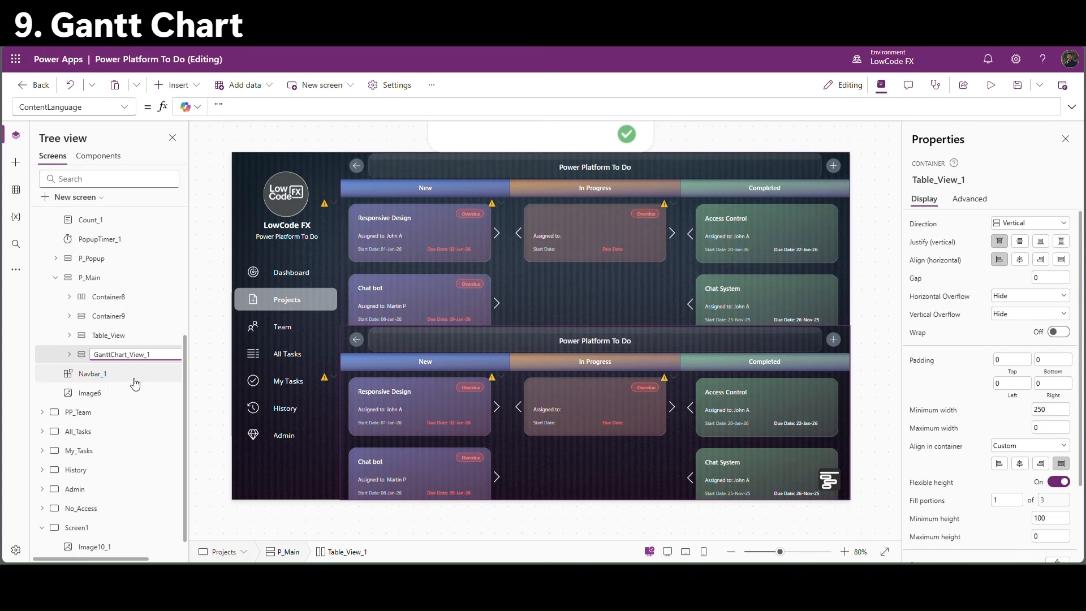
{"action": "left_click", "coordinate": [207, 377]}
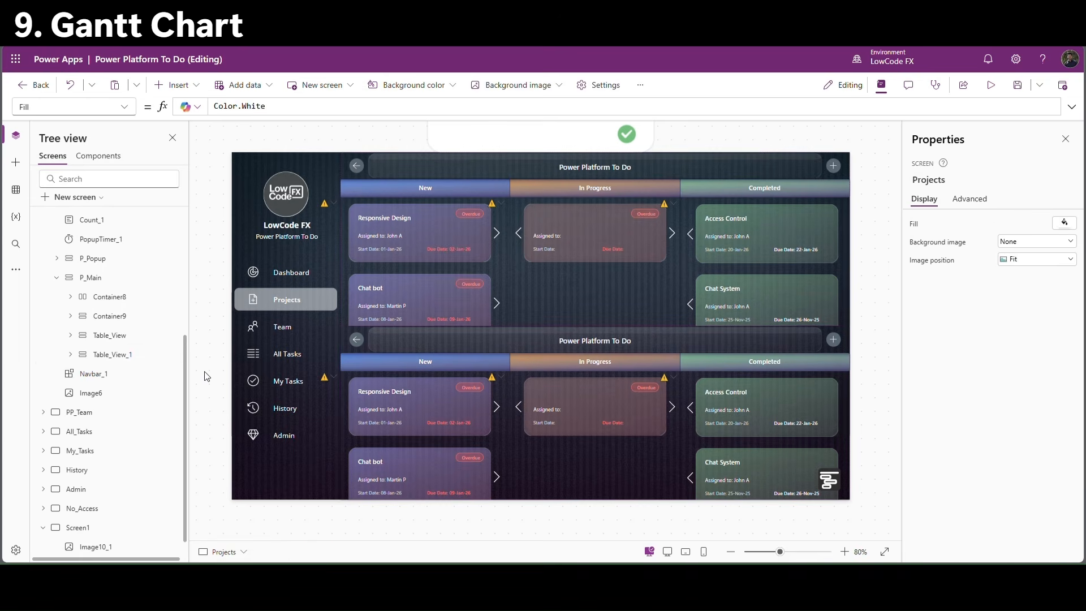
Extend the Visible formula of GanttChart_View to VarProjectDetails && VarTaskView.
{"action": "left_click", "coordinate": [127, 316]}
{"action": "left_click", "coordinate": [140, 358]}
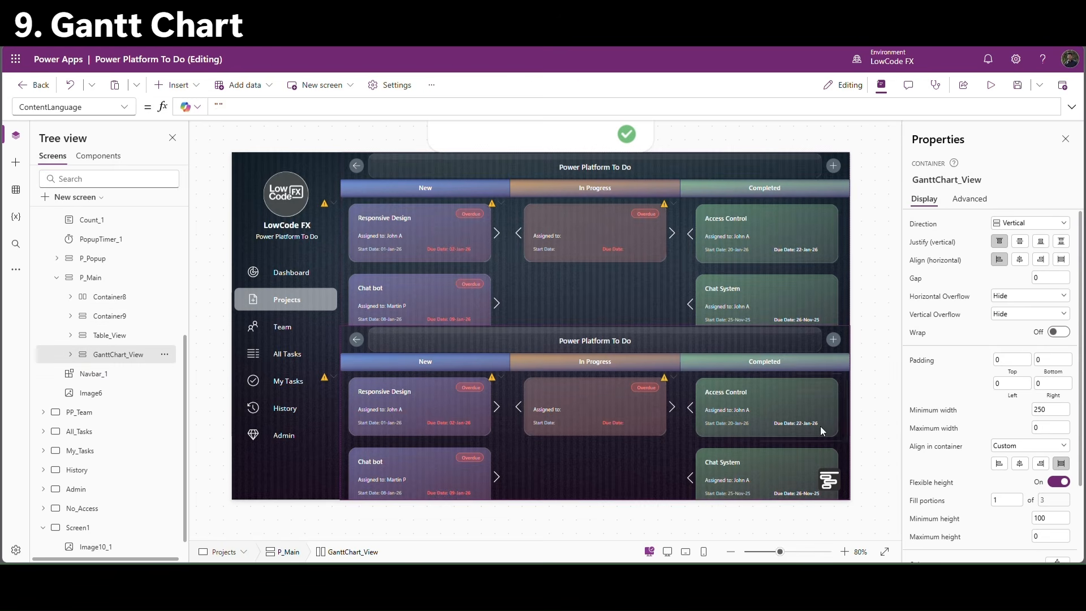
{"action": "scroll", "coordinate": [937, 314], "scroll_direction": "down", "scroll_amount": 2}
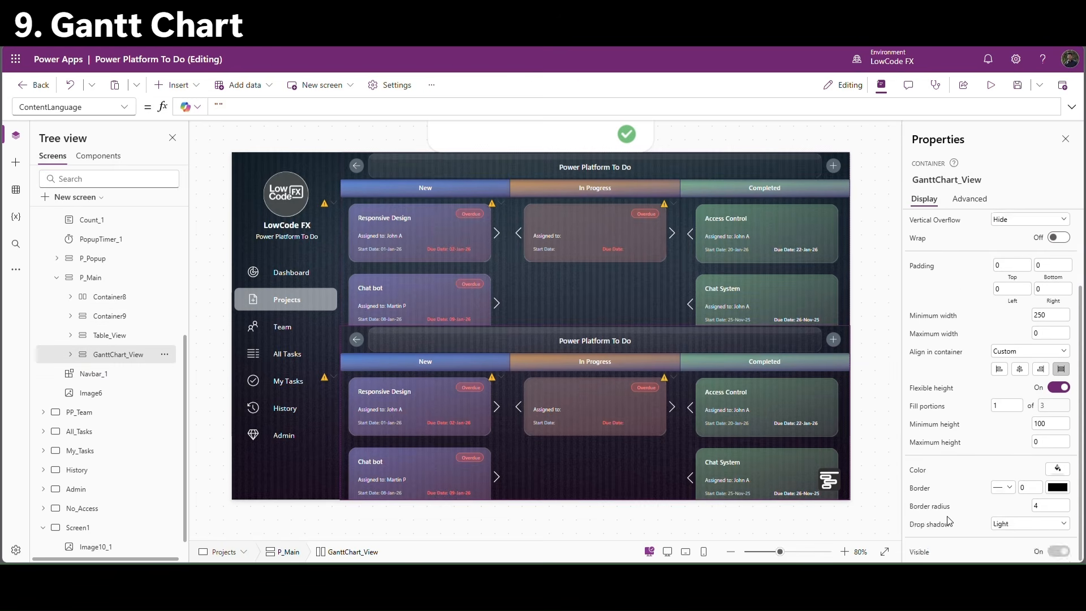
{"action": "left_click", "coordinate": [922, 552]}
{"action": "double_click", "coordinate": [260, 109]}
{"action": "left_click", "coordinate": [334, 114]}
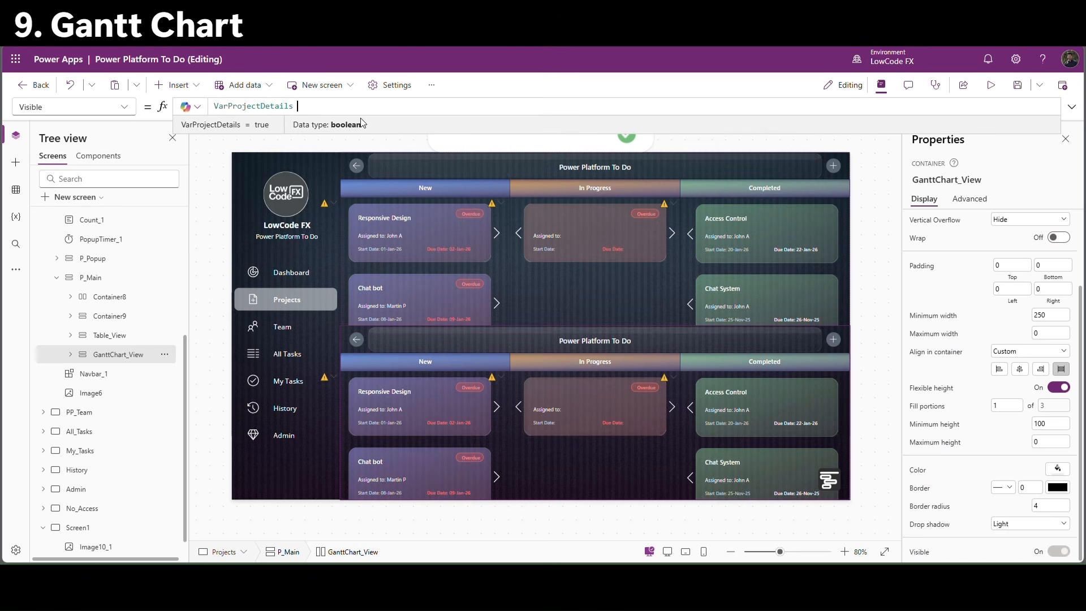
{"action": "type", "text": "&& "}
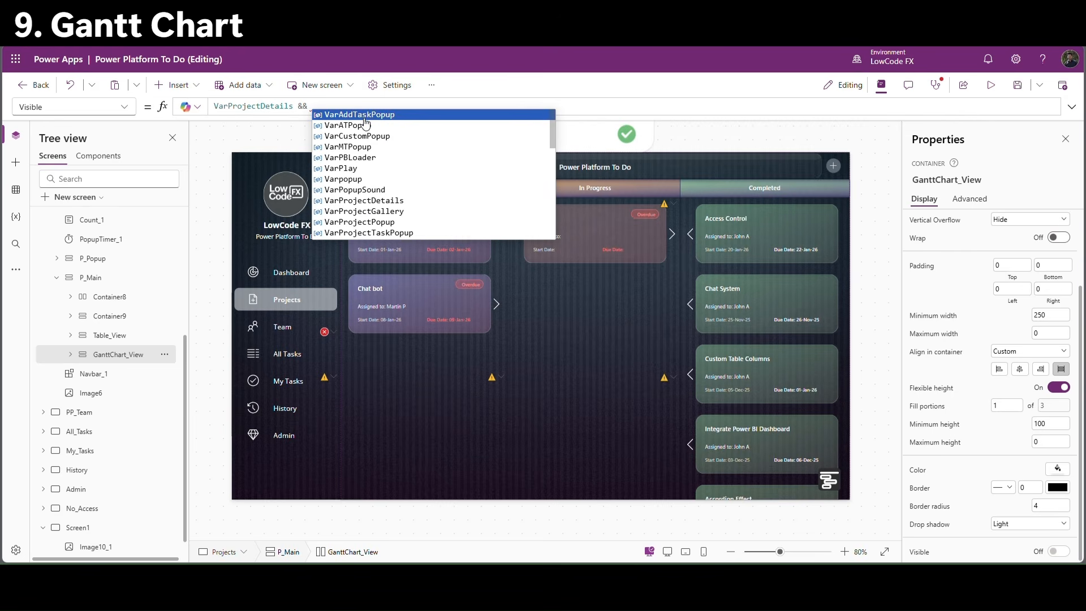
{"action": "type", "text": "VarTaskView"}
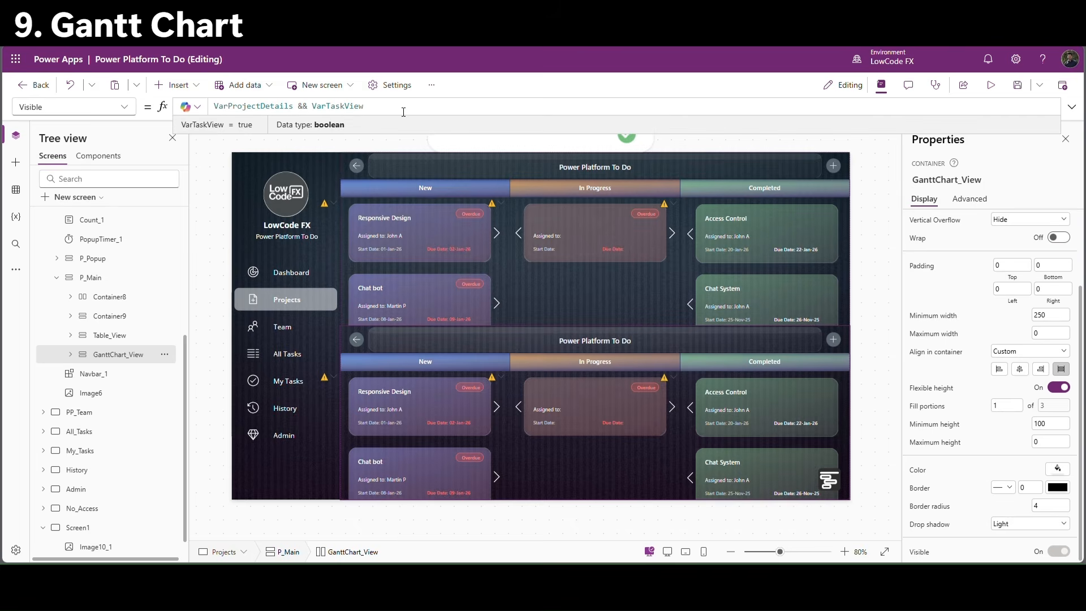
Copy the VarTaskView condition into Table_View's Visible formula and negate it, giving VarProjectDetails && !VarTaskView.
{"action": "left_click_drag", "start_coordinate": [401, 111], "coordinate": [306, 110]}
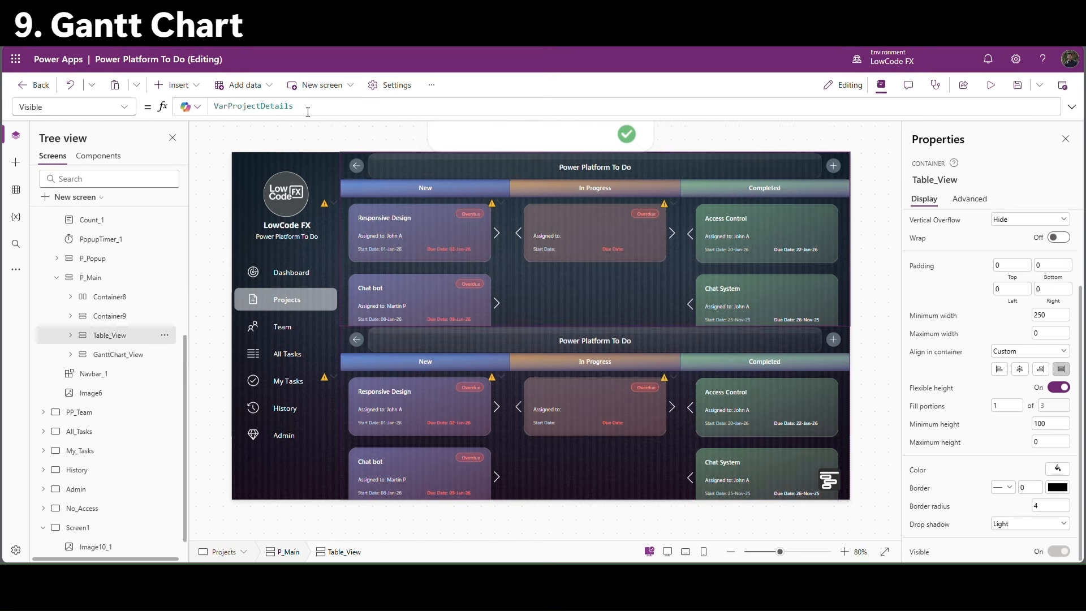
{"action": "left_click", "coordinate": [316, 114]}
{"action": "type", "text": "&& VarTaskView"}
{"action": "type", "text": "!"}
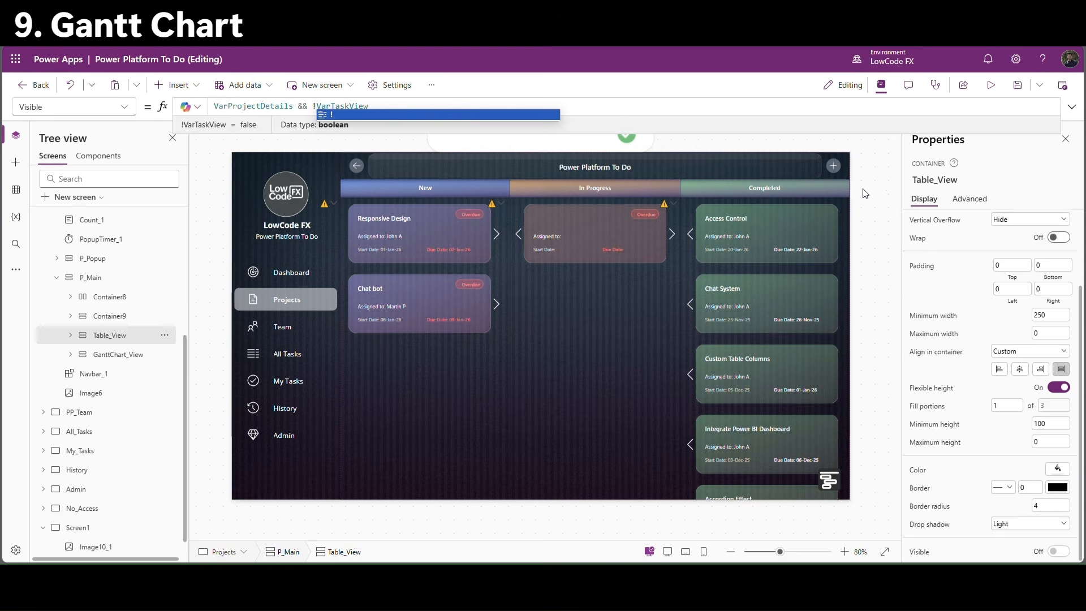
{"action": "left_click", "coordinate": [871, 200]}
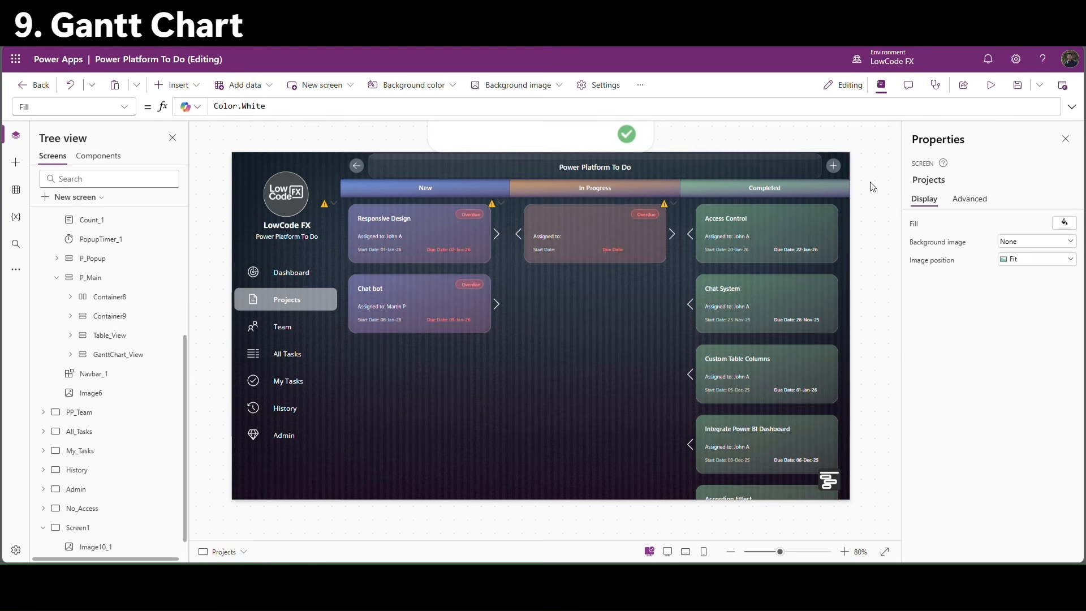
Delete the three status text labels and three images from the header row Container5_3 inside GanttChart_View.
{"action": "left_click", "coordinate": [143, 355]}
{"action": "left_click", "coordinate": [71, 354]}
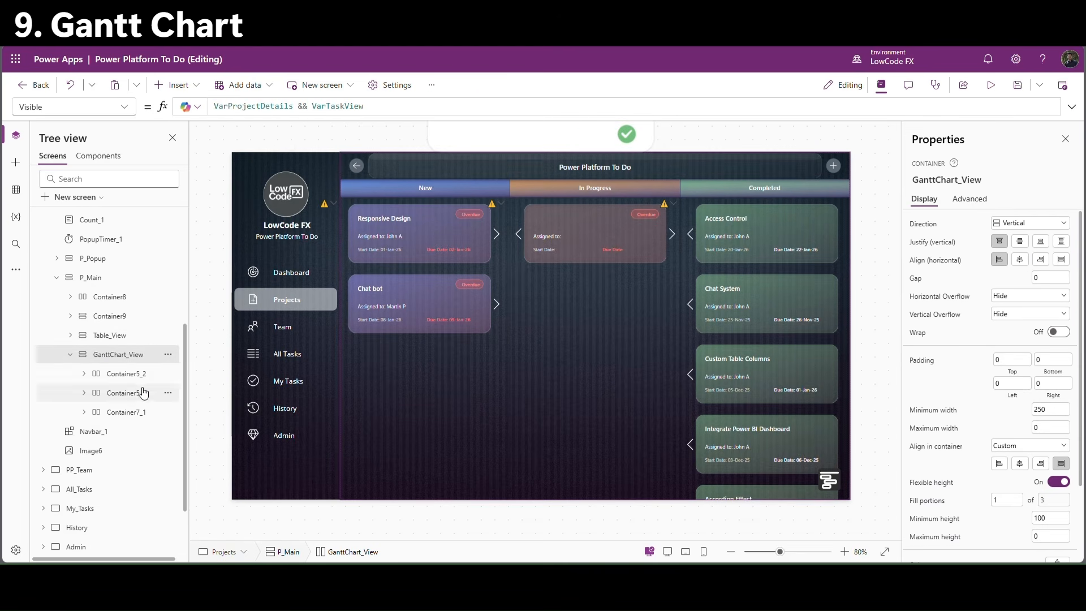
{"action": "left_click", "coordinate": [139, 377]}
{"action": "left_click", "coordinate": [136, 393]}
{"action": "left_click", "coordinate": [129, 412]}
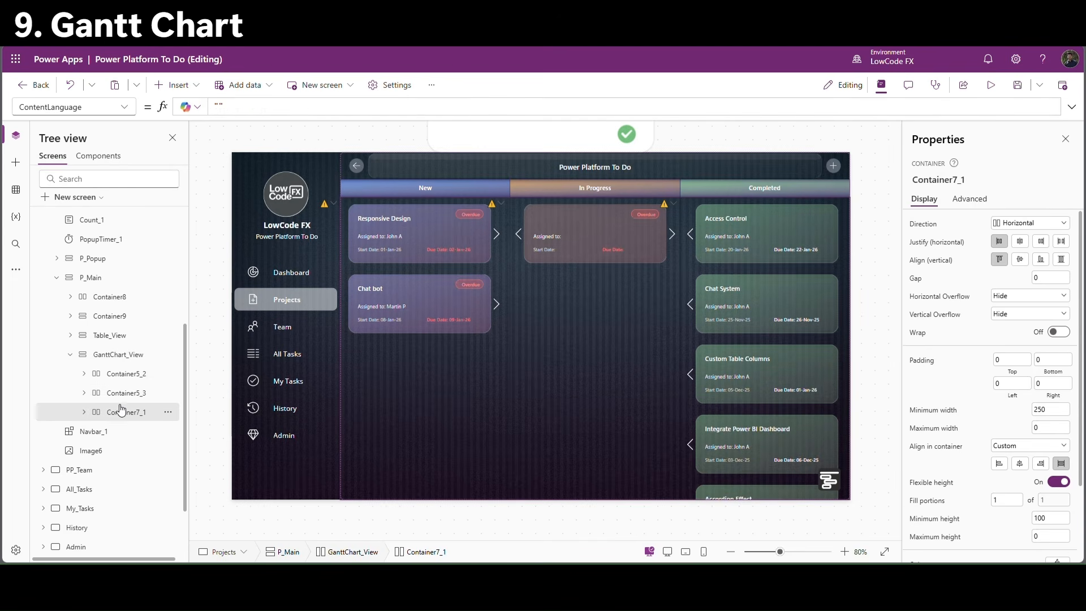
{"action": "left_click", "coordinate": [84, 393]}
{"action": "scroll", "coordinate": [138, 368], "scroll_direction": "down", "scroll_amount": 2}
{"action": "left_click", "coordinate": [134, 298]}
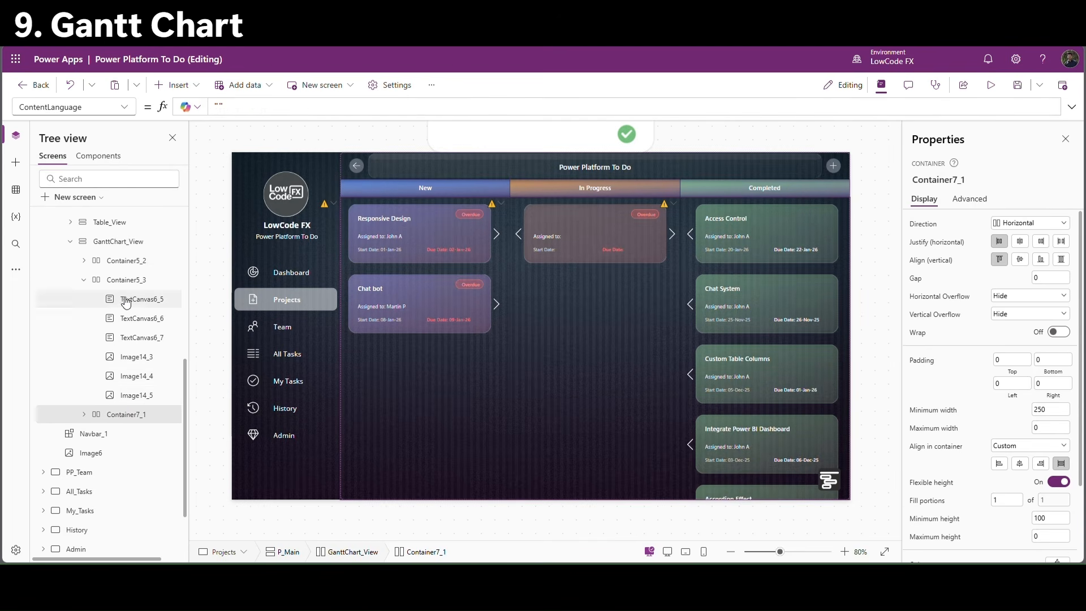
{"action": "left_click", "coordinate": [126, 395], "text": "ctrl"}
{"action": "left_click", "coordinate": [138, 318], "text": "ctrl"}
{"action": "left_click", "coordinate": [138, 356], "text": "ctrl"}
{"action": "left_click", "coordinate": [135, 338], "text": "ctrl"}
{"action": "left_click", "coordinate": [134, 376], "text": "ctrl"}
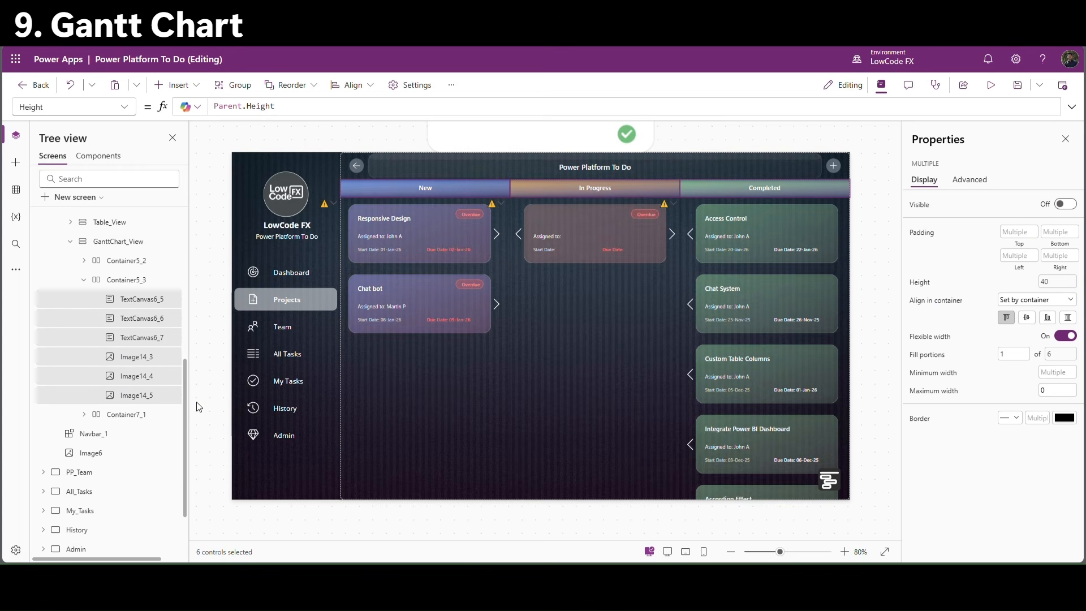
{"action": "key", "text": "Delete"}
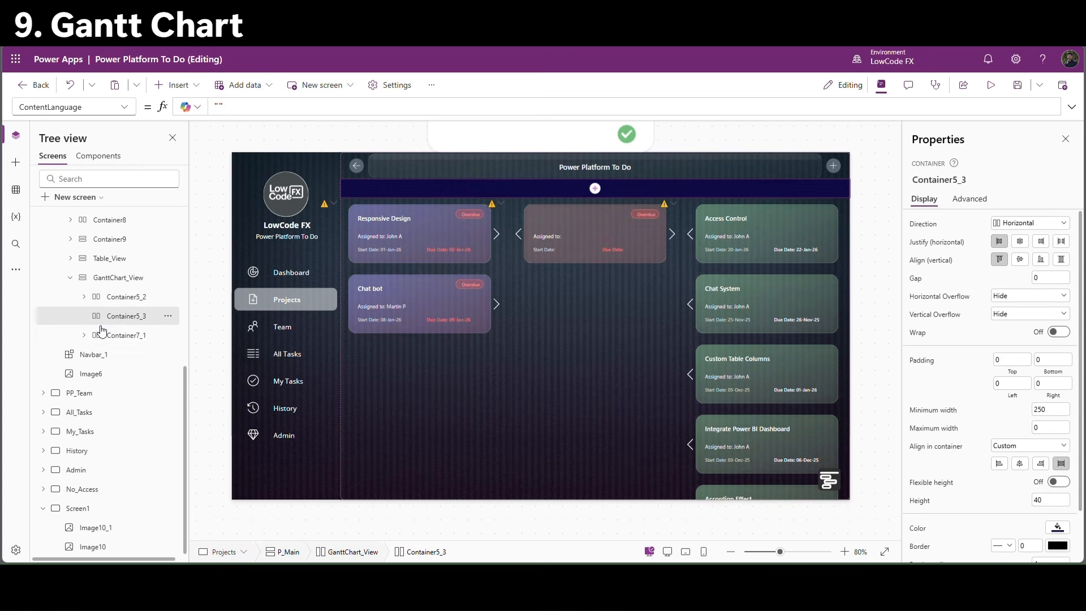
Delete Container11_3, Container11_4 and Container11_5 from Container7_1 inside GanttChart_View.
{"action": "left_click", "coordinate": [83, 335]}
{"action": "scroll", "coordinate": [178, 304], "scroll_direction": "down", "scroll_amount": 2}
{"action": "left_click", "coordinate": [139, 300]}
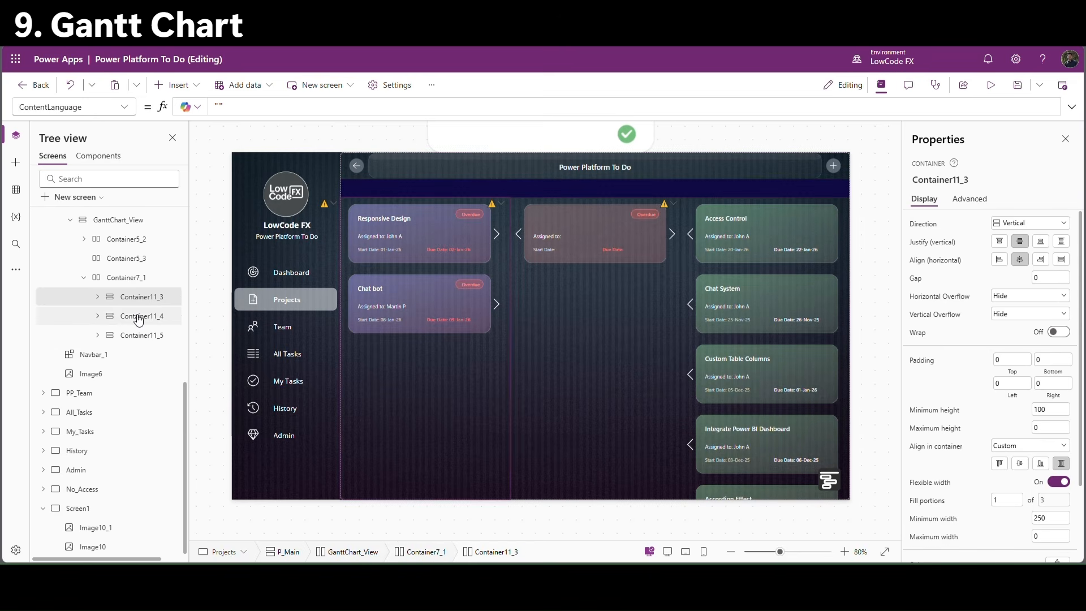
{"action": "left_click", "coordinate": [138, 334], "text": "shift"}
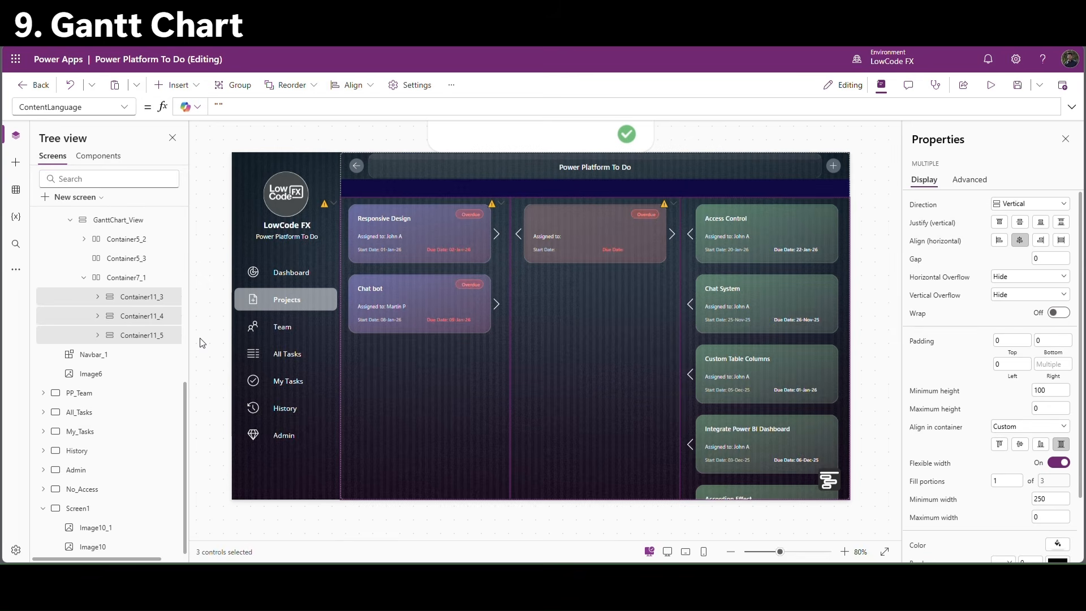
{"action": "key", "text": "Delete"}
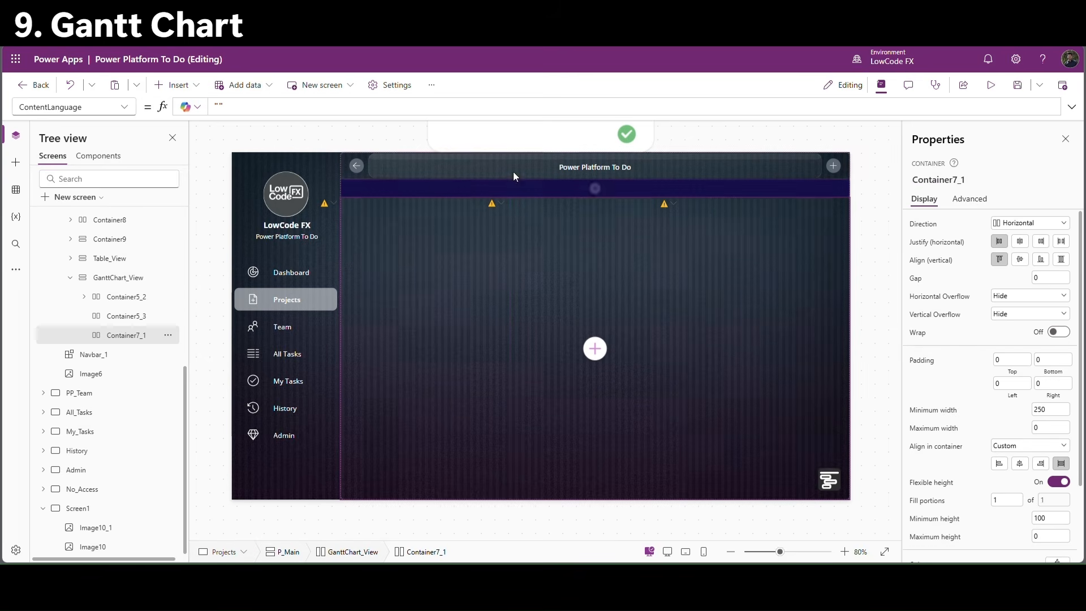
Insert two text labels into the header row Container5_3 and turn on flexible width for the first one.
{"action": "left_click", "coordinate": [595, 188]}
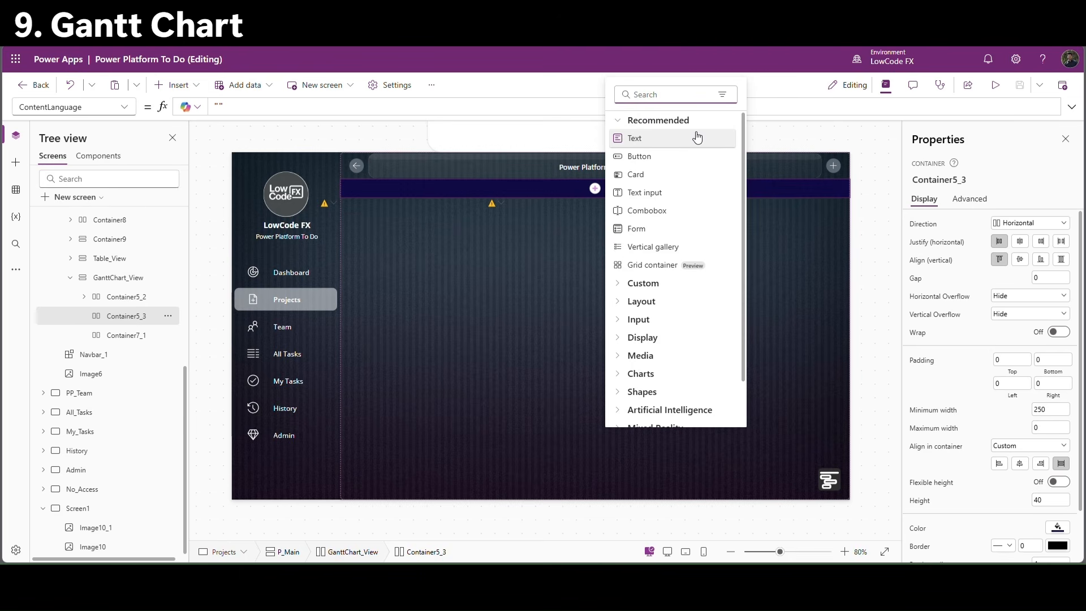
{"action": "left_click", "coordinate": [642, 138]}
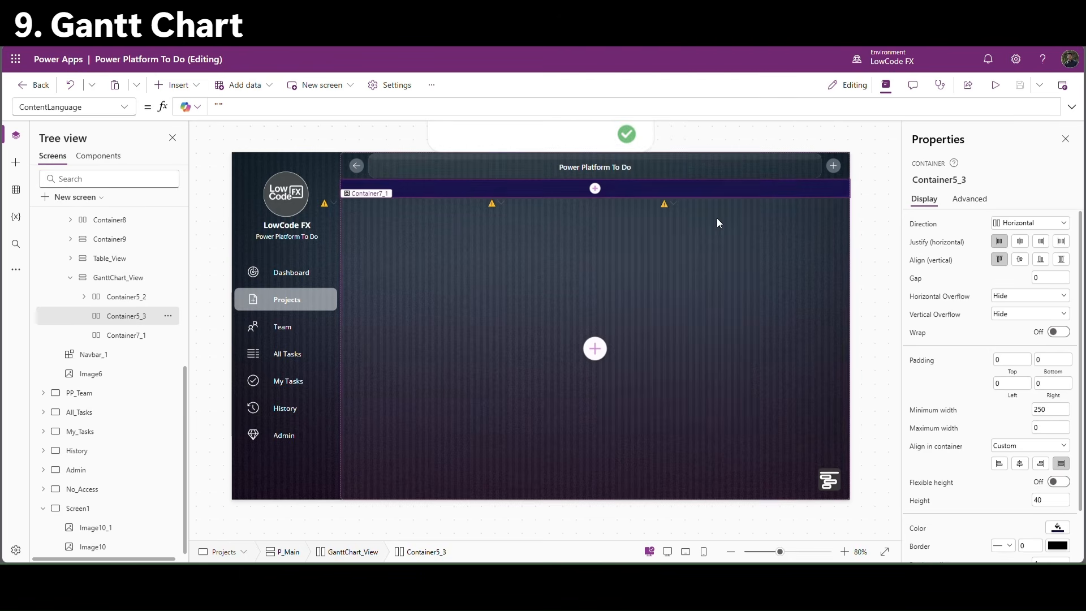
{"action": "left_click", "coordinate": [1058, 480]}
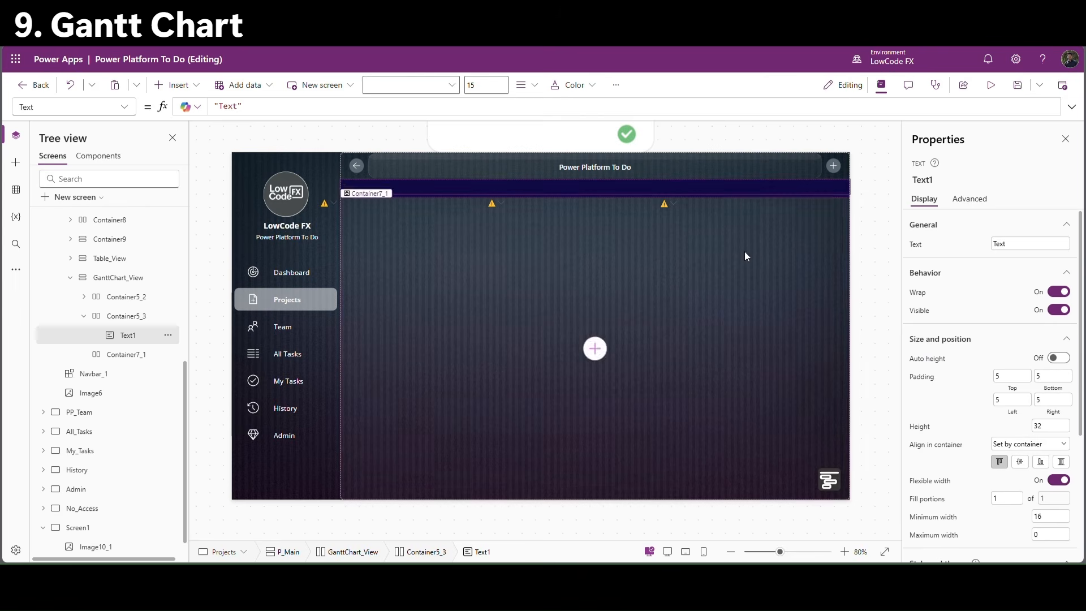
{"action": "left_click", "coordinate": [125, 316]}
{"action": "left_click", "coordinate": [192, 85]}
{"action": "left_click", "coordinate": [178, 155]}
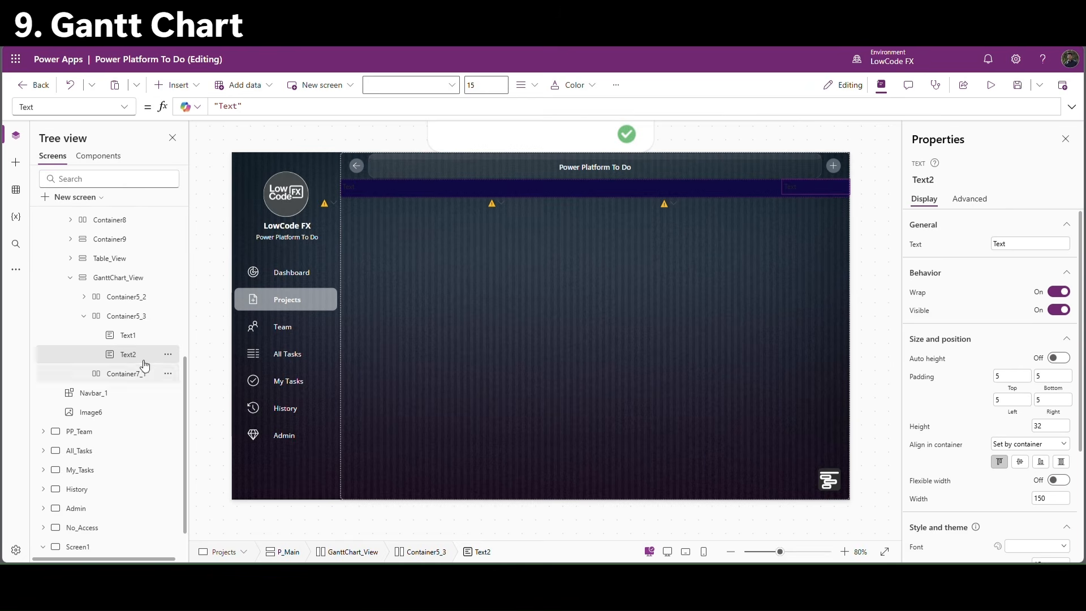
Add a Left icon and a Right icon to Container5_3 and move the Left icon between Text1 and Text2.
{"action": "left_click", "coordinate": [126, 316]}
{"action": "left_click", "coordinate": [196, 87]}
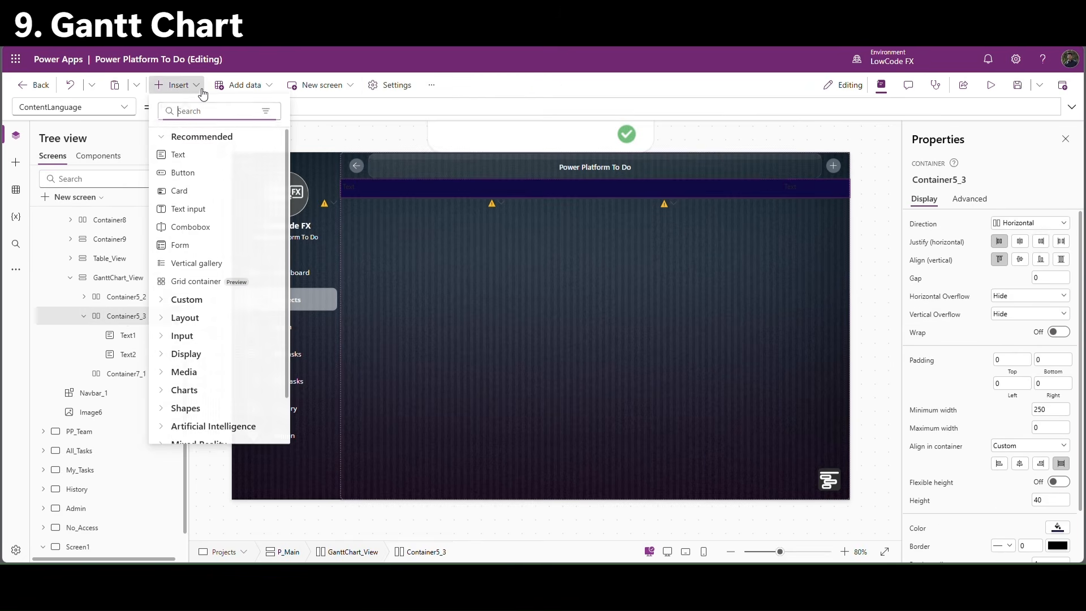
{"action": "left_click", "coordinate": [200, 118]}
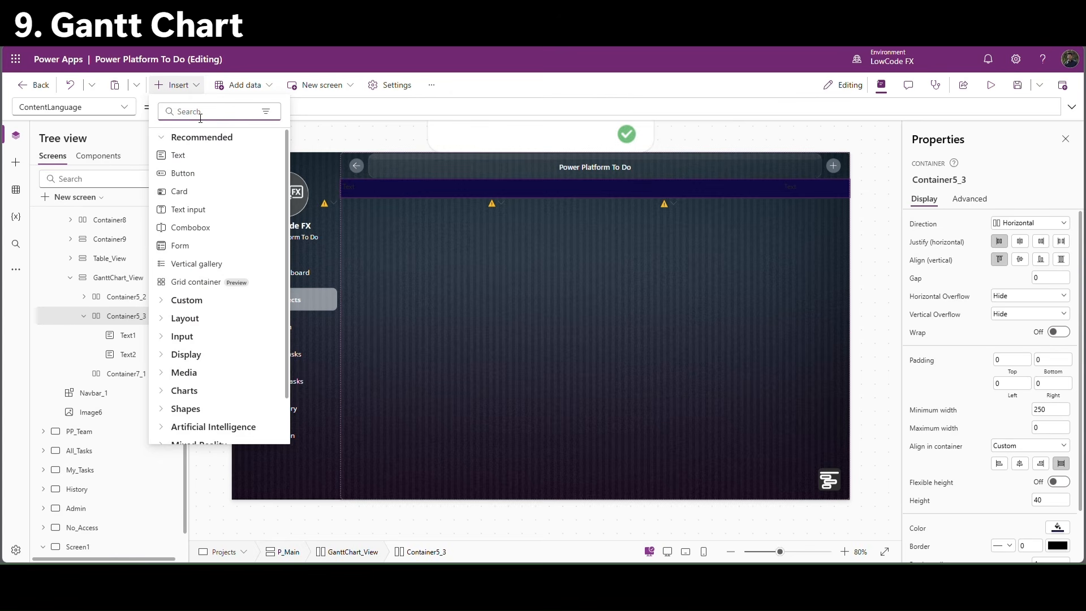
{"action": "type", "text": "left"}
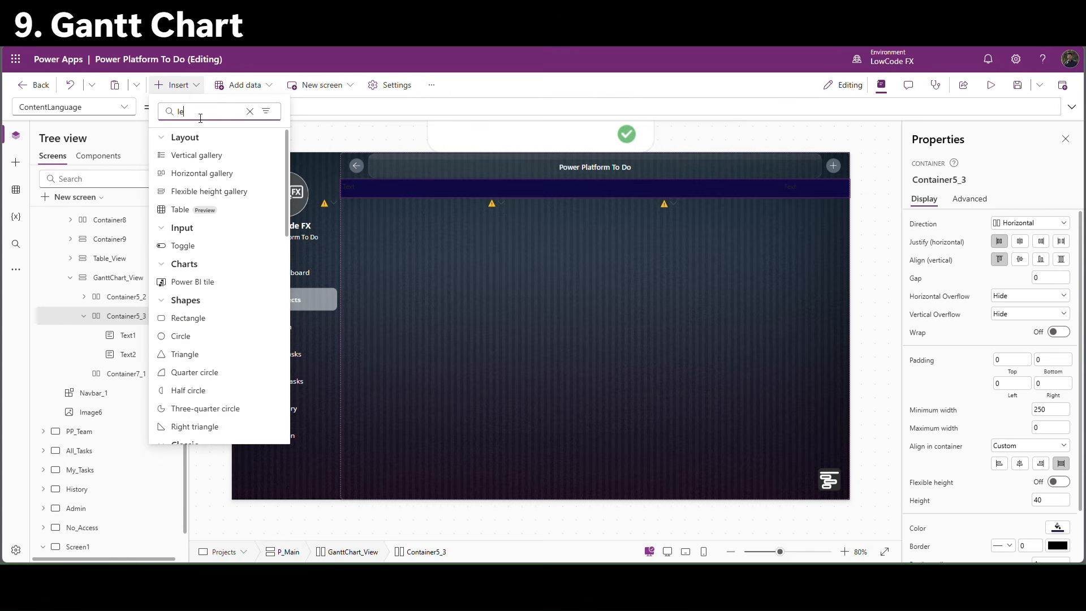
{"action": "left_click", "coordinate": [190, 193]}
{"action": "left_click", "coordinate": [133, 316]}
{"action": "left_click", "coordinate": [195, 86]}
{"action": "type", "text": "right"}
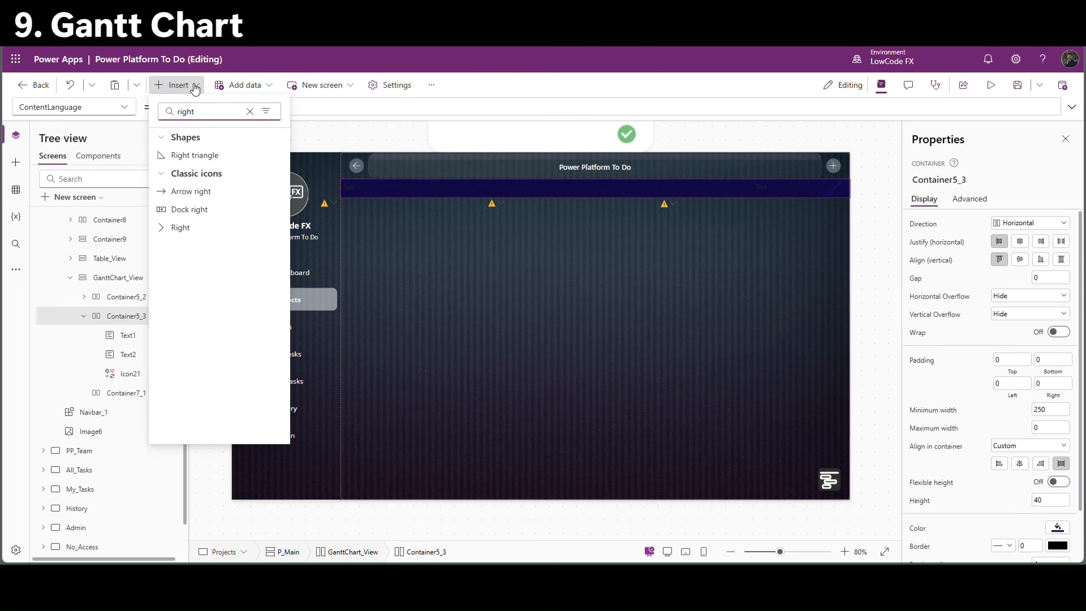
{"action": "left_click", "coordinate": [180, 227]}
{"action": "left_click", "coordinate": [140, 374]}
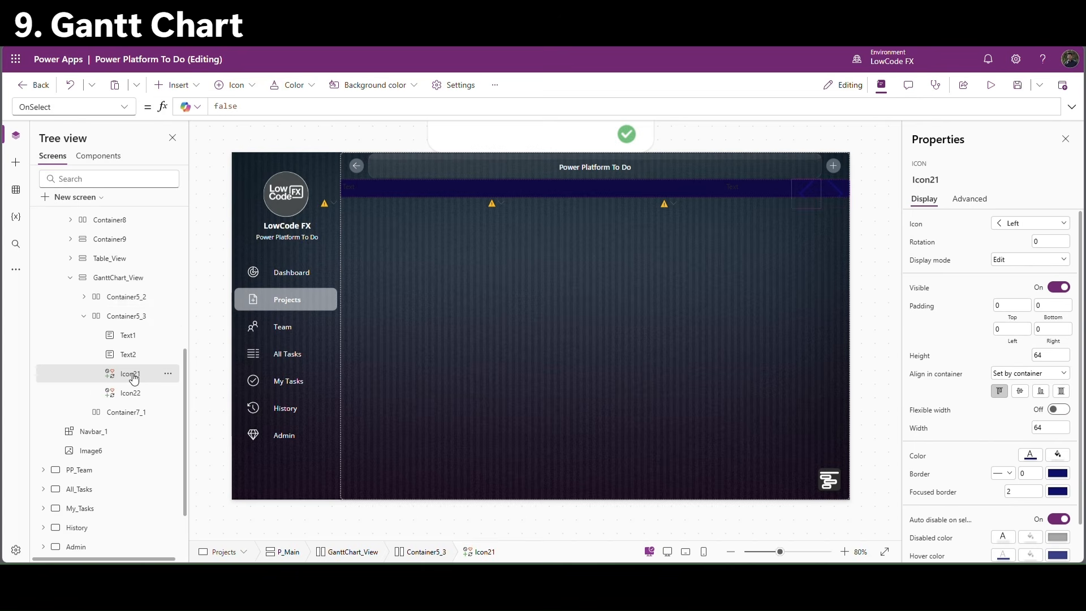
{"action": "left_click_drag", "start_coordinate": [131, 379], "coordinate": [138, 348]}
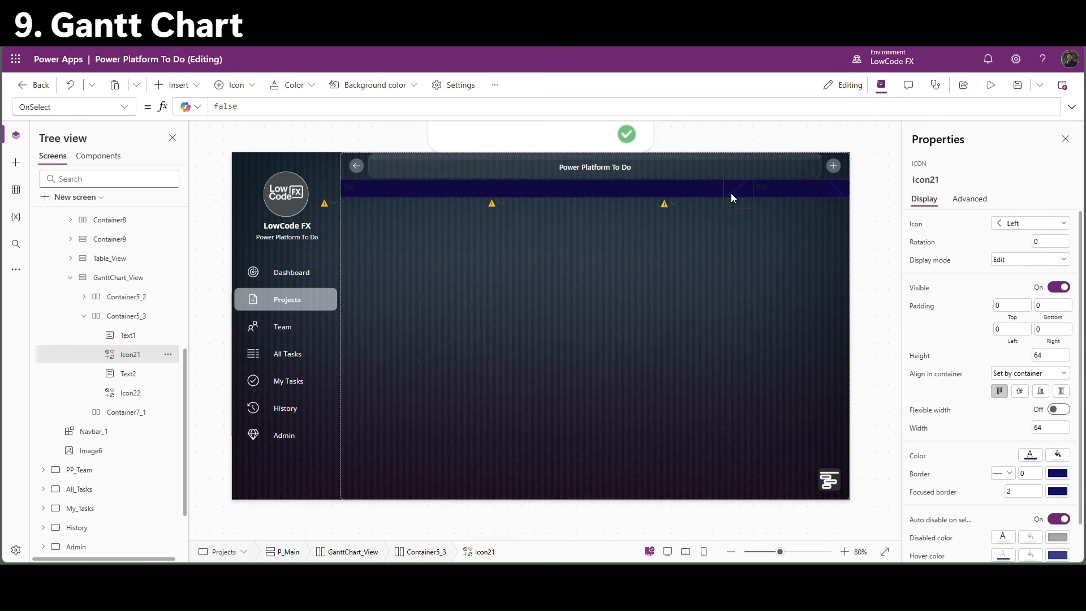
Set the height and width of both the Left and Right header icons to 25.
{"action": "left_click", "coordinate": [835, 194], "text": "shift"}
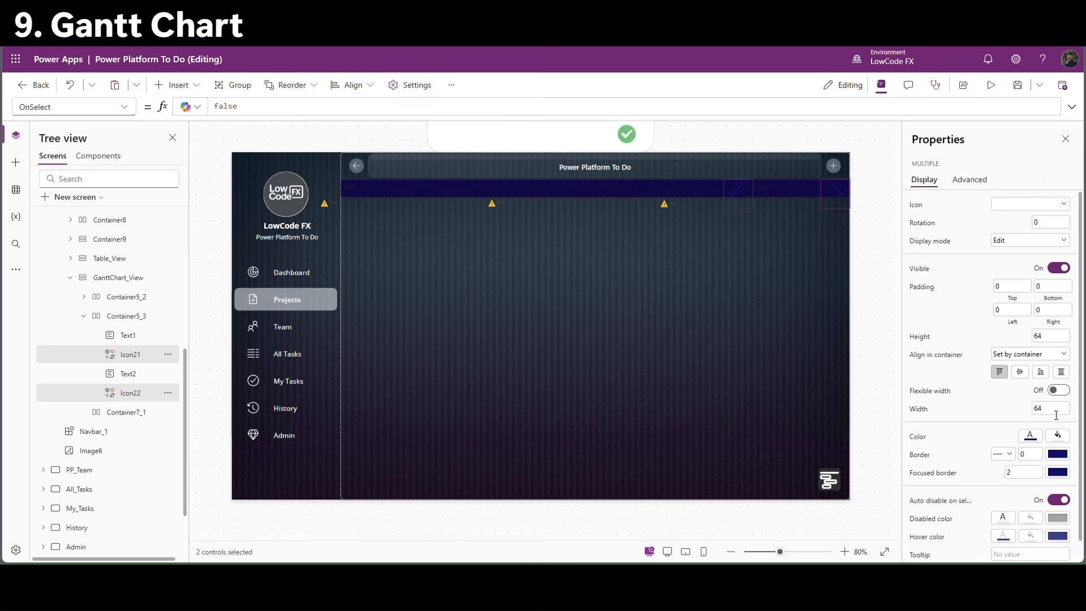
{"action": "left_click", "coordinate": [1057, 339]}
{"action": "left_click", "coordinate": [1051, 408]}
{"action": "type", "text": "25"}
{"action": "key", "text": "Return"}
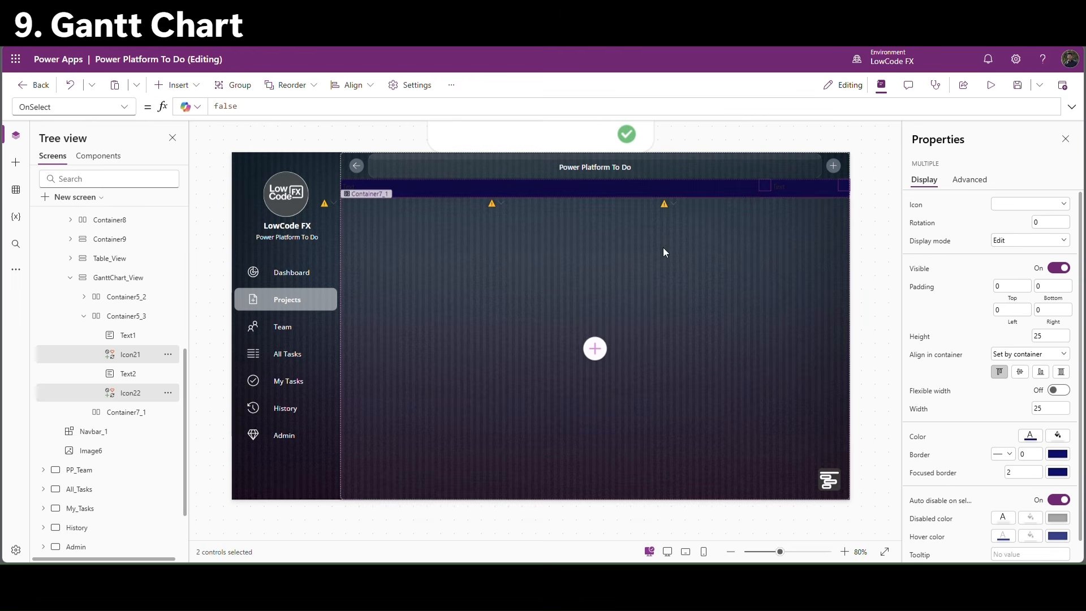
Center the contents of Container5_3 vertically and color the Left and Right icons white.
{"action": "left_click", "coordinate": [131, 322]}
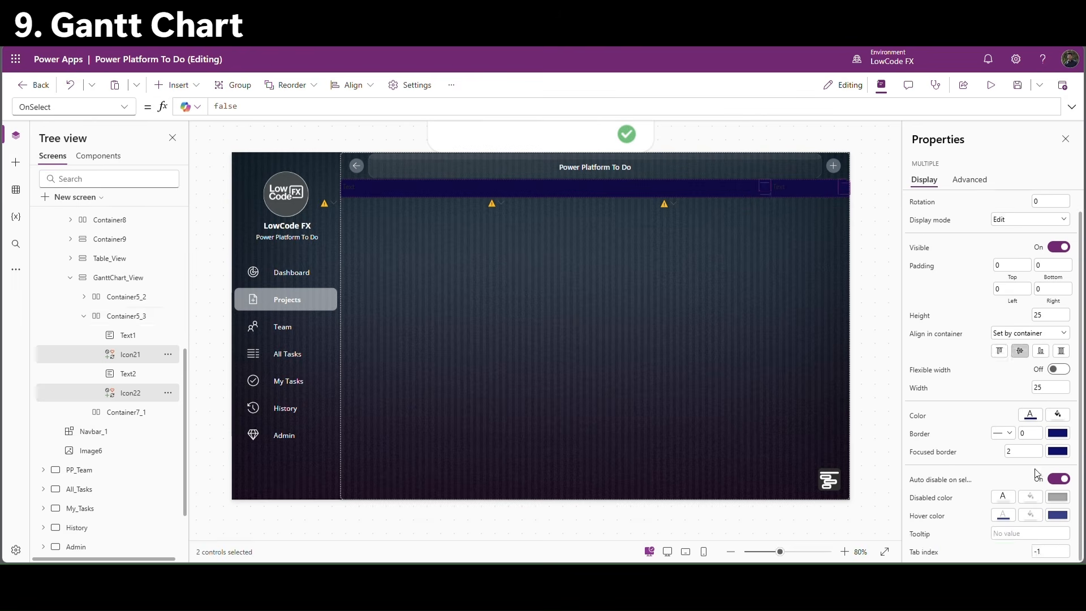
{"action": "left_click", "coordinate": [1030, 421]}
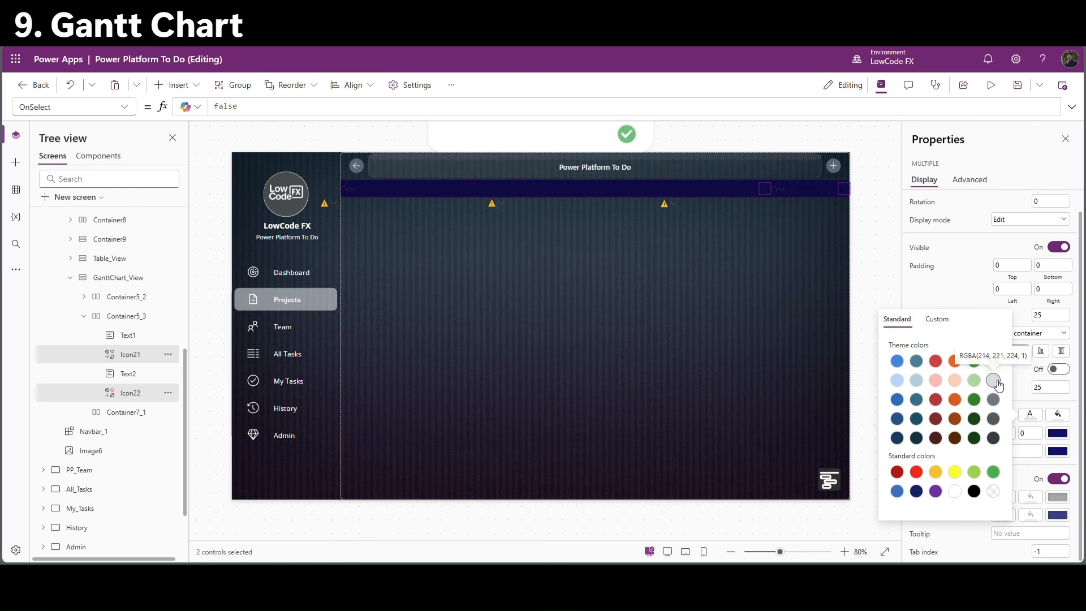
{"action": "left_click", "coordinate": [890, 219]}
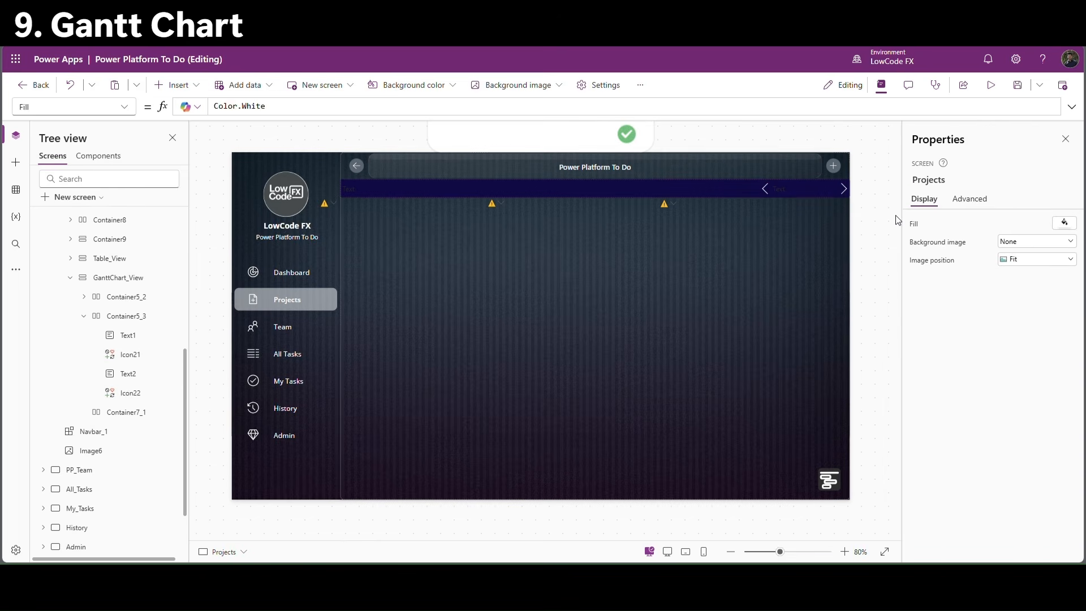
Set the right padding of Container5_3 to 20.
{"action": "left_click", "coordinate": [131, 373]}
{"action": "left_click", "coordinate": [130, 323]}
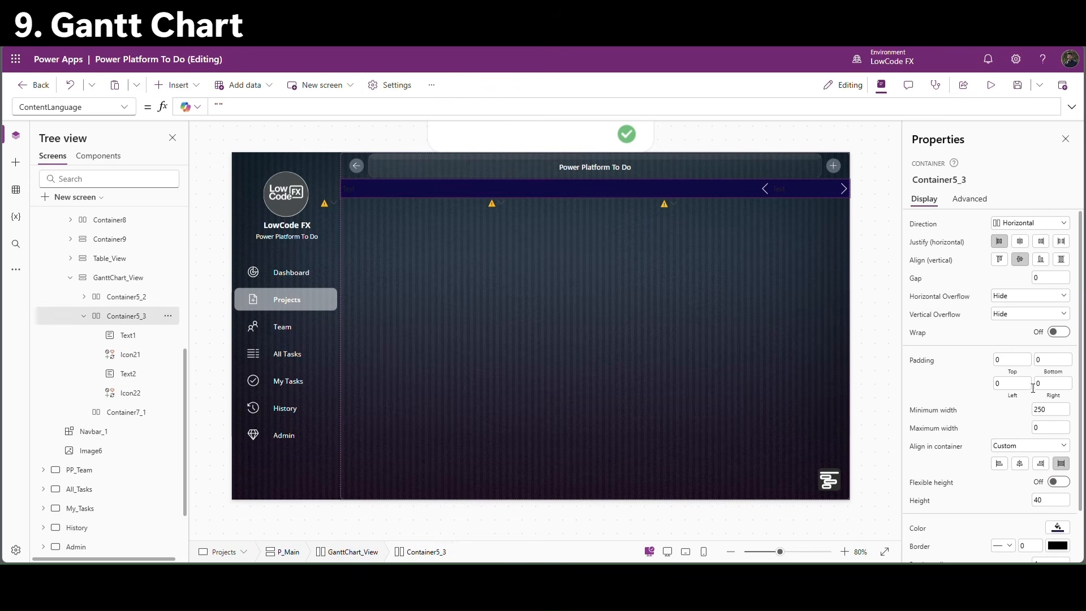
{"action": "left_click", "coordinate": [1056, 387]}
{"action": "type", "text": "20"}
{"action": "left_click", "coordinate": [969, 388]}
{"action": "left_click", "coordinate": [898, 219]}
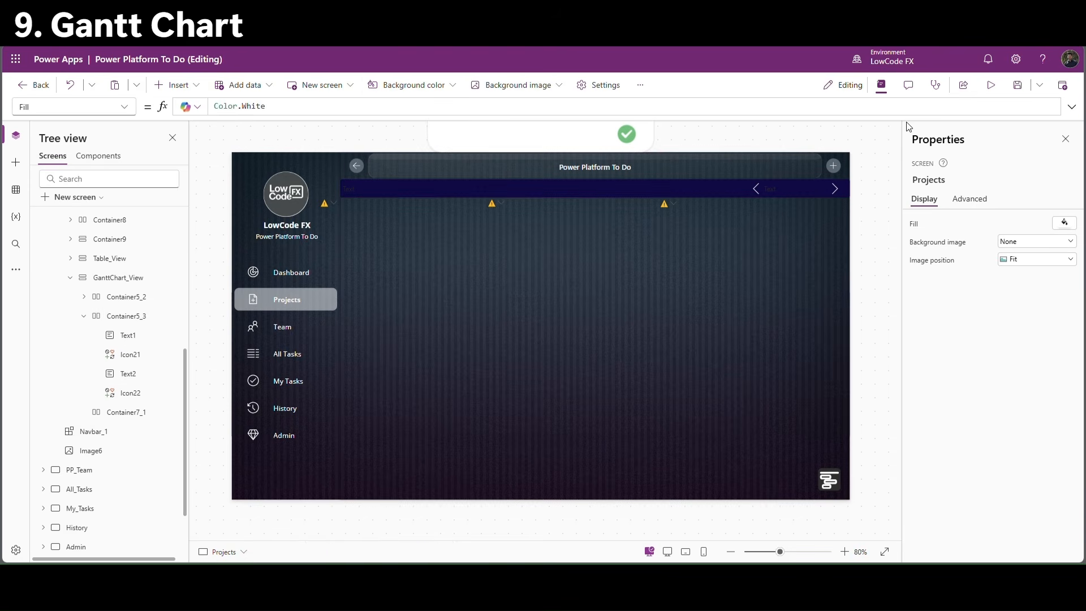
Change the first header label's text to "Gantt Chart" and make its font color white.
{"action": "left_click", "coordinate": [560, 184]}
{"action": "double_click", "coordinate": [237, 108]}
{"action": "type", "text": "Ga"}
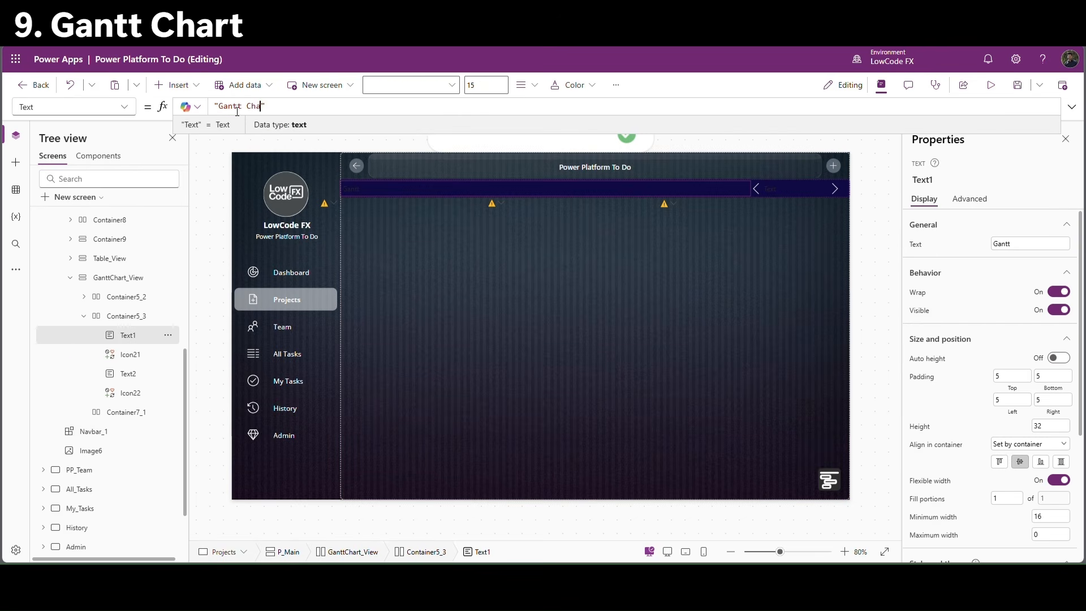
{"action": "type", "text": "ntt Chart"}
{"action": "scroll", "coordinate": [990, 396], "scroll_direction": "down", "scroll_amount": 3}
{"action": "left_click", "coordinate": [1057, 517]}
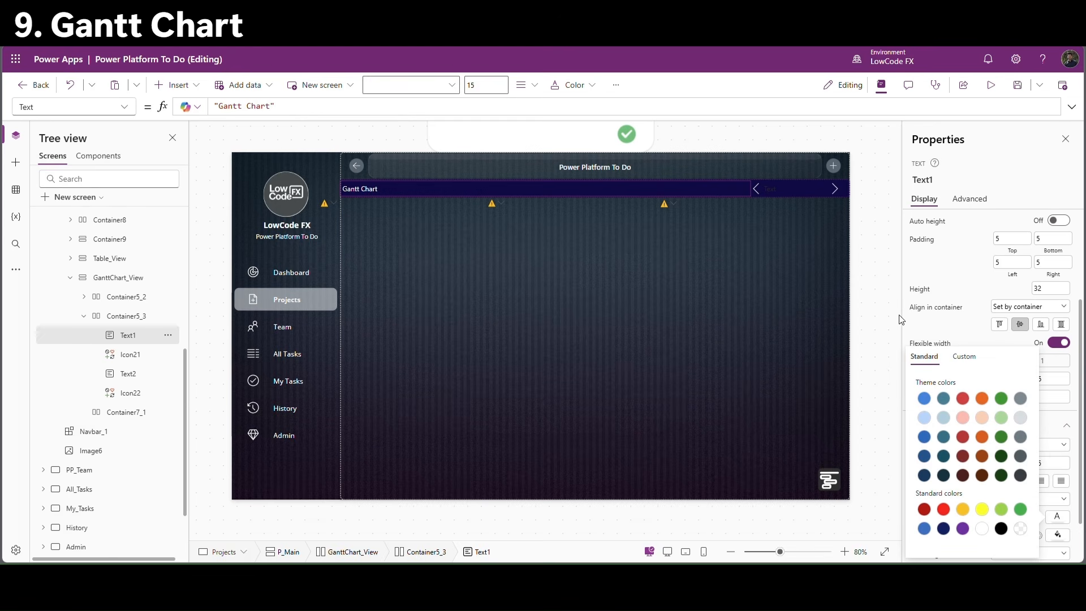
{"action": "left_click", "coordinate": [594, 347]}
Set the font weight of the Gantt Chart label to Bold.
{"action": "left_click", "coordinate": [368, 192]}
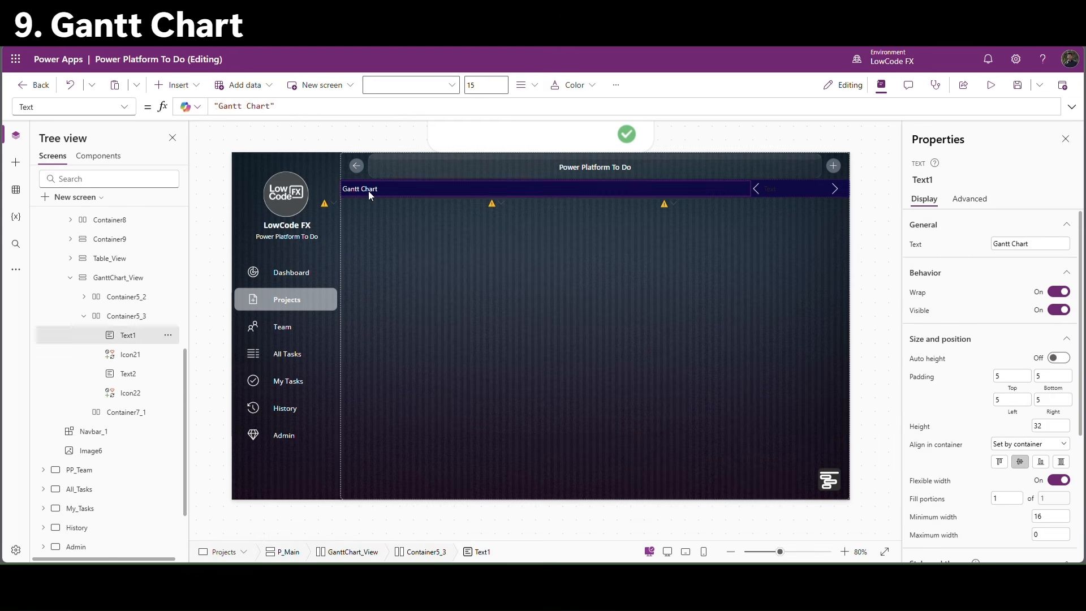
{"action": "scroll", "coordinate": [990, 424], "scroll_direction": "down", "scroll_amount": 3}
{"action": "left_click", "coordinate": [1029, 521]}
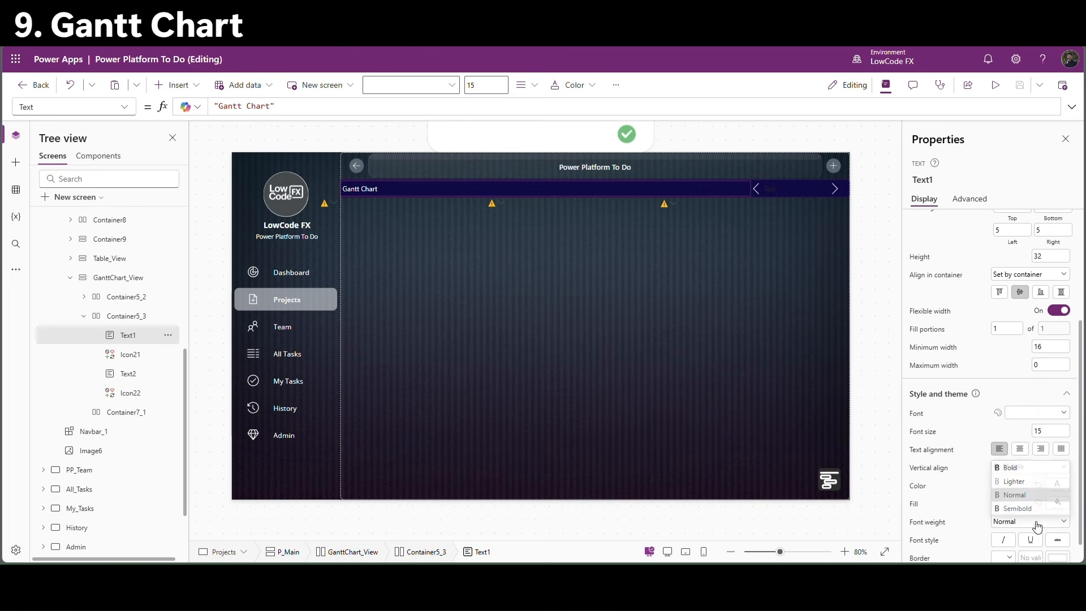
{"action": "left_click", "coordinate": [1013, 469]}
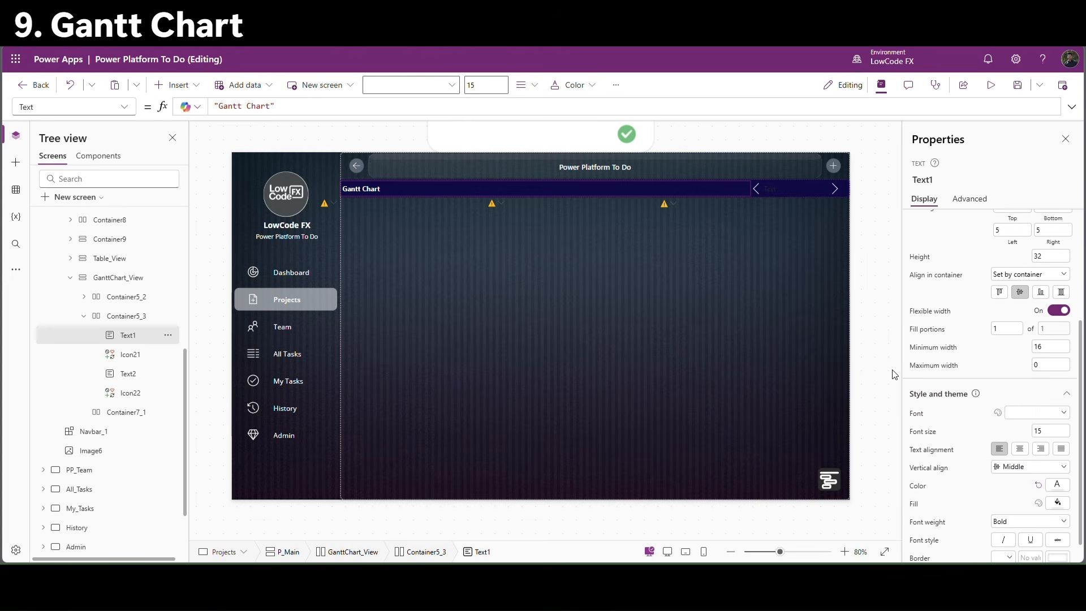
{"action": "left_click", "coordinate": [594, 346]}
Set the left padding of Container5_3 to 20.
{"action": "left_click", "coordinate": [121, 315]}
{"action": "left_click", "coordinate": [1015, 386]}
{"action": "type", "text": "2"}
{"action": "left_click", "coordinate": [970, 391]}
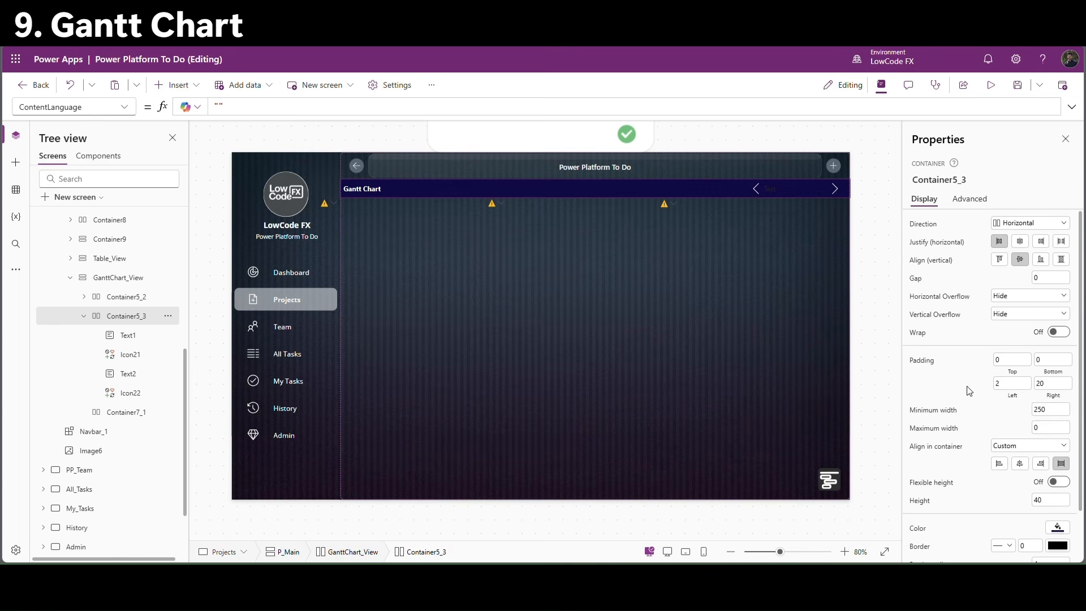
{"action": "left_click", "coordinate": [999, 388]}
{"action": "type", "text": "20"}
{"action": "left_click", "coordinate": [960, 386]}
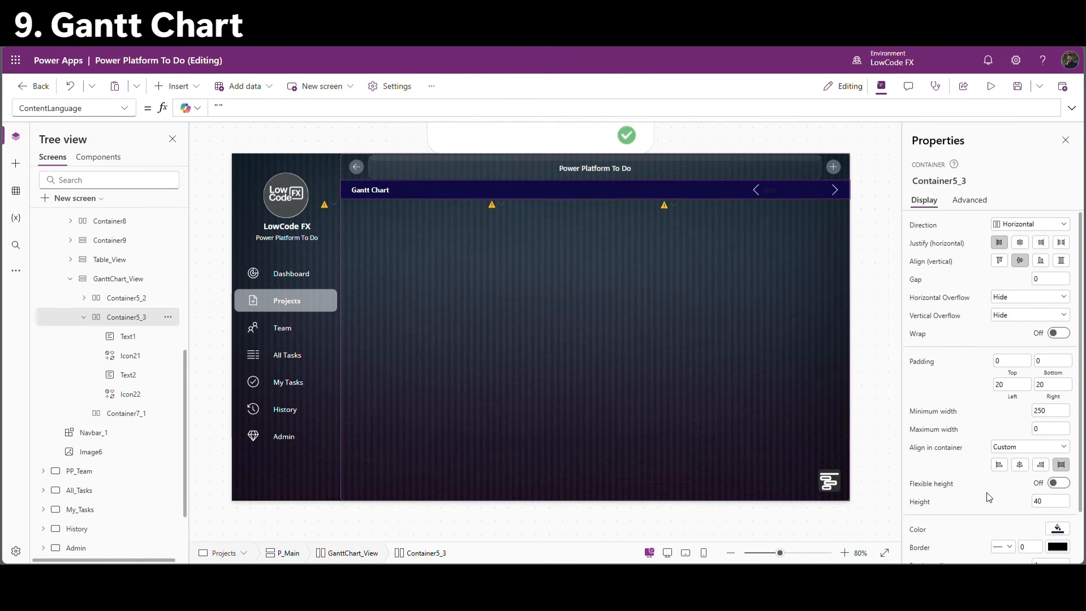
Make the fill color of the header row Container5_3 transparent.
{"action": "scroll", "coordinate": [989, 395], "scroll_direction": "down", "scroll_amount": 2}
{"action": "left_click", "coordinate": [1058, 472]}
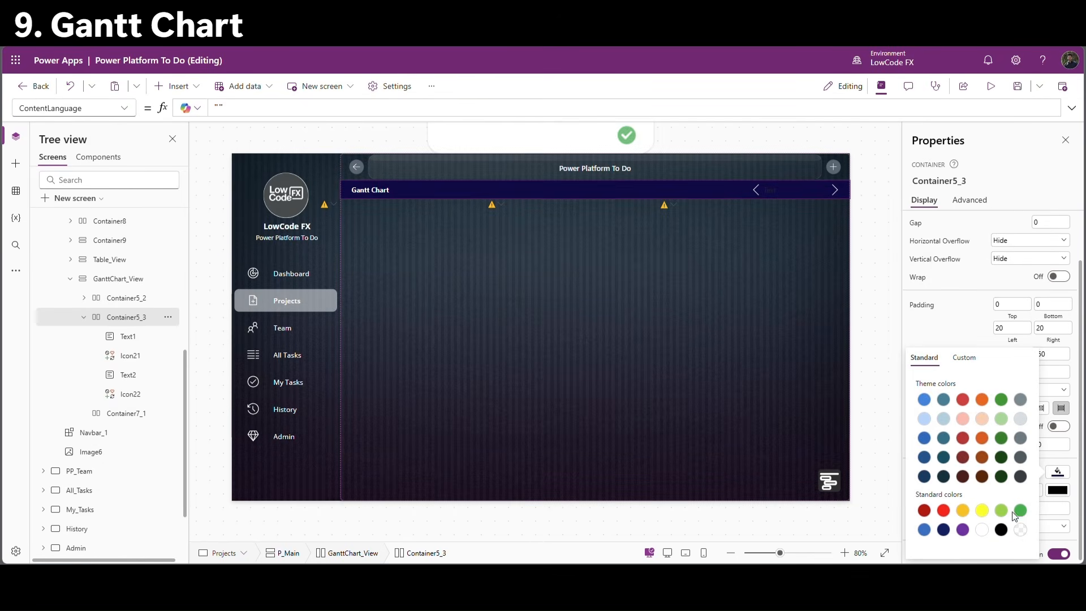
{"action": "left_click", "coordinate": [1021, 530]}
{"action": "left_click", "coordinate": [505, 414]}
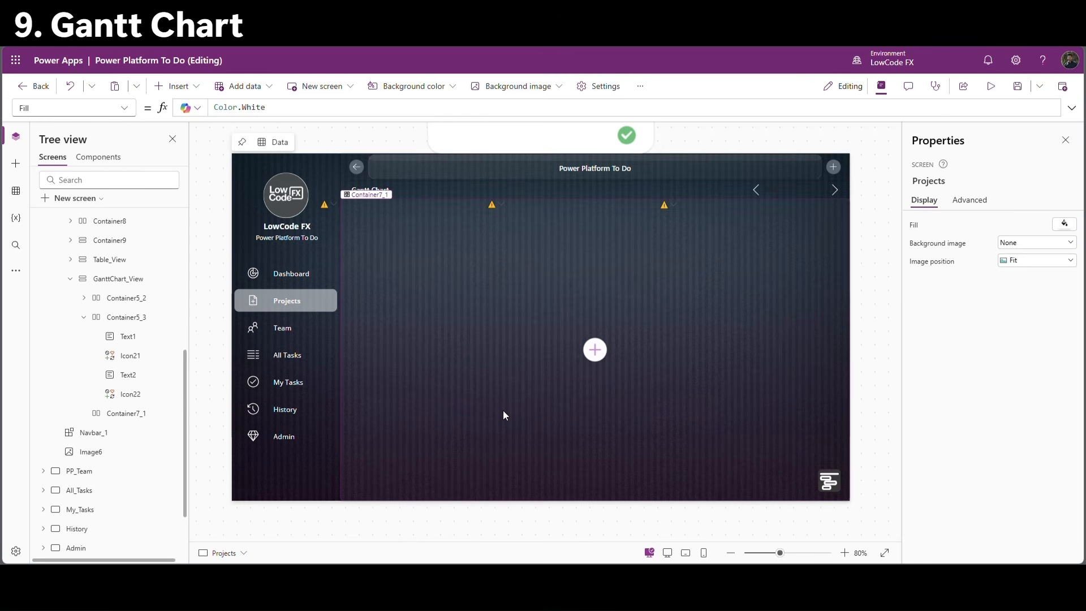
Insert a blank vertical gallery into the empty Container7_1 below the Gantt Chart header.
{"action": "left_click", "coordinate": [599, 355]}
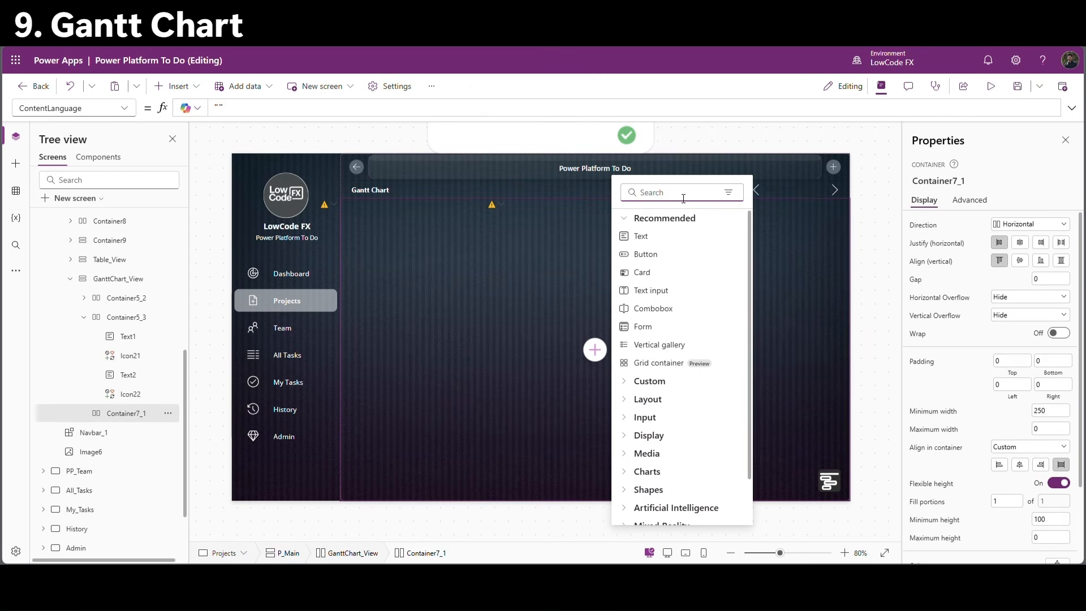
{"action": "type", "text": "gall"}
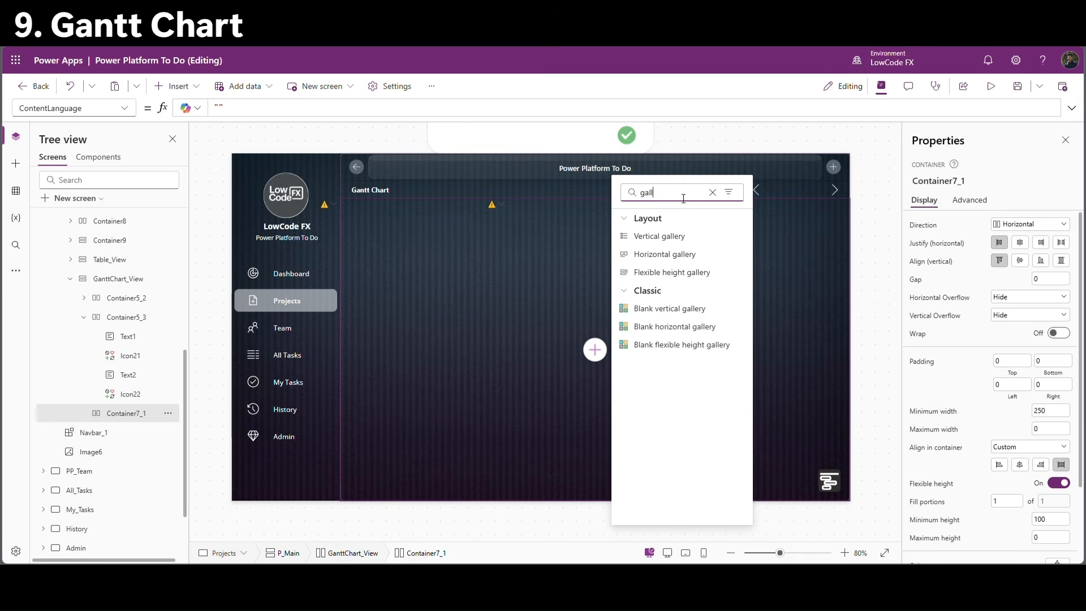
{"action": "left_click", "coordinate": [669, 308]}
{"action": "left_click", "coordinate": [362, 215]}
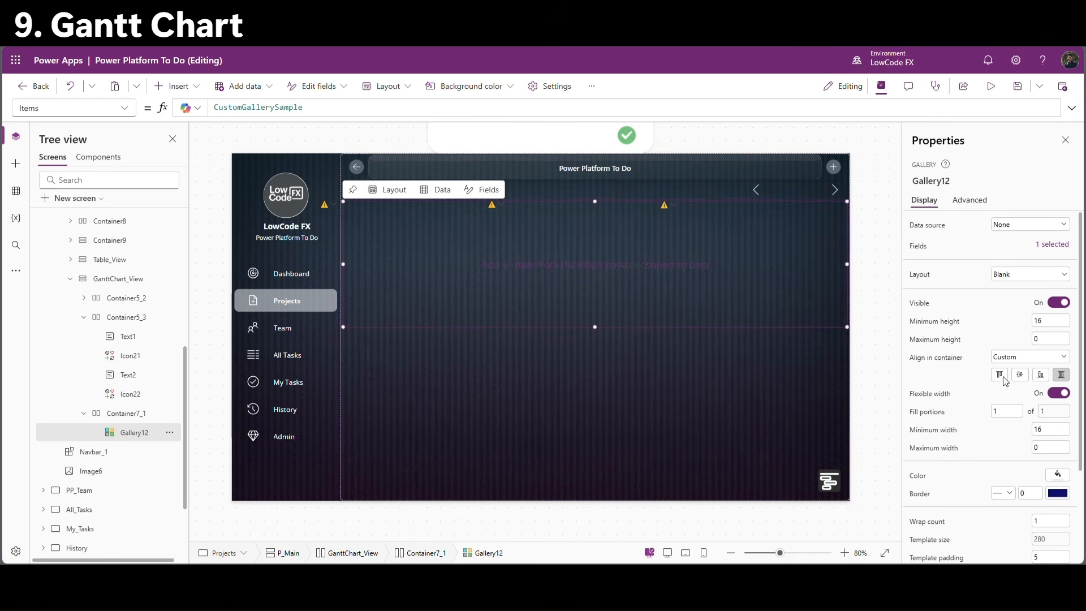
Replace the TemplateSize formula of the new gallery with 50.
{"action": "scroll", "coordinate": [963, 484], "scroll_direction": "down", "scroll_amount": 2}
{"action": "scroll", "coordinate": [963, 485], "scroll_direction": "up", "scroll_amount": 2}
{"action": "left_click", "coordinate": [1067, 545]}
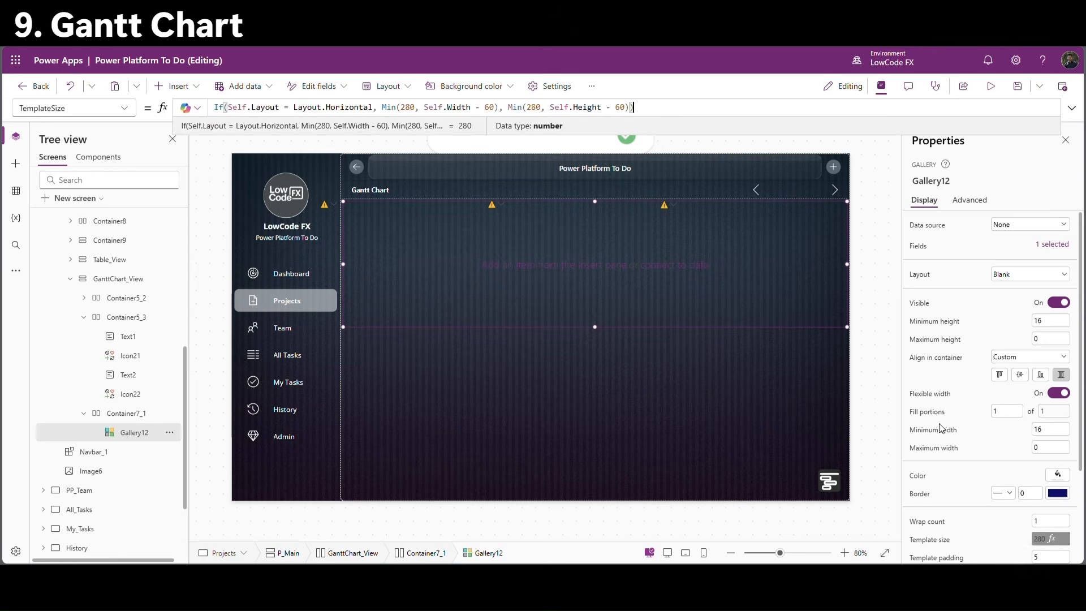
{"action": "triple_click", "coordinate": [216, 107]}
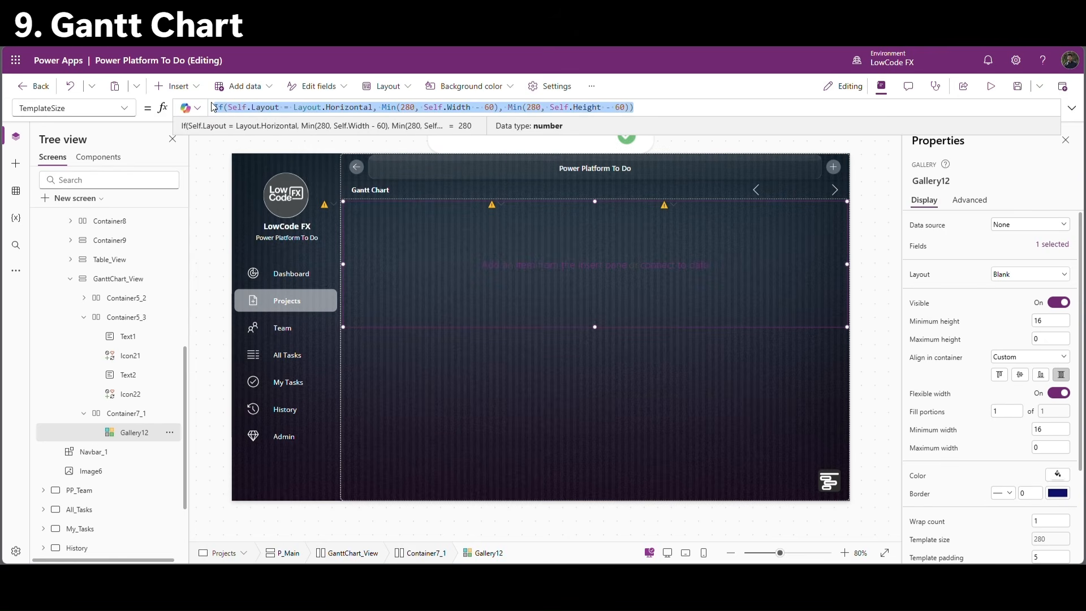
{"action": "type", "text": "50"}
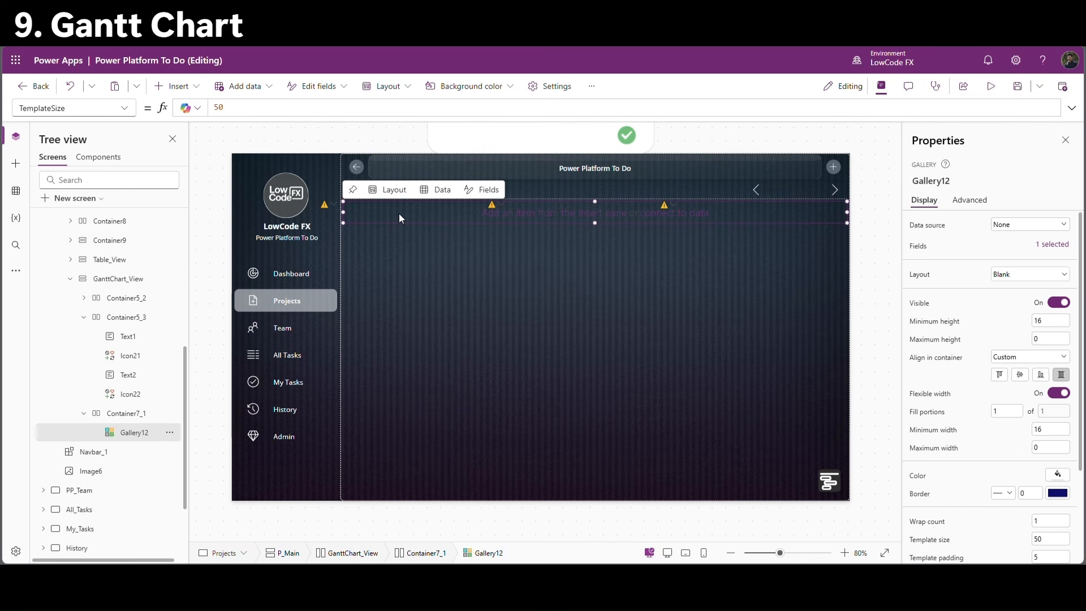
Insert a text label into the task gallery Gallery12, with width 250 and X and Y positions of 0.
{"action": "left_click", "coordinate": [193, 88]}
{"action": "left_click", "coordinate": [209, 160]}
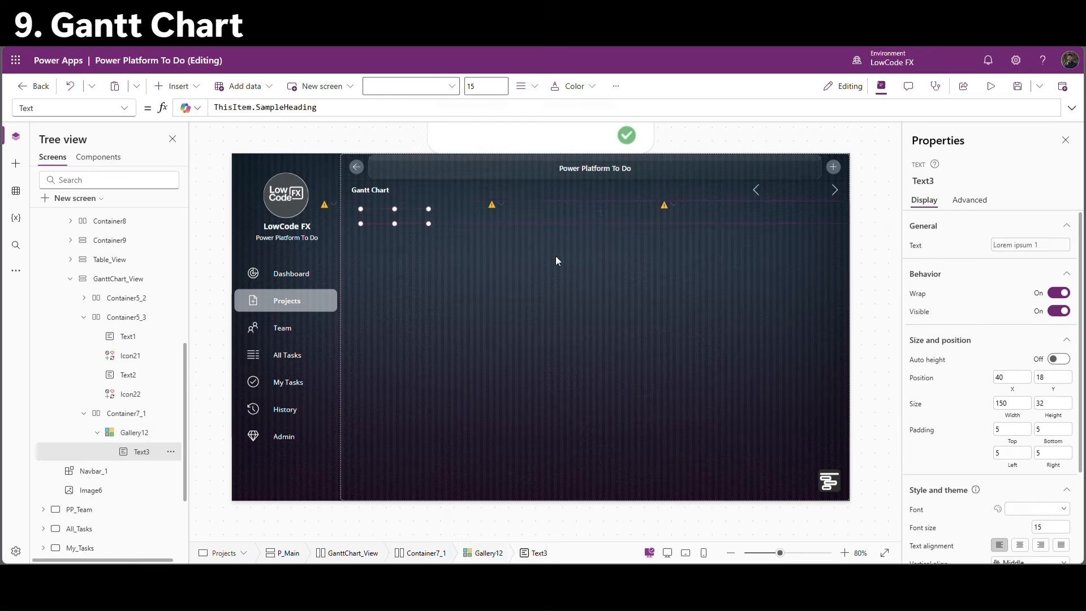
{"action": "double_click", "coordinate": [1001, 347]}
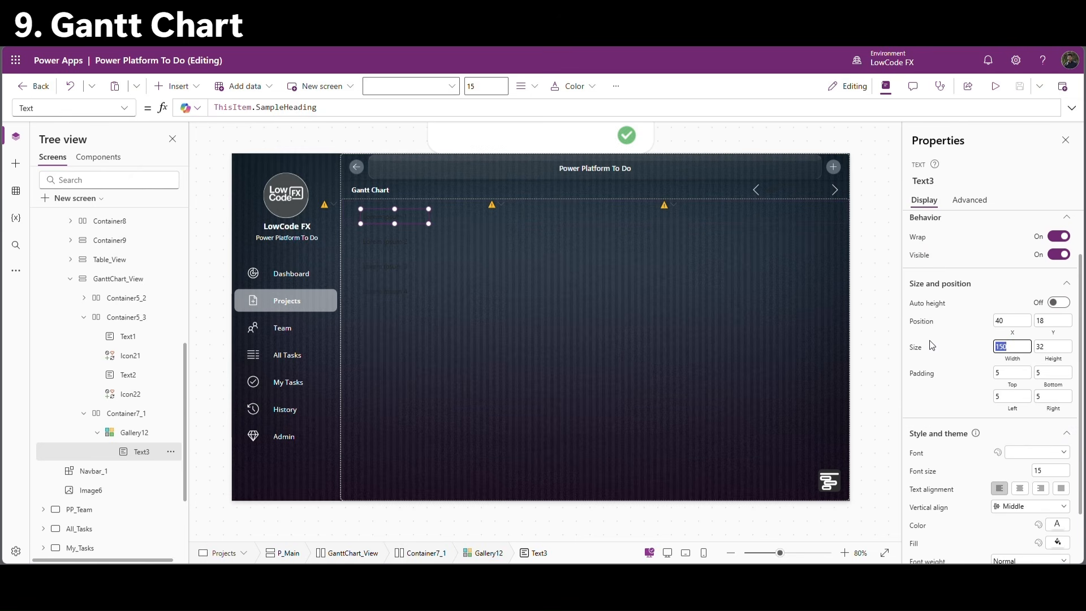
{"action": "type", "text": "250"}
{"action": "left_click", "coordinate": [962, 346]}
{"action": "double_click", "coordinate": [1019, 320]}
{"action": "type", "text": "0"}
{"action": "double_click", "coordinate": [1054, 320]}
{"action": "type", "text": "0"}
Replace the Height formula of the gallery's text label with Parent.TemplateHeight.
{"action": "left_click", "coordinate": [1053, 346]}
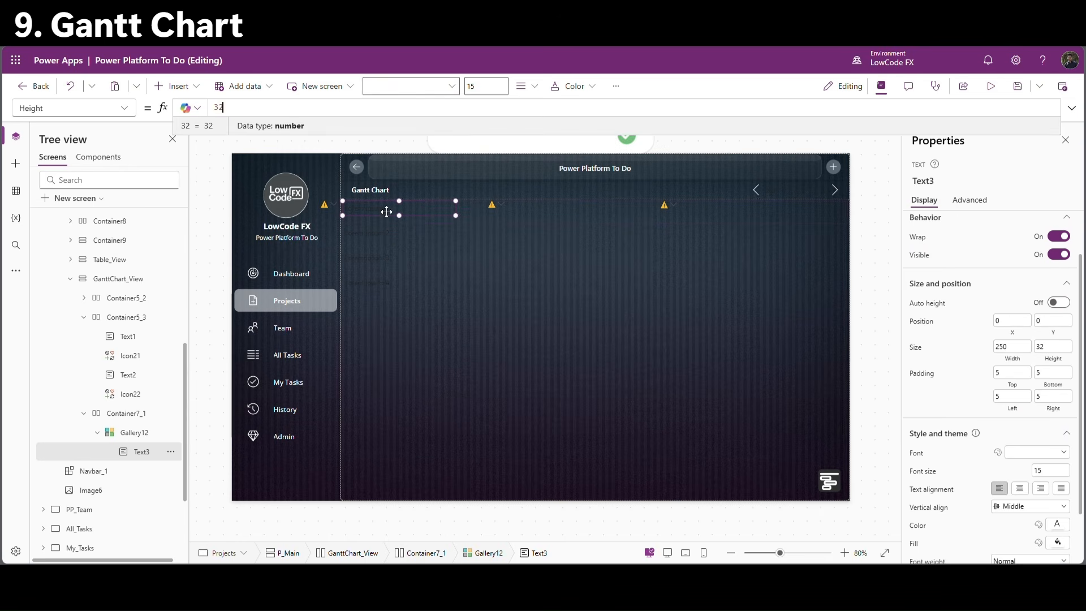
{"action": "double_click", "coordinate": [219, 108]}
{"action": "type", "text": "pare"}
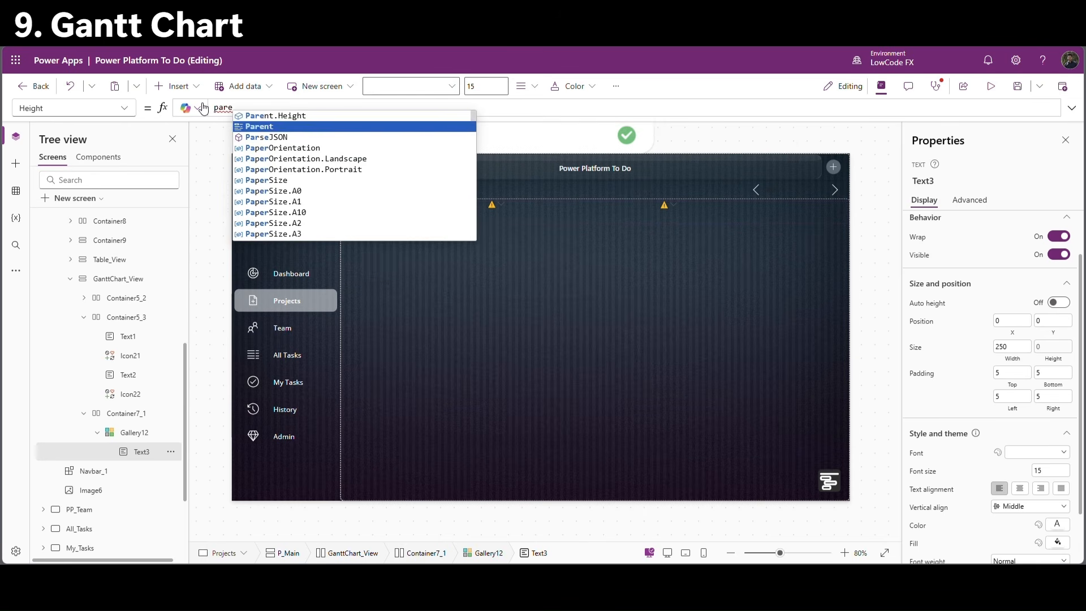
{"action": "key", "text": "Tab"}
{"action": "type", "text": ".te"}
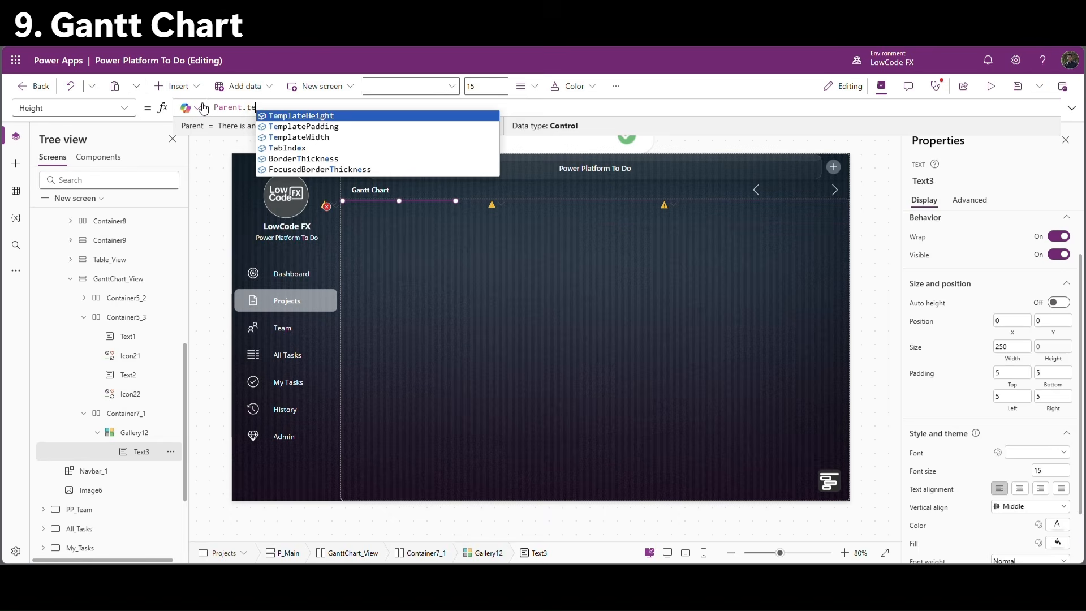
{"action": "key", "text": "Tab"}
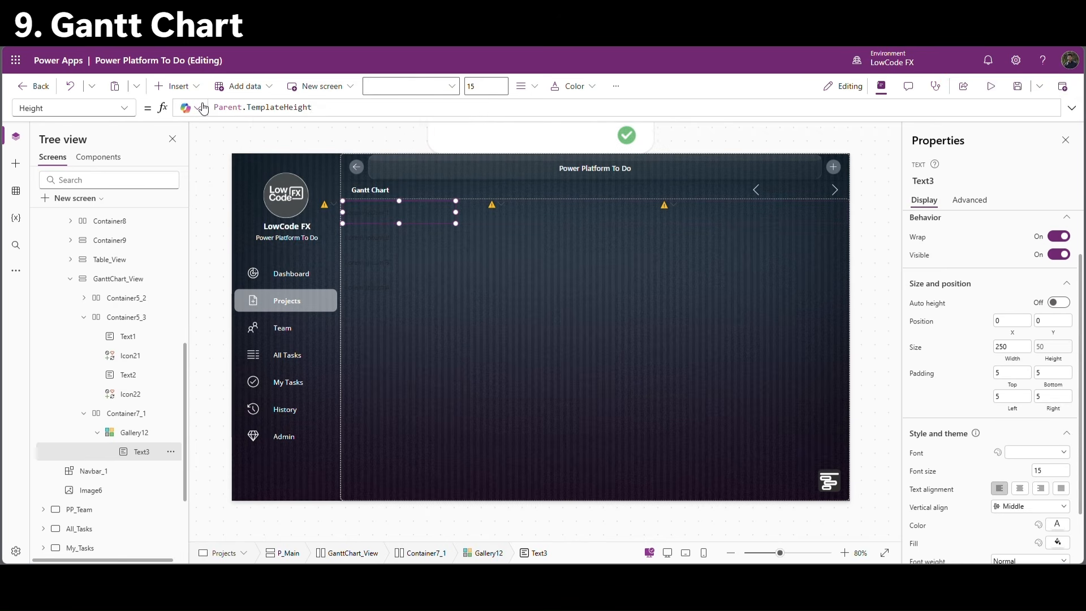
Change the font color of the gallery's text label to white.
{"action": "scroll", "coordinate": [1046, 439], "scroll_direction": "down", "scroll_amount": 2}
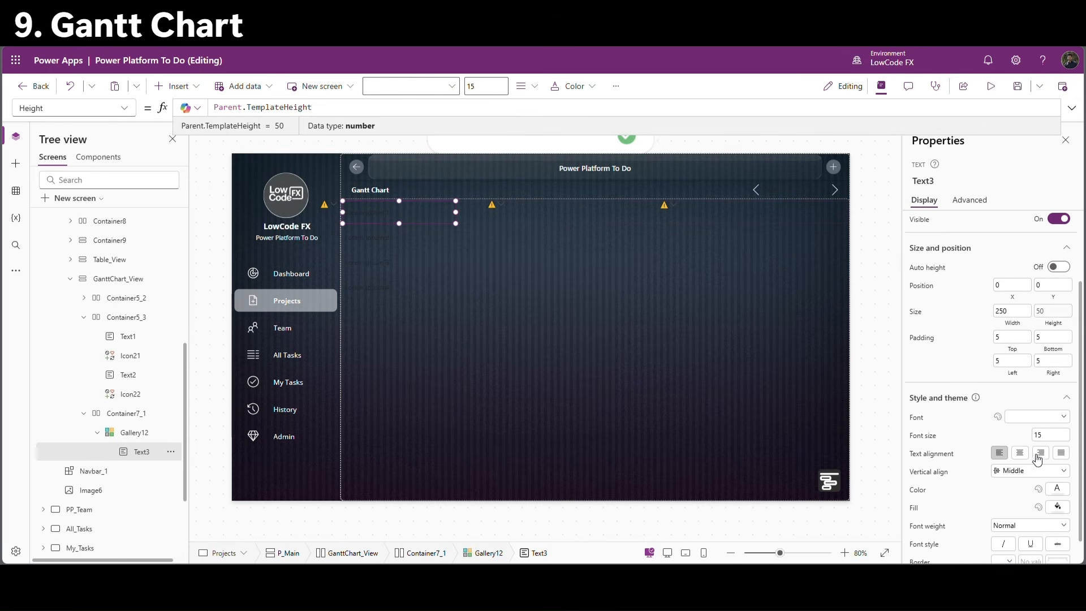
{"action": "left_click", "coordinate": [1062, 464]}
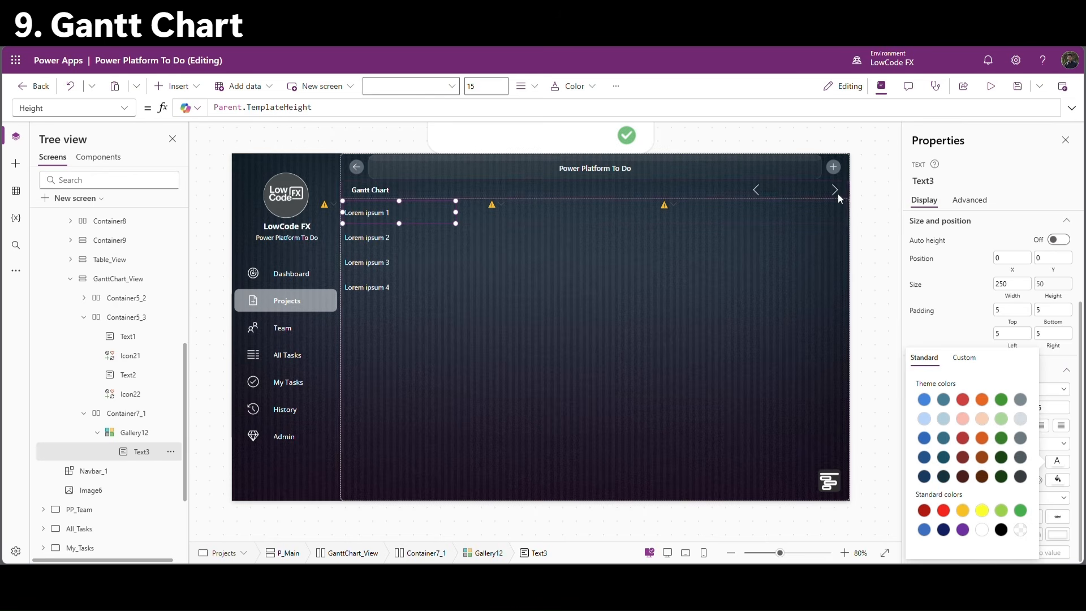
{"action": "left_click", "coordinate": [861, 178]}
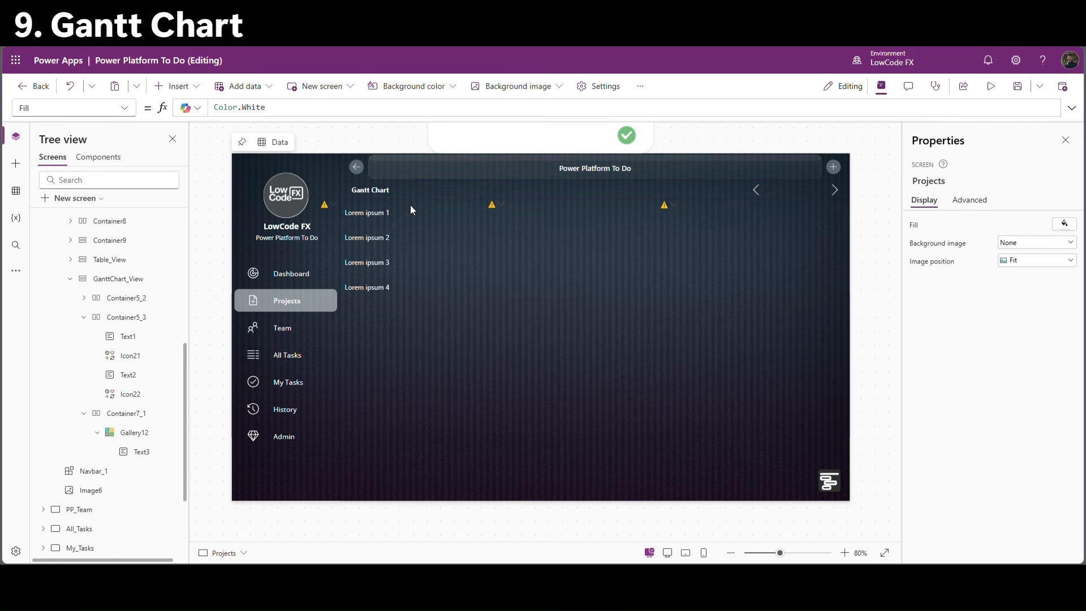
Duplicate the header row Container5_3 inside GanttChart_View and place the copy directly above Container7_1.
{"action": "left_click", "coordinate": [129, 318]}
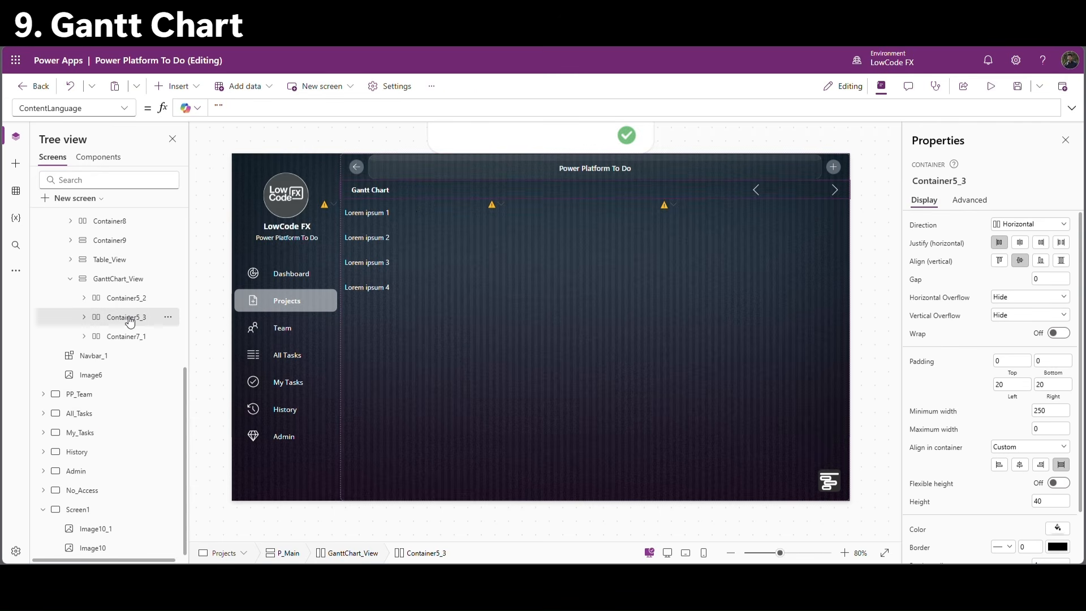
{"action": "left_click", "coordinate": [118, 283]}
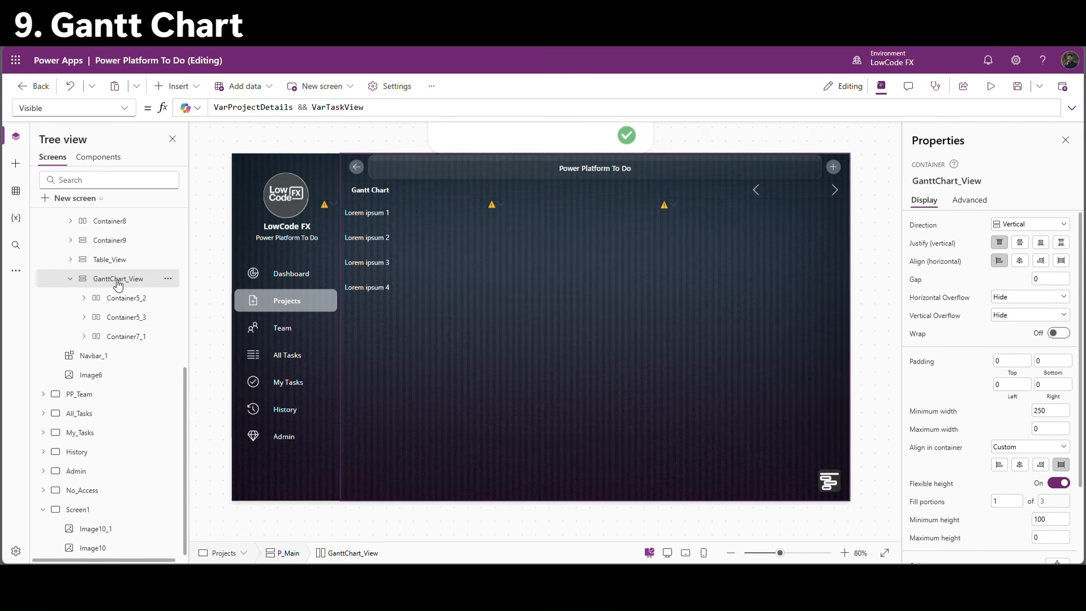
{"action": "key", "text": "ctrl+v"}
{"action": "left_click_drag", "start_coordinate": [130, 359], "coordinate": [130, 334]}
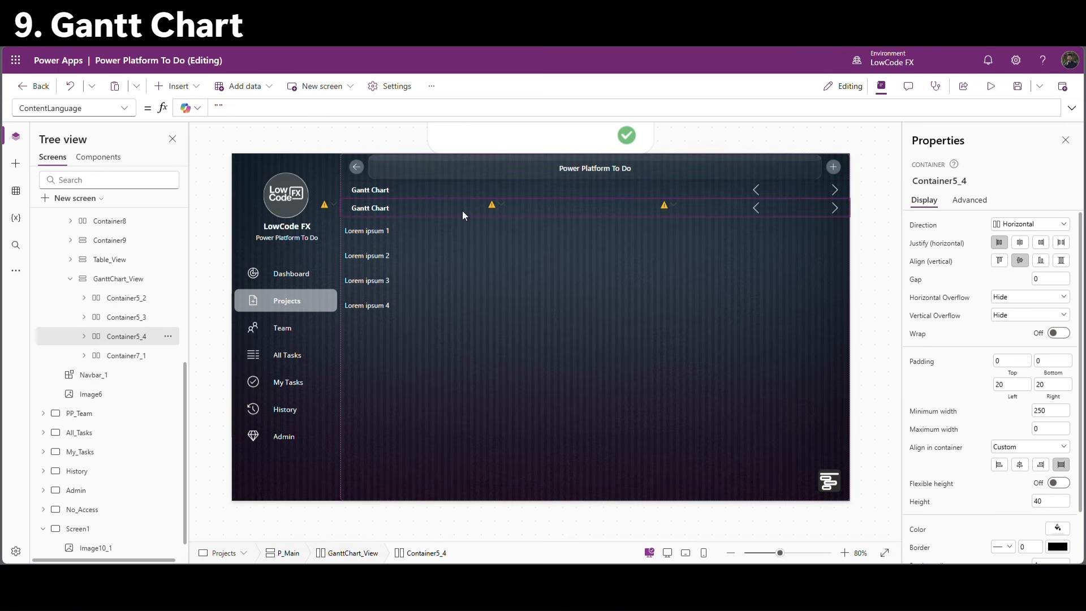
Delete the two text labels and two icons inside the copied row Container5_4.
{"action": "left_click", "coordinate": [83, 336]}
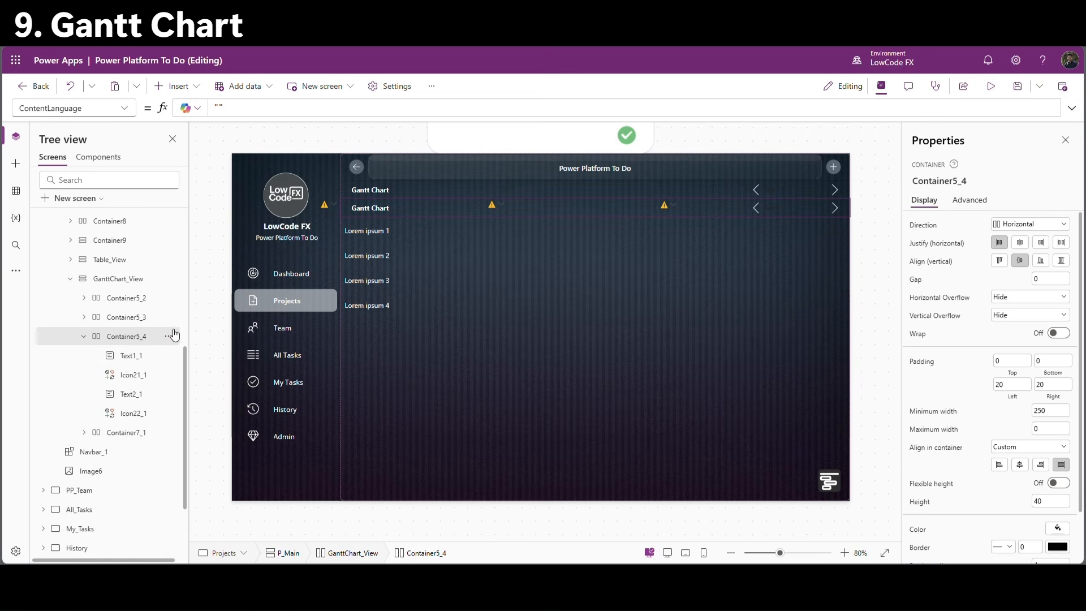
{"action": "left_click", "coordinate": [136, 355]}
{"action": "left_click", "coordinate": [134, 374], "text": "ctrl"}
{"action": "left_click", "coordinate": [132, 394], "text": "ctrl"}
{"action": "left_click", "coordinate": [134, 413], "text": "ctrl"}
{"action": "key", "text": "Delete"}
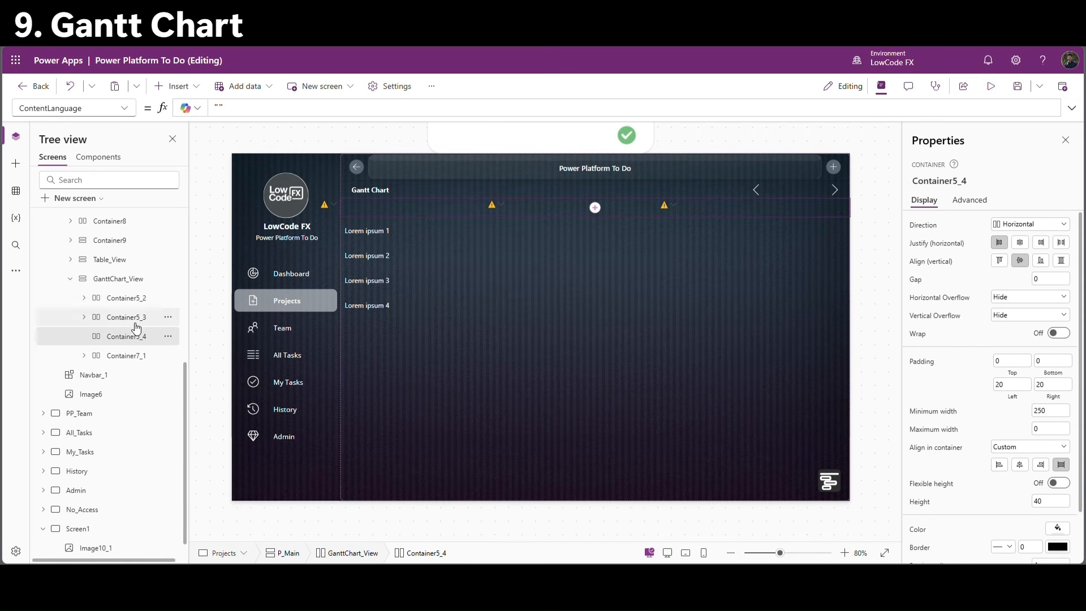
Insert a blank horizontal gallery into the empty Container5_4 and set the container's left and right padding to 0.
{"action": "left_click", "coordinate": [595, 207]}
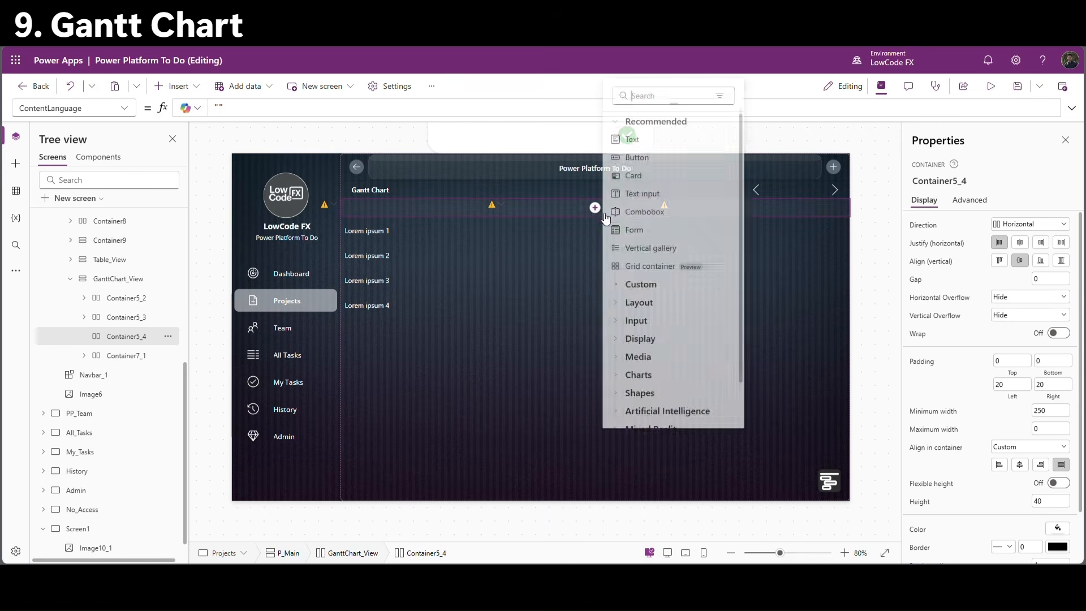
{"action": "left_click", "coordinate": [667, 105]}
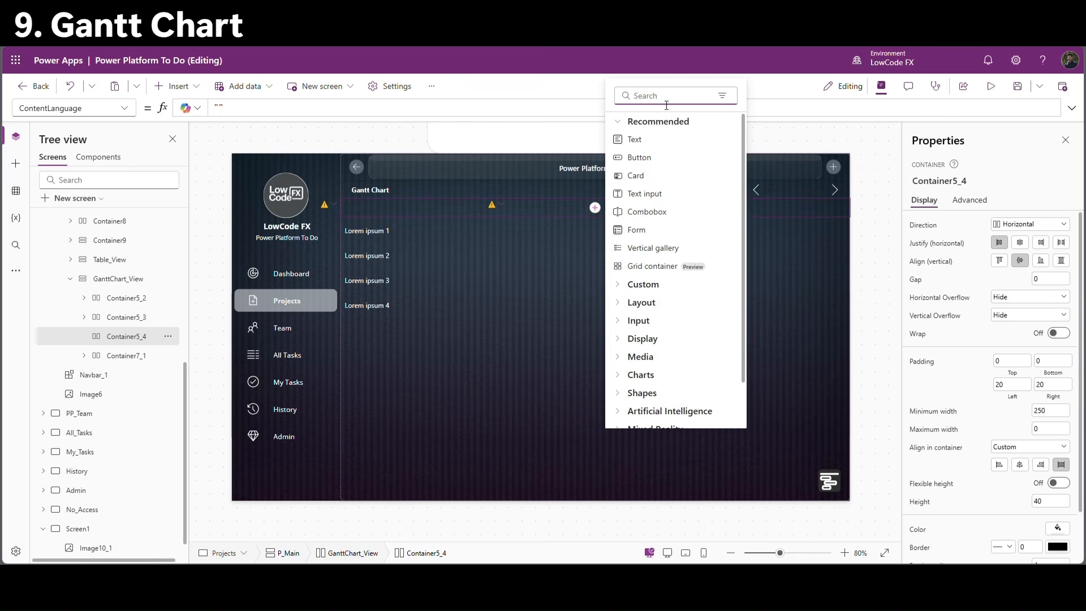
{"action": "type", "text": "hor"}
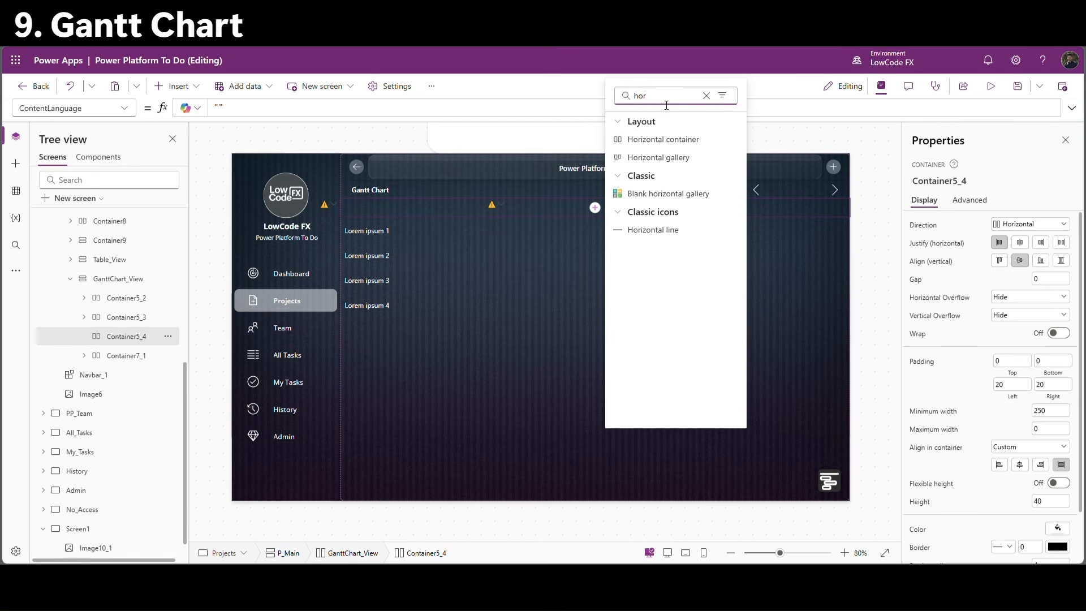
{"action": "left_click", "coordinate": [700, 195]}
Paste a copy of the task label Text3 into Container5_4 and move it ahead of the horizontal gallery.
{"action": "left_click", "coordinate": [127, 336]}
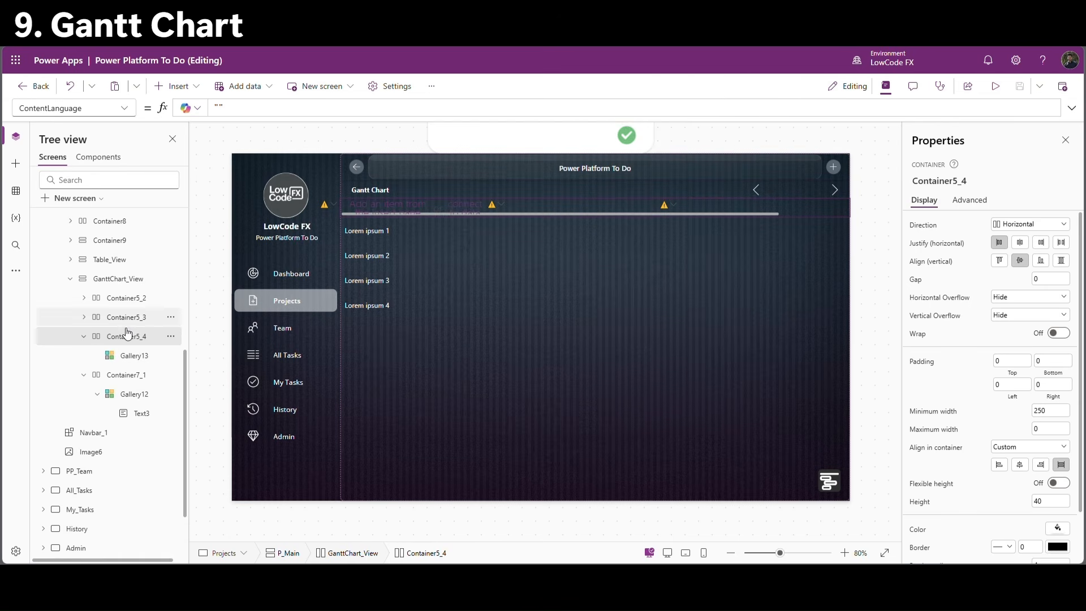
{"action": "key", "text": "ctrl+v"}
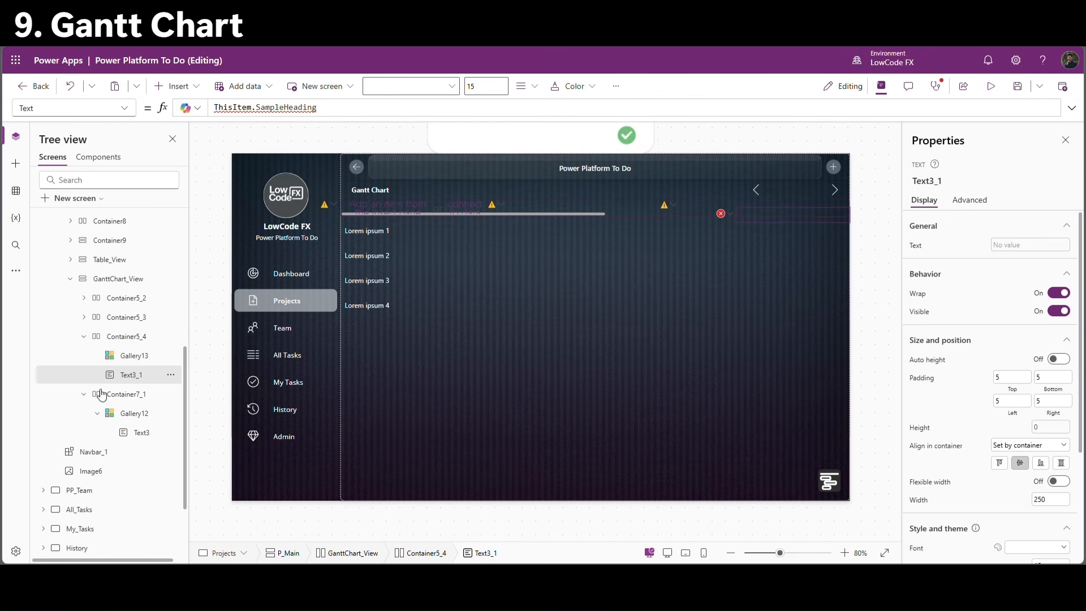
{"action": "left_click_drag", "start_coordinate": [130, 374], "coordinate": [136, 353]}
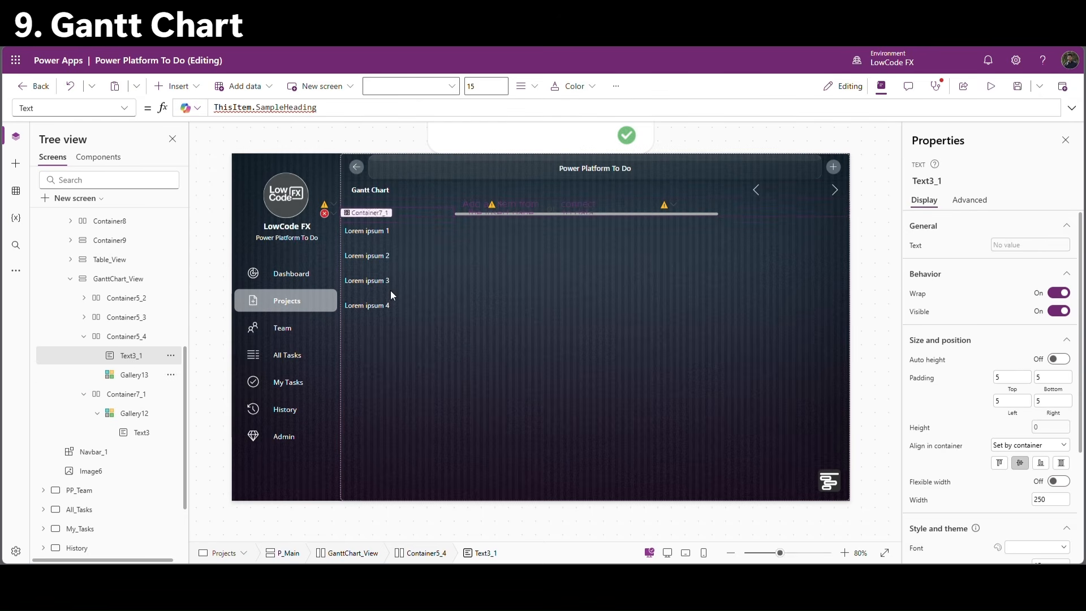
{"action": "left_click", "coordinate": [425, 231]}
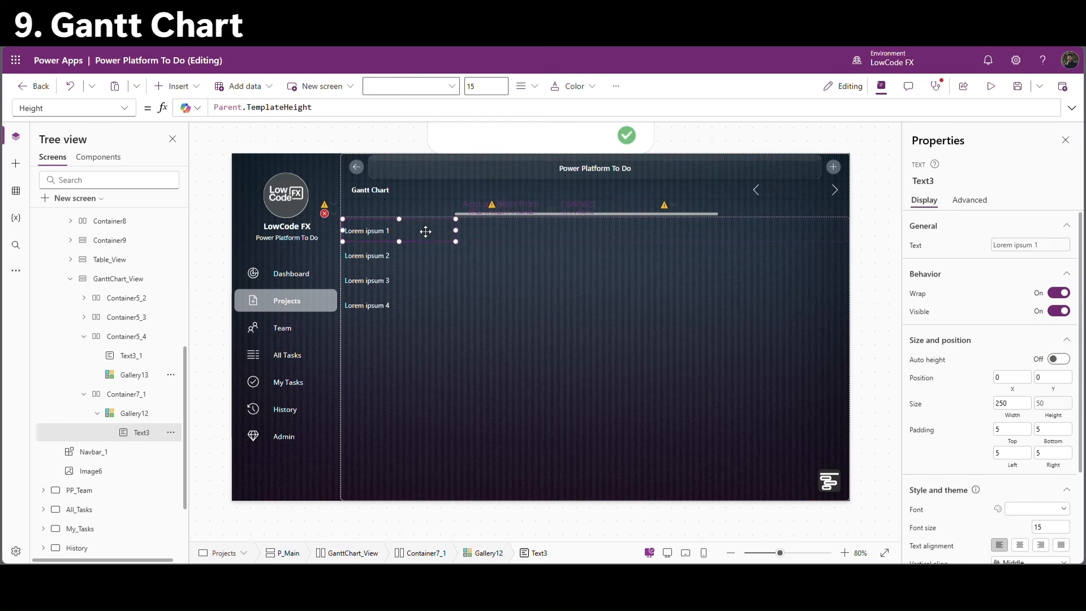
{"action": "left_click", "coordinate": [419, 213]}
{"action": "left_click", "coordinate": [416, 233]}
{"action": "left_click", "coordinate": [419, 206]}
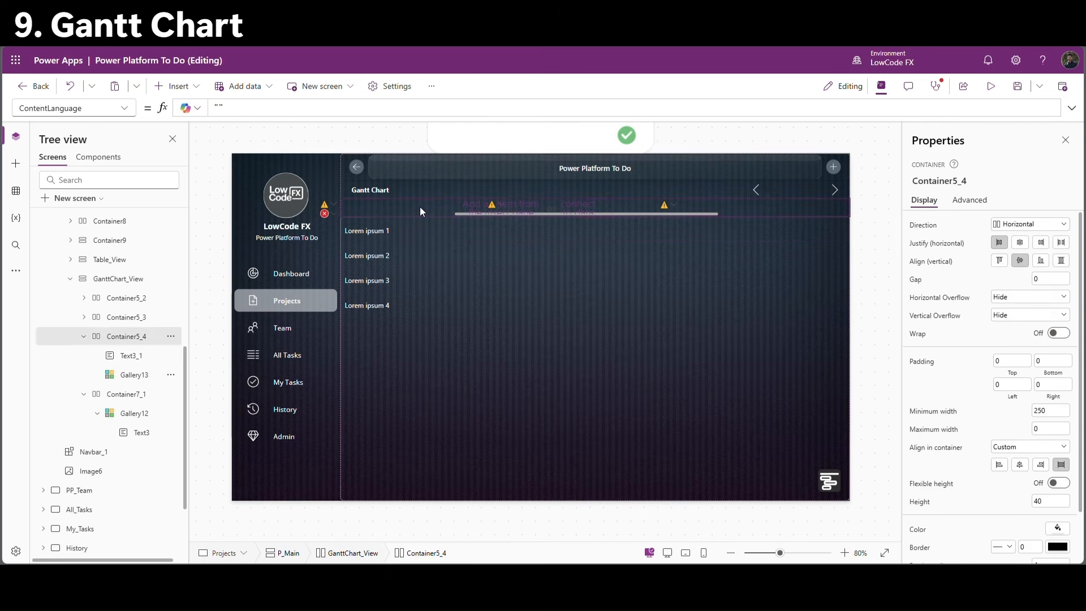
Set the Height formula of the pasted label Text3_1 to Parent.Height.
{"action": "left_click", "coordinate": [155, 361]}
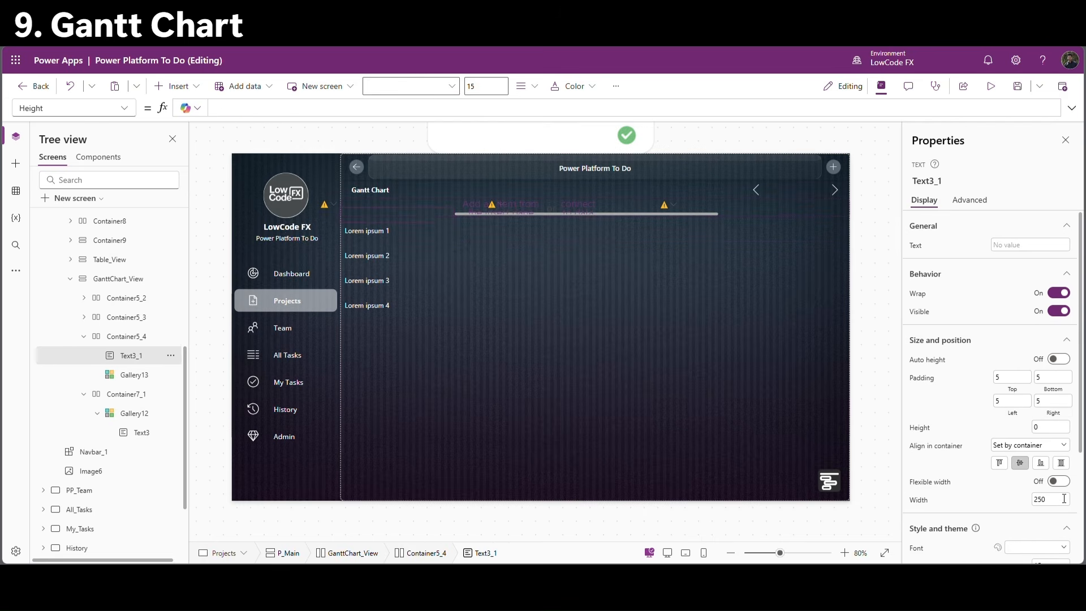
{"action": "left_click", "coordinate": [252, 113]}
{"action": "type", "text": "pare"}
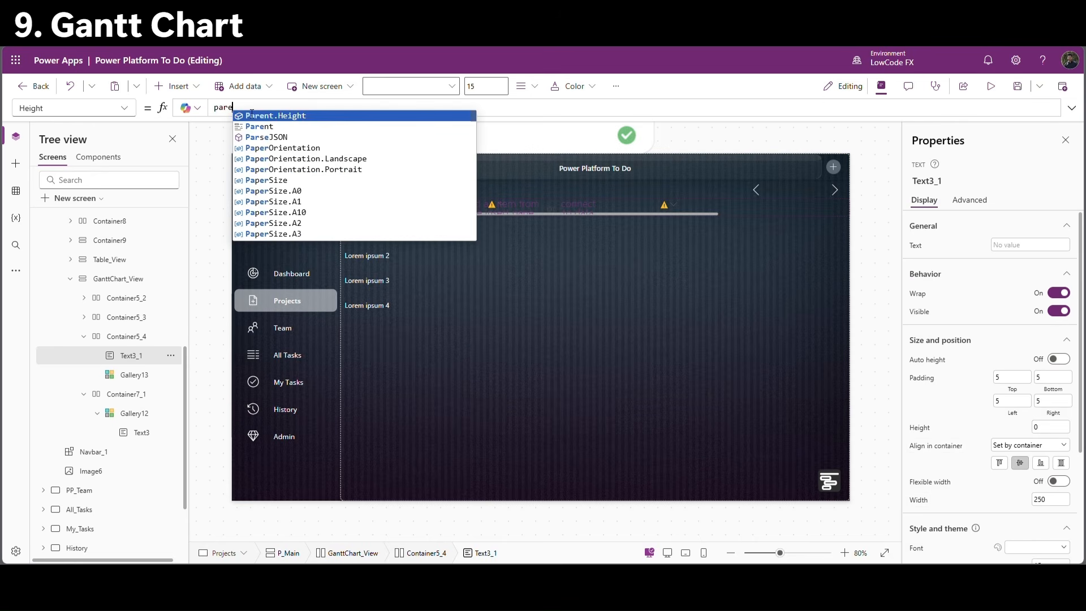
{"action": "left_click", "coordinate": [252, 116]}
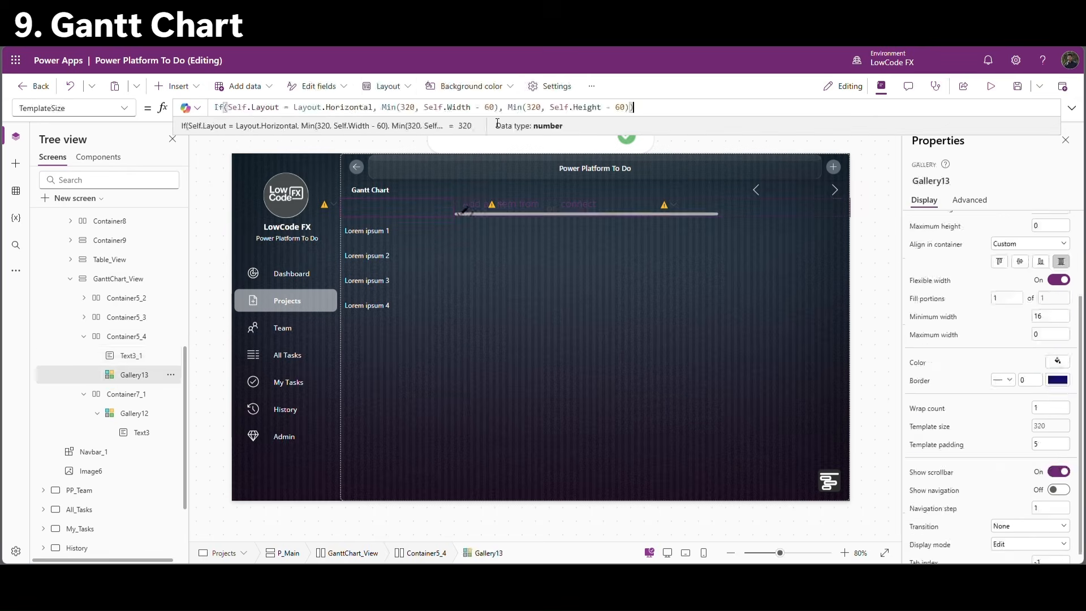
Replace the TemplateSize formula of the horizontal gallery with Gallery13.Width / 31.
{"action": "key", "text": "ctrl+a"}
{"action": "key", "text": "BackSpace"}
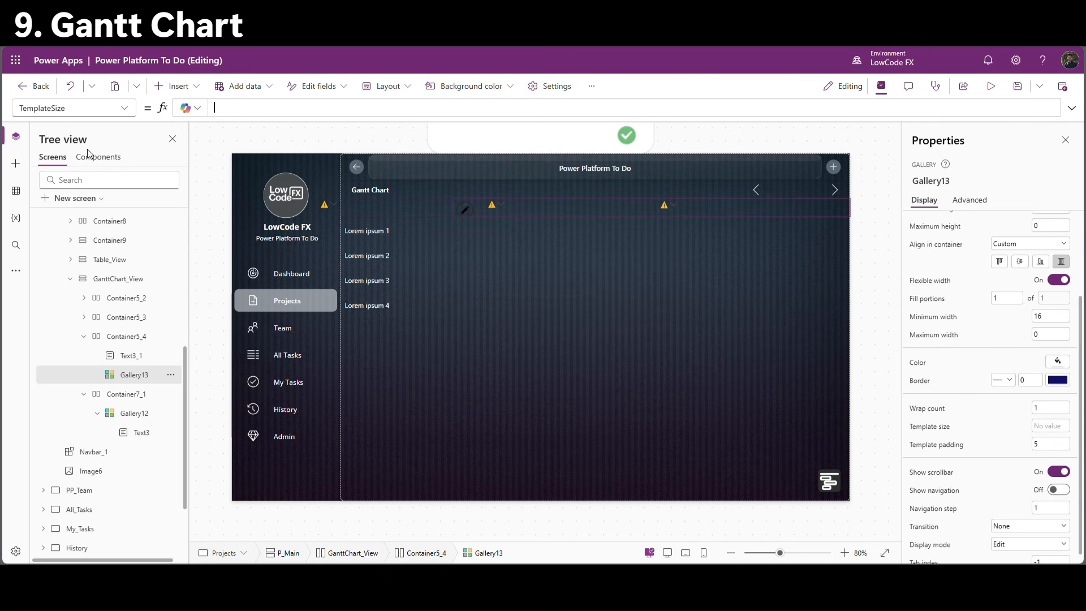
{"action": "double_click", "coordinate": [134, 375]}
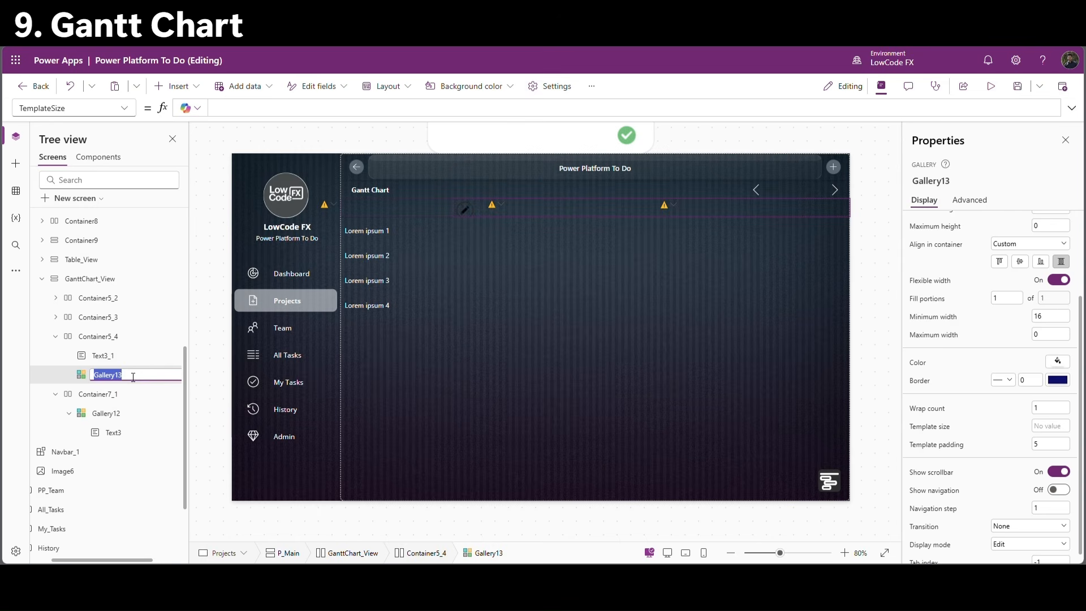
{"action": "left_click", "coordinate": [466, 212]}
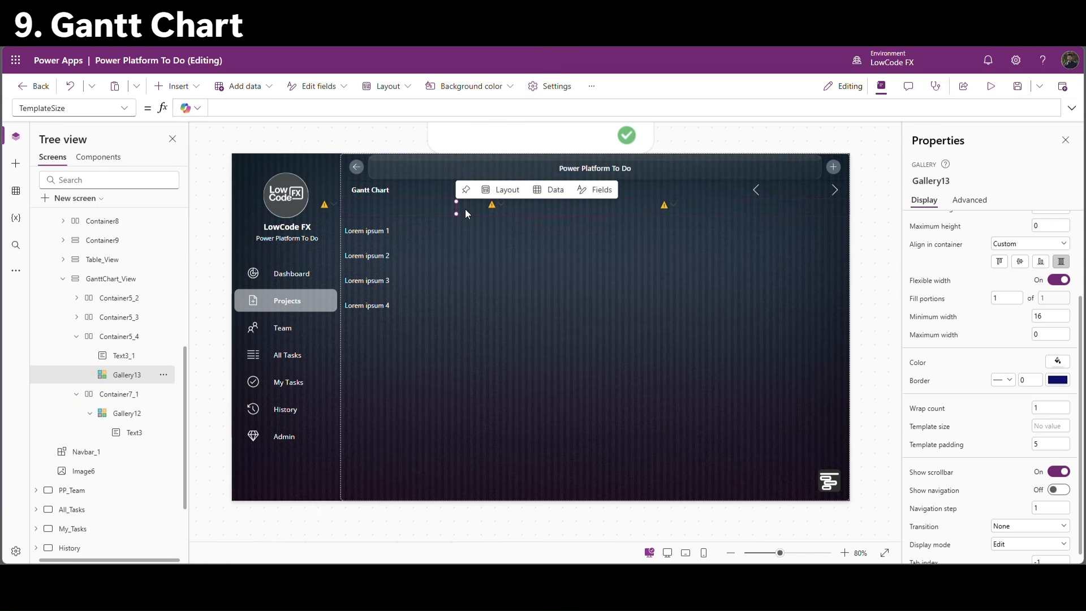
{"action": "left_click", "coordinate": [279, 111]}
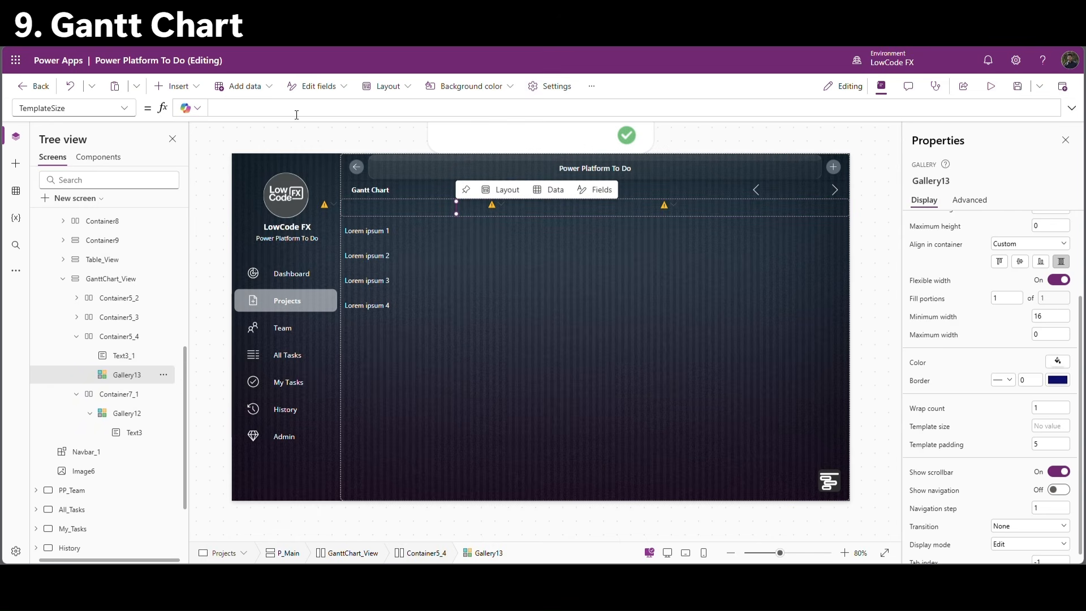
{"action": "type", "text": "Gallery13."}
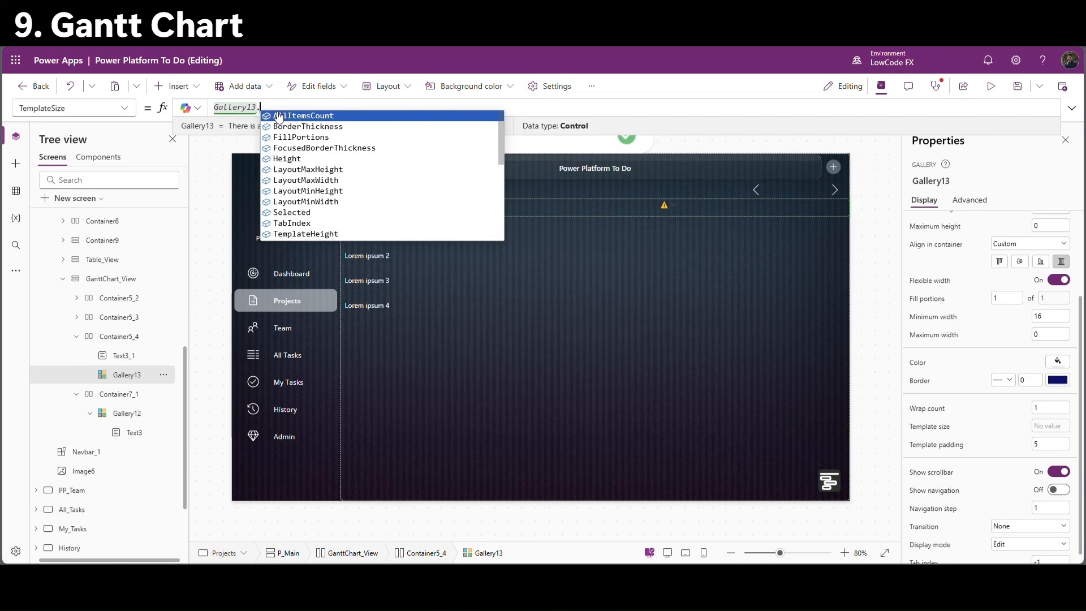
{"action": "type", "text": "wi"}
{"action": "left_click", "coordinate": [280, 115]}
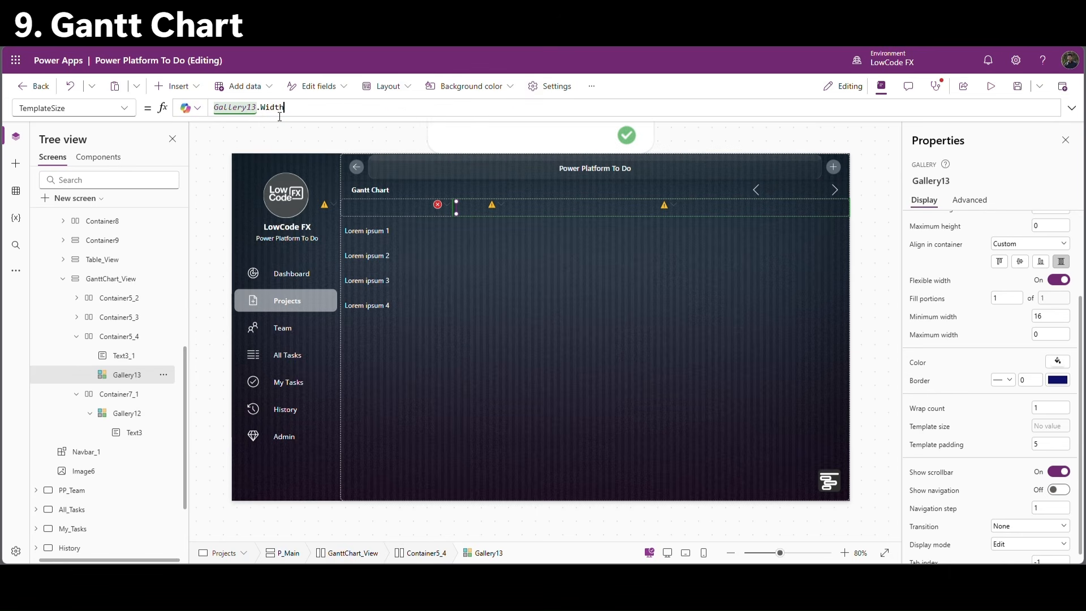
{"action": "type", "text": "/ "}
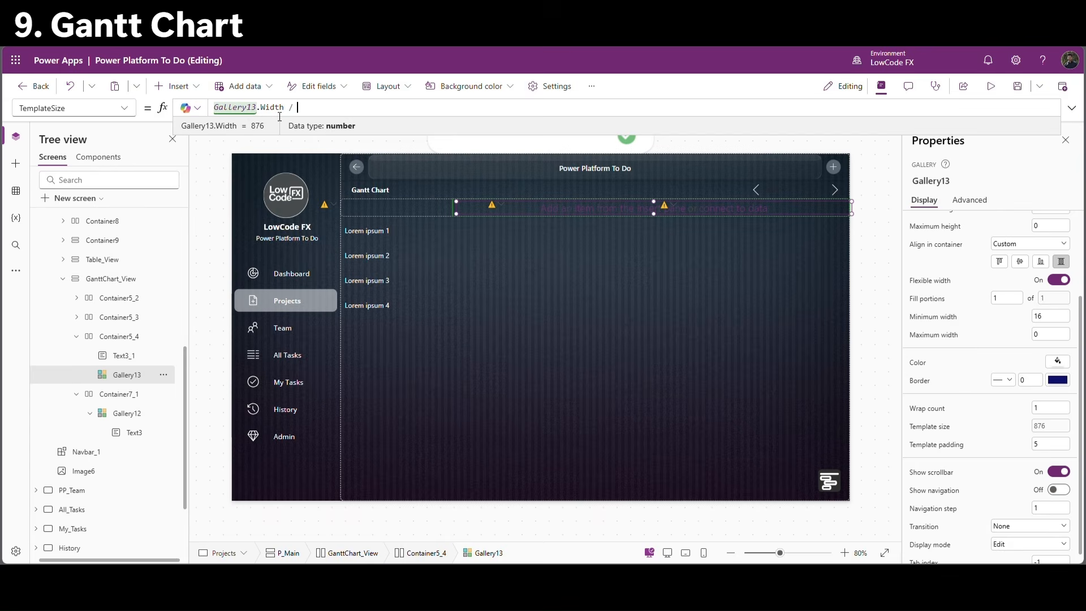
{"action": "type", "text": "31"}
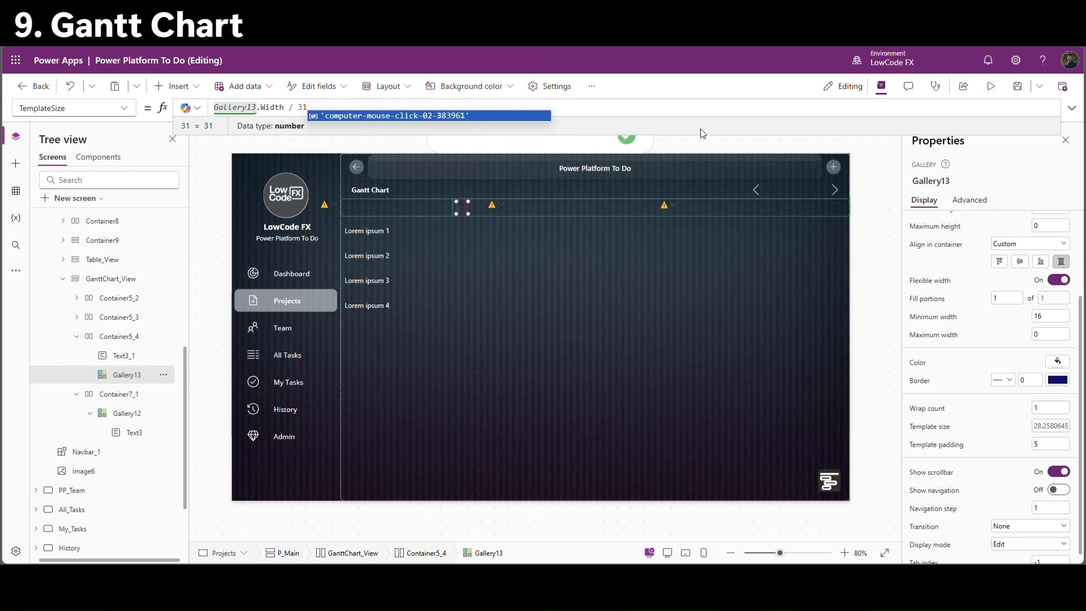
{"action": "left_click", "coordinate": [680, 121]}
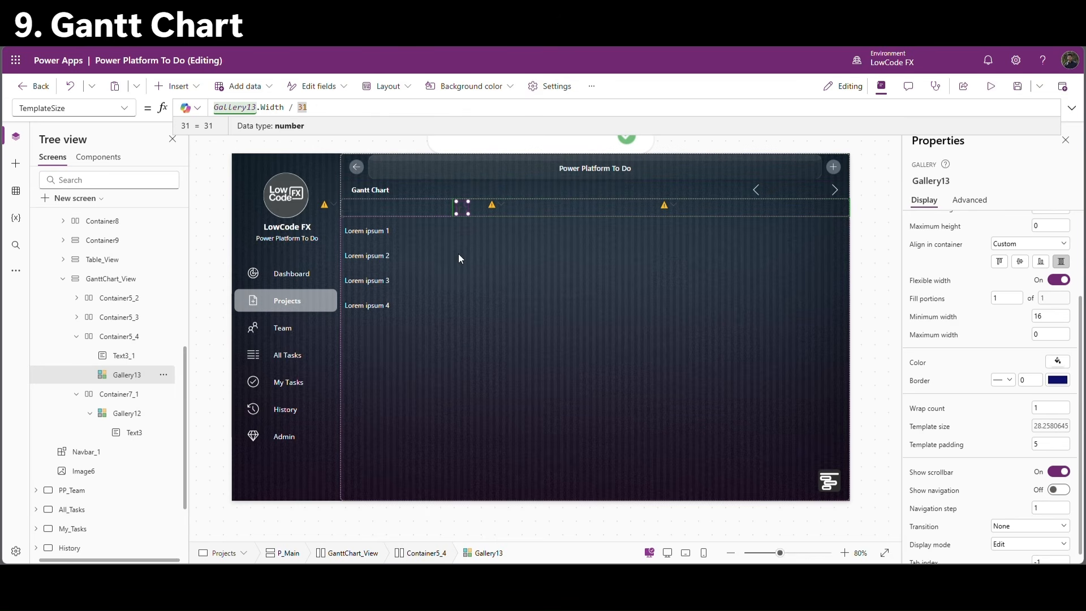
Insert a text label into the horizontal header gallery Gallery13.
{"action": "left_click", "coordinate": [135, 377]}
{"action": "left_click", "coordinate": [179, 86]}
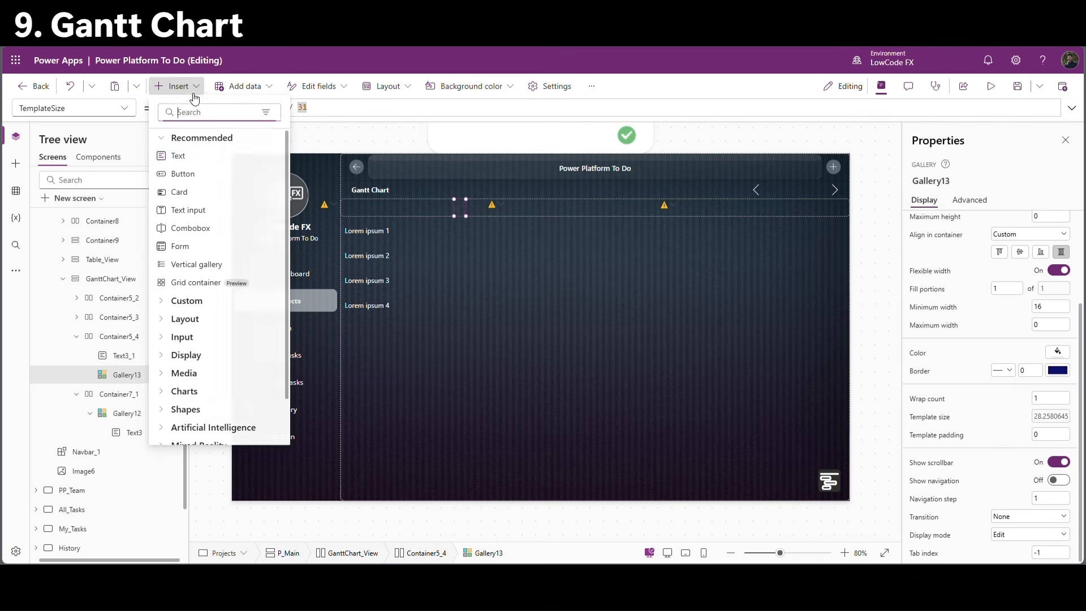
{"action": "left_click", "coordinate": [182, 156]}
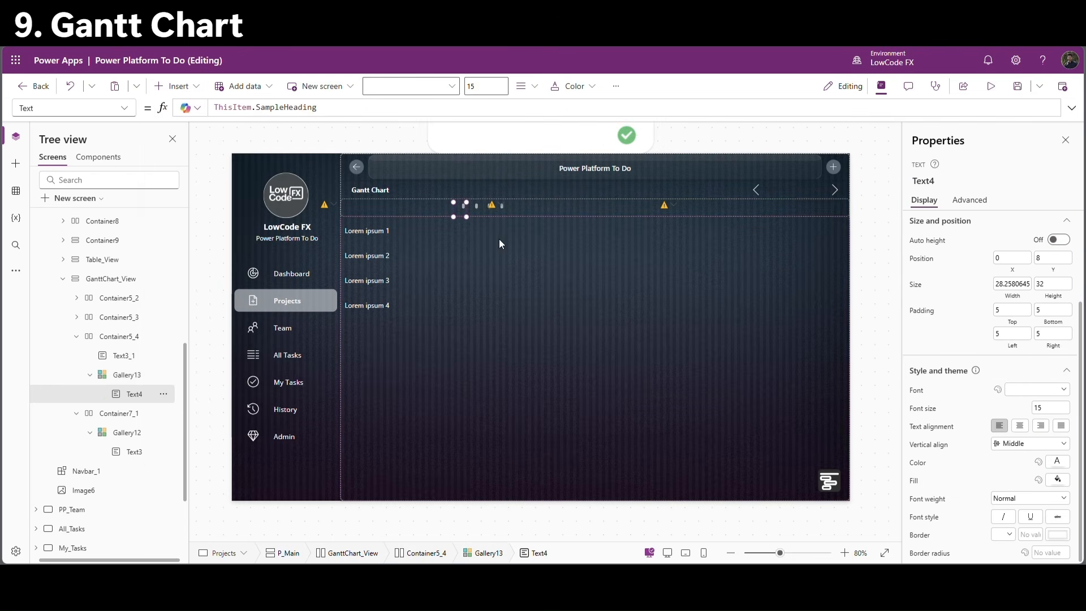
Replace the Items formula of Gallery13 with Sequence(31) and expand the formula's result preview.
{"action": "left_click", "coordinate": [127, 375]}
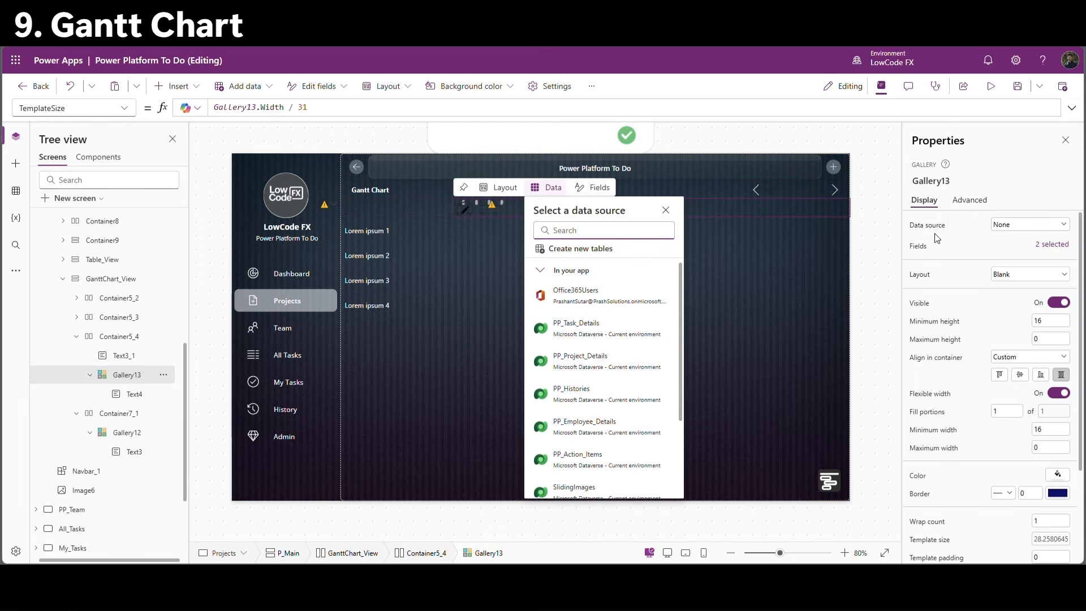
{"action": "left_click", "coordinate": [250, 108]}
{"action": "double_click", "coordinate": [252, 108]}
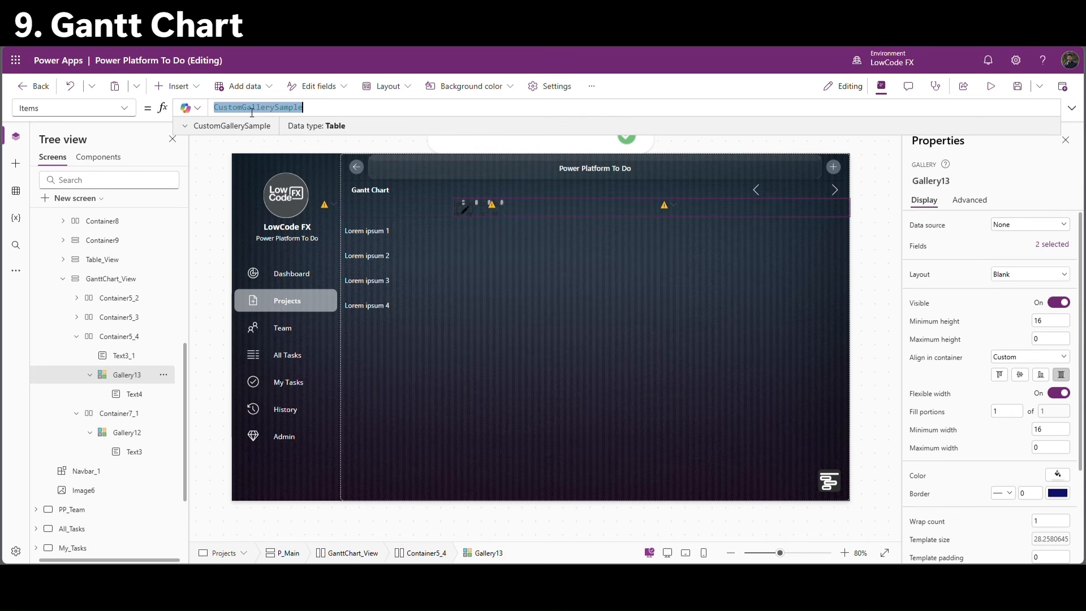
{"action": "type", "text": "se"}
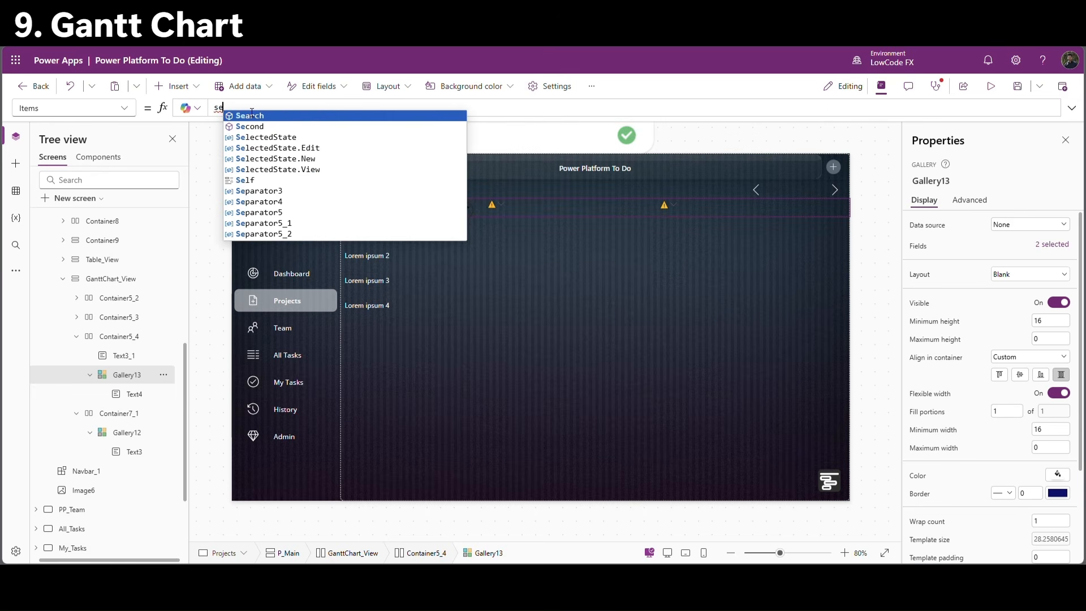
{"action": "type", "text": "qu"}
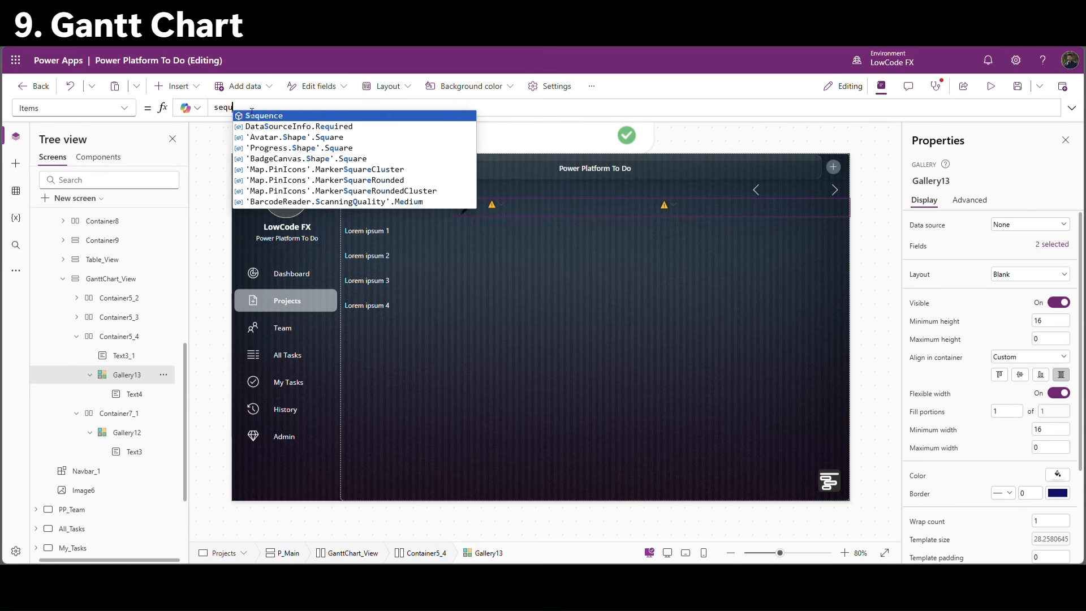
{"action": "type", "text": "ence(31)"}
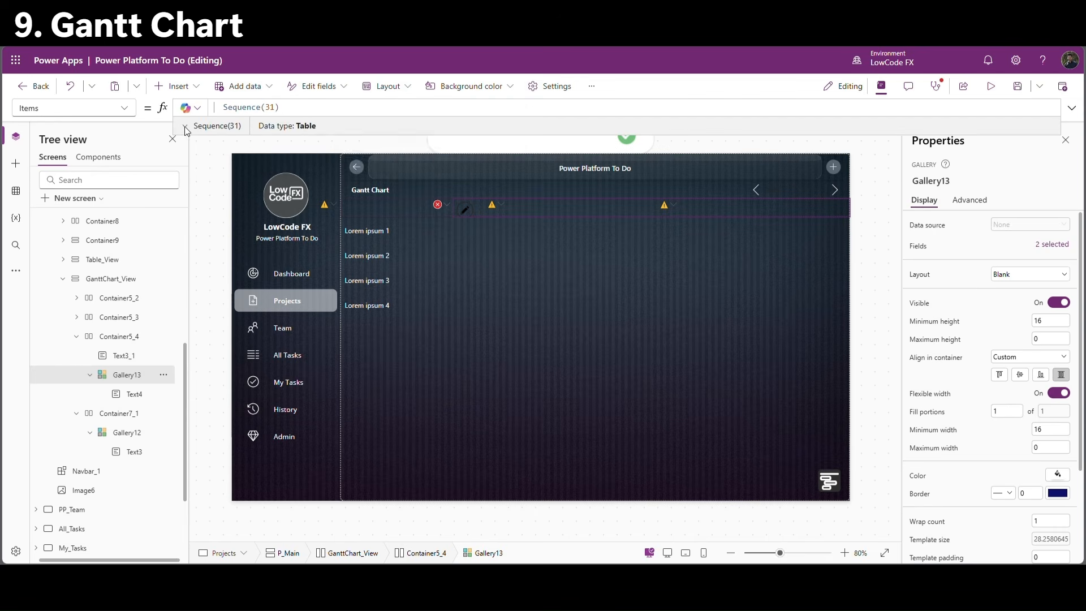
{"action": "left_click", "coordinate": [185, 126]}
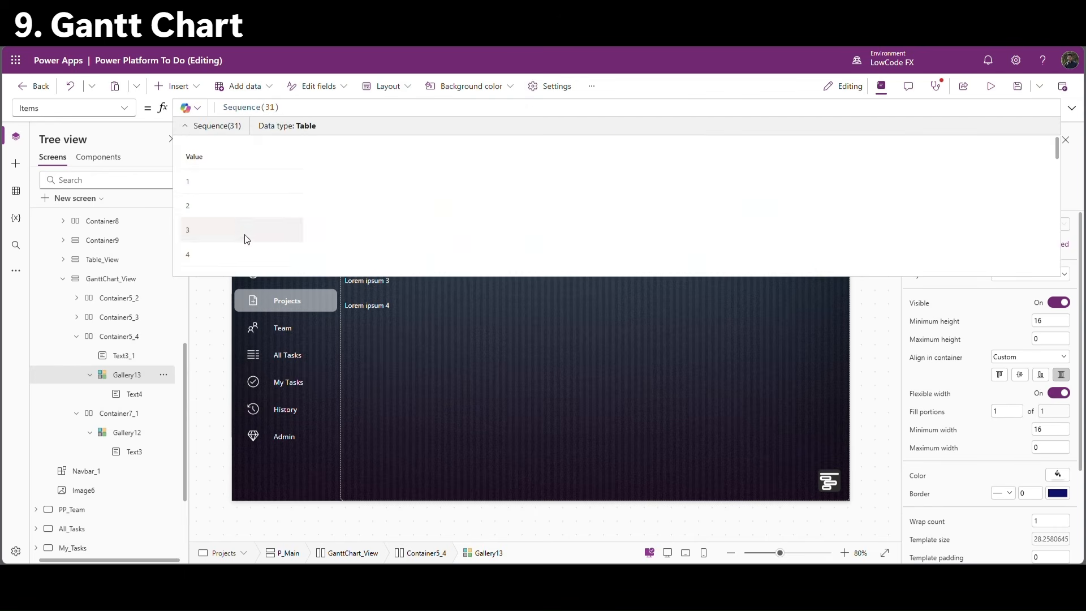
{"action": "scroll", "coordinate": [224, 250], "scroll_direction": "down", "scroll_amount": 1}
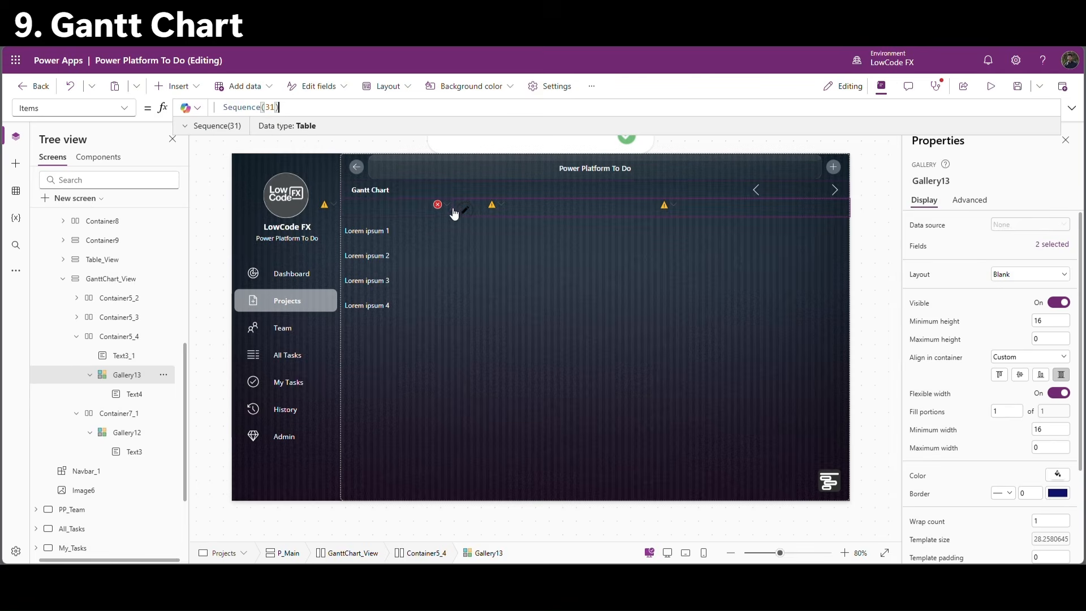
Set the Text formula of the label Text4 in the header gallery to ThisItem.Value.
{"action": "left_click", "coordinate": [455, 215]}
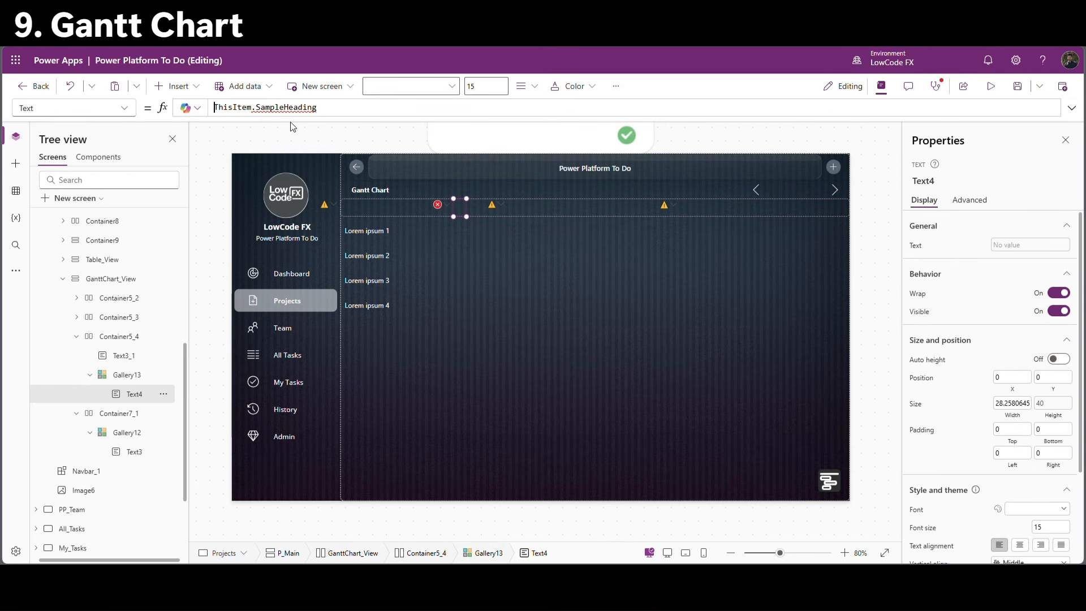
{"action": "double_click", "coordinate": [282, 108]}
{"action": "key", "text": "BackSpace"}
{"action": "type", "text": ".Value"}
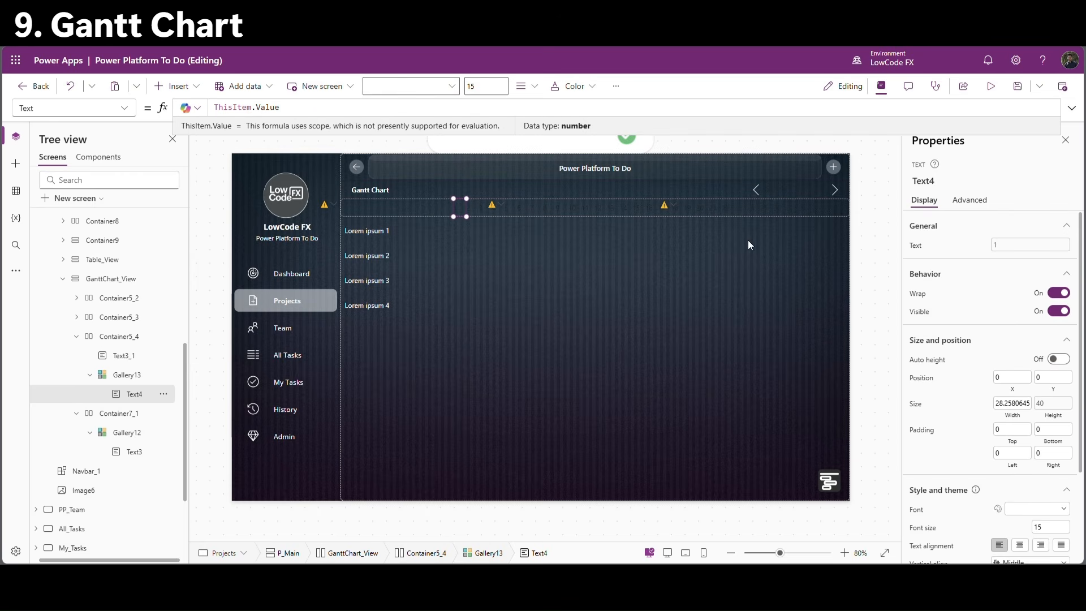
Set the font color of the day number label Text4 to white.
{"action": "scroll", "coordinate": [1044, 492], "scroll_direction": "down", "scroll_amount": 3}
{"action": "left_click", "coordinate": [1062, 480]}
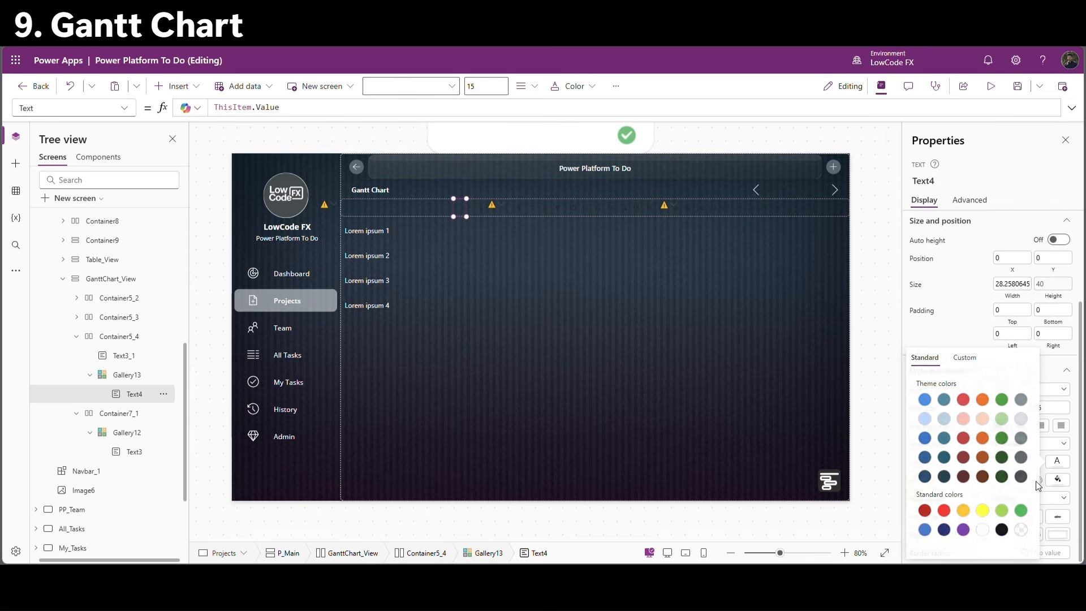
{"action": "left_click", "coordinate": [982, 528]}
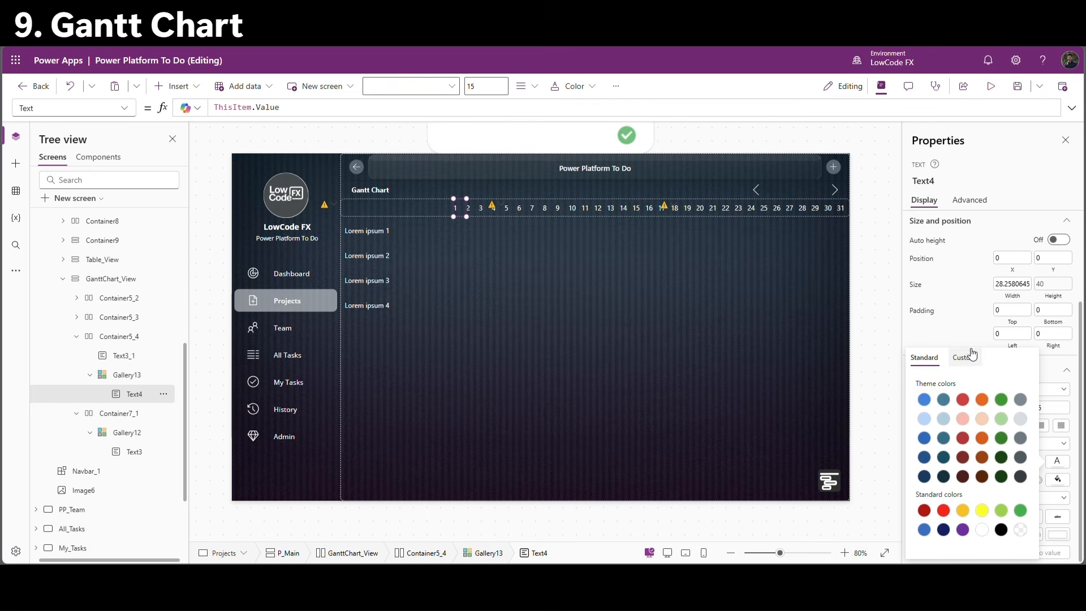
{"action": "left_click", "coordinate": [885, 272]}
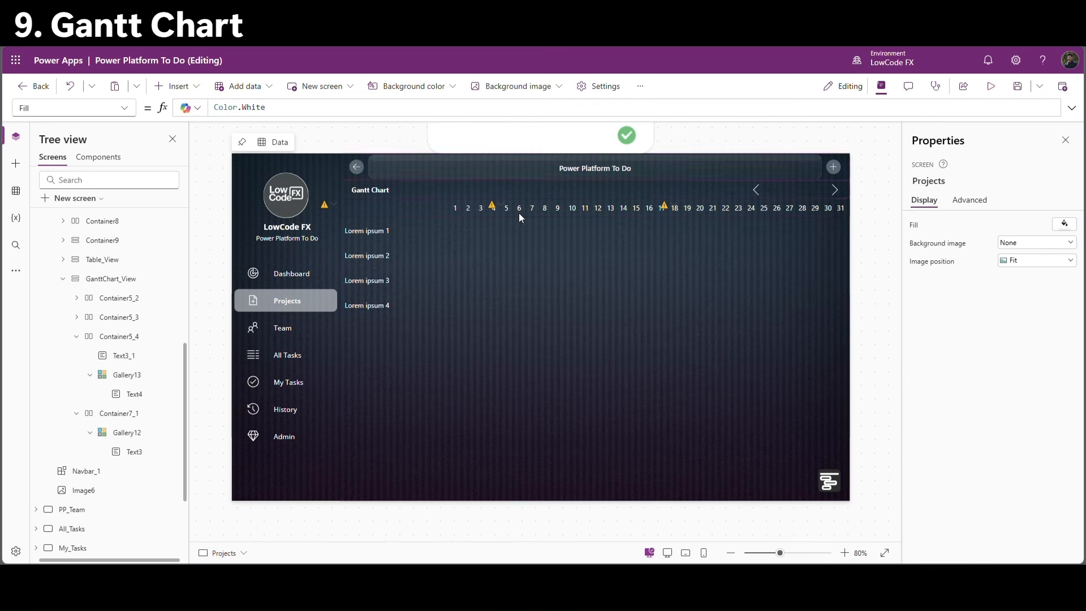
Preview the day header row in the running app and review the Items formula of Gallery13.
{"action": "left_click", "coordinate": [991, 86]}
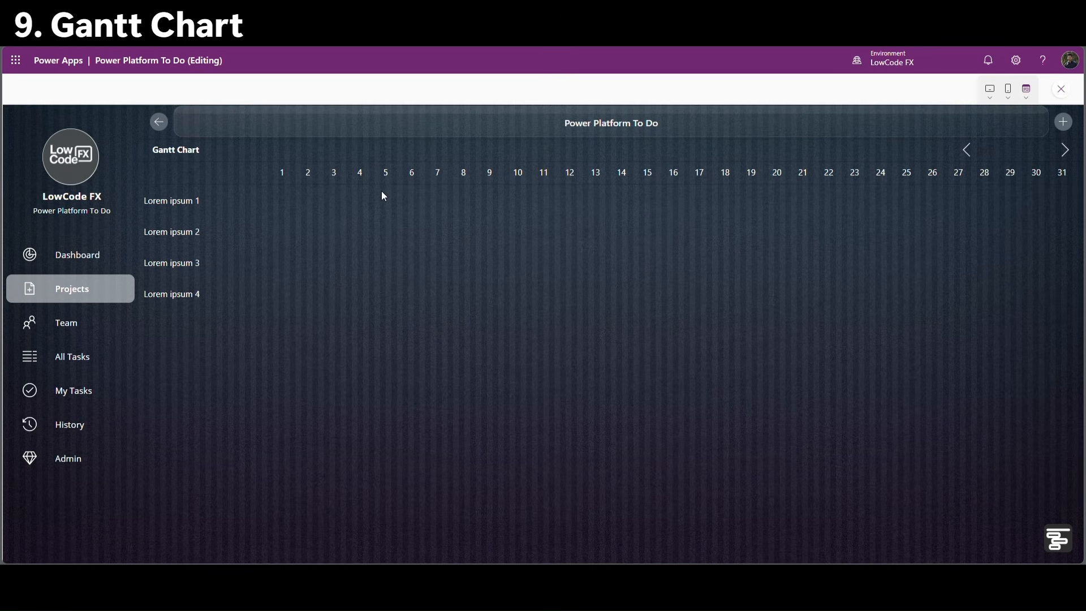
{"action": "left_click", "coordinate": [1063, 92]}
{"action": "left_click", "coordinate": [611, 208]}
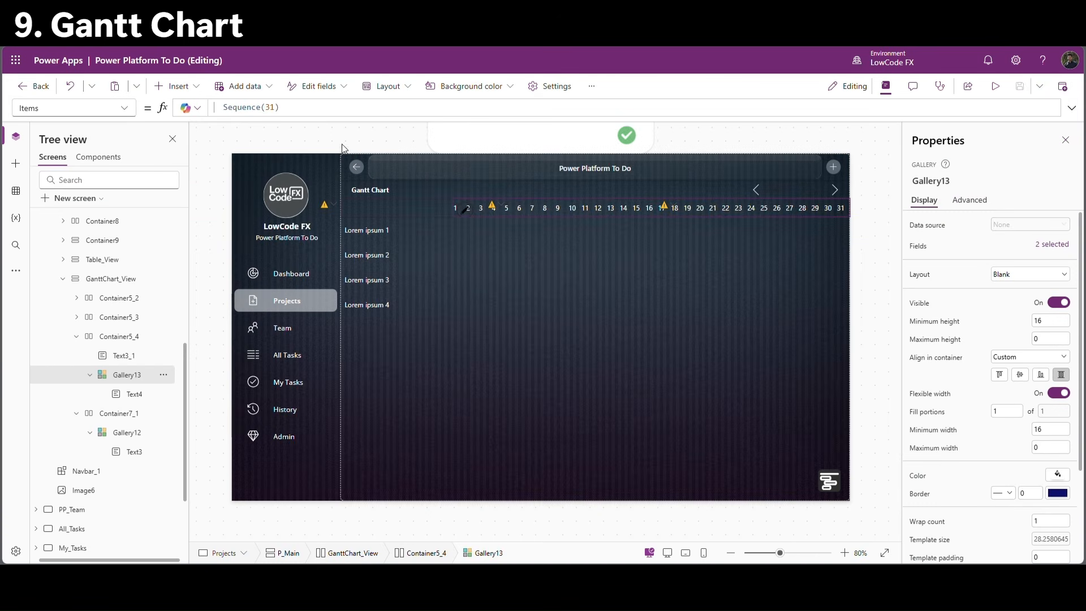
{"action": "left_click", "coordinate": [296, 107]}
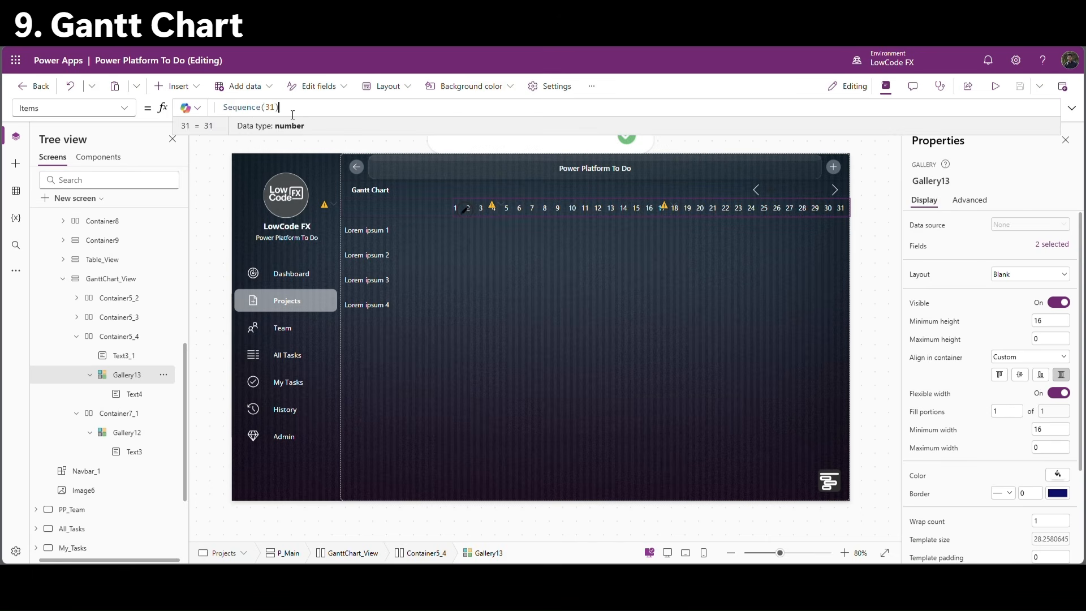
Preview the app and toggle between the Gantt chart and the task board to test the view switch.
{"action": "left_click", "coordinate": [875, 256]}
{"action": "left_click", "coordinate": [998, 88]}
{"action": "left_click", "coordinate": [1059, 539]}
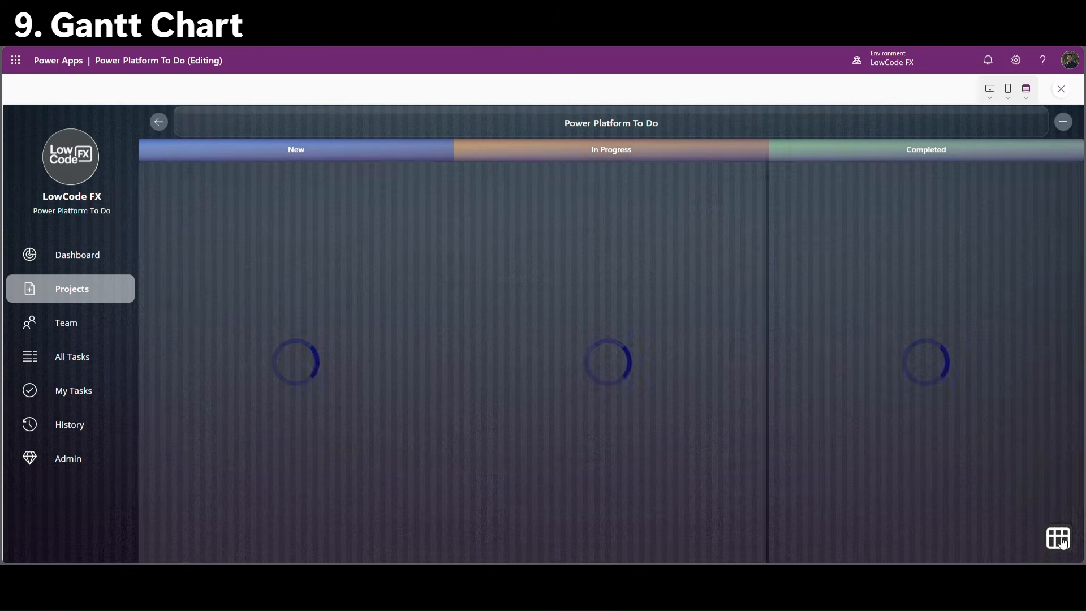
{"action": "left_click", "coordinate": [1059, 539]}
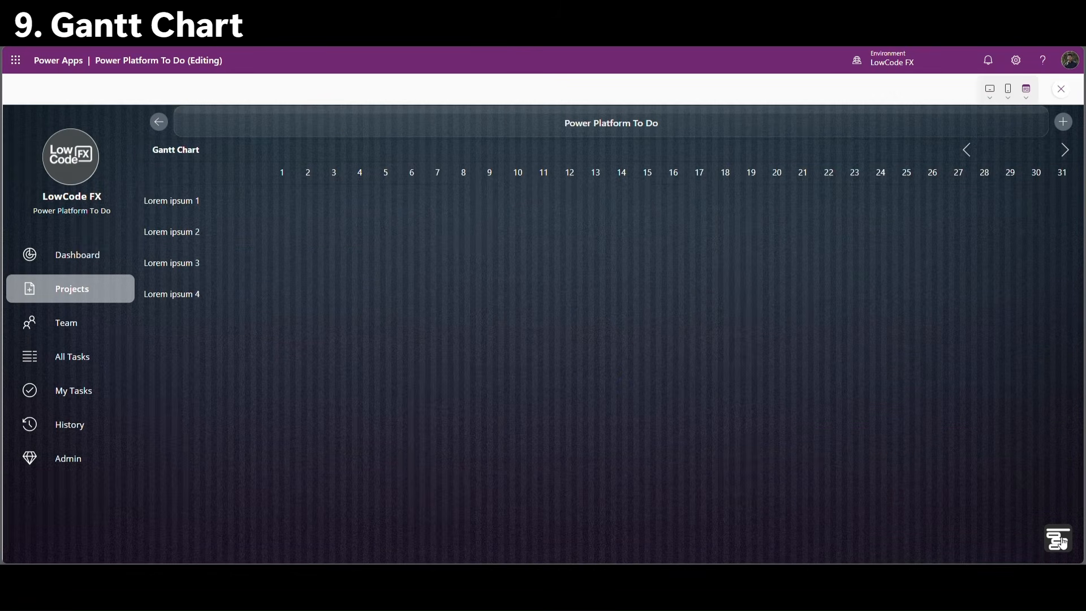
{"action": "left_click", "coordinate": [1061, 541]}
{"action": "left_click", "coordinate": [1058, 539]}
{"action": "left_click", "coordinate": [85, 294]}
{"action": "left_click", "coordinate": [829, 321]}
{"action": "left_click", "coordinate": [1061, 88]}
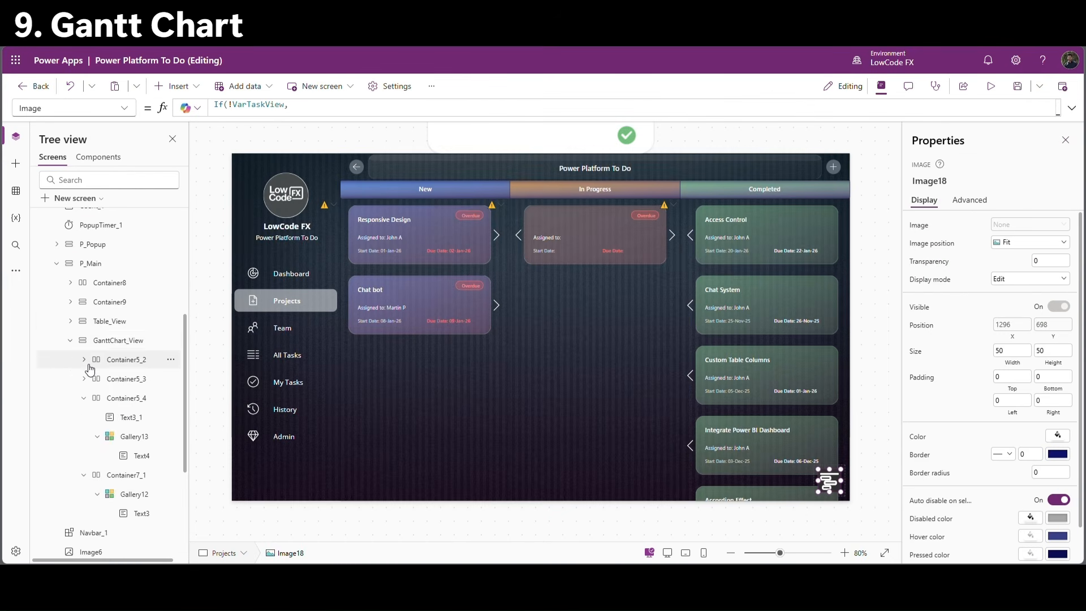
Change the Visible formula of Table_View to VarProjectDetails && VarTaskView.
{"action": "left_click", "coordinate": [70, 341]}
{"action": "left_click", "coordinate": [122, 320]}
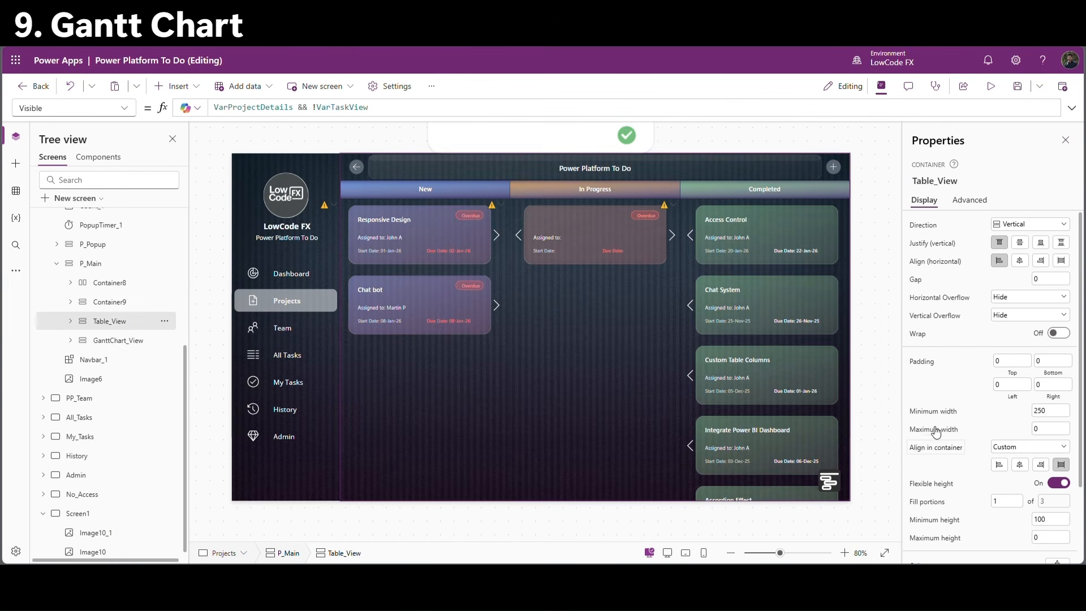
{"action": "scroll", "coordinate": [920, 471], "scroll_direction": "down", "scroll_amount": 1}
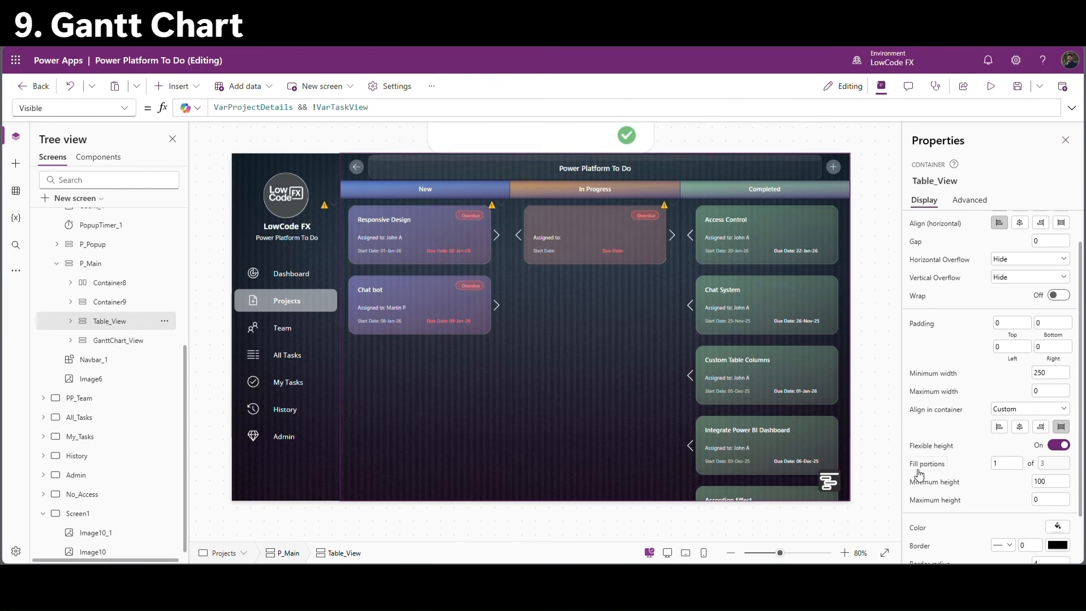
{"action": "scroll", "coordinate": [951, 526], "scroll_direction": "down", "scroll_amount": 2}
{"action": "left_click", "coordinate": [373, 108]}
{"action": "left_click", "coordinate": [329, 108]}
{"action": "key", "text": "BackSpace"}
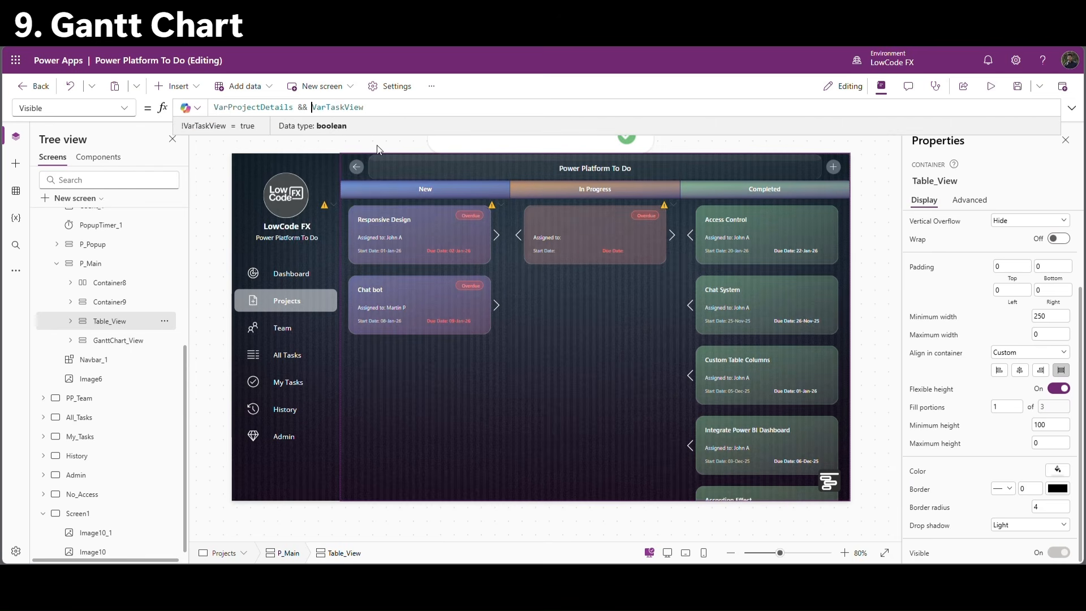
Change the Visible formula of GanttChart_View to VarProjectDetails && !VarTaskView.
{"action": "left_click", "coordinate": [110, 340]}
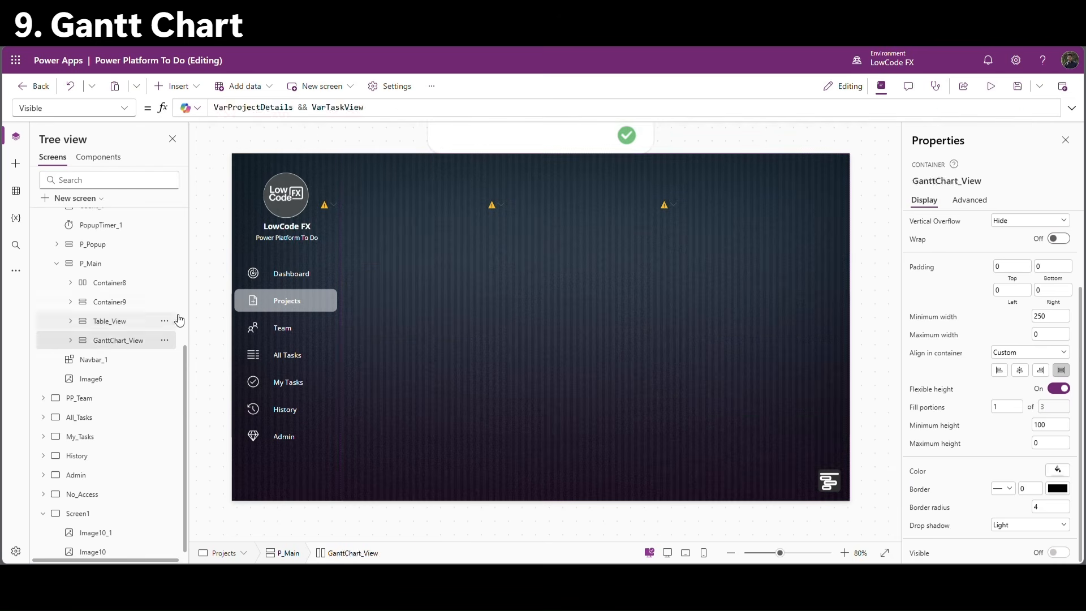
{"action": "left_click", "coordinate": [360, 107]}
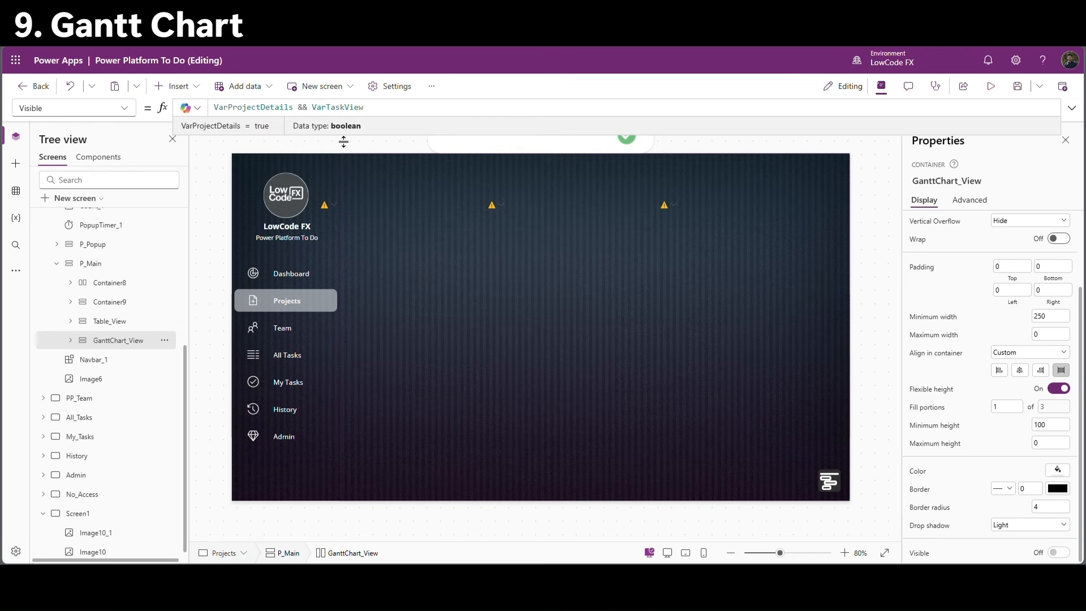
{"action": "type", "text": "!"}
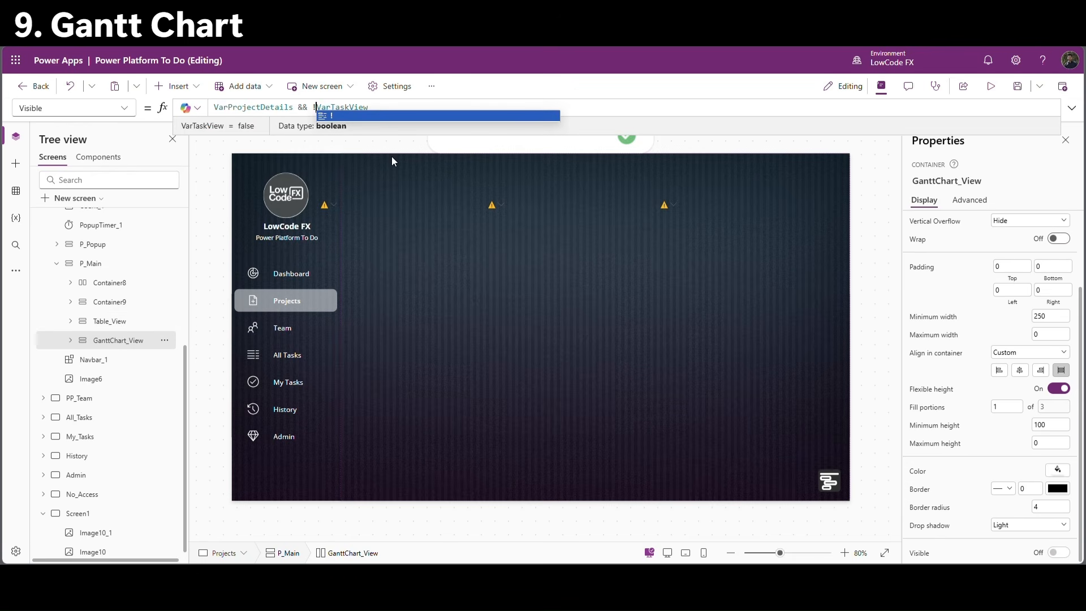
Preview the Projects screen and toggle repeatedly between both task views to check which one each icon opens.
{"action": "left_click", "coordinate": [991, 92]}
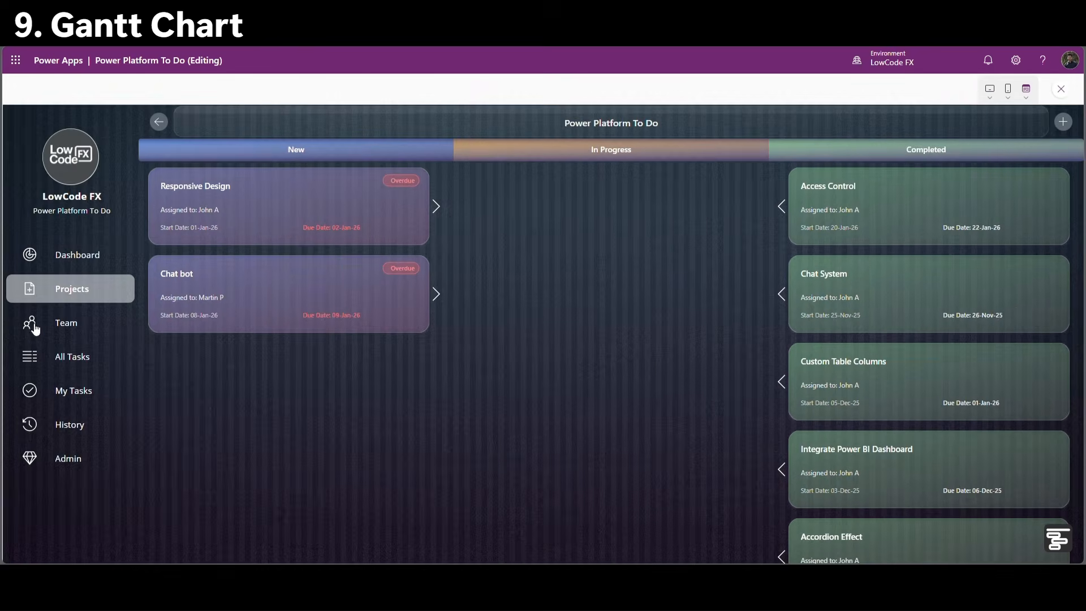
{"action": "left_click", "coordinate": [71, 288]}
{"action": "left_click", "coordinate": [899, 340]}
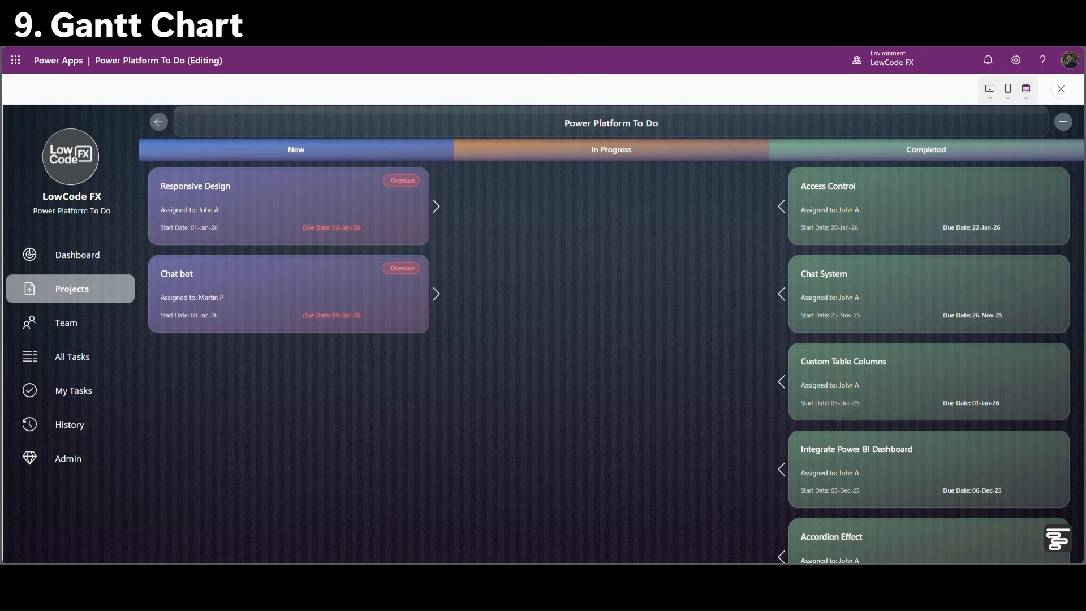
{"action": "left_click", "coordinate": [1059, 542]}
{"action": "left_click", "coordinate": [1059, 548]}
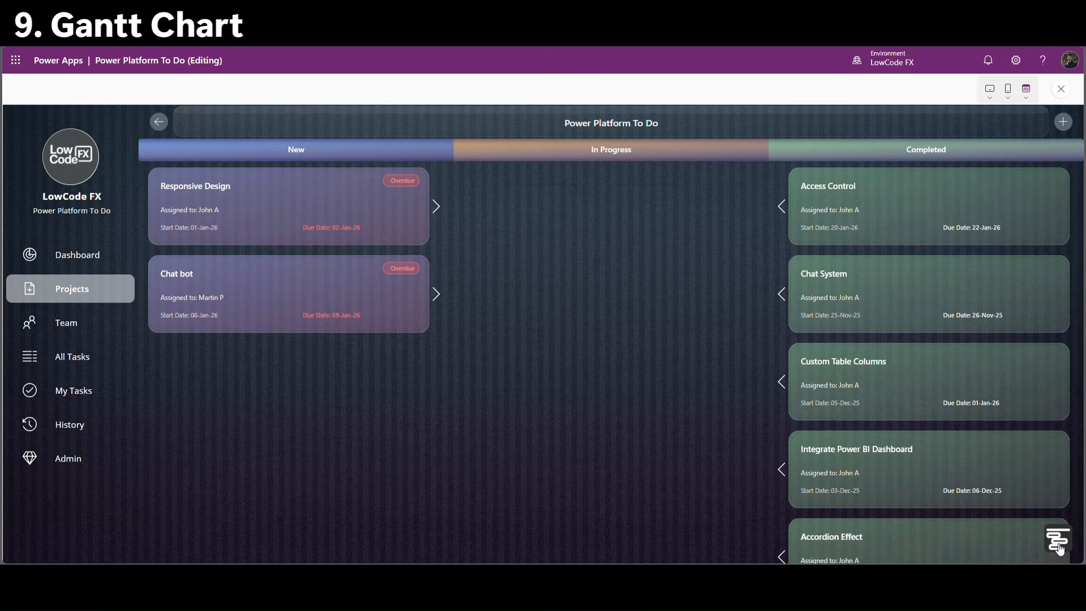
{"action": "left_click", "coordinate": [1059, 548]}
{"action": "left_click", "coordinate": [1060, 548]}
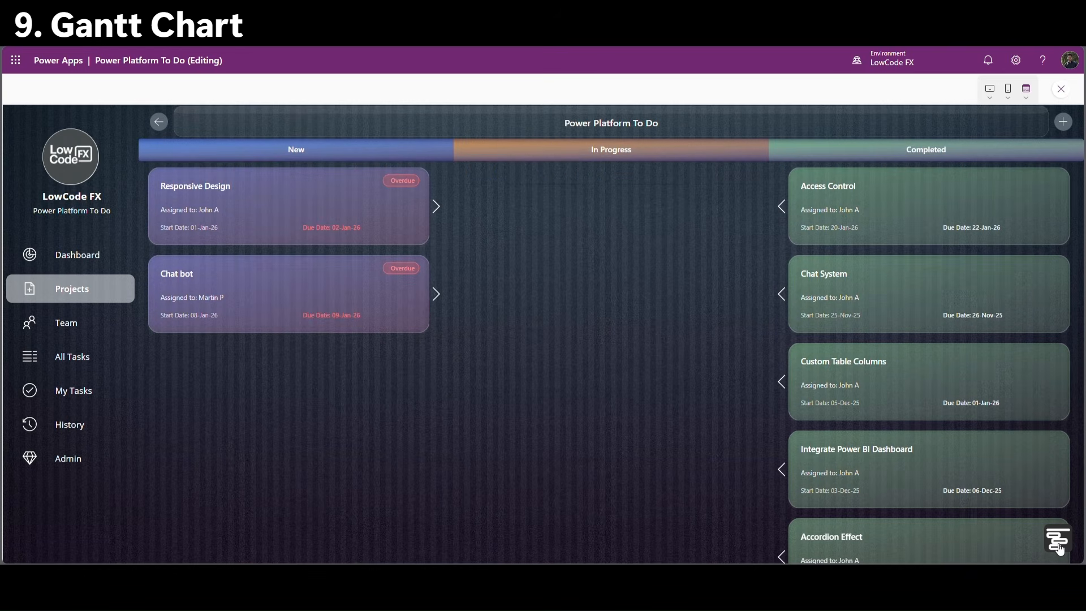
{"action": "left_click", "coordinate": [1059, 548]}
{"action": "left_click", "coordinate": [1060, 549]}
{"action": "left_click", "coordinate": [1063, 89]}
Copy the start of Gallery2's Items formula, from Filter(PP_Task_Details up to the condition 'Project Name'=VarProjectSelected.Project_Name.
{"action": "left_click", "coordinate": [388, 375]}
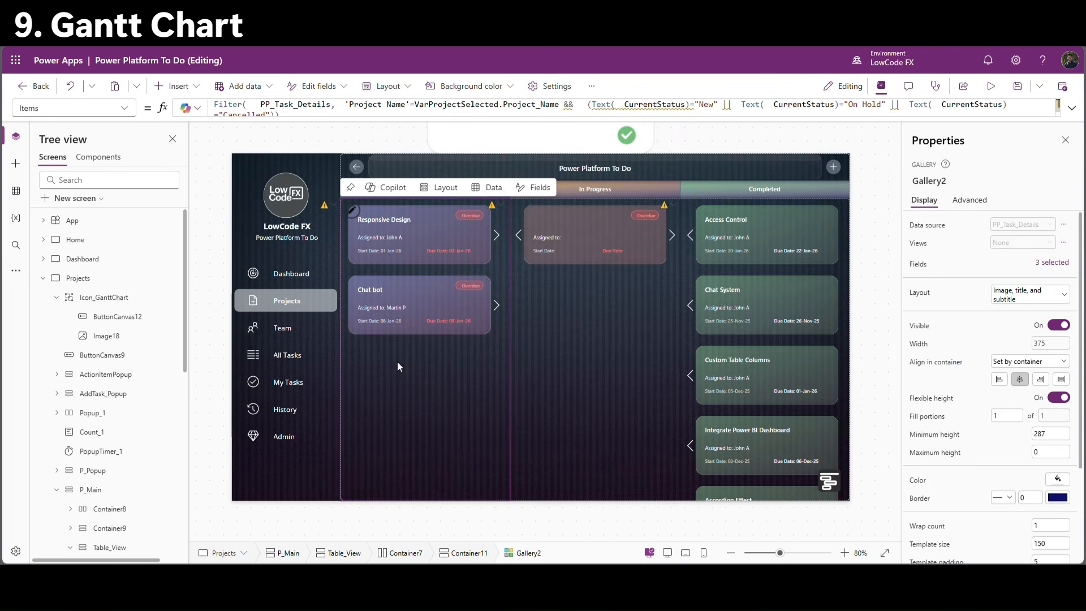
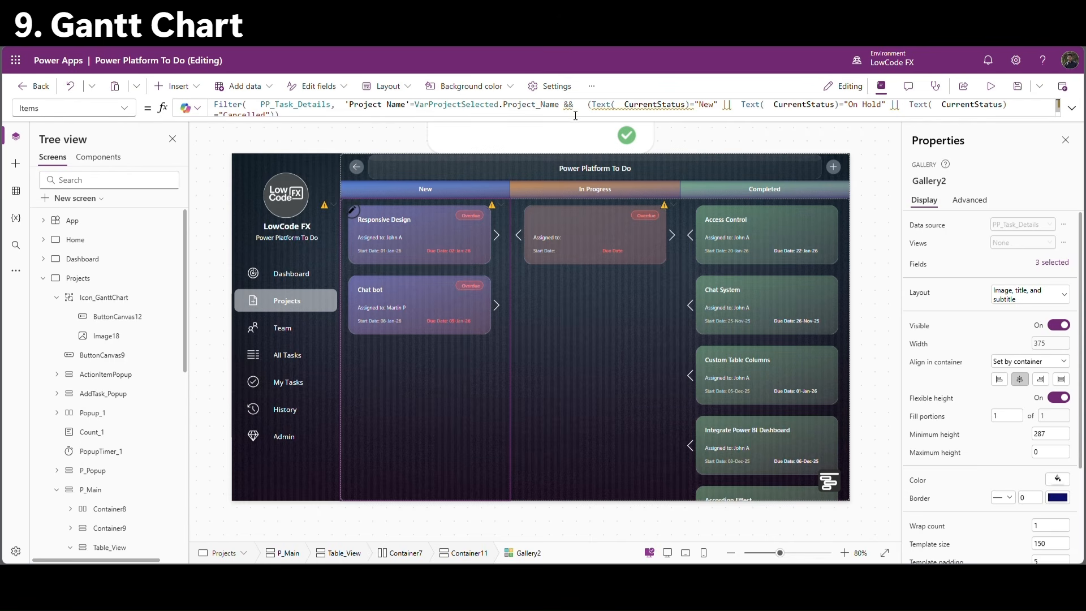
{"action": "left_click_drag", "start_coordinate": [559, 106], "coordinate": [217, 108]}
{"action": "key", "text": "ctrl+c"}
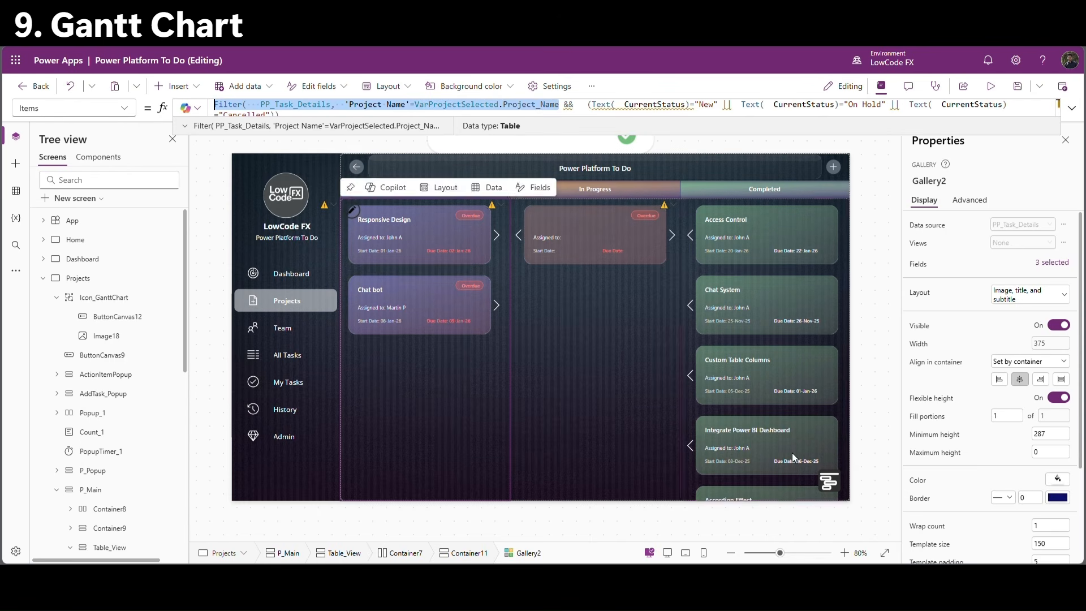
Set the Items formula of Gallery12 in the Gantt view to Filter(PP_Task_Details, 'Project Name'=VarProjectSelected.Project_Name) and check its result preview.
{"action": "left_click", "coordinate": [829, 483], "text": "alt"}
{"action": "left_click", "coordinate": [830, 483], "text": "alt"}
{"action": "left_click", "coordinate": [381, 285]}
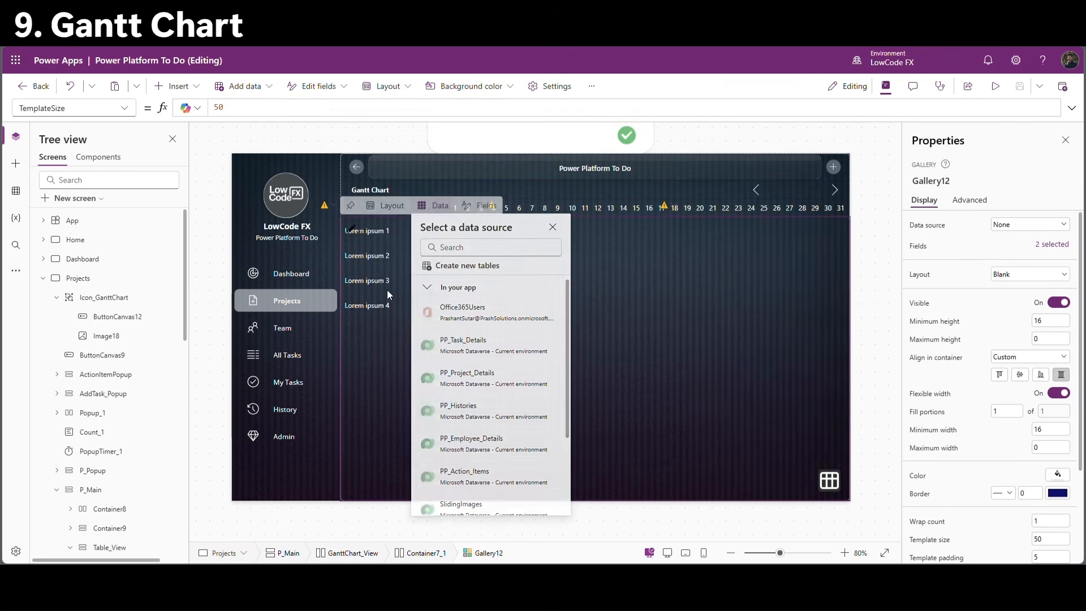
{"action": "left_click", "coordinate": [617, 349]}
{"action": "scroll", "coordinate": [125, 362], "scroll_direction": "down", "scroll_amount": 6}
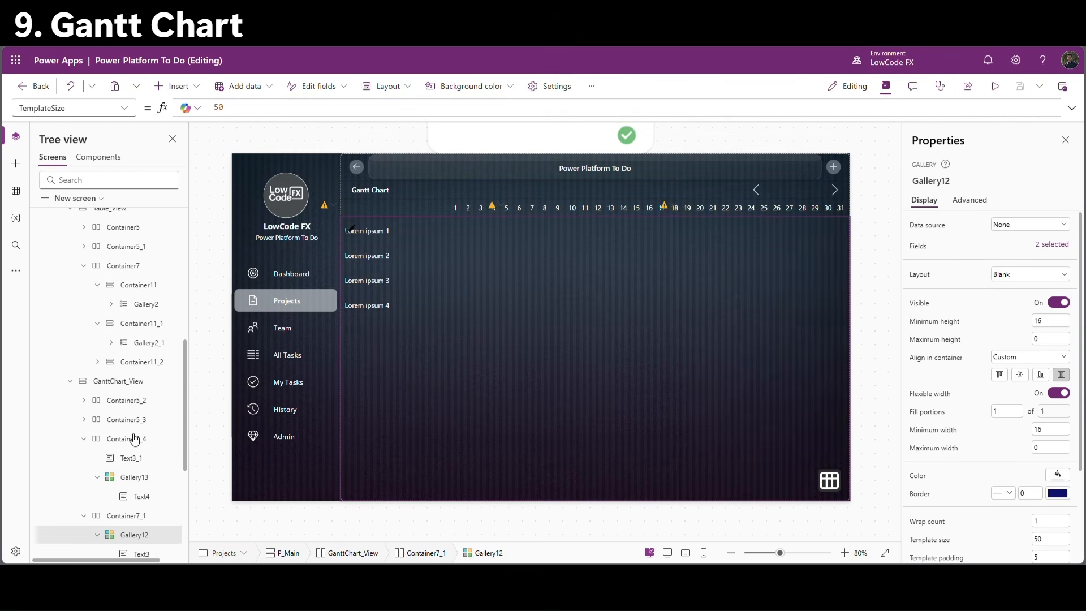
{"action": "left_click", "coordinate": [931, 227]}
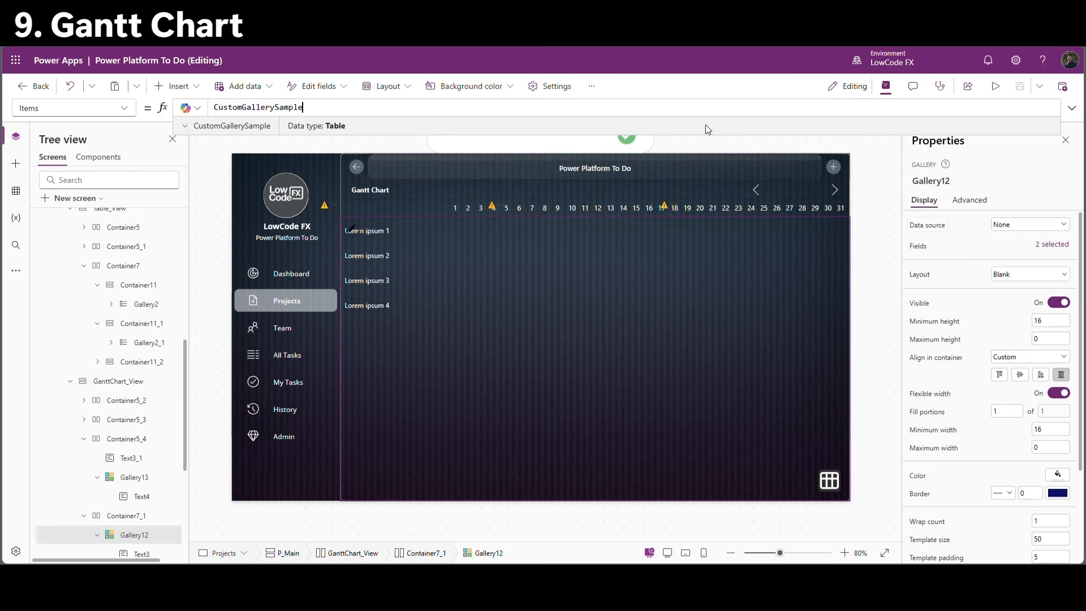
{"action": "key", "text": "ctrl+a"}
{"action": "key", "text": "ctrl+v"}
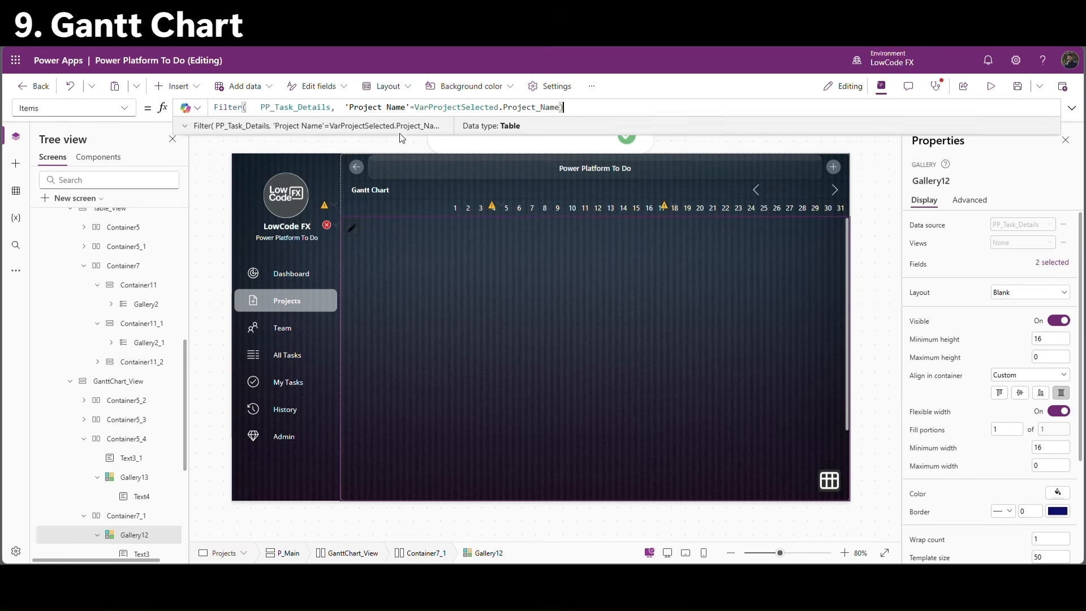
{"action": "left_click", "coordinate": [188, 127]}
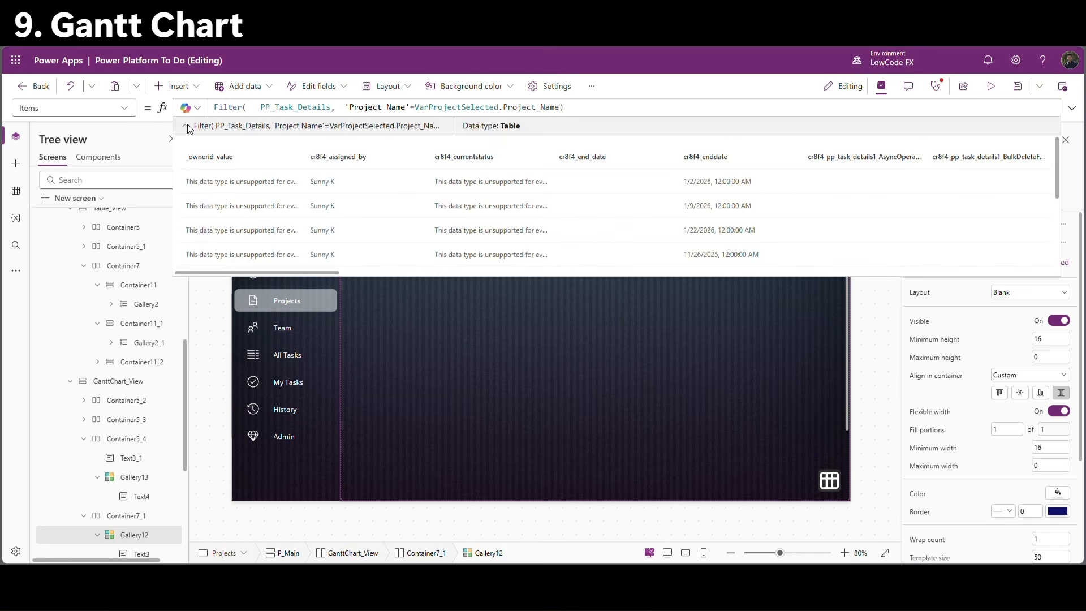
{"action": "left_click", "coordinate": [187, 126]}
Change the Text formula of Text3 in Gallery12 from the sample heading to ThisItem.Task_Name.
{"action": "left_click", "coordinate": [338, 228]}
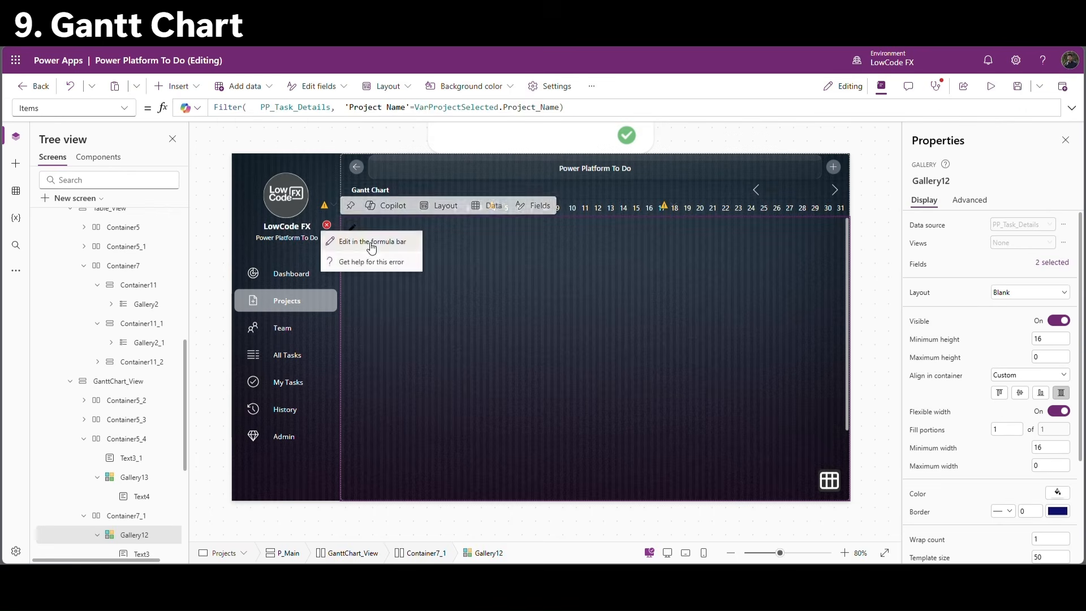
{"action": "left_click", "coordinate": [370, 242]}
{"action": "double_click", "coordinate": [283, 107]}
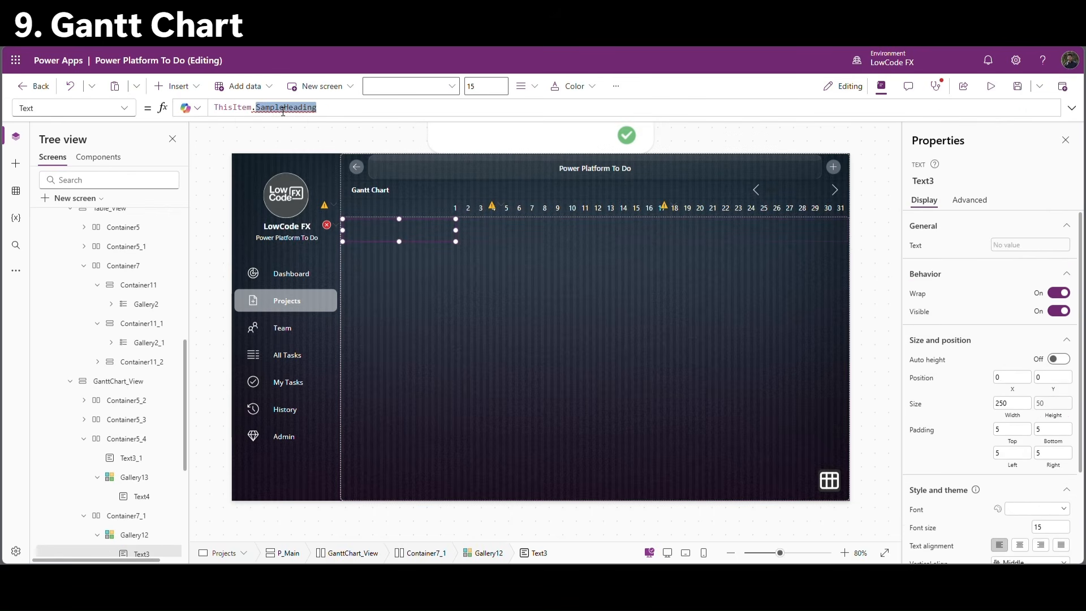
{"action": "key", "text": "BackSpace"}
{"action": "type", "text": "tas"}
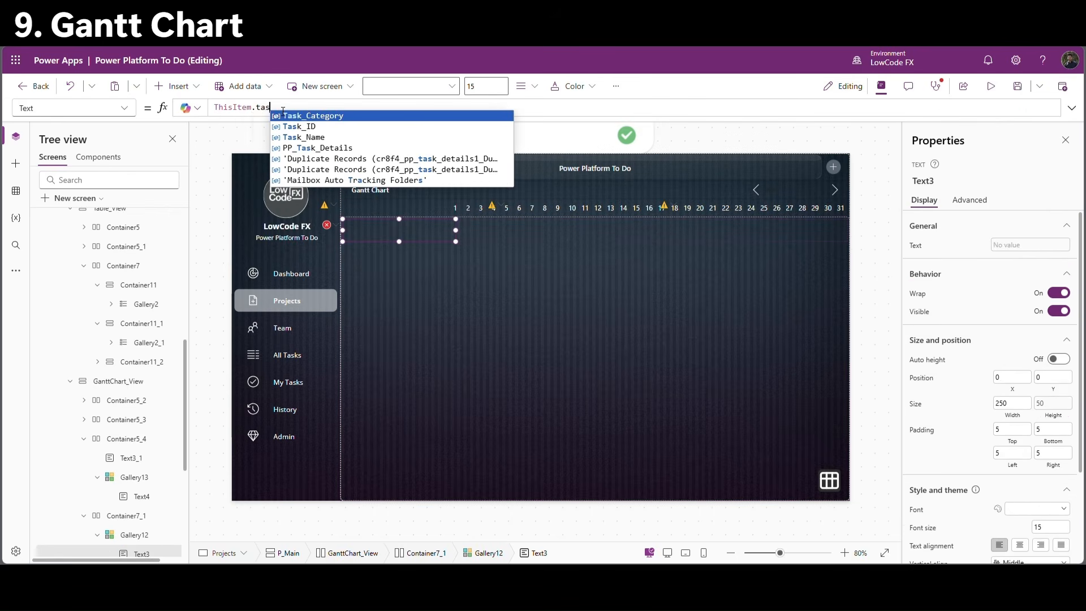
{"action": "key", "text": "Down"}
{"action": "key", "text": "Down"}
{"action": "key", "text": "Return"}
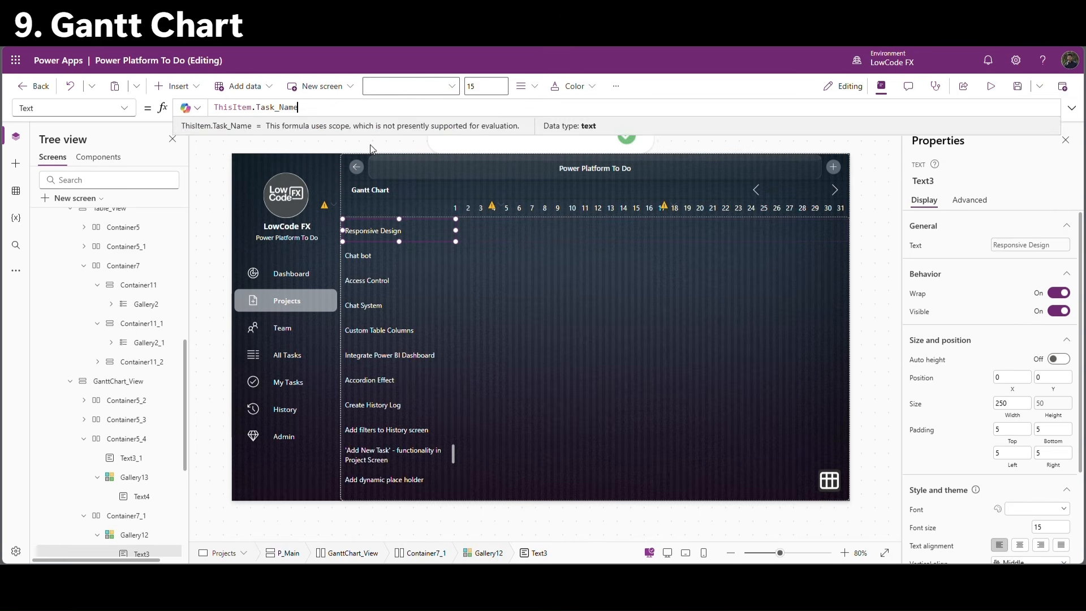
Turn on auto height for Text3 in Gallery12 and preview the Gantt view's task list.
{"action": "scroll", "coordinate": [987, 389], "scroll_direction": "down", "scroll_amount": 2}
{"action": "scroll", "coordinate": [987, 389], "scroll_direction": "up", "scroll_amount": 2}
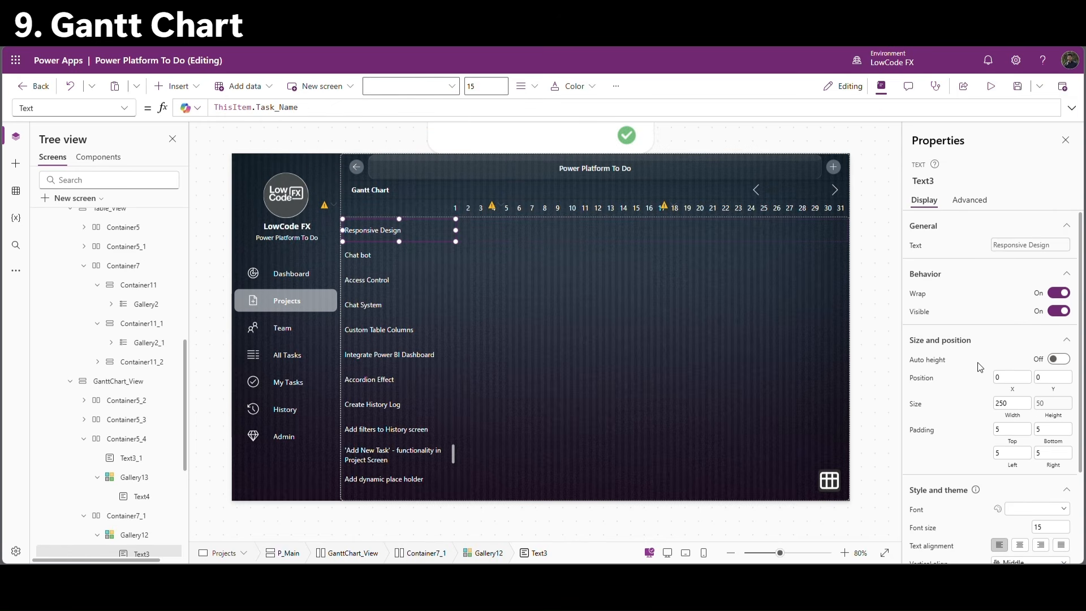
{"action": "left_click", "coordinate": [1058, 359]}
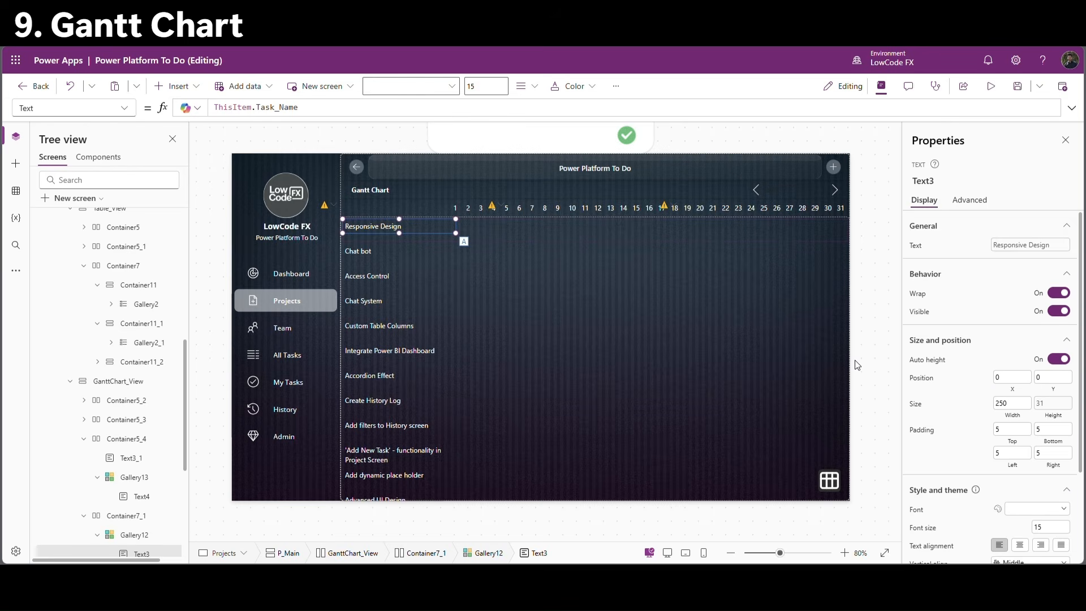
{"action": "key", "text": "F5"}
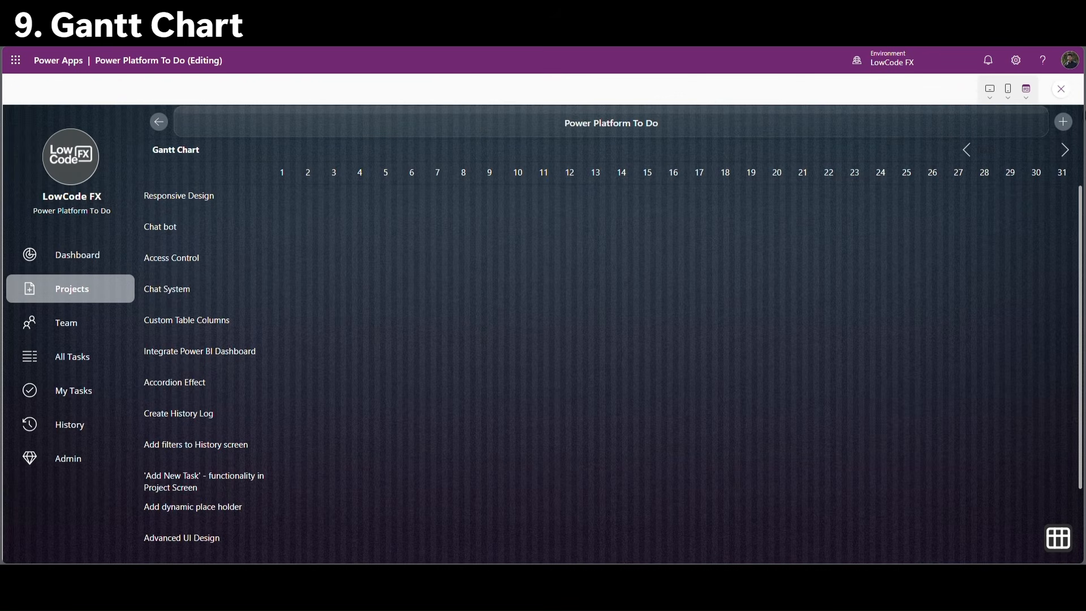
{"action": "key", "text": "Escape"}
Set the text of the header label Text3_1 to "Task Name".
{"action": "left_click", "coordinate": [917, 245]}
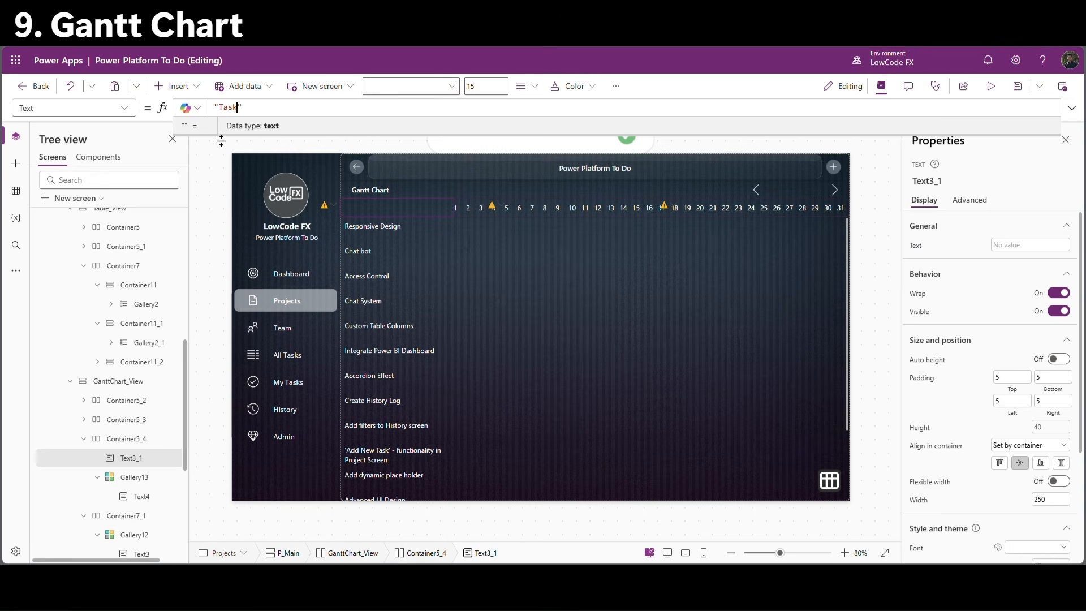
{"action": "type", "text": "Task Name"}
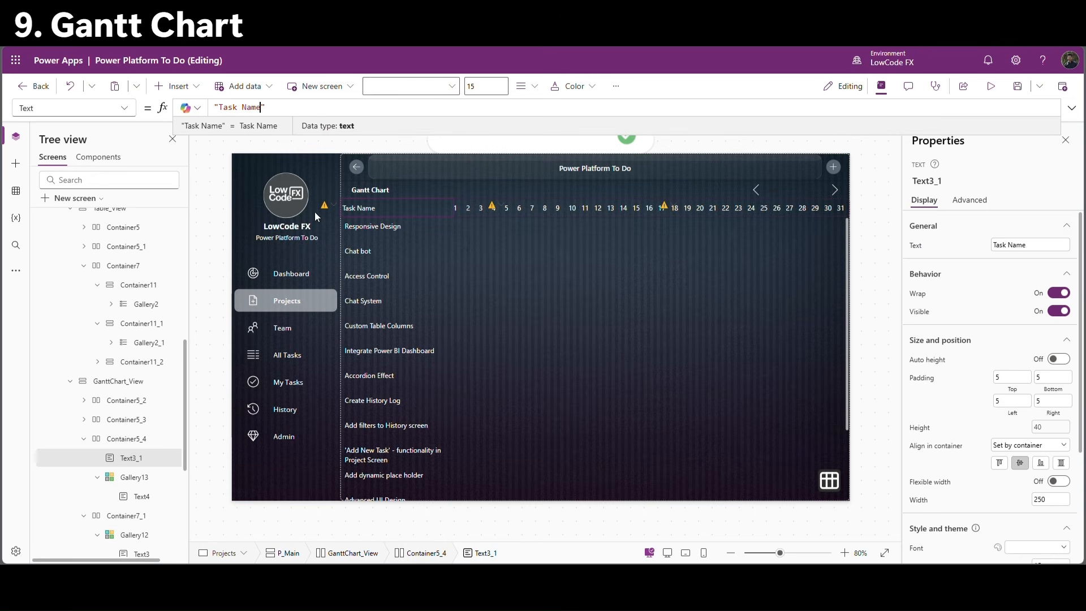
{"action": "left_click", "coordinate": [413, 213]}
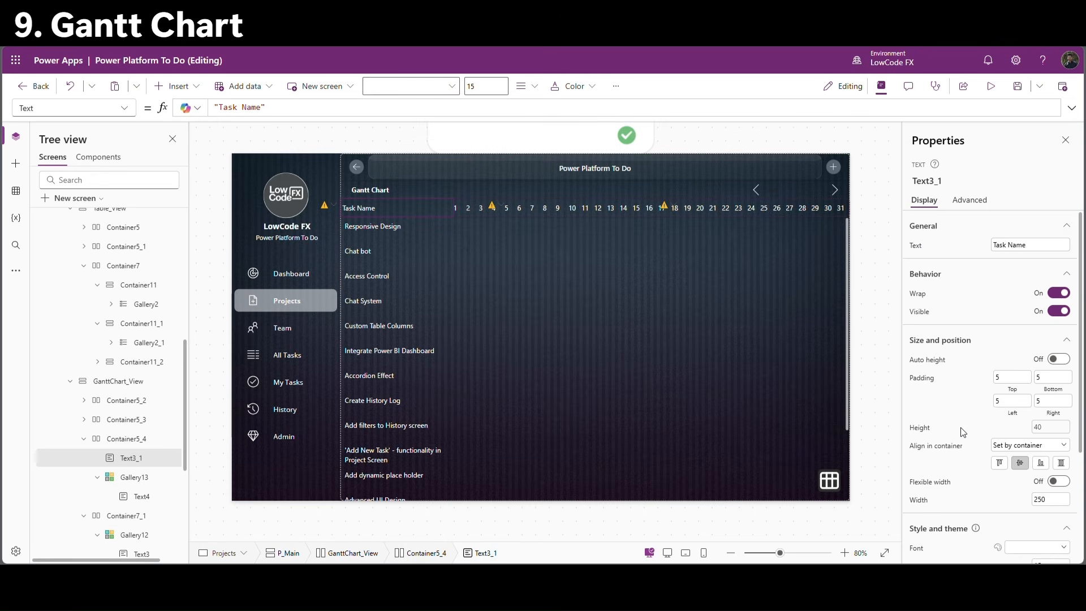
Center the Task Name header label's text and set its font weight to Bold.
{"action": "scroll", "coordinate": [1027, 396], "scroll_direction": "down", "scroll_amount": 3}
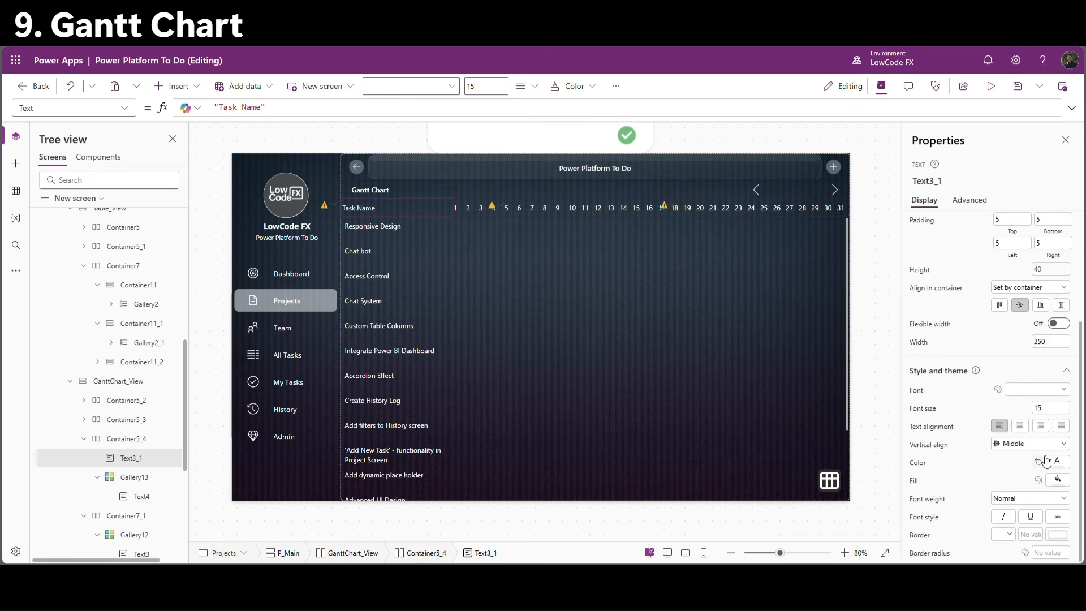
{"action": "left_click", "coordinate": [1019, 425]}
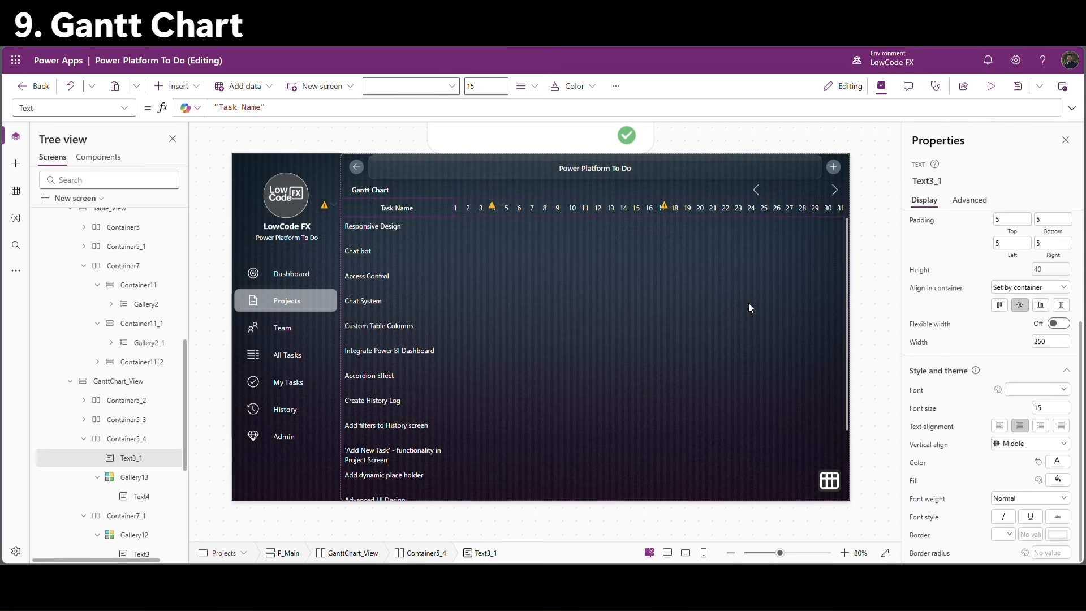
{"action": "left_click", "coordinate": [1030, 498]}
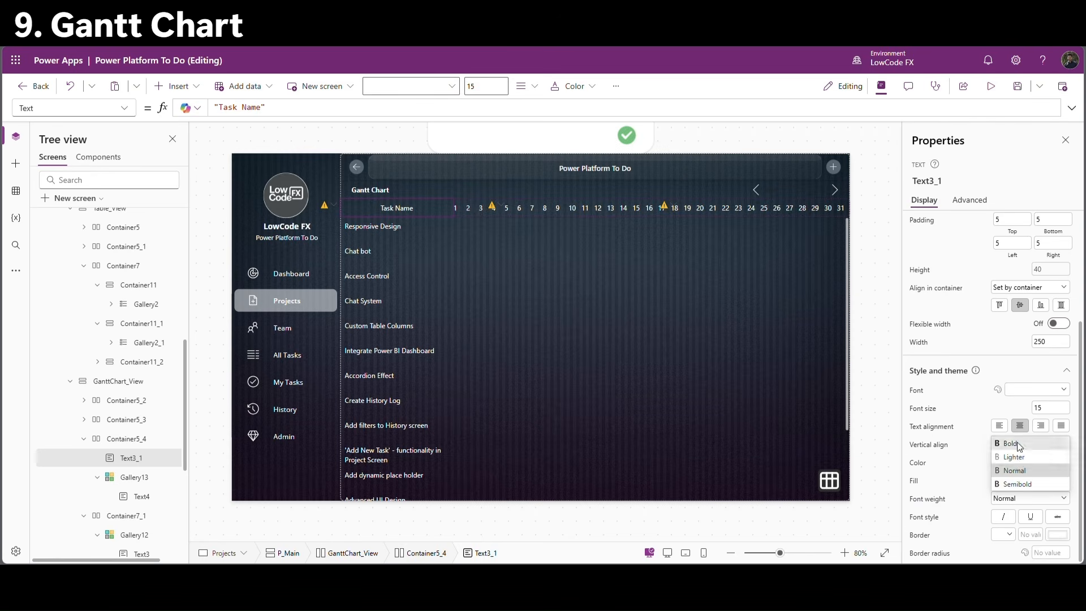
{"action": "left_click", "coordinate": [1013, 443]}
{"action": "left_click", "coordinate": [871, 277]}
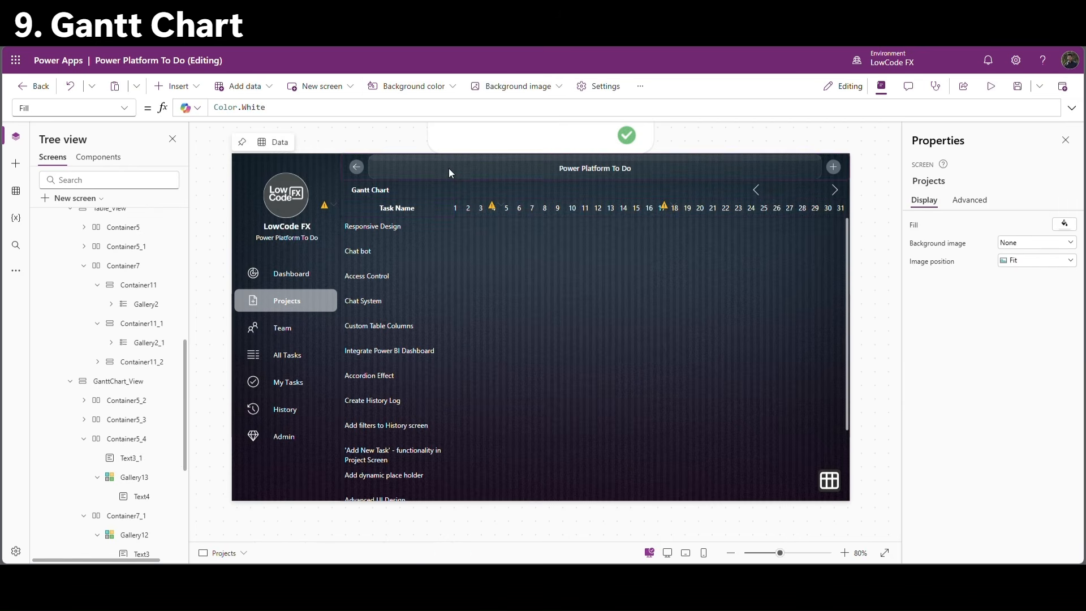
Return to the project cards in preview and expand the OnSelect formula of the card button ButtonCanvas5 in Gallery1.
{"action": "key", "text": "F5"}
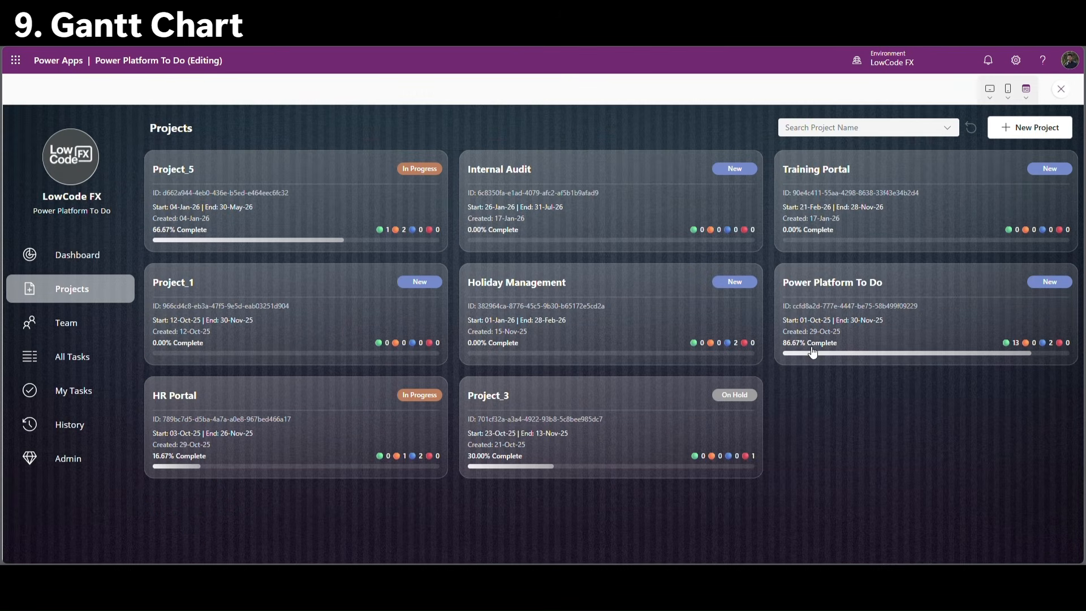
{"action": "left_click", "coordinate": [1061, 89]}
{"action": "left_click", "coordinate": [373, 248]}
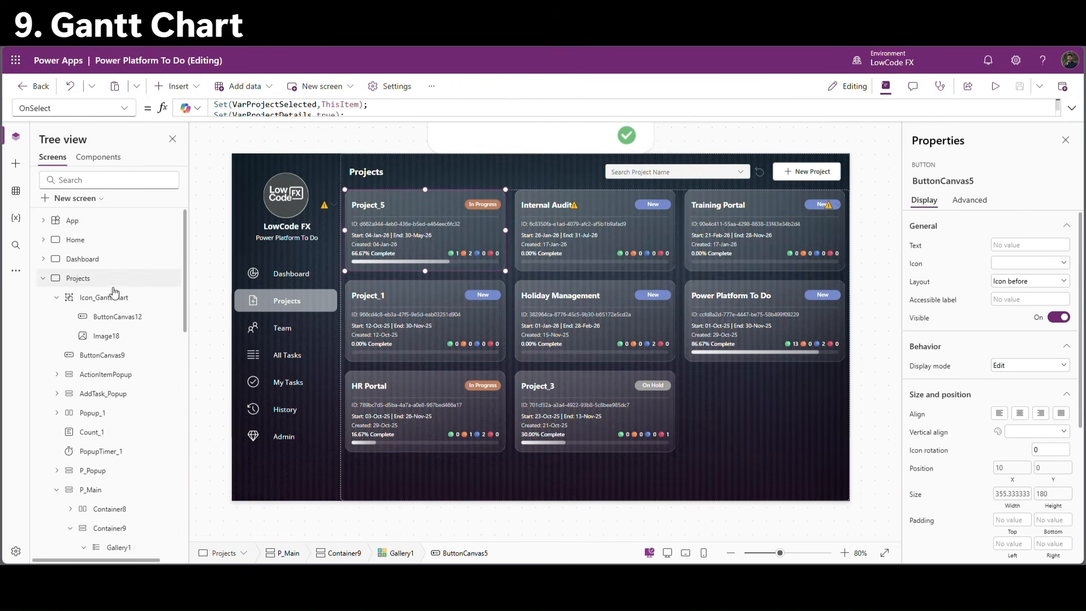
{"action": "left_click_drag", "start_coordinate": [276, 118], "coordinate": [290, 367]}
Extend the OnSelect formula after Set(VarTaskView,true); with a new statement starting Set(VarCurrentDate, Year(Today()).
{"action": "left_click", "coordinate": [372, 159]}
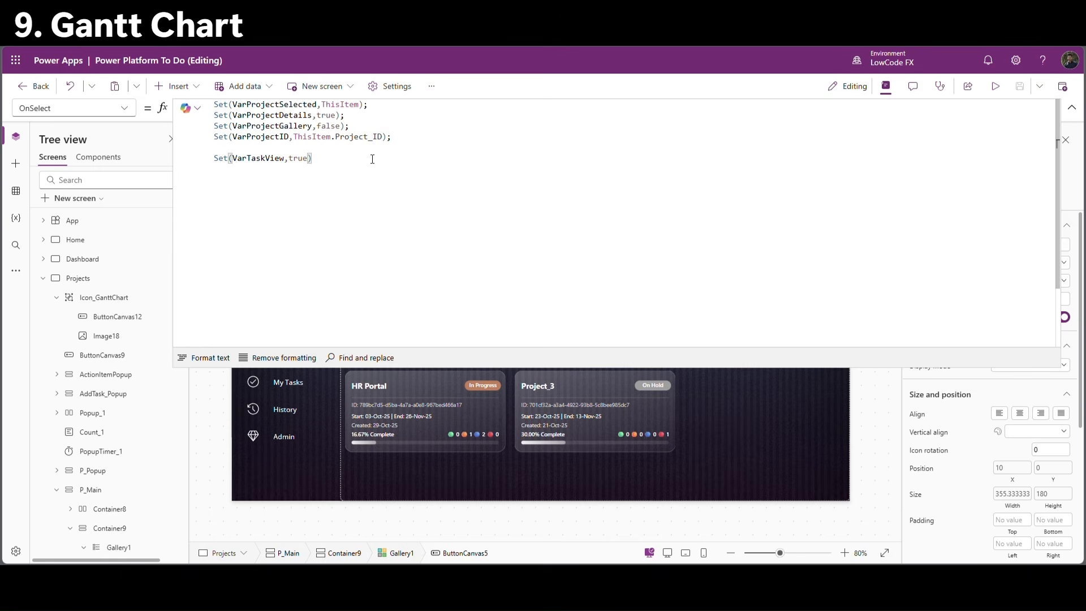
{"action": "key", "text": "Return"}
{"action": "key", "text": "Return"}
{"action": "type", "text": "Se"}
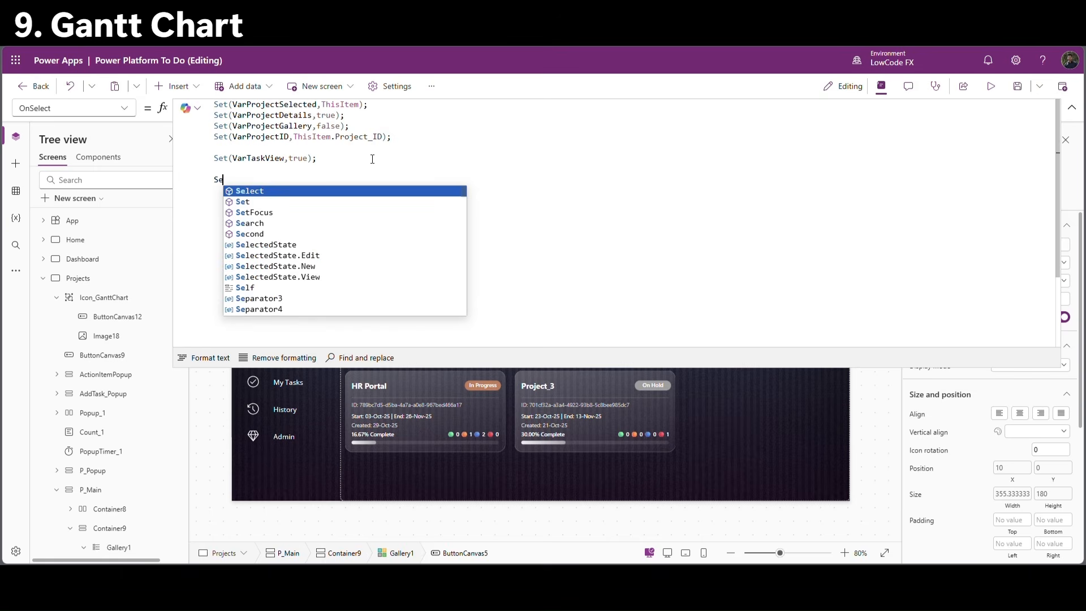
{"action": "type", "text": "t(Va"}
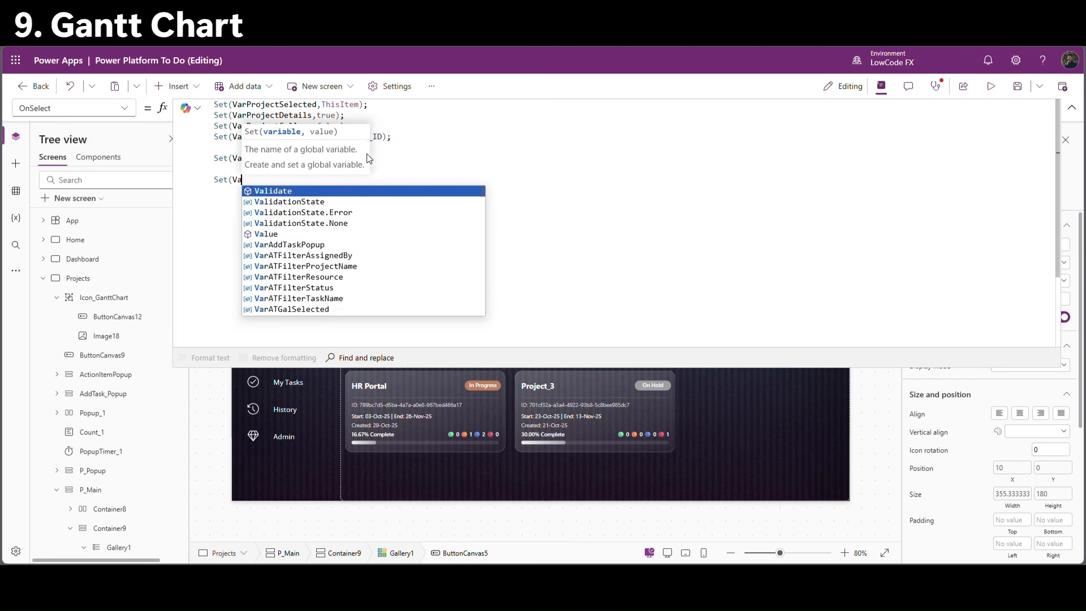
{"action": "type", "text": "rCurrent"}
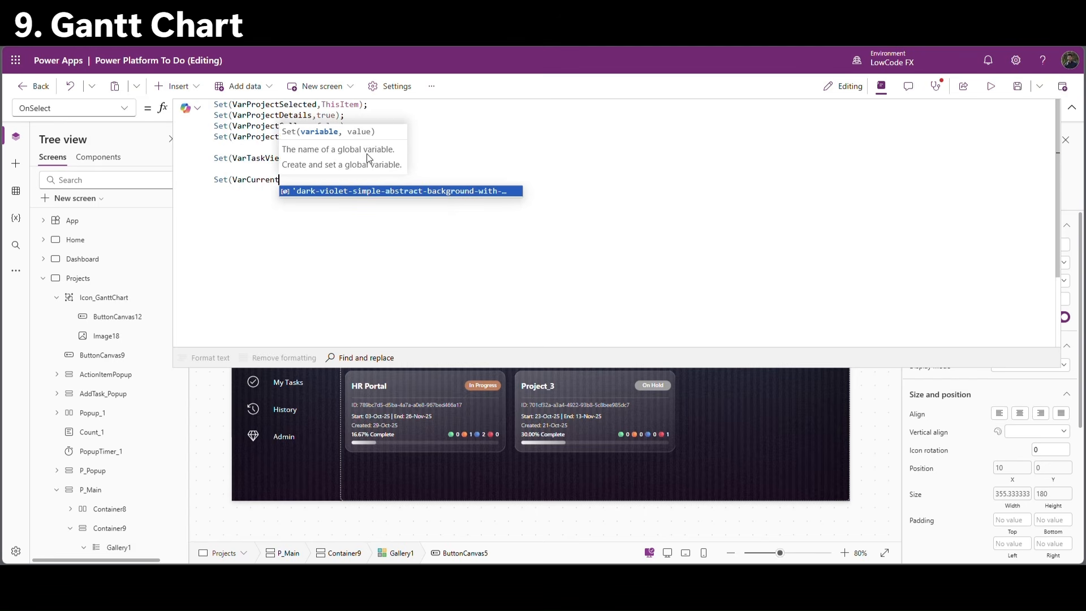
{"action": "type", "text": "Date,"}
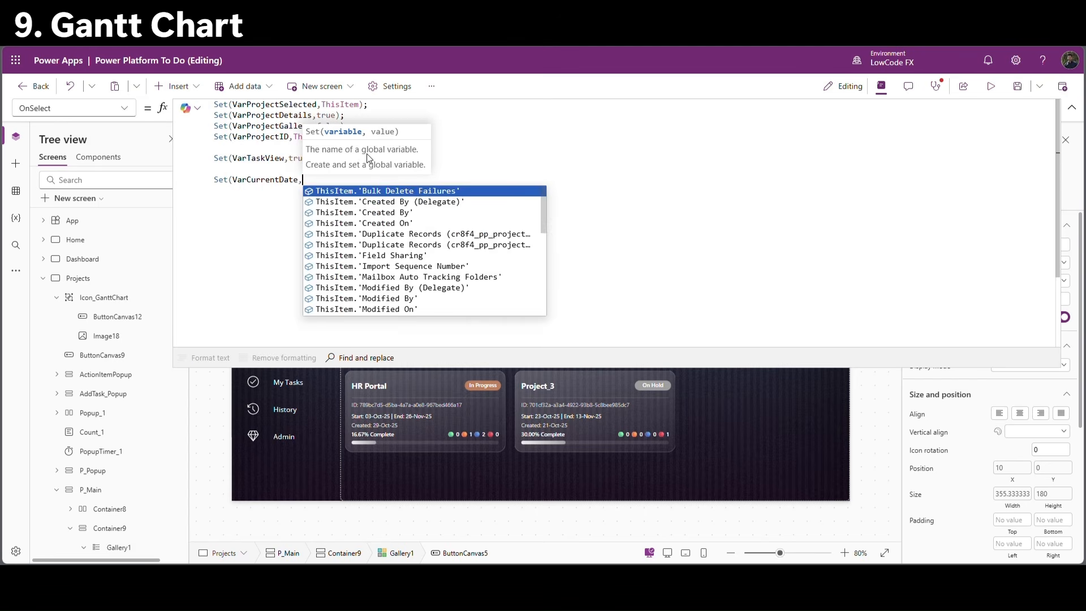
{"action": "type", "text": " year("}
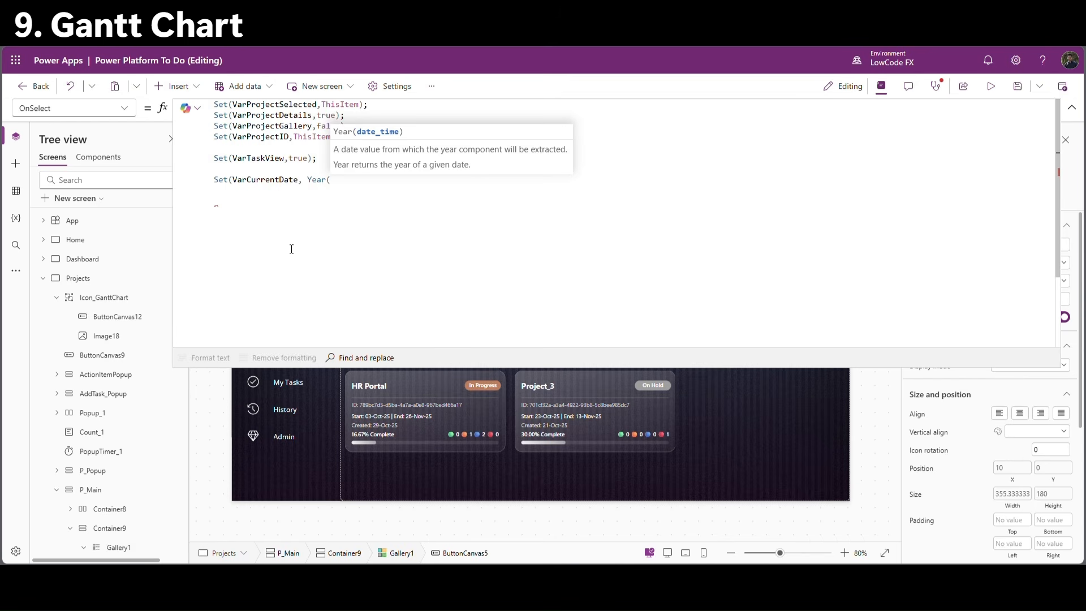
{"action": "type", "text": "Today())"}
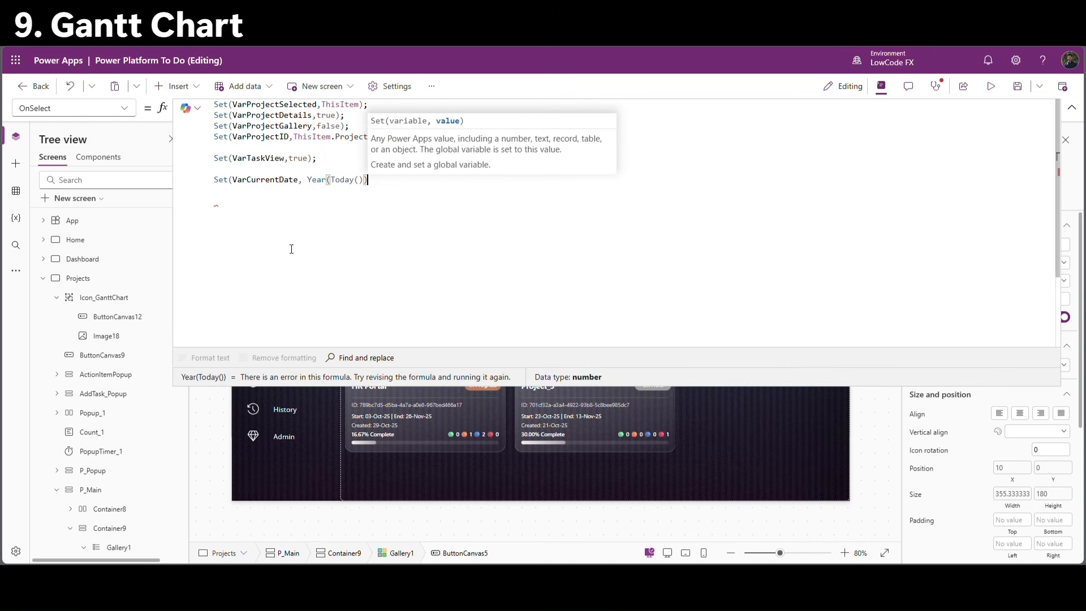
Put an opening Date( function before Year(Today()) in the VarCurrentDate statement.
{"action": "left_click_drag", "start_coordinate": [307, 180], "coordinate": [376, 192]}
{"action": "left_click", "coordinate": [304, 181]}
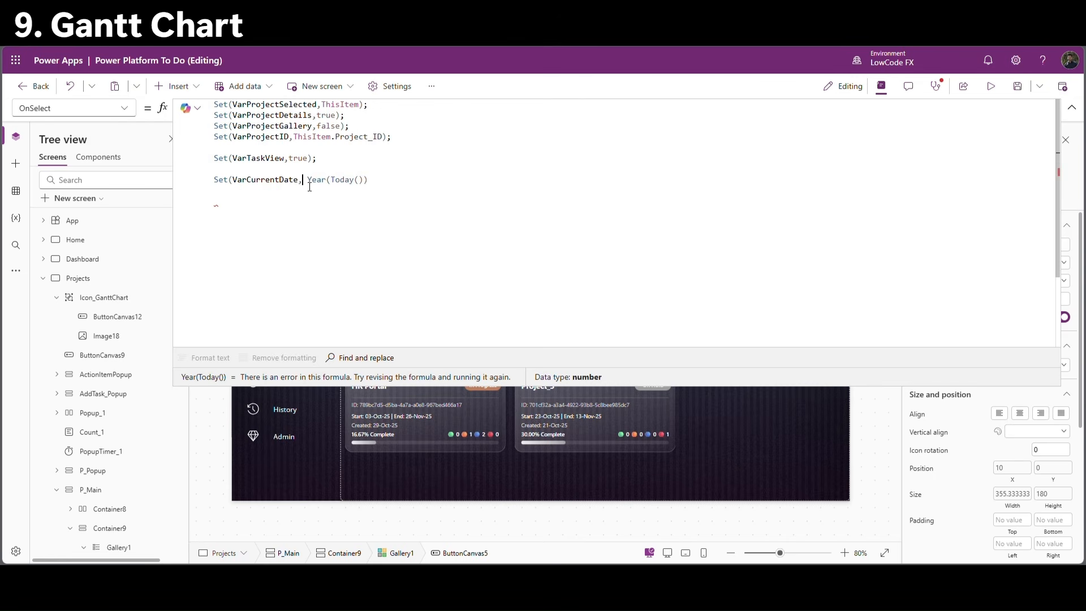
{"action": "type", "text": "date"}
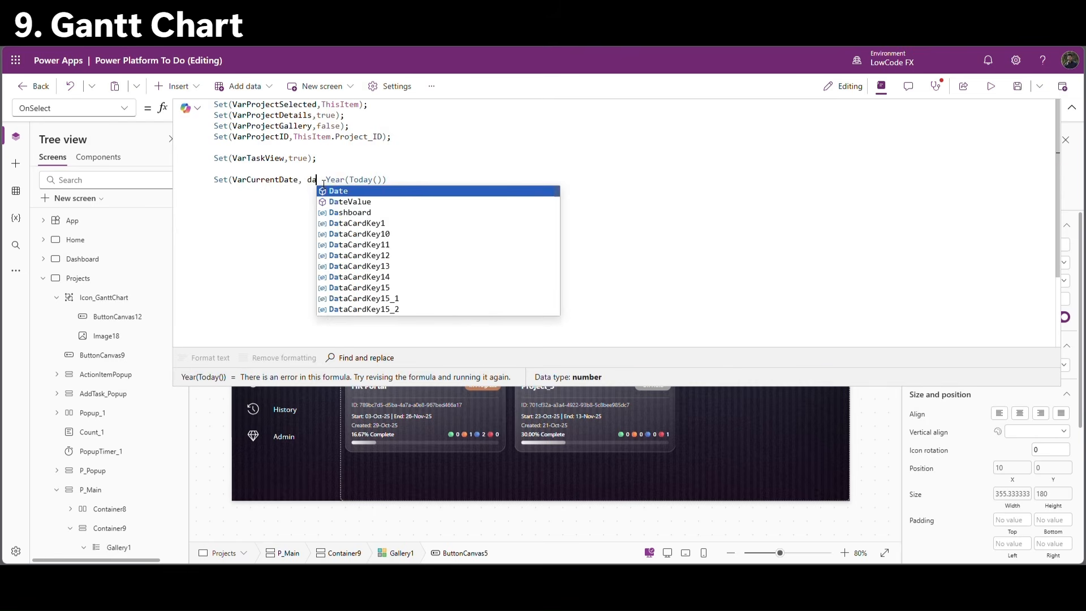
{"action": "type", "text": "("}
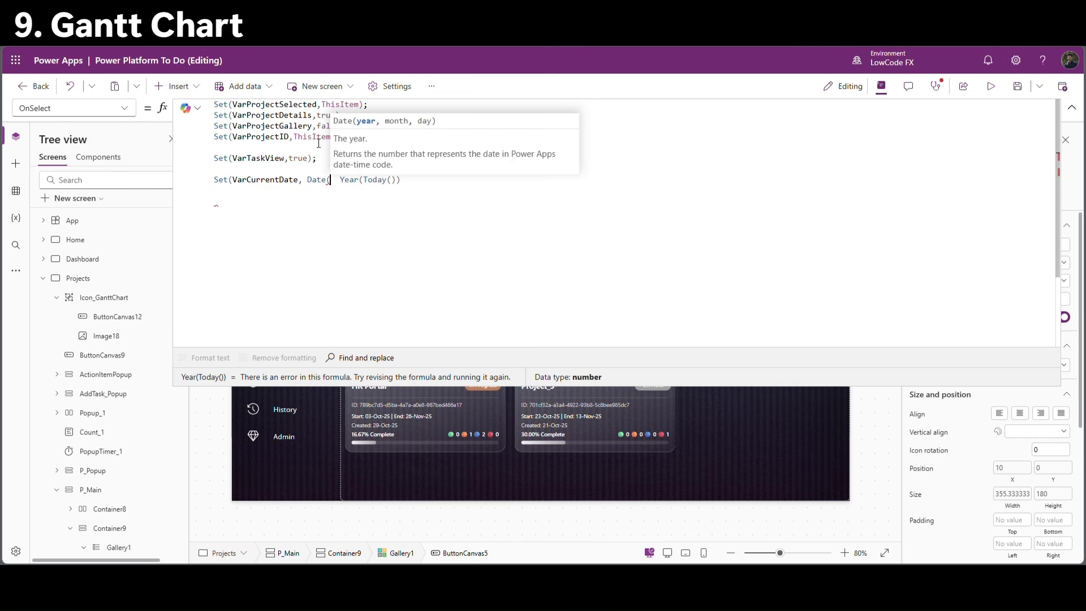
Complete the VarCurrentDate date with Month(Today()) as the month and 1 as the day, closing the Set statement.
{"action": "left_click", "coordinate": [413, 186]}
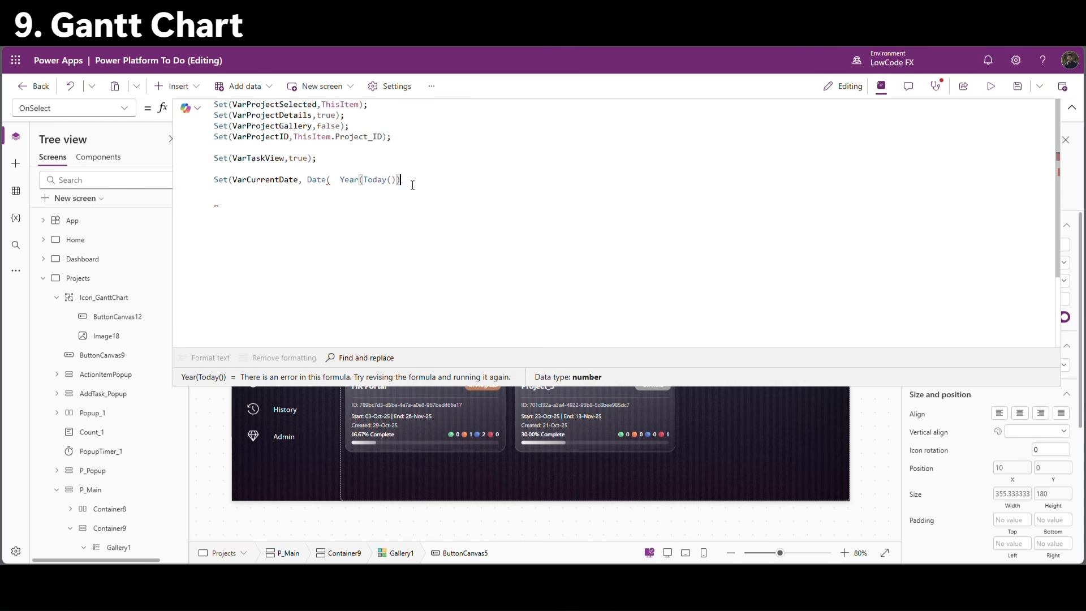
{"action": "type", "text": ",mo"}
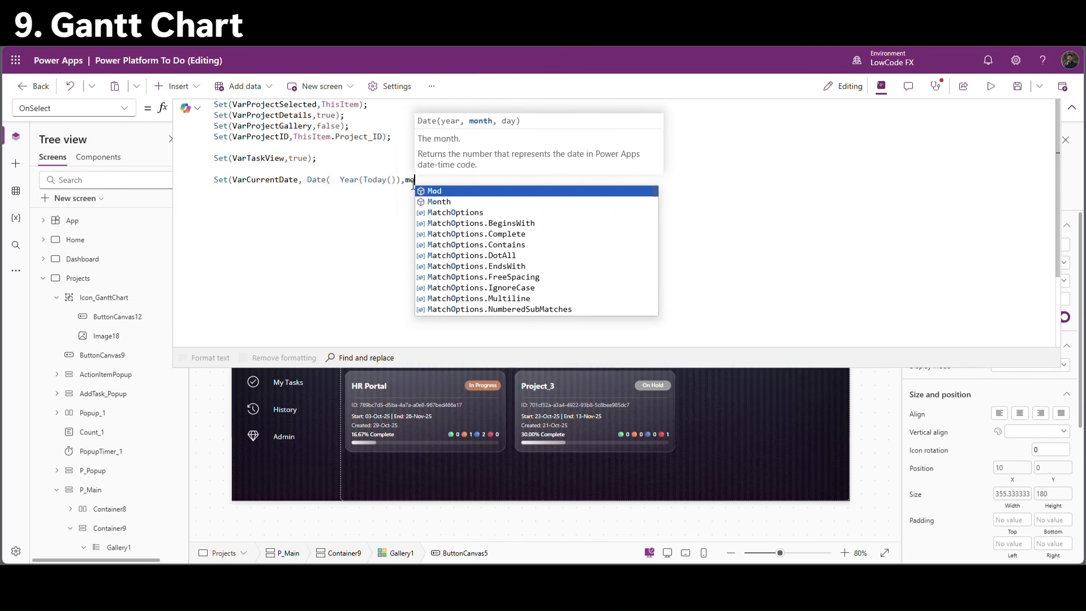
{"action": "type", "text": "nth(Today())"}
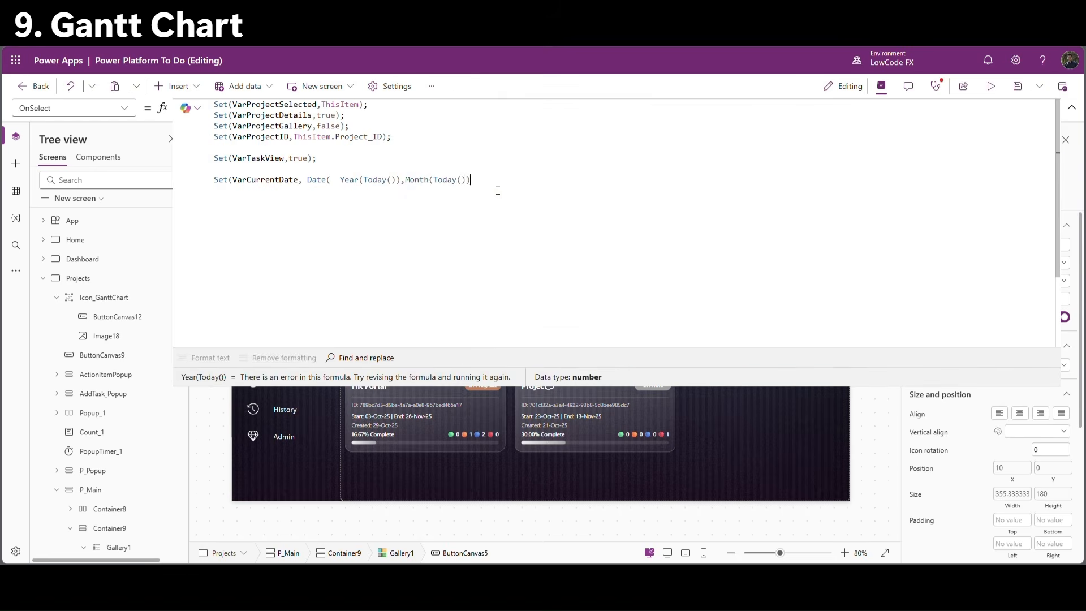
{"action": "type", "text": ",1)"}
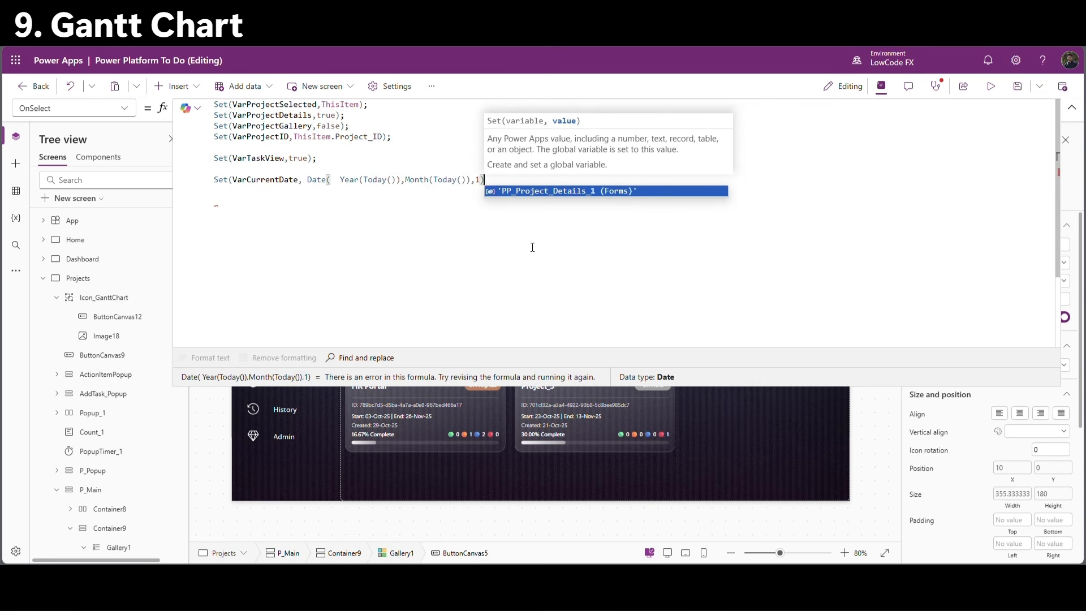
{"action": "type", "text": ")"}
{"action": "double_click", "coordinate": [264, 180]}
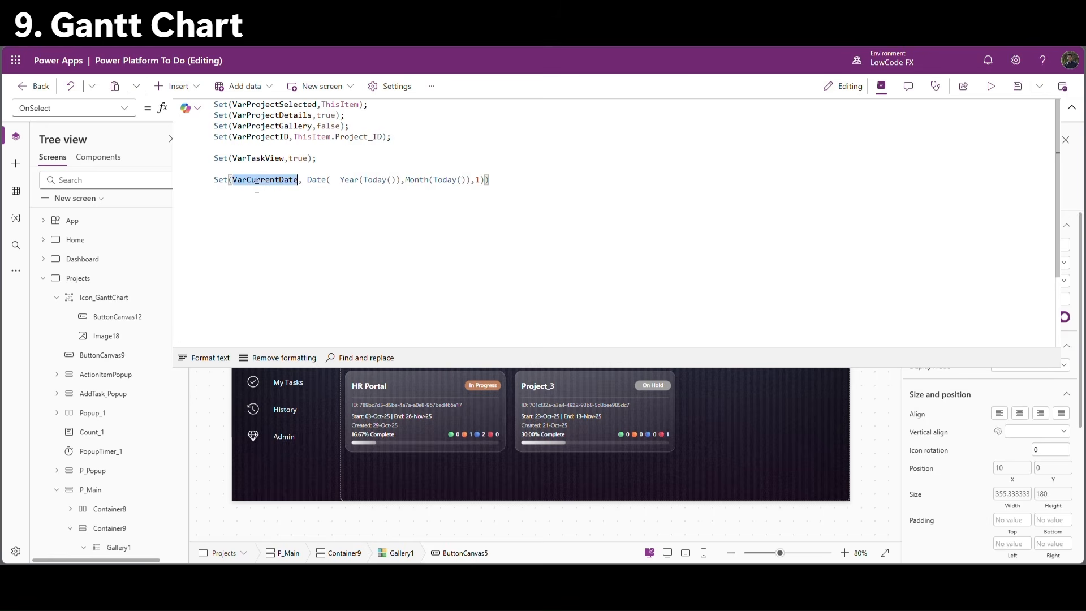
{"action": "left_click_drag", "start_coordinate": [471, 180], "coordinate": [493, 186]}
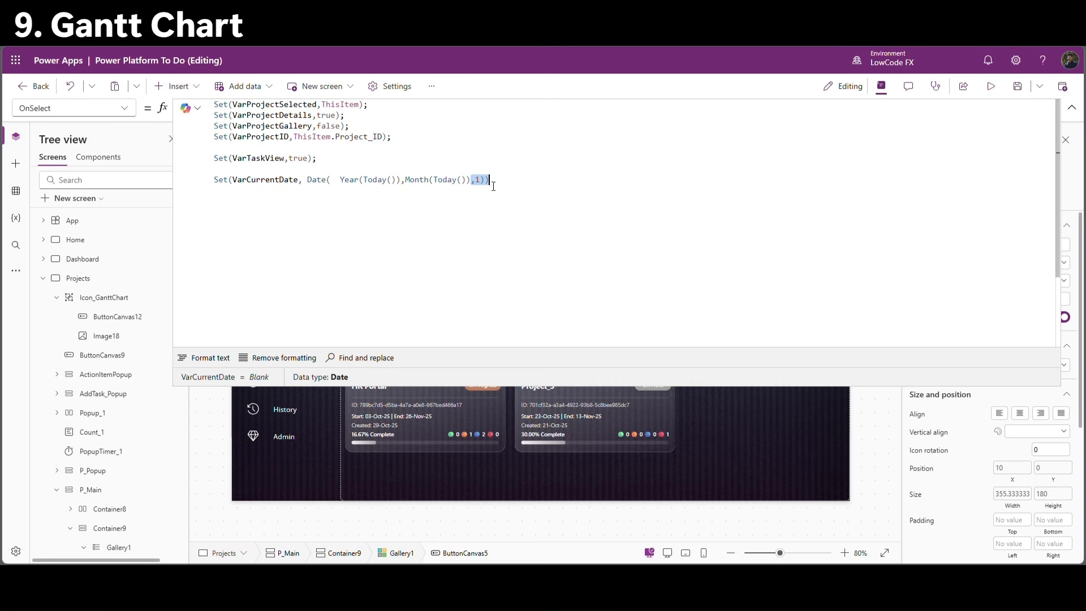
{"action": "left_click", "coordinate": [423, 180]}
{"action": "double_click", "coordinate": [278, 186]}
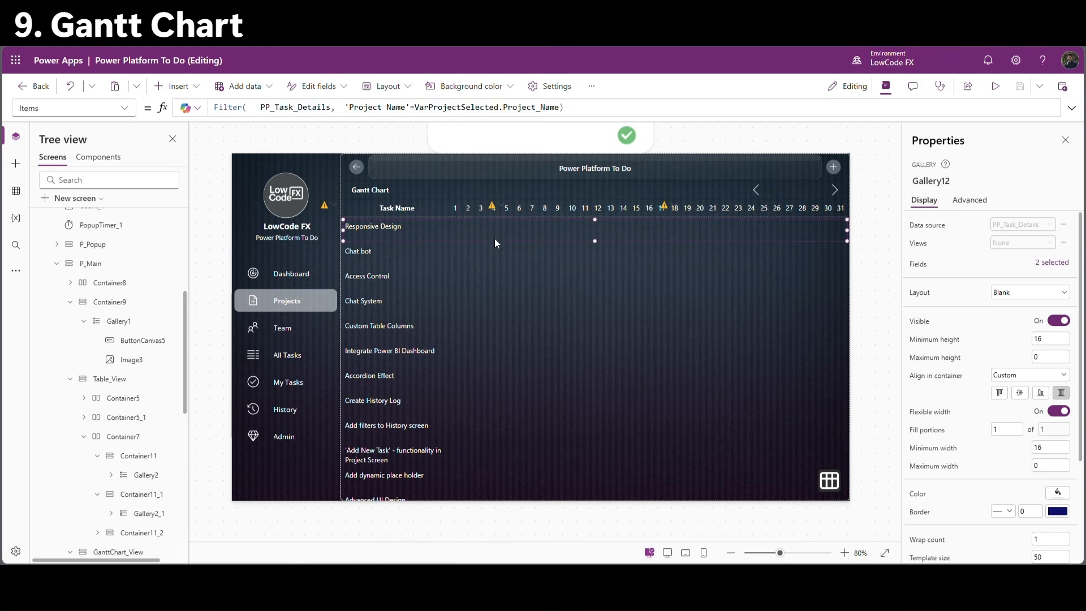
Insert a blank horizontal gallery inside the task list gallery Gallery12.
{"action": "scroll", "coordinate": [113, 396], "scroll_direction": "down", "scroll_amount": 5}
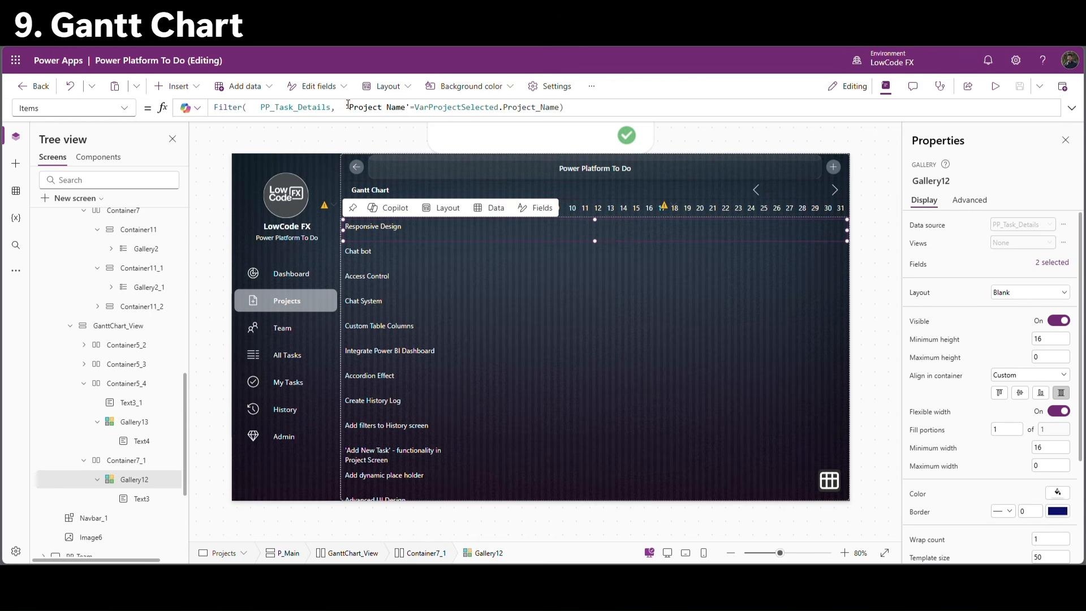
{"action": "left_click", "coordinate": [179, 87]}
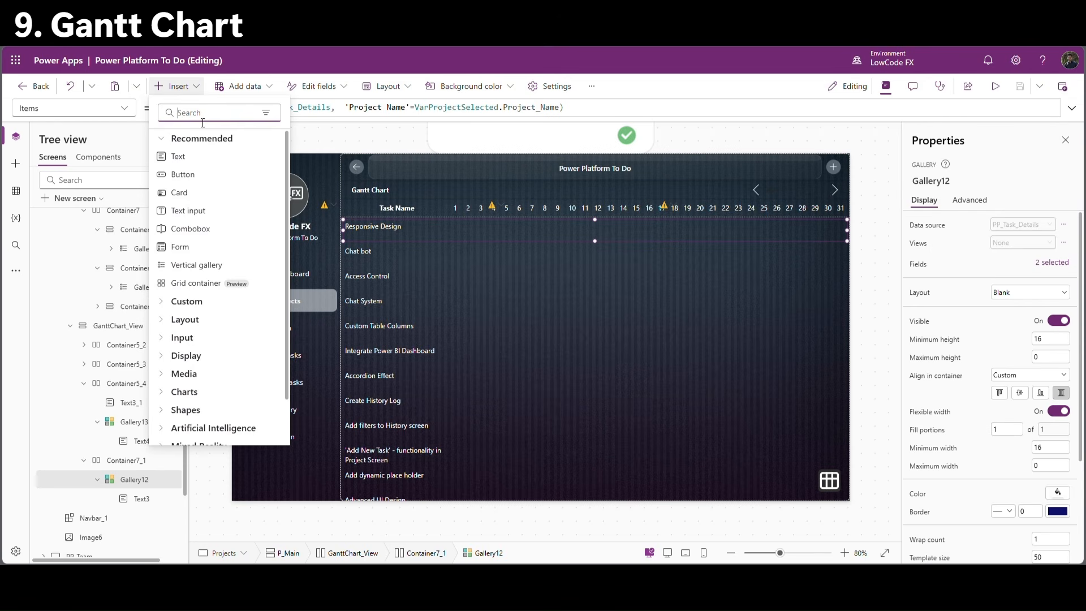
{"action": "type", "text": "hor"}
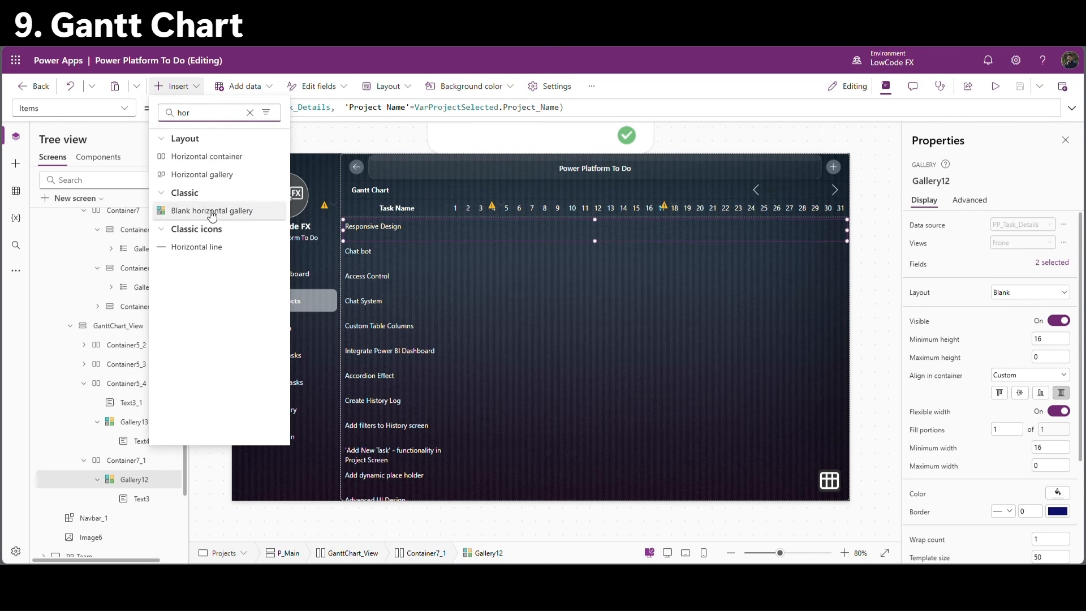
{"action": "left_click", "coordinate": [212, 211]}
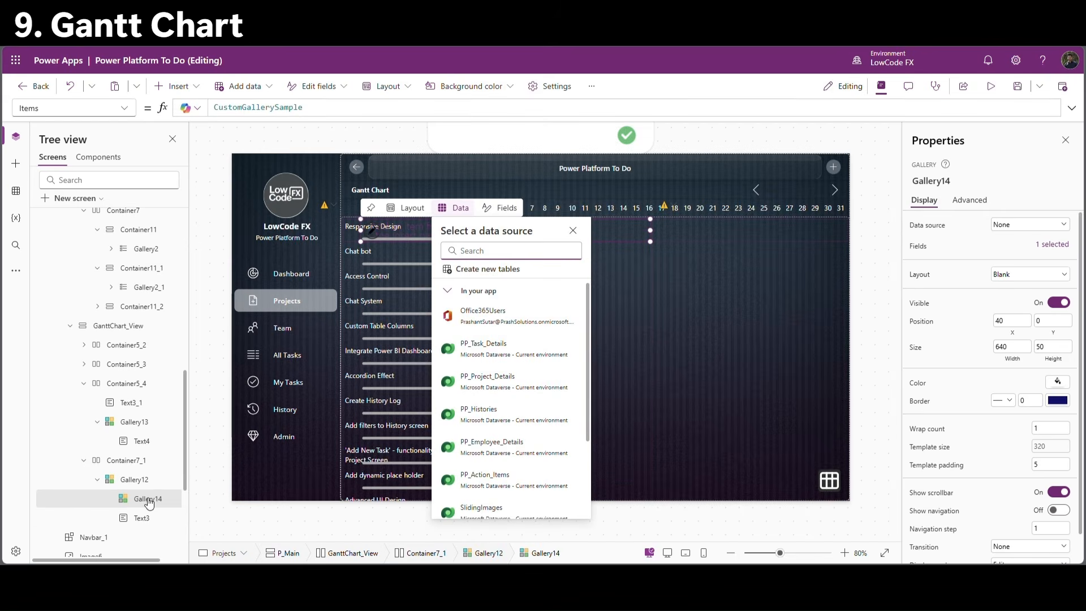
Set the X position of the nested gallery Gallery14 to Text3.Width.
{"action": "double_click", "coordinate": [144, 518]}
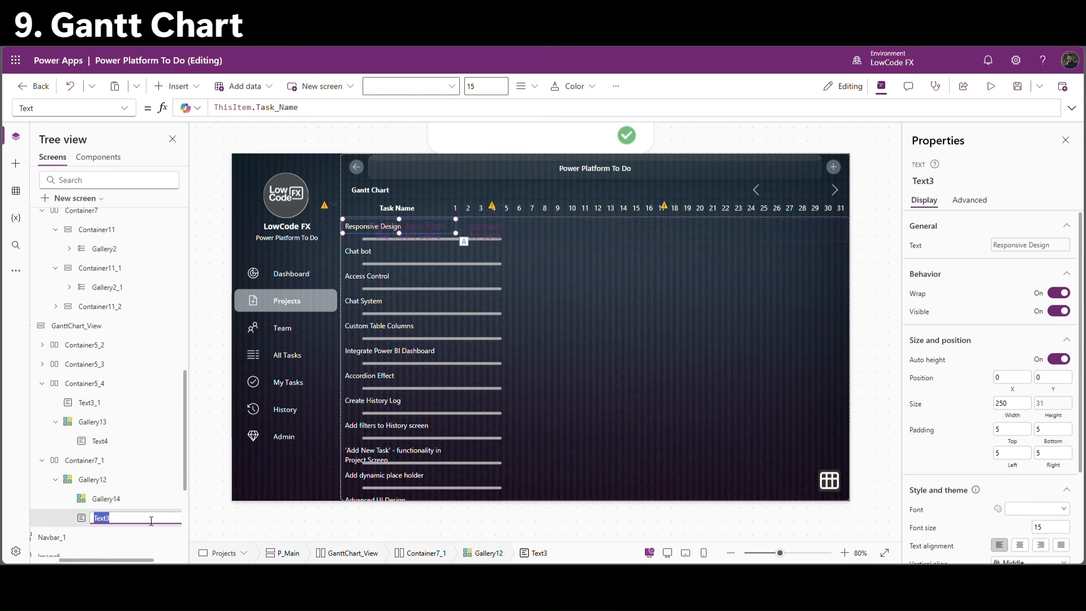
{"action": "left_click", "coordinate": [113, 499]}
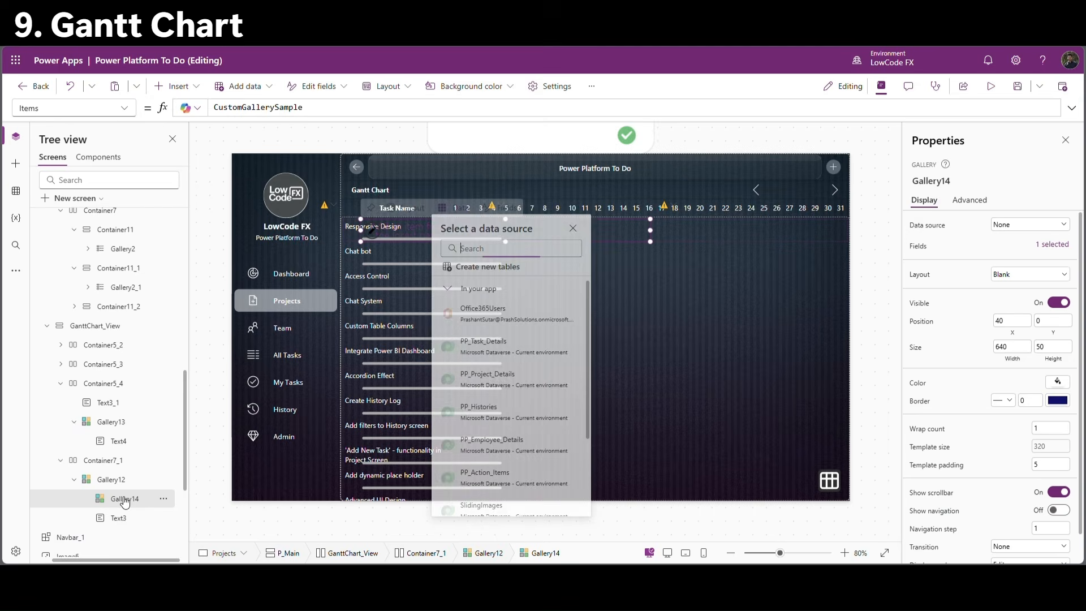
{"action": "left_click", "coordinate": [1013, 322]}
{"action": "left_click", "coordinate": [223, 107]}
{"action": "type", "text": "Text3."}
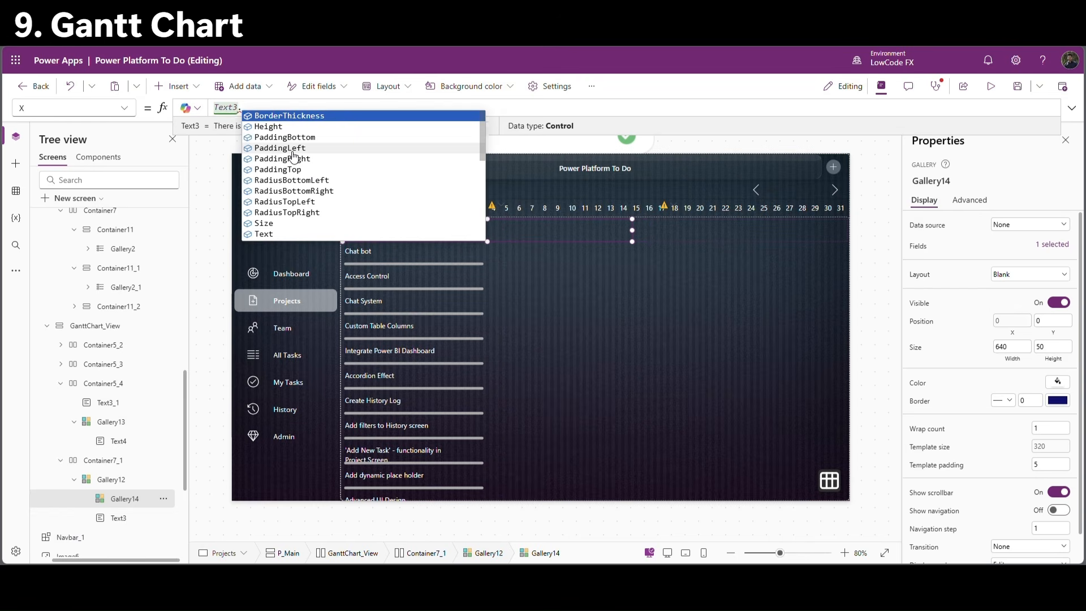
{"action": "type", "text": "width"}
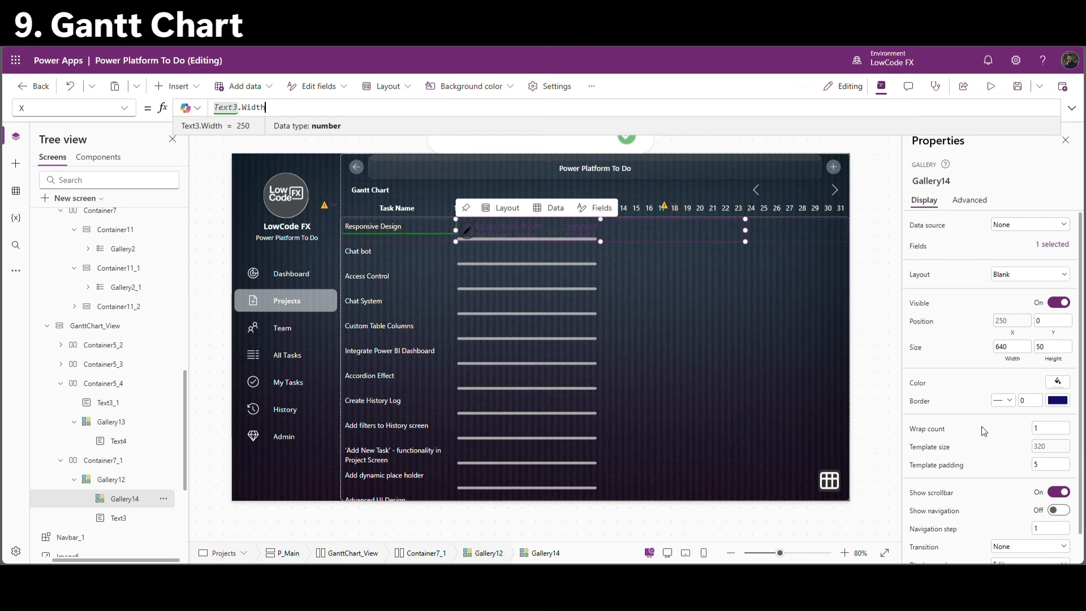
Set the width of Gallery14 to Parent.Width - Text3.Width.
{"action": "left_click", "coordinate": [1019, 348]}
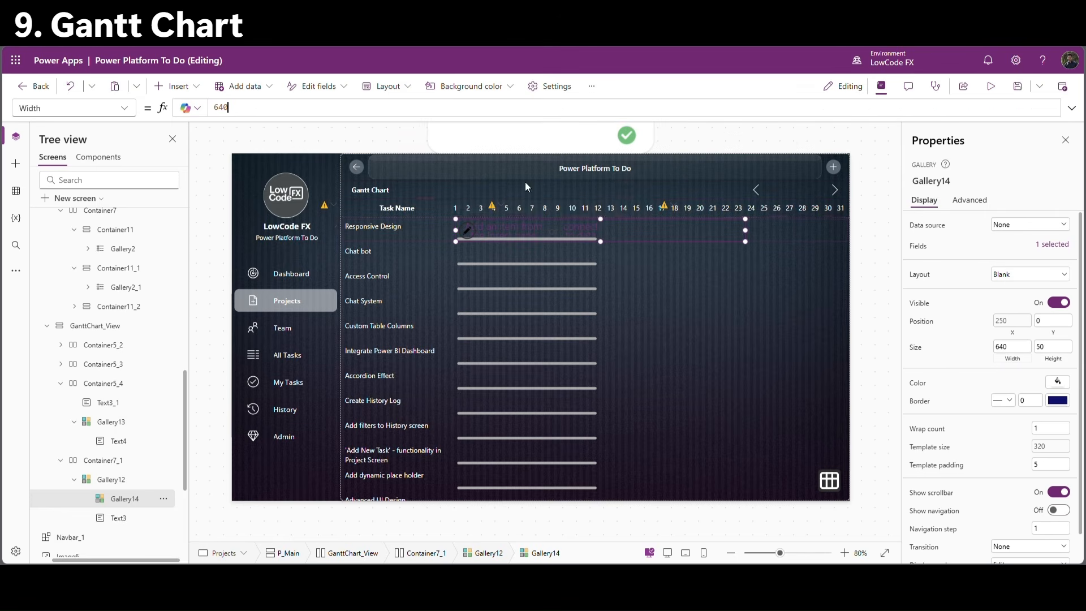
{"action": "key", "text": "ctrl+a"}
{"action": "type", "text": "par"}
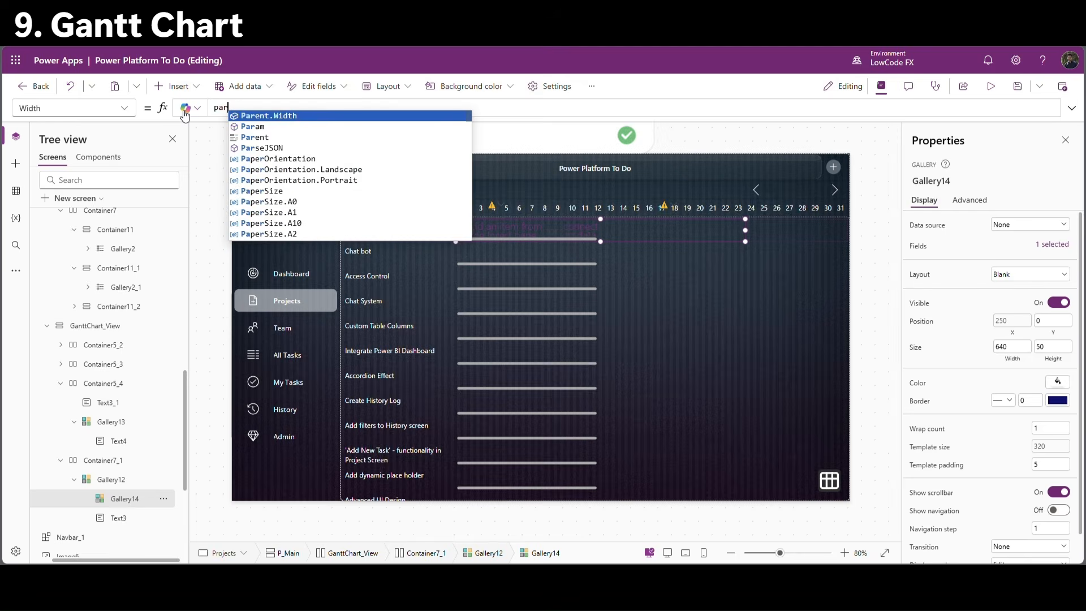
{"action": "key", "text": "Tab"}
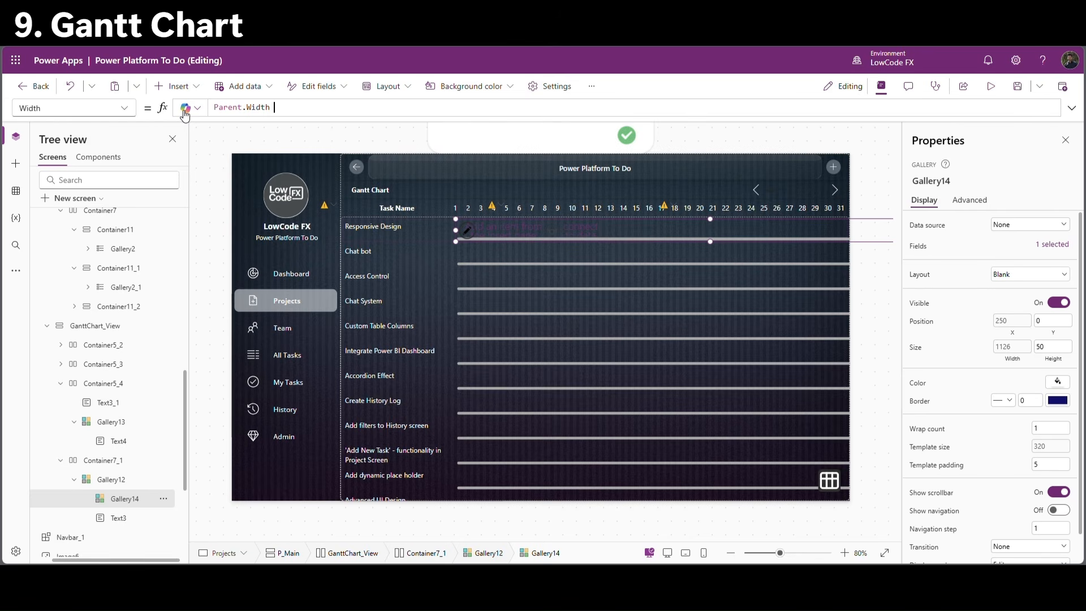
{"action": "type", "text": "- Text3"}
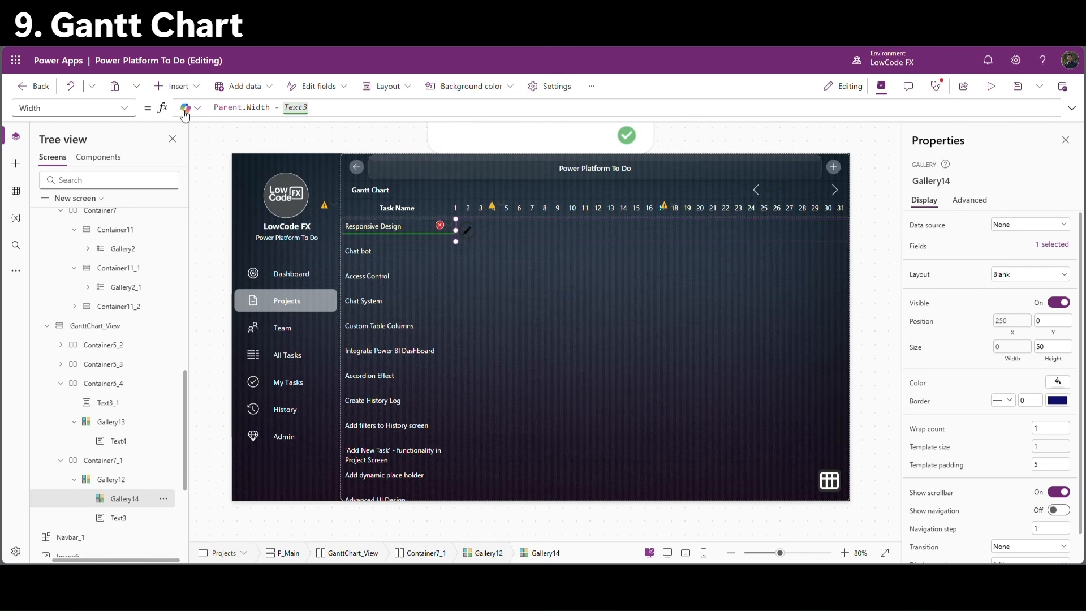
{"action": "type", "text": ".Width"}
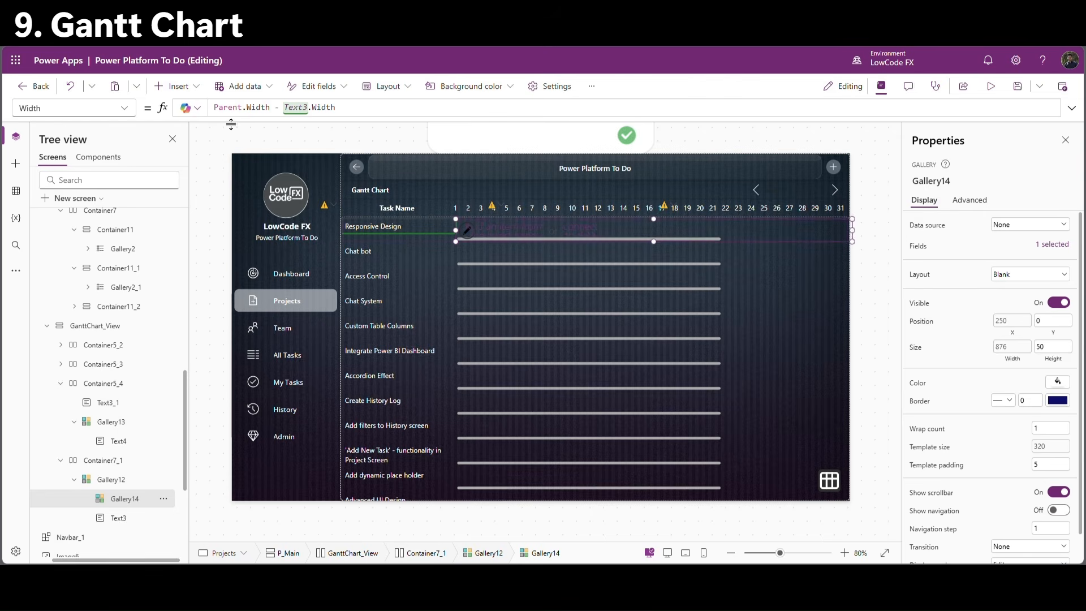
Set the template size of Gallery14 to Parent.Width/31.
{"action": "left_click", "coordinate": [1051, 446]}
{"action": "left_click_drag", "start_coordinate": [656, 108], "coordinate": [220, 112]}
{"action": "type", "text": "pare"}
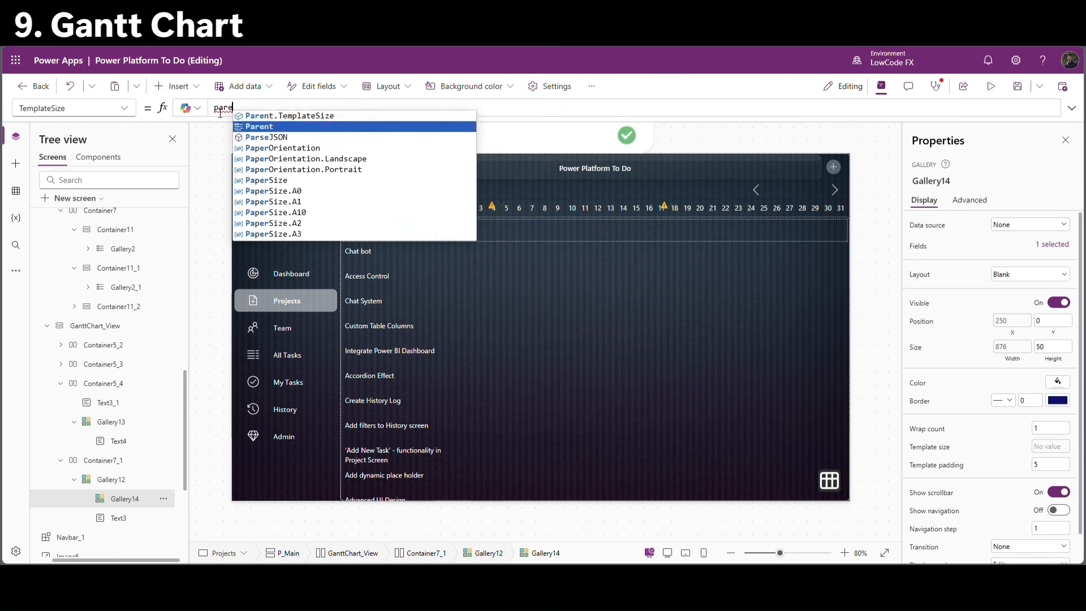
{"action": "key", "text": "Tab"}
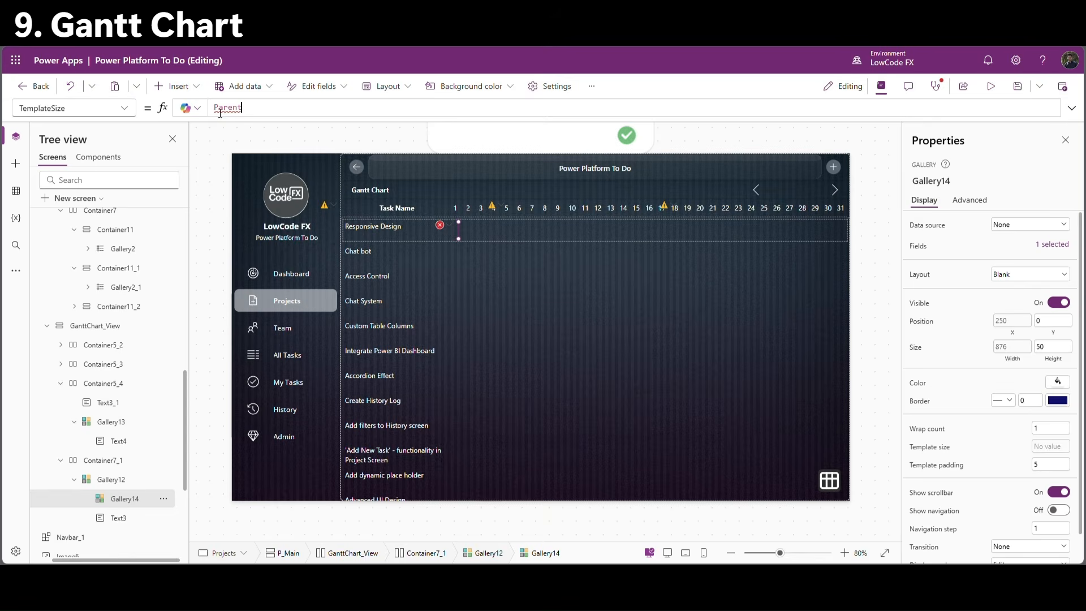
{"action": "type", "text": ".w"}
{"action": "key", "text": "Tab"}
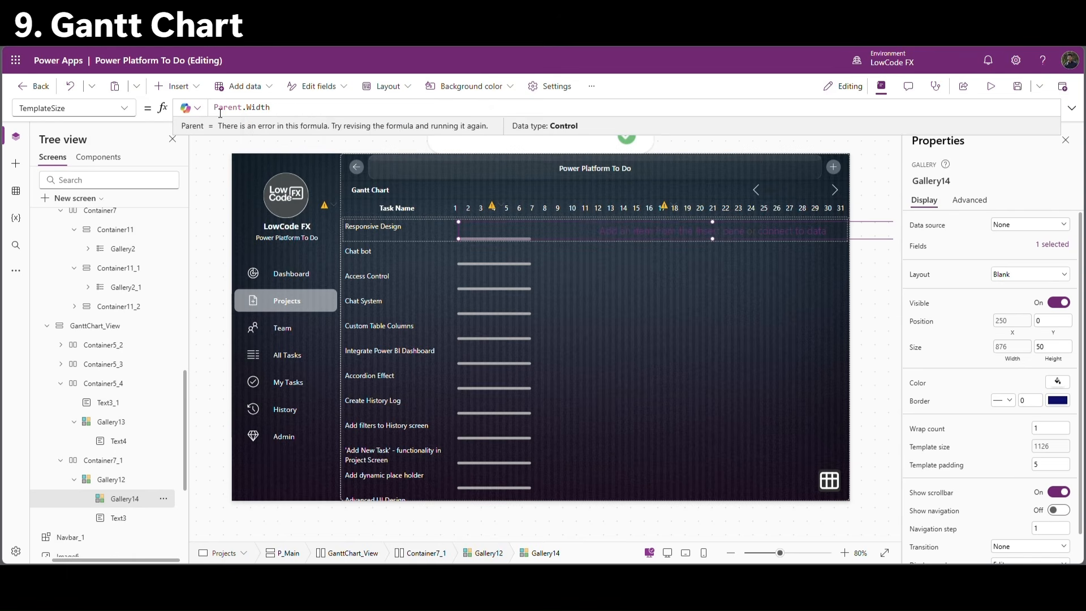
{"action": "type", "text": "/"}
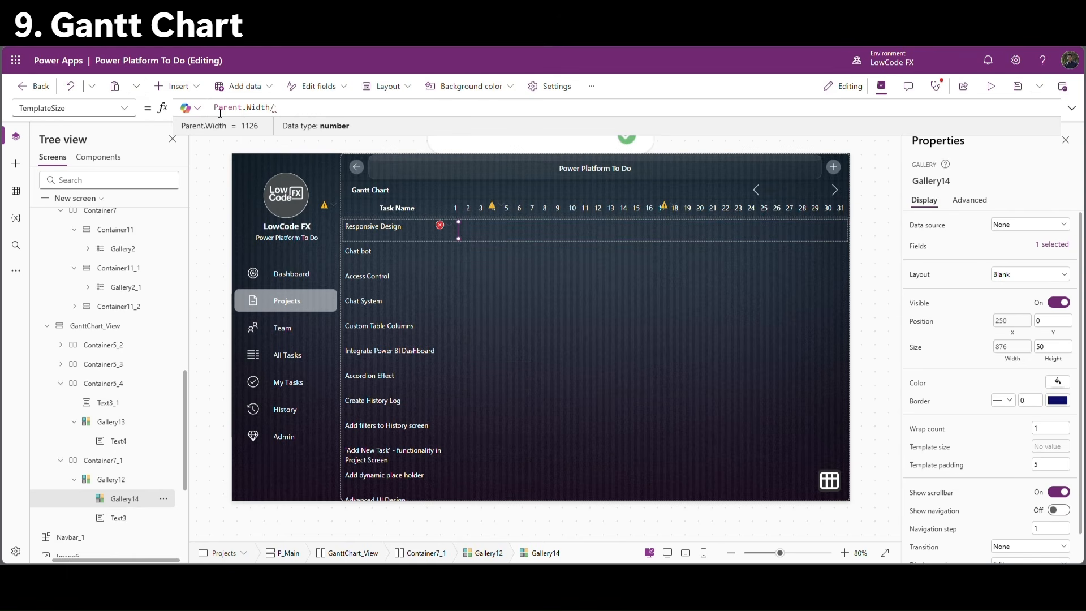
{"action": "type", "text": "31"}
Center the text of the day-number label Text4 in the header gallery Gallery13.
{"action": "left_click", "coordinate": [460, 207]}
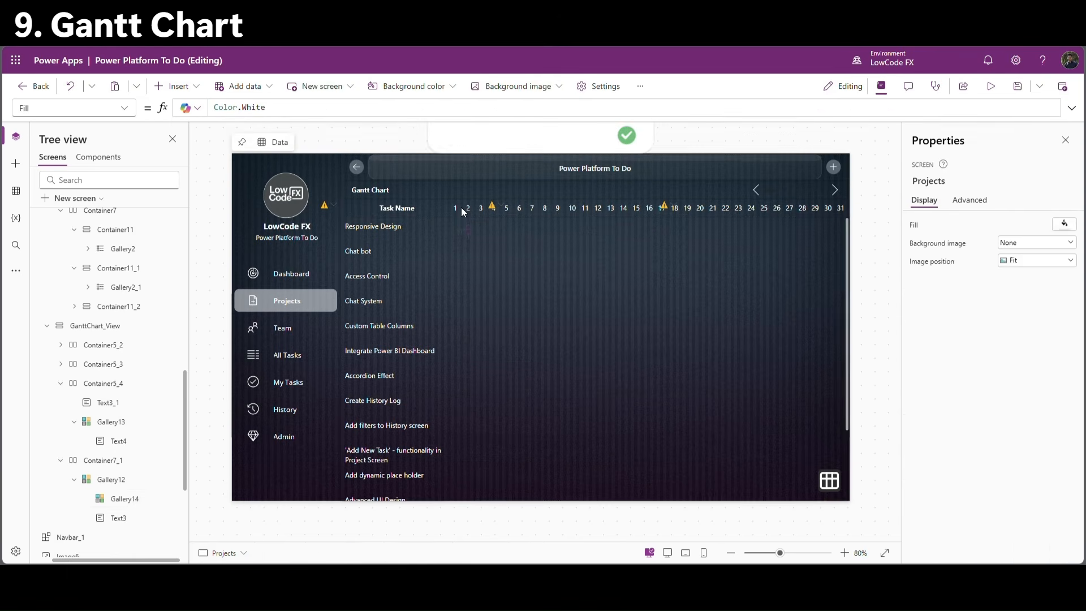
{"action": "left_click", "coordinate": [460, 207]}
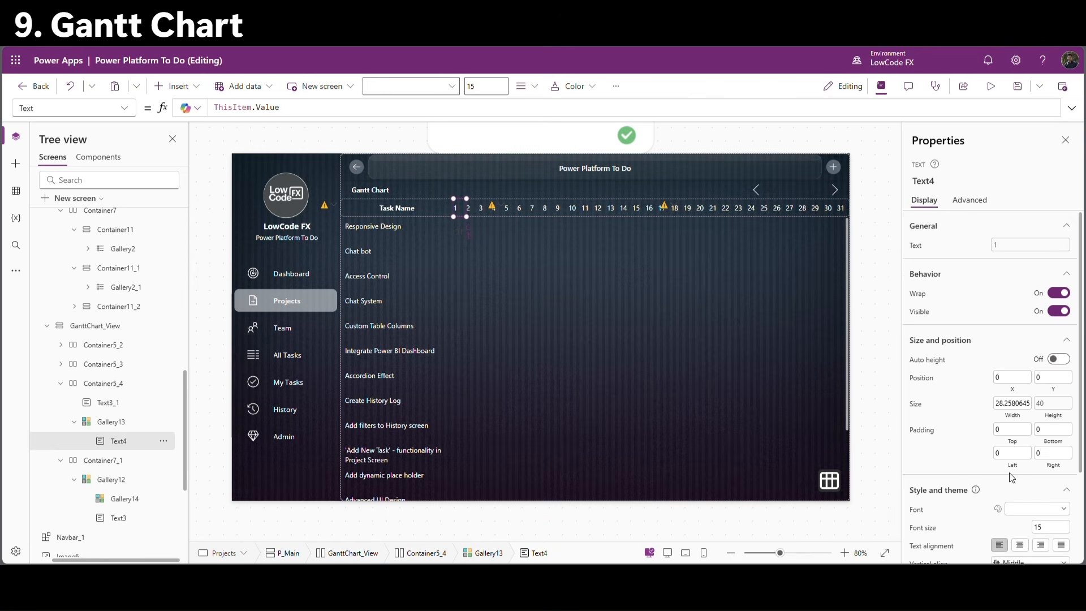
{"action": "scroll", "coordinate": [1029, 496], "scroll_direction": "down", "scroll_amount": 1}
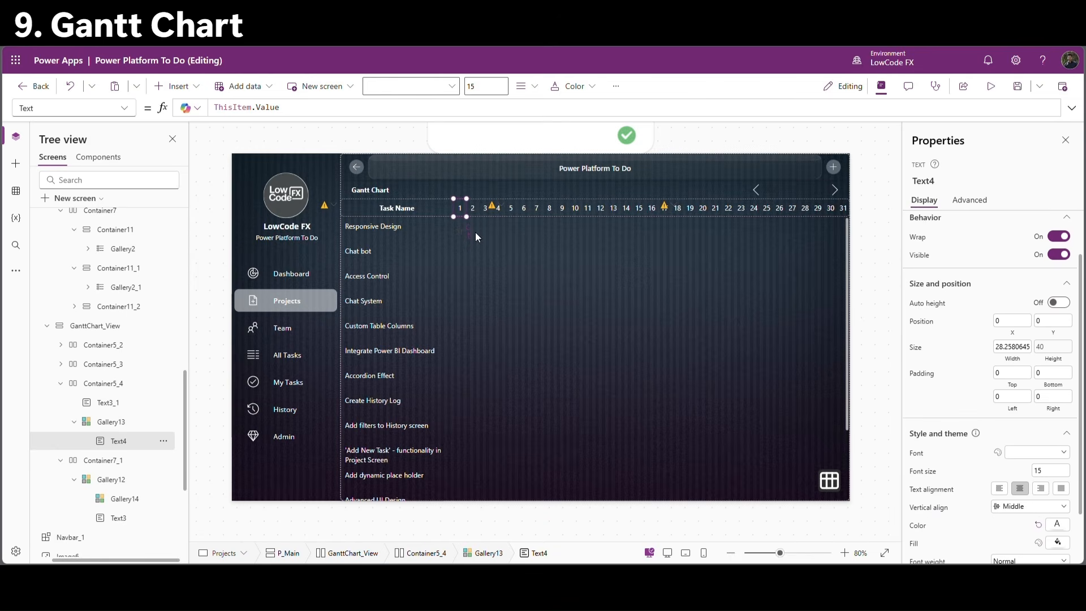
Set Gallery14's template padding to 0 and insert a rectangle shape into the gallery.
{"action": "left_click", "coordinate": [475, 232]}
{"action": "left_click", "coordinate": [178, 86]}
{"action": "type", "text": "rec"}
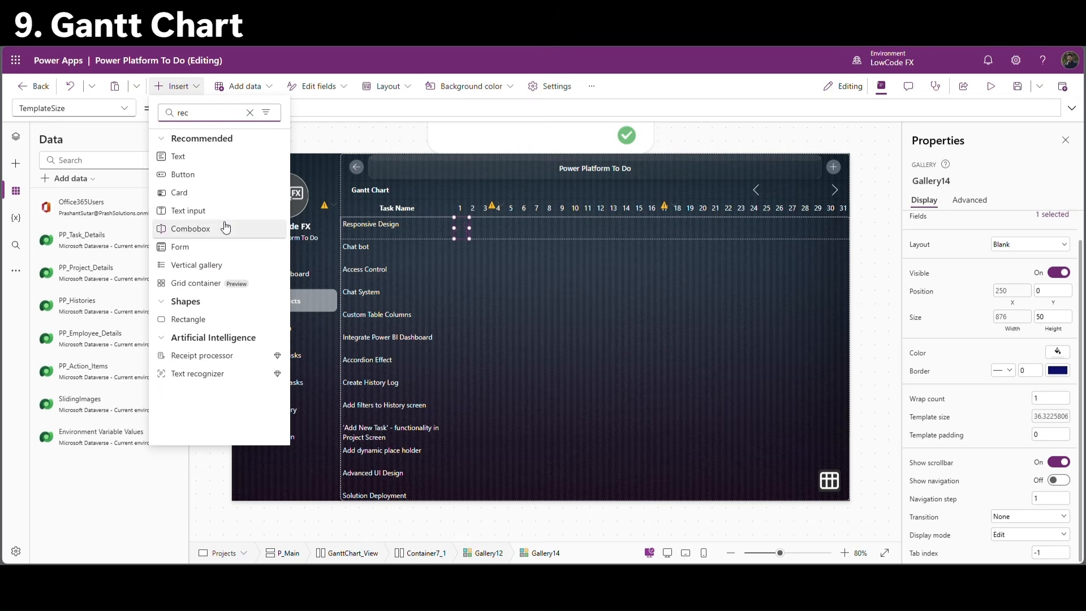
{"action": "left_click", "coordinate": [208, 317]}
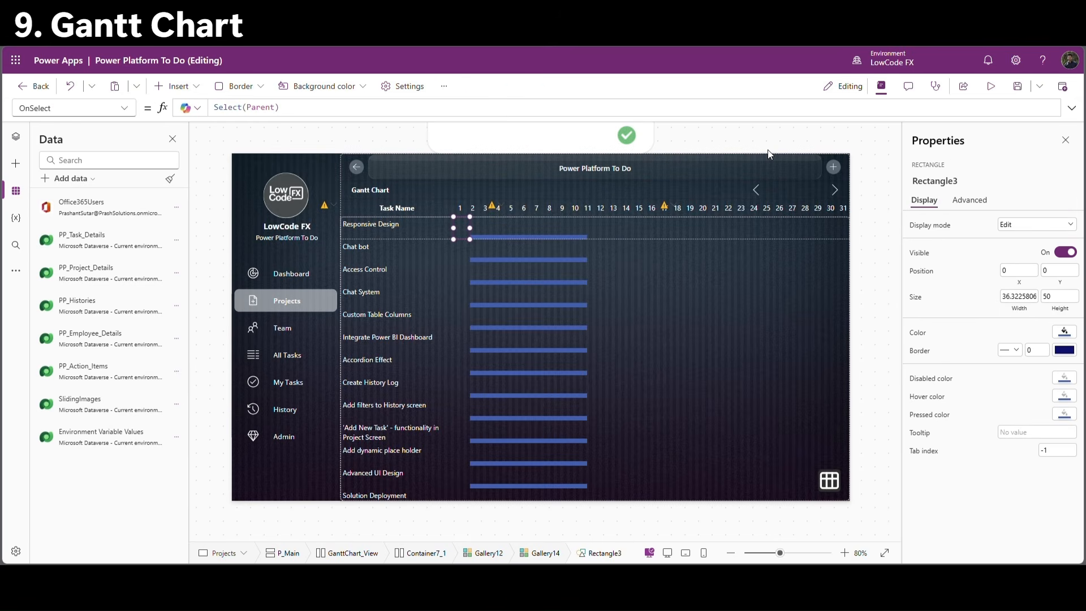
Set the Items formula of Gallery14 to Sequence(31).
{"action": "left_click", "coordinate": [565, 108]}
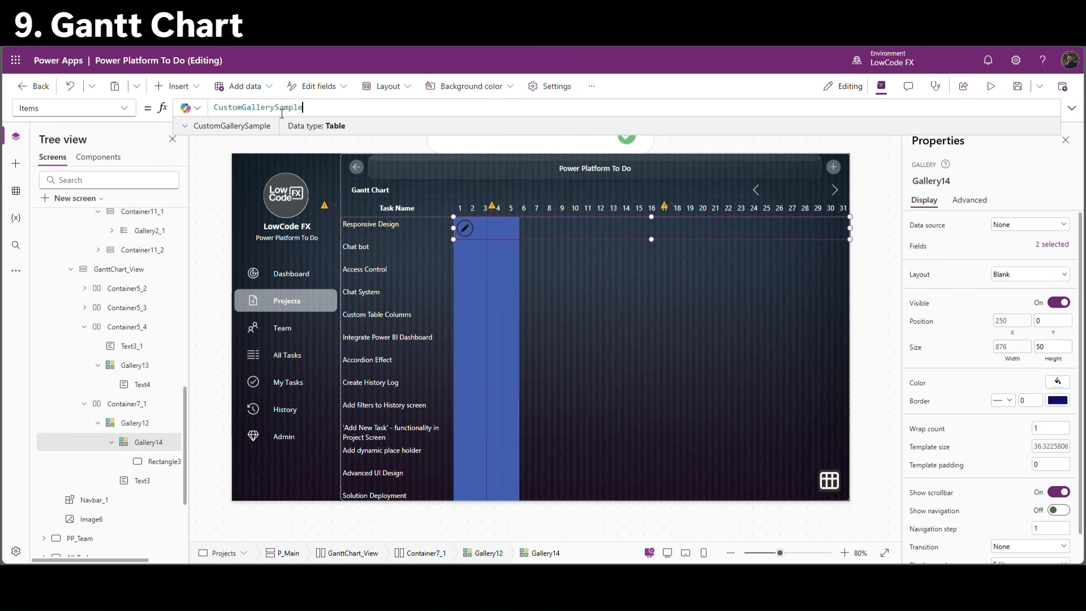
{"action": "key", "text": "ctrl+a"}
{"action": "type", "text": "seq"}
{"action": "left_click", "coordinate": [389, 116]}
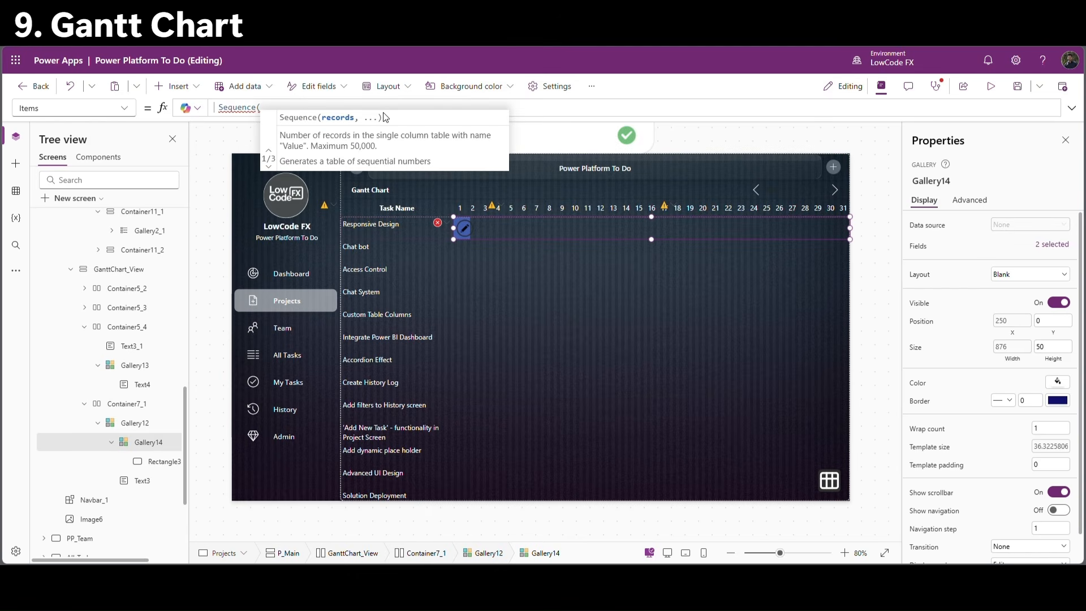
{"action": "type", "text": "31"}
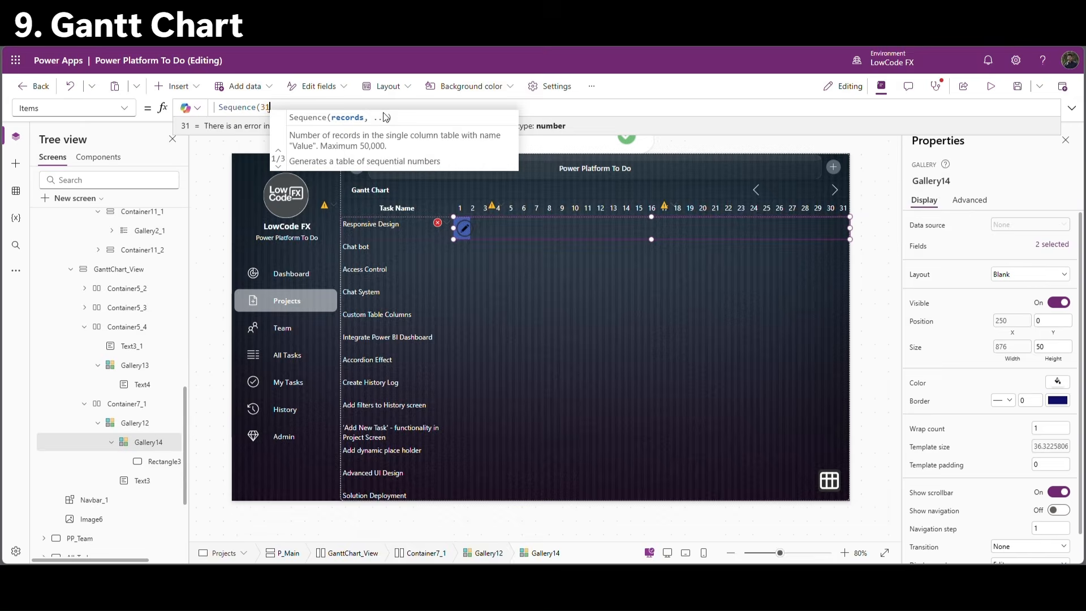
{"action": "type", "text": ")"}
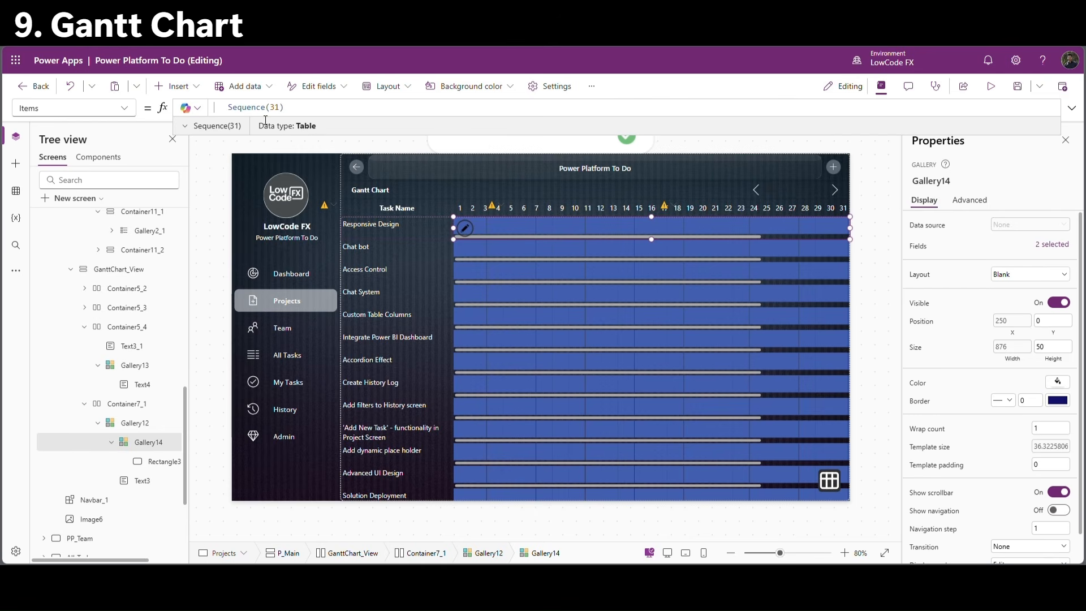
Wrap Gallery14's Items sequence as ForAll(Sequence(31), VarCurrentDate) and insert a text label into the gallery.
{"action": "type", "text": "fora"}
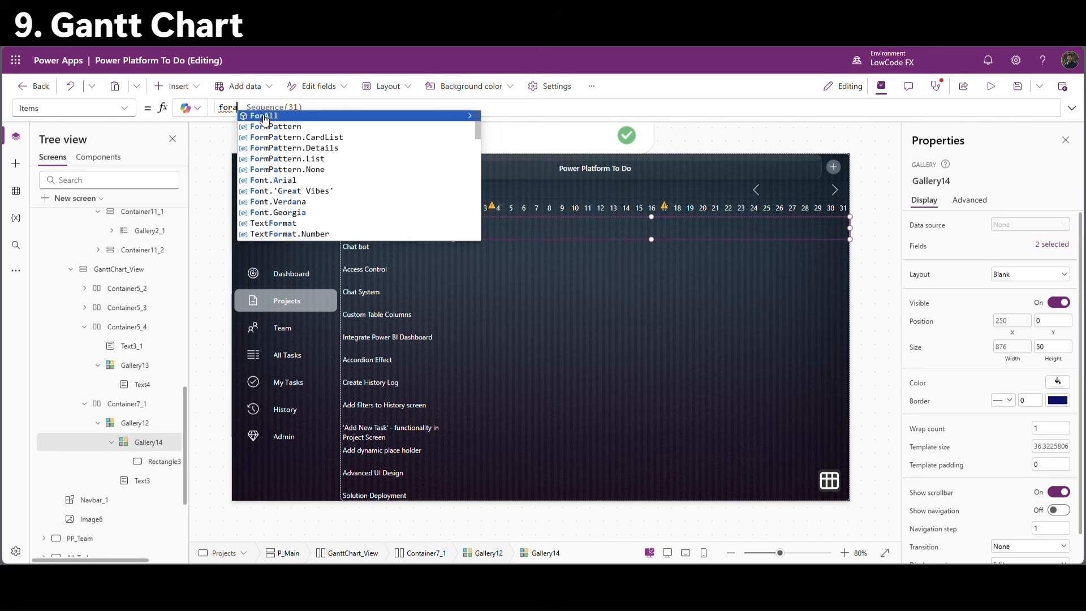
{"action": "left_click", "coordinate": [264, 117]}
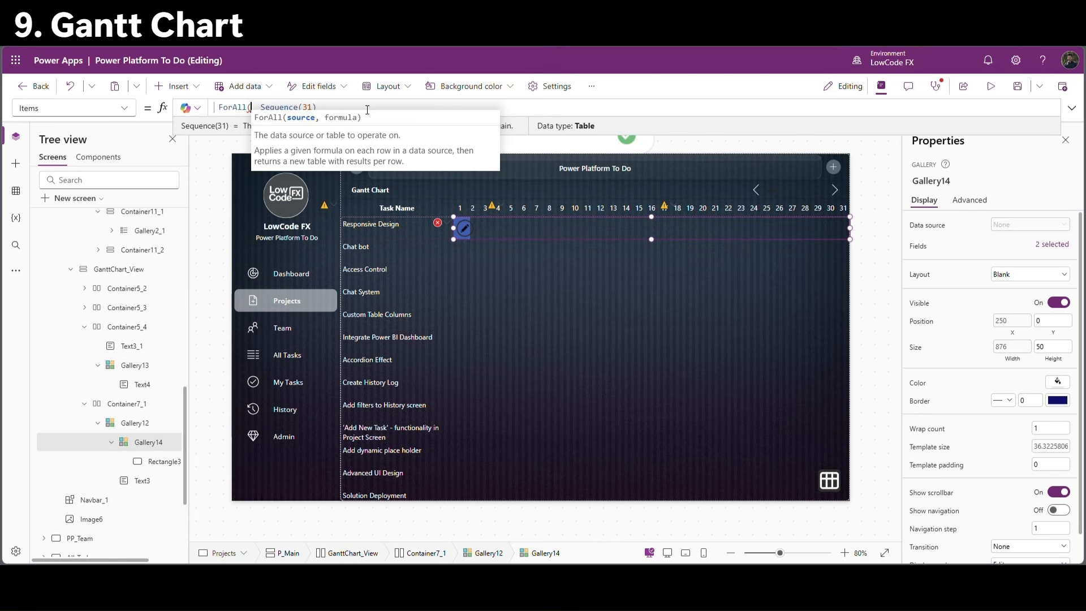
{"action": "type", "text": ", "}
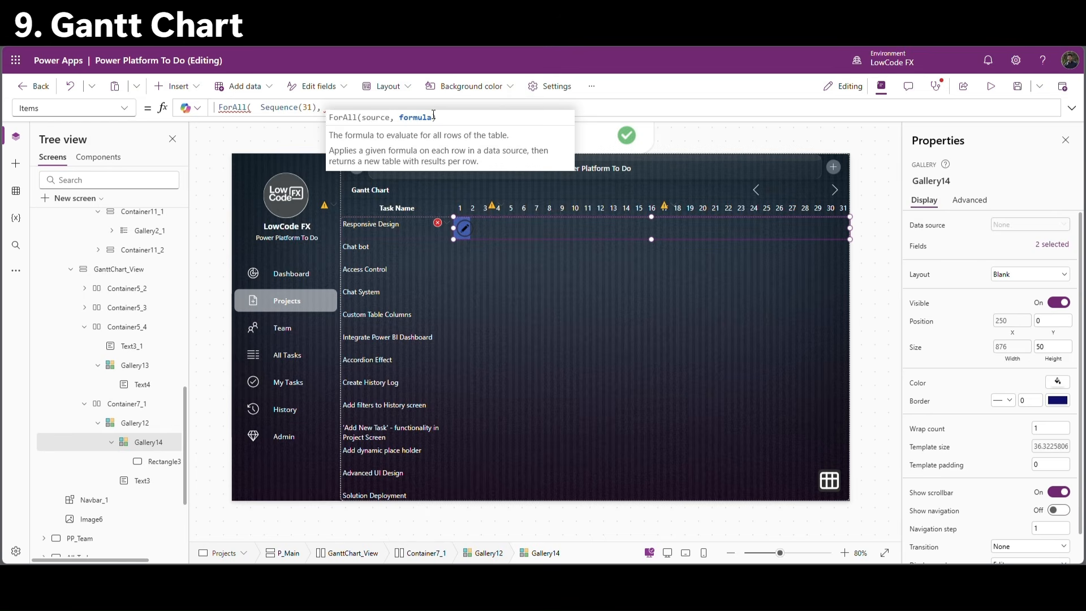
{"action": "type", "text": "Varc"}
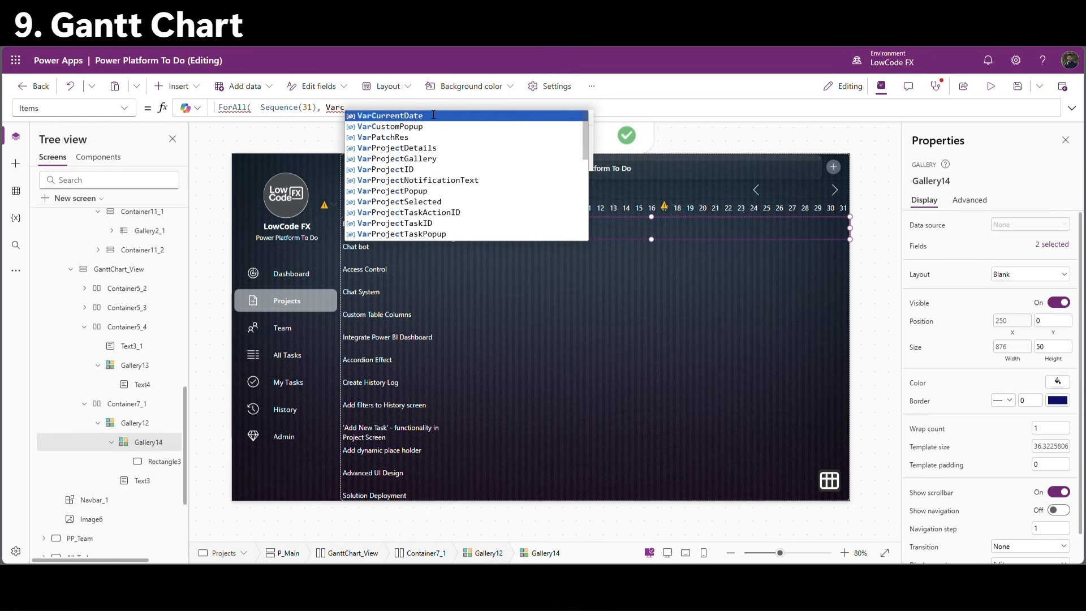
{"action": "left_click", "coordinate": [433, 114]}
{"action": "type", "text": ")"}
{"action": "left_click", "coordinate": [177, 86]}
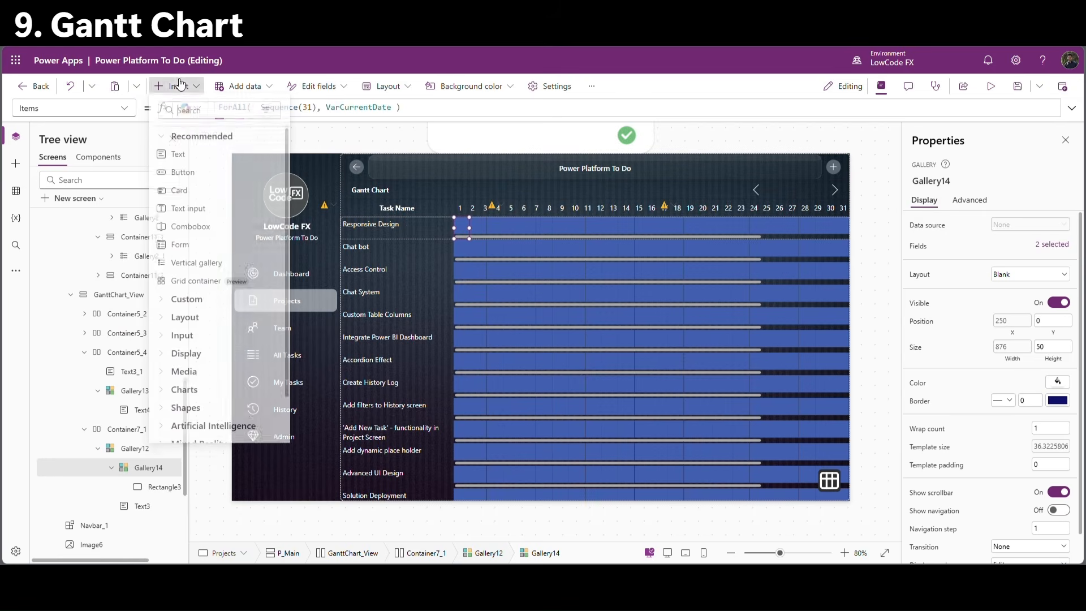
{"action": "left_click", "coordinate": [197, 161]}
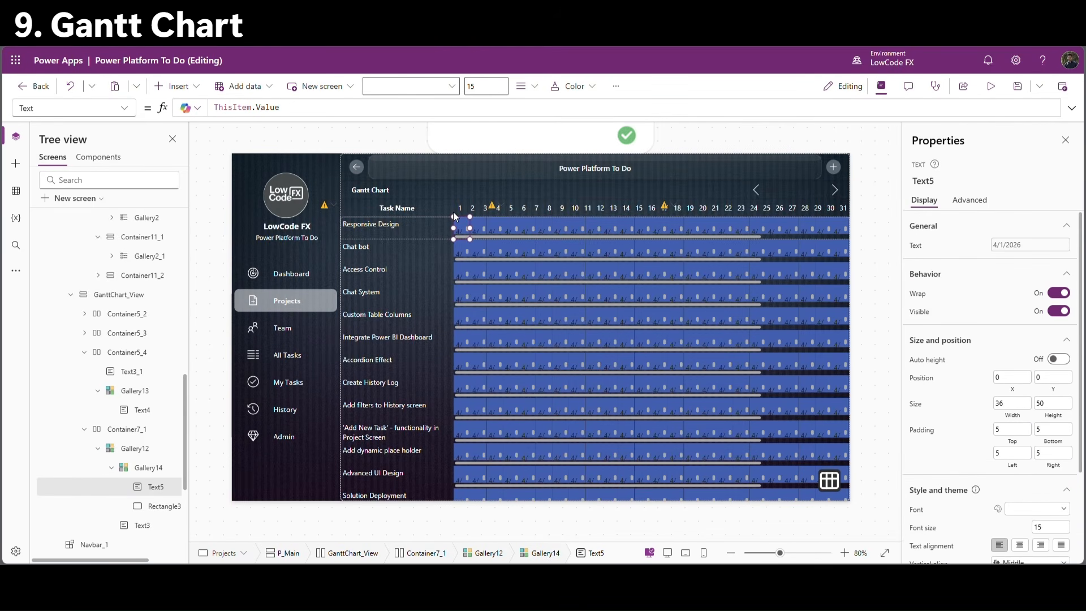
Extend the ForAll expression in Gallery14's Items to VarCurrentDate + Value -1.
{"action": "left_click", "coordinate": [453, 215]}
{"action": "type", "text": "+ v"}
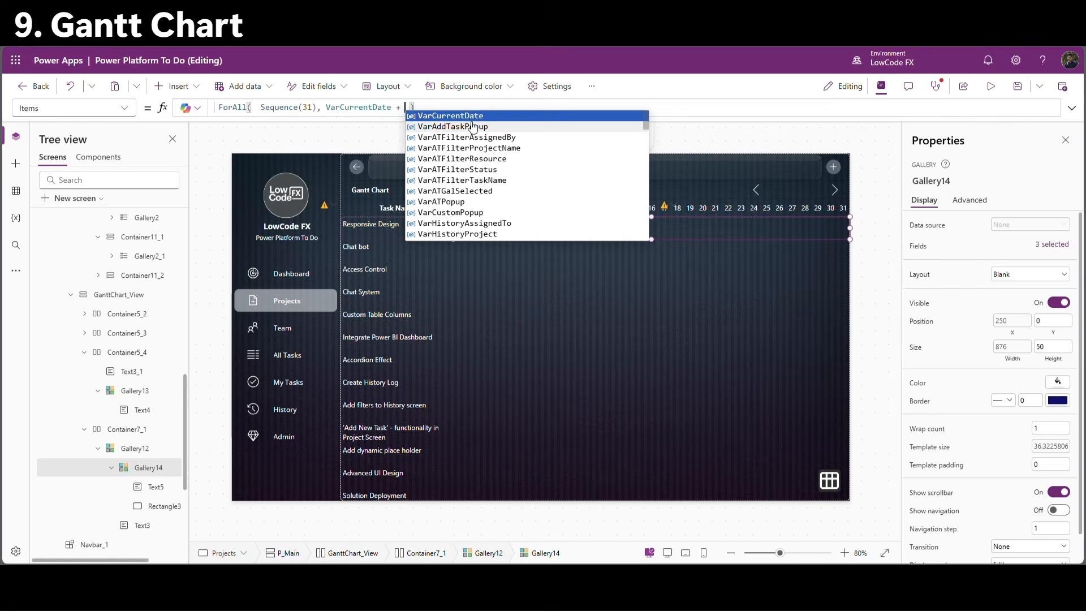
{"action": "type", "text": "a"}
{"action": "key", "text": "Down"}
{"action": "key", "text": "Down"}
{"action": "key", "text": "Down"}
{"action": "key", "text": "Down"}
{"action": "key", "text": "Down"}
{"action": "key", "text": "Down"}
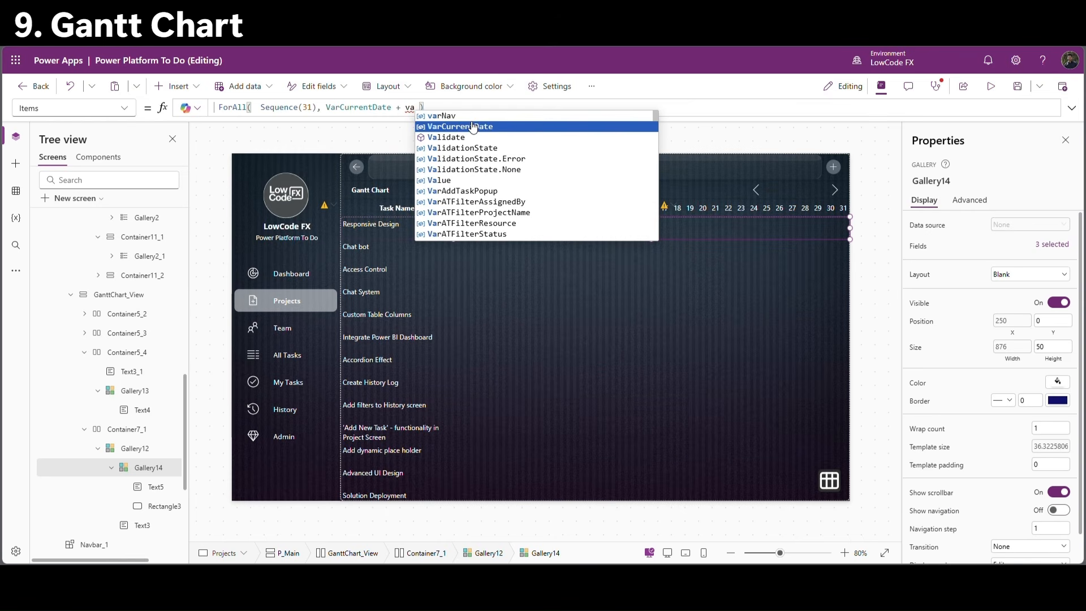
{"action": "key", "text": "Tab"}
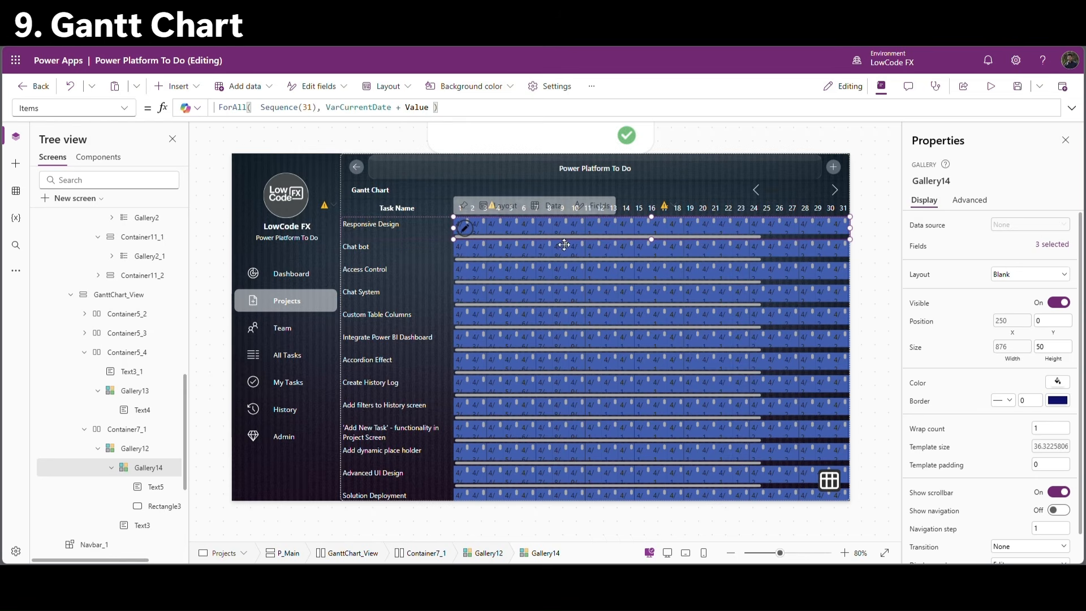
{"action": "type", "text": "-1"}
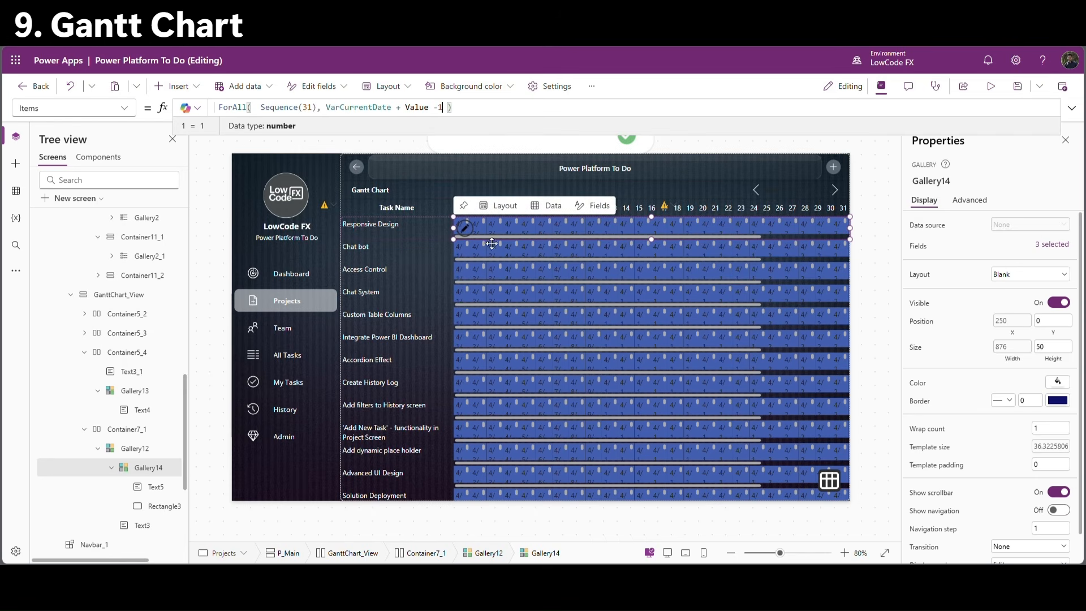
{"action": "double_click", "coordinate": [358, 107]}
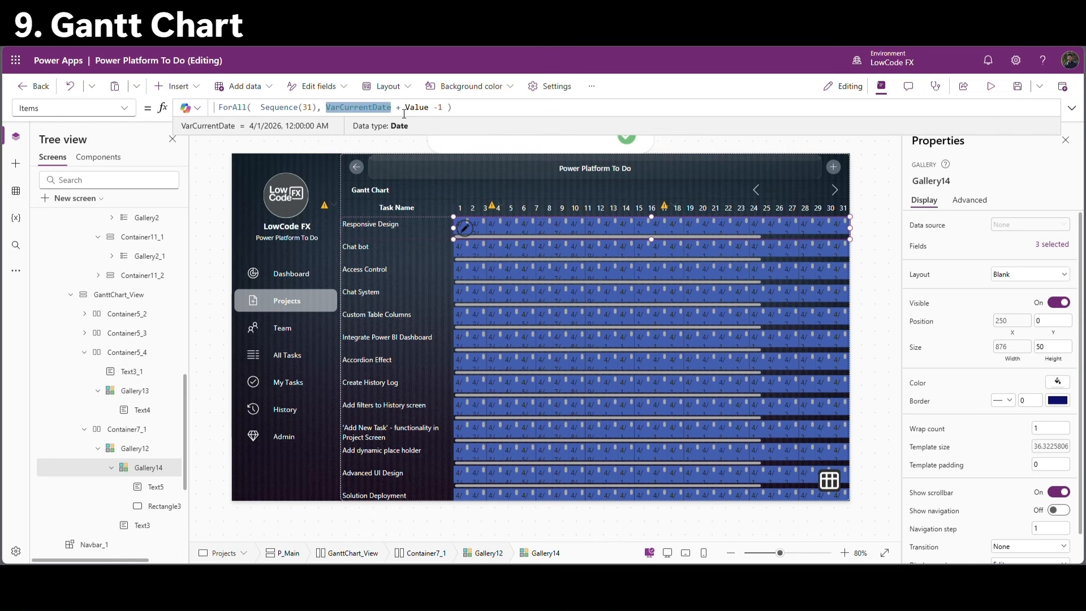
{"action": "double_click", "coordinate": [427, 112]}
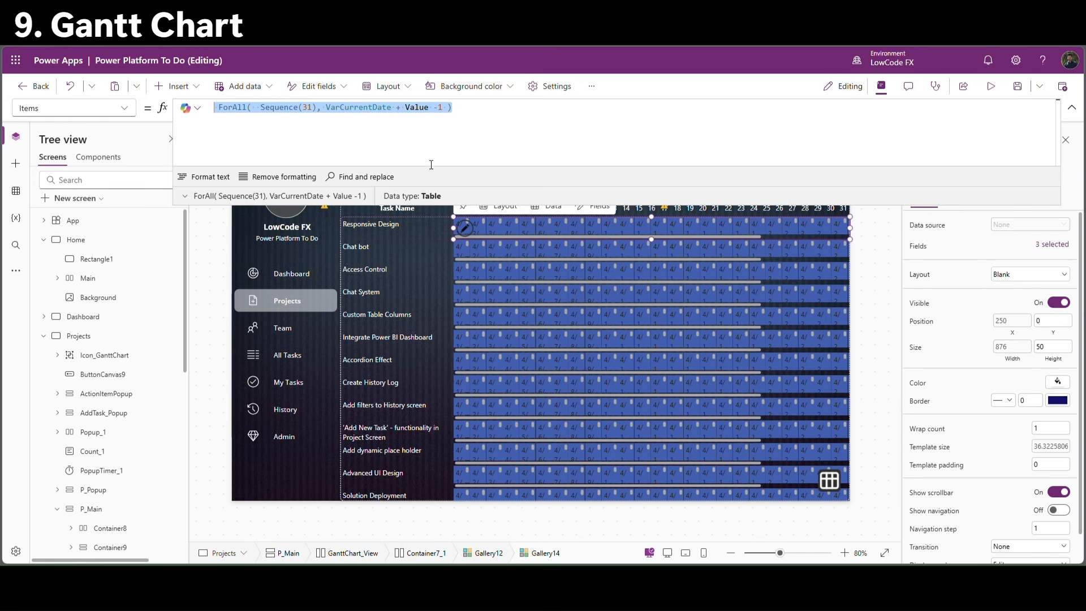
Add a With scope ahead of the ForAll in Gallery14's Items, defining Task as ThisItem.Task_Name.
{"action": "left_click", "coordinate": [220, 111]}
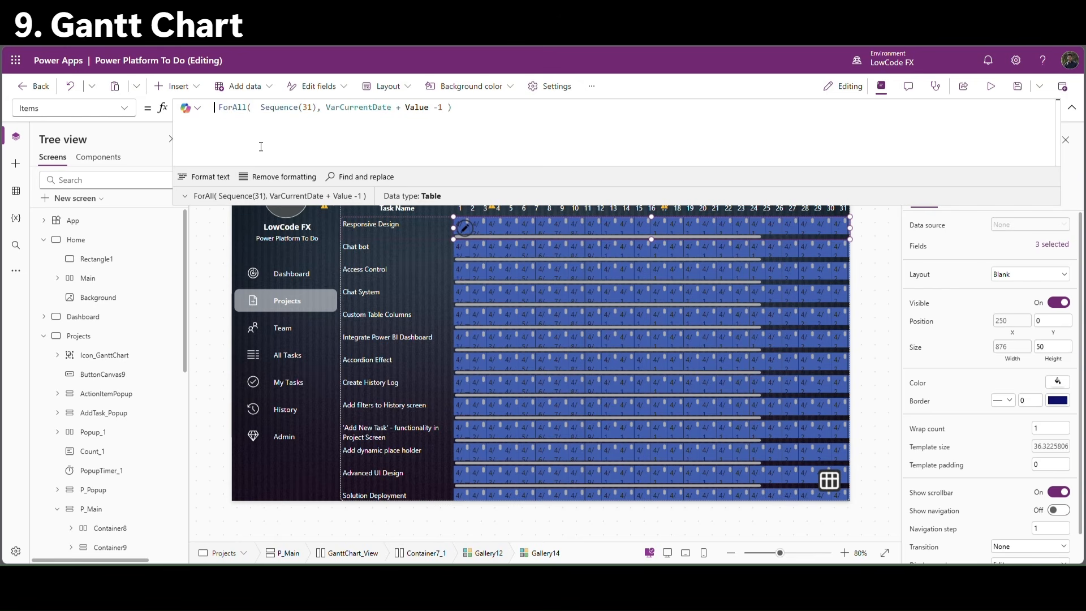
{"action": "key", "text": "Return"}
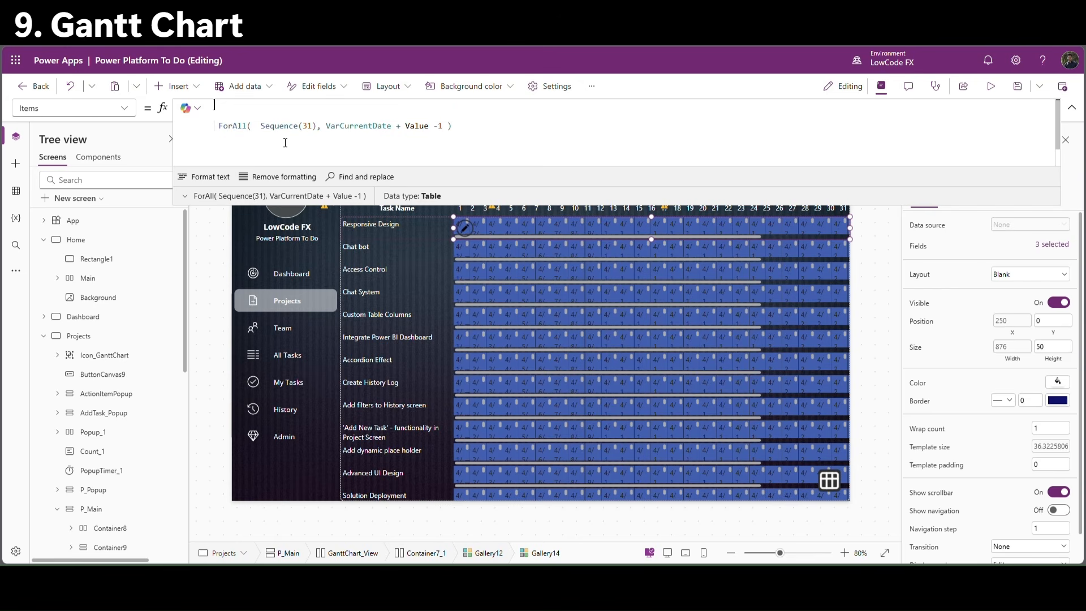
{"action": "type", "text": "With("}
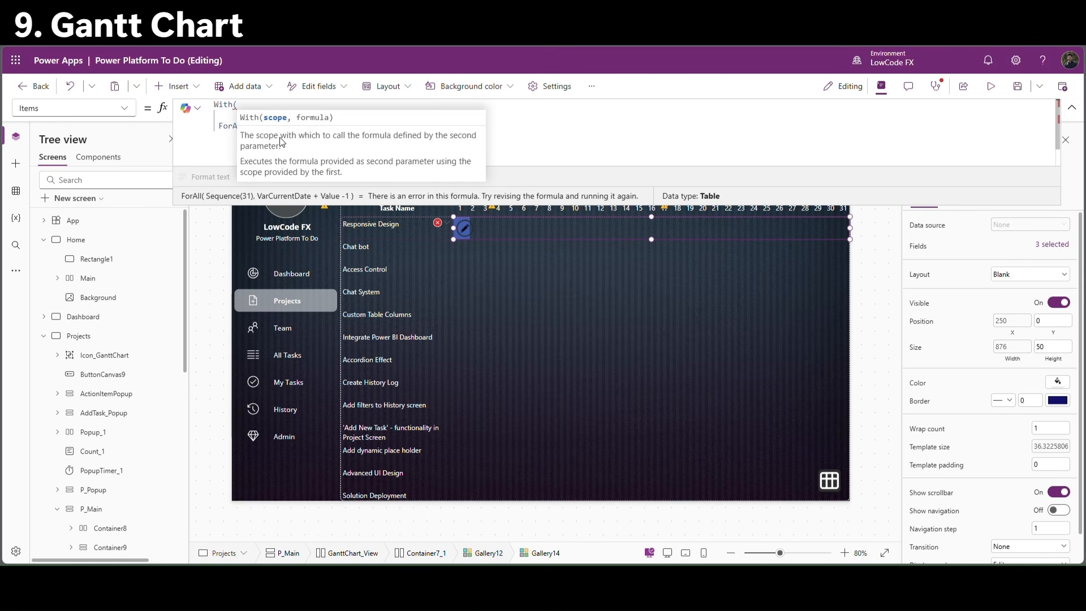
{"action": "type", "text": "{}"}
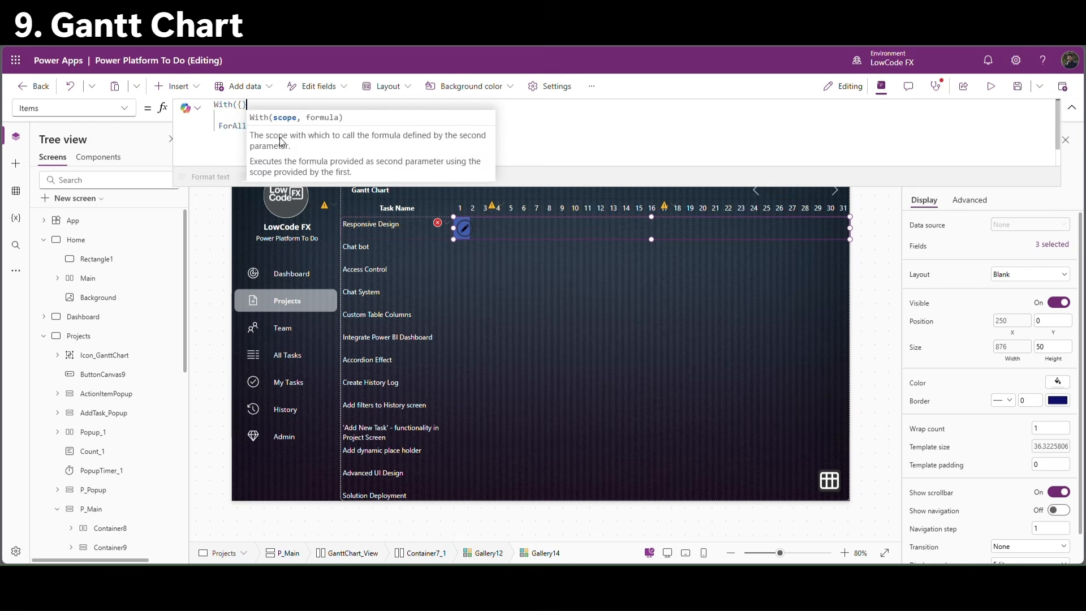
{"action": "type", "text": ","}
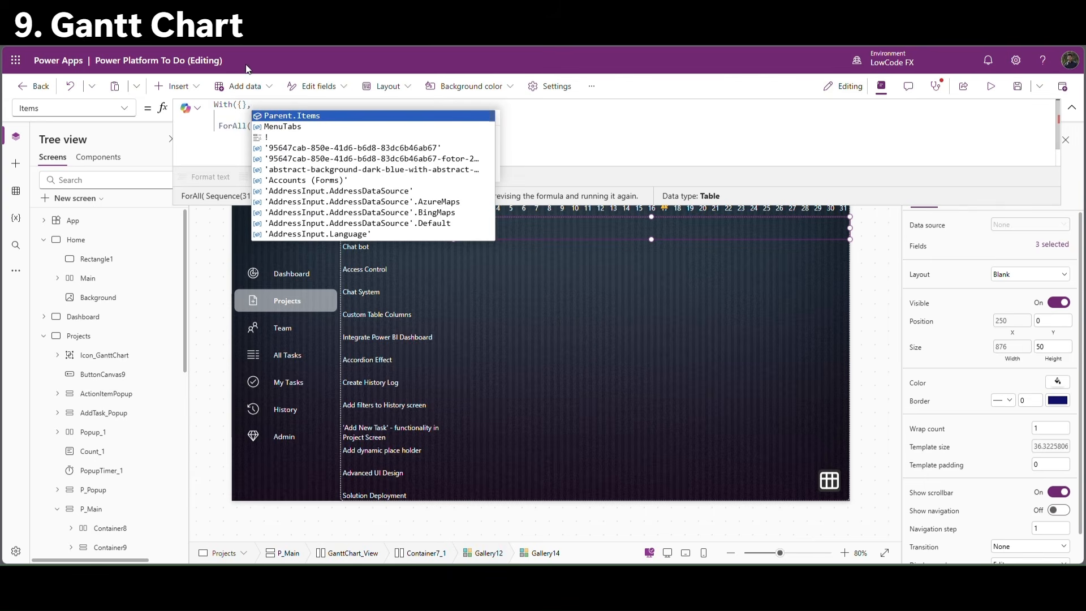
{"action": "left_click", "coordinate": [242, 106]}
{"action": "type", "text": "Task"}
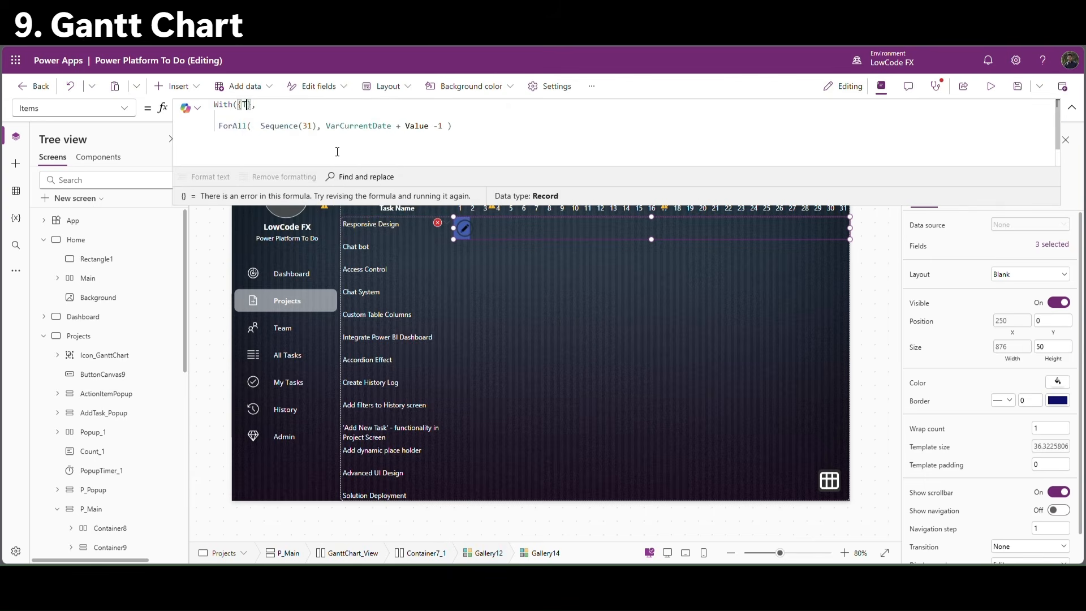
{"action": "type", "text": ":"}
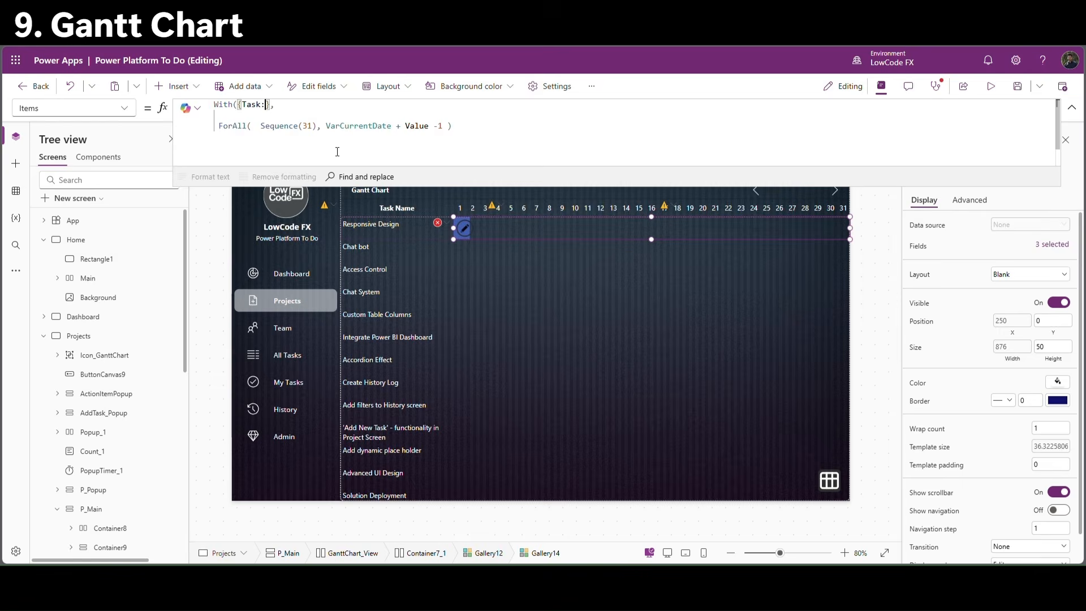
{"action": "type", "text": "ThisItem"}
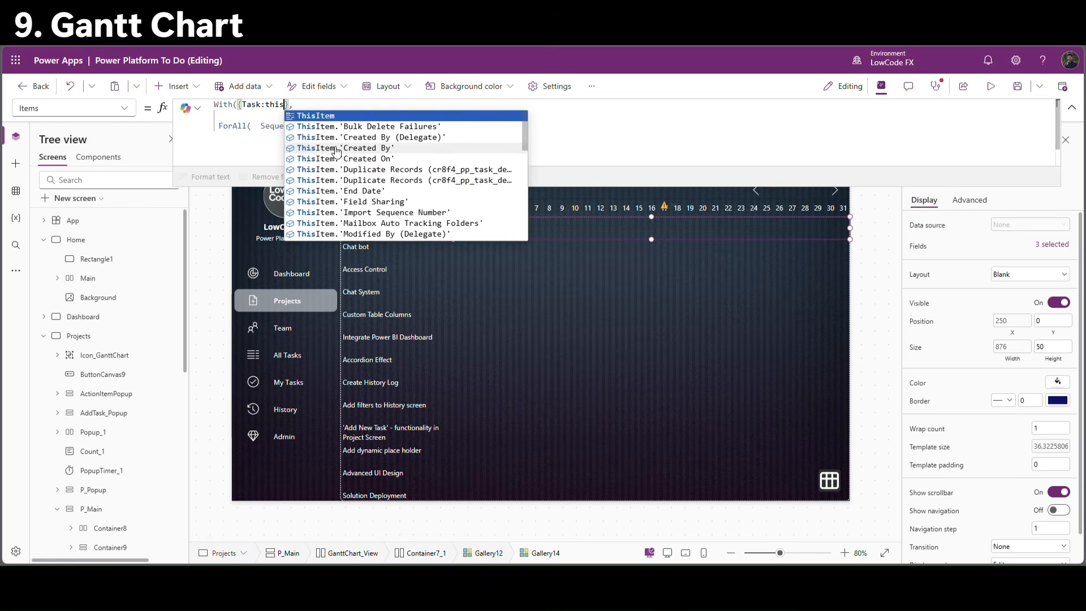
{"action": "type", "text": ".tas"}
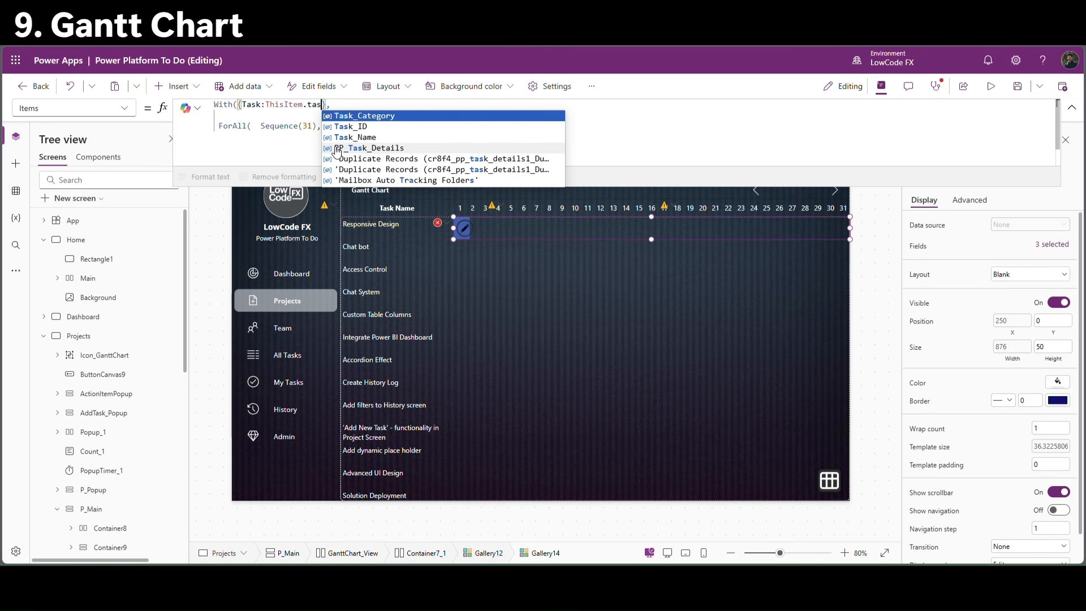
{"action": "left_click", "coordinate": [353, 137]}
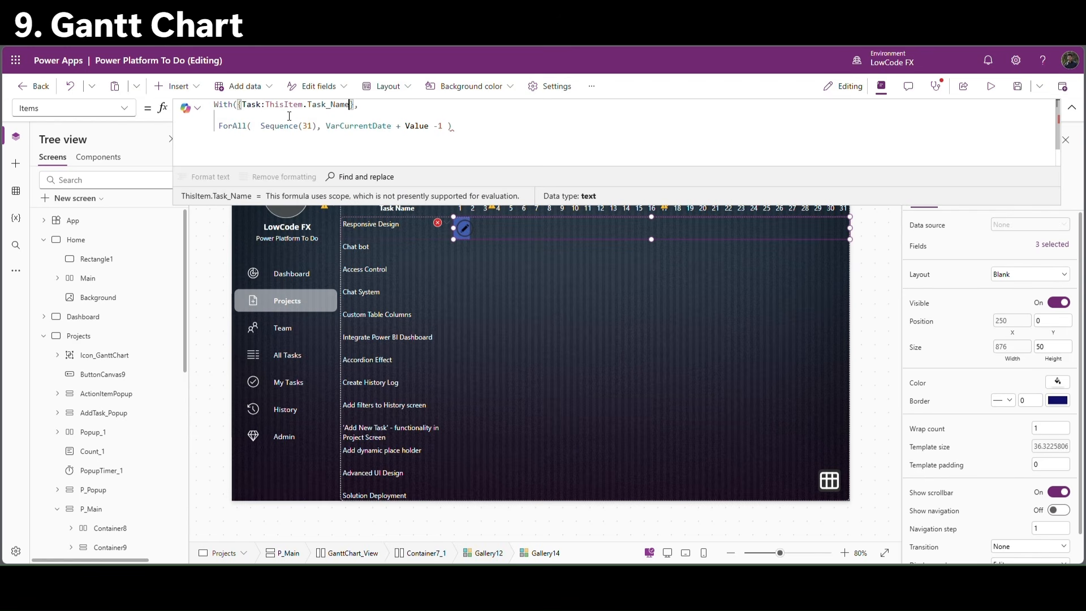
Turn the ForAll result in Gallery14's Items into a record whose Seq field holds VarCurrentDate + Value -1.
{"action": "left_click_drag", "start_coordinate": [326, 126], "coordinate": [442, 122]}
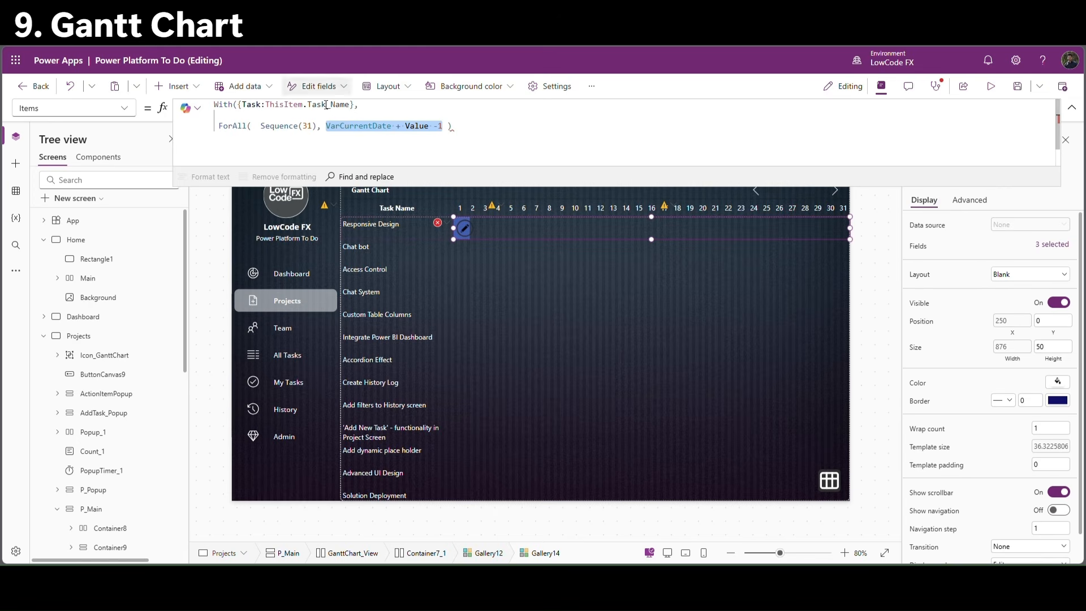
{"action": "left_click", "coordinate": [341, 127]}
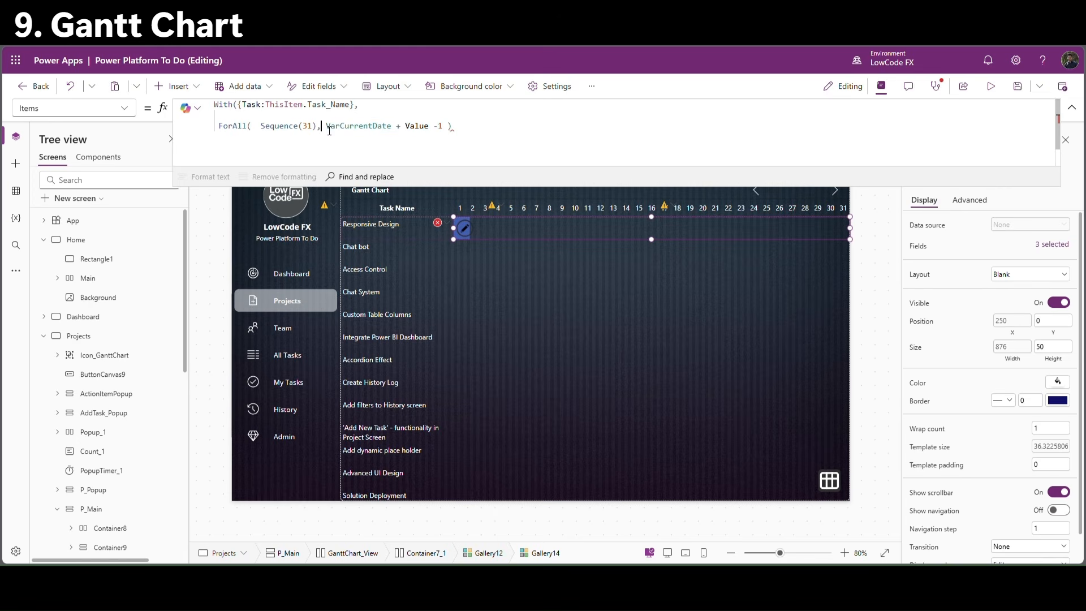
{"action": "type", "text": "{"}
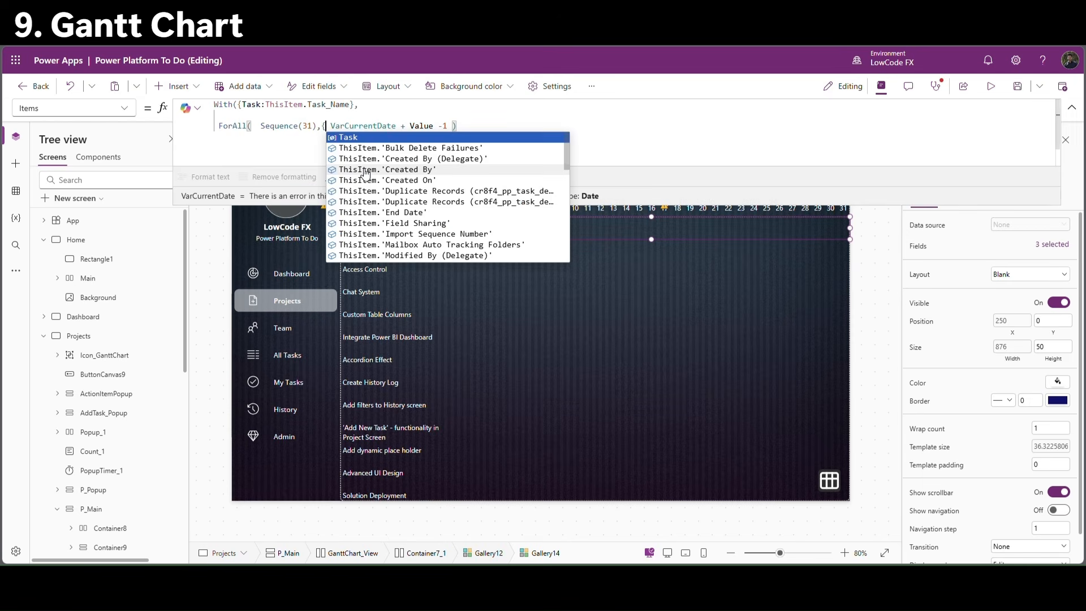
{"action": "left_click", "coordinate": [458, 134]}
{"action": "type", "text": "}"}
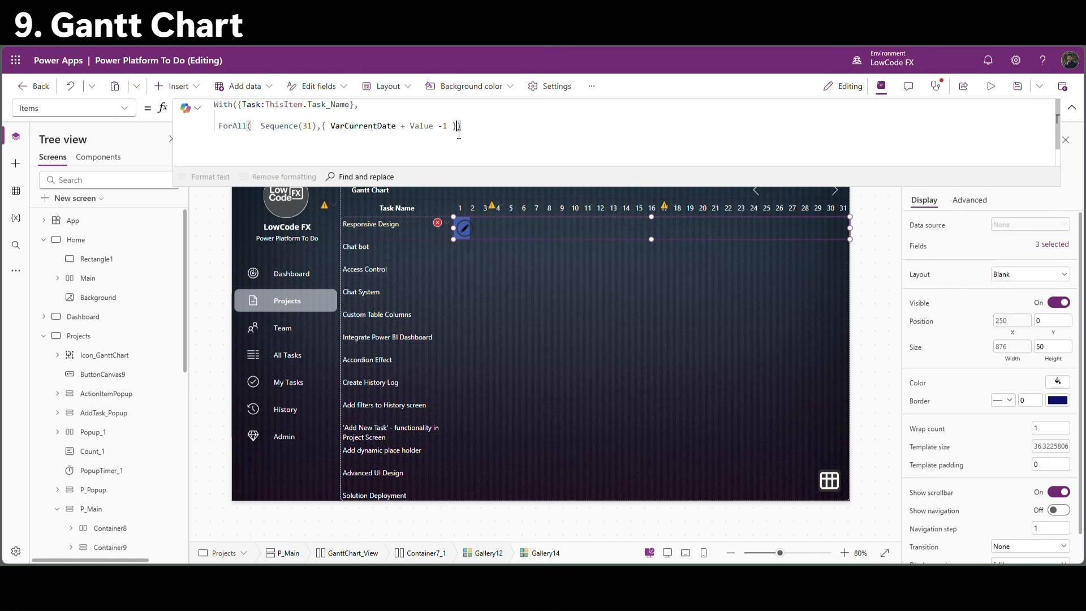
{"action": "left_click_drag", "start_coordinate": [331, 126], "coordinate": [447, 137]}
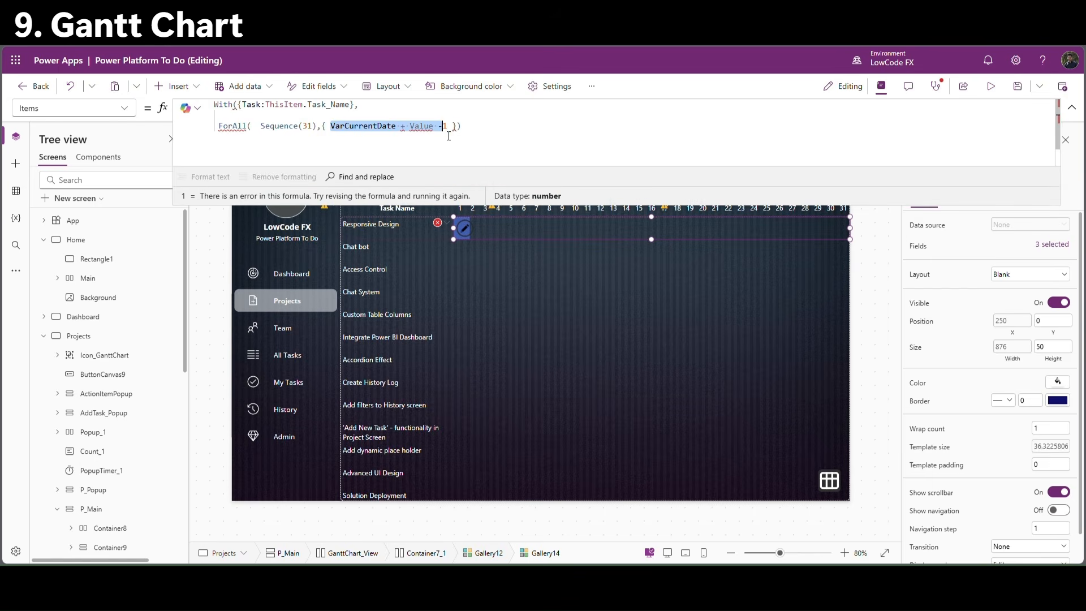
{"action": "key", "text": "shift+Right"}
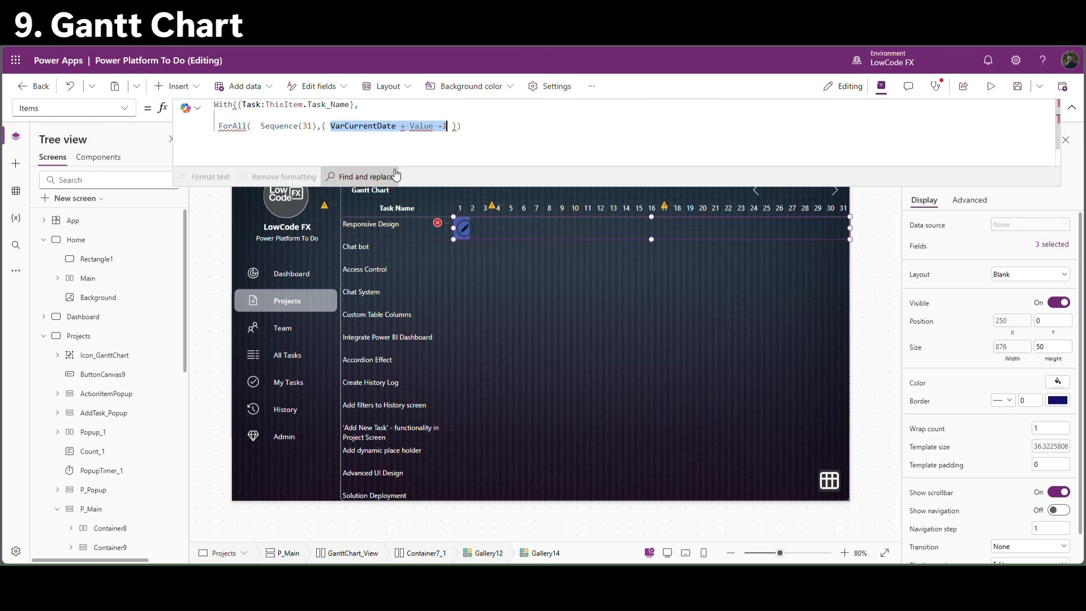
{"action": "key", "text": "Left"}
{"action": "type", "text": "Seq"}
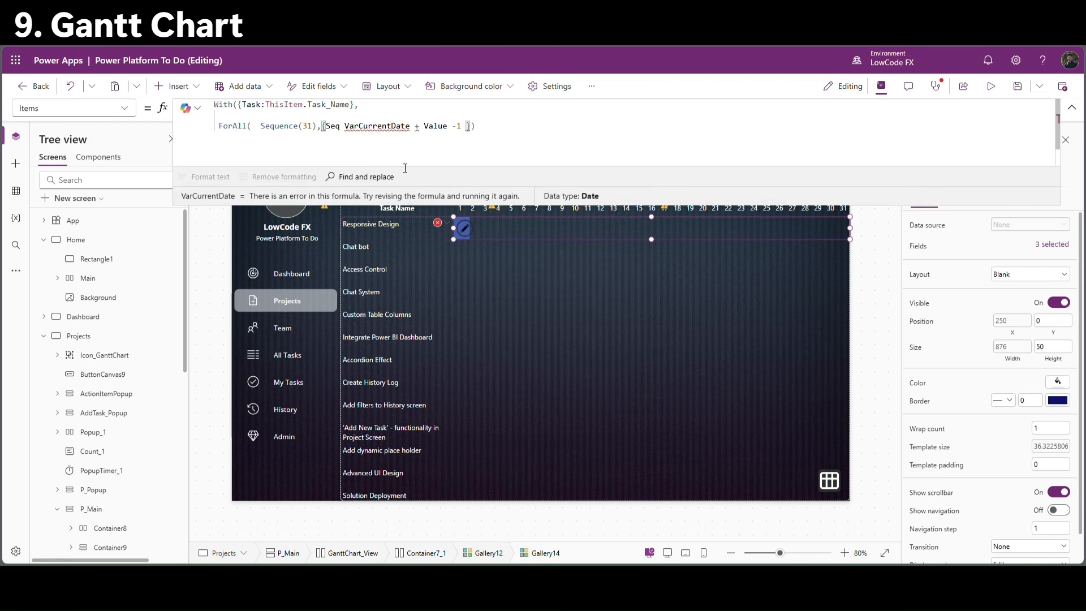
{"action": "type", "text": ":"}
Add a TaskName field set to Task to the ForAll record and close the With formula.
{"action": "left_click", "coordinate": [466, 127]}
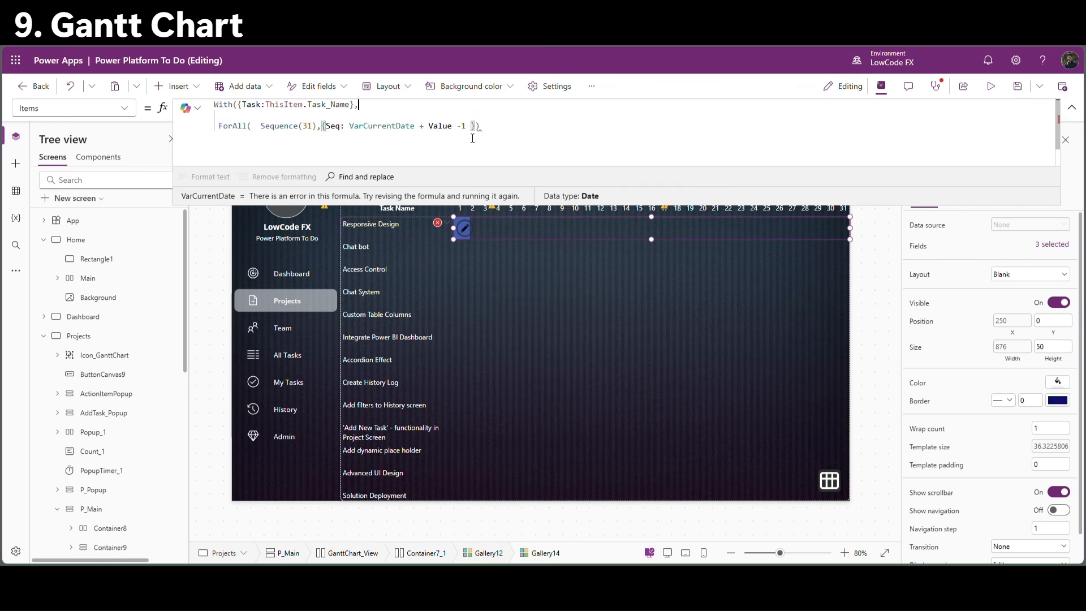
{"action": "type", "text": ","}
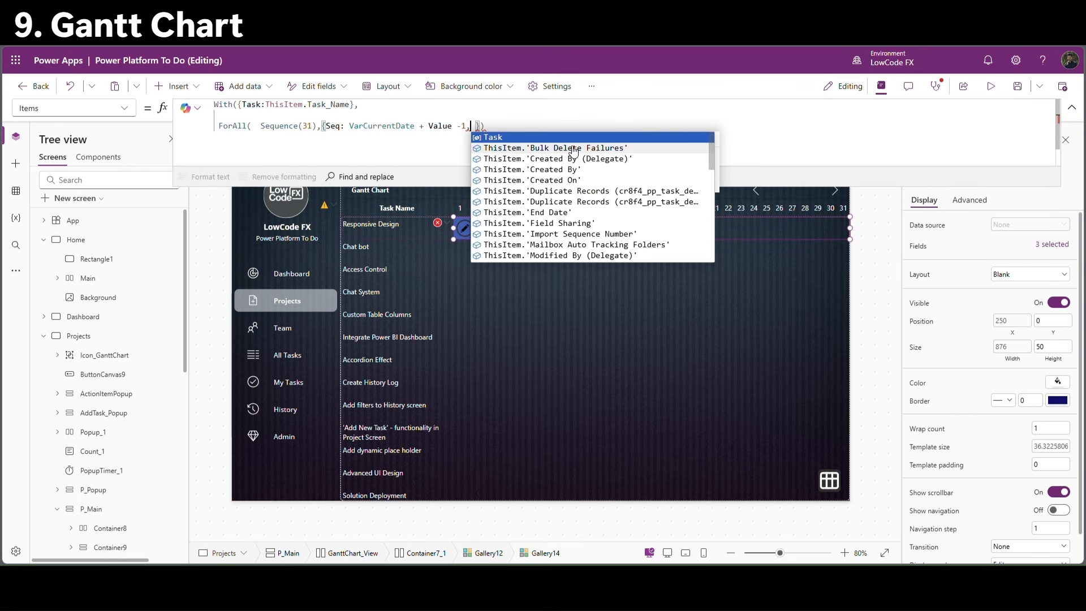
{"action": "type", "text": "Task"}
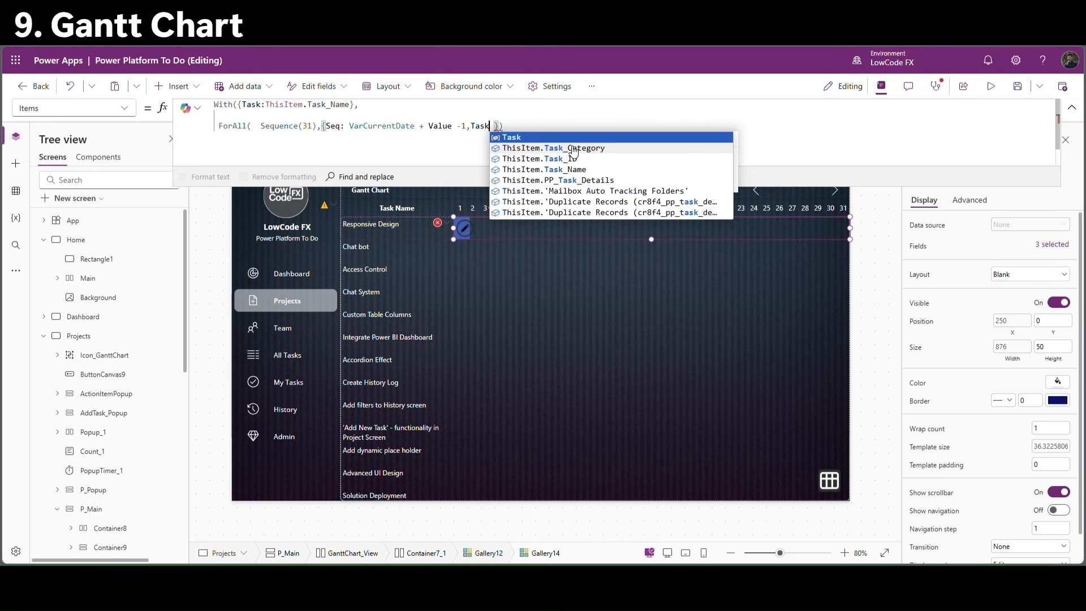
{"action": "type", "text": "Name:"}
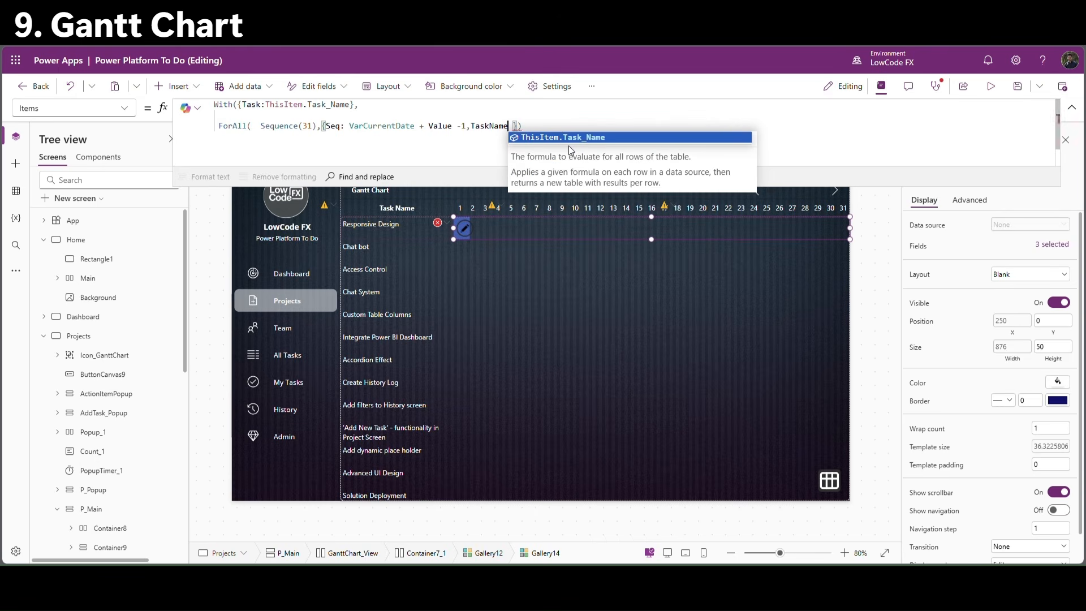
{"action": "key", "text": "Tab"}
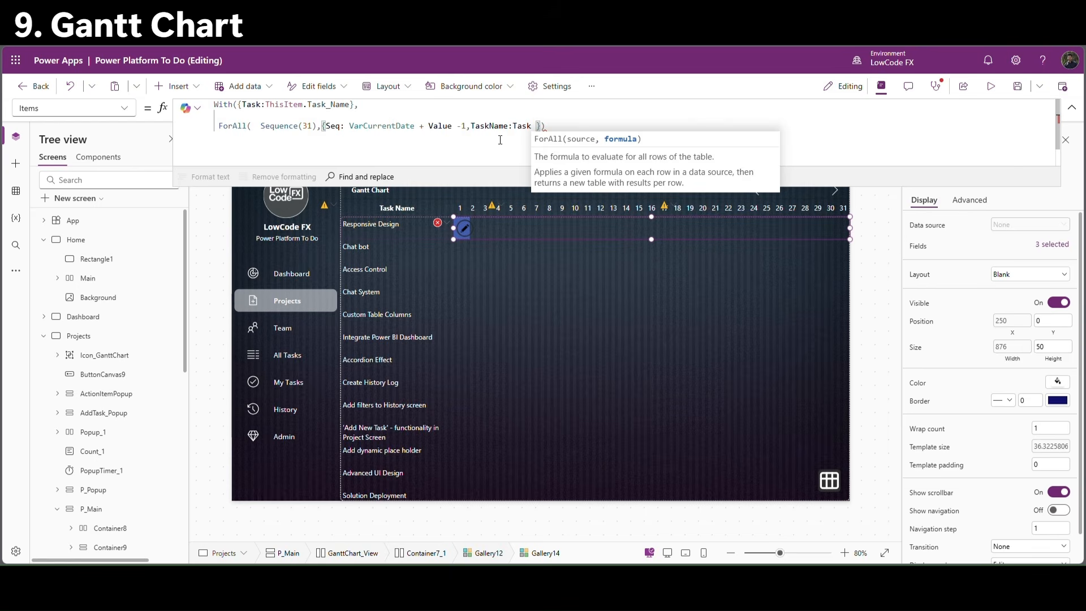
{"action": "key", "text": "End"}
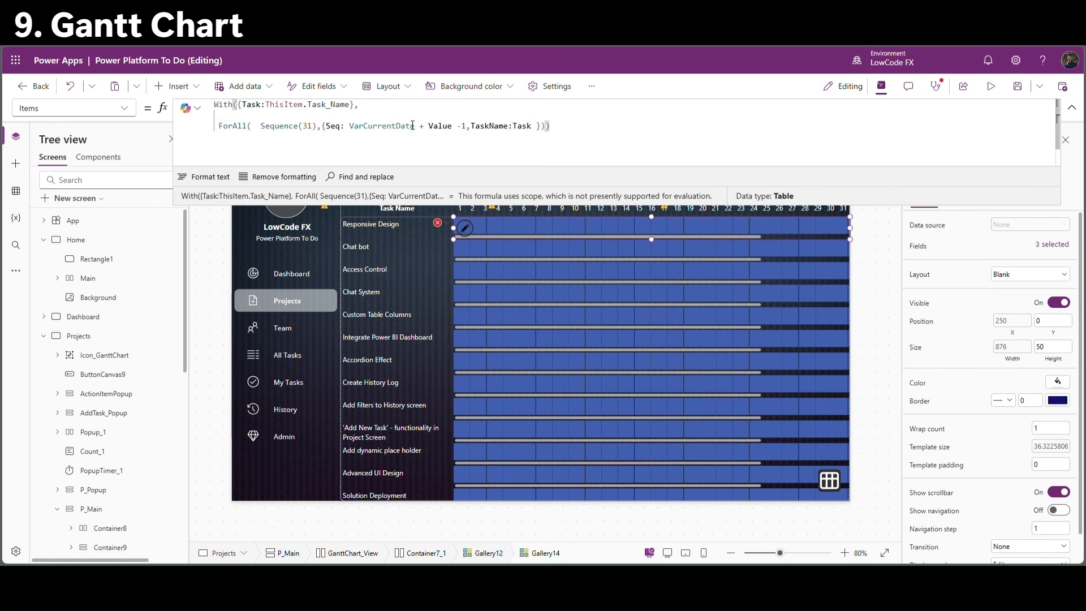
{"action": "double_click", "coordinate": [527, 128]}
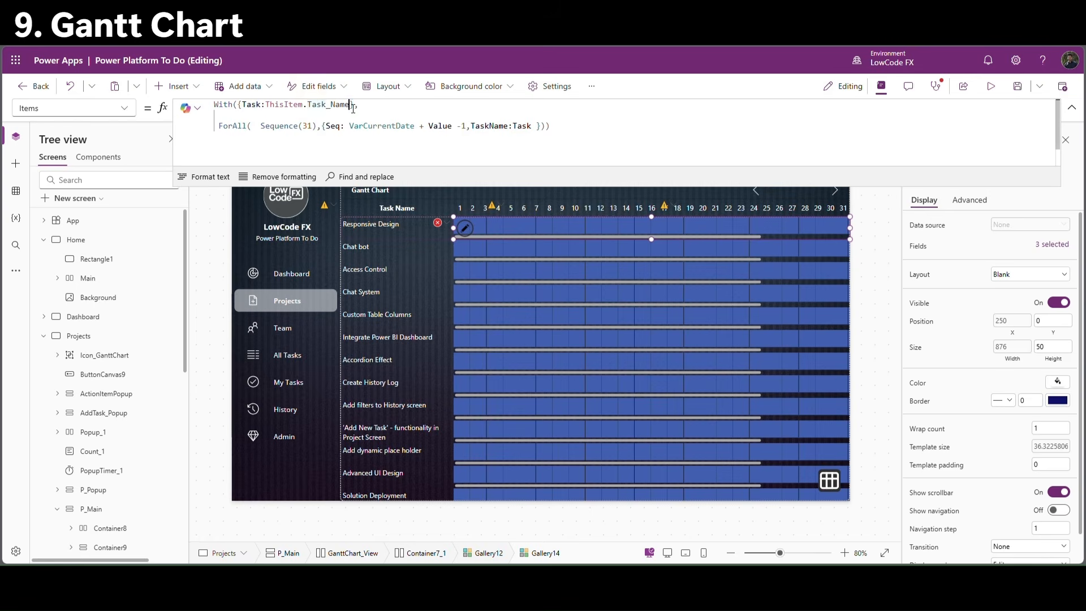
{"action": "left_click_drag", "start_coordinate": [350, 106], "coordinate": [266, 105]}
{"action": "left_click", "coordinate": [337, 128]}
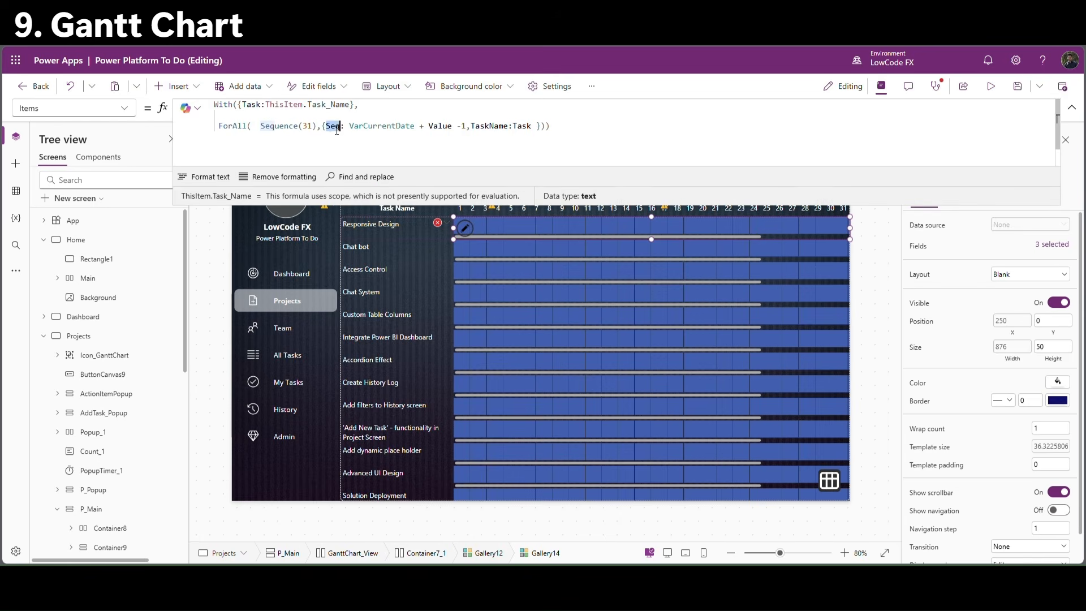
{"action": "left_click_drag", "start_coordinate": [349, 125], "coordinate": [471, 126]}
{"action": "left_click", "coordinate": [615, 132]}
{"action": "double_click", "coordinate": [490, 126]}
Set the Text formula of the label inside Gallery14 to ThisItem.Seq.
{"action": "left_click", "coordinate": [438, 223]}
{"action": "left_click", "coordinate": [457, 239]}
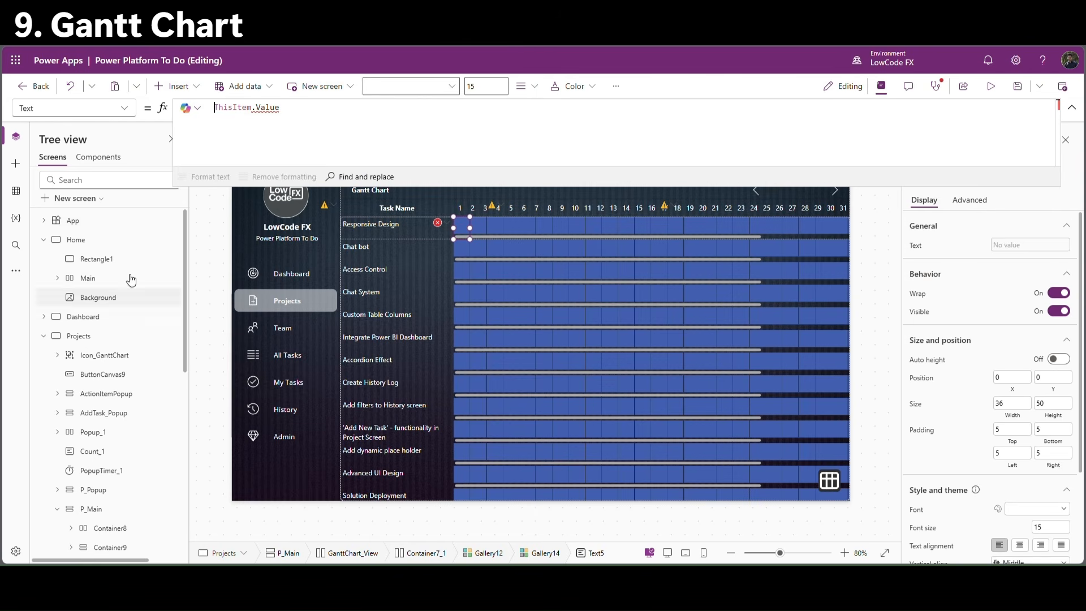
{"action": "double_click", "coordinate": [273, 114]}
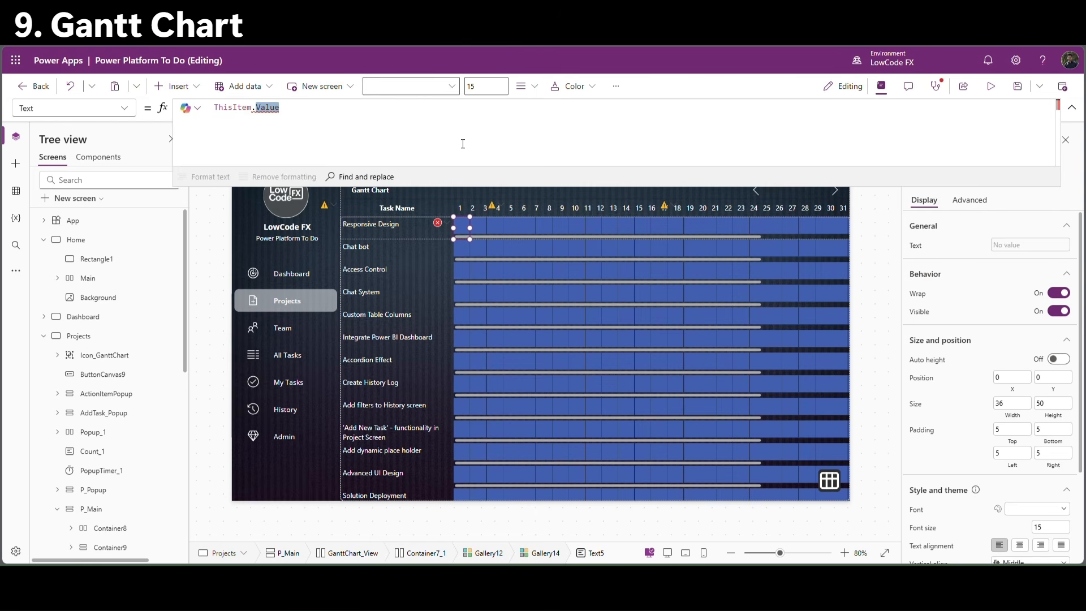
{"action": "type", "text": "seq"}
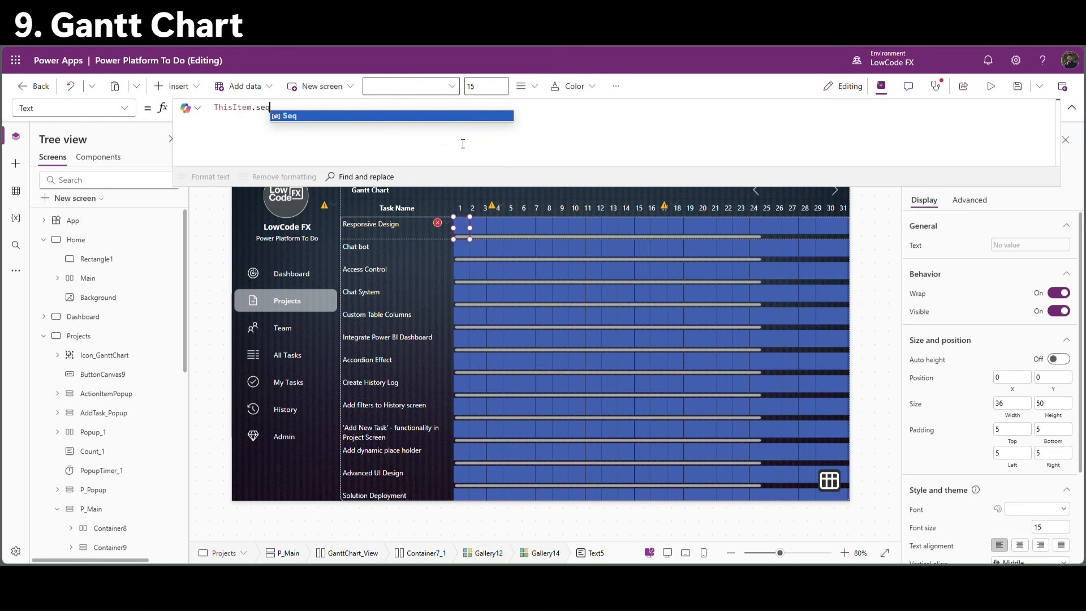
{"action": "key", "text": "Tab"}
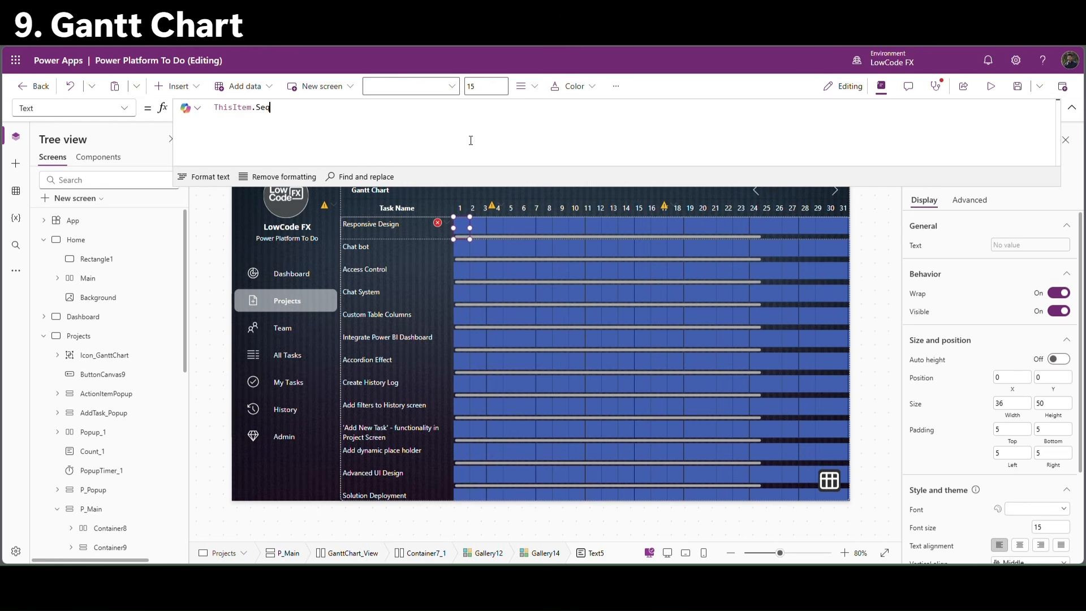
{"action": "scroll", "coordinate": [1061, 455], "scroll_direction": "down", "scroll_amount": 3}
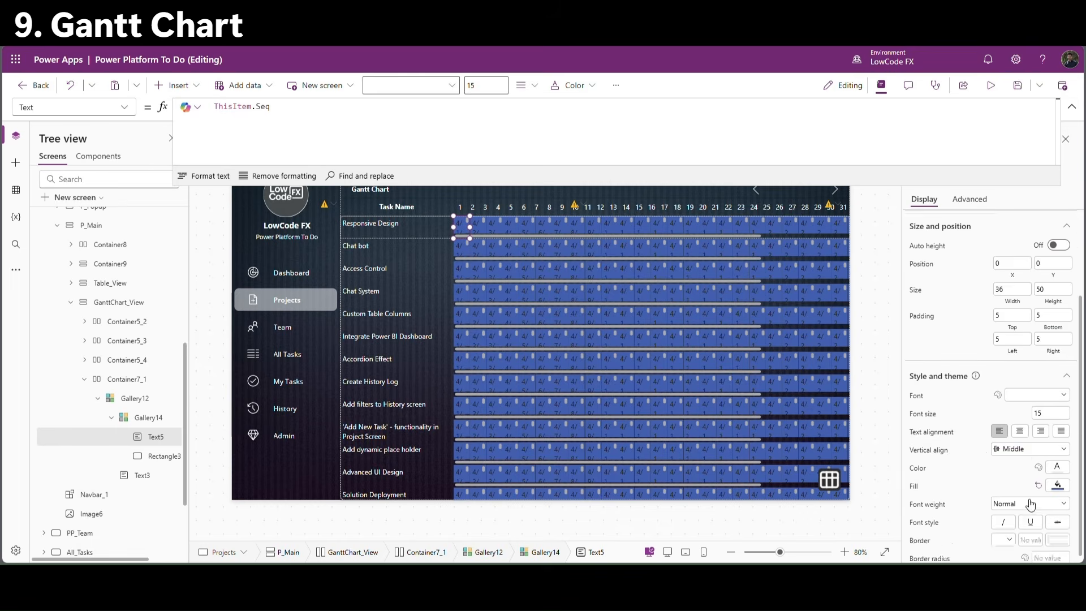
{"action": "left_click", "coordinate": [1059, 479]}
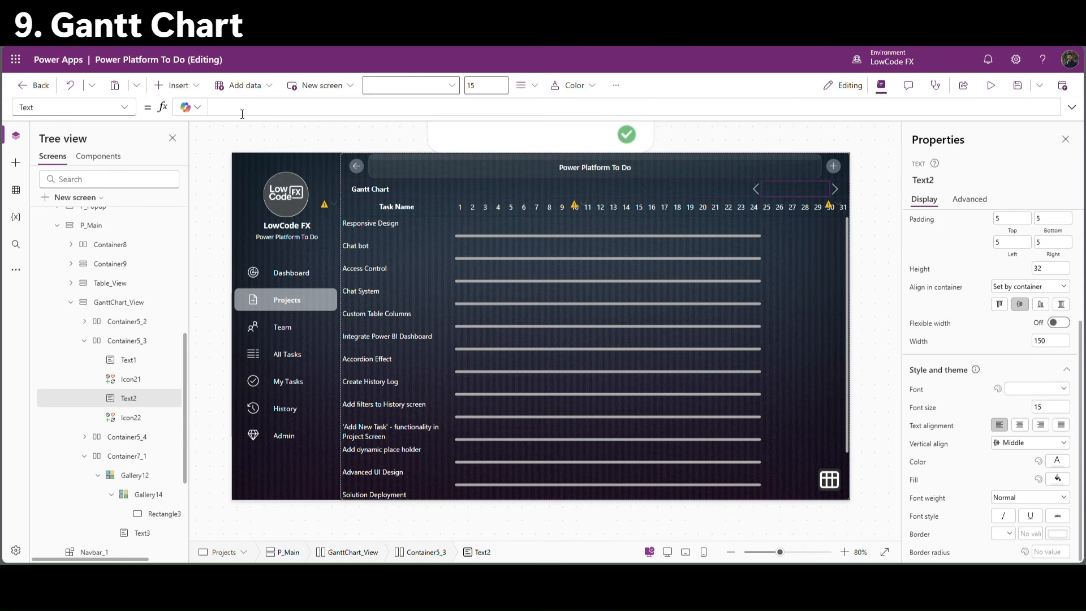
Set the text of the label between the two arrows to Text(VarCurrentDate,"mmm - yy").
{"action": "type", "text": "Text(Varcu"}
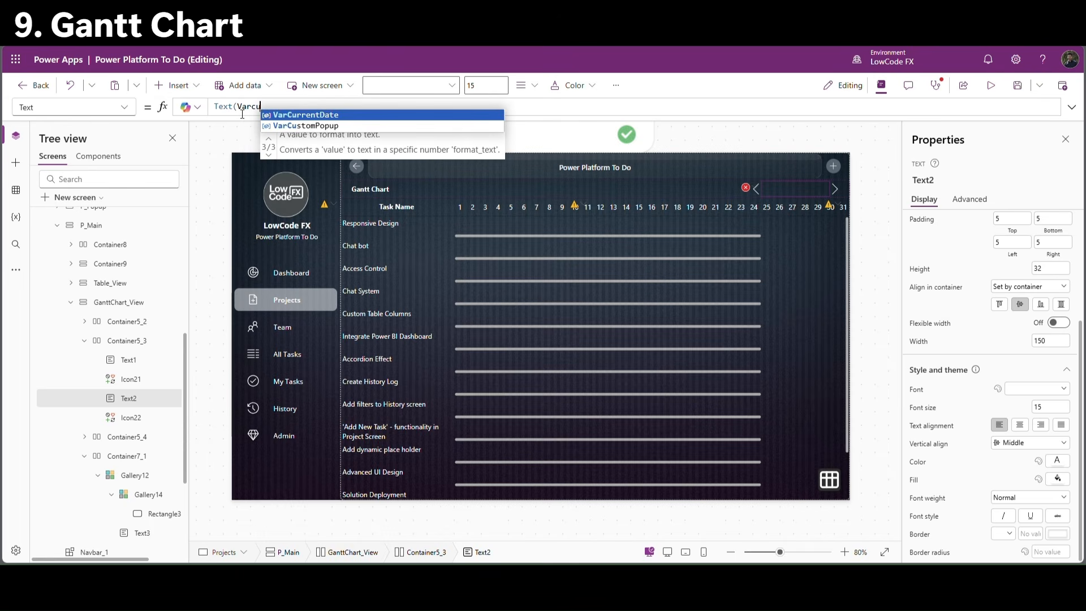
{"action": "key", "text": "Tab"}
{"action": "type", "text": ",\"m"}
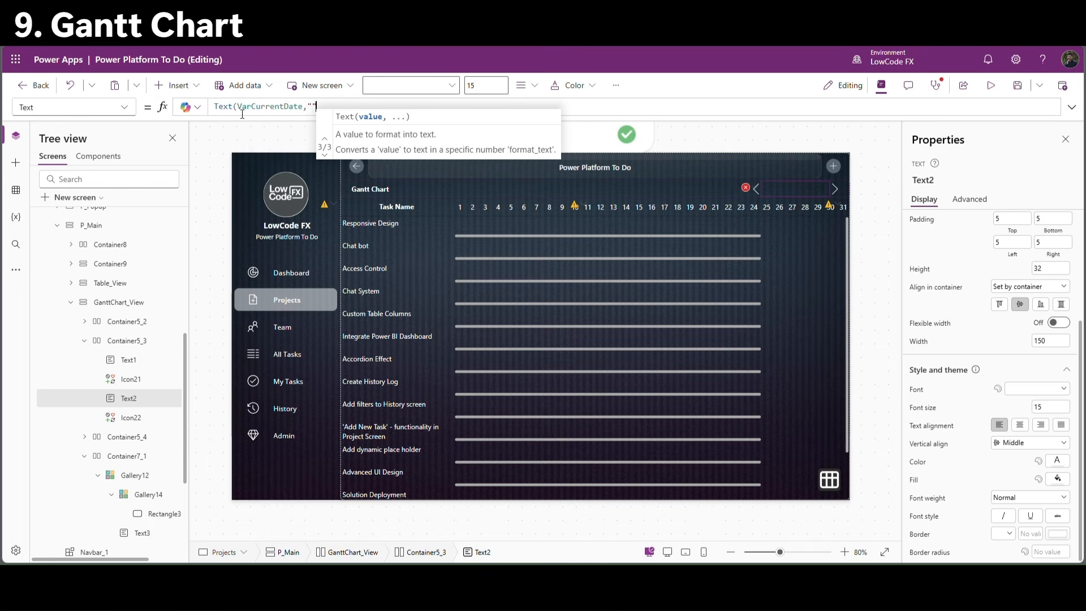
{"action": "type", "text": "mm - "}
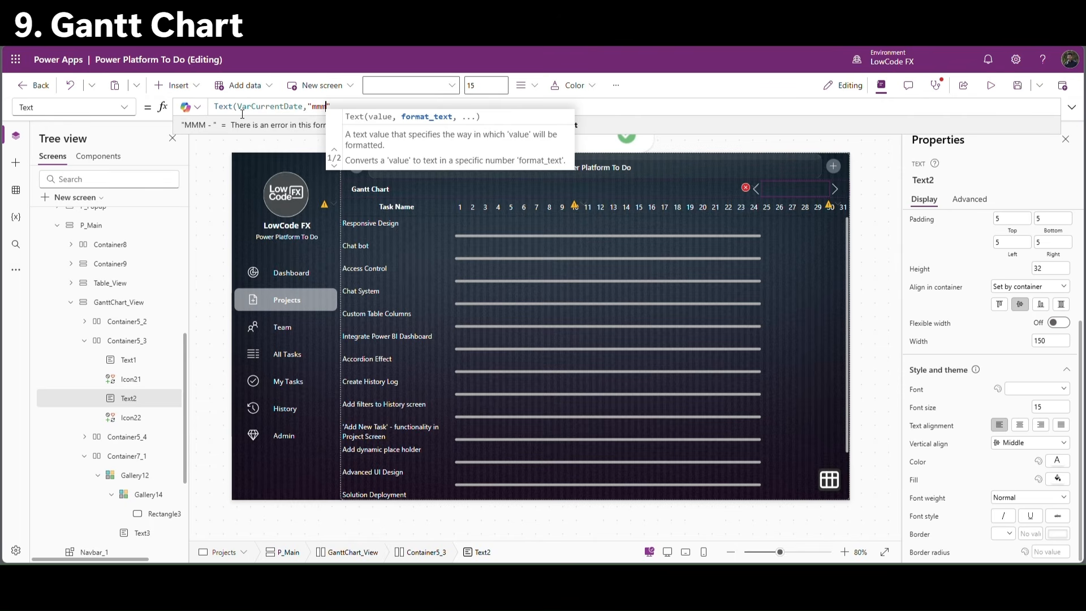
{"action": "type", "text": "yy\""}
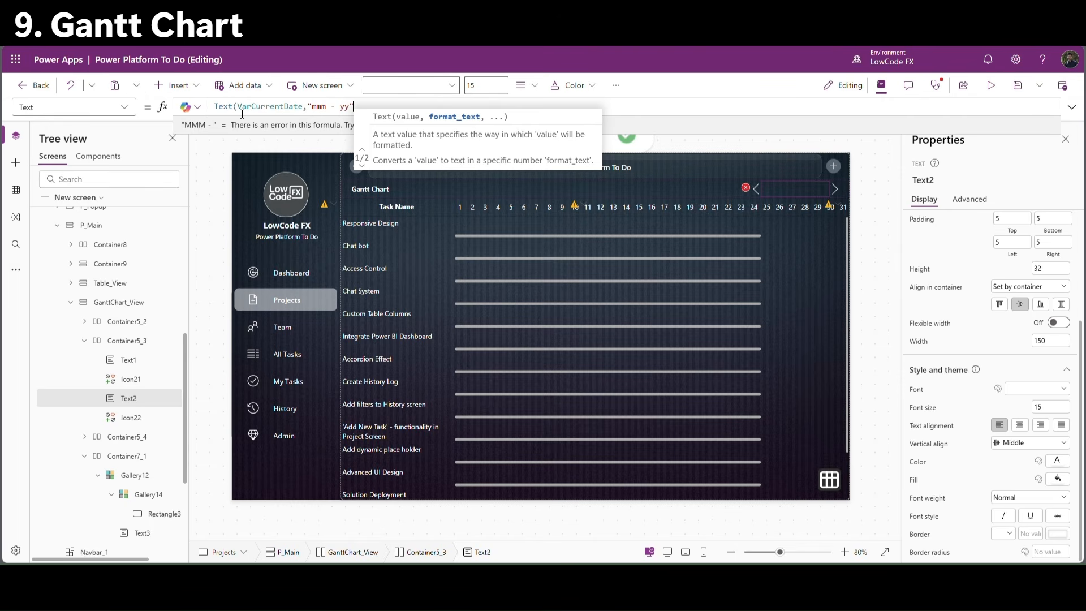
{"action": "type", "text": ")"}
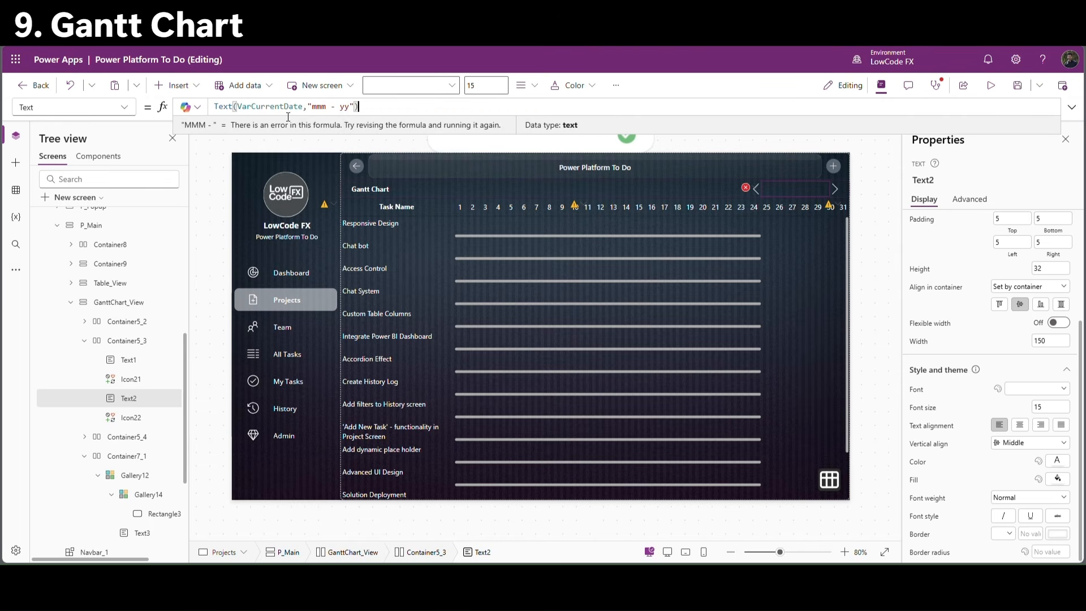
Make the month label's font colour white and centre its text.
{"action": "scroll", "coordinate": [1052, 493], "scroll_direction": "up", "scroll_amount": 2}
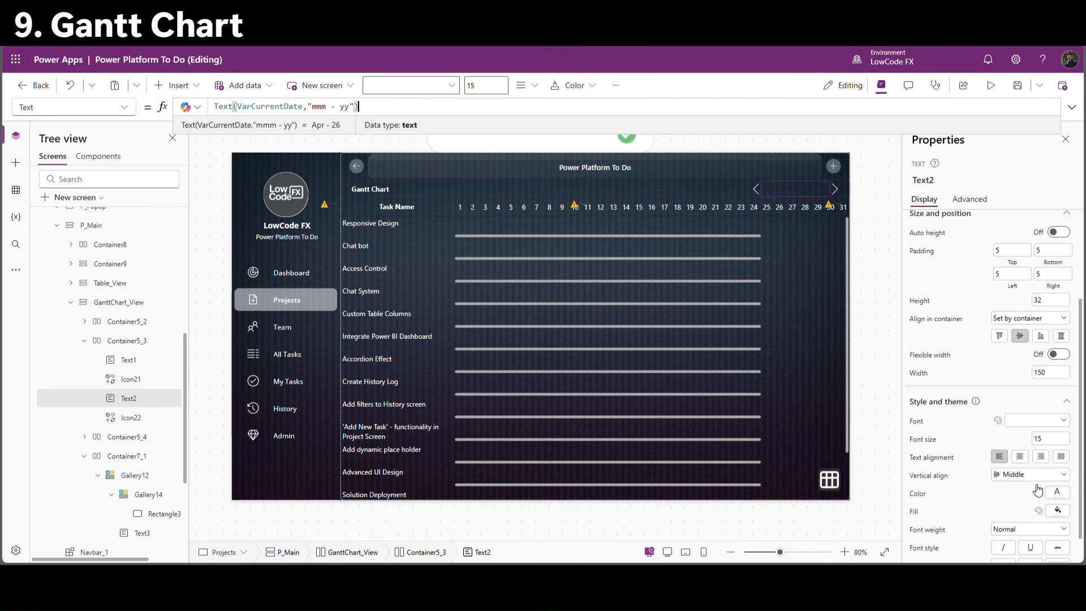
{"action": "left_click", "coordinate": [1058, 517]}
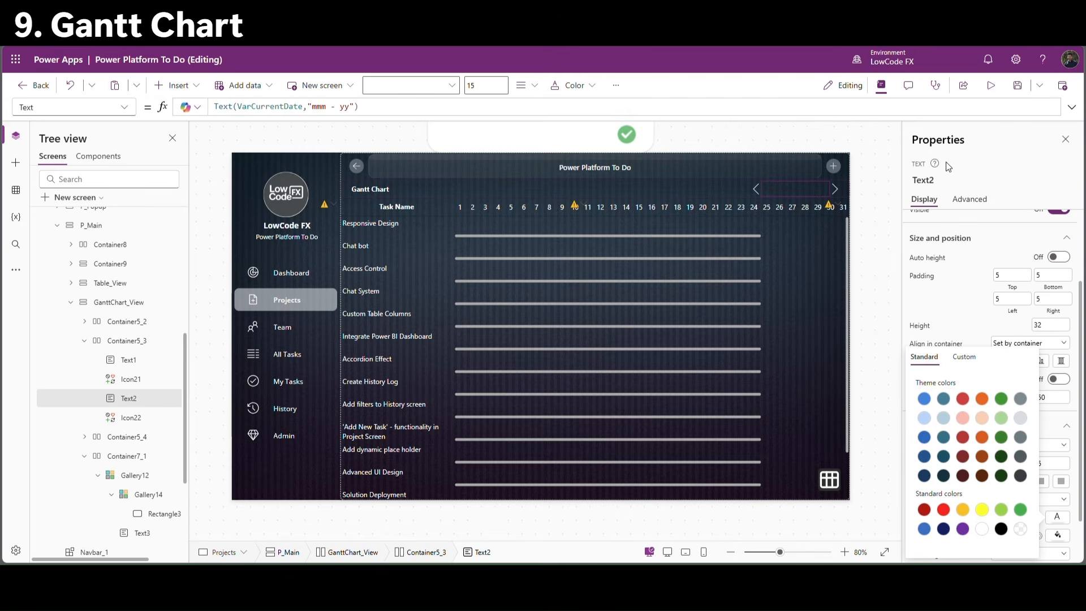
{"action": "left_click", "coordinate": [814, 192]}
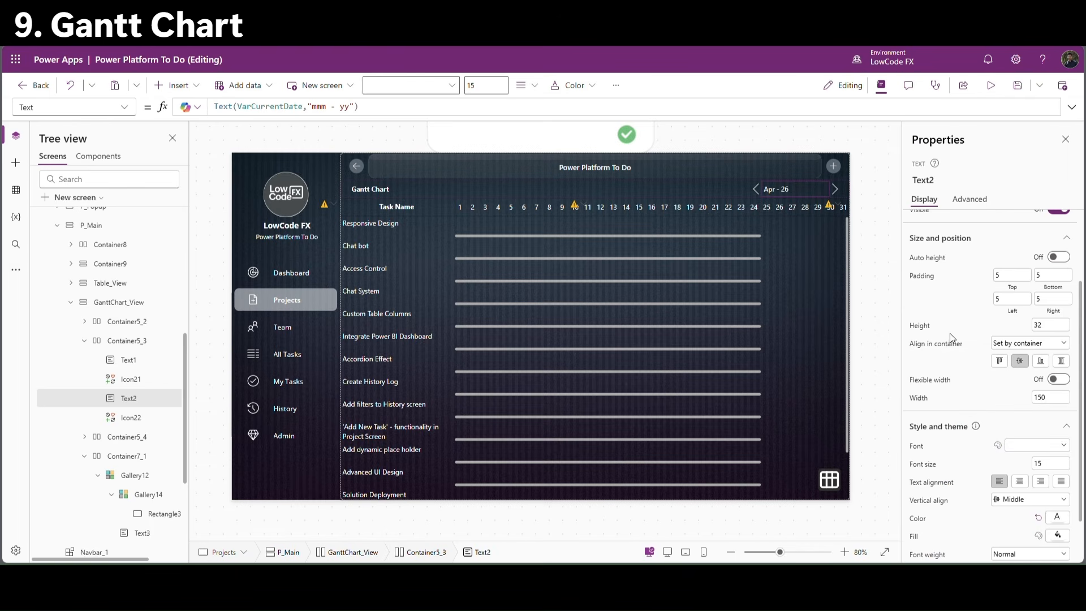
{"action": "left_click", "coordinate": [1020, 482]}
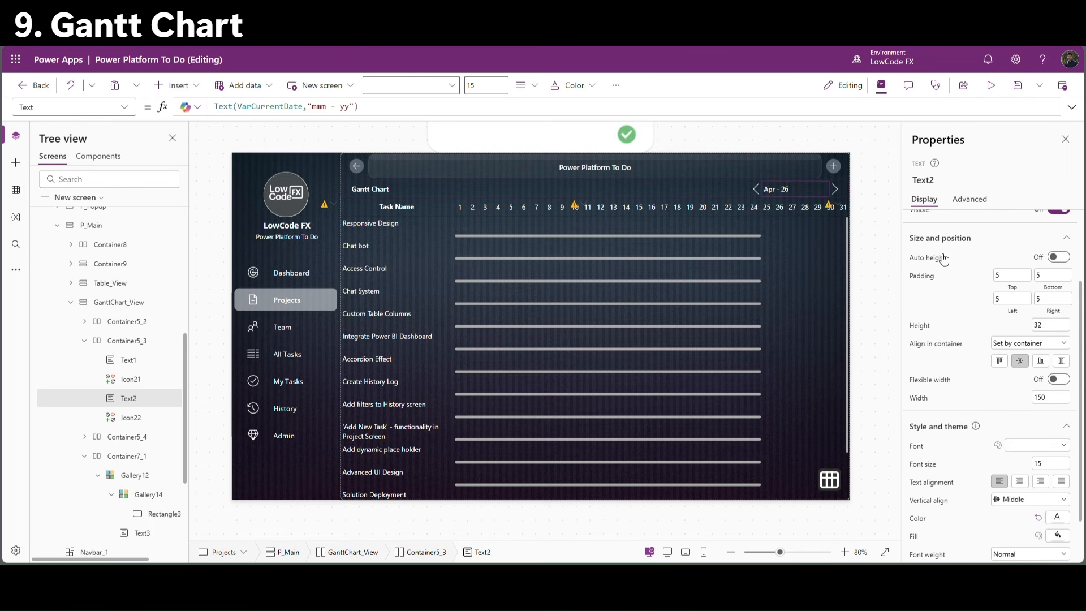
{"action": "left_click", "coordinate": [881, 205]}
Change the month label's date format to "mmmm - yy" so the full month name is used.
{"action": "left_click", "coordinate": [799, 190]}
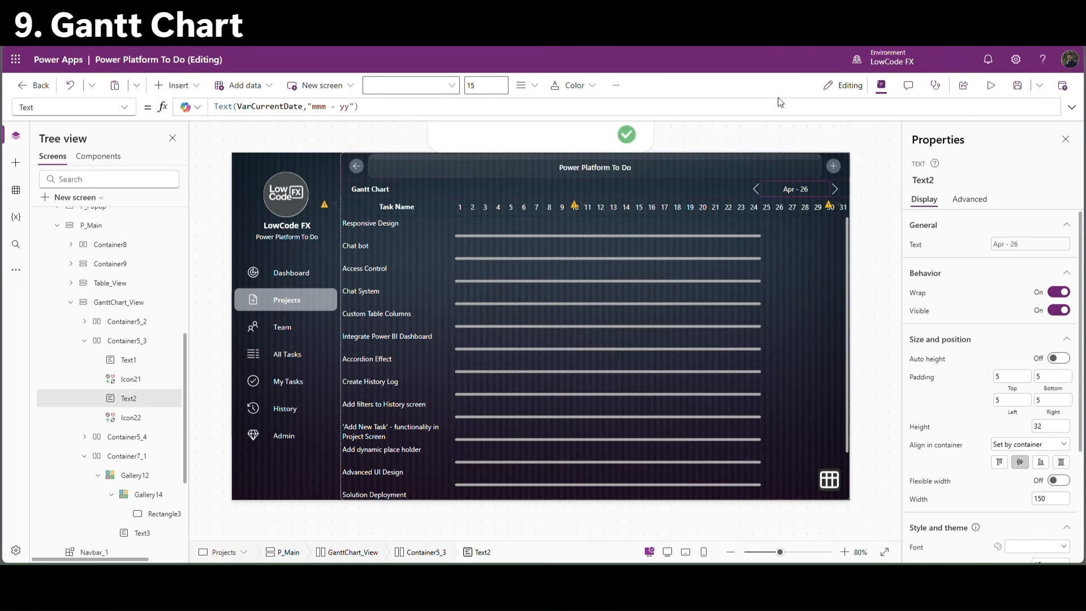
{"action": "left_click", "coordinate": [334, 107]}
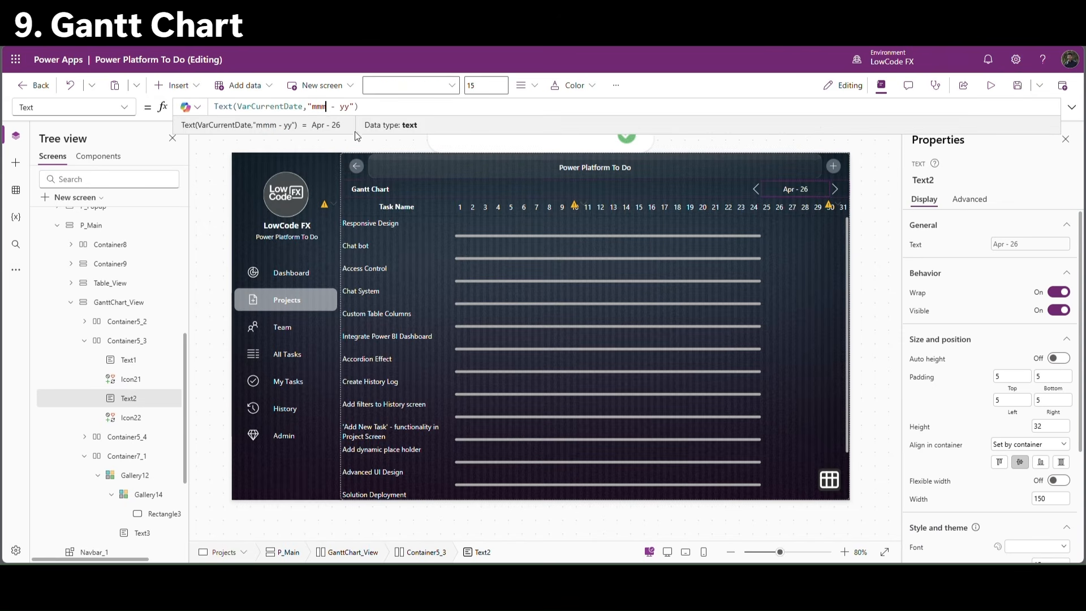
{"action": "type", "text": "m"}
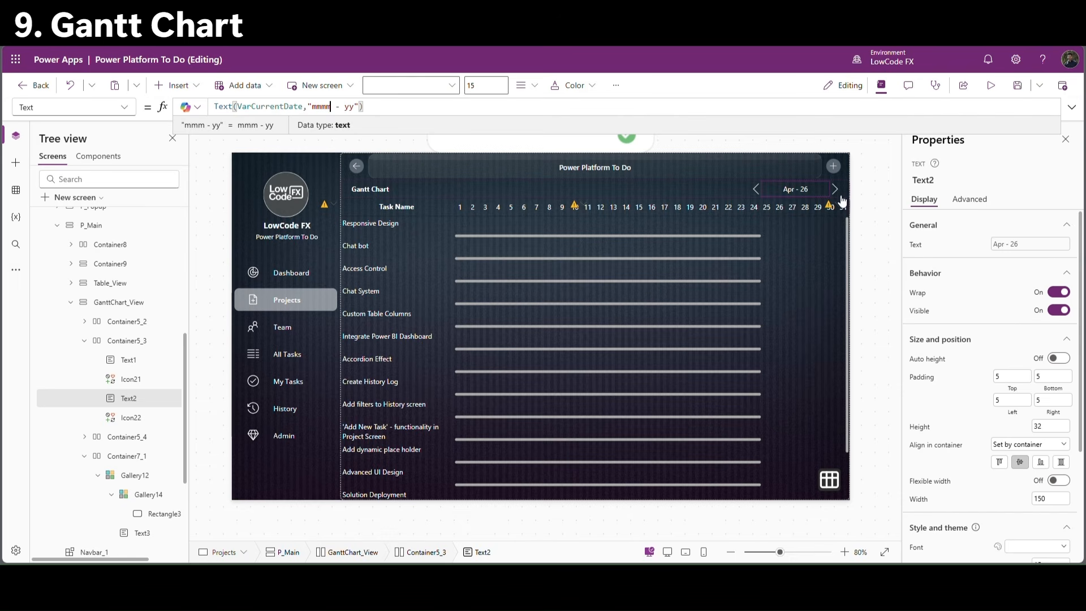
{"action": "left_click", "coordinate": [859, 203]}
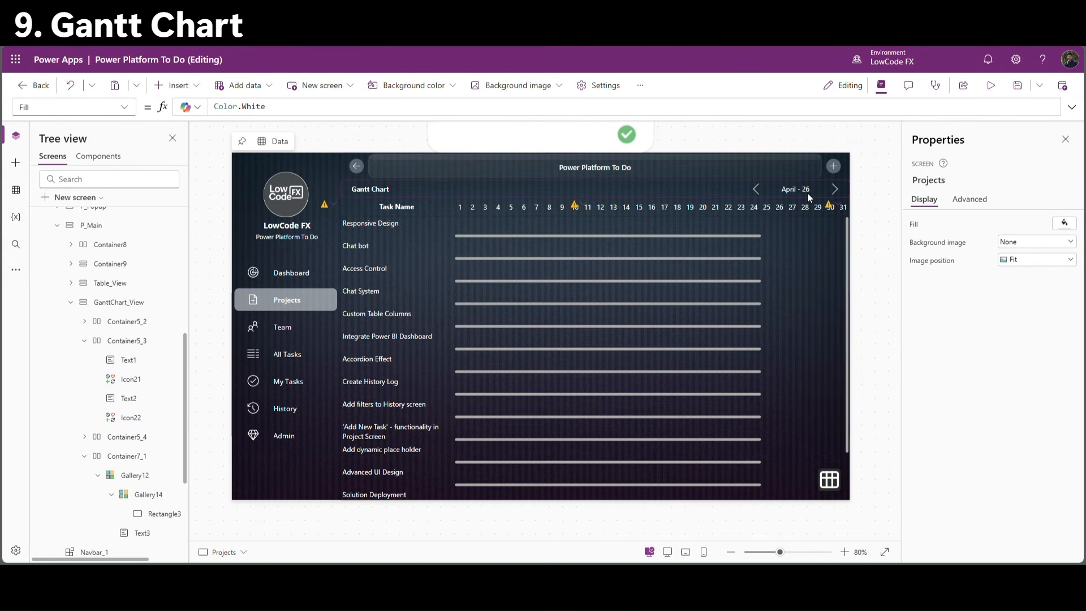
Replace the left arrow's OnSelect formula with the beginning Set(VarCurrentDate , Date(Year(VarCurrentDate).
{"action": "left_click", "coordinate": [755, 191]}
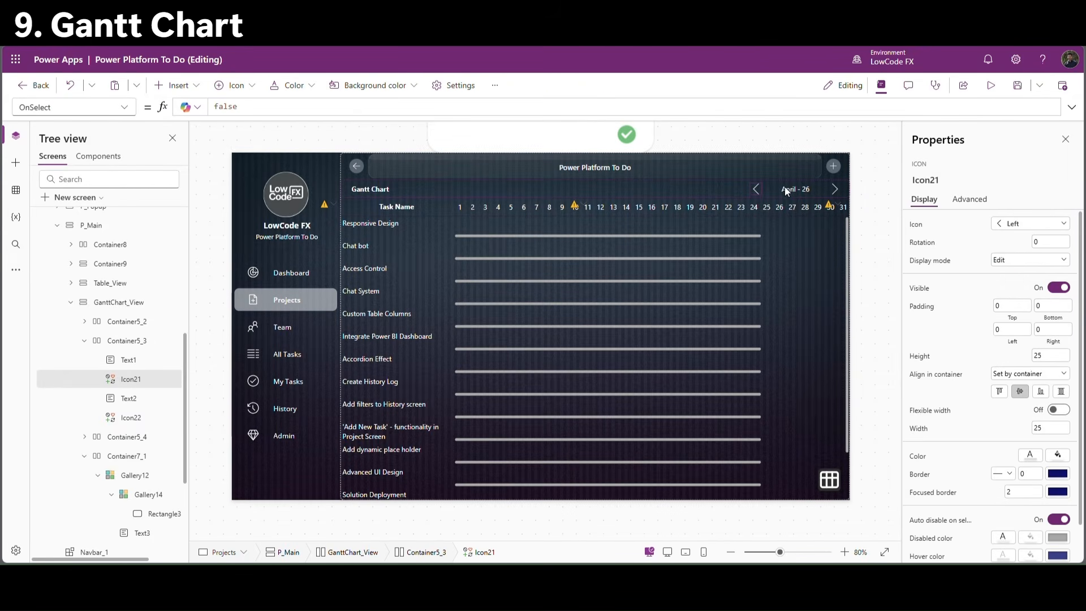
{"action": "double_click", "coordinate": [244, 112]}
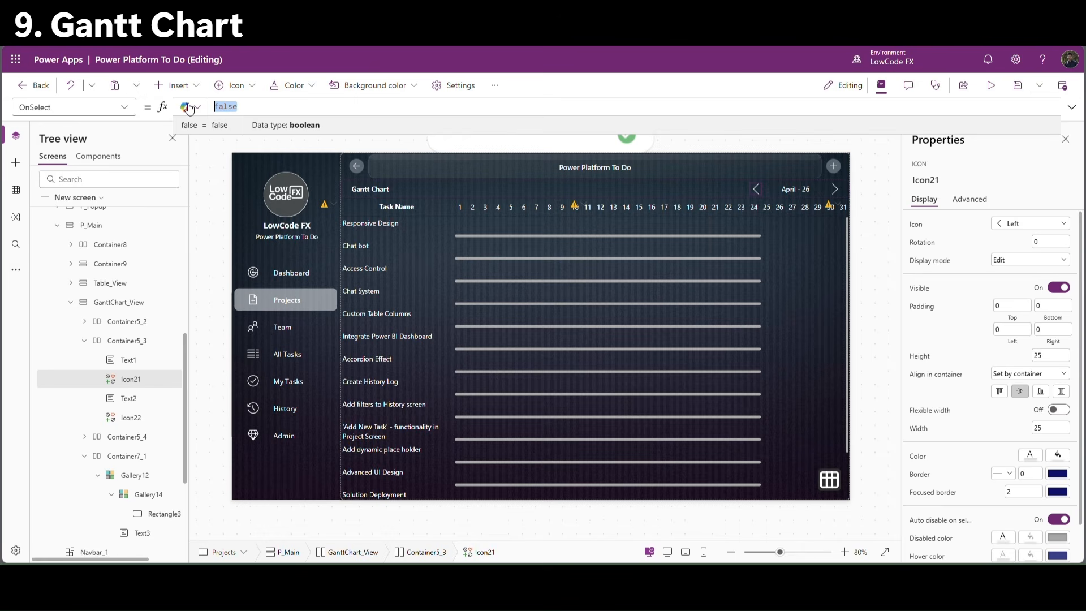
{"action": "type", "text": "Set(Varc"}
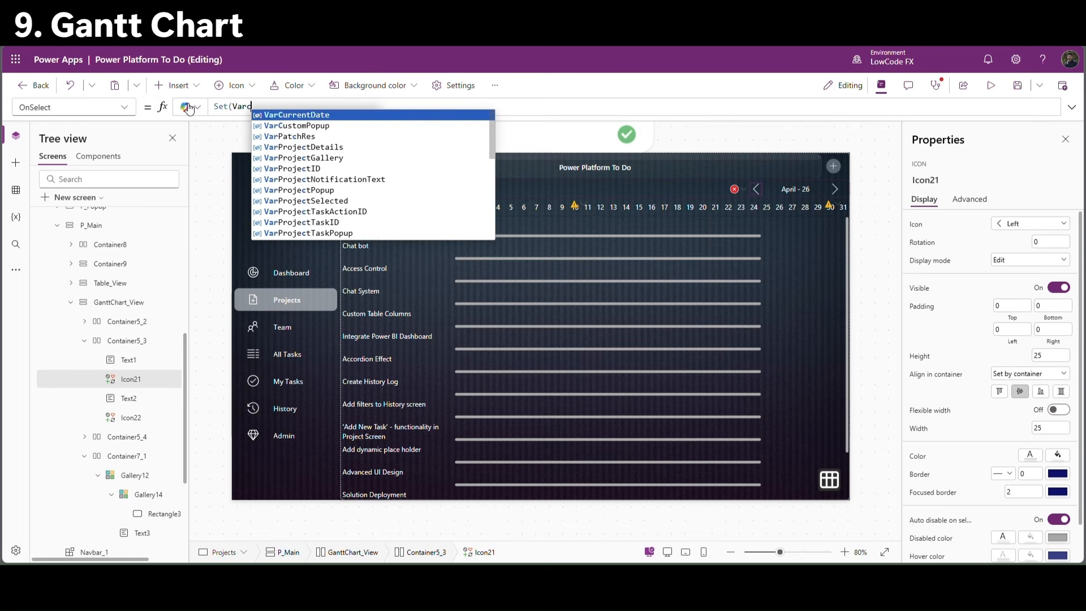
{"action": "key", "text": "Tab"}
{"action": "type", "text": ", "}
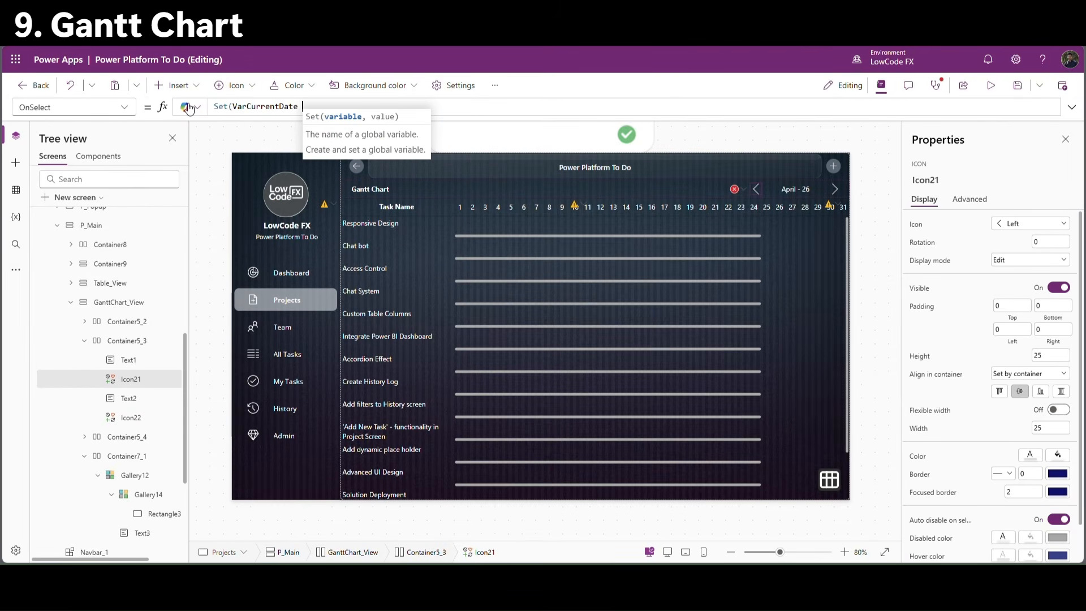
{"action": "type", "text": "Date"}
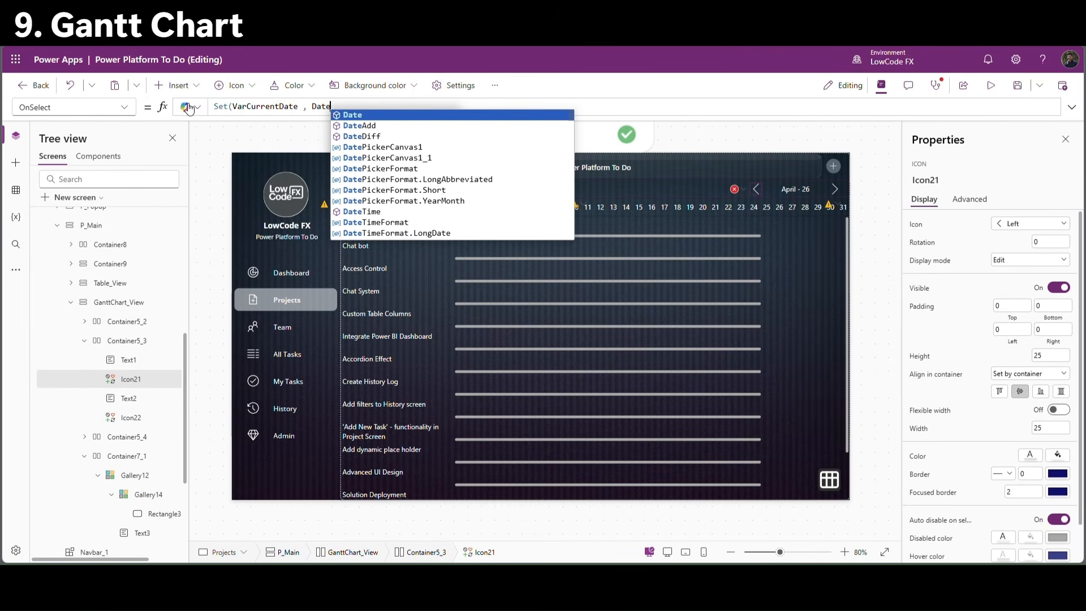
{"action": "type", "text": "(year"}
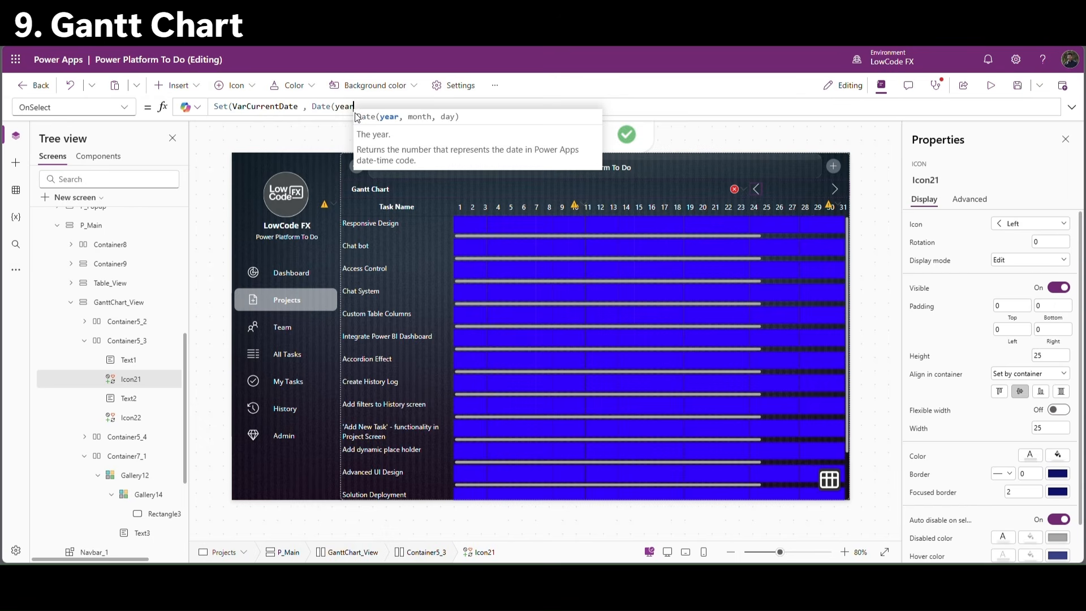
{"action": "key", "text": "Tab"}
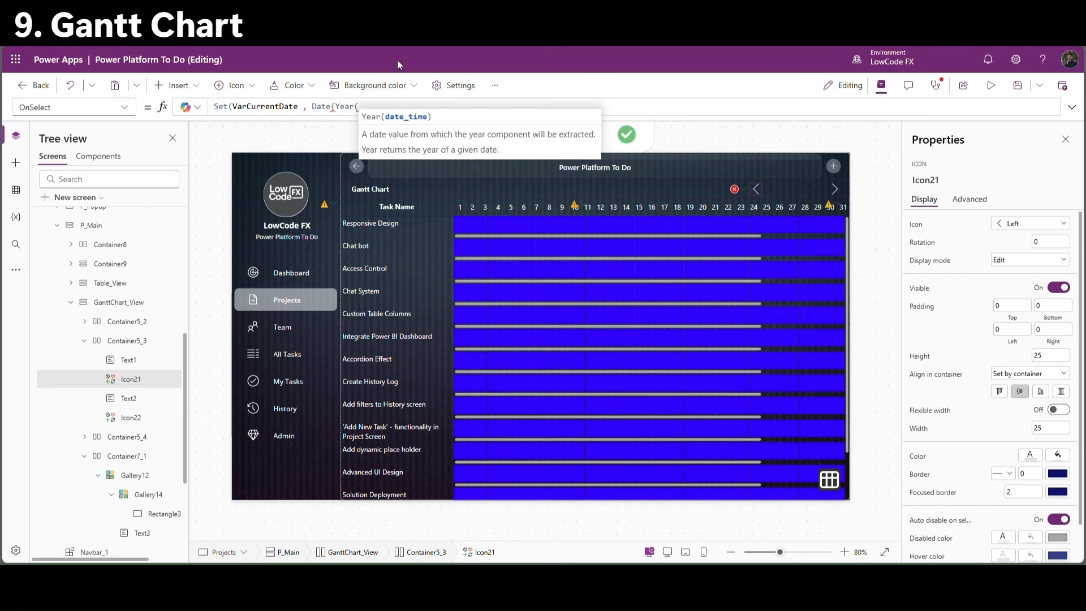
{"action": "double_click", "coordinate": [276, 107]}
{"action": "key", "text": "ctrl+c"}
{"action": "key", "text": "End"}
{"action": "key", "text": "ctrl+v"}
{"action": "type", "text": ")"}
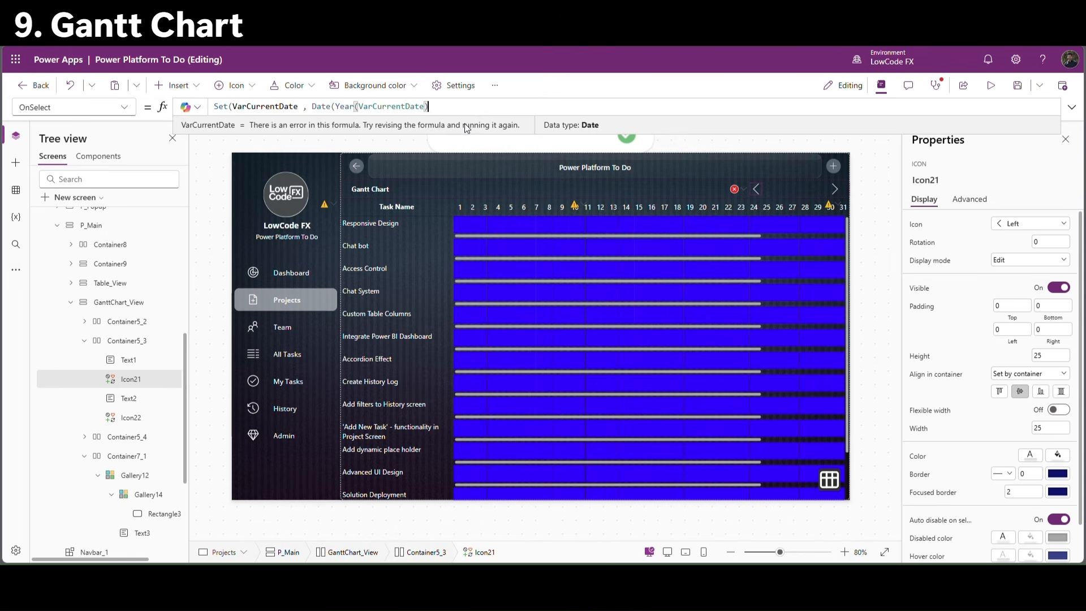
Complete the left arrow's Date formula with Month(VarCurrentDate) -1 as the month and 1 as the day.
{"action": "type", "text": ",mon"}
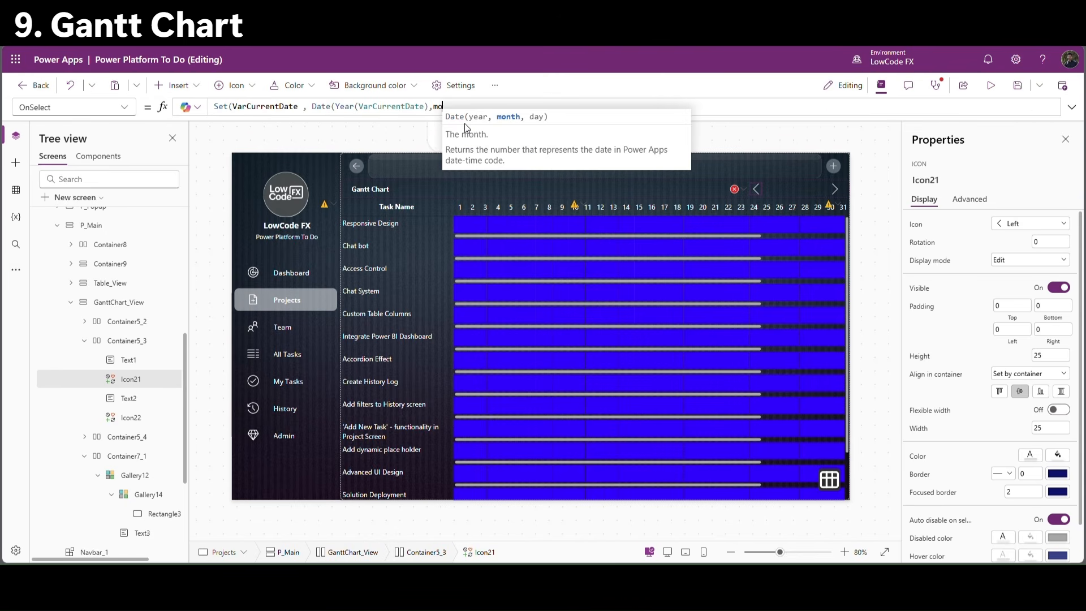
{"action": "key", "text": "Tab"}
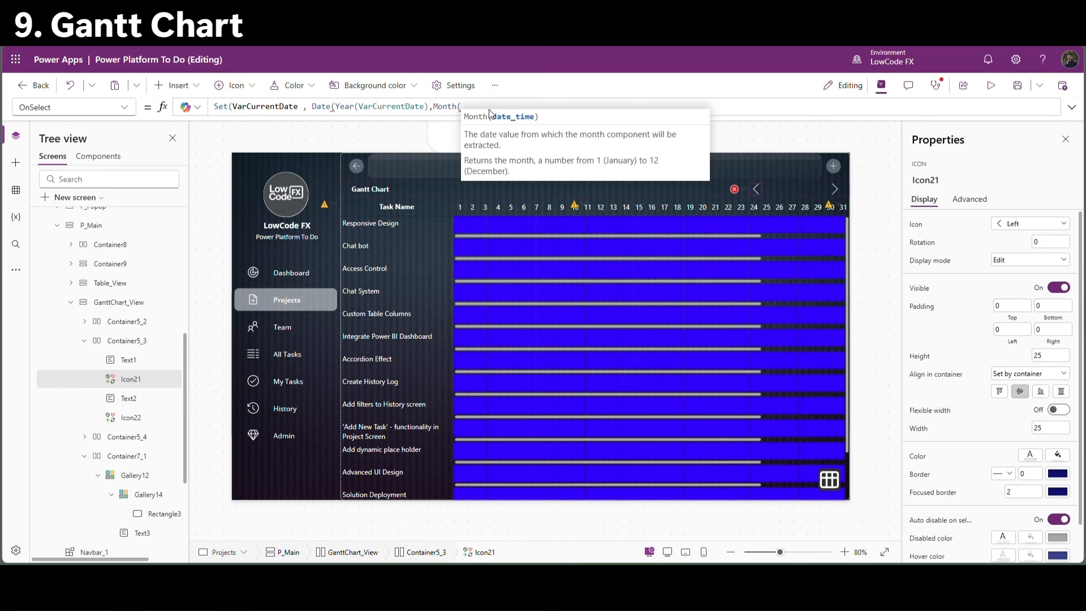
{"action": "key", "text": "ctrl+v"}
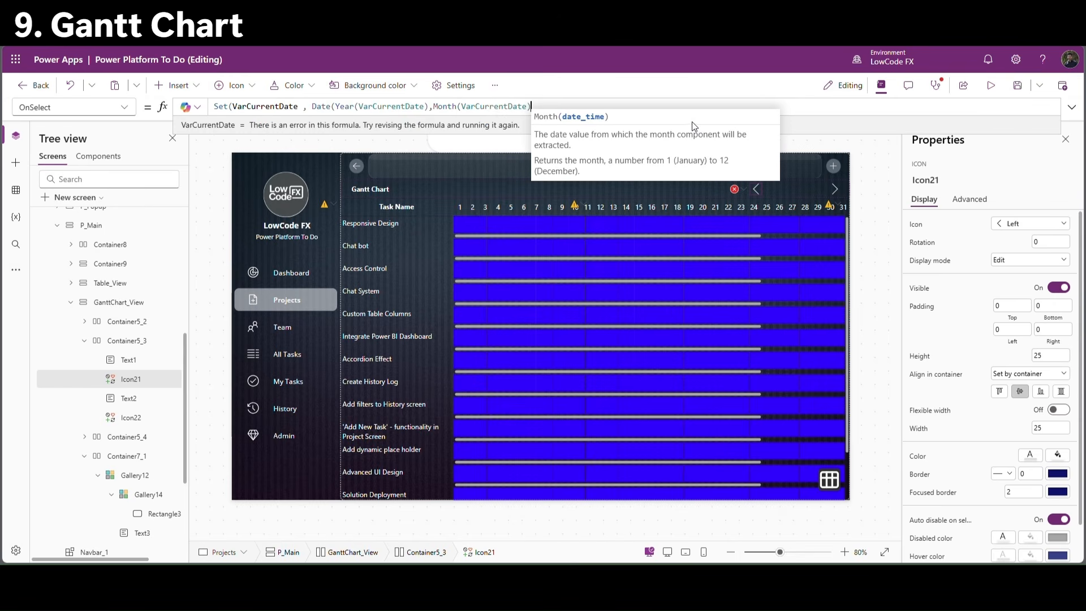
{"action": "type", "text": ")"}
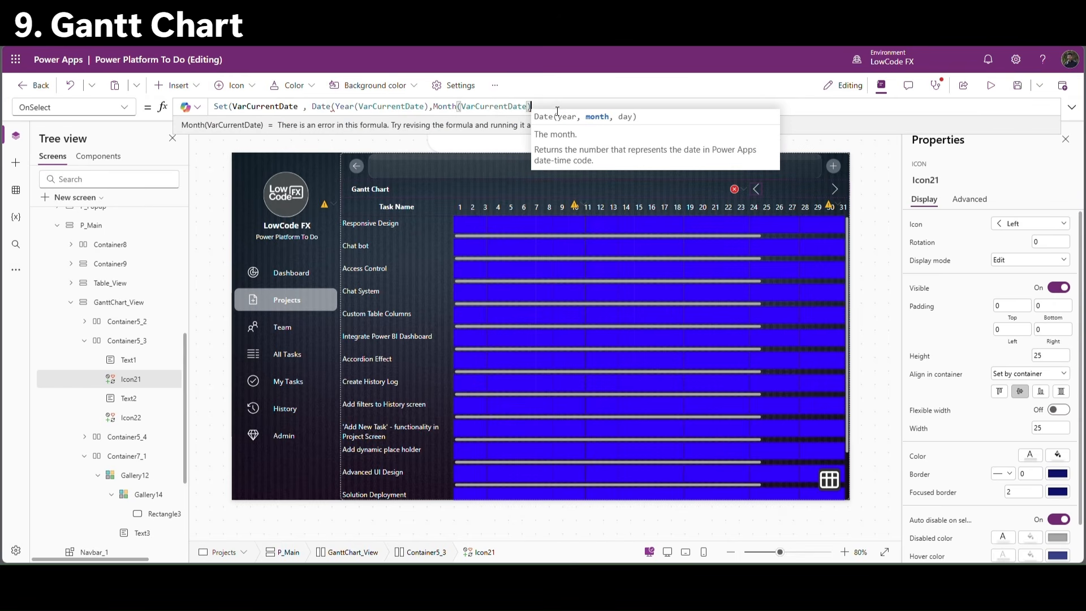
{"action": "type", "text": " -1 "}
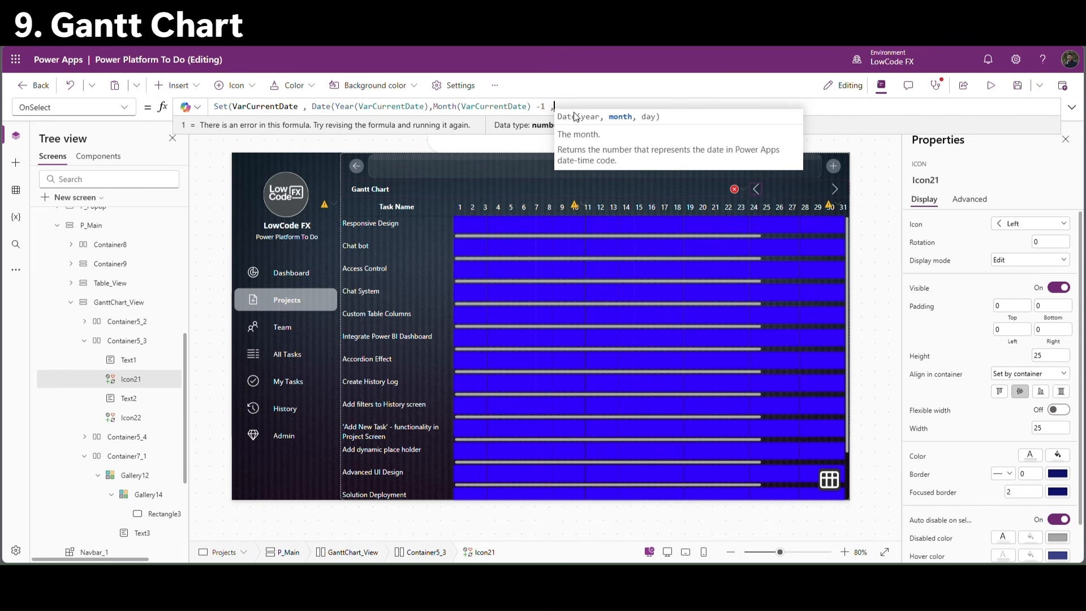
{"action": "type", "text": ","}
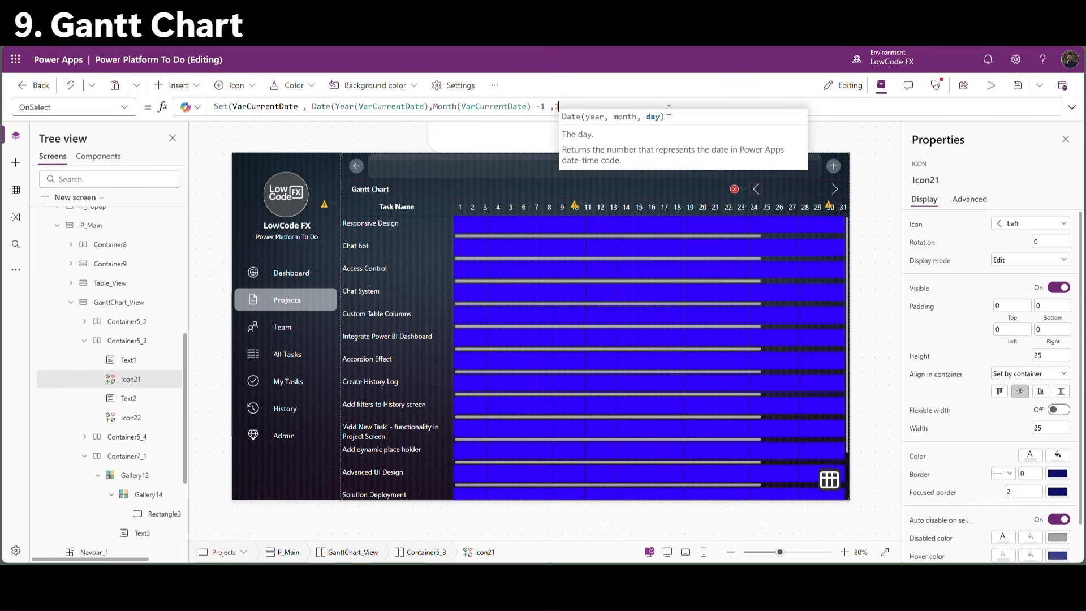
{"action": "type", "text": "))"}
Copy the left arrow's OnSelect formula to the right arrow's OnSelect, adjusting the month offset to go one month forward.
{"action": "left_click_drag", "start_coordinate": [669, 110], "coordinate": [220, 112]}
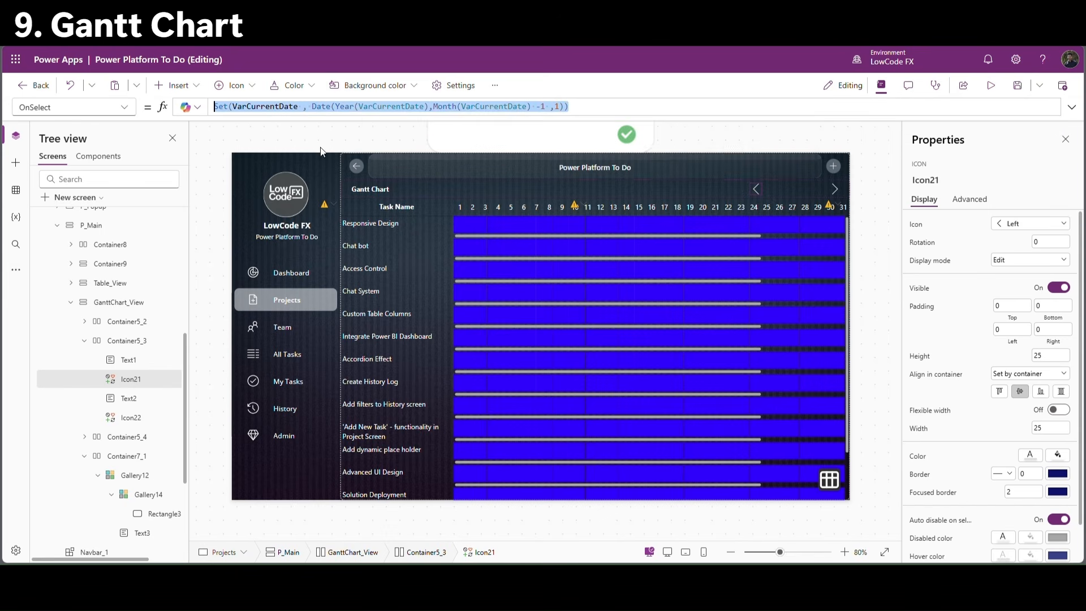
{"action": "left_click", "coordinate": [835, 189]}
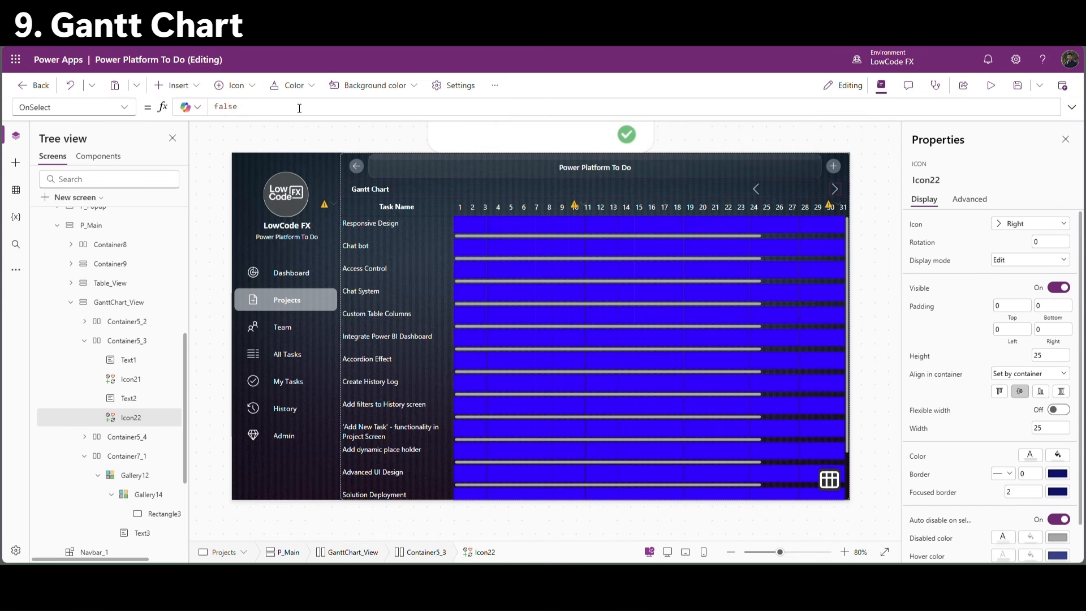
{"action": "left_click", "coordinate": [477, 107]}
{"action": "key", "text": "ctrl+a"}
{"action": "key", "text": "ctrl+v"}
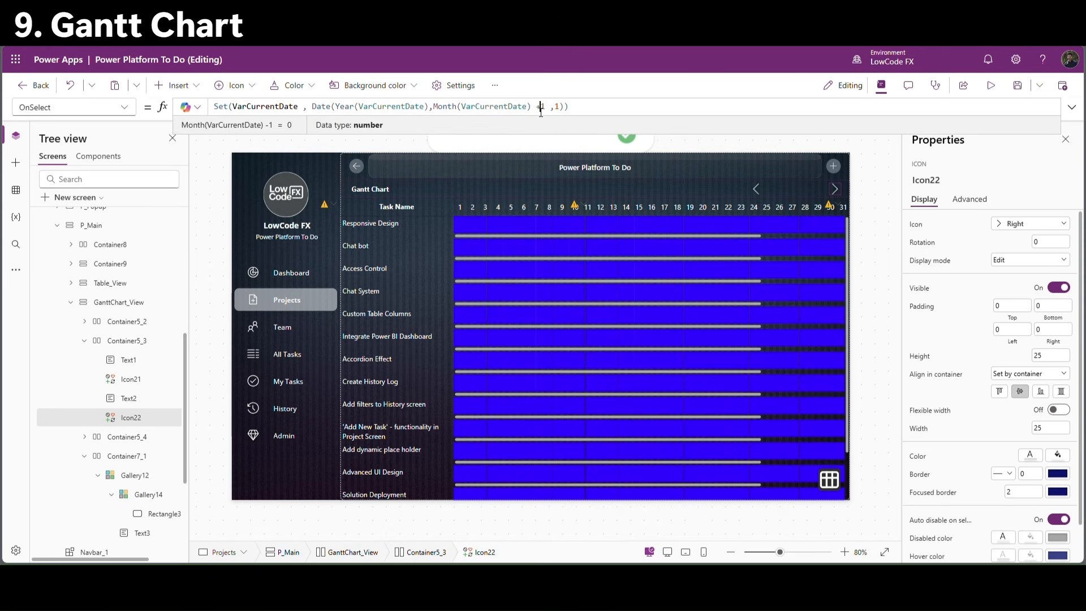
{"action": "left_click", "coordinate": [807, 213]}
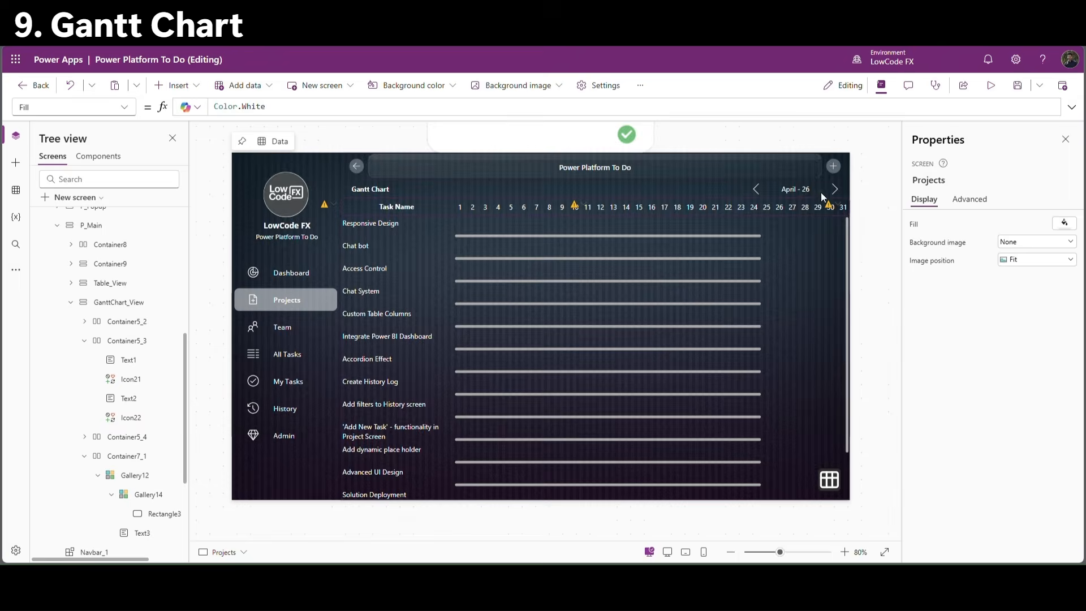
Preview the app and test the month navigation by stepping the Gantt chart back several months.
{"action": "left_click", "coordinate": [990, 85]}
{"action": "left_click", "coordinate": [966, 151]}
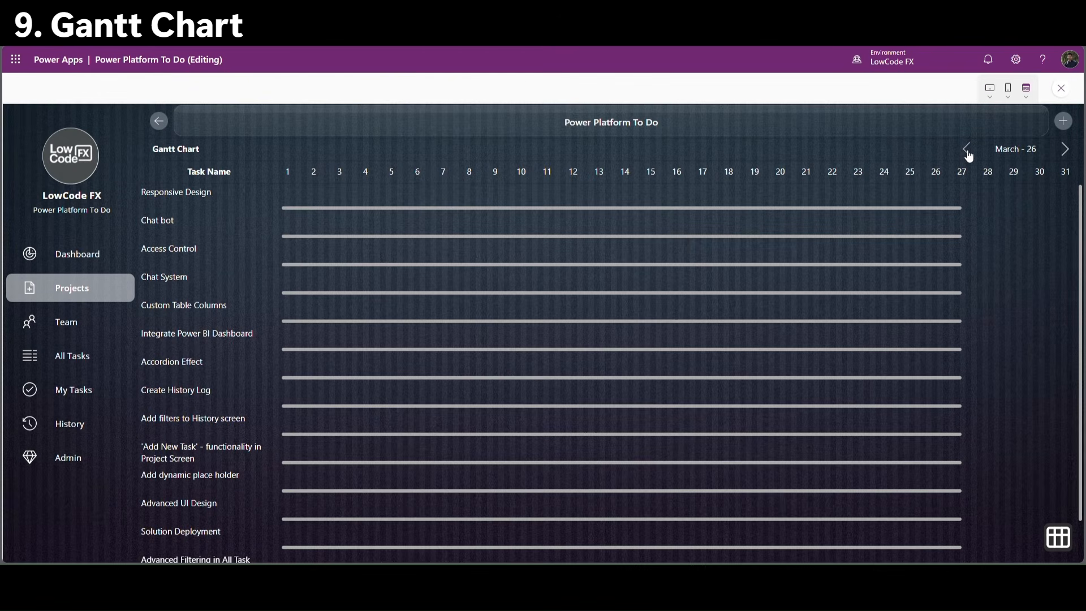
{"action": "left_click", "coordinate": [967, 152]}
{"action": "left_click", "coordinate": [967, 152]}
{"action": "left_click", "coordinate": [967, 152]}
{"action": "left_click", "coordinate": [968, 152]}
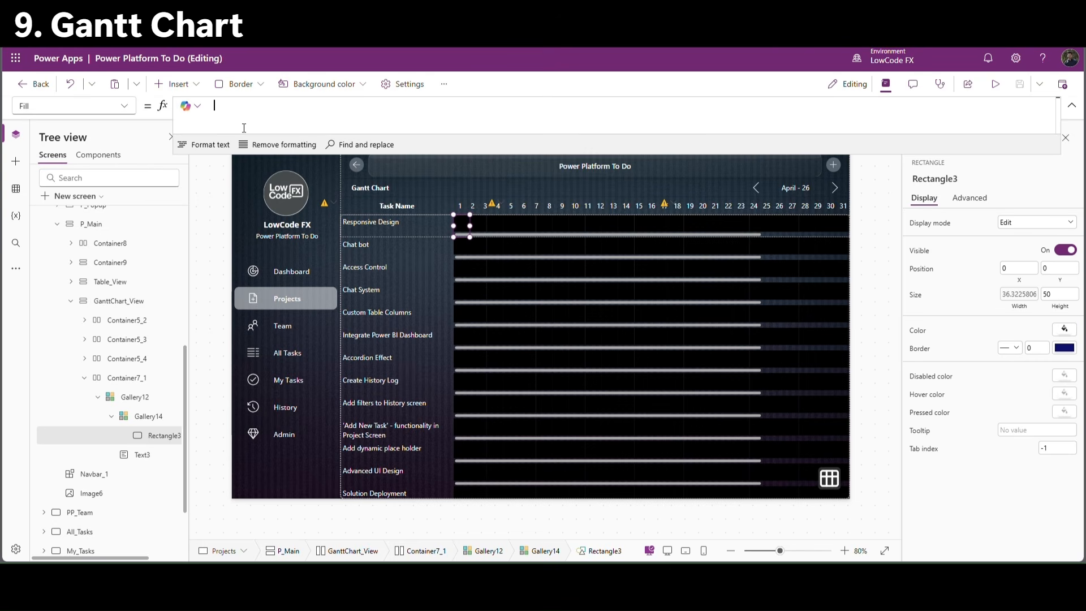
Begin the day rectangle's Fill formula with If(LookUp(PP_Task_Details,.
{"action": "type", "text": "If("}
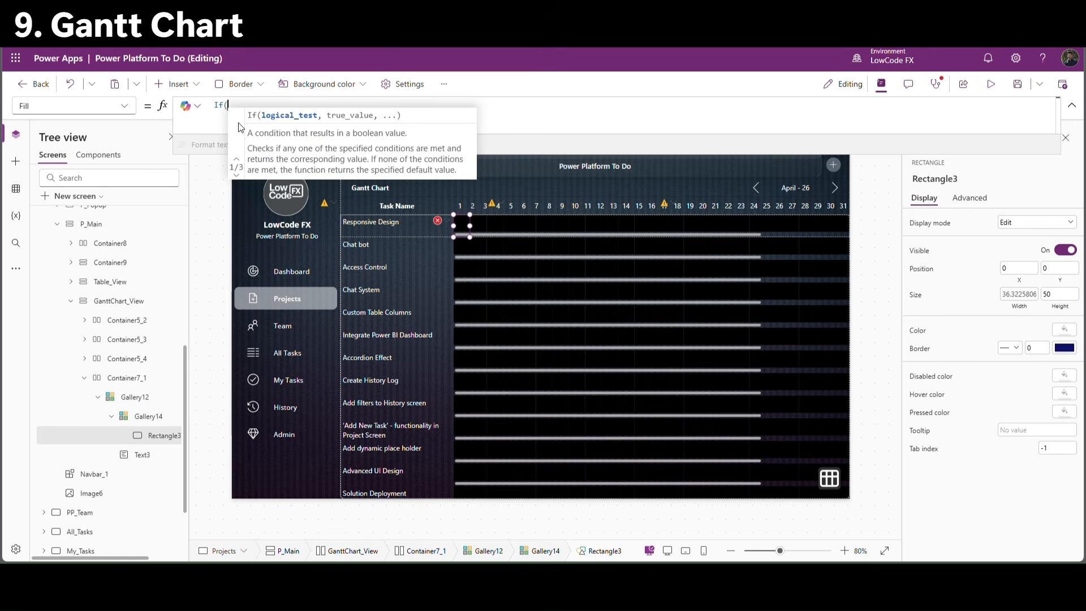
{"action": "type", "text": "LookUp("}
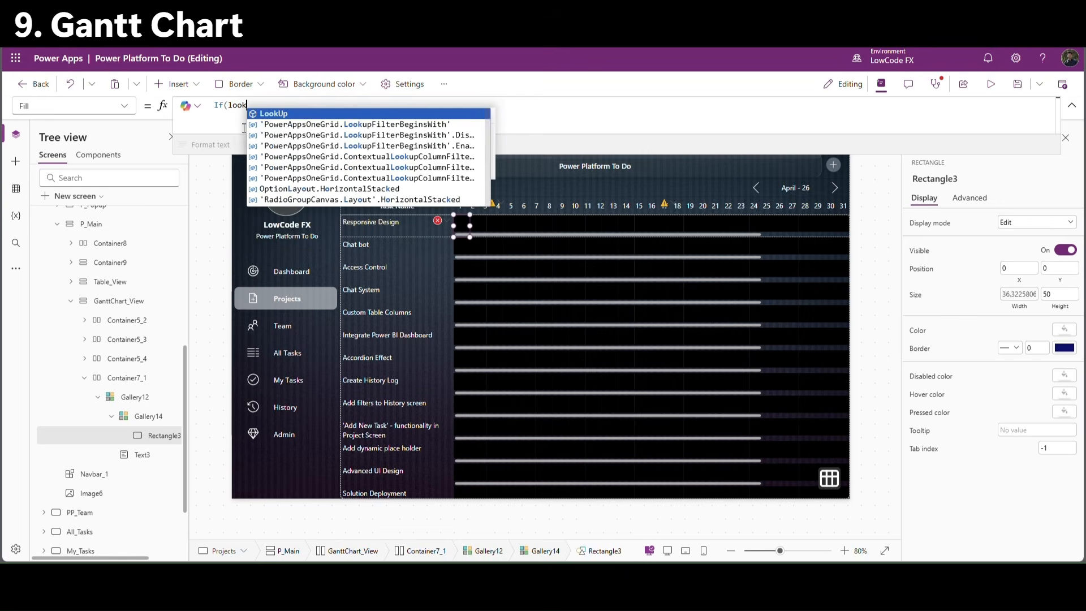
{"action": "type", "text": "task_de"}
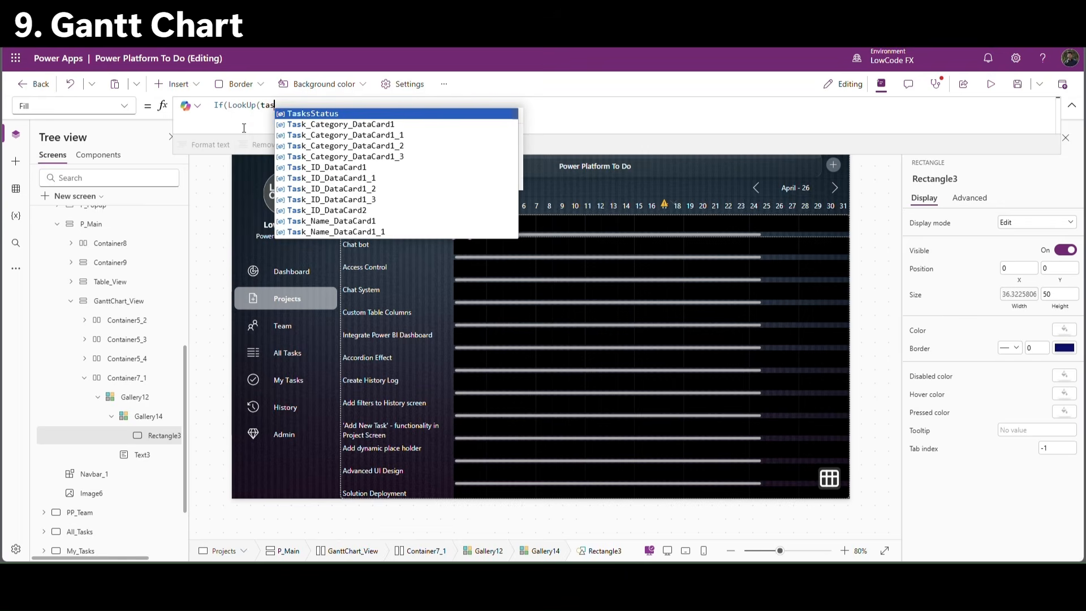
{"action": "key", "text": "Down"}
{"action": "key", "text": "Down"}
{"action": "key", "text": "Down"}
{"action": "key", "text": "Down"}
{"action": "key", "text": "Down"}
{"action": "key", "text": "Down"}
{"action": "key", "text": "Down"}
{"action": "key", "text": "Down"}
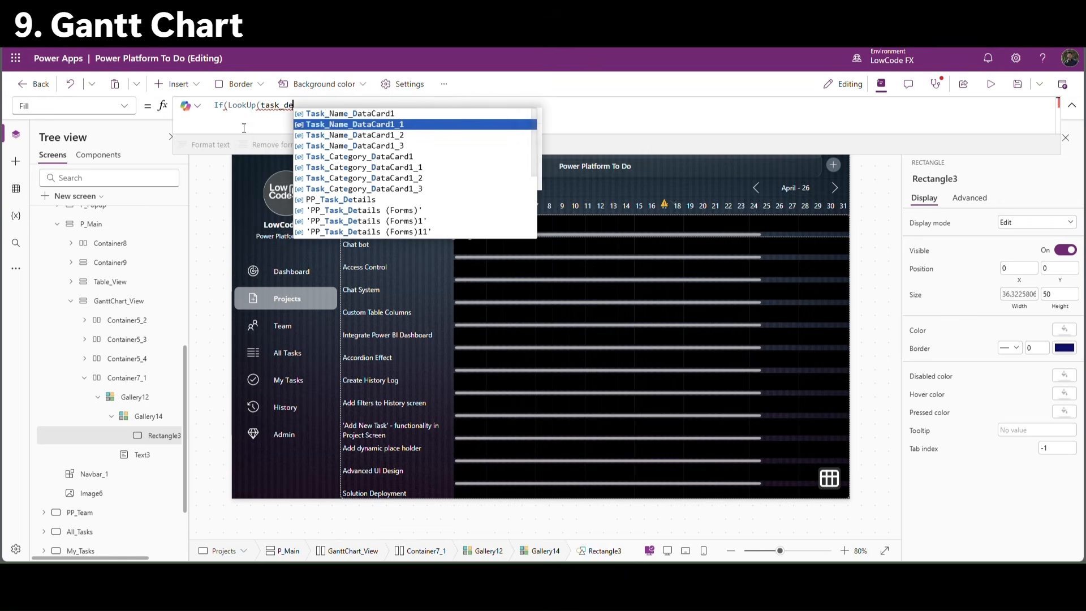
{"action": "key", "text": "Tab"}
{"action": "type", "text": ","}
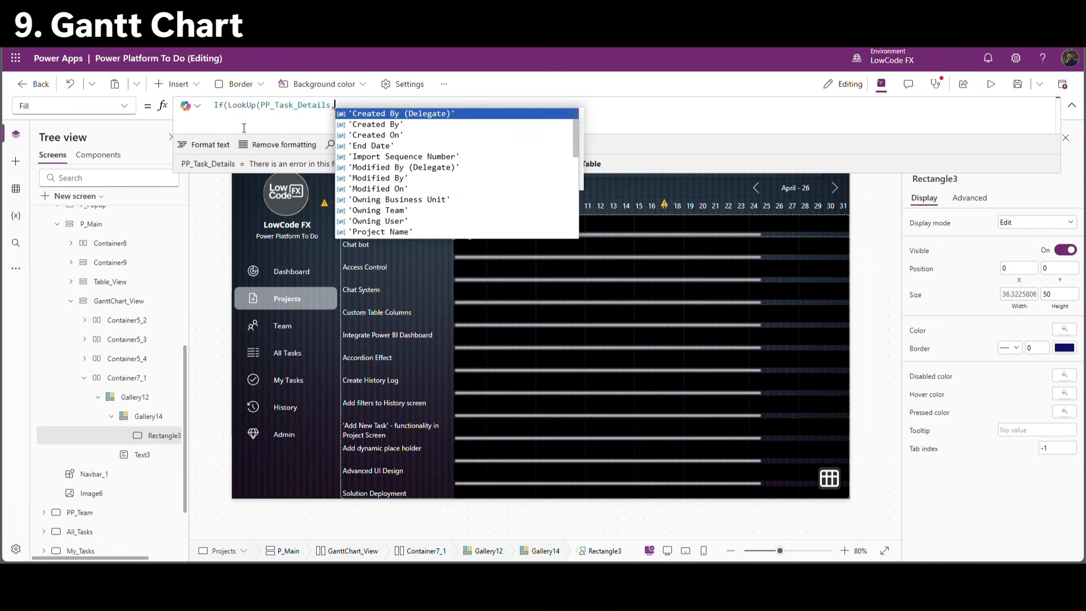
Set the lookup's condition to Task_Name = ThisItem.TaskName and its result to 'Start Date'.
{"action": "type", "text": "task_name"}
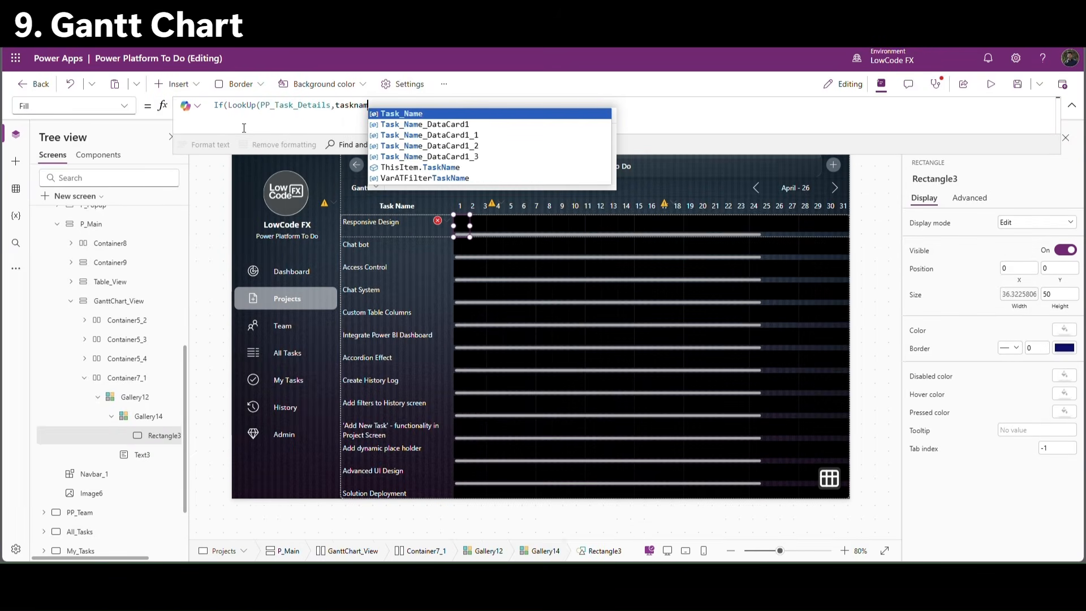
{"action": "key", "text": "Tab"}
{"action": "type", "text": "= thisai"}
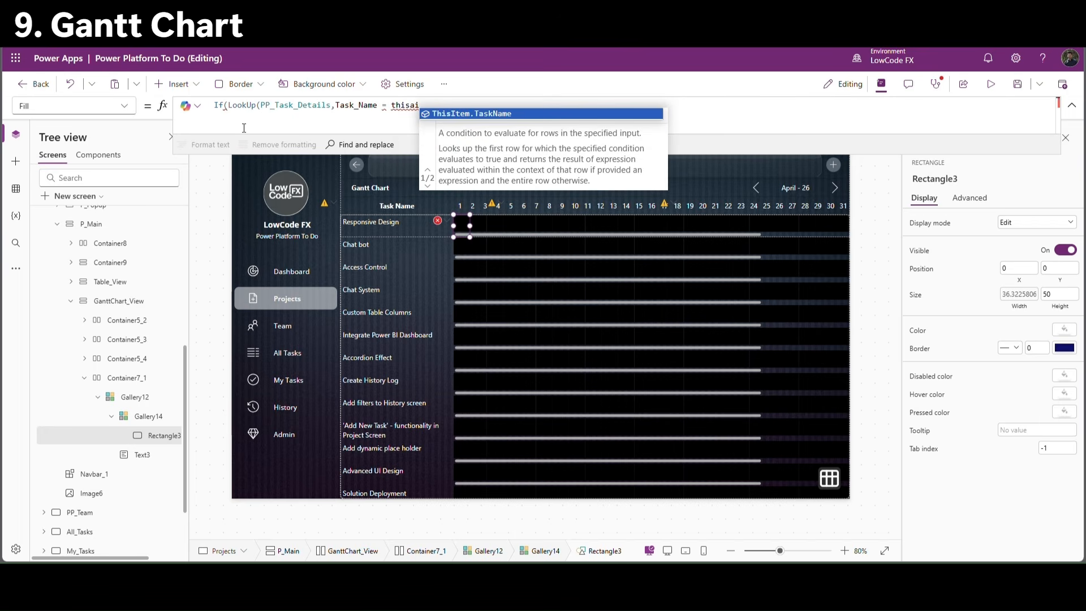
{"action": "key", "text": "Tab"}
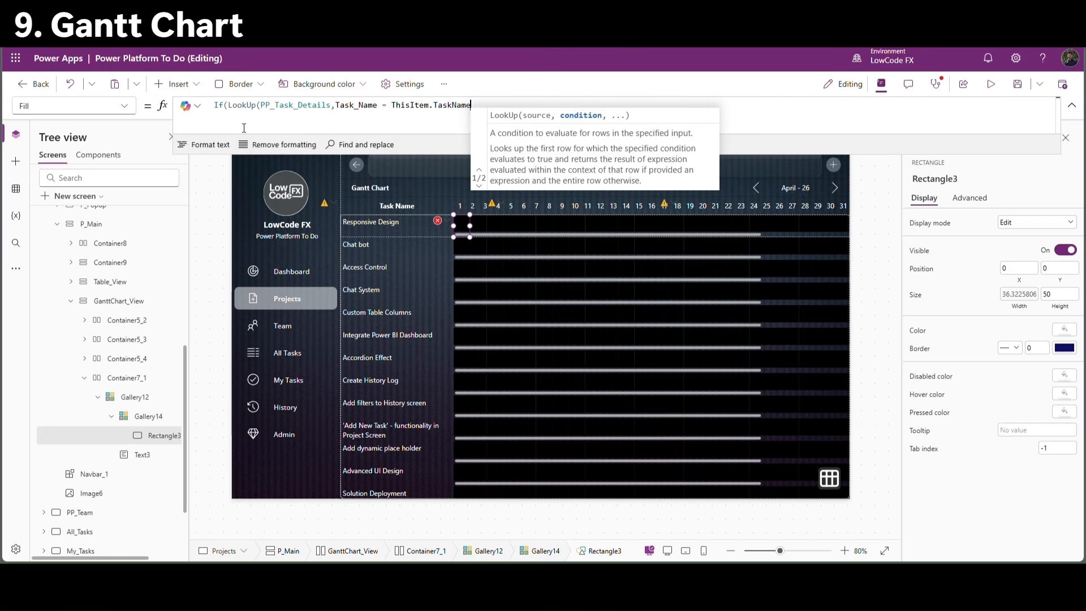
{"action": "type", "text": ",startdate"}
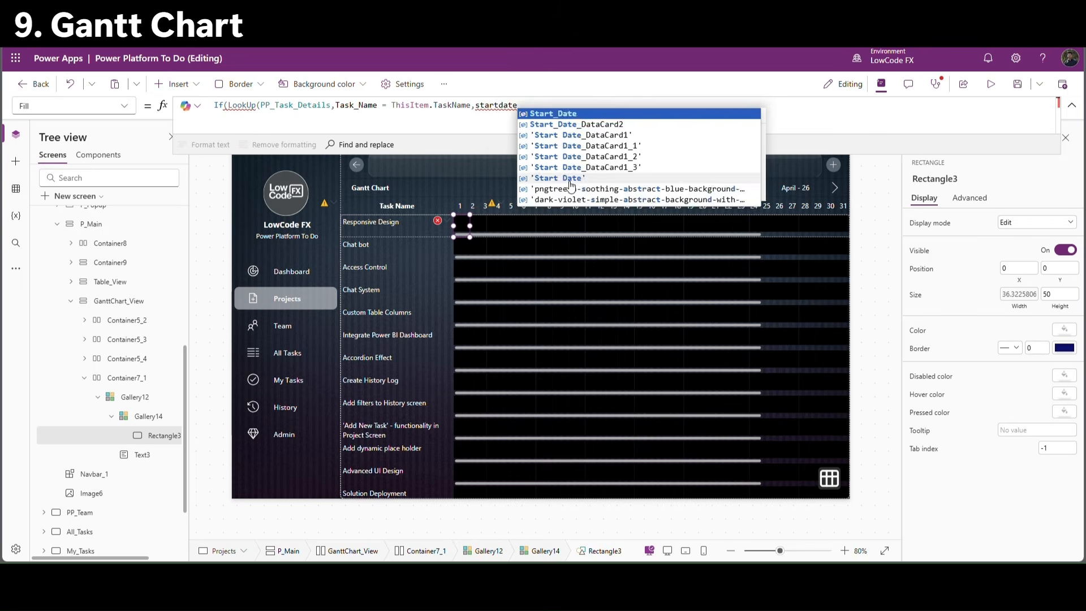
{"action": "left_click", "coordinate": [570, 179]}
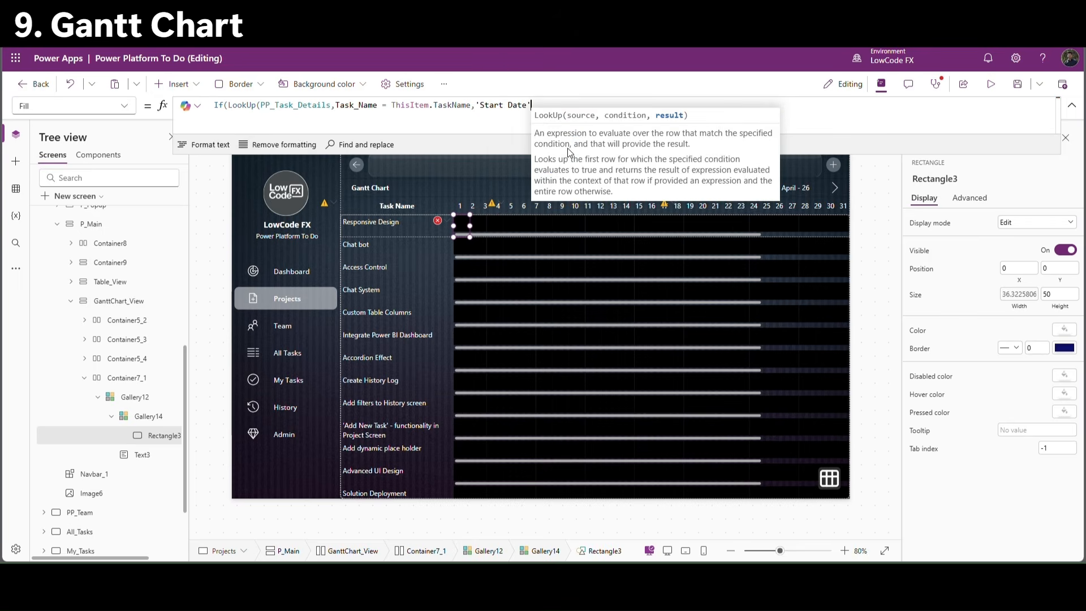
Close the lookup, compare it with >= ThisItem.Seq and add && for a second condition.
{"action": "type", "text": ")>="}
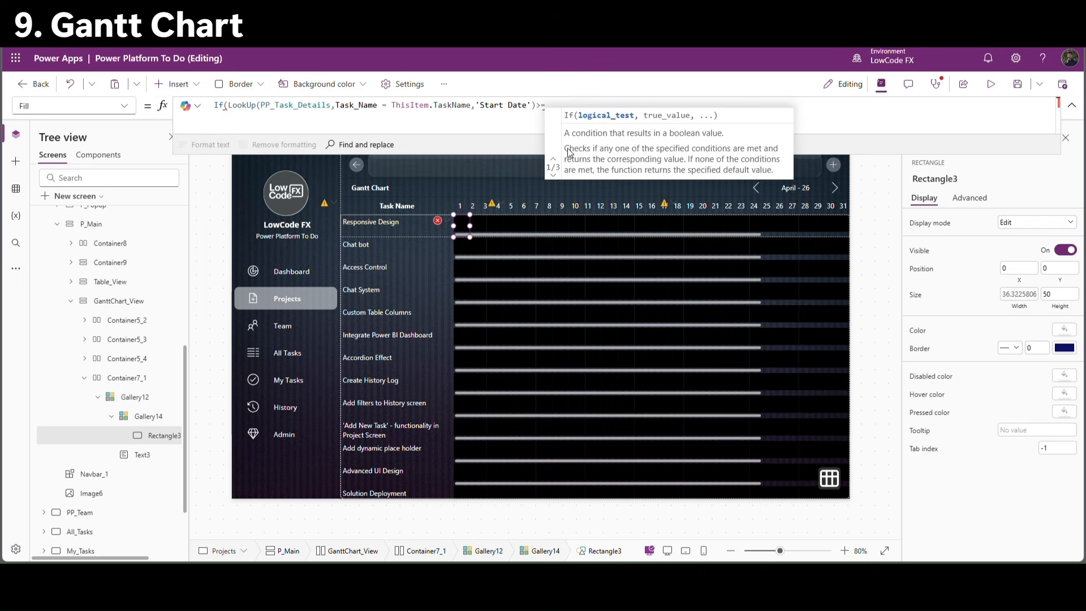
{"action": "type", "text": " this"}
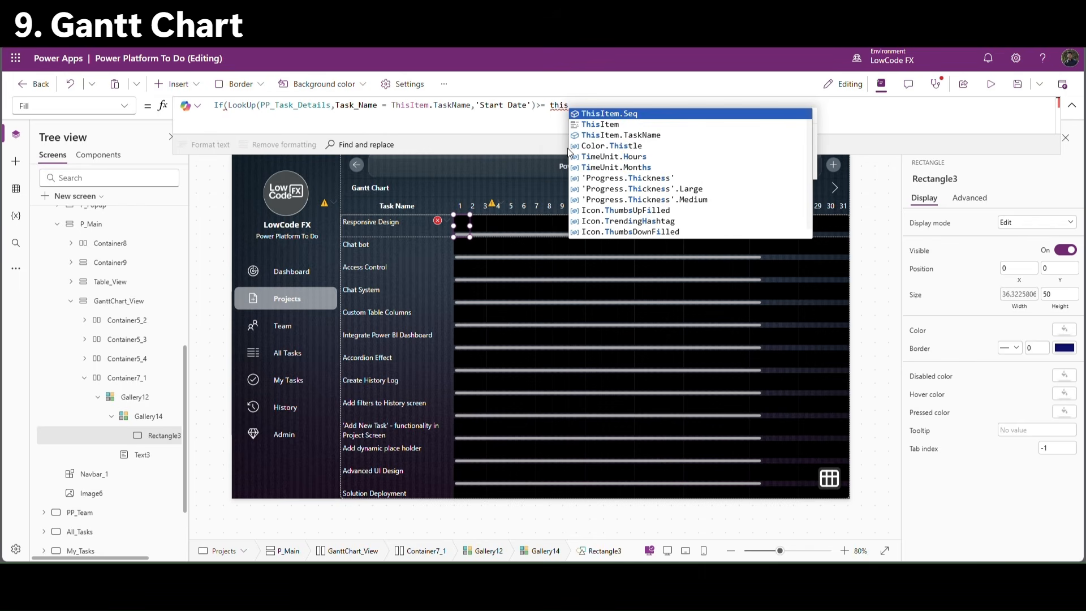
{"action": "key", "text": "Tab"}
{"action": "type", "text": "&&"}
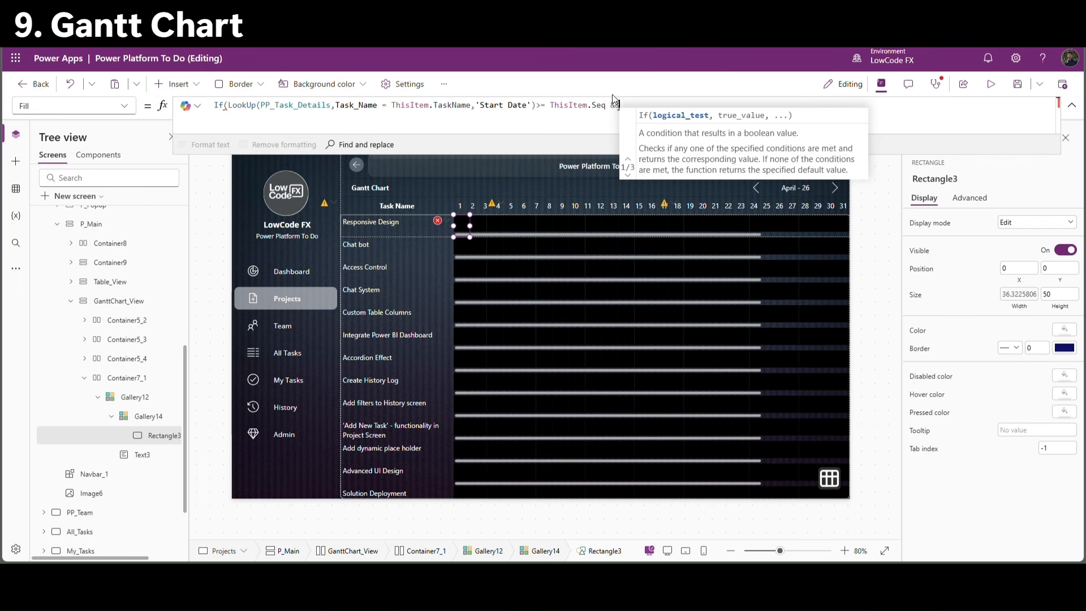
Duplicate the start date comparison after the && and change the copy to 'End Date' with <= ThisItem.Seq.
{"action": "left_click_drag", "start_coordinate": [606, 106], "coordinate": [235, 111]}
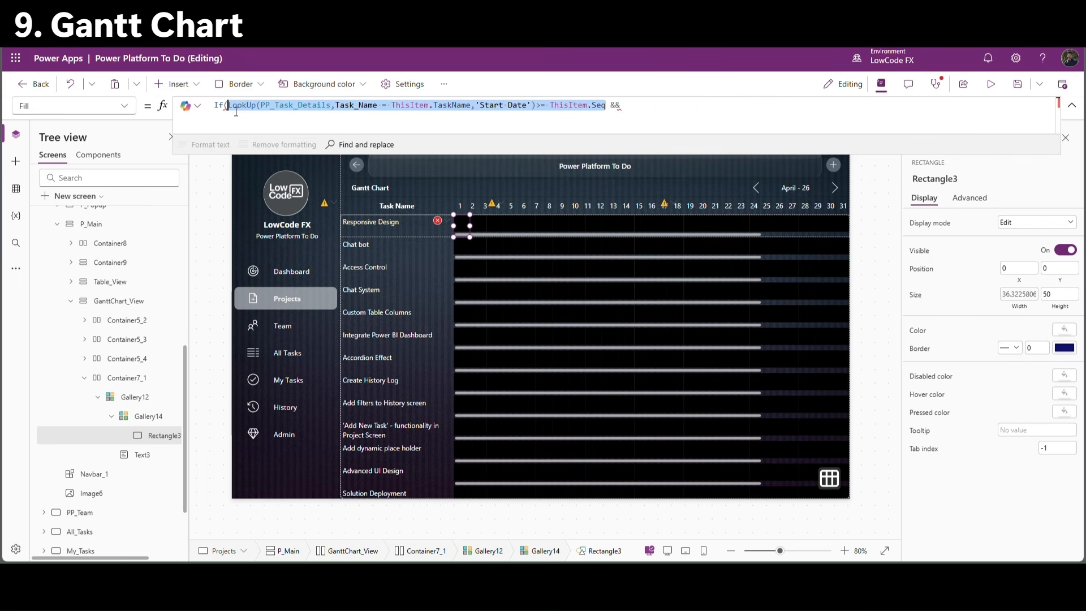
{"action": "key", "text": "ctrl+c"}
{"action": "left_click", "coordinate": [695, 110]}
{"action": "key", "text": "ctrl+v"}
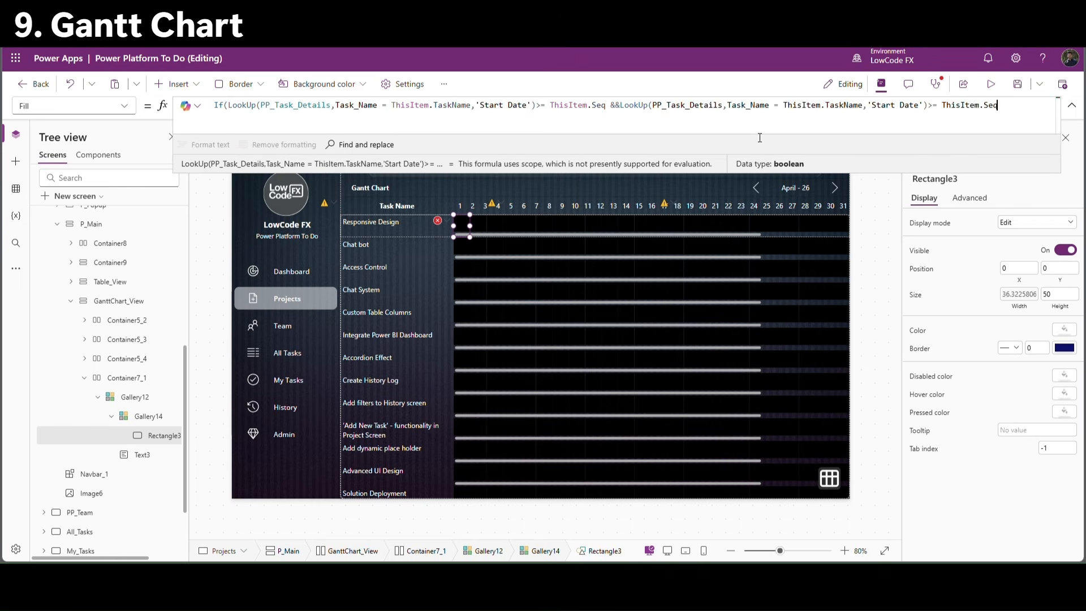
{"action": "double_click", "coordinate": [883, 110]}
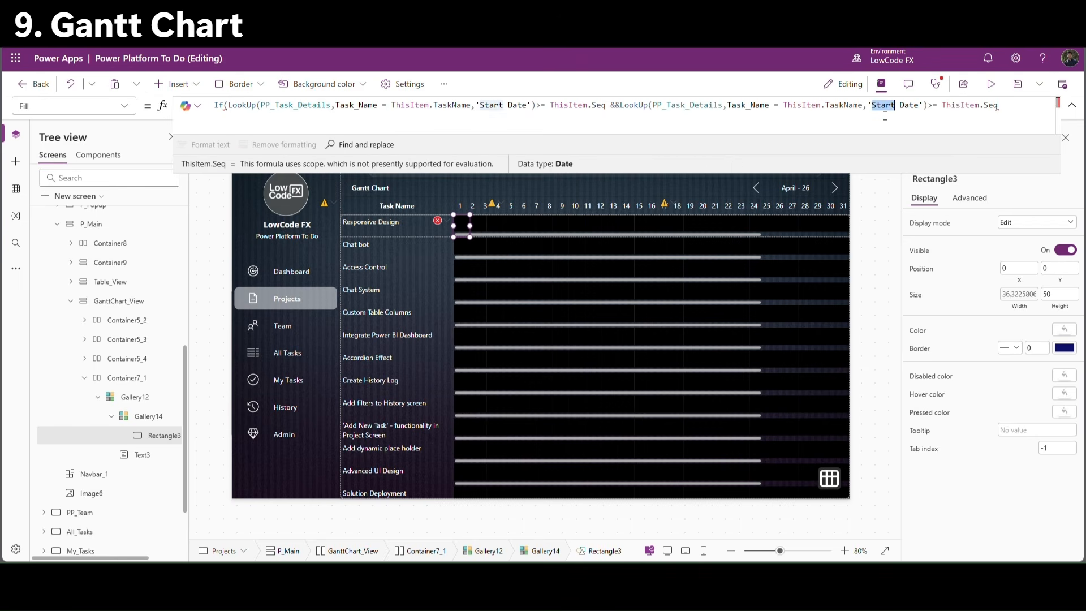
{"action": "type", "text": "End"}
{"action": "left_click", "coordinate": [924, 107]}
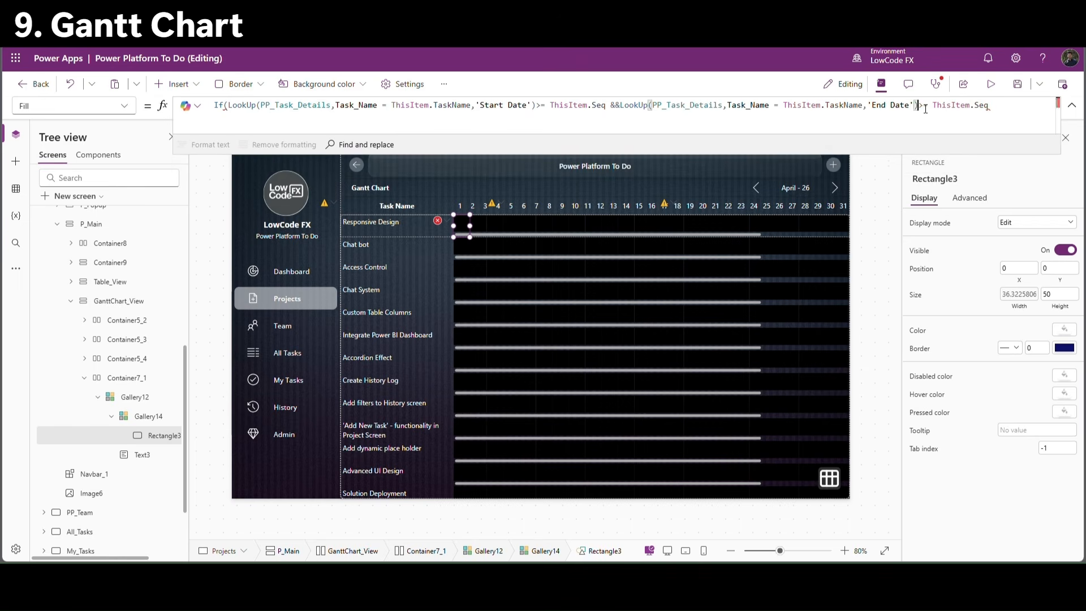
{"action": "key", "text": "BackSpace"}
{"action": "type", "text": "<"}
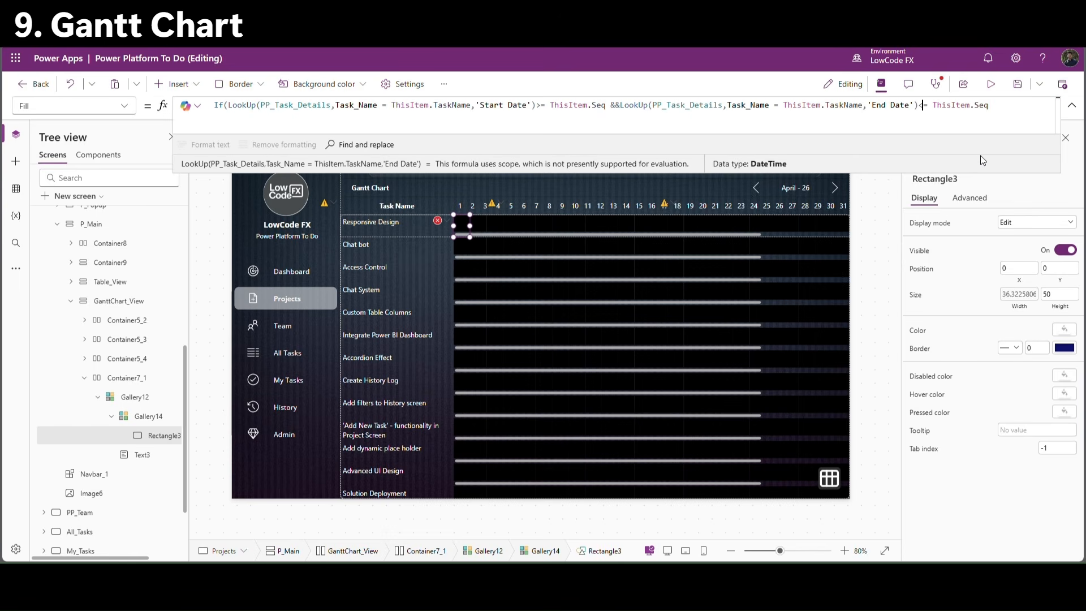
Finish the Fill formula with Color.Red as the true value and Color.Transparent as the false value.
{"action": "type", "text": " , Color"}
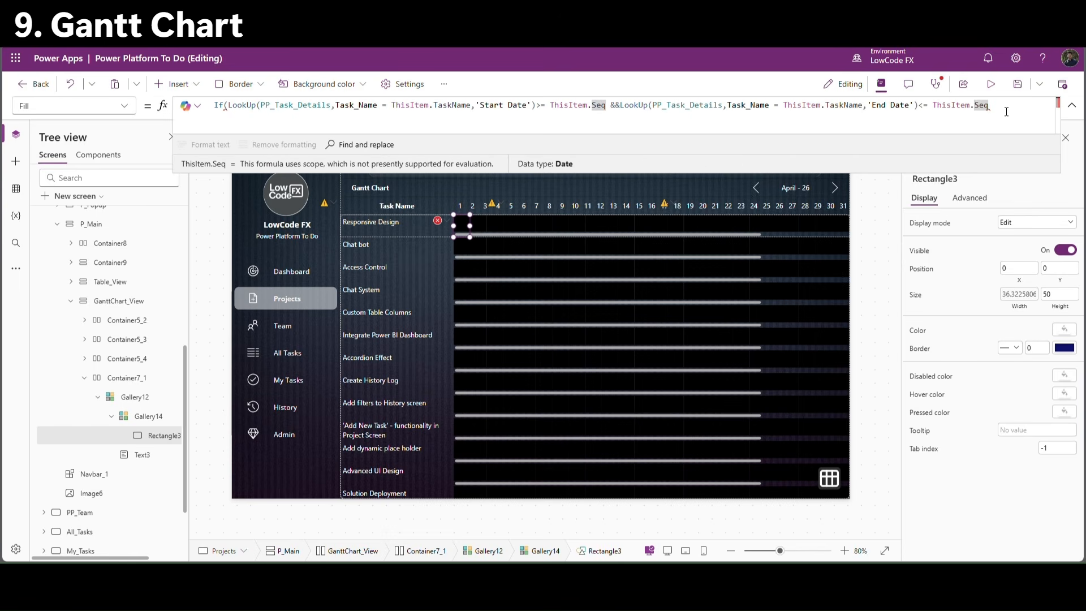
{"action": "type", "text": ".Red"}
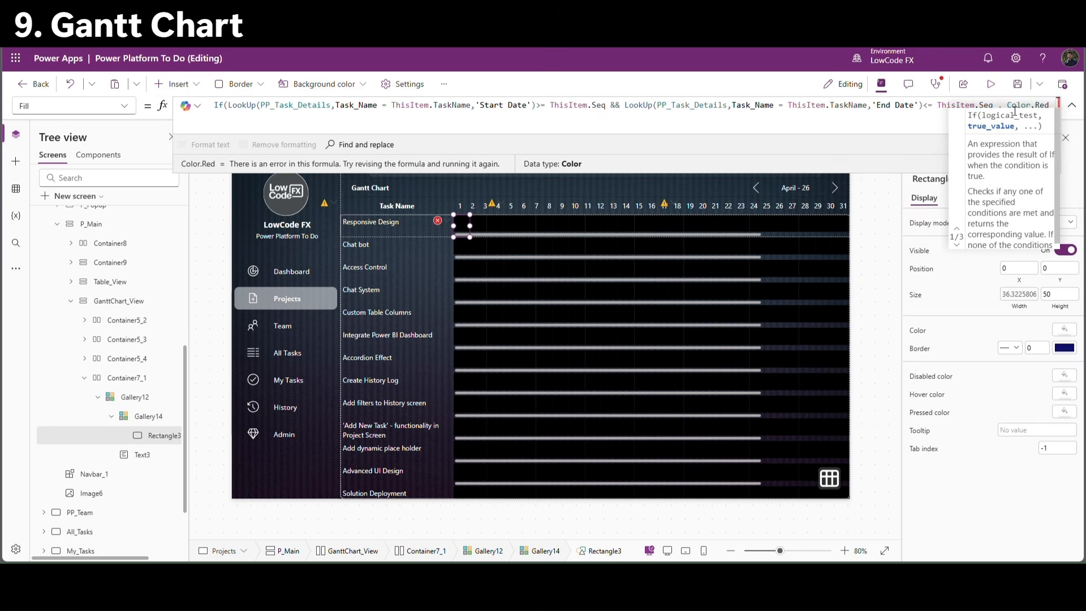
{"action": "type", "text": ", color"}
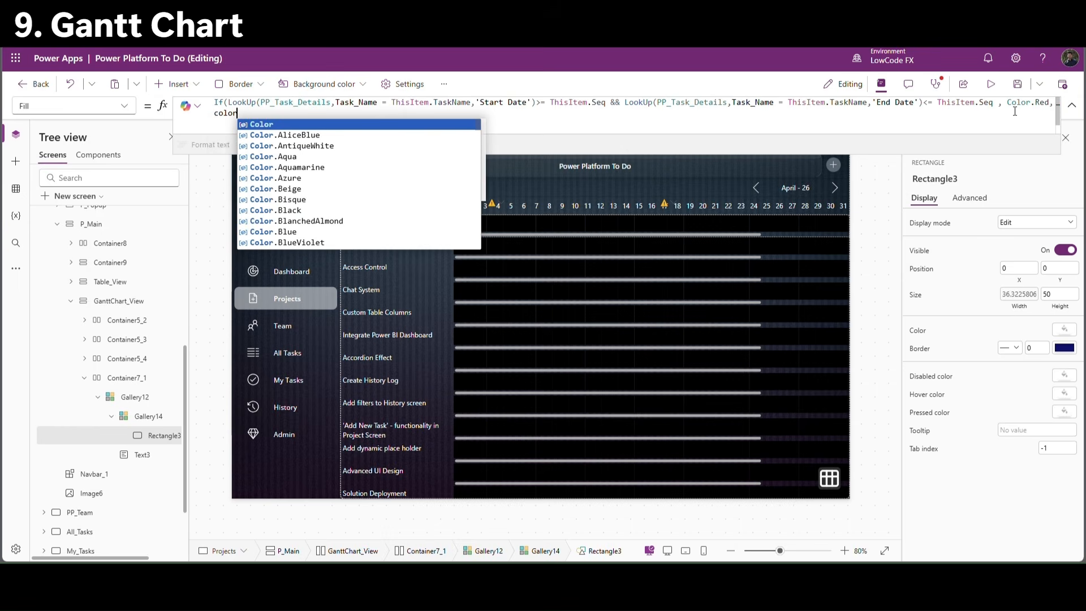
{"action": "type", "text": ".Transparent"}
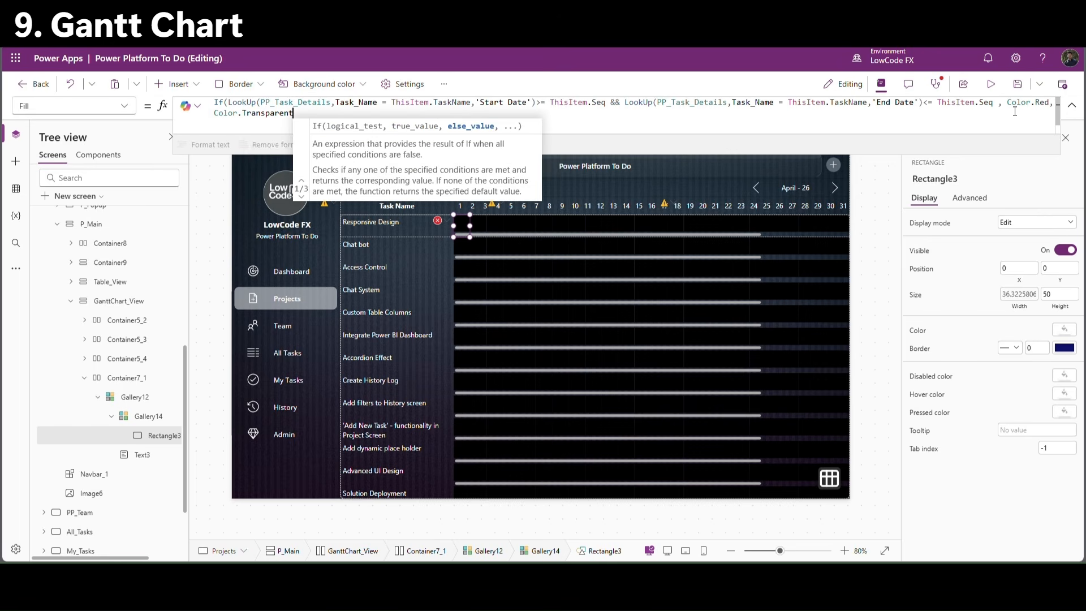
{"action": "type", "text": ")"}
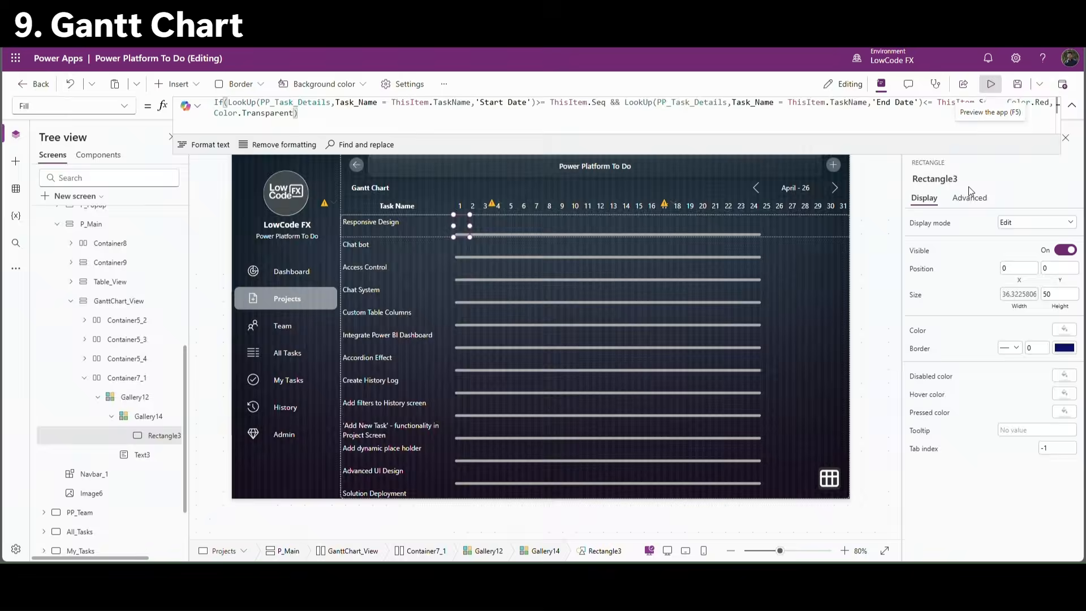
Preview the app and step the Gantt chart back two months to check the task bars.
{"action": "key", "text": "F5"}
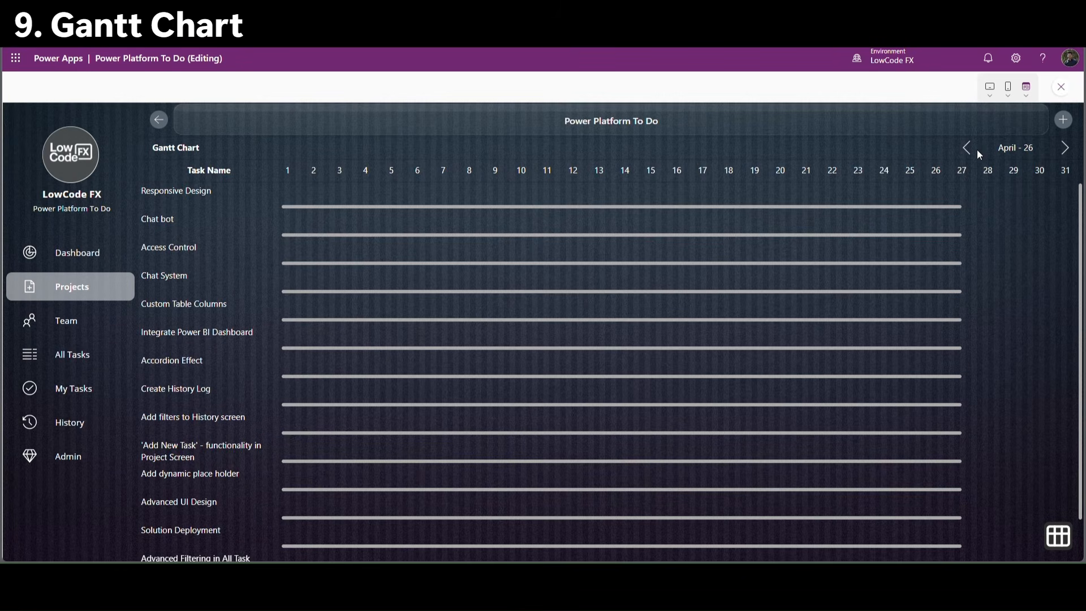
{"action": "left_click", "coordinate": [968, 149]}
{"action": "left_click", "coordinate": [969, 150]}
{"action": "key", "text": "Escape"}
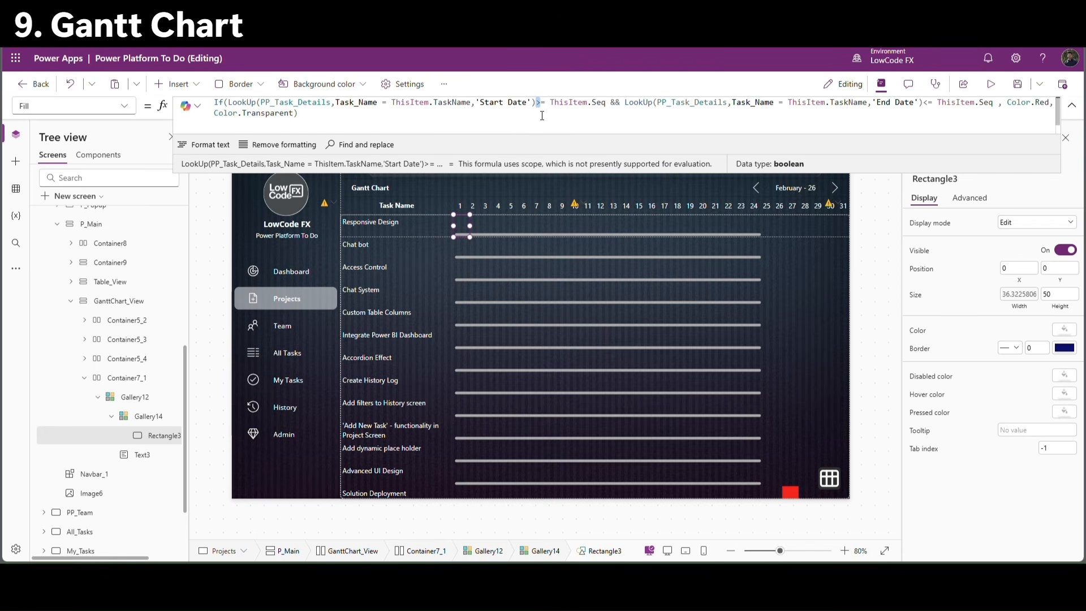
Change the Fill comparisons to <= for 'Start Date' and >= for 'End Date', and preview the chart back to December - 25.
{"action": "type", "text": "<"}
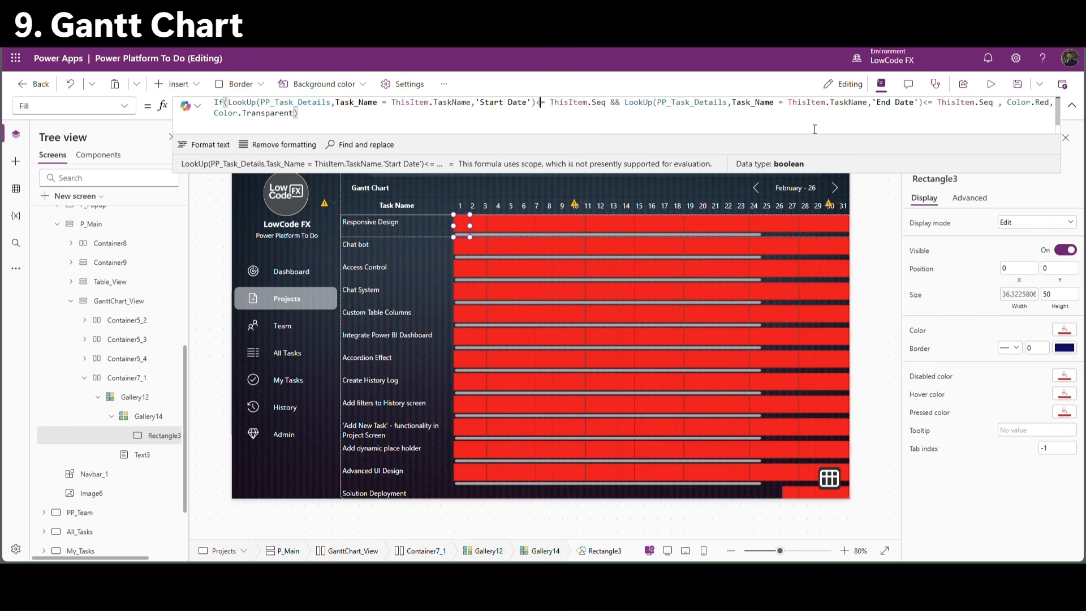
{"action": "left_click", "coordinate": [929, 104]}
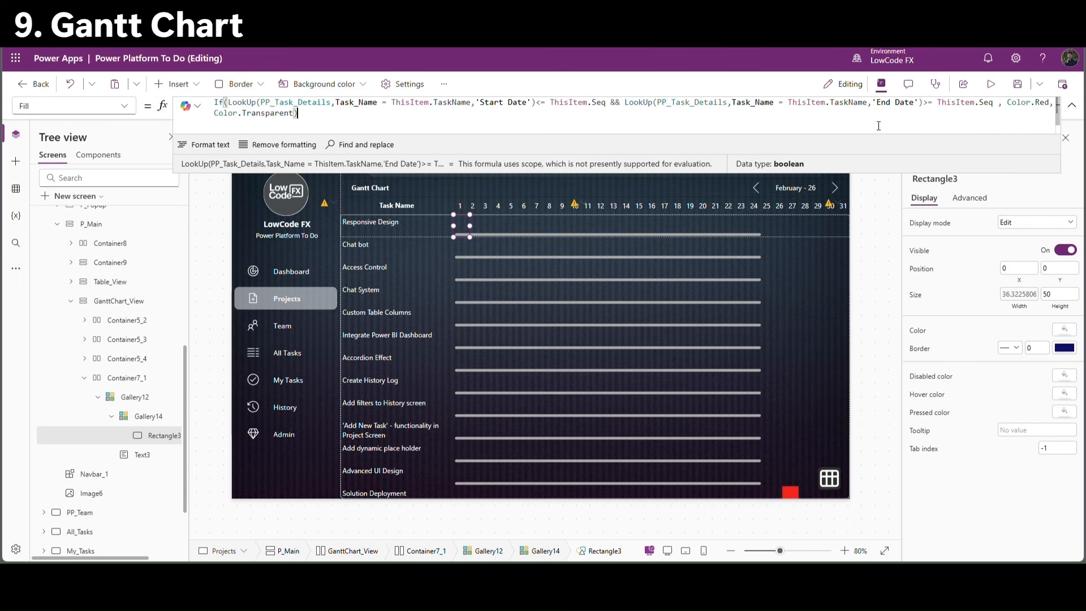
{"action": "left_click", "coordinate": [991, 83]}
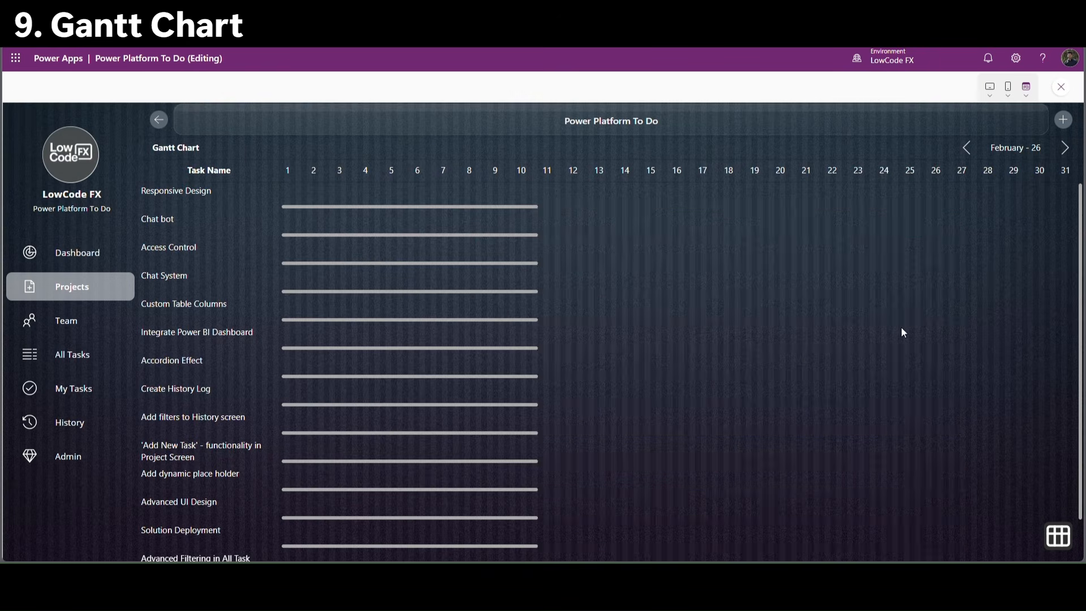
{"action": "left_click", "coordinate": [968, 150]}
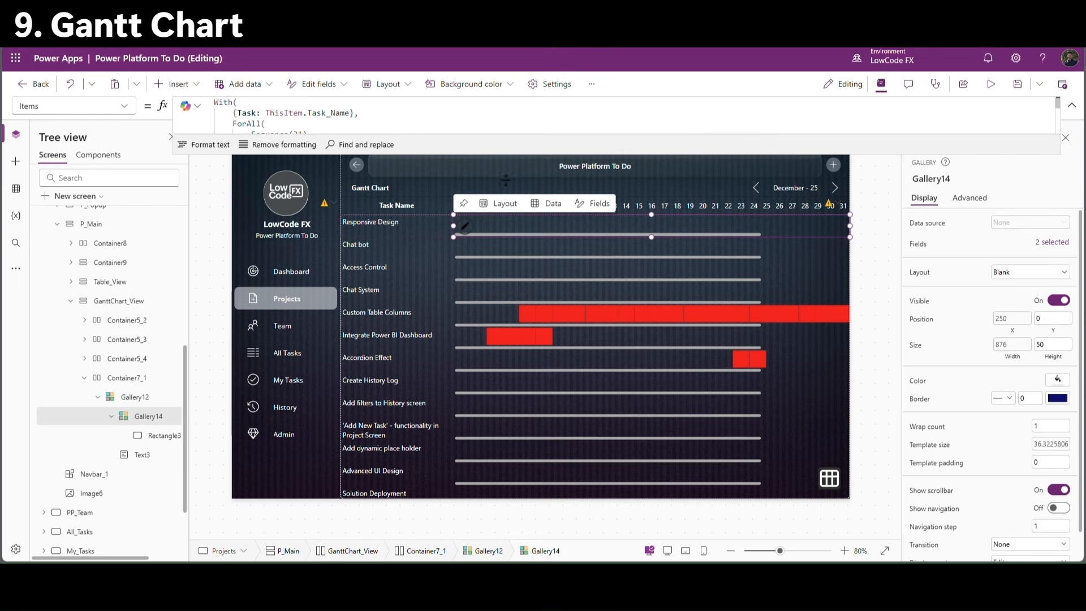
Replace Parent with Container7_1 in Gallery14's Width formula, making it Container7_1.Width - Text3.Width.
{"action": "left_click", "coordinate": [1012, 346]}
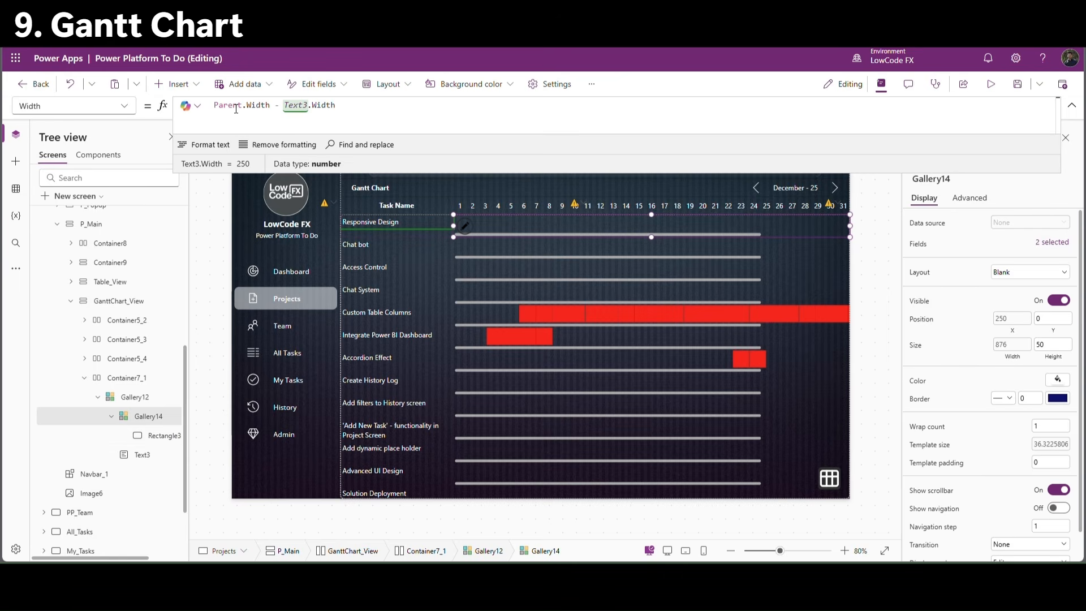
{"action": "left_click", "coordinate": [141, 380]}
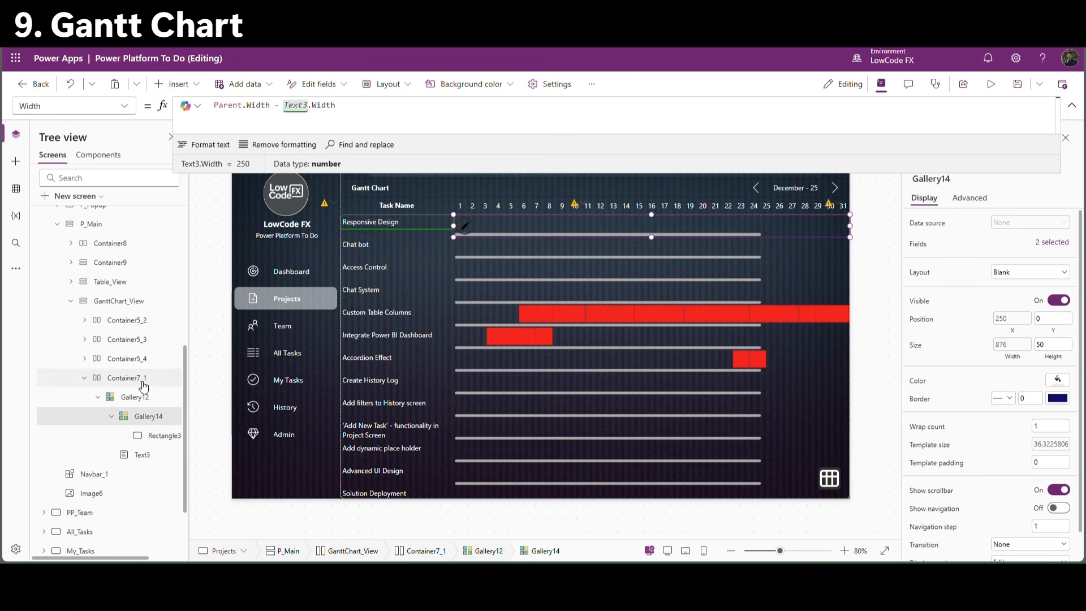
{"action": "double_click", "coordinate": [146, 385]}
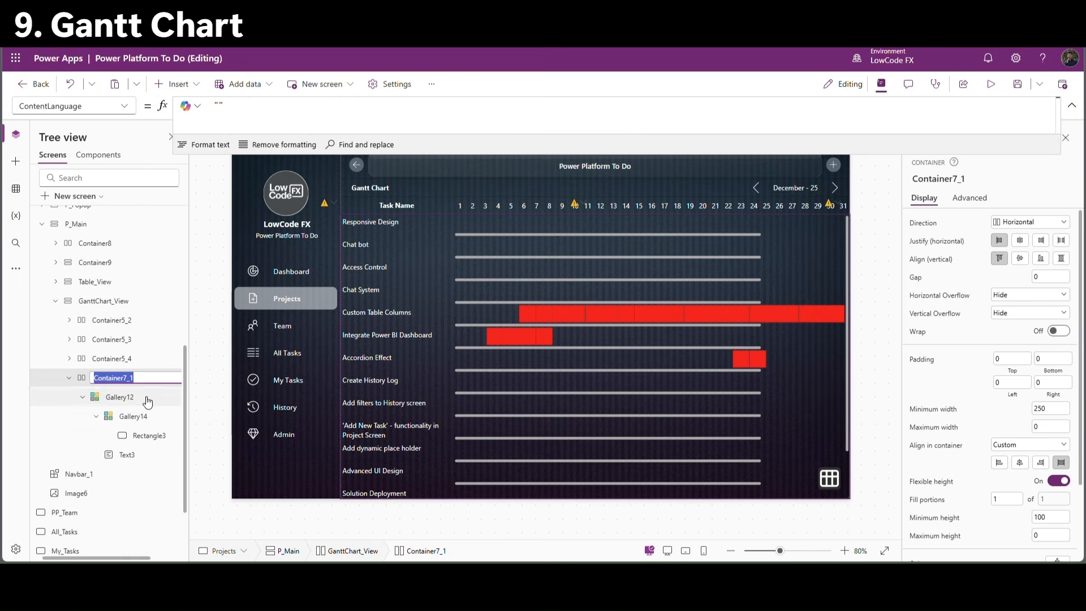
{"action": "left_click", "coordinate": [145, 417]}
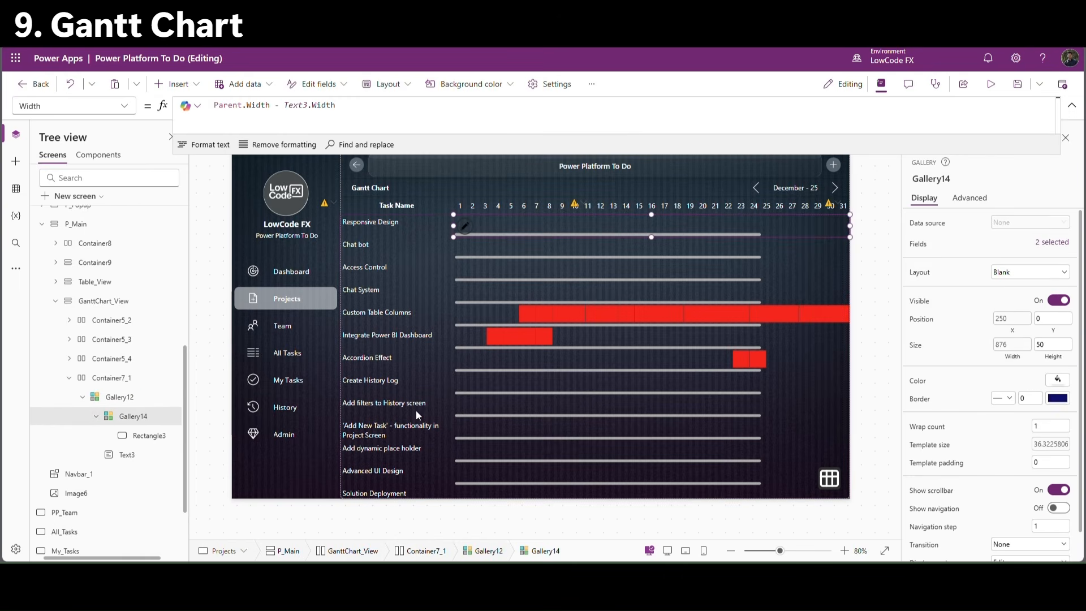
{"action": "left_click", "coordinate": [1015, 349]}
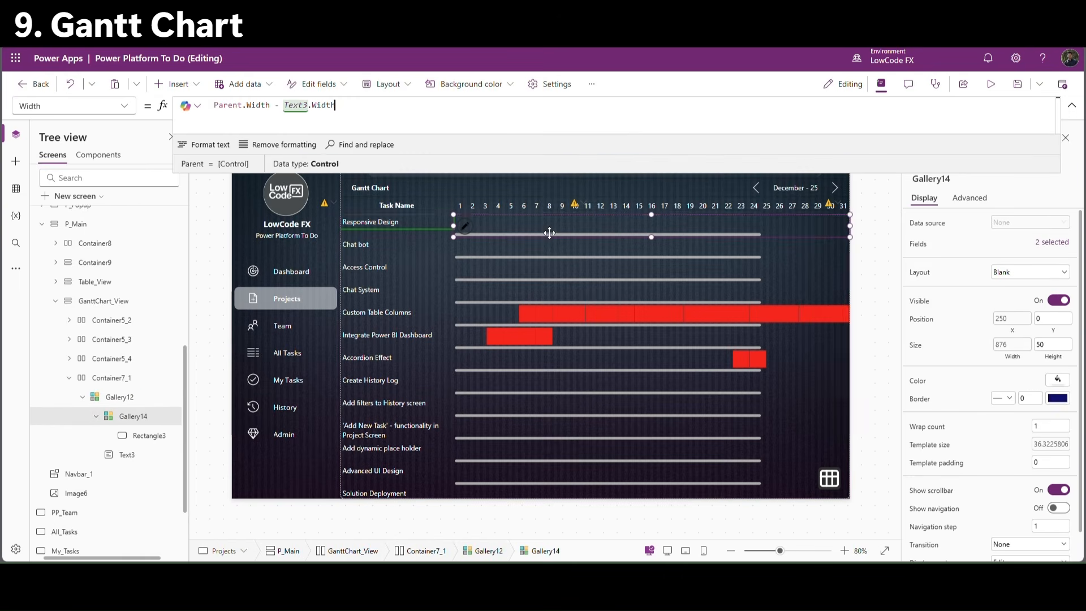
{"action": "double_click", "coordinate": [238, 109]}
{"action": "key", "text": "ctrl+v"}
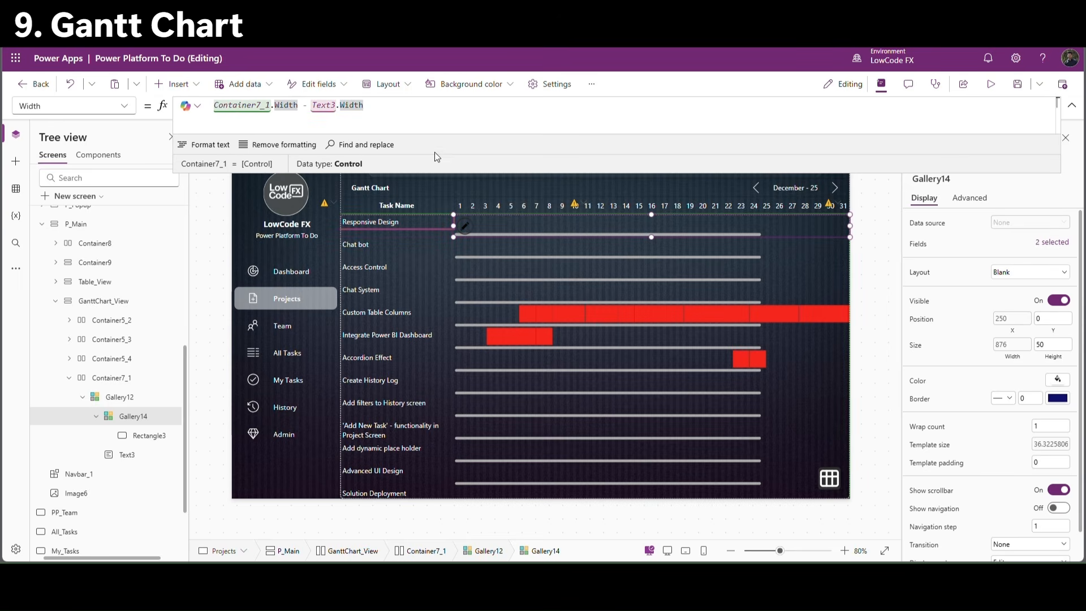
Replace Parent with Gallery14 in Gallery14's TemplateSize formula, making it Gallery14.Width/31.
{"action": "left_click", "coordinate": [1049, 444]}
{"action": "double_click", "coordinate": [232, 109]}
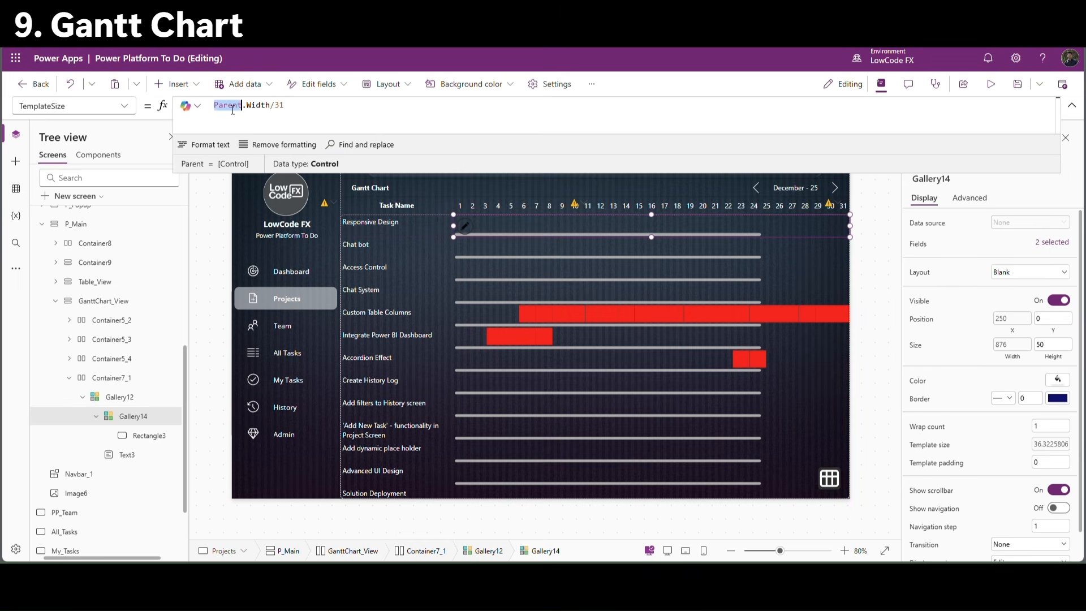
{"action": "double_click", "coordinate": [149, 416]}
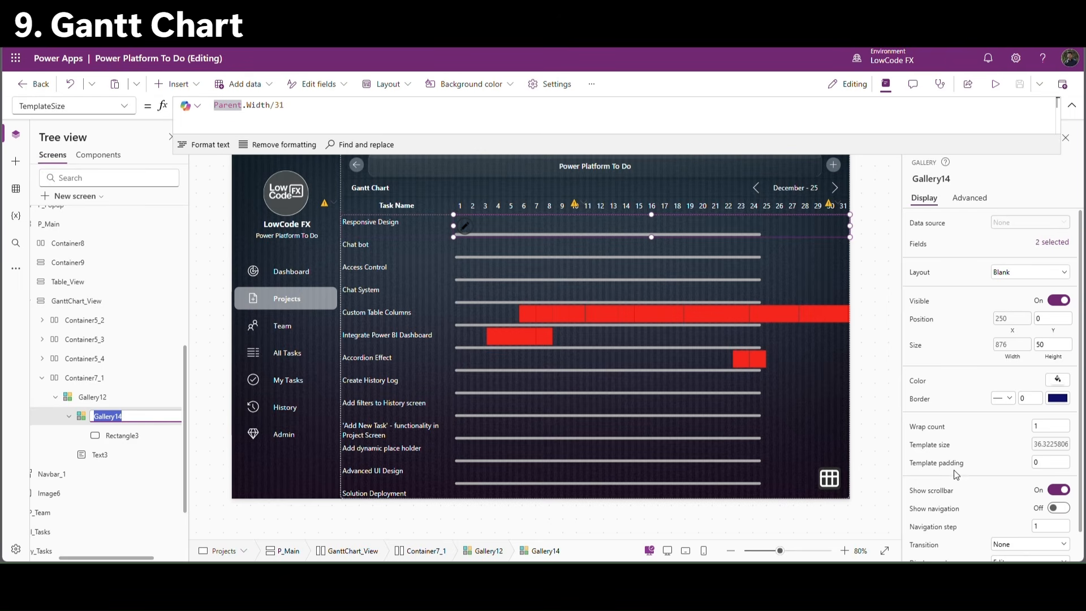
{"action": "left_click", "coordinate": [934, 446]}
{"action": "double_click", "coordinate": [227, 106]}
{"action": "type", "text": "Gallery14"}
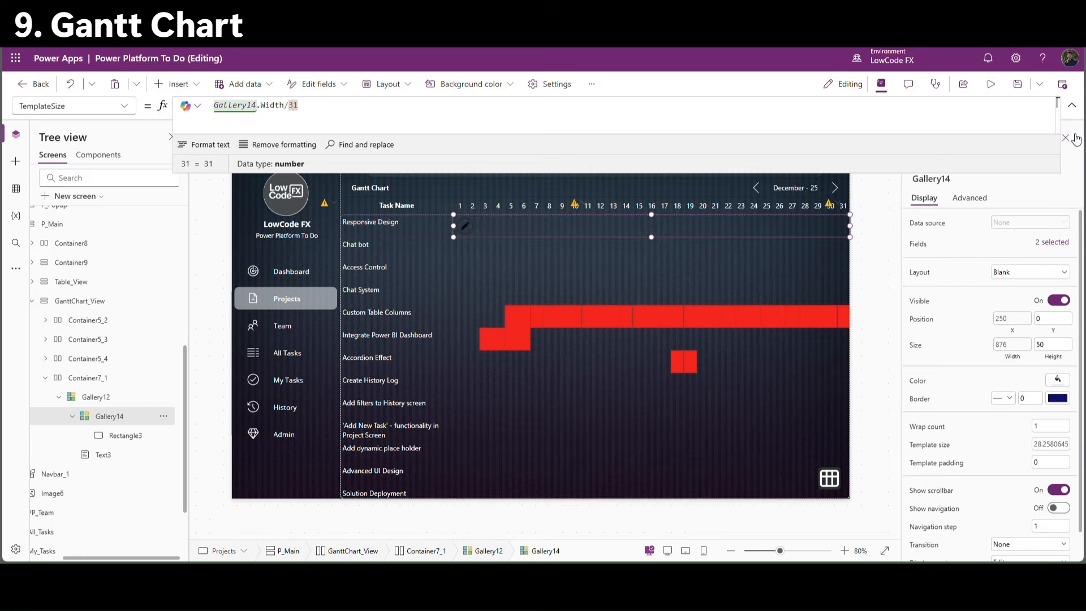
Preview the app and step the Gantt chart back to October - 25 to check the task bars.
{"action": "key", "text": "F5"}
{"action": "left_click", "coordinate": [967, 148]}
{"action": "left_click", "coordinate": [968, 148]}
{"action": "left_click", "coordinate": [968, 148]}
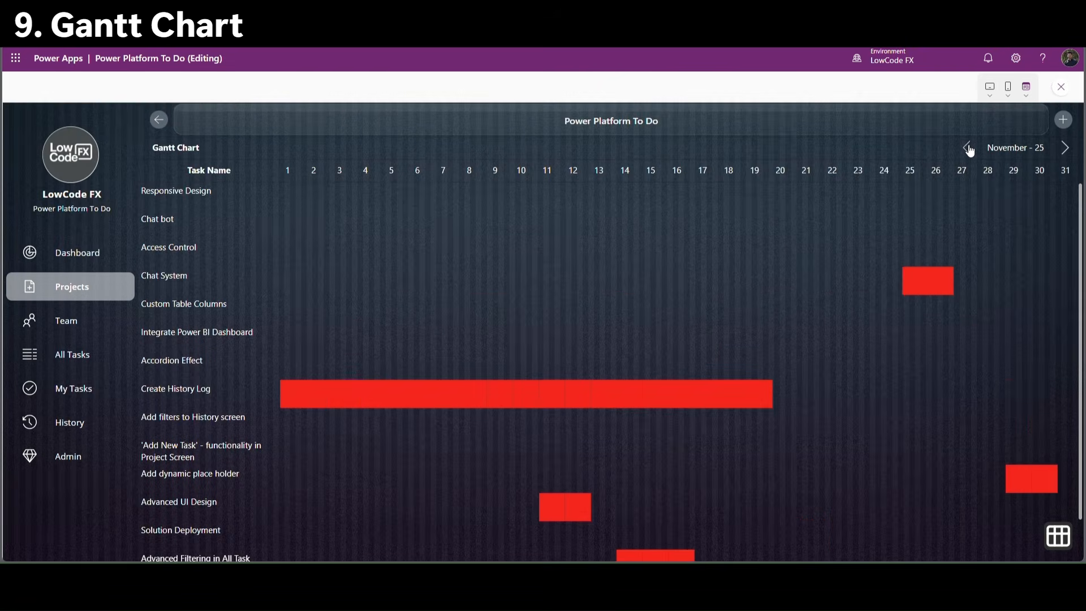
{"action": "left_click", "coordinate": [967, 149]}
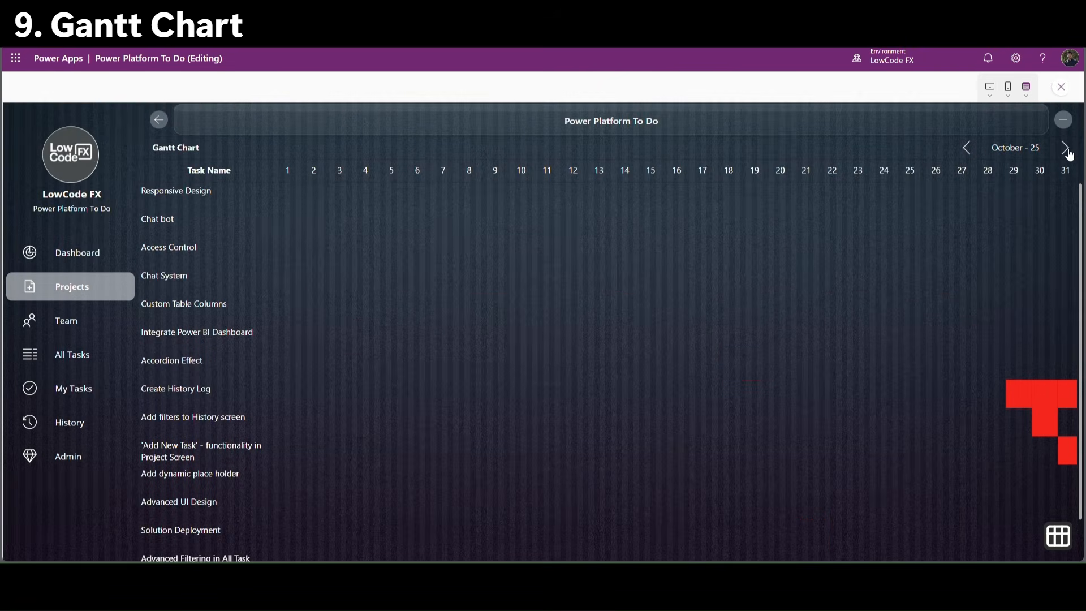
In the preview, open Project_5 from the project list, check its Gantt chart for January - 26, and close the preview.
{"action": "left_click", "coordinate": [1056, 536]}
{"action": "left_click", "coordinate": [1033, 518]}
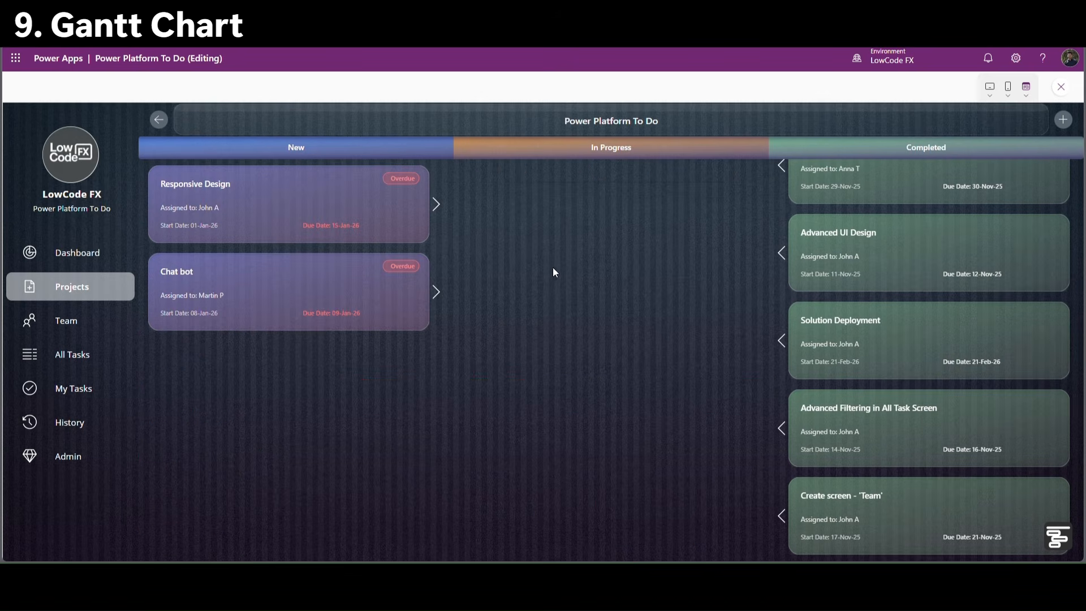
{"action": "left_click", "coordinate": [159, 121]}
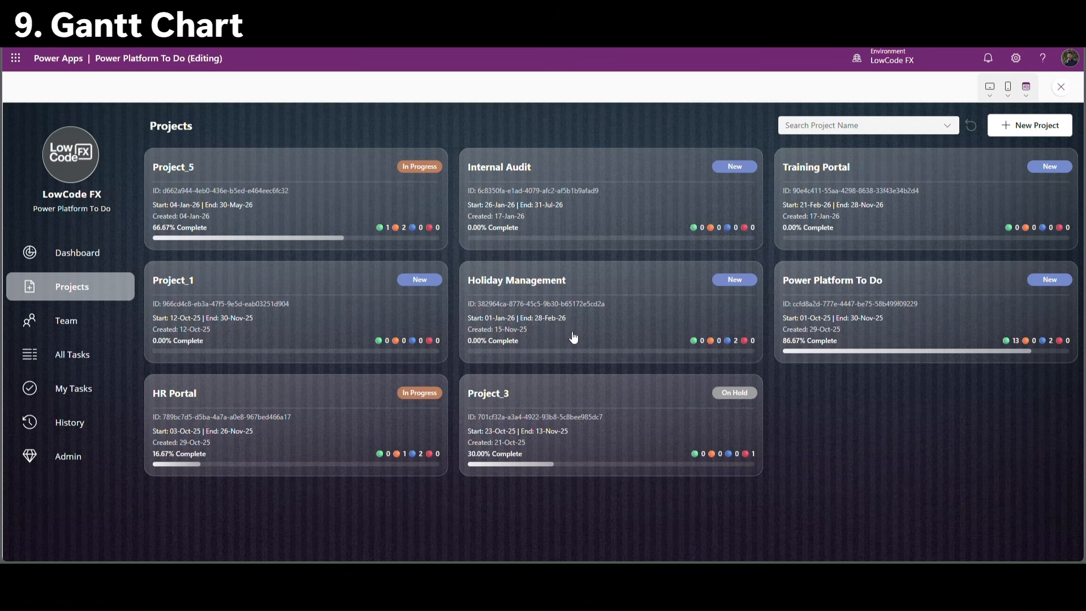
{"action": "left_click", "coordinate": [390, 230]}
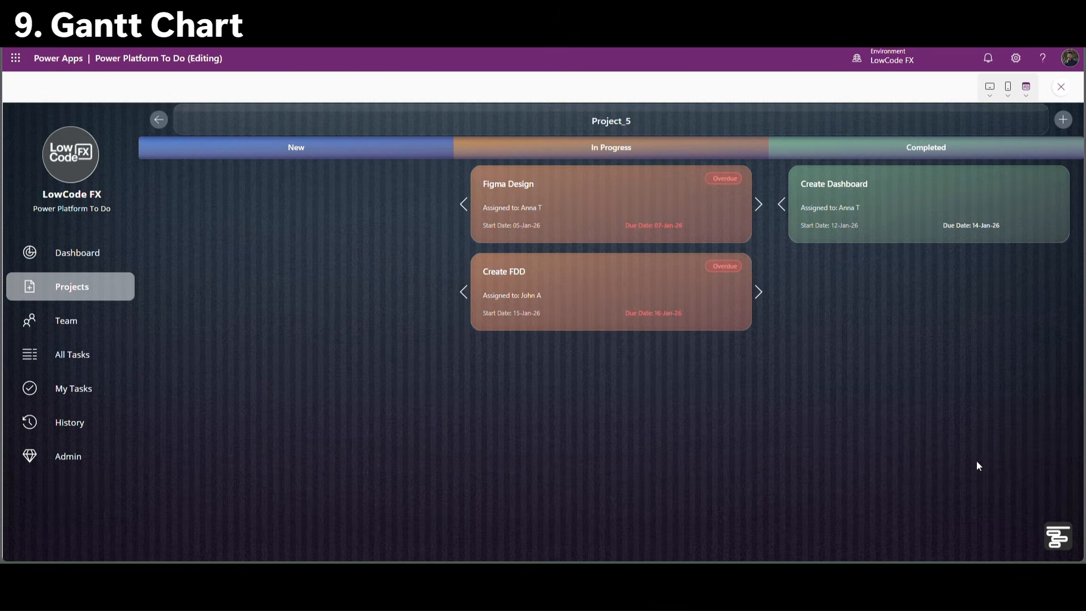
{"action": "left_click", "coordinate": [1063, 534]}
{"action": "left_click", "coordinate": [967, 149]}
{"action": "left_click", "coordinate": [967, 149]}
{"action": "left_click", "coordinate": [966, 149]}
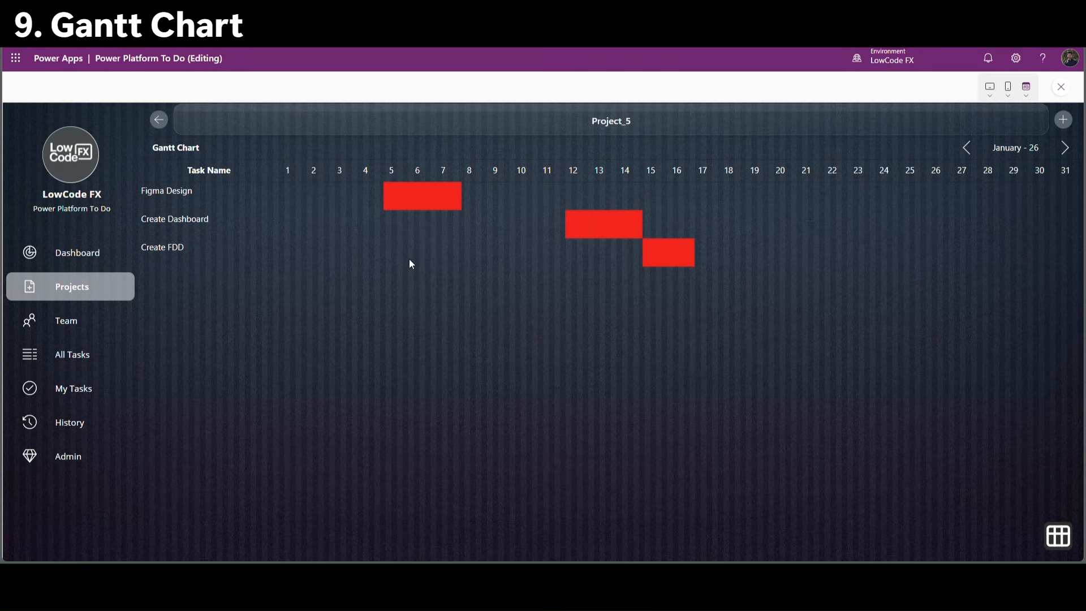
{"action": "left_click", "coordinate": [1062, 89]}
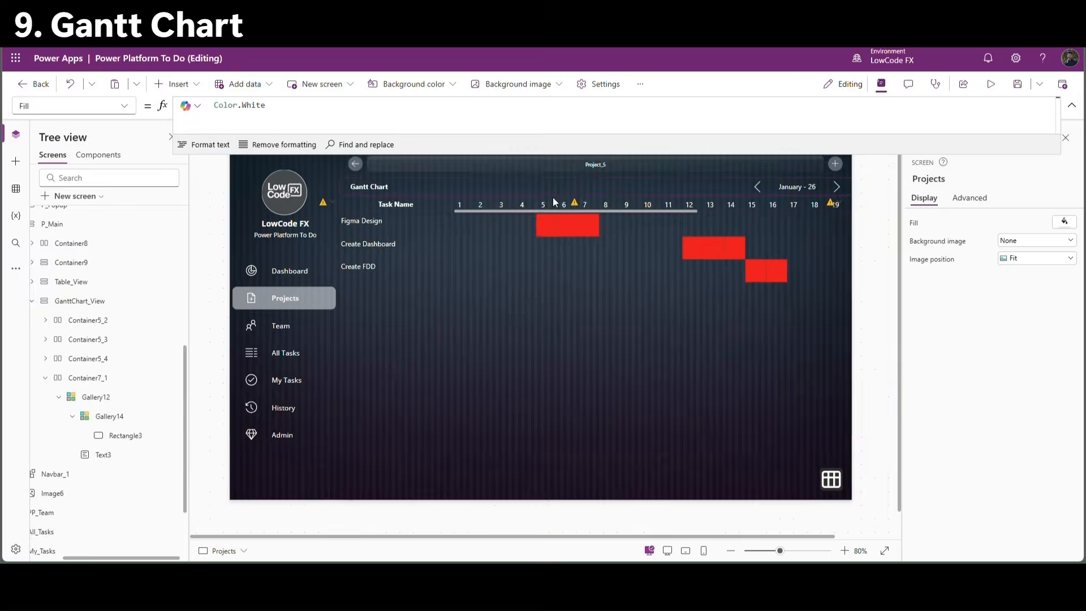
Add Status:ThisItem.CurrentStatus after Task in the With scope of Gallery14's Items formula.
{"action": "left_click", "coordinate": [488, 226]}
{"action": "left_click_drag", "start_coordinate": [334, 175], "coordinate": [333, 280]}
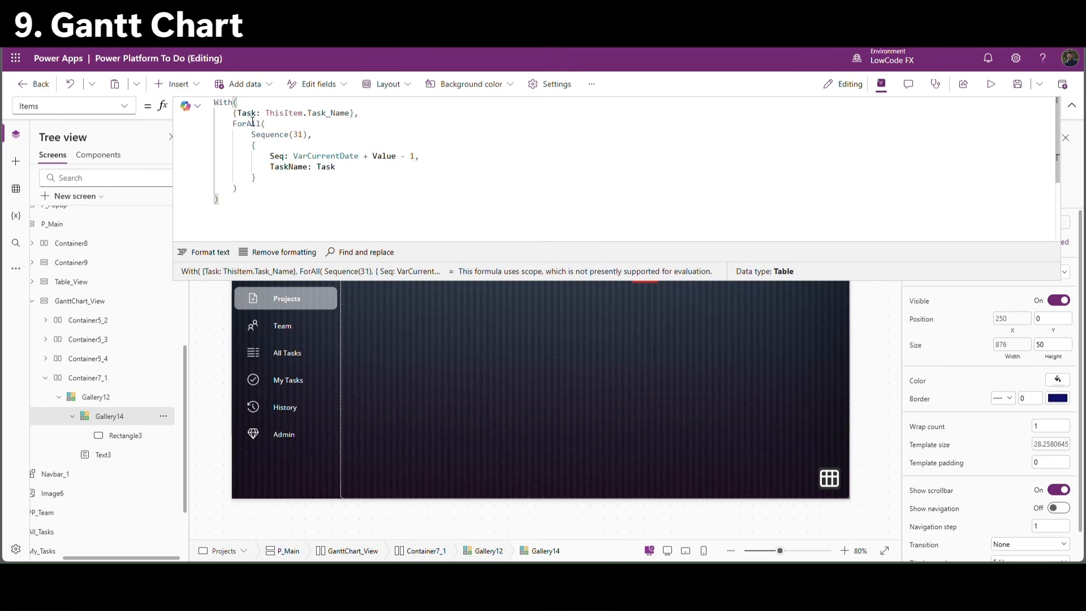
{"action": "left_click", "coordinate": [356, 115]}
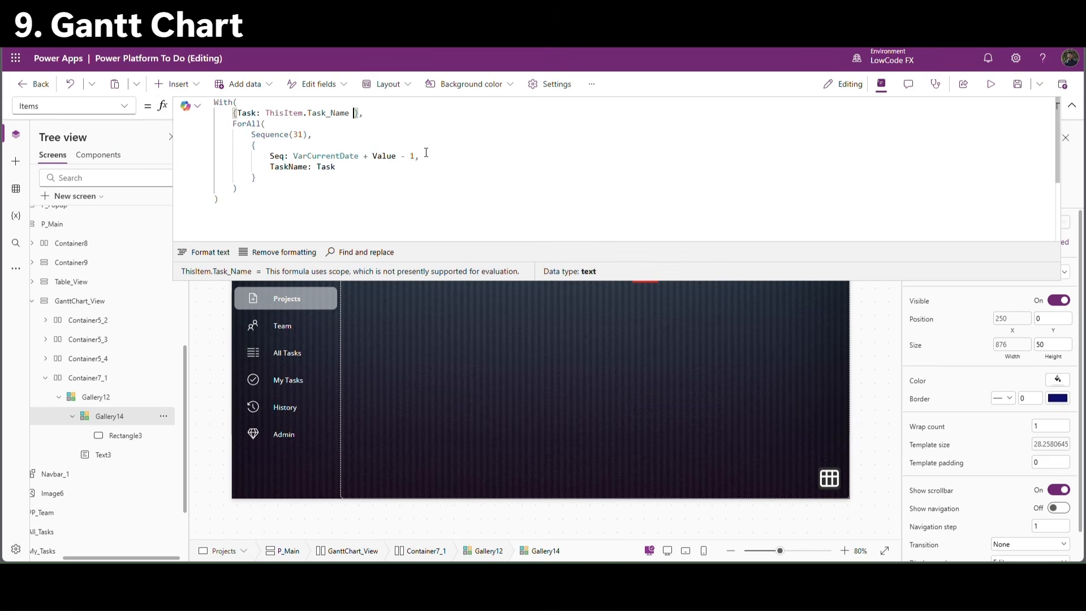
{"action": "type", "text": ","}
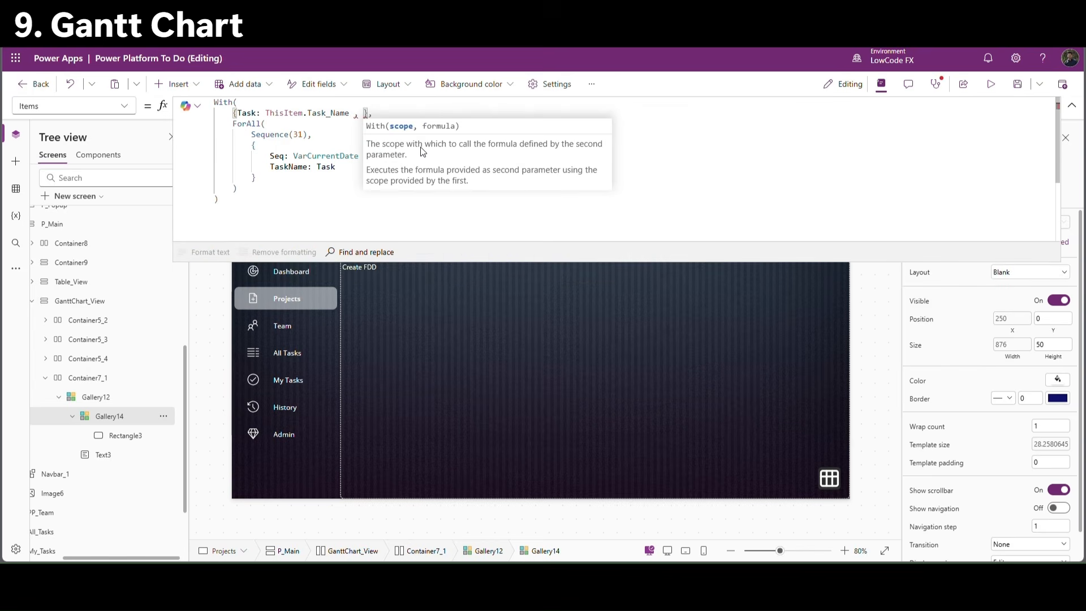
{"action": "type", "text": " Status"}
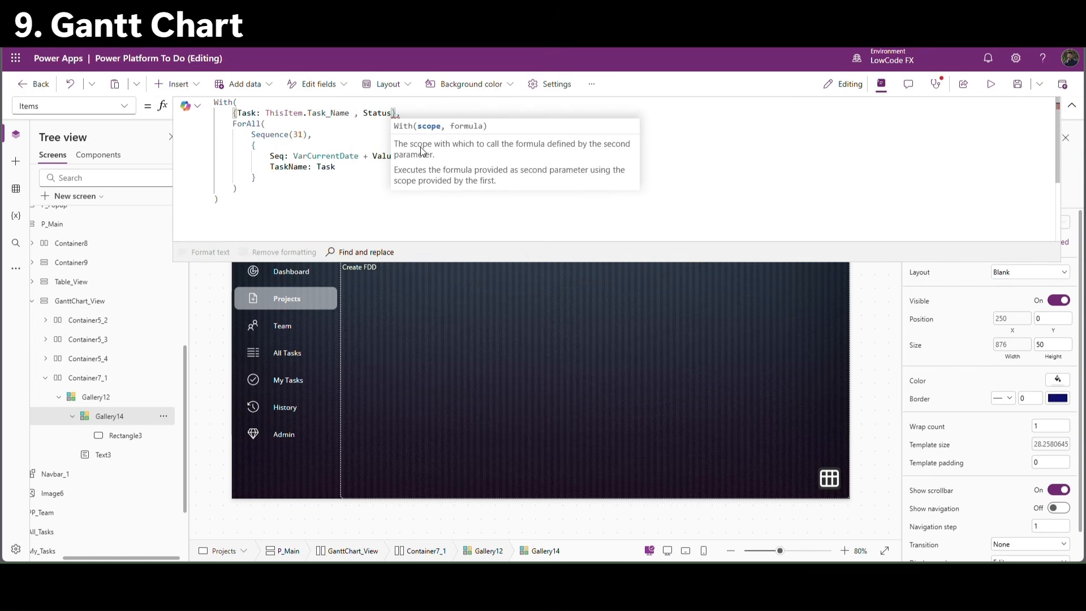
{"action": "type", "text": ":this"}
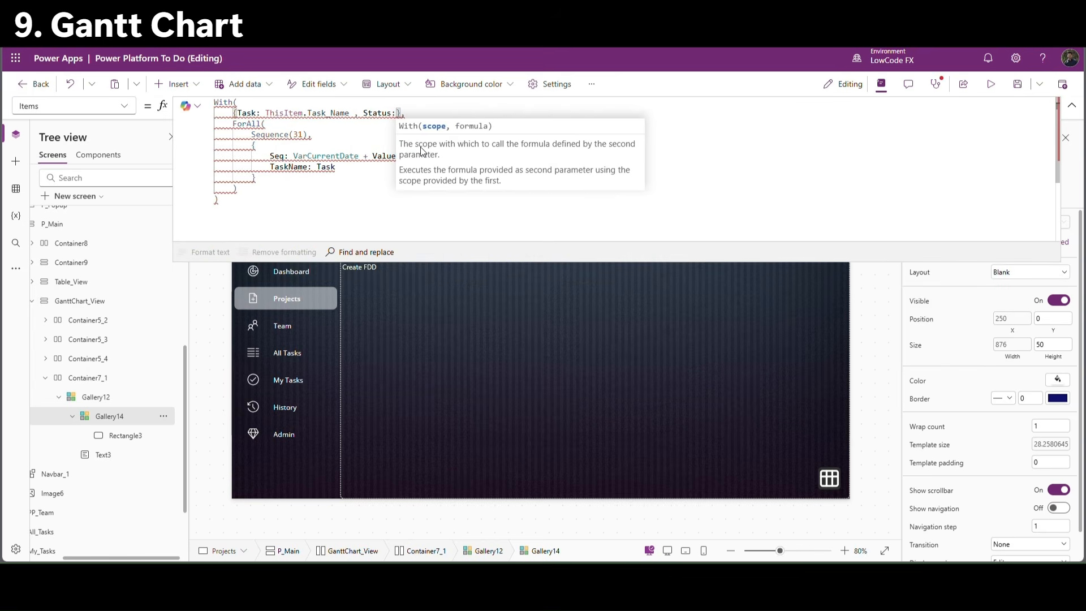
{"action": "key", "text": "Tab"}
{"action": "type", "text": ".sta"}
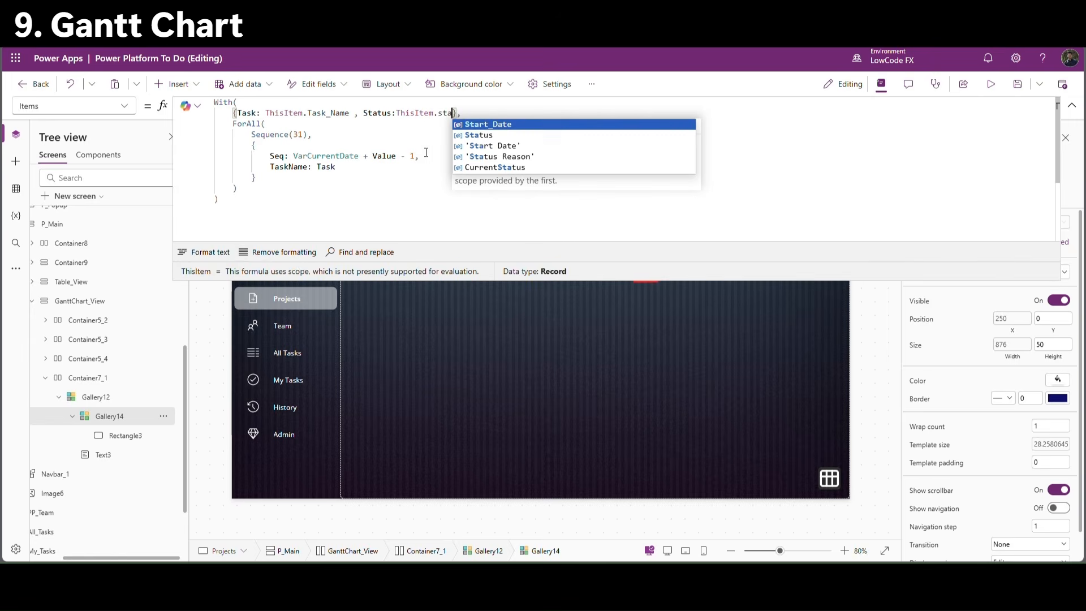
{"action": "key", "text": "Down"}
{"action": "key", "text": "Down"}
{"action": "key", "text": "Down"}
{"action": "key", "text": "Tab"}
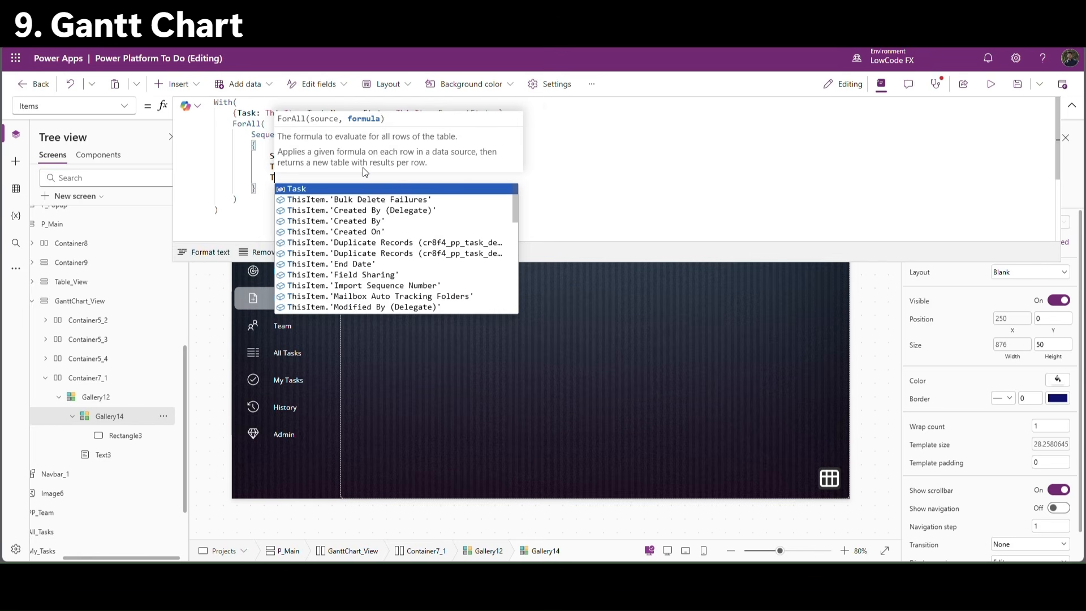
Add a TaskStatus:Status field to the ForAll record below TaskName in Gallery14's Items formula.
{"action": "type", "text": "ask"}
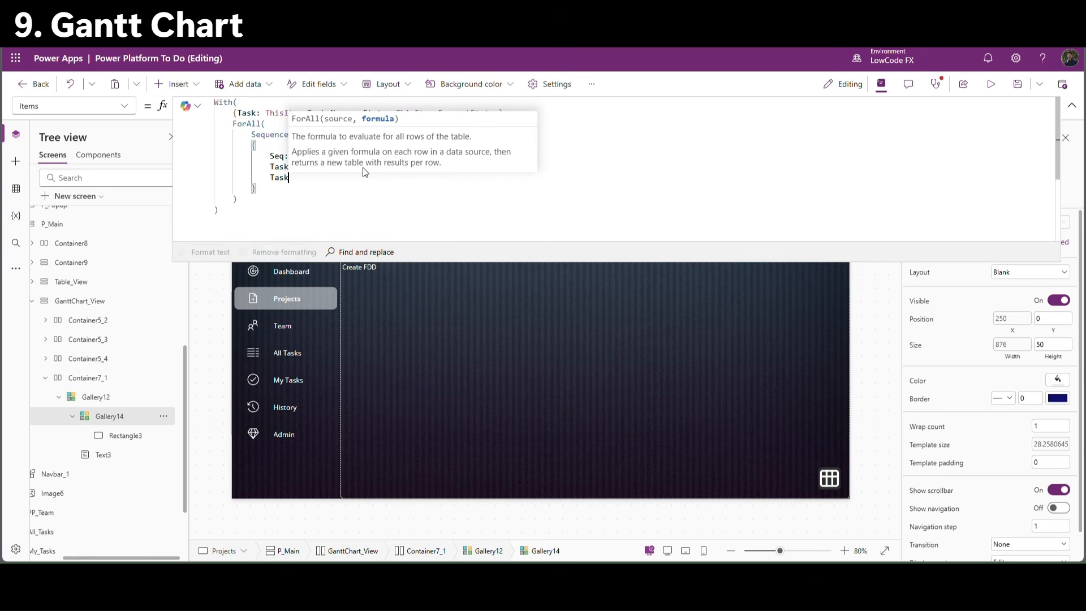
{"action": "type", "text": "Statu"}
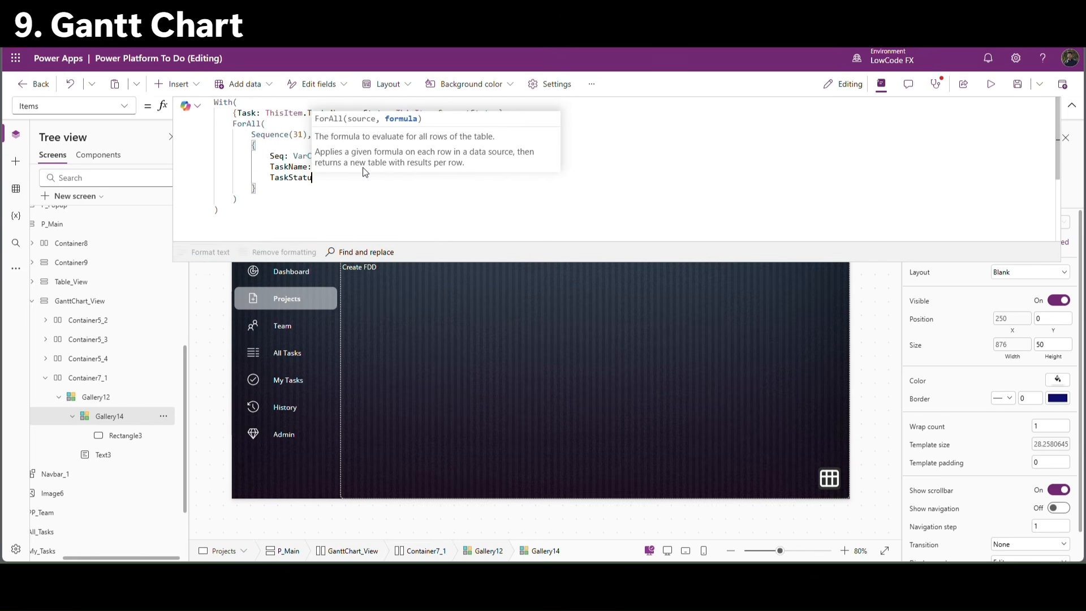
{"action": "type", "text": "s:sta"}
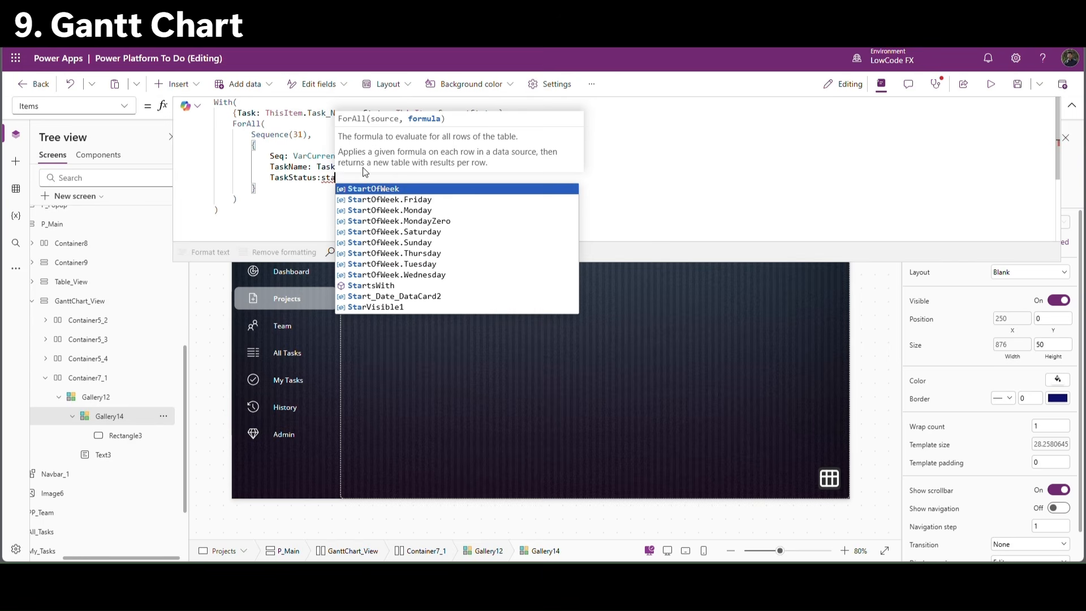
{"action": "type", "text": "tus"}
{"action": "key", "text": "Tab"}
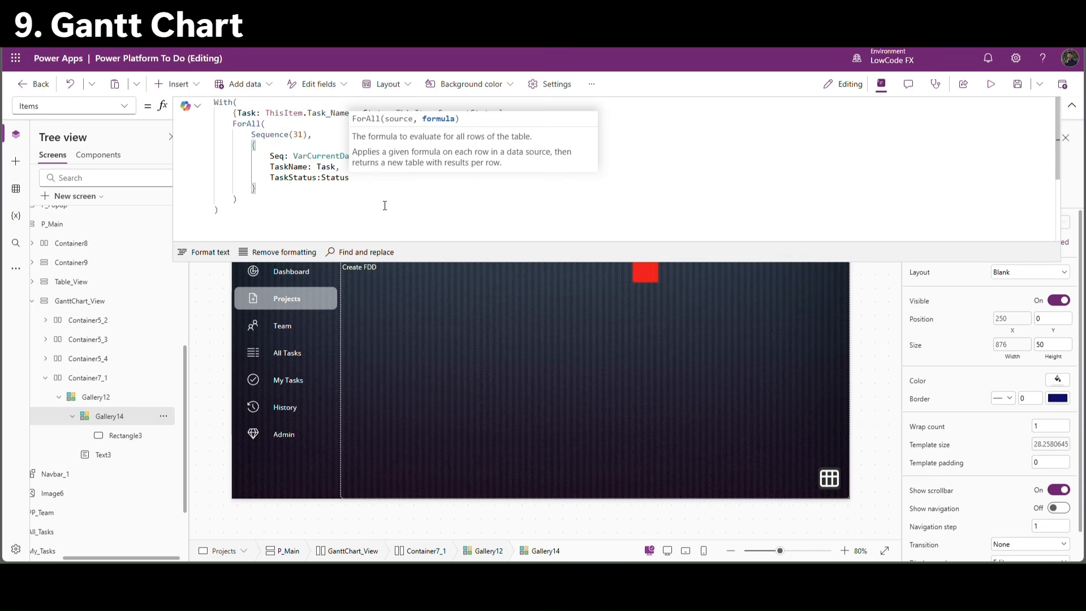
Put Color.Red on its own line in Rectangle3's Fill formula, with blank lines separating it from the condition and Color.Transparent.
{"action": "left_click", "coordinate": [645, 272]}
{"action": "key", "text": "Return"}
{"action": "key", "text": "Return"}
{"action": "key", "text": "Return"}
{"action": "key", "text": "Return"}
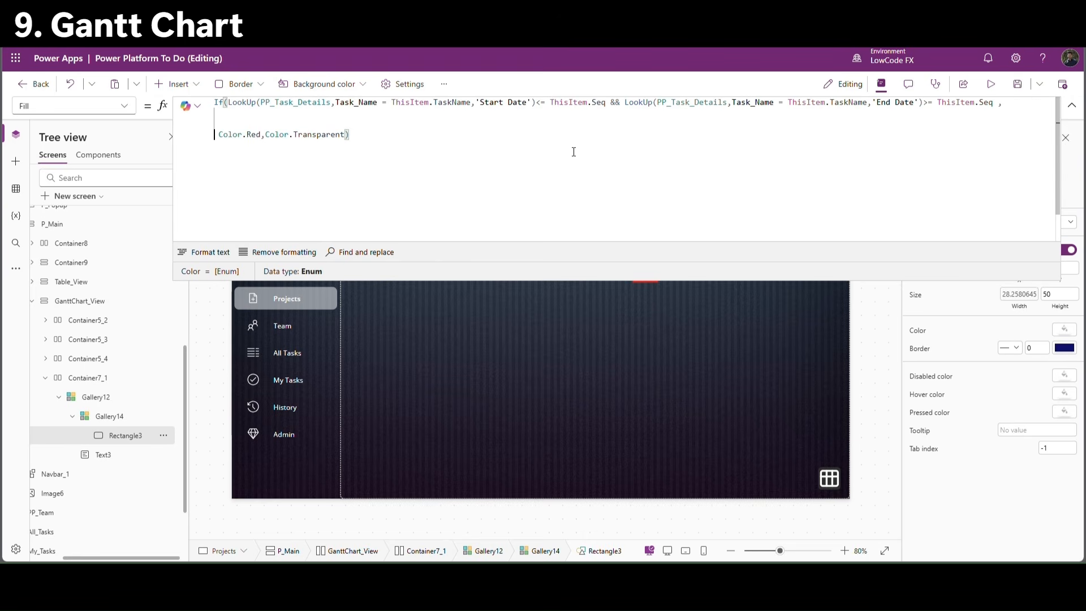
{"action": "key", "text": "Return"}
{"action": "key", "text": "Return"}
{"action": "key", "text": "Return"}
{"action": "key", "text": "Return"}
{"action": "key", "text": "Return"}
{"action": "key", "text": "Return"}
{"action": "left_click_drag", "start_coordinate": [260, 146], "coordinate": [213, 141]}
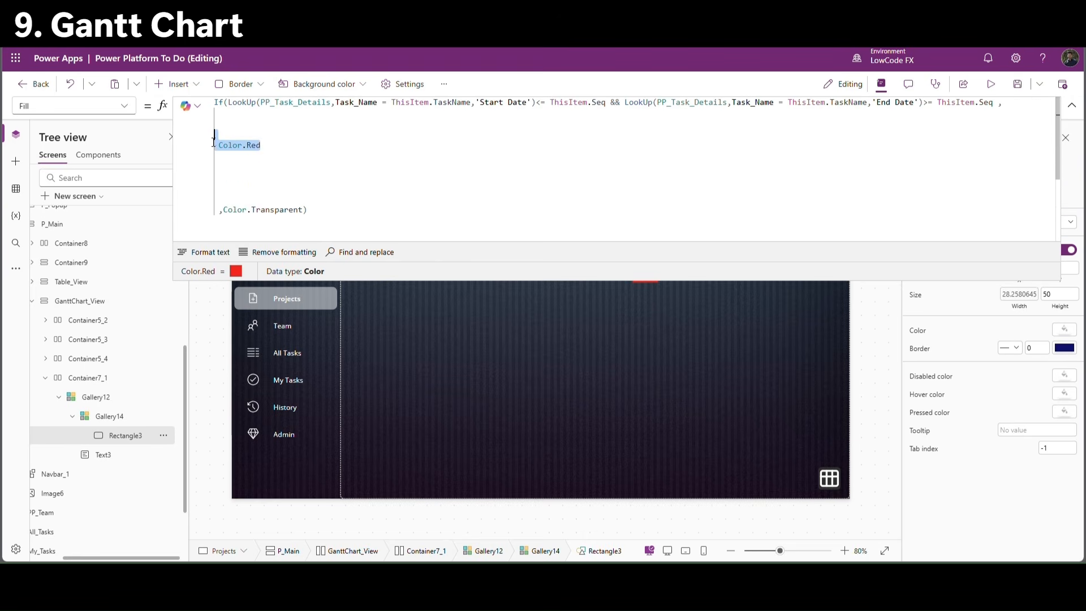
Nest If checks on ThisItem.TaskStatus in the Fill formula: "Completed" Color.SeaGreen, "In Progress" Color.DarkOrange, "New" Color.RoyalBlue, otherwise Color.Red.
{"action": "left_click", "coordinate": [234, 128]}
{"action": "type", "text": "If(ThisItem.TaskStatus = "}
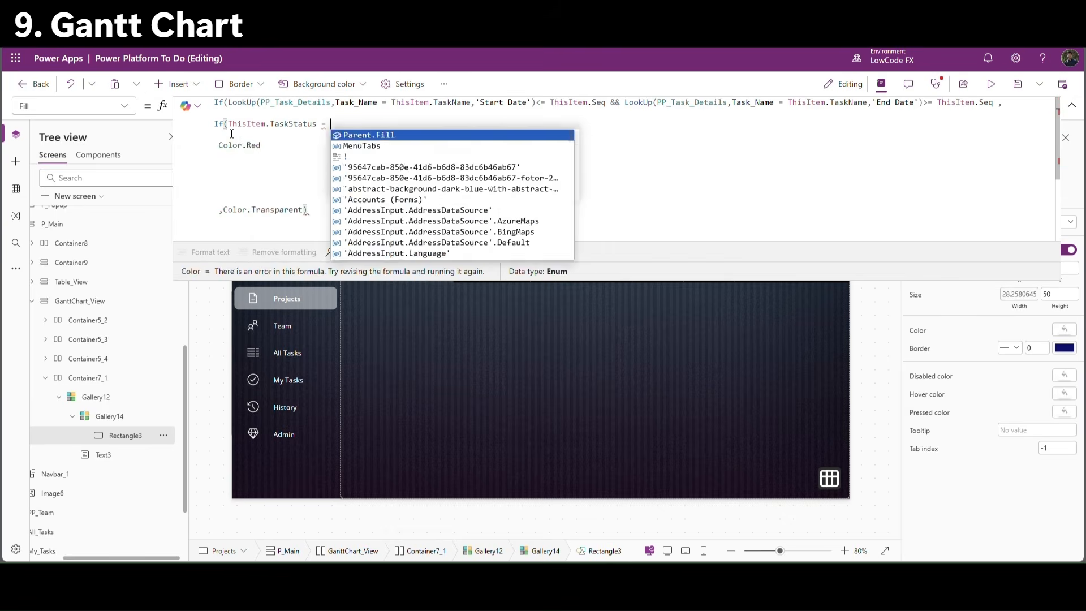
{"action": "type", "text": "\"Completed\",Color.SeaGreen,"}
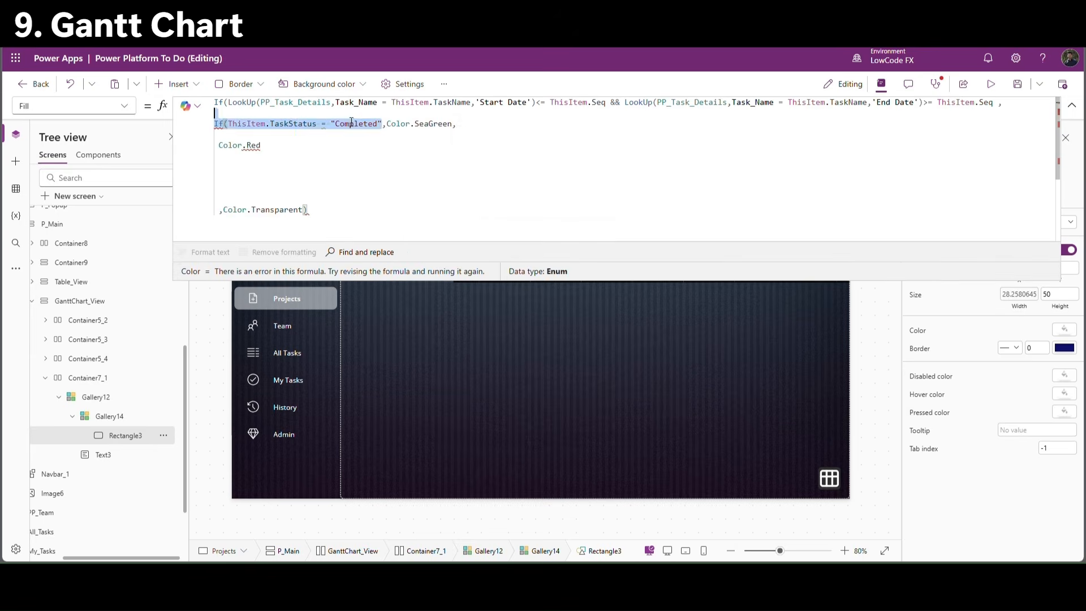
{"action": "type", "text": " If(ThisItem.TaskStatus = \"In Progress\" , Color.DarkOrange , "}
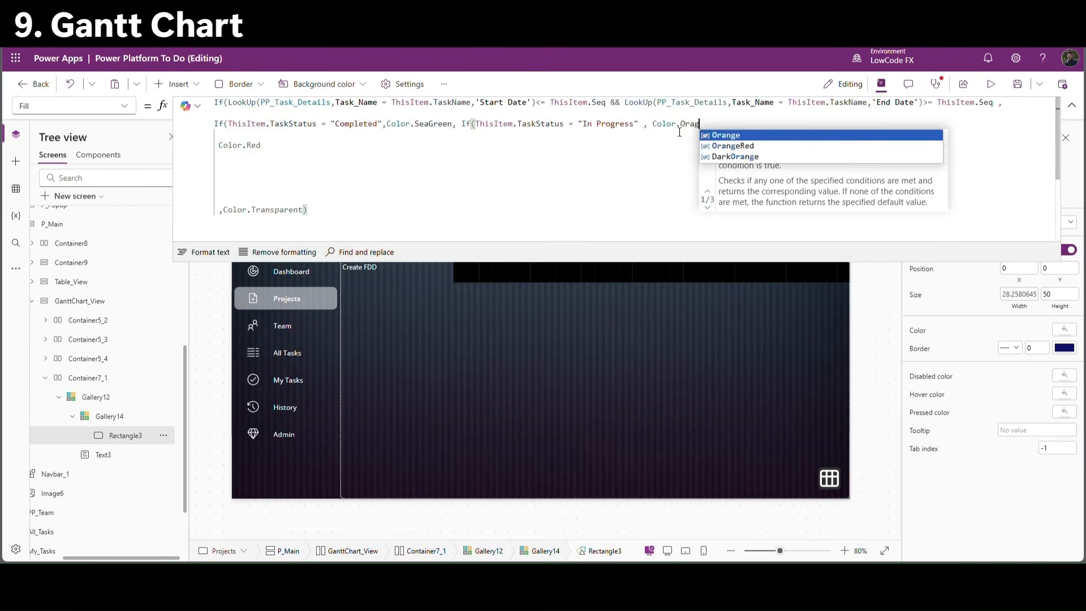
{"action": "type", "text": "If(ThisItem.TaskStatus = \"New\" , Color.RoyalBlue,"}
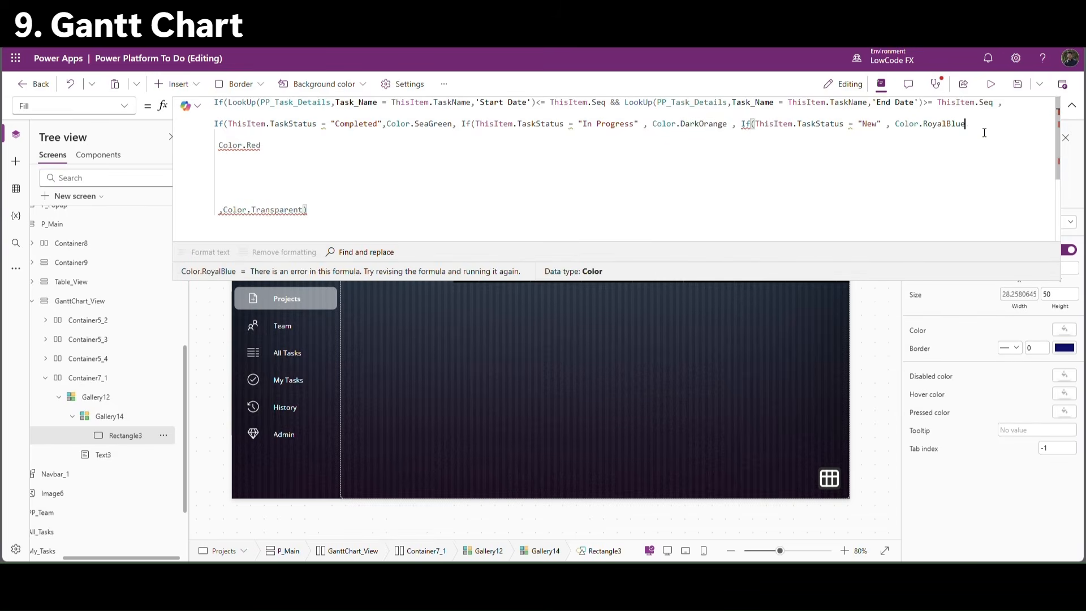
{"action": "left_click", "coordinate": [344, 149]}
{"action": "type", "text": ")))"}
{"action": "left_click", "coordinate": [329, 159]}
Wrap ThisItem.TaskStatus in Text() in all three status comparisons of the Fill formula.
{"action": "left_click", "coordinate": [227, 123]}
{"action": "type", "text": "Text("}
{"action": "left_click", "coordinate": [352, 124]}
{"action": "type", "text": ")"}
{"action": "left_click_drag", "start_coordinate": [354, 124], "coordinate": [233, 126]}
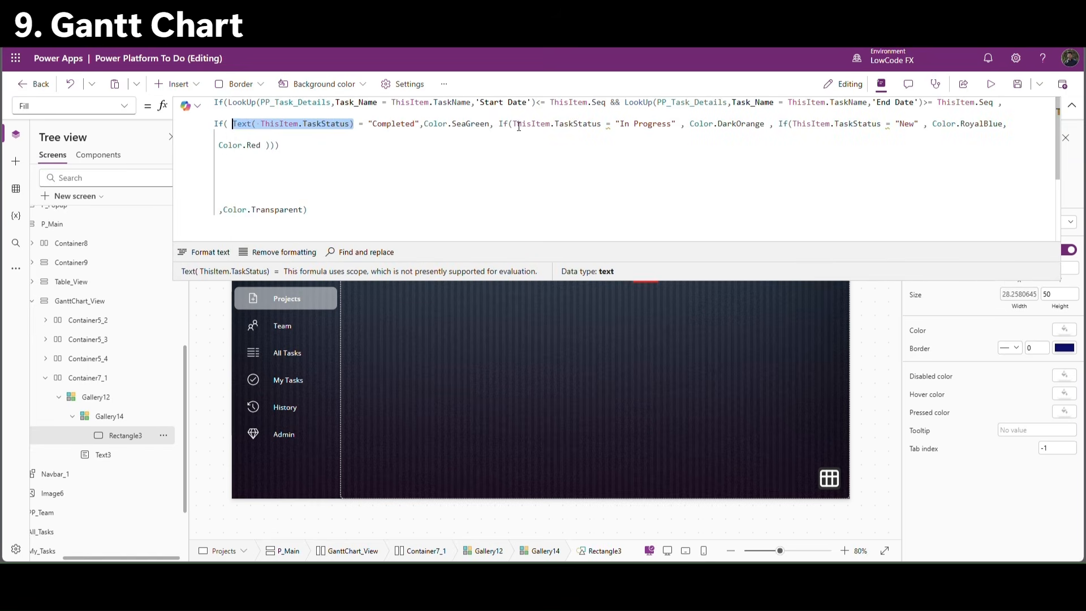
{"action": "key", "text": "ctrl+c"}
{"action": "left_click_drag", "start_coordinate": [513, 124], "coordinate": [602, 124]}
{"action": "key", "text": "ctrl+v"}
{"action": "left_click_drag", "start_coordinate": [826, 124], "coordinate": [907, 124]}
{"action": "key", "text": "ctrl+v"}
{"action": "left_click", "coordinate": [686, 188]}
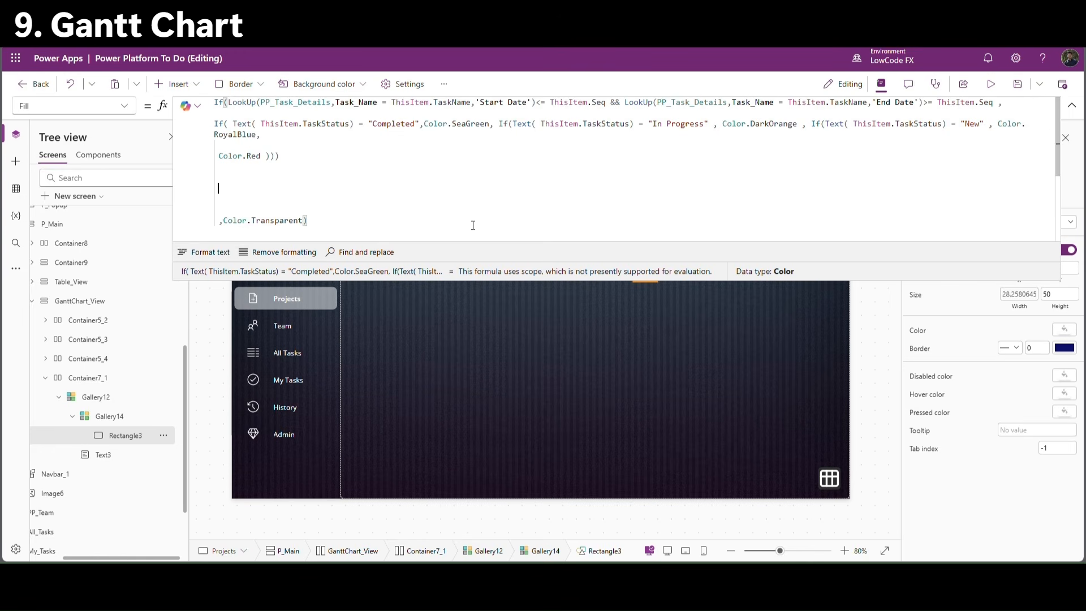
Auto-format the Fill formula, enlarge the formula area to review it, and collapse it.
{"action": "left_click", "coordinate": [395, 161]}
{"action": "scroll", "coordinate": [410, 169], "scroll_direction": "down", "scroll_amount": 4}
{"action": "scroll", "coordinate": [410, 169], "scroll_direction": "up", "scroll_amount": 2}
{"action": "left_click_drag", "start_coordinate": [406, 286], "coordinate": [407, 423]}
{"action": "left_click", "coordinate": [417, 295]}
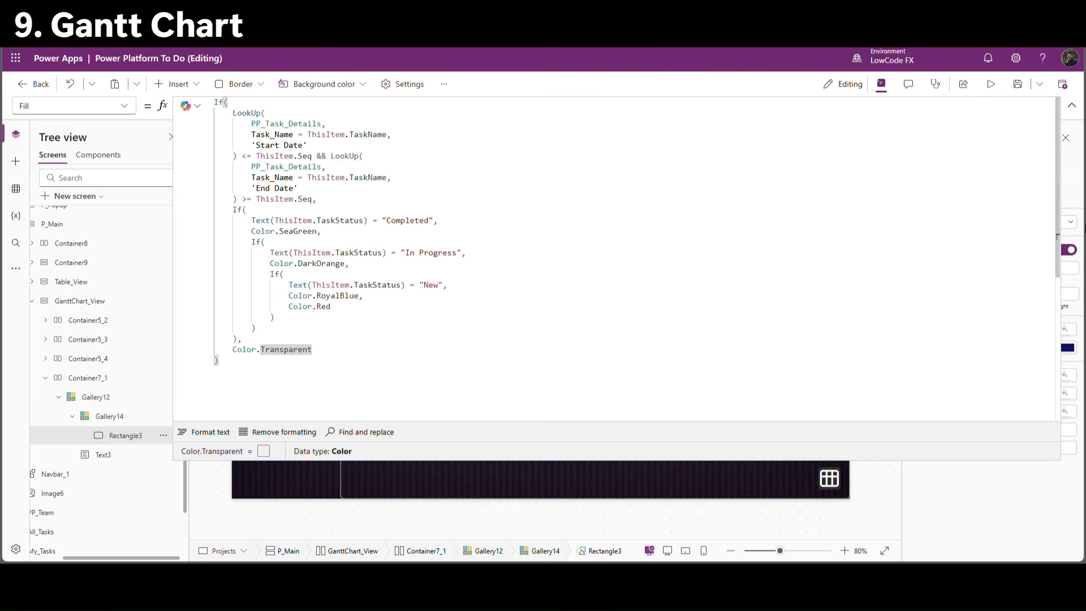
{"action": "left_click", "coordinate": [1072, 105]}
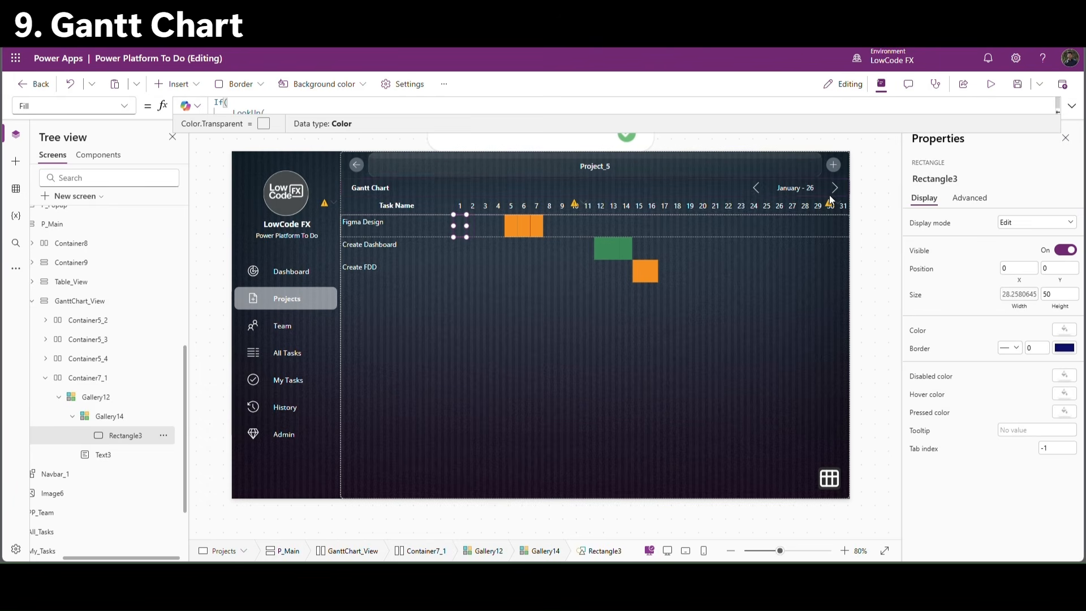
Preview the app to check the status-colored bars in Project_5's Gantt chart, and close the preview.
{"action": "left_click", "coordinate": [870, 207]}
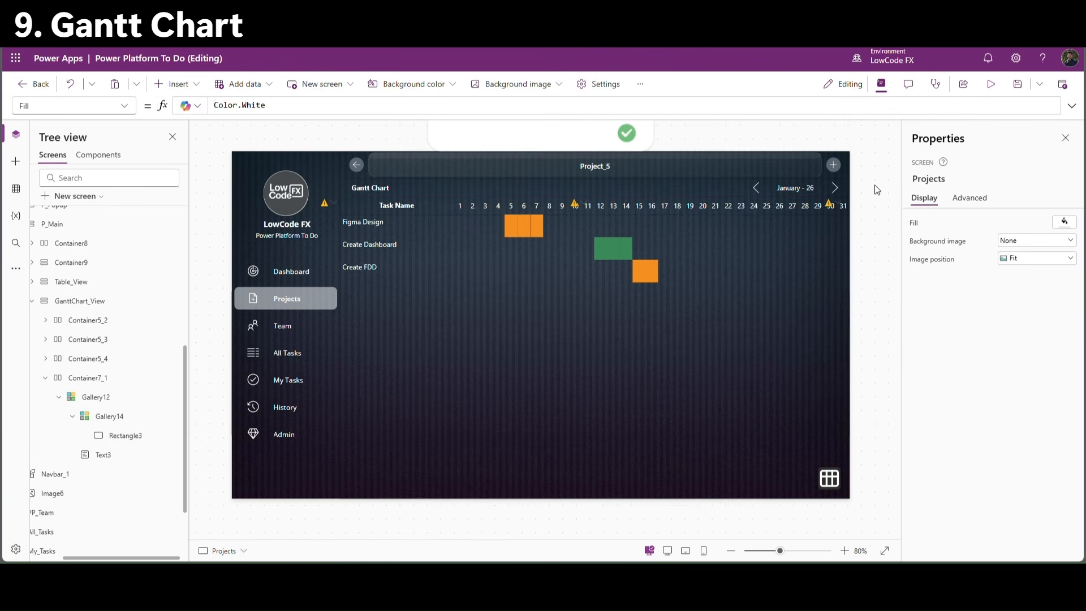
{"action": "left_click", "coordinate": [990, 84]}
{"action": "left_click", "coordinate": [1063, 94]}
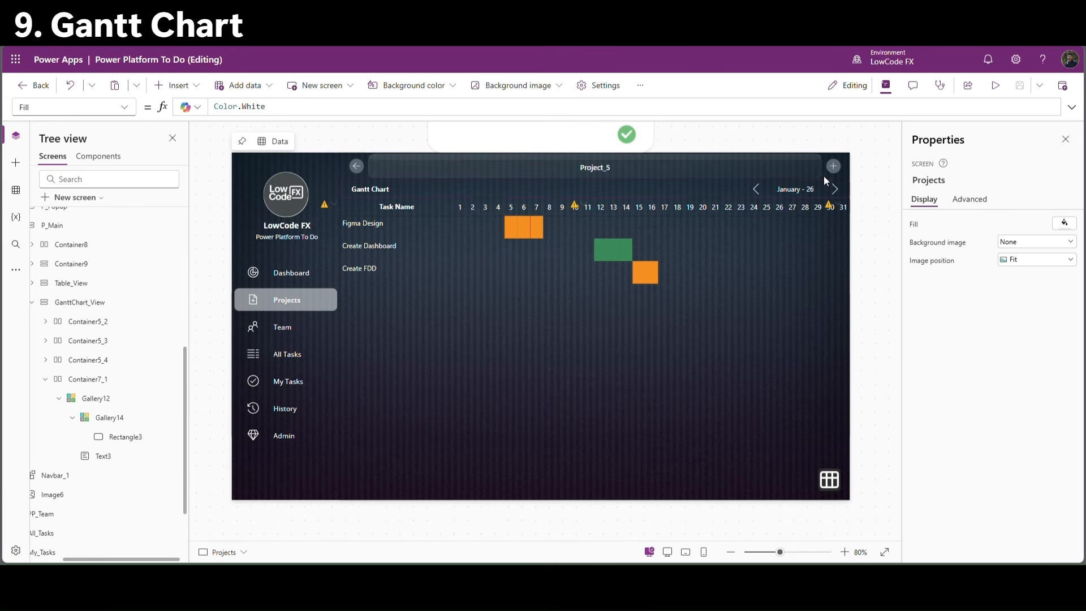
Replace 31 in the day-number gallery's Sequence formula with the next-month arrow's expression Date(Year(VarCurrentDate),Month(VarCurrentDate) +1 ,1).
{"action": "left_click", "coordinate": [755, 213]}
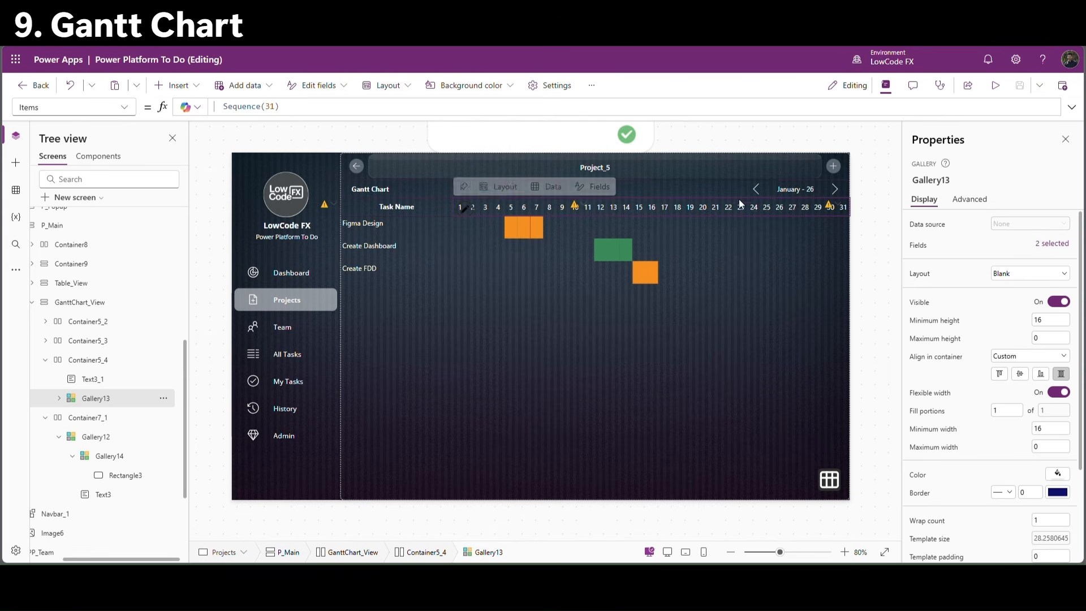
{"action": "left_click", "coordinate": [769, 189]}
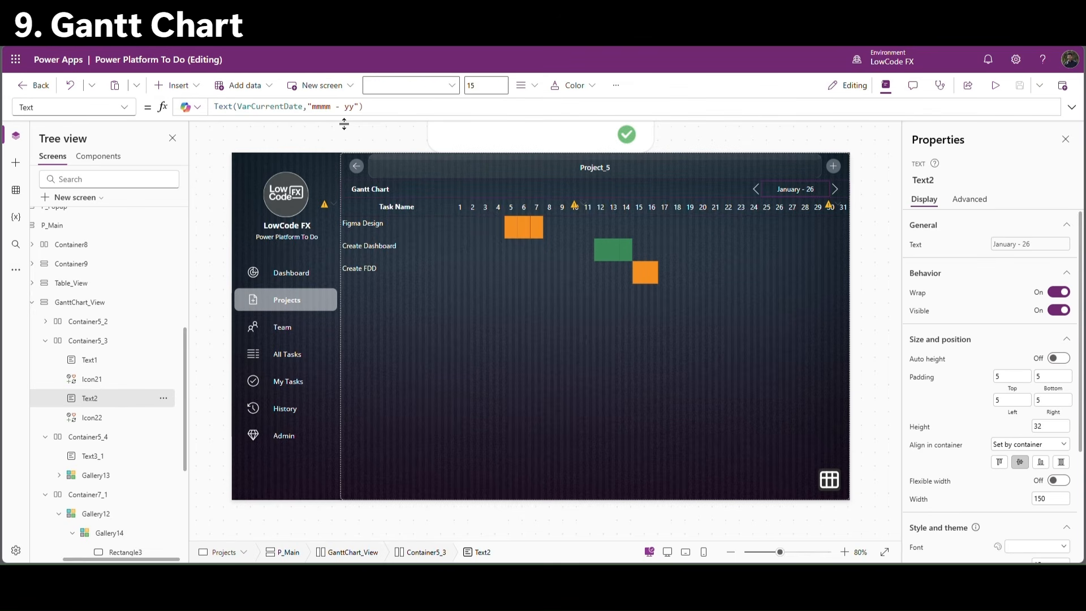
{"action": "left_click", "coordinate": [362, 106]}
{"action": "double_click", "coordinate": [269, 106]}
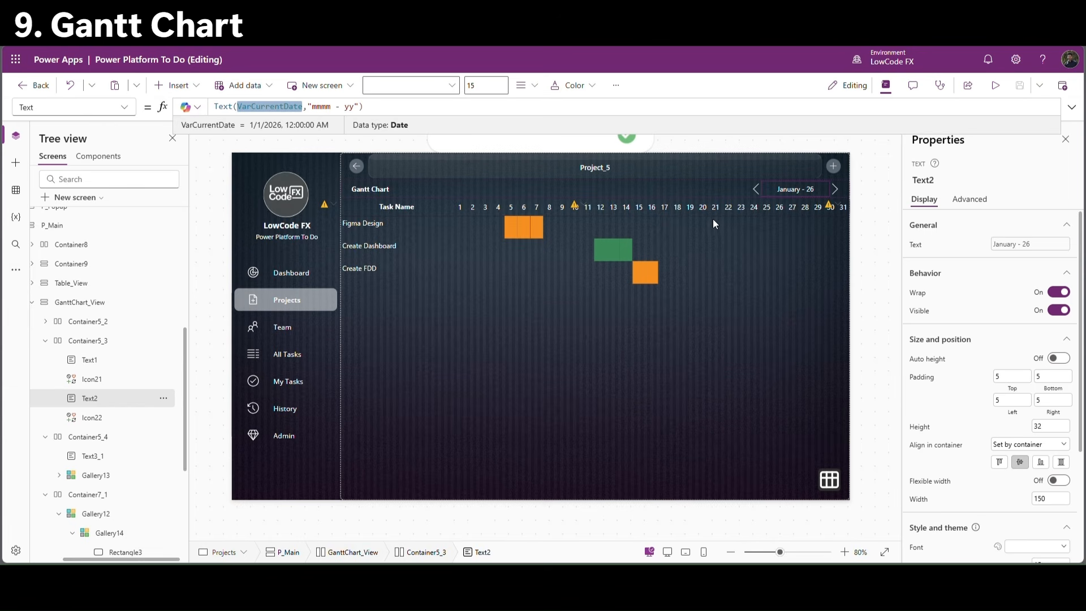
{"action": "left_click", "coordinate": [835, 189]}
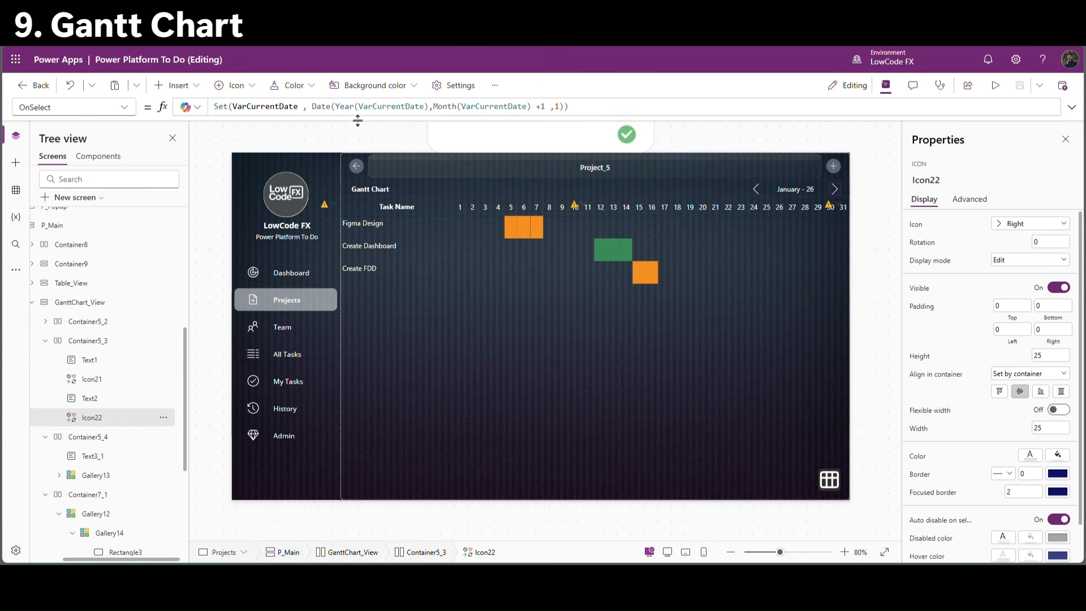
{"action": "left_click_drag", "start_coordinate": [312, 106], "coordinate": [569, 108]}
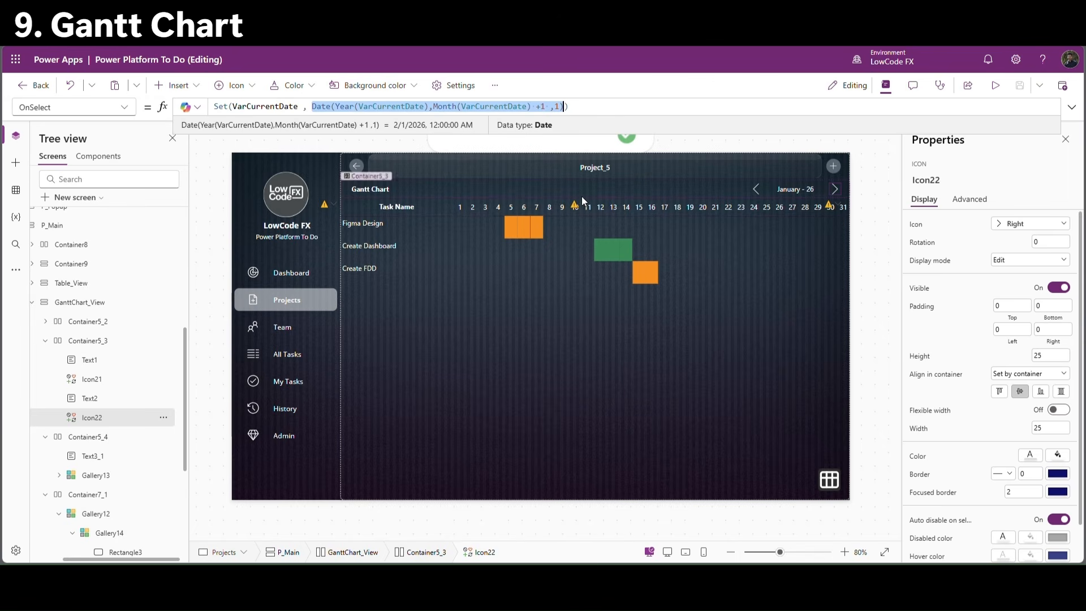
{"action": "left_click", "coordinate": [599, 201]}
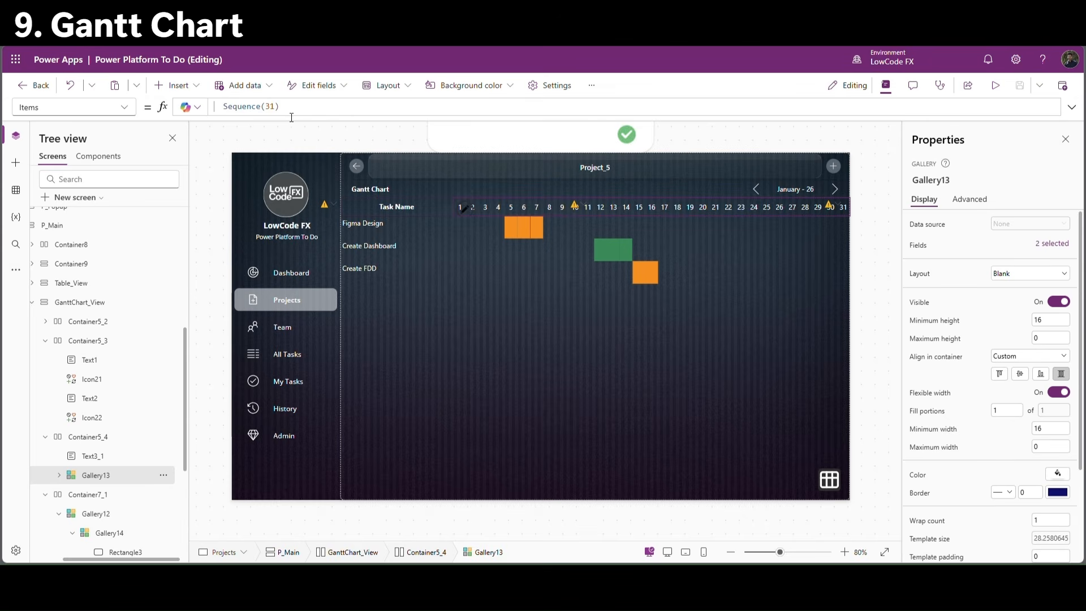
{"action": "double_click", "coordinate": [273, 106]}
{"action": "key", "text": "ctrl+v"}
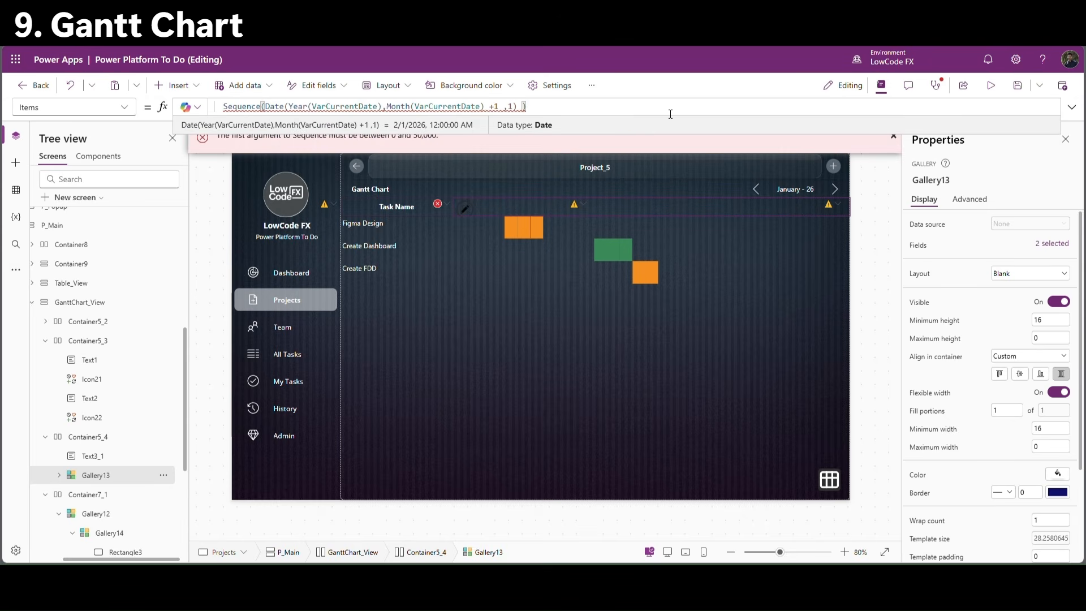
Subtract 1 from the Date expression inside Sequence and wrap the result in Day() to get the month's number of days.
{"action": "type", "text": "- 1"}
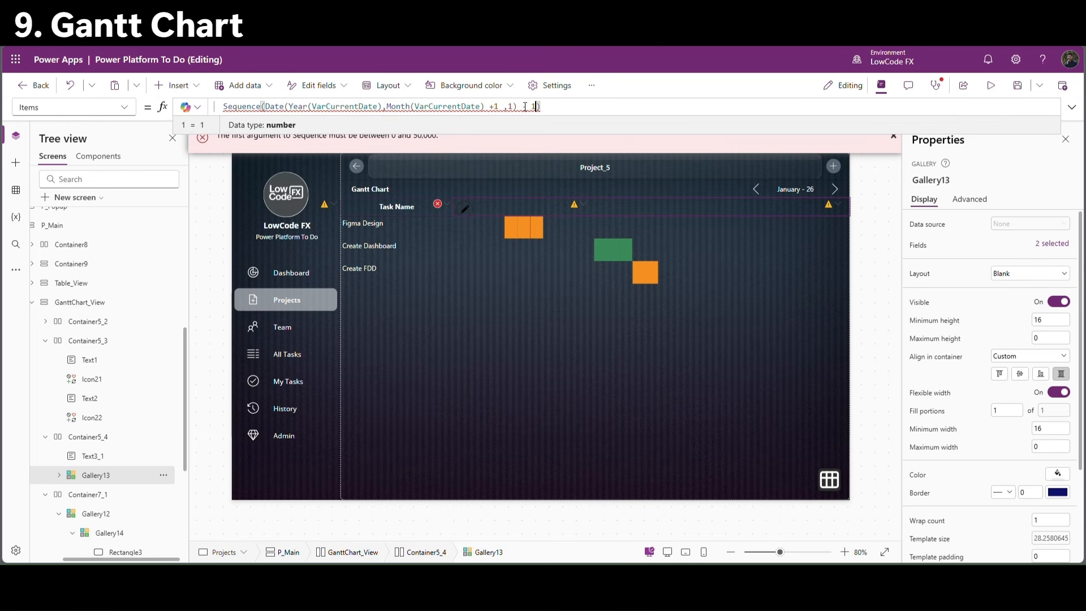
{"action": "left_click", "coordinate": [263, 107]}
{"action": "type", "text": "Da "}
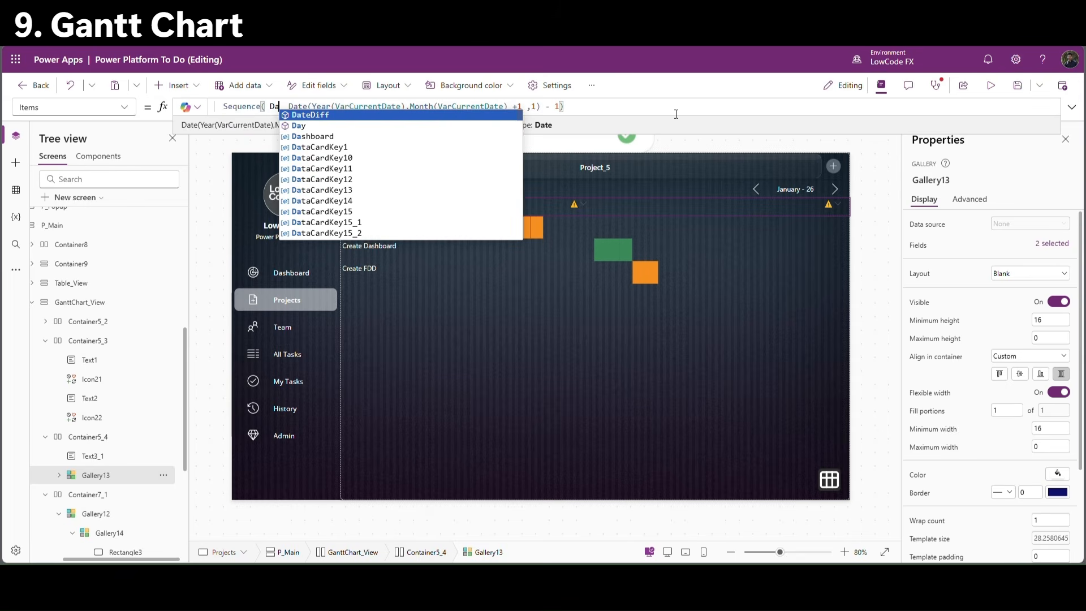
{"action": "type", "text": "y("}
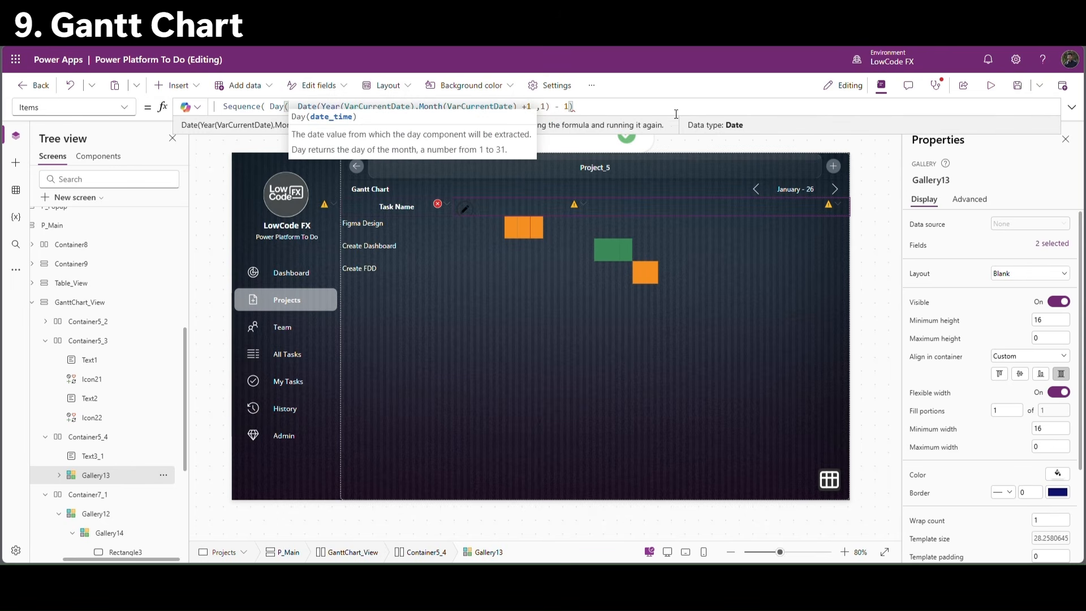
{"action": "left_click", "coordinate": [584, 107]}
{"action": "type", "text": ")"}
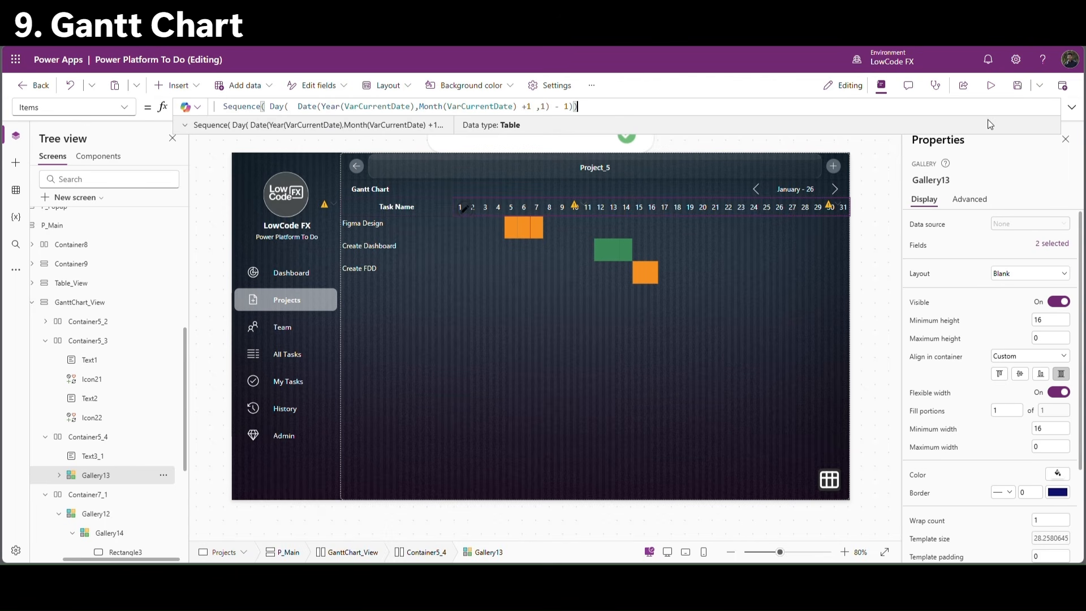
Preview the app and step through the Gantt chart's months from January - 26 to check the day numbers.
{"action": "left_click", "coordinate": [996, 90]}
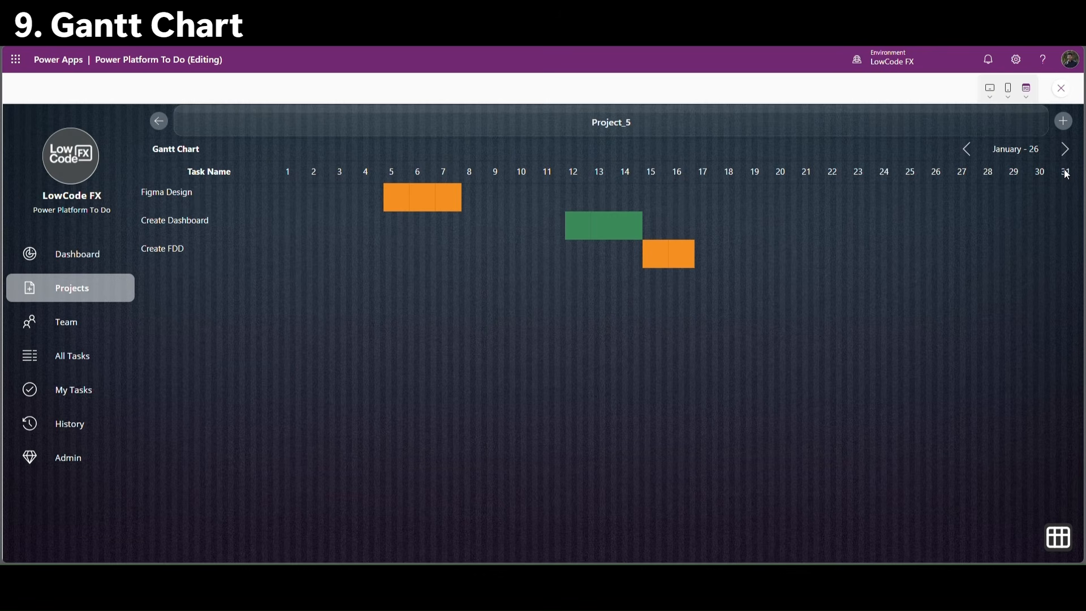
{"action": "left_click", "coordinate": [1066, 150]}
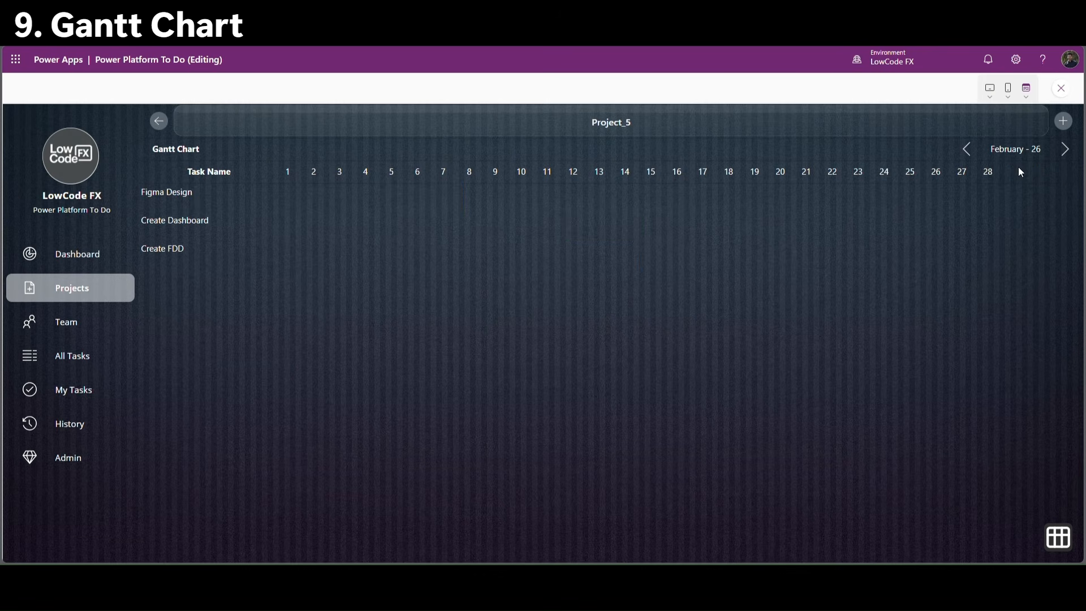
{"action": "left_click", "coordinate": [1066, 150]}
{"action": "left_click", "coordinate": [1066, 152]}
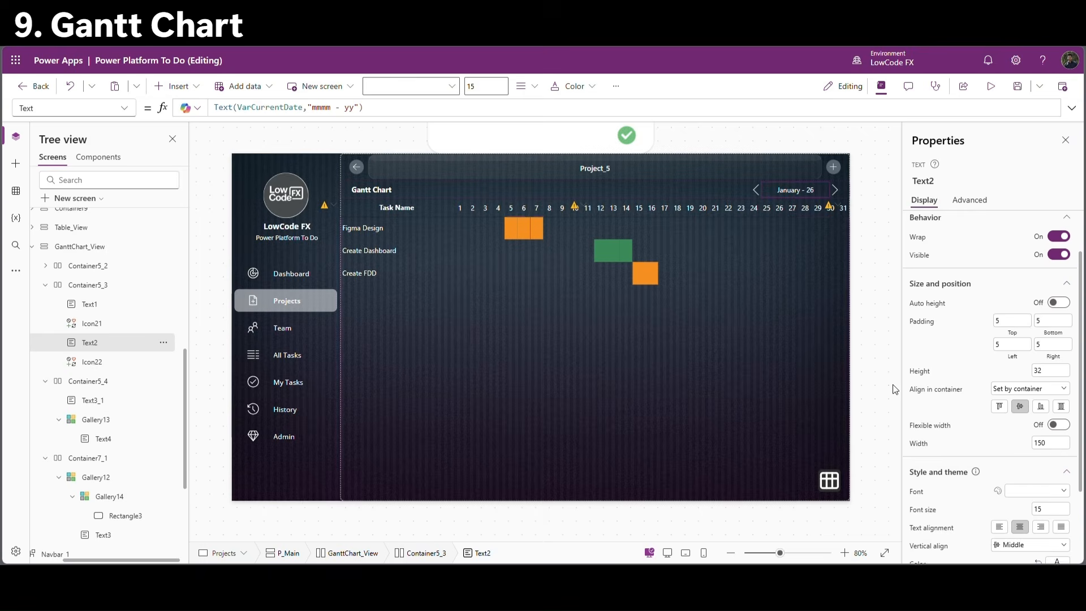
Give the month label between the navigation arrows a heavier font weight.
{"action": "scroll", "coordinate": [1036, 459], "scroll_direction": "down", "scroll_amount": 2}
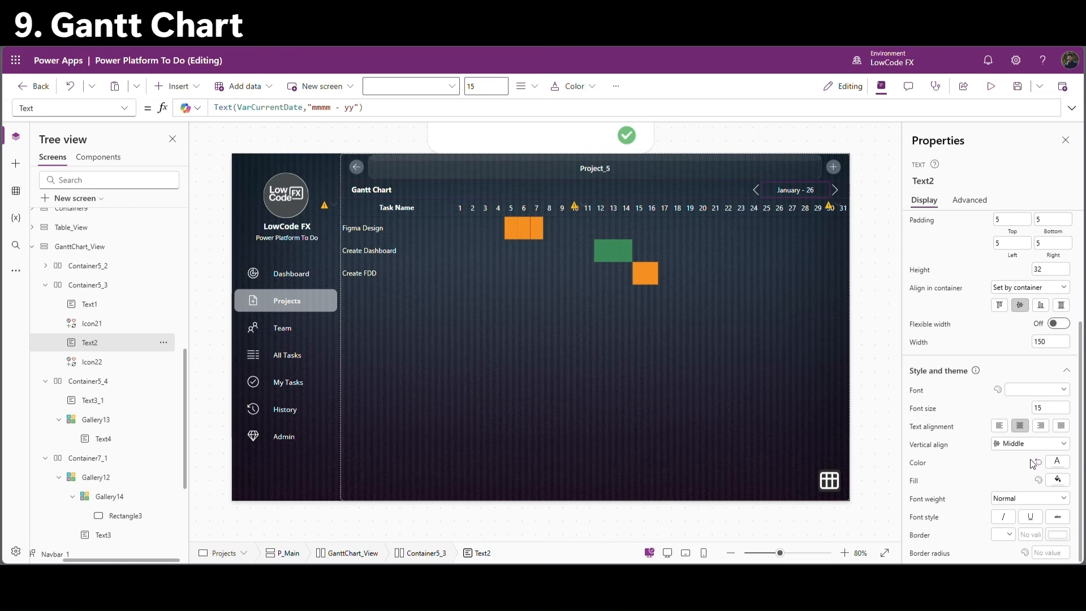
{"action": "left_click", "coordinate": [1024, 498]}
{"action": "left_click", "coordinate": [1010, 443]}
Give the day-number labels in the Gantt header a solid light gray border with thickness 0.1.
{"action": "left_click", "coordinate": [461, 209]}
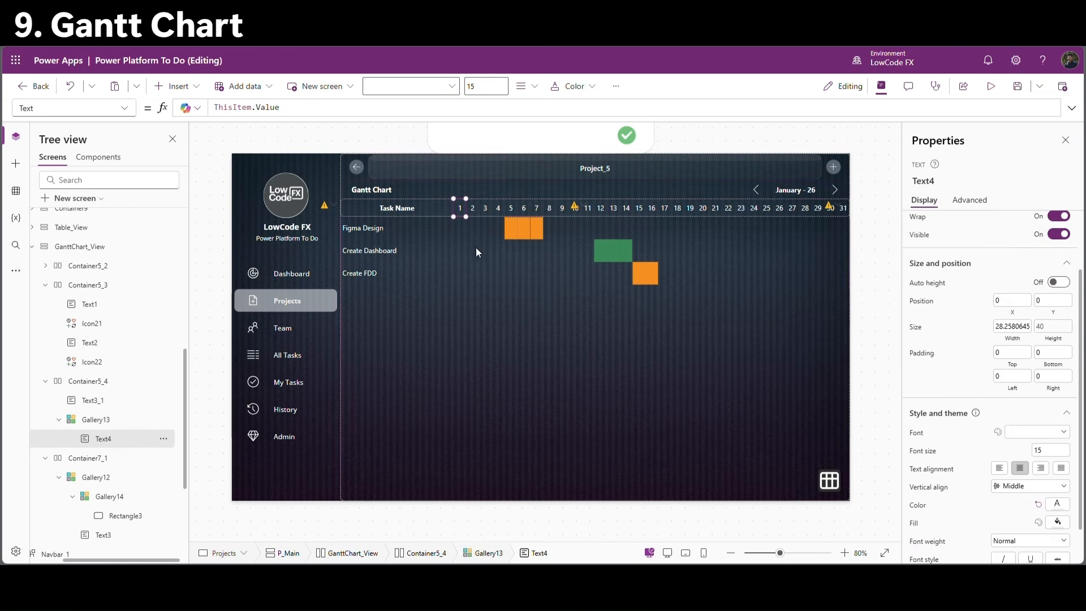
{"action": "scroll", "coordinate": [1038, 320], "scroll_direction": "down", "scroll_amount": 2}
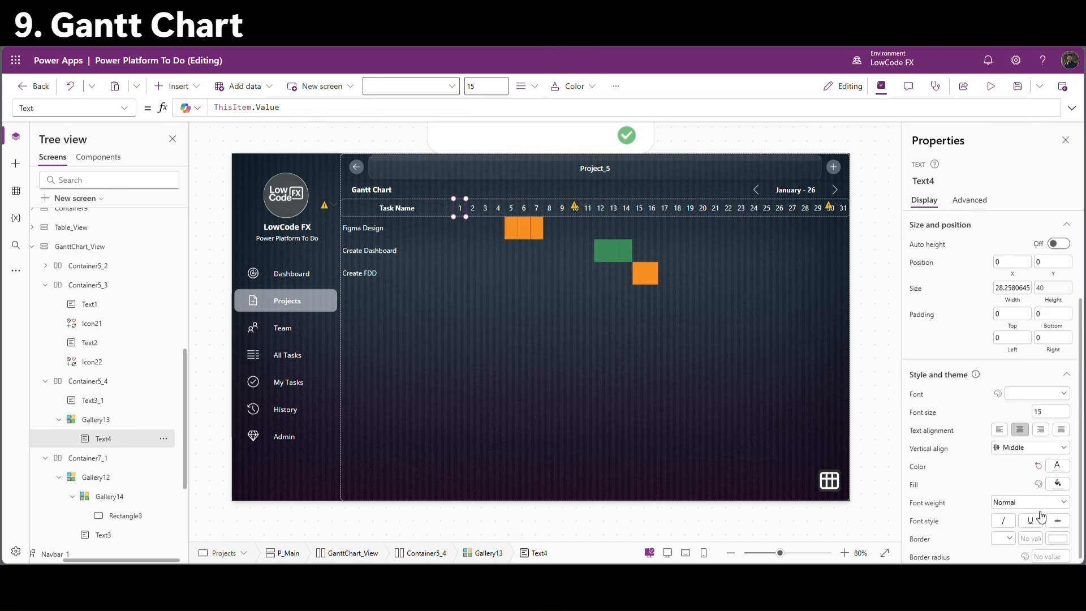
{"action": "left_click", "coordinate": [1030, 536]}
{"action": "type", "text": "0.1"}
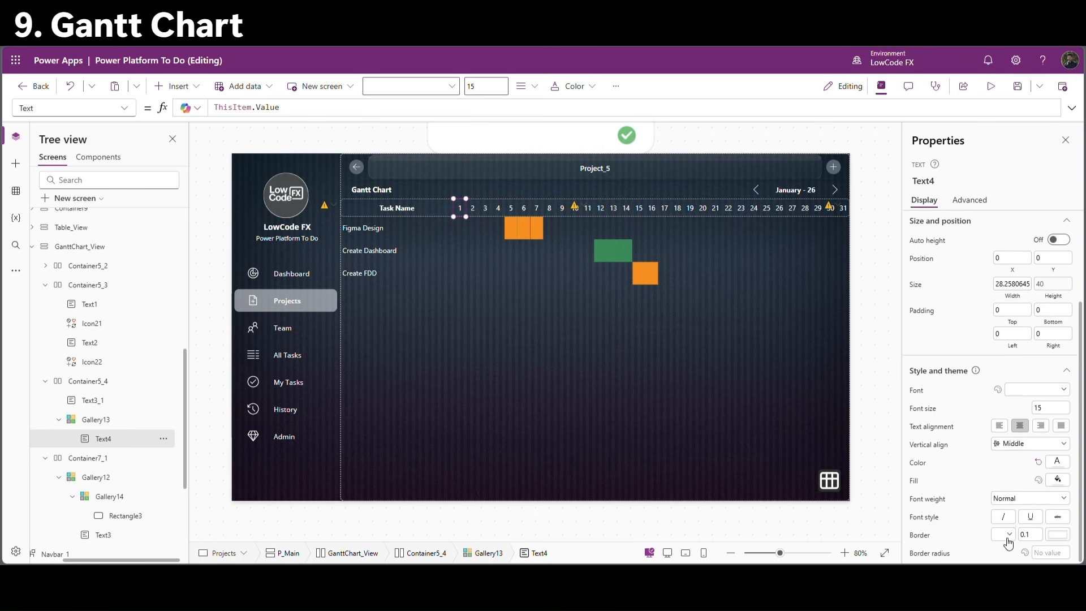
{"action": "left_click", "coordinate": [1007, 536]}
{"action": "left_click", "coordinate": [997, 519]}
{"action": "left_click", "coordinate": [1062, 536]}
{"action": "left_click", "coordinate": [1020, 419]}
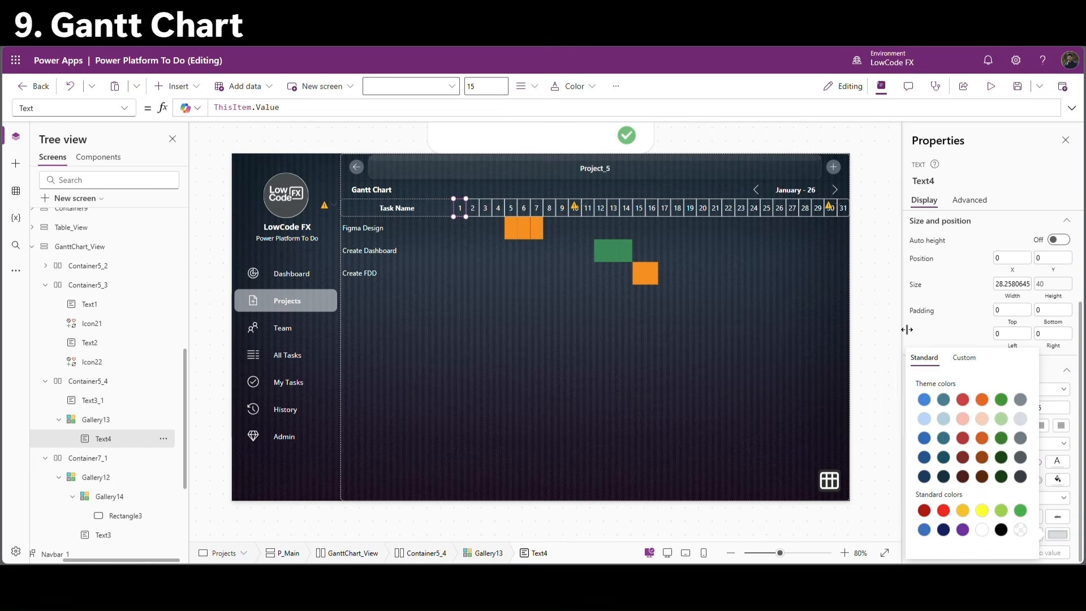
Give the Gantt bar rectangle in the nested gallery a light gray border with thickness 0.1.
{"action": "left_click", "coordinate": [490, 236]}
{"action": "left_click", "coordinate": [449, 236]}
{"action": "left_click", "coordinate": [449, 235]}
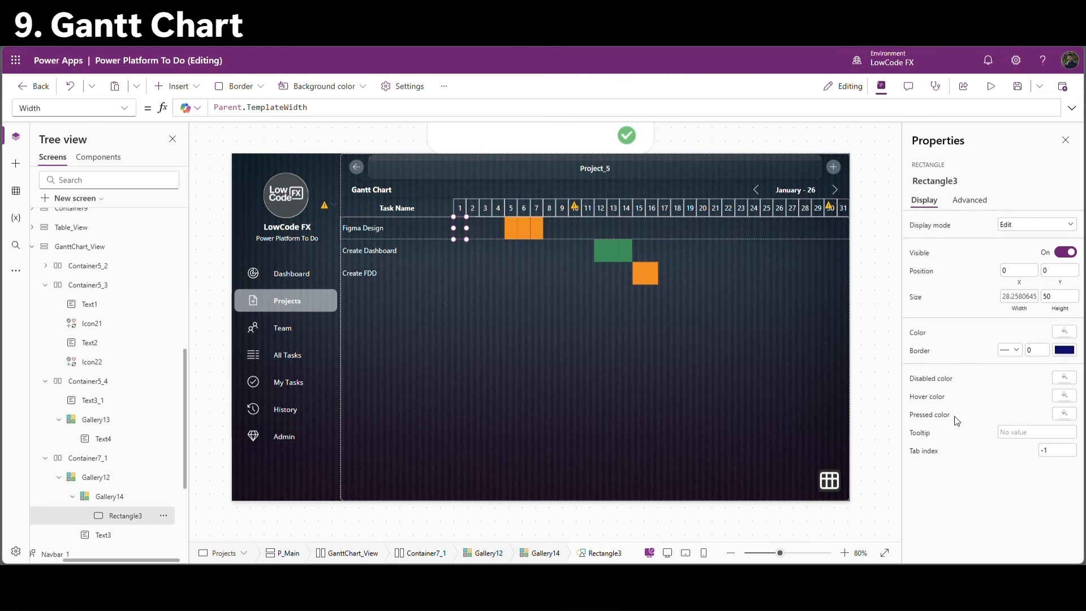
{"action": "left_click", "coordinate": [1033, 352]}
{"action": "type", "text": "0.1"}
{"action": "left_click", "coordinate": [1073, 352]}
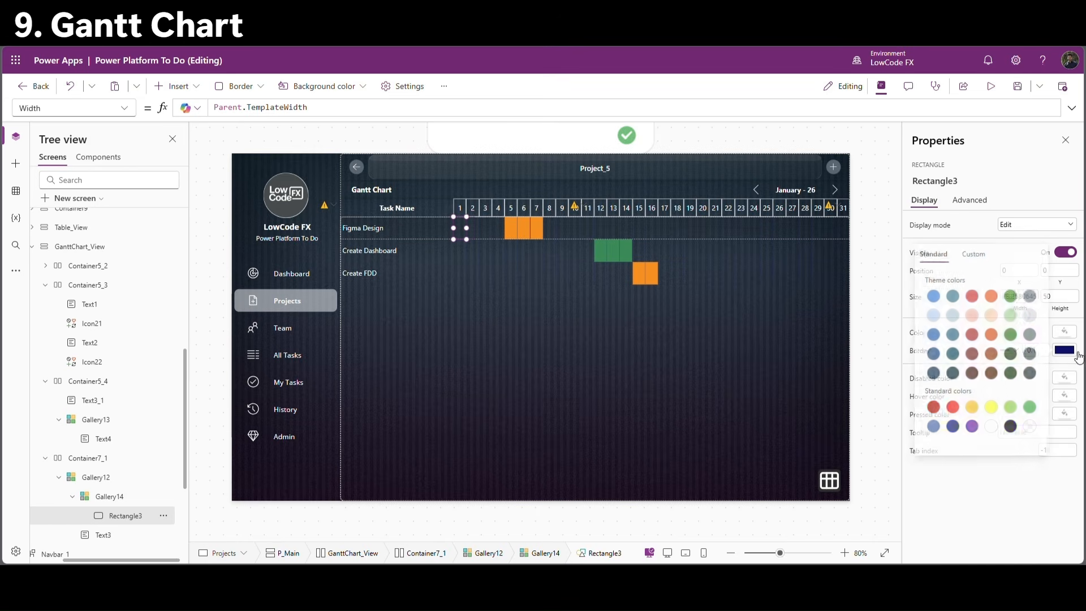
{"action": "left_click", "coordinate": [1027, 315]}
{"action": "left_click", "coordinate": [869, 224]}
Preview the gridlines in Project_5's Gantt chart, return to the table view, and open the Power Platform To Do project.
{"action": "left_click", "coordinate": [990, 86]}
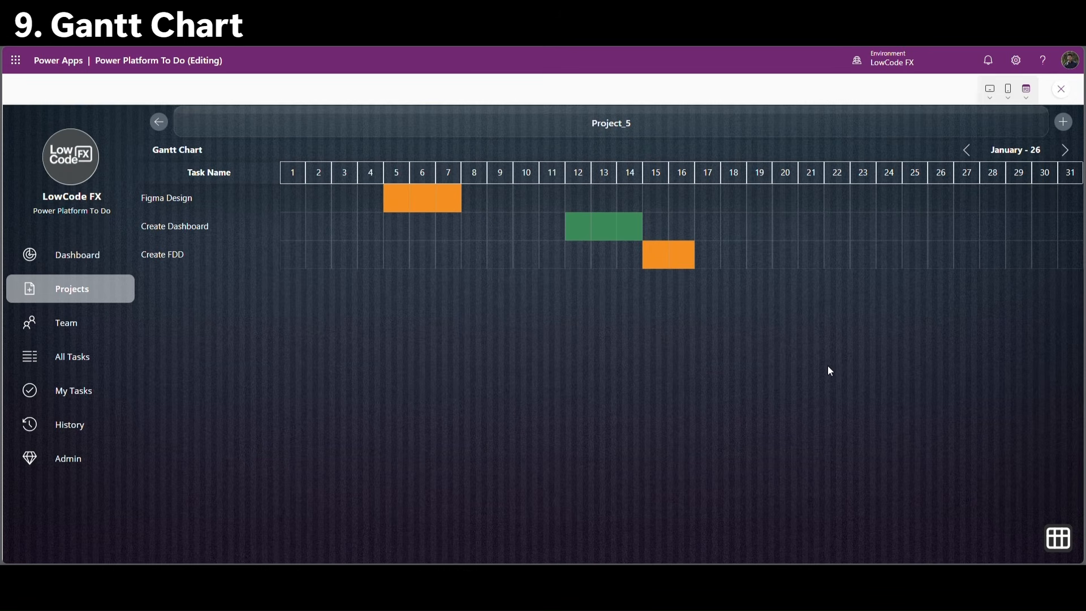
{"action": "left_click", "coordinate": [1059, 539]}
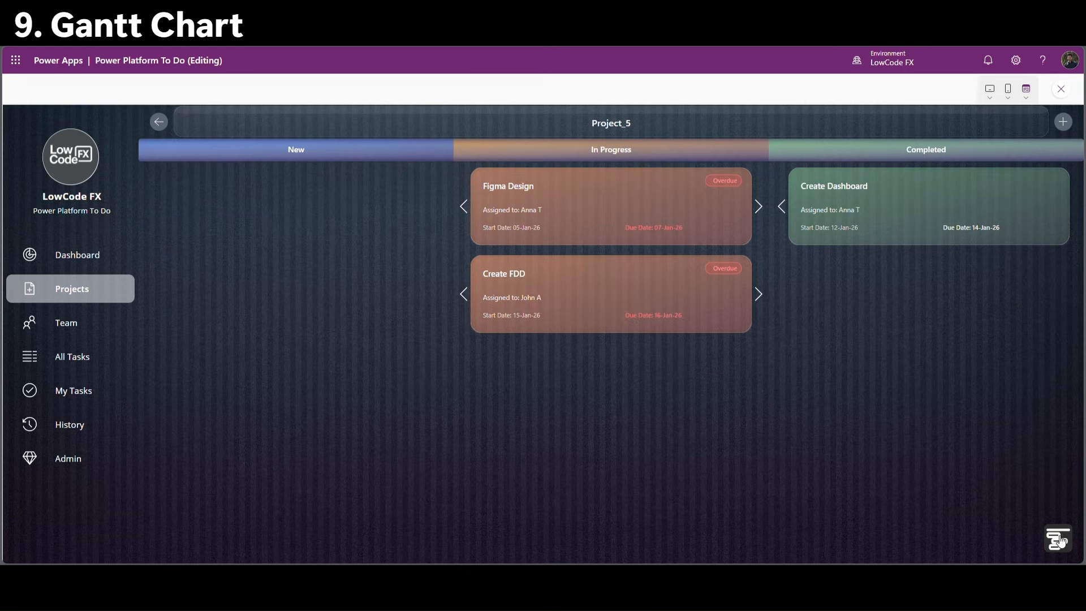
{"action": "left_click", "coordinate": [161, 122]}
{"action": "left_click", "coordinate": [880, 327]}
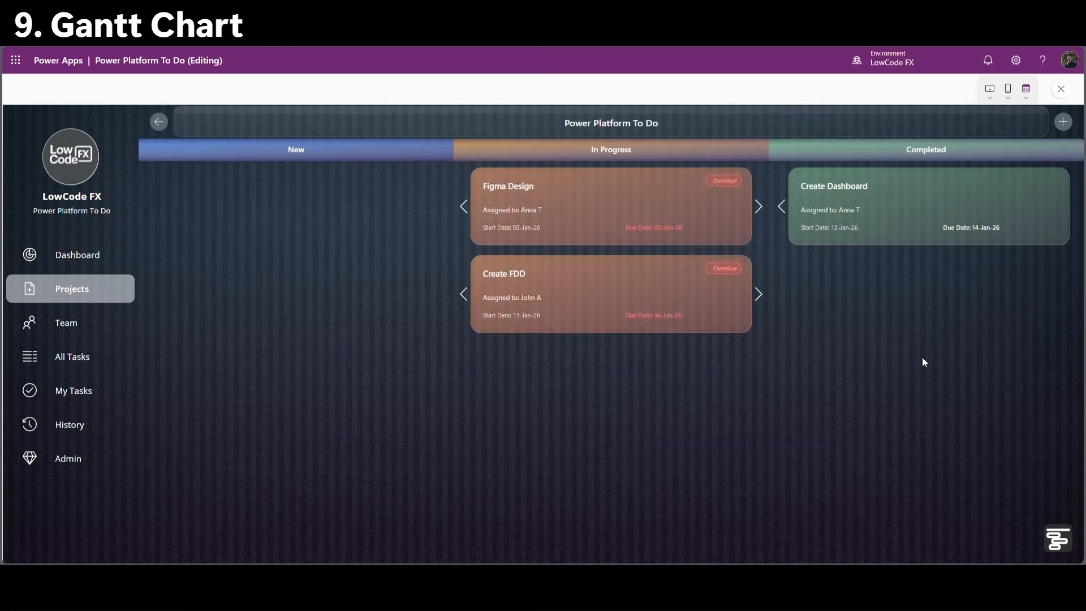
Check the Power Platform To Do project's Gantt chart back to November - 25, and close the preview.
{"action": "left_click", "coordinate": [1057, 539]}
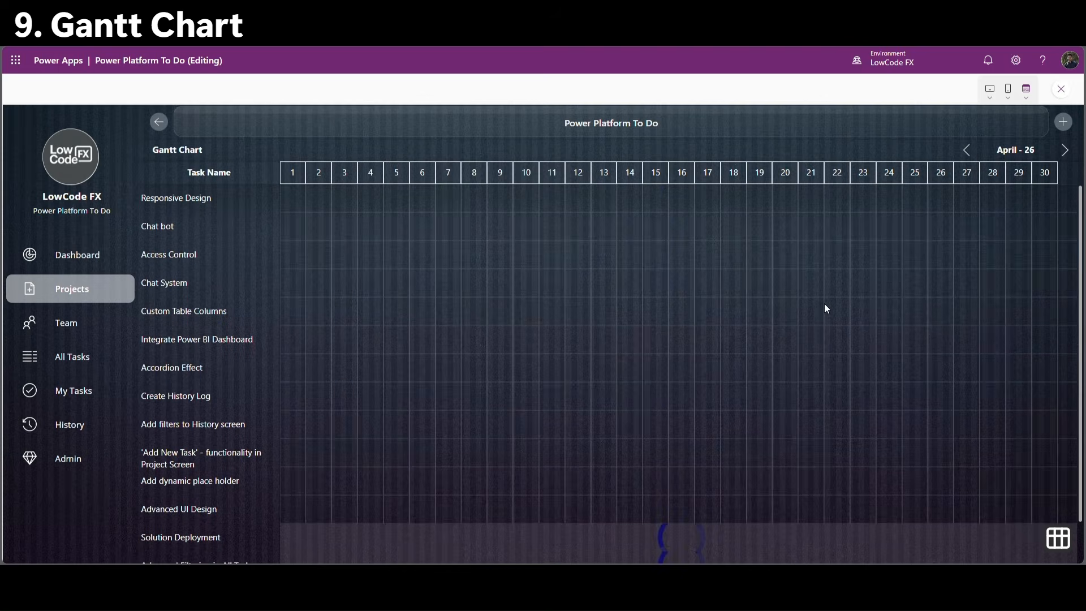
{"action": "left_click", "coordinate": [969, 150]}
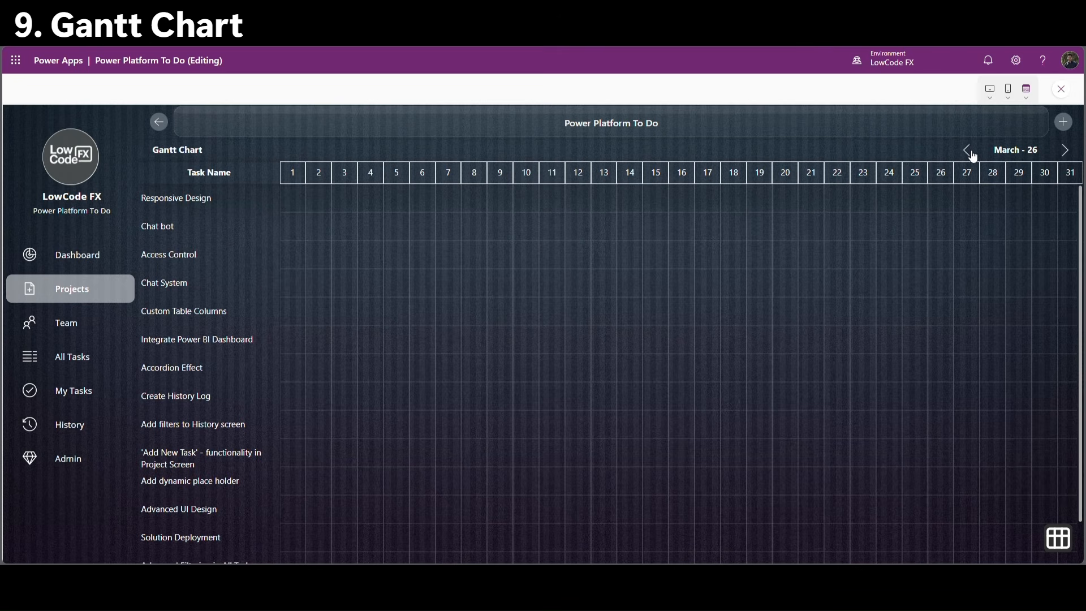
{"action": "left_click", "coordinate": [968, 150]}
{"action": "left_click", "coordinate": [968, 150]}
{"action": "left_click", "coordinate": [968, 151]}
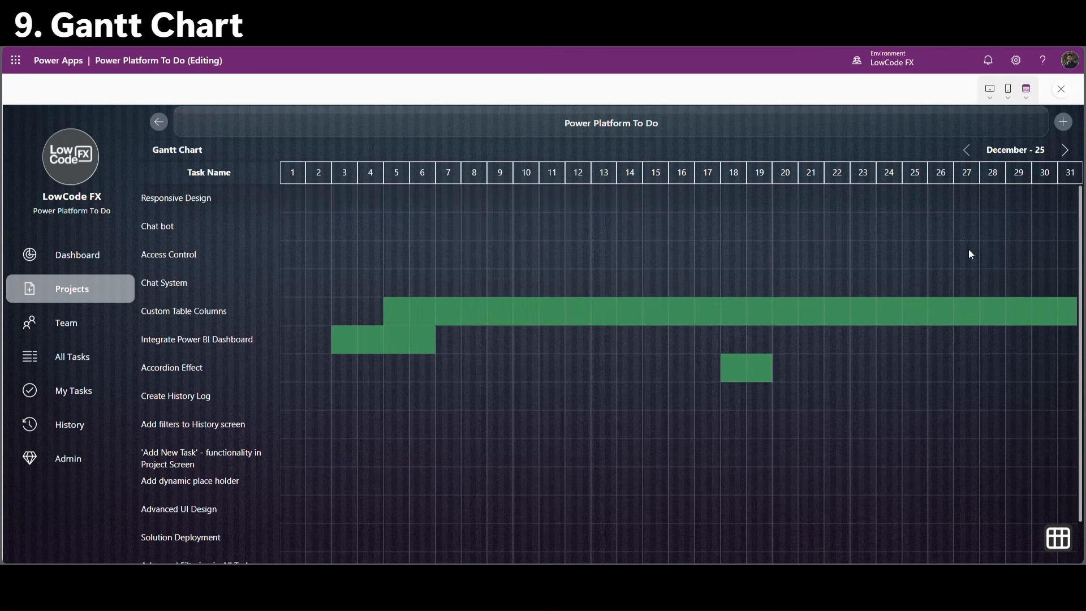
{"action": "left_click", "coordinate": [966, 150]}
{"action": "left_click", "coordinate": [1061, 89]}
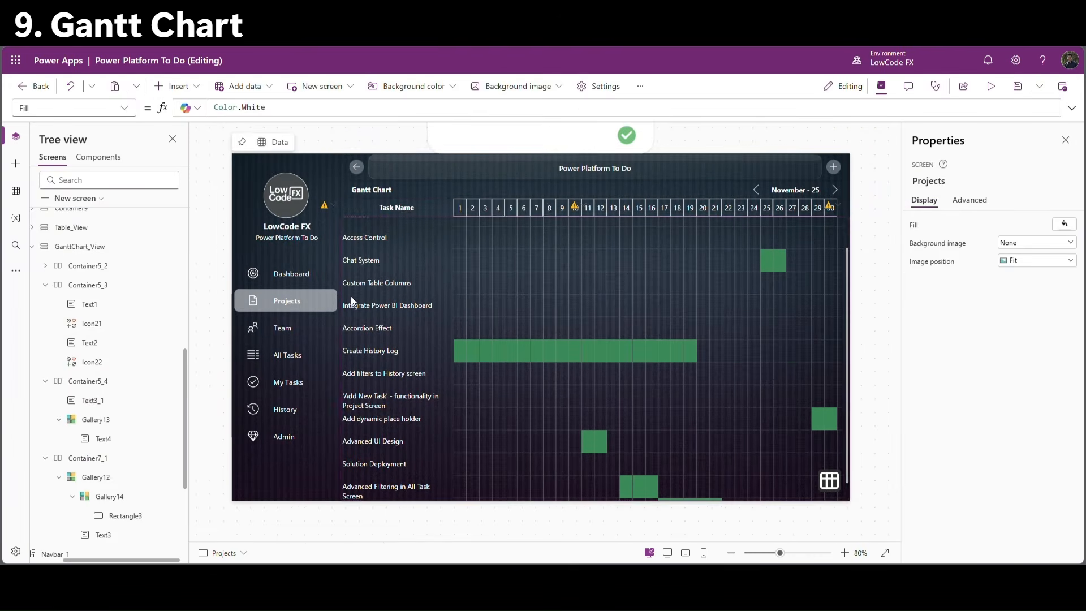
Wrap the task gallery's Filter formula in SortByColumns, sorting by the "cr8f4_startdate" column.
{"action": "left_click", "coordinate": [467, 315]}
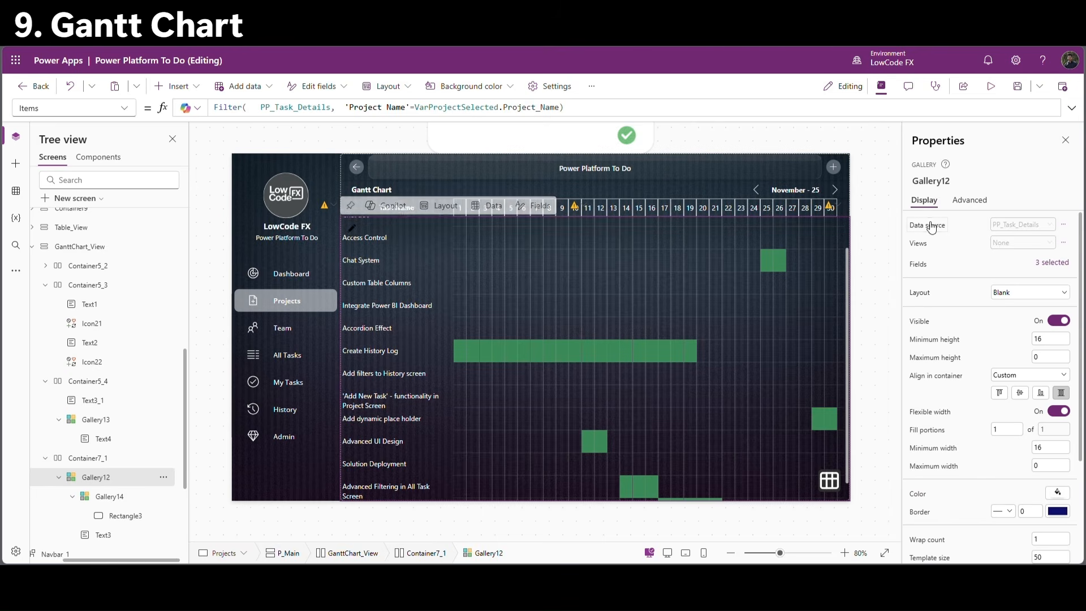
{"action": "left_click", "coordinate": [973, 108]}
{"action": "left_click", "coordinate": [1072, 108]}
{"action": "left_click", "coordinate": [215, 108]}
{"action": "key", "text": "Return"}
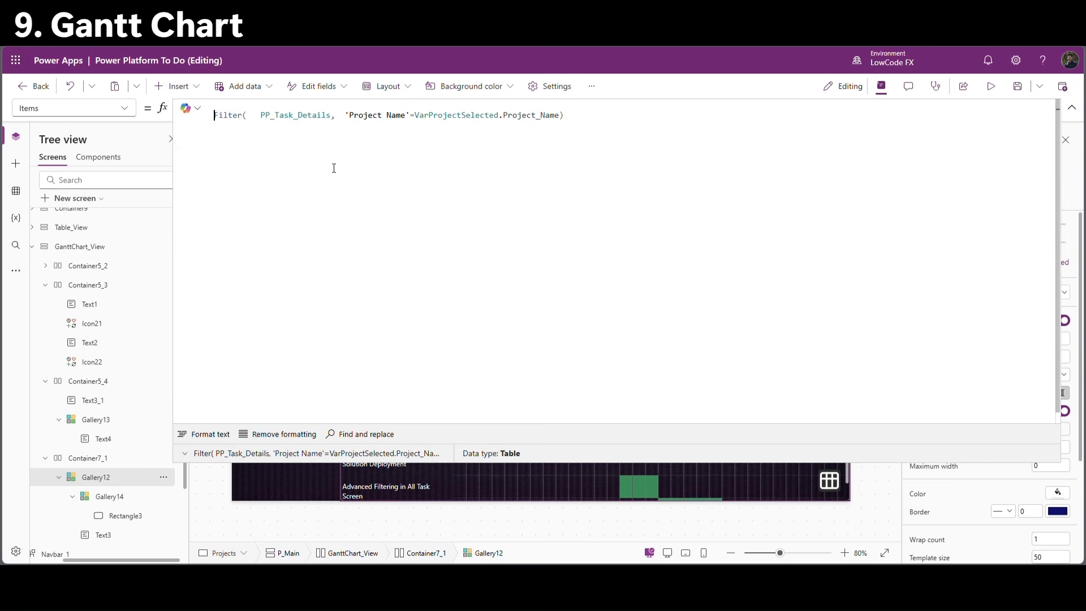
{"action": "type", "text": "SortByColumns("}
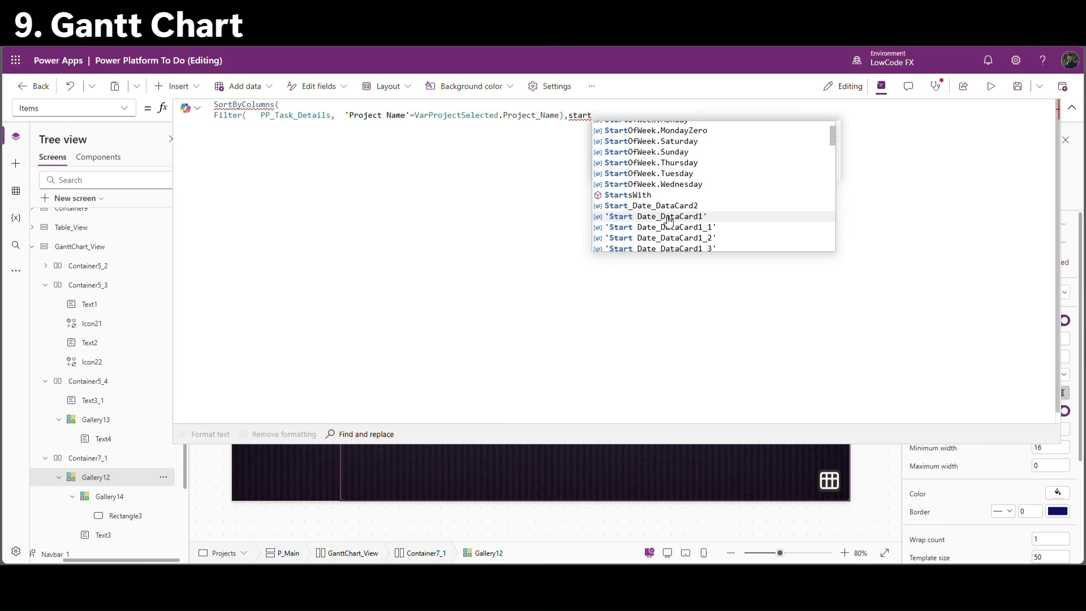
{"action": "scroll", "coordinate": [662, 214], "scroll_direction": "down", "scroll_amount": 1}
{"action": "scroll", "coordinate": [667, 216], "scroll_direction": "down", "scroll_amount": 2}
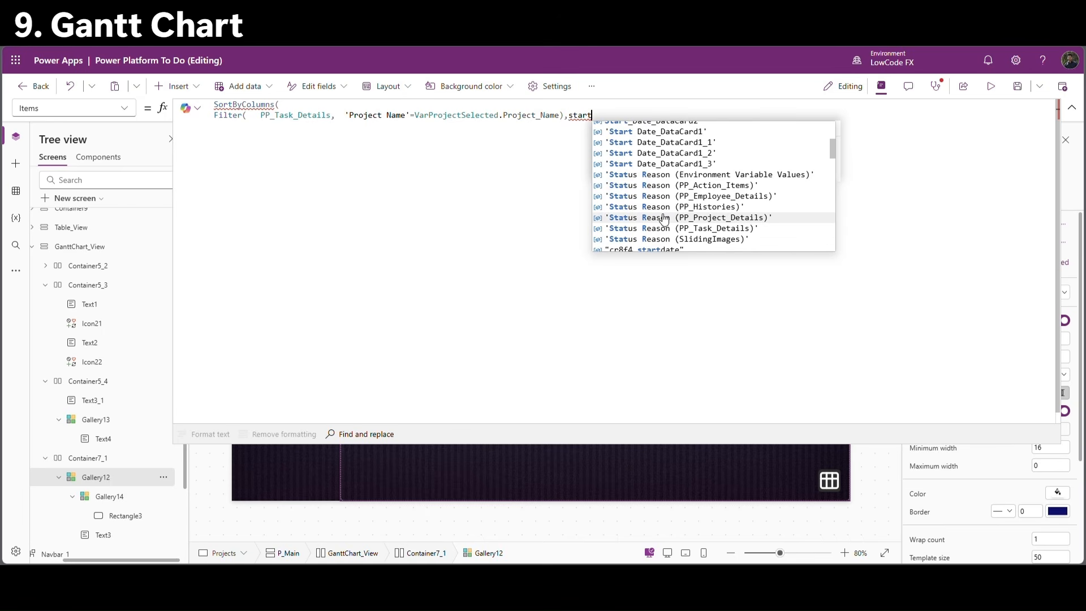
{"action": "type", "text": "date"}
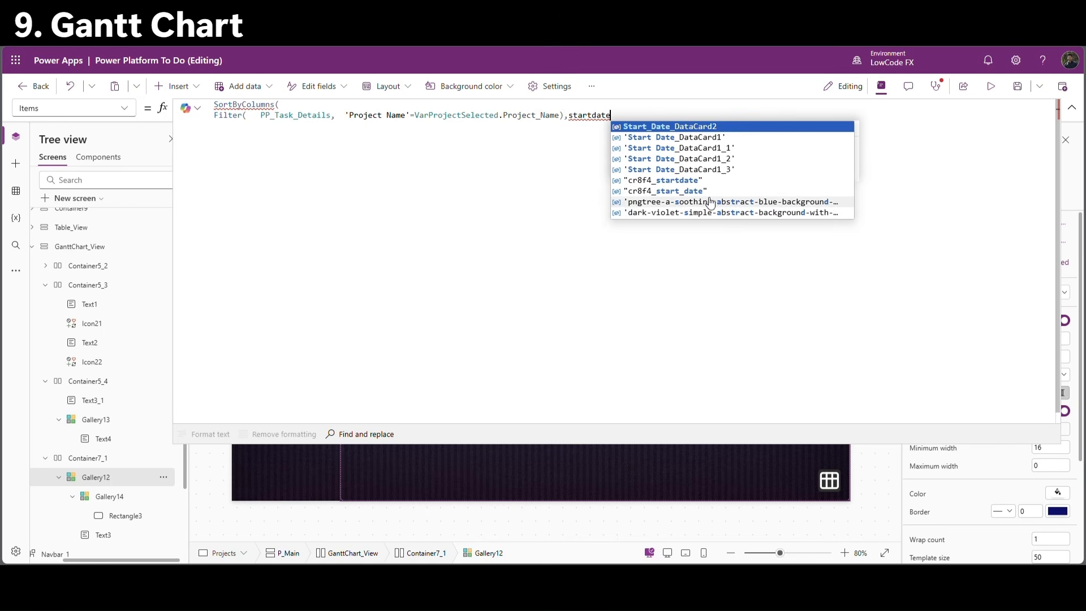
{"action": "left_click", "coordinate": [705, 182]}
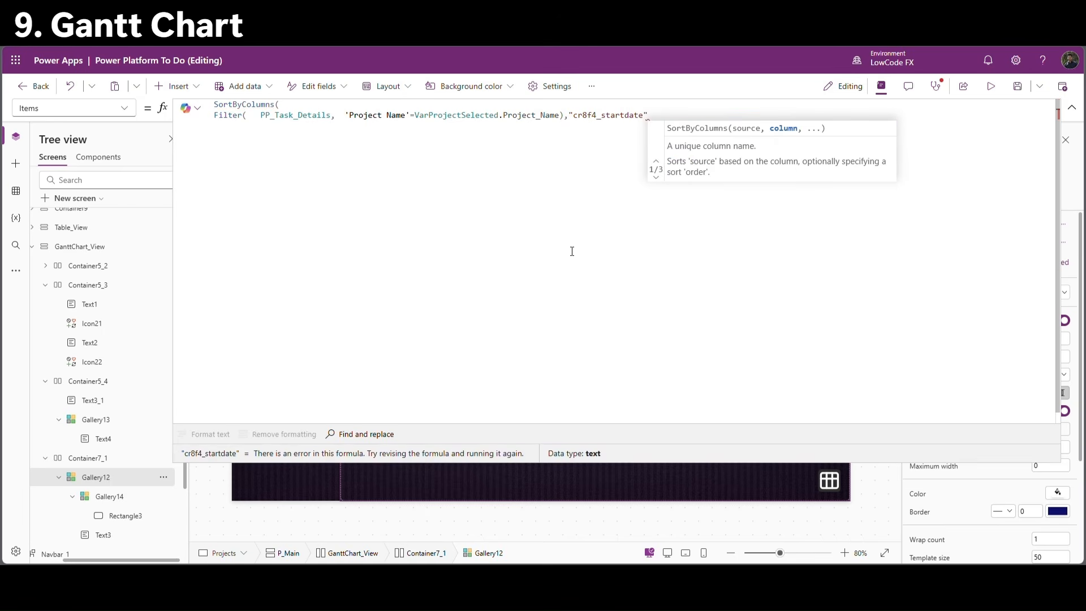
{"action": "type", "text": ")"}
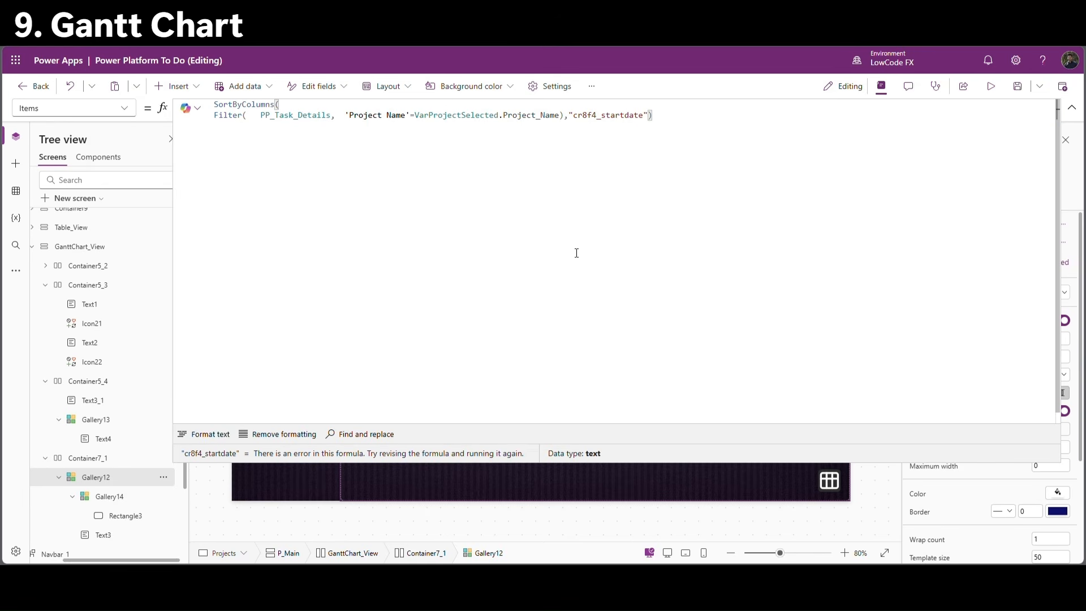
Preview the sorted Gantt chart of the Power Platform To Do project and check the months after November - 25.
{"action": "left_click", "coordinate": [1072, 108]}
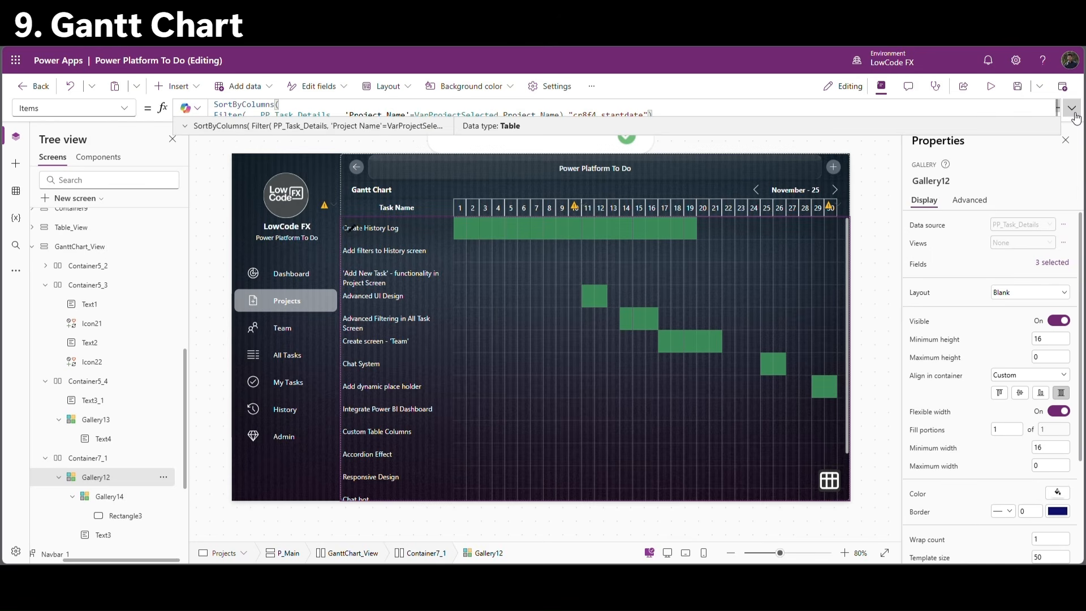
{"action": "left_click", "coordinate": [1001, 91]}
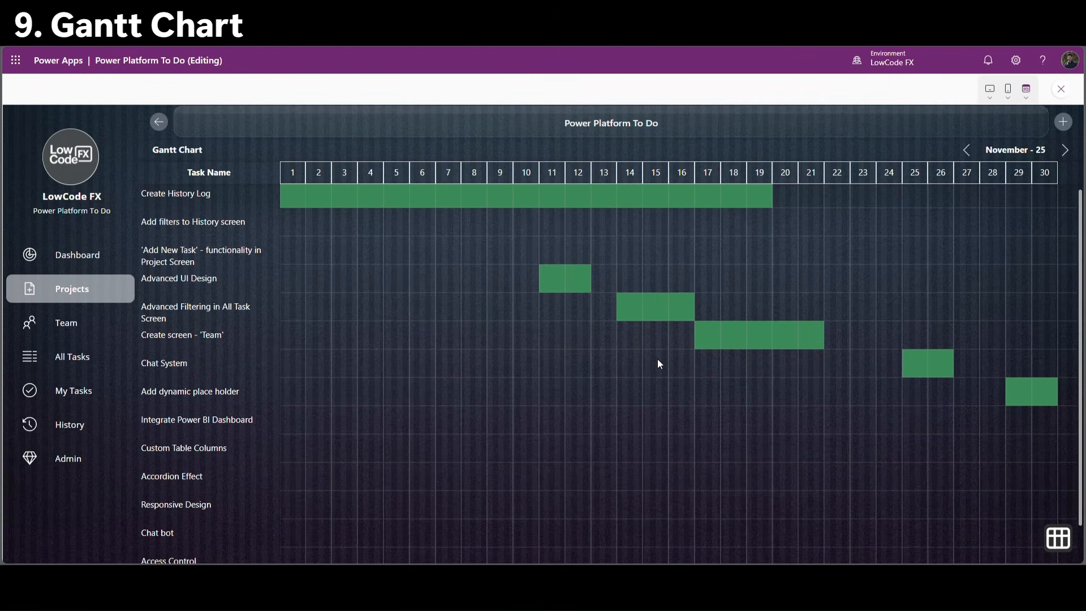
{"action": "left_click", "coordinate": [1066, 151]}
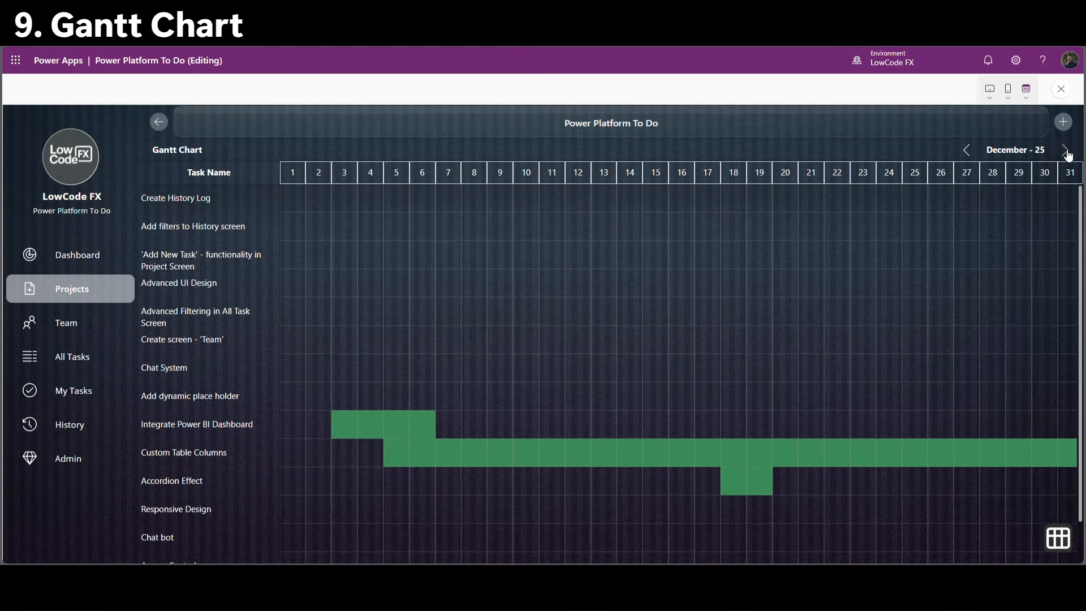
{"action": "left_click", "coordinate": [1067, 151]}
{"action": "scroll", "coordinate": [843, 387], "scroll_direction": "down", "scroll_amount": 1}
Return to the project list, open Project_5, and check its Gantt chart at January - 26.
{"action": "left_click", "coordinate": [159, 122]}
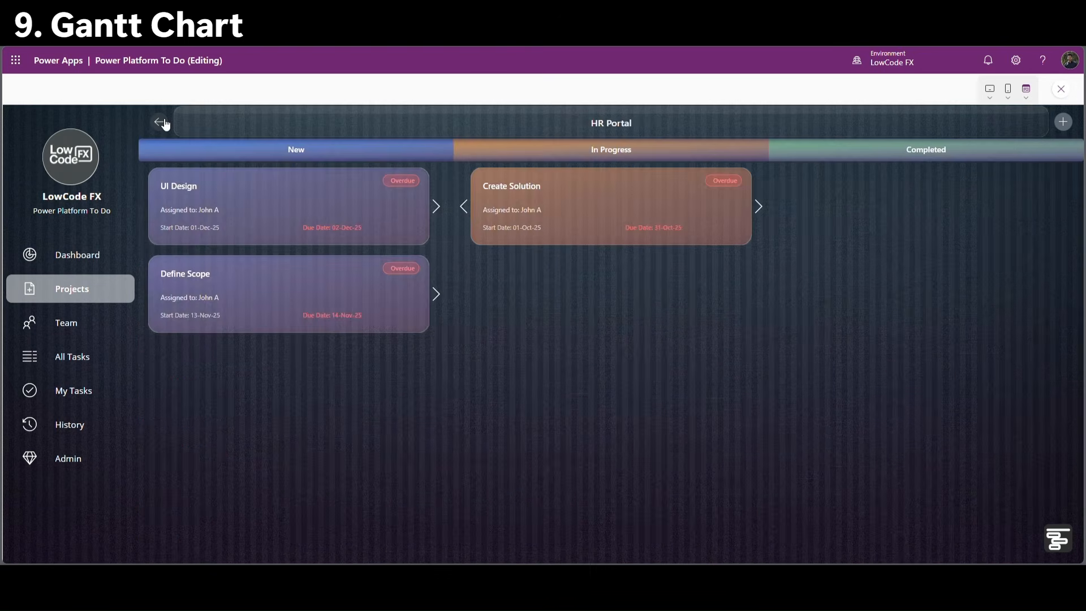
{"action": "left_click", "coordinate": [159, 122]}
{"action": "left_click", "coordinate": [238, 187]}
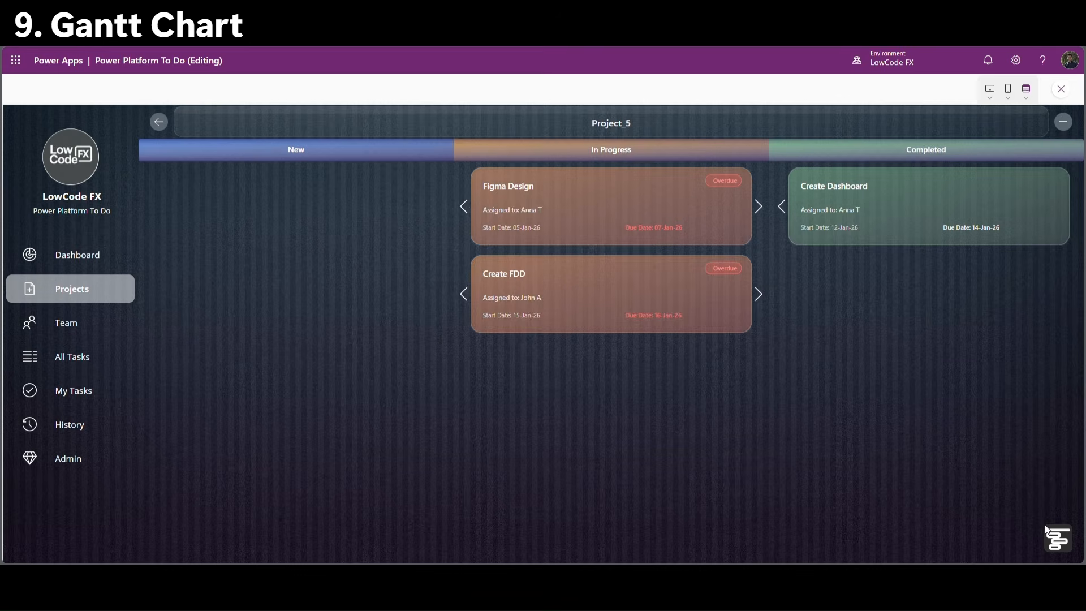
{"action": "left_click", "coordinate": [1047, 529]}
{"action": "left_click", "coordinate": [968, 150]}
{"action": "left_click", "coordinate": [969, 150]}
{"action": "left_click", "coordinate": [969, 151]}
{"action": "left_click", "coordinate": [973, 150]}
{"action": "left_click", "coordinate": [1066, 150]}
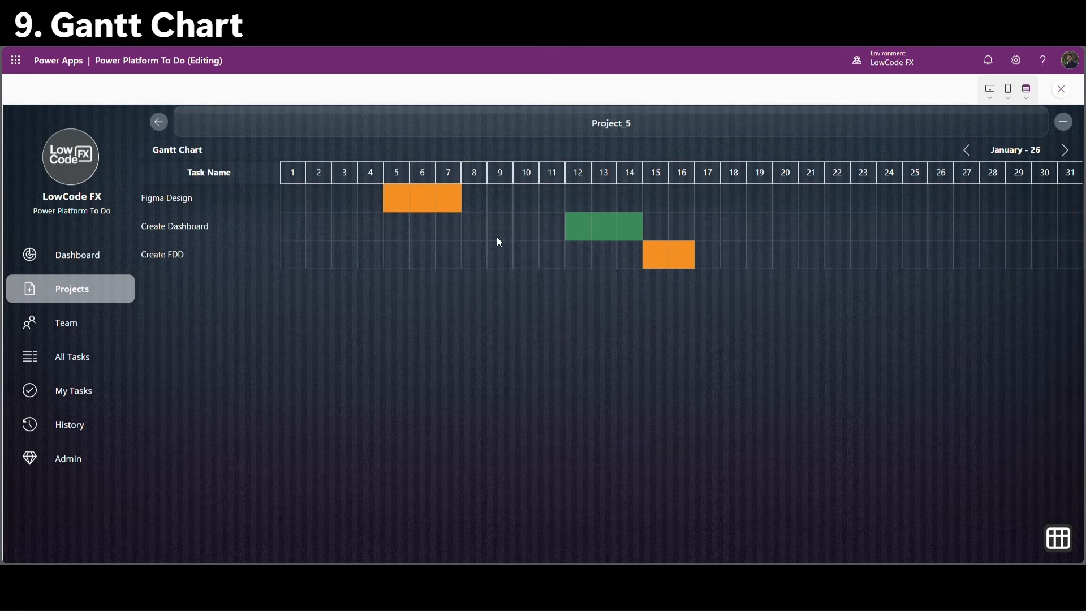
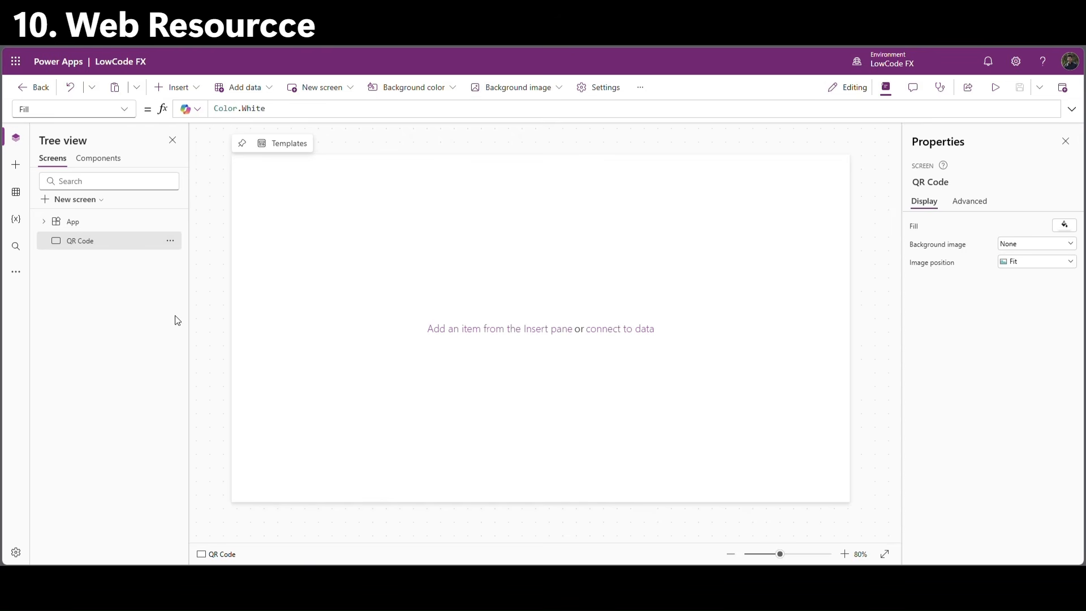
Paste the ClearCollect formula defining the colITAssets collection into the QR Code screen's OnVisible property and review its sample record.
{"action": "left_click", "coordinate": [122, 117]}
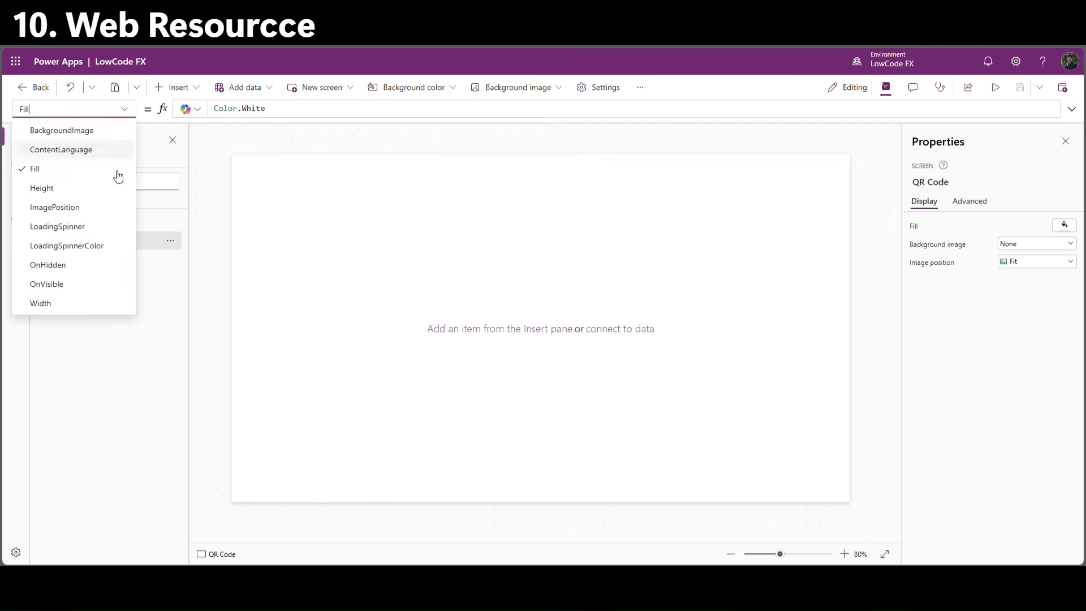
{"action": "left_click", "coordinate": [76, 285]}
{"action": "left_click_drag", "start_coordinate": [247, 123], "coordinate": [244, 244]}
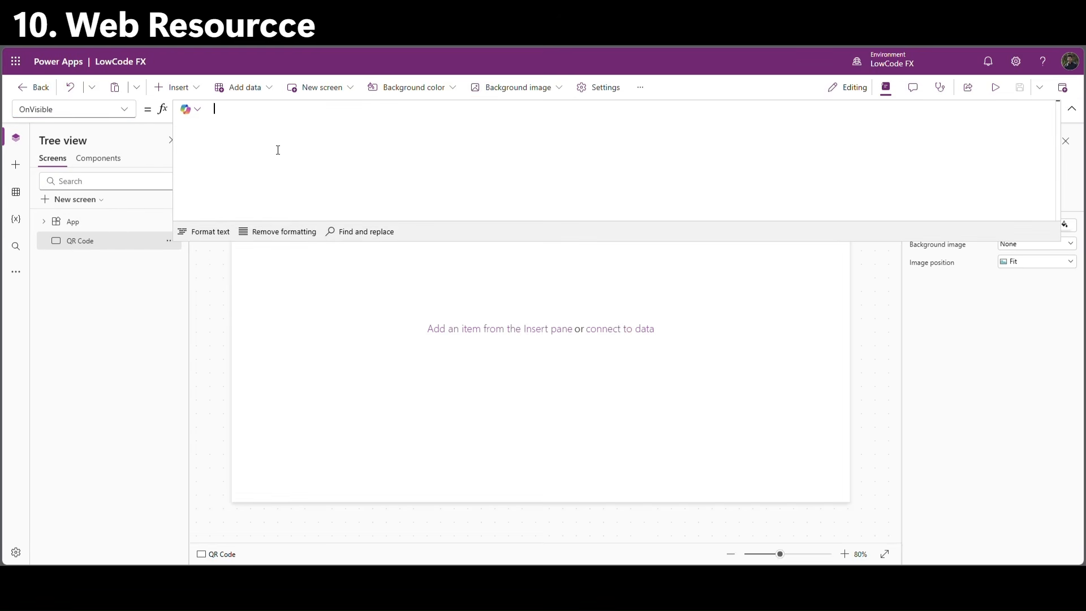
{"action": "key", "text": "ctrl+v"}
{"action": "scroll", "coordinate": [252, 121], "scroll_direction": "up", "scroll_amount": 5}
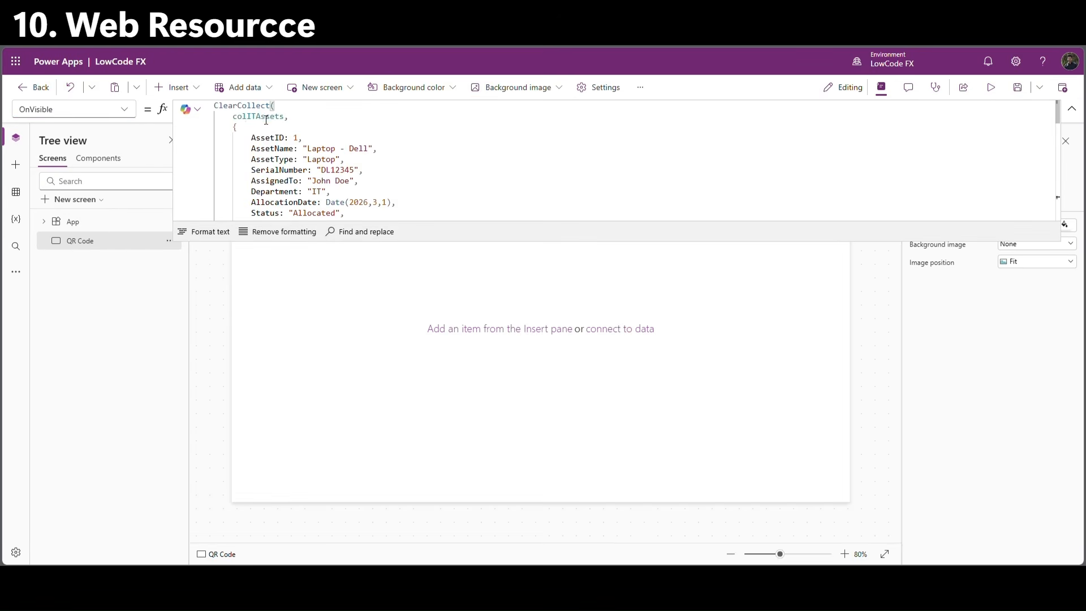
{"action": "double_click", "coordinate": [266, 120]}
{"action": "left_click", "coordinate": [339, 180]}
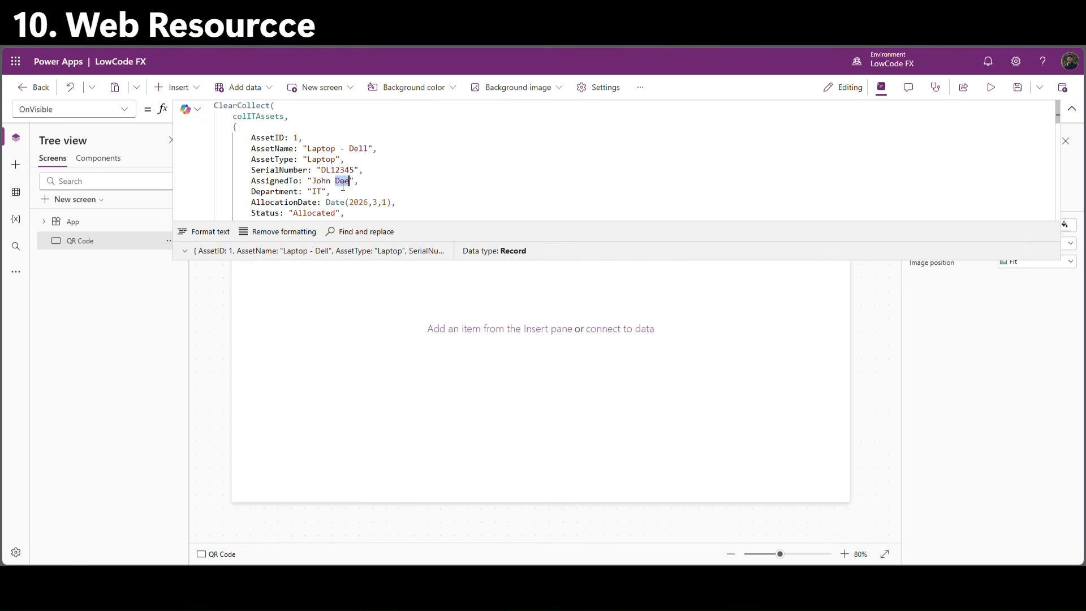
{"action": "double_click", "coordinate": [321, 159]}
{"action": "scroll", "coordinate": [416, 196], "scroll_direction": "down", "scroll_amount": 3}
Insert a vertical gallery on the QR Code screen and delete all of its default child controls.
{"action": "left_click", "coordinate": [177, 87]}
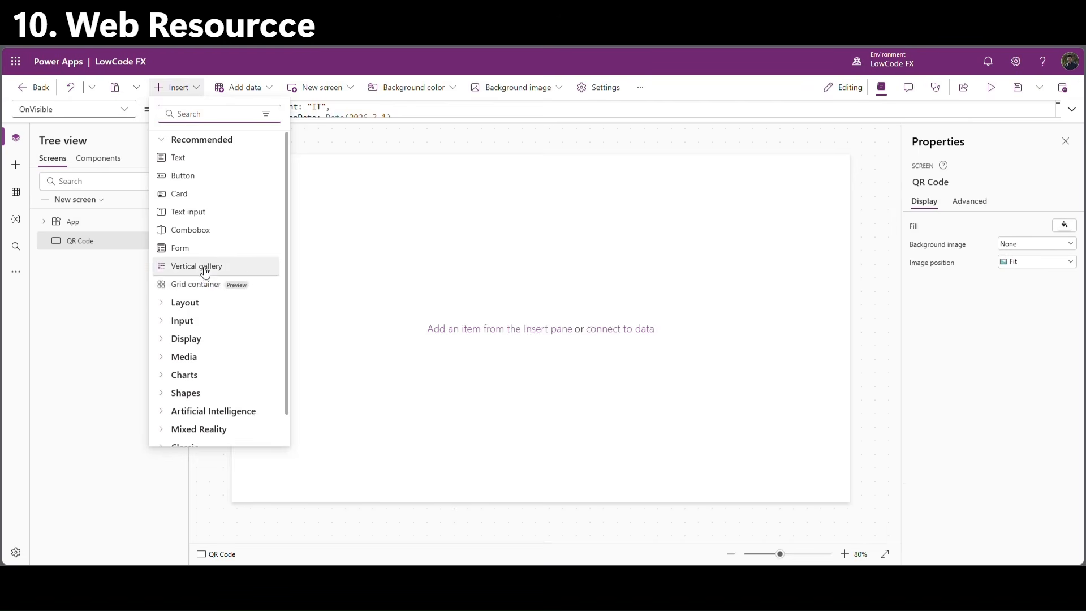
{"action": "left_click", "coordinate": [207, 267]}
{"action": "left_click", "coordinate": [59, 260]}
{"action": "left_click", "coordinate": [108, 279]}
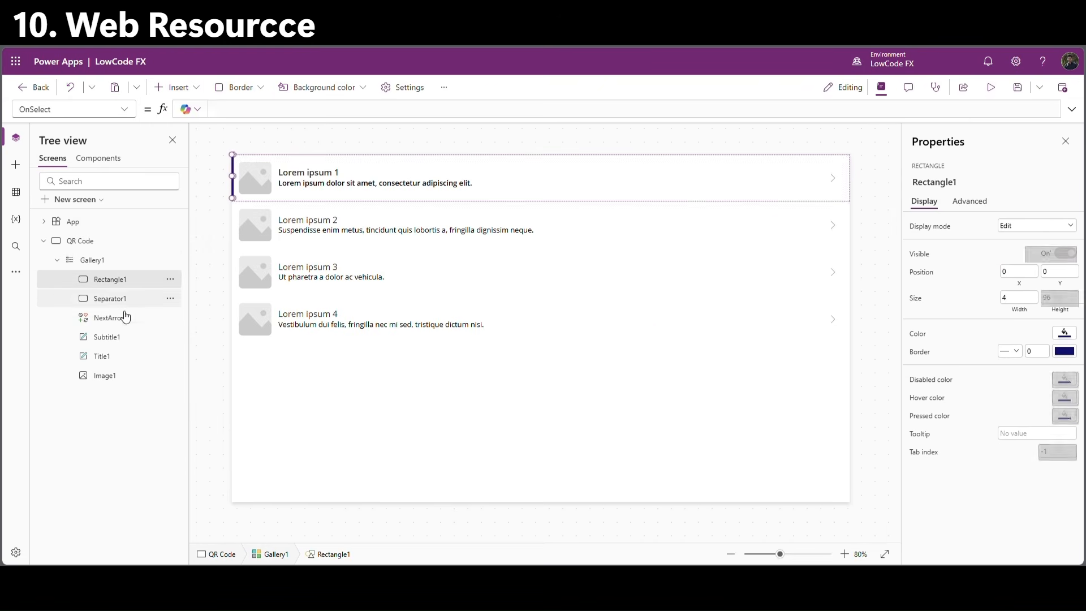
{"action": "left_click", "coordinate": [117, 305], "text": "ctrl"}
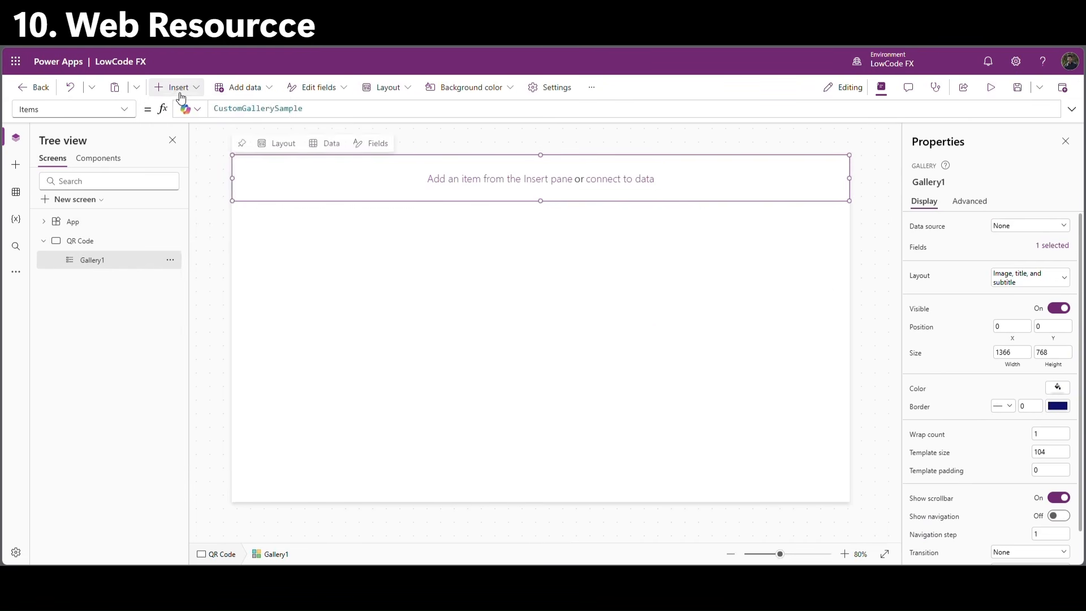
Insert a horizontal container into Gallery1 and stretch it across the full row, 1366 wide.
{"action": "left_click", "coordinate": [179, 88]}
{"action": "type", "text": "hor"}
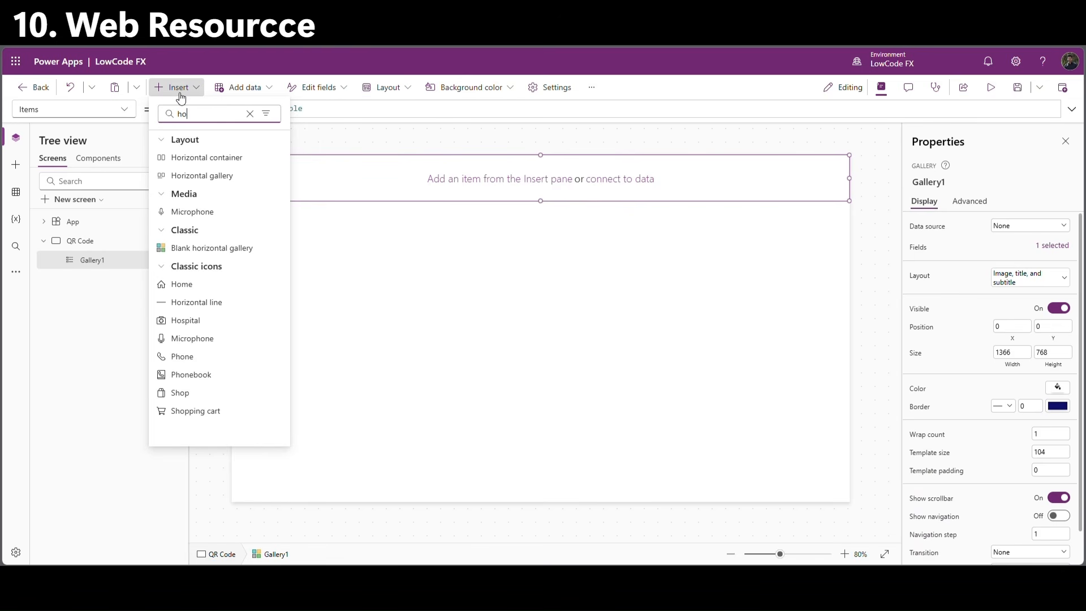
{"action": "left_click", "coordinate": [195, 159]}
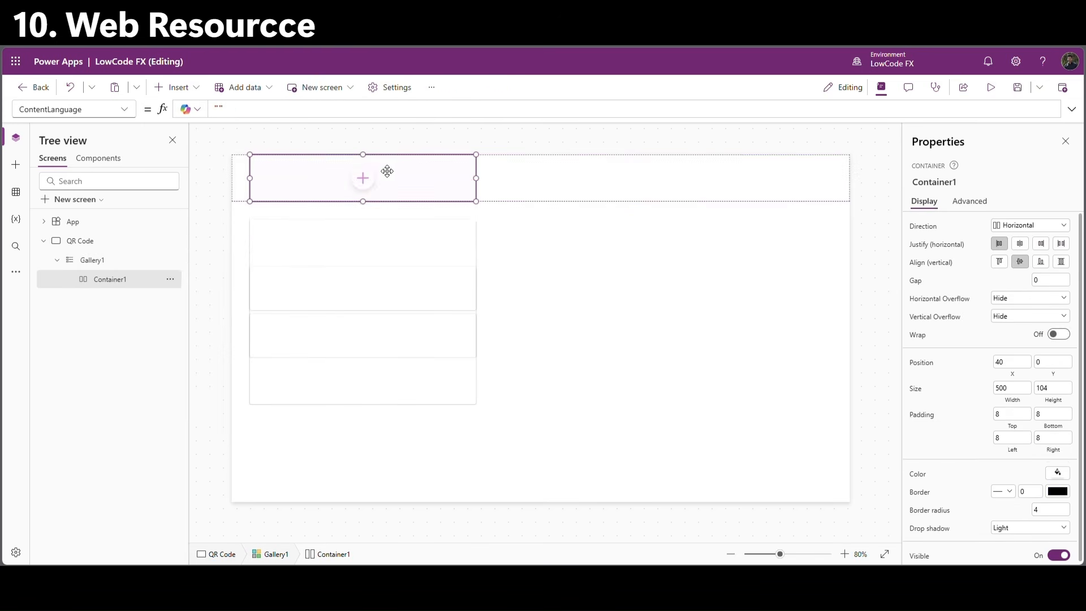
Add a text label to the gallery's container and duplicate it until the row holds four labels.
{"action": "left_click", "coordinate": [540, 178]}
{"action": "left_click", "coordinate": [619, 152]}
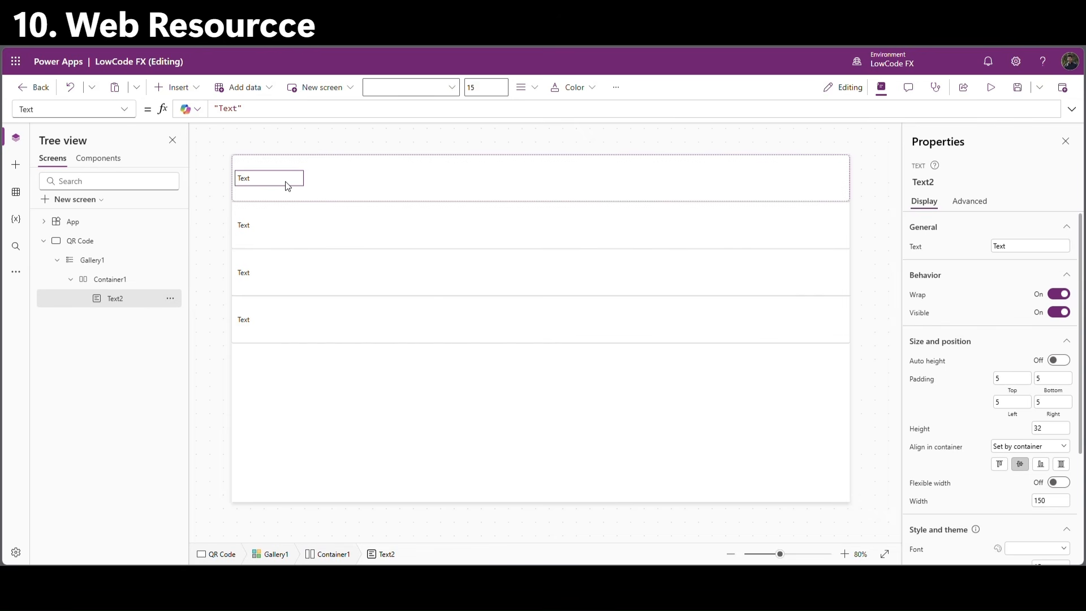
{"action": "key", "text": "ctrl+v"}
{"action": "key", "text": "ctrl+v"}
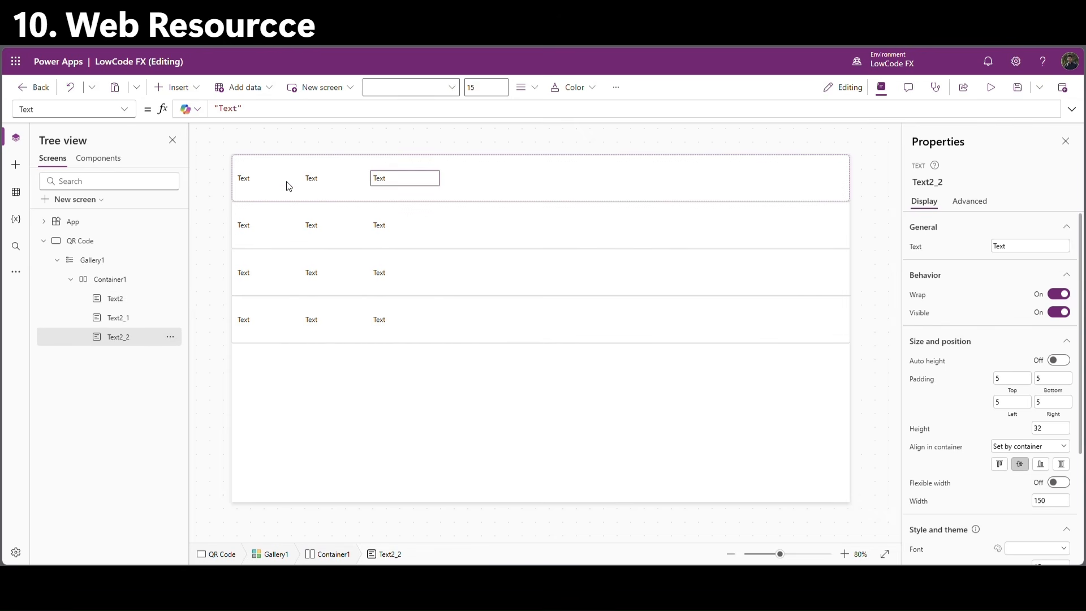
{"action": "key", "text": "ctrl+v"}
Add a button after the four labels, with the text "Generate QR" and a width of 120.
{"action": "left_click", "coordinate": [178, 87]}
{"action": "left_click", "coordinate": [187, 175]}
{"action": "double_click", "coordinate": [997, 246]}
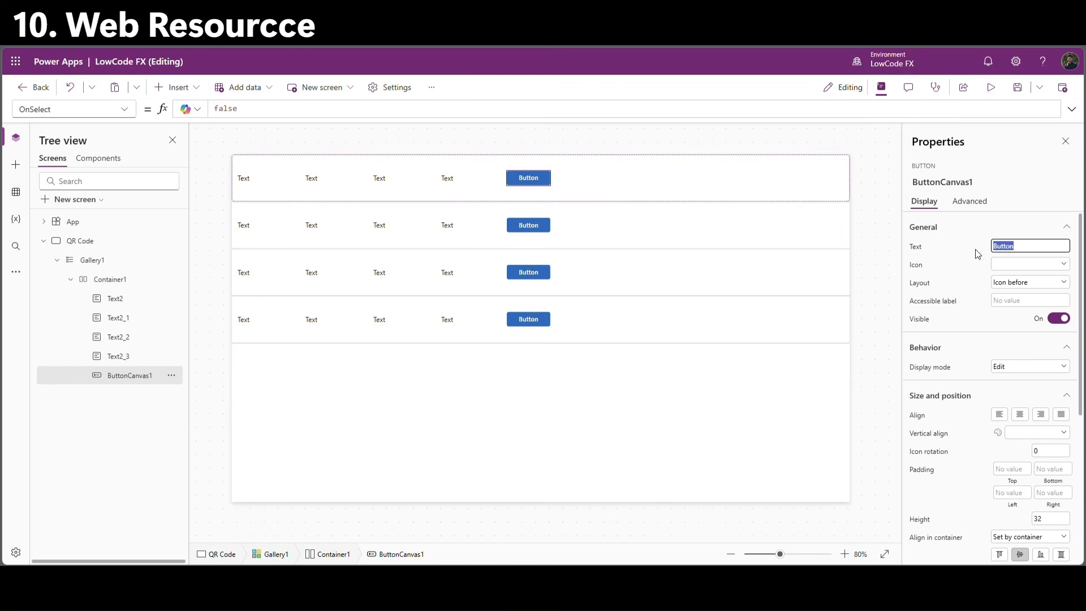
{"action": "type", "text": "Ge"}
{"action": "left_click", "coordinate": [985, 253]}
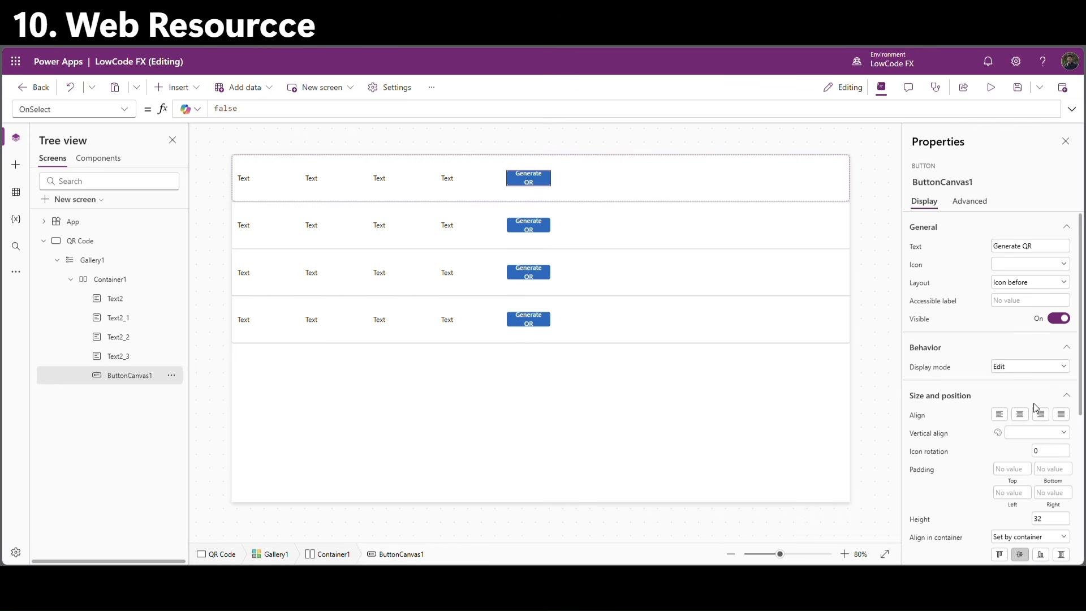
{"action": "scroll", "coordinate": [1055, 408], "scroll_direction": "down", "scroll_amount": 3}
{"action": "double_click", "coordinate": [1039, 422]}
{"action": "type", "text": "120"}
{"action": "key", "text": "Return"}
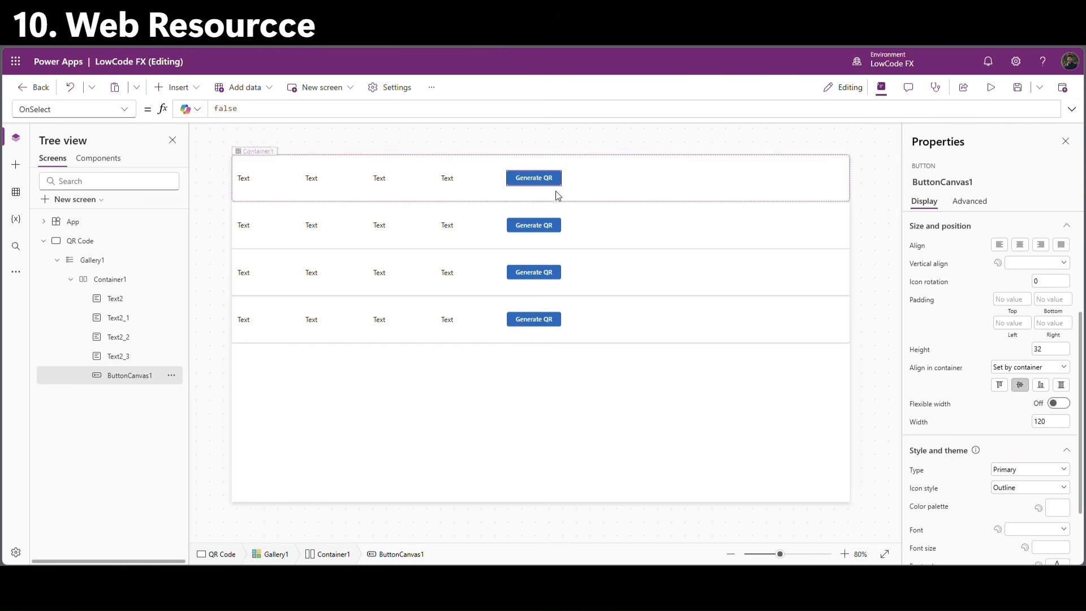
Turn on flexible width for all four text labels in the gallery row.
{"action": "left_click", "coordinate": [248, 179]}
{"action": "left_click", "coordinate": [302, 181], "text": "ctrl"}
{"action": "left_click", "coordinate": [279, 179]}
{"action": "left_click", "coordinate": [313, 181], "text": "ctrl"}
{"action": "left_click", "coordinate": [375, 181], "text": "ctrl"}
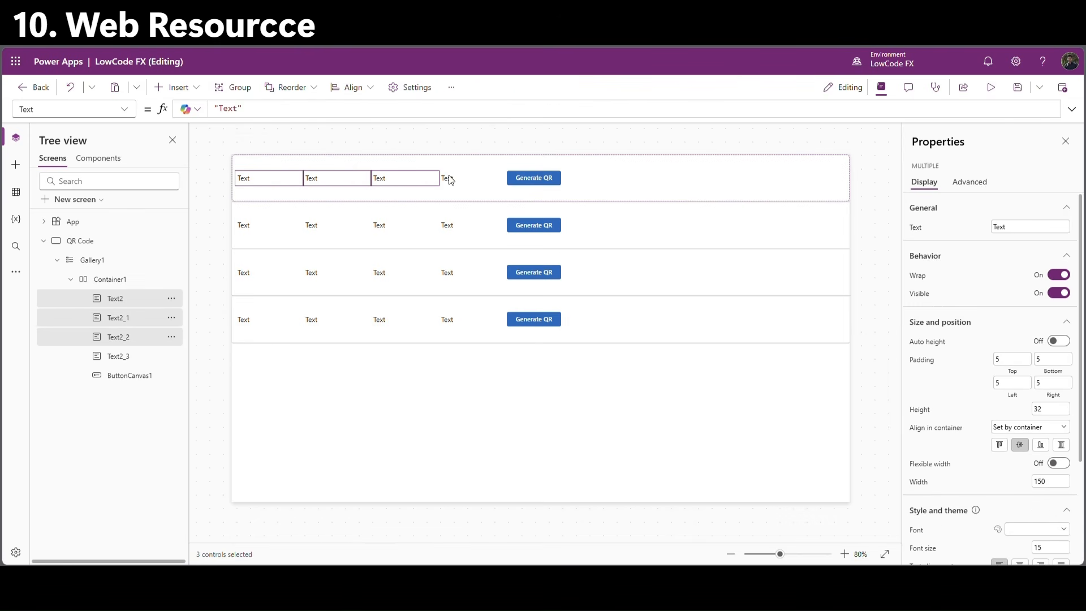
{"action": "left_click", "coordinate": [450, 180], "text": "ctrl"}
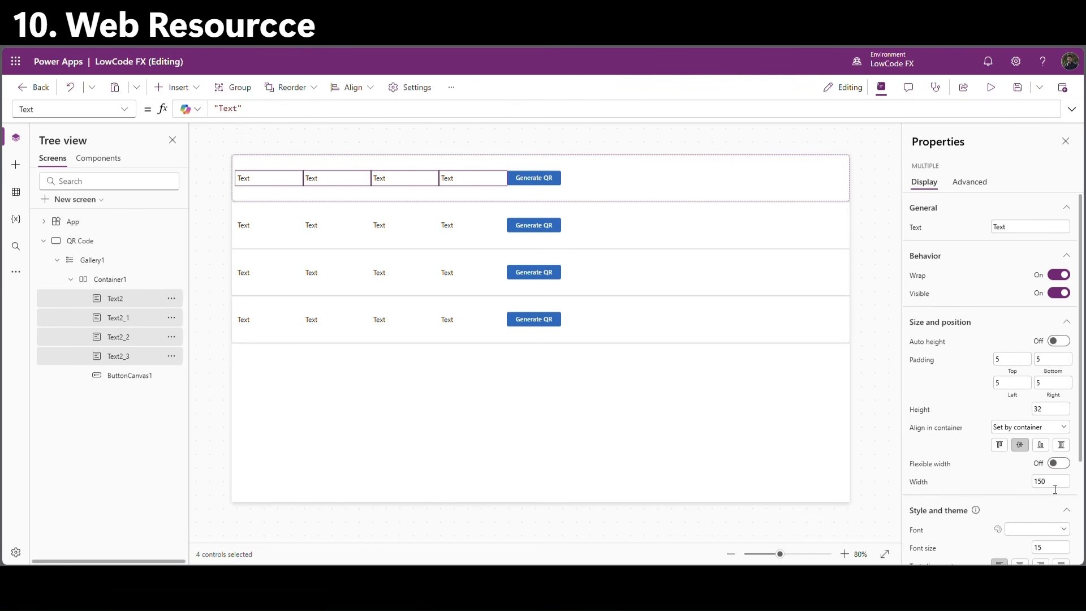
{"action": "left_click", "coordinate": [1058, 463]}
Set the left and right padding of Container1 to 20.
{"action": "left_click", "coordinate": [805, 207]}
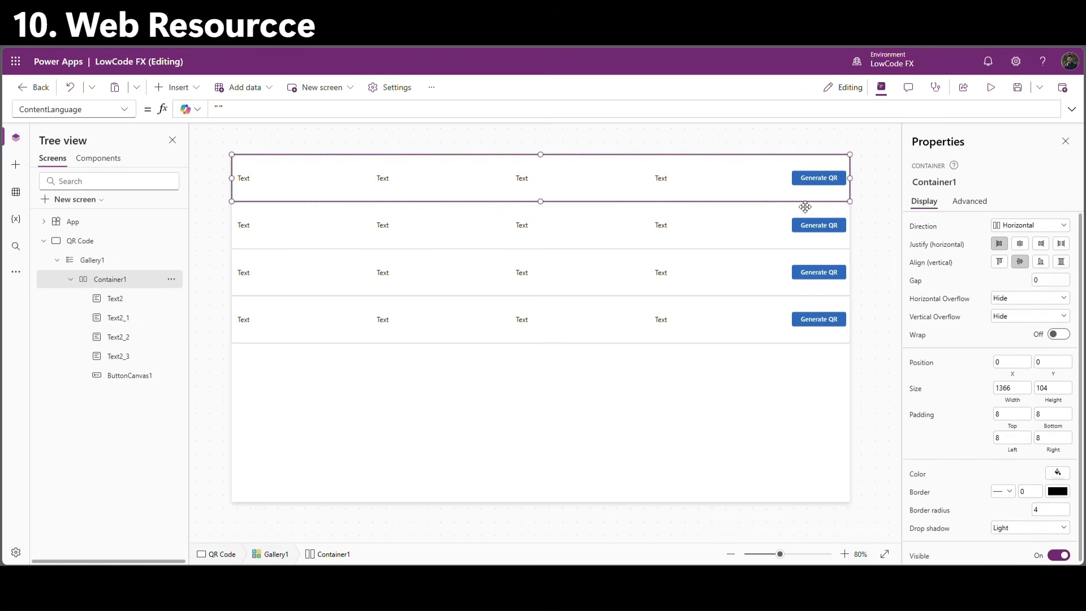
{"action": "left_click", "coordinate": [1053, 445]}
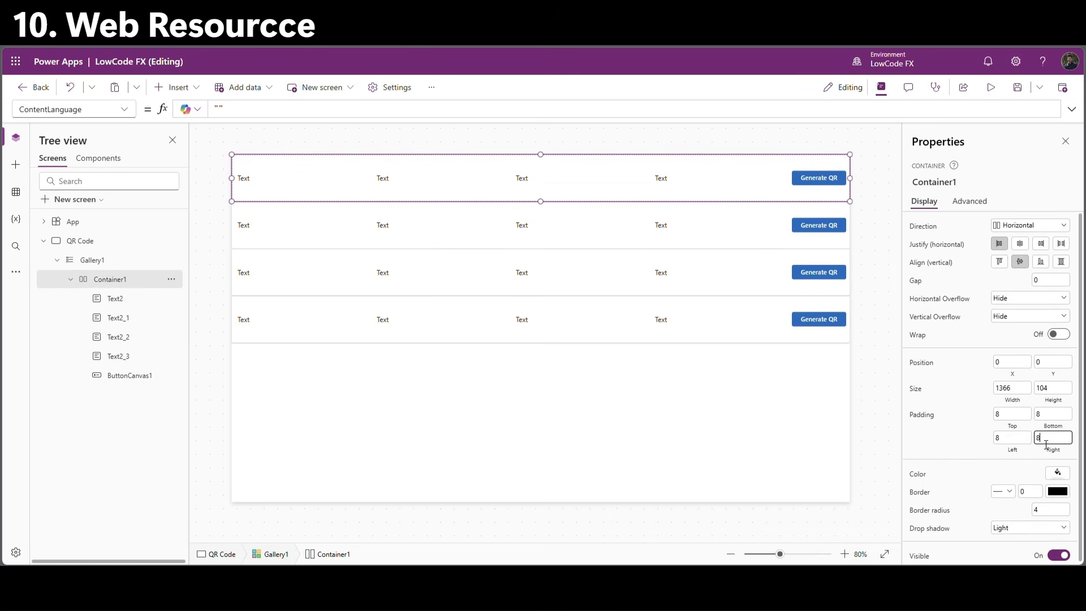
{"action": "type", "text": "20"}
{"action": "left_click", "coordinate": [1013, 441]}
{"action": "type", "text": "20"}
{"action": "left_click", "coordinate": [980, 446]}
Set the Items property of Gallery1 to the colITAssets collection.
{"action": "left_click", "coordinate": [342, 413]}
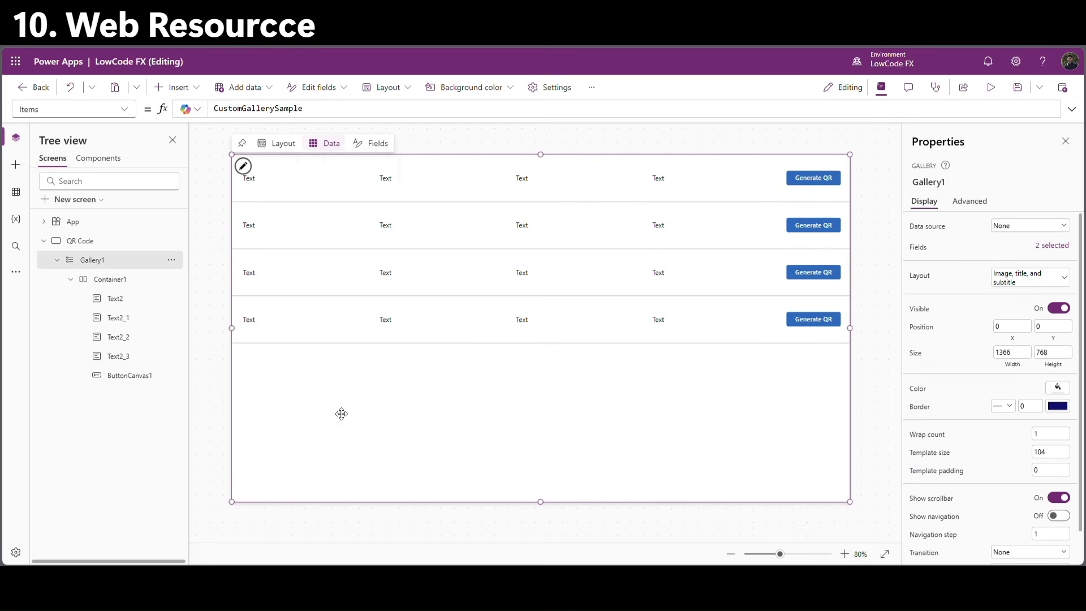
{"action": "left_click", "coordinate": [274, 112]}
{"action": "key", "text": "ctrl+a"}
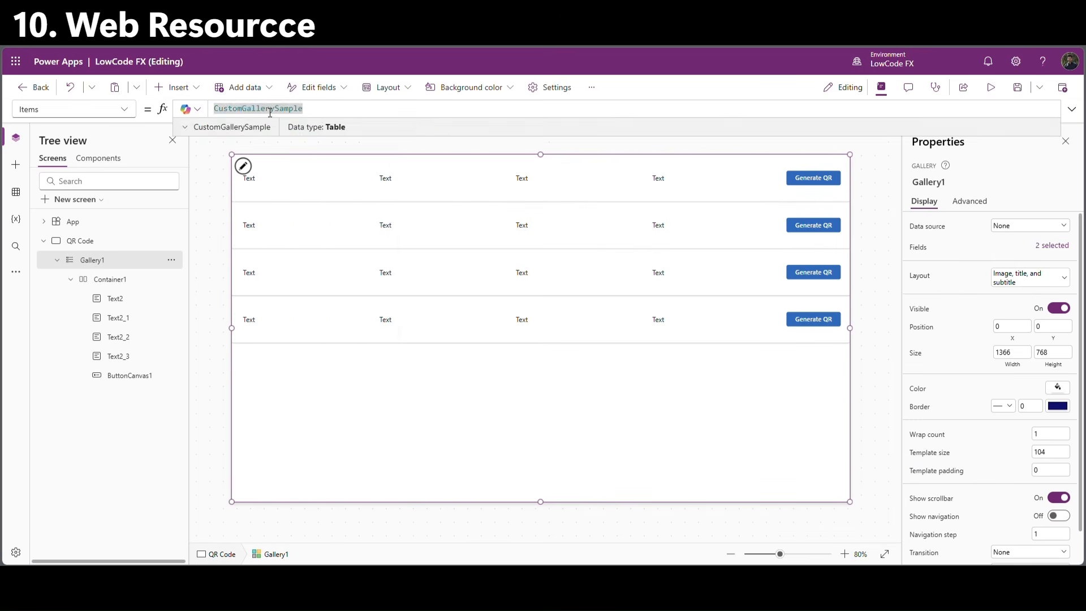
{"action": "type", "text": "col"}
{"action": "left_click", "coordinate": [280, 120]}
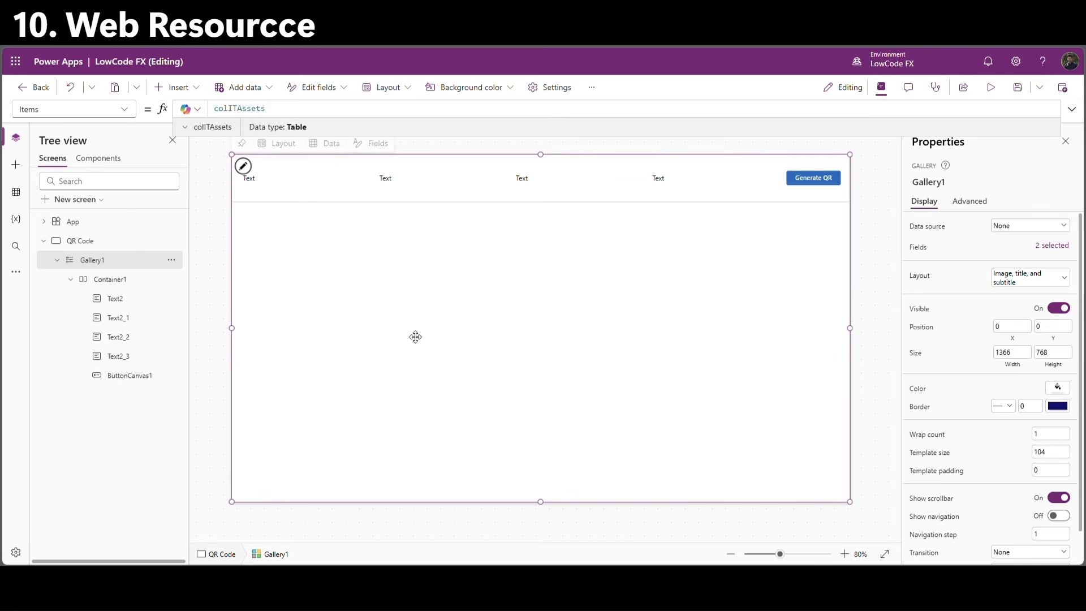
Set the first label's text to ThisItem.AssetID and the second label's text to ThisItem.AssetName.
{"action": "left_click", "coordinate": [294, 185]}
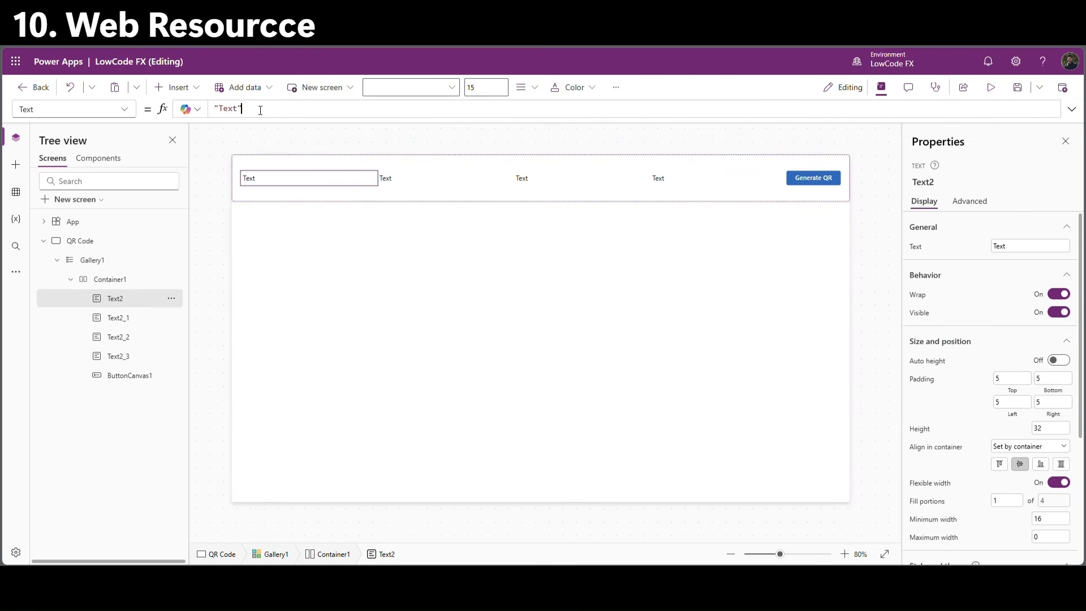
{"action": "key", "text": "ctrl+a"}
{"action": "type", "text": "thi"}
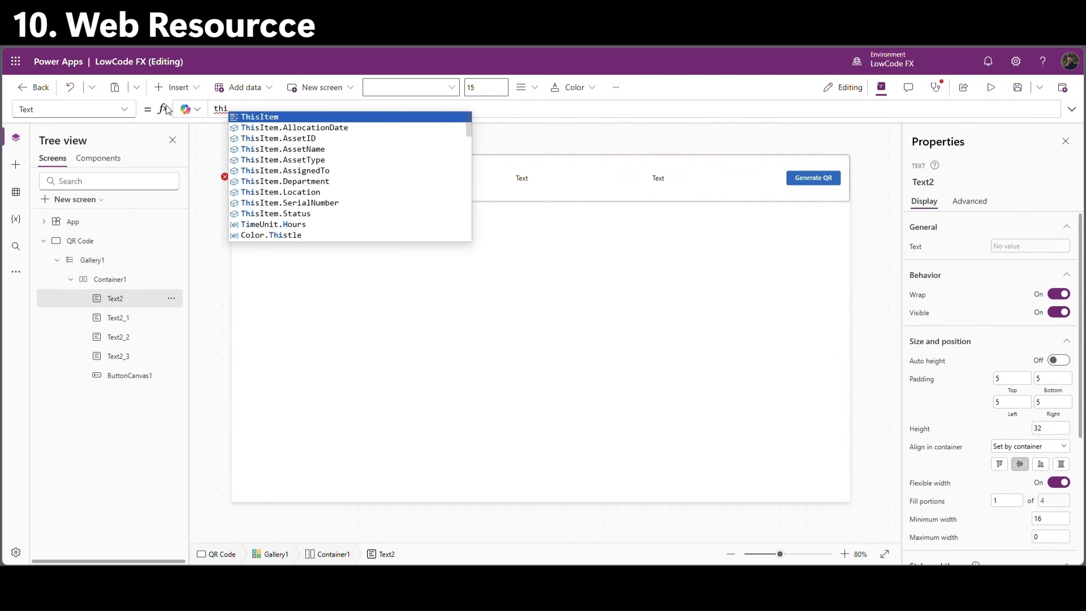
{"action": "key", "text": "Tab"}
{"action": "type", "text": "."}
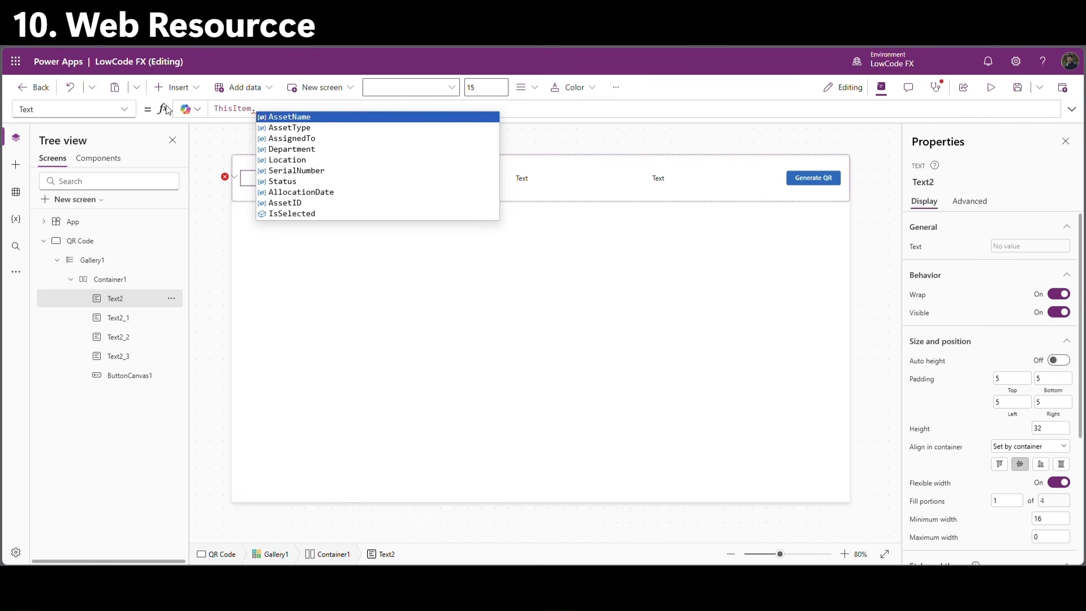
{"action": "key", "text": "Down"}
{"action": "key", "text": "Down"}
{"action": "key", "text": "Down"}
{"action": "key", "text": "Down"}
{"action": "key", "text": "Down"}
{"action": "key", "text": "Down"}
{"action": "key", "text": "Down"}
{"action": "key", "text": "Down"}
{"action": "key", "text": "Tab"}
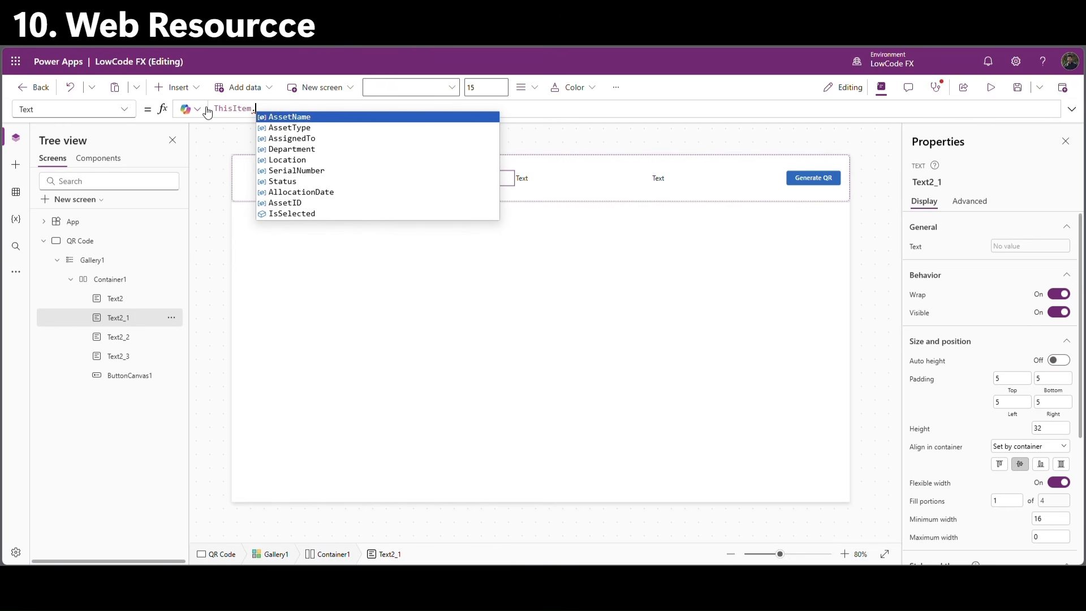
{"action": "type", "text": "ass"}
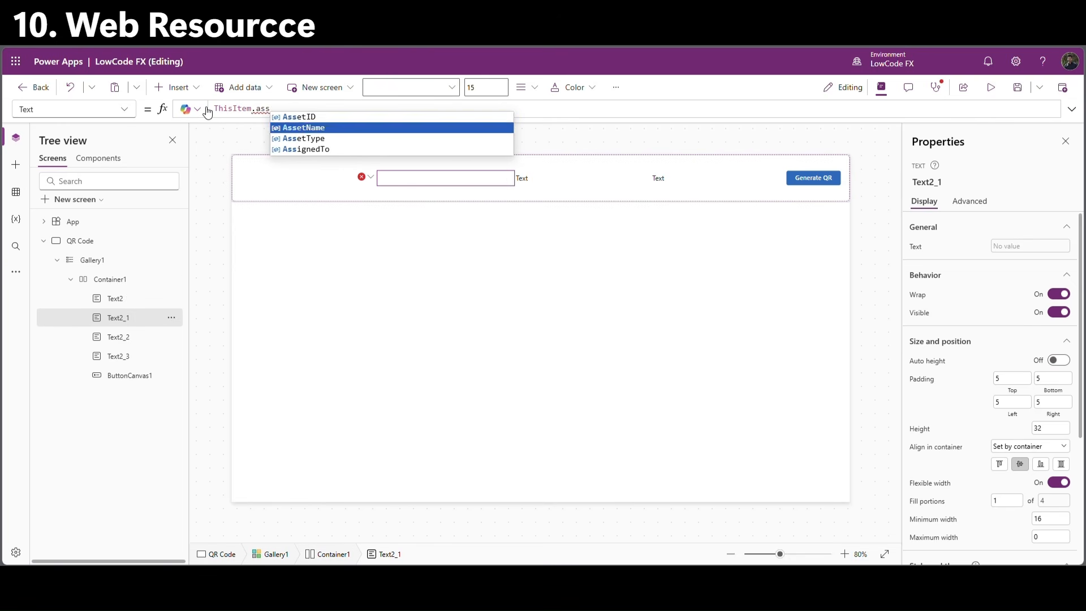
{"action": "key", "text": "Tab"}
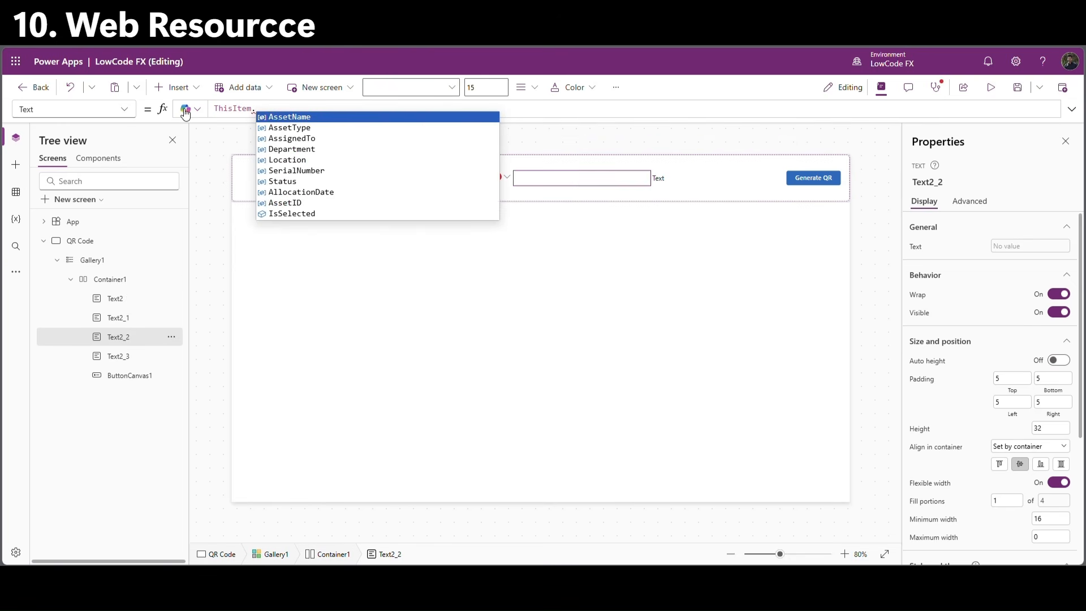
Bind the third label's text to another asset field of ThisItem.
{"action": "type", "text": "a"}
{"action": "key", "text": "Down"}
{"action": "key", "text": "Down"}
{"action": "key", "text": "Down"}
{"action": "key", "text": "Down"}
{"action": "key", "text": "Tab"}
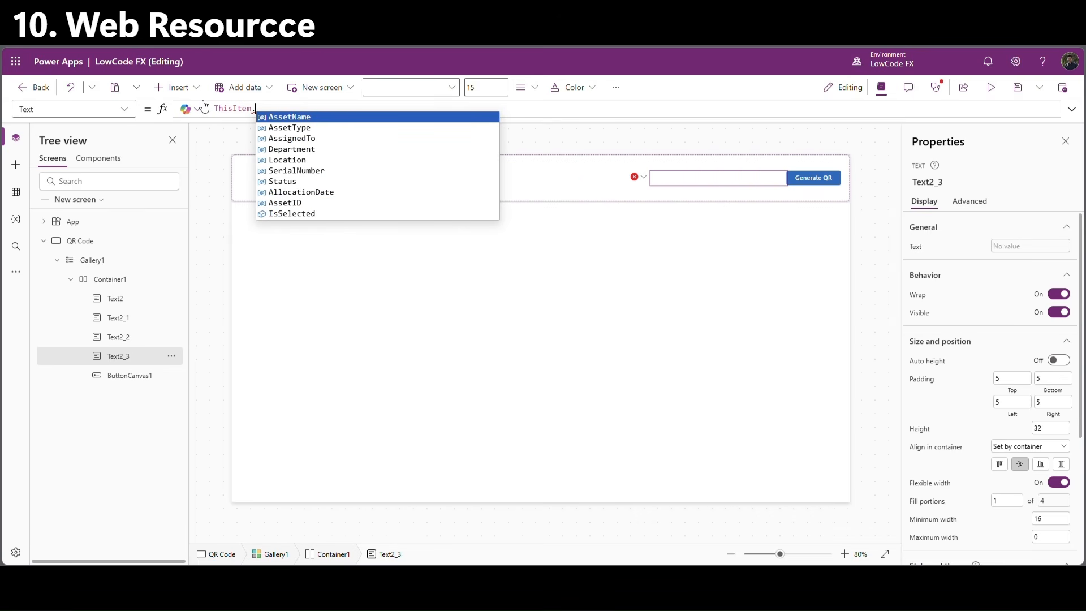
Set the fourth label's text to ThisItem.AllocationDate and reopen the QR Code screen to load its asset data.
{"action": "left_click", "coordinate": [317, 193]}
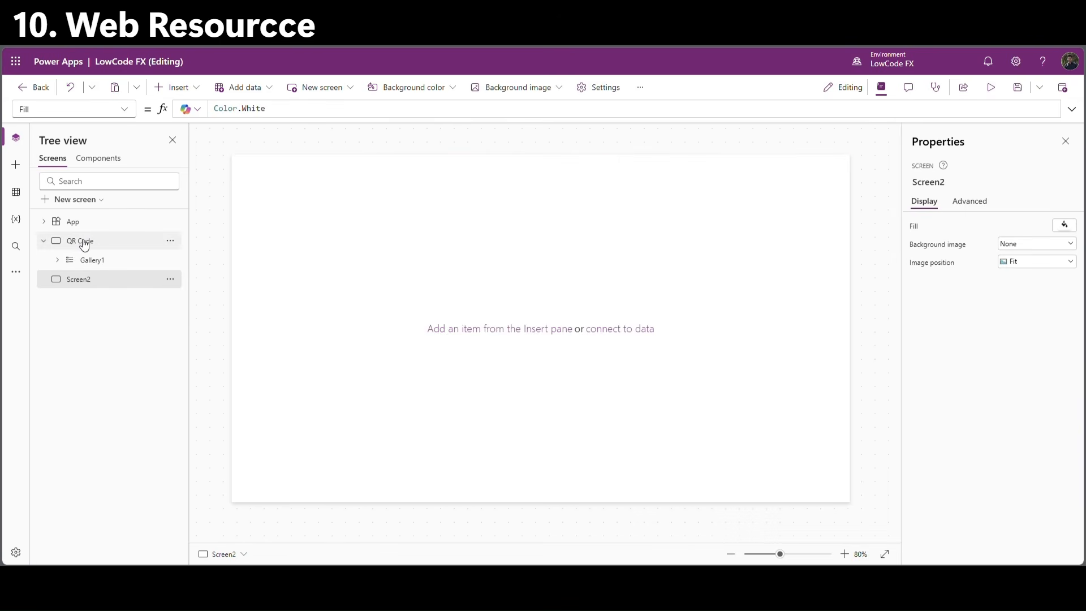
{"action": "left_click", "coordinate": [83, 243]}
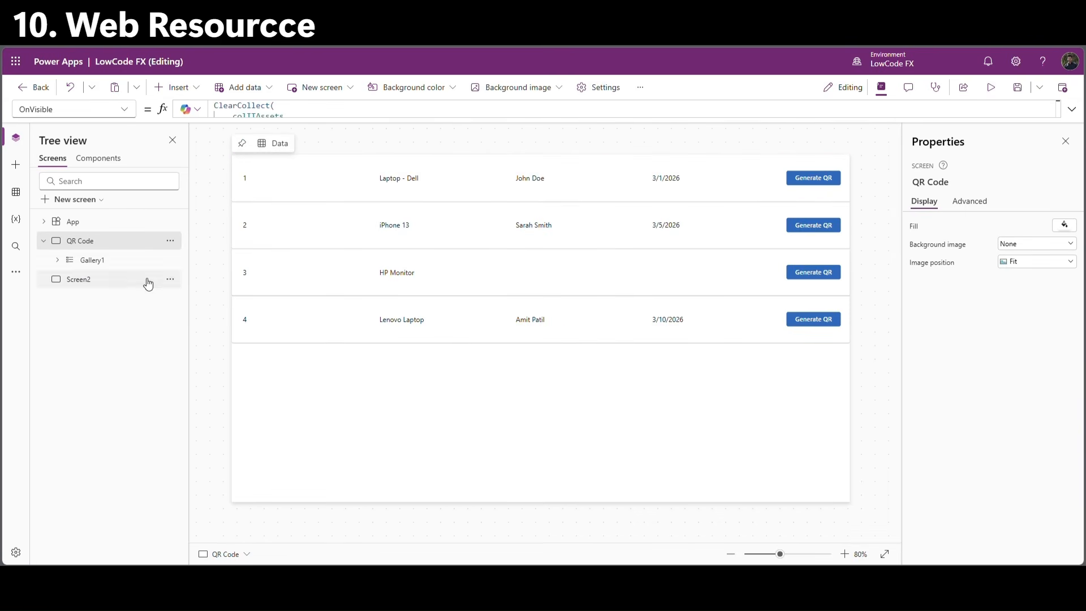
Duplicate the allocation date label, place the copy before the Generate QR button, and set its text to ThisItem.Status.
{"action": "left_click", "coordinate": [666, 178]}
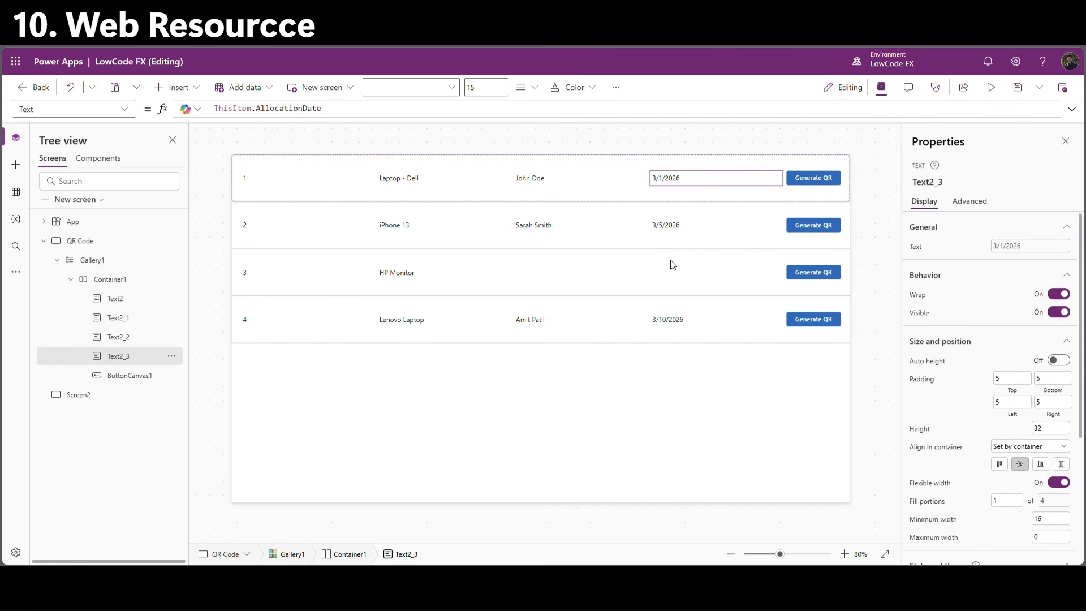
{"action": "key", "text": "ctrl+v"}
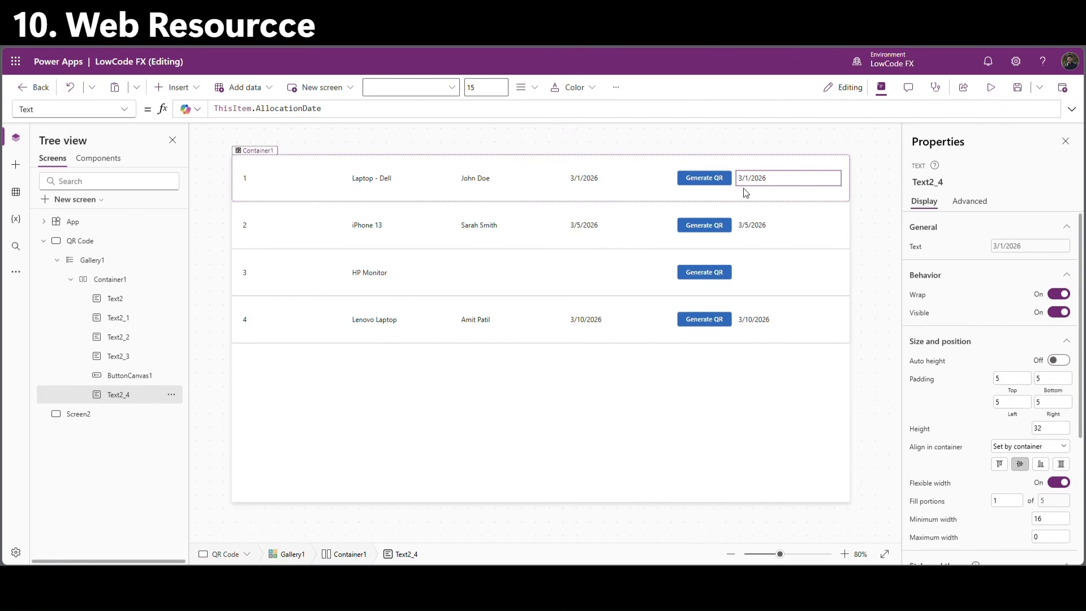
{"action": "left_click_drag", "start_coordinate": [760, 175], "coordinate": [673, 182]}
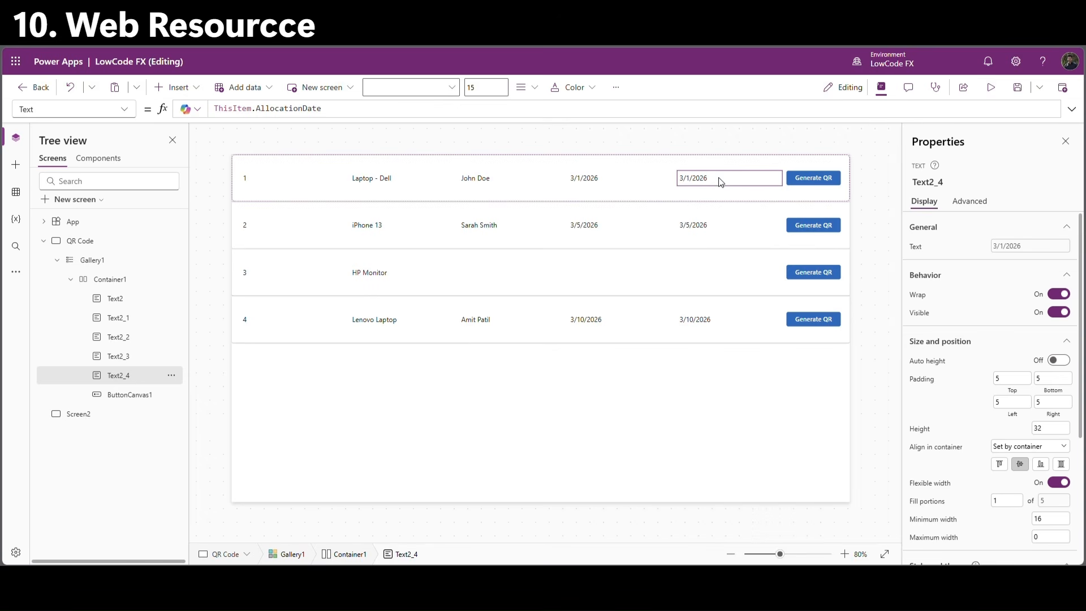
{"action": "left_click_drag", "start_coordinate": [255, 110], "coordinate": [353, 119]}
{"action": "type", "text": "Status"}
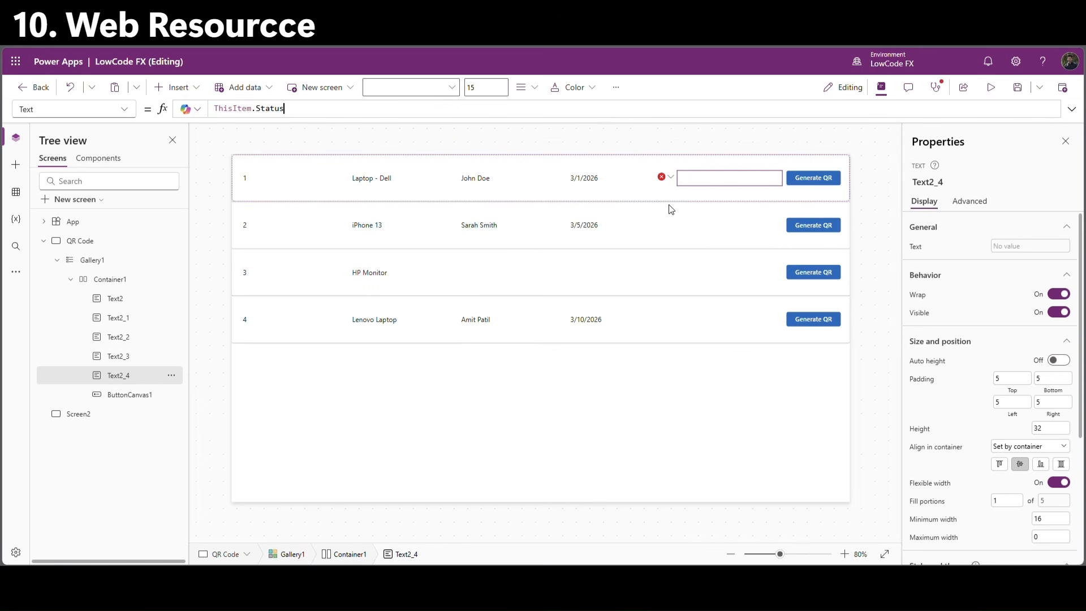
{"action": "left_click", "coordinate": [805, 194]}
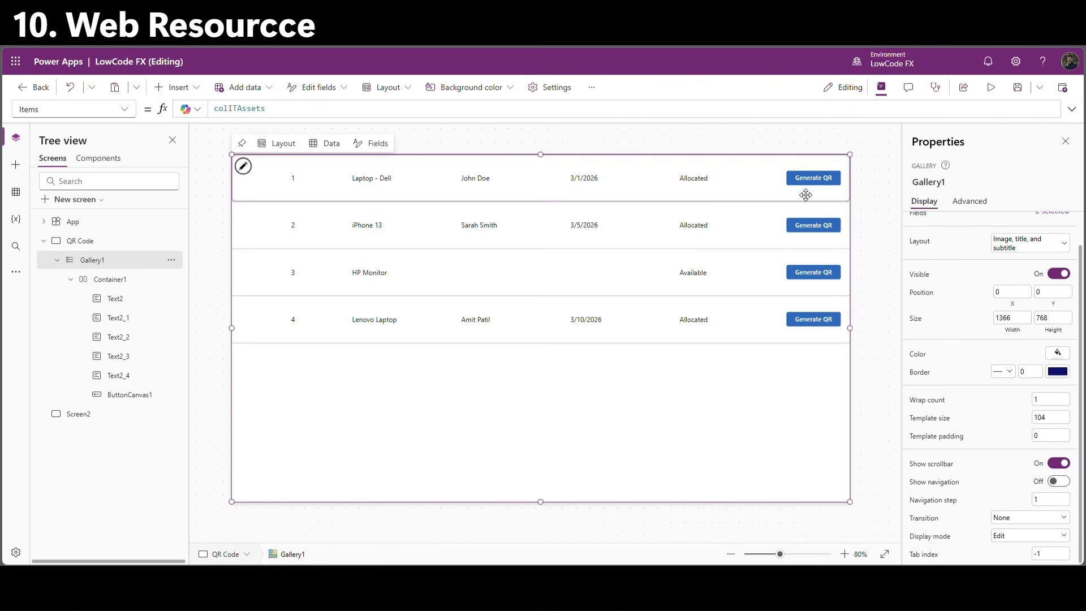
{"action": "left_click", "coordinate": [877, 178]}
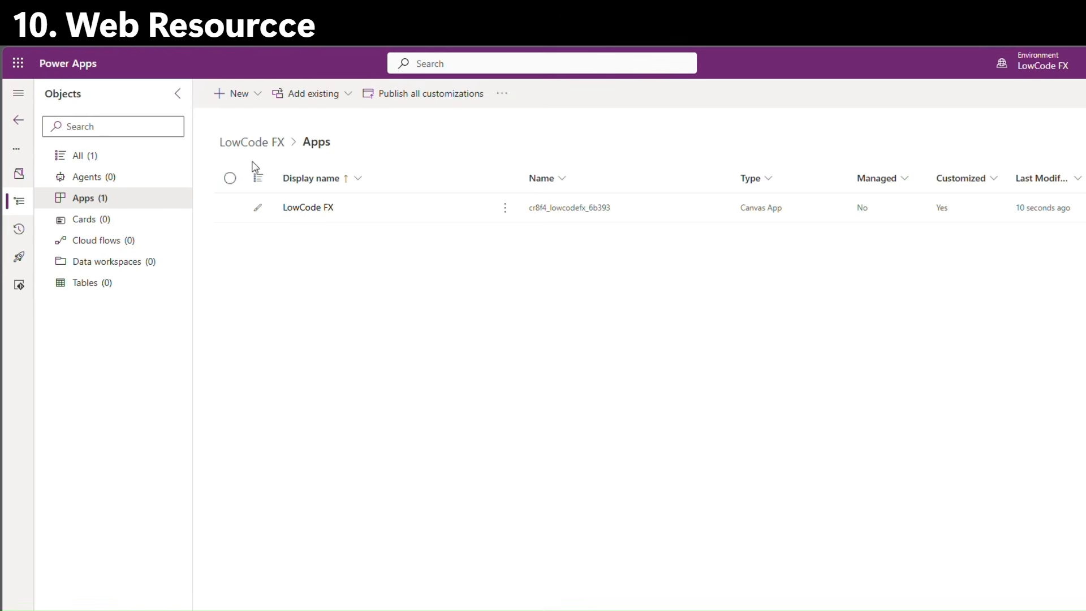
Start a new web resource in the LowCode FX solution with the file type Webpage (HTML).
{"action": "left_click", "coordinate": [254, 98]}
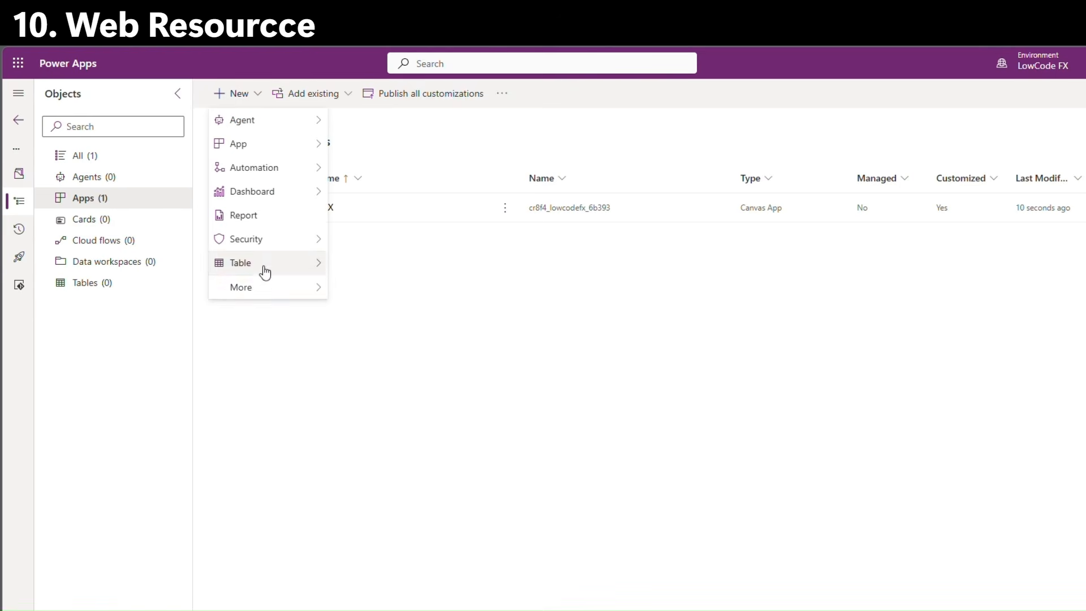
{"action": "mouse_move", "coordinate": [250, 290]}
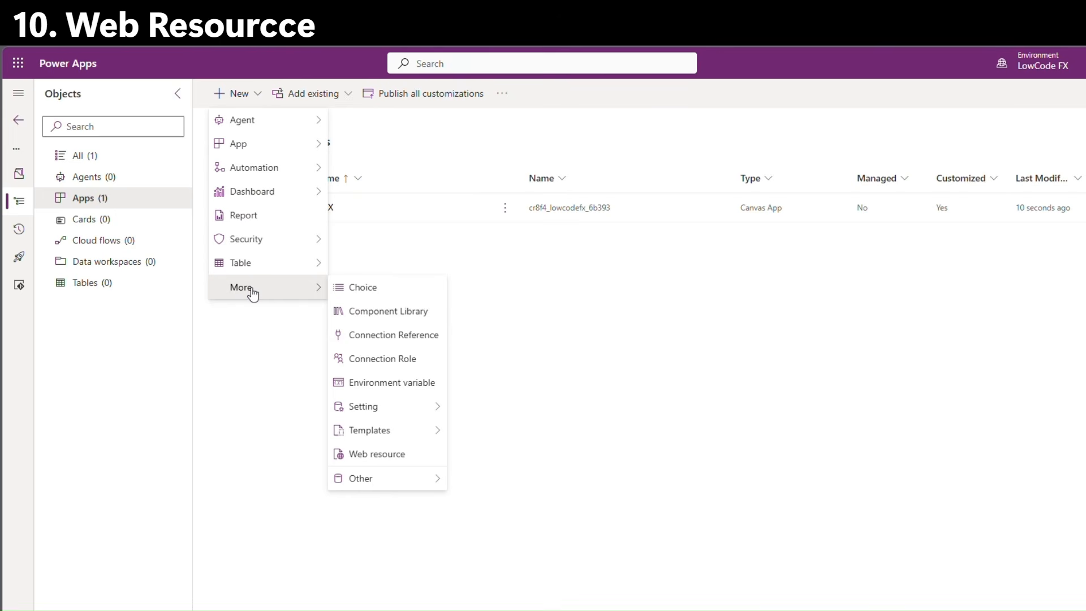
{"action": "left_click", "coordinate": [395, 456]}
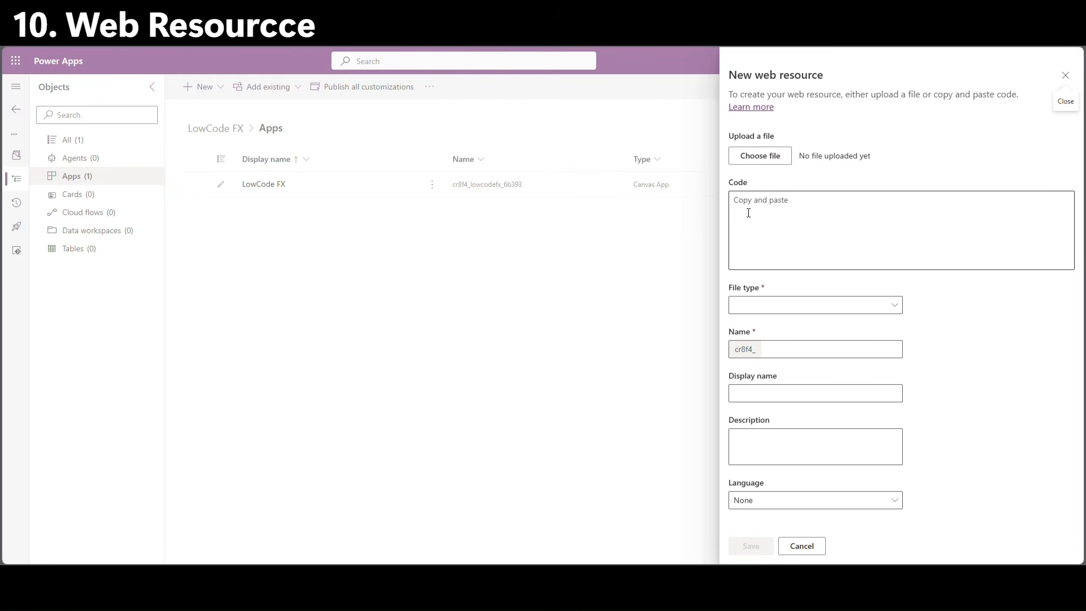
{"action": "left_click", "coordinate": [861, 312]}
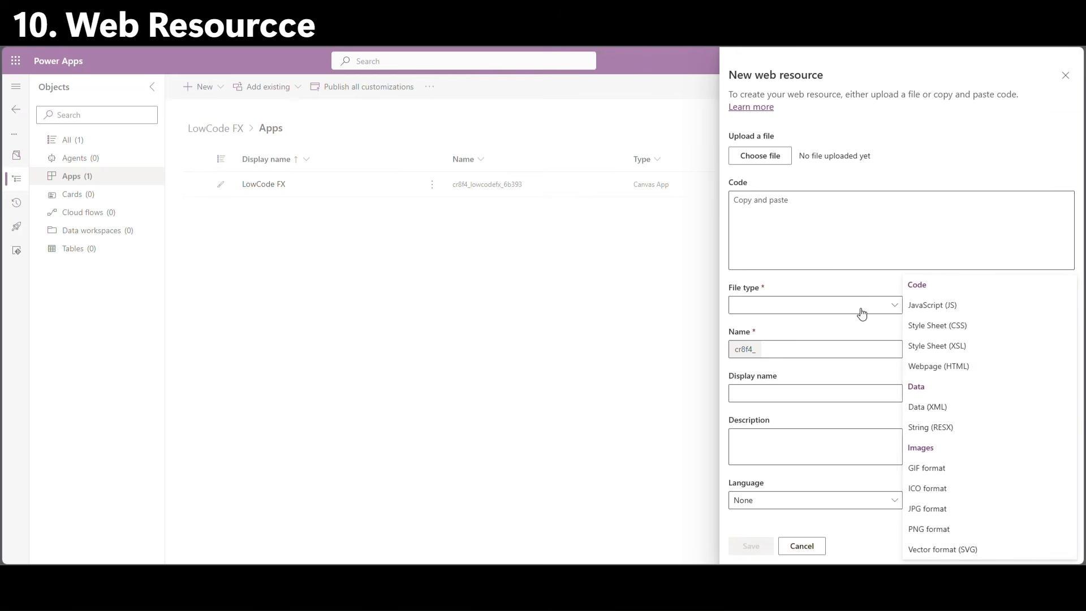
{"action": "left_click", "coordinate": [942, 367]}
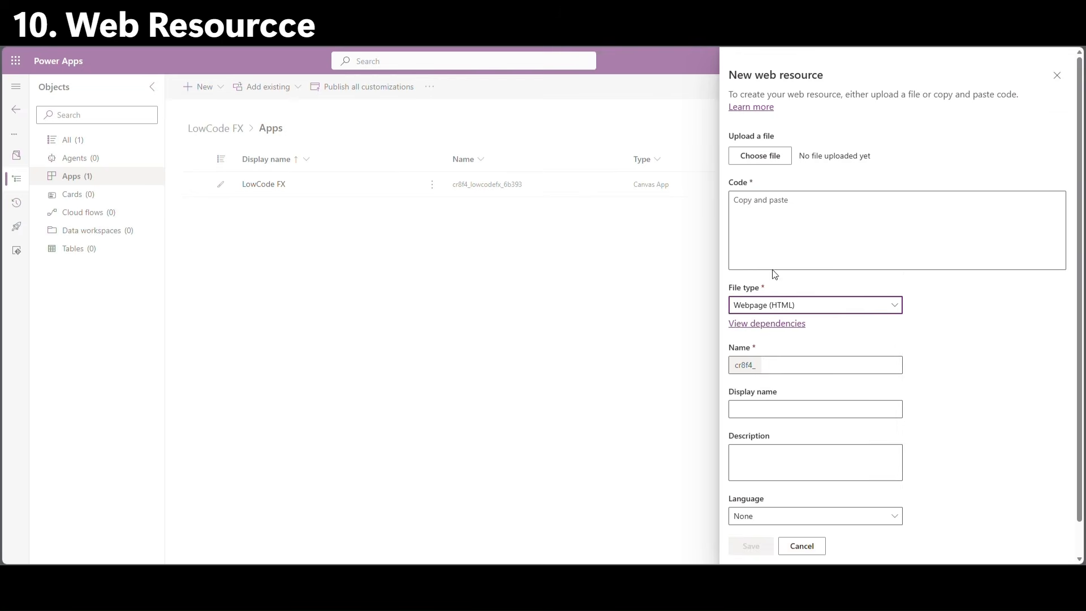
Name the web resource qr_generator_it_asset, with display name QR Code Generator and language English.
{"action": "left_click", "coordinate": [788, 371]}
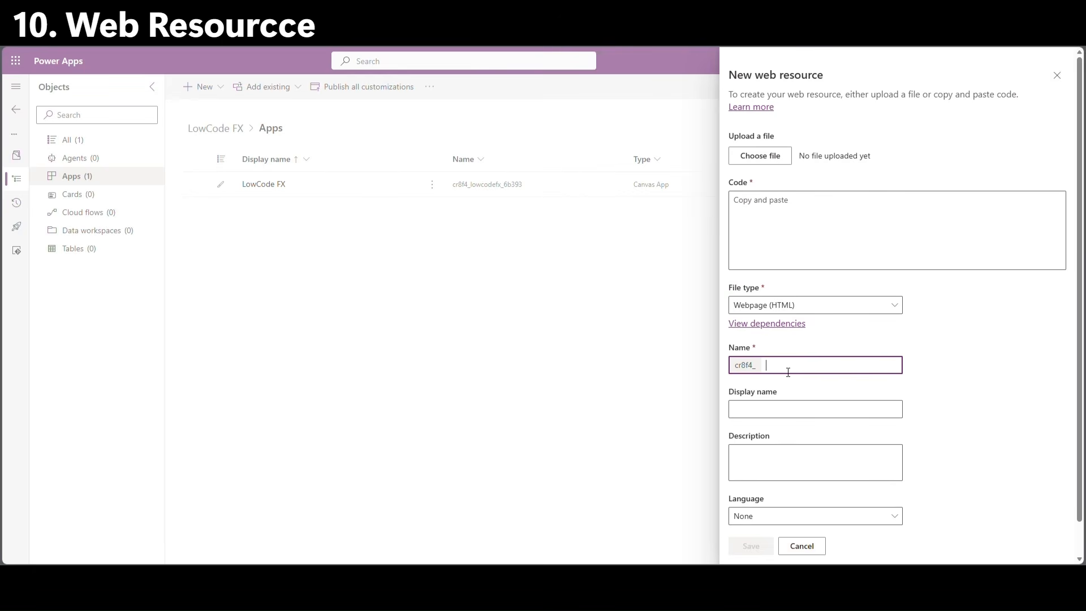
{"action": "type", "text": "qr_generator_it_asset"}
{"action": "left_click", "coordinate": [748, 416]}
{"action": "type", "text": "QR Code Generator"}
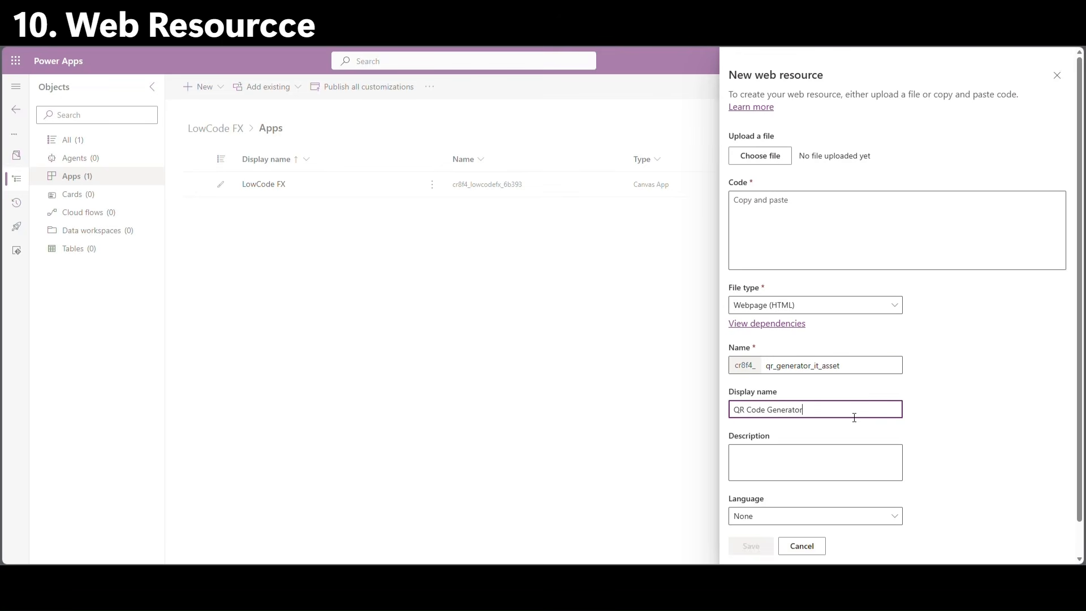
{"action": "left_click", "coordinate": [852, 454]}
{"action": "scroll", "coordinate": [816, 495], "scroll_direction": "down", "scroll_amount": 1}
{"action": "left_click", "coordinate": [799, 481]}
{"action": "left_click", "coordinate": [775, 520]}
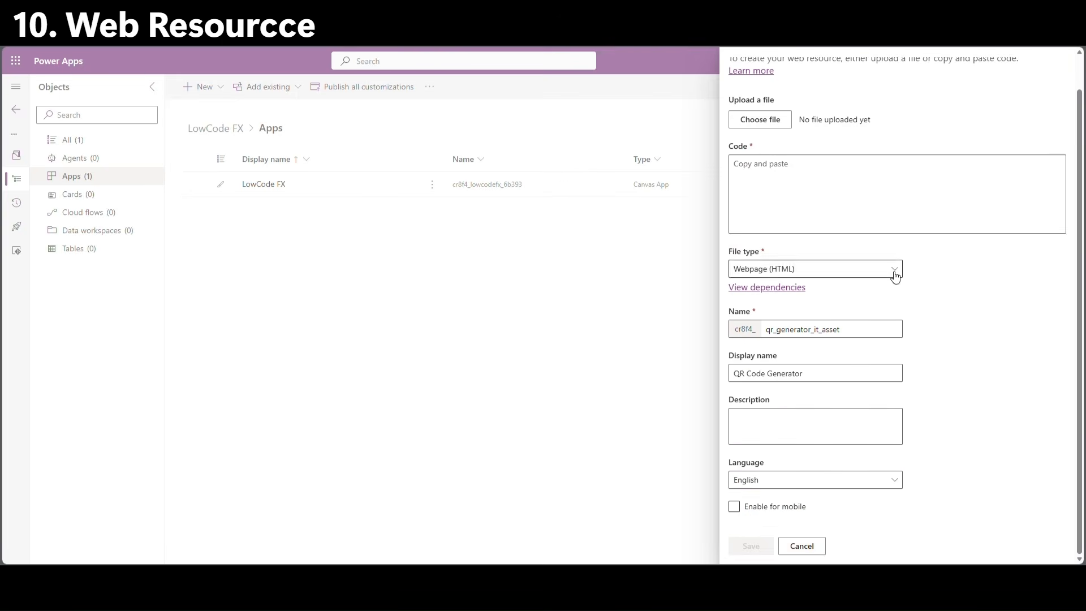
{"action": "scroll", "coordinate": [845, 230], "scroll_direction": "up", "scroll_amount": 1}
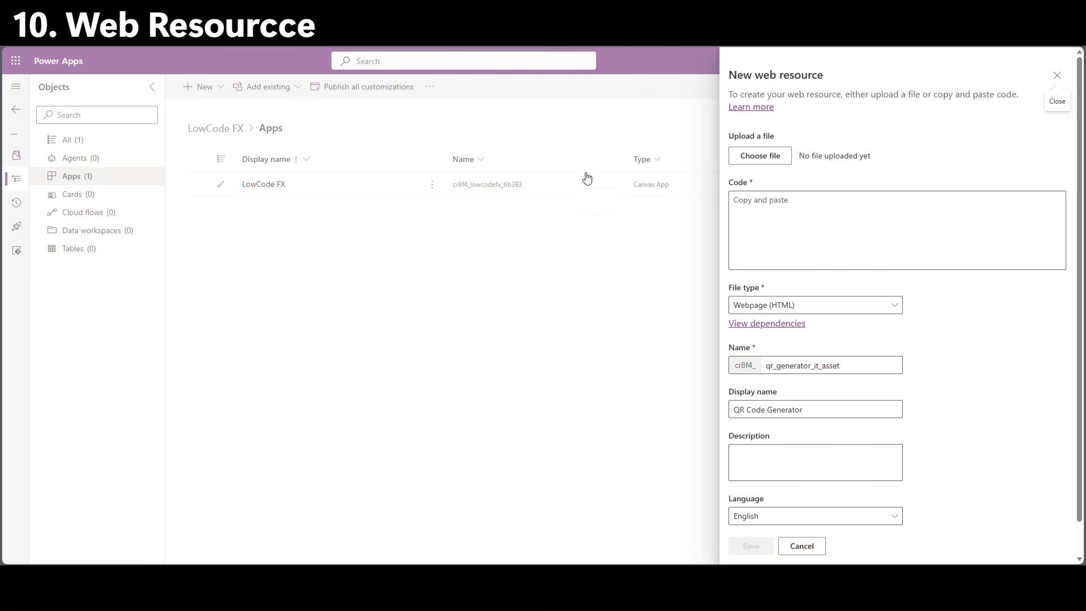
In Gemini, request a Power Apps web resource generating QR codes for Dataverse IT asset records, including asset ID, asset name and a print button.
{"action": "left_click", "coordinate": [618, 14]}
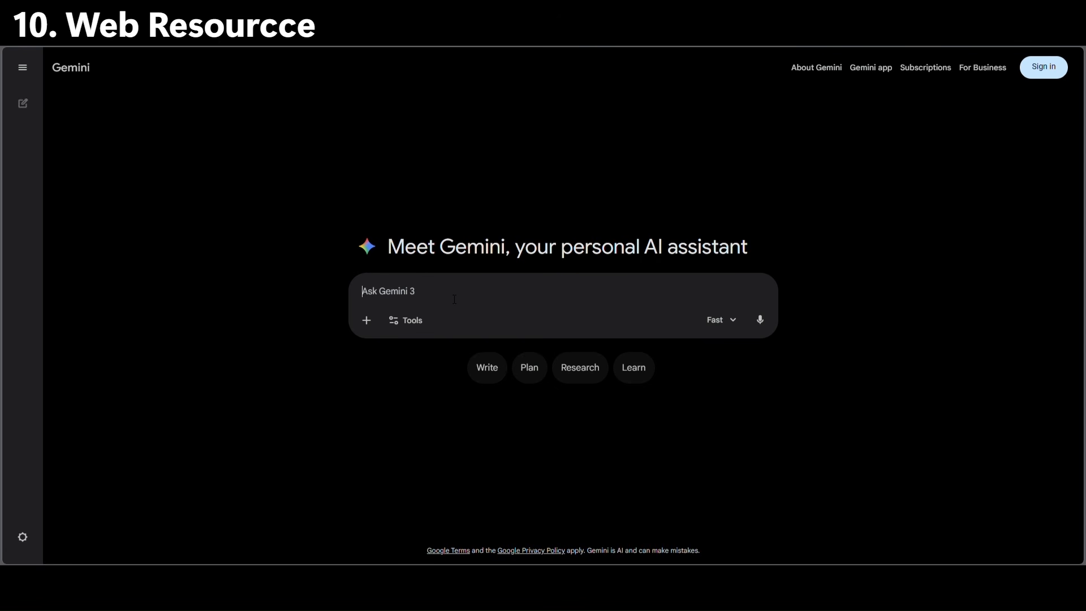
{"action": "type", "text": "help me create web resource for power apps to generate a QR"}
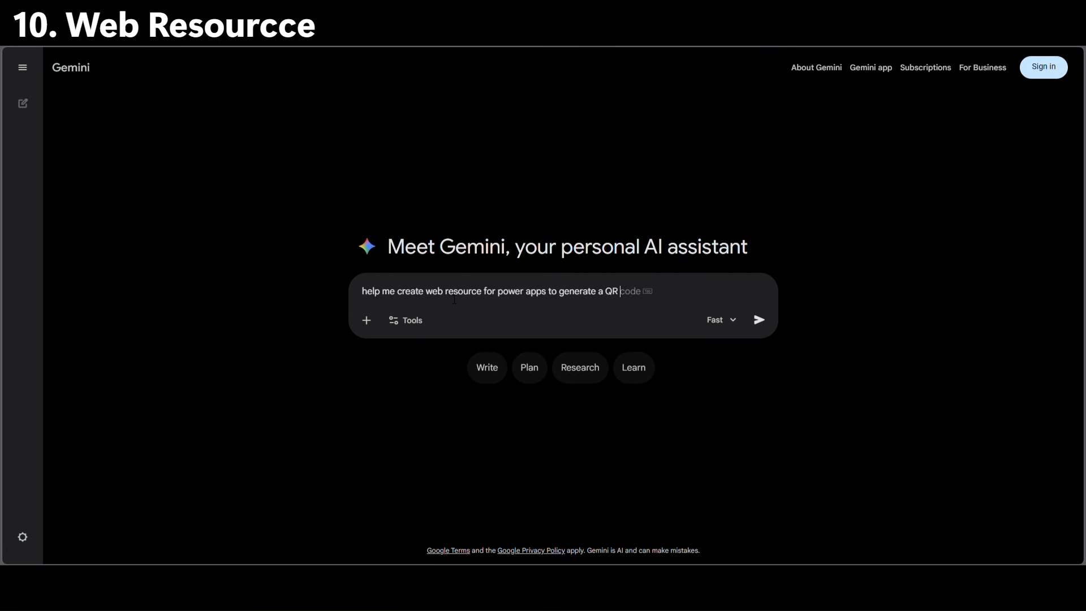
{"action": "key", "text": "Tab"}
{"action": "type", "text": "for IT asset recor"}
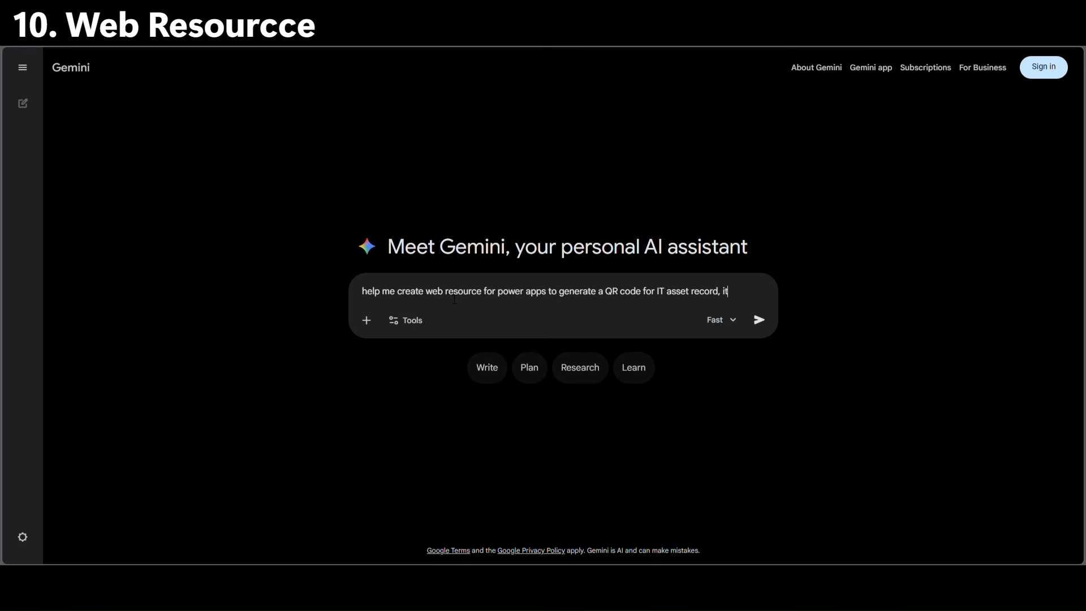
{"action": "type", "text": "d, it is being saved "}
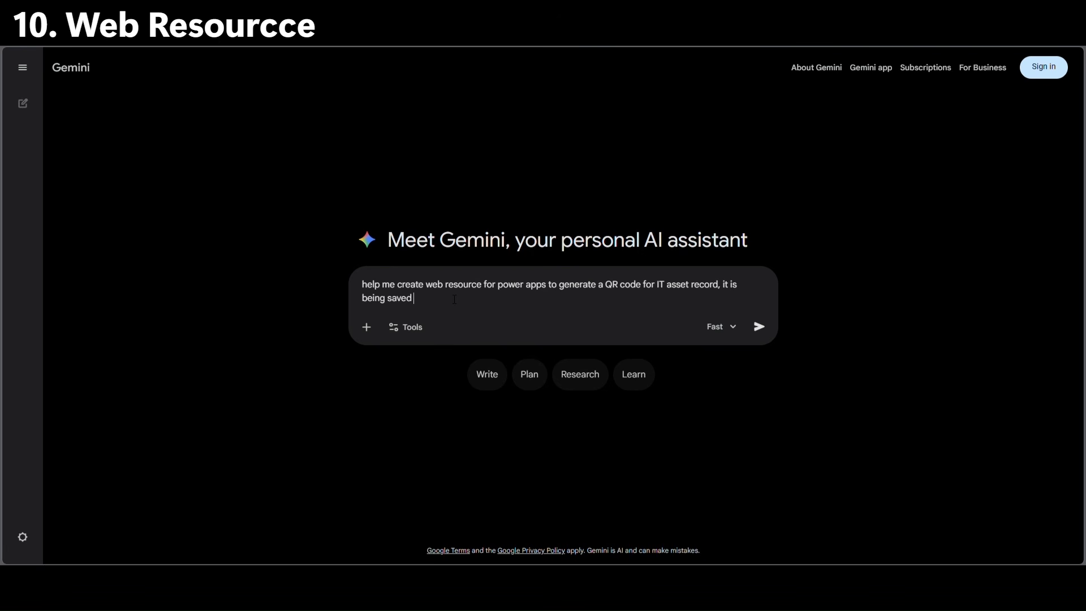
{"action": "type", "text": "in dataverse. include asset id and"}
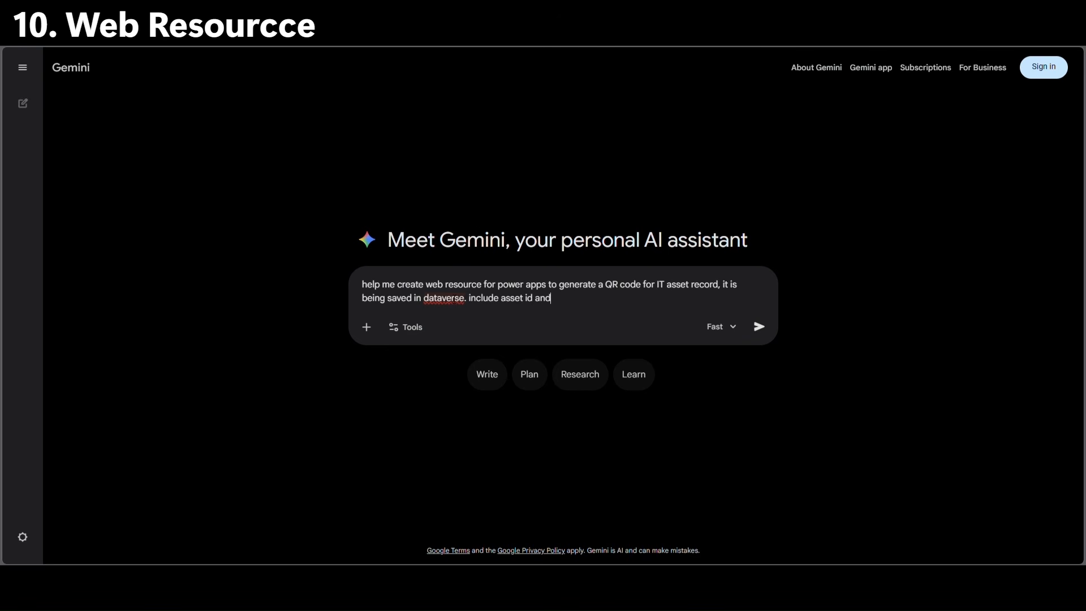
{"action": "type", "text": " asset name in the code "}
{"action": "type", "text": " also provide"}
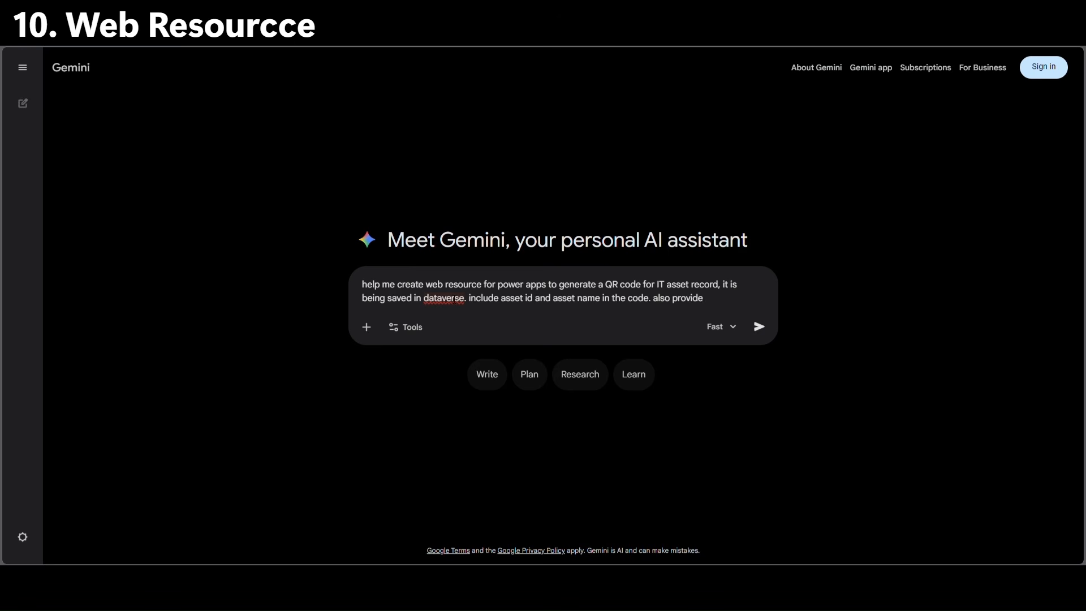
{"action": "type", "text": " print button to pr"}
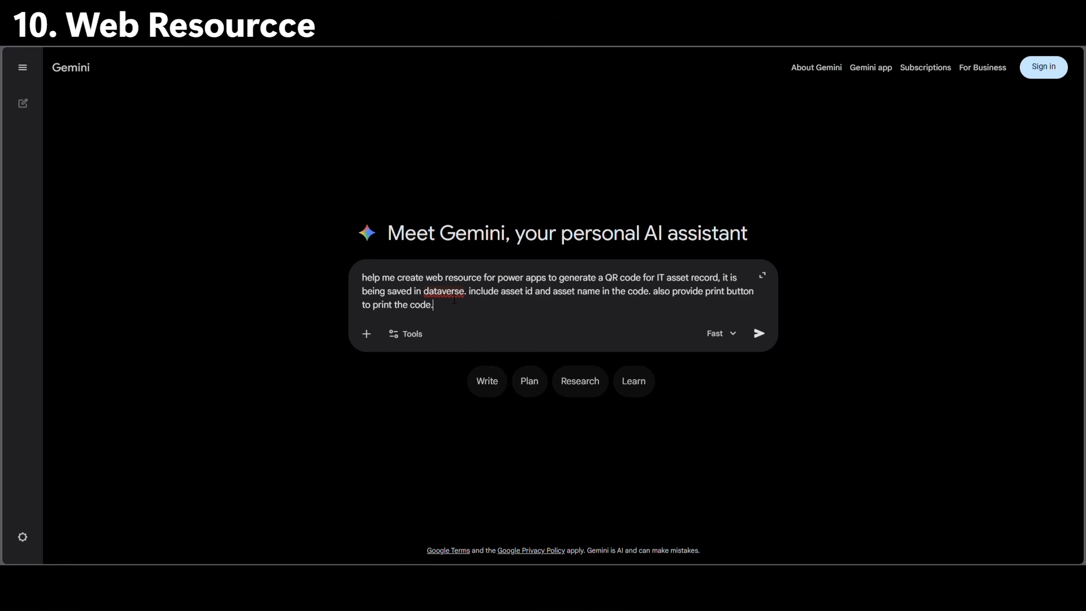
{"action": "type", "text": "int the code."}
{"action": "key", "text": "Return"}
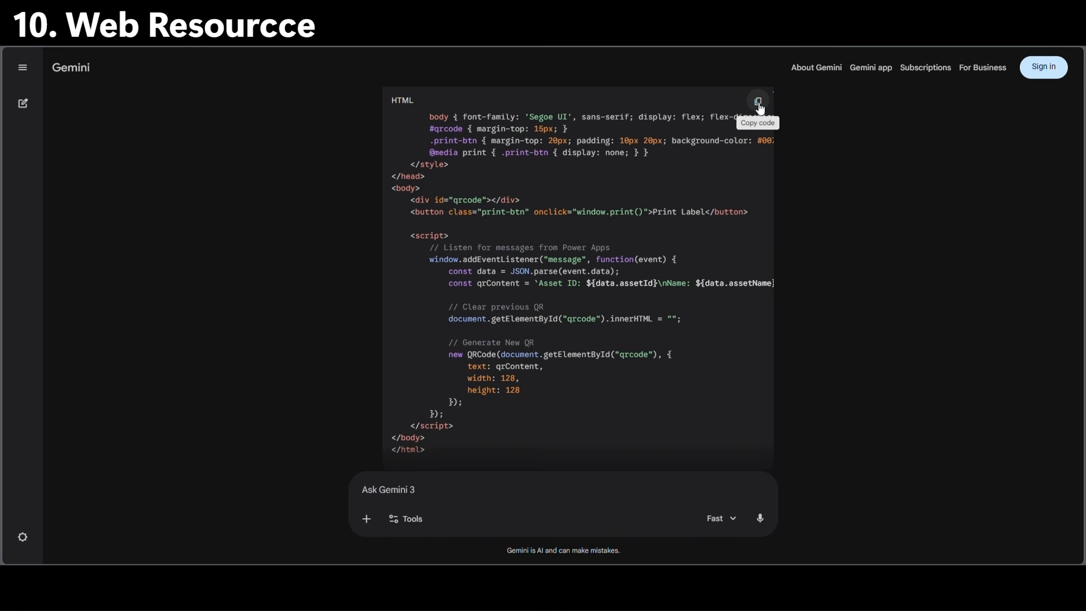
Copy Gemini's HTML code into the new web resource's code and save the web resource.
{"action": "left_click", "coordinate": [760, 107]}
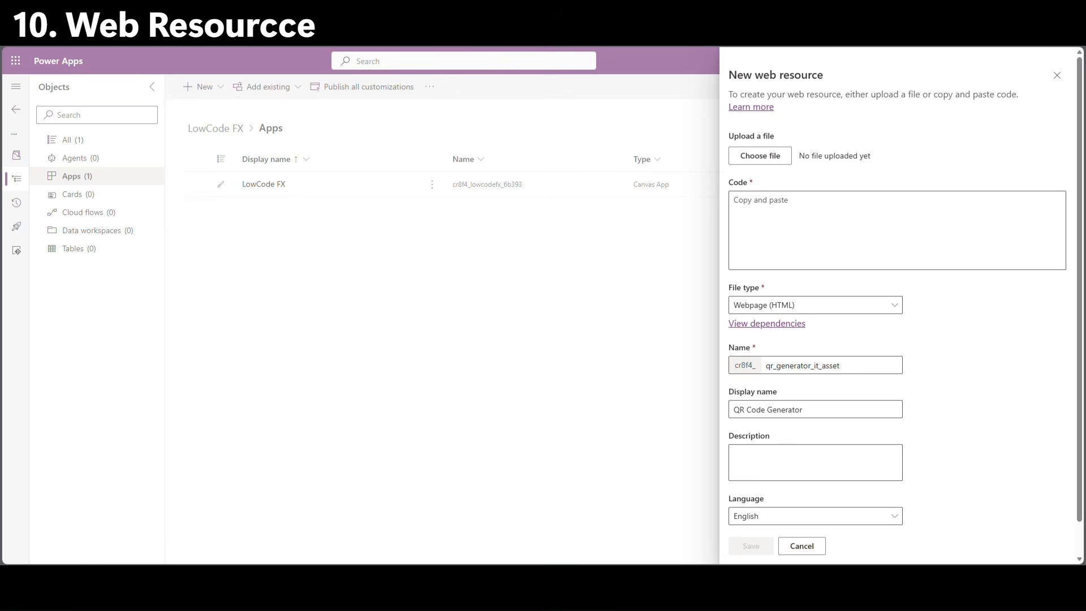
{"action": "left_click", "coordinate": [798, 224]}
{"action": "key", "text": "ctrl+v"}
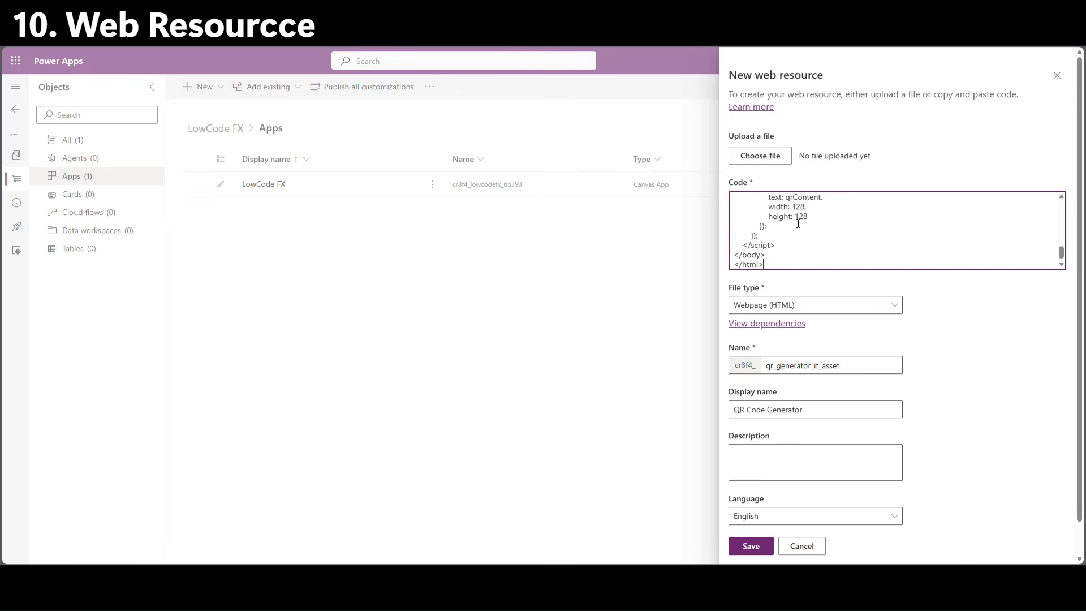
{"action": "left_click", "coordinate": [759, 549]}
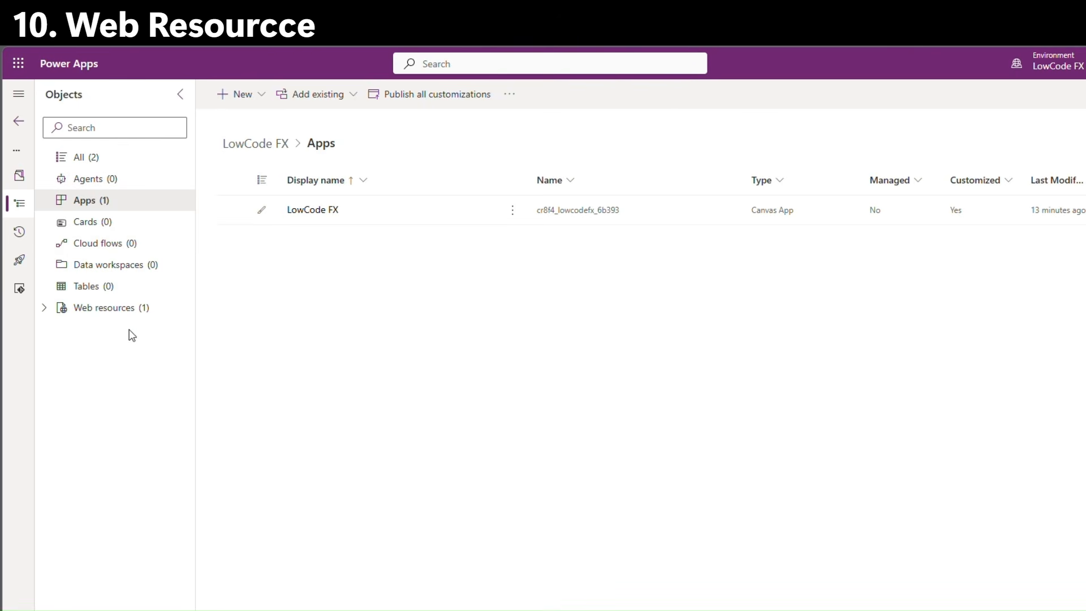
Open the solution's web resources list and publish all customizations.
{"action": "left_click", "coordinate": [93, 313]}
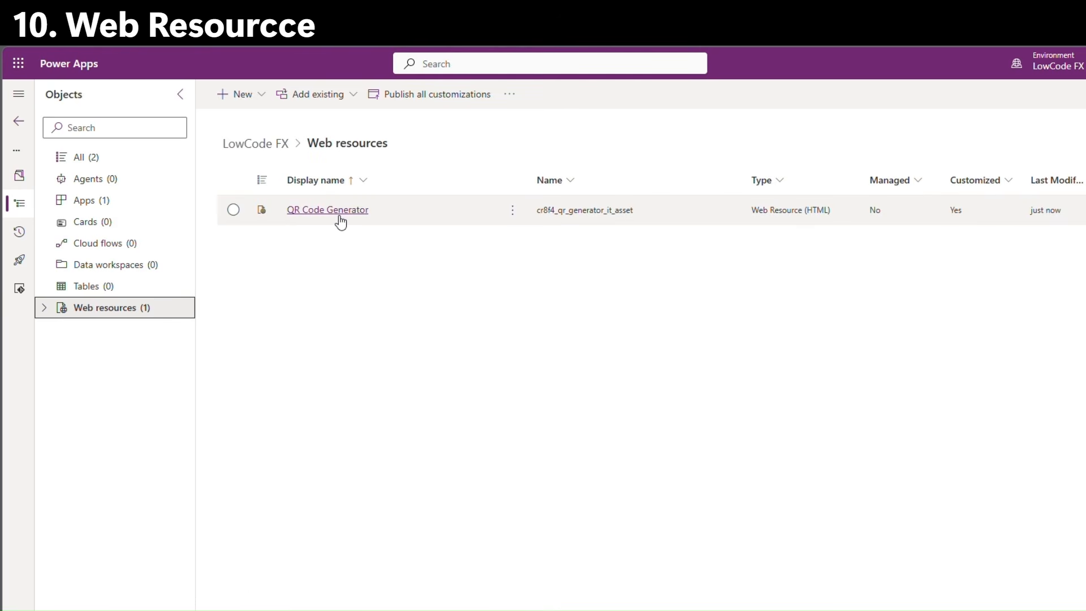
{"action": "left_click", "coordinate": [406, 98]}
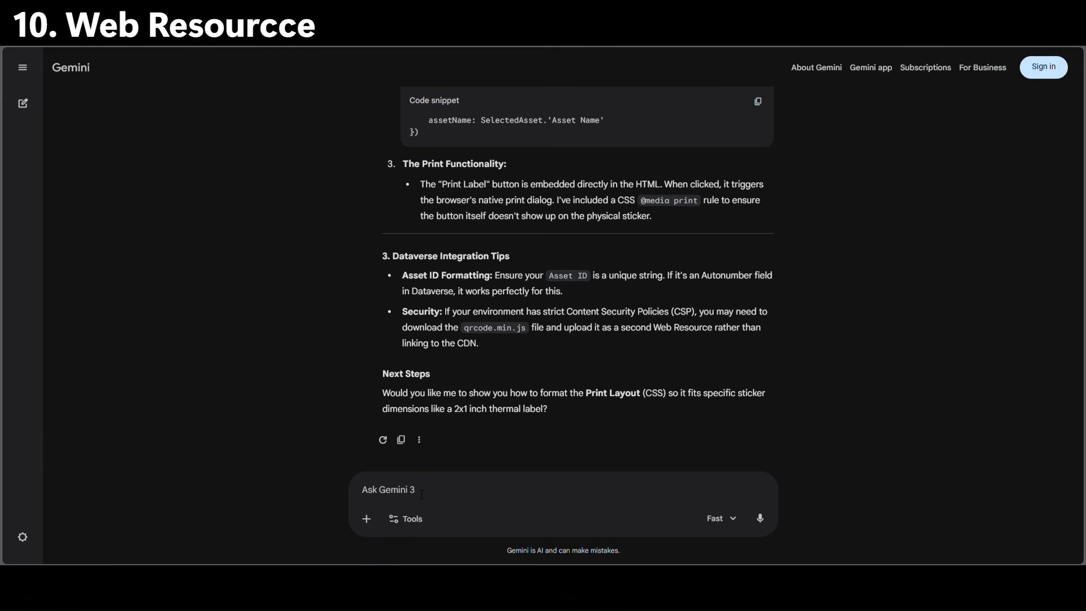
Ask Gemini to "give me launch function as well" and copy the Launch code snippet it provides.
{"action": "type", "text": "give me launch function as well"}
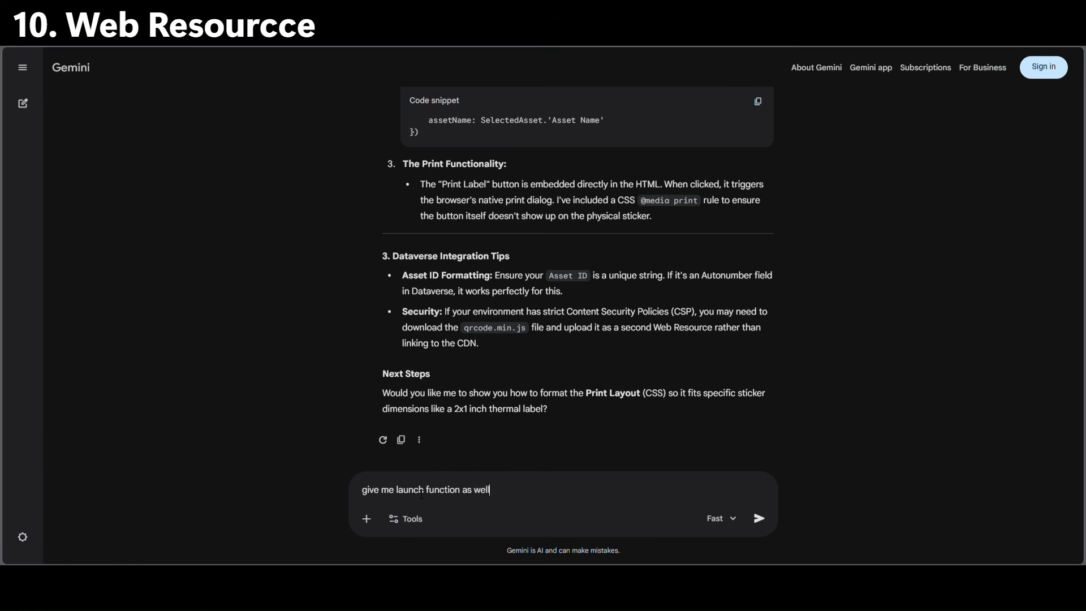
{"action": "key", "text": "Return"}
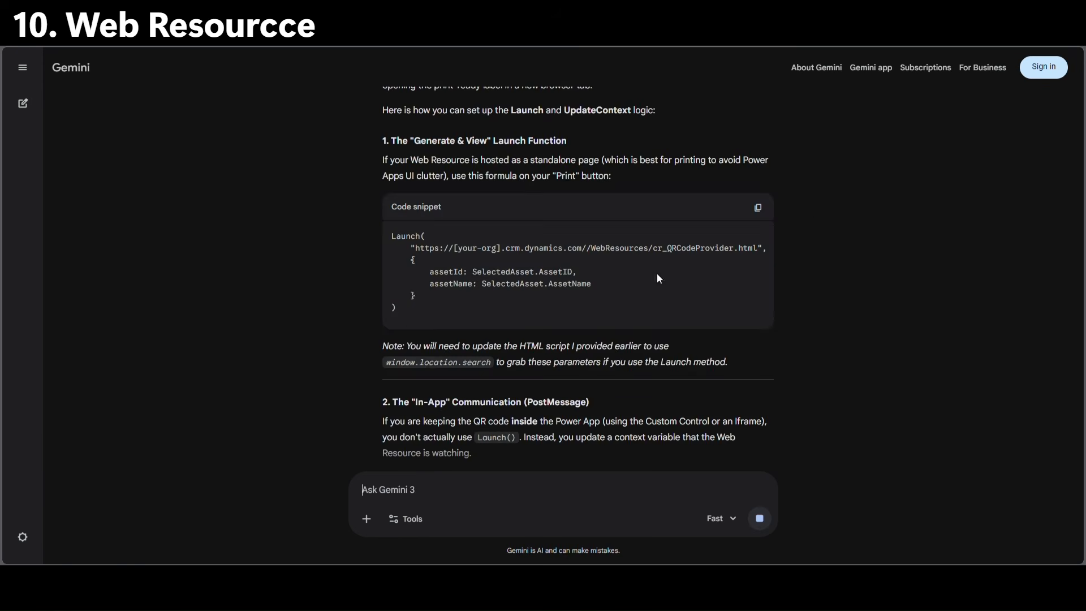
{"action": "left_click", "coordinate": [761, 208]}
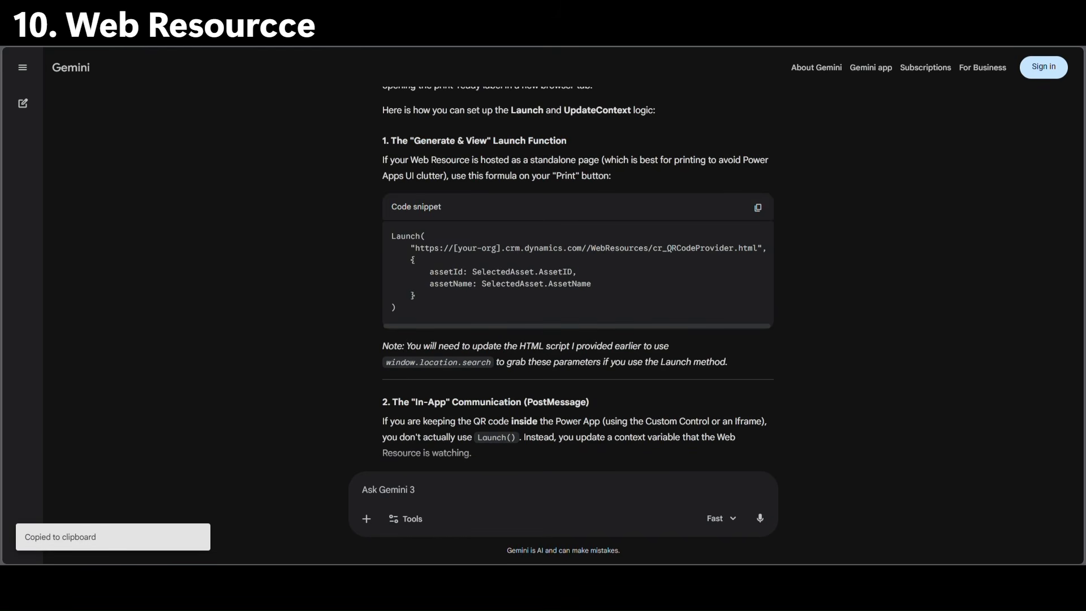
In Power Apps, replace the Generate QR button's OnSelect formula with the copied Launch snippet.
{"action": "key", "text": "alt+Tab"}
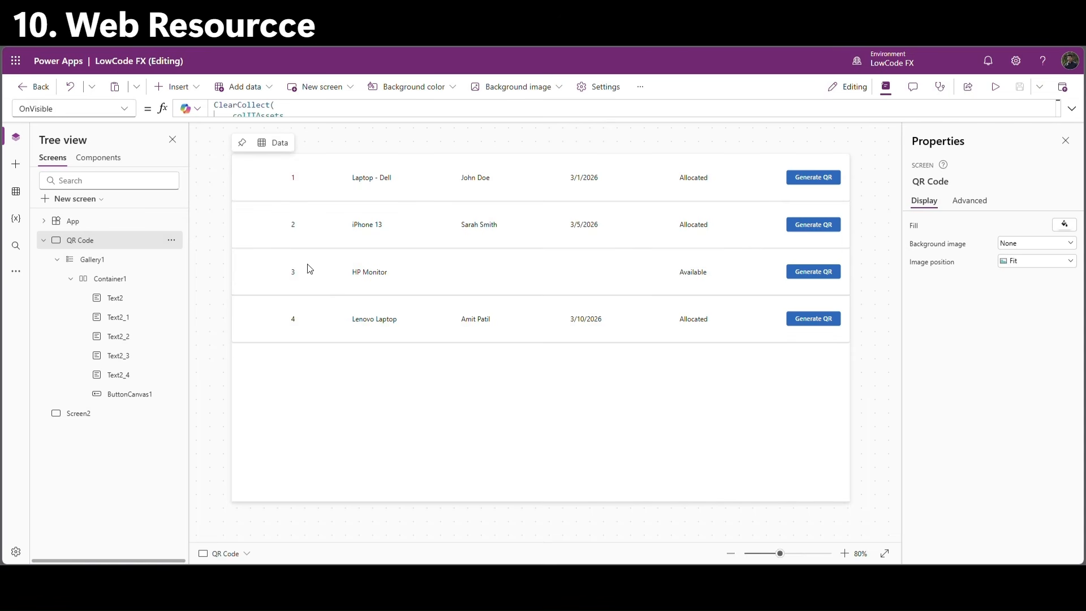
{"action": "left_click", "coordinate": [813, 180]}
{"action": "left_click", "coordinate": [1071, 108]}
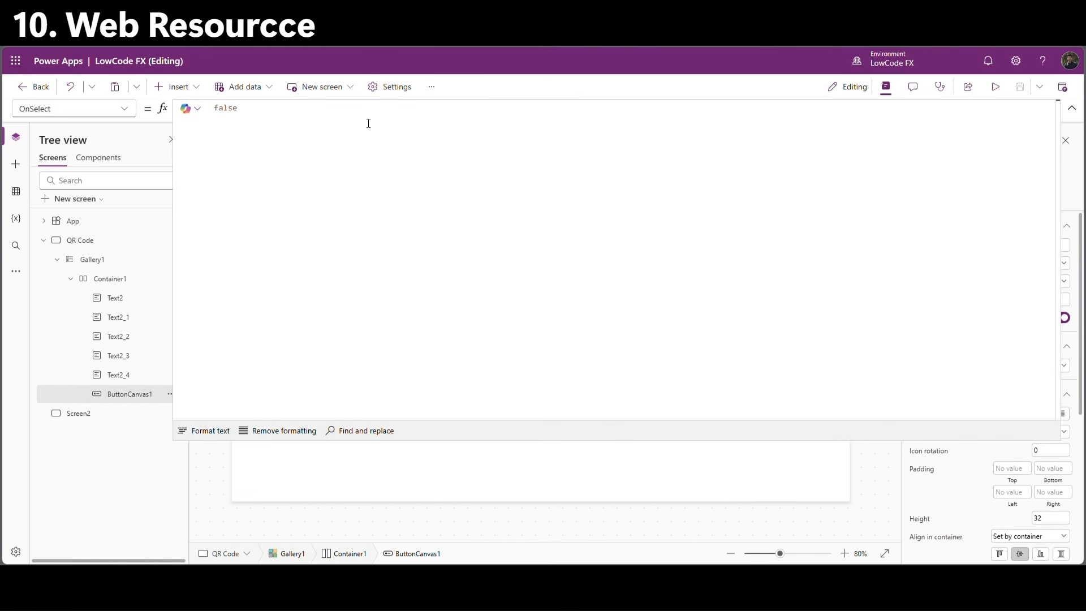
{"action": "left_click_drag", "start_coordinate": [291, 113], "coordinate": [194, 121]}
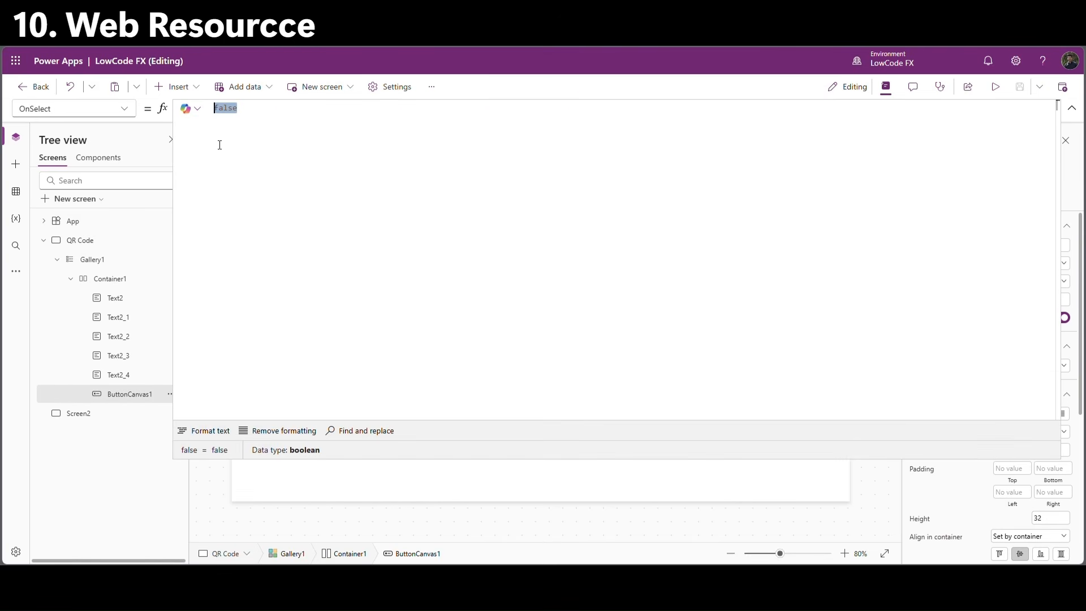
{"action": "key", "text": "ctrl+v"}
Replace the placeholder organization domain in the Launch URL with org38fa2c11.crm8.dynamics.com.
{"action": "left_click_drag", "start_coordinate": [276, 117], "coordinate": [327, 125]}
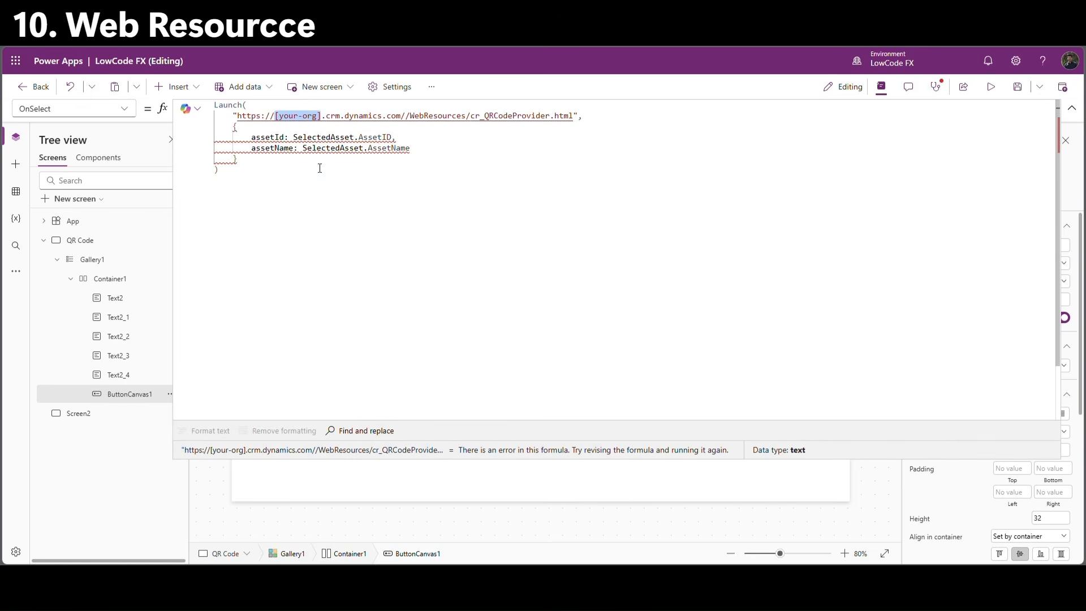
{"action": "left_click_drag", "start_coordinate": [405, 117], "coordinate": [281, 119]}
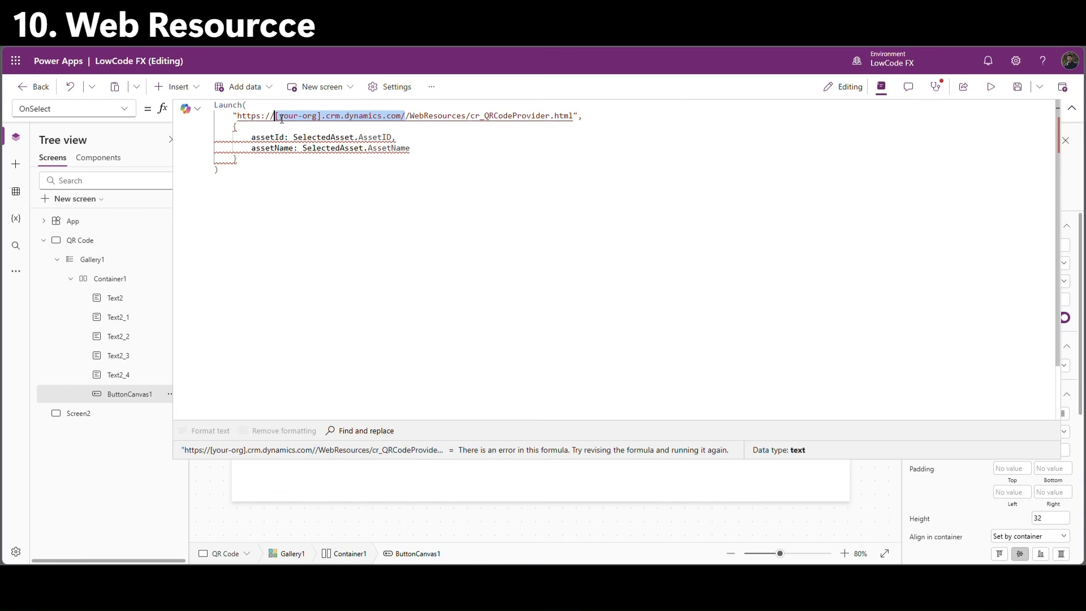
{"action": "key", "text": "ctrl+v"}
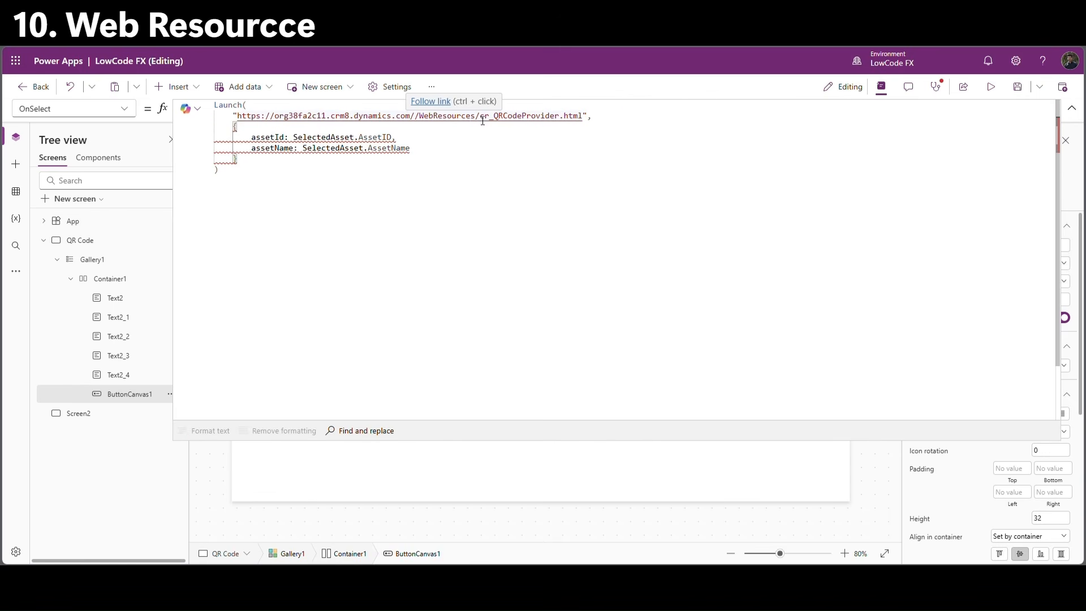
Copy the QR Code Generator web resource's name and substitute cr8f4_qr_generator_it_asset for cr_QRCodeProvider in the Launch URL.
{"action": "double_click", "coordinate": [520, 116]}
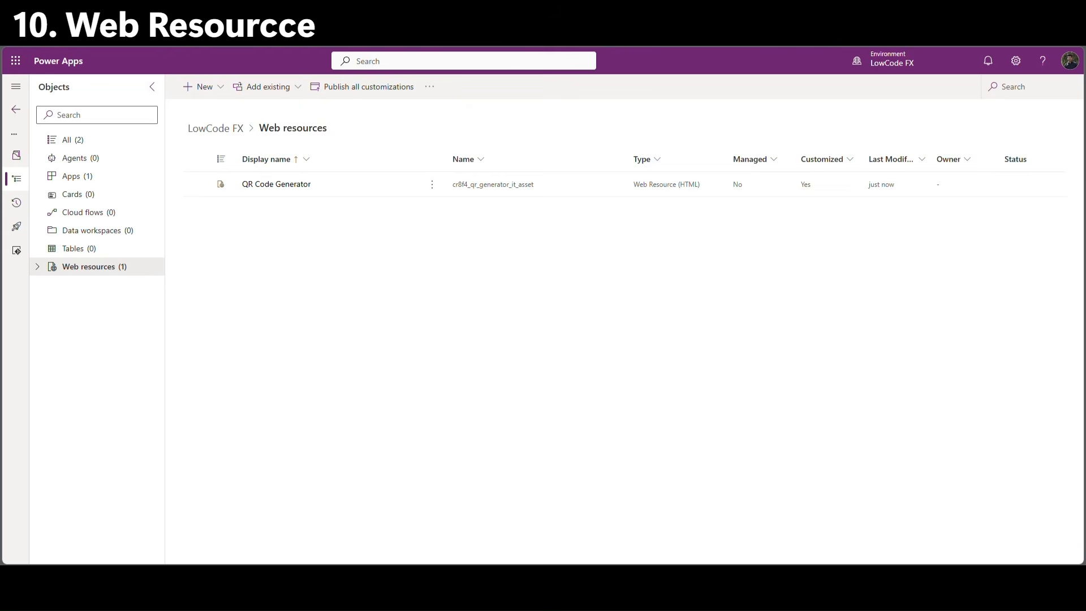
{"action": "left_click", "coordinate": [288, 189]}
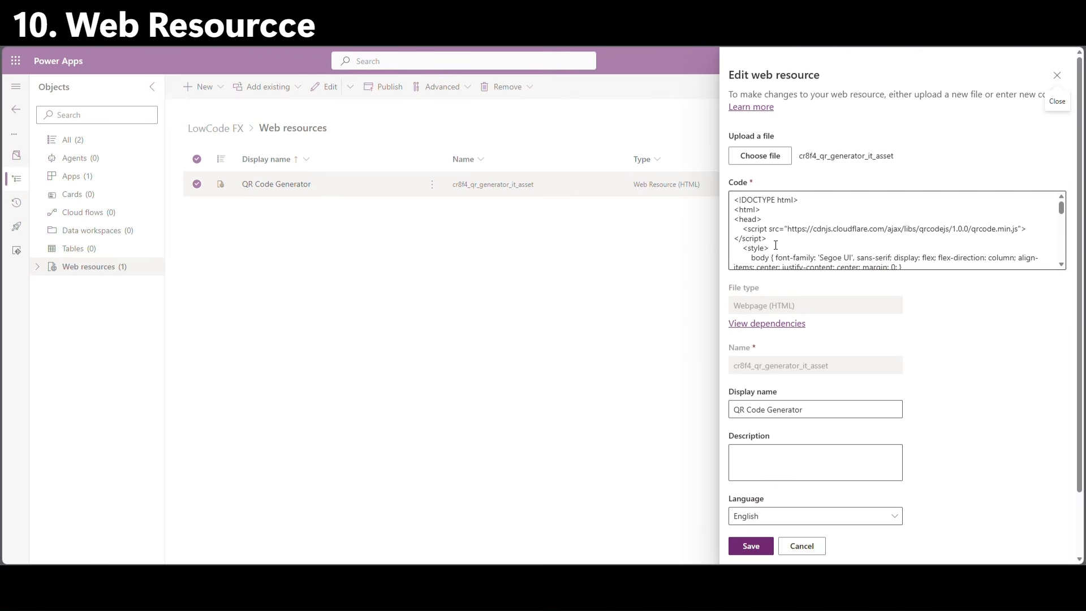
{"action": "scroll", "coordinate": [827, 390], "scroll_direction": "down", "scroll_amount": 2}
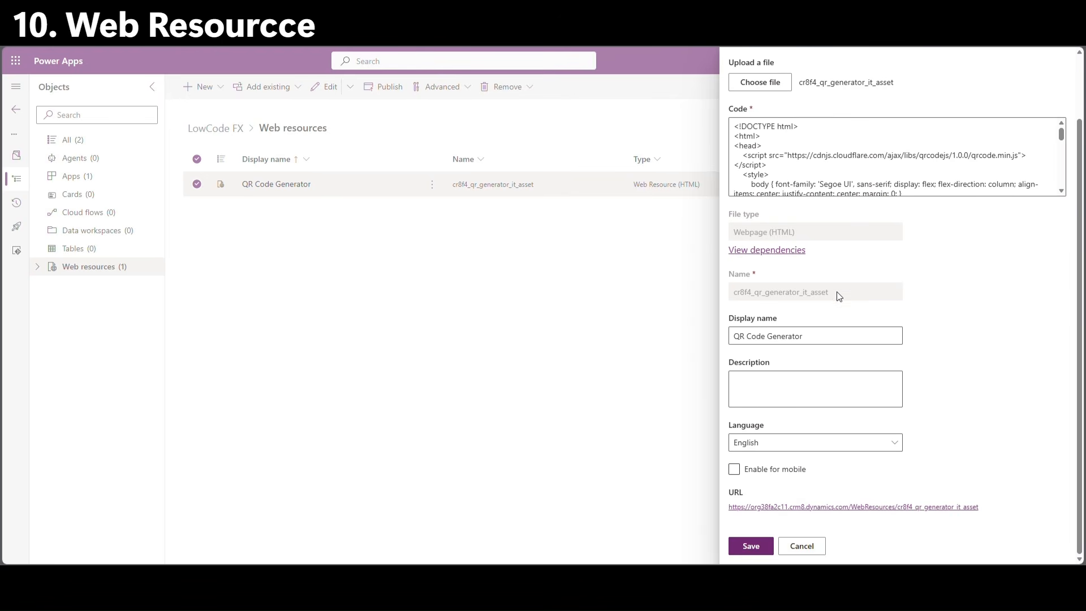
{"action": "left_click_drag", "start_coordinate": [839, 296], "coordinate": [730, 294]}
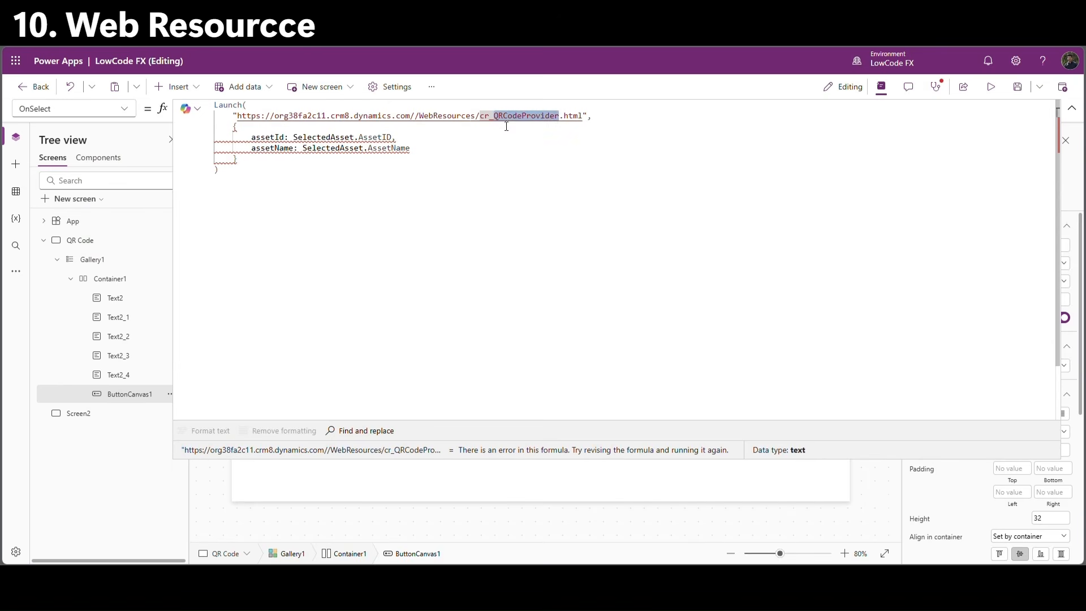
{"action": "left_click", "coordinate": [487, 123]}
{"action": "left_click_drag", "start_coordinate": [487, 124], "coordinate": [559, 119]}
{"action": "key", "text": "ctrl+v"}
Set the Launch formula's assetId parameter to ThisItem.AssetID.
{"action": "left_click_drag", "start_coordinate": [293, 138], "coordinate": [396, 145]}
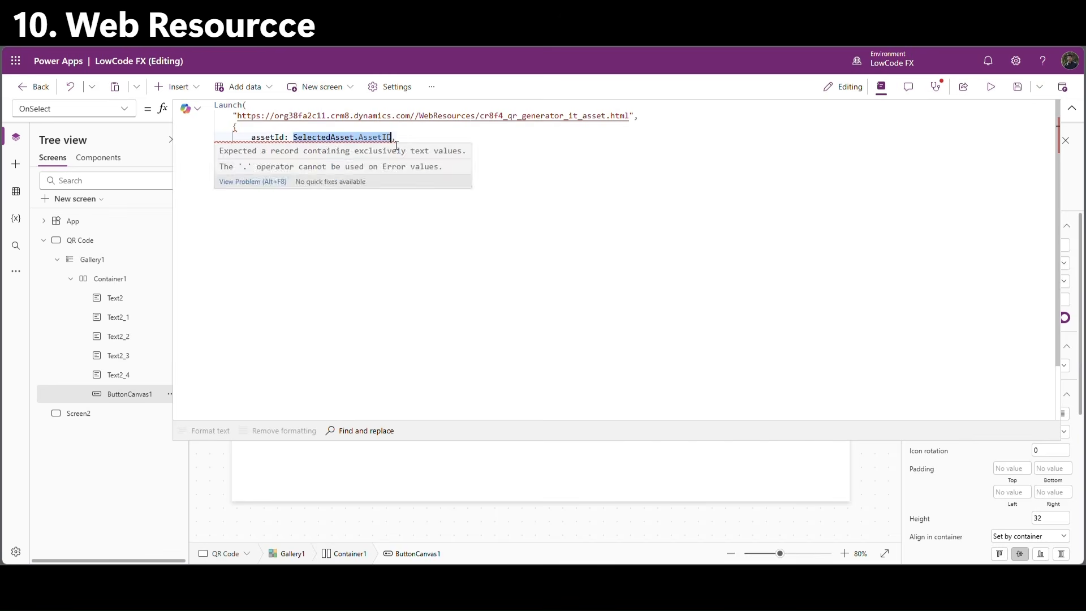
{"action": "type", "text": "ThisItem"}
{"action": "key", "text": "Tab"}
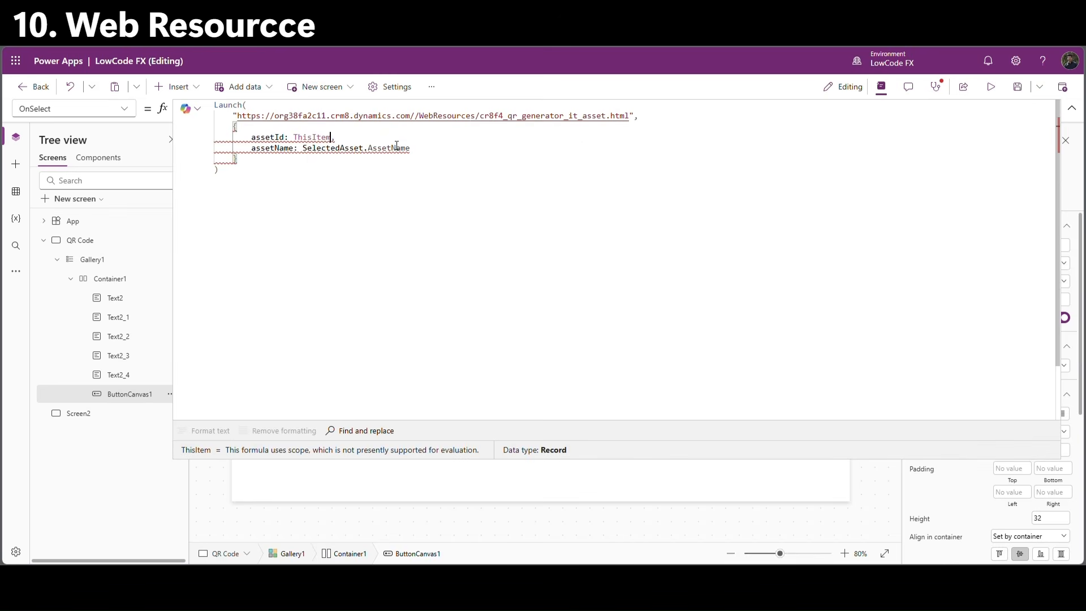
{"action": "type", "text": ".AssetID"}
{"action": "key", "text": "Tab"}
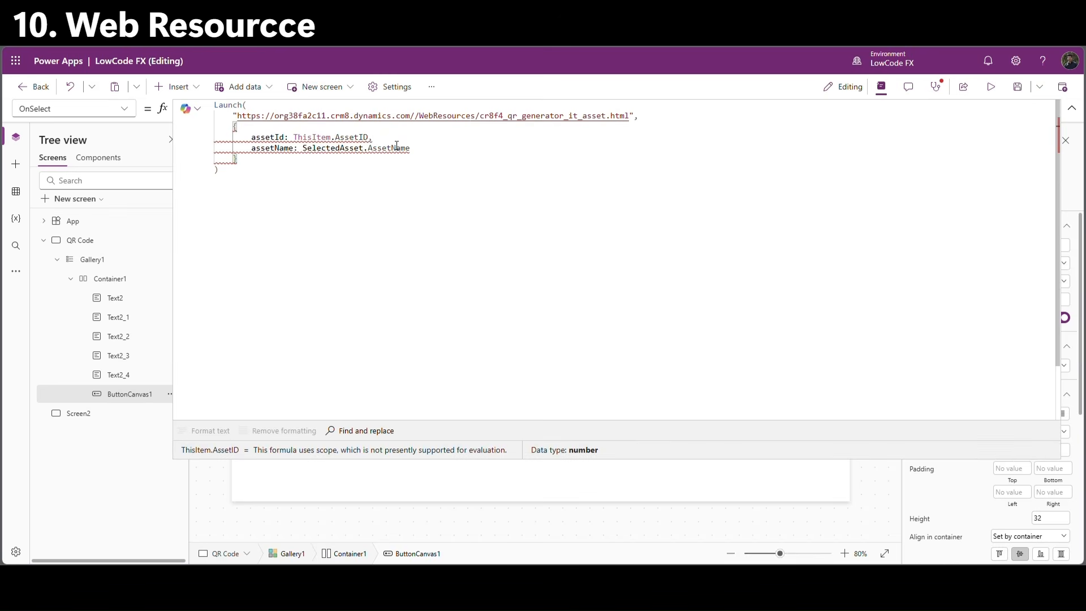
Set the Launch formula's assetName parameter to ThisItem.AssetName.
{"action": "left_click_drag", "start_coordinate": [303, 149], "coordinate": [414, 154]}
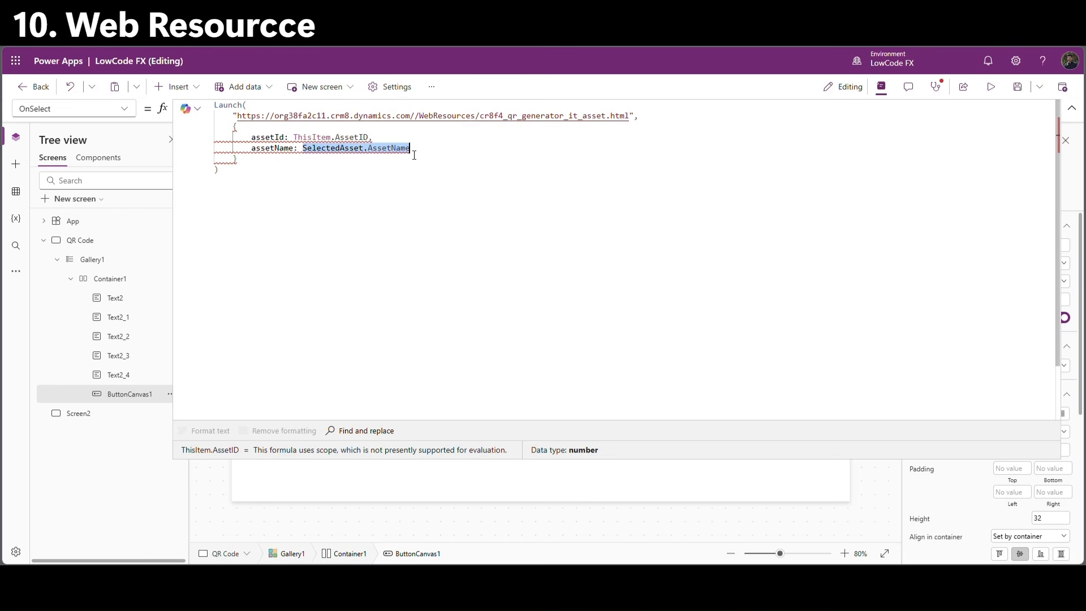
{"action": "type", "text": "This"}
{"action": "key", "text": "Tab"}
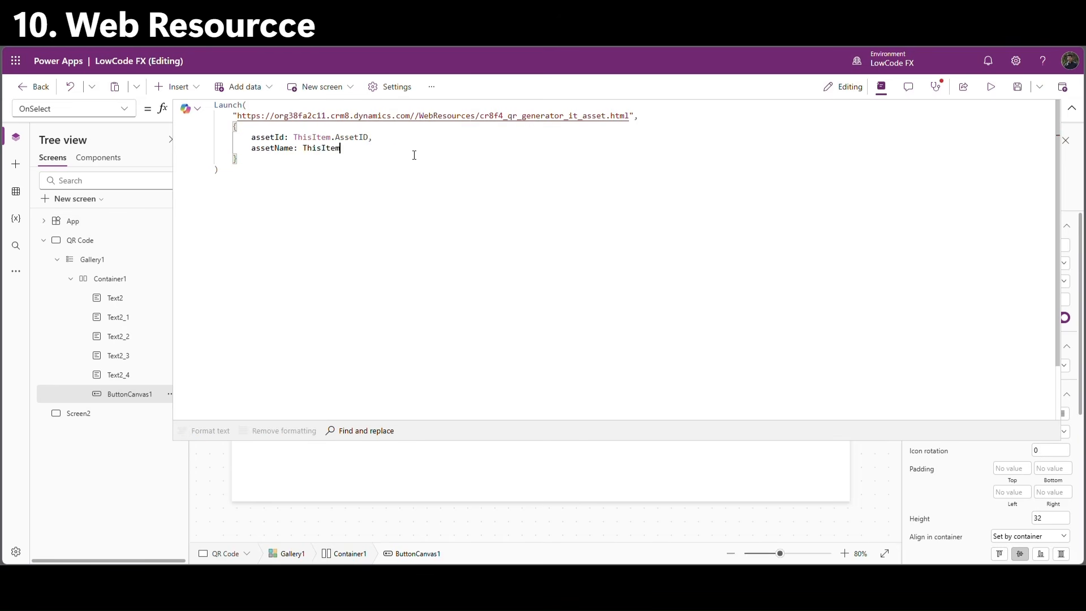
{"action": "type", "text": ".As"}
{"action": "key", "text": "Down"}
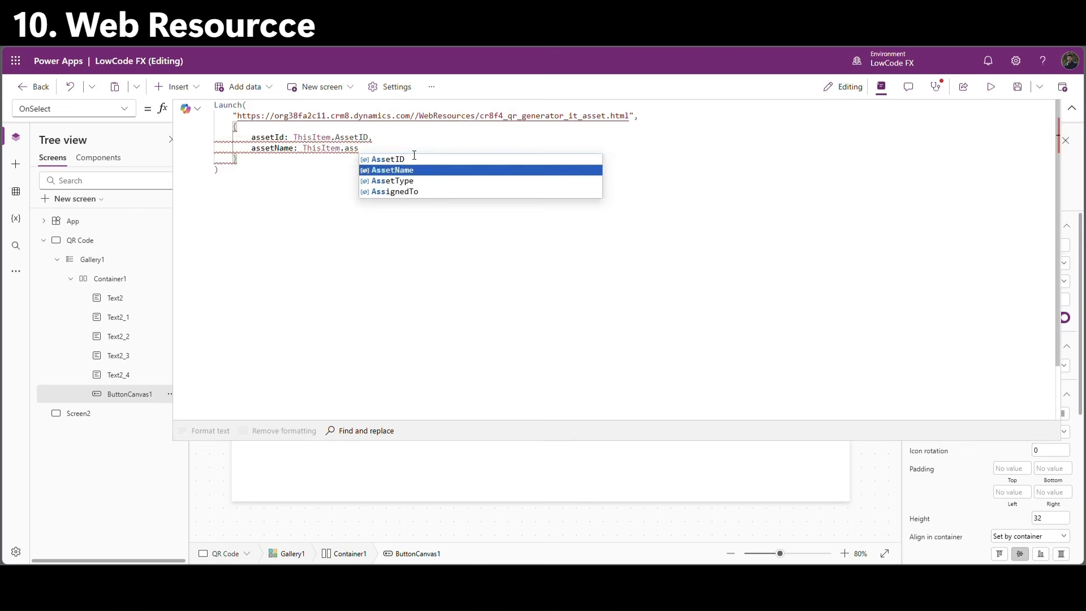
{"action": "key", "text": "Tab"}
{"action": "left_click", "coordinate": [411, 195]}
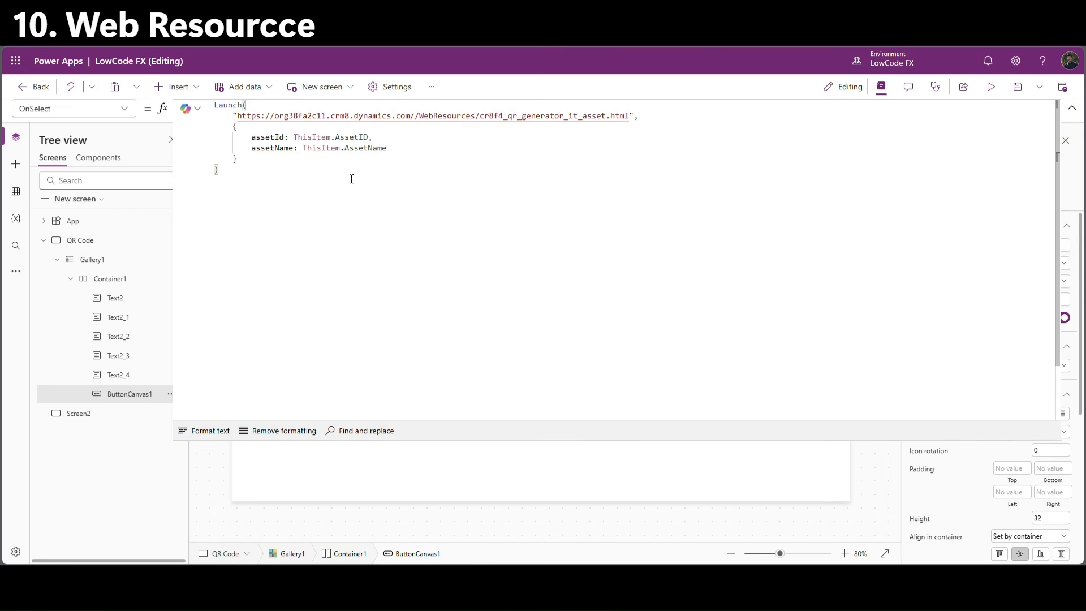
Preview the app and test Generate QR for the Laptop - Dell asset.
{"action": "left_click", "coordinate": [1071, 108]}
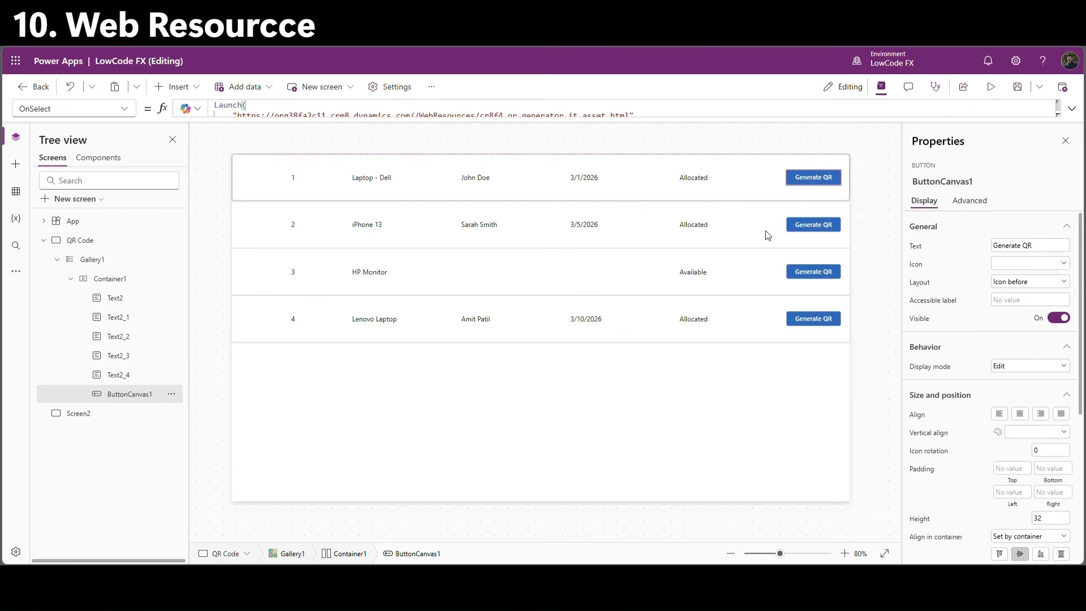
{"action": "left_click", "coordinate": [985, 90]}
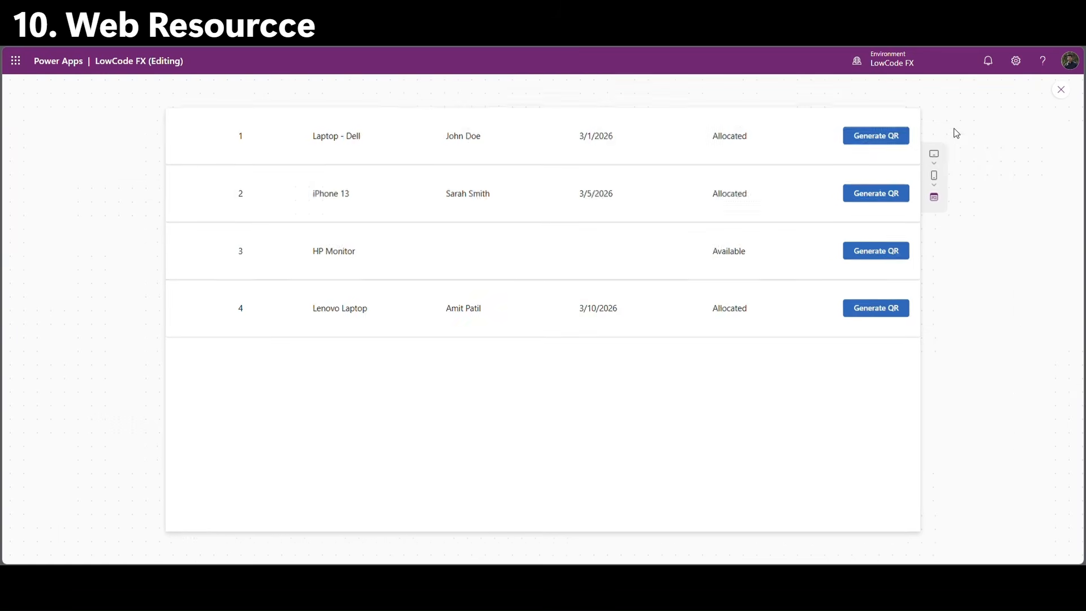
{"action": "left_click", "coordinate": [874, 138]}
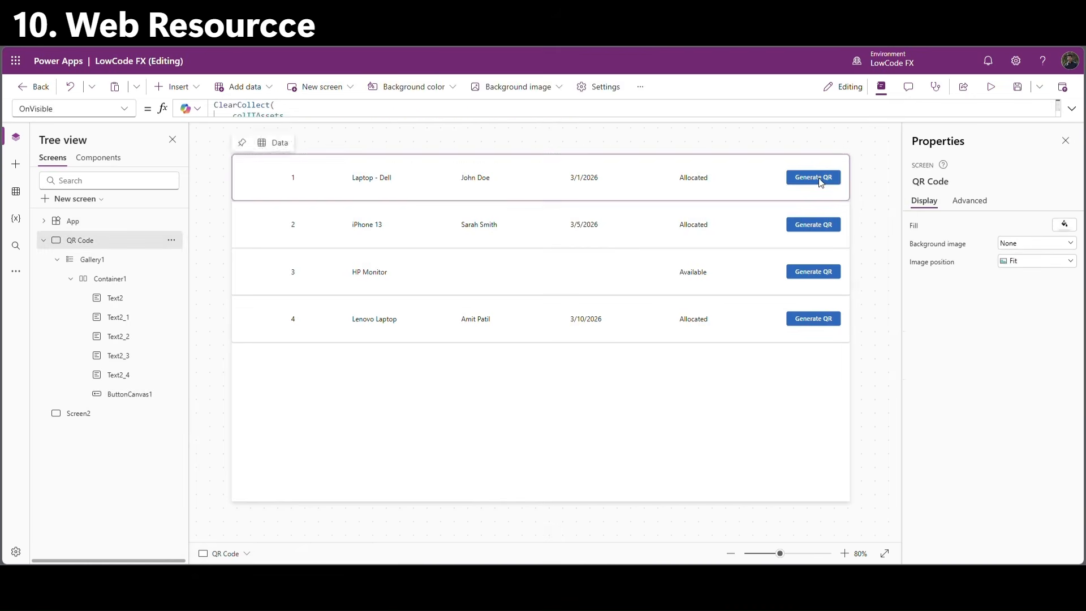
Remove the .html extension from the web resource URL in the Generate QR button's Launch formula.
{"action": "left_click", "coordinate": [818, 178]}
{"action": "left_click", "coordinate": [1072, 108]}
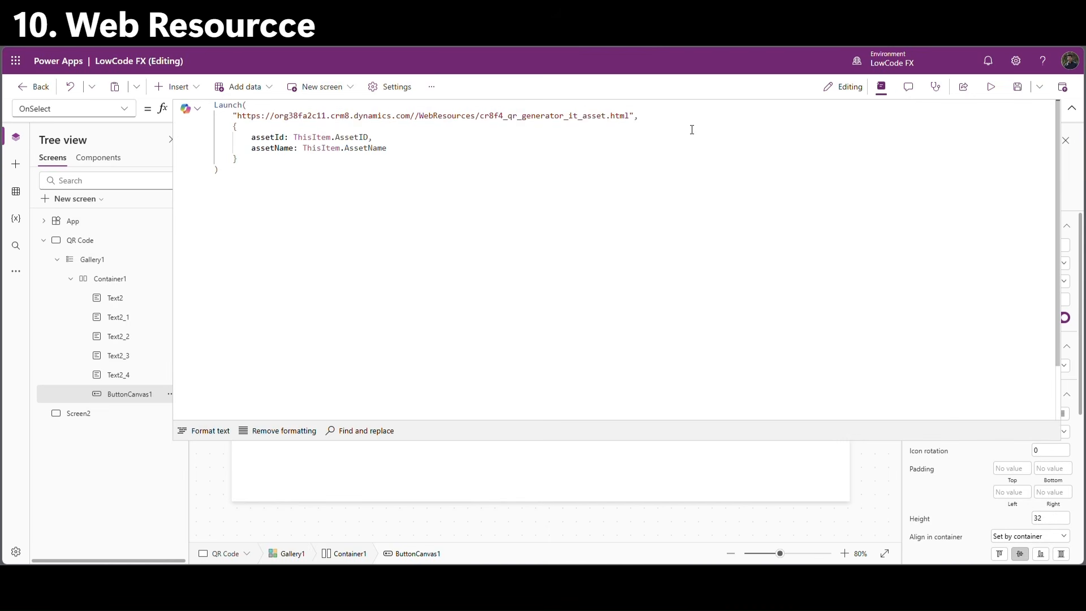
{"action": "left_click_drag", "start_coordinate": [607, 117], "coordinate": [628, 118]}
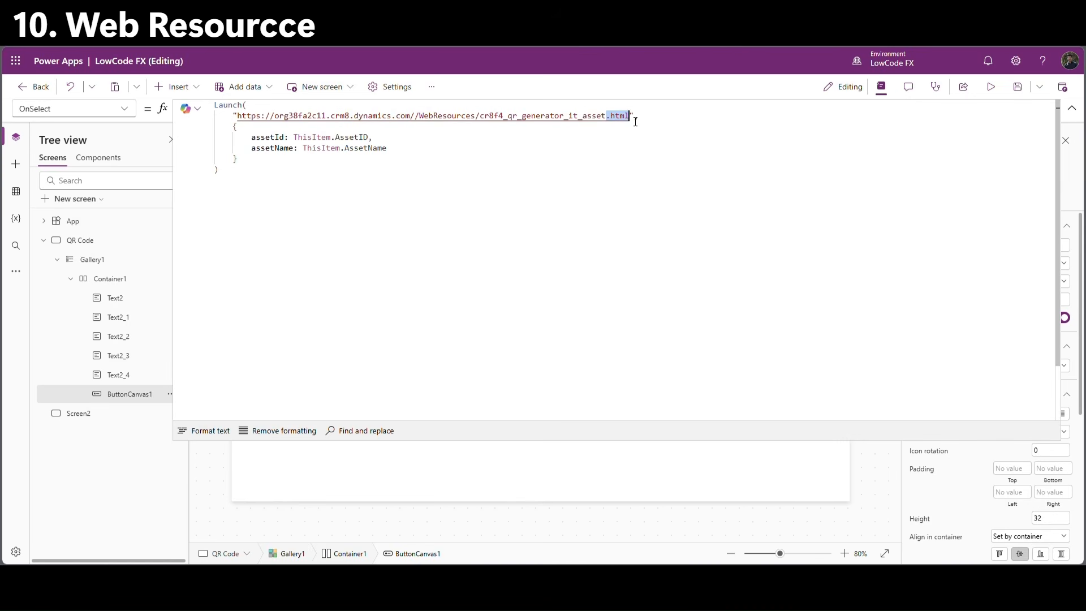
{"action": "key", "text": "BackSpace"}
Preview the app again, launch the Laptop - Dell QR page, and check its label print preview before cancelling it.
{"action": "left_click", "coordinate": [991, 87]}
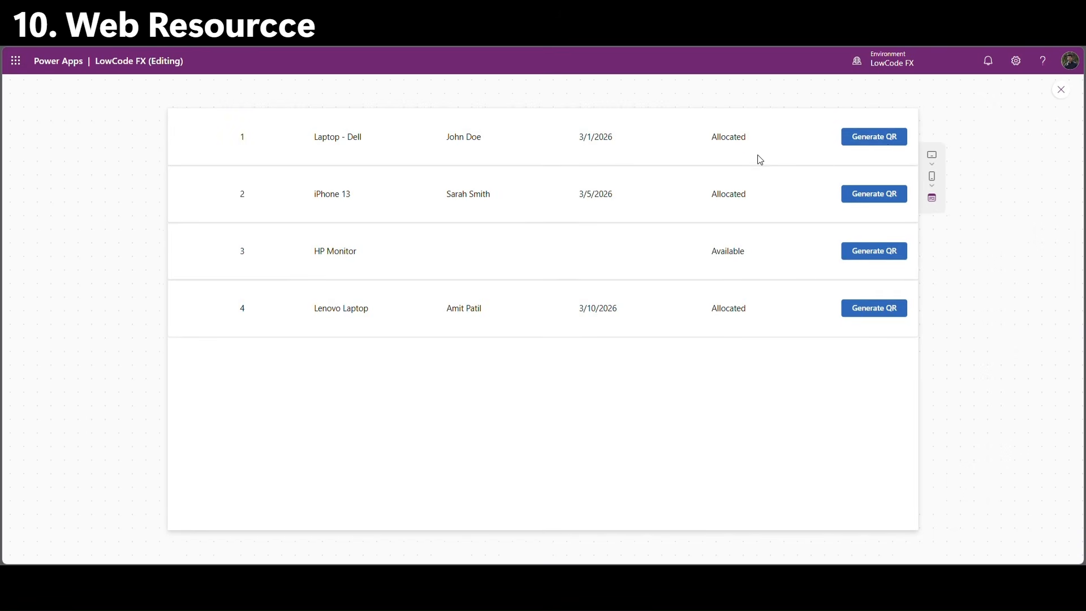
{"action": "left_click", "coordinate": [893, 139]}
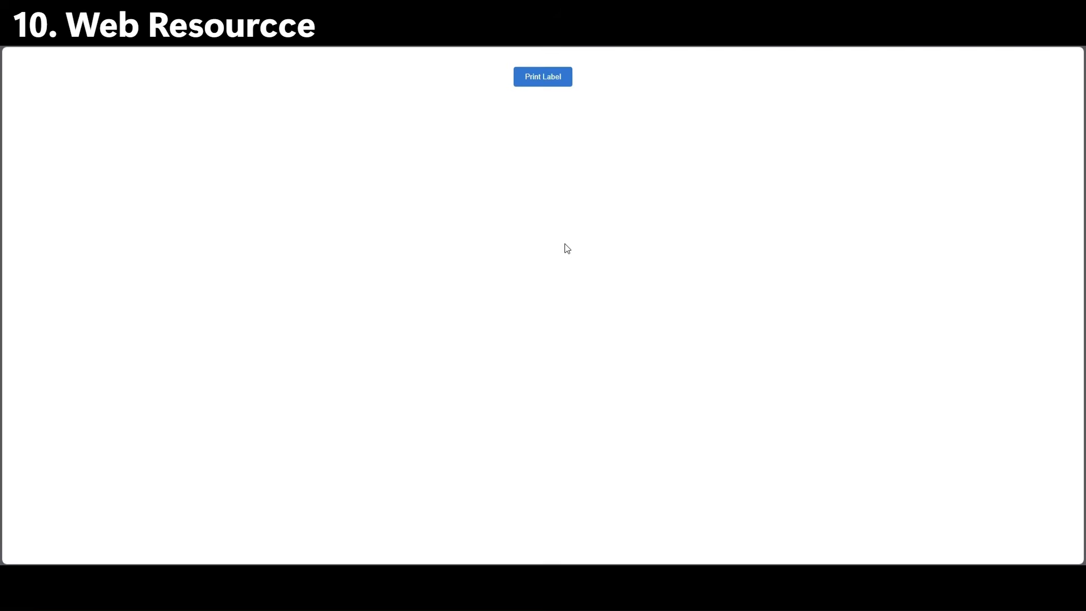
{"action": "left_click", "coordinate": [548, 82]}
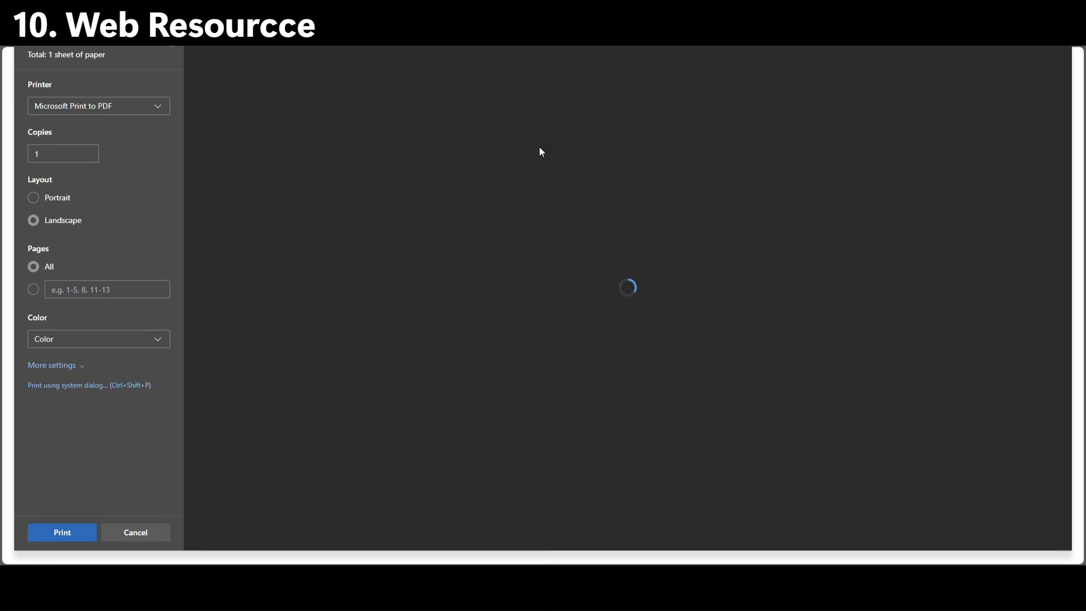
{"action": "key", "text": "Escape"}
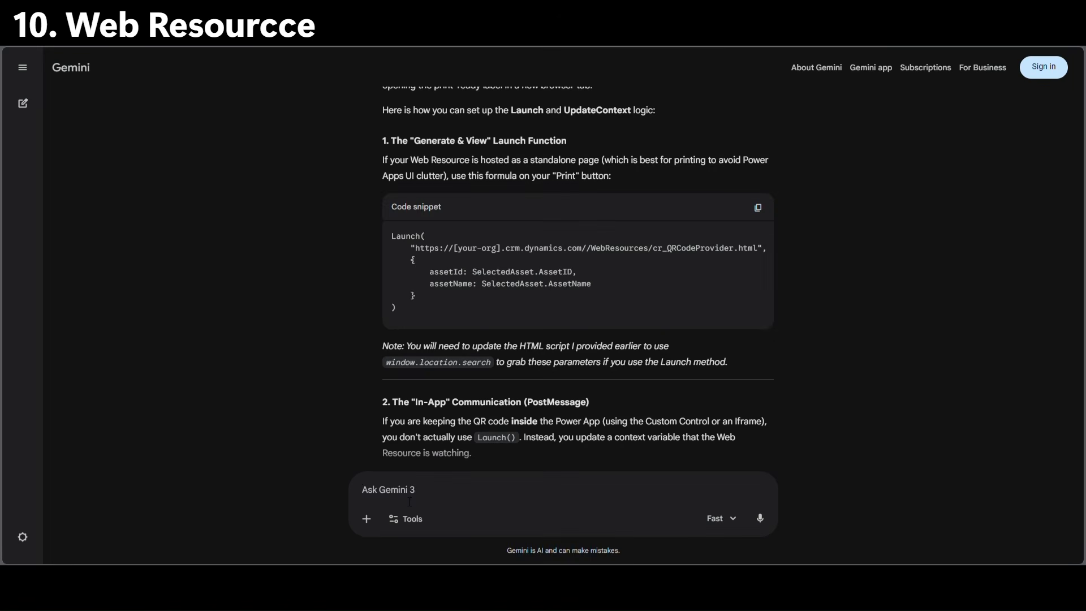
Send Gemini the web resource URL with assetId=2 and assetName=iPhone 13, and copy the complete HTML code from its reply.
{"action": "type", "text": "org38fa2c11.crm8.dynamics.com/WebResources/cr8f4_qr_generator_it_asset?assetId=2&assetName=iPhone 13"}
{"action": "key", "text": "Return"}
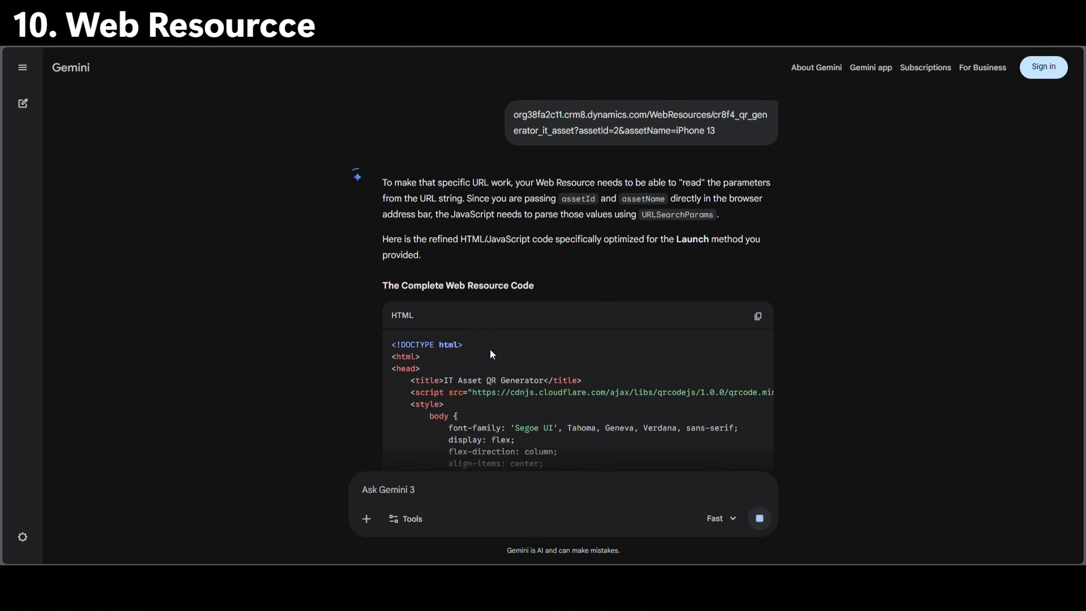
{"action": "scroll", "coordinate": [624, 203], "scroll_direction": "down", "scroll_amount": 10}
{"action": "left_click", "coordinate": [756, 102]}
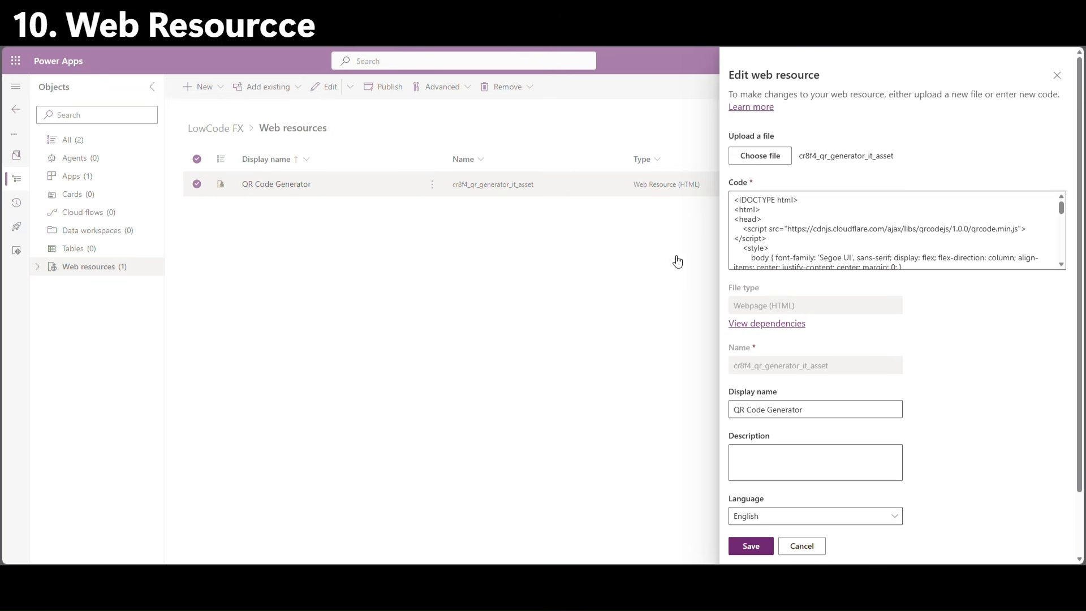
In Power Apps, replace all of the QR Code Generator web resource's code with the copied HTML, save it and publish it.
{"action": "left_click", "coordinate": [797, 238]}
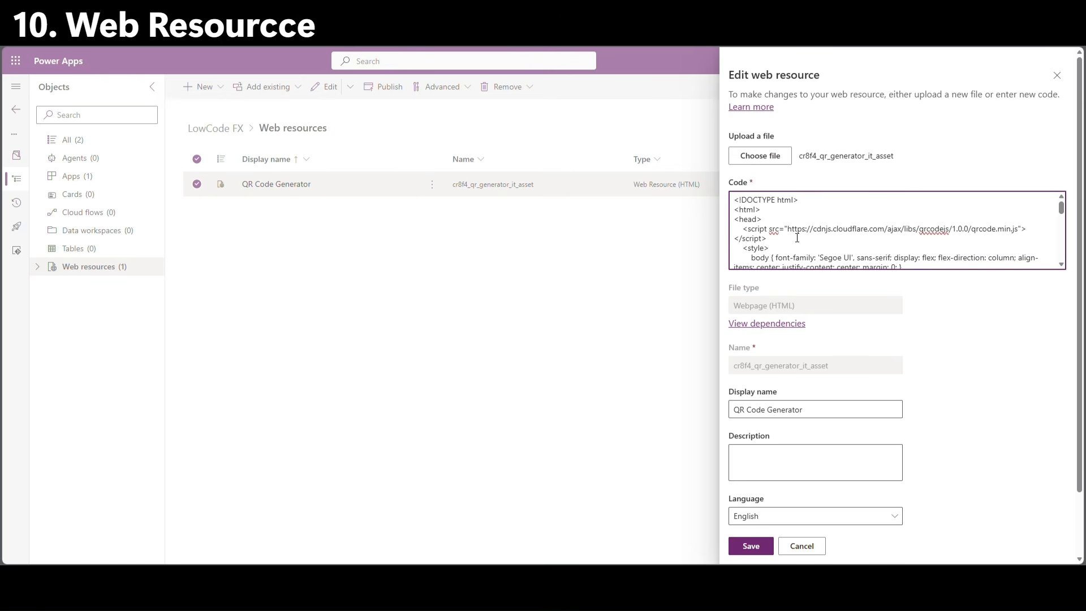
{"action": "key", "text": "ctrl+a"}
{"action": "key", "text": "ctrl+v"}
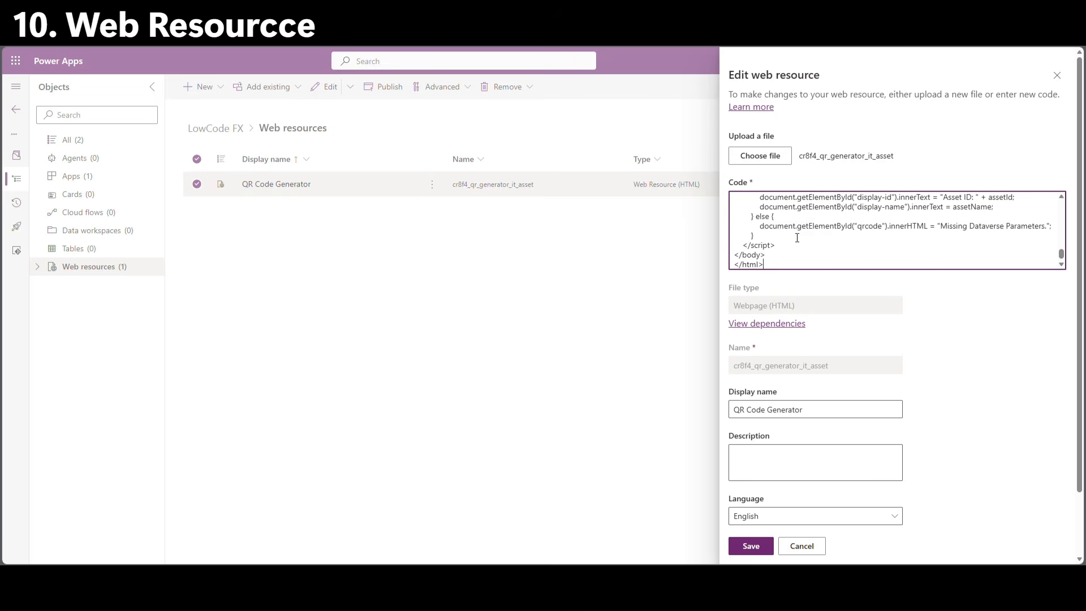
{"action": "left_click", "coordinate": [751, 546]}
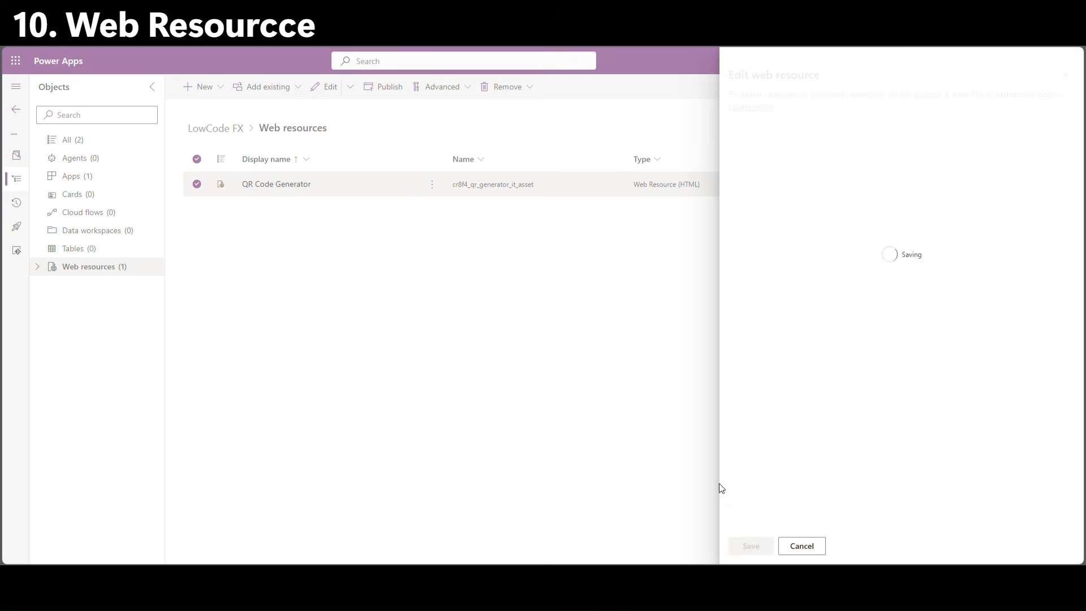
{"action": "left_click", "coordinate": [385, 88]}
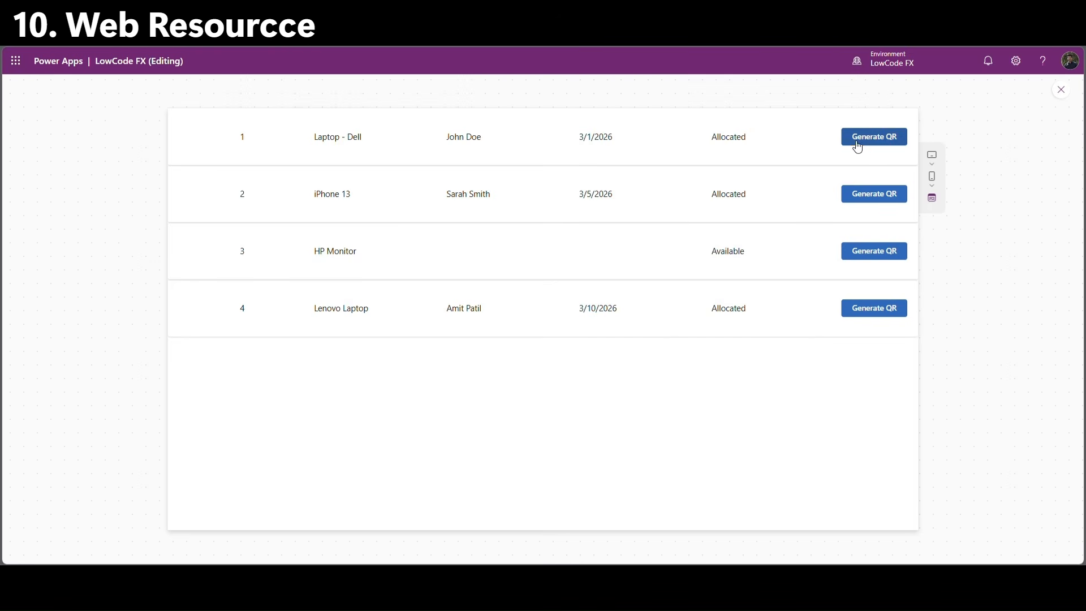
Generate the QR code for Laptop - Dell from the app preview, check its label and open the print preview.
{"action": "left_click", "coordinate": [873, 138]}
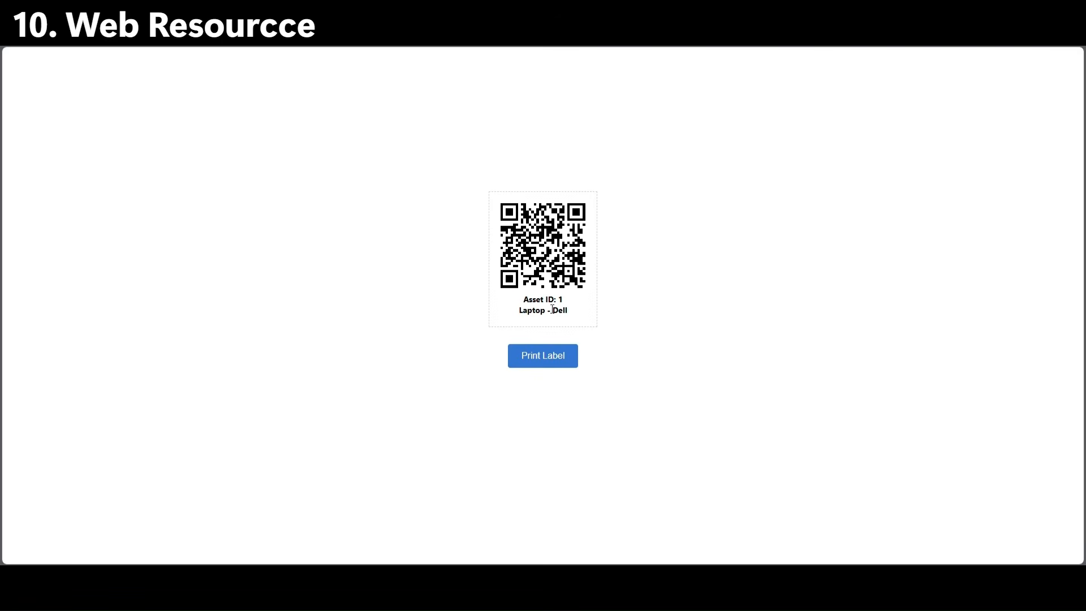
{"action": "left_click_drag", "start_coordinate": [563, 306], "coordinate": [514, 313]}
{"action": "left_click", "coordinate": [649, 305]}
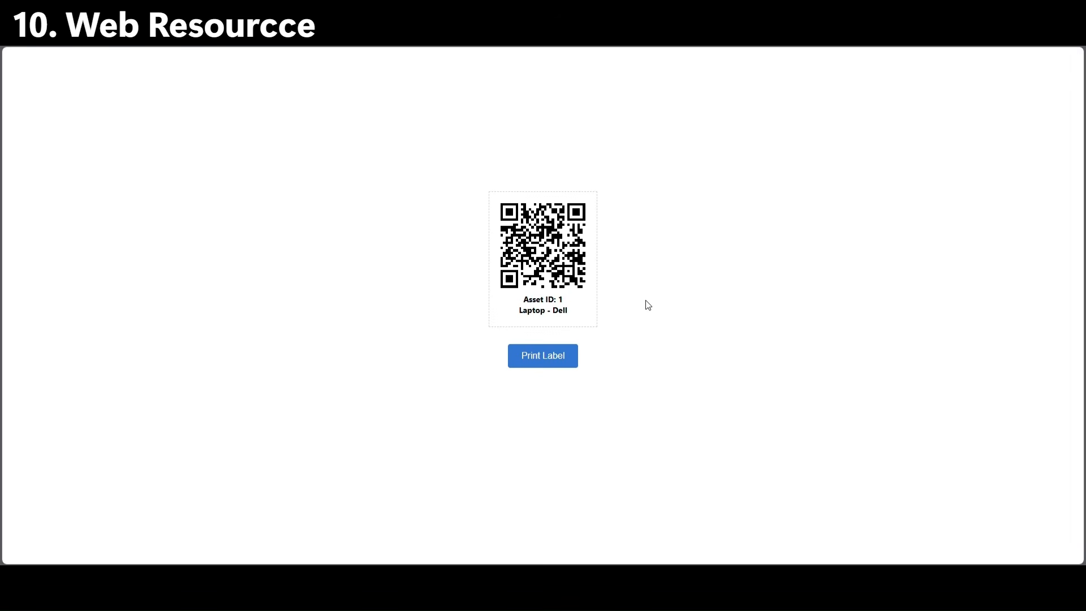
{"action": "left_click", "coordinate": [542, 371]}
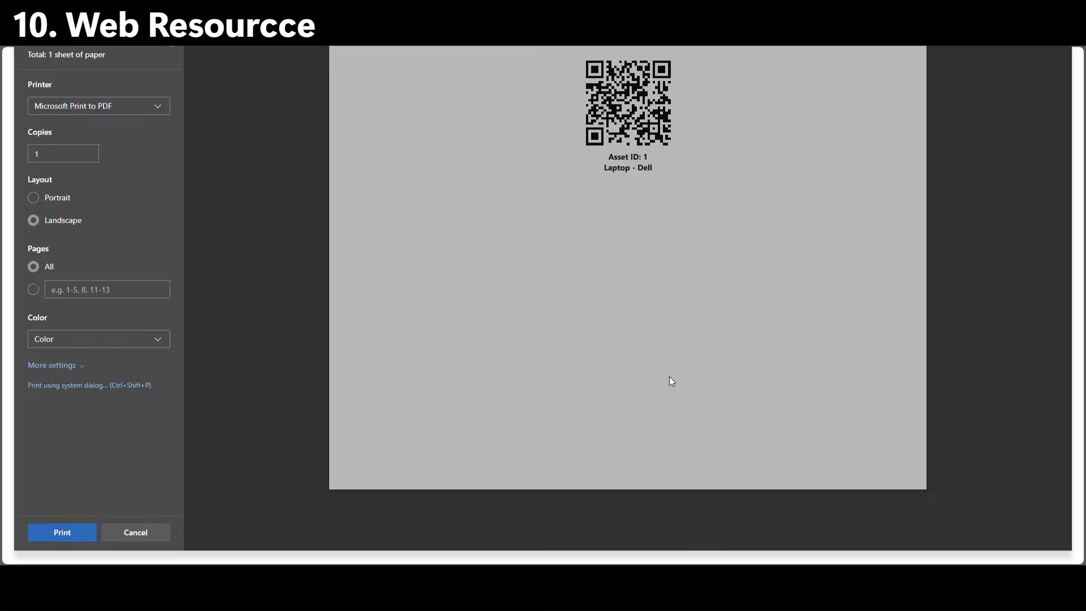
Leave the print preview, send Gemini "make it advanced UI, add animation and hover effect", and copy the HTML code from its reply.
{"action": "key", "text": "Escape"}
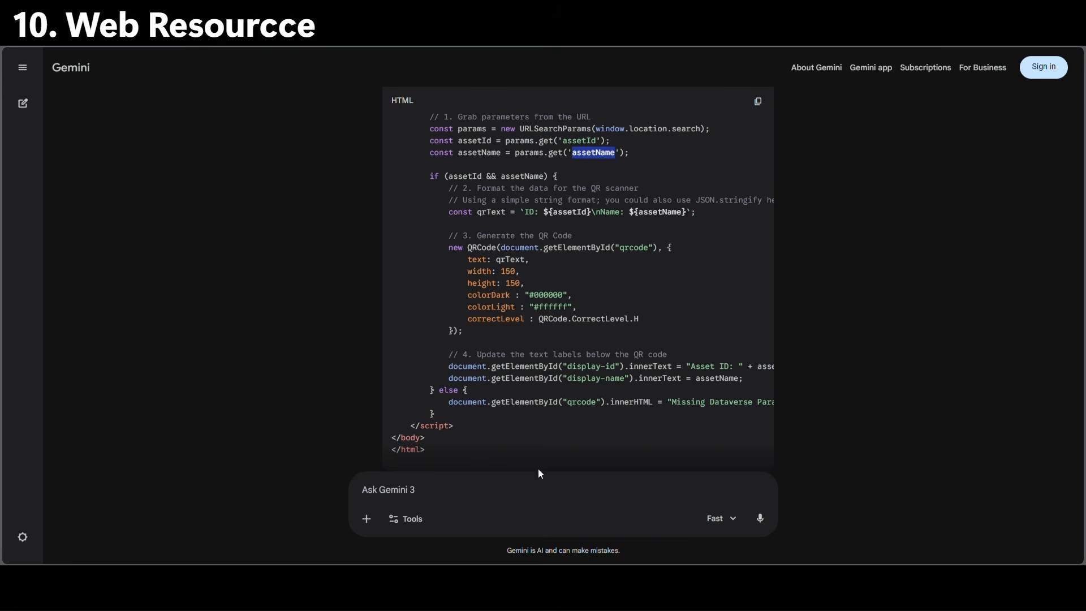
{"action": "left_click", "coordinate": [438, 498]}
{"action": "type", "text": "make it advanc"}
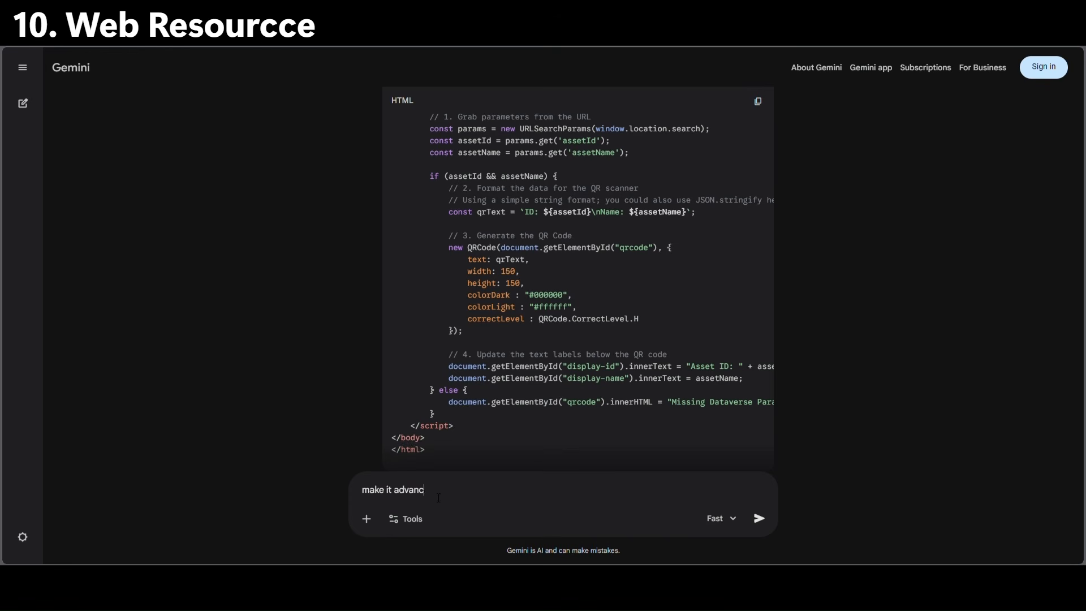
{"action": "type", "text": "ed UI, add animation and hover effect"}
{"action": "key", "text": "Return"}
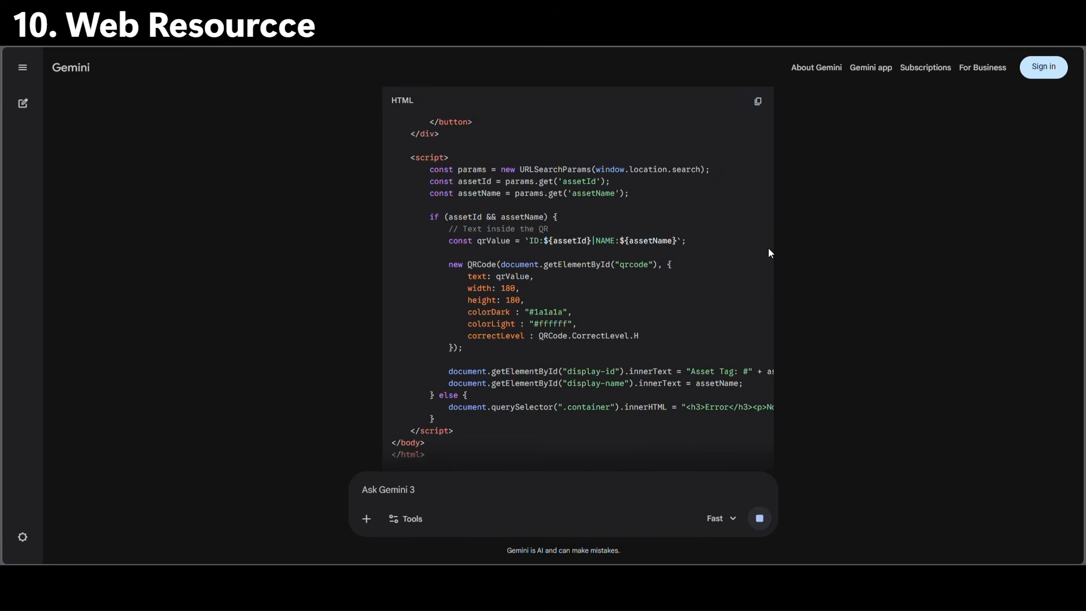
{"action": "left_click", "coordinate": [758, 101]}
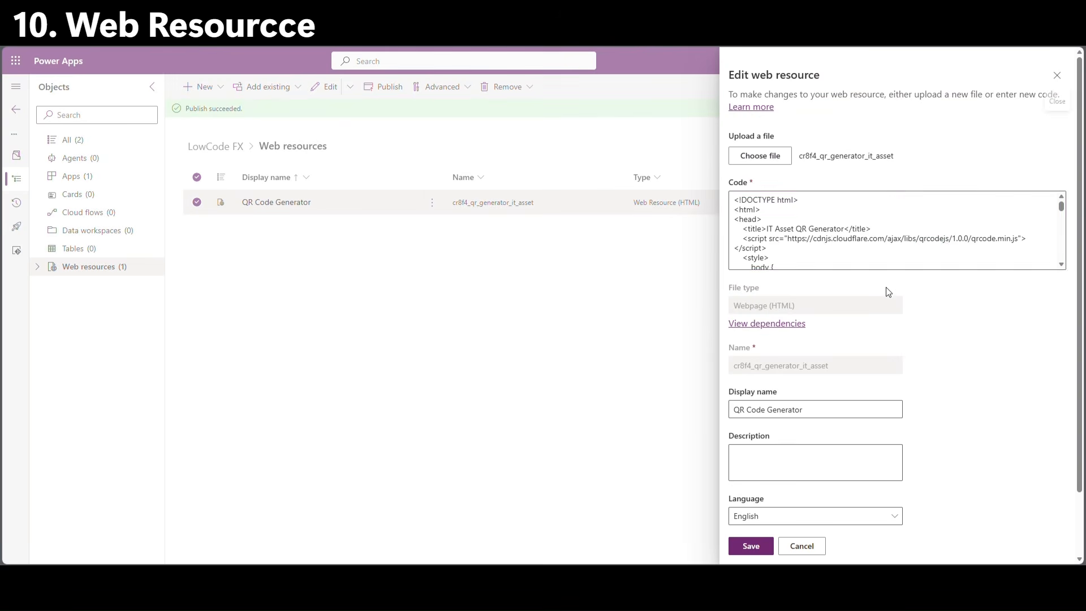
In Power Apps, overwrite the QR Code Generator web resource's code with the copied redesigned HTML, save it and publish it.
{"action": "left_click", "coordinate": [826, 240]}
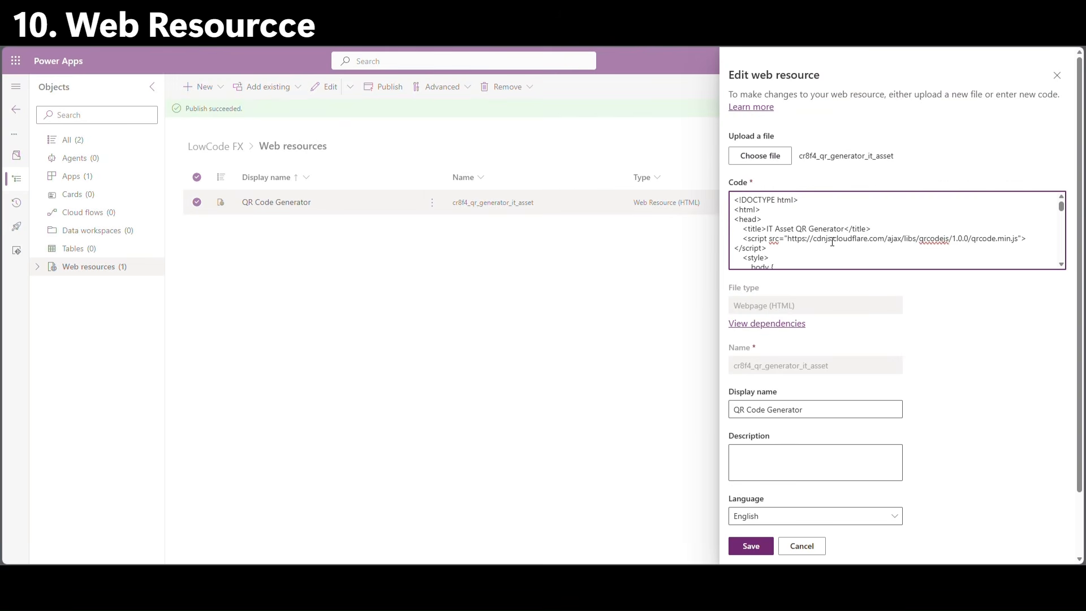
{"action": "key", "text": "ctrl+a"}
{"action": "key", "text": "ctrl+v"}
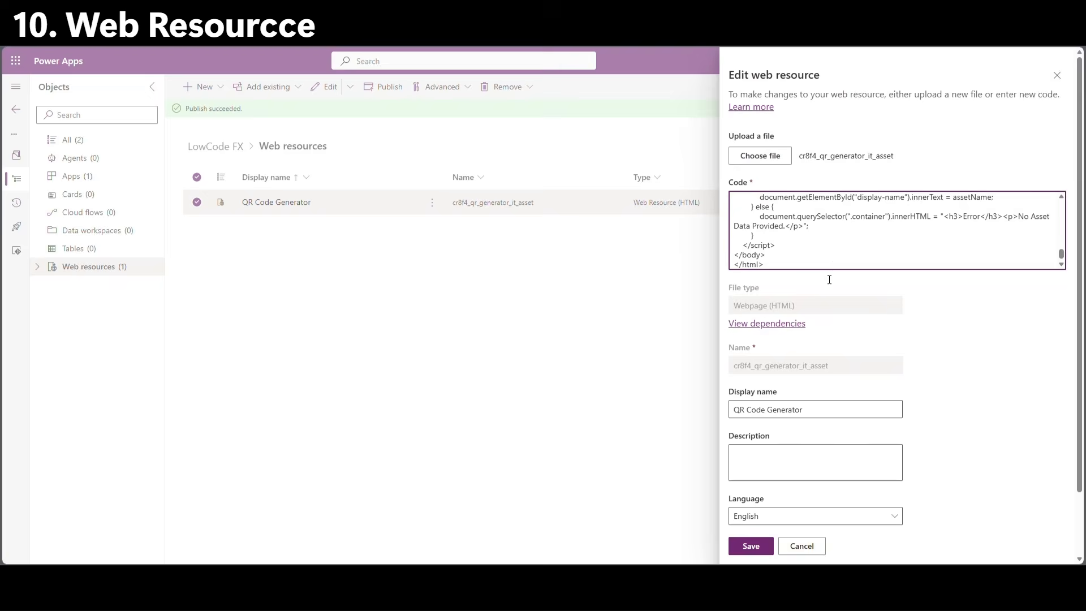
{"action": "left_click", "coordinate": [758, 546]}
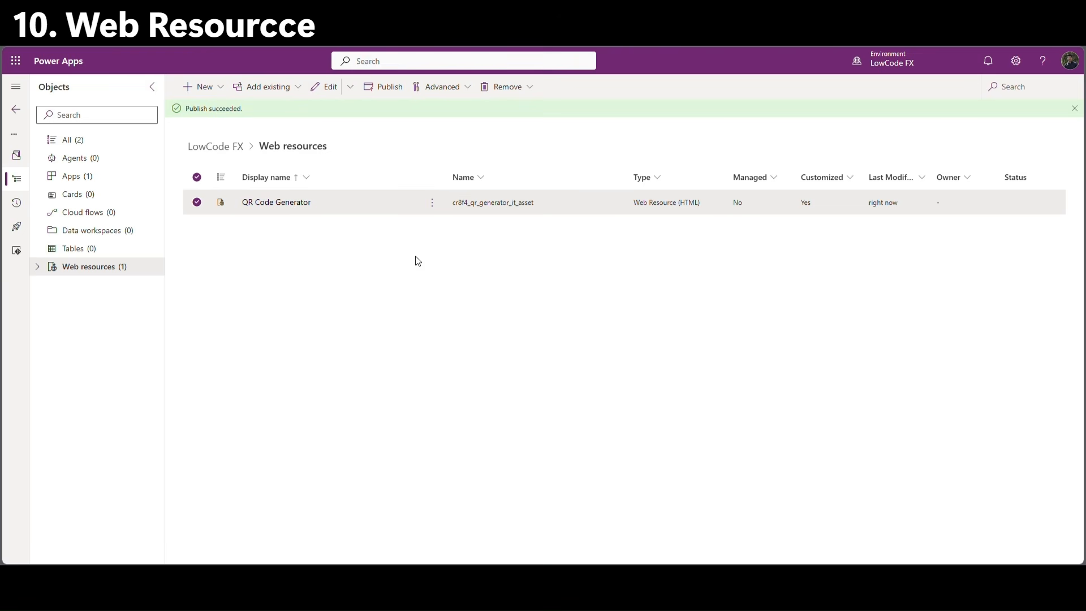
{"action": "left_click", "coordinate": [387, 89]}
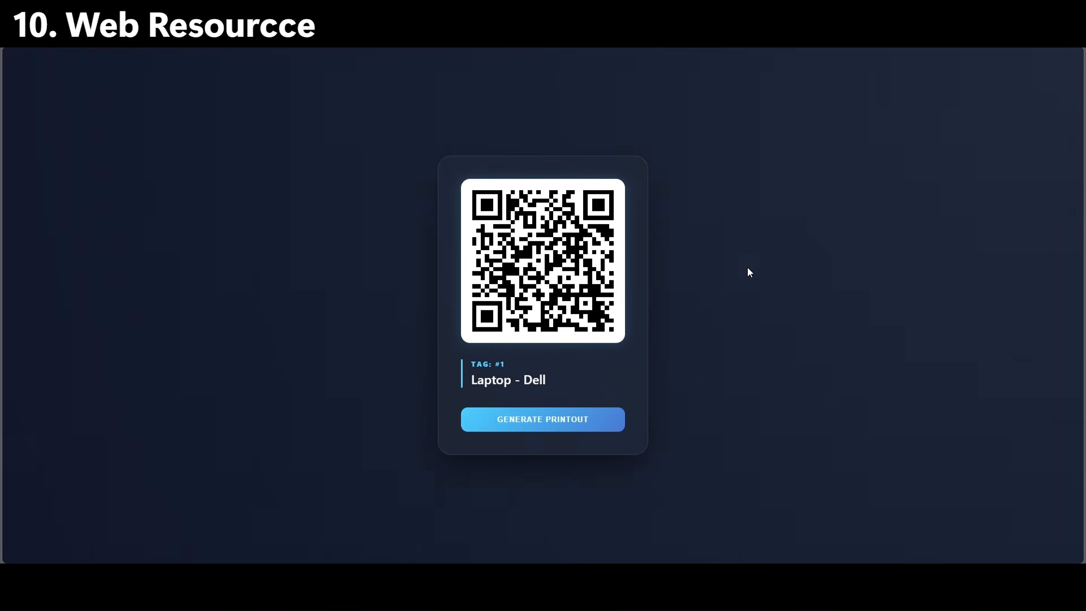
Check and cancel the print preview of the redesigned Laptop - Dell label, and generate the HP Monitor QR page and its printout.
{"action": "left_click", "coordinate": [595, 429]}
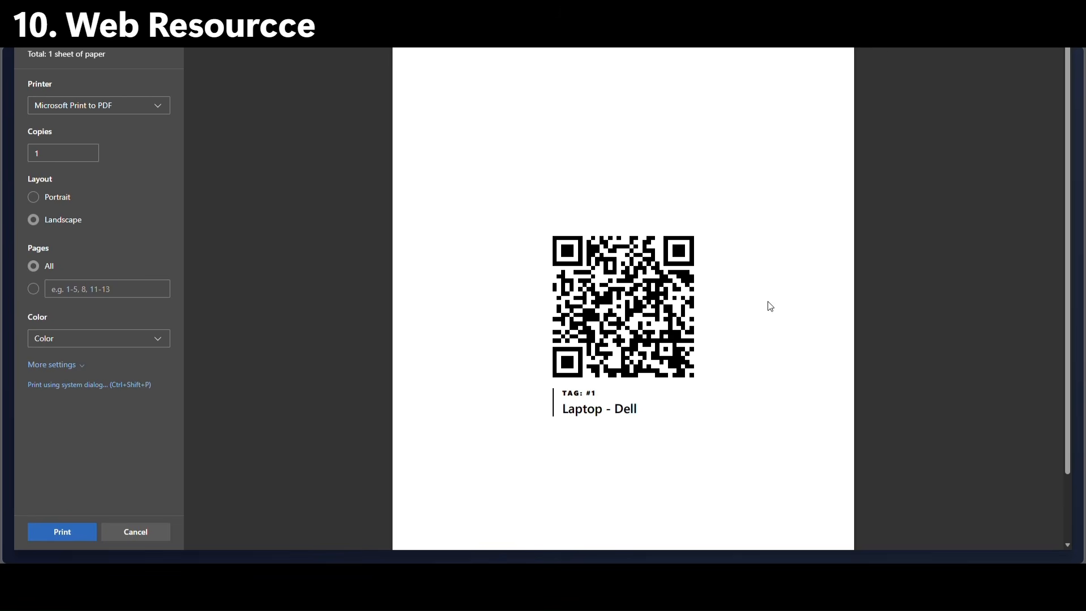
{"action": "left_click", "coordinate": [158, 532]}
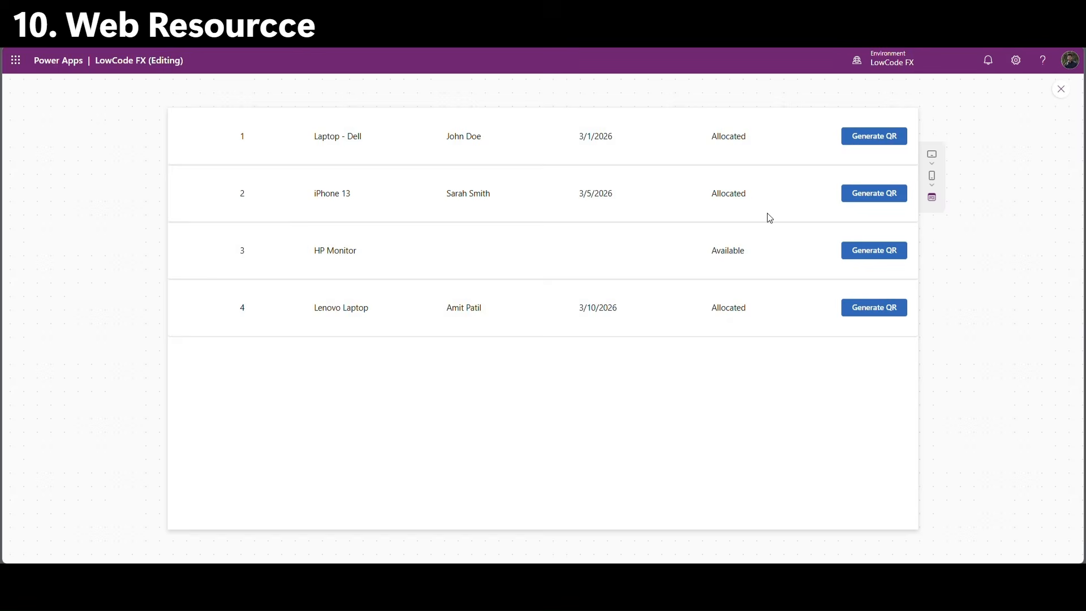
{"action": "left_click", "coordinate": [857, 263]}
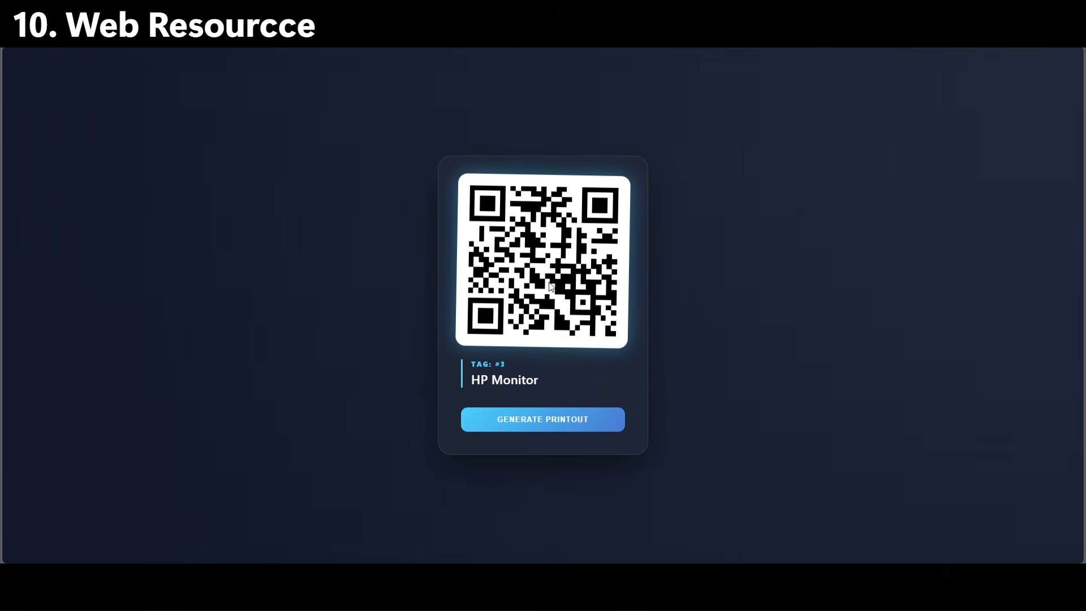
{"action": "left_click", "coordinate": [558, 425]}
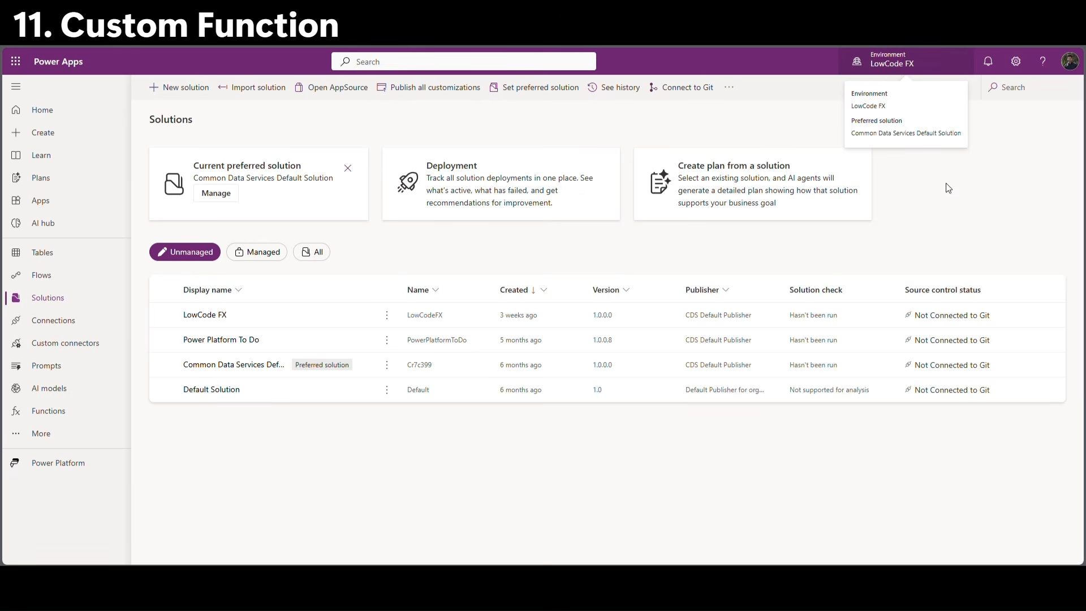
Start a new Power Fx function in the environment with TextProcessor as both its display name and its description.
{"action": "left_click", "coordinate": [69, 418]}
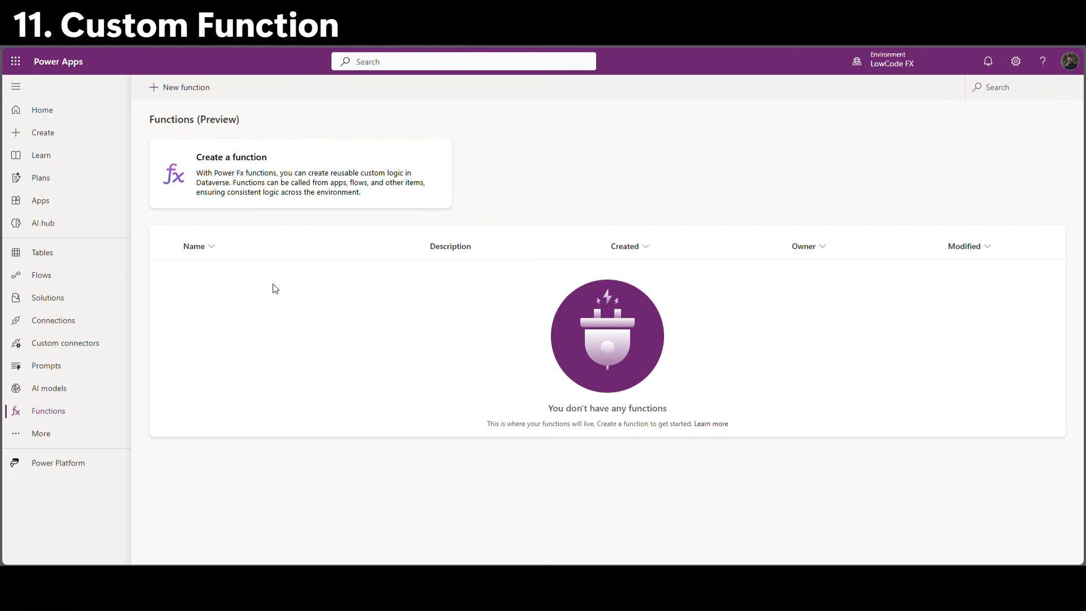
{"action": "left_click", "coordinate": [228, 177]}
{"action": "left_click", "coordinate": [805, 141]}
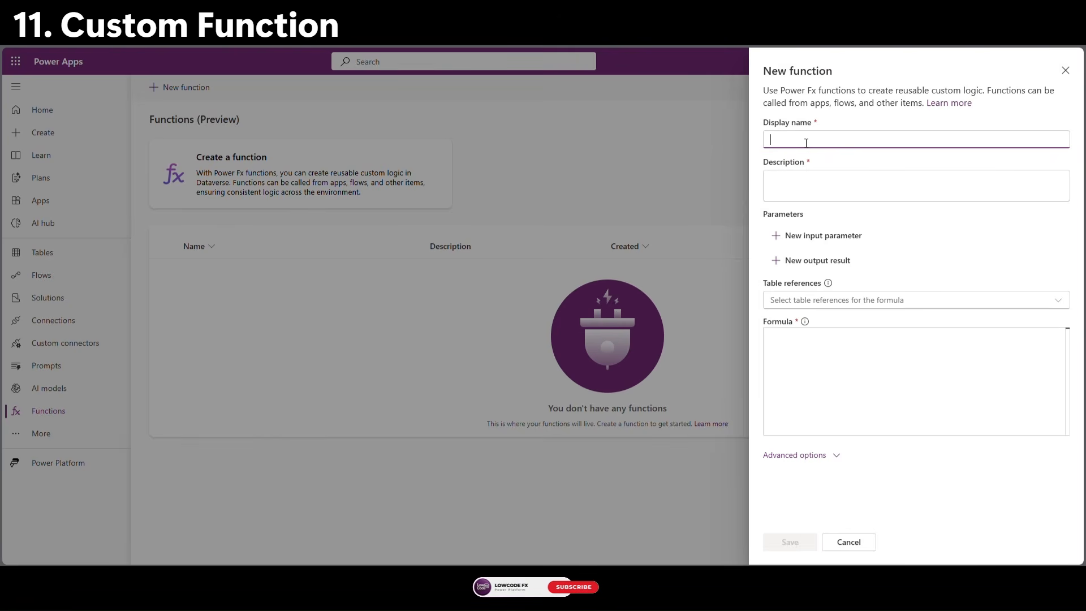
{"action": "type", "text": "Text"}
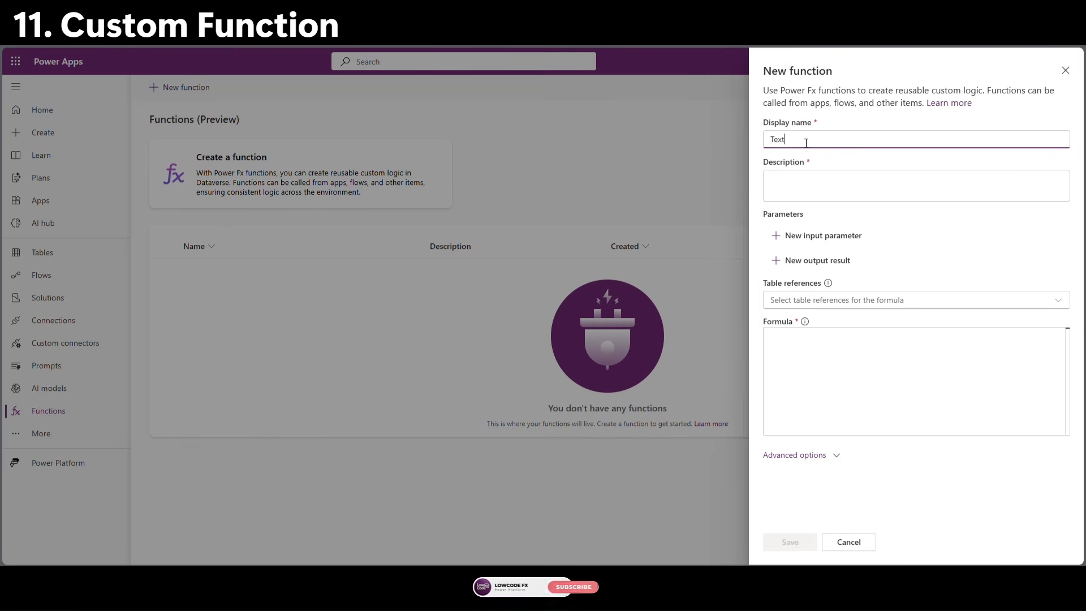
{"action": "type", "text": "Processor"}
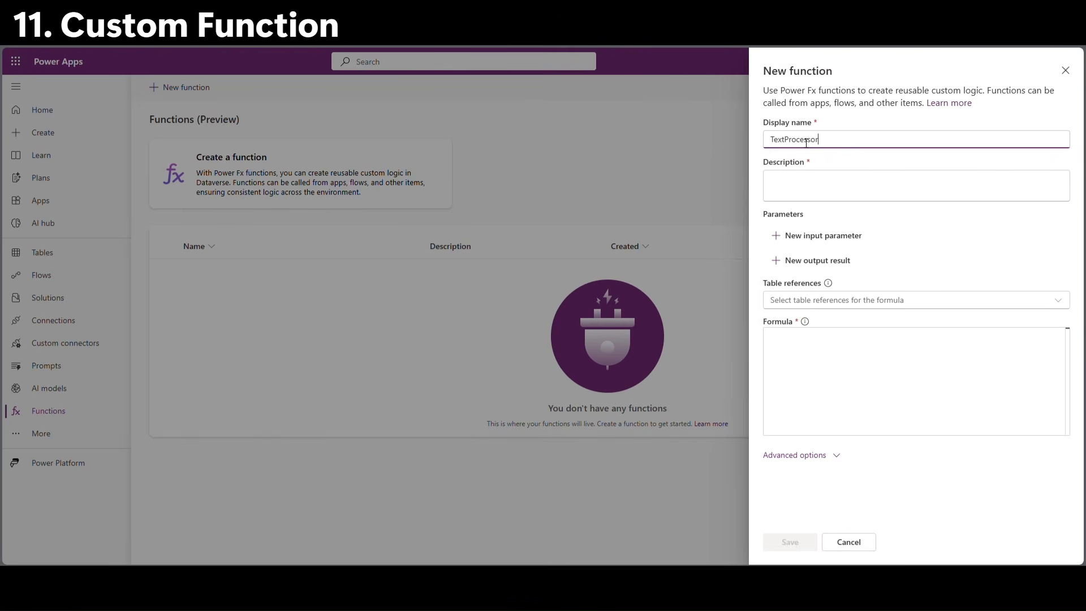
{"action": "left_click_drag", "start_coordinate": [837, 138], "coordinate": [756, 138]}
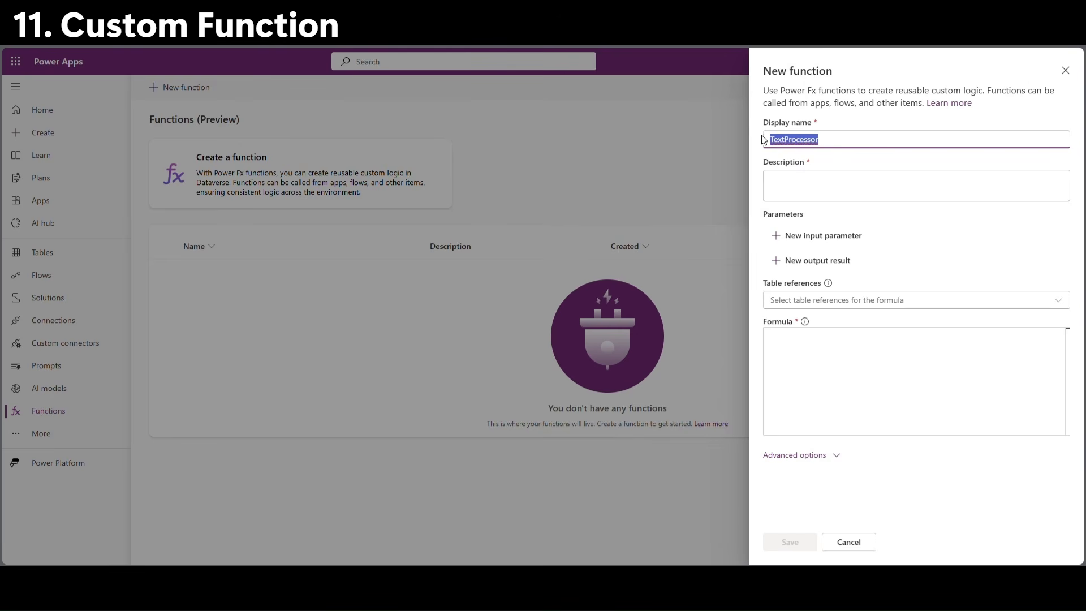
{"action": "left_click", "coordinate": [822, 199]}
{"action": "key", "text": "ctrl+v"}
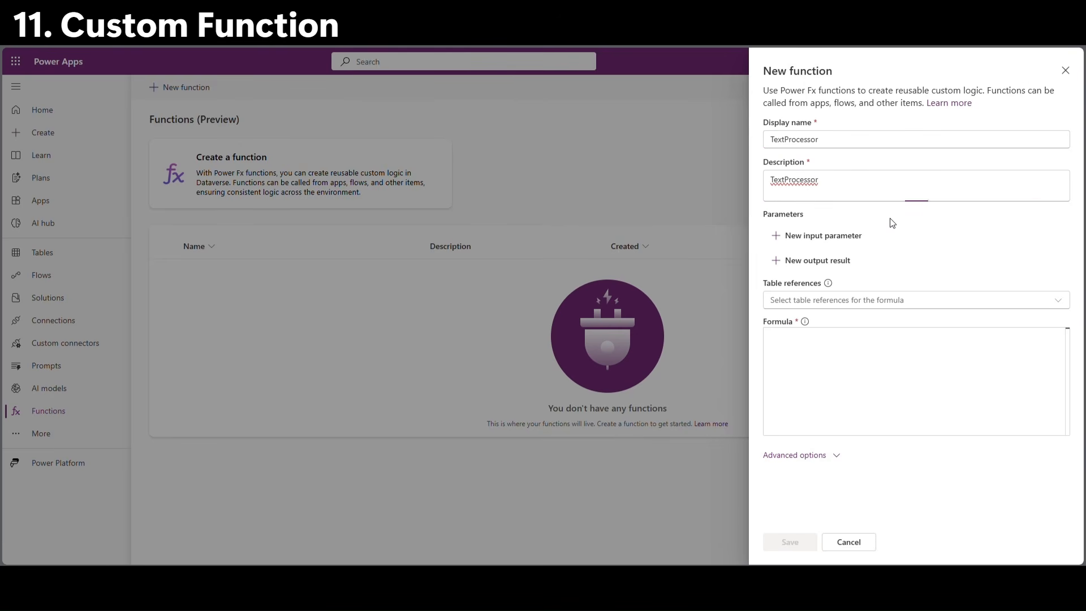
Add a String input parameter named Input and a String output result named ProcessedOutput to the function.
{"action": "left_click", "coordinate": [804, 238]}
{"action": "left_click", "coordinate": [825, 254]}
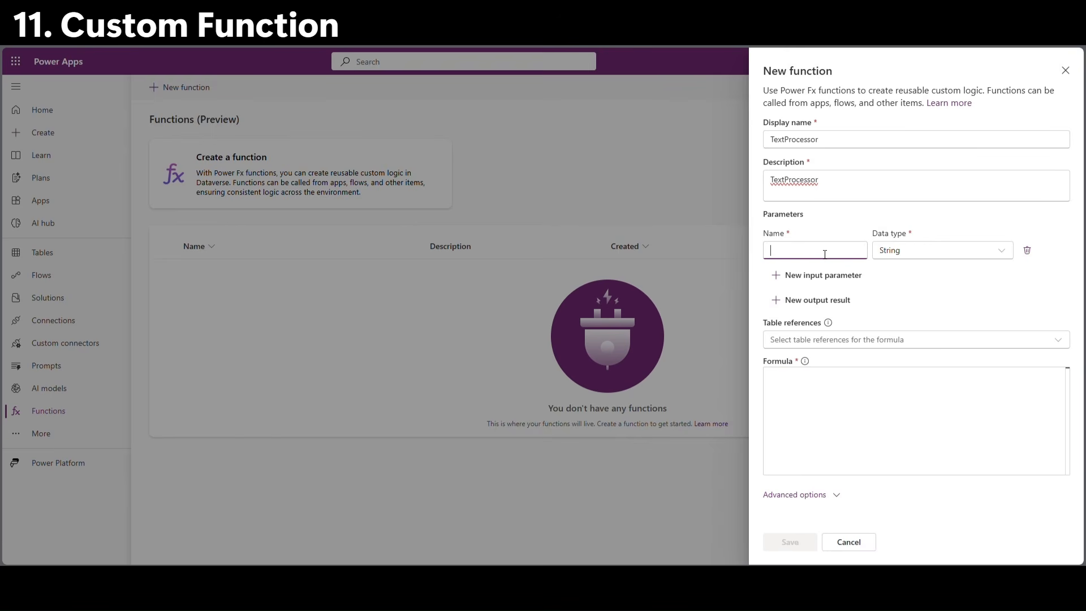
{"action": "left_click", "coordinate": [887, 281]}
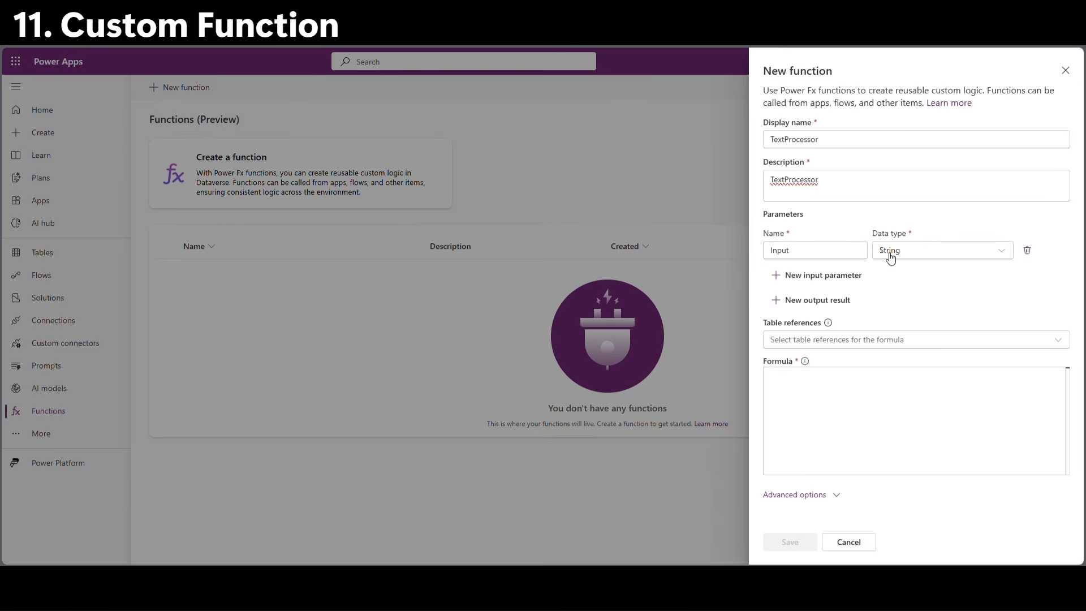
{"action": "left_click", "coordinate": [794, 303]}
{"action": "left_click", "coordinate": [811, 315]}
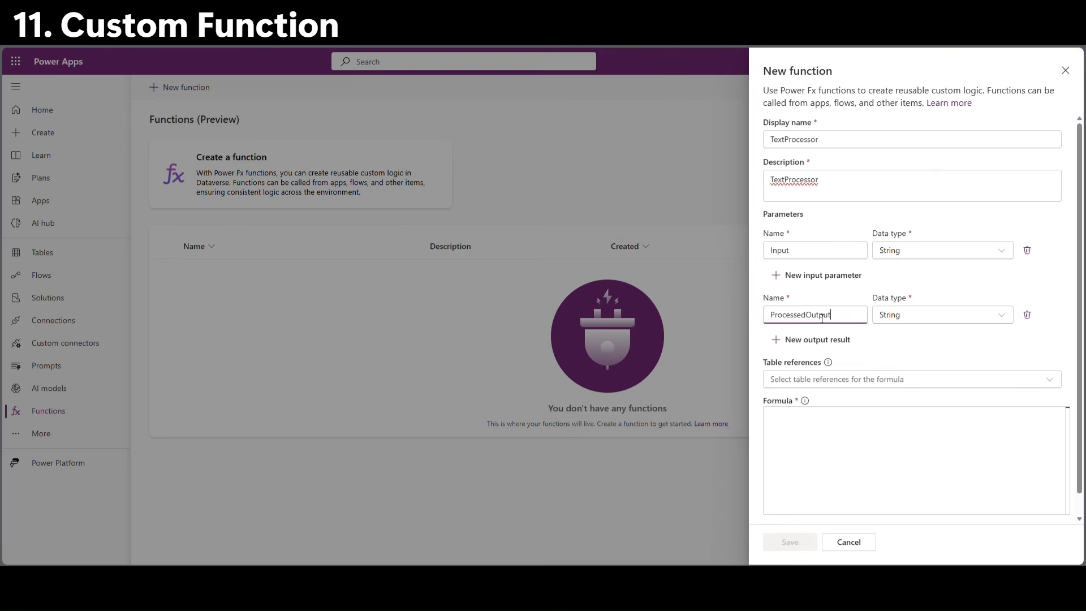
{"action": "left_click", "coordinate": [900, 351]}
Write the function's formula as {ProcessedOutput:Len(Input)}.
{"action": "left_click", "coordinate": [793, 420]}
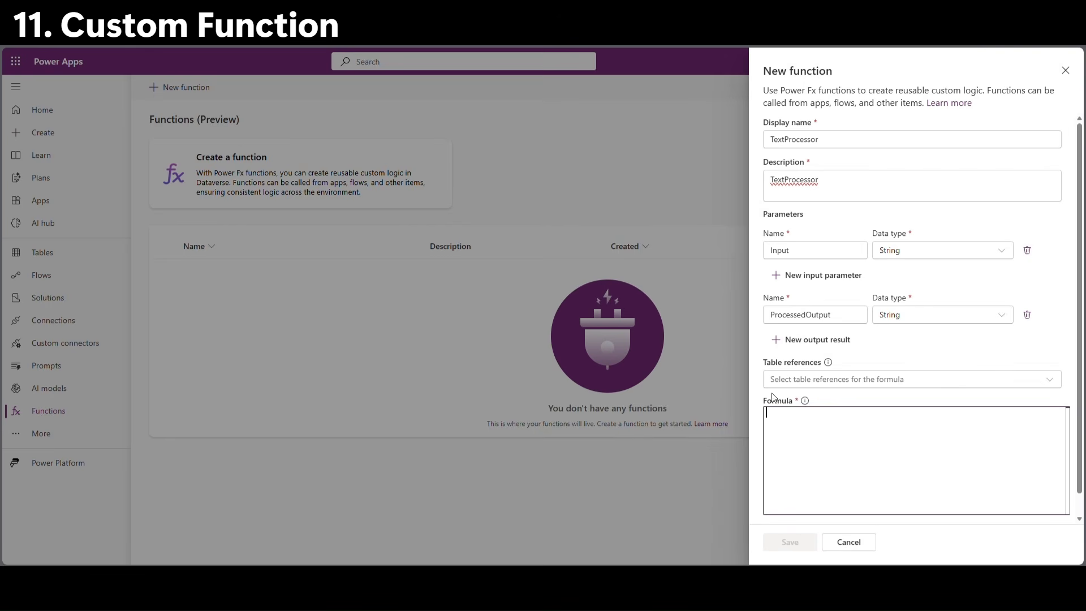
{"action": "type", "text": "{"}
{"action": "left_click", "coordinate": [818, 425]}
{"action": "type", "text": "Len("}
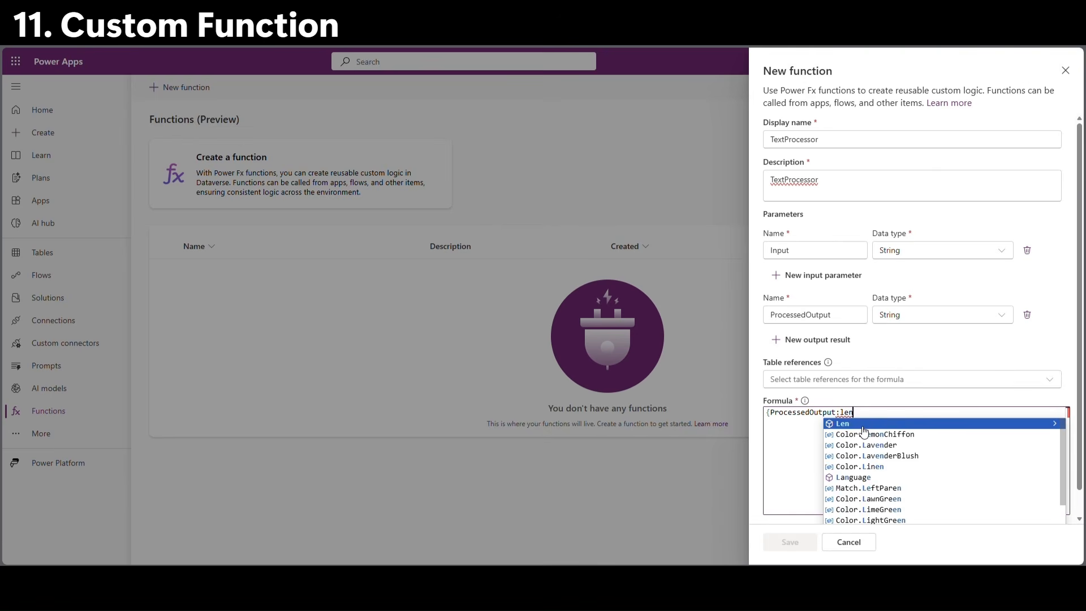
{"action": "type", "text": "Input"}
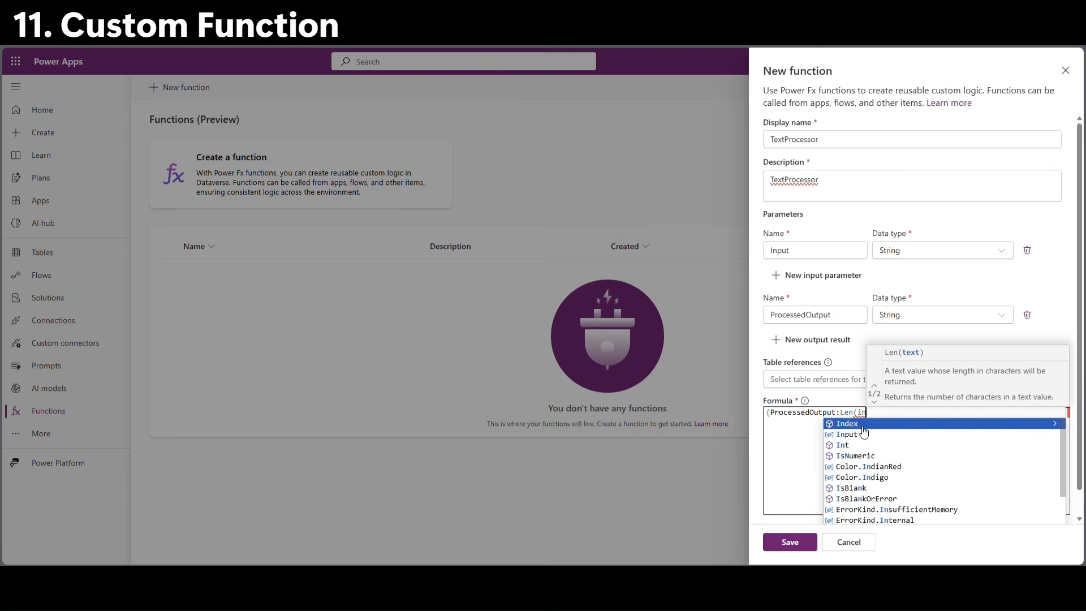
{"action": "type", "text": ")}"}
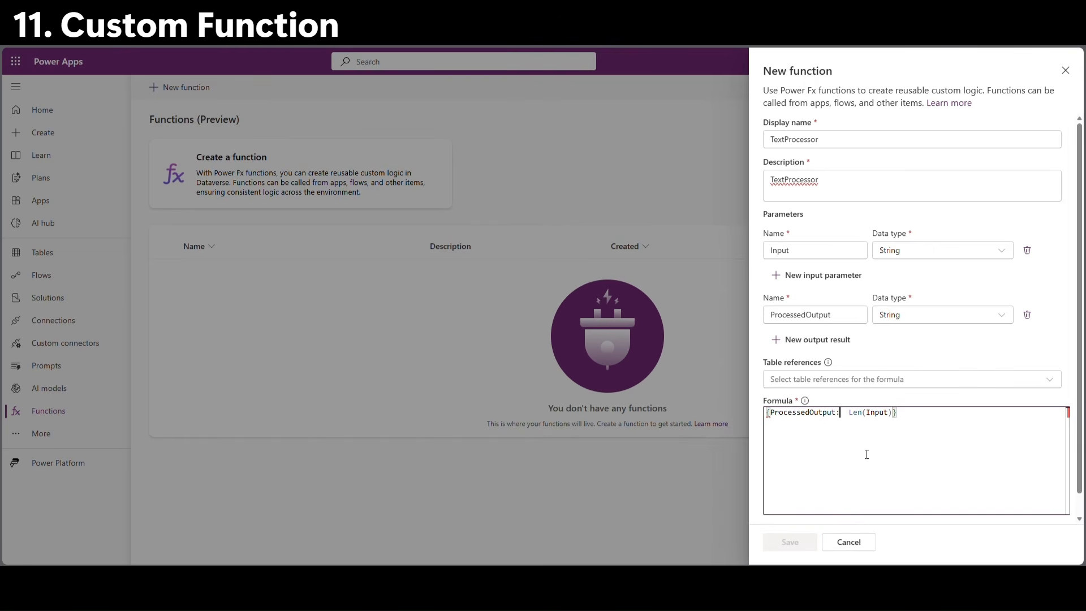
Wrap the formula's Len(Input) in Text() so it reads {ProcessedOutput:Text(Len(Input))}, remove the extra spaces and save the function.
{"action": "type", "text": "  Text("}
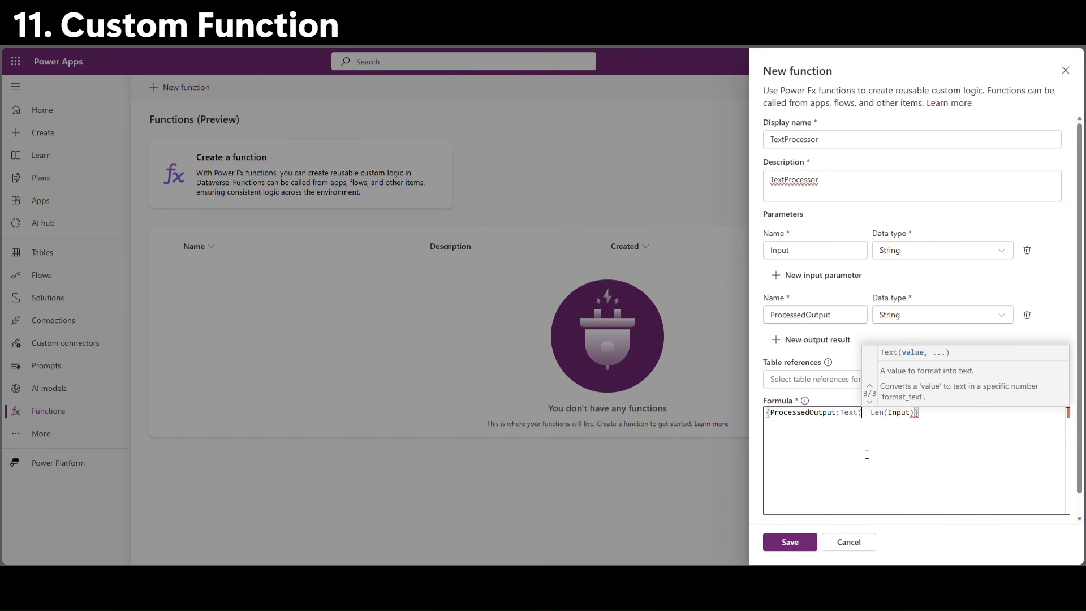
{"action": "left_click", "coordinate": [913, 424]}
{"action": "type", "text": ")"}
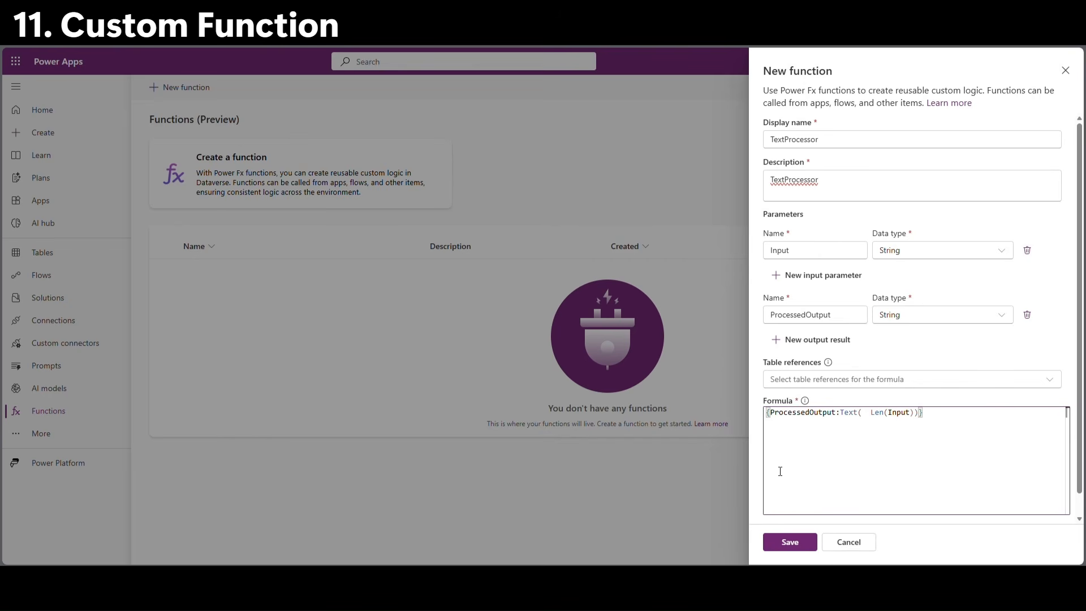
{"action": "double_click", "coordinate": [870, 418]}
{"action": "key", "text": "BackSpace"}
{"action": "left_click", "coordinate": [794, 543]}
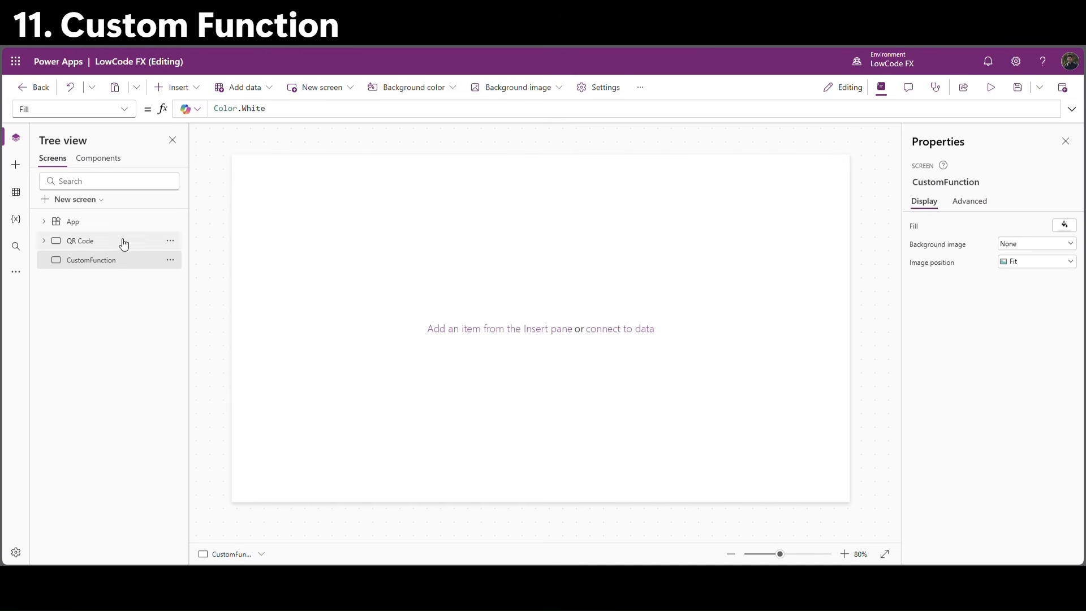
In the LowCode FX app editor, add the Microsoft Dataverse Environment table as a data source and dismiss the notification.
{"action": "left_click", "coordinate": [21, 197]}
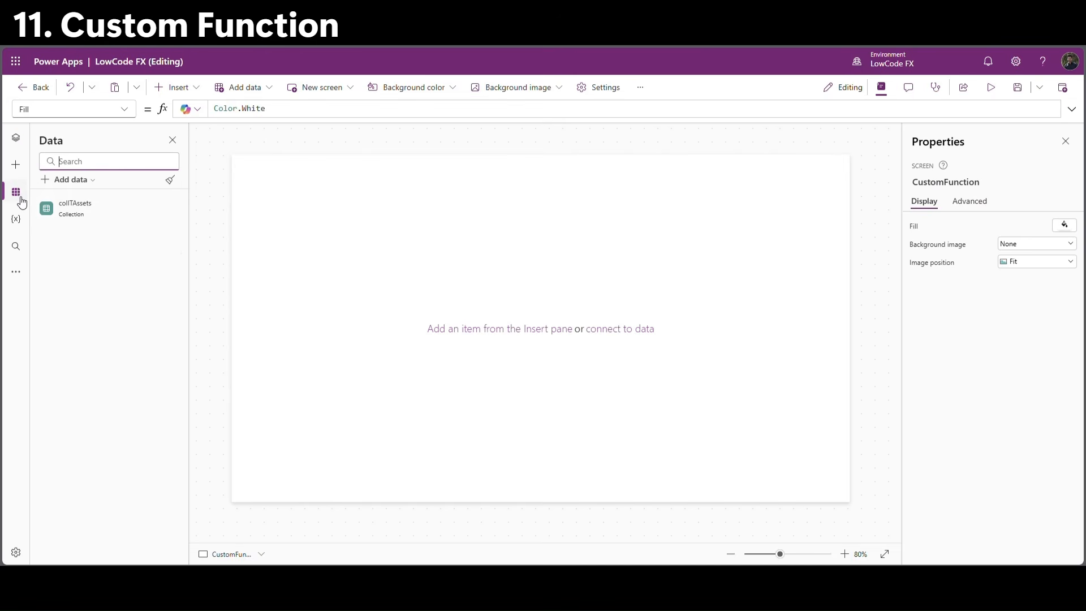
{"action": "left_click", "coordinate": [72, 180]}
{"action": "left_click", "coordinate": [103, 224]}
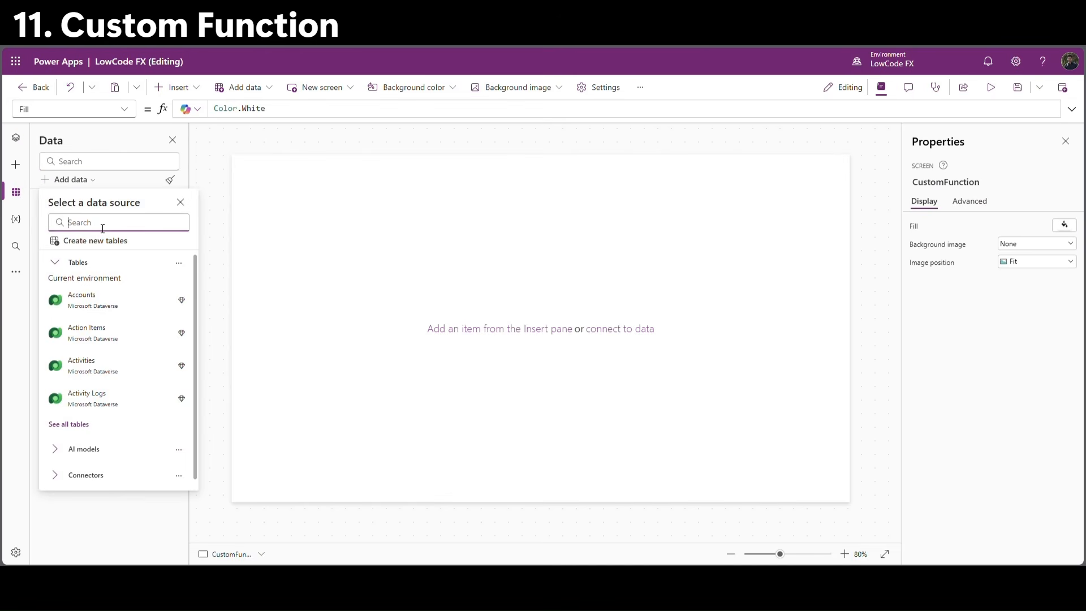
{"action": "type", "text": "envi"}
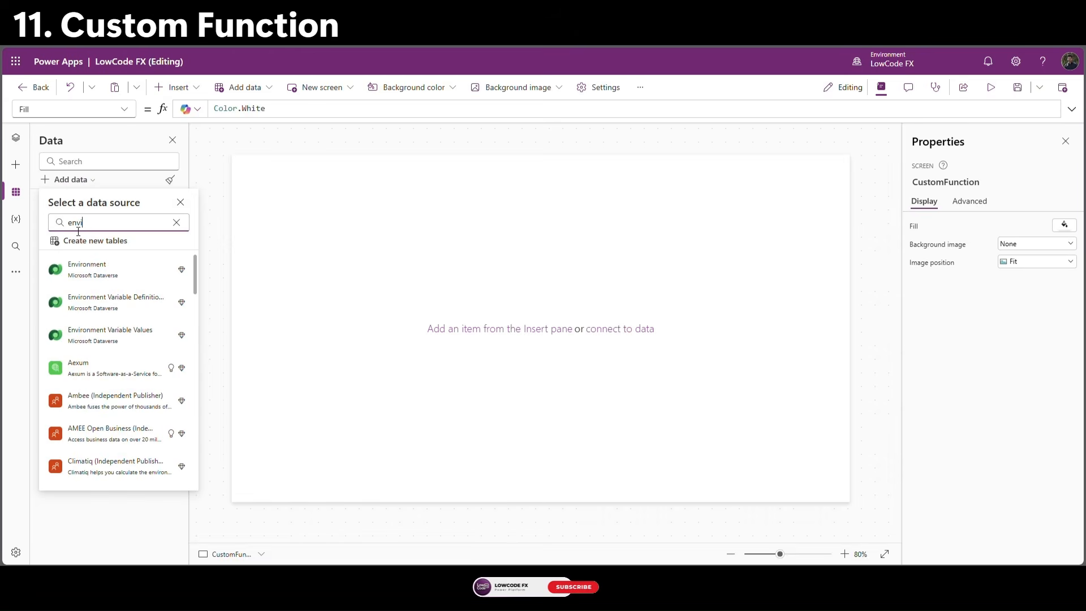
{"action": "left_click", "coordinate": [111, 276]}
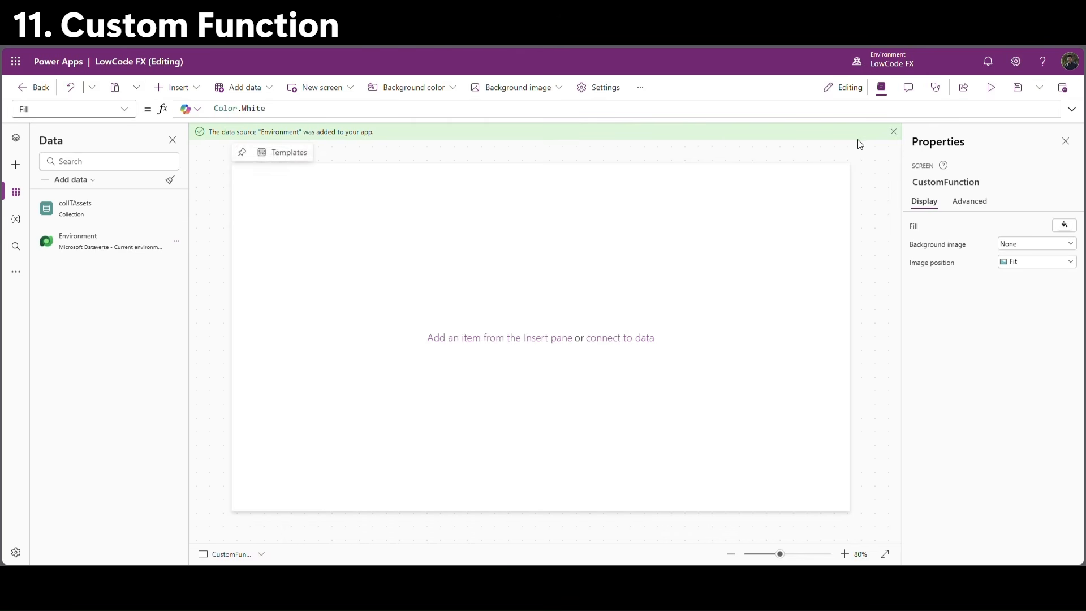
{"action": "left_click", "coordinate": [894, 131]}
Insert a text input on the CustomFunction screen and place it near the upper-left corner at X 124, Y 96.
{"action": "left_click", "coordinate": [22, 145]}
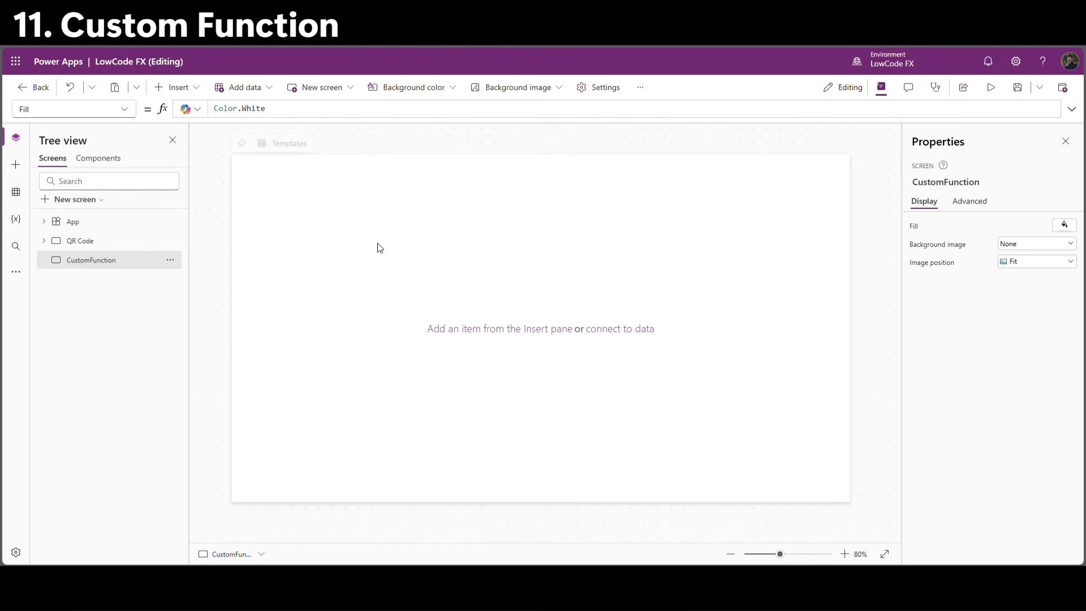
{"action": "left_click", "coordinate": [182, 90]}
{"action": "type", "text": "inpu"}
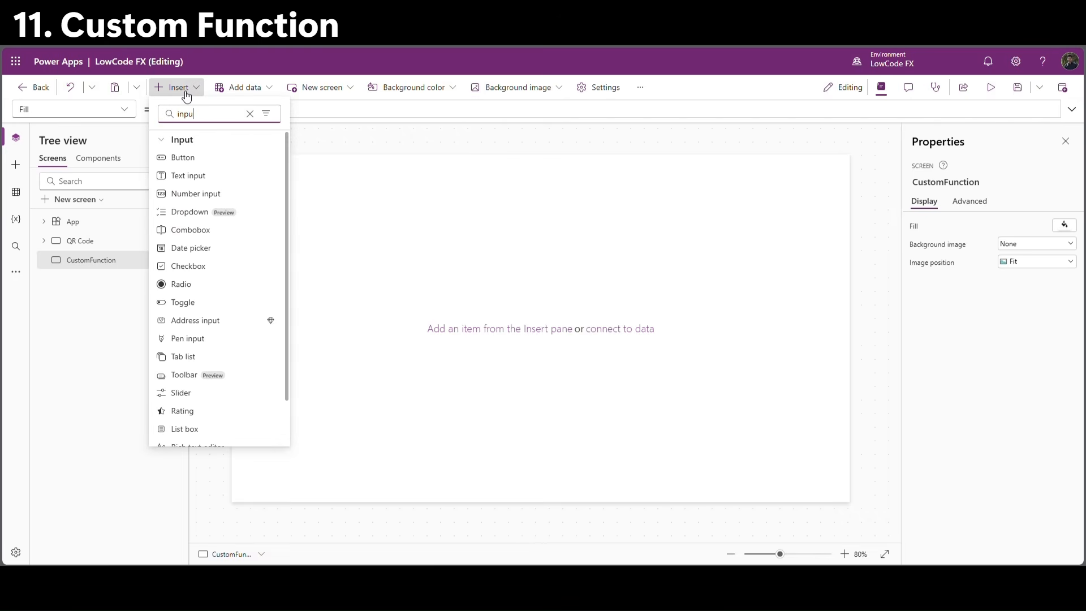
{"action": "left_click", "coordinate": [218, 176]}
{"action": "left_click_drag", "start_coordinate": [310, 182], "coordinate": [347, 207]}
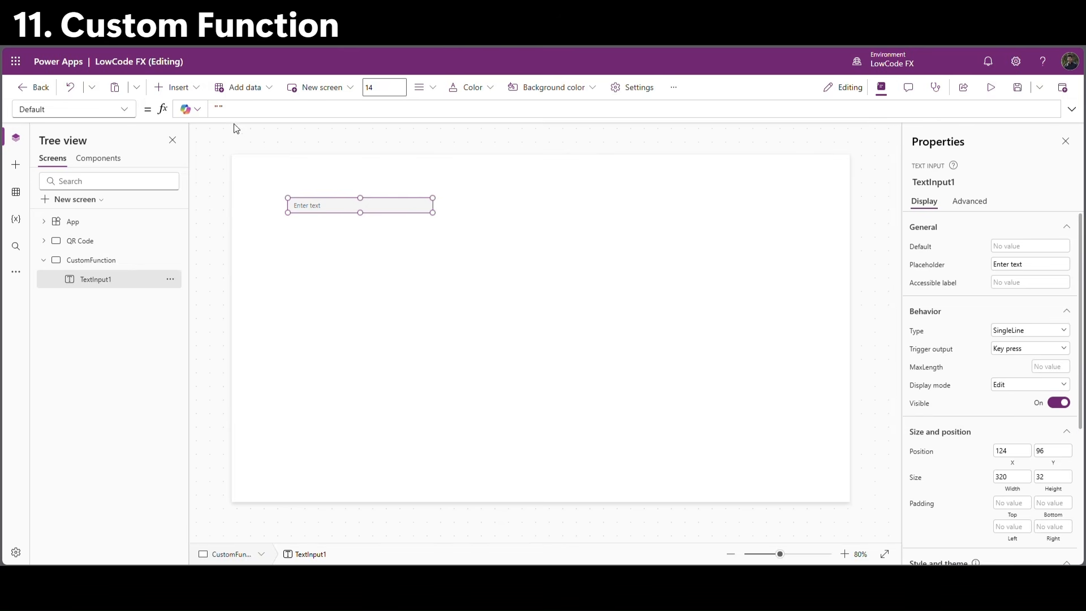
Insert a button on the CustomFunction screen and place it below the text input at X 124, Y 163.
{"action": "left_click", "coordinate": [194, 87]}
{"action": "left_click", "coordinate": [187, 176]}
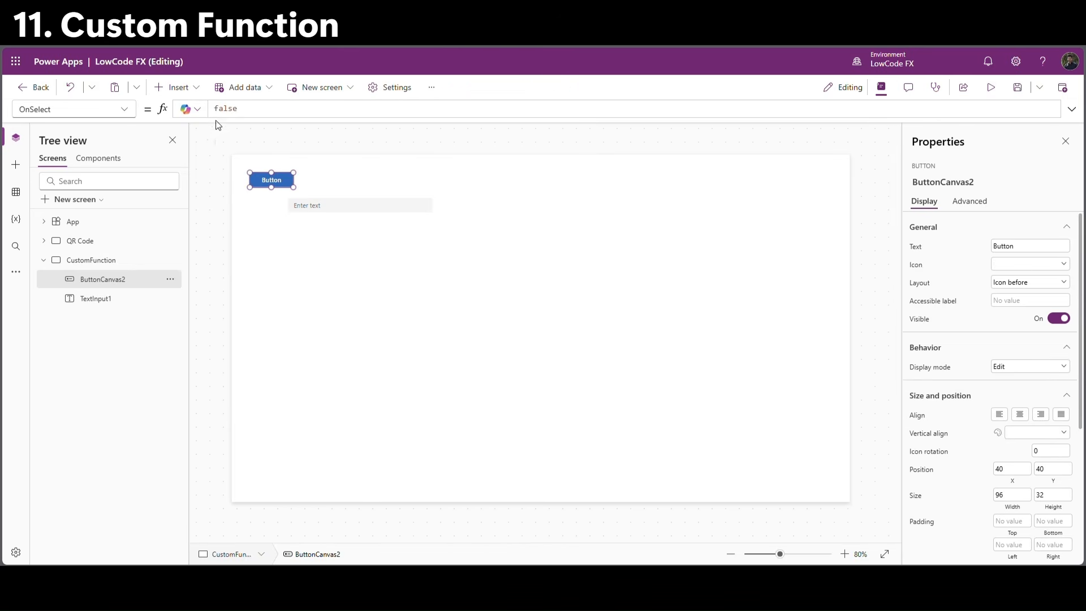
{"action": "left_click_drag", "start_coordinate": [277, 185], "coordinate": [309, 237]}
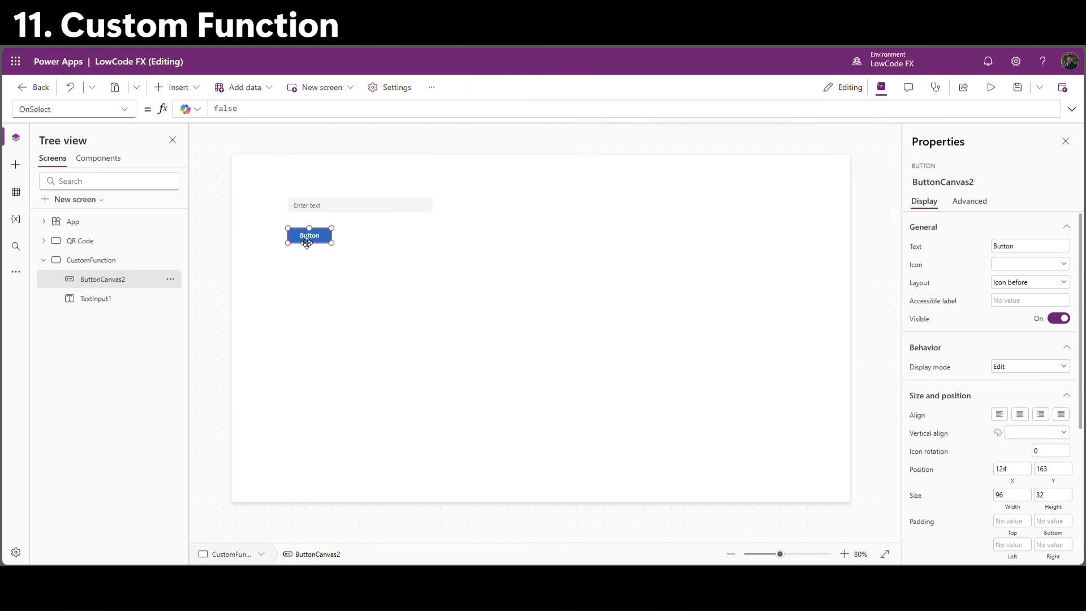
Insert a text label and place it below the button at X 124, Y 237.
{"action": "left_click", "coordinate": [177, 87]}
{"action": "left_click", "coordinate": [187, 157]}
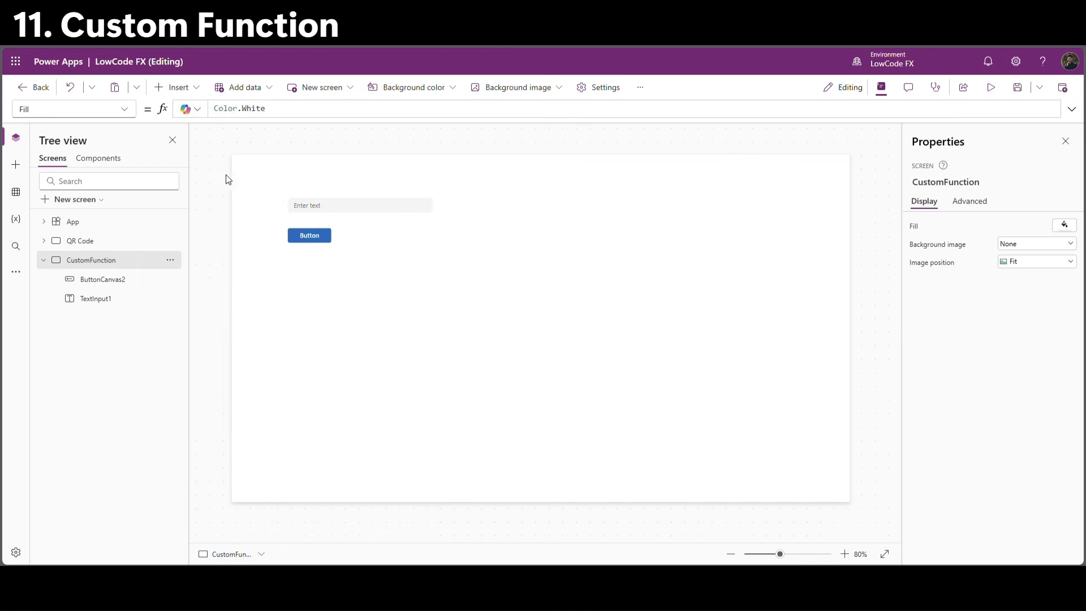
{"action": "left_click_drag", "start_coordinate": [320, 223], "coordinate": [323, 273]}
{"action": "left_click", "coordinate": [478, 259]}
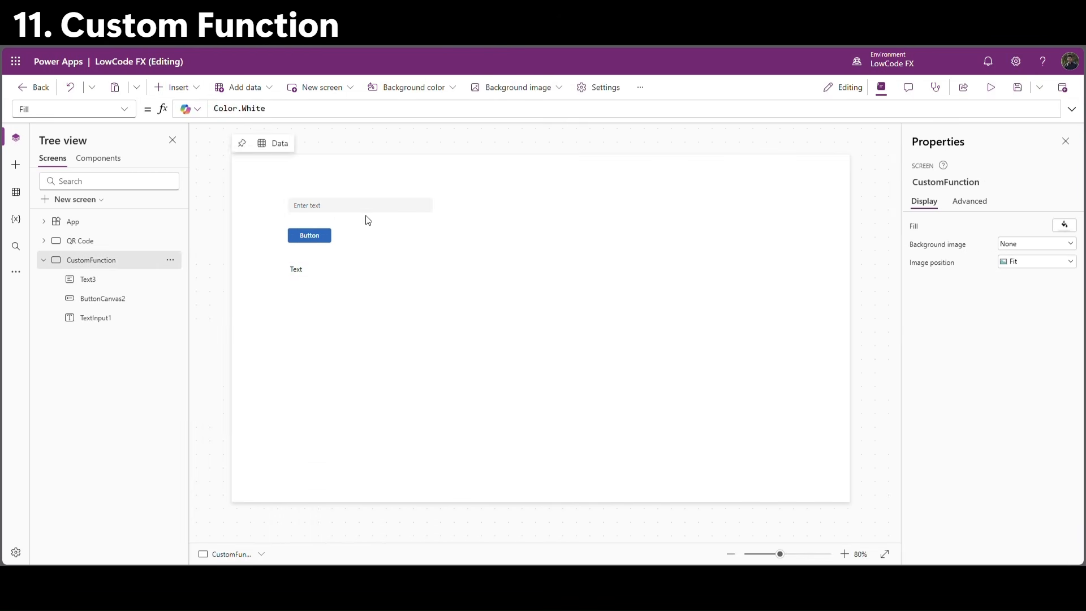
Copy the text input's name and start the button's OnSelect formula with a call to Environment.cr8f4_TextProcessor.
{"action": "left_click", "coordinate": [337, 207]}
{"action": "left_click", "coordinate": [939, 182]}
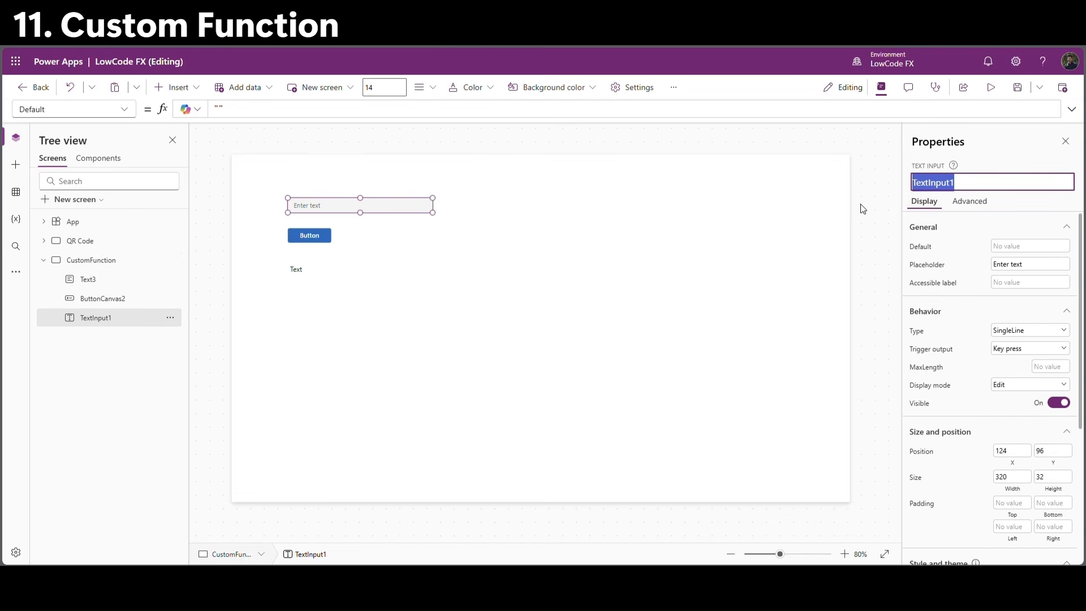
{"action": "left_click", "coordinate": [323, 240]}
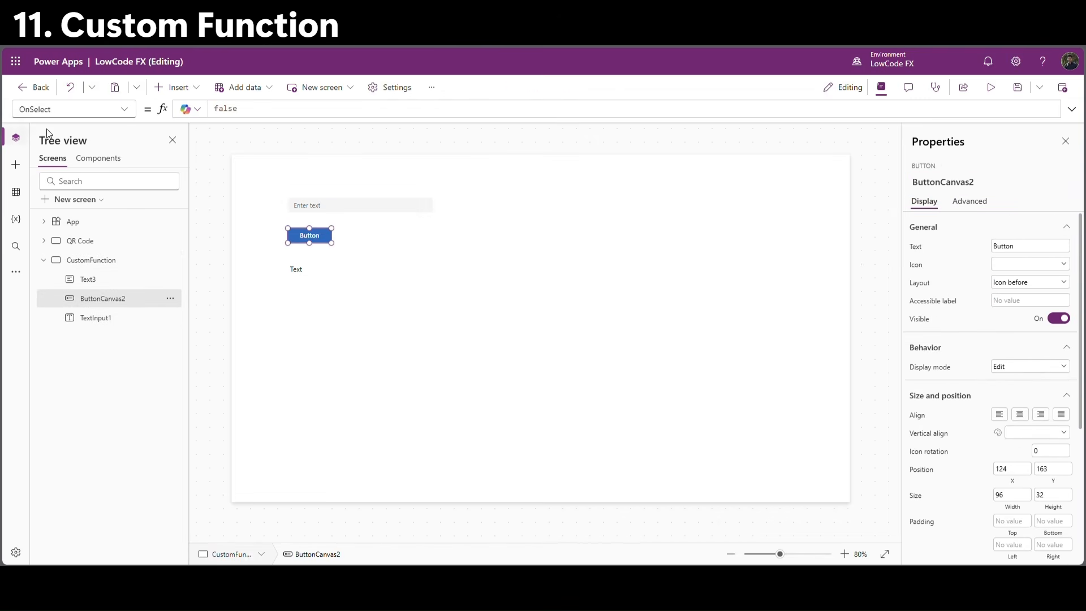
{"action": "left_click", "coordinate": [217, 109]}
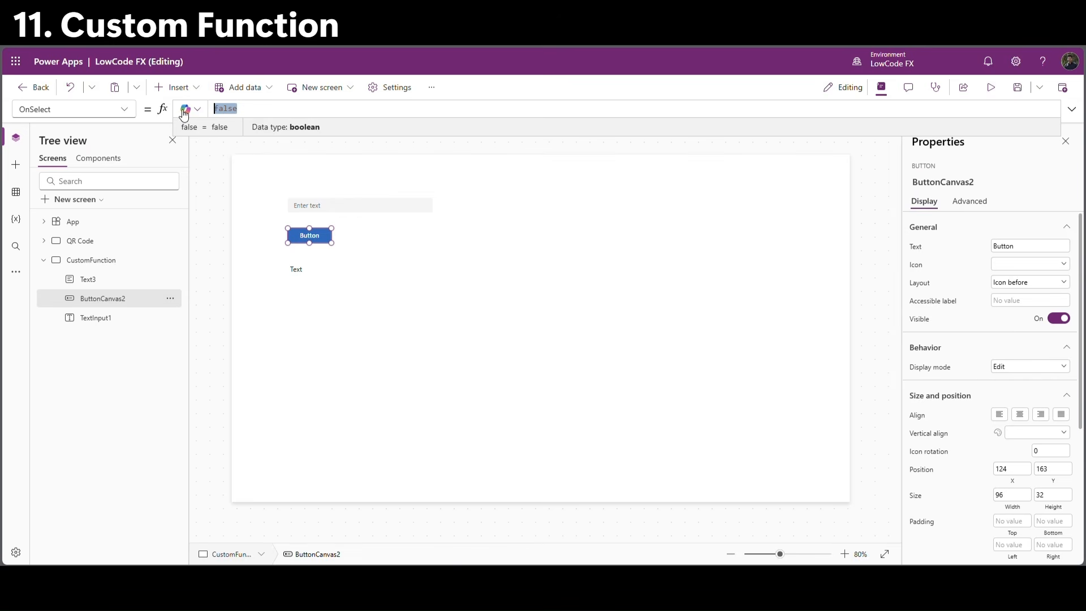
{"action": "type", "text": "envi"}
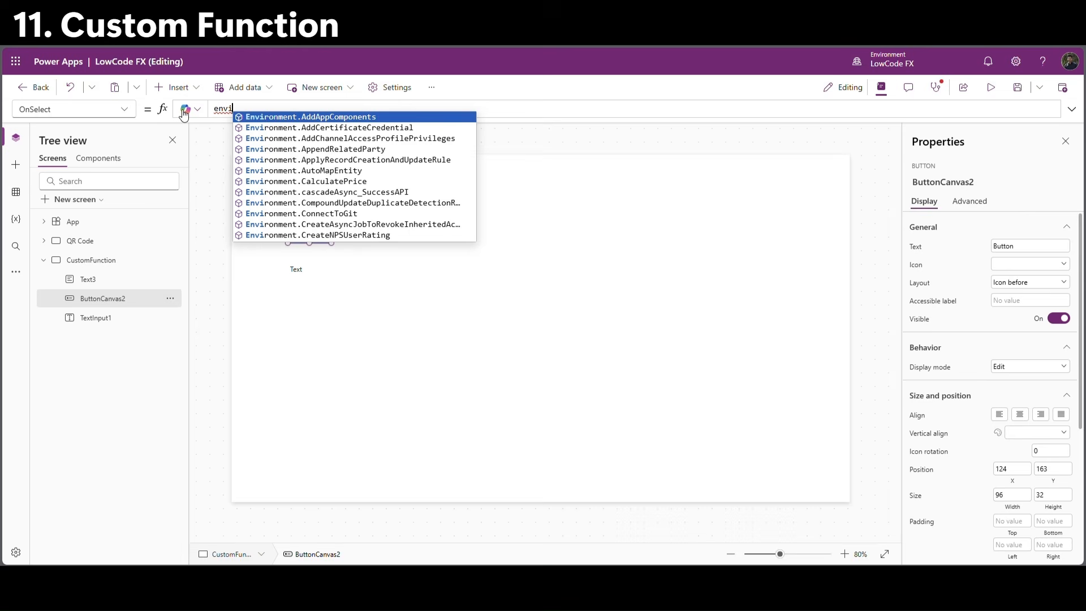
{"action": "type", "text": "ronm"}
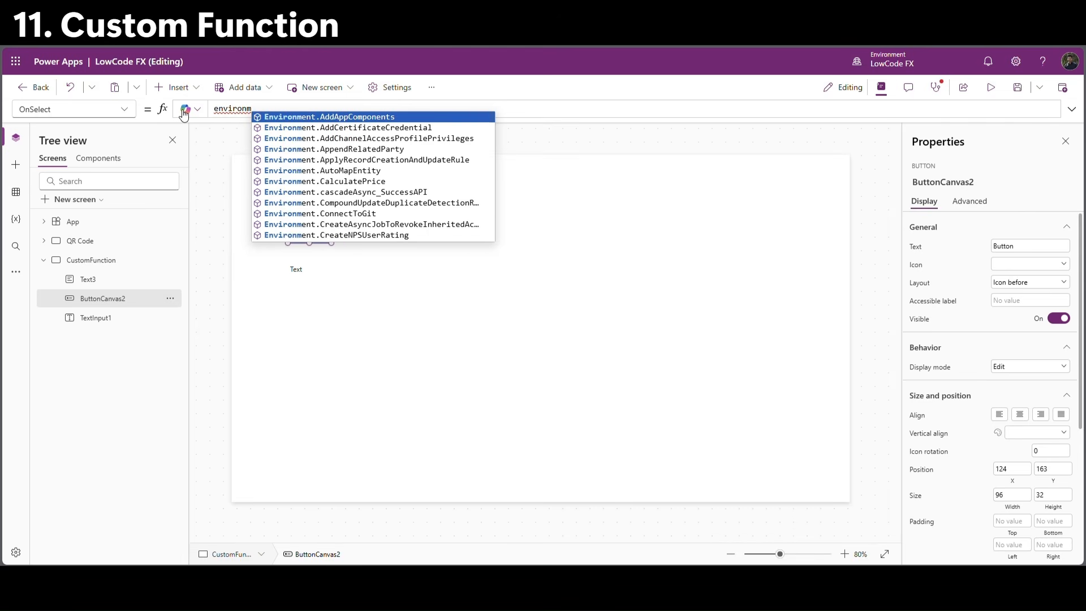
{"action": "type", "text": "ent"}
{"action": "key", "text": "Tab"}
{"action": "type", "text": "."}
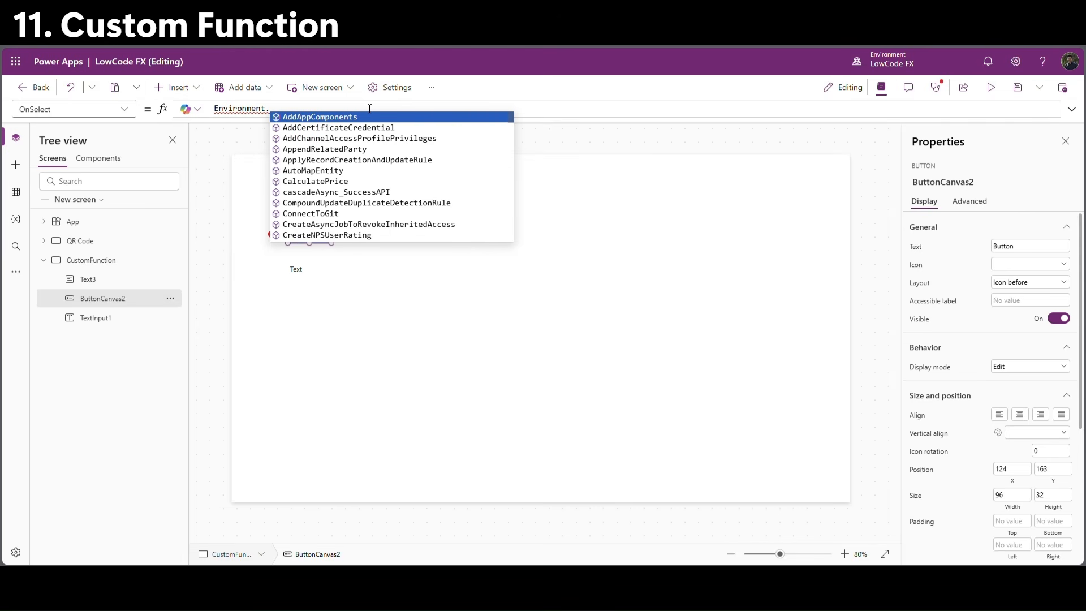
{"action": "type", "text": "text"}
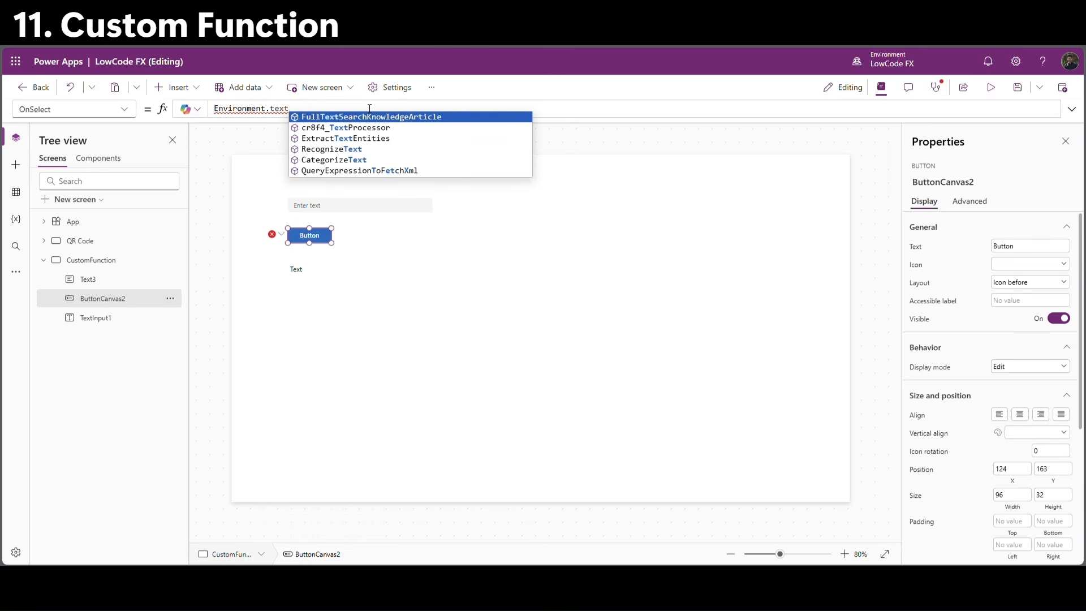
{"action": "key", "text": "Down"}
{"action": "key", "text": "Tab"}
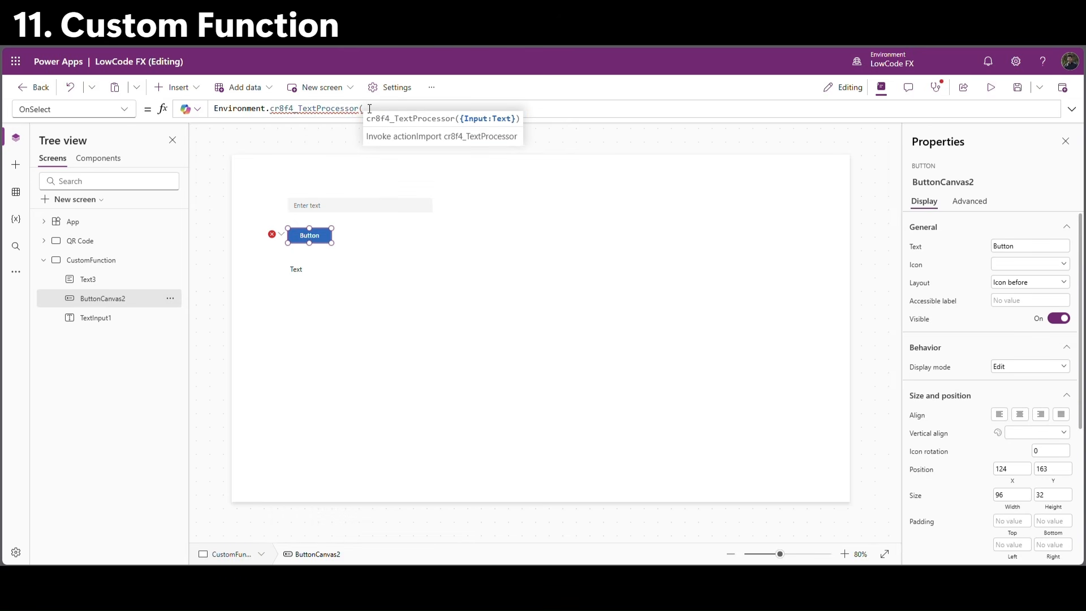
Complete the TextProcessor call by passing {Input:(TextInput1.Text)} as its argument.
{"action": "type", "text": "{"}
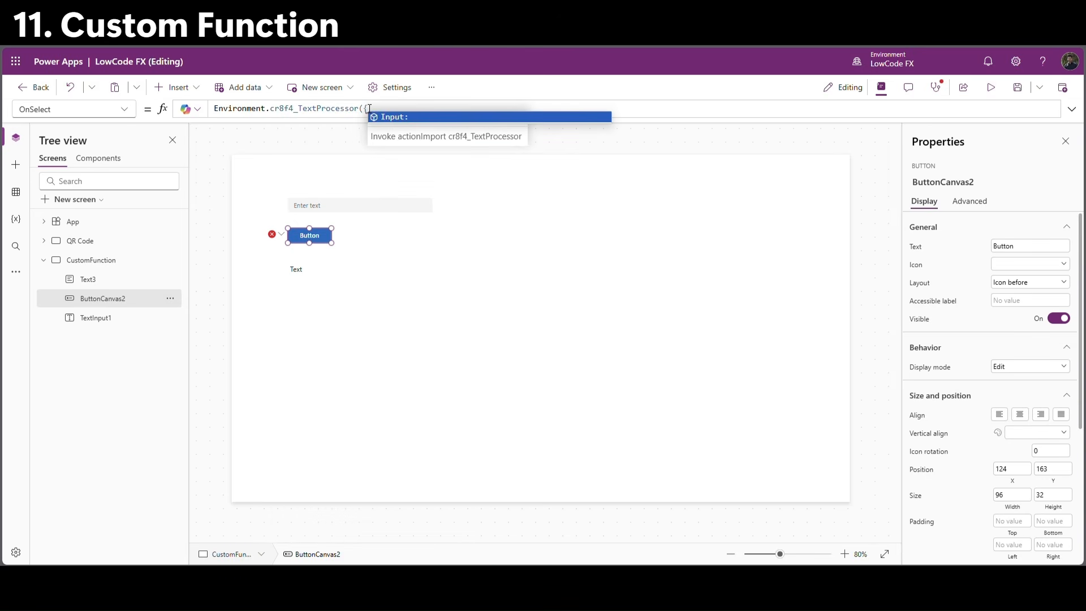
{"action": "key", "text": "Tab"}
{"action": "type", "text": "("}
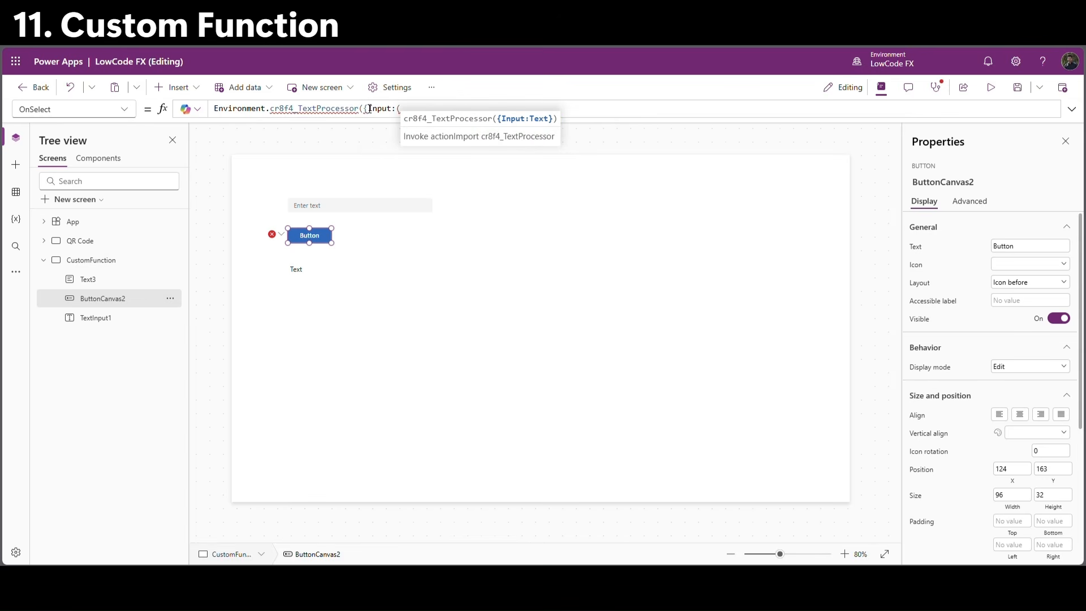
{"action": "type", "text": "TextInput1"}
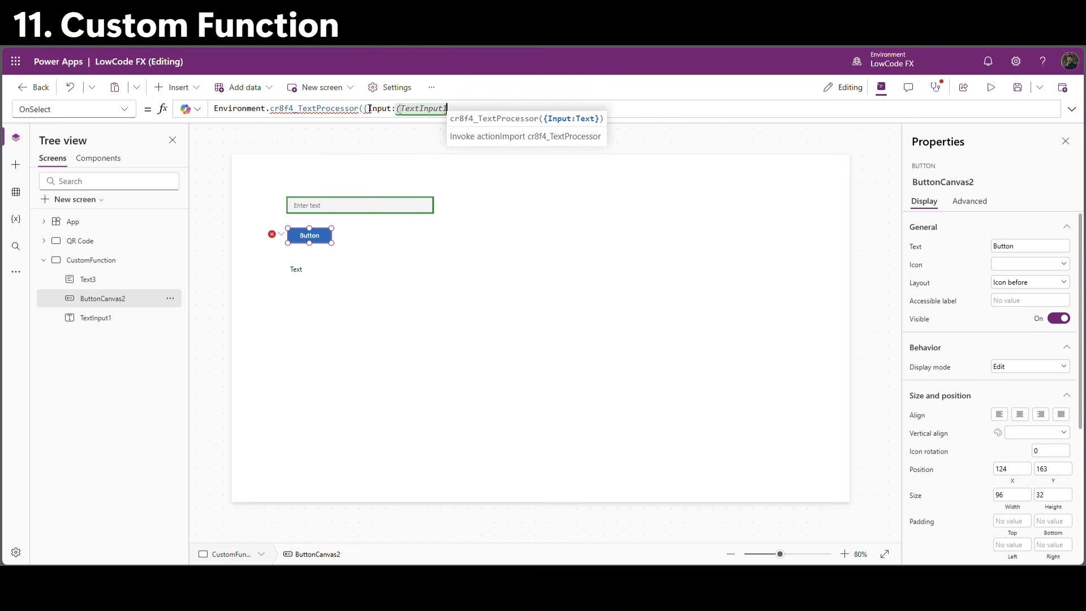
{"action": "type", "text": ".Text"}
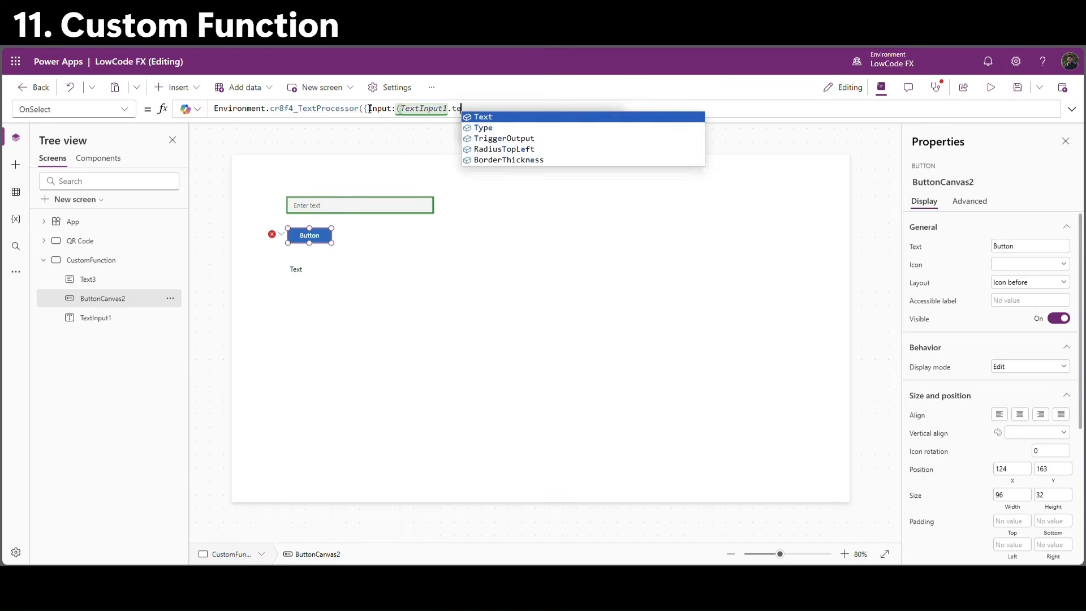
{"action": "type", "text": ")"}
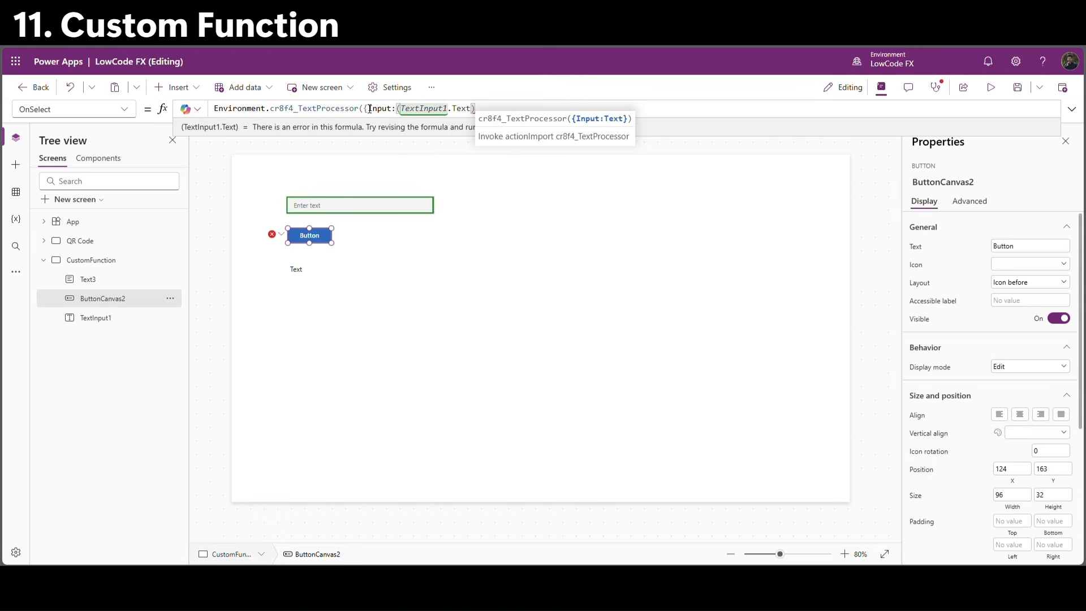
{"action": "type", "text": "})"}
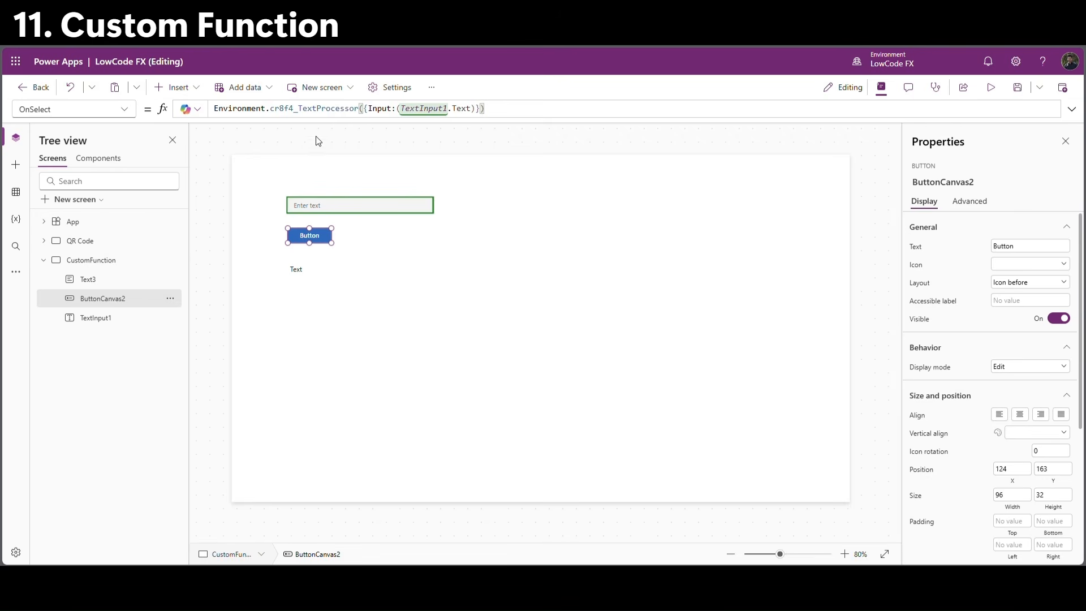
Wrap the button's TextProcessor call in Set() so that its result is stored in the variable VarOutput.
{"action": "left_click", "coordinate": [214, 111]}
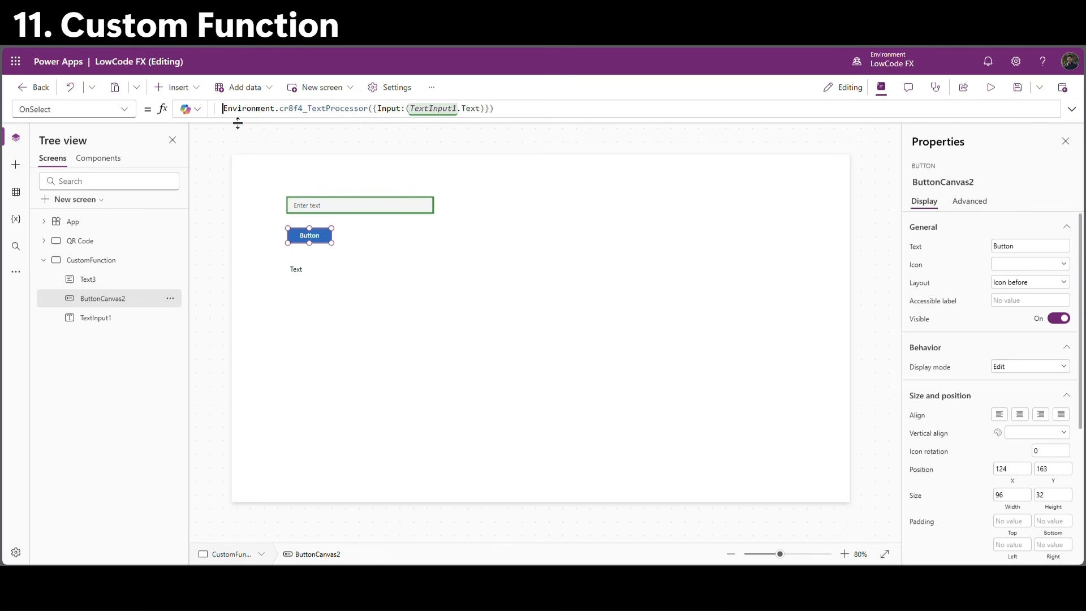
{"action": "type", "text": "Set("}
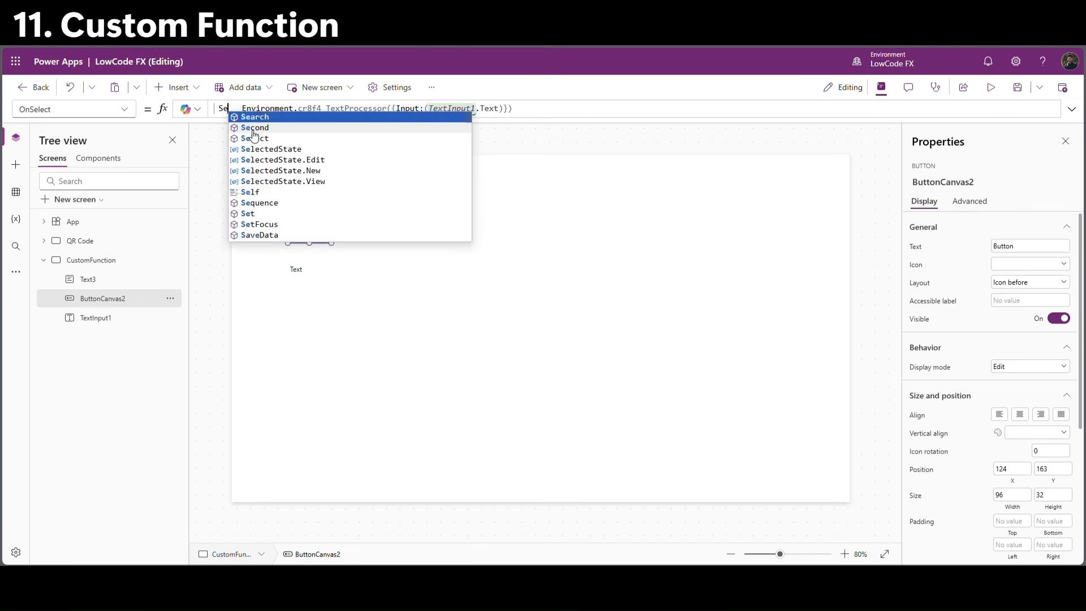
{"action": "type", "text": "Var"}
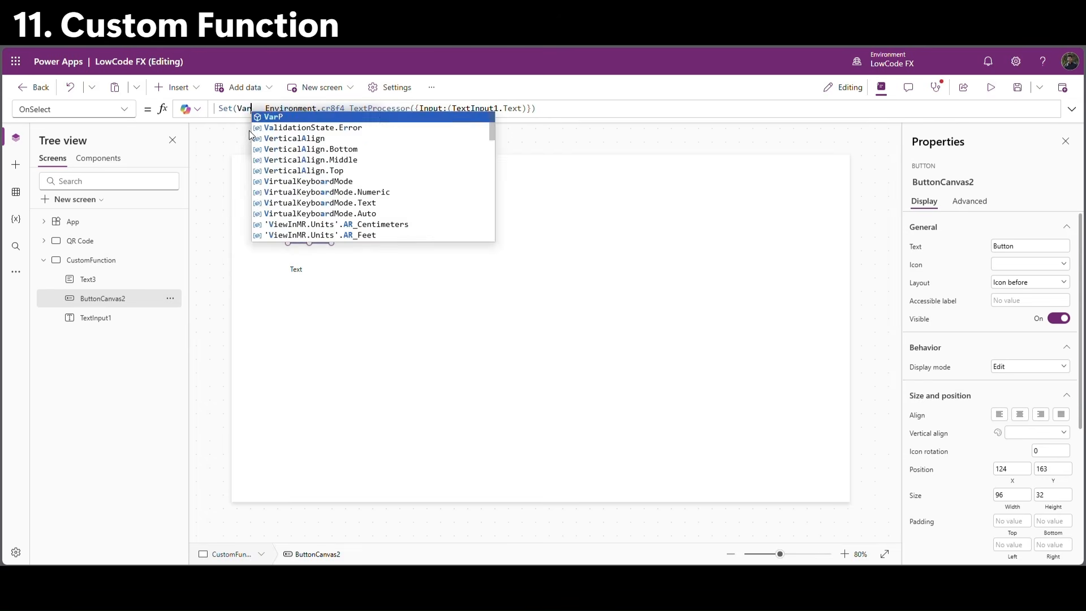
{"action": "type", "text": "Output"}
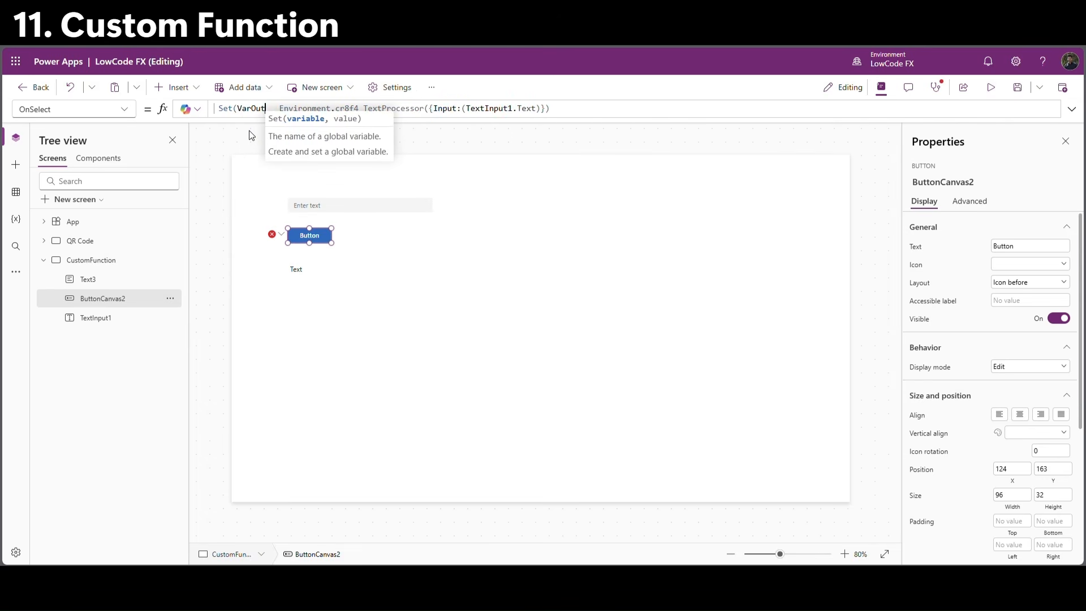
{"action": "type", "text": ","}
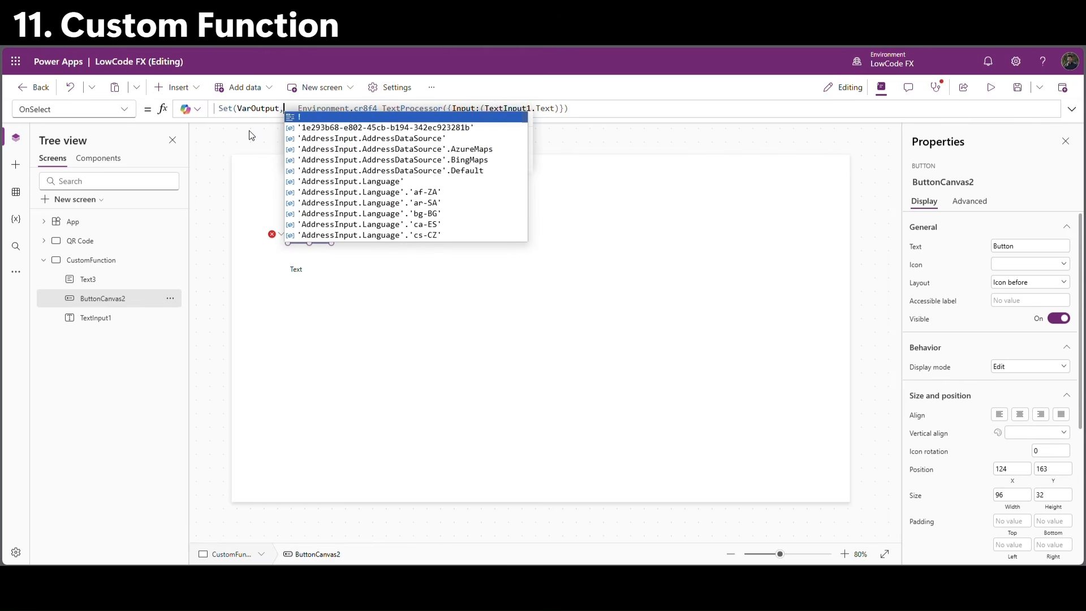
{"action": "left_click", "coordinate": [592, 112]}
{"action": "type", "text": ")"}
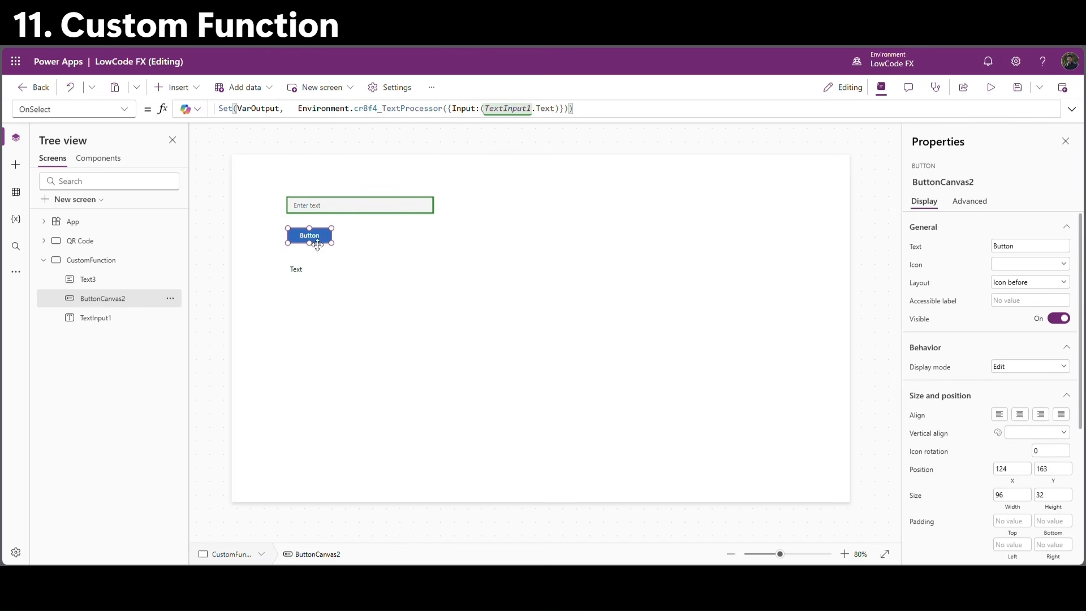
Set the text label's Text property to VarOutput.ProcessedOutput and deselect the label.
{"action": "double_click", "coordinate": [267, 111]}
{"action": "key", "text": "ctrl+c"}
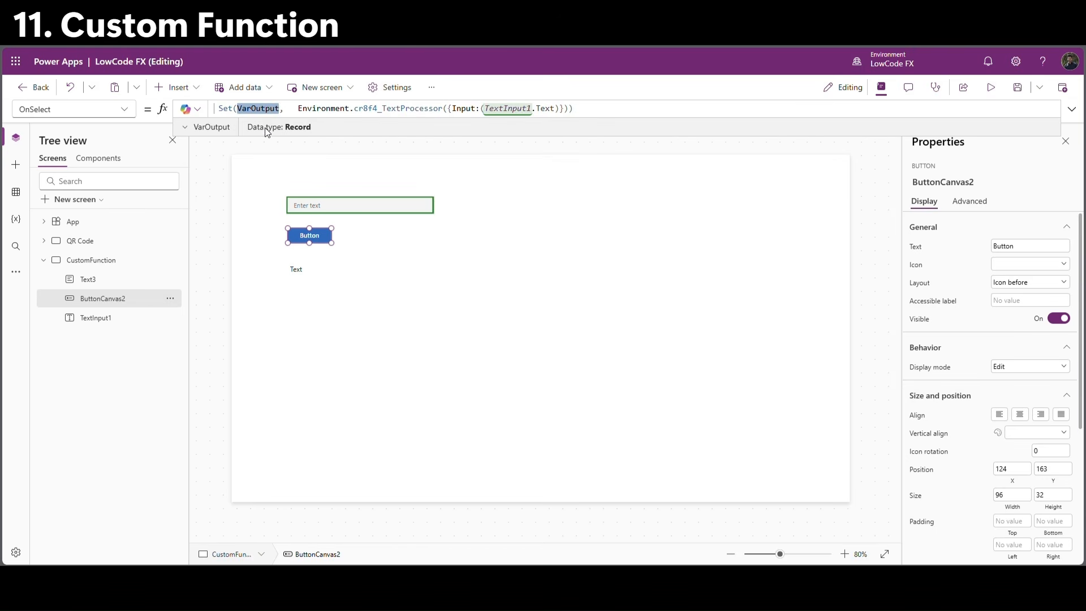
{"action": "left_click", "coordinate": [298, 270]}
{"action": "left_click", "coordinate": [254, 113]}
{"action": "key", "text": "ctrl+a"}
{"action": "key", "text": "ctrl+v"}
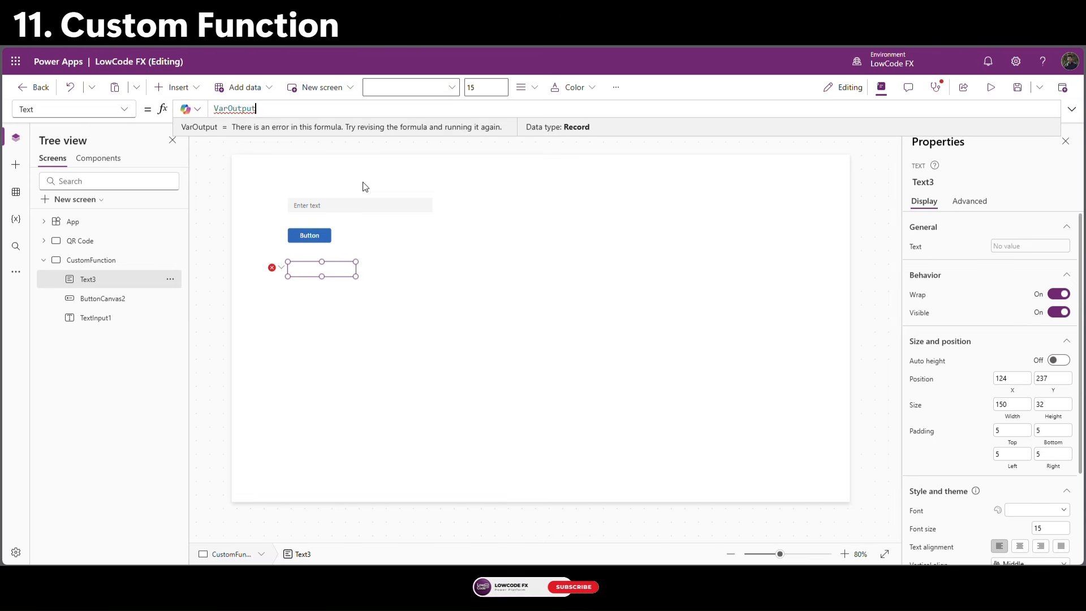
{"action": "type", "text": "."}
{"action": "key", "text": "Tab"}
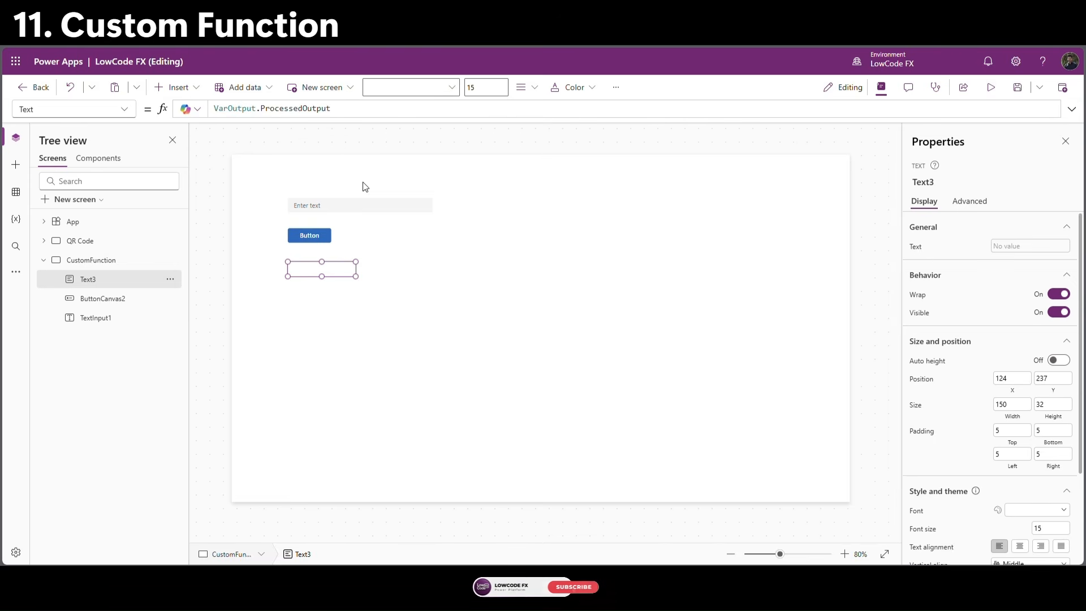
{"action": "left_click", "coordinate": [496, 304]}
Preview the app, enter "Lowcode FX" in the text input and run the function to check its output.
{"action": "left_click", "coordinate": [990, 87]}
{"action": "left_click", "coordinate": [337, 180]}
{"action": "type", "text": "Lowcode FX"}
{"action": "left_click", "coordinate": [278, 209]}
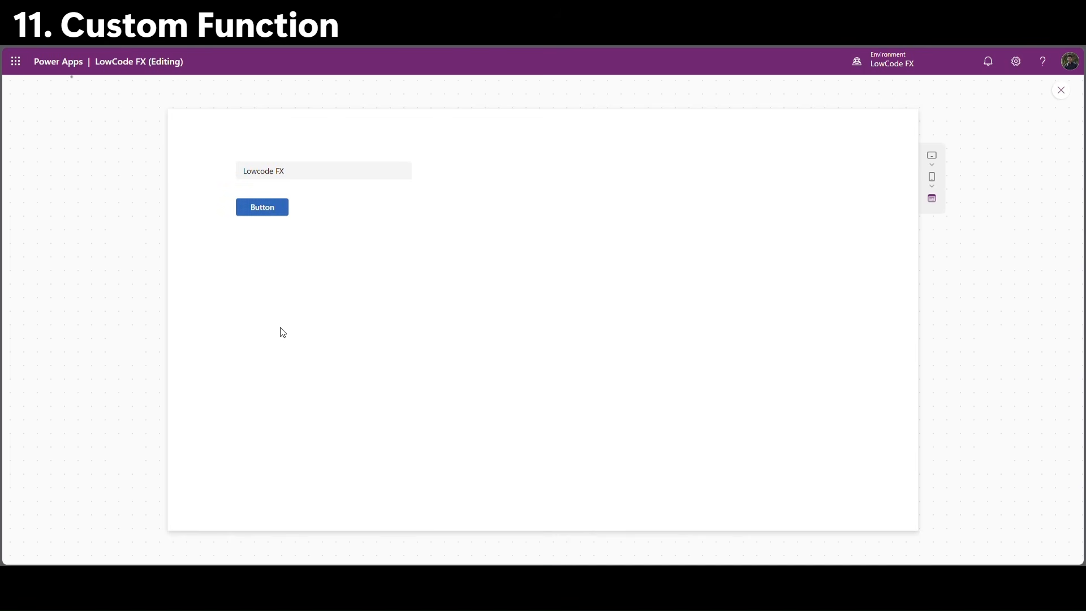
{"action": "left_click_drag", "start_coordinate": [239, 249], "coordinate": [262, 255]}
{"action": "left_click", "coordinate": [246, 251]}
Test the function again with the end of the text removed, replace the text with "abc" and leave the preview.
{"action": "left_click_drag", "start_coordinate": [302, 177], "coordinate": [278, 177]}
{"action": "key", "text": "BackSpace"}
{"action": "left_click", "coordinate": [274, 208]}
{"action": "left_click_drag", "start_coordinate": [298, 174], "coordinate": [206, 166]}
{"action": "type", "text": "abc"}
{"action": "left_click", "coordinate": [1064, 92]}
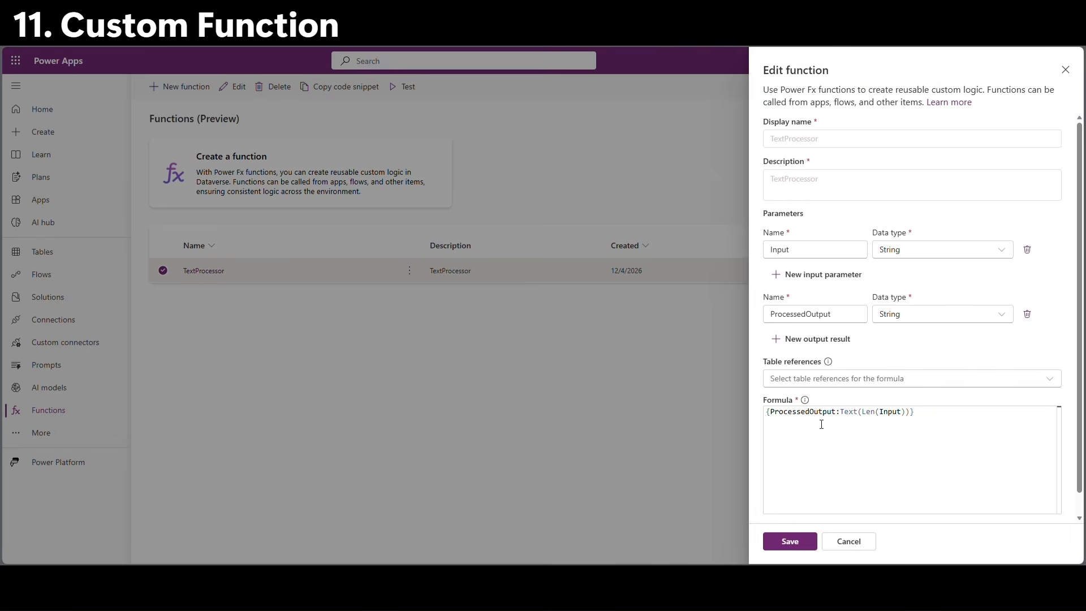
Add three String output results named CleanText, UpperText and WordCount to the TextProcessor function.
{"action": "left_click", "coordinate": [795, 340]}
{"action": "left_click", "coordinate": [812, 343]}
{"action": "type", "text": "CleanText"}
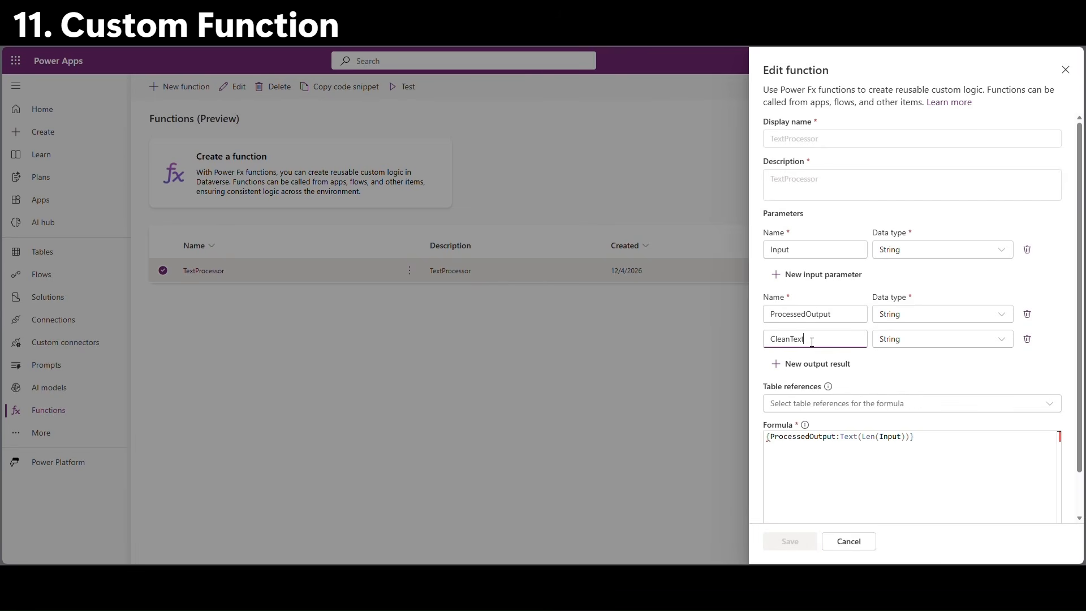
{"action": "left_click", "coordinate": [793, 365]}
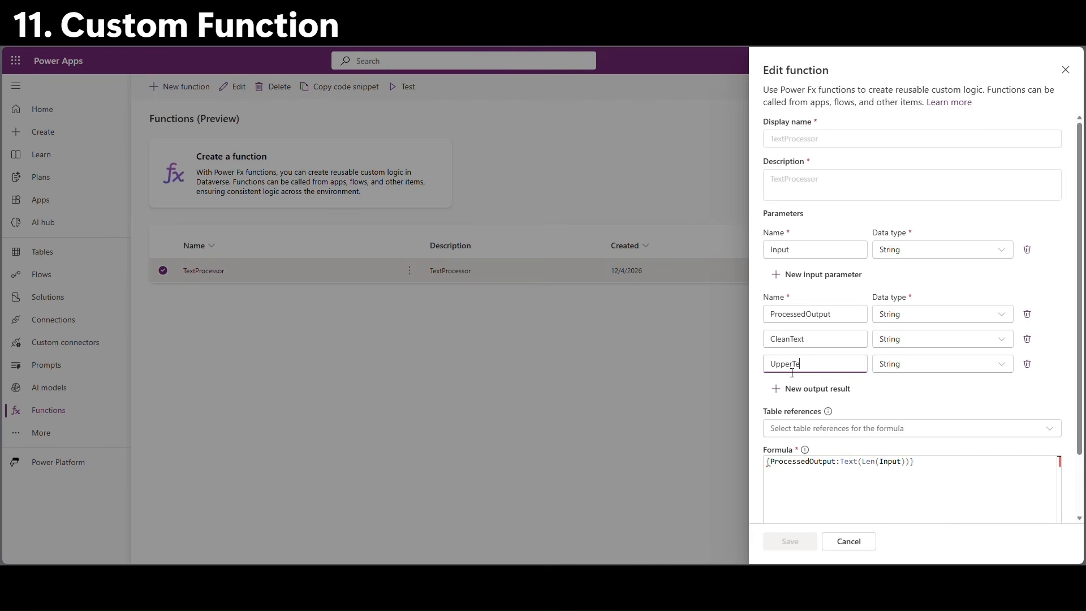
{"action": "left_click", "coordinate": [798, 389]}
{"action": "type", "text": "WordCount"}
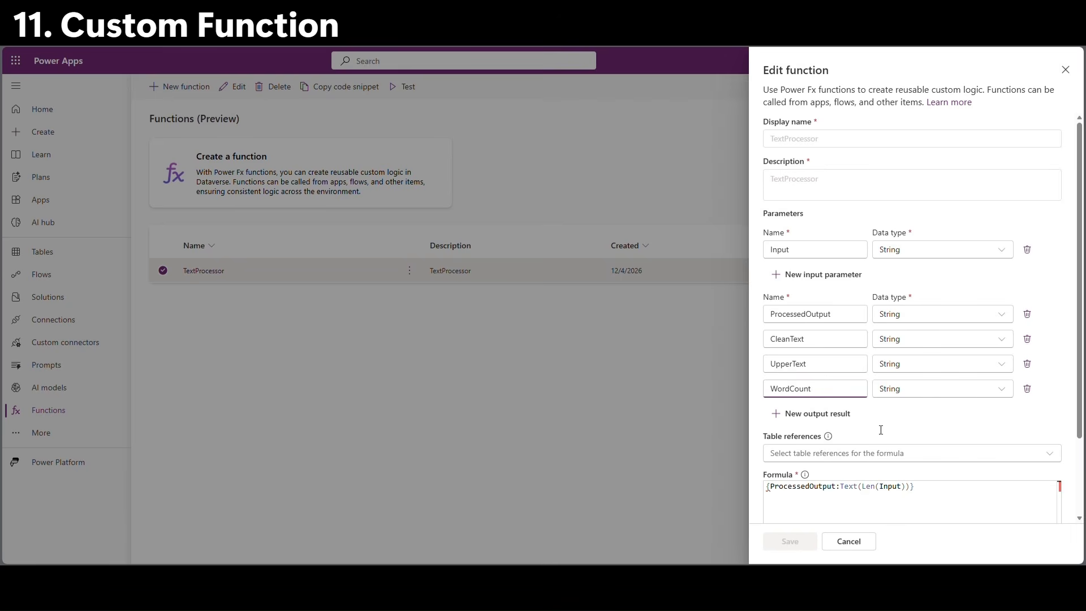
Rewrite the formula body as ProcessedOutput: Text(Len(Input)), CleanText: Trim(Input), UpperText: Upper(Input), WordCount: CountRows(Split(Input, " ")).
{"action": "scroll", "coordinate": [836, 392], "scroll_direction": "down", "scroll_amount": 2}
{"action": "left_click", "coordinate": [770, 390]}
{"action": "key", "text": "Return"}
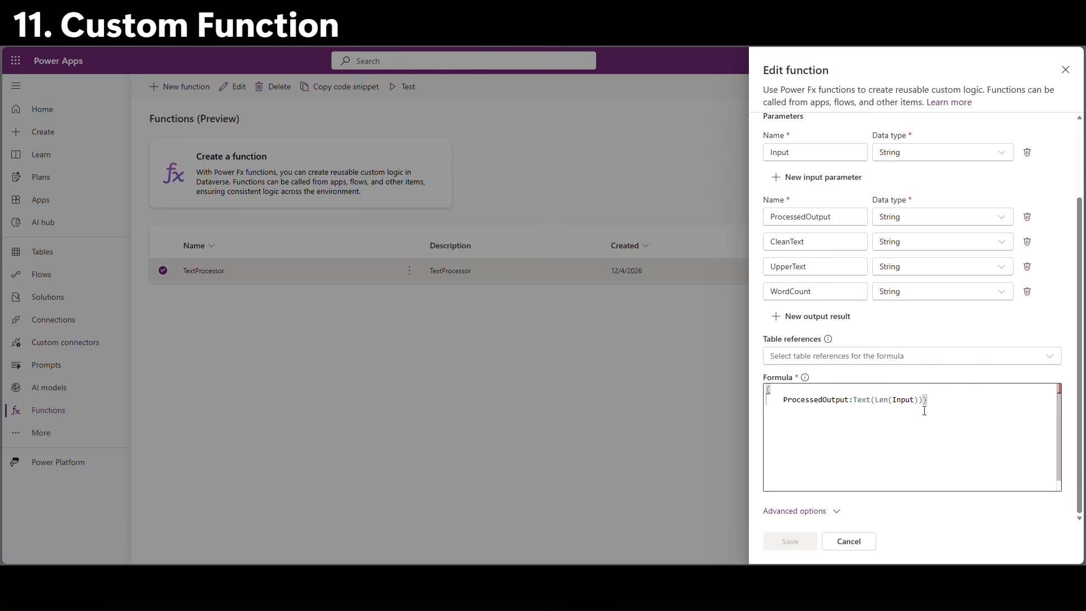
{"action": "key", "text": "Return"}
{"action": "left_click_drag", "start_coordinate": [927, 400], "coordinate": [781, 407]}
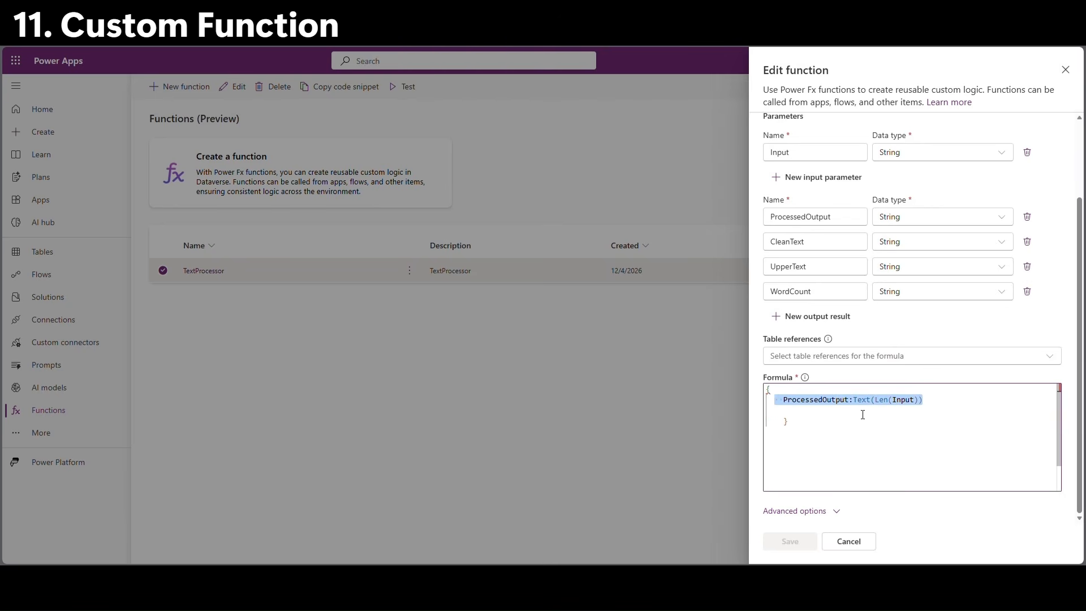
{"action": "type", "text": "ProcessedOutput: Text(Len(Input)), CleanText: Trim(Input), UpperText: Upper(Input), WordCount: CountRows(Split(Input, \" \"))"}
Wrap the WordCount expression in Text() so it reads Text(CountRows(Split(Input, " "))), and save the TextProcessor function.
{"action": "left_click", "coordinate": [928, 421]}
{"action": "left_click", "coordinate": [831, 433]}
{"action": "left_click", "coordinate": [955, 435]}
{"action": "left_click", "coordinate": [831, 434]}
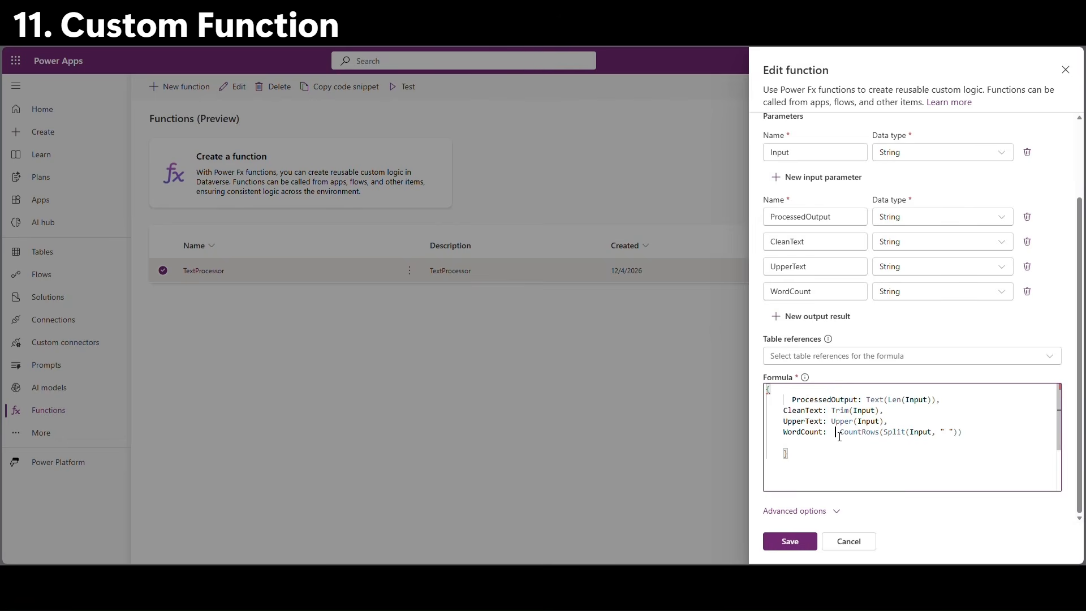
{"action": "type", "text": "TExt"}
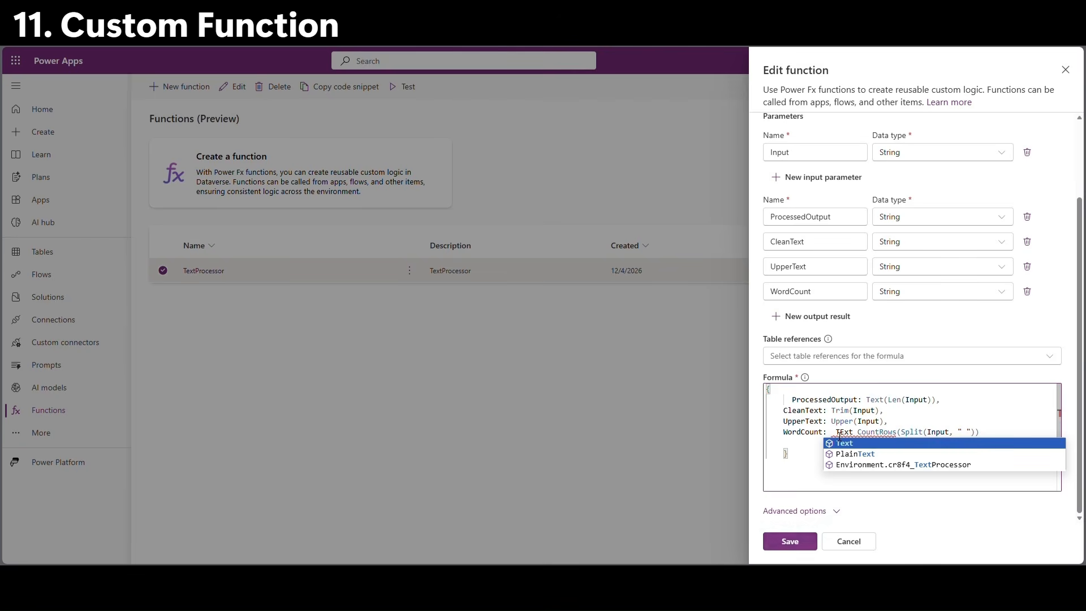
{"action": "key", "text": "Tab"}
{"action": "type", "text": "("}
{"action": "left_click", "coordinate": [986, 463]}
{"action": "type", "text": ")"}
{"action": "left_click", "coordinate": [936, 467]}
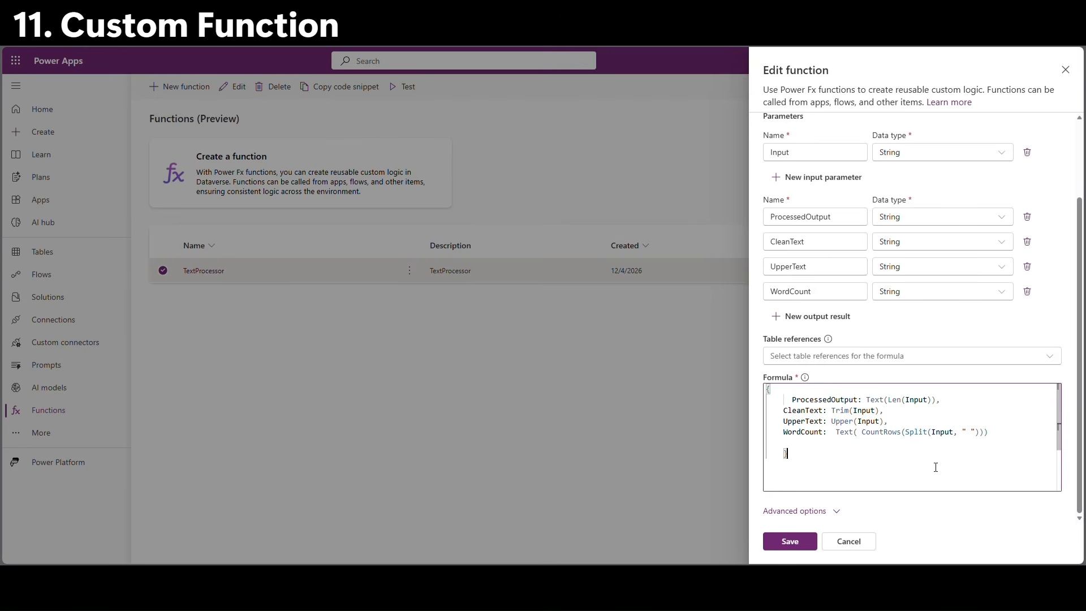
{"action": "left_click", "coordinate": [796, 544]}
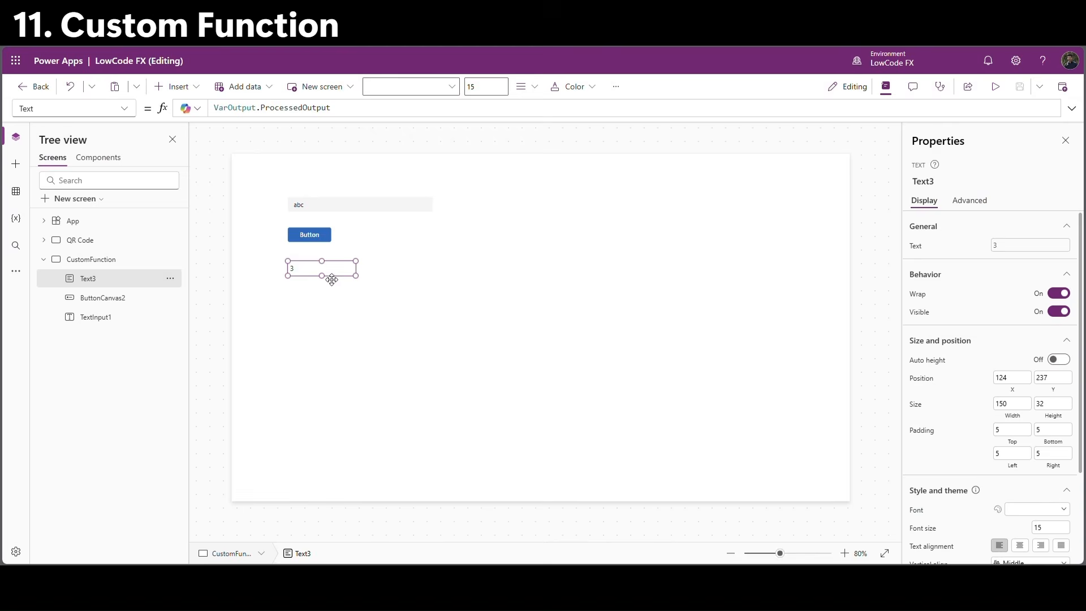
Duplicate the output text control three times and stack the copies below the button on the CustomFunction screen.
{"action": "left_click_drag", "start_coordinate": [332, 281], "coordinate": [356, 335]}
{"action": "key", "text": "ctrl+c"}
{"action": "key", "text": "ctrl+v"}
{"action": "key", "text": "ctrl+v"}
{"action": "key", "text": "ctrl+v"}
{"action": "left_click_drag", "start_coordinate": [356, 289], "coordinate": [351, 366]}
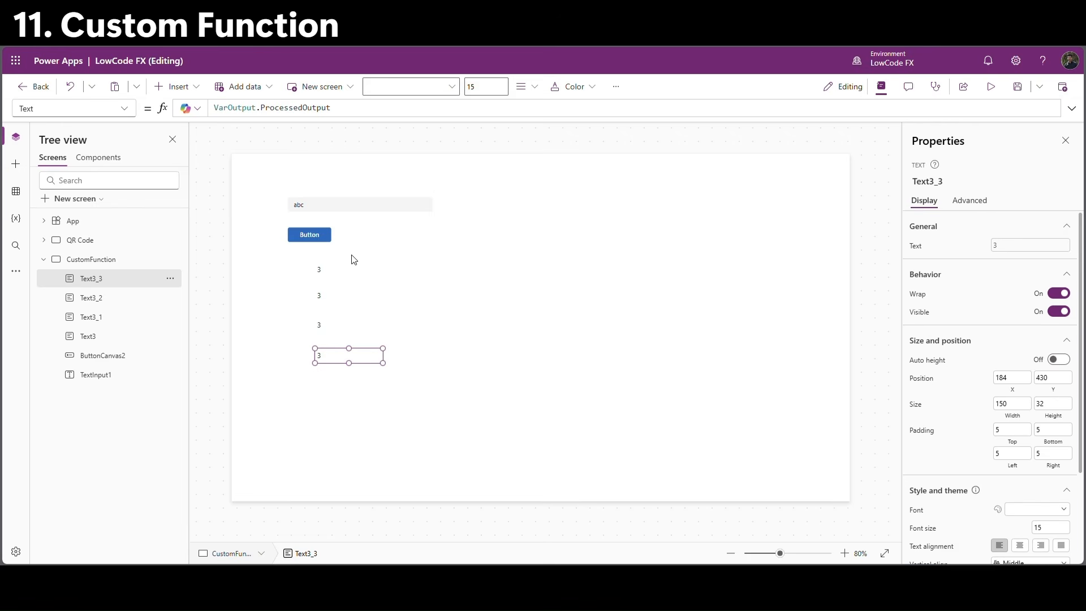
Refresh the Environment data source in the LowCode FX app.
{"action": "left_click", "coordinate": [16, 191]}
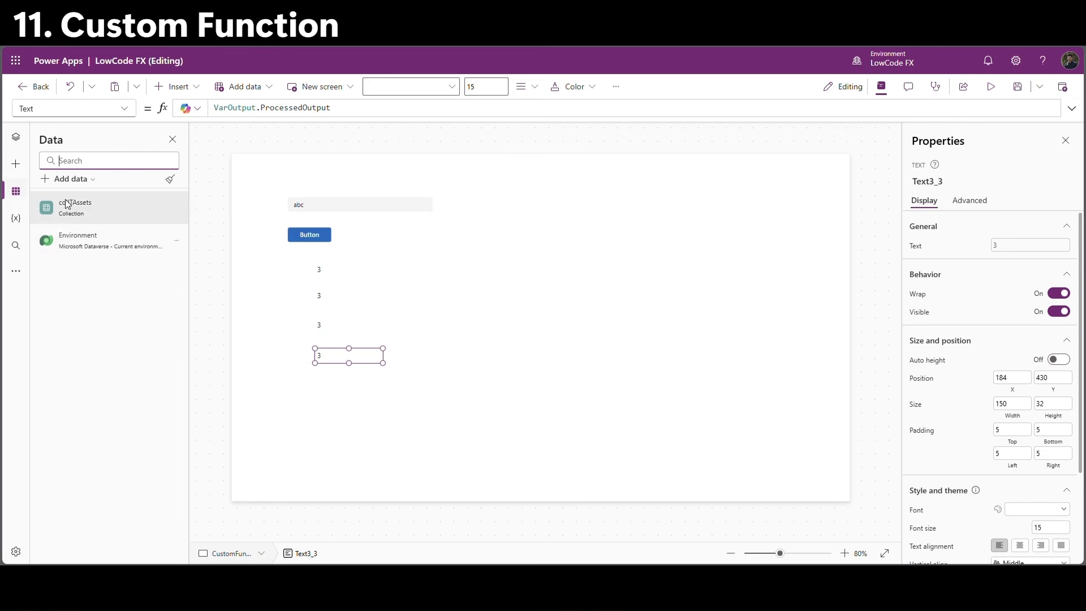
{"action": "left_click", "coordinate": [177, 241]}
{"action": "left_click", "coordinate": [212, 284]}
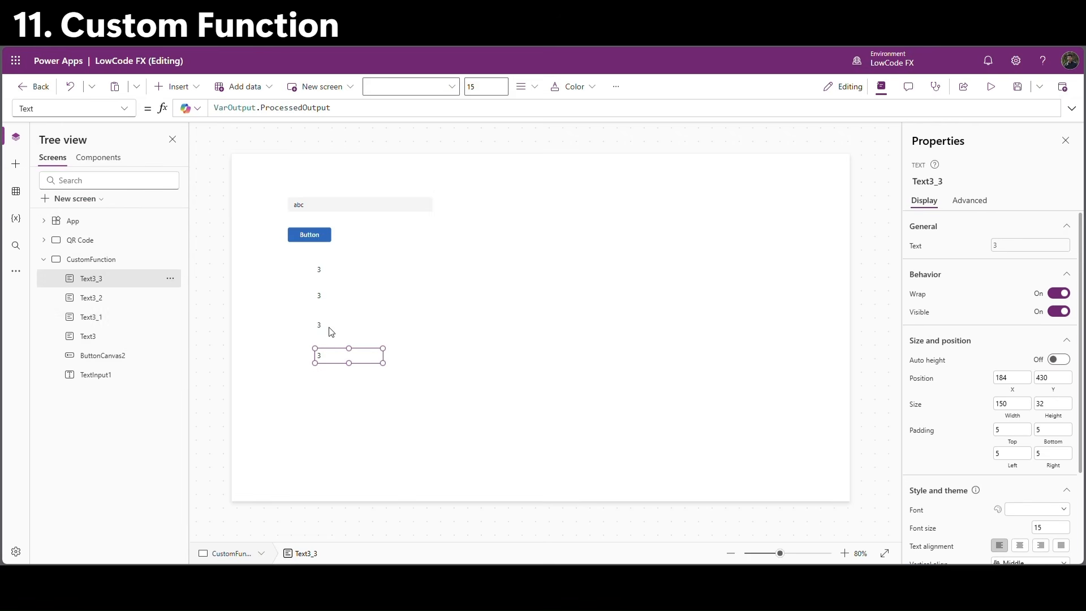
Set the Text of the three copied controls to VarOutput.CleanText, VarOutput.UpperText and VarOutput.WordCount, from the uppermost copy down.
{"action": "left_click", "coordinate": [329, 297]}
{"action": "double_click", "coordinate": [278, 108]}
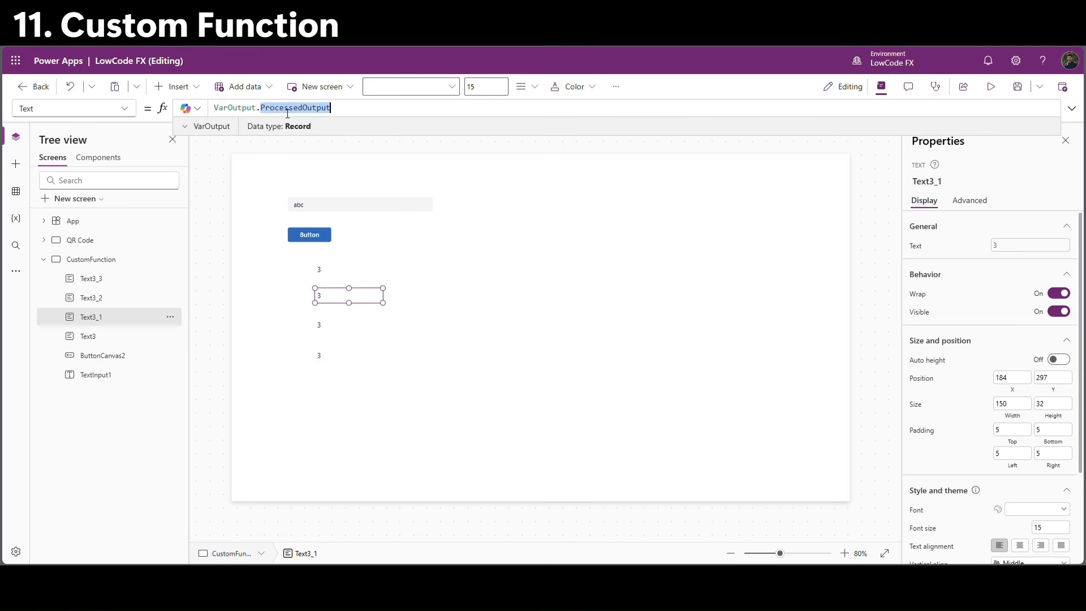
{"action": "type", "text": "clea"}
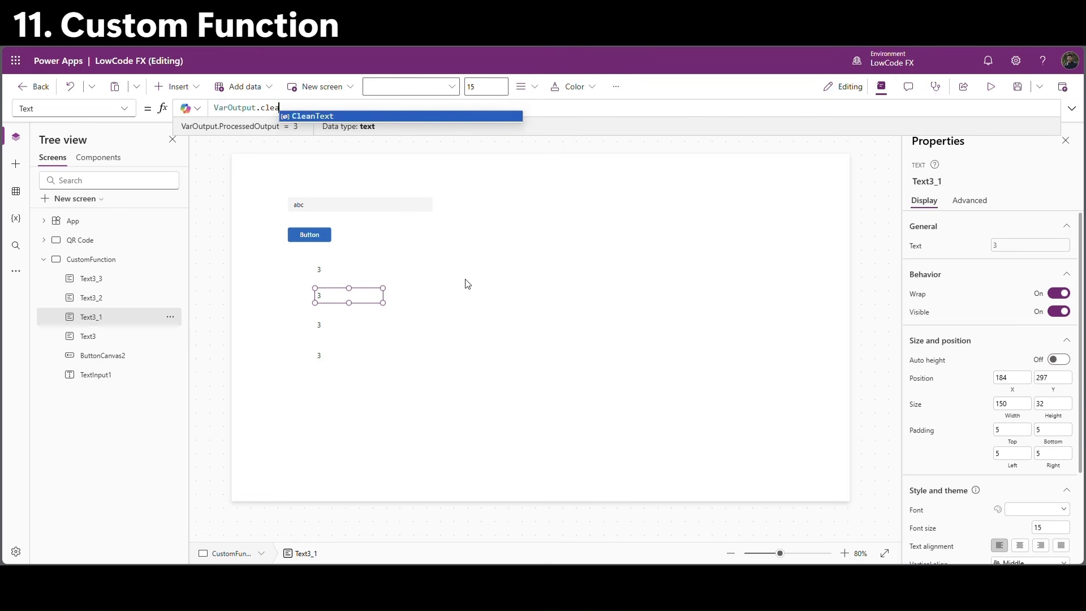
{"action": "key", "text": "Tab"}
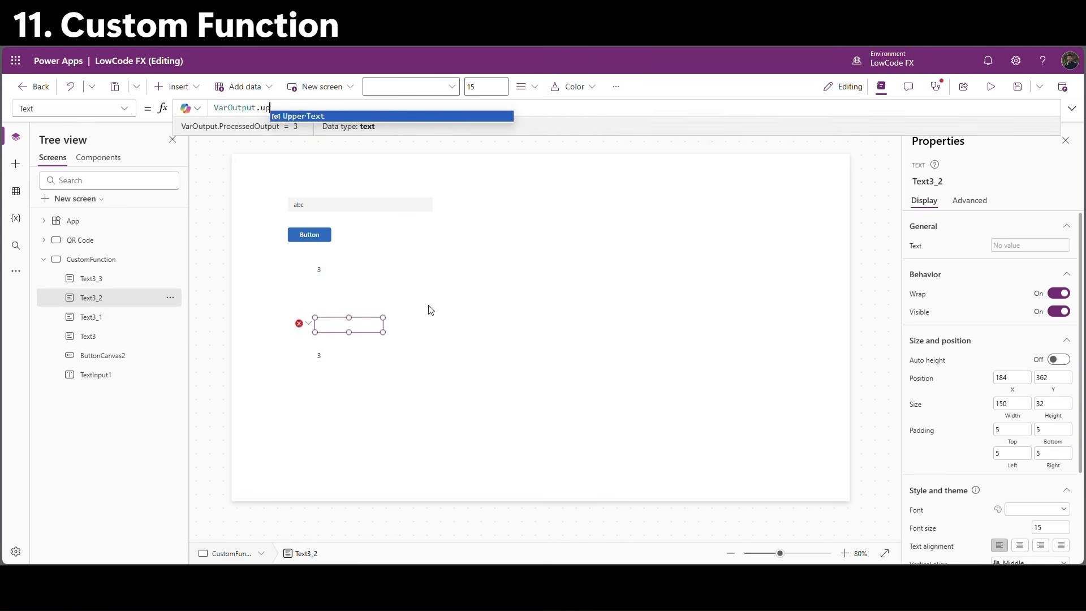
{"action": "key", "text": "Tab"}
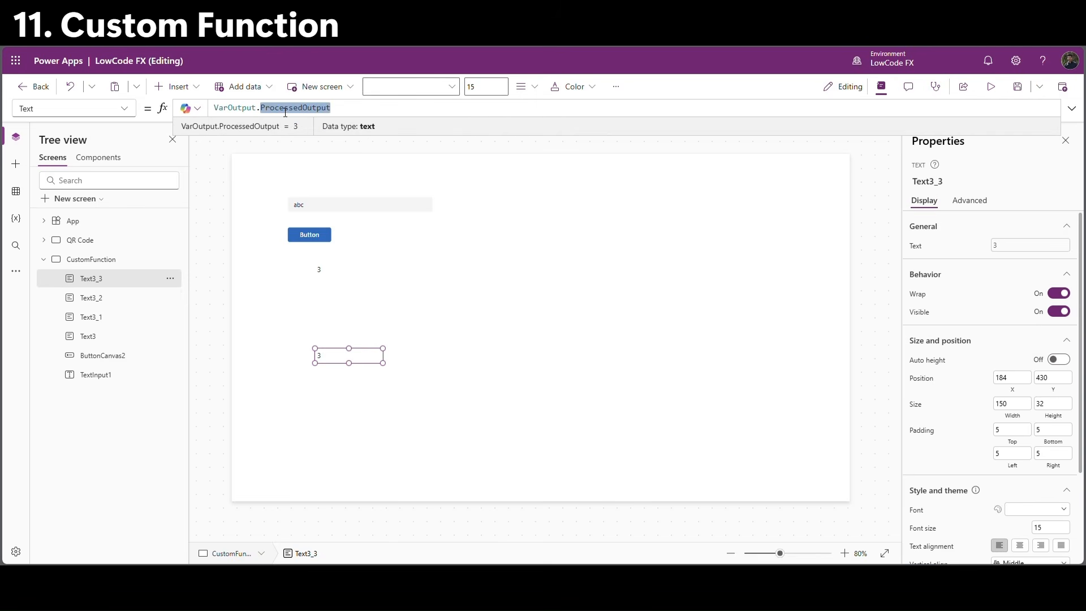
{"action": "type", "text": "wo"}
{"action": "key", "text": "Tab"}
{"action": "left_click", "coordinate": [571, 249]}
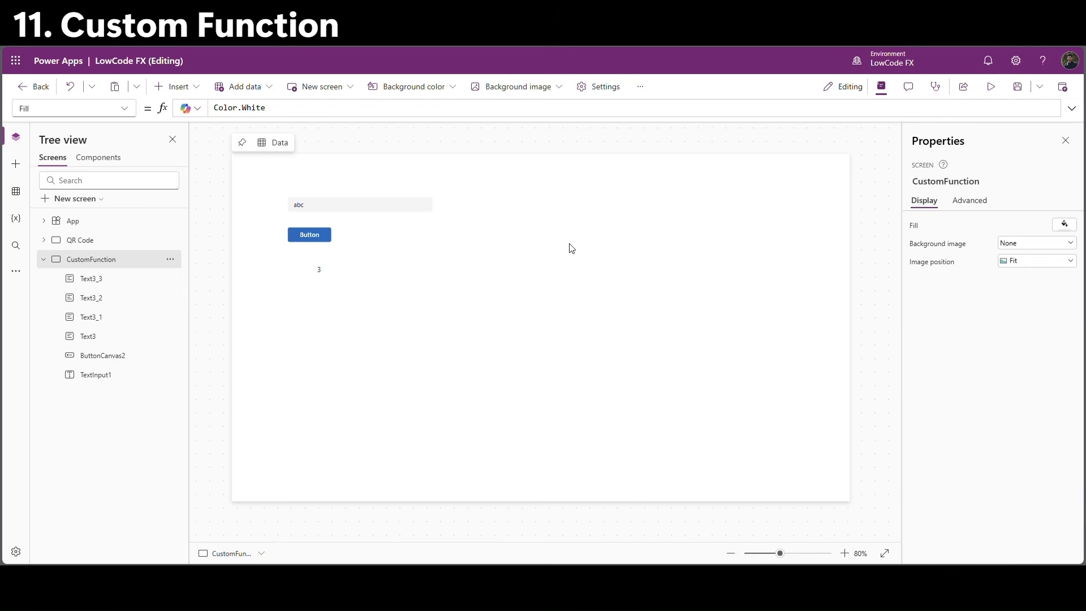
Preview the app, replace the input text with "LowCode FX", run the function and check the four outputs.
{"action": "left_click", "coordinate": [990, 86]}
{"action": "left_click_drag", "start_coordinate": [270, 170], "coordinate": [196, 170]}
{"action": "type", "text": "l"}
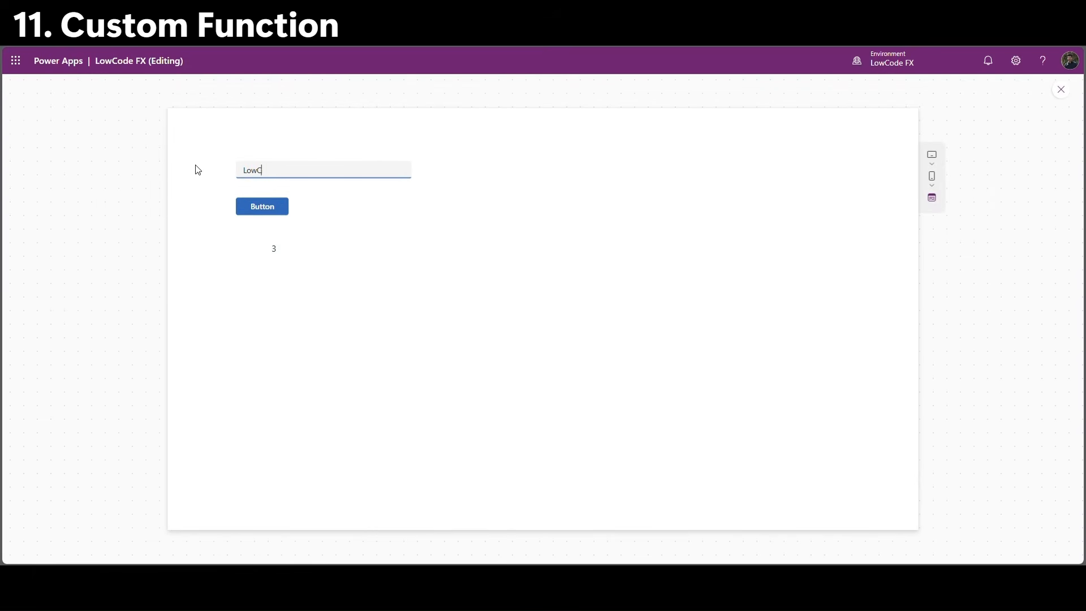
{"action": "left_click", "coordinate": [253, 207]}
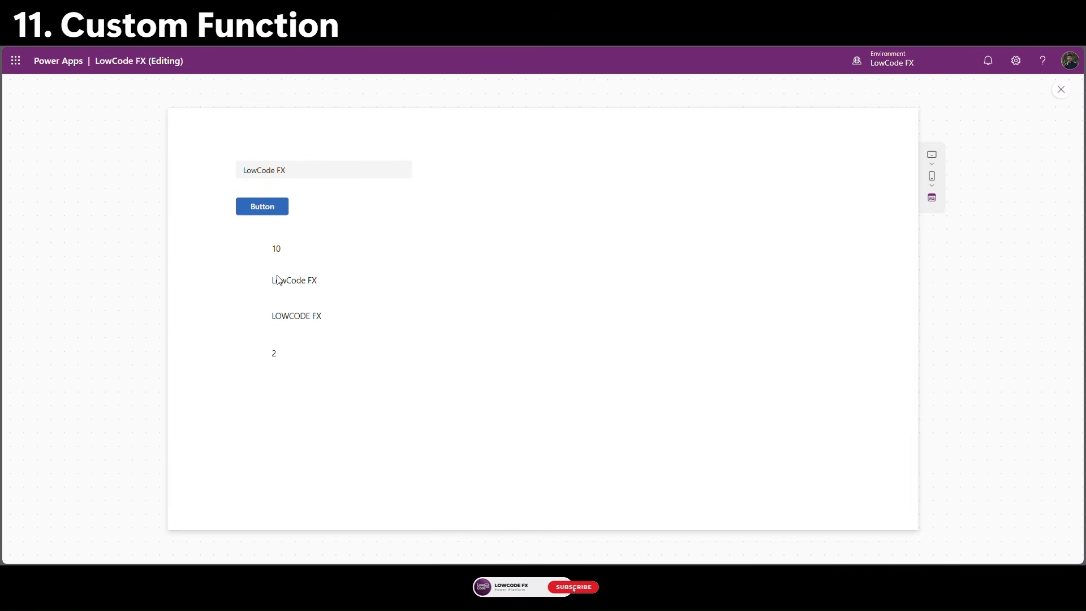
{"action": "left_click_drag", "start_coordinate": [272, 281], "coordinate": [335, 301]}
{"action": "left_click_drag", "start_coordinate": [269, 317], "coordinate": [326, 324]}
{"action": "left_click", "coordinate": [284, 346]}
{"action": "left_click_drag", "start_coordinate": [273, 284], "coordinate": [272, 319]}
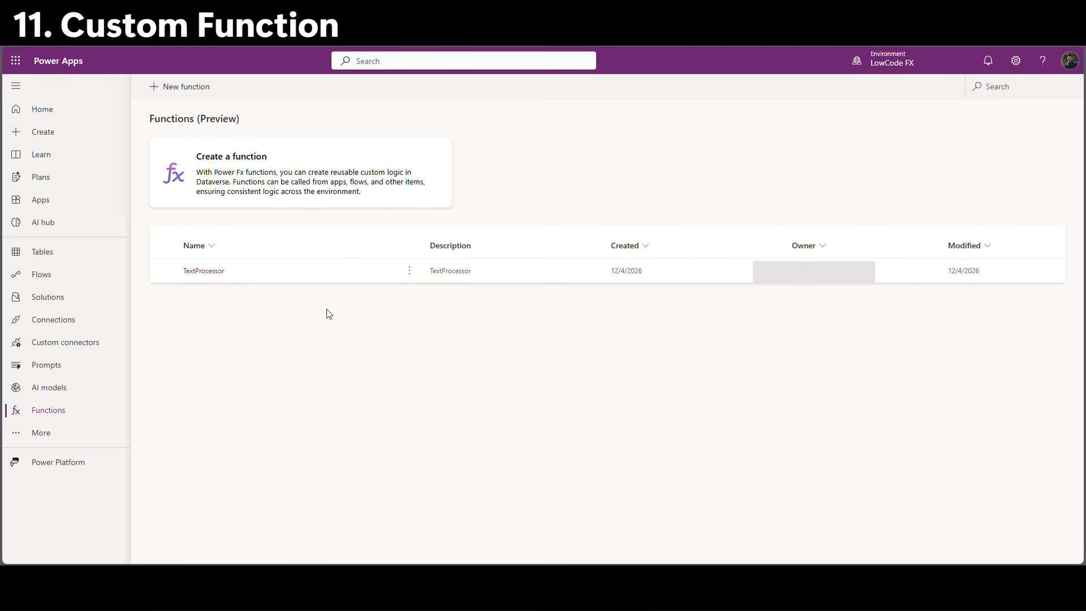
Open the TextProcessor function's test page in the Functions list and run it with "LowCode FX" as Input.
{"action": "left_click", "coordinate": [409, 271]}
{"action": "left_click", "coordinate": [433, 355]}
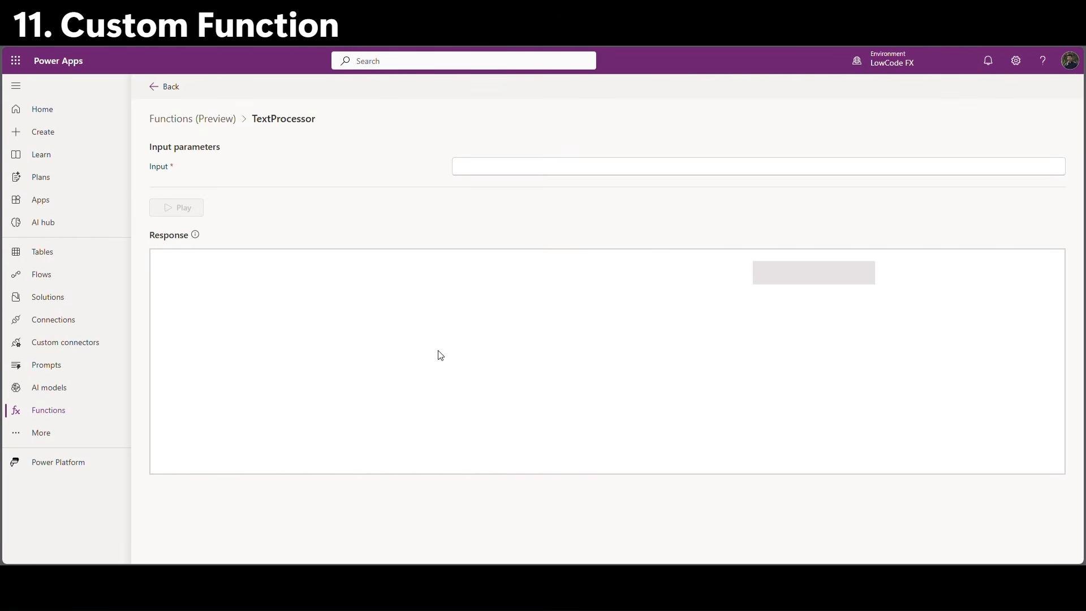
{"action": "left_click", "coordinate": [487, 173]}
{"action": "key", "text": "ctrl+v"}
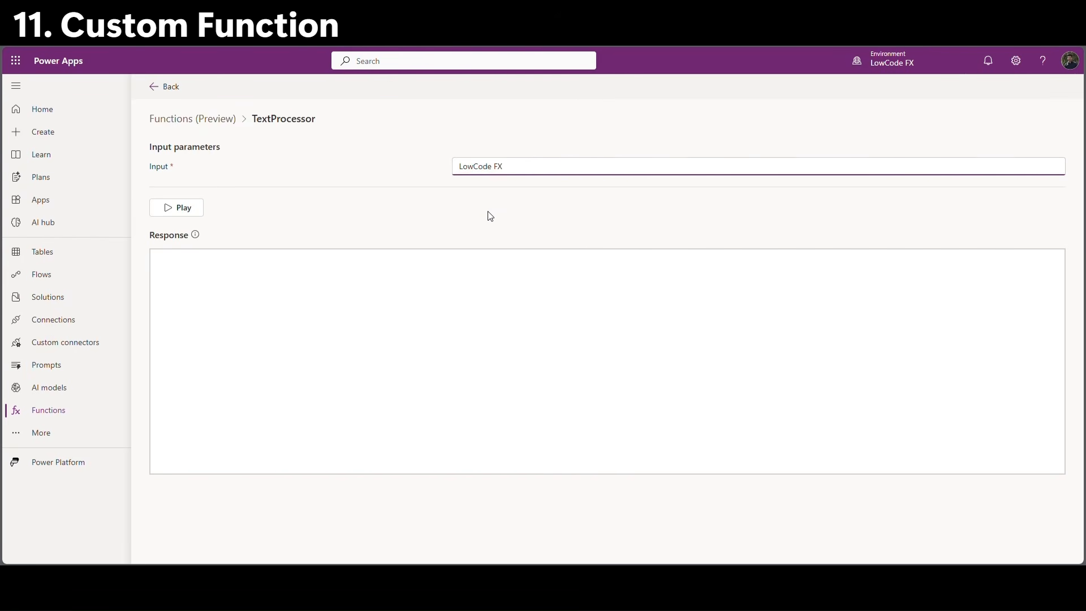
{"action": "left_click", "coordinate": [178, 208]}
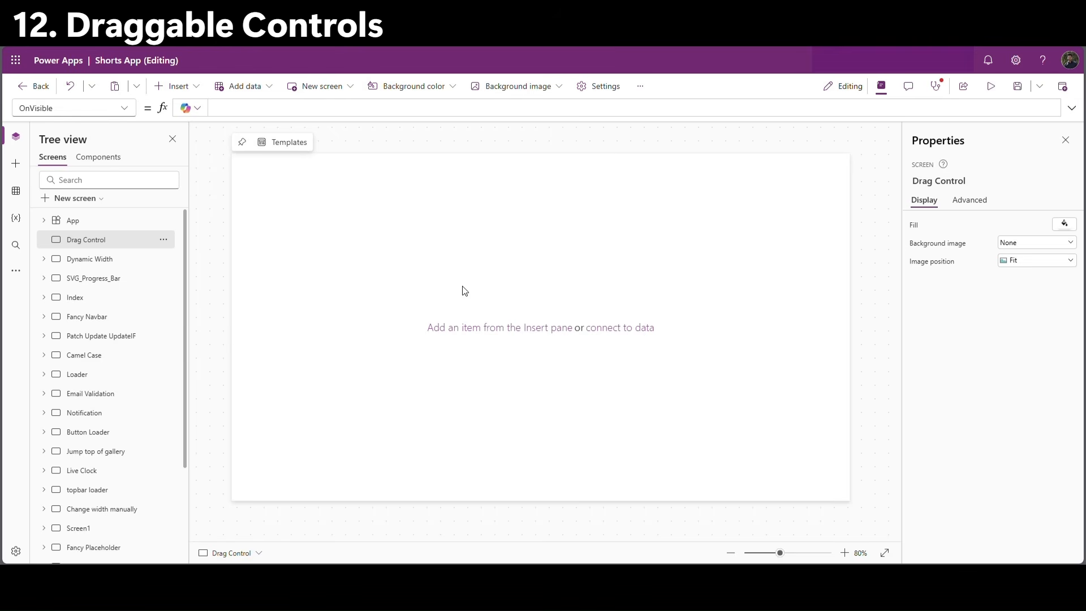
Insert a classic Slider on the Drag Control screen of the Shorts App and set its X and Y position to 0.
{"action": "left_click", "coordinate": [190, 91]}
{"action": "type", "text": "slider"}
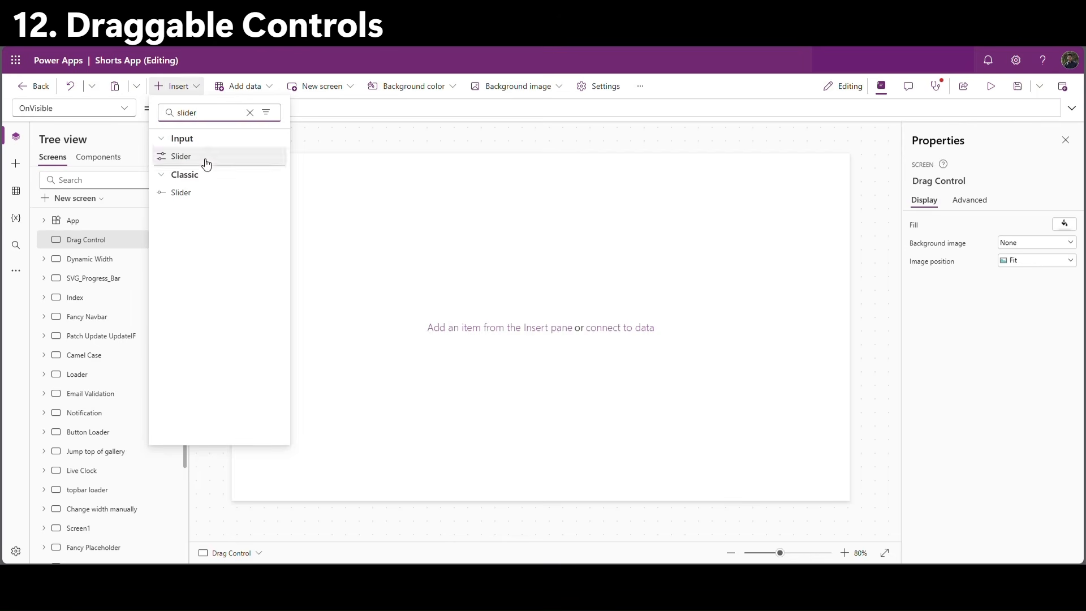
{"action": "left_click", "coordinate": [181, 192]}
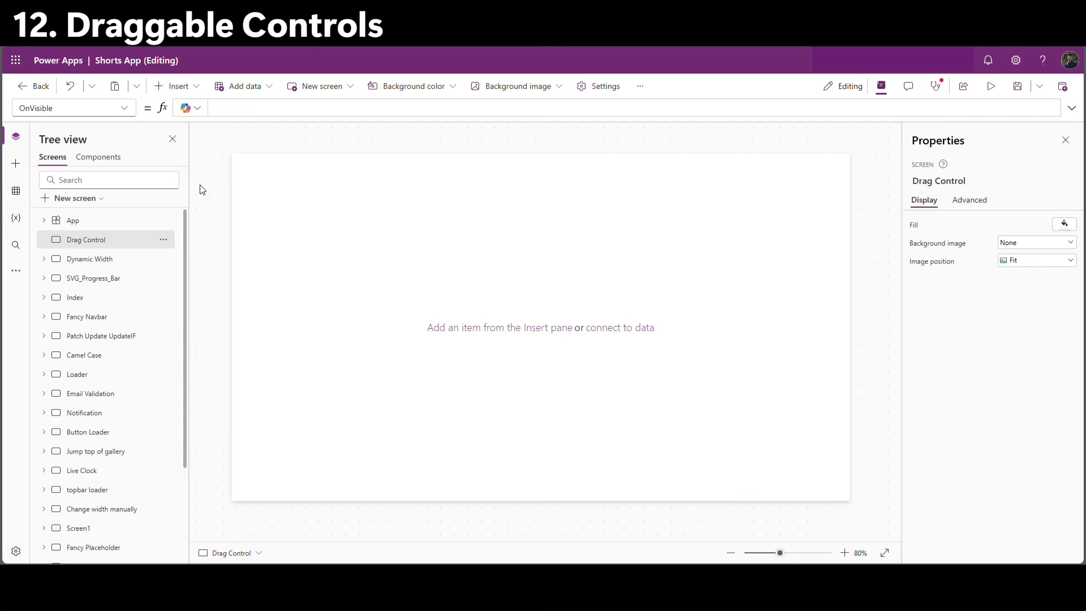
{"action": "double_click", "coordinate": [1011, 379]}
{"action": "type", "text": "0"}
{"action": "double_click", "coordinate": [1051, 378]}
{"action": "type", "text": "0"}
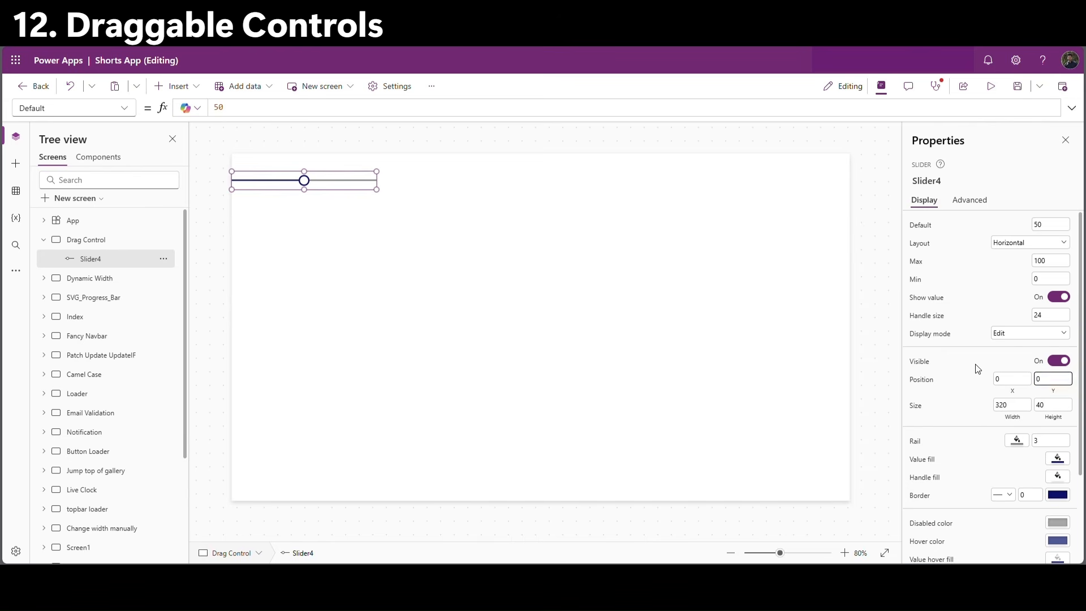
Make the slider fill the screen by setting its Width to Parent.Width and its Height to Parent.Height.
{"action": "left_click", "coordinate": [1012, 405]}
{"action": "key", "text": "ctrl+a"}
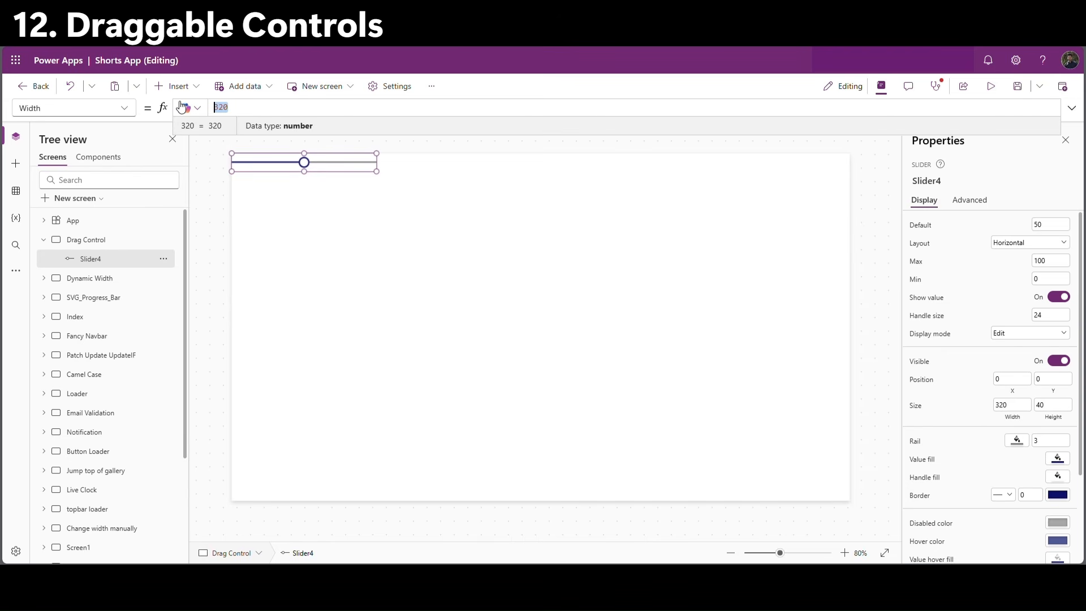
{"action": "type", "text": "Pare"}
{"action": "key", "text": "Tab"}
{"action": "left_click", "coordinate": [1068, 417]}
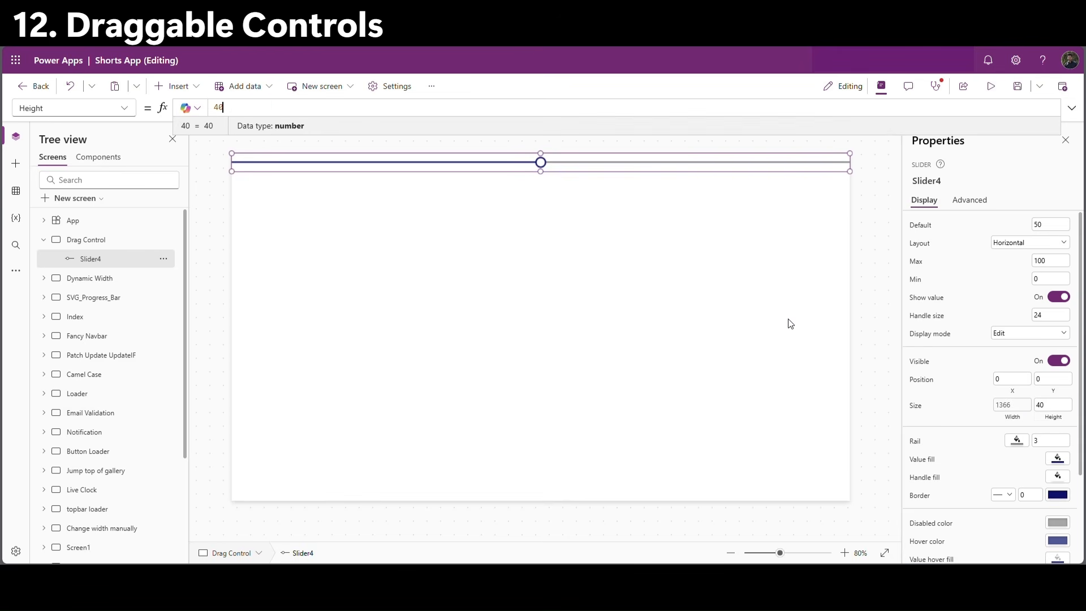
{"action": "type", "text": "par"}
{"action": "key", "text": "Tab"}
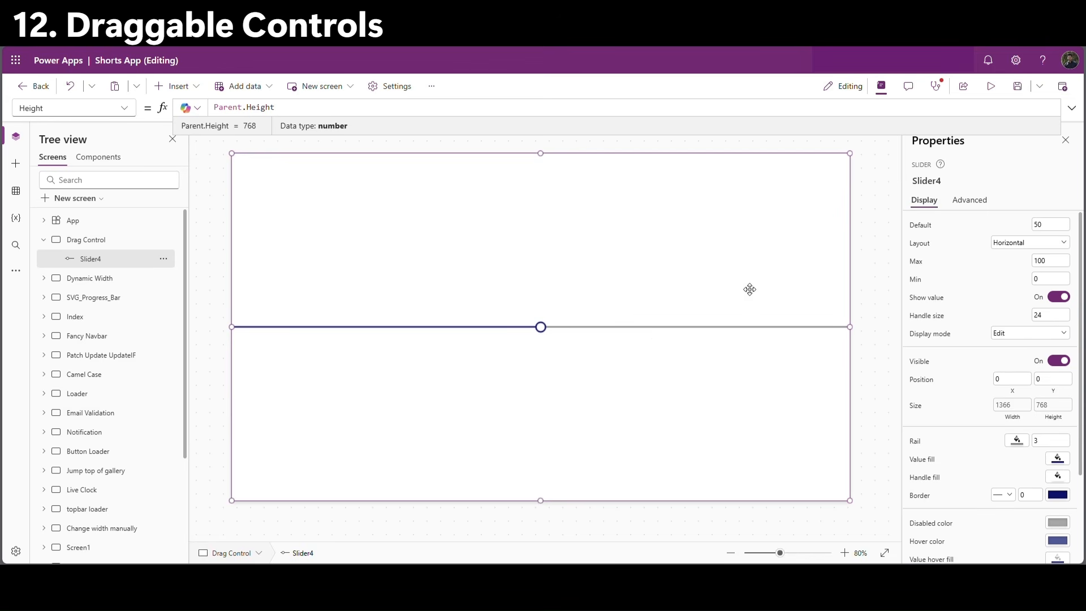
{"action": "left_click", "coordinate": [875, 305]}
{"action": "left_click", "coordinate": [754, 349]}
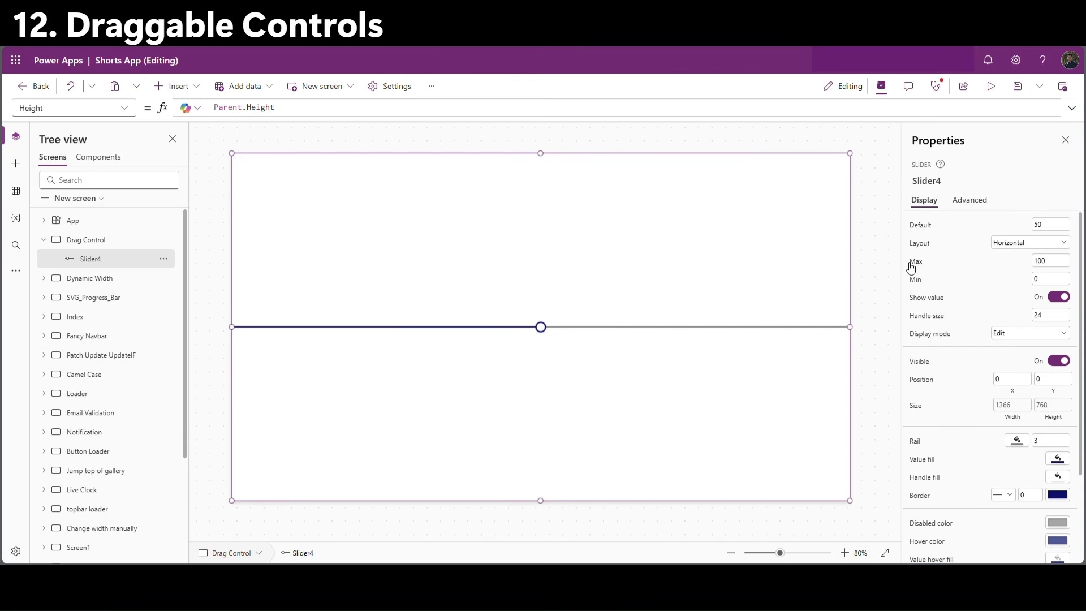
Insert a Timer on the Drag Control screen and move it to about X 44, Y 56.
{"action": "left_click", "coordinate": [177, 86]}
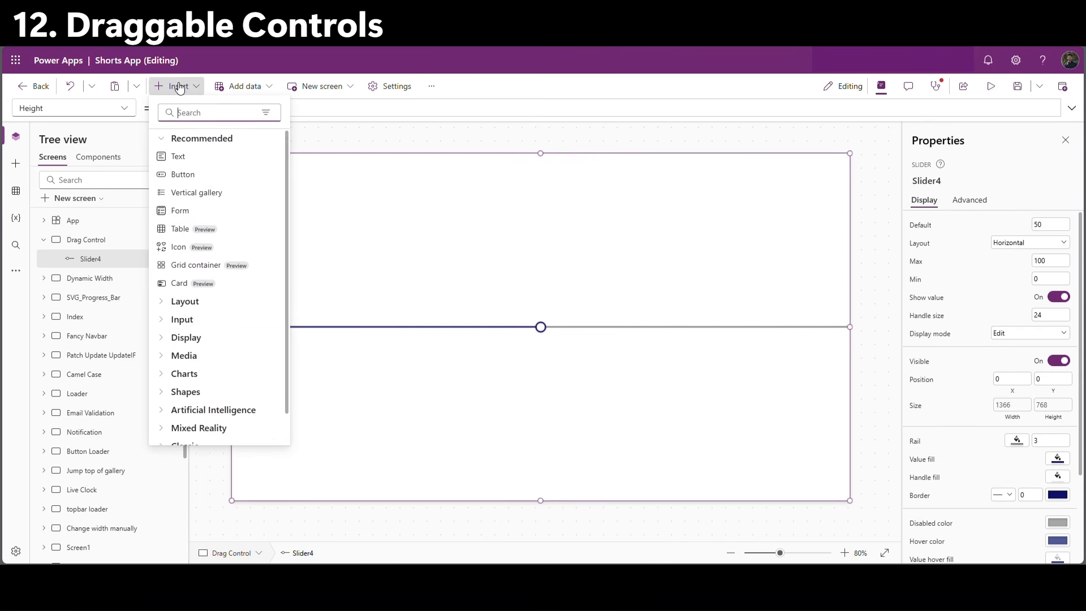
{"action": "type", "text": "timer"}
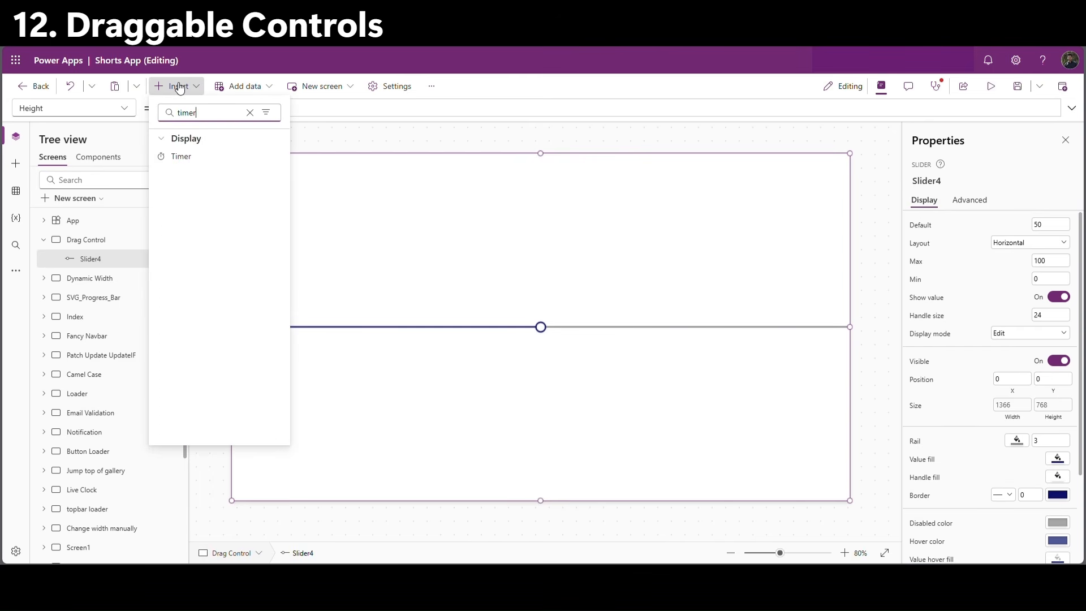
{"action": "left_click", "coordinate": [176, 162]}
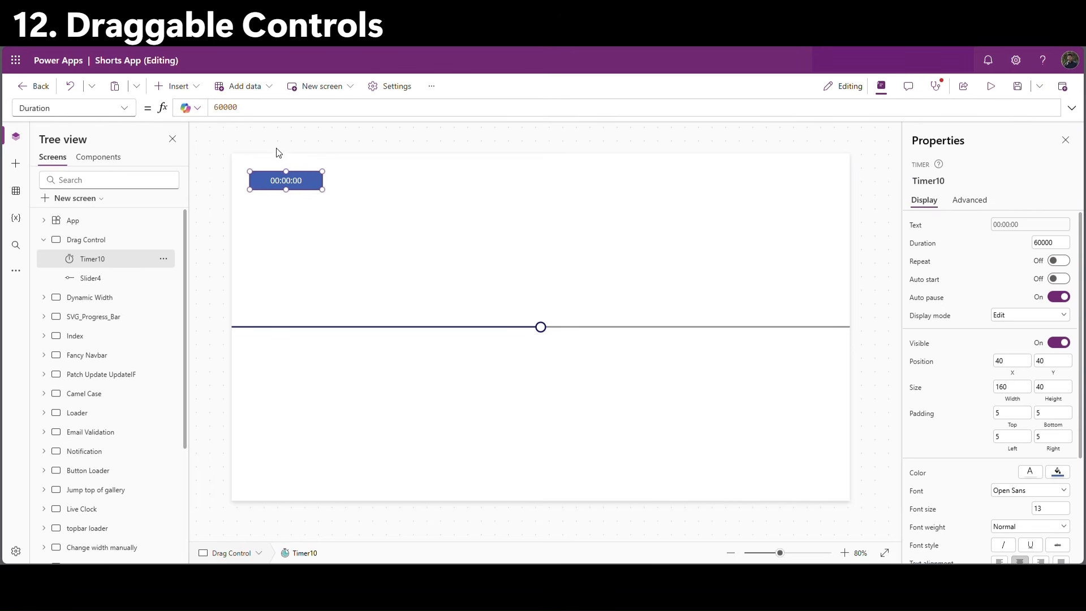
{"action": "left_click_drag", "start_coordinate": [298, 187], "coordinate": [300, 194]}
Set the timer's Duration to 0.1 and turn on Repeat and Auto start.
{"action": "double_click", "coordinate": [1041, 246]}
{"action": "type", "text": "0.1"}
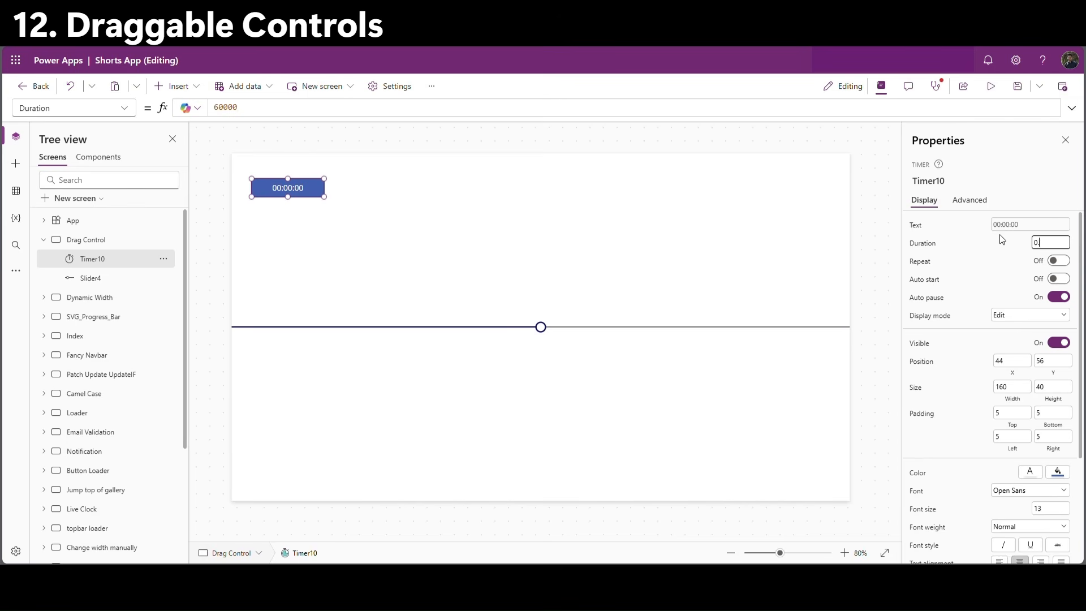
{"action": "left_click", "coordinate": [1069, 266]}
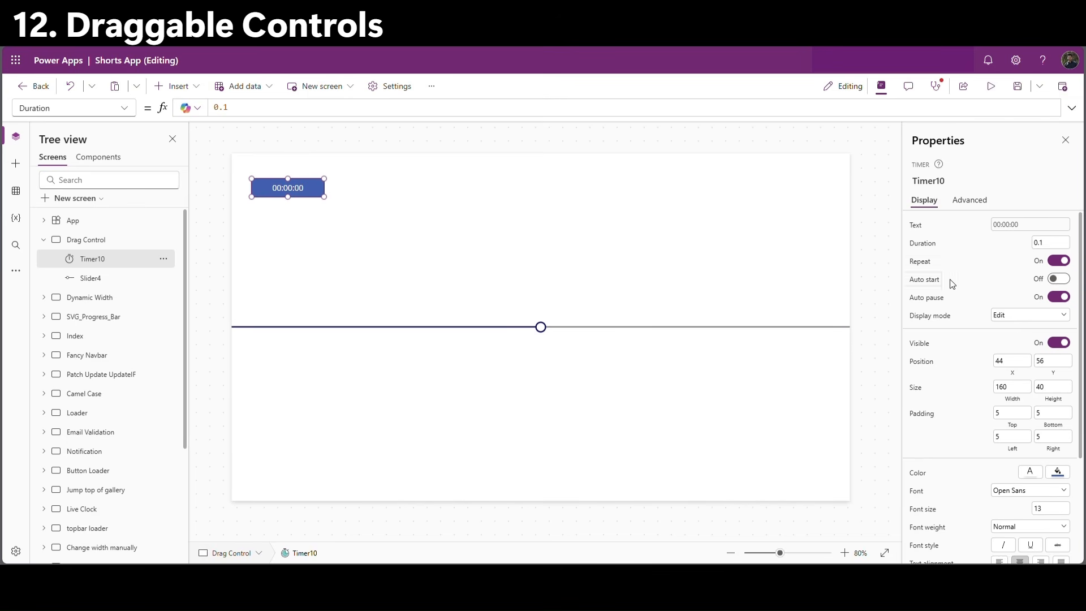
{"action": "left_click", "coordinate": [1056, 279]}
{"action": "left_click", "coordinate": [482, 397]}
Open the timer's OnTimerEnd formula and select its existing value for replacement.
{"action": "left_click", "coordinate": [92, 259]}
{"action": "left_click", "coordinate": [123, 108]}
{"action": "scroll", "coordinate": [85, 376], "scroll_direction": "down", "scroll_amount": 5}
{"action": "left_click", "coordinate": [79, 251]}
{"action": "double_click", "coordinate": [226, 107]}
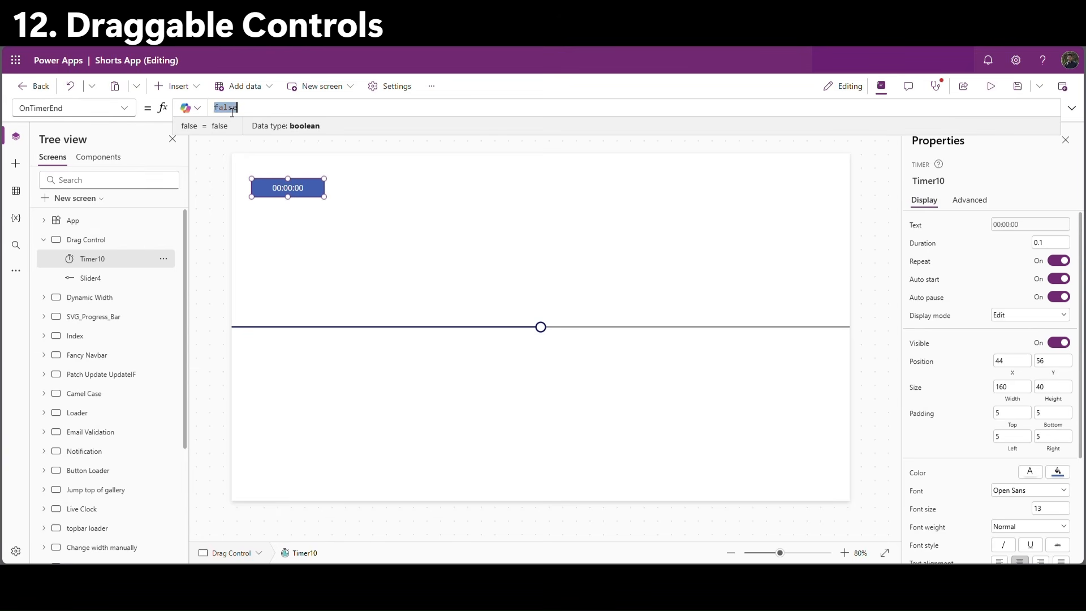
Replace Timer10's OnTimerEnd value with the start of an If formula testing Slider4.Layout = Layout.Horizontal.
{"action": "type", "text": "If(s"}
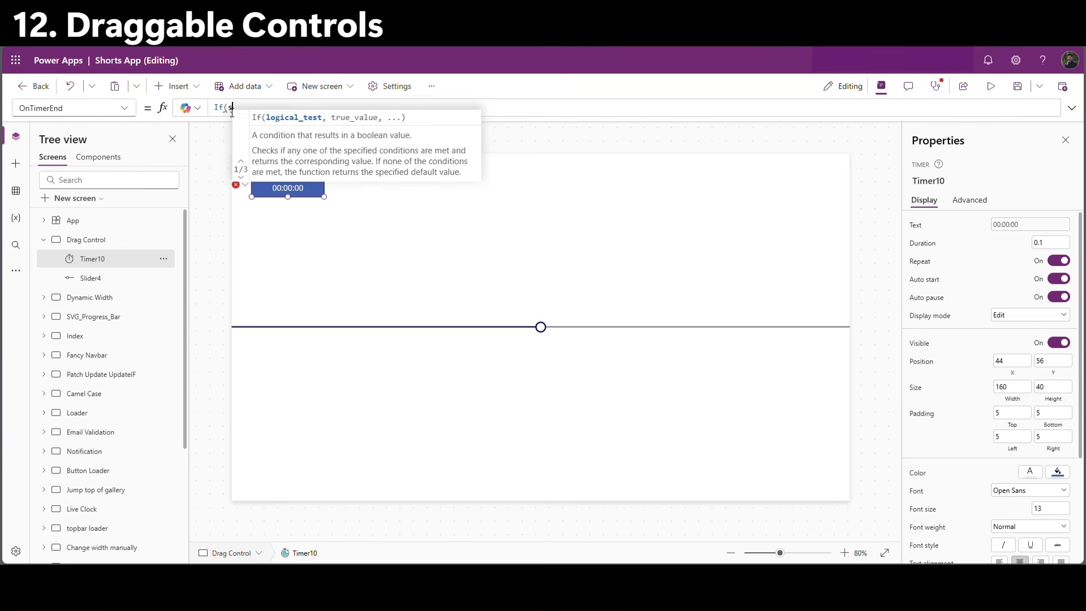
{"action": "type", "text": "lider4"}
{"action": "key", "text": "Tab"}
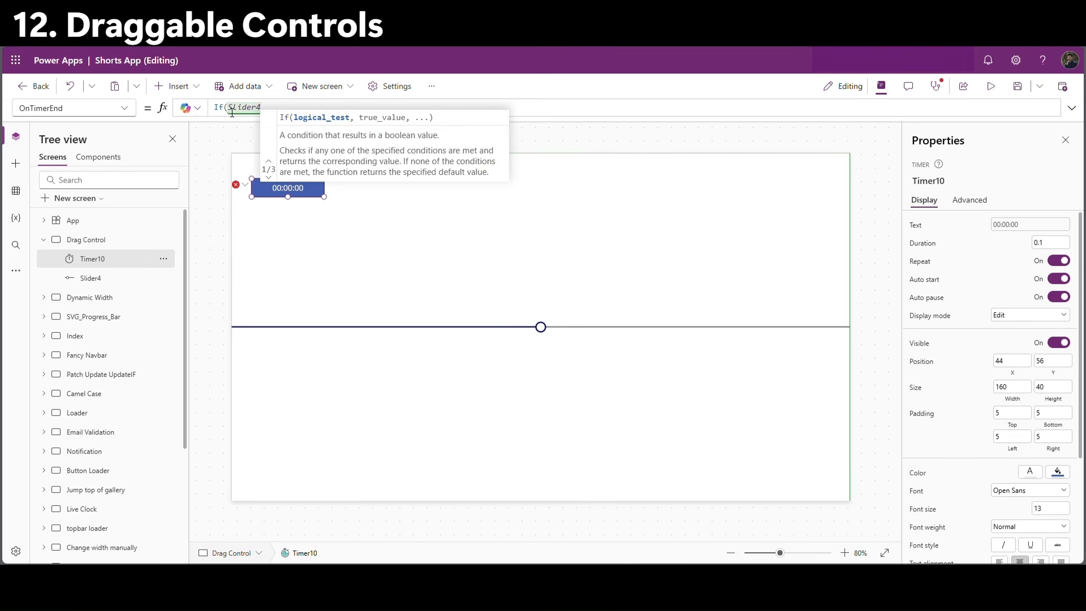
{"action": "type", "text": ".Layout "}
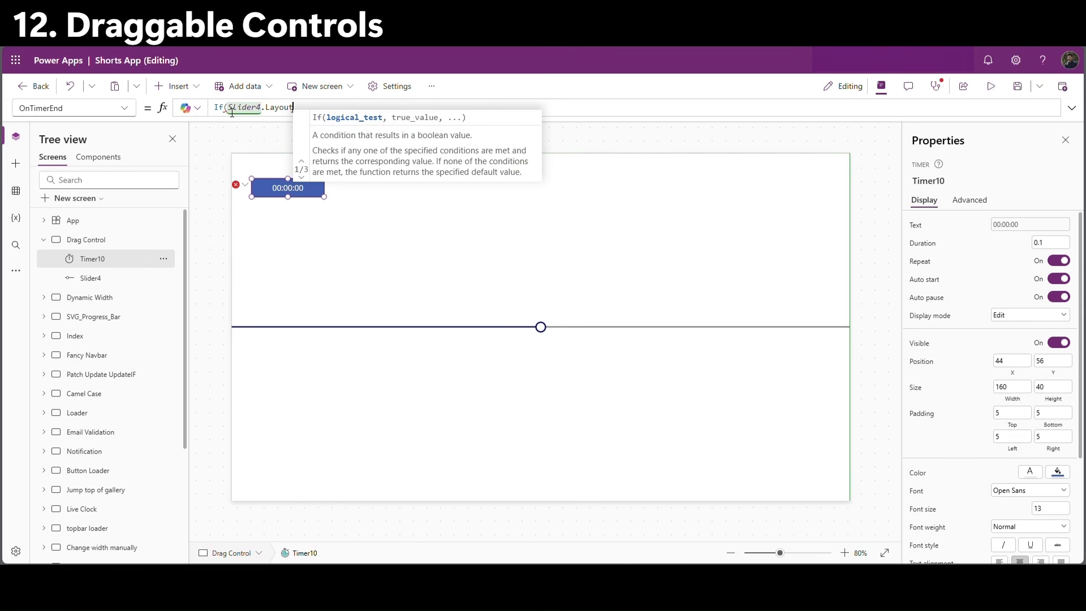
{"action": "type", "text": "="}
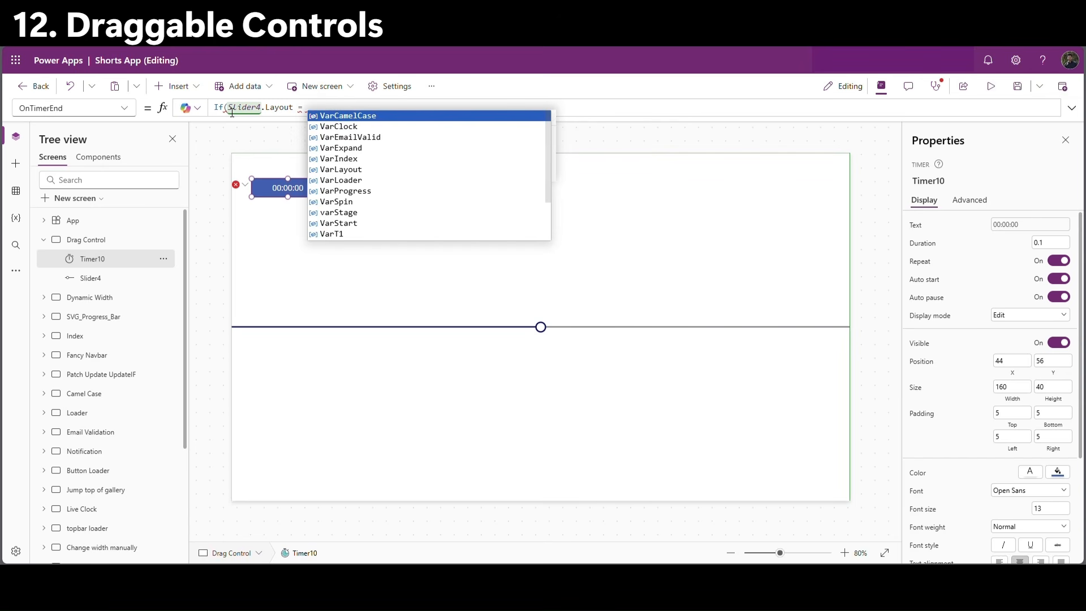
{"action": "type", "text": " layout.Horizontal"}
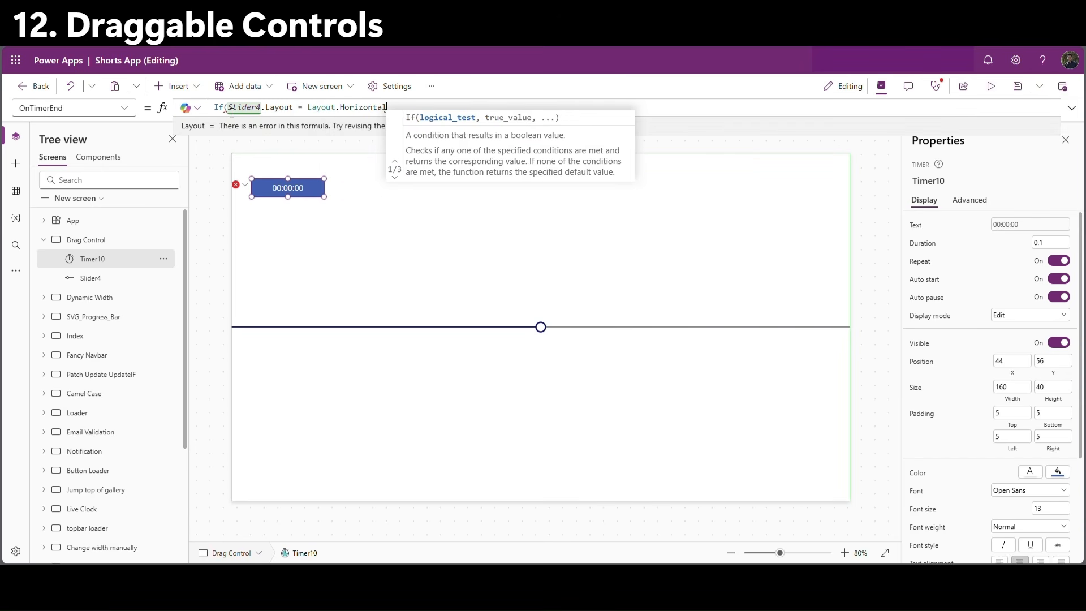
Add Set(VarLayout,Layout.Vertical) as the true result of the OnTimerEnd If formula.
{"action": "type", "text": ",set("}
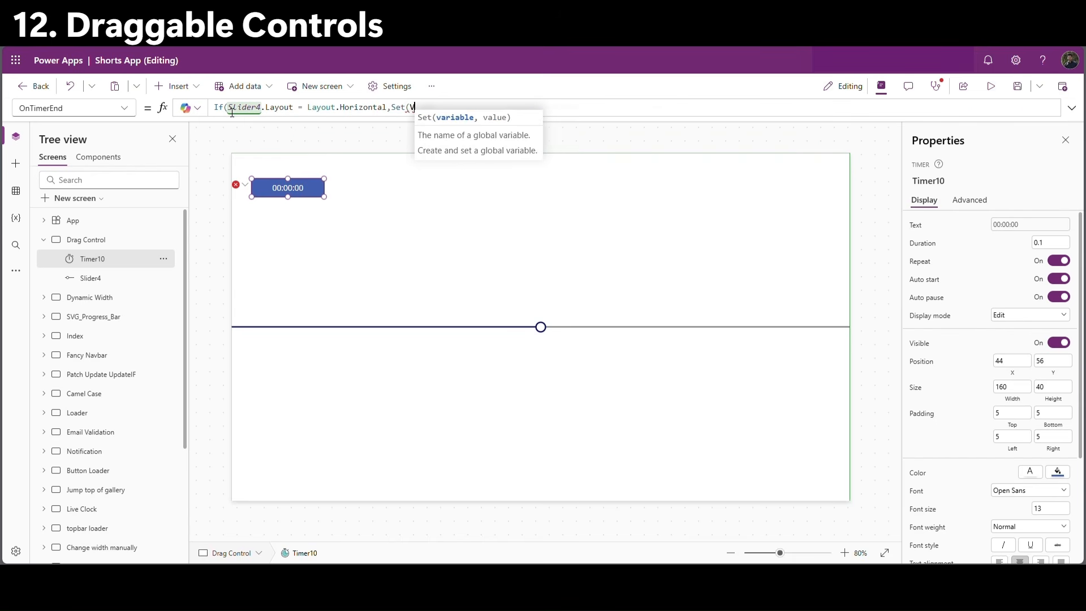
{"action": "type", "text": "VarLayout,"}
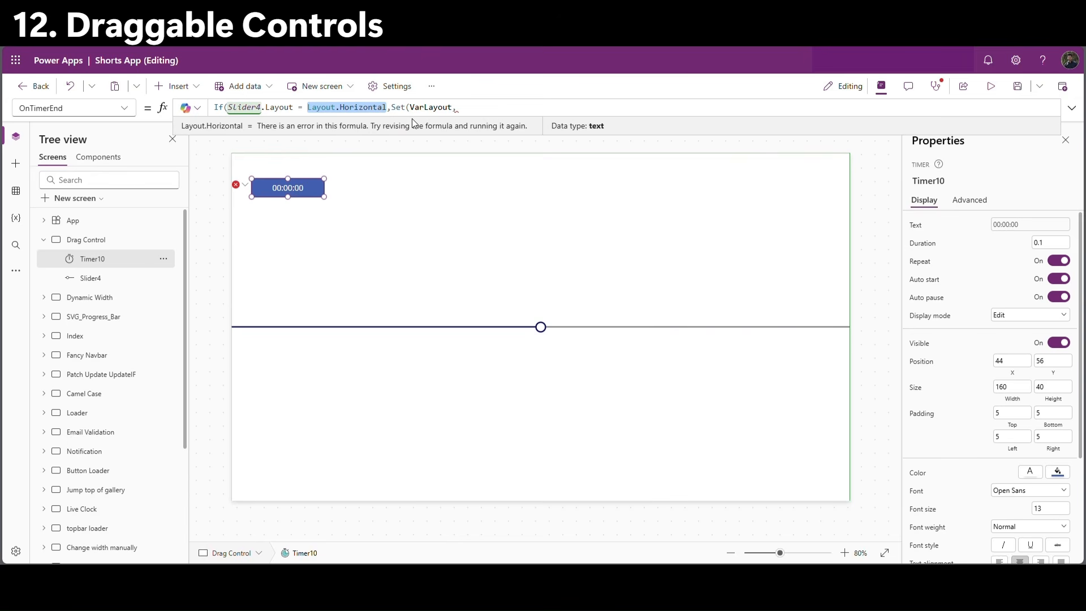
{"action": "type", "text": "Layout.Horizontal"}
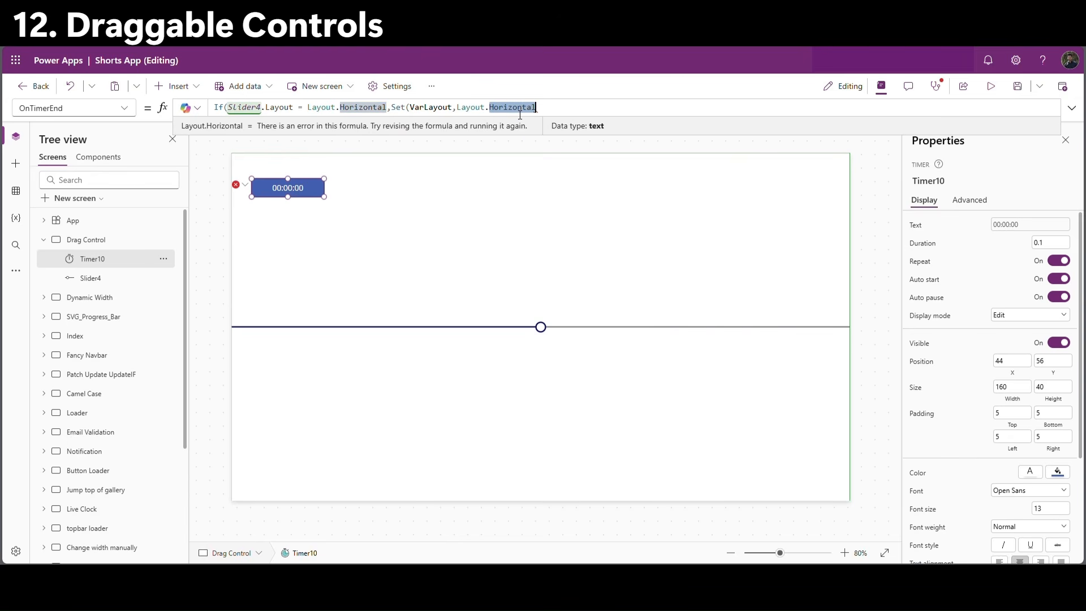
{"action": "key", "text": "BackSpace"}
{"action": "key", "text": "BackSpace"}
{"action": "key", "text": "BackSpace"}
{"action": "key", "text": "BackSpace"}
{"action": "key", "text": "BackSpace"}
{"action": "key", "text": "BackSpace"}
{"action": "key", "text": "BackSpace"}
{"action": "key", "text": "BackSpace"}
{"action": "key", "text": "BackSpace"}
{"action": "key", "text": "BackSpace"}
{"action": "type", "text": "Vertical"}
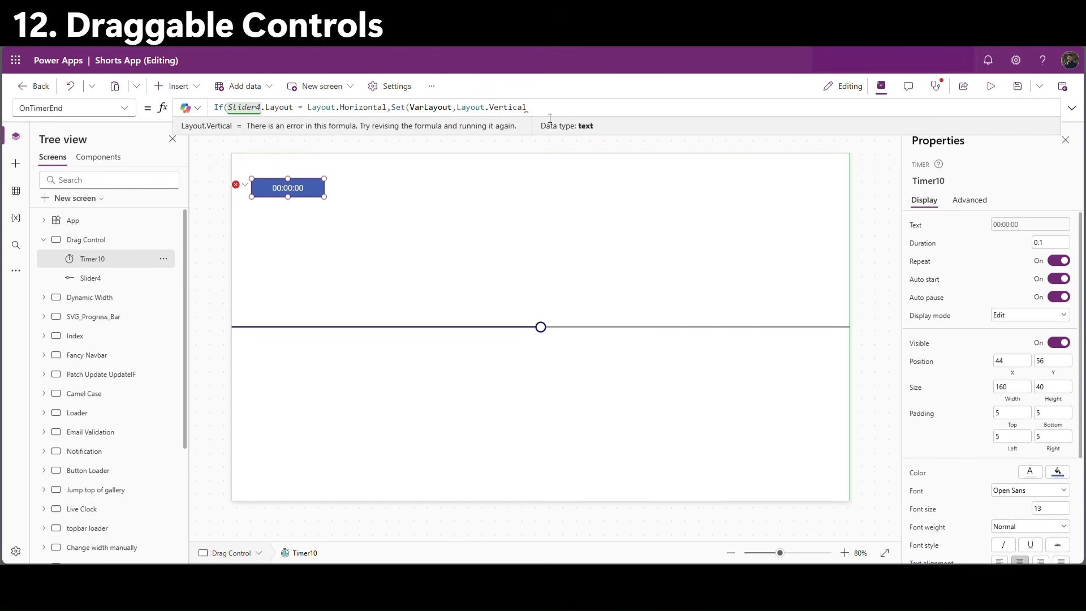
{"action": "type", "text": "),"}
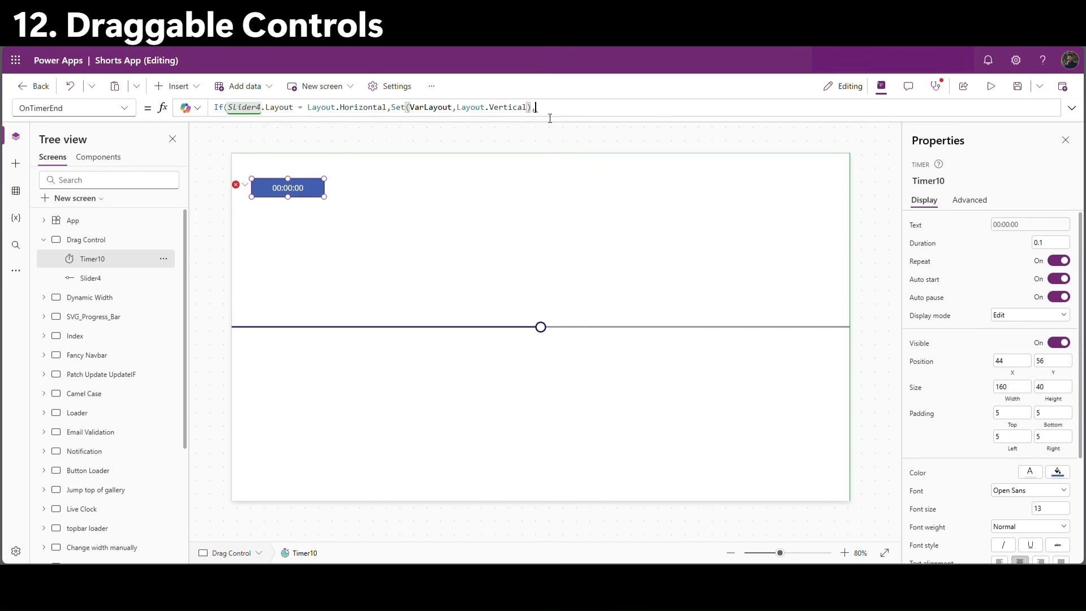
Copy the Set call as the else result, change it to Set(VarLayout,Layout.Horizontal), and close the If formula.
{"action": "left_click_drag", "start_coordinate": [391, 107], "coordinate": [532, 110]}
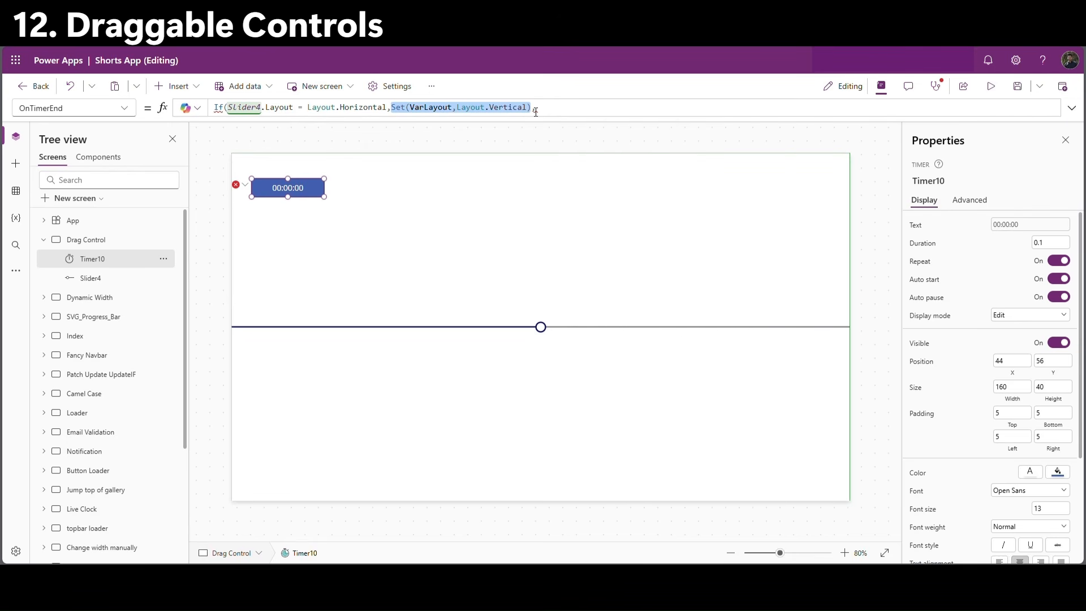
{"action": "key", "text": "ctrl+c"}
{"action": "key", "text": "End"}
{"action": "key", "text": "ctrl+v"}
{"action": "double_click", "coordinate": [644, 107]}
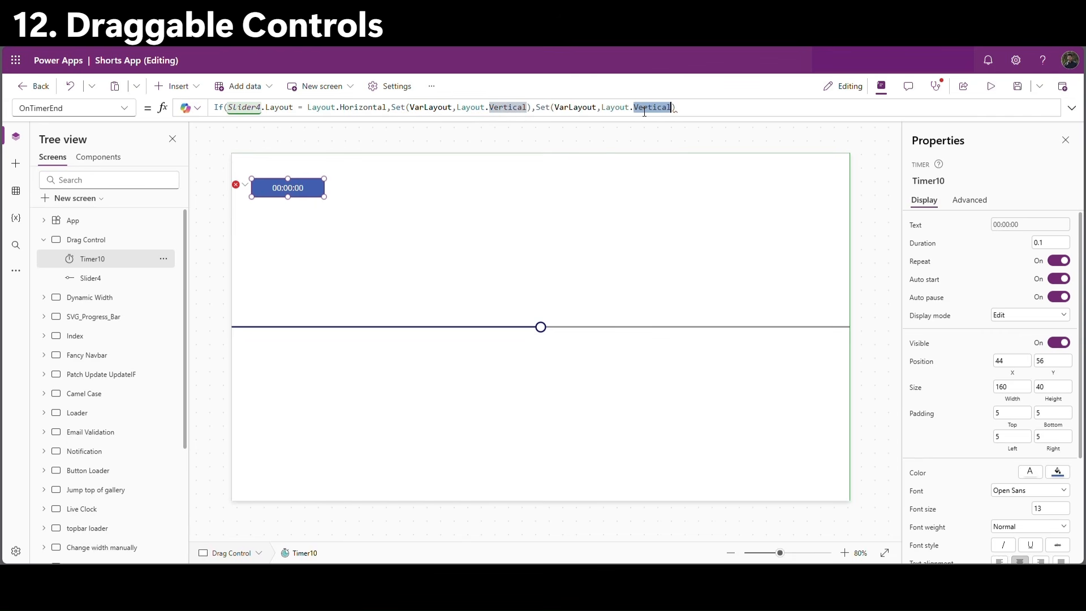
{"action": "type", "text": "H"}
{"action": "key", "text": "Tab"}
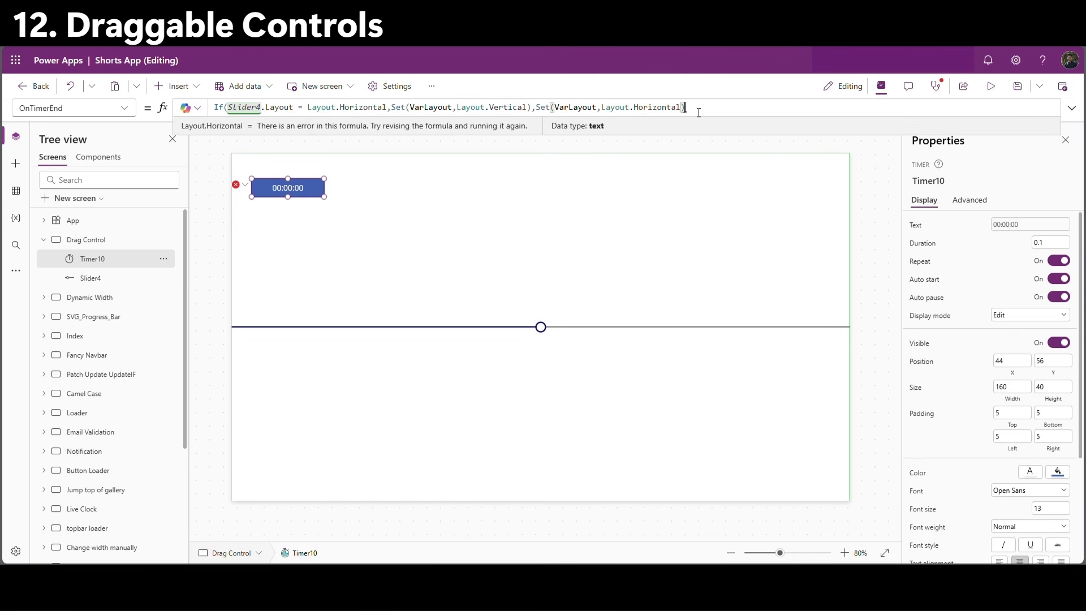
{"action": "type", "text": ")"}
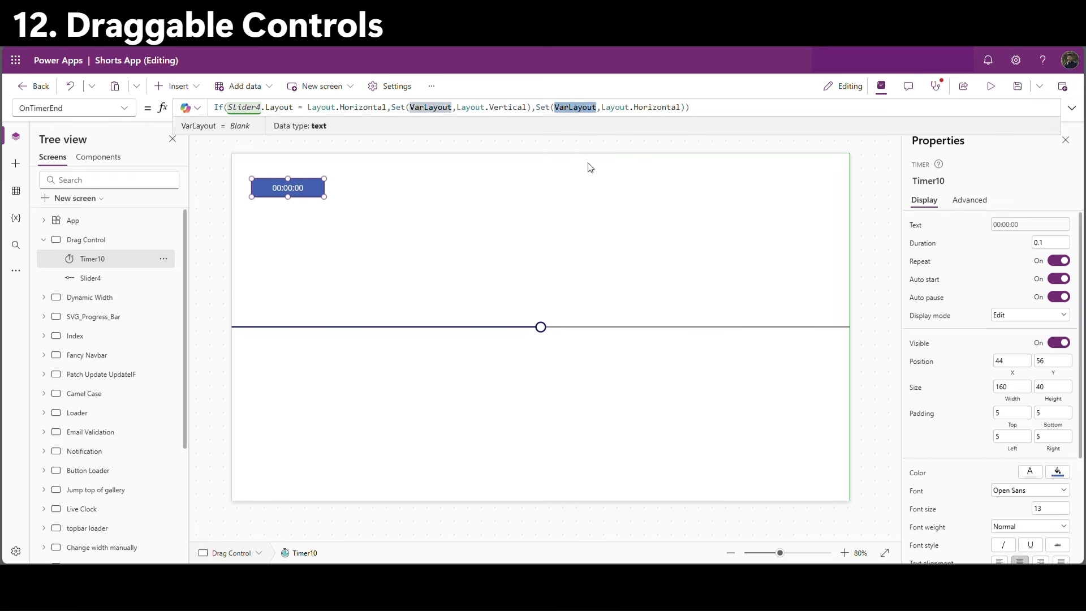
Set Slider4's Layout property to VarLayout, and preview the app to check the slider.
{"action": "left_click", "coordinate": [597, 312]}
{"action": "left_click", "coordinate": [999, 249]}
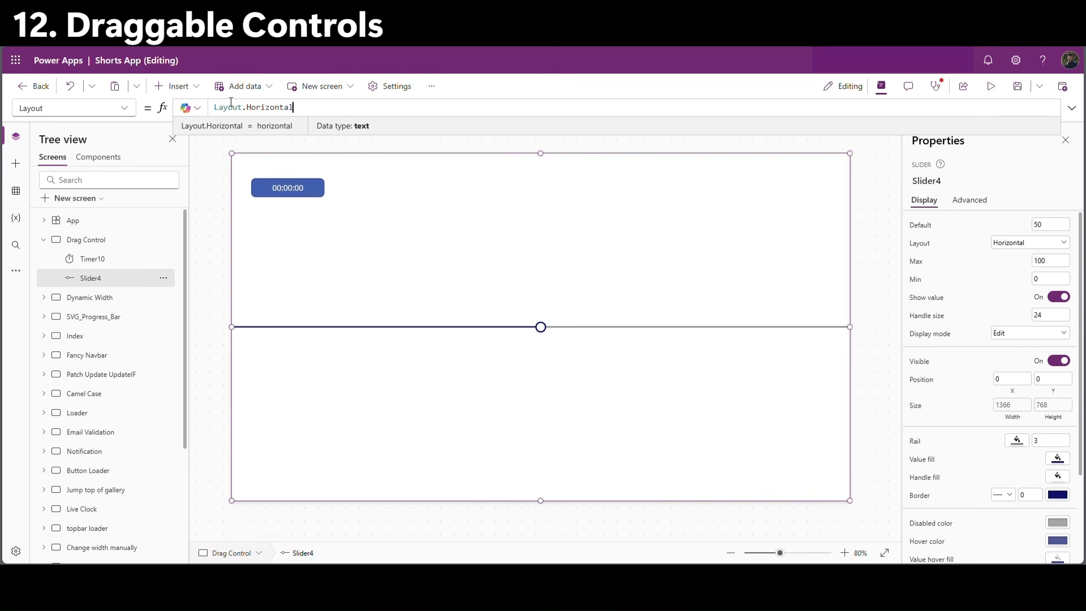
{"action": "left_click_drag", "start_coordinate": [294, 107], "coordinate": [219, 108]}
{"action": "key", "text": "ctrl+v"}
{"action": "left_click", "coordinate": [872, 189]}
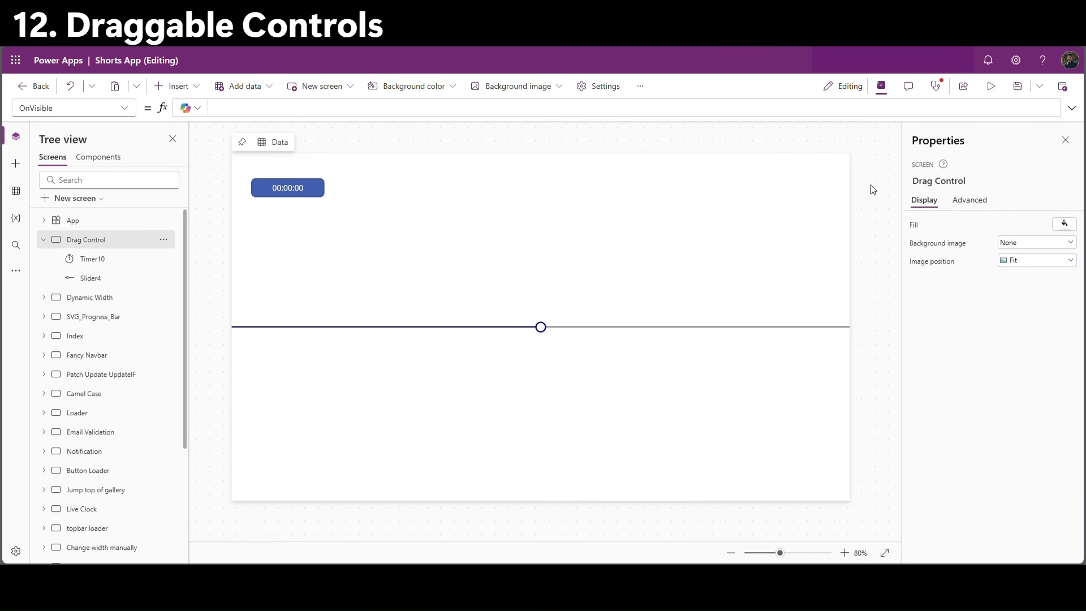
{"action": "left_click", "coordinate": [991, 86]}
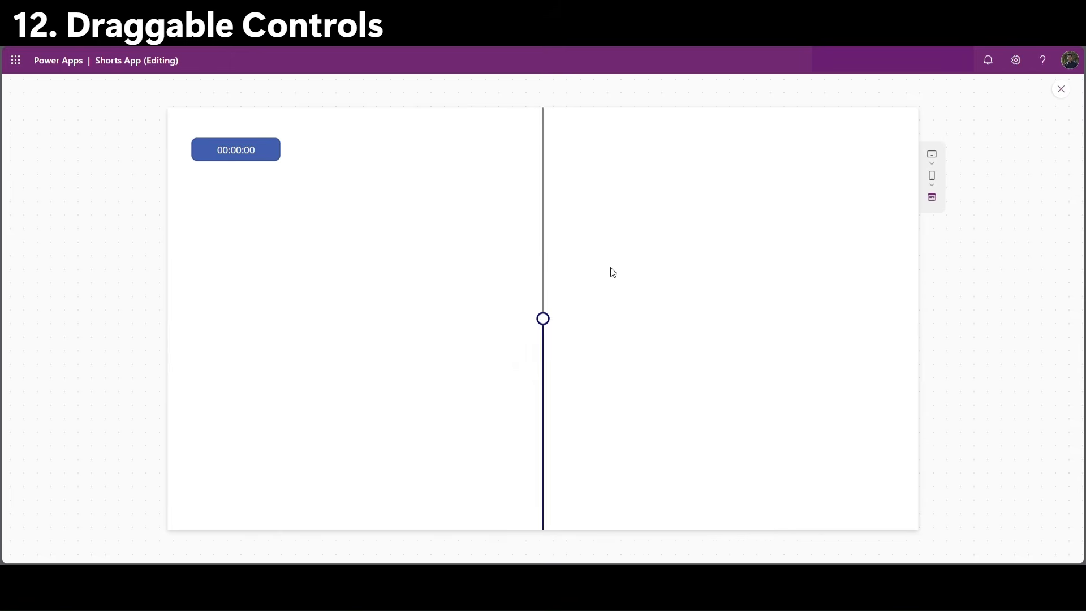
{"action": "left_click", "coordinate": [1062, 90]}
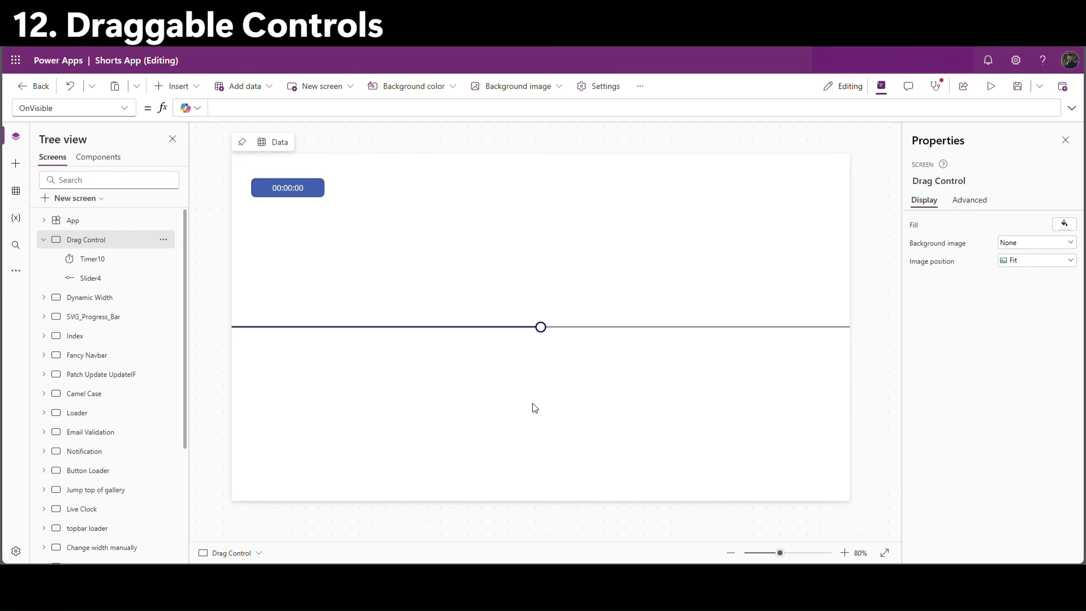
Set Slider4's rail thickness to 10000, and preview the app.
{"action": "left_click", "coordinate": [503, 414]}
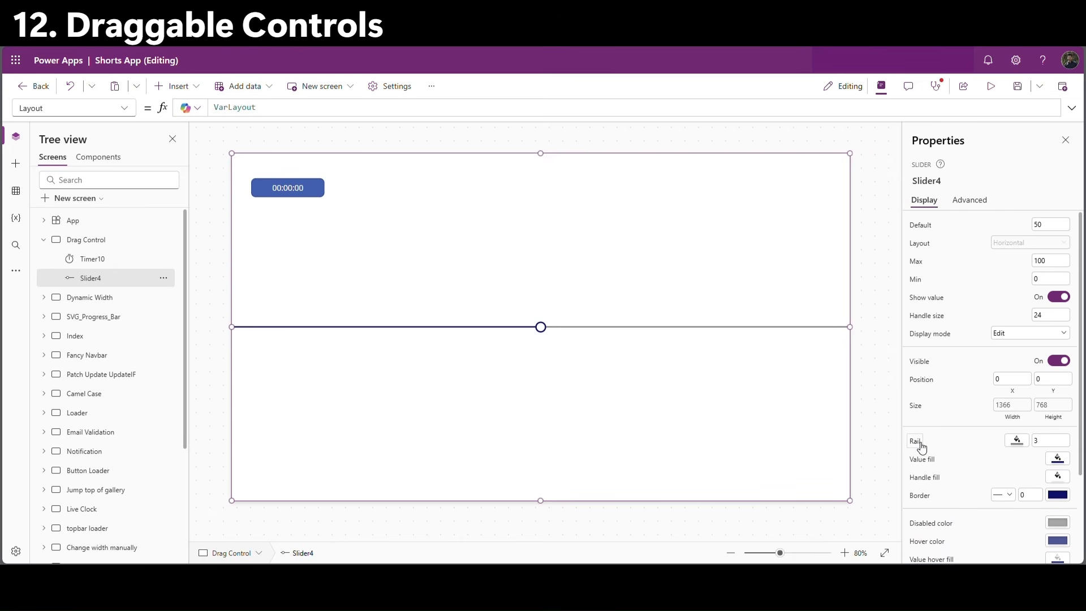
{"action": "left_click_drag", "start_coordinate": [1064, 440], "coordinate": [998, 438]}
{"action": "type", "text": "10000"}
{"action": "key", "text": "Return"}
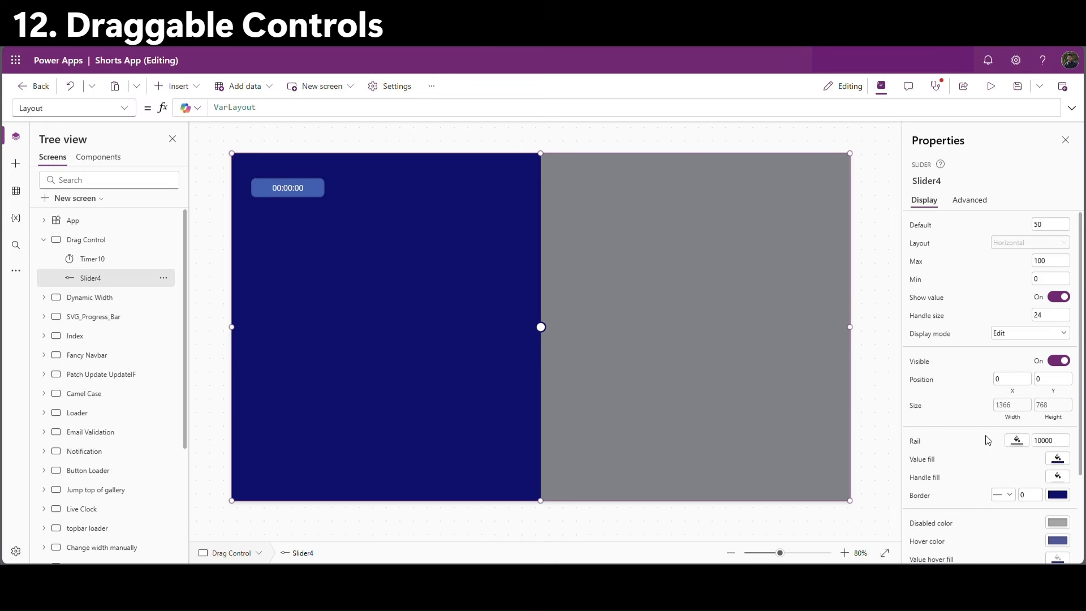
{"action": "left_click", "coordinate": [991, 88]}
{"action": "left_click", "coordinate": [1059, 90]}
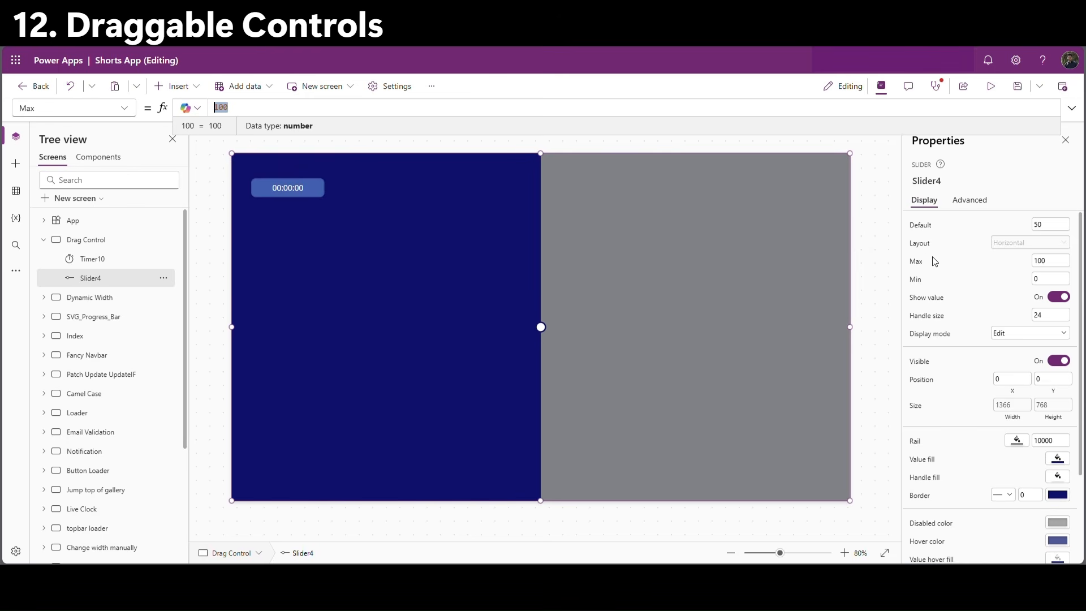
Replace Slider4's Max value with the start of an If formula testing VarLayout=Layout.Horizontal.
{"action": "type", "text": "If("}
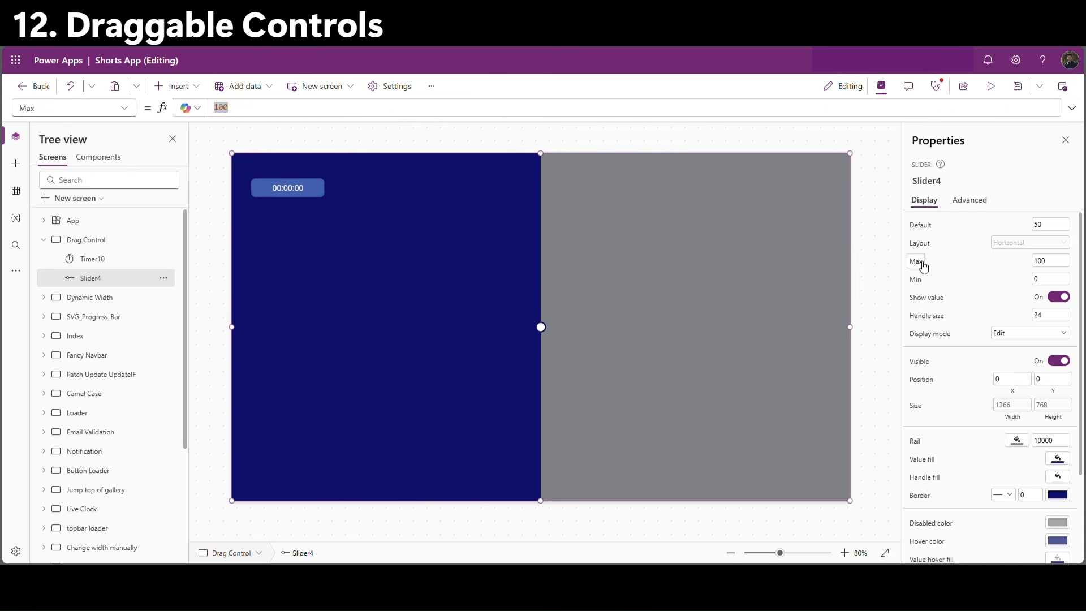
{"action": "type", "text": "Varl"}
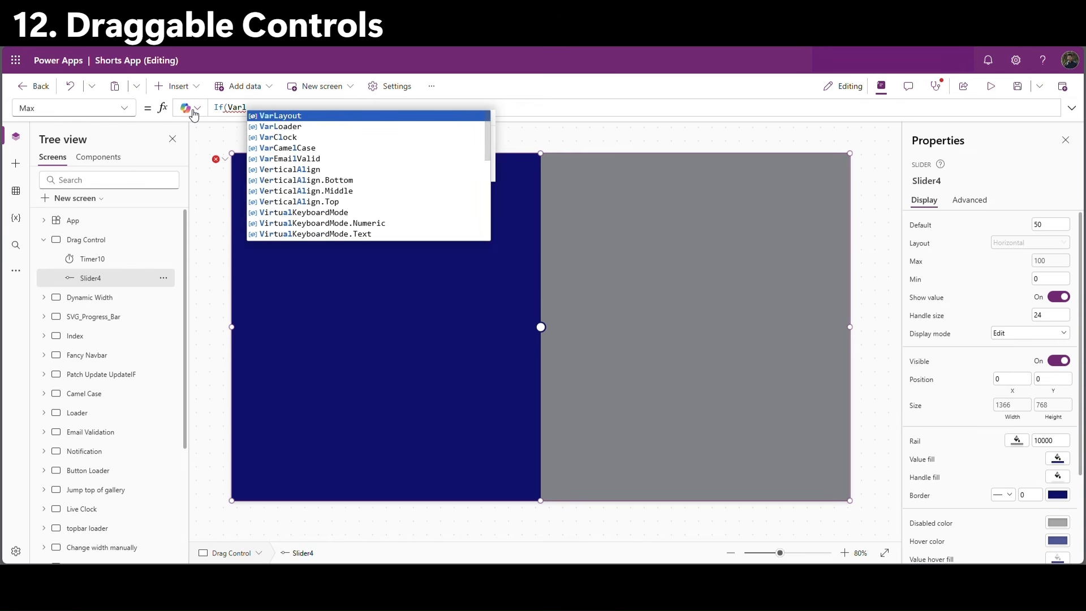
{"action": "key", "text": "Tab"}
{"action": "type", "text": "=Layout.Horizontal"}
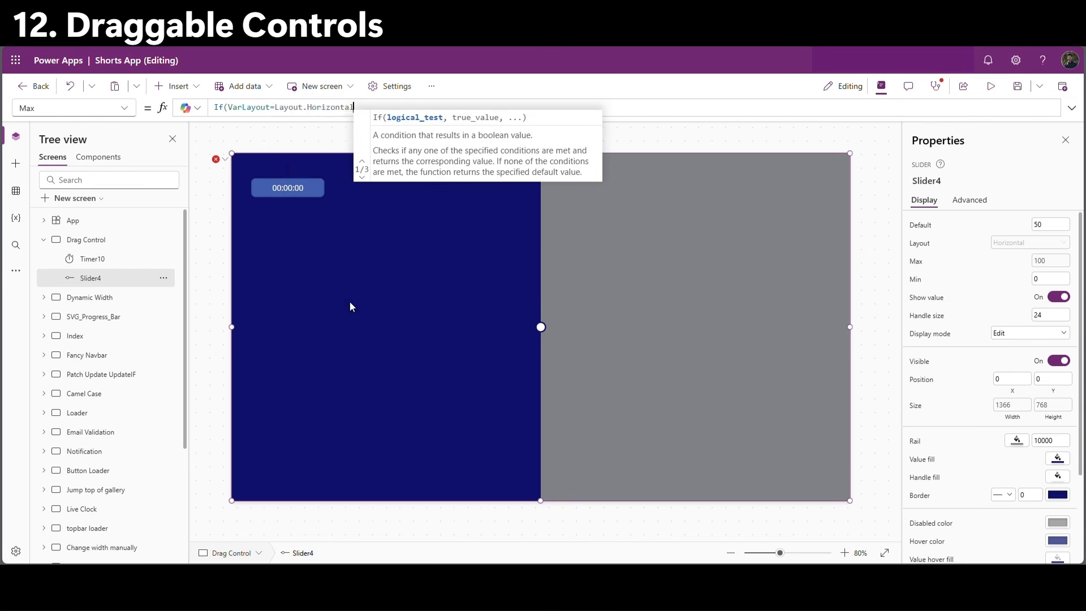
{"action": "key", "text": "Escape"}
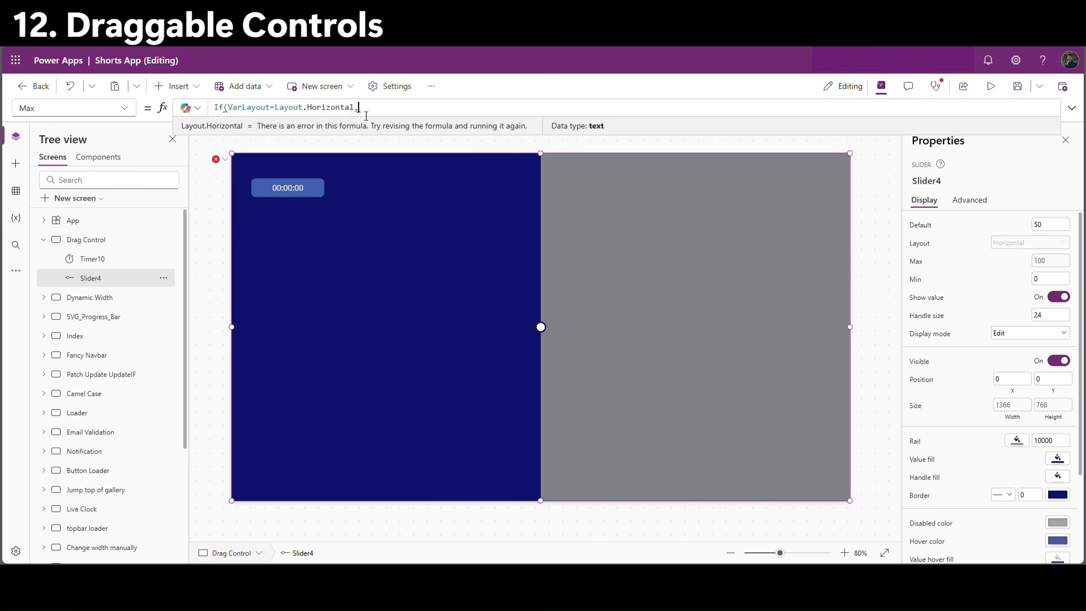
Complete Slider4's Max formula with Parent.Width as the true result and Parent.Height as the else result.
{"action": "type", "text": ",pare"}
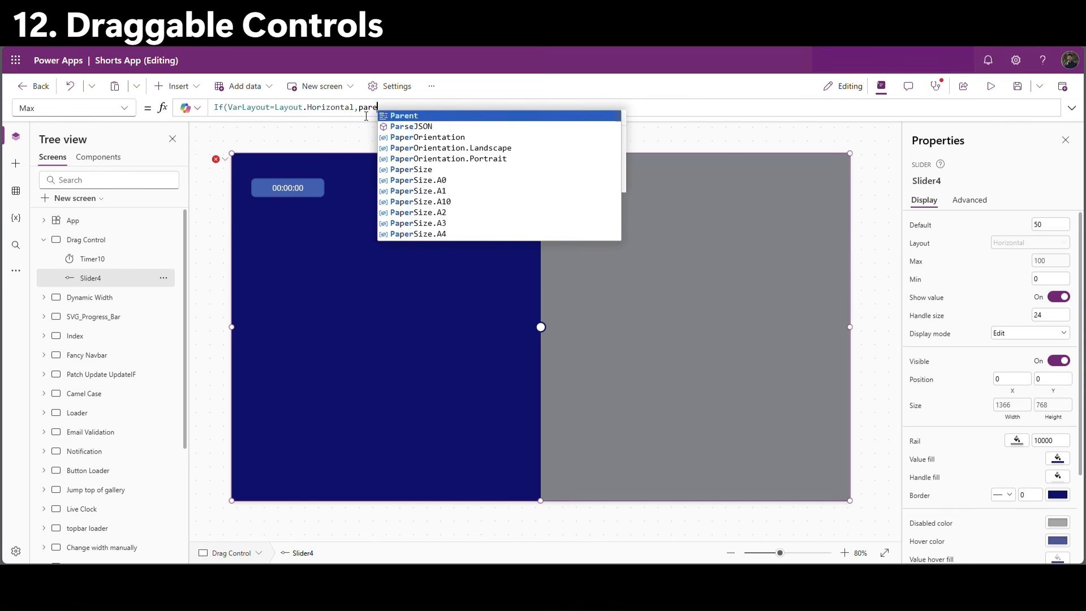
{"action": "key", "text": "Tab"}
{"action": "type", "text": ".Width"}
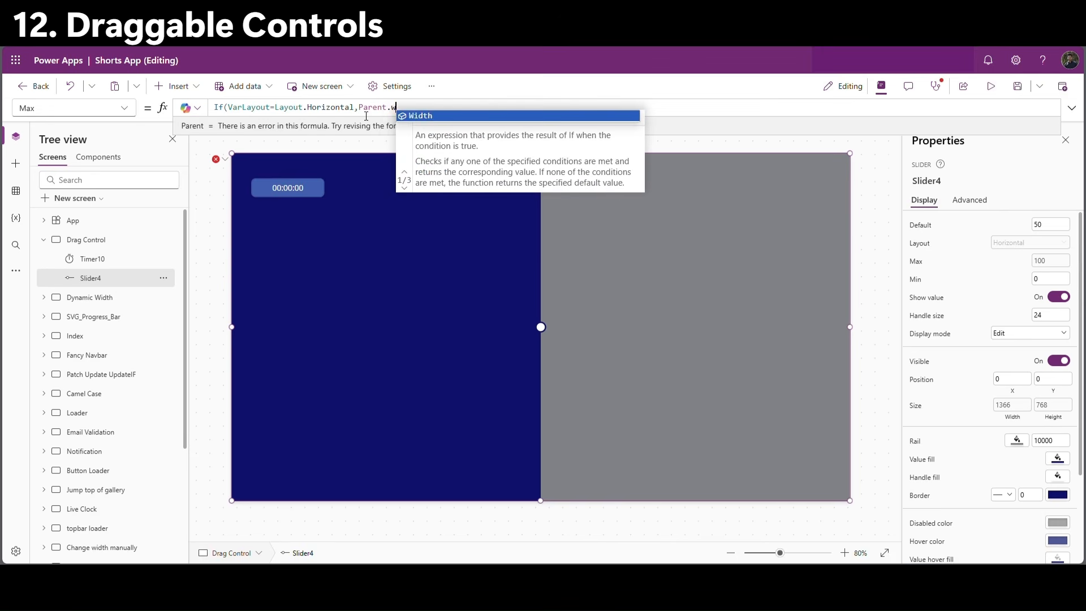
{"action": "key", "text": "Tab"}
{"action": "type", "text": ","}
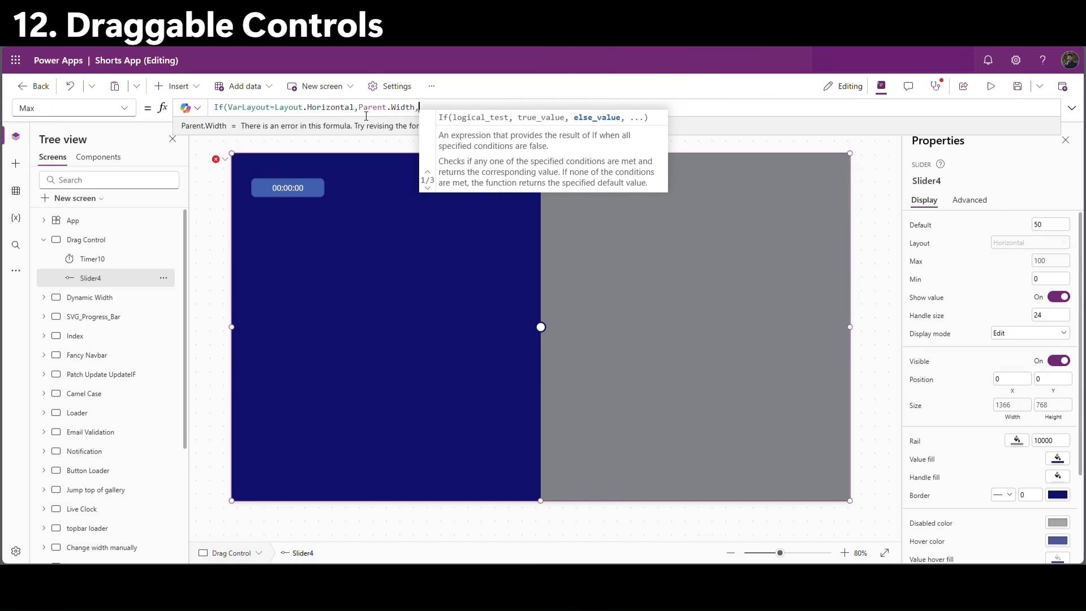
{"action": "type", "text": "pare"}
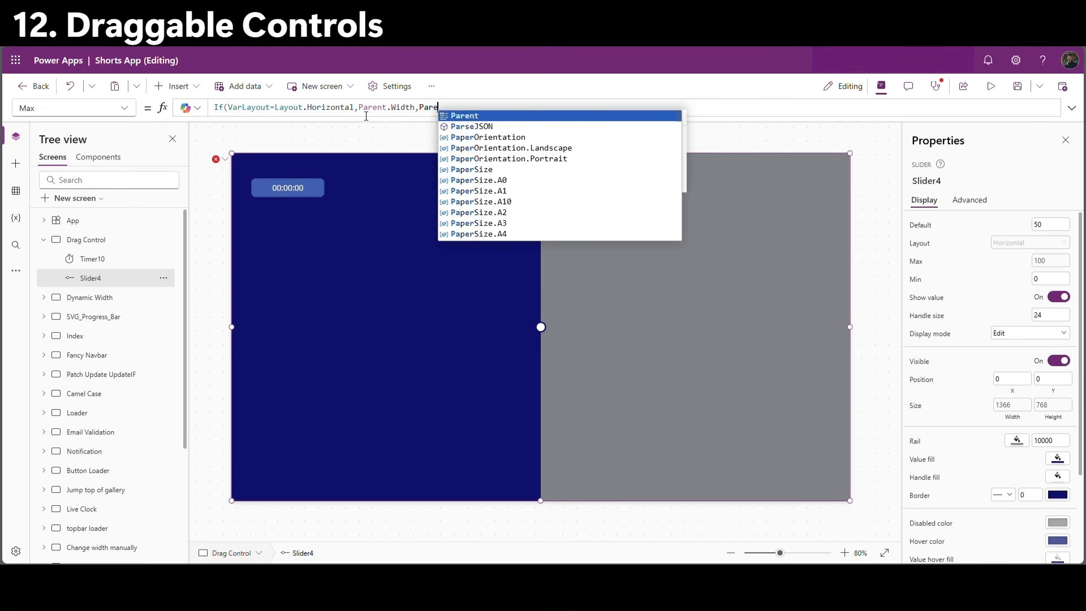
{"action": "key", "text": "Tab"}
{"action": "type", "text": ".he"}
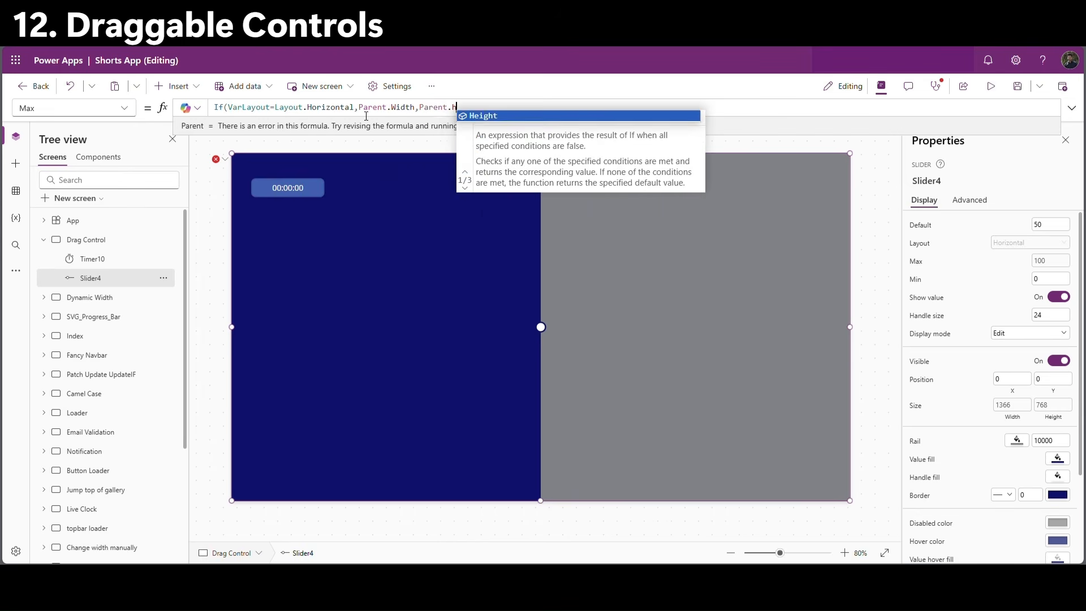
{"action": "key", "text": "Tab"}
{"action": "type", "text": ")"}
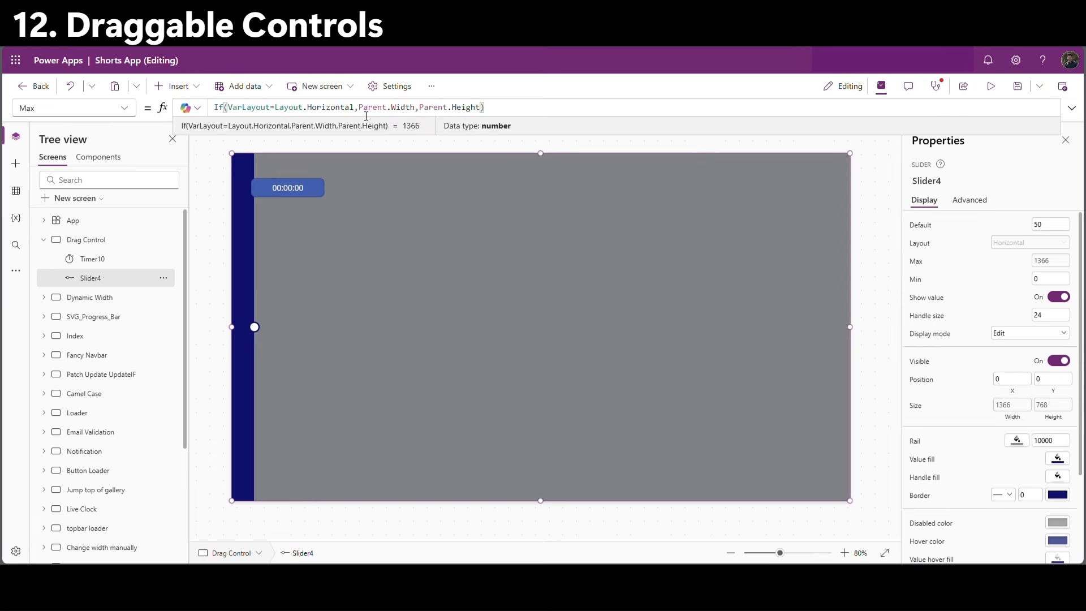
Insert an Airplane icon on the Drag Control screen and move it to about X 416, Y 216.
{"action": "left_click", "coordinate": [94, 240]}
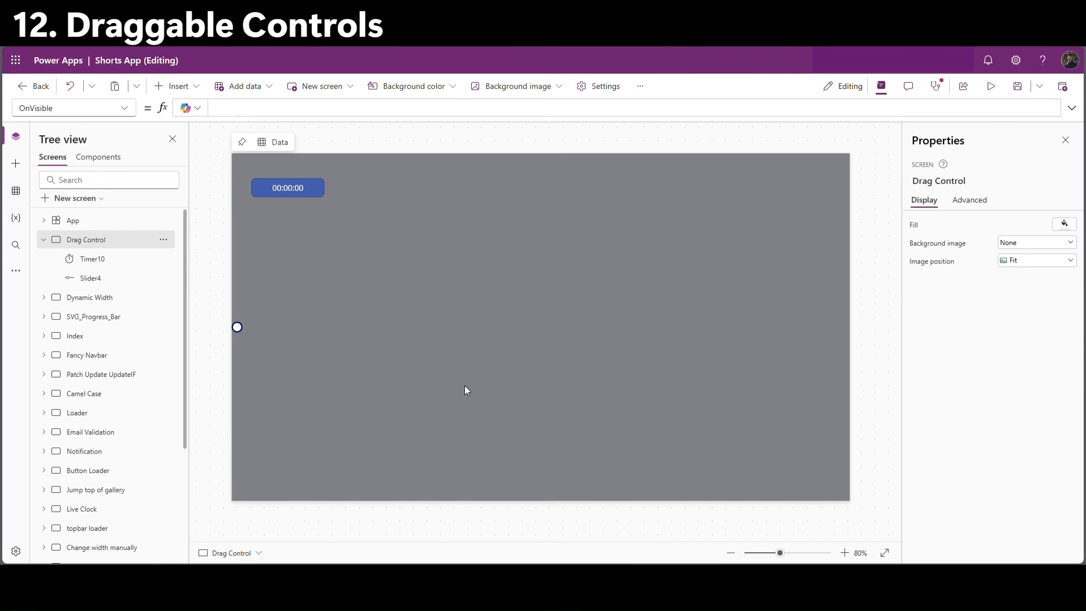
{"action": "left_click", "coordinate": [478, 363]}
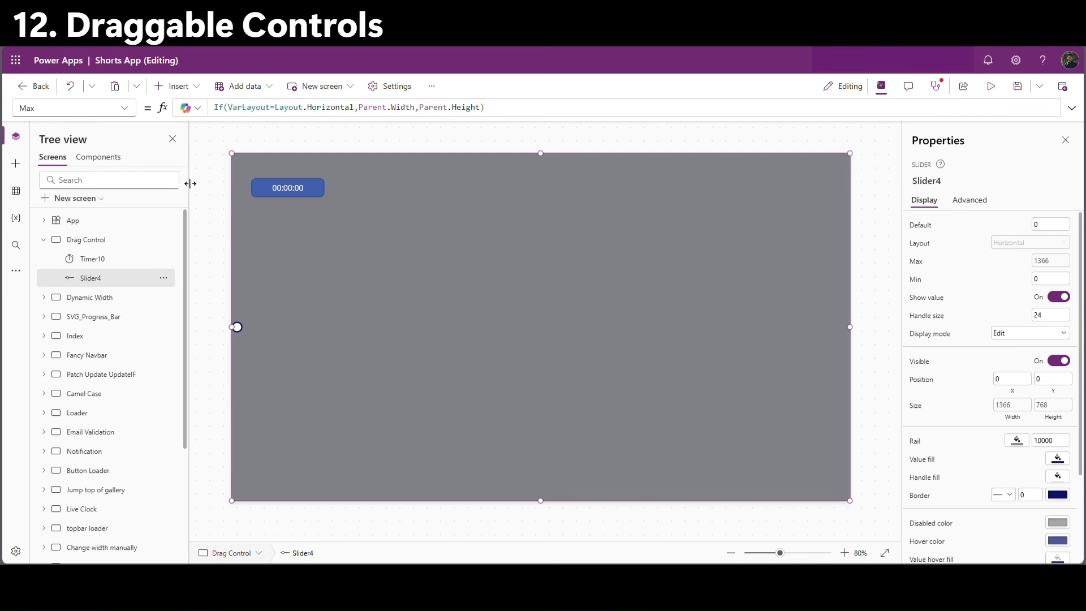
{"action": "left_click", "coordinate": [100, 242]}
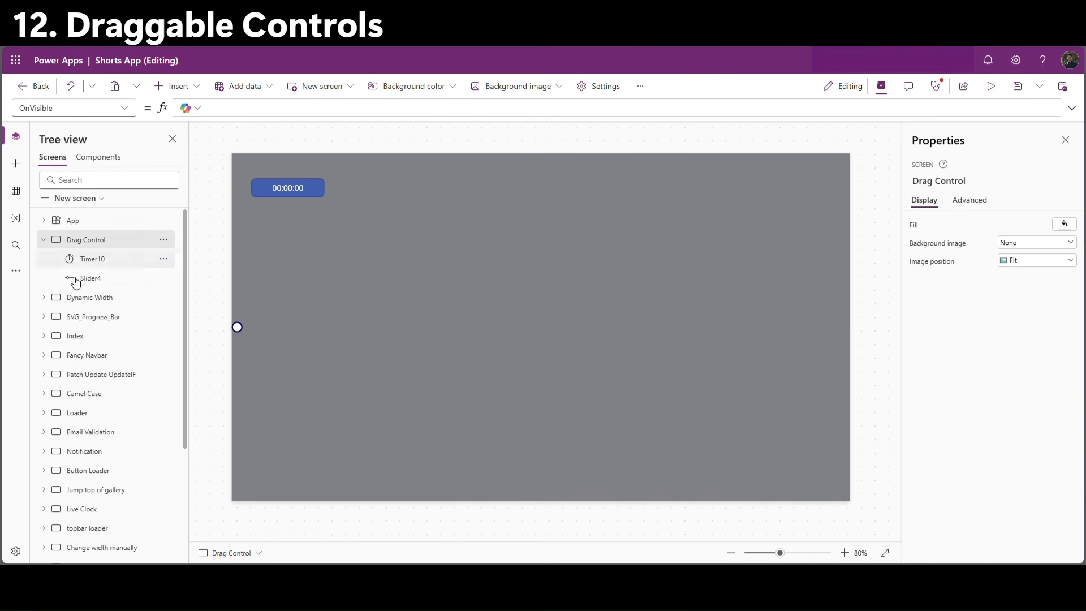
{"action": "left_click", "coordinate": [195, 87]}
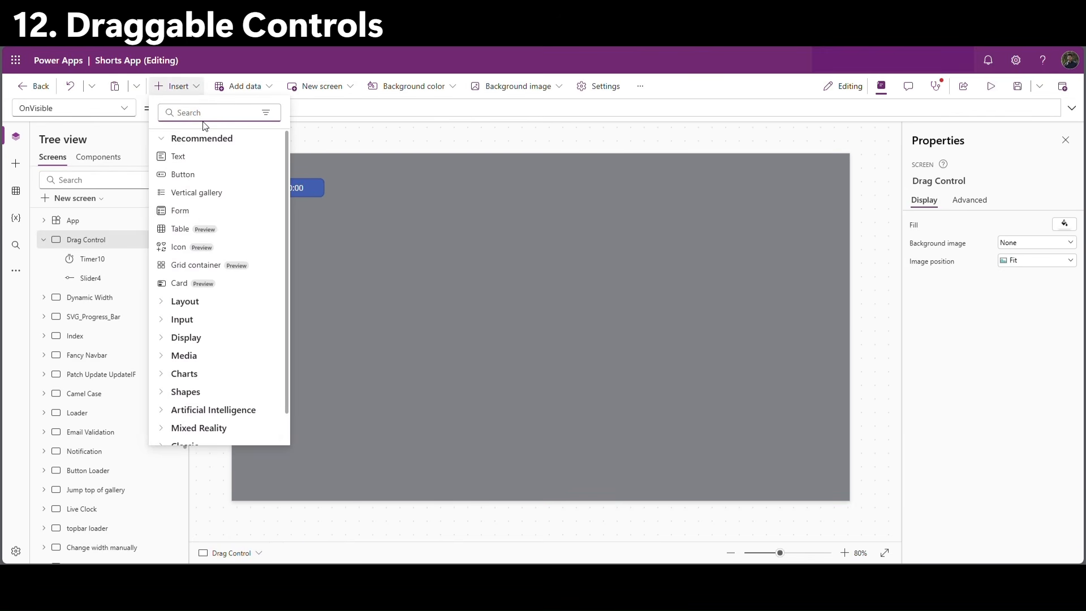
{"action": "type", "text": "ico"}
{"action": "scroll", "coordinate": [218, 308], "scroll_direction": "down", "scroll_amount": 3}
{"action": "scroll", "coordinate": [214, 201], "scroll_direction": "up", "scroll_amount": 2}
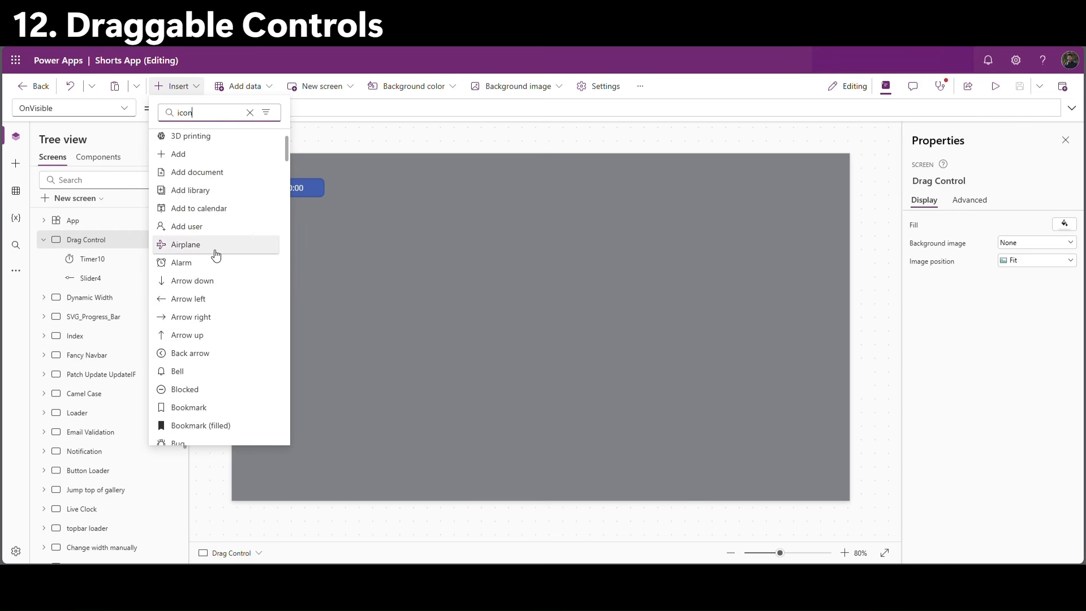
{"action": "left_click", "coordinate": [216, 256]}
{"action": "left_click_drag", "start_coordinate": [288, 212], "coordinate": [435, 267]}
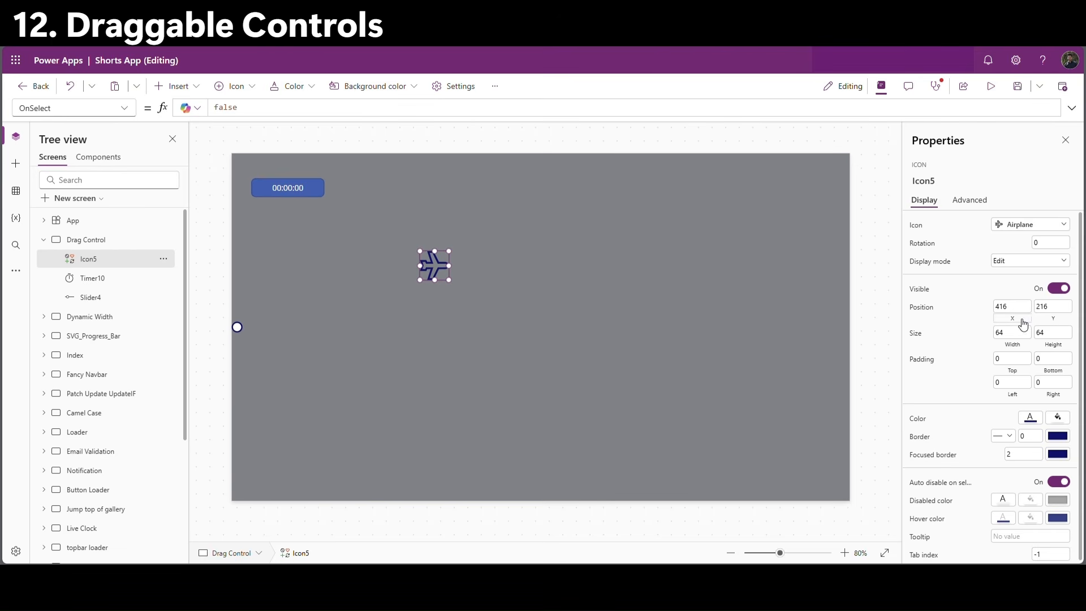
Duplicate the If statement in Timer10's OnTimerEnd formula onto a second line, separating the statements with a semicolon.
{"action": "left_click", "coordinate": [330, 152]}
{"action": "left_click", "coordinate": [291, 188]}
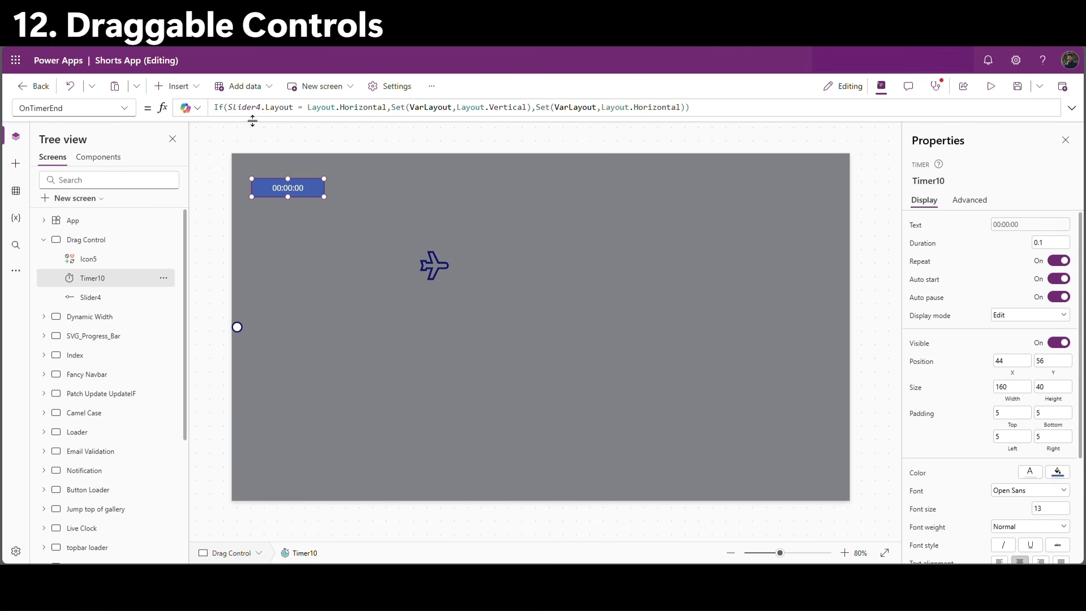
{"action": "left_click_drag", "start_coordinate": [253, 120], "coordinate": [281, 304]}
{"action": "left_click", "coordinate": [737, 115]}
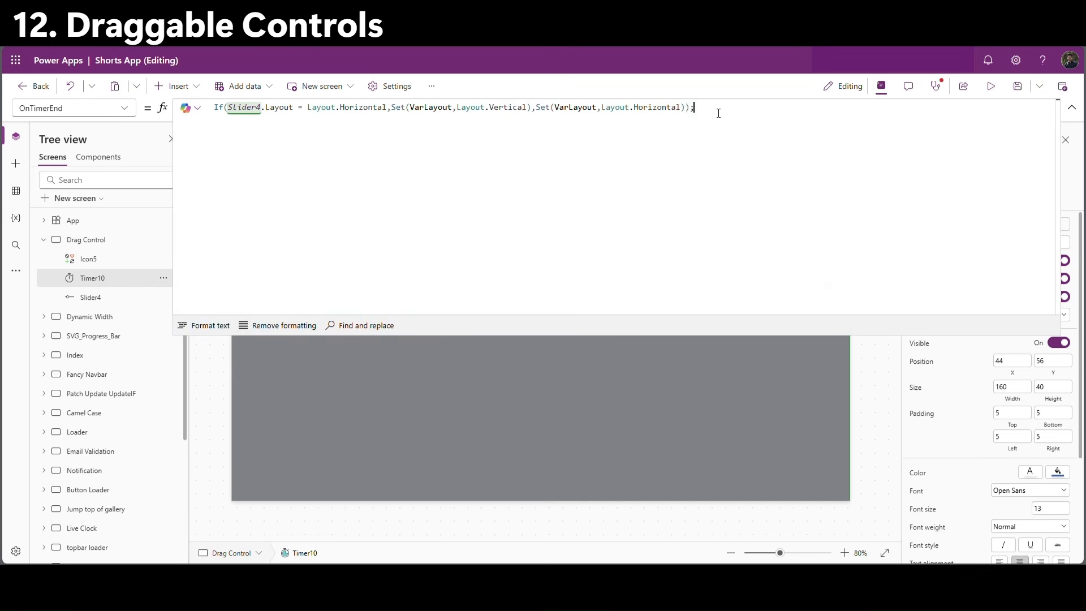
{"action": "left_click_drag", "start_coordinate": [731, 113], "coordinate": [179, 121]}
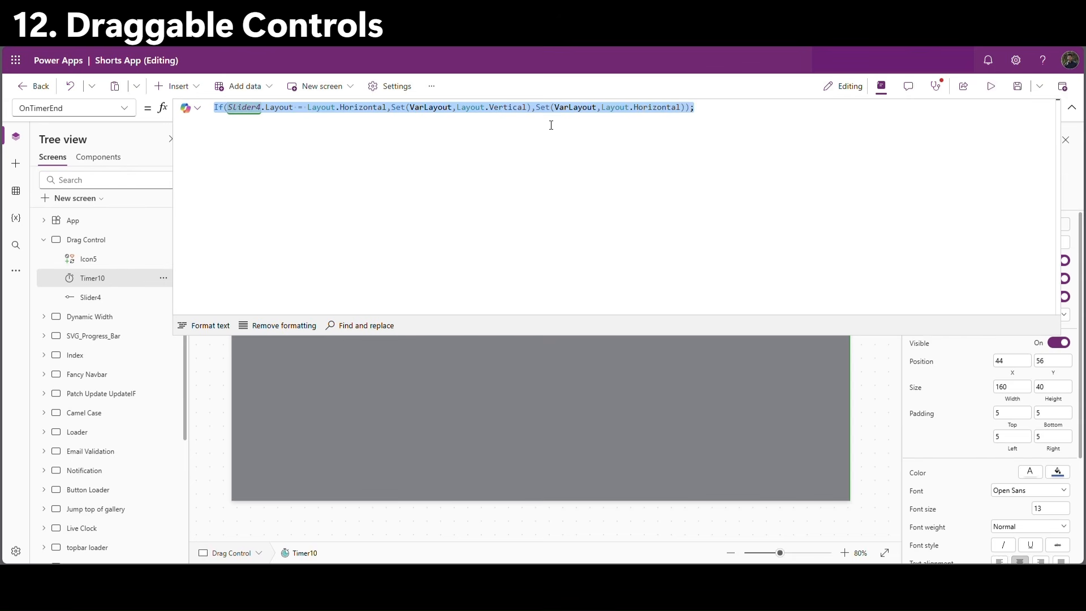
{"action": "key", "text": "ctrl+c"}
{"action": "left_click", "coordinate": [680, 128]}
{"action": "key", "text": "Return"}
{"action": "key", "text": "ctrl+v"}
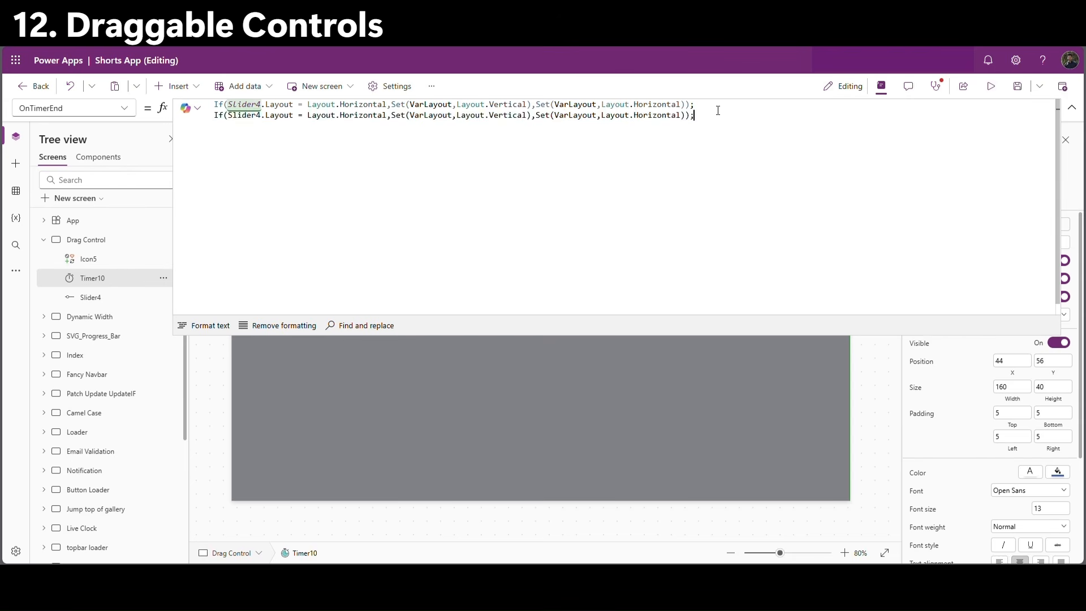
Edit the second If statement in Timer10's OnTimerEnd formula to set VarX or VarY to Slider4.Value.
{"action": "left_click", "coordinate": [357, 117]}
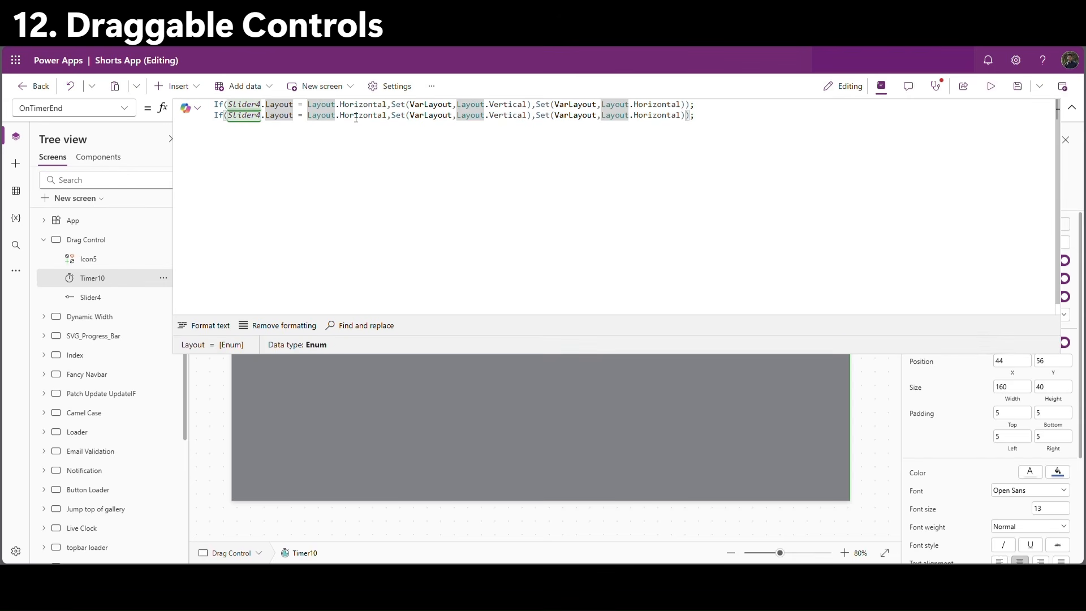
{"action": "double_click", "coordinate": [430, 115]}
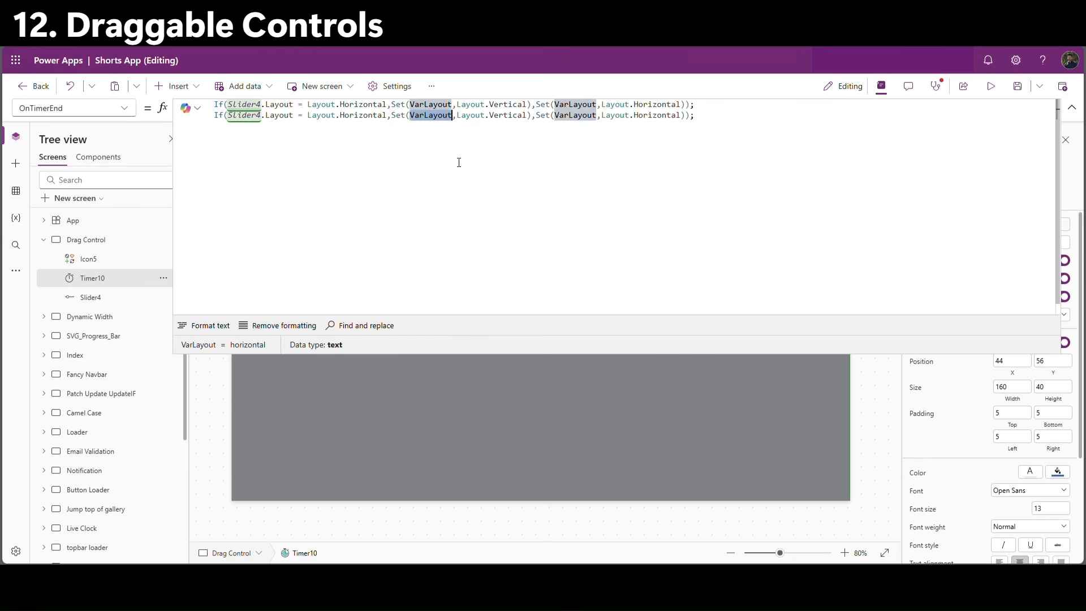
{"action": "type", "text": "VarX"}
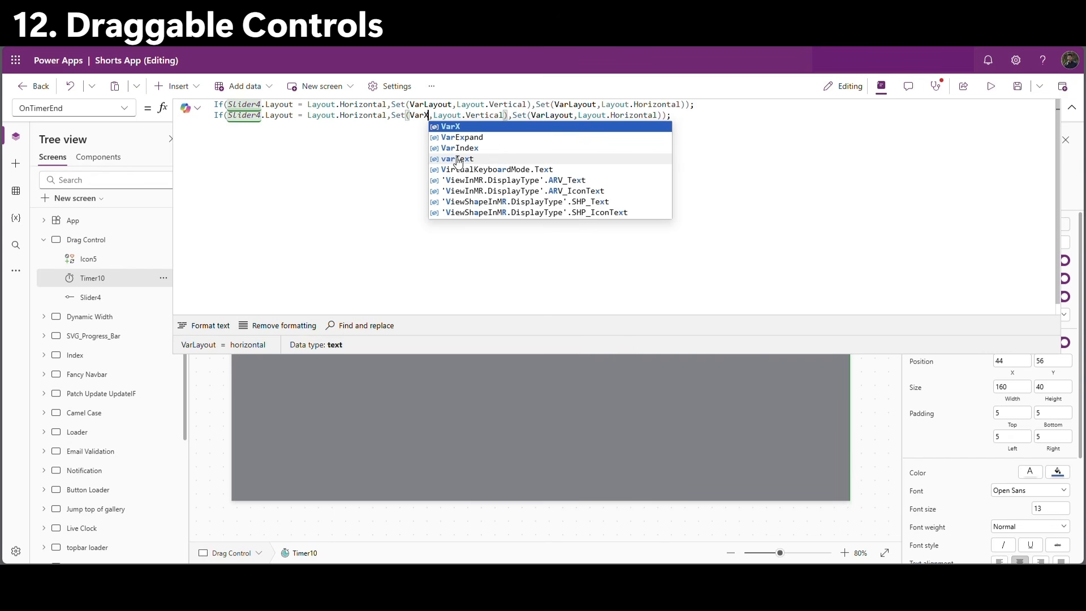
{"action": "left_click_drag", "start_coordinate": [434, 115], "coordinate": [506, 123]}
{"action": "type", "text": "Slider4.Value"}
{"action": "left_click_drag", "start_coordinate": [457, 121], "coordinate": [648, 120]}
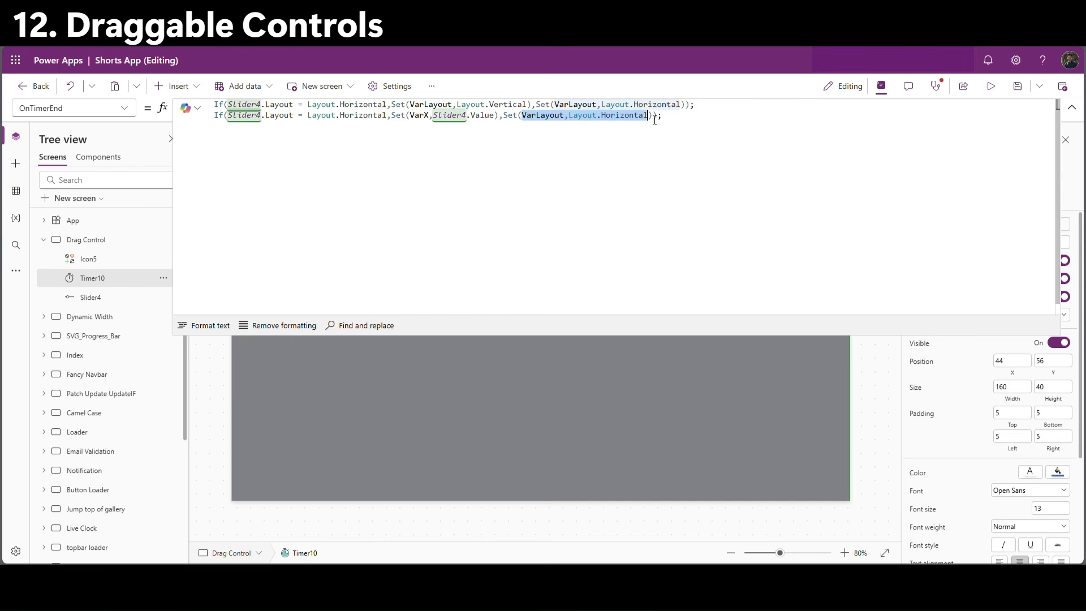
{"action": "key", "text": "ctrl+v"}
{"action": "key", "text": "BackSpace"}
{"action": "type", "text": "Y"}
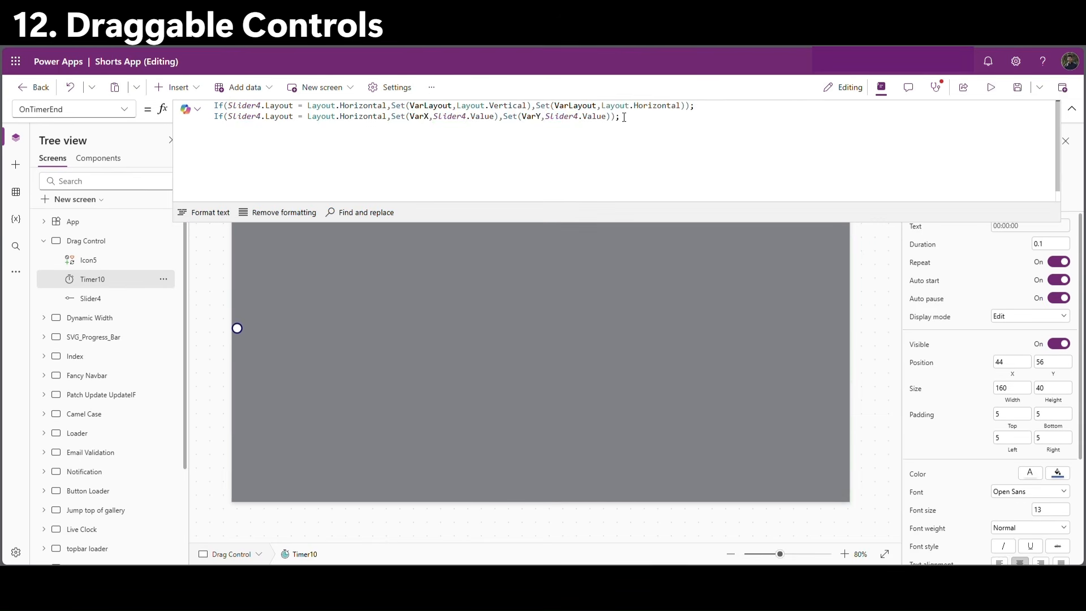
Change VarY's expression in the second If statement so Slider4.Value is subtracted from Parent.Height.
{"action": "left_click_drag", "start_coordinate": [546, 118], "coordinate": [611, 119]}
{"action": "key", "text": "Left"}
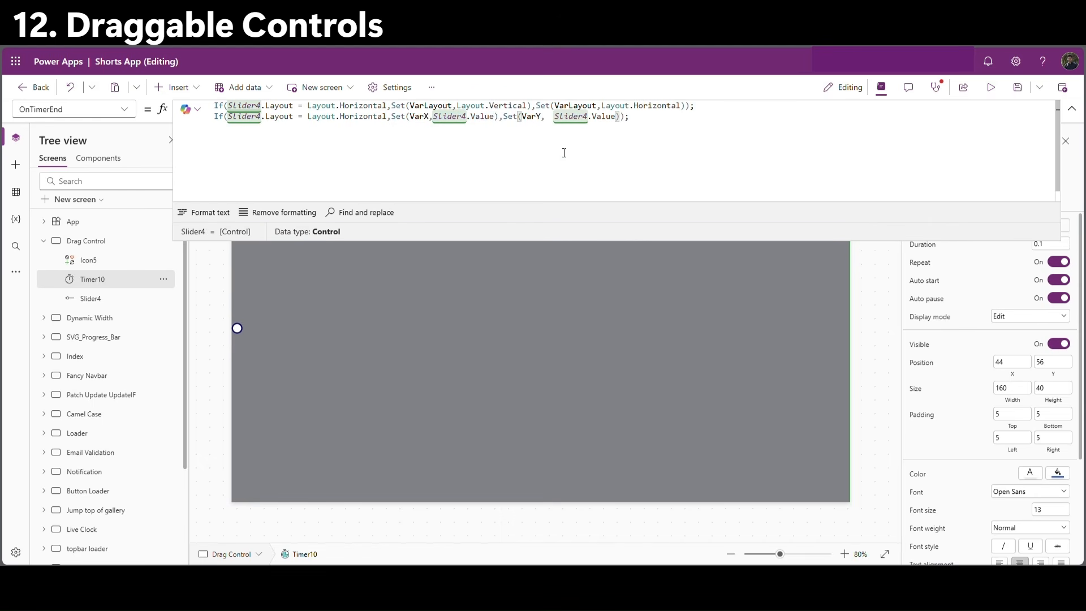
{"action": "type", "text": "Par"}
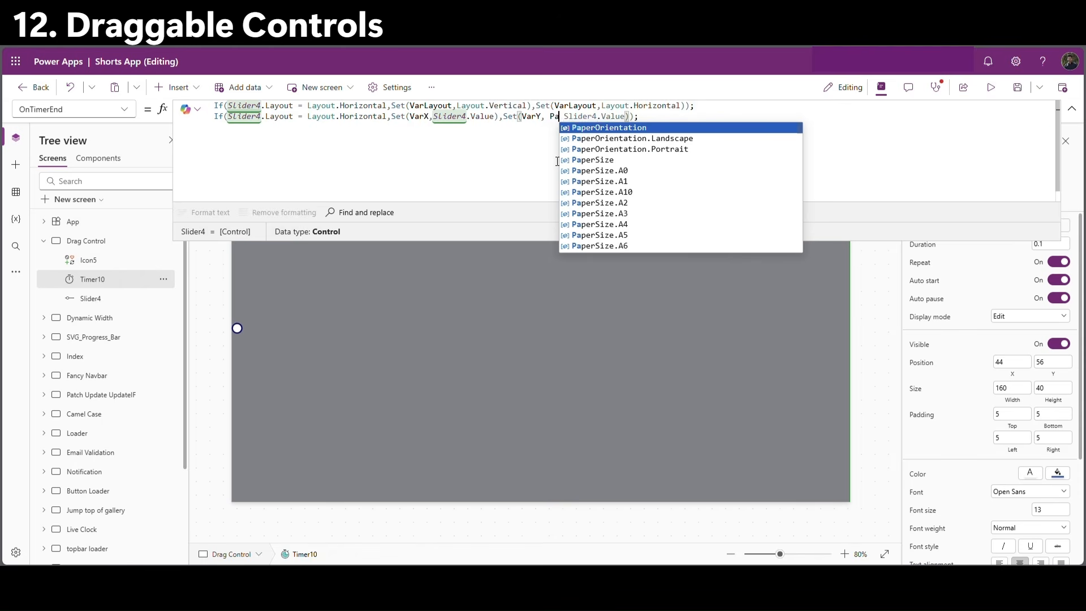
{"action": "type", "text": "ent."}
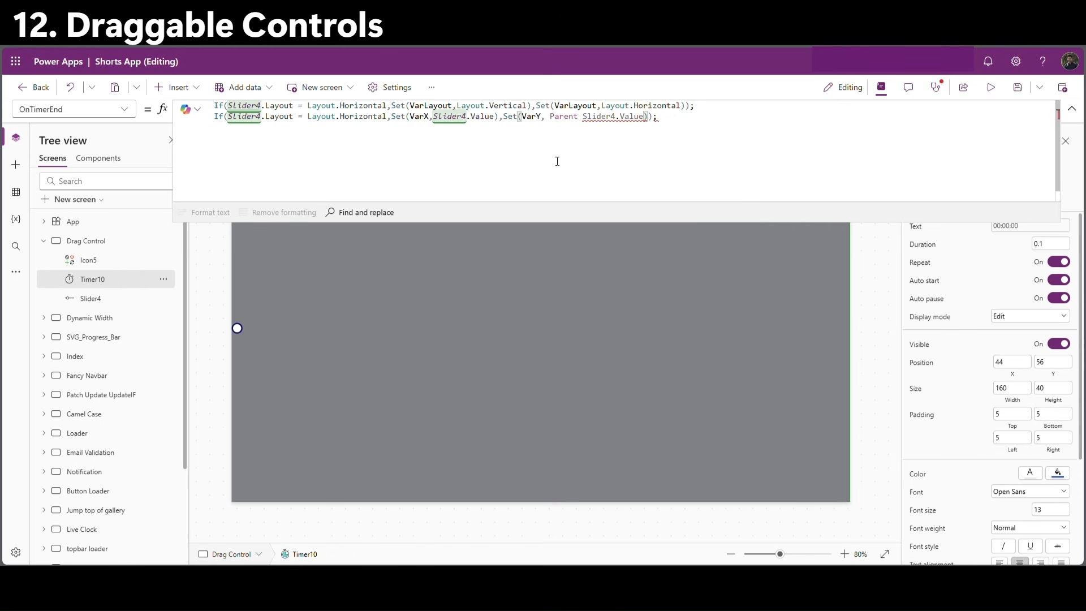
{"action": "type", "text": "Height -"}
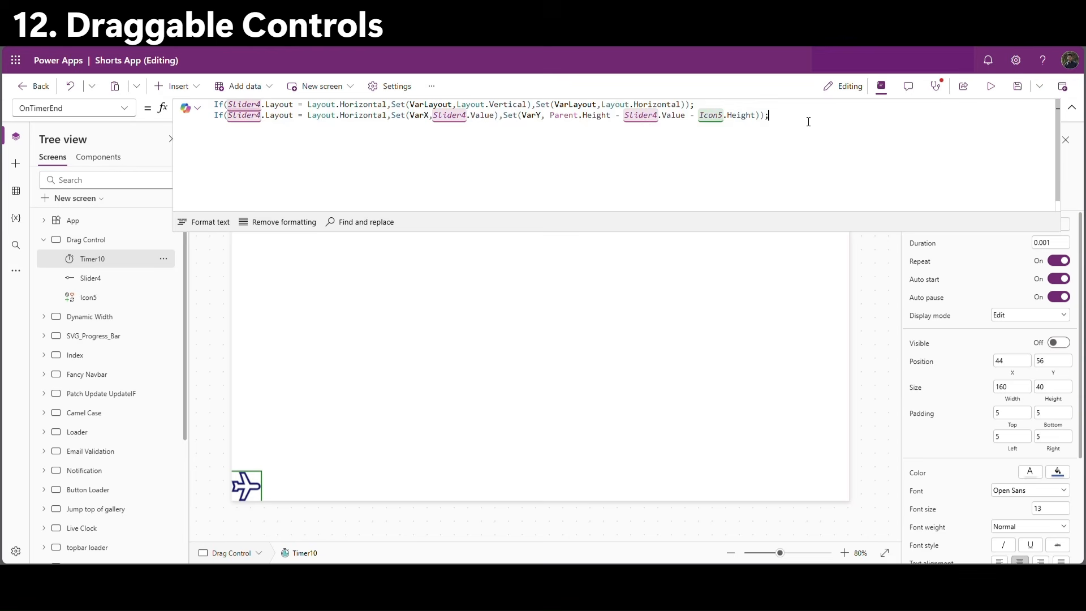
Move the VarX and VarY If statement above the VarLayout statement in Timer10's OnTimerEnd formula.
{"action": "left_click_drag", "start_coordinate": [770, 116], "coordinate": [215, 116]}
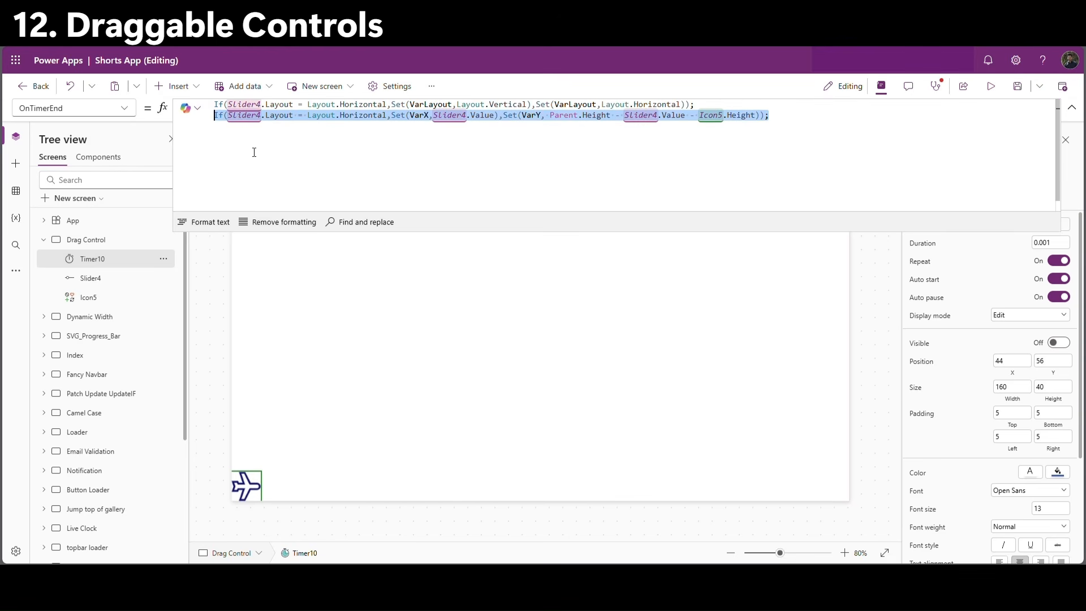
{"action": "key", "text": "BackSpace"}
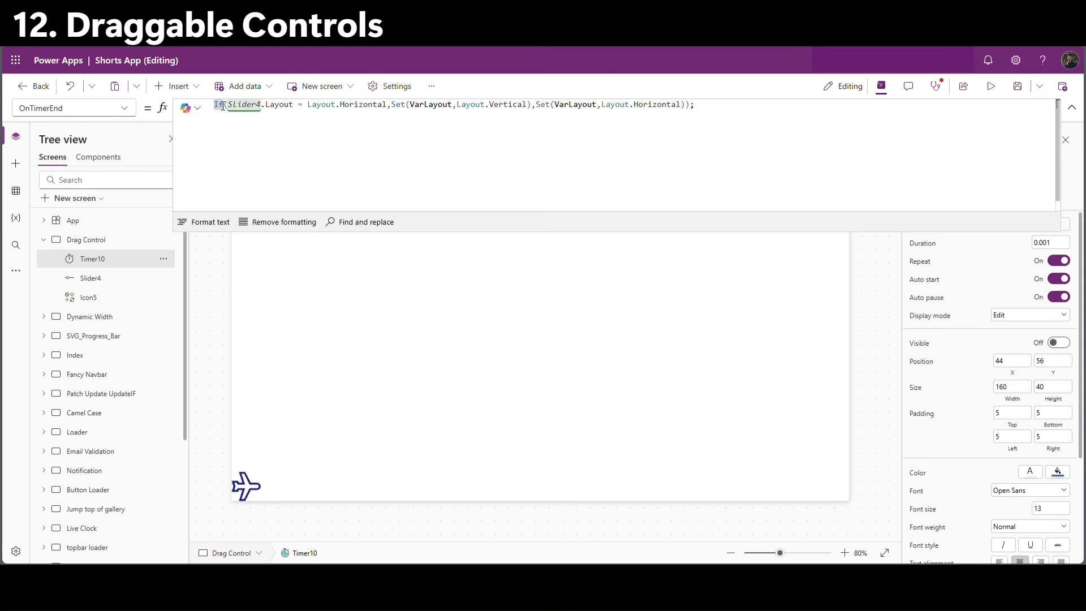
{"action": "key", "text": "Return"}
{"action": "key", "text": "Up"}
{"action": "key", "text": "ctrl+v"}
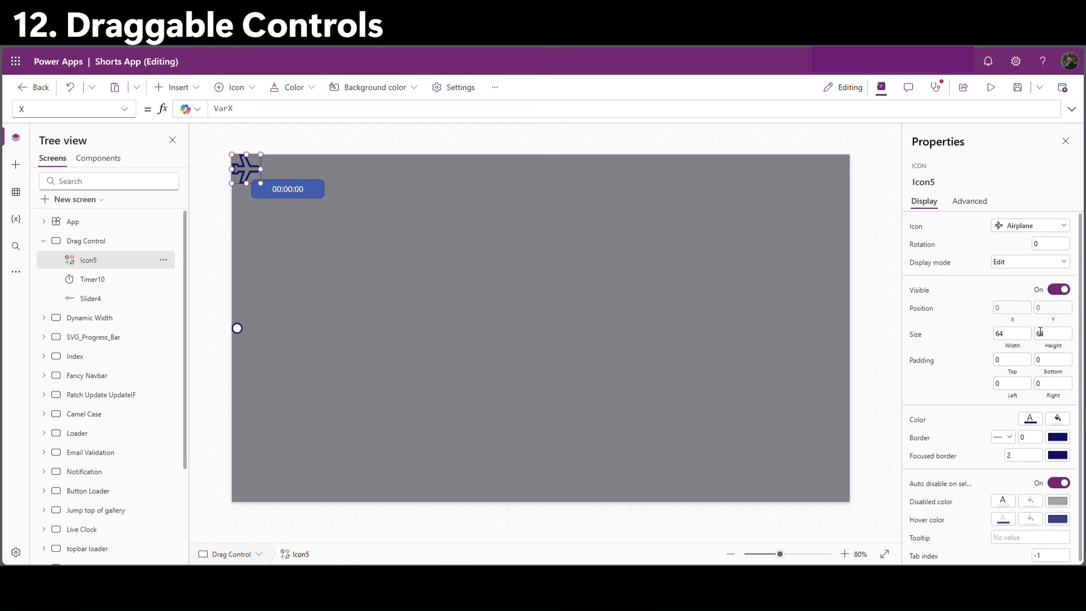
Inspect the formulas behind the airplane icon's X and Y position properties.
{"action": "double_click", "coordinate": [224, 109]}
{"action": "left_click", "coordinate": [1044, 309]}
{"action": "double_click", "coordinate": [225, 113]}
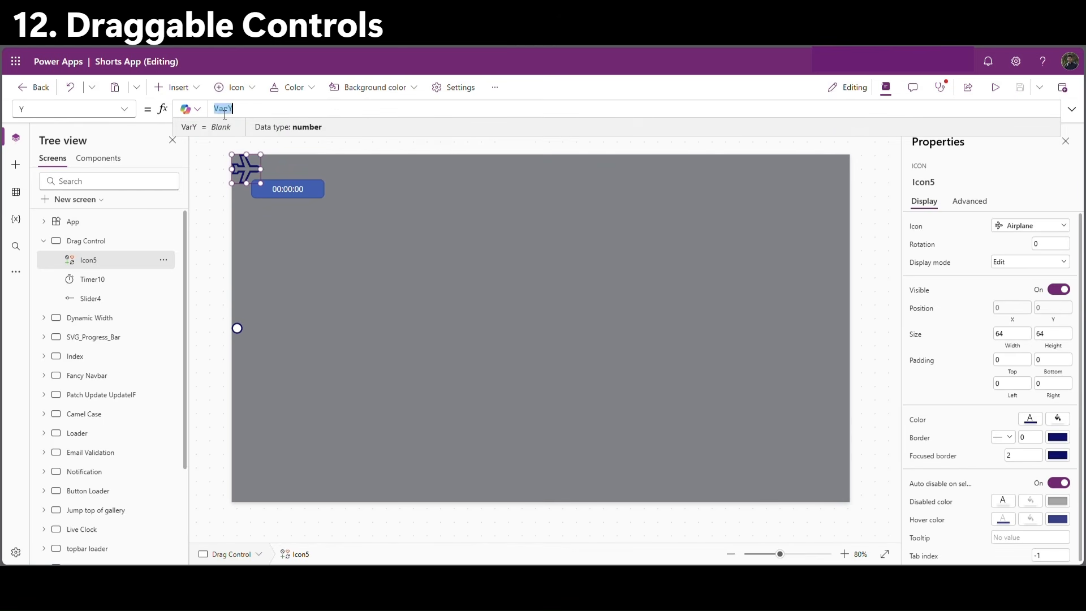
{"action": "left_click", "coordinate": [214, 242]}
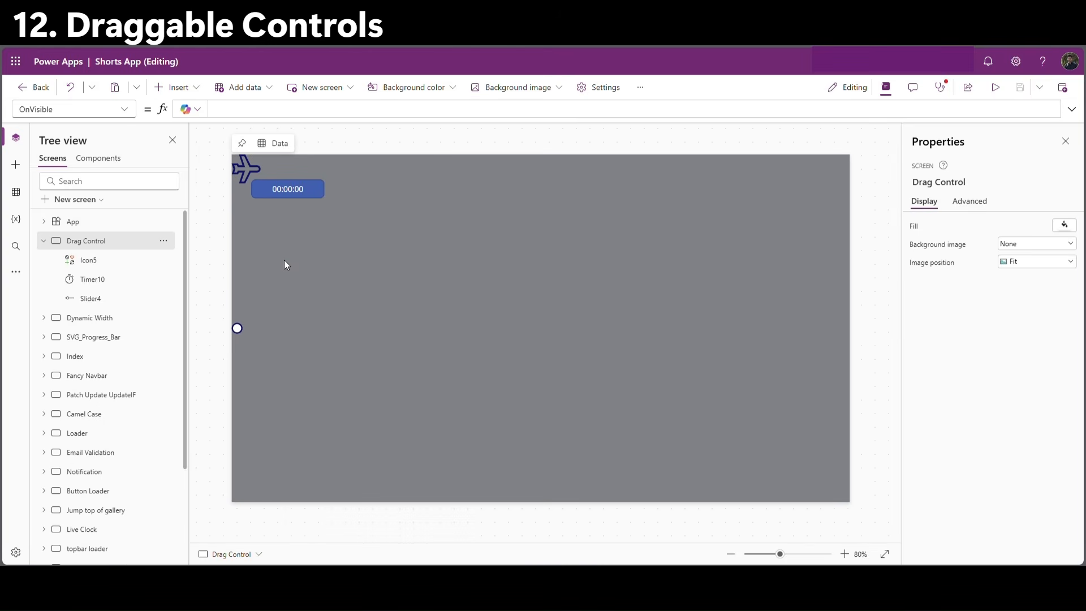
Reorder the Drag Control screen's controls so the airplane icon sits behind Slider4.
{"action": "left_click", "coordinate": [96, 261]}
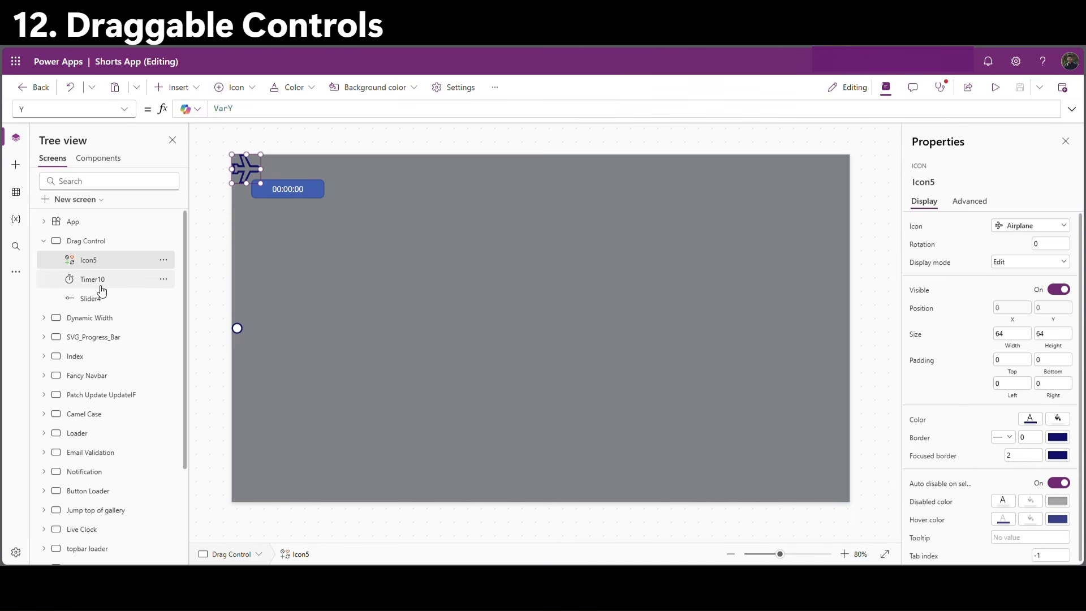
{"action": "left_click", "coordinate": [88, 298]}
{"action": "left_click_drag", "start_coordinate": [97, 262], "coordinate": [121, 308]}
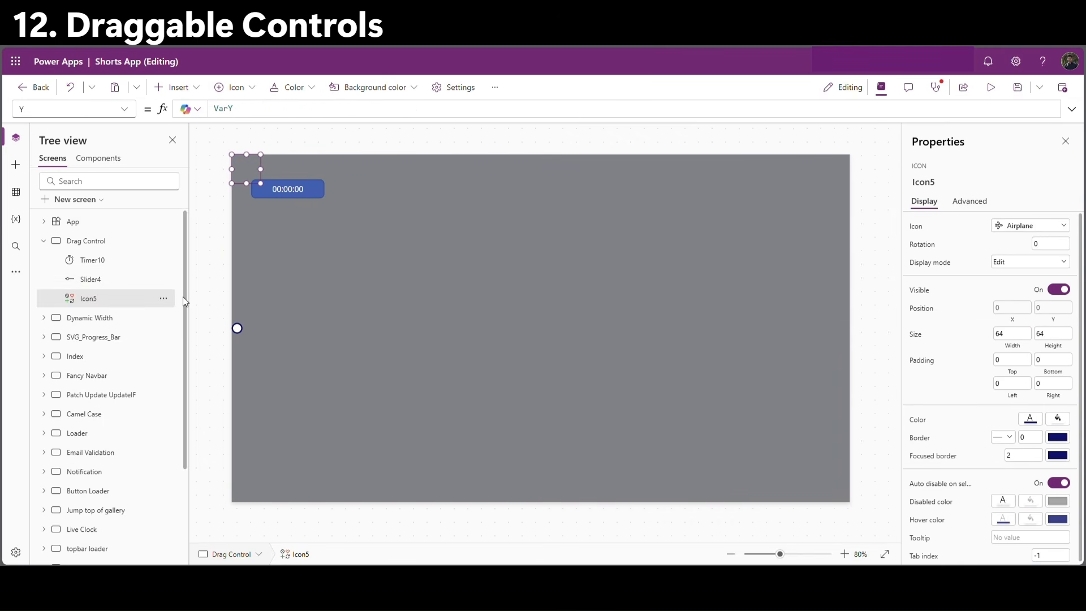
{"action": "left_click", "coordinate": [406, 145]}
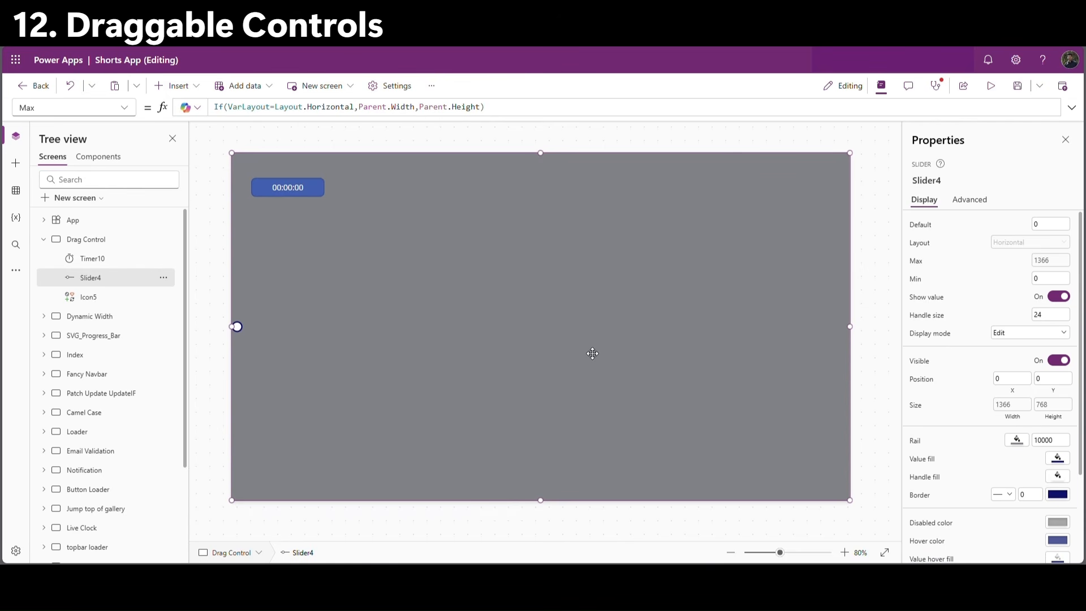
Make Slider4's rail fill transparent, and open the color choices for its value fill.
{"action": "left_click", "coordinate": [1016, 440]}
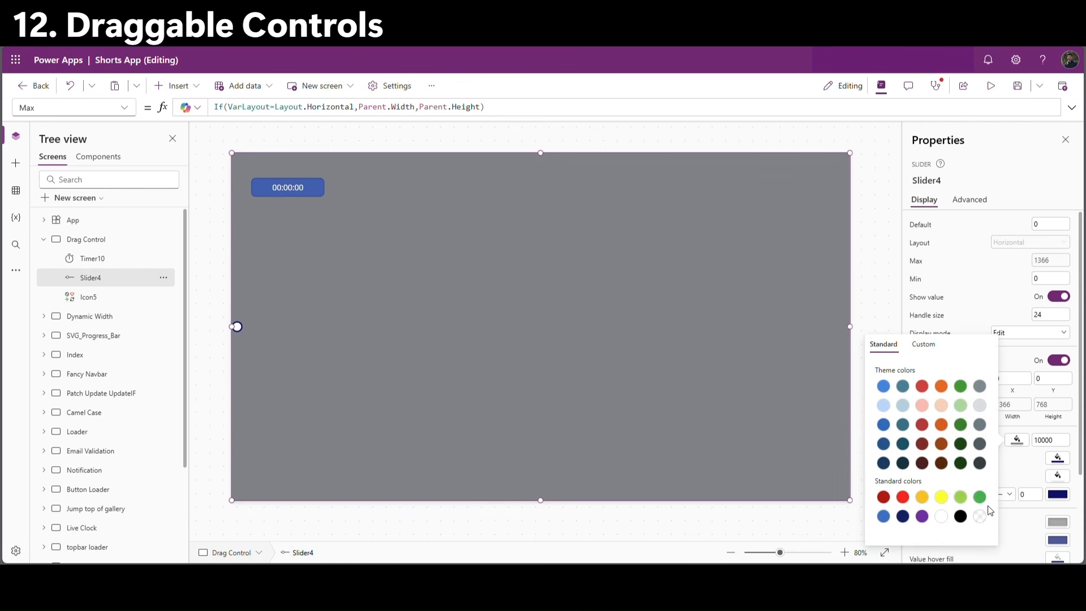
{"action": "left_click", "coordinate": [980, 516]}
{"action": "left_click", "coordinate": [1029, 468]}
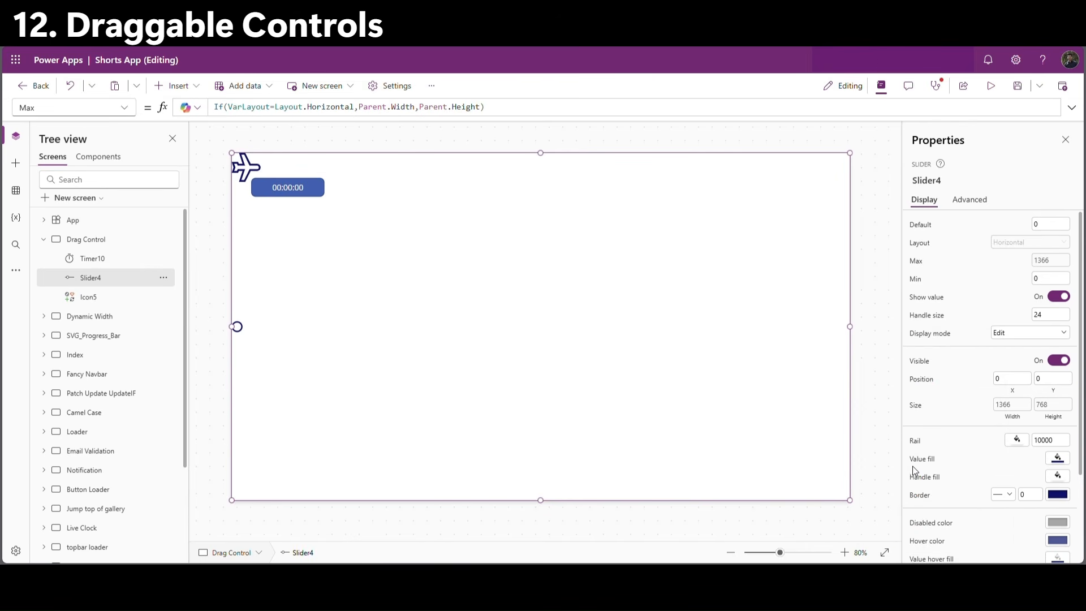
{"action": "left_click", "coordinate": [1055, 459]}
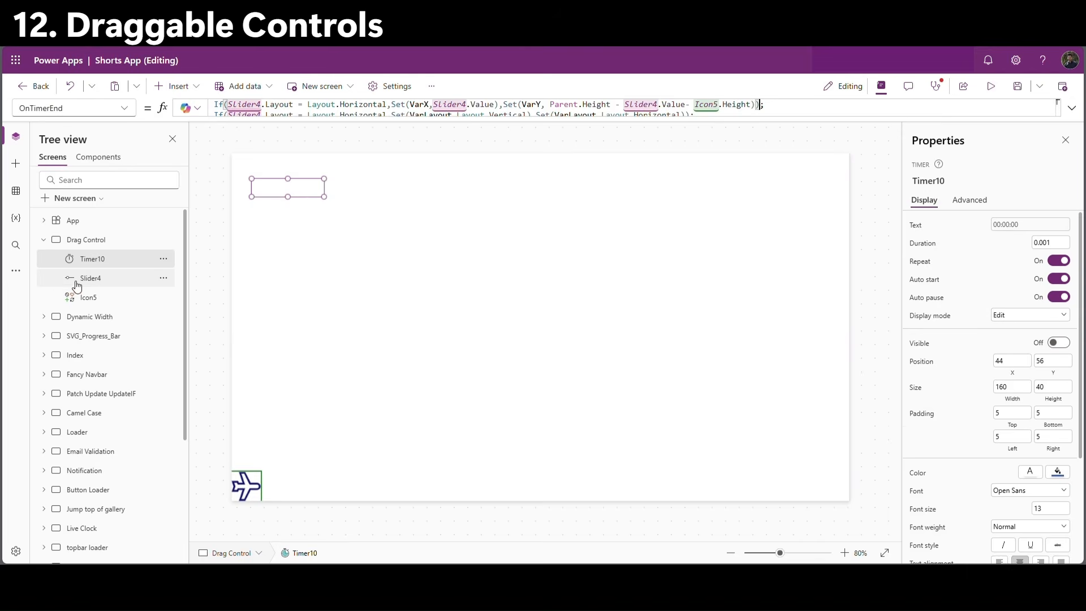
Set Slider4's Default property to If(Slider4.Layout = Layout.Horizontal,VarX,Parent.Height - VarY).
{"action": "left_click", "coordinate": [176, 282]}
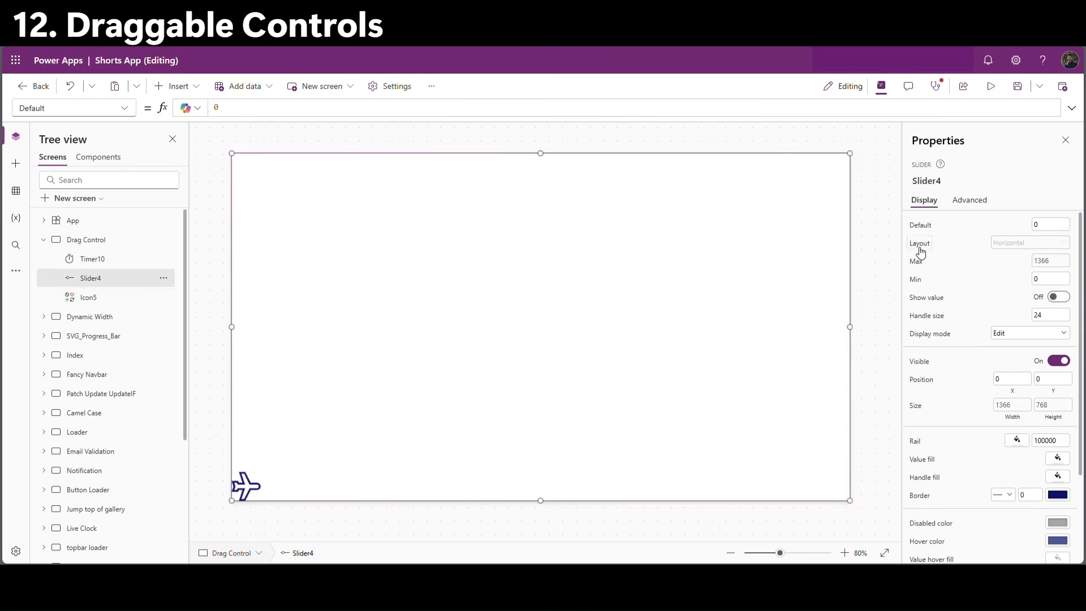
{"action": "left_click", "coordinate": [921, 228]}
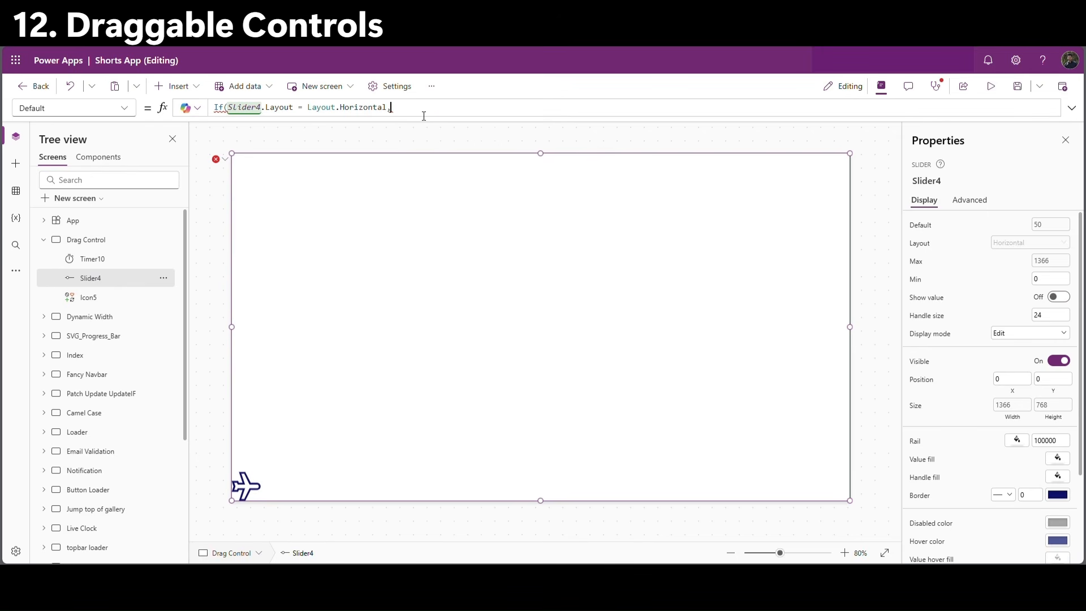
{"action": "type", "text": "VarX"}
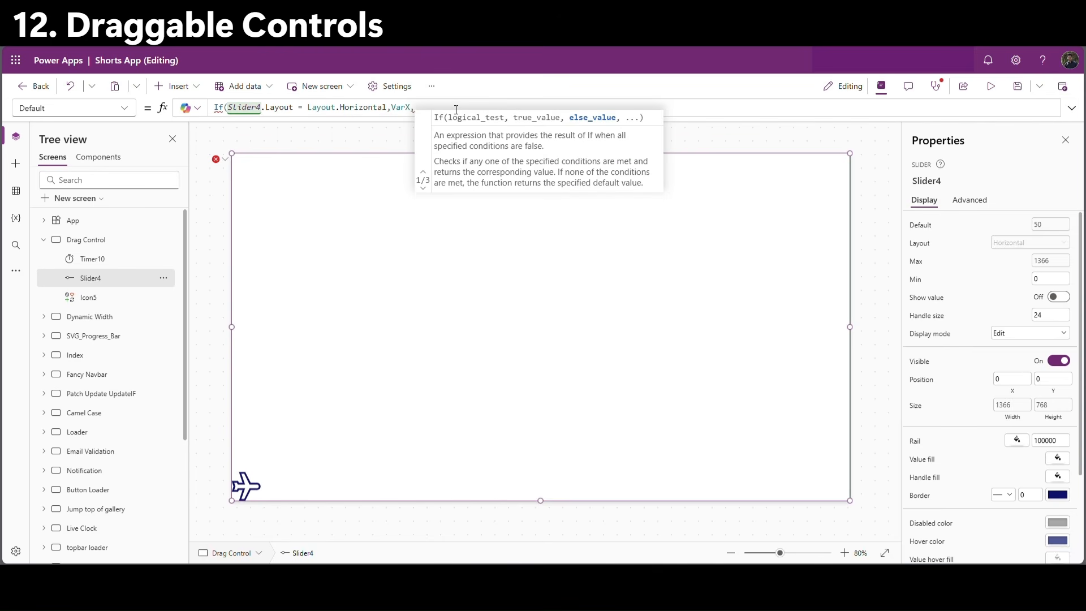
{"action": "type", "text": ",Parent"}
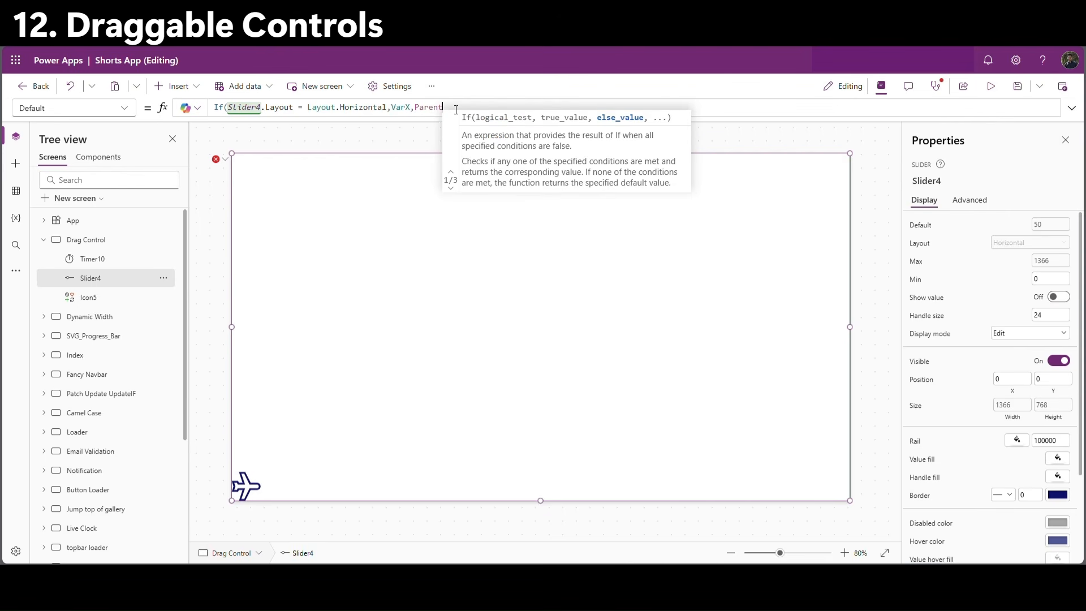
{"action": "type", "text": ".Height "}
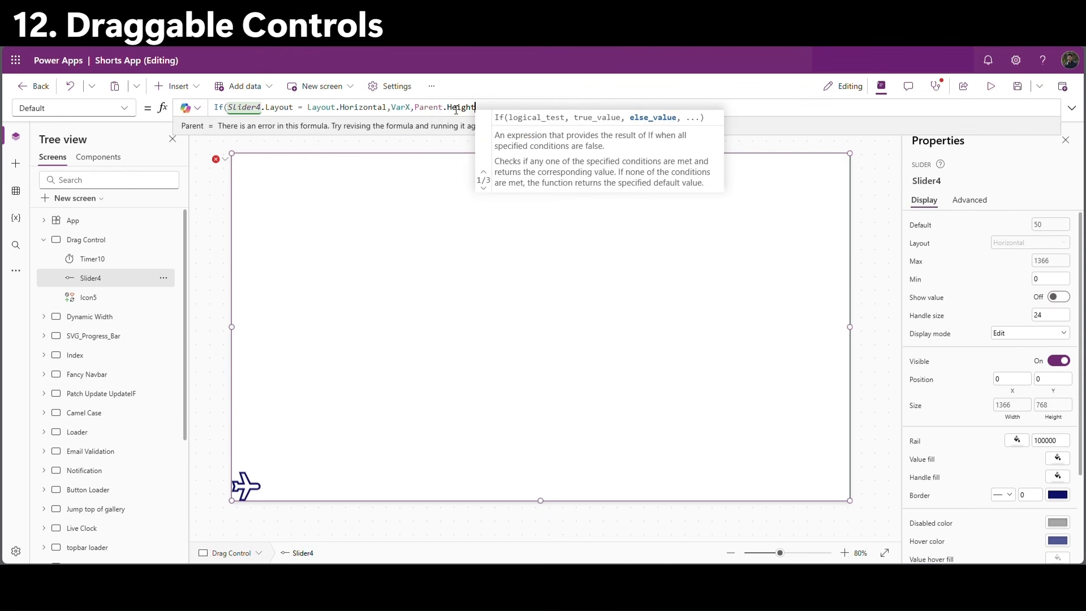
{"action": "type", "text": "- Va"}
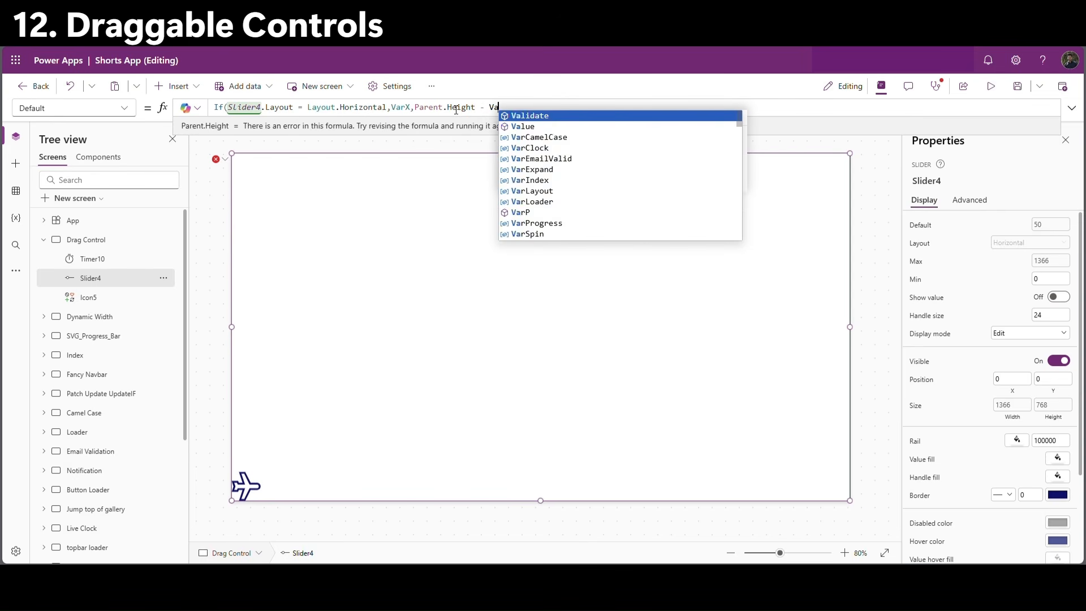
{"action": "type", "text": "rY)"}
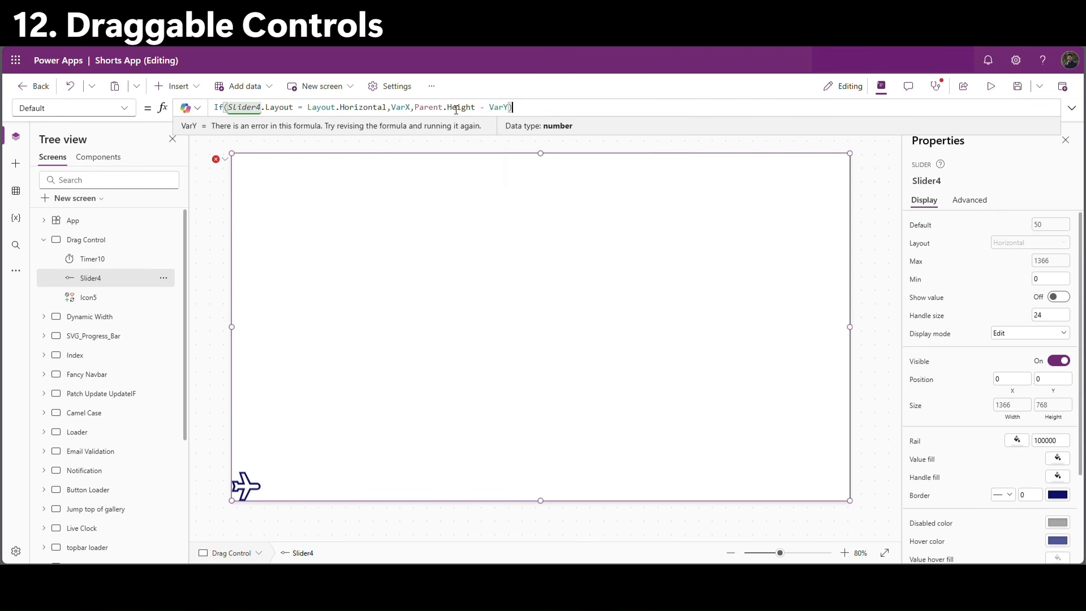
{"action": "left_click", "coordinate": [504, 276]}
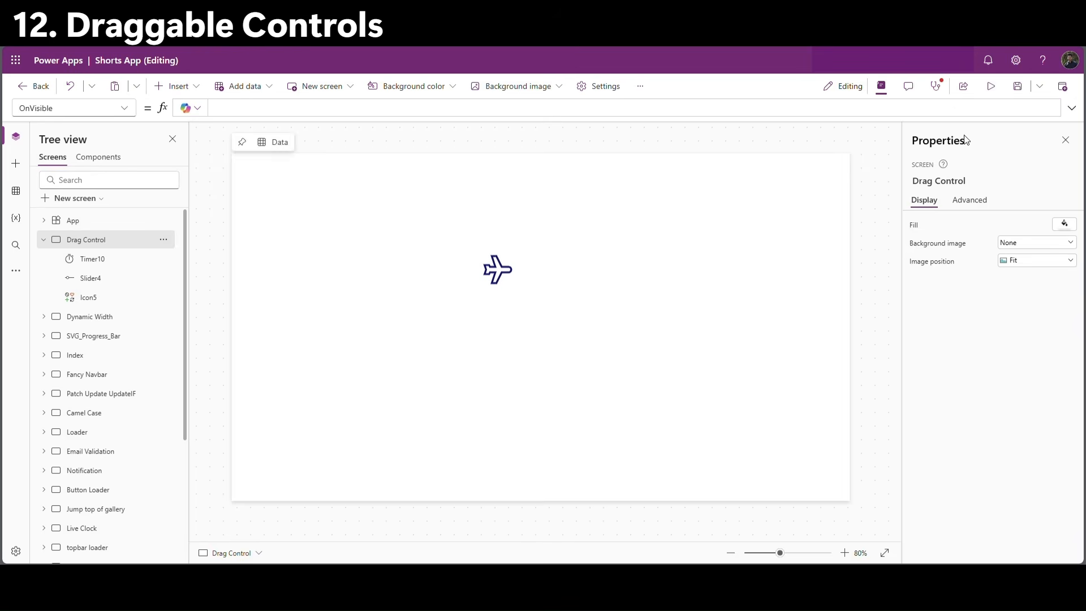
Preview the Drag Control screen and move the airplane icon across it to test the dragging.
{"action": "left_click", "coordinate": [990, 86]}
{"action": "left_click_drag", "start_coordinate": [572, 292], "coordinate": [346, 277]}
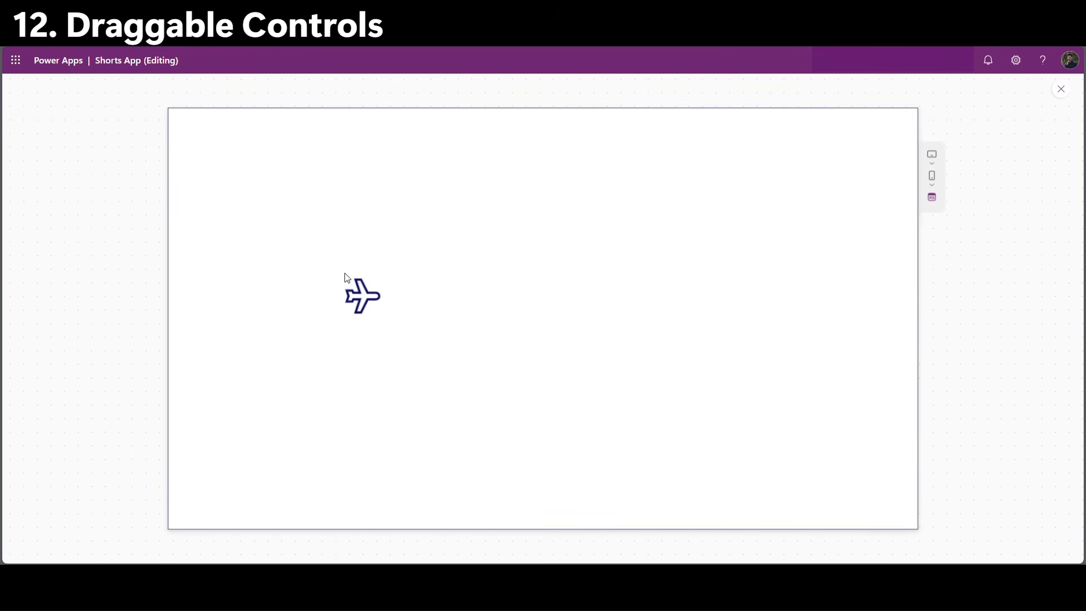
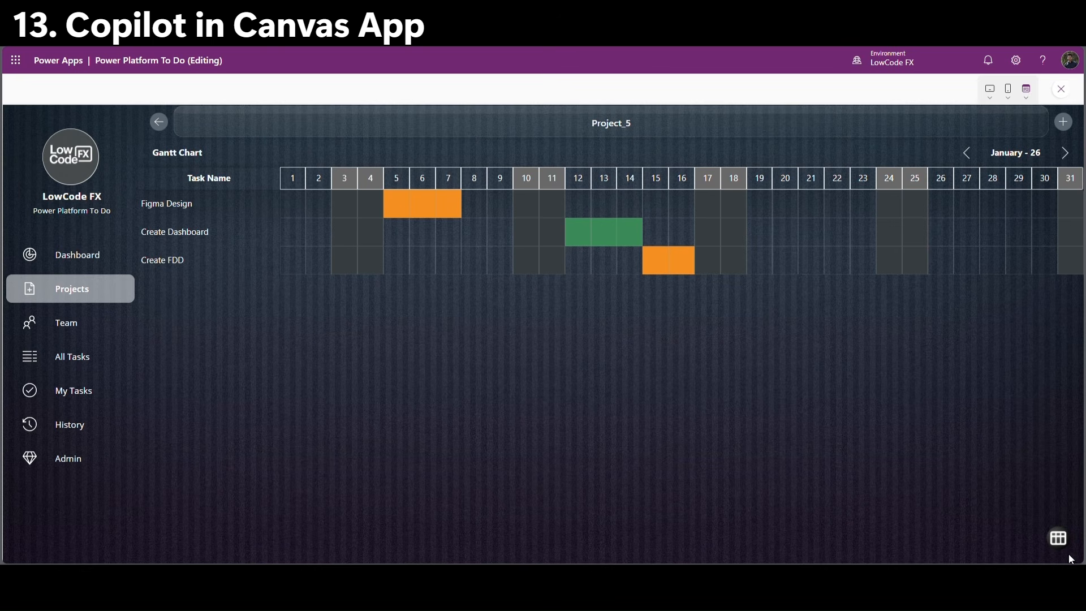
Exit the Power Platform To Do preview and paste a copy of the Icon_GanttChart group directly onto the Projects screen.
{"action": "left_click", "coordinate": [1062, 94]}
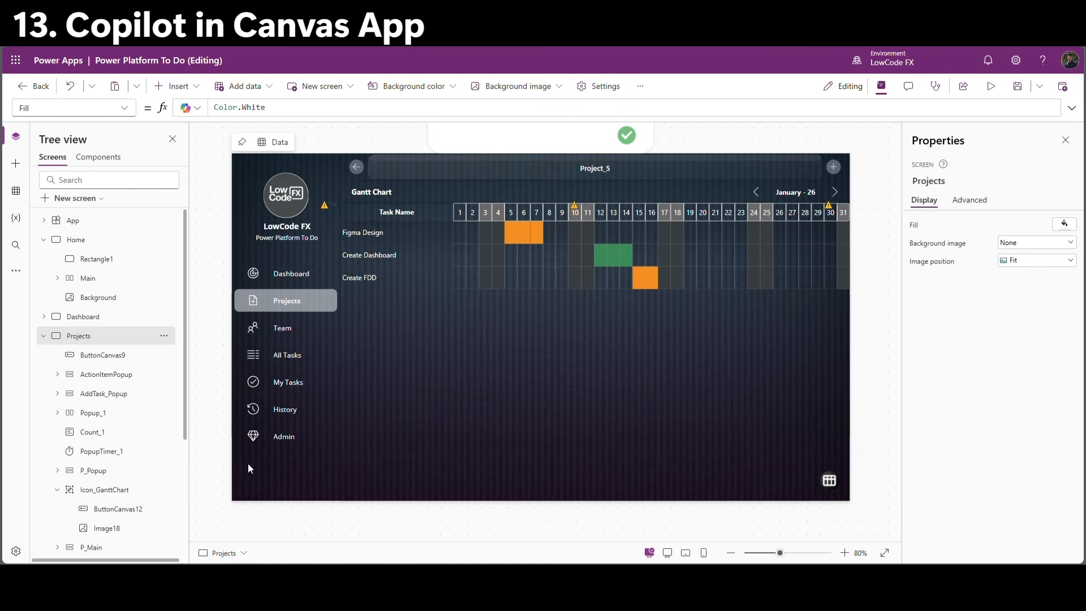
{"action": "left_click", "coordinate": [830, 480]}
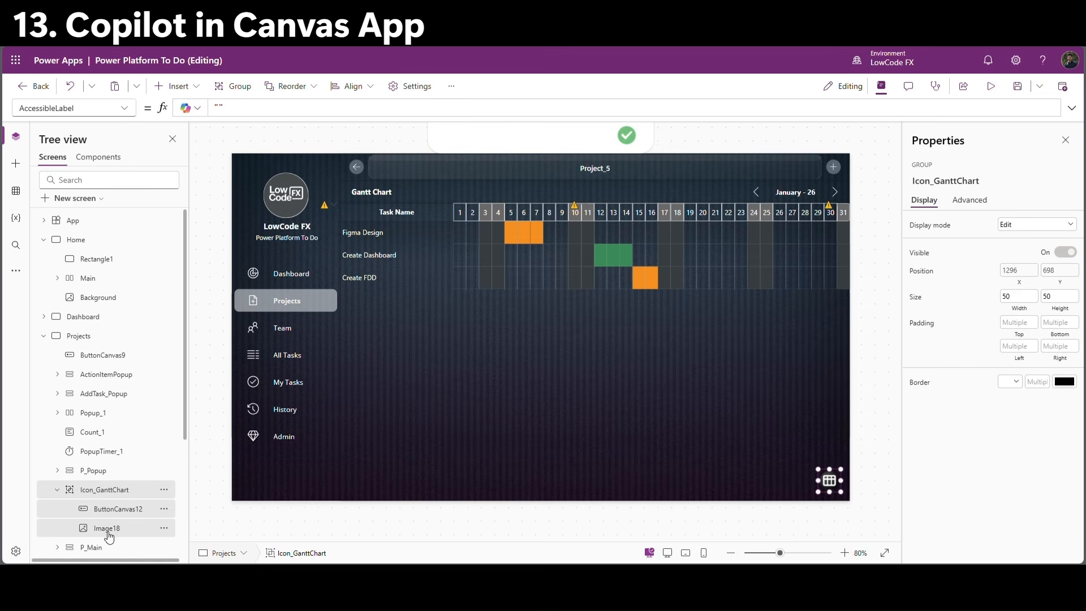
{"action": "right_click", "coordinate": [100, 495]}
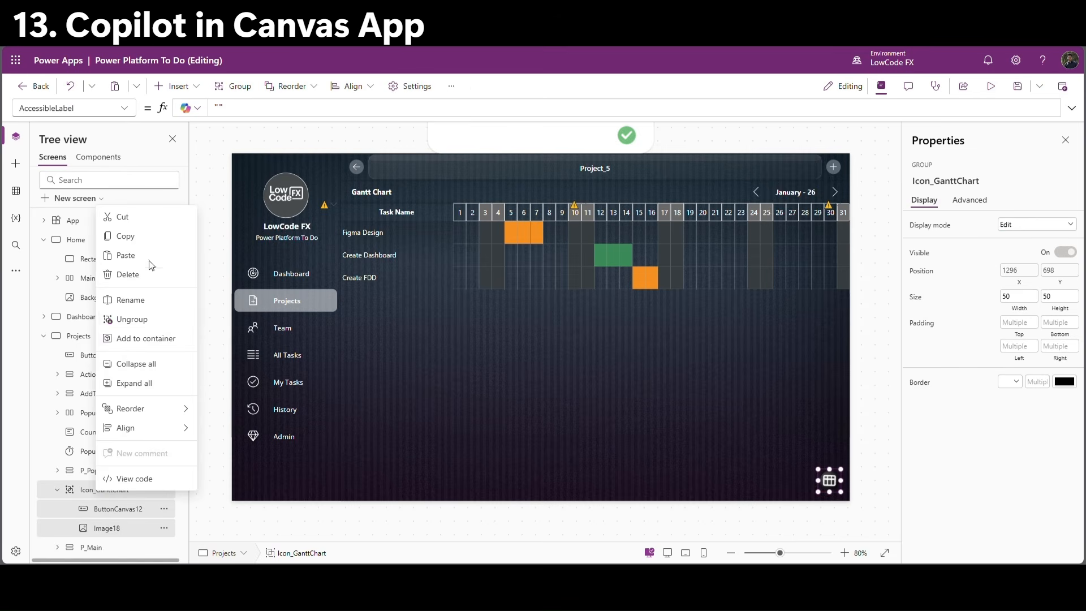
{"action": "left_click", "coordinate": [156, 236]}
{"action": "scroll", "coordinate": [108, 294], "scroll_direction": "down", "scroll_amount": 1}
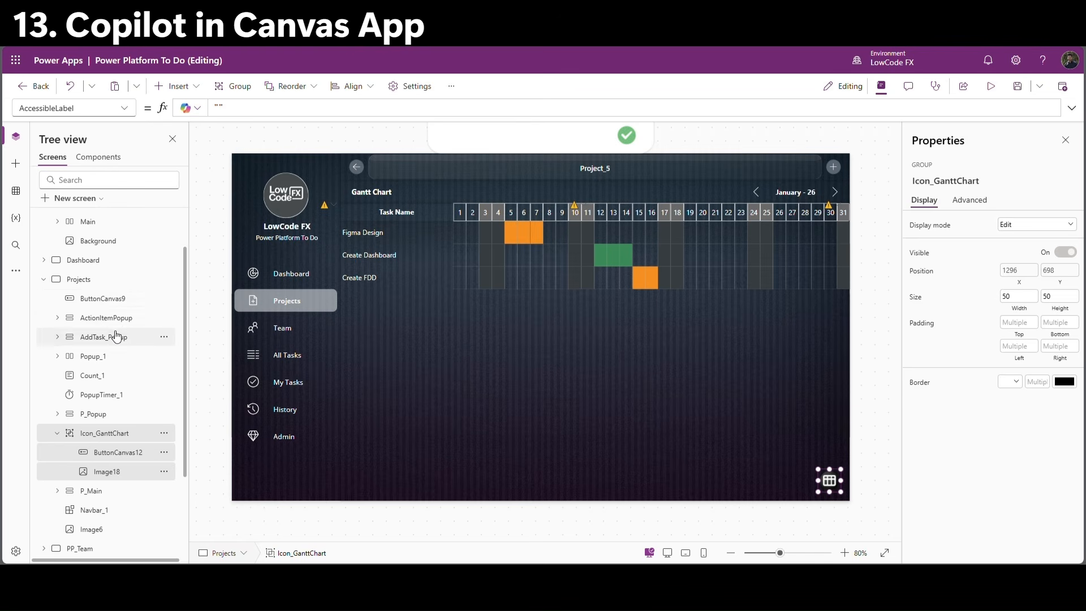
{"action": "left_click", "coordinate": [135, 276]}
{"action": "left_click", "coordinate": [163, 279]}
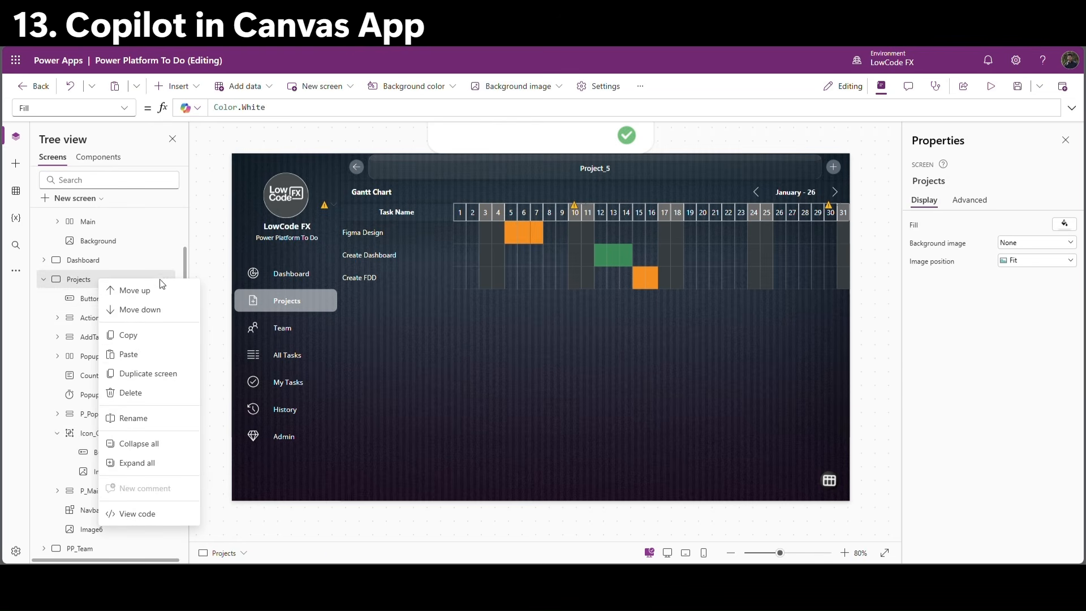
{"action": "left_click", "coordinate": [145, 357]}
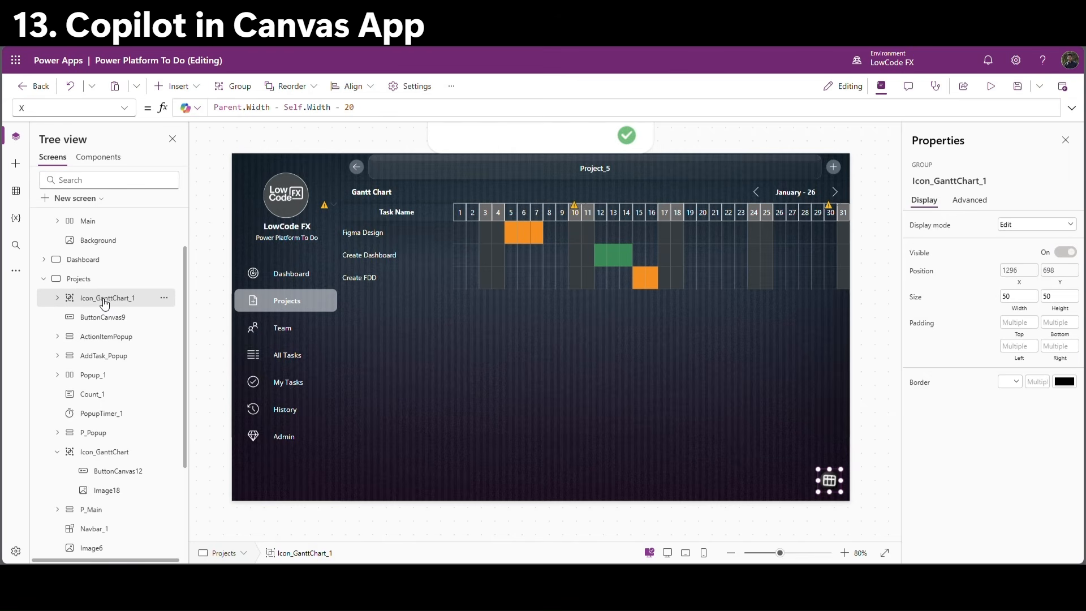
Rename the pasted icon group on the Projects screen as Icon_Copilot.
{"action": "double_click", "coordinate": [105, 304]}
{"action": "left_click", "coordinate": [101, 305]}
{"action": "left_click_drag", "start_coordinate": [99, 301], "coordinate": [132, 303]}
{"action": "type", "text": "Copilot"}
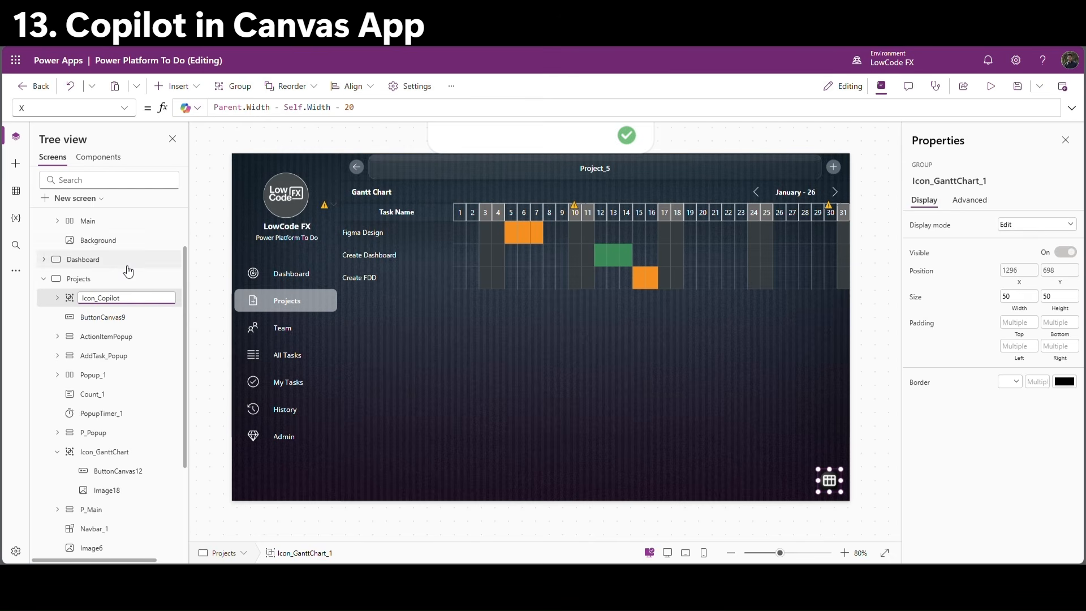
{"action": "left_click", "coordinate": [134, 320]}
Shorten the X formula of Image18_1 in the Icon_Copilot group to Self.Width - 20.
{"action": "left_click", "coordinate": [60, 300]}
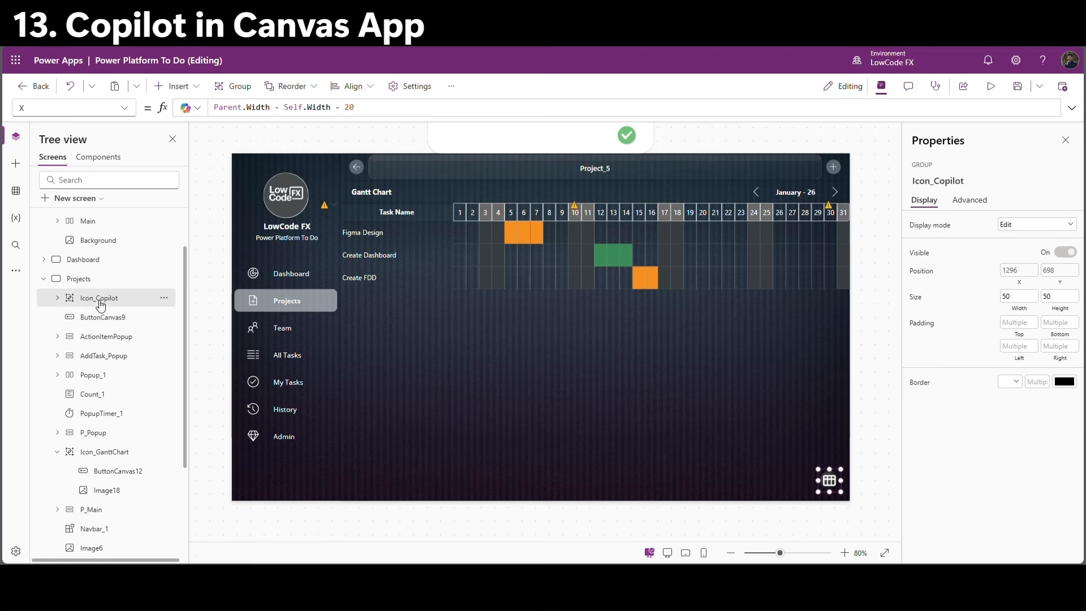
{"action": "left_click", "coordinate": [57, 298]}
{"action": "left_click", "coordinate": [107, 317]}
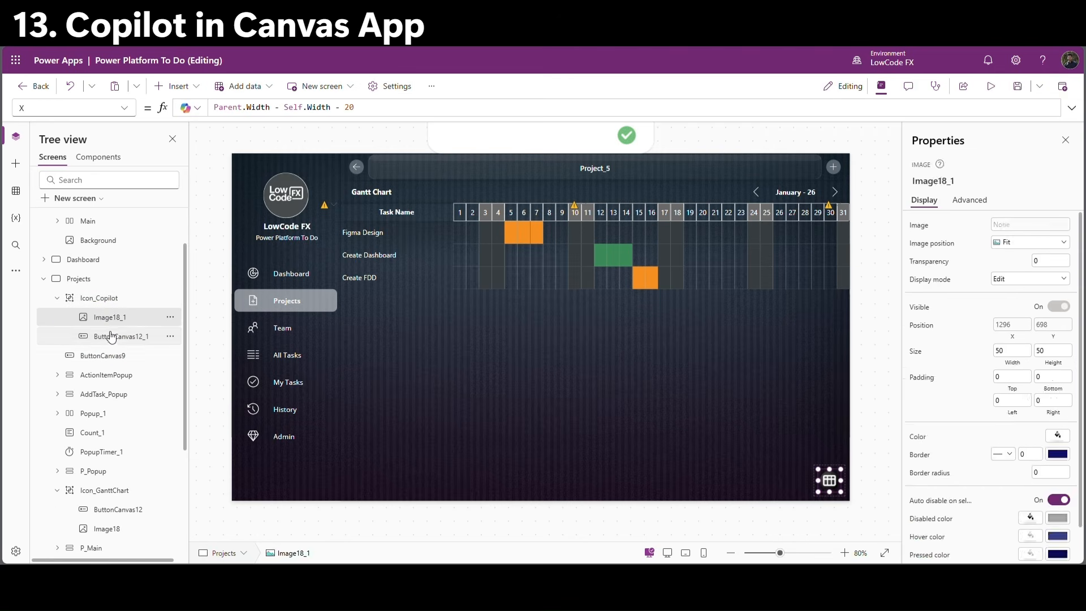
{"action": "left_click", "coordinate": [1015, 338]}
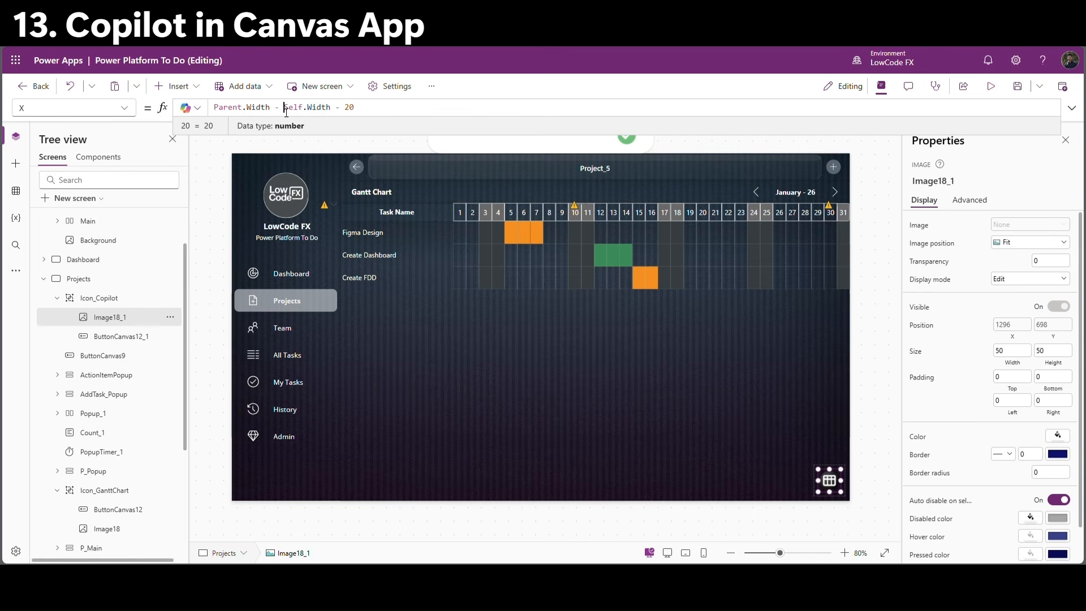
{"action": "left_click_drag", "start_coordinate": [288, 111], "coordinate": [210, 109]}
{"action": "key", "text": "BackSpace"}
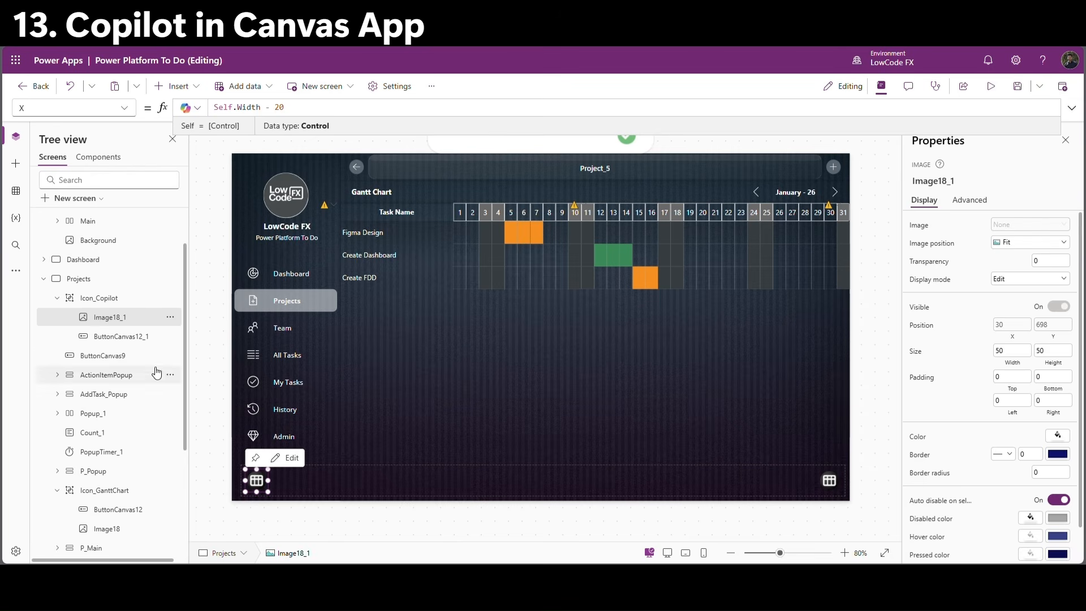
Shorten the X formula of ButtonCanvas12_1 to Self.Width - 20.
{"action": "left_click", "coordinate": [131, 336]}
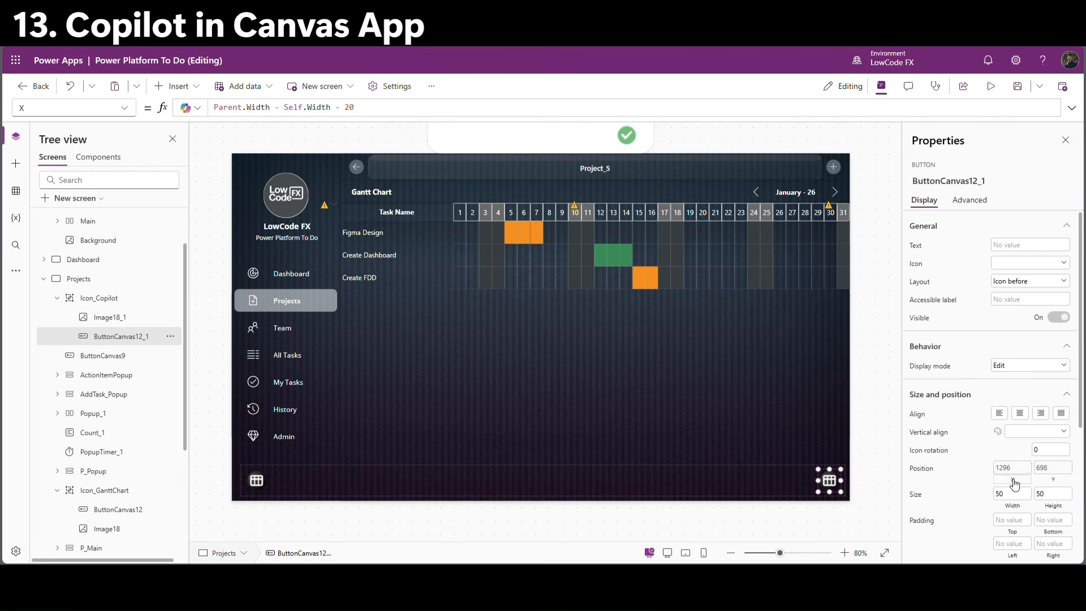
{"action": "left_click", "coordinate": [287, 112]}
{"action": "left_click_drag", "start_coordinate": [286, 112], "coordinate": [171, 110]}
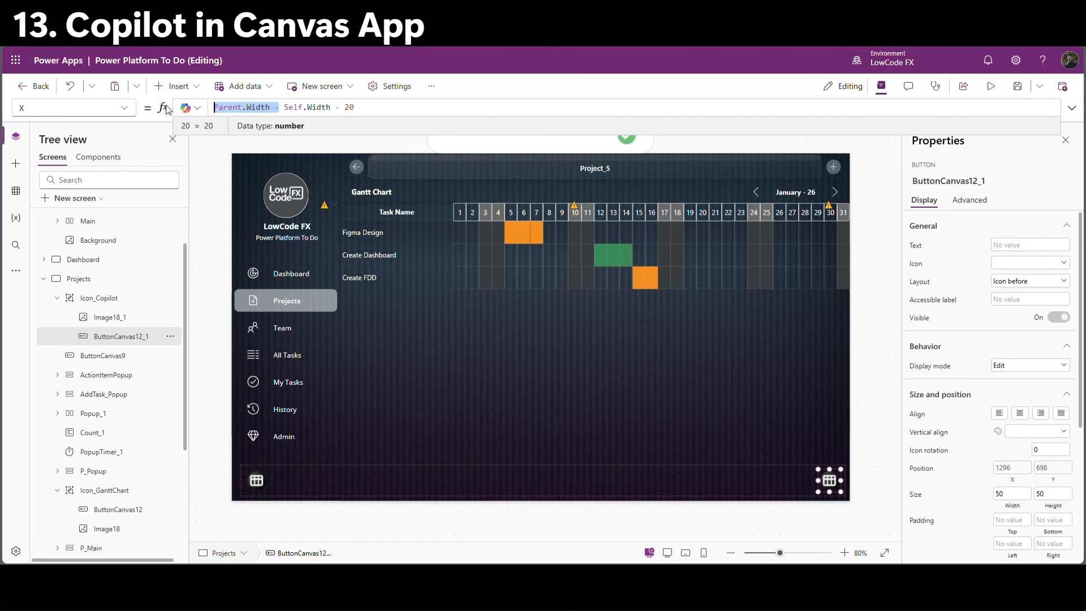
{"action": "key", "text": "BackSpace"}
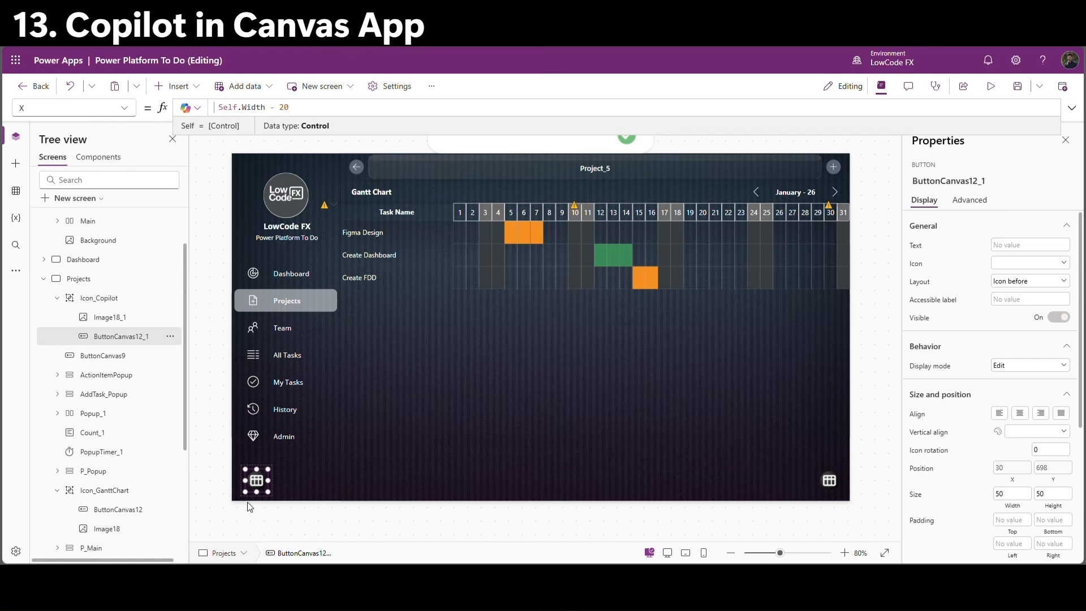
Bring ButtonCanvas12_1 forward so it sits above Image18_1 in the Icon_Copilot group.
{"action": "left_click", "coordinate": [105, 340]}
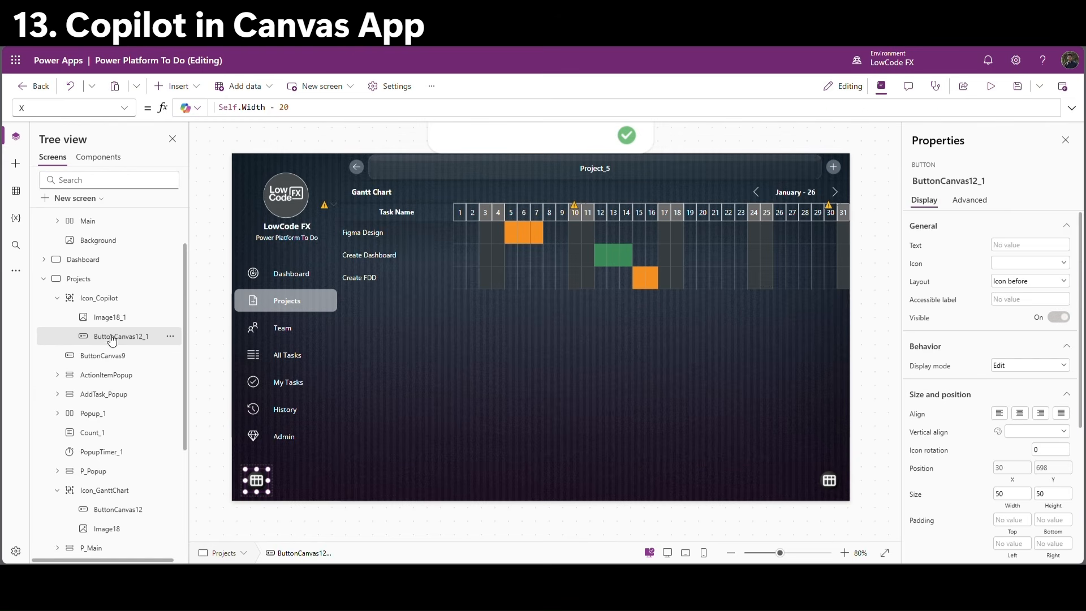
{"action": "left_click", "coordinate": [170, 336]}
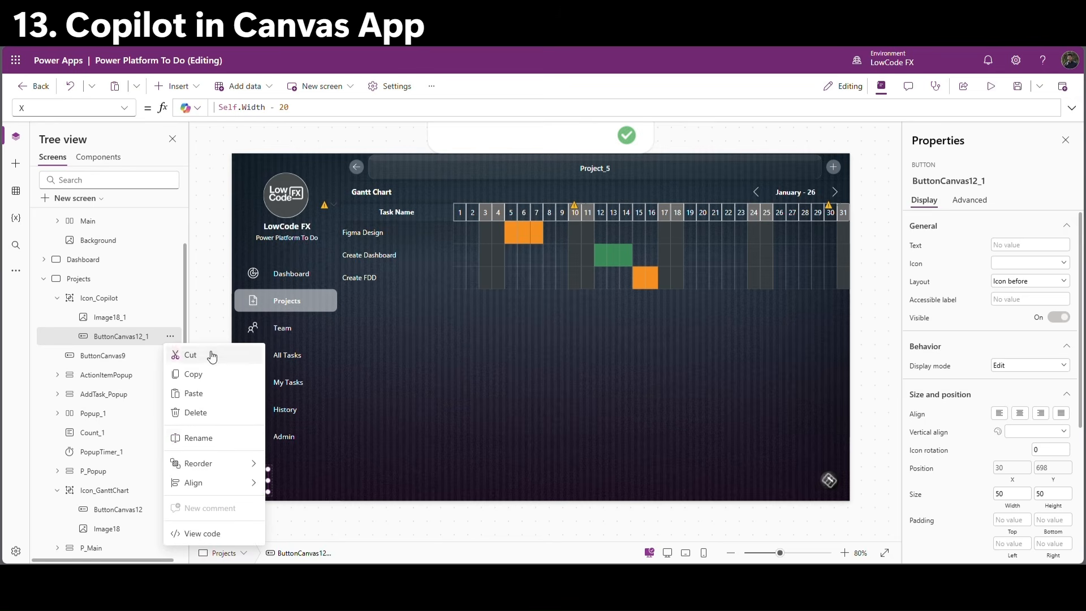
{"action": "mouse_move", "coordinate": [228, 469]}
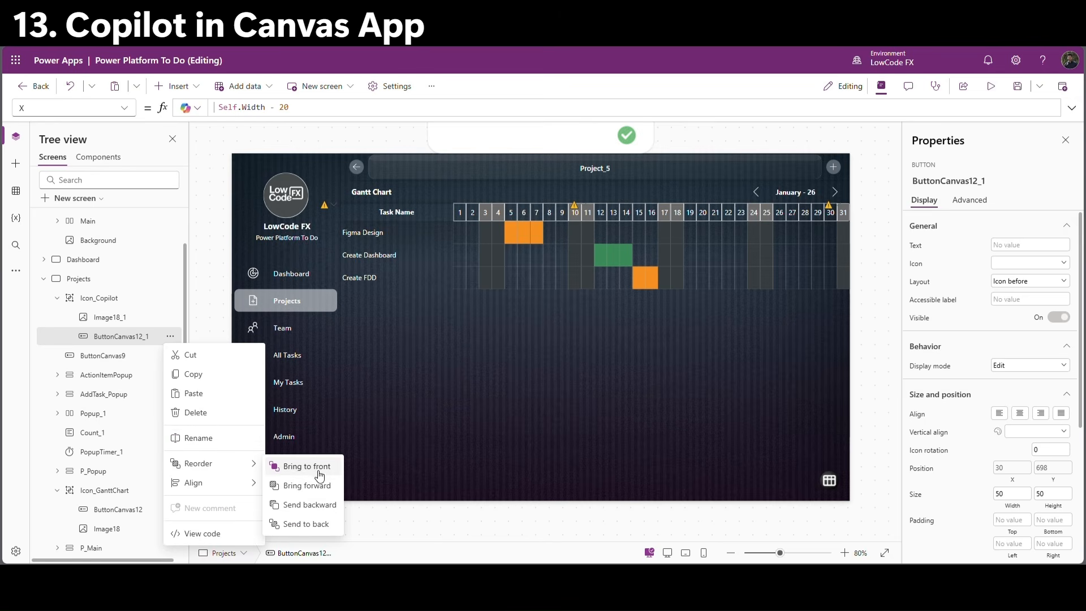
{"action": "left_click", "coordinate": [306, 486]}
Replace Image18_1's Image formula with the copied EncodeUrl SVG code for a robot icon, and preview the Projects screen.
{"action": "left_click", "coordinate": [110, 337]}
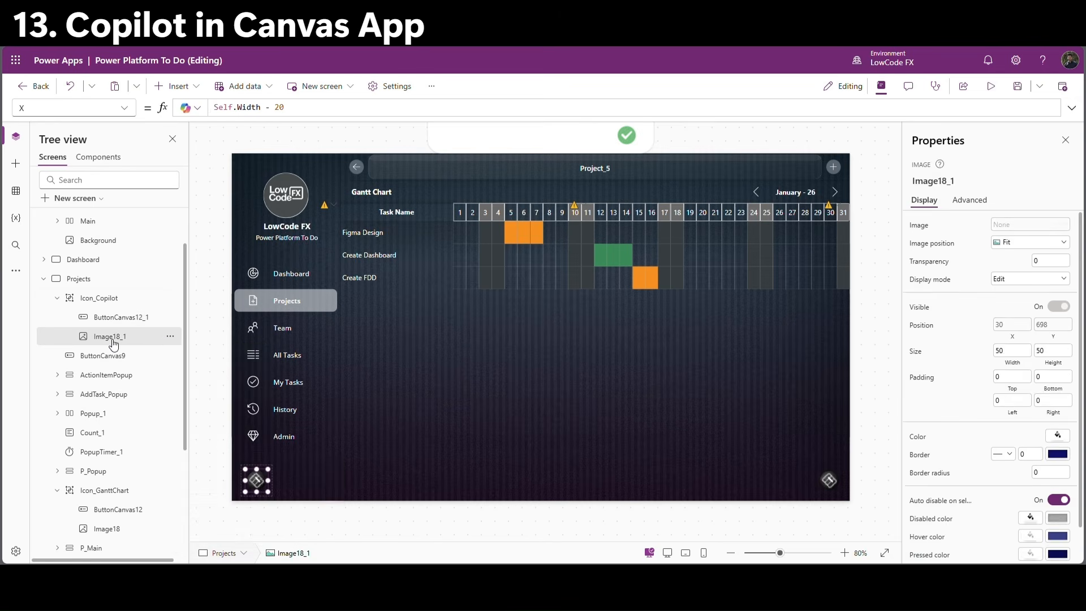
{"action": "left_click", "coordinate": [932, 226]}
{"action": "left_click", "coordinate": [298, 108]}
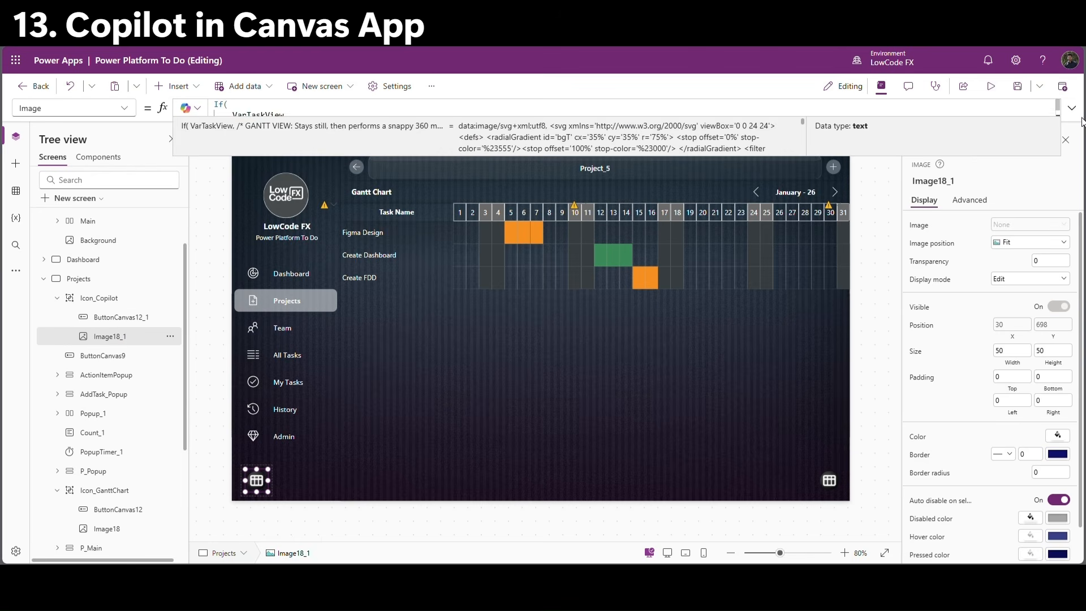
{"action": "key", "text": "ctrl+a"}
{"action": "key", "text": "ctrl+v"}
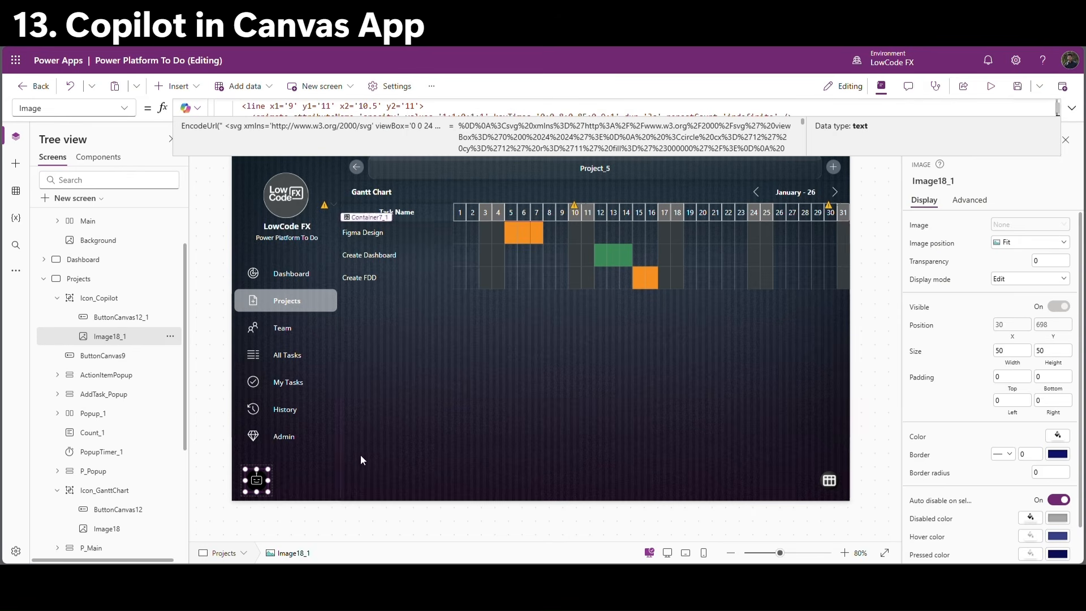
{"action": "left_click", "coordinate": [275, 506]}
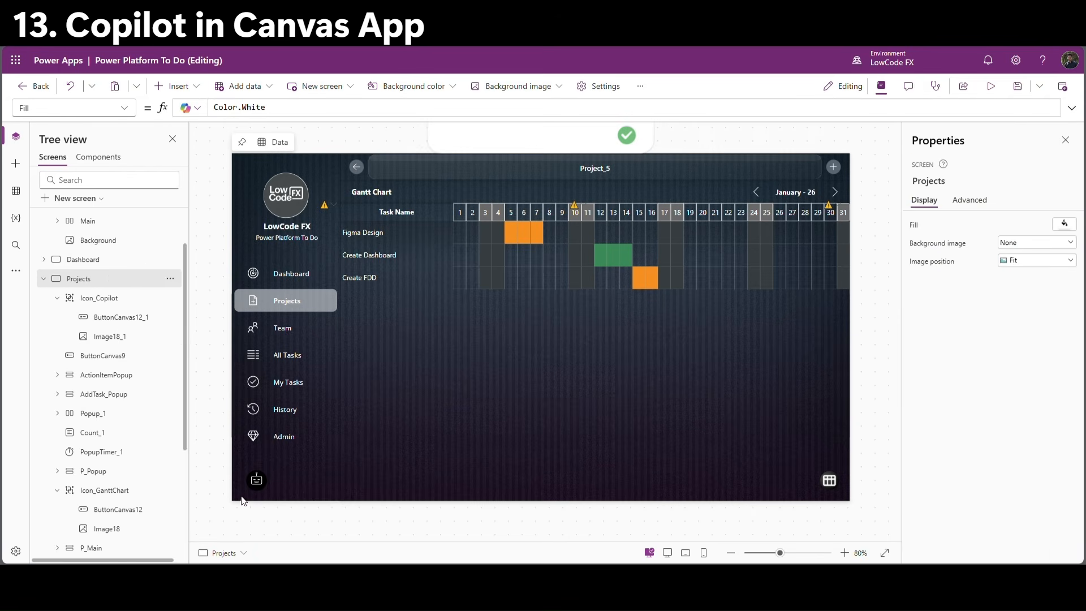
{"action": "left_click", "coordinate": [990, 86]}
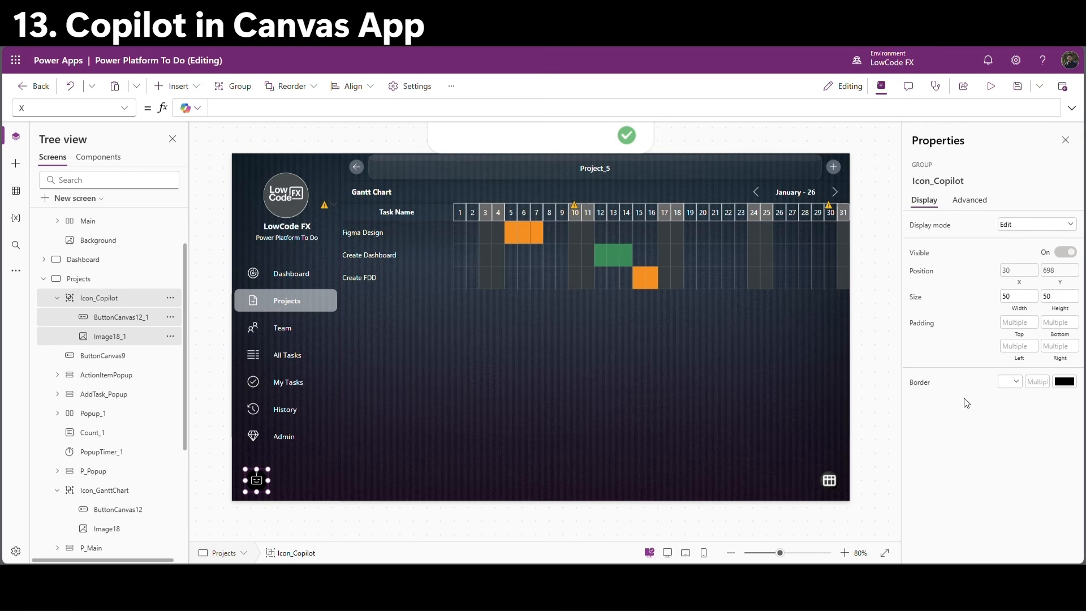
Set the Icon_Copilot group's Visible property to true.
{"action": "left_click", "coordinate": [921, 253]}
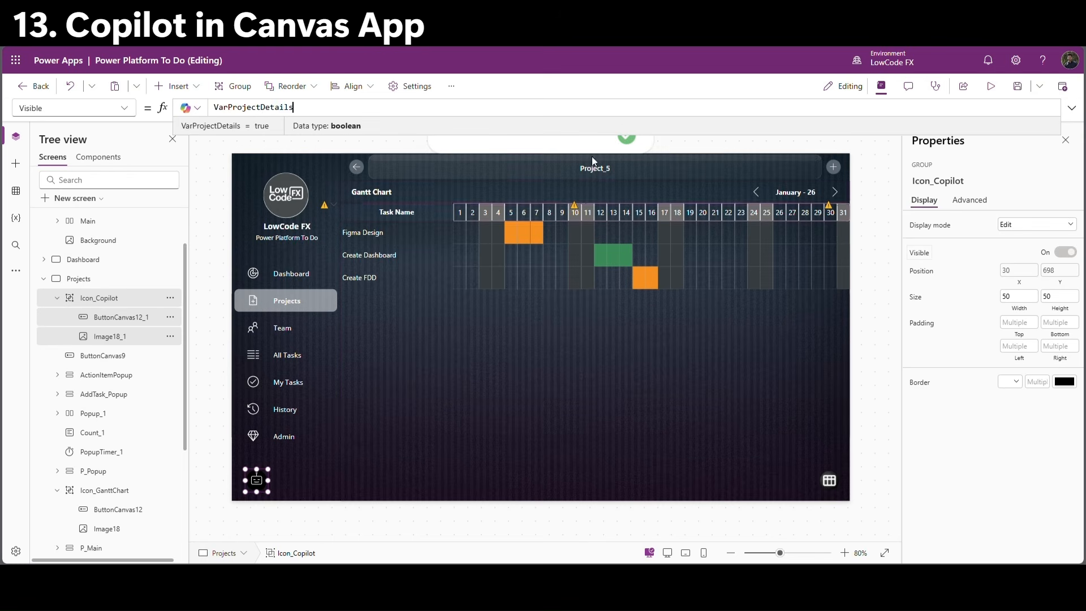
{"action": "double_click", "coordinate": [262, 109]}
{"action": "type", "text": "true"}
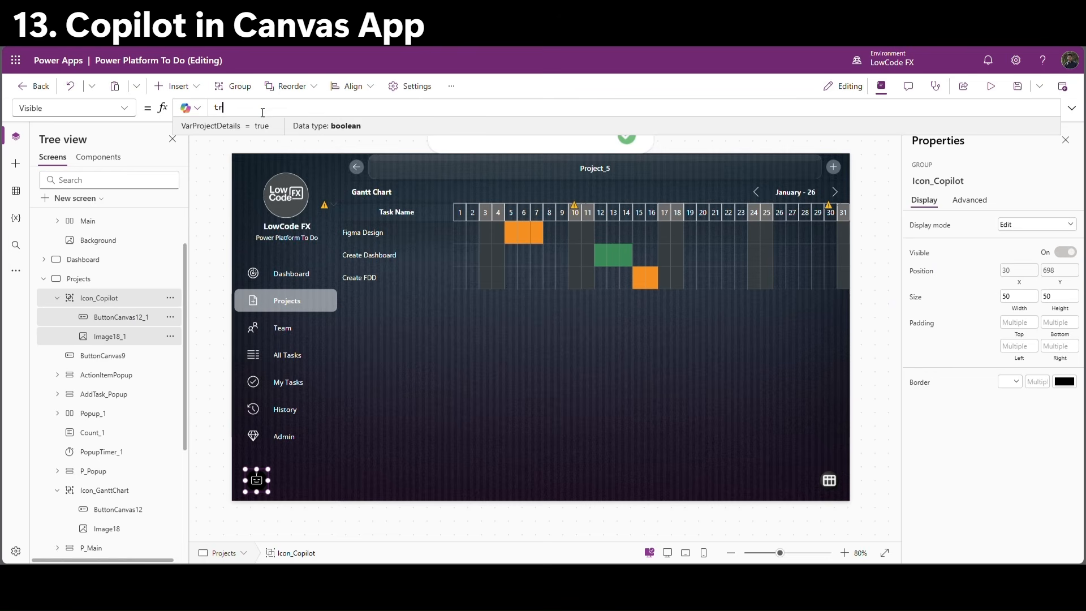
{"action": "left_click", "coordinate": [261, 115]}
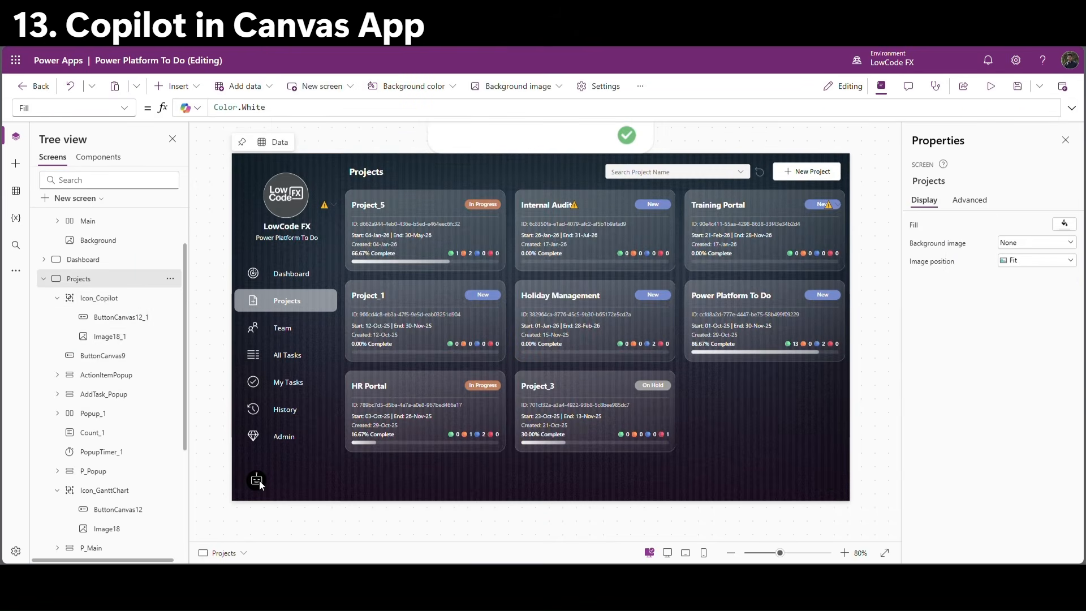
Insert a vertical container on the Projects screen.
{"action": "left_click", "coordinate": [257, 482]}
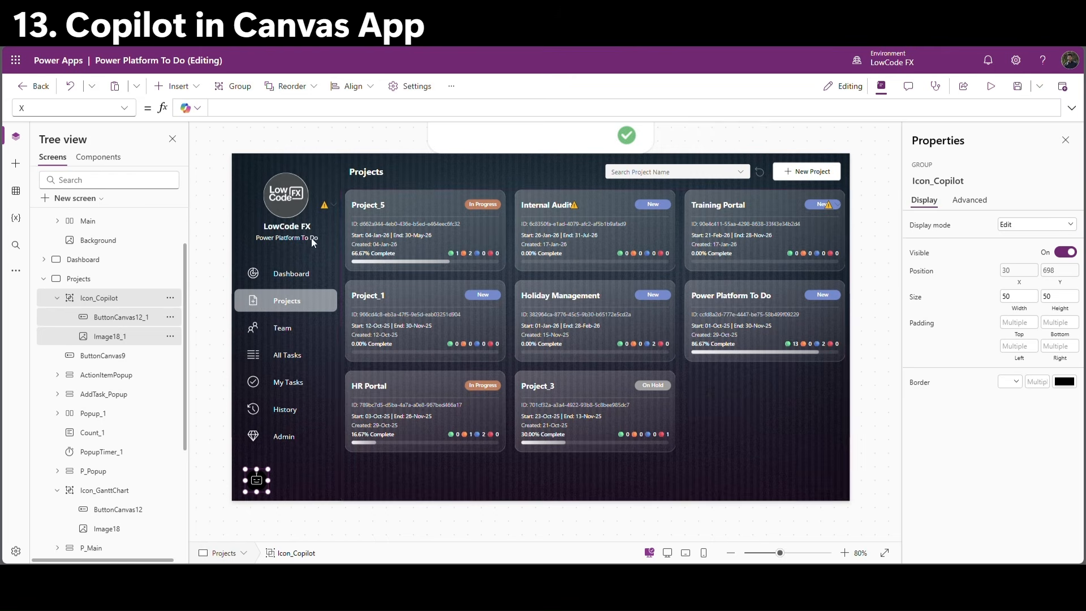
{"action": "left_click", "coordinate": [197, 93]}
{"action": "type", "text": "ver"}
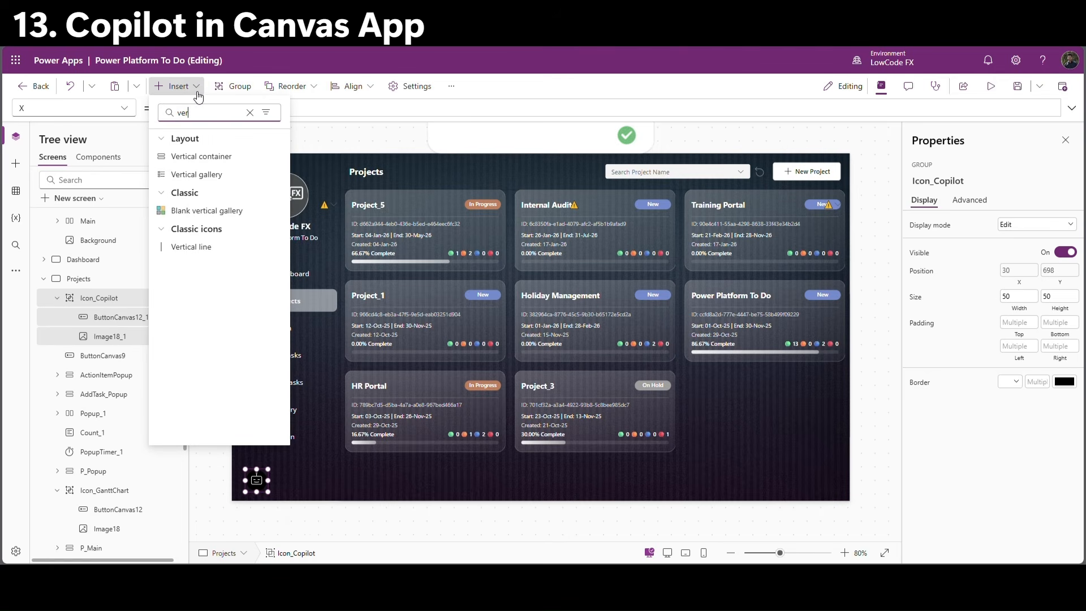
{"action": "left_click", "coordinate": [205, 160]}
{"action": "left_click", "coordinate": [373, 281]}
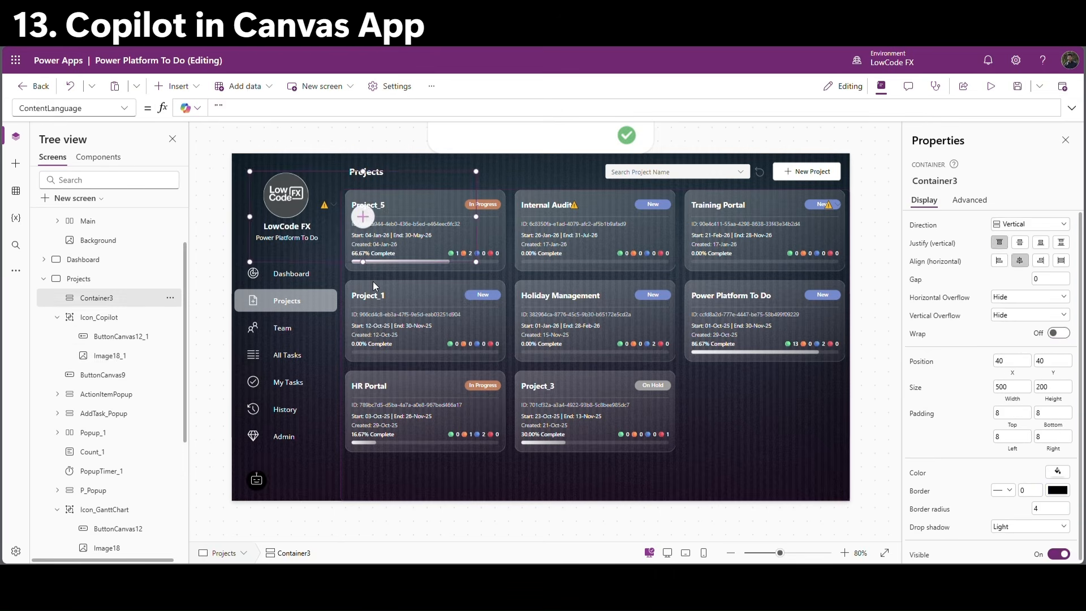
Set the X formula of Container3 to Image18_1.X + Image18_1.Width, copying the image's name from the Icon_Copilot group.
{"action": "double_click", "coordinate": [109, 355]}
{"action": "key", "text": "ctrl+c"}
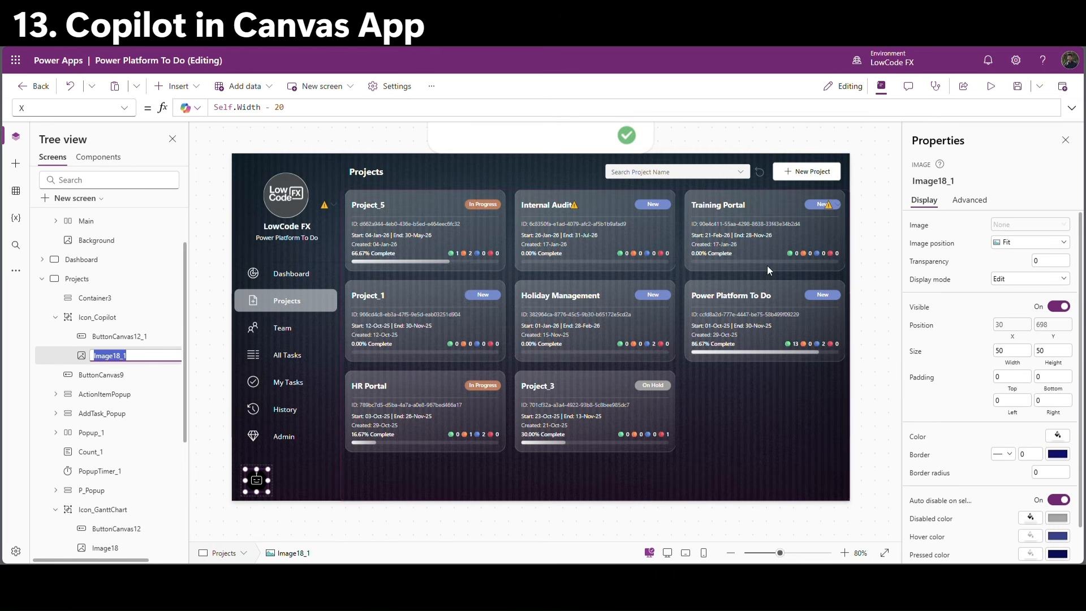
{"action": "left_click", "coordinate": [324, 400]}
{"action": "left_click", "coordinate": [327, 236]}
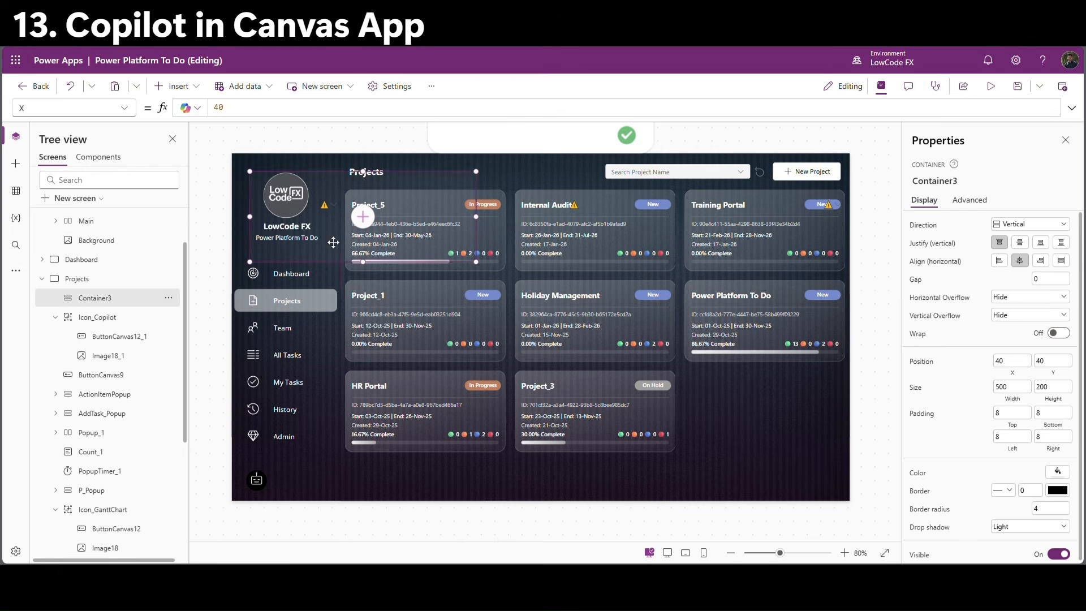
{"action": "left_click", "coordinate": [1016, 375]}
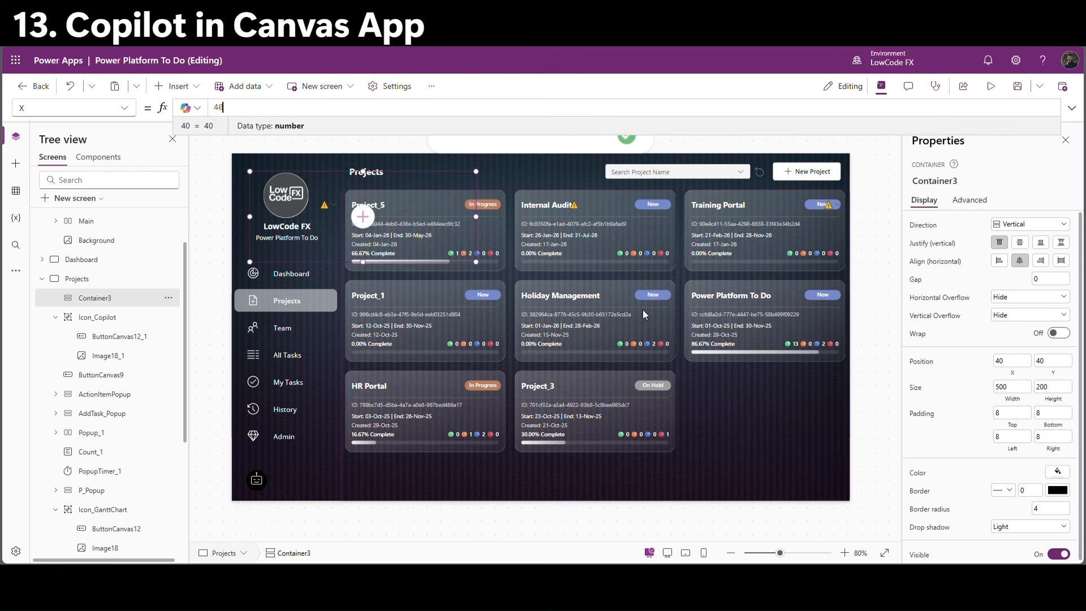
{"action": "key", "text": "ctrl+v"}
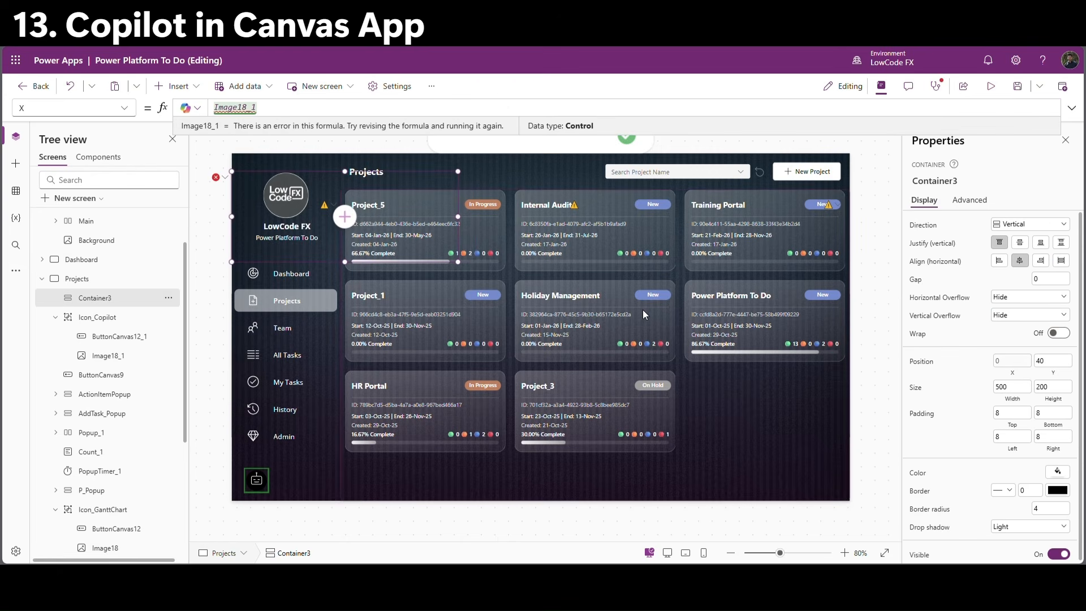
{"action": "type", "text": ".X +"}
{"action": "key", "text": "ctrl+v"}
{"action": "type", "text": ".Width"}
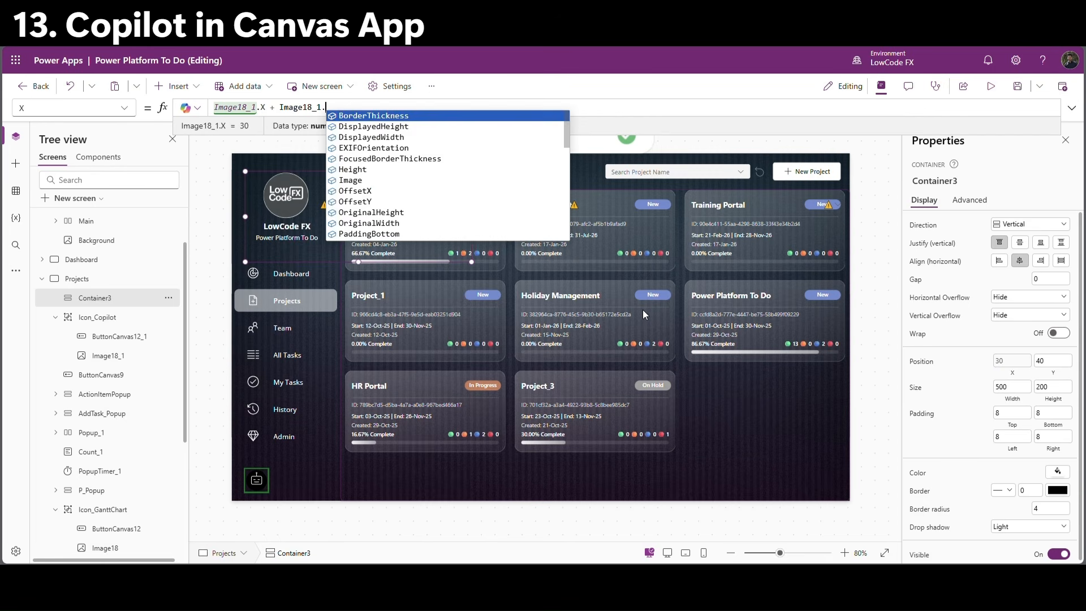
{"action": "key", "text": "Tab"}
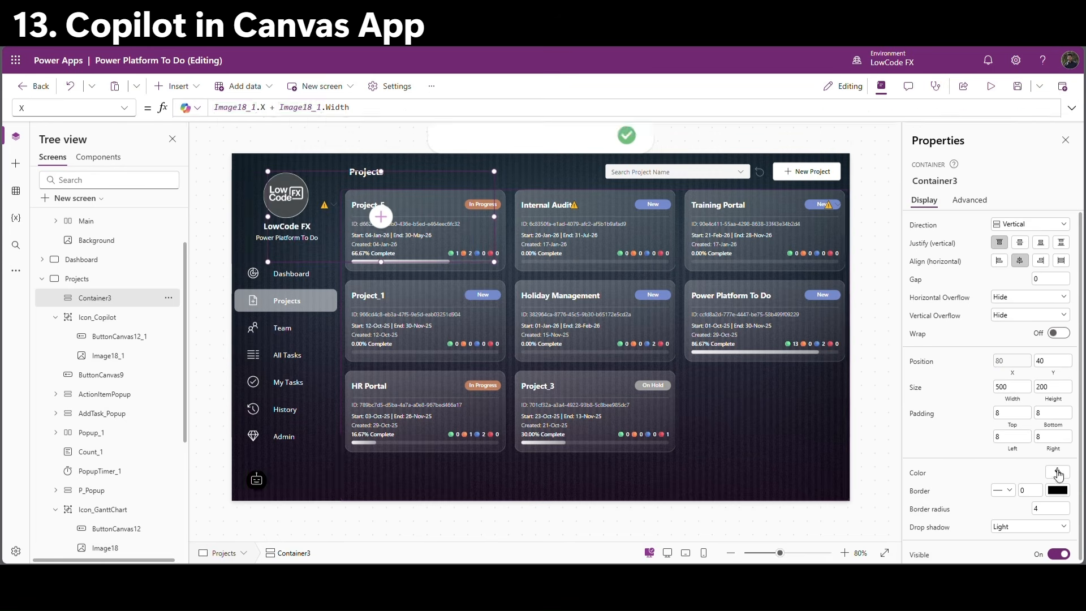
Fill Container3 with white and set its height to 600.
{"action": "left_click", "coordinate": [1057, 471]}
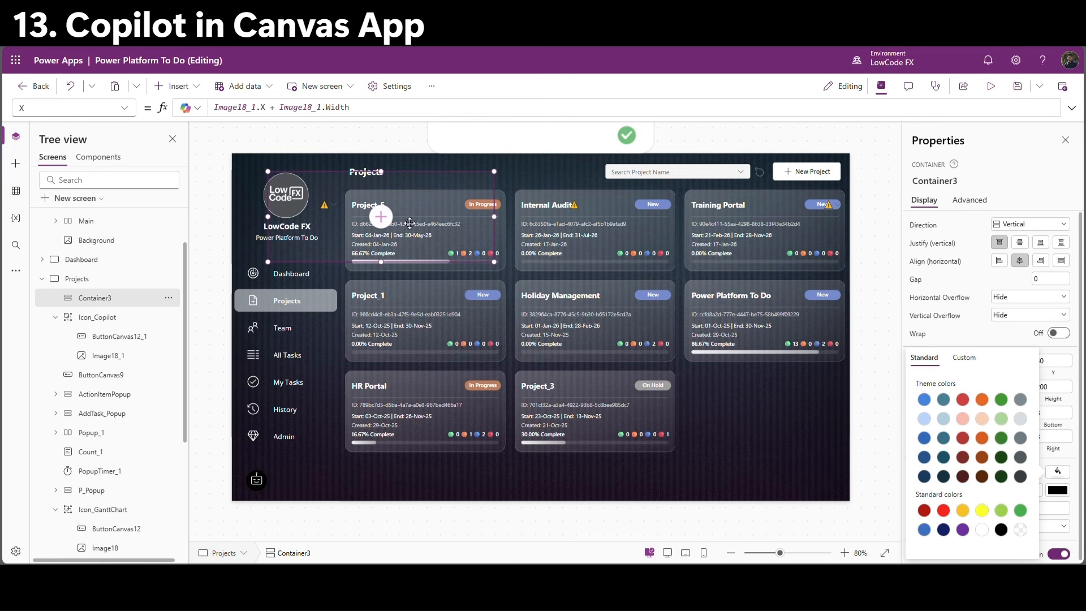
{"action": "left_click", "coordinate": [982, 529]}
{"action": "left_click_drag", "start_coordinate": [1055, 387], "coordinate": [935, 363]}
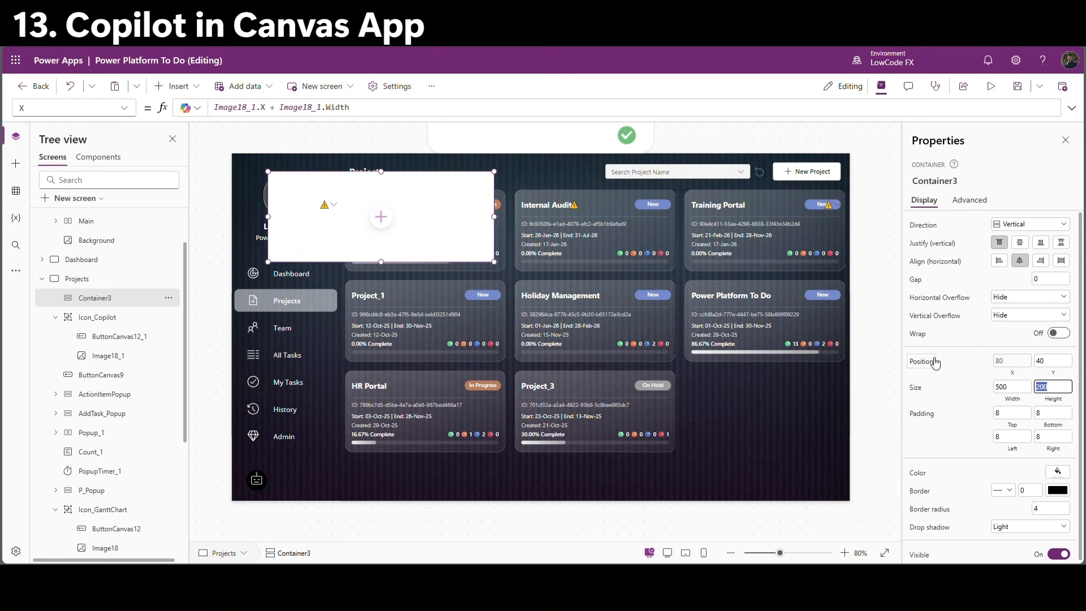
Set Container3's Y formula to Image18_1.Y - Self.Height, and preview the Projects screen.
{"action": "left_click", "coordinate": [977, 371]}
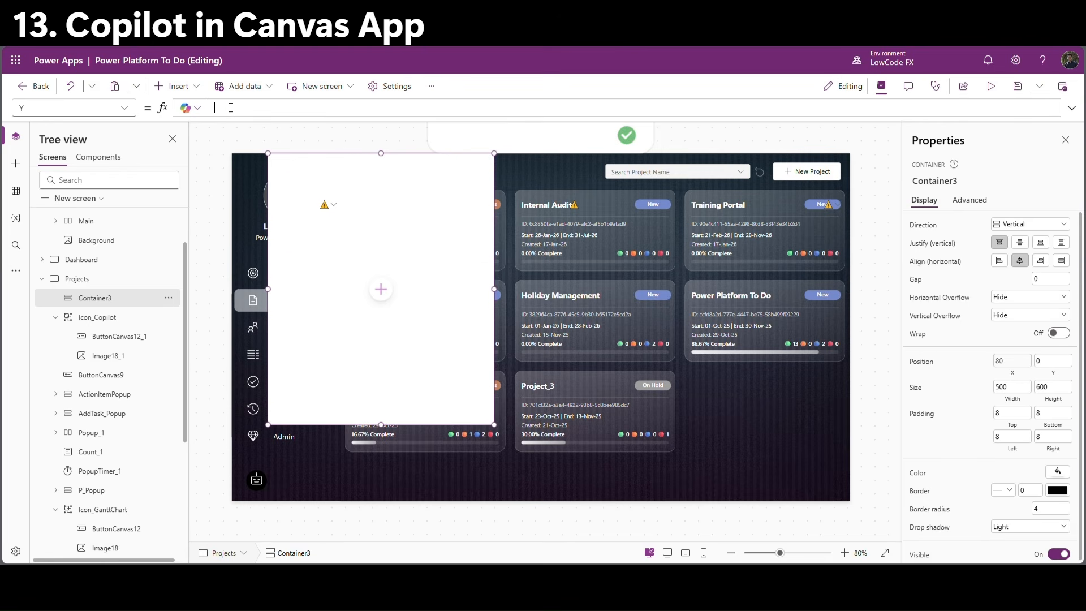
{"action": "key", "text": "ctrl+v"}
{"action": "type", "text": ".Y - self"}
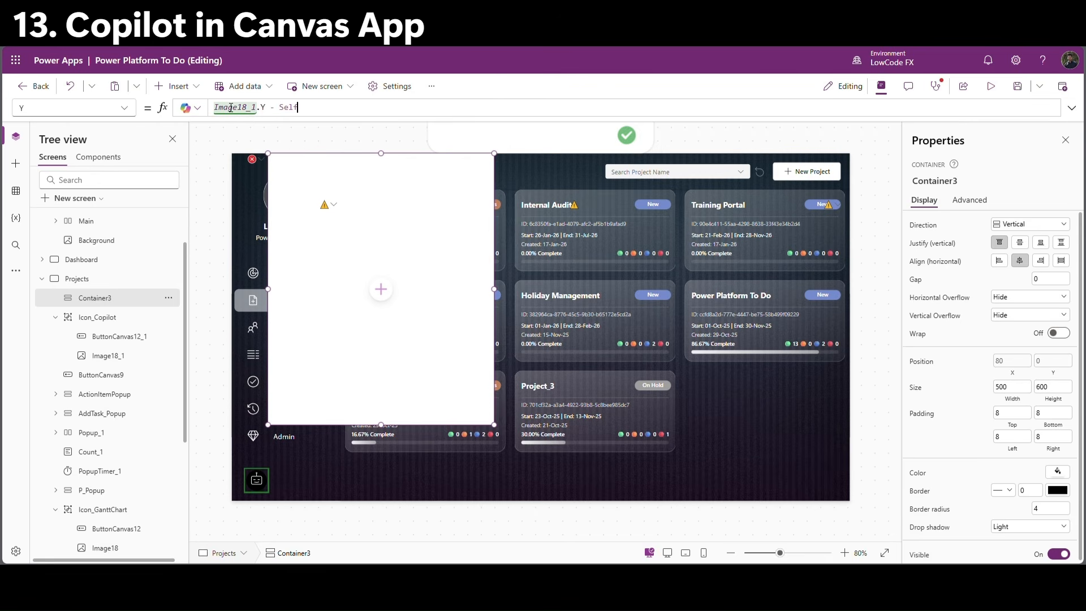
{"action": "type", "text": ".Height"}
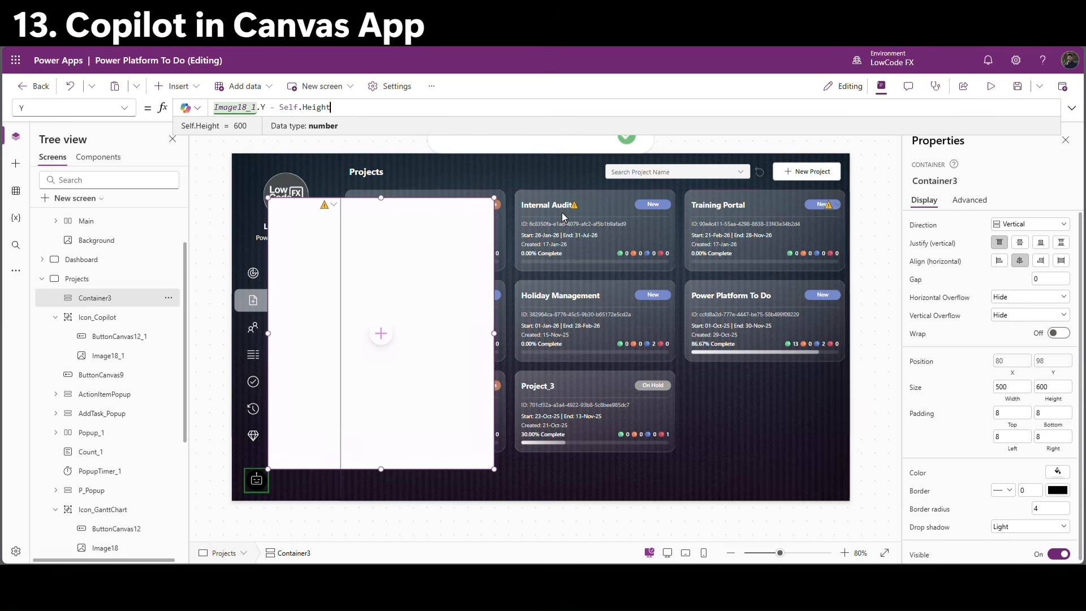
{"action": "left_click", "coordinate": [990, 86]}
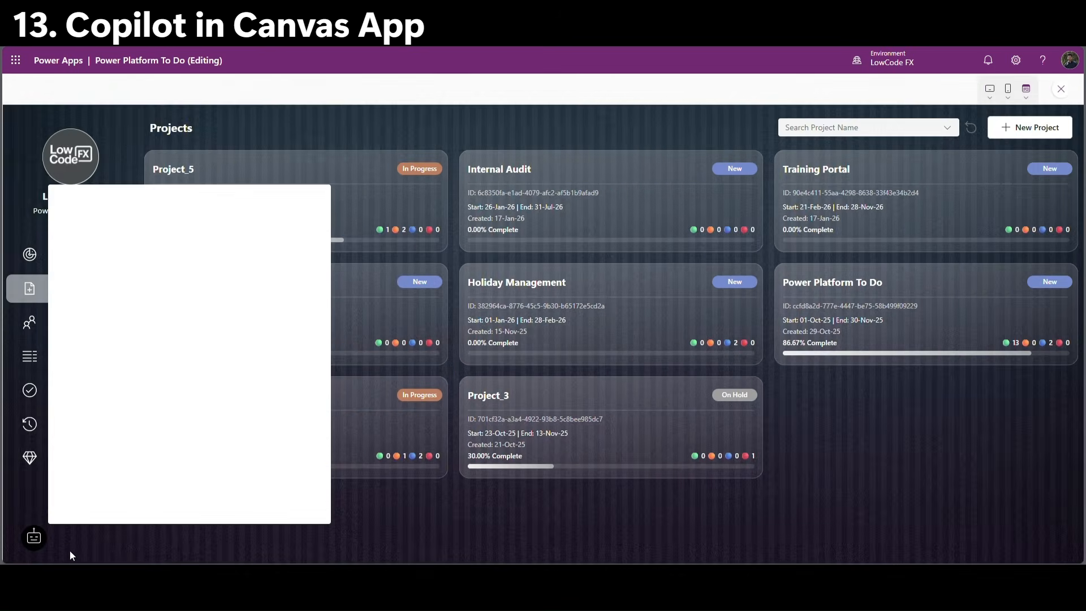
{"action": "left_click", "coordinate": [1062, 91]}
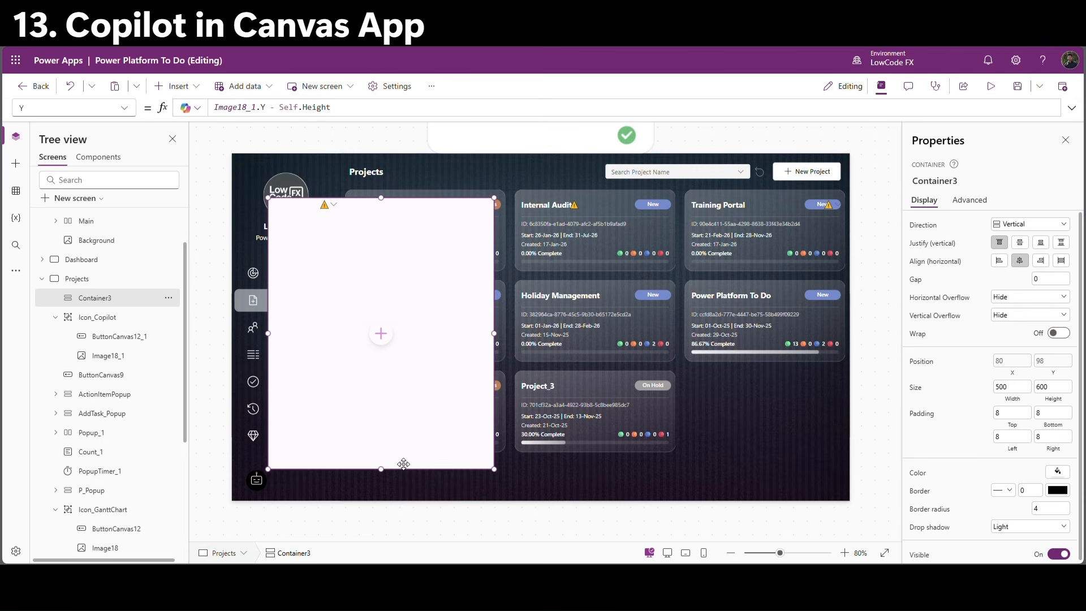
Insert a vertical container and, below it, a horizontal container inside Container3.
{"action": "left_click", "coordinate": [387, 339]}
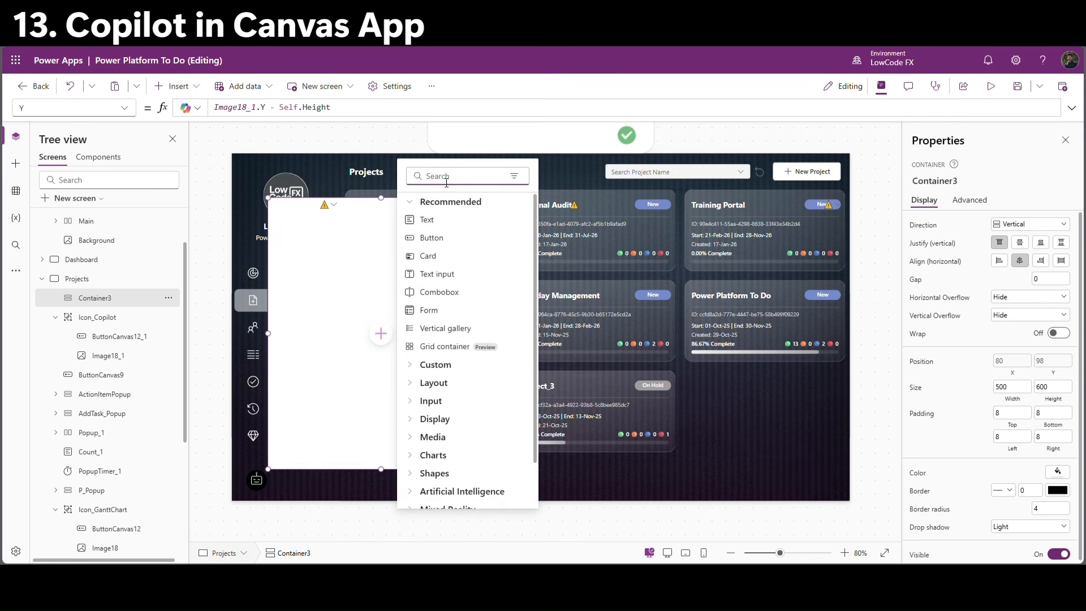
{"action": "type", "text": "verti"}
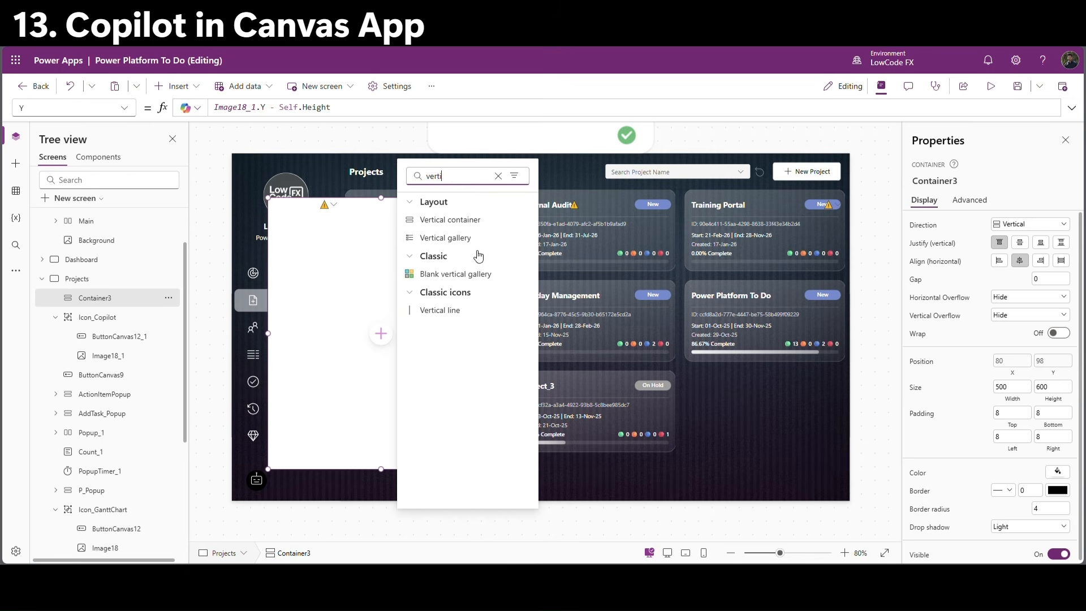
{"action": "left_click", "coordinate": [480, 222]}
{"action": "left_click", "coordinate": [94, 297]}
{"action": "left_click", "coordinate": [194, 90]}
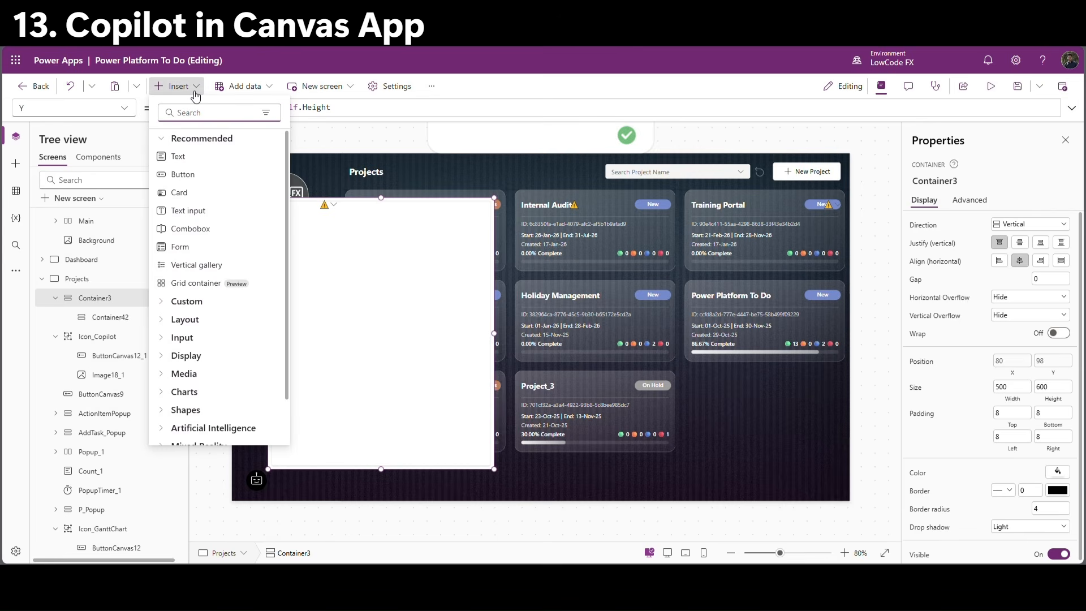
{"action": "type", "text": "hor"}
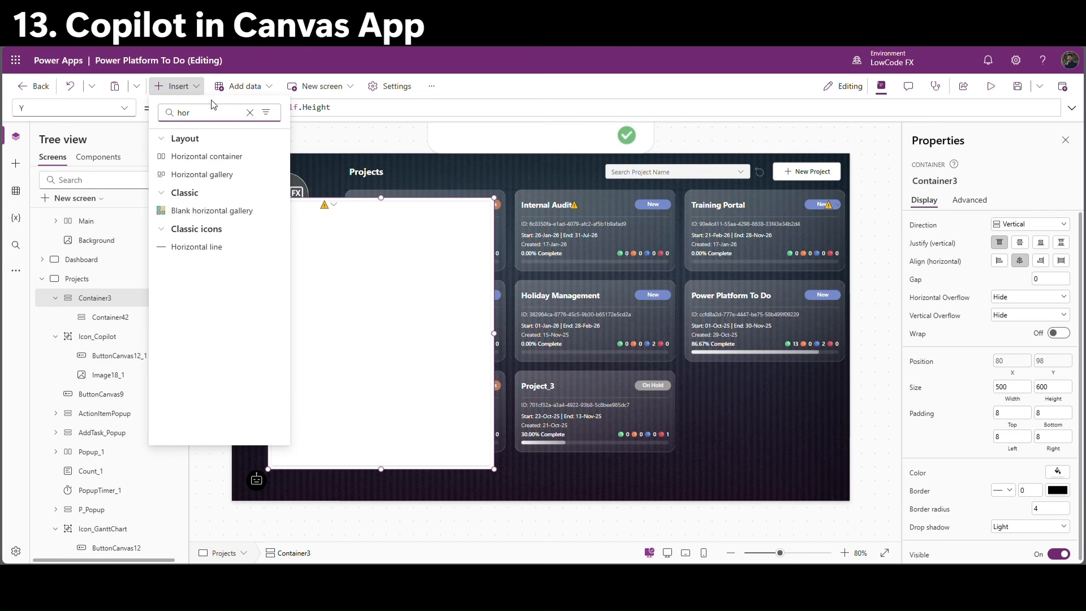
{"action": "left_click", "coordinate": [222, 156]}
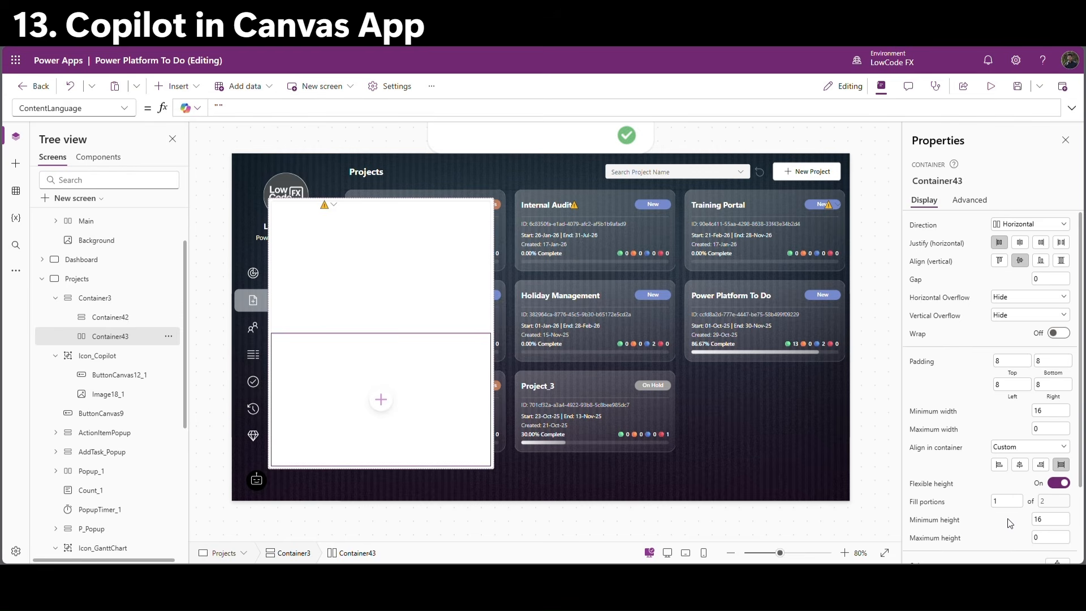
Give horizontal Container43 a short fixed height instead of a flexible one, and add a combobox with flexible width inside it.
{"action": "left_click_drag", "start_coordinate": [1065, 501], "coordinate": [1000, 496]}
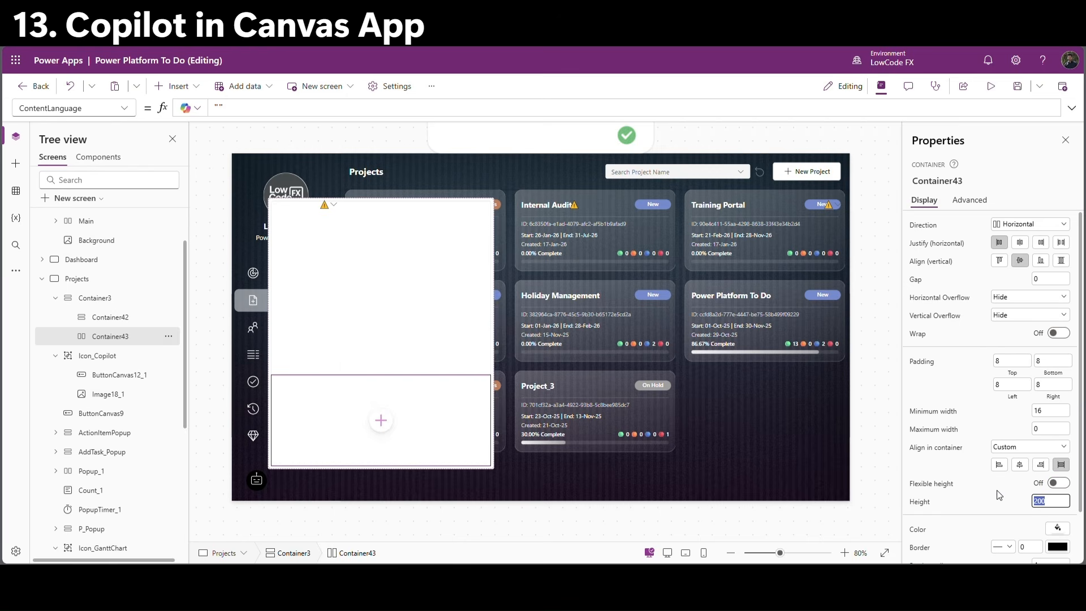
{"action": "key", "text": "Return"}
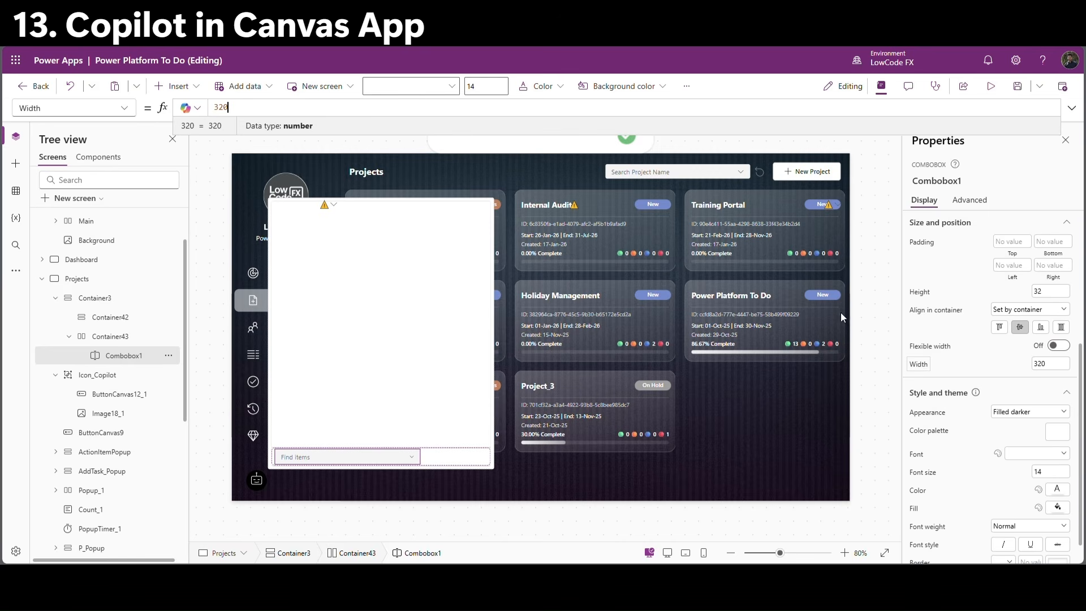
{"action": "left_click", "coordinate": [1058, 345]}
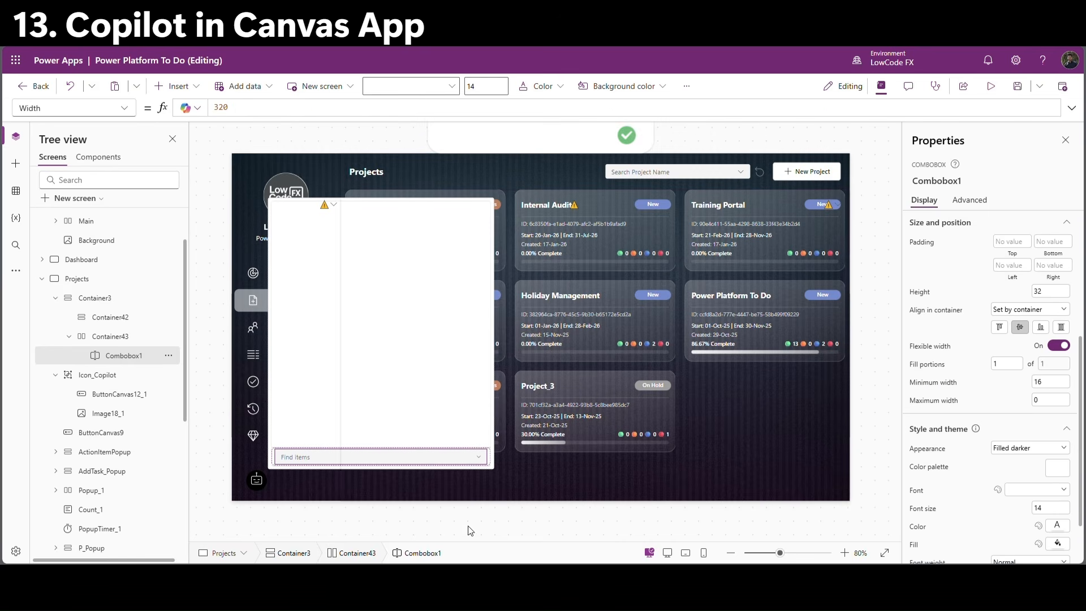
{"action": "left_click", "coordinate": [300, 460]}
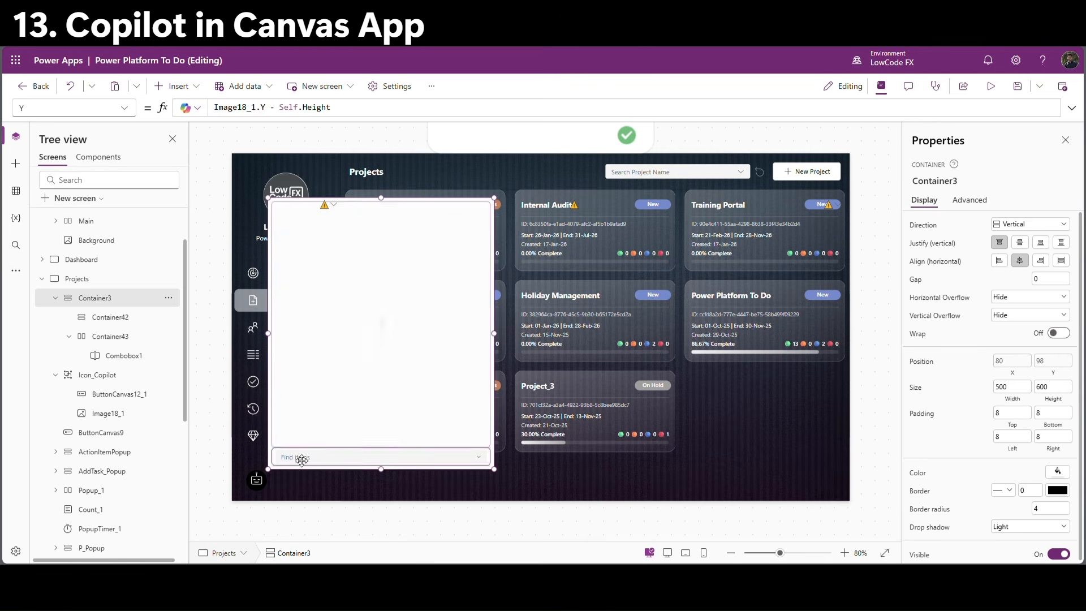
In the OnSelect formula of ButtonCanvas12_1, replace the first VarTaskView with VarCopilot.
{"action": "left_click", "coordinate": [256, 485]}
{"action": "left_click", "coordinate": [113, 394]}
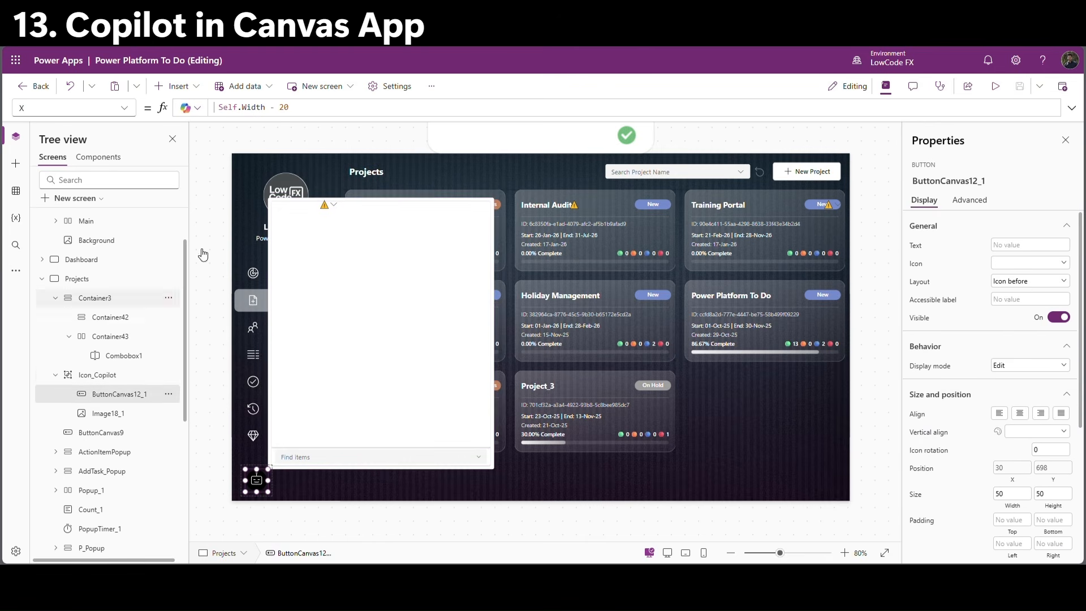
{"action": "left_click", "coordinate": [126, 108]}
{"action": "left_click", "coordinate": [56, 327]}
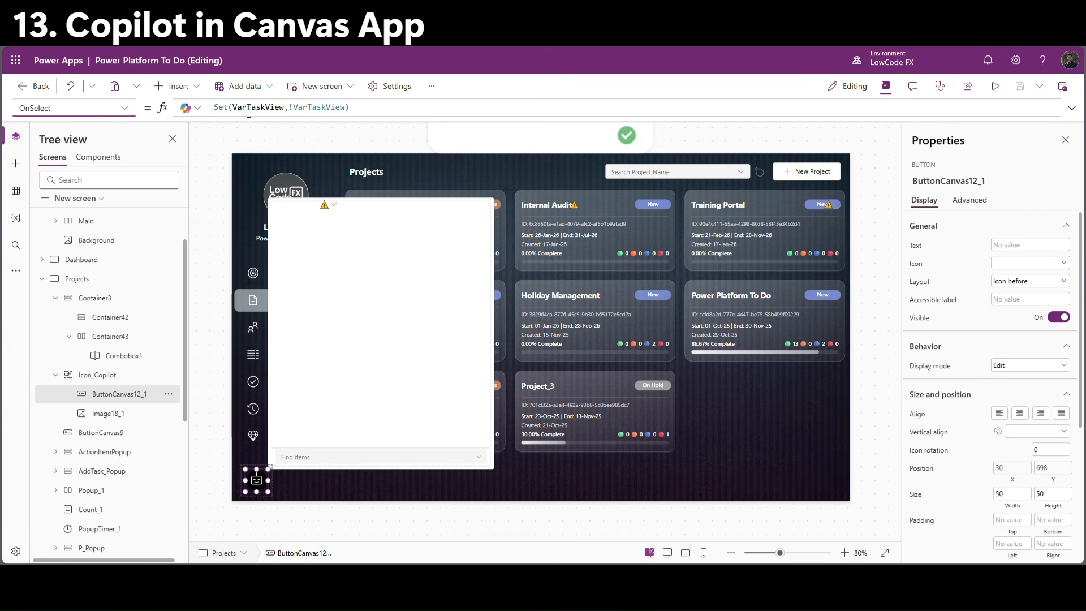
{"action": "double_click", "coordinate": [258, 108]}
{"action": "type", "text": "VarCopil"}
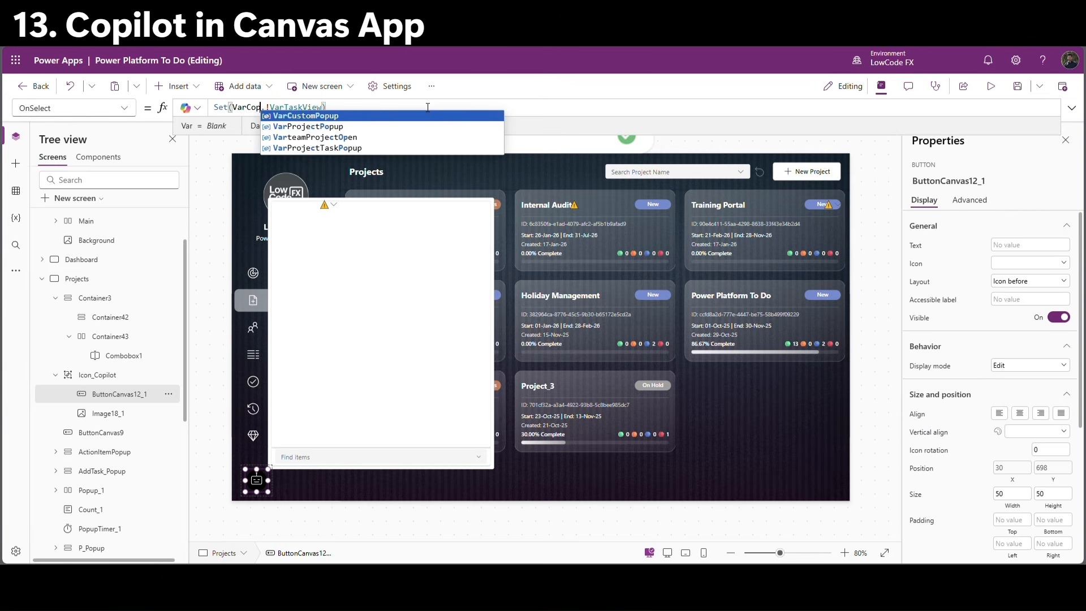
{"action": "type", "text": "ot"}
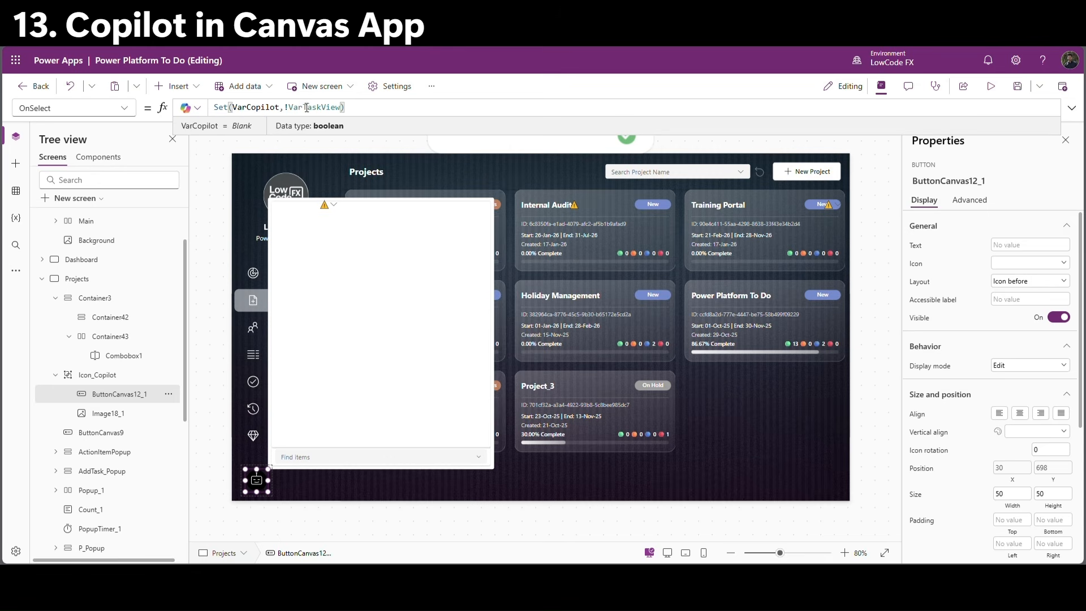
Replace the second argument of the button's OnSelect formula so that it reads Set(VarCopilot,!VarCopilot).
{"action": "left_click_drag", "start_coordinate": [285, 107], "coordinate": [344, 107]}
{"action": "key", "text": "BackSpace"}
{"action": "double_click", "coordinate": [263, 107]}
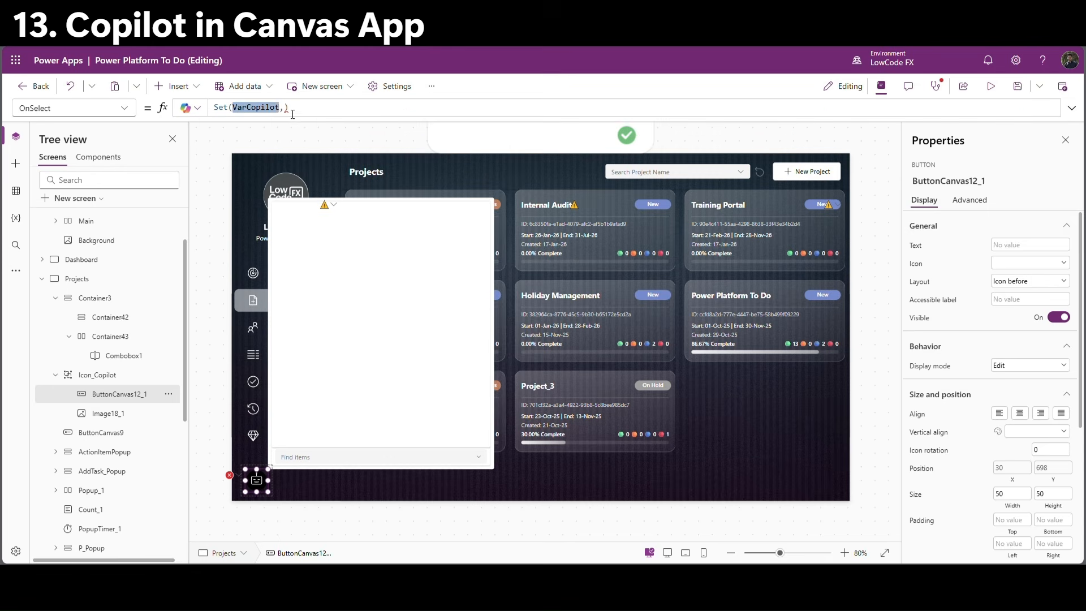
{"action": "key", "text": "ctrl+c"}
{"action": "key", "text": "Right"}
{"action": "key", "text": "Right"}
{"action": "key", "text": "ctrl+v"}
{"action": "type", "text": "!"}
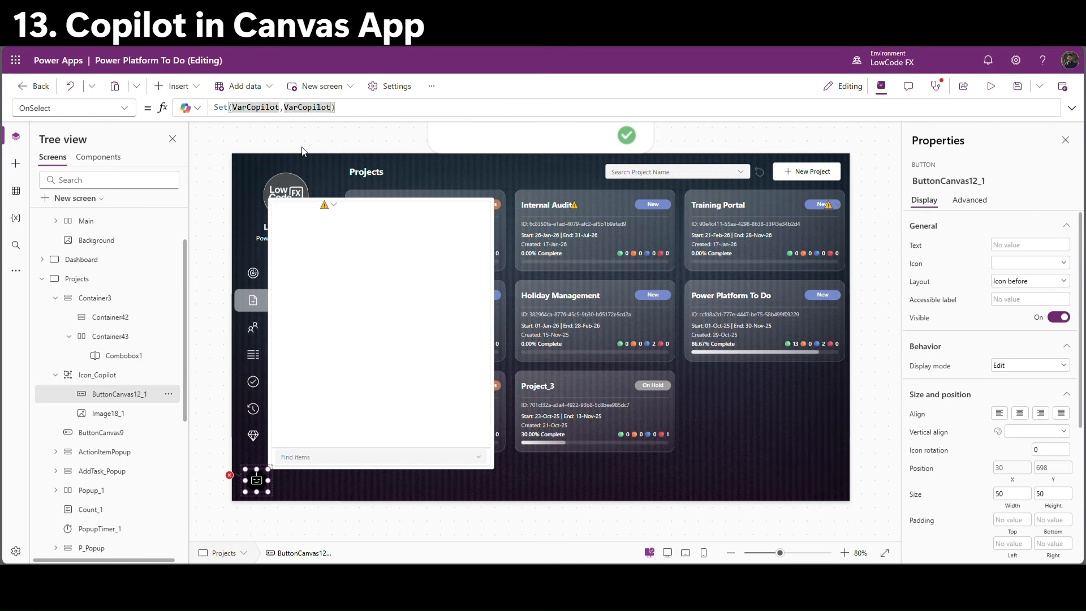
{"action": "key", "text": "End"}
Set Container3's Visible property to the variable VarCopilot, and preview the Projects screen.
{"action": "double_click", "coordinate": [264, 109]}
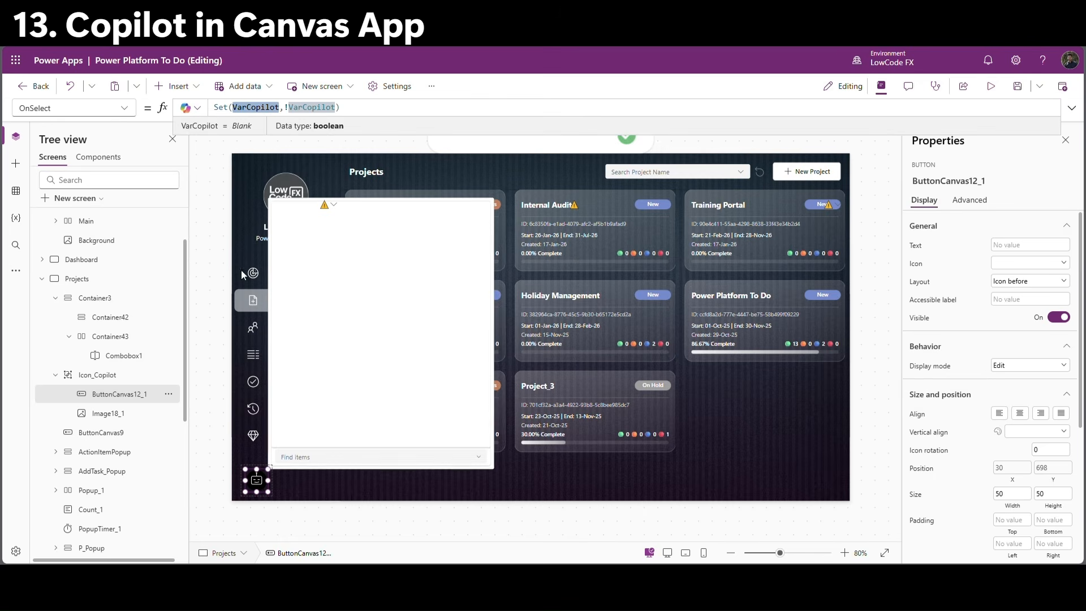
{"action": "left_click", "coordinate": [120, 302]}
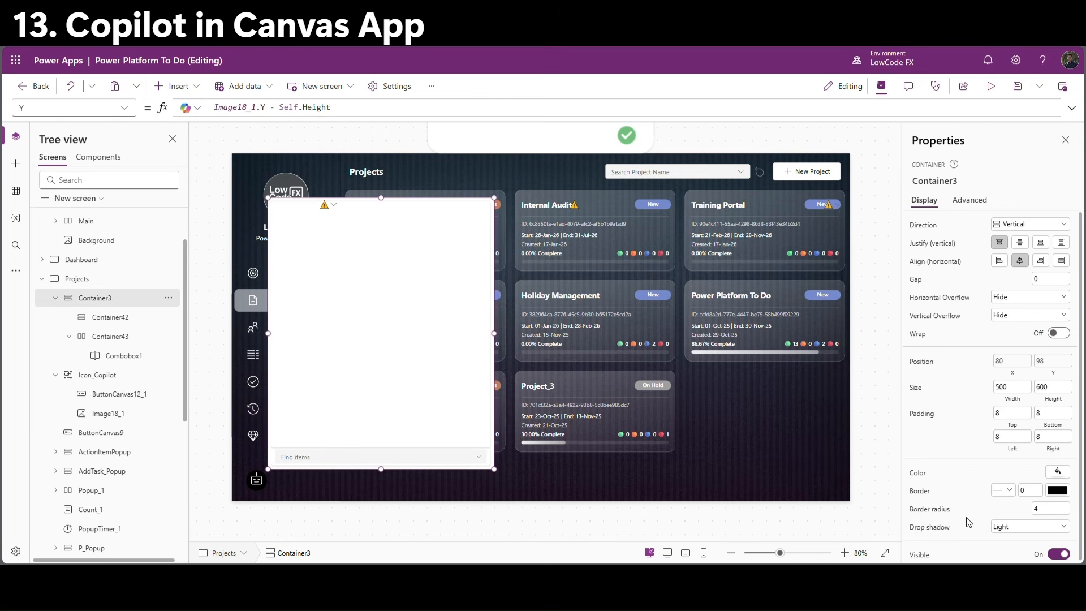
{"action": "left_click", "coordinate": [919, 554]}
{"action": "key", "text": "ctrl+a"}
{"action": "type", "text": "VarCopilot"}
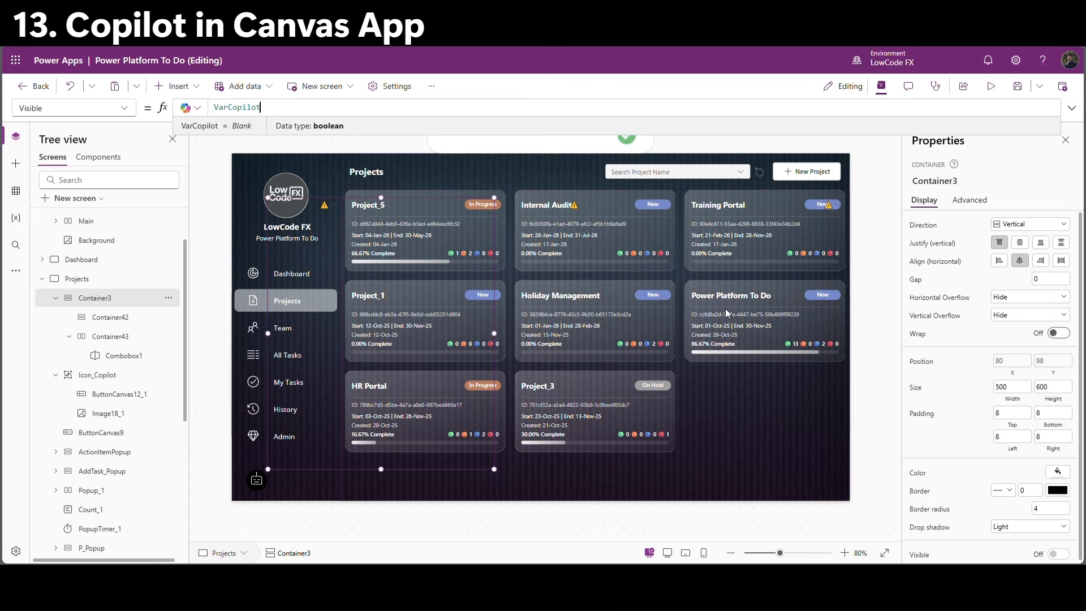
{"action": "left_click", "coordinate": [997, 89]}
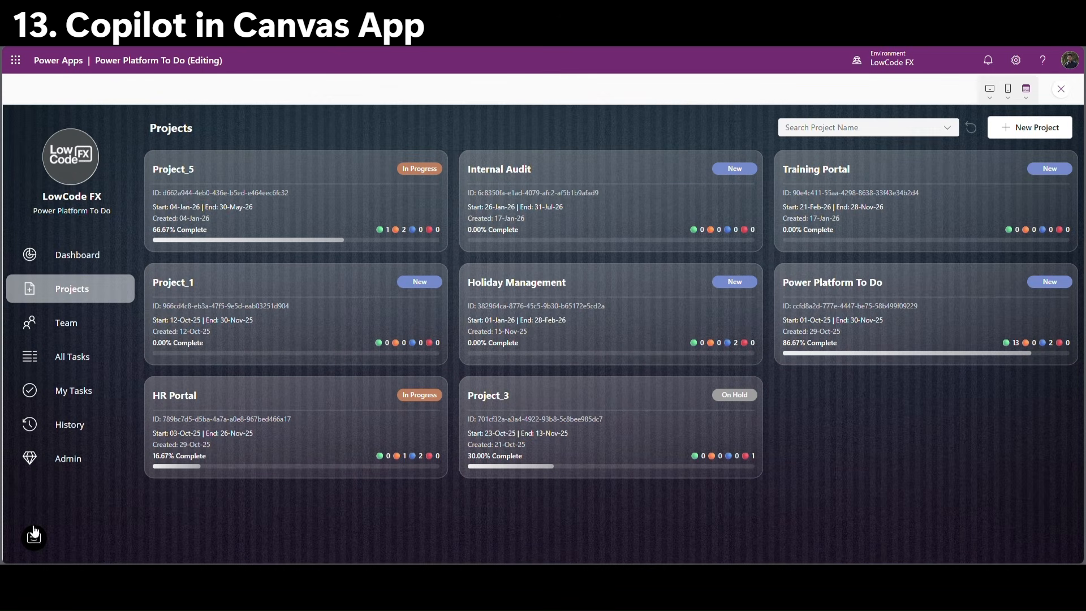
Test showing and hiding the Copilot panel repeatedly with the robot icon, and close the preview.
{"action": "left_click", "coordinate": [34, 540]}
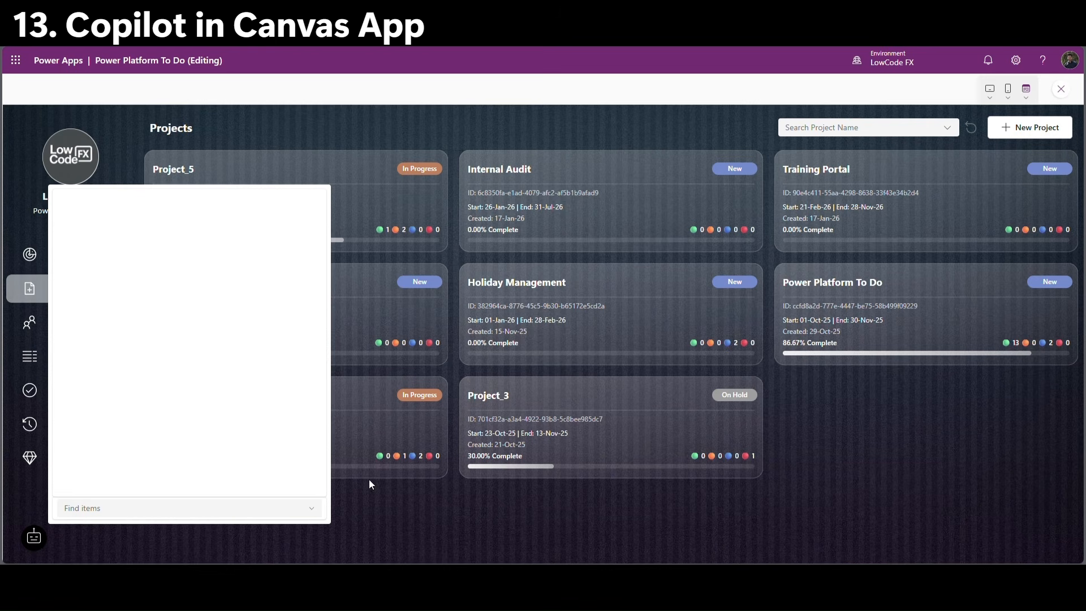
{"action": "left_click", "coordinate": [35, 541]}
{"action": "left_click", "coordinate": [36, 543]}
{"action": "left_click", "coordinate": [38, 545]}
{"action": "left_click", "coordinate": [41, 546]}
{"action": "left_click", "coordinate": [41, 546]}
{"action": "key", "text": "Escape"}
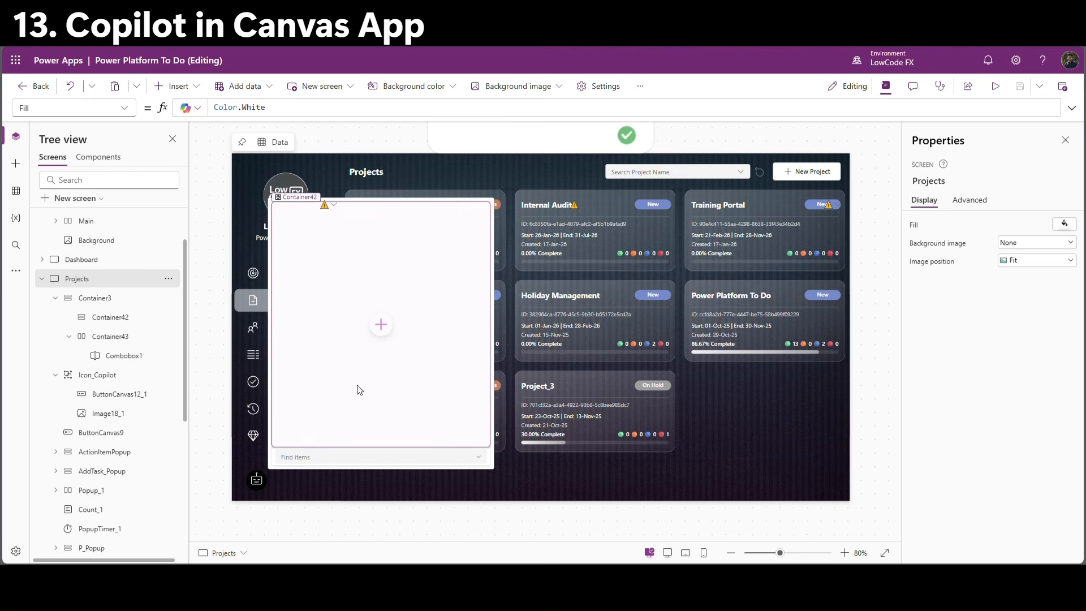
In the Power Platform admin center, turn on Allow publishing of canvas apps with code components in the environment's features, and save.
{"action": "left_click", "coordinate": [1016, 63]}
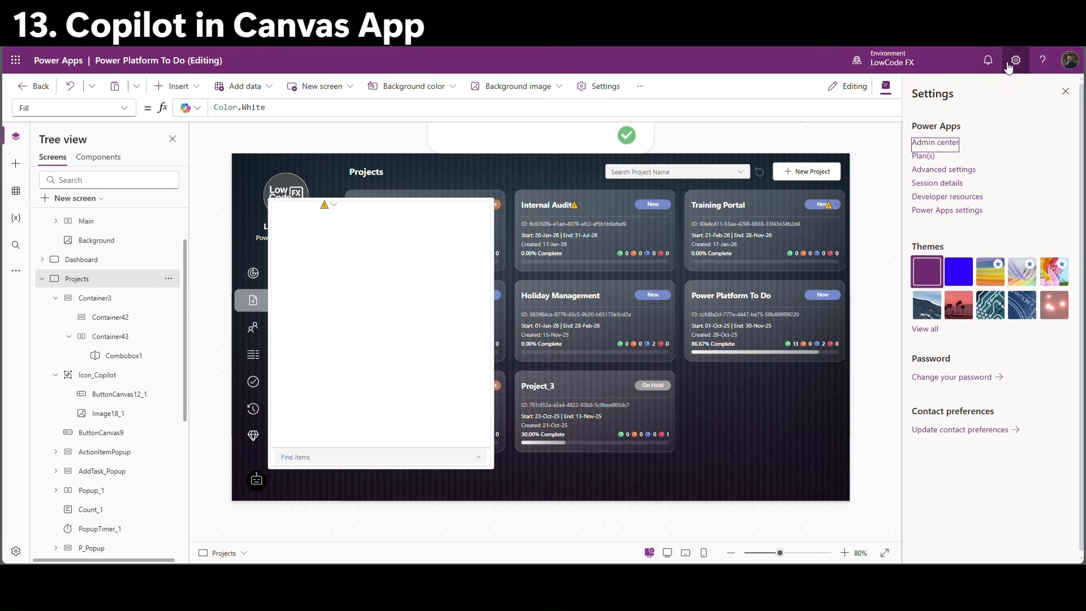
{"action": "left_click", "coordinate": [929, 143]}
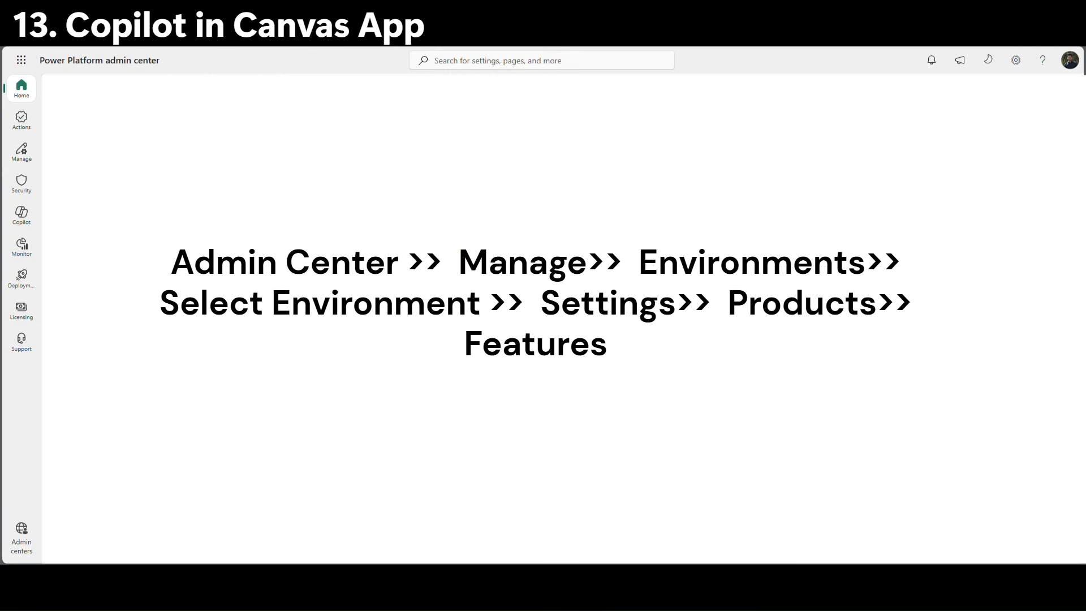
{"action": "left_click", "coordinate": [20, 158]}
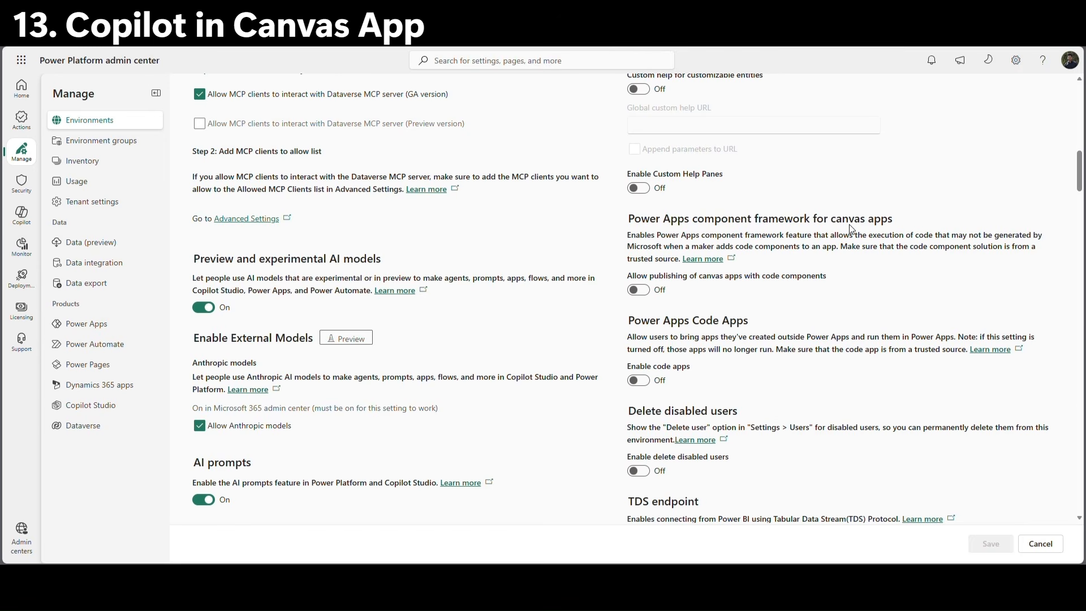
{"action": "left_click", "coordinate": [643, 292]}
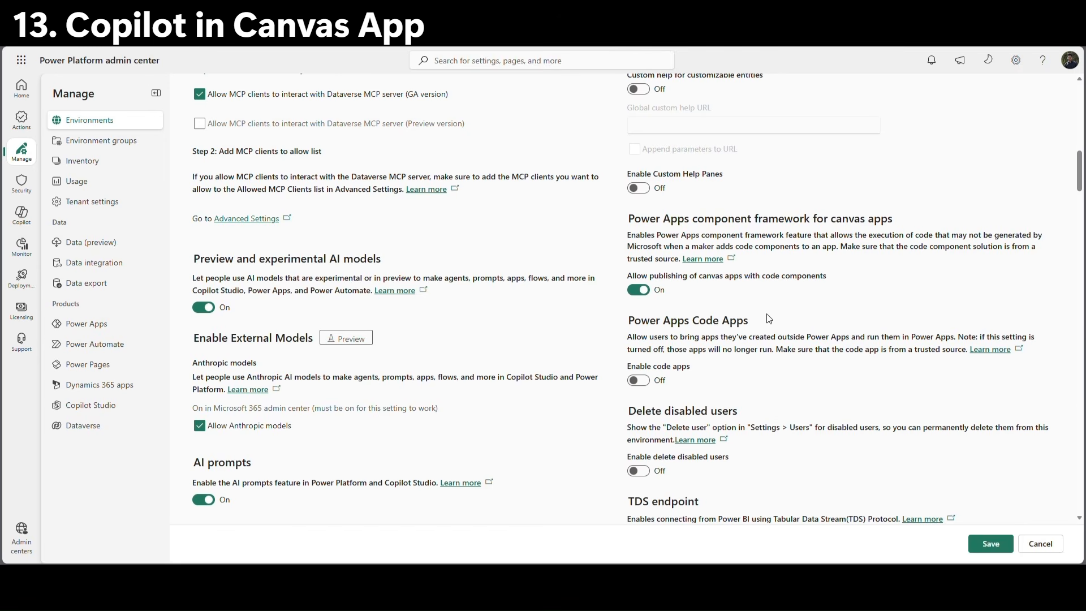
{"action": "left_click", "coordinate": [994, 542]}
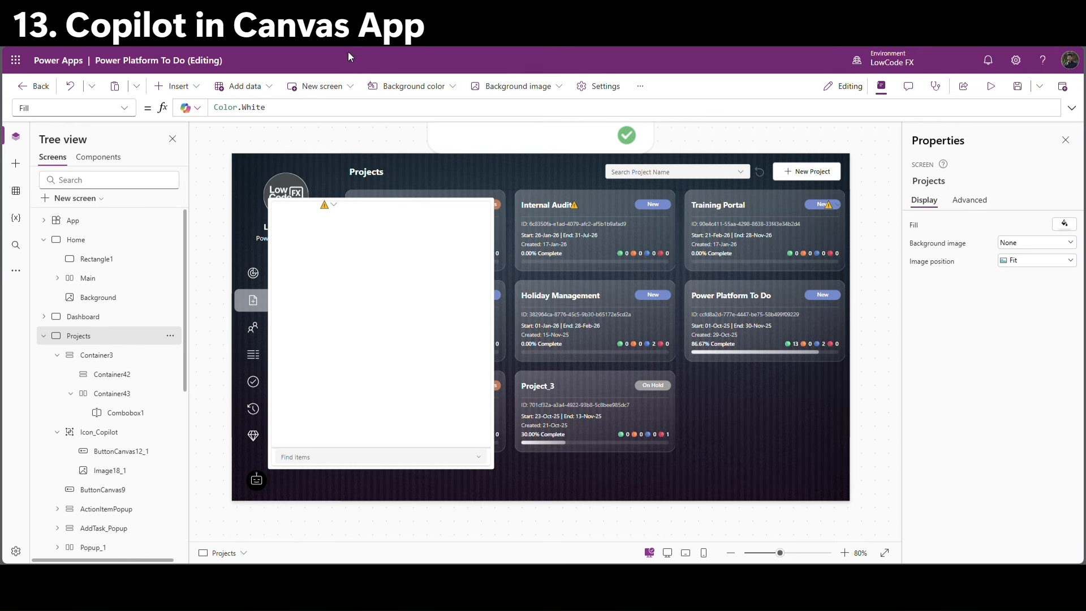
Back in the Power Apps editor, import the Copilot code component into the app.
{"action": "left_click", "coordinate": [108, 161]}
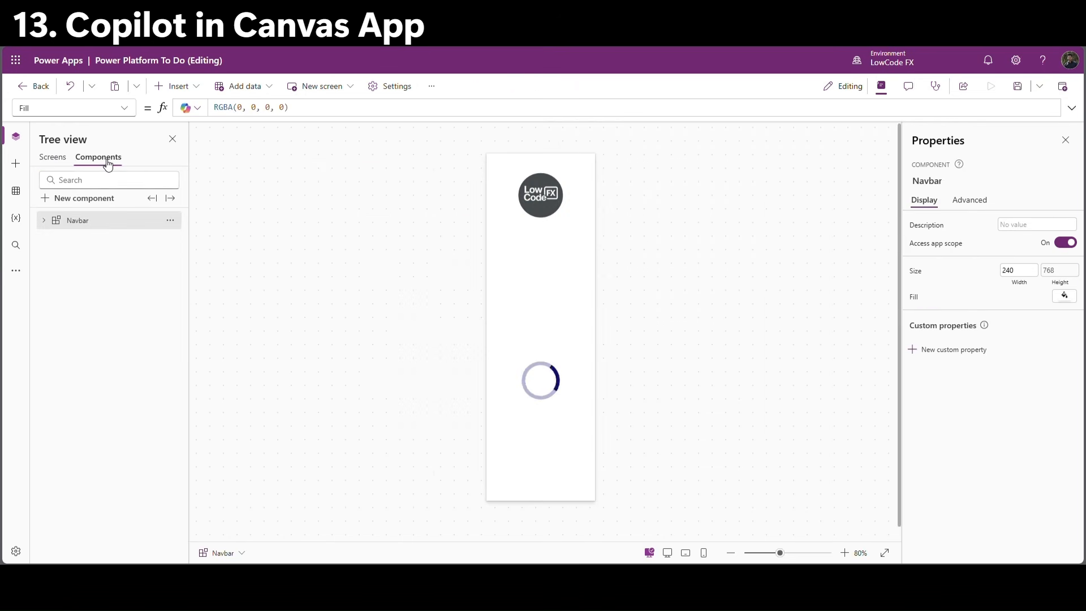
{"action": "left_click", "coordinate": [154, 202]}
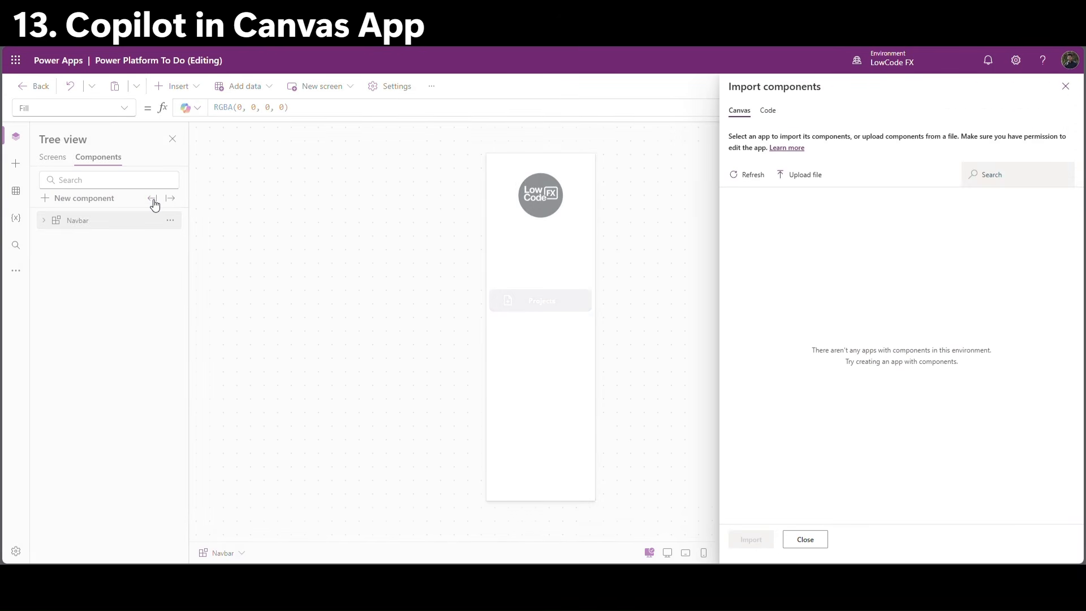
{"action": "left_click", "coordinate": [774, 119]}
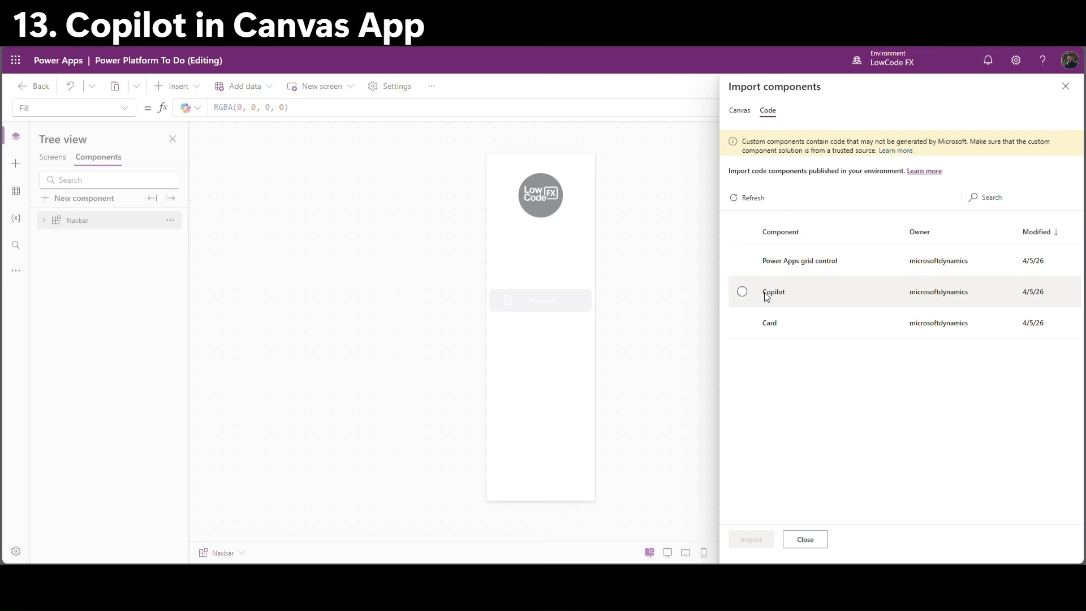
{"action": "left_click", "coordinate": [792, 293]}
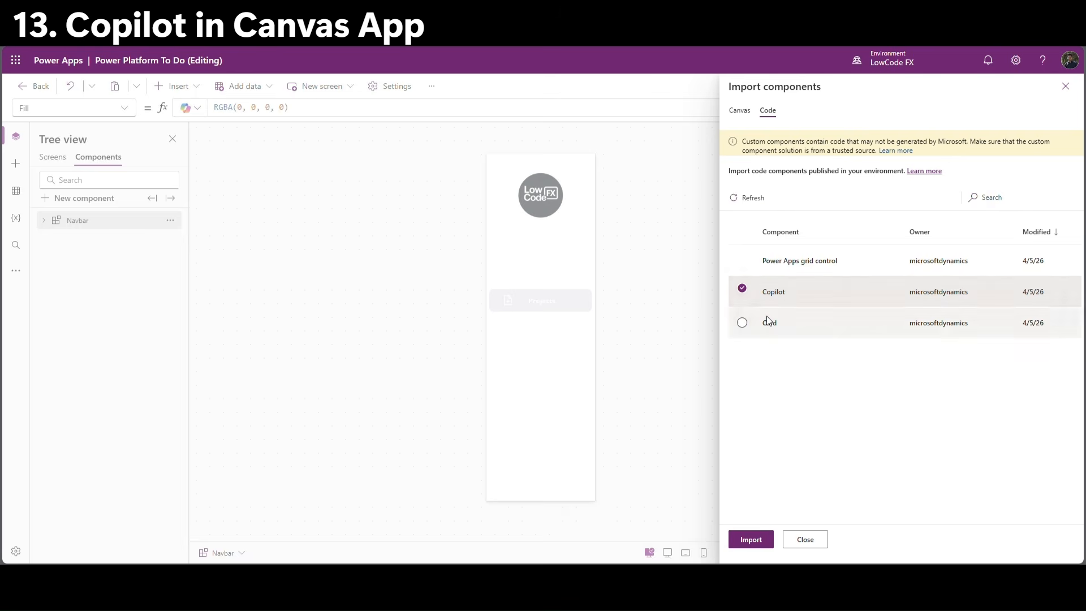
{"action": "left_click", "coordinate": [757, 540]}
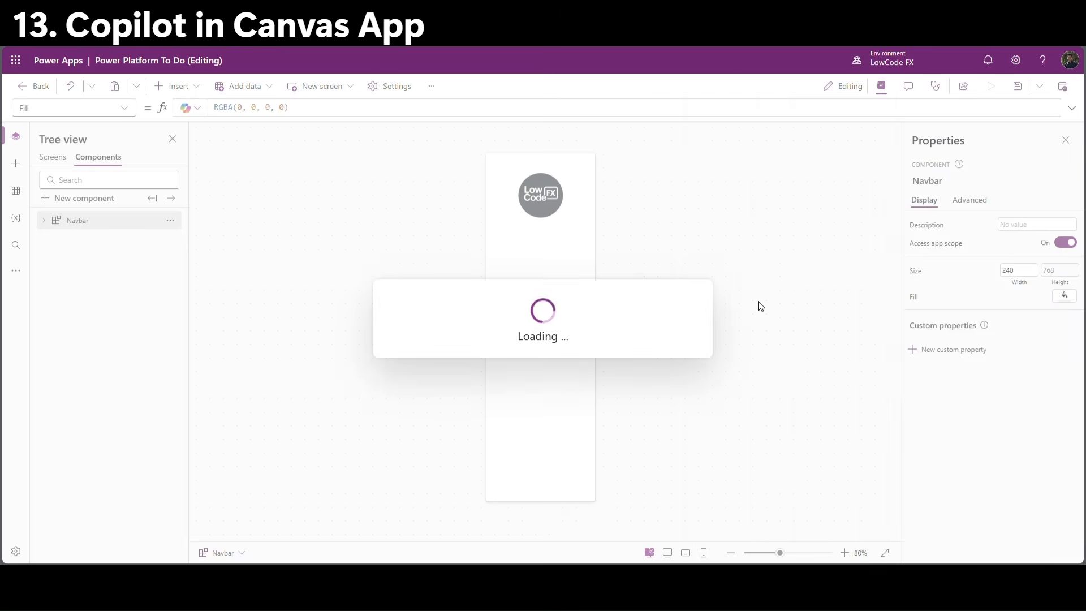
Insert the Copilot code component into Container42 on the Projects screen without choosing a data source.
{"action": "left_click", "coordinate": [54, 158]}
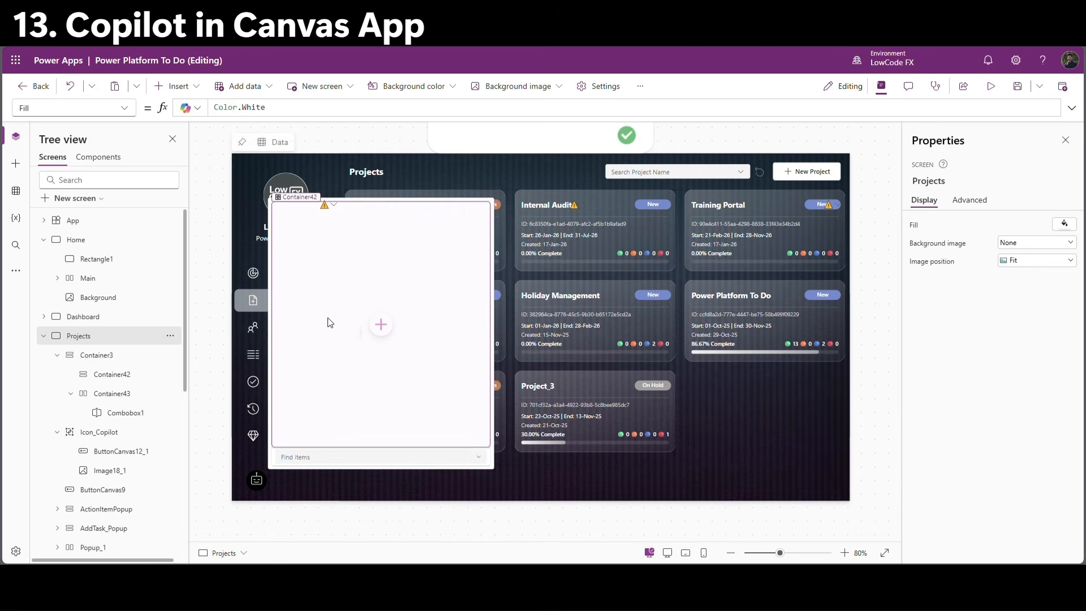
{"action": "left_click", "coordinate": [342, 320]}
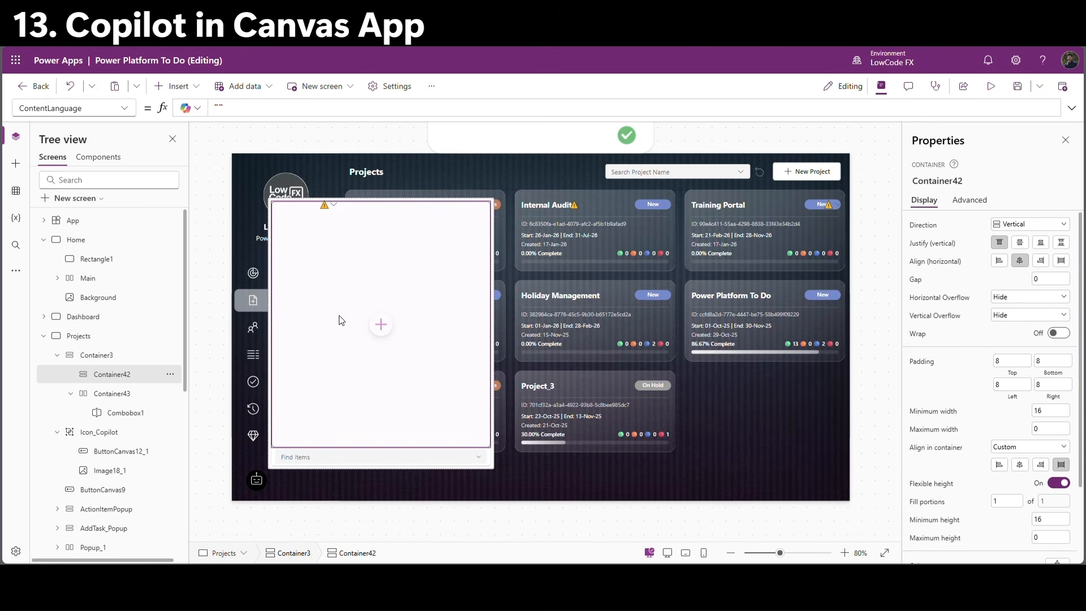
{"action": "left_click", "coordinate": [380, 324]}
{"action": "left_click", "coordinate": [417, 376]}
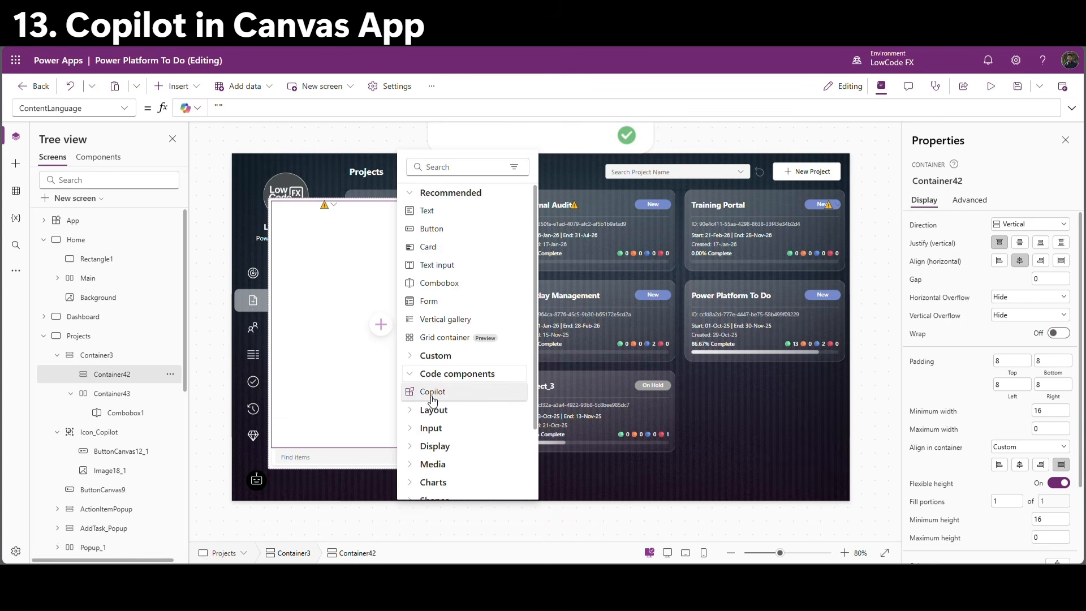
{"action": "left_click", "coordinate": [431, 397]}
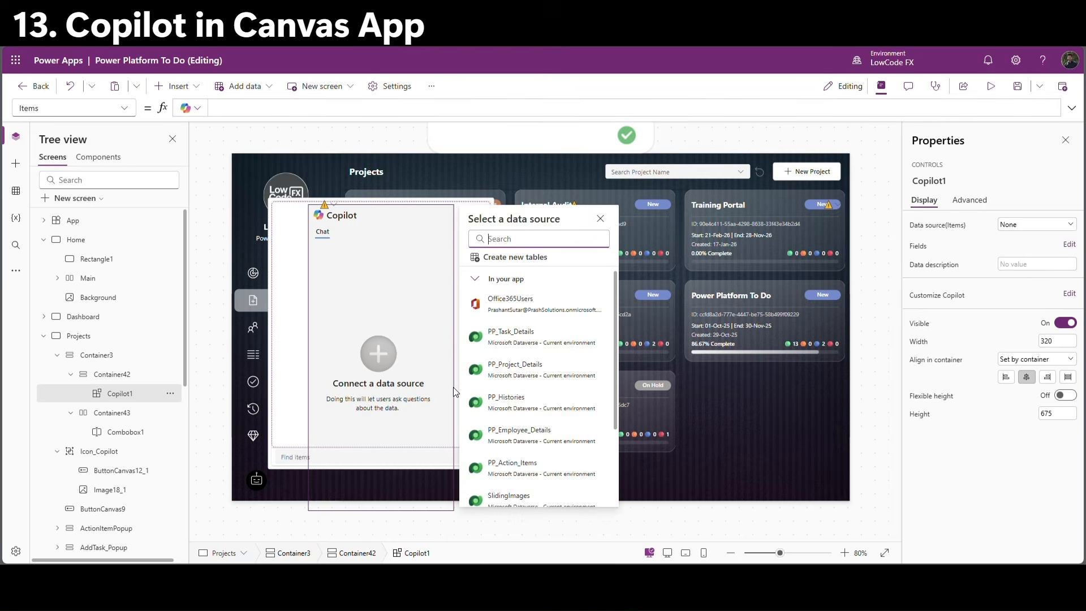
{"action": "left_click", "coordinate": [453, 387]}
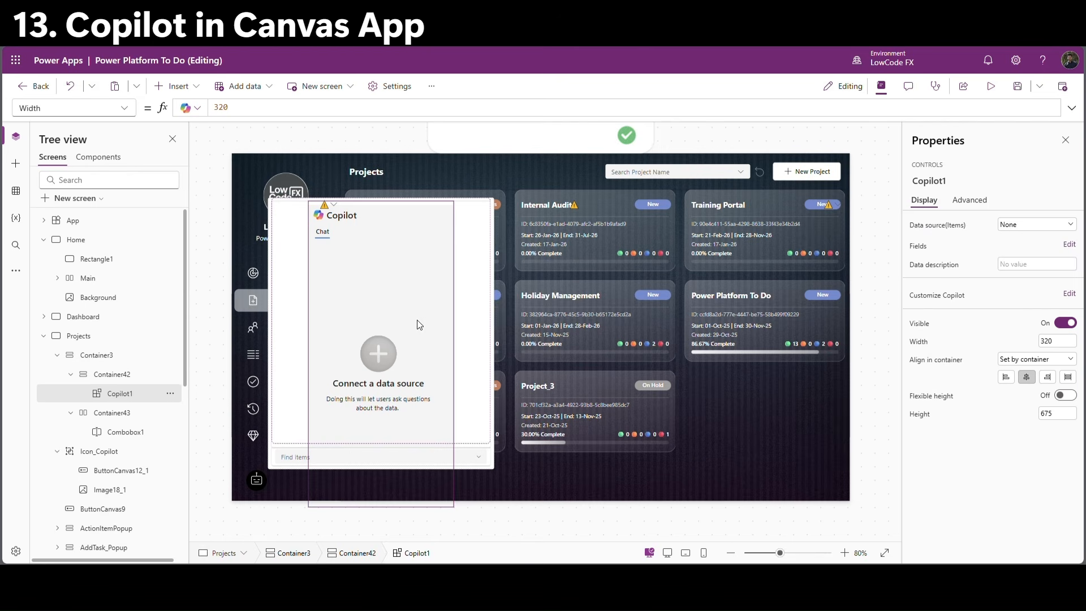
Set Copilot1's Width to Parent.Width and its Height to Parent.Height.
{"action": "left_click", "coordinate": [920, 343]}
{"action": "left_click_drag", "start_coordinate": [230, 108], "coordinate": [170, 108]}
{"action": "type", "text": "Parent.Width"}
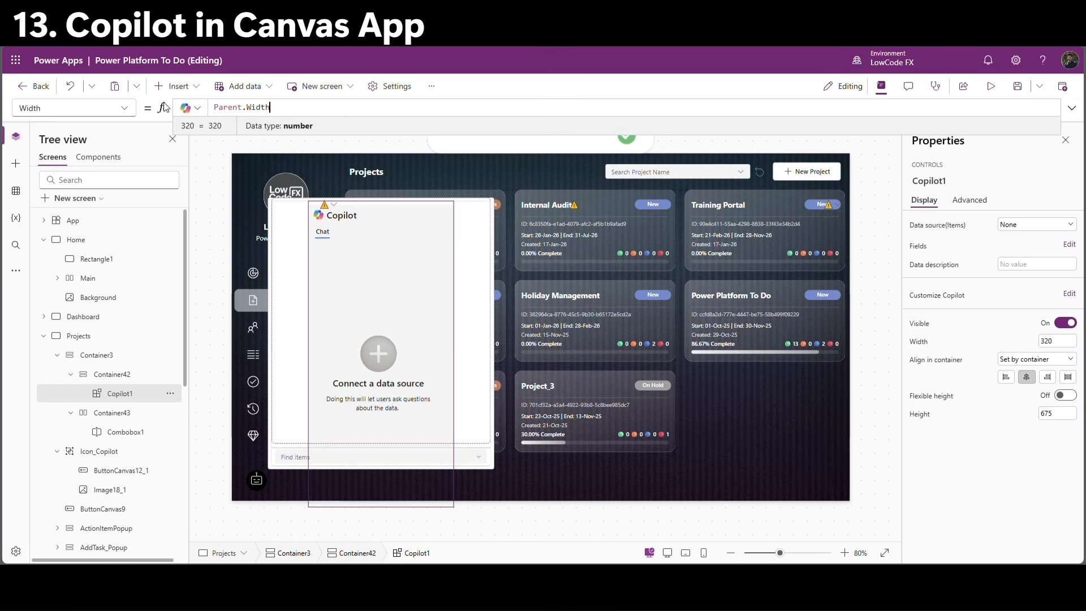
{"action": "left_click", "coordinate": [920, 414]}
{"action": "left_click_drag", "start_coordinate": [261, 111], "coordinate": [174, 109]}
{"action": "type", "text": "pare"}
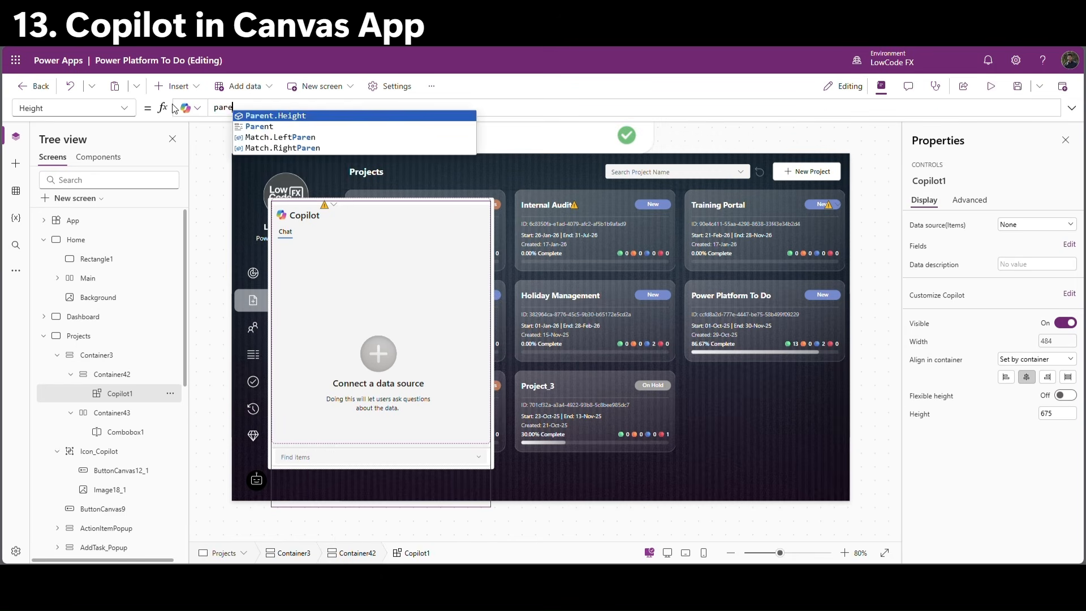
{"action": "key", "text": "Tab"}
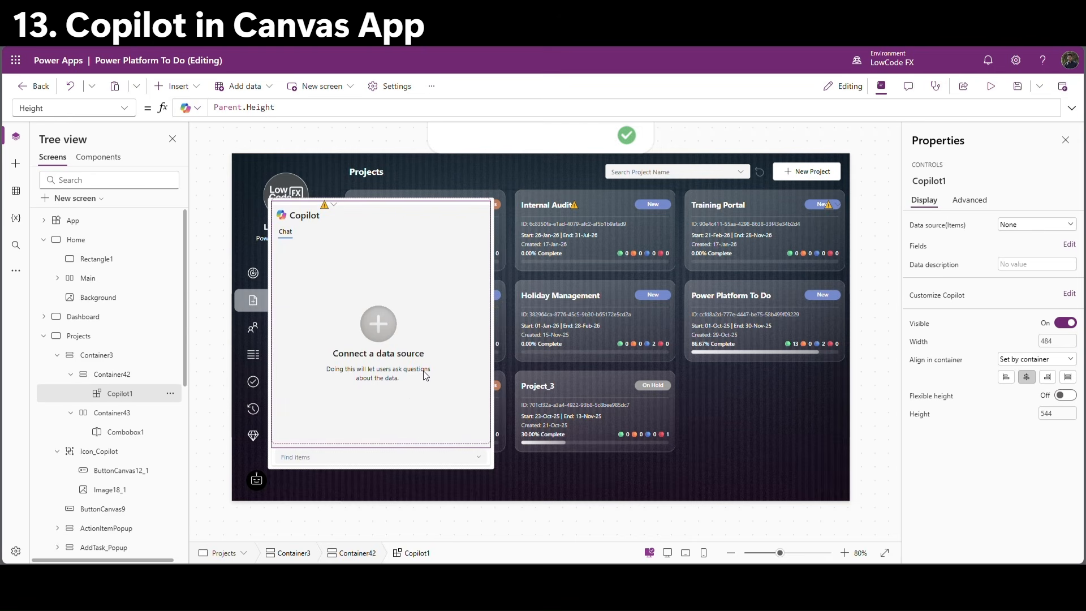
Move Container43 with the combobox above Container42 inside Container3.
{"action": "left_click", "coordinate": [341, 454]}
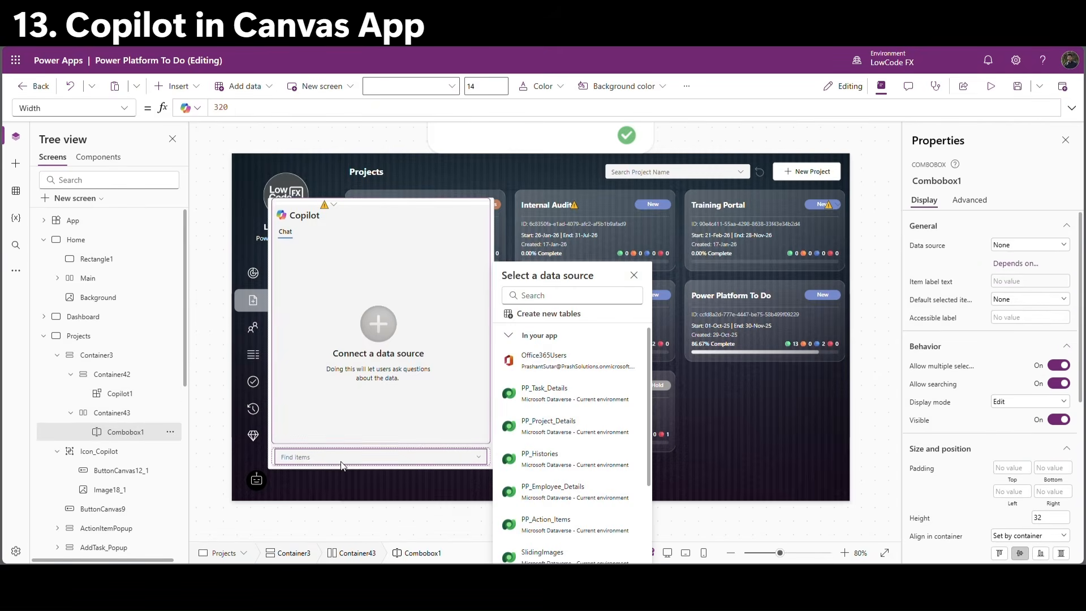
{"action": "left_click", "coordinate": [117, 417]}
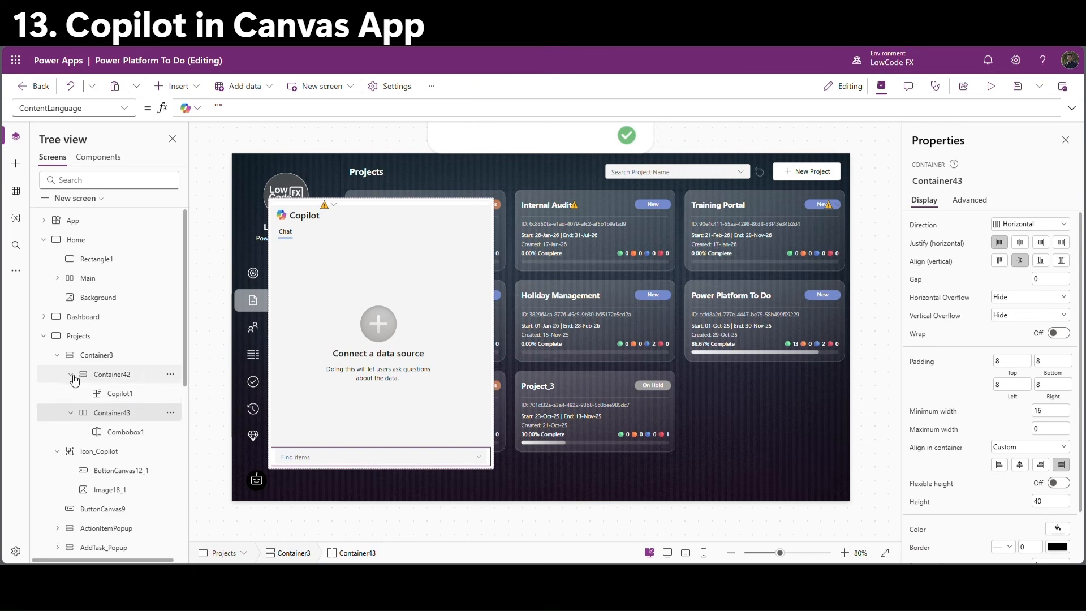
{"action": "left_click", "coordinate": [71, 374]}
{"action": "left_click", "coordinate": [71, 393]}
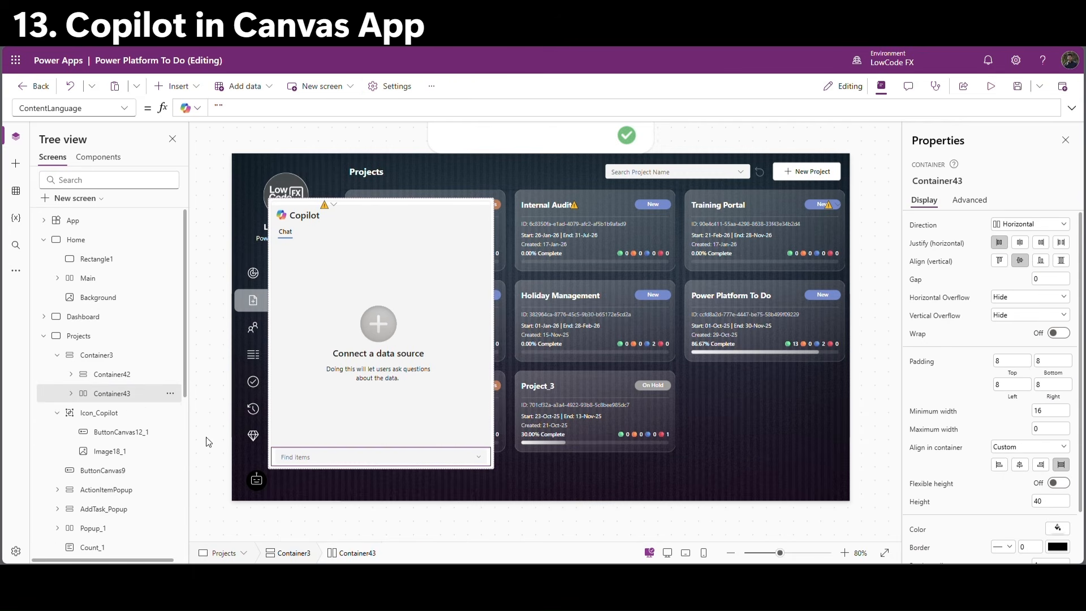
{"action": "left_click_drag", "start_coordinate": [125, 394], "coordinate": [121, 369]}
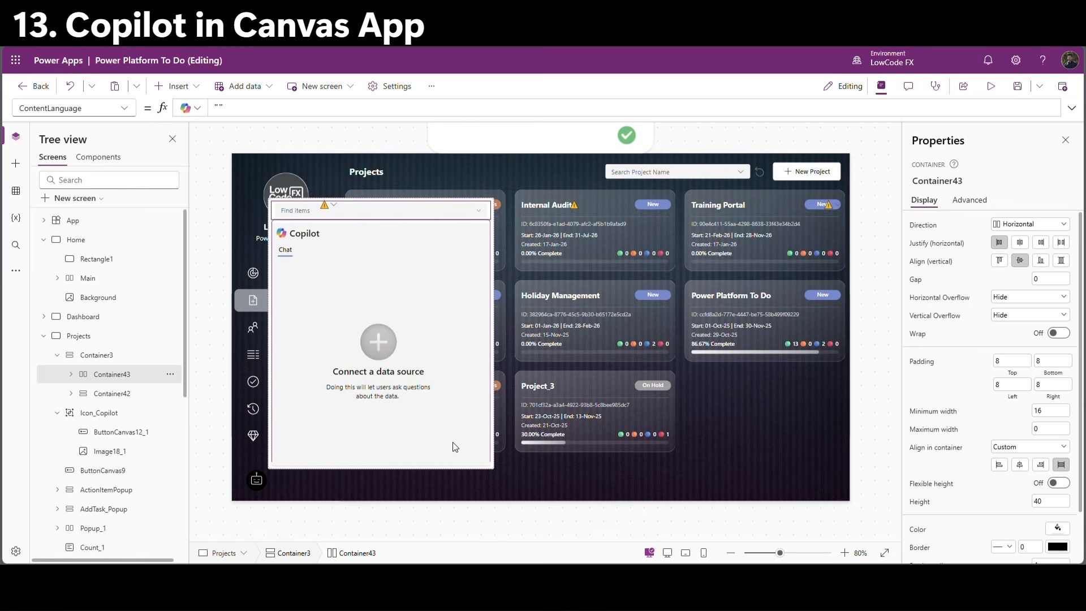
Set Combobox1's Items property to ["Projects","Tasks","Employees","History"].
{"action": "left_click", "coordinate": [467, 215]}
{"action": "type", "text": "[]"}
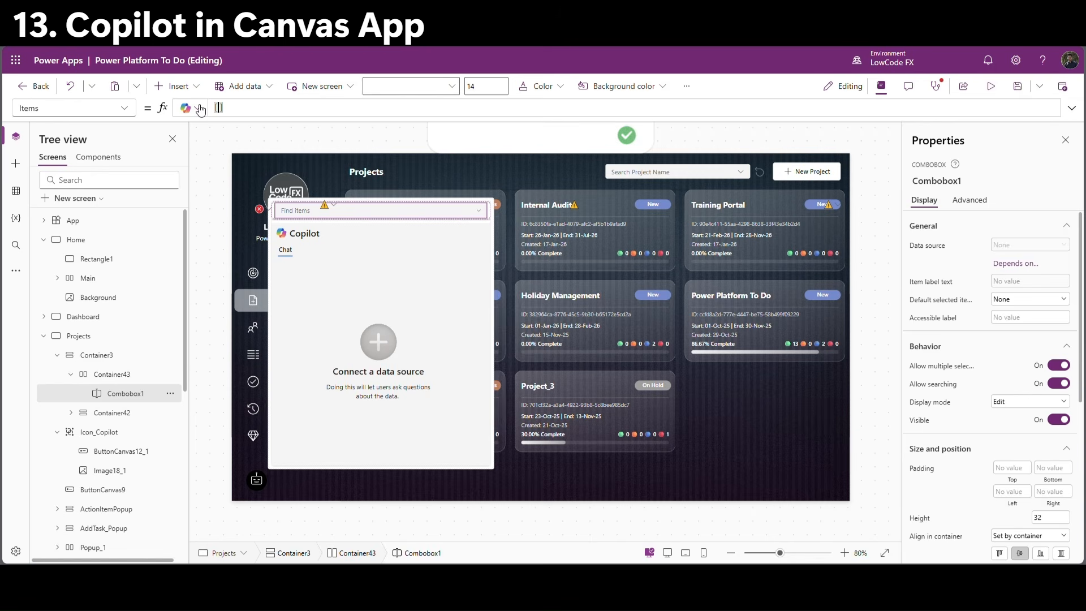
{"action": "type", "text": "\""}
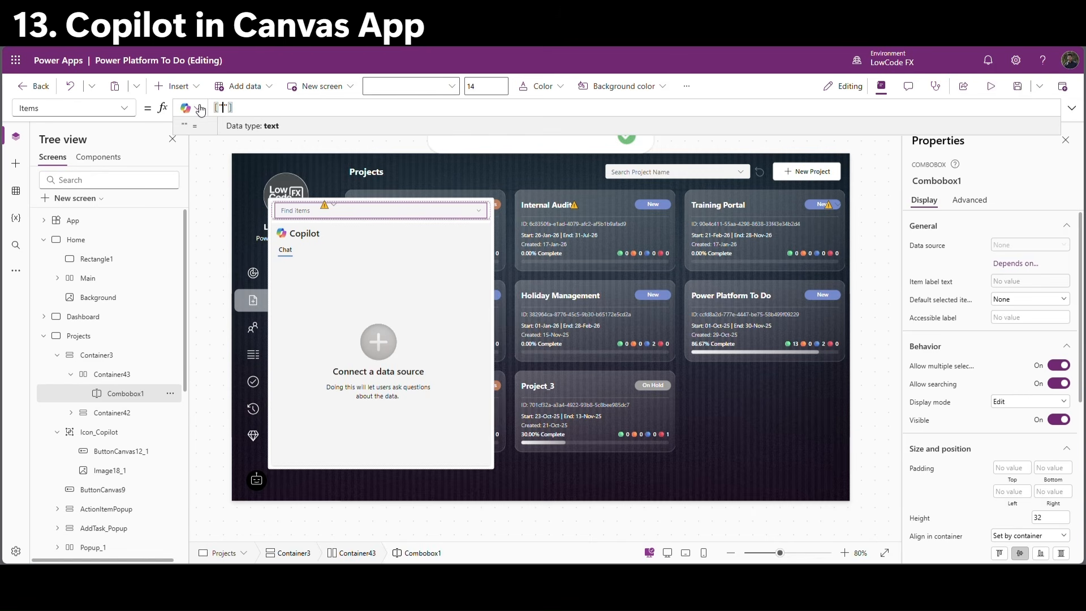
{"action": "type", "text": "Projects"}
{"action": "type", "text": ","}
{"action": "type", "text": "\"Tas"}
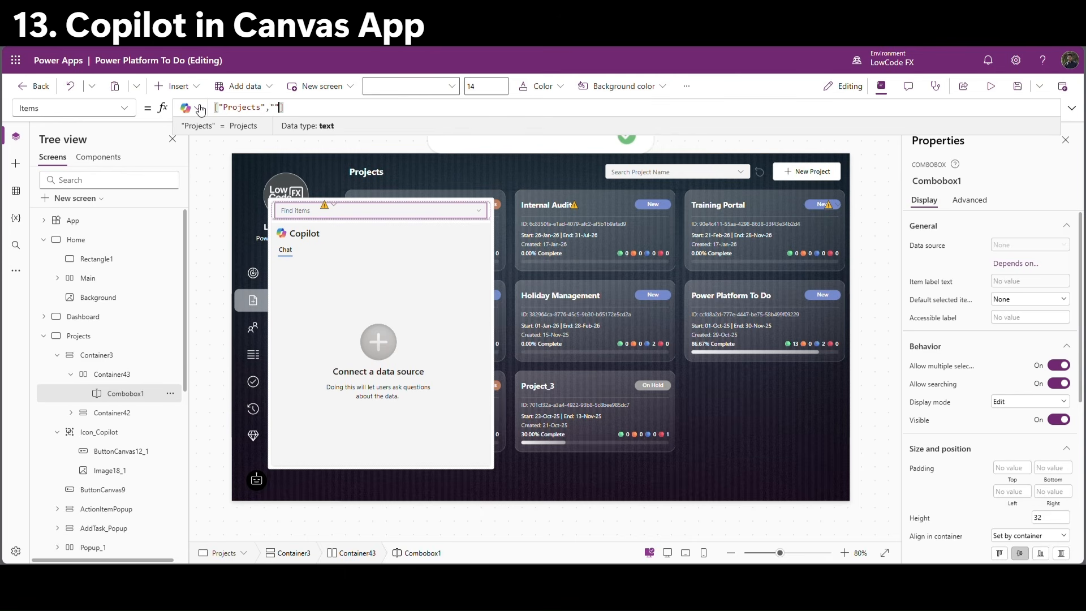
{"action": "type", "text": "ks"}
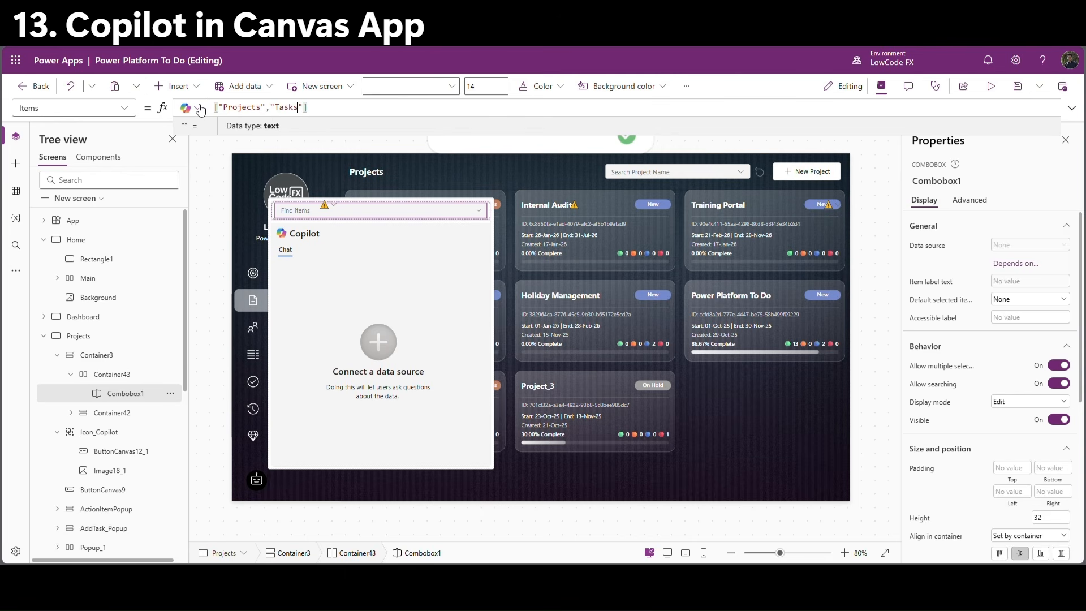
{"action": "type", "text": ",\""}
{"action": "type", "text": "Employees"}
{"action": "type", "text": ",\"History"}
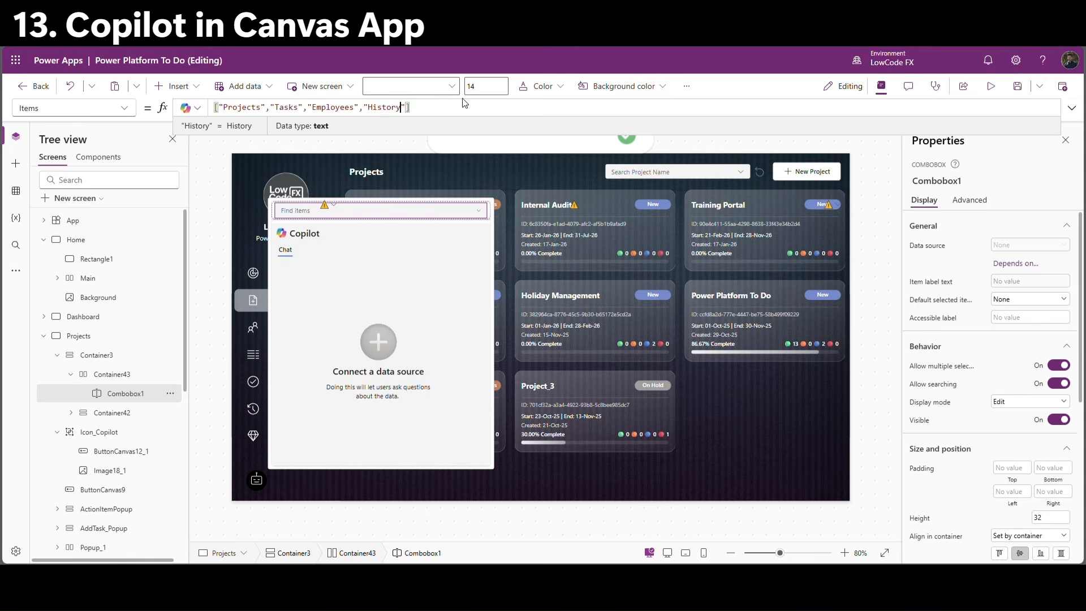
{"action": "left_click_drag", "start_coordinate": [437, 114], "coordinate": [213, 109]}
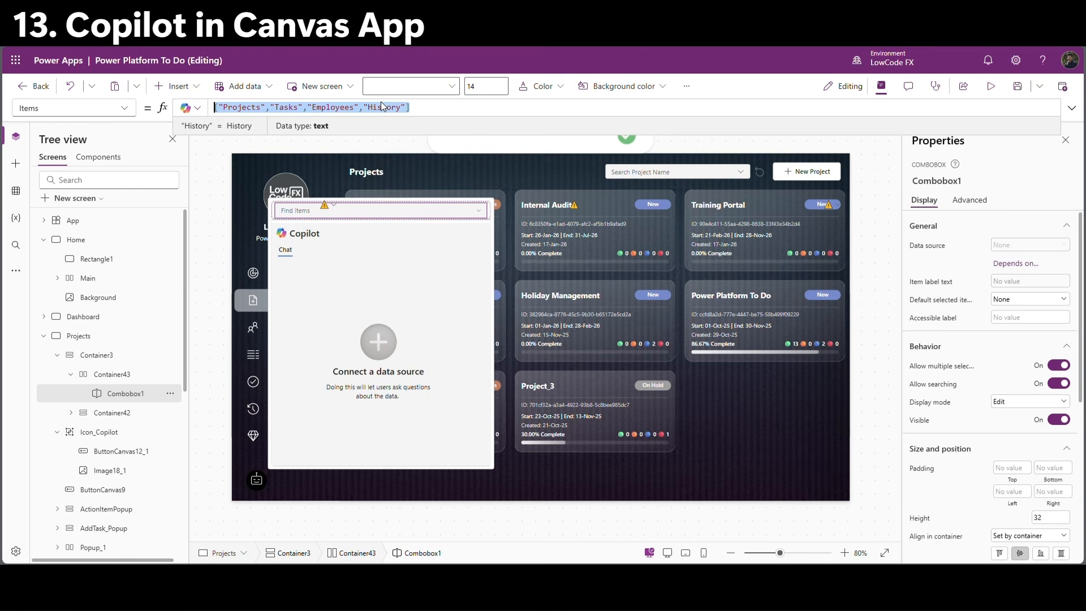
Preview the Projects screen and test the panel's combobox by selecting, clearing and reselecting the Projects option.
{"action": "left_click", "coordinate": [993, 87]}
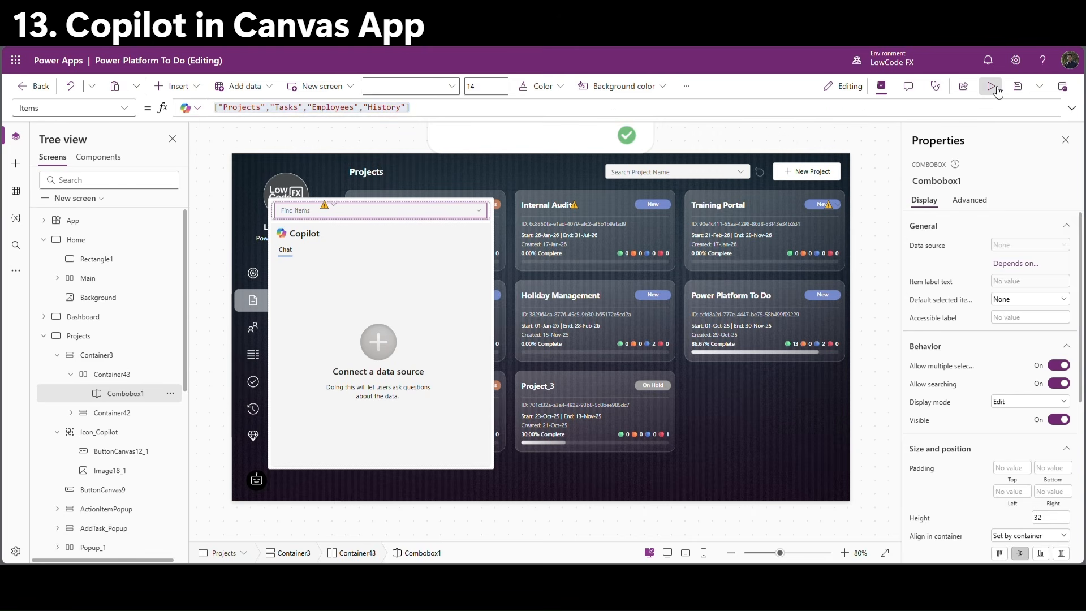
{"action": "left_click", "coordinate": [316, 201]}
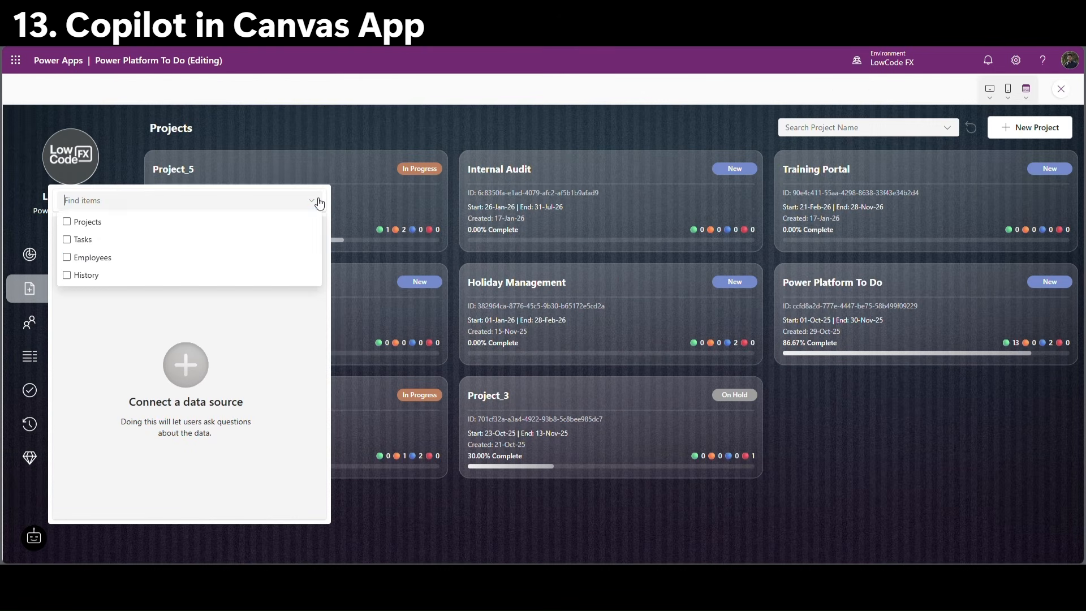
{"action": "left_click", "coordinate": [71, 225]}
{"action": "left_click", "coordinate": [319, 203]}
{"action": "left_click", "coordinate": [320, 204]}
{"action": "left_click", "coordinate": [78, 226]}
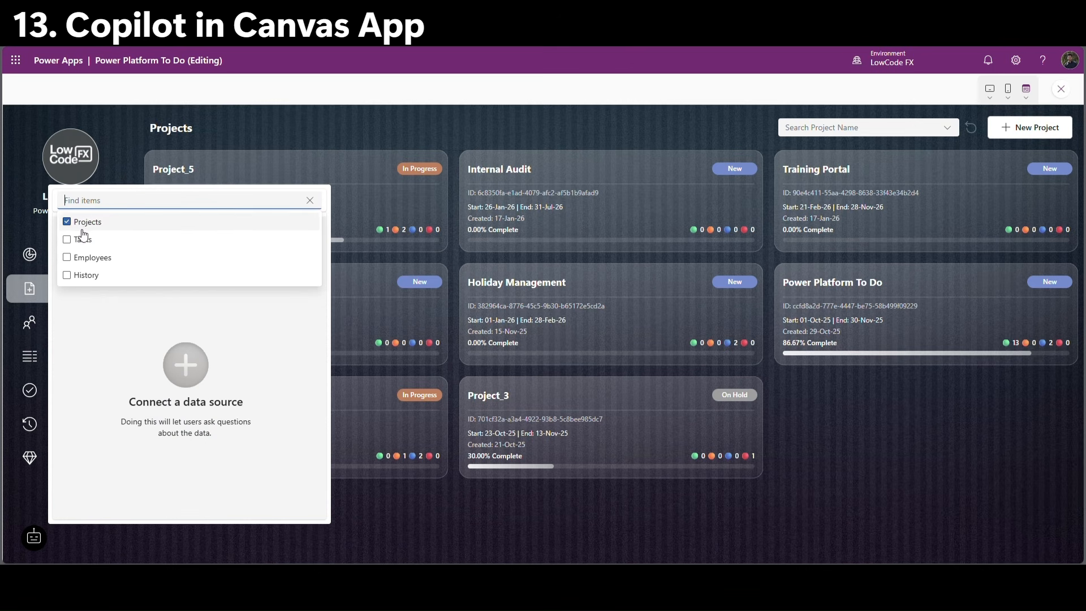
{"action": "left_click", "coordinate": [311, 201]}
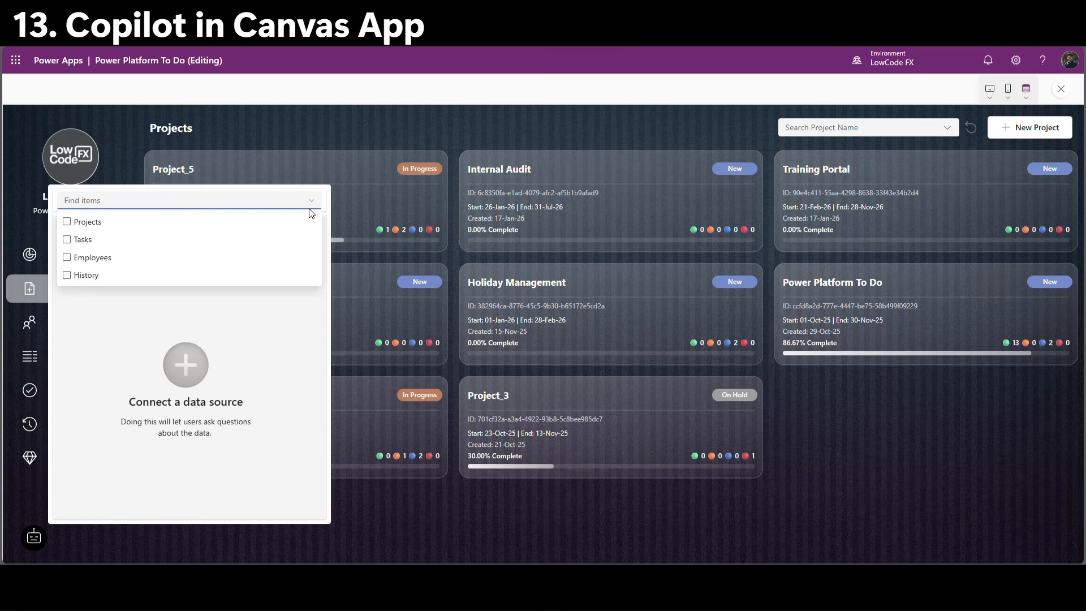
{"action": "left_click", "coordinate": [82, 239]}
{"action": "left_click", "coordinate": [81, 224]}
{"action": "left_click", "coordinate": [311, 203]}
{"action": "left_click", "coordinate": [312, 200]}
{"action": "left_click", "coordinate": [312, 200]}
{"action": "left_click", "coordinate": [80, 221]}
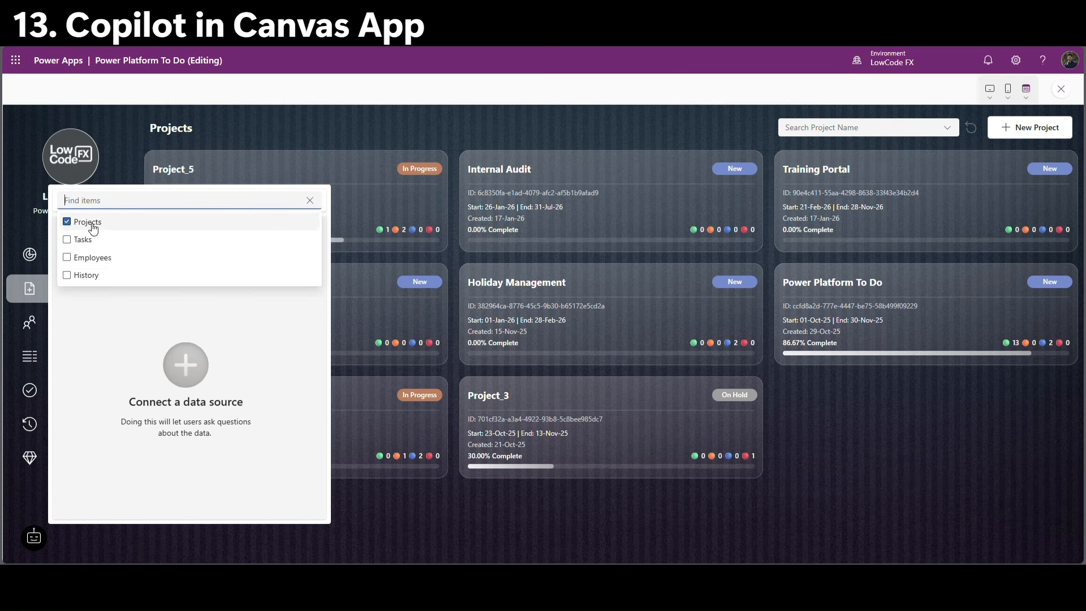
Close the combobox's option list and exit the preview of the Projects screen.
{"action": "left_click", "coordinate": [314, 204]}
{"action": "left_click", "coordinate": [327, 206]}
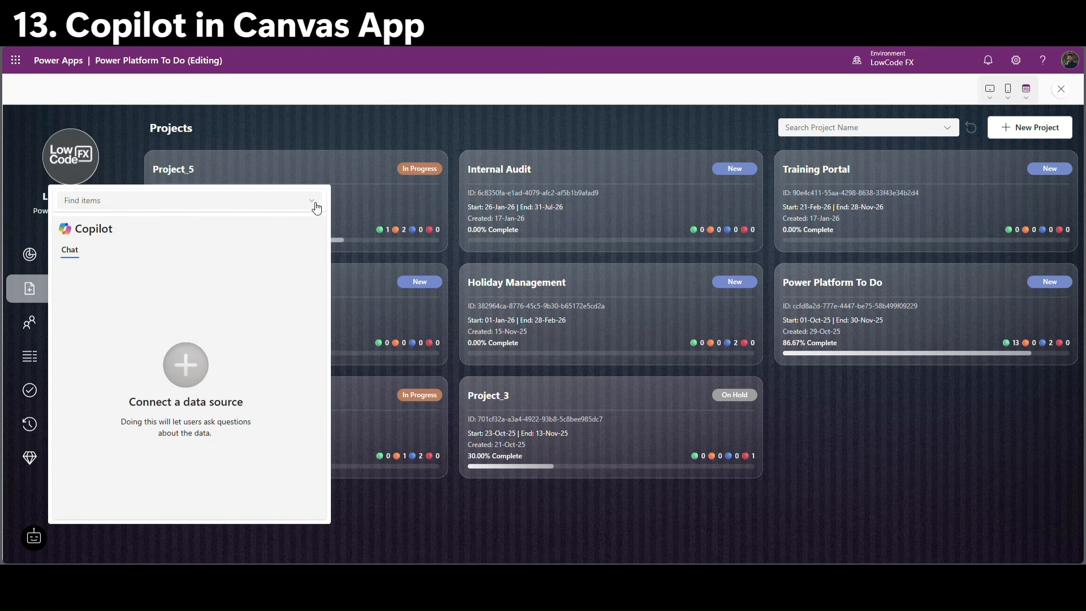
{"action": "left_click", "coordinate": [1061, 88]}
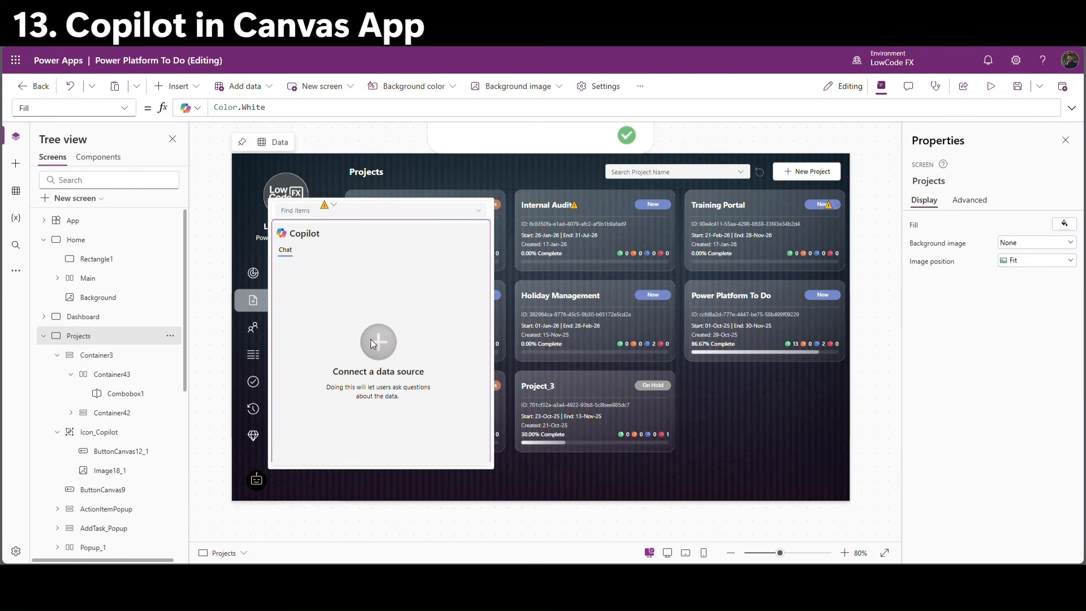
Begin Copilot1's Items formula with a Switch that evaluates Combobox1.Selected.Value.
{"action": "left_click", "coordinate": [371, 338]}
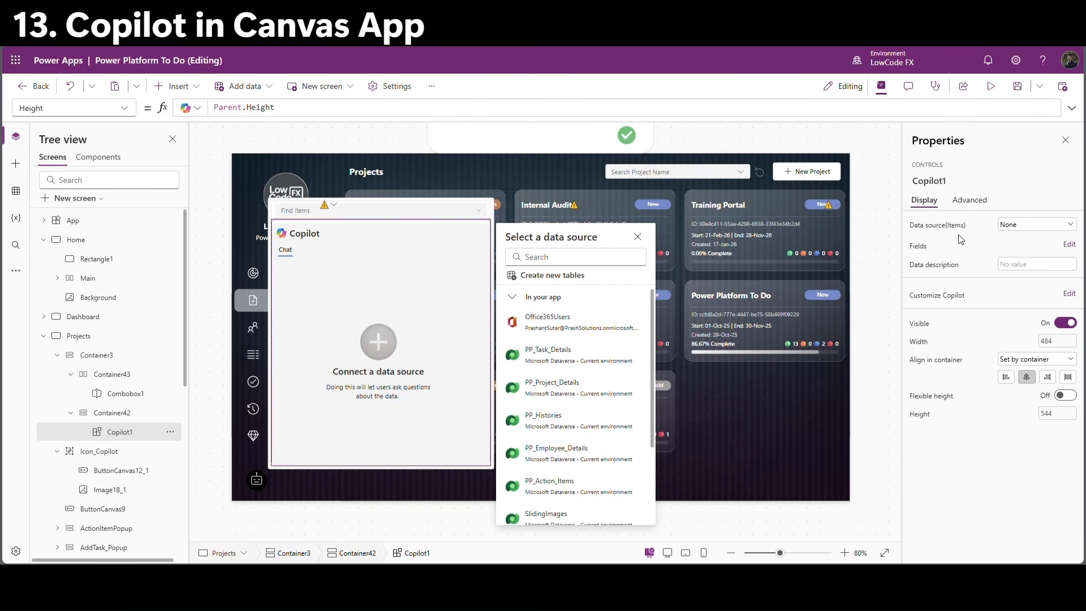
{"action": "left_click", "coordinate": [929, 227]}
{"action": "left_click_drag", "start_coordinate": [226, 120], "coordinate": [233, 268]}
{"action": "type", "text": "switch("}
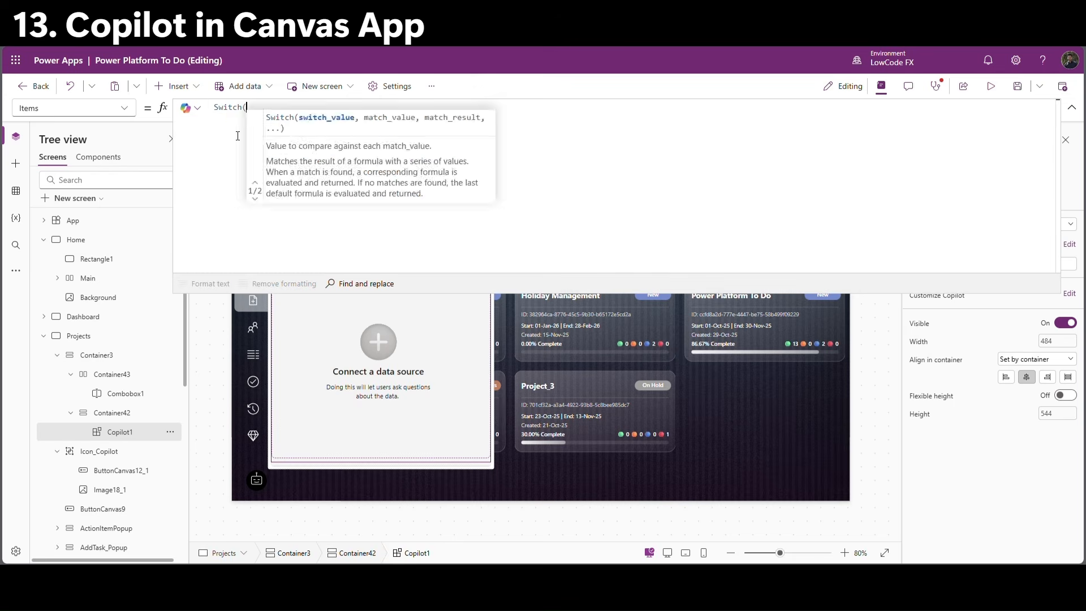
{"action": "type", "text": "Combobox1"}
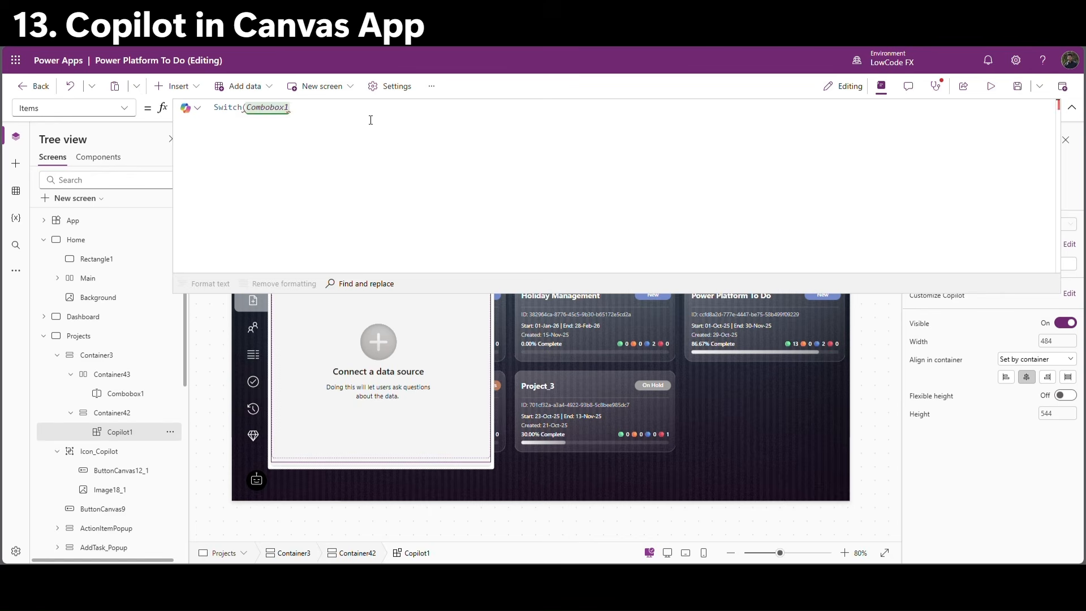
{"action": "type", "text": ".sele"}
{"action": "left_click", "coordinate": [371, 123]}
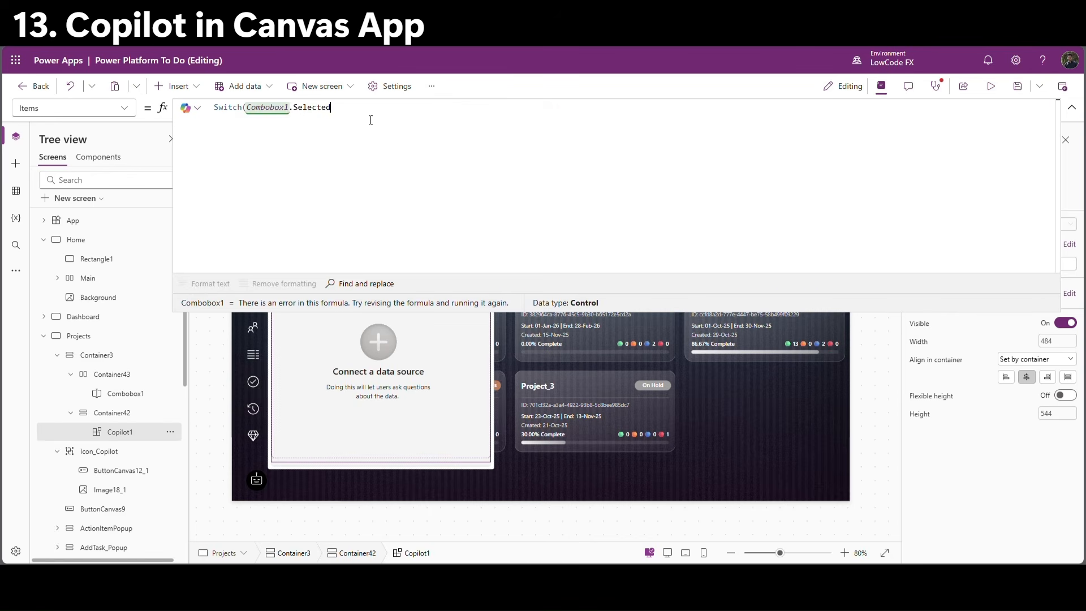
{"action": "type", "text": ".Value"}
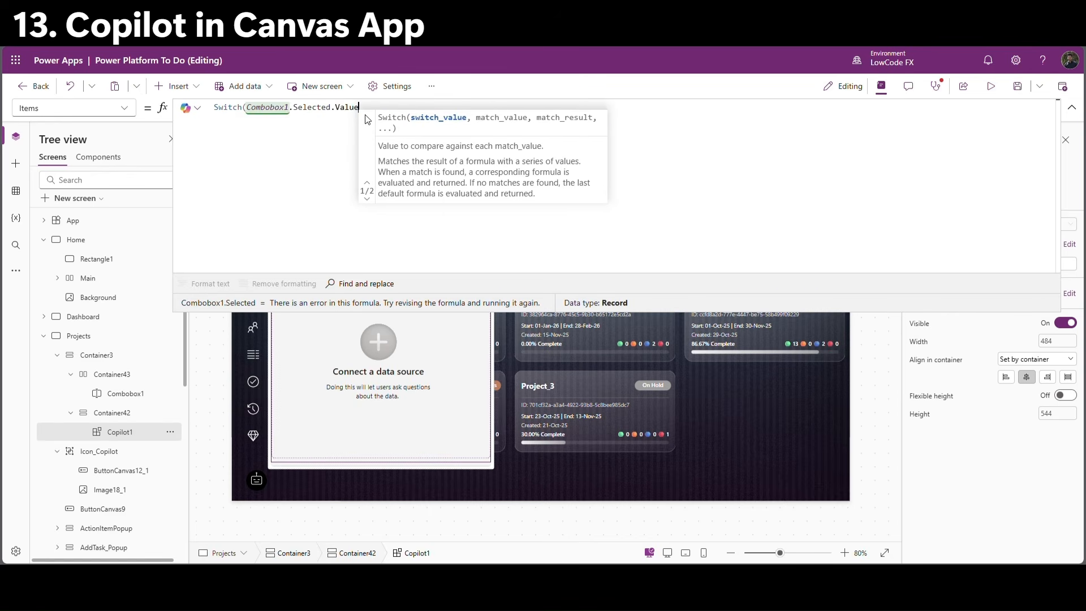
{"action": "type", "text": ","}
{"action": "key", "text": "shift+Return"}
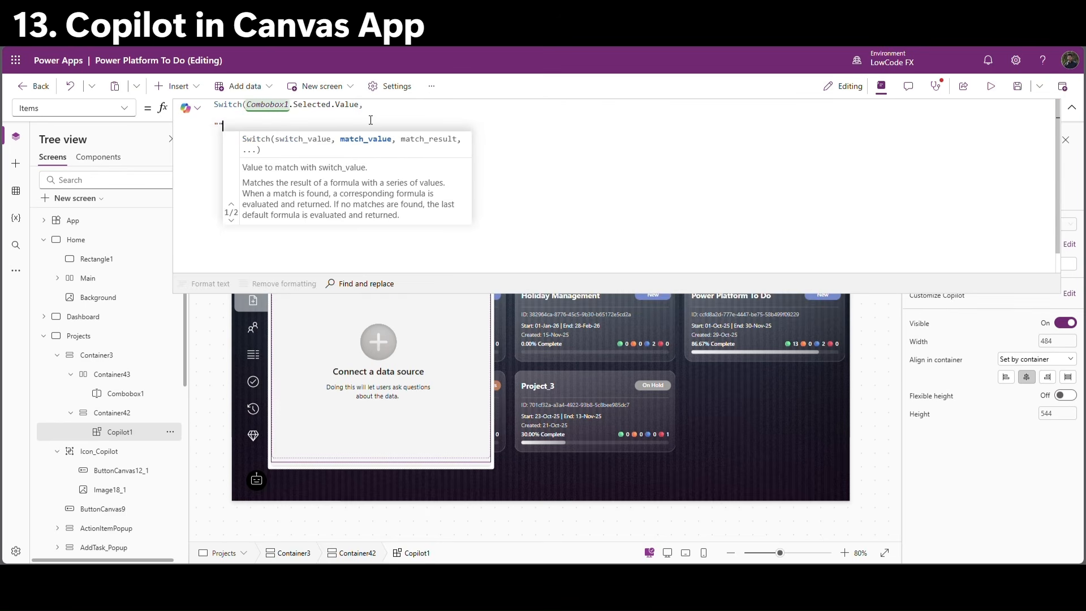
Add Switch cases to Copilot1's Items formula that map "Project" to PP_Project_Details and "Tasks" to PP_Task_Details.
{"action": "type", "text": "\"Project"}
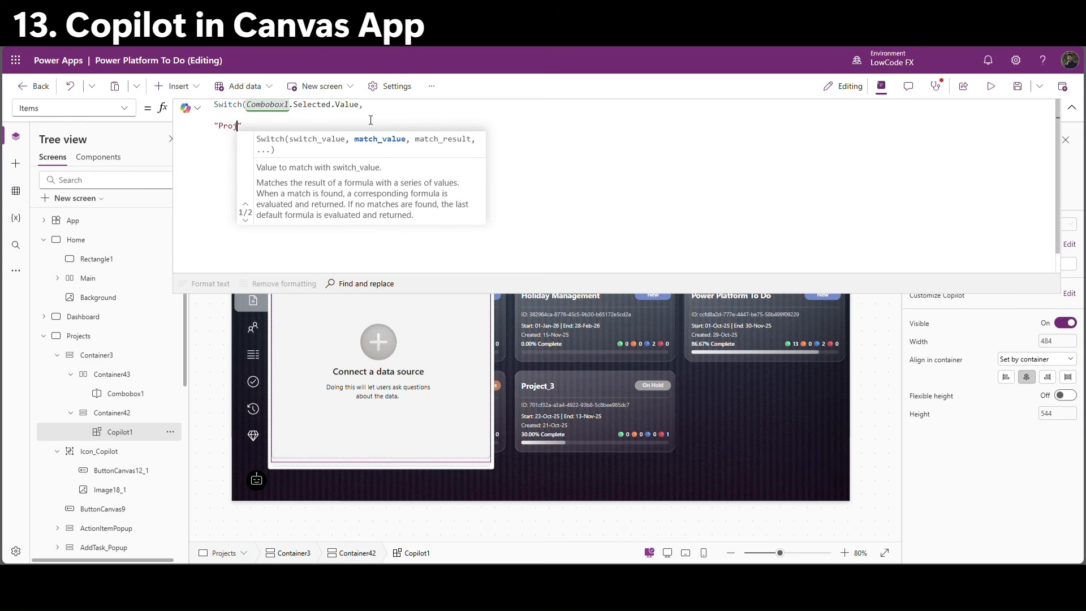
{"action": "type", "text": "\","}
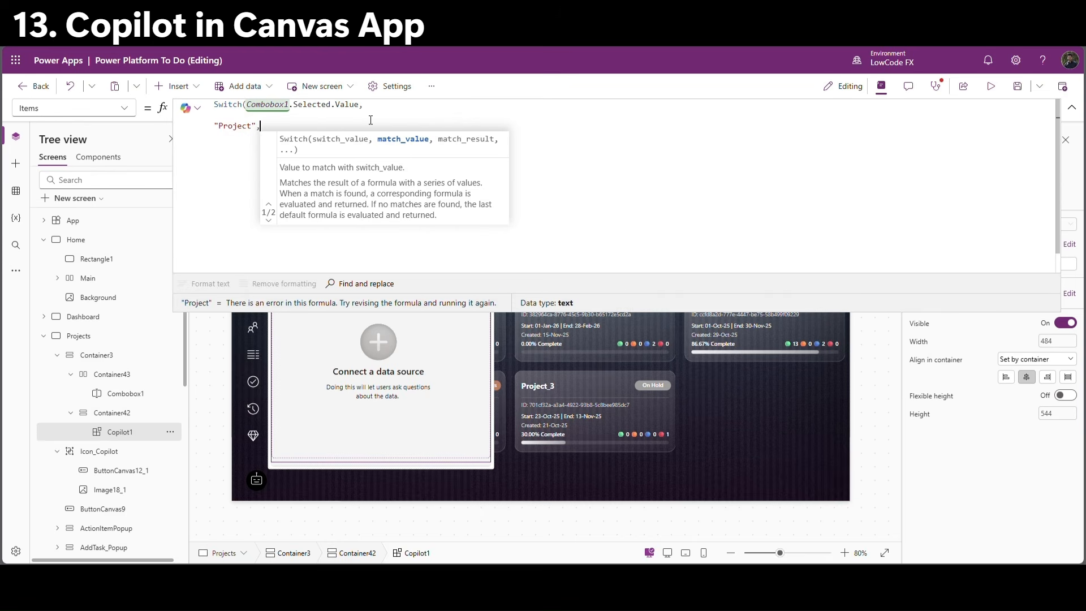
{"action": "type", "text": "PP_Pro"}
{"action": "key", "text": "Tab"}
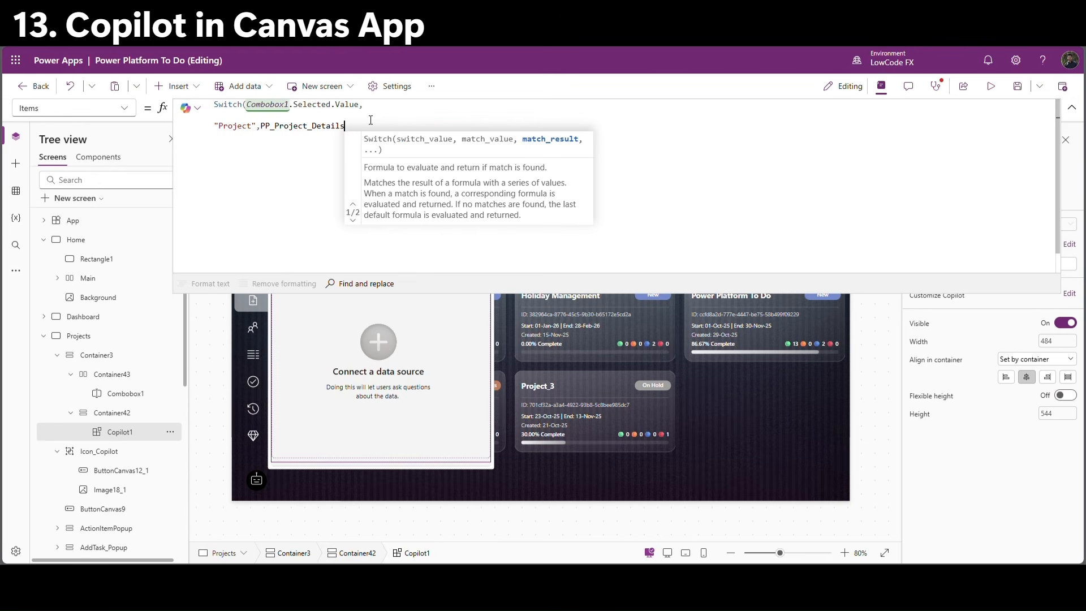
{"action": "type", "text": ","}
{"action": "key", "text": "shift+Return"}
{"action": "type", "text": "\"Tasks\",PP_tas"}
{"action": "key", "text": "Tab"}
{"action": "type", "text": ","}
{"action": "key", "text": "shift+Return"}
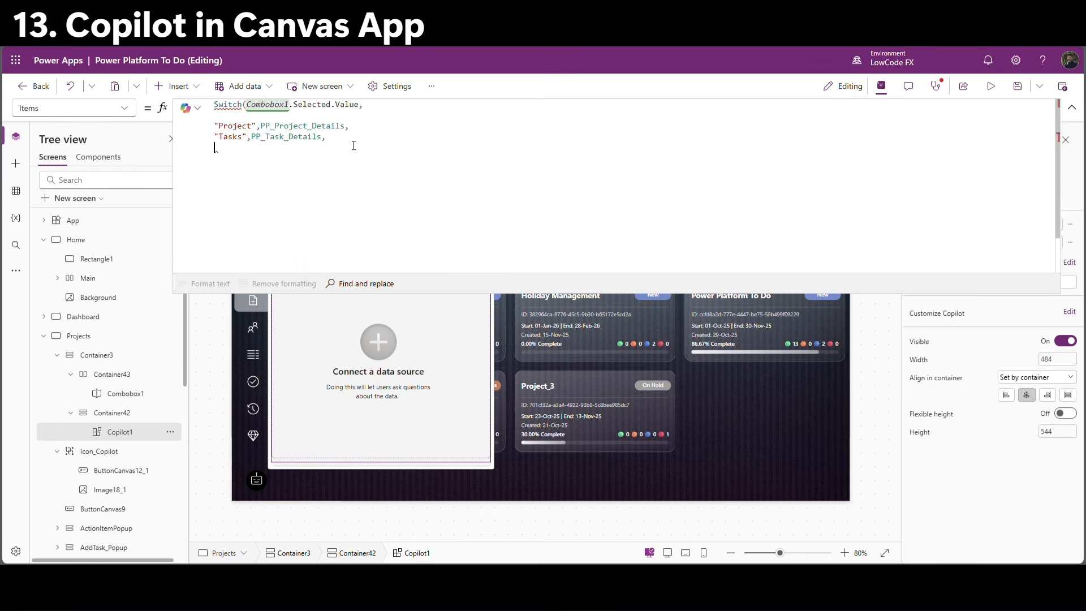
Complete the Switch formula by mapping "Employees" to PP_Employee_Details and "History" to PP_Histories.
{"action": "type", "text": "\"Empl"}
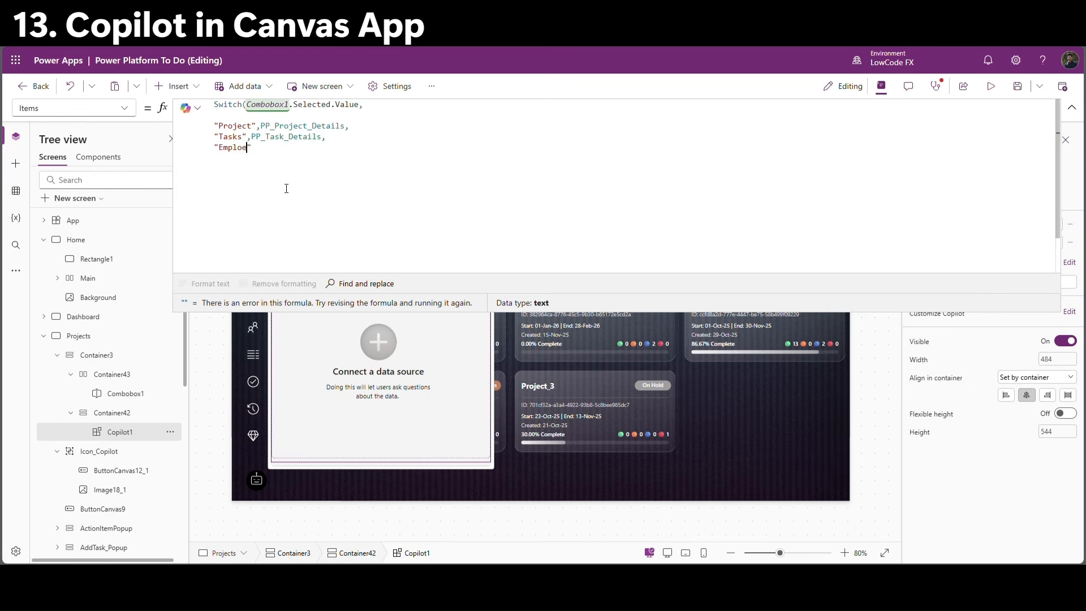
{"action": "type", "text": "oyees\",PP_emp"}
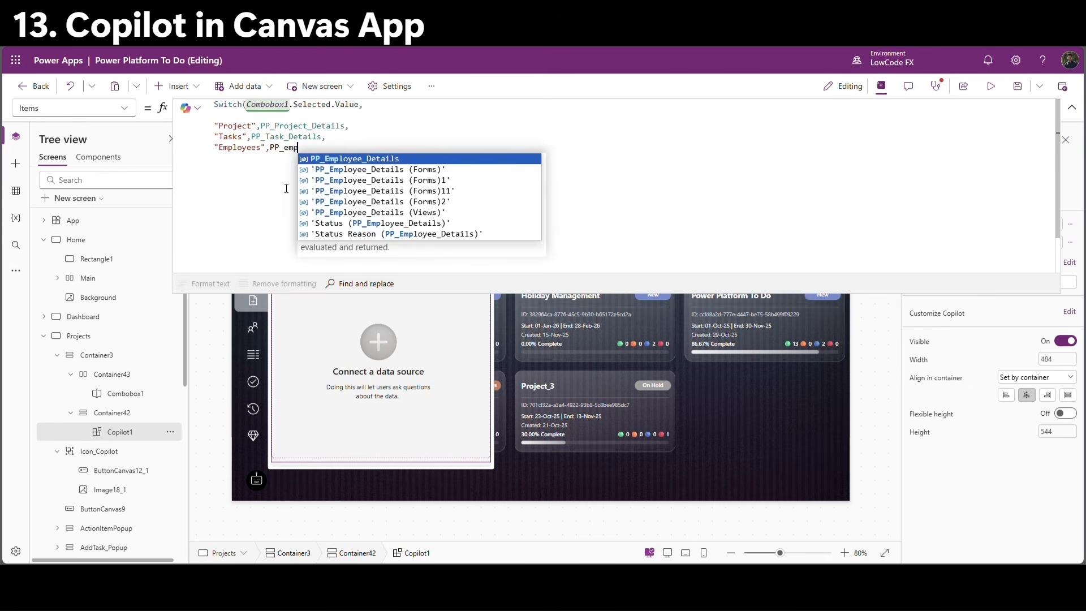
{"action": "key", "text": "Tab"}
{"action": "type", "text": ","}
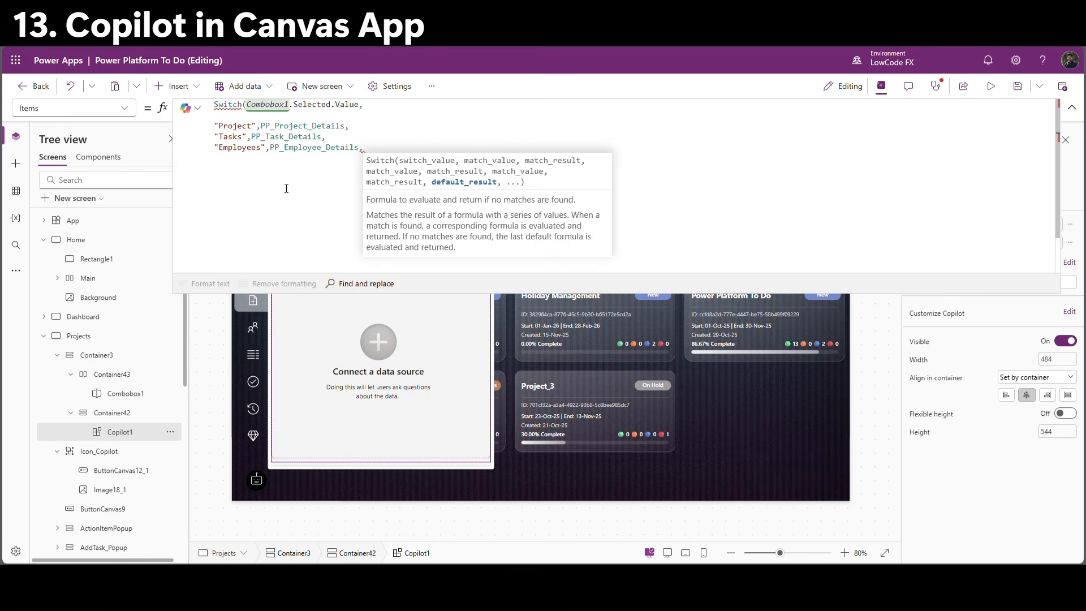
{"action": "key", "text": "shift+Return"}
{"action": "type", "text": "\""}
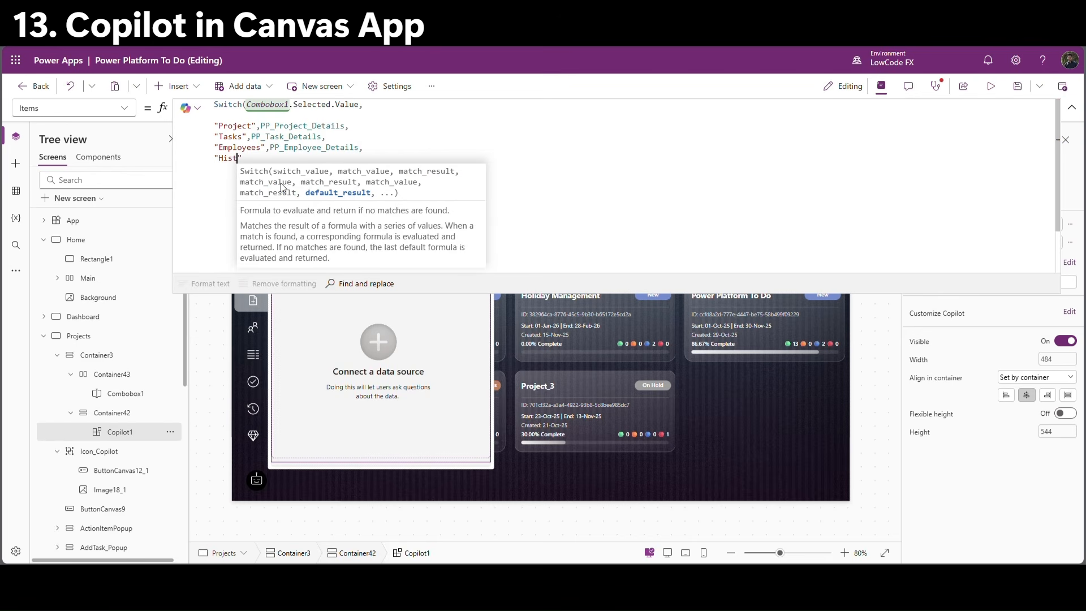
{"action": "type", "text": "History\",PP_his"}
{"action": "key", "text": "Tab"}
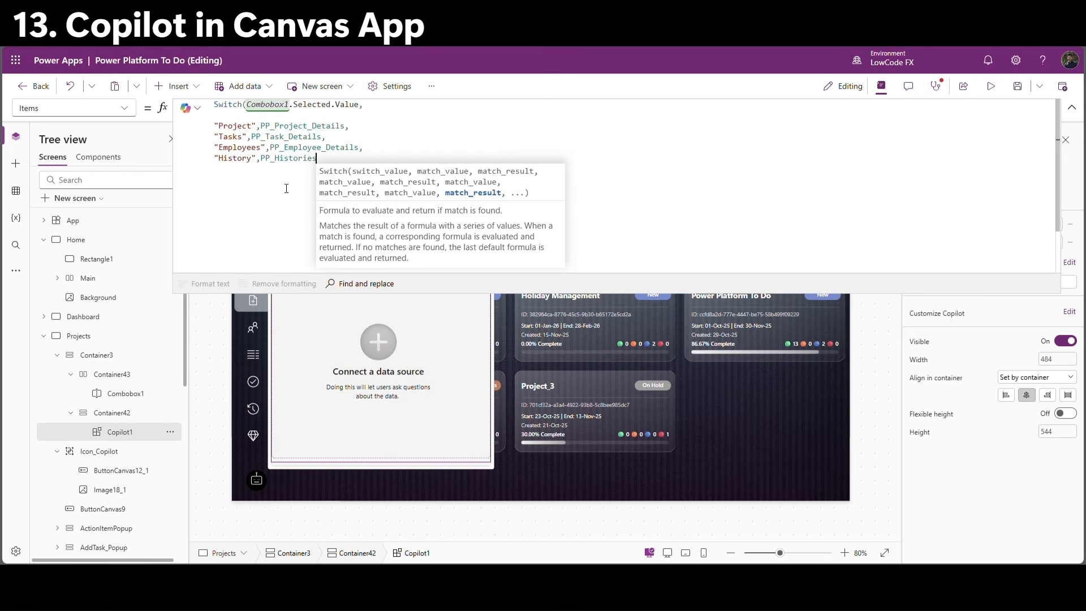
{"action": "type", "text": ")"}
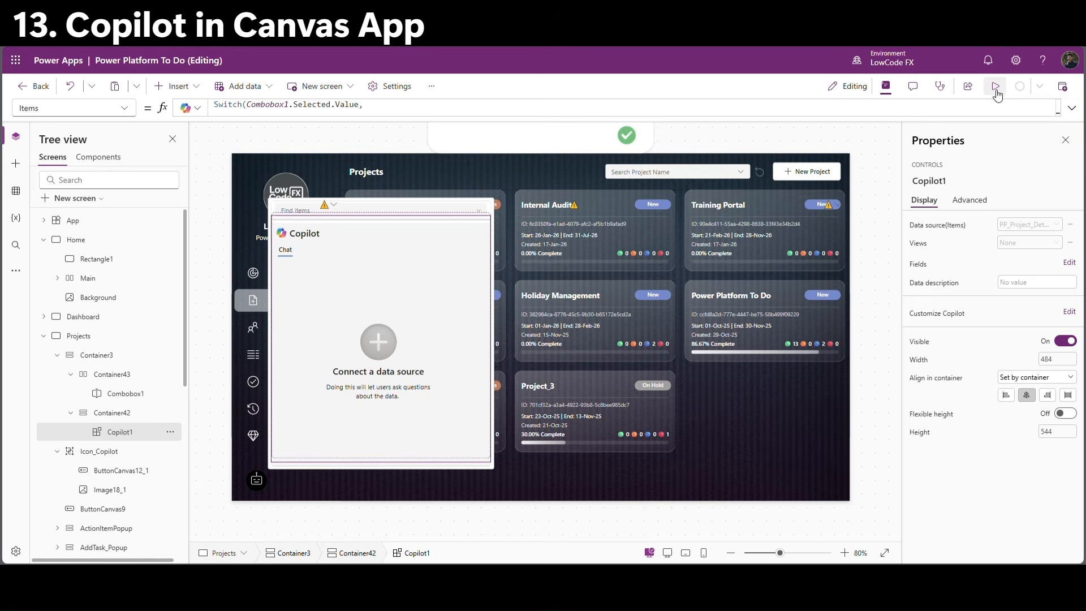
Preview the Projects screen, choose Projects in the panel's combobox and ask Copilot "How Many projects are there?".
{"action": "left_click", "coordinate": [995, 90]}
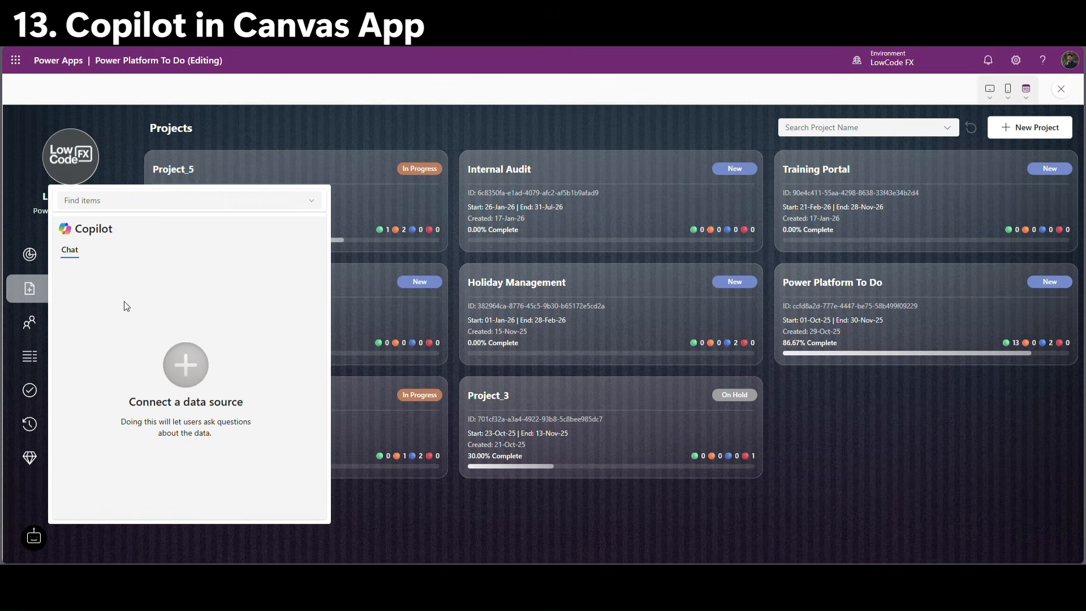
{"action": "left_click", "coordinate": [34, 542]}
{"action": "left_click", "coordinate": [35, 542]}
{"action": "left_click", "coordinate": [312, 202]}
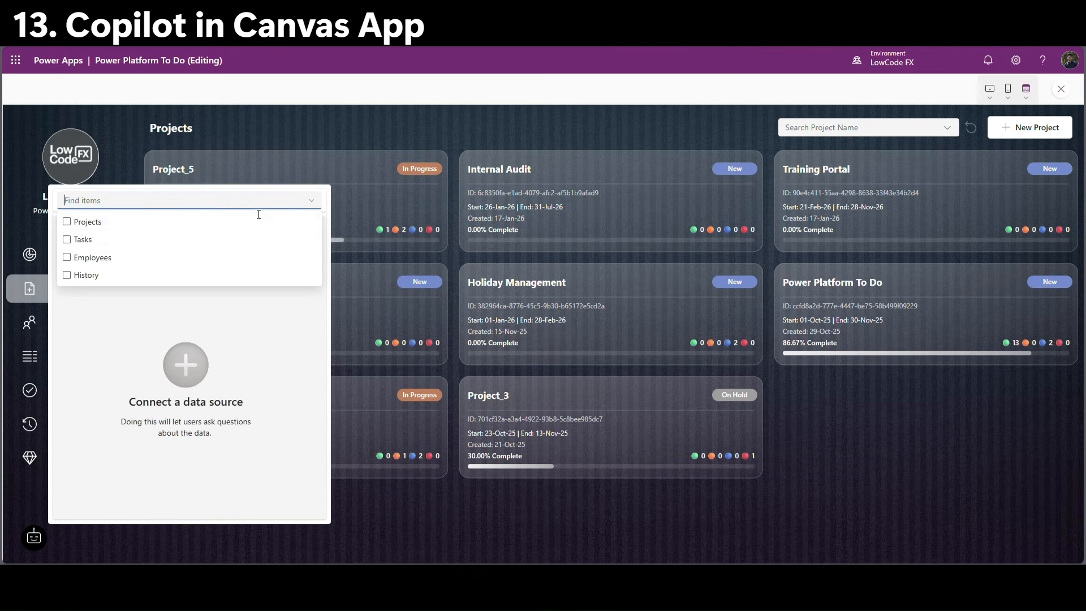
{"action": "left_click", "coordinate": [85, 227]}
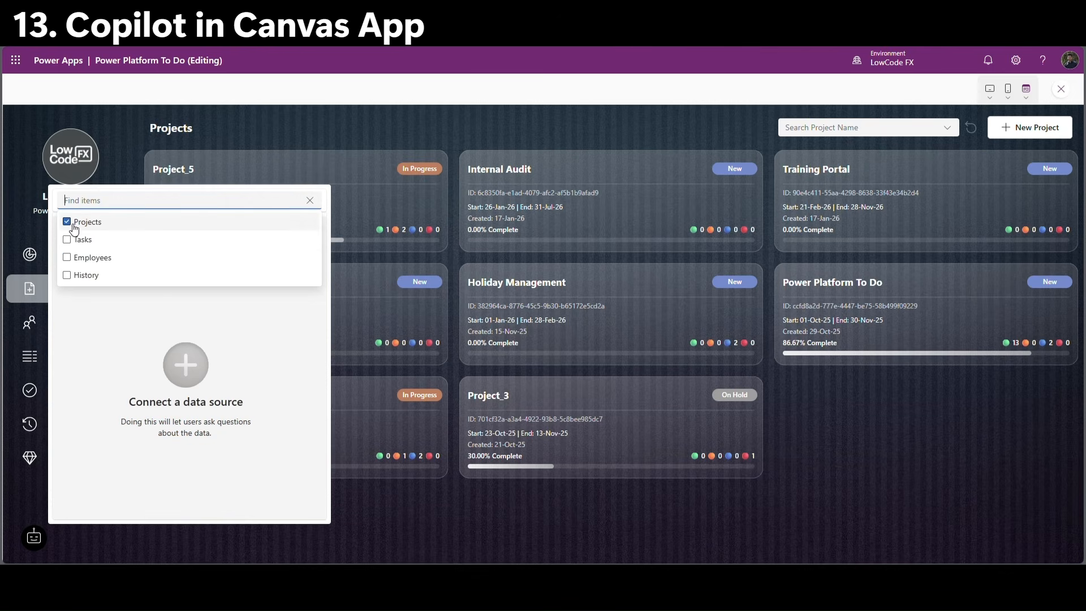
{"action": "left_click", "coordinate": [125, 329]}
{"action": "left_click", "coordinate": [131, 463]}
{"action": "type", "text": "Ho"}
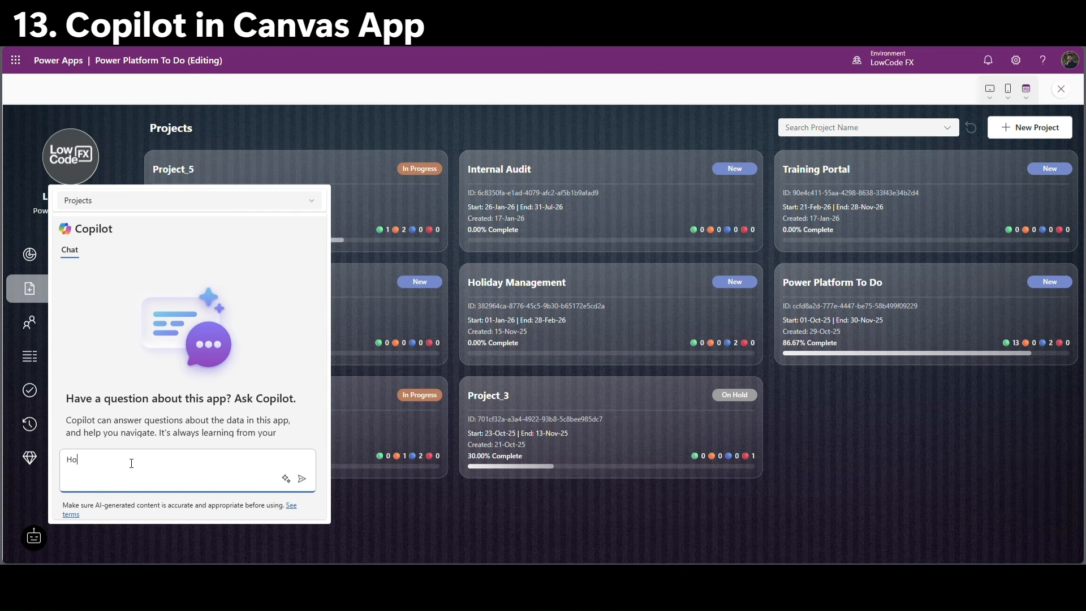
{"action": "type", "text": "w Many projects are there?"}
{"action": "key", "text": "Return"}
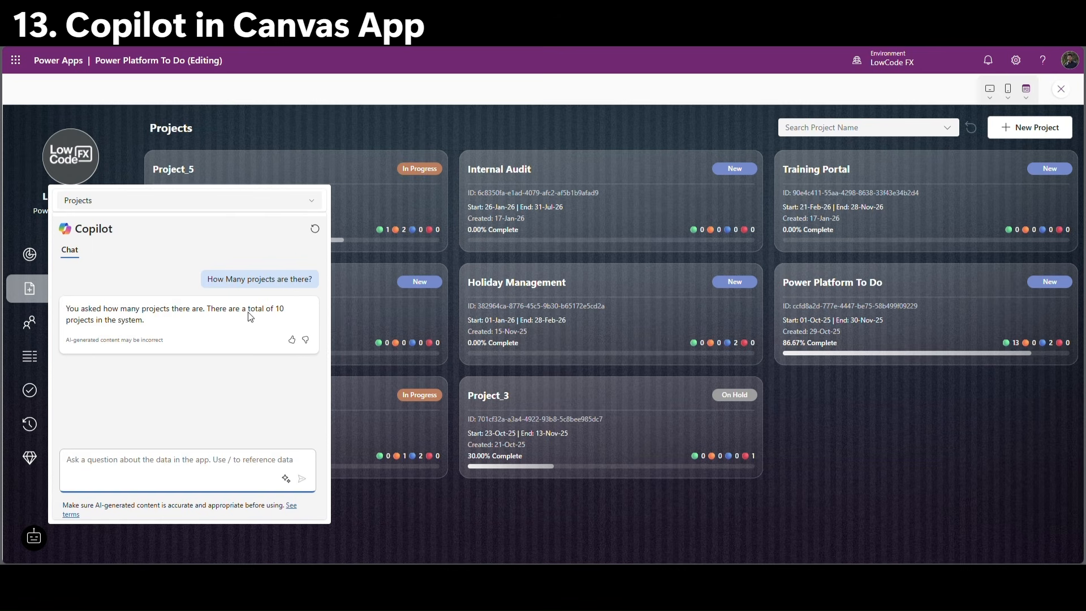
Restart the Copilot chat, switch the data topic to Tasks and ask "How many pending tasks are there?".
{"action": "left_click", "coordinate": [207, 309]}
{"action": "left_click", "coordinate": [315, 228]}
{"action": "left_click", "coordinate": [311, 200]}
{"action": "left_click", "coordinate": [68, 240]}
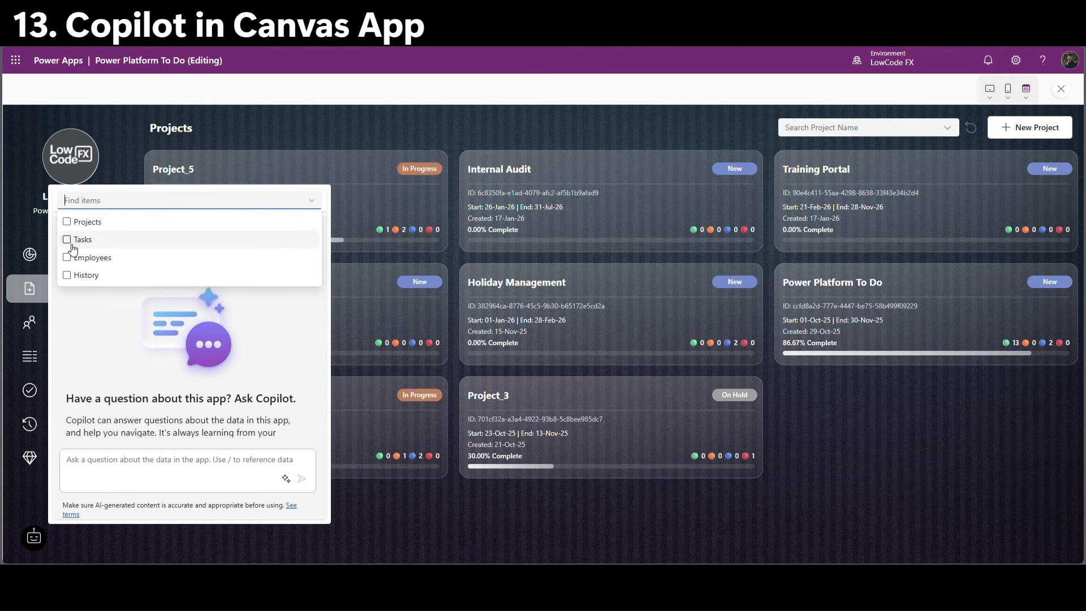
{"action": "left_click", "coordinate": [282, 320]}
{"action": "left_click", "coordinate": [141, 469]}
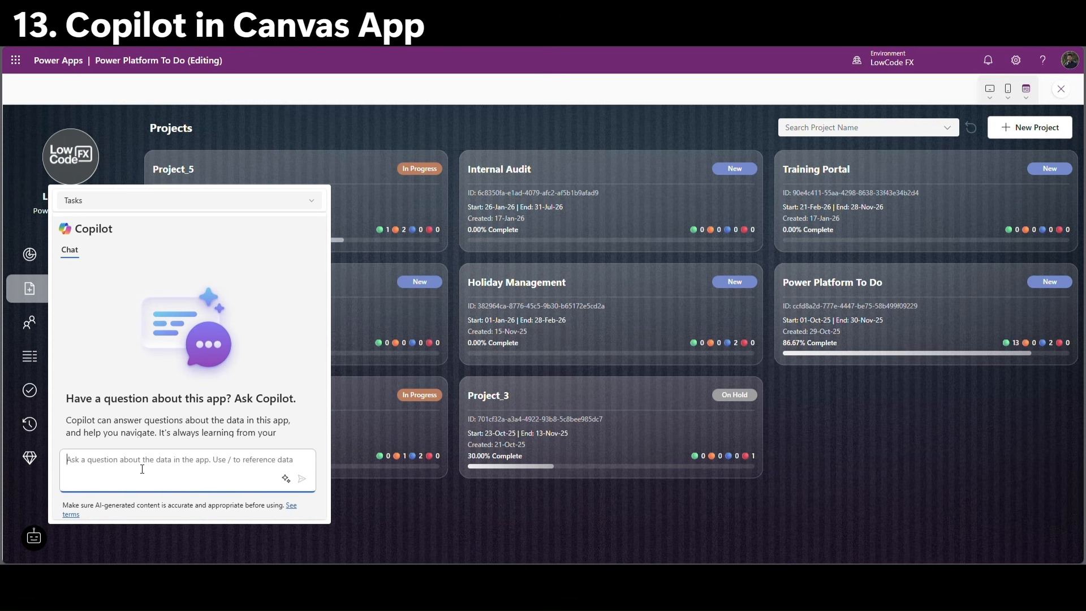
{"action": "type", "text": "How many"}
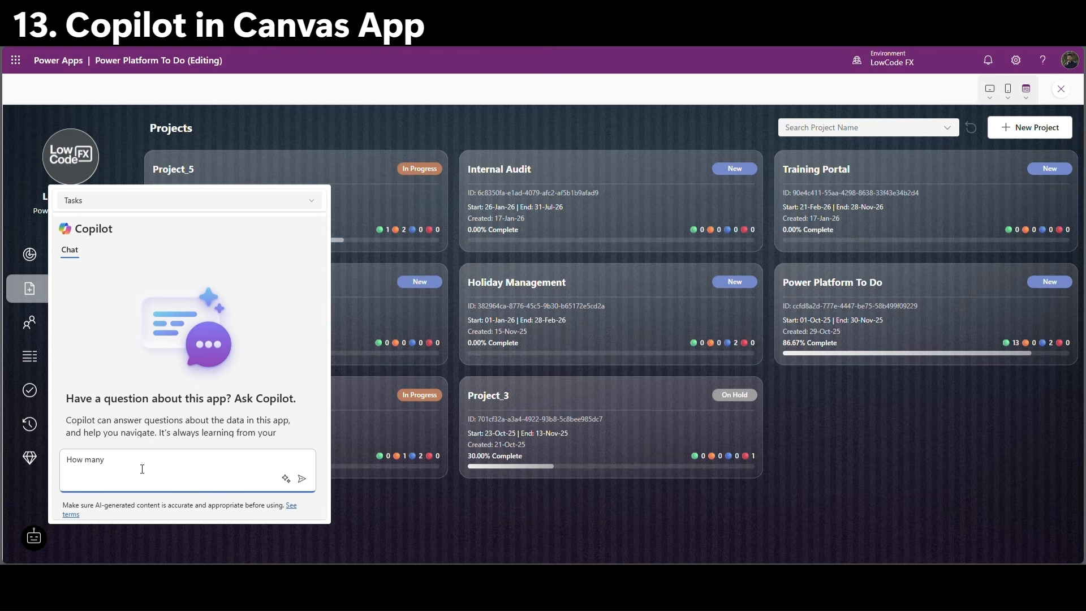
{"action": "type", "text": " peb"}
{"action": "key", "text": "Return"}
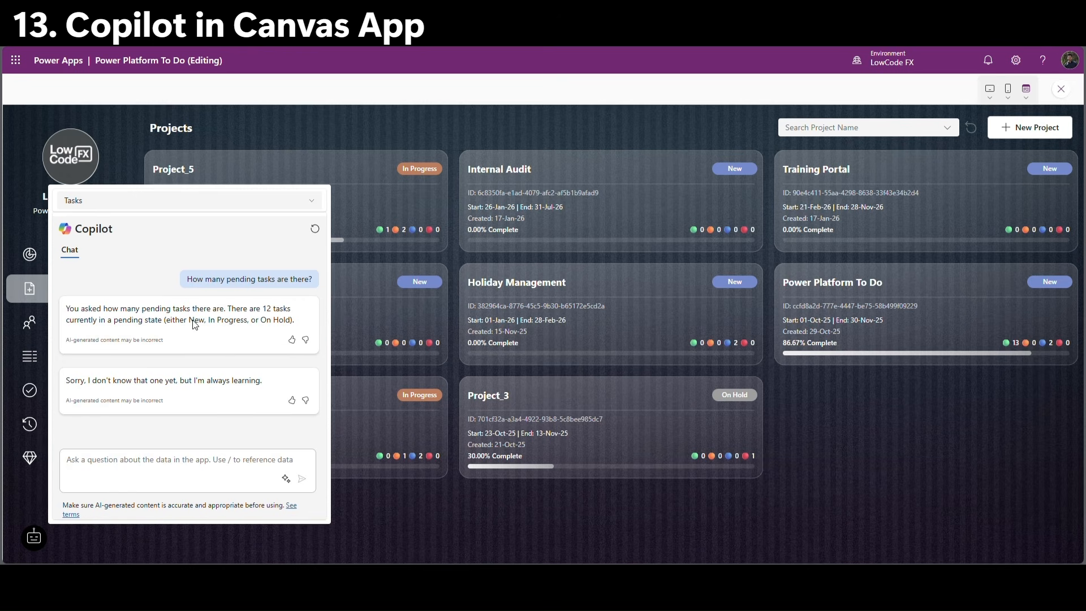
Ask Copilot "give me active employee list" with the Employees topic and "how many records are there for each project" with the History topic.
{"action": "left_click", "coordinate": [145, 466]}
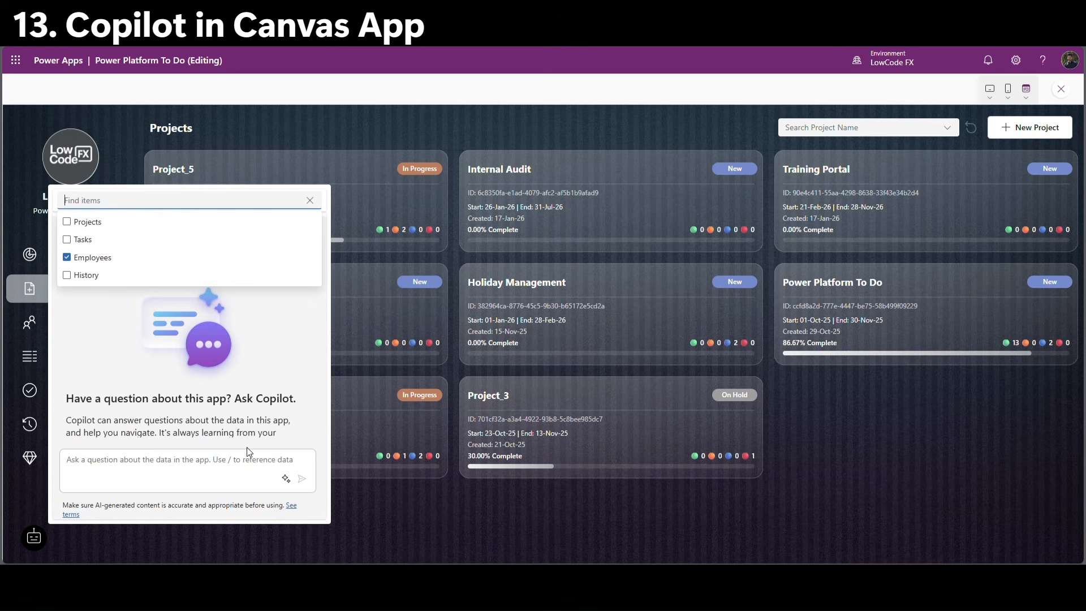
{"action": "left_click", "coordinate": [227, 468]}
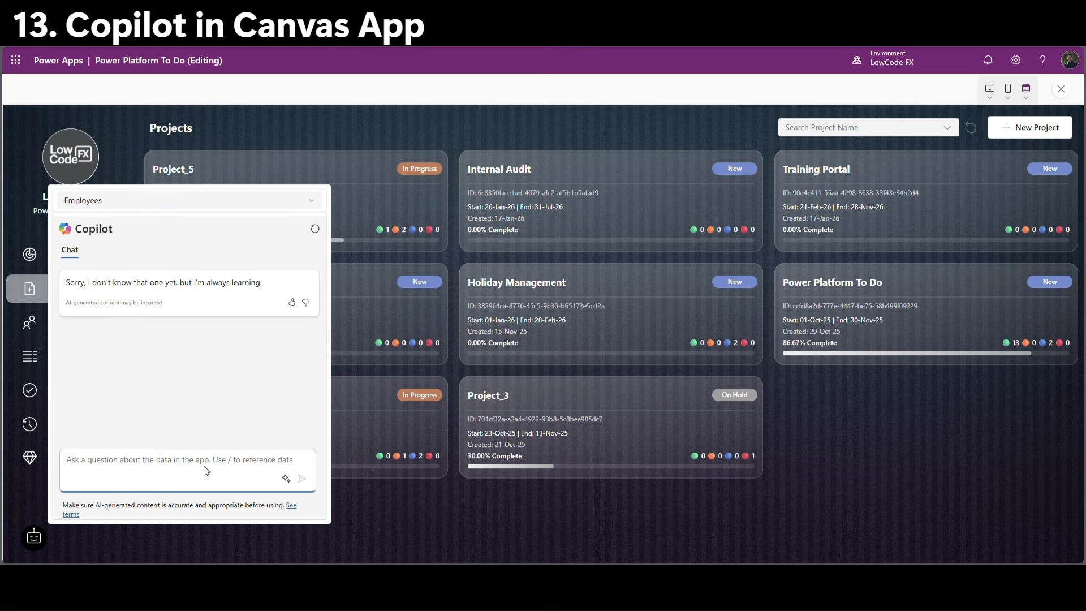
{"action": "type", "text": "gl"}
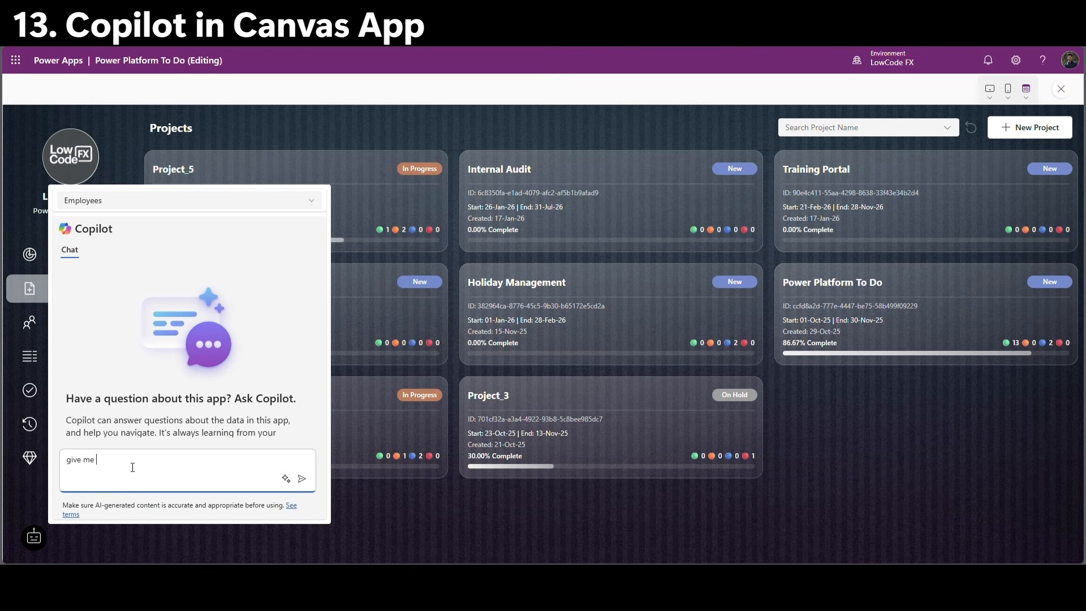
{"action": "type", "text": "ve me active employee list"}
{"action": "key", "text": "Return"}
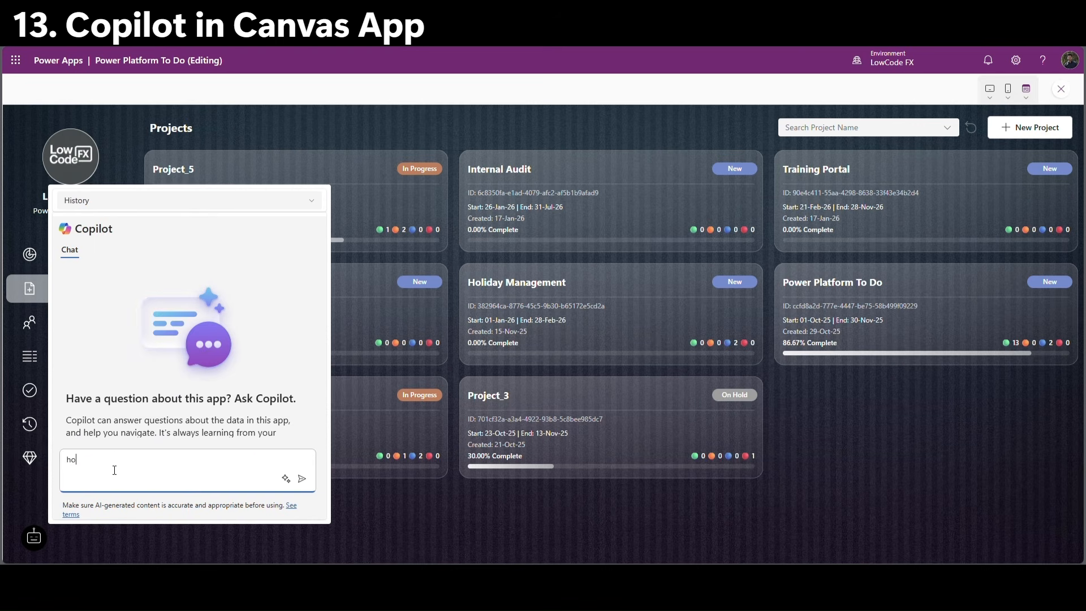
{"action": "type", "text": "w many records are there for each project"}
{"action": "key", "text": "Return"}
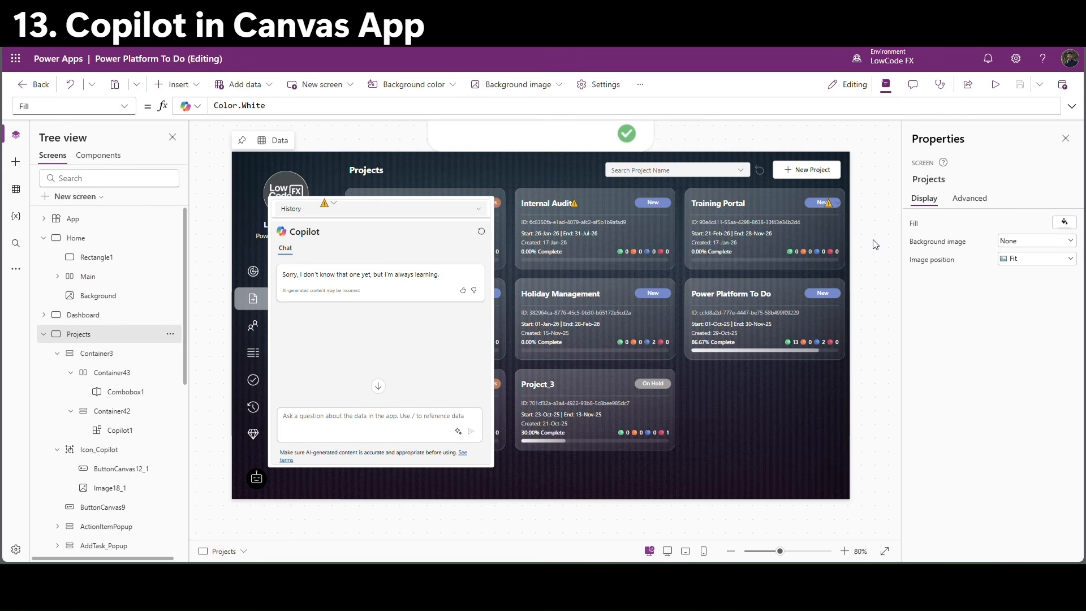
Turn off multiple selection for Combobox1 and preview the screen to test choosing a single topic.
{"action": "left_click", "coordinate": [303, 214]}
{"action": "left_click", "coordinate": [368, 214]}
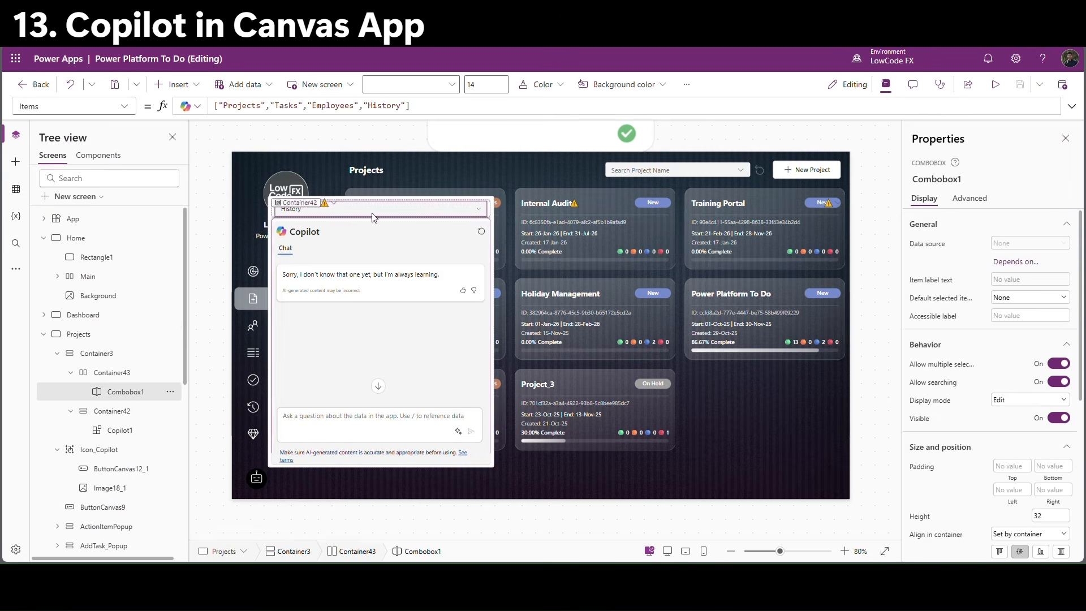
{"action": "left_click", "coordinate": [1059, 365]}
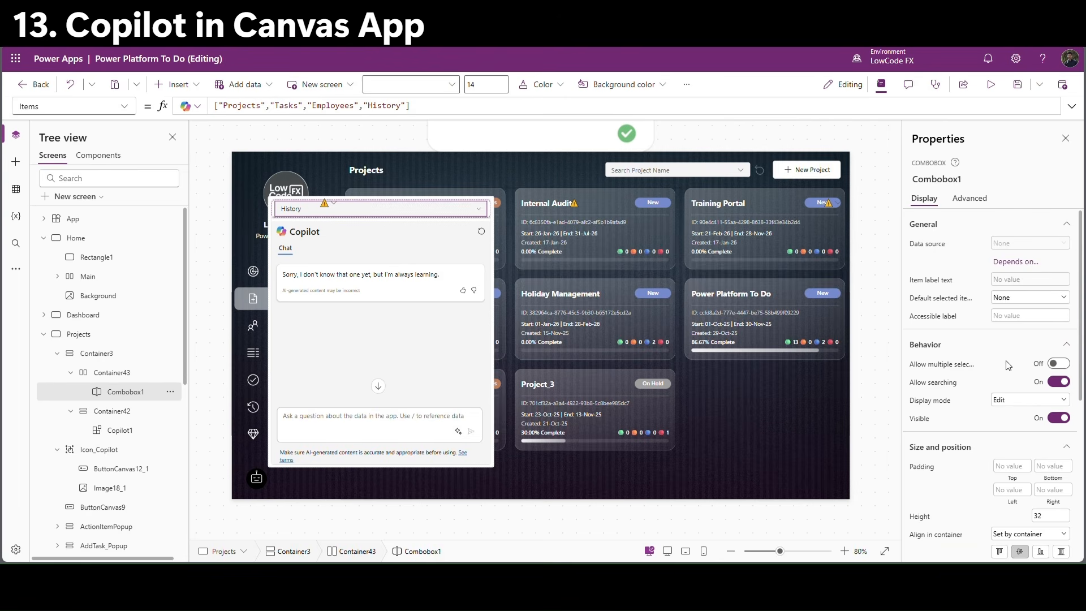
{"action": "key", "text": "F5"}
{"action": "left_click", "coordinate": [310, 199]}
{"action": "left_click", "coordinate": [170, 221]}
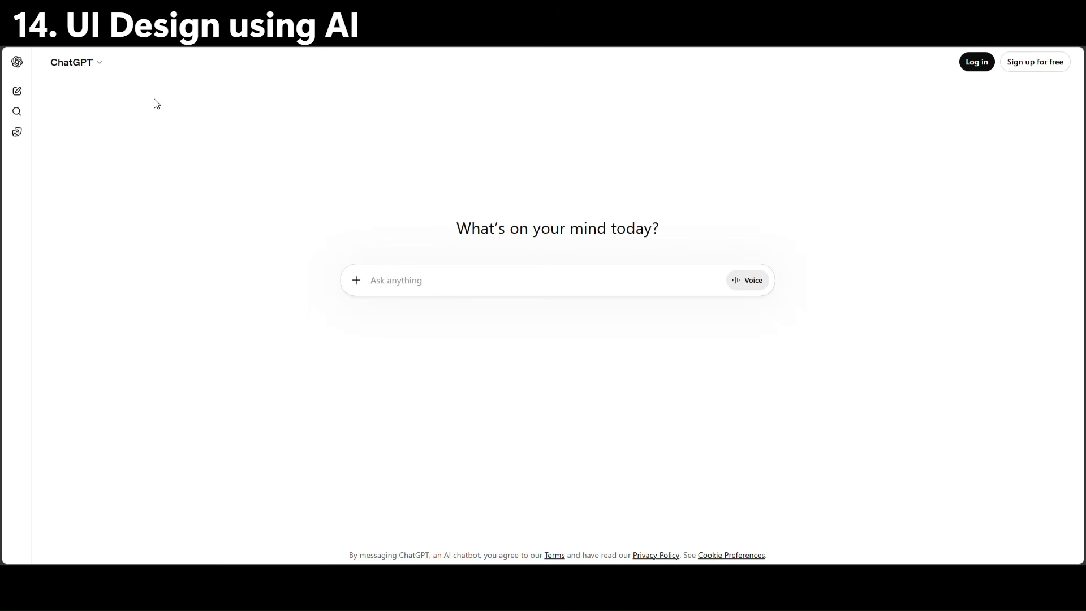
Switch to ChatGPT, ask "list top 5 UI design ai tools" and read through the suggested tools.
{"action": "left_click", "coordinate": [420, 289]}
{"action": "type", "text": "list top 5 UI design ai tools"}
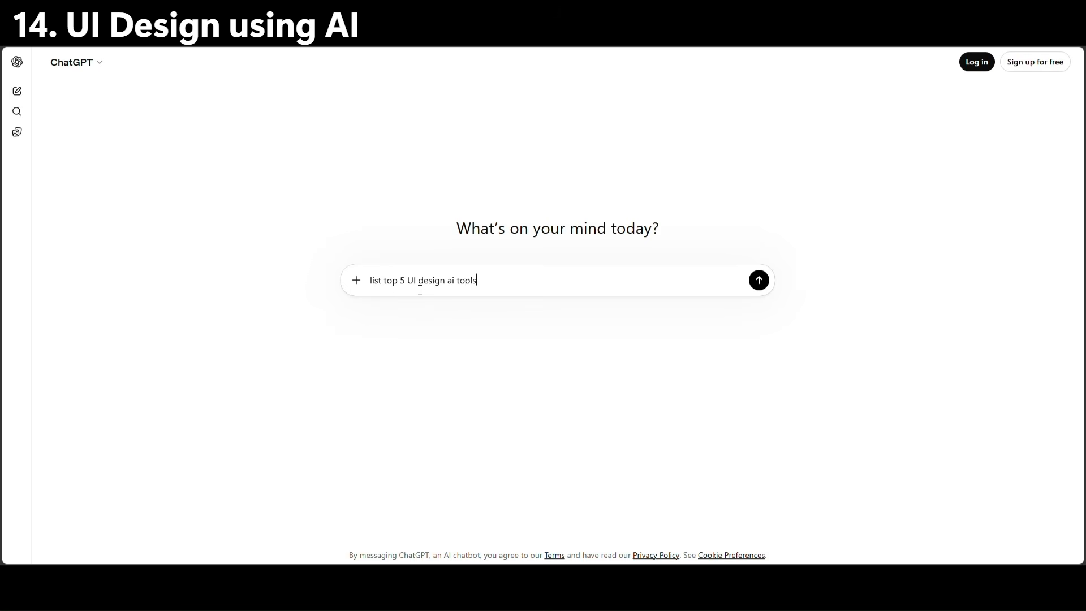
{"action": "key", "text": "Return"}
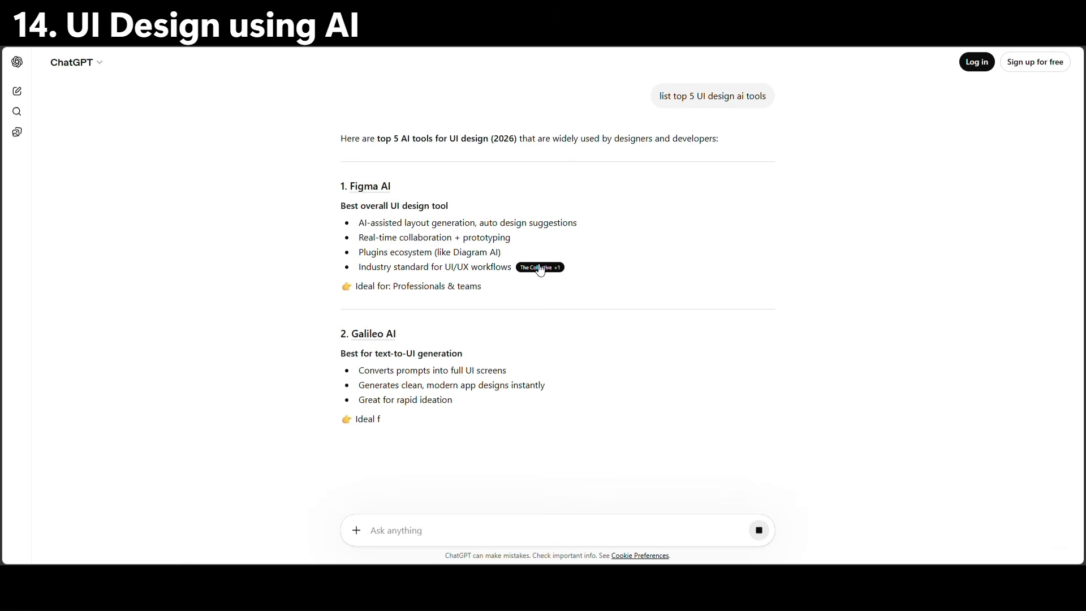
{"action": "scroll", "coordinate": [437, 208], "scroll_direction": "down", "scroll_amount": 6}
{"action": "scroll", "coordinate": [373, 360], "scroll_direction": "down", "scroll_amount": 1}
{"action": "scroll", "coordinate": [531, 283], "scroll_direction": "up", "scroll_amount": 4}
{"action": "scroll", "coordinate": [494, 219], "scroll_direction": "up", "scroll_amount": 3}
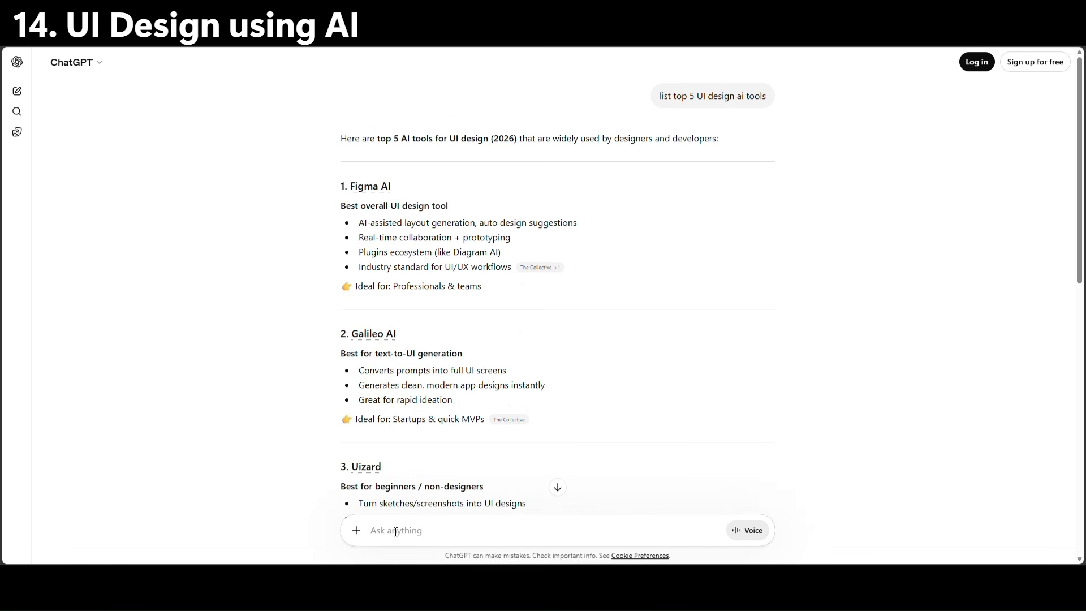
Ask ChatGPT "help me write a prompt to create ui for smart mart inventory management tool using figma ai".
{"action": "type", "text": "help me write a prompt"}
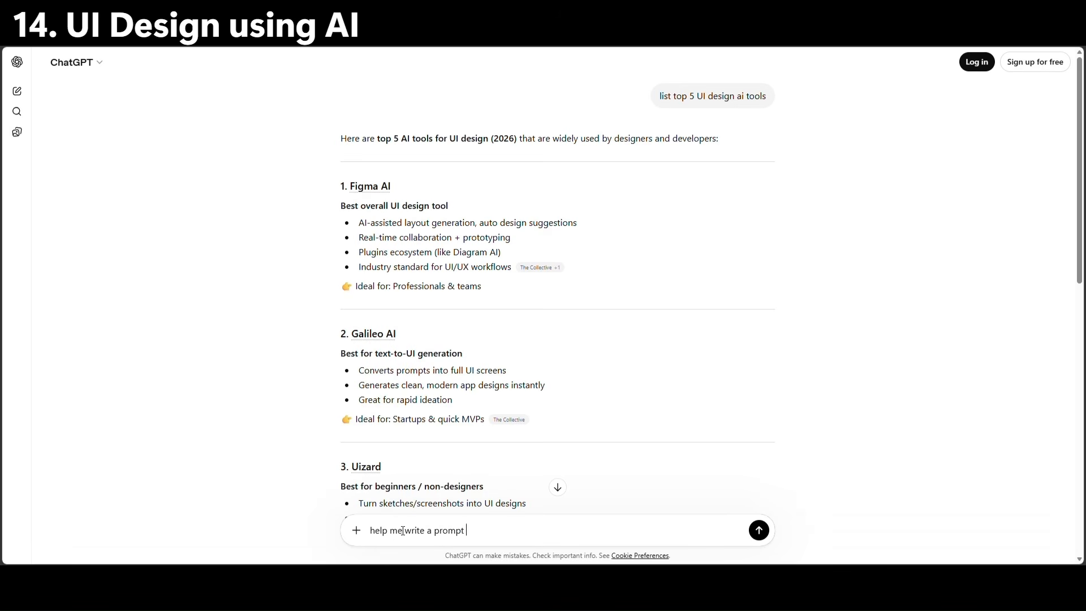
{"action": "type", "text": "to create ui for smart mart invento"}
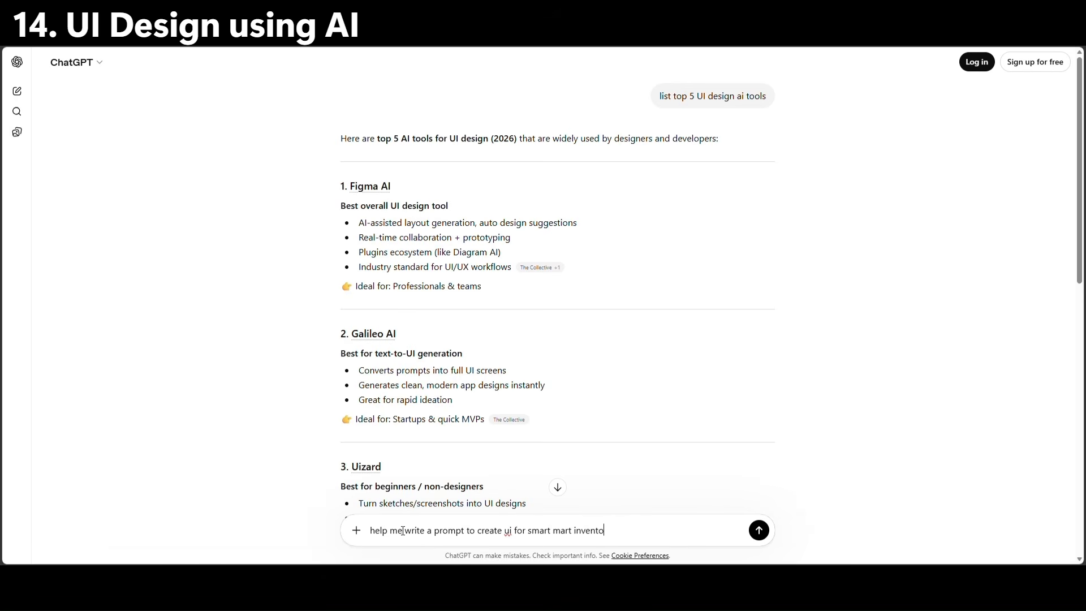
{"action": "type", "text": "agement tool using fig"}
{"action": "type", "text": "ma ai"}
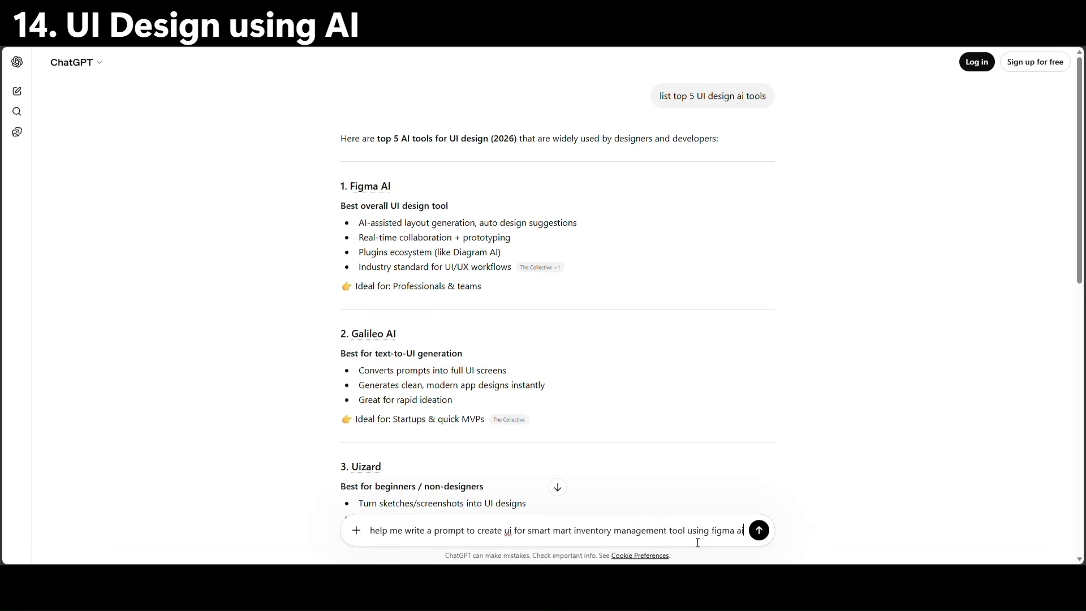
{"action": "key", "text": "Return"}
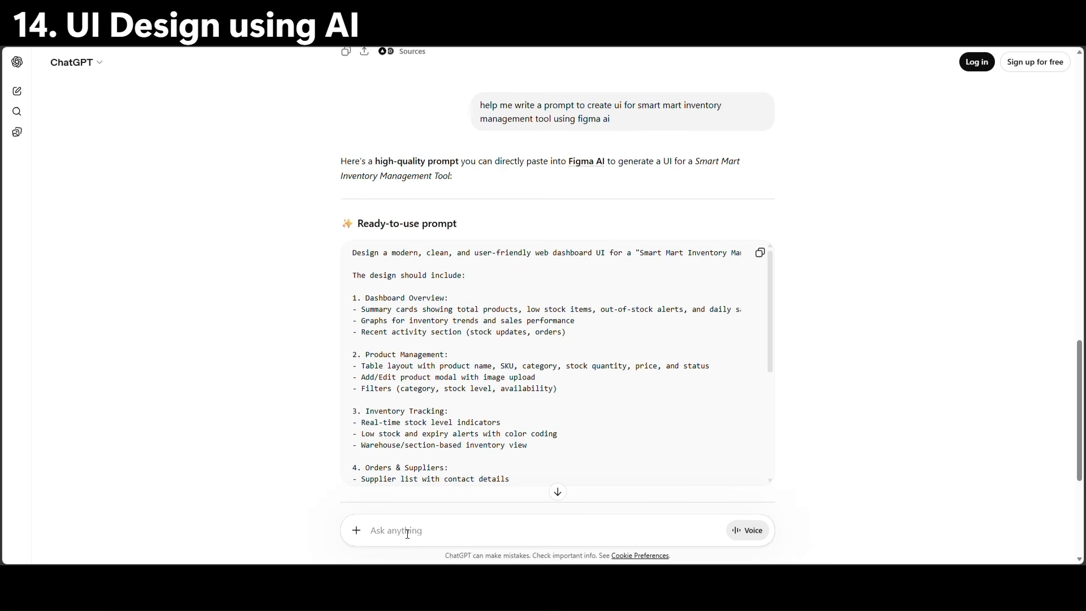
Request "i need a detailed prompt + ask for advanced UI + add animation + it should be for power apps" and review the answer.
{"action": "type", "text": "in"}
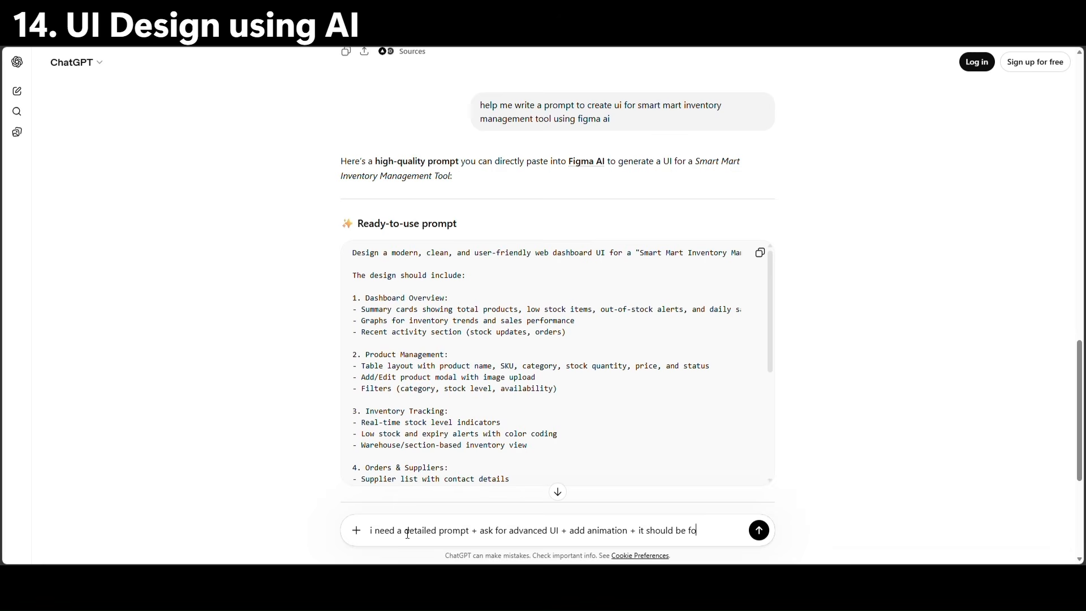
{"action": "type", "text": "ower apps"}
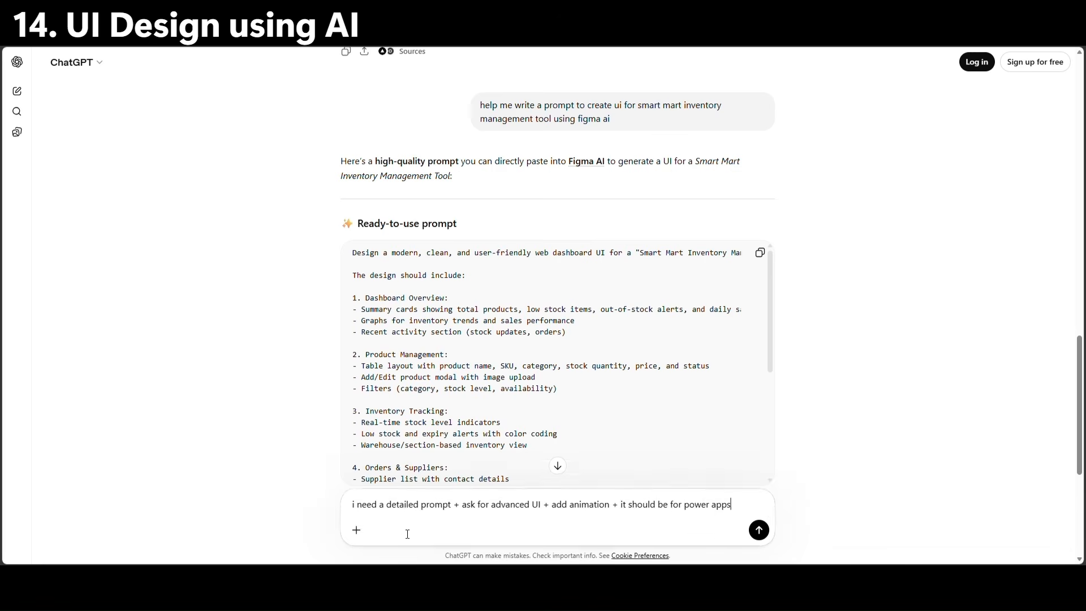
{"action": "key", "text": "Return"}
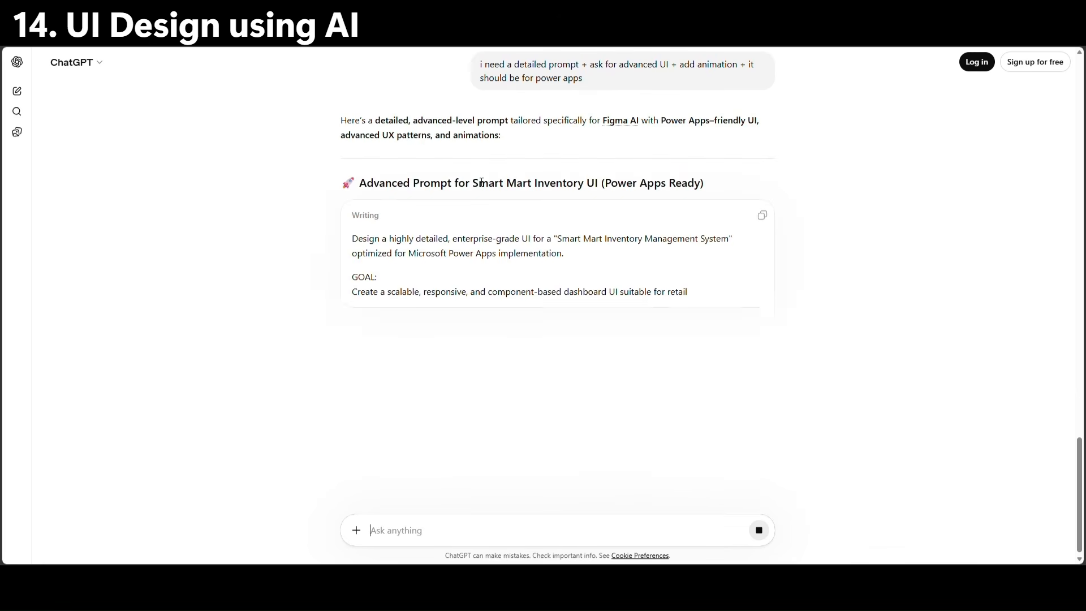
{"action": "scroll", "coordinate": [485, 230], "scroll_direction": "down", "scroll_amount": 5}
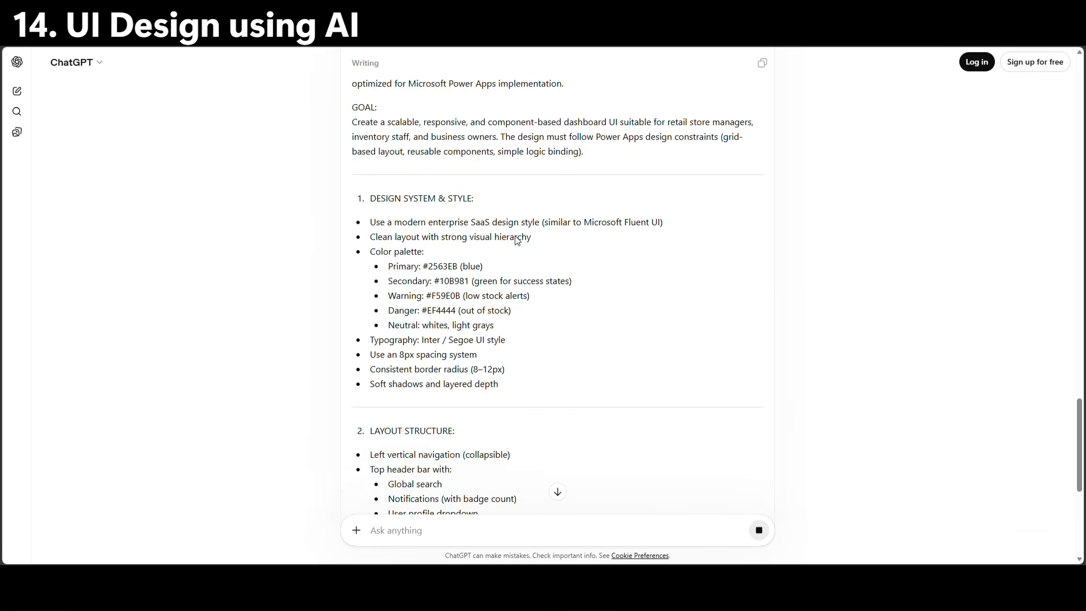
{"action": "scroll", "coordinate": [475, 204], "scroll_direction": "up", "scroll_amount": 3}
{"action": "scroll", "coordinate": [475, 202], "scroll_direction": "up", "scroll_amount": 1}
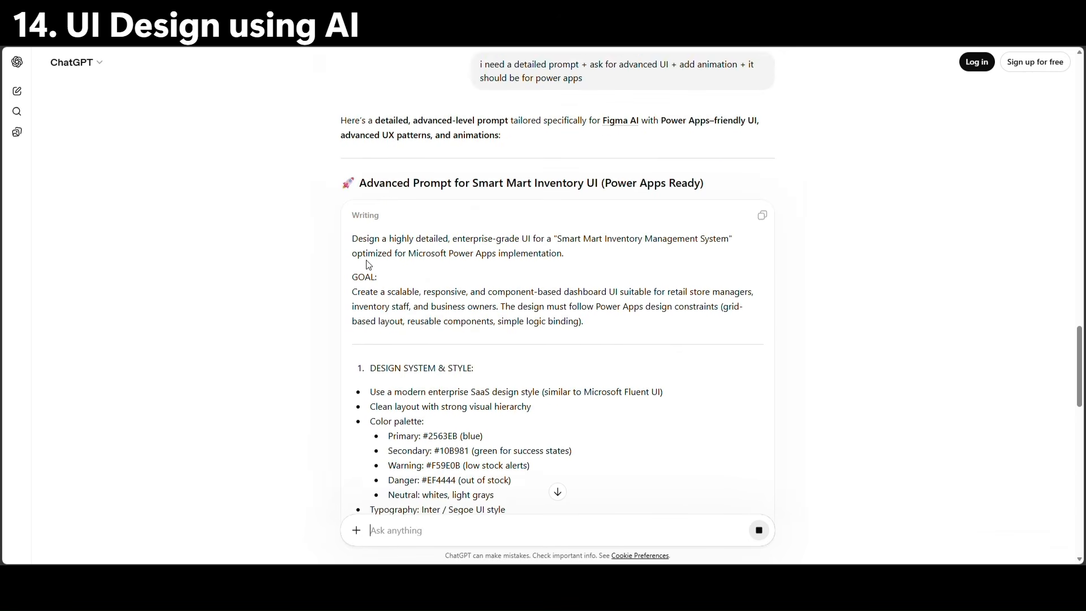
{"action": "scroll", "coordinate": [501, 313], "scroll_direction": "down", "scroll_amount": 12}
{"action": "scroll", "coordinate": [500, 308], "scroll_direction": "down", "scroll_amount": 10}
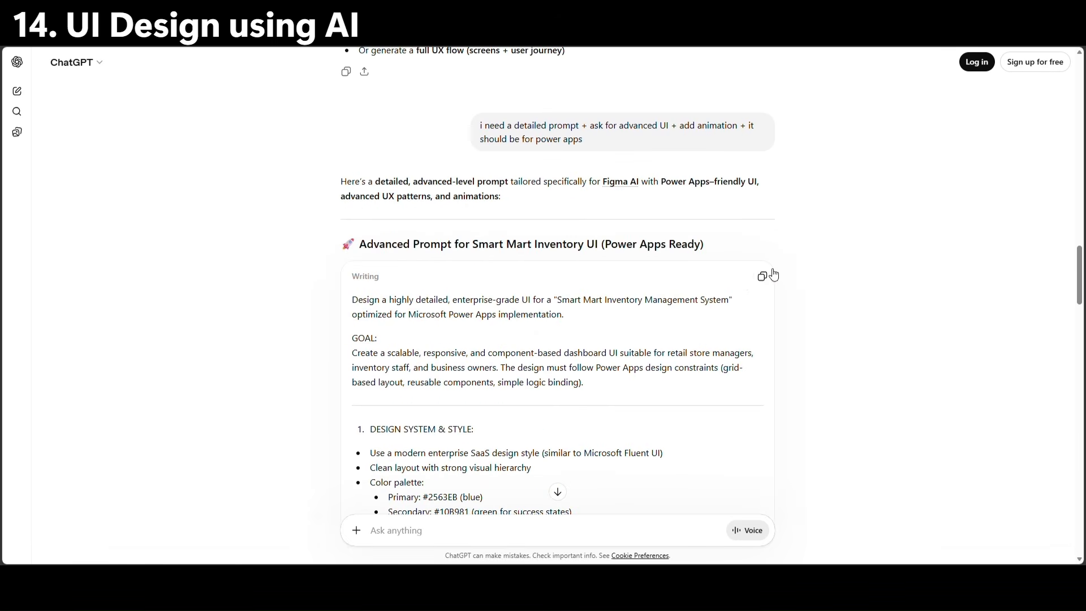
Copy the advanced Smart Mart prompt, switch to Figma and generate the design with it in place of the sample idea.
{"action": "left_click", "coordinate": [763, 277]}
{"action": "scroll", "coordinate": [799, 379], "scroll_direction": "up", "scroll_amount": 15}
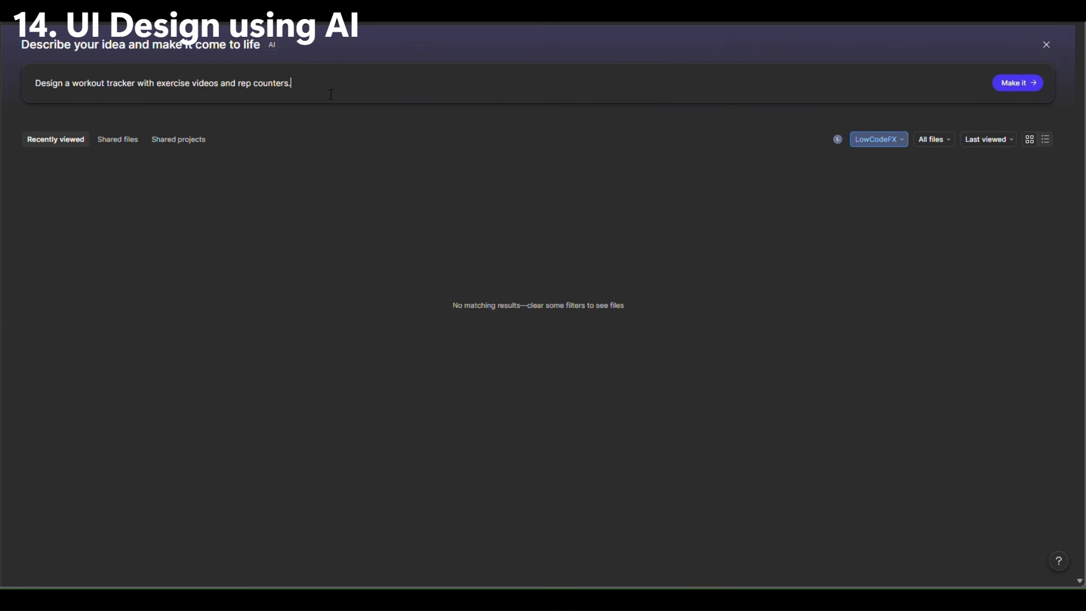
{"action": "left_click_drag", "start_coordinate": [362, 91], "coordinate": [80, 113]}
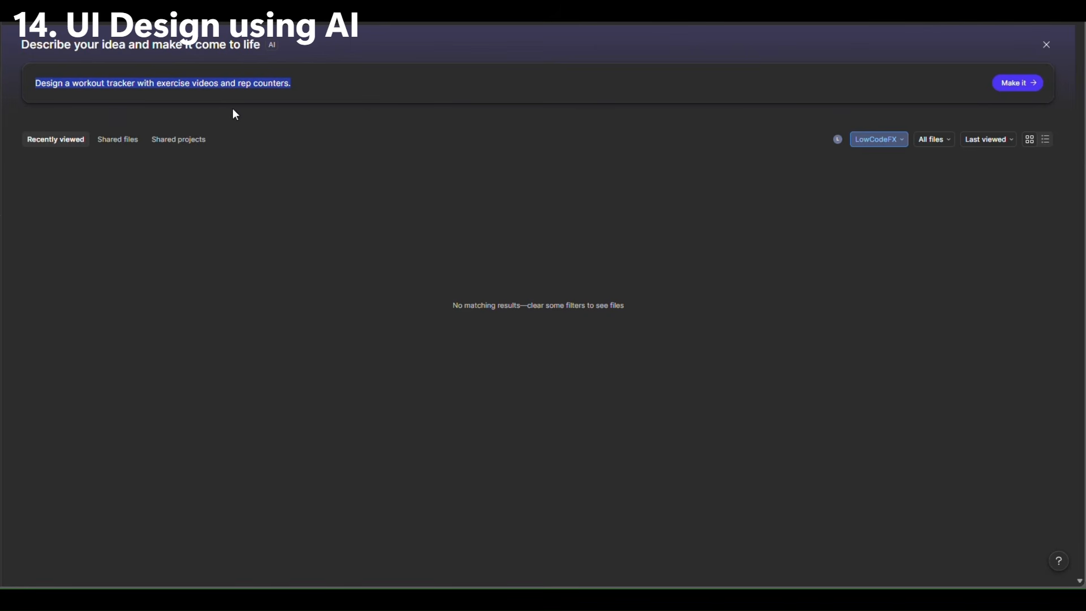
{"action": "key", "text": "ctrl+v"}
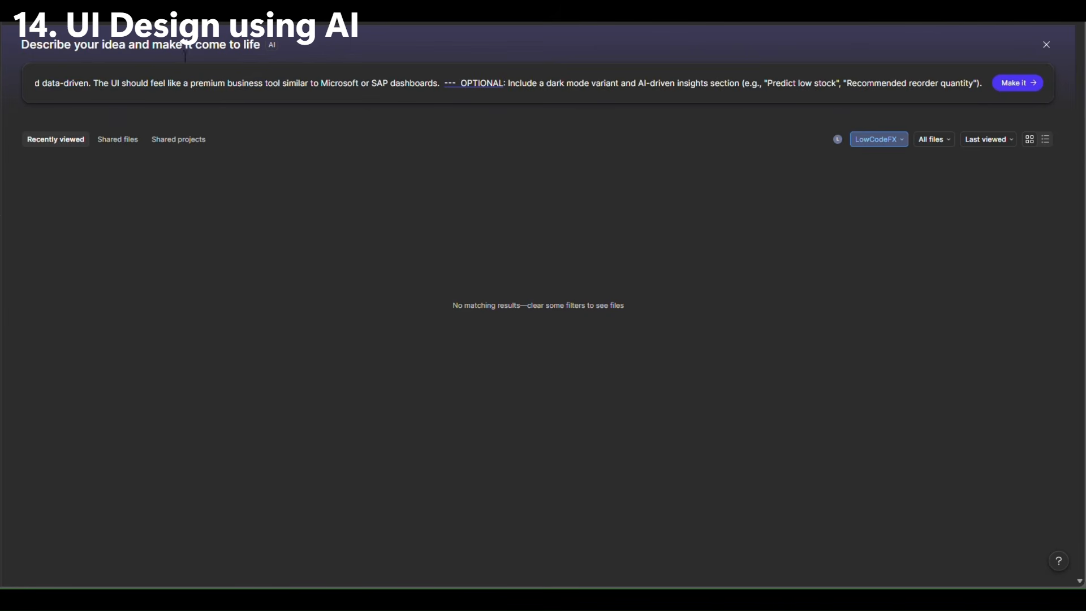
{"action": "left_click", "coordinate": [995, 95]}
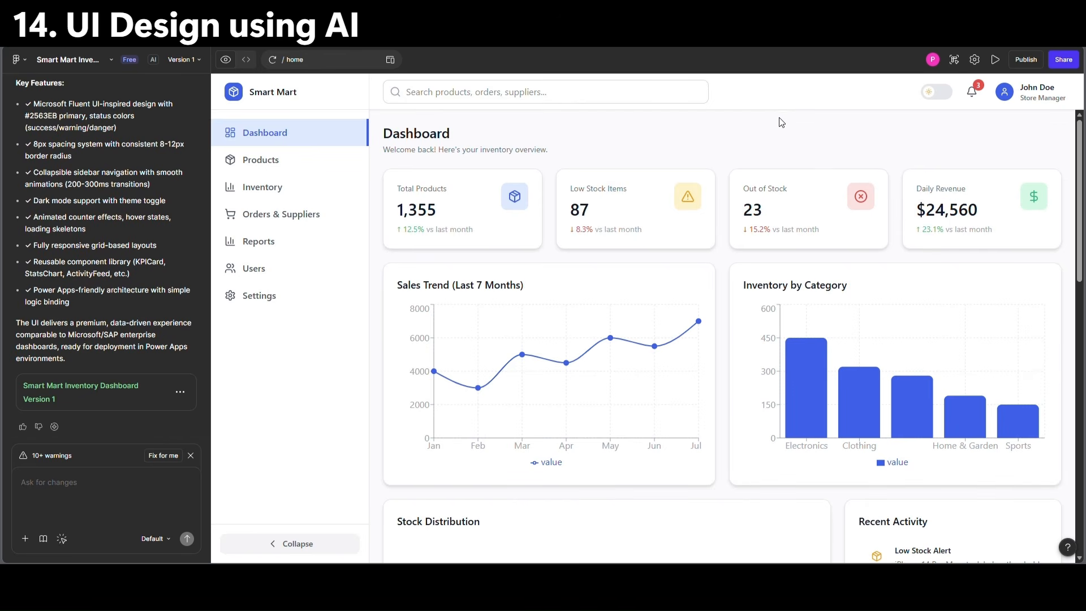
Preview the generated Smart Mart design full screen and examine the Dashboard's cards, charts, recent activity and AI insights.
{"action": "left_click", "coordinate": [995, 60]}
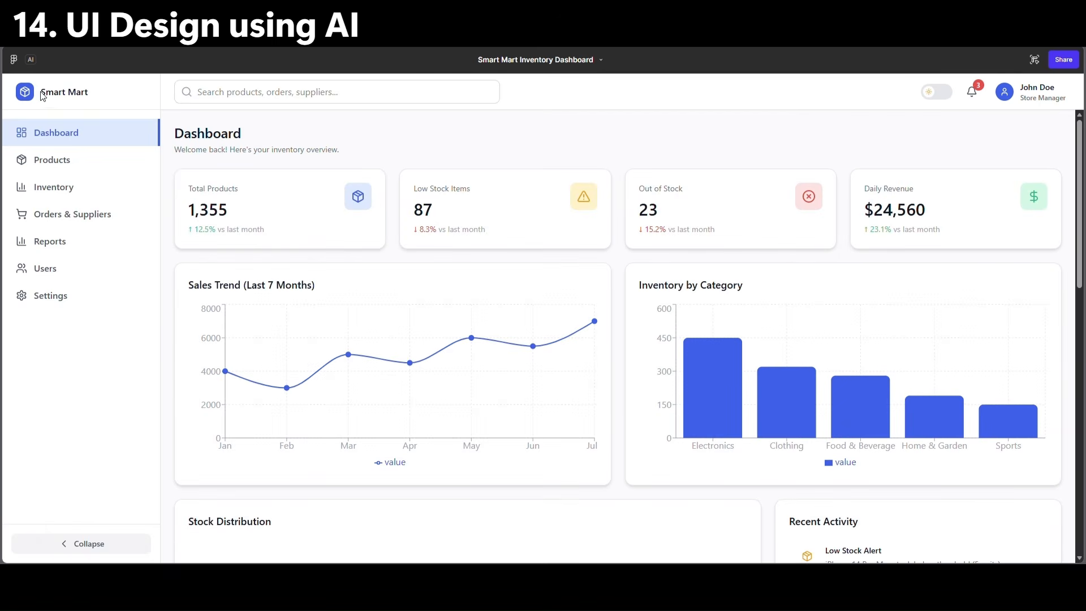
{"action": "left_click_drag", "start_coordinate": [42, 94], "coordinate": [101, 101]}
{"action": "left_click", "coordinate": [653, 110]}
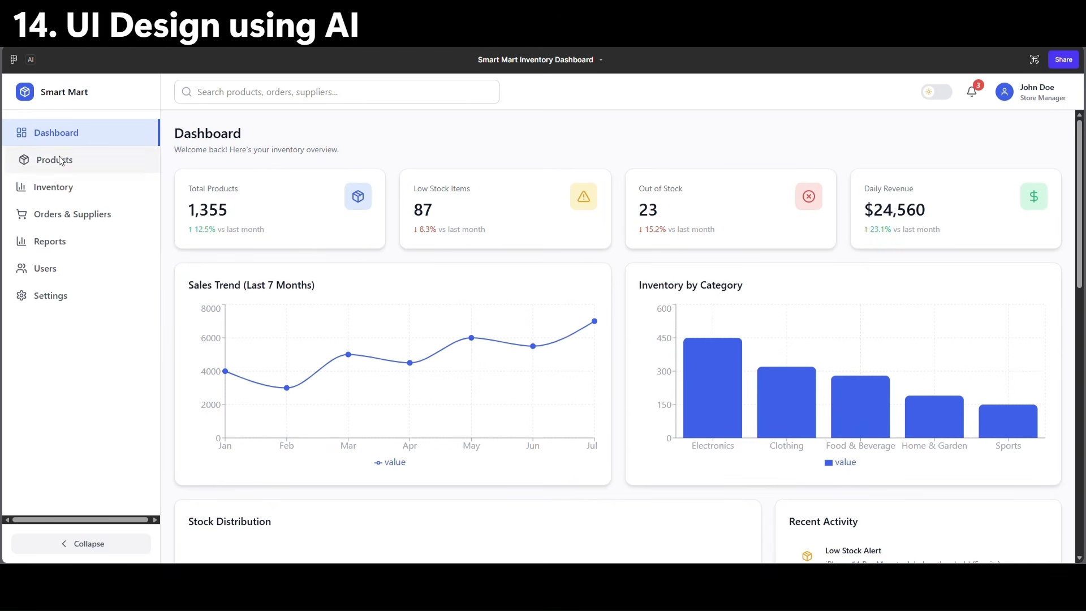
{"action": "scroll", "coordinate": [832, 340], "scroll_direction": "down", "scroll_amount": 8}
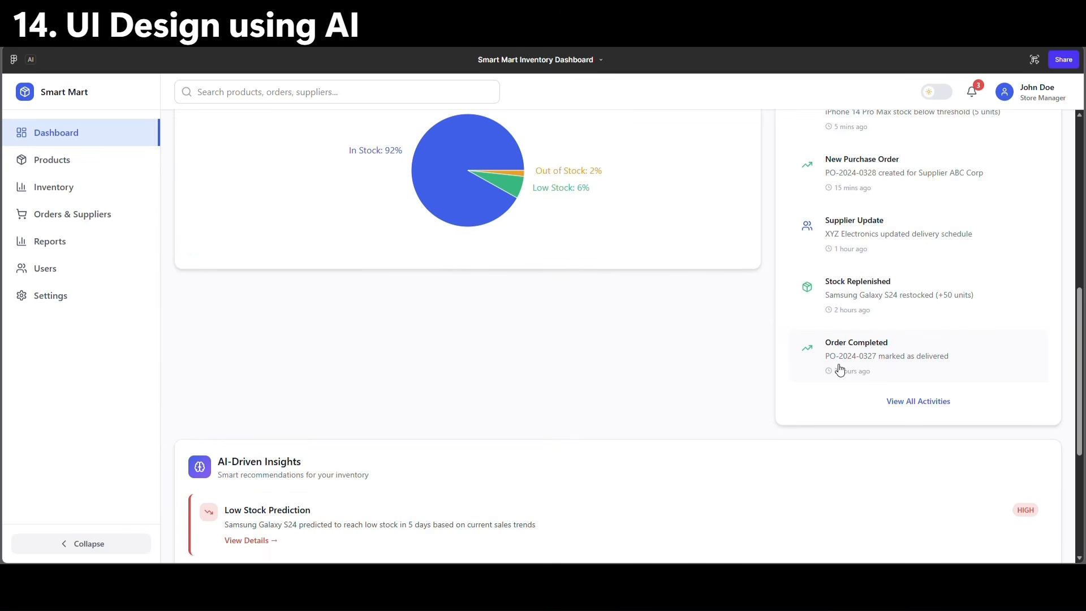
{"action": "scroll", "coordinate": [727, 383], "scroll_direction": "up", "scroll_amount": 5}
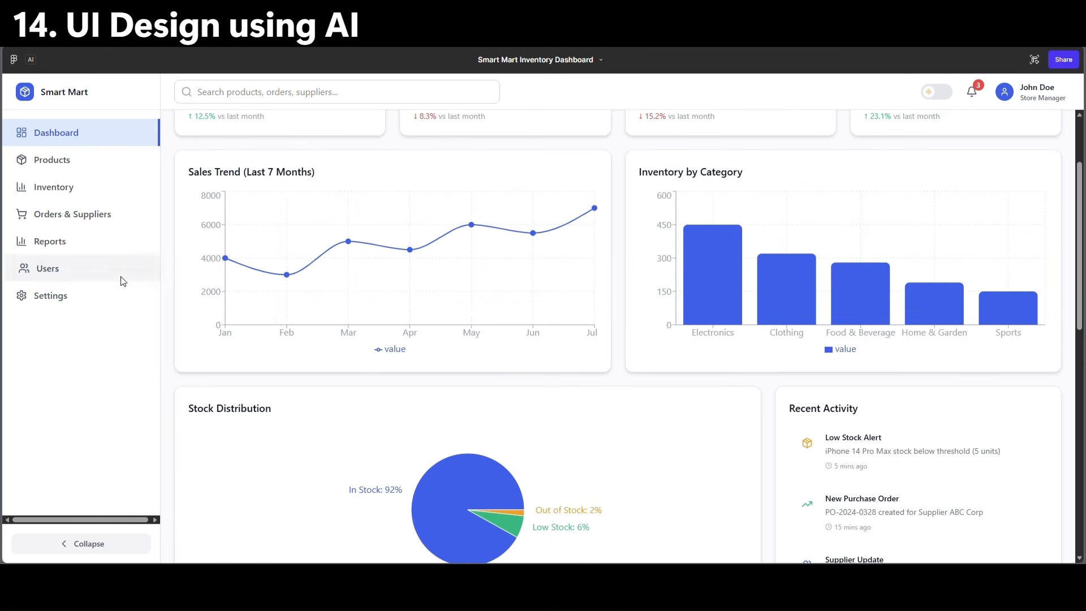
Show the prototype's Products page and try its search field, category filter and status filter.
{"action": "left_click", "coordinate": [52, 161]}
{"action": "left_click", "coordinate": [342, 202]}
{"action": "left_click", "coordinate": [701, 194]}
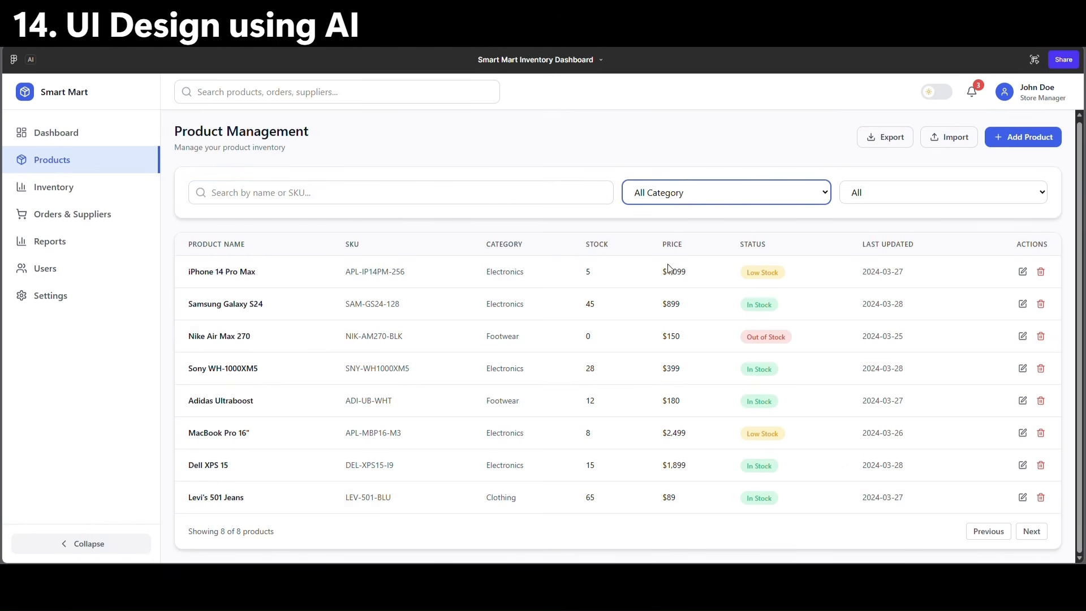
{"action": "left_click", "coordinate": [902, 204]}
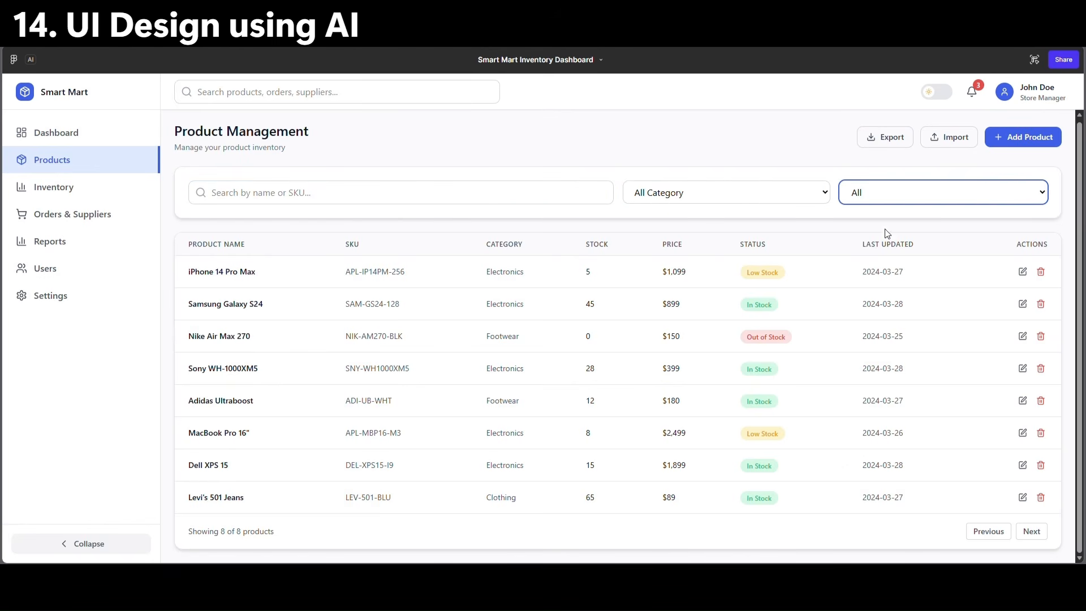
{"action": "left_click", "coordinate": [859, 160]}
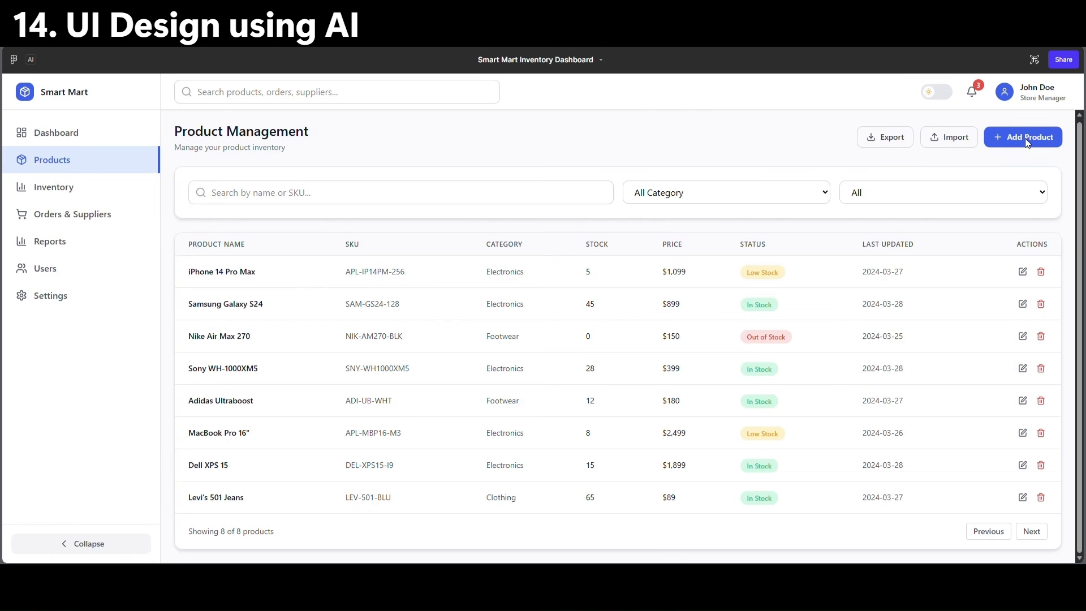
Examine the Inventory page's warehouse utilization cards, expiring items table and stock level summaries.
{"action": "left_click", "coordinate": [86, 186]}
{"action": "scroll", "coordinate": [879, 405], "scroll_direction": "down", "scroll_amount": 2}
{"action": "scroll", "coordinate": [871, 416], "scroll_direction": "up", "scroll_amount": 1}
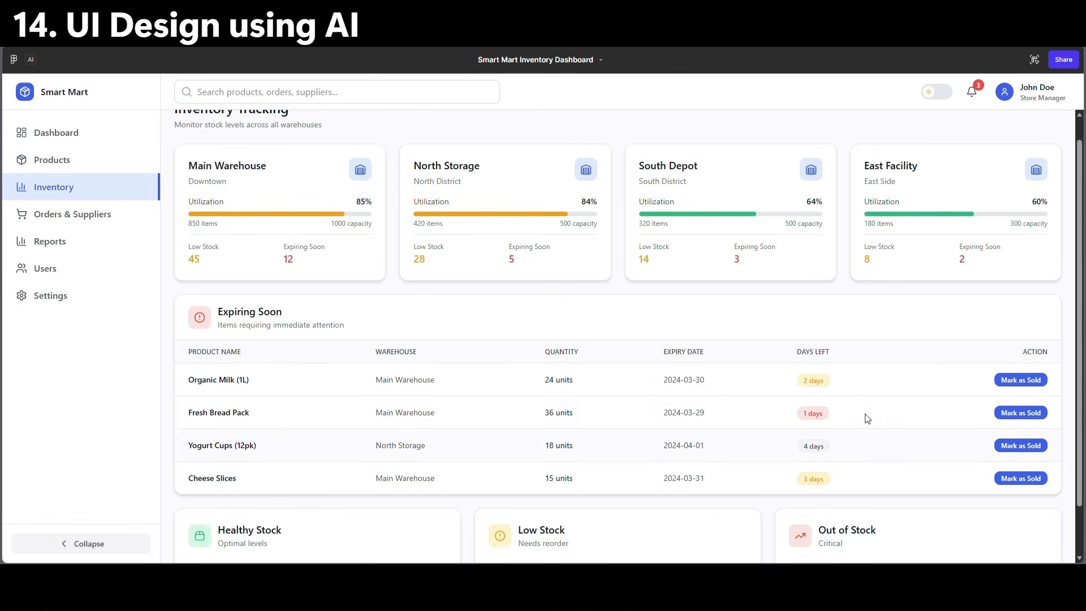
{"action": "scroll", "coordinate": [852, 419], "scroll_direction": "down", "scroll_amount": 1}
{"action": "scroll", "coordinate": [845, 424], "scroll_direction": "up", "scroll_amount": 1}
{"action": "scroll", "coordinate": [832, 433], "scroll_direction": "down", "scroll_amount": 1}
{"action": "left_click_drag", "start_coordinate": [189, 512], "coordinate": [351, 512]}
{"action": "left_click_drag", "start_coordinate": [484, 512], "coordinate": [531, 513]}
{"action": "left_click", "coordinate": [826, 513]}
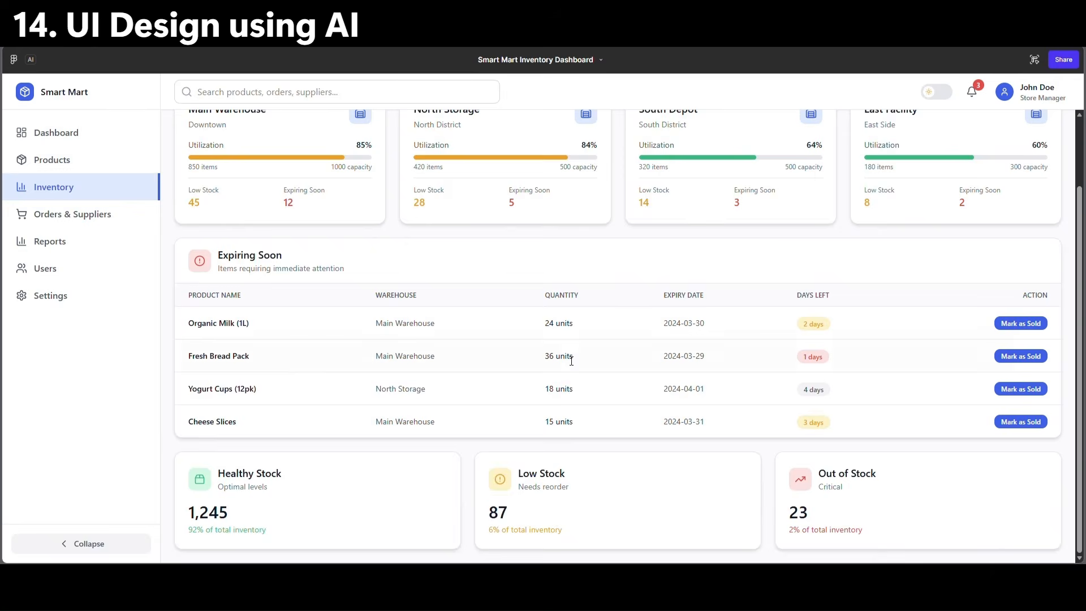
{"action": "scroll", "coordinate": [571, 354], "scroll_direction": "up", "scroll_amount": 2}
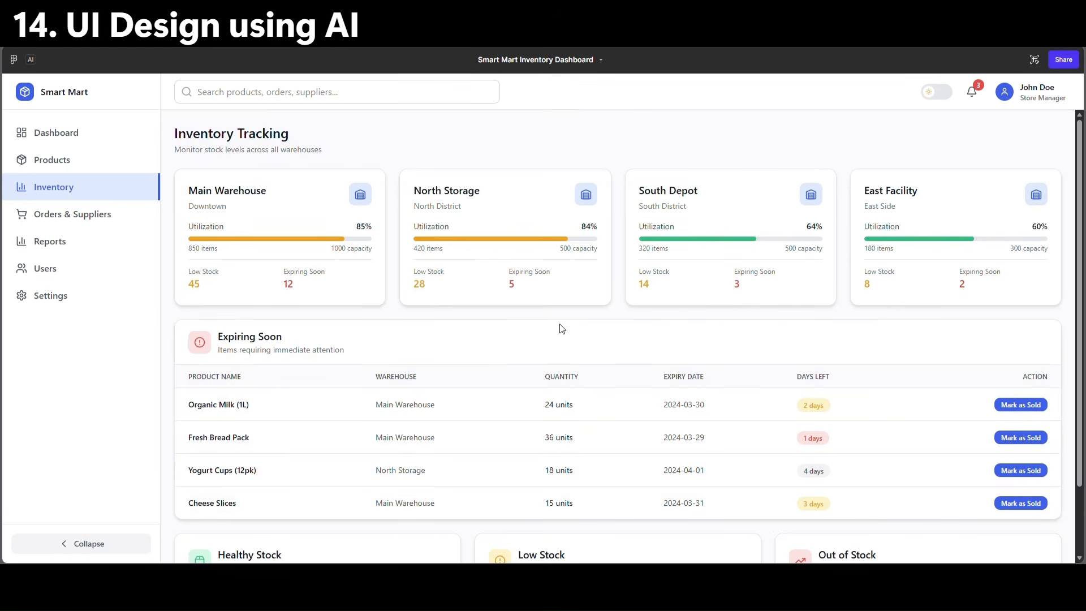
Show the Orders & Suppliers page and expand each purchase order in turn to check its order timeline.
{"action": "left_click", "coordinate": [60, 215]}
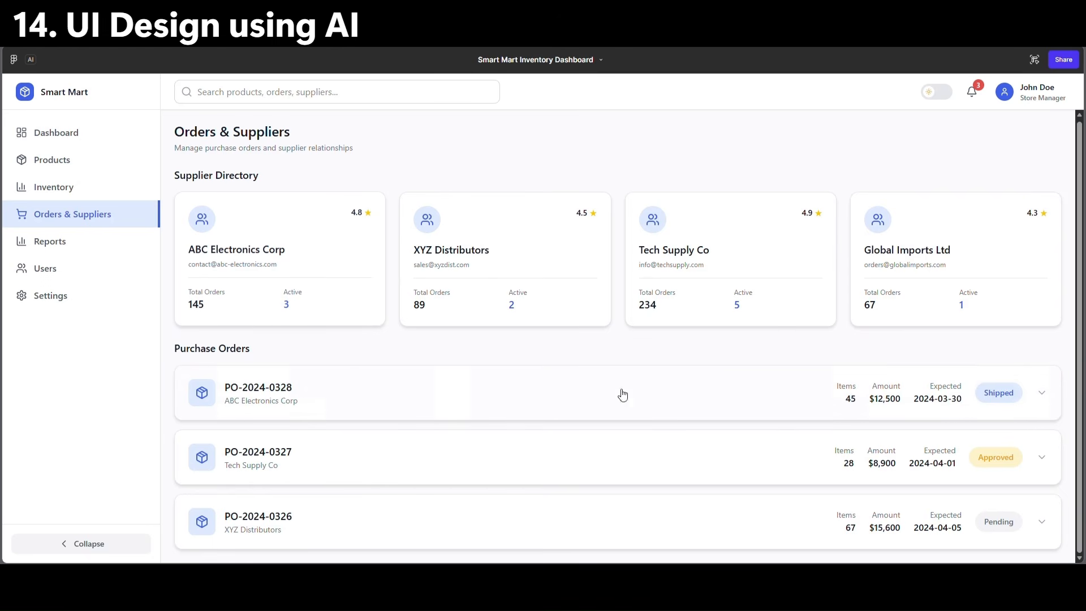
{"action": "left_click", "coordinate": [1043, 401]}
{"action": "scroll", "coordinate": [1018, 390], "scroll_direction": "down", "scroll_amount": 4}
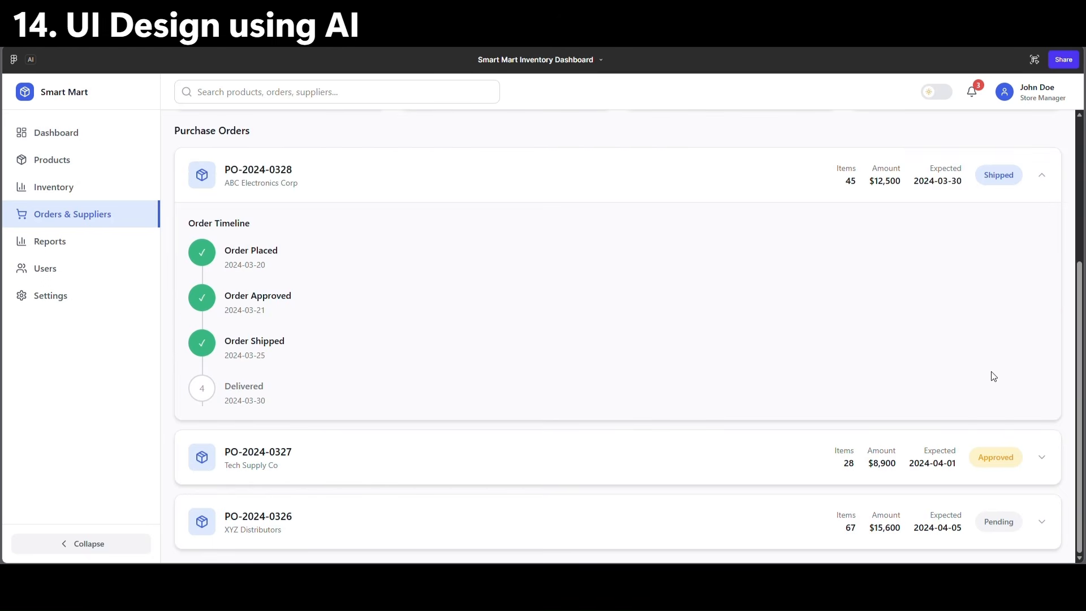
{"action": "left_click", "coordinate": [1050, 459]}
{"action": "left_click", "coordinate": [1045, 521]}
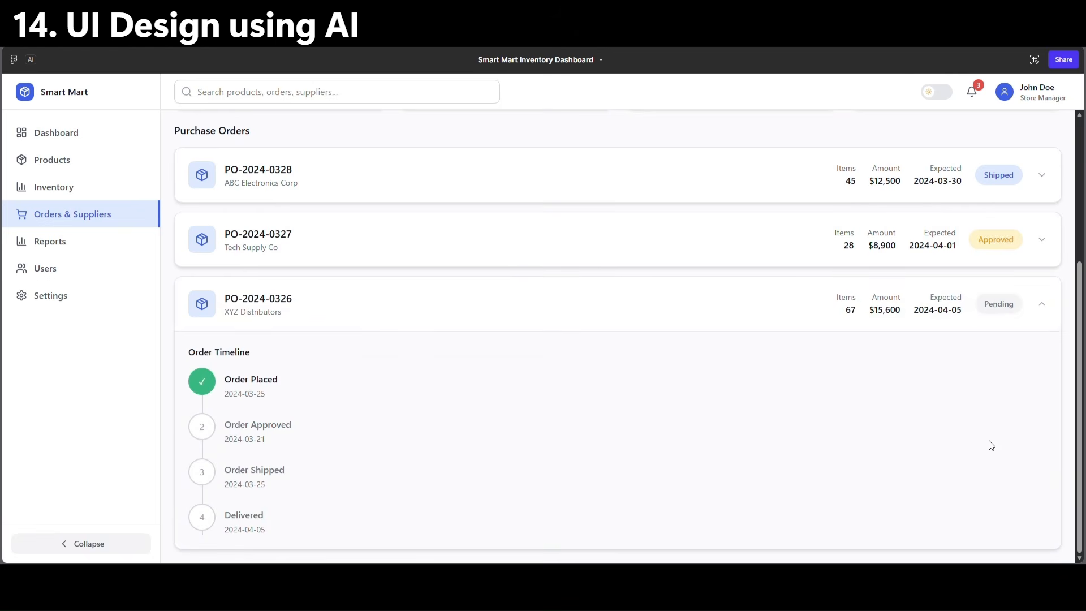
{"action": "left_click", "coordinate": [1046, 242]}
{"action": "left_click", "coordinate": [1046, 183]}
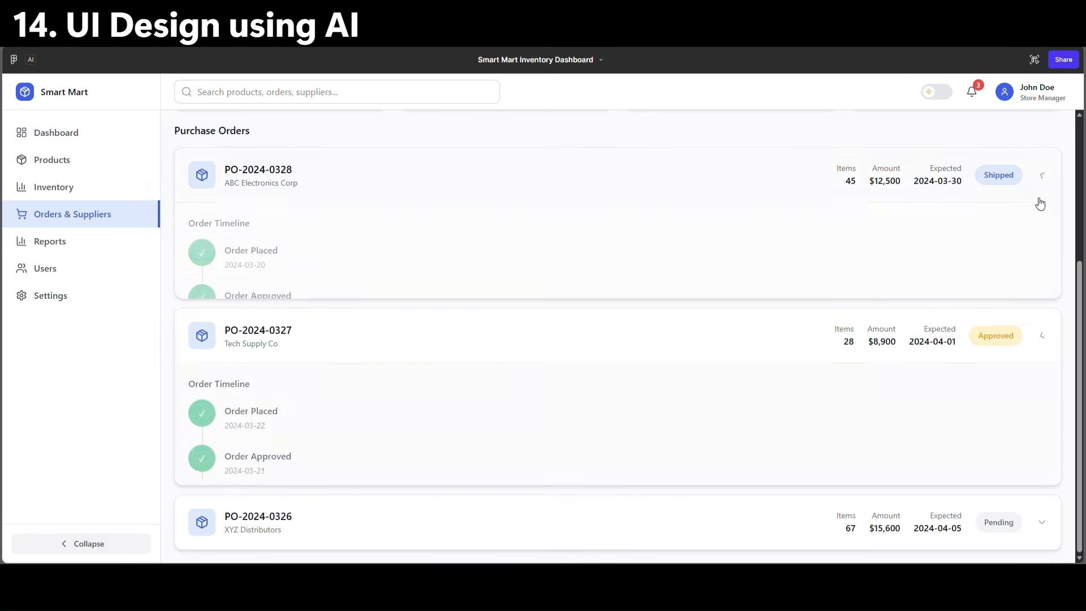
{"action": "left_click", "coordinate": [1046, 459]}
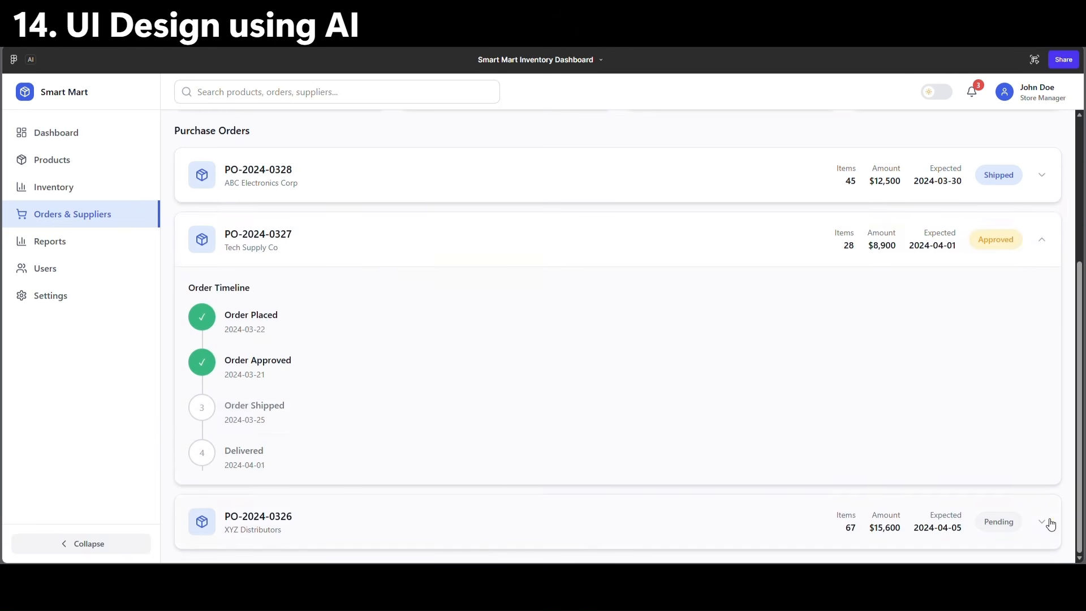
{"action": "left_click", "coordinate": [1046, 521]}
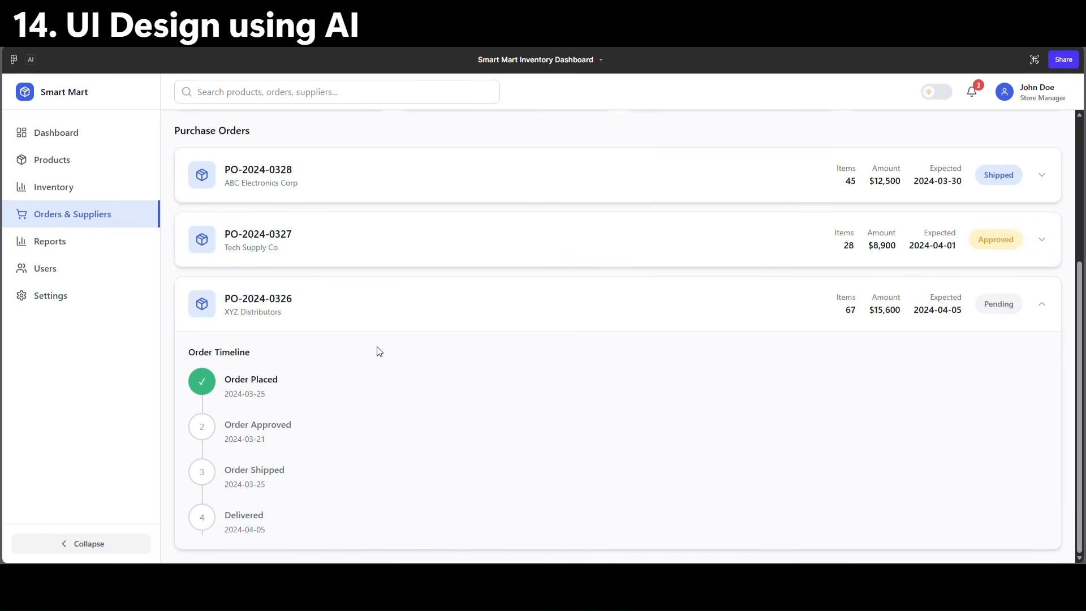
{"action": "left_click", "coordinate": [1045, 241]}
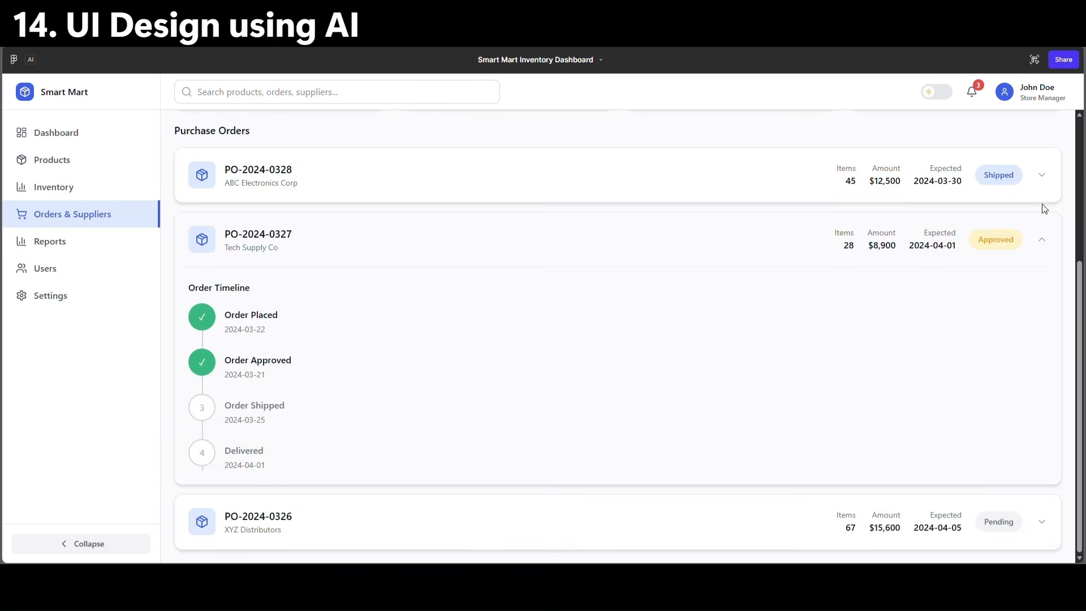
{"action": "left_click", "coordinate": [1040, 176]}
Show the prototype's Reports and Users pages and examine the user table and the Role Permissions section.
{"action": "left_click", "coordinate": [48, 248]}
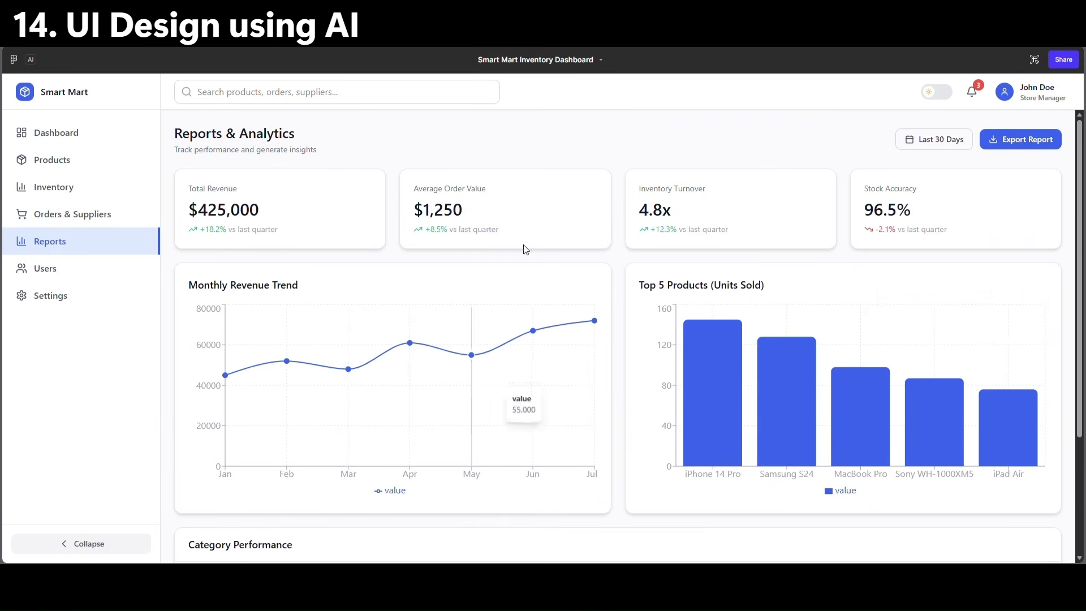
{"action": "left_click", "coordinate": [91, 277]}
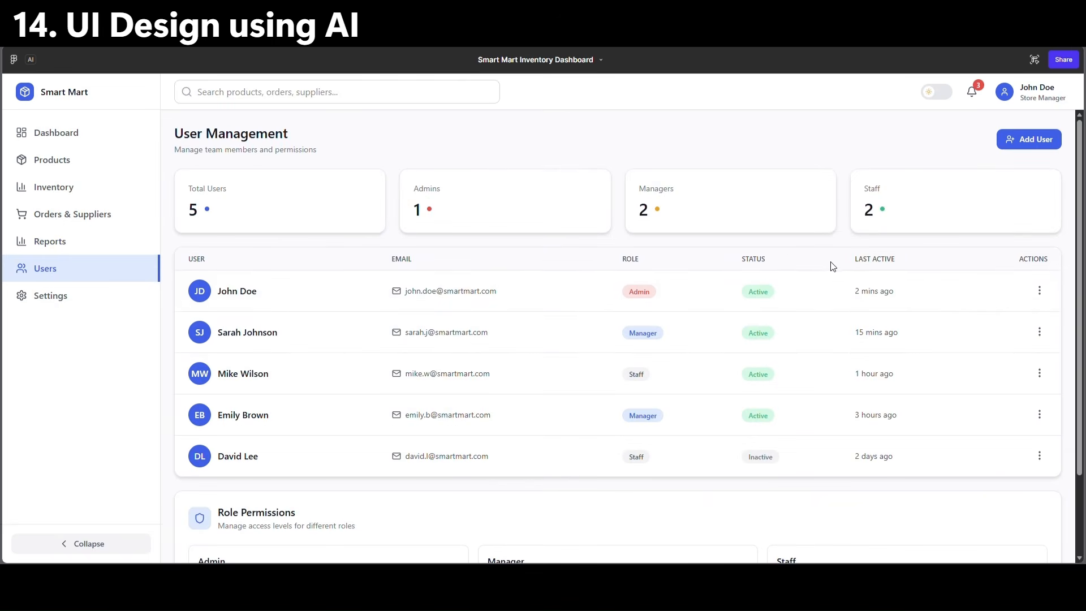
{"action": "scroll", "coordinate": [605, 411], "scroll_direction": "down", "scroll_amount": 2}
{"action": "scroll", "coordinate": [606, 411], "scroll_direction": "up", "scroll_amount": 2}
{"action": "left_click_drag", "start_coordinate": [219, 513], "coordinate": [365, 512]}
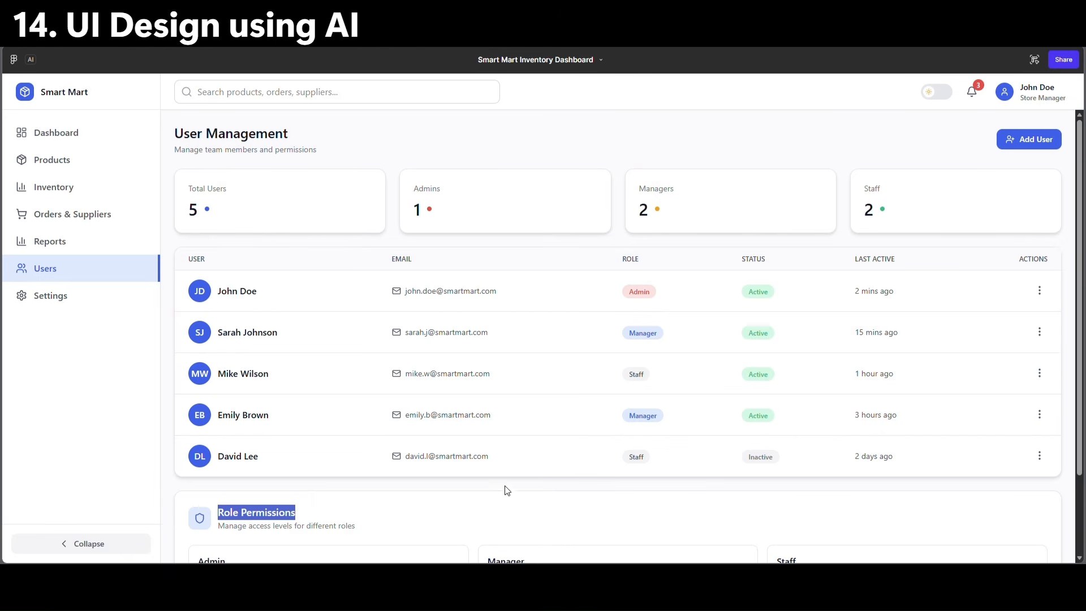
{"action": "left_click", "coordinate": [291, 150]}
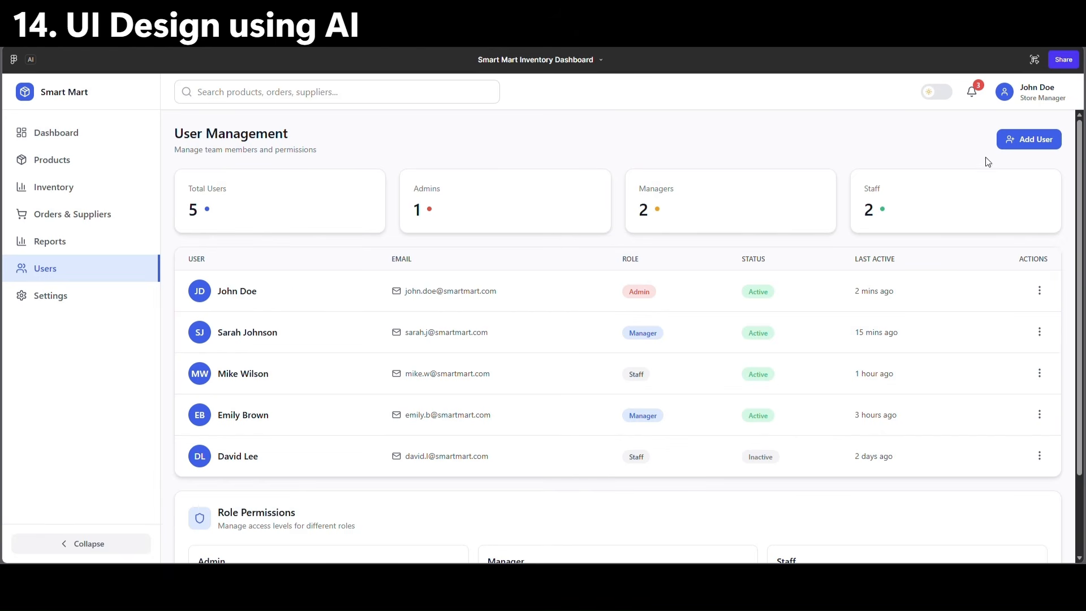
Show the prototype's Settings page, return to the Dashboard, and try collapsing and expanding the navigation sidebar.
{"action": "left_click", "coordinate": [90, 299]}
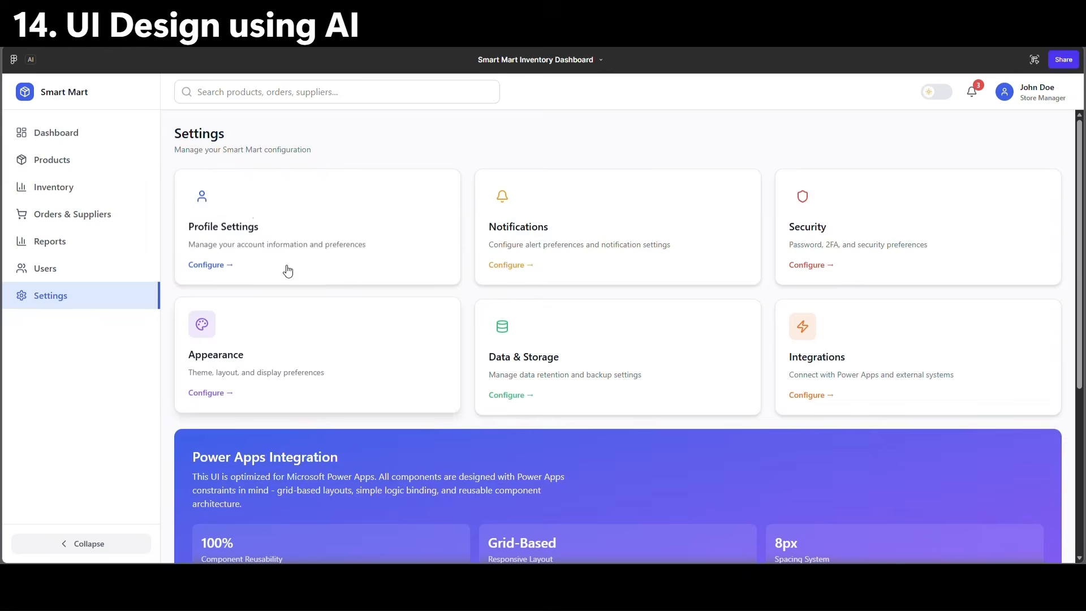
{"action": "left_click", "coordinate": [94, 136]}
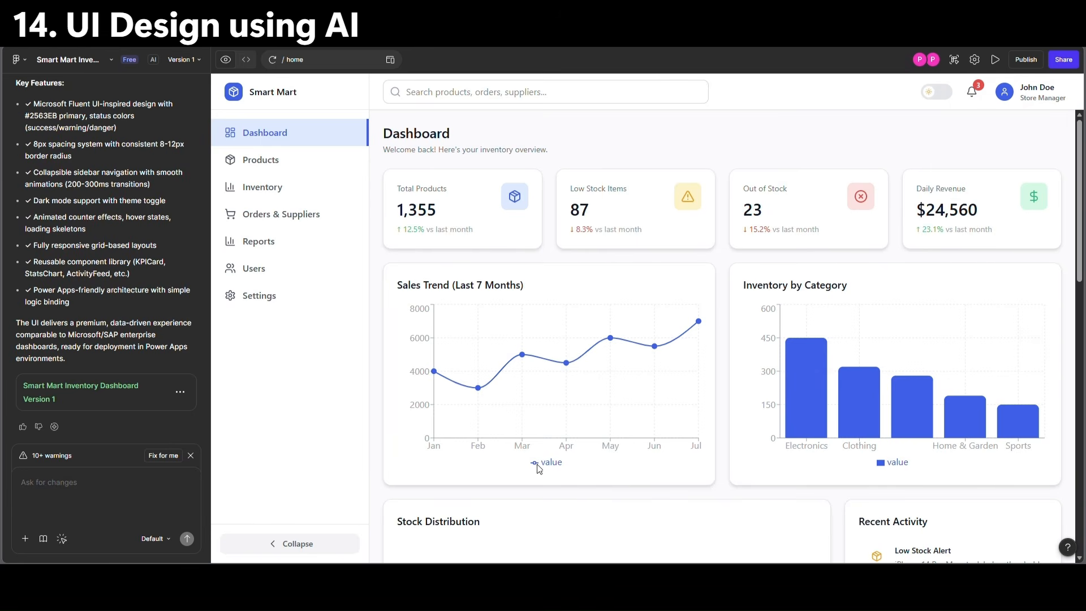
{"action": "left_click", "coordinate": [299, 540]}
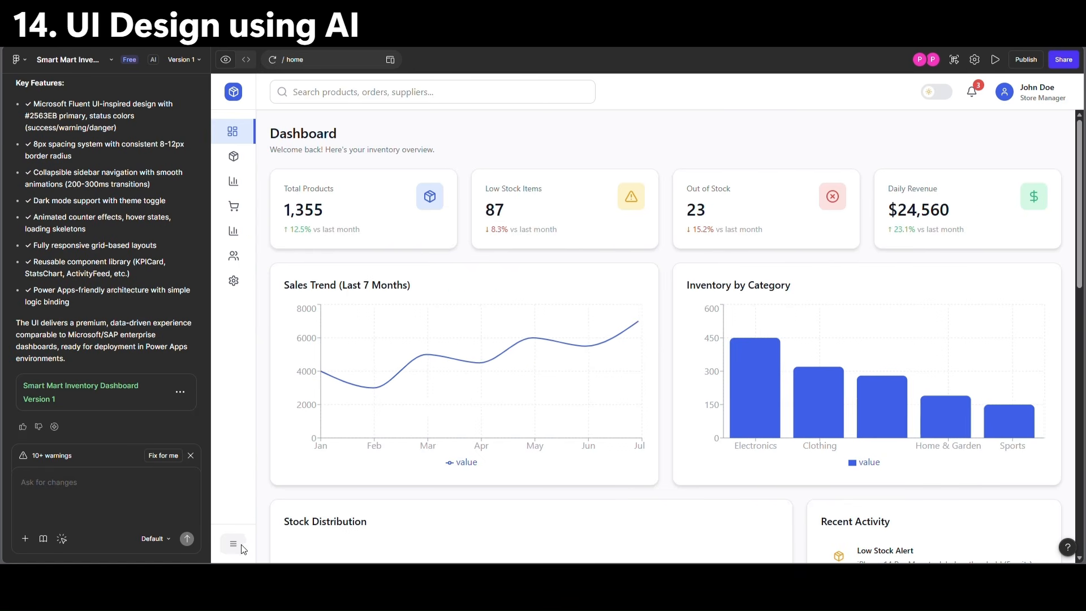
{"action": "left_click", "coordinate": [236, 547]}
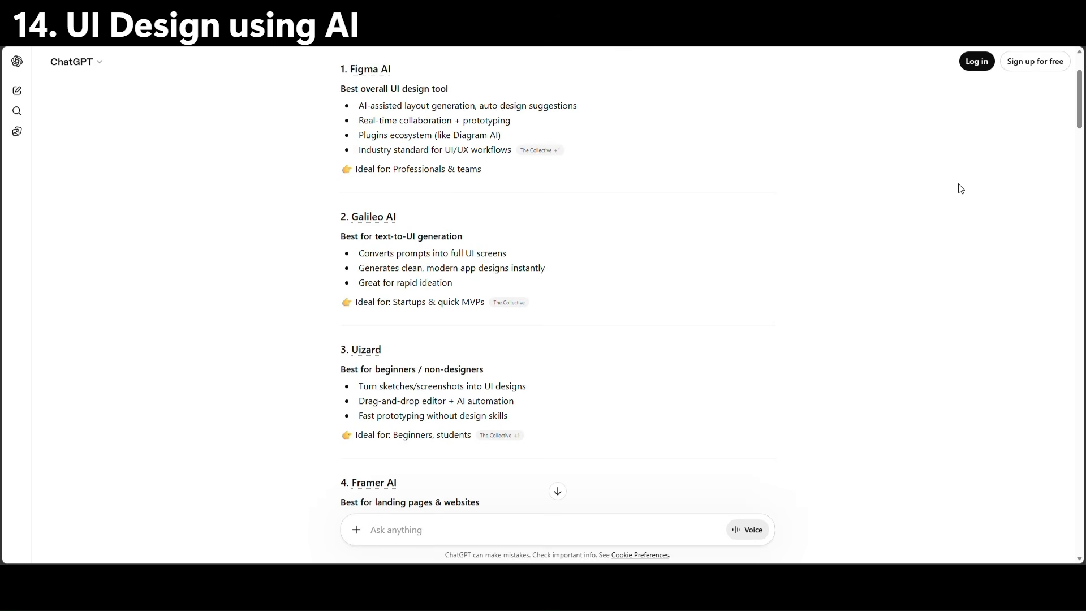
Switch to ChatGPT and review its list of AI UI design tools from Figma AI to Framer AI.
{"action": "scroll", "coordinate": [557, 489], "scroll_direction": "up", "scroll_amount": 1}
{"action": "scroll", "coordinate": [558, 490], "scroll_direction": "down", "scroll_amount": 1}
{"action": "scroll", "coordinate": [765, 335], "scroll_direction": "down", "scroll_amount": 2}
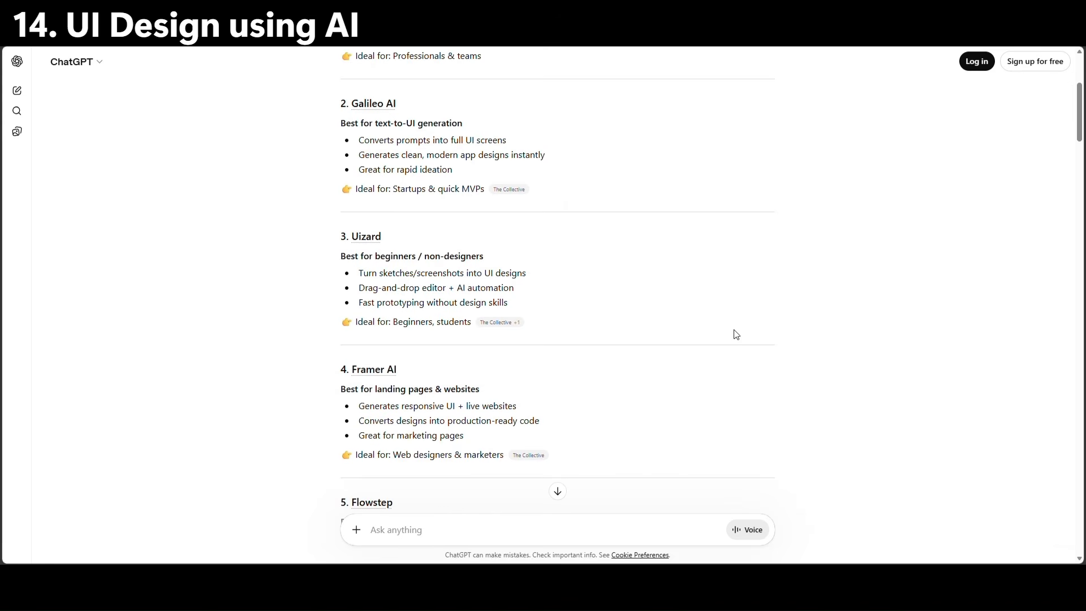
{"action": "scroll", "coordinate": [917, 271], "scroll_direction": "up", "scroll_amount": 1}
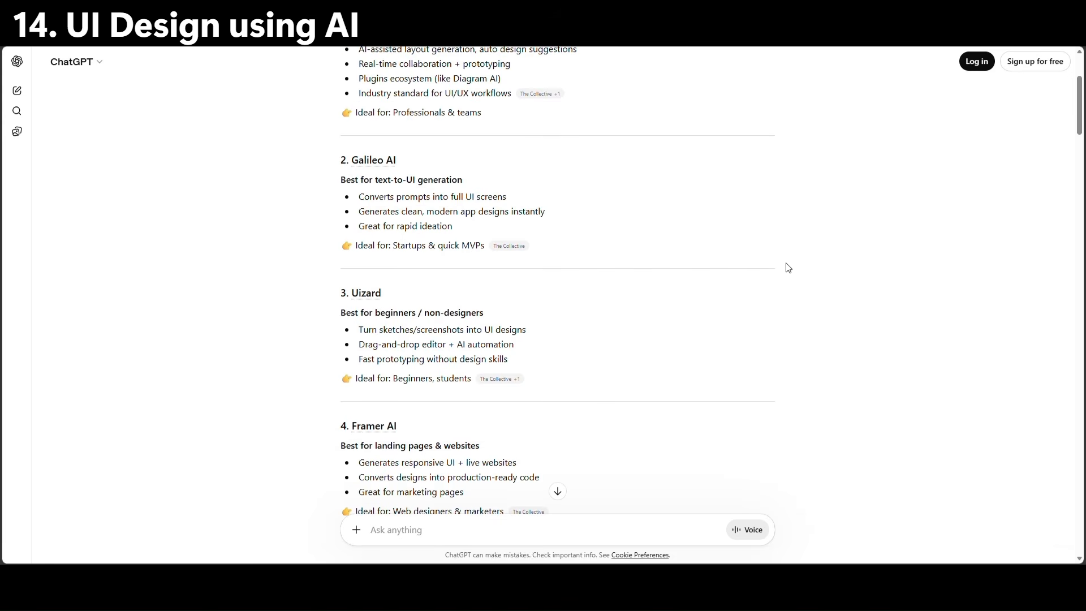
{"action": "scroll", "coordinate": [818, 270], "scroll_direction": "down", "scroll_amount": 1}
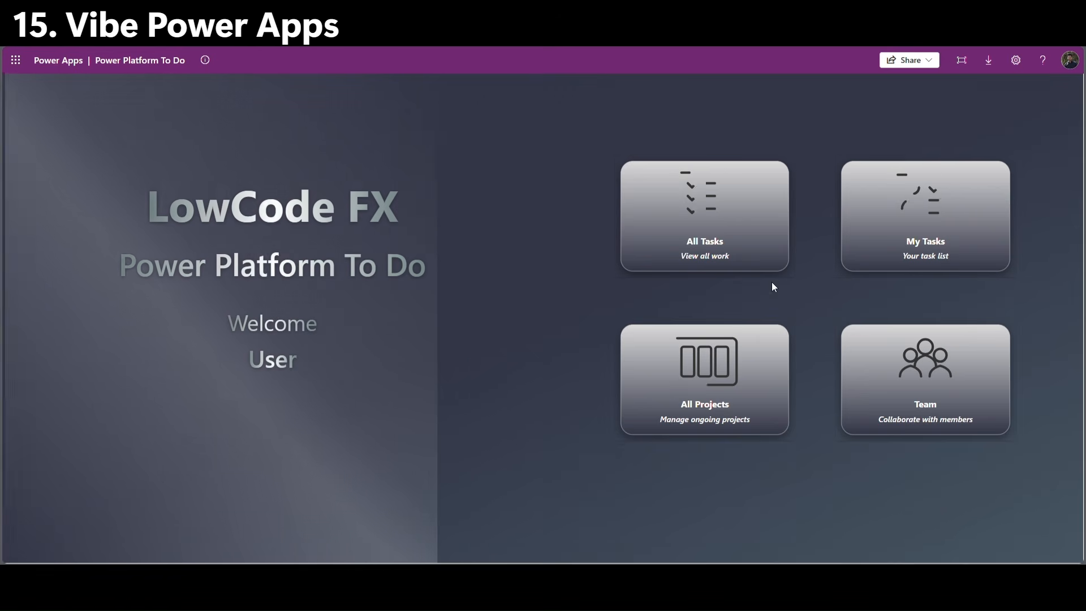
Show all projects in the Power Platform To Do app and examine the Power Platform To Do project's task board.
{"action": "left_click", "coordinate": [687, 400]}
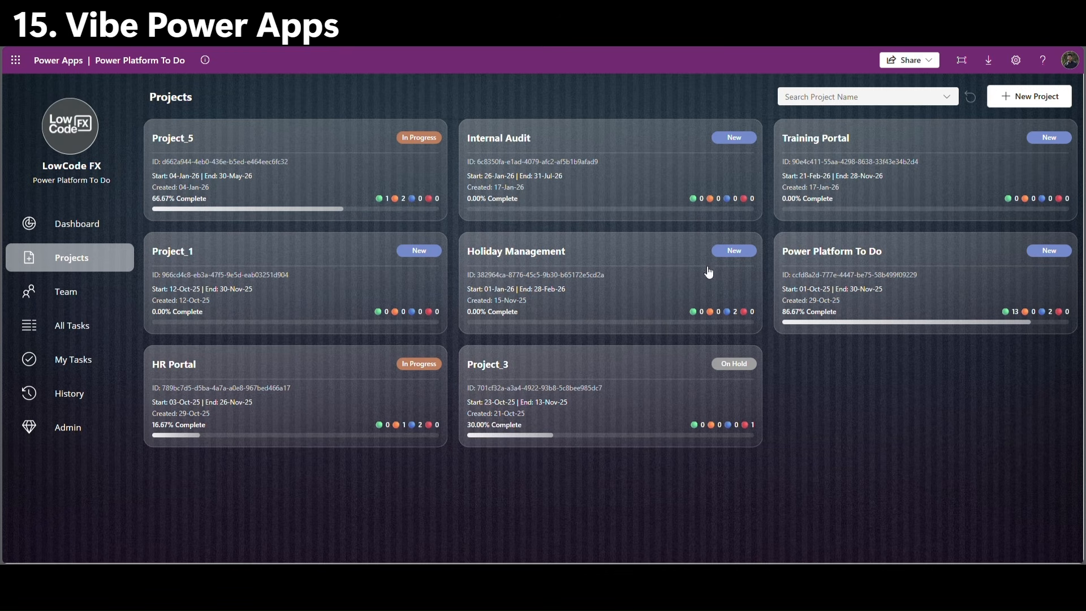
{"action": "left_click", "coordinate": [784, 292]}
{"action": "scroll", "coordinate": [940, 276], "scroll_direction": "down", "scroll_amount": 3}
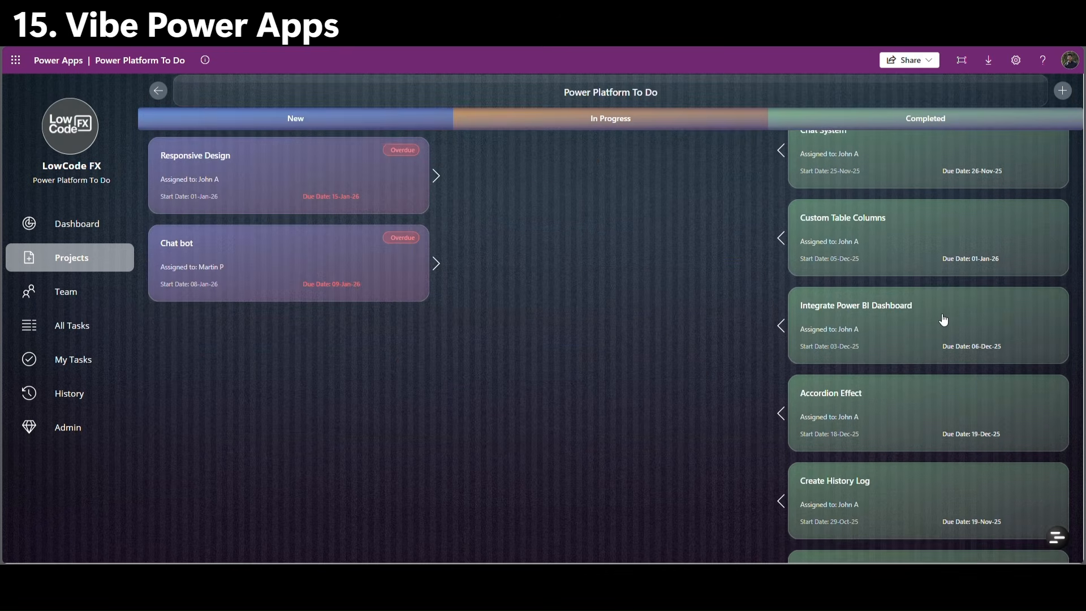
{"action": "scroll", "coordinate": [943, 340], "scroll_direction": "down", "scroll_amount": 2}
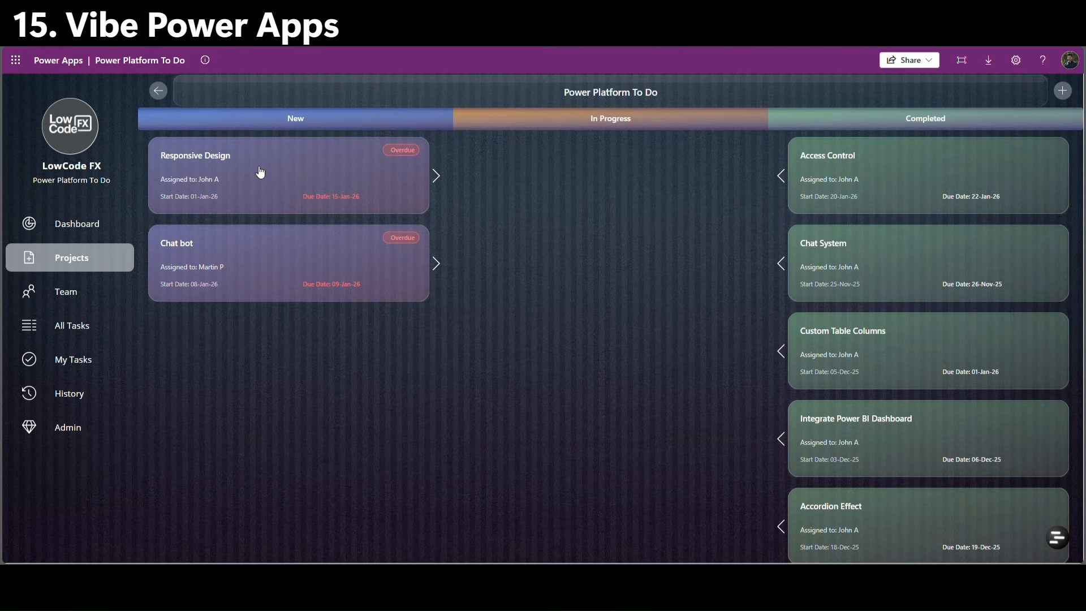
Show the Responsive Design task's action items and the activity of its Test action, and close the details.
{"action": "left_click", "coordinate": [259, 171]}
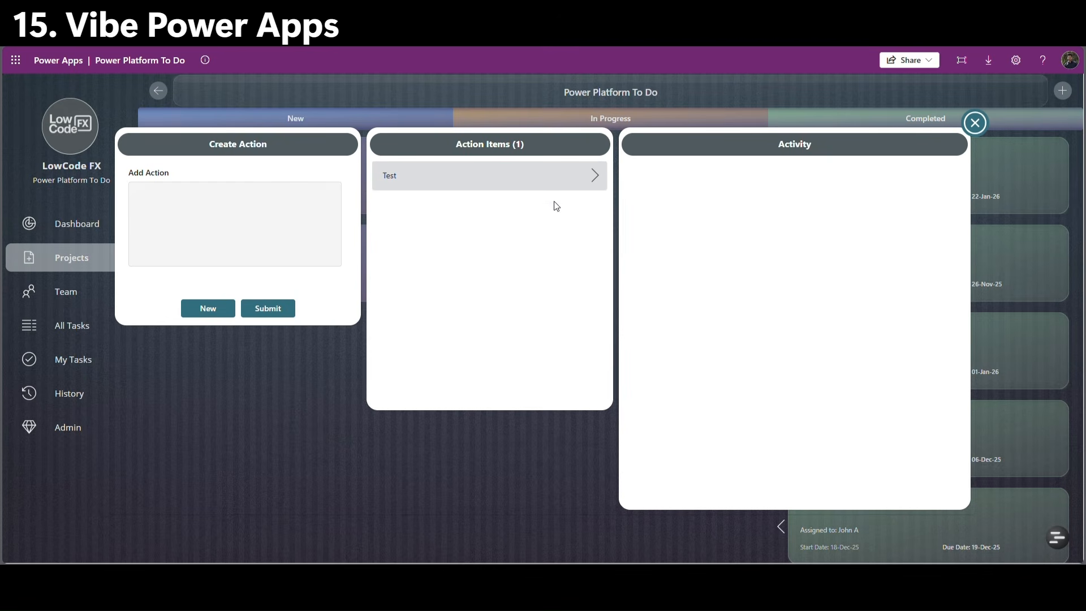
{"action": "left_click", "coordinate": [595, 177]}
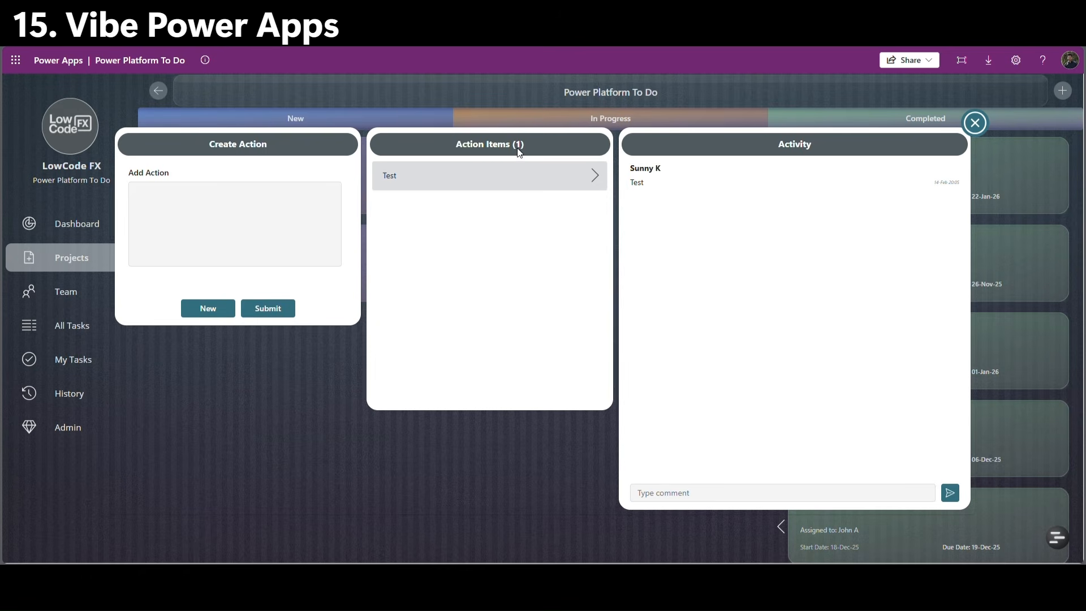
{"action": "left_click", "coordinate": [716, 498]}
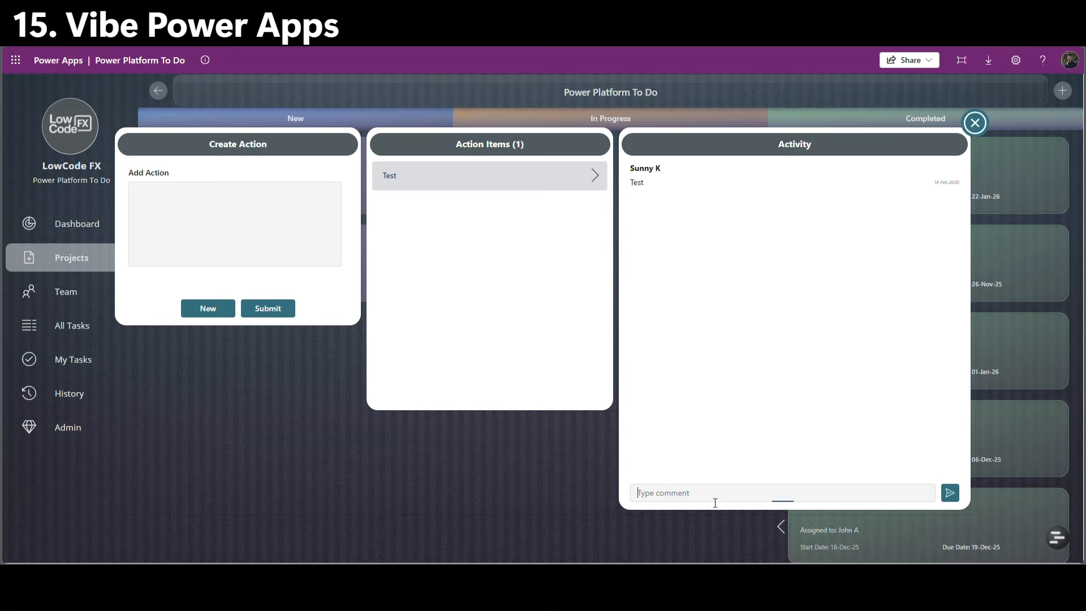
{"action": "left_click", "coordinate": [864, 381]}
{"action": "left_click", "coordinate": [976, 122]}
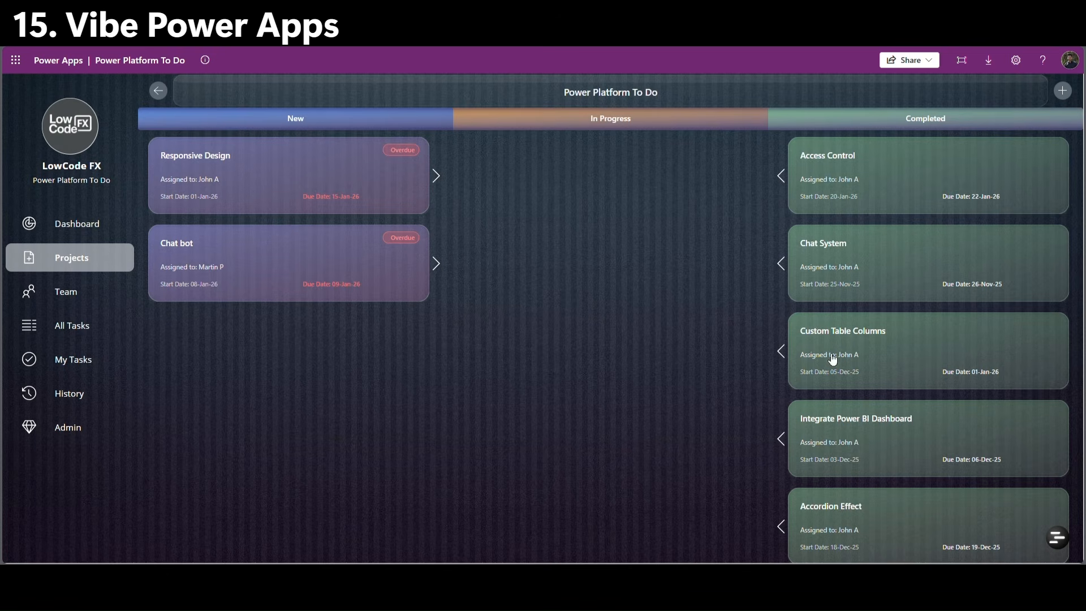
Examine the project's Gantt chart month by month back to November 25 and return to the task board.
{"action": "left_click", "coordinate": [1057, 539]}
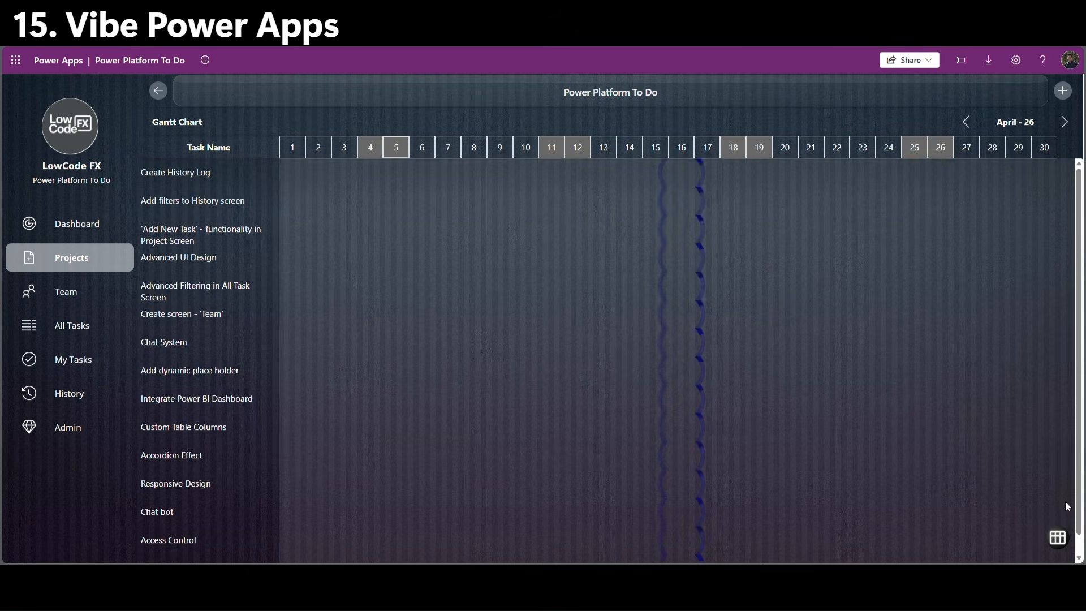
{"action": "left_click", "coordinate": [969, 124]}
{"action": "left_click", "coordinate": [969, 125]}
{"action": "left_click", "coordinate": [970, 124]}
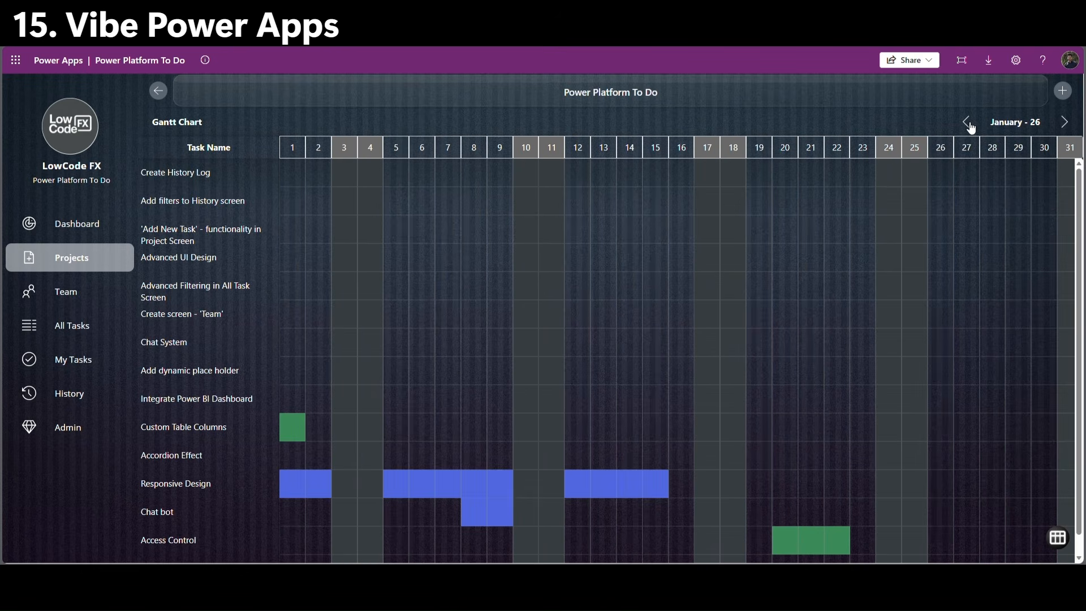
{"action": "left_click", "coordinate": [968, 124]}
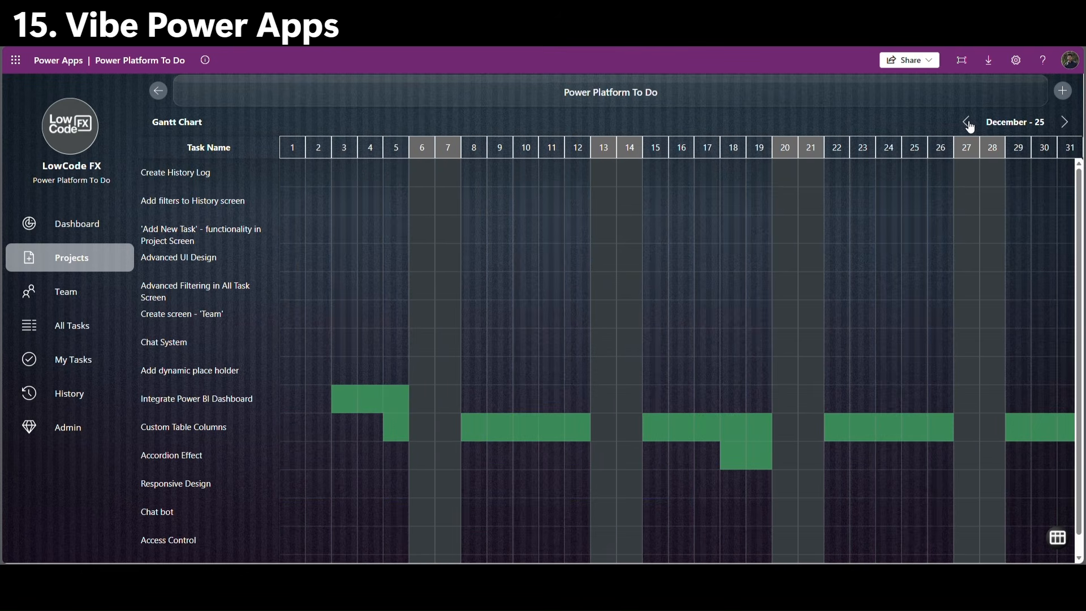
{"action": "left_click", "coordinate": [968, 125]}
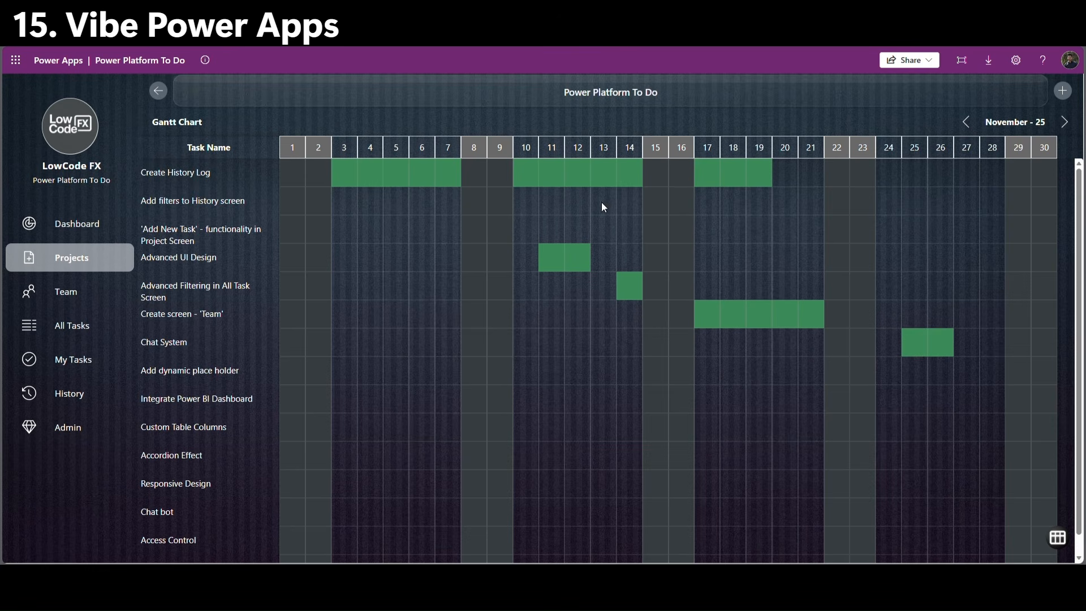
{"action": "left_click", "coordinate": [1057, 538]}
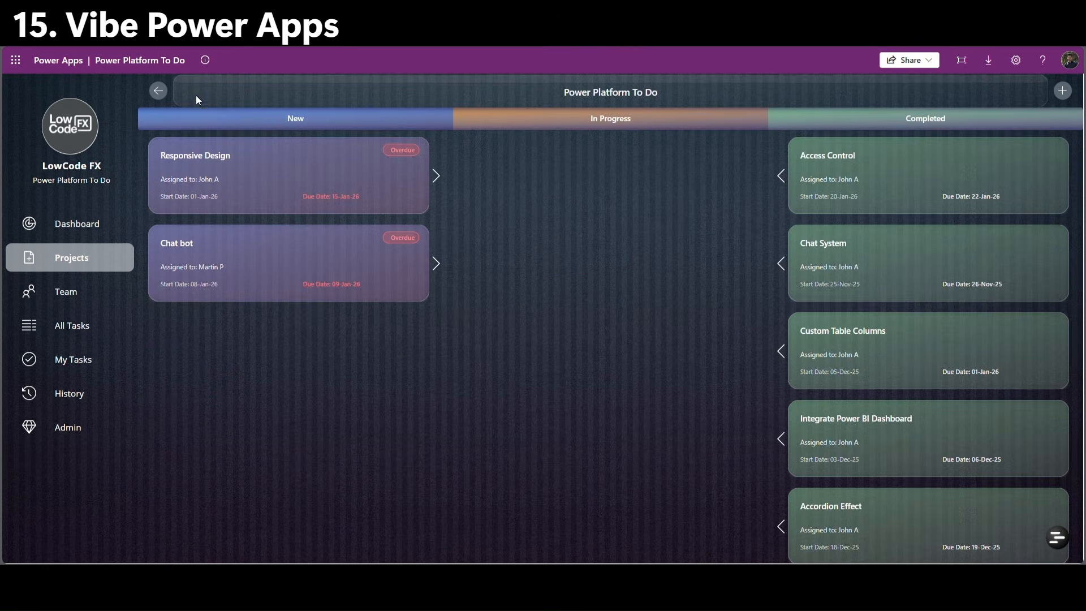
Show the Team page and expand the first resource's Power Platform To Do, Project_5, Project_3 and Holiday Management sections.
{"action": "left_click", "coordinate": [159, 91]}
{"action": "left_click", "coordinate": [79, 297]}
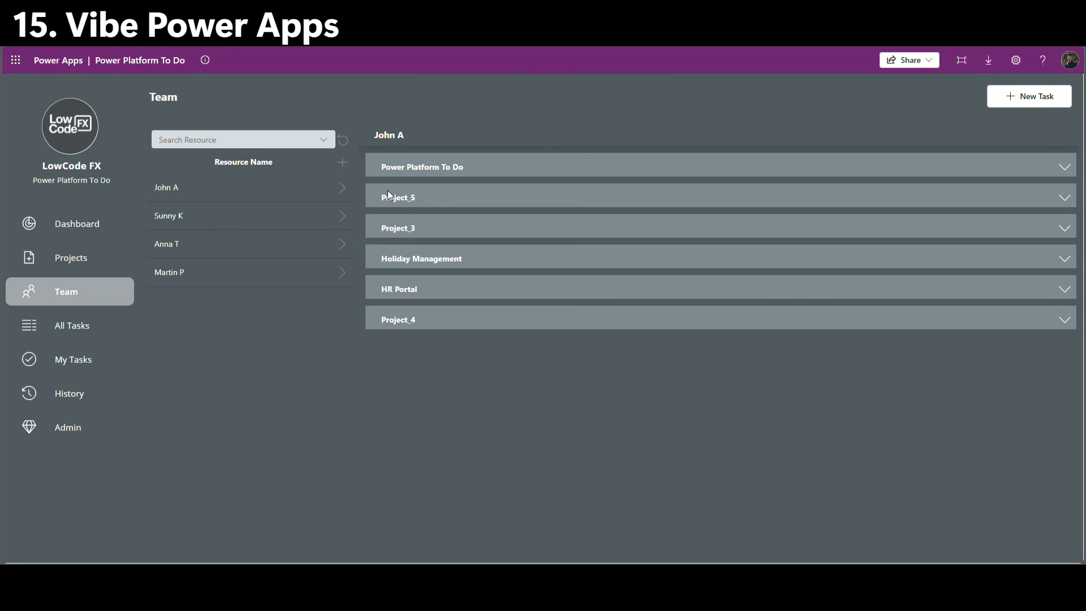
{"action": "left_click", "coordinate": [1065, 168]}
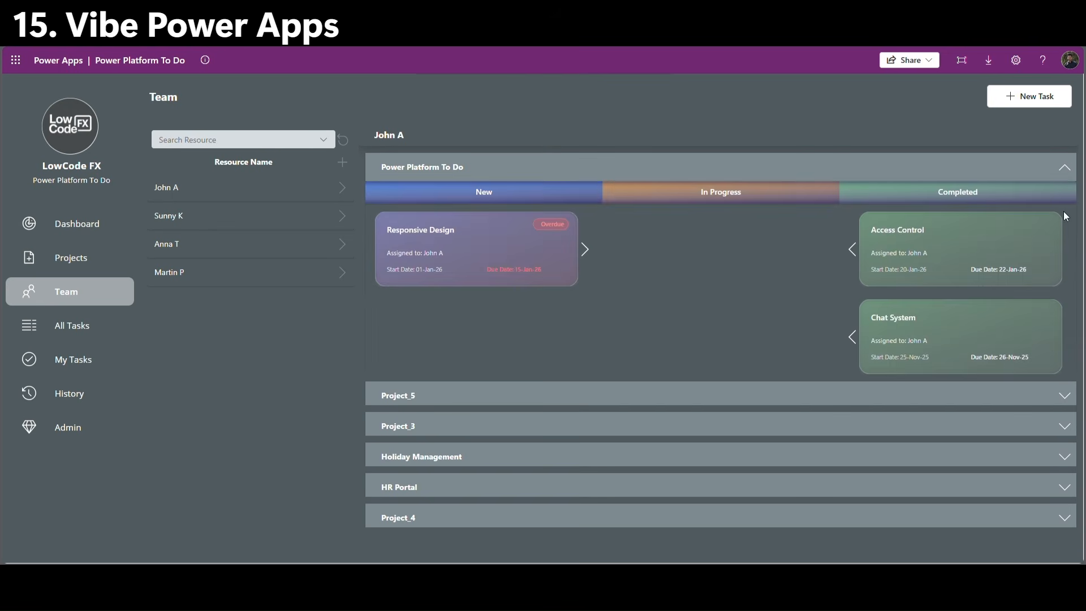
{"action": "left_click", "coordinate": [1066, 394]}
{"action": "left_click", "coordinate": [1066, 426]}
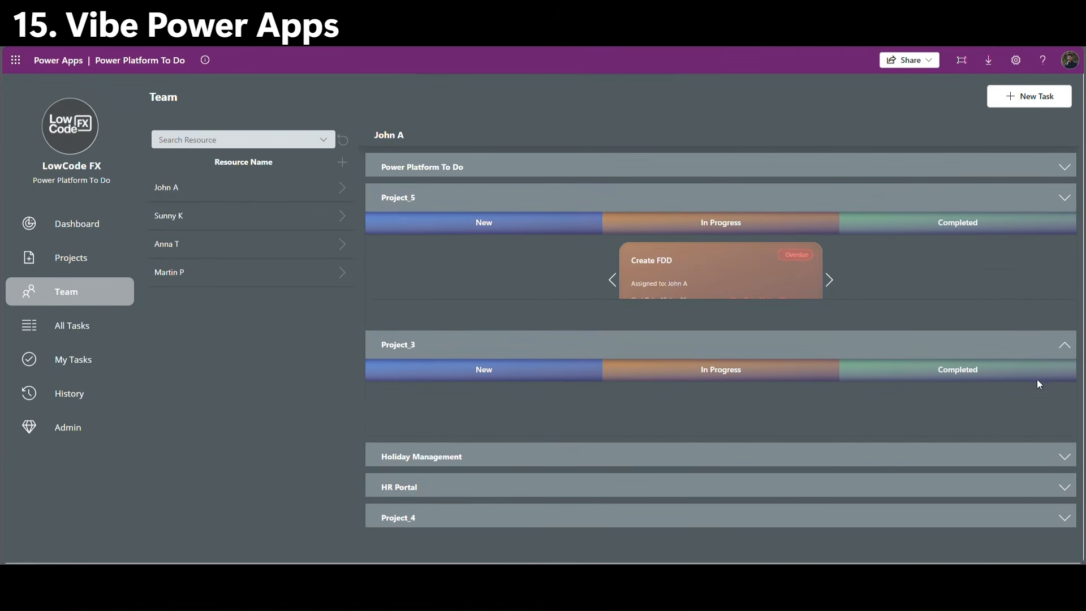
{"action": "left_click", "coordinate": [1063, 456]}
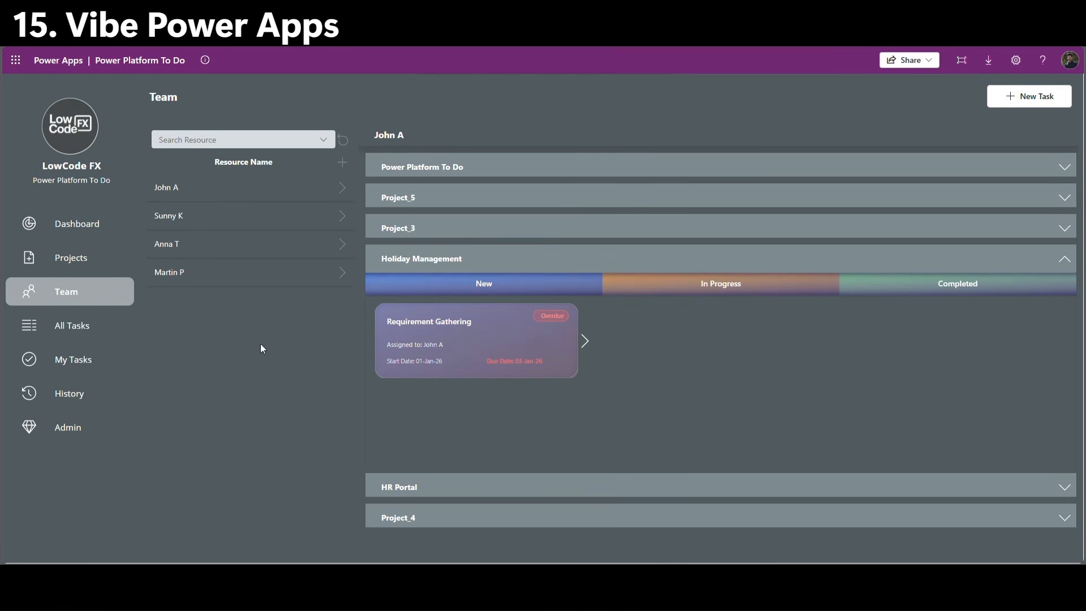
Show the All Tasks page and look through the complete task table.
{"action": "left_click", "coordinate": [79, 324]}
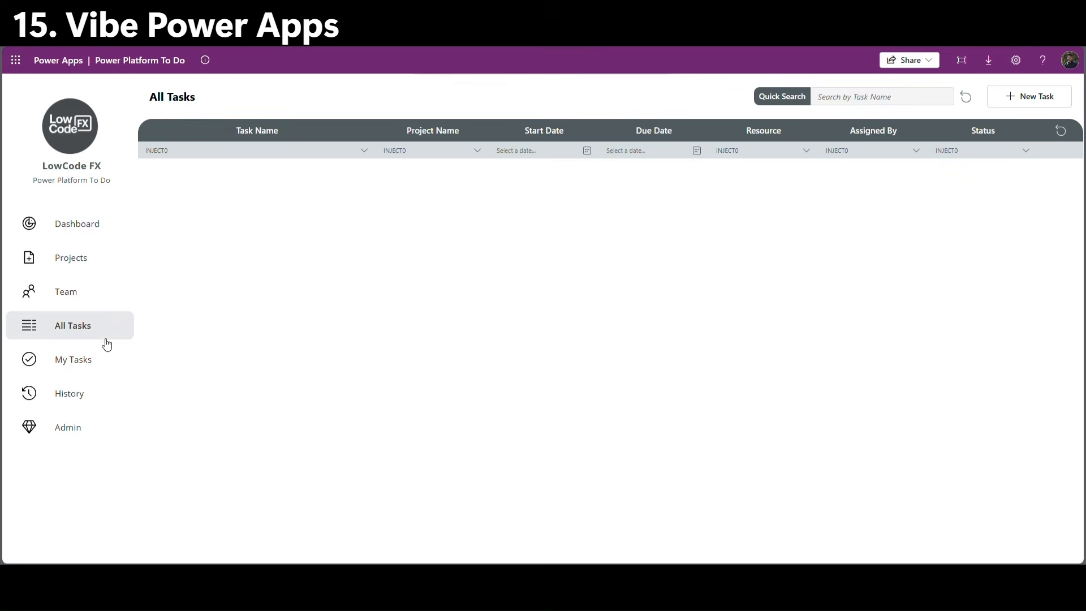
{"action": "scroll", "coordinate": [874, 227], "scroll_direction": "down", "scroll_amount": 3}
{"action": "scroll", "coordinate": [820, 240], "scroll_direction": "down", "scroll_amount": 2}
{"action": "scroll", "coordinate": [880, 238], "scroll_direction": "up", "scroll_amount": 5}
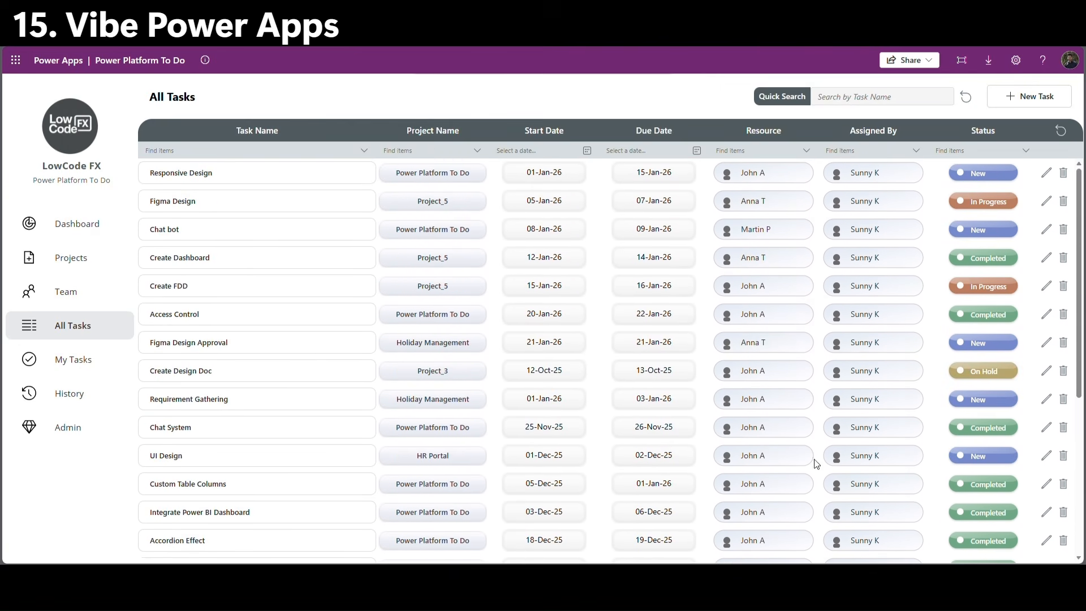
Show the My Tasks page and try filtering its table by the Power Platform To Do project.
{"action": "left_click", "coordinate": [74, 362]}
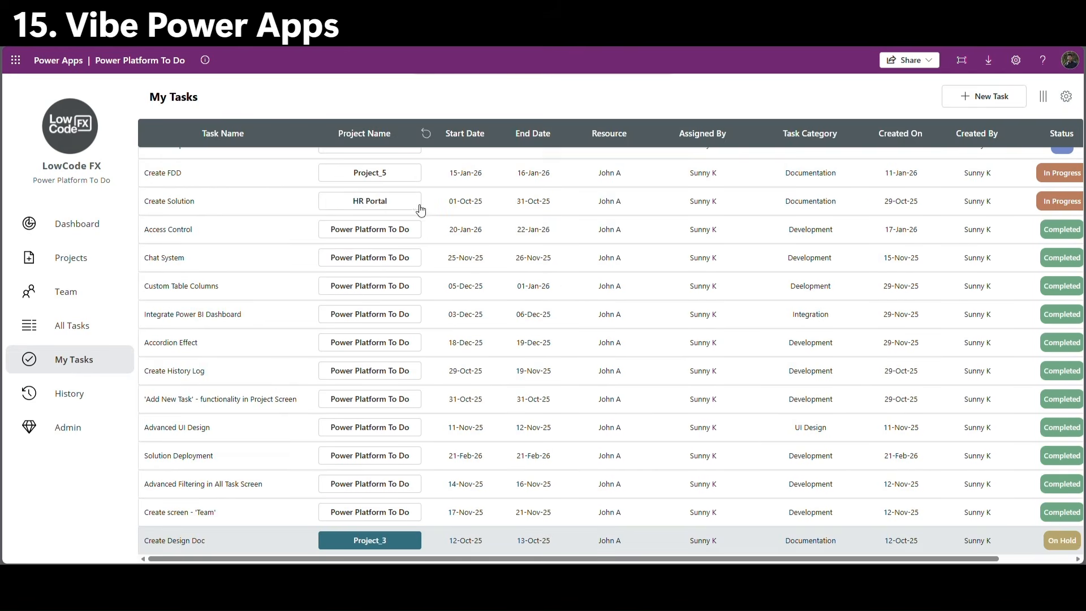
{"action": "left_click", "coordinate": [382, 287]}
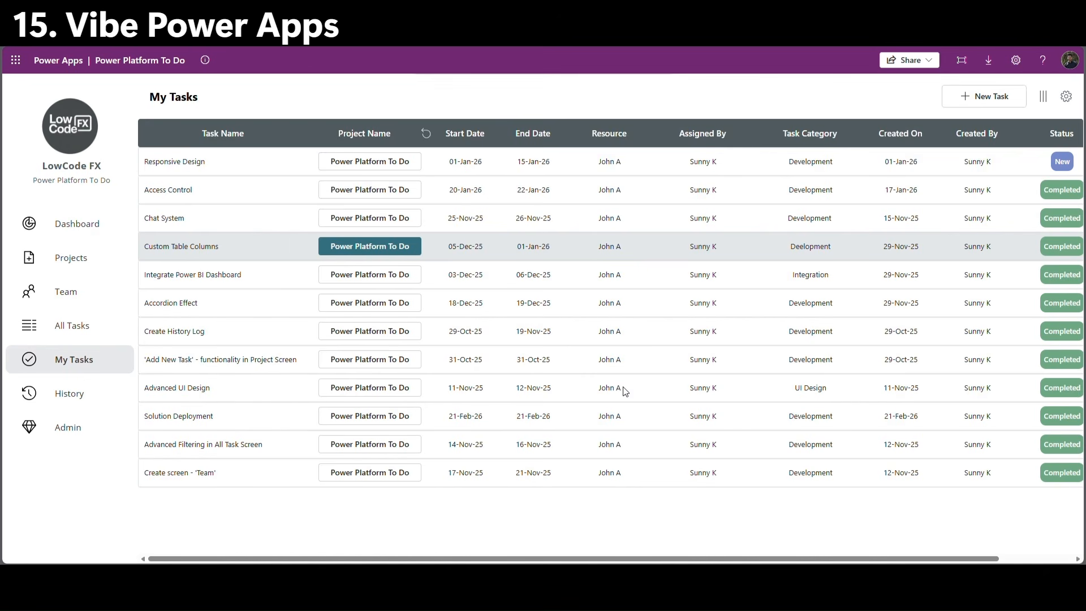
{"action": "left_click", "coordinate": [390, 270]}
Show the History page, try filtering the log by Completed status and one assignee, and reset the filters.
{"action": "left_click", "coordinate": [71, 393]}
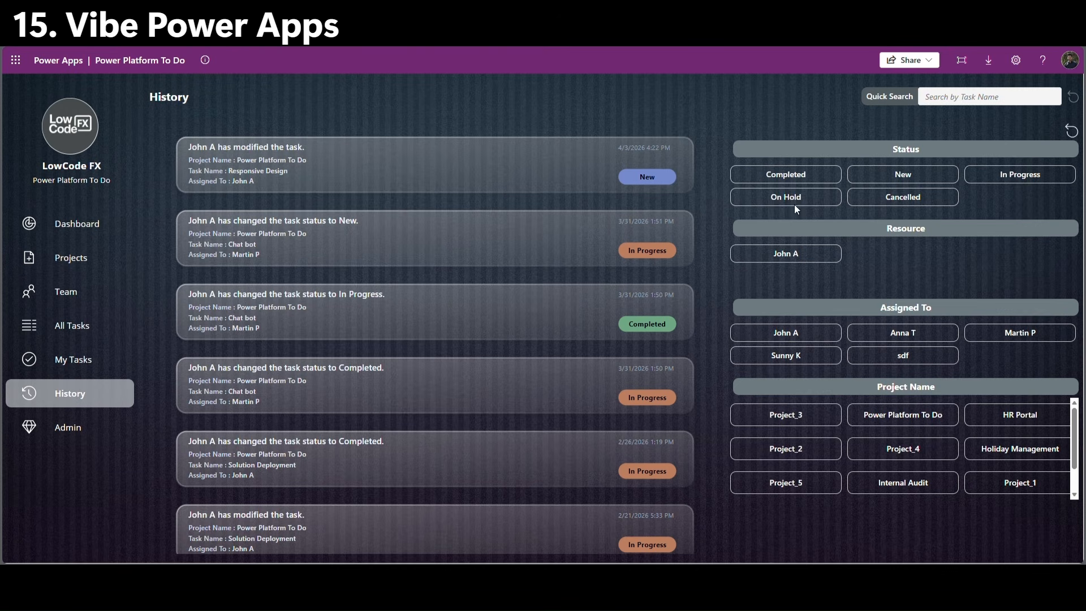
{"action": "left_click", "coordinate": [788, 176]}
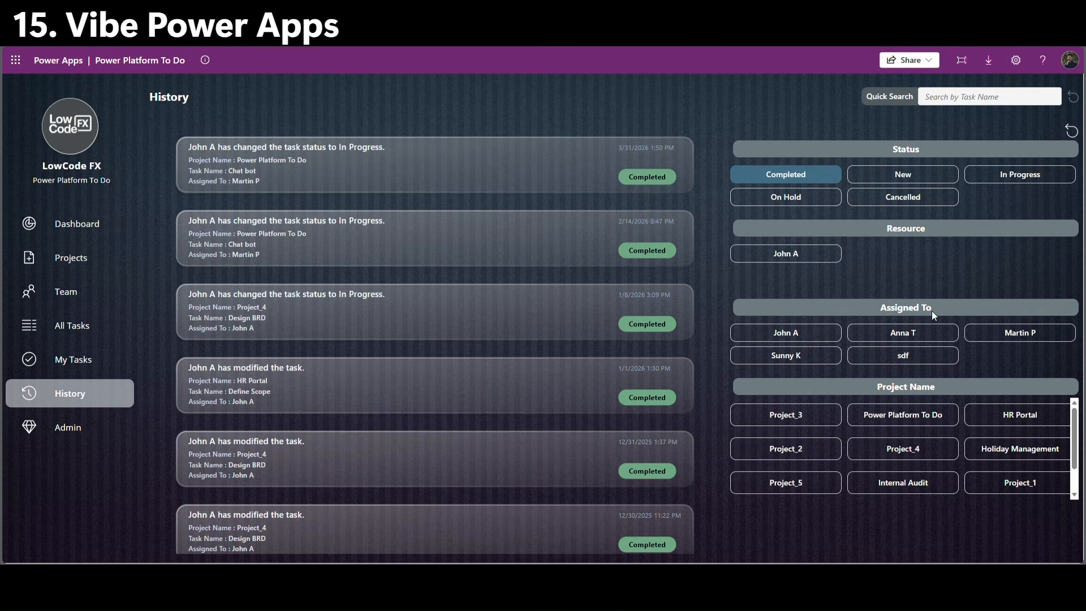
{"action": "left_click", "coordinate": [817, 356]}
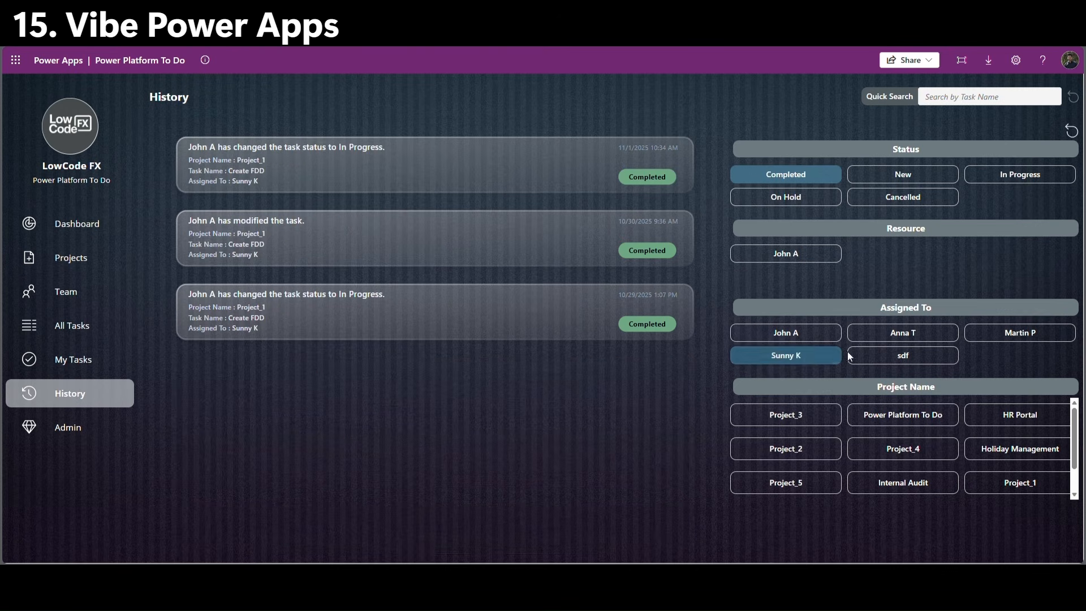
{"action": "left_click", "coordinate": [1072, 131]}
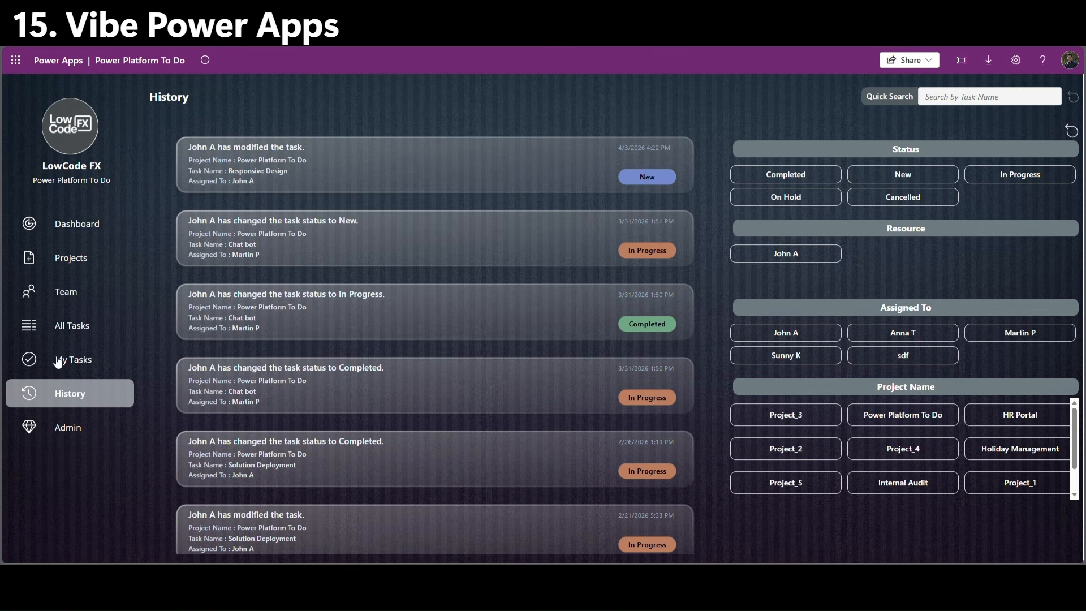
Show the Admin page's Projects and Users lists, and return to the Dashboard.
{"action": "left_click", "coordinate": [78, 430]}
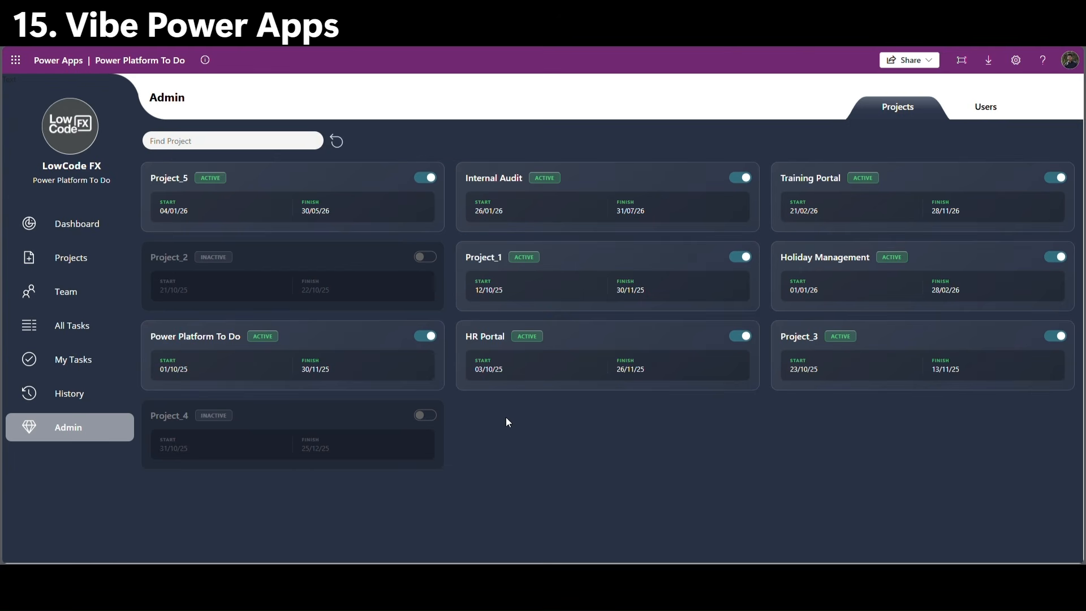
{"action": "left_click", "coordinate": [989, 116]}
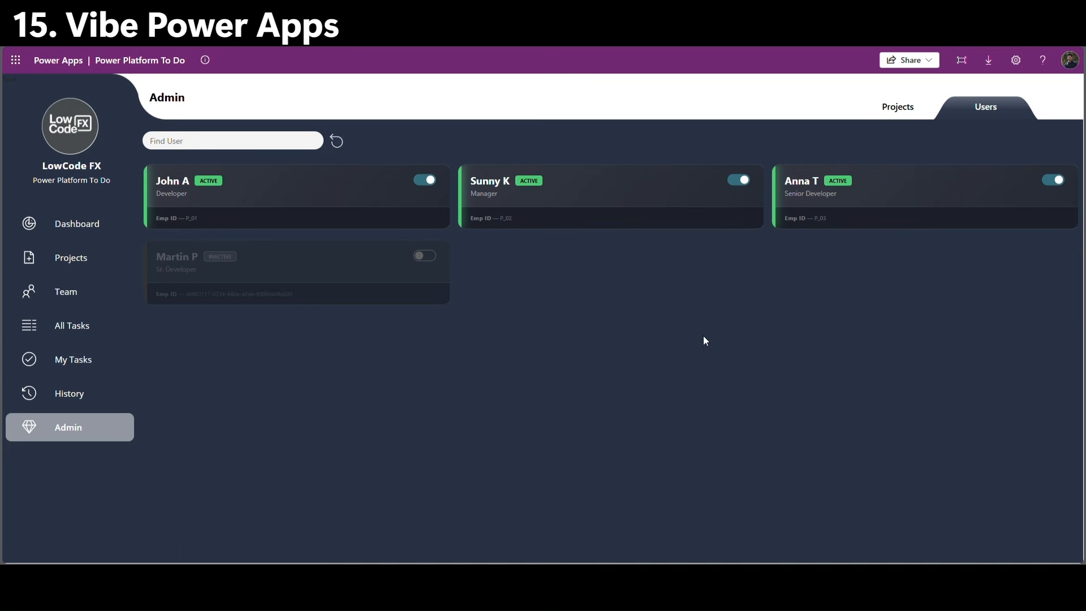
{"action": "left_click", "coordinate": [84, 223]}
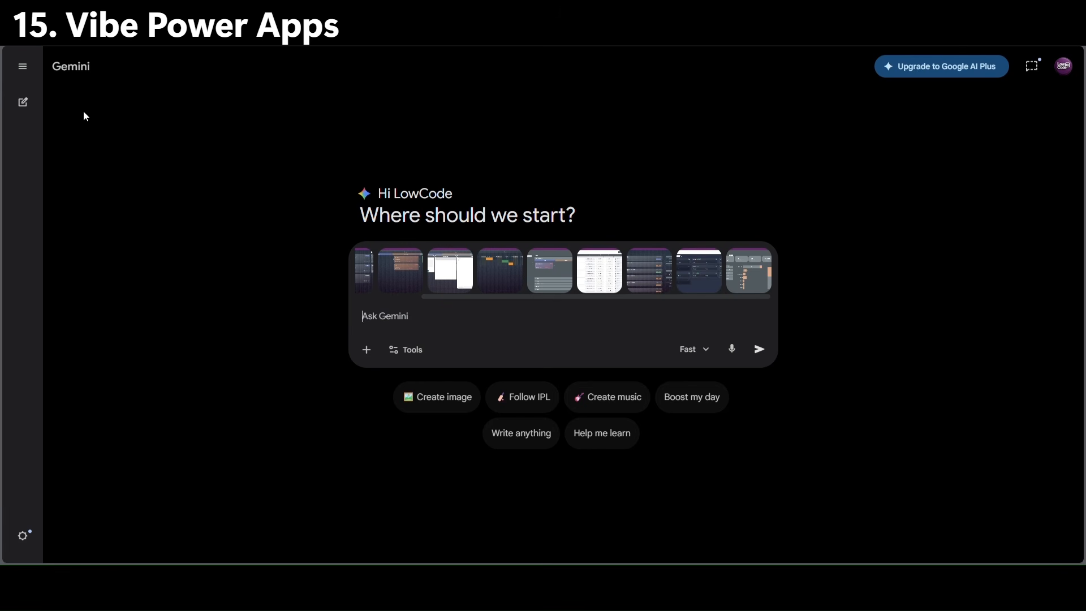
Check the attached app screenshots in Gemini and request a detailed, tab-based vibe Power App prompt for creating a similar application.
{"action": "left_click_drag", "start_coordinate": [512, 297], "coordinate": [335, 287]}
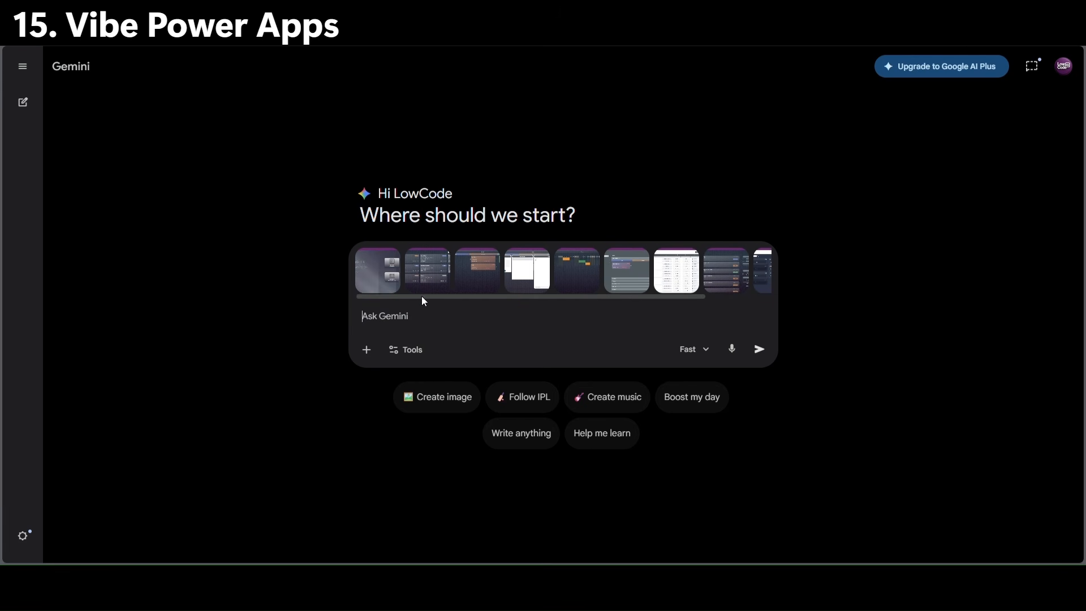
{"action": "left_click_drag", "start_coordinate": [422, 296], "coordinate": [652, 301]}
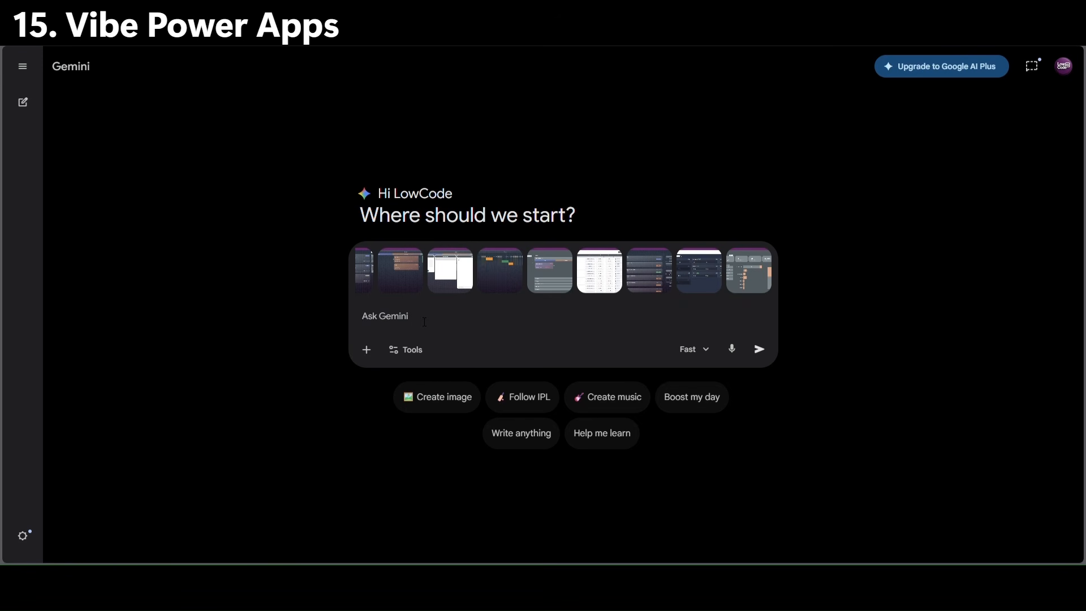
{"action": "type", "text": "attached are the screenshots from canva"}
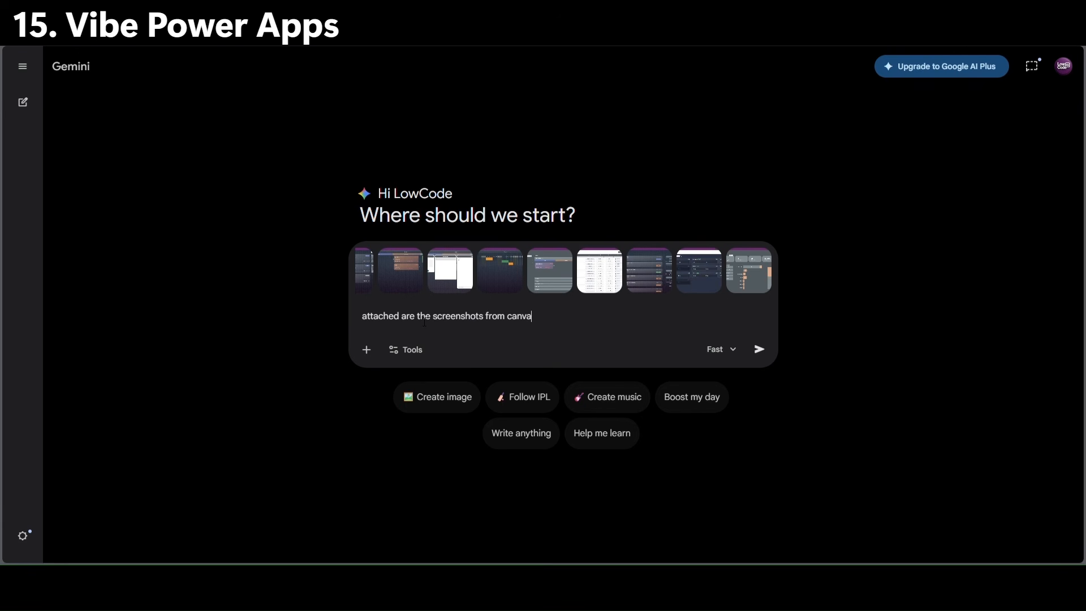
{"action": "type", "text": "s app, i want a detailed prompt "}
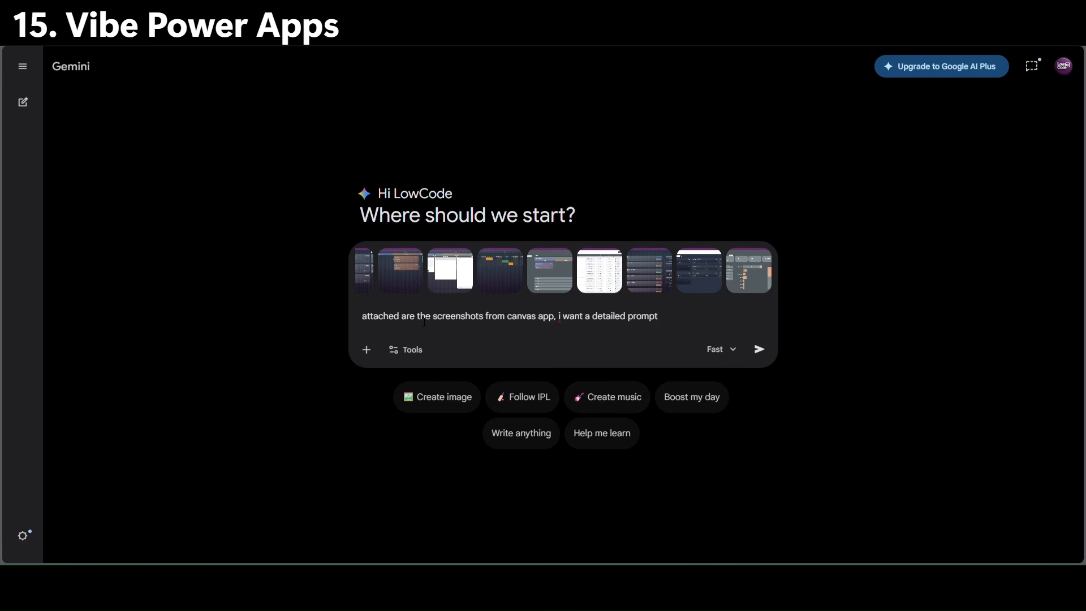
{"action": "type", "text": "for vide power app to create"}
{"action": "type", "text": " similar application. check the screenshots"}
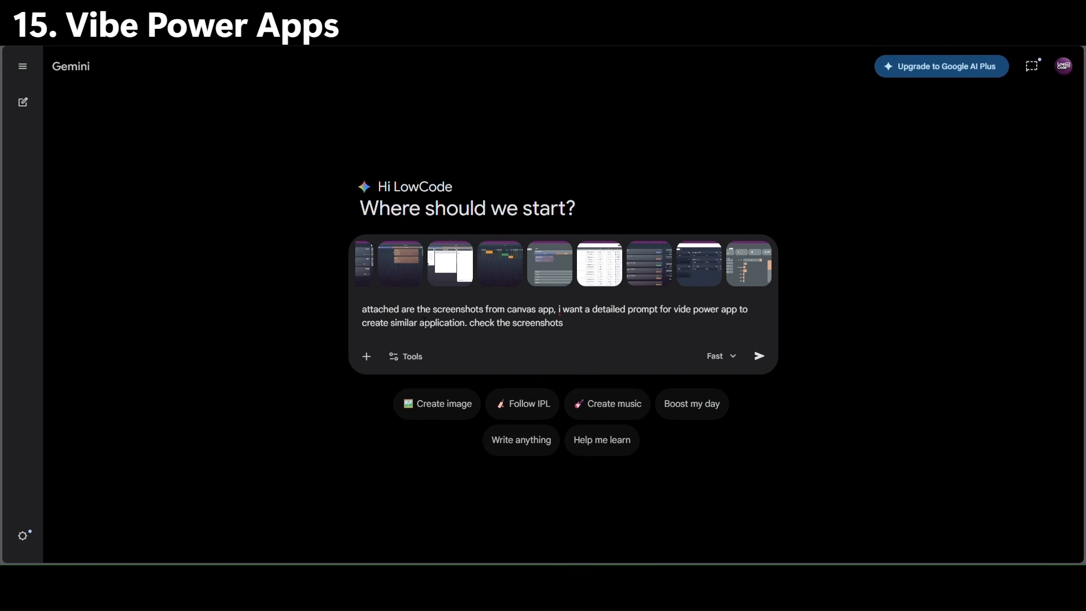
{"action": "type", "text": ", write a prompt based on tabs."}
{"action": "key", "text": "Return"}
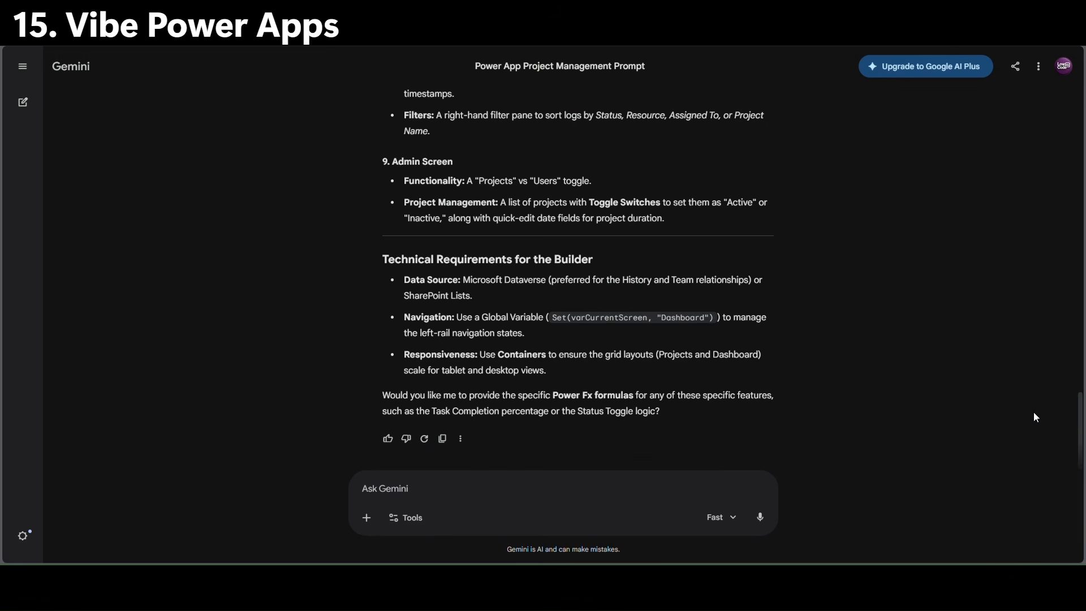
Review Gemini's generated prompt, paste it into the Vibe Power Apps description box and submit it to build the app.
{"action": "left_click_drag", "start_coordinate": [1075, 430], "coordinate": [1069, 138]}
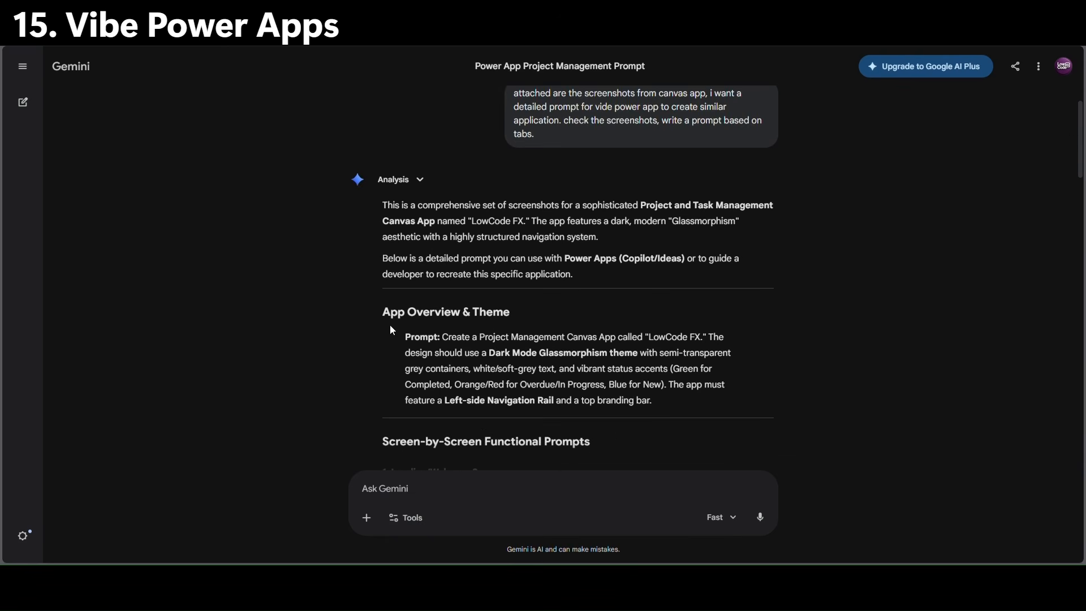
{"action": "left_click_drag", "start_coordinate": [438, 338], "coordinate": [586, 372]}
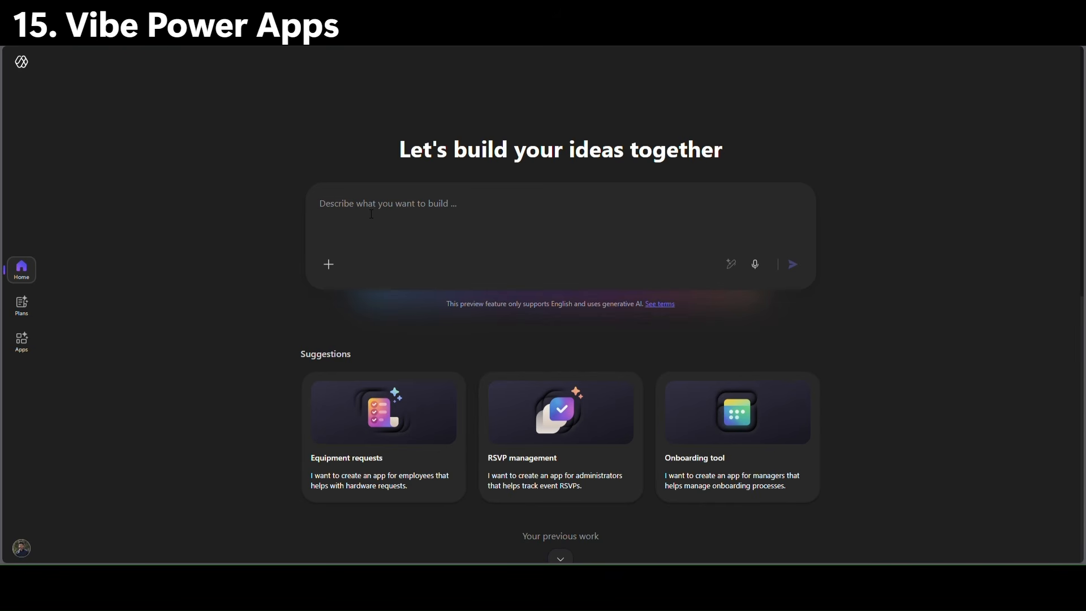
{"action": "key", "text": "ctrl+v"}
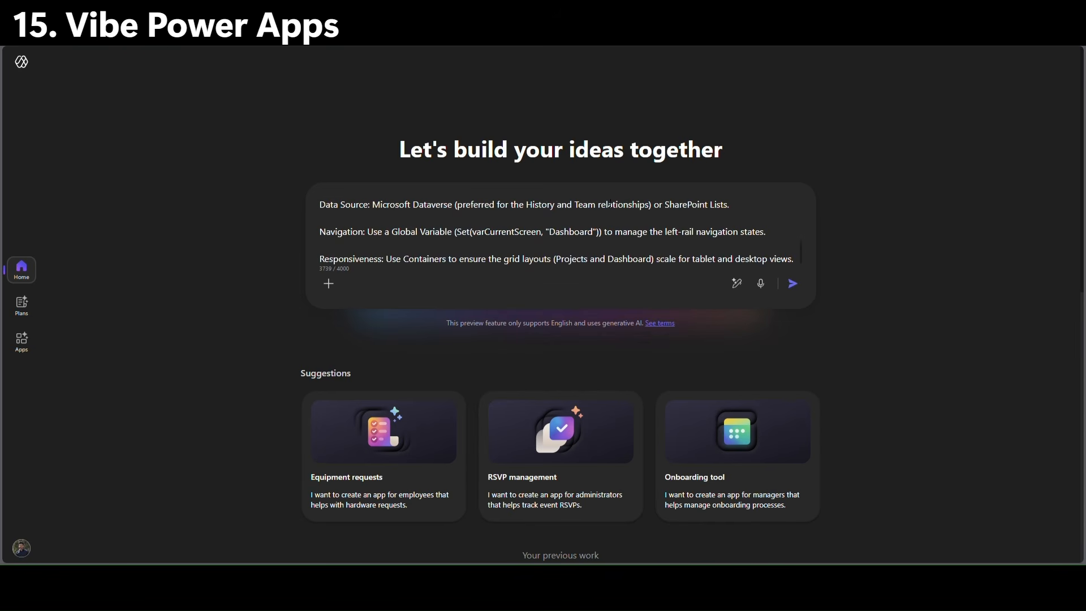
{"action": "left_click", "coordinate": [791, 290]}
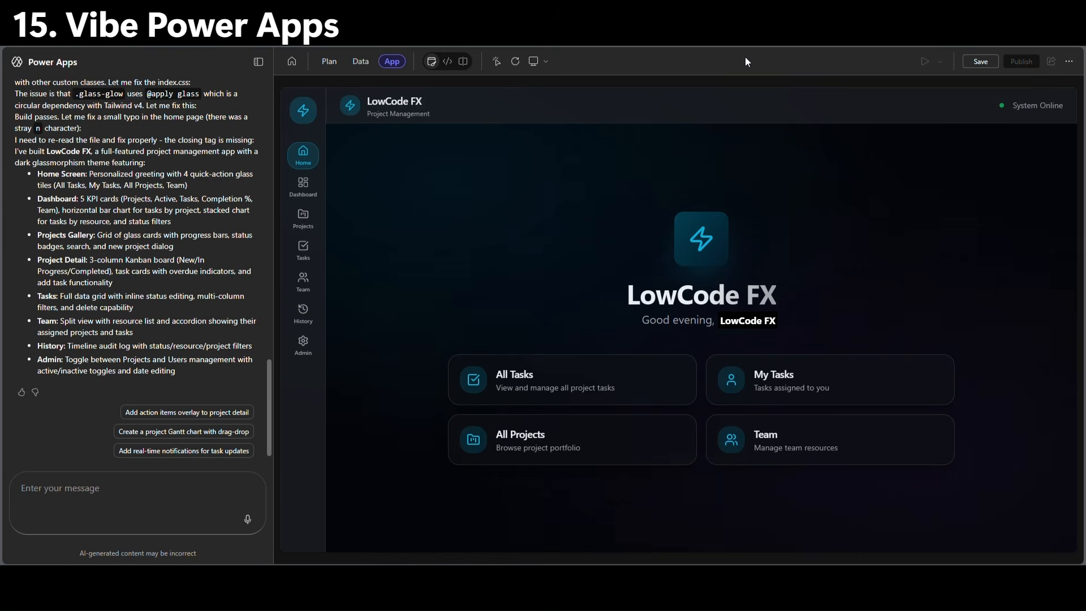
Look through the generated data model and the plan's user roles, and return to the app preview.
{"action": "left_click", "coordinate": [359, 62]}
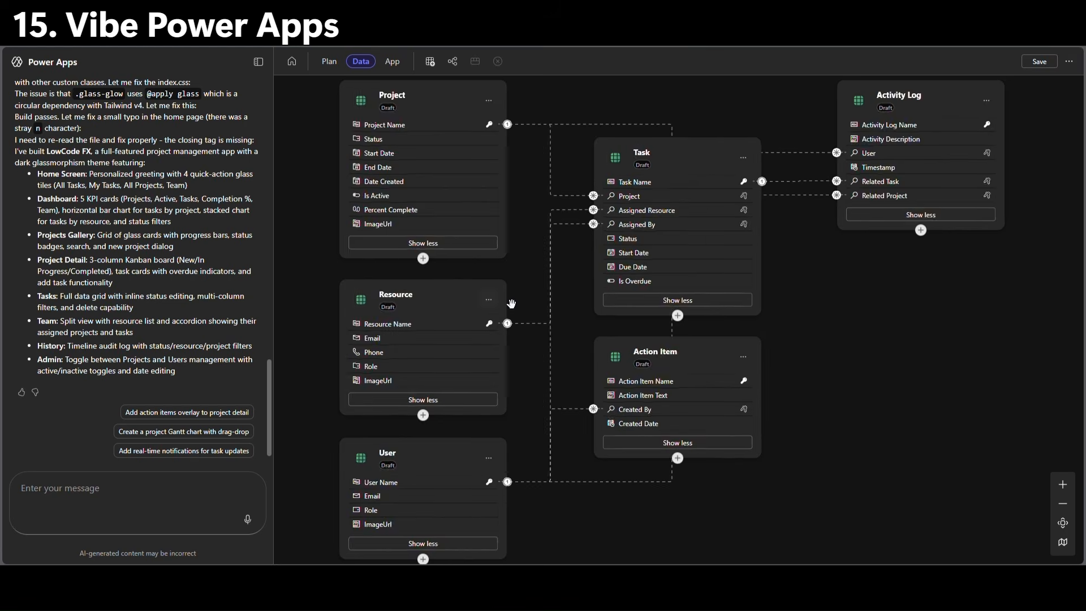
{"action": "left_click", "coordinate": [335, 68]}
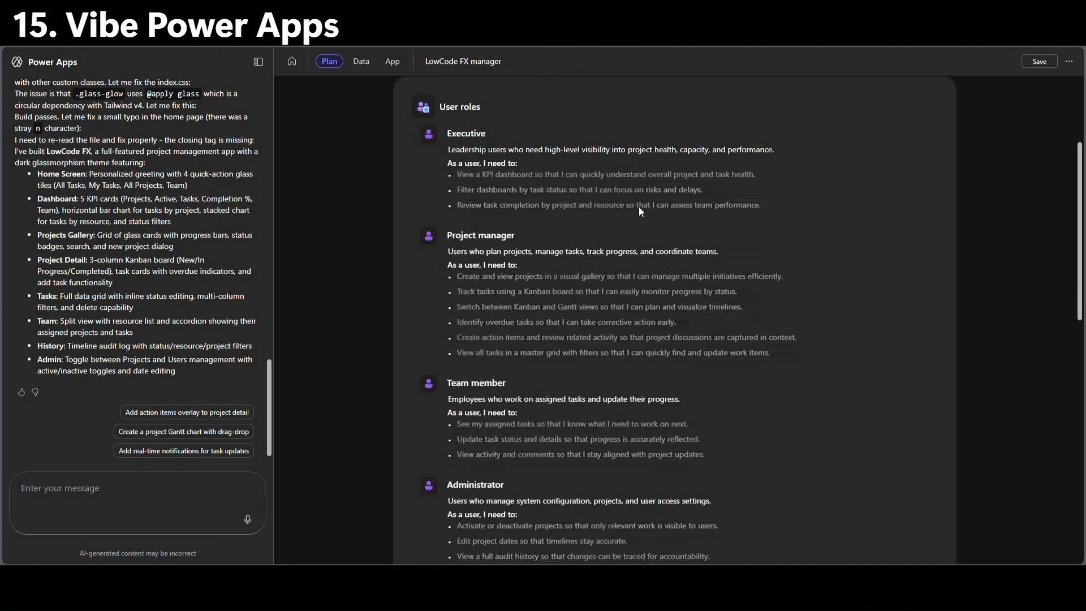
{"action": "scroll", "coordinate": [510, 473], "scroll_direction": "down", "scroll_amount": 5}
{"action": "scroll", "coordinate": [673, 317], "scroll_direction": "up", "scroll_amount": 10}
{"action": "left_click", "coordinate": [392, 62]}
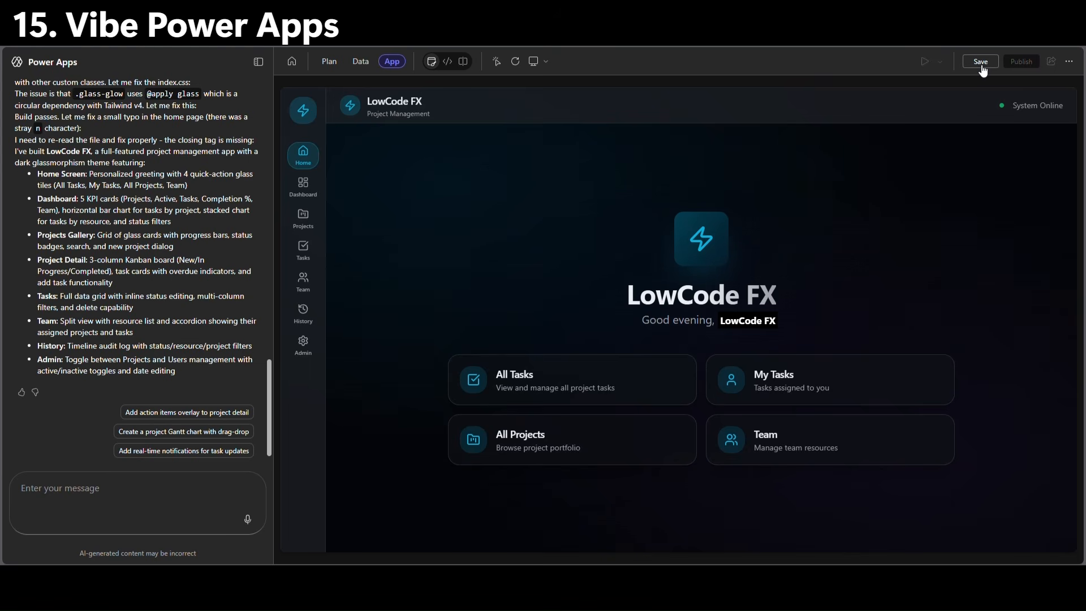
Save the generated LowCode FX app and hide the chat pane to widen the preview.
{"action": "left_click", "coordinate": [982, 65]}
{"action": "left_click", "coordinate": [260, 63]}
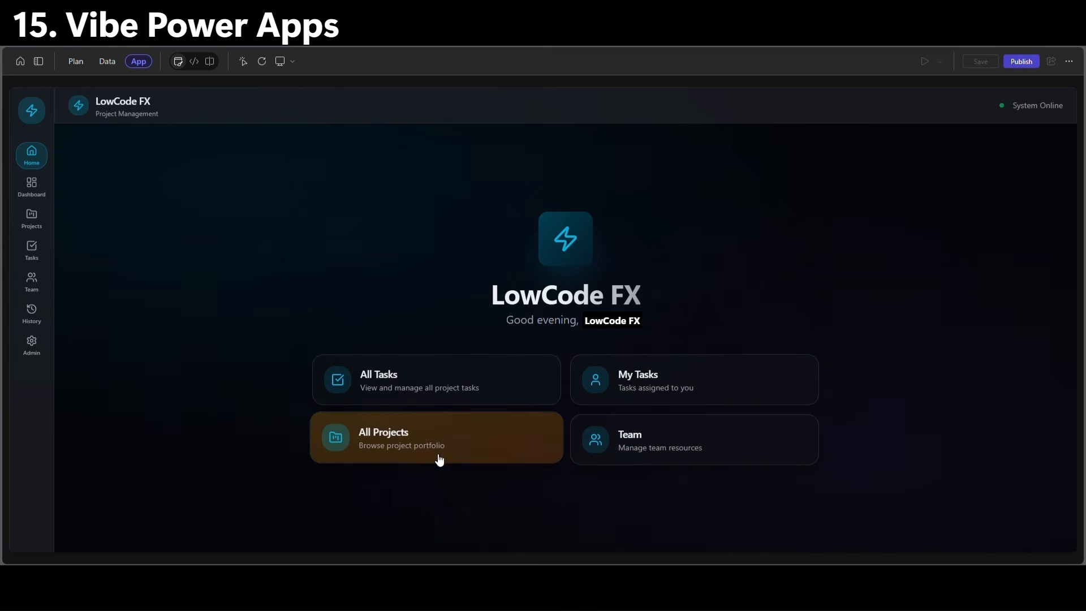
Show the All Projects page, look over the Create New Project form and its Status choices, and close the form.
{"action": "left_click", "coordinate": [410, 446]}
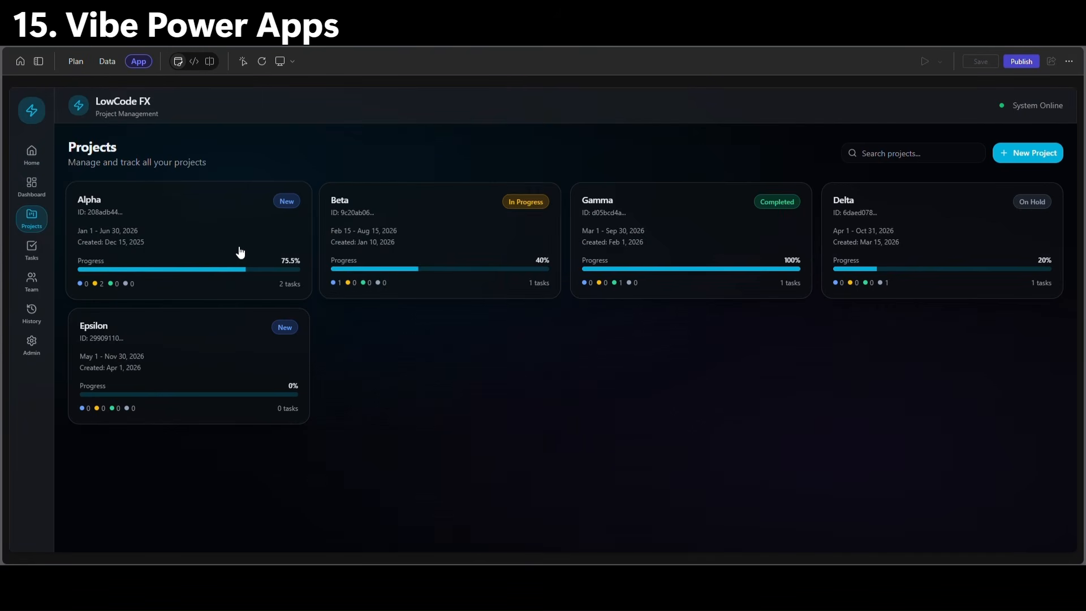
{"action": "left_click", "coordinate": [913, 153]}
{"action": "left_click", "coordinate": [1031, 160]}
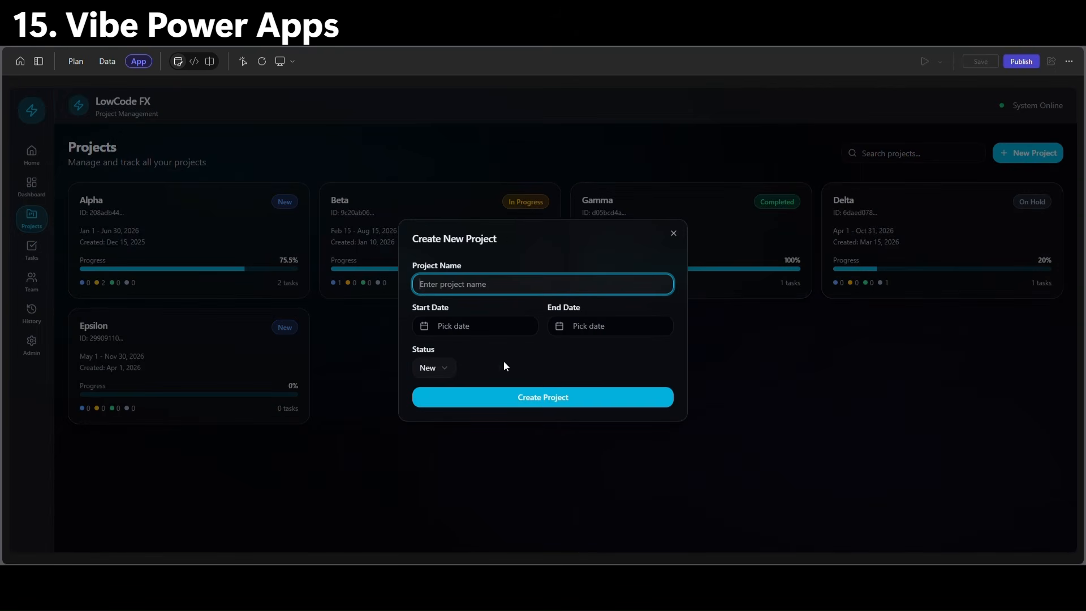
{"action": "left_click", "coordinate": [434, 367]}
{"action": "left_click", "coordinate": [435, 368]}
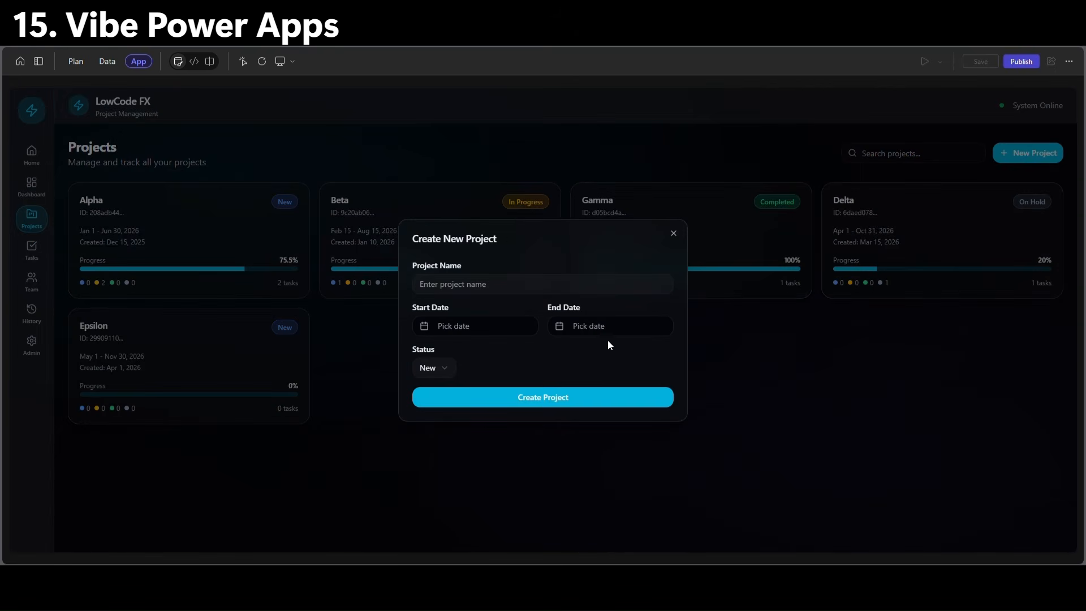
{"action": "left_click", "coordinate": [670, 234]}
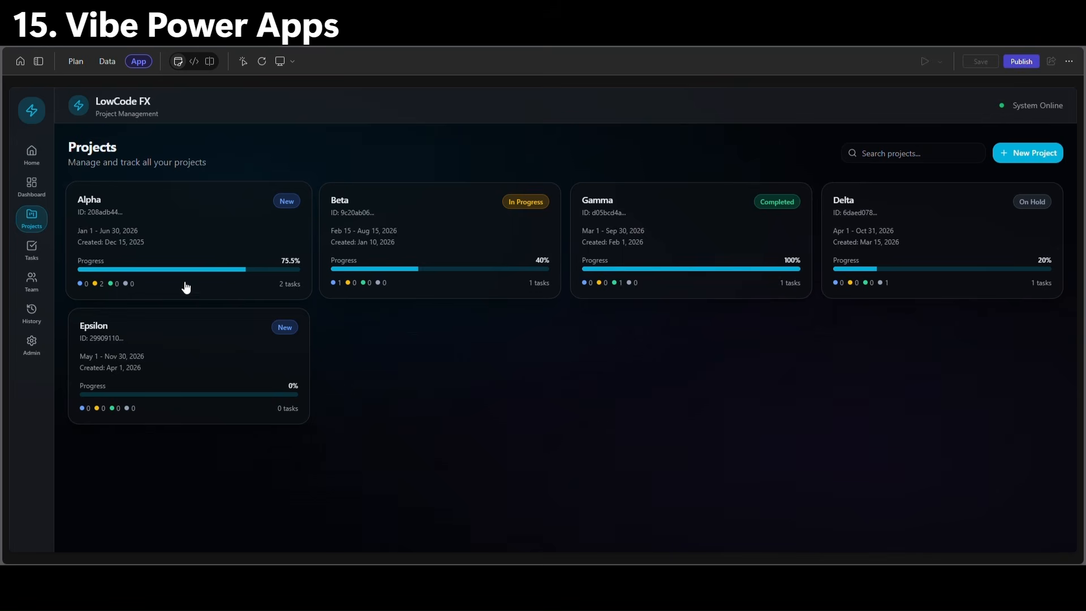
Open the Alpha project, point out its New, In Progress and Completed columns, and compare the Kanban and Gantt views.
{"action": "left_click", "coordinate": [240, 289]}
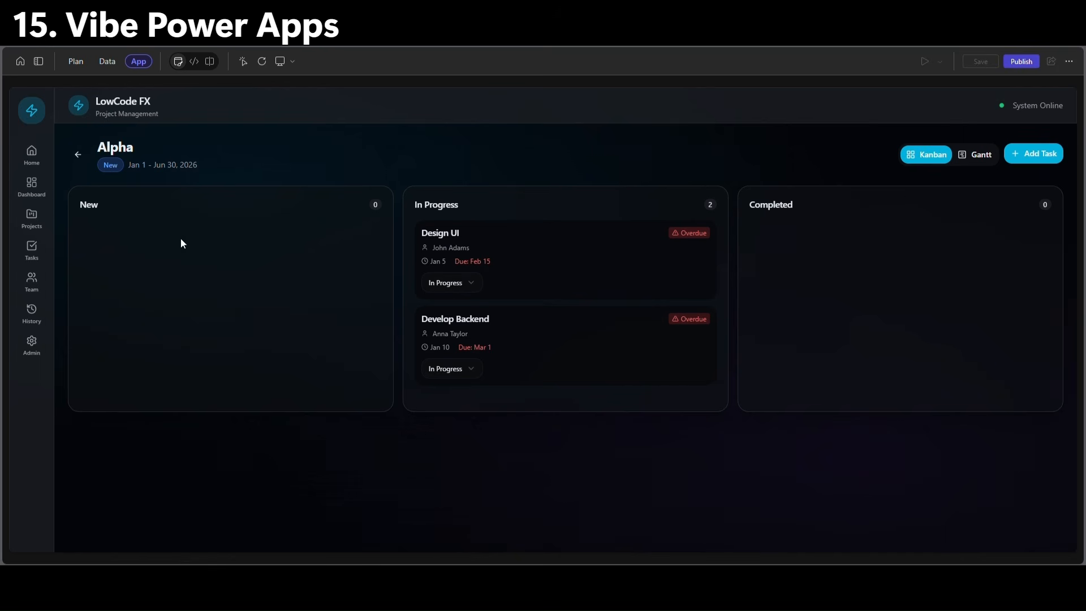
{"action": "left_click_drag", "start_coordinate": [87, 205], "coordinate": [116, 206]}
{"action": "left_click_drag", "start_coordinate": [425, 206], "coordinate": [471, 206]}
{"action": "left_click_drag", "start_coordinate": [767, 205], "coordinate": [796, 208]}
{"action": "left_click", "coordinate": [729, 451]}
{"action": "left_click", "coordinate": [978, 159]}
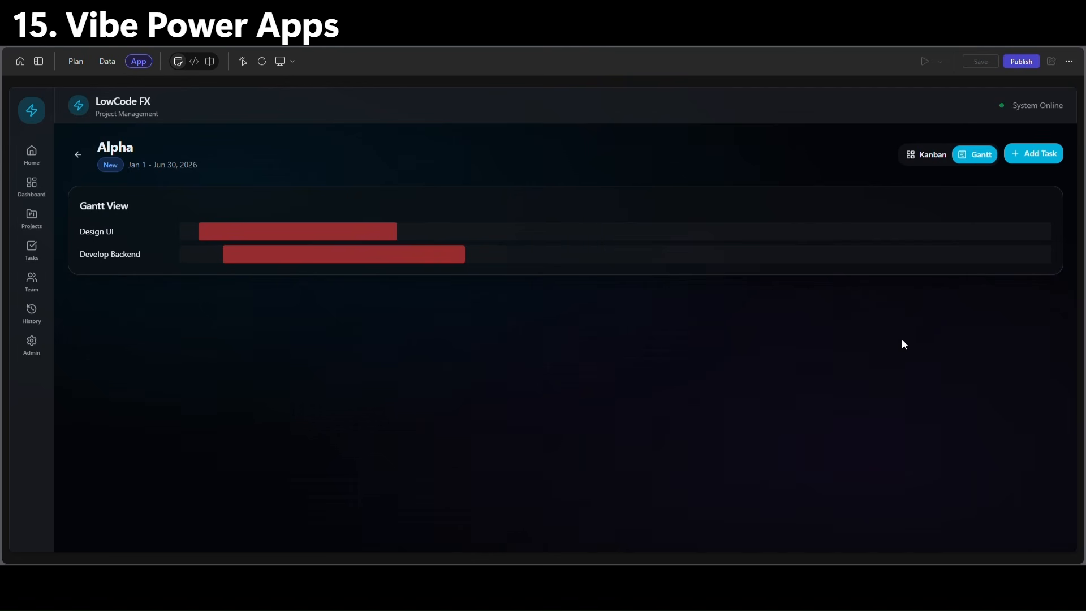
{"action": "left_click", "coordinate": [919, 158]}
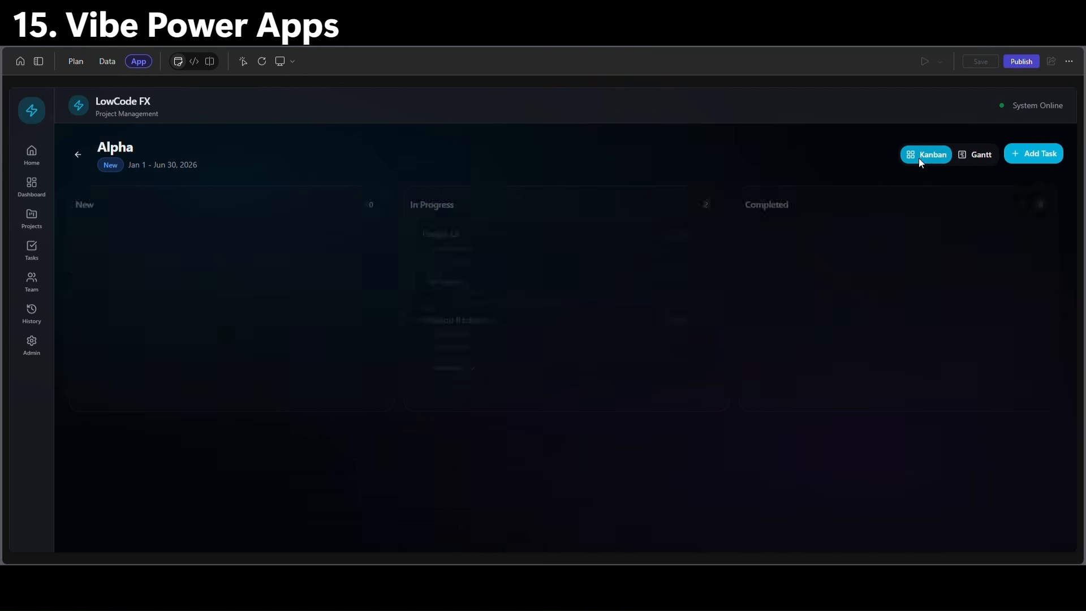
Show the Create New Task form for the Alpha project, dismiss it and return to the project list.
{"action": "left_click", "coordinate": [1030, 156]}
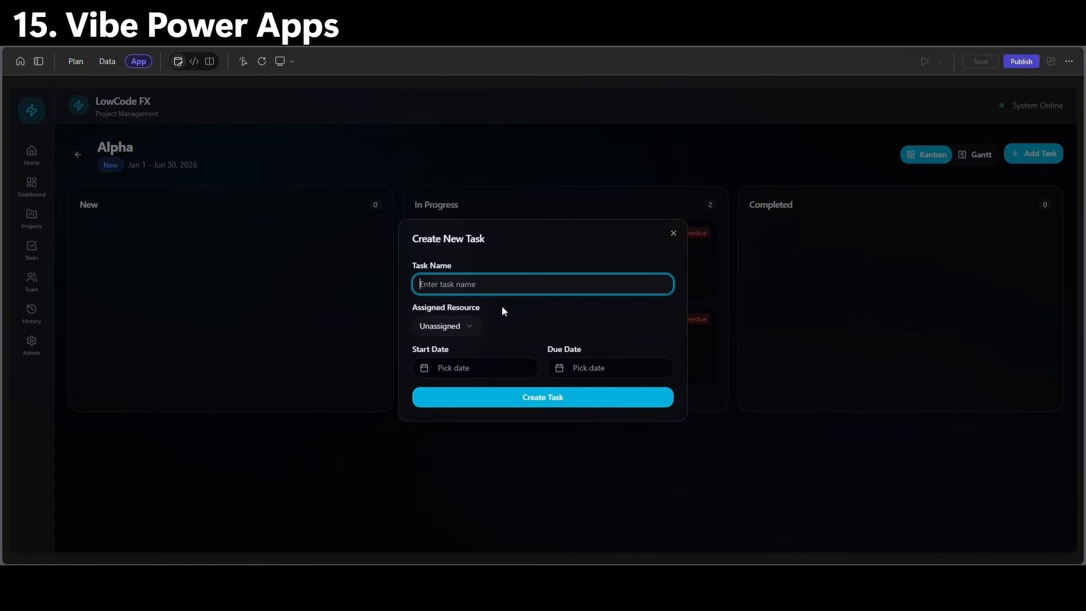
{"action": "left_click", "coordinate": [673, 232]}
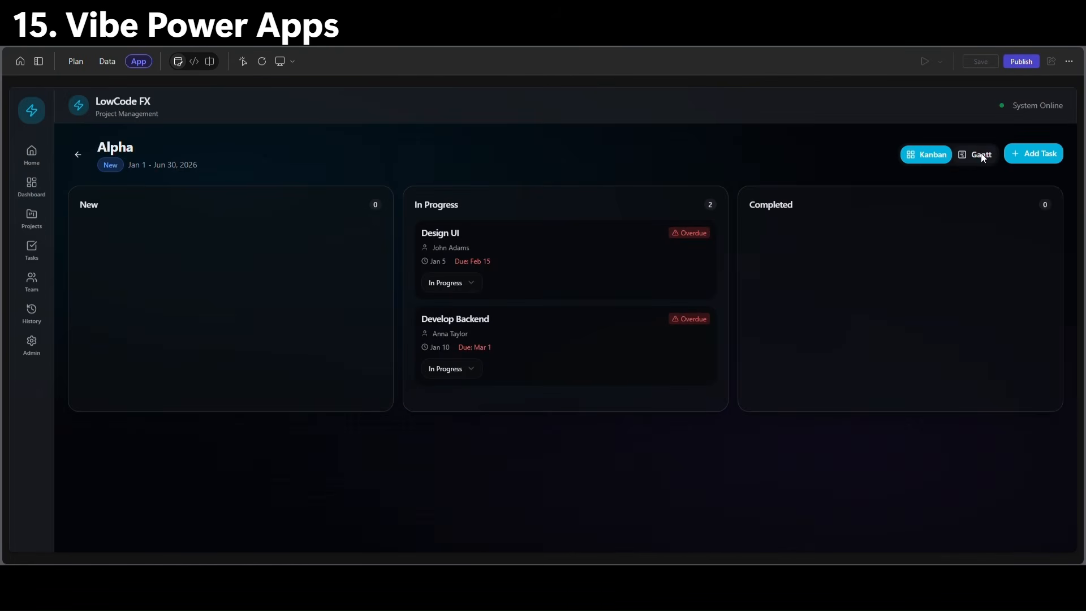
{"action": "left_click", "coordinate": [78, 154]}
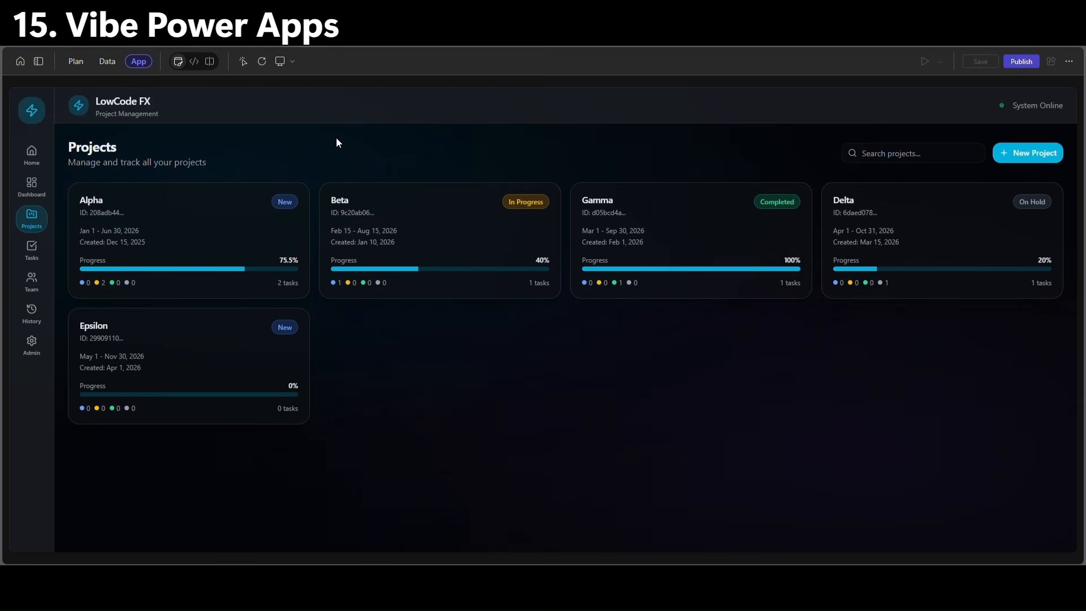
Show the All Tasks page, look at the status, project and resource filter choices, and point out the first task's Overdue label.
{"action": "left_click", "coordinate": [32, 254]}
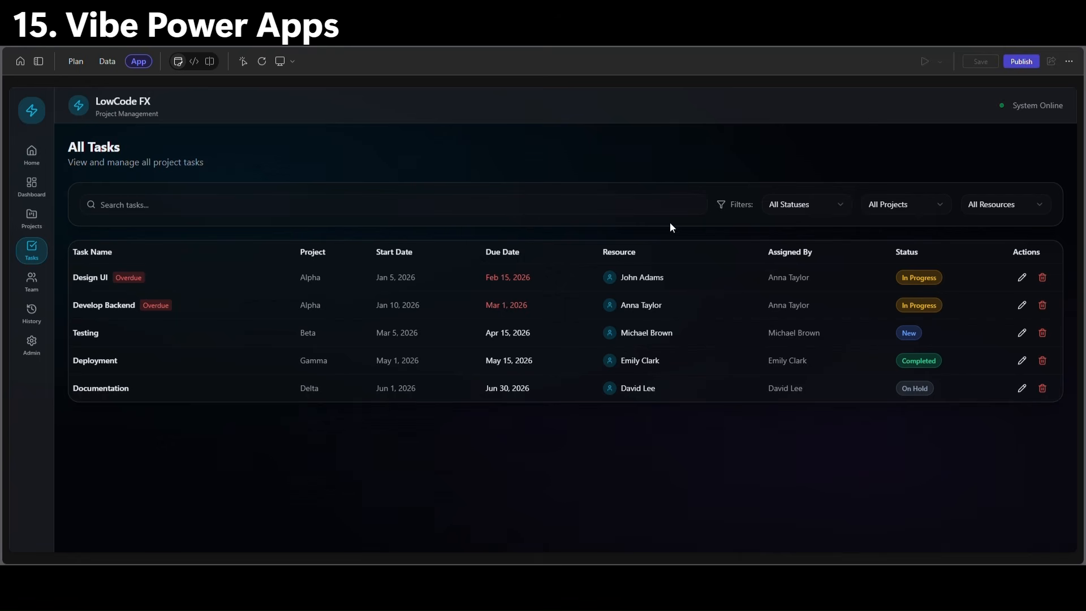
{"action": "left_click", "coordinate": [833, 204]}
{"action": "left_click", "coordinate": [986, 206]}
{"action": "left_click", "coordinate": [1013, 203]}
{"action": "left_click", "coordinate": [908, 207]}
{"action": "left_click", "coordinate": [907, 206]}
{"action": "left_click", "coordinate": [996, 320]}
{"action": "double_click", "coordinate": [129, 278]}
Show the Team page, look through the resource list and view the project manager's details.
{"action": "left_click", "coordinate": [33, 288]}
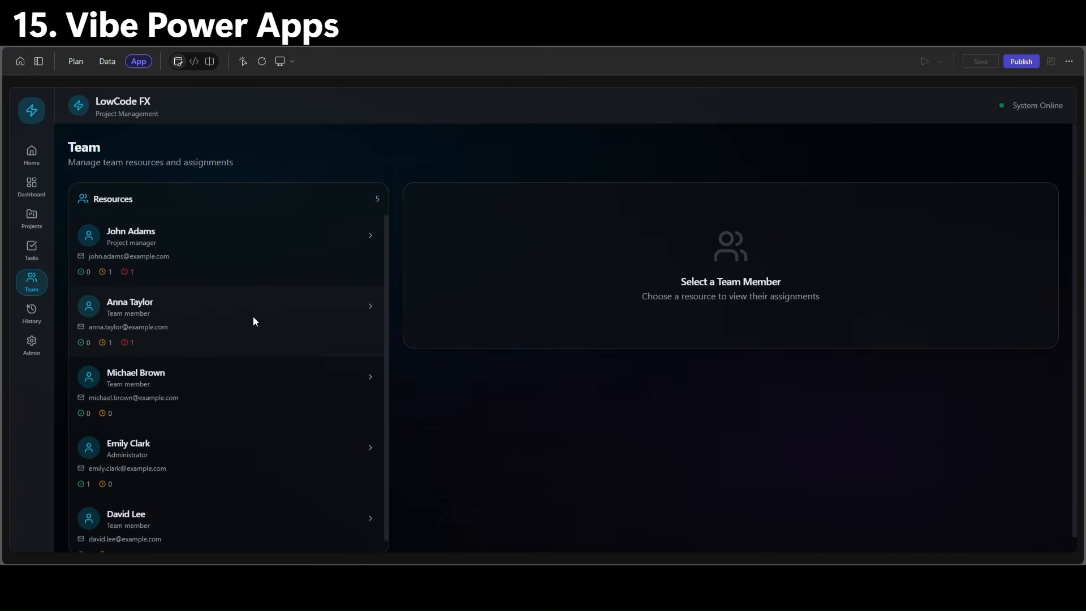
{"action": "scroll", "coordinate": [118, 443], "scroll_direction": "down", "scroll_amount": 1}
{"action": "scroll", "coordinate": [135, 470], "scroll_direction": "up", "scroll_amount": 1}
{"action": "left_click", "coordinate": [368, 242]}
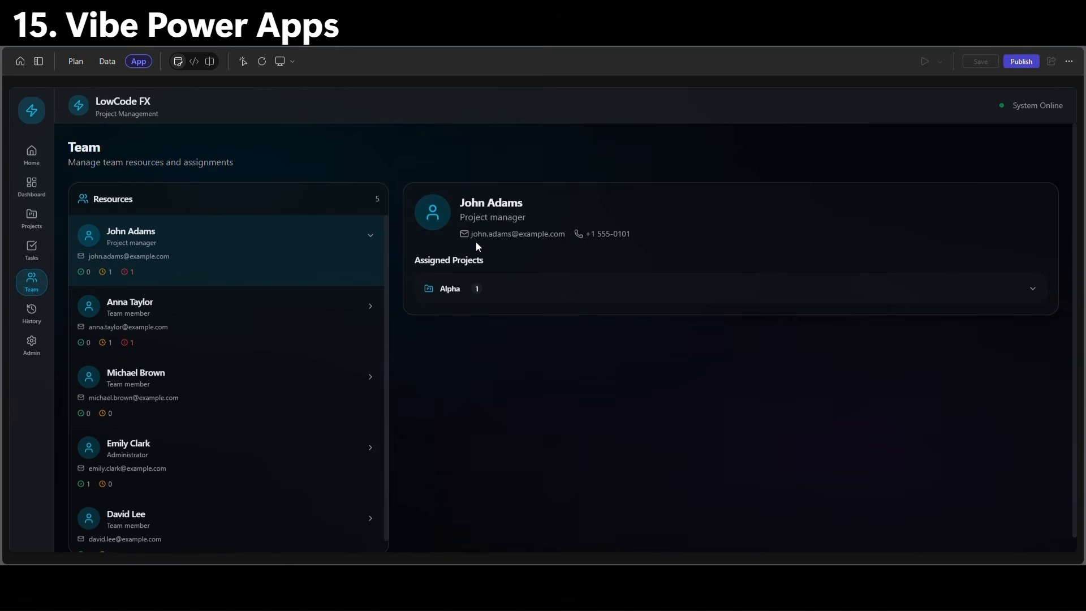
{"action": "left_click_drag", "start_coordinate": [473, 203], "coordinate": [527, 196]}
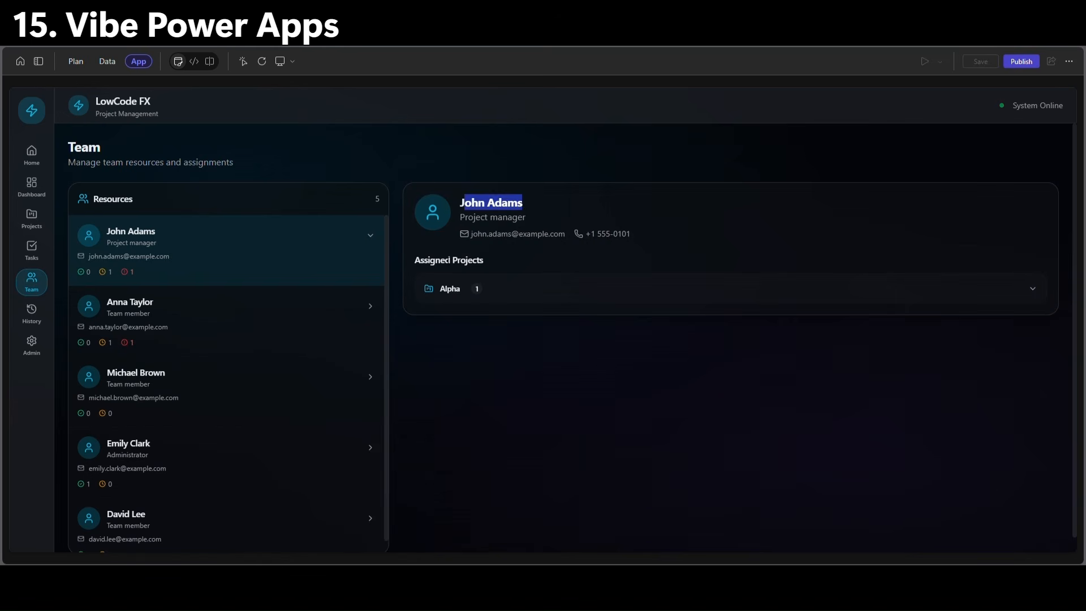
{"action": "left_click", "coordinate": [631, 260]}
View other team members' details, expanding their assigned projects such as Alpha, and reselect the first resource.
{"action": "left_click", "coordinate": [368, 308]}
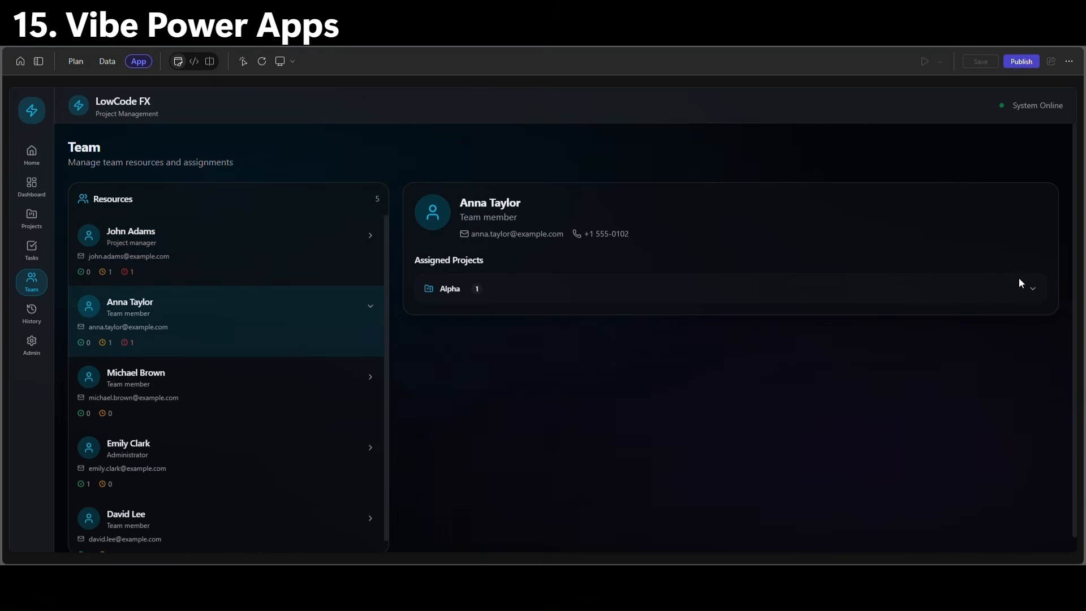
{"action": "left_click", "coordinate": [1031, 290]}
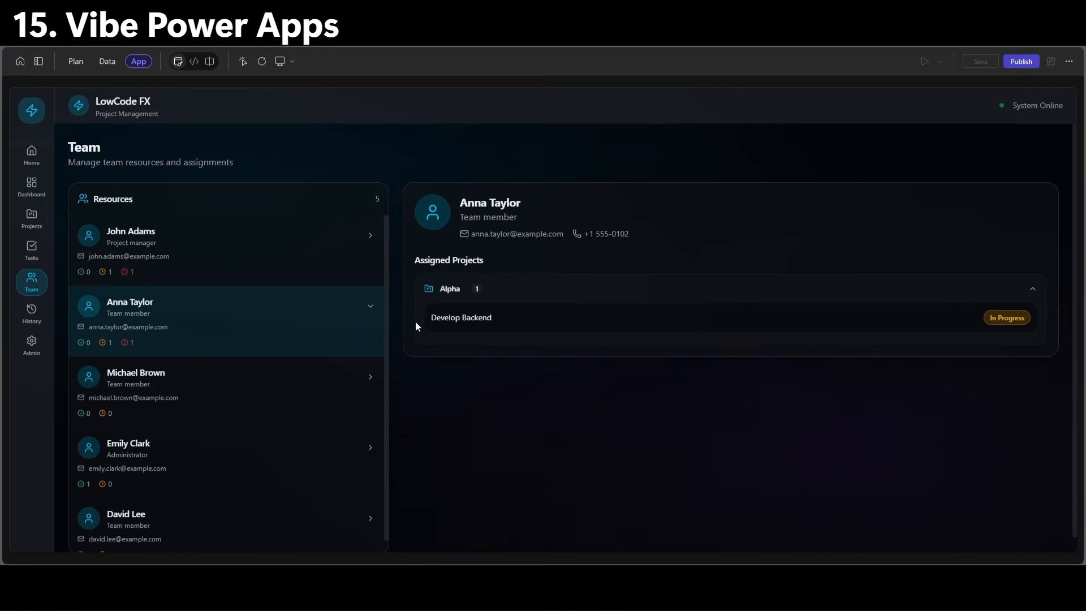
{"action": "left_click", "coordinate": [371, 379]}
{"action": "left_click", "coordinate": [1041, 293]}
{"action": "left_click", "coordinate": [360, 233]}
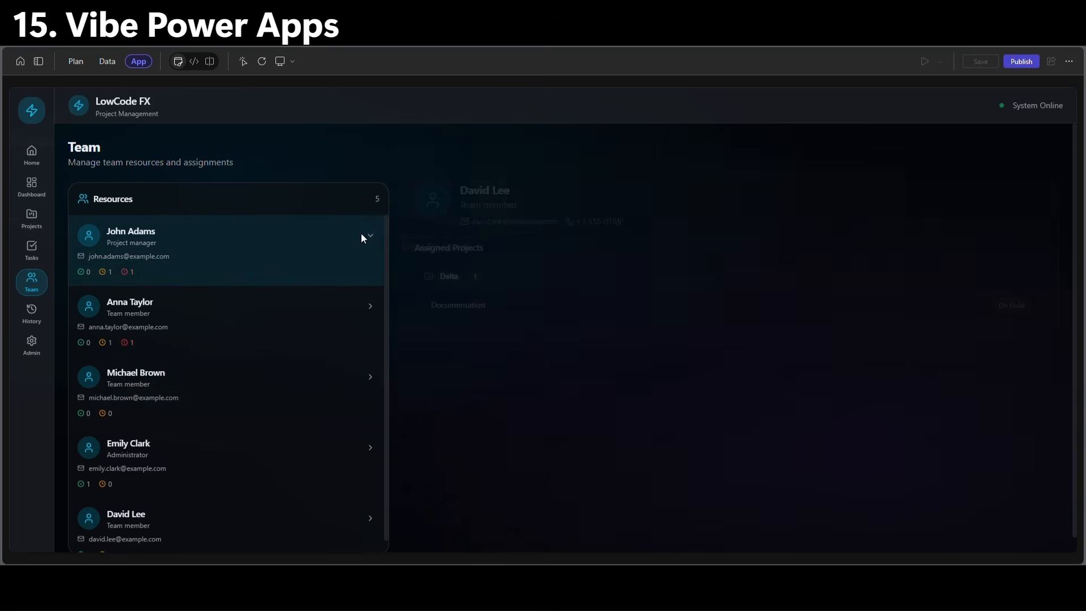
Show the History page and look through the activity timeline, pointing out the task and project events.
{"action": "left_click", "coordinate": [33, 315]}
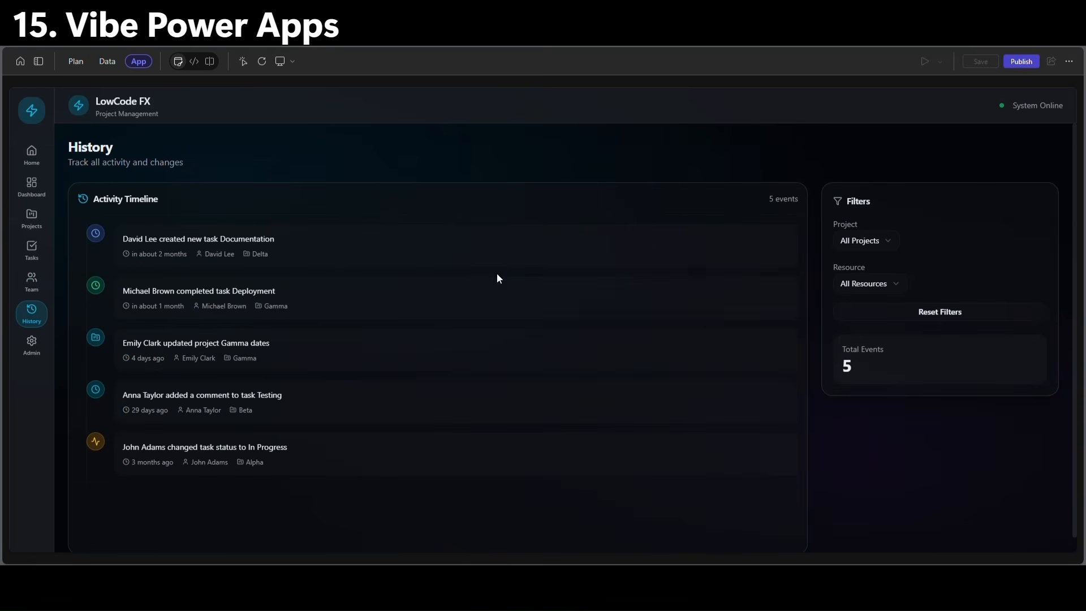
{"action": "scroll", "coordinate": [149, 259], "scroll_direction": "down", "scroll_amount": 1}
{"action": "left_click_drag", "start_coordinate": [122, 223], "coordinate": [318, 218]}
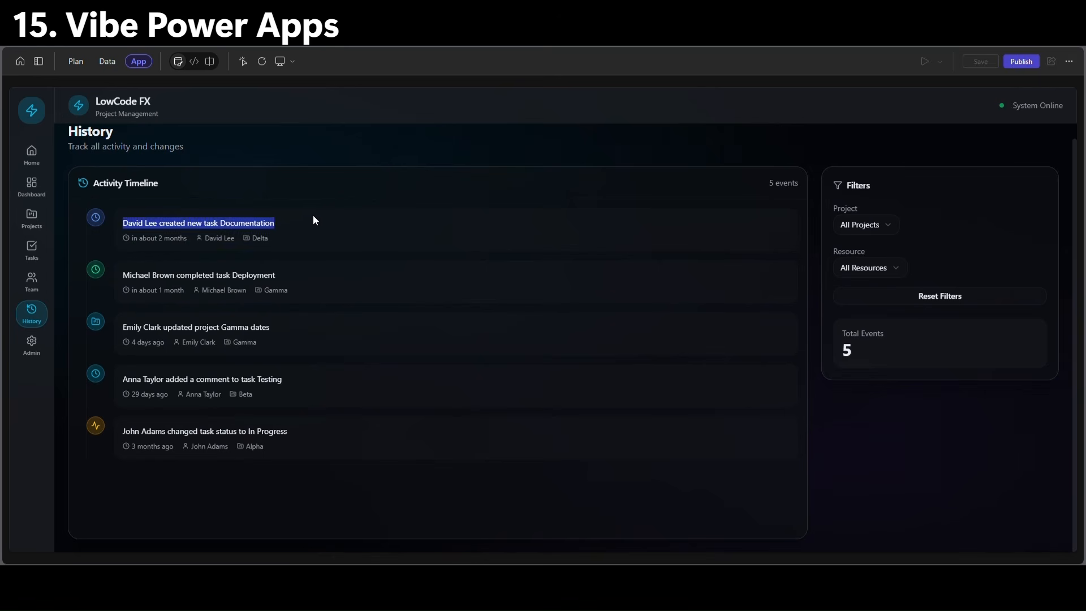
{"action": "left_click_drag", "start_coordinate": [196, 275], "coordinate": [293, 273]}
{"action": "left_click_drag", "start_coordinate": [172, 328], "coordinate": [250, 328]}
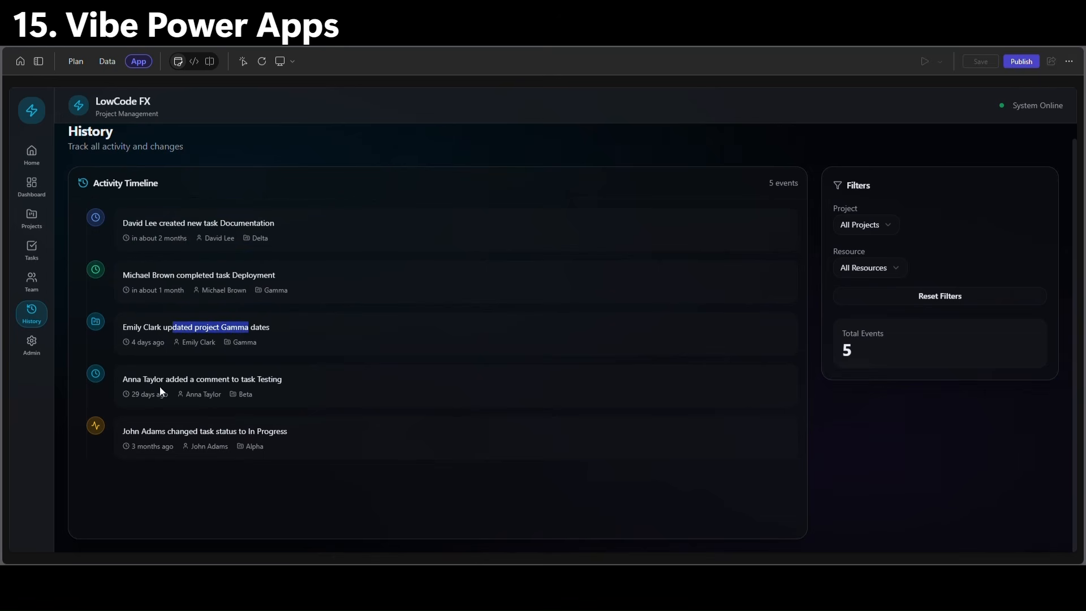
{"action": "left_click_drag", "start_coordinate": [165, 395], "coordinate": [244, 380]}
{"action": "left_click", "coordinate": [809, 345]}
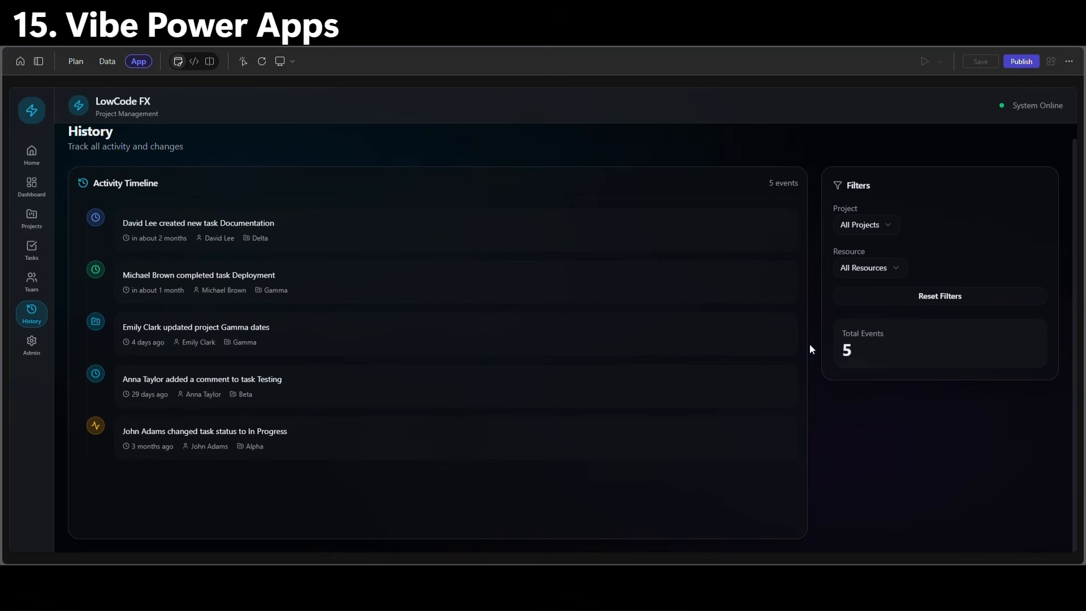
Filter the activity timeline to the Alpha project, look at its events, and reset the filters.
{"action": "left_click", "coordinate": [888, 226]}
{"action": "left_click", "coordinate": [880, 270]}
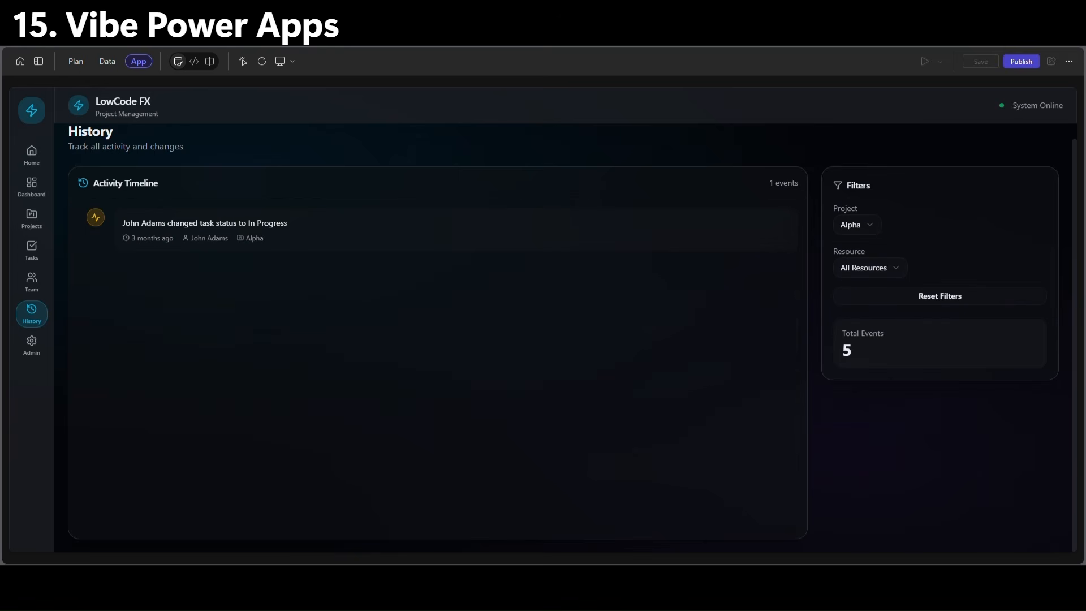
{"action": "left_click", "coordinate": [940, 297]}
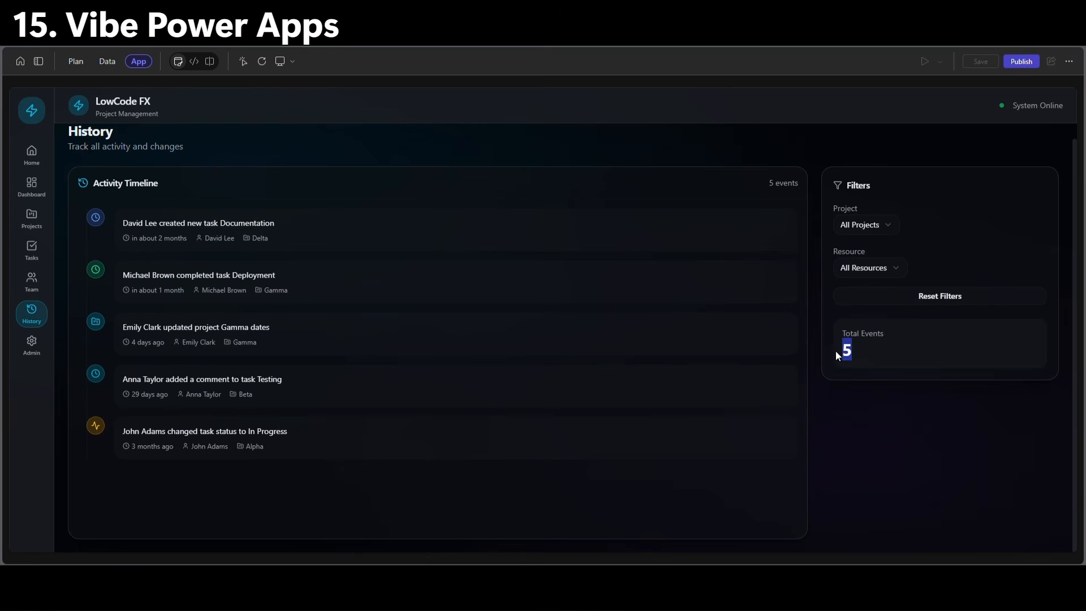
Show the Admin page's project list and switch Alpha's Active setting off and back on.
{"action": "left_click", "coordinate": [37, 352]}
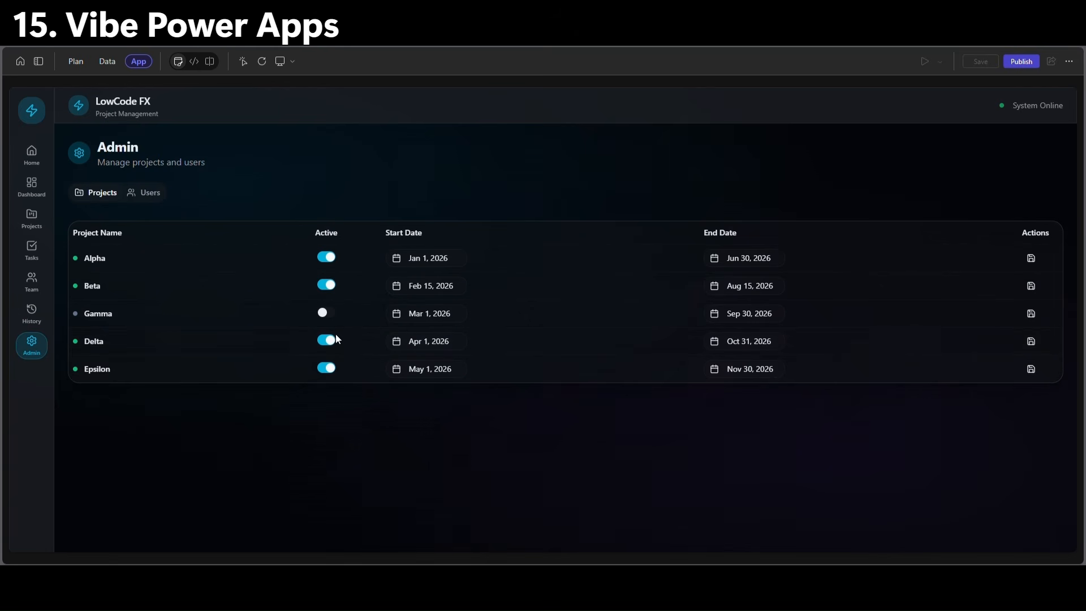
{"action": "left_click_drag", "start_coordinate": [85, 258], "coordinate": [101, 259]}
{"action": "double_click", "coordinate": [92, 286]}
{"action": "left_click", "coordinate": [326, 258]}
{"action": "left_click", "coordinate": [323, 256]}
View the Admin page's Users list and return to its Projects list.
{"action": "left_click", "coordinate": [369, 178]}
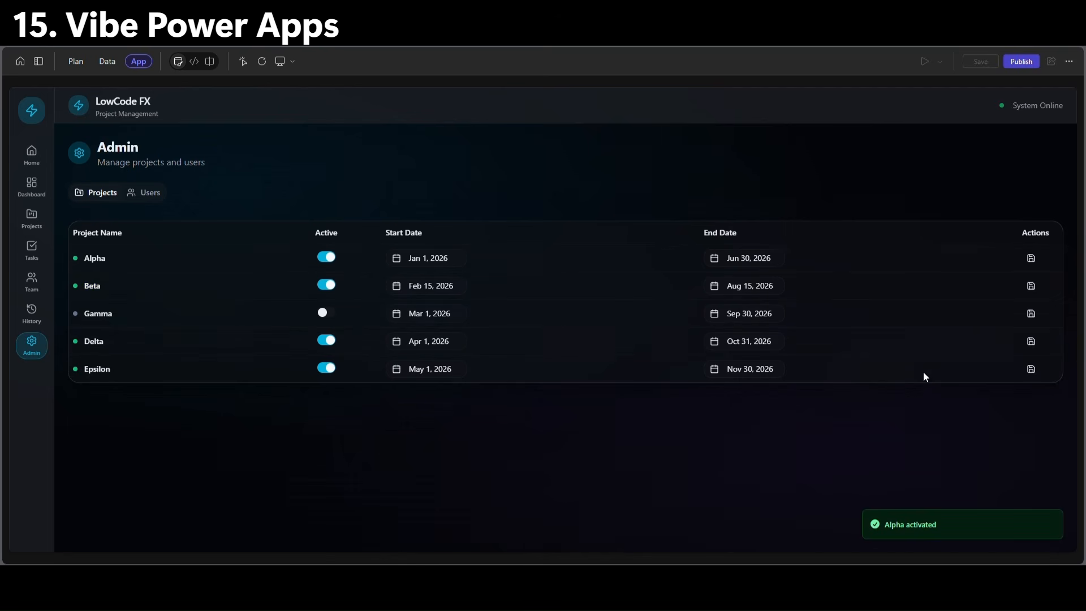
{"action": "left_click", "coordinate": [146, 198]}
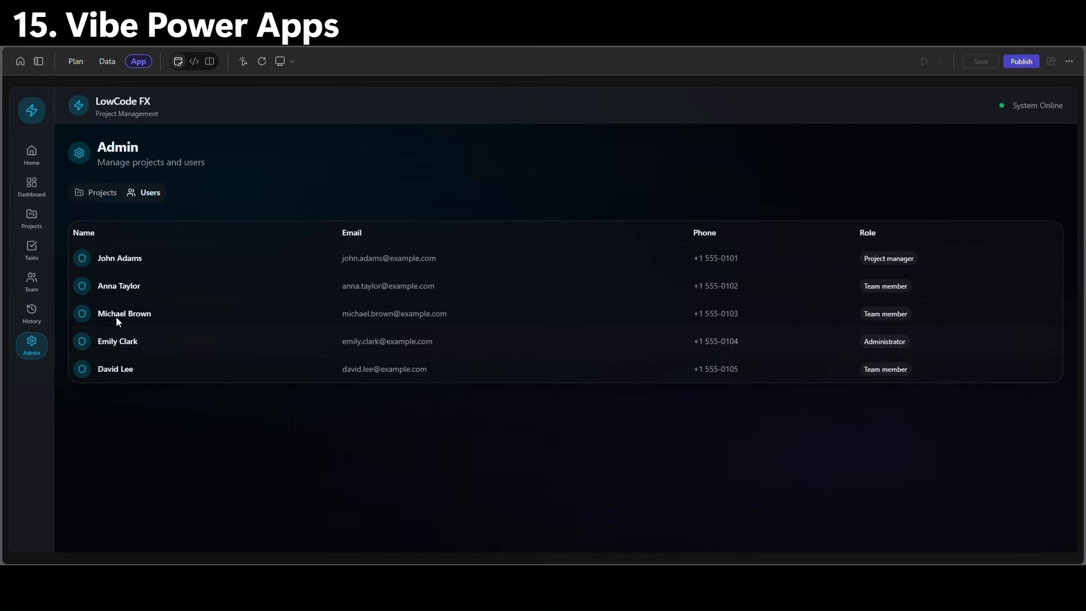
{"action": "left_click", "coordinate": [97, 190]}
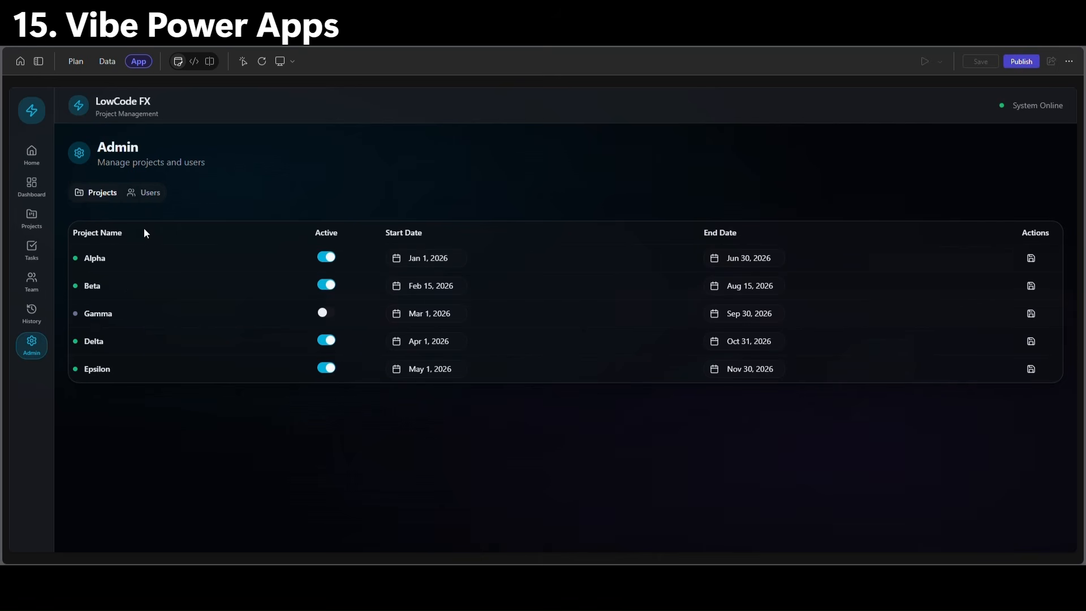
Review the Dashboard's summary figures and its Tasks by Project and Tasks by Team Member charts.
{"action": "left_click", "coordinate": [33, 188]}
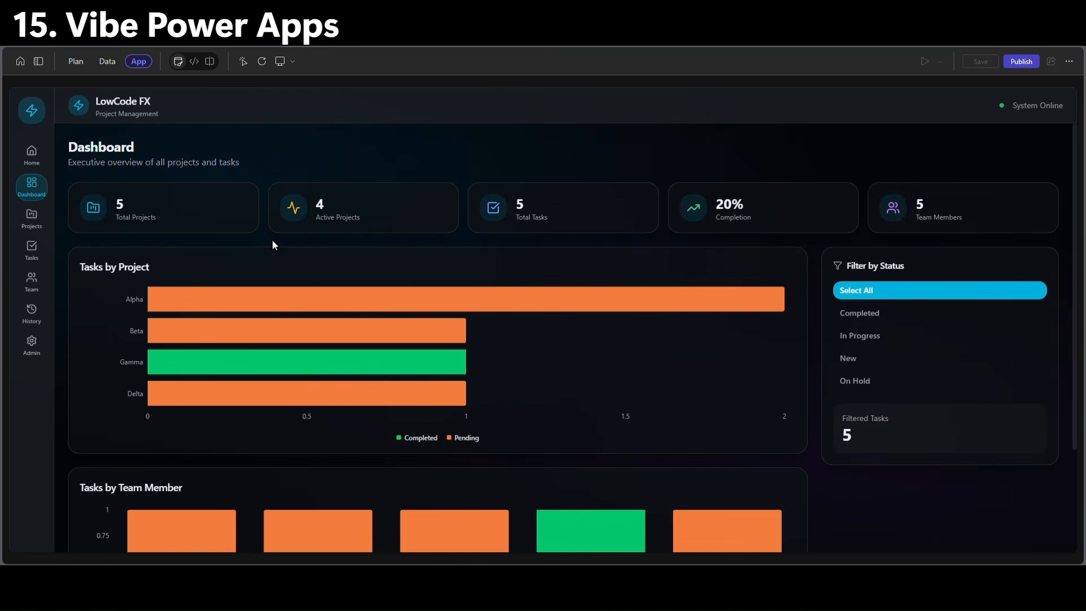
{"action": "left_click_drag", "start_coordinate": [316, 218], "coordinate": [360, 219]}
{"action": "left_click", "coordinate": [515, 217]}
{"action": "double_click", "coordinate": [950, 219]}
{"action": "left_click", "coordinate": [945, 243]}
{"action": "scroll", "coordinate": [870, 316], "scroll_direction": "down", "scroll_amount": 2}
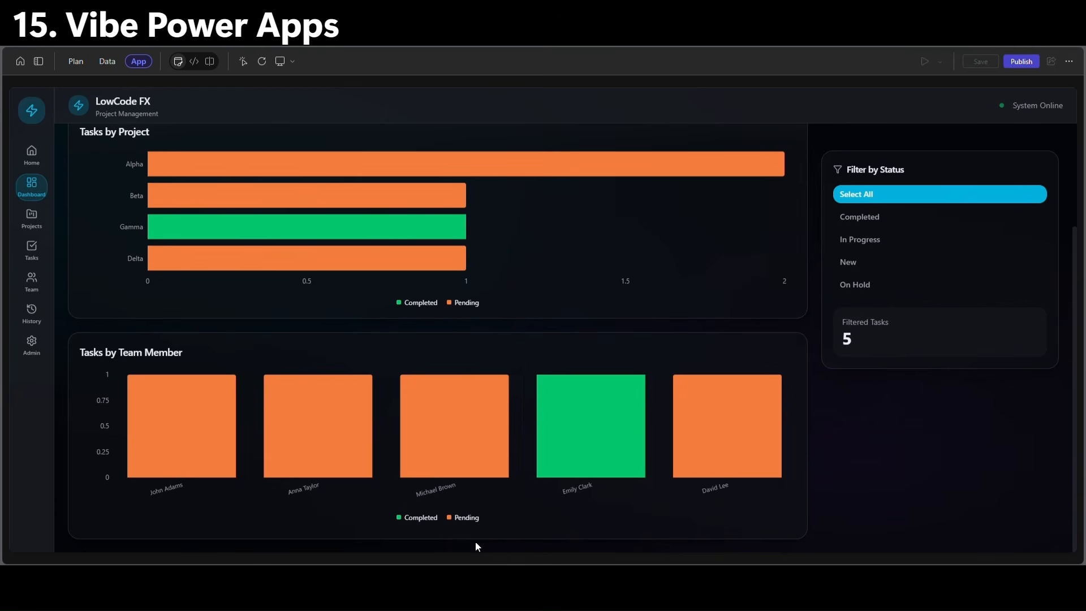
{"action": "scroll", "coordinate": [836, 392], "scroll_direction": "up", "scroll_amount": 2}
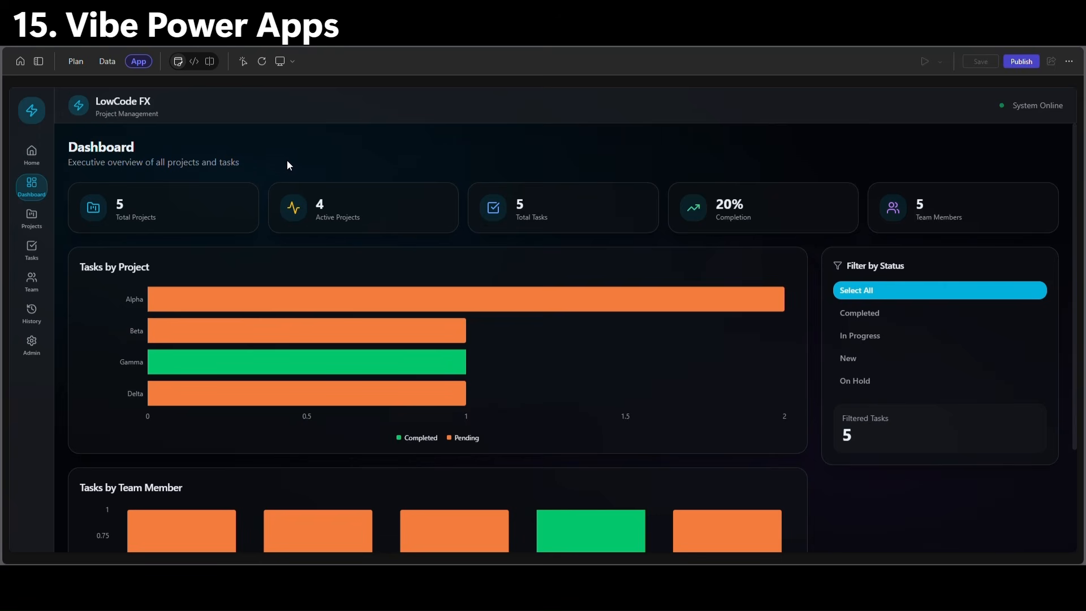
{"action": "scroll", "coordinate": [619, 327], "scroll_direction": "down", "scroll_amount": 2}
{"action": "scroll", "coordinate": [611, 313], "scroll_direction": "up", "scroll_amount": 2}
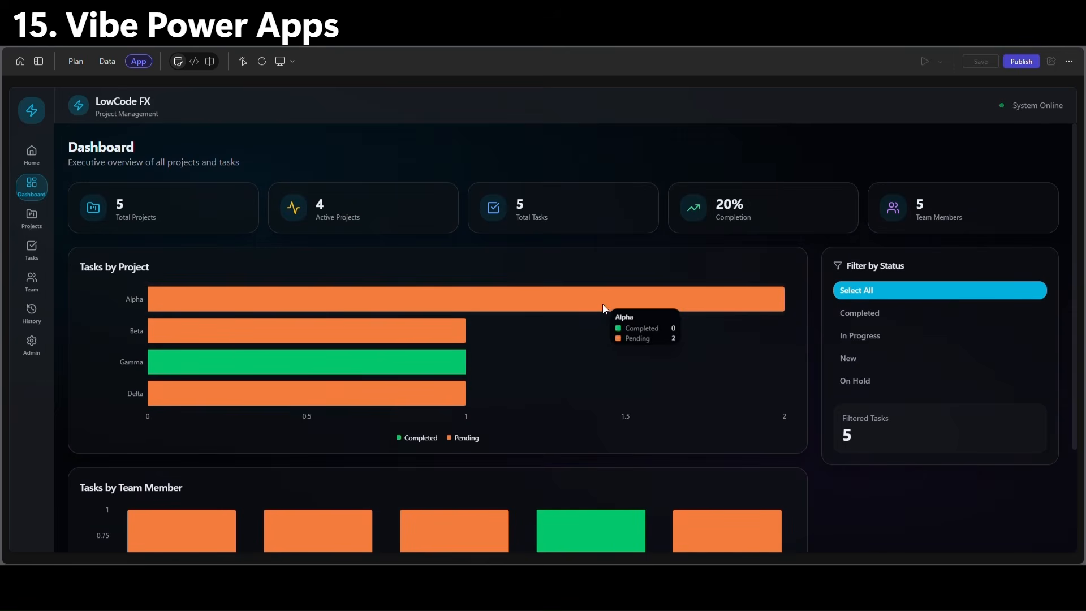
{"action": "left_click", "coordinate": [1022, 63]}
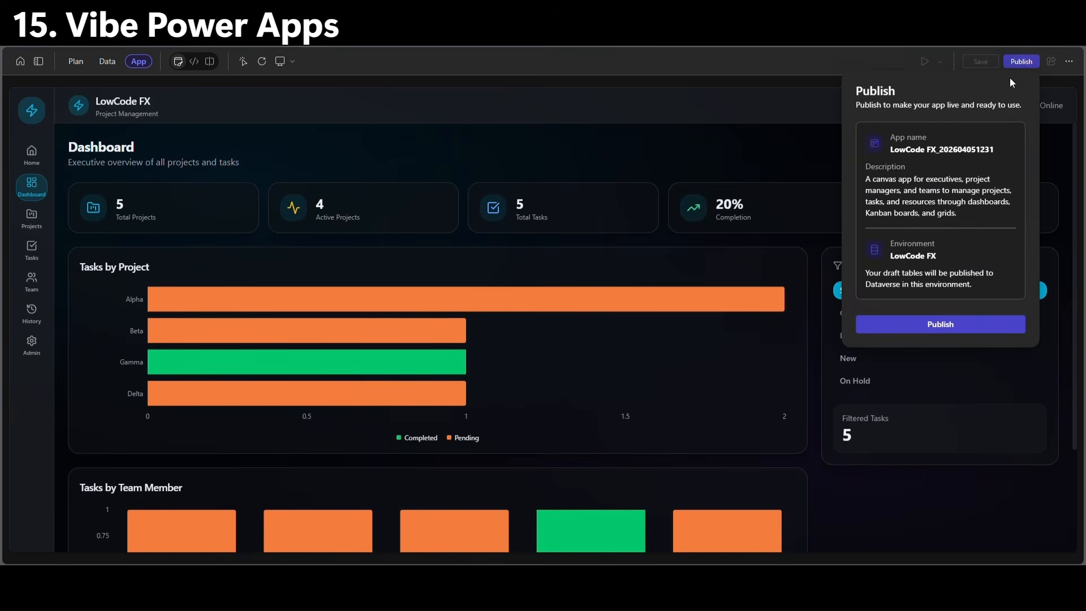
{"action": "left_click", "coordinate": [920, 331]}
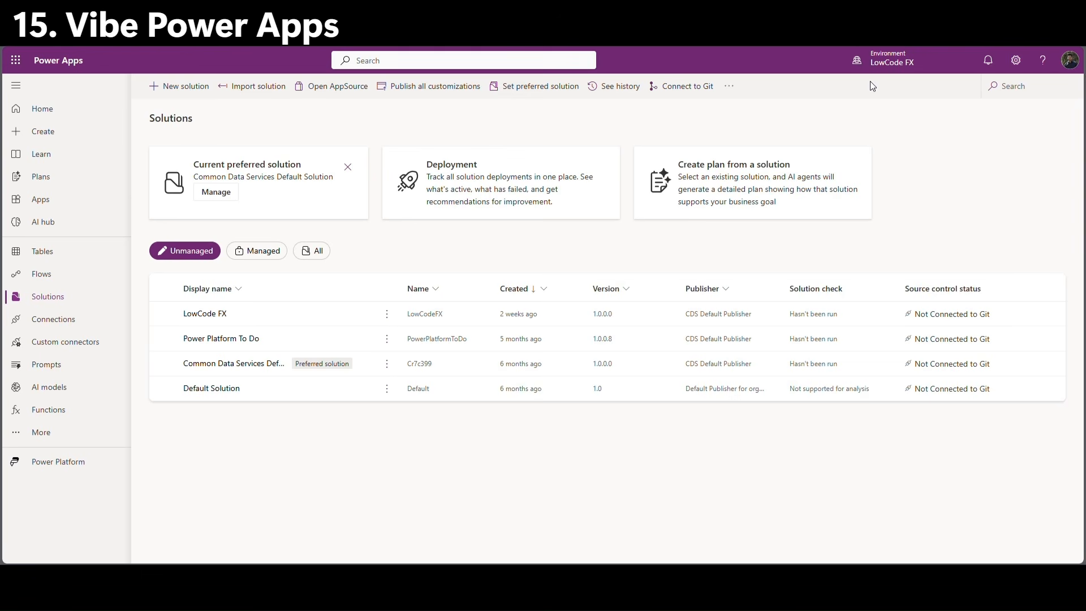
{"action": "mouse_move", "coordinate": [875, 73]}
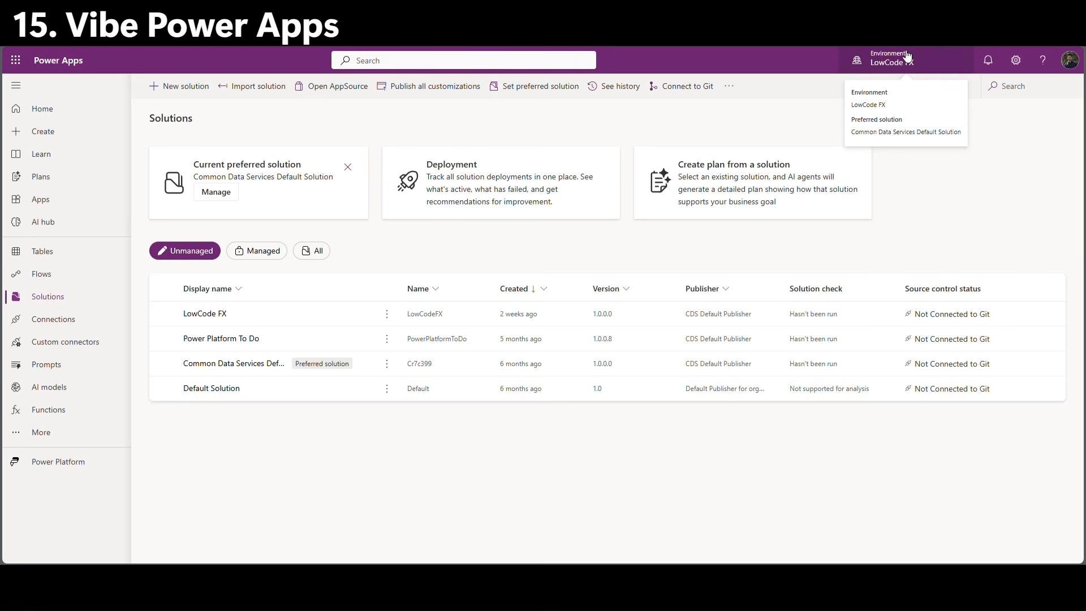
{"action": "left_click", "coordinate": [45, 205]}
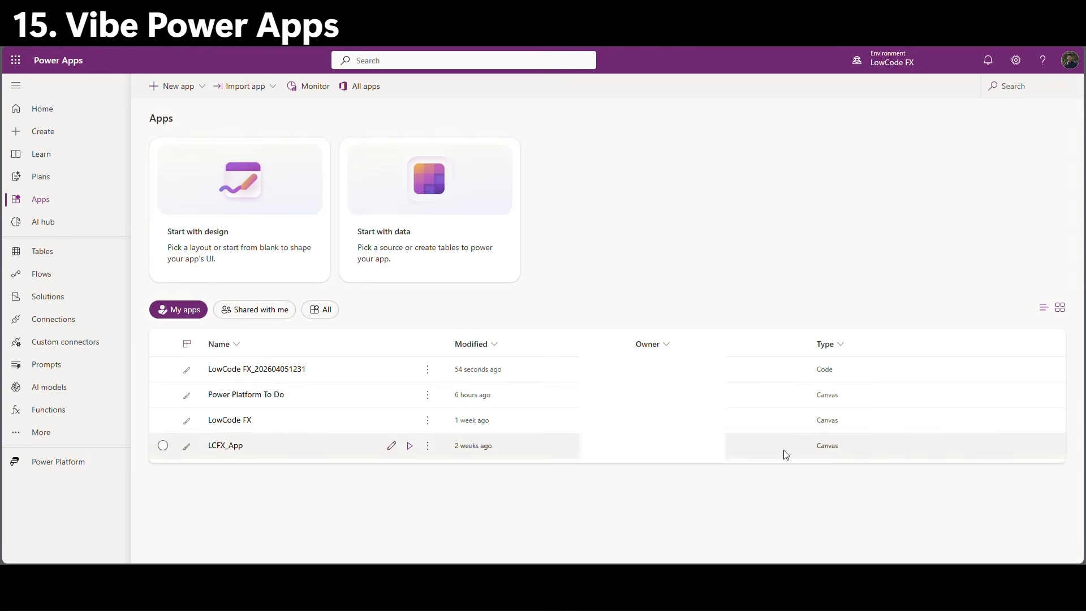
{"action": "left_click", "coordinate": [823, 375]}
{"action": "double_click", "coordinate": [823, 374]}
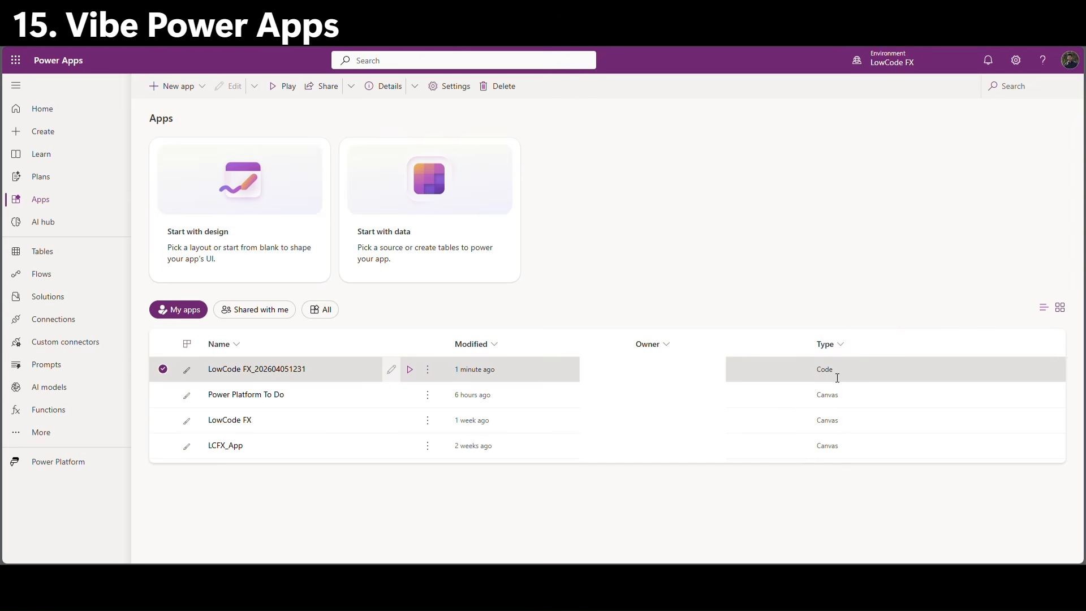
{"action": "double_click", "coordinate": [837, 377]}
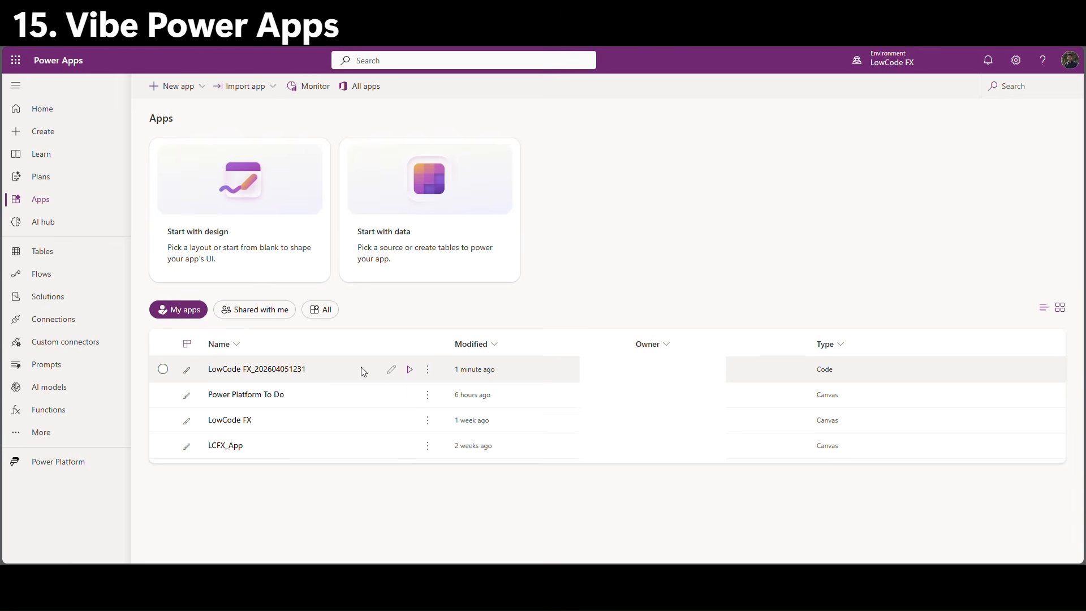
{"action": "left_click", "coordinate": [407, 369]}
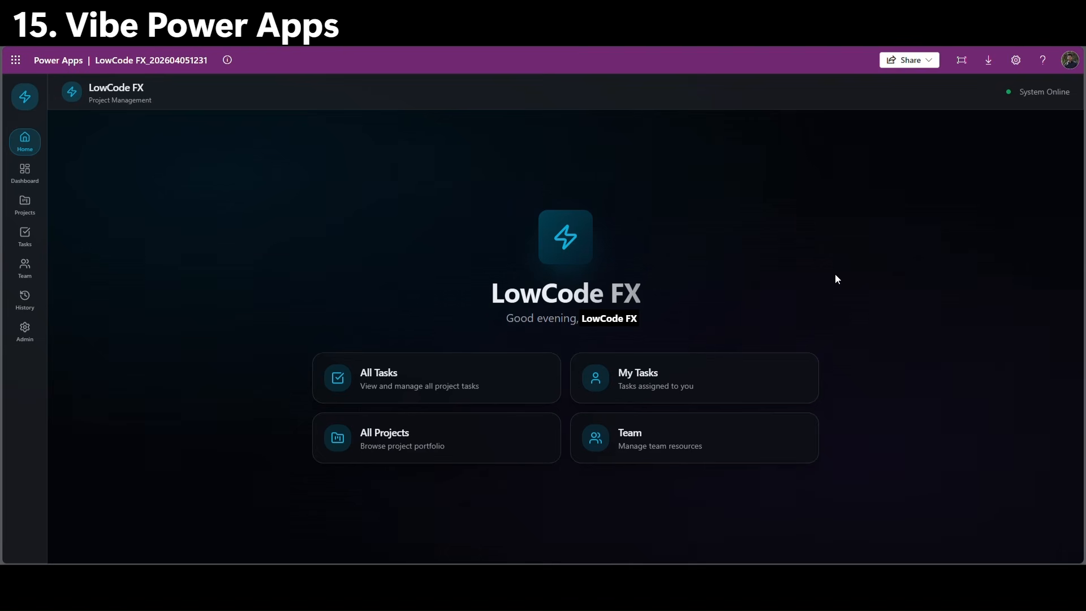
{"action": "left_click", "coordinate": [483, 451]}
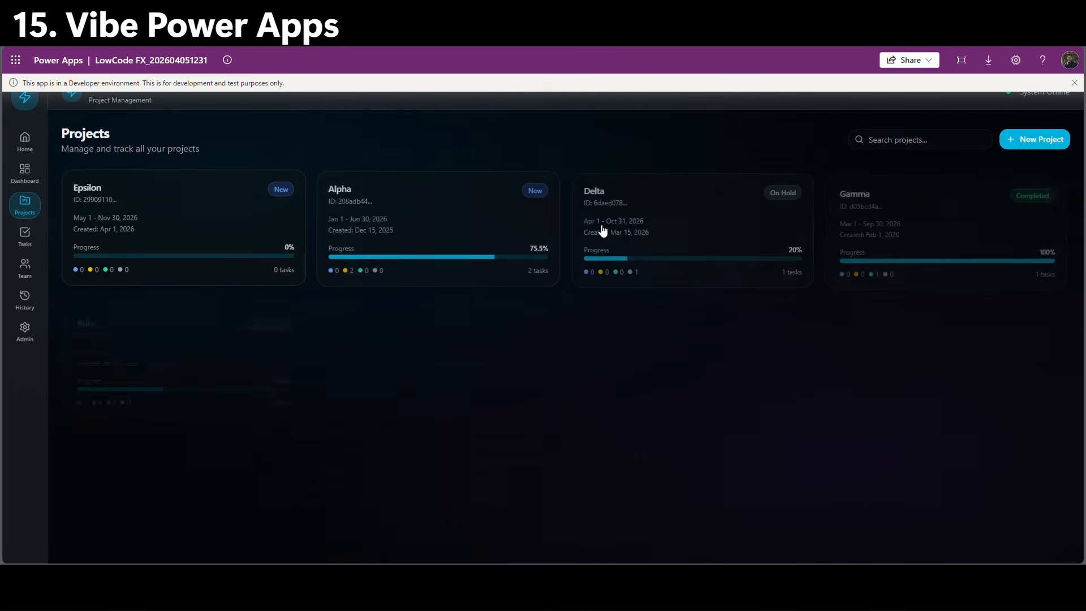
{"action": "left_click", "coordinate": [1074, 83]}
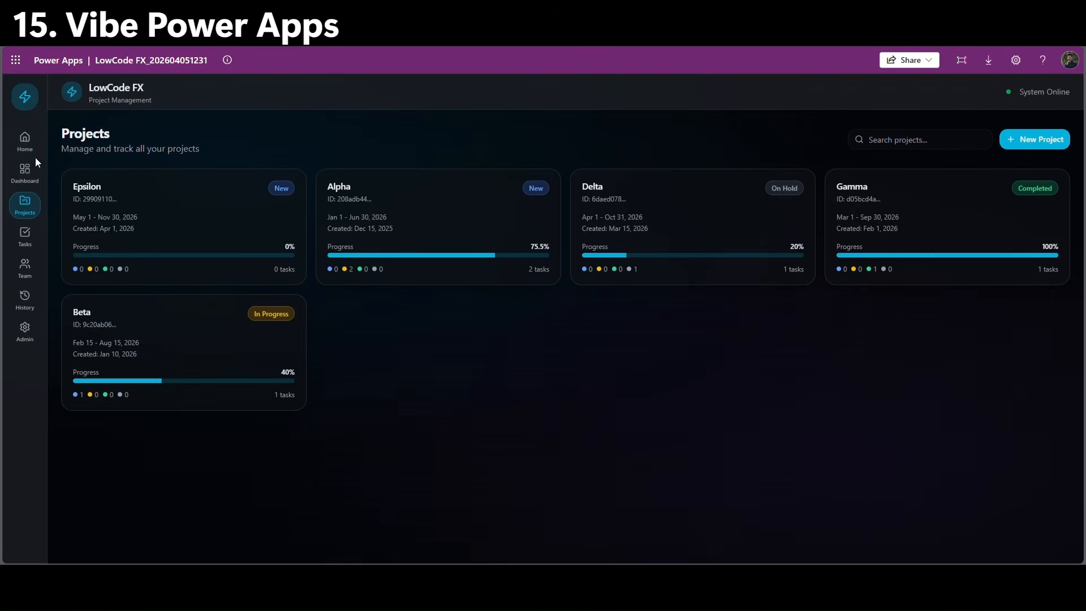
Look through the published app's History, Projects, Team and Tasks pages.
{"action": "left_click", "coordinate": [25, 297]}
{"action": "left_click", "coordinate": [27, 211]}
{"action": "left_click", "coordinate": [30, 266]}
{"action": "left_click", "coordinate": [32, 239]}
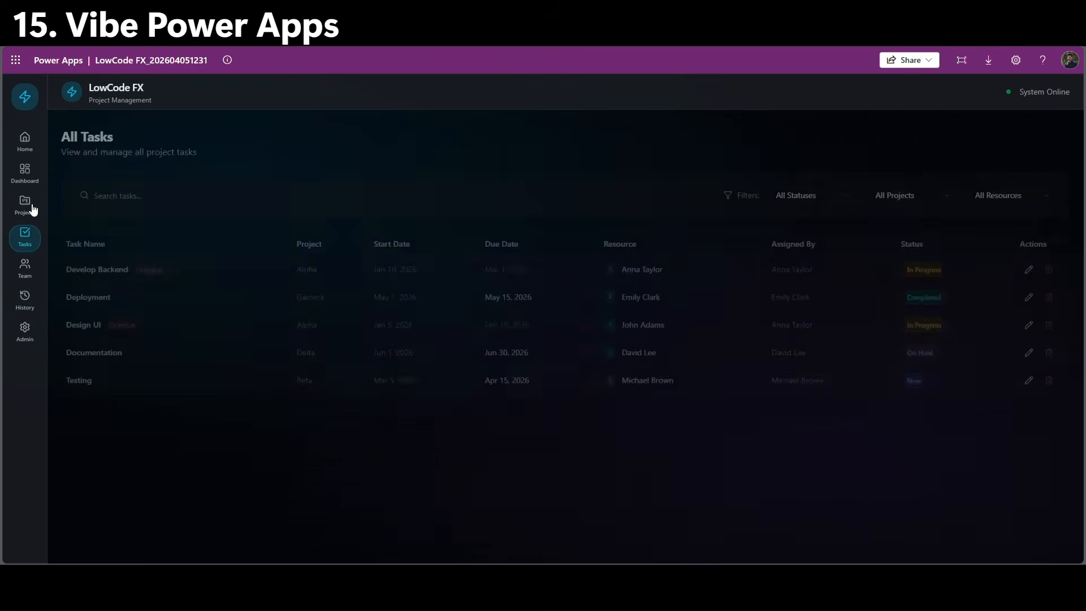
Create a new project named Power Platform, starting April 7 and ending April 16, 2026.
{"action": "left_click", "coordinate": [28, 210]}
{"action": "left_click", "coordinate": [1023, 139]}
{"action": "type", "text": "Power Platform"}
{"action": "left_click", "coordinate": [475, 324]}
{"action": "left_click", "coordinate": [458, 418]}
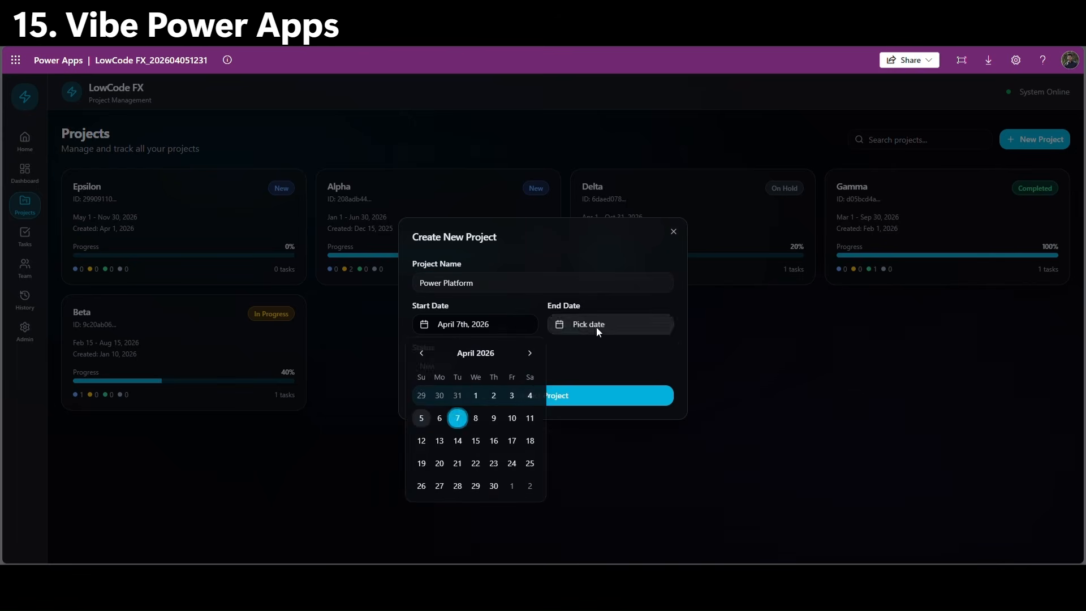
{"action": "left_click", "coordinate": [598, 324]}
{"action": "left_click", "coordinate": [630, 441]}
{"action": "left_click", "coordinate": [511, 393]}
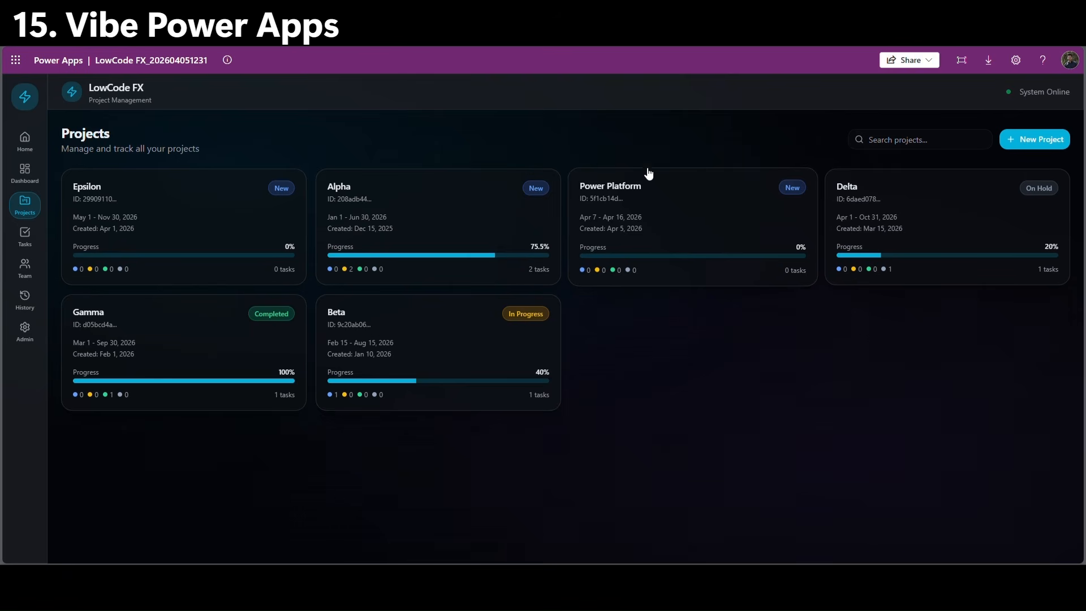
Create a task named Test in the Power Platform project, assigned to a team member, with start and due dates of Apr 8.
{"action": "left_click", "coordinate": [670, 253]}
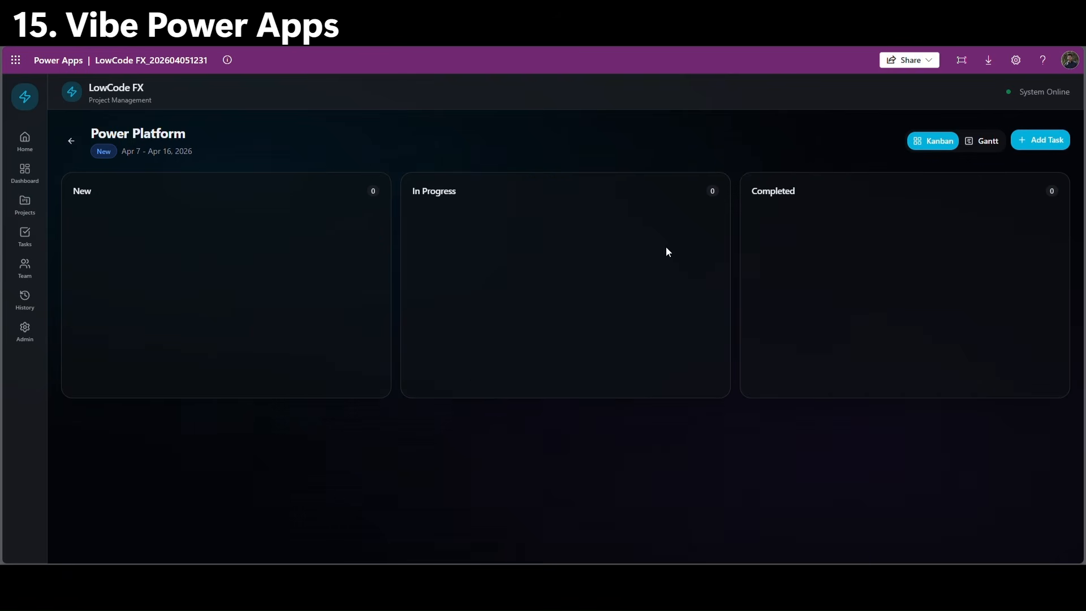
{"action": "left_click", "coordinate": [1047, 140]}
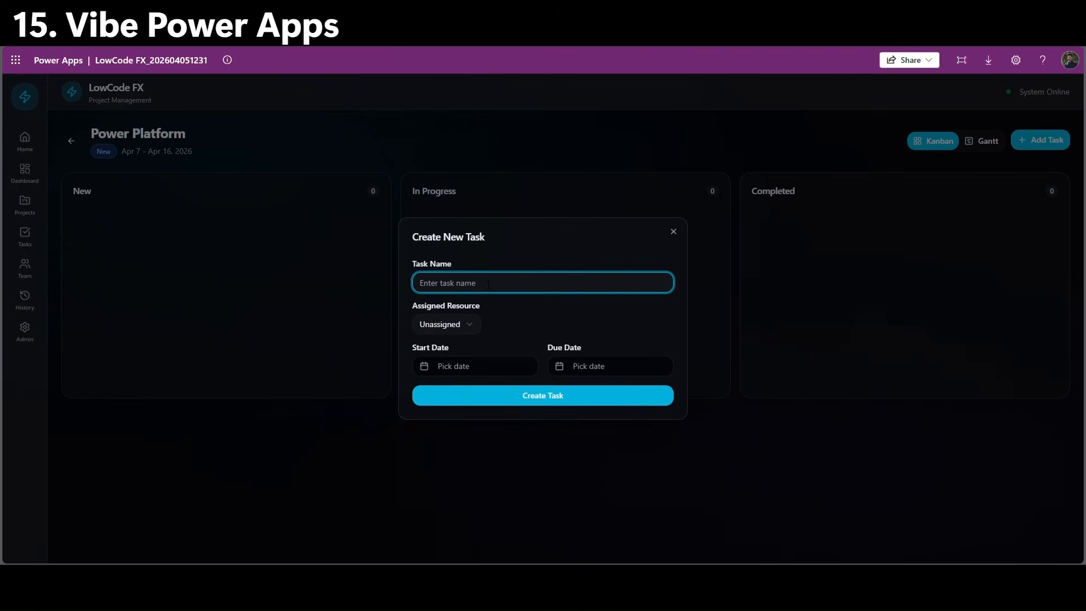
{"action": "type", "text": "Test"}
{"action": "left_click", "coordinate": [445, 325]}
{"action": "left_click", "coordinate": [453, 385]}
{"action": "left_click", "coordinate": [467, 366]}
{"action": "left_click", "coordinate": [478, 463]}
{"action": "left_click", "coordinate": [585, 368]}
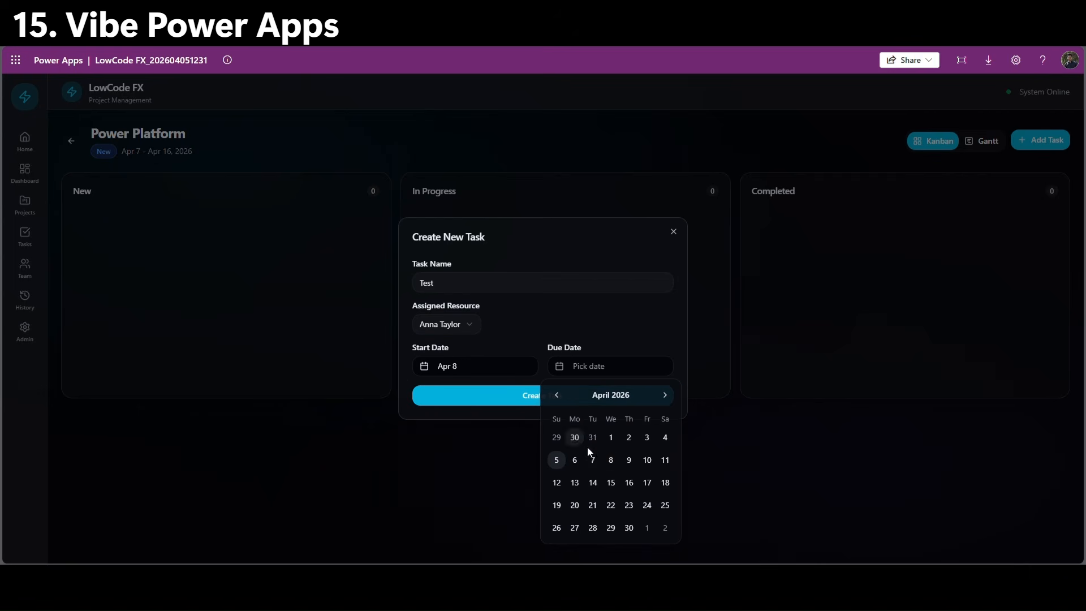
{"action": "left_click", "coordinate": [609, 460]}
{"action": "left_click", "coordinate": [522, 398]}
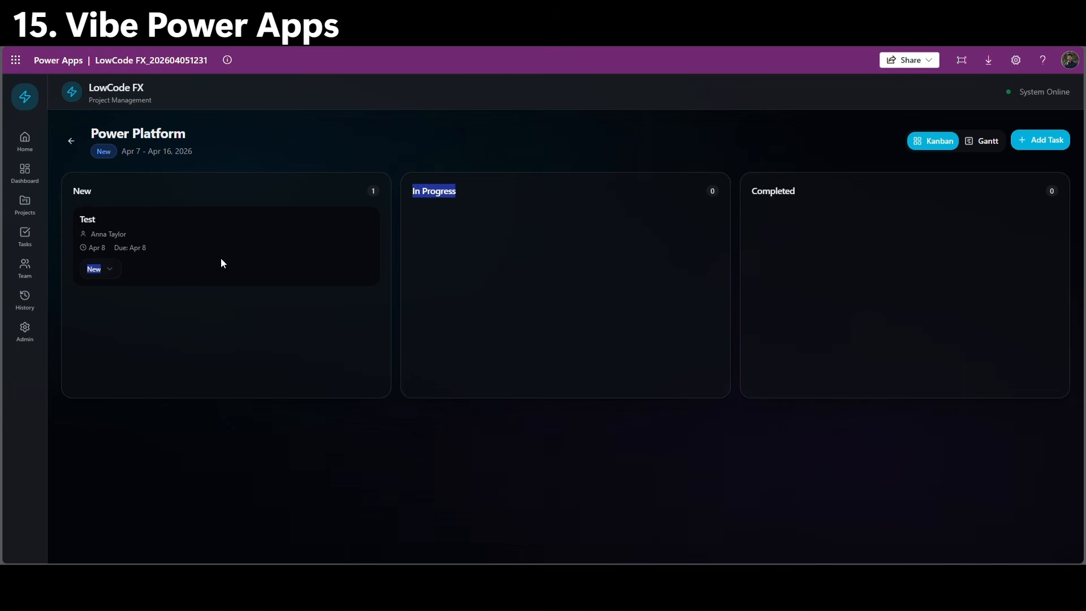
Set the Test task to In Progress on the Kanban board and check its row in the All Tasks list.
{"action": "left_click", "coordinate": [112, 271]}
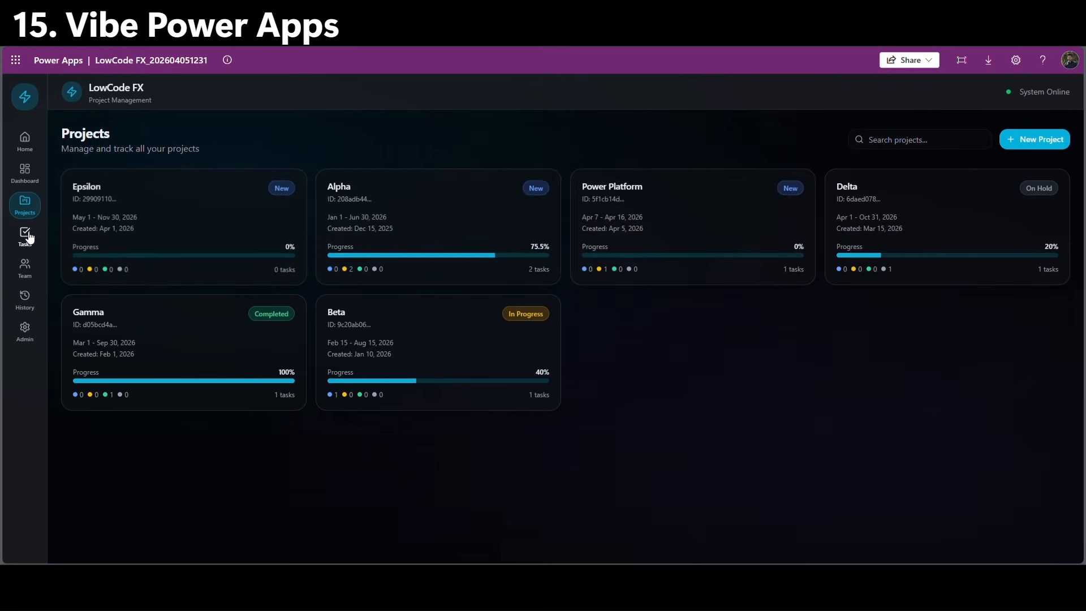
{"action": "left_click", "coordinate": [28, 237]}
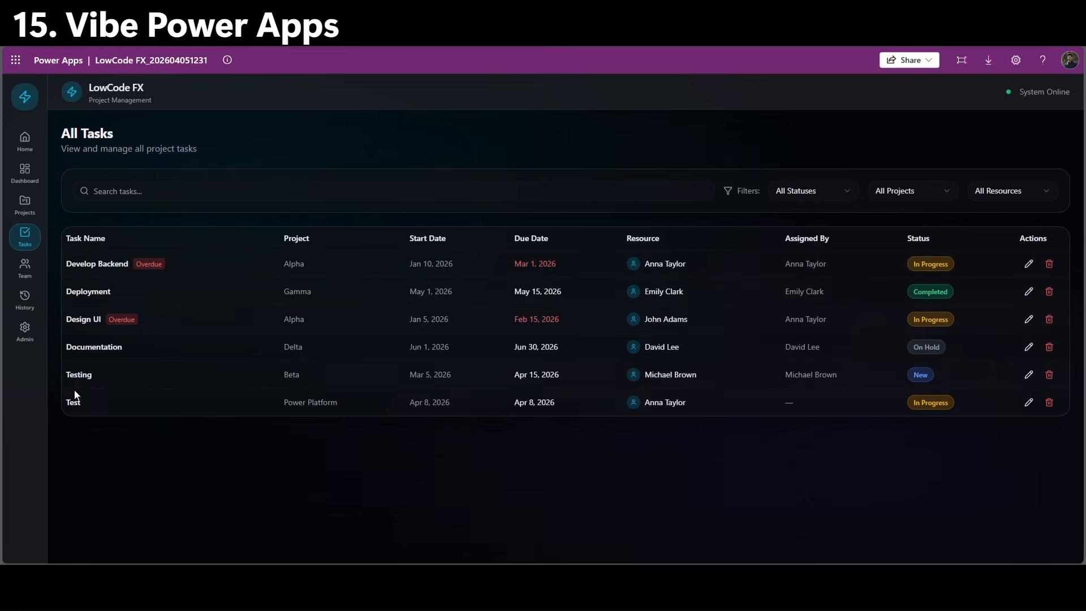
{"action": "left_click_drag", "start_coordinate": [70, 396], "coordinate": [731, 405]}
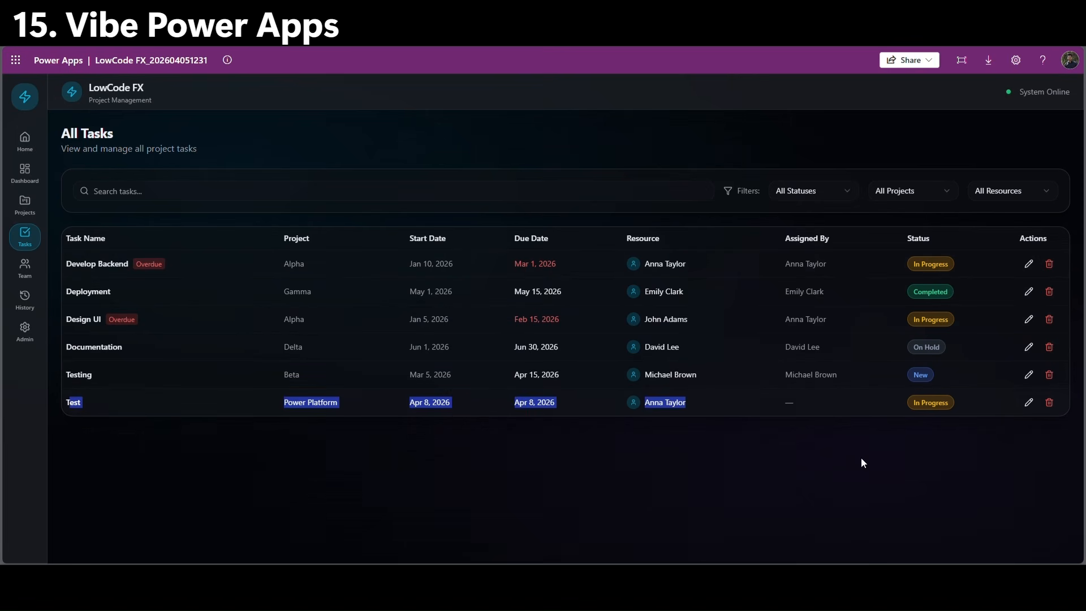
Change the Test task's status to Completed in the All Tasks list and view the project list.
{"action": "left_click", "coordinate": [1029, 402]}
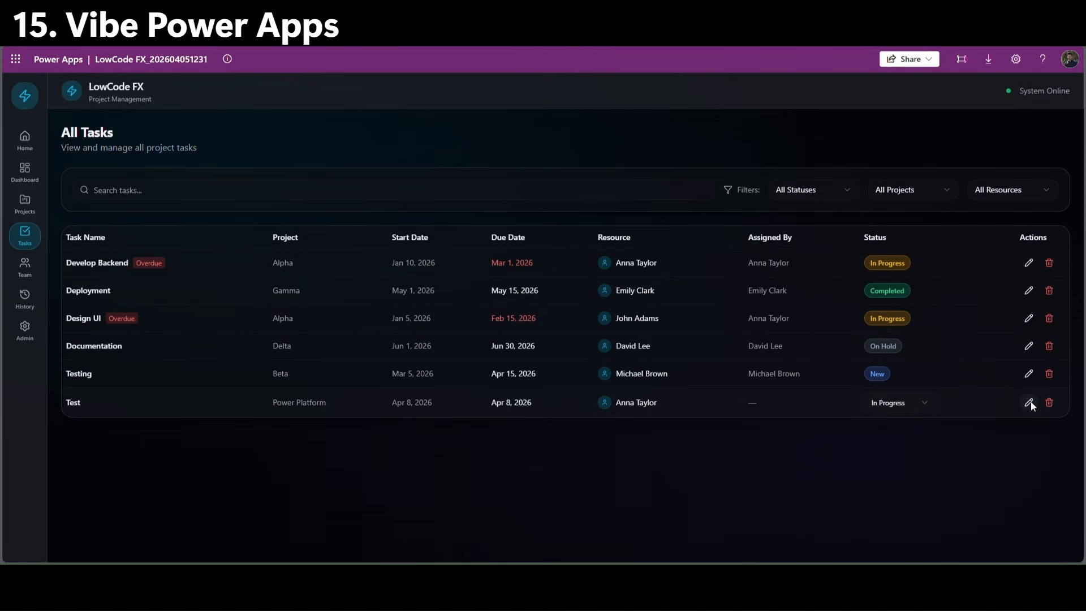
{"action": "left_click", "coordinate": [922, 403]}
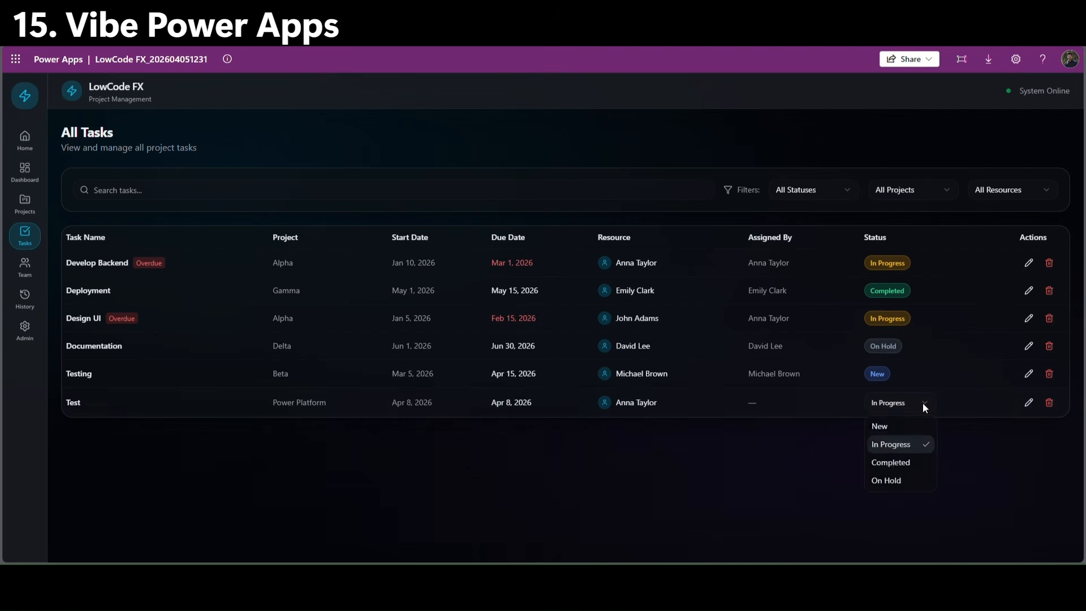
{"action": "left_click", "coordinate": [898, 467]}
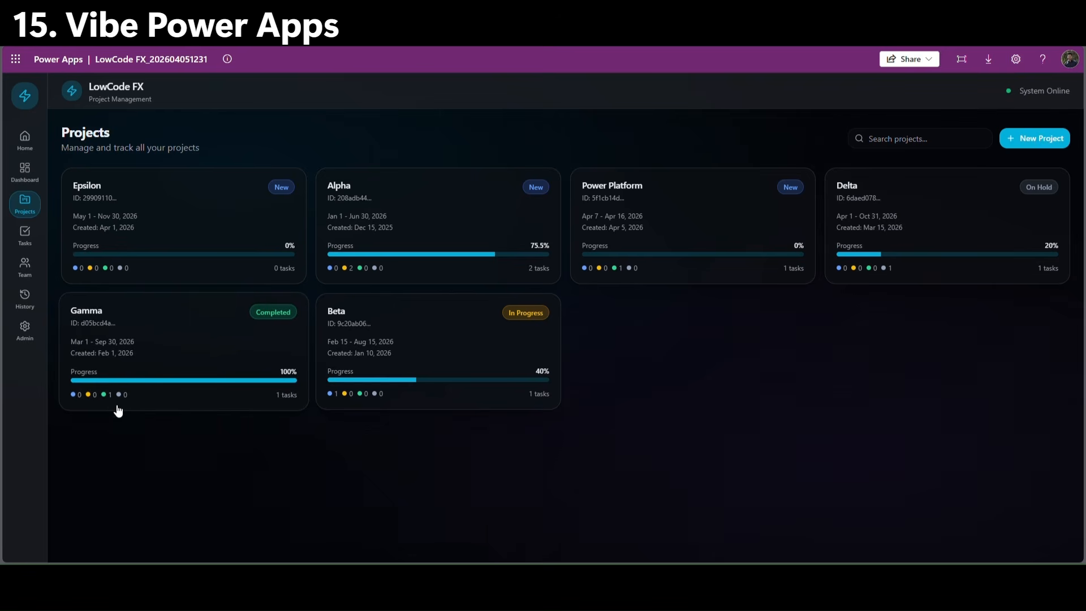
Check the History page's activity timeline and return to the project list.
{"action": "left_click", "coordinate": [22, 307]}
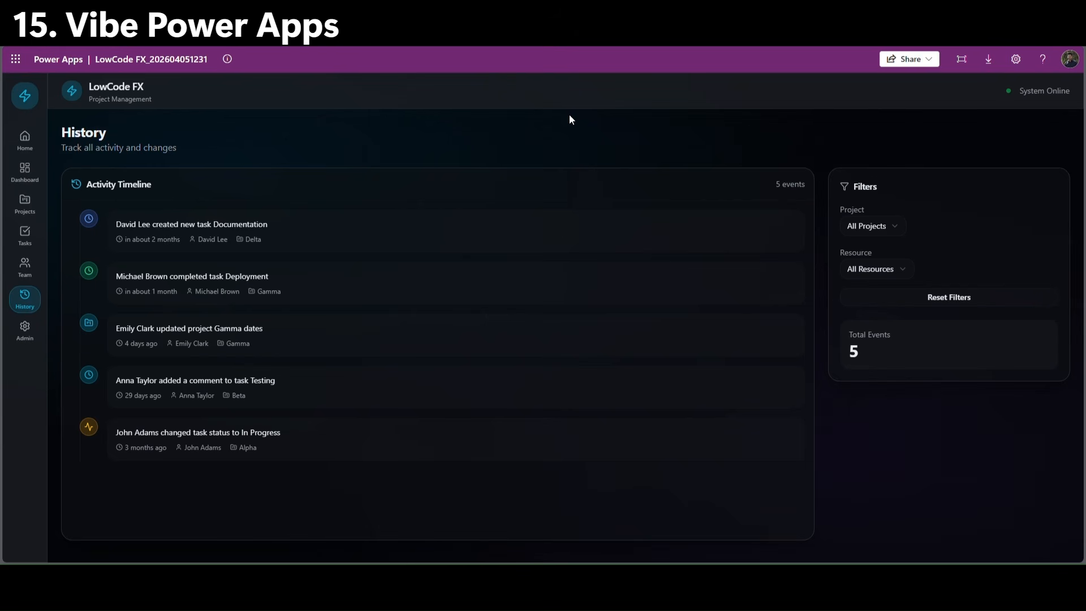
{"action": "left_click", "coordinate": [26, 205]}
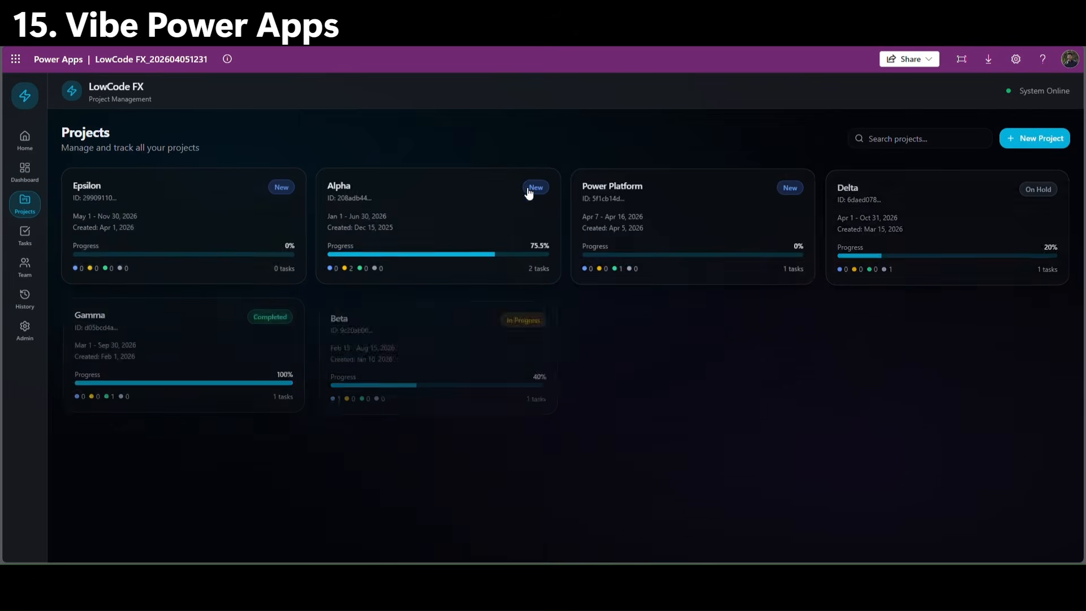